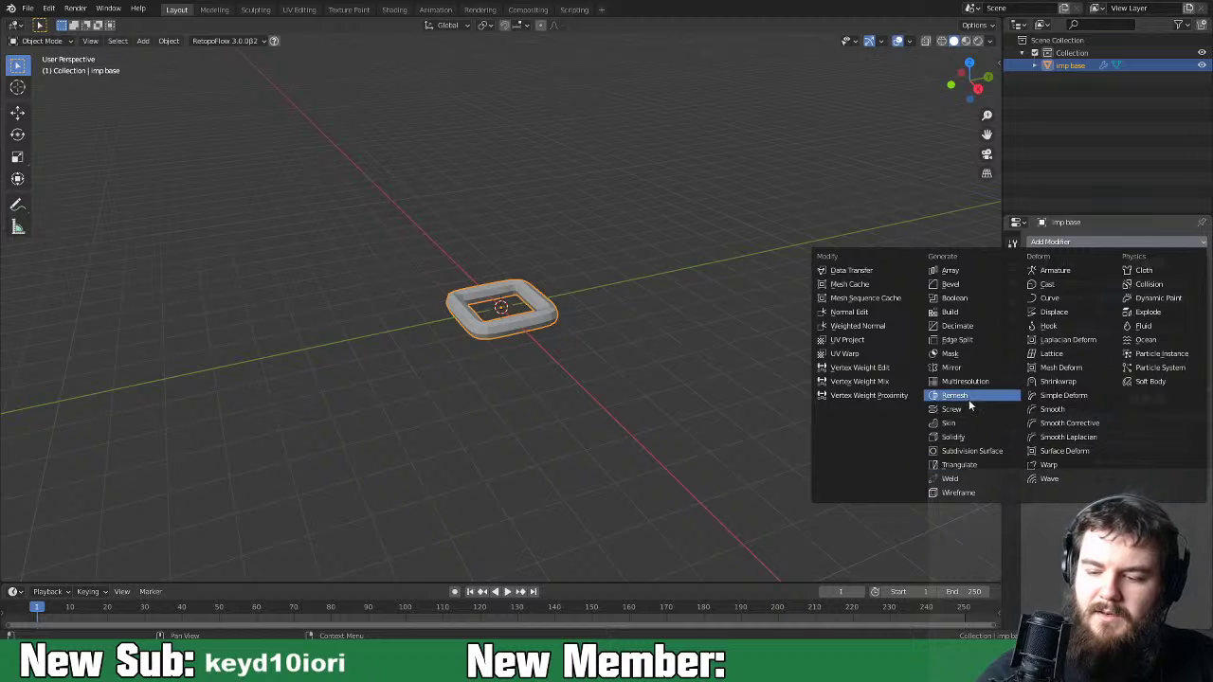
# Add a Mirror modifier on the X axis to imp base and collapse the Skin and Subdivision settings.
pyautogui.click(965, 368)
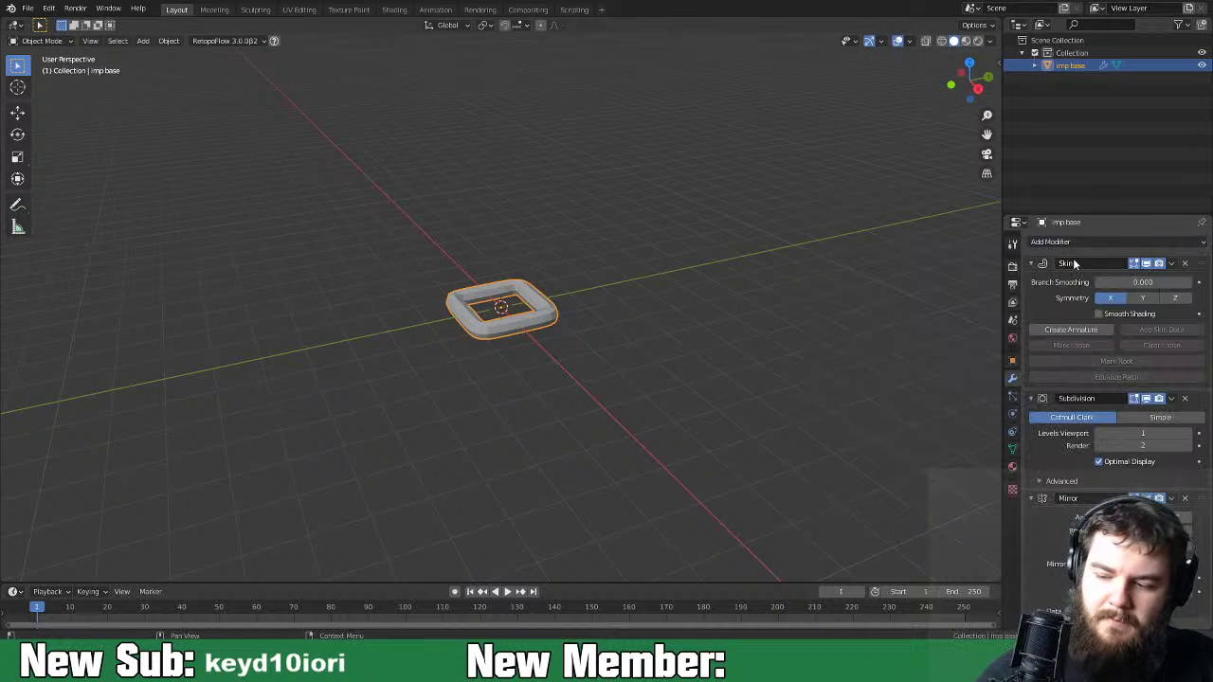
pyautogui.click(1032, 265)
pyautogui.click(1033, 281)
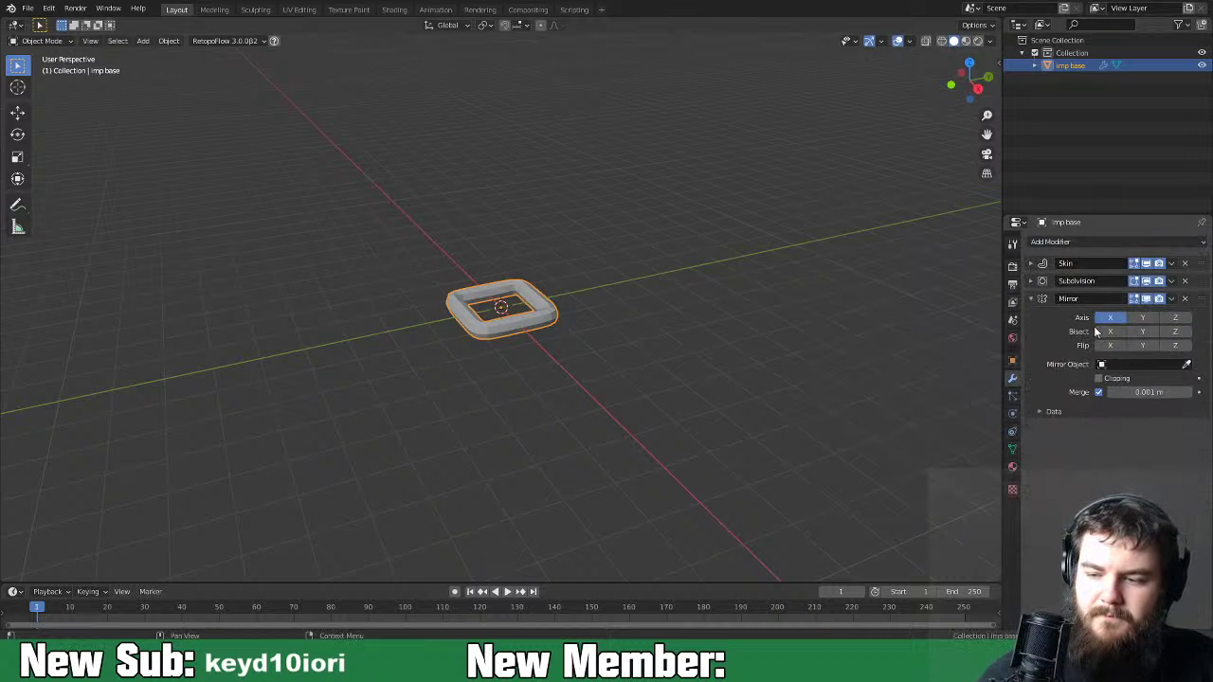
# In front view, enter Edit Mode on imp base and merge all its vertices at center.
pyautogui.moveTo(684, 473); pyautogui.dragTo(792, 468, button='middle')
pyautogui.press('KP_1')
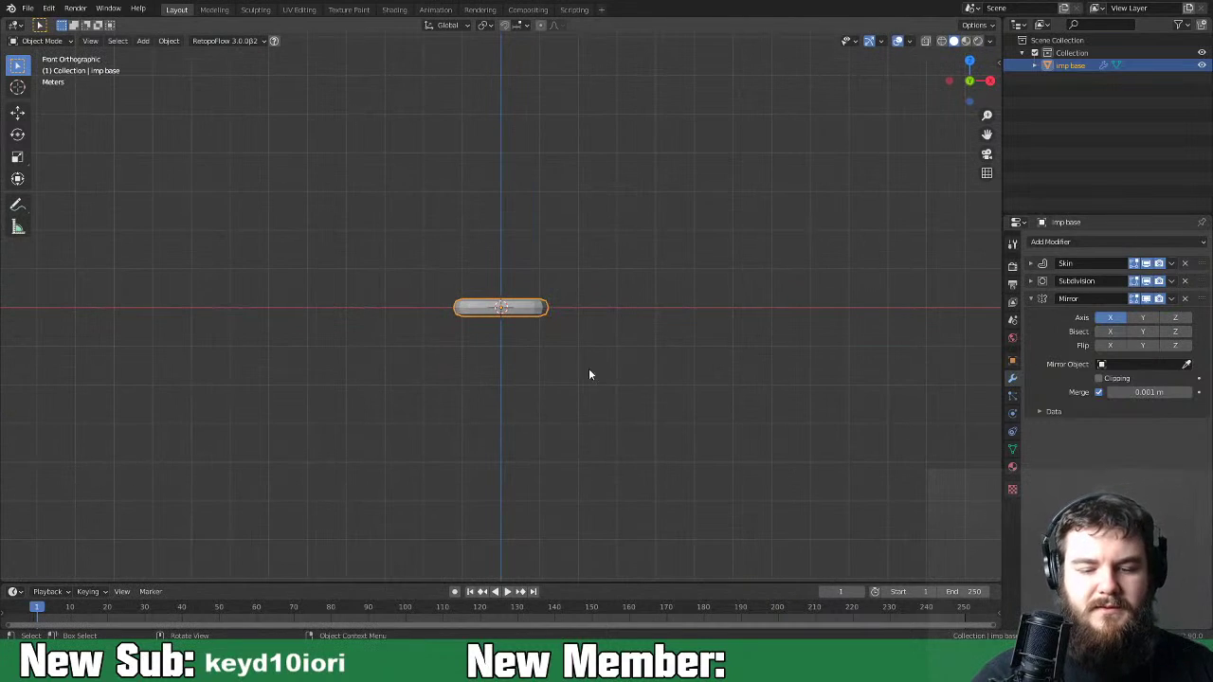
pyautogui.press('Tab')
pyautogui.press('Tab')
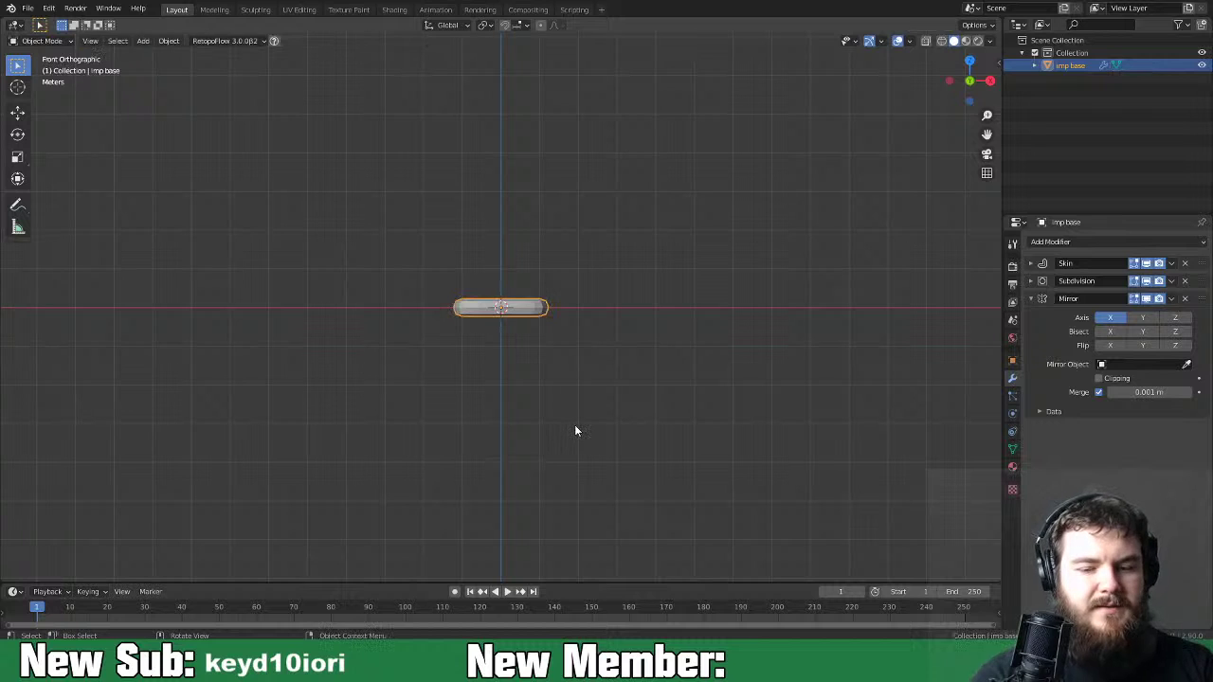
pyautogui.press('Tab')
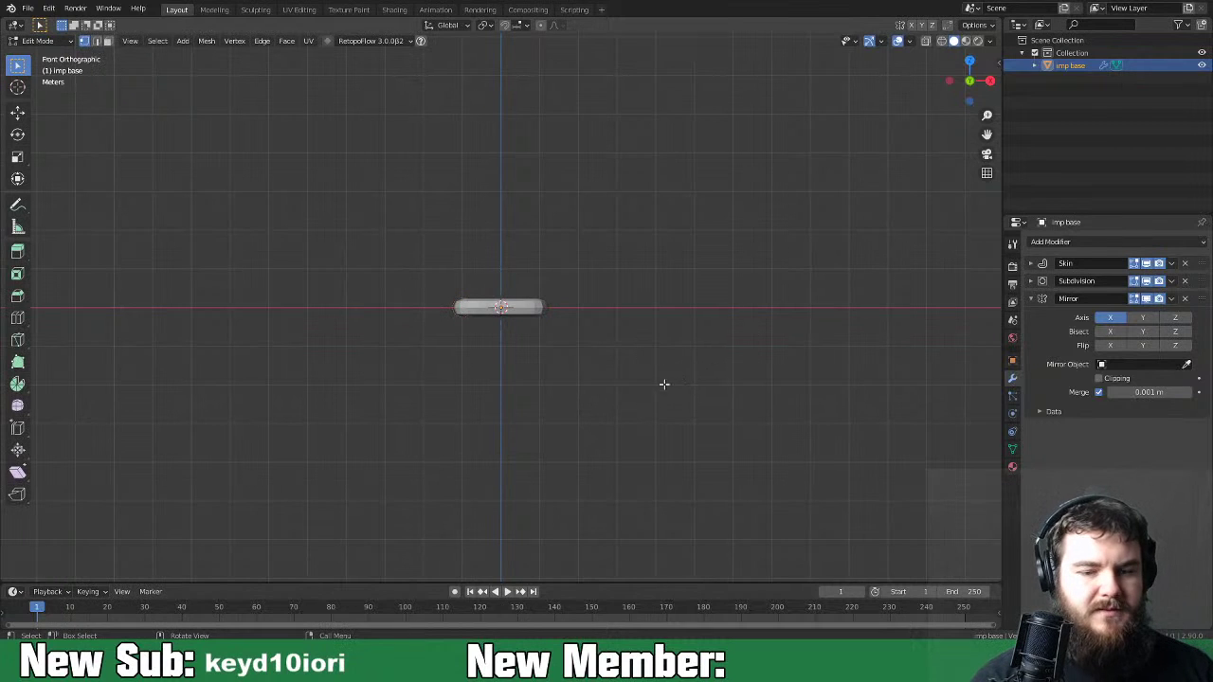
pyautogui.press('m')
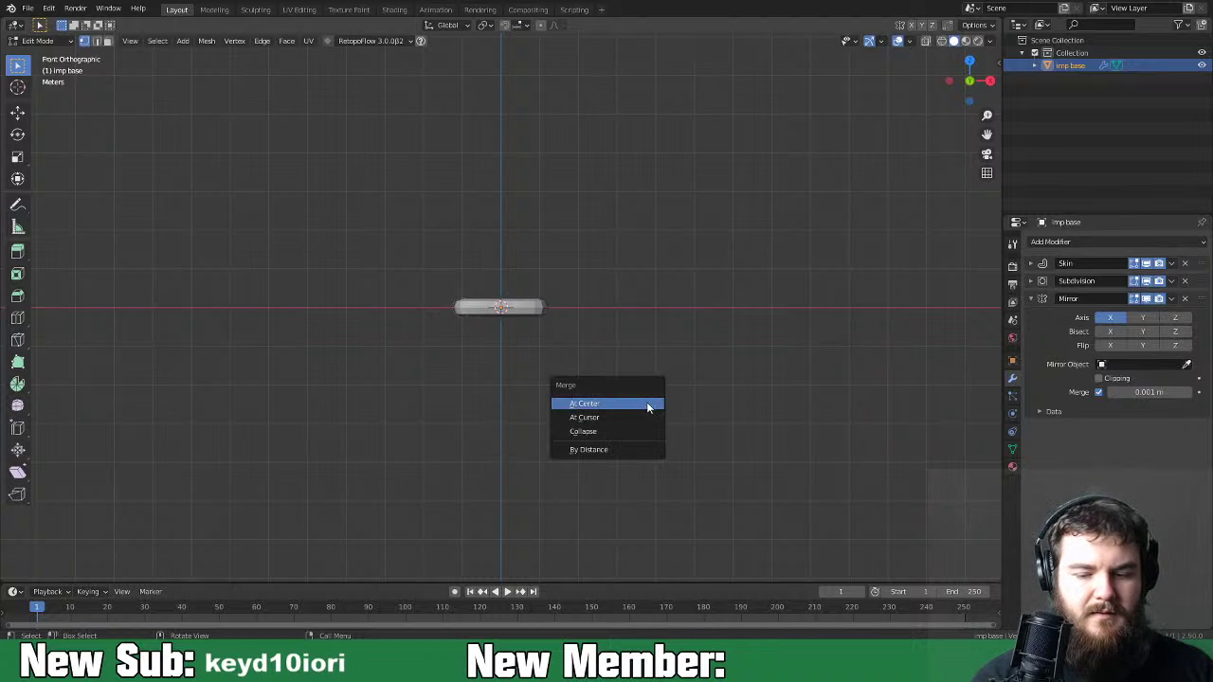
pyautogui.click(652, 408)
# Move the merged vertex up along Z above the origin and extrude it about 0.64 m sideways along X.
pyautogui.keyDown('shift'); pyautogui.scroll(3, 556, 371); pyautogui.keyUp('shift')
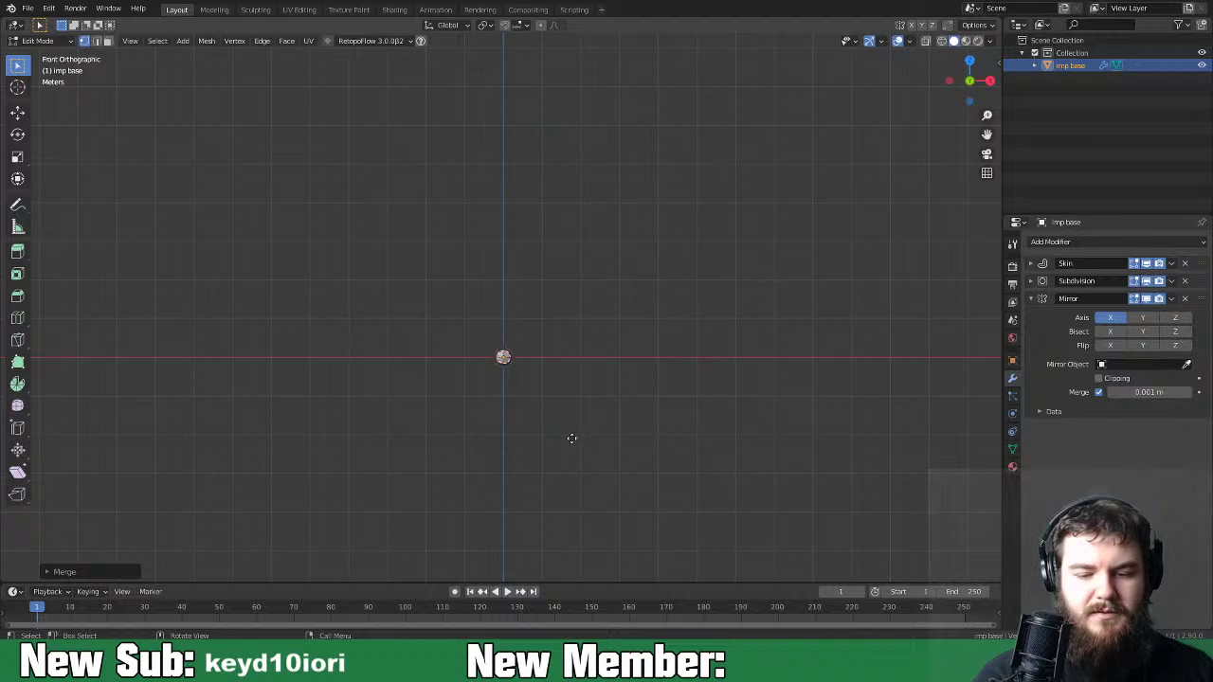
pyautogui.press('g')
pyautogui.press('z')
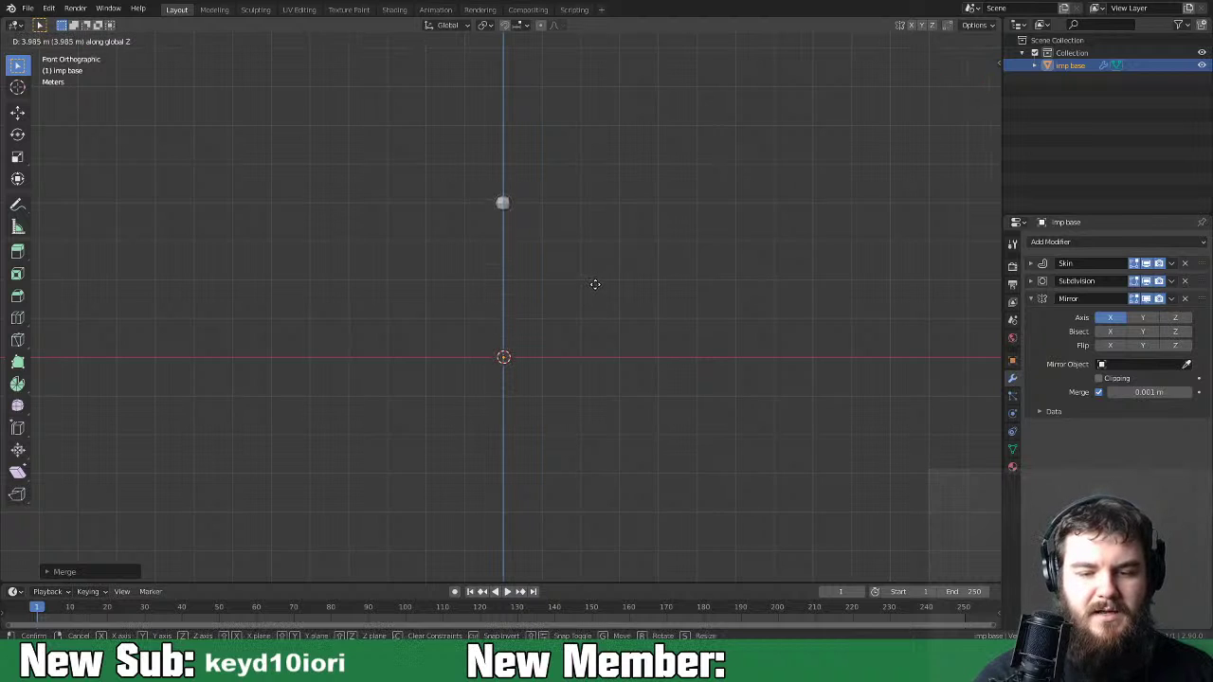
pyautogui.click(595, 285)
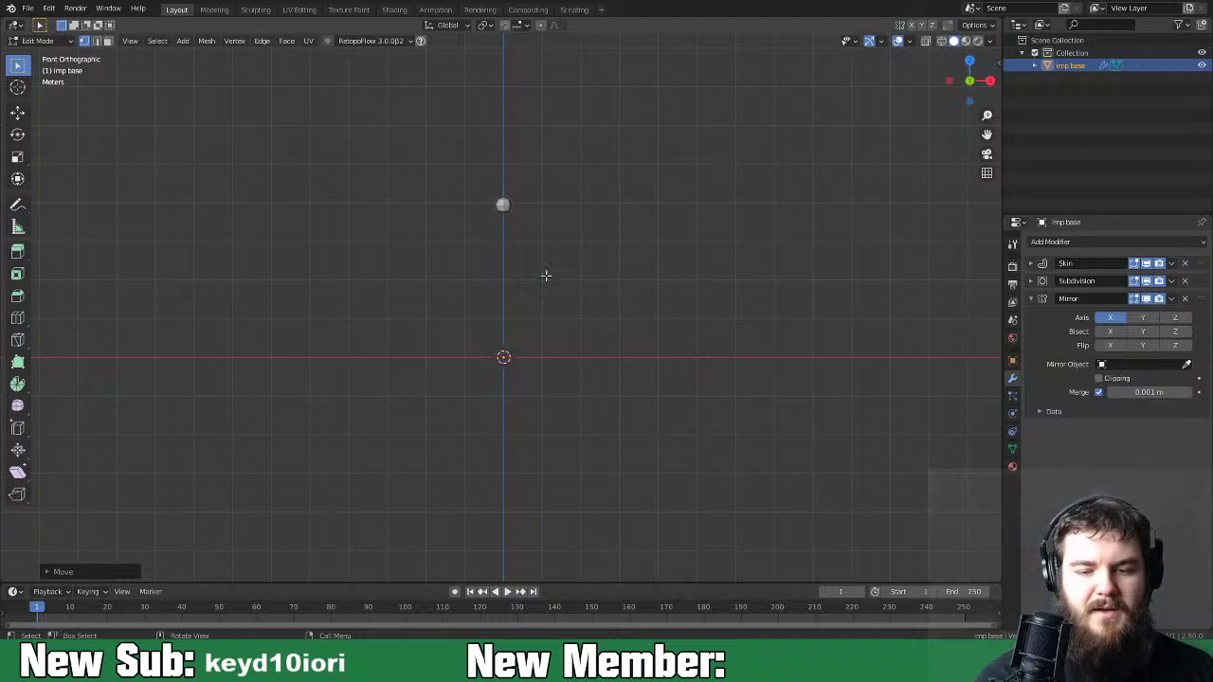
pyautogui.press('g')
pyautogui.press('z')
pyautogui.click(542, 309)
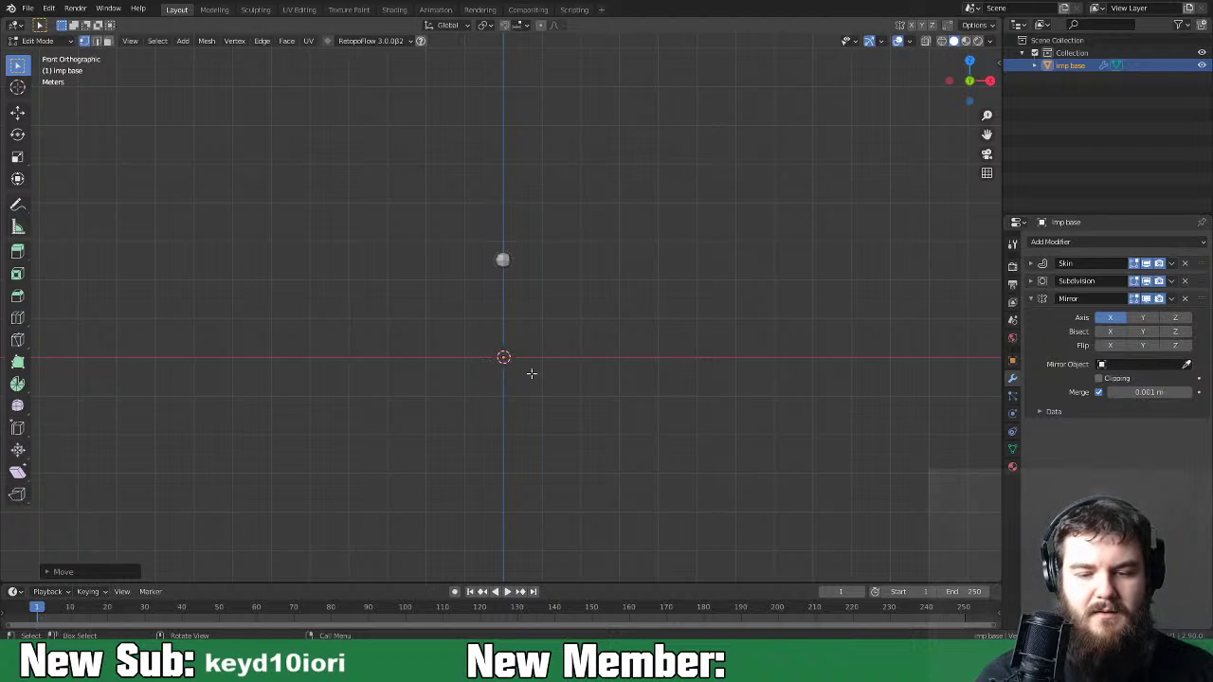
pyautogui.press('e')
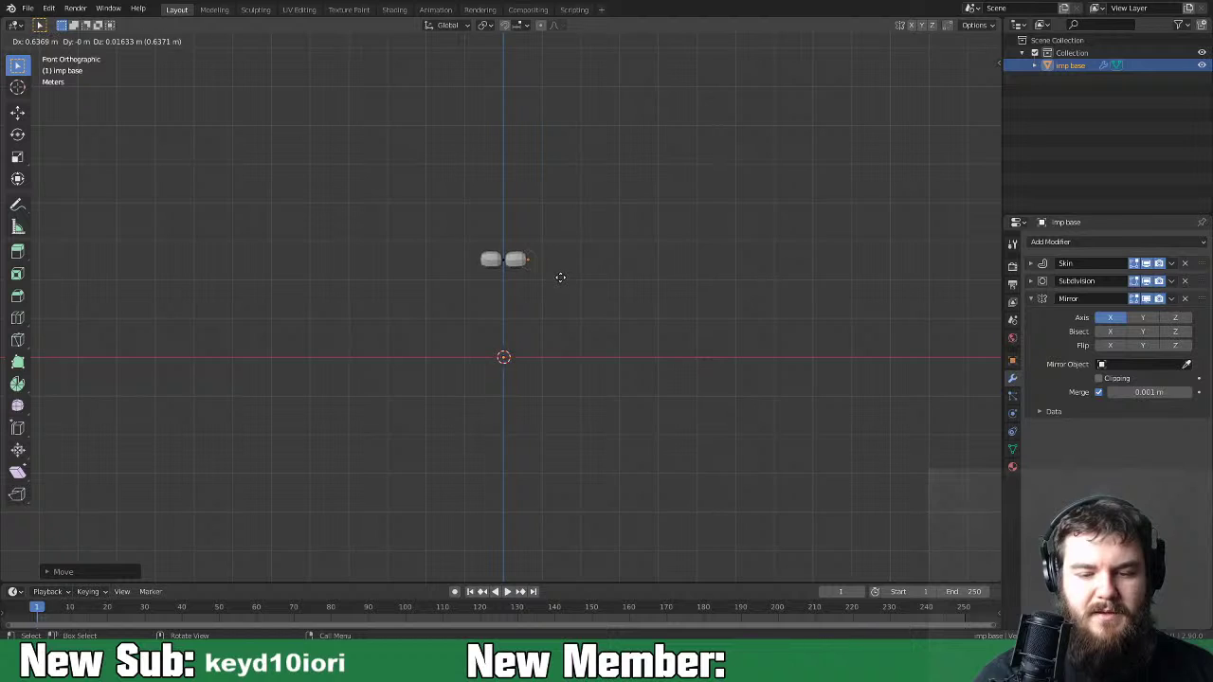
pyautogui.rightClick(560, 277)
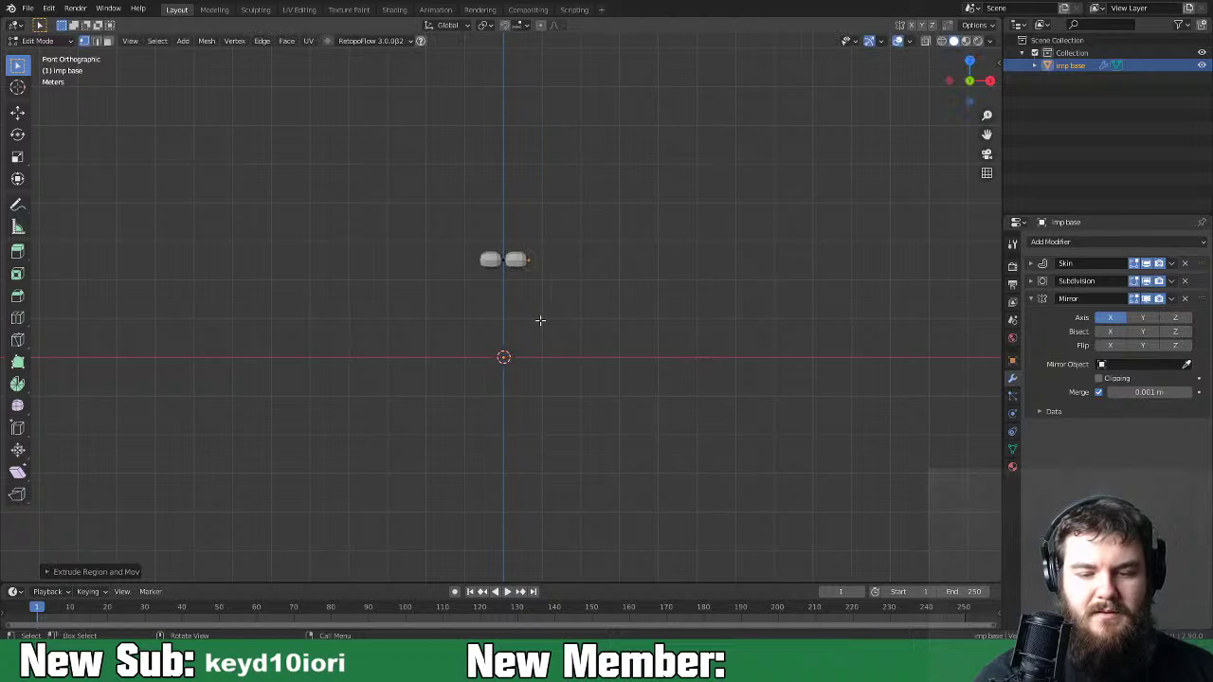
# Enable Clipping on the Mirror modifier, place it above Skin and Subdivision in the stack, and expand the Skin settings.
pyautogui.click(1099, 379)
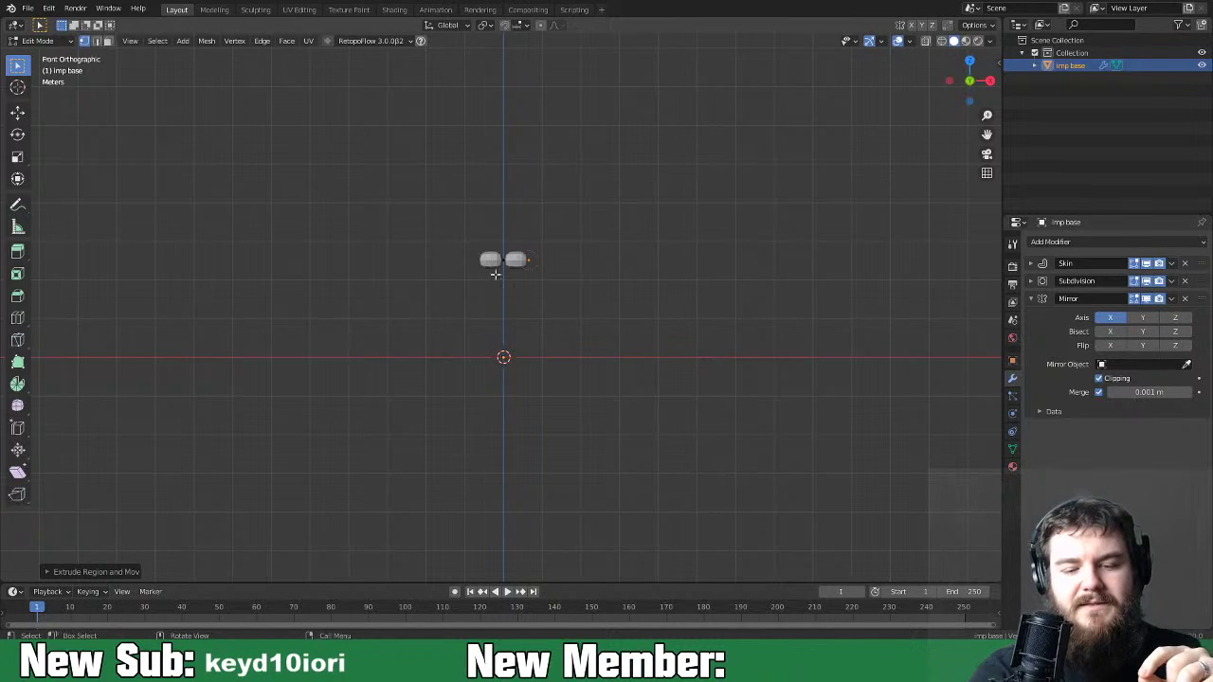
pyautogui.moveTo(1196, 299); pyautogui.dragTo(1194, 247)
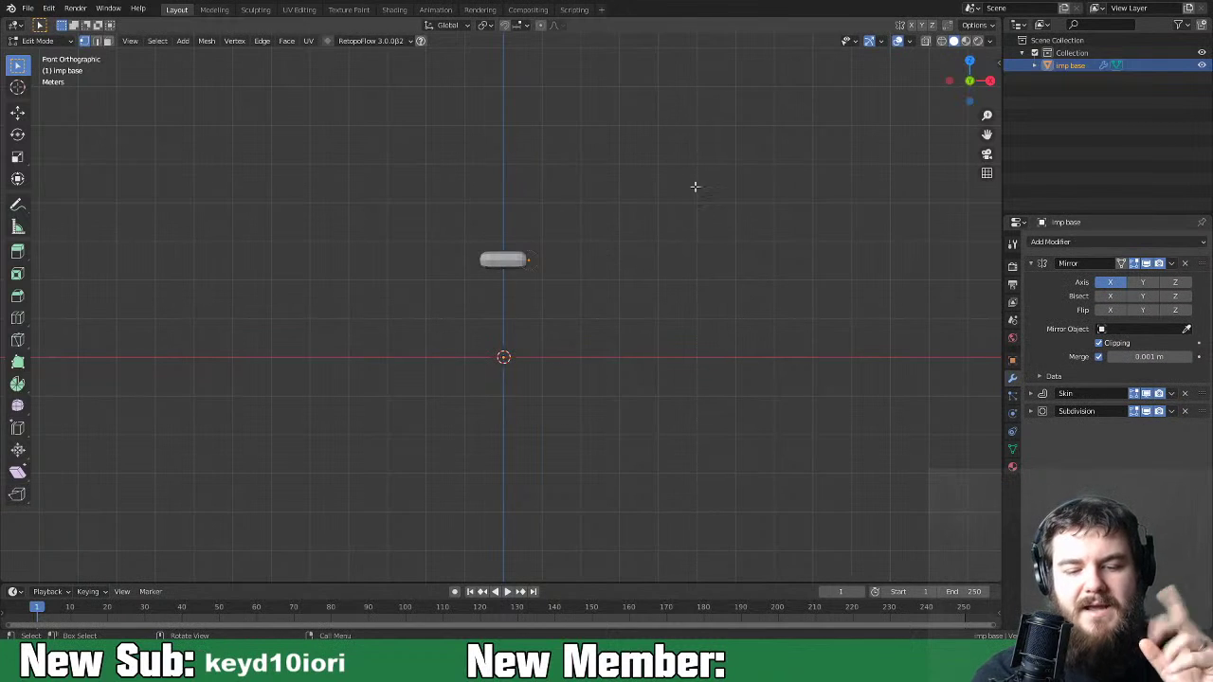
pyautogui.click(1037, 394)
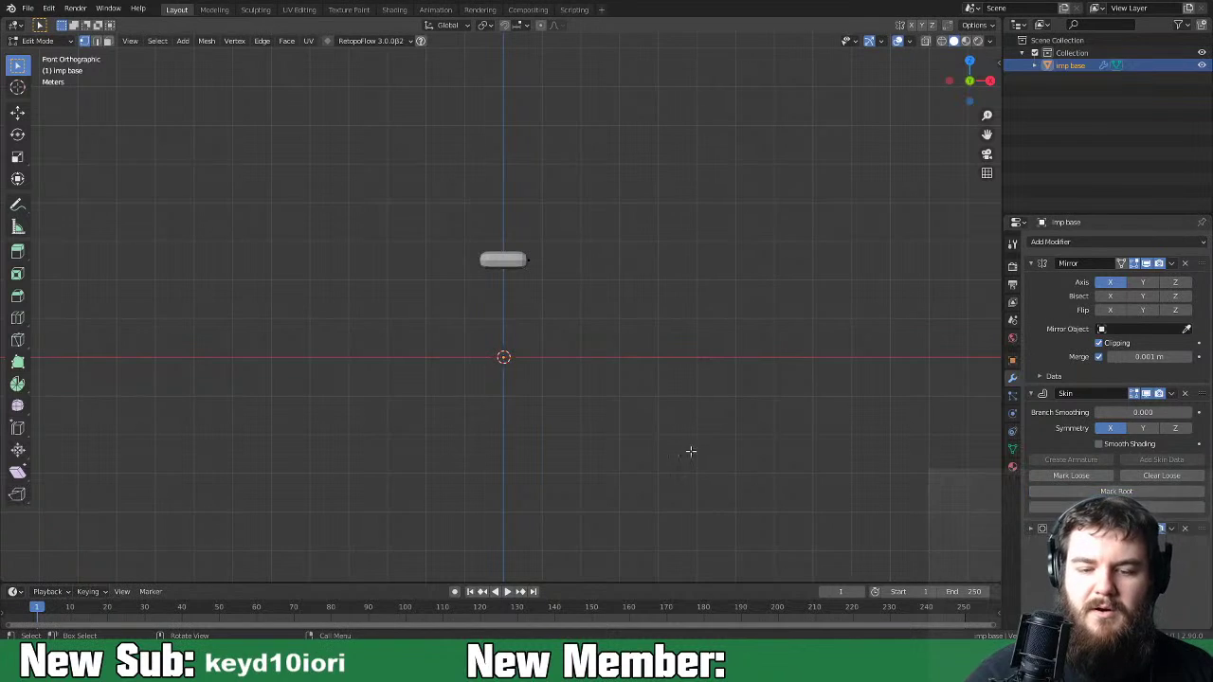
# Extrude the outer vertex of the crossbar straight down to just above the ground line to form the legs.
pyautogui.click(533, 261)
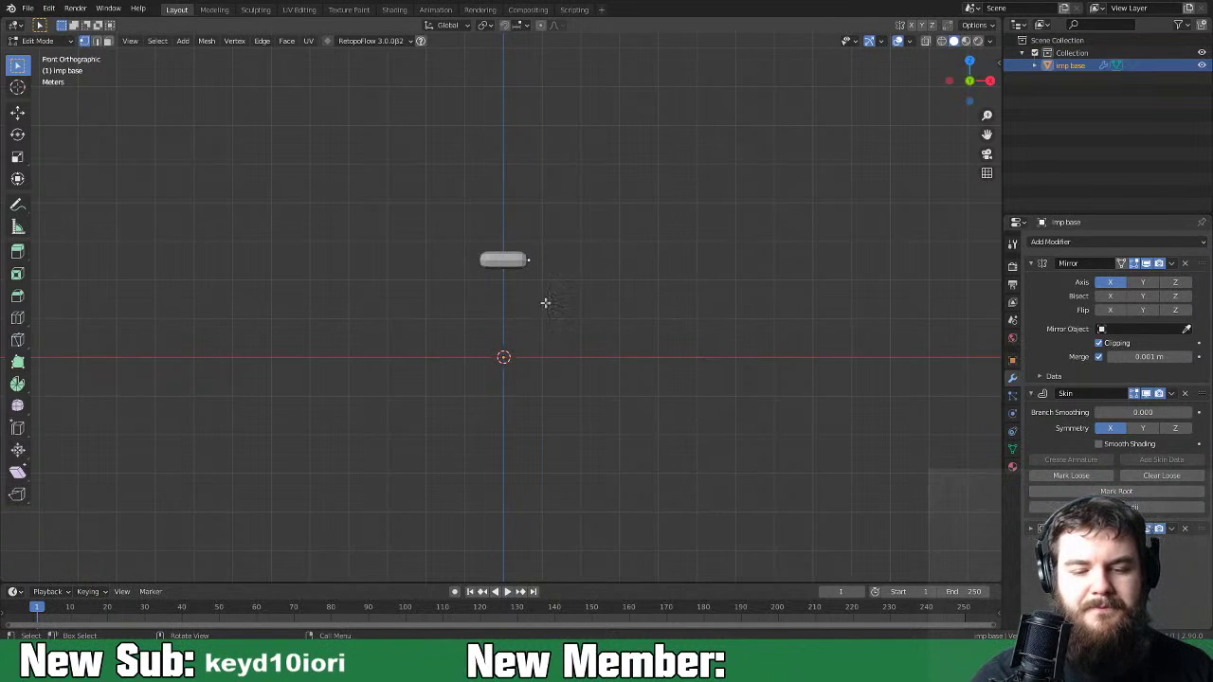
pyautogui.press('e')
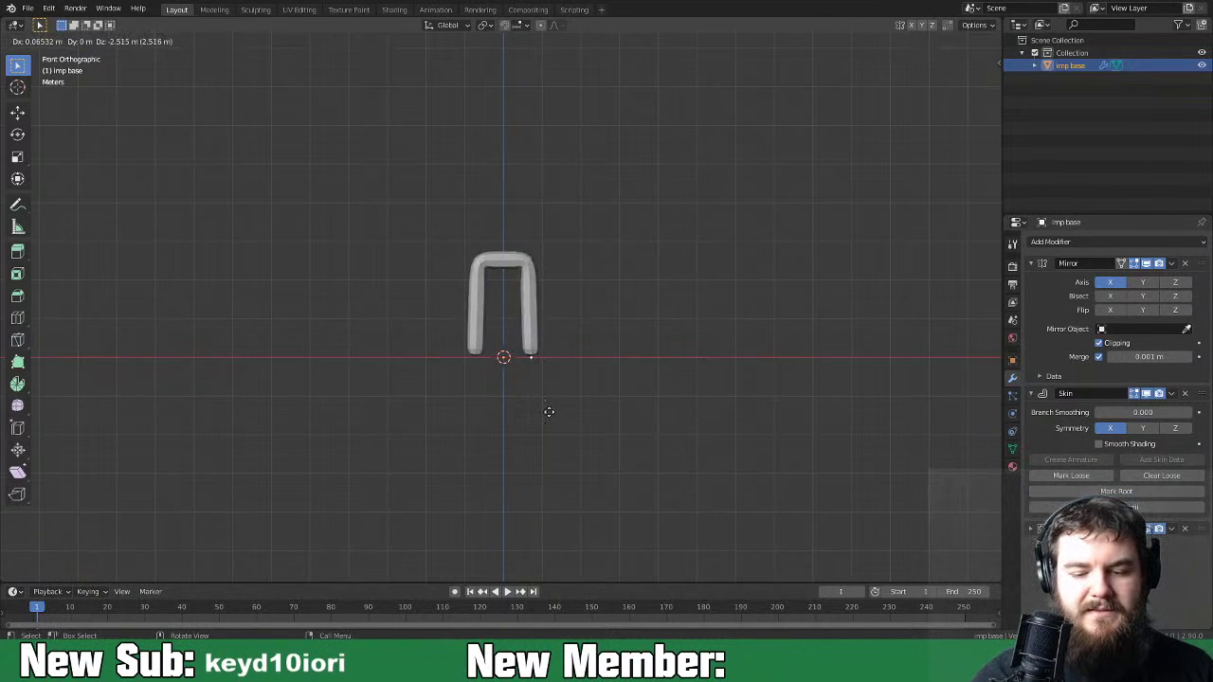
pyautogui.click(546, 402)
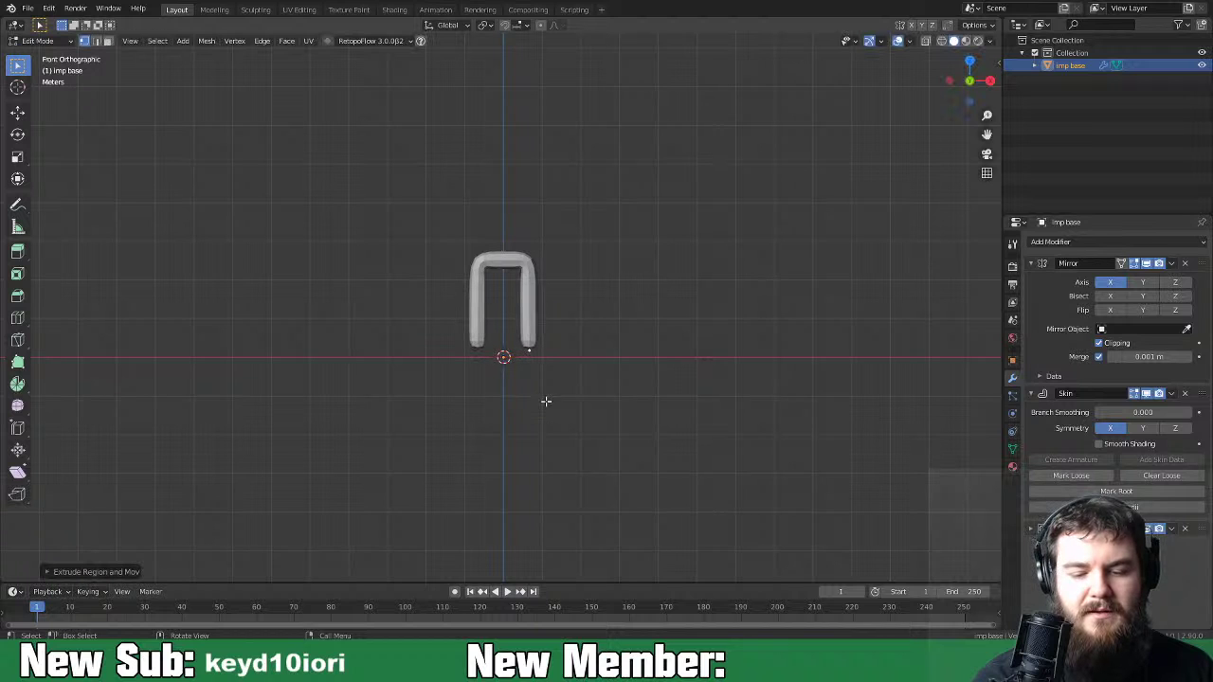
# In front view, annotate four evenly spaced horizontal proportion marks beside the figure, from the feet up to head height.
pyautogui.moveTo(628, 345); pyautogui.dragTo(639, 397, button='middle')
pyautogui.press('KP_1')
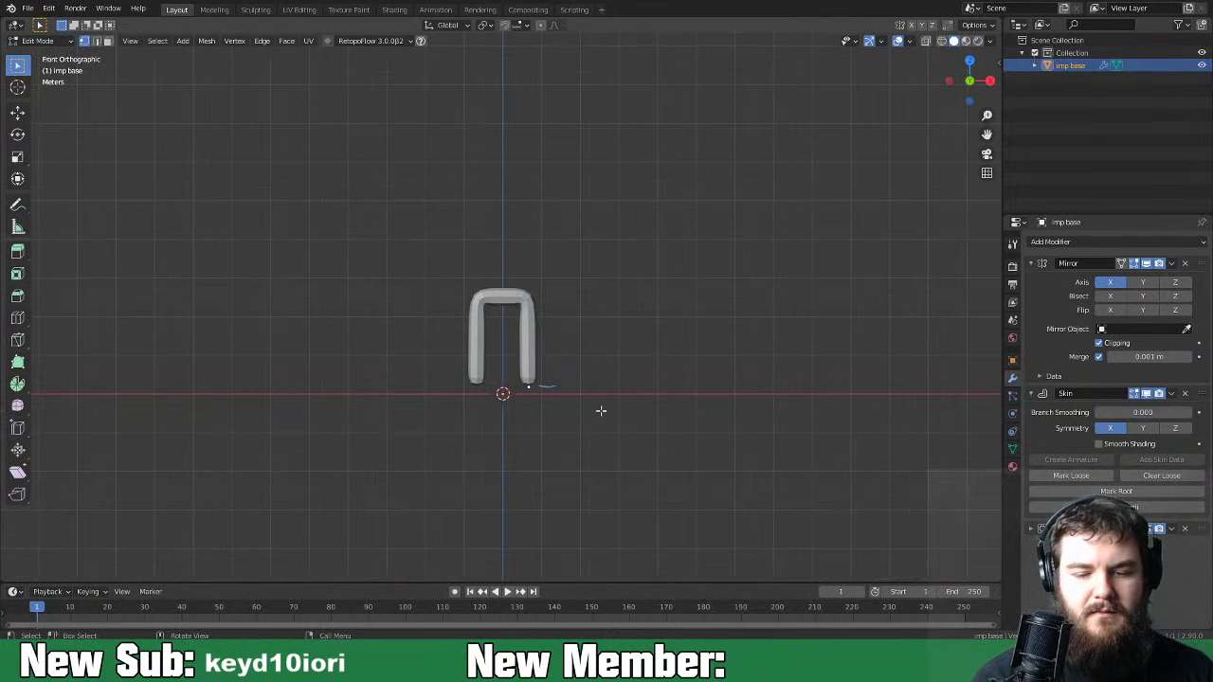
pyautogui.keyDown('shift'); pyautogui.moveTo(650, 366); pyautogui.dragTo(643, 399, button='middle'); pyautogui.keyUp('shift')
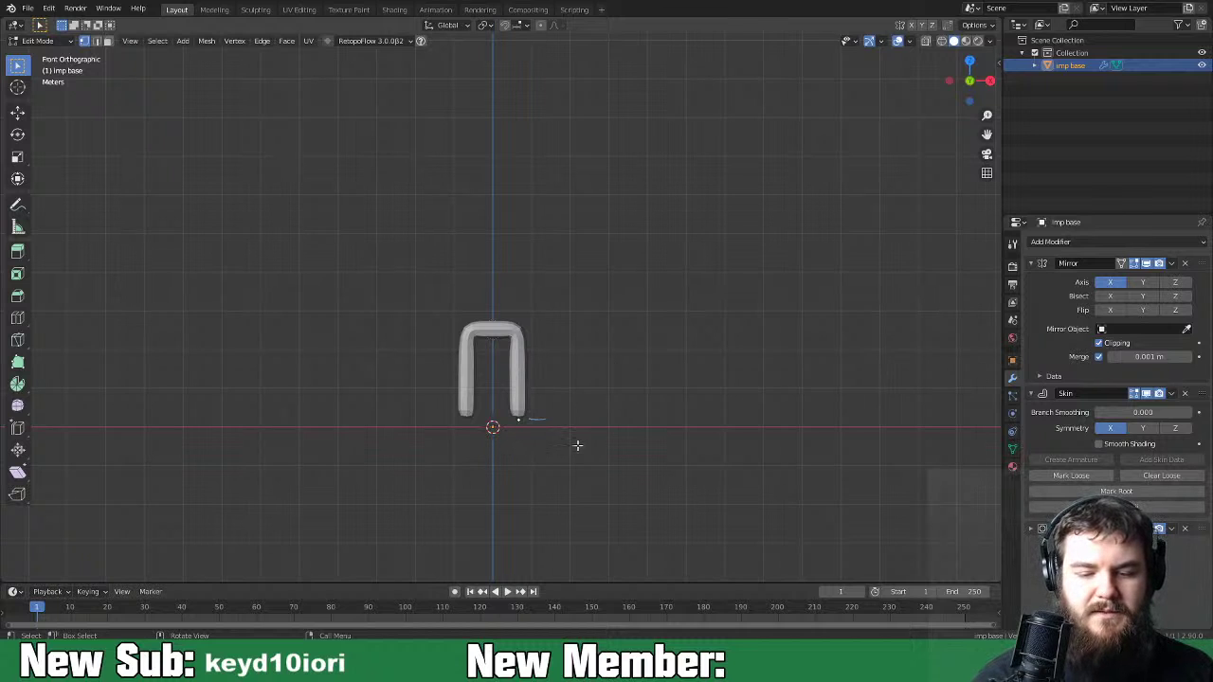
pyautogui.moveTo(542, 348); pyautogui.dragTo(599, 347)
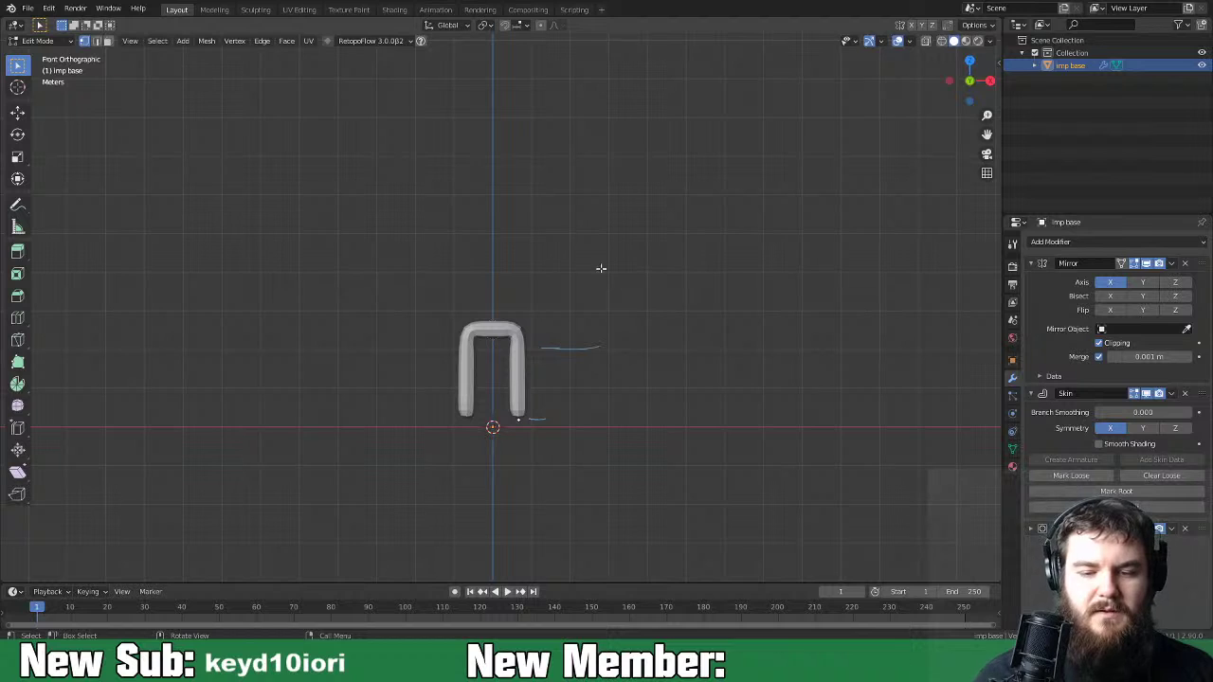
pyautogui.moveTo(580, 266); pyautogui.dragTo(599, 267)
pyautogui.moveTo(563, 189); pyautogui.dragTo(606, 194)
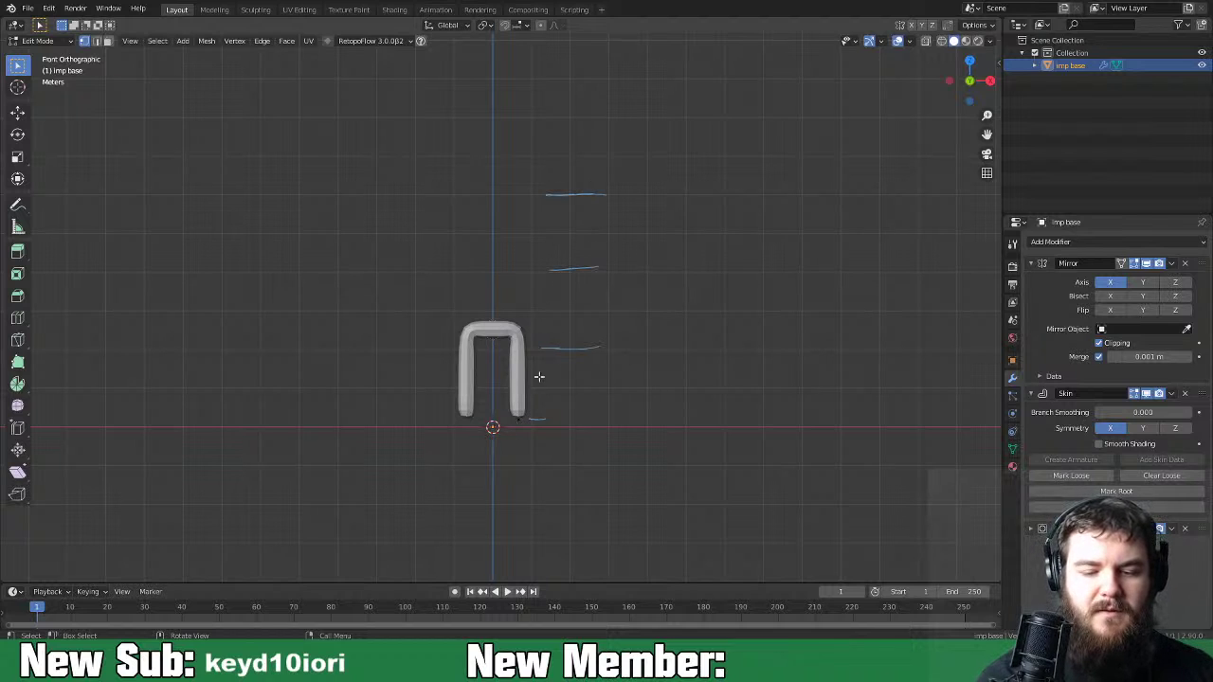
# Extrude the center hip vertex about 1.5 m upward along Z to form the torso.
pyautogui.press('e')
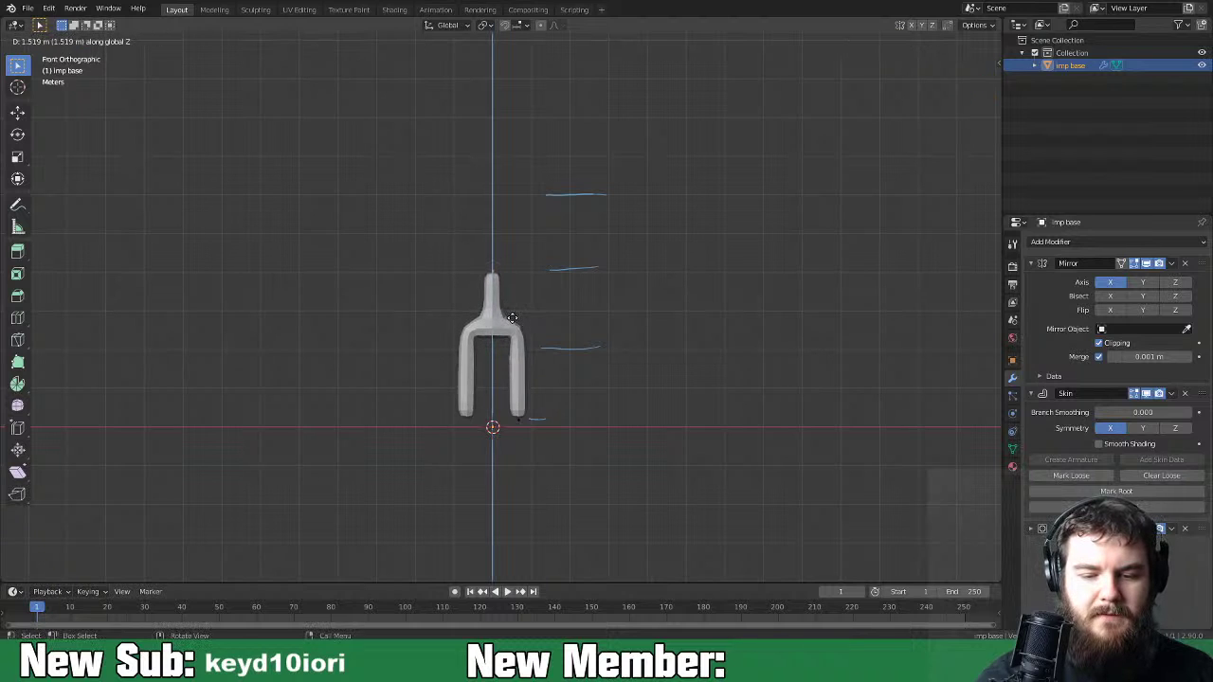
pyautogui.click(516, 319)
pyautogui.click(582, 328)
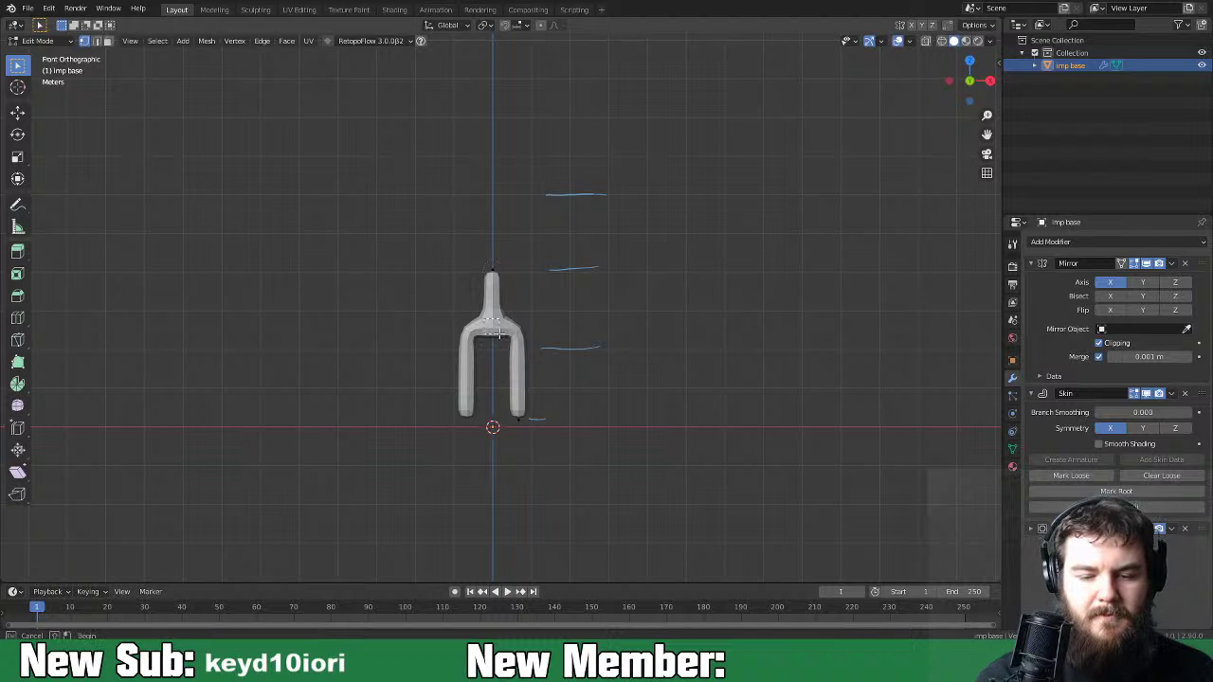
# Turn on X-ray and scale the skin radius of all vertices by about 1.5.
pyautogui.click(926, 41)
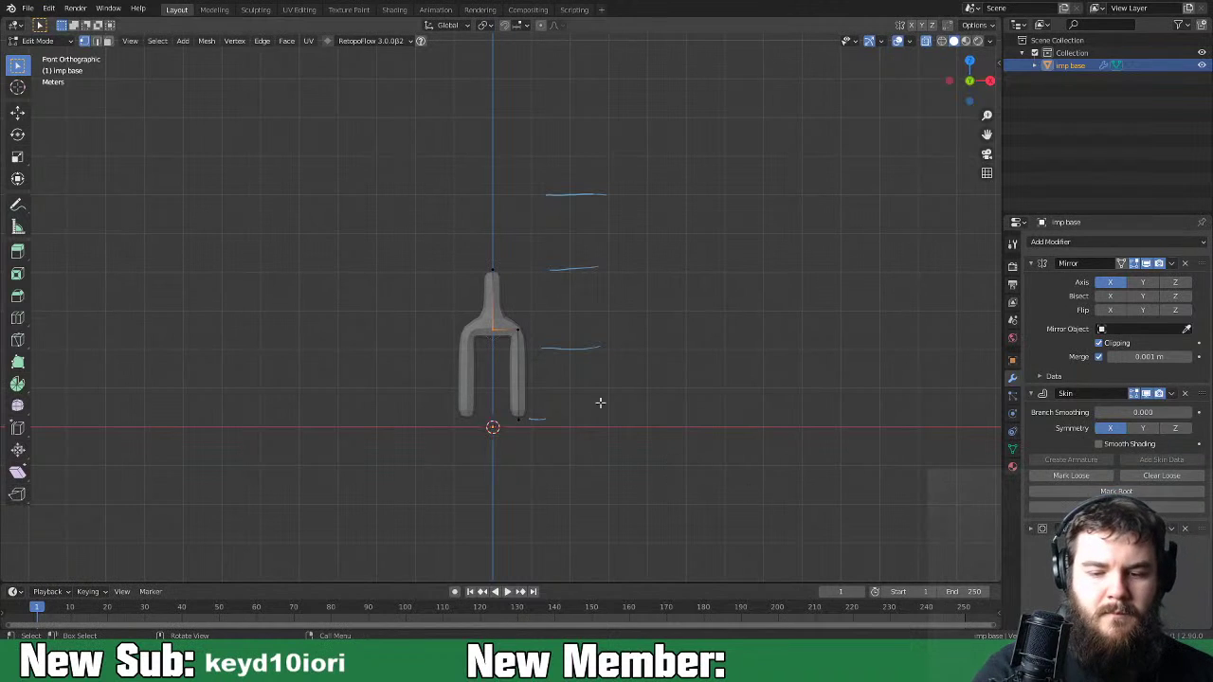
pyautogui.click(519, 414)
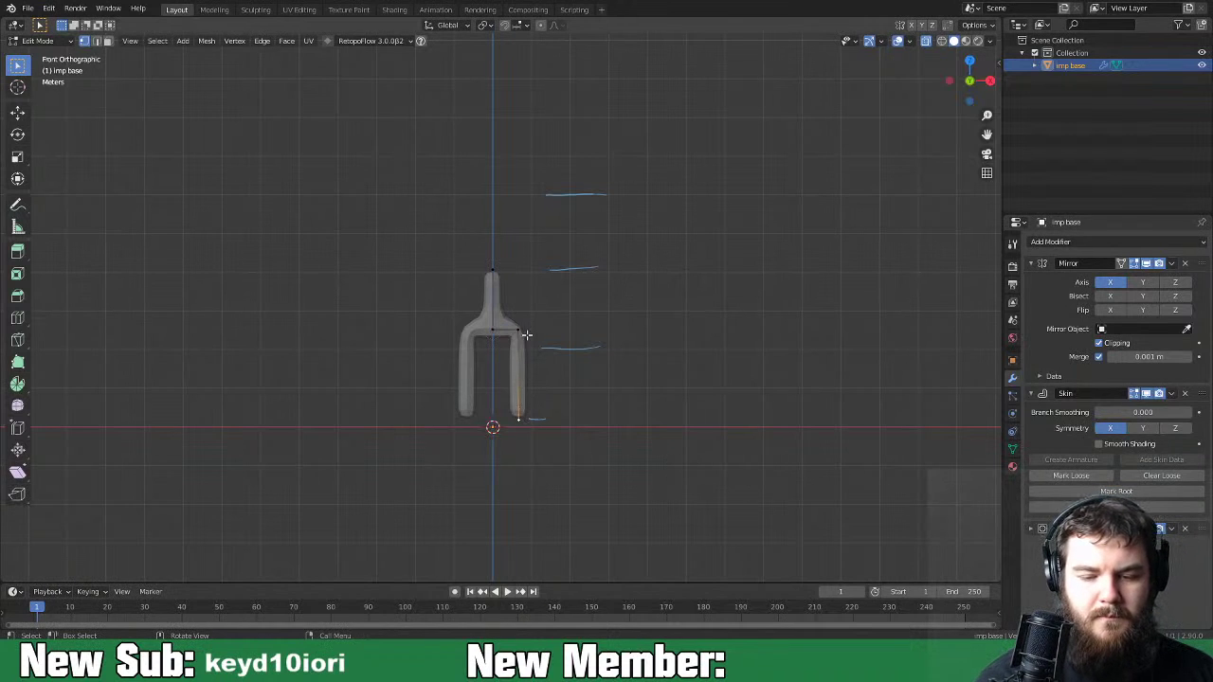
pyautogui.press('a')
pyautogui.hotkey('ctrl', 'a')
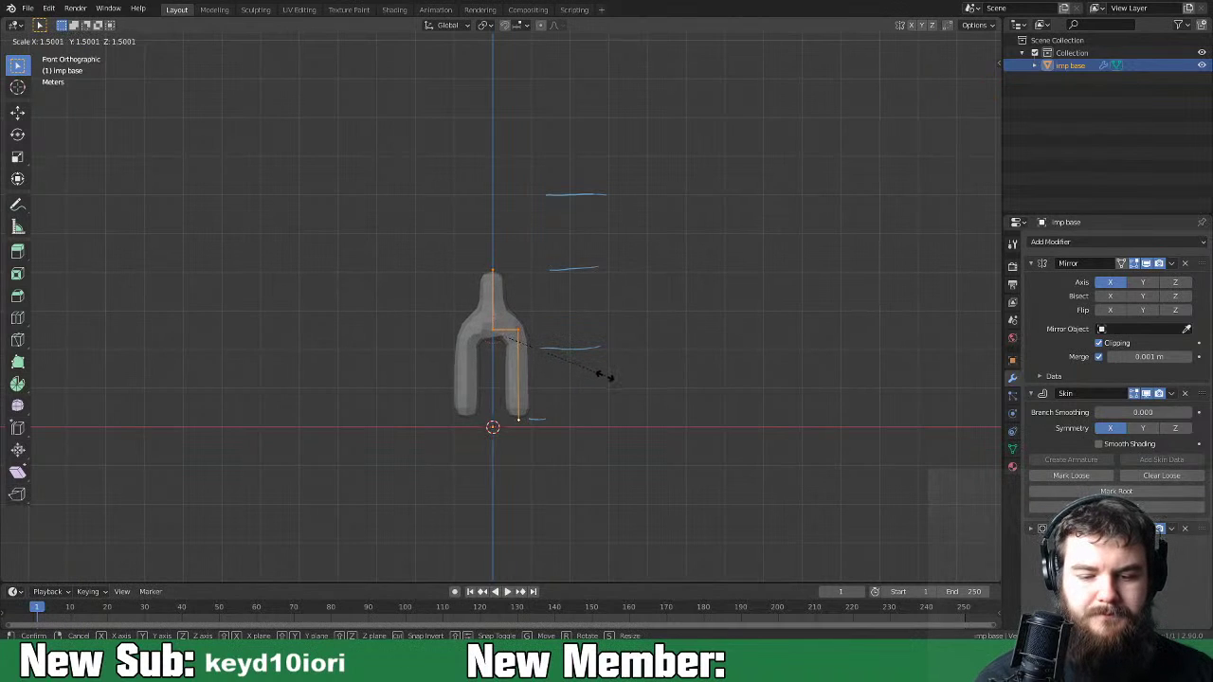
pyautogui.click(605, 376)
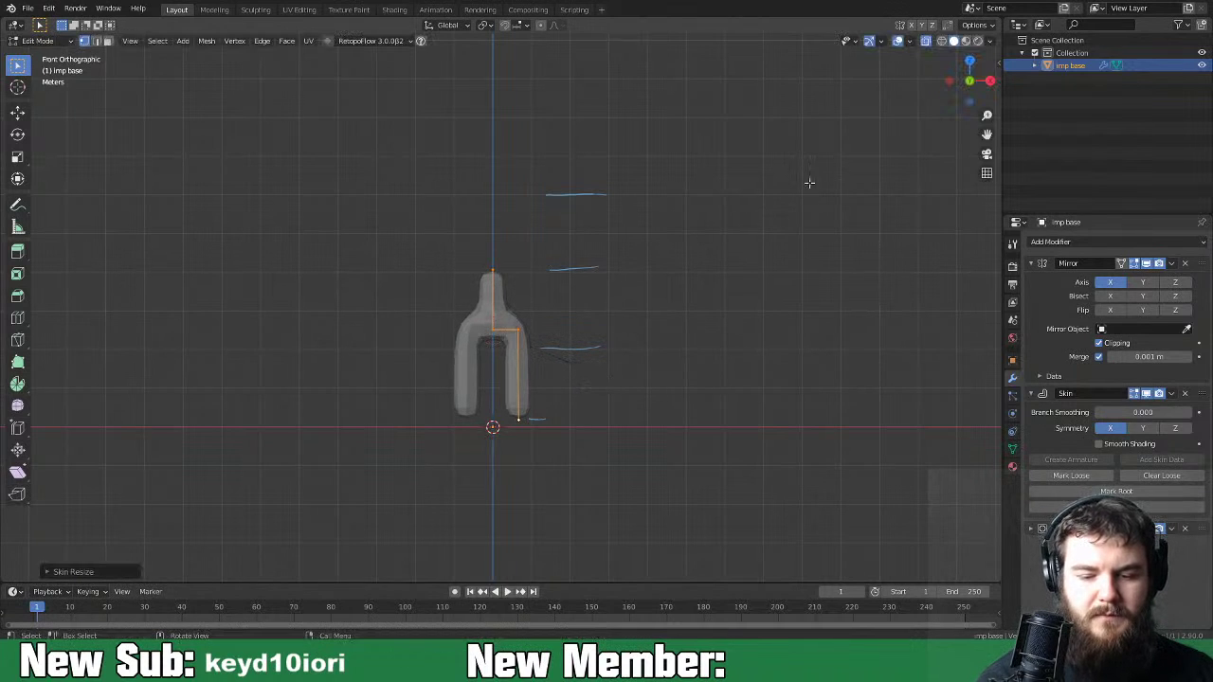
# Lower the two hip vertices slightly along Z, to just above the second proportion mark from the ground.
pyautogui.keyDown('shift'); pyautogui.moveTo(580, 347); pyautogui.dragTo(583, 409, button='middle'); pyautogui.keyUp('shift')
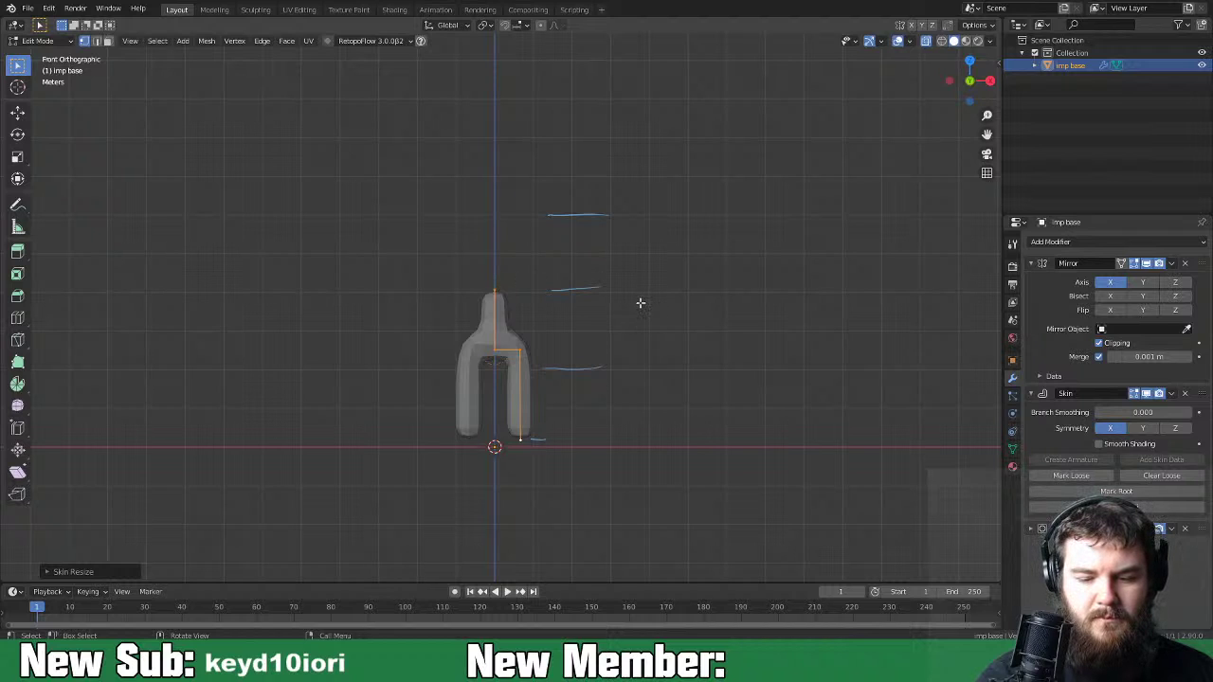
pyautogui.press('g')
pyautogui.press('z')
pyautogui.click(552, 362)
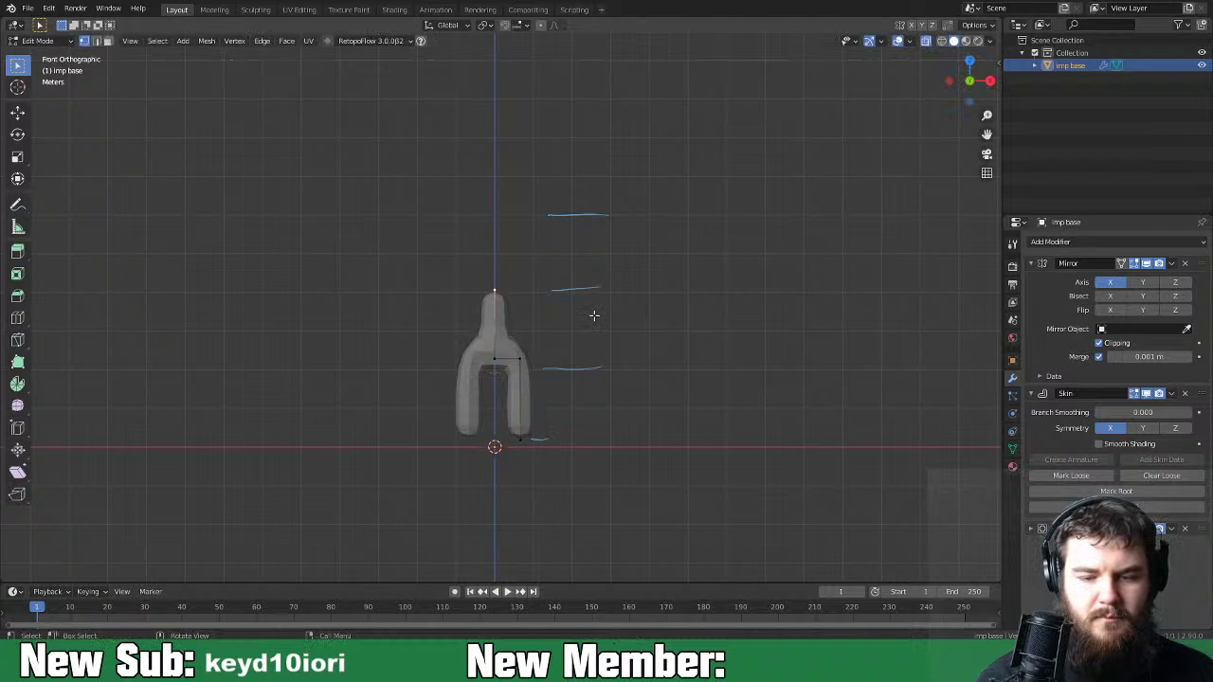
# Raise the top torso vertex along Z to just above the third proportion mark from the ground.
pyautogui.press('g')
pyautogui.press('z')
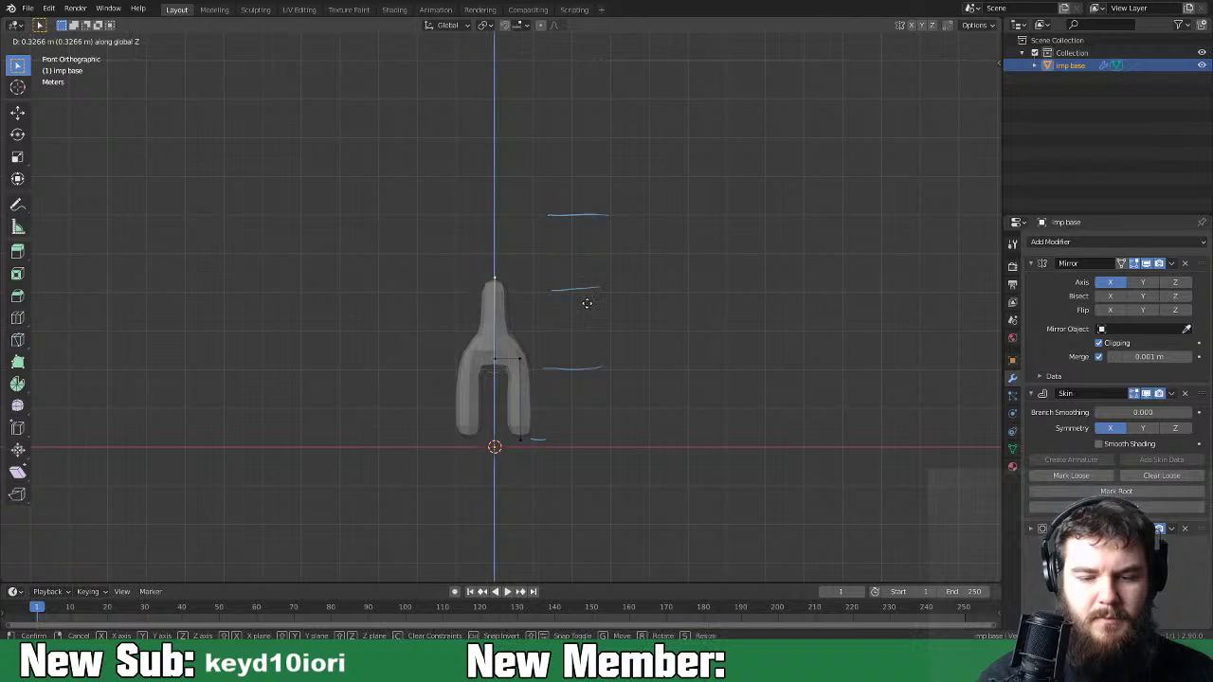
pyautogui.click(587, 297)
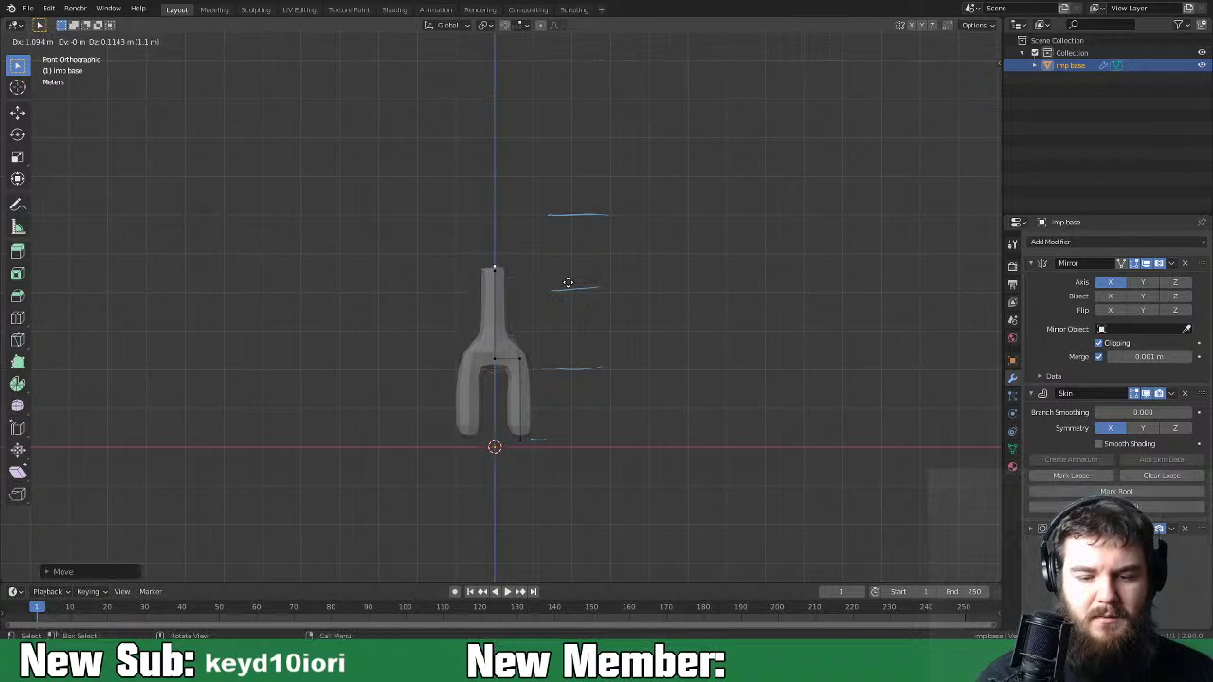
# Extrude a shoulder vertex from the torso top about 0.9 m outward, disabling the Mirror's Clipping for the move and re-enabling it.
pyautogui.click(597, 296)
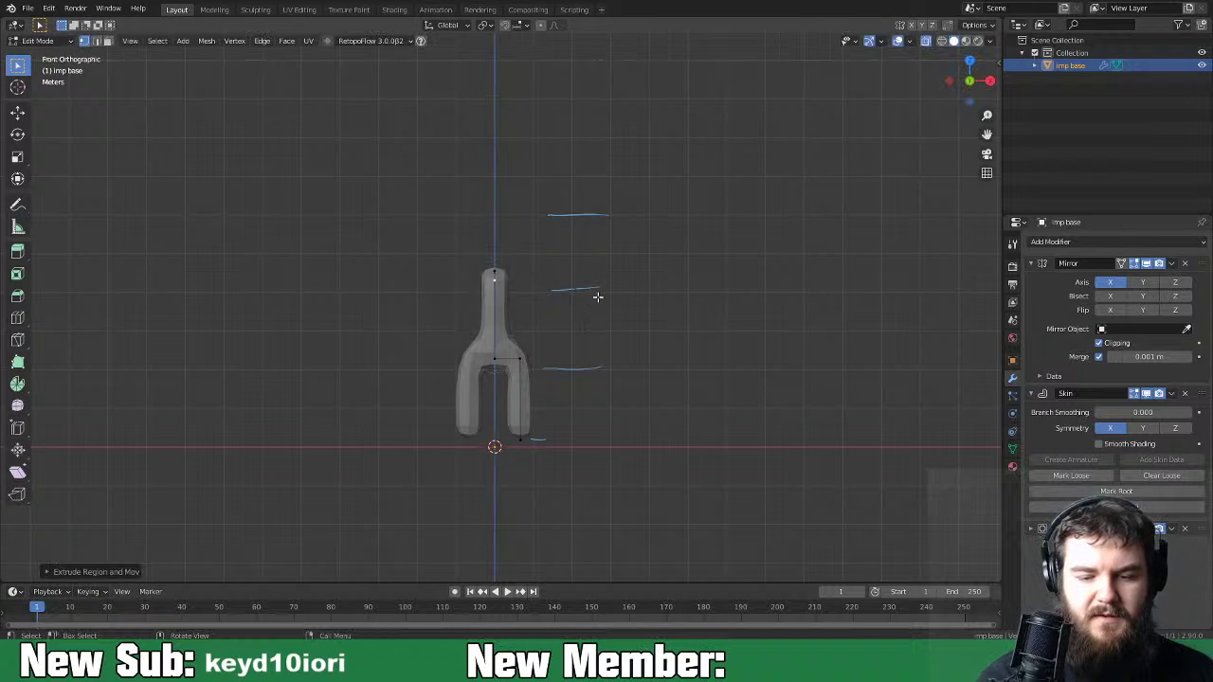
pyautogui.click(1099, 343)
pyautogui.press('g')
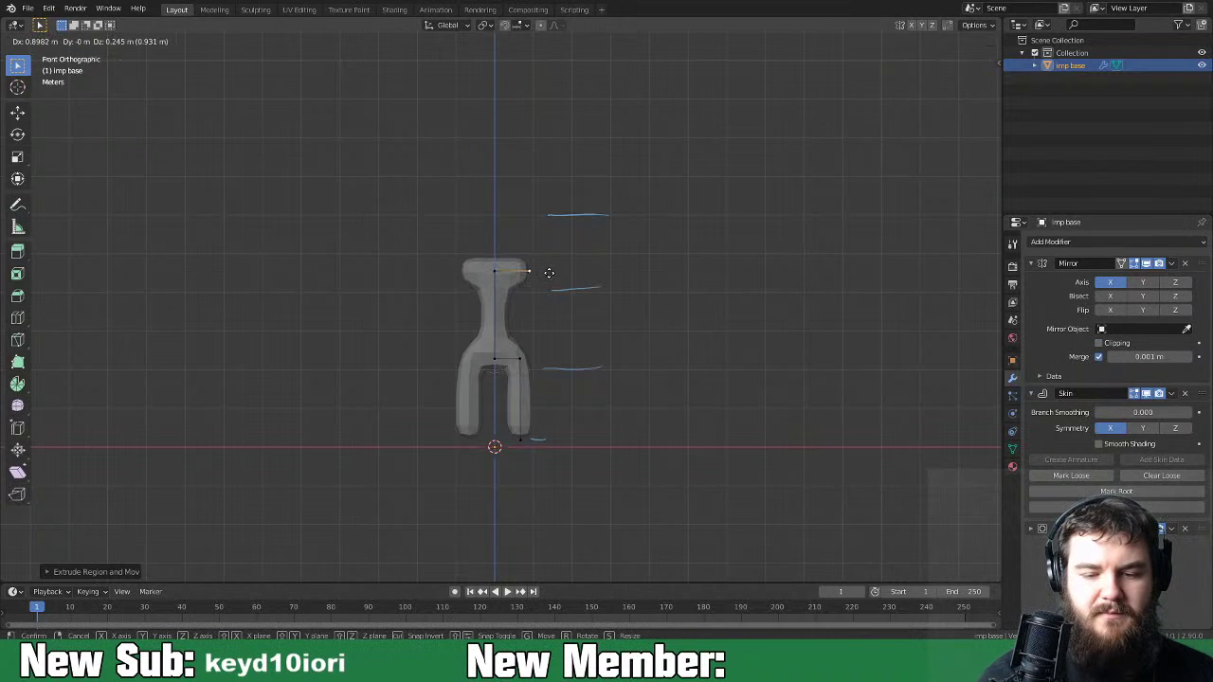
pyautogui.click(552, 273)
pyautogui.click(1100, 343)
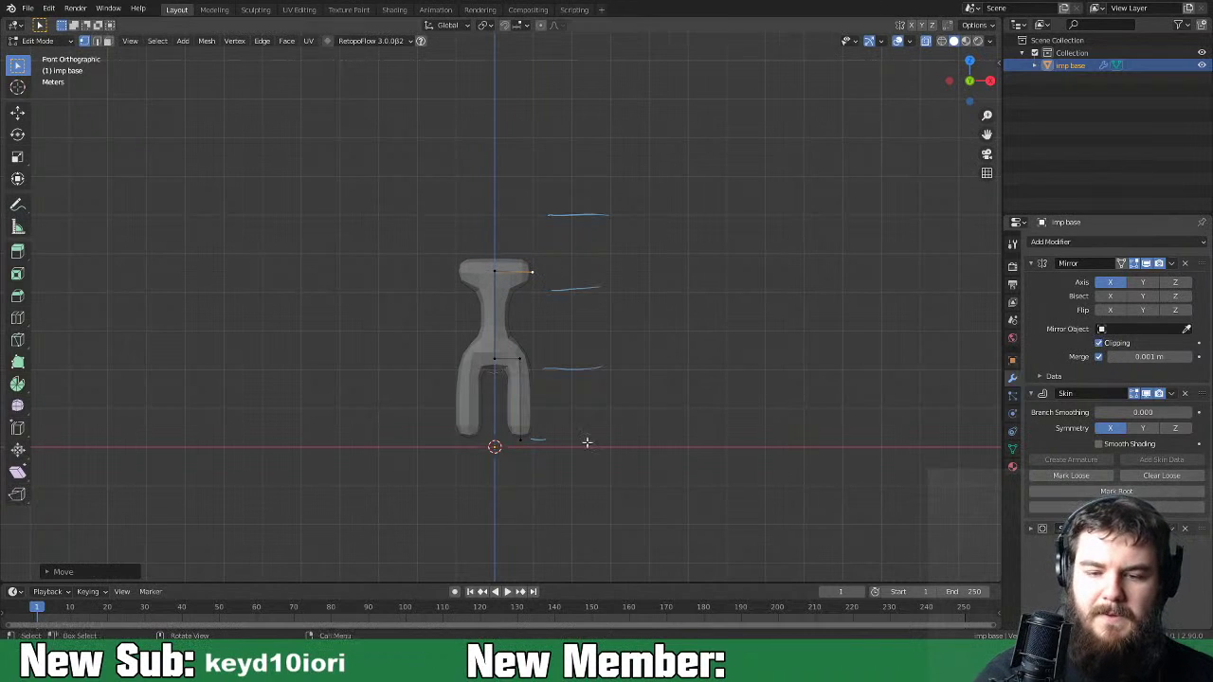
# Extrude a neck vertex straight up from the torso top and lower the shoulder-level vertices about 0.15 m along Z.
pyautogui.press('e')
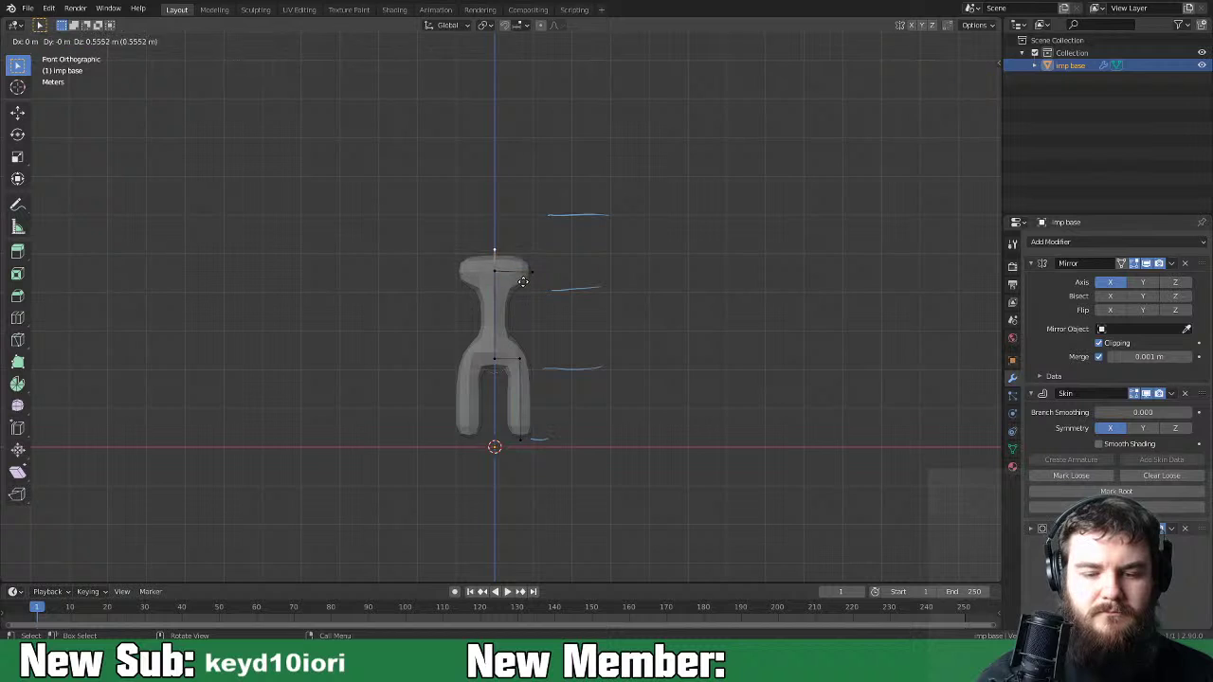
pyautogui.click(527, 270)
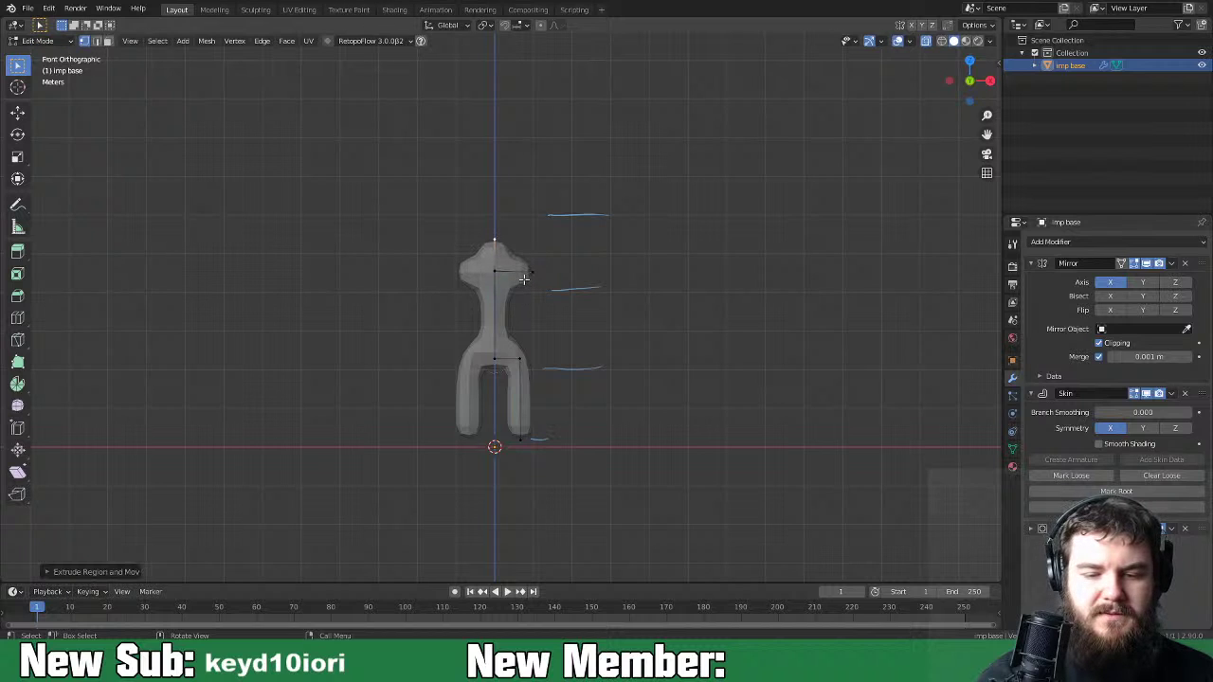
pyautogui.moveTo(484, 265); pyautogui.dragTo(567, 287)
pyautogui.press('g')
pyautogui.press('z')
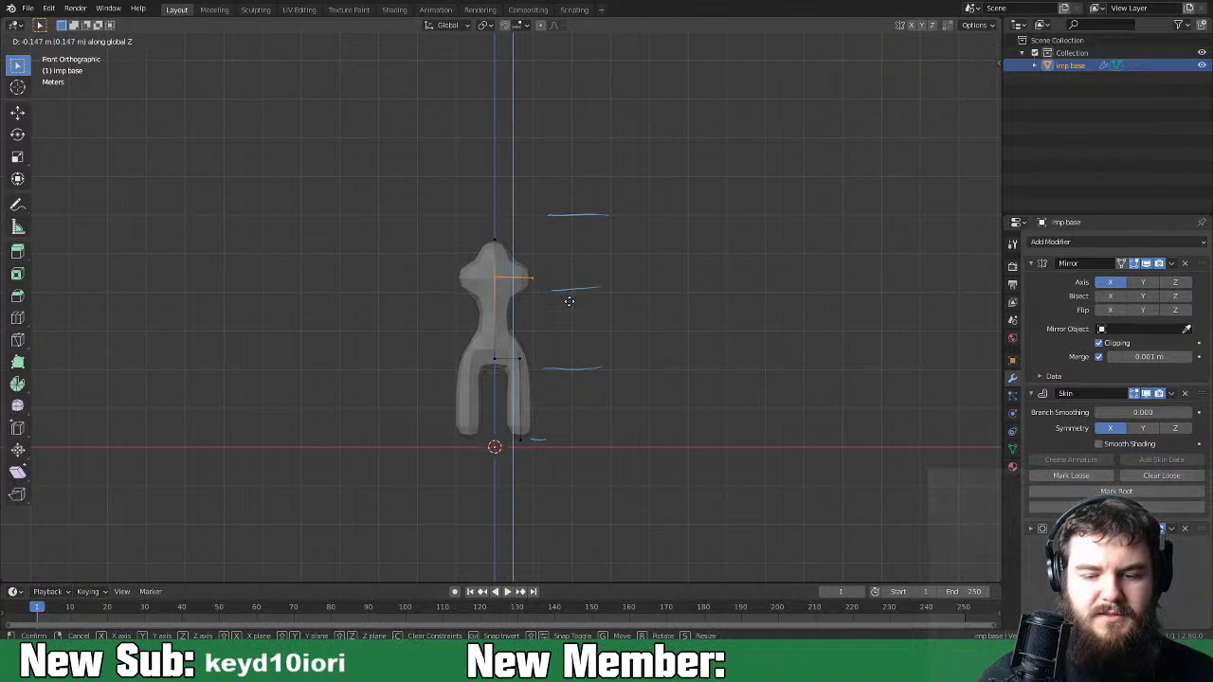
pyautogui.click(574, 297)
# Extrude two head vertices from the neck top in side view, the first up and forward, the second about 1.17 m up and back.
pyautogui.click(496, 239)
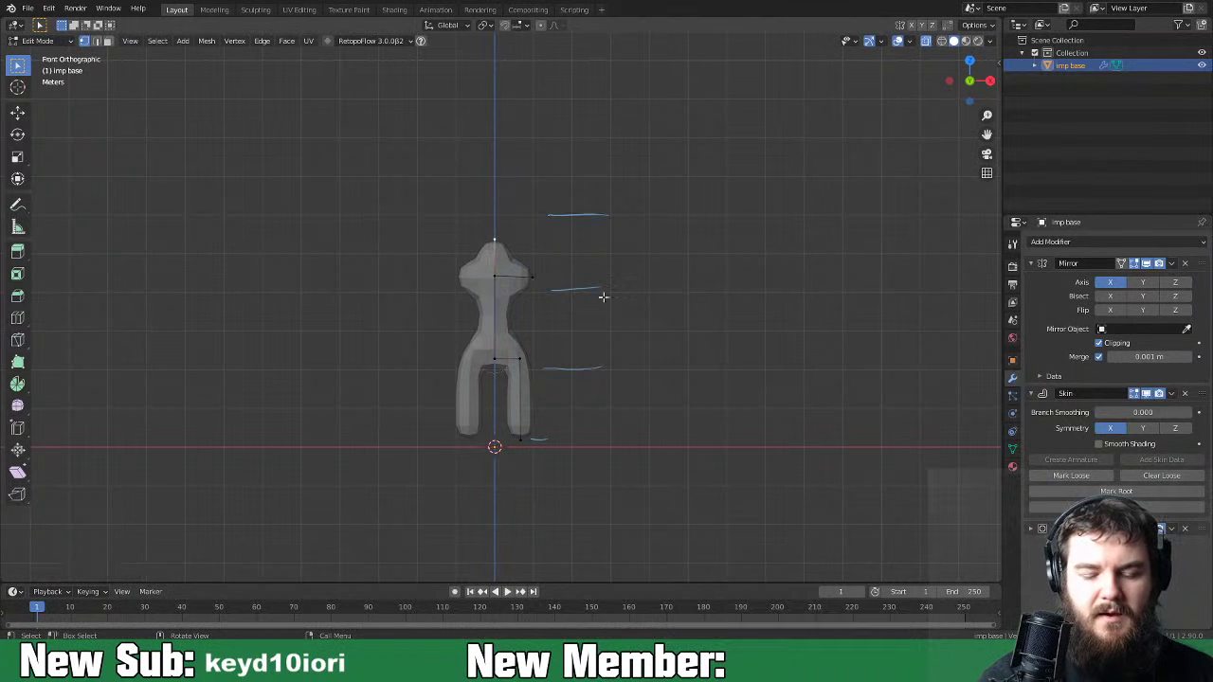
pyautogui.moveTo(583, 298); pyautogui.dragTo(590, 301, button='middle')
pyautogui.press('KP_3')
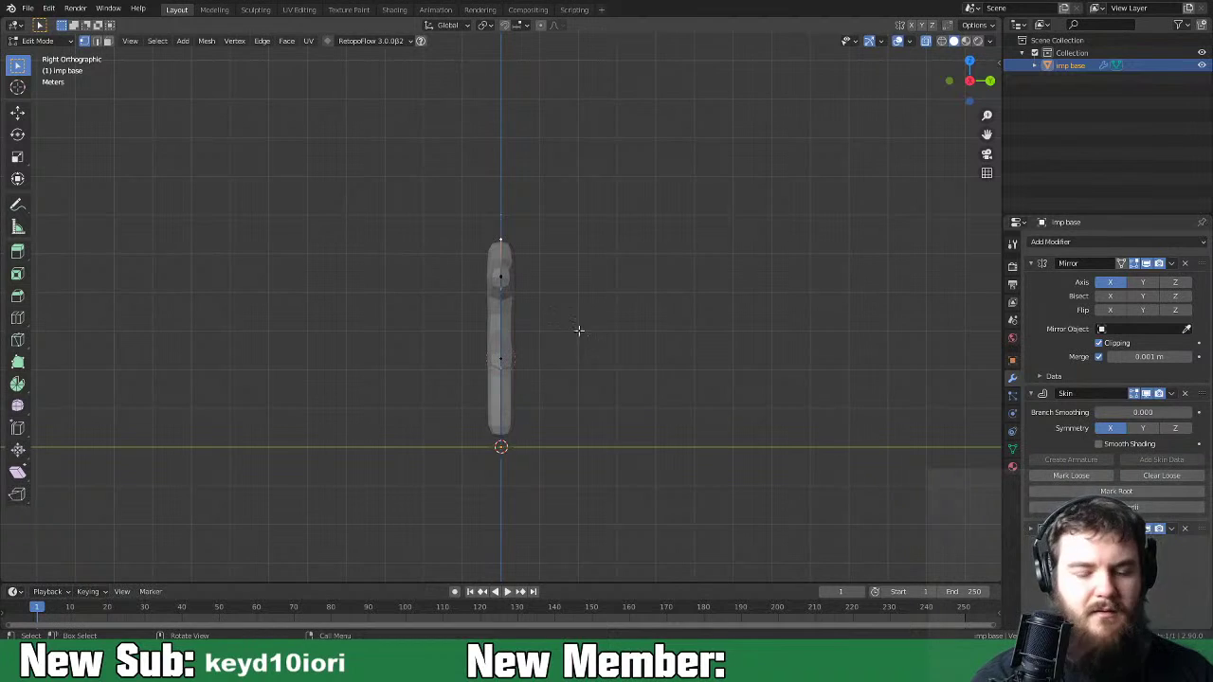
pyautogui.press('g')
pyautogui.press('z')
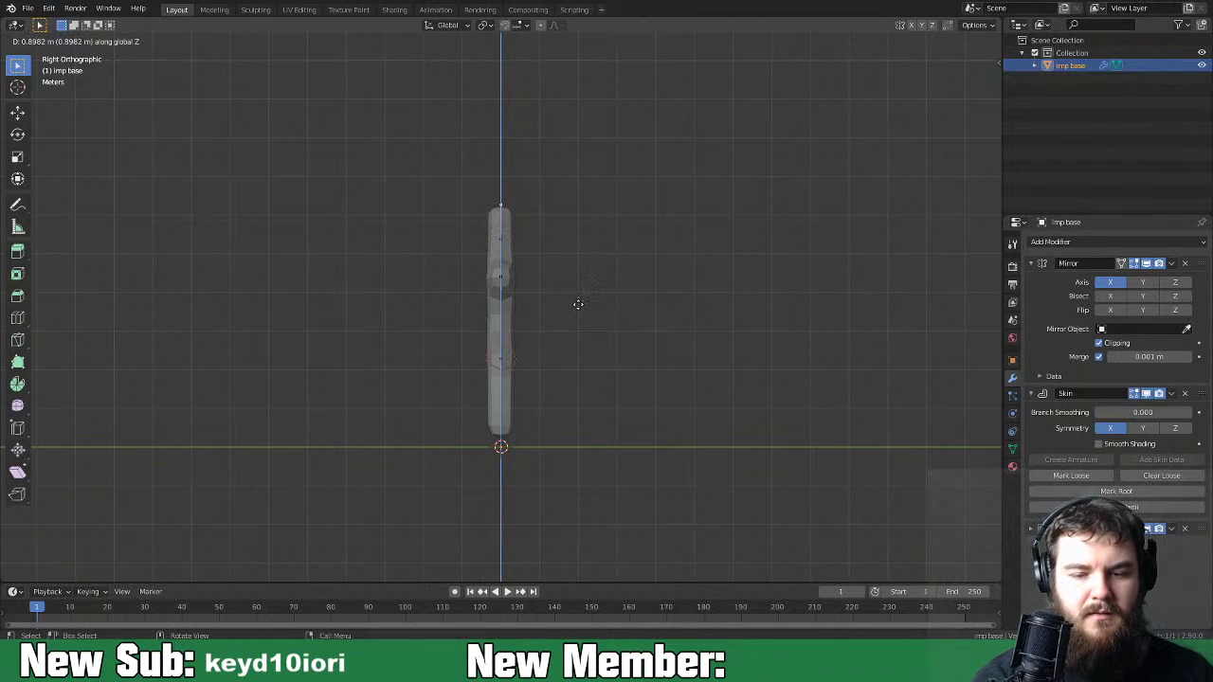
pyautogui.click(582, 289)
pyautogui.press('e')
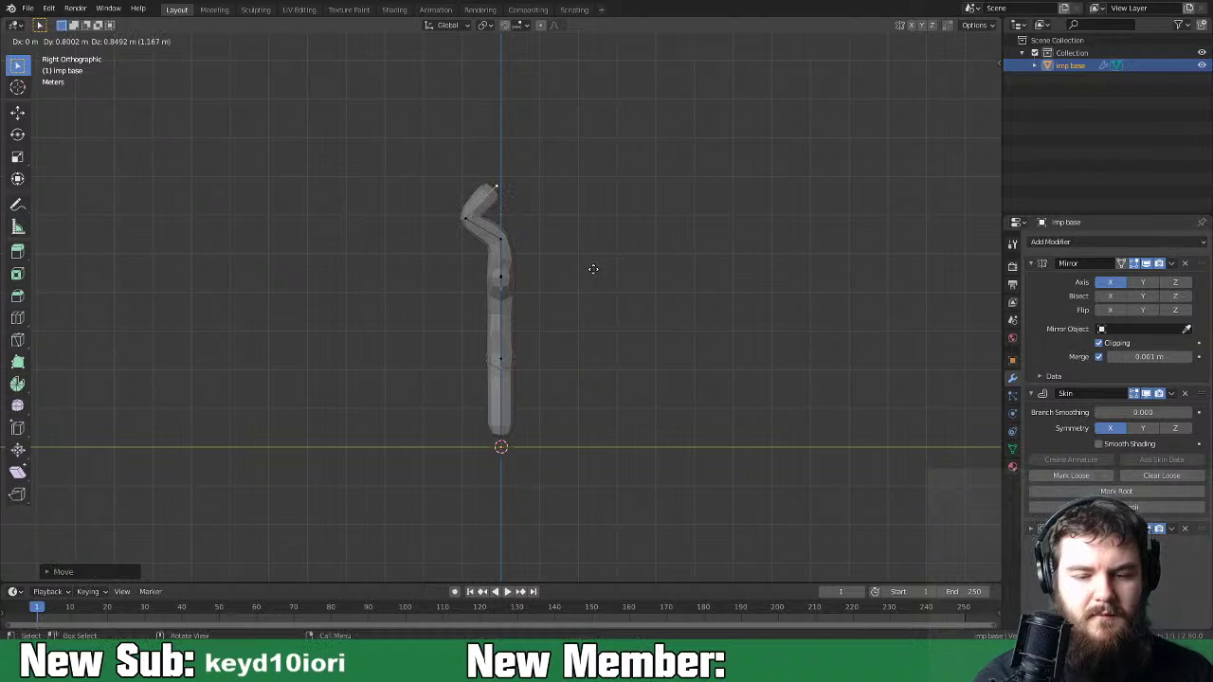
pyautogui.click(593, 269)
# Enlarge the skin around the two head vertices, then rotate them more upright and shift them about 0.35 m back over the neck.
pyautogui.press('s')
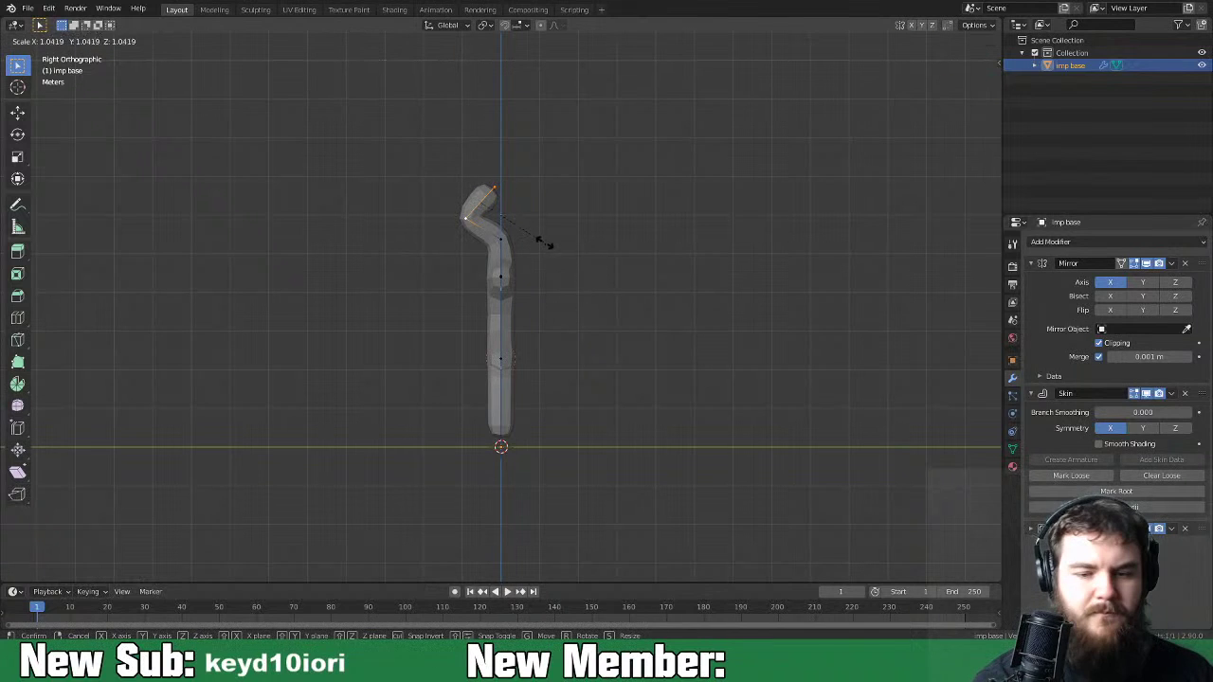
pyautogui.click(626, 269)
pyautogui.press('r')
pyautogui.click(573, 218)
pyautogui.press('g')
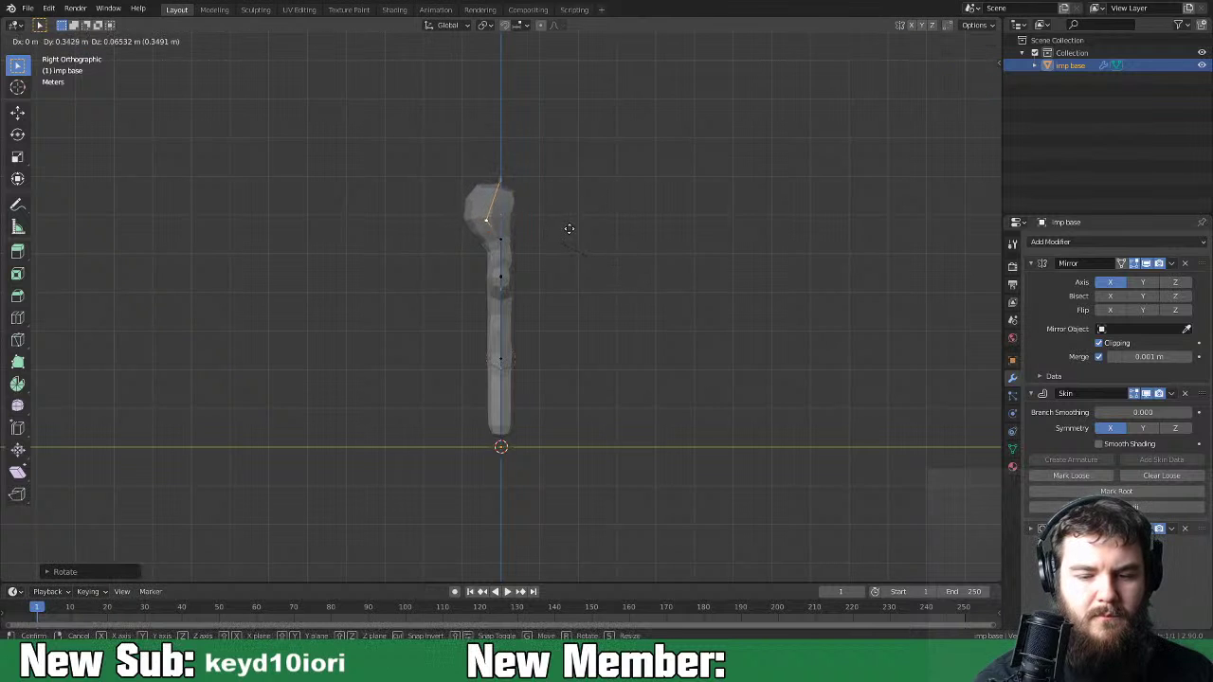
pyautogui.click(566, 232)
pyautogui.moveTo(561, 244); pyautogui.dragTo(612, 322, button='middle')
pyautogui.moveTo(505, 377); pyautogui.dragTo(606, 363, button='middle')
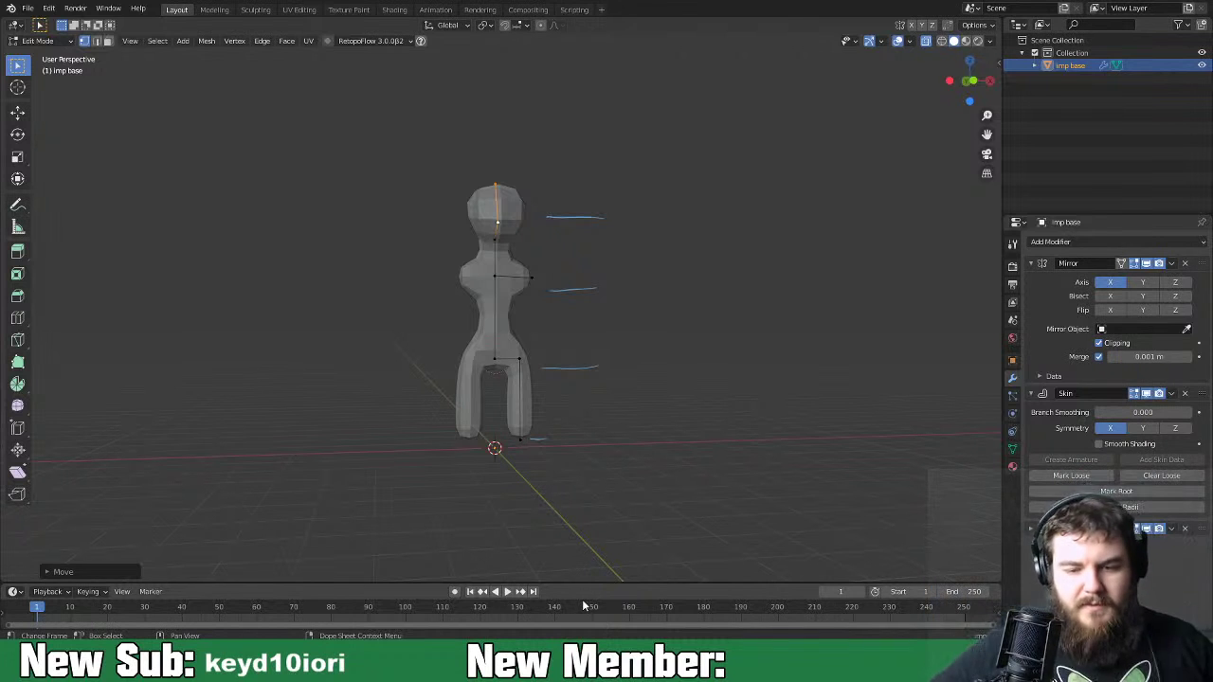
pyautogui.moveTo(596, 324); pyautogui.dragTo(560, 287, button='middle')
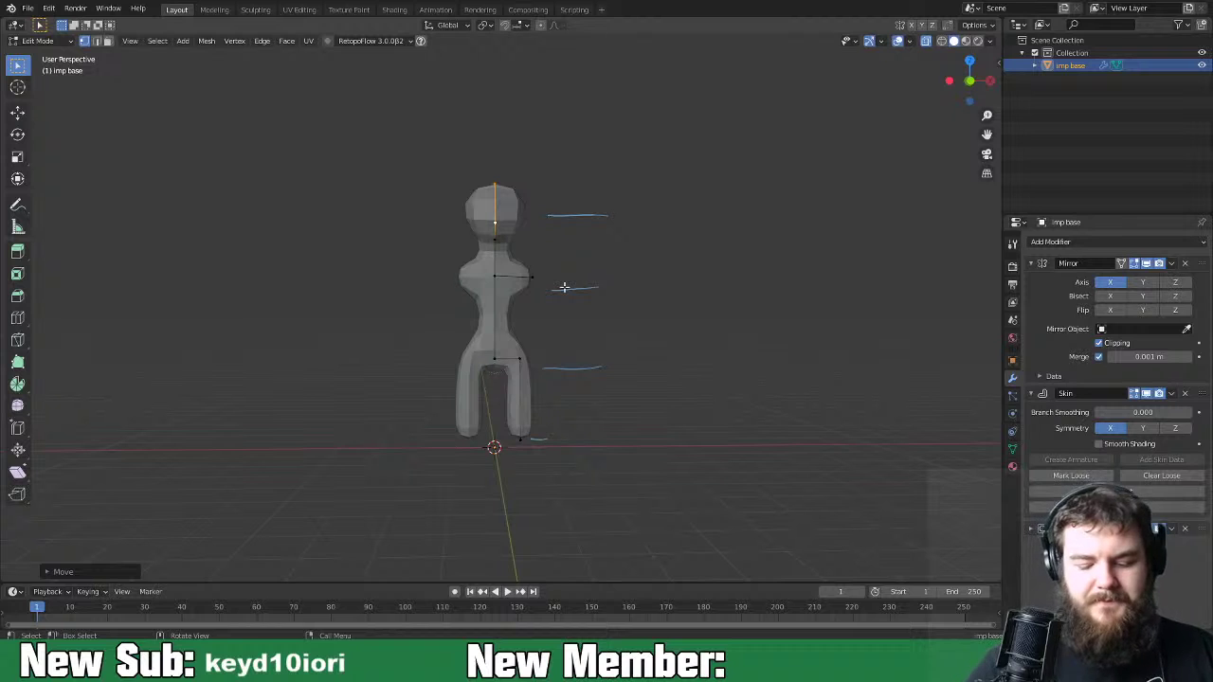
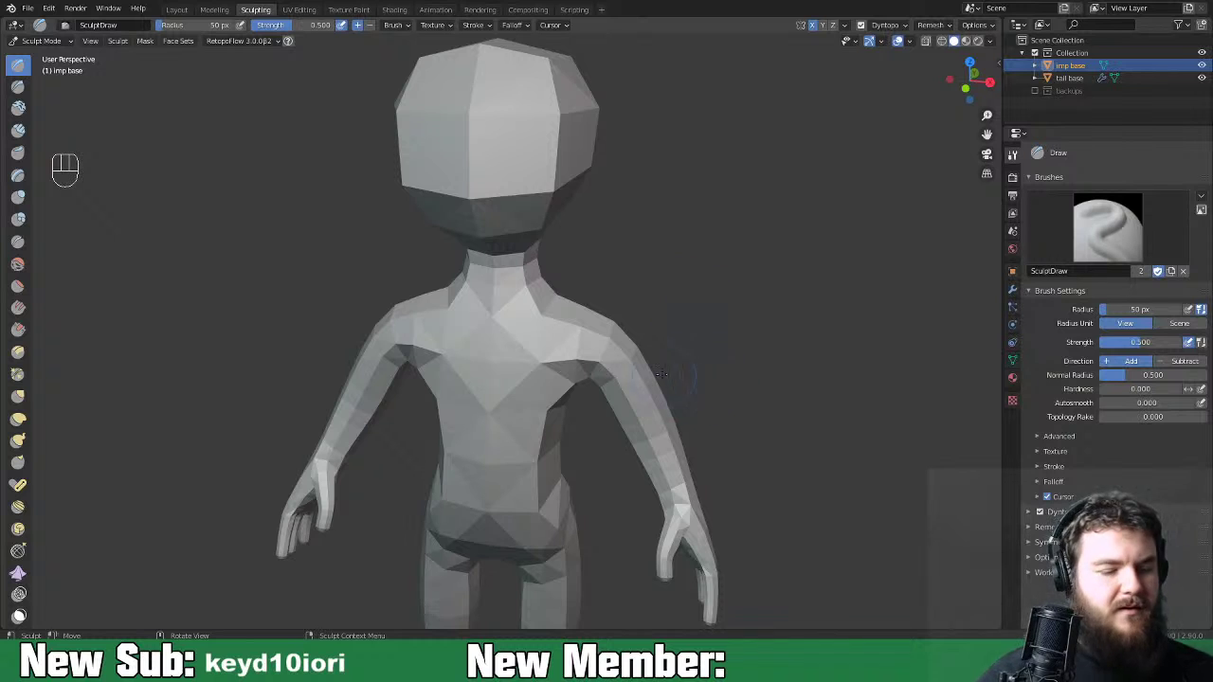
# Choose the Inflate sculpt brush and set its radius to 80 px and its strength to 0.267.
pyautogui.press('space')
pyautogui.press('space')
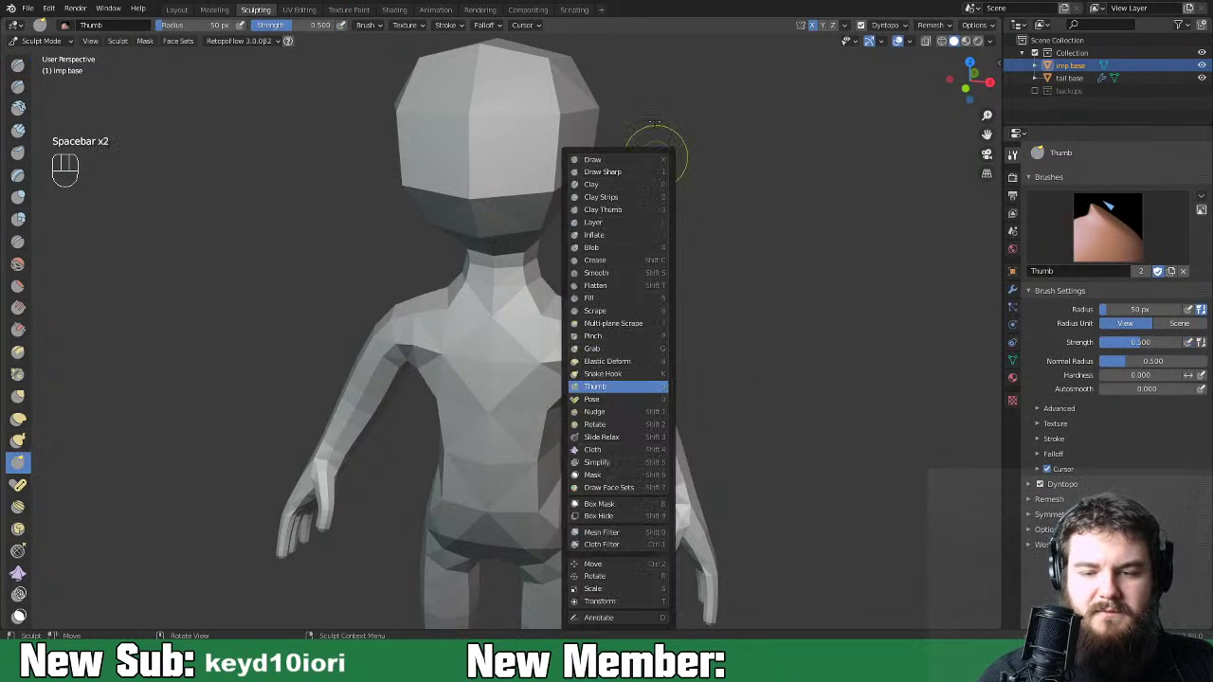
pyautogui.click(607, 234)
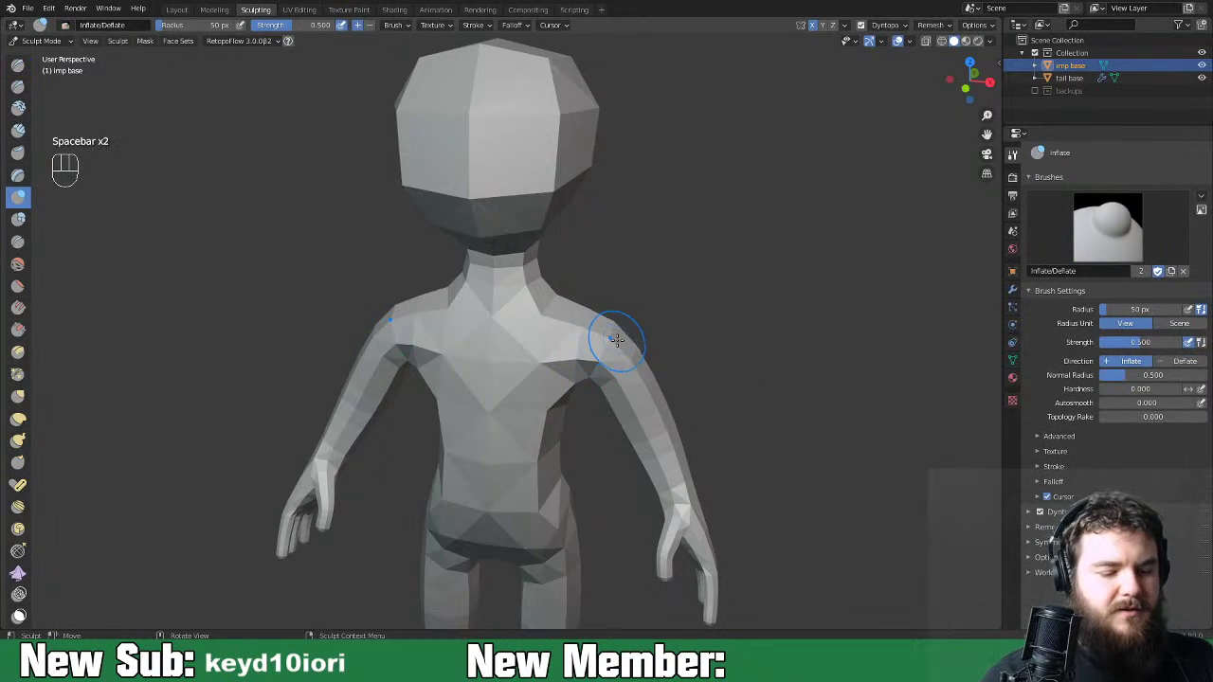
pyautogui.press('f')
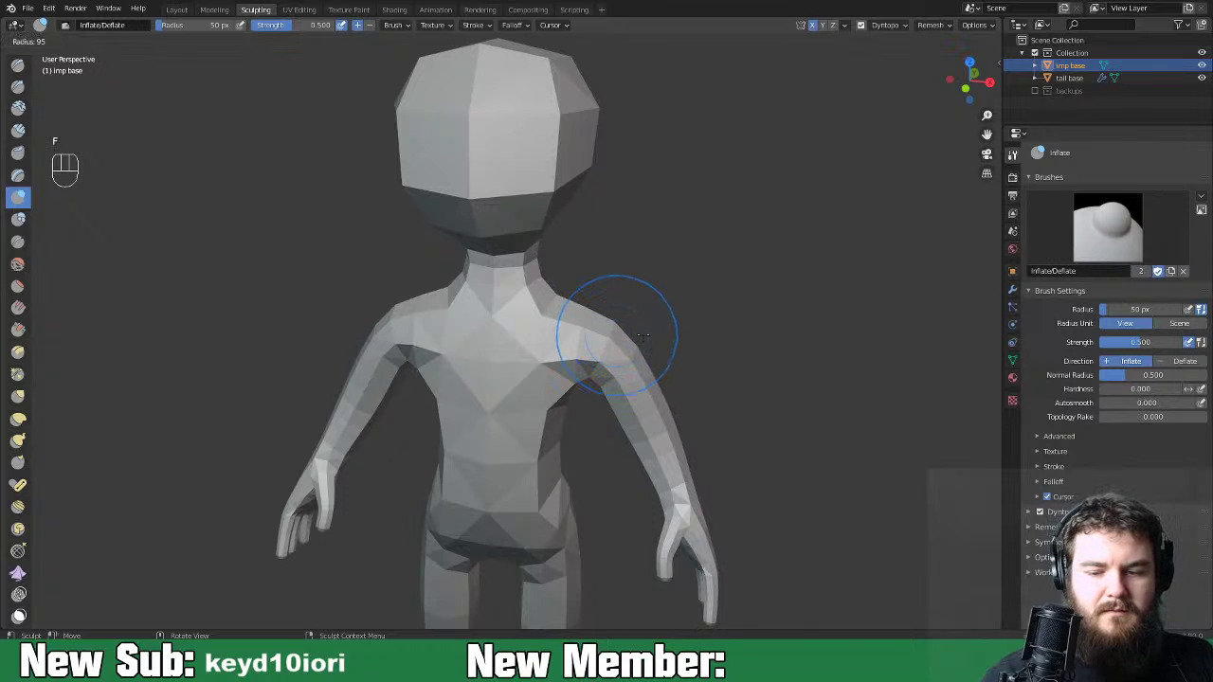
pyautogui.click(642, 330)
pyautogui.hotkey('shift', 'f')
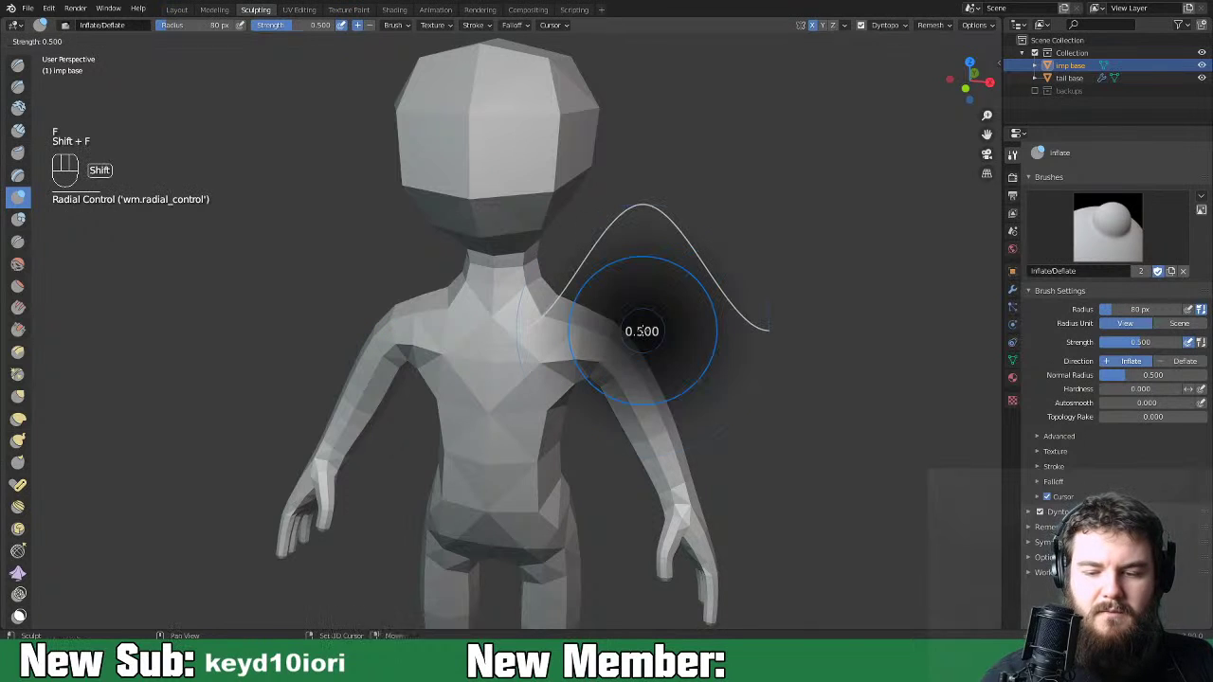
pyautogui.click(617, 341)
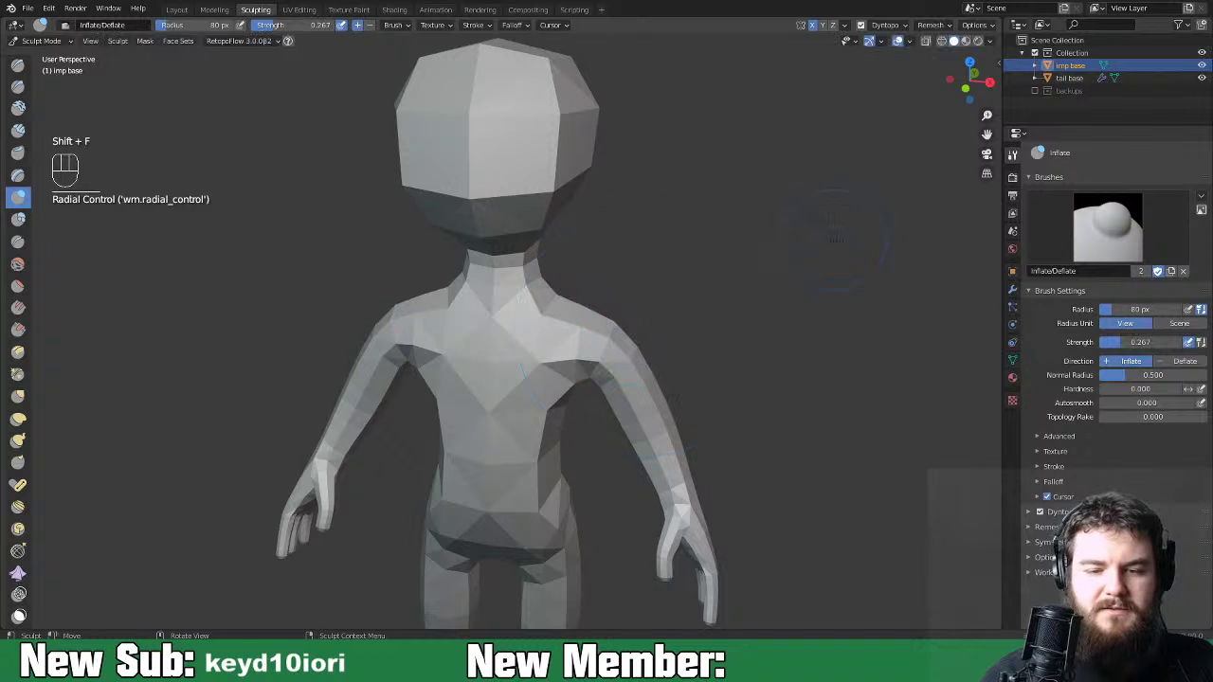
# Brush Inflate strokes over the imp's head, neck, arms and back down to the tail base.
pyautogui.moveTo(578, 332); pyautogui.dragTo(617, 289, button='middle')
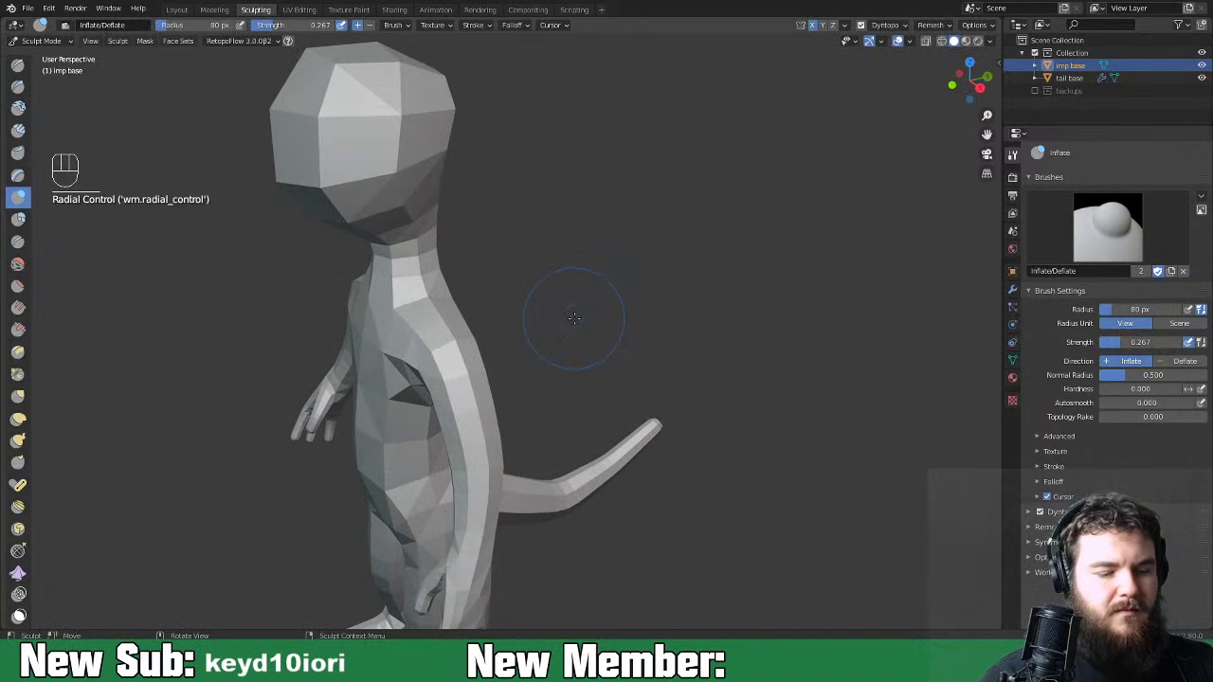
pyautogui.keyDown('shift'); pyautogui.moveTo(555, 325); pyautogui.dragTo(597, 223, button='middle'); pyautogui.keyUp('shift')
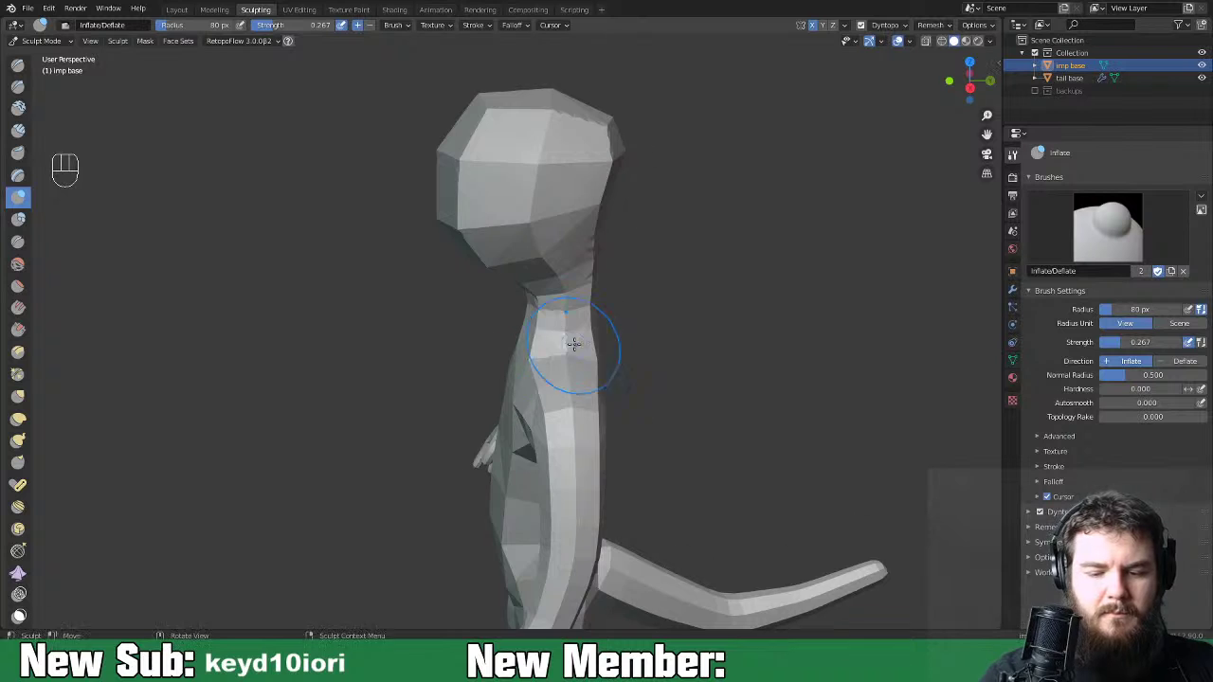
pyautogui.moveTo(574, 352); pyautogui.dragTo(582, 344, button='middle')
pyautogui.moveTo(758, 398); pyautogui.dragTo(789, 434)
pyautogui.moveTo(659, 214); pyautogui.dragTo(600, 261, button='middle')
pyautogui.moveTo(600, 261); pyautogui.dragTo(534, 161)
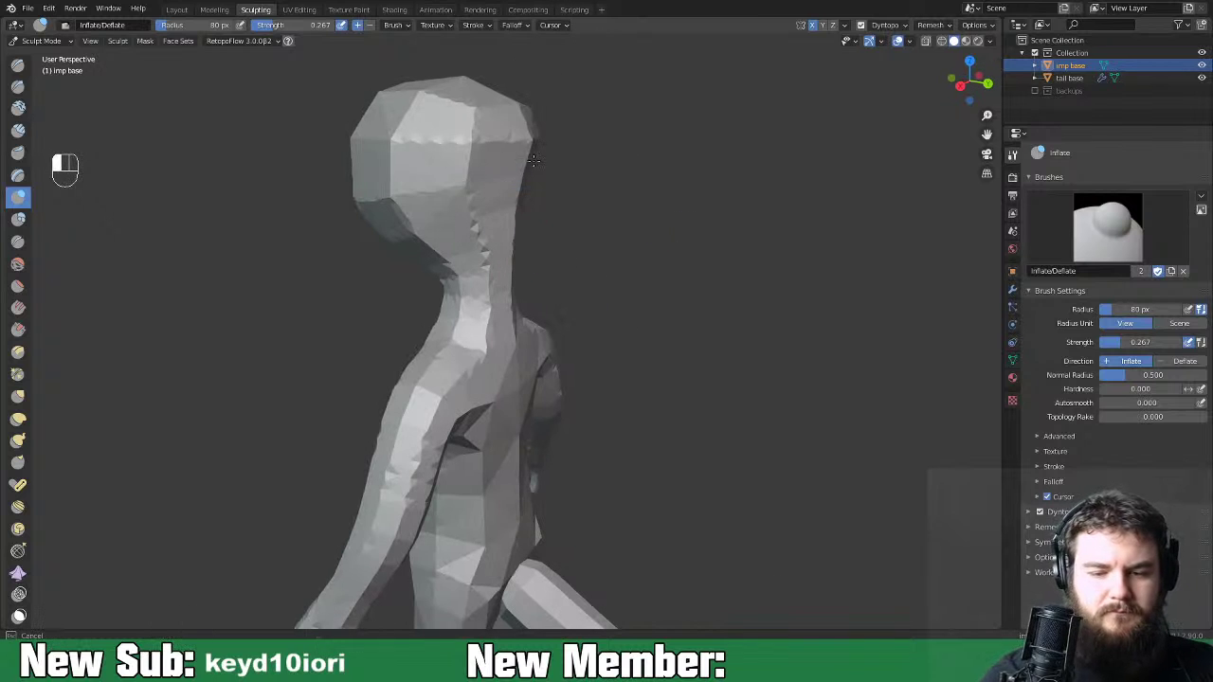
pyautogui.moveTo(504, 459); pyautogui.dragTo(434, 468, button='middle')
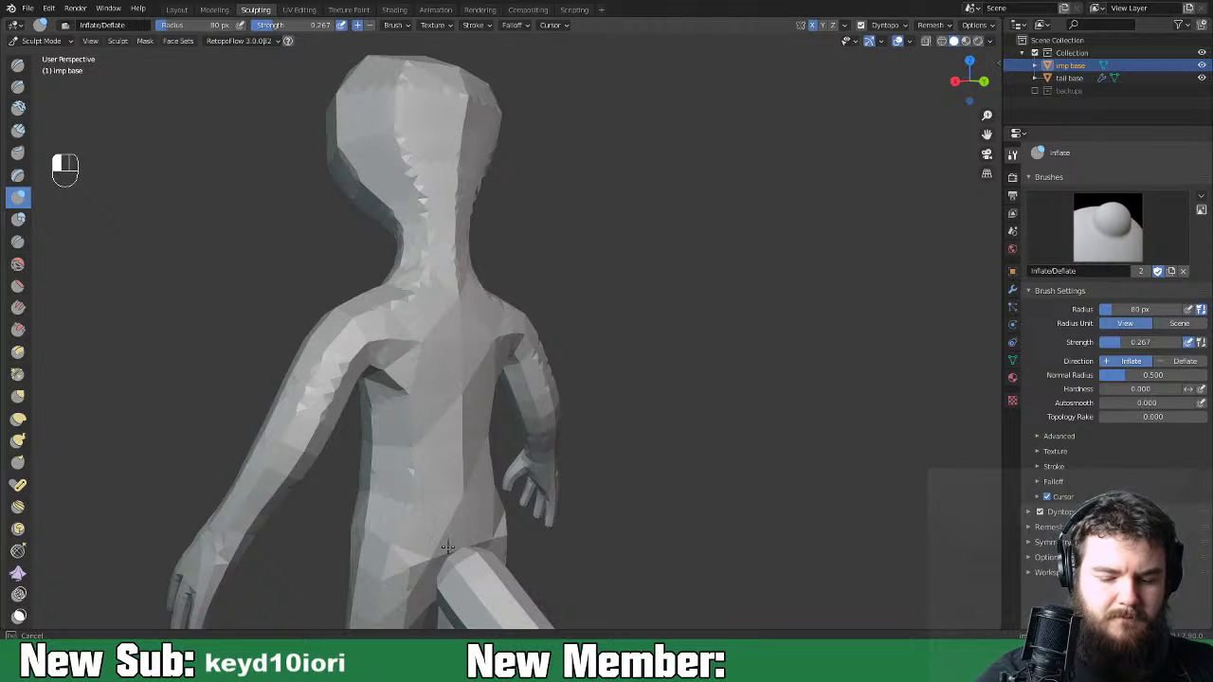
pyautogui.moveTo(393, 552); pyautogui.dragTo(406, 538)
# Continue inflating the lower body, reduce the brush radius to 54 px and inflate the legs down to the ankles.
pyautogui.moveTo(418, 521)
pyautogui.mouseDown(button='middle')
pyautogui.moveTo(684, 514)
pyautogui.moveTo(640, 347)
pyautogui.moveTo(619, 401)
pyautogui.mouseUp(button='middle')
pyautogui.moveTo(619, 401); pyautogui.dragTo(637, 387)
pyautogui.moveTo(598, 437); pyautogui.dragTo(633, 434)
pyautogui.press('f')
pyautogui.click(668, 431)
pyautogui.moveTo(668, 432)
pyautogui.mouseDown(button='middle')
pyautogui.moveTo(703, 428)
pyautogui.moveTo(575, 460)
pyautogui.mouseUp(button='middle')
pyautogui.moveTo(575, 460); pyautogui.dragTo(569, 496)
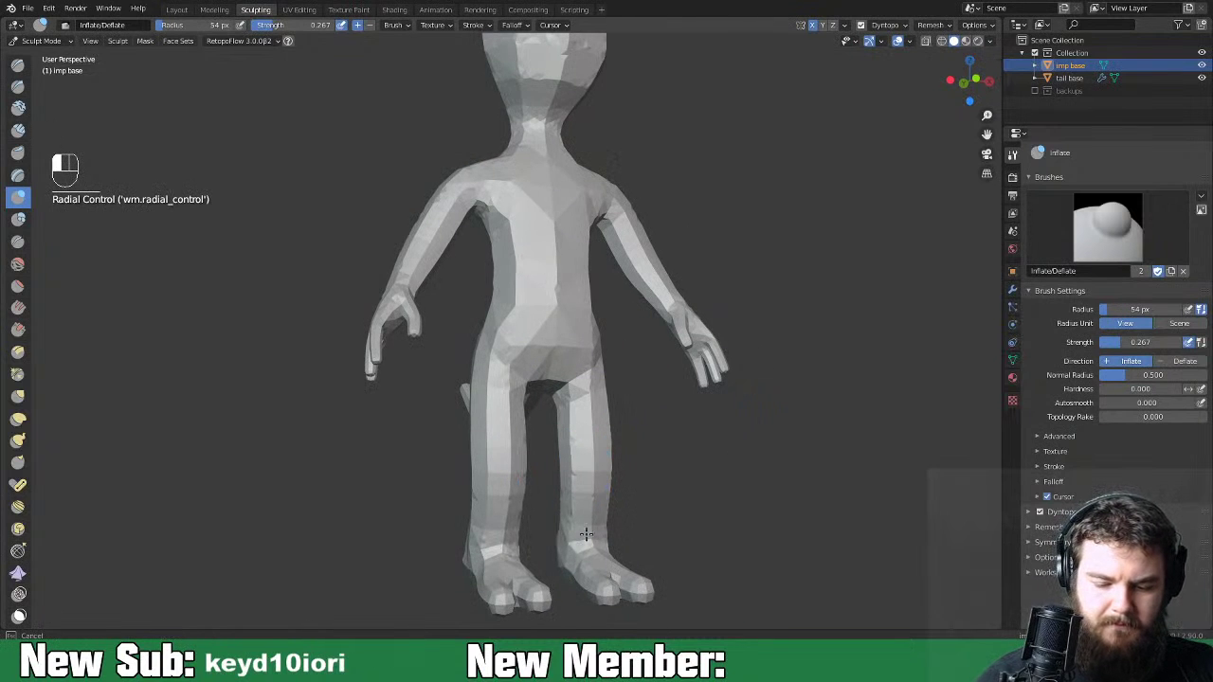
pyautogui.moveTo(600, 404); pyautogui.dragTo(622, 514, button='middle')
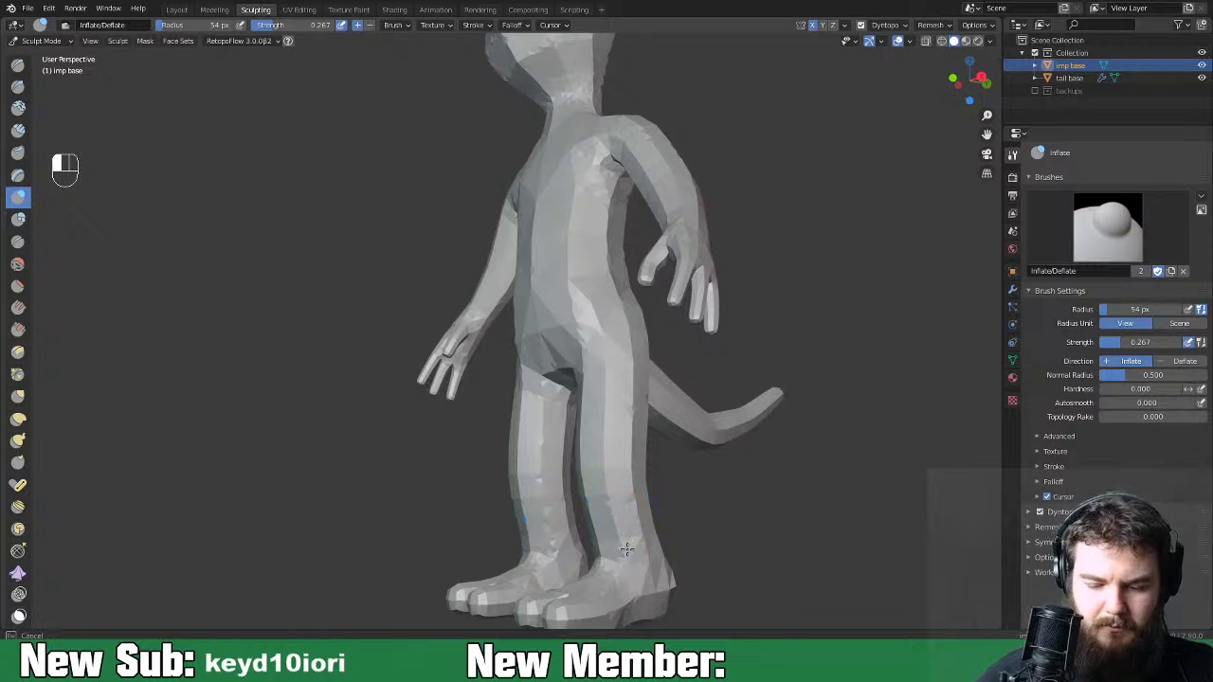
# Try inflating the tops and toes of the feet.
pyautogui.moveTo(588, 590); pyautogui.dragTo(696, 410, button='middle')
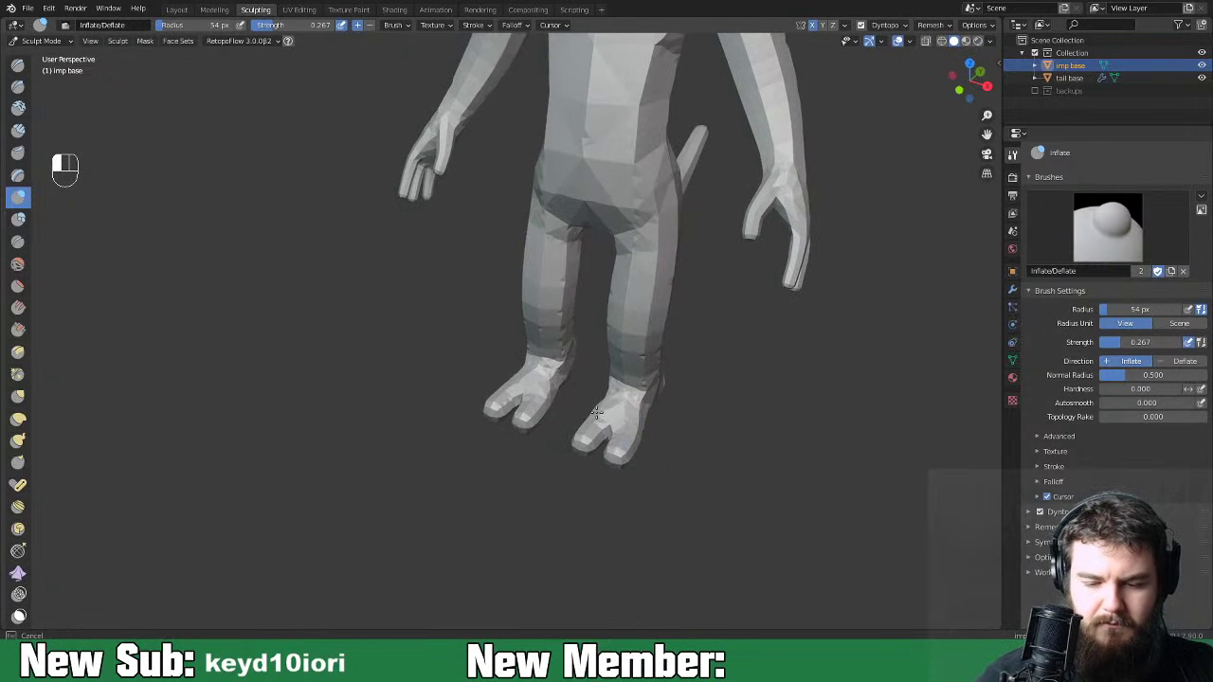
pyautogui.moveTo(671, 410)
pyautogui.mouseDown()
pyautogui.moveTo(610, 405)
pyautogui.moveTo(631, 450)
pyautogui.mouseUp()
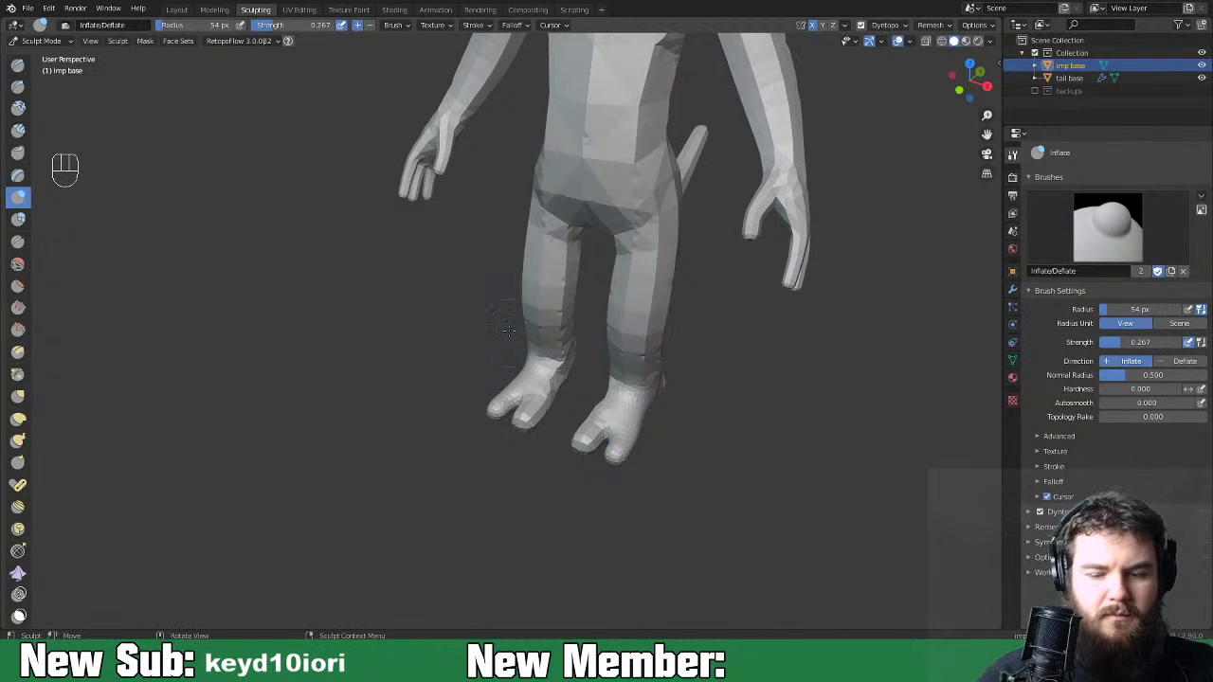
# Set the Inflate brush strength to 0.219 and undo the strokes on the feet.
pyautogui.rightClick(488, 310)
pyautogui.click(488, 324)
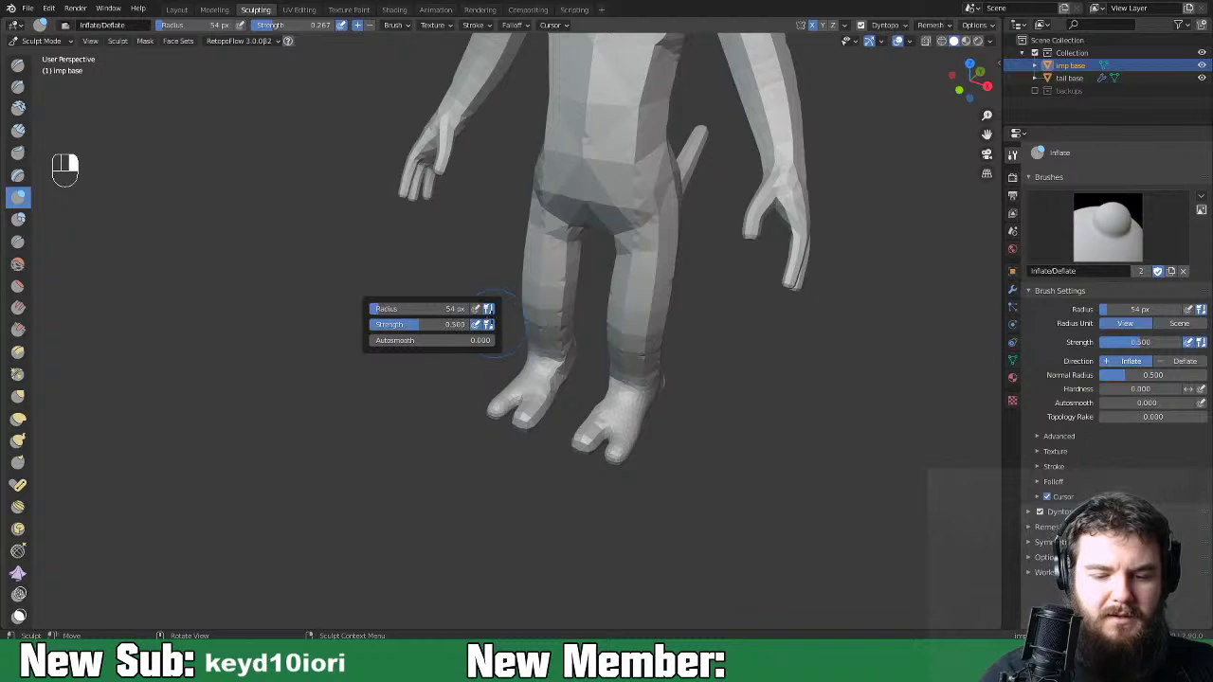
pyautogui.moveTo(453, 324); pyautogui.dragTo(424, 320)
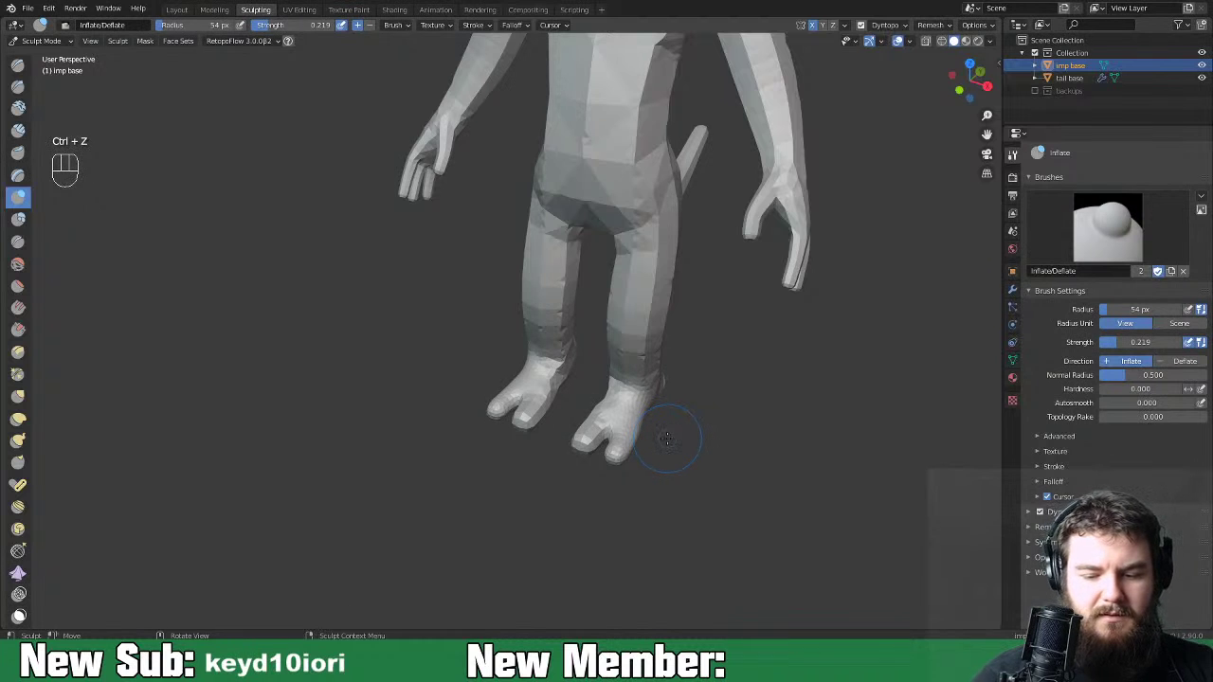
pyautogui.hotkey('ctrl', 'z')
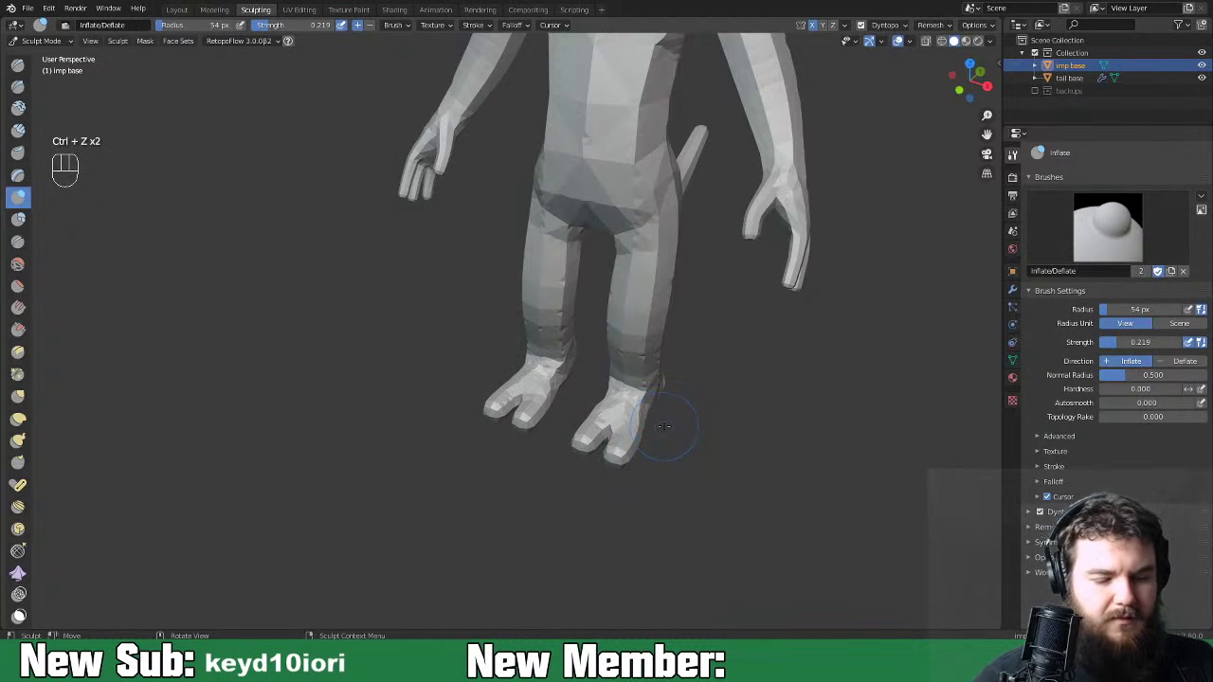
# Smooth the feet, the fronts of the legs, the pelvis and the lower torso.
pyautogui.press('shift')
pyautogui.rightClick(668, 401)
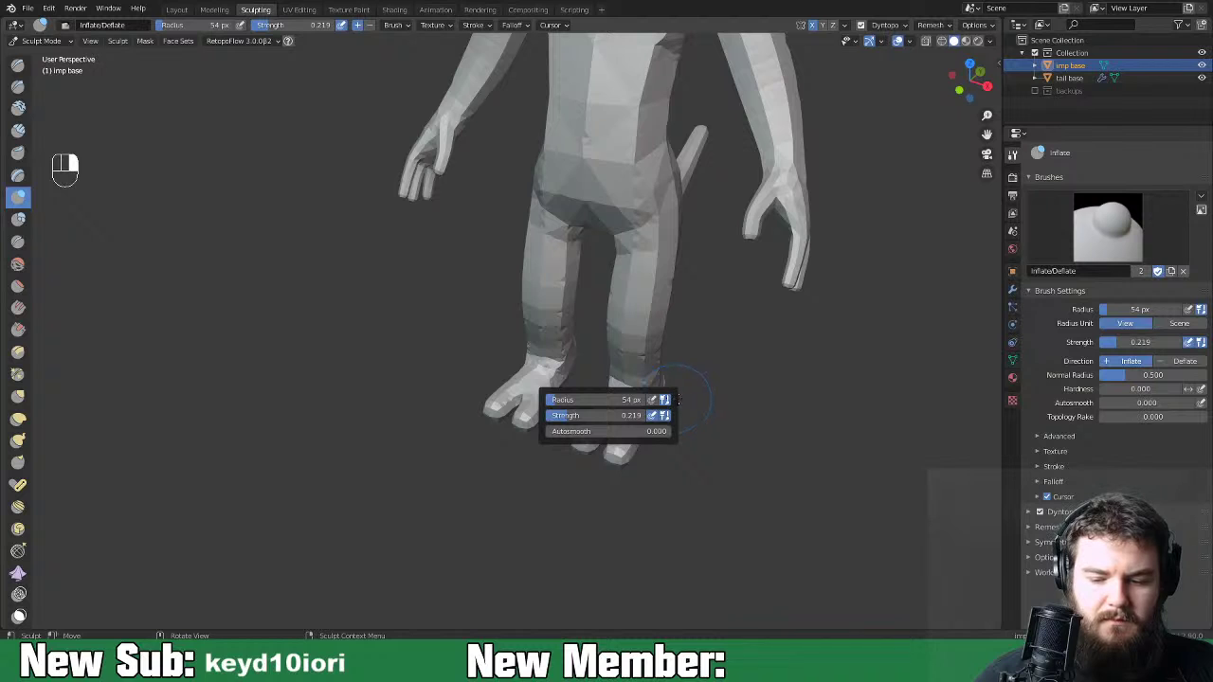
pyautogui.moveTo(644, 411)
pyautogui.keyDown('shift'); pyautogui.mouseDown()
pyautogui.moveTo(645, 442)
pyautogui.moveTo(624, 438)
pyautogui.mouseUp(); pyautogui.keyUp('shift')
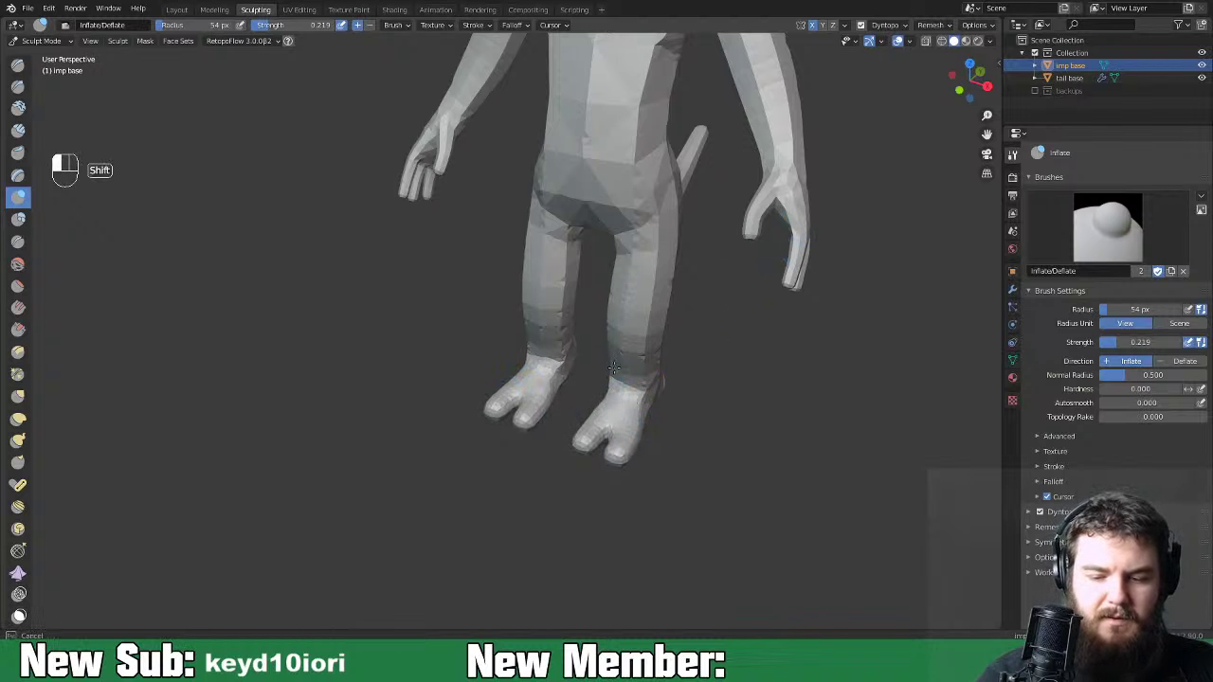
pyautogui.keyDown('shift'); pyautogui.moveTo(637, 277); pyautogui.dragTo(604, 218); pyautogui.keyUp('shift')
pyautogui.keyDown('shift'); pyautogui.moveTo(630, 84); pyautogui.dragTo(680, 156); pyautogui.keyUp('shift')
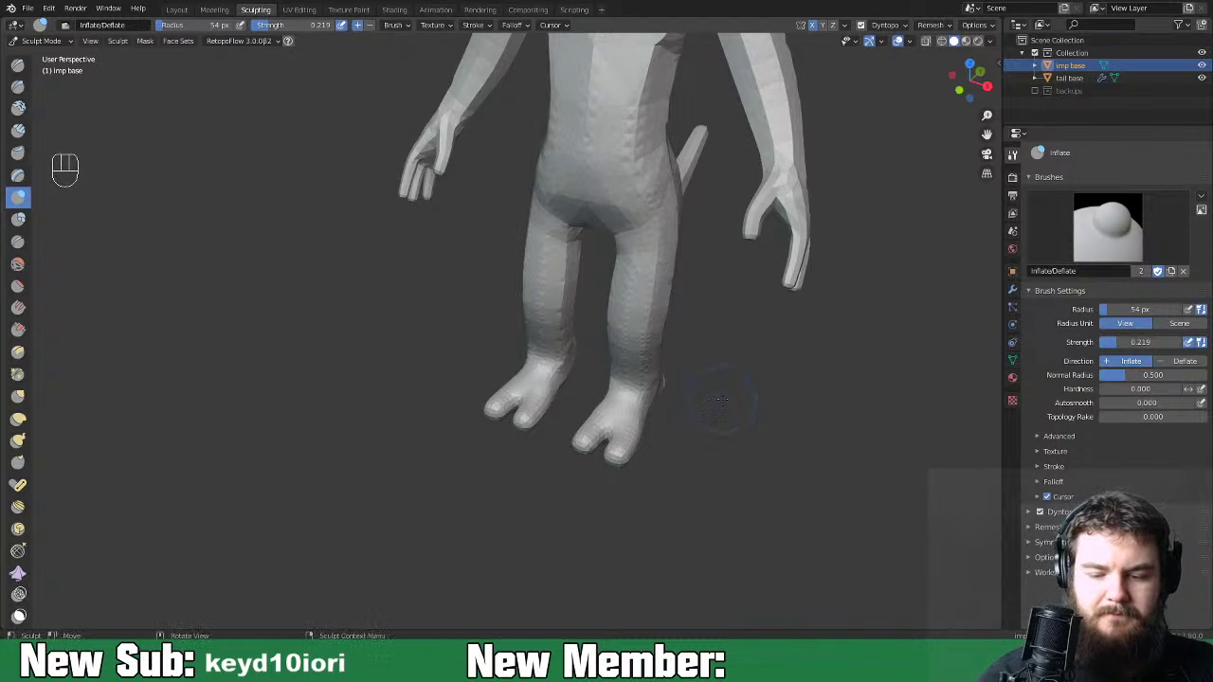
pyautogui.moveTo(632, 394); pyautogui.dragTo(576, 440, button='middle')
pyautogui.press('space')
pyautogui.click(535, 483)
pyautogui.moveTo(658, 433); pyautogui.dragTo(587, 427, button='middle')
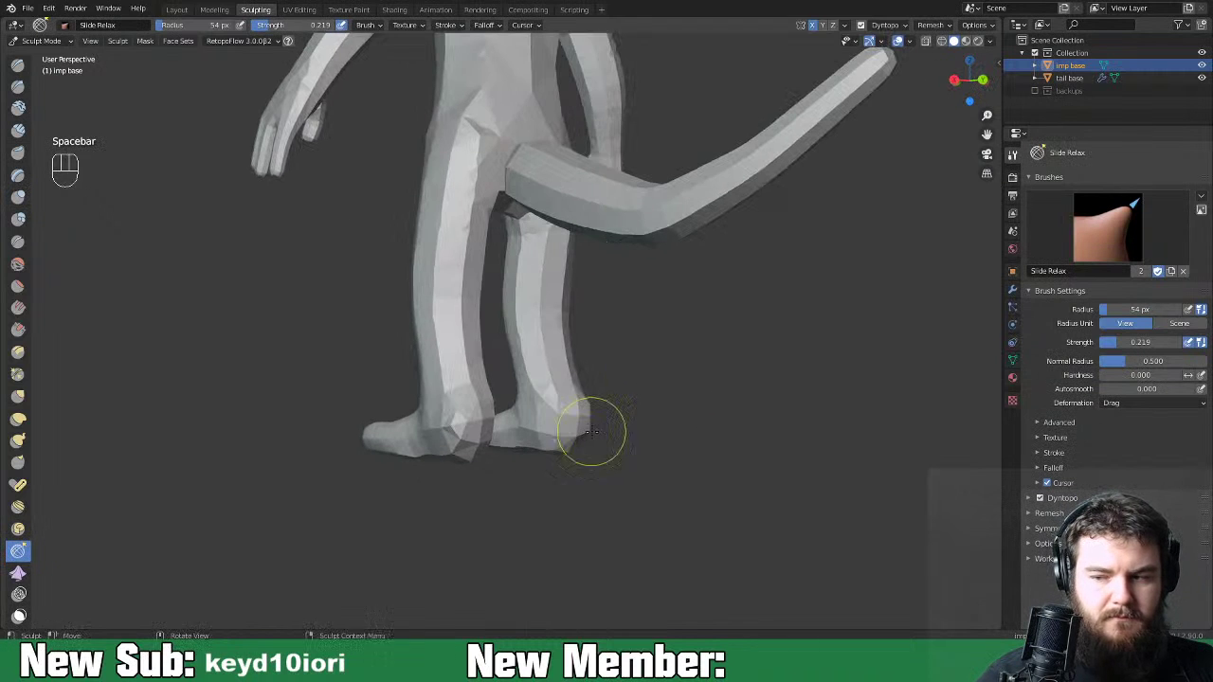
# Switch to the Inflate brush and smooth the heels, the soles of the feet and the backs of the legs.
pyautogui.press('space')
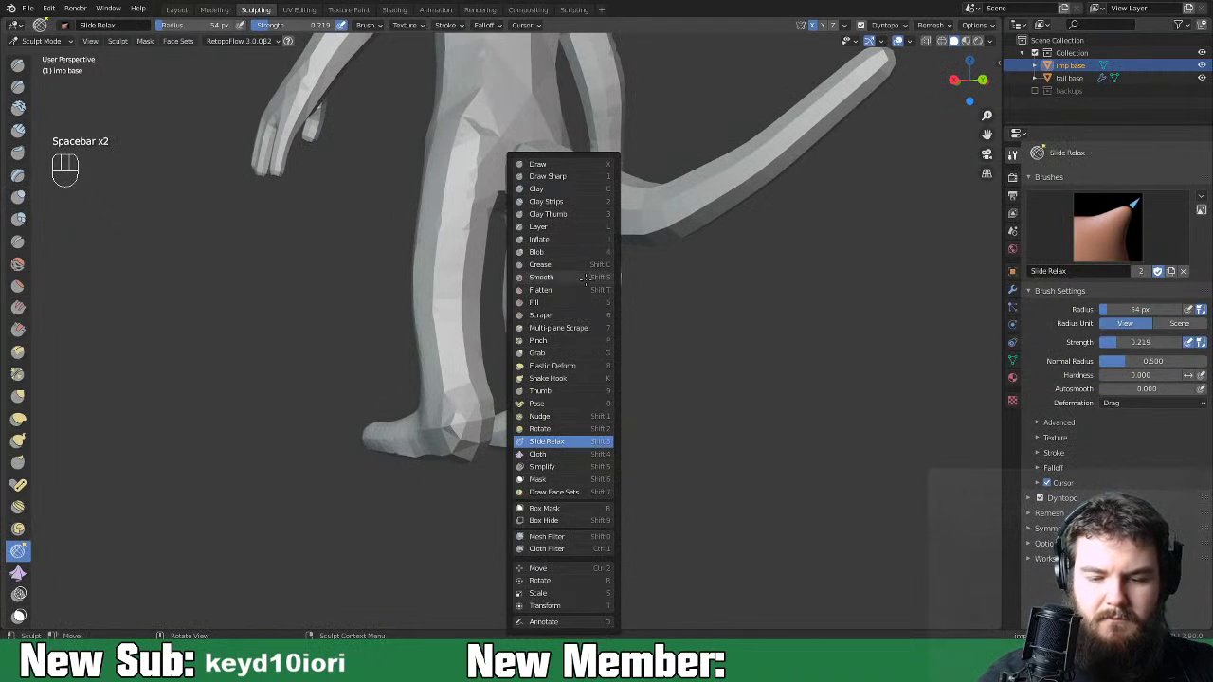
pyautogui.click(539, 239)
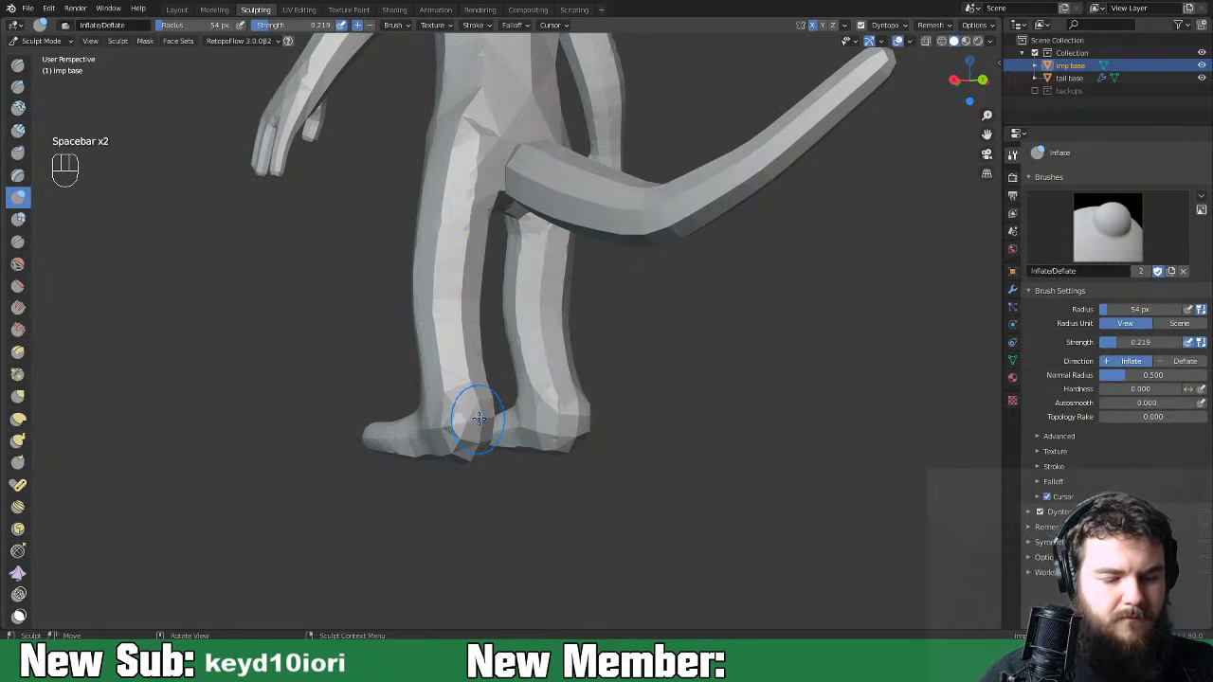
pyautogui.keyDown('shift'); pyautogui.moveTo(461, 408); pyautogui.dragTo(452, 449); pyautogui.keyUp('shift')
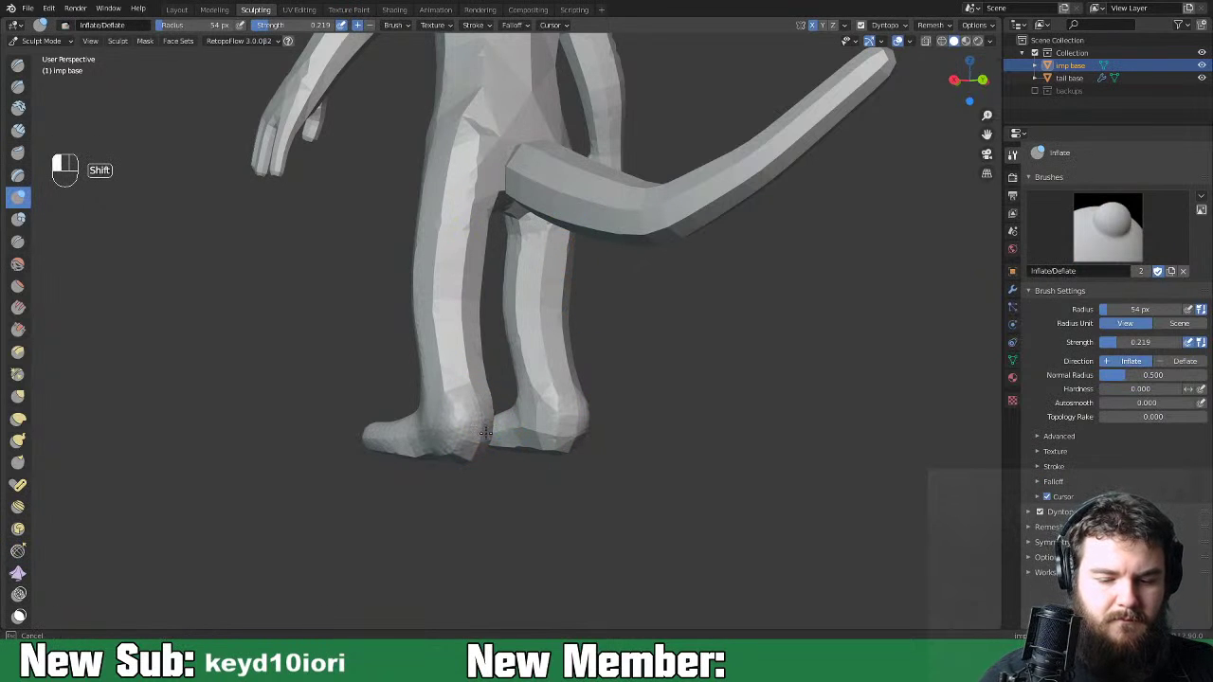
pyautogui.moveTo(478, 452); pyautogui.dragTo(543, 252, button='middle')
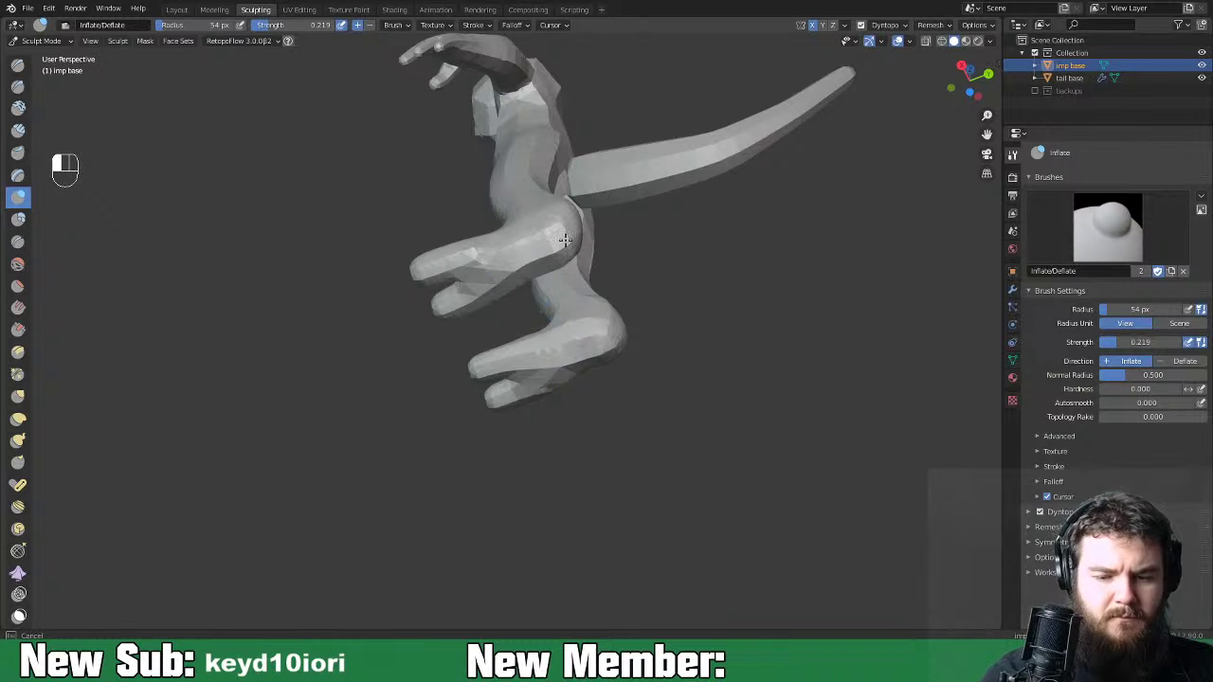
pyautogui.keyDown('shift'); pyautogui.moveTo(561, 226); pyautogui.dragTo(471, 309); pyautogui.keyUp('shift')
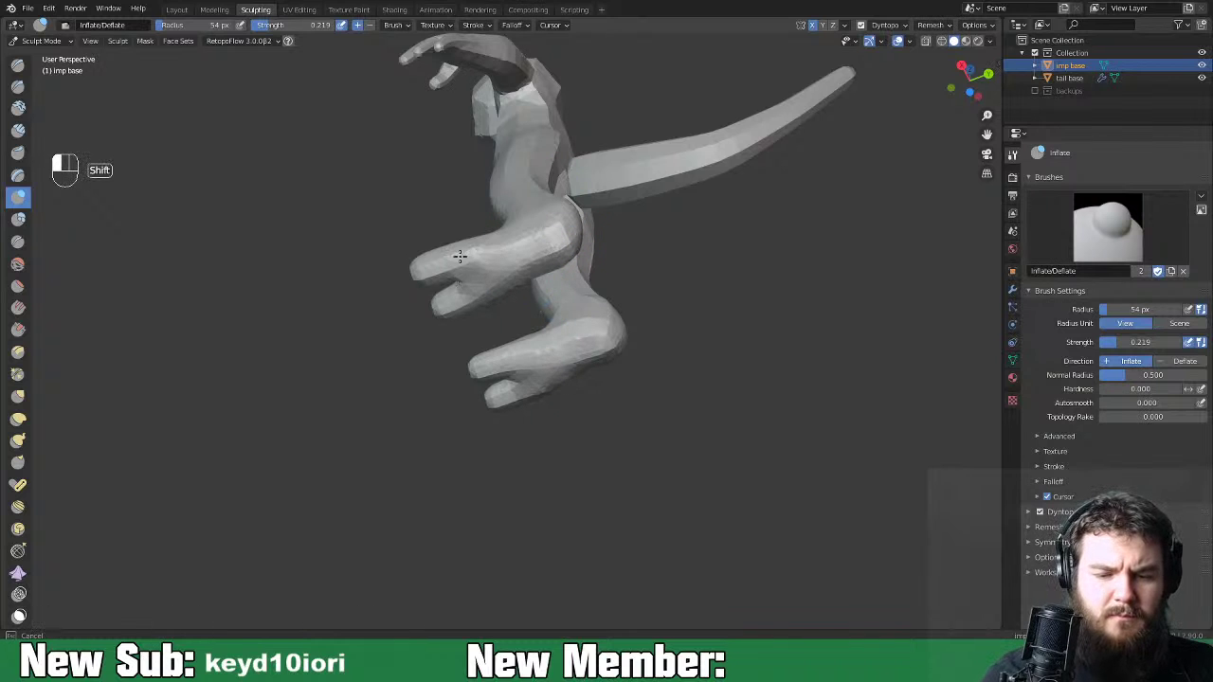
pyautogui.moveTo(476, 248); pyautogui.dragTo(443, 379, button='middle')
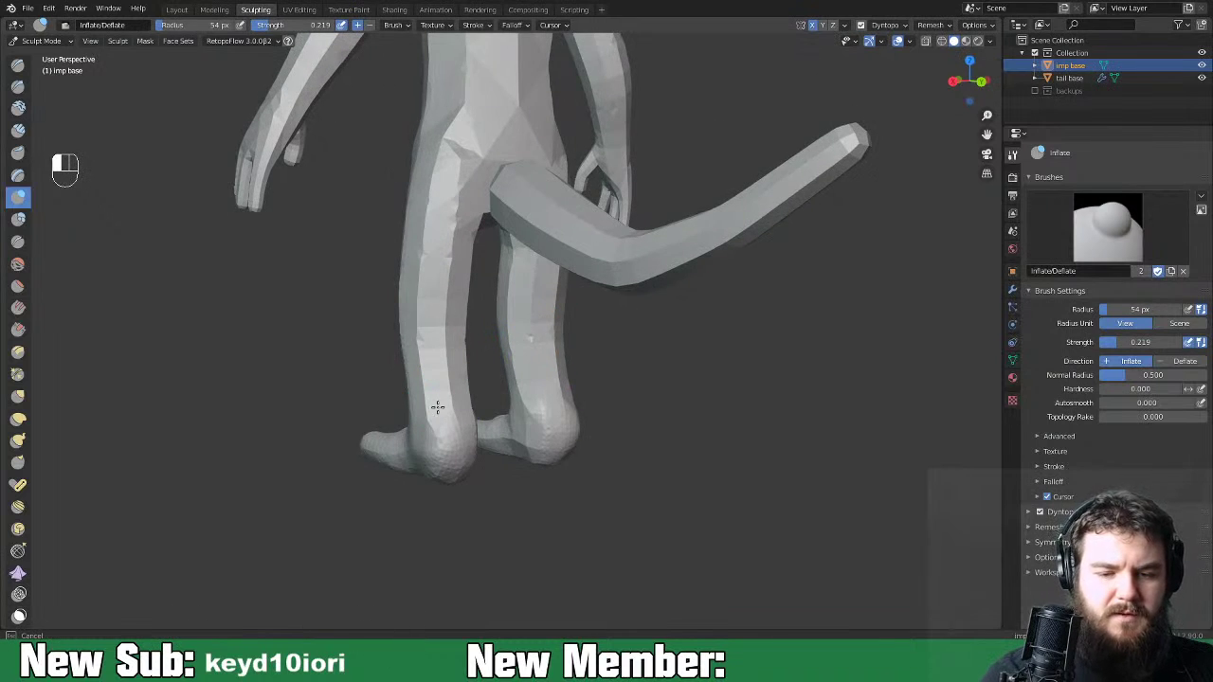
pyautogui.moveTo(451, 380)
pyautogui.keyDown('shift'); pyautogui.mouseDown()
pyautogui.moveTo(477, 168)
pyautogui.moveTo(444, 245)
pyautogui.mouseUp(); pyautogui.keyUp('shift')
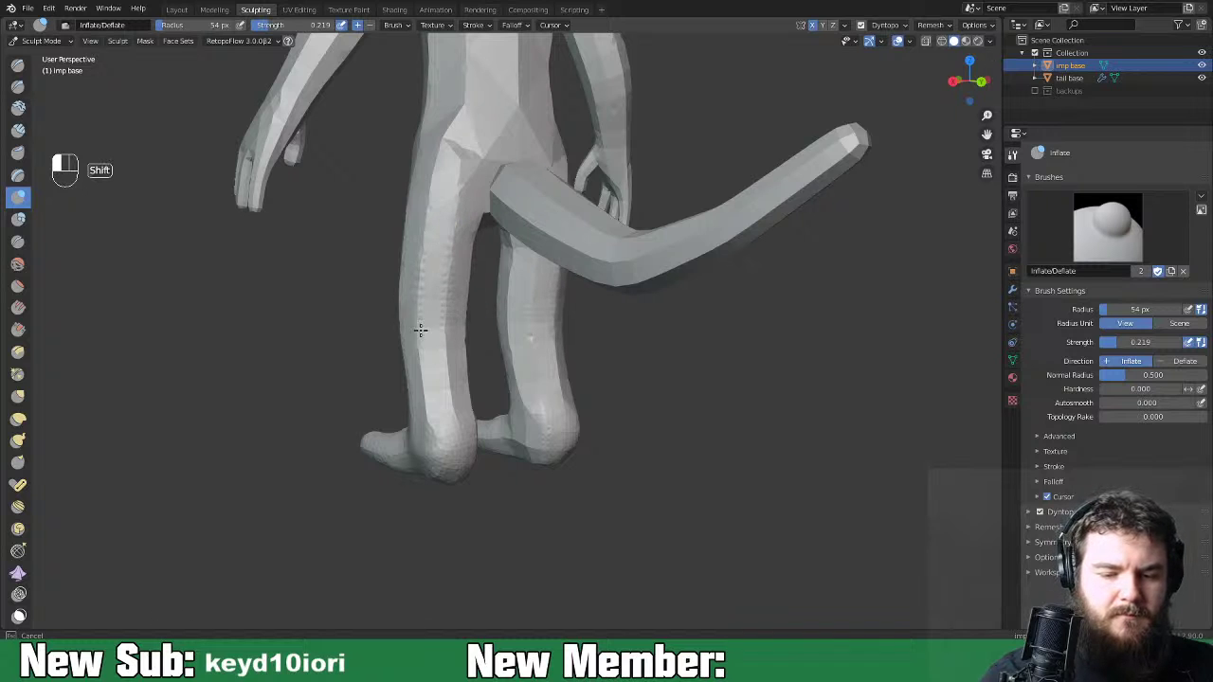
# Smooth the imp's back from between the shoulder blades down to the buttocks around the tail.
pyautogui.keyDown('shift'); pyautogui.moveTo(506, 257); pyautogui.dragTo(514, 466, button='middle'); pyautogui.keyUp('shift')
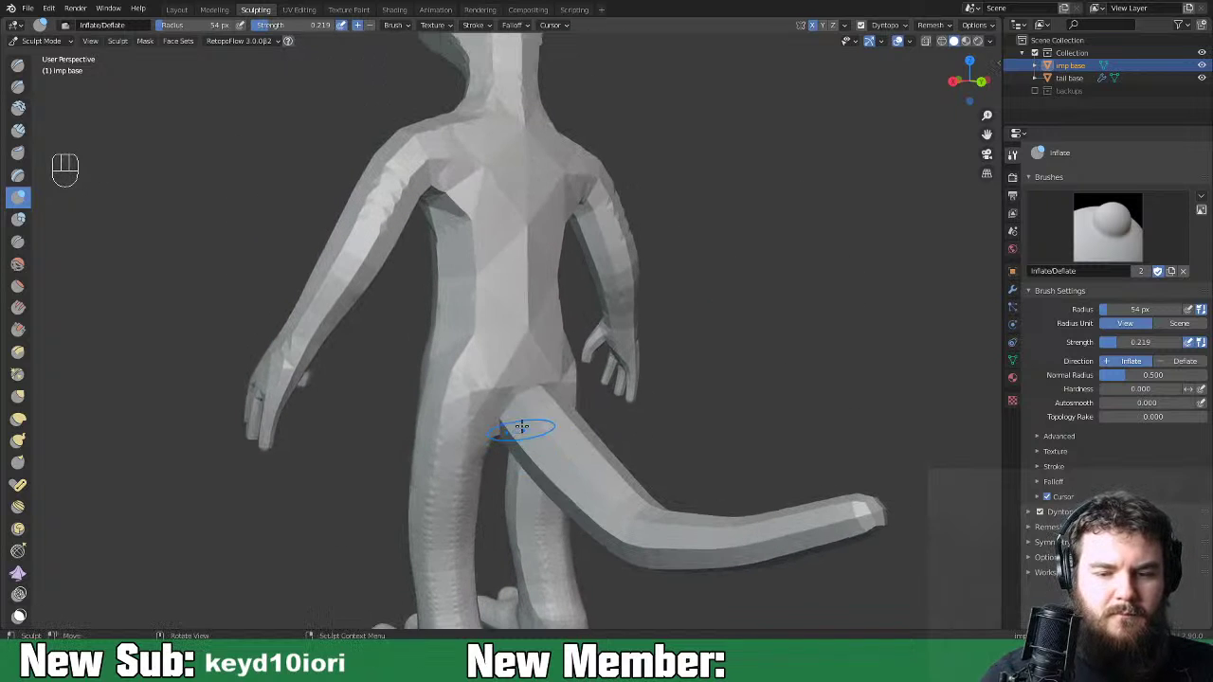
pyautogui.keyDown('shift'); pyautogui.moveTo(528, 305); pyautogui.dragTo(528, 346); pyautogui.keyUp('shift')
pyautogui.moveTo(489, 196)
pyautogui.keyDown('shift'); pyautogui.mouseDown()
pyautogui.moveTo(446, 257)
pyautogui.moveTo(496, 357)
pyautogui.mouseUp(); pyautogui.keyUp('shift')
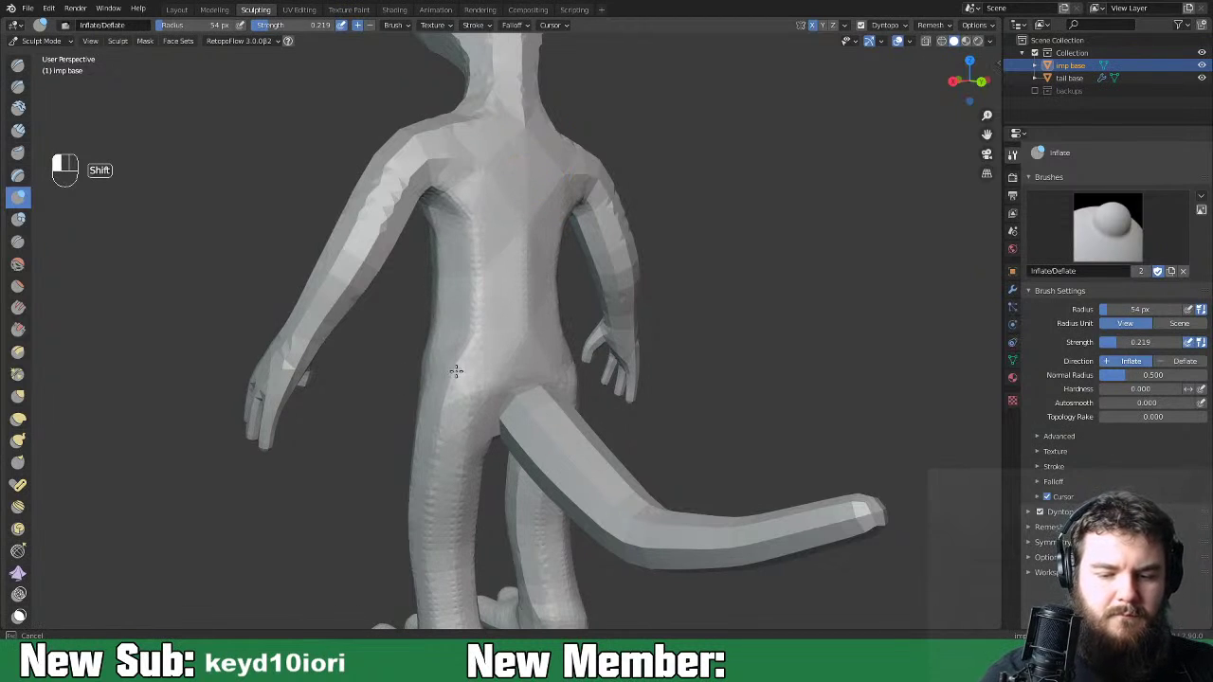
# Smooth the chest, the armpits, the shoulders and the fronts of the upper arms.
pyautogui.moveTo(528, 339); pyautogui.dragTo(552, 323, button='middle')
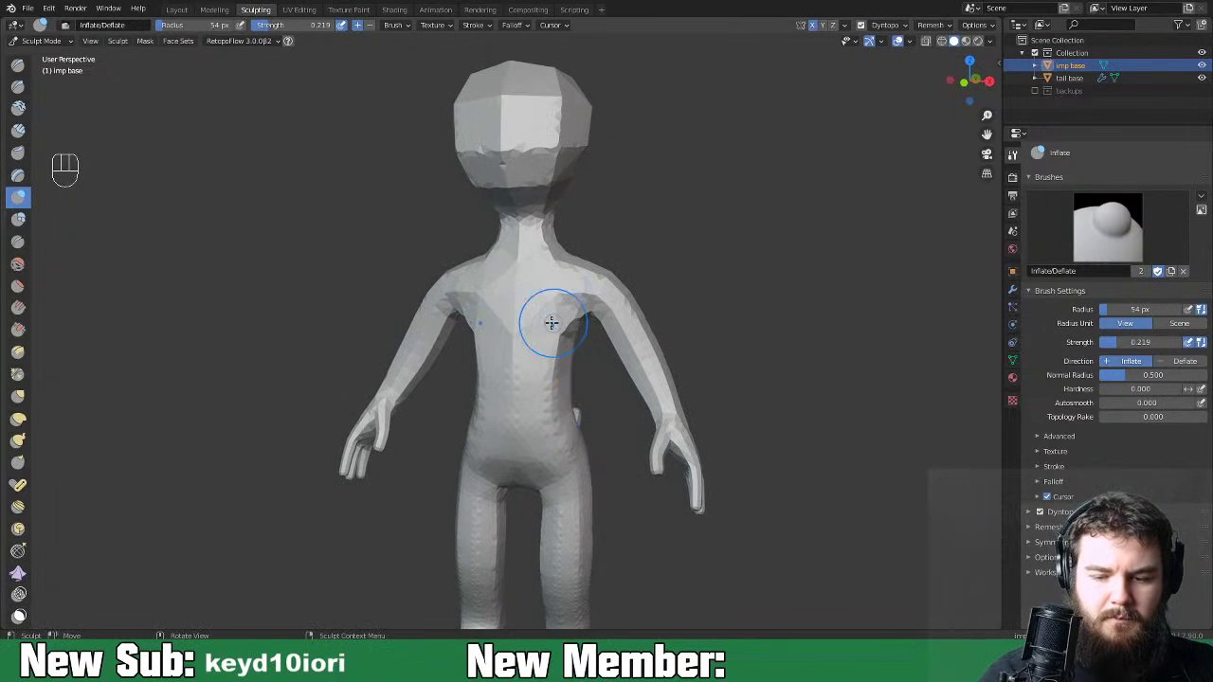
pyautogui.moveTo(551, 323); pyautogui.dragTo(519, 319)
pyautogui.moveTo(577, 294); pyautogui.dragTo(639, 331)
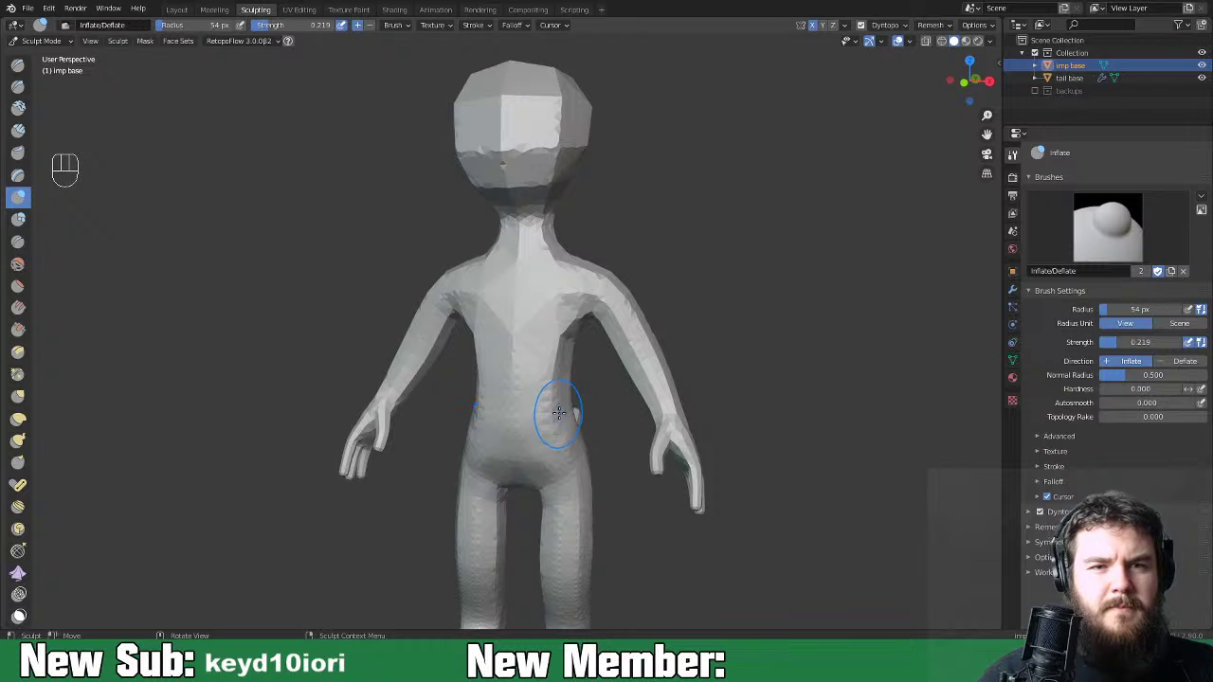
pyautogui.moveTo(607, 334)
pyautogui.keyDown('shift'); pyautogui.mouseDown()
pyautogui.moveTo(538, 345)
pyautogui.moveTo(608, 311)
pyautogui.moveTo(621, 327)
pyautogui.mouseUp(); pyautogui.keyUp('shift')
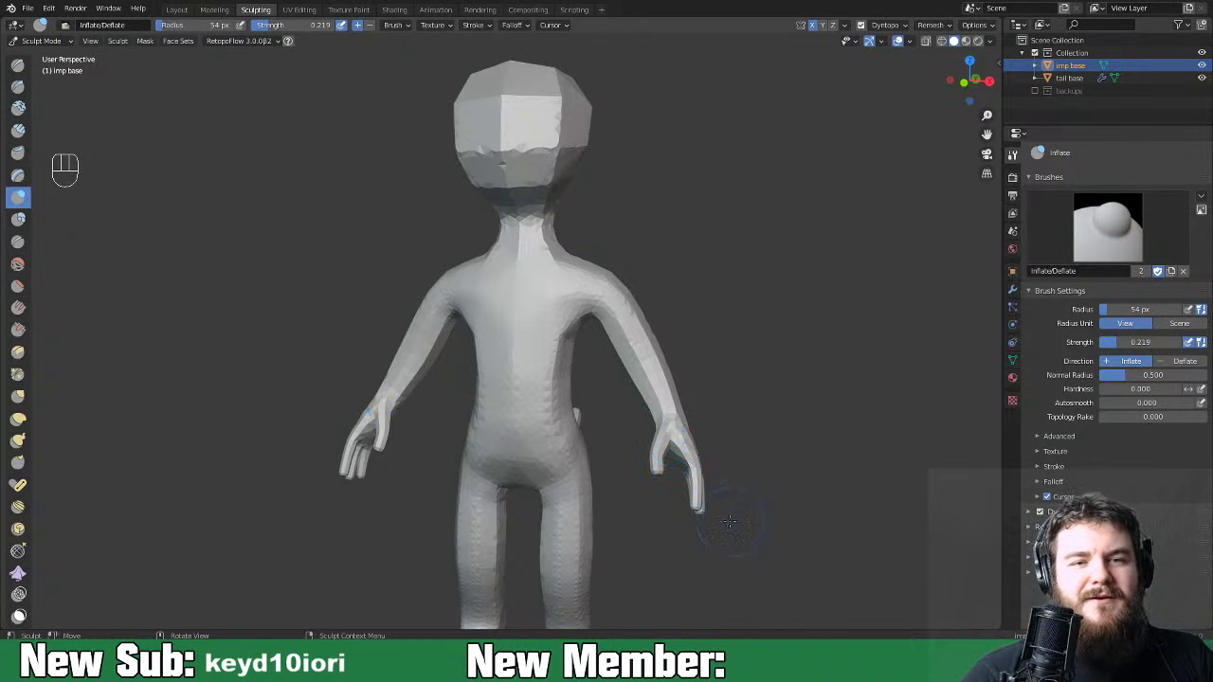
pyautogui.moveTo(617, 319); pyautogui.dragTo(642, 373)
# Smooth the outer side of the arm, the neck and the side of the head.
pyautogui.moveTo(651, 370)
pyautogui.mouseDown(button='middle')
pyautogui.moveTo(628, 393)
pyautogui.moveTo(555, 339)
pyautogui.mouseUp(button='middle')
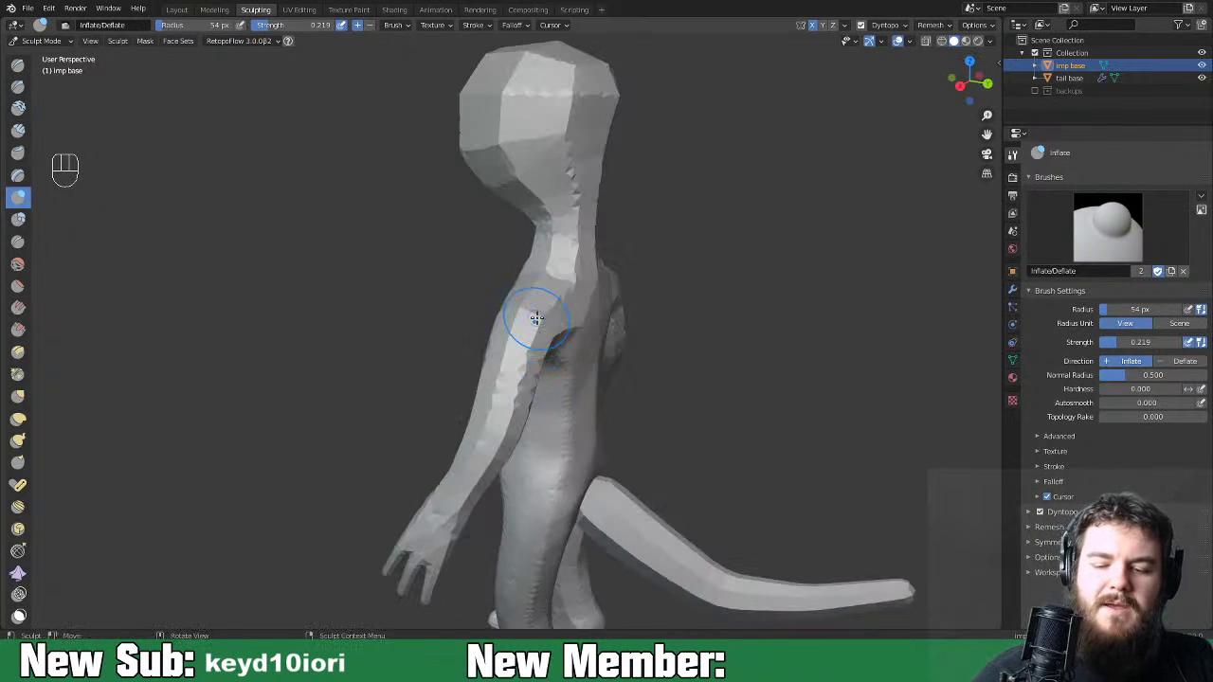
pyautogui.moveTo(581, 178)
pyautogui.keyDown('shift'); pyautogui.mouseDown()
pyautogui.moveTo(576, 225)
pyautogui.moveTo(590, 170)
pyautogui.mouseUp(); pyautogui.keyUp('shift')
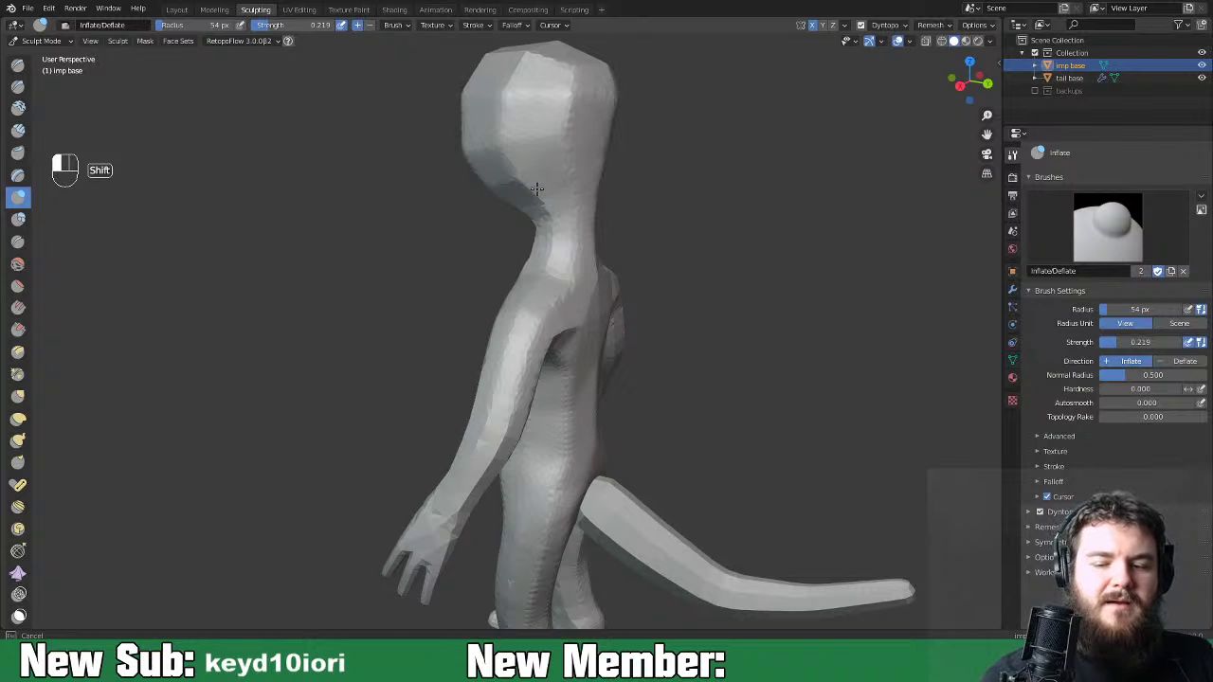
pyautogui.moveTo(556, 238); pyautogui.dragTo(502, 190, button='middle')
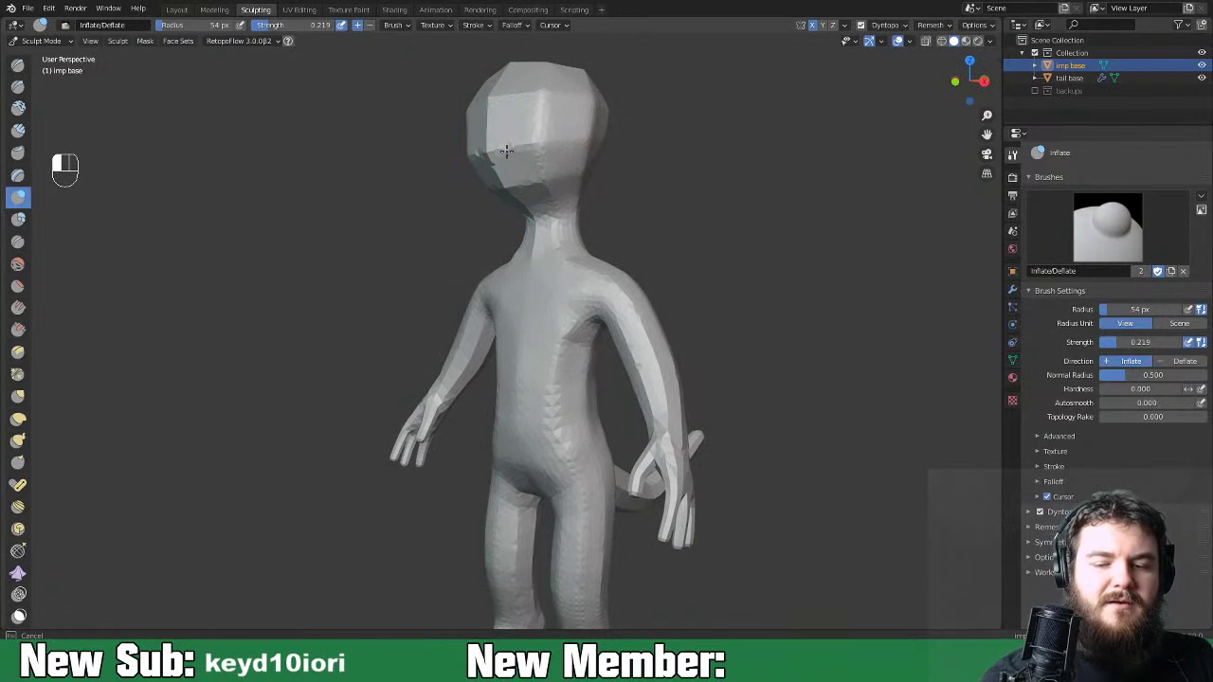
pyautogui.moveTo(521, 63); pyautogui.dragTo(504, 138, button='middle')
# Smooth the crown of the head, the face and the underside of the jaw.
pyautogui.keyDown('shift'); pyautogui.moveTo(593, 59); pyautogui.dragTo(605, 103); pyautogui.keyUp('shift')
pyautogui.keyDown('shift'); pyautogui.moveTo(667, 129); pyautogui.dragTo(638, 246, button='middle'); pyautogui.keyUp('shift')
pyautogui.moveTo(522, 234); pyautogui.dragTo(507, 226)
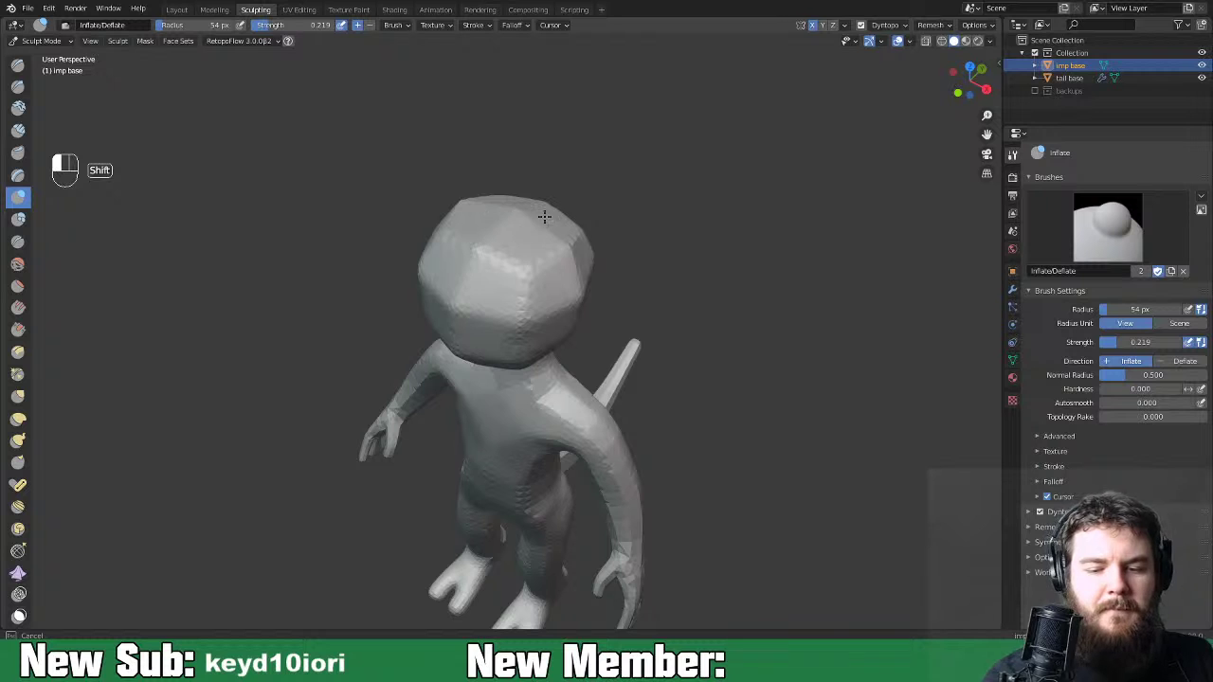
pyautogui.moveTo(699, 351); pyautogui.dragTo(712, 273, button='middle')
pyautogui.moveTo(529, 345)
pyautogui.mouseDown()
pyautogui.moveTo(525, 313)
pyautogui.moveTo(539, 320)
pyautogui.moveTo(550, 295)
pyautogui.mouseUp()
# Smooth the forearm, the hand and the fingers.
pyautogui.moveTo(615, 349); pyautogui.dragTo(675, 446, button='middle')
pyautogui.keyDown('shift'); pyautogui.moveTo(683, 509); pyautogui.dragTo(686, 329, button='middle'); pyautogui.keyUp('shift')
pyautogui.moveTo(716, 384); pyautogui.dragTo(515, 392, button='middle')
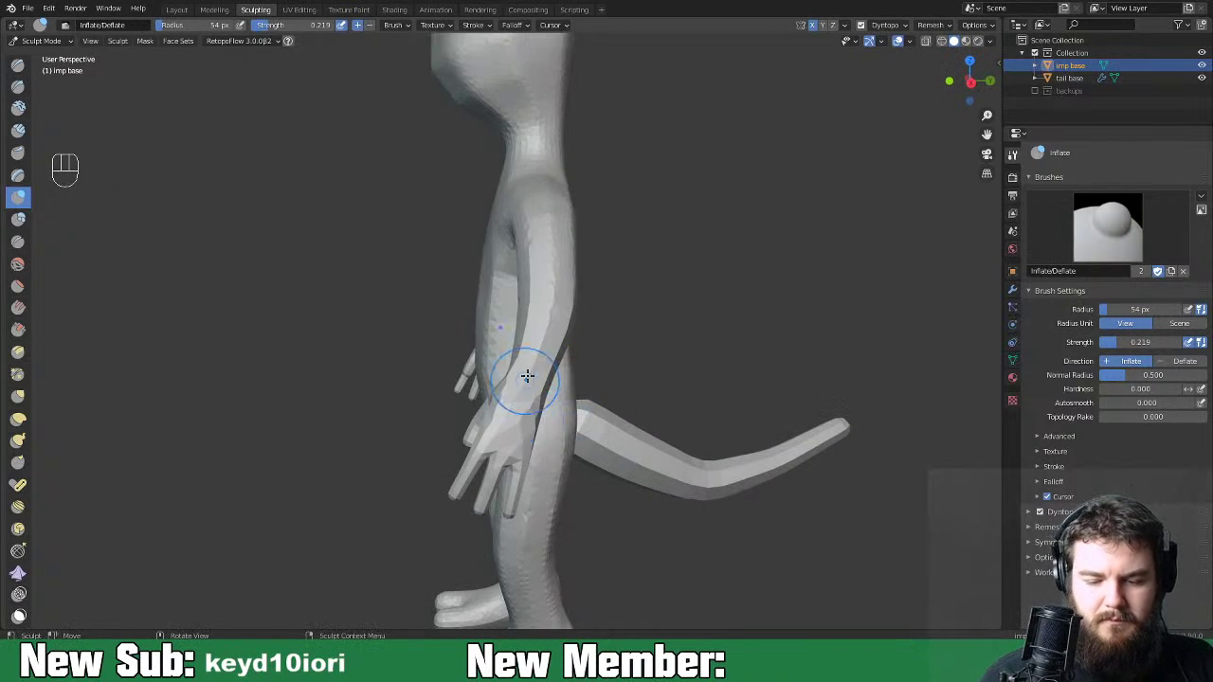
pyautogui.moveTo(495, 442); pyautogui.dragTo(511, 409)
pyautogui.moveTo(516, 402)
pyautogui.keyDown('shift'); pyautogui.mouseDown()
pyautogui.moveTo(490, 444)
pyautogui.moveTo(524, 509)
pyautogui.mouseUp(); pyautogui.keyUp('shift')
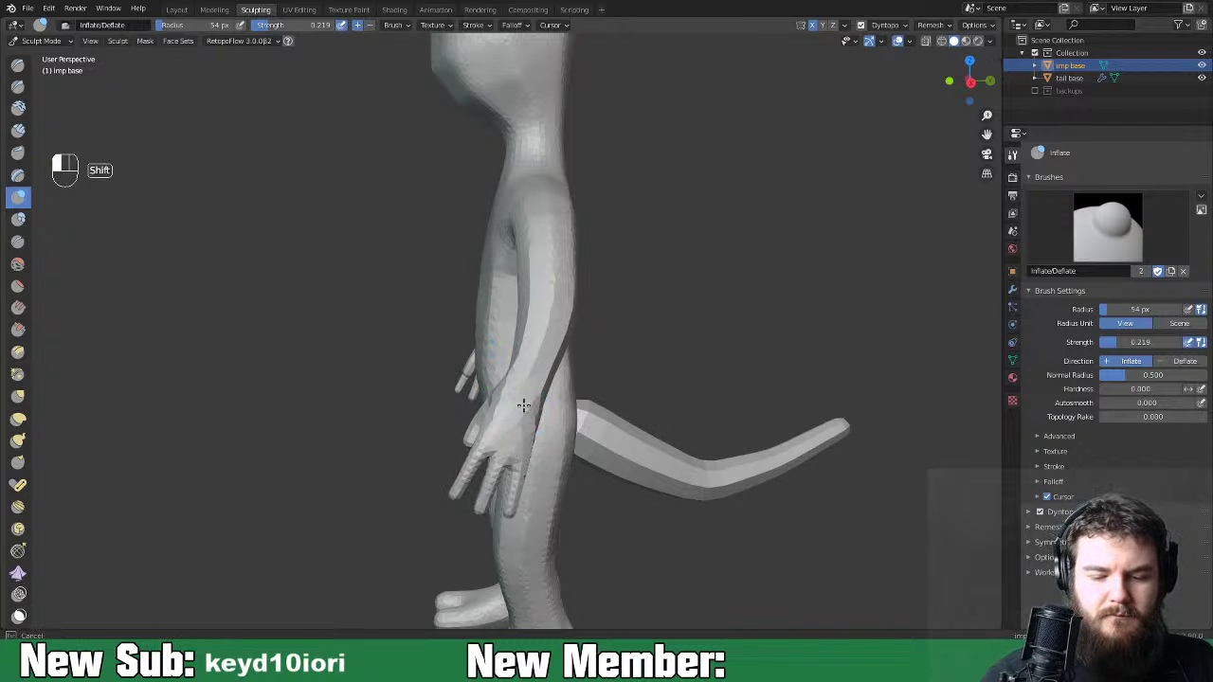
pyautogui.moveTo(544, 297); pyautogui.dragTo(528, 392, button='middle')
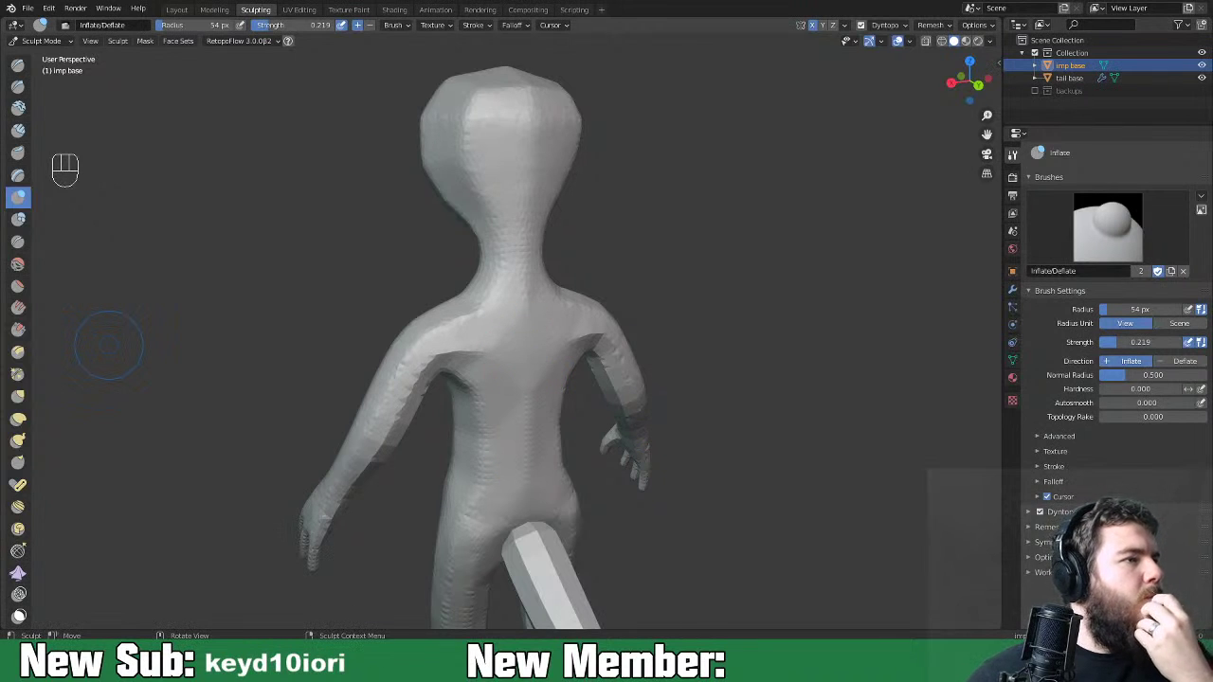
# Switch to the Snake Hook brush and set its radius to 120 px.
pyautogui.moveTo(496, 419); pyautogui.dragTo(723, 429, button='middle')
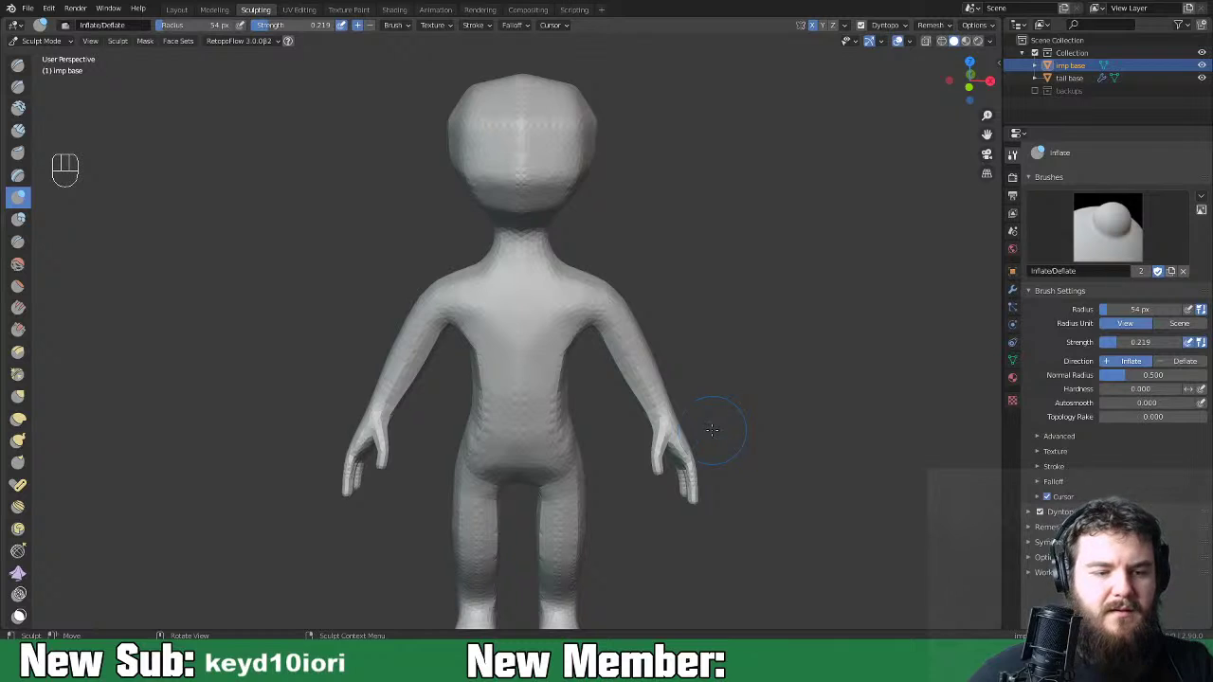
pyautogui.press('space')
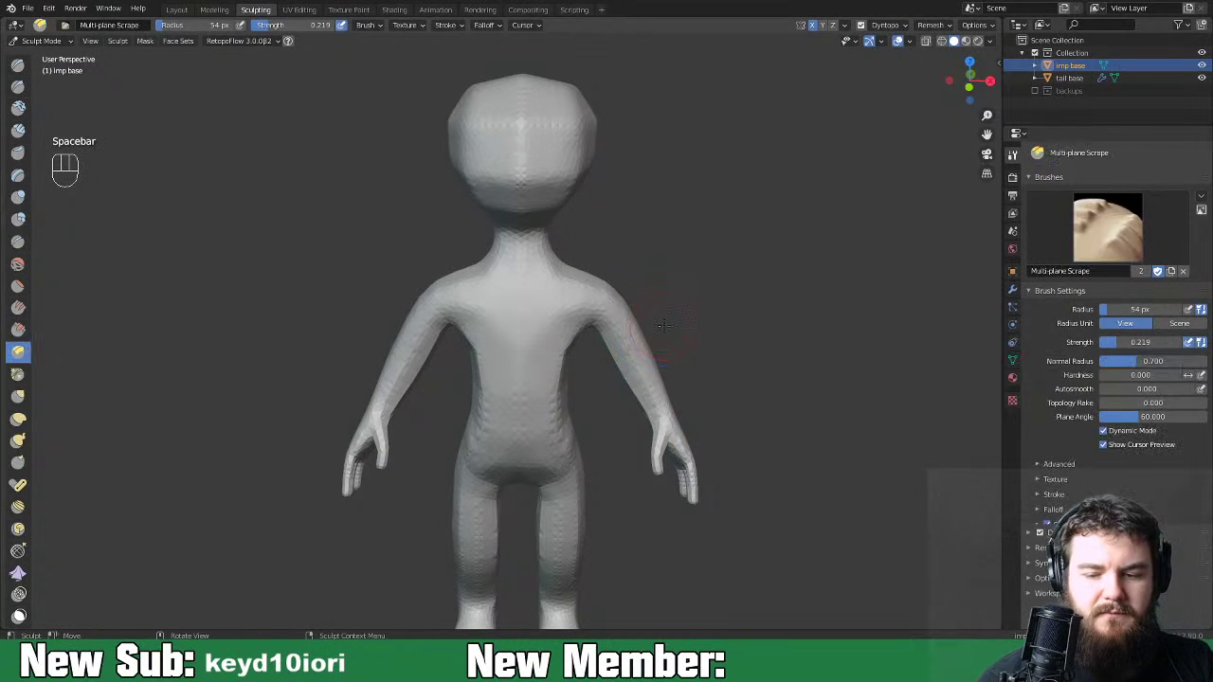
pyautogui.press('space')
pyautogui.click(618, 377)
pyautogui.moveTo(739, 338); pyautogui.dragTo(657, 316, button='middle')
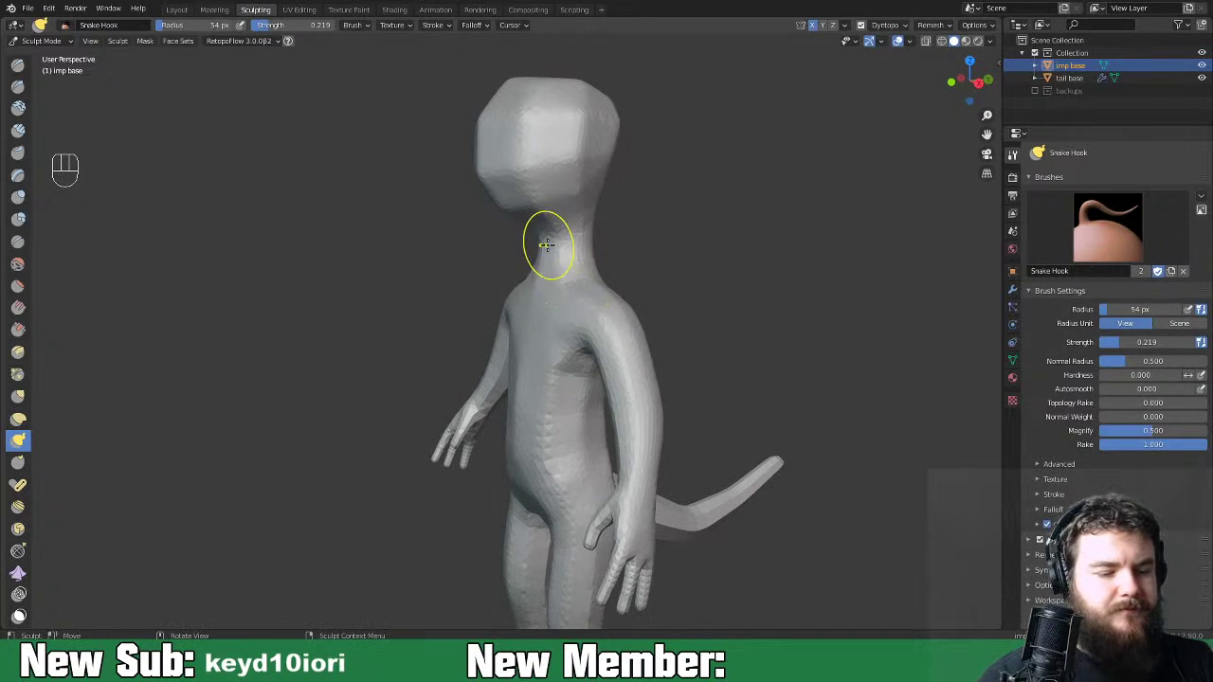
pyautogui.press('f')
pyautogui.click(599, 268)
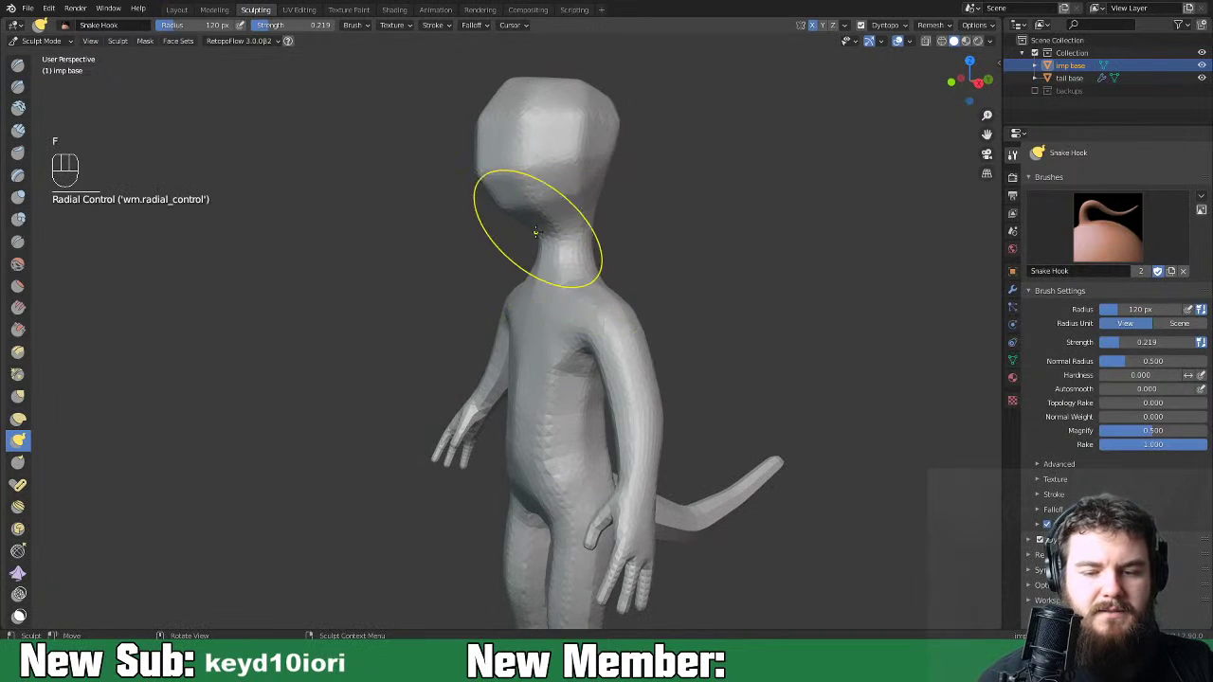
# Pull the lower face into a chin and reshape the side of the head with Snake Hook.
pyautogui.moveTo(528, 238); pyautogui.dragTo(506, 238, button='middle')
pyautogui.moveTo(441, 236); pyautogui.dragTo(439, 236)
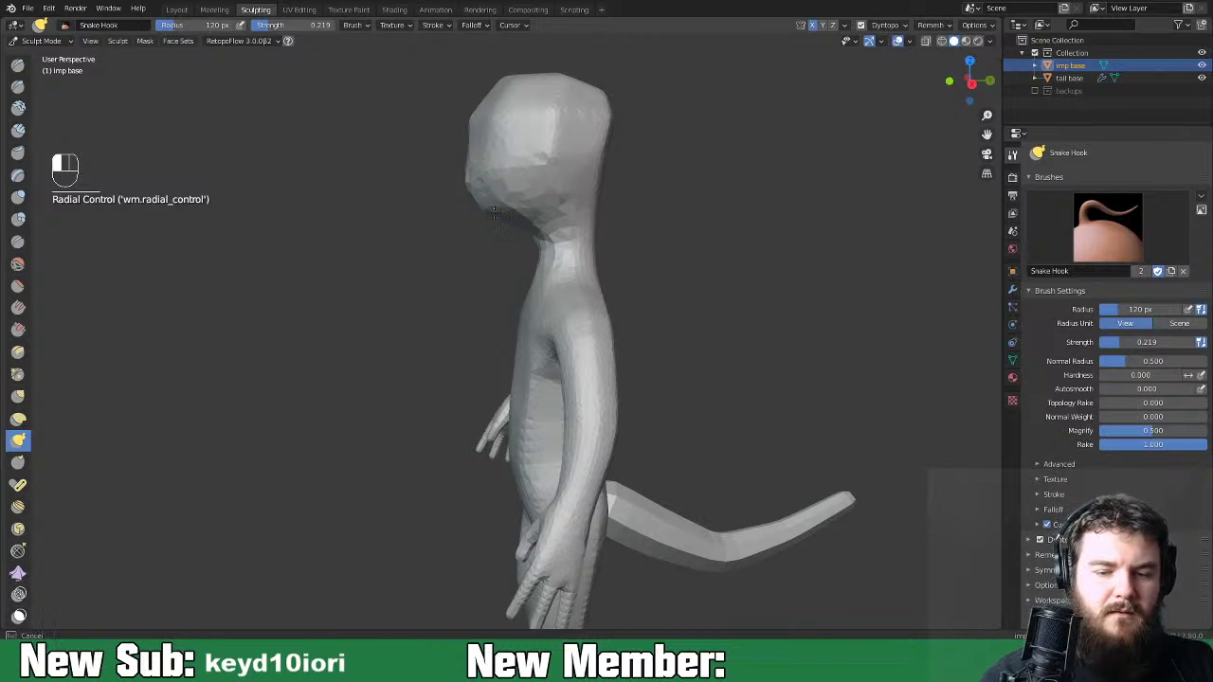
pyautogui.moveTo(496, 206); pyautogui.dragTo(478, 223)
pyautogui.moveTo(542, 218); pyautogui.dragTo(556, 217, button='middle')
pyautogui.moveTo(607, 163)
pyautogui.mouseDown(button='middle')
pyautogui.moveTo(570, 162)
pyautogui.moveTo(557, 183)
pyautogui.moveTo(536, 175)
pyautogui.mouseUp(button='middle')
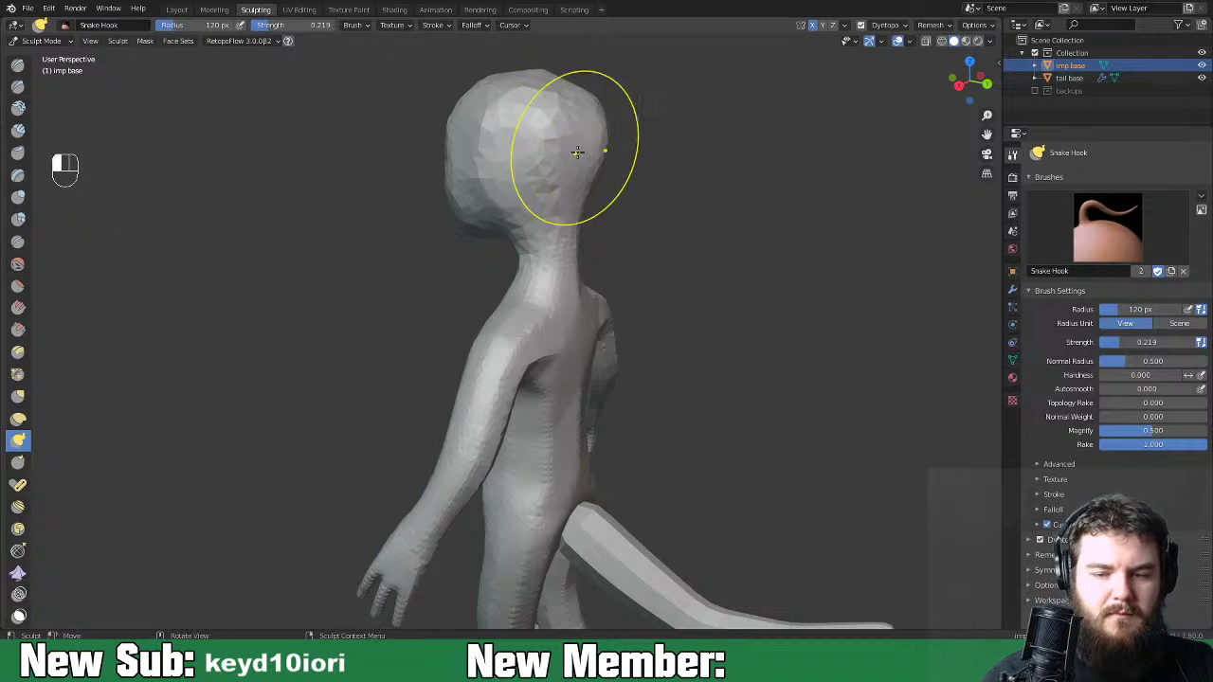
# Round the skull and smooth the face, the crown and the back of the head.
pyautogui.moveTo(636, 162)
pyautogui.mouseDown(button='middle')
pyautogui.moveTo(636, 212)
pyautogui.moveTo(596, 161)
pyautogui.moveTo(569, 156)
pyautogui.moveTo(597, 142)
pyautogui.moveTo(588, 176)
pyautogui.mouseUp(button='middle')
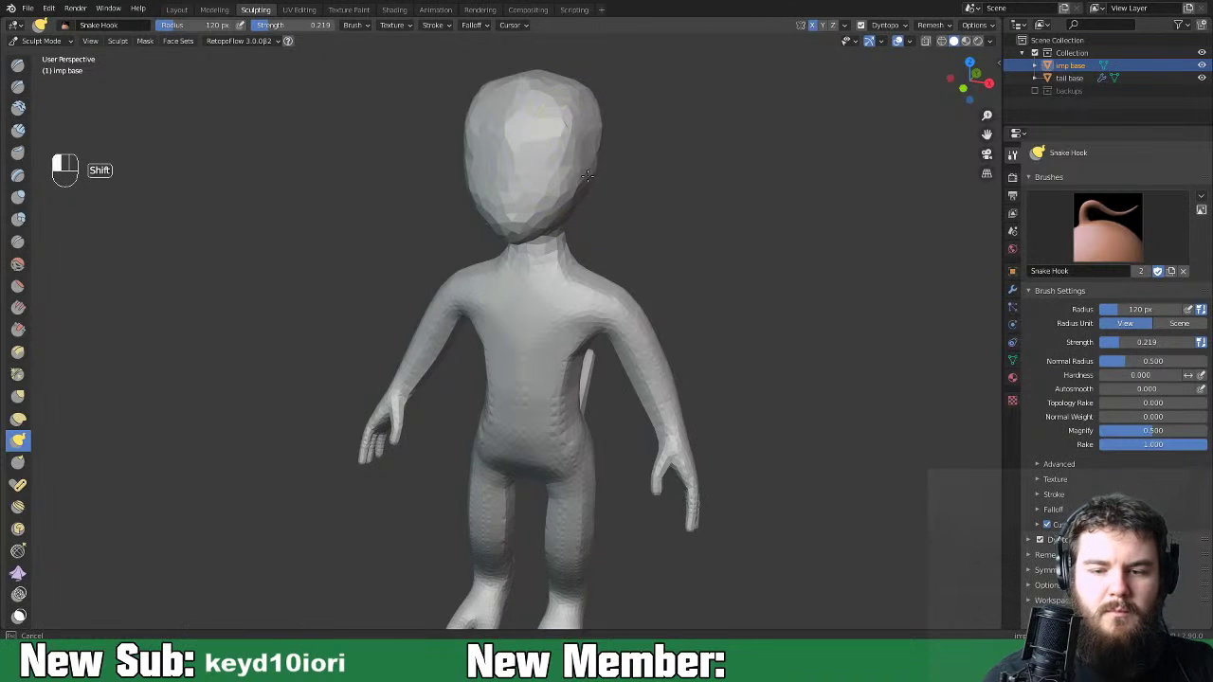
pyautogui.moveTo(556, 88); pyautogui.dragTo(579, 99, button='middle')
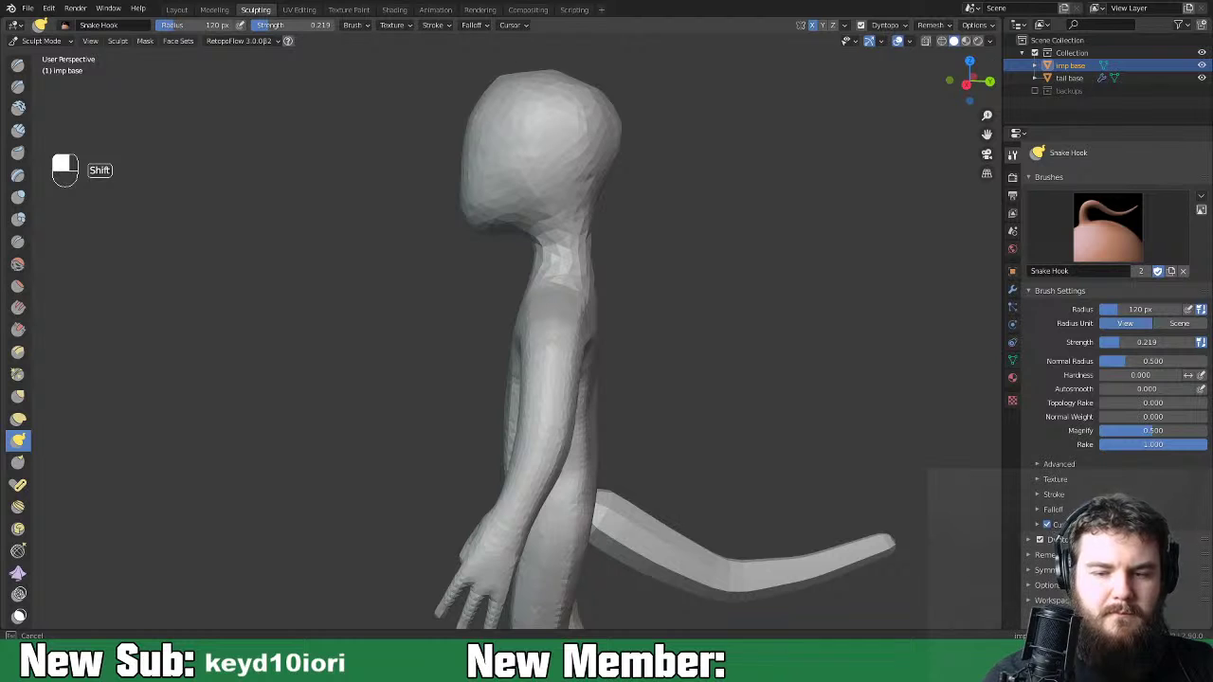
pyautogui.moveTo(499, 77)
pyautogui.mouseDown(button='middle')
pyautogui.moveTo(550, 130)
pyautogui.moveTo(636, 125)
pyautogui.mouseUp(button='middle')
pyautogui.keyDown('shift'); pyautogui.moveTo(534, 114); pyautogui.dragTo(516, 144, button='middle'); pyautogui.keyUp('shift')
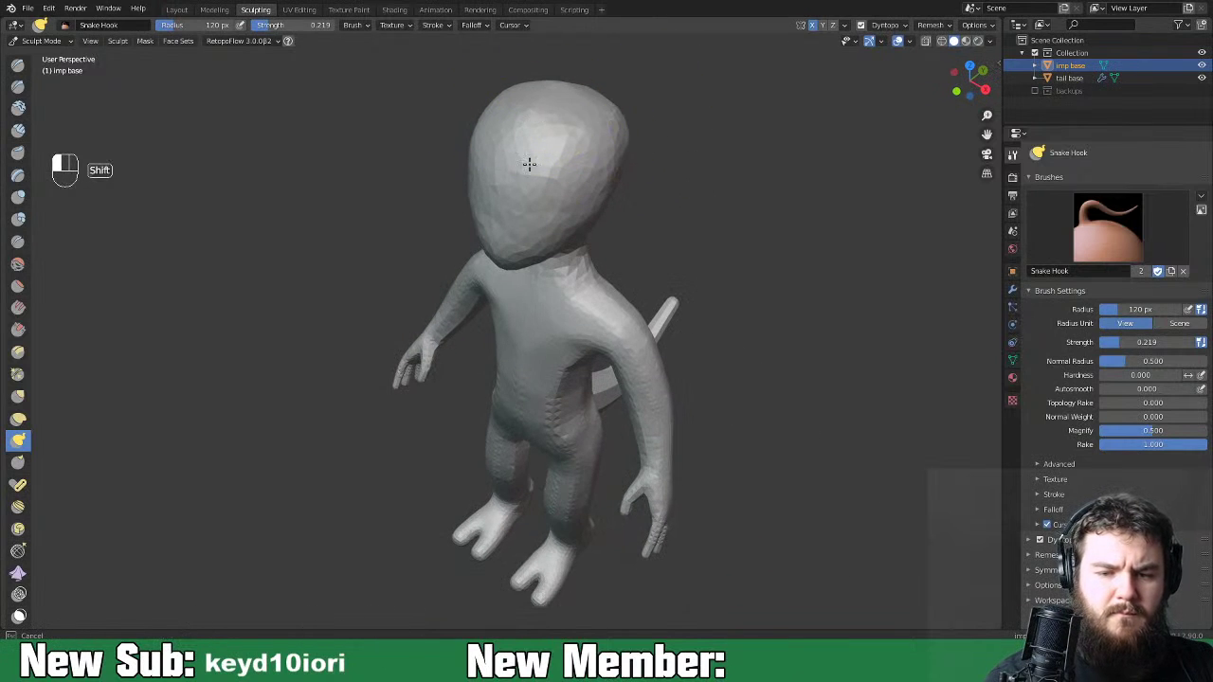
pyautogui.moveTo(564, 234); pyautogui.dragTo(651, 142, button='middle')
pyautogui.moveTo(659, 140); pyautogui.dragTo(654, 142, button='middle')
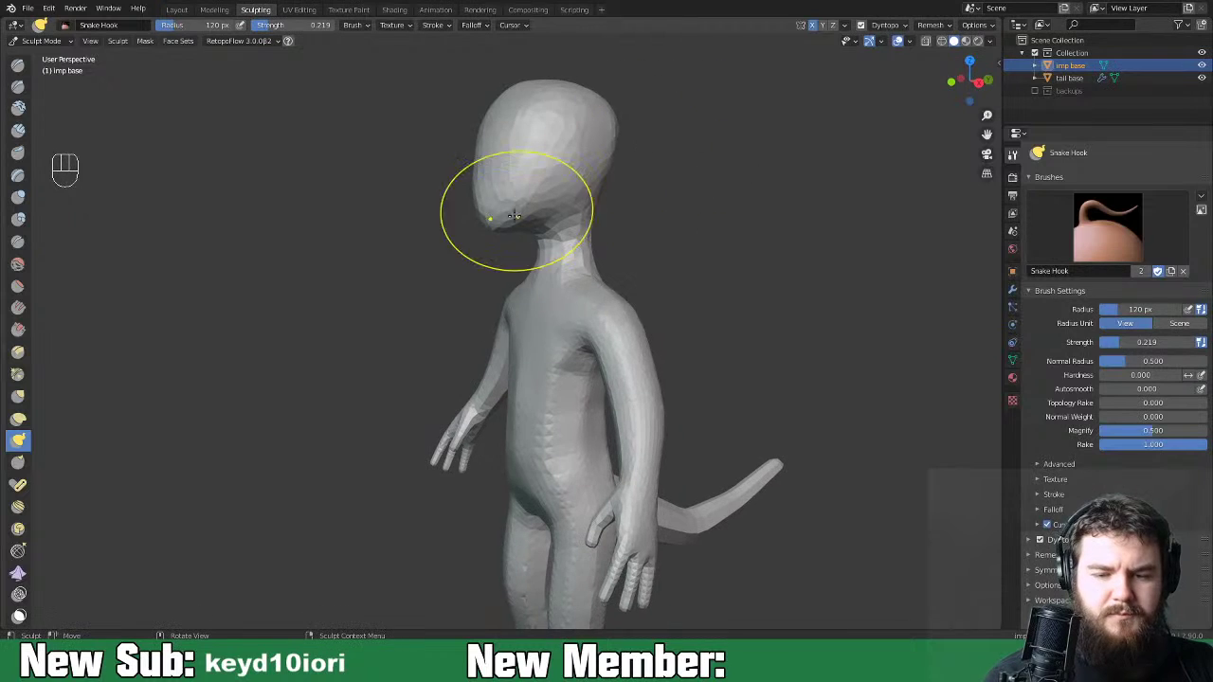
# Pull the chin forward and down and reshape the jawline and the back of the head.
pyautogui.moveTo(507, 212)
pyautogui.mouseDown()
pyautogui.moveTo(499, 243)
pyautogui.moveTo(523, 210)
pyautogui.moveTo(484, 184)
pyautogui.moveTo(485, 228)
pyautogui.mouseUp()
pyautogui.moveTo(537, 220)
pyautogui.mouseDown(button='middle')
pyautogui.moveTo(493, 213)
pyautogui.moveTo(588, 209)
pyautogui.moveTo(484, 210)
pyautogui.moveTo(625, 204)
pyautogui.moveTo(598, 209)
pyautogui.mouseUp(button='middle')
pyautogui.moveTo(537, 217); pyautogui.dragTo(560, 207)
pyautogui.moveTo(594, 211)
pyautogui.mouseDown(button='middle')
pyautogui.moveTo(644, 212)
pyautogui.moveTo(686, 163)
pyautogui.moveTo(792, 163)
pyautogui.moveTo(550, 160)
pyautogui.mouseUp(button='middle')
pyautogui.moveTo(601, 166); pyautogui.dragTo(599, 160)
# Reshape the base of the neck, smooth the shoulders and pull the chest forward with Snake Hook.
pyautogui.moveTo(599, 159); pyautogui.dragTo(595, 271, button='middle')
pyautogui.moveTo(571, 273); pyautogui.dragTo(574, 276)
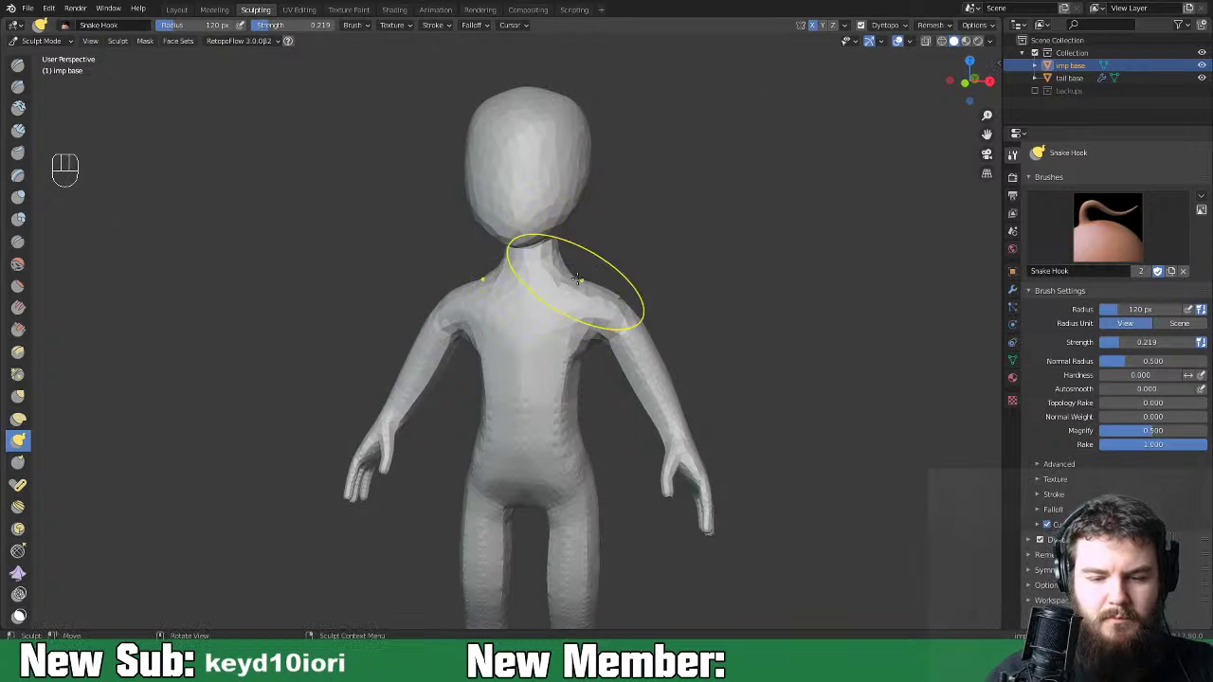
pyautogui.moveTo(619, 327)
pyautogui.keyDown('shift'); pyautogui.mouseDown()
pyautogui.moveTo(617, 312)
pyautogui.moveTo(581, 315)
pyautogui.mouseUp(); pyautogui.keyUp('shift')
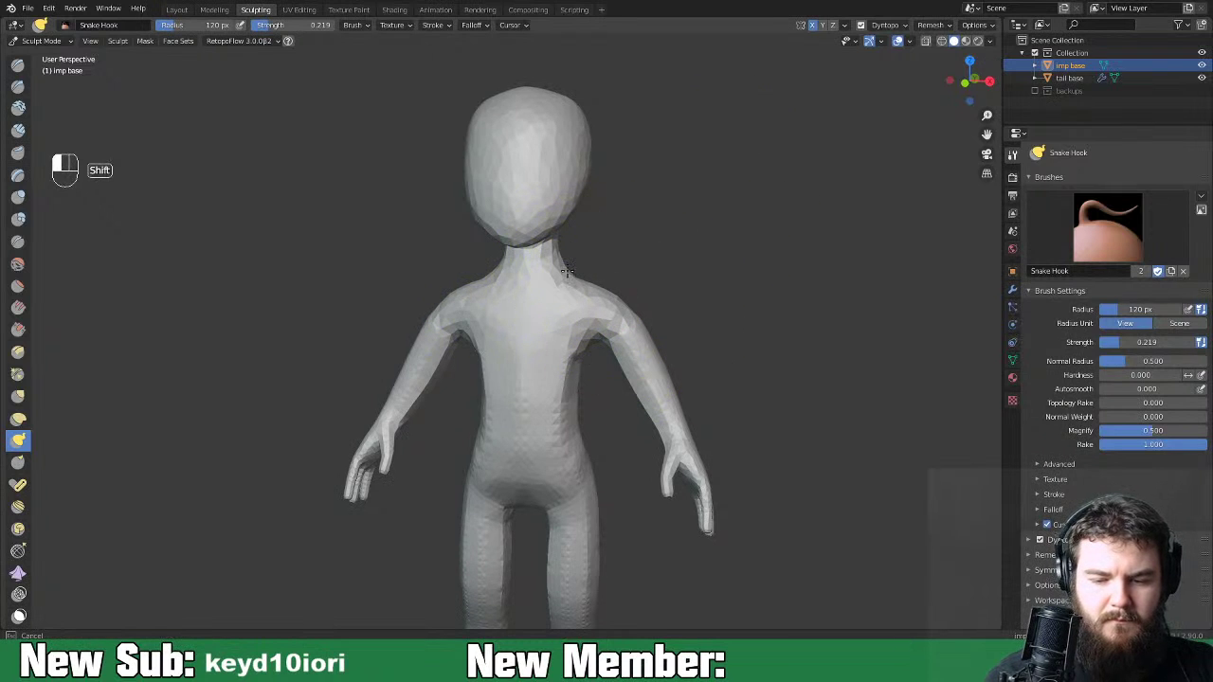
pyautogui.moveTo(629, 325); pyautogui.dragTo(525, 355, button='middle')
pyautogui.moveTo(534, 338)
pyautogui.mouseDown()
pyautogui.moveTo(522, 354)
pyautogui.moveTo(525, 343)
pyautogui.mouseUp()
pyautogui.moveTo(568, 318); pyautogui.dragTo(528, 367, button='middle')
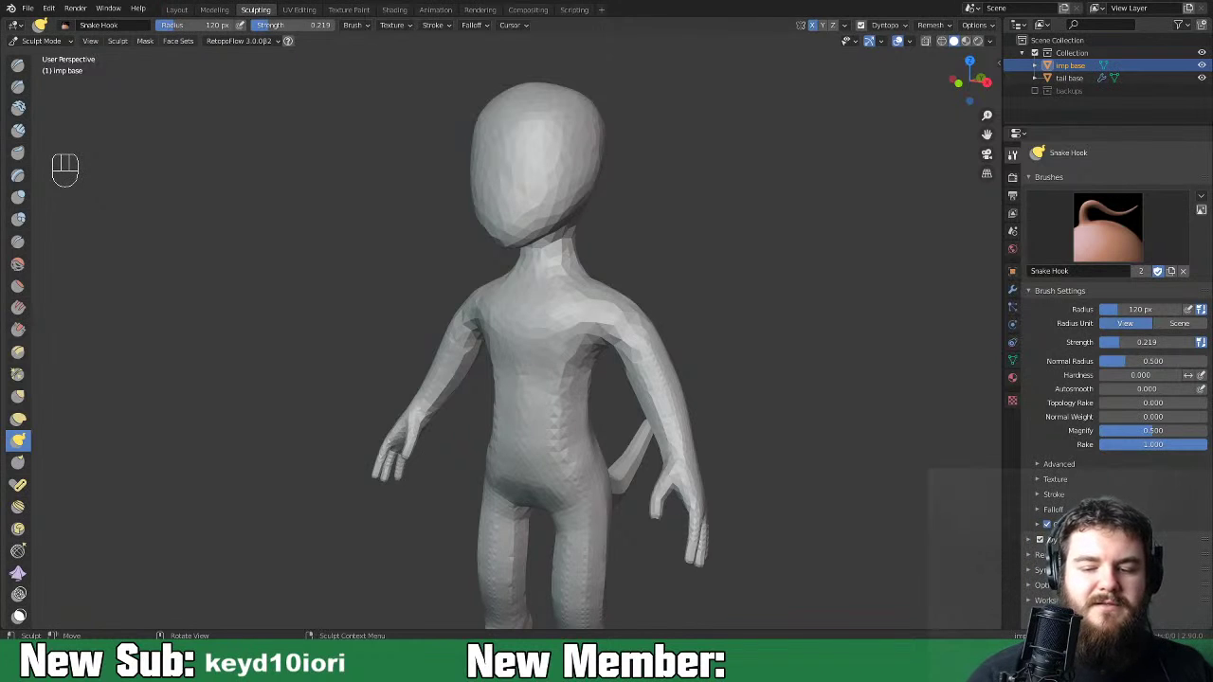
# Narrow the waist and reshape the hips with Snake Hook.
pyautogui.moveTo(698, 347)
pyautogui.mouseDown(button='middle')
pyautogui.moveTo(735, 311)
pyautogui.moveTo(722, 334)
pyautogui.mouseUp(button='middle')
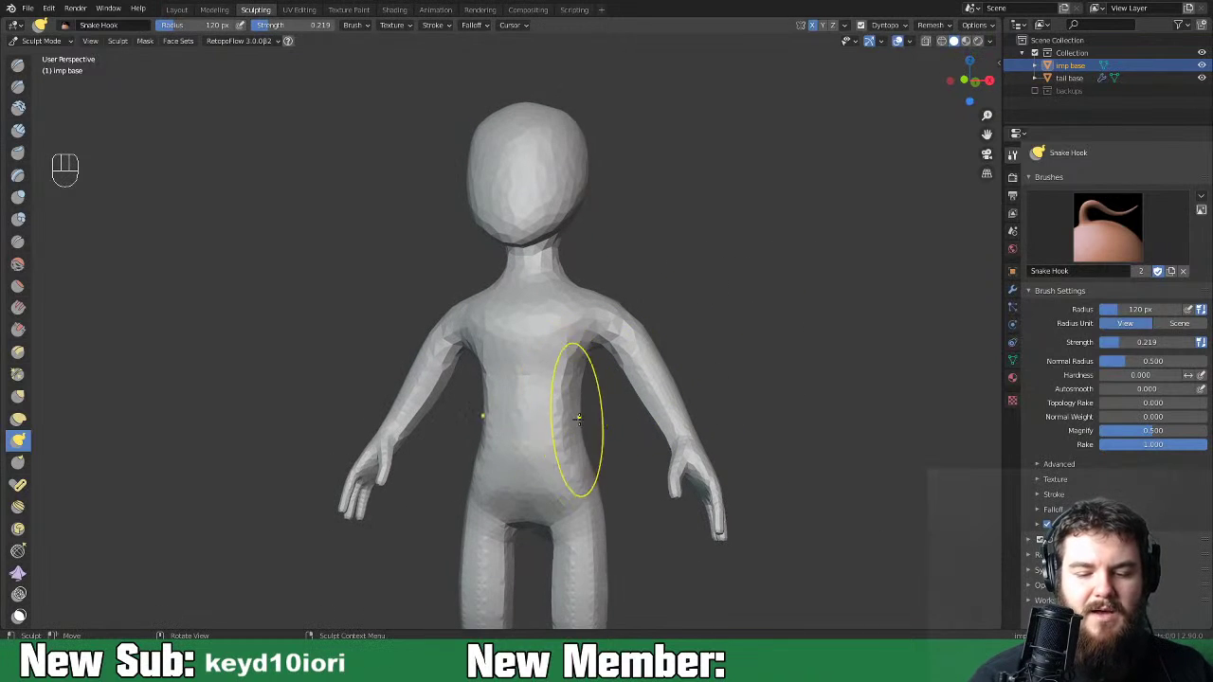
pyautogui.moveTo(577, 437); pyautogui.dragTo(570, 436)
pyautogui.moveTo(570, 436); pyautogui.dragTo(571, 440)
pyautogui.moveTo(602, 495); pyautogui.dragTo(595, 504)
pyautogui.moveTo(623, 530)
pyautogui.mouseDown(button='middle')
pyautogui.moveTo(703, 472)
pyautogui.moveTo(531, 502)
pyautogui.moveTo(749, 485)
pyautogui.moveTo(509, 489)
pyautogui.moveTo(464, 512)
pyautogui.mouseUp(button='middle')
# Build up the upper back and shoulder blades with Clay Strips at a brush radius of 59 px.
pyautogui.press('space')
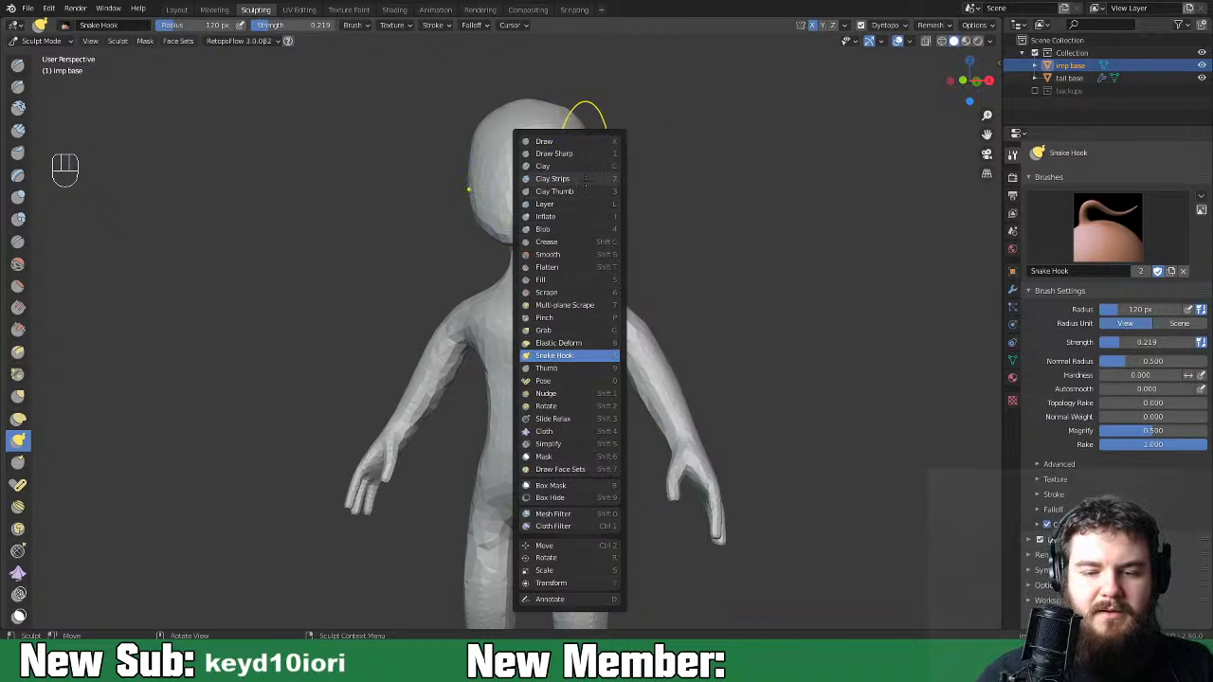
pyautogui.click(585, 178)
pyautogui.rightClick(357, 229)
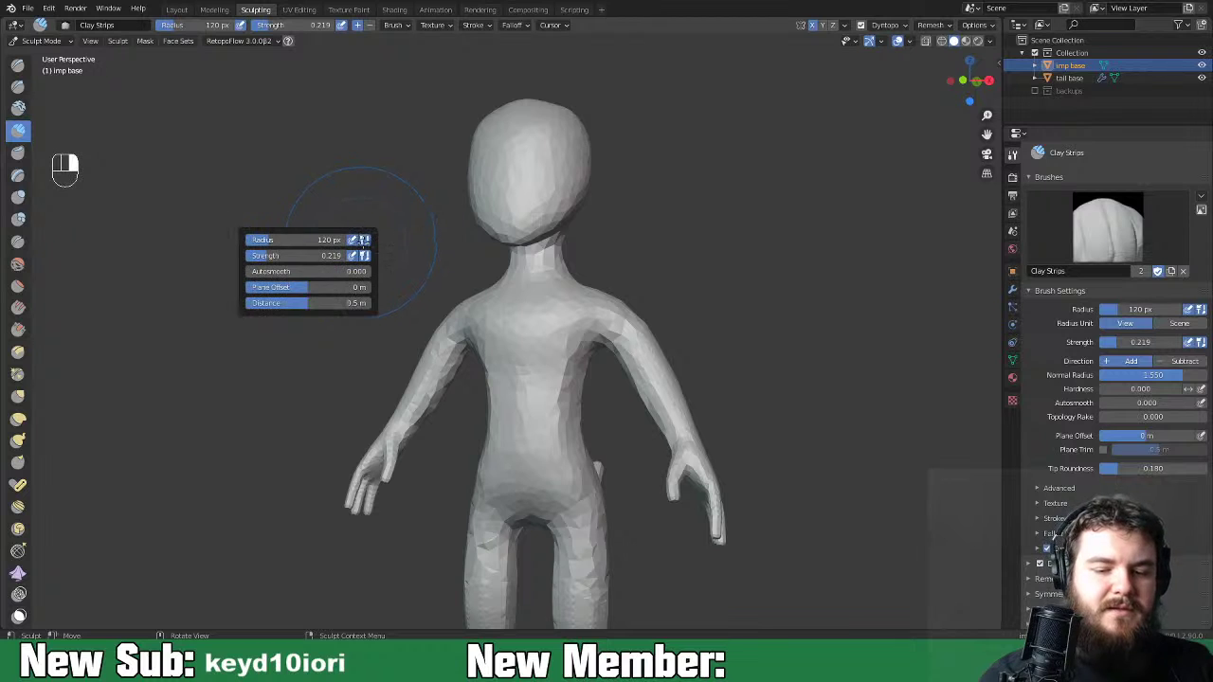
pyautogui.moveTo(688, 279); pyautogui.dragTo(569, 380, button='middle')
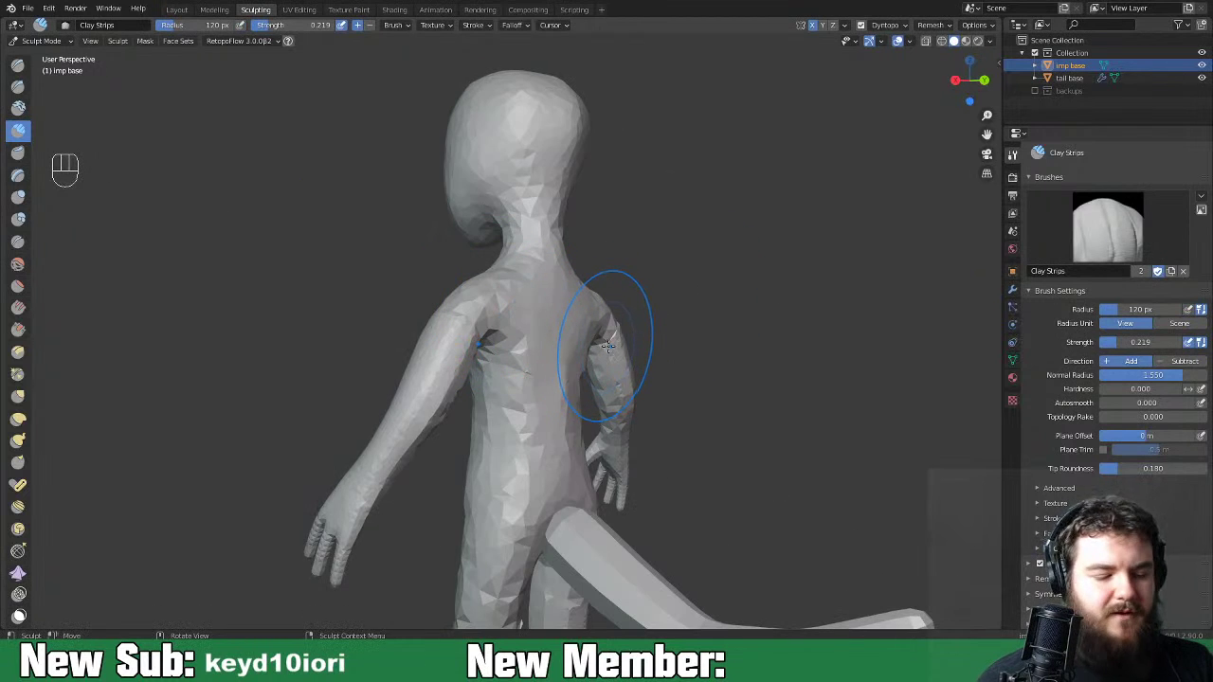
pyautogui.press('f')
pyautogui.click(585, 347)
pyautogui.moveTo(606, 347)
pyautogui.mouseDown(button='middle')
pyautogui.moveTo(507, 378)
pyautogui.moveTo(524, 387)
pyautogui.mouseUp(button='middle')
pyautogui.press('f')
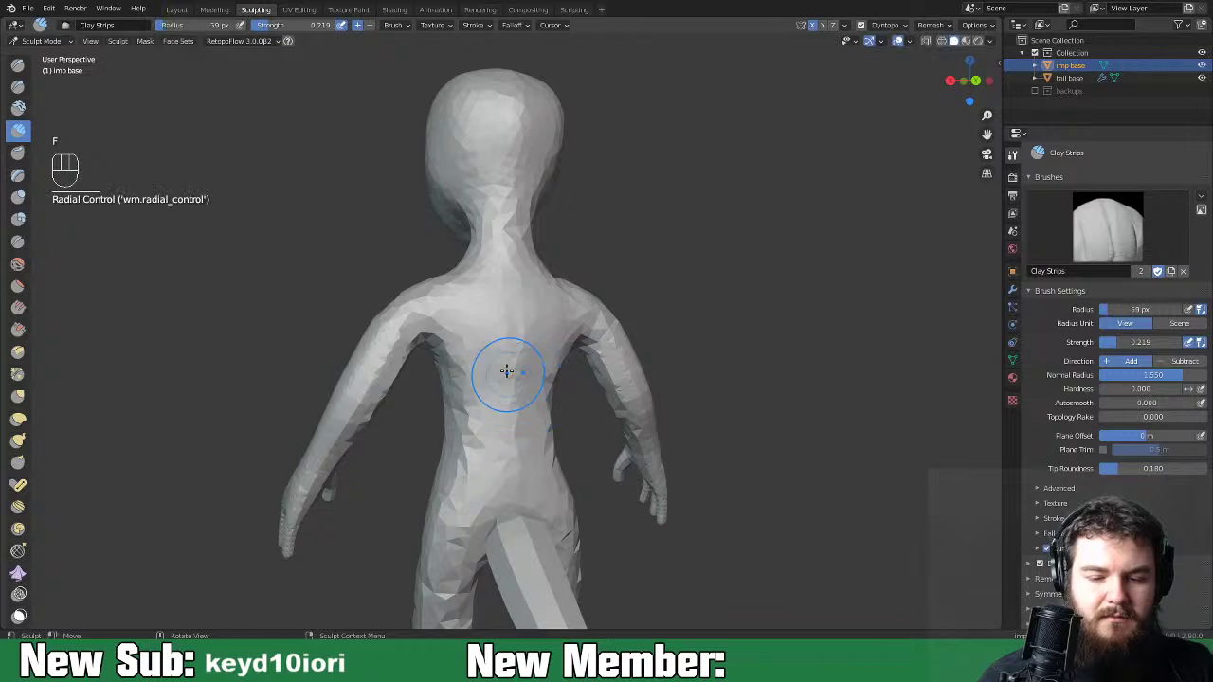
pyautogui.click(516, 348)
pyautogui.moveTo(445, 317)
pyautogui.mouseDown()
pyautogui.moveTo(404, 338)
pyautogui.moveTo(444, 303)
pyautogui.moveTo(444, 364)
pyautogui.moveTo(466, 398)
pyautogui.moveTo(507, 358)
pyautogui.mouseUp()
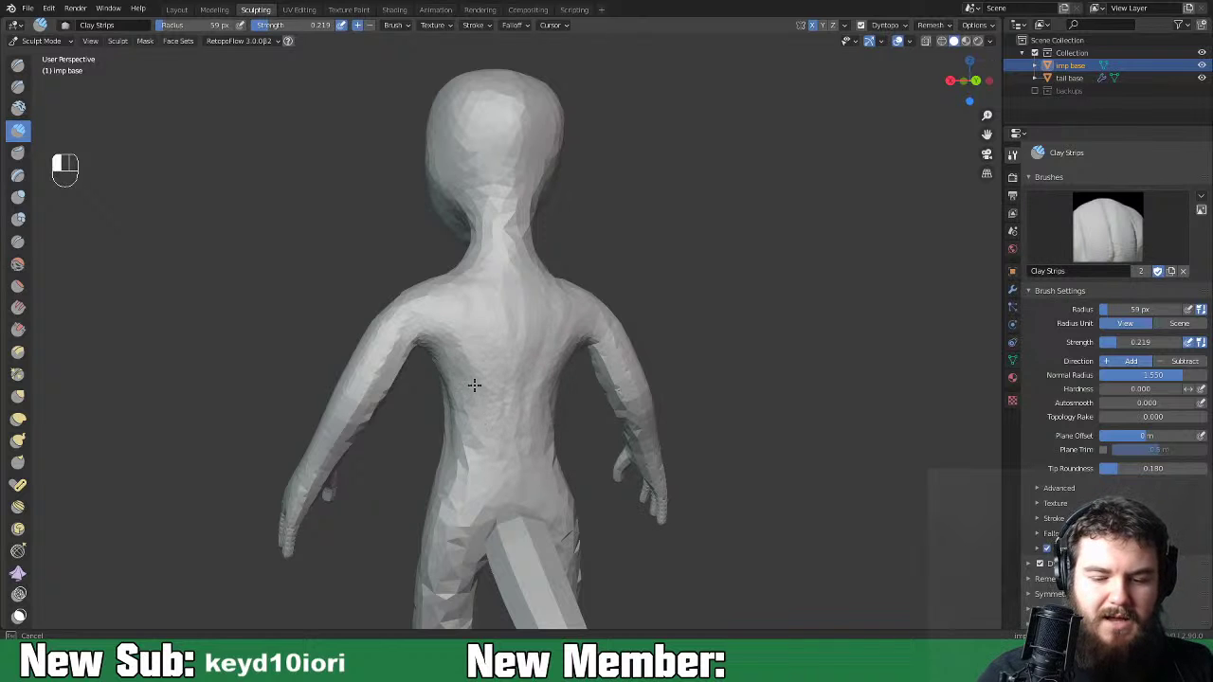
# Try to bulk out the upper arms with Clay Strips and Inflate, and undo the strokes.
pyautogui.moveTo(519, 327); pyautogui.dragTo(755, 344, button='middle')
pyautogui.press('KP_1')
pyautogui.moveTo(636, 339); pyautogui.dragTo(617, 339)
pyautogui.press('space')
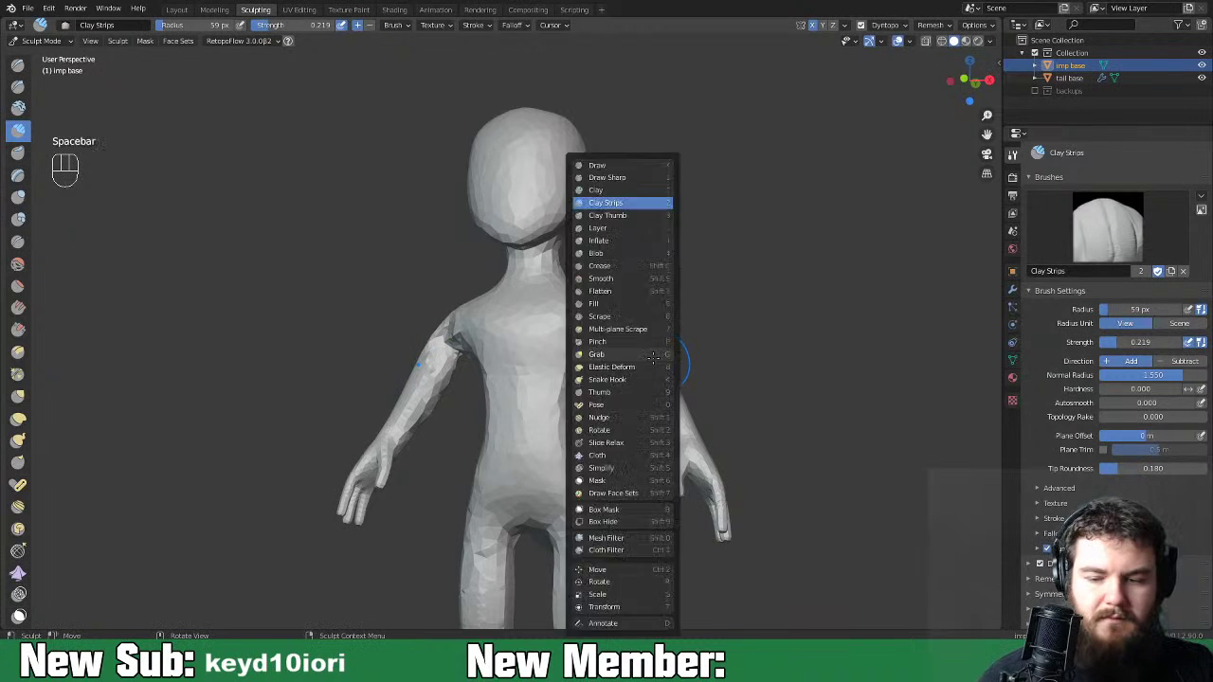
pyautogui.click(654, 354)
pyautogui.press('space')
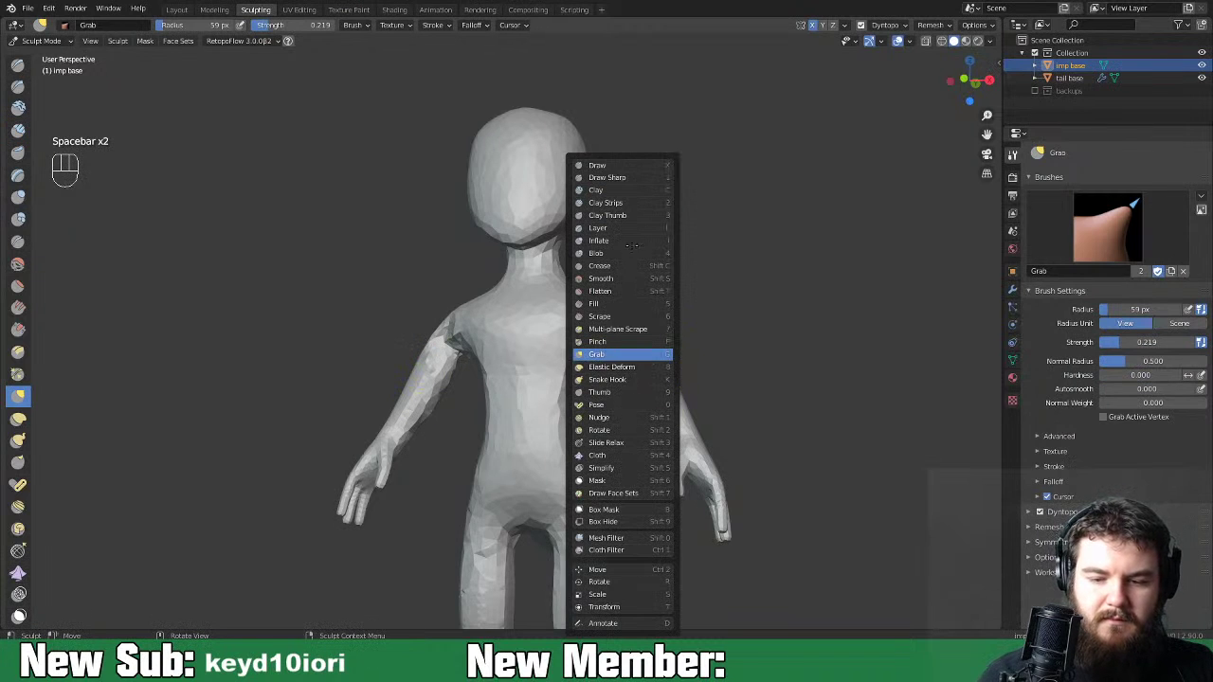
pyautogui.press('i')
pyautogui.moveTo(641, 341)
pyautogui.mouseDown()
pyautogui.moveTo(607, 323)
pyautogui.moveTo(619, 335)
pyautogui.mouseUp()
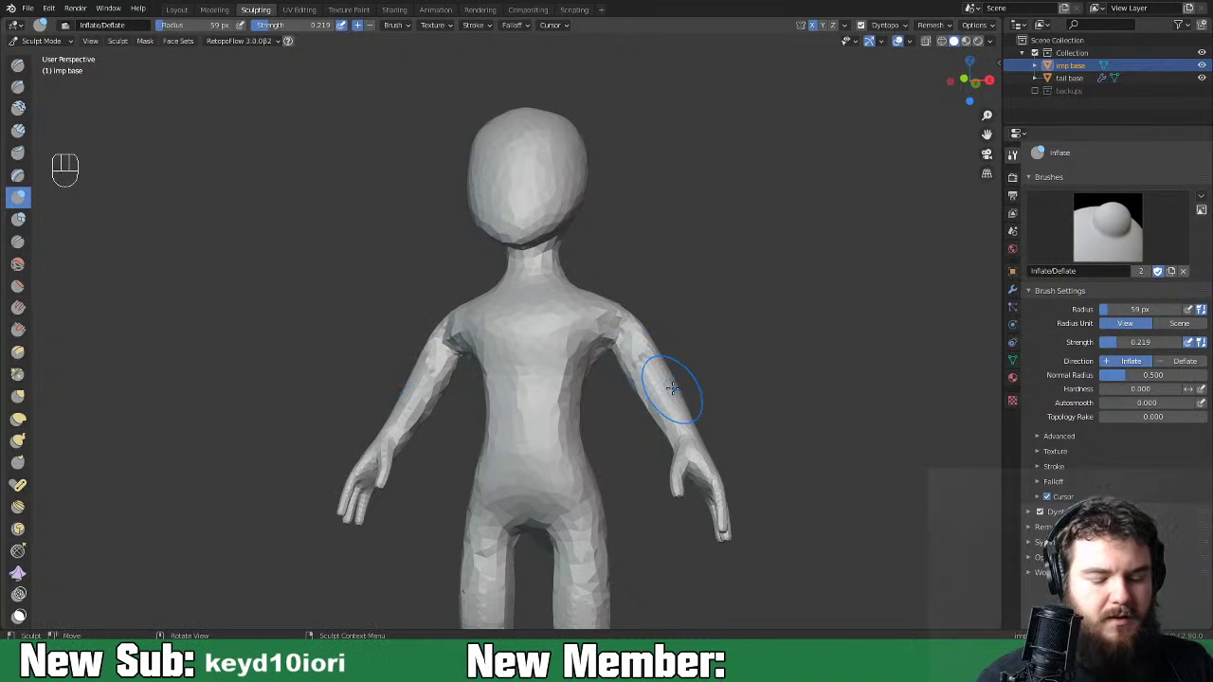
pyautogui.hotkey('shift', 'f')
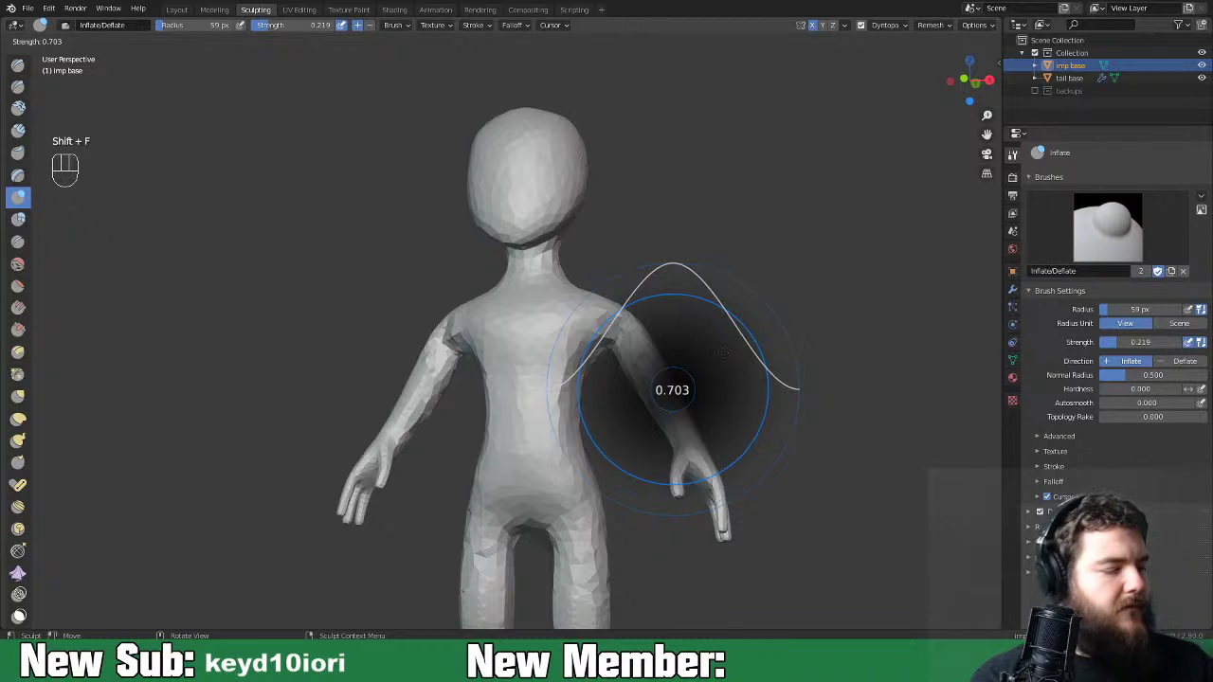
pyautogui.rightClick(724, 351)
pyautogui.hotkey('ctrl', 'z')
pyautogui.hotkey('ctrl', 'z')
pyautogui.hotkey('ctrl', 'z')
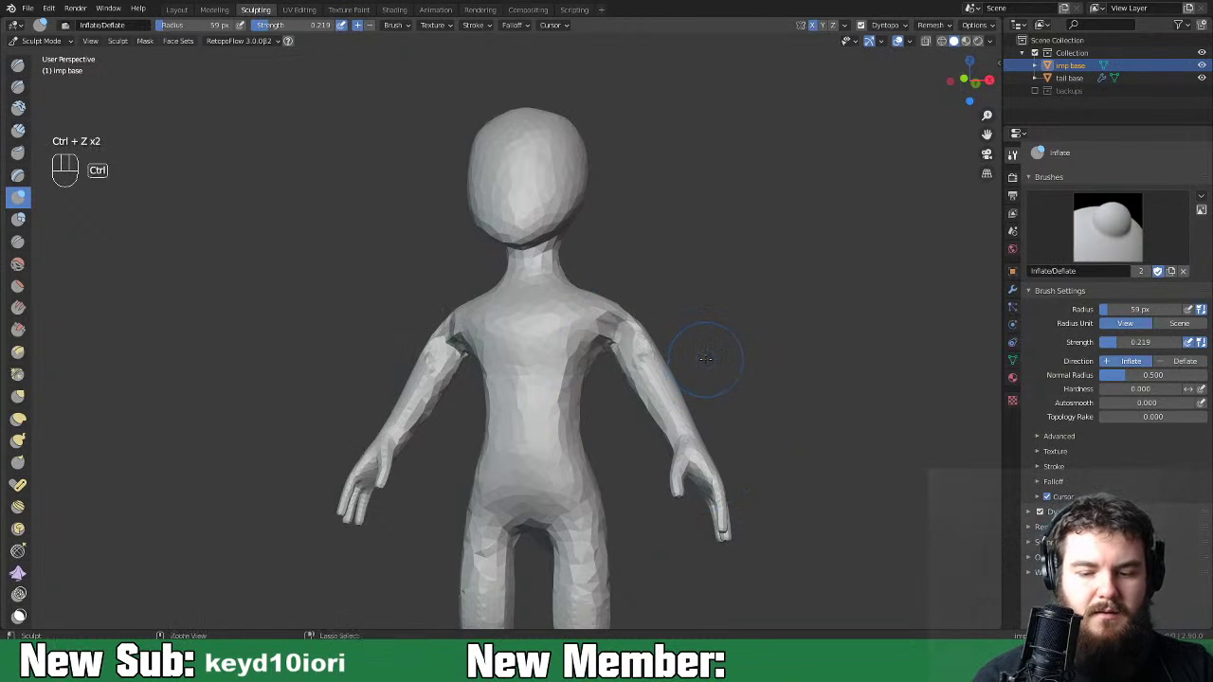
# Build up the front of the shoulders and upper arms with Clay Strips.
pyautogui.moveTo(719, 345); pyautogui.dragTo(790, 325, button='middle')
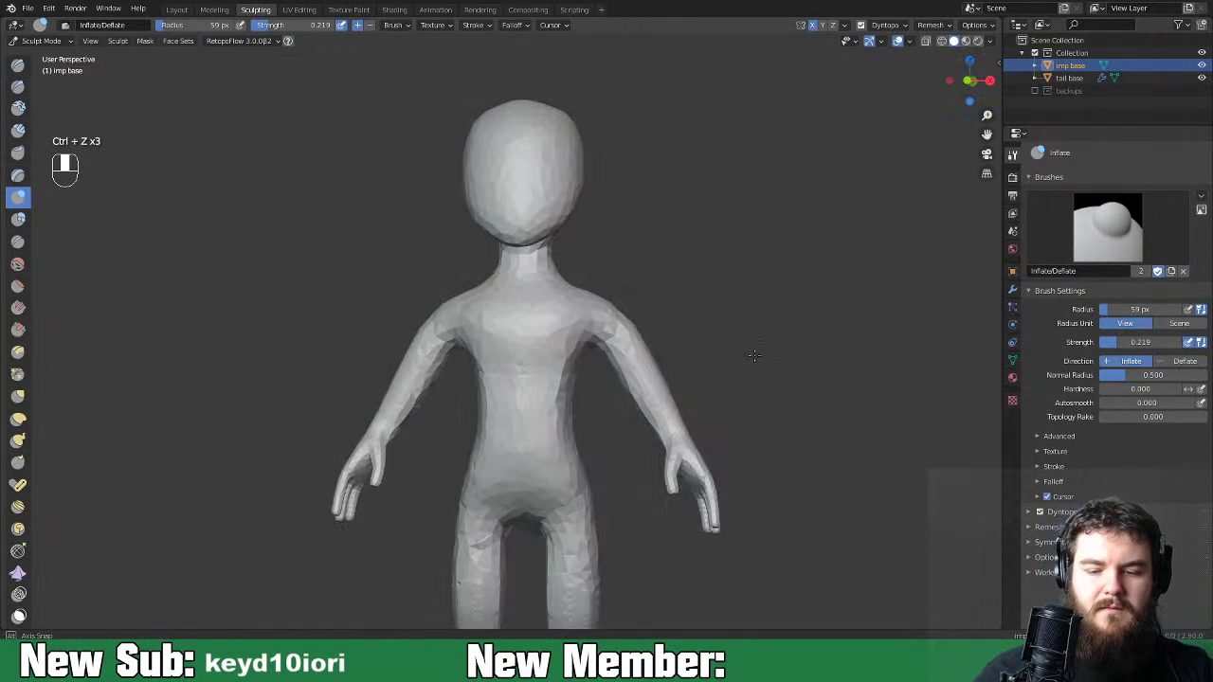
pyautogui.scroll(2, 853, 417)
pyautogui.moveTo(853, 417); pyautogui.dragTo(520, 256, button='middle')
pyautogui.scroll(1, 710, 398)
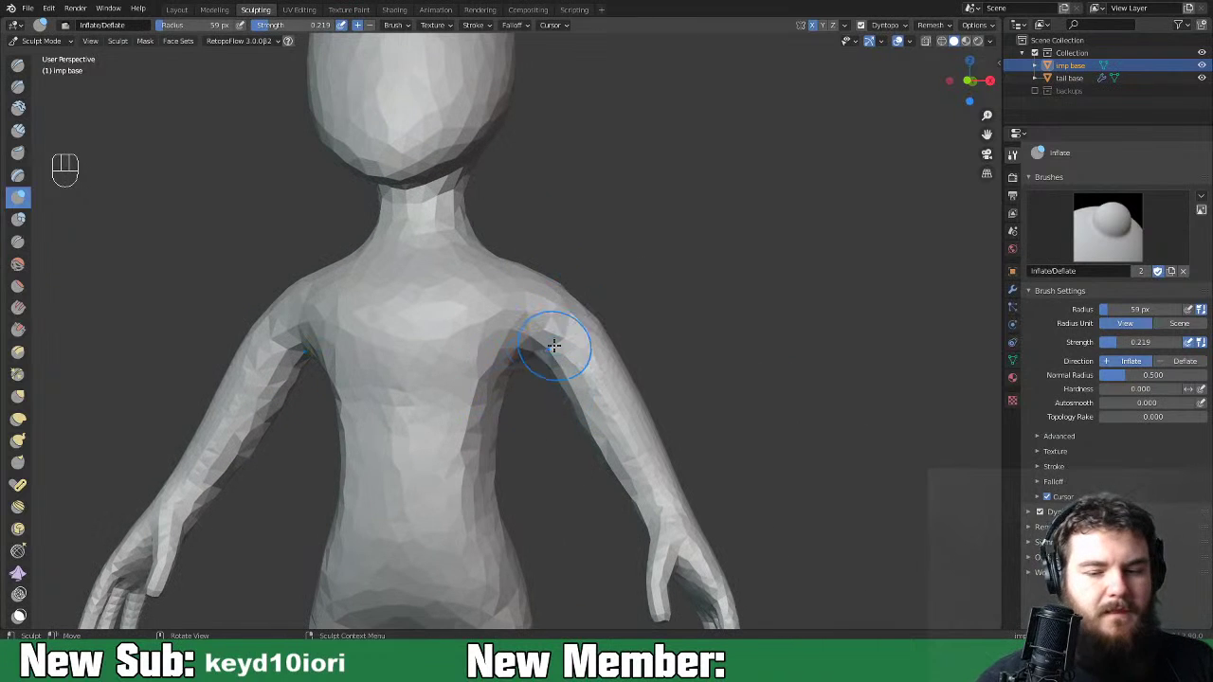
pyautogui.press('space')
pyautogui.press('p')
pyautogui.press('space')
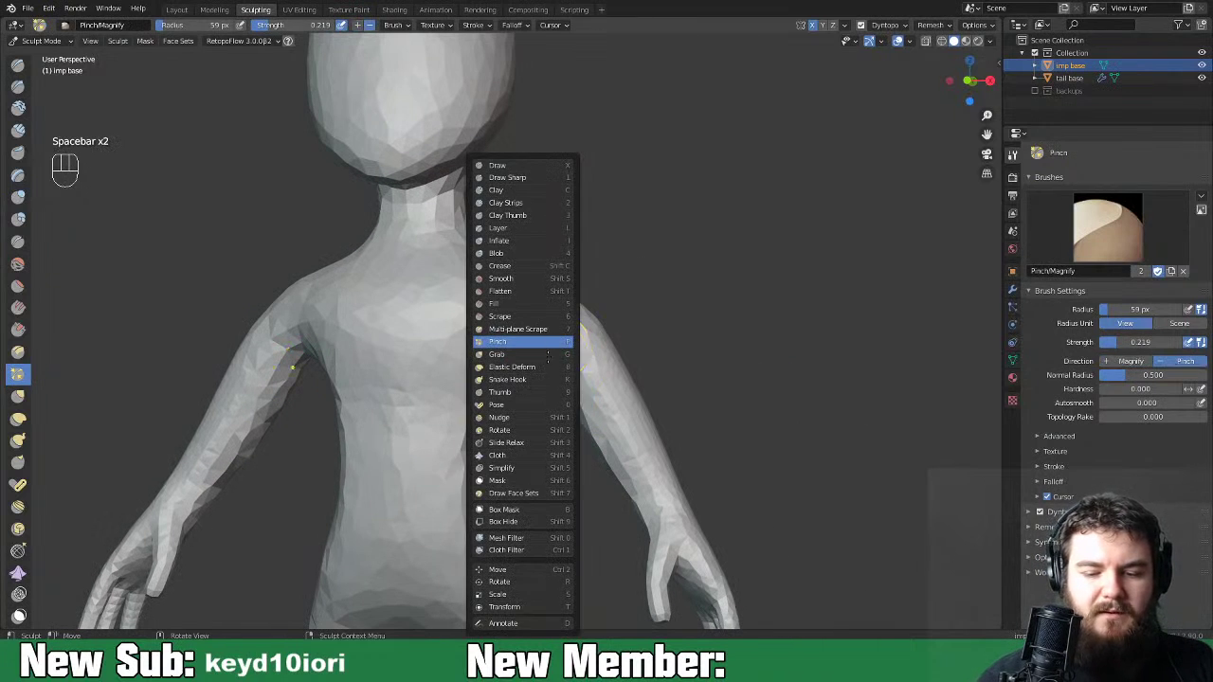
pyautogui.click(536, 202)
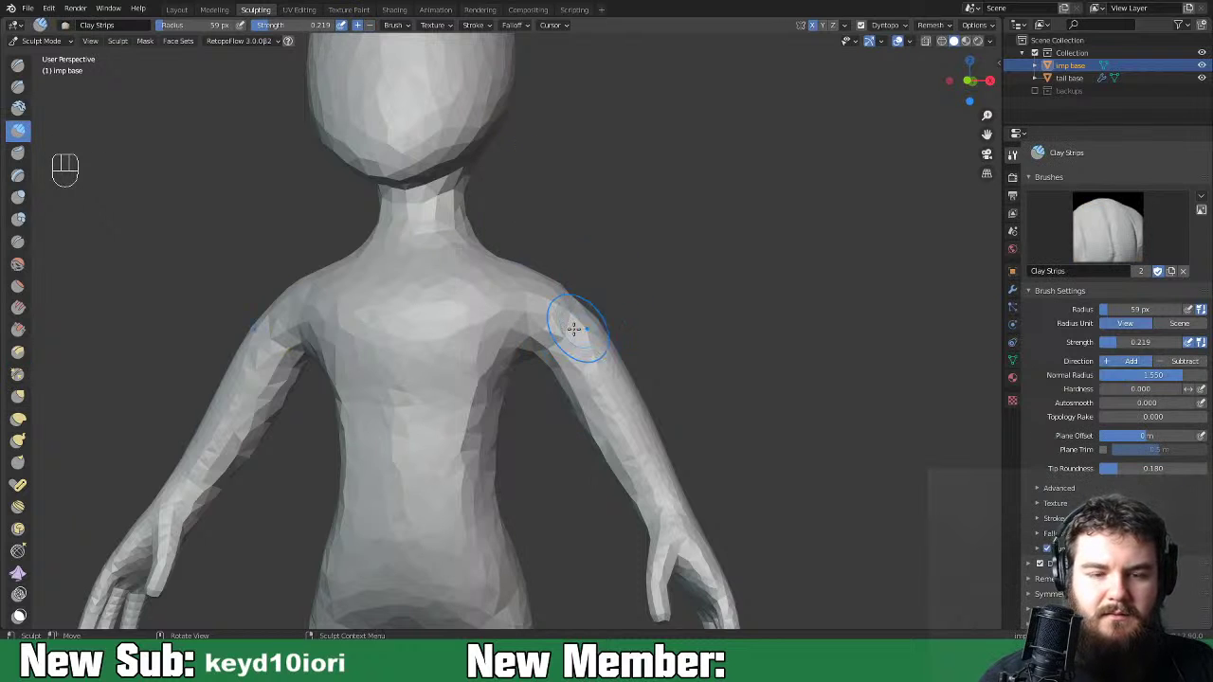
pyautogui.moveTo(569, 325); pyautogui.dragTo(561, 306, button='middle')
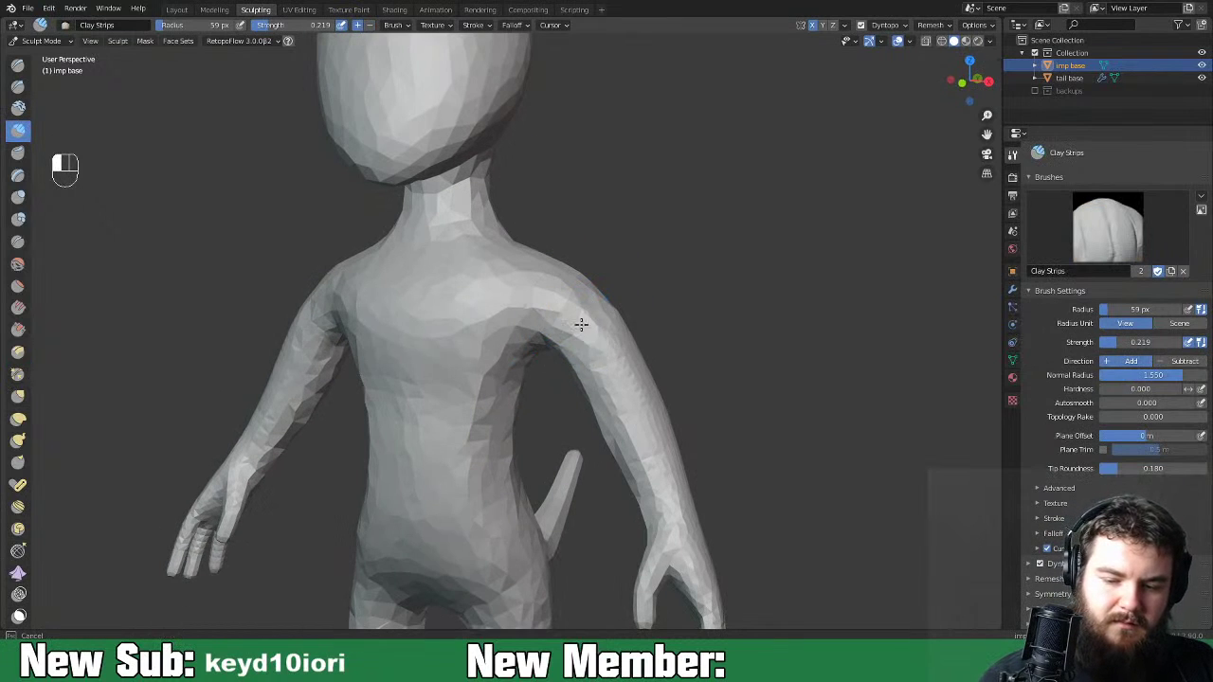
# Fill out and smooth the inner upper arms near the armpits and thicken the backs of the arms.
pyautogui.moveTo(601, 314)
pyautogui.mouseDown(button='middle')
pyautogui.moveTo(697, 284)
pyautogui.moveTo(507, 433)
pyautogui.mouseUp(button='middle')
pyautogui.moveTo(507, 434)
pyautogui.mouseDown()
pyautogui.moveTo(487, 414)
pyautogui.moveTo(492, 458)
pyautogui.mouseUp()
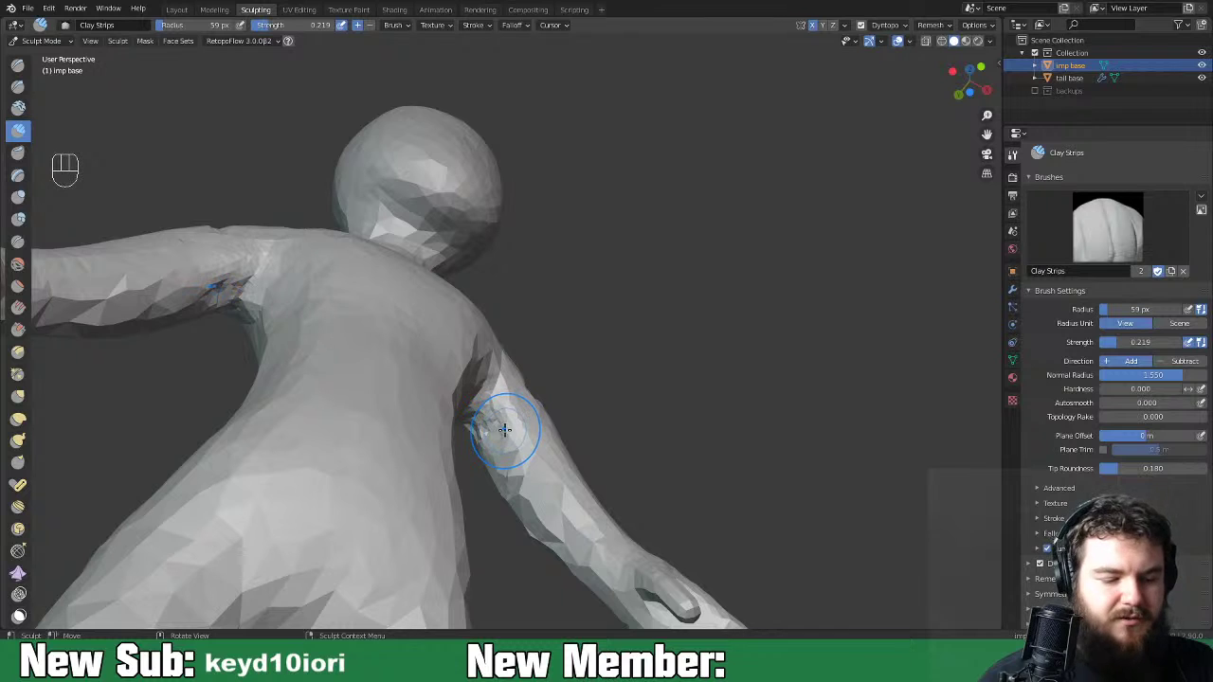
pyautogui.keyDown('shift'); pyautogui.moveTo(501, 429); pyautogui.dragTo(488, 436); pyautogui.keyUp('shift')
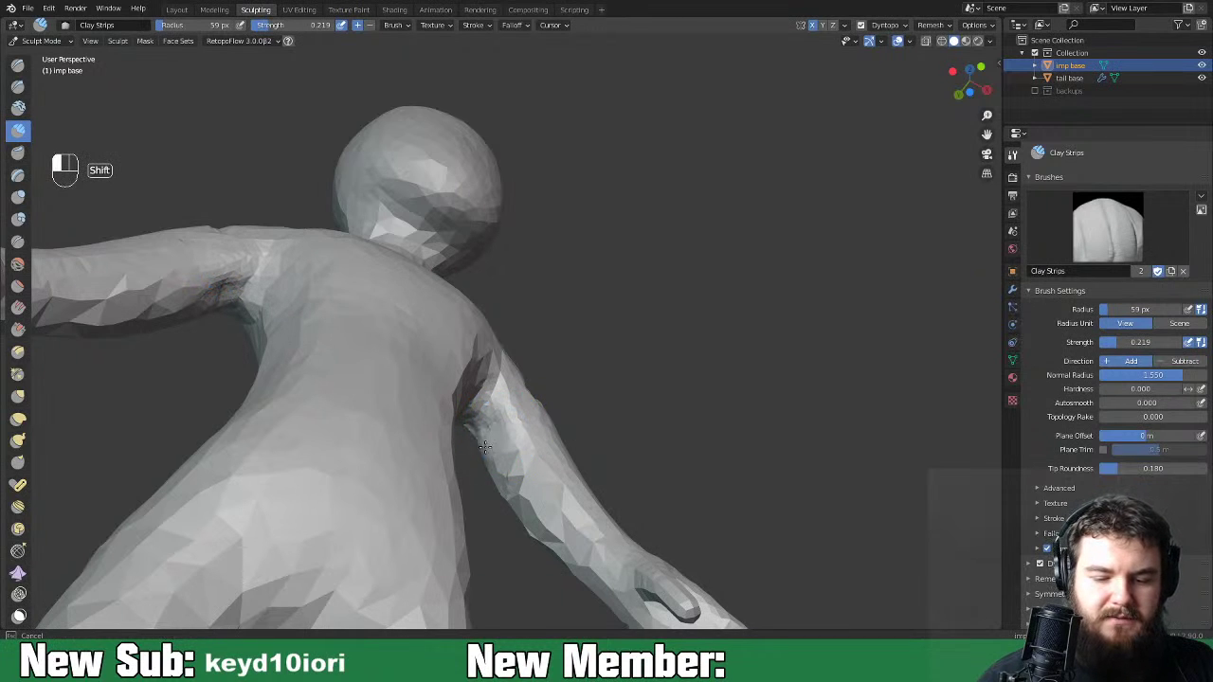
pyautogui.moveTo(528, 407)
pyautogui.mouseDown(button='middle')
pyautogui.moveTo(610, 398)
pyautogui.moveTo(616, 412)
pyautogui.moveTo(430, 381)
pyautogui.mouseUp(button='middle')
pyautogui.moveTo(430, 381)
pyautogui.mouseDown()
pyautogui.moveTo(379, 481)
pyautogui.moveTo(399, 442)
pyautogui.mouseUp()
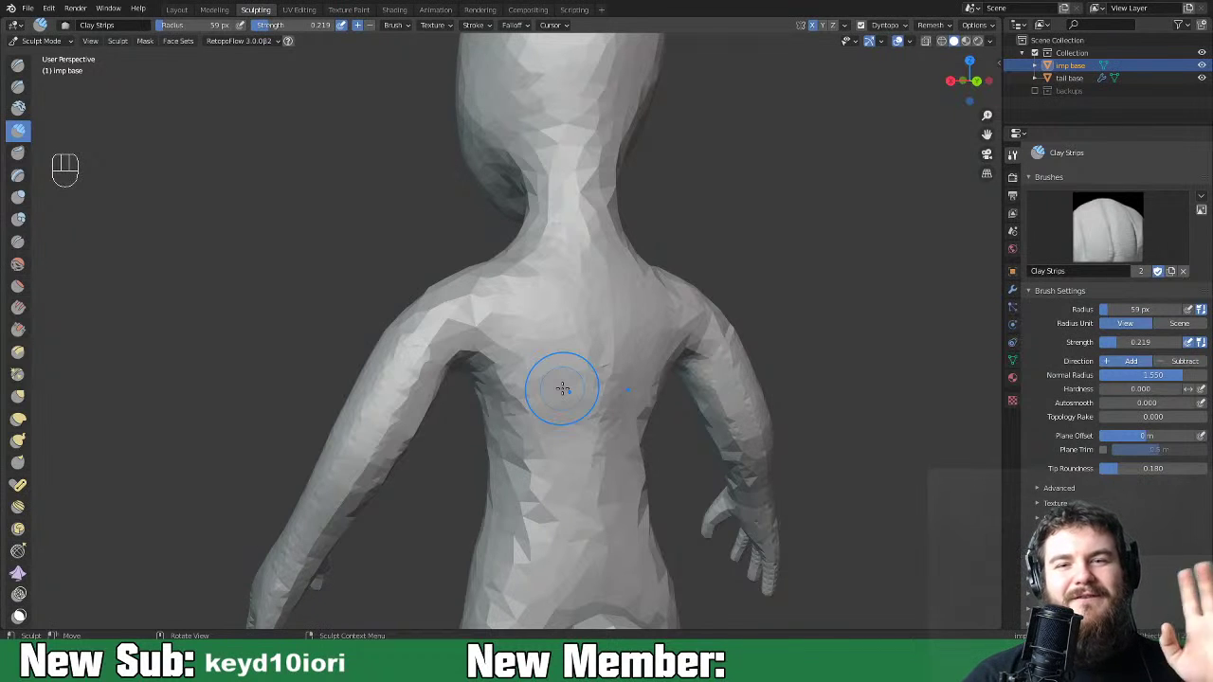
# Add volume to the chest and its transition into the shoulders with Clay Strips.
pyautogui.moveTo(542, 387)
pyautogui.mouseDown(button='middle')
pyautogui.moveTo(775, 394)
pyautogui.moveTo(726, 401)
pyautogui.mouseUp(button='middle')
pyautogui.moveTo(520, 351)
pyautogui.mouseDown()
pyautogui.moveTo(520, 378)
pyautogui.moveTo(512, 333)
pyautogui.moveTo(539, 373)
pyautogui.moveTo(521, 338)
pyautogui.moveTo(540, 290)
pyautogui.moveTo(474, 324)
pyautogui.moveTo(510, 303)
pyautogui.mouseUp()
pyautogui.moveTo(408, 342)
pyautogui.mouseDown(button='middle')
pyautogui.moveTo(377, 387)
pyautogui.moveTo(398, 371)
pyautogui.moveTo(407, 381)
pyautogui.moveTo(452, 331)
pyautogui.moveTo(493, 362)
pyautogui.moveTo(468, 351)
pyautogui.moveTo(415, 370)
pyautogui.mouseUp(button='middle')
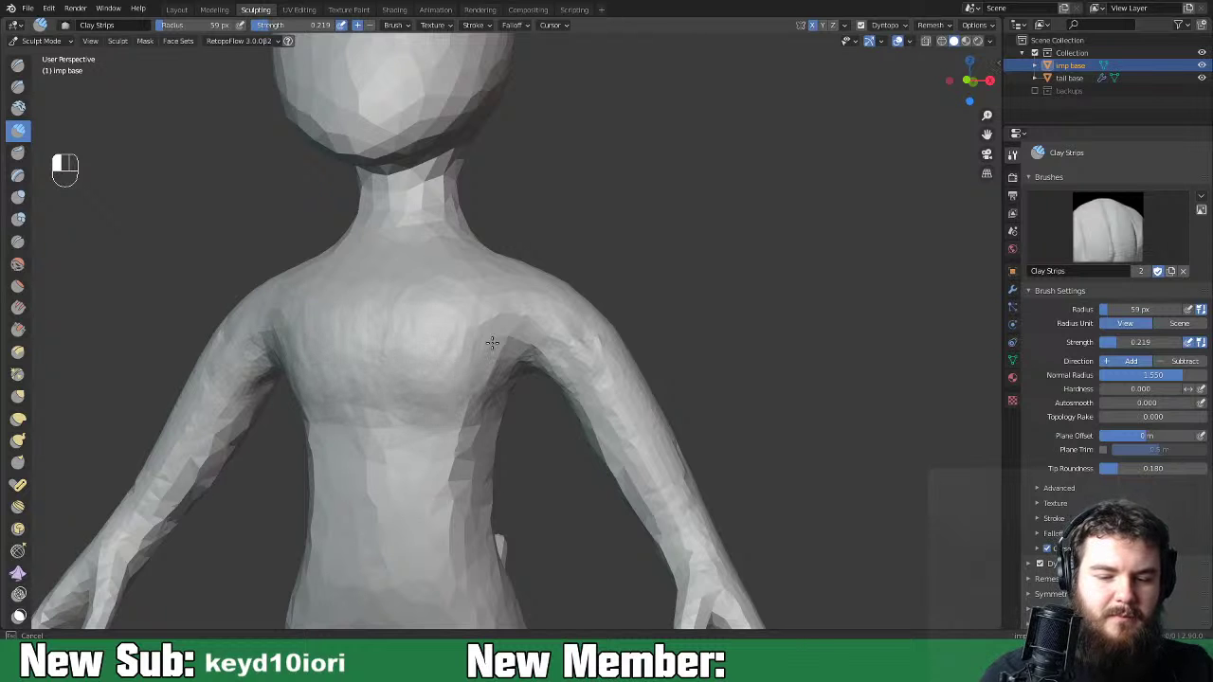
# Build up the upper back and the trapezius slopes between the neck and shoulders.
pyautogui.moveTo(509, 328)
pyautogui.mouseDown(button='middle')
pyautogui.moveTo(431, 390)
pyautogui.moveTo(447, 401)
pyautogui.moveTo(525, 339)
pyautogui.moveTo(488, 331)
pyautogui.mouseUp(button='middle')
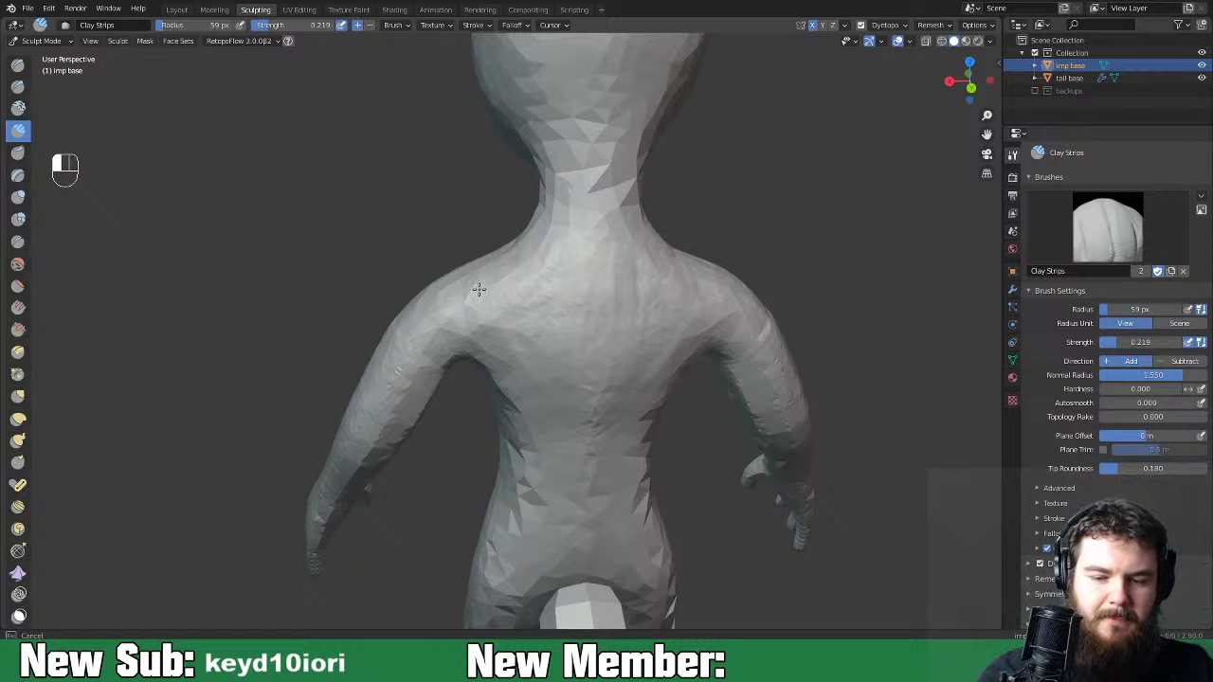
pyautogui.moveTo(509, 279); pyautogui.dragTo(544, 236, button='middle')
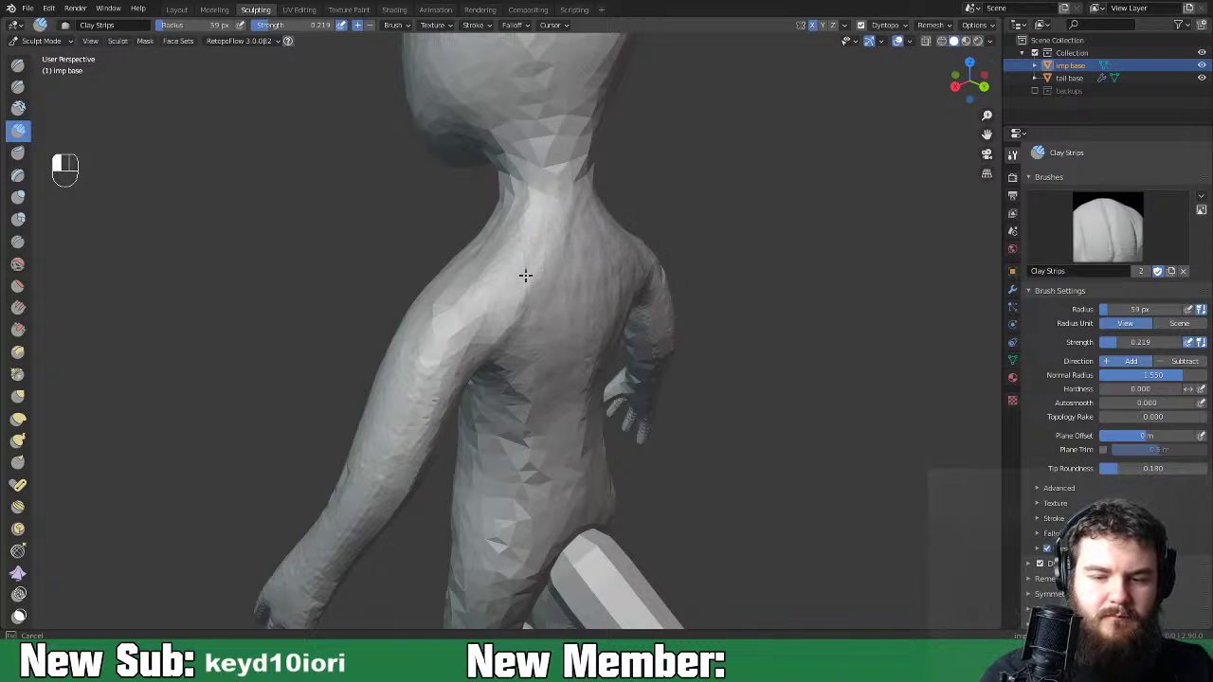
pyautogui.moveTo(587, 303)
pyautogui.mouseDown(button='middle')
pyautogui.moveTo(699, 308)
pyautogui.moveTo(487, 268)
pyautogui.mouseUp(button='middle')
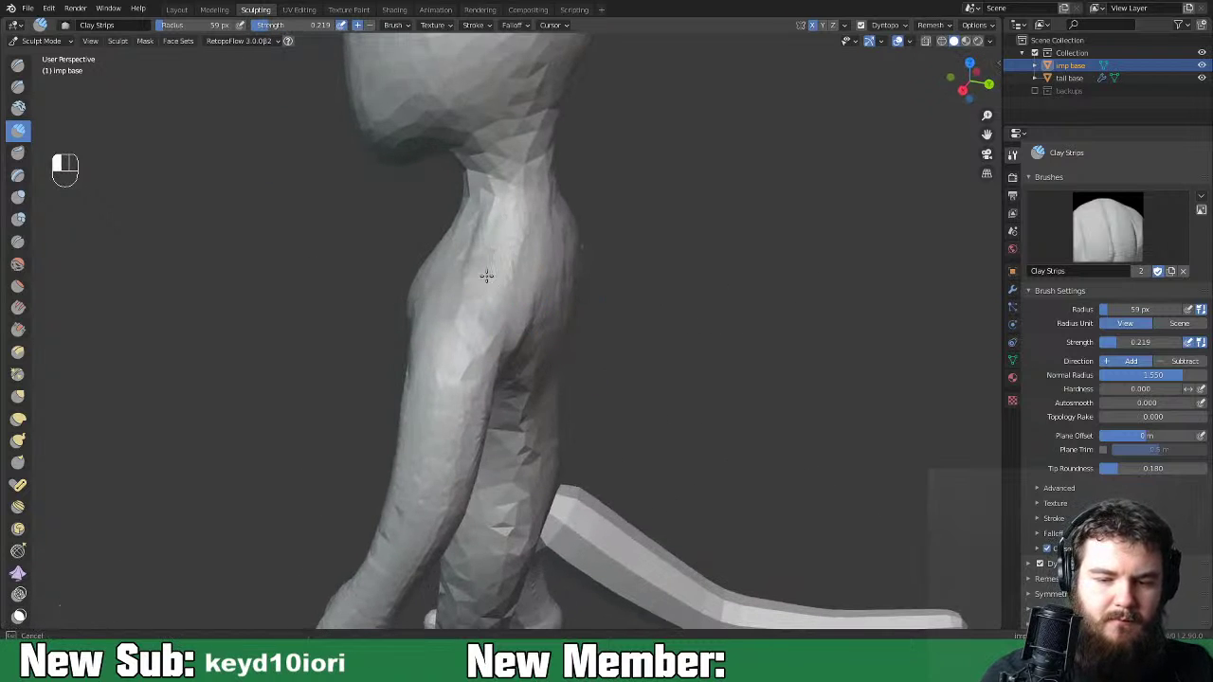
# Sculpt the collarbone area and shape the pectoral forms across the chest with Clay Strips.
pyautogui.moveTo(550, 224); pyautogui.dragTo(683, 297, button='middle')
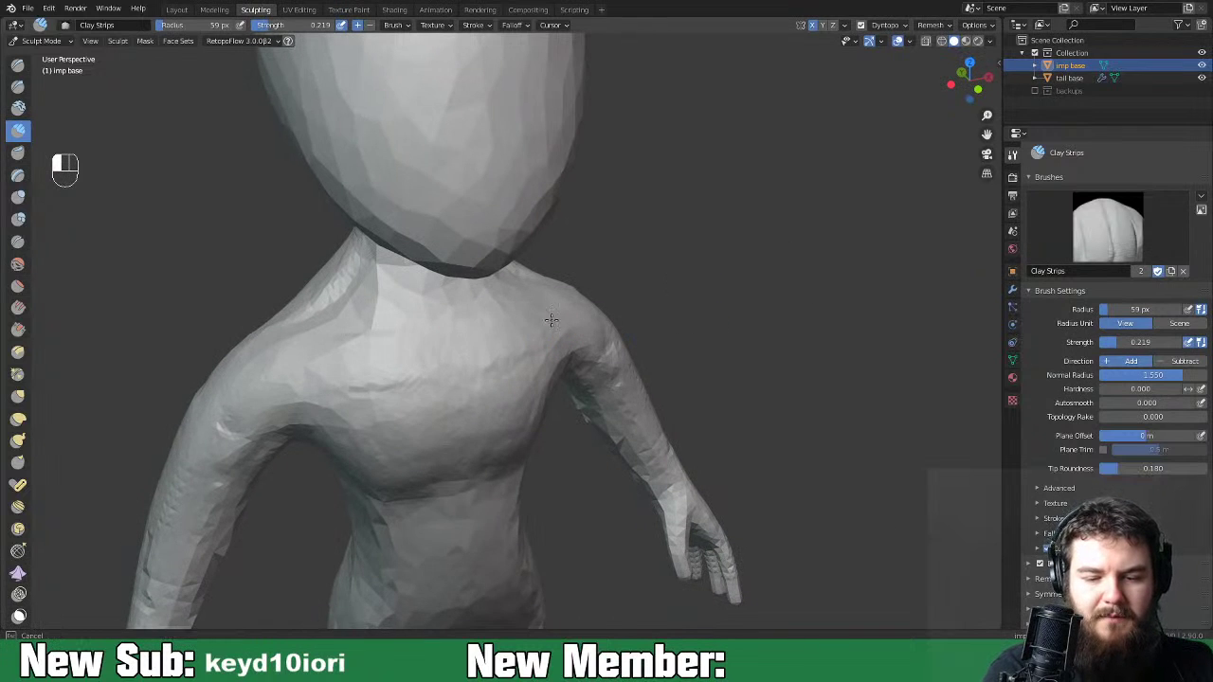
pyautogui.moveTo(550, 323)
pyautogui.mouseDown()
pyautogui.moveTo(568, 312)
pyautogui.moveTo(561, 320)
pyautogui.mouseUp()
pyautogui.moveTo(520, 351); pyautogui.dragTo(474, 362, button='middle')
pyautogui.moveTo(542, 335); pyautogui.dragTo(478, 357)
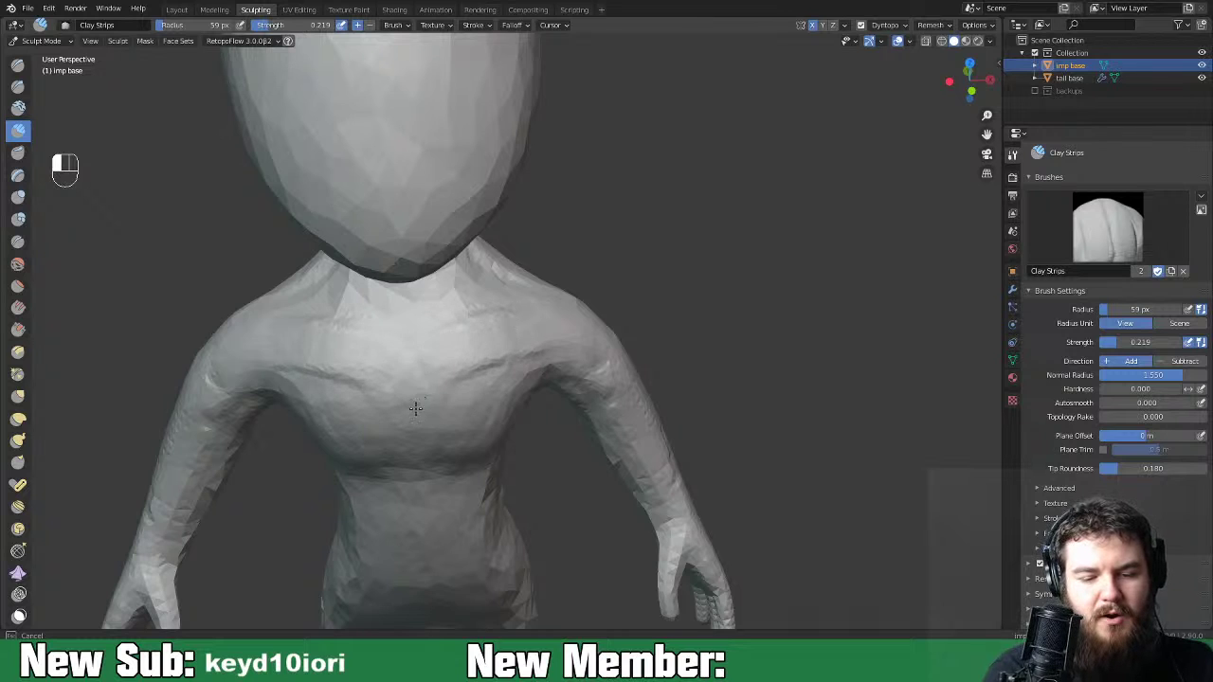
pyautogui.moveTo(507, 337); pyautogui.dragTo(446, 383)
pyautogui.moveTo(544, 342); pyautogui.dragTo(437, 403)
pyautogui.moveTo(525, 373); pyautogui.dragTo(465, 355, button='middle')
pyautogui.moveTo(459, 371)
pyautogui.mouseDown()
pyautogui.moveTo(389, 396)
pyautogui.moveTo(434, 399)
pyautogui.moveTo(432, 389)
pyautogui.moveTo(388, 394)
pyautogui.moveTo(420, 401)
pyautogui.moveTo(399, 400)
pyautogui.moveTo(440, 383)
pyautogui.mouseUp()
# Add volume down the front of the abdomen with Clay Strips.
pyautogui.moveTo(434, 472)
pyautogui.mouseDown(button='middle')
pyautogui.moveTo(527, 487)
pyautogui.moveTo(554, 375)
pyautogui.moveTo(487, 433)
pyautogui.mouseUp(button='middle')
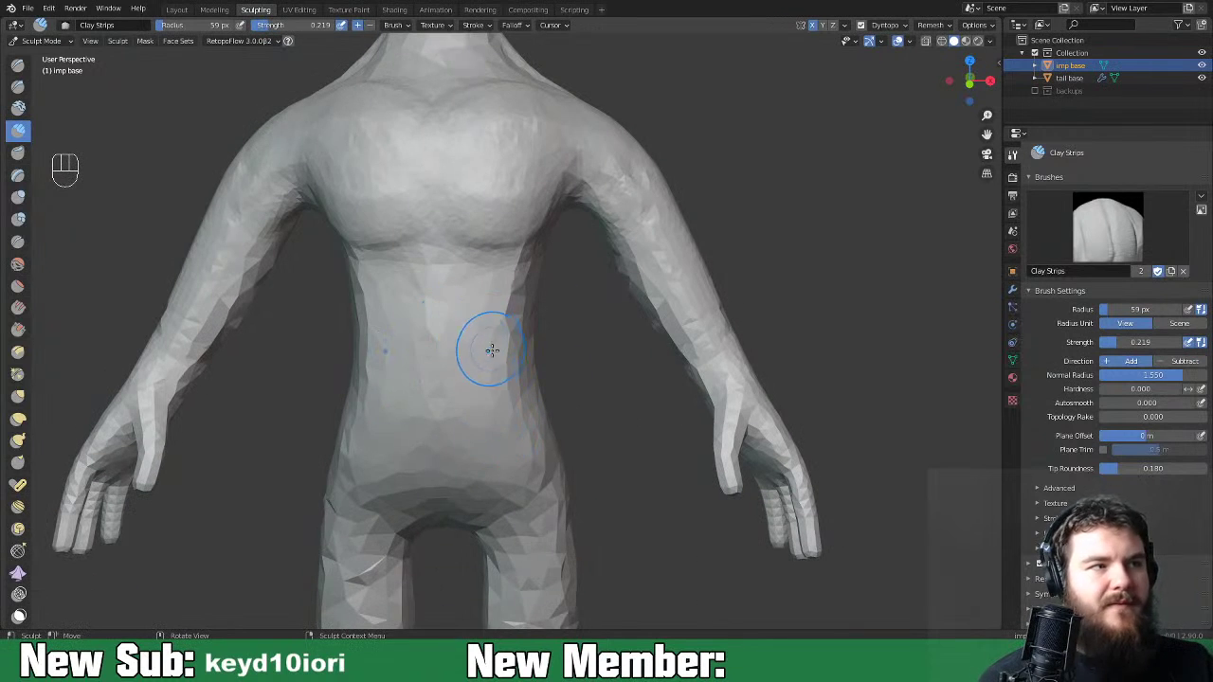
pyautogui.moveTo(452, 327)
pyautogui.mouseDown()
pyautogui.moveTo(448, 367)
pyautogui.moveTo(487, 372)
pyautogui.moveTo(479, 431)
pyautogui.moveTo(441, 447)
pyautogui.moveTo(478, 414)
pyautogui.moveTo(451, 307)
pyautogui.moveTo(474, 297)
pyautogui.moveTo(447, 419)
pyautogui.moveTo(508, 426)
pyautogui.mouseUp()
pyautogui.moveTo(508, 425)
pyautogui.mouseDown(button='middle')
pyautogui.moveTo(426, 420)
pyautogui.moveTo(487, 427)
pyautogui.mouseUp(button='middle')
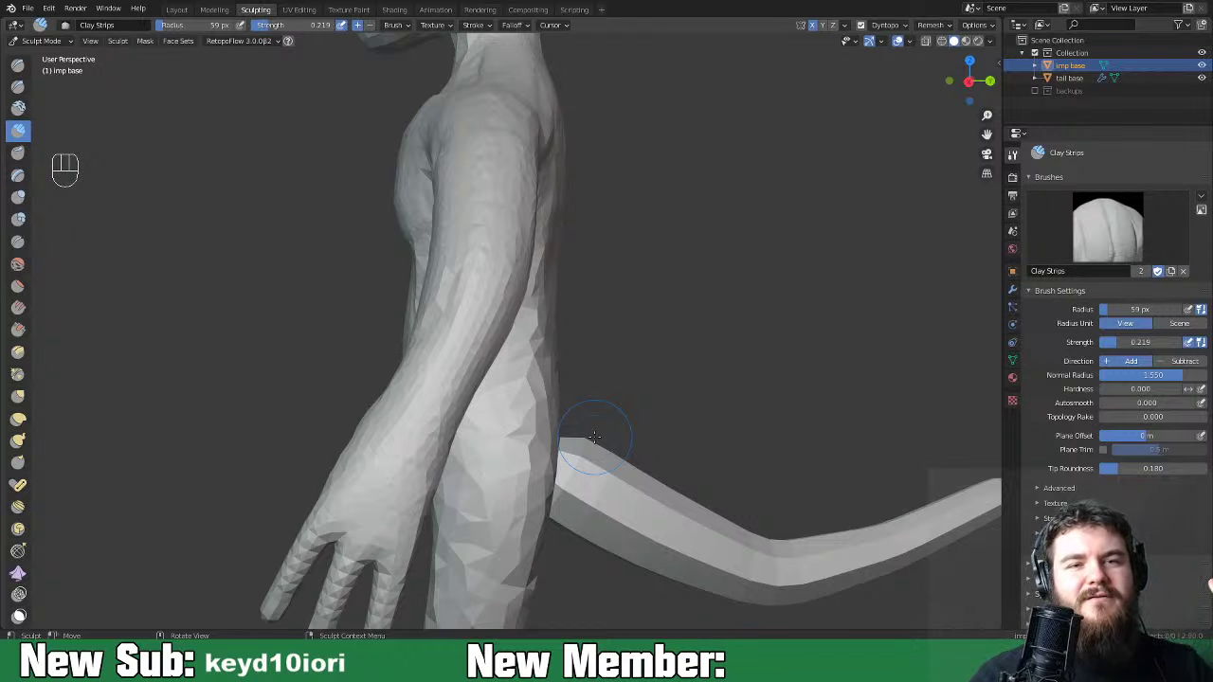
# Build up the buttocks around the tail base and fill out the lower back with Clay Strips.
pyautogui.moveTo(594, 437); pyautogui.dragTo(644, 456, button='middle')
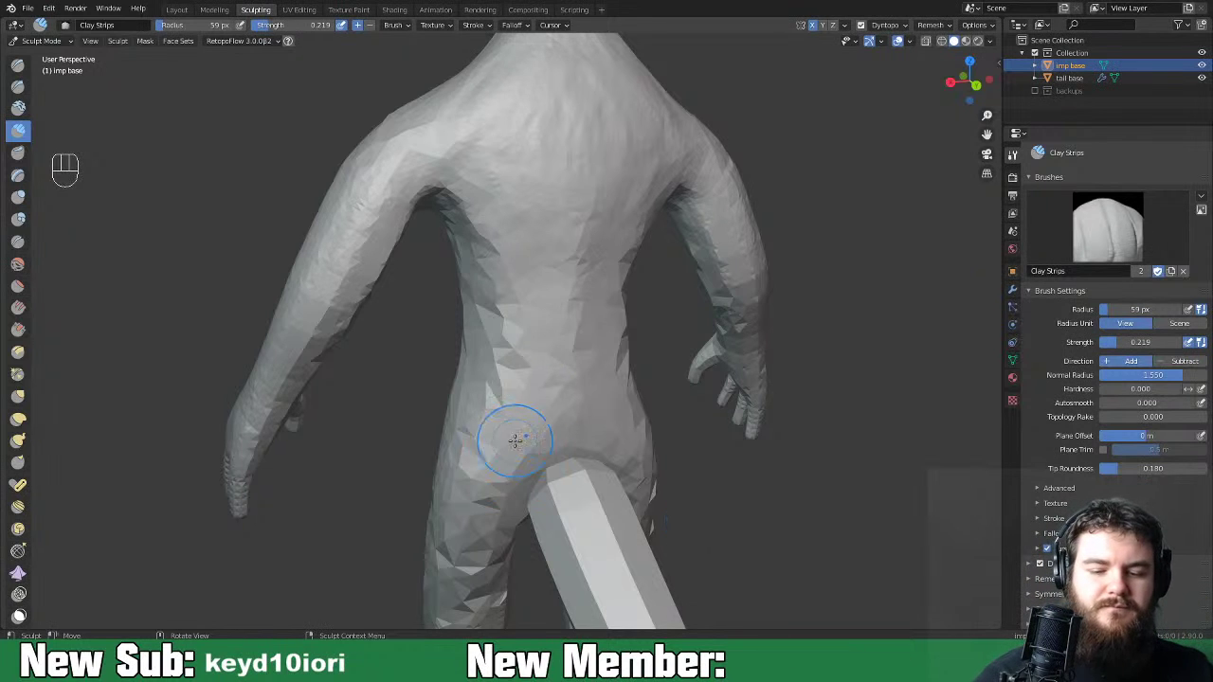
pyautogui.moveTo(569, 407); pyautogui.dragTo(682, 387, button='middle')
pyautogui.moveTo(653, 384)
pyautogui.mouseDown(button='middle')
pyautogui.moveTo(569, 401)
pyautogui.moveTo(575, 426)
pyautogui.mouseUp(button='middle')
pyautogui.moveTo(557, 406); pyautogui.dragTo(539, 450)
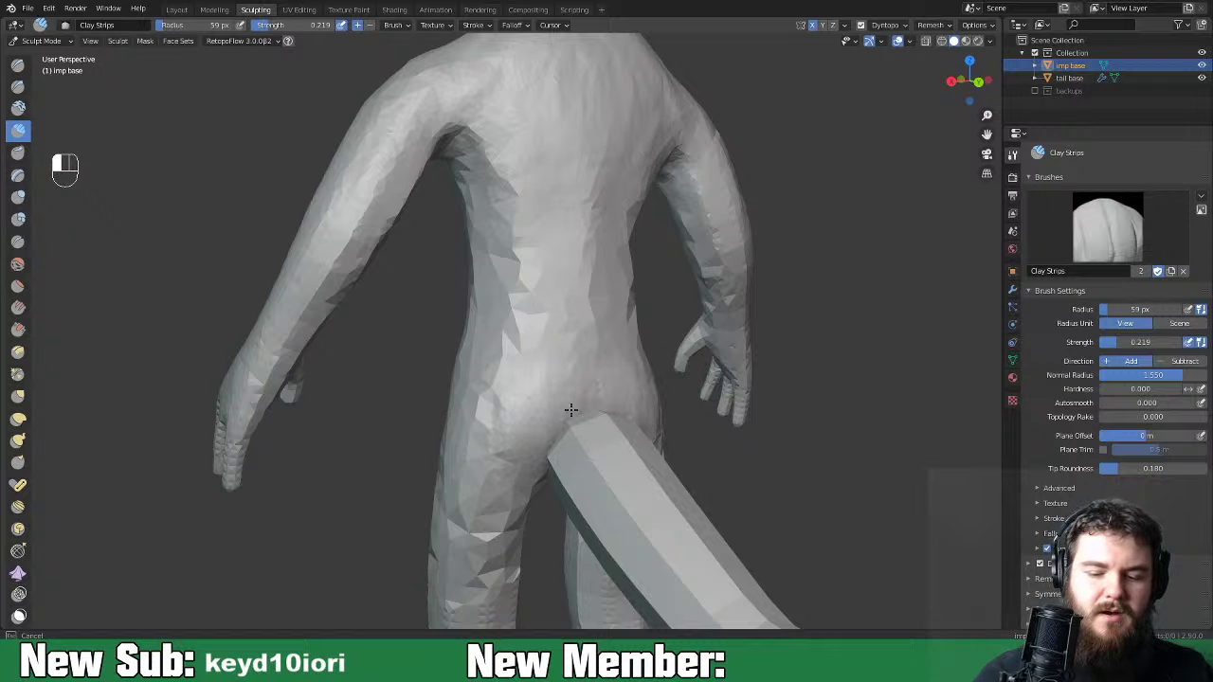
pyautogui.moveTo(523, 453); pyautogui.dragTo(515, 478)
pyautogui.moveTo(647, 522)
pyautogui.mouseDown(button='middle')
pyautogui.moveTo(663, 483)
pyautogui.moveTo(605, 485)
pyautogui.moveTo(639, 442)
pyautogui.moveTo(617, 461)
pyautogui.mouseUp(button='middle')
pyautogui.moveTo(617, 460); pyautogui.dragTo(591, 482)
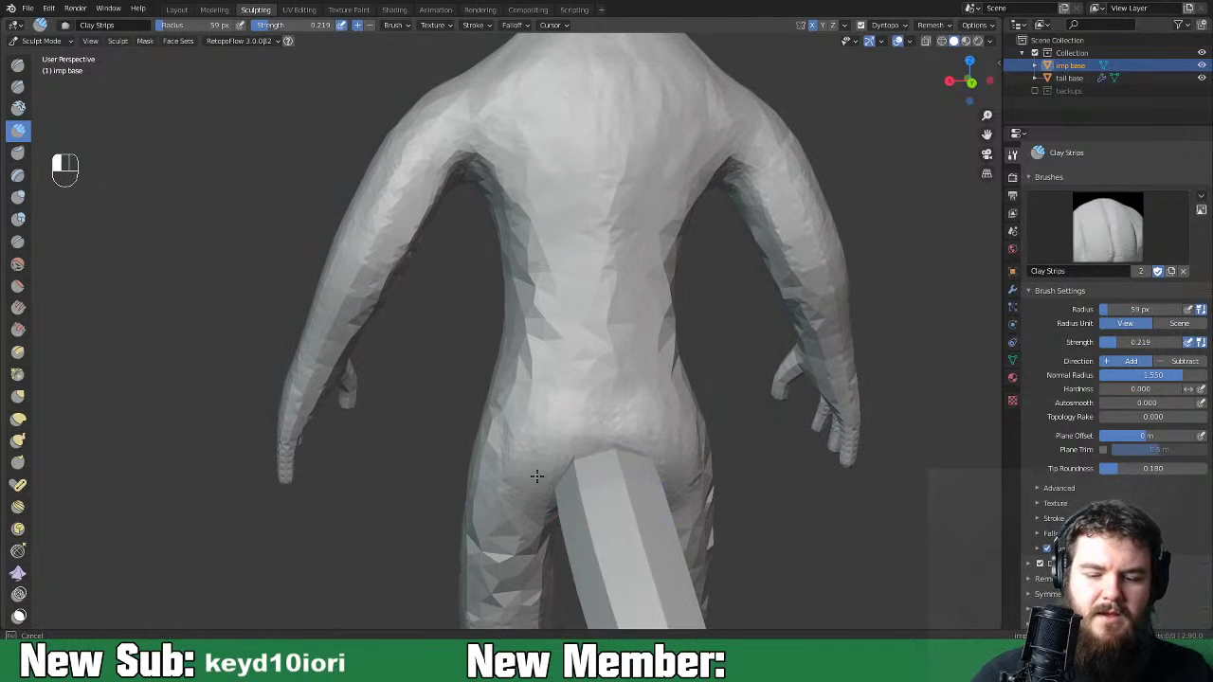
pyautogui.moveTo(531, 306)
pyautogui.mouseDown()
pyautogui.moveTo(511, 254)
pyautogui.moveTo(588, 360)
pyautogui.mouseUp()
# Reshape the side profile of the back and buttocks with the Grab brush at a 153 px radius.
pyautogui.moveTo(587, 360); pyautogui.dragTo(696, 346, button='middle')
pyautogui.press('g')
pyautogui.press('f')
pyautogui.click(755, 374)
pyautogui.moveTo(625, 325)
pyautogui.mouseDown(button='middle')
pyautogui.moveTo(645, 328)
pyautogui.moveTo(625, 324)
pyautogui.mouseUp(button='middle')
pyautogui.moveTo(581, 309)
pyautogui.mouseDown()
pyautogui.moveTo(566, 308)
pyautogui.moveTo(568, 284)
pyautogui.moveTo(596, 211)
pyautogui.moveTo(574, 125)
pyautogui.mouseUp()
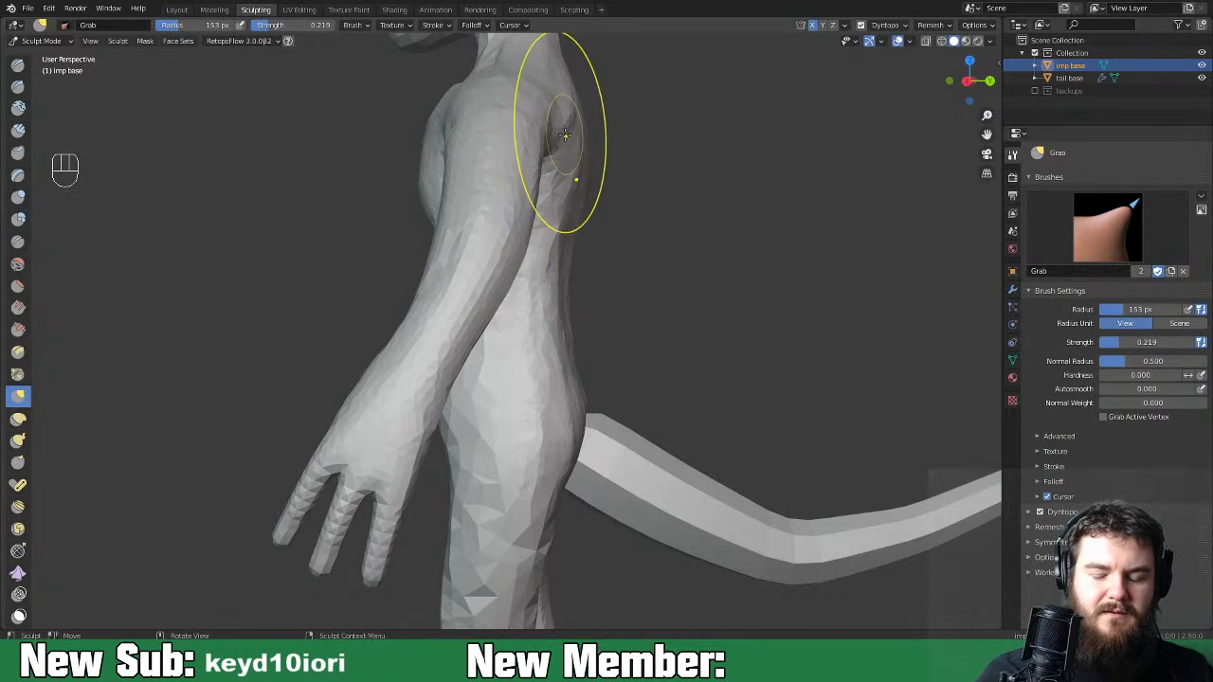
pyautogui.moveTo(566, 201); pyautogui.dragTo(568, 339)
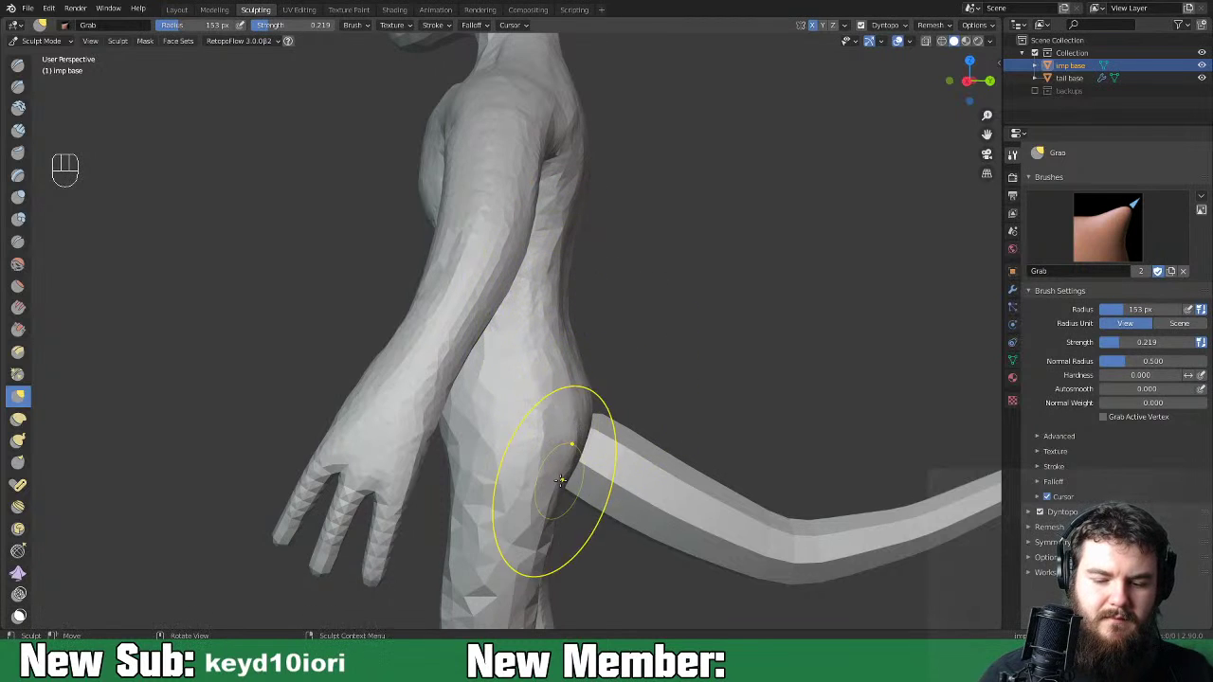
# Fill out the upper thighs with Inflate at a 68 px radius and smooth their surface.
pyautogui.moveTo(576, 541); pyautogui.dragTo(576, 496, button='middle')
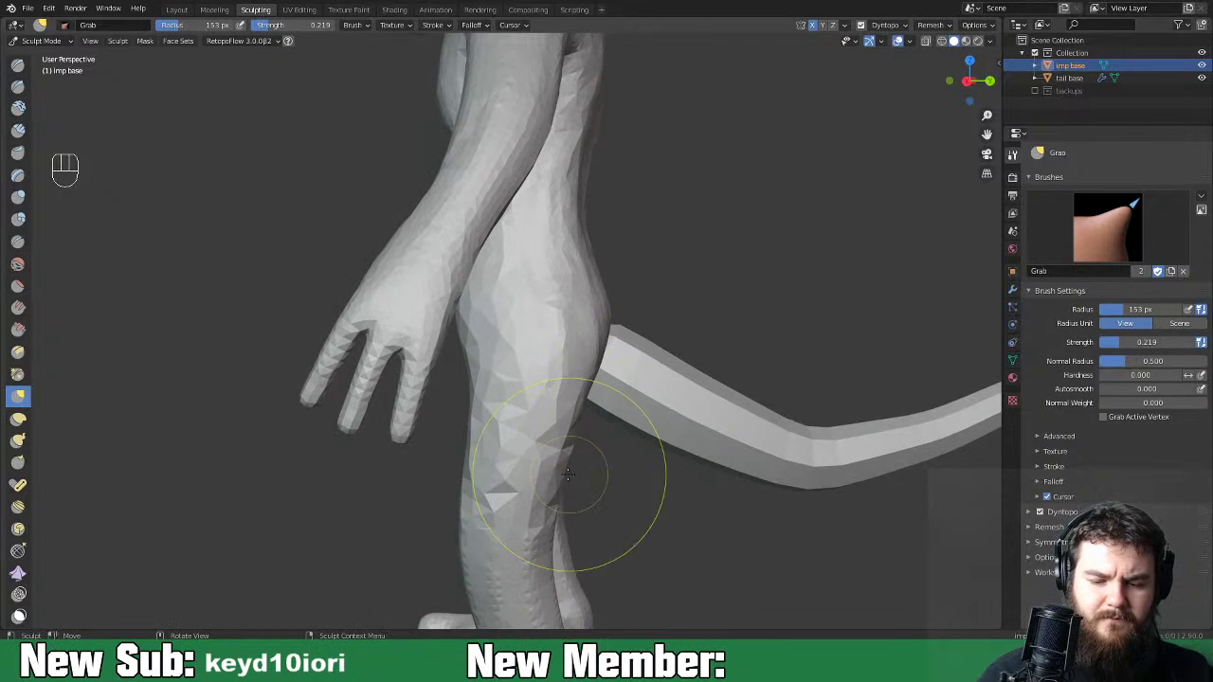
pyautogui.press('i')
pyautogui.press('f')
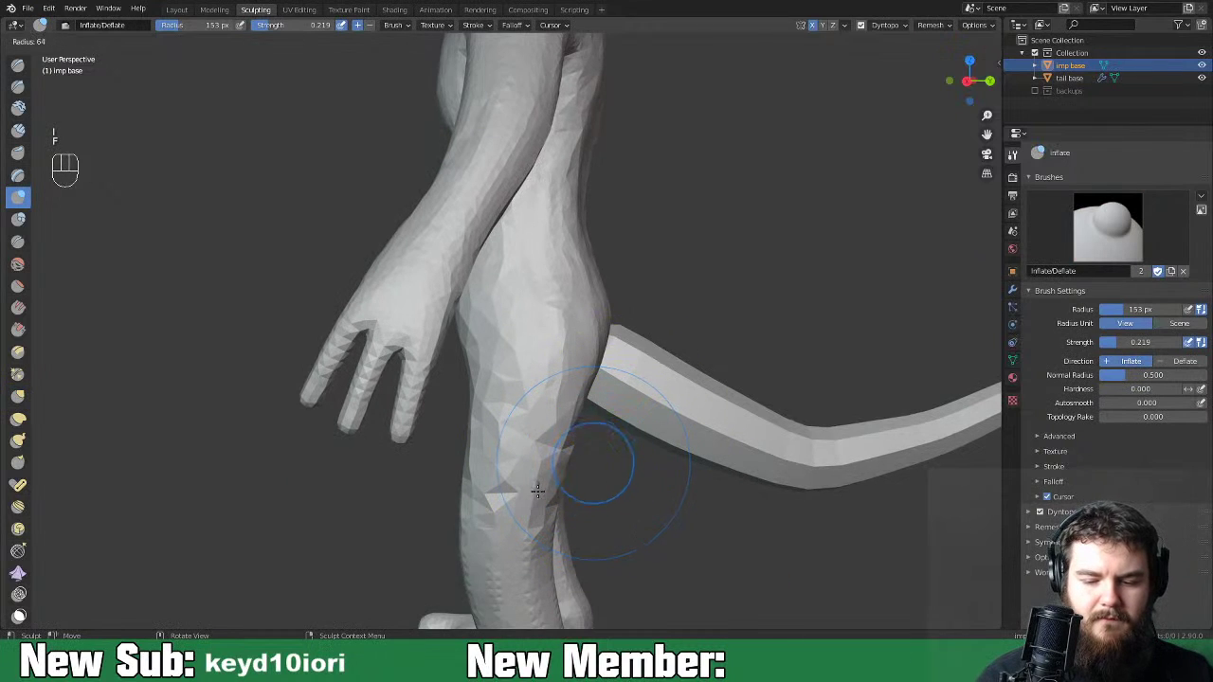
pyautogui.click(582, 461)
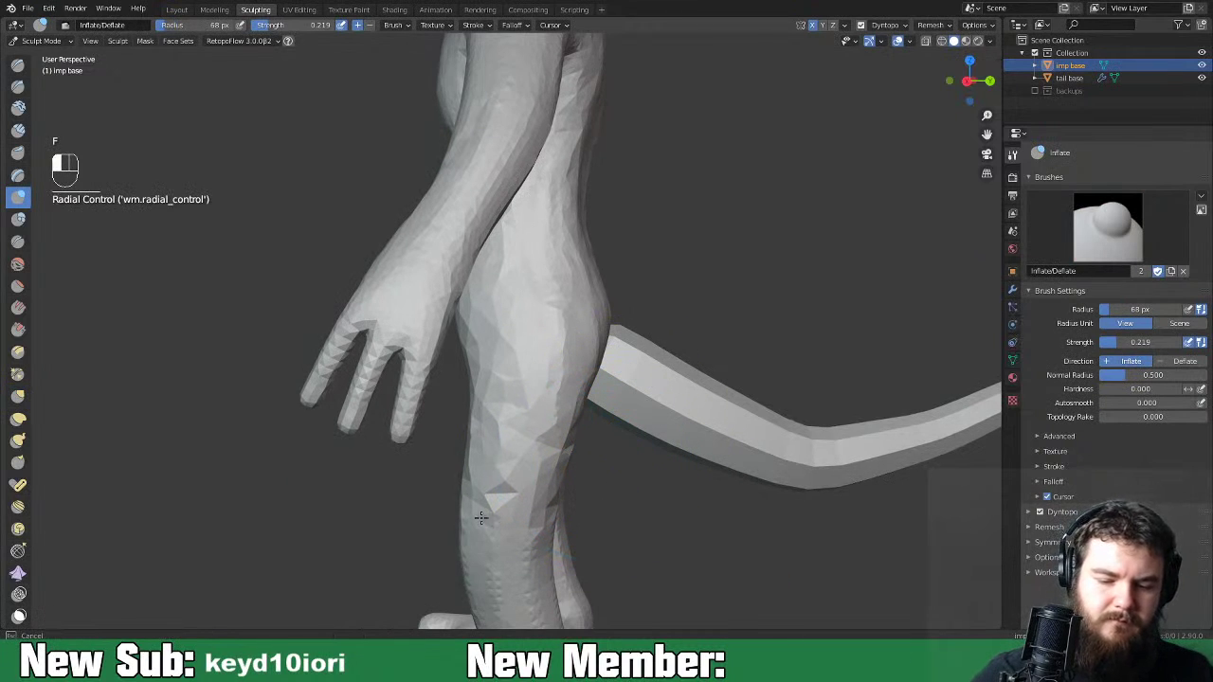
pyautogui.press('shift')
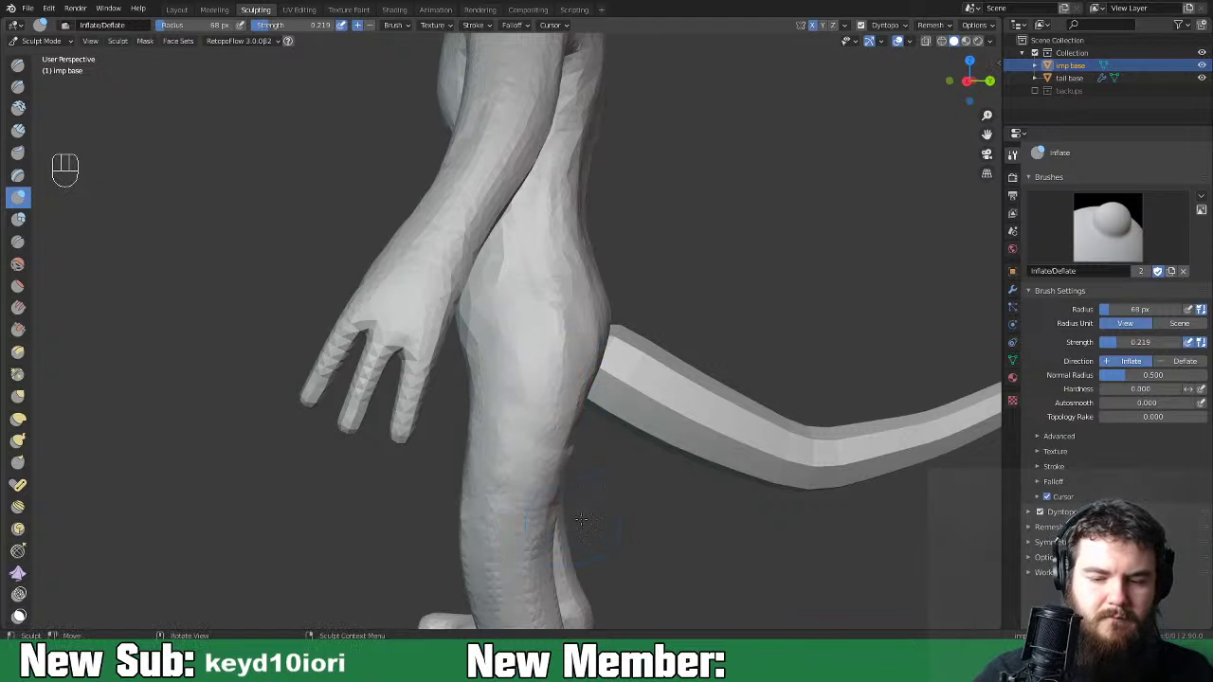
# Add volume to the backs of the thighs with Inflate and smooth the hip and thigh surfaces.
pyautogui.moveTo(649, 454); pyautogui.dragTo(601, 423, button='middle')
pyautogui.moveTo(586, 395)
pyautogui.keyDown('shift'); pyautogui.mouseDown()
pyautogui.moveTo(574, 407)
pyautogui.moveTo(580, 446)
pyautogui.mouseUp(); pyautogui.keyUp('shift')
pyautogui.moveTo(605, 513)
pyautogui.mouseDown(button='middle')
pyautogui.moveTo(554, 472)
pyautogui.moveTo(533, 420)
pyautogui.mouseUp(button='middle')
pyautogui.moveTo(534, 420)
pyautogui.mouseDown()
pyautogui.moveTo(545, 370)
pyautogui.moveTo(536, 346)
pyautogui.mouseUp()
pyautogui.moveTo(527, 307)
pyautogui.keyDown('shift'); pyautogui.mouseDown()
pyautogui.moveTo(541, 435)
pyautogui.moveTo(491, 450)
pyautogui.moveTo(513, 457)
pyautogui.mouseUp(); pyautogui.keyUp('shift')
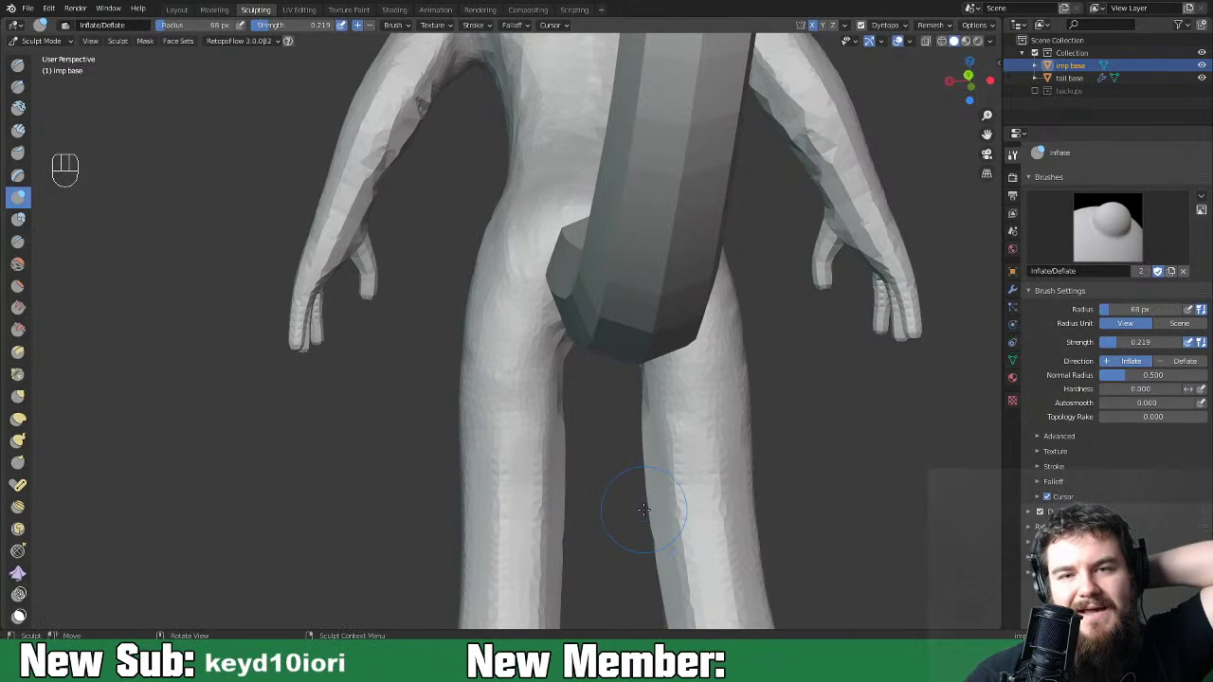
pyautogui.moveTo(625, 399); pyautogui.dragTo(552, 284, button='middle')
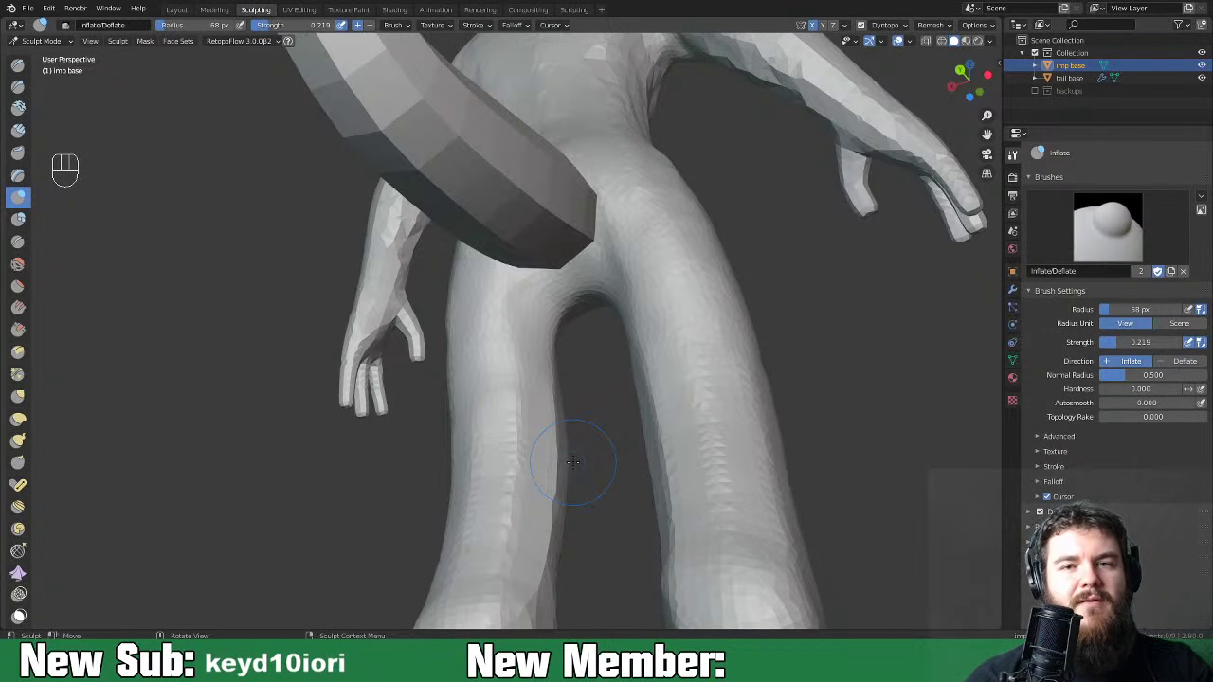
pyautogui.moveTo(574, 462); pyautogui.dragTo(600, 442, button='middle')
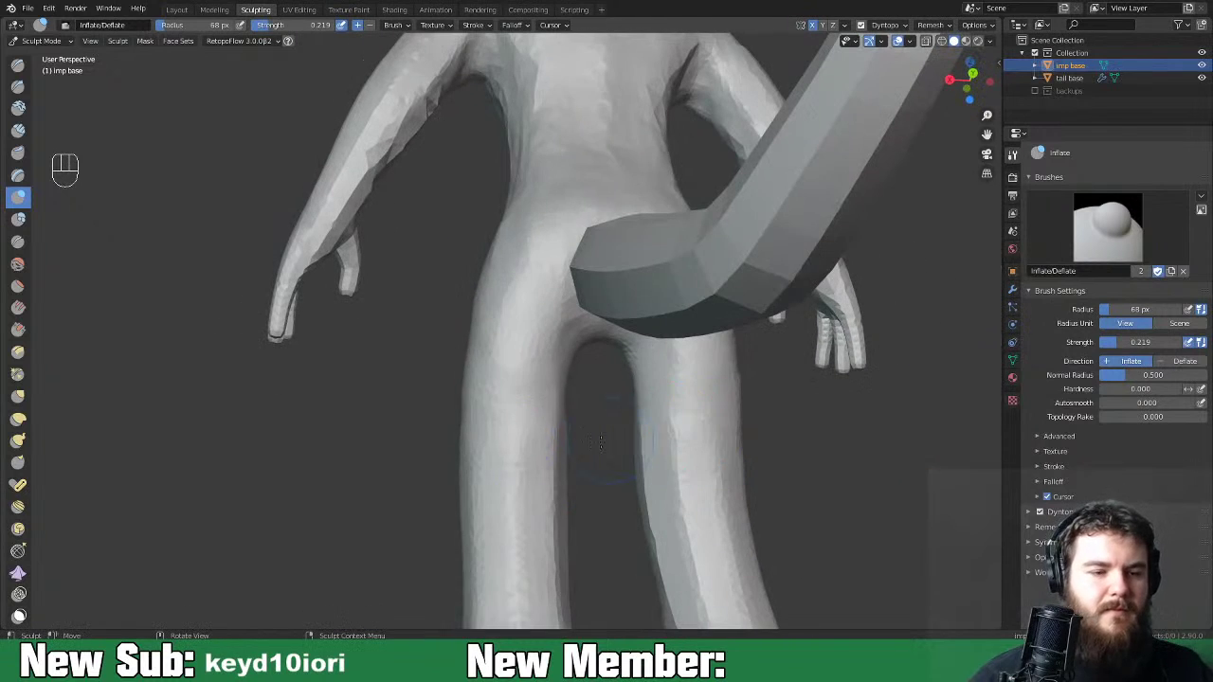
# Build up the buttocks beside the tail base with Clay Strips at a 68 px radius.
pyautogui.press('space')
pyautogui.click(534, 408)
pyautogui.press('space')
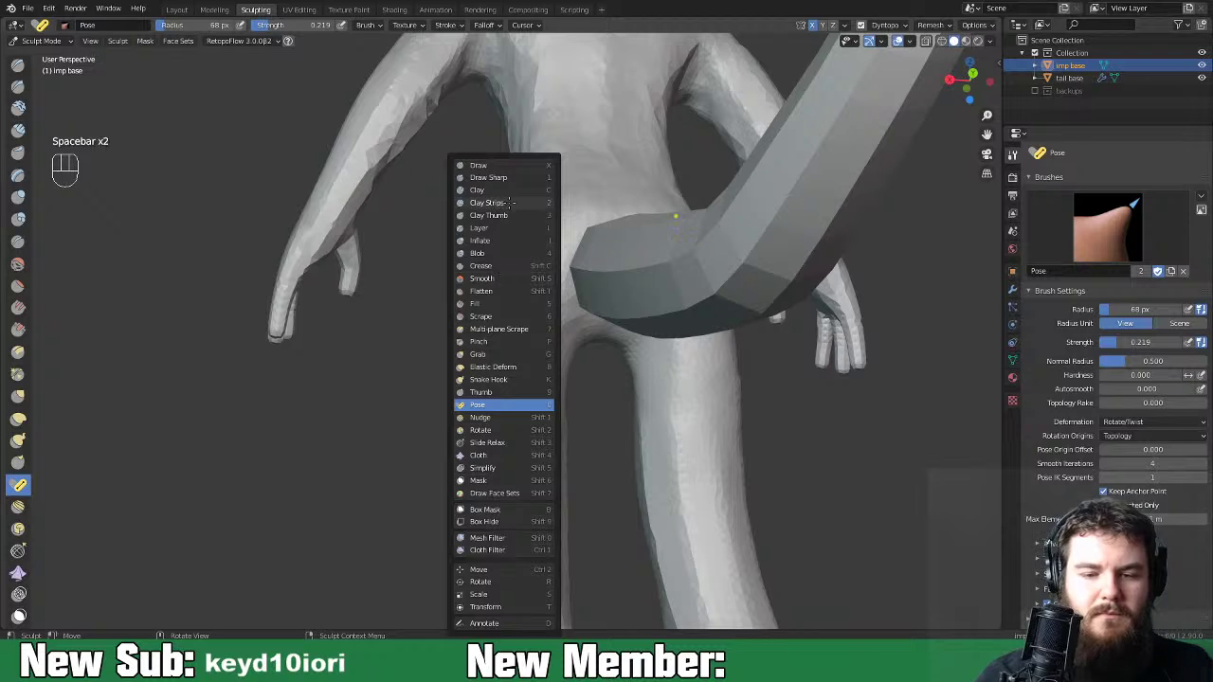
pyautogui.click(512, 213)
pyautogui.moveTo(611, 303); pyautogui.dragTo(586, 318, button='middle')
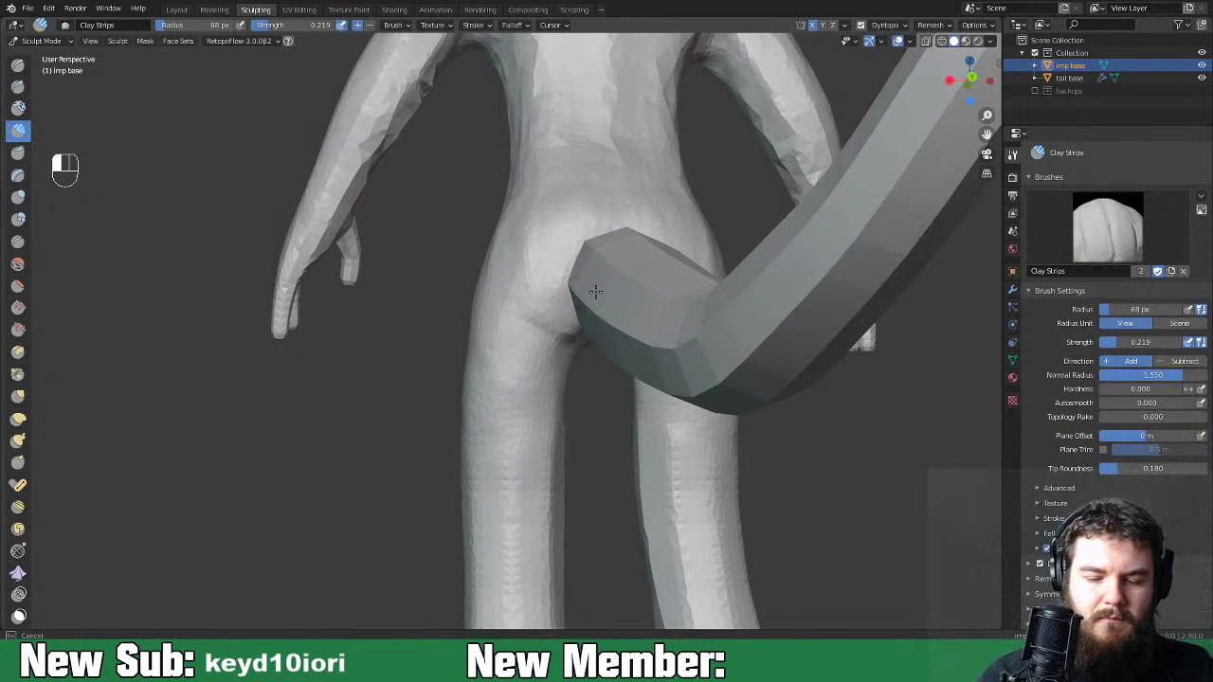
pyautogui.moveTo(591, 249); pyautogui.dragTo(838, 295, button='middle')
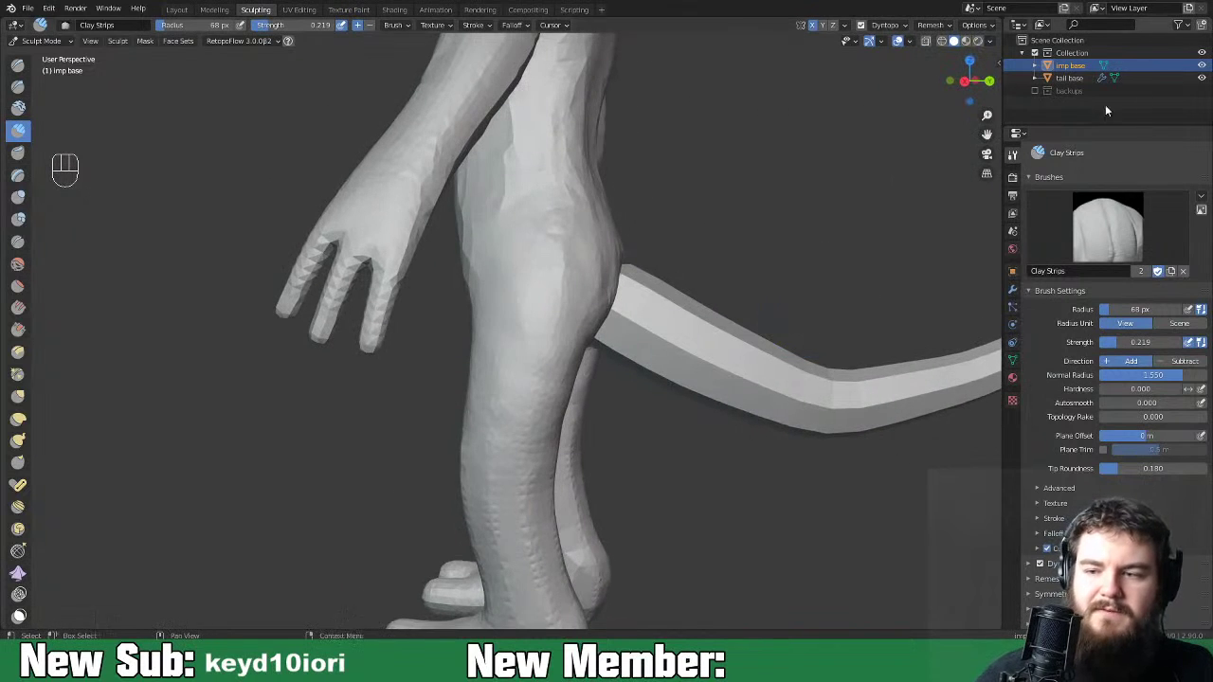
# Hide the tail base object, fill out the buttocks and backs of the upper thighs with Clay Strips, and show the tail again.
pyautogui.hotkey('ctrl', '-')
pyautogui.hotkey('ctrl', '-')
pyautogui.click(1202, 79)
pyautogui.hotkey('ctrl', '=')
pyautogui.moveTo(730, 301); pyautogui.dragTo(584, 285, button='middle')
pyautogui.moveTo(577, 300); pyautogui.dragTo(532, 313)
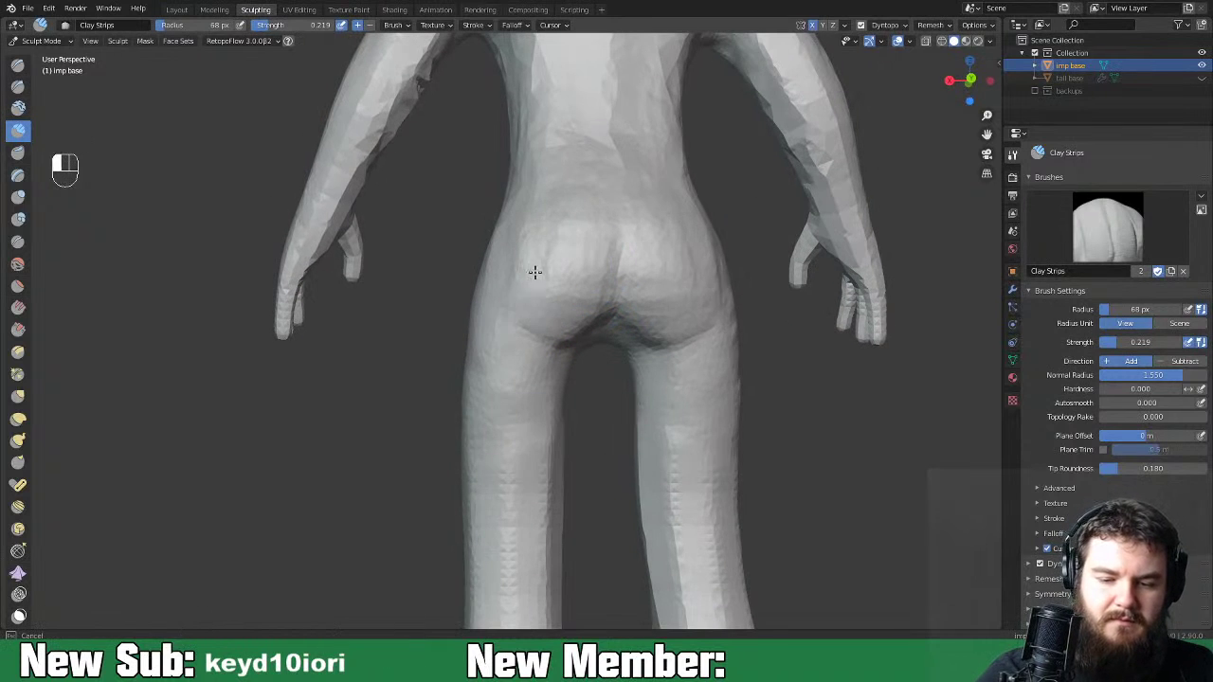
pyautogui.moveTo(492, 322); pyautogui.dragTo(582, 257, button='middle')
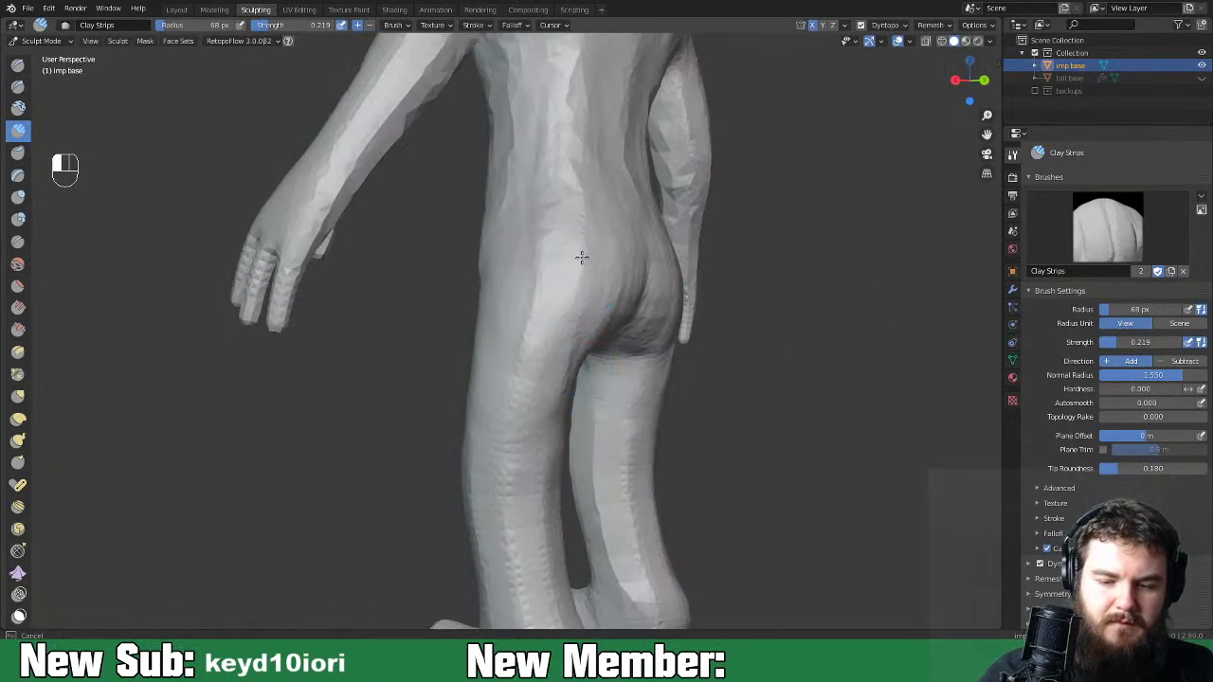
pyautogui.moveTo(550, 418); pyautogui.dragTo(665, 359)
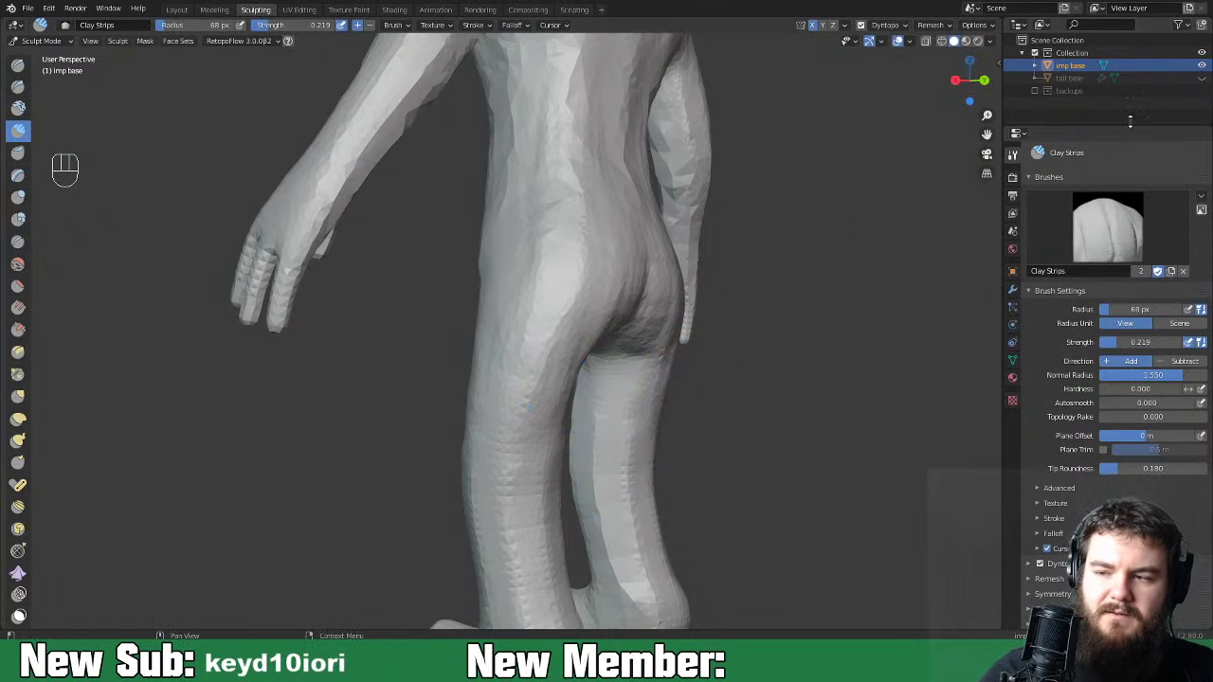
pyautogui.click(1202, 78)
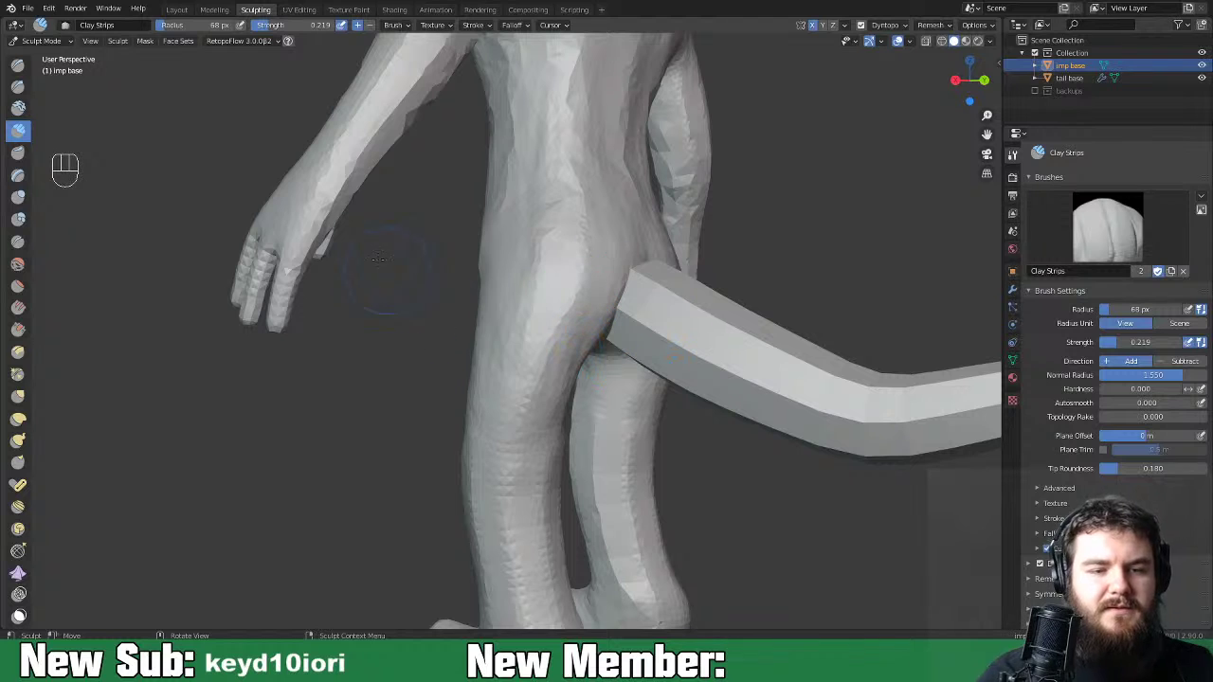
# In the Layout workspace, shrink the skin radius of all tail base vertices to about 0.73 with proportional editing off.
pyautogui.click(176, 10)
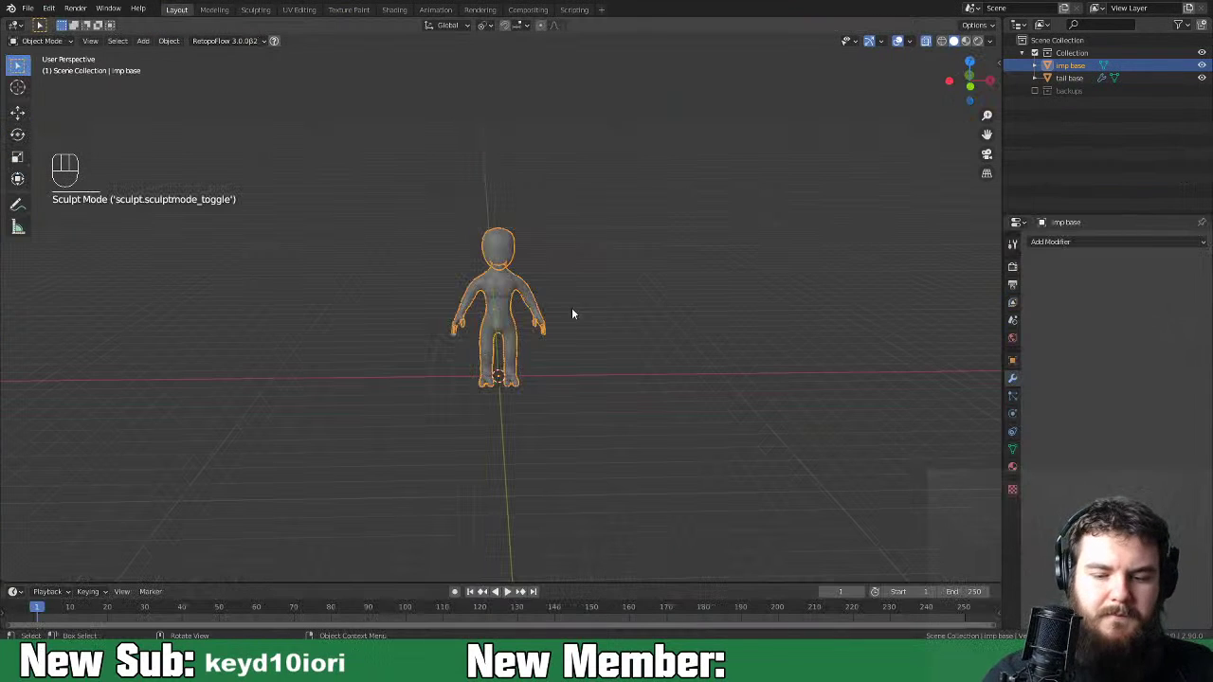
pyautogui.moveTo(609, 364); pyautogui.dragTo(531, 331, button='middle')
pyautogui.click(528, 331)
pyautogui.moveTo(563, 381); pyautogui.dragTo(616, 376, button='middle')
pyautogui.press('Tab')
pyautogui.press('a')
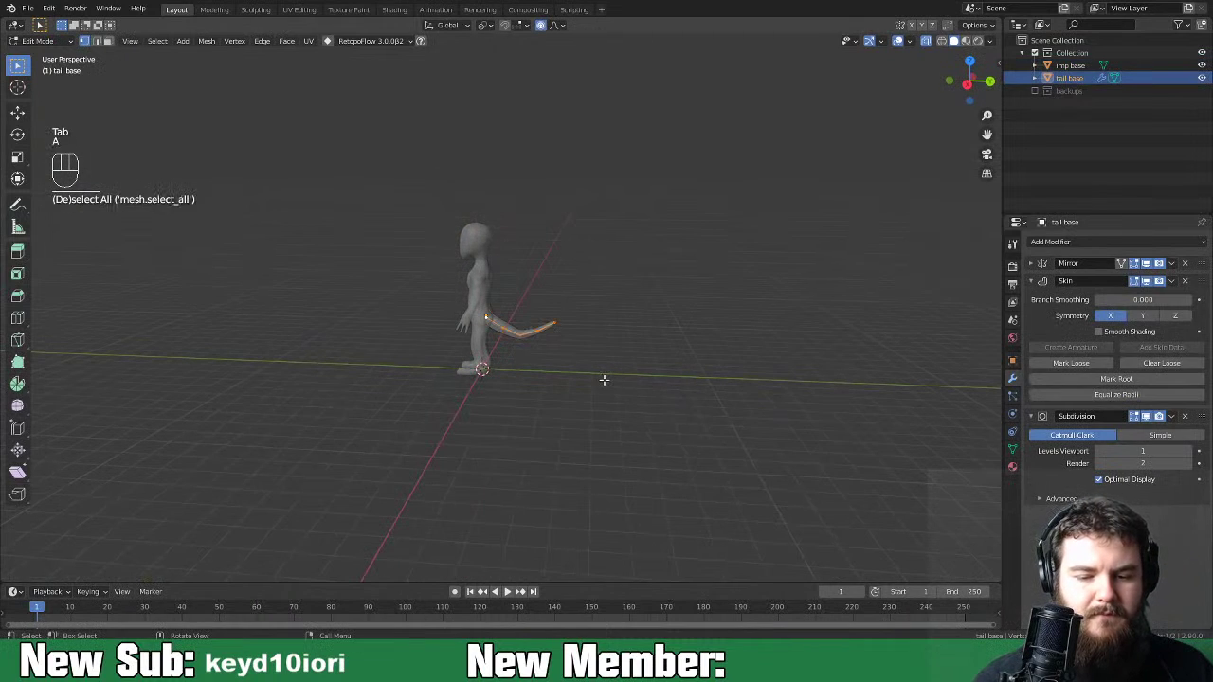
pyautogui.hotkey('ctrl', 'a')
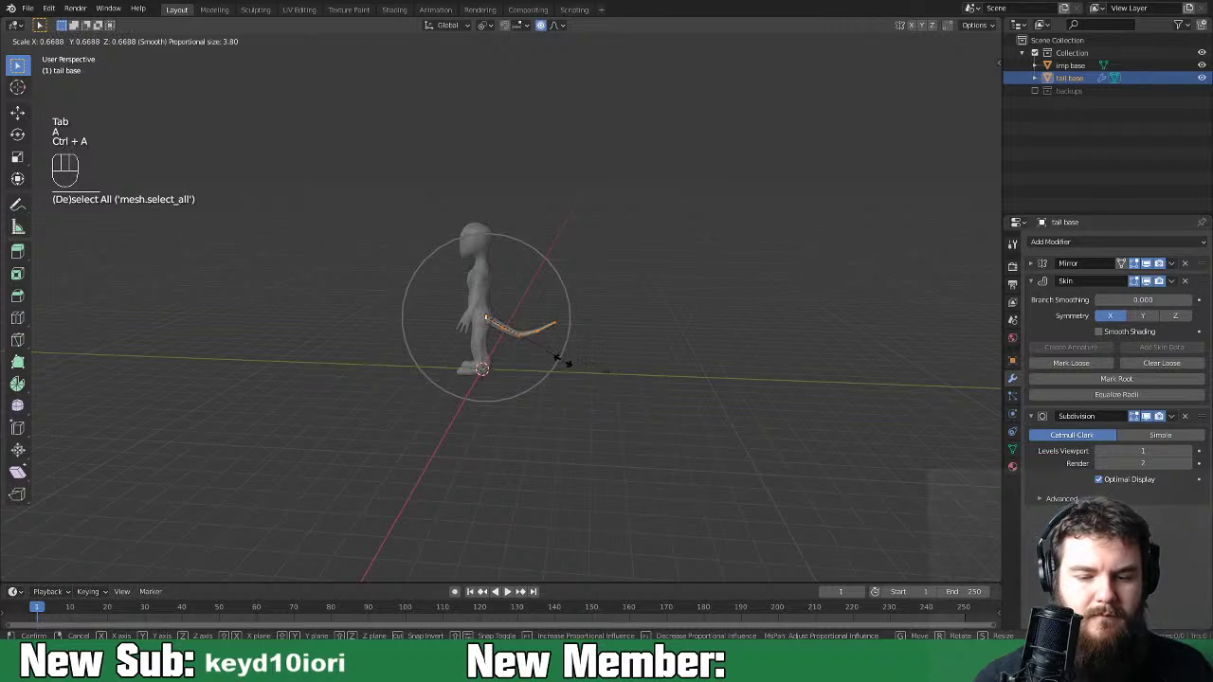
pyautogui.click(556, 359)
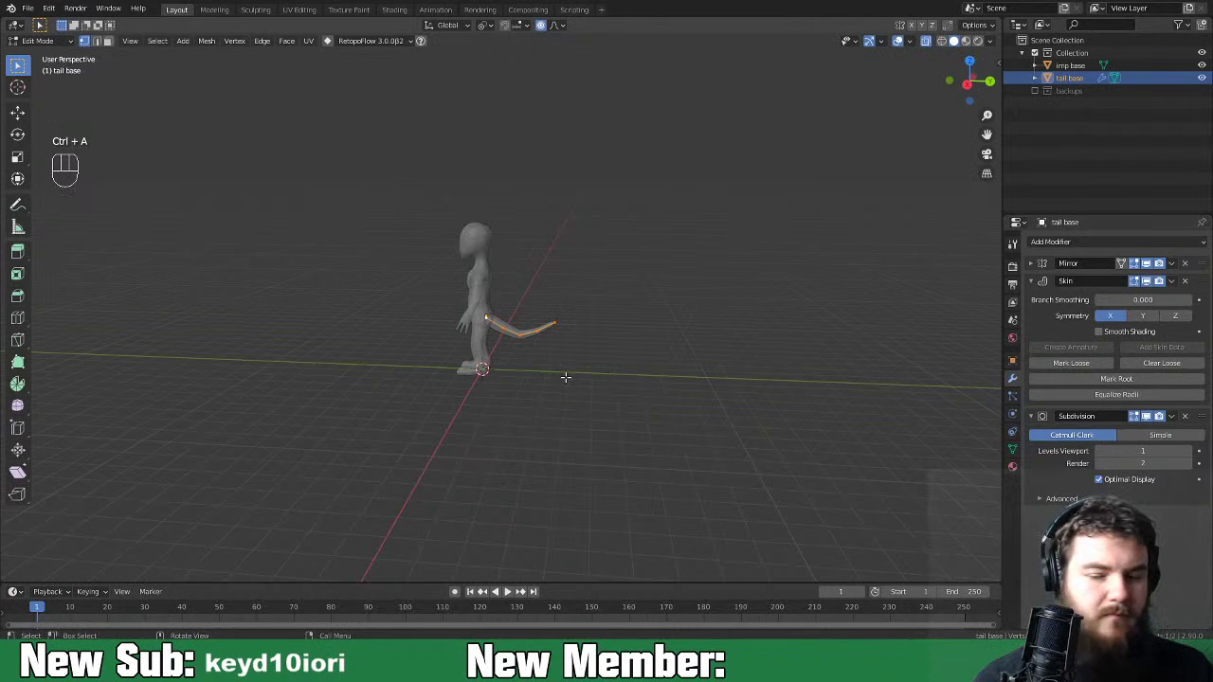
pyautogui.press('o')
pyautogui.hotkey('ctrl', 'a')
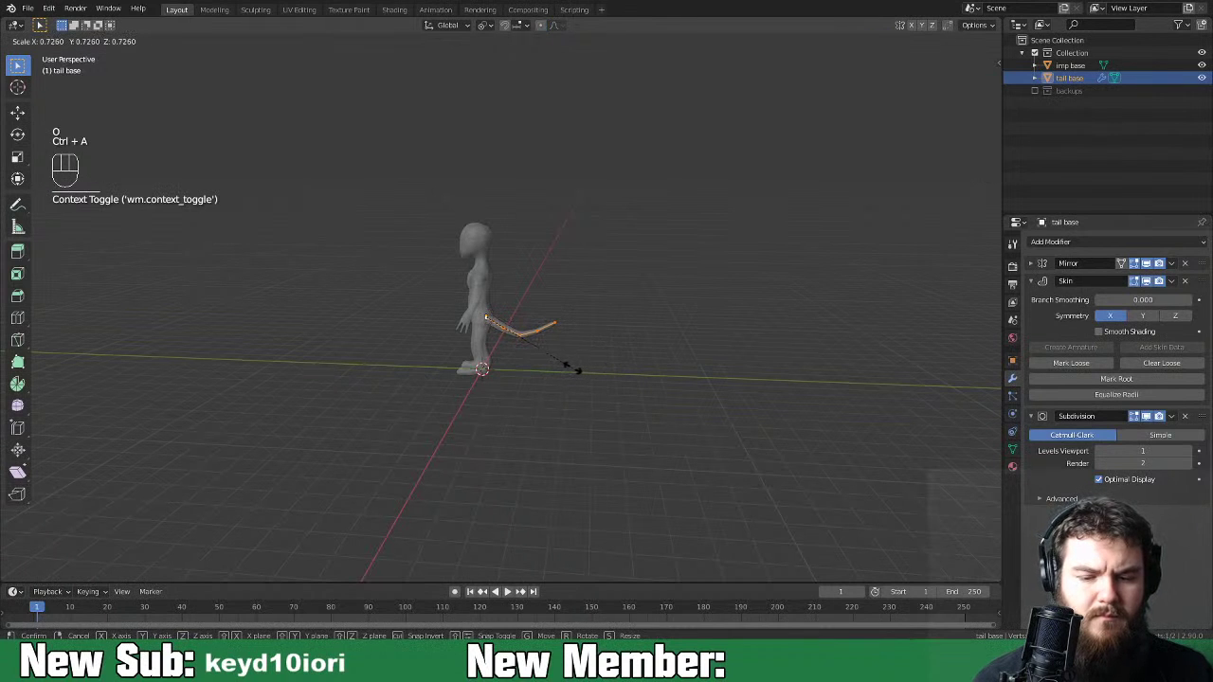
pyautogui.click(568, 368)
# Raise the whole tail object along the Z axis to meet the lower back.
pyautogui.press('Tab')
pyautogui.press('g')
pyautogui.press('z')
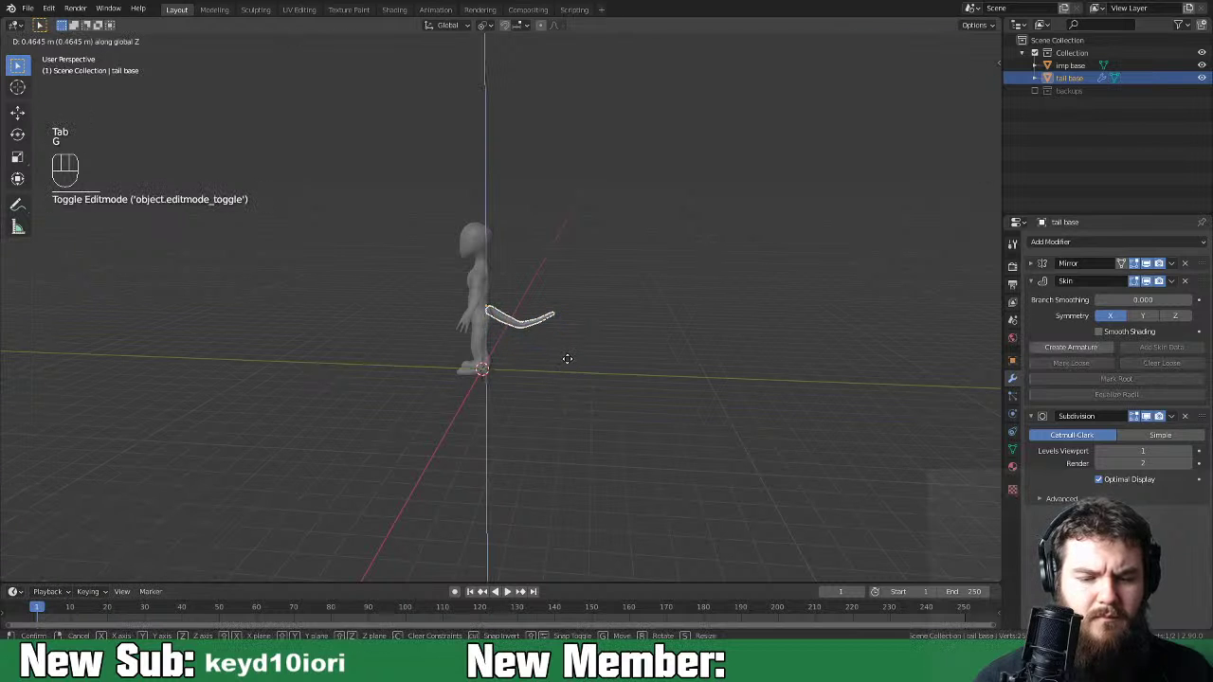
pyautogui.click(601, 318)
# Lower the tail tip about 1.47 m along Z with smooth proportional editing at a size of 1.95.
pyautogui.scroll(8, 525, 290)
pyautogui.keyDown('shift'); pyautogui.moveTo(527, 292); pyautogui.dragTo(510, 269, button='middle'); pyautogui.keyUp('shift')
pyautogui.press('Tab')
pyautogui.click(724, 318)
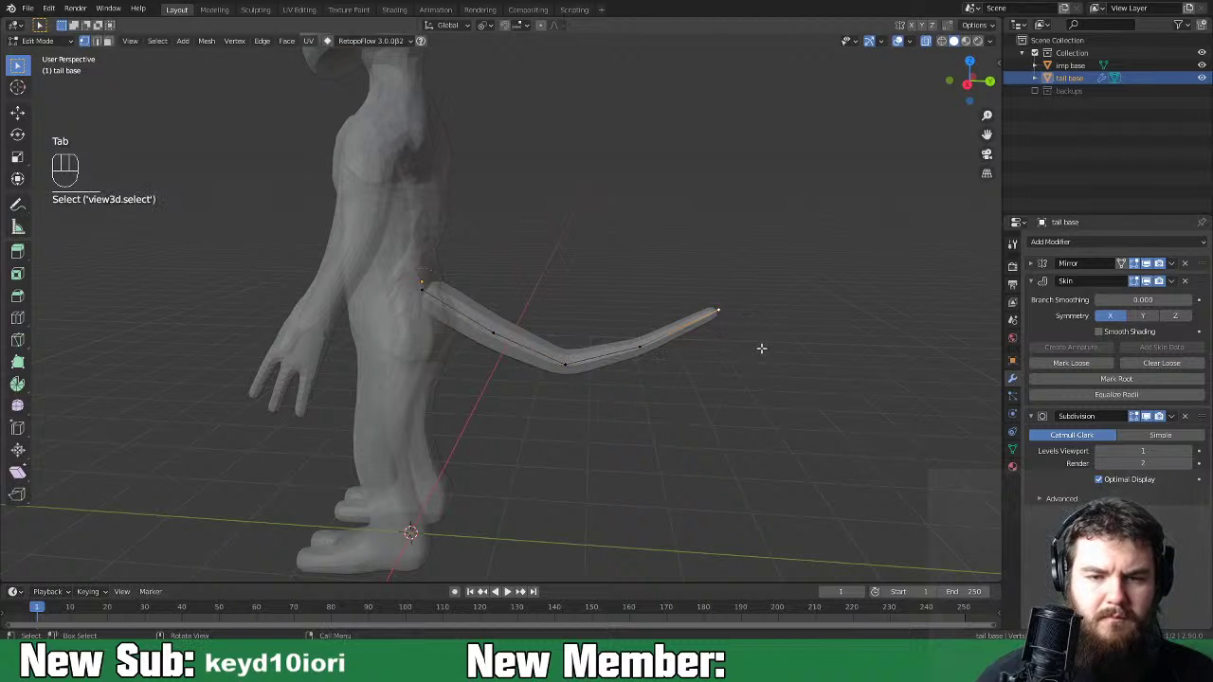
pyautogui.press('o')
pyautogui.press('g')
pyautogui.press('z')
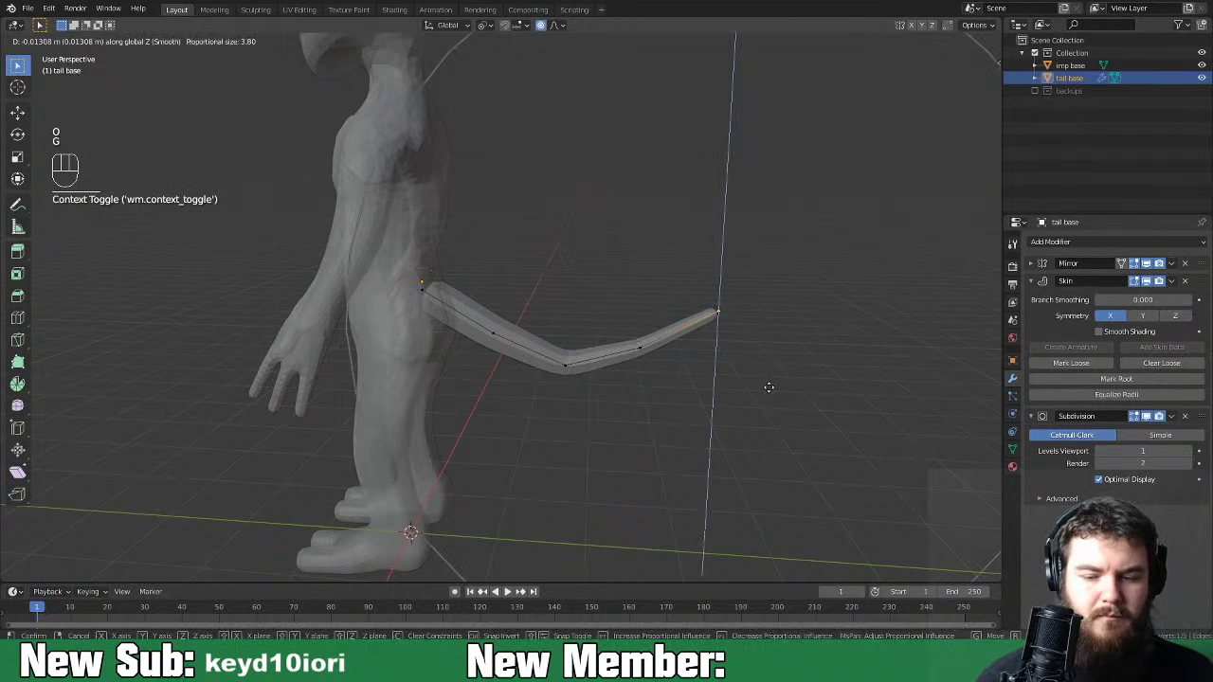
pyautogui.scroll(6, 787, 349)
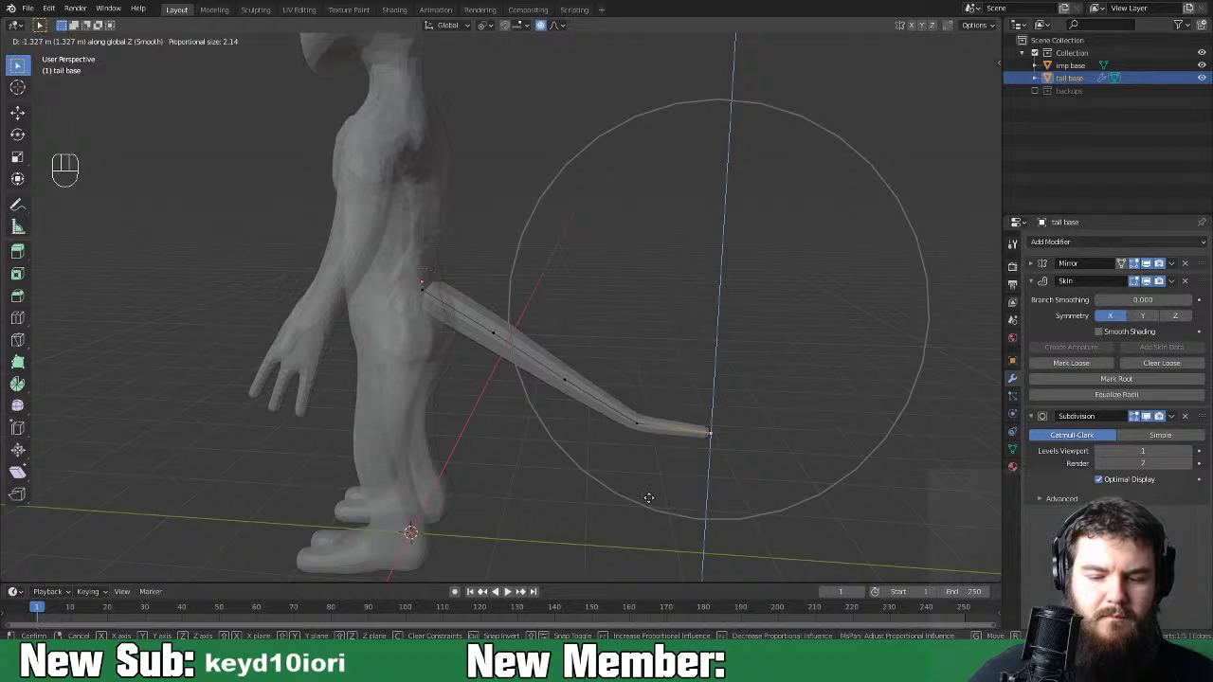
pyautogui.scroll(1, 648, 497)
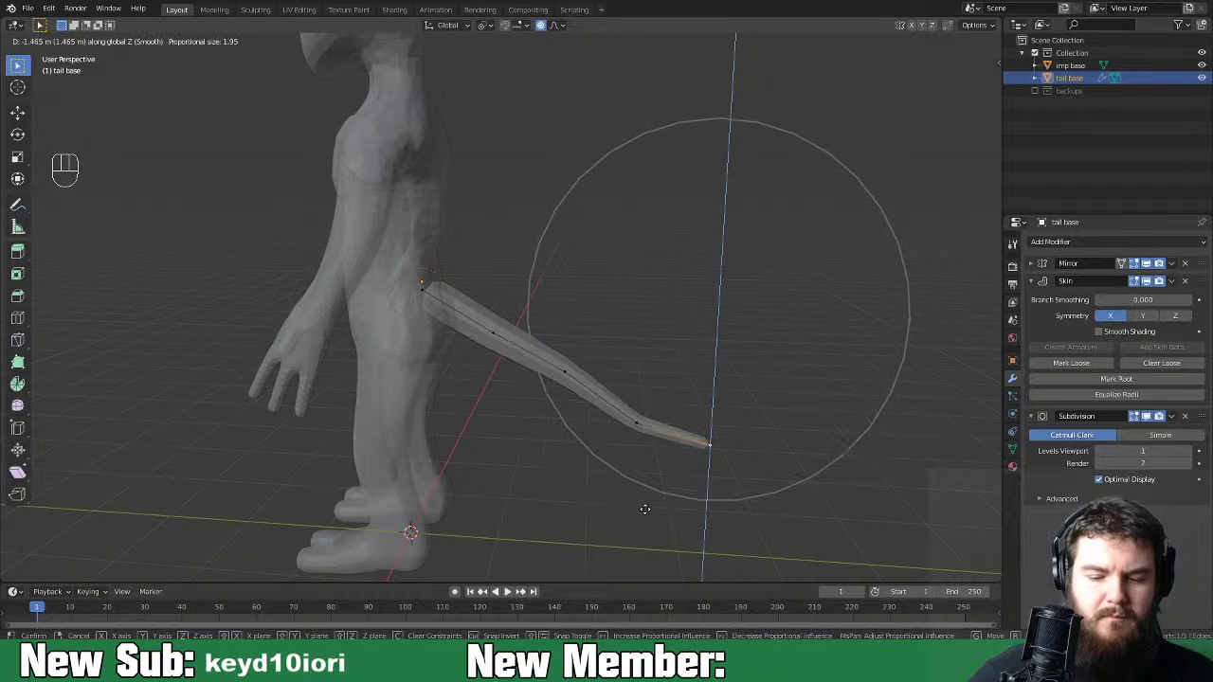
pyautogui.click(642, 509)
pyautogui.press('Tab')
pyautogui.moveTo(677, 318); pyautogui.dragTo(663, 286, button='middle')
pyautogui.press('s')
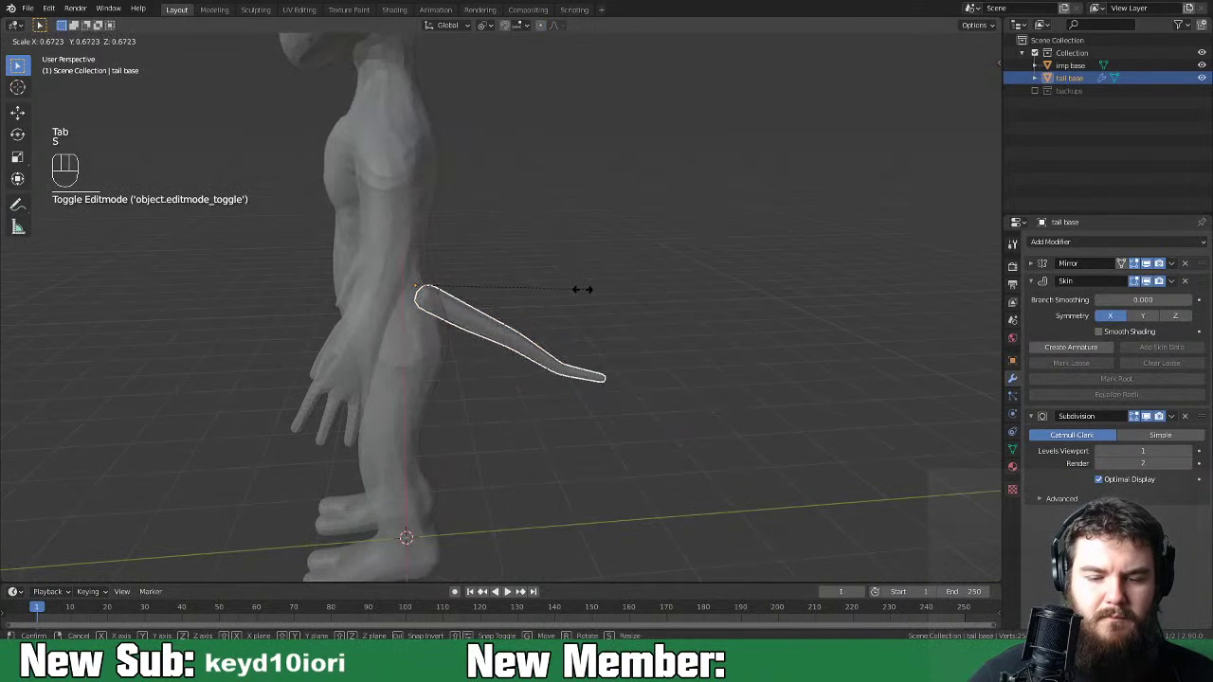
pyautogui.click(632, 318)
pyautogui.moveTo(635, 318); pyautogui.dragTo(601, 280, button='middle')
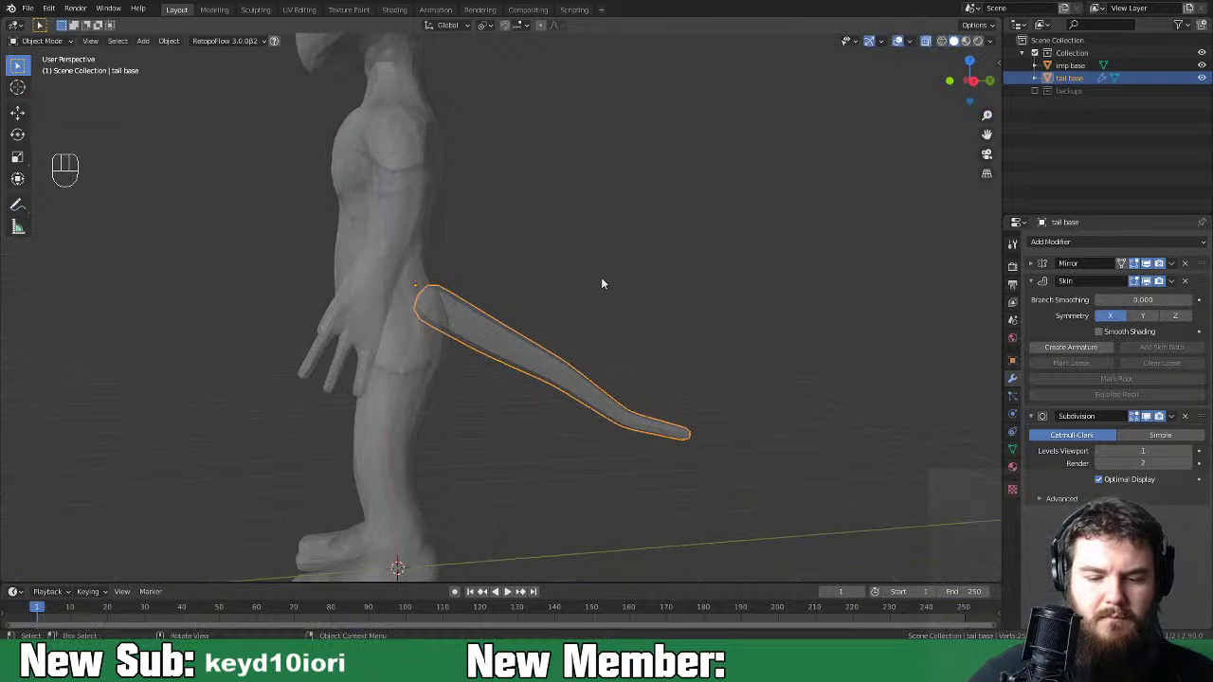
# Scale the skin radius of all tail vertices by 0.638 with proportional editing off.
pyautogui.press('Tab')
pyautogui.press('a')
pyautogui.hotkey('ctrl', 'a')
pyautogui.click(642, 377)
pyautogui.press('o')
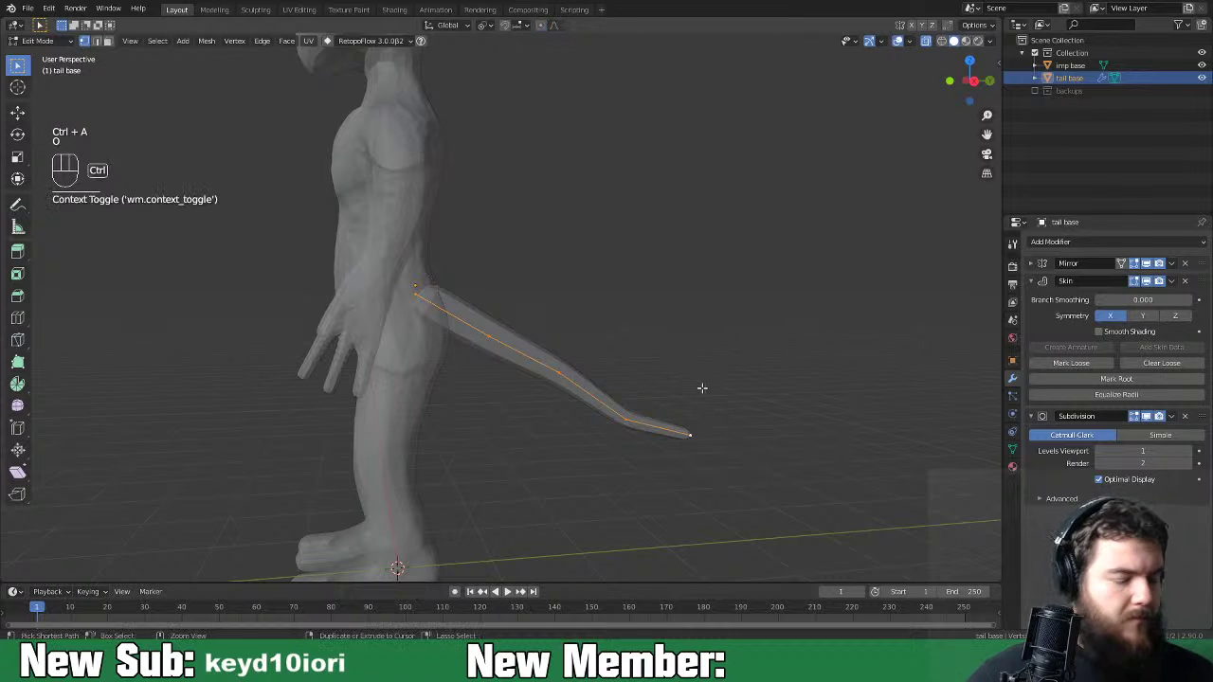
pyautogui.hotkey('ctrl', 'a')
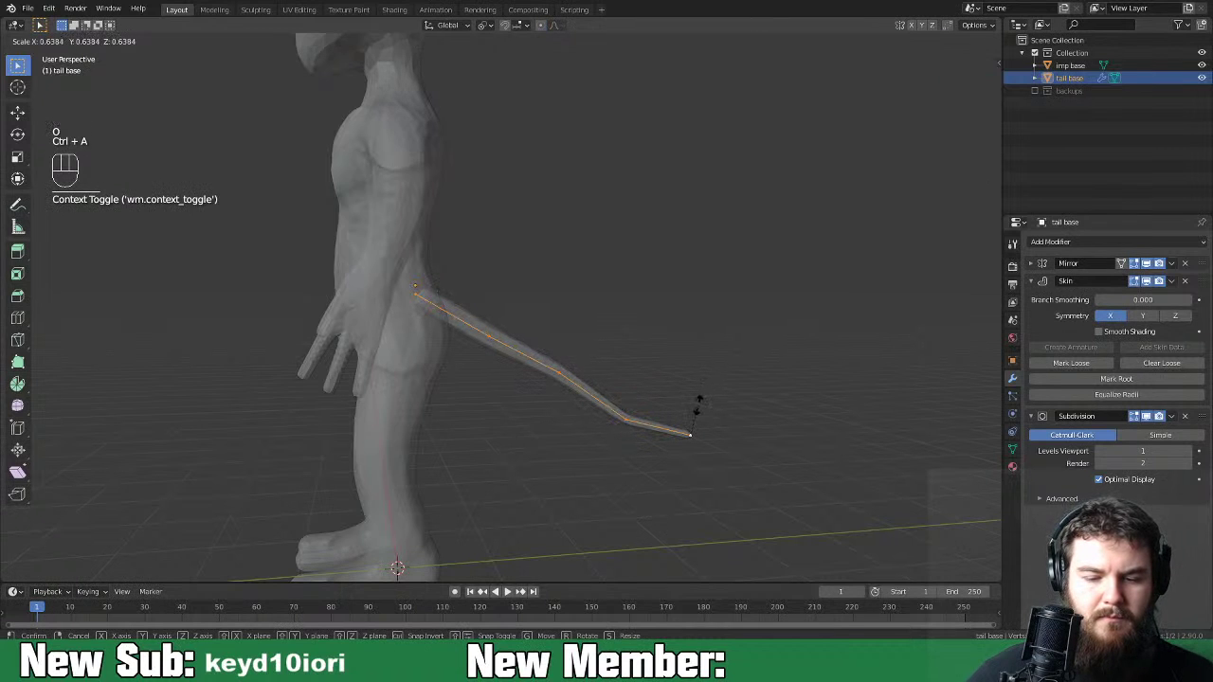
pyautogui.click(698, 403)
# Thicken the whole tail by scaling the skin radius of all its vertices by 1.358.
pyautogui.click(494, 27)
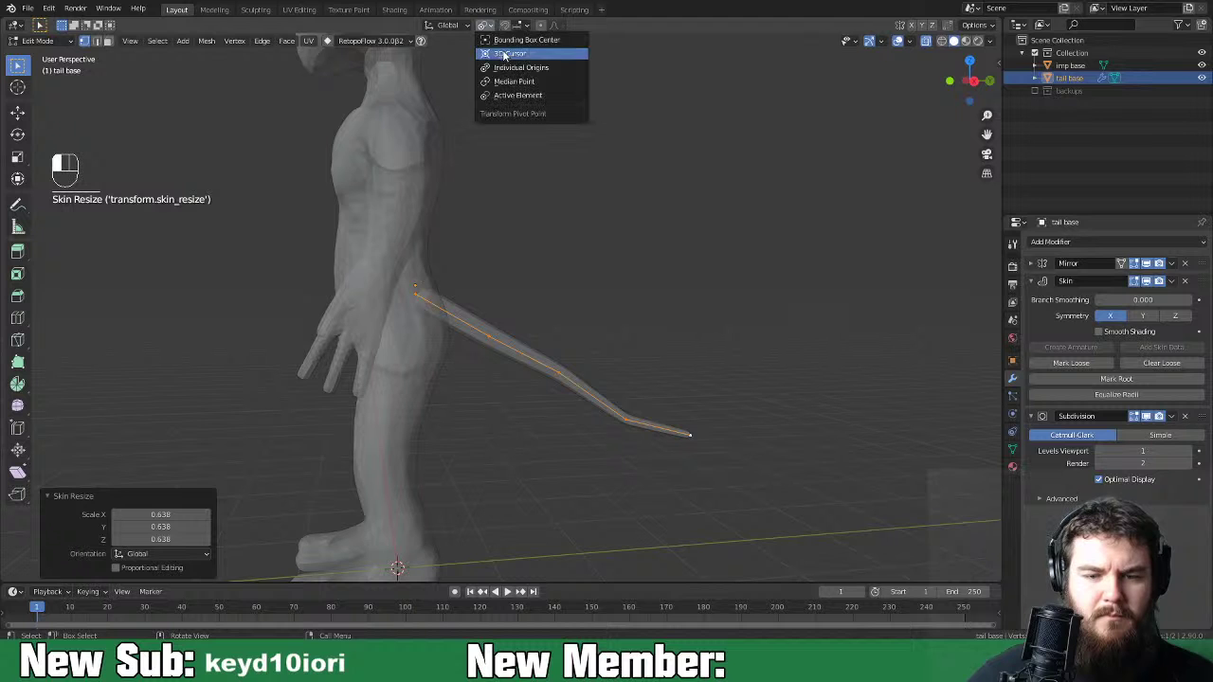
pyautogui.moveTo(840, 377); pyautogui.dragTo(745, 388, button='middle')
pyautogui.hotkey('ctrl', 'a')
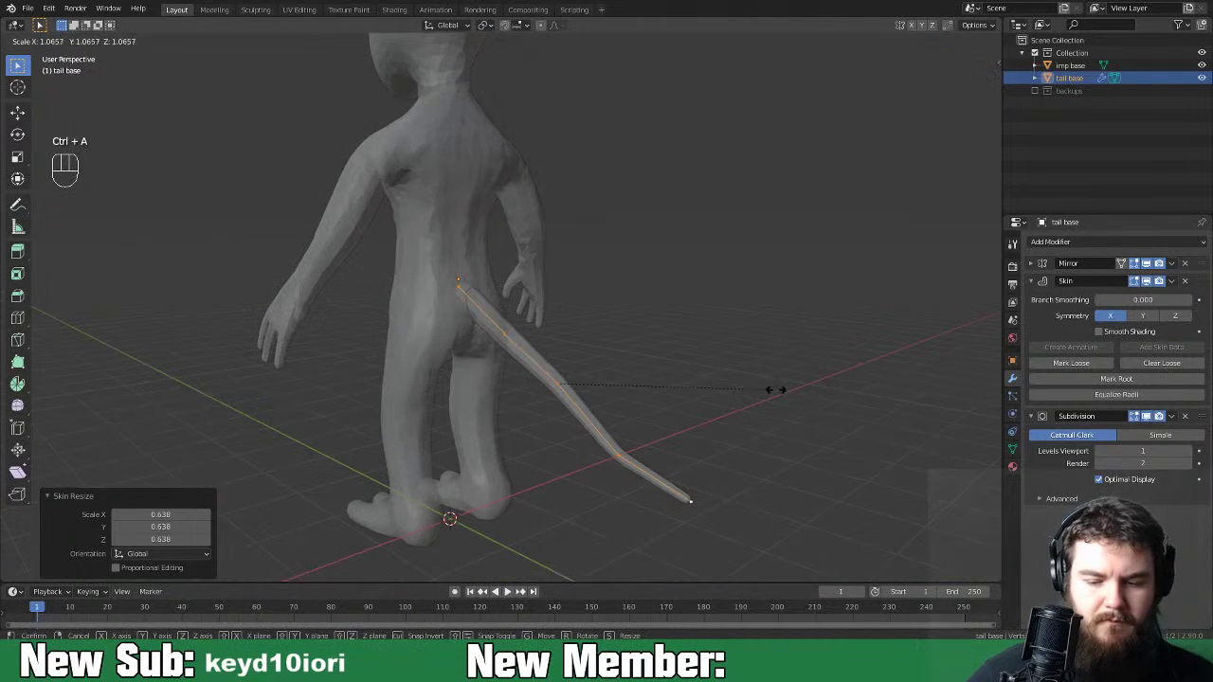
pyautogui.click(833, 402)
pyautogui.moveTo(831, 406); pyautogui.dragTo(726, 358, button='middle')
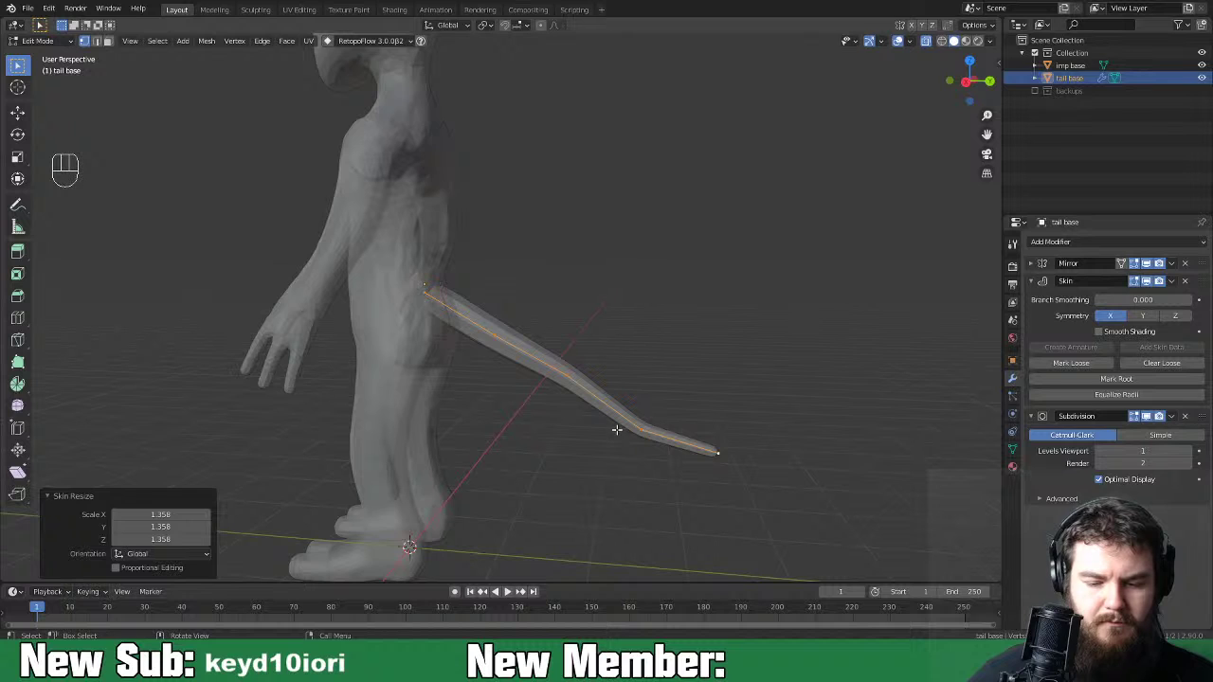
# Rotate the end segment of the tail downward by about 26.9 degrees.
pyautogui.click(719, 452)
pyautogui.press('r')
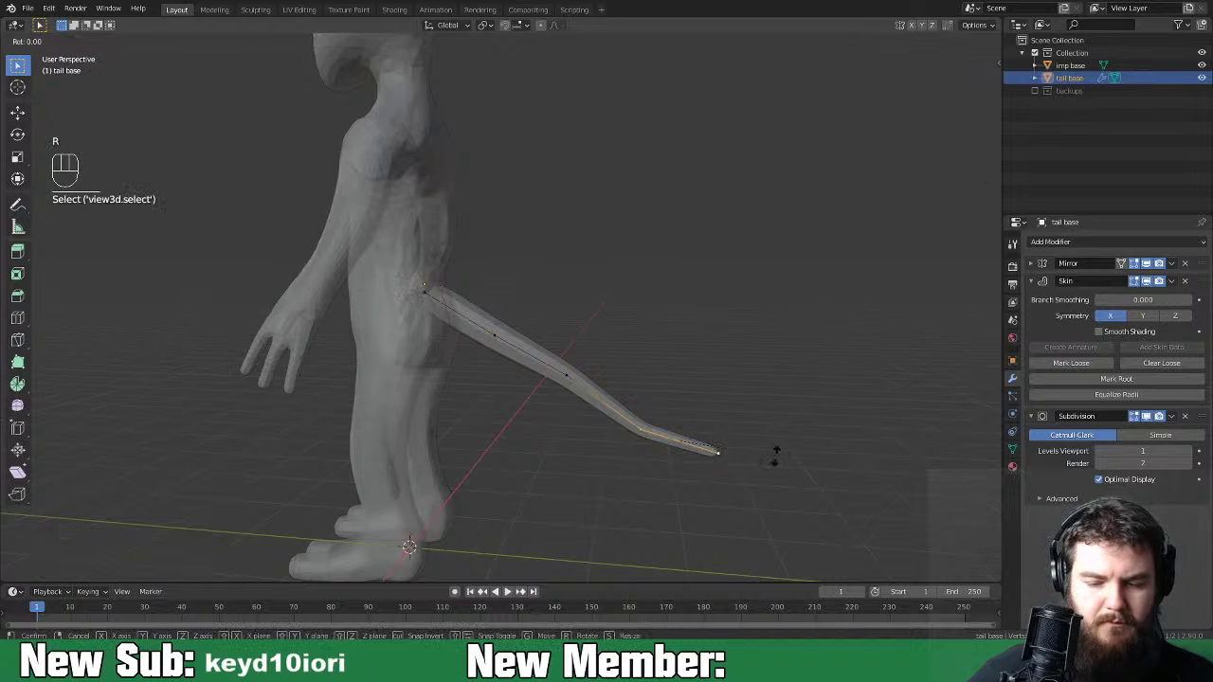
pyautogui.click(740, 482)
# Move the tail tip down about 0.26 m along Z, shift it about 0.08 m toward the body, and leave Edit Mode.
pyautogui.press('g')
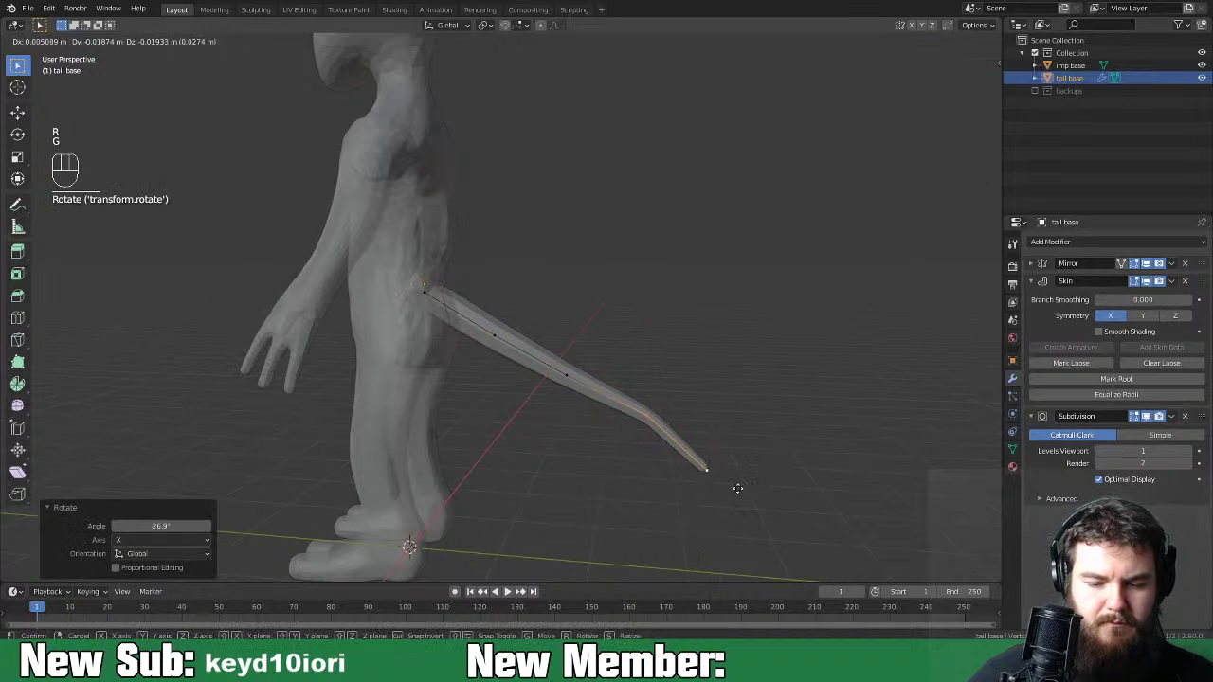
pyautogui.press('z')
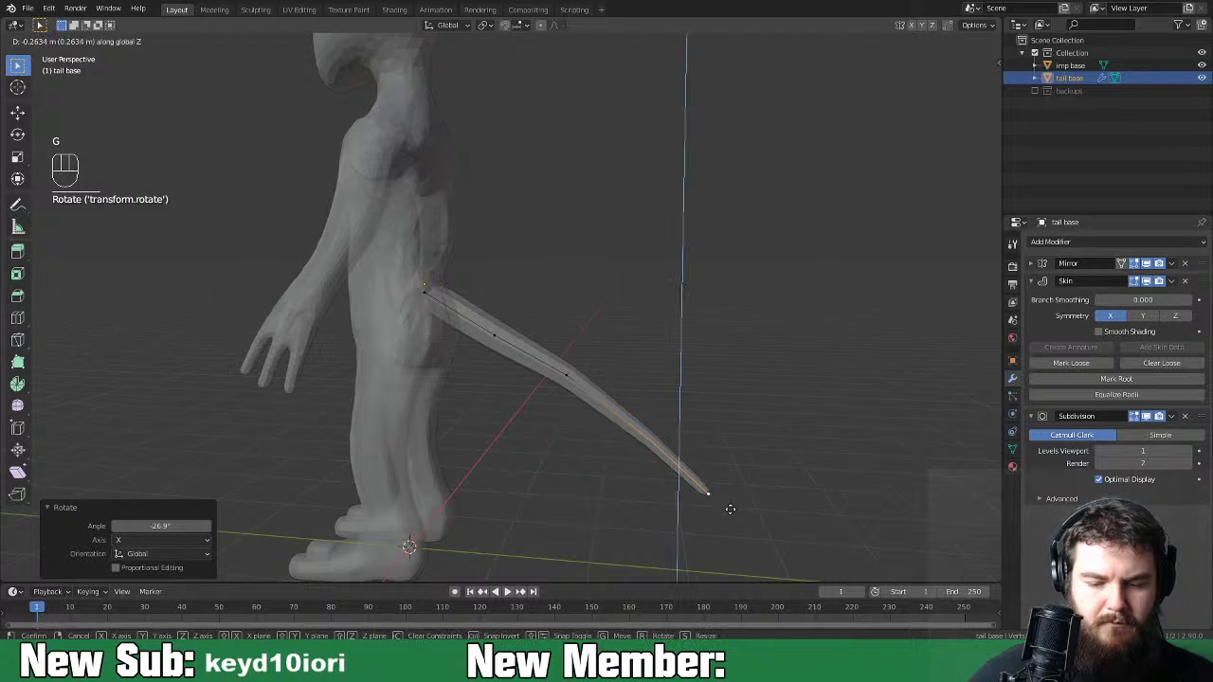
pyautogui.click(732, 508)
pyautogui.press('g')
pyautogui.click(732, 509)
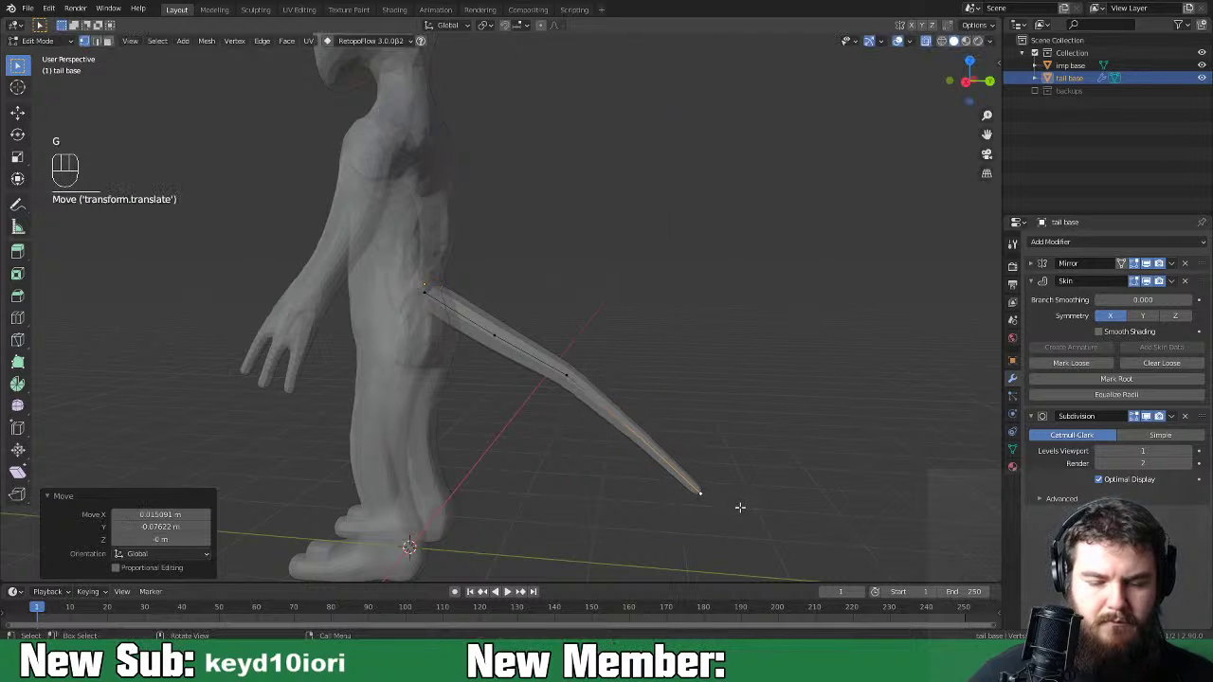
pyautogui.press('Tab')
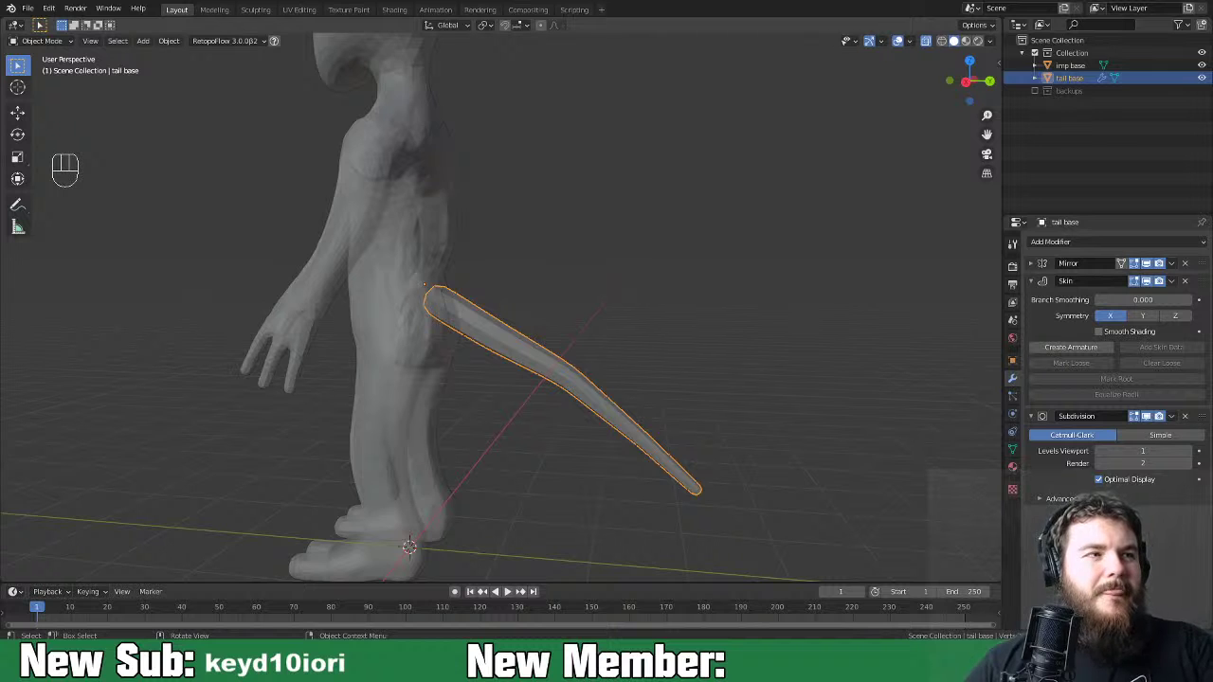
# Select the imp base body and build up its nape and upper back with Clay Strips in the Sculpting workspace.
pyautogui.moveTo(559, 346); pyautogui.dragTo(449, 249, button='middle')
pyautogui.click(443, 237)
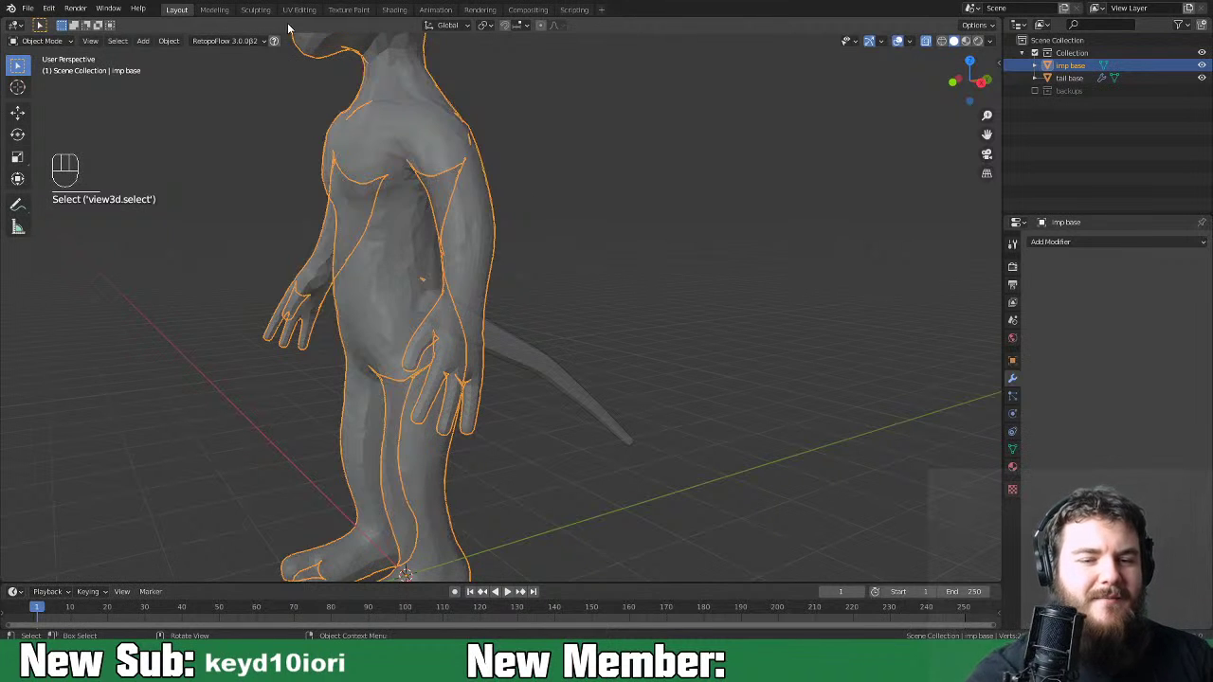
pyautogui.click(263, 10)
pyautogui.moveTo(730, 339); pyautogui.dragTo(631, 433, button='middle')
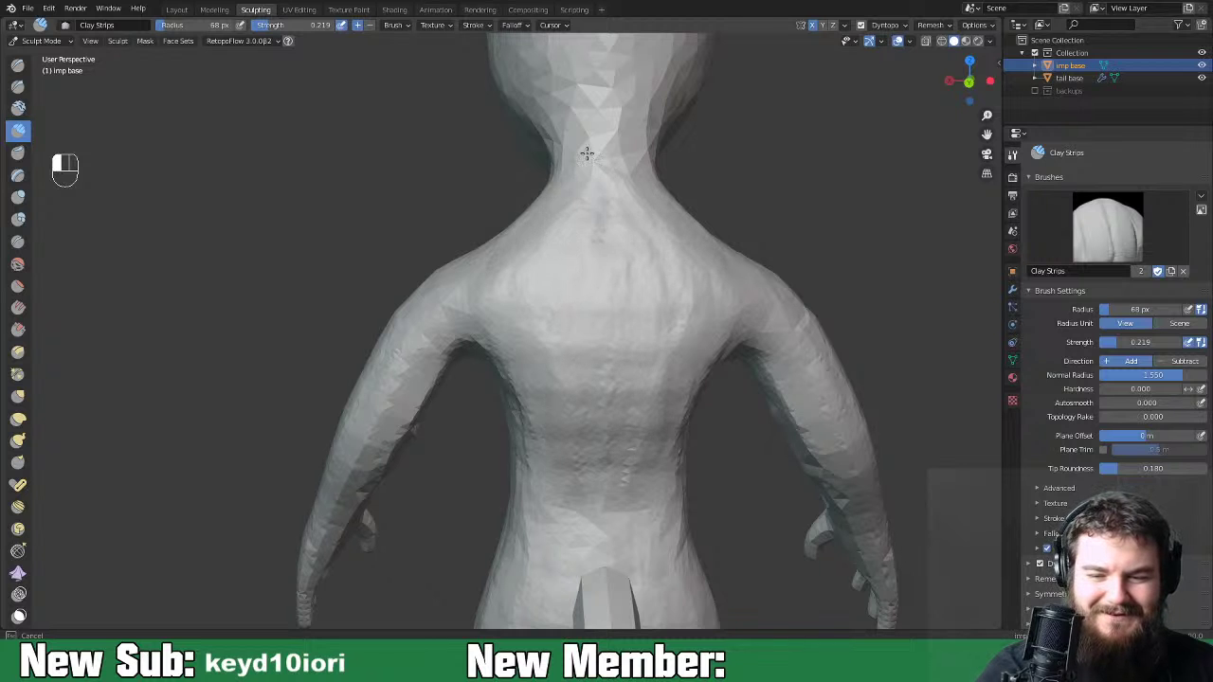
pyautogui.moveTo(625, 203)
pyautogui.mouseDown(button='middle')
pyautogui.moveTo(692, 200)
pyautogui.moveTo(594, 376)
pyautogui.moveTo(574, 297)
pyautogui.mouseUp(button='middle')
pyautogui.moveTo(541, 295); pyautogui.dragTo(530, 342)
pyautogui.moveTo(596, 325)
pyautogui.mouseDown(button='middle')
pyautogui.moveTo(626, 251)
pyautogui.moveTo(591, 176)
pyautogui.mouseUp(button='middle')
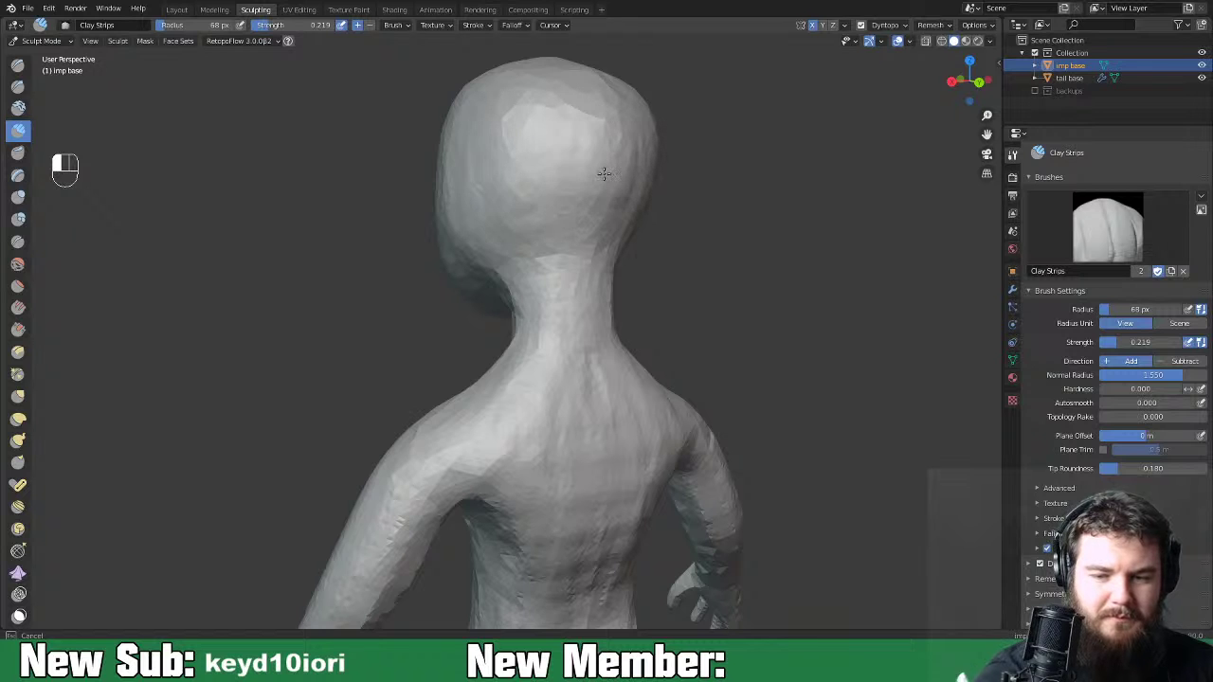
# Fill out the back and sides of the head, the face and the chin using the Clay Strips brush.
pyautogui.moveTo(509, 195); pyautogui.dragTo(493, 218, button='middle')
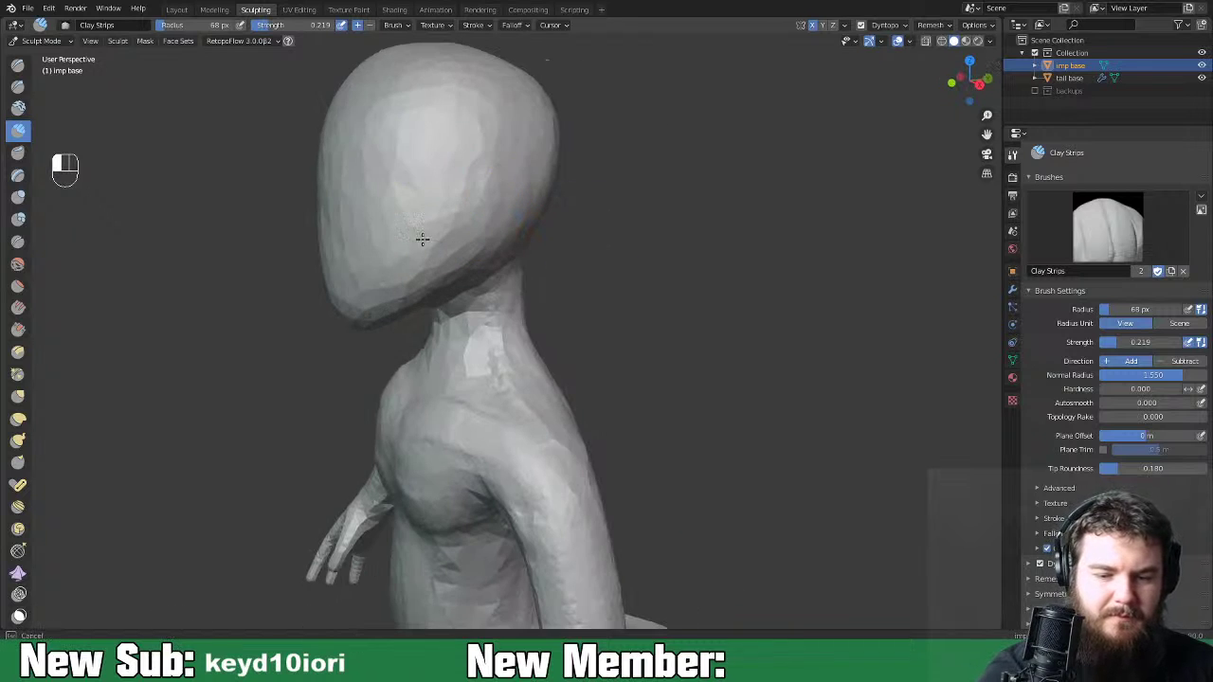
pyautogui.moveTo(484, 190); pyautogui.dragTo(426, 327, button='middle')
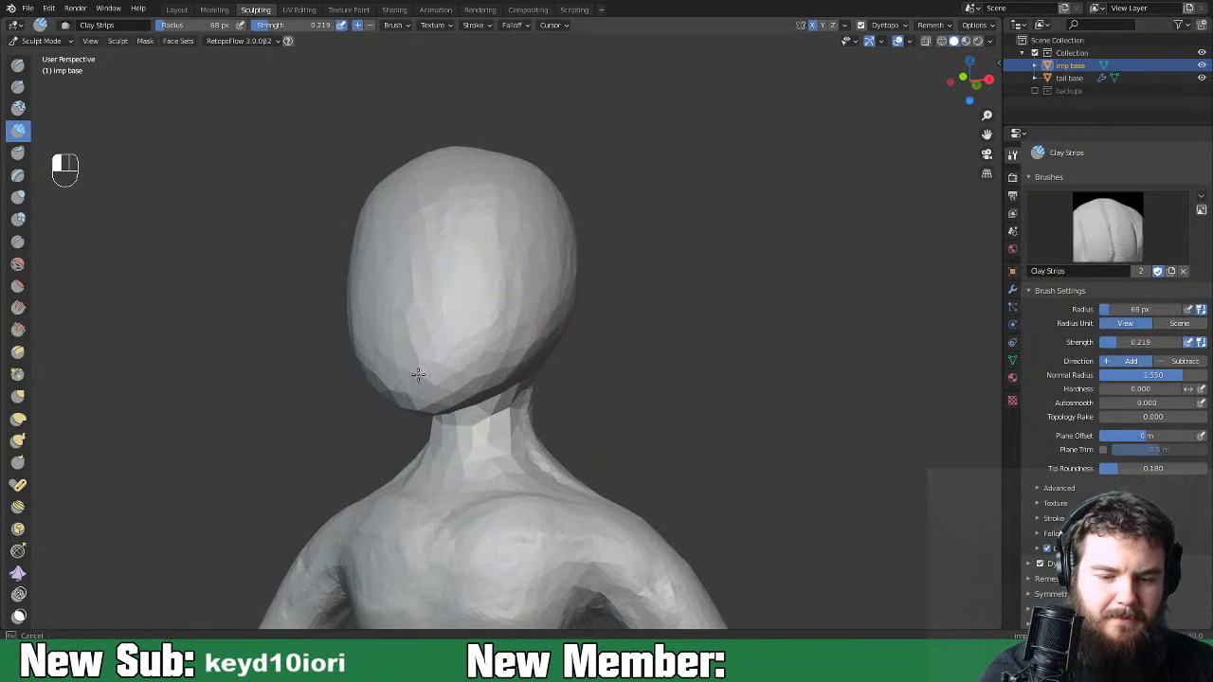
pyautogui.moveTo(423, 403); pyautogui.dragTo(648, 374, button='middle')
pyautogui.moveTo(582, 355); pyautogui.dragTo(550, 278, button='middle')
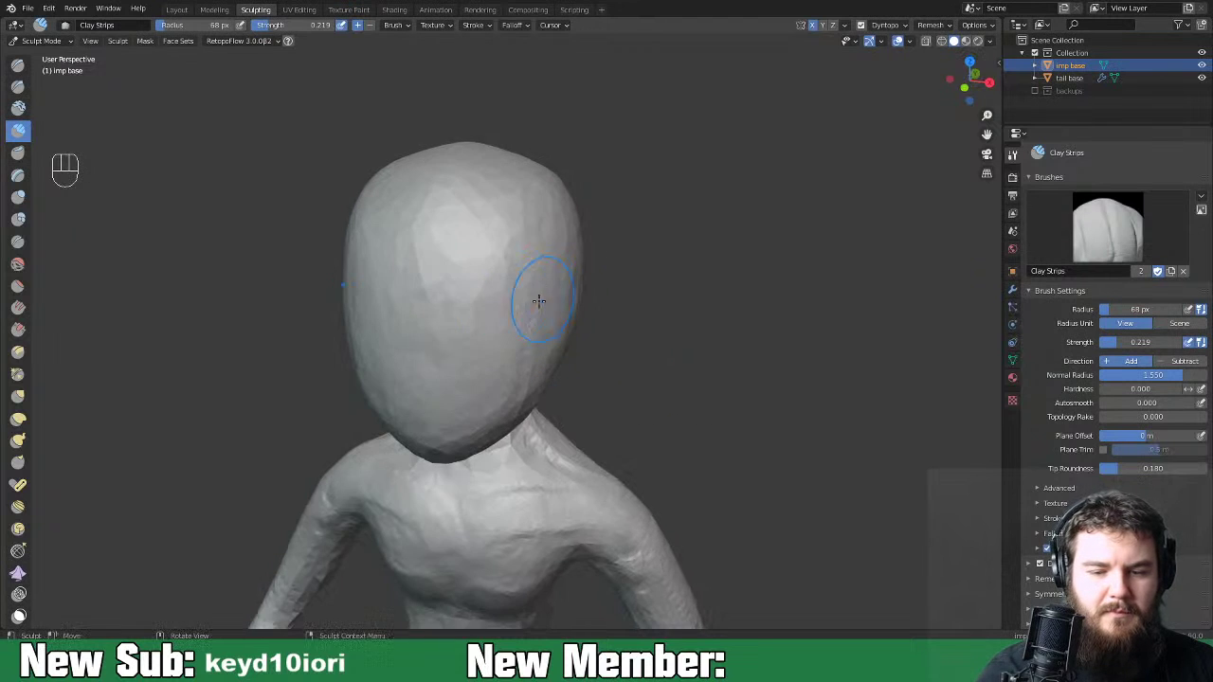
pyautogui.moveTo(500, 208); pyautogui.dragTo(523, 328, button='middle')
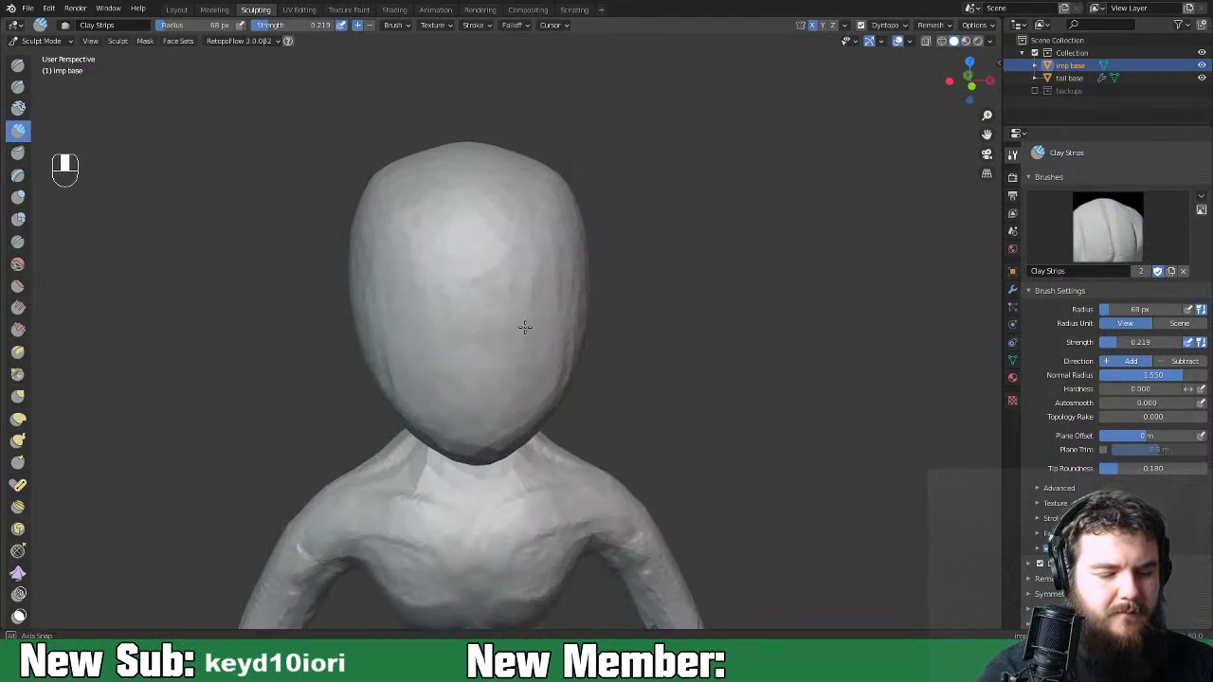
# Carve the eye sockets and build up the nose with nostril bulges on the face, using a Clay Strips radius of 44 px.
pyautogui.moveTo(560, 274); pyautogui.dragTo(539, 276, button='middle')
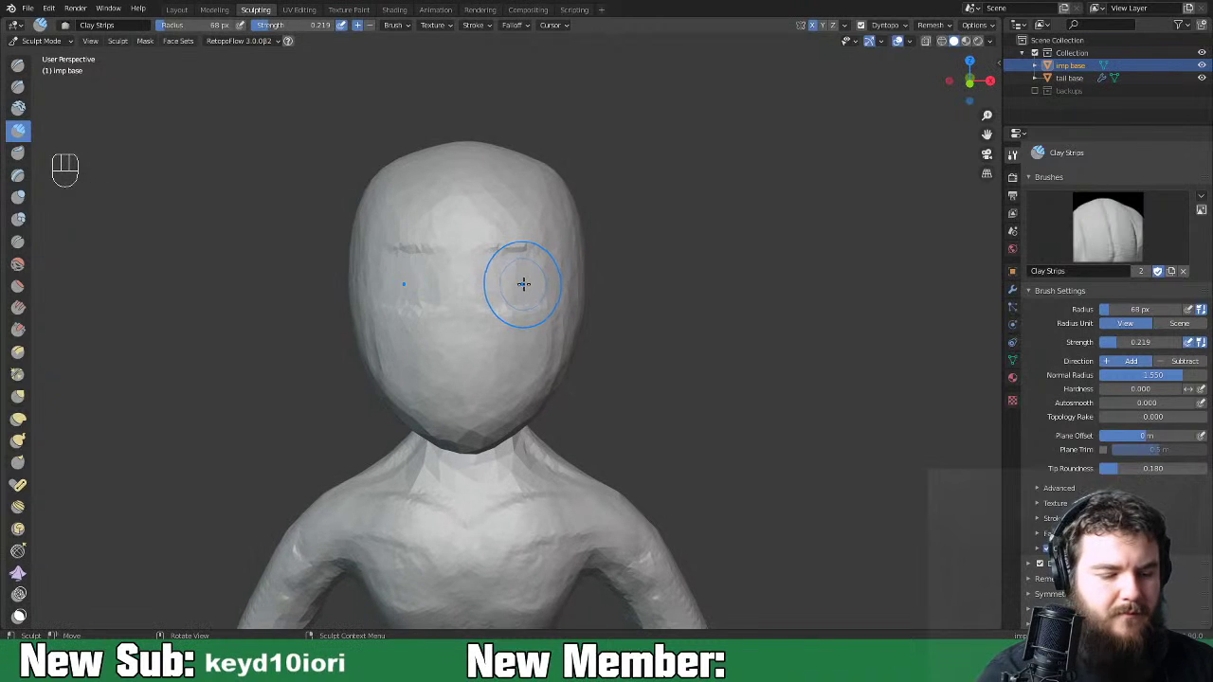
pyautogui.press('f')
pyautogui.click(508, 289)
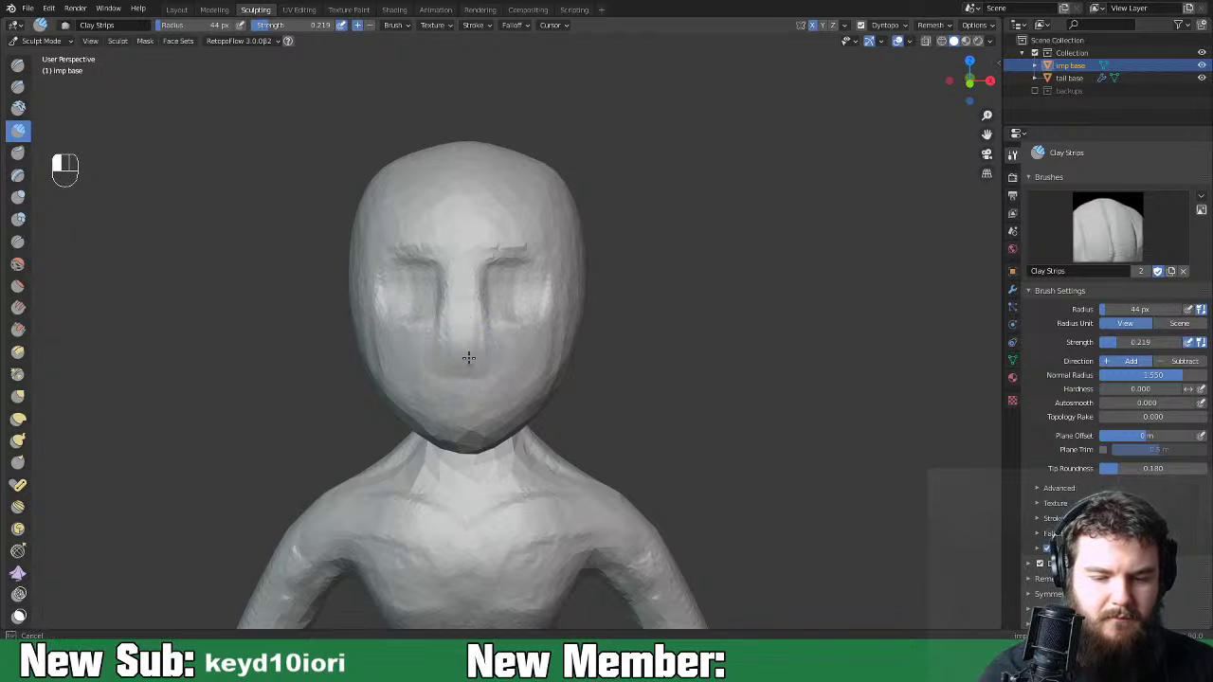
pyautogui.press('ctrl')
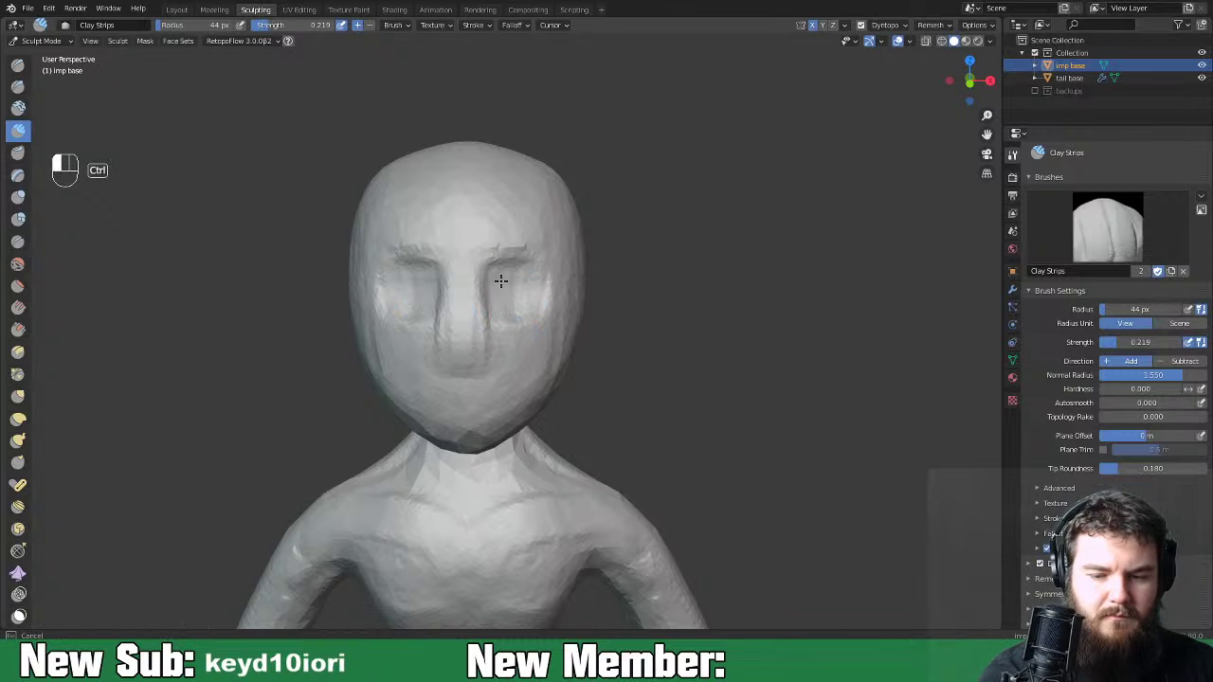
pyautogui.moveTo(727, 336)
pyautogui.mouseDown(button='middle')
pyautogui.moveTo(663, 332)
pyautogui.moveTo(721, 296)
pyautogui.moveTo(668, 317)
pyautogui.moveTo(699, 319)
pyautogui.mouseUp(button='middle')
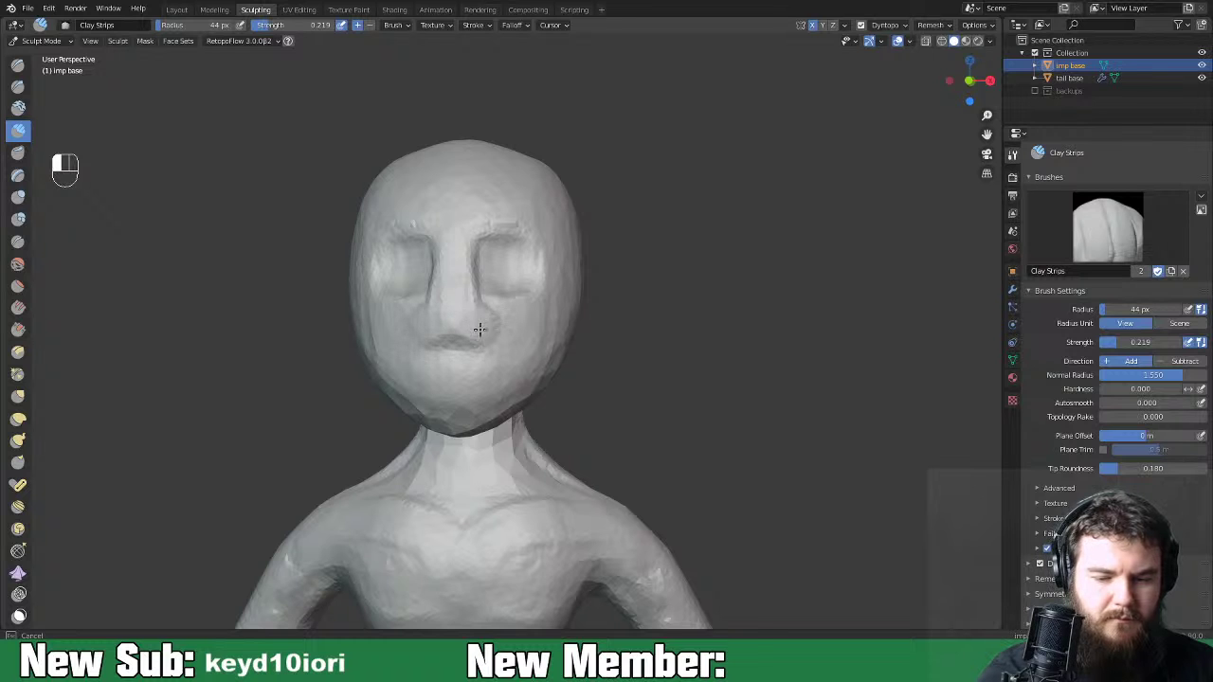
pyautogui.moveTo(504, 284); pyautogui.dragTo(722, 372, button='middle')
# Pull the nose forward in side profile using the Grab brush at 151 px radius and 0.333 strength.
pyautogui.press('space')
pyautogui.press('k')
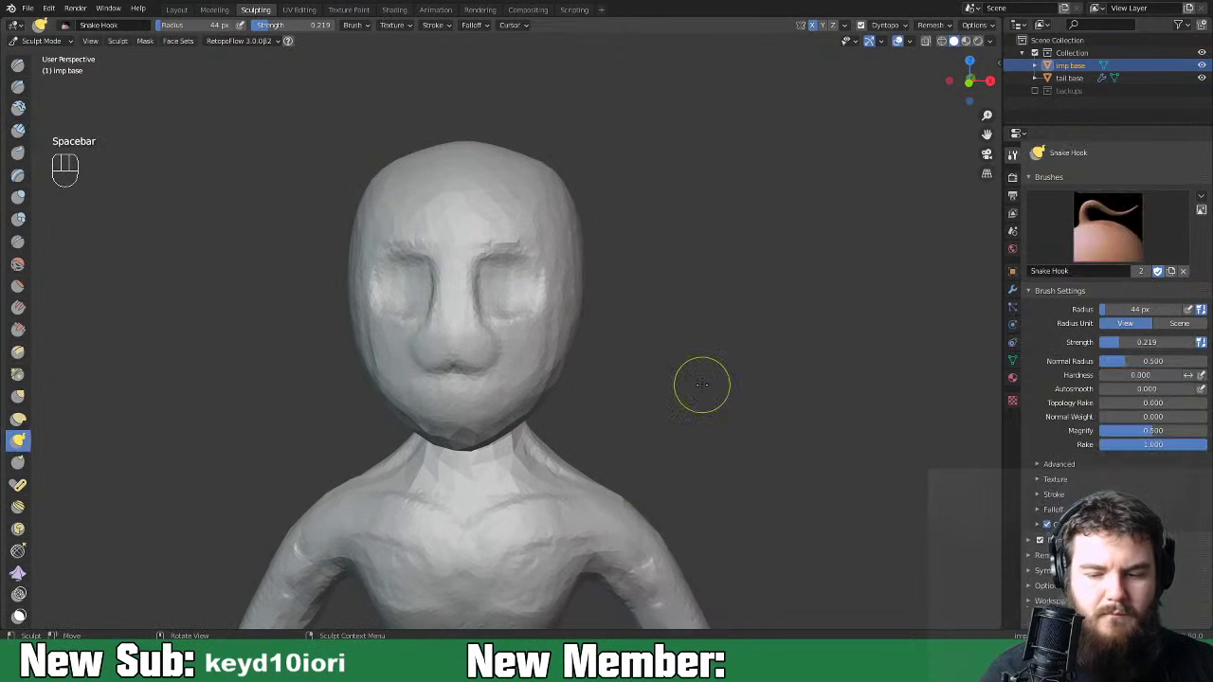
pyautogui.press('space')
pyautogui.click(693, 355)
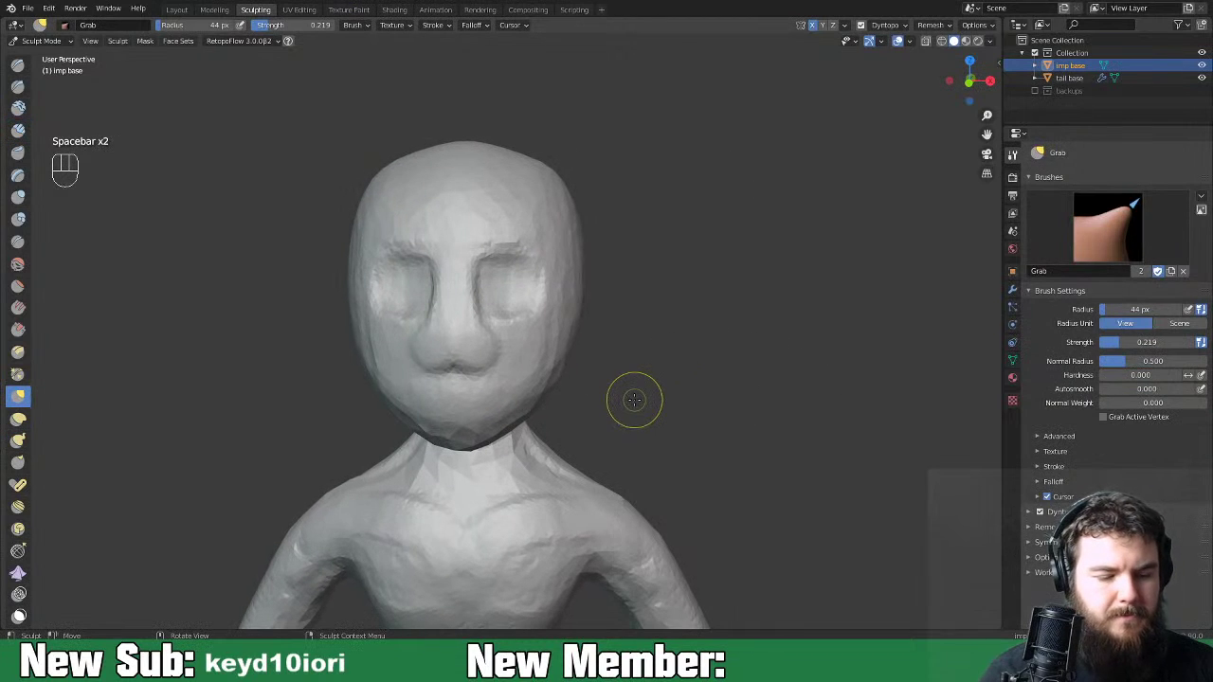
pyautogui.press('f')
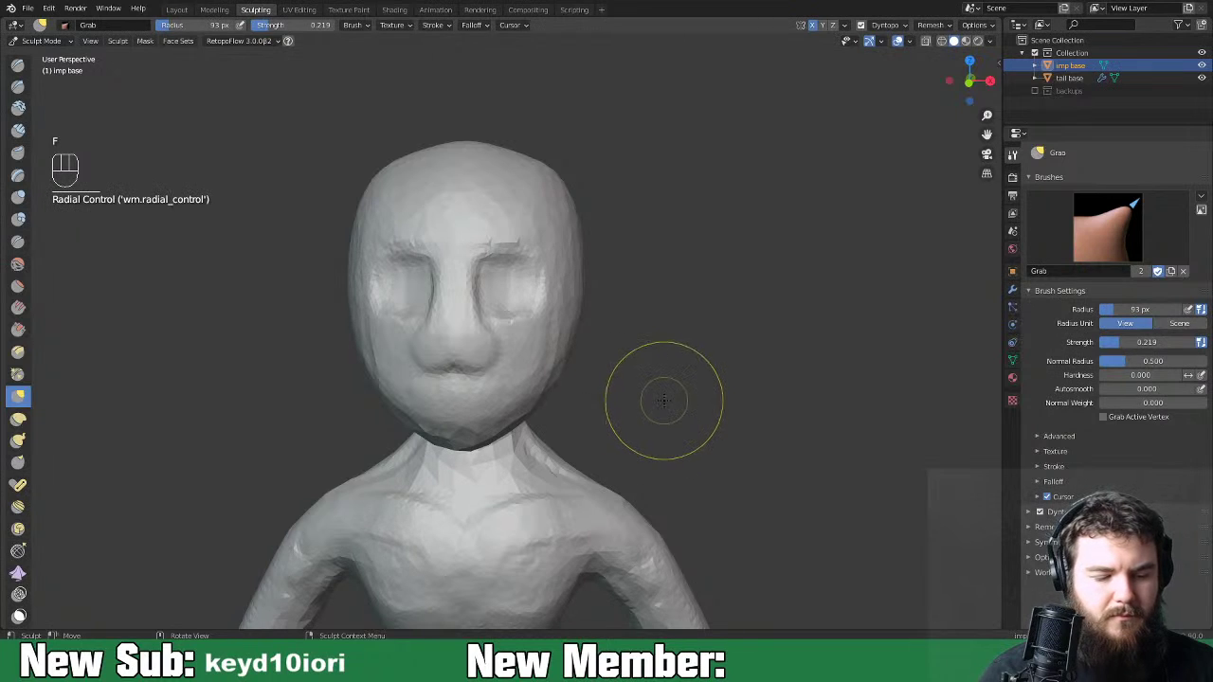
pyautogui.hotkey('shift', 'f')
pyautogui.click(663, 401)
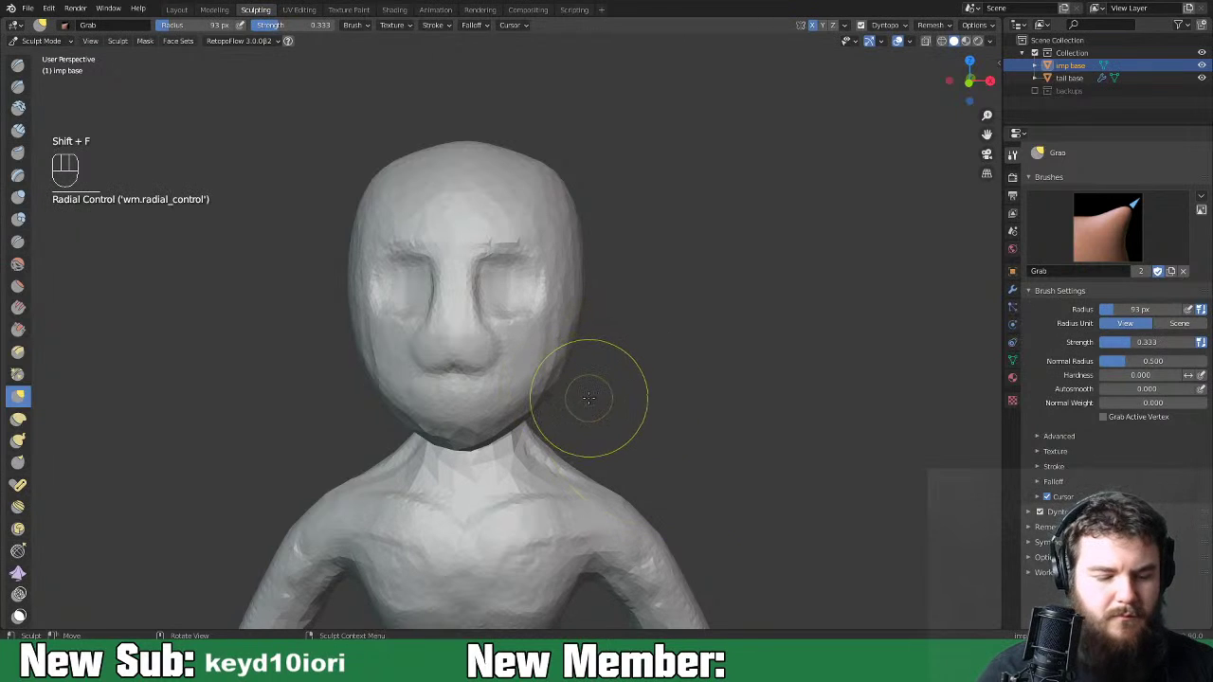
pyautogui.press('f')
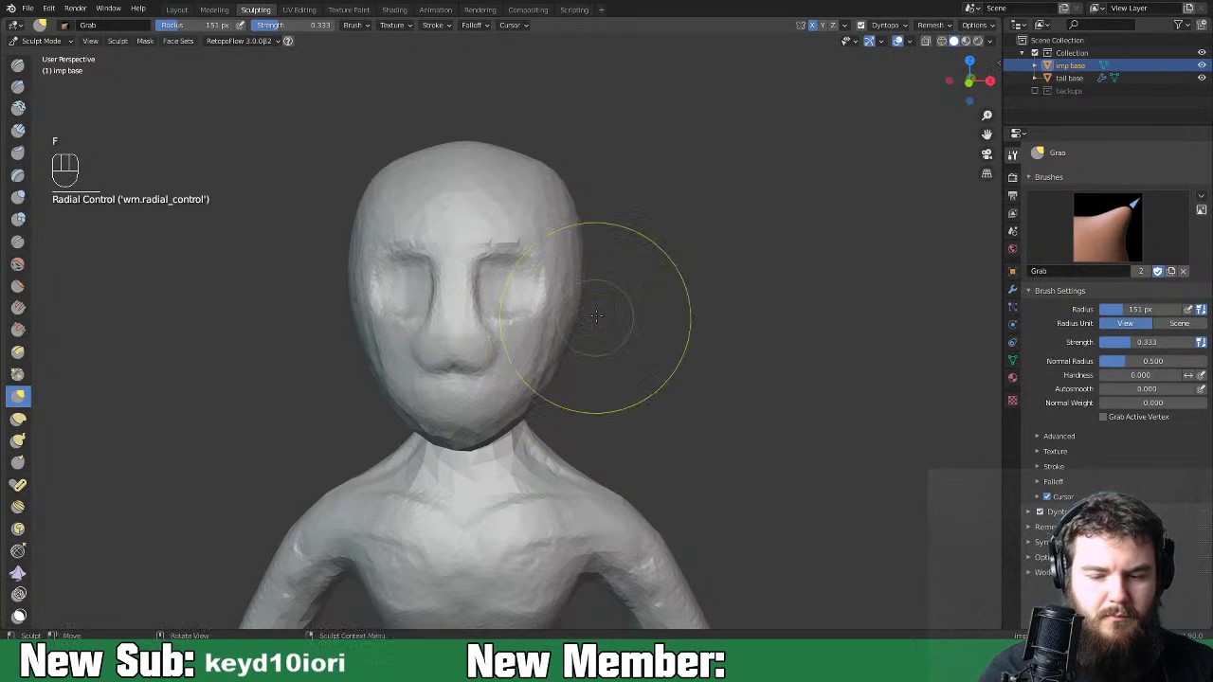
pyautogui.moveTo(556, 303); pyautogui.dragTo(479, 306, button='middle')
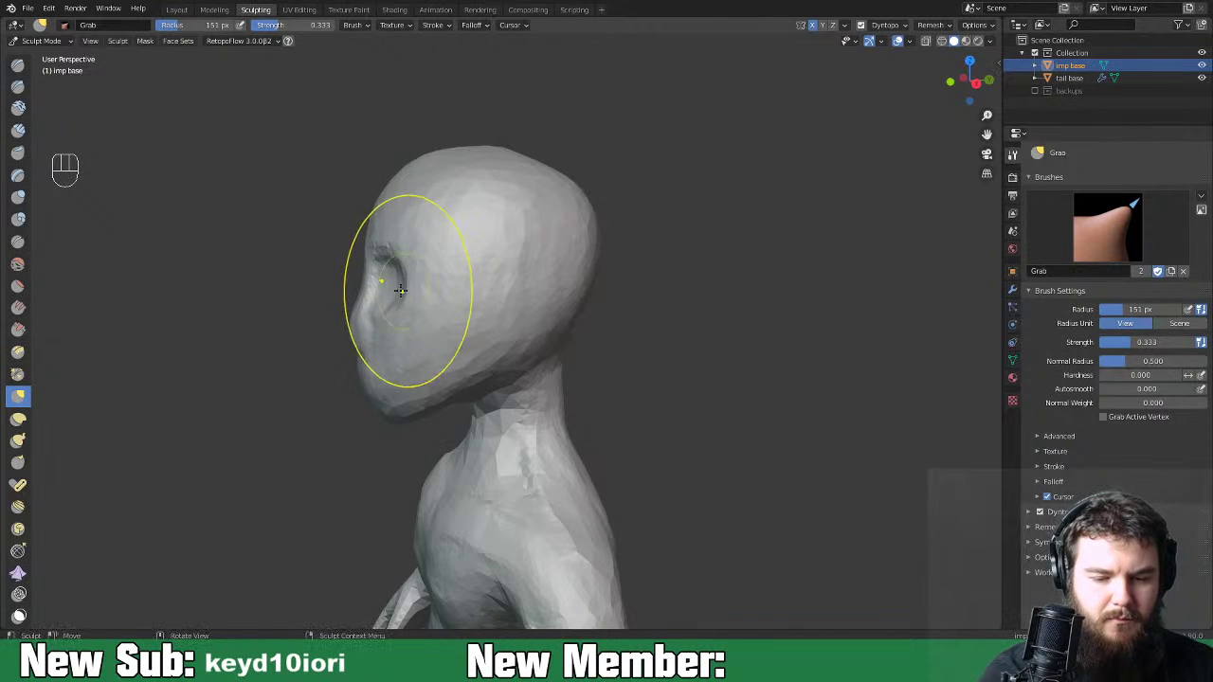
pyautogui.moveTo(392, 301)
pyautogui.mouseDown()
pyautogui.moveTo(409, 323)
pyautogui.moveTo(415, 306)
pyautogui.mouseUp()
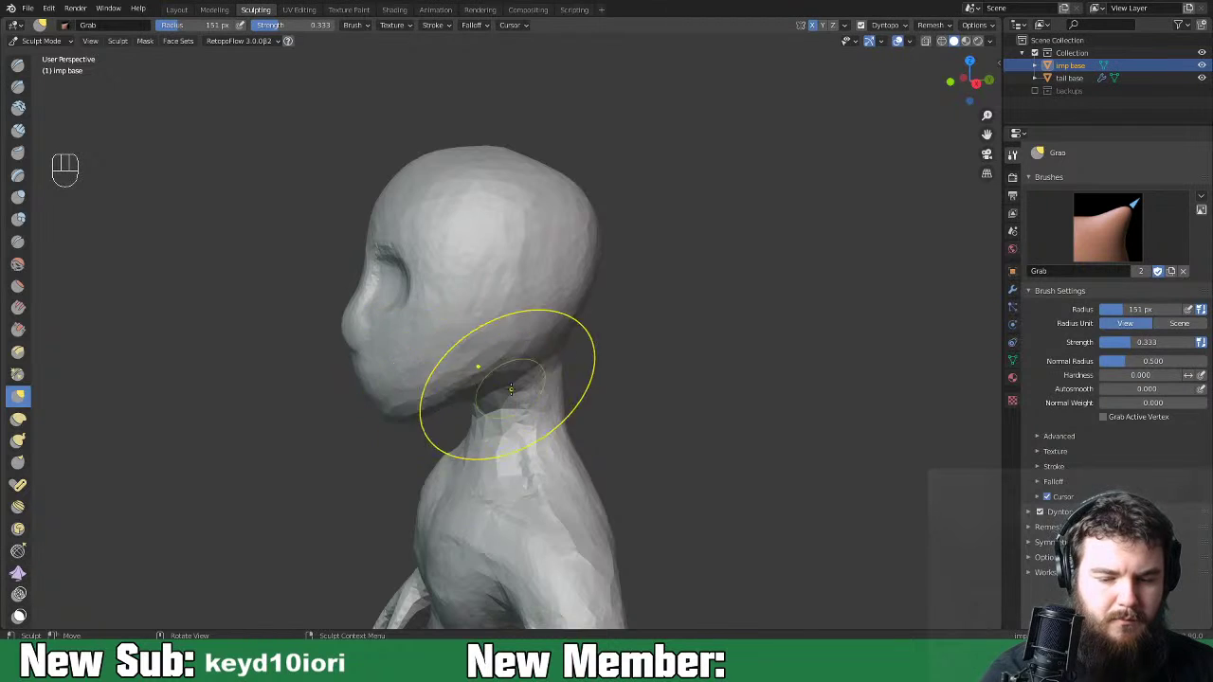
# Reshape the underside of the jaw and the side of the lower head with Grab.
pyautogui.moveTo(511, 388); pyautogui.dragTo(607, 370, button='middle')
pyautogui.moveTo(487, 385); pyautogui.dragTo(490, 412)
pyautogui.moveTo(544, 368); pyautogui.dragTo(565, 342)
pyautogui.moveTo(613, 327)
pyautogui.mouseDown(button='middle')
pyautogui.moveTo(580, 361)
pyautogui.moveTo(549, 302)
pyautogui.moveTo(685, 294)
pyautogui.moveTo(601, 293)
pyautogui.moveTo(601, 347)
pyautogui.mouseUp(button='middle')
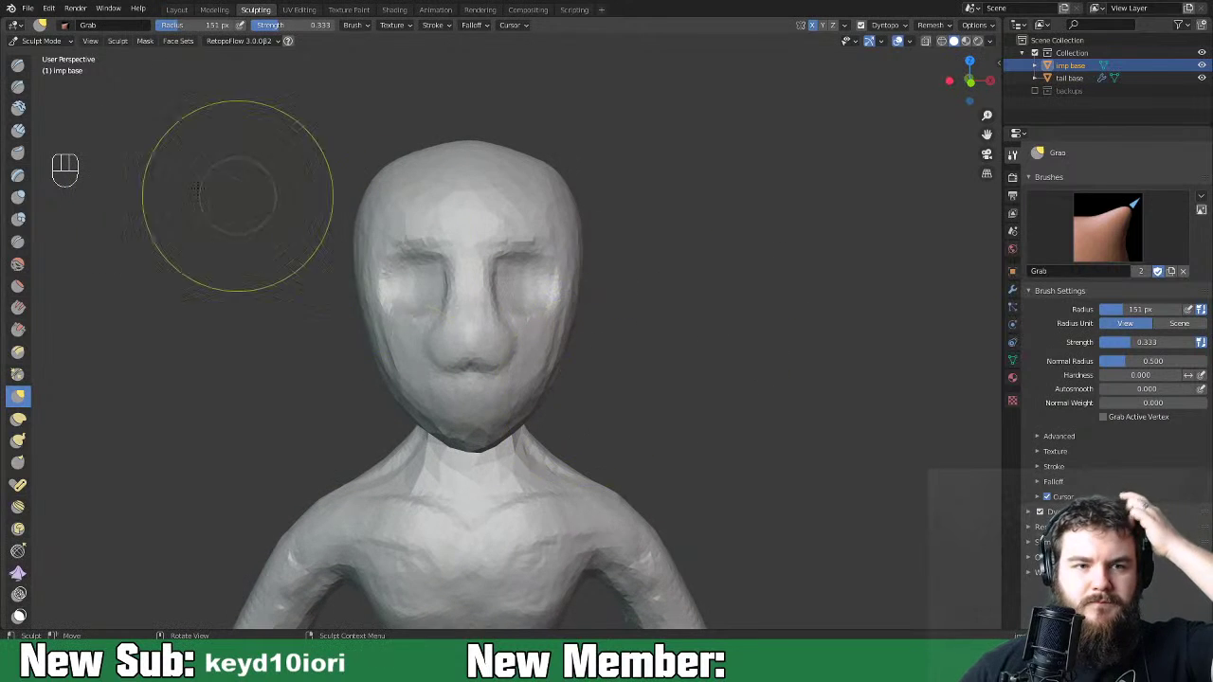
# Build up the front and side neck muscles with Clay Strips at a 60 px radius.
pyautogui.scroll(-3, 284, 232)
pyautogui.moveTo(754, 480); pyautogui.dragTo(676, 476, button='middle')
pyautogui.scroll(2, 644, 502)
pyautogui.moveTo(611, 522); pyautogui.dragTo(528, 531, button='middle')
pyautogui.scroll(4, 631, 472)
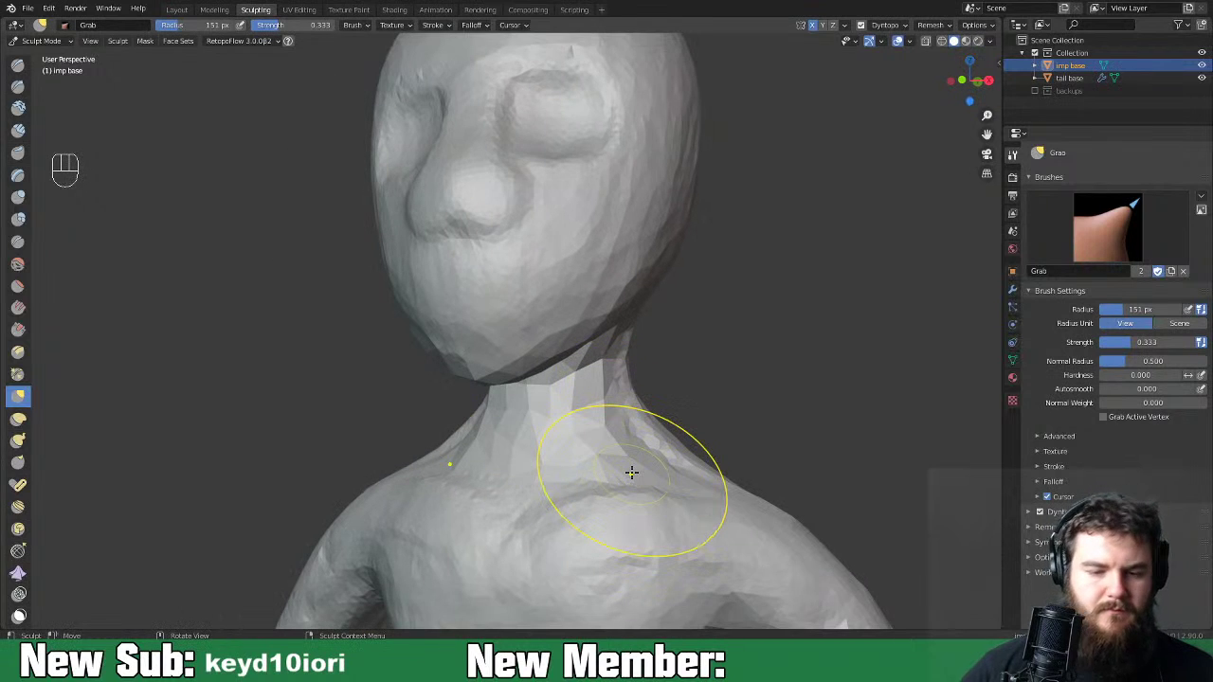
pyautogui.press('space')
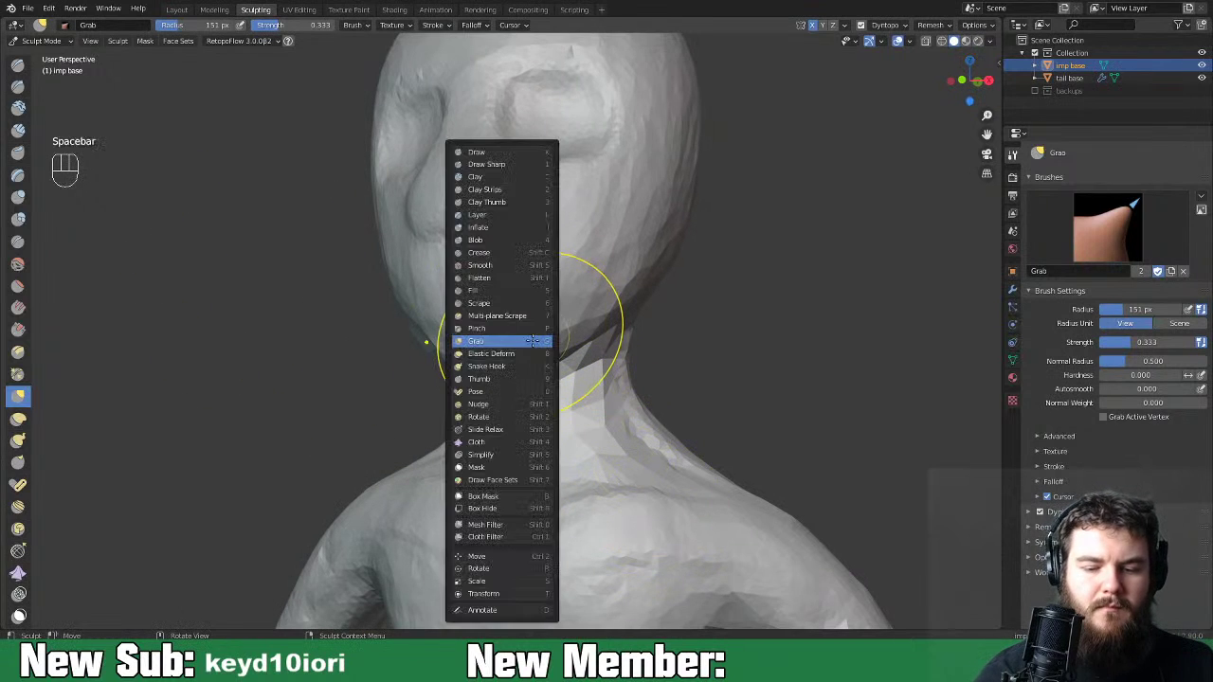
pyautogui.click(485, 189)
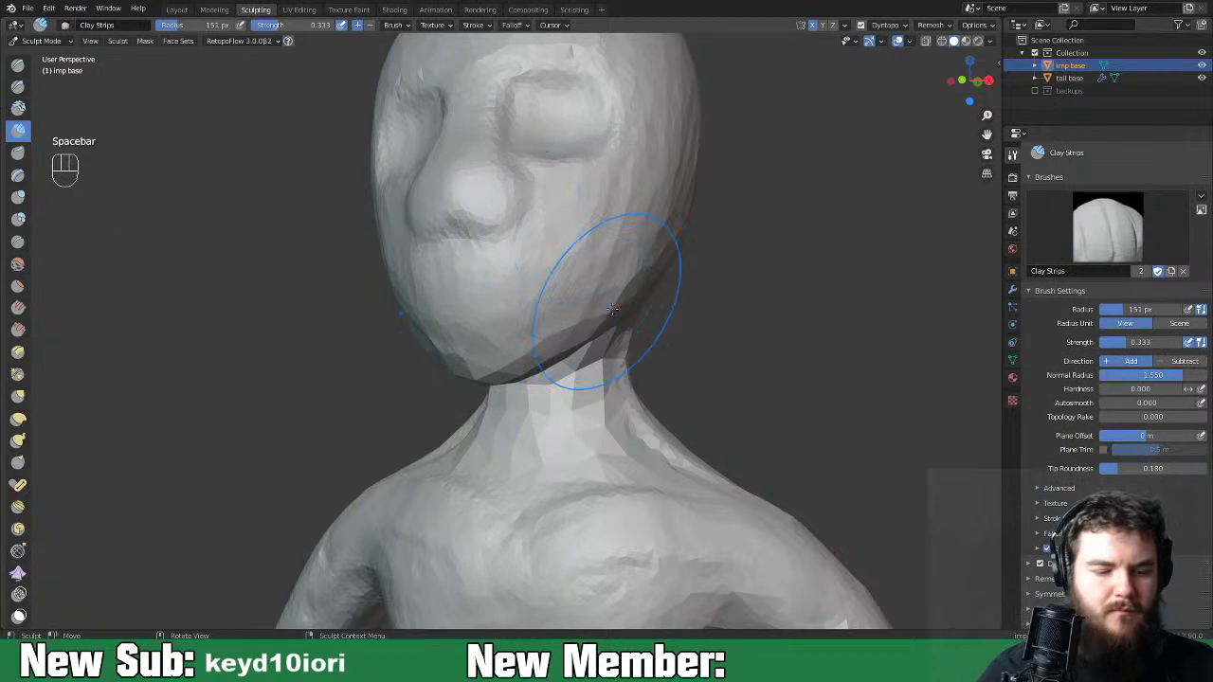
pyautogui.press('f')
pyautogui.click(559, 358)
pyautogui.moveTo(560, 357)
pyautogui.mouseDown(button='middle')
pyautogui.moveTo(620, 344)
pyautogui.moveTo(588, 354)
pyautogui.mouseUp(button='middle')
pyautogui.moveTo(587, 354)
pyautogui.mouseDown()
pyautogui.moveTo(533, 447)
pyautogui.moveTo(593, 347)
pyautogui.moveTo(636, 401)
pyautogui.moveTo(574, 460)
pyautogui.moveTo(673, 455)
pyautogui.mouseUp()
pyautogui.moveTo(532, 412); pyautogui.dragTo(544, 385)
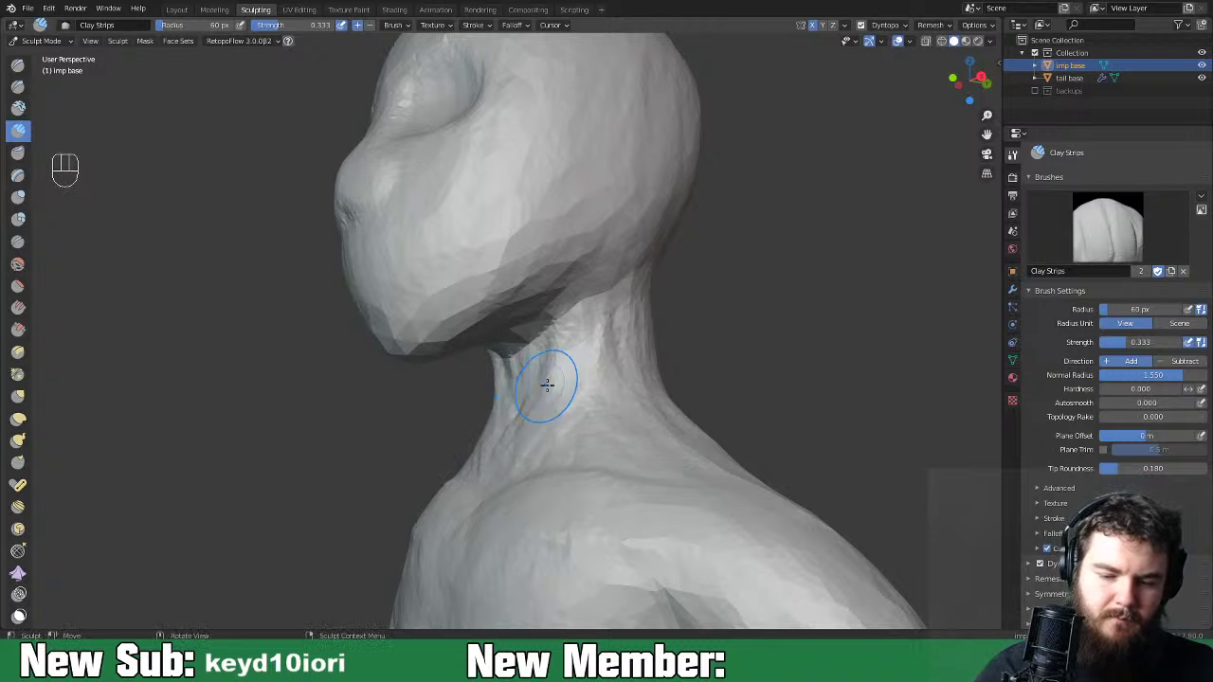
# Define the jawline from behind the cheek to the chin and fill the area beneath it with Clay Strips.
pyautogui.moveTo(545, 385); pyautogui.dragTo(408, 330, button='middle')
pyautogui.moveTo(550, 327)
pyautogui.mouseDown()
pyautogui.moveTo(526, 300)
pyautogui.moveTo(530, 327)
pyautogui.moveTo(545, 303)
pyautogui.moveTo(502, 337)
pyautogui.moveTo(603, 324)
pyautogui.mouseUp()
pyautogui.moveTo(603, 323); pyautogui.dragTo(395, 329, button='middle')
pyautogui.moveTo(394, 322); pyautogui.dragTo(521, 235)
pyautogui.moveTo(522, 235); pyautogui.dragTo(398, 314)
pyautogui.moveTo(528, 197)
pyautogui.mouseDown()
pyautogui.moveTo(541, 176)
pyautogui.moveTo(506, 249)
pyautogui.mouseUp()
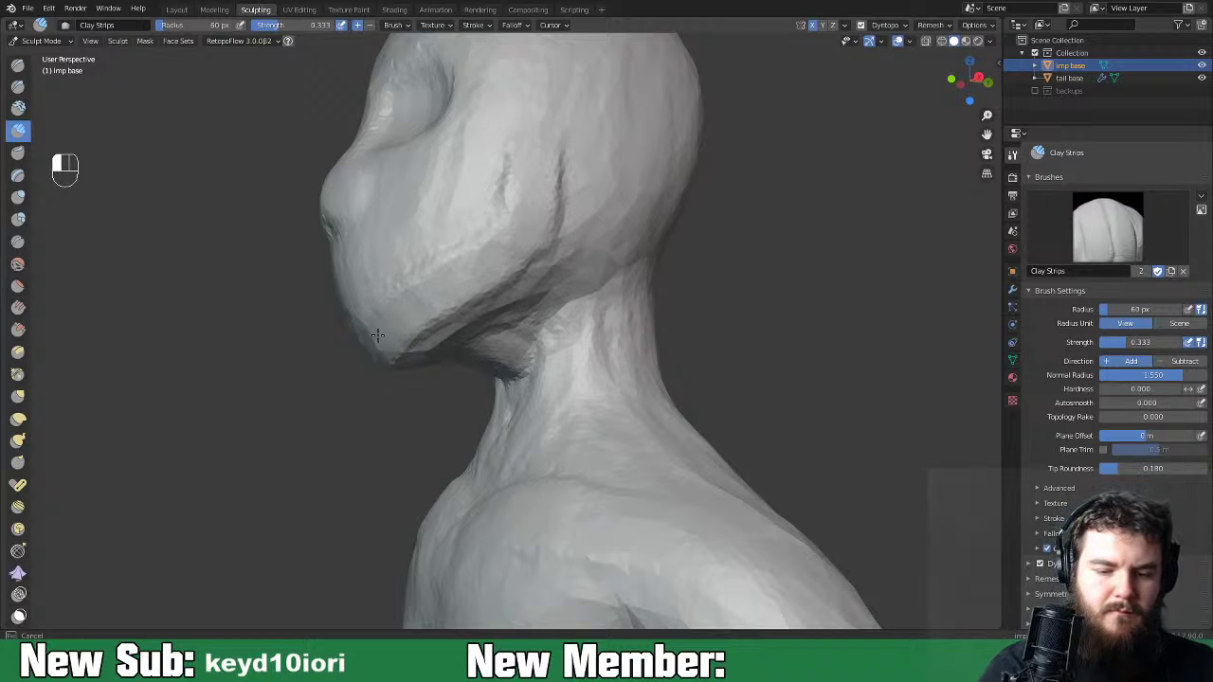
pyautogui.moveTo(392, 338); pyautogui.dragTo(521, 333, button='middle')
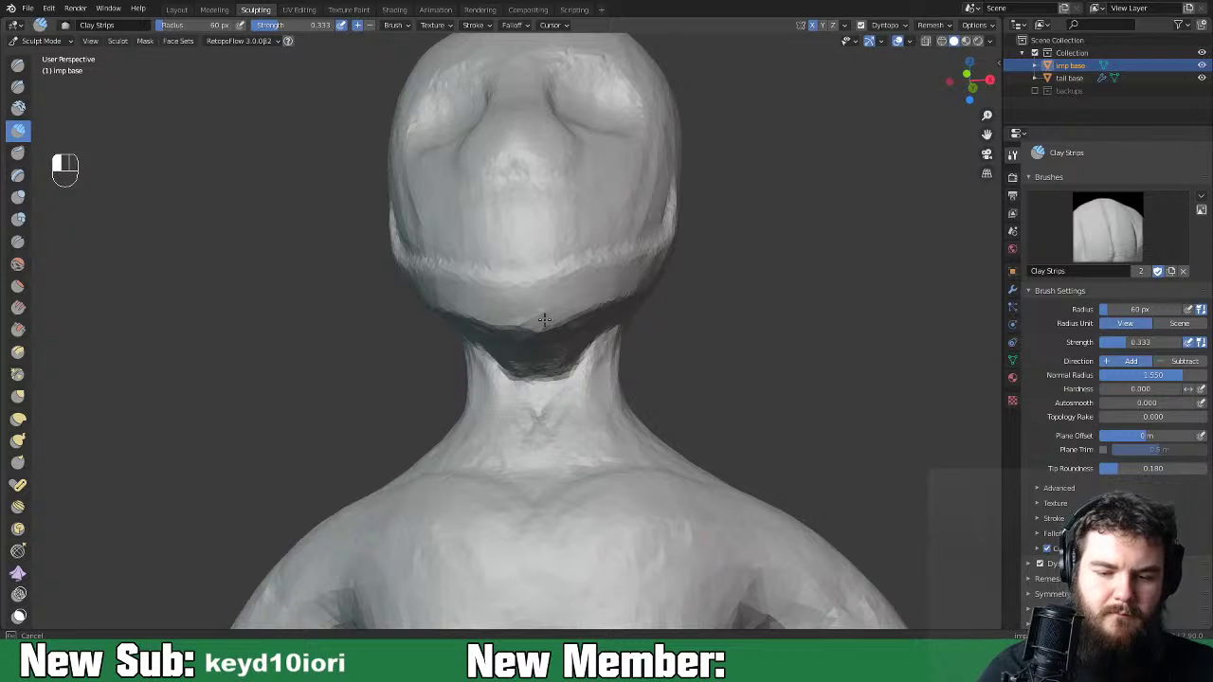
pyautogui.moveTo(534, 342); pyautogui.dragTo(580, 318)
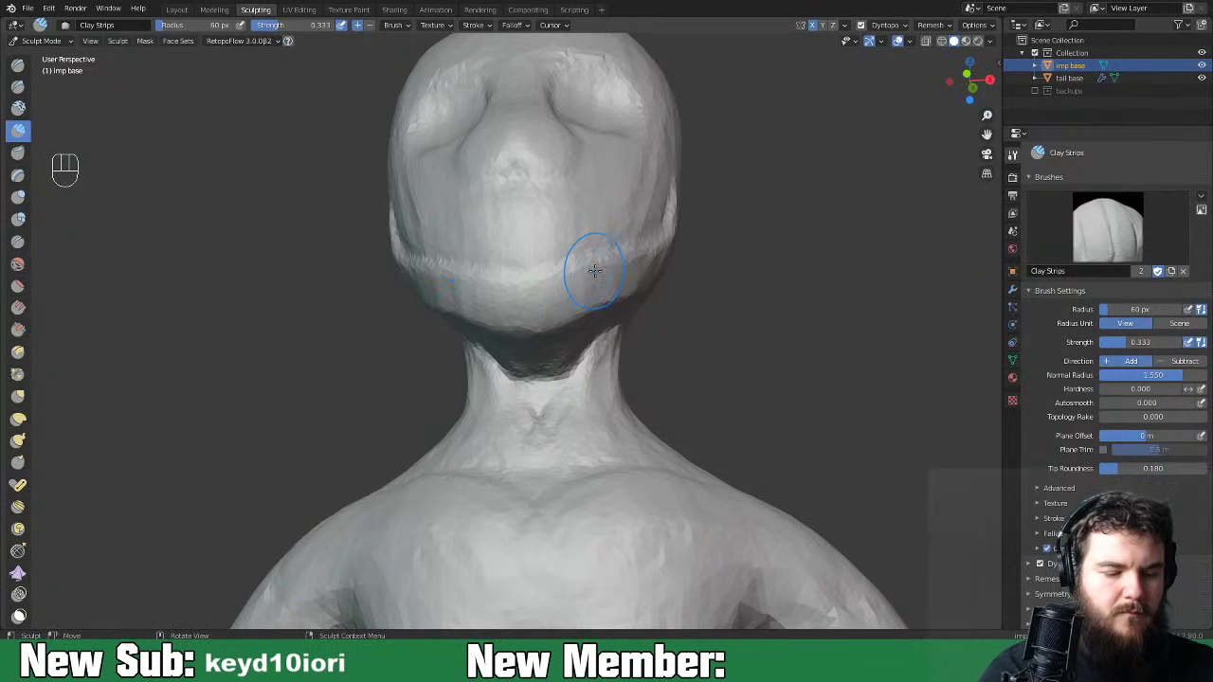
# Set the brush radius to 88 px and smooth the jaw, cheeks, chin and neck.
pyautogui.press('f')
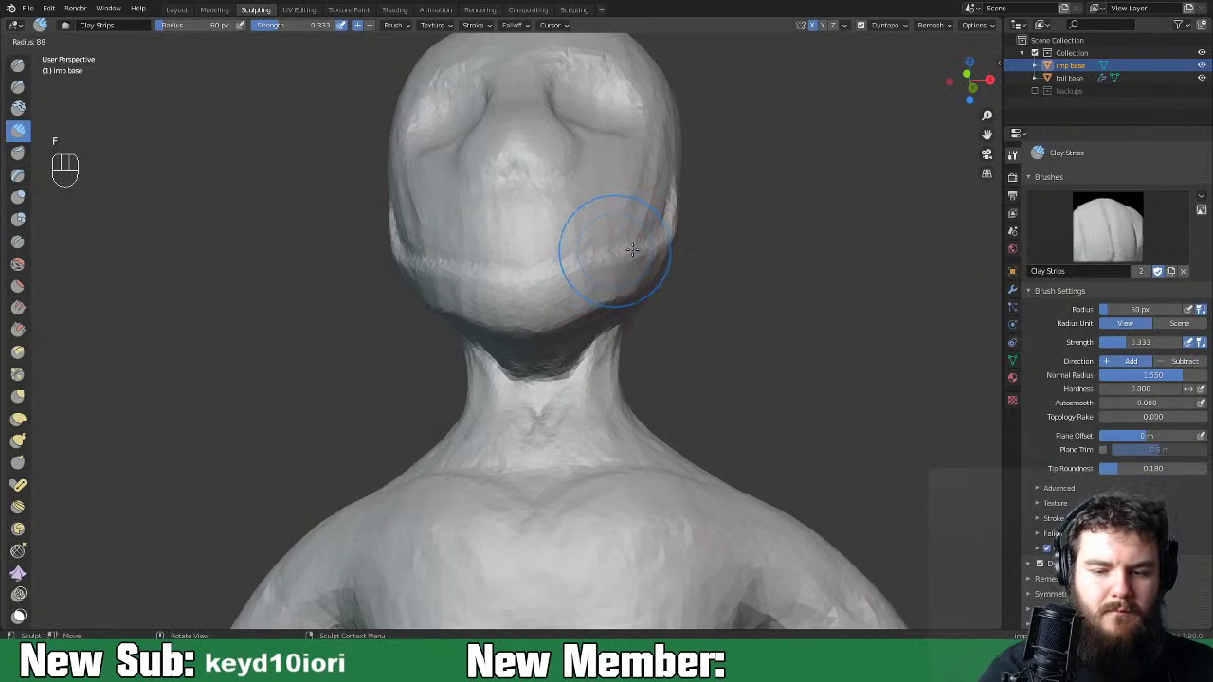
pyautogui.click(626, 252)
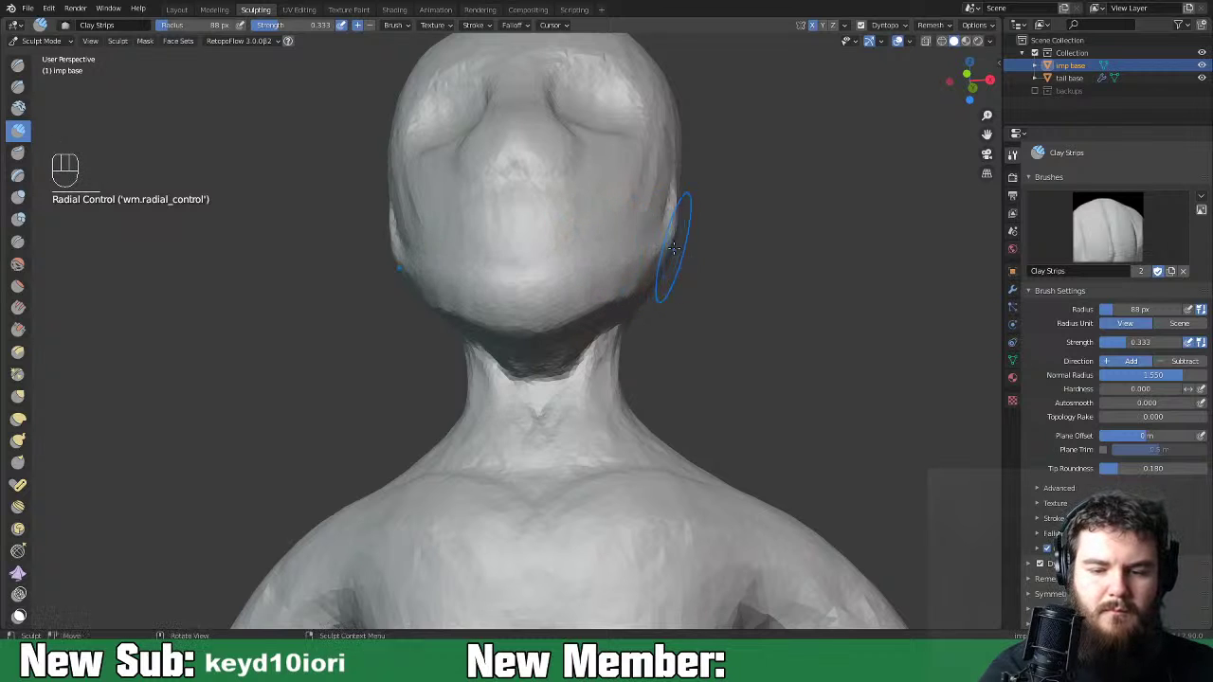
pyautogui.moveTo(675, 251); pyautogui.dragTo(634, 262, button='middle')
pyautogui.moveTo(634, 262)
pyautogui.keyDown('shift'); pyautogui.mouseDown()
pyautogui.moveTo(617, 302)
pyautogui.moveTo(559, 303)
pyautogui.mouseUp(); pyautogui.keyUp('shift')
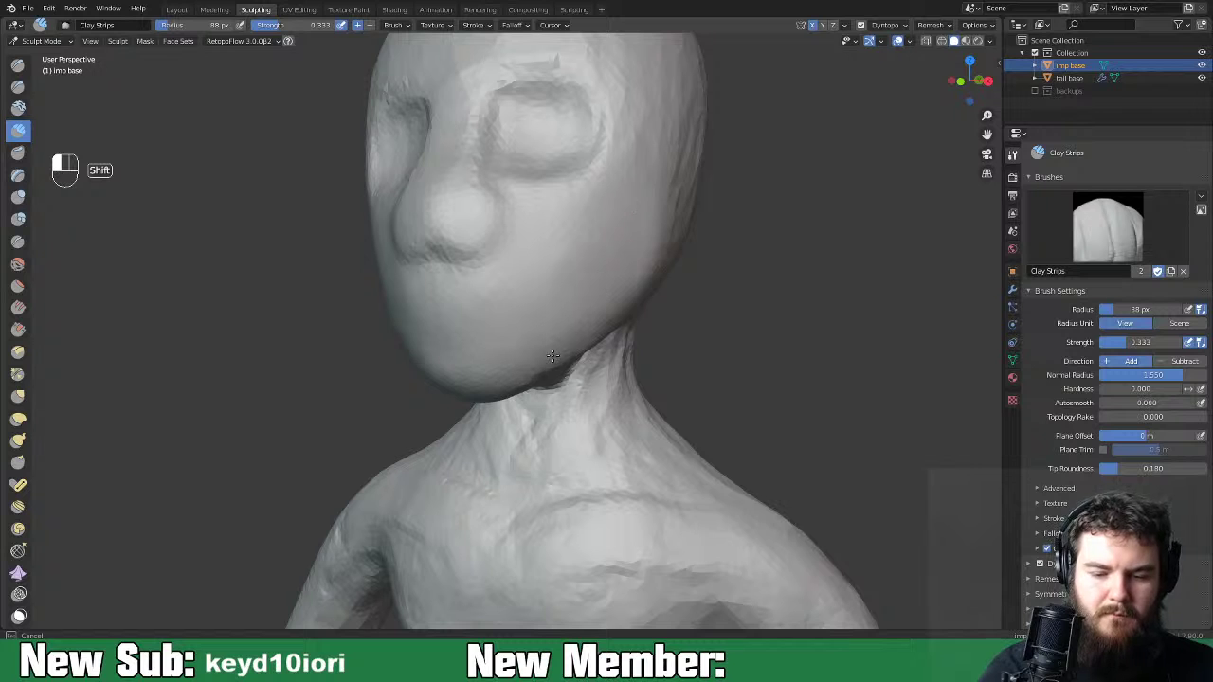
pyautogui.moveTo(629, 286); pyautogui.dragTo(569, 313, button='middle')
pyautogui.keyDown('shift'); pyautogui.moveTo(569, 313); pyautogui.dragTo(492, 306); pyautogui.keyUp('shift')
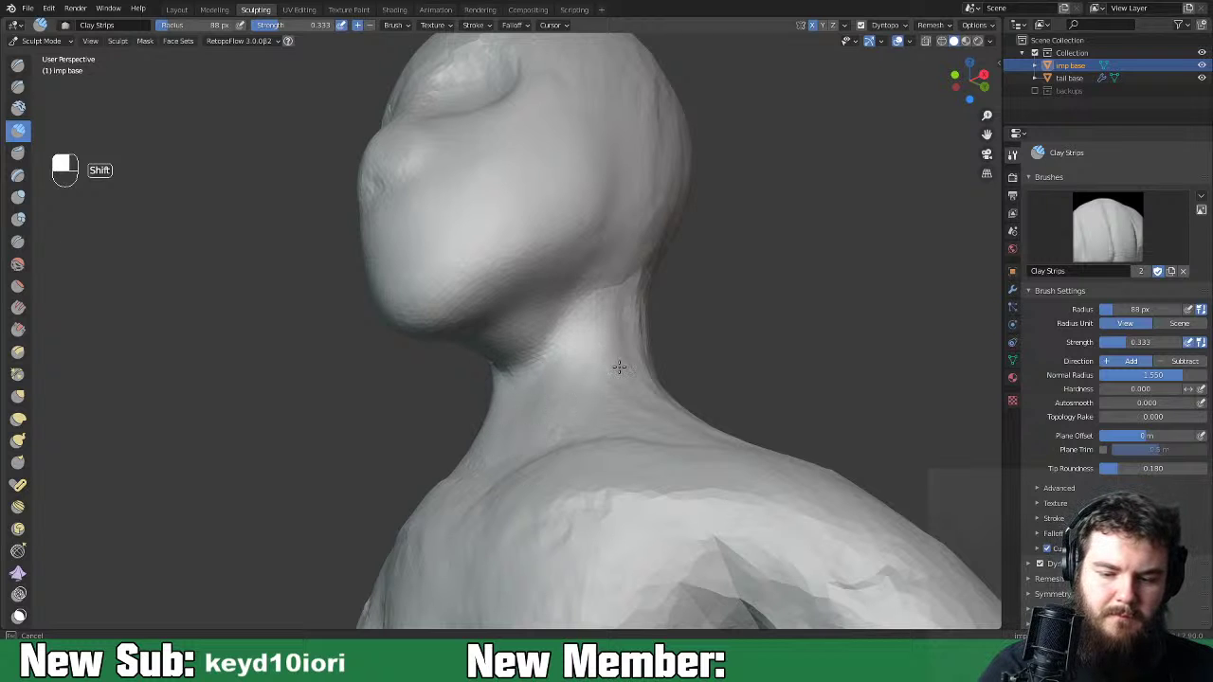
# Examine the whole figure's proportions from the front, comparing the head and neck with the torso, arms and legs.
pyautogui.moveTo(660, 367); pyautogui.dragTo(821, 363, button='middle')
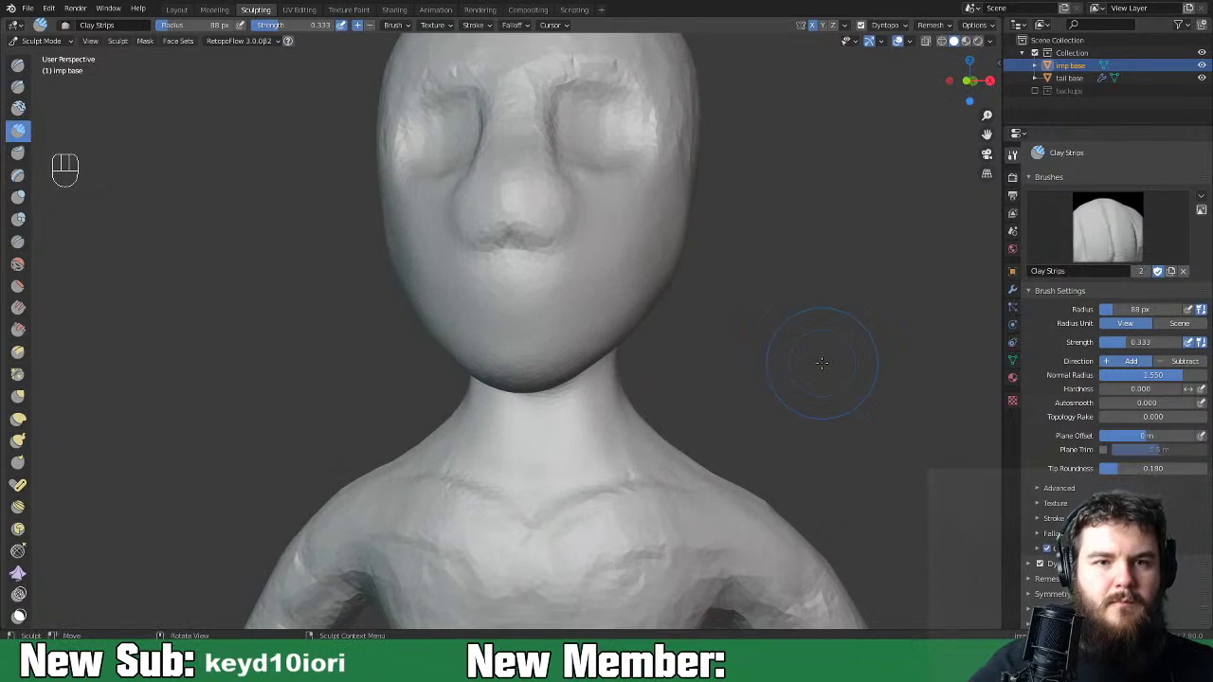
pyautogui.hotkey('ctrl', '-')
pyautogui.hotkey('ctrl', '-')
pyautogui.hotkey('ctrl', '-')
pyautogui.hotkey('ctrl', '-')
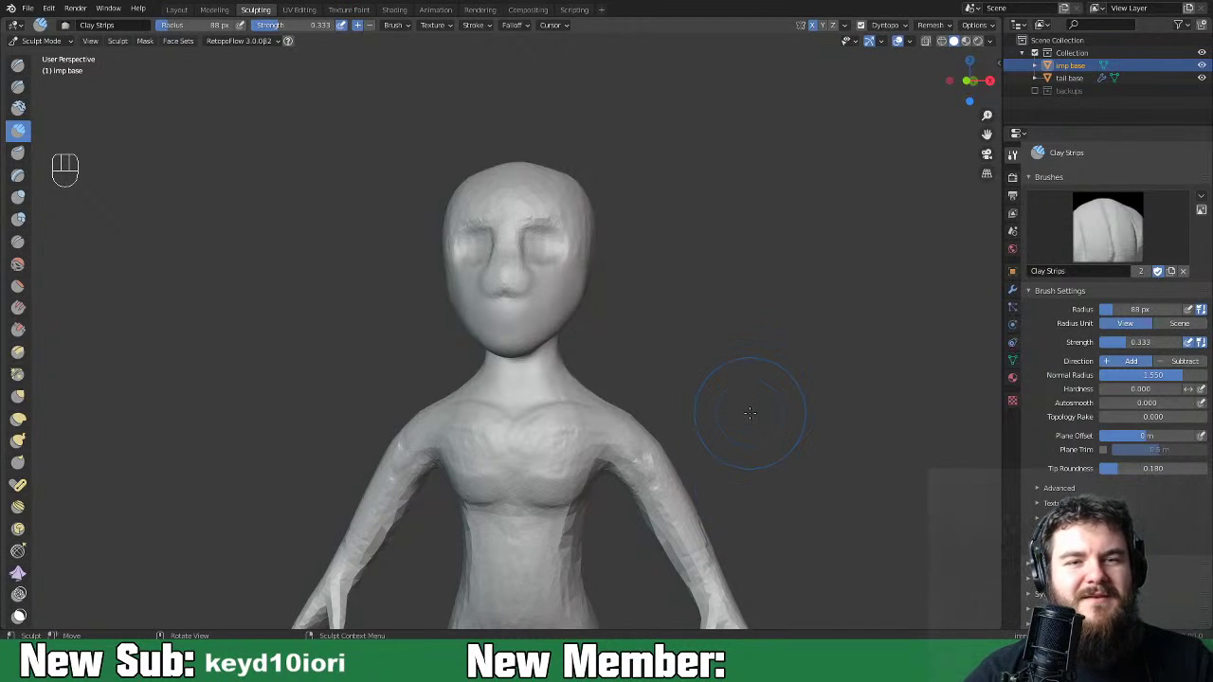
pyautogui.moveTo(749, 414)
pyautogui.mouseDown(button='middle')
pyautogui.moveTo(796, 422)
pyautogui.moveTo(704, 481)
pyautogui.moveTo(796, 505)
pyautogui.moveTo(769, 477)
pyautogui.moveTo(796, 479)
pyautogui.moveTo(740, 481)
pyautogui.moveTo(771, 445)
pyautogui.moveTo(706, 479)
pyautogui.moveTo(730, 493)
pyautogui.moveTo(686, 509)
pyautogui.moveTo(711, 509)
pyautogui.mouseUp(button='middle')
pyautogui.hotkey('ctrl', '-')
pyautogui.hotkey('ctrl', '-')
pyautogui.hotkey('ctrl', '-')
pyautogui.hotkey('ctrl', '-')
pyautogui.hotkey('ctrl', '-')
pyautogui.hotkey('ctrl', '=')
pyautogui.hotkey('ctrl', '=')
pyautogui.hotkey('ctrl', '=')
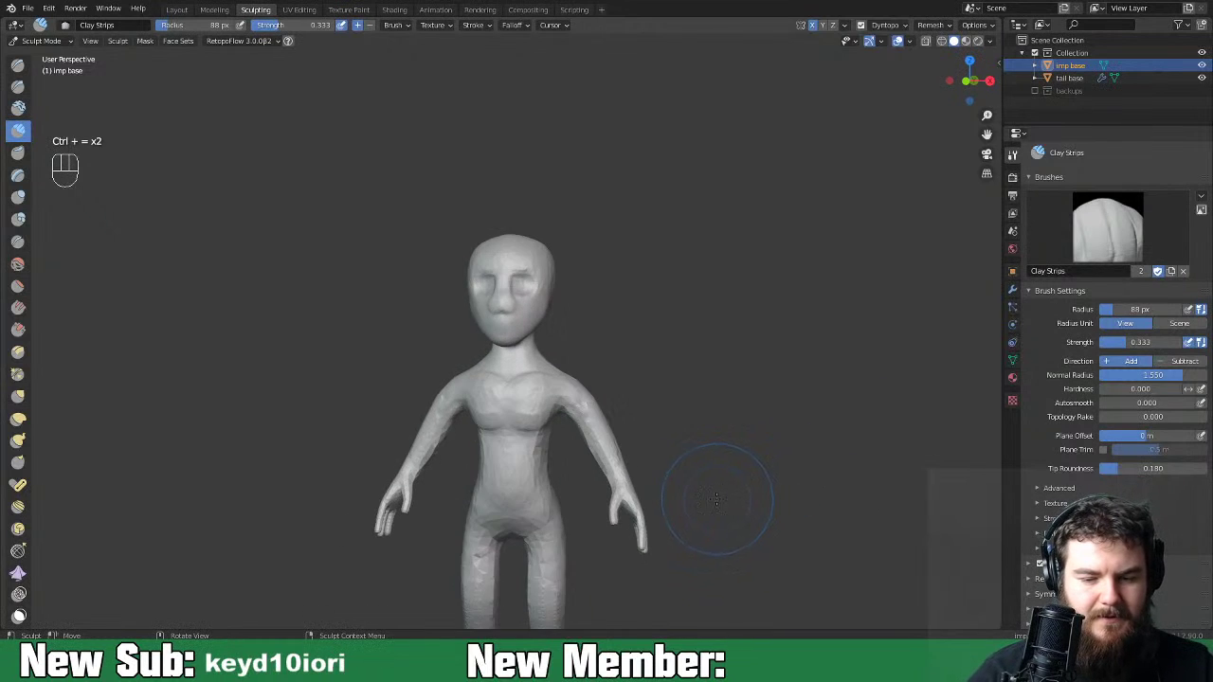
# Build up the pelvis and lower abdomen between the hips with Clay Strips at a 51 px radius.
pyautogui.hotkey('ctrl', '=')
pyautogui.hotkey('ctrl', '=')
pyautogui.moveTo(712, 517); pyautogui.dragTo(636, 428, button='middle')
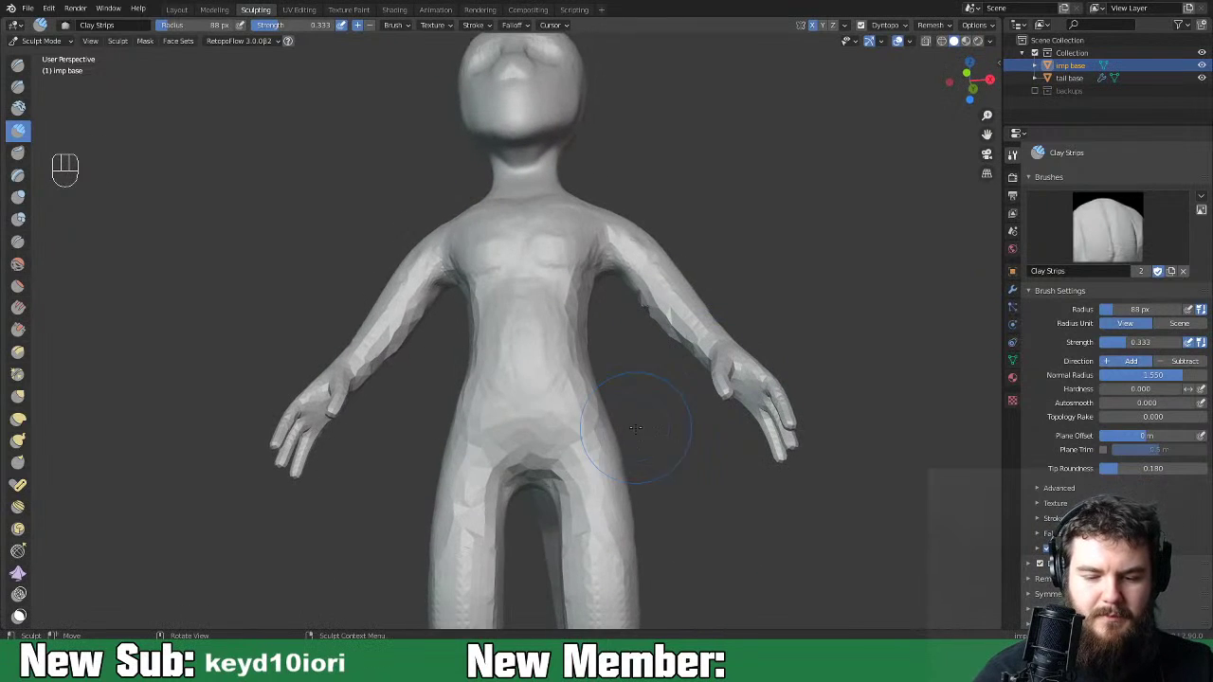
pyautogui.press('f')
pyautogui.click(537, 480)
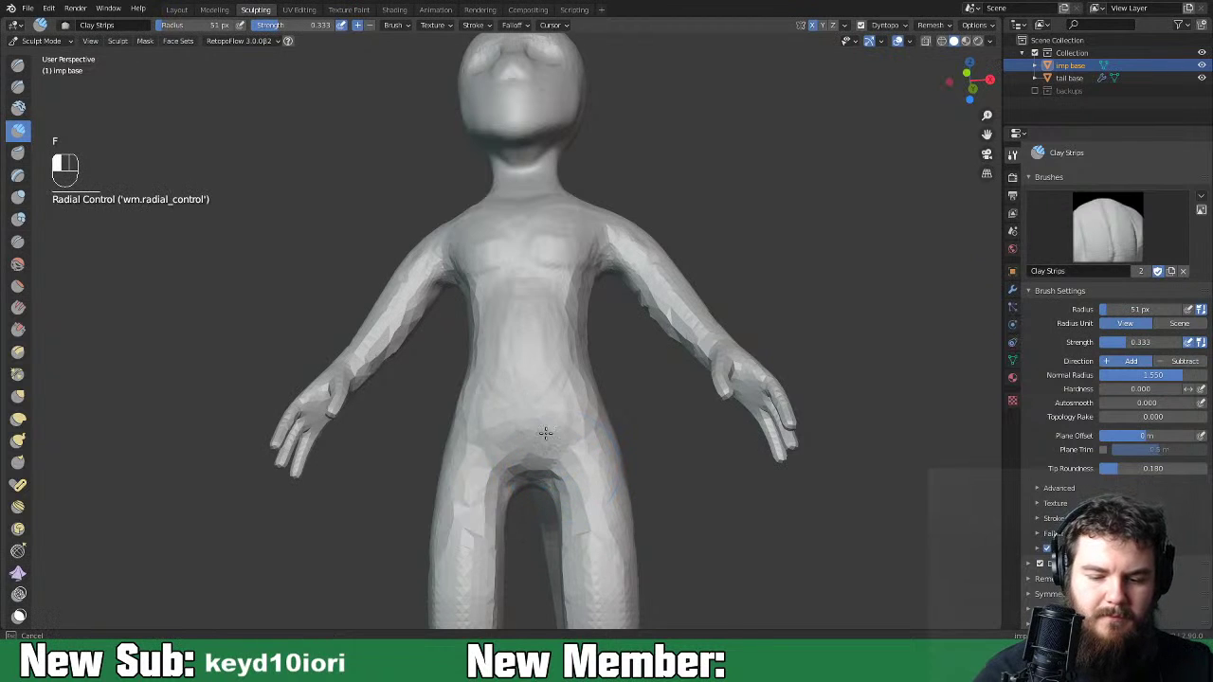
pyautogui.moveTo(593, 398)
pyautogui.mouseDown(button='middle')
pyautogui.moveTo(541, 396)
pyautogui.moveTo(576, 387)
pyautogui.mouseUp(button='middle')
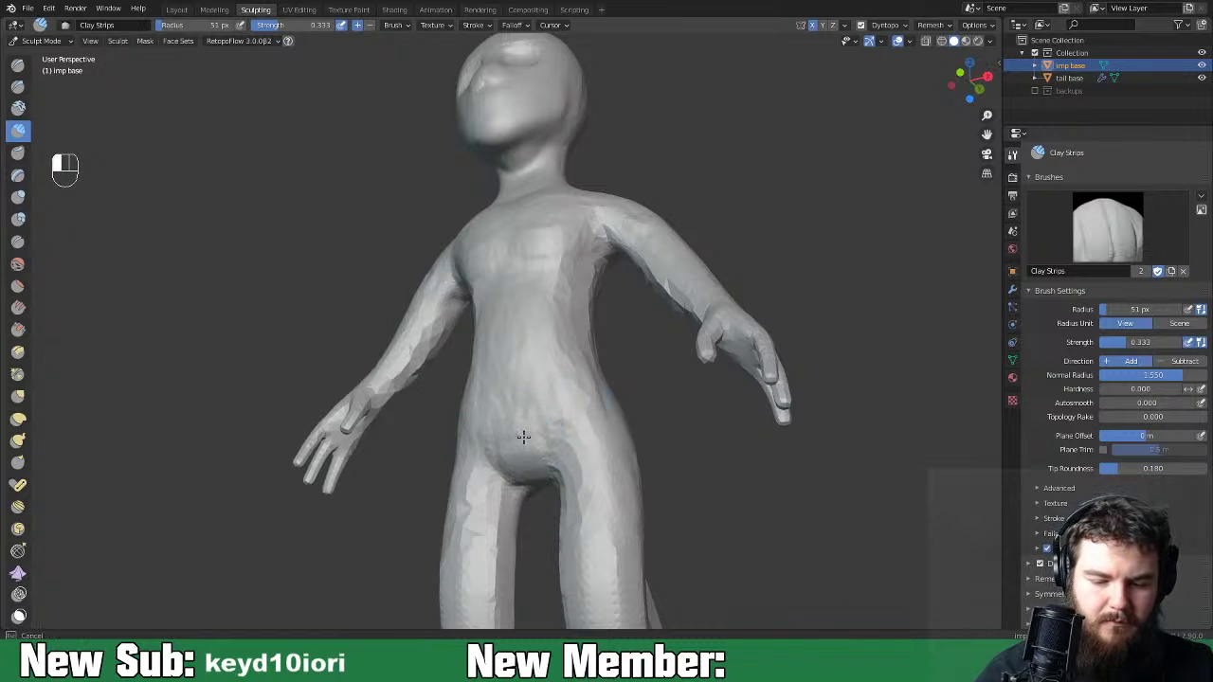
pyautogui.moveTo(563, 439); pyautogui.dragTo(556, 465, button='middle')
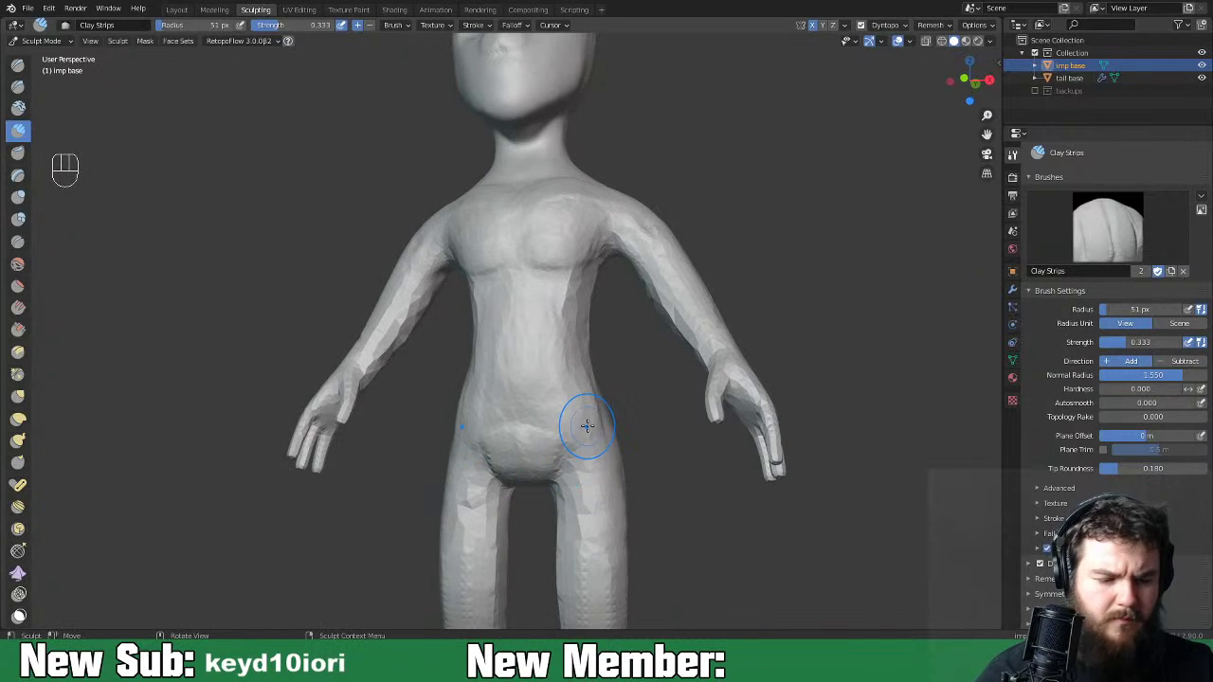
# Smooth the abdomen, waist, pelvis and crotch into one continuous surface.
pyautogui.keyDown('shift'); pyautogui.moveTo(586, 425); pyautogui.dragTo(584, 439); pyautogui.keyUp('shift')
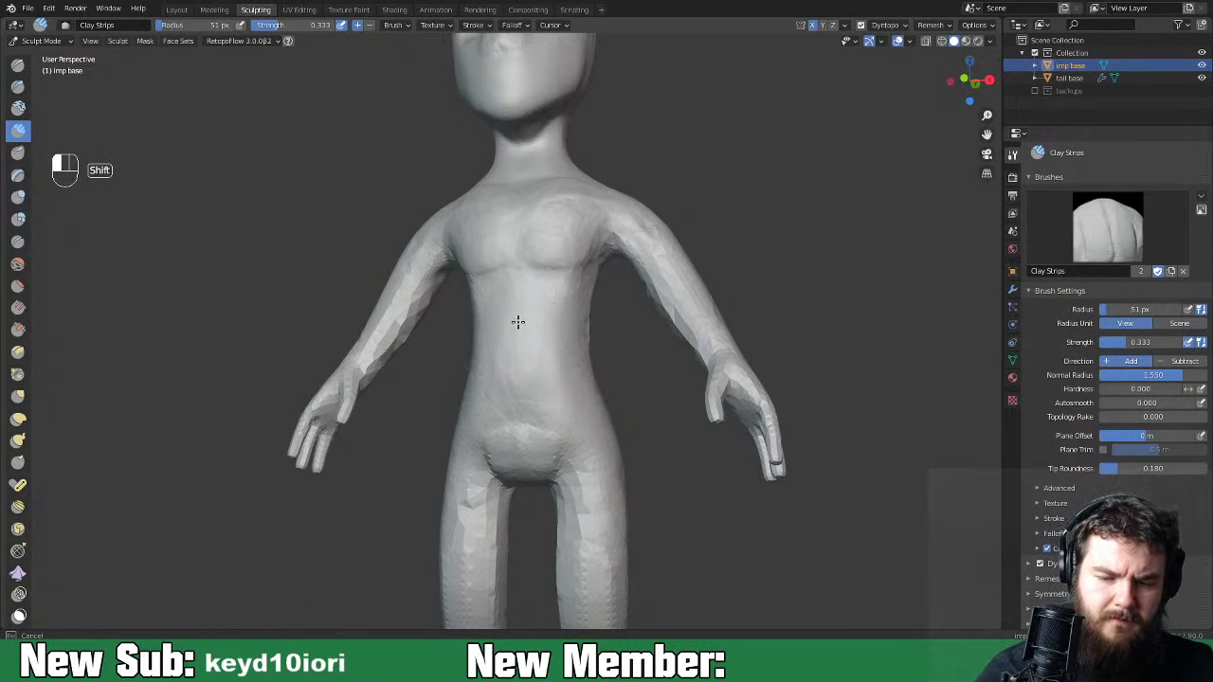
pyautogui.keyDown('shift'); pyautogui.moveTo(555, 471); pyautogui.dragTo(531, 485); pyautogui.keyUp('shift')
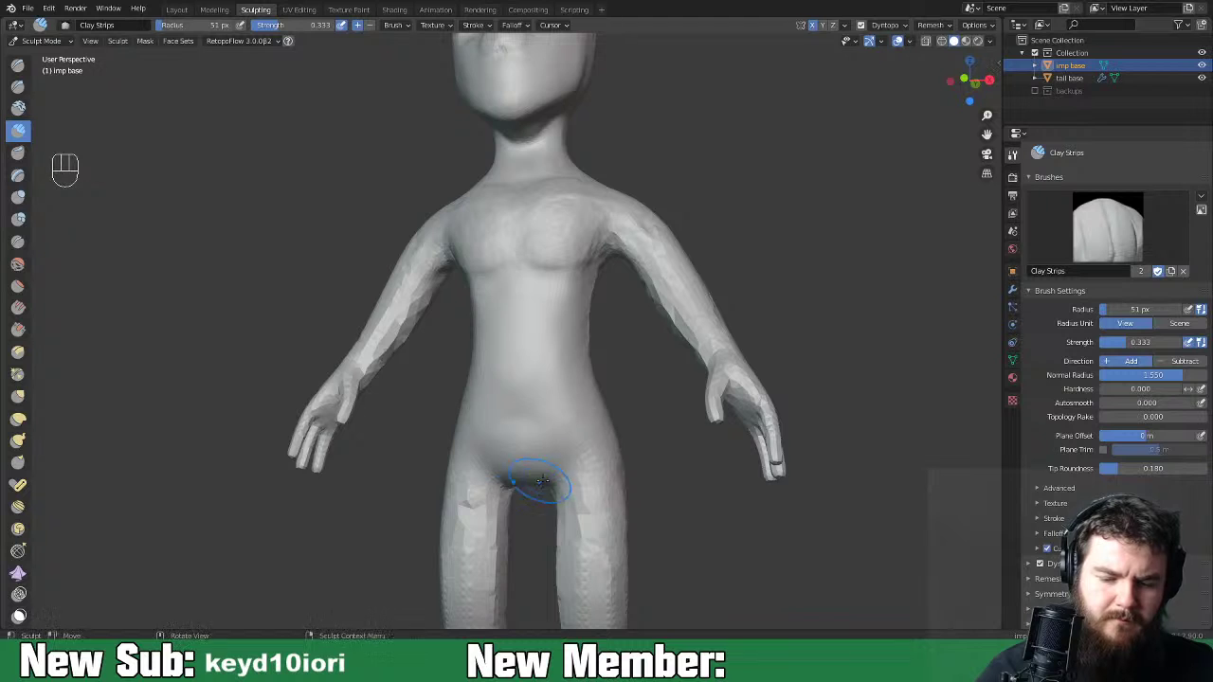
pyautogui.moveTo(530, 485); pyautogui.dragTo(586, 449, button='middle')
# Build up a rounded bulge at the groin between the thighs with Clay Strips and smooth it.
pyautogui.scroll(3, 575, 469)
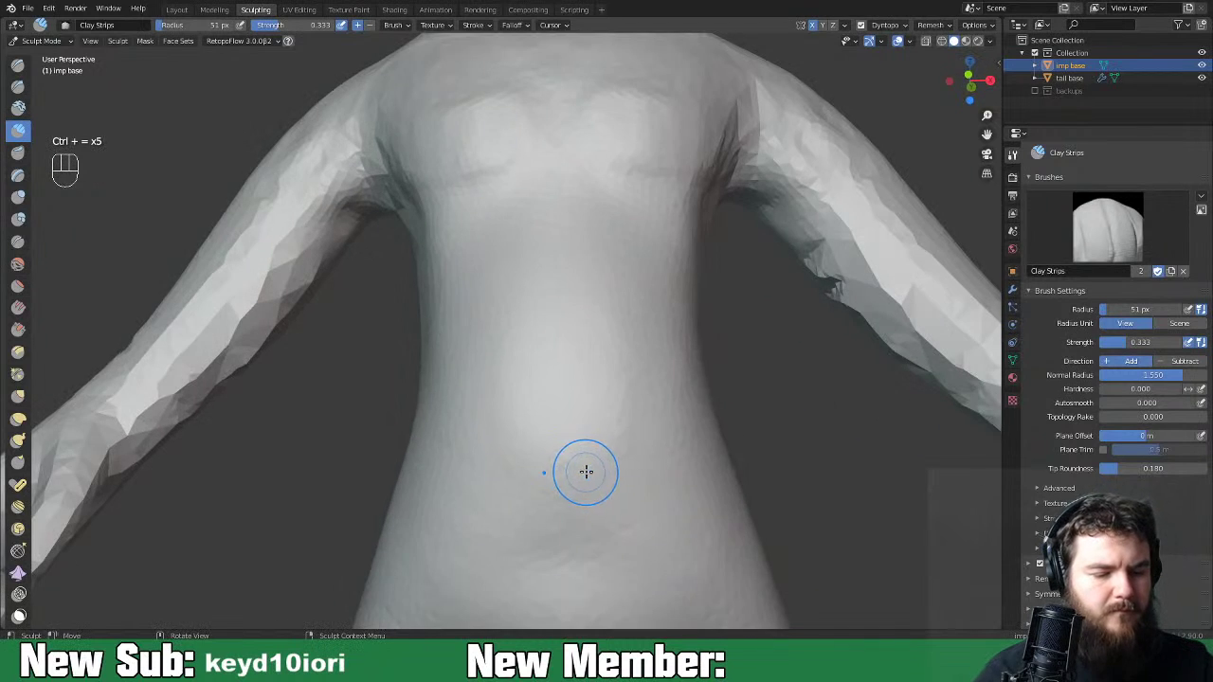
pyautogui.scroll(3, 588, 471)
pyautogui.moveTo(613, 467)
pyautogui.keyDown('ctrl'); pyautogui.mouseDown(button='middle')
pyautogui.moveTo(612, 499)
pyautogui.moveTo(609, 344)
pyautogui.moveTo(582, 252)
pyautogui.mouseUp(button='middle'); pyautogui.keyUp('ctrl')
pyautogui.moveTo(550, 363)
pyautogui.mouseDown()
pyautogui.moveTo(545, 313)
pyautogui.moveTo(569, 317)
pyautogui.moveTo(560, 399)
pyautogui.moveTo(548, 361)
pyautogui.mouseUp()
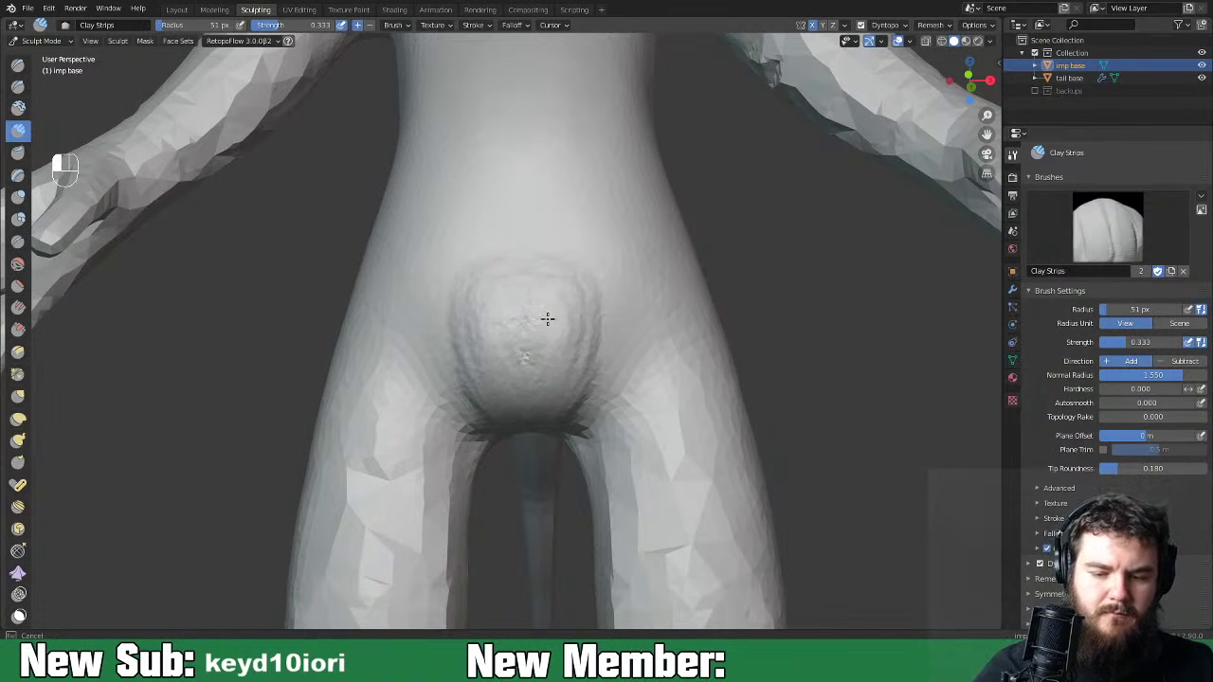
pyautogui.moveTo(559, 296)
pyautogui.mouseDown()
pyautogui.moveTo(547, 282)
pyautogui.moveTo(527, 300)
pyautogui.mouseUp()
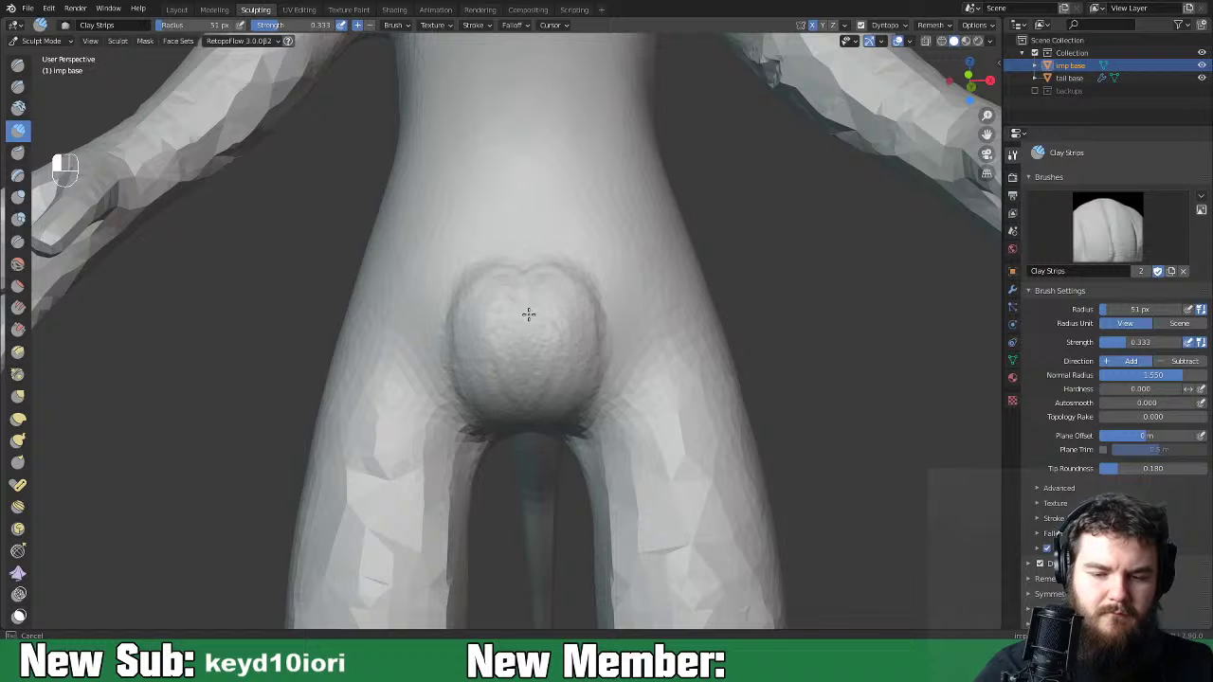
pyautogui.moveTo(628, 360); pyautogui.dragTo(547, 371, button='middle')
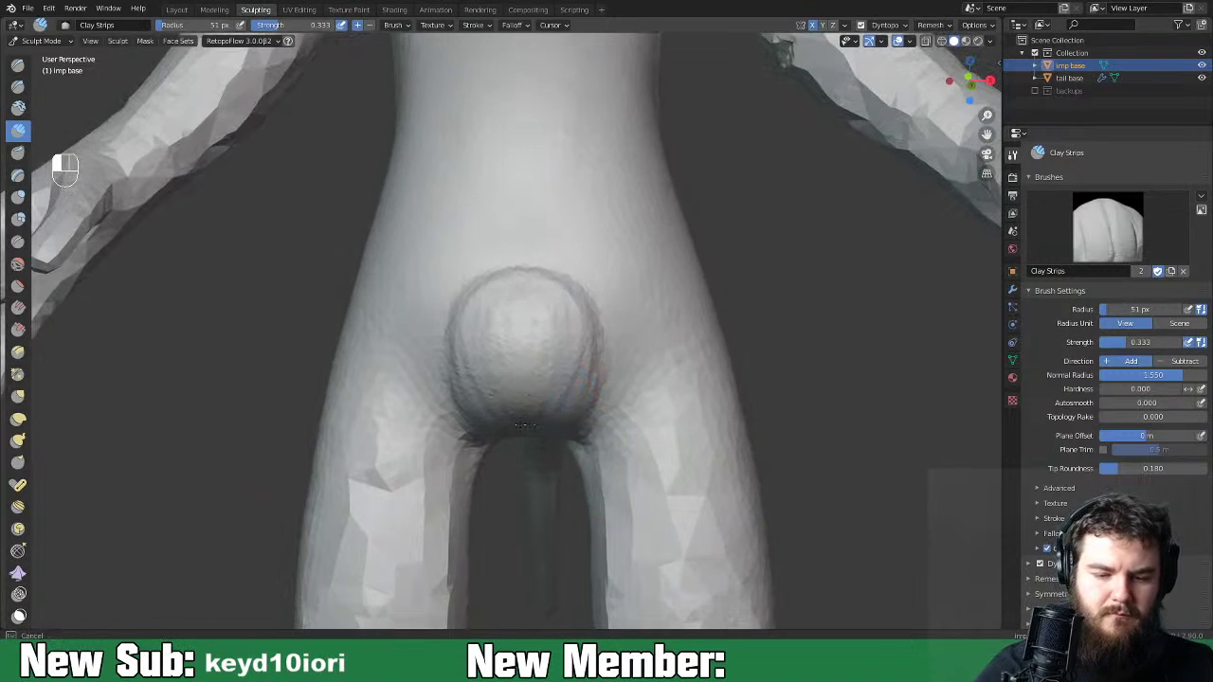
pyautogui.moveTo(554, 429); pyautogui.dragTo(572, 421)
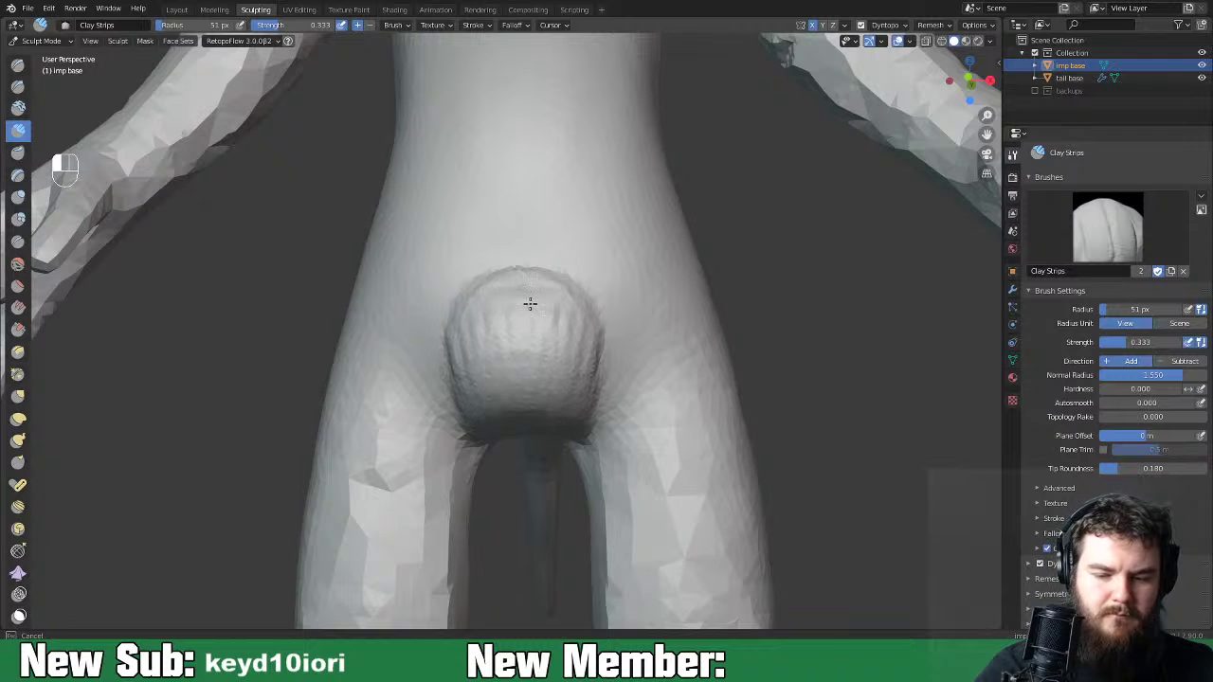
pyautogui.moveTo(586, 323); pyautogui.dragTo(596, 306)
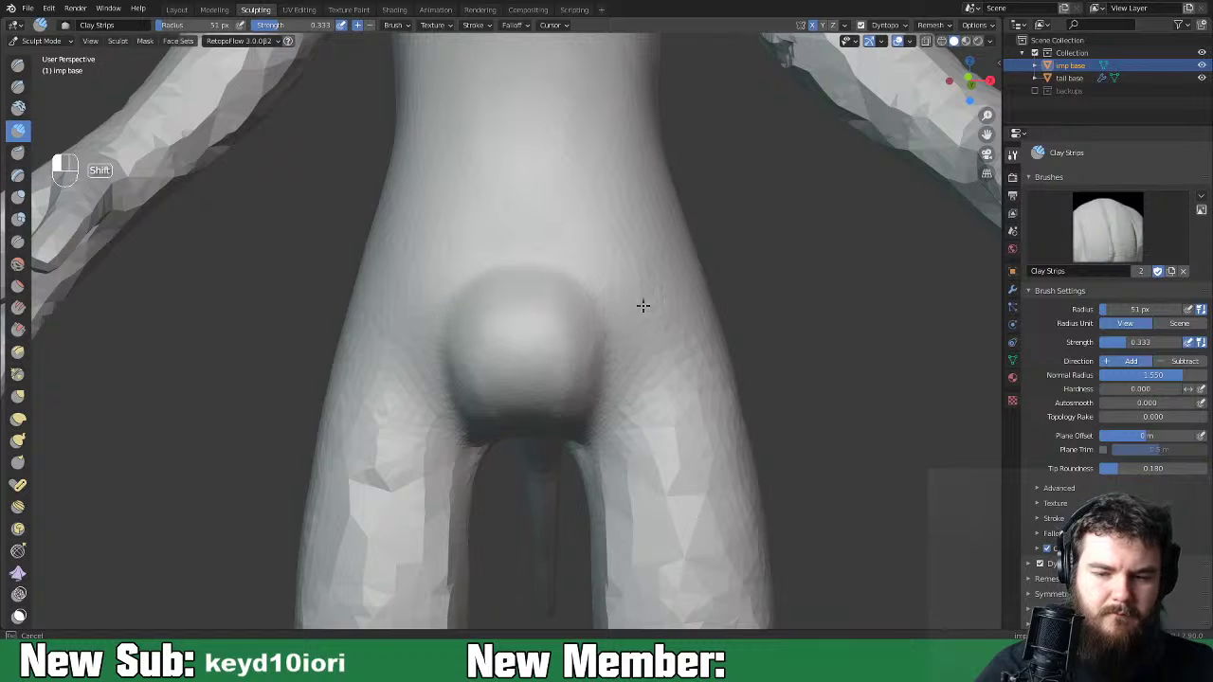
# Fill the lower belly above the groin with Clay Strips and blend it into the bulge and hips.
pyautogui.moveTo(714, 332); pyautogui.dragTo(641, 357, button='middle')
pyautogui.moveTo(588, 300); pyautogui.dragTo(582, 305)
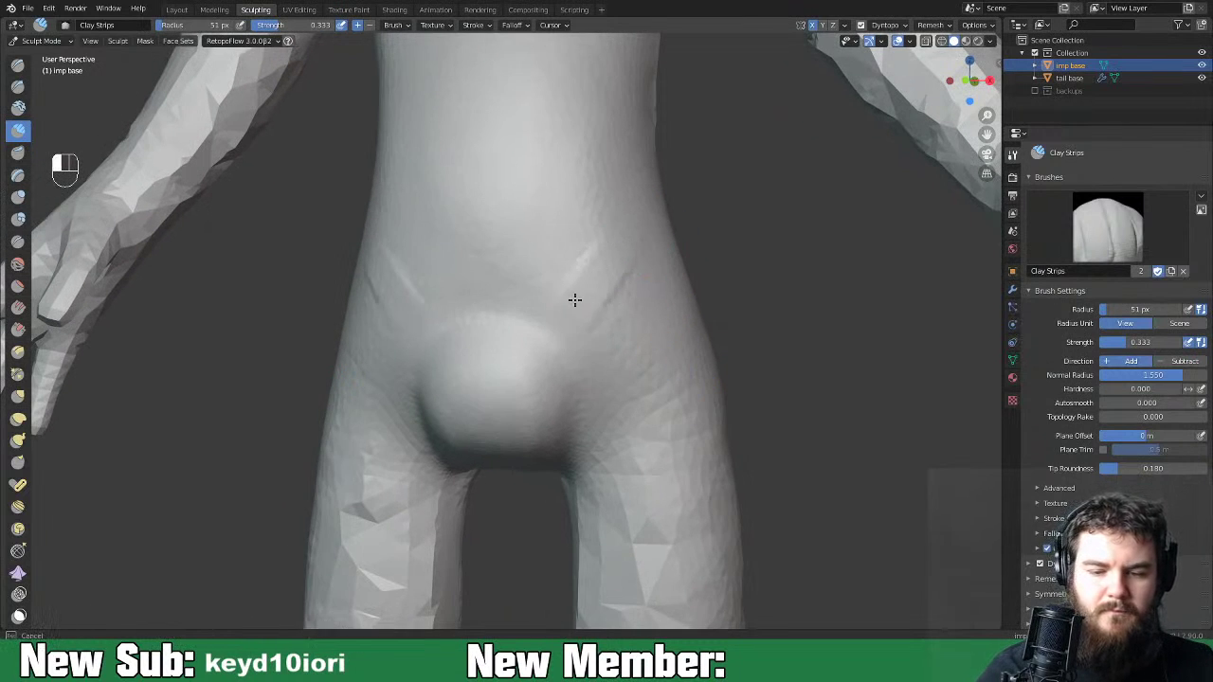
pyautogui.moveTo(506, 299)
pyautogui.mouseDown()
pyautogui.moveTo(547, 341)
pyautogui.moveTo(533, 297)
pyautogui.moveTo(487, 282)
pyautogui.moveTo(579, 305)
pyautogui.moveTo(607, 338)
pyautogui.mouseUp()
pyautogui.moveTo(483, 313)
pyautogui.mouseDown()
pyautogui.moveTo(541, 357)
pyautogui.moveTo(498, 231)
pyautogui.mouseUp()
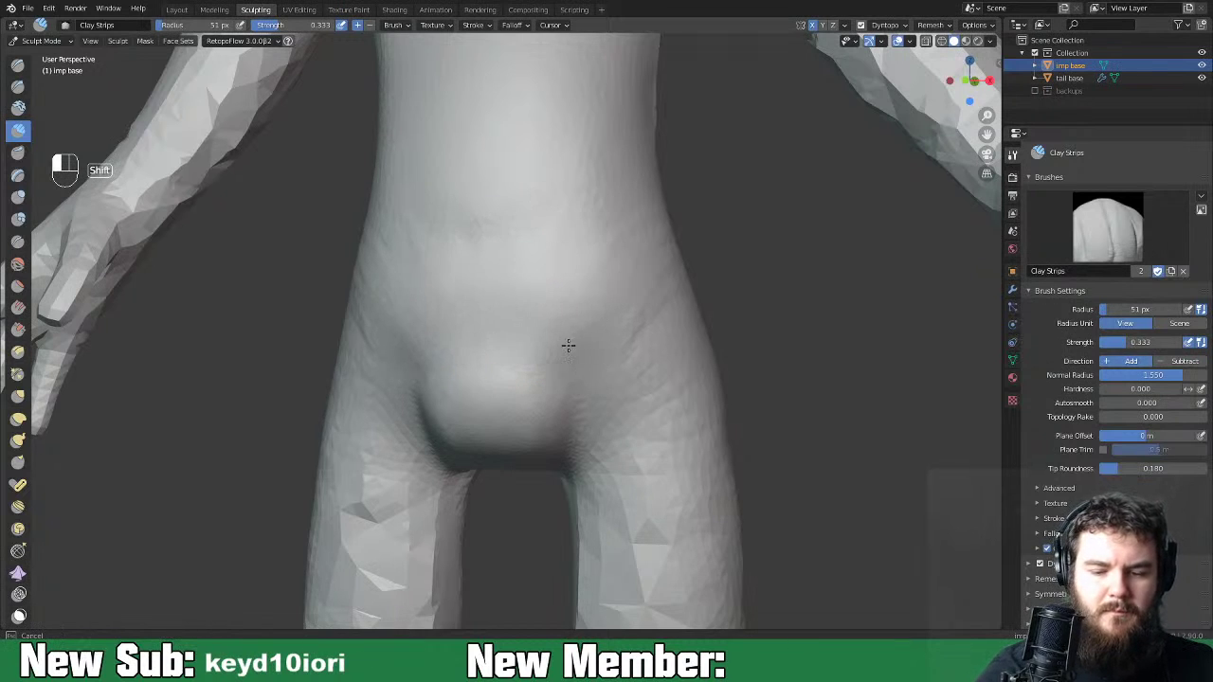
# Add diagonal Clay Strips ridges running from the groin up to the hip bones.
pyautogui.moveTo(658, 388); pyautogui.dragTo(736, 389, button='middle')
pyautogui.keyDown('shift'); pyautogui.moveTo(725, 390); pyautogui.dragTo(509, 366, button='middle'); pyautogui.keyUp('shift')
pyautogui.moveTo(465, 372); pyautogui.dragTo(564, 328)
pyautogui.moveTo(465, 427); pyautogui.dragTo(466, 427)
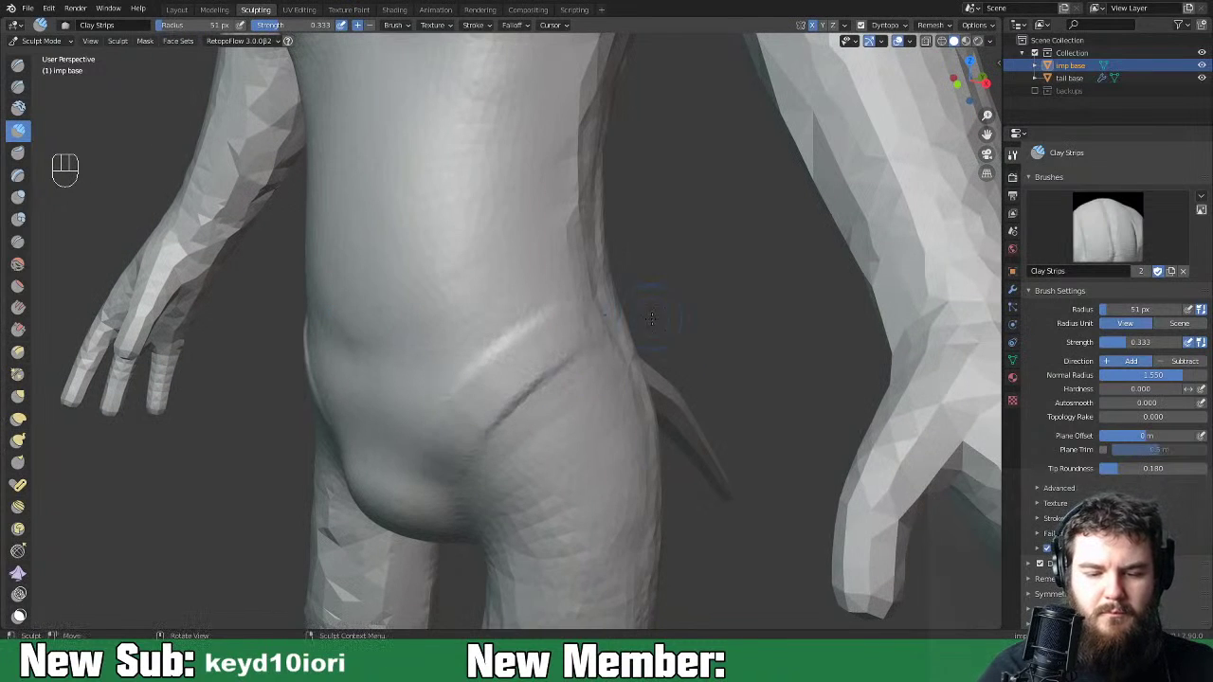
pyautogui.moveTo(482, 374); pyautogui.dragTo(599, 305)
pyautogui.moveTo(718, 288); pyautogui.dragTo(601, 338, button='middle')
# Build up the shoulder blades and the sides of the back with Clay Strips, and smooth them into the shoulders.
pyautogui.moveTo(410, 350)
pyautogui.mouseDown()
pyautogui.moveTo(403, 320)
pyautogui.moveTo(433, 344)
pyautogui.mouseUp()
pyautogui.moveTo(434, 344)
pyautogui.mouseDown(button='middle')
pyautogui.moveTo(619, 440)
pyautogui.moveTo(460, 398)
pyautogui.moveTo(488, 468)
pyautogui.moveTo(442, 298)
pyautogui.mouseUp(button='middle')
pyautogui.moveTo(441, 299)
pyautogui.mouseDown()
pyautogui.moveTo(455, 385)
pyautogui.moveTo(431, 241)
pyautogui.moveTo(474, 374)
pyautogui.moveTo(436, 355)
pyautogui.moveTo(412, 304)
pyautogui.moveTo(496, 404)
pyautogui.mouseUp()
pyautogui.moveTo(496, 404); pyautogui.dragTo(444, 398, button='middle')
pyautogui.moveTo(455, 279)
pyautogui.mouseDown()
pyautogui.moveTo(425, 257)
pyautogui.moveTo(374, 266)
pyautogui.moveTo(406, 224)
pyautogui.moveTo(401, 192)
pyautogui.moveTo(384, 274)
pyautogui.moveTo(438, 244)
pyautogui.moveTo(381, 235)
pyautogui.moveTo(313, 313)
pyautogui.moveTo(268, 339)
pyautogui.moveTo(263, 268)
pyautogui.moveTo(267, 347)
pyautogui.mouseUp()
pyautogui.keyDown('shift'); pyautogui.moveTo(357, 258); pyautogui.dragTo(303, 332); pyautogui.keyUp('shift')
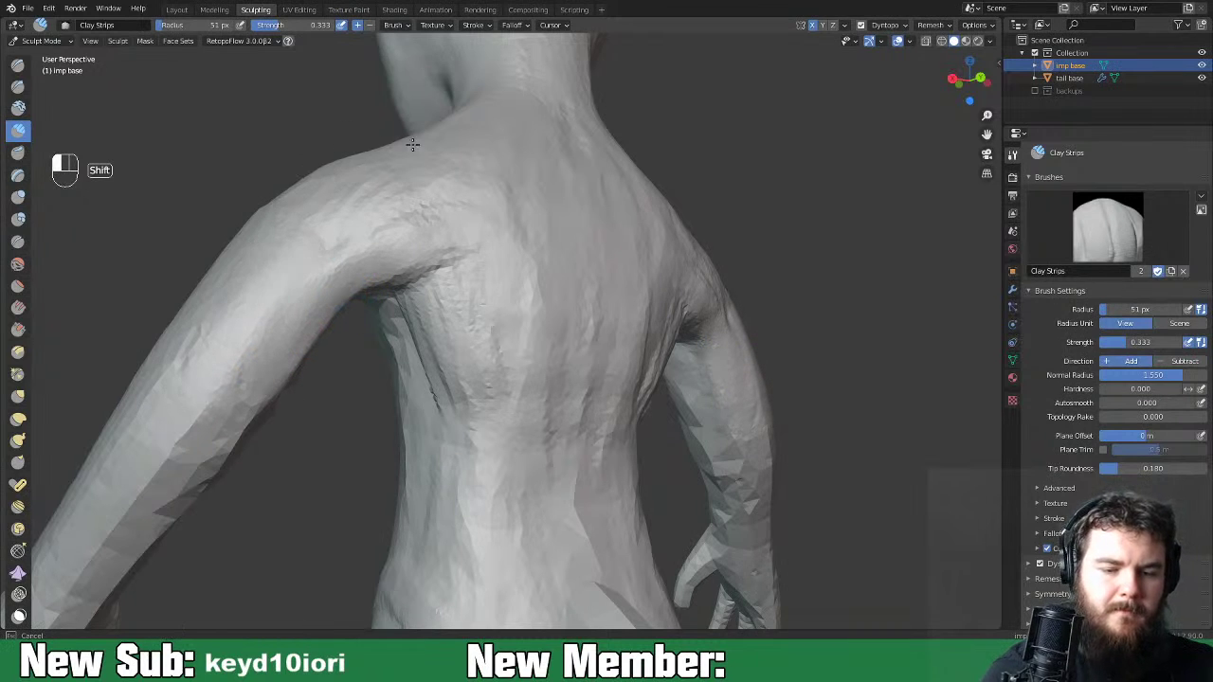
pyautogui.moveTo(413, 213)
pyautogui.keyDown('shift'); pyautogui.mouseDown()
pyautogui.moveTo(452, 211)
pyautogui.moveTo(405, 295)
pyautogui.moveTo(450, 287)
pyautogui.moveTo(493, 349)
pyautogui.mouseUp(); pyautogui.keyUp('shift')
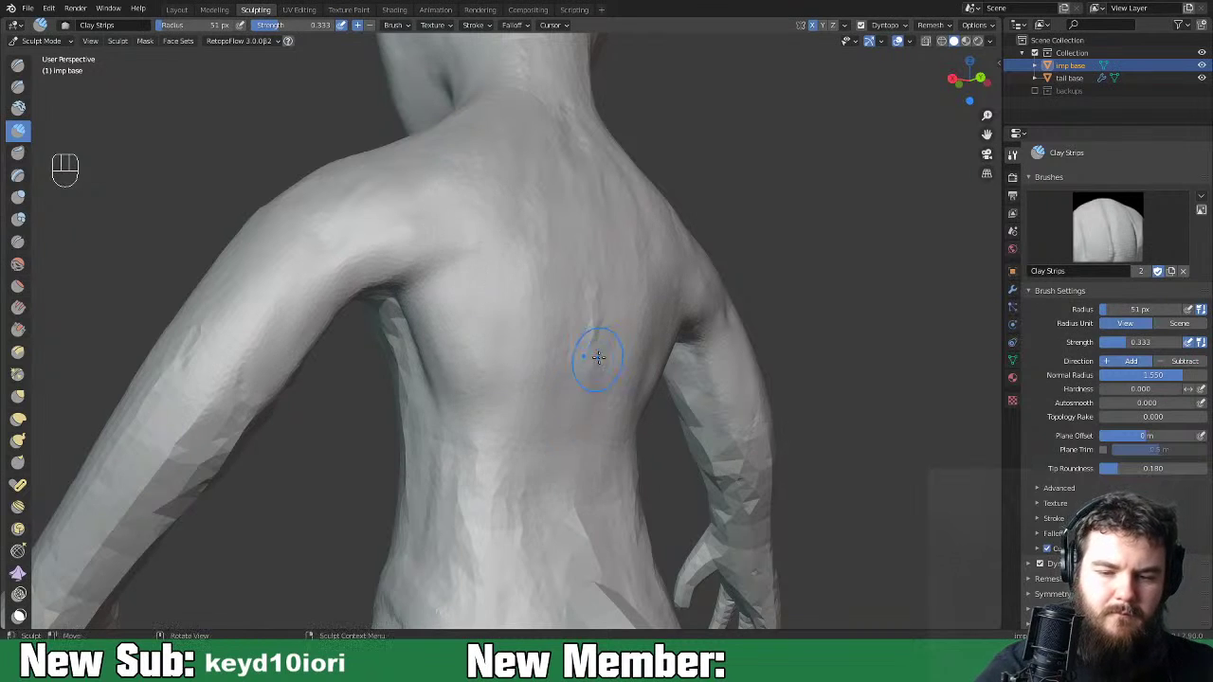
# Add Clay Strips along the spine in the upper back and smooth the area.
pyautogui.moveTo(591, 351); pyautogui.dragTo(579, 325, button='middle')
pyautogui.moveTo(585, 293)
pyautogui.mouseDown()
pyautogui.moveTo(547, 338)
pyautogui.moveTo(534, 483)
pyautogui.moveTo(533, 344)
pyautogui.moveTo(505, 145)
pyautogui.moveTo(575, 185)
pyautogui.mouseUp()
pyautogui.keyDown('shift'); pyautogui.moveTo(559, 133); pyautogui.dragTo(574, 310); pyautogui.keyUp('shift')
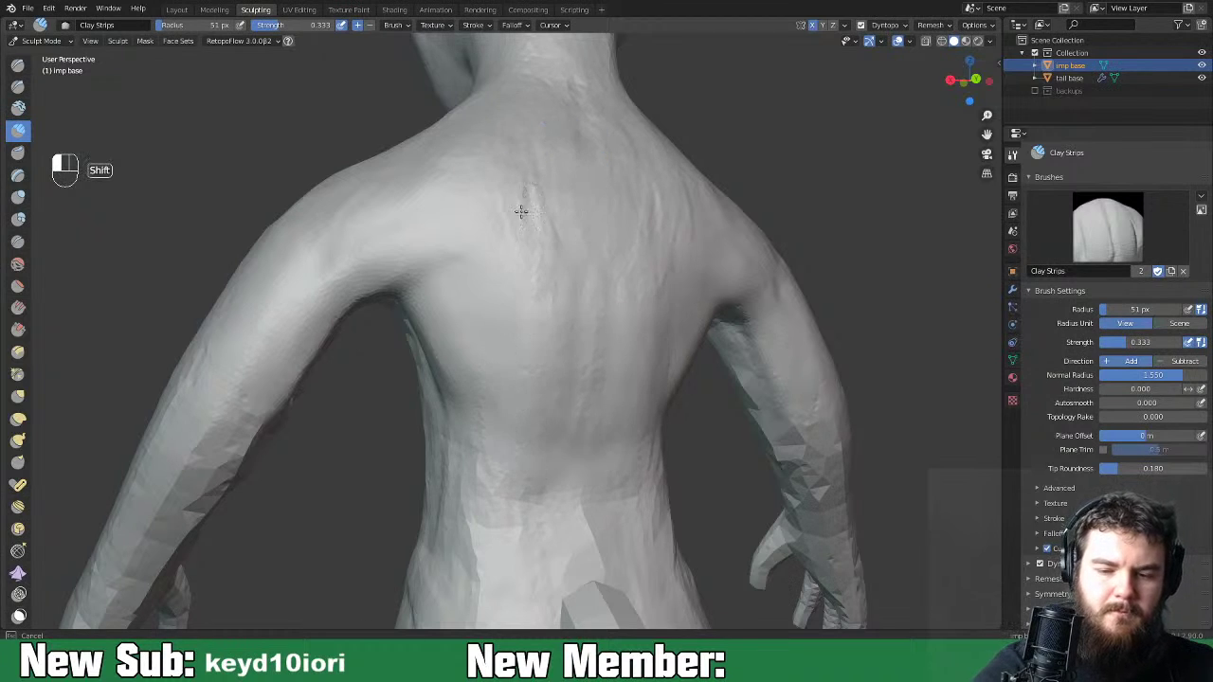
pyautogui.moveTo(477, 173); pyautogui.dragTo(585, 266, button='middle')
# Examine the whole figure from the side and front, checking the torso, hips and legs up close.
pyautogui.hotkey('ctrl', '-')
pyautogui.hotkey('ctrl', '-')
pyautogui.hotkey('ctrl', '-')
pyautogui.hotkey('ctrl', '-')
pyautogui.hotkey('ctrl', '-')
pyautogui.hotkey('ctrl', '-')
pyautogui.hotkey('ctrl', '-')
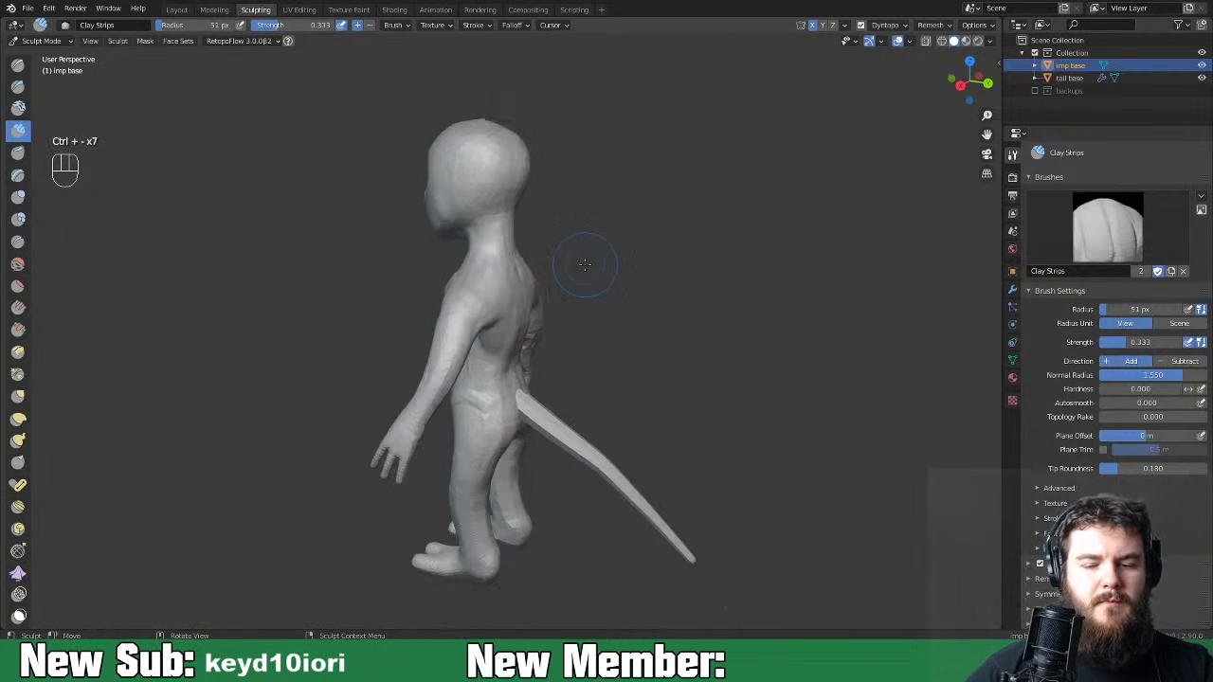
pyautogui.moveTo(723, 510); pyautogui.dragTo(745, 504, button='middle')
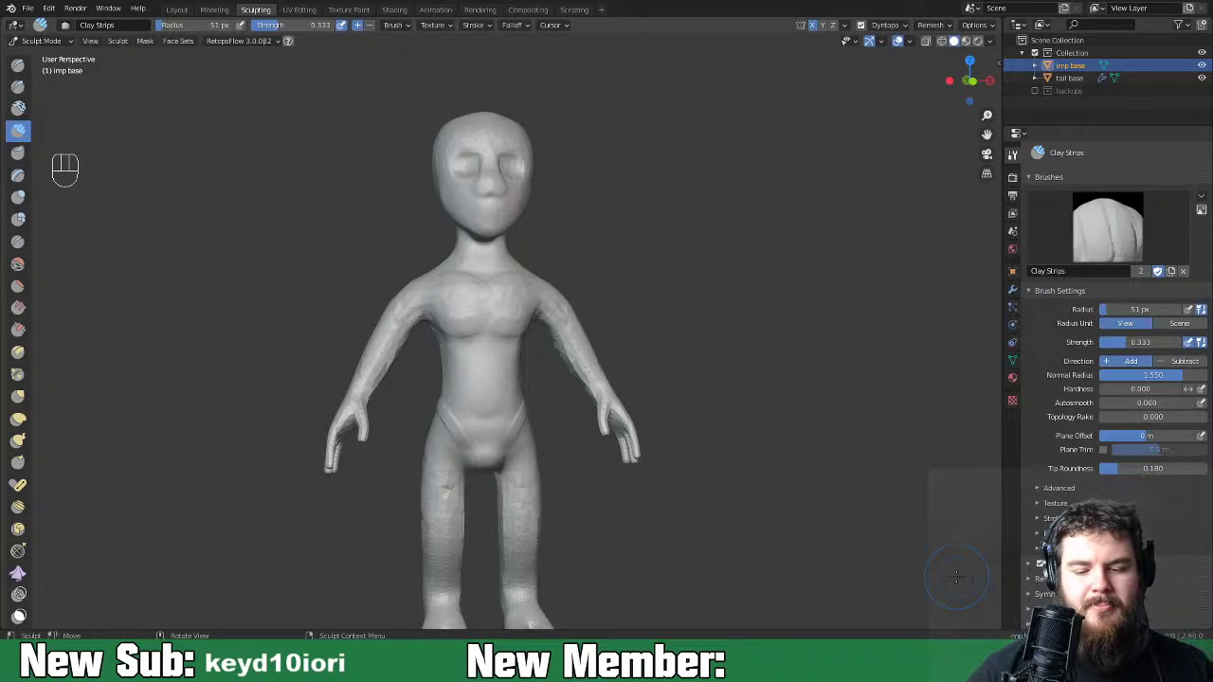
pyautogui.hotkey('ctrl', '=')
pyautogui.hotkey('ctrl', '=')
pyautogui.hotkey('ctrl', '=')
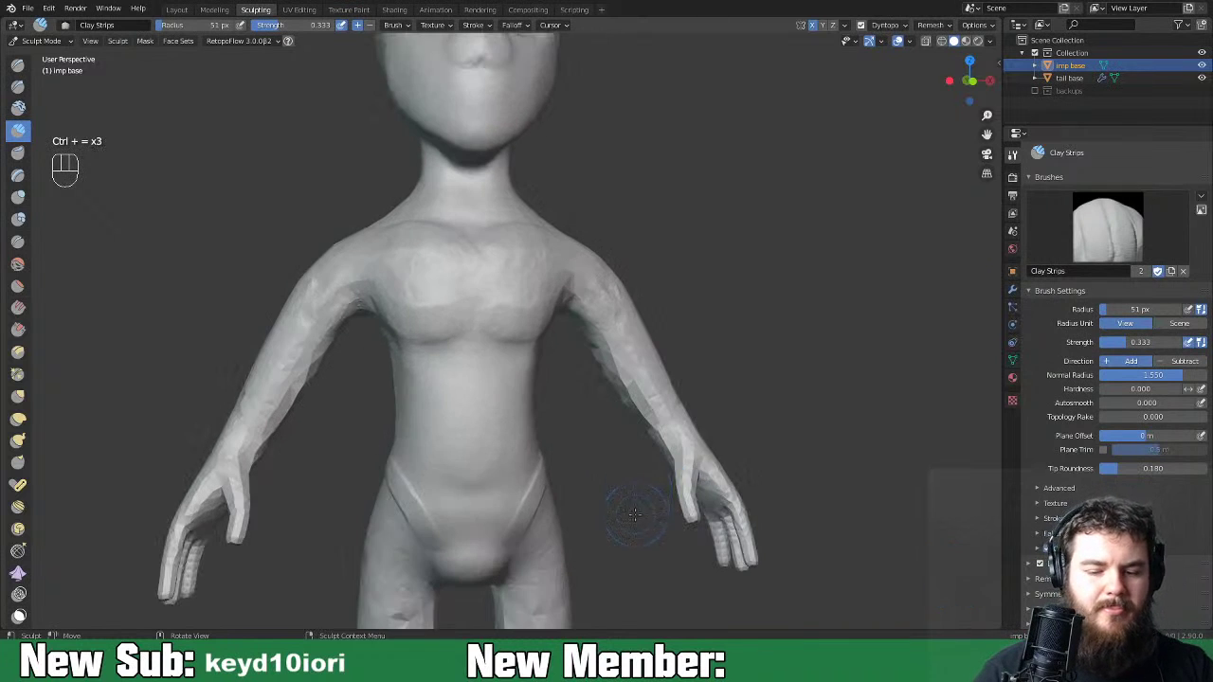
pyautogui.keyDown('shift'); pyautogui.moveTo(696, 506); pyautogui.dragTo(747, 337, button='middle'); pyautogui.keyUp('shift')
pyautogui.moveTo(747, 417); pyautogui.dragTo(663, 453, button='middle')
pyautogui.keyDown('shift'); pyautogui.moveTo(663, 453); pyautogui.dragTo(711, 362, button='middle'); pyautogui.keyUp('shift')
pyautogui.moveTo(711, 379); pyautogui.dragTo(545, 498, button='middle')
pyautogui.moveTo(531, 507)
pyautogui.keyDown('shift'); pyautogui.mouseDown(button='middle')
pyautogui.moveTo(542, 489)
pyautogui.moveTo(595, 465)
pyautogui.moveTo(541, 487)
pyautogui.moveTo(551, 514)
pyautogui.mouseUp(button='middle'); pyautogui.keyUp('shift')
# Carve into the lower legs between the knees and heels with Clay Strips in subtract mode.
pyautogui.press('space')
pyautogui.press('space')
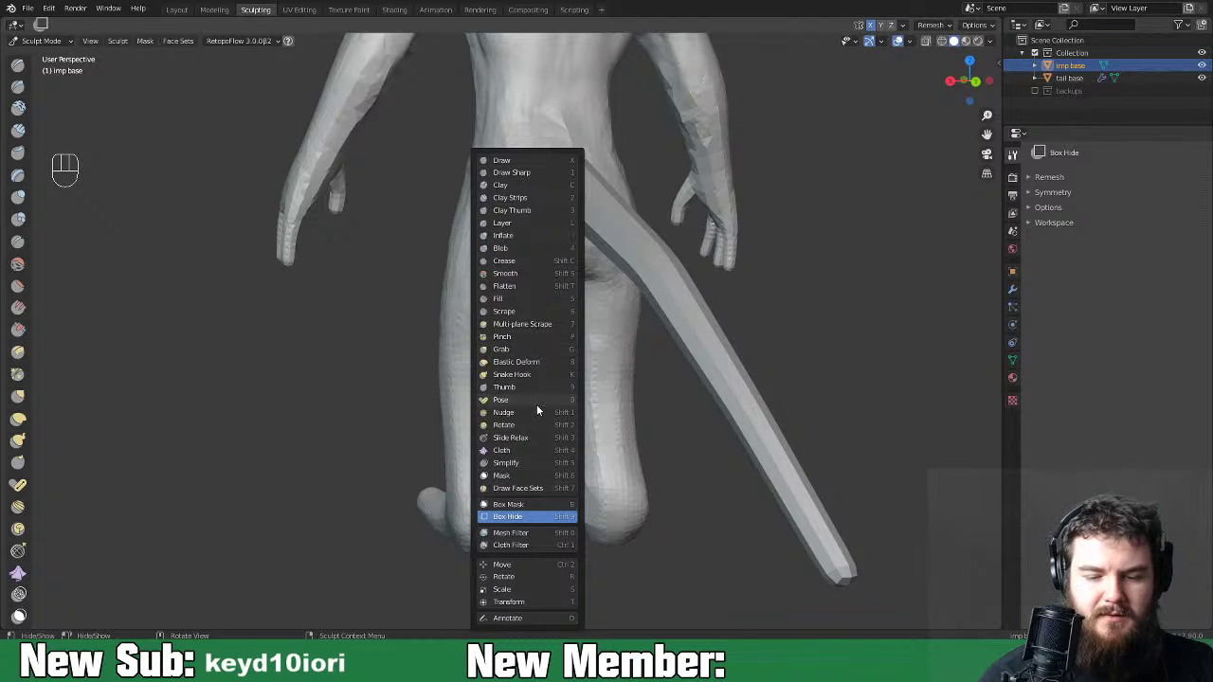
pyautogui.click(531, 197)
pyautogui.moveTo(534, 462); pyautogui.dragTo(495, 440, button='middle')
pyautogui.moveTo(493, 439)
pyautogui.keyDown('ctrl'); pyautogui.mouseDown()
pyautogui.moveTo(484, 488)
pyautogui.moveTo(494, 422)
pyautogui.mouseUp(); pyautogui.keyUp('ctrl')
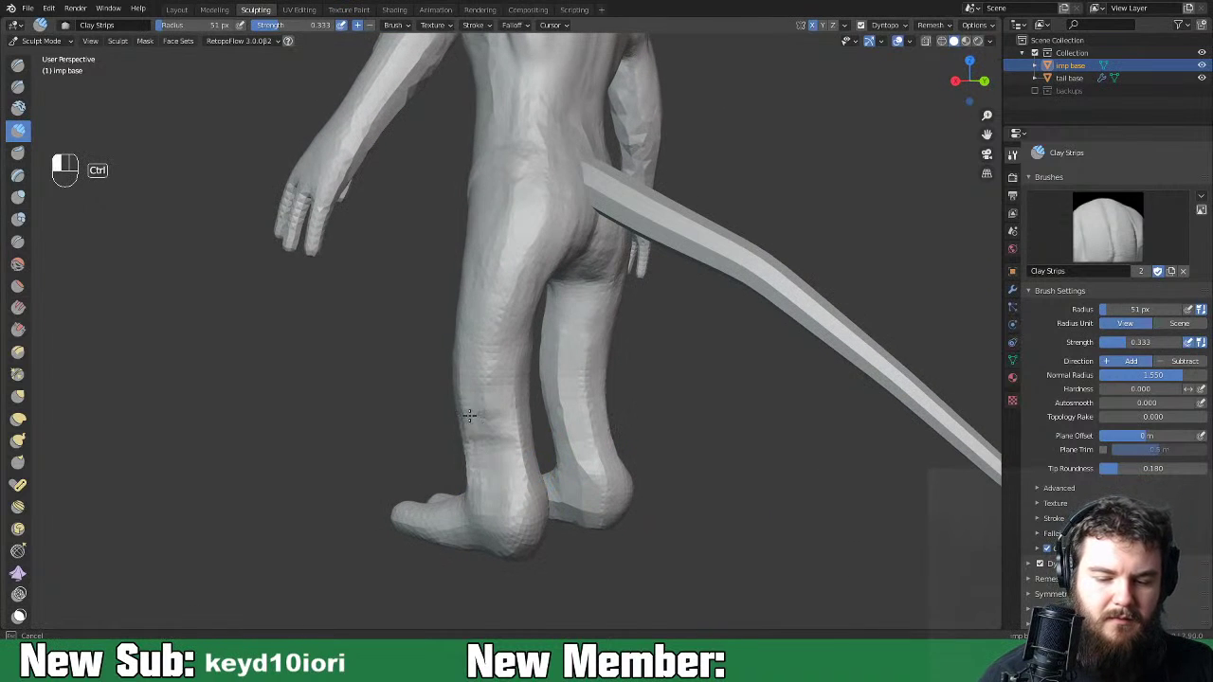
pyautogui.keyDown('ctrl'); pyautogui.moveTo(525, 473); pyautogui.dragTo(509, 423); pyautogui.keyUp('ctrl')
pyautogui.moveTo(592, 417)
pyautogui.mouseDown(button='middle')
pyautogui.moveTo(571, 406)
pyautogui.moveTo(487, 434)
pyautogui.mouseUp(button='middle')
pyautogui.moveTo(479, 417)
pyautogui.keyDown('ctrl'); pyautogui.mouseDown()
pyautogui.moveTo(483, 452)
pyautogui.moveTo(493, 437)
pyautogui.mouseUp(); pyautogui.keyUp('ctrl')
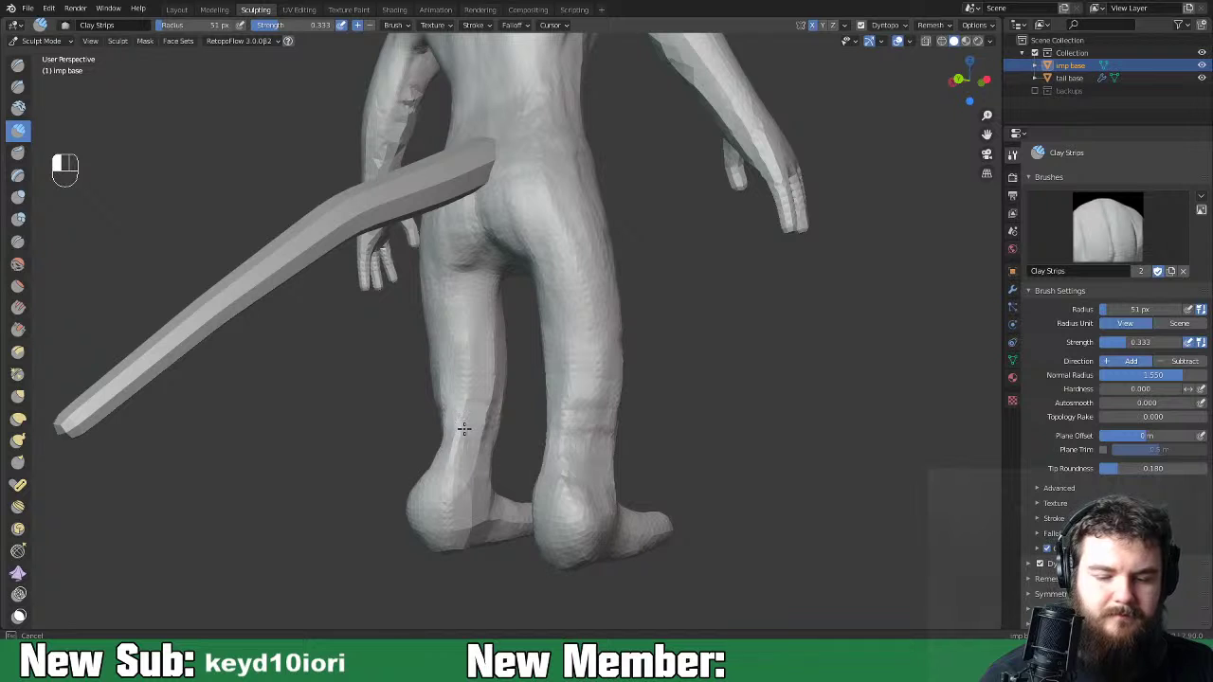
pyautogui.moveTo(463, 428); pyautogui.dragTo(577, 427, button='middle')
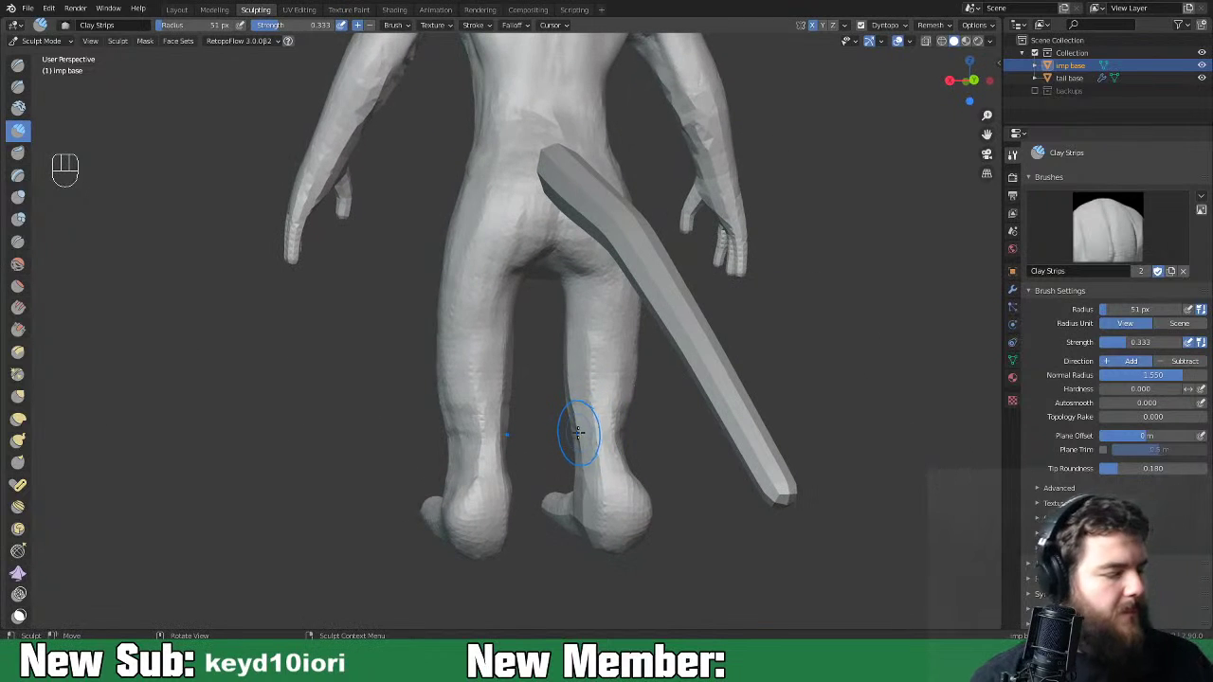
# Cut a horizontal fold across the backs of the knees with the Crease brush.
pyautogui.hotkey('shift', 'c')
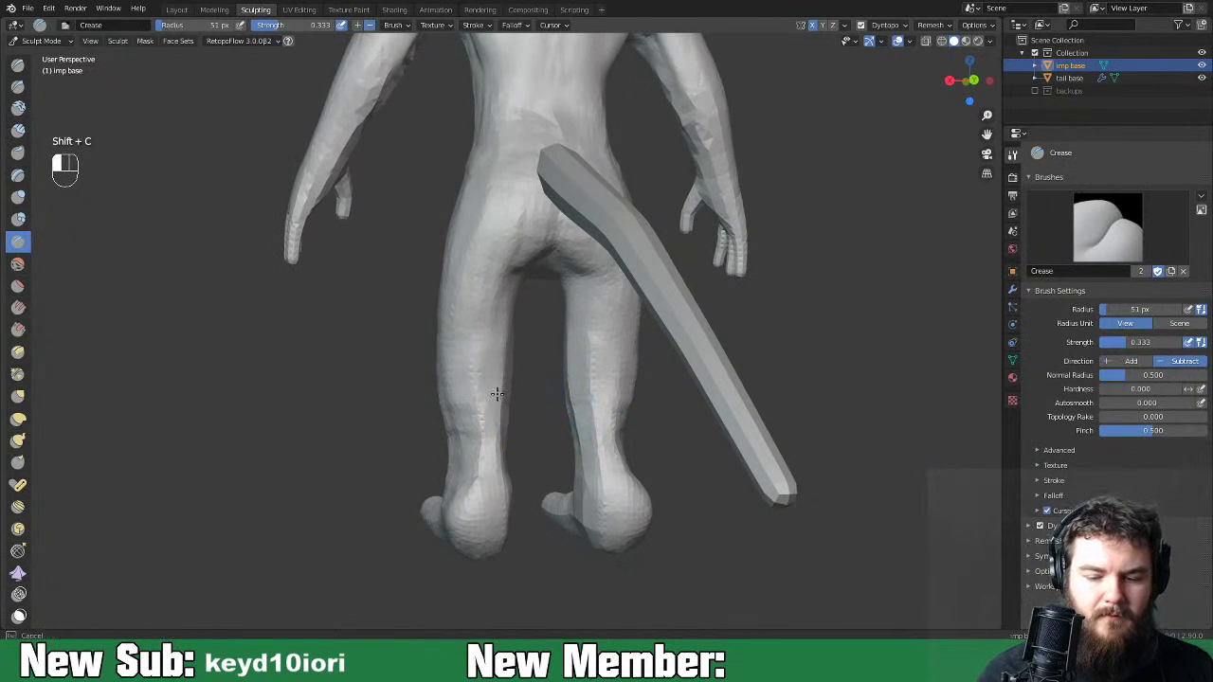
pyautogui.moveTo(455, 401); pyautogui.dragTo(487, 401, button='middle')
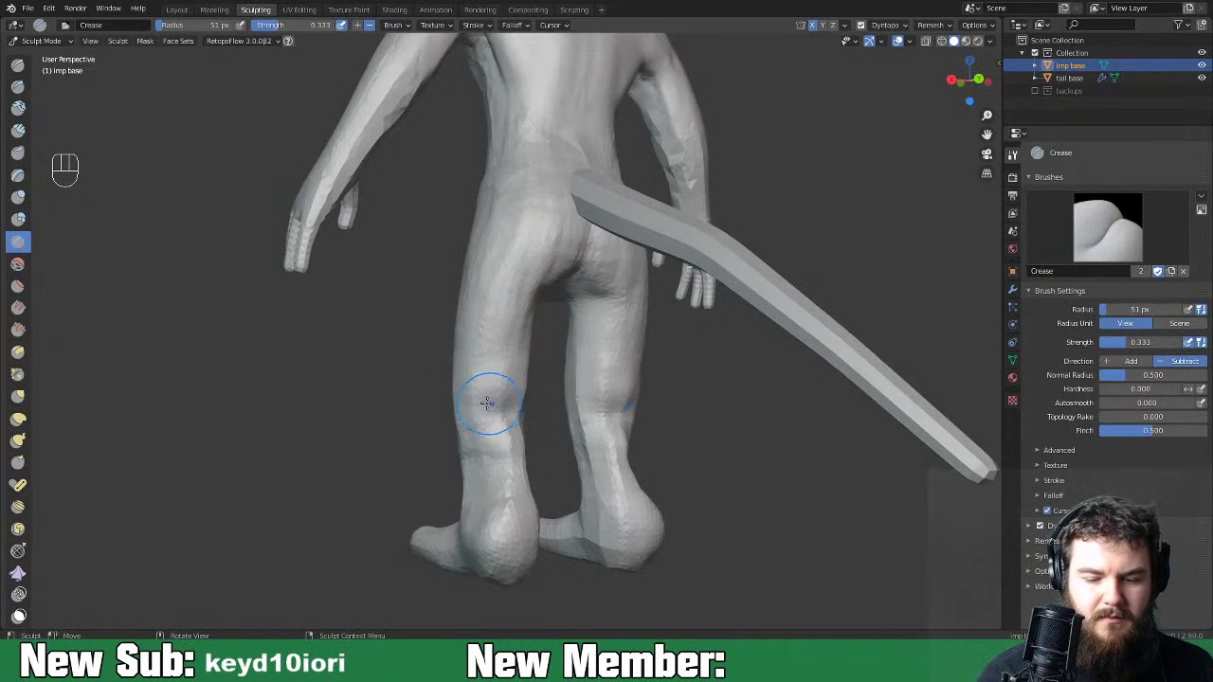
pyautogui.moveTo(481, 401); pyautogui.dragTo(538, 398)
pyautogui.moveTo(542, 398); pyautogui.dragTo(456, 533, button='middle')
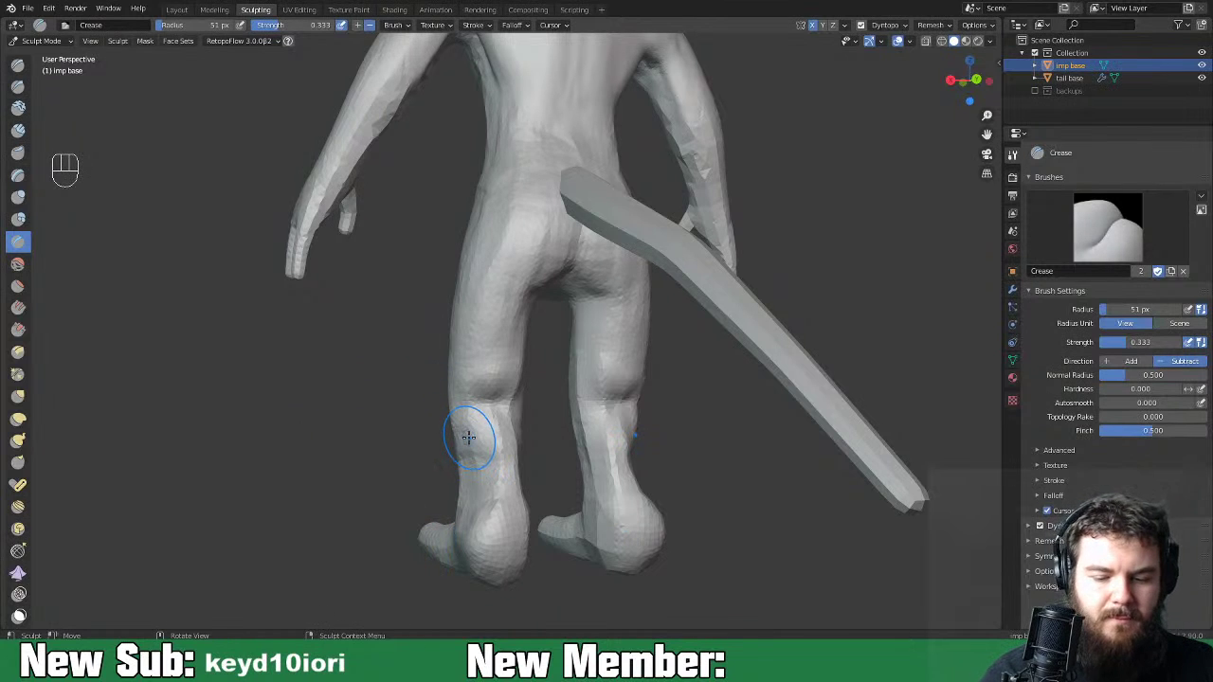
# Build up the calf muscles below the knees with Clay Strips at a 127 px radius, and smooth the lower legs.
pyautogui.press('space')
pyautogui.press('space')
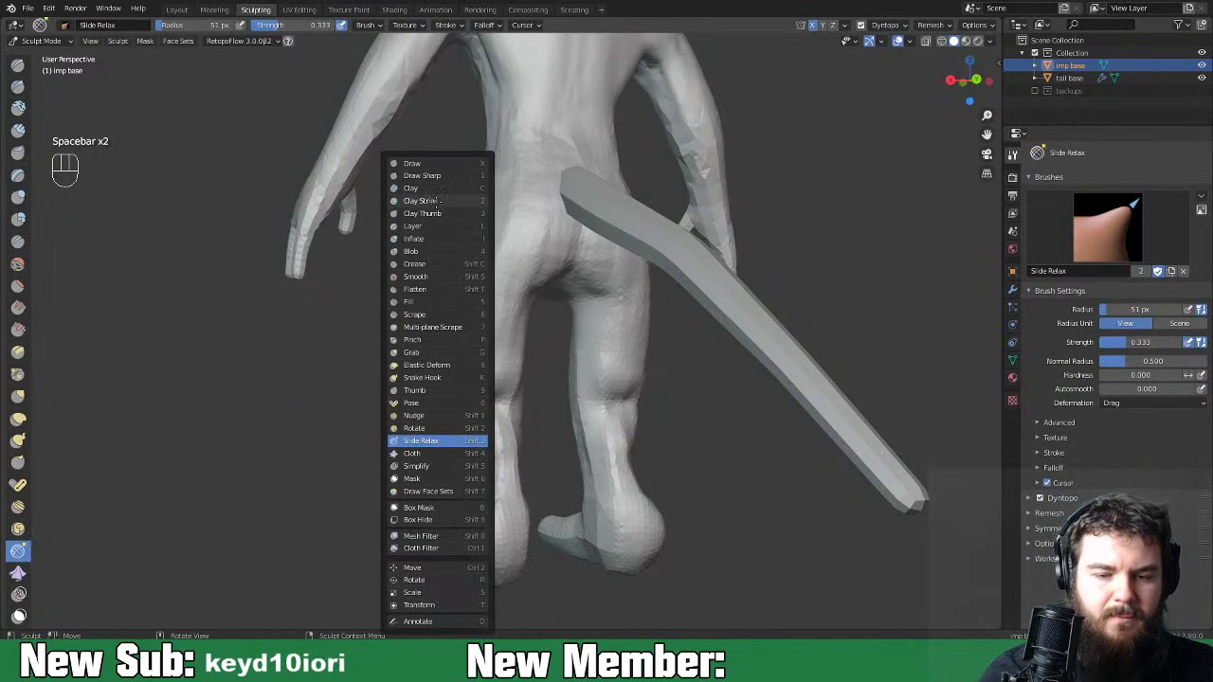
pyautogui.click(454, 200)
pyautogui.hotkey('ctrl', '=')
pyautogui.hotkey('ctrl', '=')
pyautogui.hotkey('ctrl', '=')
pyautogui.hotkey('ctrl', '=')
pyautogui.hotkey('ctrl', '=')
pyautogui.hotkey('ctrl', '=')
pyautogui.keyDown('shift'); pyautogui.moveTo(541, 485); pyautogui.dragTo(467, 430, button='middle'); pyautogui.keyUp('shift')
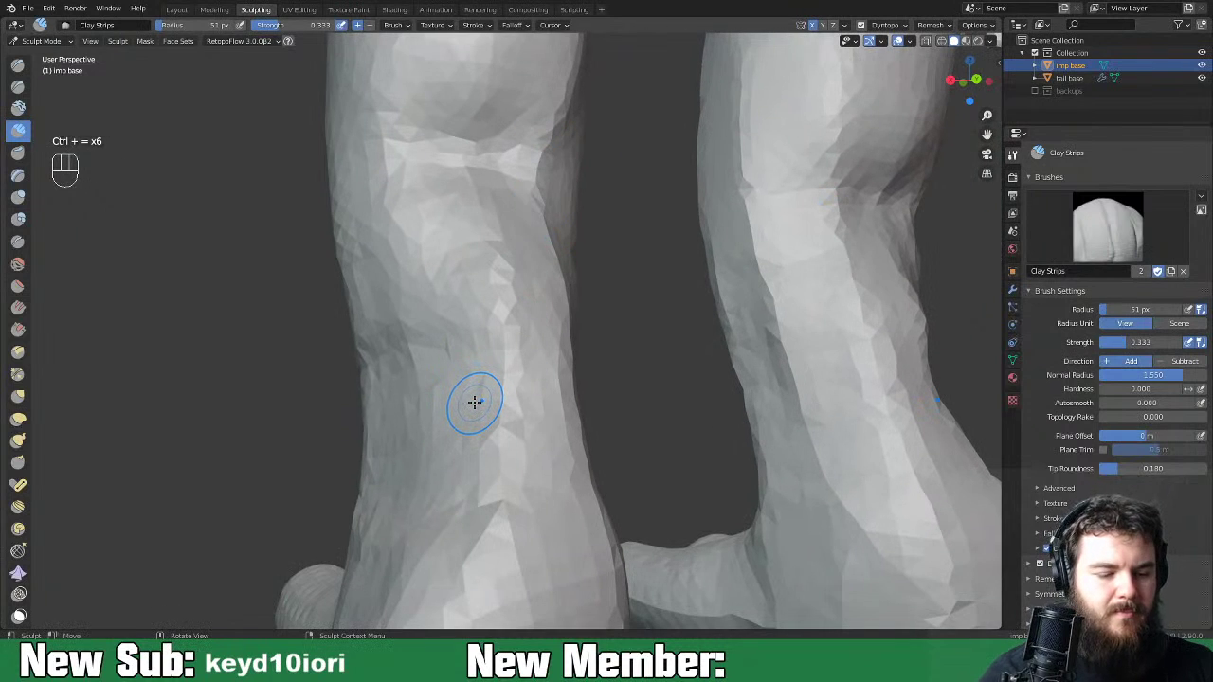
pyautogui.press('f')
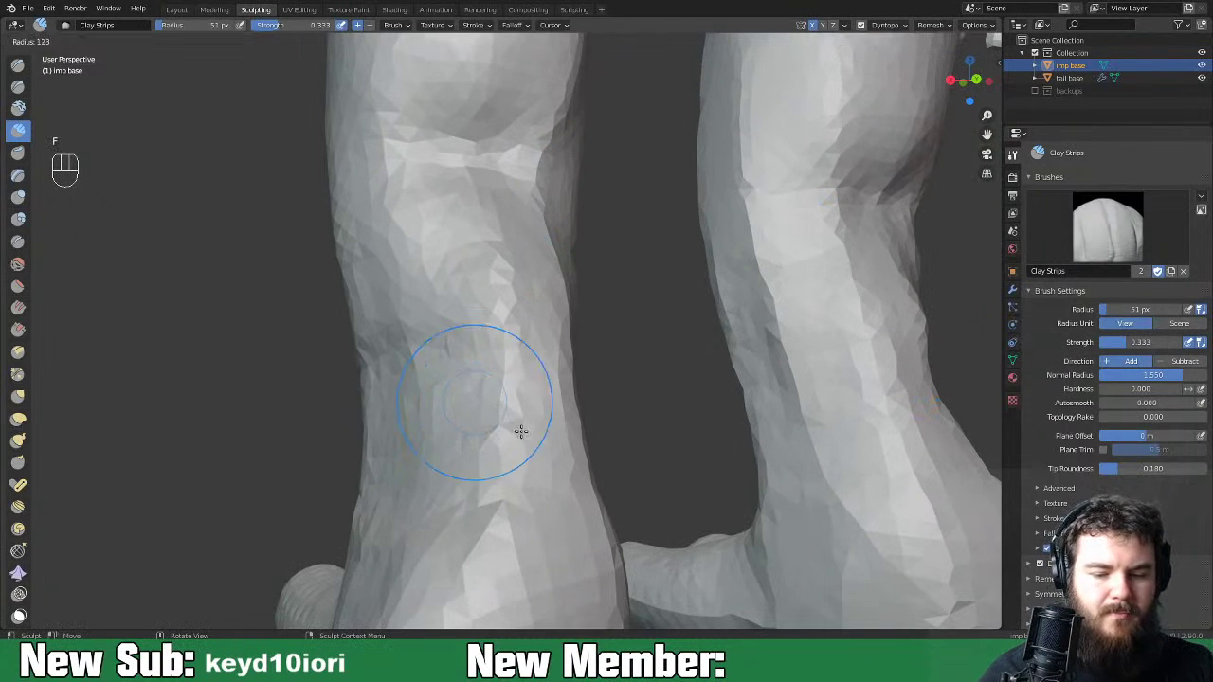
pyautogui.click(451, 415)
pyautogui.moveTo(451, 415)
pyautogui.mouseDown()
pyautogui.moveTo(401, 263)
pyautogui.moveTo(384, 474)
pyautogui.mouseUp()
pyautogui.moveTo(467, 337); pyautogui.dragTo(446, 317, button='middle')
pyautogui.moveTo(459, 357)
pyautogui.mouseDown()
pyautogui.moveTo(442, 398)
pyautogui.moveTo(353, 312)
pyautogui.moveTo(417, 398)
pyautogui.moveTo(393, 434)
pyautogui.mouseUp()
pyautogui.moveTo(394, 433); pyautogui.dragTo(455, 439, button='middle')
pyautogui.moveTo(455, 439)
pyautogui.mouseDown()
pyautogui.moveTo(429, 390)
pyautogui.moveTo(349, 365)
pyautogui.moveTo(363, 428)
pyautogui.mouseUp()
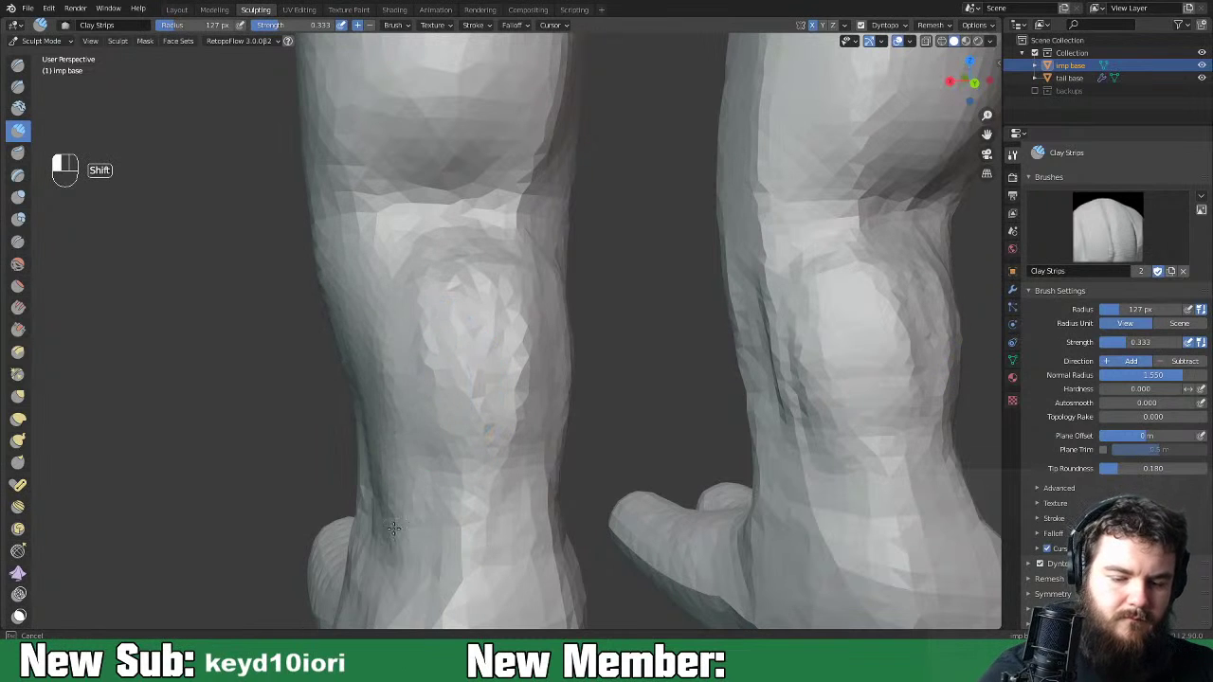
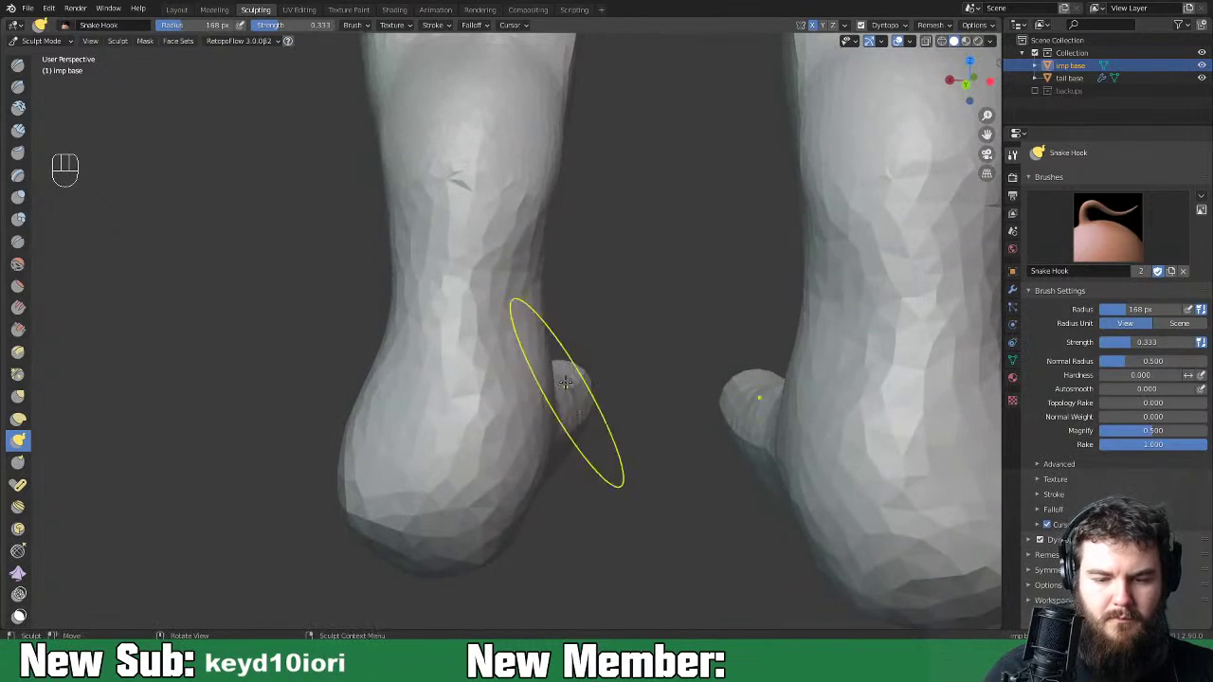
# Reshape the heels and backs of the ankles with Snake Hook at a 168 px radius, and smooth the heels.
pyautogui.moveTo(515, 333)
pyautogui.mouseDown(button='middle')
pyautogui.moveTo(695, 362)
pyautogui.moveTo(772, 393)
pyautogui.mouseUp(button='middle')
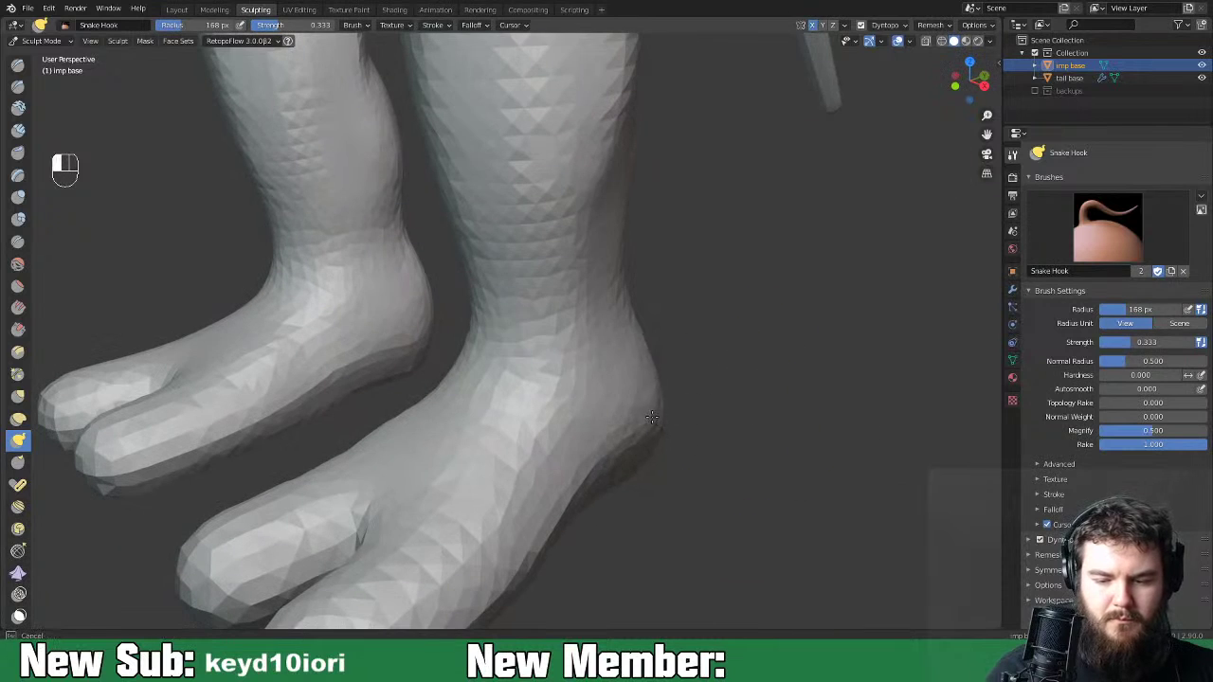
pyautogui.moveTo(709, 433)
pyautogui.mouseDown(button='middle')
pyautogui.moveTo(679, 411)
pyautogui.moveTo(664, 364)
pyautogui.mouseUp(button='middle')
pyautogui.moveTo(634, 366); pyautogui.dragTo(668, 436)
pyautogui.keyDown('shift'); pyautogui.moveTo(649, 484); pyautogui.dragTo(650, 506); pyautogui.keyUp('shift')
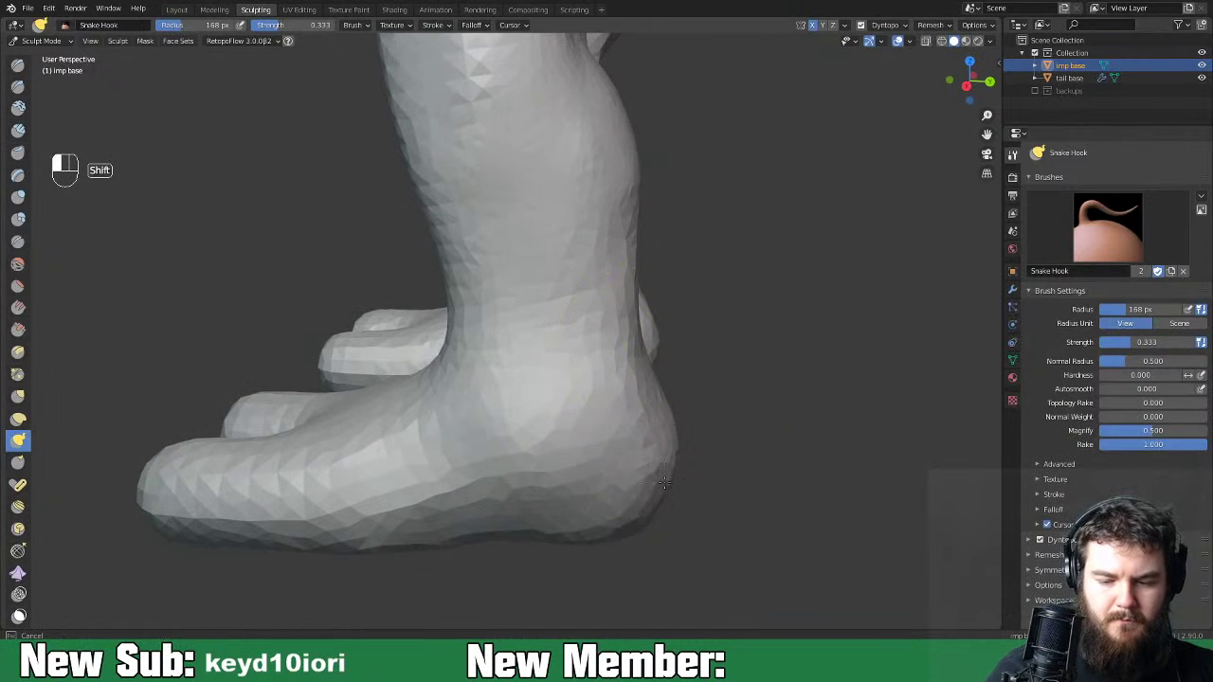
# Reshape the sides and backs of the heels and ankles with Snake Hook, smoothing the surface around the ankles.
pyautogui.moveTo(724, 420); pyautogui.dragTo(607, 450, button='middle')
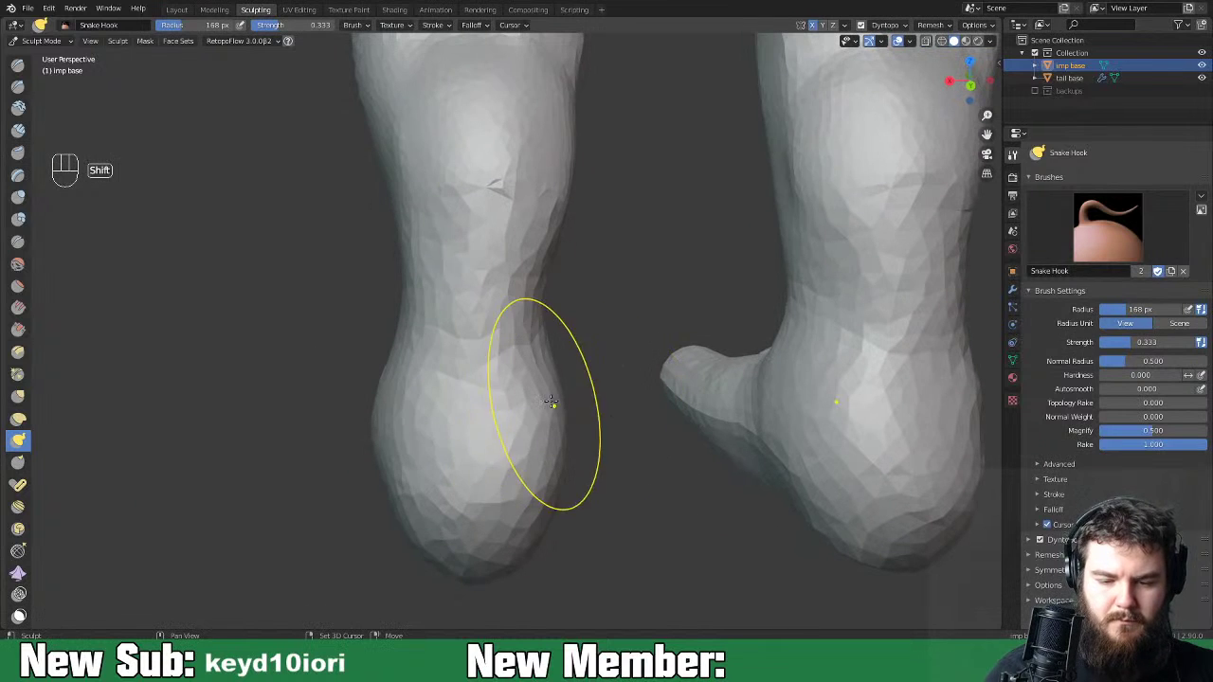
pyautogui.moveTo(391, 424)
pyautogui.mouseDown()
pyautogui.moveTo(374, 426)
pyautogui.moveTo(392, 433)
pyautogui.mouseUp()
pyautogui.moveTo(555, 420); pyautogui.dragTo(561, 424)
pyautogui.keyDown('shift'); pyautogui.moveTo(435, 260); pyautogui.dragTo(403, 417); pyautogui.keyUp('shift')
pyautogui.moveTo(566, 410); pyautogui.dragTo(559, 421)
pyautogui.moveTo(466, 441)
pyautogui.mouseDown()
pyautogui.moveTo(393, 417)
pyautogui.moveTo(411, 375)
pyautogui.moveTo(403, 313)
pyautogui.moveTo(466, 335)
pyautogui.moveTo(550, 324)
pyautogui.mouseUp()
pyautogui.moveTo(555, 345); pyautogui.dragTo(722, 372, button='middle')
pyautogui.moveTo(461, 319); pyautogui.dragTo(477, 325)
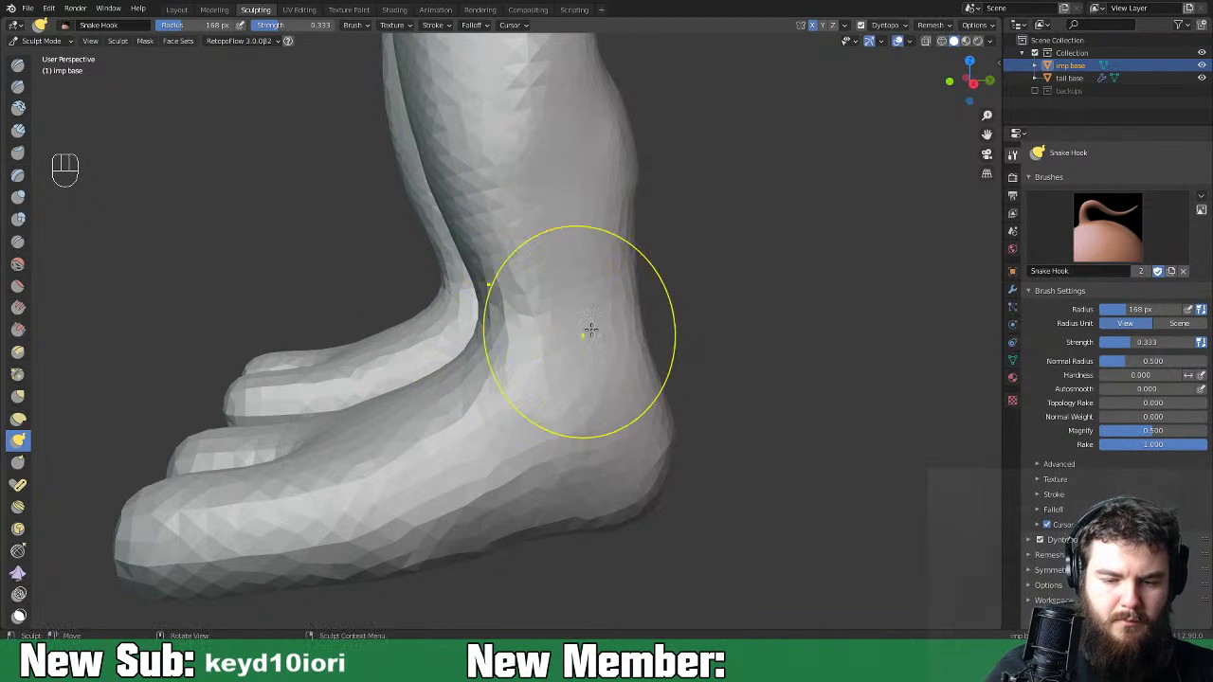
pyautogui.moveTo(650, 322); pyautogui.dragTo(644, 325)
pyautogui.moveTo(663, 336); pyautogui.dragTo(653, 328, button='middle')
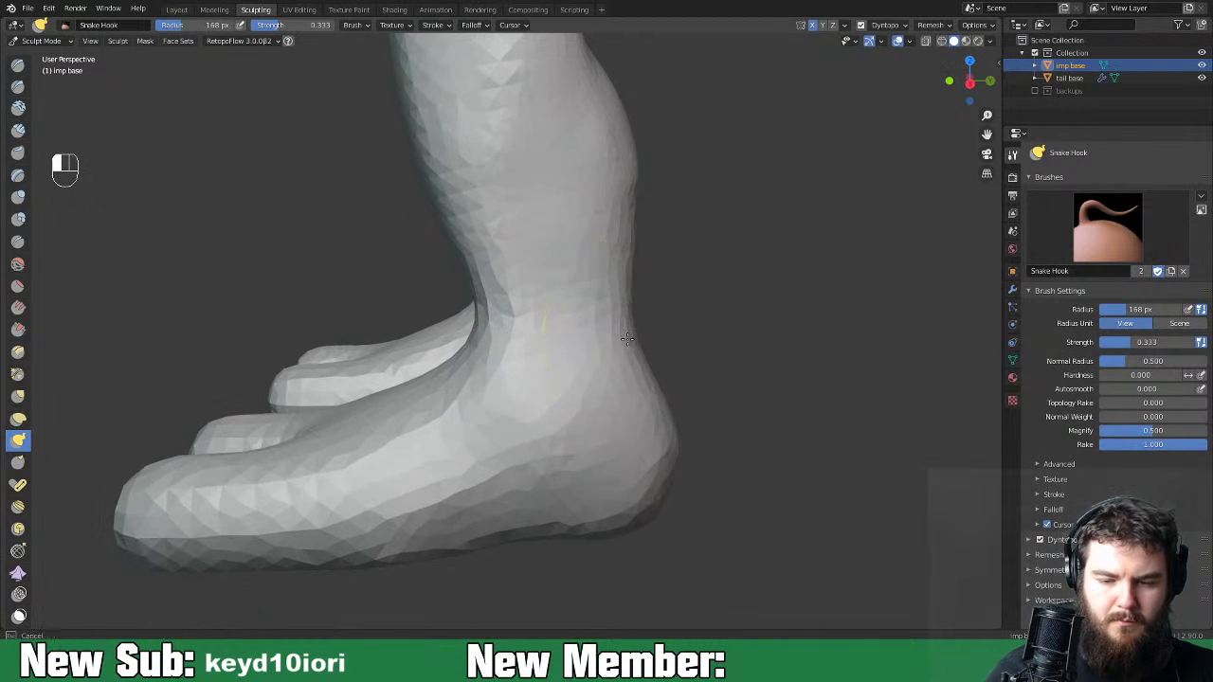
# Examine the proportions of the legs, knees and feet from the front and side.
pyautogui.hotkey('ctrl', '-')
pyautogui.hotkey('ctrl', '-')
pyautogui.hotkey('ctrl', '-')
pyautogui.hotkey('ctrl', '-')
pyautogui.hotkey('ctrl', '-')
pyautogui.hotkey('ctrl', '-')
pyautogui.hotkey('ctrl', '-')
pyautogui.hotkey('ctrl', '-')
pyautogui.hotkey('ctrl', '-')
pyautogui.hotkey('ctrl', '-')
pyautogui.hotkey('ctrl', '-')
pyautogui.moveTo(654, 417); pyautogui.dragTo(545, 333, button='middle')
pyautogui.hotkey('ctrl', '=')
pyautogui.hotkey('ctrl', '=')
pyautogui.hotkey('ctrl', '=')
pyautogui.hotkey('ctrl', '=')
pyautogui.hotkey('ctrl', '=')
pyautogui.hotkey('ctrl', '=')
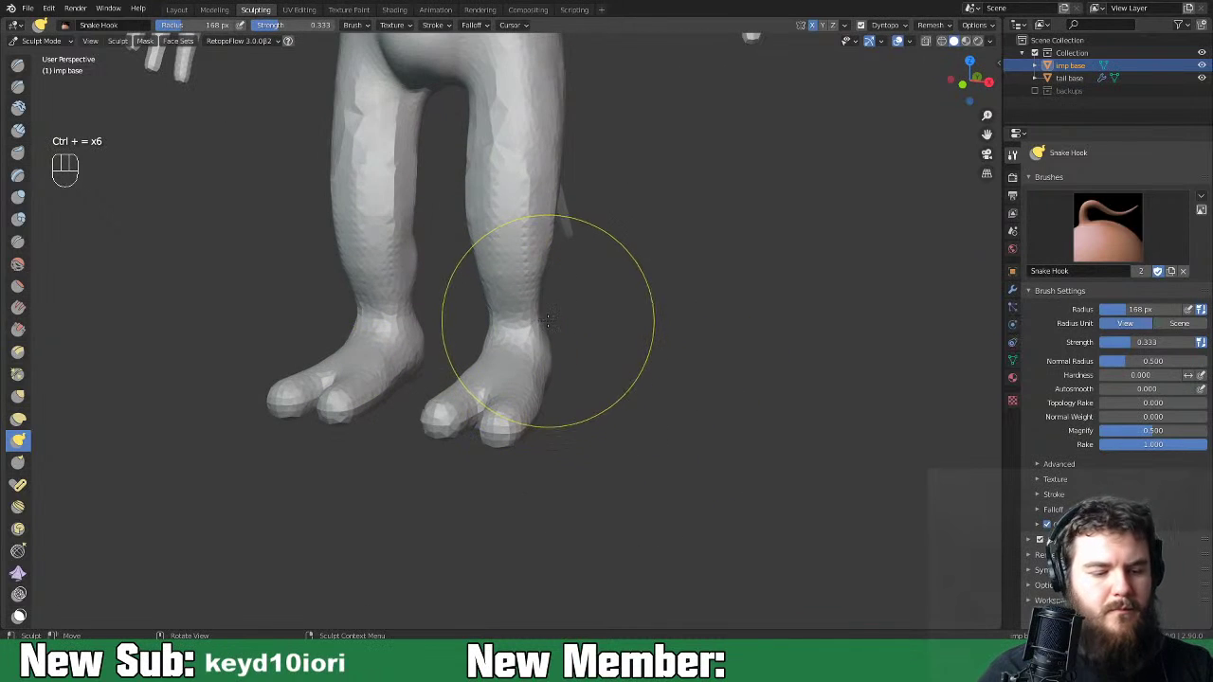
pyautogui.hotkey('ctrl', '=')
pyautogui.hotkey('ctrl', '=')
pyautogui.hotkey('ctrl', '=')
pyautogui.moveTo(557, 327)
pyautogui.mouseDown(button='middle')
pyautogui.moveTo(564, 336)
pyautogui.moveTo(528, 331)
pyautogui.moveTo(541, 397)
pyautogui.mouseUp(button='middle')
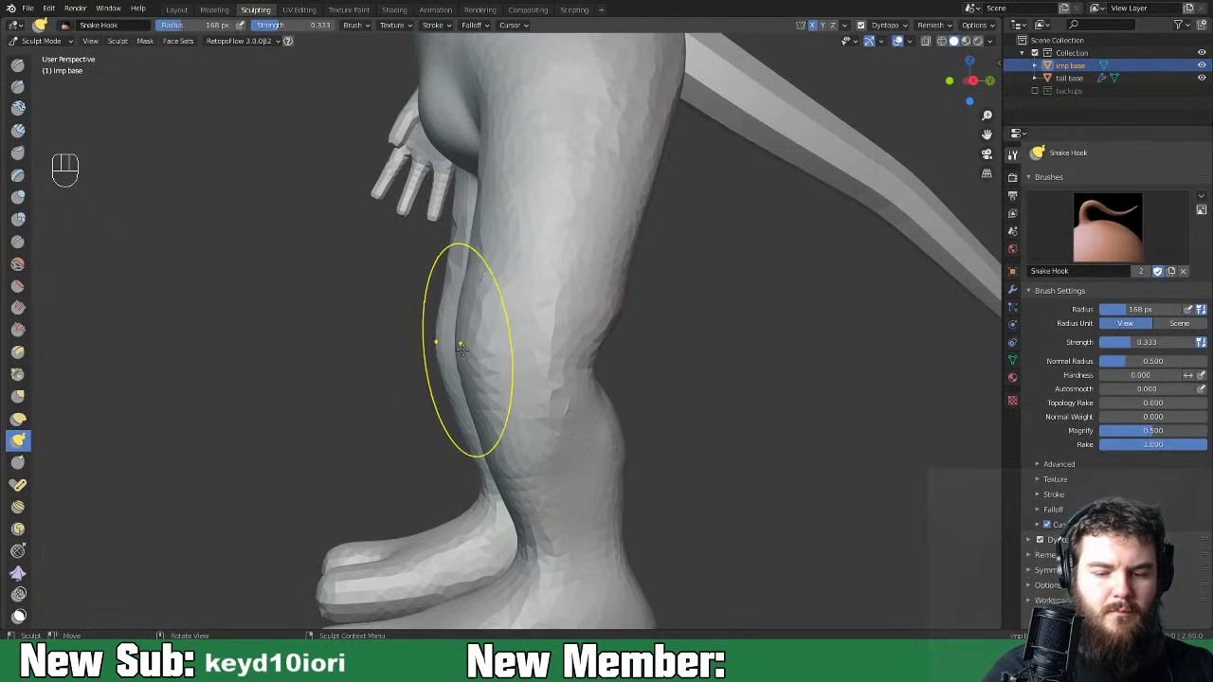
pyautogui.moveTo(462, 343)
pyautogui.mouseDown(button='middle')
pyautogui.moveTo(575, 330)
pyautogui.moveTo(539, 341)
pyautogui.mouseUp(button='middle')
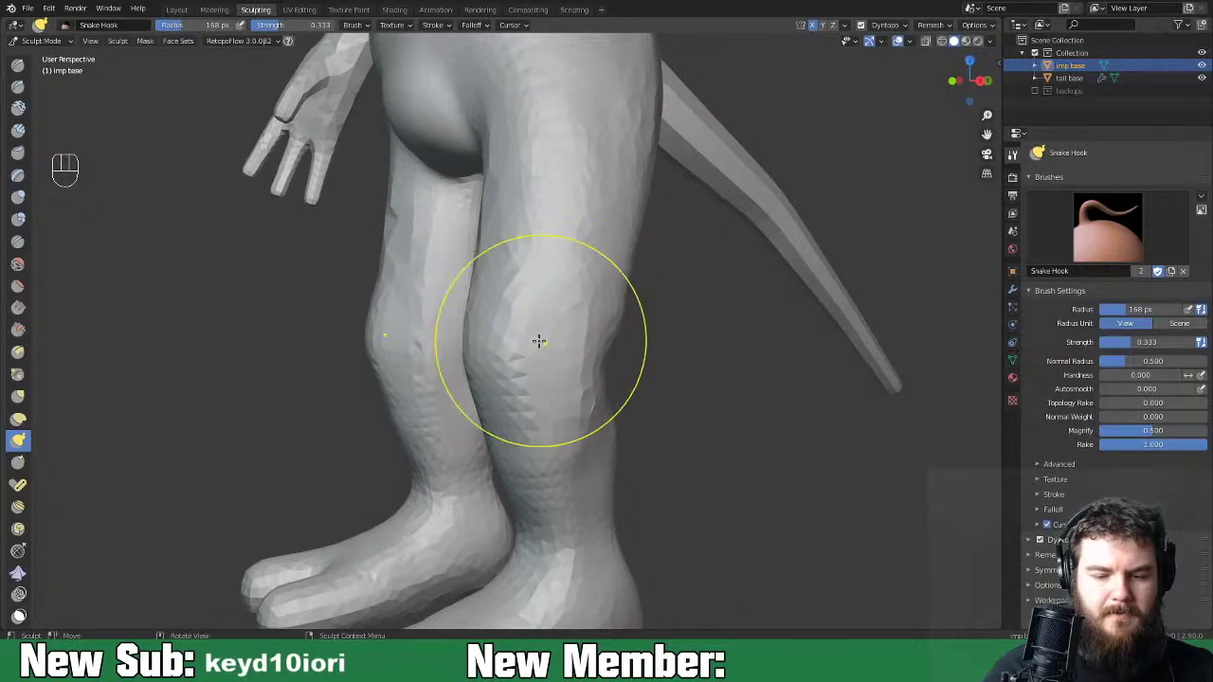
pyautogui.moveTo(694, 327); pyautogui.dragTo(620, 328, button='middle')
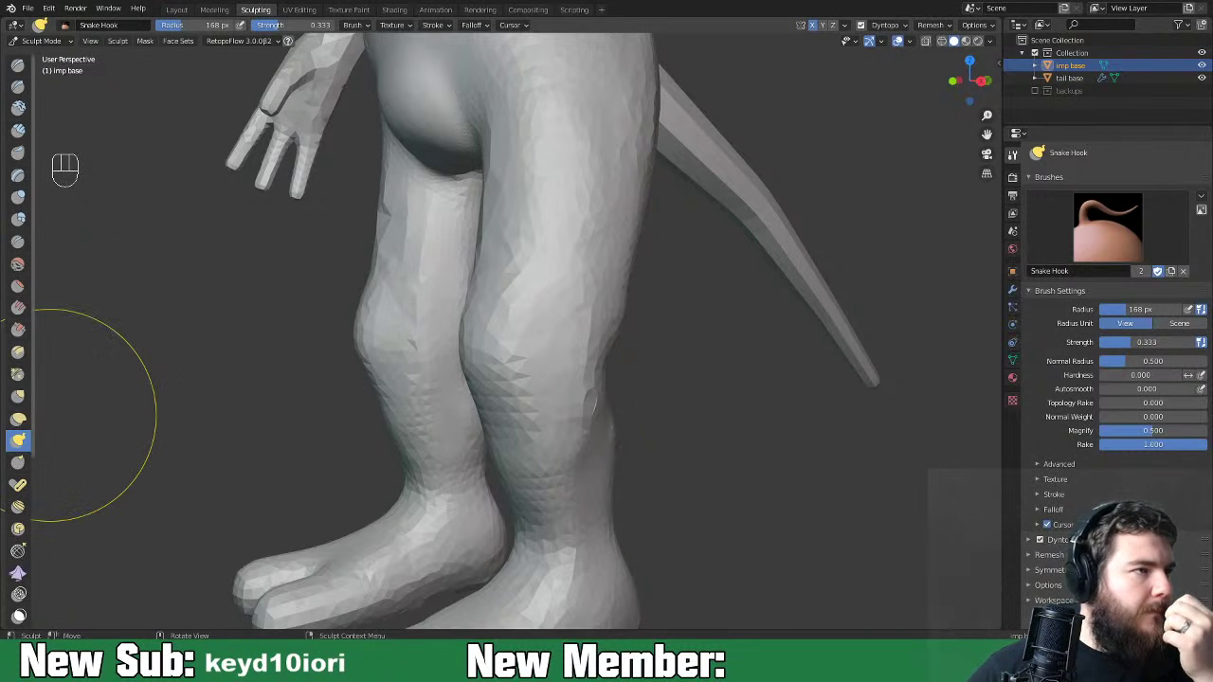
pyautogui.moveTo(734, 444); pyautogui.dragTo(711, 464, button='middle')
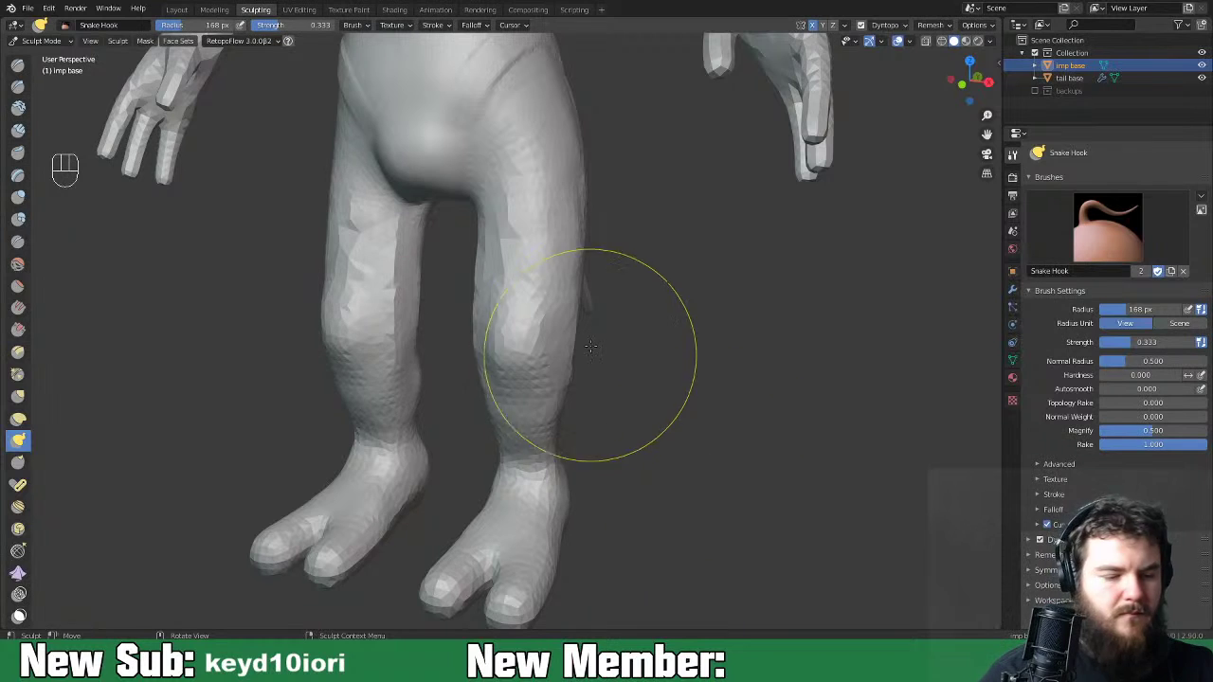
# Build up muscle on the front inner thighs with Clay Strips at a 58 px radius, and smooth the inner thighs and crotch.
pyautogui.moveTo(601, 347)
pyautogui.mouseDown(button='middle')
pyautogui.moveTo(622, 447)
pyautogui.moveTo(574, 460)
pyautogui.mouseUp(button='middle')
pyautogui.press('space')
pyautogui.press('space')
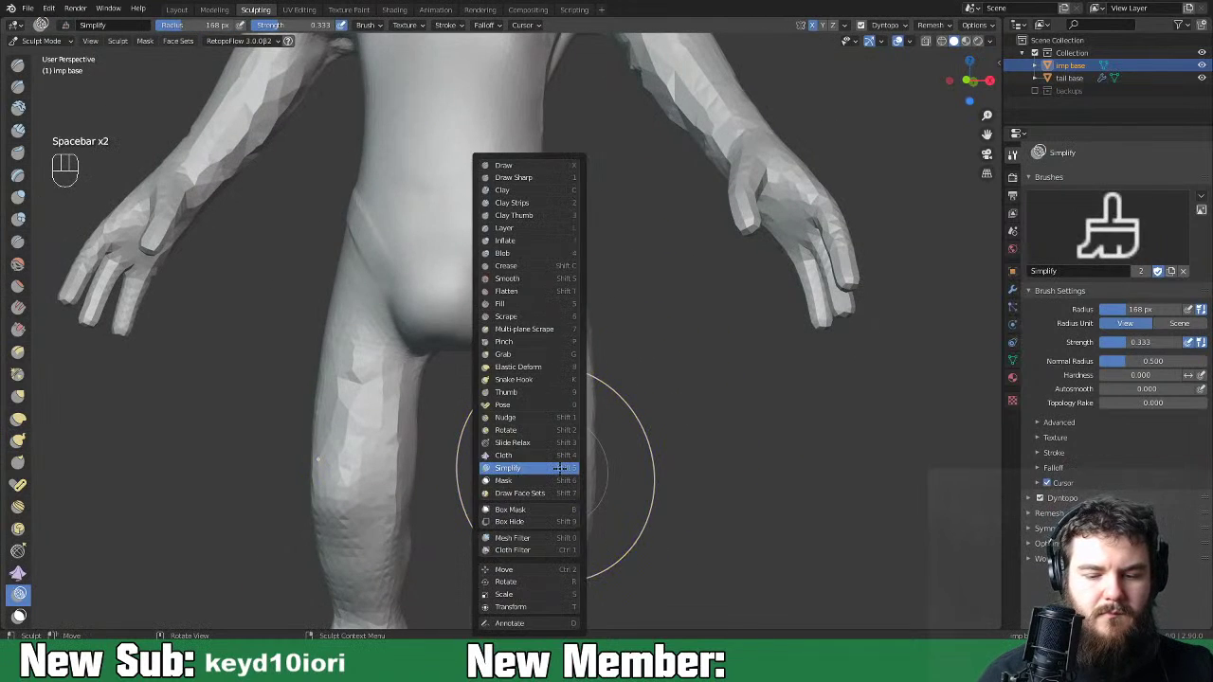
pyautogui.click(553, 206)
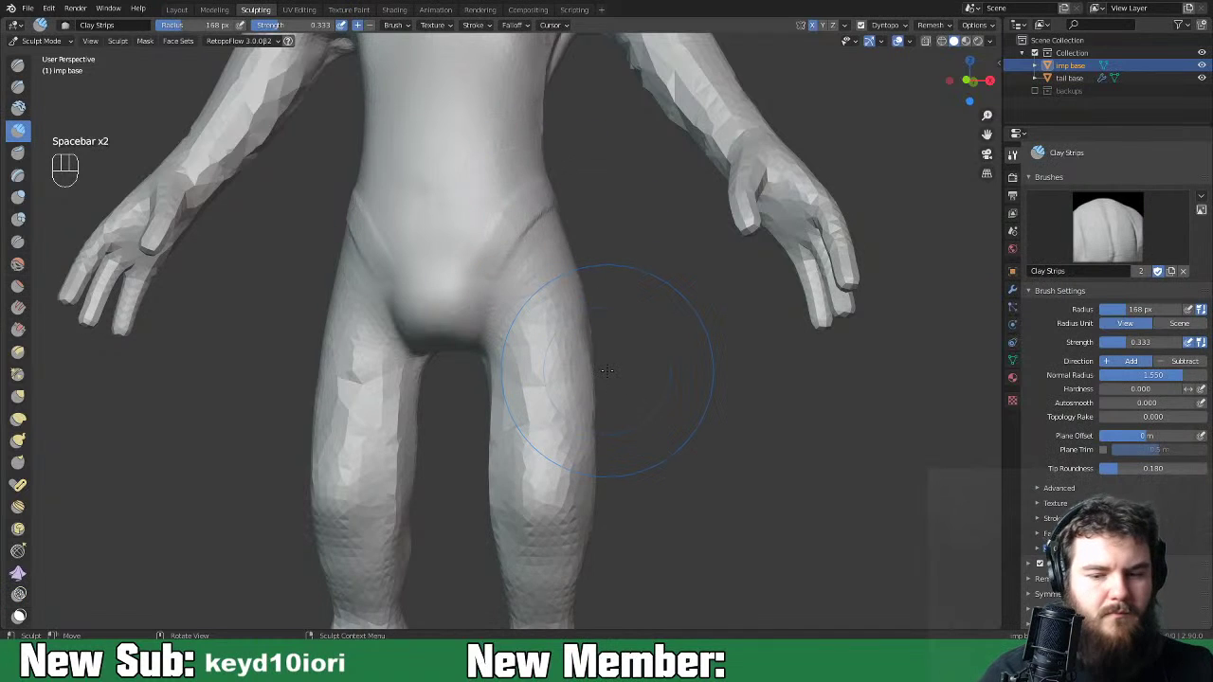
pyautogui.hotkey('ctrl', '=')
pyautogui.hotkey('ctrl', '=')
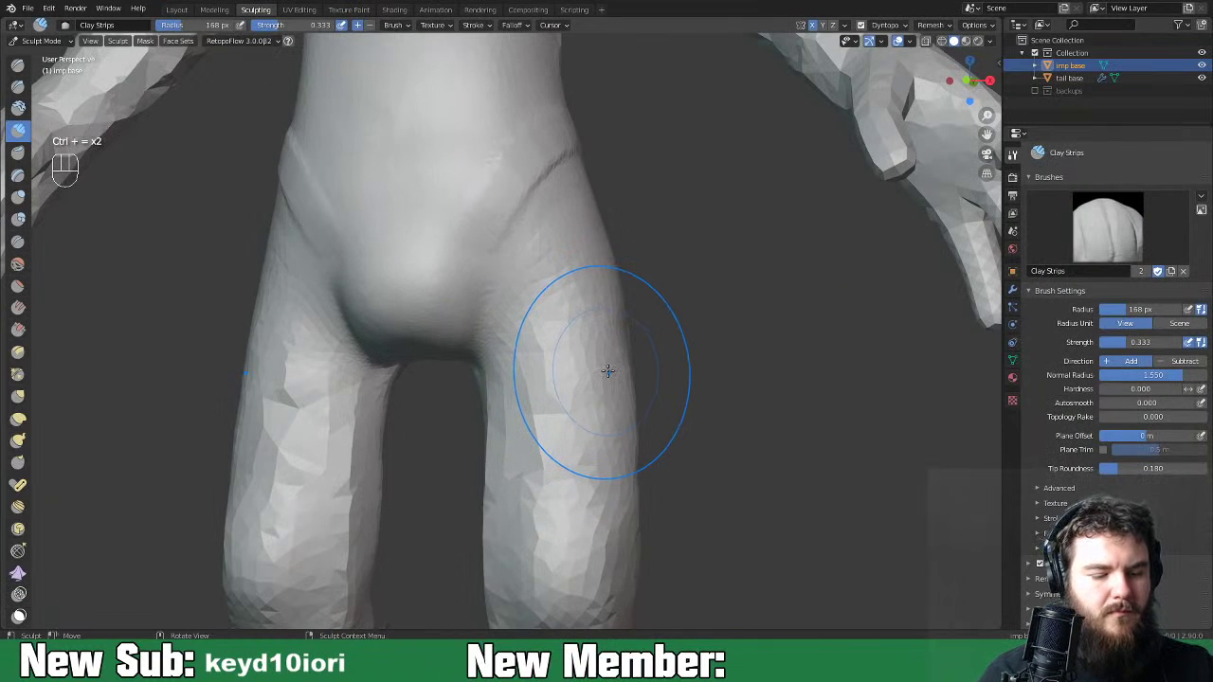
pyautogui.press('f')
pyautogui.click(539, 401)
pyautogui.moveTo(536, 225)
pyautogui.mouseDown()
pyautogui.moveTo(544, 357)
pyautogui.moveTo(515, 445)
pyautogui.mouseUp()
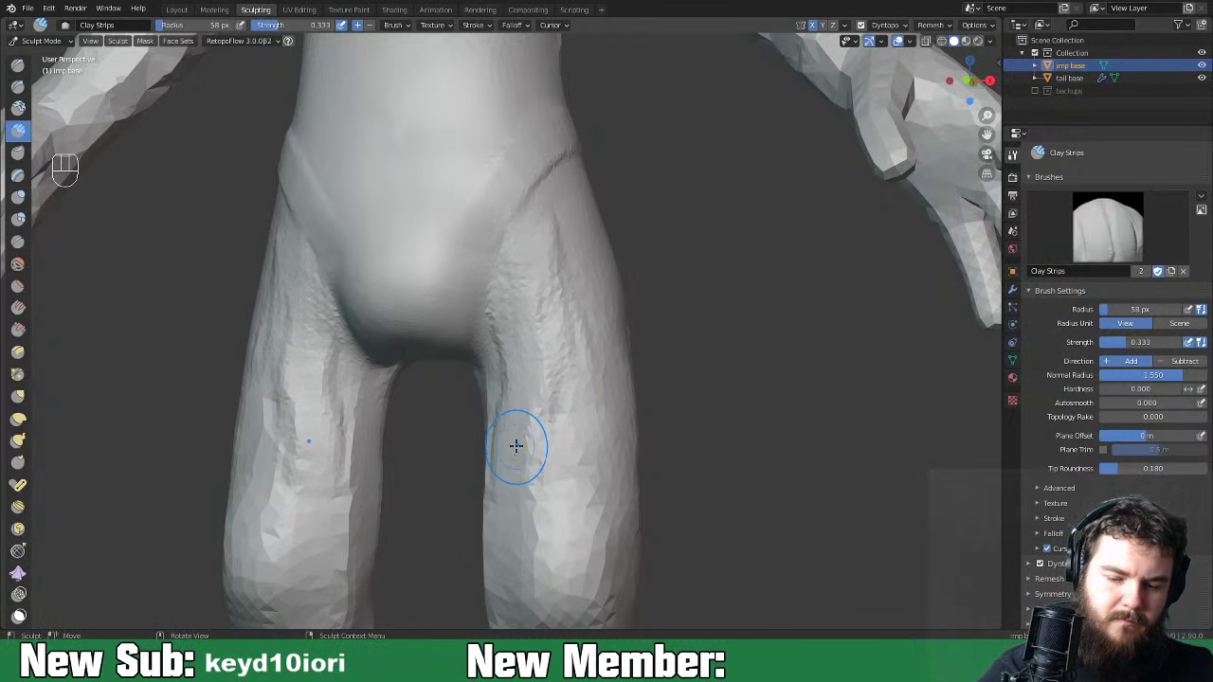
pyautogui.moveTo(506, 420); pyautogui.dragTo(514, 362, button='middle')
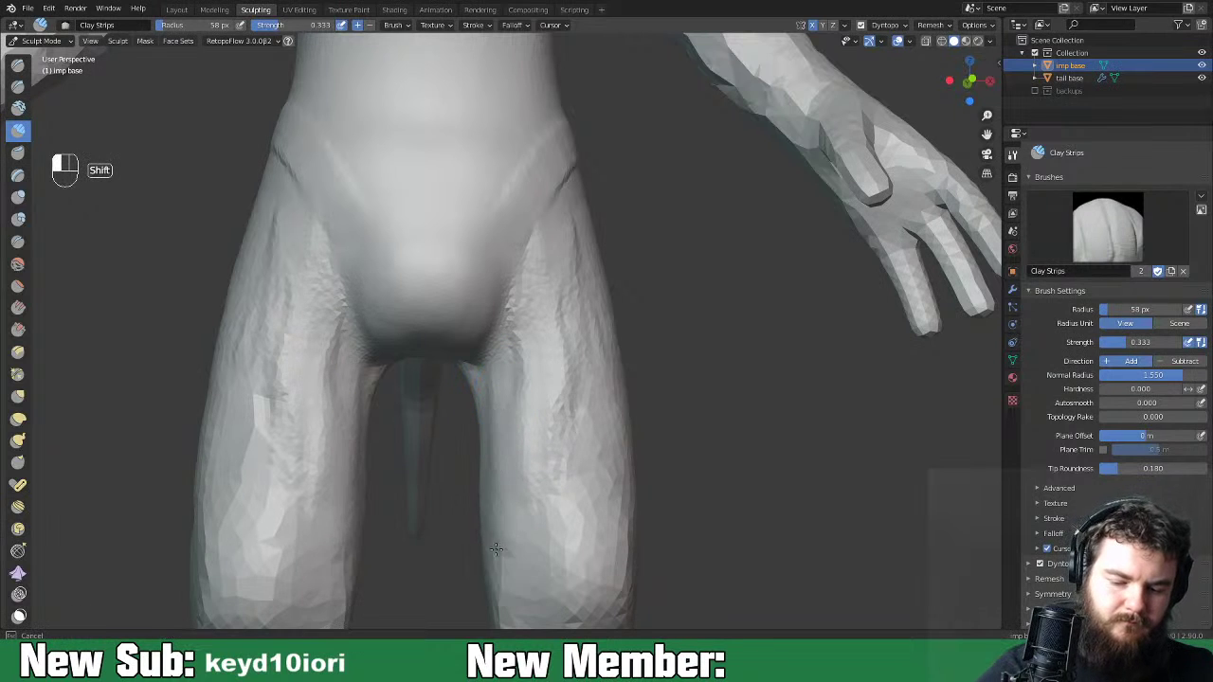
pyautogui.keyDown('shift'); pyautogui.moveTo(492, 493); pyautogui.dragTo(486, 500); pyautogui.keyUp('shift')
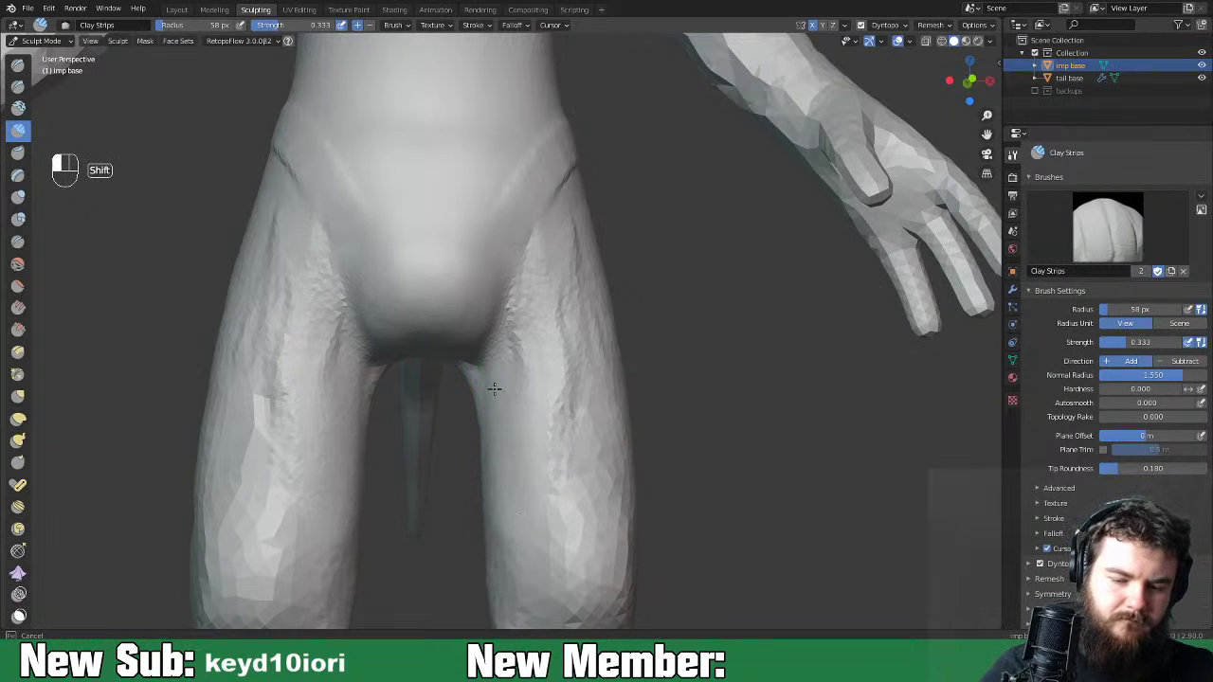
pyautogui.moveTo(477, 373)
pyautogui.mouseDown(button='middle')
pyautogui.moveTo(533, 352)
pyautogui.moveTo(457, 367)
pyautogui.moveTo(444, 322)
pyautogui.mouseUp(button='middle')
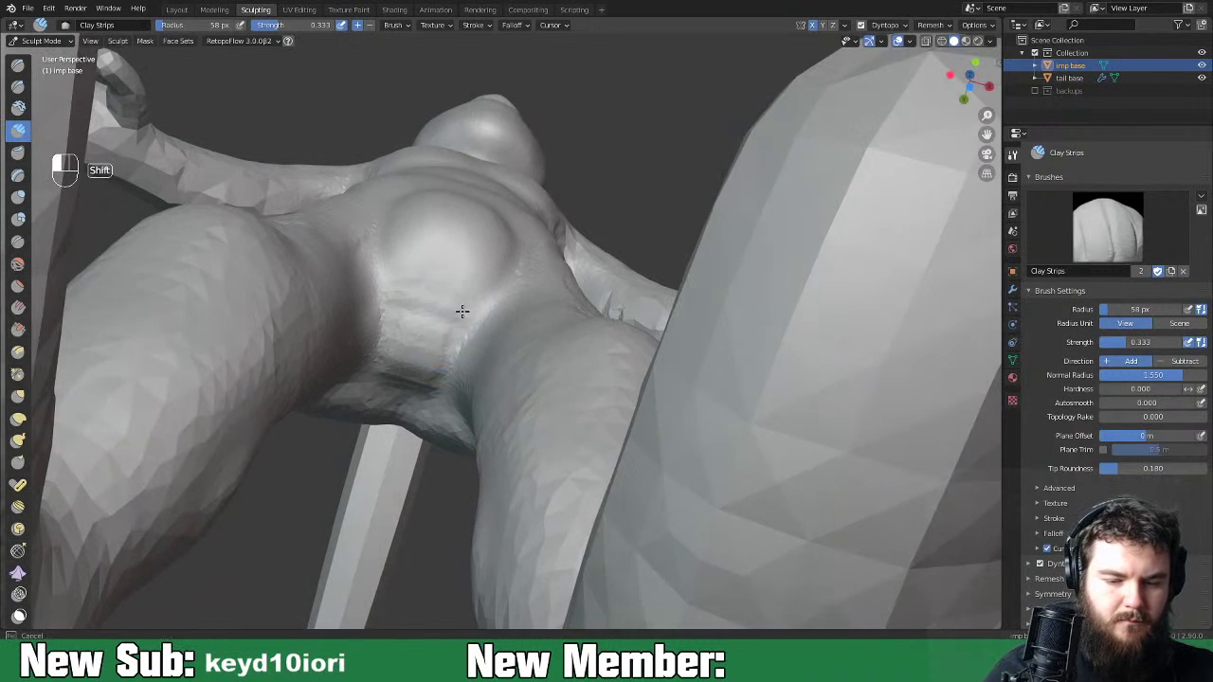
# Add volume to the buttocks with Clay Strips and smooth the cleft between them.
pyautogui.moveTo(415, 361); pyautogui.dragTo(588, 390, button='middle')
pyautogui.moveTo(588, 390)
pyautogui.mouseDown()
pyautogui.moveTo(488, 402)
pyautogui.moveTo(597, 370)
pyautogui.moveTo(554, 290)
pyautogui.mouseUp()
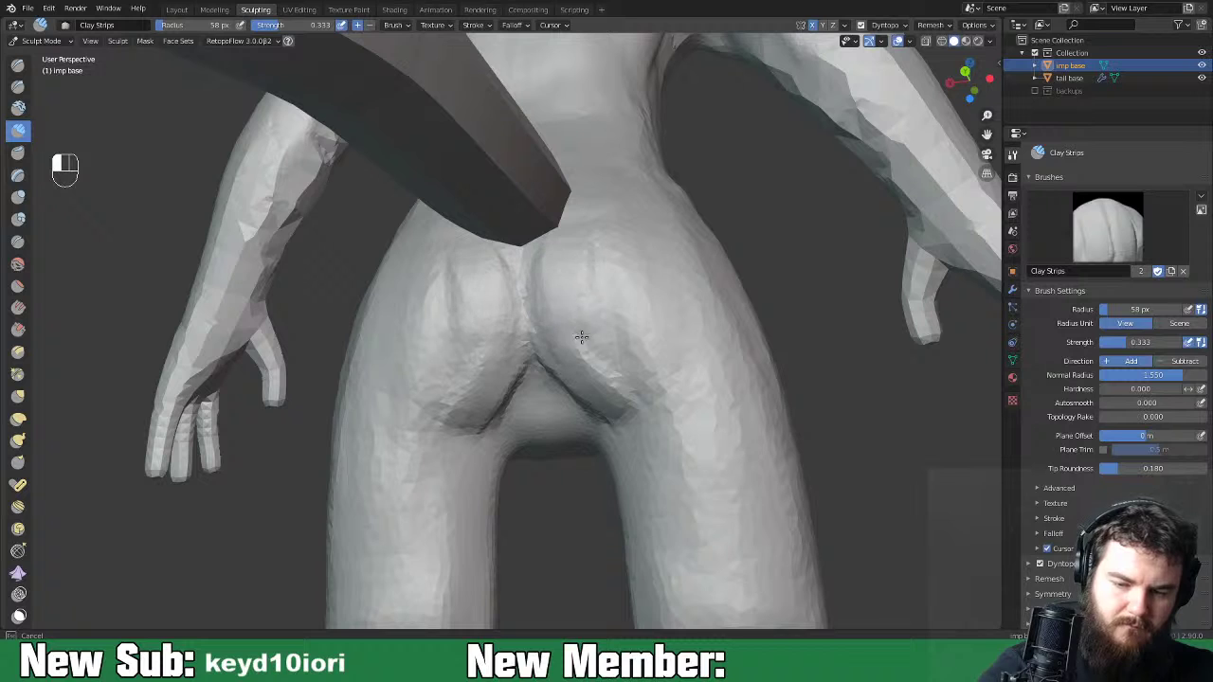
pyautogui.moveTo(613, 349)
pyautogui.mouseDown()
pyautogui.moveTo(655, 282)
pyautogui.moveTo(623, 304)
pyautogui.mouseUp()
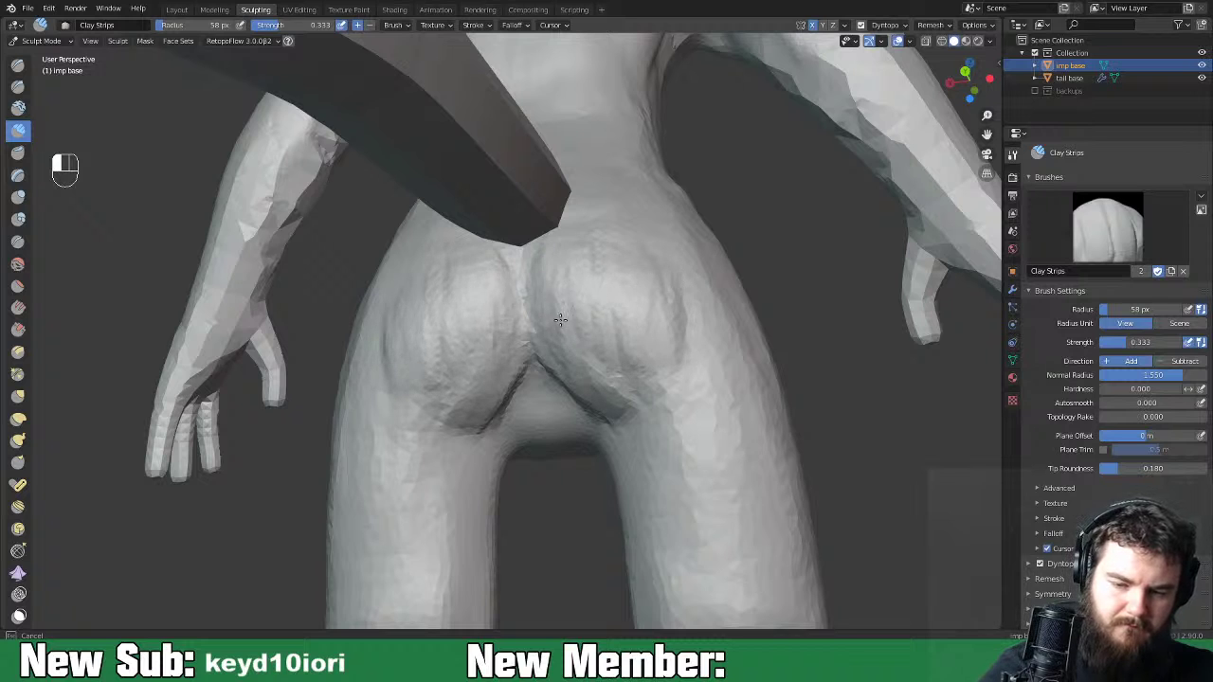
pyautogui.moveTo(553, 339); pyautogui.dragTo(562, 337)
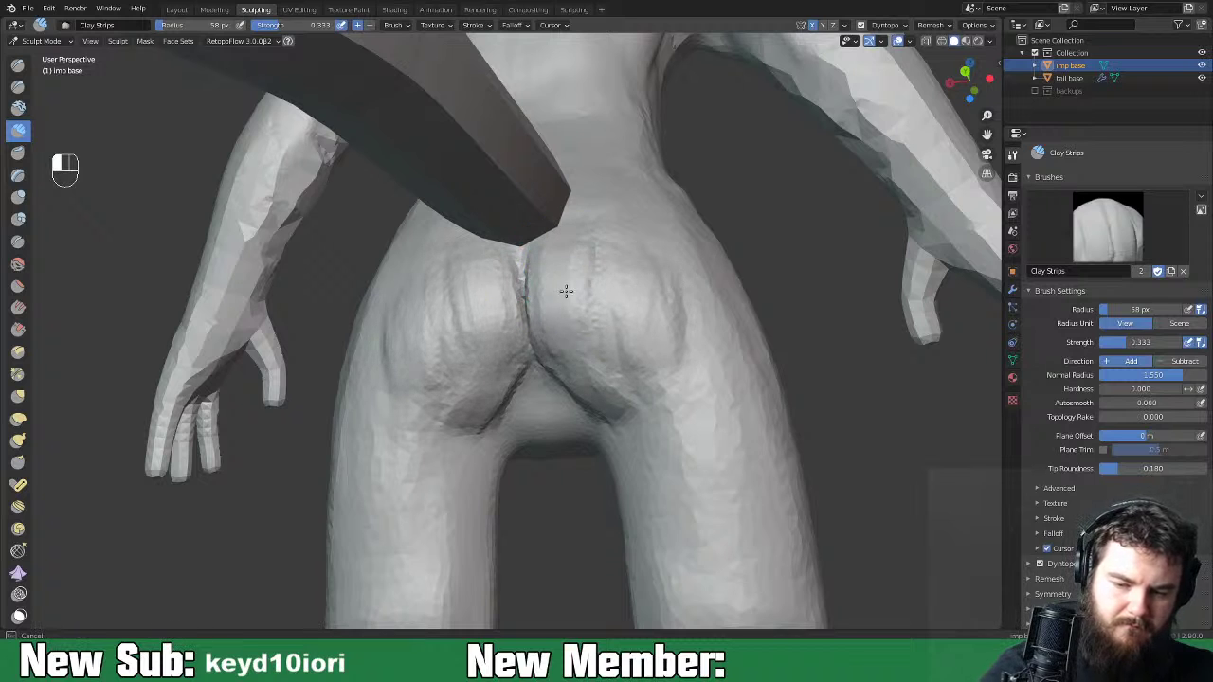
pyautogui.keyDown('shift'); pyautogui.moveTo(543, 389); pyautogui.dragTo(559, 251); pyautogui.keyUp('shift')
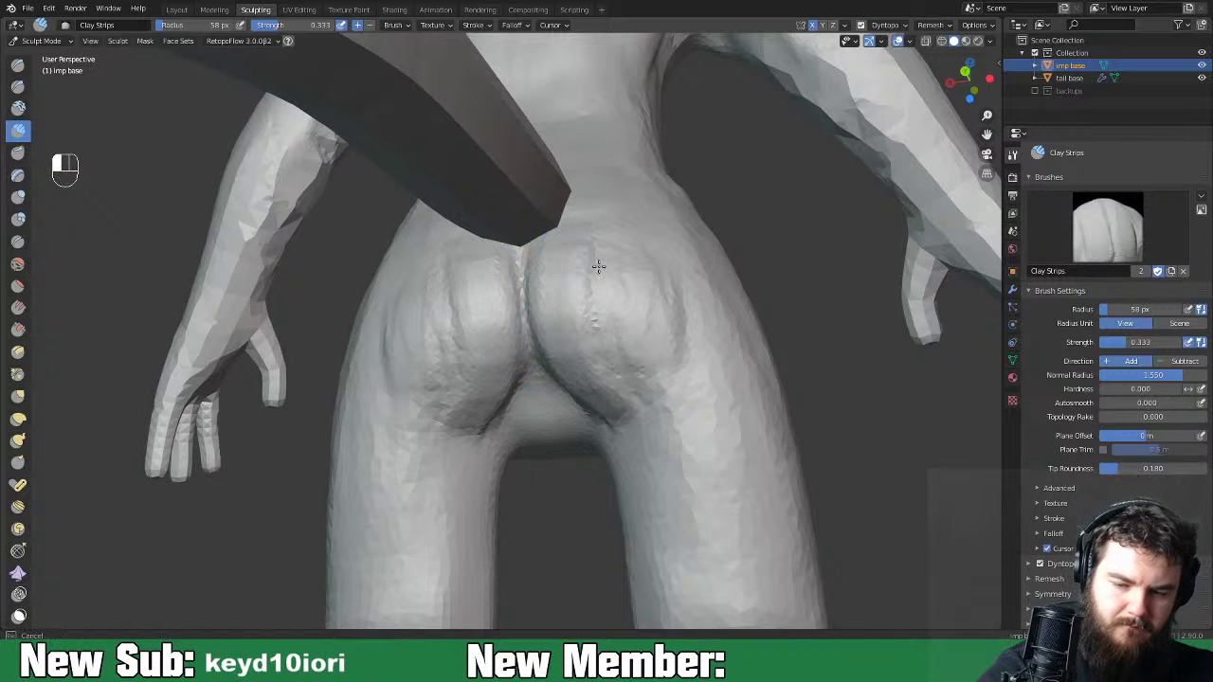
# Build up the hamstrings along the backs of the thighs with Clay Strips, and smooth them together with the buttocks.
pyautogui.moveTo(626, 350)
pyautogui.mouseDown()
pyautogui.moveTo(650, 319)
pyautogui.moveTo(692, 370)
pyautogui.moveTo(635, 427)
pyautogui.moveTo(683, 417)
pyautogui.mouseUp()
pyautogui.moveTo(712, 372)
pyautogui.mouseDown()
pyautogui.moveTo(740, 556)
pyautogui.moveTo(747, 519)
pyautogui.mouseUp()
pyautogui.moveTo(747, 518)
pyautogui.keyDown('shift'); pyautogui.mouseDown(button='middle')
pyautogui.moveTo(747, 411)
pyautogui.moveTo(735, 407)
pyautogui.mouseUp(button='middle'); pyautogui.keyUp('shift')
pyautogui.moveTo(722, 396); pyautogui.dragTo(707, 300)
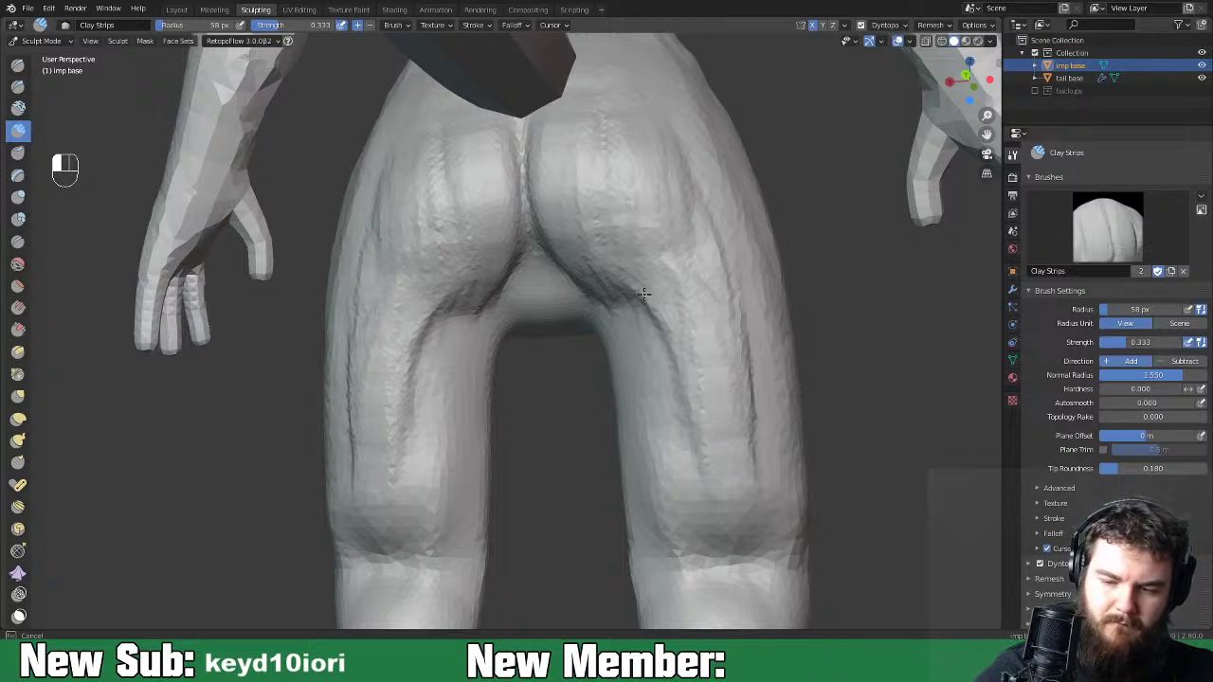
pyautogui.moveTo(642, 299); pyautogui.dragTo(720, 484)
pyautogui.moveTo(774, 441); pyautogui.dragTo(772, 460)
pyautogui.moveTo(717, 255); pyautogui.dragTo(766, 445)
pyautogui.keyDown('shift'); pyautogui.moveTo(742, 318); pyautogui.dragTo(738, 222); pyautogui.keyUp('shift')
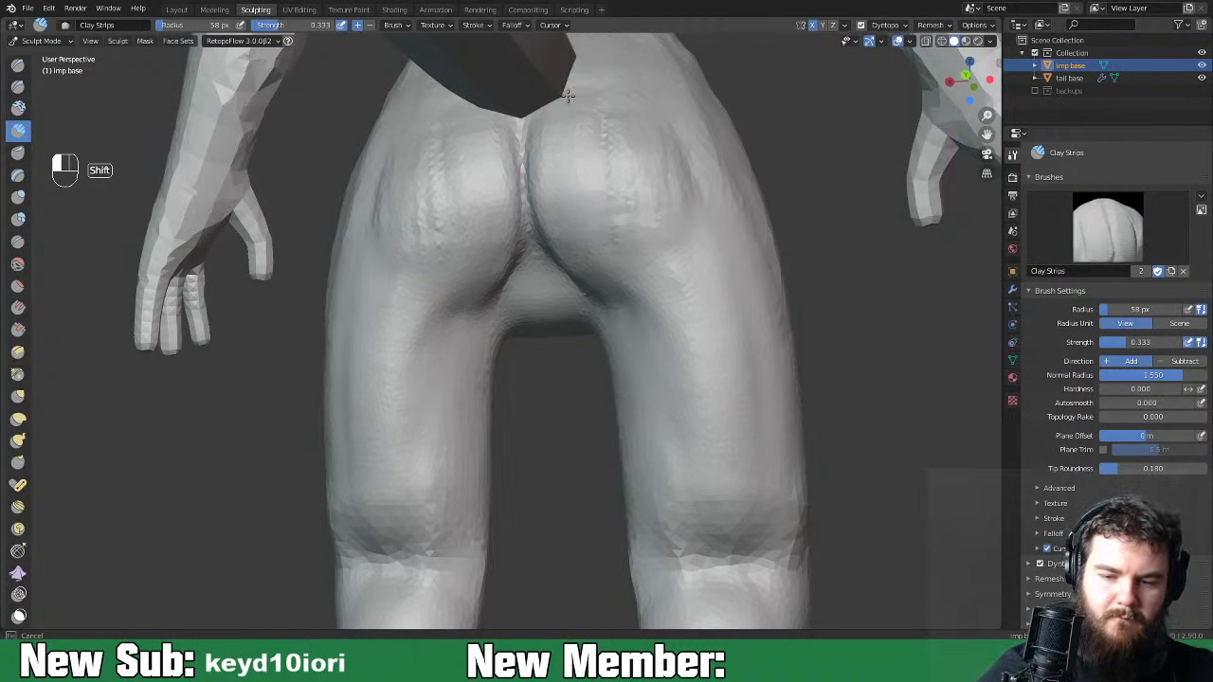
pyautogui.moveTo(686, 233)
pyautogui.keyDown('shift'); pyautogui.mouseDown()
pyautogui.moveTo(718, 139)
pyautogui.moveTo(711, 104)
pyautogui.mouseUp(); pyautogui.keyUp('shift')
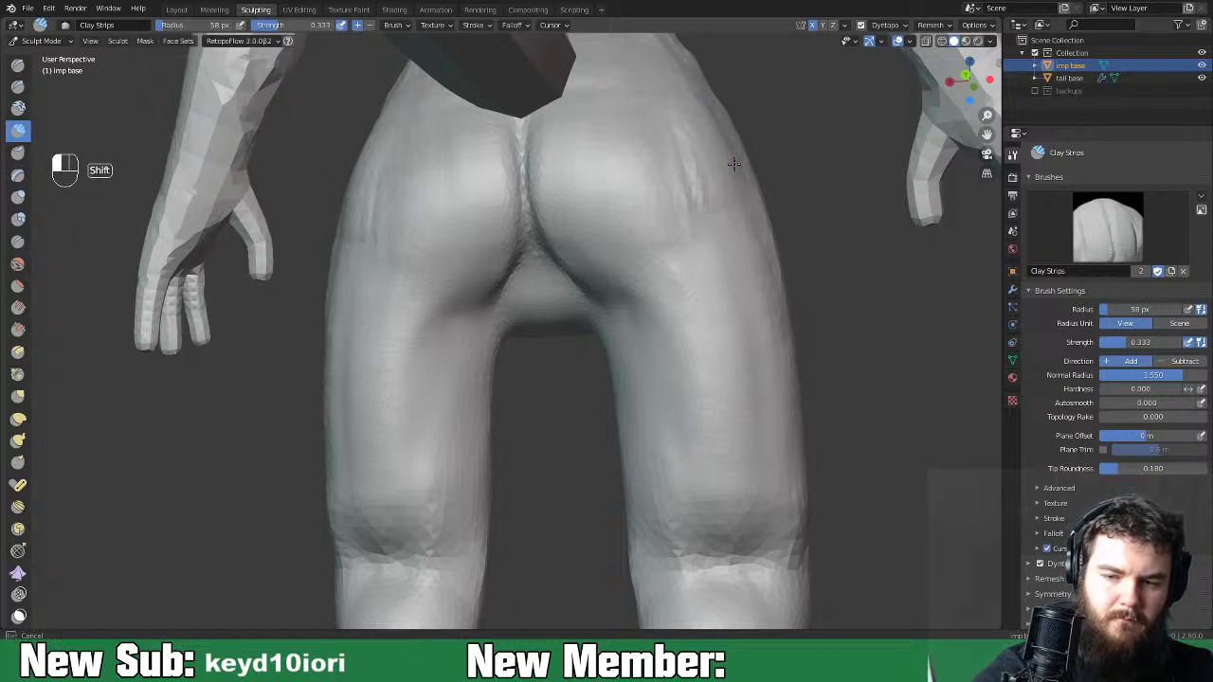
# Add muscle volume to the fronts of the thighs above the knees with Clay Strips.
pyautogui.moveTo(541, 271); pyautogui.dragTo(645, 431, button='middle')
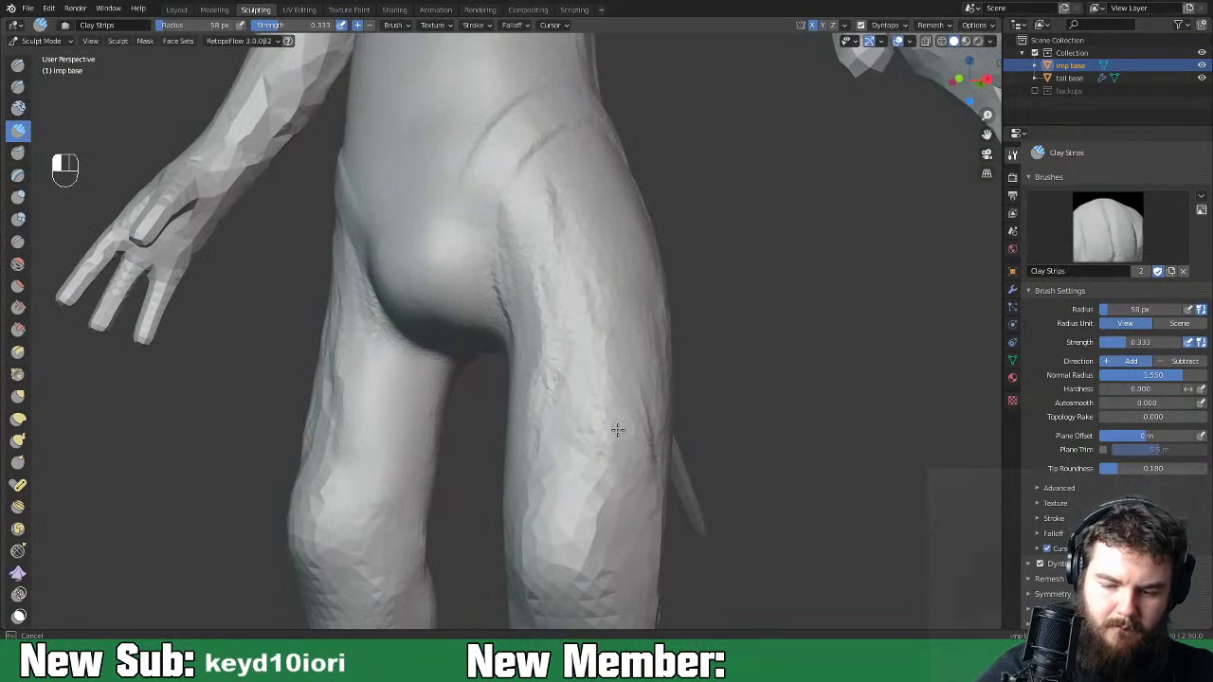
pyautogui.moveTo(644, 501)
pyautogui.mouseDown()
pyautogui.moveTo(617, 426)
pyautogui.moveTo(639, 400)
pyautogui.moveTo(686, 412)
pyautogui.mouseUp()
pyautogui.moveTo(686, 412); pyautogui.dragTo(629, 344, button='middle')
pyautogui.moveTo(629, 344)
pyautogui.mouseDown()
pyautogui.moveTo(610, 313)
pyautogui.moveTo(628, 457)
pyautogui.mouseUp()
pyautogui.moveTo(627, 458); pyautogui.dragTo(632, 270, button='middle')
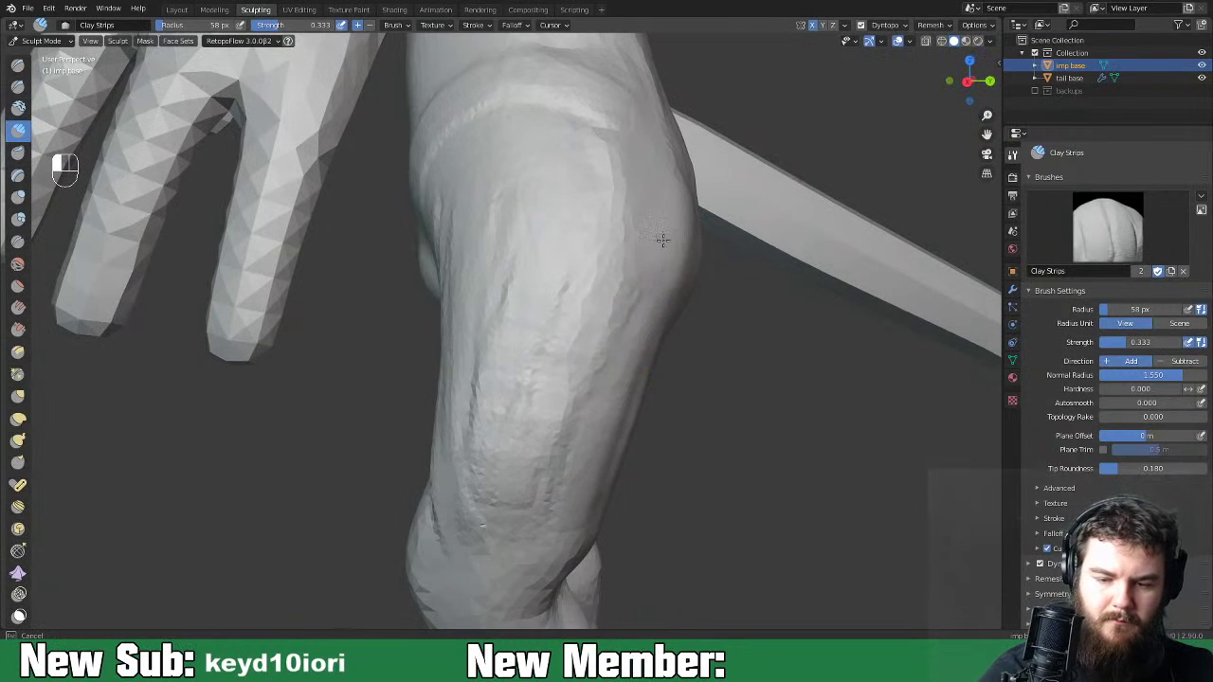
# Build up the outer thigh muscles from the hips down to the knees with Clay Strips.
pyautogui.moveTo(553, 447); pyautogui.dragTo(547, 462)
pyautogui.moveTo(629, 224)
pyautogui.mouseDown()
pyautogui.moveTo(601, 247)
pyautogui.moveTo(522, 451)
pyautogui.mouseUp()
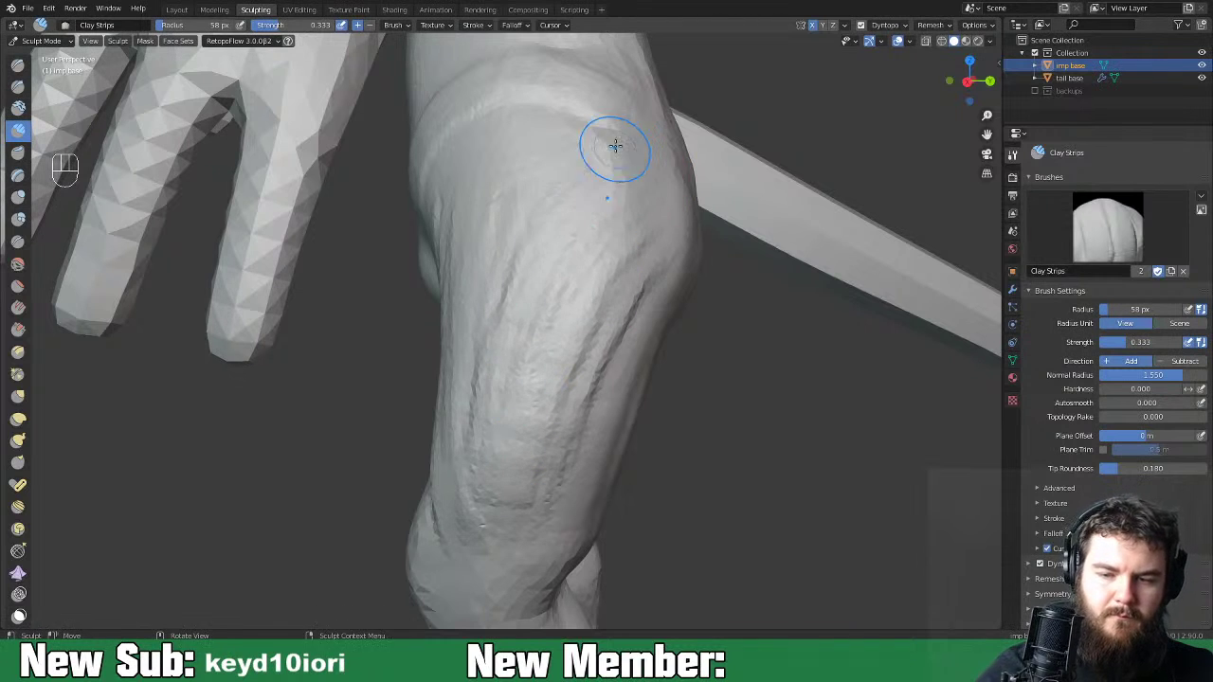
pyautogui.moveTo(542, 229); pyautogui.dragTo(499, 364)
pyautogui.moveTo(510, 242)
pyautogui.mouseDown()
pyautogui.moveTo(509, 331)
pyautogui.moveTo(492, 380)
pyautogui.moveTo(479, 364)
pyautogui.mouseUp()
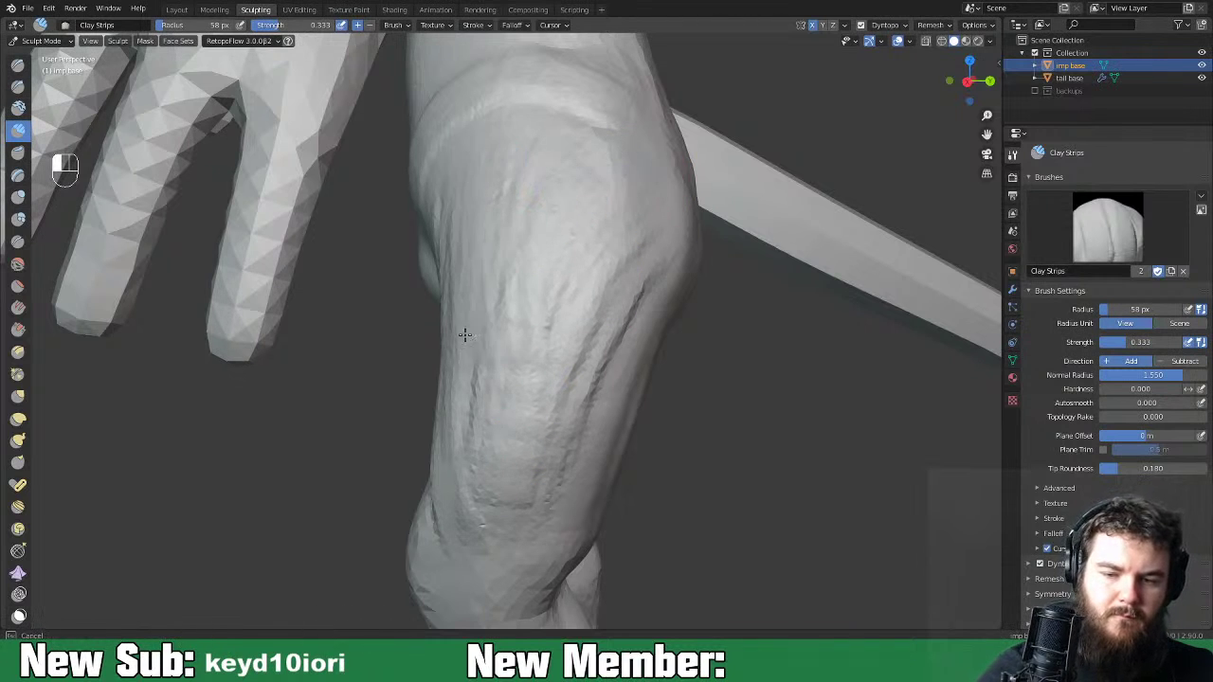
pyautogui.moveTo(499, 166); pyautogui.dragTo(494, 451)
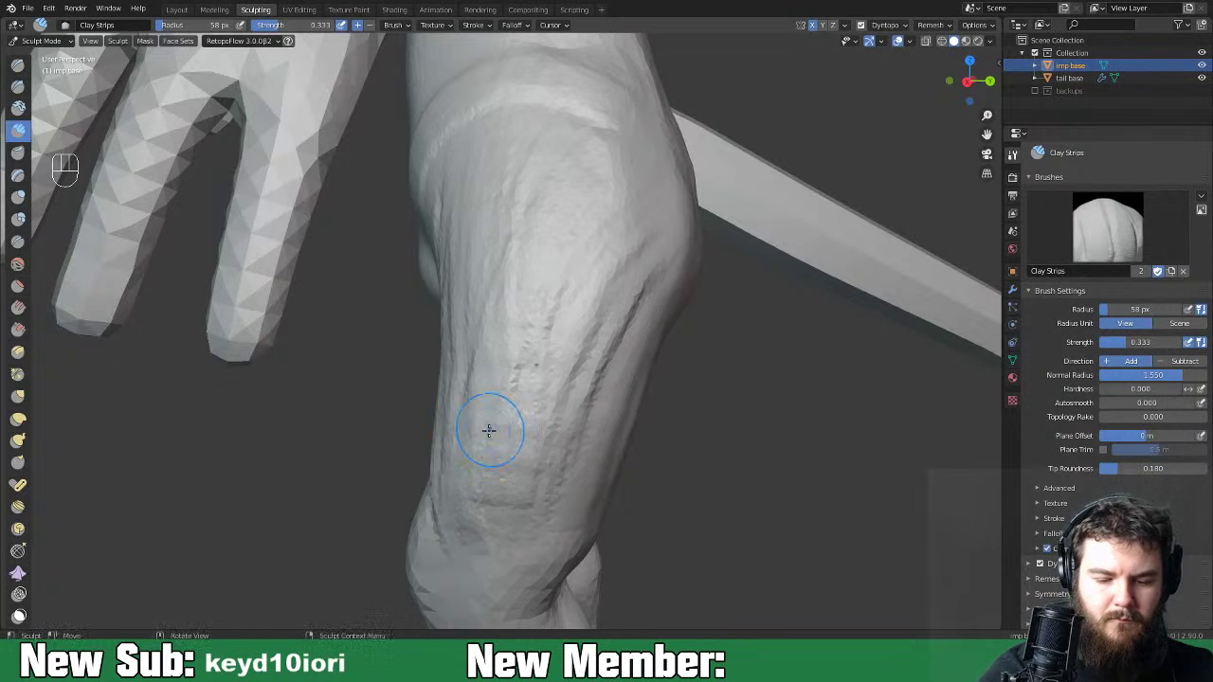
pyautogui.moveTo(487, 425); pyautogui.dragTo(585, 420, button='middle')
pyautogui.moveTo(552, 226)
pyautogui.mouseDown()
pyautogui.moveTo(582, 414)
pyautogui.moveTo(582, 281)
pyautogui.moveTo(582, 312)
pyautogui.mouseUp()
pyautogui.moveTo(596, 341)
pyautogui.mouseDown(button='middle')
pyautogui.moveTo(601, 323)
pyautogui.moveTo(571, 382)
pyautogui.mouseUp(button='middle')
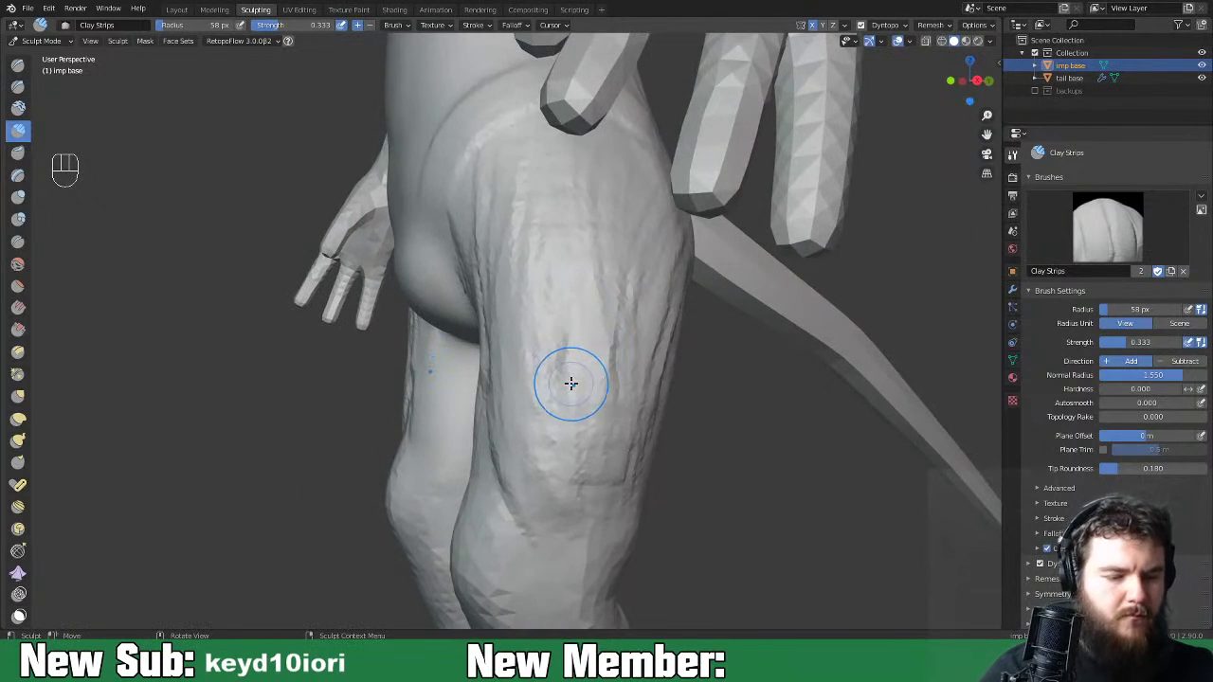
# Pull the front contours of the thighs forward with the Grab brush at a 213 px radius.
pyautogui.press('space')
pyautogui.press('space')
pyautogui.click(566, 348)
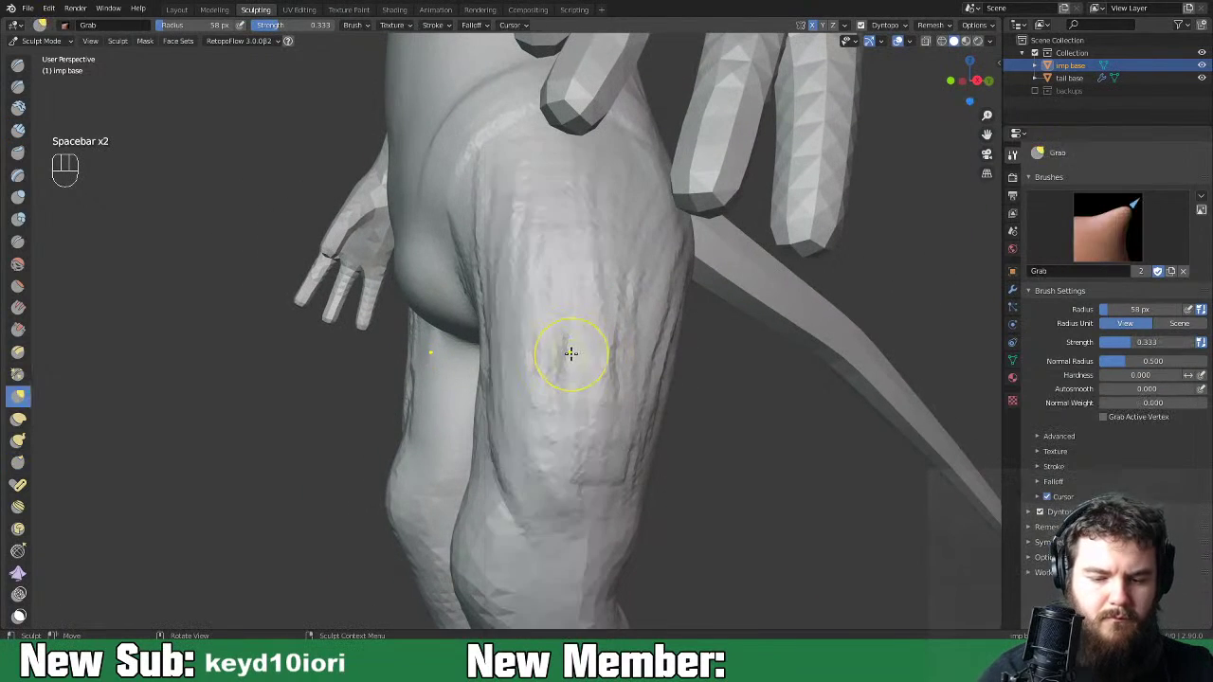
pyautogui.press('f')
pyautogui.click(636, 374)
pyautogui.moveTo(636, 374)
pyautogui.mouseDown(button='middle')
pyautogui.moveTo(466, 366)
pyautogui.moveTo(462, 343)
pyautogui.mouseUp(button='middle')
pyautogui.moveTo(464, 343); pyautogui.dragTo(415, 350)
pyautogui.moveTo(452, 249); pyautogui.dragTo(435, 239)
pyautogui.moveTo(437, 239); pyautogui.dragTo(426, 241)
pyautogui.moveTo(432, 237); pyautogui.dragTo(428, 240)
pyautogui.moveTo(461, 441); pyautogui.dragTo(448, 446)
# Smooth the Clay Strips marks on the fronts and outer sides of the thighs and hips.
pyautogui.moveTo(445, 438)
pyautogui.mouseDown(button='middle')
pyautogui.moveTo(509, 411)
pyautogui.moveTo(560, 503)
pyautogui.moveTo(552, 344)
pyautogui.mouseUp(button='middle')
pyautogui.moveTo(552, 344)
pyautogui.keyDown('shift'); pyautogui.mouseDown()
pyautogui.moveTo(545, 278)
pyautogui.moveTo(550, 405)
pyautogui.mouseUp(); pyautogui.keyUp('shift')
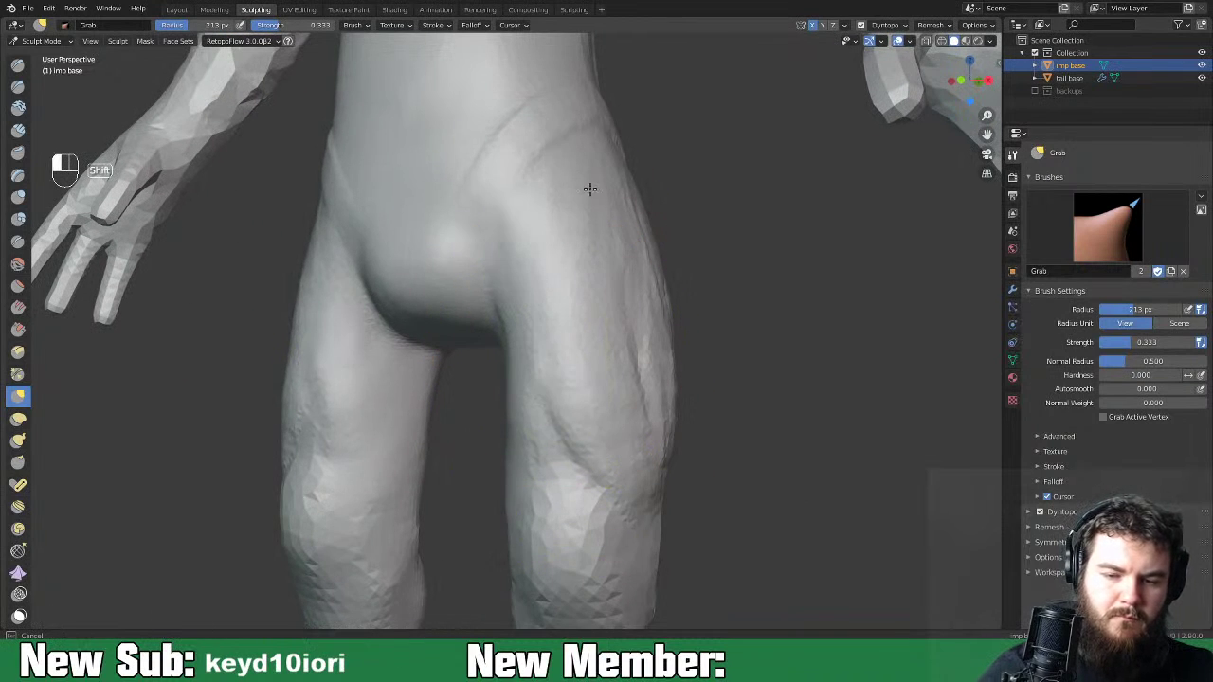
pyautogui.keyDown('shift'); pyautogui.moveTo(668, 319); pyautogui.dragTo(680, 341); pyautogui.keyUp('shift')
pyautogui.moveTo(727, 395); pyautogui.dragTo(627, 403, button='middle')
pyautogui.keyDown('shift'); pyautogui.moveTo(639, 246); pyautogui.dragTo(598, 436); pyautogui.keyUp('shift')
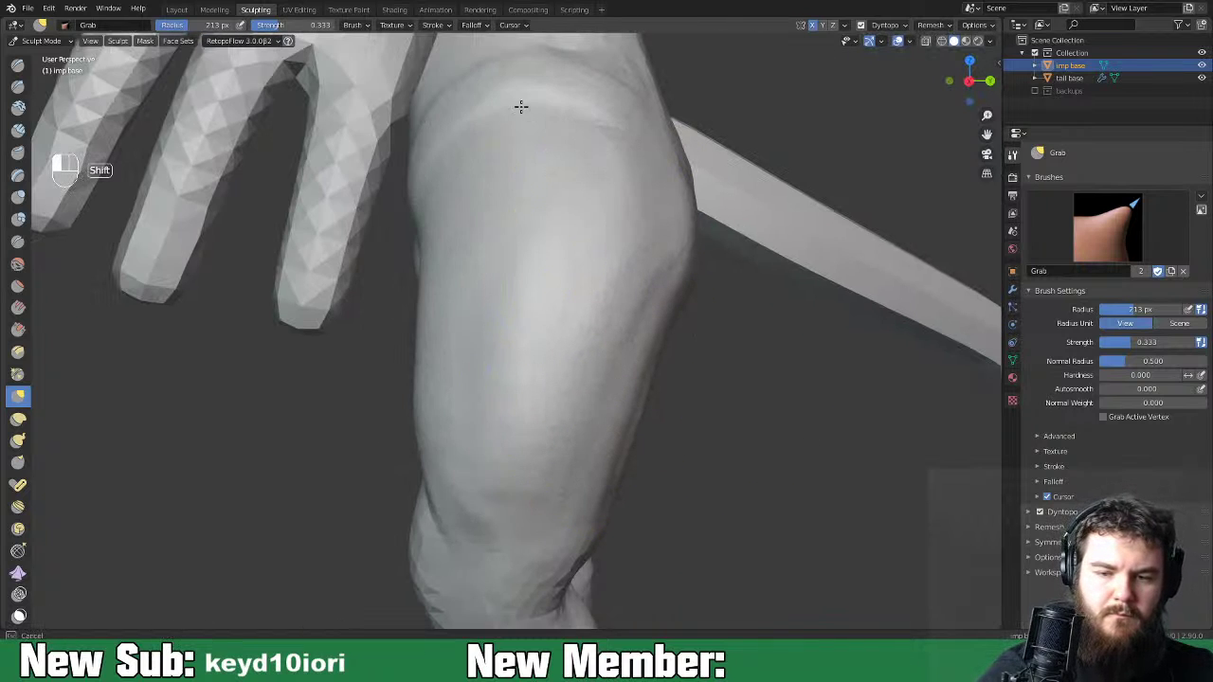
pyautogui.keyDown('shift'); pyautogui.moveTo(486, 441); pyautogui.dragTo(512, 453); pyautogui.keyUp('shift')
# Examine the thighs and hips from several angles, and check the proportions of the whole figure.
pyautogui.scroll(-3, 536, 463)
pyautogui.moveTo(559, 455)
pyautogui.mouseDown(button='middle')
pyautogui.moveTo(762, 433)
pyautogui.moveTo(752, 420)
pyautogui.moveTo(635, 434)
pyautogui.moveTo(717, 439)
pyautogui.moveTo(645, 350)
pyautogui.mouseUp(button='middle')
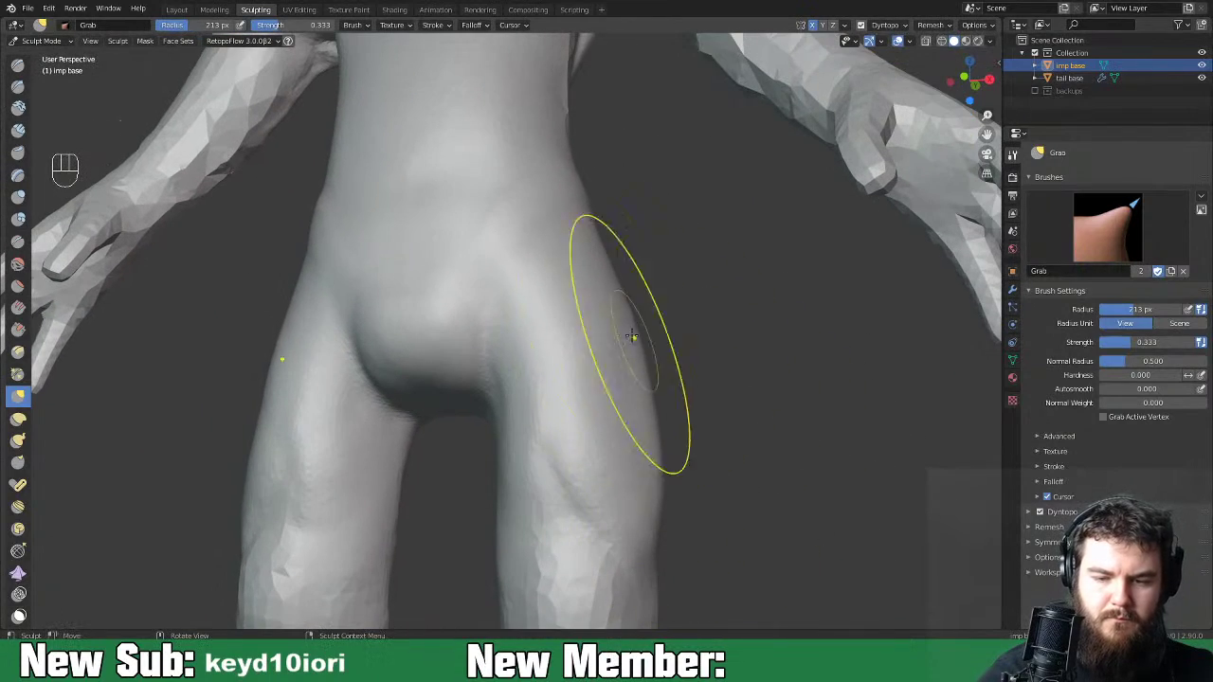
pyautogui.moveTo(680, 429)
pyautogui.mouseDown(button='middle')
pyautogui.moveTo(563, 433)
pyautogui.moveTo(442, 487)
pyautogui.moveTo(480, 520)
pyautogui.moveTo(555, 541)
pyautogui.moveTo(574, 483)
pyautogui.moveTo(526, 420)
pyautogui.moveTo(606, 422)
pyautogui.moveTo(577, 407)
pyautogui.moveTo(626, 417)
pyautogui.moveTo(492, 409)
pyautogui.moveTo(569, 407)
pyautogui.moveTo(488, 391)
pyautogui.moveTo(588, 409)
pyautogui.moveTo(639, 398)
pyautogui.moveTo(563, 402)
pyautogui.mouseUp(button='middle')
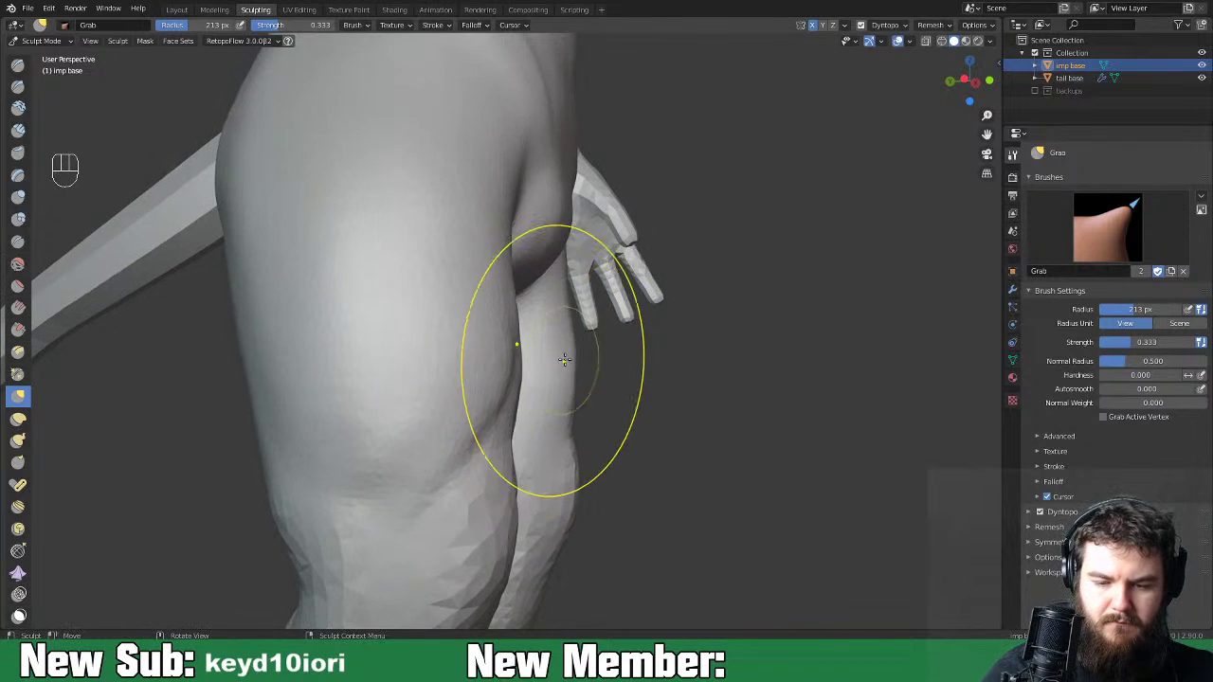
pyautogui.moveTo(572, 341); pyautogui.dragTo(720, 417, button='middle')
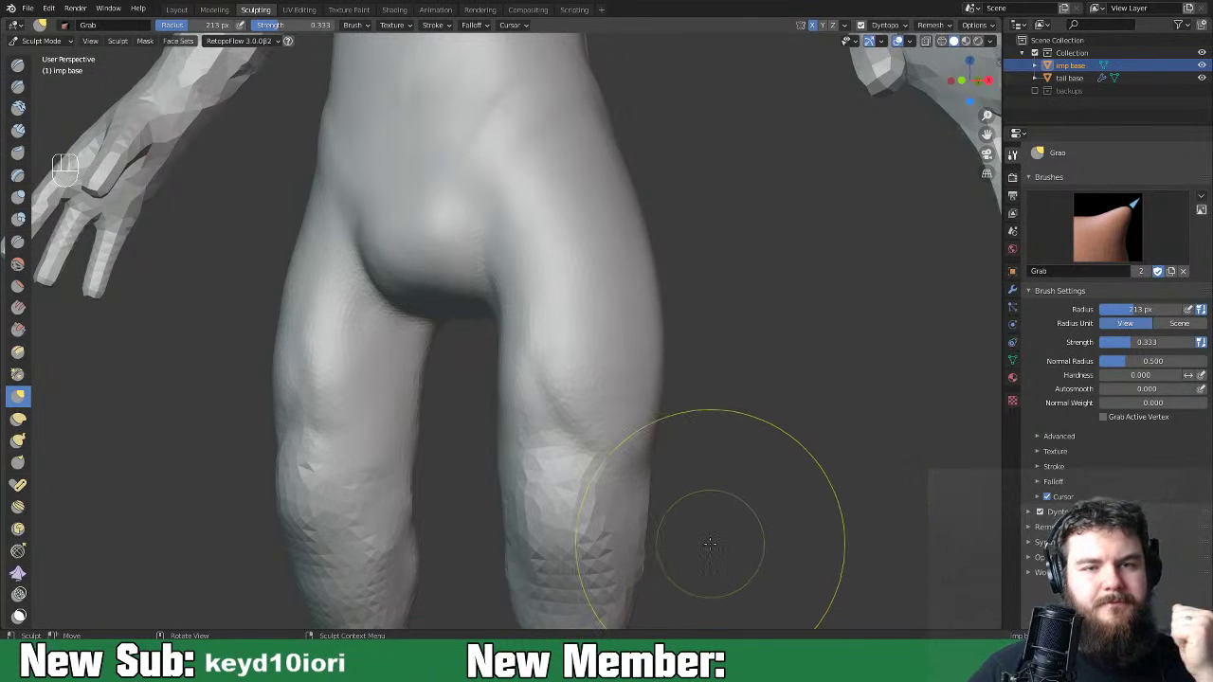
pyautogui.hotkey('ctrl', '-')
pyautogui.hotkey('ctrl', '-')
pyautogui.hotkey('ctrl', '-')
pyautogui.hotkey('ctrl', '-')
pyautogui.hotkey('ctrl', '-')
pyautogui.hotkey('ctrl', '-')
pyautogui.hotkey('ctrl', '-')
pyautogui.hotkey('ctrl', '-')
pyautogui.hotkey('ctrl', '-')
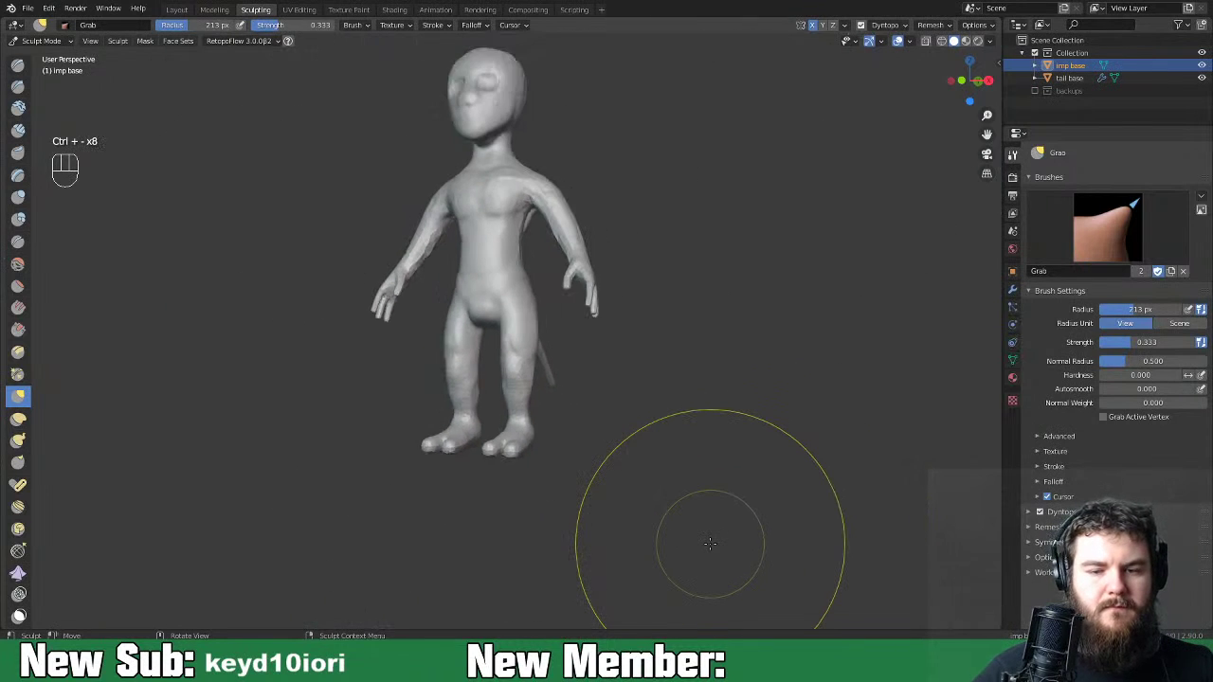
# Build up the shins from below the knees down to the ankles with Clay Strips at a 48 px radius.
pyautogui.moveTo(730, 465); pyautogui.dragTo(769, 491, button='middle')
pyautogui.hotkey('ctrl', '=')
pyautogui.hotkey('ctrl', '=')
pyautogui.hotkey('ctrl', '=')
pyautogui.hotkey('ctrl', '=')
pyautogui.hotkey('ctrl', '=')
pyautogui.hotkey('ctrl', '=')
pyautogui.hotkey('ctrl', '=')
pyautogui.hotkey('ctrl', '=')
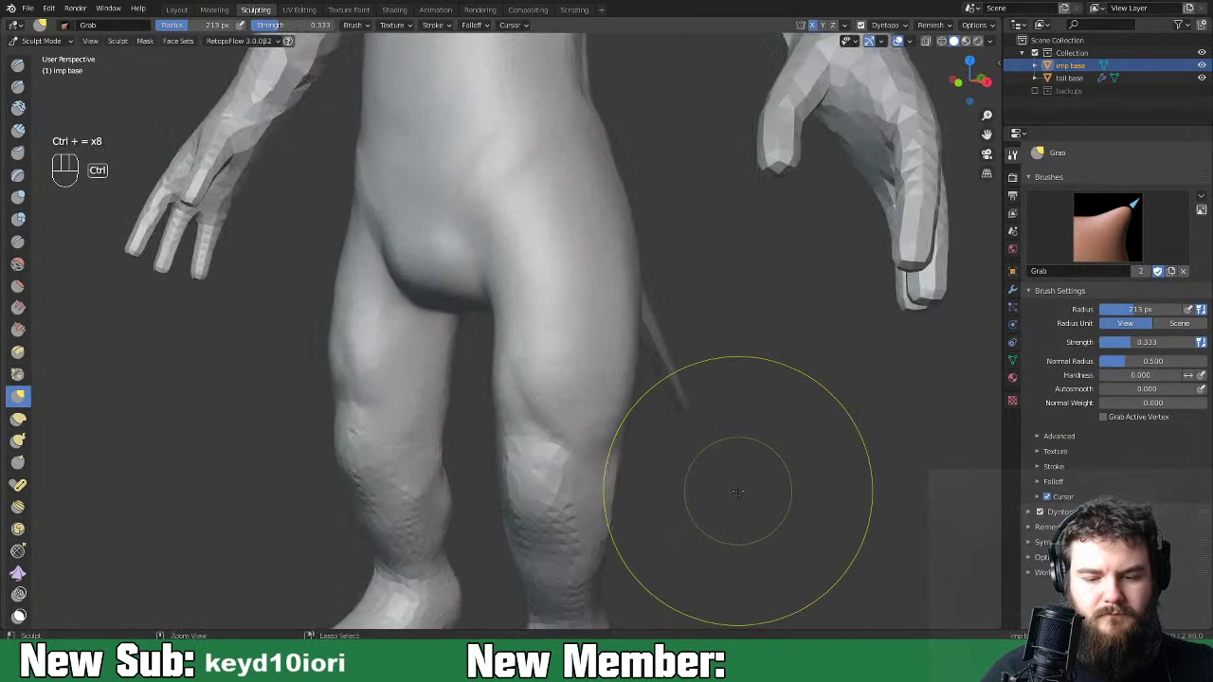
pyautogui.keyDown('shift'); pyautogui.scroll(-6, 690, 474); pyautogui.keyUp('shift')
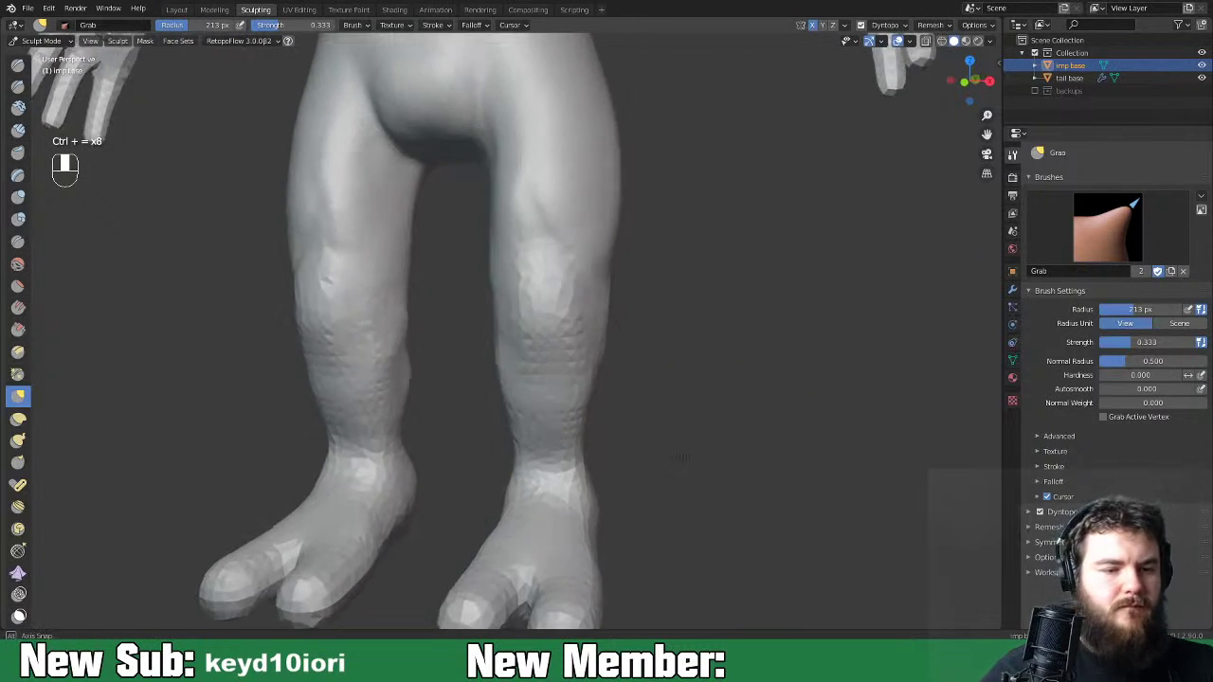
pyautogui.press('space')
pyautogui.press('space')
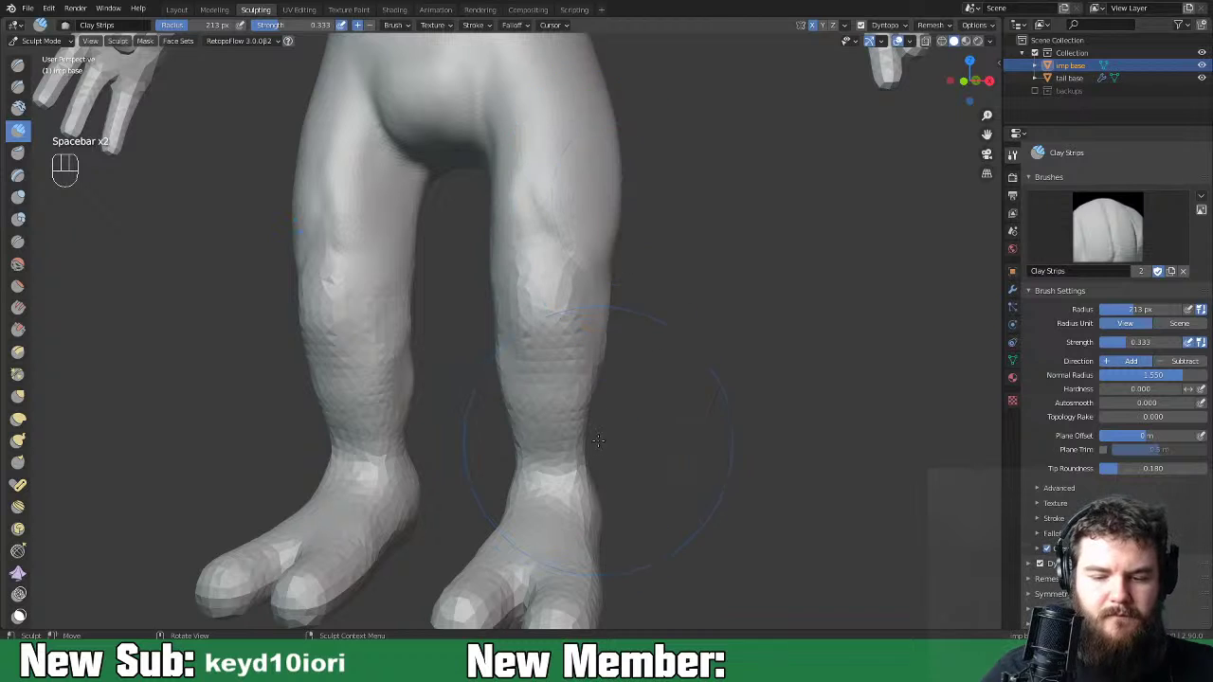
pyautogui.press('f')
pyautogui.click(531, 479)
pyautogui.moveTo(531, 479); pyautogui.dragTo(589, 427, button='middle')
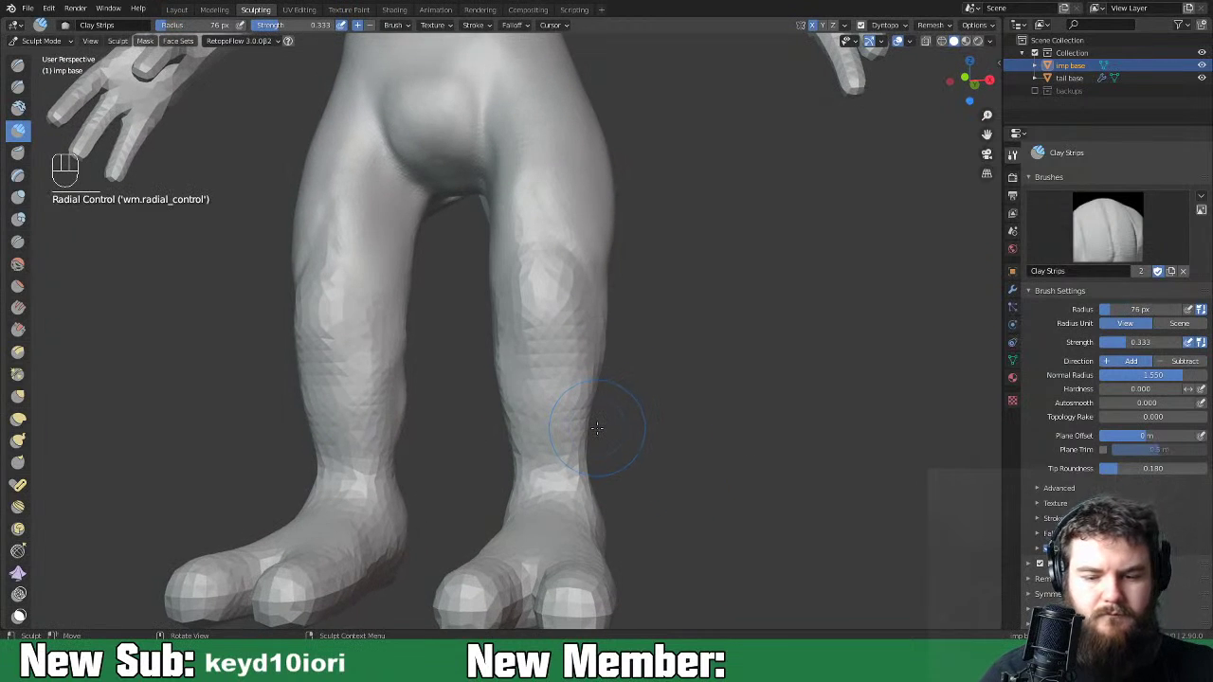
pyautogui.hotkey('ctrl', '=')
pyautogui.hotkey('ctrl', '=')
pyautogui.moveTo(601, 428)
pyautogui.mouseDown(button='middle')
pyautogui.moveTo(560, 433)
pyautogui.moveTo(514, 376)
pyautogui.mouseUp(button='middle')
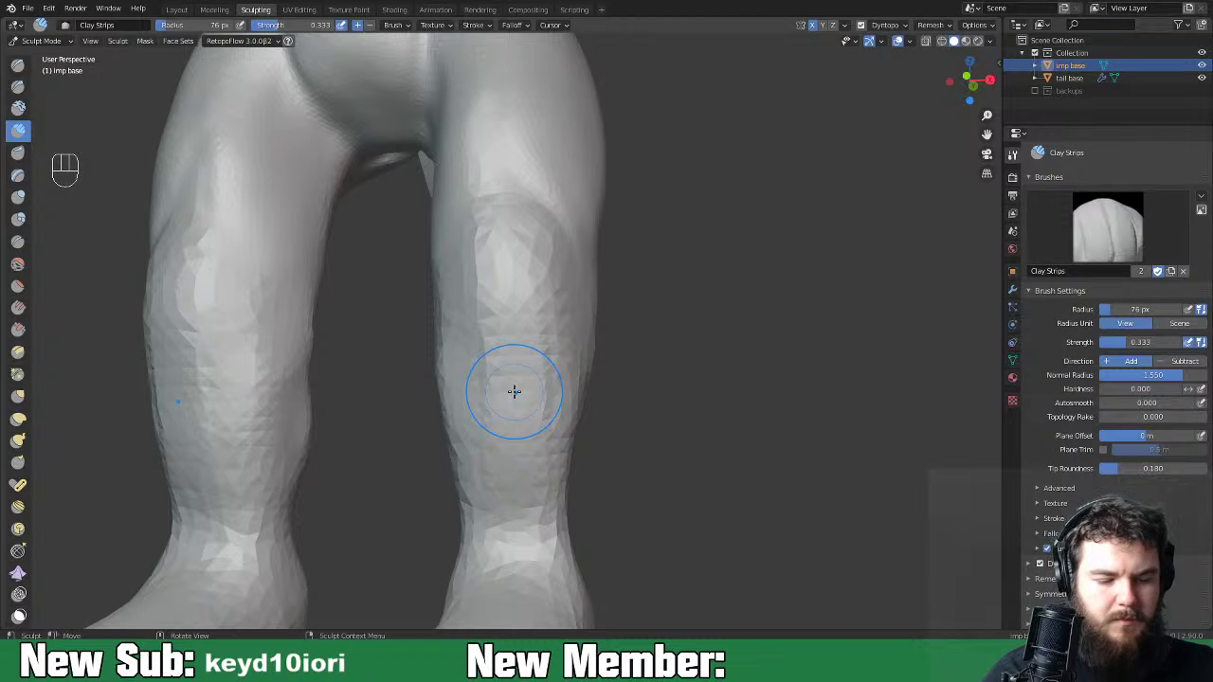
pyautogui.press('f')
pyautogui.click(523, 341)
pyautogui.moveTo(523, 341)
pyautogui.mouseDown()
pyautogui.moveTo(503, 520)
pyautogui.moveTo(509, 507)
pyautogui.mouseUp()
pyautogui.moveTo(510, 315); pyautogui.dragTo(508, 492)
# Smooth the Clay Strips marks along the fronts of the shins.
pyautogui.moveTo(509, 488)
pyautogui.mouseDown(button='middle')
pyautogui.moveTo(531, 455)
pyautogui.moveTo(653, 469)
pyautogui.moveTo(550, 466)
pyautogui.mouseUp(button='middle')
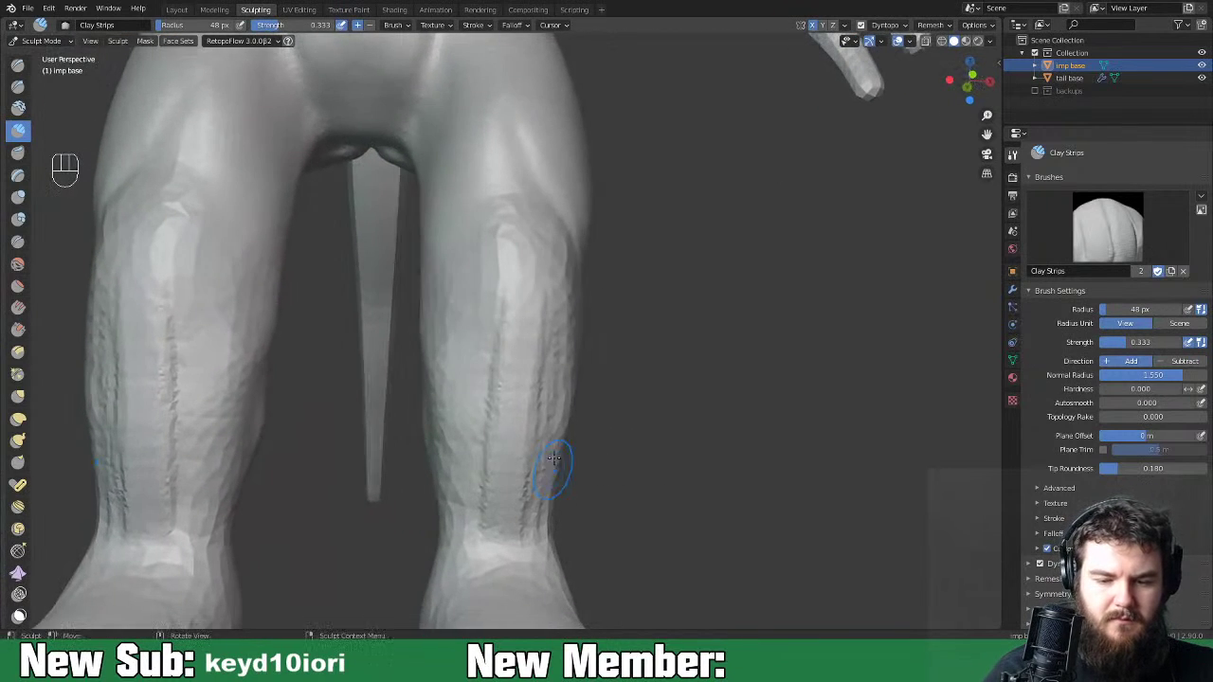
pyautogui.moveTo(508, 445); pyautogui.dragTo(537, 419, button='middle')
pyautogui.keyDown('shift'); pyautogui.moveTo(536, 419); pyautogui.dragTo(535, 376); pyautogui.keyUp('shift')
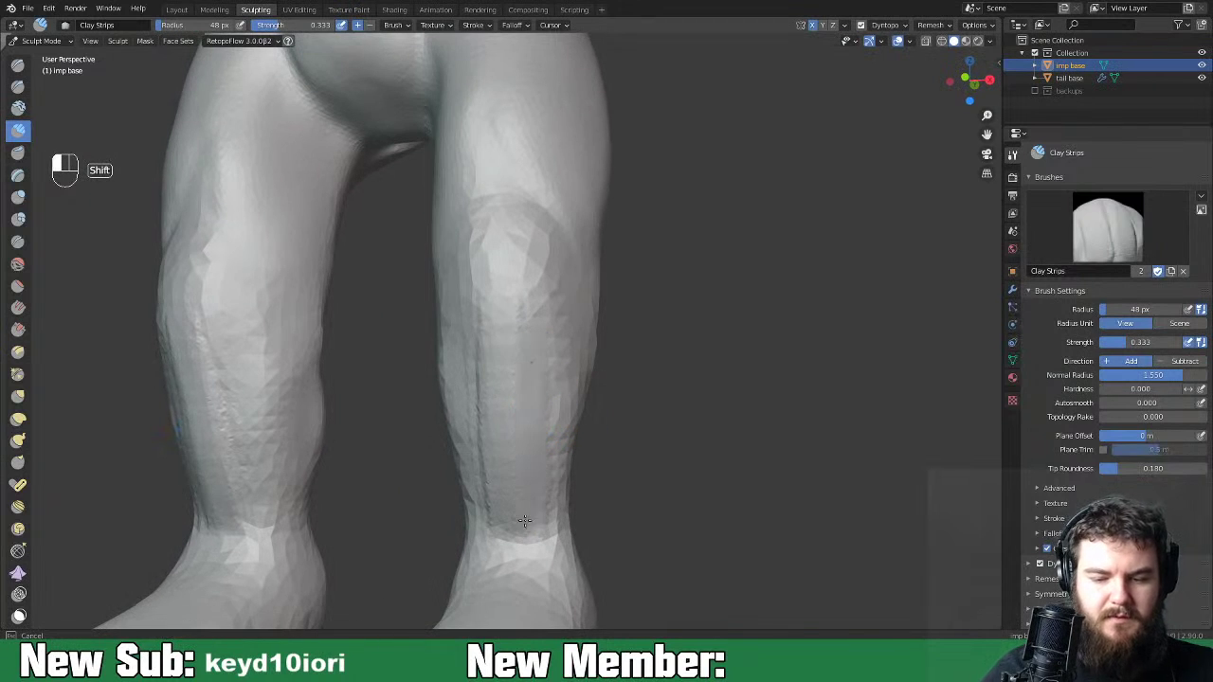
# Build up the outer calf muscles from below the knees toward the backs of the lower legs with Clay Strips.
pyautogui.moveTo(607, 357); pyautogui.dragTo(575, 360, button='middle')
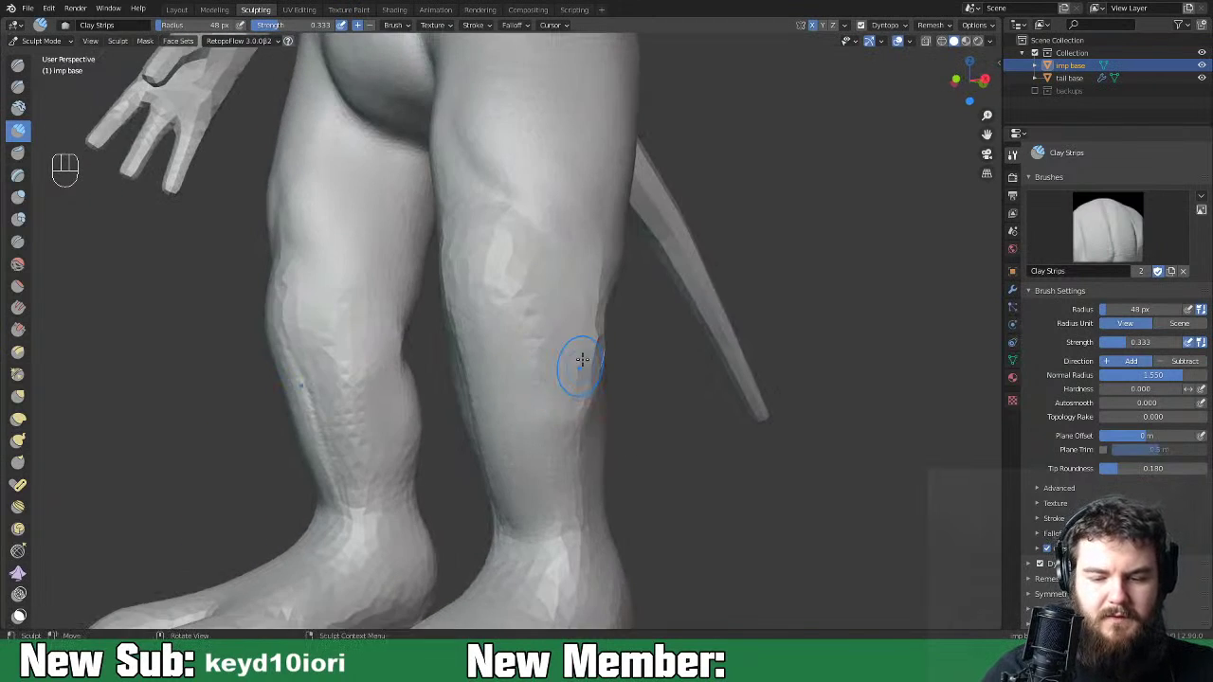
pyautogui.moveTo(589, 456); pyautogui.dragTo(582, 382, button='middle')
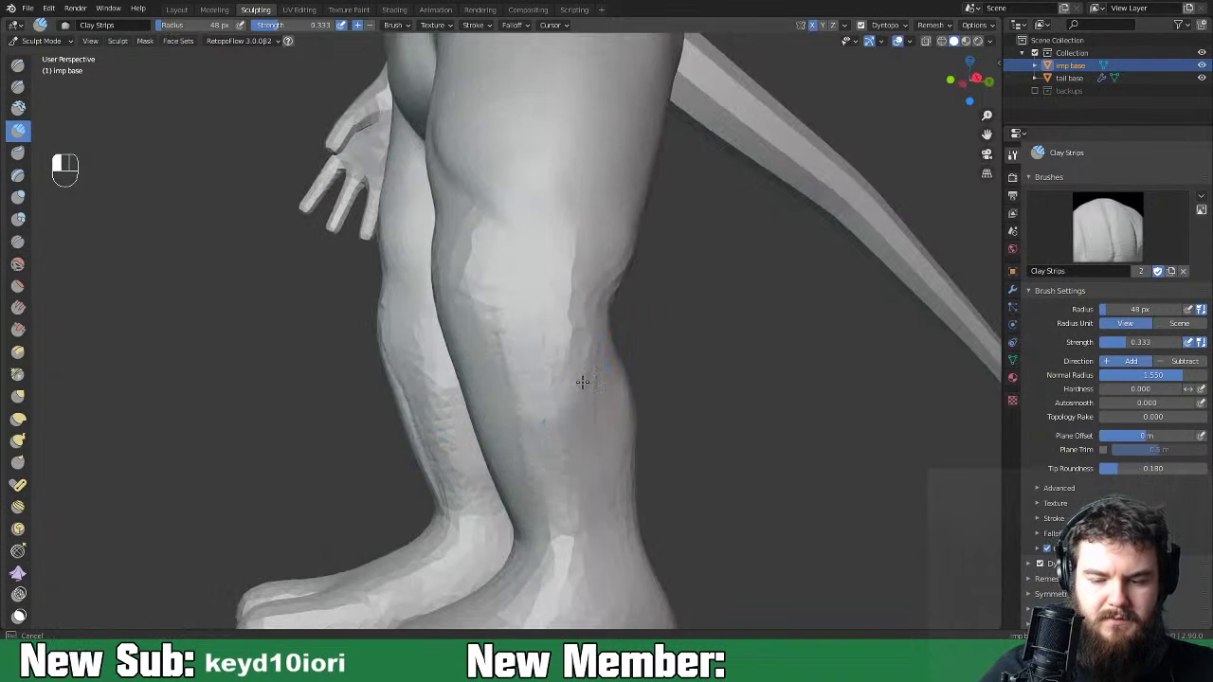
pyautogui.moveTo(601, 374); pyautogui.dragTo(648, 435)
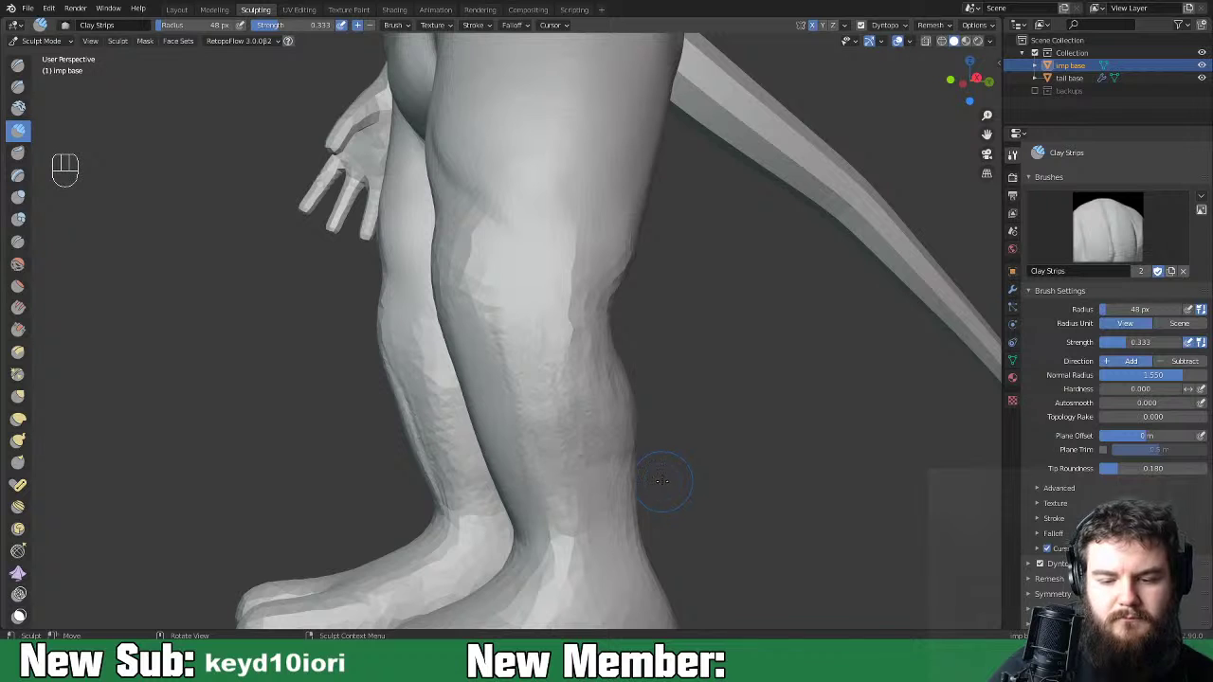
pyautogui.moveTo(567, 347); pyautogui.dragTo(541, 360, button='middle')
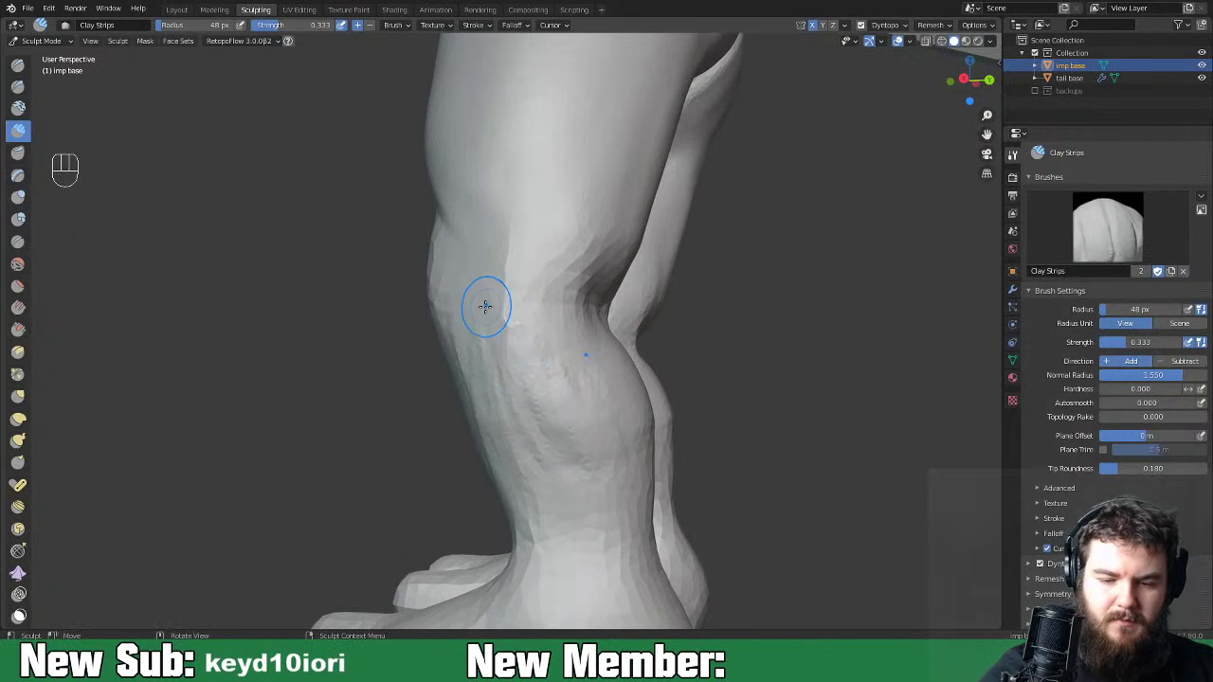
pyautogui.moveTo(506, 319)
pyautogui.mouseDown()
pyautogui.moveTo(533, 449)
pyautogui.moveTo(643, 483)
pyautogui.mouseUp()
# Smooth the outer calves and the outer sides and fronts of the knees.
pyautogui.moveTo(563, 424)
pyautogui.keyDown('shift'); pyautogui.mouseDown()
pyautogui.moveTo(520, 358)
pyautogui.moveTo(465, 327)
pyautogui.mouseUp(); pyautogui.keyUp('shift')
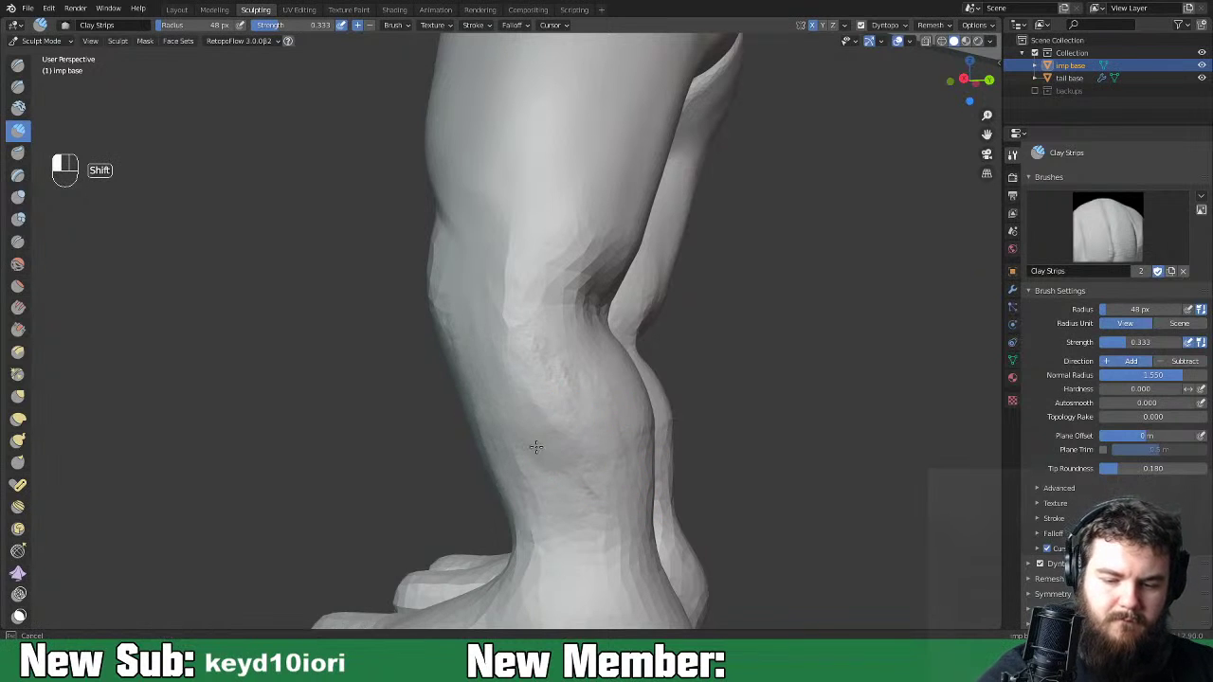
pyautogui.keyDown('shift'); pyautogui.moveTo(510, 322); pyautogui.dragTo(492, 273); pyautogui.keyUp('shift')
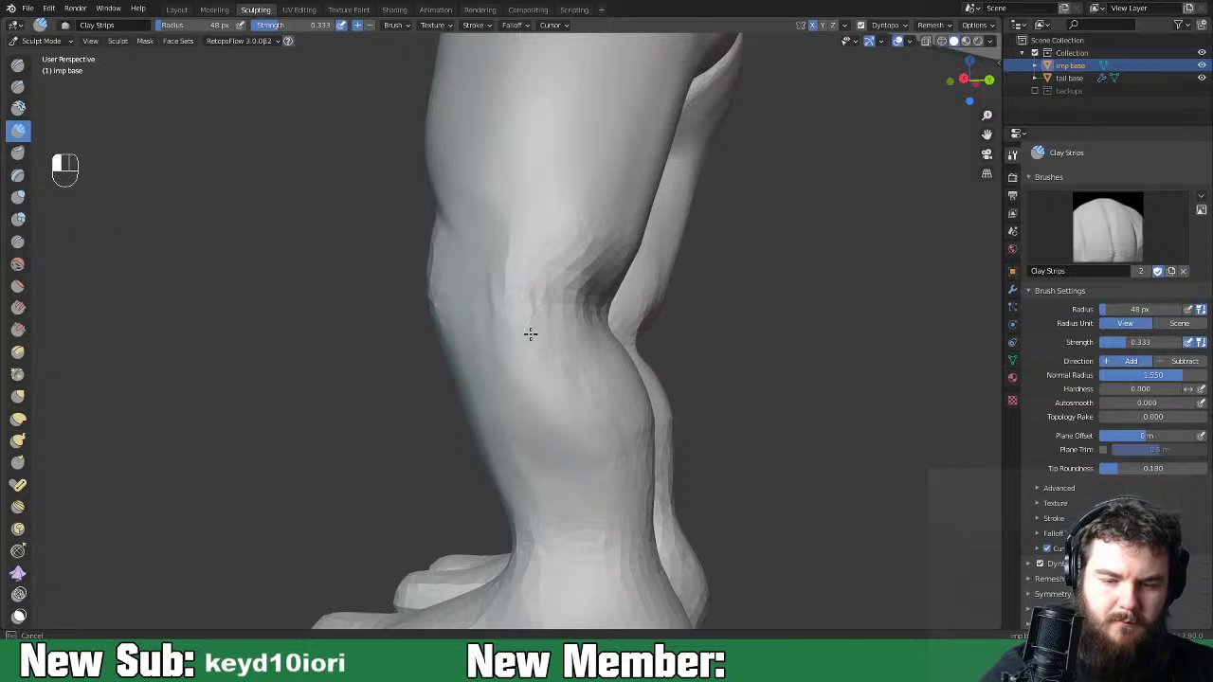
pyautogui.keyDown('shift'); pyautogui.moveTo(579, 335); pyautogui.dragTo(589, 383); pyautogui.keyUp('shift')
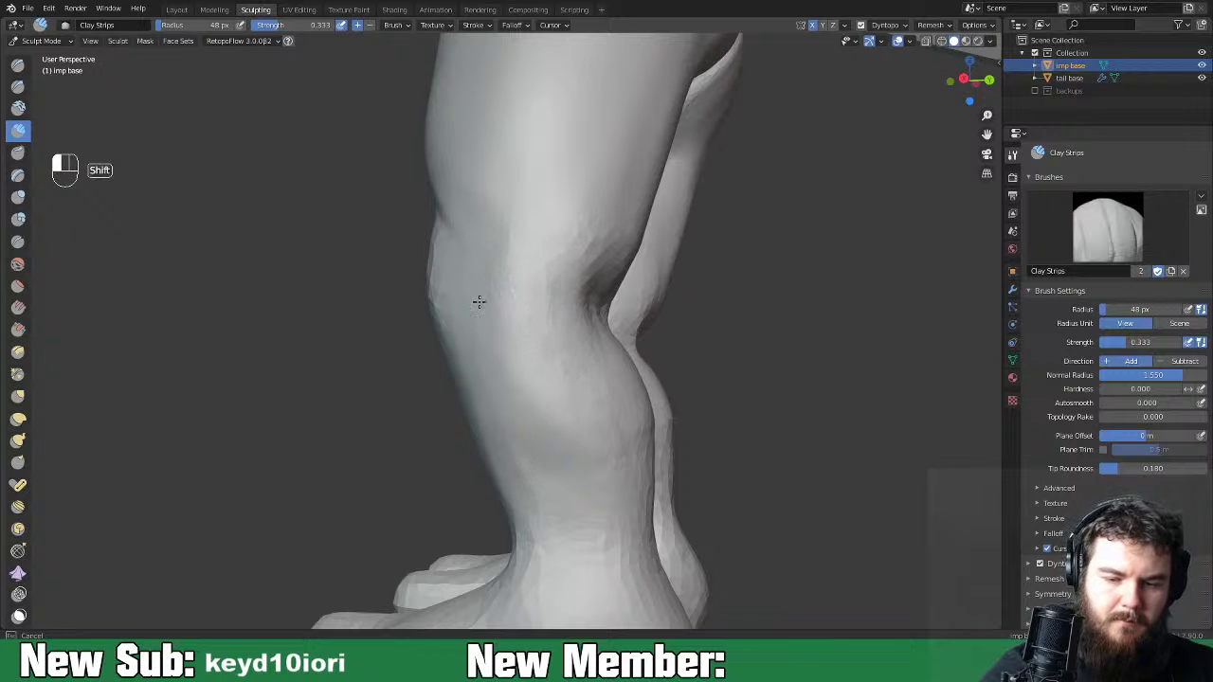
pyautogui.moveTo(469, 309); pyautogui.dragTo(545, 270, button='middle')
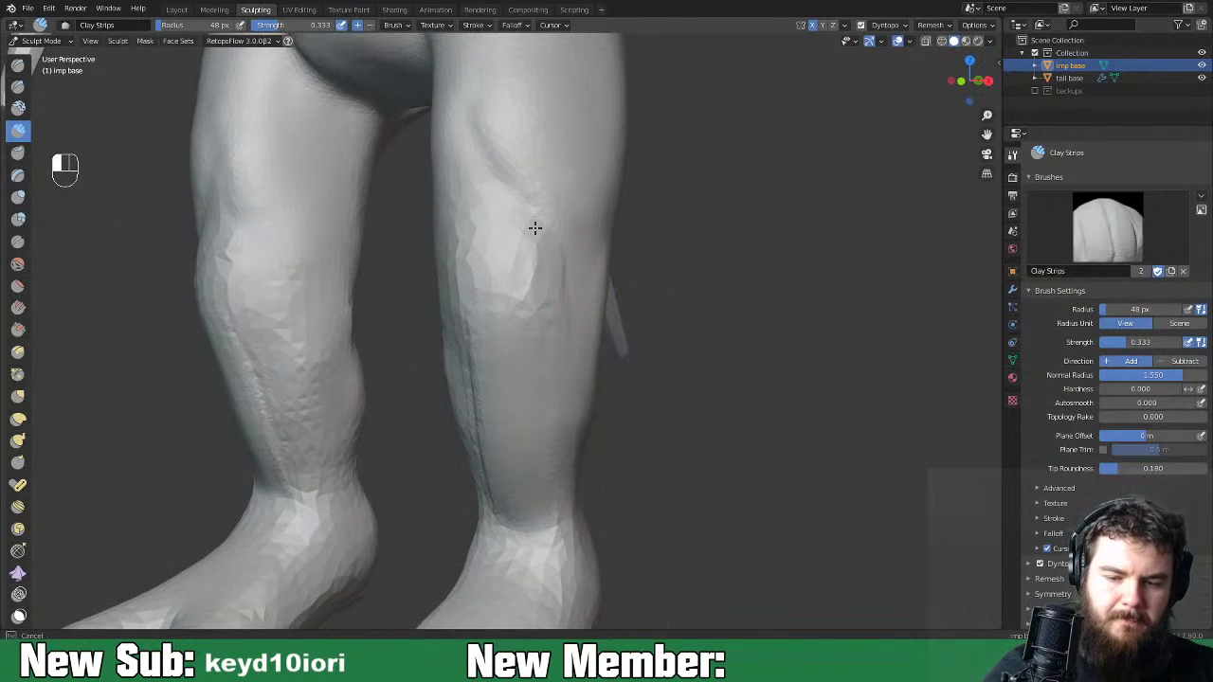
pyautogui.moveTo(522, 301)
pyautogui.keyDown('shift'); pyautogui.mouseDown()
pyautogui.moveTo(531, 238)
pyautogui.moveTo(564, 342)
pyautogui.mouseUp(); pyautogui.keyUp('shift')
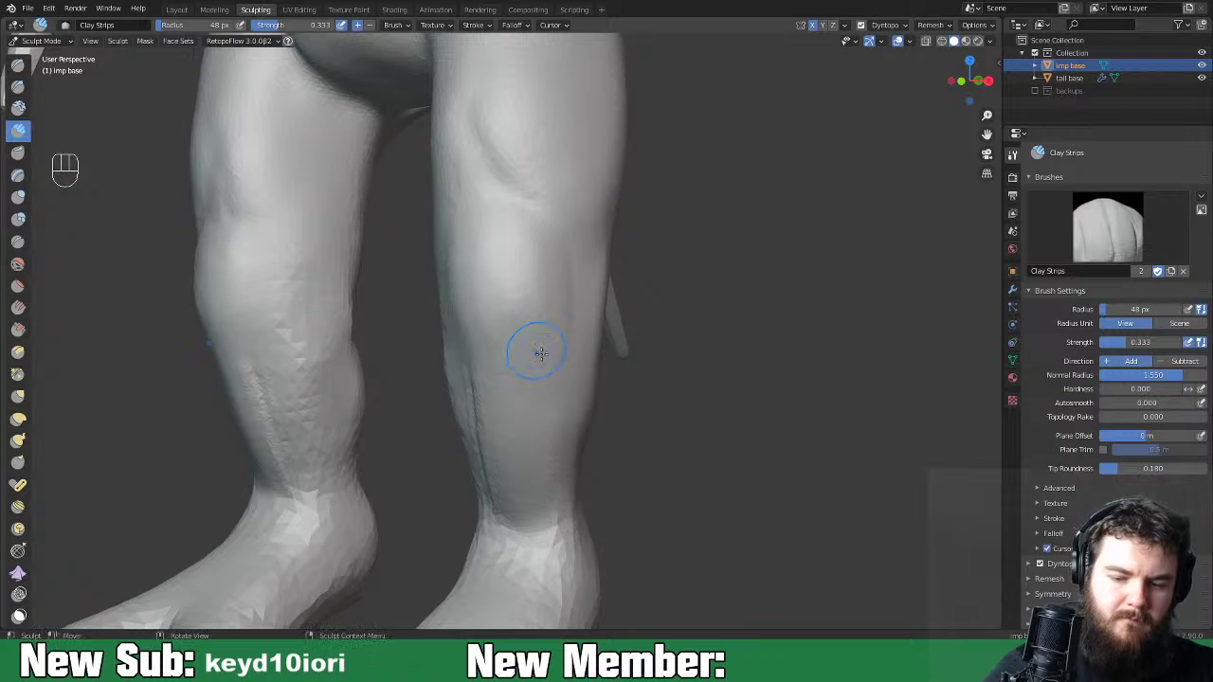
# Add Clay Strips volume along the inner sides of the shins and smooth the ridges there.
pyautogui.scroll(3, 534, 352)
pyautogui.moveTo(457, 334); pyautogui.dragTo(452, 456)
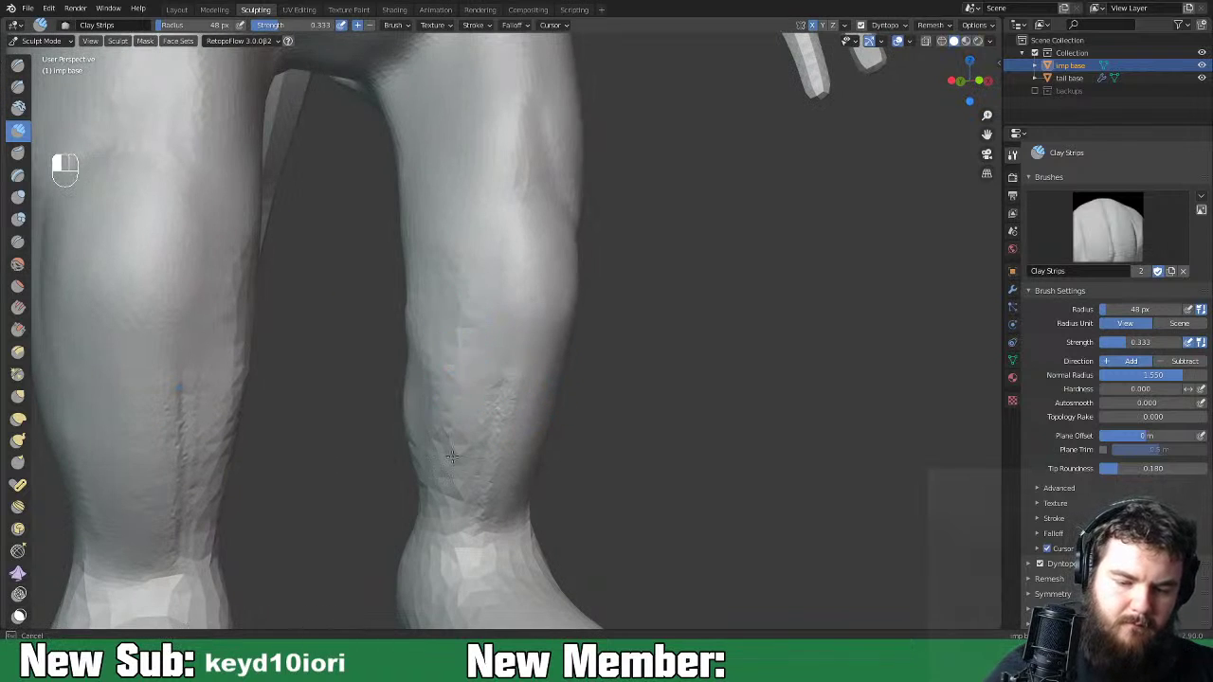
pyautogui.keyDown('shift'); pyautogui.moveTo(497, 397); pyautogui.dragTo(485, 513); pyautogui.keyUp('shift')
pyautogui.keyDown('shift'); pyautogui.moveTo(420, 404); pyautogui.dragTo(442, 391); pyautogui.keyUp('shift')
# Thicken the inner calf muscles with Clay Strips and smooth them into rounded bulges.
pyautogui.moveTo(442, 390)
pyautogui.mouseDown(button='middle')
pyautogui.moveTo(488, 403)
pyautogui.moveTo(668, 384)
pyautogui.mouseUp(button='middle')
pyautogui.moveTo(506, 412); pyautogui.dragTo(465, 506)
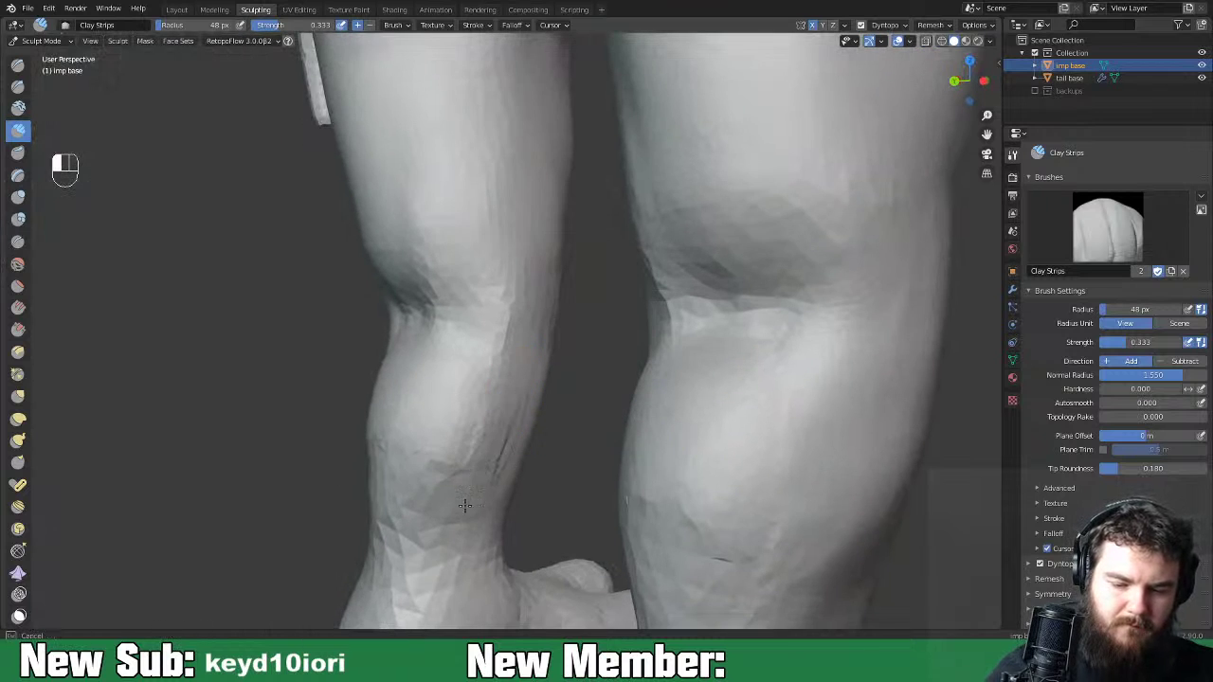
pyautogui.moveTo(462, 417)
pyautogui.mouseDown()
pyautogui.moveTo(379, 493)
pyautogui.moveTo(388, 438)
pyautogui.mouseUp()
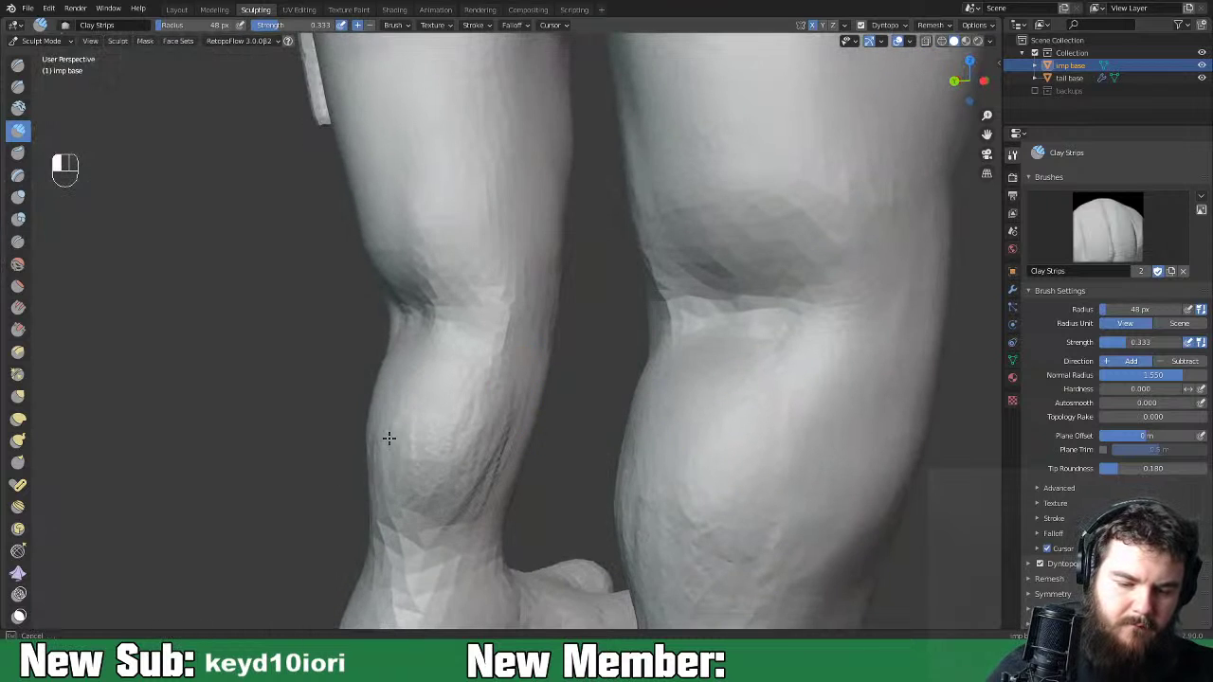
pyautogui.moveTo(471, 398)
pyautogui.mouseDown()
pyautogui.moveTo(490, 385)
pyautogui.moveTo(471, 476)
pyautogui.mouseUp()
pyautogui.moveTo(491, 394)
pyautogui.mouseDown()
pyautogui.moveTo(495, 415)
pyautogui.moveTo(498, 362)
pyautogui.moveTo(492, 489)
pyautogui.mouseUp()
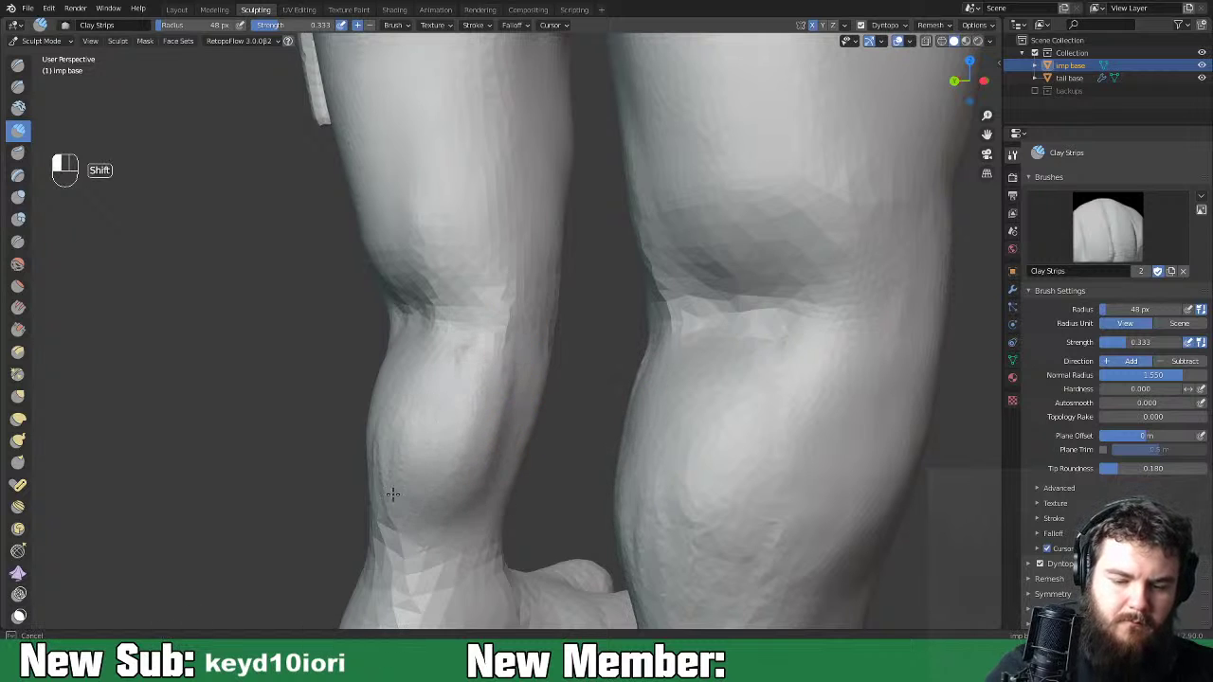
# Fill out the backs of the calves with Clay Strips and smooth the strokes.
pyautogui.moveTo(391, 516)
pyautogui.mouseDown(button='middle')
pyautogui.moveTo(563, 455)
pyautogui.moveTo(524, 406)
pyautogui.mouseUp(button='middle')
pyautogui.moveTo(526, 332); pyautogui.dragTo(479, 301, button='middle')
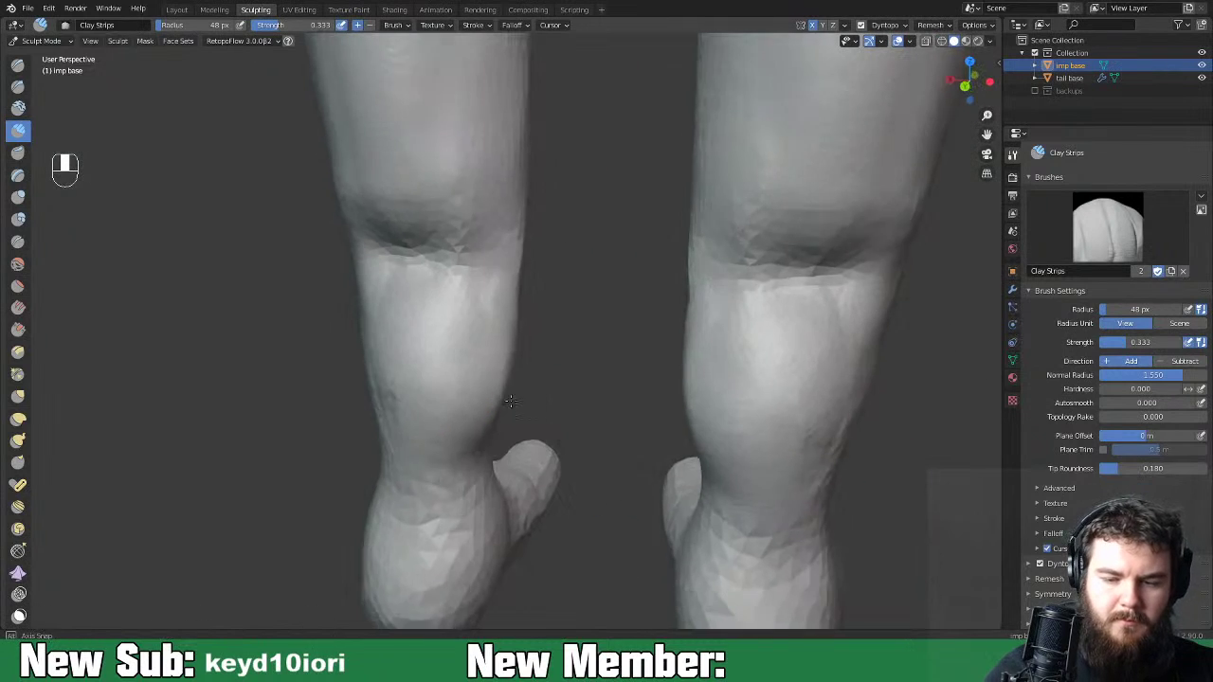
pyautogui.moveTo(479, 302)
pyautogui.mouseDown()
pyautogui.moveTo(451, 369)
pyautogui.moveTo(384, 408)
pyautogui.moveTo(388, 352)
pyautogui.moveTo(366, 324)
pyautogui.mouseUp()
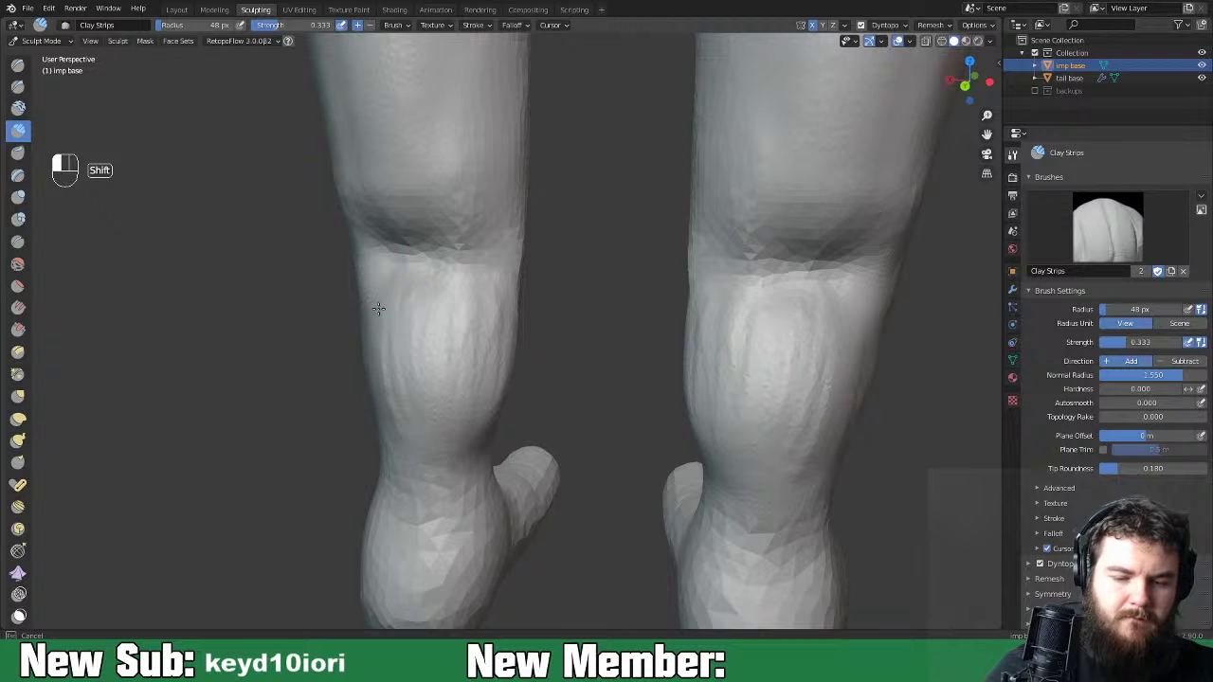
pyautogui.keyDown('shift'); pyautogui.moveTo(503, 301); pyautogui.dragTo(513, 345); pyautogui.keyUp('shift')
pyautogui.moveTo(538, 391); pyautogui.dragTo(557, 361, button='middle')
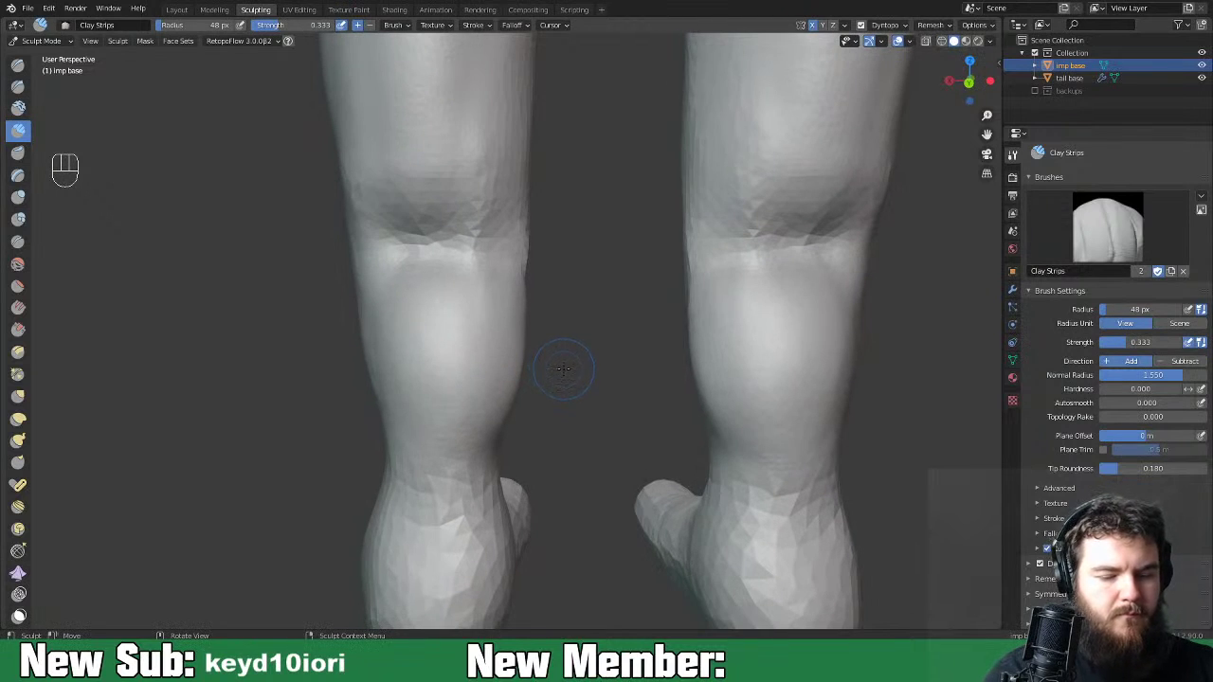
# Switch to the Grab brush at a 130 px radius and smooth the creases behind the knees.
pyautogui.press('space')
pyautogui.press('space')
pyautogui.click(560, 355)
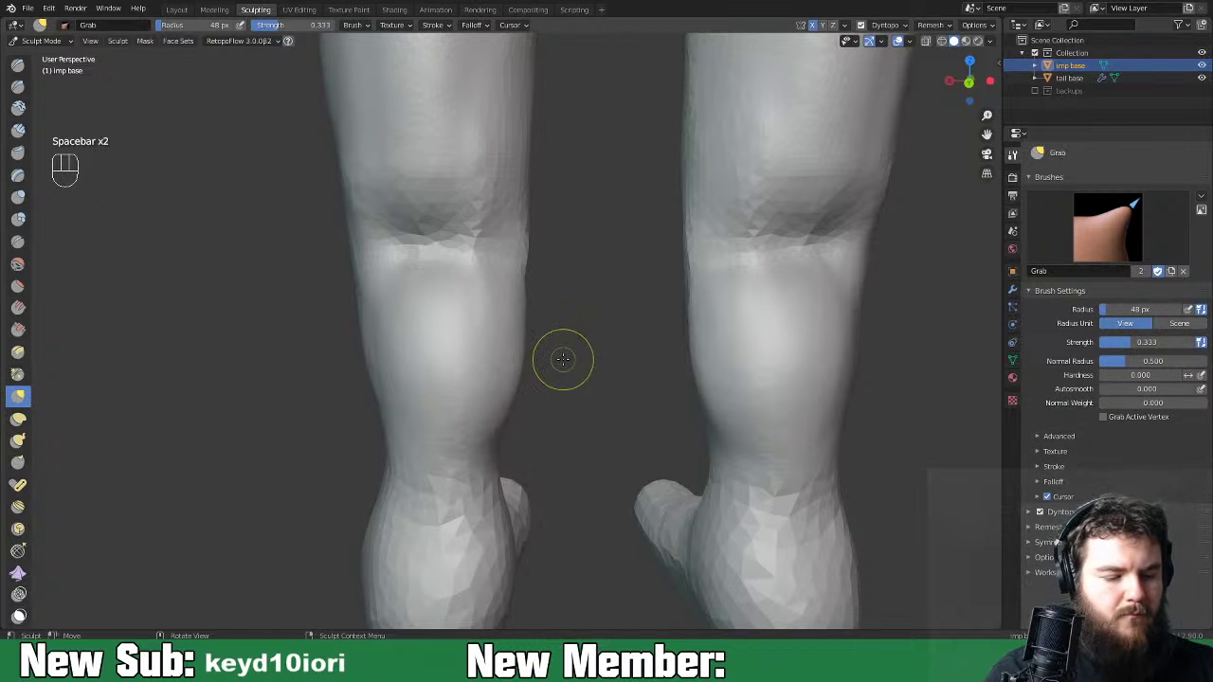
pyautogui.press('f')
pyautogui.click(552, 292)
pyautogui.moveTo(541, 257)
pyautogui.mouseDown(button='middle')
pyautogui.moveTo(515, 240)
pyautogui.moveTo(511, 211)
pyautogui.mouseUp(button='middle')
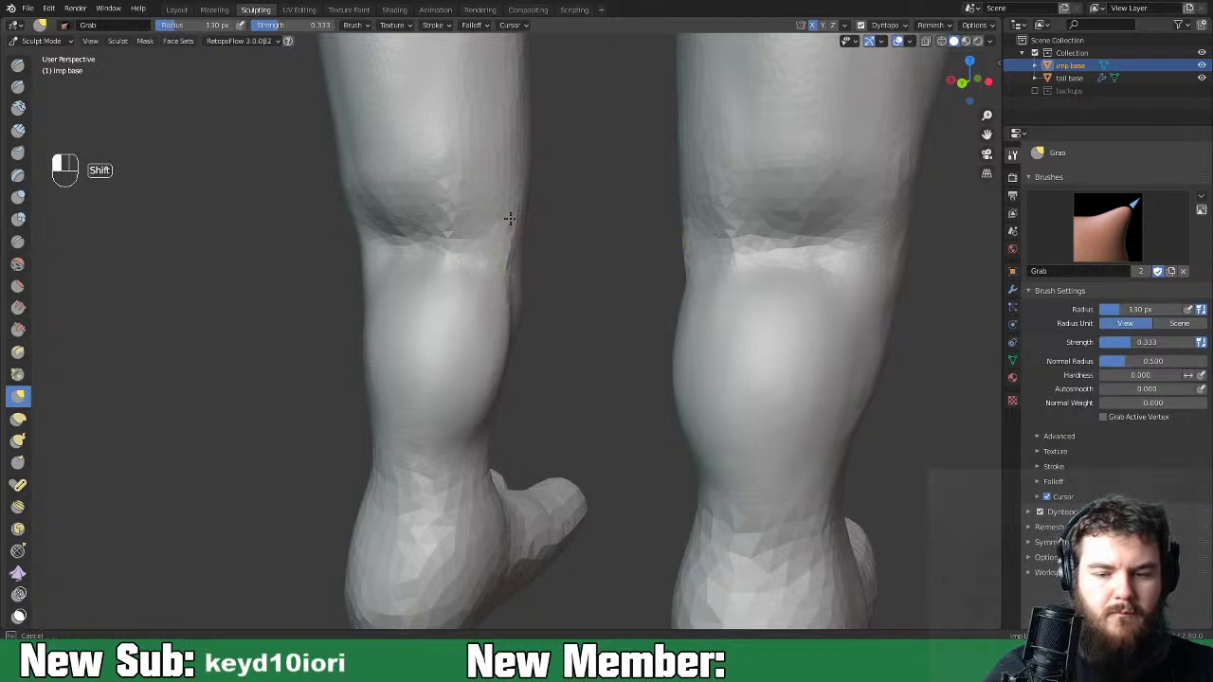
pyautogui.keyDown('shift'); pyautogui.moveTo(439, 256); pyautogui.dragTo(387, 197, button='middle'); pyautogui.keyUp('shift')
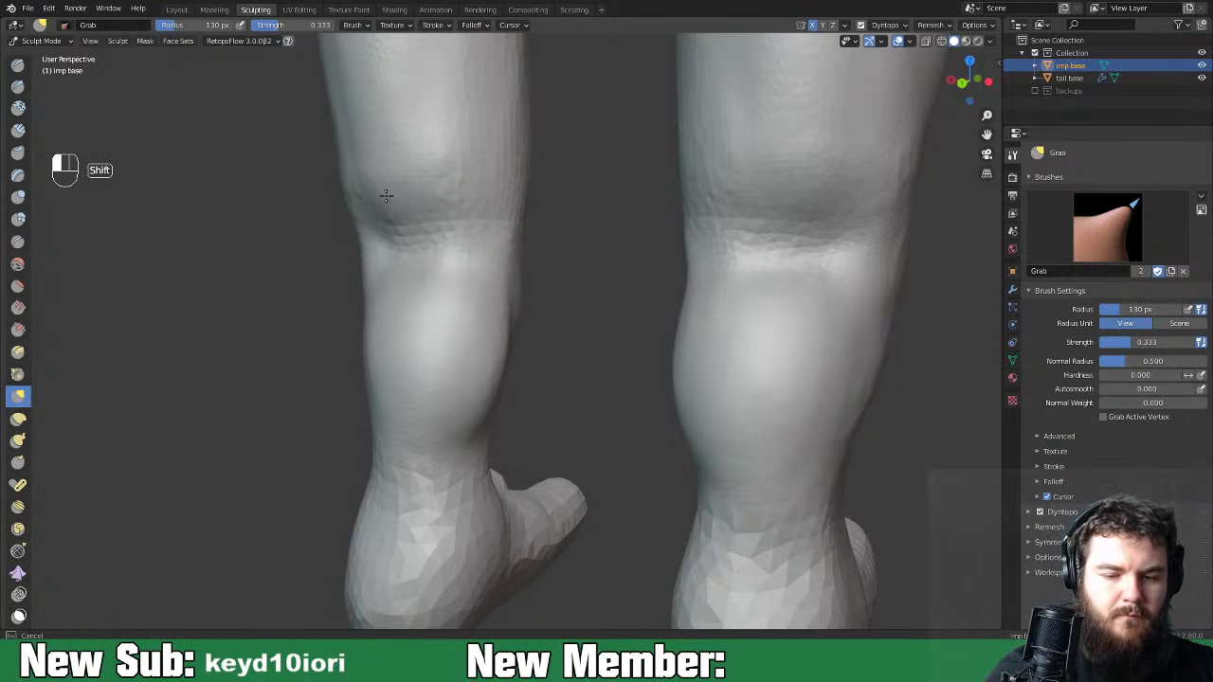
# Examine the lower legs from several angles, and check their proportions against the whole figure.
pyautogui.moveTo(683, 289)
pyautogui.mouseDown(button='middle')
pyautogui.moveTo(659, 293)
pyautogui.moveTo(677, 277)
pyautogui.moveTo(663, 271)
pyautogui.moveTo(642, 414)
pyautogui.moveTo(583, 428)
pyautogui.mouseUp(button='middle')
pyautogui.keyDown('shift'); pyautogui.moveTo(626, 492); pyautogui.dragTo(641, 375, button='middle'); pyautogui.keyUp('shift')
pyautogui.moveTo(626, 422)
pyautogui.mouseDown(button='middle')
pyautogui.moveTo(720, 438)
pyautogui.moveTo(826, 424)
pyautogui.moveTo(517, 436)
pyautogui.moveTo(718, 420)
pyautogui.moveTo(620, 438)
pyautogui.mouseUp(button='middle')
pyautogui.hotkey('ctrl', '-')
pyautogui.press('space')
pyautogui.hotkey('ctrl', '-')
pyautogui.hotkey('ctrl', '-')
pyautogui.hotkey('ctrl', '-')
pyautogui.hotkey('ctrl', '-')
pyautogui.hotkey('ctrl', '-')
pyautogui.hotkey('ctrl', '-')
pyautogui.hotkey('ctrl', '-')
pyautogui.hotkey('ctrl', '-')
pyautogui.hotkey('ctrl', '=')
pyautogui.hotkey('ctrl', '=')
pyautogui.hotkey('ctrl', '=')
pyautogui.hotkey('ctrl', '=')
pyautogui.hotkey('ctrl', '=')
pyautogui.hotkey('ctrl', '=')
pyautogui.moveTo(681, 416); pyautogui.dragTo(529, 418, button='middle')
# Try to reshape the inner contours of the lower calves with the Slide Relax brush.
pyautogui.moveTo(636, 370)
pyautogui.keyDown('shift'); pyautogui.mouseDown(button='middle')
pyautogui.moveTo(620, 442)
pyautogui.moveTo(525, 434)
pyautogui.moveTo(571, 433)
pyautogui.mouseUp(button='middle'); pyautogui.keyUp('shift')
pyautogui.hotkey('ctrl', '=')
pyautogui.hotkey('ctrl', '=')
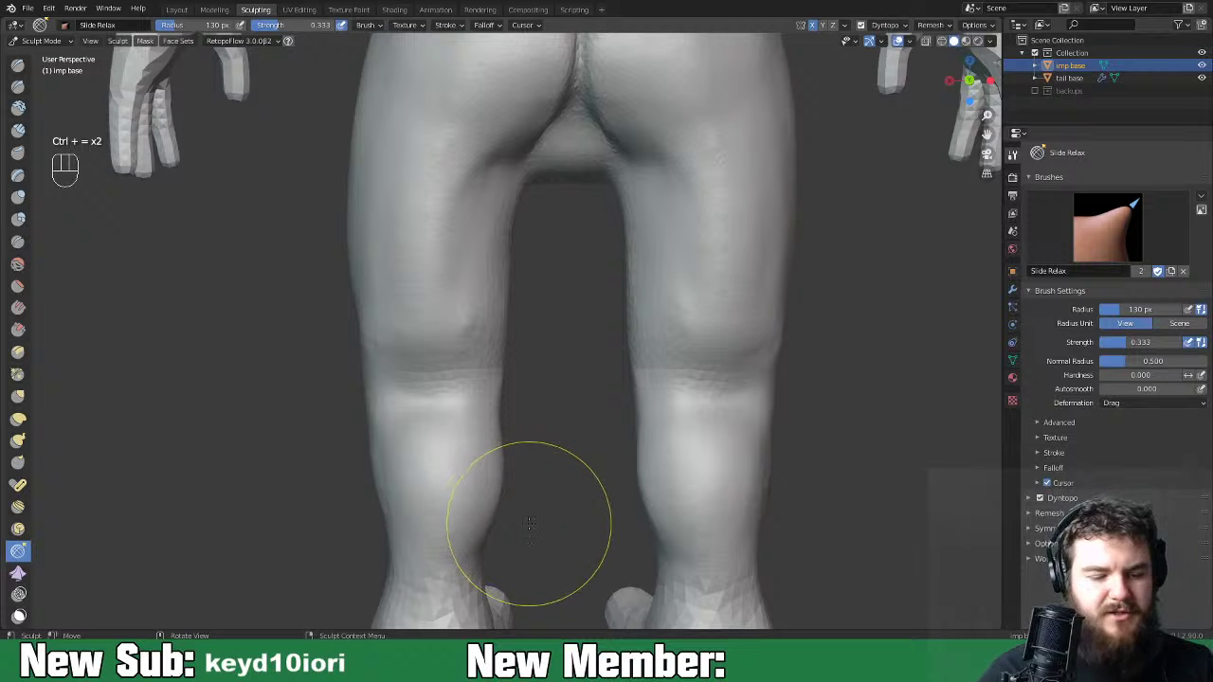
pyautogui.keyDown('shift'); pyautogui.moveTo(531, 524); pyautogui.dragTo(527, 414, button='middle'); pyautogui.keyUp('shift')
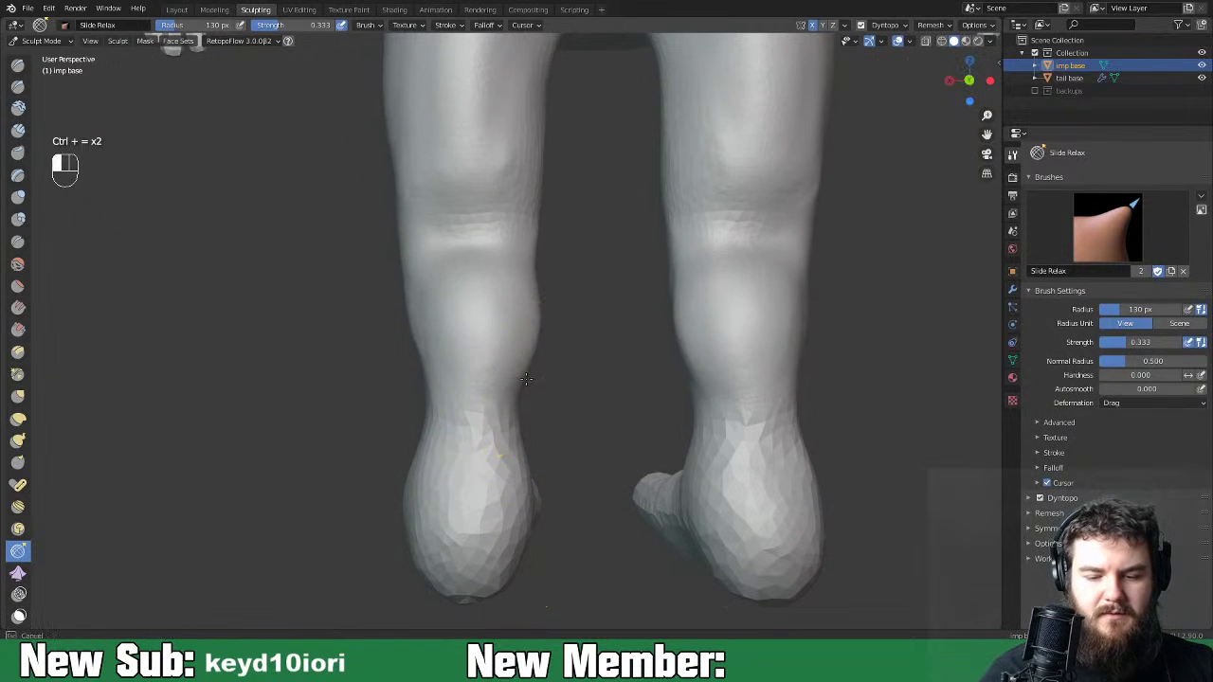
pyautogui.moveTo(521, 386); pyautogui.dragTo(512, 421)
pyautogui.moveTo(519, 385); pyautogui.dragTo(512, 401)
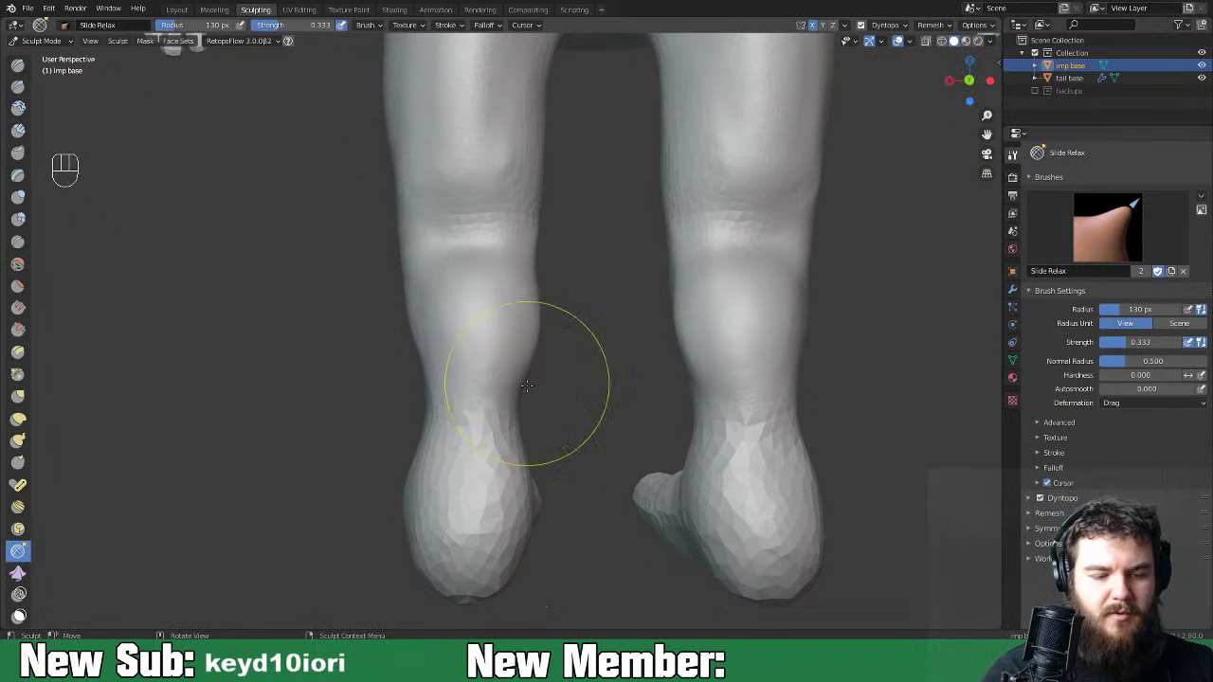
# Reshape the lower calf contours just above the ankles with the Grab brush at a 130 px radius.
pyautogui.press('space')
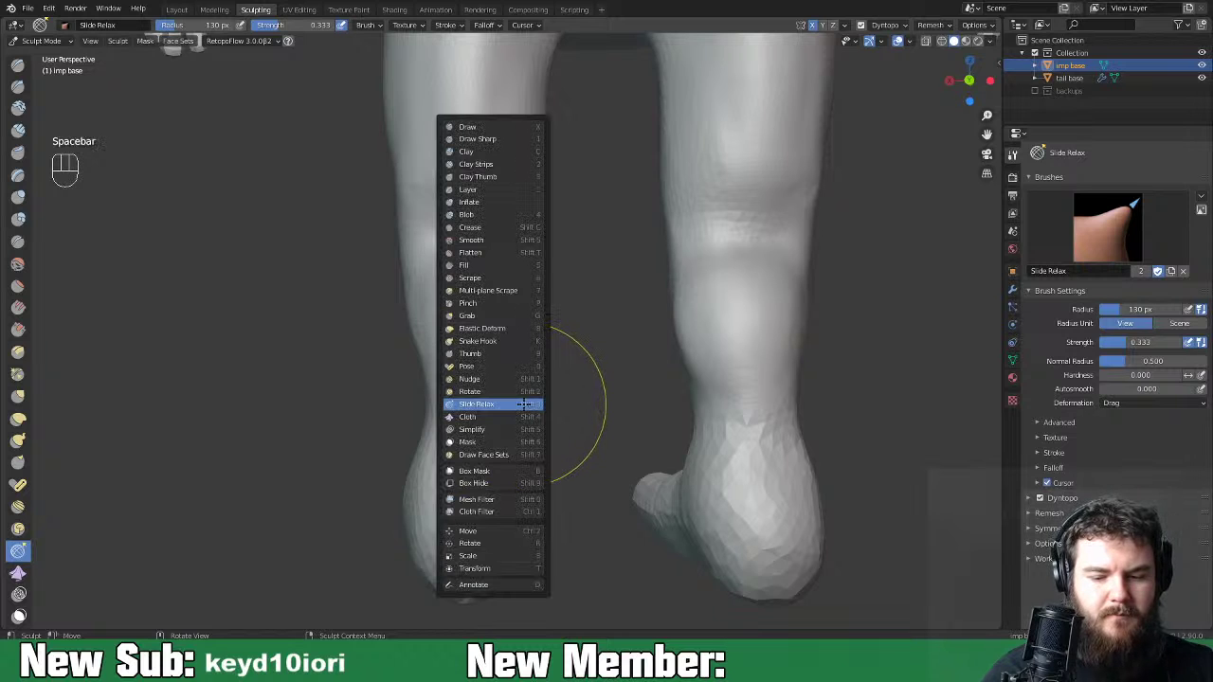
pyautogui.click(503, 316)
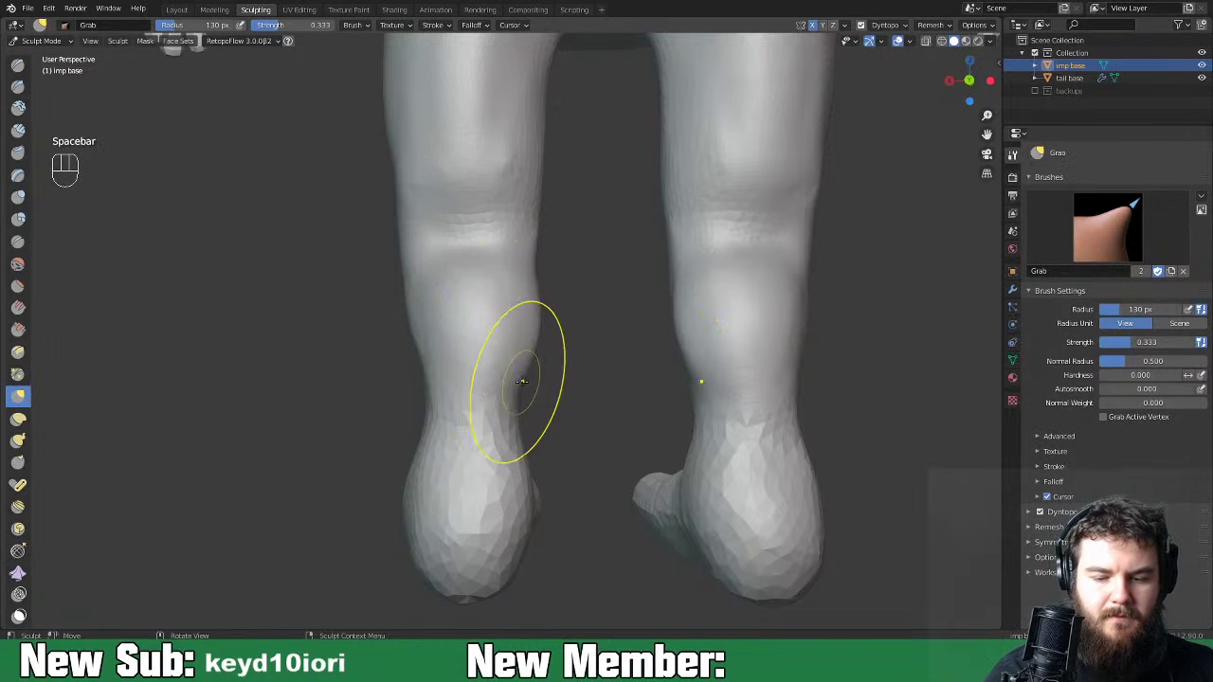
pyautogui.moveTo(507, 405)
pyautogui.mouseDown()
pyautogui.moveTo(509, 434)
pyautogui.moveTo(484, 390)
pyautogui.mouseUp()
pyautogui.moveTo(484, 390); pyautogui.dragTo(473, 419)
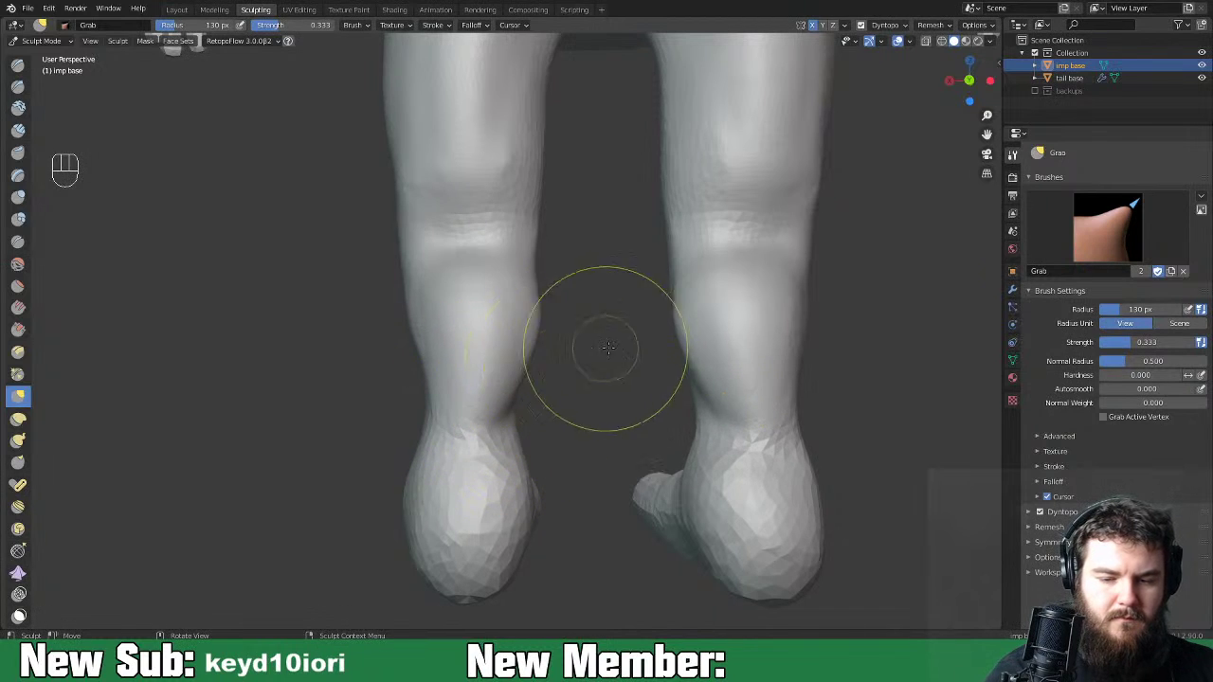
# Smooth the faceted fronts of the ankles where the shins meet the feet.
pyautogui.moveTo(541, 352); pyautogui.dragTo(537, 402, button='middle')
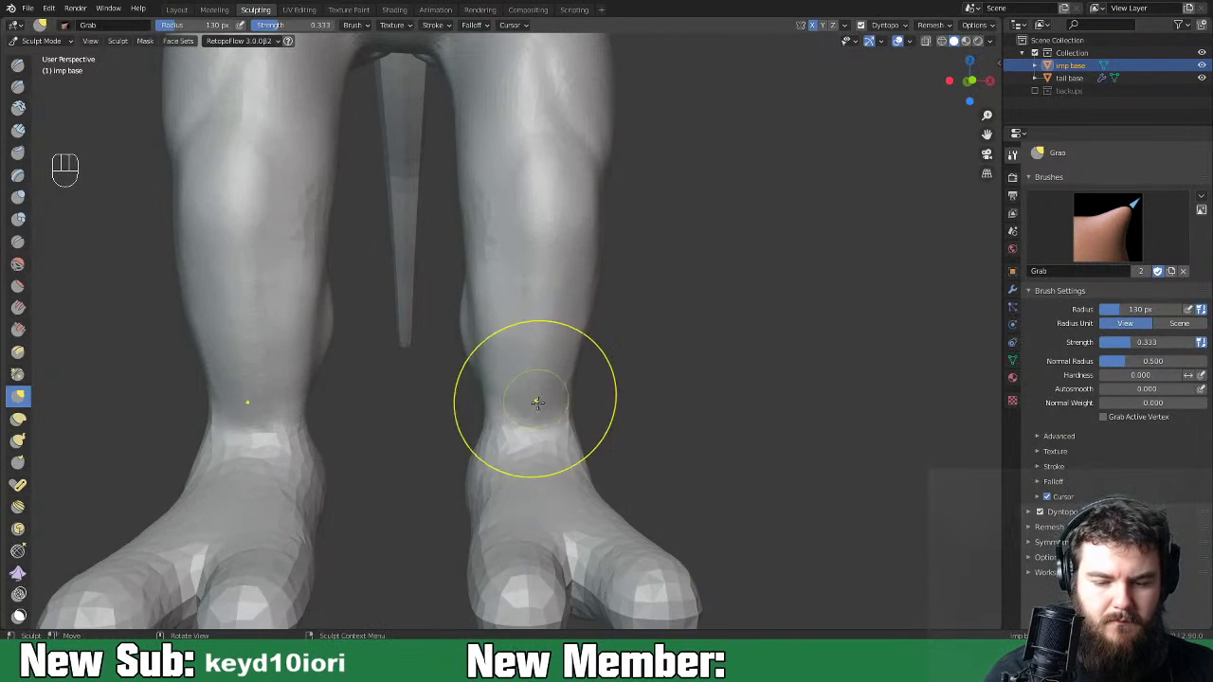
pyautogui.moveTo(650, 381)
pyautogui.mouseDown(button='middle')
pyautogui.moveTo(597, 397)
pyautogui.moveTo(550, 385)
pyautogui.moveTo(587, 433)
pyautogui.mouseUp(button='middle')
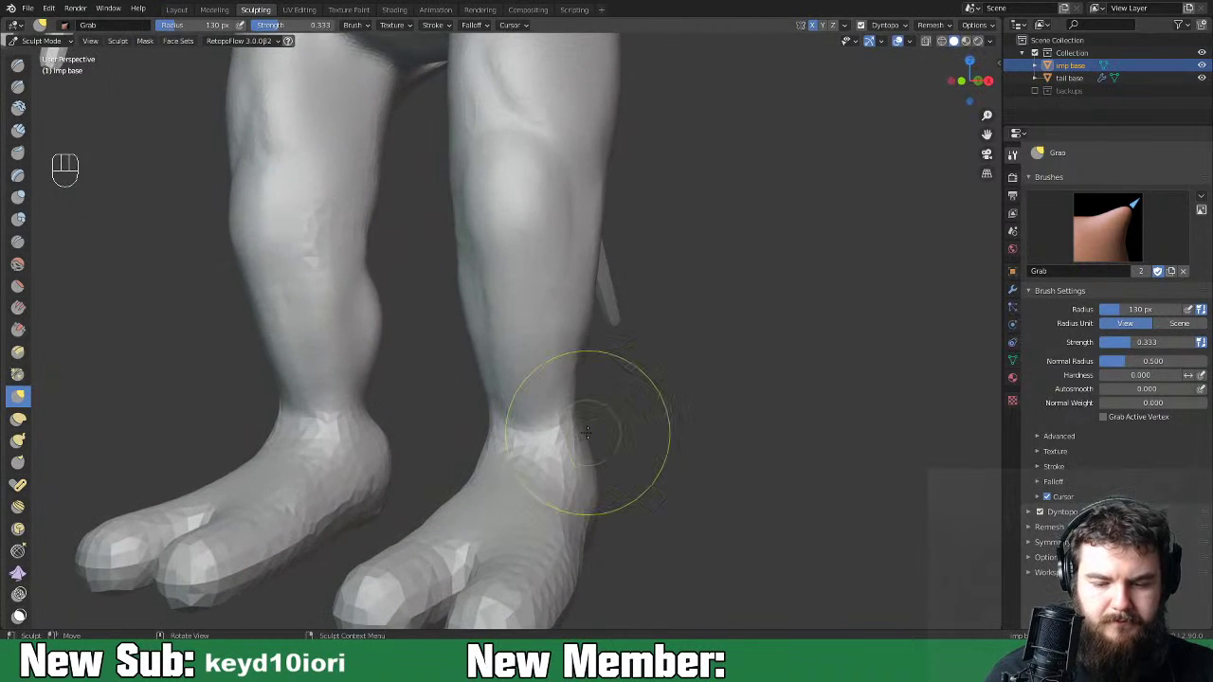
pyautogui.keyDown('shift'); pyautogui.moveTo(567, 437); pyautogui.dragTo(571, 467); pyautogui.keyUp('shift')
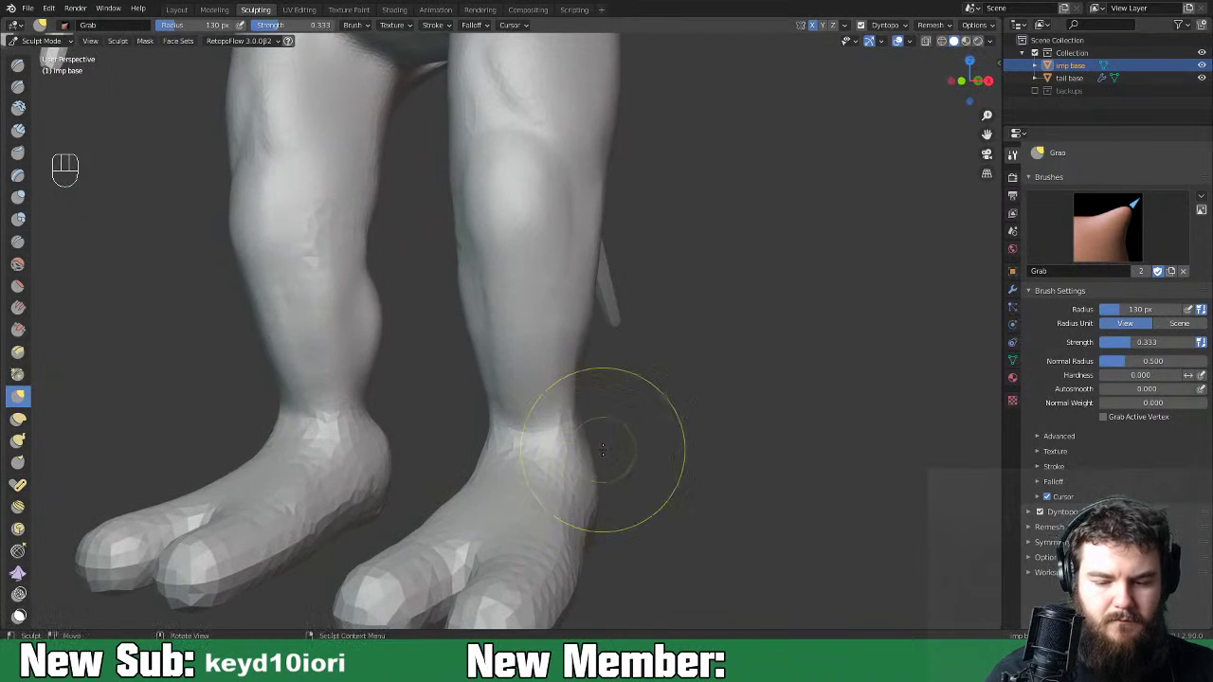
# Switch to the Inflate brush and reduce its radius to 53 px for work around the ankles and feet.
pyautogui.press('space')
pyautogui.press('space')
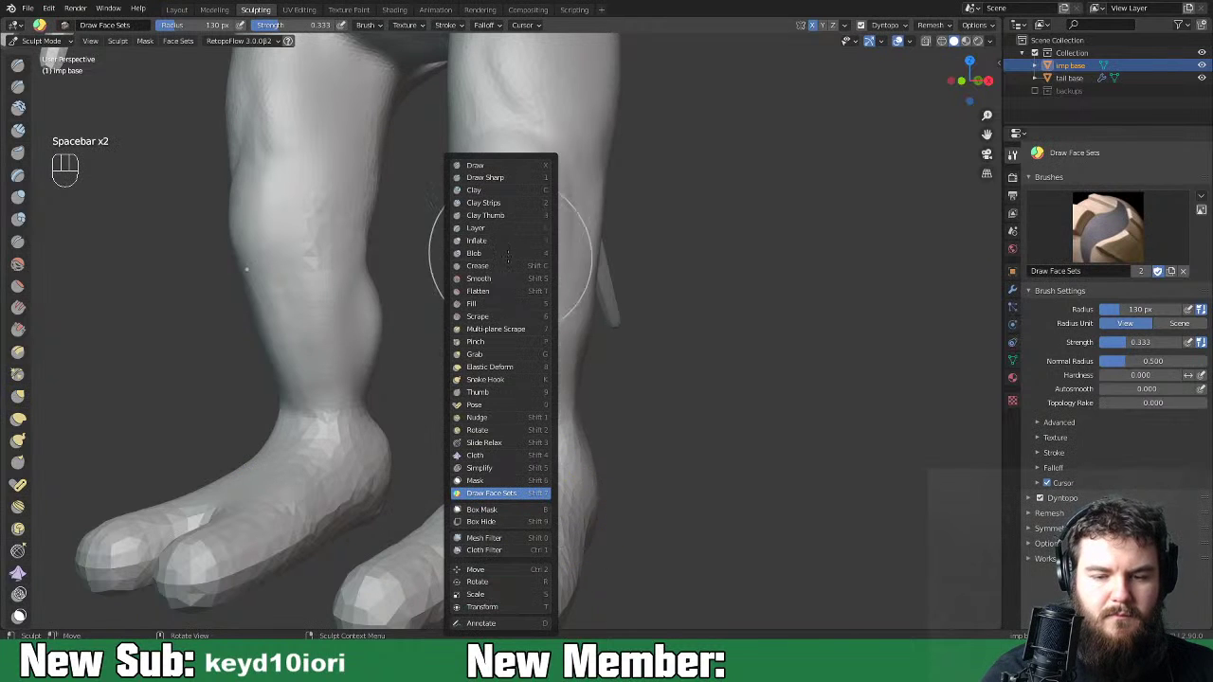
pyautogui.click(497, 241)
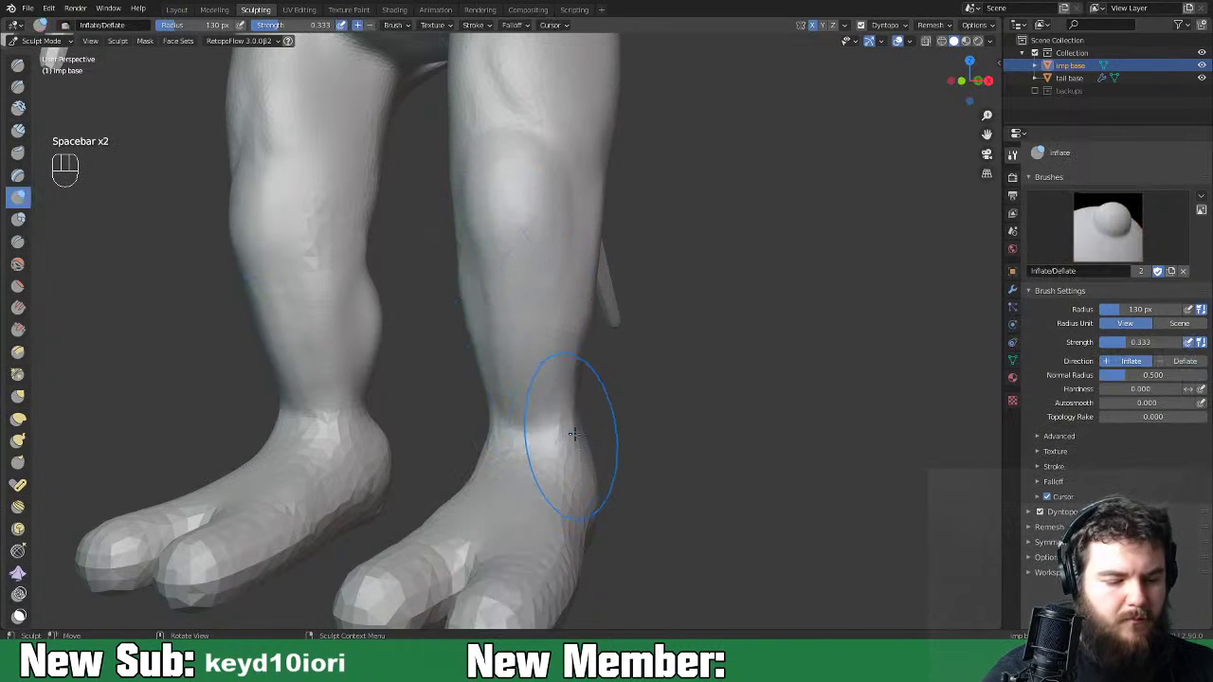
pyautogui.press('f')
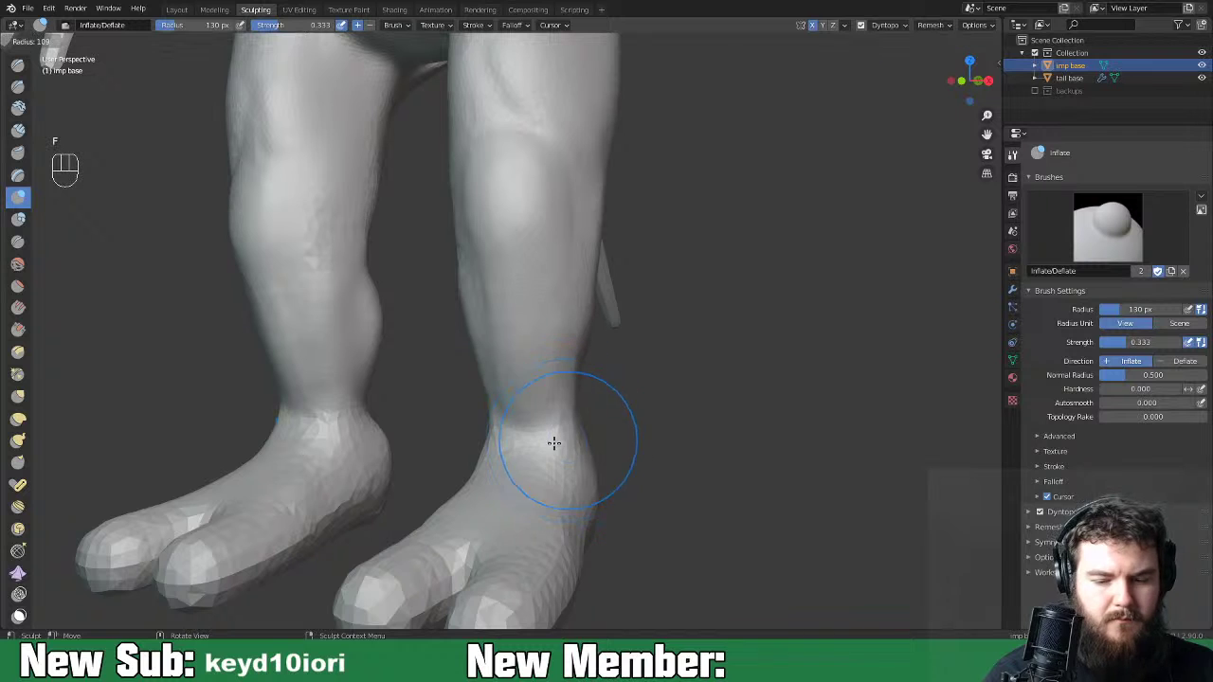
pyautogui.click(536, 447)
pyautogui.moveTo(534, 451)
pyautogui.mouseDown(button='middle')
pyautogui.moveTo(555, 496)
pyautogui.moveTo(567, 409)
pyautogui.mouseUp(button='middle')
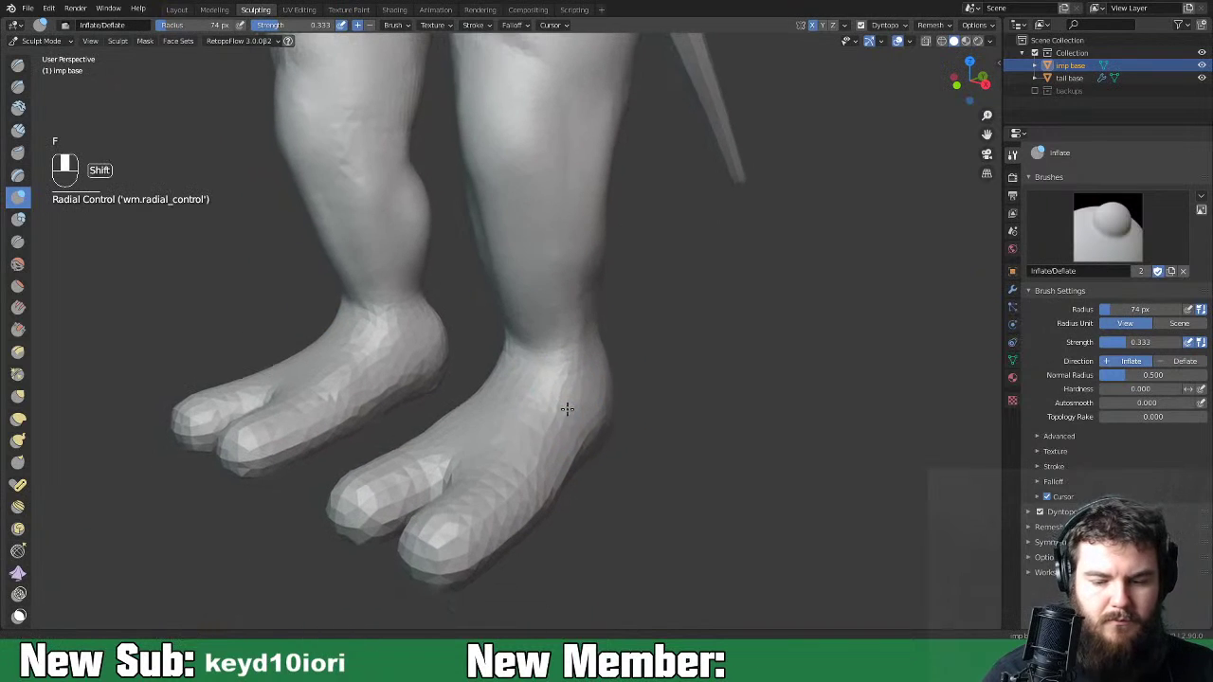
pyautogui.press('f')
pyautogui.click(562, 361)
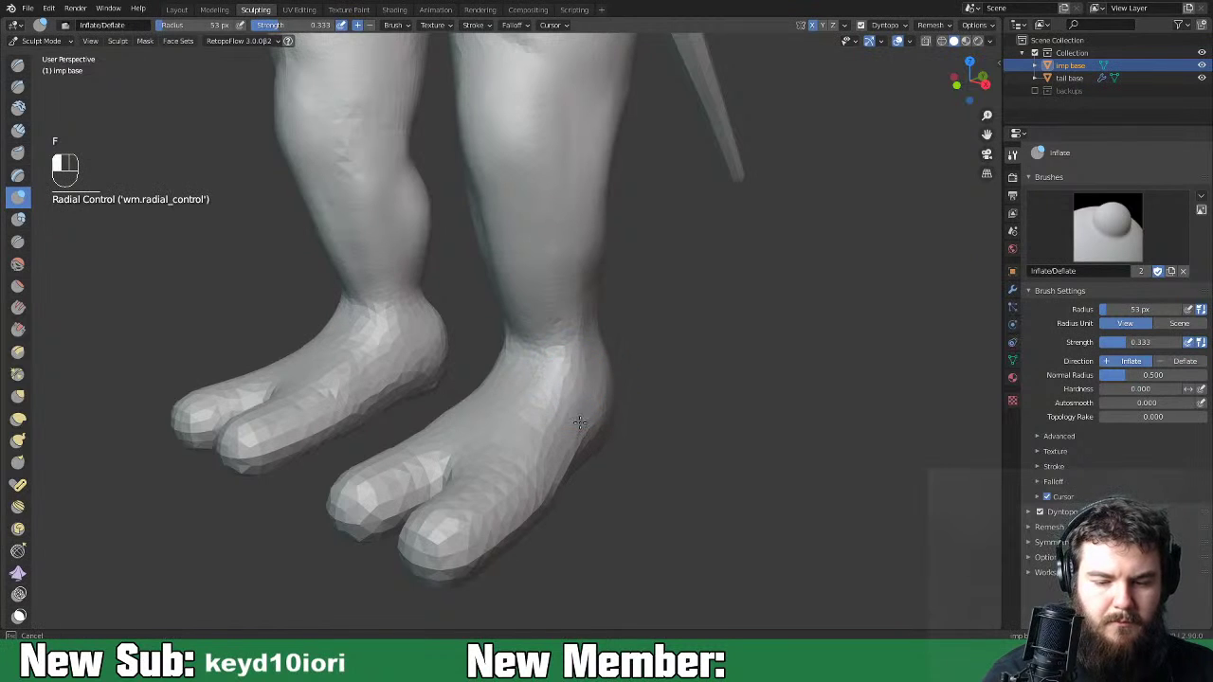
# Smooth the faceted surfaces on the front of the ankles, the tops of the feet and the upper toes.
pyautogui.moveTo(488, 383); pyautogui.dragTo(556, 429, button='middle')
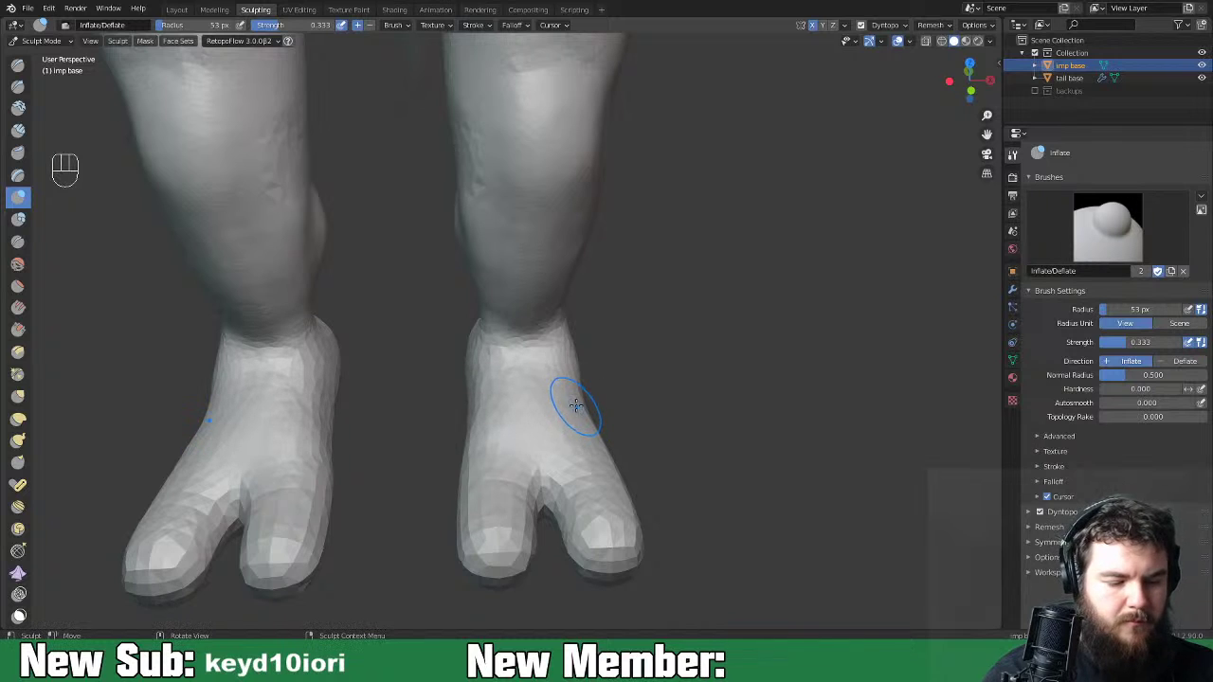
pyautogui.keyDown('shift'); pyautogui.moveTo(572, 391); pyautogui.dragTo(567, 361); pyautogui.keyUp('shift')
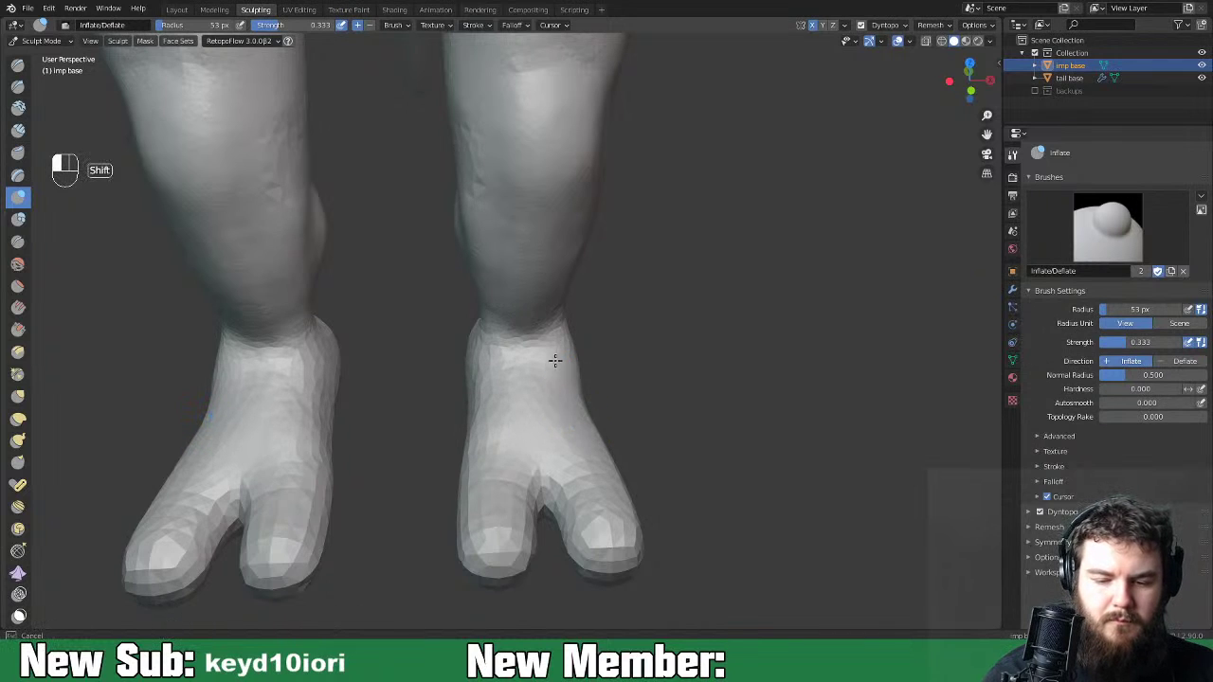
pyautogui.keyDown('shift'); pyautogui.moveTo(472, 443); pyautogui.dragTo(474, 476); pyautogui.keyUp('shift')
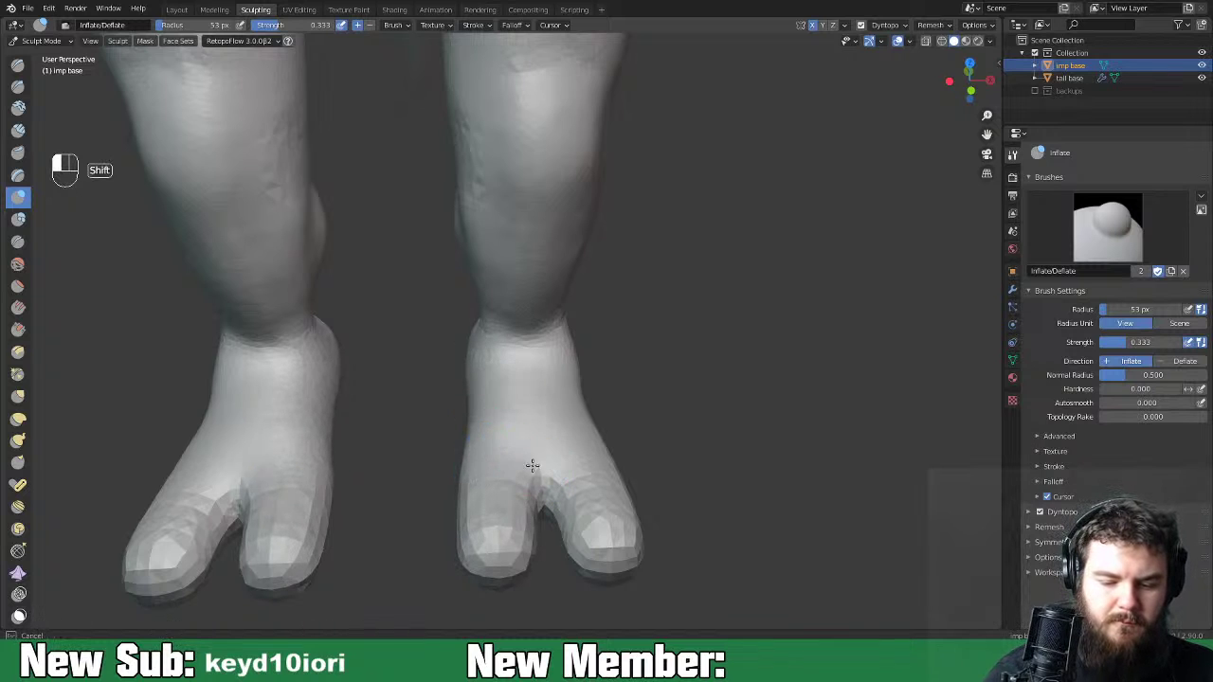
pyautogui.keyDown('shift'); pyautogui.moveTo(462, 553); pyautogui.dragTo(467, 557); pyautogui.keyUp('shift')
pyautogui.moveTo(563, 468); pyautogui.dragTo(559, 498)
pyautogui.keyDown('shift'); pyautogui.moveTo(630, 507); pyautogui.dragTo(620, 508); pyautogui.keyUp('shift')
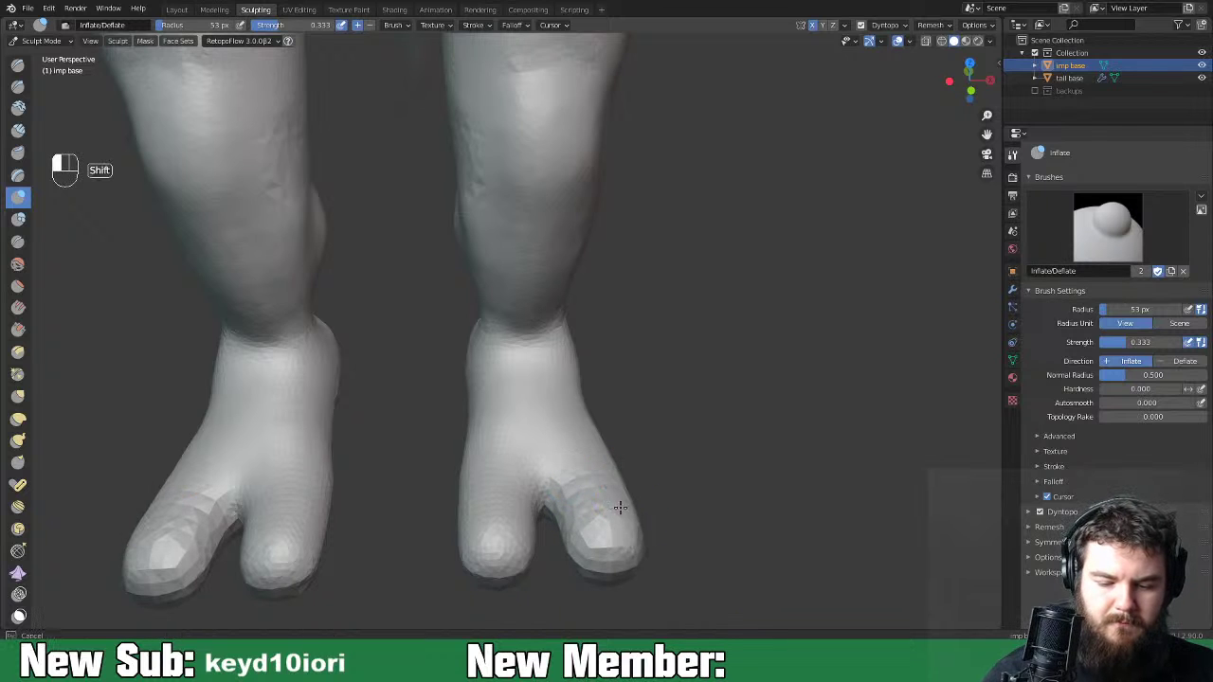
# Smooth the rough outer sides of the feet from toe to heel and the faceted toe tips.
pyautogui.moveTo(571, 566); pyautogui.dragTo(574, 483, button='middle')
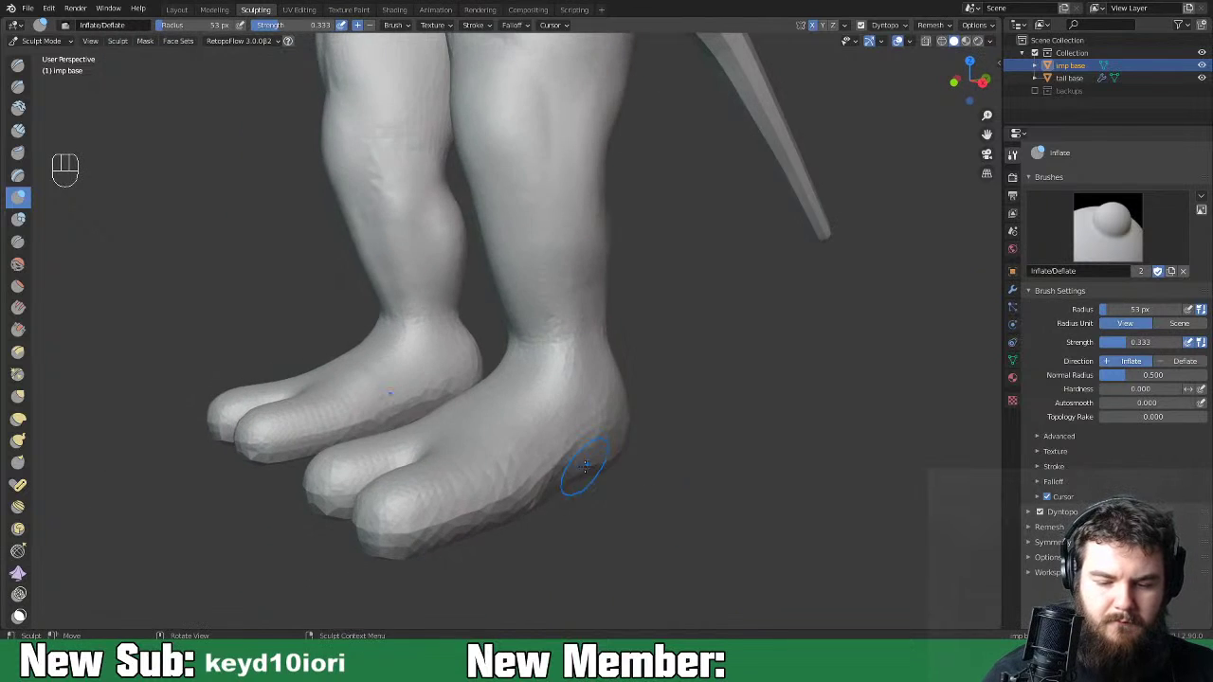
pyautogui.moveTo(444, 526)
pyautogui.mouseDown()
pyautogui.moveTo(606, 448)
pyautogui.moveTo(596, 437)
pyautogui.mouseUp()
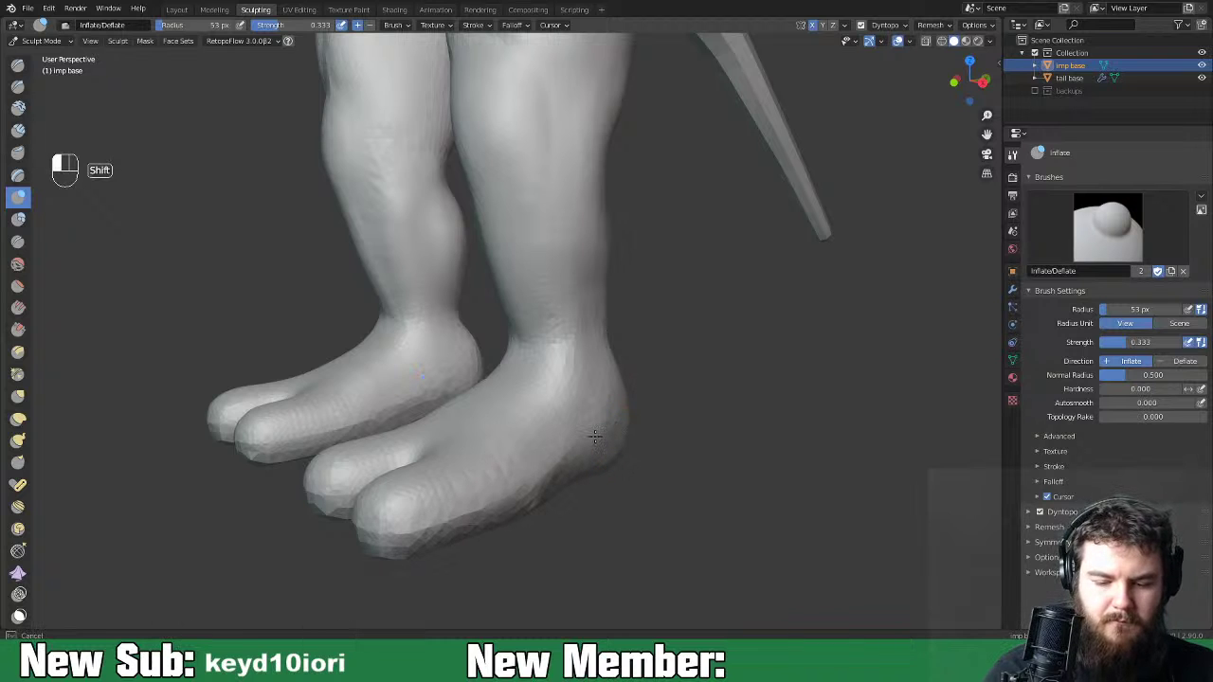
pyautogui.moveTo(597, 455); pyautogui.dragTo(392, 474, button='middle')
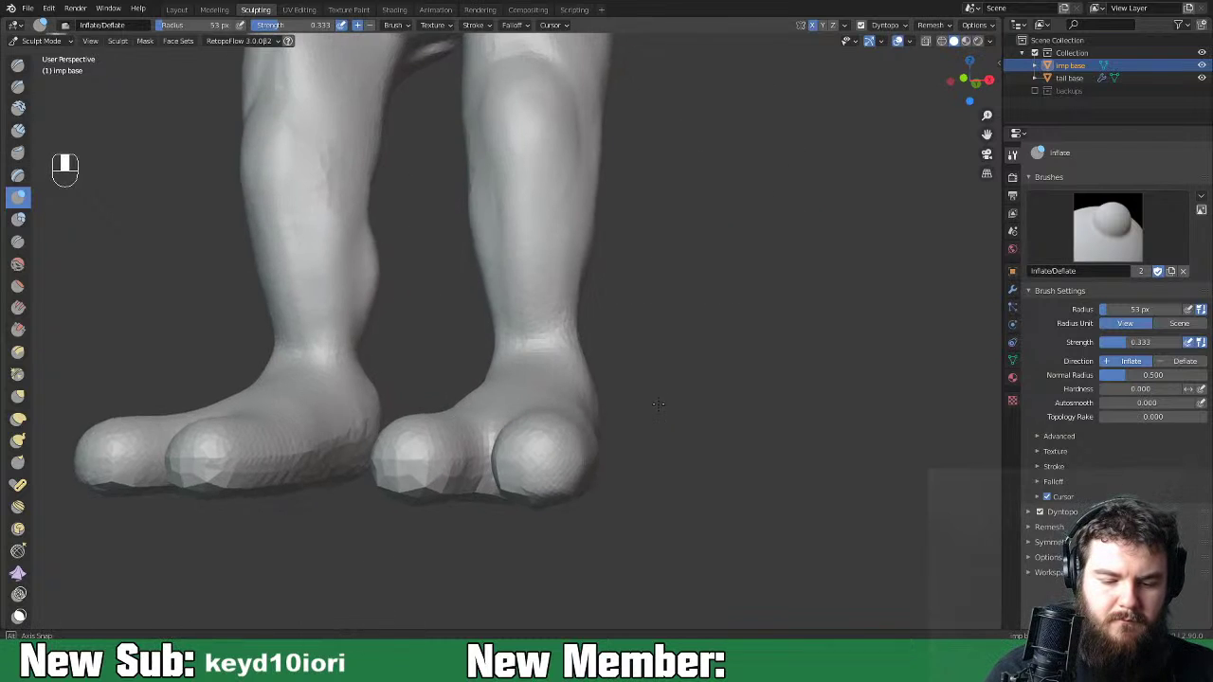
pyautogui.moveTo(450, 466)
pyautogui.mouseDown()
pyautogui.moveTo(477, 463)
pyautogui.moveTo(430, 450)
pyautogui.mouseUp()
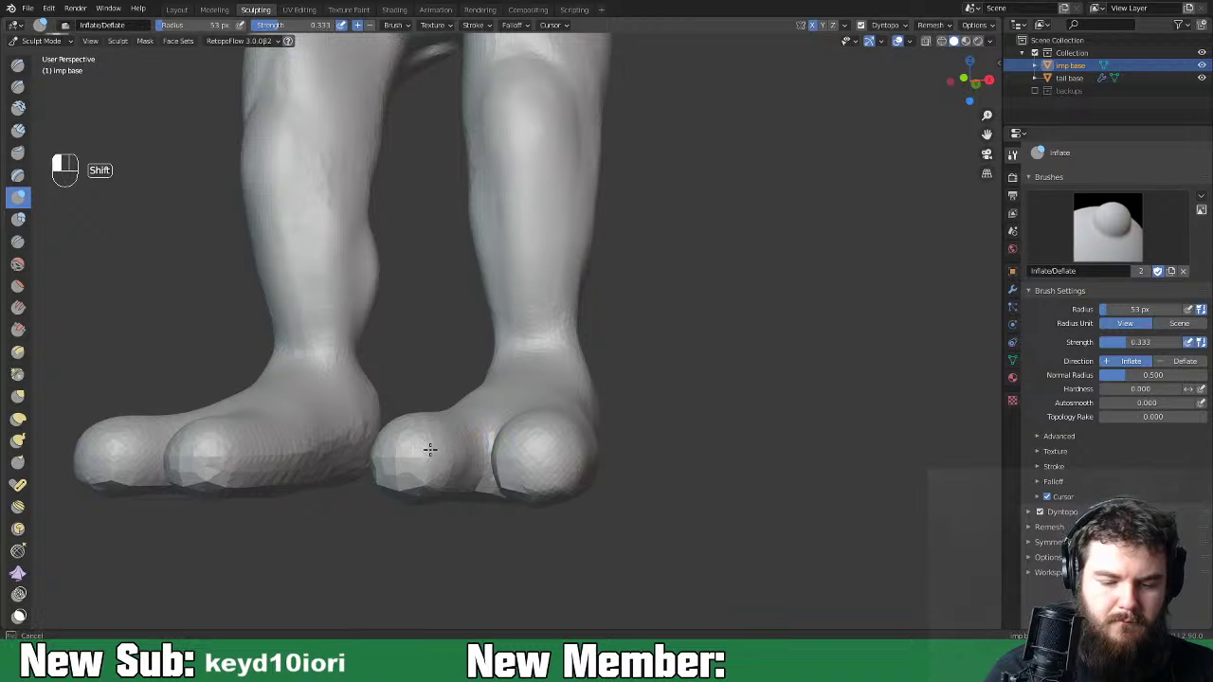
# Smooth the faceted undersides of the feet from the toes down to the heel.
pyautogui.moveTo(555, 447); pyautogui.dragTo(542, 285, button='middle')
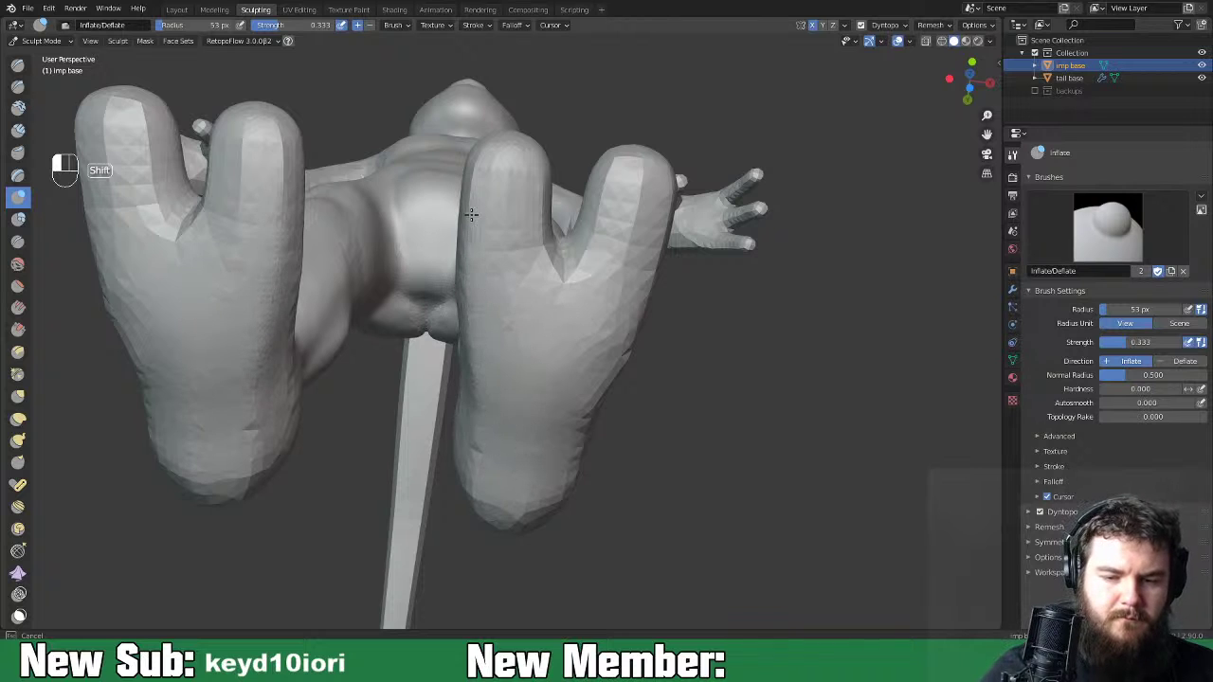
pyautogui.moveTo(471, 215)
pyautogui.keyDown('shift'); pyautogui.mouseDown()
pyautogui.moveTo(617, 196)
pyautogui.moveTo(629, 159)
pyautogui.mouseUp(); pyautogui.keyUp('shift')
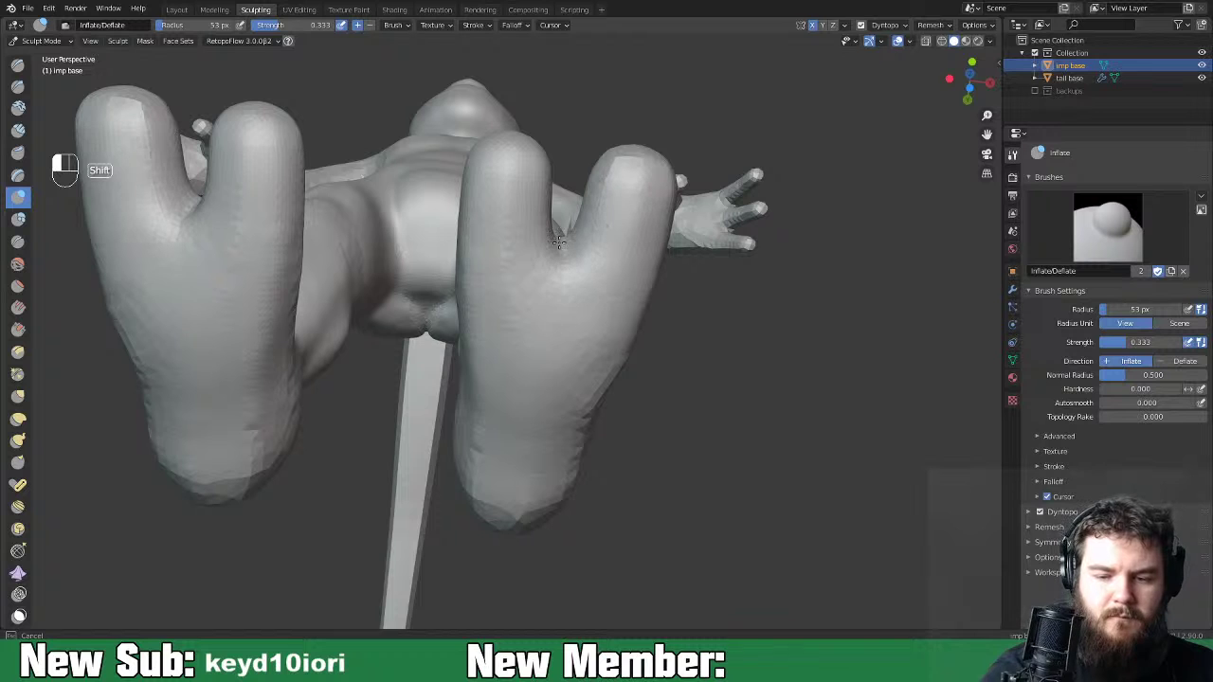
pyautogui.keyDown('shift'); pyautogui.moveTo(611, 357); pyautogui.dragTo(571, 472); pyautogui.keyUp('shift')
pyautogui.moveTo(599, 402); pyautogui.dragTo(517, 500)
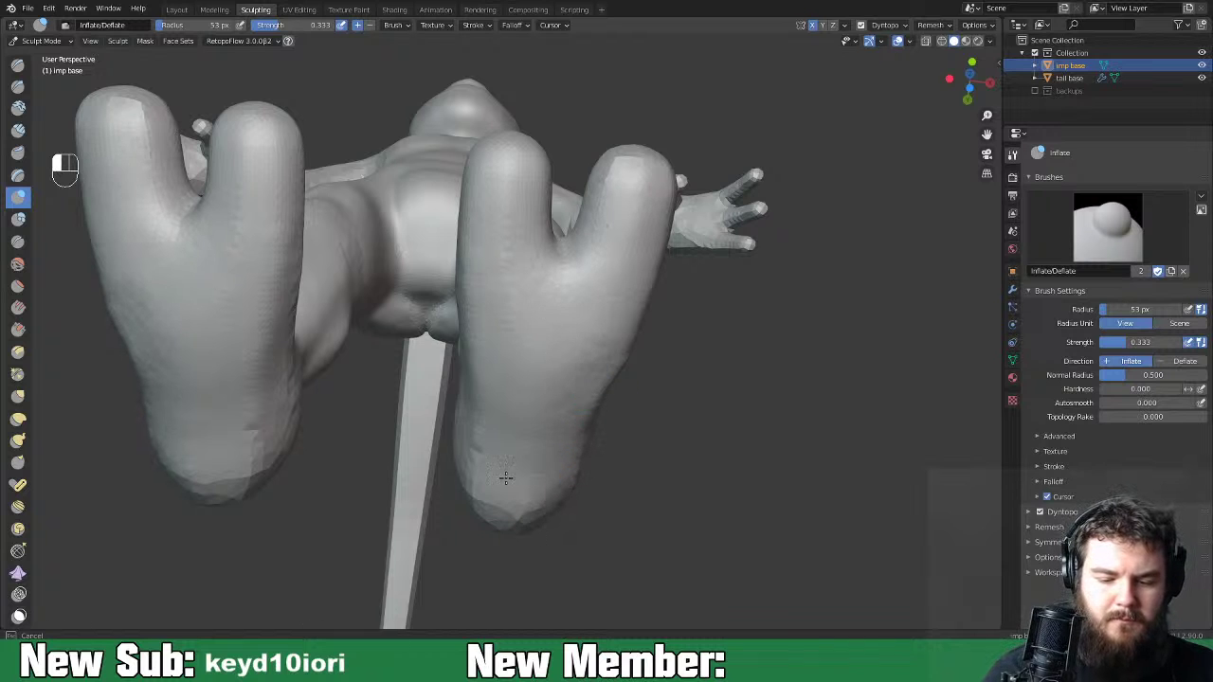
# With the Grab brush at 134 px radius, reshape the inner and outer sides of the sole around the midfoot.
pyautogui.moveTo(543, 445); pyautogui.dragTo(598, 425, button='middle')
pyautogui.press('space')
pyautogui.press('space')
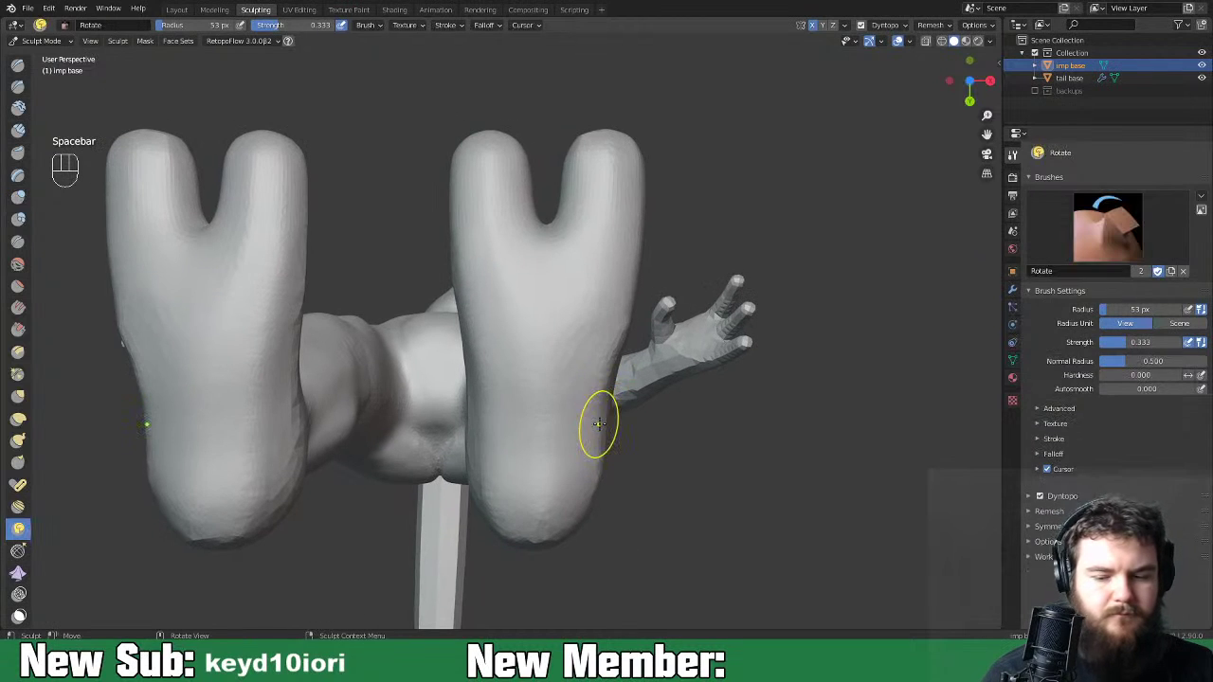
pyautogui.click(588, 348)
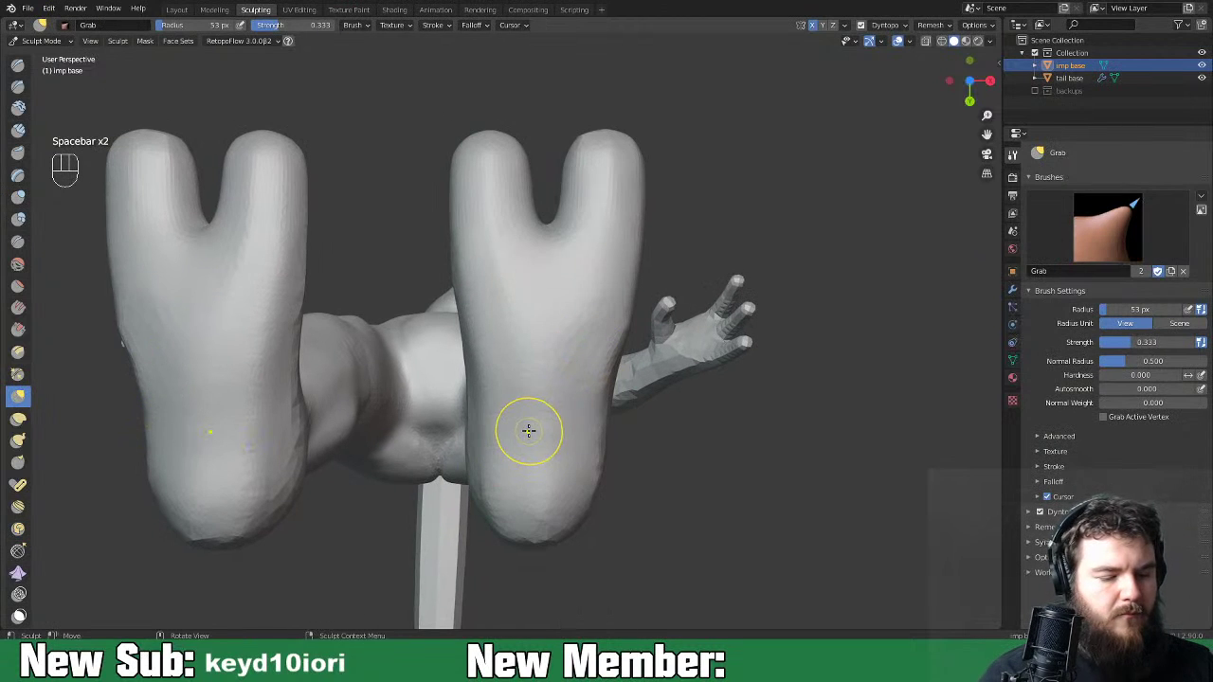
pyautogui.press('f')
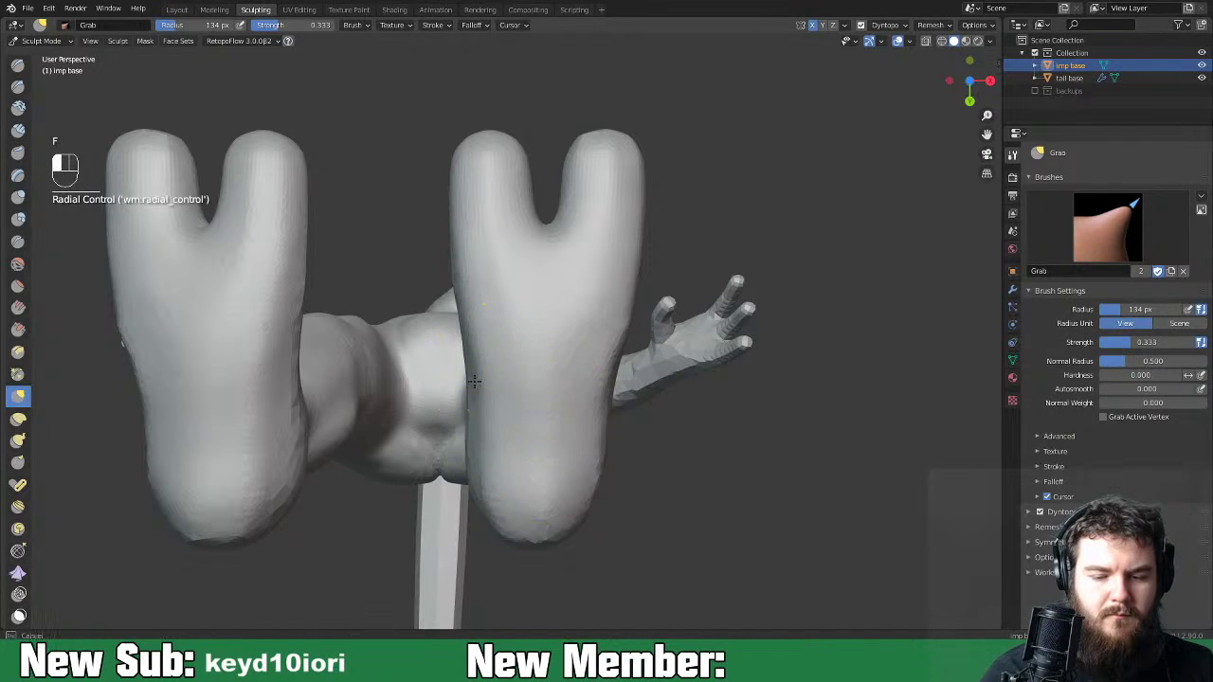
pyautogui.moveTo(482, 358); pyautogui.dragTo(484, 419)
pyautogui.moveTo(617, 406); pyautogui.dragTo(584, 377)
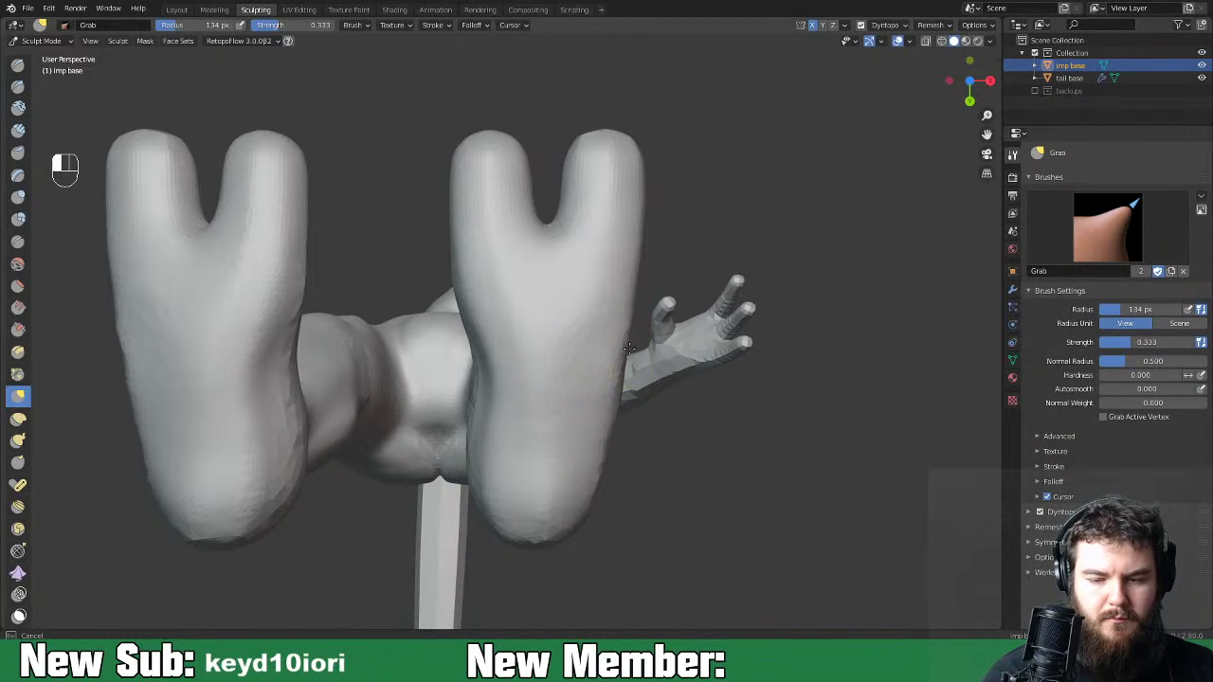
# Pull the underside of the foot up into an arch with Grab and reshape and smooth the heel.
pyautogui.moveTo(690, 398)
pyautogui.mouseDown(button='middle')
pyautogui.moveTo(556, 420)
pyautogui.moveTo(646, 357)
pyautogui.moveTo(590, 500)
pyautogui.moveTo(710, 447)
pyautogui.moveTo(559, 488)
pyautogui.mouseUp(button='middle')
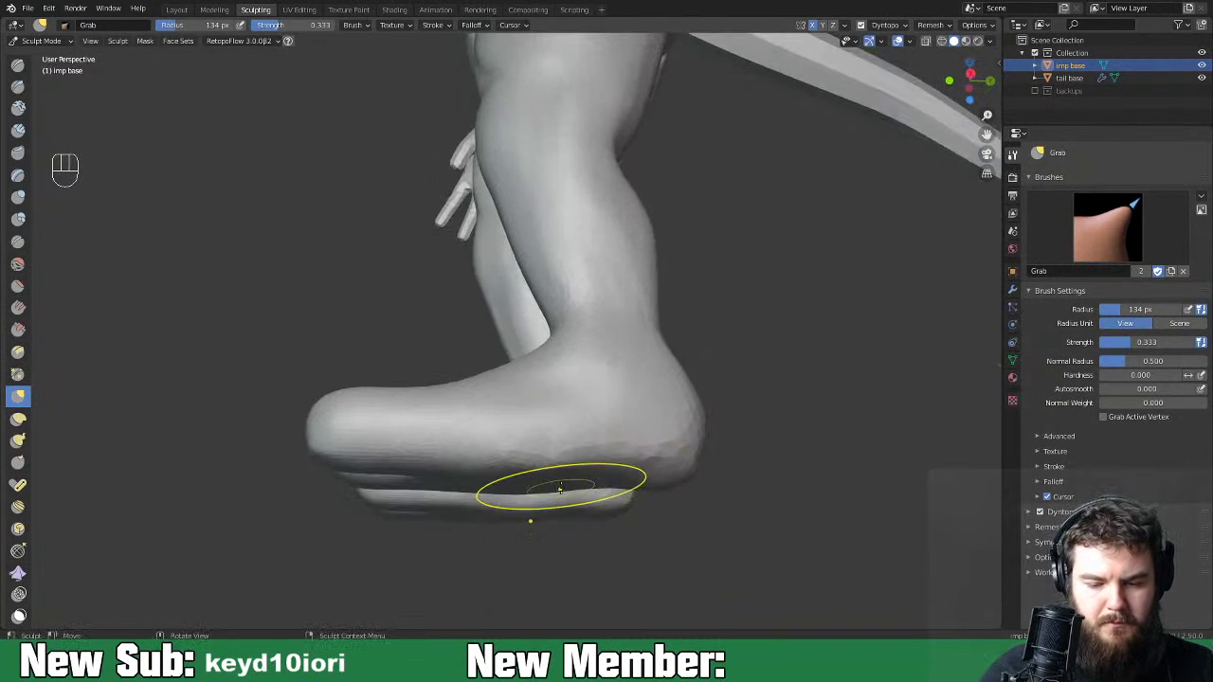
pyautogui.moveTo(546, 486); pyautogui.dragTo(580, 474)
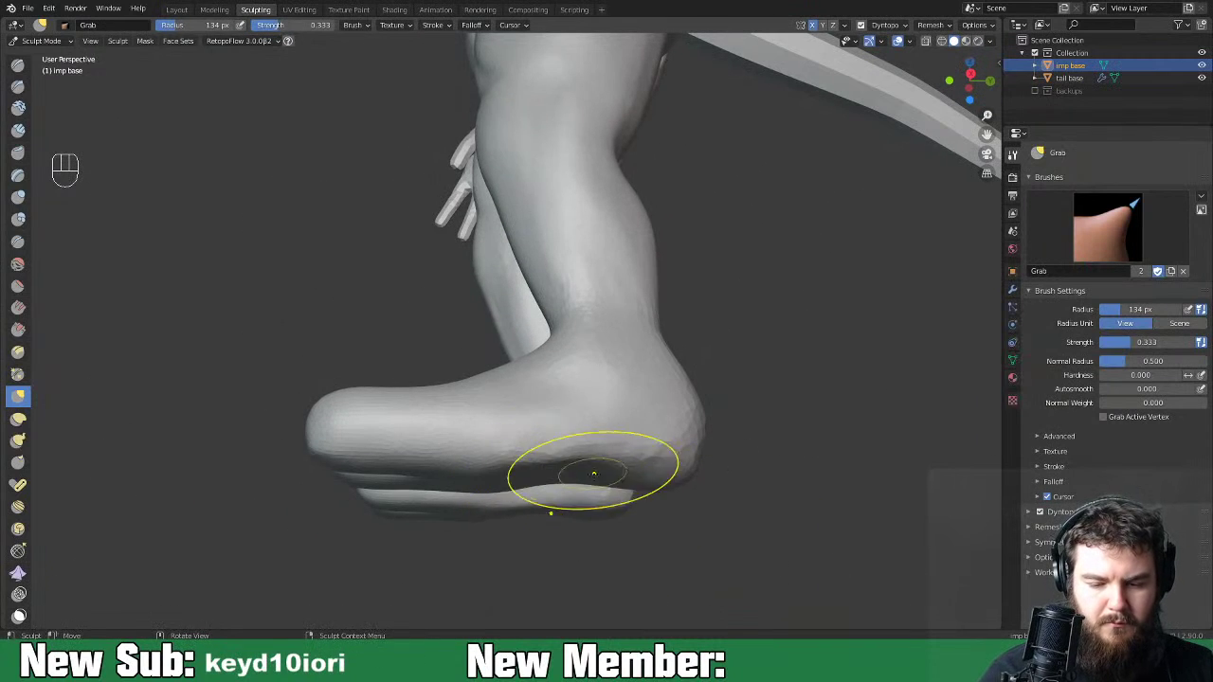
pyautogui.moveTo(685, 500); pyautogui.dragTo(704, 437)
pyautogui.moveTo(691, 433); pyautogui.dragTo(661, 463, button='middle')
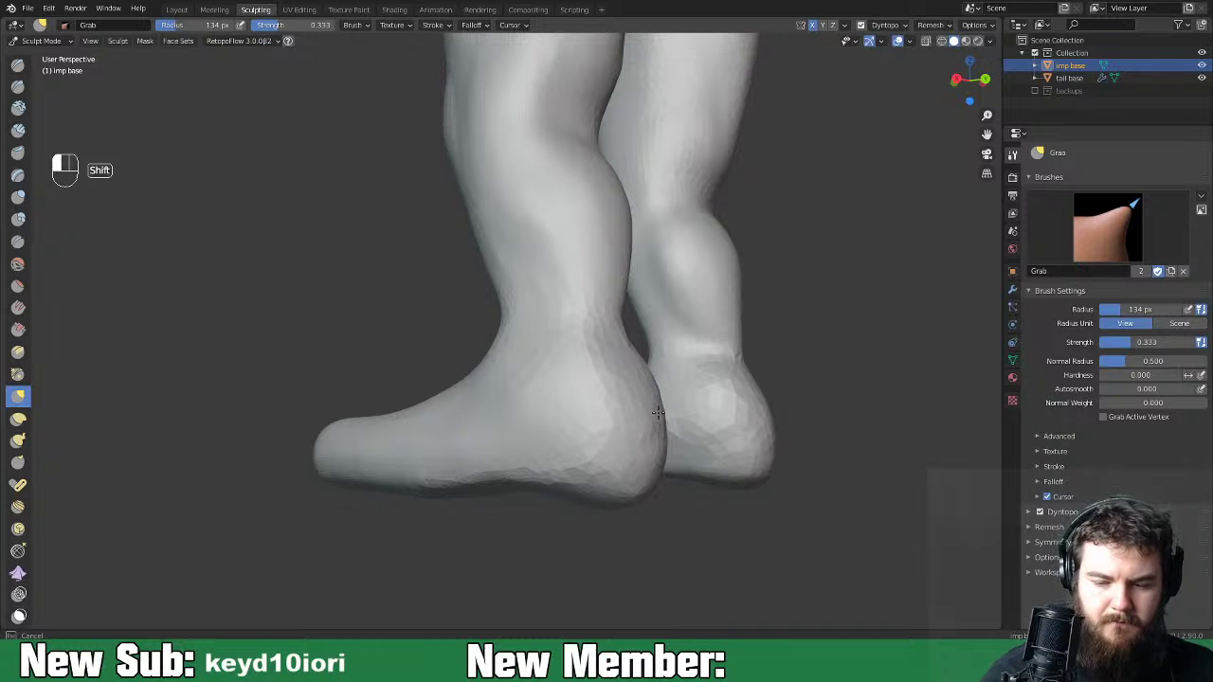
pyautogui.moveTo(677, 425); pyautogui.dragTo(760, 412, button='middle')
pyautogui.moveTo(531, 496); pyautogui.dragTo(672, 462, button='middle')
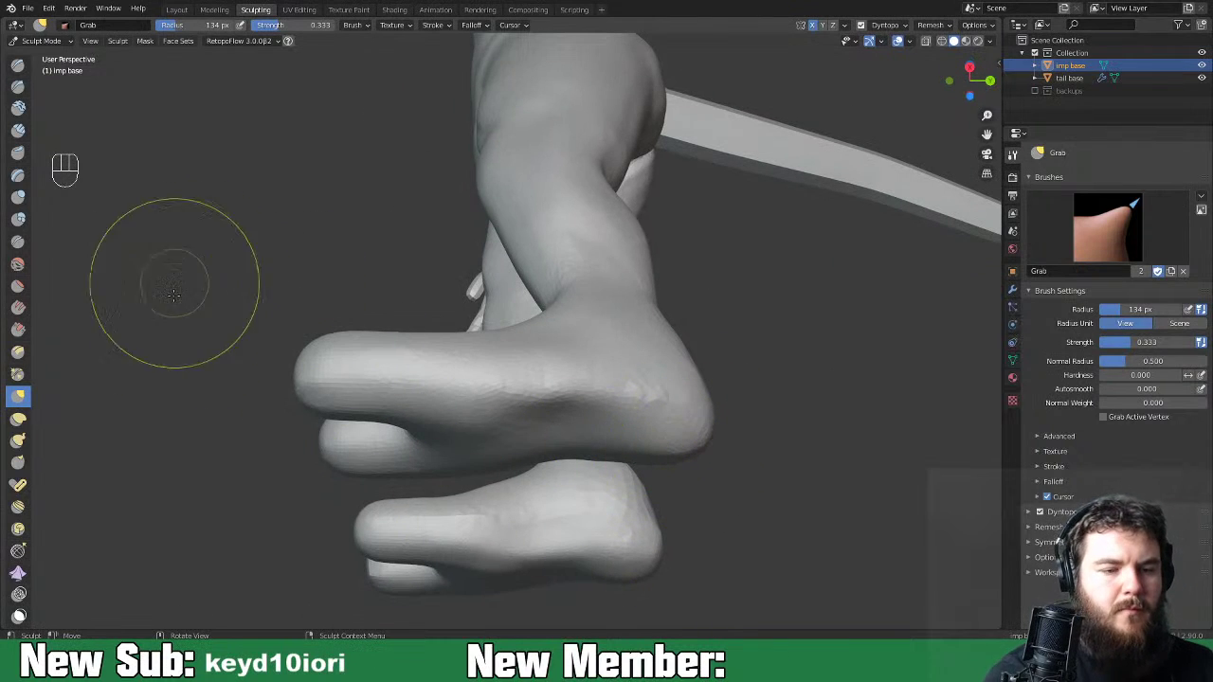
# Build up the heel pad on the sole with Clay Strips at 61 px radius and smooth it toward the outer edge.
pyautogui.press('space')
pyautogui.press('space')
pyautogui.press('space')
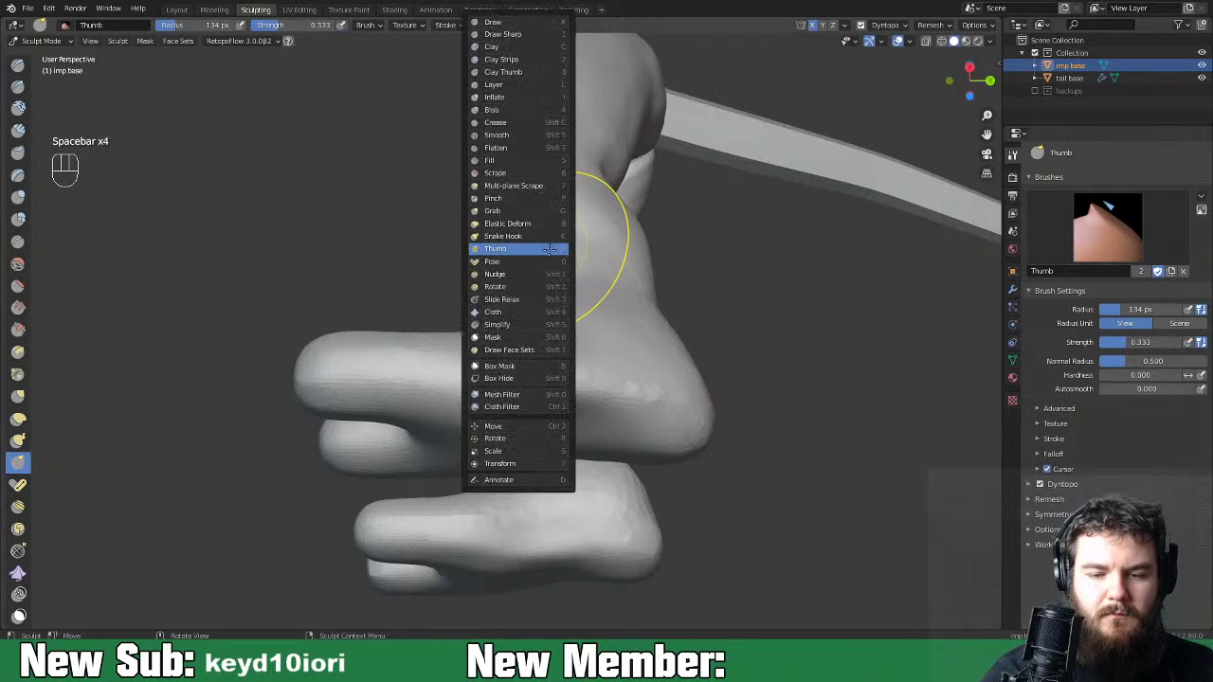
pyautogui.click(522, 61)
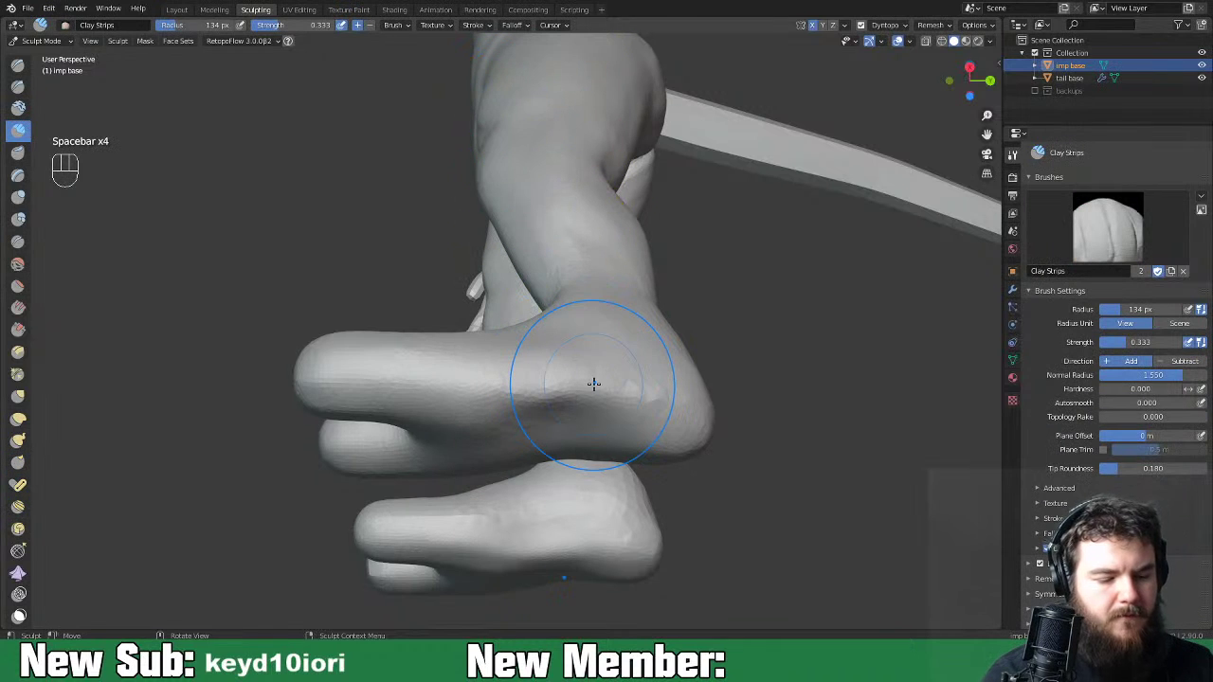
pyautogui.press('f')
pyautogui.click(665, 401)
pyautogui.moveTo(665, 401); pyautogui.dragTo(508, 479, button='middle')
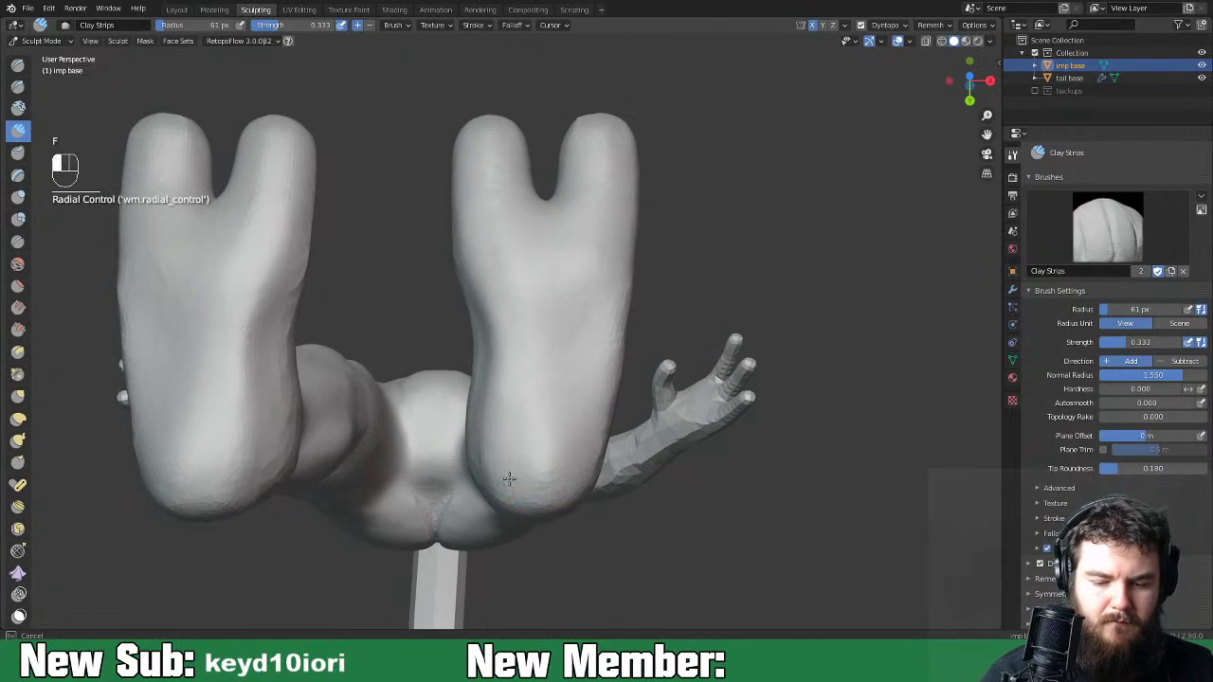
pyautogui.moveTo(510, 483)
pyautogui.mouseDown()
pyautogui.moveTo(534, 438)
pyautogui.moveTo(575, 427)
pyautogui.moveTo(526, 438)
pyautogui.moveTo(499, 405)
pyautogui.mouseUp()
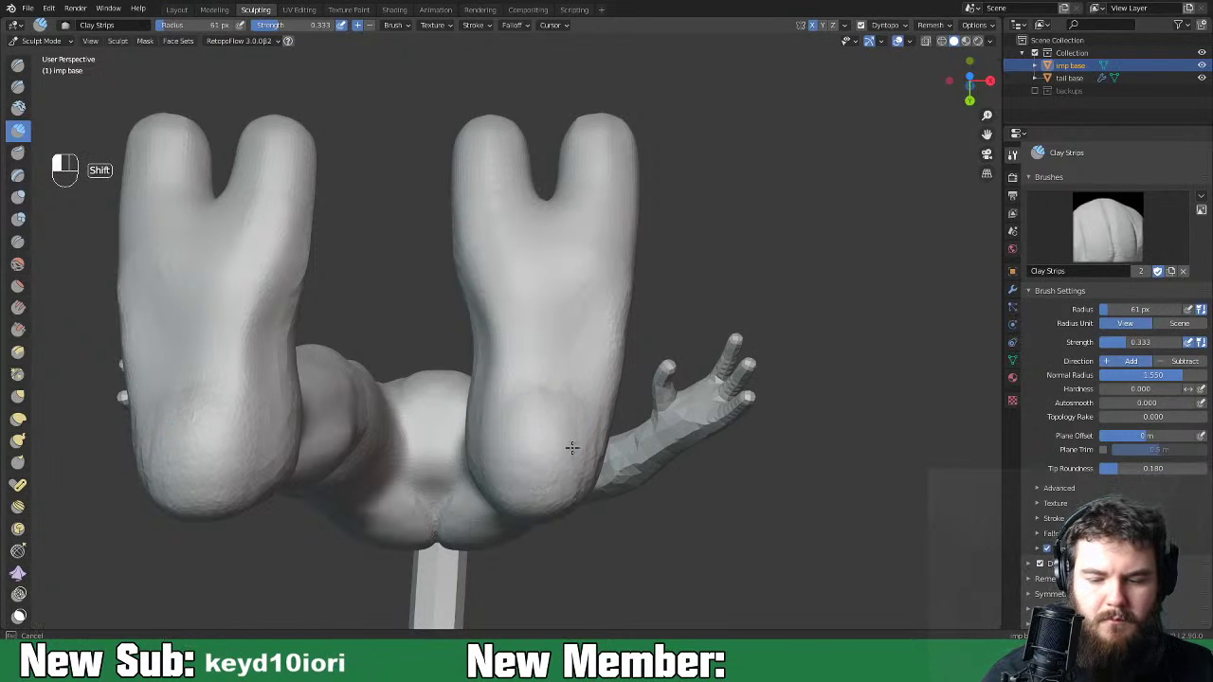
pyautogui.moveTo(522, 466)
pyautogui.keyDown('shift'); pyautogui.mouseDown()
pyautogui.moveTo(589, 404)
pyautogui.moveTo(620, 338)
pyautogui.mouseUp(); pyautogui.keyUp('shift')
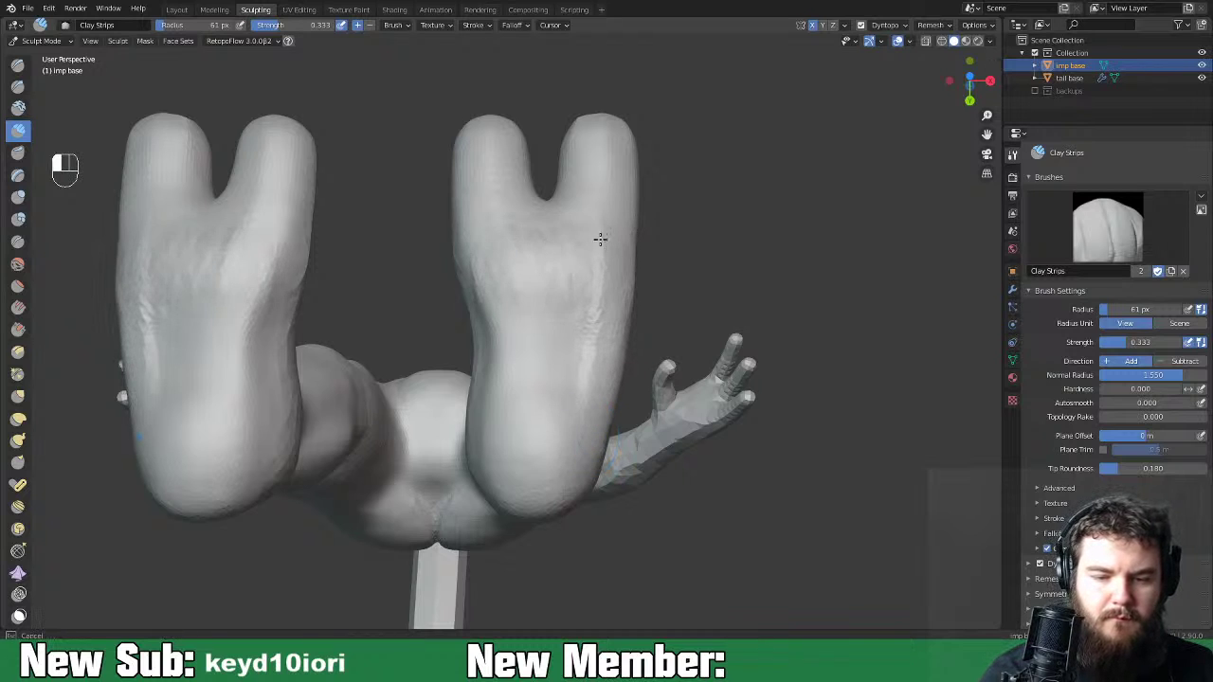
# Add volume to the ball of the foot, carve into the sole behind it, and smooth the transitions.
pyautogui.moveTo(497, 286)
pyautogui.mouseDown()
pyautogui.moveTo(487, 249)
pyautogui.moveTo(499, 276)
pyautogui.mouseUp()
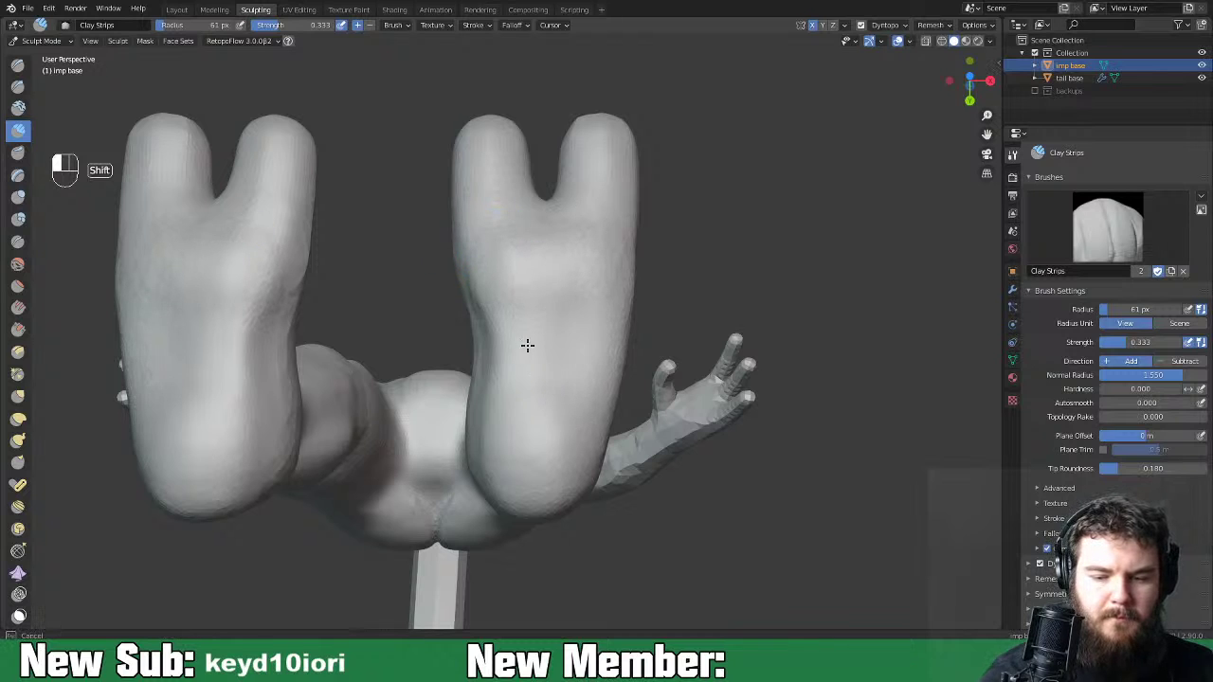
pyautogui.moveTo(527, 345)
pyautogui.keyDown('shift'); pyautogui.mouseDown()
pyautogui.moveTo(556, 344)
pyautogui.moveTo(563, 324)
pyautogui.mouseUp(); pyautogui.keyUp('shift')
pyautogui.moveTo(519, 376)
pyautogui.keyDown('ctrl'); pyautogui.mouseDown()
pyautogui.moveTo(516, 332)
pyautogui.moveTo(561, 353)
pyautogui.moveTo(599, 326)
pyautogui.mouseUp(); pyautogui.keyUp('ctrl')
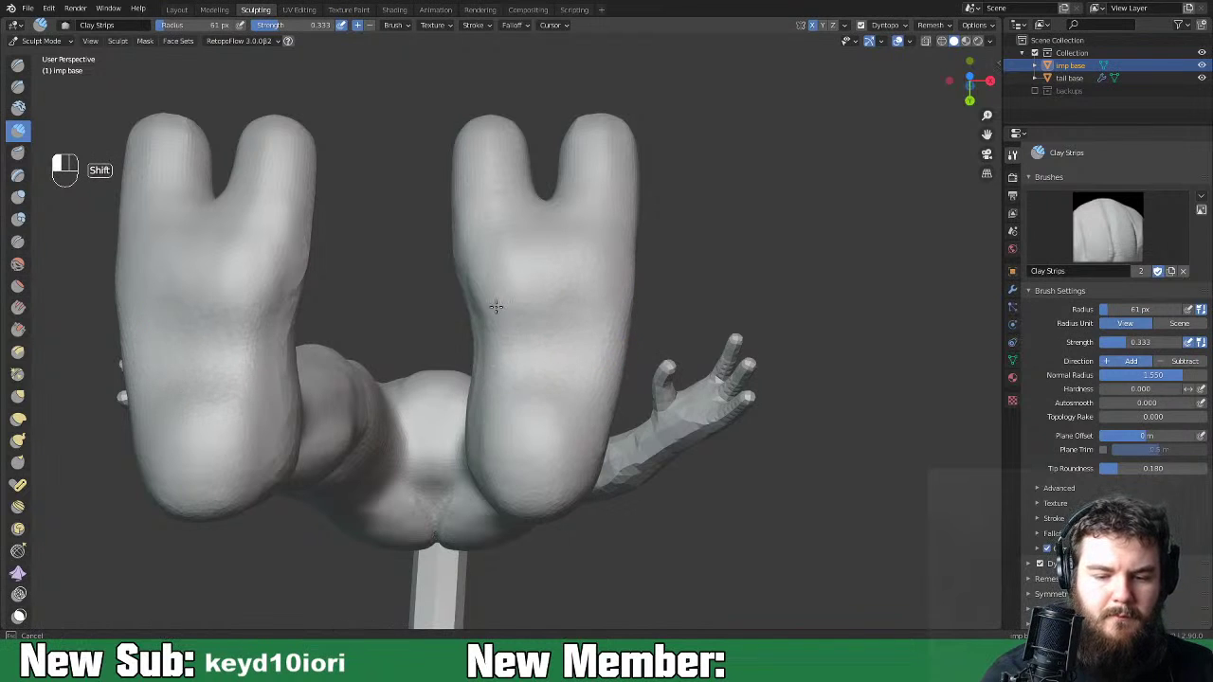
pyautogui.keyDown('shift'); pyautogui.moveTo(557, 330); pyautogui.dragTo(559, 332); pyautogui.keyUp('shift')
# Examine the whole figure's proportions from the front, side and back.
pyautogui.moveTo(559, 331)
pyautogui.mouseDown(button='middle')
pyautogui.moveTo(729, 501)
pyautogui.moveTo(671, 494)
pyautogui.mouseUp(button='middle')
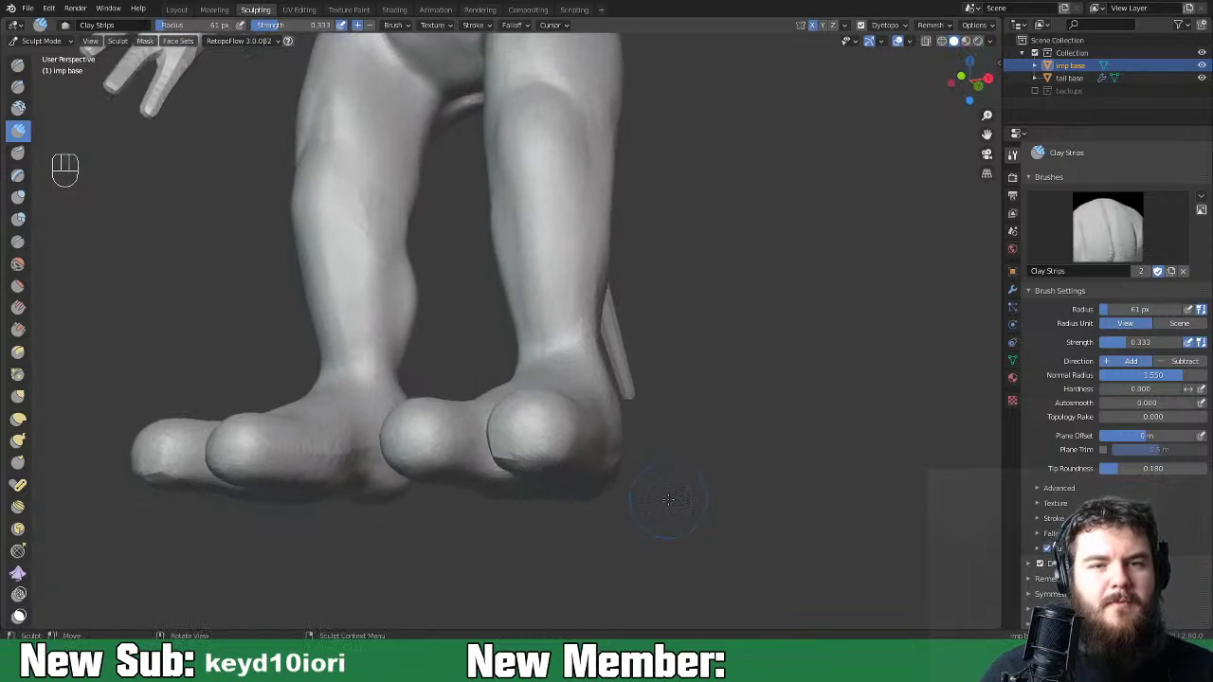
pyautogui.hotkey('ctrl', '-')
pyautogui.hotkey('ctrl', '-')
pyautogui.hotkey('ctrl', '-')
pyautogui.hotkey('ctrl', '-')
pyautogui.hotkey('ctrl', '-')
pyautogui.hotkey('ctrl', '-')
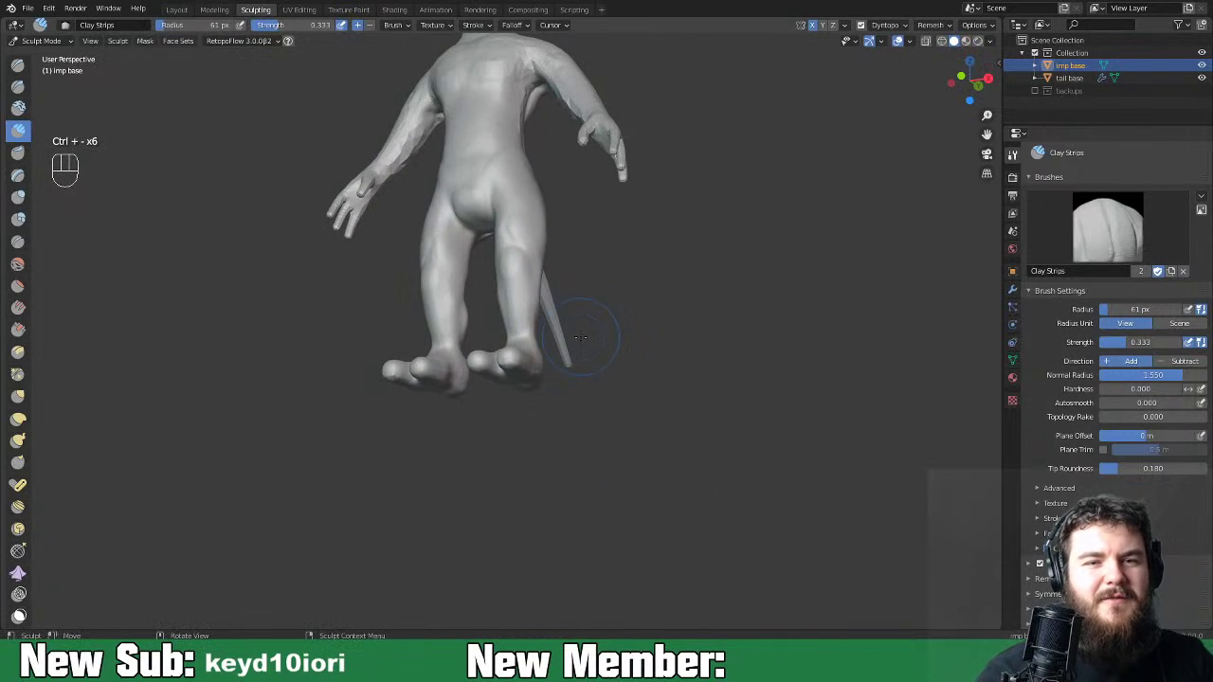
pyautogui.moveTo(638, 342); pyautogui.dragTo(641, 386, button='middle')
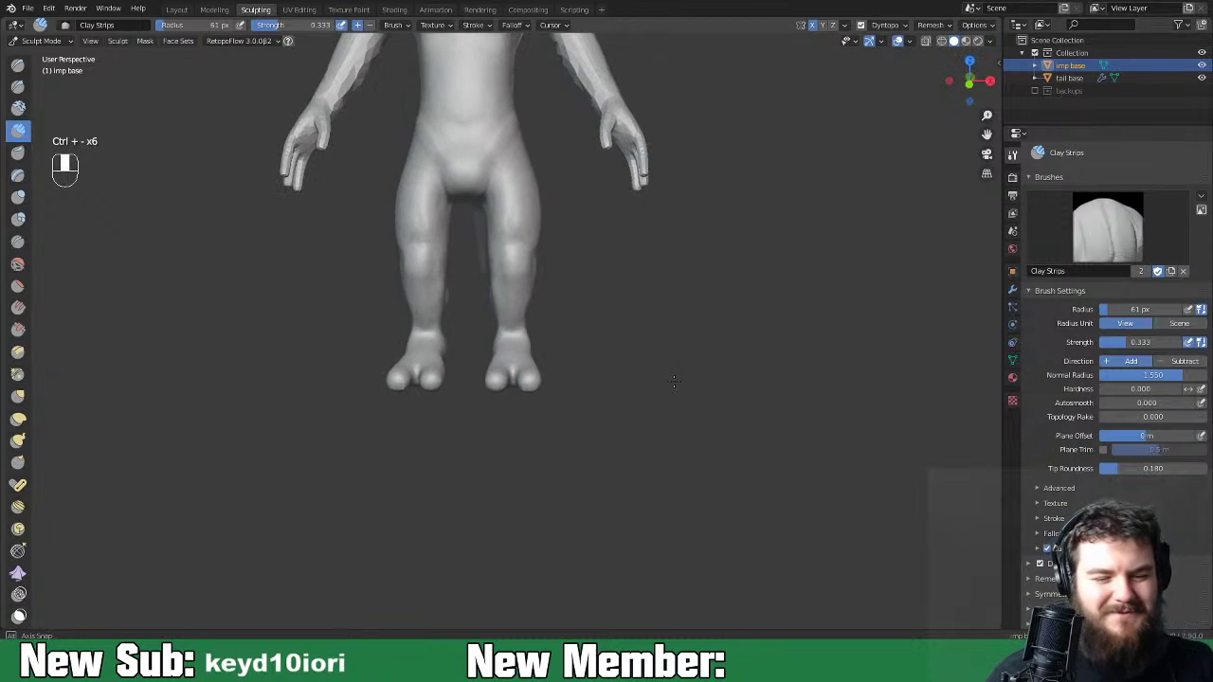
pyautogui.hotkey('ctrl', '-')
pyautogui.hotkey('ctrl', '-')
pyautogui.hotkey('ctrl', '-')
pyautogui.keyDown('shift'); pyautogui.moveTo(607, 250); pyautogui.dragTo(585, 376, button='middle'); pyautogui.keyUp('shift')
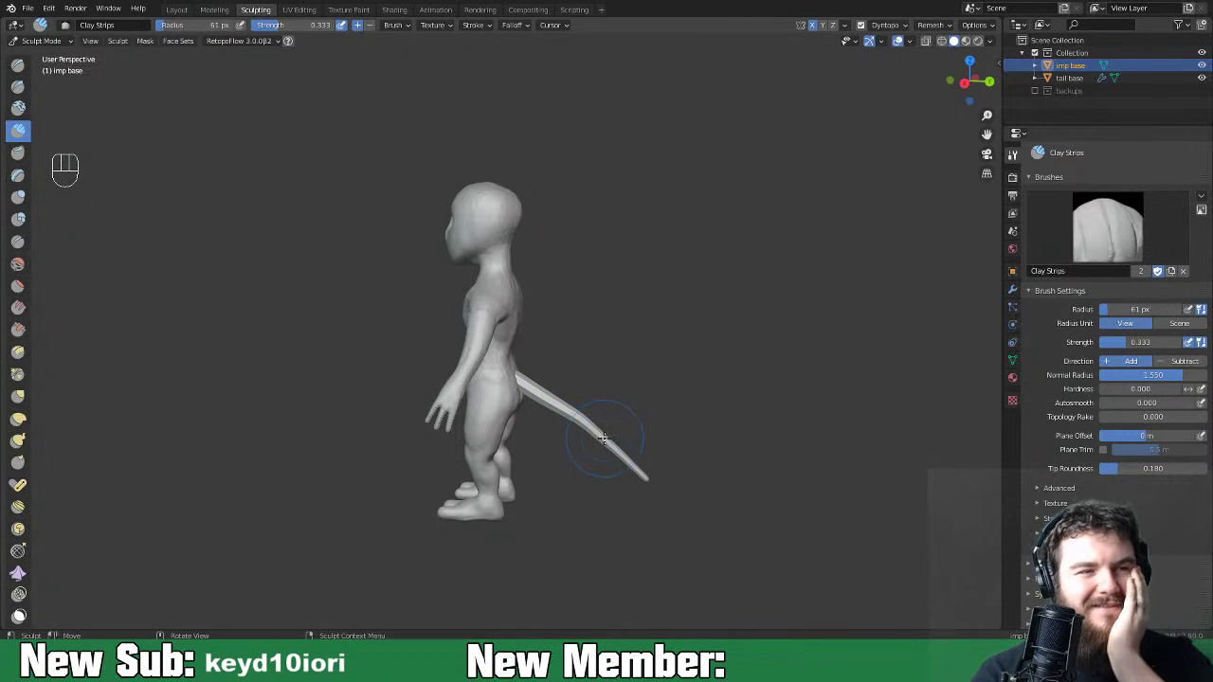
pyautogui.moveTo(611, 460); pyautogui.dragTo(541, 480, button='middle')
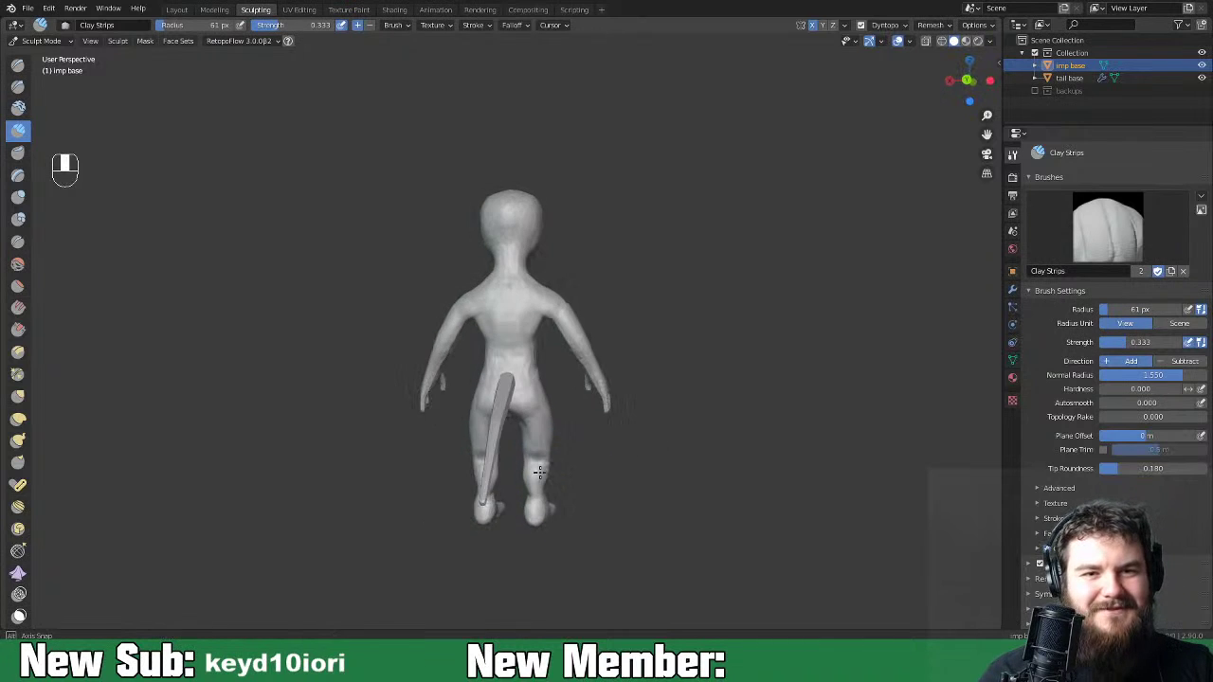
# Smooth the rough surfaces on the backs and sides of the heels and ankles.
pyautogui.hotkey('ctrl', '=')
pyautogui.hotkey('ctrl', '=')
pyautogui.hotkey('ctrl', '=')
pyautogui.hotkey('ctrl', '=')
pyautogui.hotkey('ctrl', '=')
pyautogui.hotkey('ctrl', '=')
pyautogui.moveTo(569, 490); pyautogui.dragTo(503, 436, button='middle')
pyautogui.hotkey('ctrl', '=')
pyautogui.hotkey('ctrl', '=')
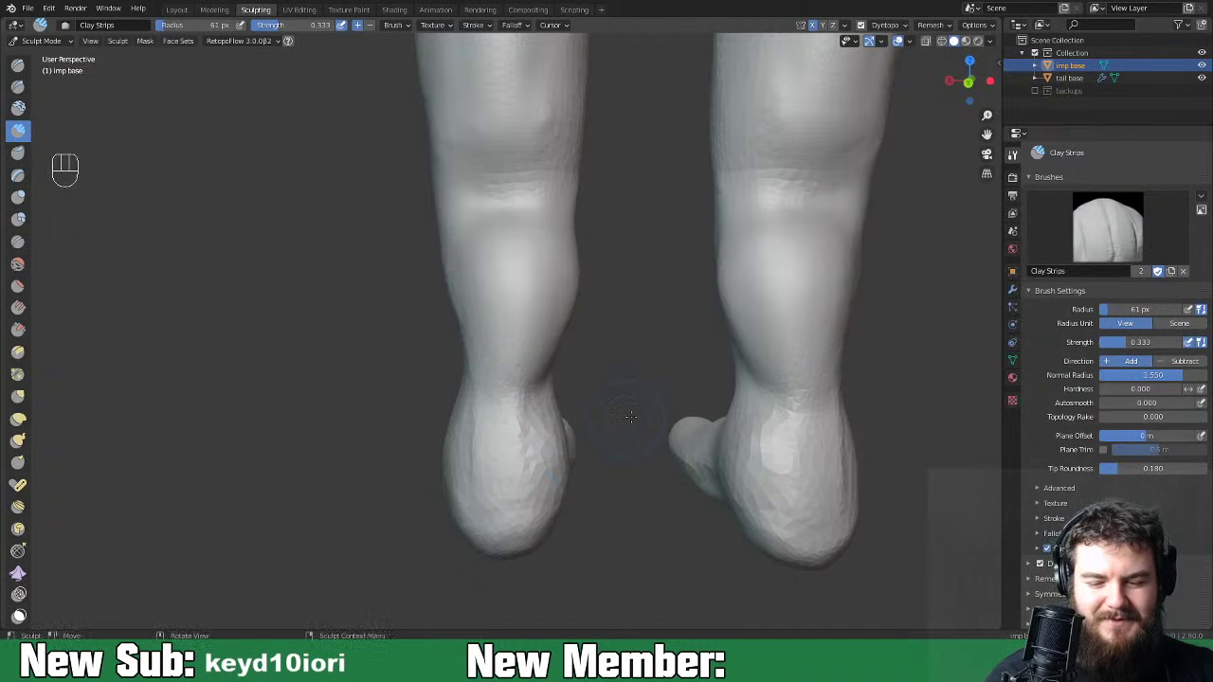
pyautogui.moveTo(631, 417); pyautogui.dragTo(520, 446, button='middle')
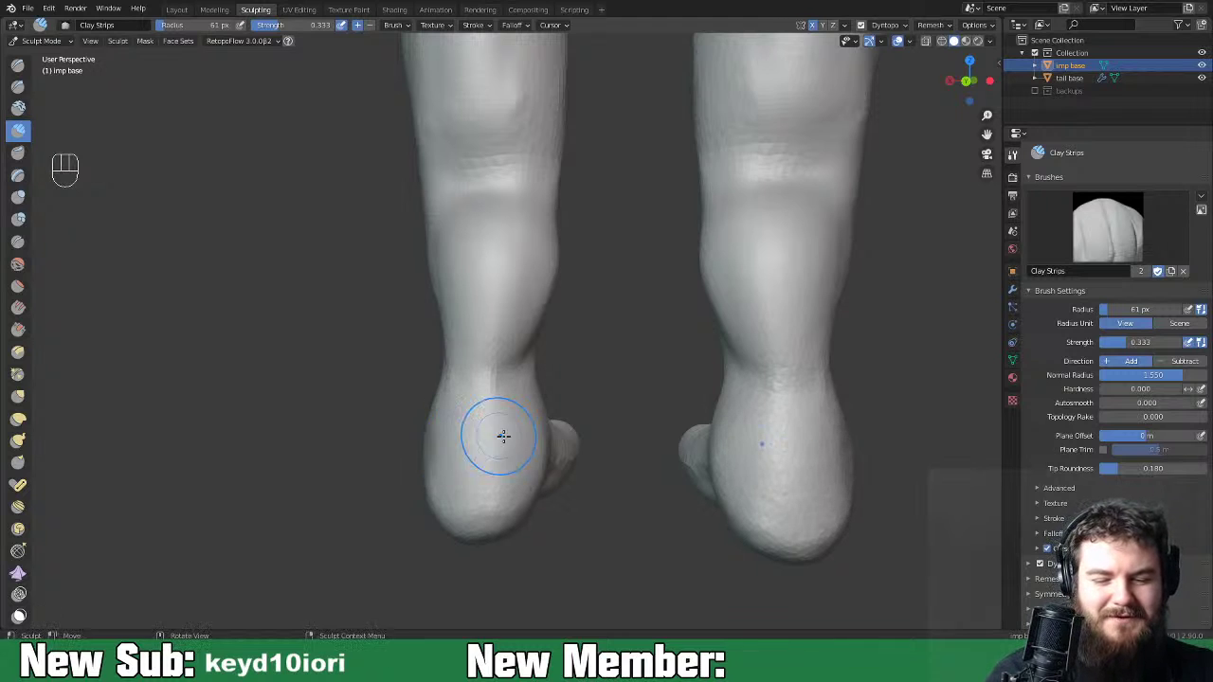
pyautogui.moveTo(487, 433); pyautogui.dragTo(601, 446, button='middle')
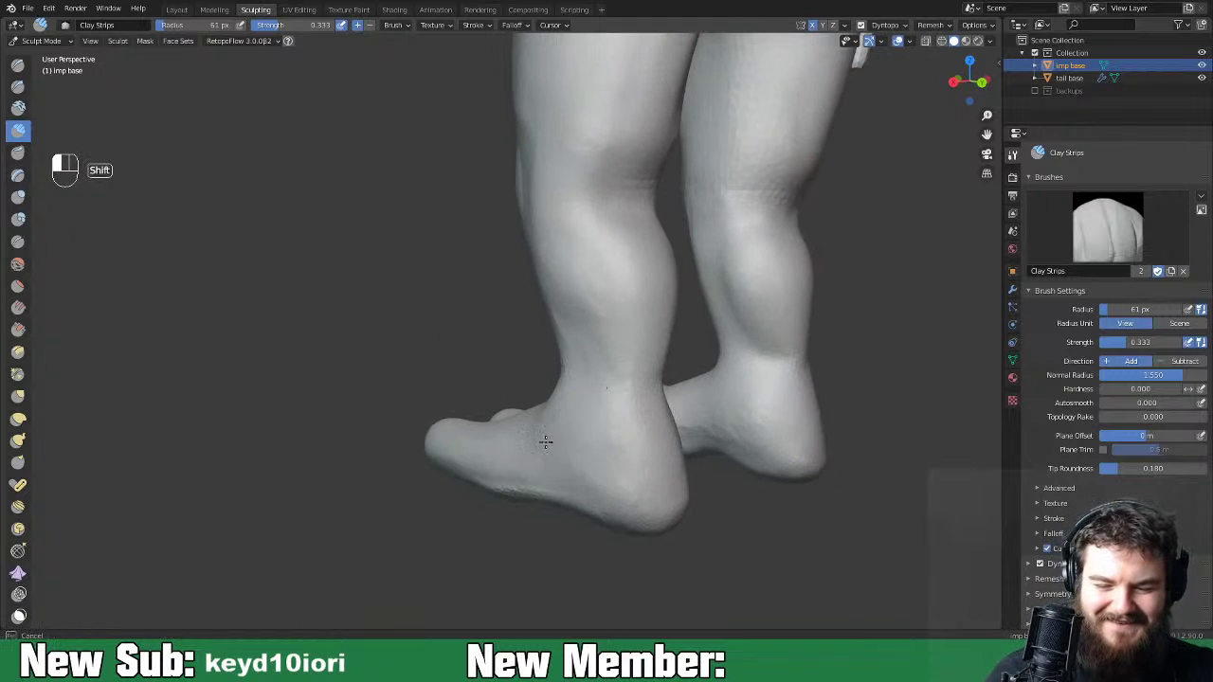
pyautogui.moveTo(555, 402); pyautogui.dragTo(555, 503, button='middle')
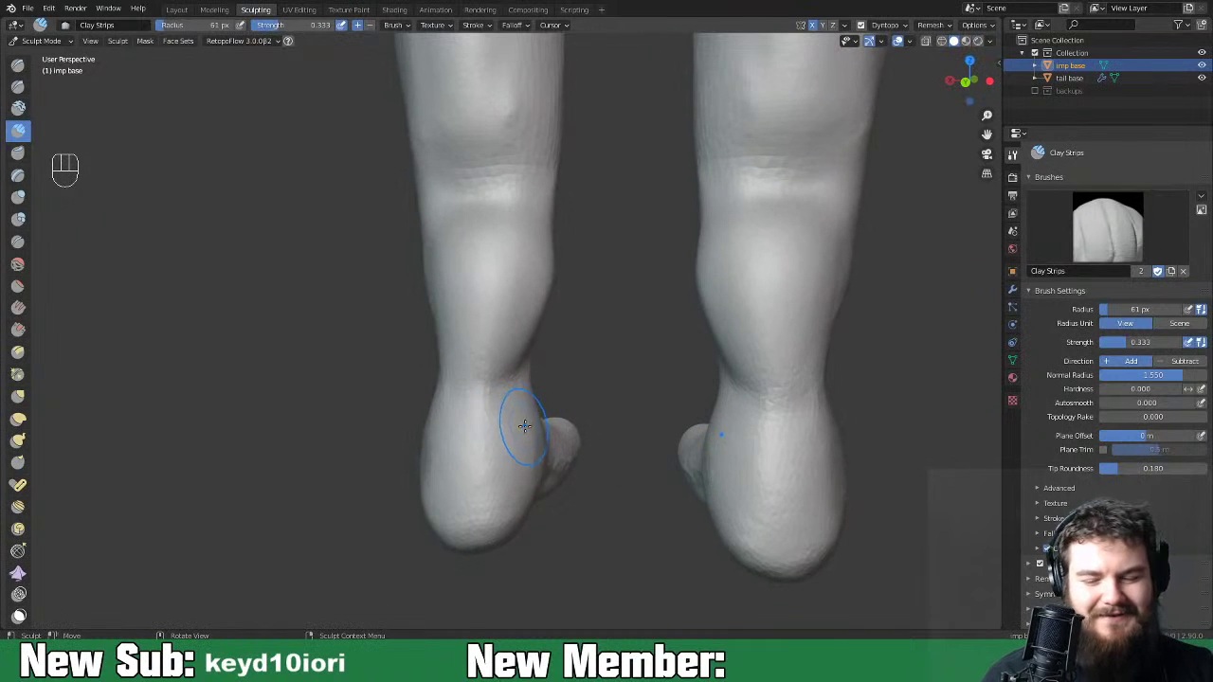
# Sculpt the Achilles tendon from calf to heel with Clay Strips at 68 px radius and smooth it into the ankle.
pyautogui.hotkey('ctrl', '=')
pyautogui.hotkey('ctrl', '=')
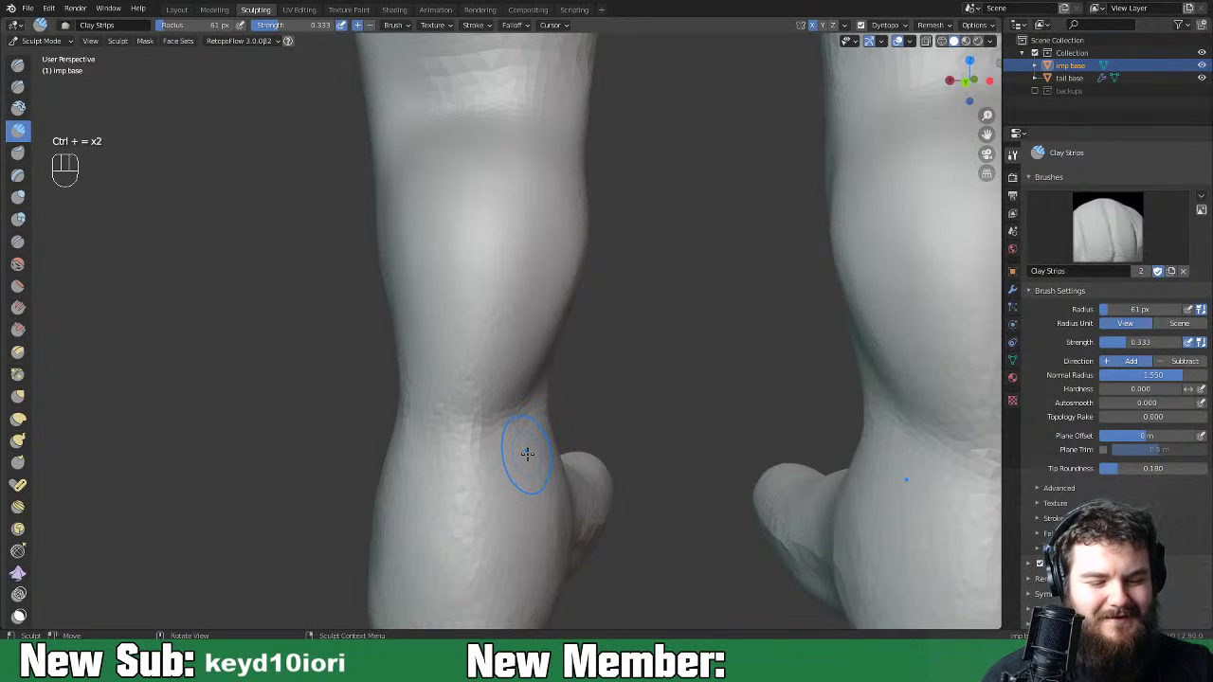
pyautogui.press('f')
pyautogui.click(531, 459)
pyautogui.moveTo(487, 401)
pyautogui.mouseDown()
pyautogui.moveTo(487, 455)
pyautogui.moveTo(440, 535)
pyautogui.mouseUp()
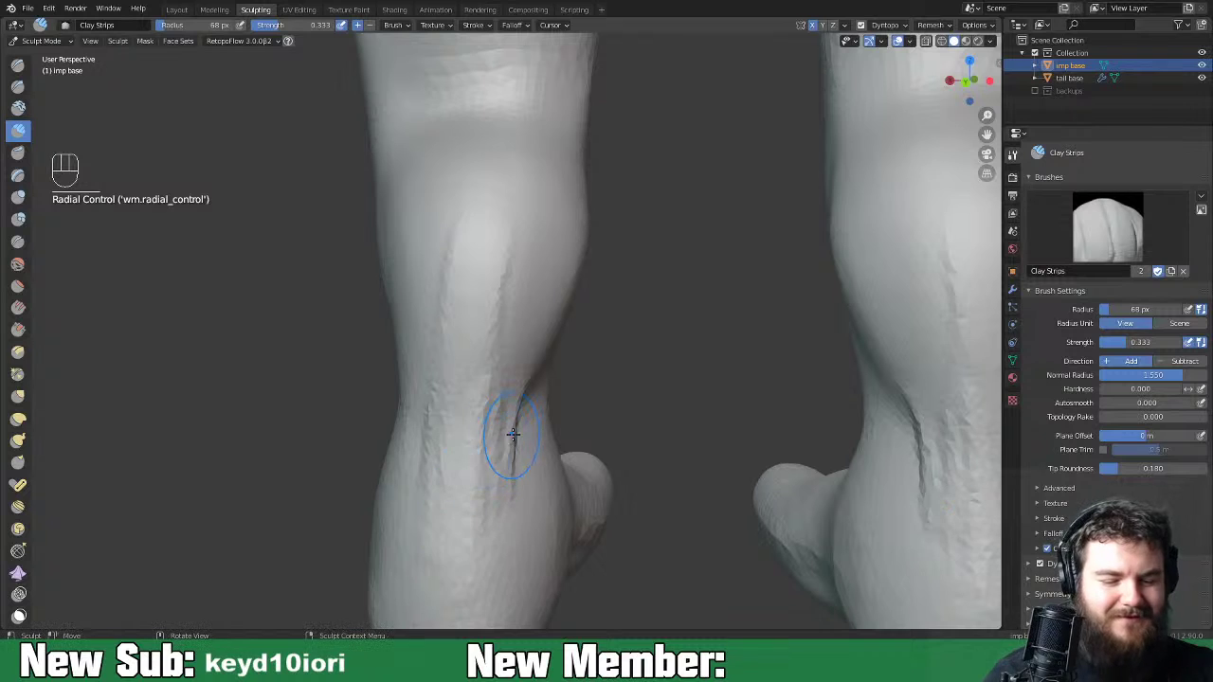
pyautogui.keyDown('shift'); pyautogui.moveTo(509, 436); pyautogui.dragTo(498, 263); pyautogui.keyUp('shift')
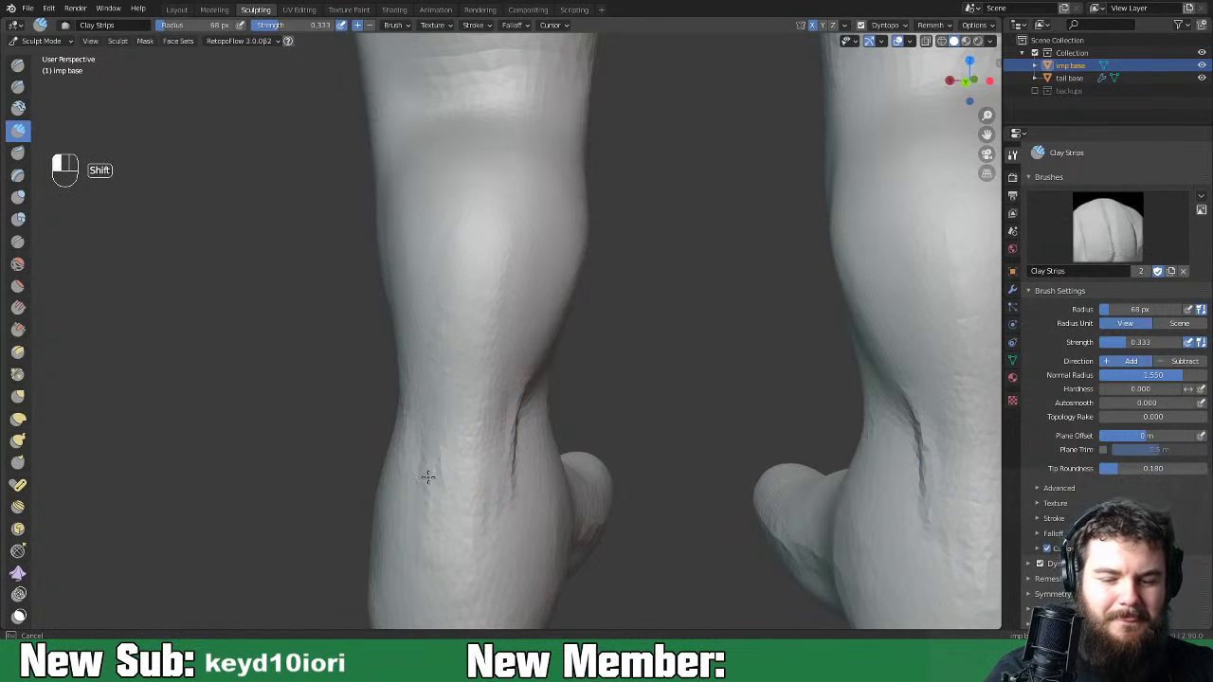
pyautogui.keyDown('shift'); pyautogui.moveTo(481, 495); pyautogui.dragTo(514, 494); pyautogui.keyUp('shift')
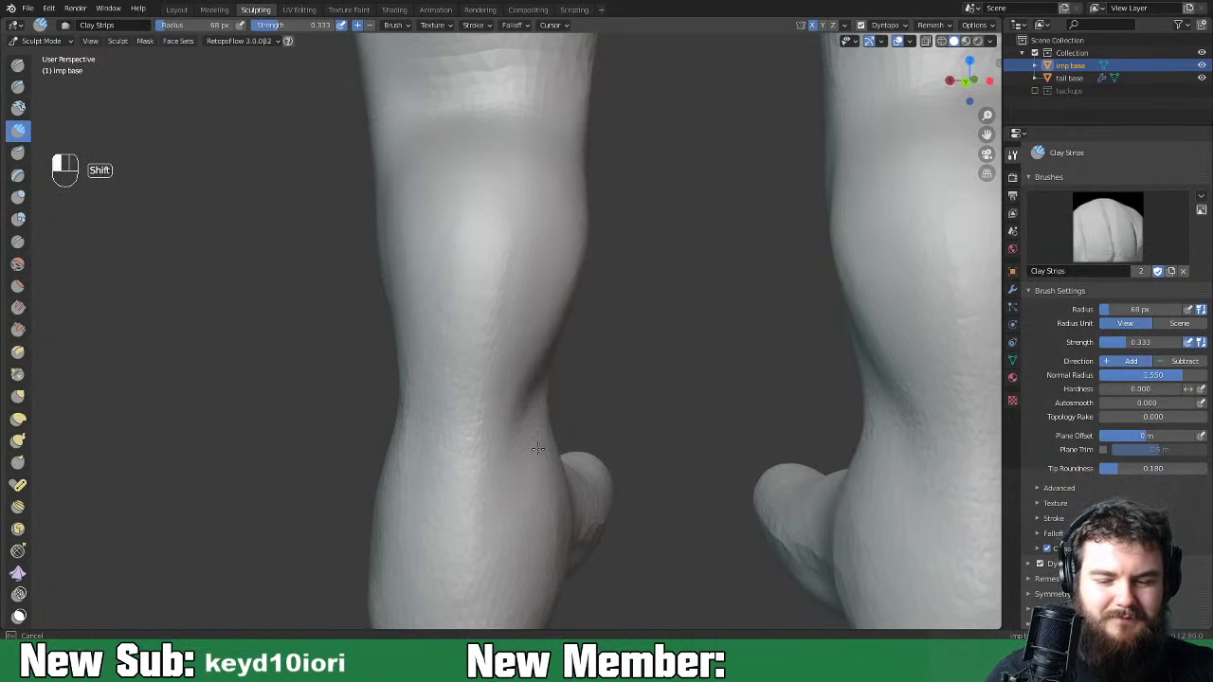
# Examine the lower legs and feet from the front, side and below, and against the whole body.
pyautogui.moveTo(582, 406); pyautogui.dragTo(370, 408, button='middle')
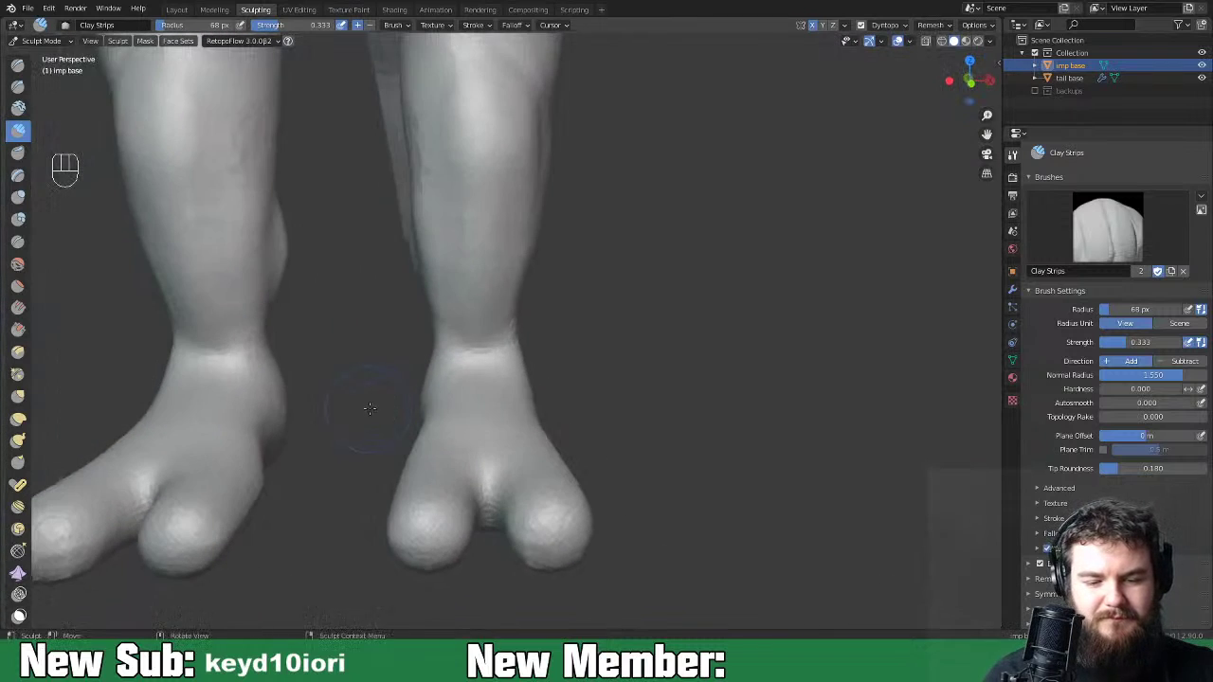
pyautogui.moveTo(490, 404); pyautogui.dragTo(531, 382, button='middle')
pyautogui.moveTo(549, 437); pyautogui.dragTo(598, 468, button='middle')
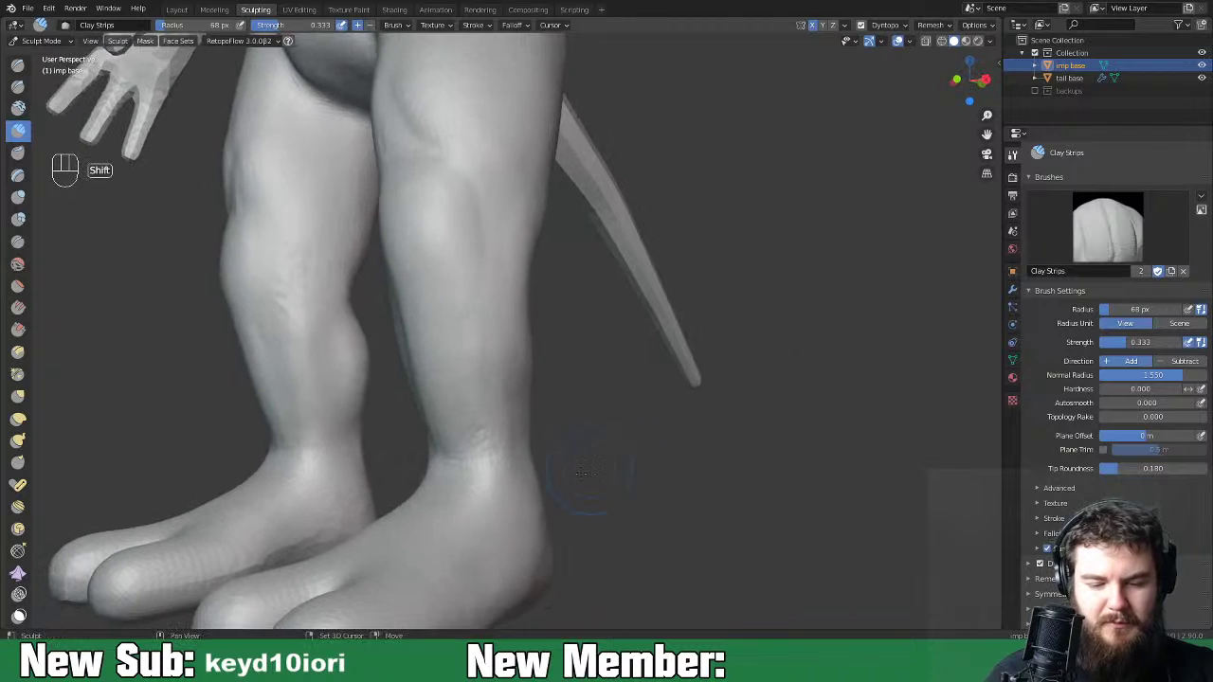
pyautogui.moveTo(511, 479); pyautogui.dragTo(610, 496, button='middle')
pyautogui.hotkey('ctrl', '-')
pyautogui.hotkey('ctrl', '-')
pyautogui.hotkey('ctrl', '-')
pyautogui.hotkey('ctrl', '-')
pyautogui.hotkey('ctrl', '-')
pyautogui.hotkey('ctrl', '-')
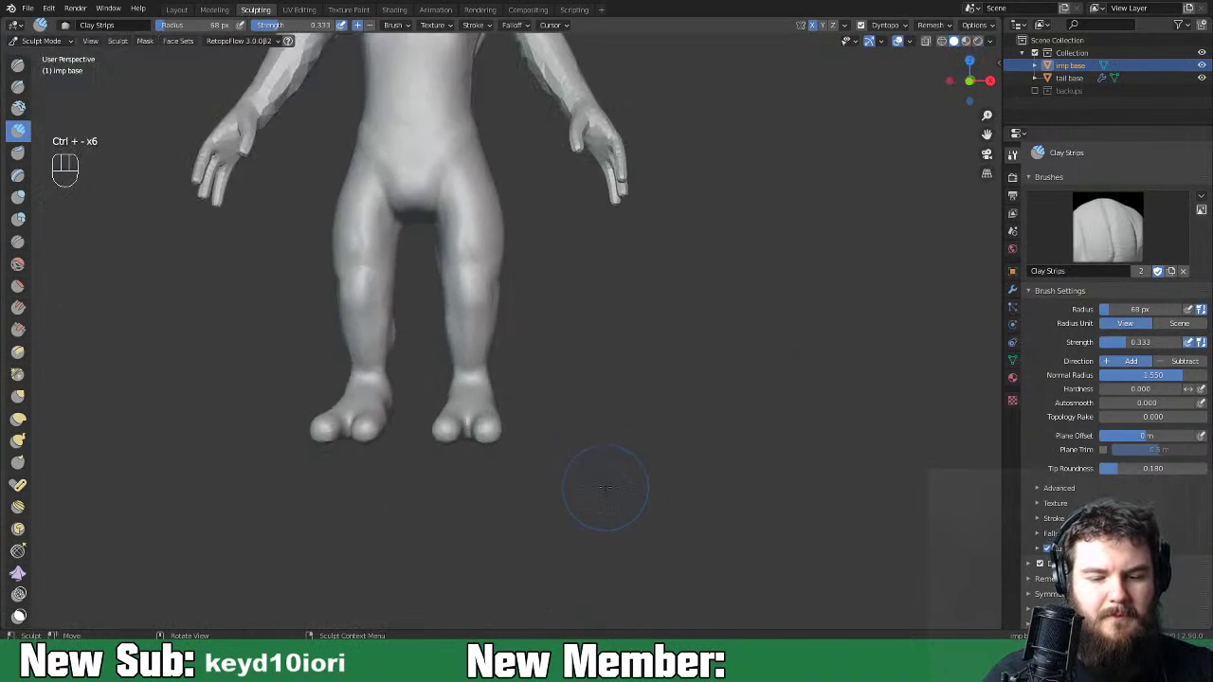
pyautogui.hotkey('ctrl', '-')
pyautogui.hotkey('ctrl', '-')
pyautogui.hotkey('ctrl', '-')
pyautogui.hotkey('ctrl', '-')
pyautogui.moveTo(650, 439); pyautogui.dragTo(611, 336, button='middle')
pyautogui.hotkey('ctrl', '=')
pyautogui.hotkey('ctrl', '=')
pyautogui.hotkey('ctrl', '=')
pyautogui.hotkey('ctrl', '=')
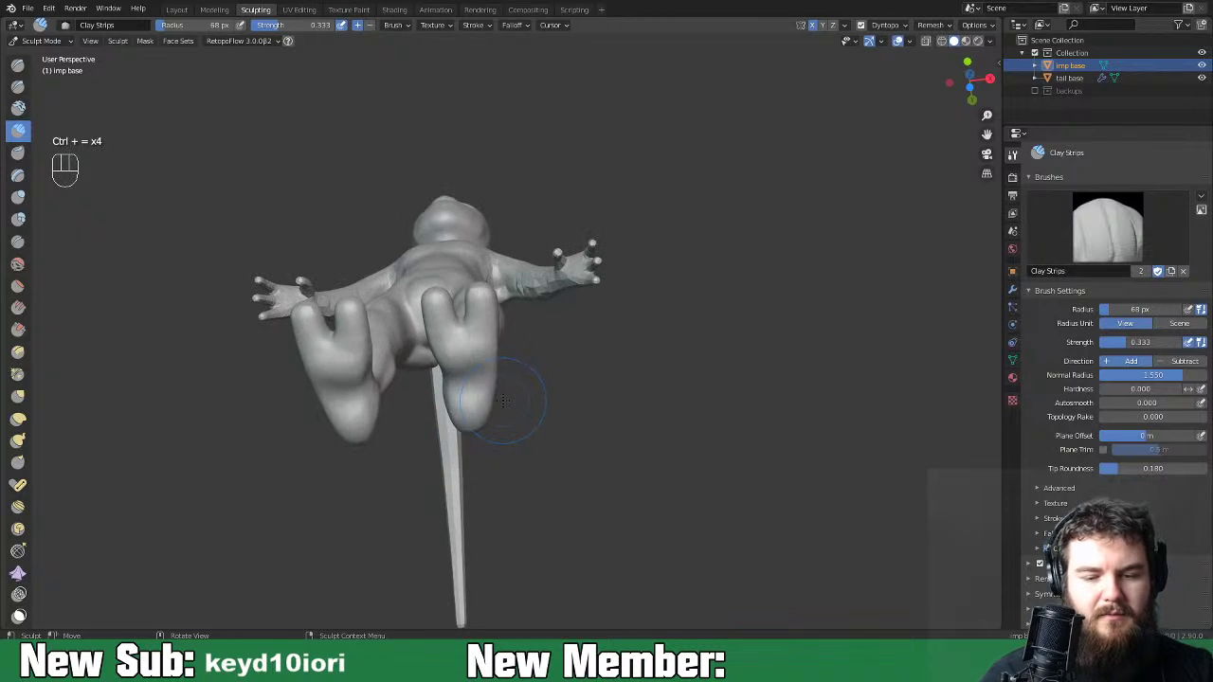
# Carve creases across the undersides of the toes with the Crease brush at 68 px radius.
pyautogui.hotkey('ctrl', '=')
pyautogui.hotkey('ctrl', '=')
pyautogui.hotkey('ctrl', '=')
pyautogui.hotkey('ctrl', '=')
pyautogui.moveTo(505, 389); pyautogui.dragTo(563, 433, button='middle')
pyautogui.hotkey('ctrl', '=')
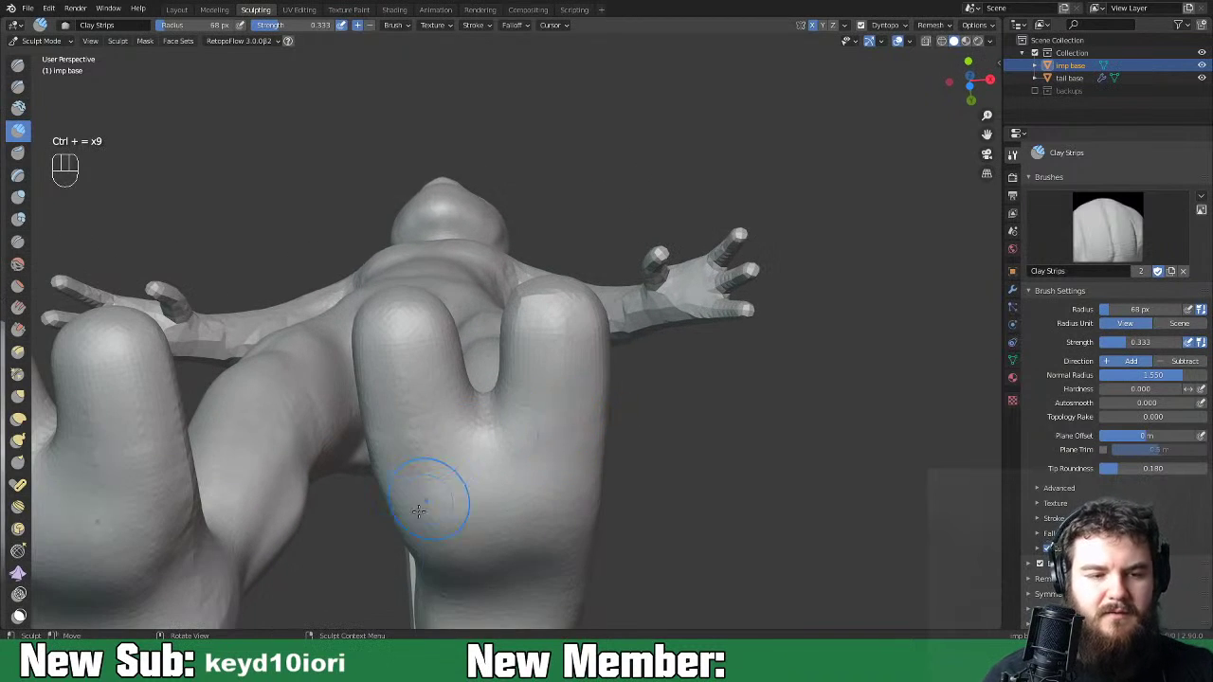
pyautogui.press('space')
pyautogui.press('space')
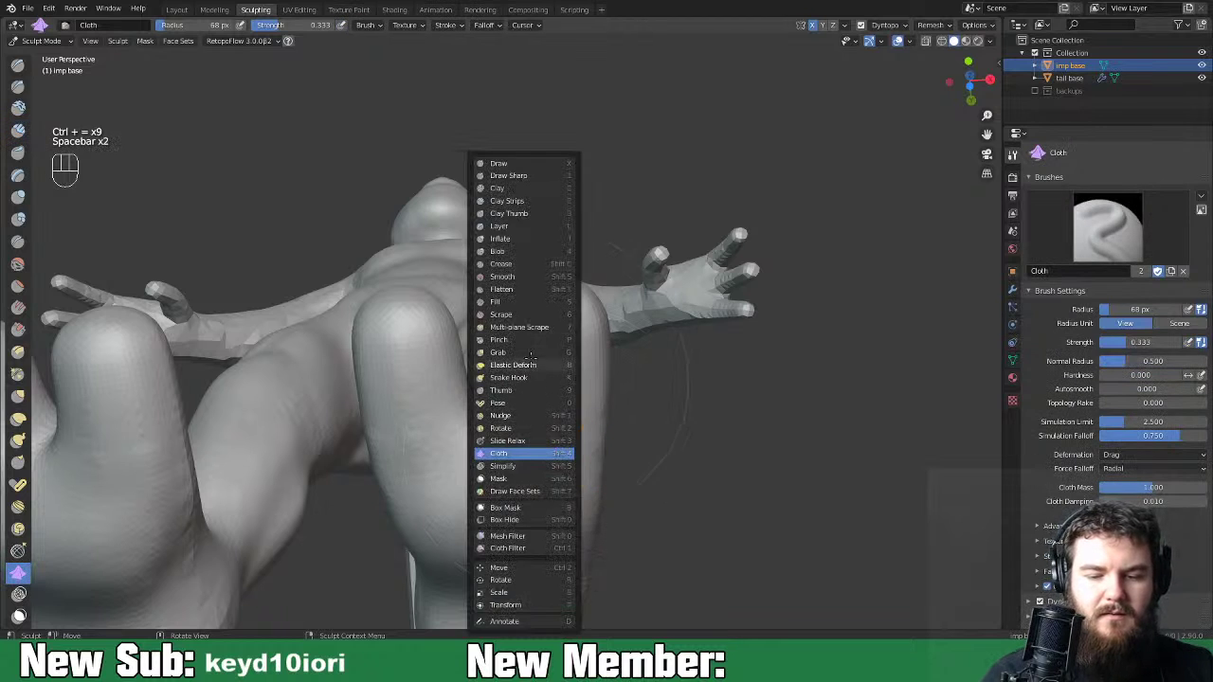
pyautogui.click(519, 263)
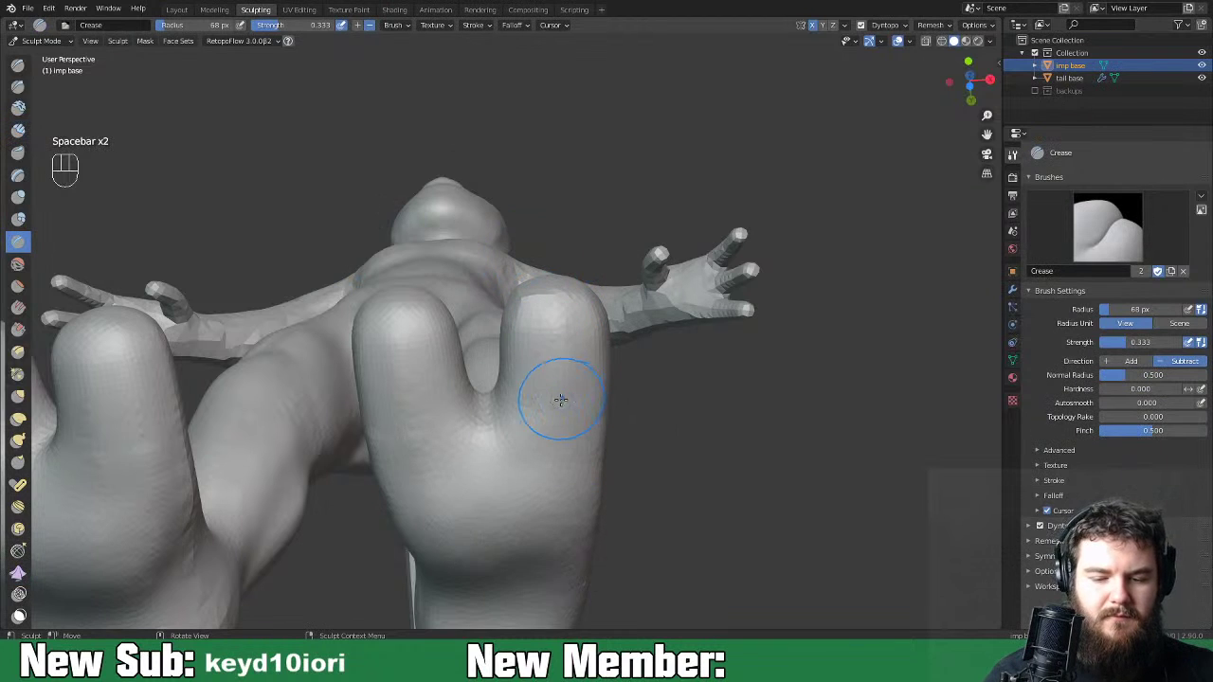
pyautogui.moveTo(526, 391)
pyautogui.mouseDown()
pyautogui.moveTo(597, 389)
pyautogui.moveTo(537, 396)
pyautogui.moveTo(576, 401)
pyautogui.moveTo(520, 425)
pyautogui.moveTo(583, 405)
pyautogui.mouseUp()
# Deepen the creases where the toes meet the soles with the Crease brush and smooth them into the feet.
pyautogui.moveTo(583, 406); pyautogui.dragTo(631, 361, button='middle')
pyautogui.hotkey('shift', 'space')
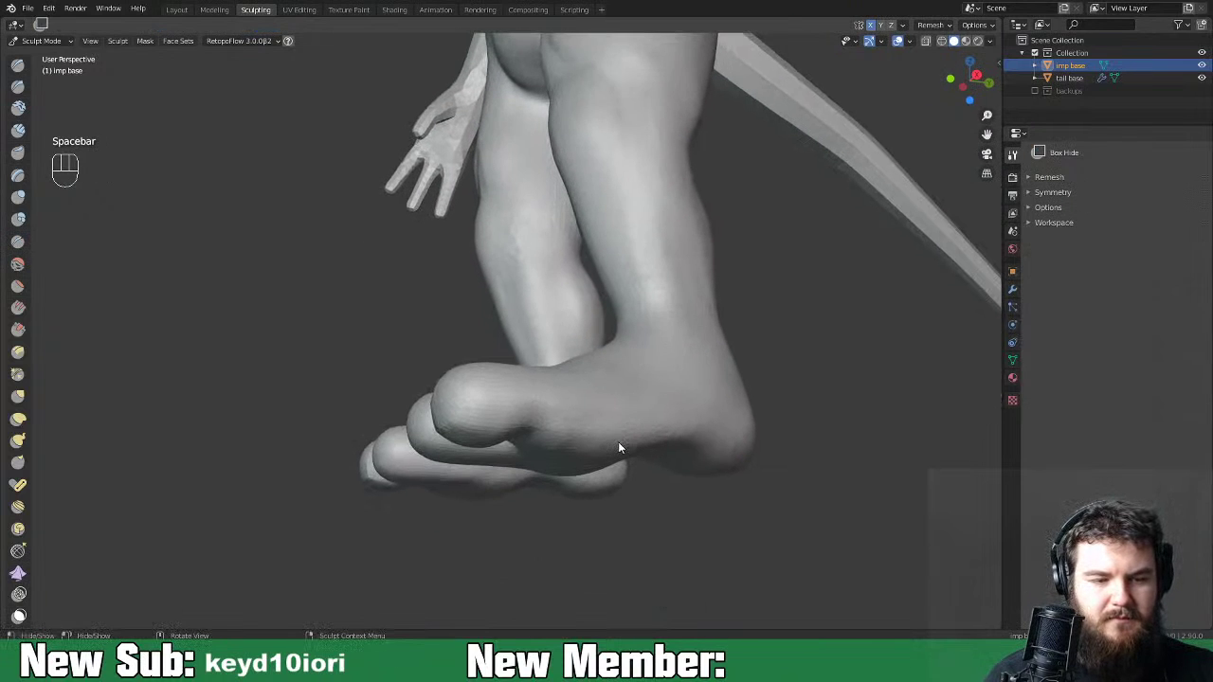
pyautogui.hotkey('shift', 'space')
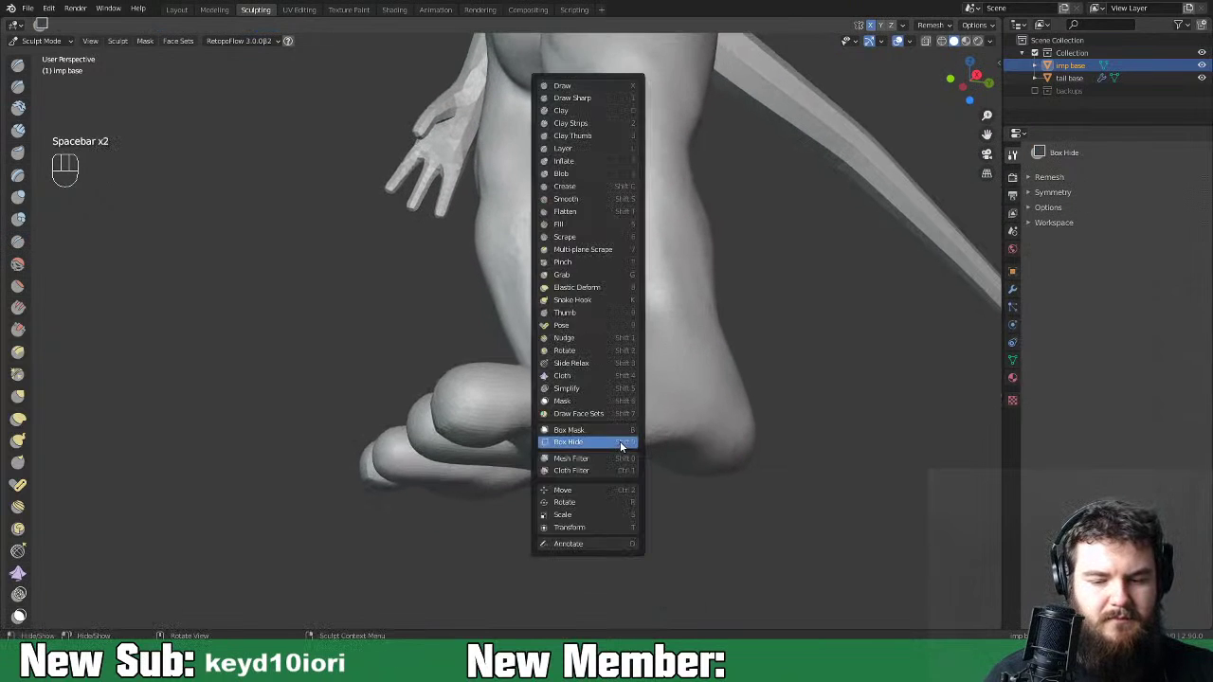
pyautogui.click(599, 190)
pyautogui.moveTo(628, 358)
pyautogui.mouseDown(button='middle')
pyautogui.moveTo(542, 422)
pyautogui.moveTo(554, 427)
pyautogui.moveTo(720, 316)
pyautogui.moveTo(617, 360)
pyautogui.moveTo(515, 371)
pyautogui.mouseUp(button='middle')
pyautogui.moveTo(609, 315)
pyautogui.mouseDown()
pyautogui.moveTo(516, 294)
pyautogui.moveTo(527, 297)
pyautogui.moveTo(442, 347)
pyautogui.moveTo(567, 339)
pyautogui.moveTo(560, 372)
pyautogui.mouseUp()
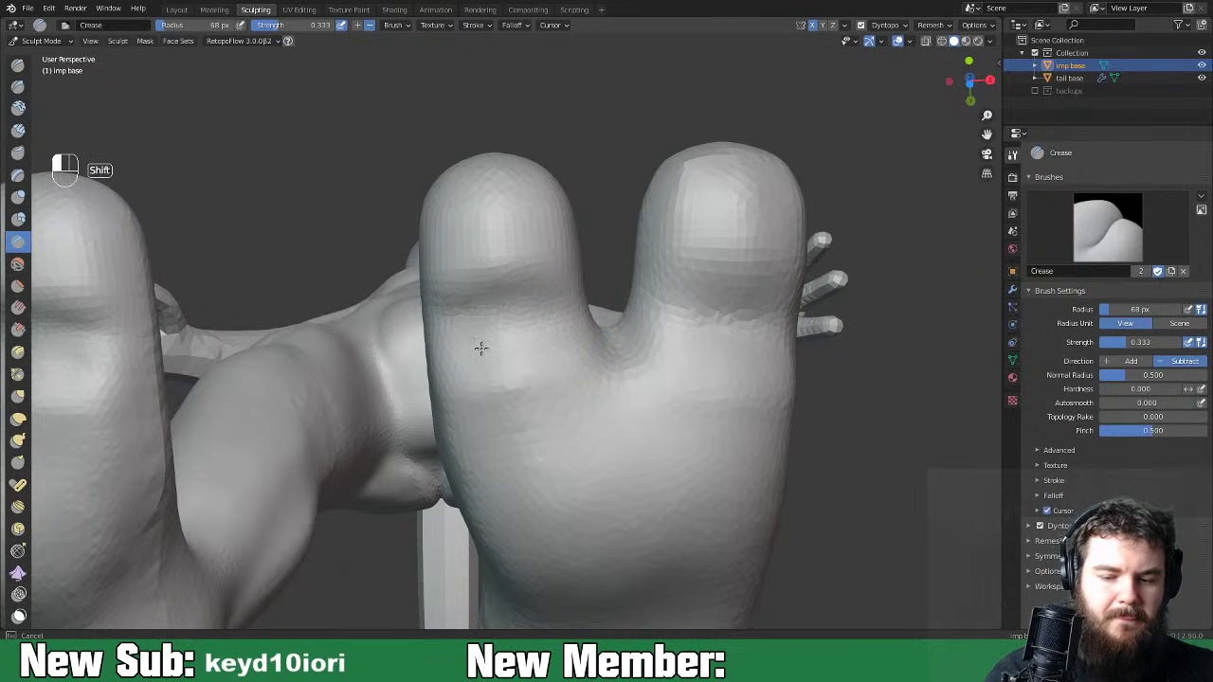
pyautogui.keyDown('shift'); pyautogui.moveTo(486, 325); pyautogui.dragTo(686, 304); pyautogui.keyUp('shift')
pyautogui.keyDown('shift'); pyautogui.moveTo(785, 360); pyautogui.dragTo(770, 331); pyautogui.keyUp('shift')
pyautogui.keyDown('shift'); pyautogui.moveTo(663, 310); pyautogui.dragTo(564, 383); pyautogui.keyUp('shift')
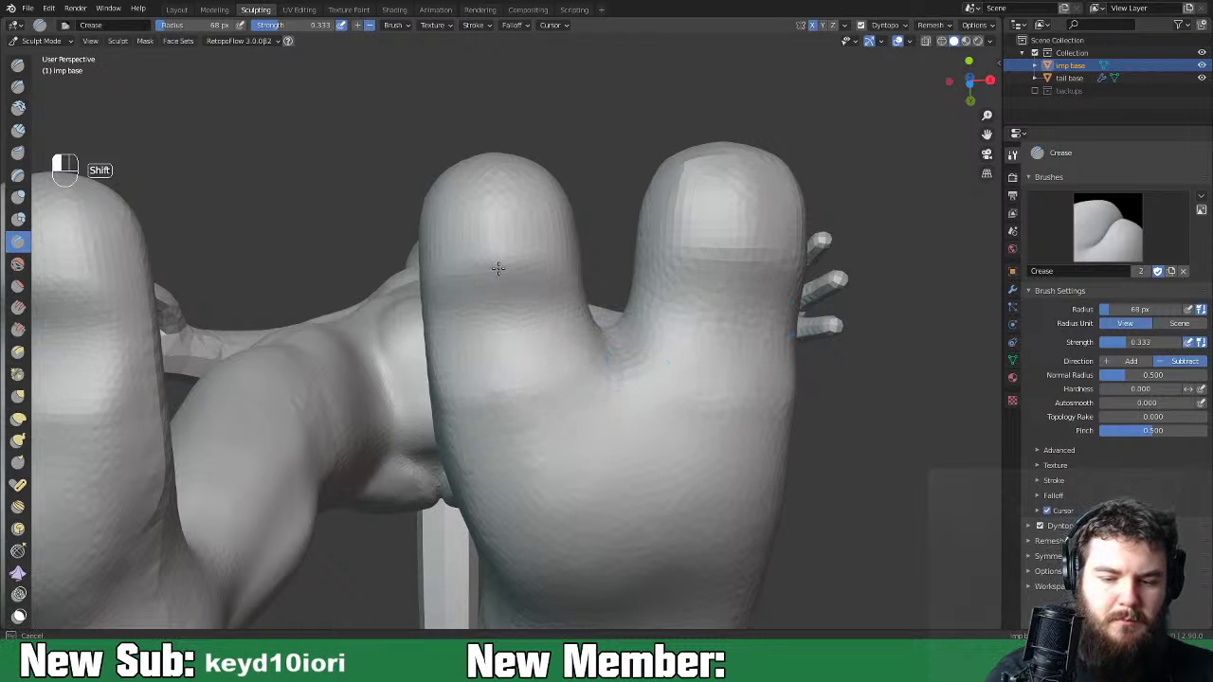
# Examine the feet and legs from the front at a wider view.
pyautogui.moveTo(717, 325); pyautogui.dragTo(744, 431, button='middle')
pyautogui.hotkey('ctrl', '-')
pyautogui.hotkey('ctrl', '-')
pyautogui.hotkey('ctrl', '-')
pyautogui.hotkey('ctrl', '-')
pyautogui.hotkey('ctrl', '-')
pyautogui.hotkey('ctrl', '-')
pyautogui.hotkey('ctrl', '-')
pyautogui.hotkey('ctrl', '-')
pyautogui.moveTo(670, 420); pyautogui.dragTo(674, 372, button='middle')
# Build up the front and inner surfaces of the thighs with Clay Strips at 68 px radius.
pyautogui.press('space')
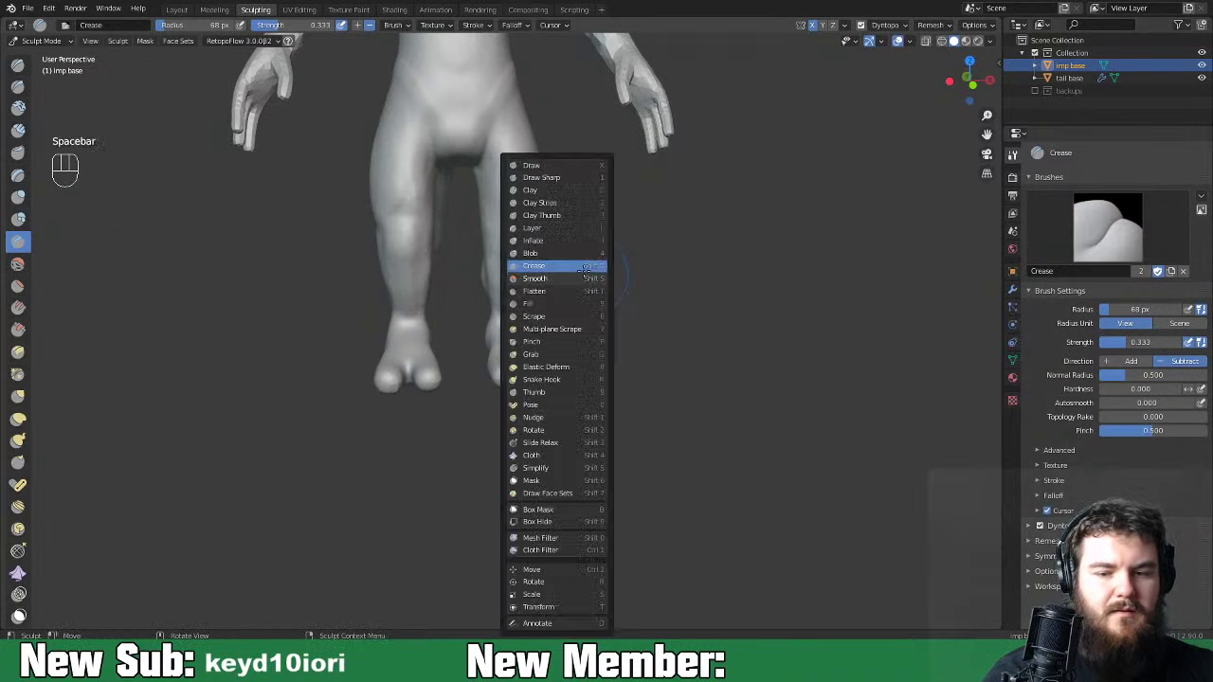
pyautogui.click(531, 203)
pyautogui.hotkey('ctrl', '=')
pyautogui.hotkey('ctrl', '=')
pyautogui.hotkey('ctrl', '=')
pyautogui.hotkey('ctrl', '=')
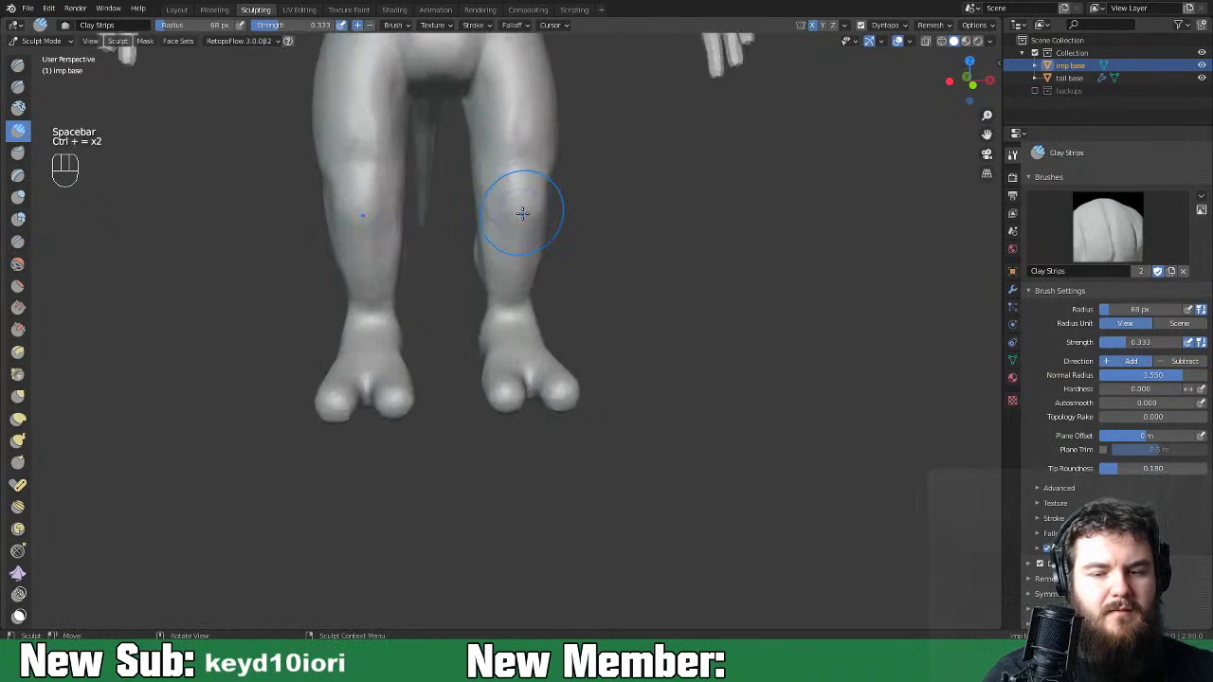
pyautogui.keyDown('shift'); pyautogui.moveTo(528, 156); pyautogui.dragTo(583, 407, button='middle'); pyautogui.keyUp('shift')
pyautogui.hotkey('ctrl', '=')
pyautogui.hotkey('ctrl', '=')
pyautogui.moveTo(555, 292)
pyautogui.mouseDown()
pyautogui.moveTo(531, 255)
pyautogui.moveTo(517, 350)
pyautogui.moveTo(497, 284)
pyautogui.moveTo(508, 410)
pyautogui.mouseUp()
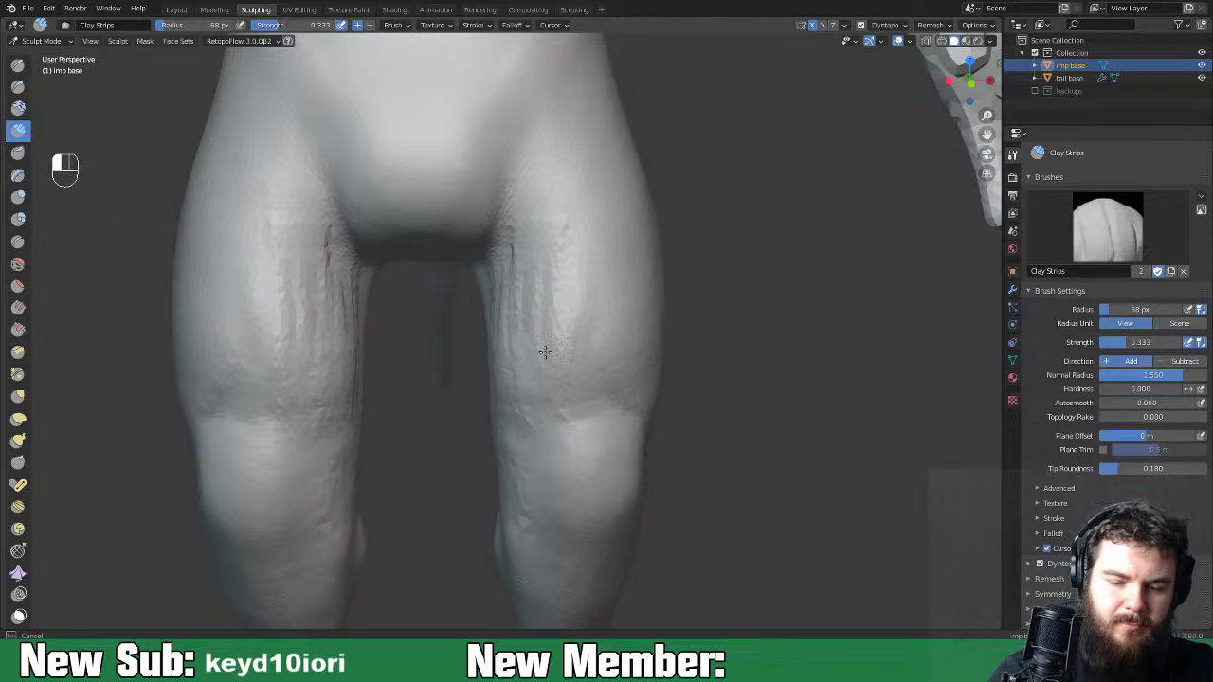
pyautogui.moveTo(512, 285); pyautogui.dragTo(506, 309)
# Add more volume to the inner thighs from crotch to knee and smooth the strokes.
pyautogui.moveTo(506, 305); pyautogui.dragTo(526, 287, button='middle')
pyautogui.moveTo(509, 280)
pyautogui.mouseDown()
pyautogui.moveTo(481, 336)
pyautogui.moveTo(471, 284)
pyautogui.moveTo(492, 301)
pyautogui.moveTo(495, 263)
pyautogui.moveTo(467, 301)
pyautogui.mouseUp()
pyautogui.moveTo(477, 393)
pyautogui.mouseDown()
pyautogui.moveTo(492, 422)
pyautogui.moveTo(495, 389)
pyautogui.moveTo(520, 417)
pyautogui.mouseUp()
pyautogui.keyDown('shift'); pyautogui.moveTo(554, 367); pyautogui.dragTo(588, 405); pyautogui.keyUp('shift')
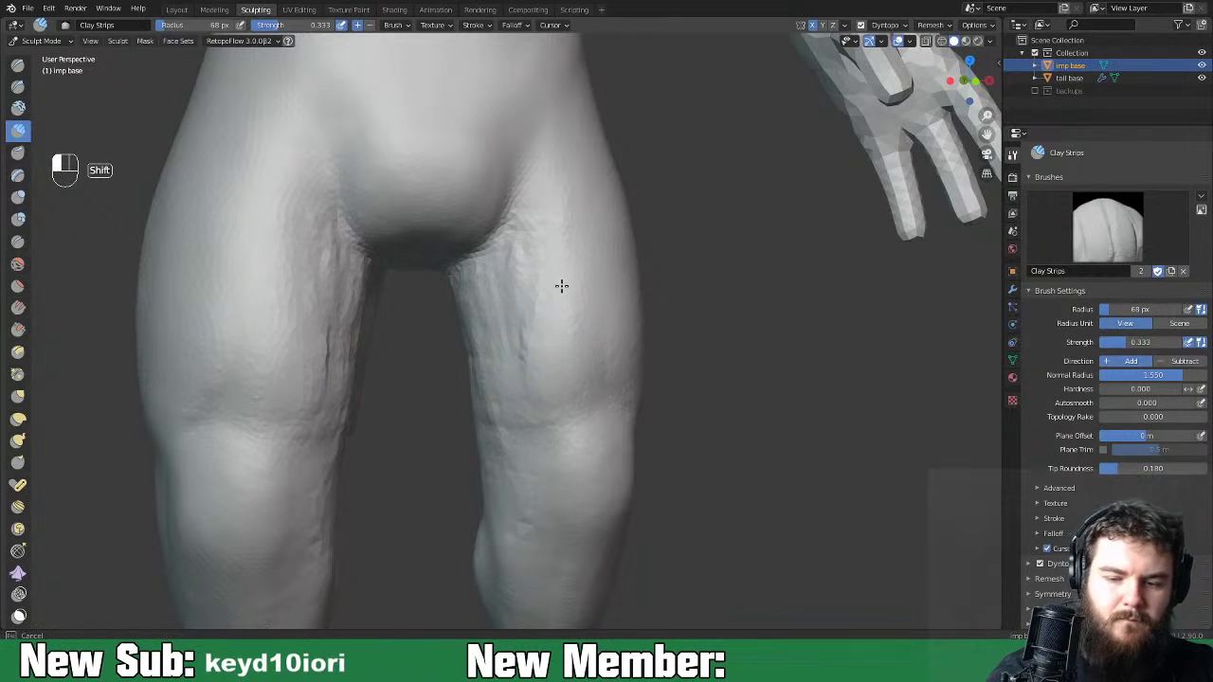
pyautogui.keyDown('shift'); pyautogui.moveTo(465, 344); pyautogui.dragTo(474, 338); pyautogui.keyUp('shift')
# Fill out the backs of the inner thighs with Clay Strips and smooth them.
pyautogui.moveTo(474, 338)
pyautogui.mouseDown(button='middle')
pyautogui.moveTo(512, 341)
pyautogui.moveTo(458, 349)
pyautogui.mouseUp(button='middle')
pyautogui.moveTo(436, 344)
pyautogui.mouseDown()
pyautogui.moveTo(404, 408)
pyautogui.moveTo(465, 469)
pyautogui.moveTo(450, 285)
pyautogui.moveTo(488, 428)
pyautogui.mouseUp()
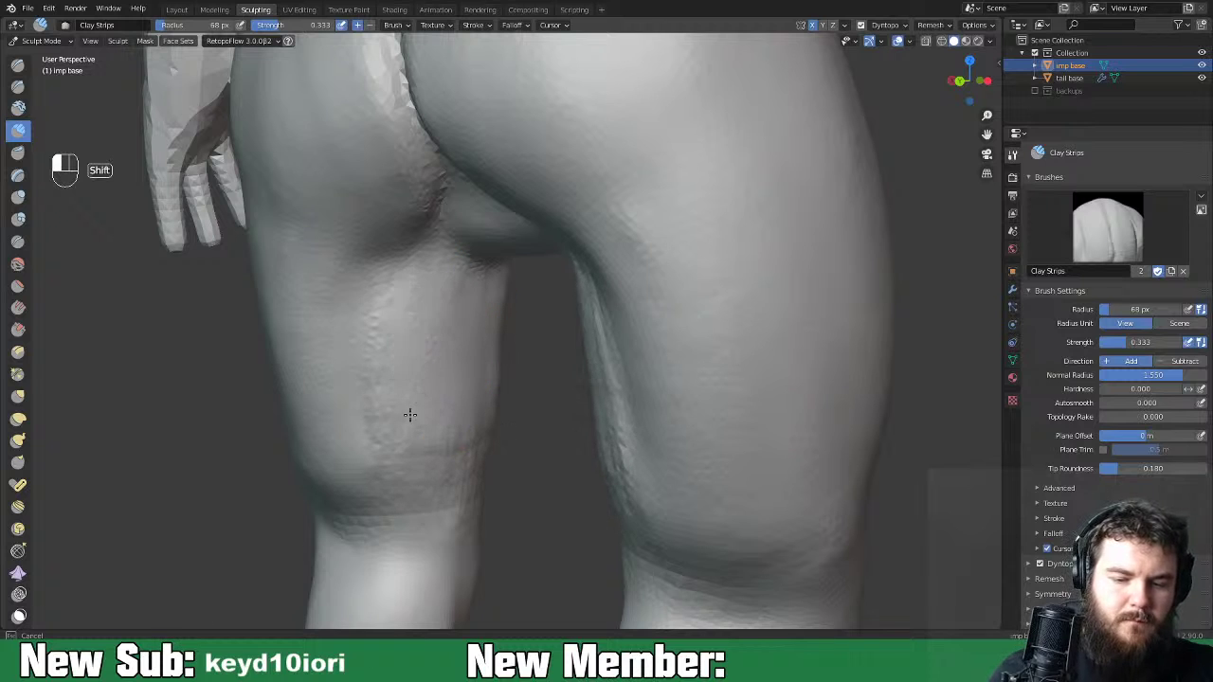
pyautogui.moveTo(366, 385)
pyautogui.mouseDown()
pyautogui.moveTo(373, 271)
pyautogui.moveTo(393, 347)
pyautogui.moveTo(388, 399)
pyautogui.moveTo(365, 284)
pyautogui.moveTo(334, 442)
pyautogui.mouseUp()
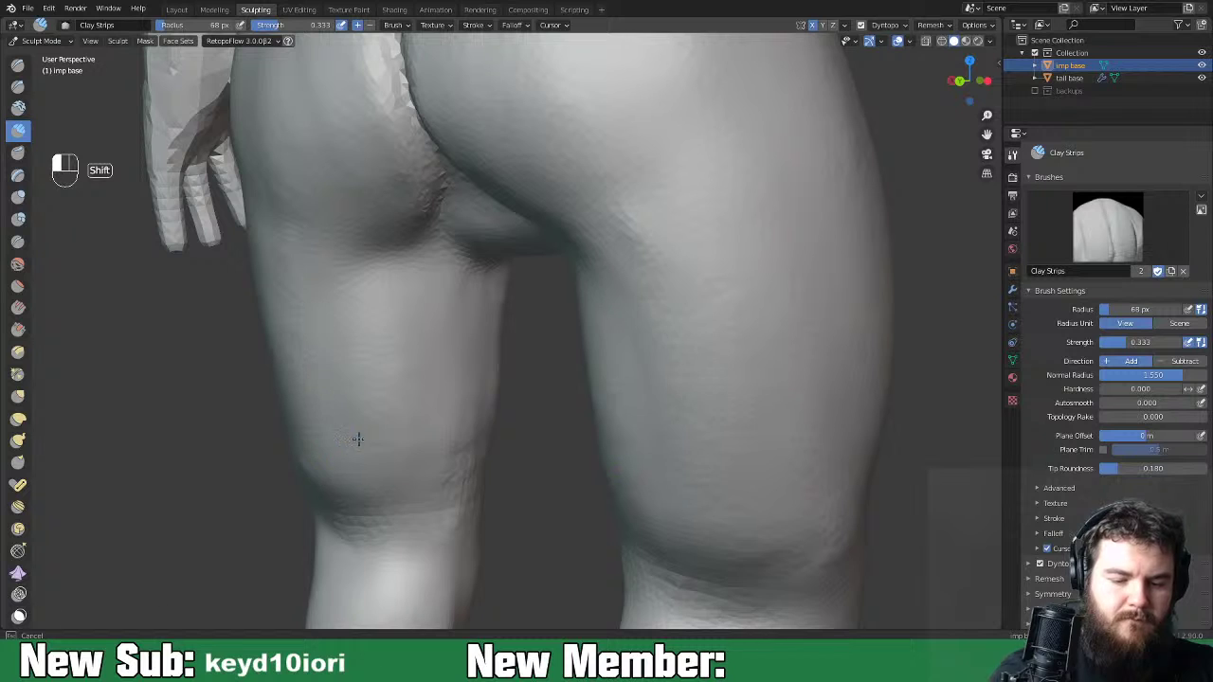
# Build up the upper buttocks and lower back around the tail base with Clay Strips.
pyautogui.moveTo(500, 436); pyautogui.dragTo(549, 434, button='middle')
pyautogui.hotkey('ctrl', '-')
pyautogui.hotkey('ctrl', '-')
pyautogui.hotkey('ctrl', '-')
pyautogui.hotkey('ctrl', '-')
pyautogui.hotkey('ctrl', '-')
pyautogui.keyDown('ctrl'); pyautogui.scroll(3, 566, 305); pyautogui.keyUp('ctrl')
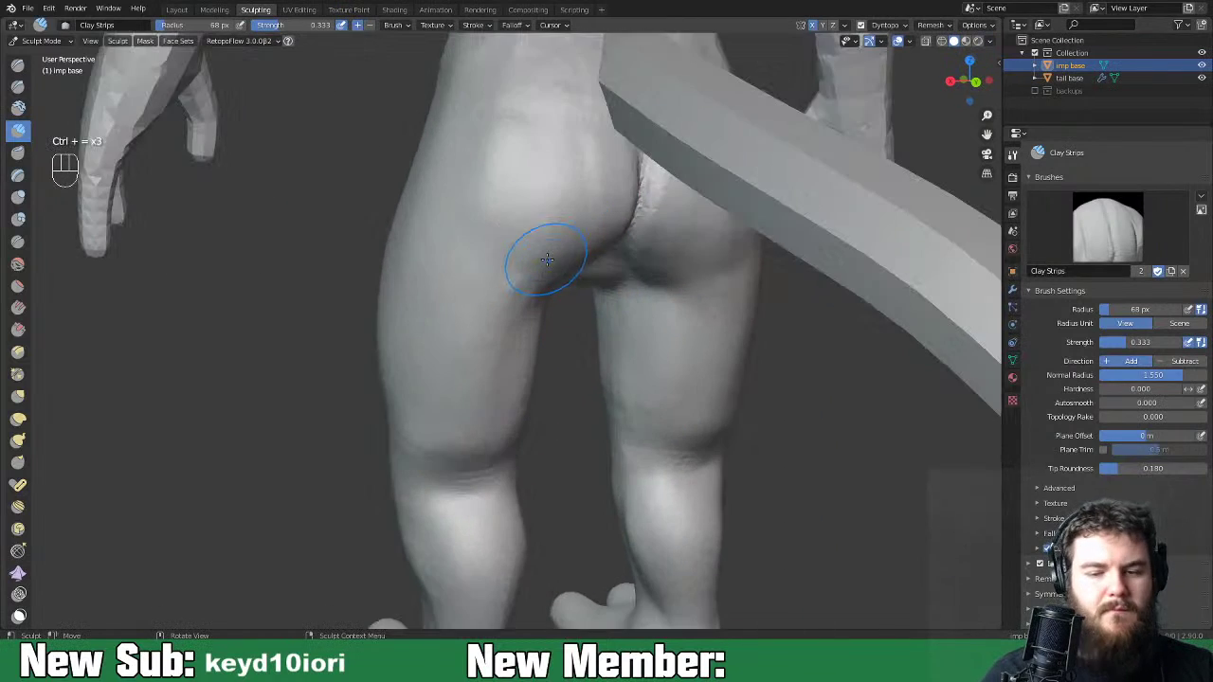
pyautogui.keyDown('shift'); pyautogui.moveTo(554, 249); pyautogui.dragTo(572, 326, button='middle'); pyautogui.keyUp('shift')
pyautogui.moveTo(499, 423); pyautogui.dragTo(517, 404, button='middle')
pyautogui.moveTo(517, 341)
pyautogui.mouseDown()
pyautogui.moveTo(518, 396)
pyautogui.moveTo(438, 339)
pyautogui.moveTo(496, 317)
pyautogui.moveTo(502, 327)
pyautogui.mouseUp()
# Even out the upper buttocks and hips with the Flatten/Contrast brush at 68 px radius.
pyautogui.press('space')
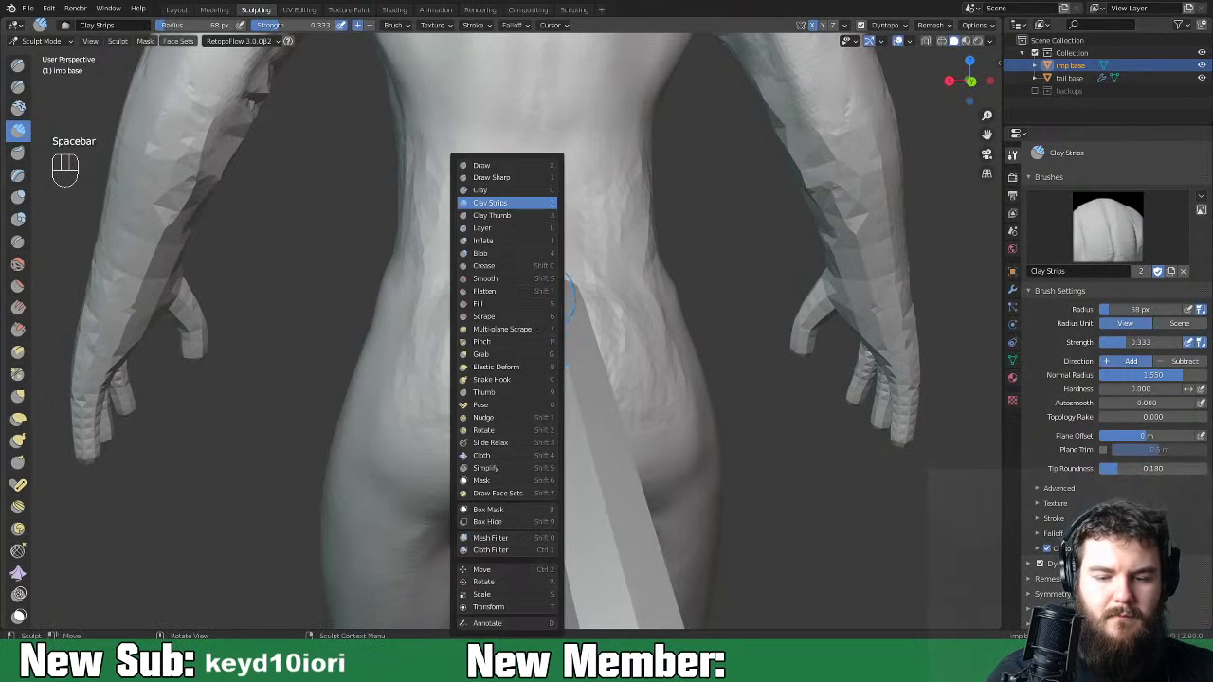
pyautogui.click(541, 290)
pyautogui.moveTo(464, 286); pyautogui.dragTo(429, 281)
pyautogui.moveTo(463, 324)
pyautogui.mouseDown()
pyautogui.moveTo(512, 386)
pyautogui.moveTo(515, 338)
pyautogui.moveTo(502, 323)
pyautogui.mouseUp()
pyautogui.moveTo(399, 316); pyautogui.dragTo(426, 455)
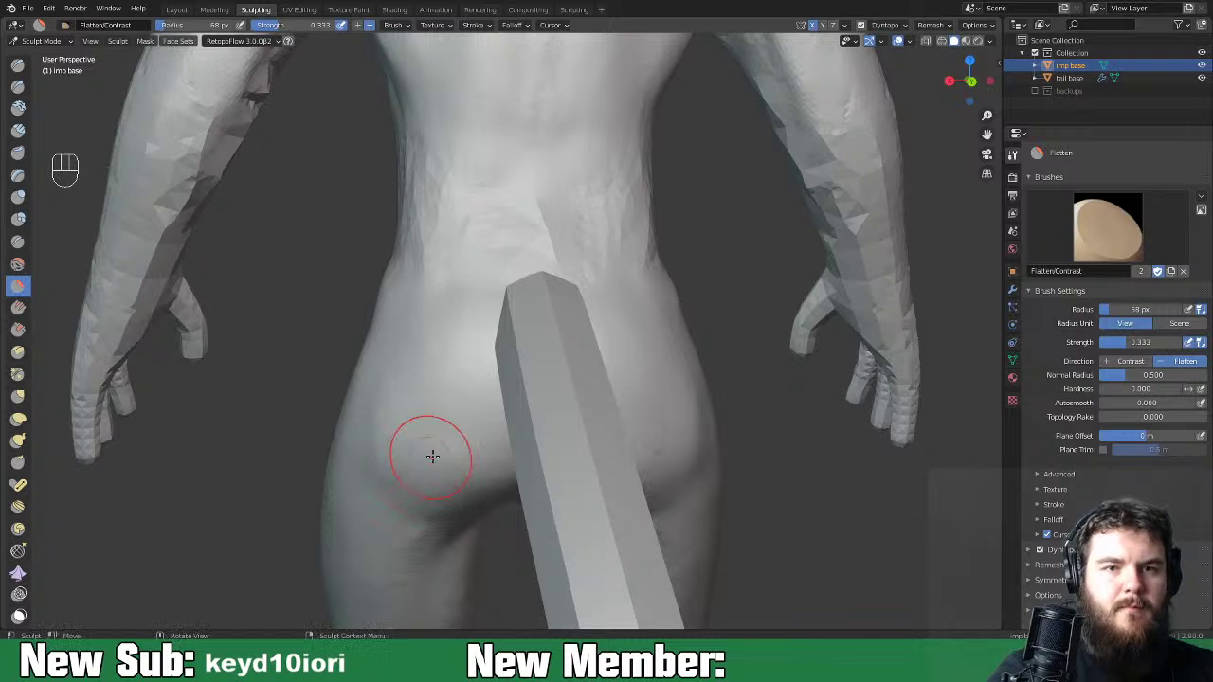
# Sculpt the central abdominal volume from ribs to lower belly with Clay Strips and smooth its lower edge.
pyautogui.press('space')
pyautogui.click(524, 417)
pyautogui.press('space')
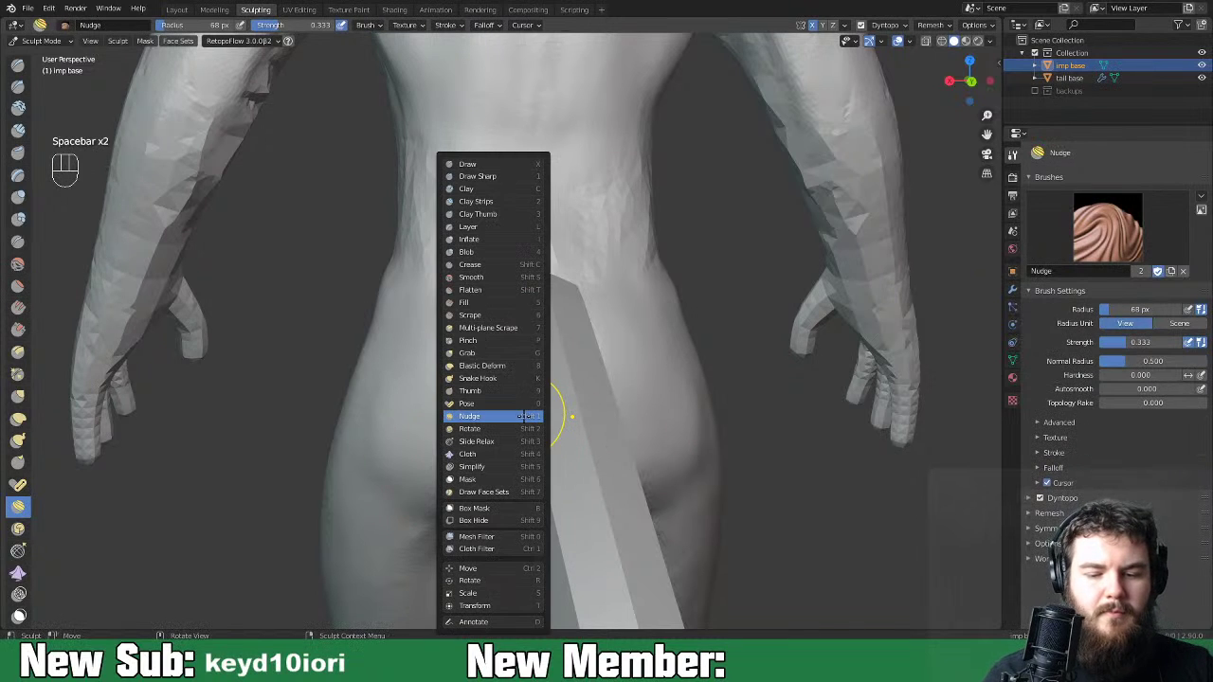
pyautogui.click(476, 200)
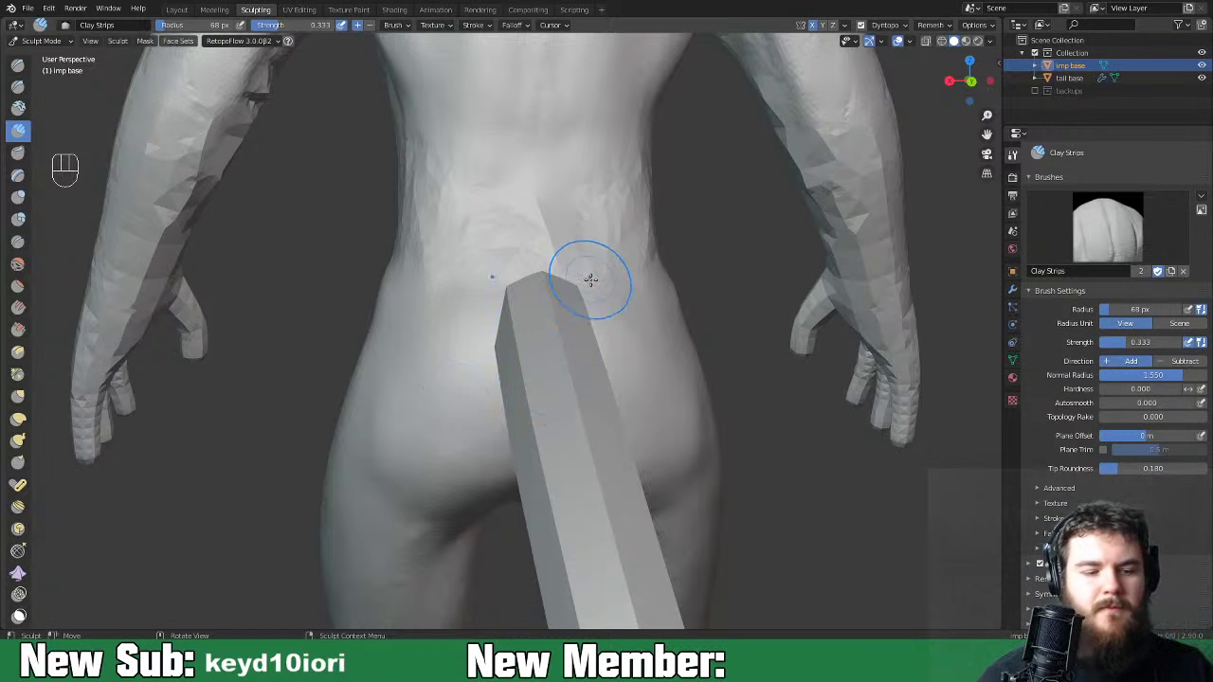
pyautogui.keyDown('shift'); pyautogui.moveTo(549, 231); pyautogui.dragTo(828, 448, button='middle'); pyautogui.keyUp('shift')
pyautogui.keyDown('shift'); pyautogui.moveTo(687, 487); pyautogui.dragTo(690, 406, button='middle'); pyautogui.keyUp('shift')
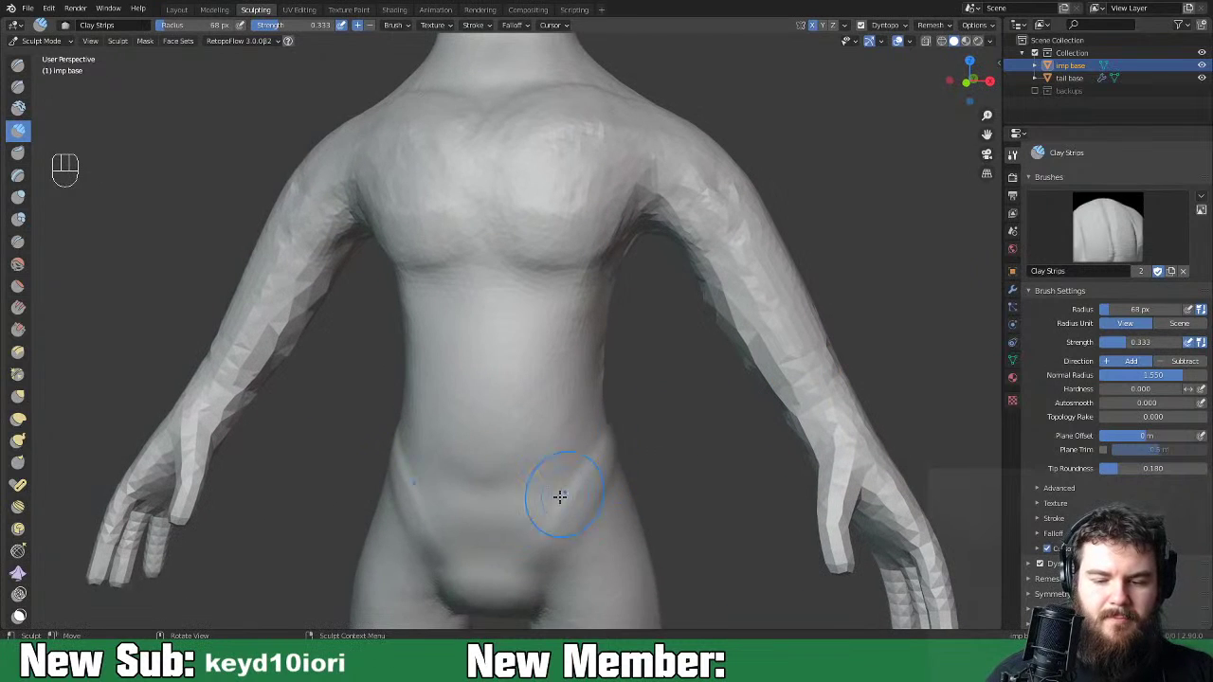
pyautogui.hotkey('ctrl', '=')
pyautogui.hotkey('ctrl', '=')
pyautogui.hotkey('ctrl', '=')
pyautogui.keyDown('shift'); pyautogui.moveTo(574, 512); pyautogui.dragTo(566, 451, button='middle'); pyautogui.keyUp('shift')
pyautogui.moveTo(488, 525)
pyautogui.mouseDown()
pyautogui.moveTo(506, 521)
pyautogui.moveTo(539, 385)
pyautogui.moveTo(526, 467)
pyautogui.moveTo(487, 507)
pyautogui.moveTo(564, 531)
pyautogui.moveTo(583, 327)
pyautogui.moveTo(389, 512)
pyautogui.moveTo(493, 314)
pyautogui.moveTo(533, 419)
pyautogui.moveTo(528, 282)
pyautogui.moveTo(568, 465)
pyautogui.moveTo(592, 493)
pyautogui.moveTo(512, 564)
pyautogui.mouseUp()
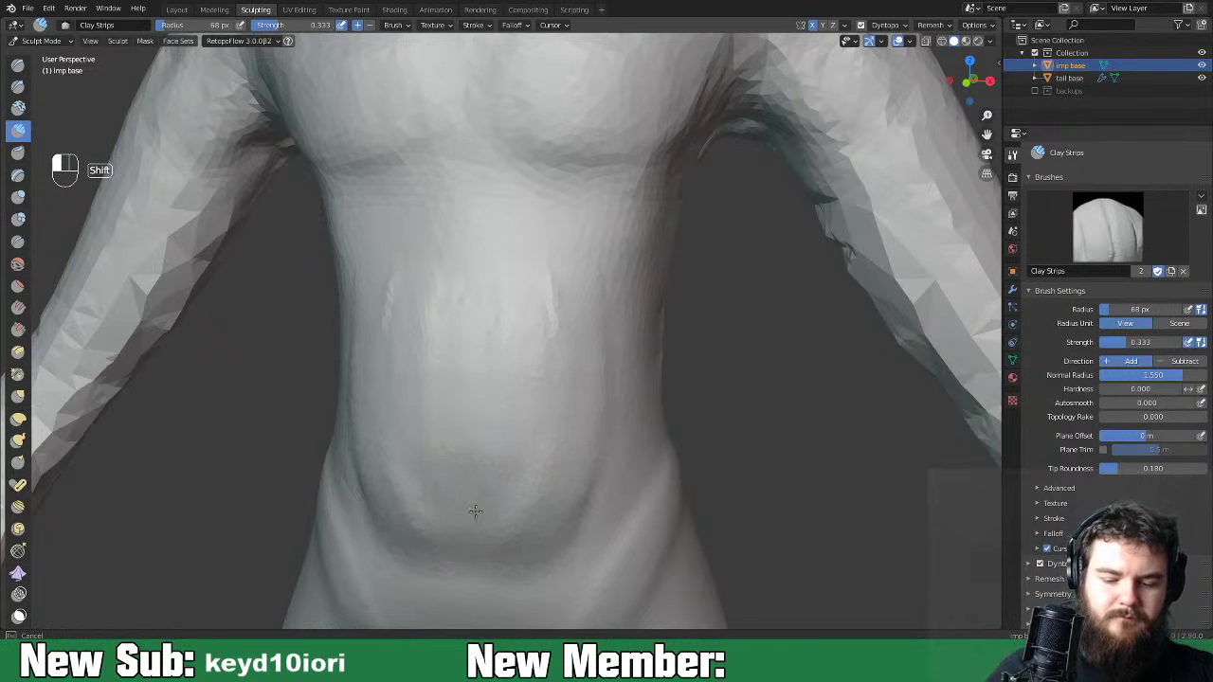
# Fill in the lower abdomen between the hip creases and smooth the whole belly.
pyautogui.keyDown('shift'); pyautogui.moveTo(522, 550); pyautogui.dragTo(541, 439, button='middle'); pyautogui.keyUp('shift')
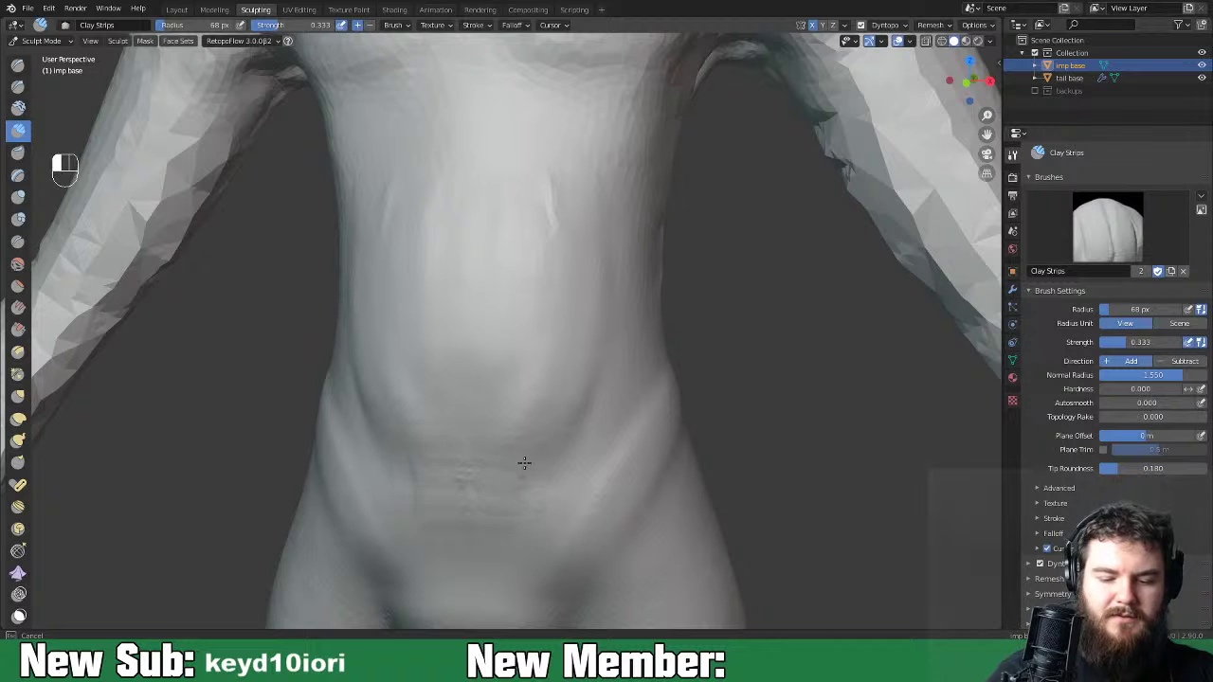
pyautogui.moveTo(490, 569); pyautogui.dragTo(502, 565)
pyautogui.keyDown('shift'); pyautogui.moveTo(572, 423); pyautogui.dragTo(522, 476); pyautogui.keyUp('shift')
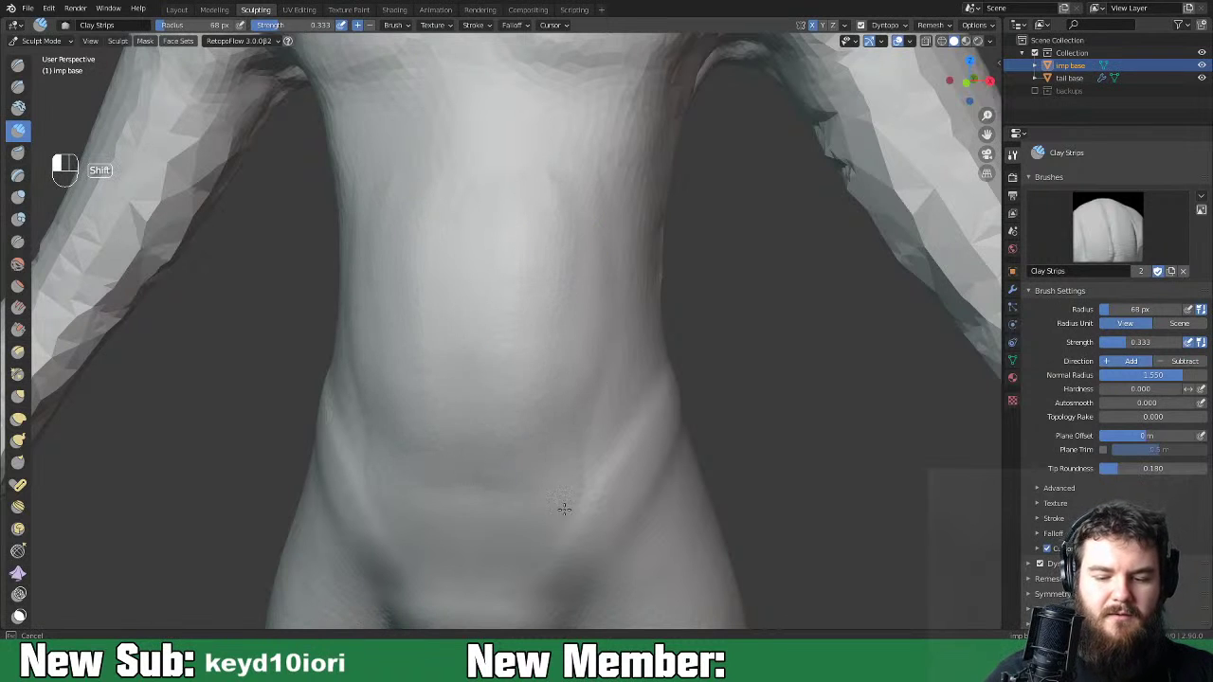
# Build up the upper belly and define the lower edges of the pectorals with Clay Strips.
pyautogui.keyDown('shift'); pyautogui.moveTo(642, 420); pyautogui.dragTo(609, 575, button='middle'); pyautogui.keyUp('shift')
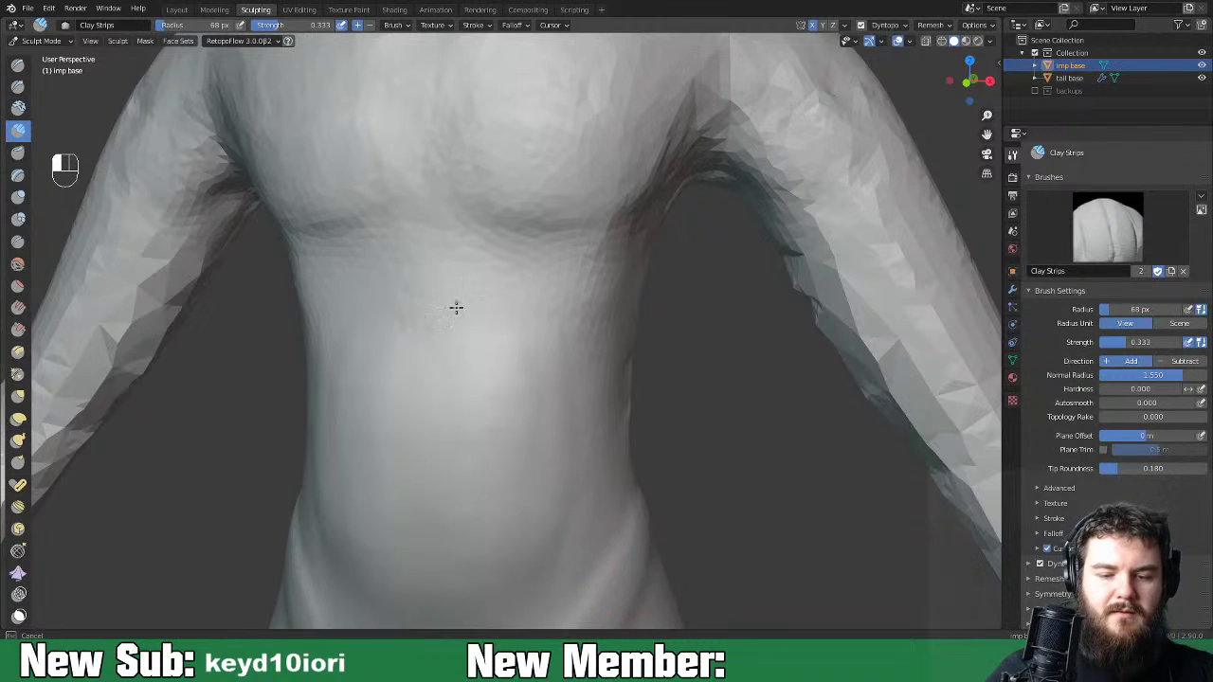
pyautogui.moveTo(580, 410)
pyautogui.mouseDown(button='middle')
pyautogui.moveTo(596, 377)
pyautogui.moveTo(558, 374)
pyautogui.moveTo(654, 389)
pyautogui.moveTo(659, 485)
pyautogui.mouseUp(button='middle')
pyautogui.moveTo(488, 293)
pyautogui.mouseDown()
pyautogui.moveTo(522, 314)
pyautogui.moveTo(460, 265)
pyautogui.moveTo(523, 319)
pyautogui.moveTo(622, 320)
pyautogui.mouseUp()
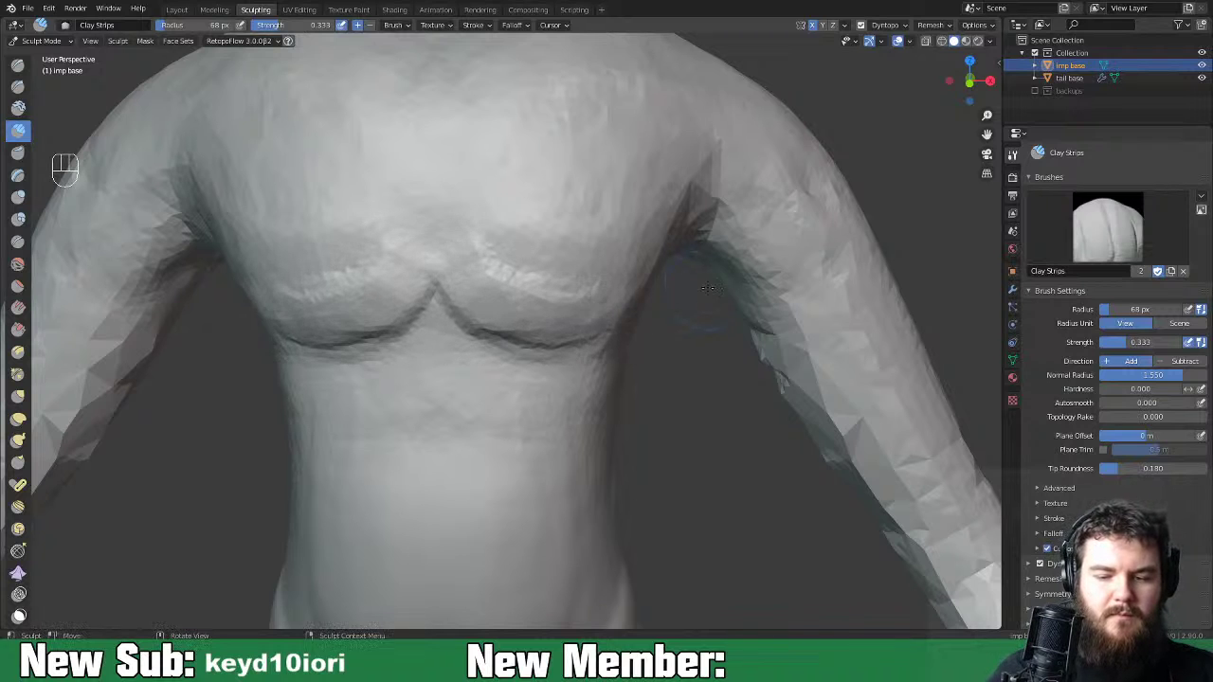
# Build up the rounded volume of the pectorals with Clay Strips and smooth the chest surface.
pyautogui.moveTo(687, 319); pyautogui.dragTo(628, 316, button='middle')
pyautogui.moveTo(559, 317)
pyautogui.mouseDown()
pyautogui.moveTo(597, 324)
pyautogui.moveTo(718, 203)
pyautogui.moveTo(574, 306)
pyautogui.moveTo(640, 295)
pyautogui.moveTo(648, 256)
pyautogui.moveTo(538, 290)
pyautogui.moveTo(626, 296)
pyautogui.mouseUp()
pyautogui.moveTo(637, 315)
pyautogui.keyDown('shift'); pyautogui.mouseDown(button='middle')
pyautogui.moveTo(626, 390)
pyautogui.moveTo(648, 384)
pyautogui.moveTo(623, 271)
pyautogui.mouseUp(button='middle'); pyautogui.keyUp('shift')
pyautogui.moveTo(621, 275)
pyautogui.mouseDown()
pyautogui.moveTo(576, 274)
pyautogui.moveTo(563, 244)
pyautogui.moveTo(495, 227)
pyautogui.moveTo(474, 176)
pyautogui.moveTo(446, 200)
pyautogui.moveTo(474, 238)
pyautogui.moveTo(565, 219)
pyautogui.moveTo(717, 225)
pyautogui.moveTo(594, 360)
pyautogui.moveTo(653, 256)
pyautogui.mouseUp()
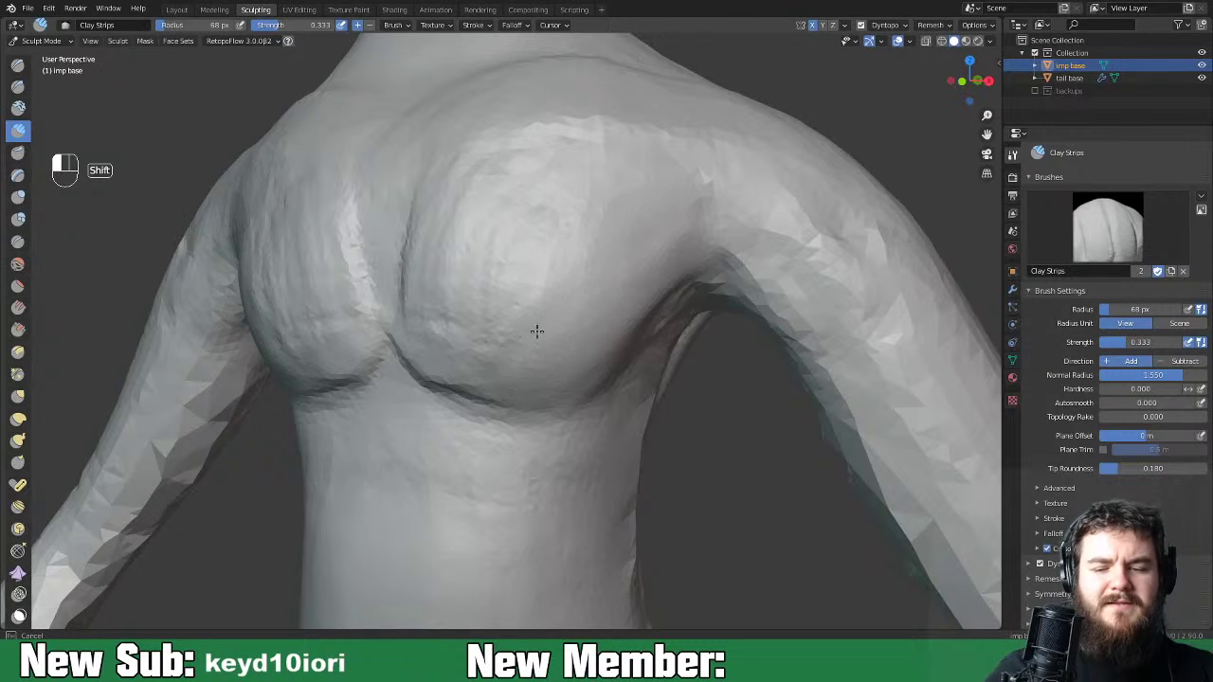
pyautogui.moveTo(503, 258)
pyautogui.keyDown('shift'); pyautogui.mouseDown()
pyautogui.moveTo(474, 165)
pyautogui.moveTo(401, 236)
pyautogui.mouseUp(); pyautogui.keyUp('shift')
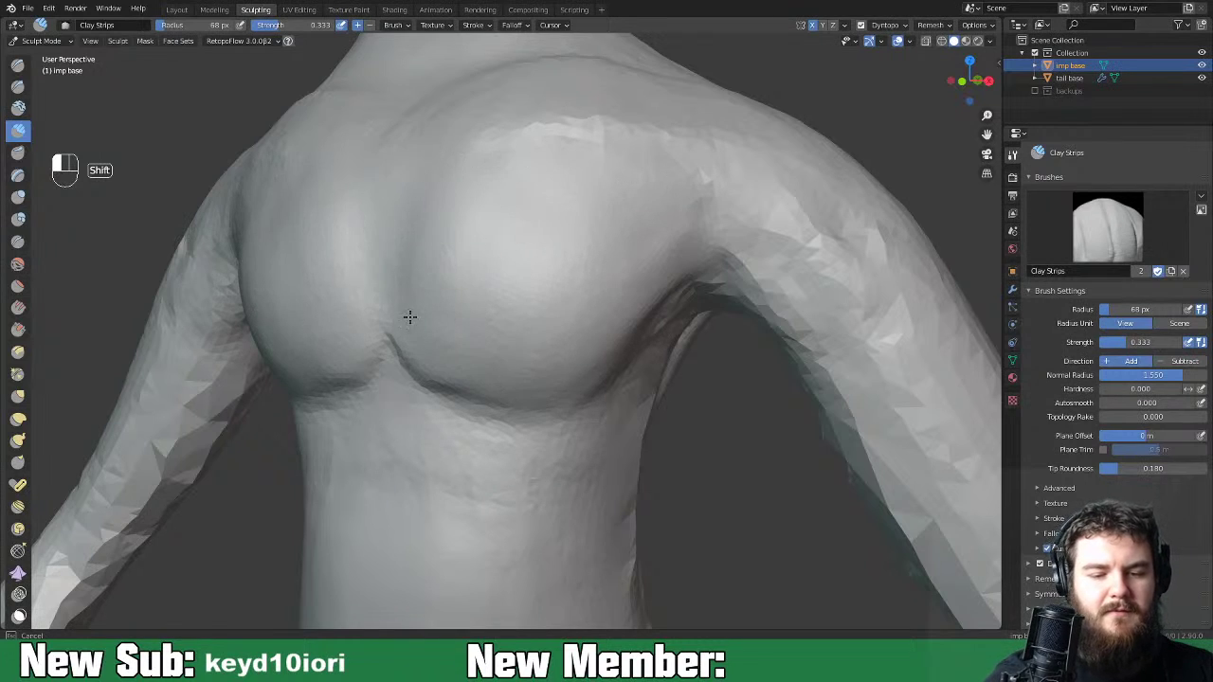
# Carve down the inner and upper chest with subtractive Clay Strips and smooth it towards the collarbones.
pyautogui.moveTo(410, 317); pyautogui.dragTo(676, 363, button='middle')
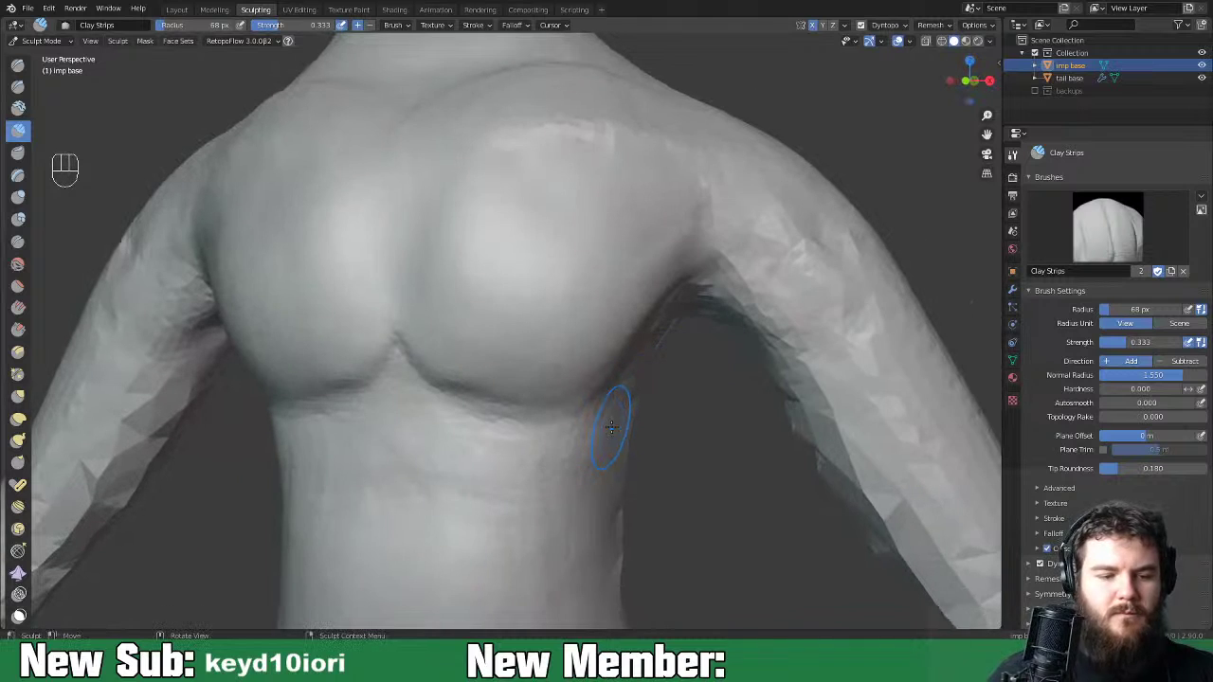
pyautogui.moveTo(465, 162)
pyautogui.keyDown('ctrl'); pyautogui.mouseDown()
pyautogui.moveTo(427, 262)
pyautogui.moveTo(563, 130)
pyautogui.moveTo(622, 117)
pyautogui.moveTo(466, 259)
pyautogui.moveTo(442, 141)
pyautogui.moveTo(410, 289)
pyautogui.mouseUp(); pyautogui.keyUp('ctrl')
pyautogui.keyDown('shift'); pyautogui.moveTo(445, 152); pyautogui.dragTo(491, 140); pyautogui.keyUp('shift')
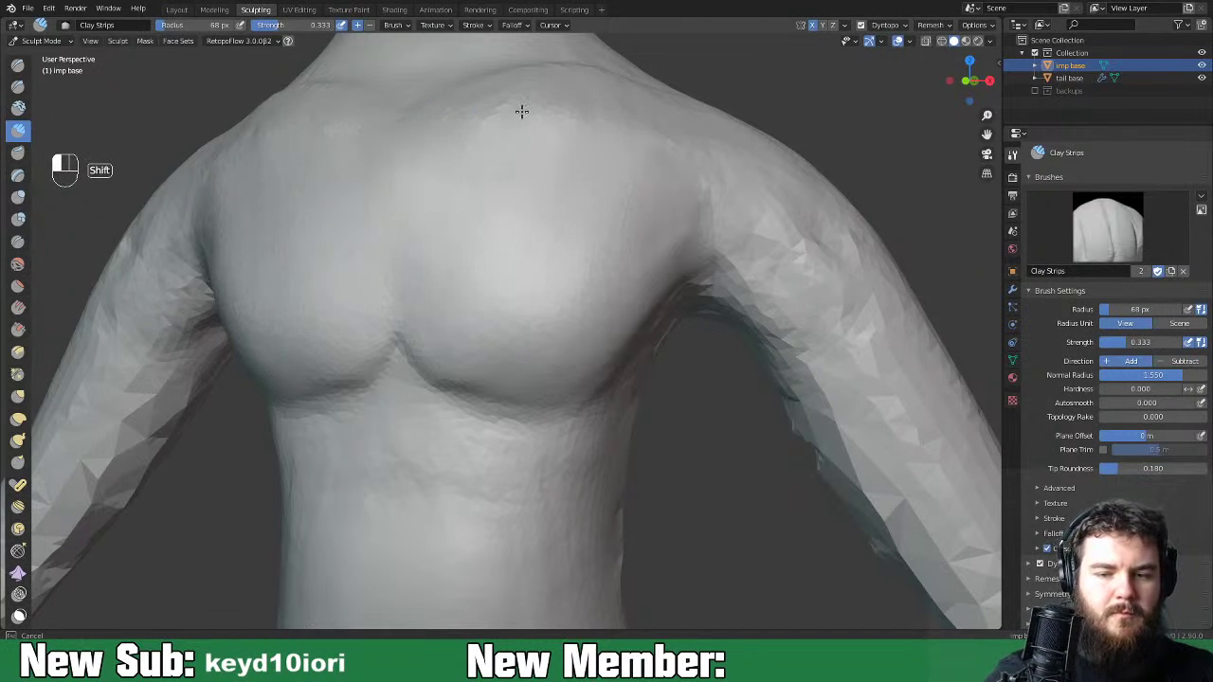
pyautogui.keyDown('shift'); pyautogui.moveTo(443, 269); pyautogui.dragTo(485, 293); pyautogui.keyUp('shift')
# Examine the whole figure's proportions from the front and back.
pyautogui.hotkey('ctrl', '-')
pyautogui.hotkey('ctrl', '-')
pyautogui.hotkey('ctrl', '-')
pyautogui.hotkey('ctrl', '-')
pyautogui.hotkey('ctrl', '-')
pyautogui.hotkey('ctrl', '-')
pyautogui.hotkey('ctrl', '-')
pyautogui.hotkey('ctrl', '-')
pyautogui.hotkey('ctrl', '-')
pyautogui.hotkey('ctrl', '-')
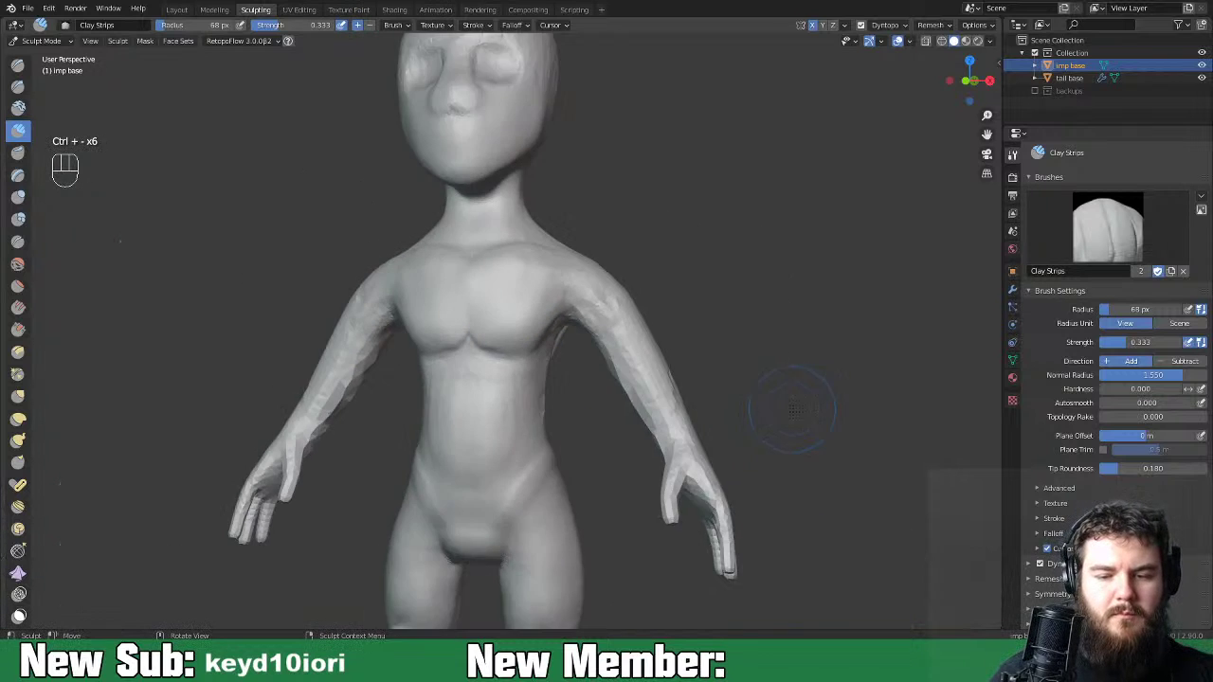
pyautogui.moveTo(772, 424)
pyautogui.mouseDown(button='middle')
pyautogui.moveTo(701, 431)
pyautogui.moveTo(767, 434)
pyautogui.moveTo(682, 422)
pyautogui.moveTo(605, 467)
pyautogui.moveTo(672, 455)
pyautogui.moveTo(563, 483)
pyautogui.moveTo(597, 487)
pyautogui.moveTo(573, 471)
pyautogui.moveTo(779, 476)
pyautogui.mouseUp(button='middle')
pyautogui.moveTo(678, 468); pyautogui.dragTo(563, 497, button='middle')
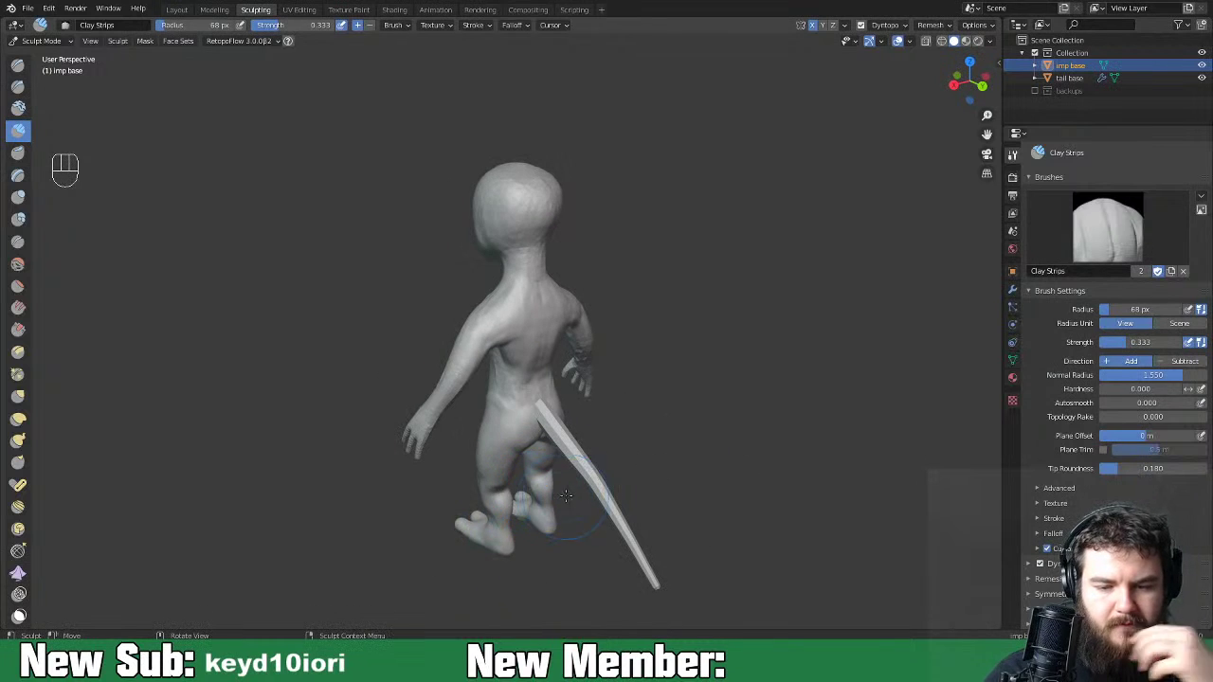
# Build up the latissimus along the side of the torso below the armpit with Clay Strips.
pyautogui.hotkey('ctrl', '=')
pyautogui.hotkey('ctrl', '=')
pyautogui.hotkey('ctrl', '=')
pyautogui.hotkey('ctrl', '=')
pyautogui.hotkey('ctrl', '=')
pyautogui.hotkey('ctrl', '=')
pyautogui.hotkey('ctrl', '=')
pyautogui.moveTo(566, 461)
pyautogui.mouseDown(button='middle')
pyautogui.moveTo(611, 379)
pyautogui.moveTo(619, 431)
pyautogui.mouseUp(button='middle')
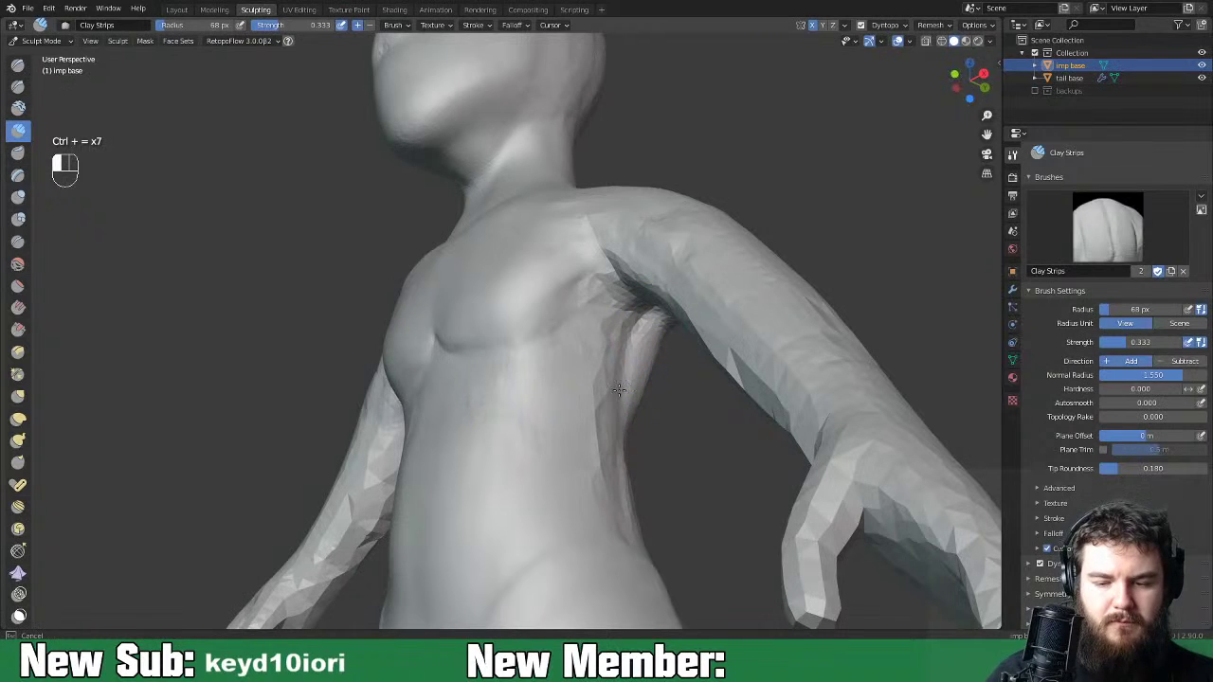
pyautogui.moveTo(619, 432); pyautogui.dragTo(623, 447)
pyautogui.moveTo(629, 379)
pyautogui.mouseDown()
pyautogui.moveTo(623, 342)
pyautogui.moveTo(616, 456)
pyautogui.mouseUp()
# Refine the torso's side and back around the armpit and smooth the transition into the arm.
pyautogui.moveTo(645, 455)
pyautogui.mouseDown(button='middle')
pyautogui.moveTo(754, 484)
pyautogui.moveTo(556, 450)
pyautogui.moveTo(534, 424)
pyautogui.mouseUp(button='middle')
pyautogui.moveTo(490, 237)
pyautogui.mouseDown()
pyautogui.moveTo(485, 223)
pyautogui.moveTo(490, 252)
pyautogui.moveTo(463, 213)
pyautogui.moveTo(486, 253)
pyautogui.moveTo(499, 224)
pyautogui.mouseUp()
pyautogui.moveTo(490, 234); pyautogui.dragTo(669, 290, button='middle')
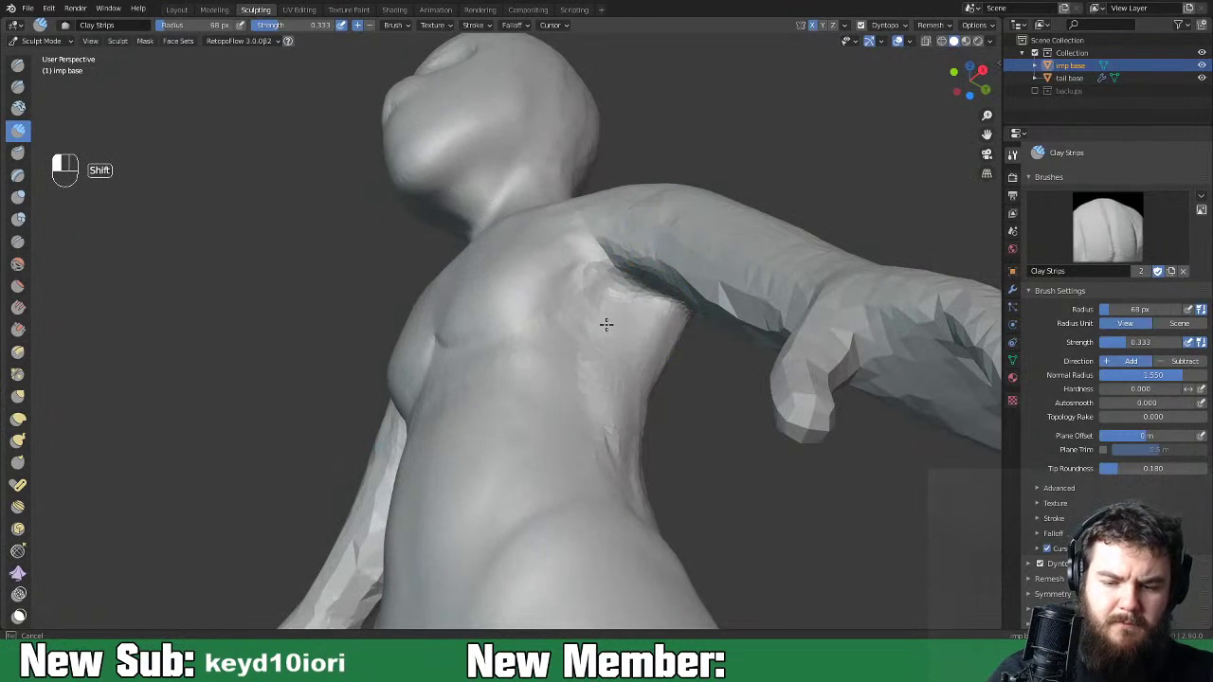
pyautogui.moveTo(637, 497); pyautogui.dragTo(585, 420, button='middle')
pyautogui.keyDown('shift'); pyautogui.moveTo(608, 232); pyautogui.dragTo(628, 271); pyautogui.keyUp('shift')
# Fill out the outer back below the shoulder blades and the lower back above the tail, and smooth both.
pyautogui.moveTo(655, 306); pyautogui.dragTo(564, 323, button='middle')
pyautogui.moveTo(561, 319)
pyautogui.mouseDown()
pyautogui.moveTo(507, 229)
pyautogui.moveTo(546, 305)
pyautogui.moveTo(552, 211)
pyautogui.moveTo(601, 412)
pyautogui.moveTo(613, 345)
pyautogui.mouseUp()
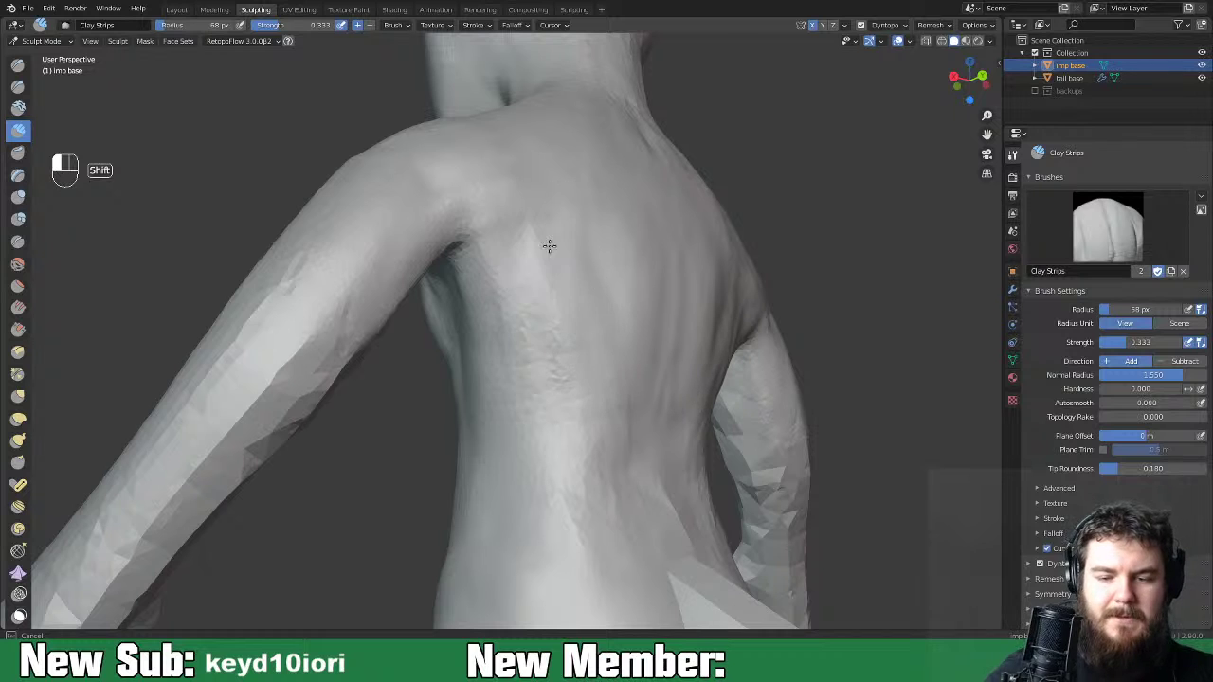
pyautogui.moveTo(721, 512); pyautogui.dragTo(610, 467, button='middle')
pyautogui.moveTo(610, 466); pyautogui.dragTo(608, 471)
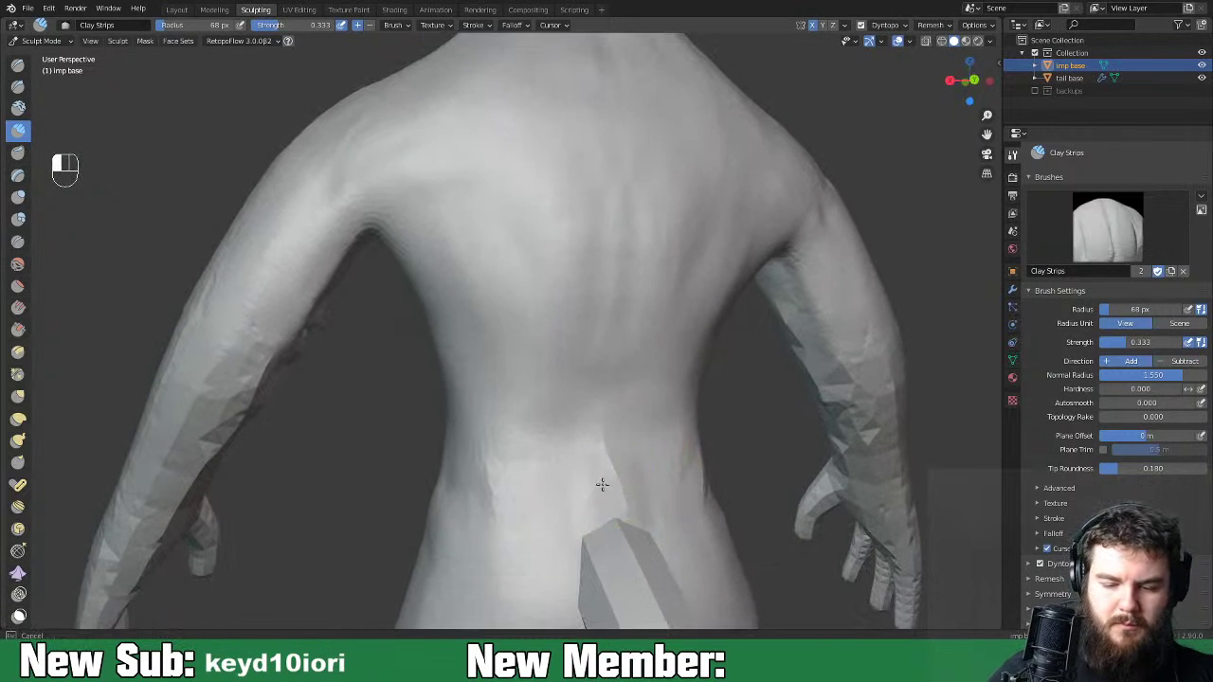
pyautogui.moveTo(551, 518); pyautogui.dragTo(514, 518)
pyautogui.moveTo(615, 526)
pyautogui.mouseDown()
pyautogui.moveTo(626, 517)
pyautogui.moveTo(608, 475)
pyautogui.mouseUp()
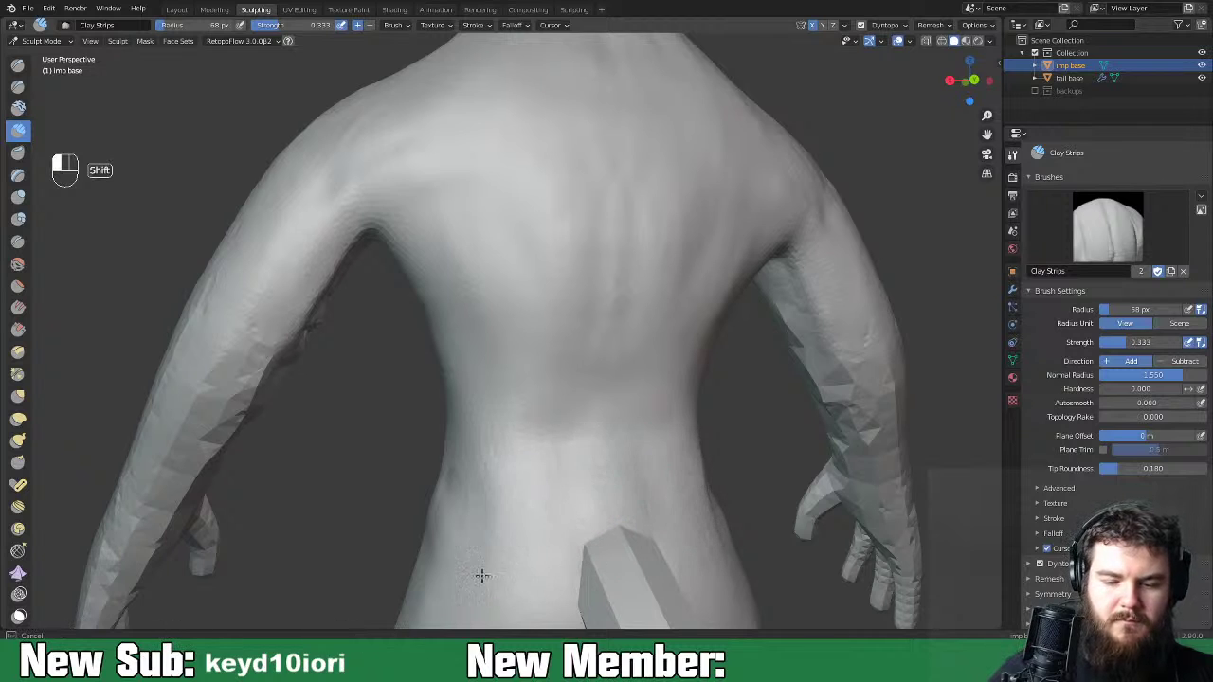
# Smooth the lower back beside the base of the tail.
pyautogui.keyDown('shift'); pyautogui.moveTo(487, 533); pyautogui.dragTo(541, 570); pyautogui.keyUp('shift')
pyautogui.hotkey('ctrl', '-')
pyautogui.hotkey('ctrl', '-')
pyautogui.hotkey('ctrl', '-')
pyautogui.hotkey('ctrl', '-')
pyautogui.moveTo(660, 531); pyautogui.dragTo(718, 519, button='middle')
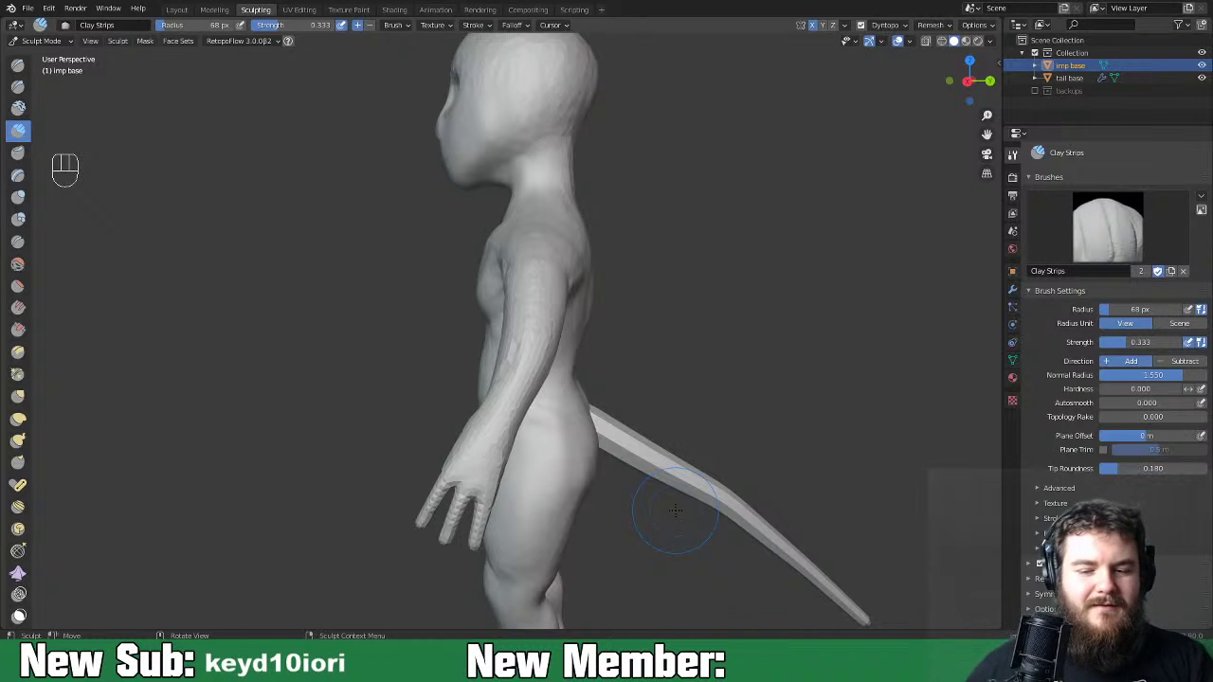
pyautogui.moveTo(519, 384)
pyautogui.mouseDown(button='middle')
pyautogui.moveTo(663, 412)
pyautogui.moveTo(640, 444)
pyautogui.moveTo(704, 437)
pyautogui.moveTo(774, 455)
pyautogui.moveTo(691, 426)
pyautogui.mouseUp(button='middle')
pyautogui.hotkey('ctrl', '=')
pyautogui.hotkey('ctrl', '=')
pyautogui.hotkey('ctrl', '=')
pyautogui.press('space')
pyautogui.press('space')
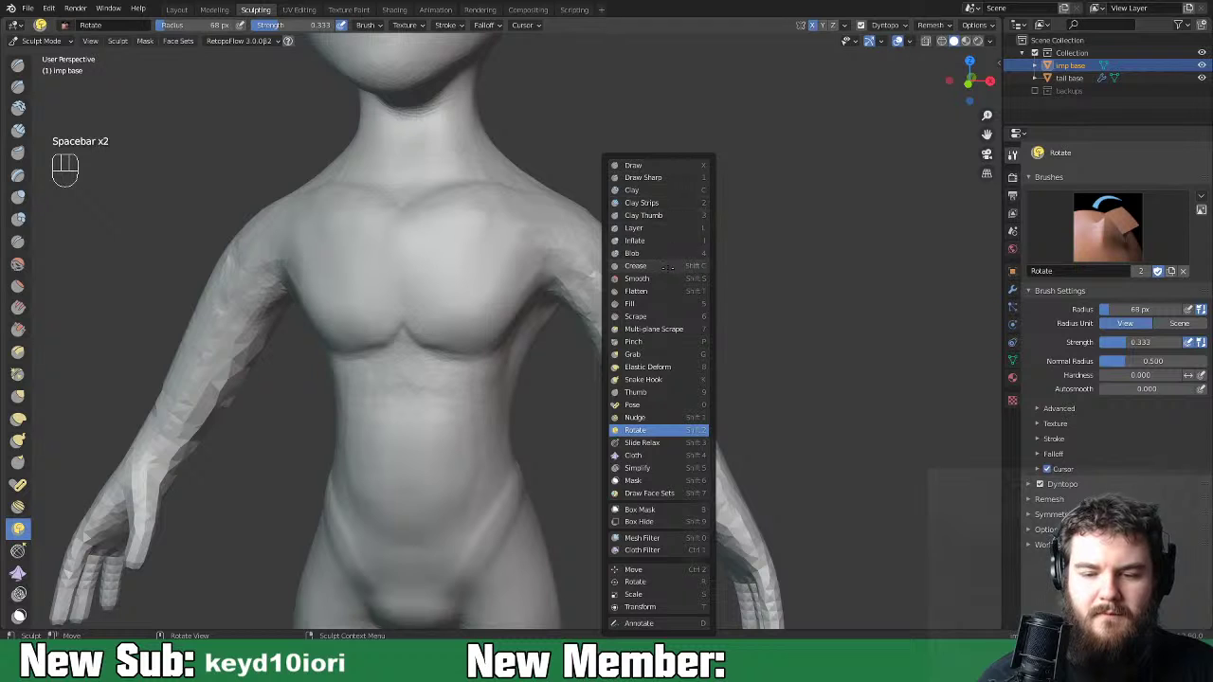
pyautogui.click(664, 266)
pyautogui.moveTo(799, 346); pyautogui.dragTo(687, 380, button='middle')
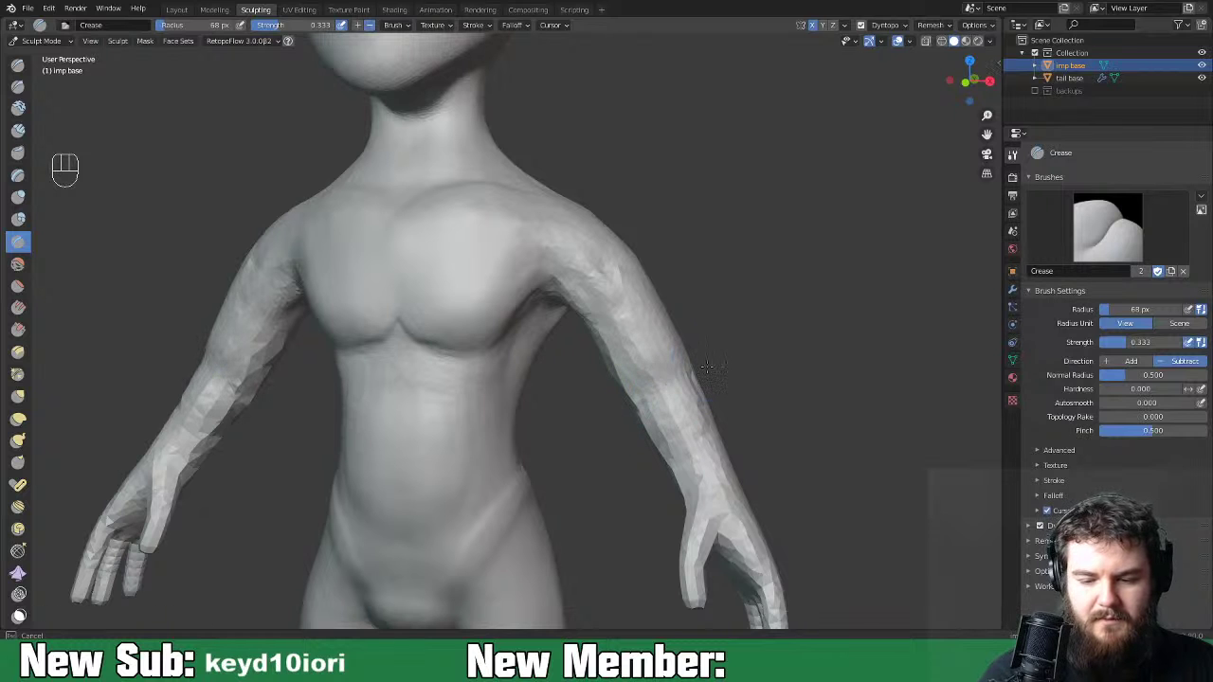
pyautogui.moveTo(779, 363); pyautogui.dragTo(682, 401, button='middle')
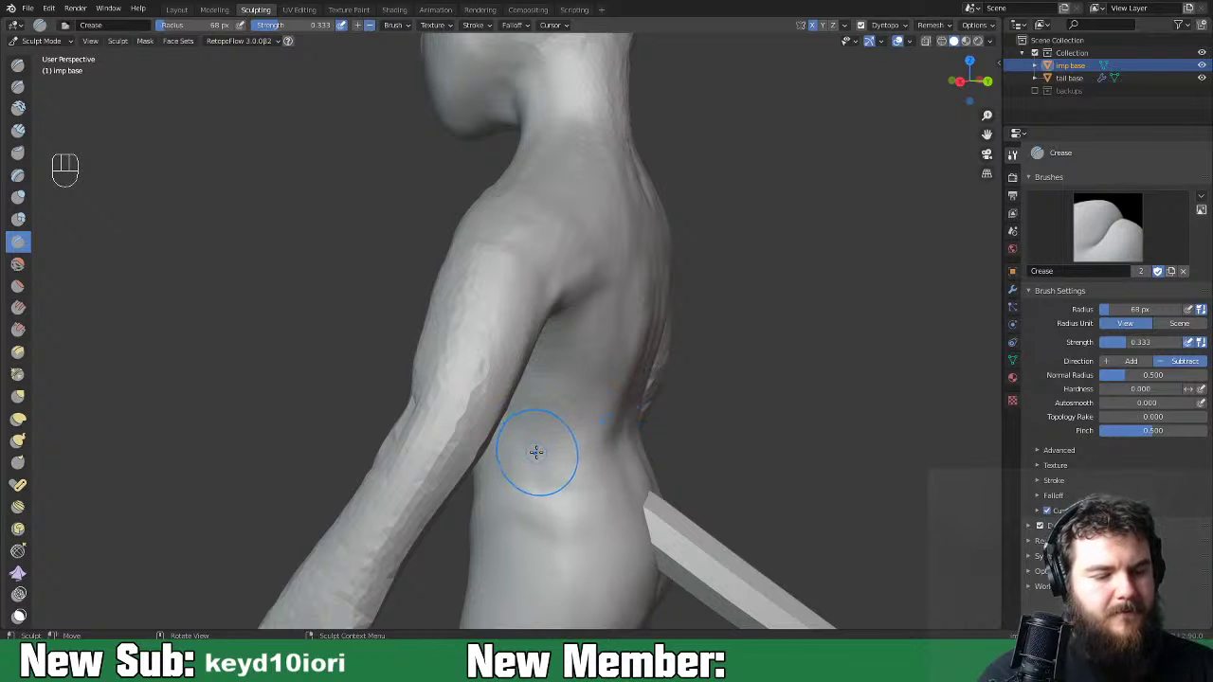
# Reshape the arm around the elbow using the Grab brush with a radius of 133 px.
pyautogui.press('space')
pyautogui.hotkey('shift', '4')
pyautogui.press('space')
pyautogui.click(519, 352)
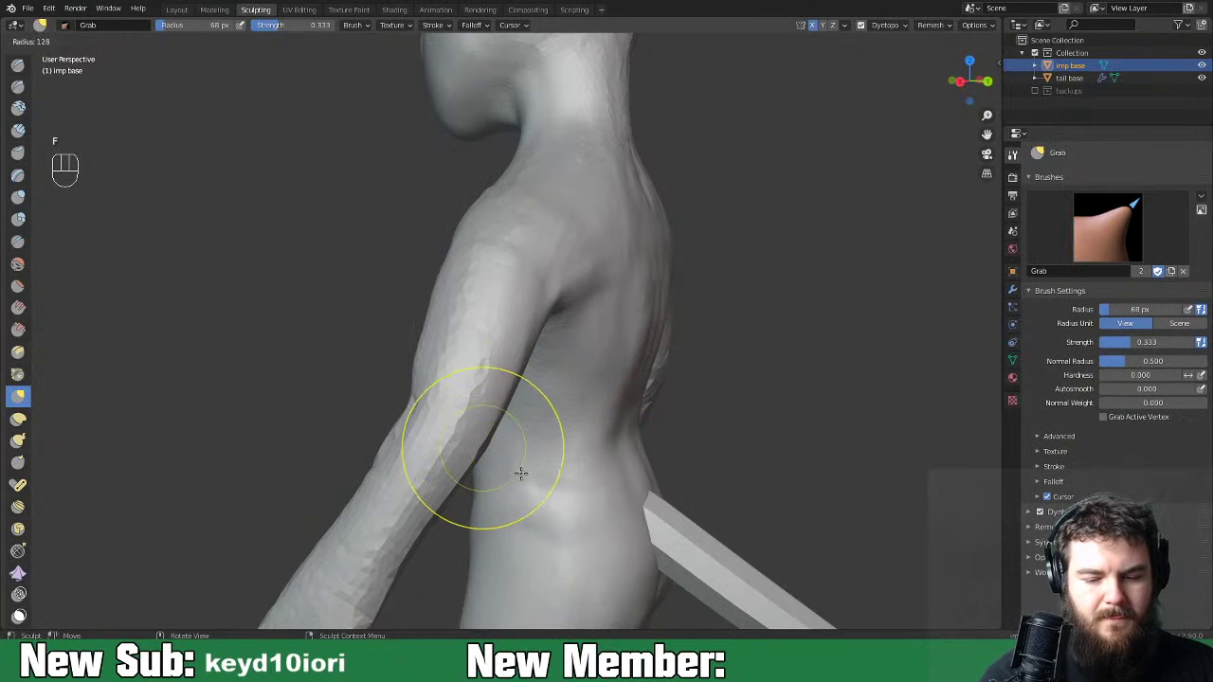
pyautogui.press('f')
pyautogui.moveTo(519, 450); pyautogui.dragTo(610, 428, button='middle')
pyautogui.moveTo(523, 413); pyautogui.dragTo(540, 418)
pyautogui.moveTo(527, 412); pyautogui.dragTo(531, 411)
pyautogui.moveTo(530, 409); pyautogui.dragTo(788, 385, button='middle')
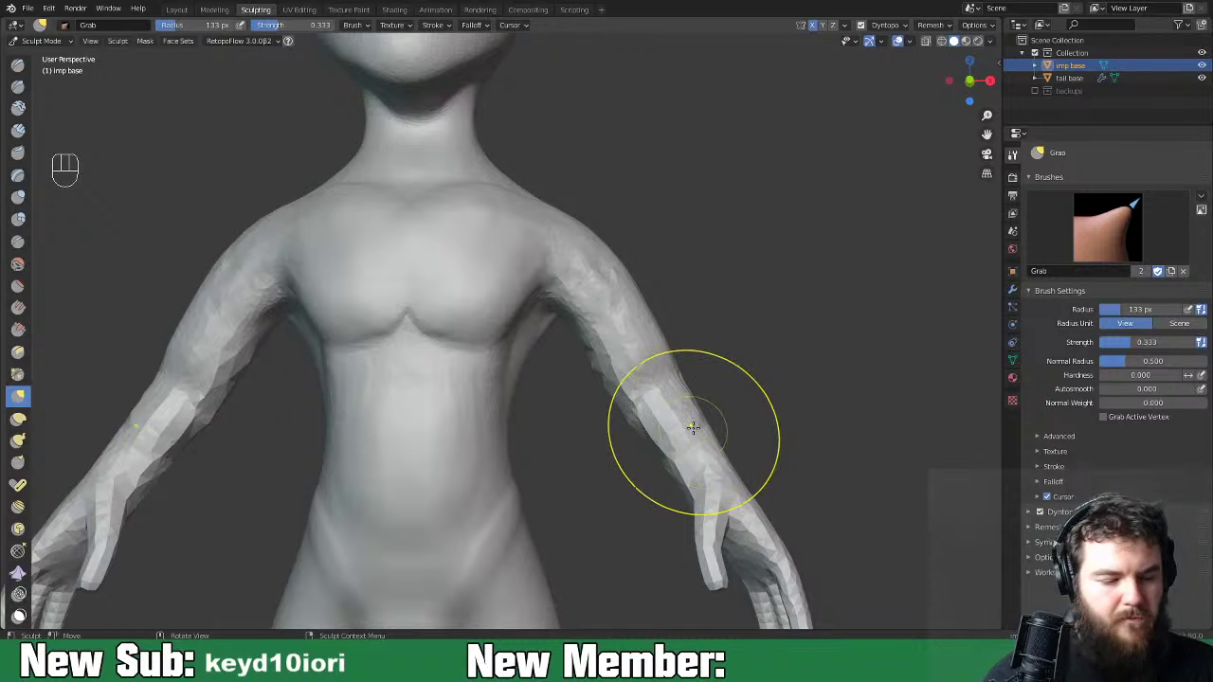
# Adjust the forearm's contour with Grab at a 70 px radius and smooth the upper arm and the elbow area.
pyautogui.press('f')
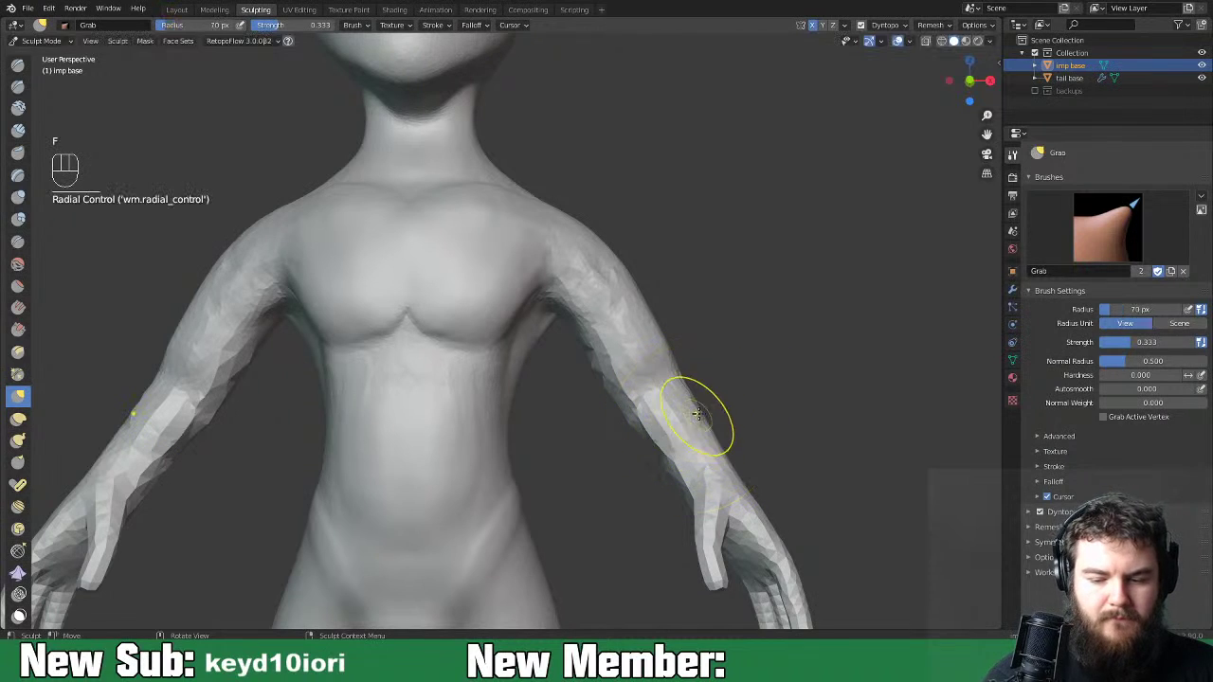
pyautogui.moveTo(650, 434); pyautogui.dragTo(647, 443)
pyautogui.keyDown('shift'); pyautogui.moveTo(607, 386); pyautogui.dragTo(610, 347); pyautogui.keyUp('shift')
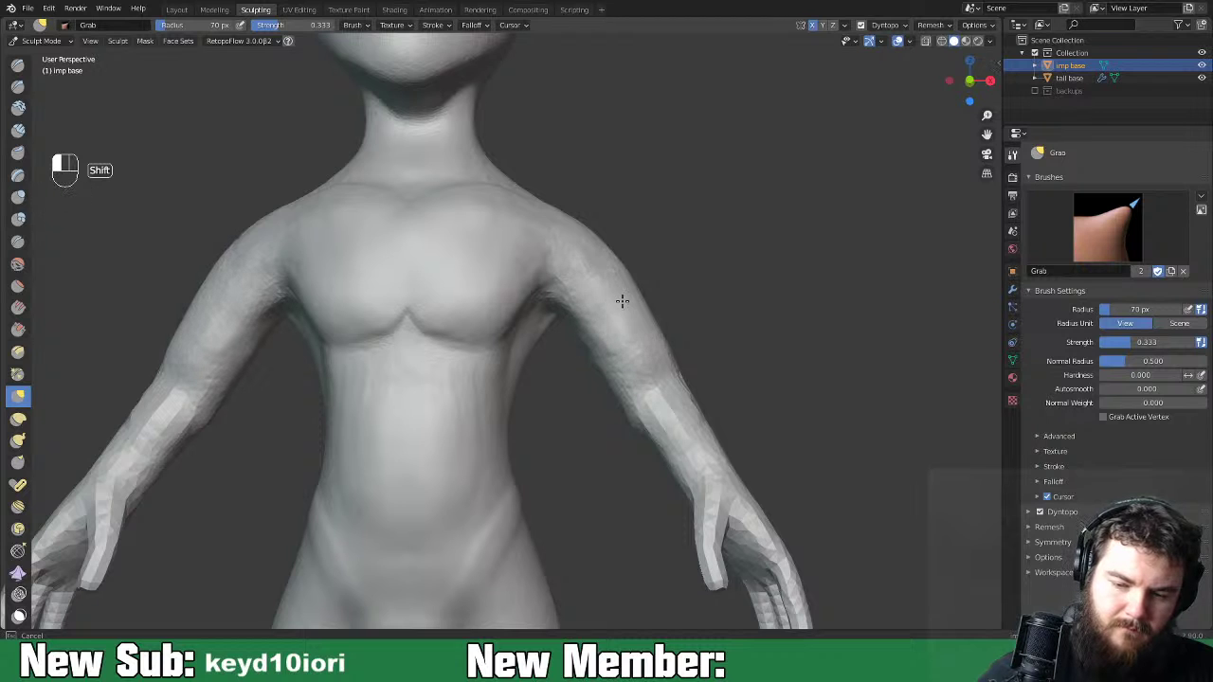
pyautogui.moveTo(748, 352); pyautogui.dragTo(582, 439, button='middle')
pyautogui.keyDown('shift'); pyautogui.moveTo(540, 464); pyautogui.dragTo(547, 502); pyautogui.keyUp('shift')
# Add volume to the biceps and the inner forearm with the Inflate brush and smooth their surfaces.
pyautogui.press('space')
pyautogui.press('space')
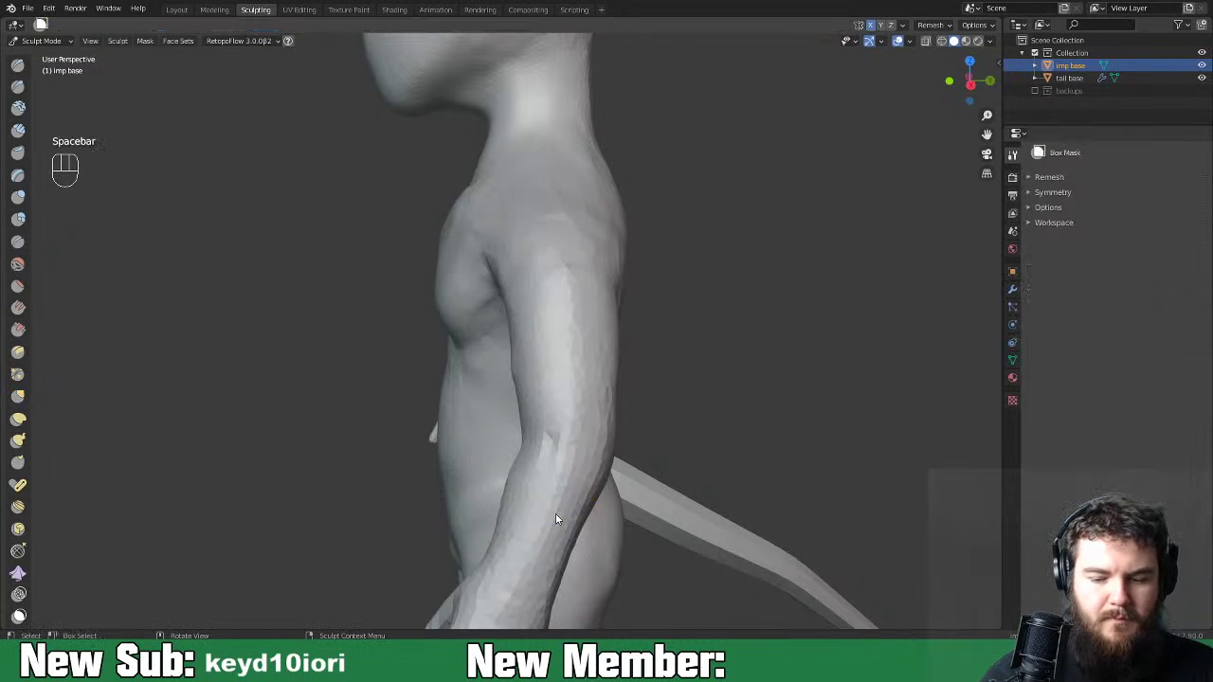
pyautogui.click(528, 241)
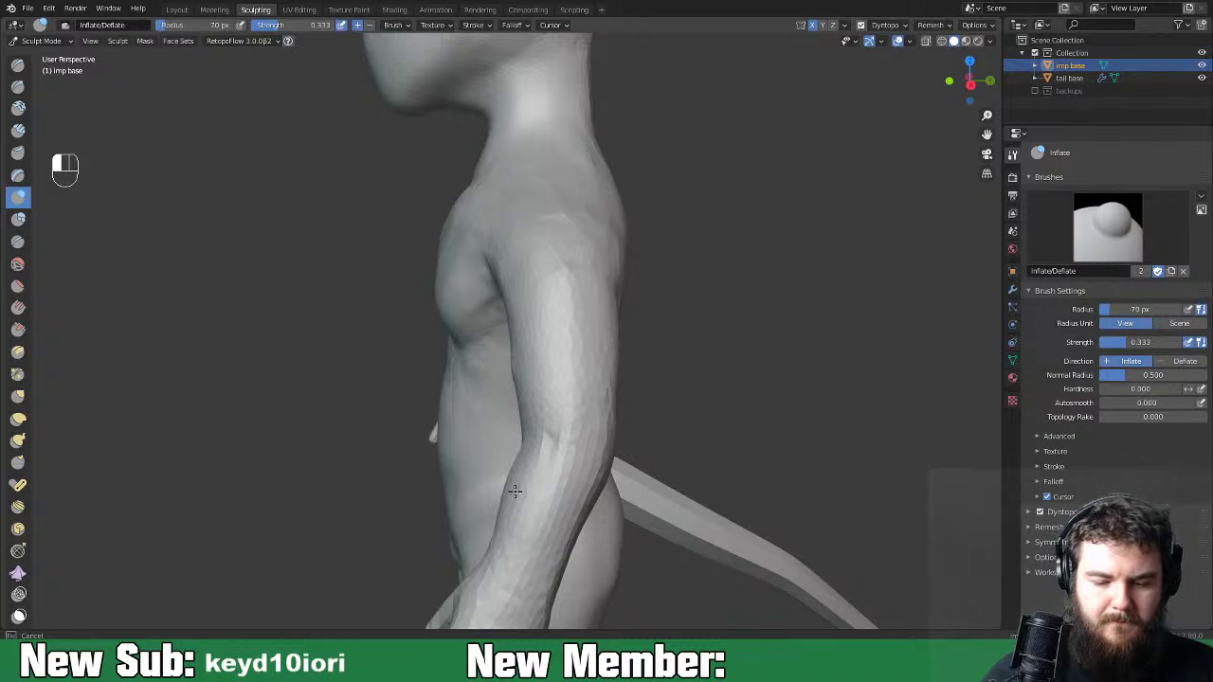
pyautogui.moveTo(541, 401); pyautogui.dragTo(623, 384, button='middle')
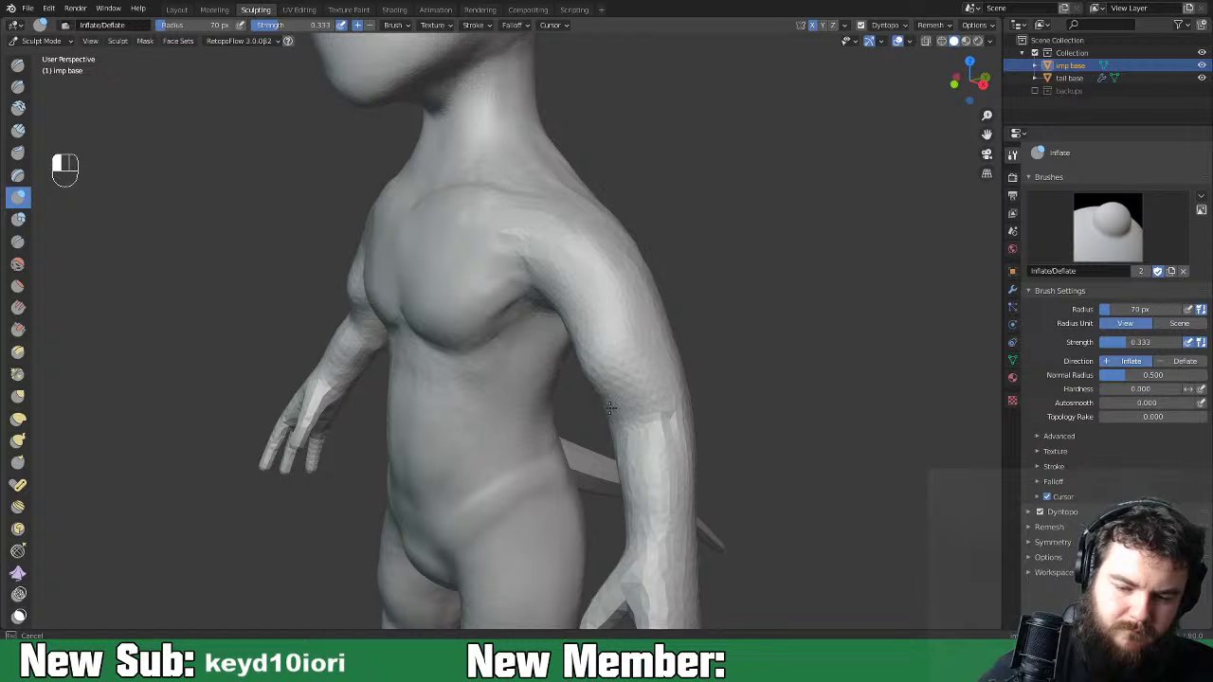
pyautogui.moveTo(629, 382); pyautogui.dragTo(608, 351, button='middle')
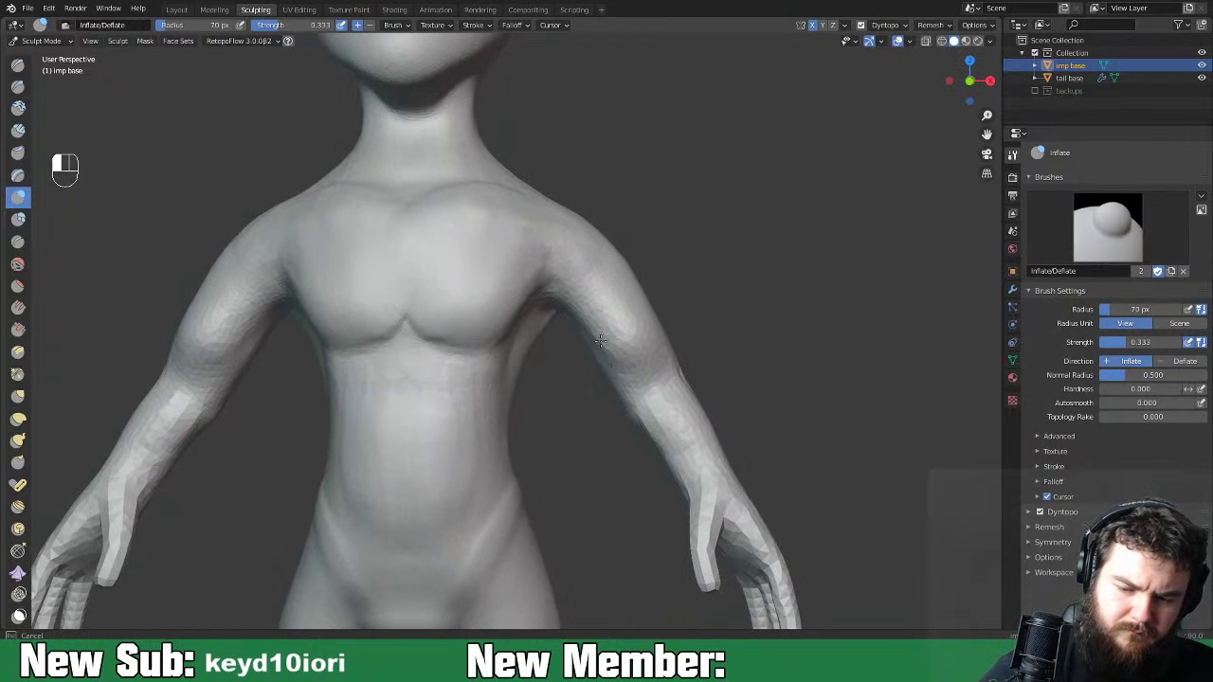
pyautogui.moveTo(664, 354)
pyautogui.mouseDown()
pyautogui.moveTo(661, 343)
pyautogui.moveTo(653, 353)
pyautogui.mouseUp()
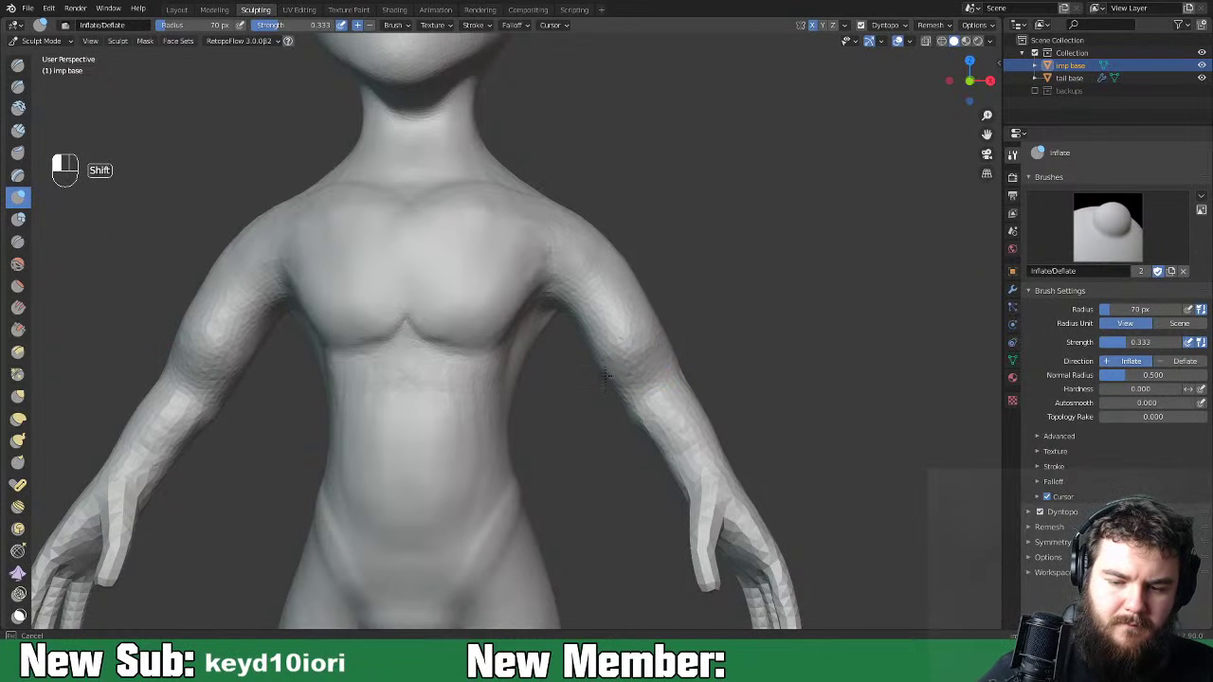
pyautogui.moveTo(625, 306)
pyautogui.mouseDown(button='middle')
pyautogui.moveTo(664, 357)
pyautogui.moveTo(602, 391)
pyautogui.mouseUp(button='middle')
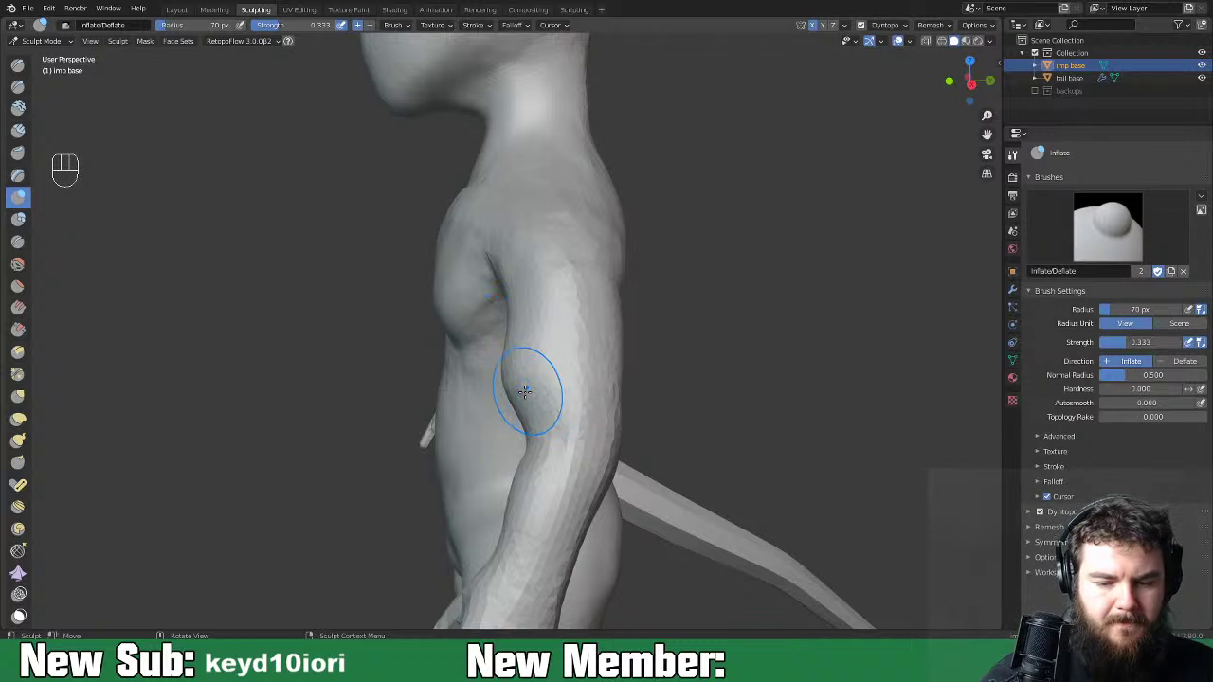
pyautogui.moveTo(560, 490)
pyautogui.mouseDown(button='middle')
pyautogui.moveTo(691, 484)
pyautogui.moveTo(708, 448)
pyautogui.moveTo(654, 460)
pyautogui.mouseUp(button='middle')
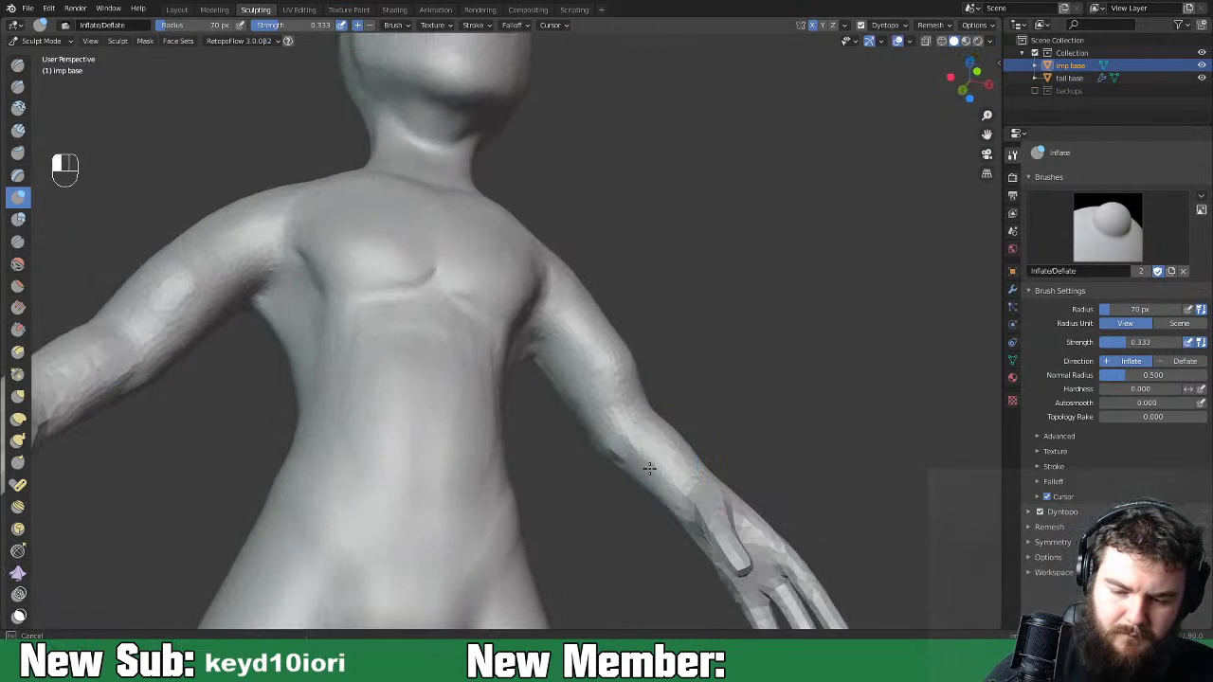
pyautogui.moveTo(632, 469)
pyautogui.mouseDown()
pyautogui.moveTo(622, 451)
pyautogui.moveTo(639, 465)
pyautogui.moveTo(665, 448)
pyautogui.mouseUp()
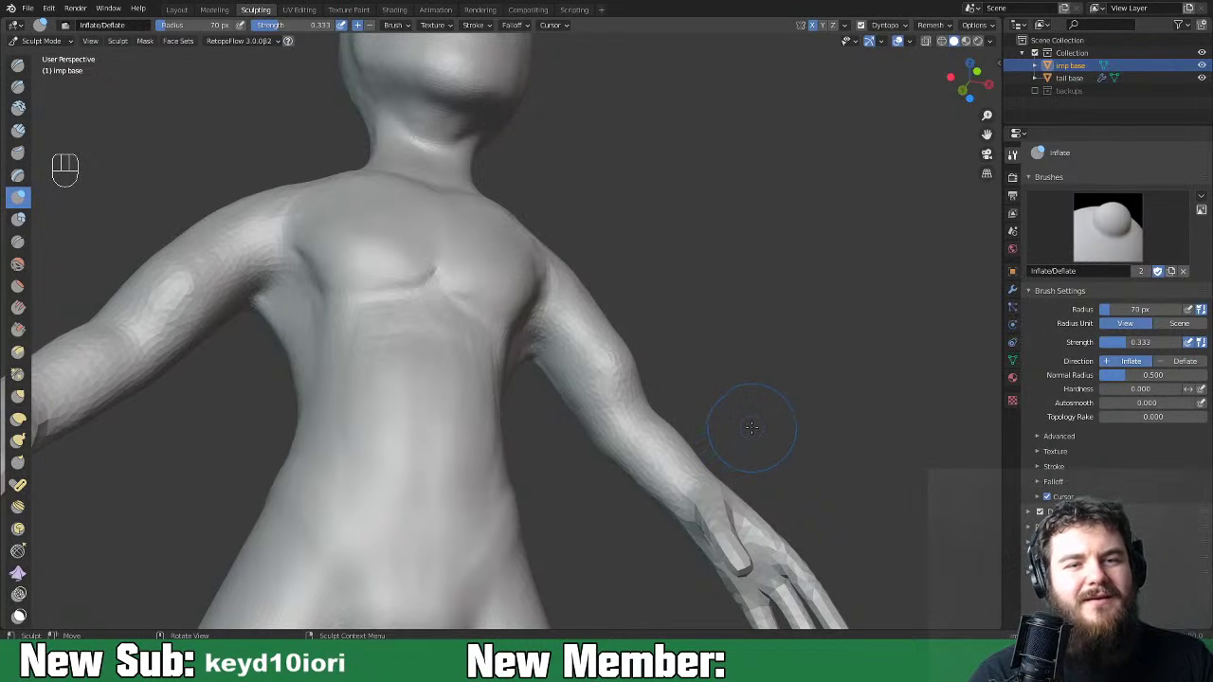
# Smooth the back of the arm from the wrist over the elbow up to the shoulder.
pyautogui.moveTo(779, 409)
pyautogui.mouseDown(button='middle')
pyautogui.moveTo(793, 452)
pyautogui.moveTo(571, 482)
pyautogui.moveTo(610, 501)
pyautogui.moveTo(661, 455)
pyautogui.moveTo(560, 365)
pyautogui.mouseUp(button='middle')
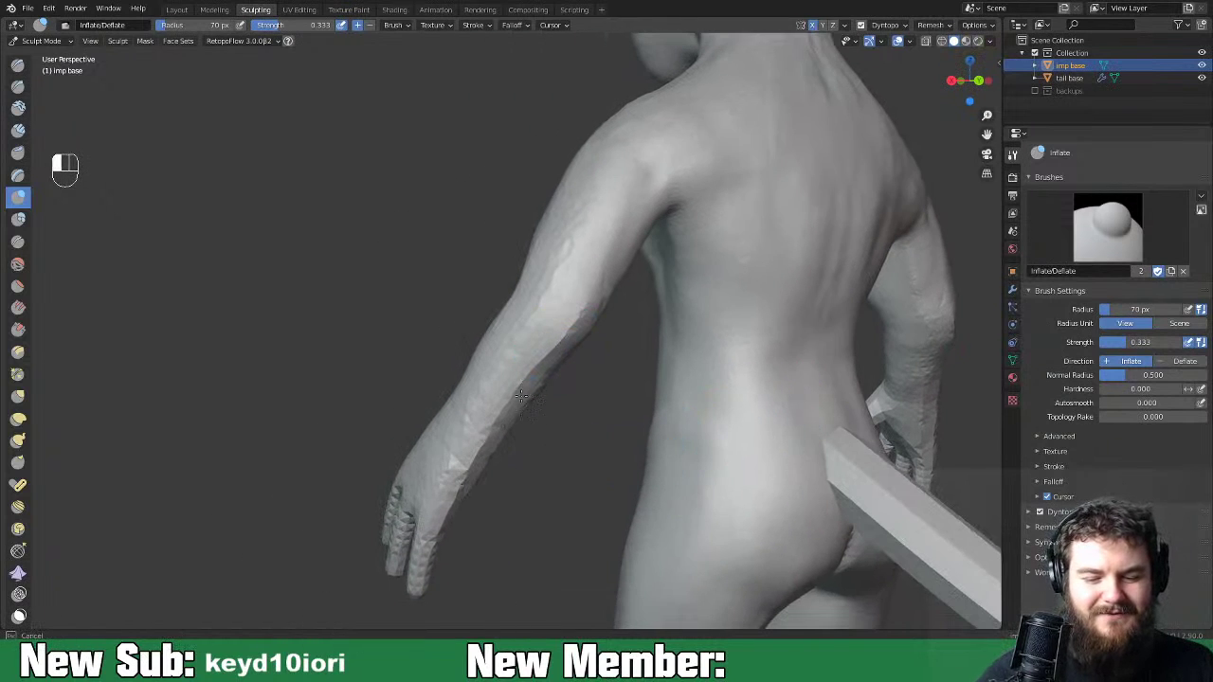
pyautogui.moveTo(463, 481)
pyautogui.keyDown('shift'); pyautogui.mouseDown()
pyautogui.moveTo(562, 338)
pyautogui.moveTo(443, 488)
pyautogui.mouseUp(); pyautogui.keyUp('shift')
pyautogui.moveTo(464, 365)
pyautogui.keyDown('shift'); pyautogui.mouseDown()
pyautogui.moveTo(556, 351)
pyautogui.moveTo(563, 336)
pyautogui.mouseUp(); pyautogui.keyUp('shift')
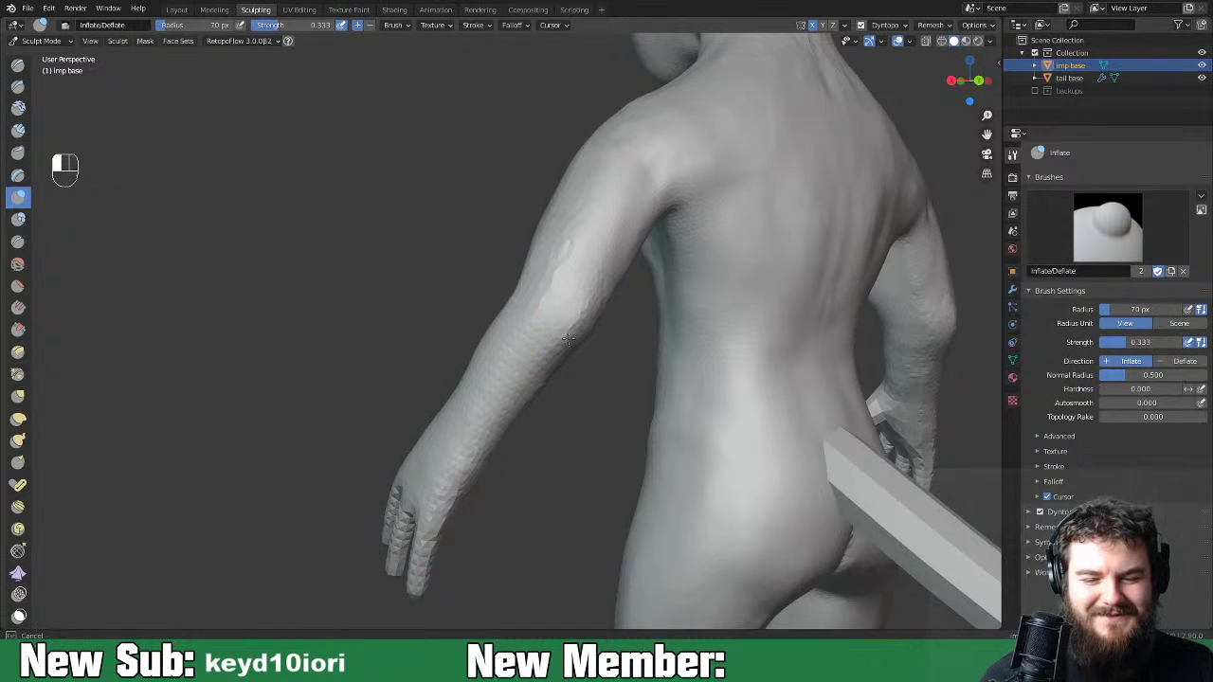
pyautogui.moveTo(576, 195)
pyautogui.keyDown('shift'); pyautogui.mouseDown()
pyautogui.moveTo(623, 203)
pyautogui.moveTo(604, 191)
pyautogui.mouseUp(); pyautogui.keyUp('shift')
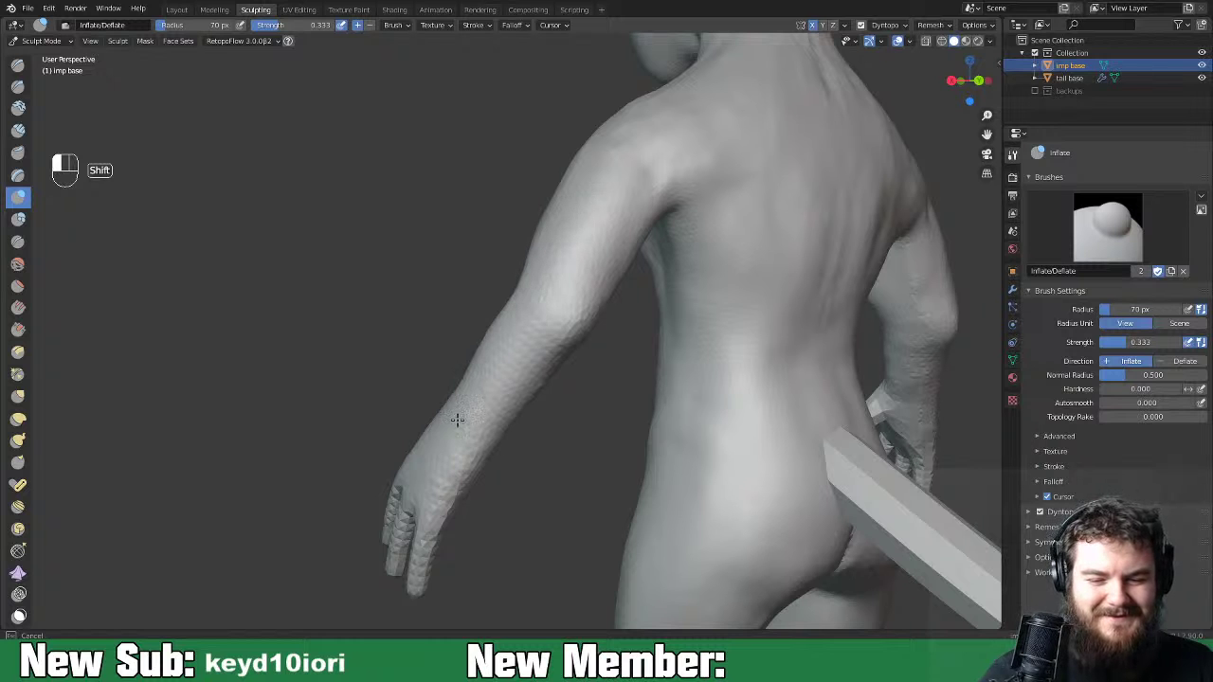
pyautogui.moveTo(554, 358); pyautogui.dragTo(722, 551, button='middle')
pyautogui.moveTo(722, 551); pyautogui.dragTo(716, 516, button='middle')
pyautogui.moveTo(538, 448)
pyautogui.keyDown('shift'); pyautogui.mouseDown()
pyautogui.moveTo(525, 445)
pyautogui.moveTo(527, 419)
pyautogui.mouseUp(); pyautogui.keyUp('shift')
pyautogui.moveTo(559, 410)
pyautogui.mouseDown(button='middle')
pyautogui.moveTo(716, 374)
pyautogui.moveTo(493, 403)
pyautogui.moveTo(527, 417)
pyautogui.mouseUp(button='middle')
# Build up a rounded deltoid at the top of the arm with Clay Strips.
pyautogui.press('space')
pyautogui.press('space')
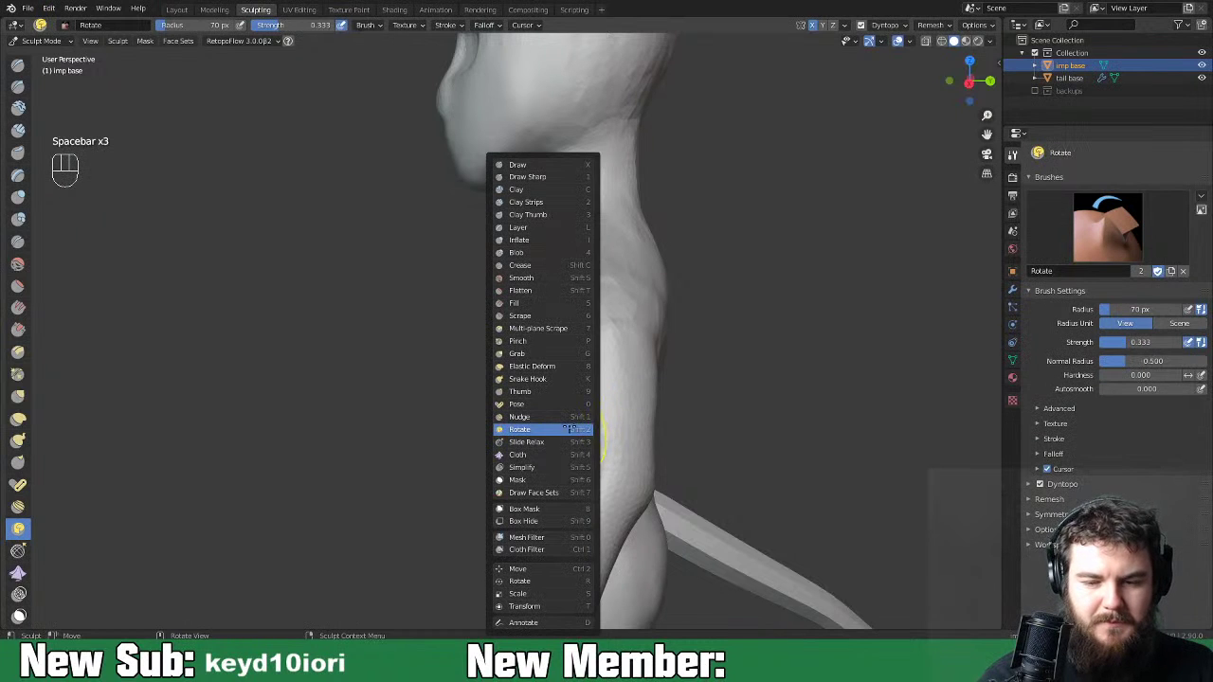
pyautogui.click(559, 201)
pyautogui.moveTo(576, 334); pyautogui.dragTo(590, 419, button='middle')
pyautogui.moveTo(564, 421)
pyautogui.keyDown('ctrl'); pyautogui.mouseDown()
pyautogui.moveTo(559, 439)
pyautogui.moveTo(576, 411)
pyautogui.mouseUp(); pyautogui.keyUp('ctrl')
pyautogui.moveTo(576, 411)
pyautogui.mouseDown(button='middle')
pyautogui.moveTo(531, 426)
pyautogui.moveTo(636, 401)
pyautogui.moveTo(528, 451)
pyautogui.mouseUp(button='middle')
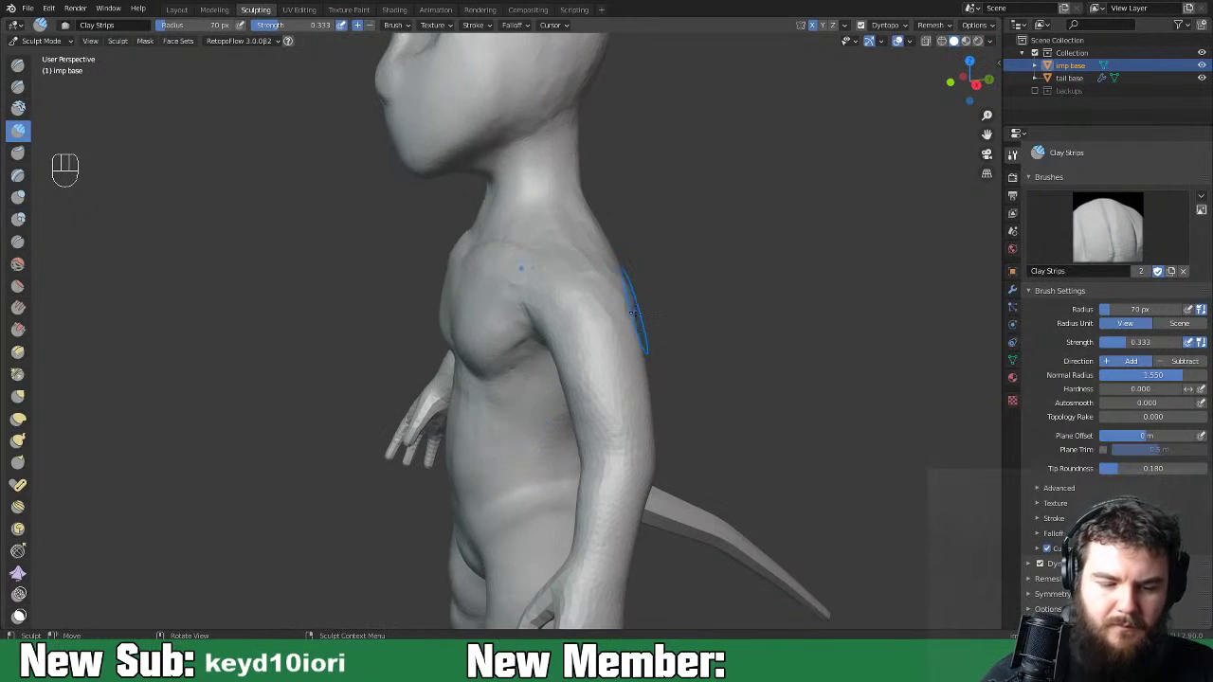
pyautogui.moveTo(625, 350)
pyautogui.mouseDown(button='middle')
pyautogui.moveTo(617, 392)
pyautogui.moveTo(722, 355)
pyautogui.moveTo(579, 350)
pyautogui.mouseUp(button='middle')
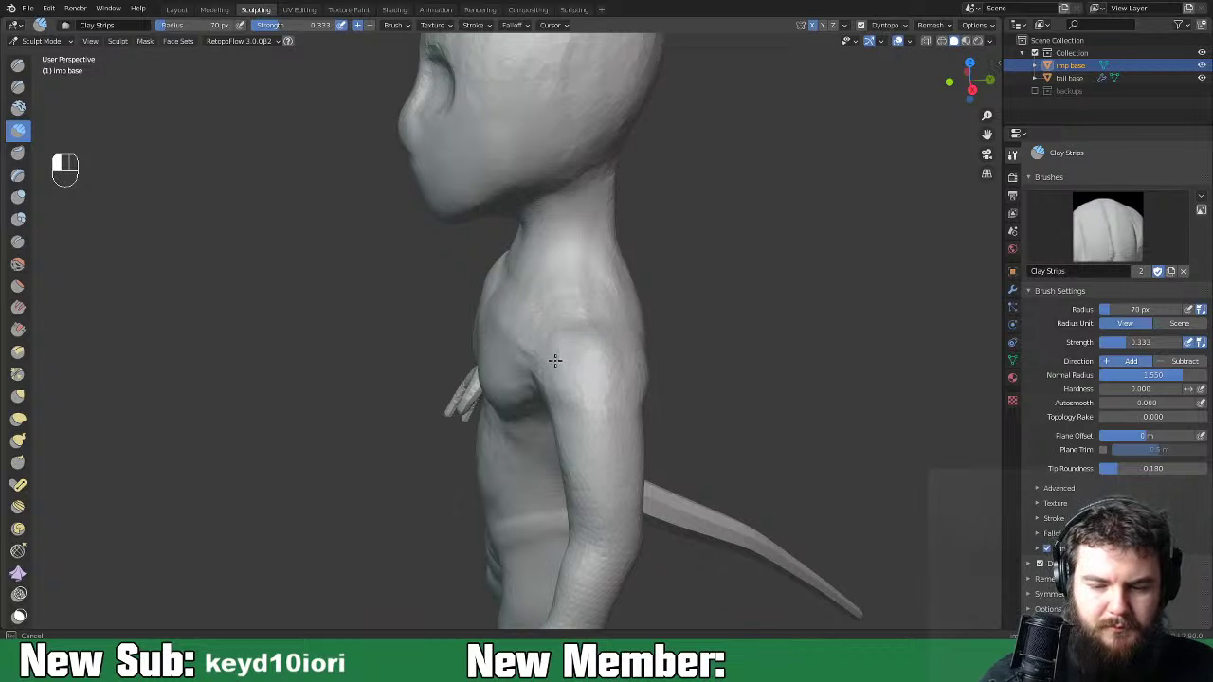
pyautogui.moveTo(612, 384)
pyautogui.mouseDown(button='middle')
pyautogui.moveTo(720, 375)
pyautogui.moveTo(555, 379)
pyautogui.moveTo(564, 351)
pyautogui.mouseUp(button='middle')
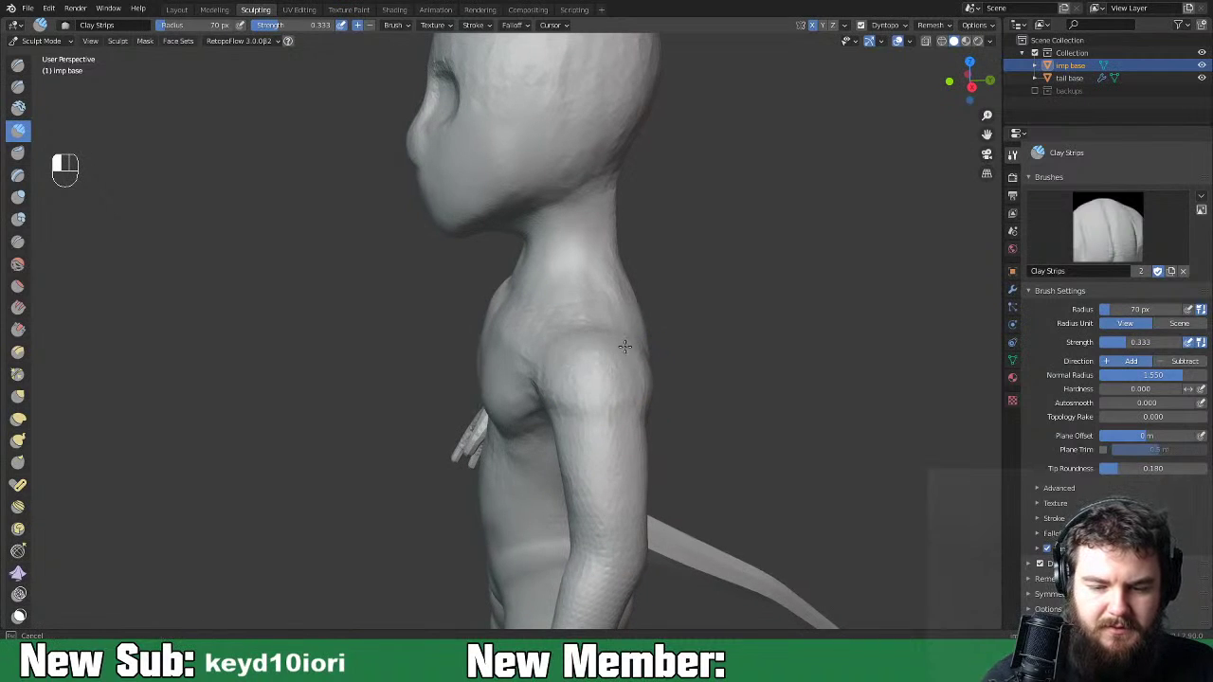
pyautogui.moveTo(596, 371); pyautogui.dragTo(489, 365, button='middle')
pyautogui.moveTo(513, 333); pyautogui.dragTo(501, 336)
pyautogui.moveTo(626, 334)
pyautogui.mouseDown(button='middle')
pyautogui.moveTo(531, 342)
pyautogui.moveTo(628, 352)
pyautogui.mouseUp(button='middle')
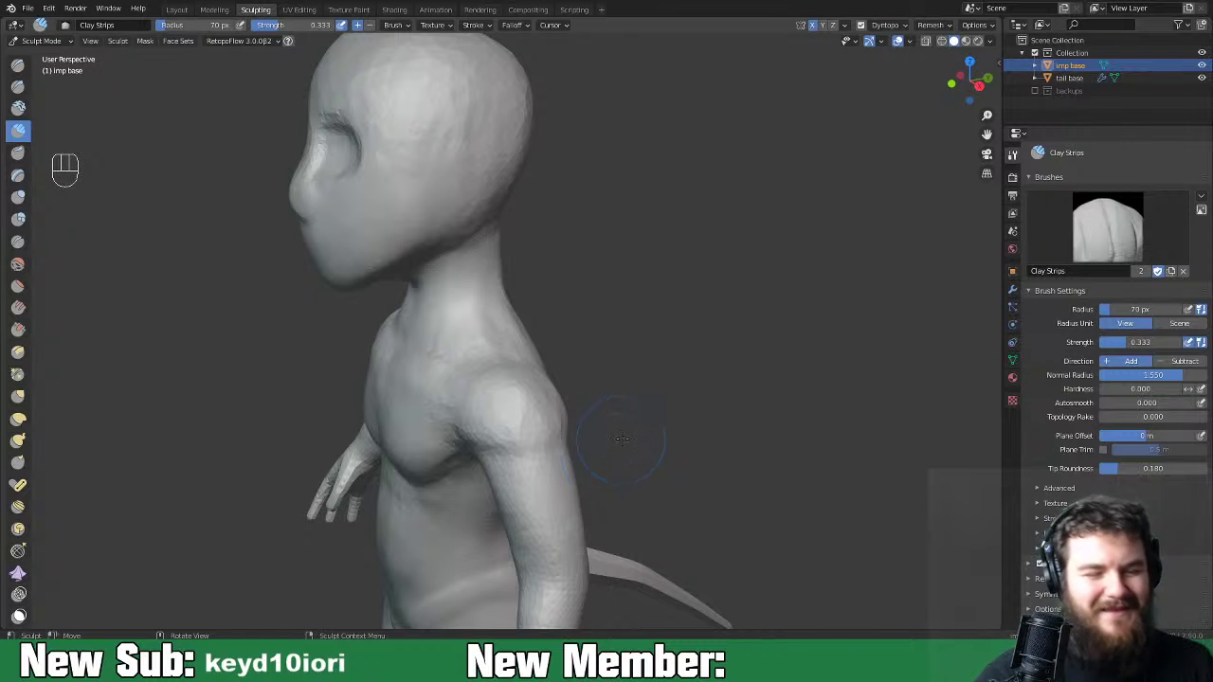
# Fill out the rear of the shoulder and the trapezius between the neck and shoulder blades with Clay Strips.
pyautogui.moveTo(640, 443); pyautogui.dragTo(617, 444, button='middle')
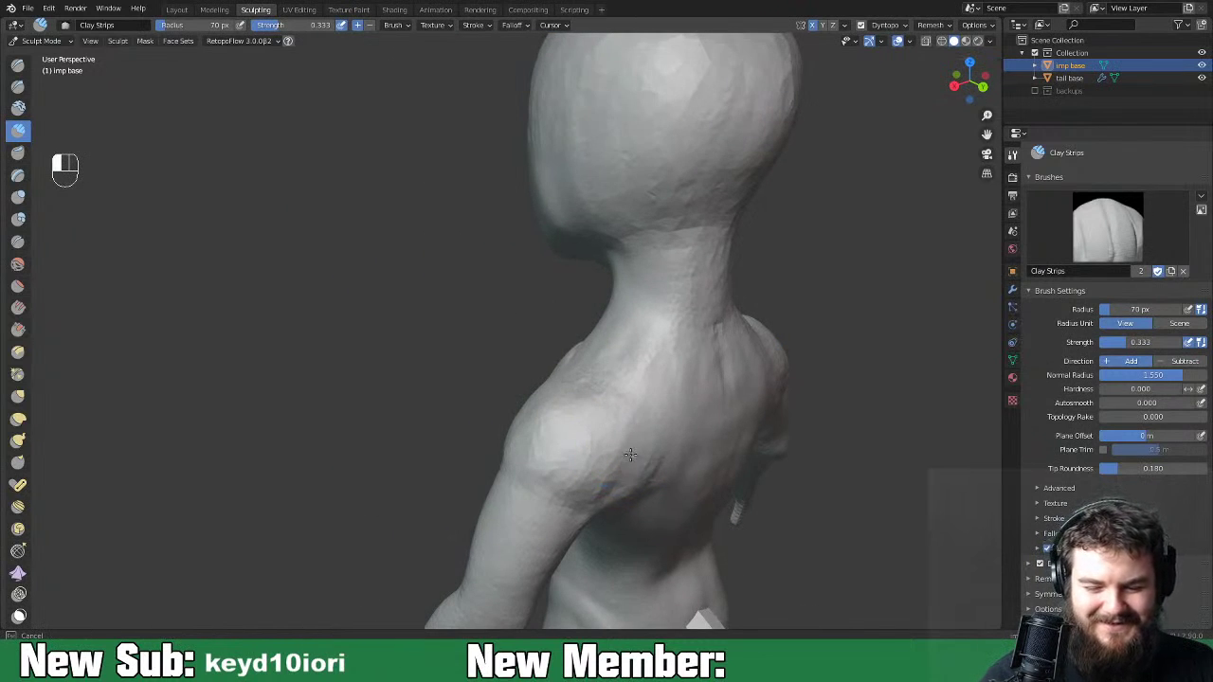
pyautogui.moveTo(531, 445)
pyautogui.mouseDown(button='middle')
pyautogui.moveTo(644, 438)
pyautogui.moveTo(588, 427)
pyautogui.mouseUp(button='middle')
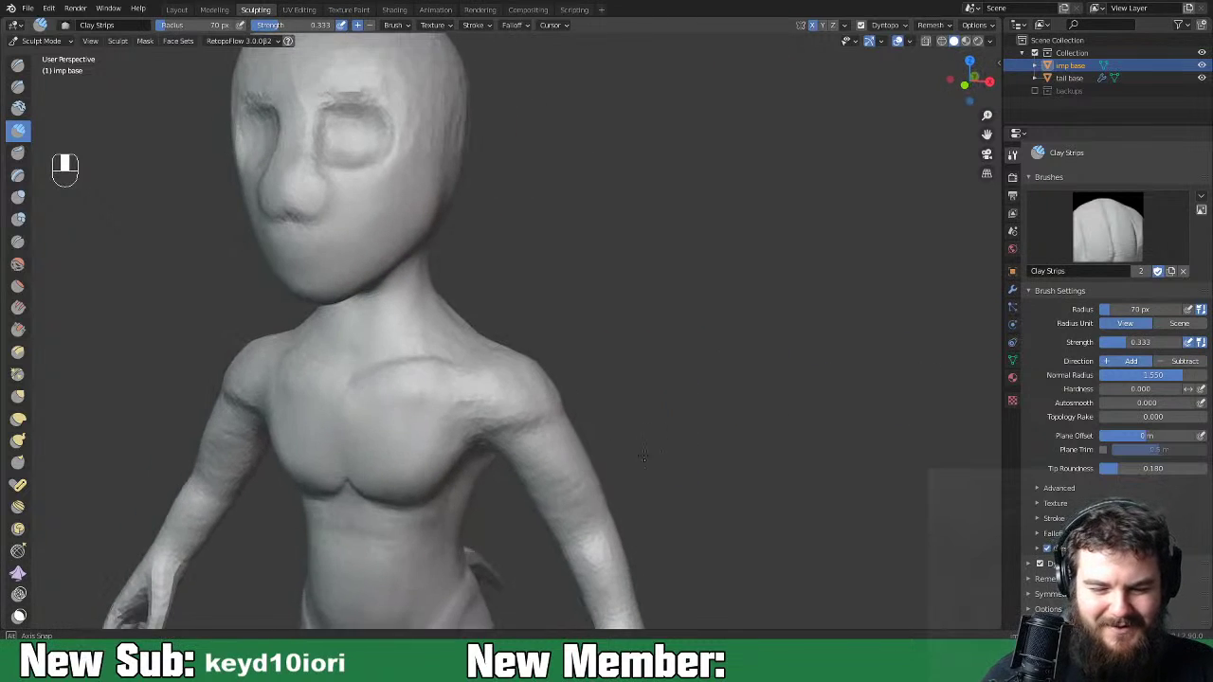
pyautogui.moveTo(621, 359); pyautogui.dragTo(601, 382, button='middle')
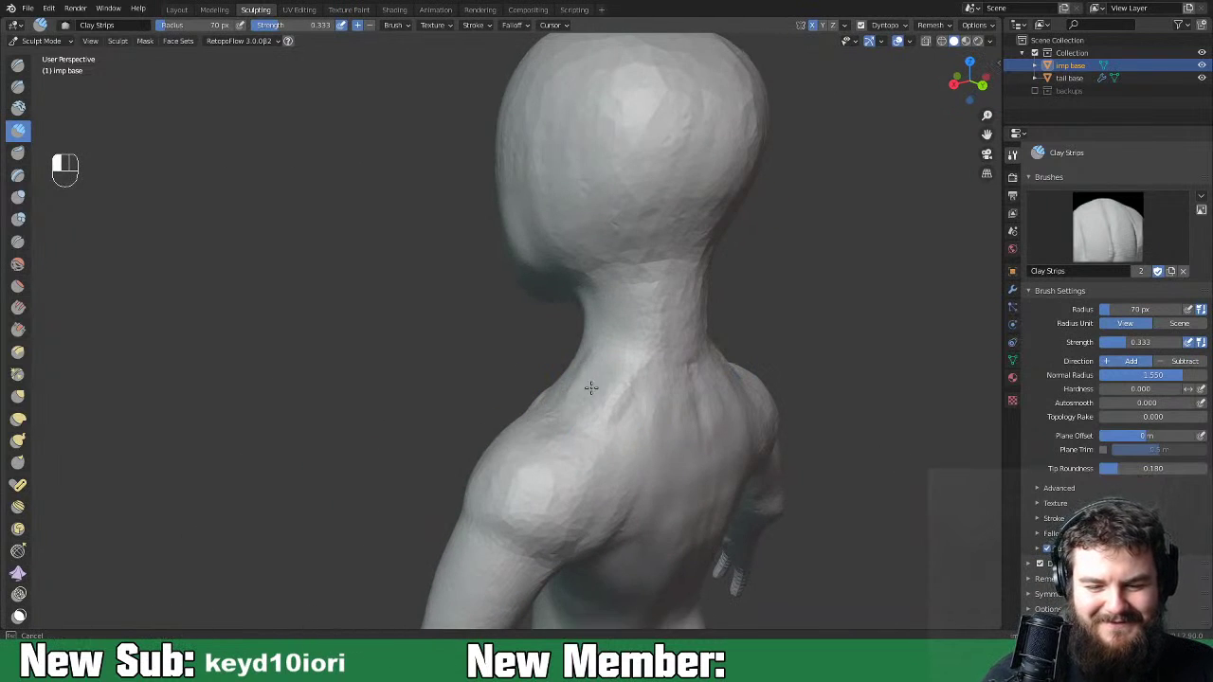
pyautogui.moveTo(651, 380); pyautogui.dragTo(680, 406)
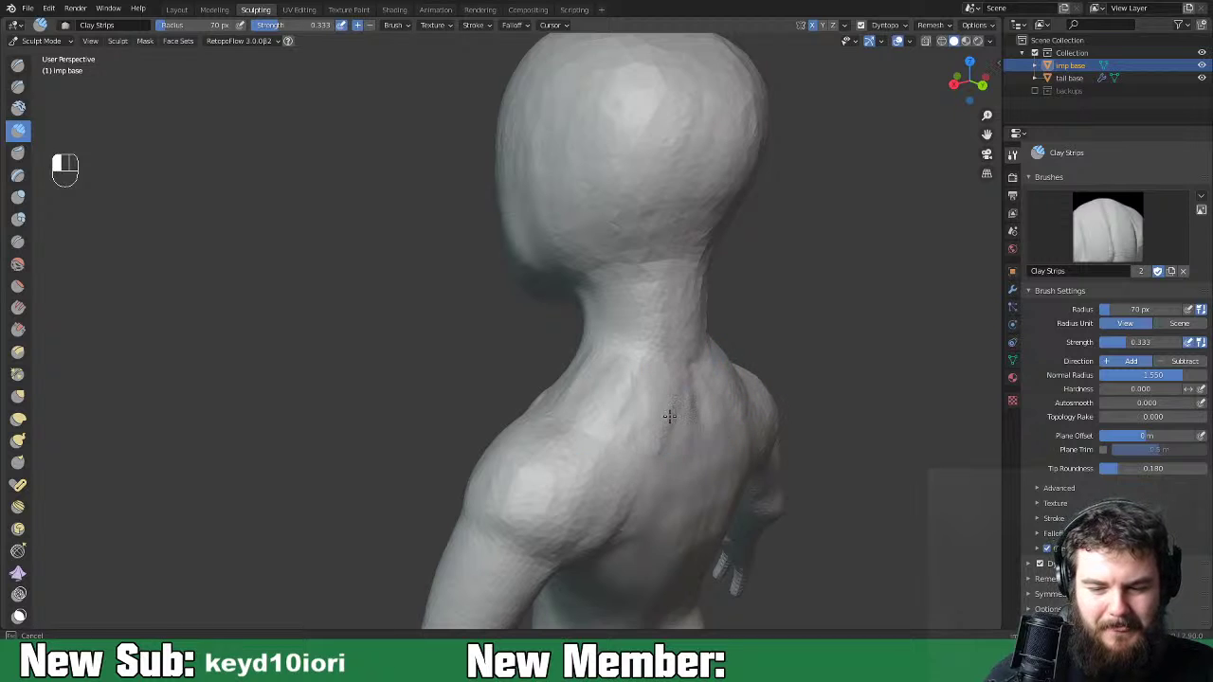
pyautogui.moveTo(682, 450); pyautogui.dragTo(617, 444, button='middle')
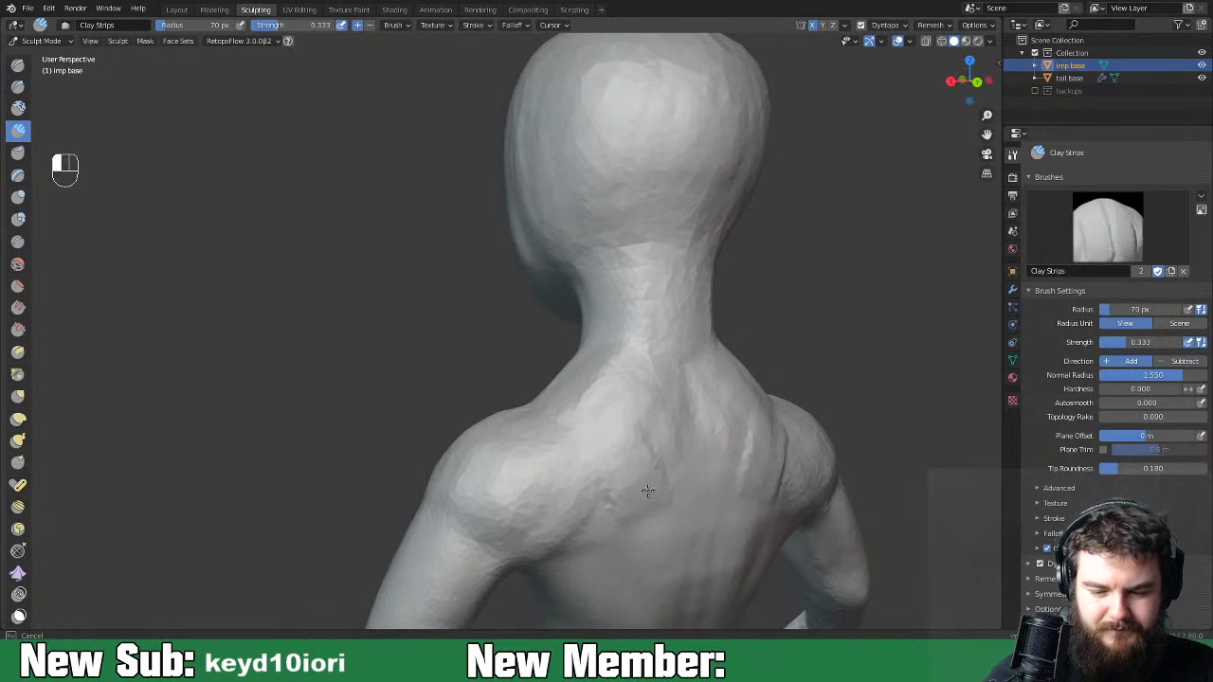
pyautogui.moveTo(745, 465); pyautogui.dragTo(585, 446, button='middle')
pyautogui.moveTo(585, 447)
pyautogui.mouseDown()
pyautogui.moveTo(580, 385)
pyautogui.moveTo(584, 462)
pyautogui.mouseUp()
pyautogui.moveTo(596, 386)
pyautogui.mouseDown()
pyautogui.moveTo(574, 372)
pyautogui.moveTo(581, 406)
pyautogui.mouseUp()
pyautogui.moveTo(550, 366)
pyautogui.mouseDown()
pyautogui.moveTo(560, 322)
pyautogui.moveTo(529, 307)
pyautogui.moveTo(522, 327)
pyautogui.mouseUp()
# Examine the whole figure's proportions from the front, comparing the shoulders, arms, neck and head.
pyautogui.moveTo(577, 325); pyautogui.dragTo(829, 358, button='middle')
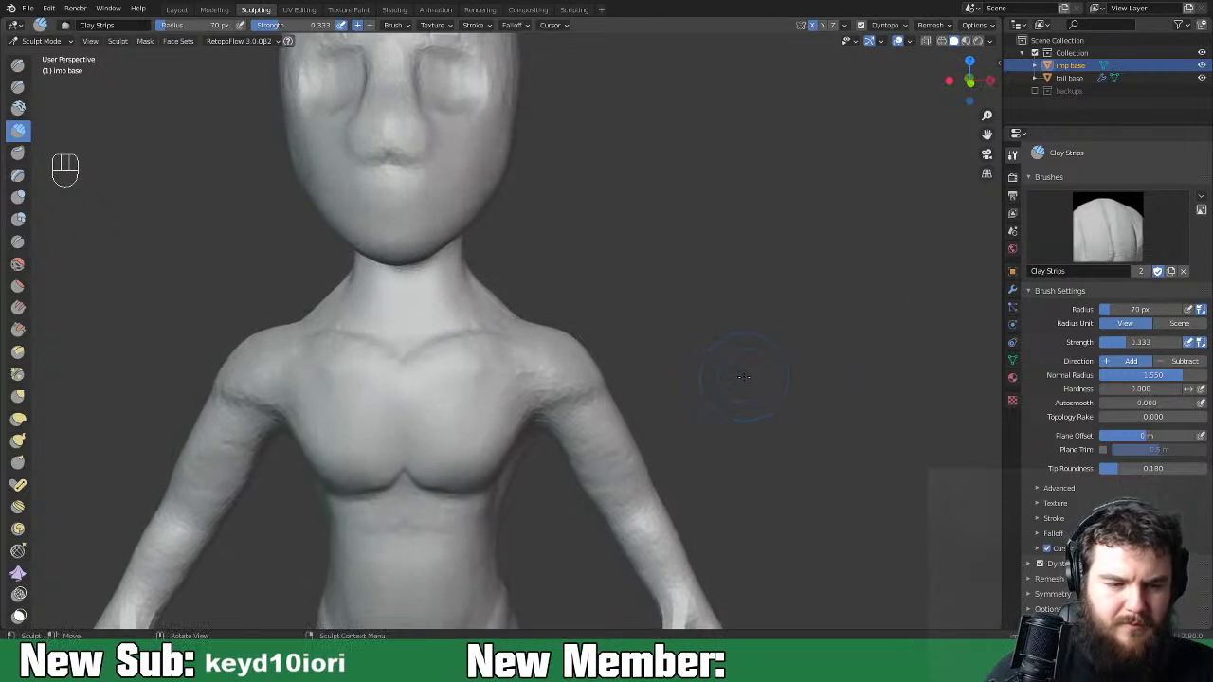
pyautogui.hotkey('ctrl', '-')
pyautogui.hotkey('ctrl', '-')
pyautogui.hotkey('ctrl', '-')
pyautogui.hotkey('ctrl', '-')
pyautogui.hotkey('ctrl', '-')
pyautogui.hotkey('ctrl', '-')
pyautogui.moveTo(764, 382); pyautogui.dragTo(658, 398, button='middle')
pyautogui.hotkey('ctrl', '-')
pyautogui.hotkey('ctrl', '=')
pyautogui.hotkey('ctrl', '=')
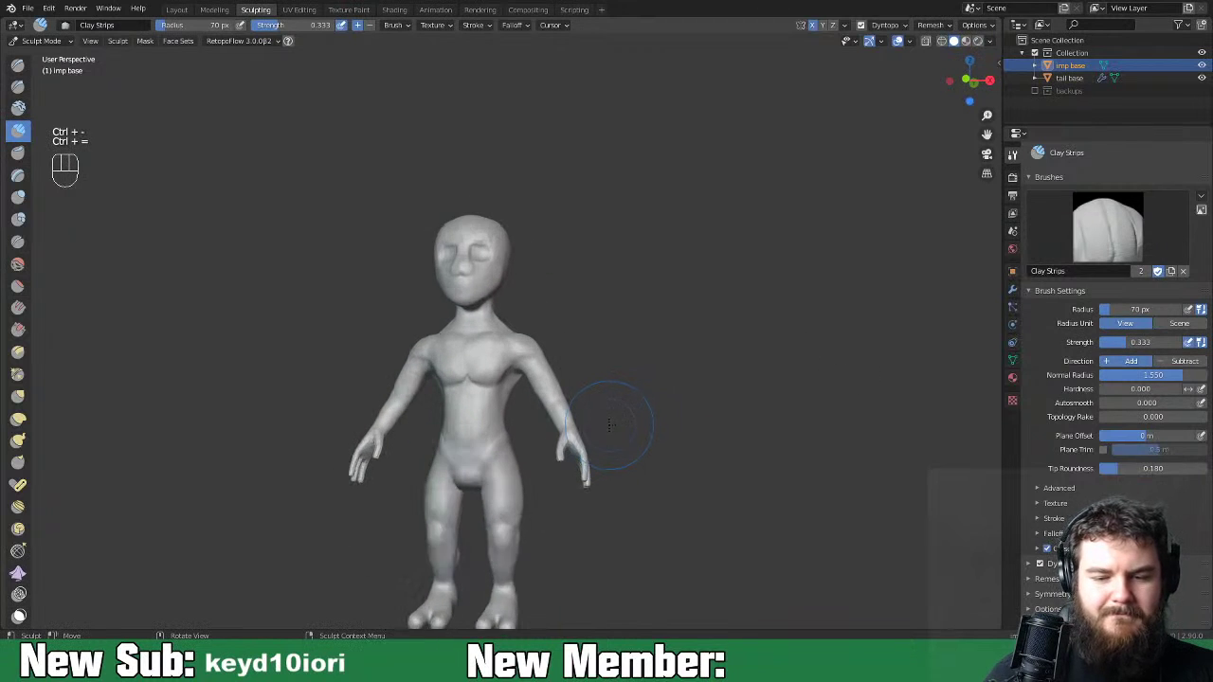
# Try to lower the head onto the shoulders with Elastic Deform at a radius of 153 px.
pyautogui.click(18, 418)
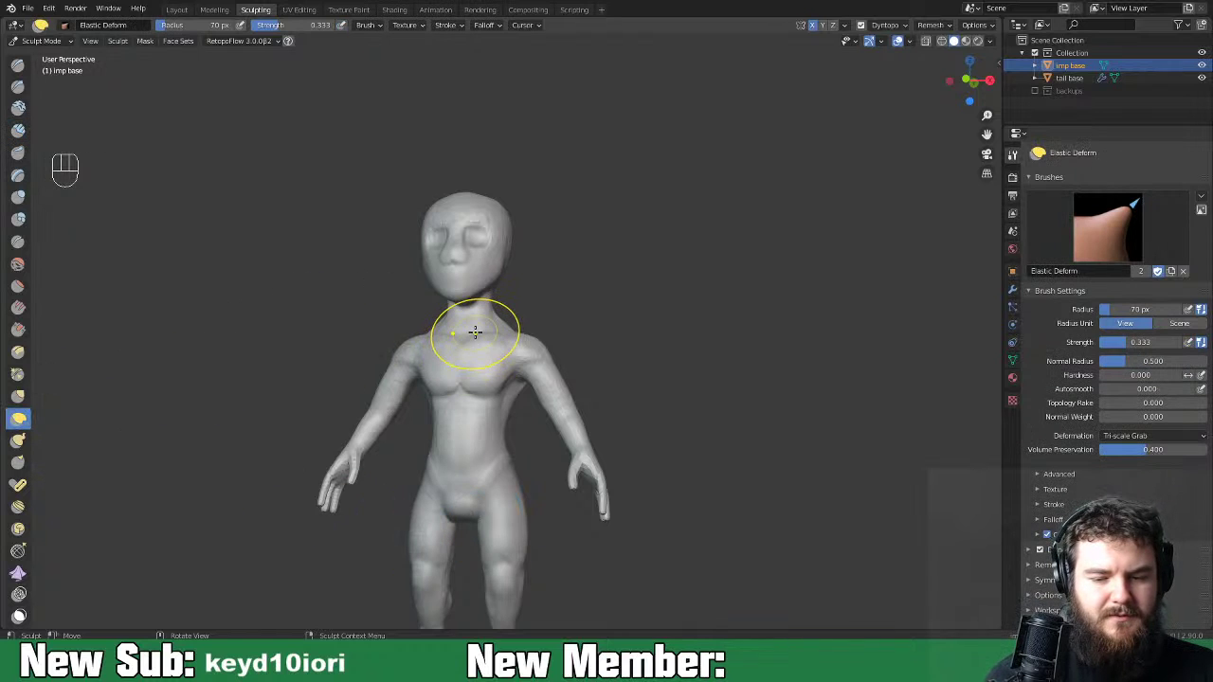
pyautogui.press('f')
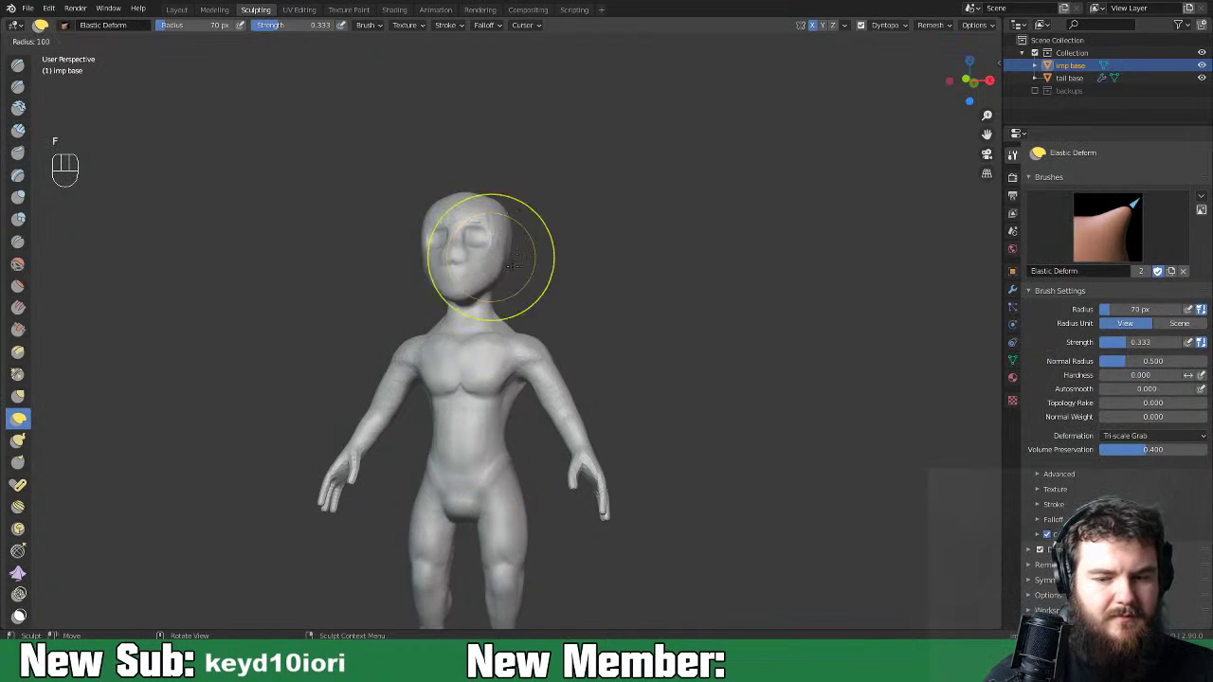
pyautogui.click(568, 255)
pyautogui.moveTo(500, 252); pyautogui.dragTo(504, 284)
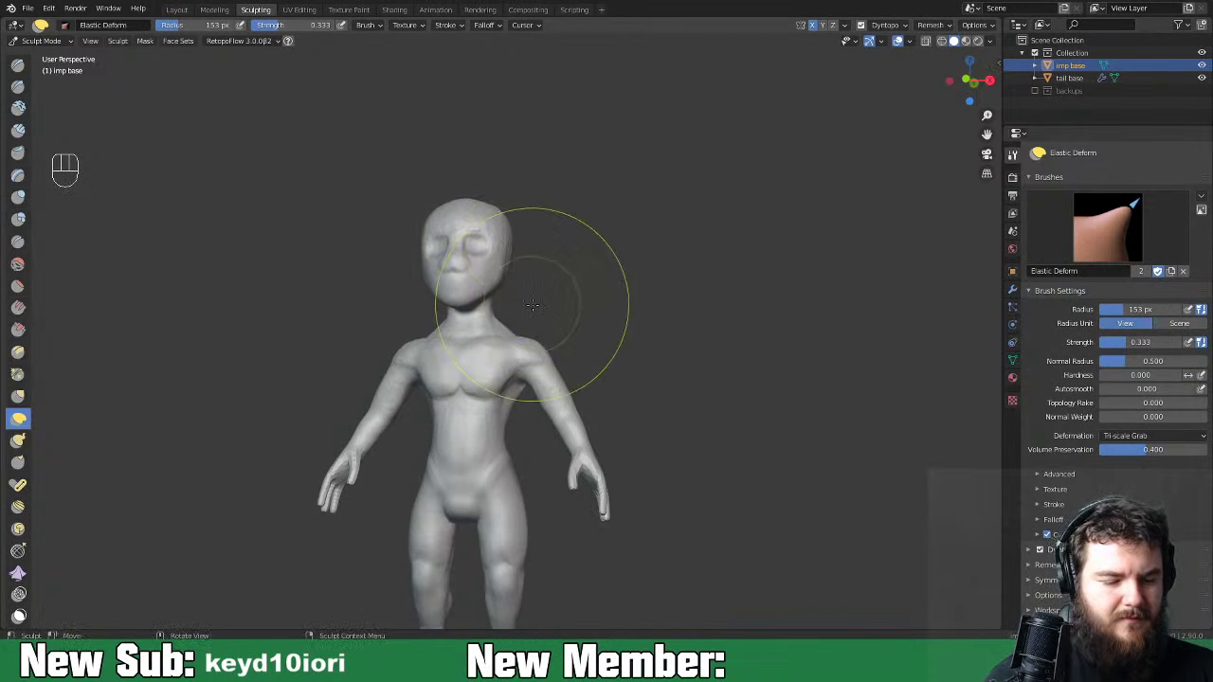
pyautogui.hotkey('ctrl', 'z')
pyautogui.moveTo(582, 271); pyautogui.dragTo(504, 224, button='middle')
pyautogui.moveTo(513, 210); pyautogui.dragTo(515, 243)
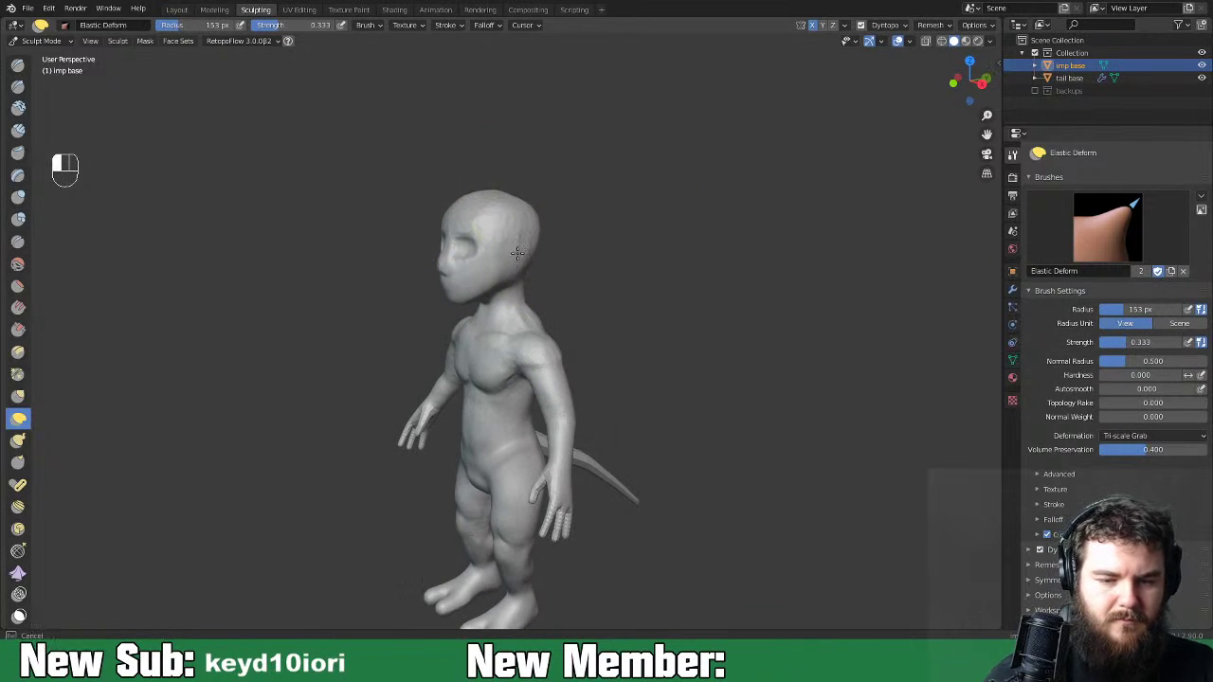
pyautogui.moveTo(536, 270); pyautogui.dragTo(580, 271)
pyautogui.hotkey('ctrl', 'z')
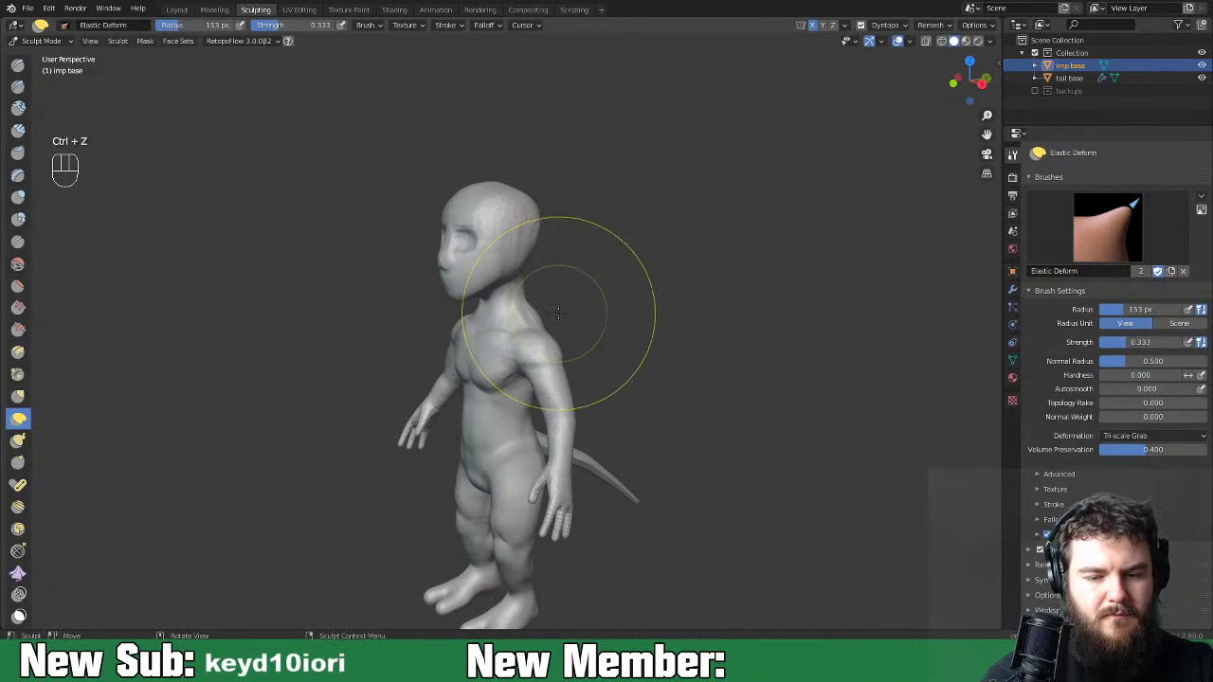
pyautogui.moveTo(548, 302)
pyautogui.mouseDown(button='middle')
pyautogui.moveTo(664, 271)
pyautogui.moveTo(772, 263)
pyautogui.moveTo(668, 269)
pyautogui.mouseUp(button='middle')
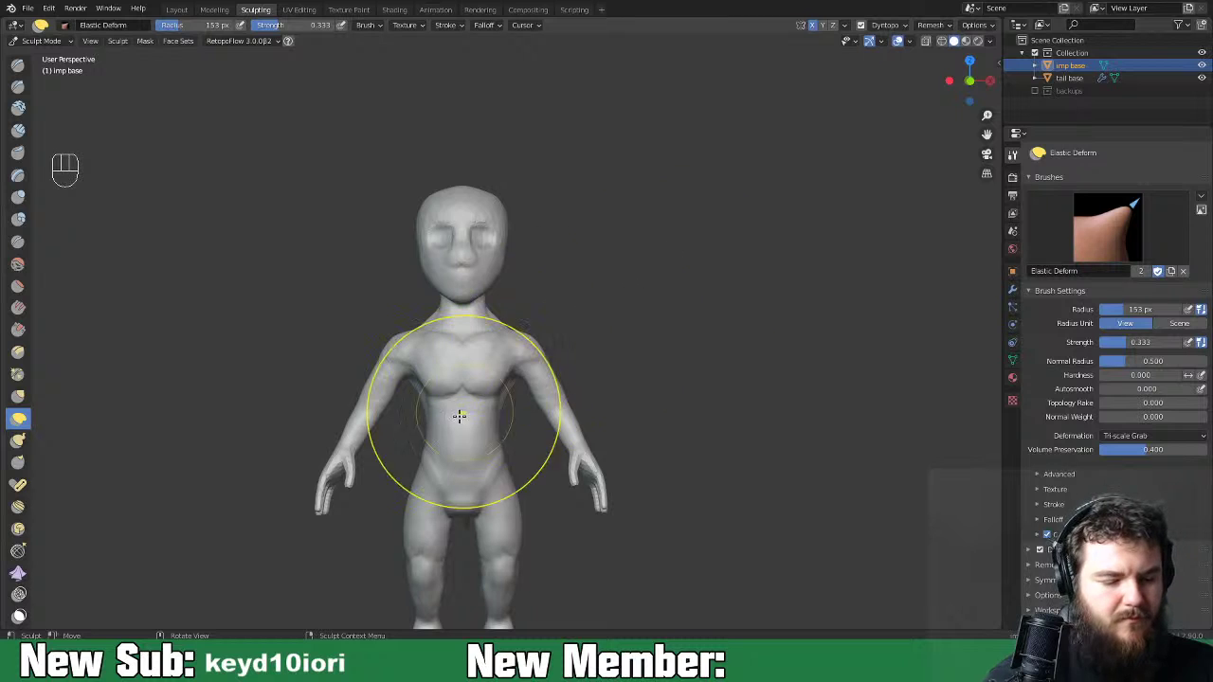
# Mask the torso, arms and thighs, front and back, with the Mask brush at strength 1.000, leaving the head and neck free.
pyautogui.press('space')
pyautogui.click(387, 481)
pyautogui.press('space')
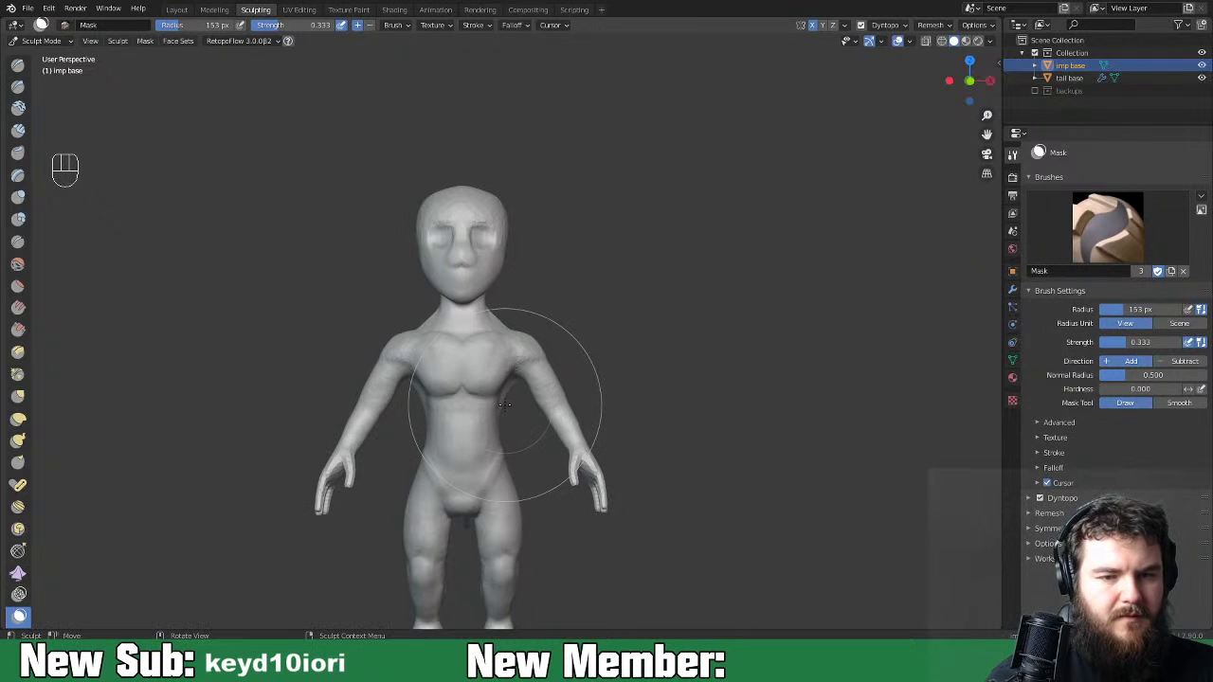
pyautogui.rightClick(526, 366)
pyautogui.moveTo(464, 382); pyautogui.dragTo(541, 384)
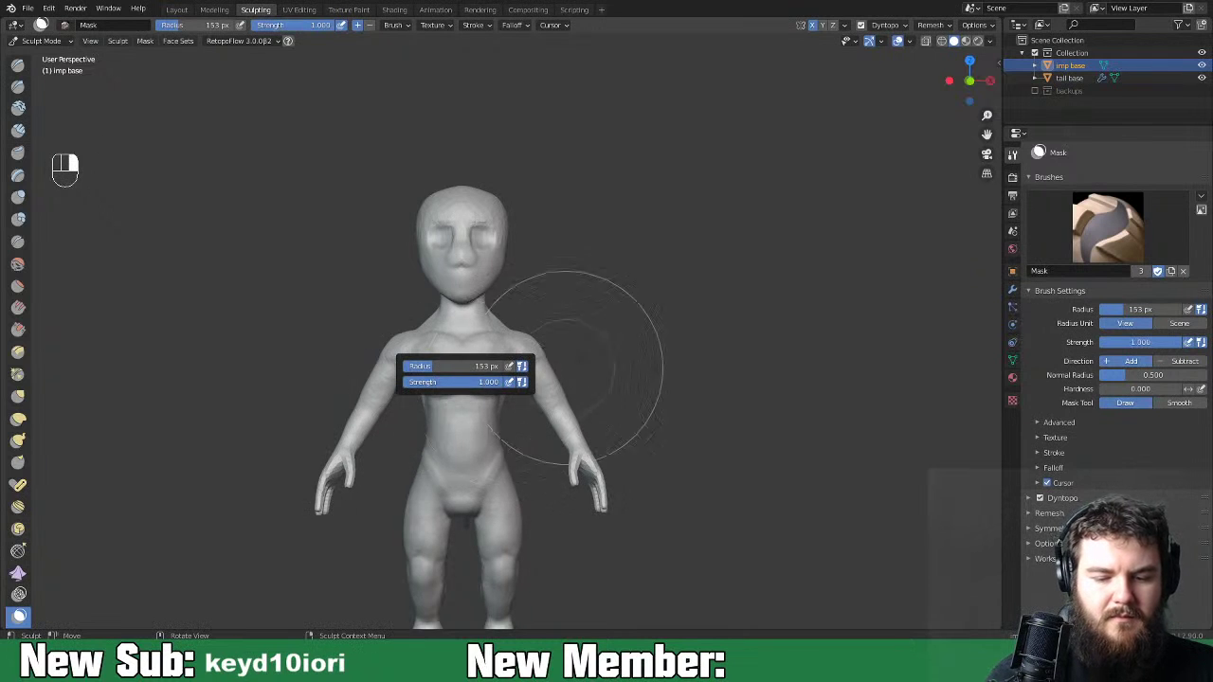
pyautogui.moveTo(495, 466)
pyautogui.mouseDown()
pyautogui.moveTo(530, 389)
pyautogui.moveTo(580, 462)
pyautogui.mouseUp()
pyautogui.moveTo(537, 513)
pyautogui.mouseDown()
pyautogui.moveTo(493, 568)
pyautogui.moveTo(494, 447)
pyautogui.mouseUp()
pyautogui.moveTo(534, 445)
pyautogui.mouseDown(button='middle')
pyautogui.moveTo(569, 487)
pyautogui.moveTo(560, 402)
pyautogui.mouseUp(button='middle')
pyautogui.moveTo(560, 402); pyautogui.dragTo(557, 347)
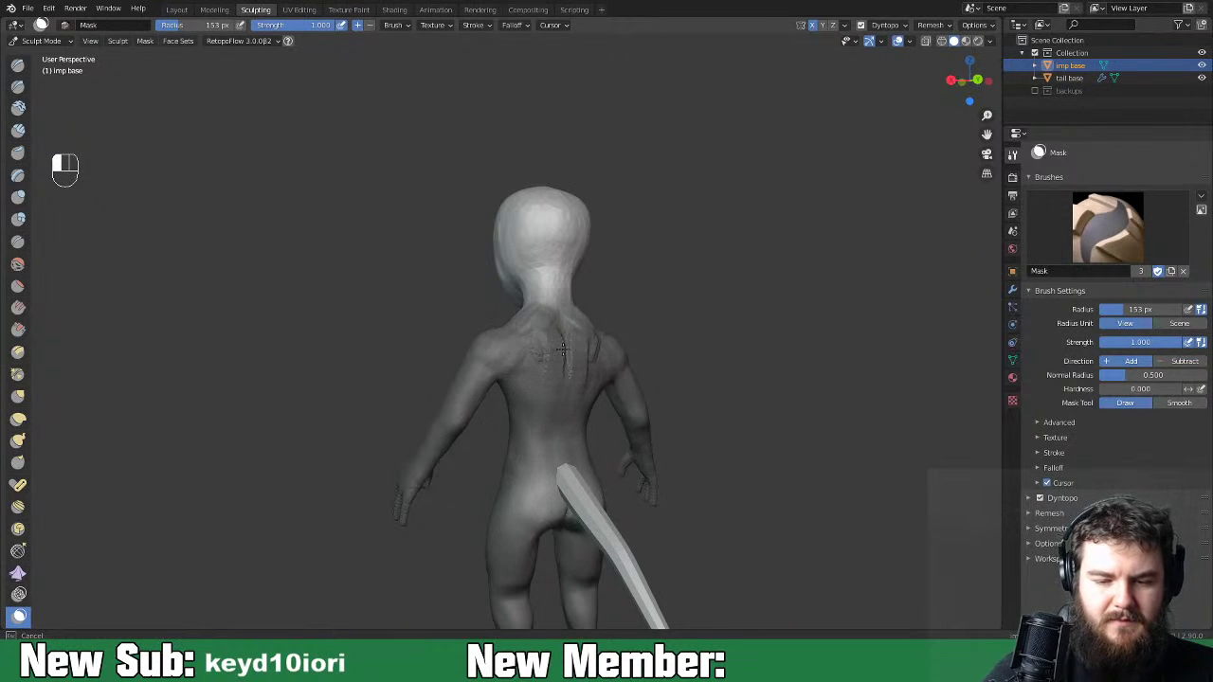
pyautogui.moveTo(563, 393)
pyautogui.mouseDown(button='middle')
pyautogui.moveTo(717, 437)
pyautogui.moveTo(512, 493)
pyautogui.mouseUp(button='middle')
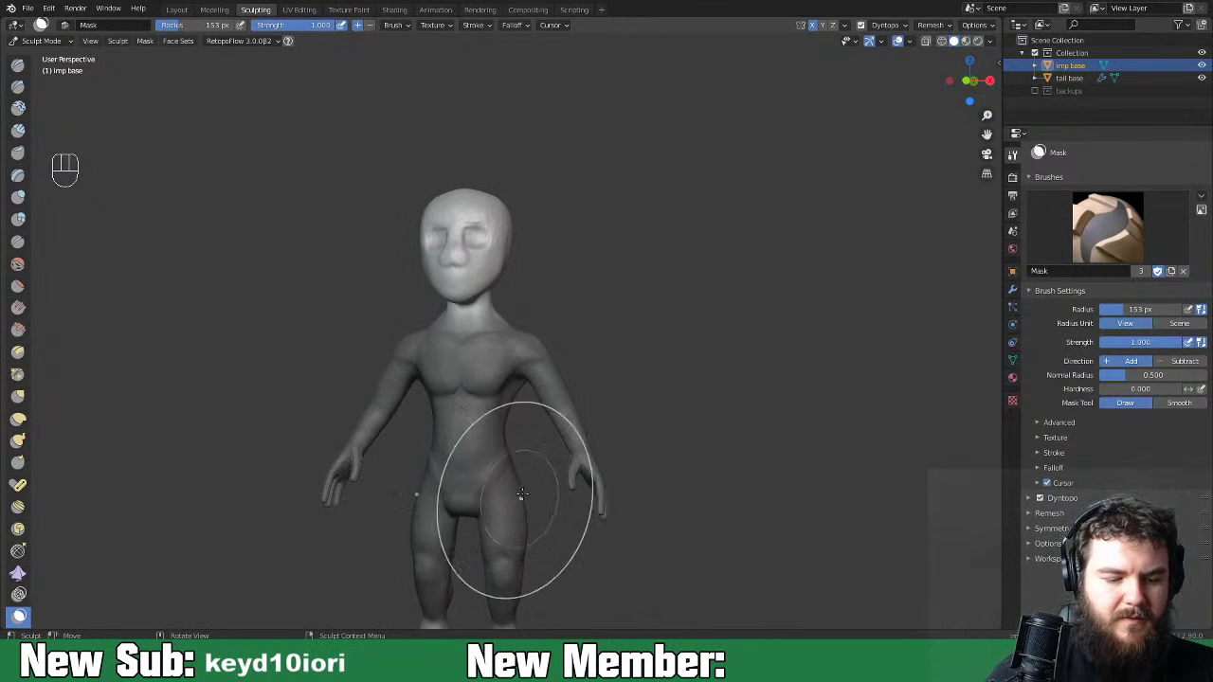
# Lower the head to shorten the neck with Elastic Deform at strength 0.538.
pyautogui.moveTo(592, 275); pyautogui.dragTo(530, 274, button='middle')
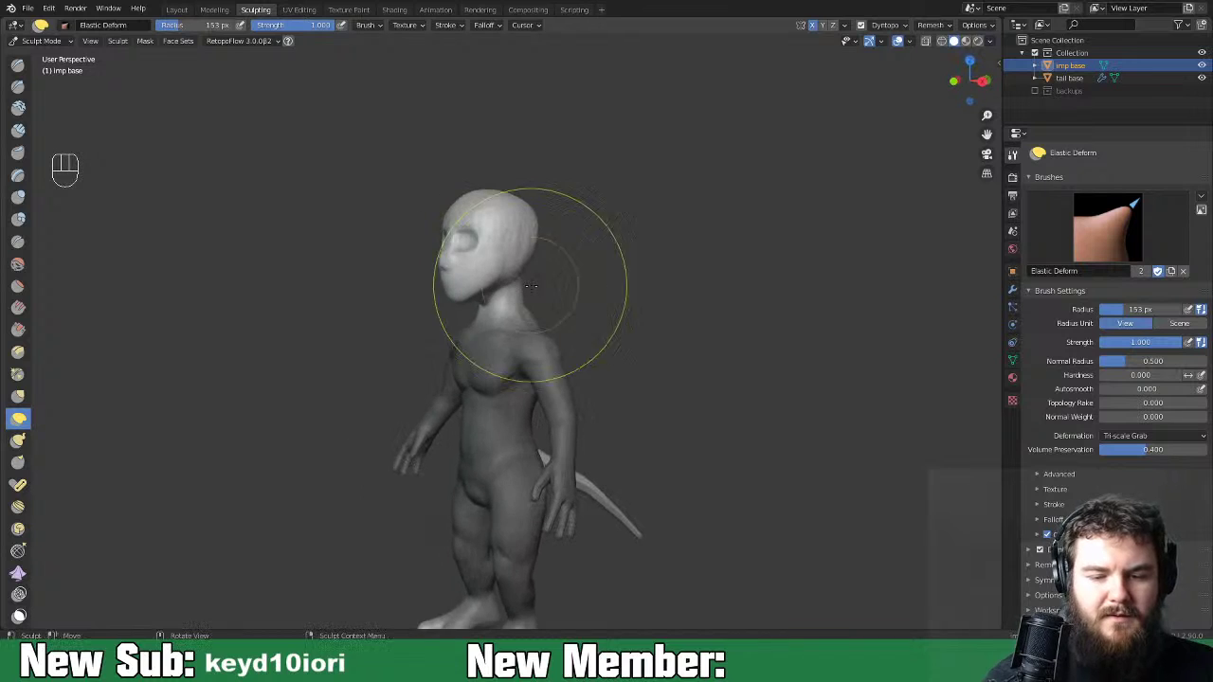
pyautogui.rightClick(531, 274)
pyautogui.moveTo(491, 312); pyautogui.dragTo(466, 321)
pyautogui.moveTo(501, 233); pyautogui.dragTo(503, 244)
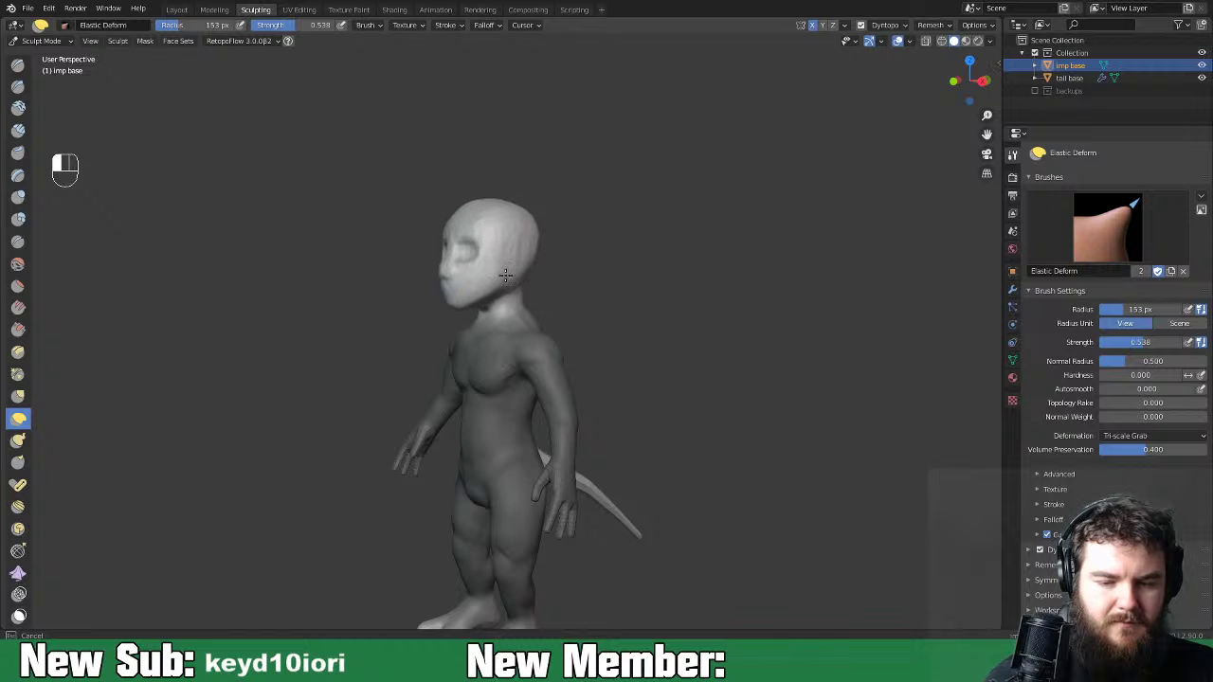
pyautogui.moveTo(504, 275)
pyautogui.mouseDown(button='middle')
pyautogui.moveTo(669, 281)
pyautogui.moveTo(607, 288)
pyautogui.moveTo(541, 317)
pyautogui.moveTo(578, 285)
pyautogui.moveTo(739, 286)
pyautogui.mouseUp(button='middle')
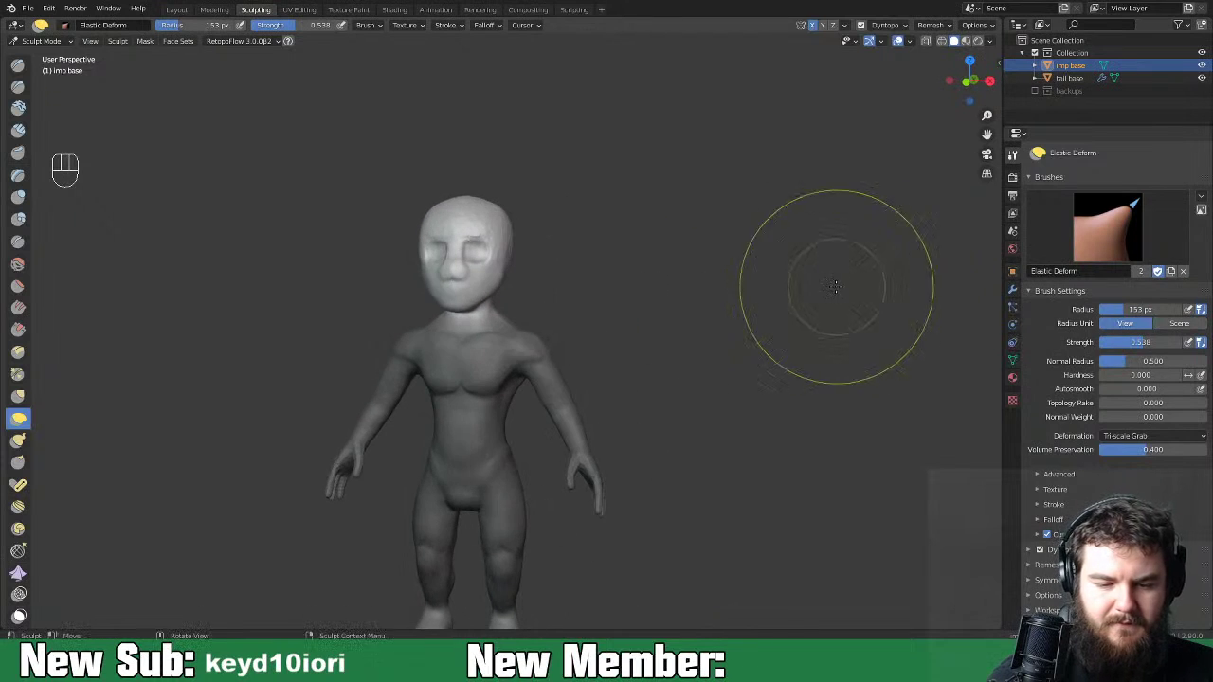
pyautogui.moveTo(506, 256); pyautogui.dragTo(502, 256)
pyautogui.moveTo(502, 256); pyautogui.dragTo(512, 257, button='middle')
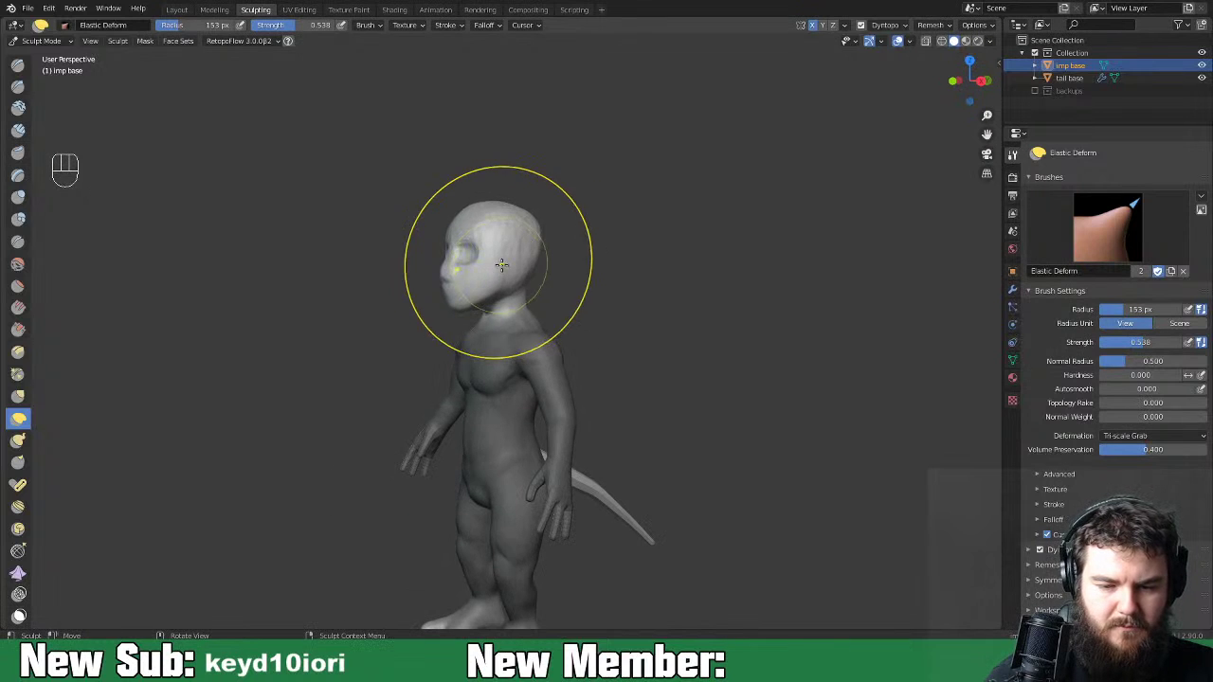
pyautogui.moveTo(512, 257); pyautogui.dragTo(516, 268)
pyautogui.moveTo(587, 305); pyautogui.dragTo(695, 319, button='middle')
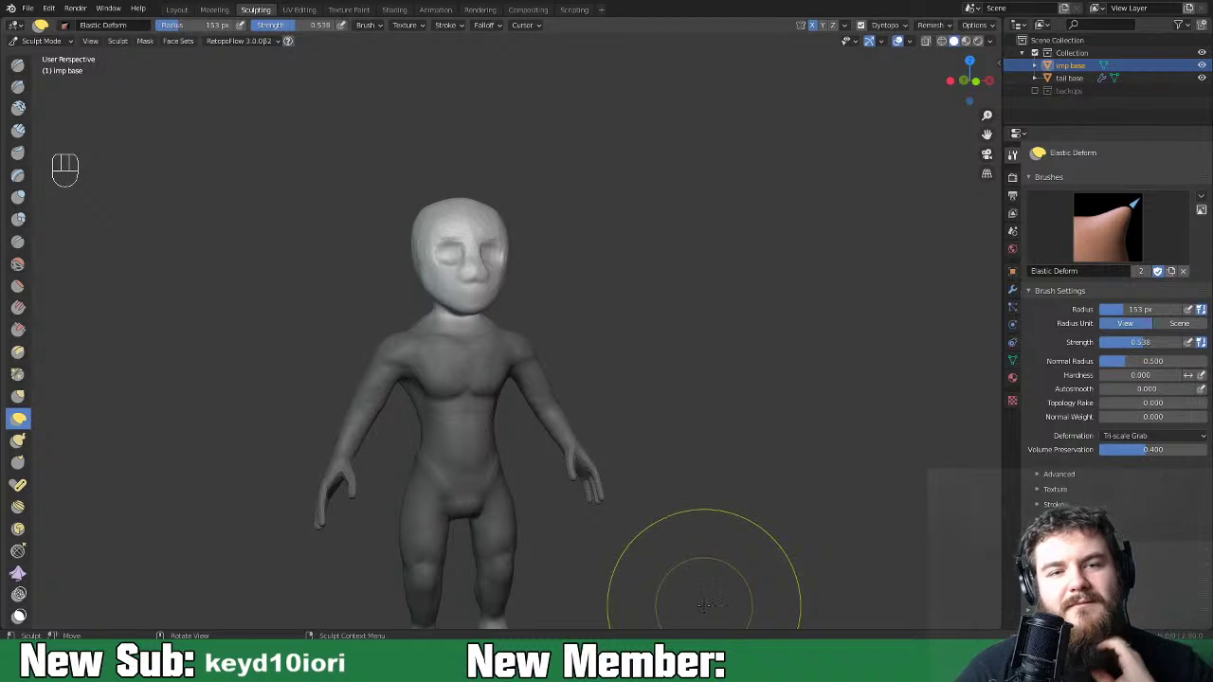
# Inspect the shortened neck from the side and front, and clear the mask from the body.
pyautogui.moveTo(658, 433)
pyautogui.mouseDown(button='middle')
pyautogui.moveTo(541, 459)
pyautogui.moveTo(528, 433)
pyautogui.moveTo(628, 474)
pyautogui.moveTo(751, 439)
pyautogui.moveTo(650, 466)
pyautogui.moveTo(720, 455)
pyautogui.moveTo(772, 426)
pyautogui.moveTo(727, 454)
pyautogui.moveTo(591, 465)
pyautogui.moveTo(825, 438)
pyautogui.moveTo(718, 455)
pyautogui.moveTo(693, 509)
pyautogui.moveTo(710, 504)
pyautogui.mouseUp(button='middle')
pyautogui.hotkey('ctrl', '=')
pyautogui.hotkey('ctrl', '=')
pyautogui.hotkey('ctrl', '=')
pyautogui.hotkey('ctrl', '=')
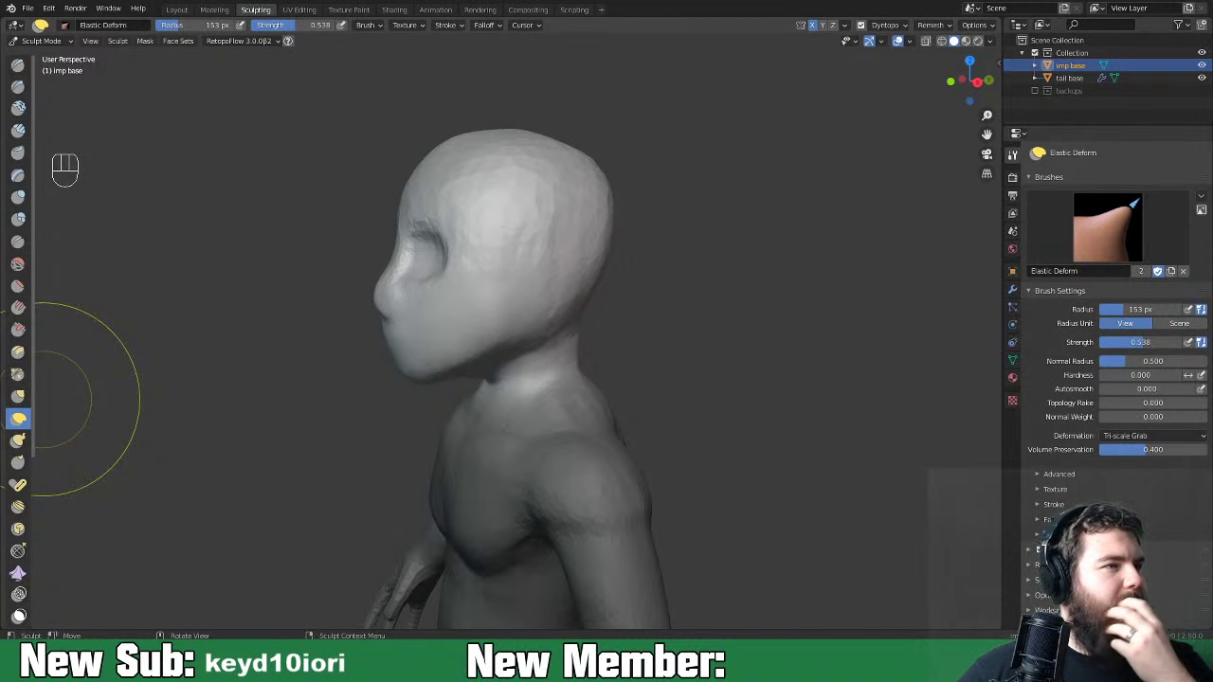
pyautogui.moveTo(587, 461)
pyautogui.mouseDown(button='middle')
pyautogui.moveTo(706, 414)
pyautogui.moveTo(689, 464)
pyautogui.mouseUp(button='middle')
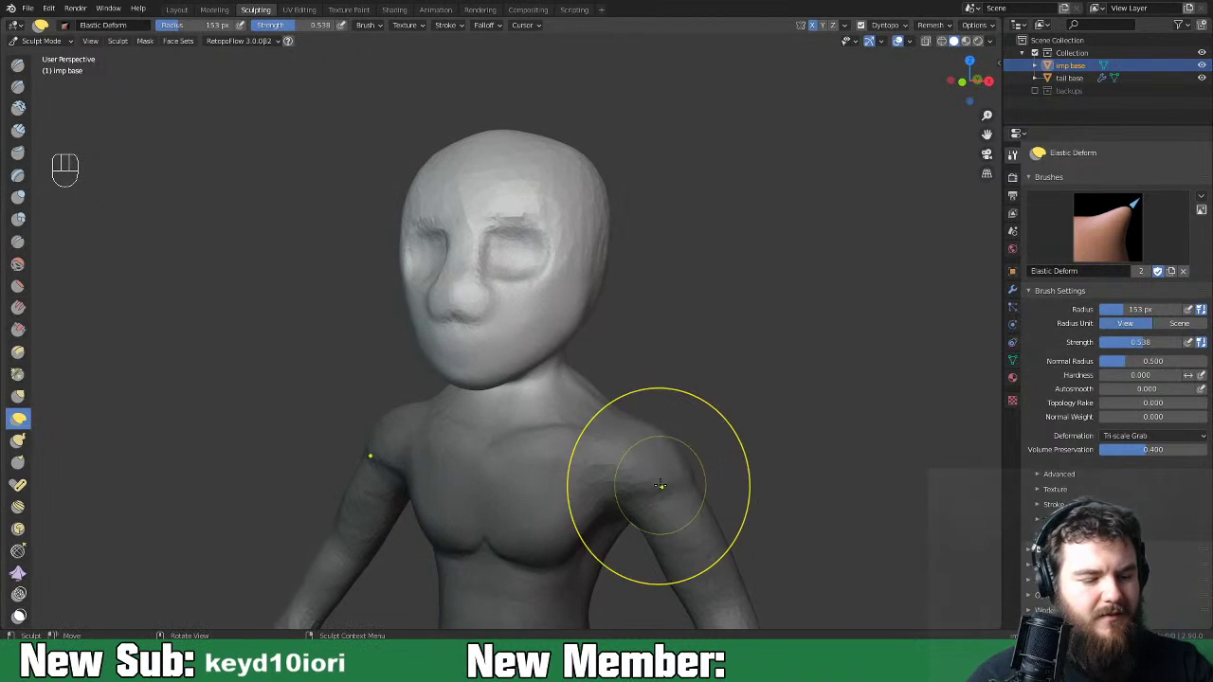
pyautogui.hotkey('alt', 'm')
# Reshape the side of the head and pull in the jawline with Elastic Deform.
pyautogui.moveTo(668, 479); pyautogui.dragTo(805, 424, button='middle')
pyautogui.keyDown('shift'); pyautogui.moveTo(795, 349); pyautogui.dragTo(784, 457, button='middle'); pyautogui.keyUp('shift')
pyautogui.moveTo(635, 212)
pyautogui.mouseDown()
pyautogui.moveTo(625, 219)
pyautogui.moveTo(649, 249)
pyautogui.mouseUp()
pyautogui.moveTo(652, 256)
pyautogui.mouseDown(button='middle')
pyautogui.moveTo(690, 242)
pyautogui.moveTo(601, 283)
pyautogui.mouseUp(button='middle')
pyautogui.moveTo(592, 283); pyautogui.dragTo(581, 284)
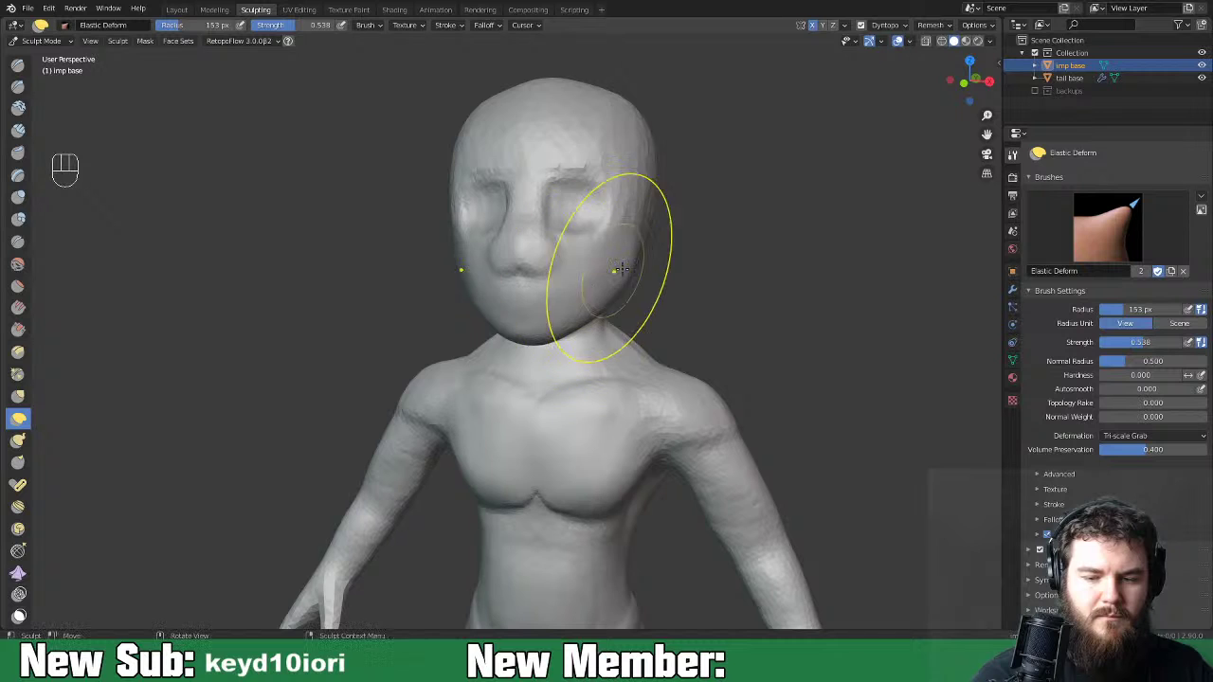
# Build up the upper back on both sides of the spine with Clay Strips at strength 0.319.
pyautogui.moveTo(766, 351)
pyautogui.mouseDown(button='middle')
pyautogui.moveTo(891, 354)
pyautogui.moveTo(838, 353)
pyautogui.moveTo(801, 408)
pyautogui.mouseUp(button='middle')
pyautogui.keyDown('shift'); pyautogui.moveTo(758, 455); pyautogui.dragTo(766, 323, button='middle'); pyautogui.keyUp('shift')
pyautogui.moveTo(819, 336); pyautogui.dragTo(755, 370, button='middle')
pyautogui.keyDown('shift'); pyautogui.moveTo(820, 392); pyautogui.dragTo(678, 402, button='middle'); pyautogui.keyUp('shift')
pyautogui.moveTo(777, 399)
pyautogui.mouseDown(button='middle')
pyautogui.moveTo(669, 401)
pyautogui.moveTo(626, 428)
pyautogui.moveTo(582, 393)
pyautogui.mouseUp(button='middle')
pyautogui.press('space')
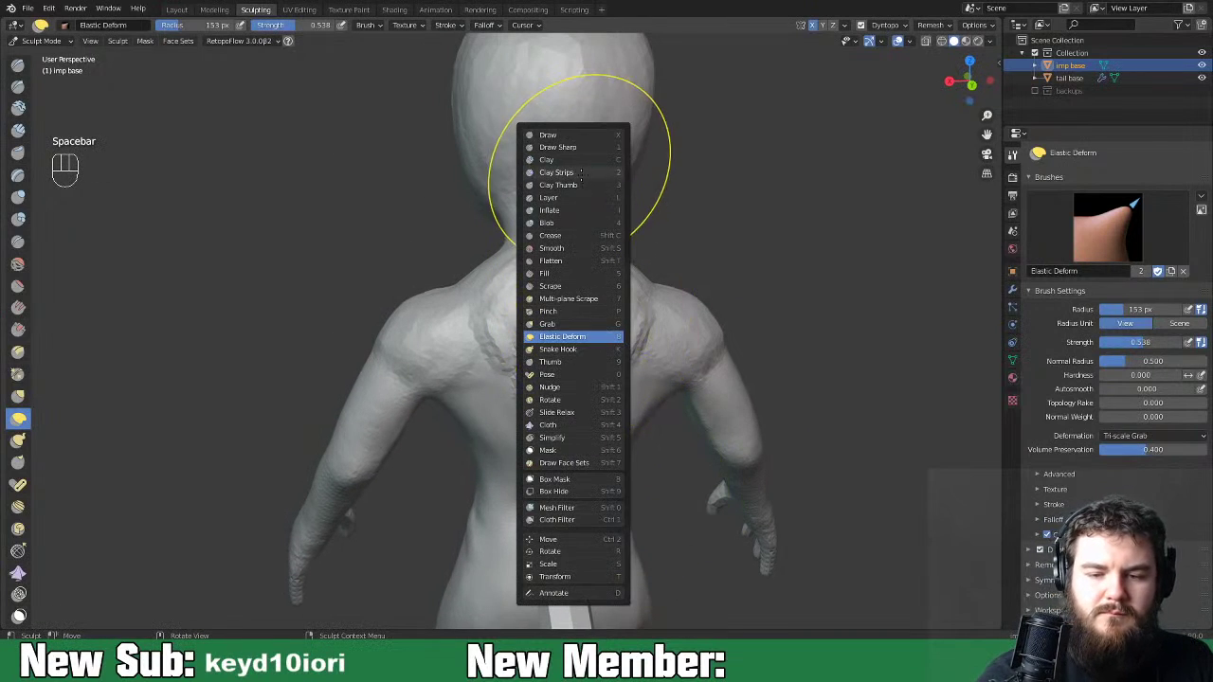
pyautogui.click(580, 173)
pyautogui.rightClick(575, 331)
pyautogui.moveTo(511, 348); pyautogui.dragTo(486, 350)
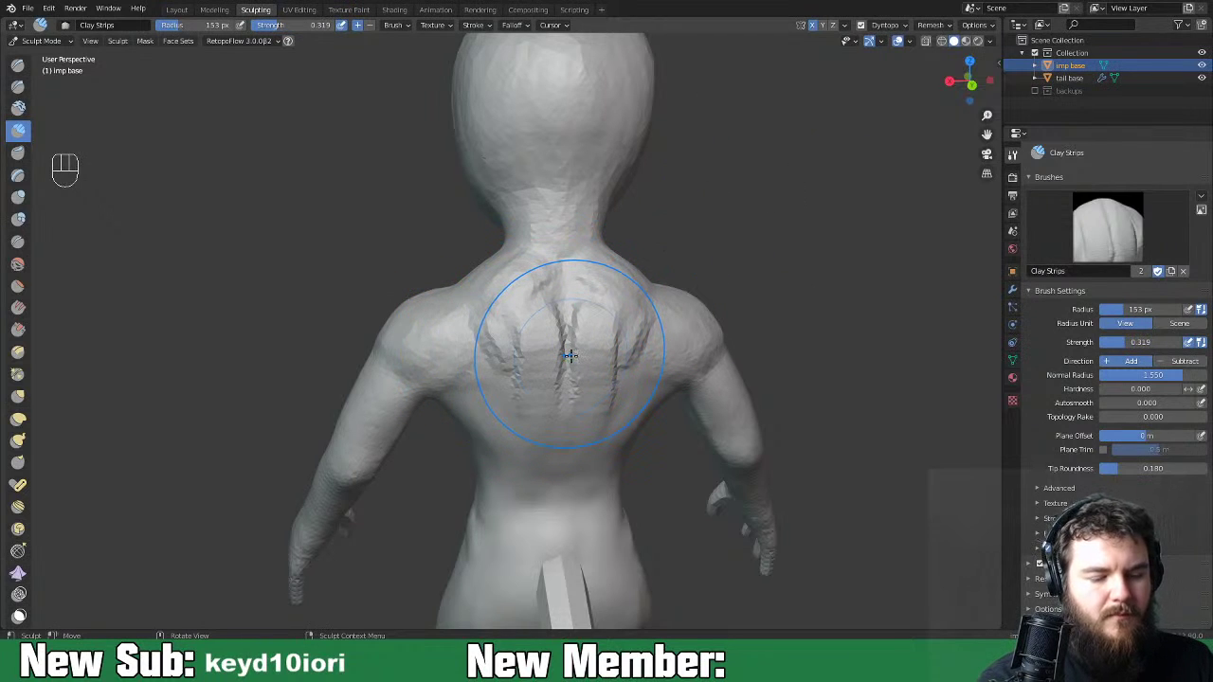
# Set the brush radius to 70 px and smooth the ridges along the spine and between the shoulder blades.
pyautogui.press('f')
pyautogui.press('f')
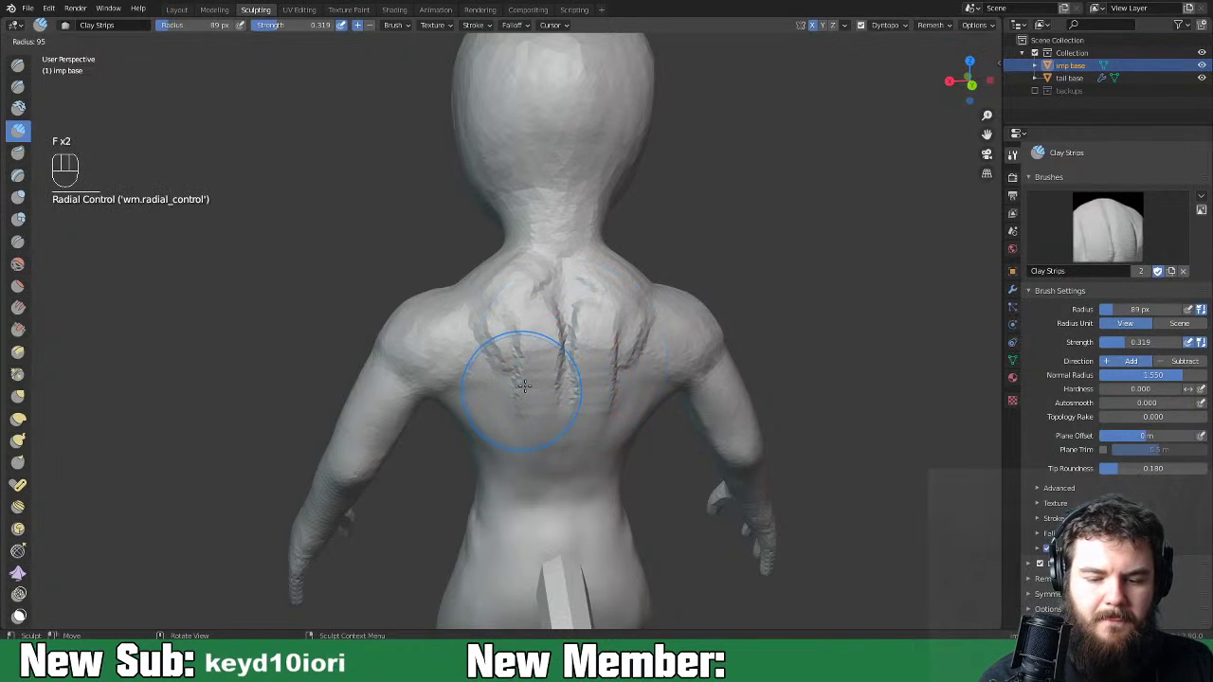
pyautogui.click(516, 415)
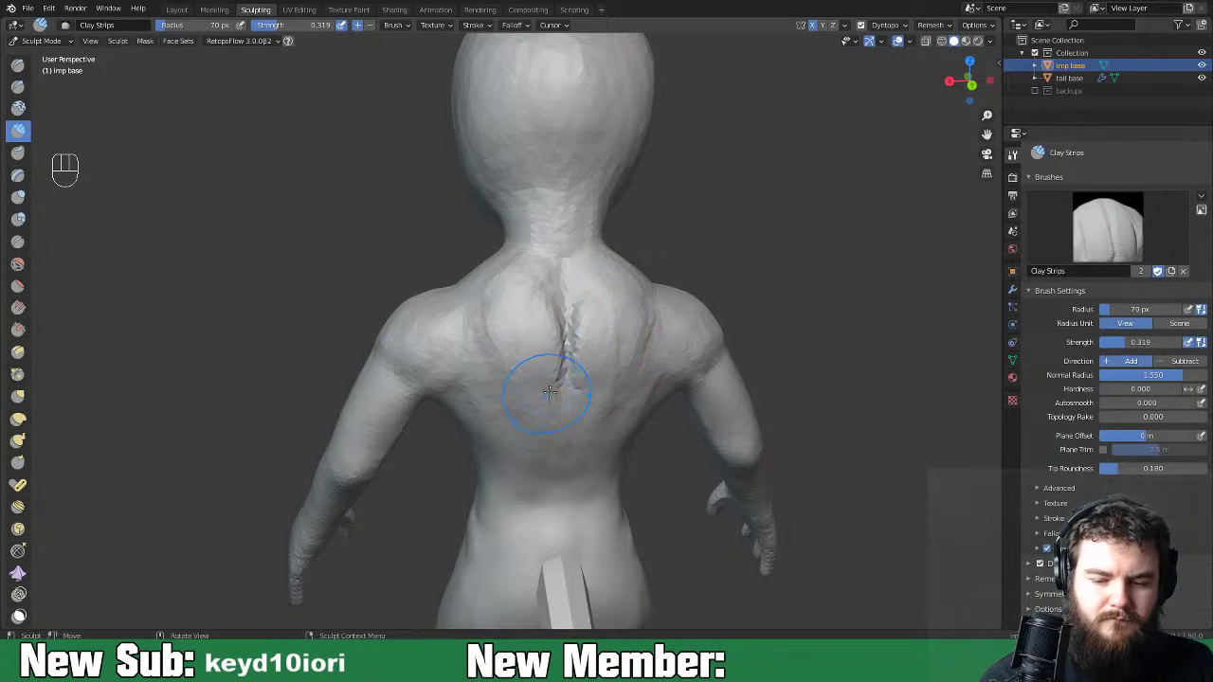
pyautogui.keyDown('shift'); pyautogui.moveTo(556, 324); pyautogui.dragTo(559, 379); pyautogui.keyUp('shift')
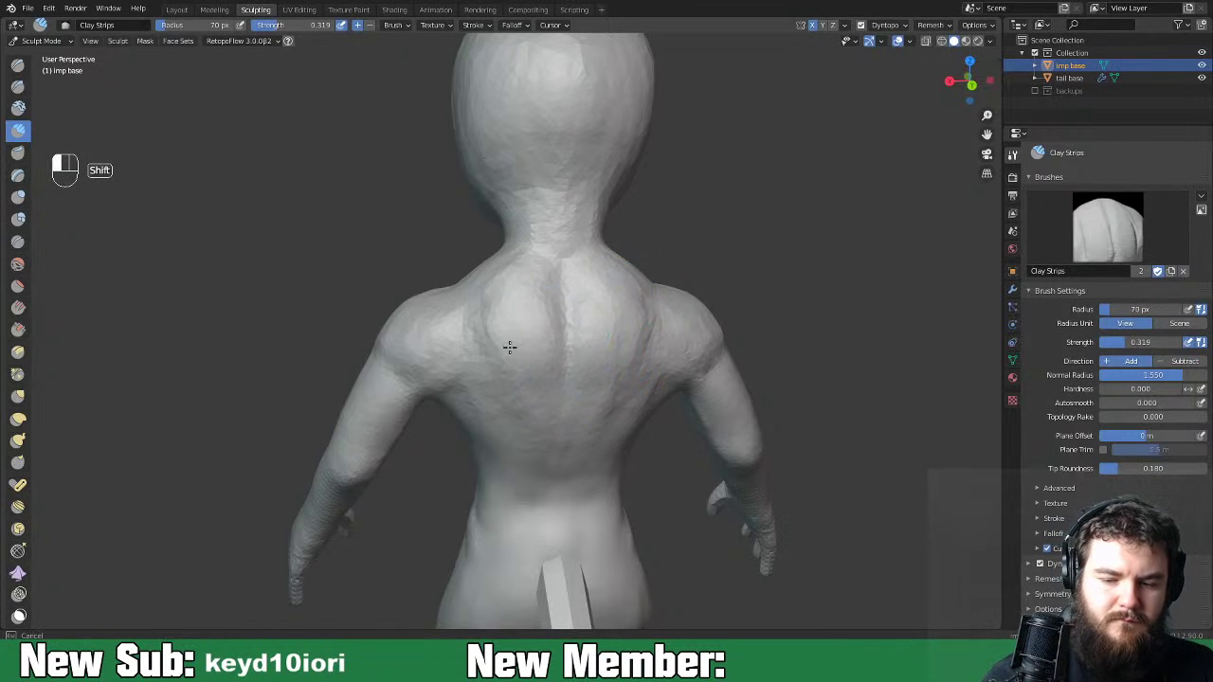
# Add muscle volume from the back of the neck over the trapezius and shoulder blade to the rear shoulder with Clay Strips.
pyautogui.moveTo(546, 365); pyautogui.dragTo(622, 363, button='middle')
pyautogui.hotkey('ctrl', '=')
pyautogui.hotkey('ctrl', '=')
pyautogui.keyDown('shift'); pyautogui.moveTo(603, 252); pyautogui.dragTo(576, 363, button='middle'); pyautogui.keyUp('shift')
pyautogui.moveTo(557, 378); pyautogui.dragTo(528, 336)
pyautogui.moveTo(517, 294)
pyautogui.mouseDown()
pyautogui.moveTo(540, 365)
pyautogui.moveTo(587, 347)
pyautogui.moveTo(533, 314)
pyautogui.mouseUp()
pyautogui.moveTo(534, 314)
pyautogui.mouseDown(button='middle')
pyautogui.moveTo(726, 326)
pyautogui.moveTo(517, 350)
pyautogui.moveTo(442, 374)
pyautogui.mouseUp(button='middle')
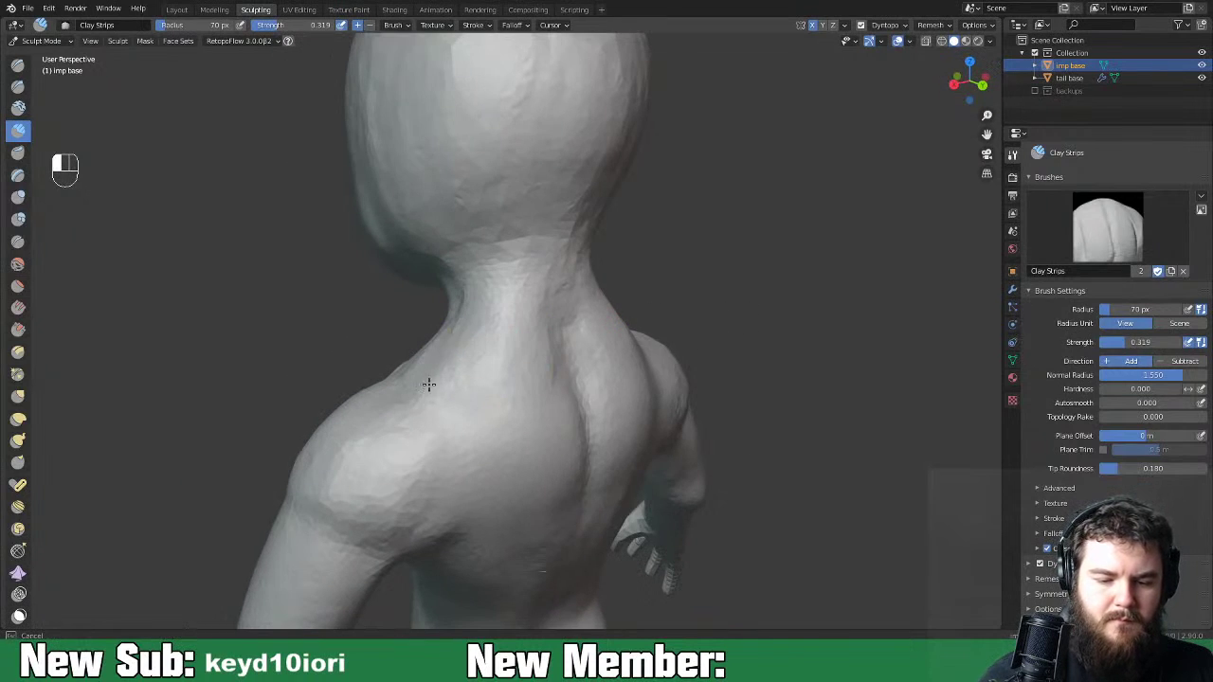
pyautogui.moveTo(451, 395)
pyautogui.mouseDown()
pyautogui.moveTo(468, 401)
pyautogui.moveTo(461, 426)
pyautogui.moveTo(394, 450)
pyautogui.mouseUp()
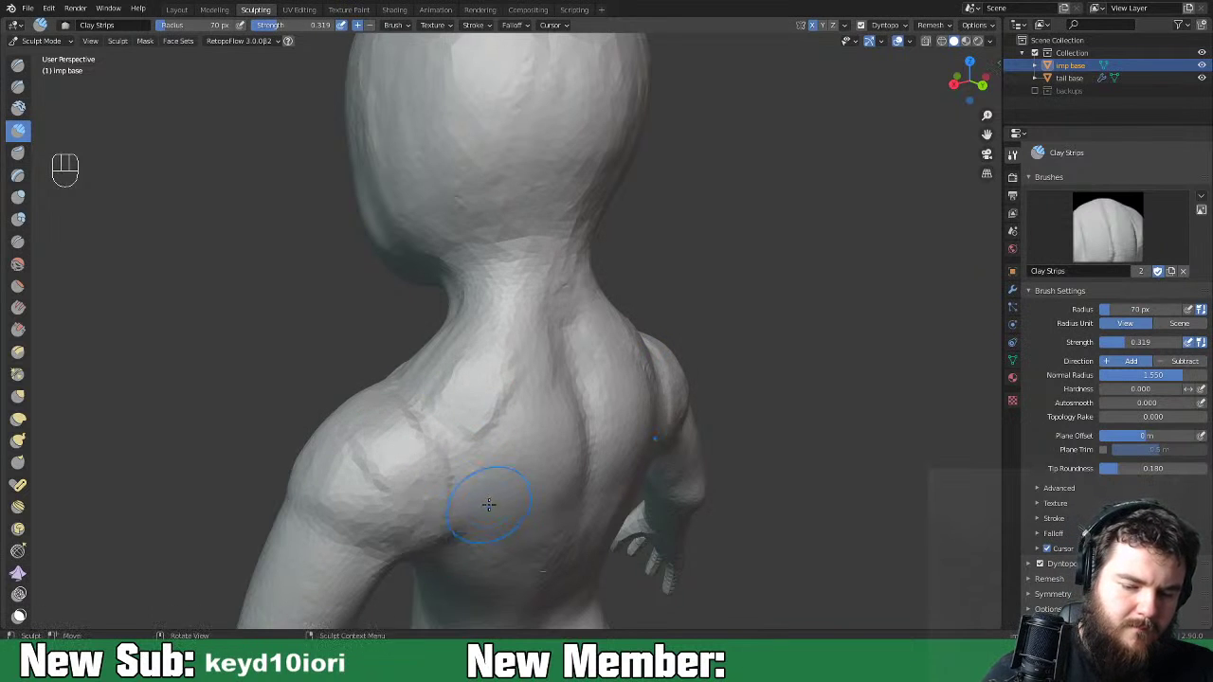
pyautogui.moveTo(482, 509); pyautogui.dragTo(433, 477, button='middle')
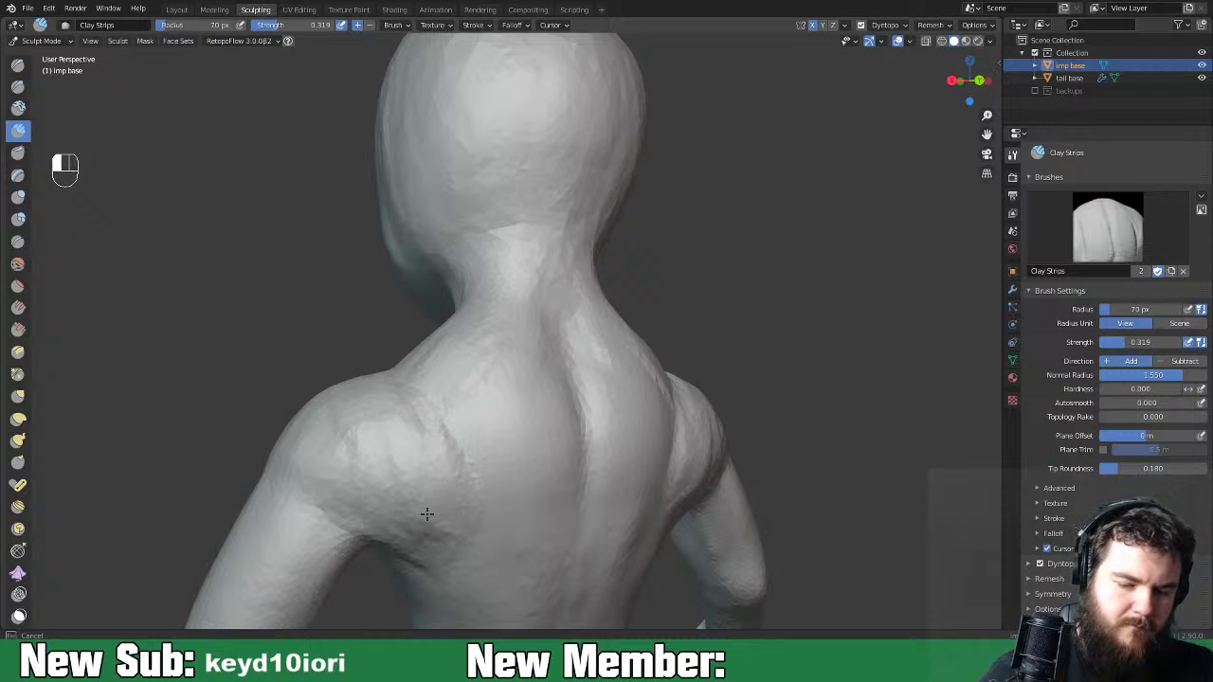
# Round out the front, side and rear of the deltoid with Clay Strips.
pyautogui.moveTo(439, 496)
pyautogui.mouseDown(button='middle')
pyautogui.moveTo(628, 477)
pyautogui.moveTo(631, 457)
pyautogui.mouseUp(button='middle')
pyautogui.moveTo(631, 456)
pyautogui.mouseDown()
pyautogui.moveTo(560, 464)
pyautogui.moveTo(589, 449)
pyautogui.mouseUp()
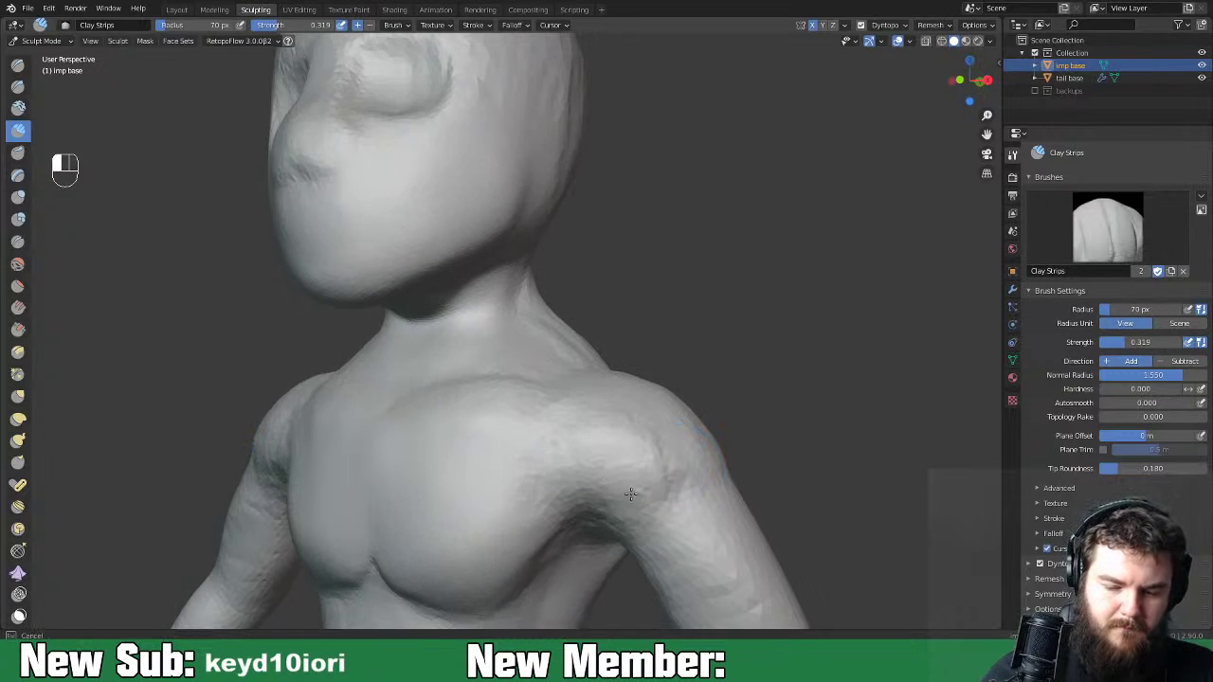
pyautogui.moveTo(669, 462); pyautogui.dragTo(521, 514, button='middle')
pyautogui.moveTo(623, 514); pyautogui.dragTo(575, 465, button='middle')
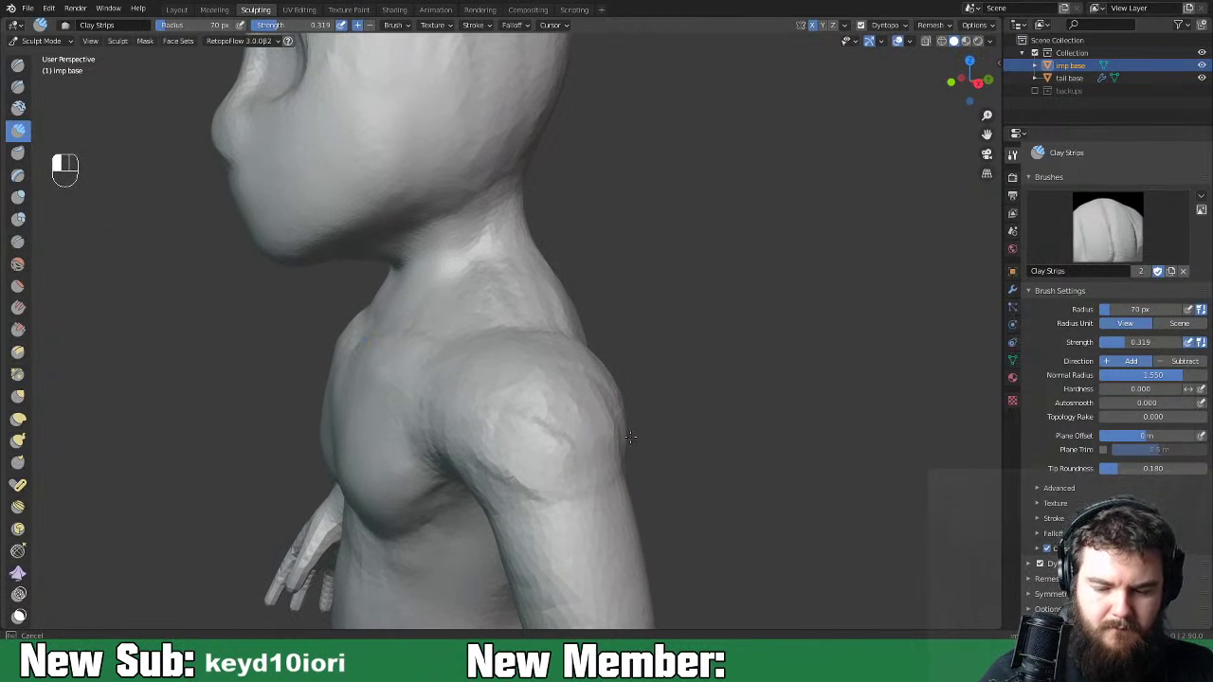
pyautogui.moveTo(630, 437); pyautogui.dragTo(547, 436, button='middle')
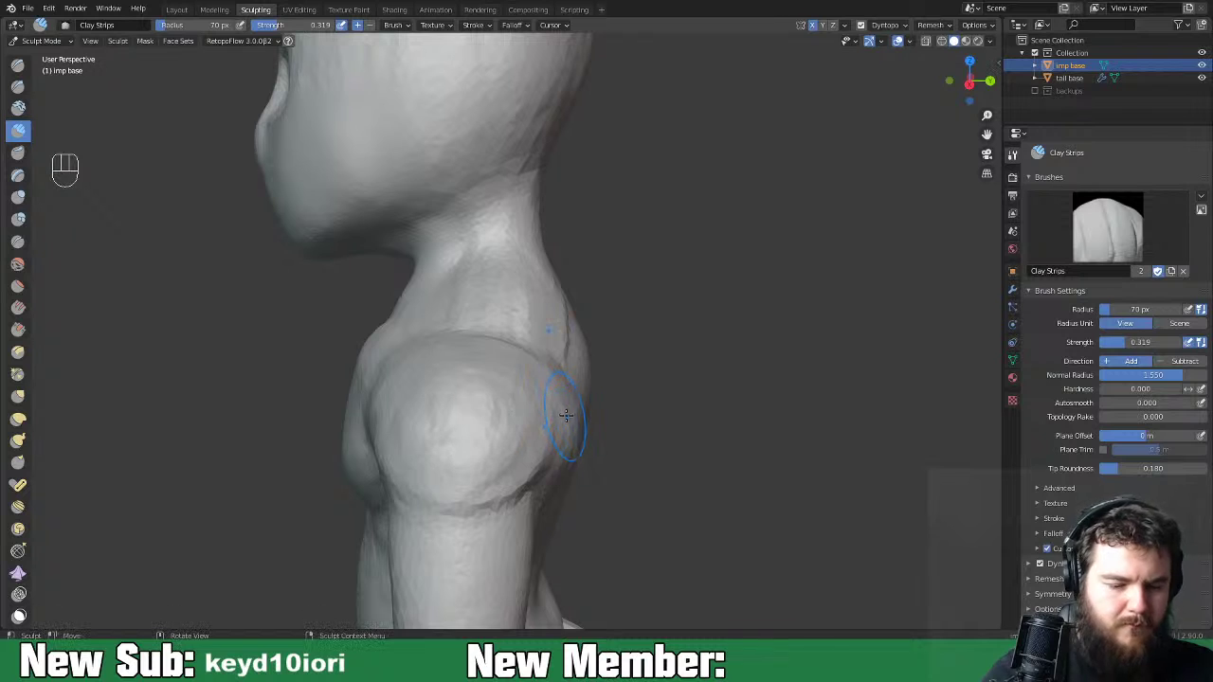
# Smooth the deltoid around its edges and where it blends into the chest.
pyautogui.keyDown('shift'); pyautogui.moveTo(560, 399); pyautogui.dragTo(570, 397); pyautogui.keyUp('shift')
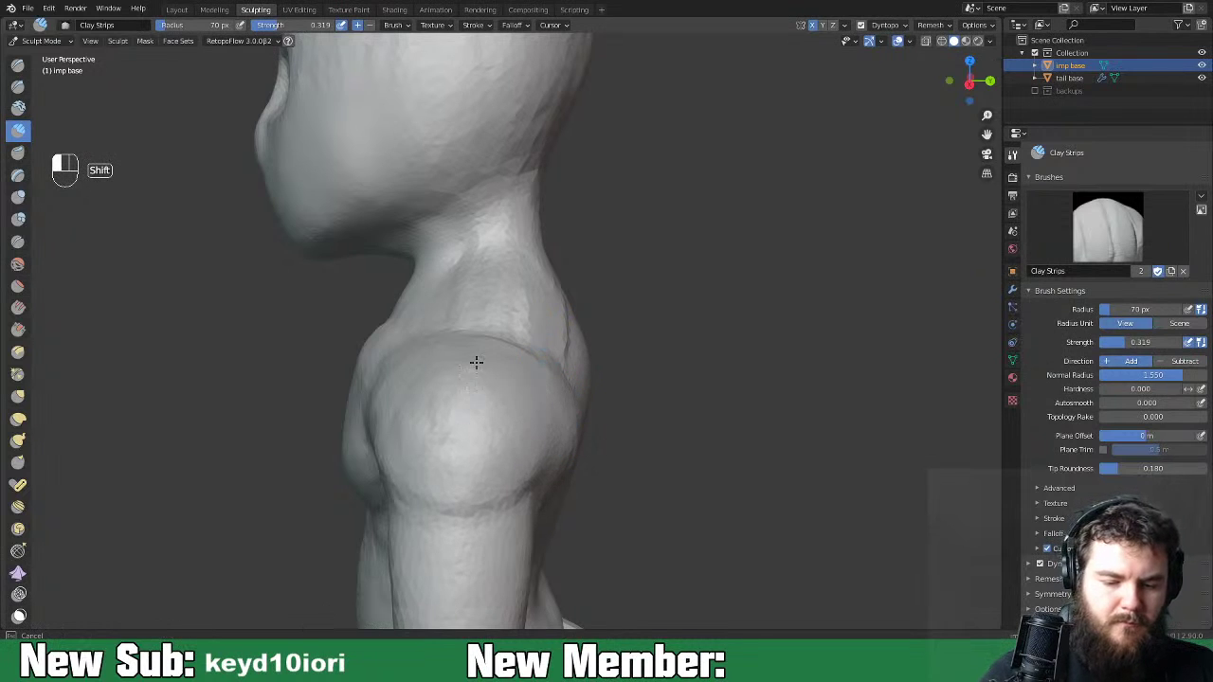
pyautogui.keyDown('shift'); pyautogui.moveTo(384, 385); pyautogui.dragTo(377, 449); pyautogui.keyUp('shift')
pyautogui.moveTo(439, 417); pyautogui.dragTo(607, 391, button='middle')
pyautogui.keyDown('shift'); pyautogui.moveTo(603, 388); pyautogui.dragTo(557, 437); pyautogui.keyUp('shift')
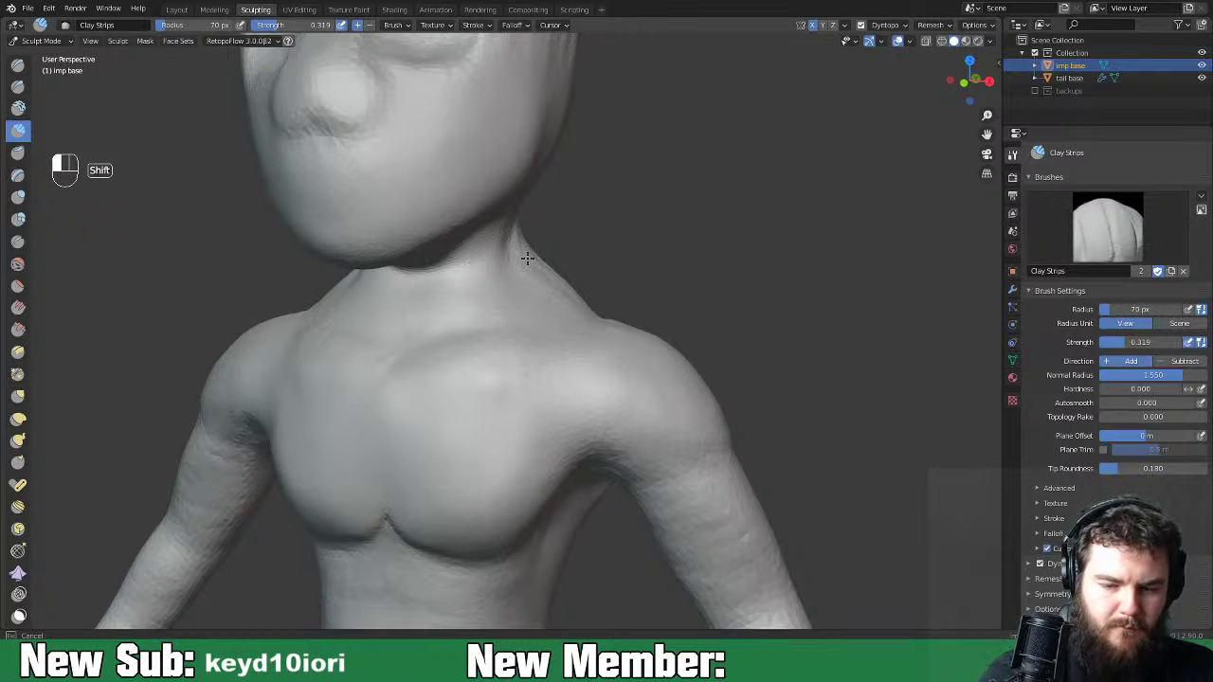
# Smooth the back from the base of the neck along the spine and shoulder blades down to the lower back.
pyautogui.moveTo(659, 341); pyautogui.dragTo(493, 309, button='middle')
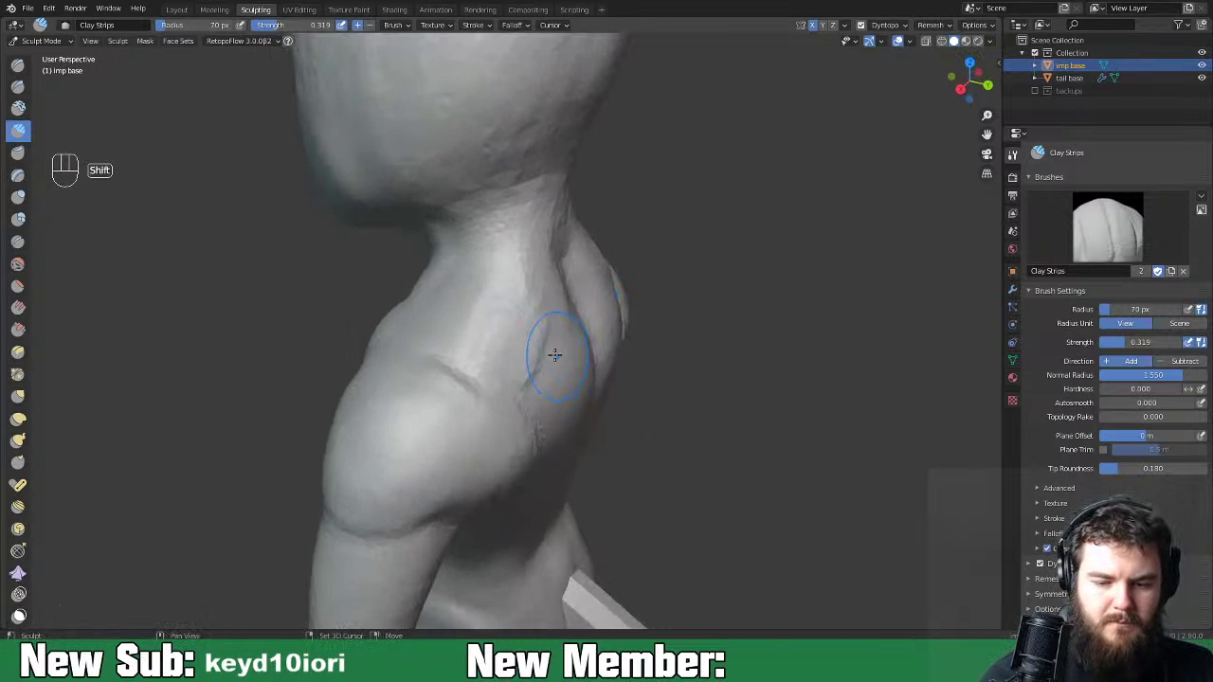
pyautogui.moveTo(560, 246); pyautogui.dragTo(548, 278, button='middle')
pyautogui.keyDown('shift'); pyautogui.moveTo(560, 366); pyautogui.dragTo(572, 297); pyautogui.keyUp('shift')
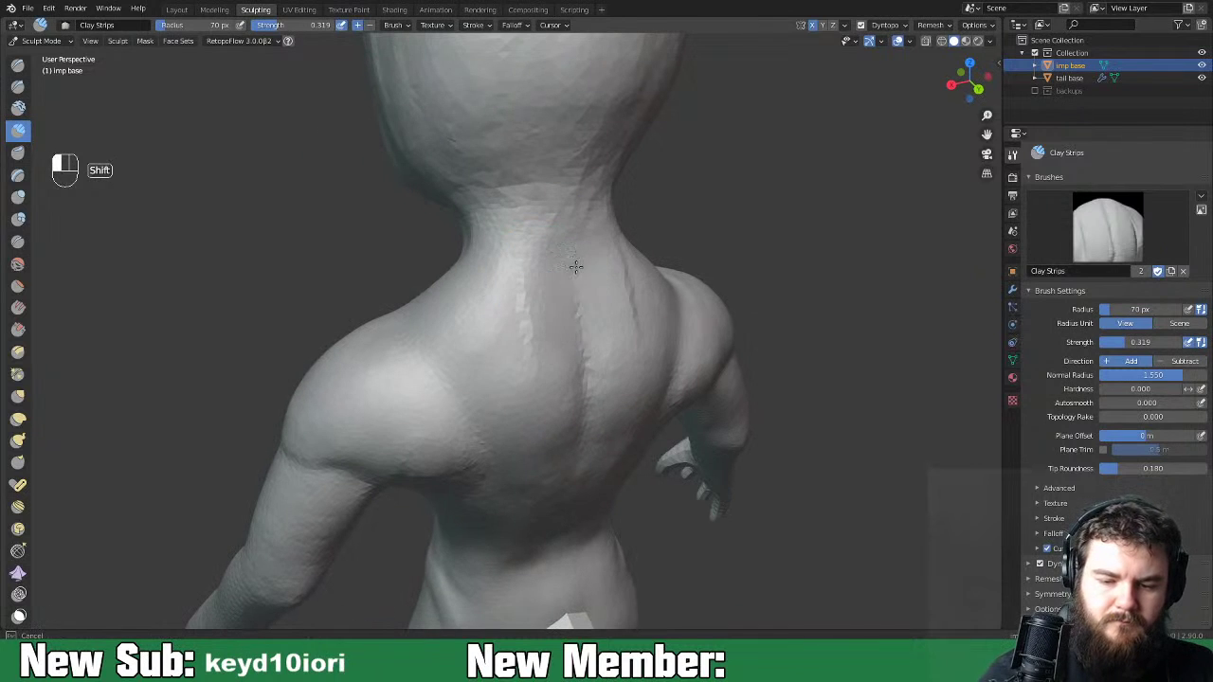
pyautogui.moveTo(455, 357); pyautogui.dragTo(452, 408, button='middle')
pyautogui.moveTo(472, 512); pyautogui.dragTo(488, 427, button='middle')
pyautogui.moveTo(487, 427)
pyautogui.mouseDown()
pyautogui.moveTo(461, 490)
pyautogui.moveTo(449, 458)
pyautogui.moveTo(438, 536)
pyautogui.moveTo(476, 509)
pyautogui.moveTo(500, 456)
pyautogui.mouseUp()
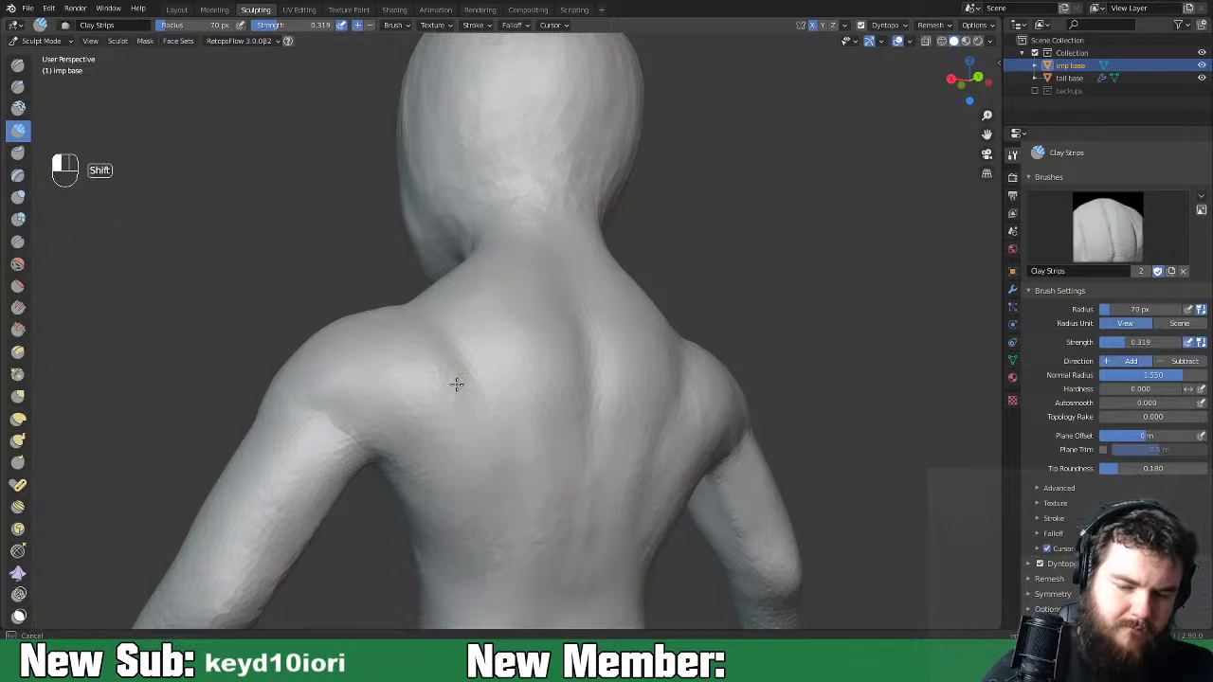
pyautogui.keyDown('shift'); pyautogui.moveTo(569, 569); pyautogui.dragTo(568, 325, button='middle'); pyautogui.keyUp('shift')
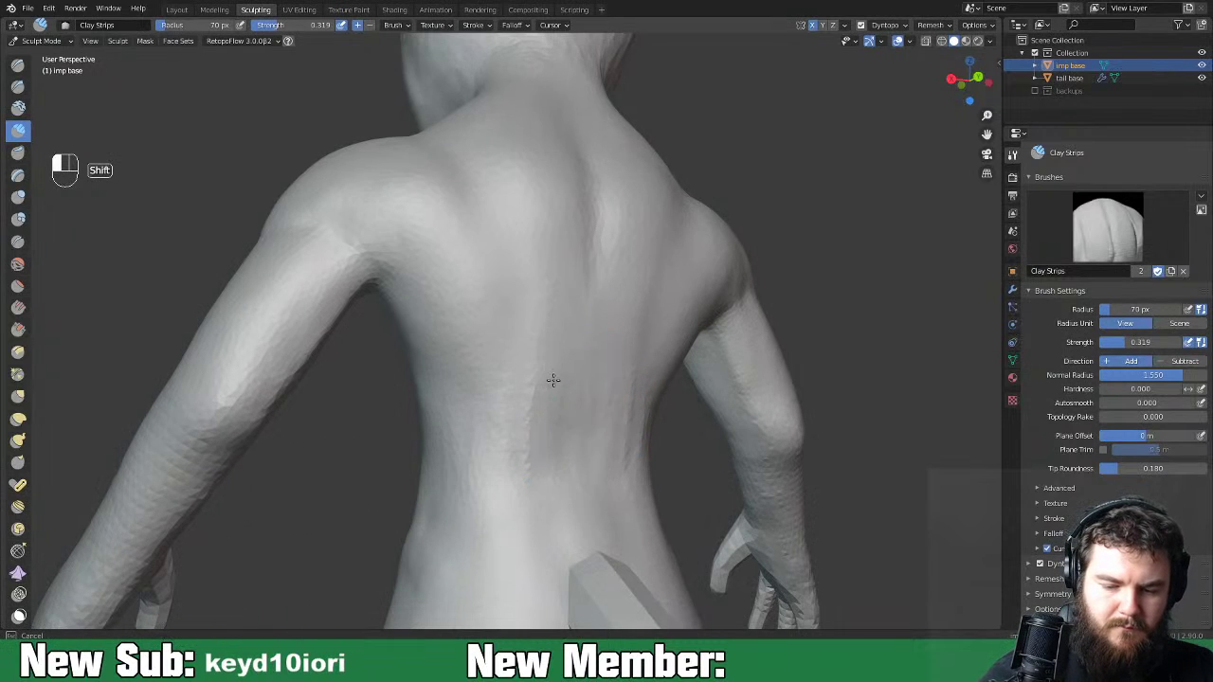
# Examine the whole figure's proportions from the front after the shoulder and back changes.
pyautogui.moveTo(571, 487); pyautogui.dragTo(799, 507, button='middle')
pyautogui.hotkey('ctrl', '-')
pyautogui.hotkey('ctrl', '-')
pyautogui.hotkey('ctrl', '-')
pyautogui.hotkey('ctrl', '-')
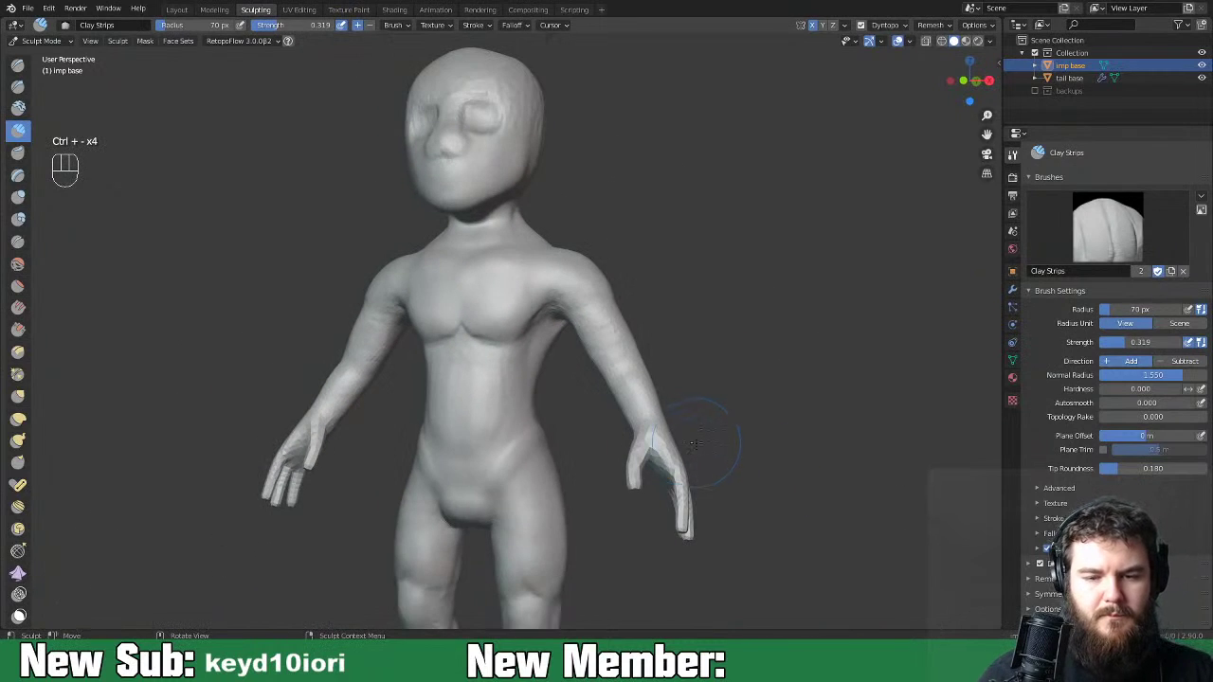
pyautogui.hotkey('ctrl', '-')
pyautogui.hotkey('ctrl', '-')
pyautogui.moveTo(695, 442); pyautogui.dragTo(730, 442, button='middle')
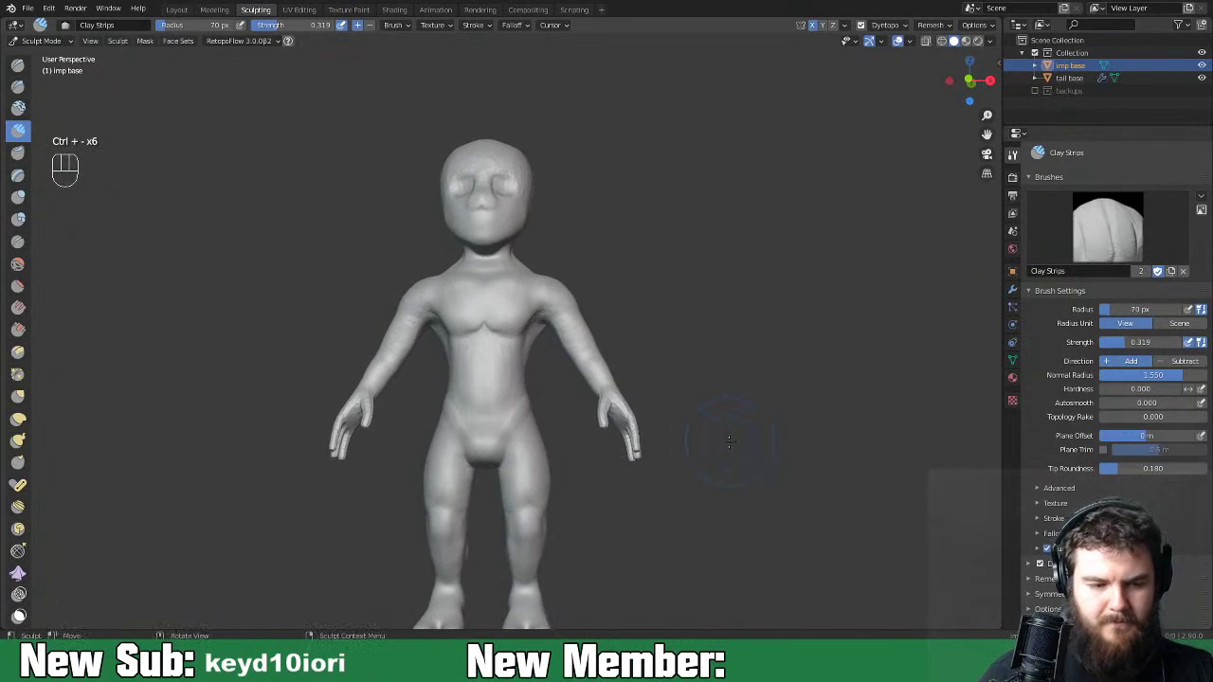
# Build up the biceps and front of the upper arm between the deltoid and elbow with Clay Strips.
pyautogui.hotkey('ctrl', '=')
pyautogui.hotkey('ctrl', '=')
pyautogui.hotkey('ctrl', '=')
pyautogui.hotkey('ctrl', '=')
pyautogui.hotkey('ctrl', '=')
pyautogui.press('space')
pyautogui.click(720, 417)
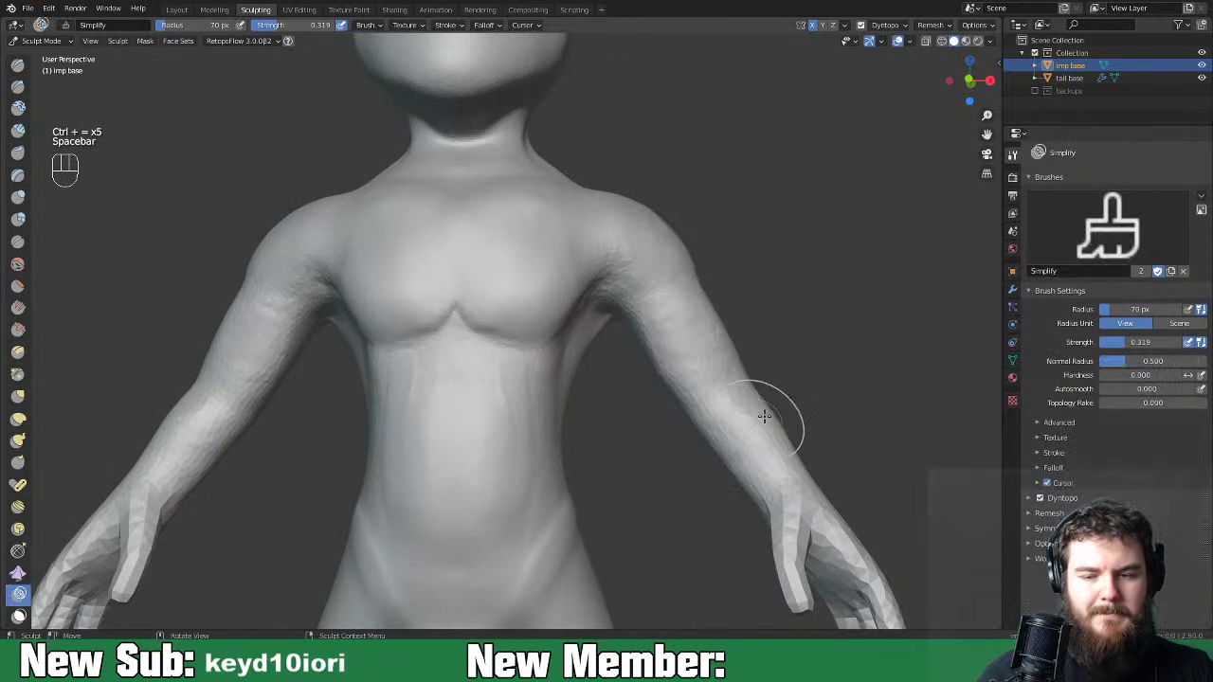
pyautogui.press('space')
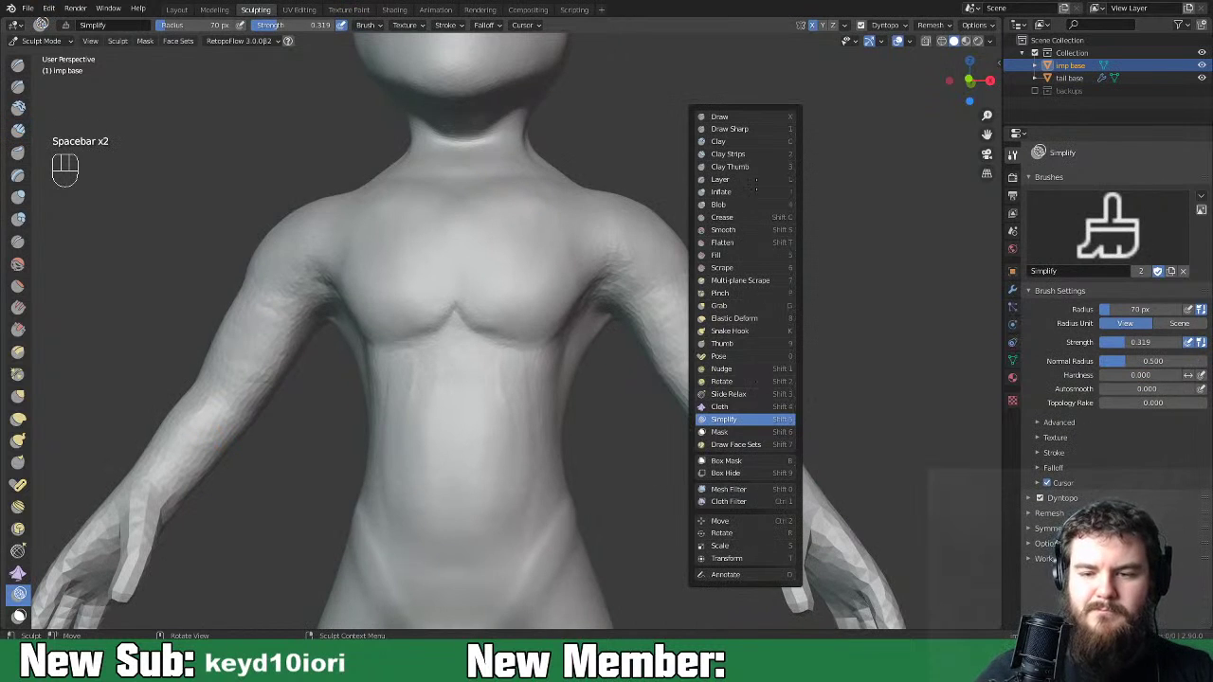
pyautogui.hotkey('ctrl', '=')
pyautogui.hotkey('ctrl', '=')
pyautogui.hotkey('ctrl', '=')
pyautogui.hotkey('ctrl', '=')
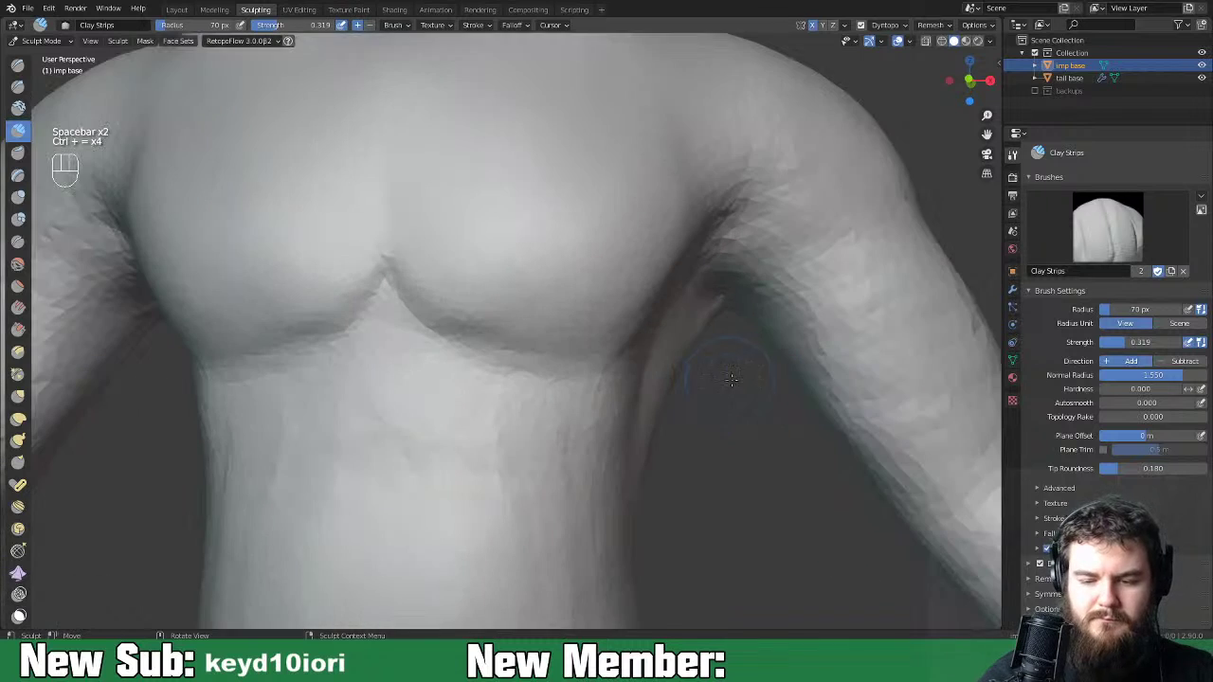
pyautogui.keyDown('shift'); pyautogui.moveTo(750, 387); pyautogui.dragTo(607, 414, button='middle'); pyautogui.keyUp('shift')
pyautogui.moveTo(607, 413)
pyautogui.keyDown('shift'); pyautogui.mouseDown(button='middle')
pyautogui.moveTo(585, 428)
pyautogui.moveTo(459, 367)
pyautogui.mouseUp(button='middle'); pyautogui.keyUp('shift')
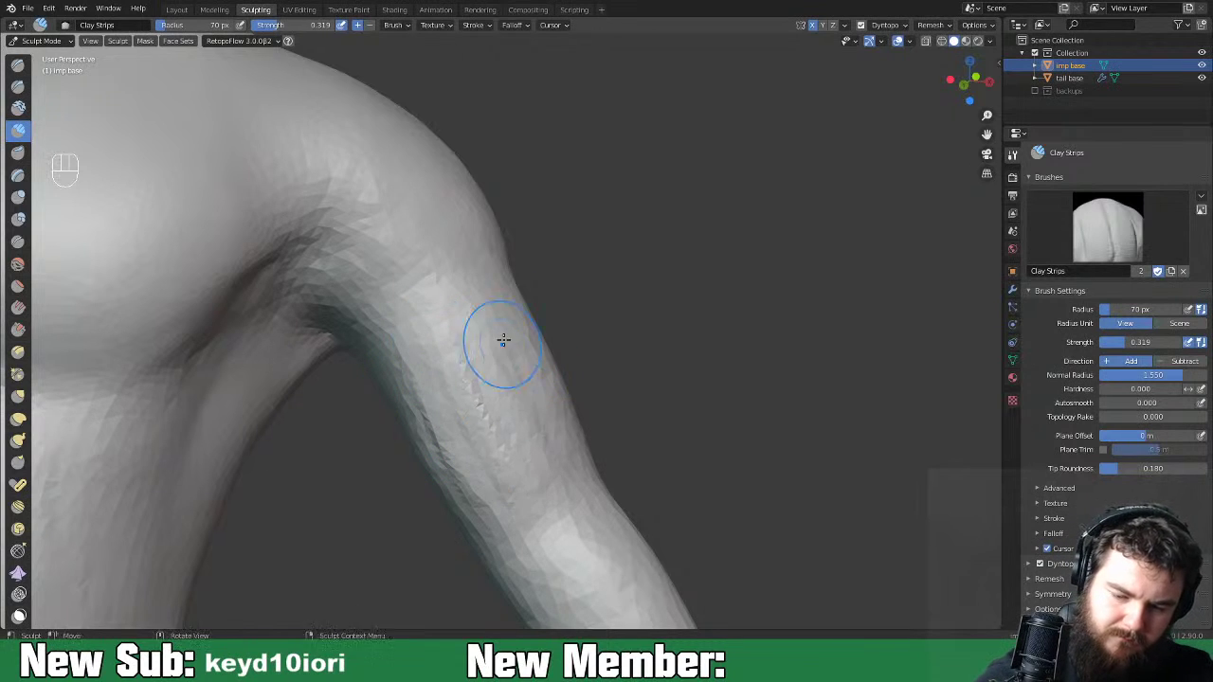
pyautogui.moveTo(547, 470)
pyautogui.mouseDown()
pyautogui.moveTo(495, 443)
pyautogui.moveTo(438, 358)
pyautogui.moveTo(432, 403)
pyautogui.mouseUp()
pyautogui.moveTo(532, 510)
pyautogui.mouseDown()
pyautogui.moveTo(507, 346)
pyautogui.moveTo(538, 397)
pyautogui.mouseUp()
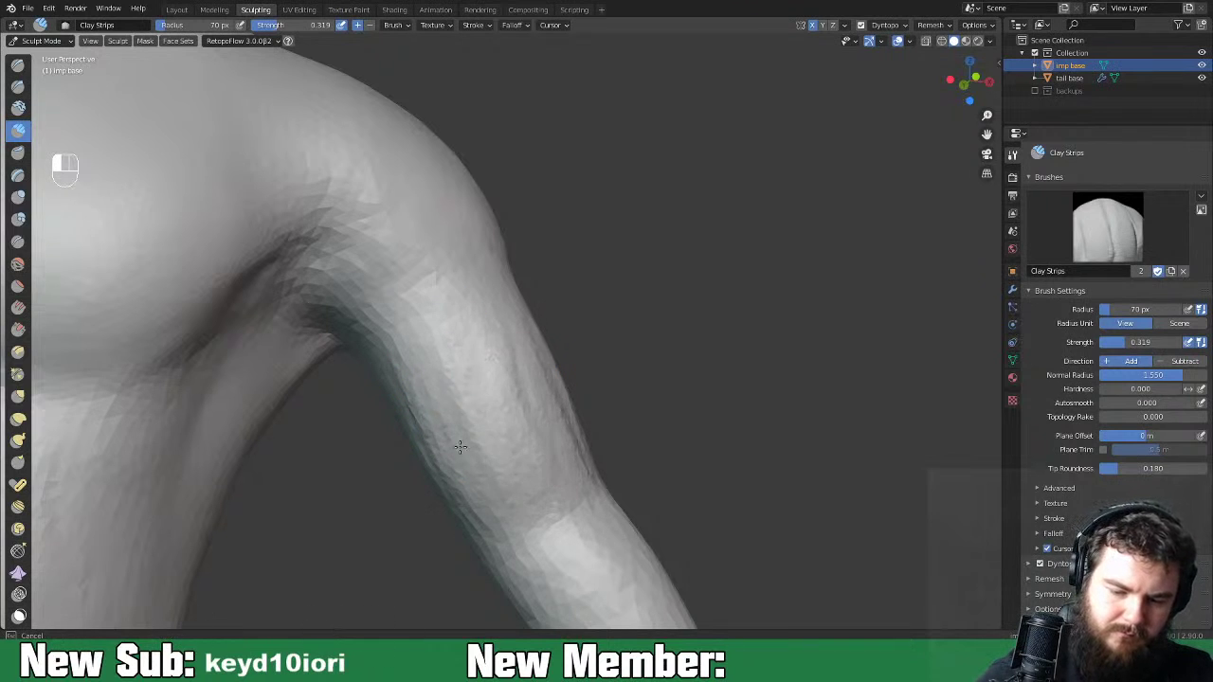
pyautogui.moveTo(517, 341); pyautogui.dragTo(565, 436)
pyautogui.moveTo(617, 341)
pyautogui.mouseDown(button='middle')
pyautogui.moveTo(571, 398)
pyautogui.moveTo(540, 401)
pyautogui.moveTo(674, 377)
pyautogui.mouseUp(button='middle')
pyautogui.moveTo(474, 359); pyautogui.dragTo(444, 359)
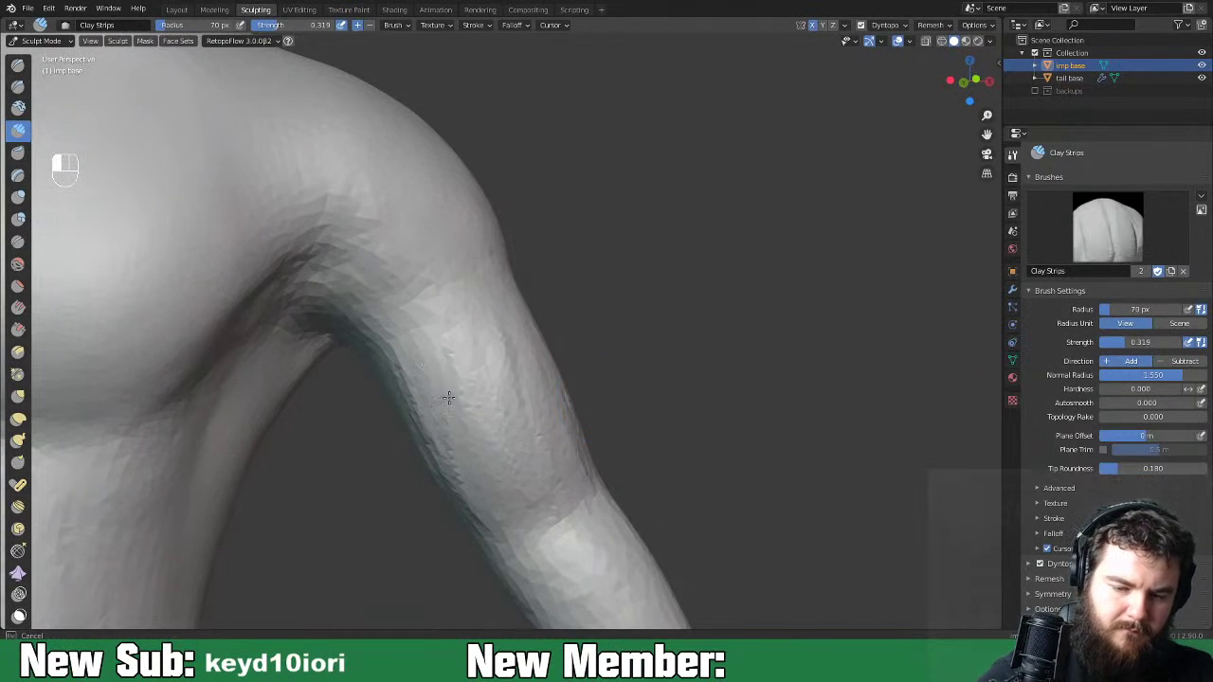
# Smooth the back and outer side of the upper arm between the deltoid and elbow.
pyautogui.moveTo(572, 398)
pyautogui.mouseDown(button='middle')
pyautogui.moveTo(479, 400)
pyautogui.moveTo(628, 344)
pyautogui.mouseUp(button='middle')
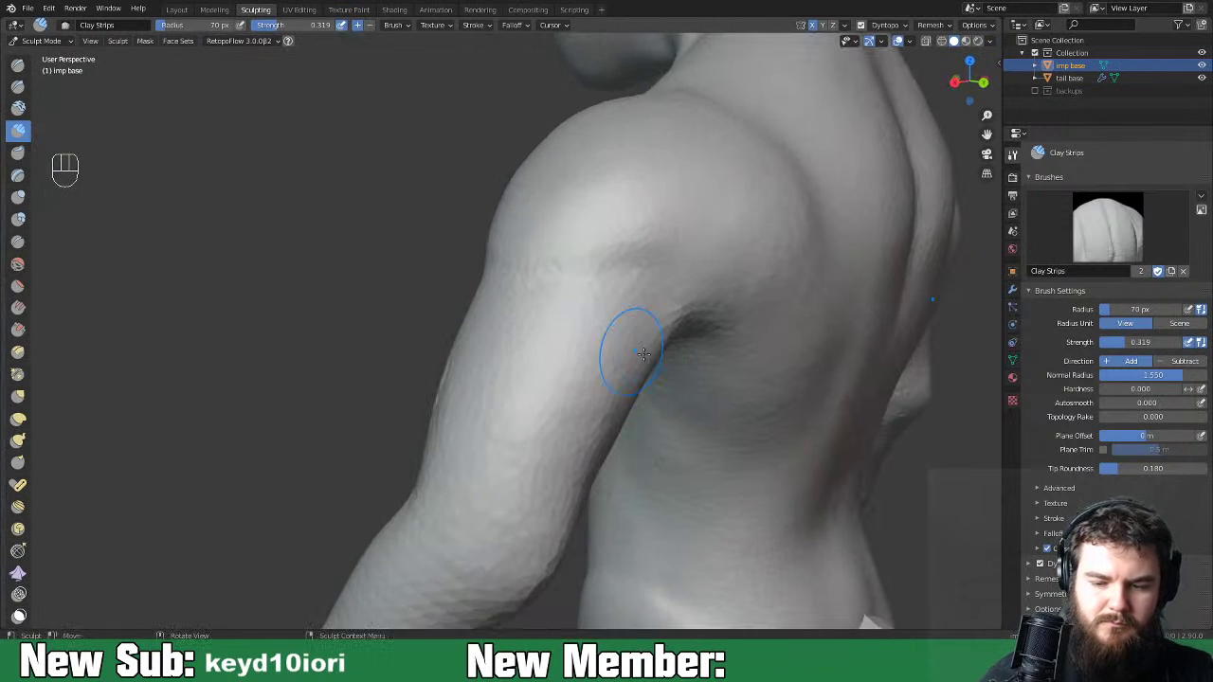
pyautogui.moveTo(643, 398); pyautogui.dragTo(621, 352, button='middle')
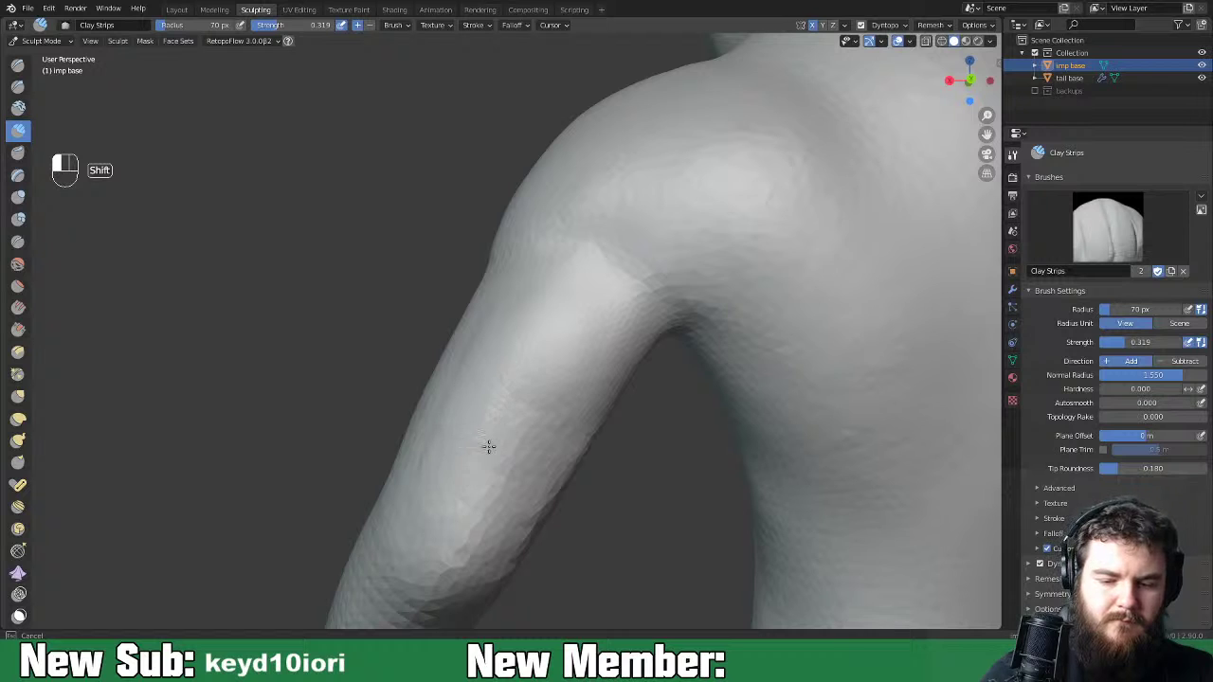
pyautogui.moveTo(585, 428); pyautogui.dragTo(539, 426, button='middle')
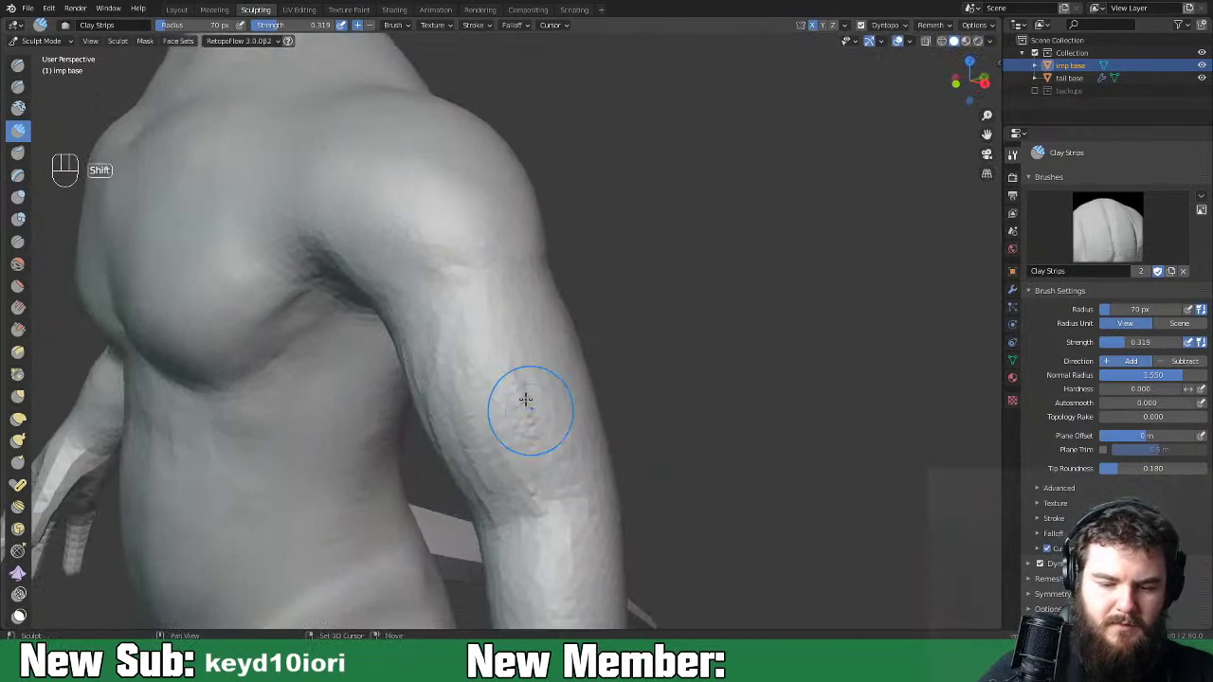
# Examine the upper arm's thickness against the torso from the side and front.
pyautogui.moveTo(431, 394); pyautogui.dragTo(604, 409, button='middle')
pyautogui.hotkey('ctrl', '-')
pyautogui.hotkey('ctrl', '-')
pyautogui.hotkey('ctrl', '-')
pyautogui.hotkey('ctrl', '-')
pyautogui.hotkey('ctrl', '-')
pyautogui.hotkey('ctrl', '-')
pyautogui.hotkey('ctrl', '-')
pyautogui.hotkey('ctrl', '-')
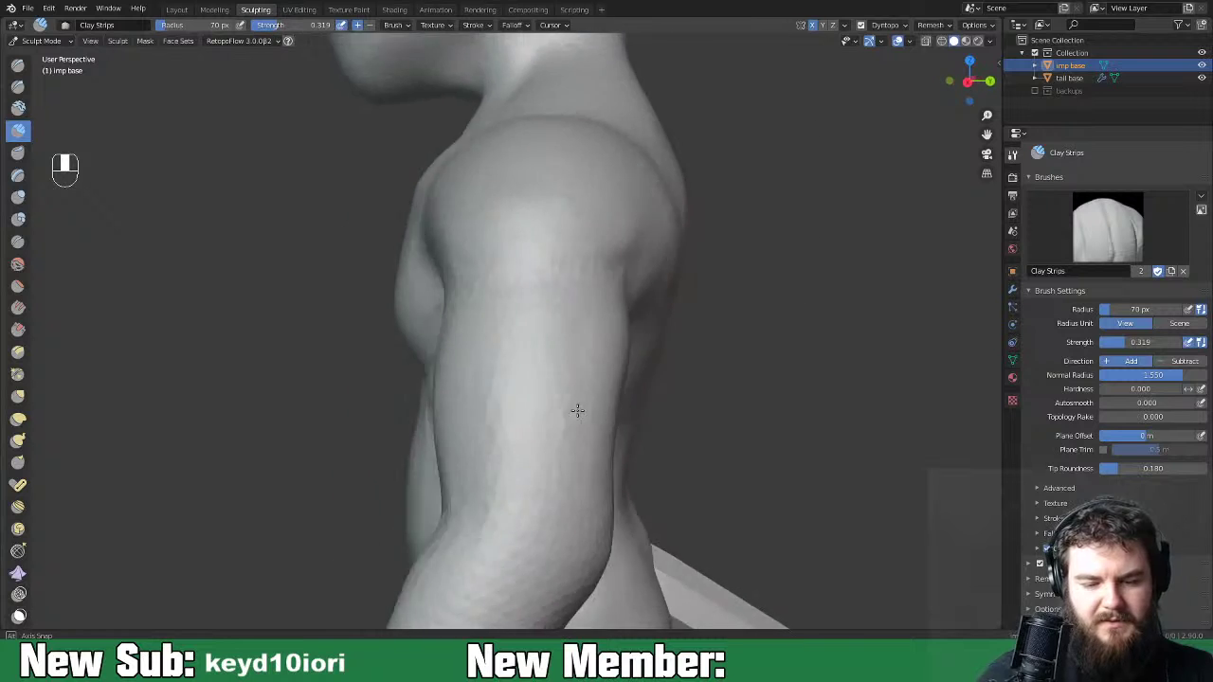
pyautogui.moveTo(615, 395); pyautogui.dragTo(531, 408, button='middle')
pyautogui.hotkey('ctrl', '=')
pyautogui.hotkey('ctrl', '=')
pyautogui.hotkey('ctrl', '=')
pyautogui.hotkey('ctrl', '=')
pyautogui.hotkey('ctrl', '=')
pyautogui.hotkey('ctrl', '=')
pyautogui.moveTo(406, 465); pyautogui.dragTo(565, 416, button='middle')
# Add muscle volume down the side of the ribcage from the armpit to the waist with Clay Strips and smooth it.
pyautogui.press('space')
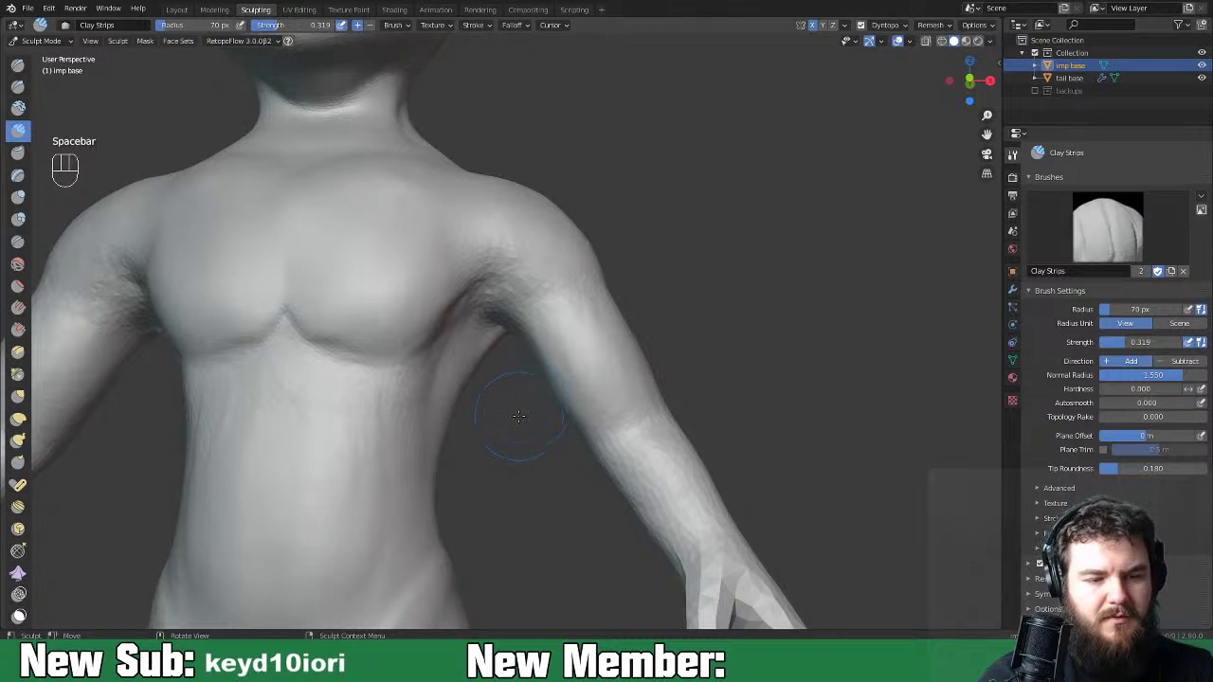
pyautogui.moveTo(519, 415); pyautogui.dragTo(571, 403, button='middle')
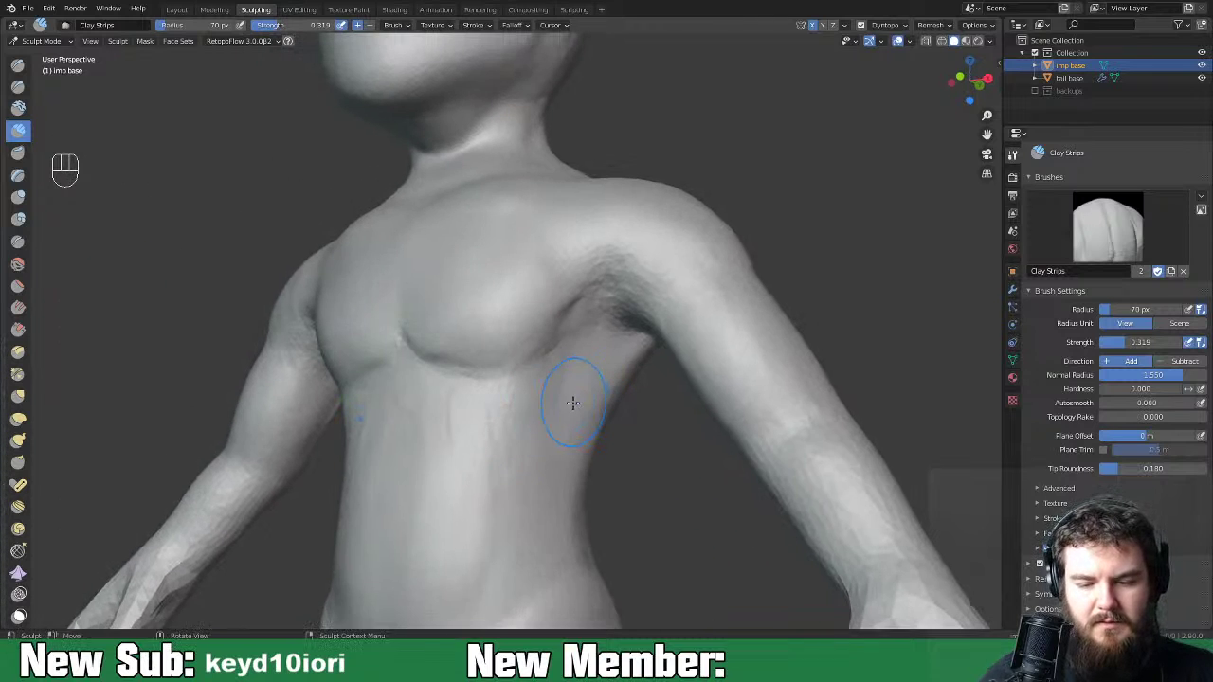
pyautogui.moveTo(572, 386)
pyautogui.mouseDown()
pyautogui.moveTo(578, 308)
pyautogui.moveTo(596, 344)
pyautogui.moveTo(593, 394)
pyautogui.moveTo(542, 522)
pyautogui.mouseUp()
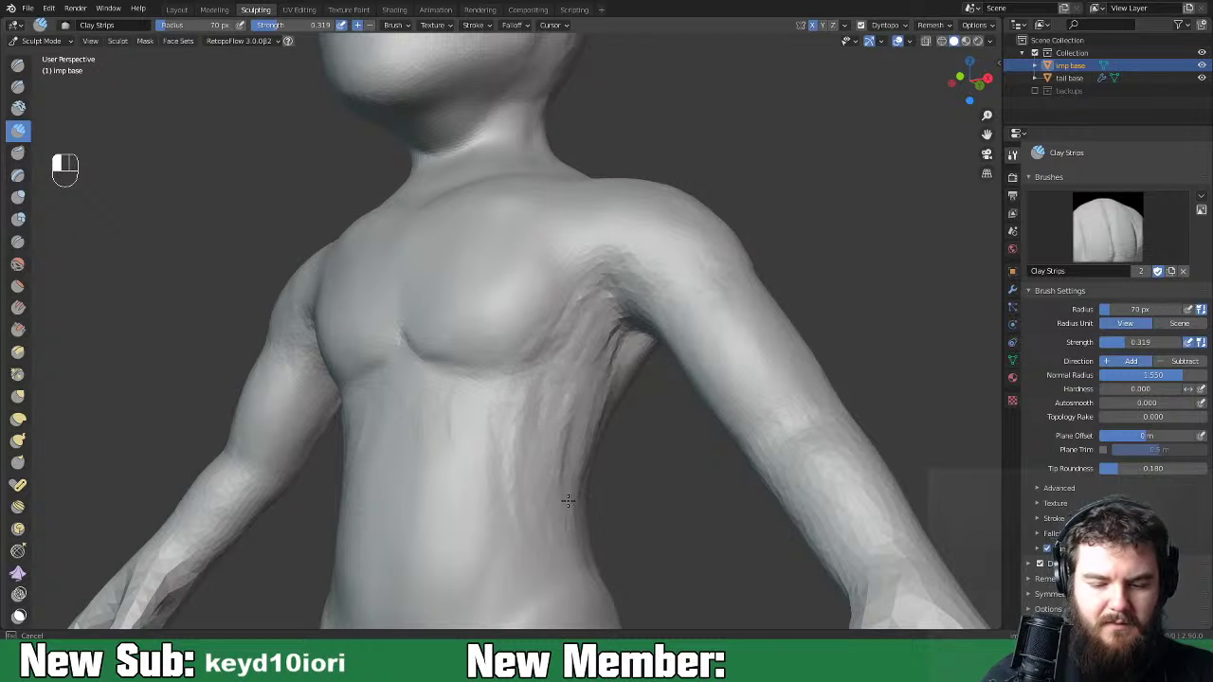
pyautogui.press('shift')
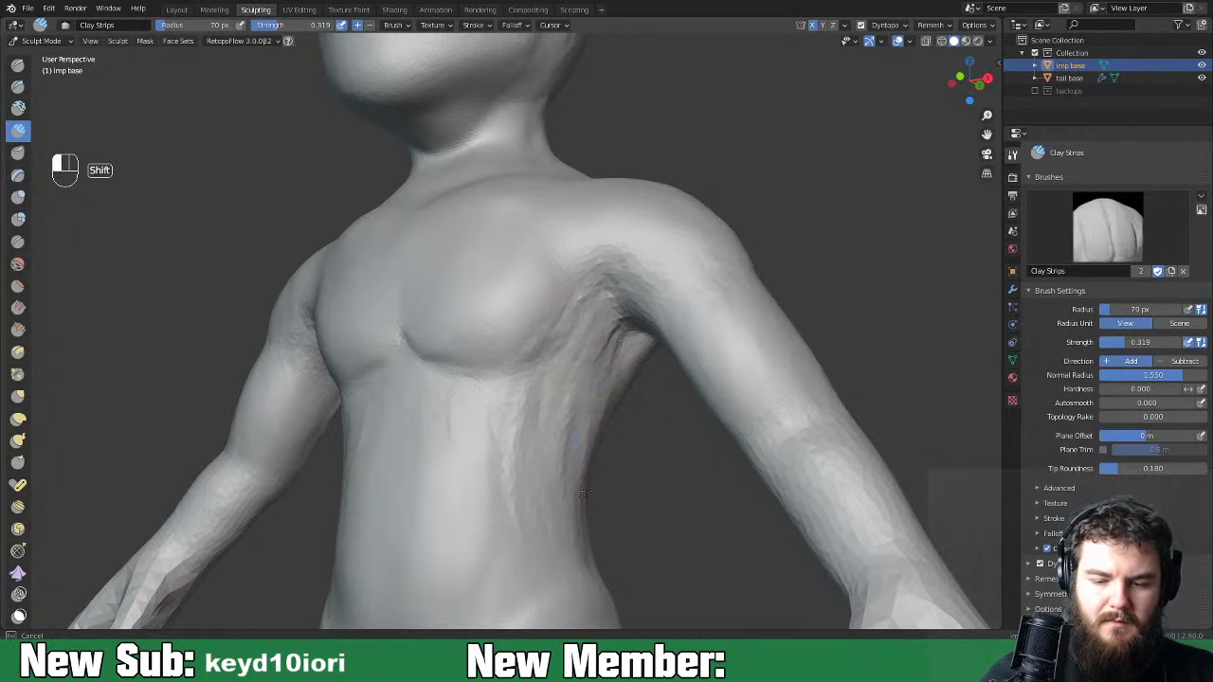
# Reshape the silhouette of the torso's side and the upper hip with the Grab brush.
pyautogui.moveTo(569, 461)
pyautogui.mouseDown(button='middle')
pyautogui.moveTo(672, 476)
pyautogui.moveTo(758, 417)
pyautogui.moveTo(705, 406)
pyautogui.moveTo(768, 402)
pyautogui.moveTo(779, 414)
pyautogui.moveTo(663, 407)
pyautogui.mouseUp(button='middle')
pyautogui.hotkey('ctrl', '-')
pyautogui.hotkey('ctrl', '-')
pyautogui.hotkey('ctrl', '-')
pyautogui.hotkey('ctrl', '-')
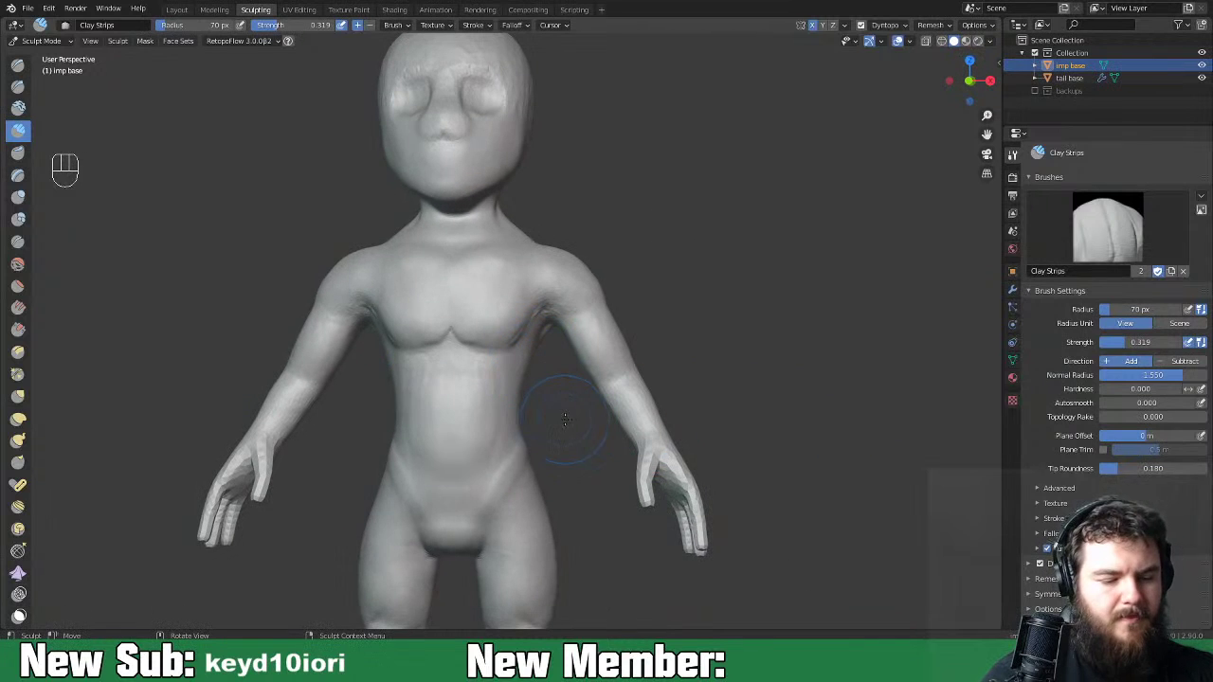
pyautogui.click(17, 397)
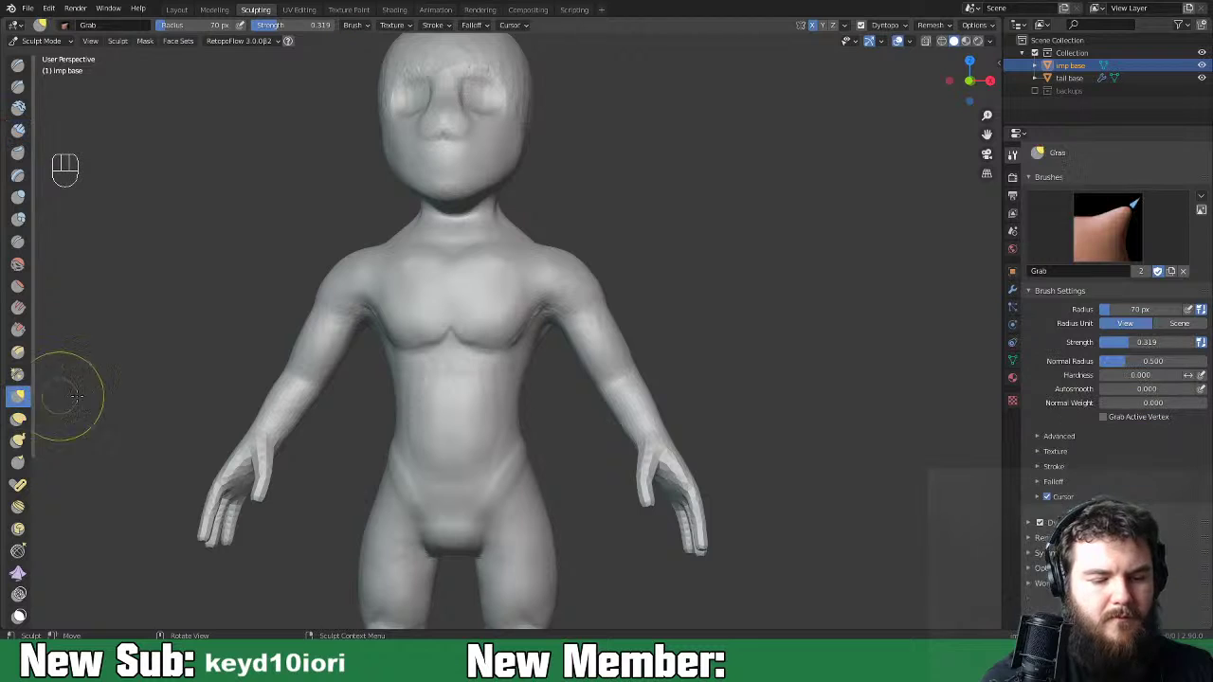
pyautogui.moveTo(532, 348); pyautogui.dragTo(522, 360)
pyautogui.moveTo(522, 447); pyautogui.dragTo(537, 478)
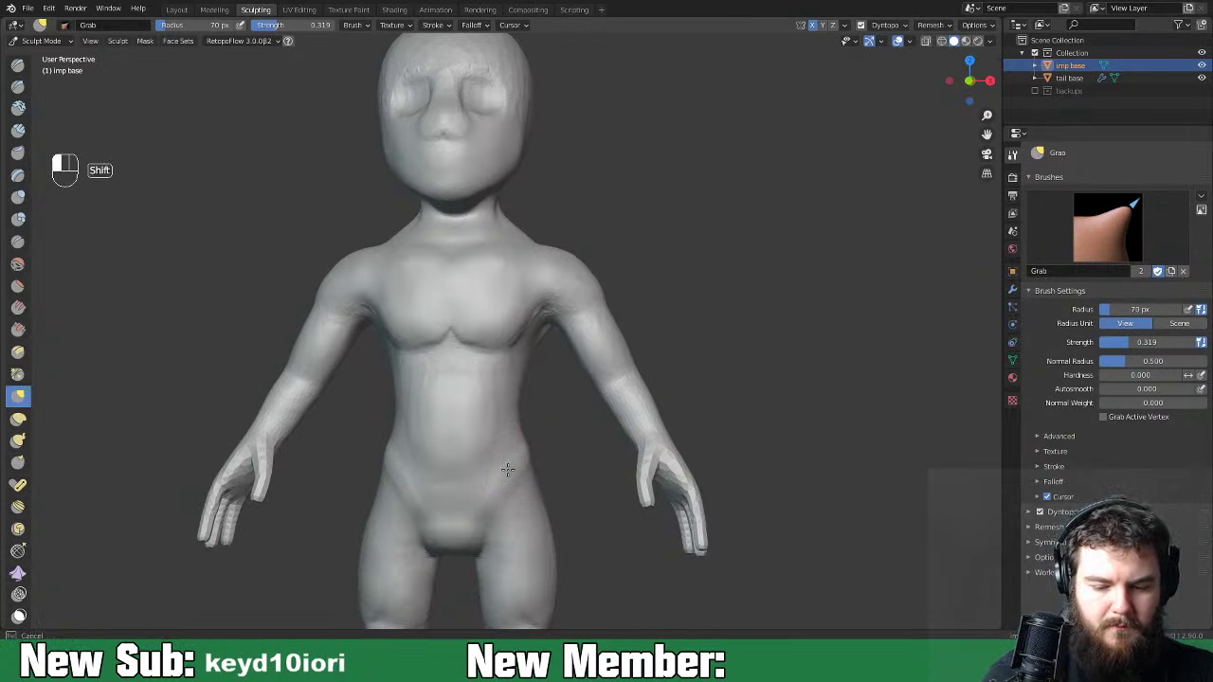
# Smooth the rear of the hip and buttock below the tail.
pyautogui.moveTo(548, 481)
pyautogui.mouseDown(button='middle')
pyautogui.moveTo(514, 465)
pyautogui.moveTo(613, 494)
pyautogui.moveTo(842, 462)
pyautogui.moveTo(664, 501)
pyautogui.mouseUp(button='middle')
pyautogui.moveTo(546, 463); pyautogui.dragTo(503, 513, button='middle')
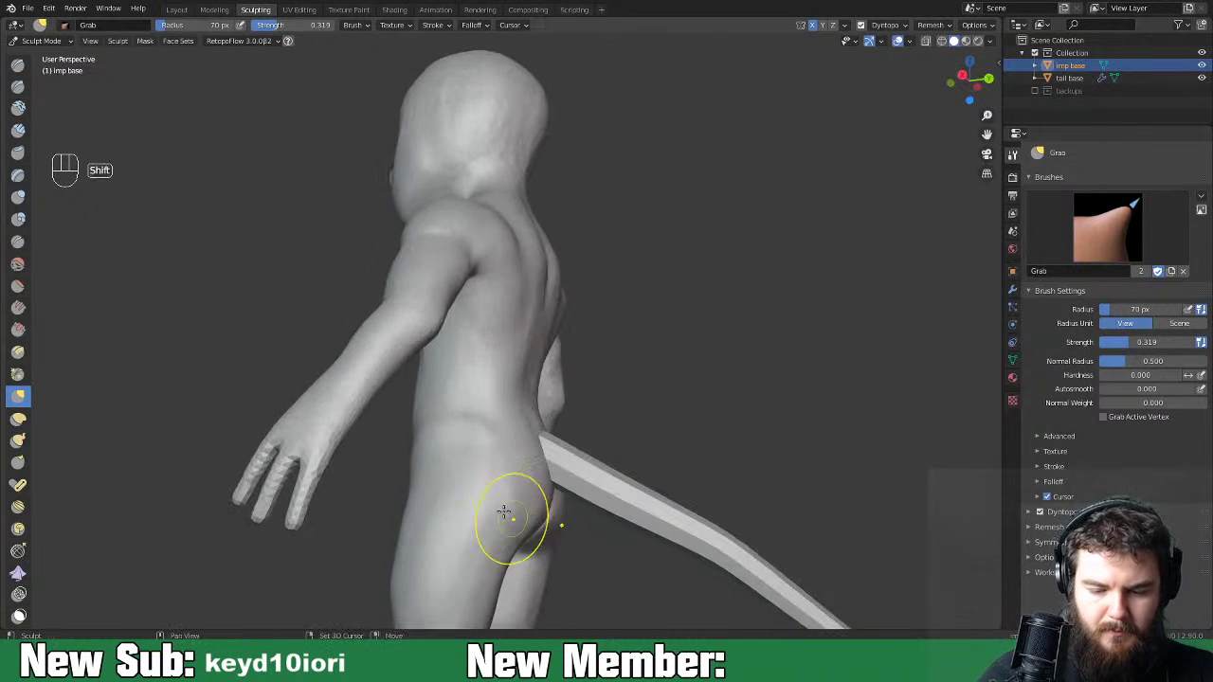
pyautogui.keyDown('shift'); pyautogui.moveTo(503, 513); pyautogui.dragTo(515, 524); pyautogui.keyUp('shift')
pyautogui.moveTo(499, 540)
pyautogui.mouseDown(button='middle')
pyautogui.moveTo(756, 439)
pyautogui.moveTo(682, 464)
pyautogui.moveTo(556, 461)
pyautogui.moveTo(666, 485)
pyautogui.moveTo(537, 468)
pyautogui.mouseUp(button='middle')
# Reshape the outer chest where it meets the armpit and shoulder with Elastic Deform.
pyautogui.click(18, 418)
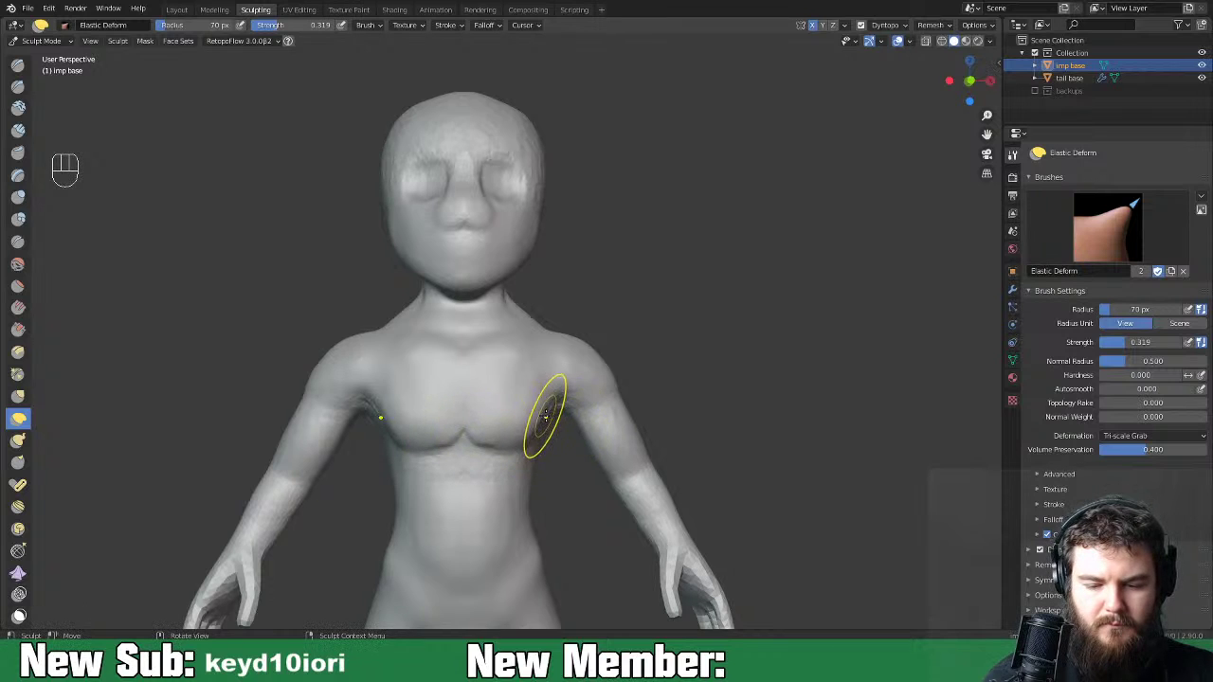
pyautogui.moveTo(555, 430); pyautogui.dragTo(563, 430)
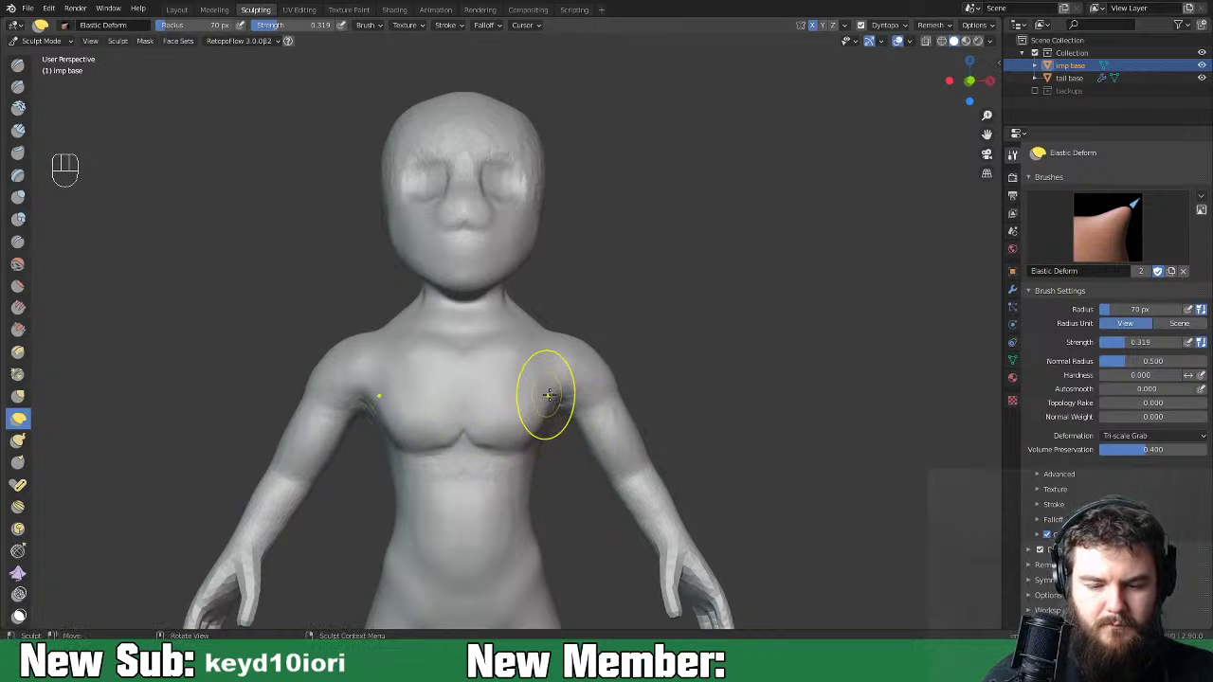
pyautogui.moveTo(545, 384); pyautogui.dragTo(550, 365)
pyautogui.moveTo(710, 347); pyautogui.dragTo(664, 387, button='middle')
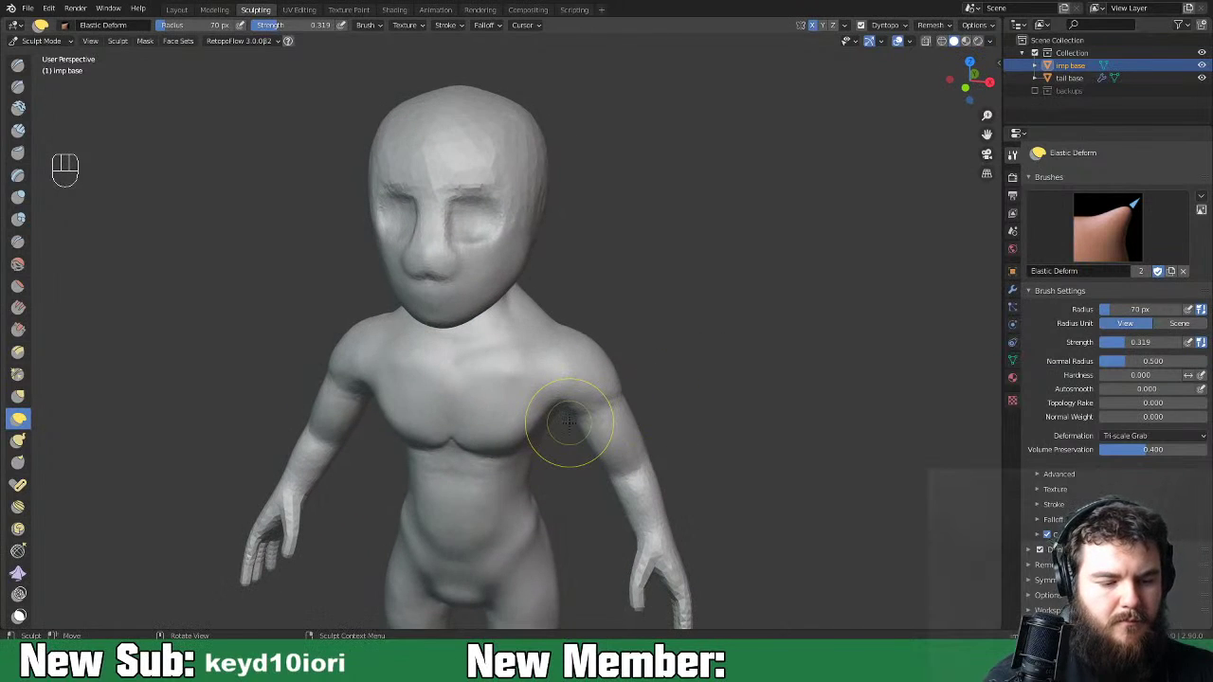
# Carve hollows into the base of the neck above the collarbones with Clay Strips in subtract direction.
pyautogui.press('space')
pyautogui.press('space')
pyautogui.press('space')
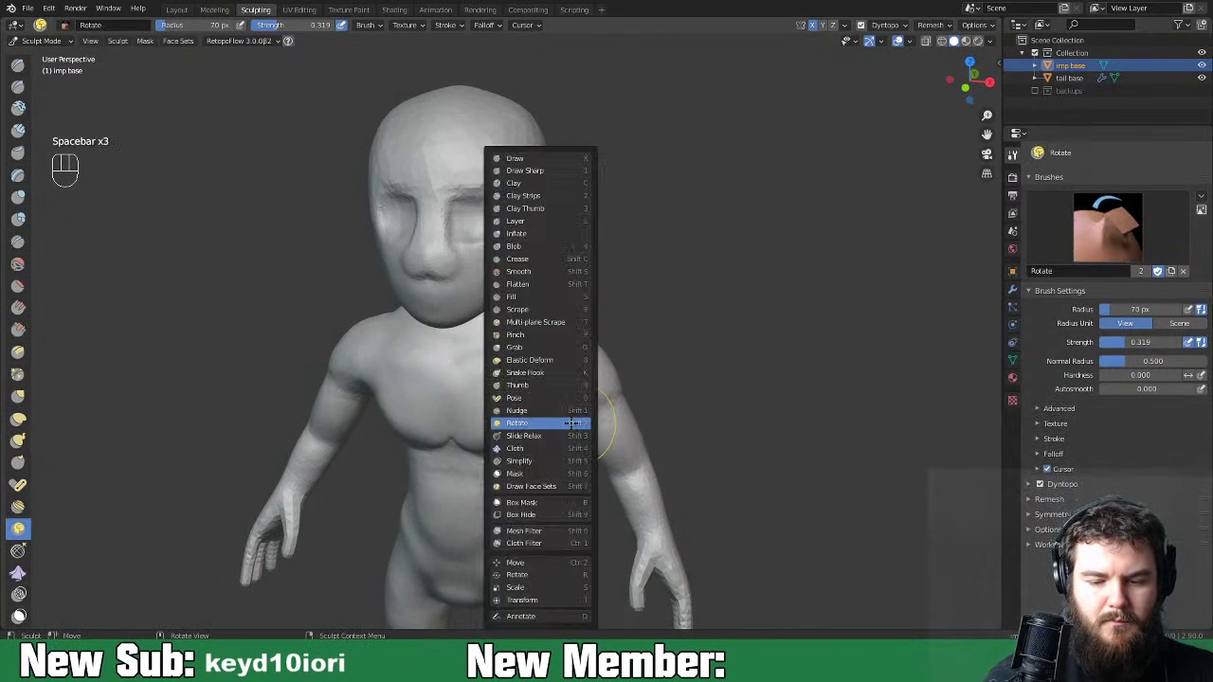
pyautogui.click(527, 195)
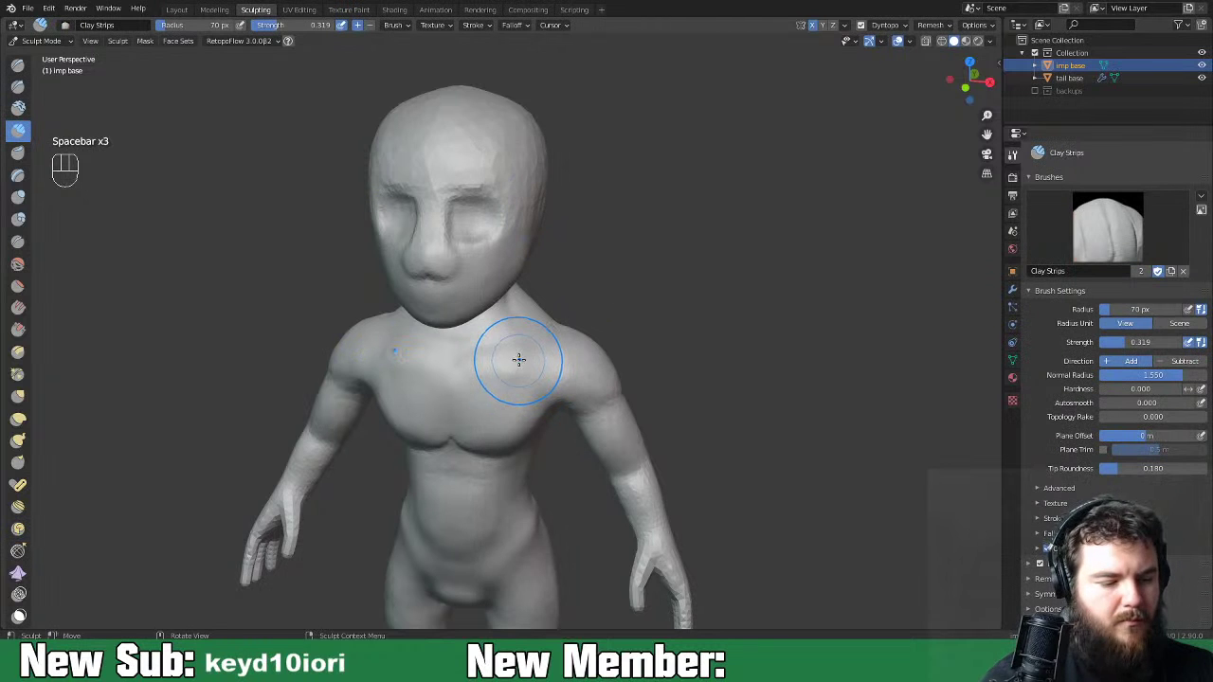
pyautogui.hotkey('ctrl', '=')
pyautogui.hotkey('ctrl', '=')
pyautogui.hotkey('ctrl', '=')
pyautogui.hotkey('ctrl', '=')
pyautogui.hotkey('ctrl', '=')
pyautogui.moveTo(546, 364)
pyautogui.mouseDown(button='middle')
pyautogui.moveTo(541, 336)
pyautogui.moveTo(550, 366)
pyautogui.moveTo(495, 346)
pyautogui.mouseUp(button='middle')
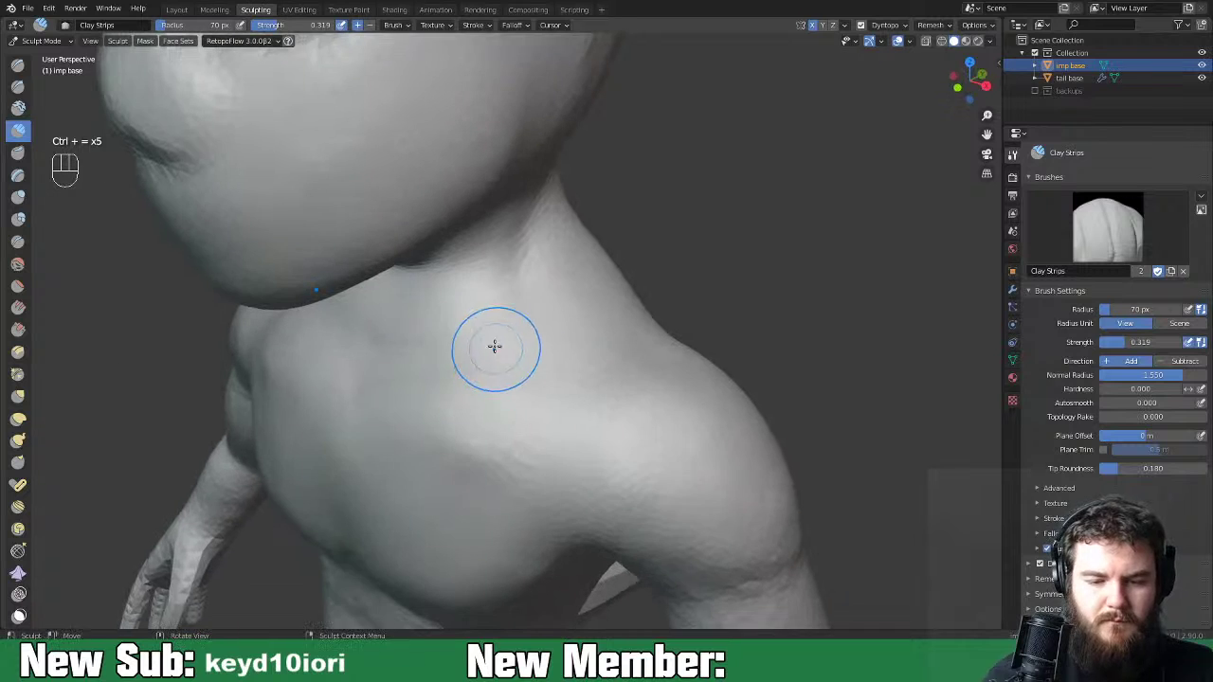
pyautogui.keyDown('ctrl'); pyautogui.moveTo(457, 334); pyautogui.dragTo(444, 328); pyautogui.keyUp('ctrl')
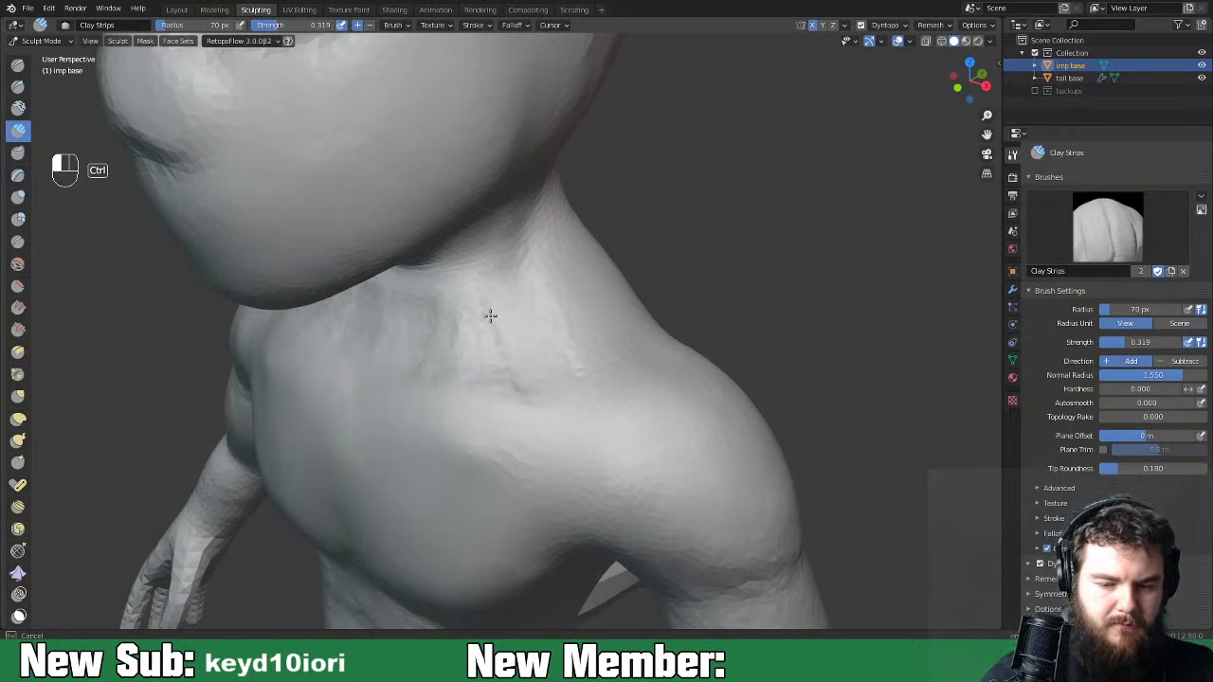
pyautogui.keyDown('ctrl'); pyautogui.moveTo(387, 339); pyautogui.dragTo(388, 338); pyautogui.keyUp('ctrl')
pyautogui.moveTo(536, 328)
pyautogui.mouseDown(button='middle')
pyautogui.moveTo(559, 308)
pyautogui.moveTo(512, 309)
pyautogui.moveTo(541, 306)
pyautogui.mouseUp(button='middle')
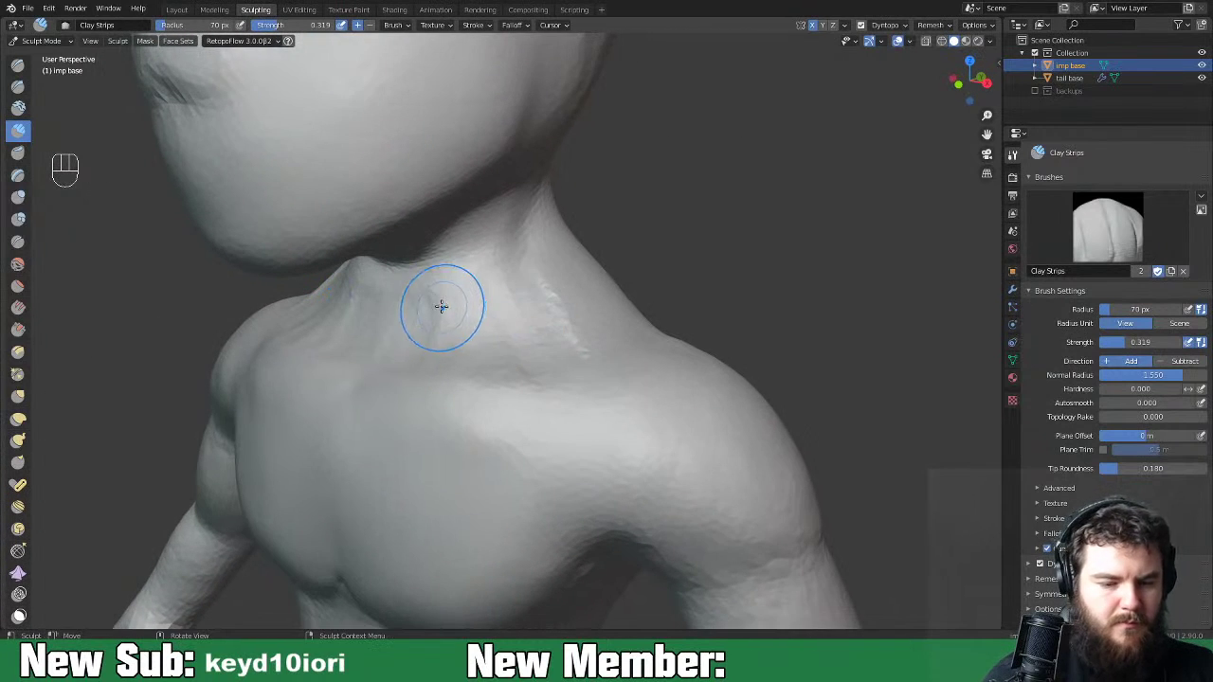
pyautogui.moveTo(446, 313)
pyautogui.keyDown('ctrl'); pyautogui.mouseDown()
pyautogui.moveTo(423, 326)
pyautogui.moveTo(419, 347)
pyautogui.mouseUp(); pyautogui.keyUp('ctrl')
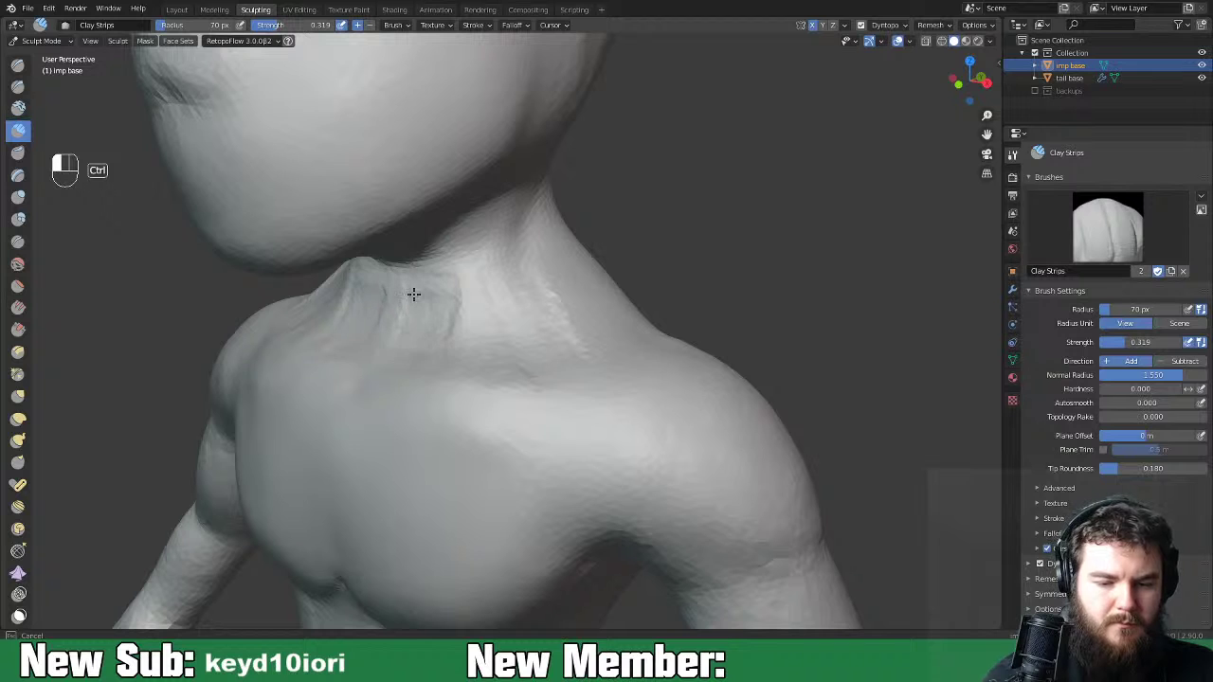
pyautogui.keyDown('ctrl'); pyautogui.moveTo(459, 312); pyautogui.dragTo(493, 331); pyautogui.keyUp('ctrl')
# Build the collarbones from the middle of the upper chest toward the shoulders with Clay Strips and smooth them.
pyautogui.moveTo(555, 344); pyautogui.dragTo(603, 382, button='middle')
pyautogui.moveTo(462, 417)
pyautogui.mouseDown()
pyautogui.moveTo(460, 407)
pyautogui.moveTo(585, 390)
pyautogui.mouseUp()
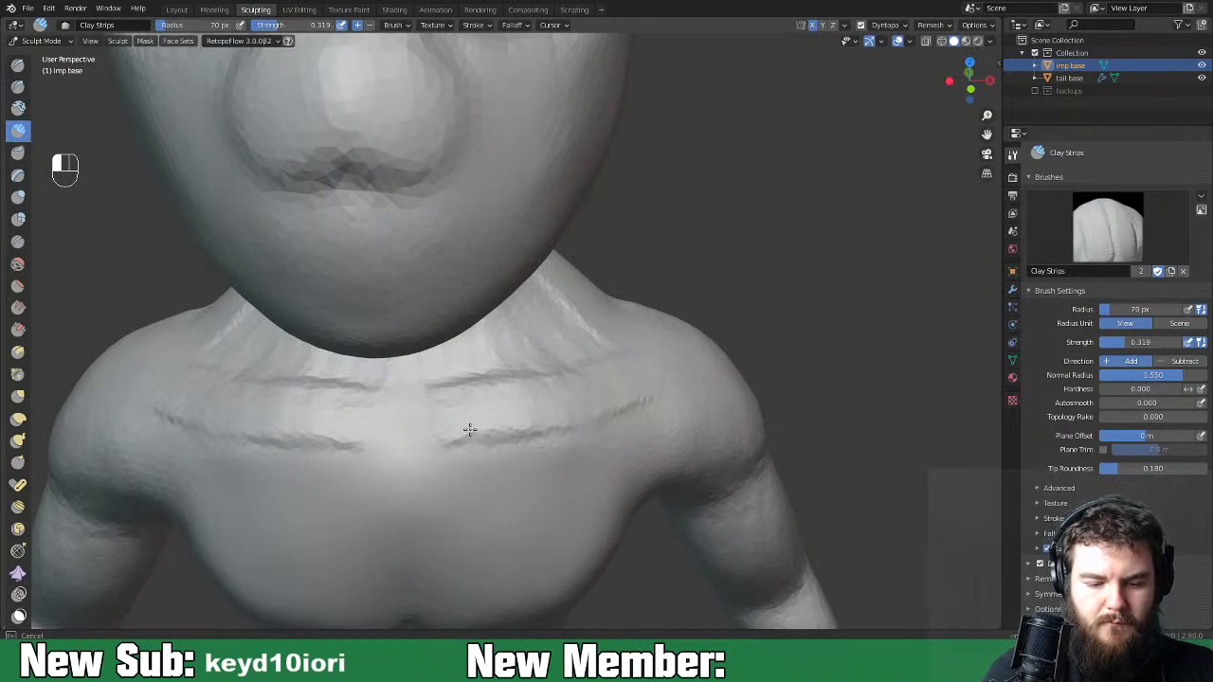
pyautogui.moveTo(434, 459); pyautogui.dragTo(421, 470)
pyautogui.moveTo(595, 397); pyautogui.dragTo(621, 389)
pyautogui.moveTo(454, 458)
pyautogui.mouseDown()
pyautogui.moveTo(618, 393)
pyautogui.moveTo(643, 385)
pyautogui.moveTo(651, 396)
pyautogui.moveTo(447, 485)
pyautogui.mouseUp()
pyautogui.keyDown('shift'); pyautogui.moveTo(436, 395); pyautogui.dragTo(584, 356); pyautogui.keyUp('shift')
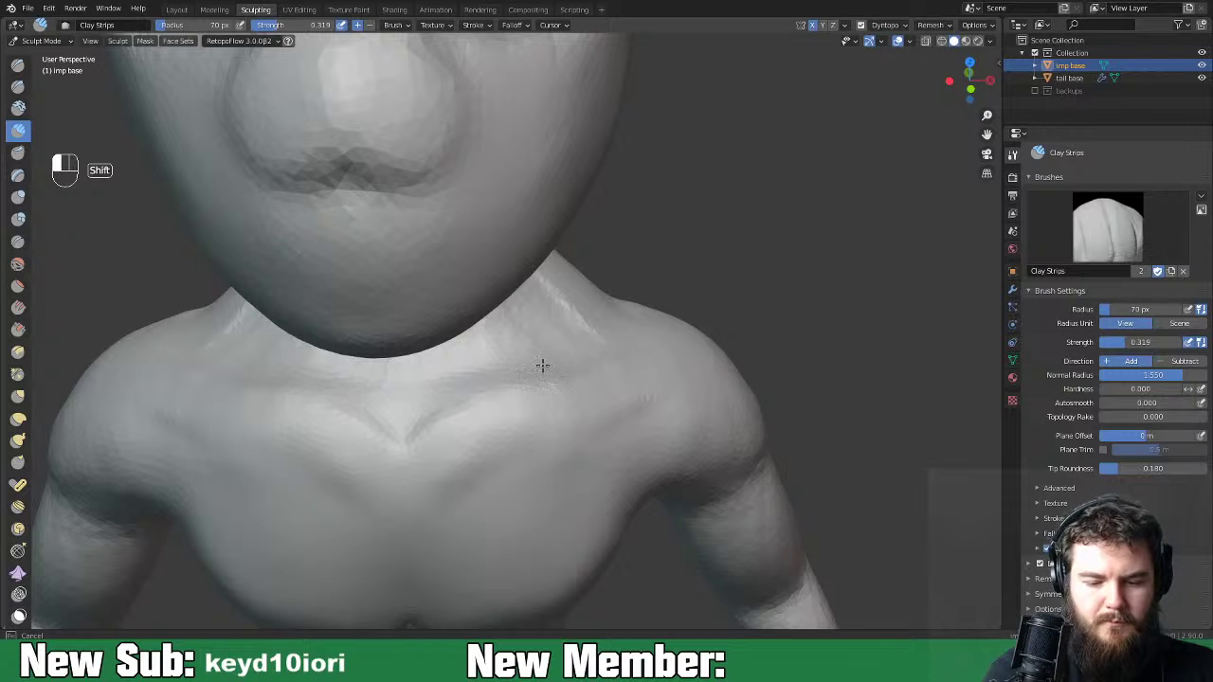
# Smooth the slope between the neck and shoulder and the hollow above the collarbone.
pyautogui.keyDown('shift'); pyautogui.moveTo(550, 304); pyautogui.dragTo(647, 311); pyautogui.keyUp('shift')
pyautogui.moveTo(654, 308); pyautogui.dragTo(563, 292, button='middle')
pyautogui.keyDown('shift'); pyautogui.moveTo(549, 292); pyautogui.dragTo(460, 334); pyautogui.keyUp('shift')
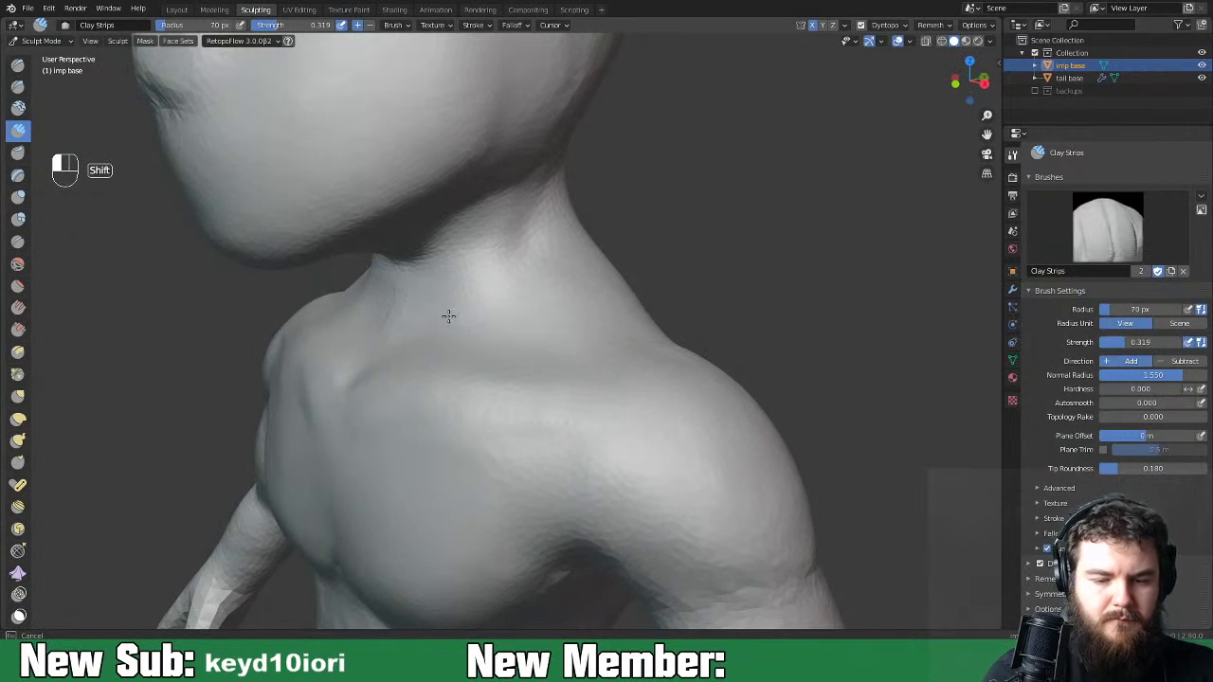
# Build the side neck muscles from below the jaw toward the inner collarbones with Clay Strips and smooth them.
pyautogui.moveTo(528, 271); pyautogui.dragTo(522, 180, button='middle')
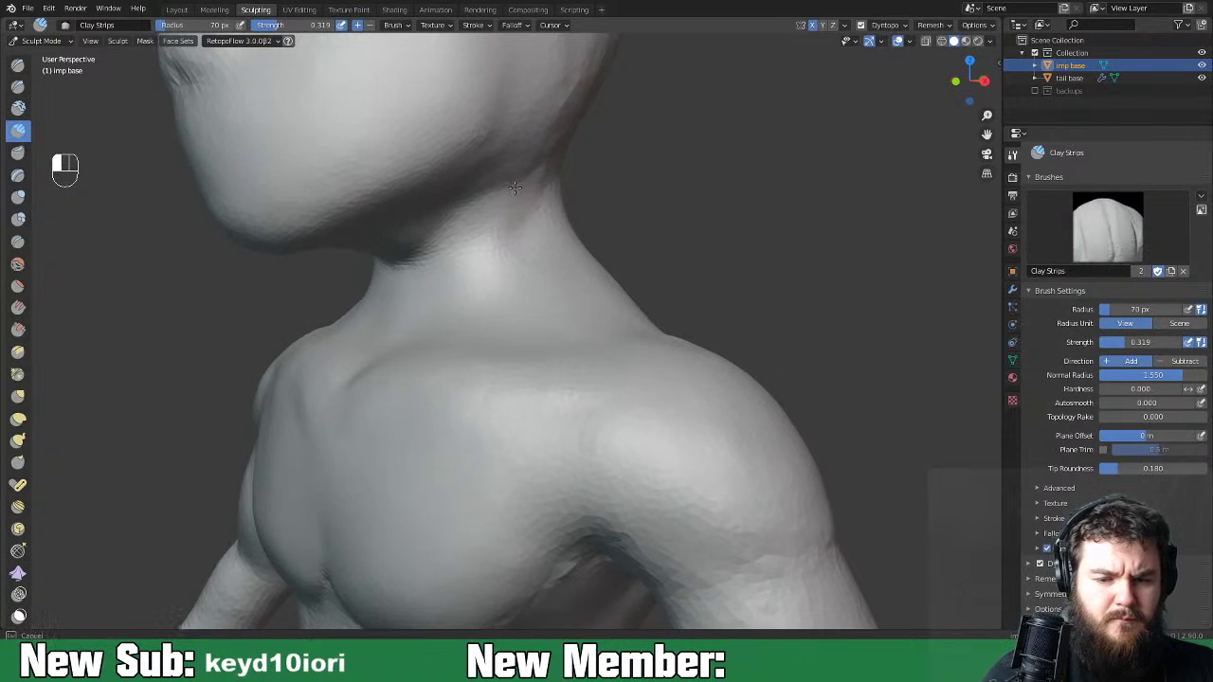
pyautogui.moveTo(505, 197)
pyautogui.mouseDown()
pyautogui.moveTo(449, 281)
pyautogui.moveTo(520, 249)
pyautogui.moveTo(420, 317)
pyautogui.moveTo(445, 312)
pyautogui.mouseUp()
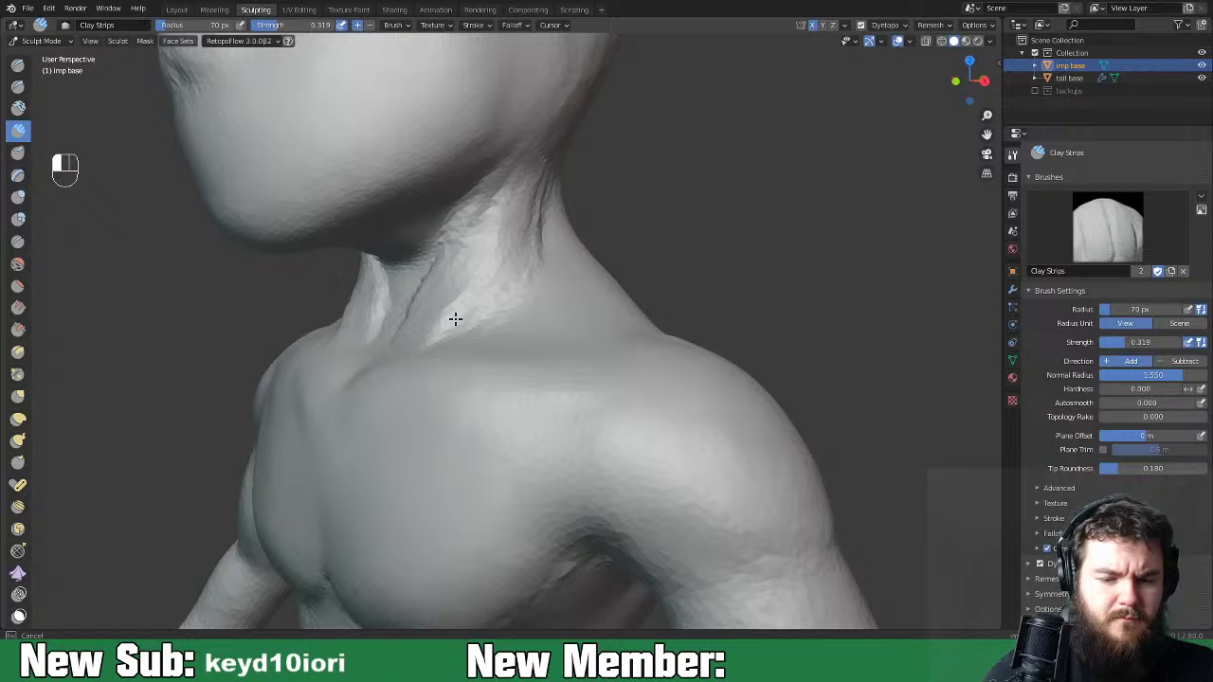
pyautogui.moveTo(540, 245)
pyautogui.keyDown('shift'); pyautogui.mouseDown()
pyautogui.moveTo(555, 175)
pyautogui.moveTo(541, 283)
pyautogui.mouseUp(); pyautogui.keyUp('shift')
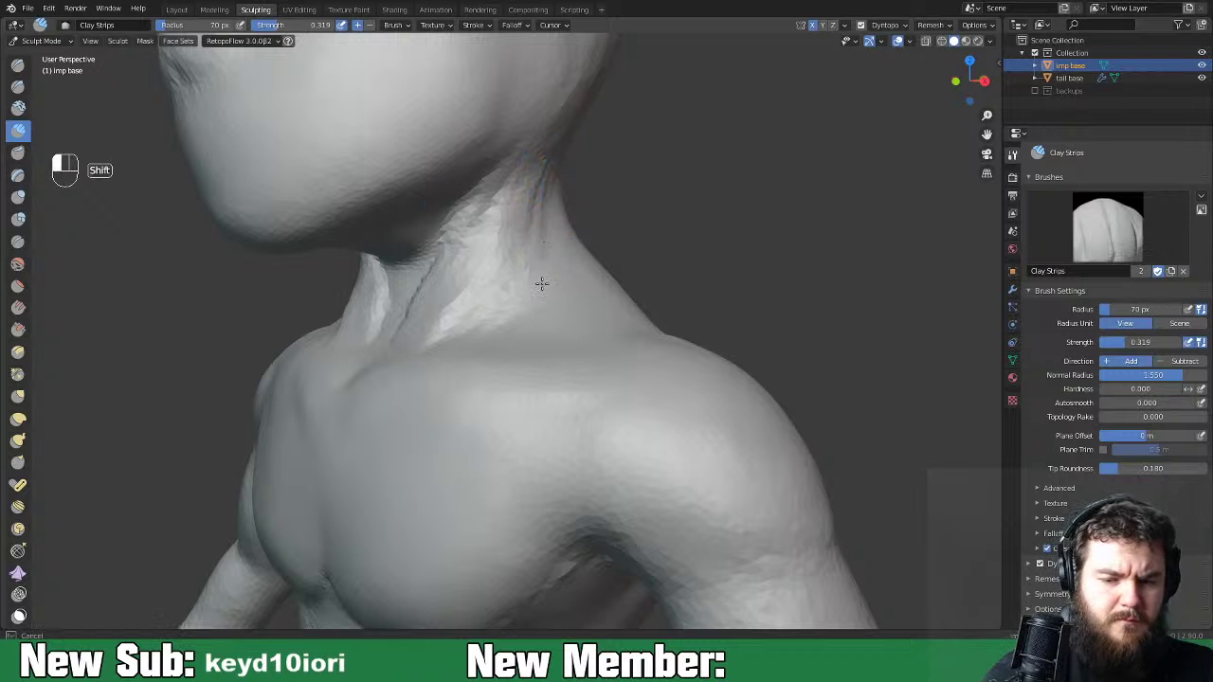
pyautogui.moveTo(396, 347)
pyautogui.mouseDown(button='middle')
pyautogui.moveTo(331, 338)
pyautogui.moveTo(466, 331)
pyautogui.mouseUp(button='middle')
pyautogui.moveTo(466, 331); pyautogui.dragTo(412, 345)
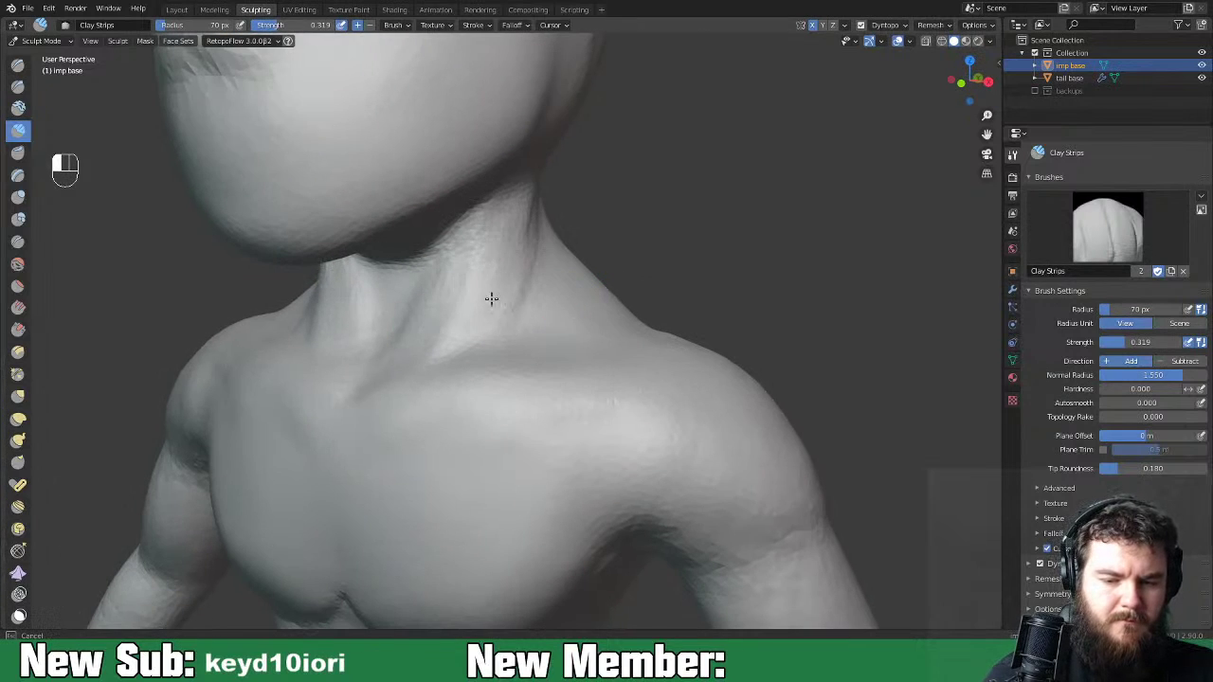
pyautogui.moveTo(476, 312); pyautogui.dragTo(455, 340)
pyautogui.moveTo(572, 225); pyautogui.dragTo(558, 218, button='middle')
pyautogui.keyDown('shift'); pyautogui.moveTo(555, 216); pyautogui.dragTo(530, 304); pyautogui.keyUp('shift')
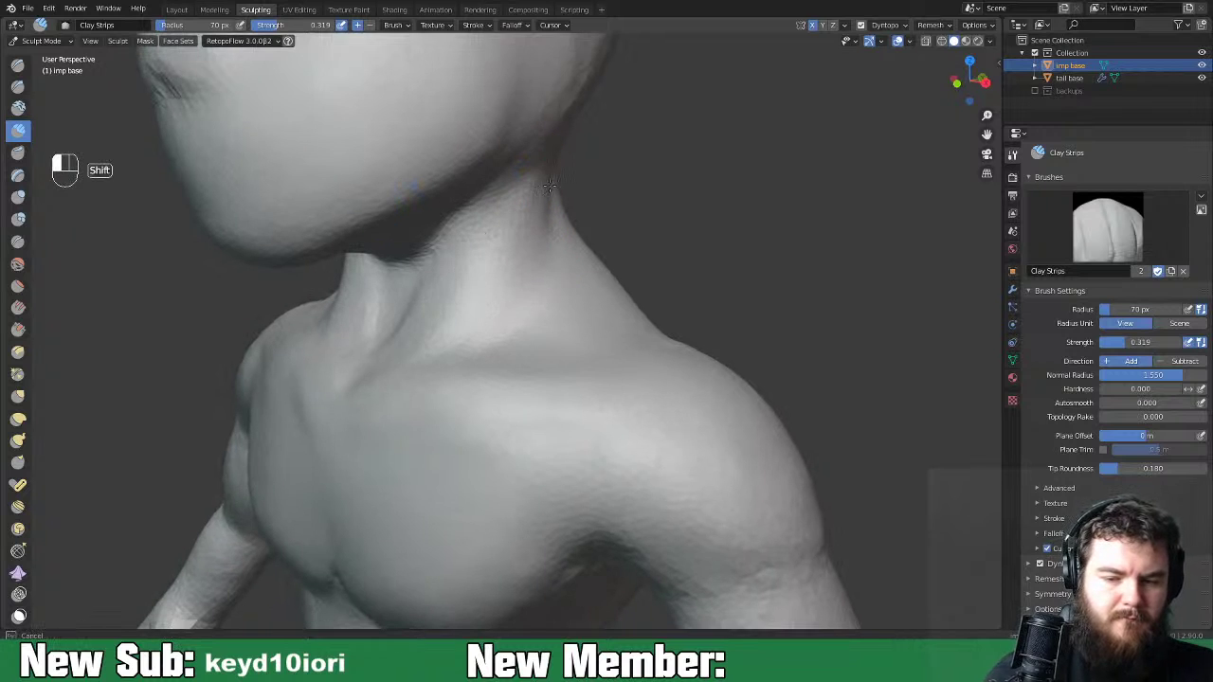
pyautogui.keyDown('shift'); pyautogui.moveTo(549, 185); pyautogui.dragTo(558, 323); pyautogui.keyUp('shift')
# Smooth the base of the neck and carve the groove between the throat and the neck muscle with Clay Strips.
pyautogui.hotkey('ctrl', '-')
pyautogui.hotkey('ctrl', '-')
pyautogui.hotkey('ctrl', '-')
pyautogui.hotkey('ctrl', '-')
pyautogui.hotkey('ctrl', '-')
pyautogui.hotkey('ctrl', '-')
pyautogui.hotkey('ctrl', '-')
pyautogui.moveTo(678, 378); pyautogui.dragTo(628, 352, button='middle')
pyautogui.hotkey('ctrl', '=')
pyautogui.hotkey('ctrl', '=')
pyautogui.hotkey('ctrl', '=')
pyautogui.hotkey('ctrl', '=')
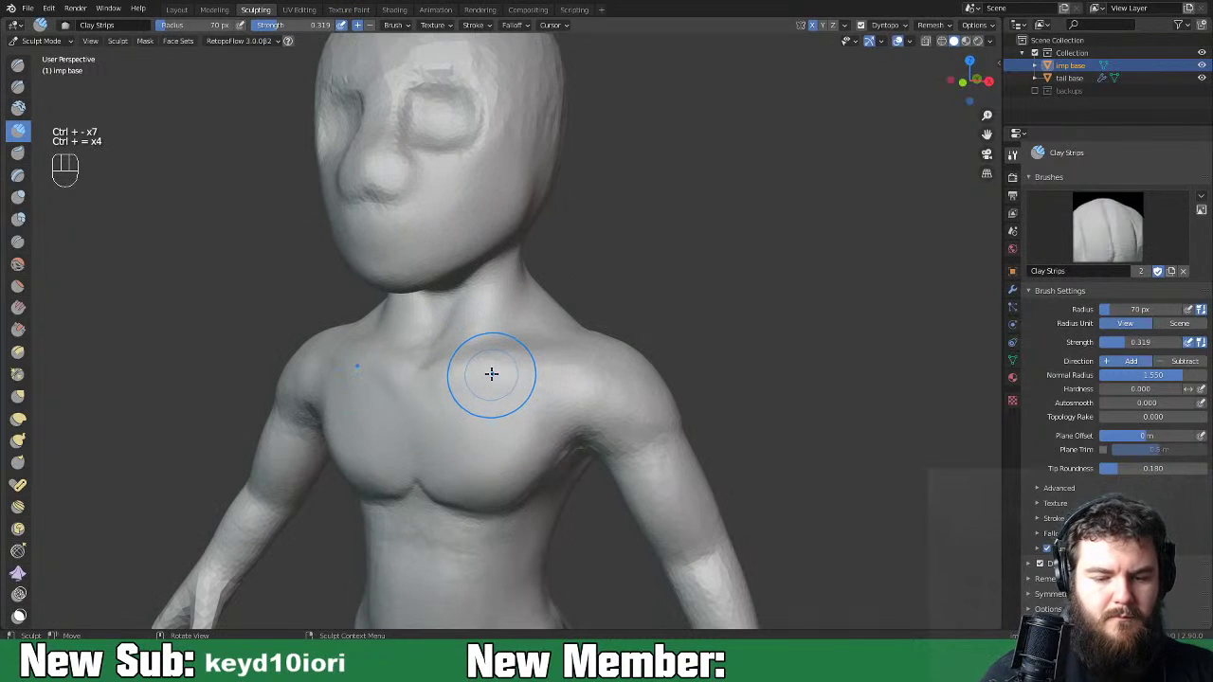
pyautogui.hotkey('ctrl', '=')
pyautogui.hotkey('ctrl', '=')
pyautogui.hotkey('ctrl', '=')
pyautogui.hotkey('ctrl', '=')
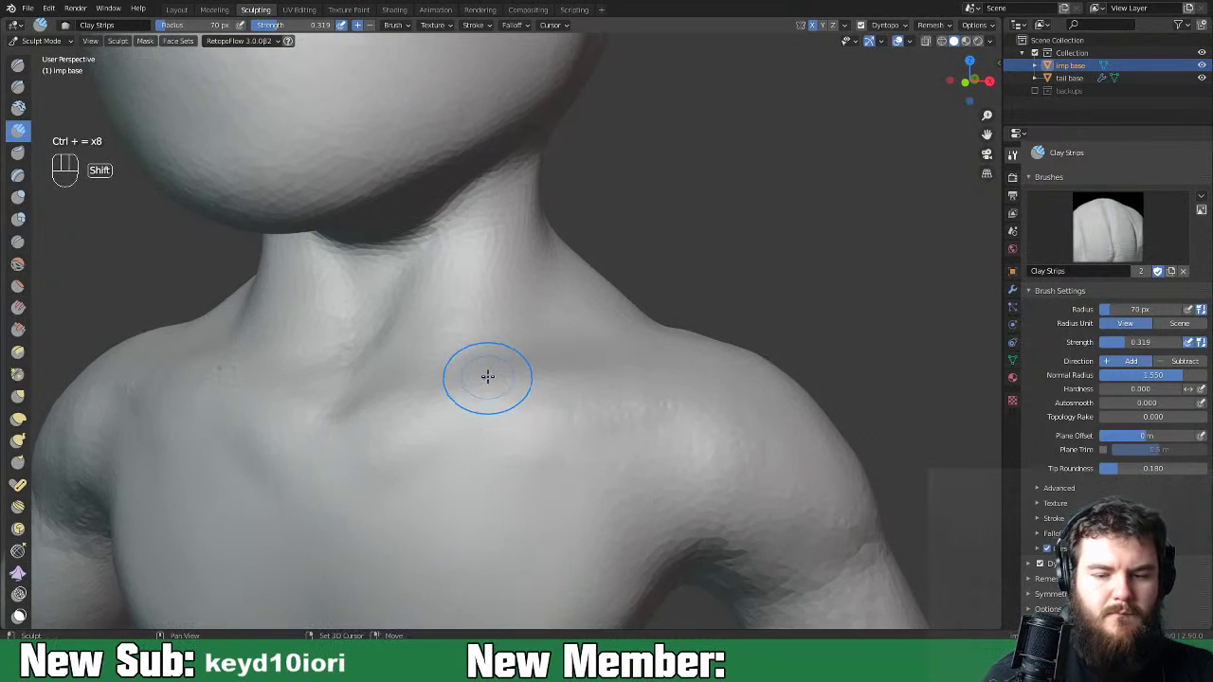
pyautogui.keyDown('shift'); pyautogui.moveTo(488, 377); pyautogui.dragTo(522, 389, button='middle'); pyautogui.keyUp('shift')
pyautogui.keyDown('shift'); pyautogui.moveTo(492, 372); pyautogui.dragTo(471, 360); pyautogui.keyUp('shift')
pyautogui.keyDown('shift'); pyautogui.moveTo(603, 279); pyautogui.dragTo(610, 311); pyautogui.keyUp('shift')
pyautogui.keyDown('ctrl'); pyautogui.moveTo(482, 301); pyautogui.dragTo(462, 370); pyautogui.keyUp('ctrl')
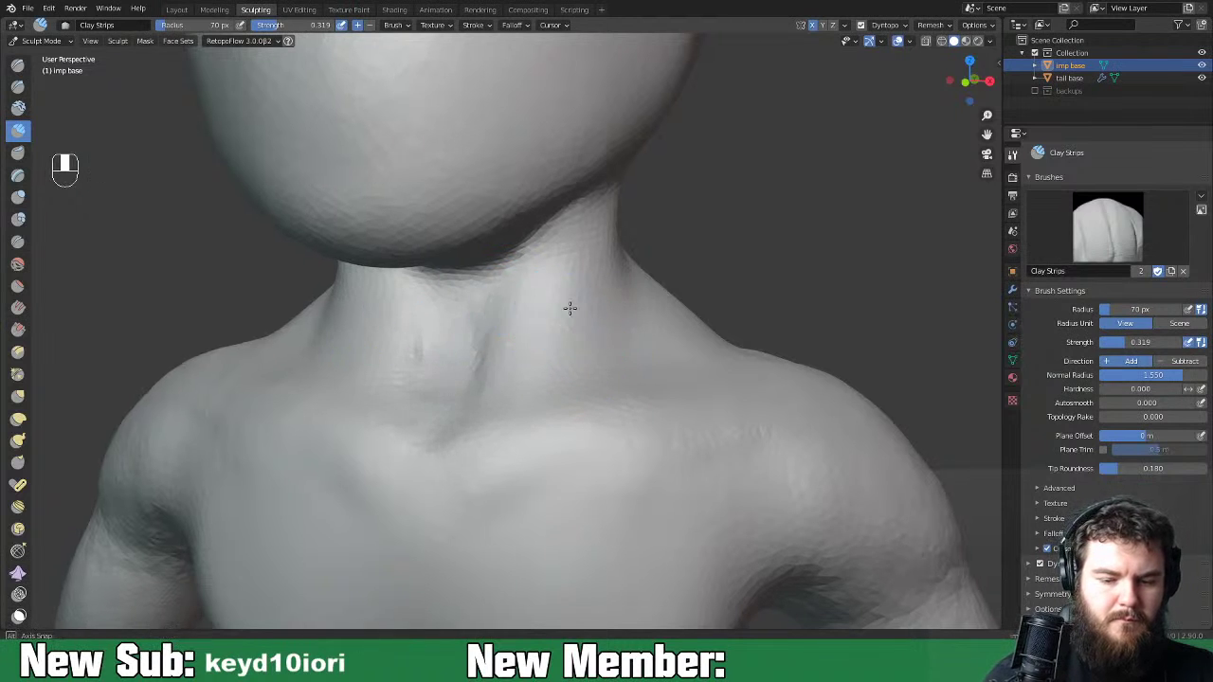
pyautogui.moveTo(566, 306); pyautogui.dragTo(490, 360, button='middle')
pyautogui.moveTo(508, 308); pyautogui.dragTo(528, 276, button='middle')
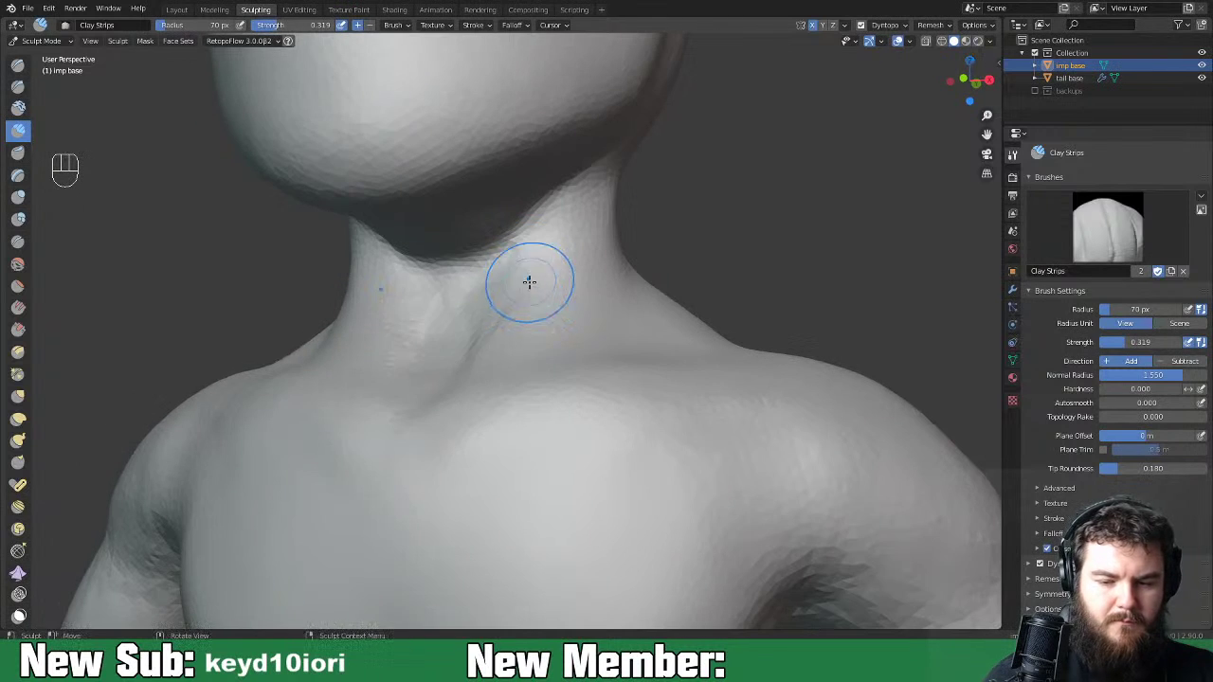
pyautogui.keyDown('shift'); pyautogui.moveTo(532, 253); pyautogui.dragTo(543, 252); pyautogui.keyUp('shift')
pyautogui.moveTo(537, 325); pyautogui.dragTo(654, 410, button='middle')
# Build up the lower abdomen toward the hips with Clay Strips and smooth it into the groin.
pyautogui.hotkey('ctrl', '-')
pyautogui.hotkey('ctrl', '-')
pyautogui.hotkey('ctrl', '-')
pyautogui.hotkey('ctrl', '-')
pyautogui.hotkey('ctrl', '-')
pyautogui.hotkey('ctrl', '-')
pyautogui.hotkey('ctrl', '-')
pyautogui.hotkey('ctrl', '-')
pyautogui.hotkey('ctrl', '-')
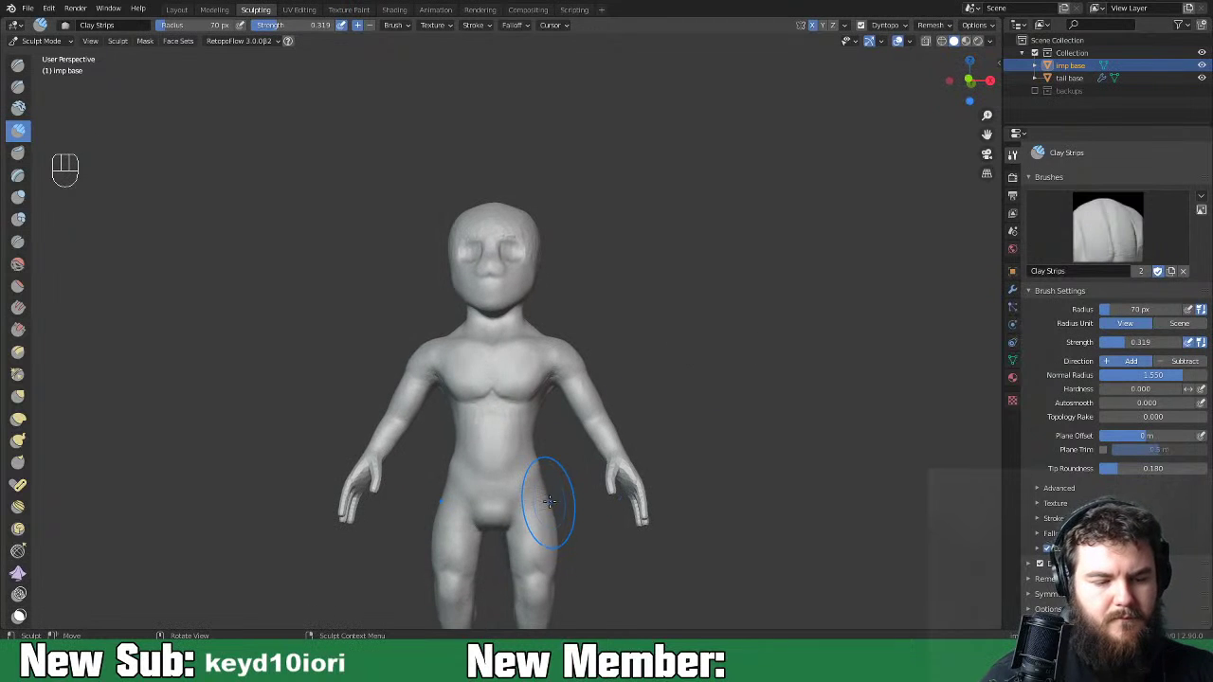
pyautogui.hotkey('ctrl', '=')
pyautogui.hotkey('ctrl', '=')
pyautogui.hotkey('ctrl', '=')
pyautogui.hotkey('ctrl', '=')
pyautogui.keyDown('shift'); pyautogui.moveTo(555, 499); pyautogui.dragTo(554, 294, button='middle'); pyautogui.keyUp('shift')
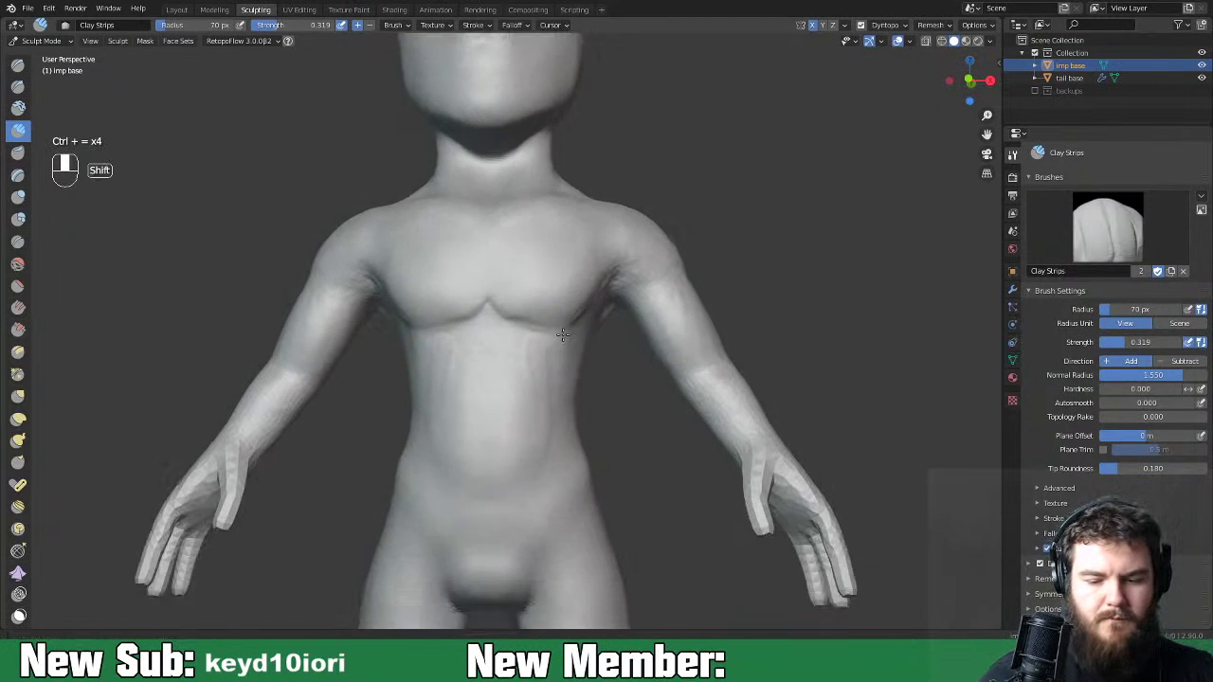
pyautogui.moveTo(541, 428); pyautogui.dragTo(497, 446, button='middle')
pyautogui.moveTo(498, 446)
pyautogui.mouseDown()
pyautogui.moveTo(512, 434)
pyautogui.moveTo(522, 460)
pyautogui.moveTo(573, 475)
pyautogui.mouseUp()
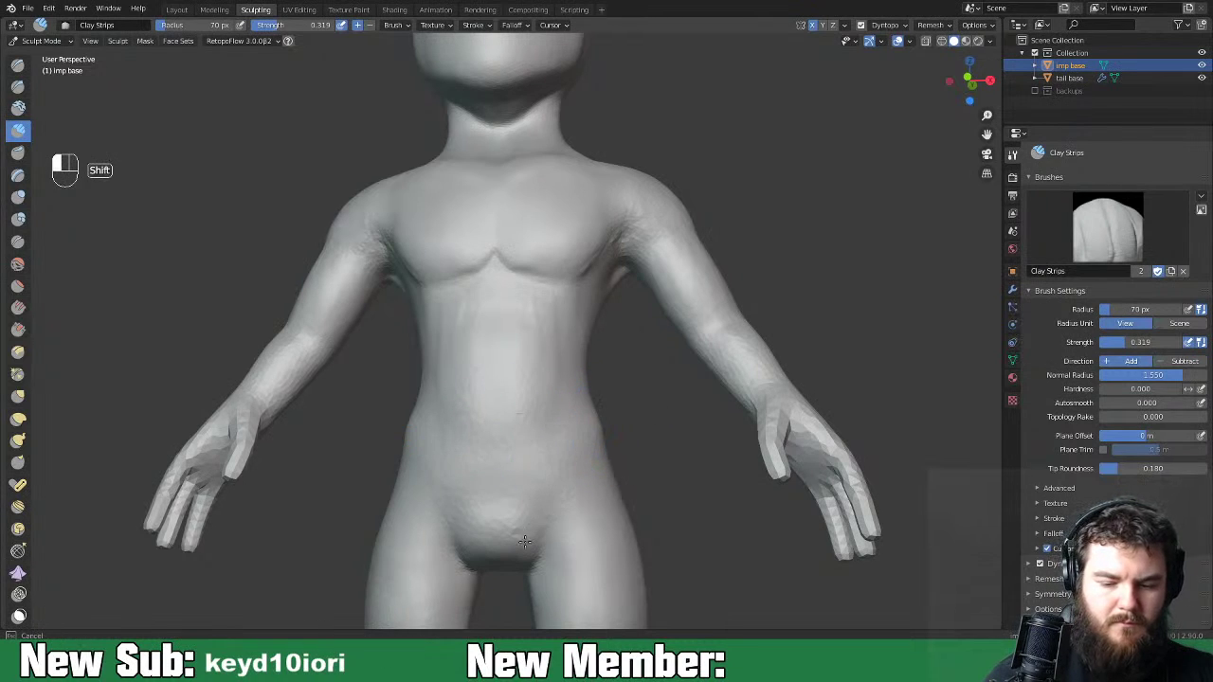
pyautogui.moveTo(492, 432)
pyautogui.mouseDown(button='middle')
pyautogui.moveTo(399, 427)
pyautogui.moveTo(654, 424)
pyautogui.mouseUp(button='middle')
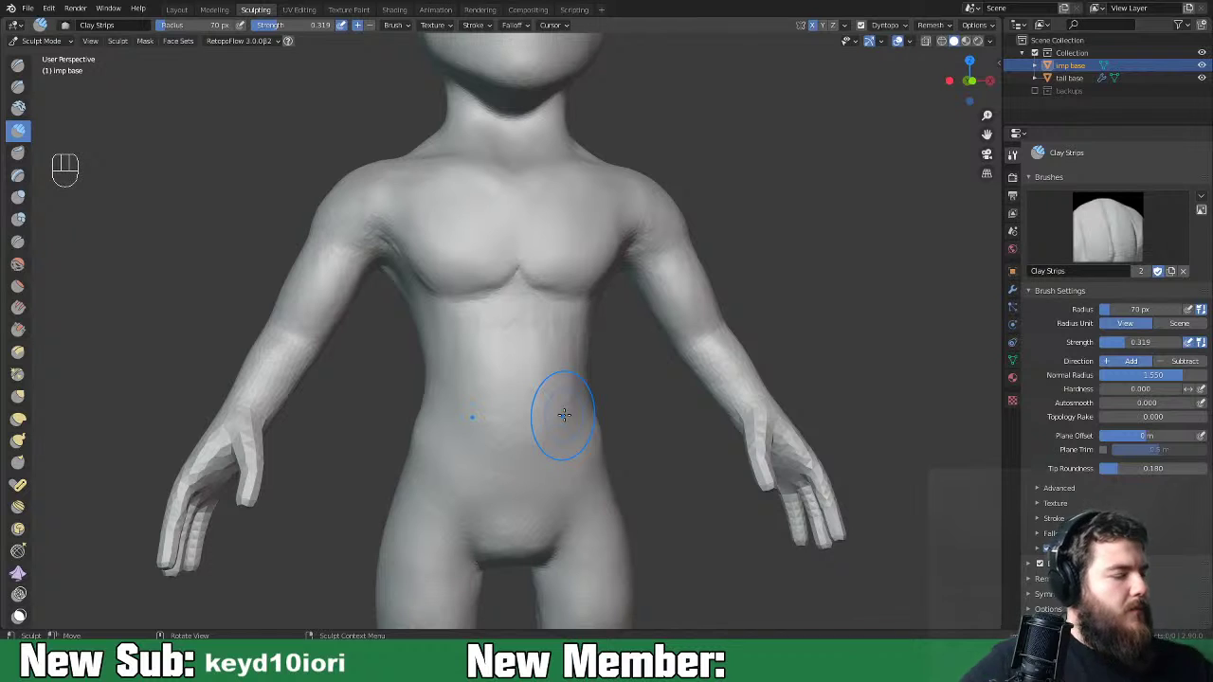
# Examine the whole figure's proportions from the front, side and three-quarter views.
pyautogui.hotkey('ctrl', '=')
pyautogui.hotkey('ctrl', '-')
pyautogui.hotkey('ctrl', '-')
pyautogui.hotkey('ctrl', '-')
pyautogui.hotkey('ctrl', '-')
pyautogui.hotkey('ctrl', '-')
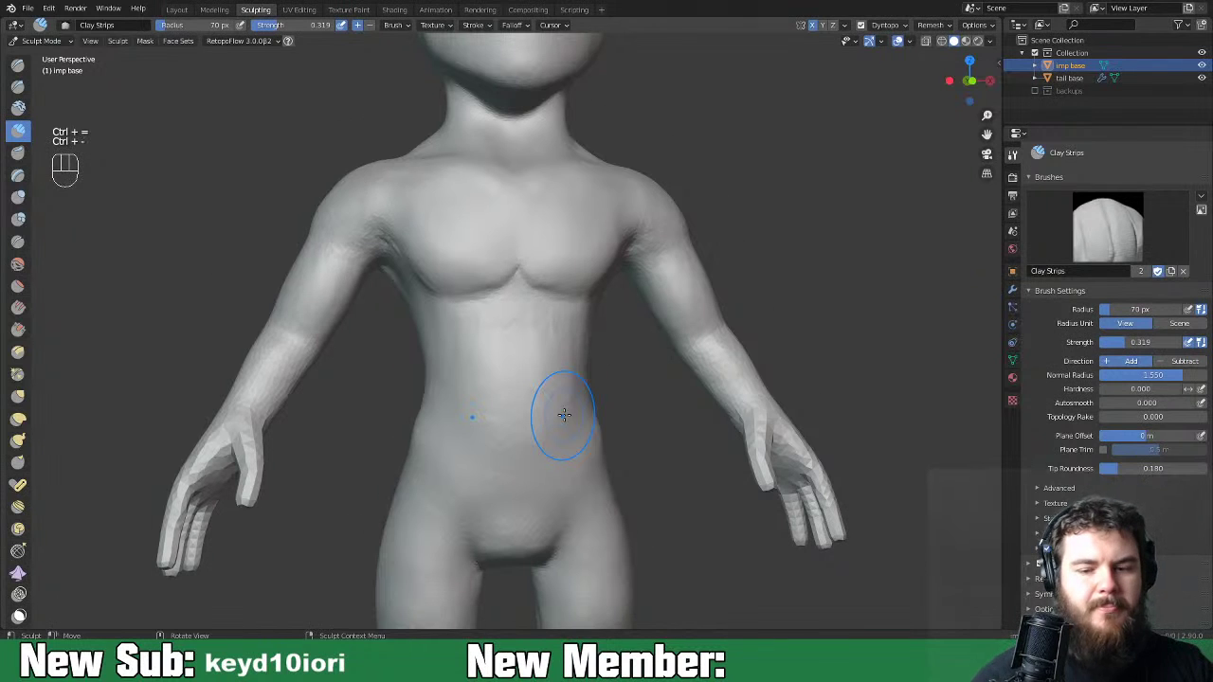
pyautogui.moveTo(638, 340); pyautogui.dragTo(617, 358, button='middle')
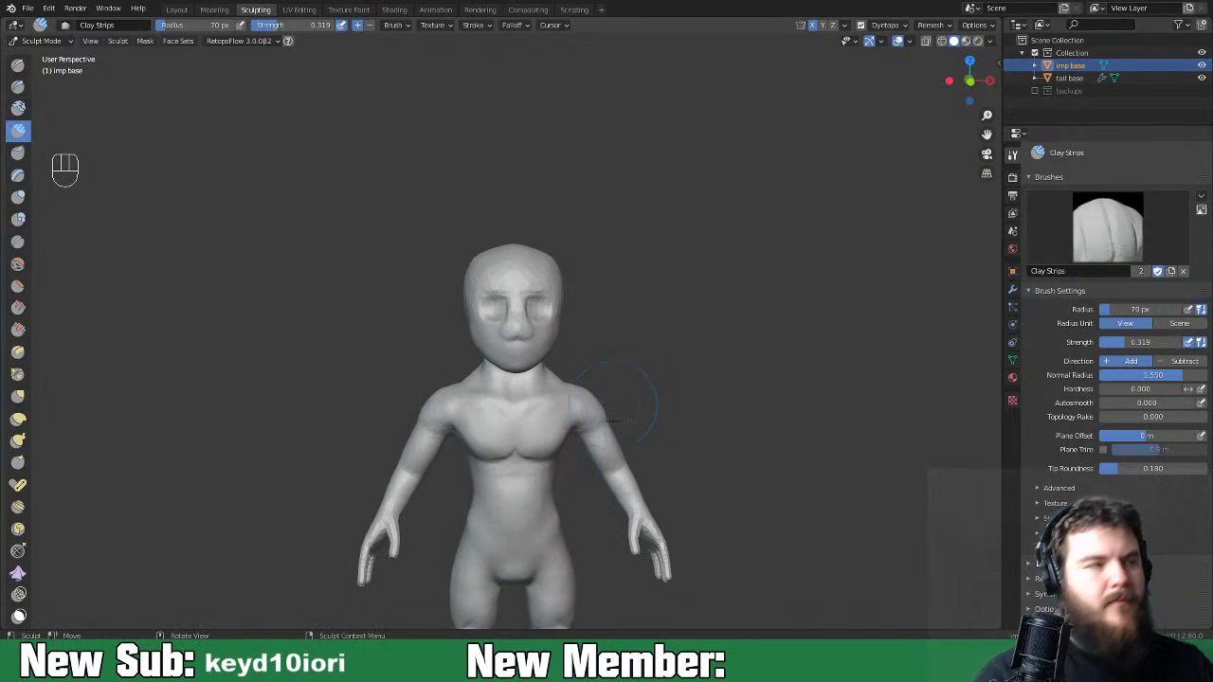
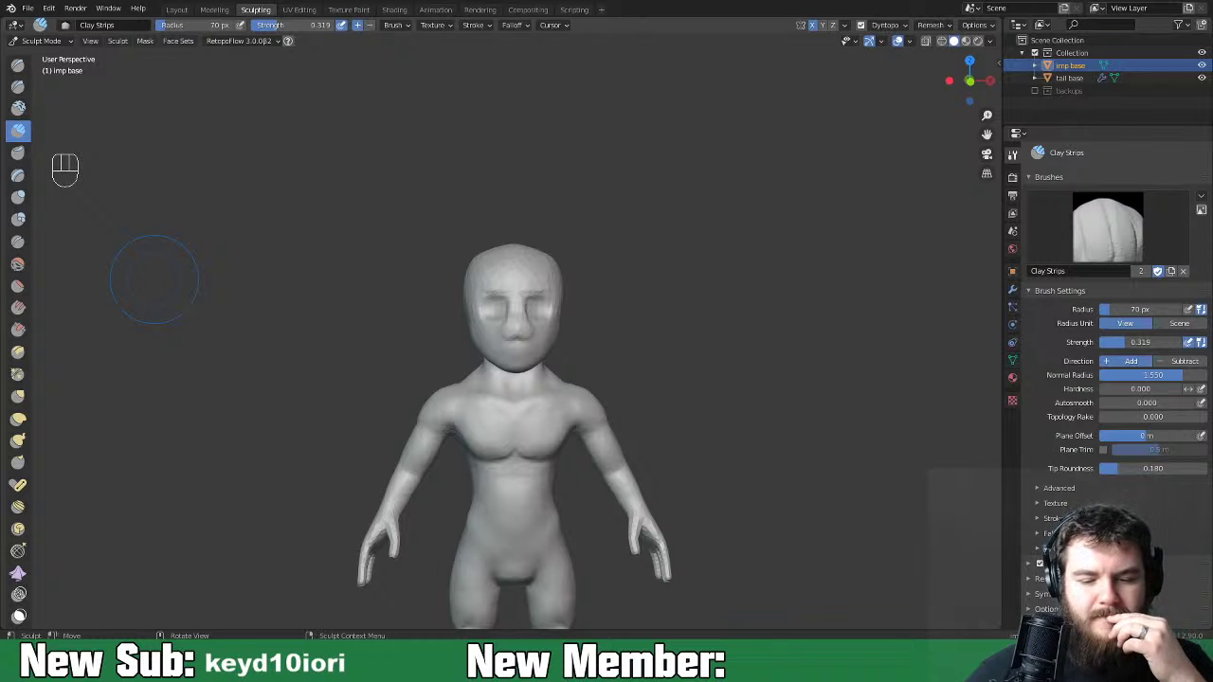
pyautogui.moveTo(649, 403)
pyautogui.mouseDown(button='middle')
pyautogui.moveTo(569, 450)
pyautogui.moveTo(514, 541)
pyautogui.mouseUp(button='middle')
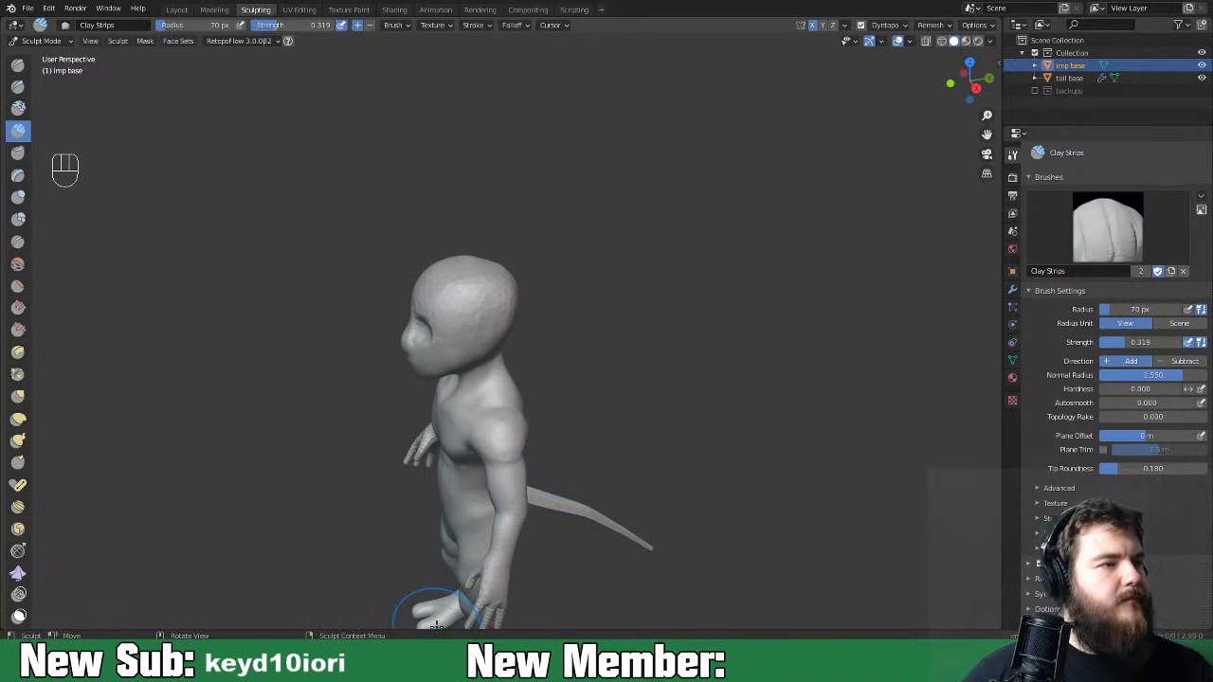
pyautogui.scroll(2, 438, 600)
pyautogui.moveTo(447, 613)
pyautogui.mouseDown(button='middle')
pyautogui.moveTo(493, 531)
pyautogui.moveTo(464, 379)
pyautogui.moveTo(476, 486)
pyautogui.mouseUp(button='middle')
pyautogui.scroll(1, 459, 355)
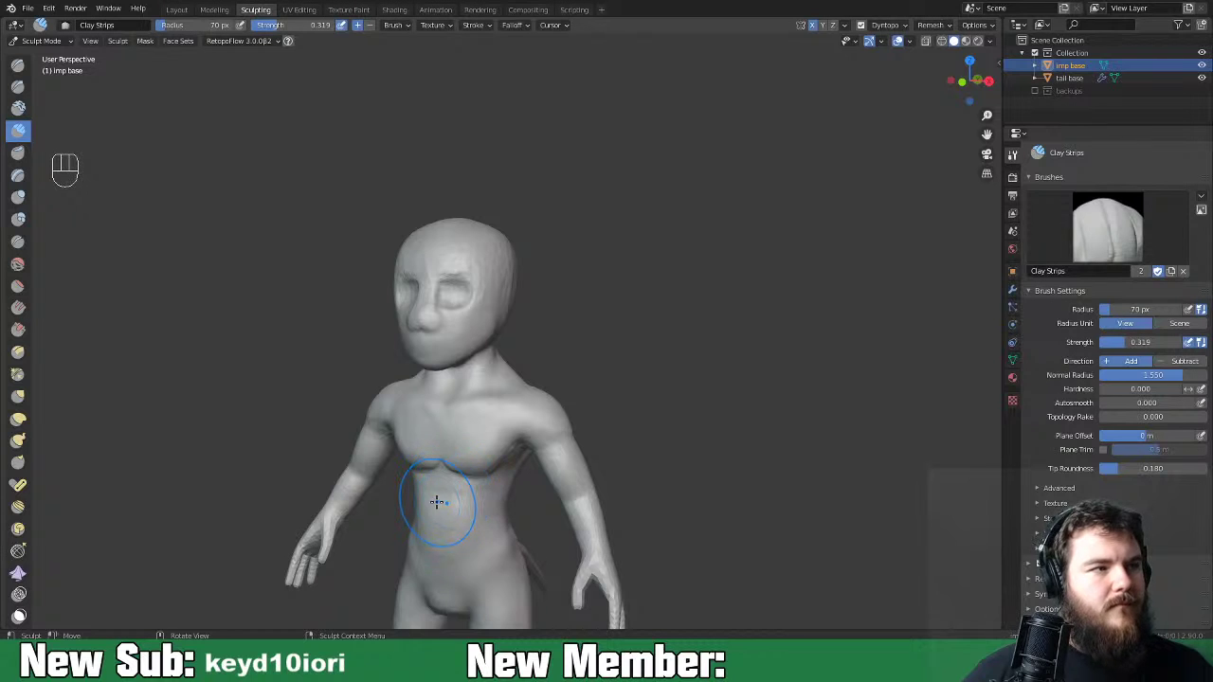
pyautogui.moveTo(549, 514)
pyautogui.keyDown('shift'); pyautogui.mouseDown(button='middle')
pyautogui.moveTo(519, 282)
pyautogui.moveTo(569, 313)
pyautogui.moveTo(480, 347)
pyautogui.moveTo(535, 393)
pyautogui.mouseUp(button='middle'); pyautogui.keyUp('shift')
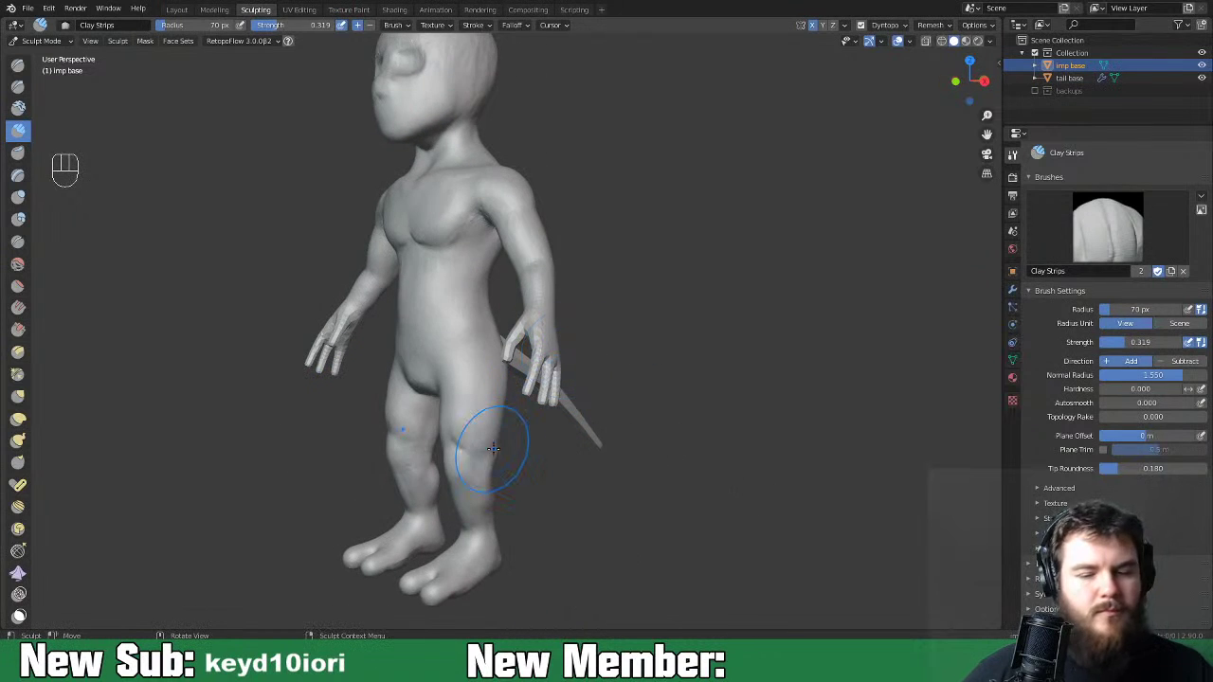
pyautogui.scroll(3, 487, 447)
pyautogui.moveTo(446, 474)
pyautogui.mouseDown(button='middle')
pyautogui.moveTo(360, 488)
pyautogui.moveTo(379, 487)
pyautogui.mouseUp(button='middle')
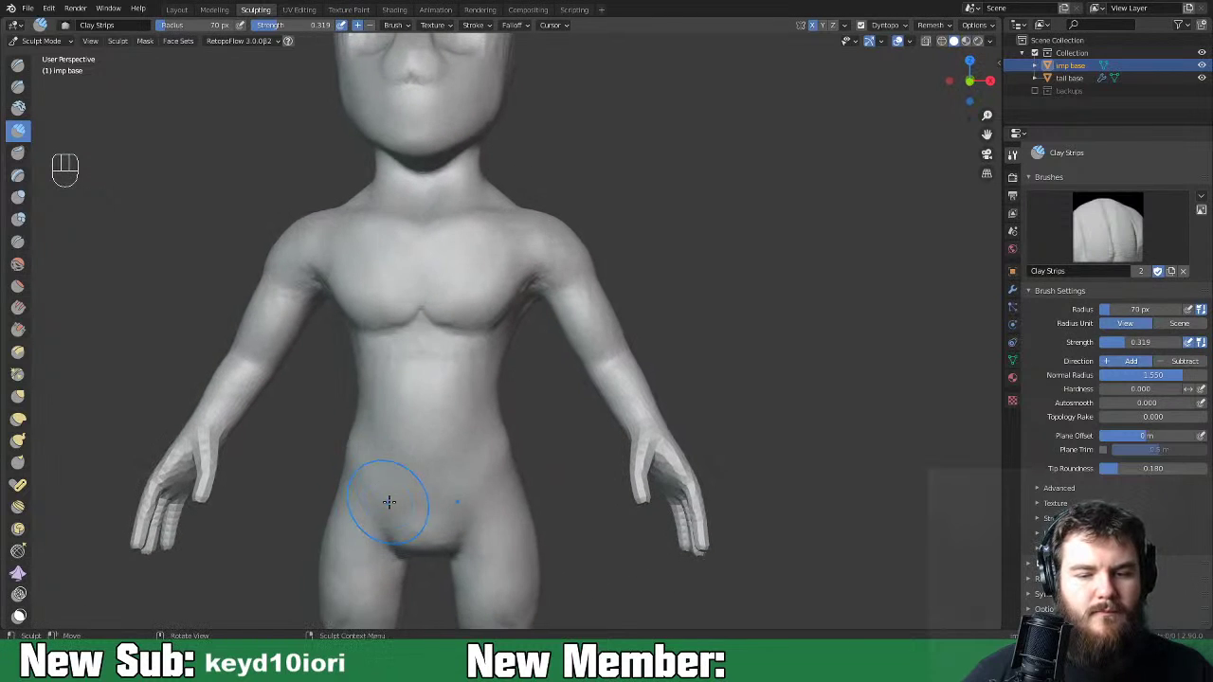
# Reshape the upper chest and the lower edges of the pectorals with Elastic Deform.
pyautogui.click(18, 418)
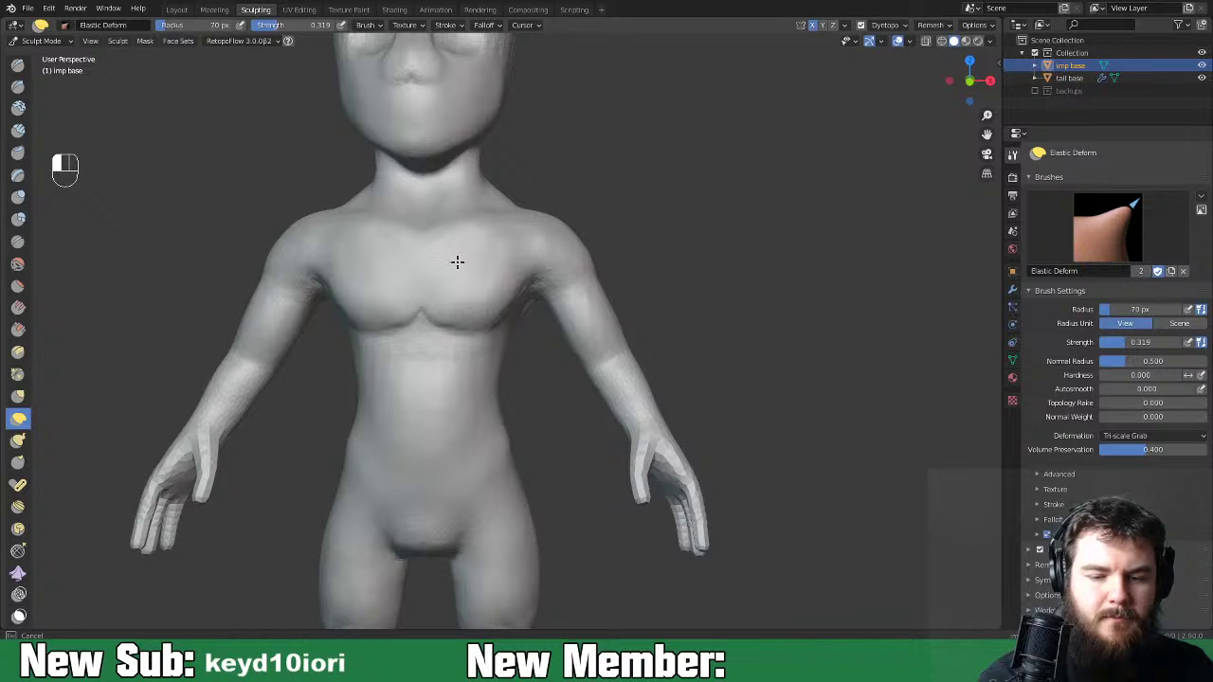
pyautogui.moveTo(471, 249)
pyautogui.mouseDown()
pyautogui.moveTo(477, 276)
pyautogui.moveTo(502, 262)
pyautogui.moveTo(473, 276)
pyautogui.mouseUp()
pyautogui.moveTo(448, 320)
pyautogui.mouseDown()
pyautogui.moveTo(447, 335)
pyautogui.moveTo(474, 290)
pyautogui.mouseUp()
pyautogui.moveTo(673, 261); pyautogui.dragTo(593, 306, button='middle')
pyautogui.moveTo(398, 253); pyautogui.dragTo(455, 275)
pyautogui.moveTo(433, 320)
pyautogui.mouseDown()
pyautogui.moveTo(426, 336)
pyautogui.moveTo(446, 320)
pyautogui.mouseUp()
pyautogui.moveTo(511, 288); pyautogui.dragTo(412, 275, button='middle')
# Smooth the pectorals along the inner chest, lower edge and outer side near the armpit.
pyautogui.keyDown('shift'); pyautogui.moveTo(412, 274); pyautogui.dragTo(411, 298); pyautogui.keyUp('shift')
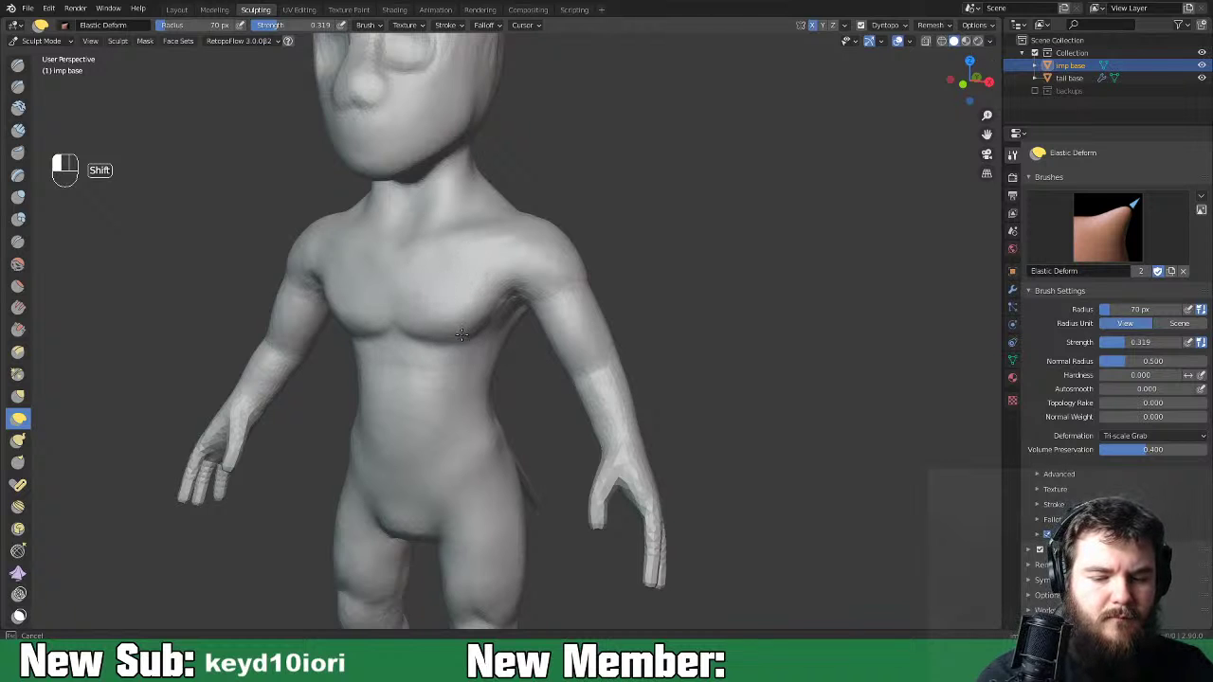
pyautogui.keyDown('shift'); pyautogui.moveTo(479, 343); pyautogui.dragTo(502, 322); pyautogui.keyUp('shift')
pyautogui.moveTo(541, 309); pyautogui.dragTo(464, 311, button='middle')
pyautogui.keyDown('shift'); pyautogui.moveTo(460, 312); pyautogui.dragTo(488, 292); pyautogui.keyUp('shift')
pyautogui.moveTo(531, 294)
pyautogui.mouseDown(button='middle')
pyautogui.moveTo(591, 303)
pyautogui.moveTo(550, 290)
pyautogui.moveTo(546, 234)
pyautogui.moveTo(474, 257)
pyautogui.moveTo(552, 304)
pyautogui.mouseUp(button='middle')
# Adjust the profile of the chest from the side with Elastic Deform and Grab.
pyautogui.moveTo(465, 301); pyautogui.dragTo(440, 290, button='middle')
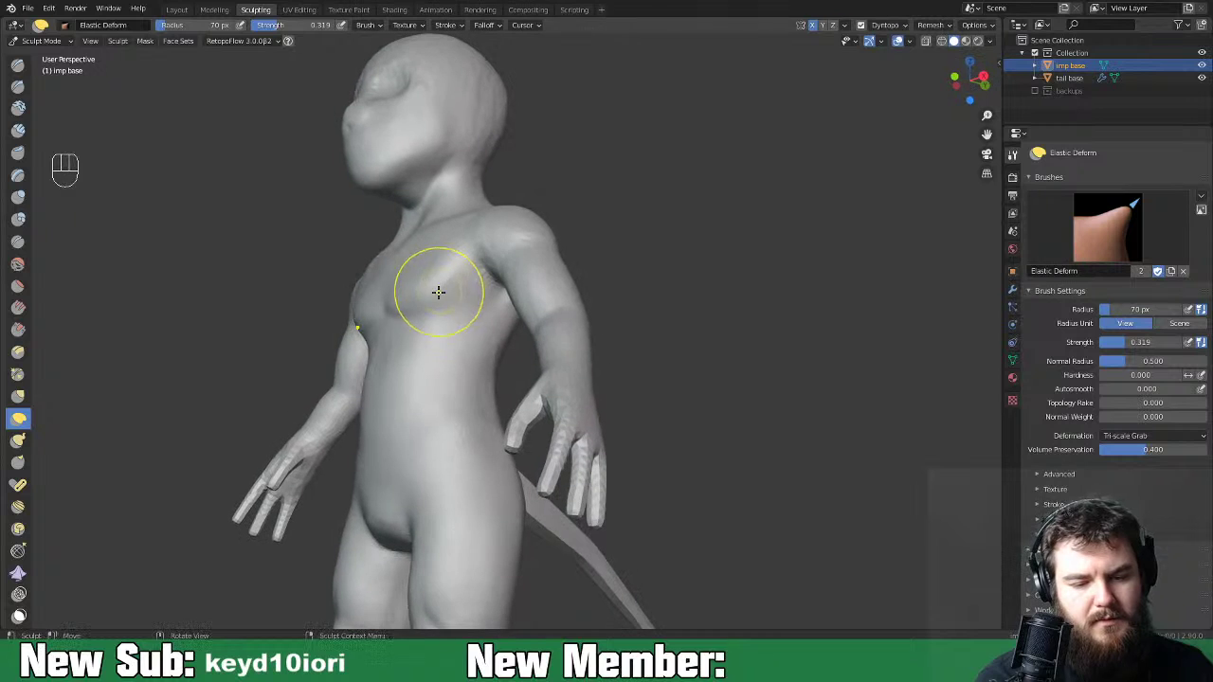
pyautogui.moveTo(440, 290)
pyautogui.mouseDown()
pyautogui.moveTo(452, 298)
pyautogui.moveTo(401, 331)
pyautogui.mouseUp()
pyautogui.click(17, 396)
pyautogui.moveTo(440, 290); pyautogui.dragTo(456, 293)
pyautogui.moveTo(443, 285)
pyautogui.mouseDown()
pyautogui.moveTo(472, 287)
pyautogui.moveTo(456, 308)
pyautogui.moveTo(467, 277)
pyautogui.moveTo(547, 297)
pyautogui.mouseUp()
# Raise the collarbone ridges from the base of the throat out to the shoulders with the Draw brush.
pyautogui.moveTo(547, 298)
pyautogui.mouseDown(button='middle')
pyautogui.moveTo(776, 340)
pyautogui.moveTo(920, 349)
pyautogui.moveTo(621, 370)
pyautogui.moveTo(466, 426)
pyautogui.mouseUp(button='middle')
pyautogui.press('x')
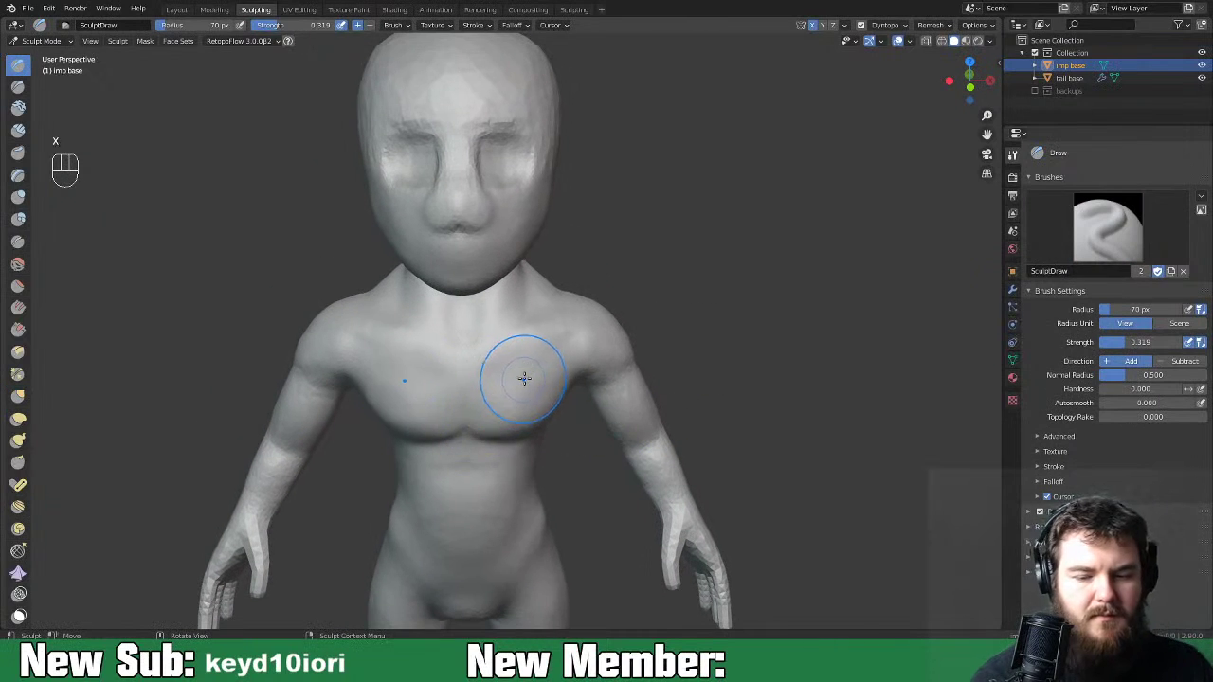
pyautogui.hotkey('ctrl', '=')
pyautogui.hotkey('ctrl', '=')
pyautogui.hotkey('ctrl', '=')
pyautogui.hotkey('ctrl', '=')
pyautogui.hotkey('ctrl', '=')
pyautogui.hotkey('ctrl', '=')
pyautogui.hotkey('ctrl', '-')
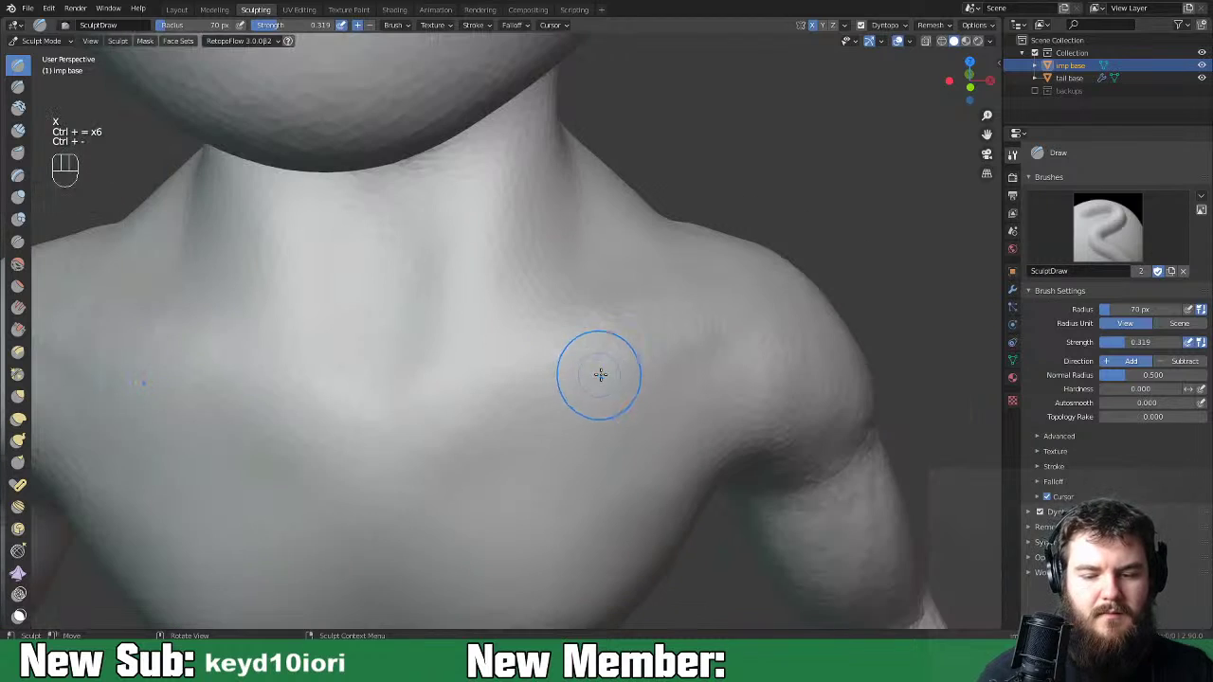
pyautogui.moveTo(409, 441); pyautogui.dragTo(530, 378)
pyautogui.moveTo(438, 423); pyautogui.dragTo(607, 358)
pyautogui.moveTo(531, 377)
pyautogui.mouseDown()
pyautogui.moveTo(695, 321)
pyautogui.moveTo(472, 395)
pyautogui.moveTo(400, 444)
pyautogui.mouseUp()
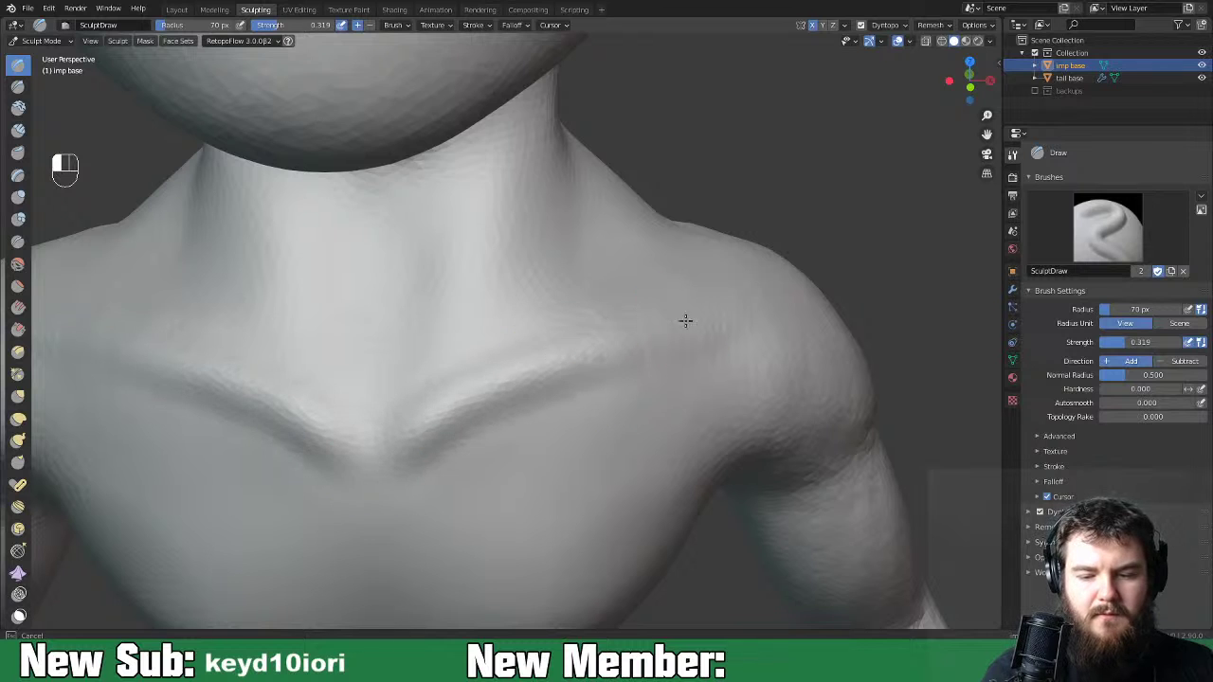
pyautogui.moveTo(639, 334)
pyautogui.mouseDown()
pyautogui.moveTo(425, 406)
pyautogui.moveTo(385, 434)
pyautogui.moveTo(396, 464)
pyautogui.mouseUp()
pyautogui.moveTo(397, 465); pyautogui.dragTo(465, 408, button='middle')
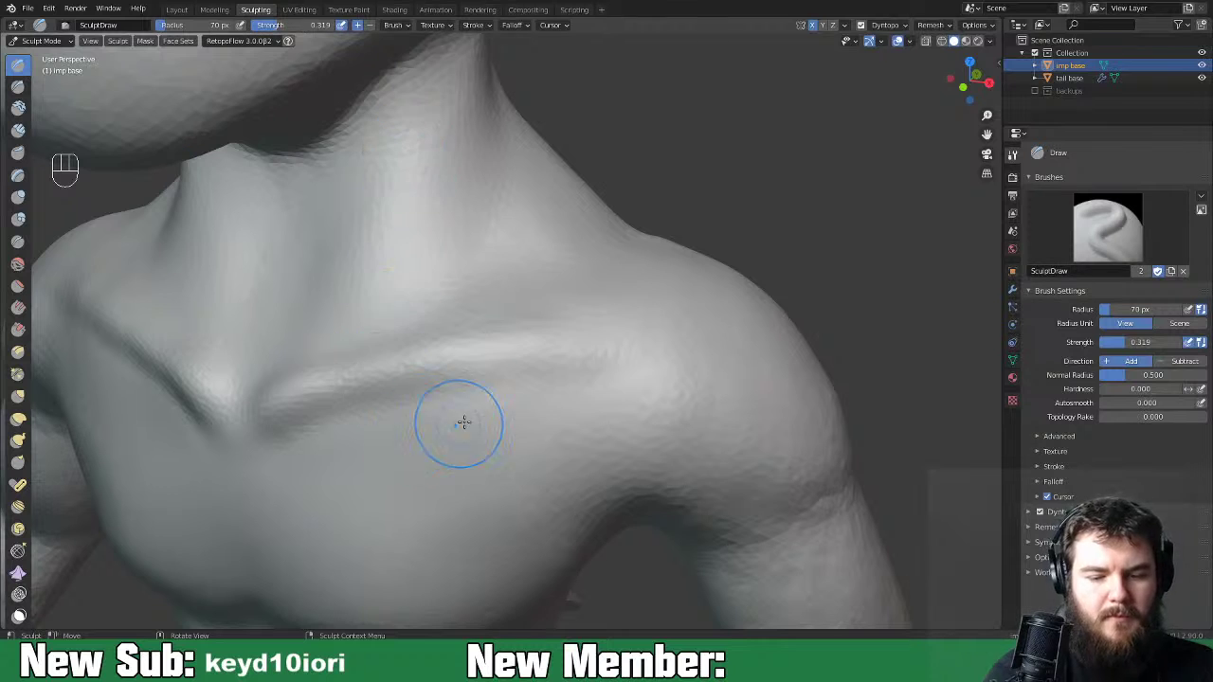
# Build up the shoulder muscle and its lower edge across the upper arm with the Draw brush.
pyautogui.moveTo(780, 409); pyautogui.dragTo(630, 495, button='middle')
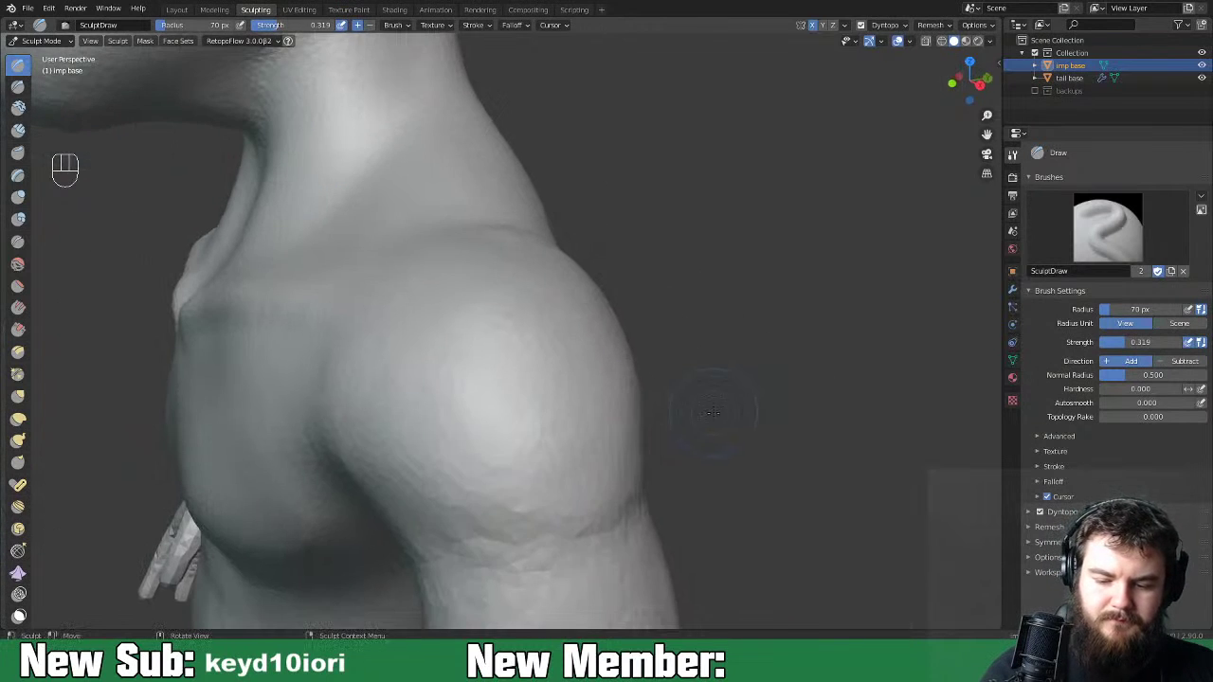
pyautogui.moveTo(413, 480)
pyautogui.mouseDown()
pyautogui.moveTo(412, 496)
pyautogui.moveTo(550, 510)
pyautogui.mouseUp()
pyautogui.moveTo(406, 481)
pyautogui.mouseDown()
pyautogui.moveTo(544, 531)
pyautogui.moveTo(637, 484)
pyautogui.moveTo(479, 541)
pyautogui.moveTo(409, 512)
pyautogui.moveTo(559, 527)
pyautogui.mouseUp()
pyautogui.moveTo(559, 527); pyautogui.dragTo(477, 379, button='middle')
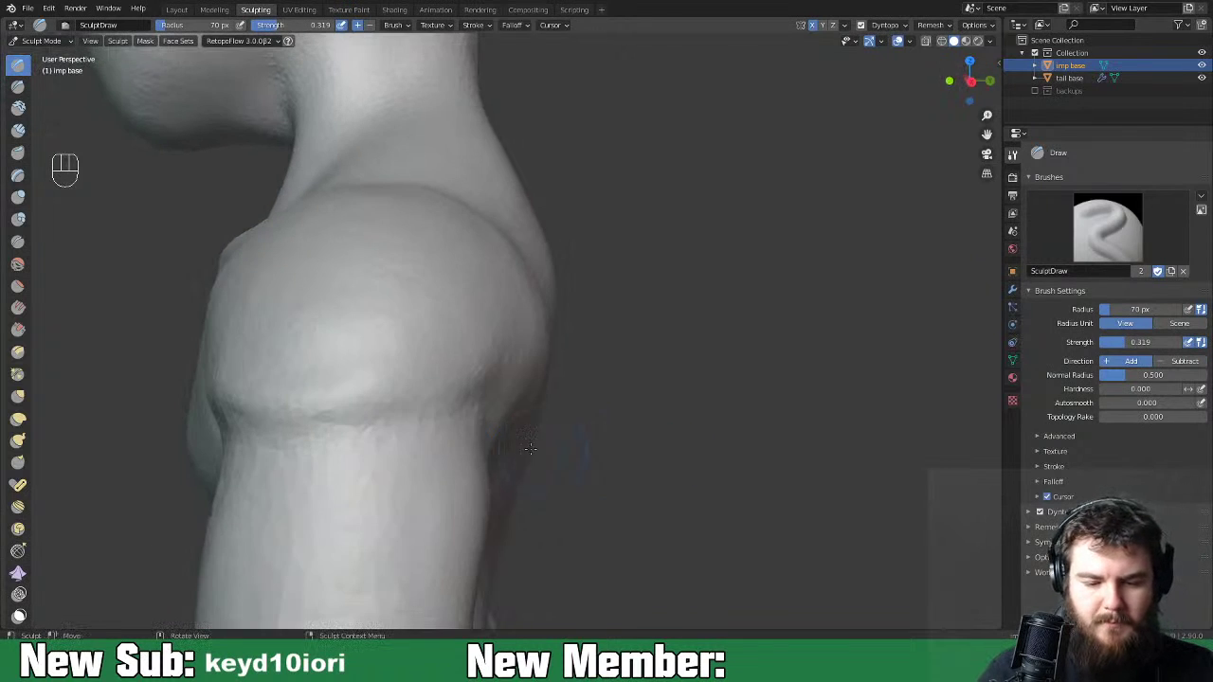
pyautogui.moveTo(342, 406); pyautogui.dragTo(398, 404)
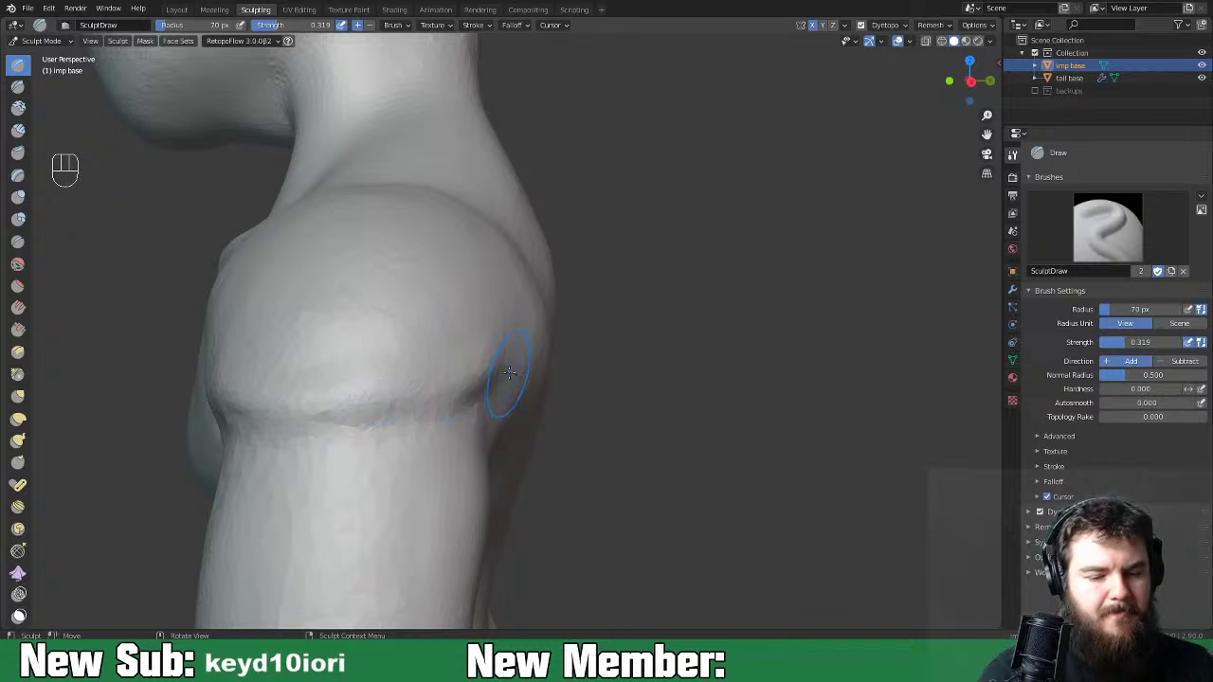
pyautogui.moveTo(328, 366); pyautogui.dragTo(309, 382)
pyautogui.moveTo(367, 340); pyautogui.dragTo(497, 320)
pyautogui.moveTo(258, 330)
pyautogui.mouseDown()
pyautogui.moveTo(222, 334)
pyautogui.moveTo(287, 313)
pyautogui.mouseUp()
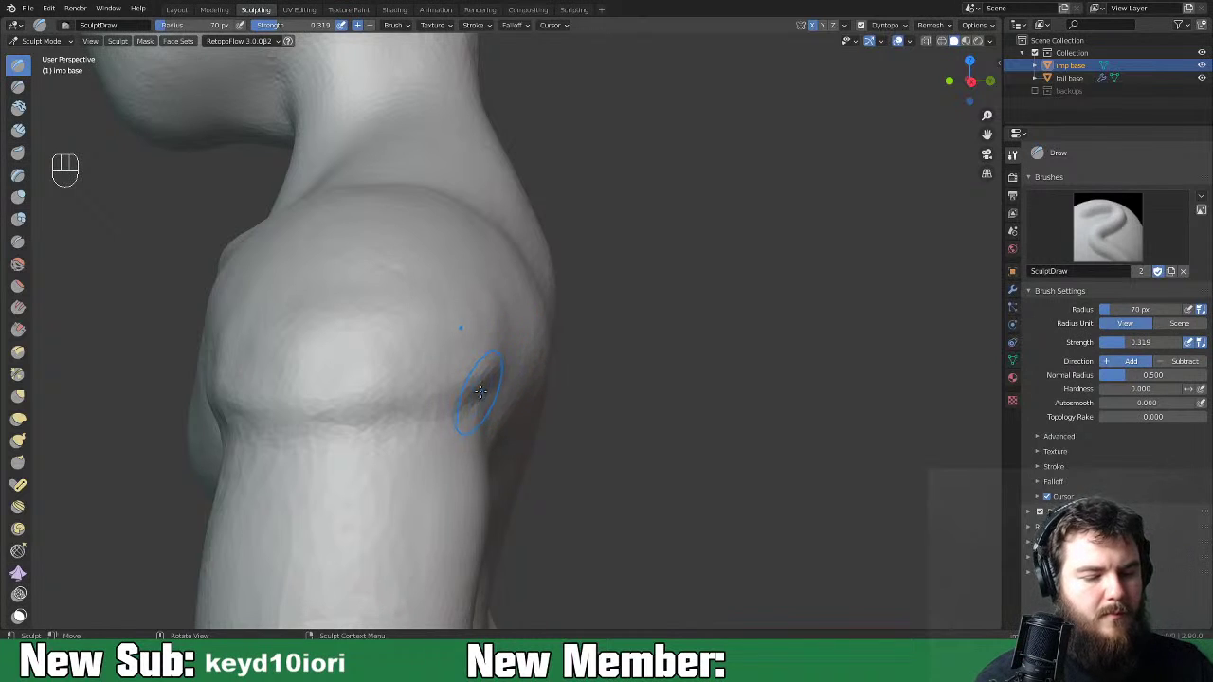
# Smooth the shoulder muscle and its transition into the upper arm and back.
pyautogui.keyDown('shift'); pyautogui.moveTo(502, 370); pyautogui.dragTo(474, 372); pyautogui.keyUp('shift')
pyautogui.keyDown('shift'); pyautogui.moveTo(385, 445); pyautogui.dragTo(269, 391); pyautogui.keyUp('shift')
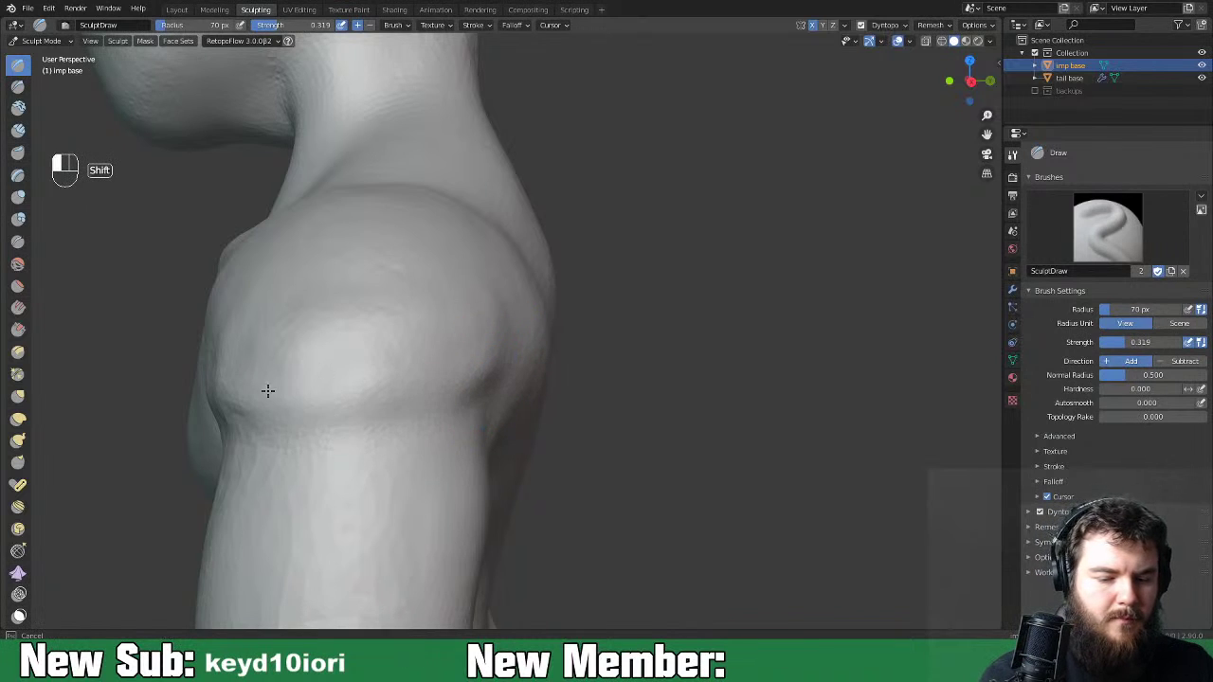
pyautogui.keyDown('shift'); pyautogui.moveTo(404, 282); pyautogui.dragTo(491, 353); pyautogui.keyUp('shift')
pyautogui.moveTo(517, 257)
pyautogui.keyDown('shift'); pyautogui.mouseDown()
pyautogui.moveTo(433, 326)
pyautogui.moveTo(336, 360)
pyautogui.moveTo(271, 279)
pyautogui.moveTo(215, 368)
pyautogui.moveTo(235, 311)
pyautogui.mouseUp(); pyautogui.keyUp('shift')
# Smooth the collarbone ridges from the base of the throat out towards the shoulders.
pyautogui.moveTo(347, 312); pyautogui.dragTo(561, 318, button='middle')
pyautogui.hotkey('ctrl', '-')
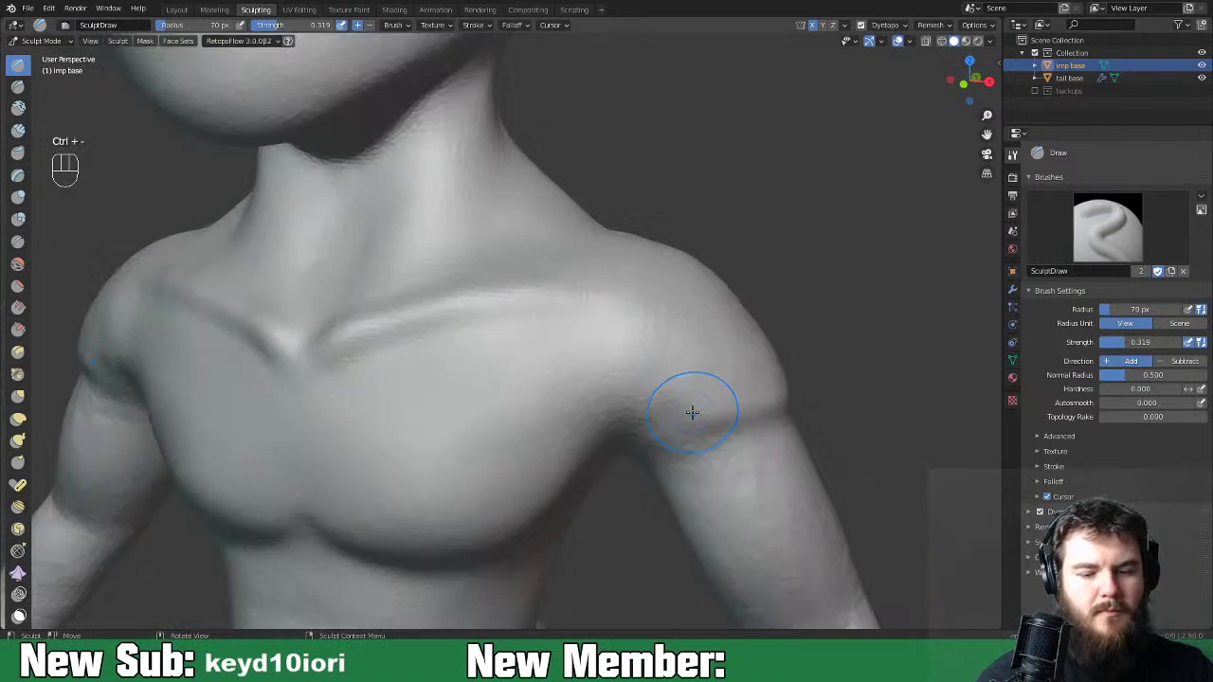
pyautogui.hotkey('ctrl', '-')
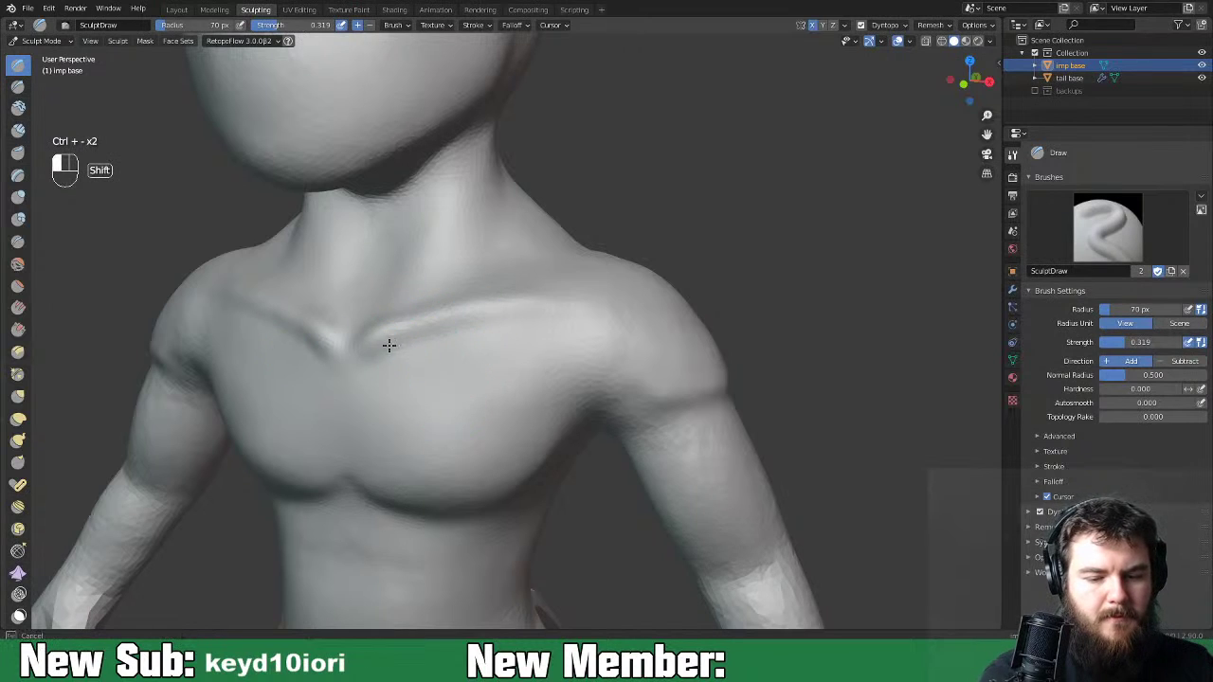
pyautogui.moveTo(422, 332)
pyautogui.keyDown('shift'); pyautogui.mouseDown()
pyautogui.moveTo(387, 344)
pyautogui.moveTo(540, 315)
pyautogui.moveTo(354, 335)
pyautogui.moveTo(529, 287)
pyautogui.mouseUp(); pyautogui.keyUp('shift')
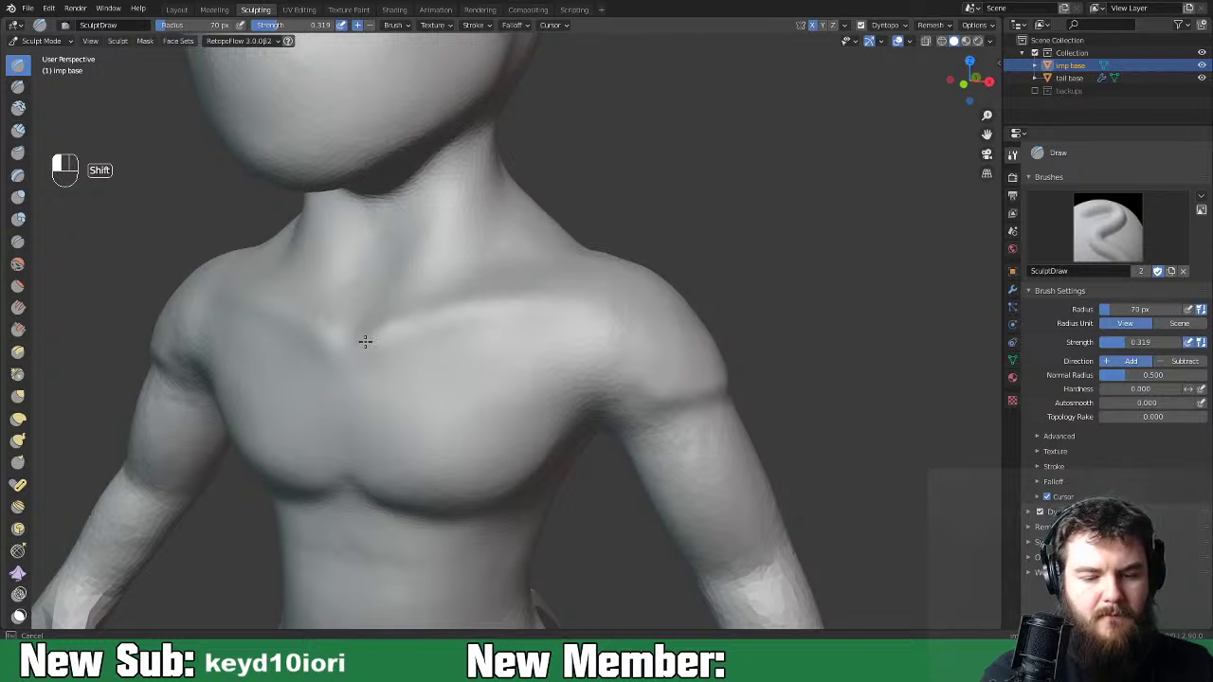
# Examine the proportions of the whole figure from the front and from higher and lower angles.
pyautogui.moveTo(628, 290)
pyautogui.mouseDown(button='middle')
pyautogui.moveTo(823, 334)
pyautogui.moveTo(780, 351)
pyautogui.moveTo(597, 355)
pyautogui.moveTo(741, 387)
pyautogui.moveTo(648, 382)
pyautogui.mouseUp(button='middle')
pyautogui.hotkey('ctrl', '-')
pyautogui.hotkey('ctrl', '-')
pyautogui.hotkey('ctrl', '-')
pyautogui.hotkey('ctrl', '-')
pyautogui.hotkey('ctrl', '-')
pyautogui.hotkey('ctrl', '-')
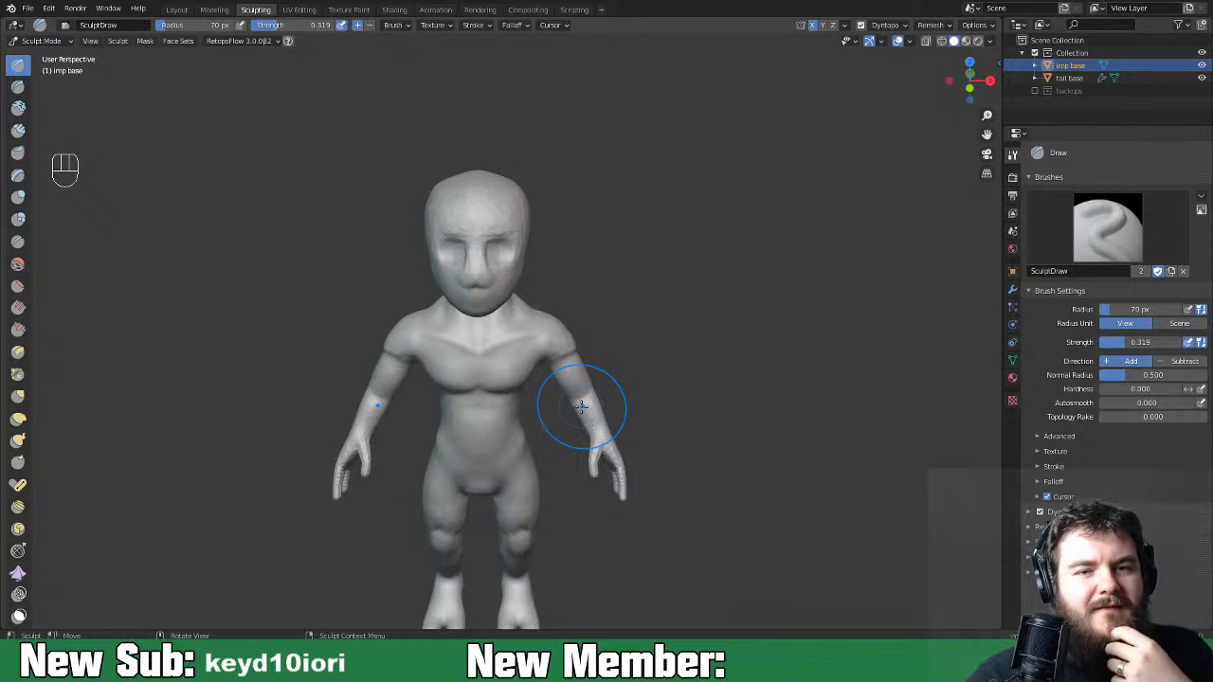
pyautogui.hotkey('ctrl', '-')
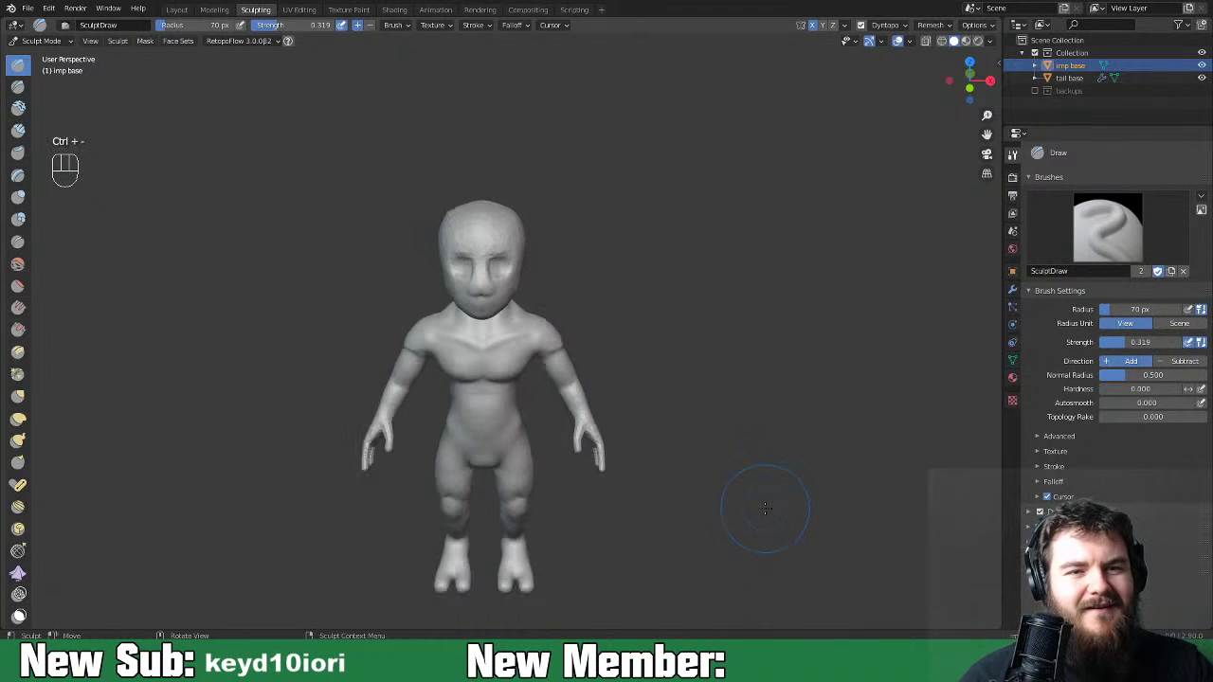
pyautogui.moveTo(748, 522)
pyautogui.mouseDown(button='middle')
pyautogui.moveTo(787, 517)
pyautogui.moveTo(763, 507)
pyautogui.mouseUp(button='middle')
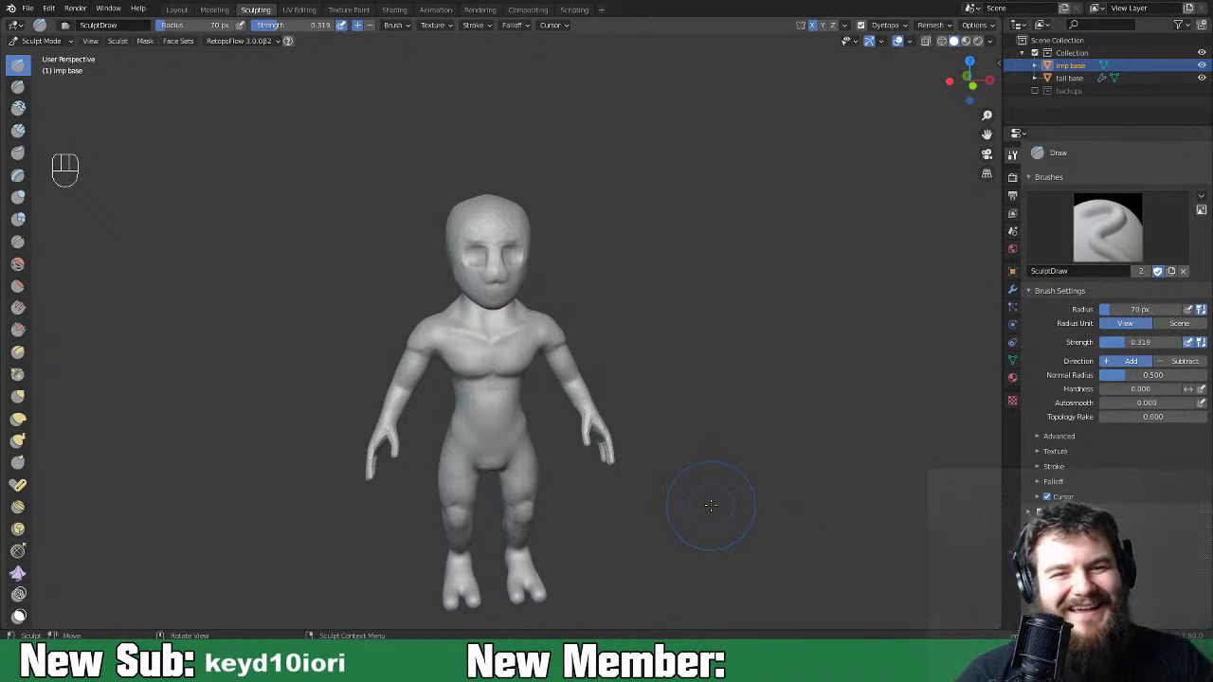
pyautogui.moveTo(781, 486); pyautogui.dragTo(766, 433, button='middle')
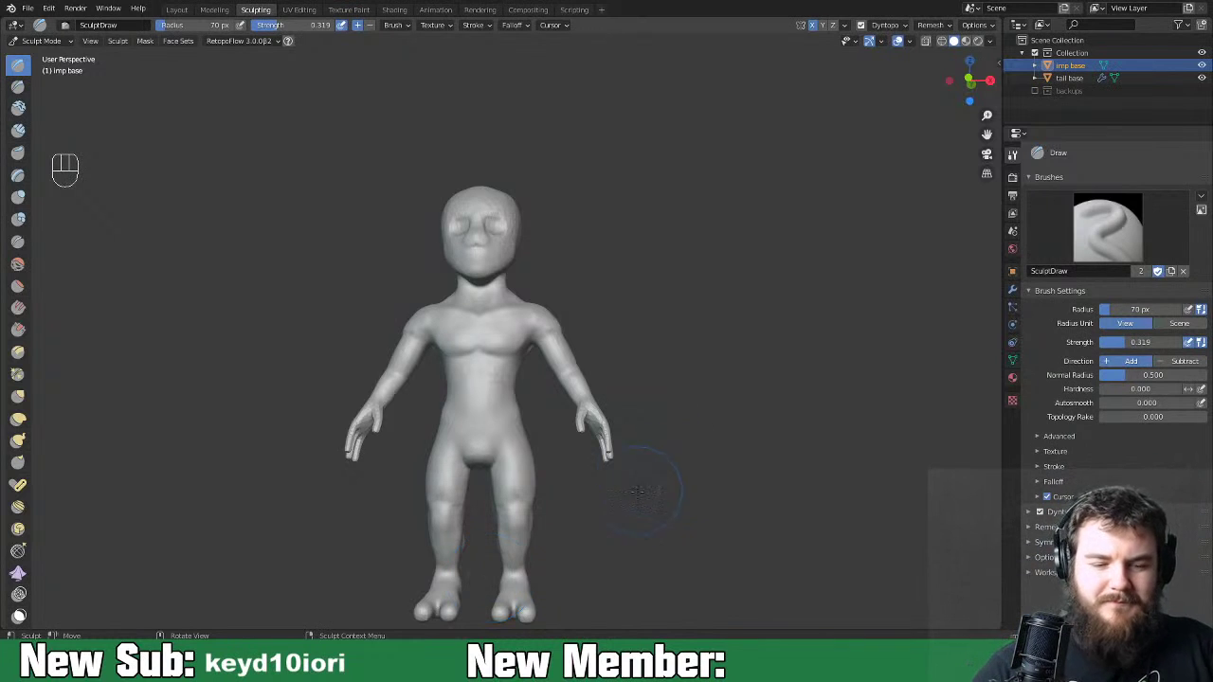
# Select the Nudge brush and save the file.
pyautogui.hotkey('ctrl', '=')
pyautogui.hotkey('ctrl', '=')
pyautogui.hotkey('ctrl', '=')
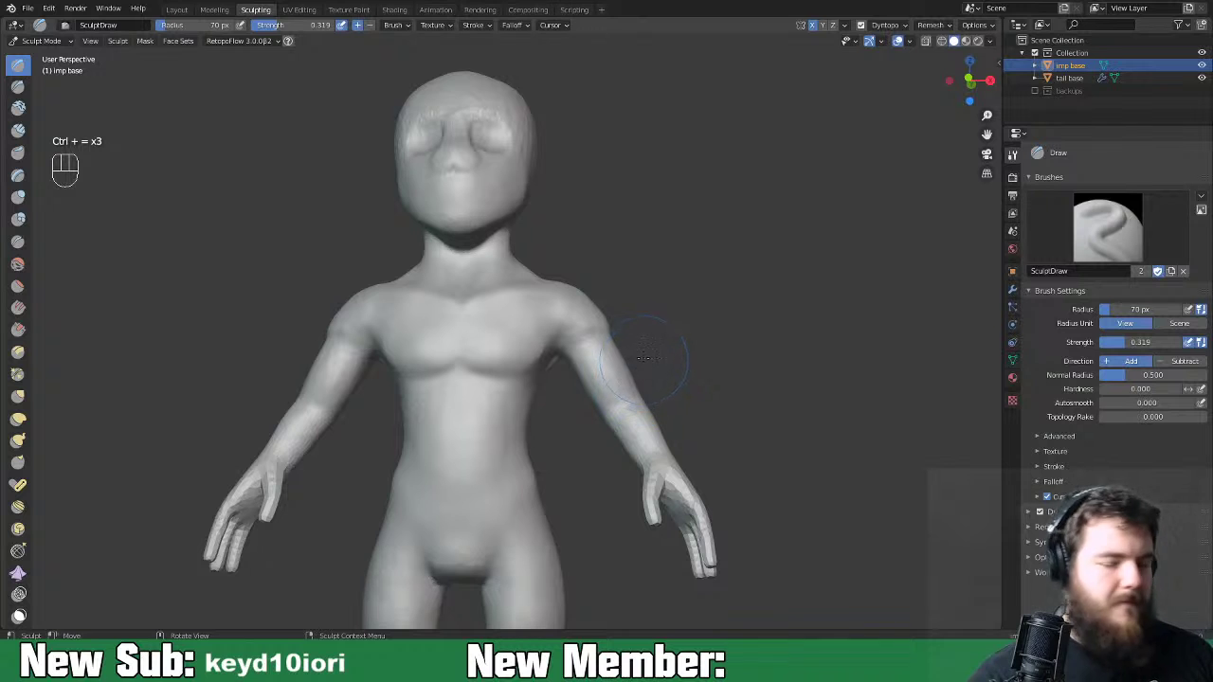
pyautogui.moveTo(581, 334)
pyautogui.mouseDown(button='middle')
pyautogui.moveTo(610, 318)
pyautogui.moveTo(919, 414)
pyautogui.moveTo(709, 444)
pyautogui.moveTo(701, 434)
pyautogui.moveTo(681, 453)
pyautogui.mouseUp(button='middle')
pyautogui.hotkey('ctrl', '=')
pyautogui.hotkey('ctrl', '=')
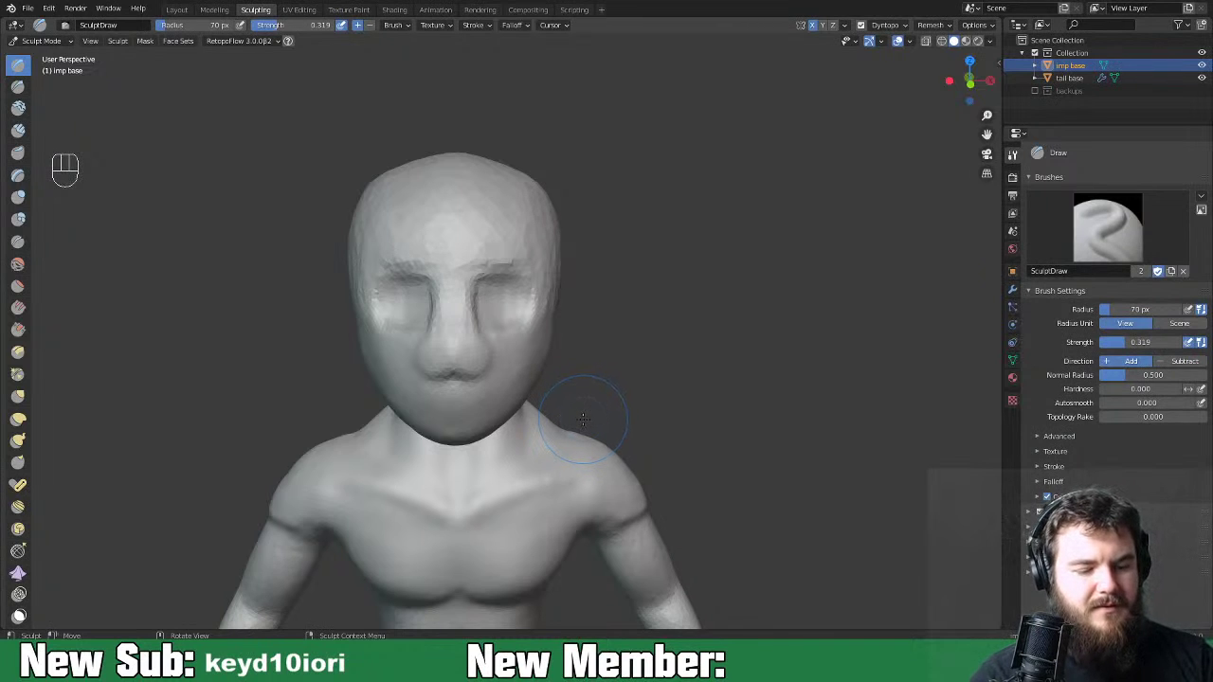
pyautogui.press('space')
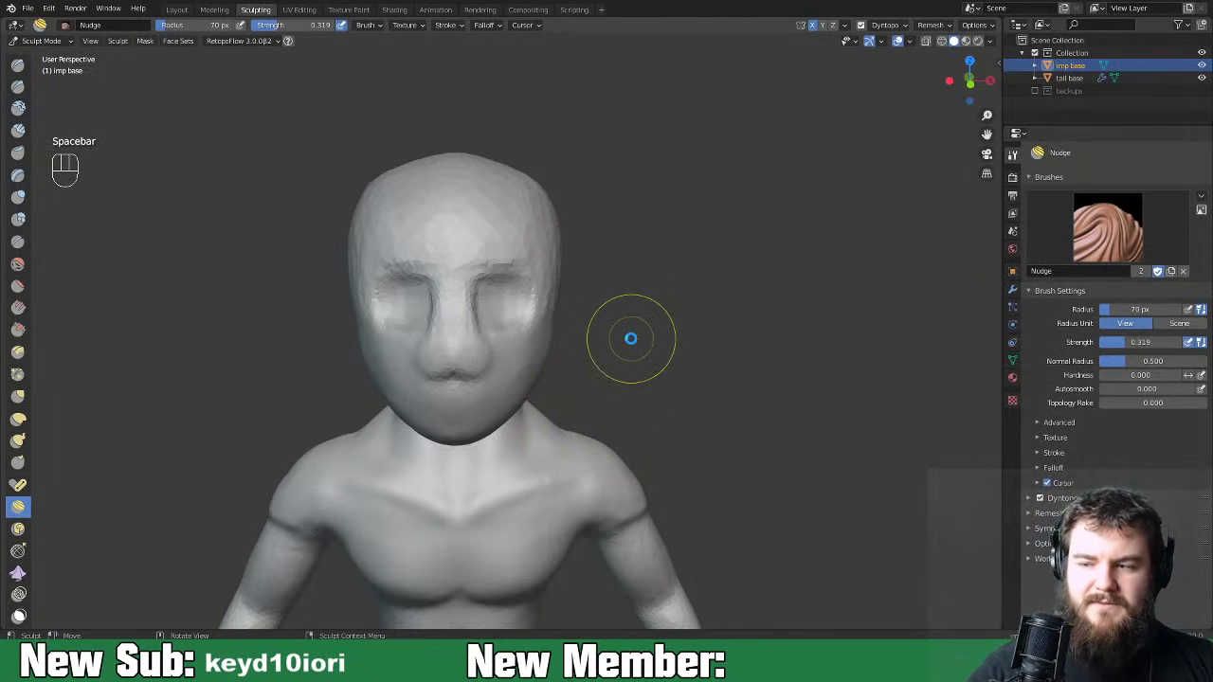
pyautogui.hotkey('ctrl', 's')
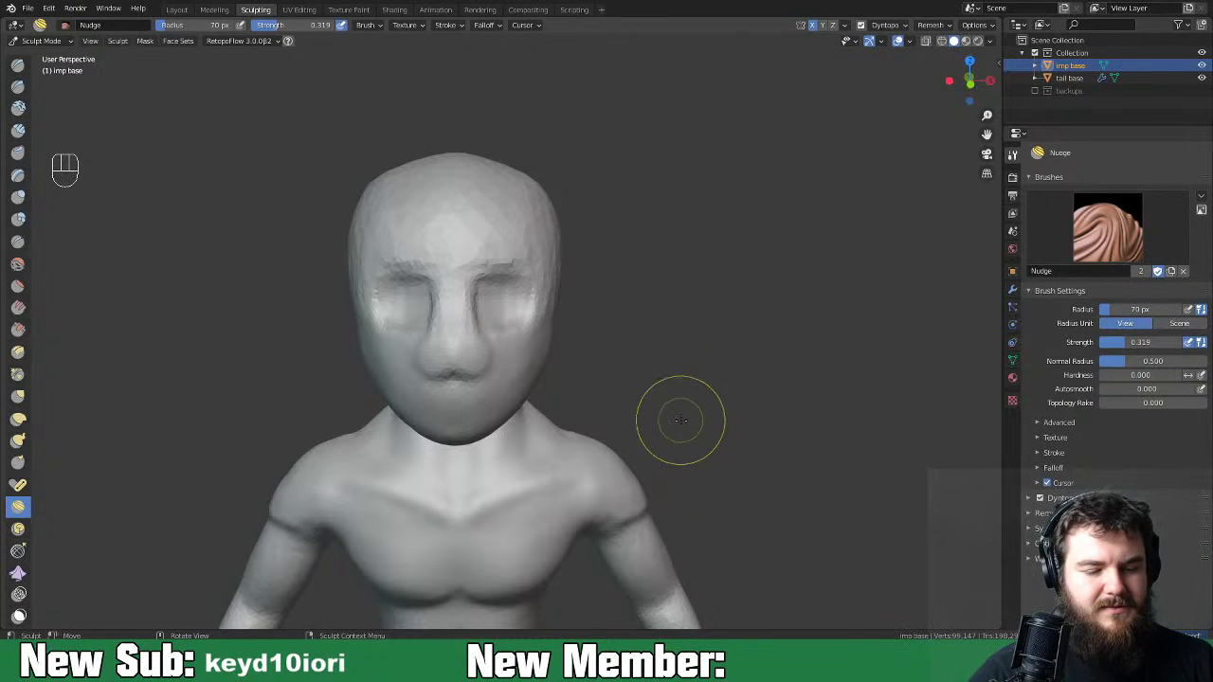
# Switch to the Mask brush, try a stroke along the jaw, and set the brush strength to 1.000.
pyautogui.moveTo(718, 420)
pyautogui.mouseDown(button='middle')
pyautogui.moveTo(699, 408)
pyautogui.moveTo(736, 383)
pyautogui.moveTo(728, 365)
pyautogui.mouseUp(button='middle')
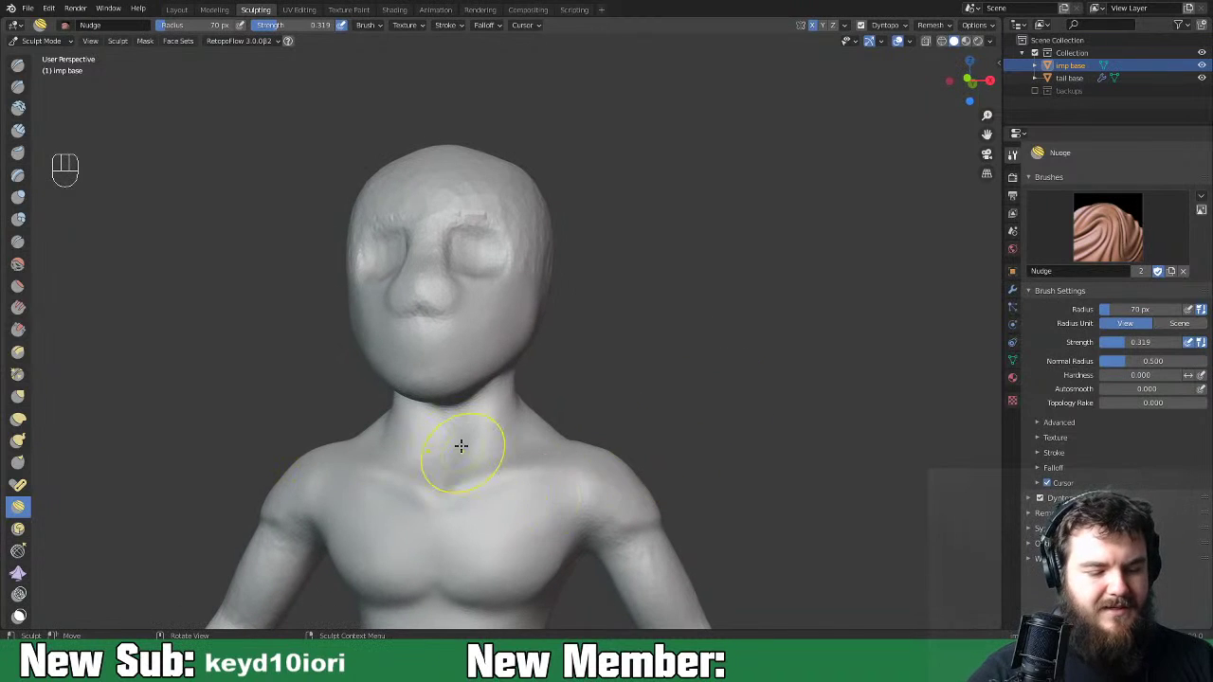
pyautogui.press('space')
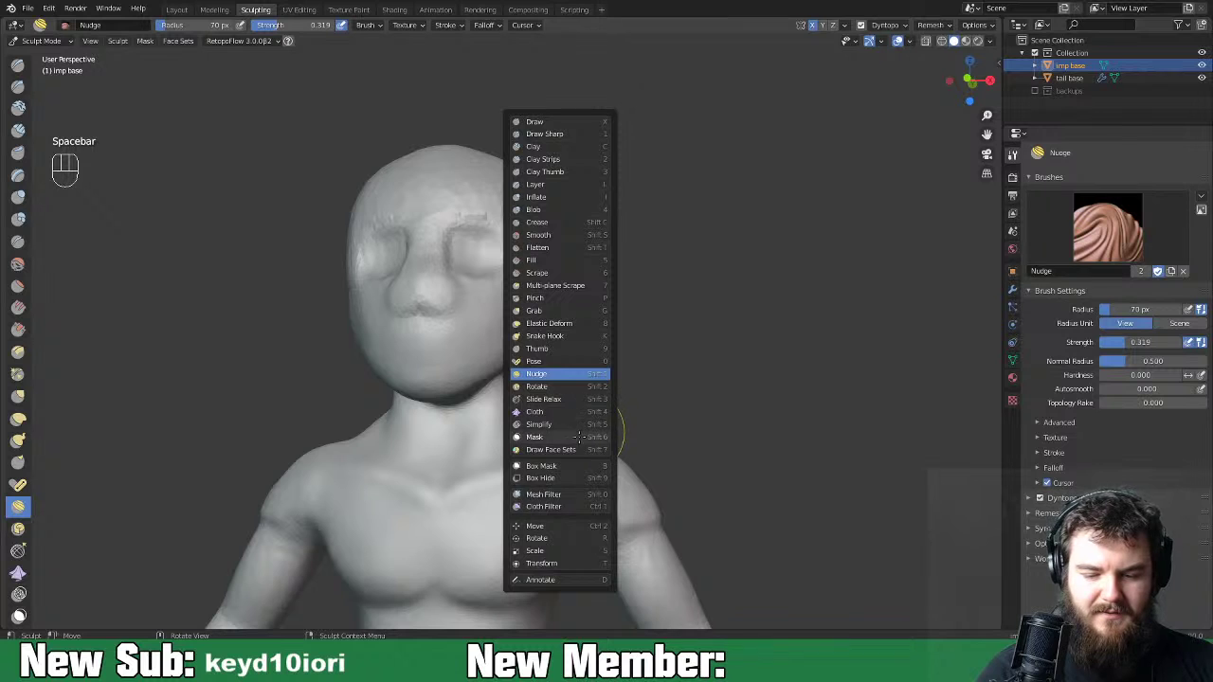
pyautogui.click(576, 436)
pyautogui.moveTo(569, 431)
pyautogui.mouseDown(button='middle')
pyautogui.moveTo(471, 401)
pyautogui.moveTo(455, 366)
pyautogui.mouseUp(button='middle')
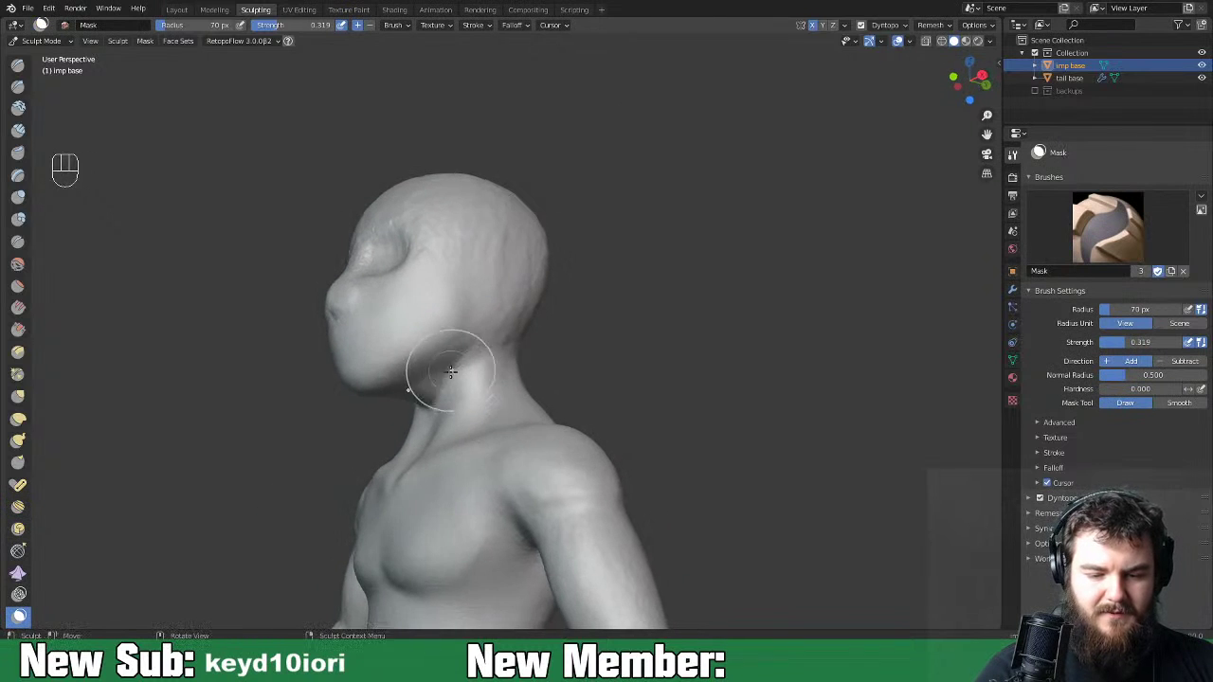
pyautogui.moveTo(421, 382); pyautogui.dragTo(462, 347)
pyautogui.rightClick(477, 351)
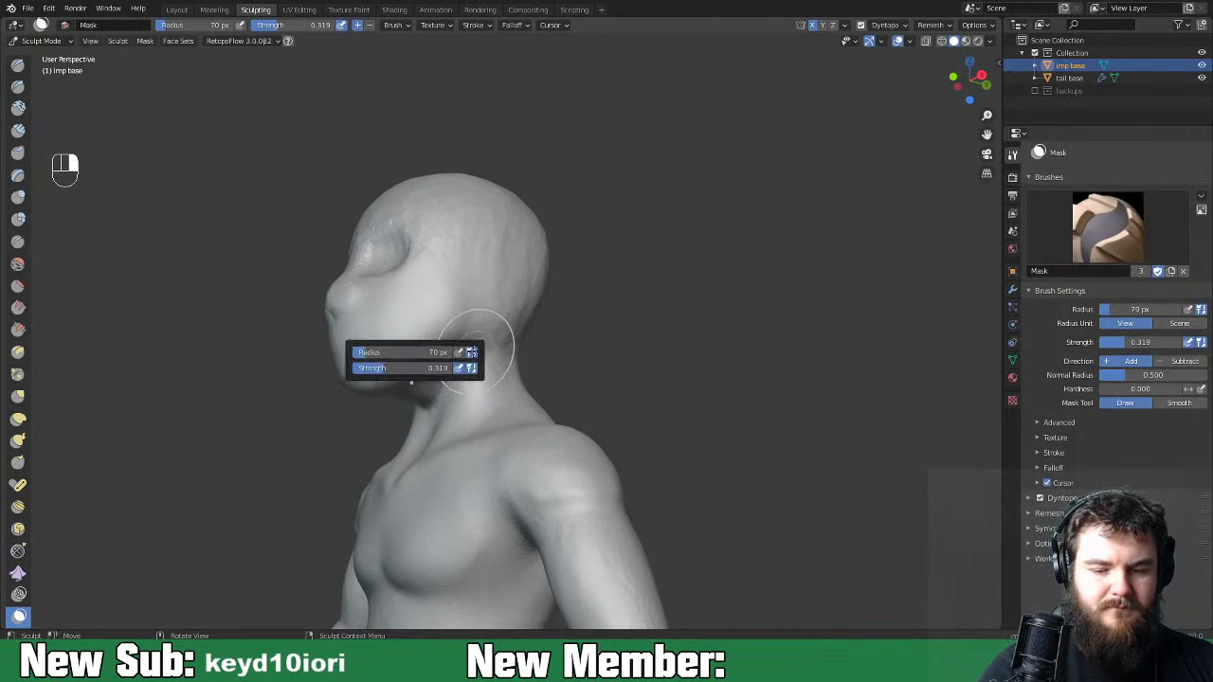
pyautogui.moveTo(392, 368); pyautogui.dragTo(433, 352)
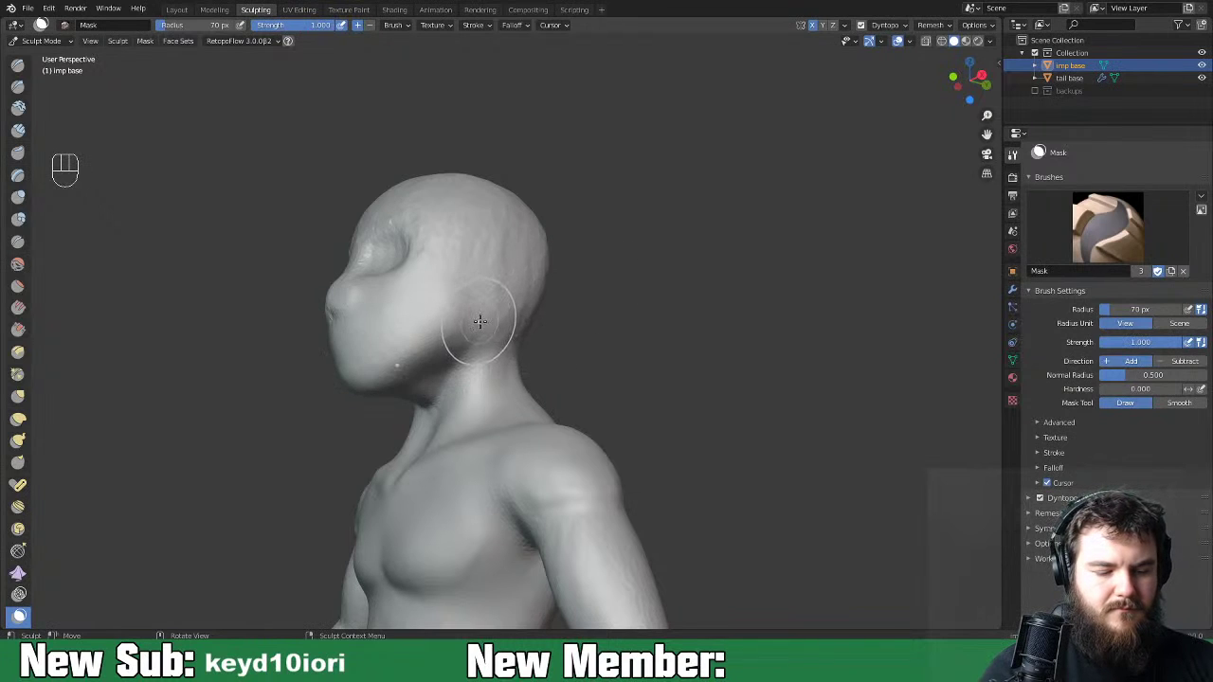
# Enlarge the Mask brush to 122 px and mask the entire head, including the face, underside of the jaw, crown and back of the skull.
pyautogui.press('f')
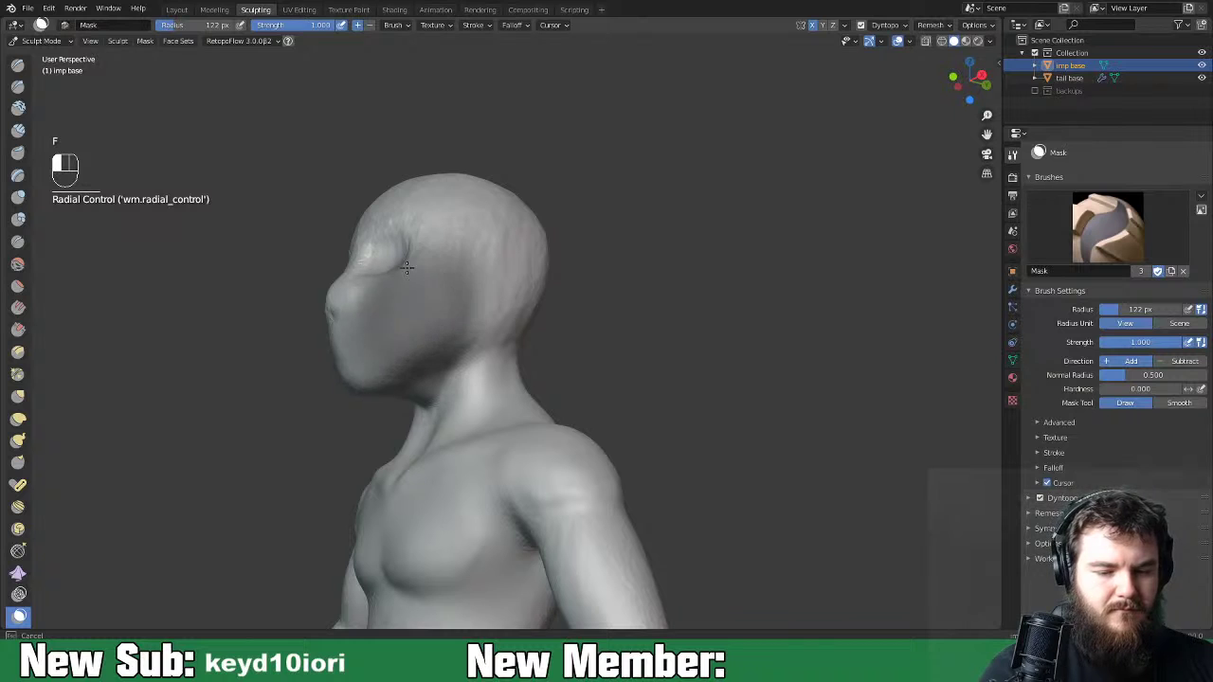
pyautogui.moveTo(361, 246)
pyautogui.mouseDown()
pyautogui.moveTo(427, 195)
pyautogui.moveTo(498, 213)
pyautogui.moveTo(526, 318)
pyautogui.moveTo(443, 326)
pyautogui.mouseUp()
pyautogui.moveTo(443, 326); pyautogui.dragTo(420, 366, button='middle')
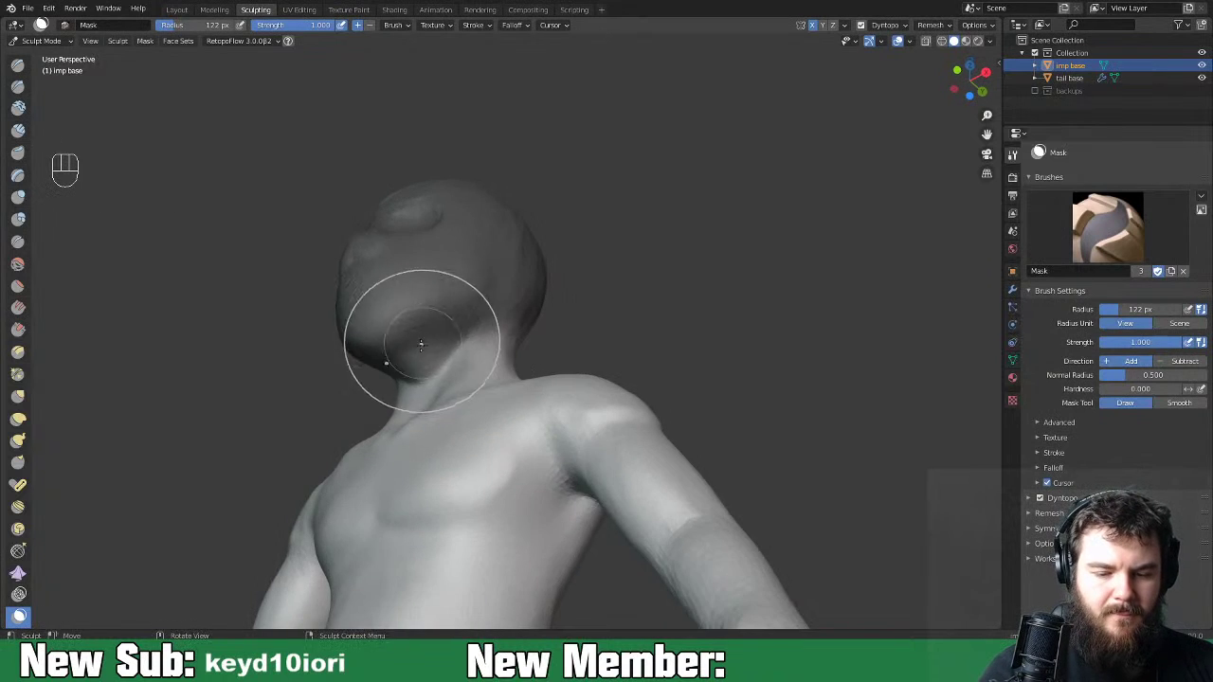
pyautogui.moveTo(497, 318); pyautogui.dragTo(498, 384, button='middle')
pyautogui.moveTo(497, 384)
pyautogui.mouseDown()
pyautogui.moveTo(540, 312)
pyautogui.moveTo(517, 210)
pyautogui.mouseUp()
pyautogui.moveTo(561, 236); pyautogui.dragTo(512, 284, button='middle')
pyautogui.moveTo(549, 241)
pyautogui.mouseDown()
pyautogui.moveTo(567, 223)
pyautogui.moveTo(449, 133)
pyautogui.mouseUp()
pyautogui.moveTo(487, 176); pyautogui.dragTo(691, 189, button='middle')
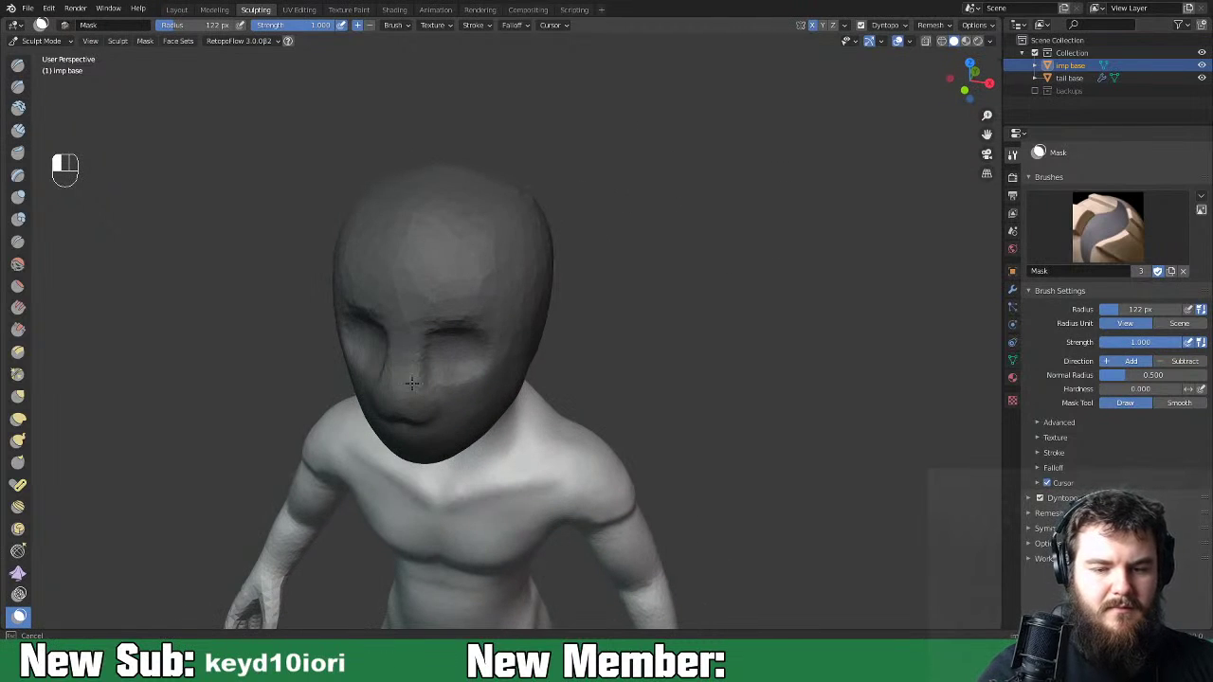
pyautogui.moveTo(591, 218); pyautogui.dragTo(479, 237, button='middle')
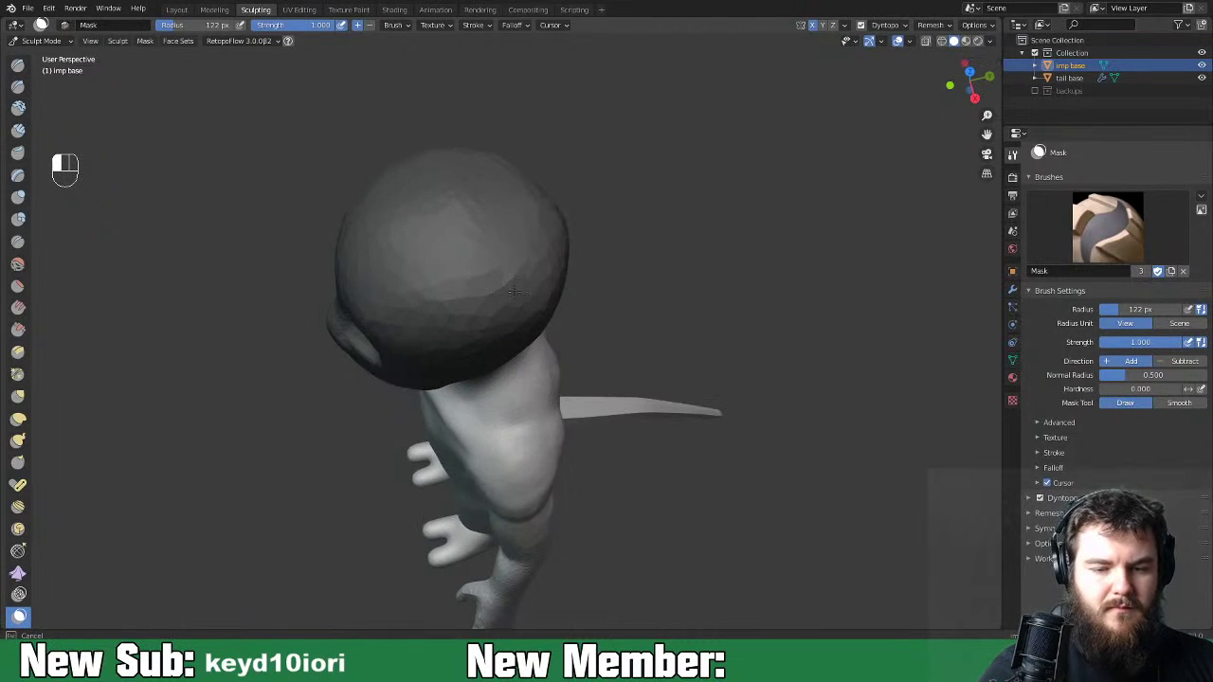
pyautogui.moveTo(578, 254)
pyautogui.mouseDown(button='middle')
pyautogui.moveTo(588, 260)
pyautogui.moveTo(569, 270)
pyautogui.mouseUp(button='middle')
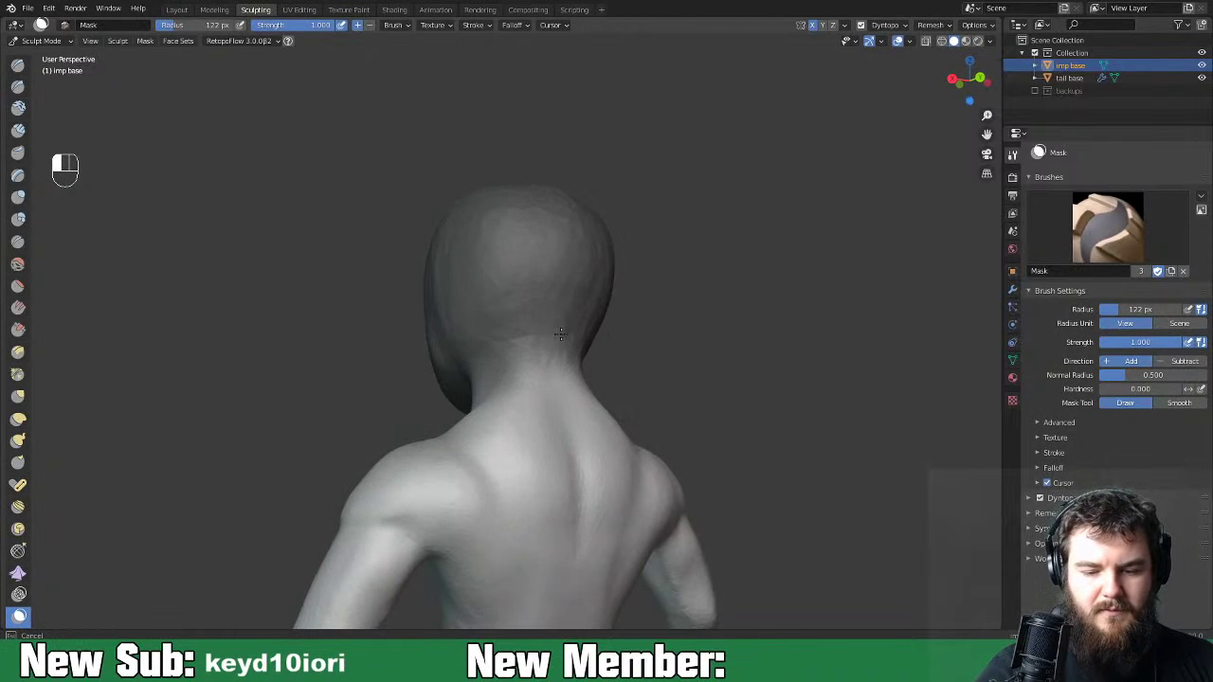
# Invert the mask to protect the body and leave the head editable, and save the file.
pyautogui.moveTo(531, 325)
pyautogui.mouseDown(button='middle')
pyautogui.moveTo(520, 392)
pyautogui.moveTo(628, 380)
pyautogui.moveTo(631, 392)
pyautogui.mouseUp(button='middle')
pyautogui.hotkey('ctrl', 'i')
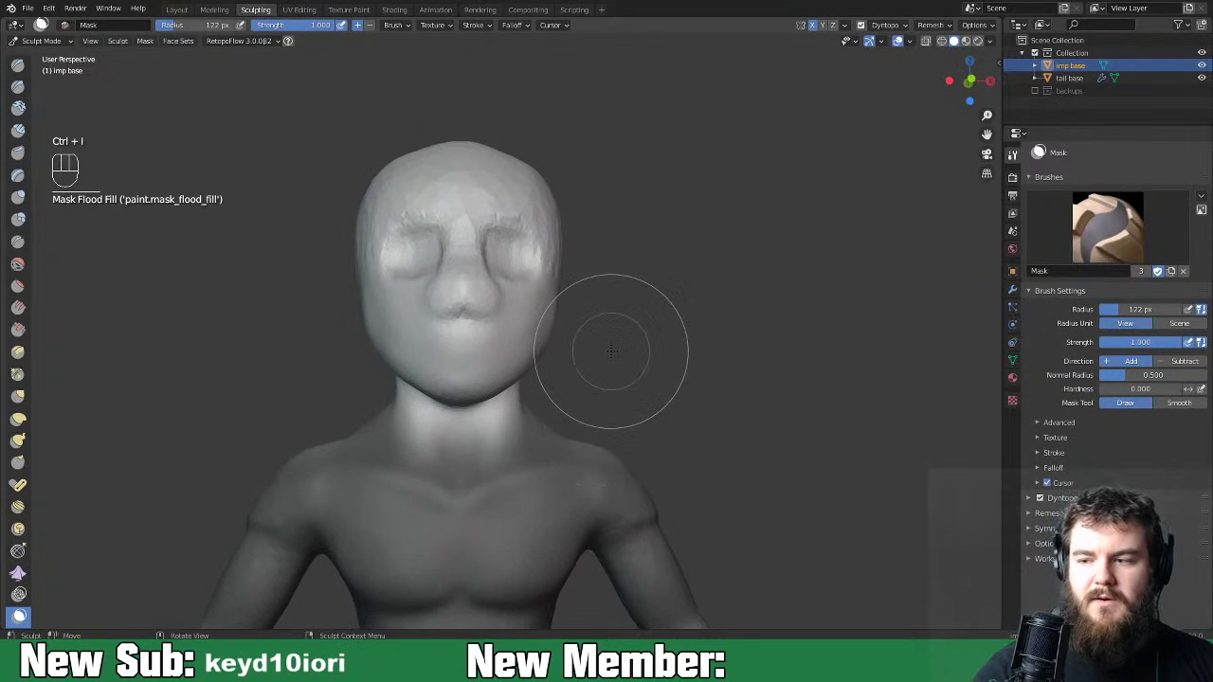
pyautogui.hotkey('ctrl', 's')
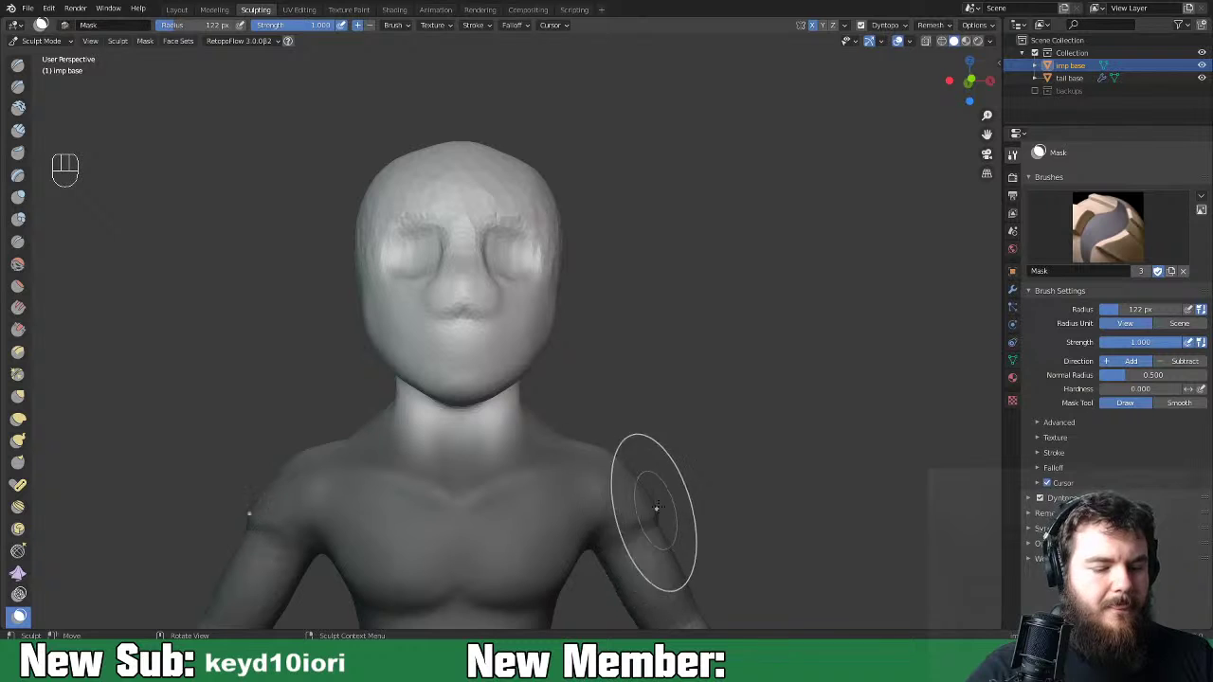
# Reshape the nose and narrow the lower face and jaw from the front with the Grab brush.
pyautogui.moveTo(719, 375)
pyautogui.mouseDown(button='middle')
pyautogui.moveTo(709, 390)
pyautogui.moveTo(663, 398)
pyautogui.moveTo(715, 409)
pyautogui.moveTo(677, 420)
pyautogui.mouseUp(button='middle')
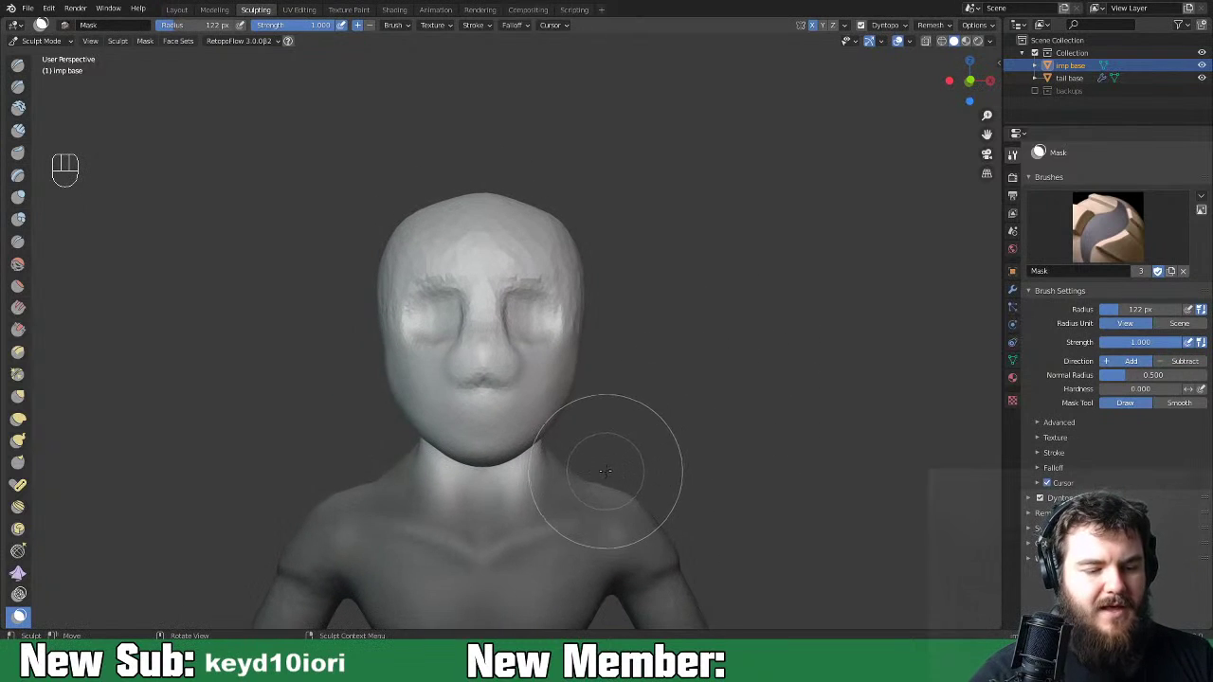
pyautogui.click(18, 396)
pyautogui.moveTo(577, 379)
pyautogui.mouseDown()
pyautogui.moveTo(508, 404)
pyautogui.moveTo(552, 393)
pyautogui.mouseUp()
pyautogui.moveTo(585, 393)
pyautogui.mouseDown(button='middle')
pyautogui.moveTo(541, 371)
pyautogui.moveTo(462, 434)
pyautogui.moveTo(511, 398)
pyautogui.moveTo(576, 382)
pyautogui.mouseUp(button='middle')
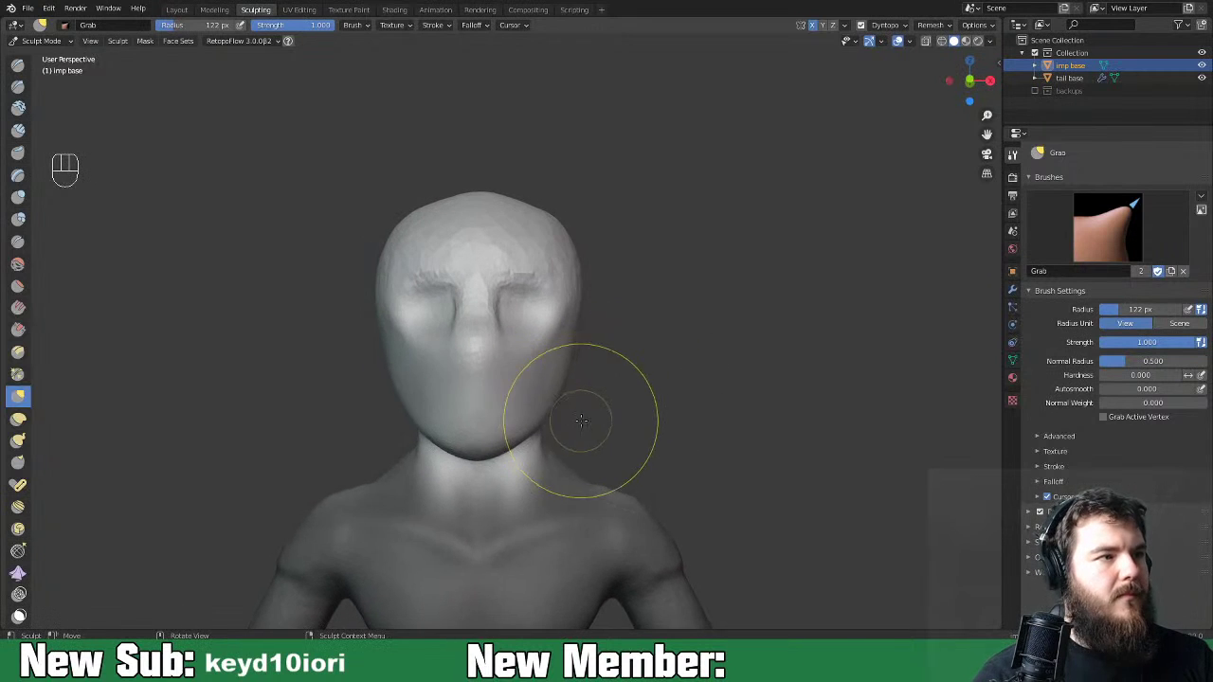
# Lower the Grab strength to 0.506 and adjust the nose, mouth and brow profile from the side.
pyautogui.moveTo(501, 420)
pyautogui.mouseDown(button='middle')
pyautogui.moveTo(515, 379)
pyautogui.moveTo(468, 379)
pyautogui.mouseUp(button='middle')
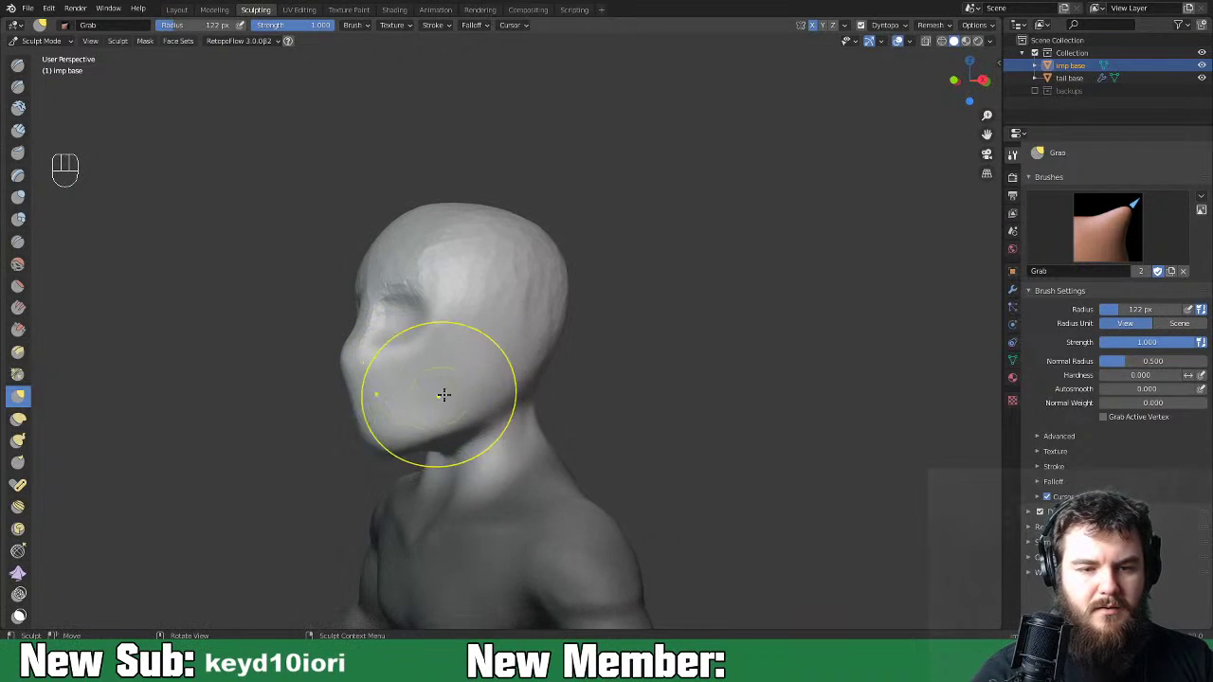
pyautogui.rightClick(451, 395)
pyautogui.moveTo(418, 410); pyautogui.dragTo(367, 420)
pyautogui.keyDown('shift'); pyautogui.moveTo(599, 372); pyautogui.dragTo(493, 403, button='middle'); pyautogui.keyUp('shift')
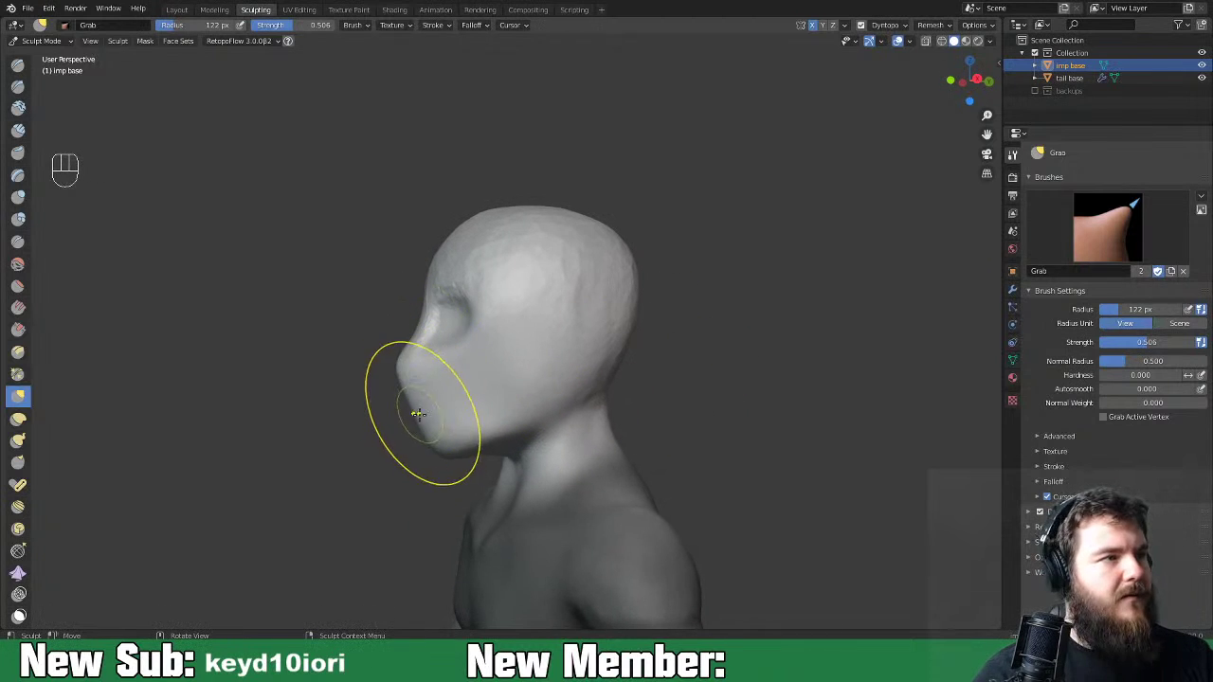
pyautogui.moveTo(405, 386); pyautogui.dragTo(411, 382)
pyautogui.moveTo(441, 275); pyautogui.dragTo(431, 273)
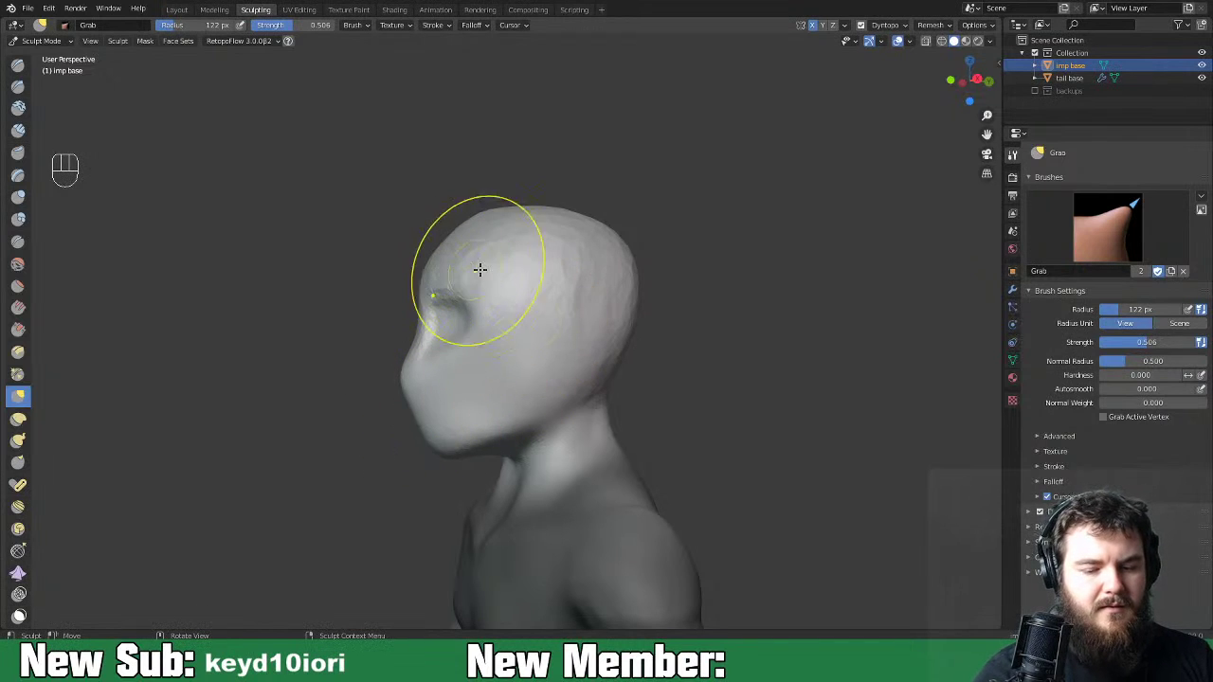
# Push the nose and mouth area back into the face with Elastic Deform from the side.
pyautogui.click(18, 418)
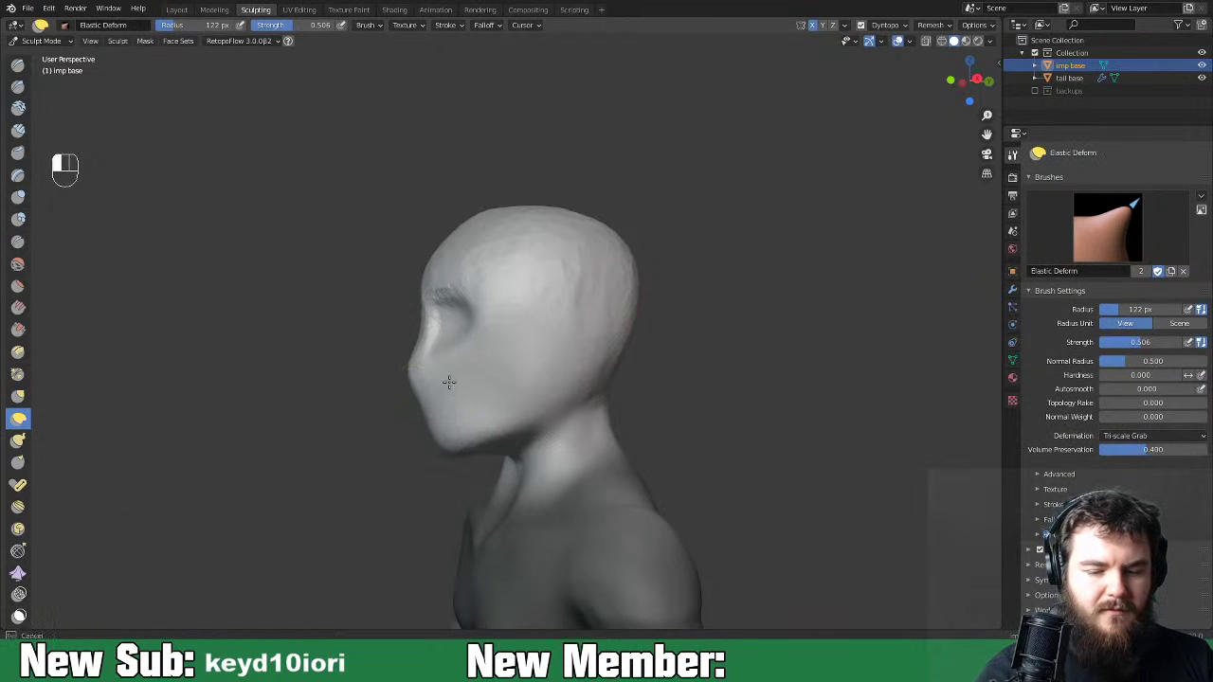
pyautogui.moveTo(447, 387); pyautogui.dragTo(454, 388)
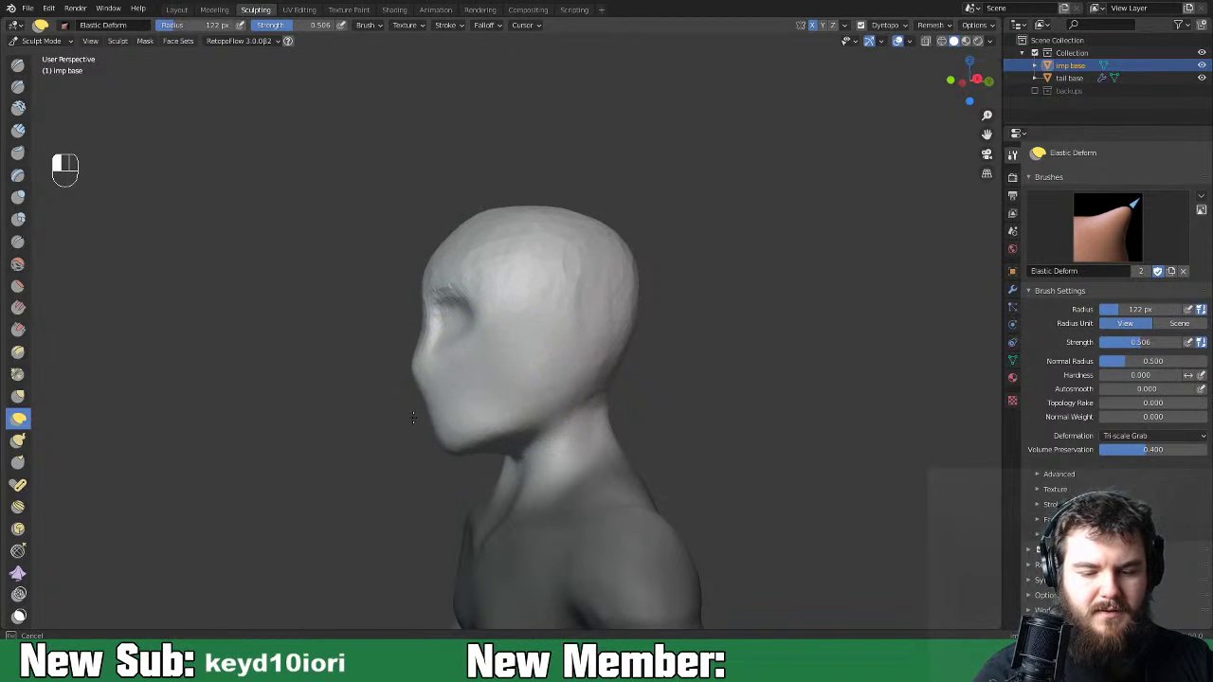
pyautogui.moveTo(712, 371); pyautogui.dragTo(569, 373, button='middle')
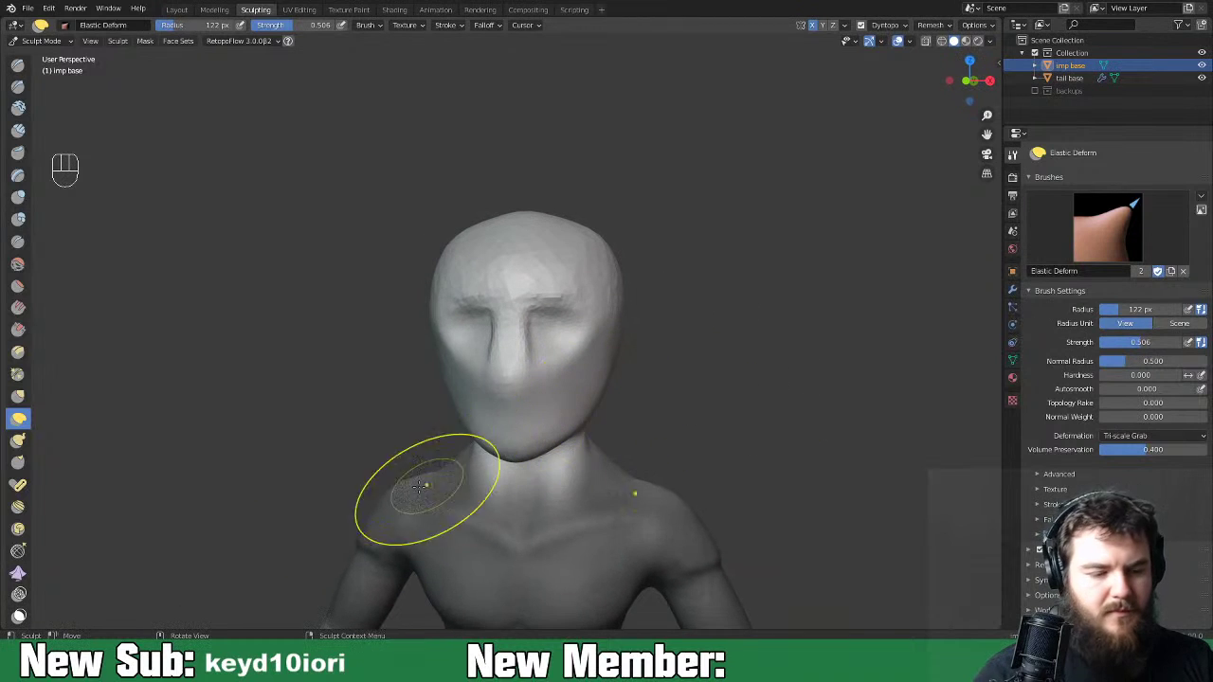
# Reduce the Grab brush radius to 97 px and reshape the cheeks, jaw and muzzle from the front and side.
pyautogui.click(18, 396)
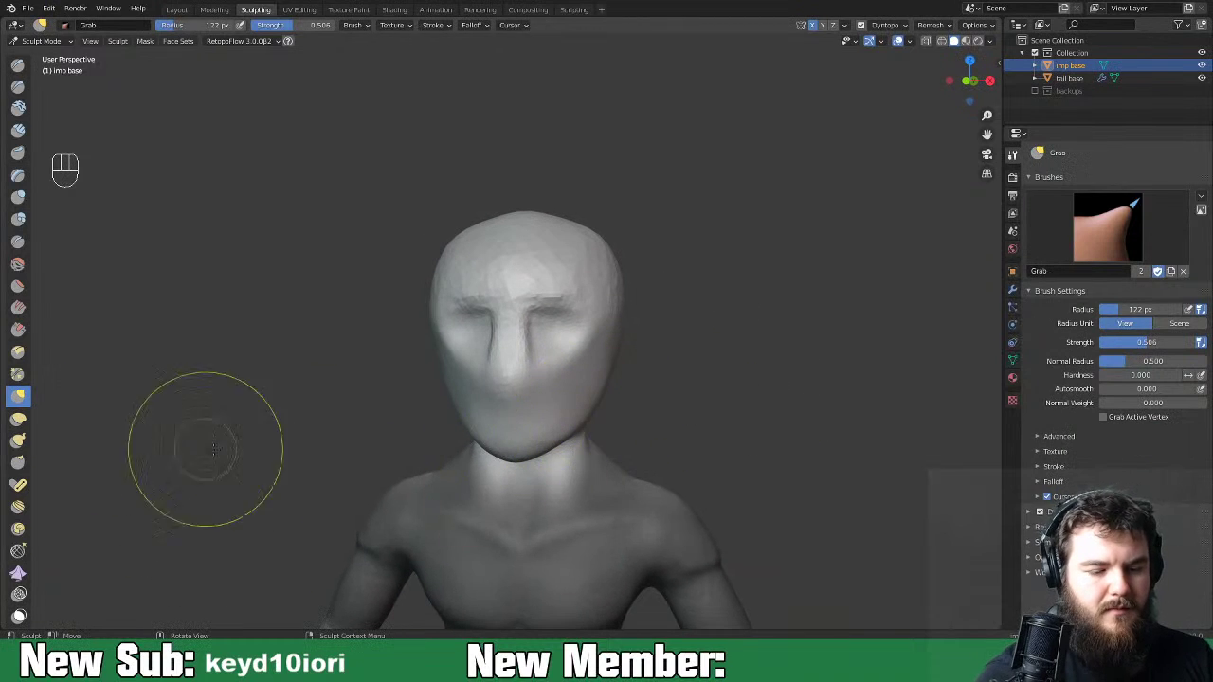
pyautogui.press('f')
pyautogui.click(566, 407)
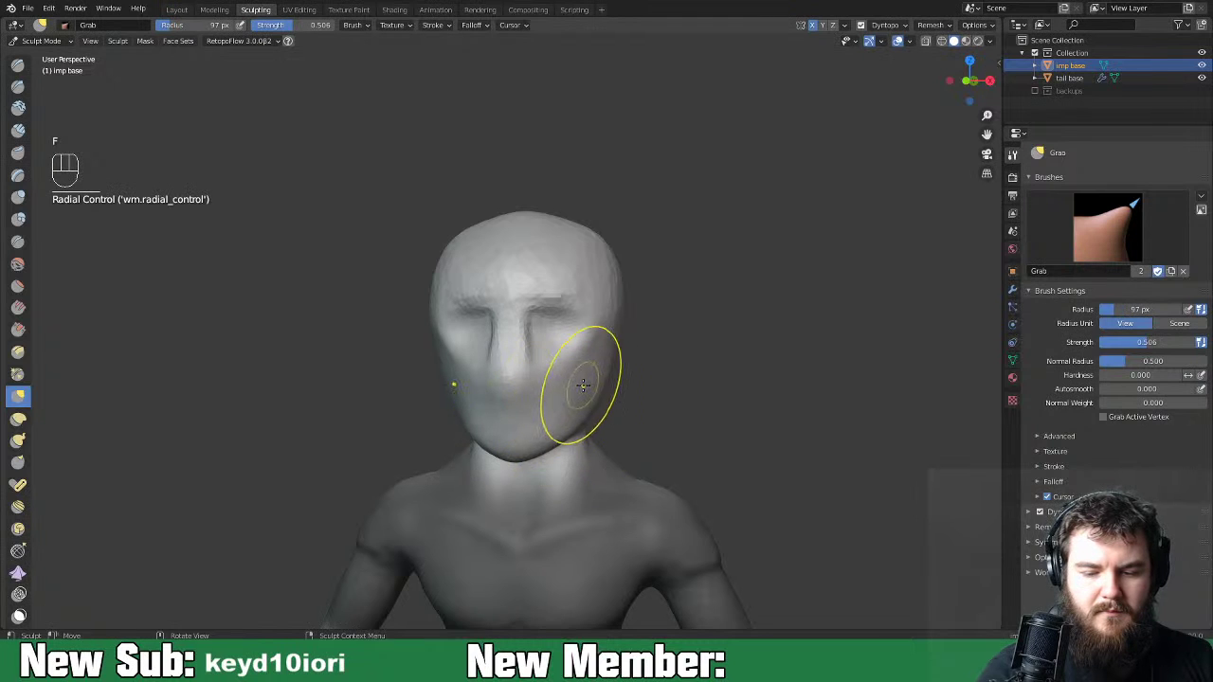
pyautogui.moveTo(658, 370)
pyautogui.mouseDown(button='middle')
pyautogui.moveTo(784, 370)
pyautogui.moveTo(612, 370)
pyautogui.moveTo(644, 370)
pyautogui.mouseUp(button='middle')
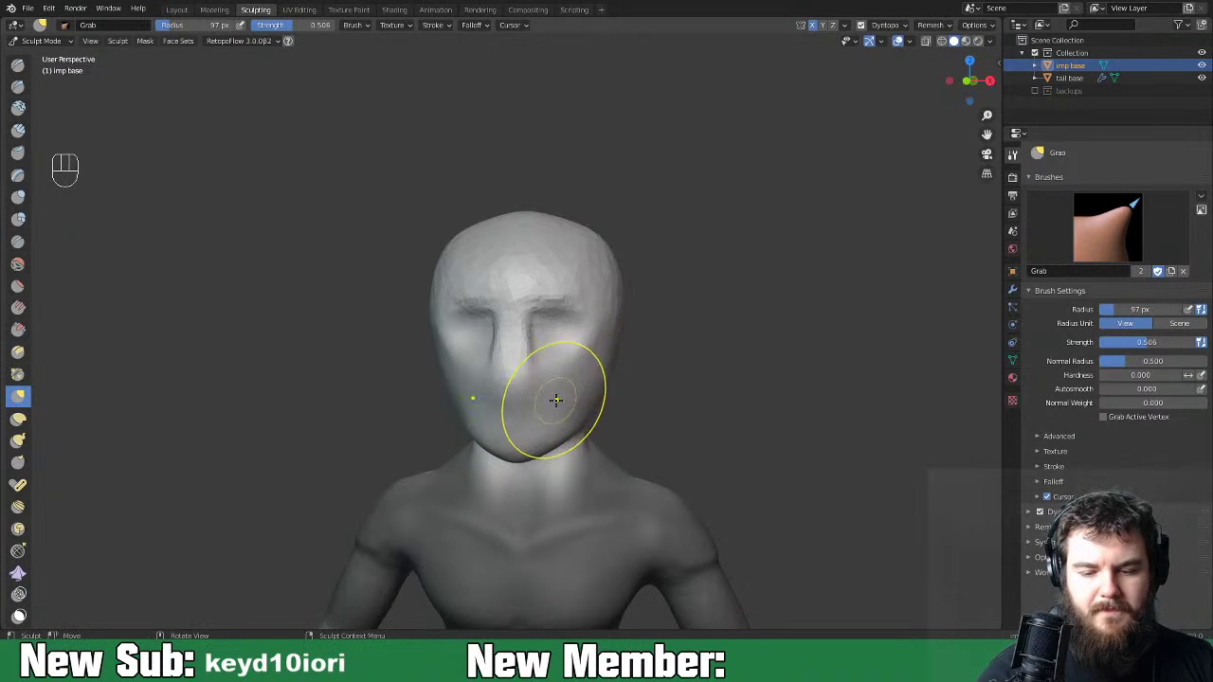
pyautogui.moveTo(572, 434)
pyautogui.mouseDown(button='middle')
pyautogui.moveTo(531, 411)
pyautogui.moveTo(498, 418)
pyautogui.mouseUp(button='middle')
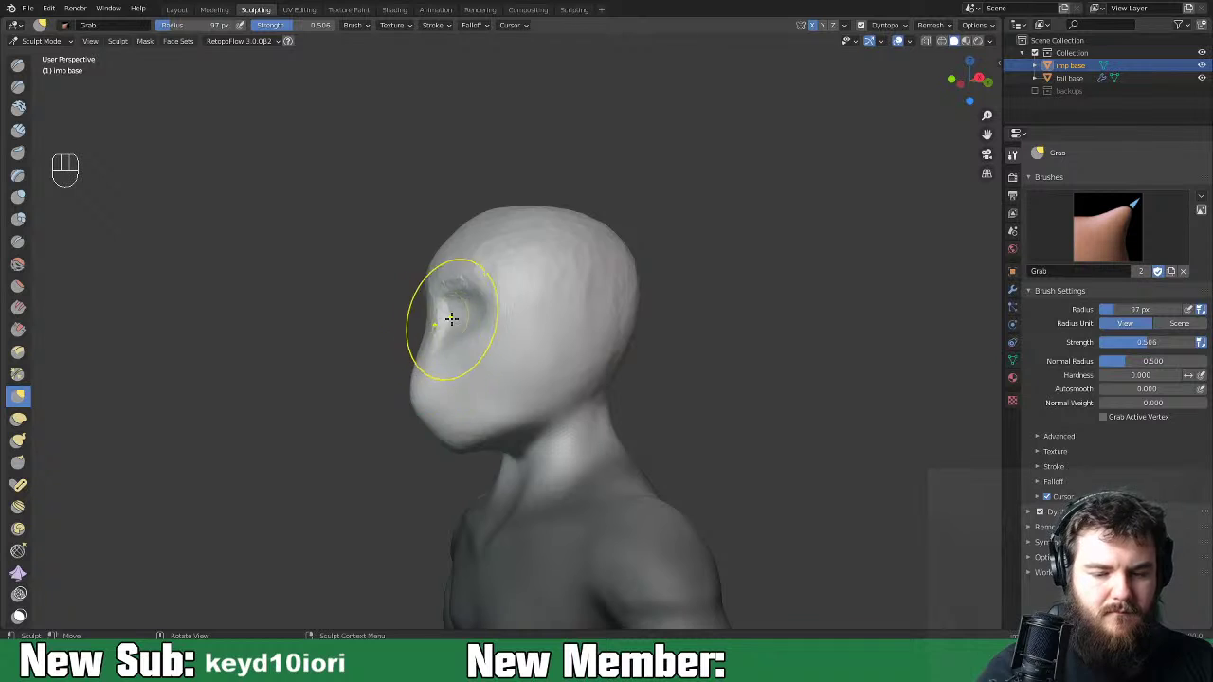
# Pull the brow ridge slightly forward and up in the side profile with the Grab brush.
pyautogui.moveTo(446, 315); pyautogui.dragTo(426, 319, button='middle')
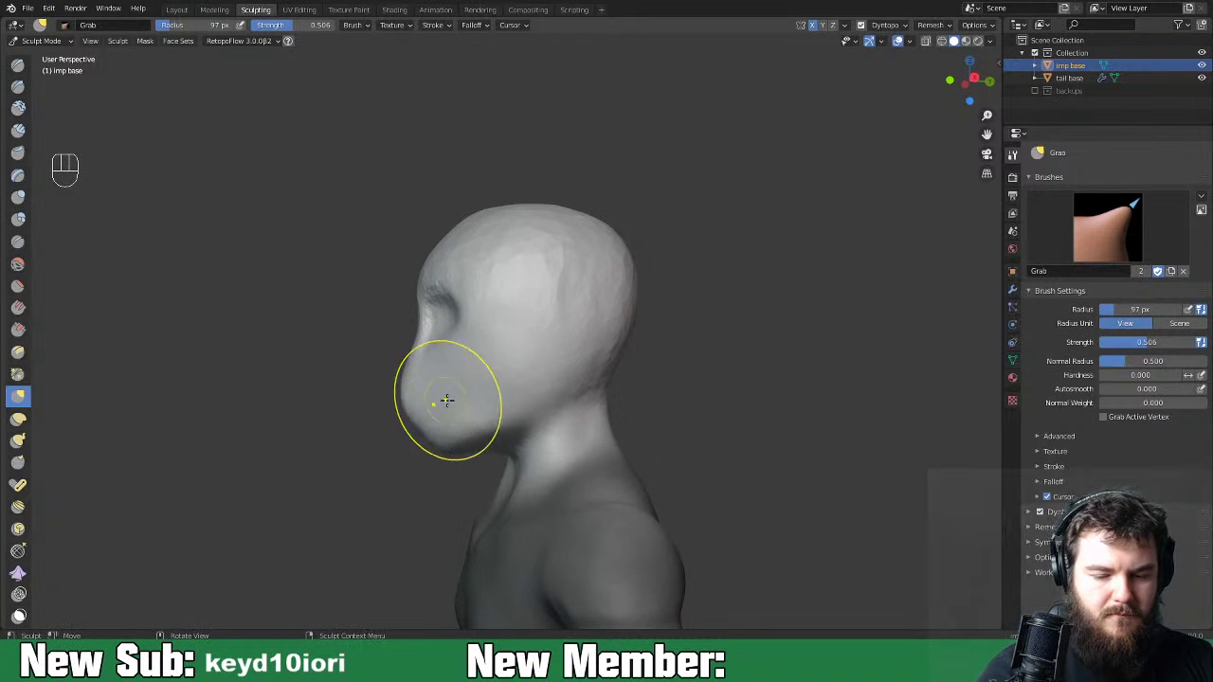
pyautogui.moveTo(425, 400); pyautogui.dragTo(571, 408, button='middle')
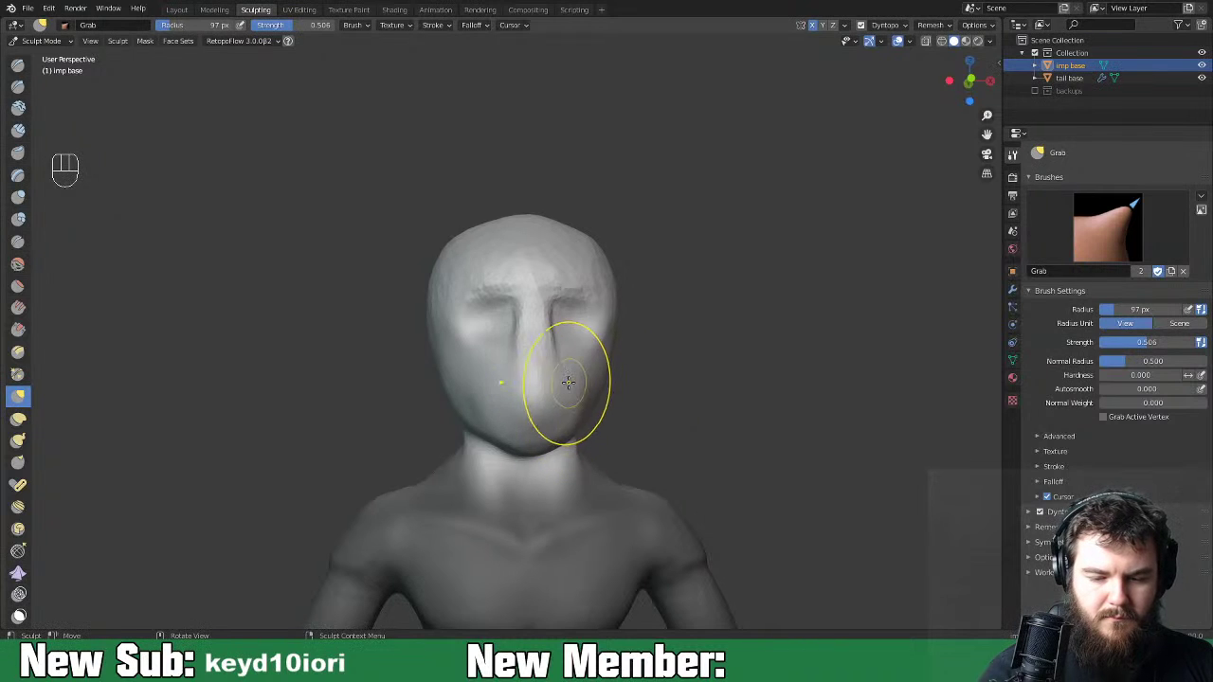
pyautogui.moveTo(601, 379)
pyautogui.mouseDown(button='middle')
pyautogui.moveTo(501, 401)
pyautogui.moveTo(495, 389)
pyautogui.moveTo(471, 393)
pyautogui.mouseUp(button='middle')
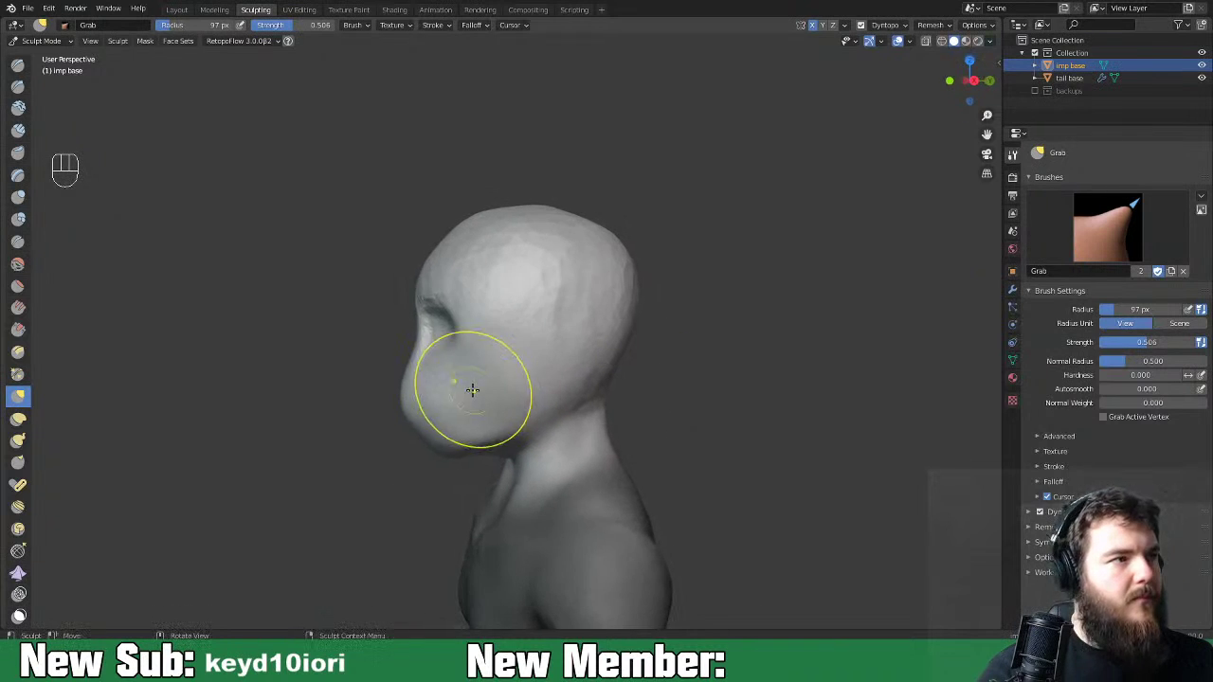
pyautogui.moveTo(420, 301); pyautogui.dragTo(415, 294)
pyautogui.moveTo(466, 298)
pyautogui.mouseDown(button='middle')
pyautogui.moveTo(541, 290)
pyautogui.moveTo(594, 344)
pyautogui.moveTo(582, 347)
pyautogui.mouseUp(button='middle')
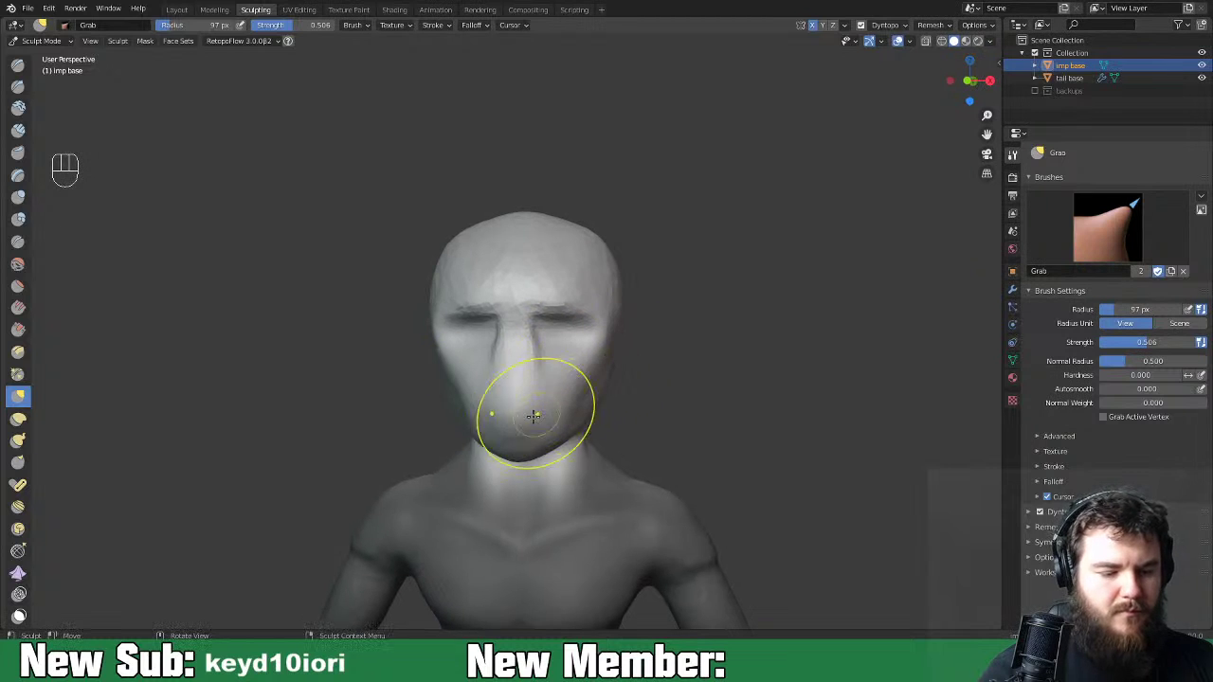
# Carve shallow eye sockets on both sides of the nose with inverted Clay Strips at a 75 px radius.
pyautogui.hotkey('ctrl', '=')
pyautogui.hotkey('ctrl', '=')
pyautogui.hotkey('ctrl', '=')
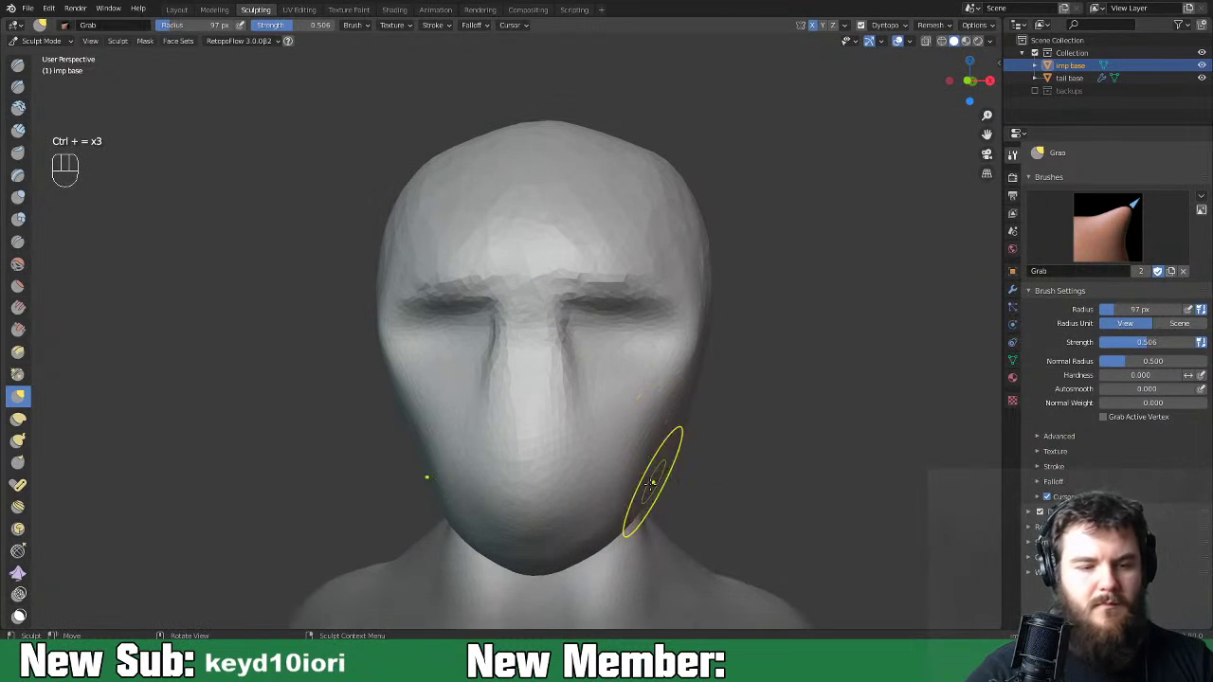
pyautogui.click(18, 130)
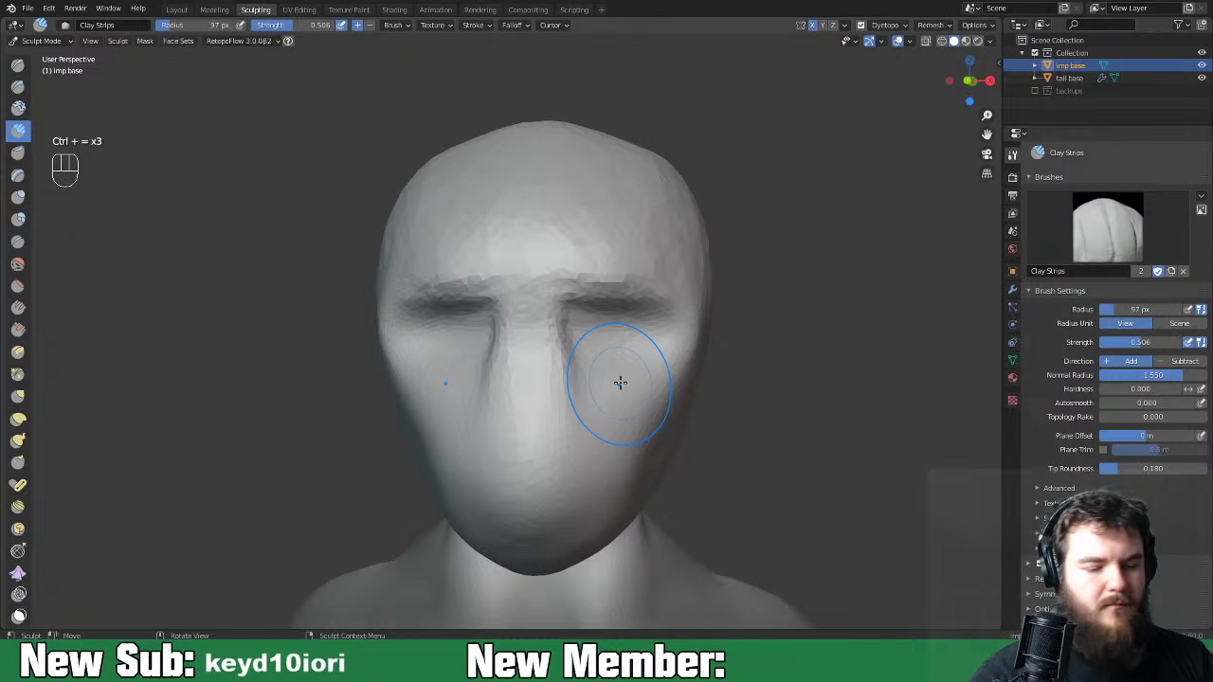
pyautogui.moveTo(630, 374); pyautogui.dragTo(617, 367, button='middle')
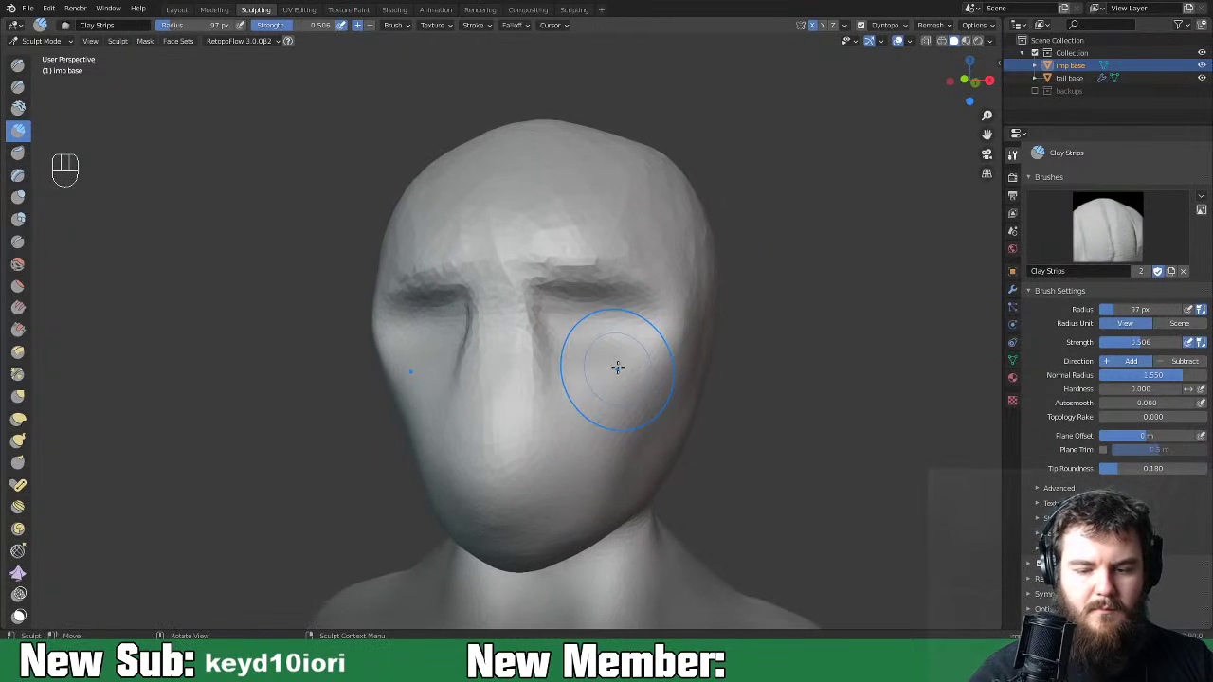
pyautogui.press('f')
pyautogui.click(582, 344)
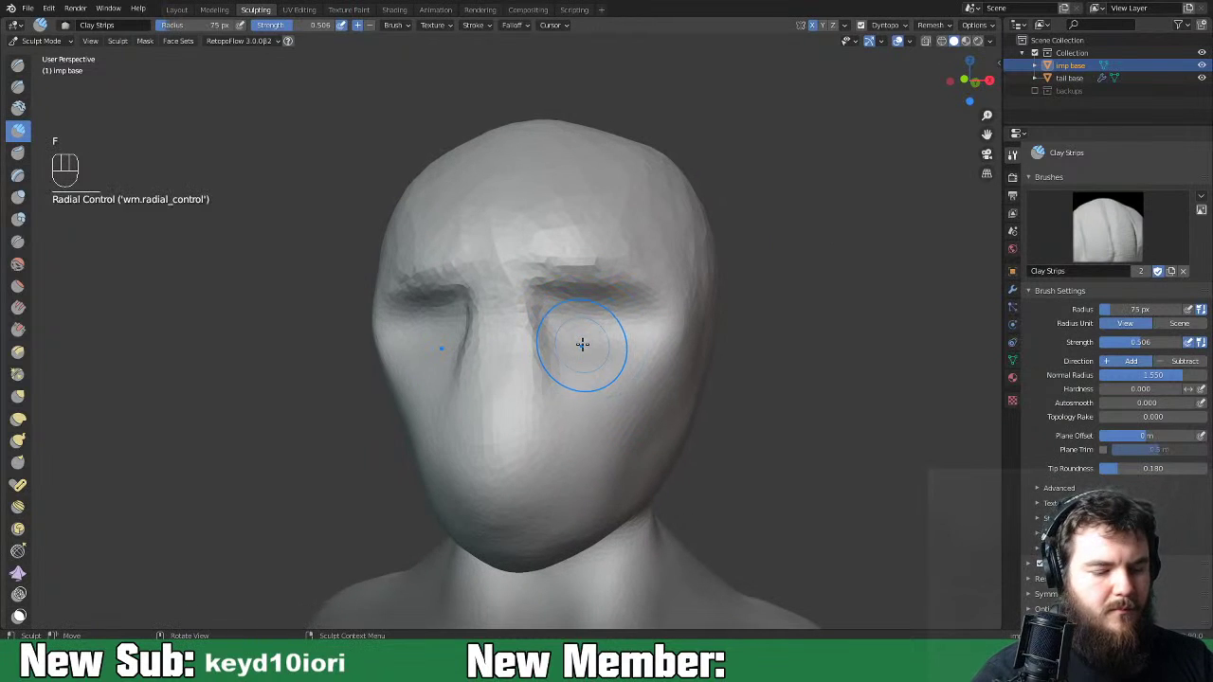
pyautogui.keyDown('ctrl'); pyautogui.moveTo(573, 335); pyautogui.dragTo(562, 343); pyautogui.keyUp('ctrl')
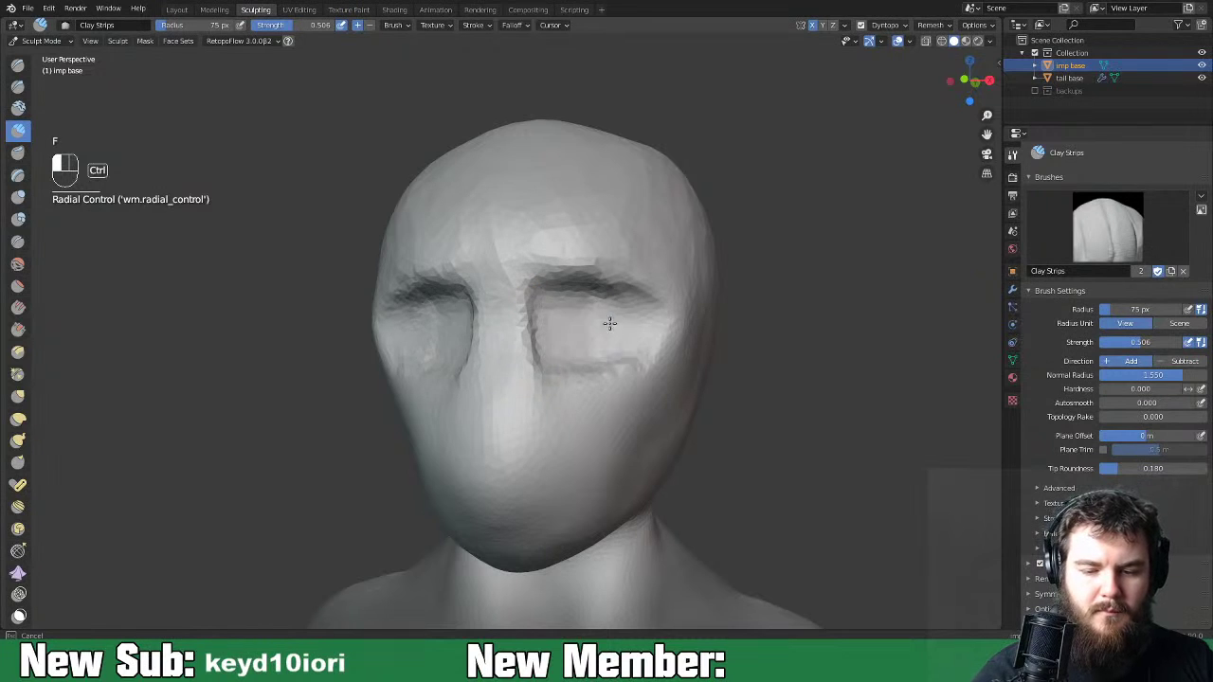
# Deepen and widen the eye sockets into large ovals using the Blob brush in subtract mode.
pyautogui.press('space')
pyautogui.press('space')
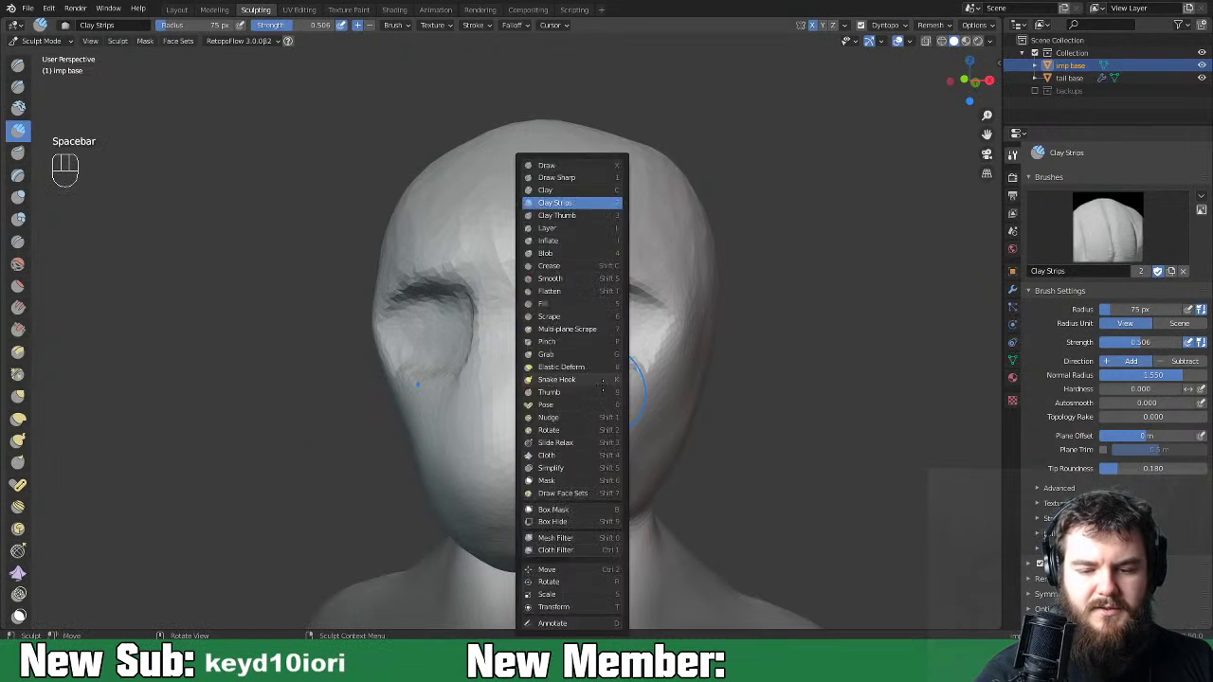
pyautogui.click(576, 254)
pyautogui.moveTo(581, 337)
pyautogui.keyDown('ctrl'); pyautogui.mouseDown()
pyautogui.moveTo(556, 317)
pyautogui.moveTo(613, 315)
pyautogui.mouseUp(); pyautogui.keyUp('ctrl')
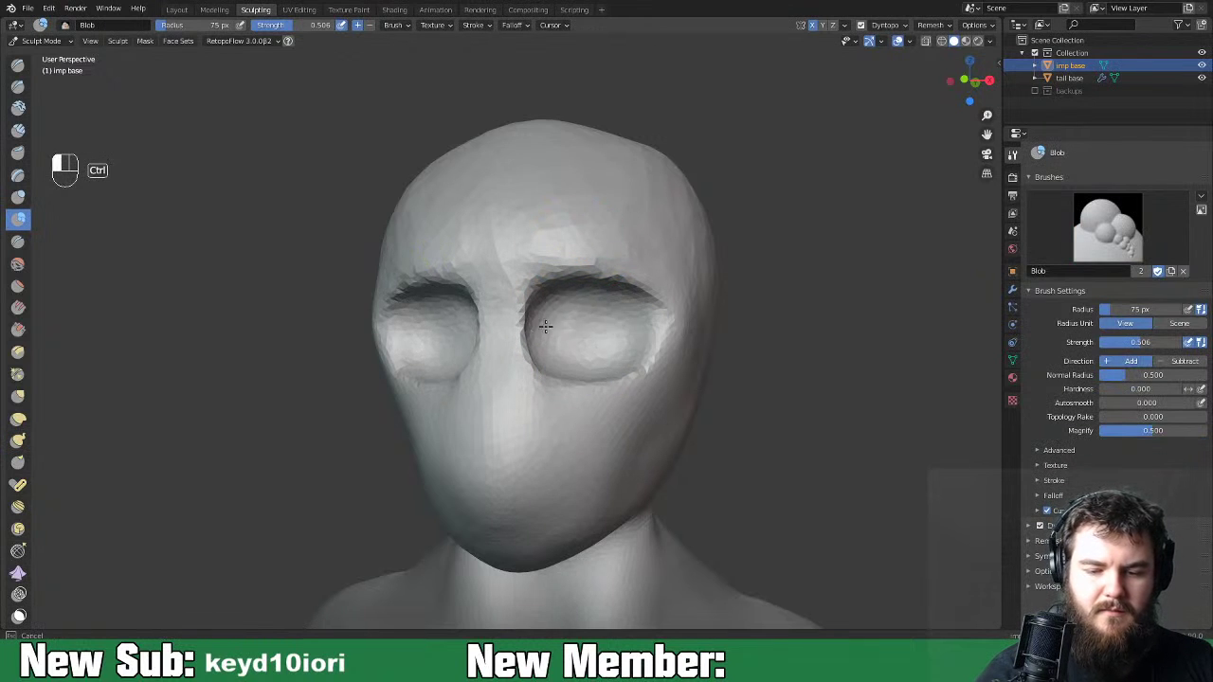
pyautogui.moveTo(650, 304)
pyautogui.keyDown('ctrl'); pyautogui.mouseDown()
pyautogui.moveTo(619, 347)
pyautogui.moveTo(628, 358)
pyautogui.moveTo(598, 309)
pyautogui.moveTo(550, 327)
pyautogui.mouseUp(); pyautogui.keyUp('ctrl')
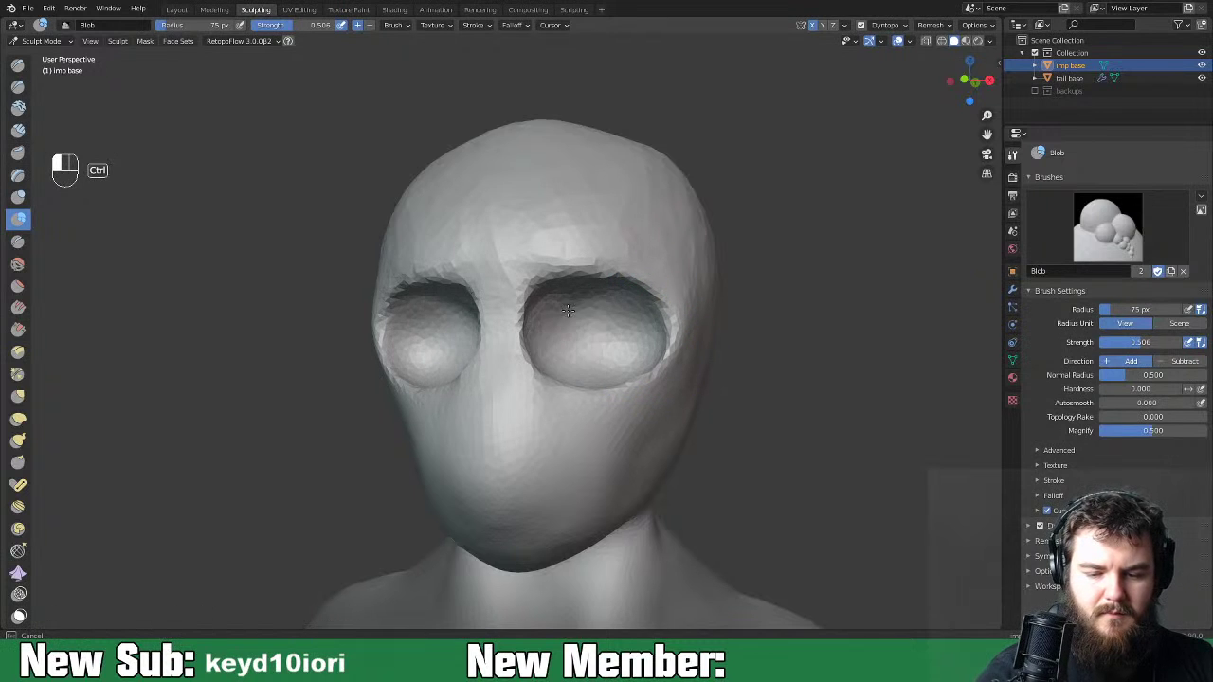
pyautogui.moveTo(551, 367)
pyautogui.mouseDown(button='middle')
pyautogui.moveTo(720, 360)
pyautogui.moveTo(645, 356)
pyautogui.moveTo(672, 354)
pyautogui.mouseUp(button='middle')
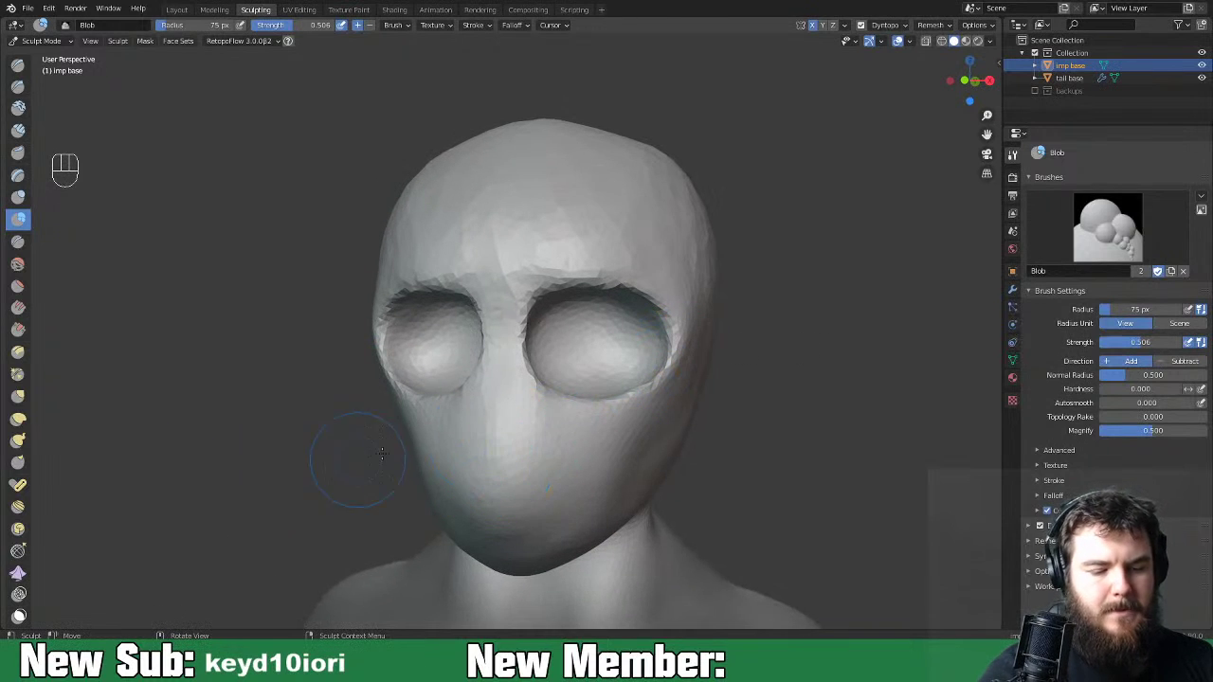
# Set the Grab brush radius to 97 px and pull the brow down over the tops of the eye sockets.
pyautogui.press('space')
pyautogui.press('space')
pyautogui.click(577, 354)
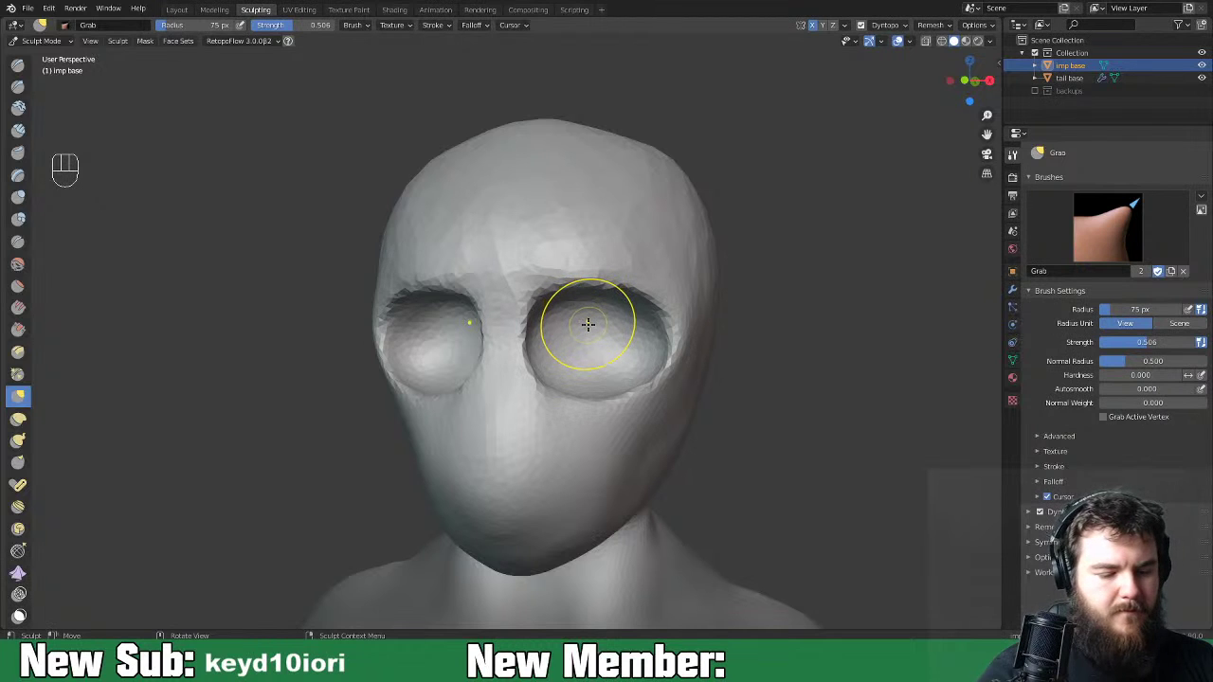
pyautogui.press('f')
pyautogui.click(548, 308)
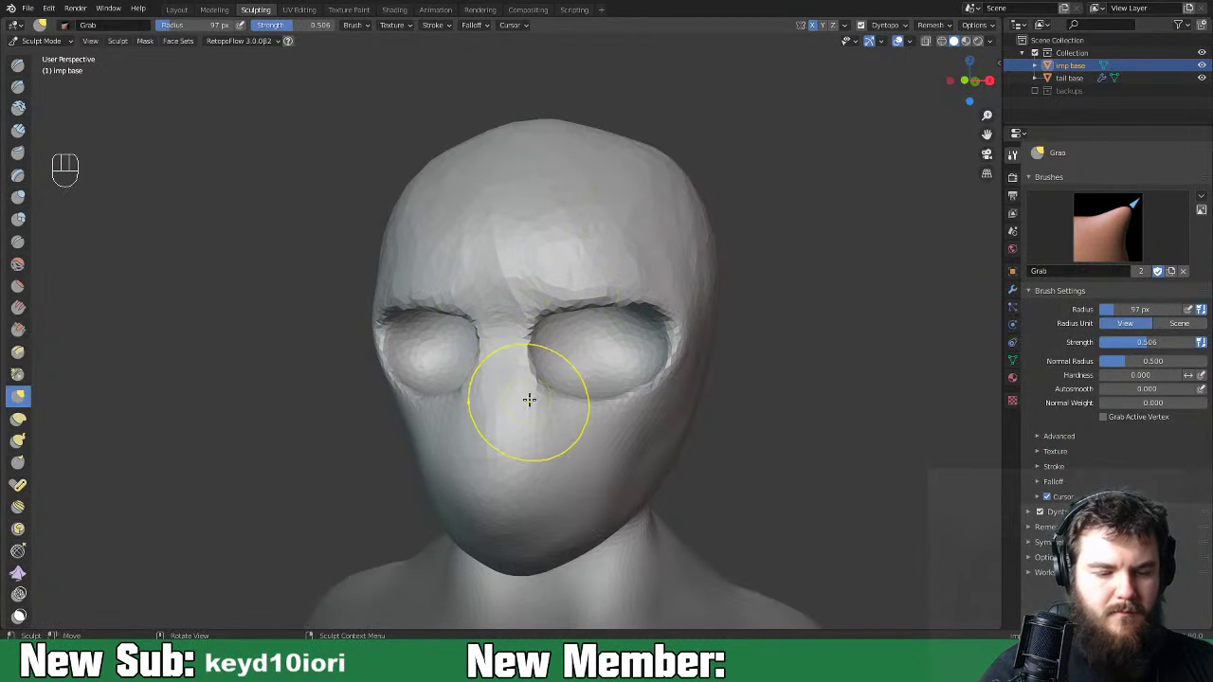
# Thicken the rims around the eye sockets with the Inflate brush at a 72 px radius.
pyautogui.press('space')
pyautogui.press('space')
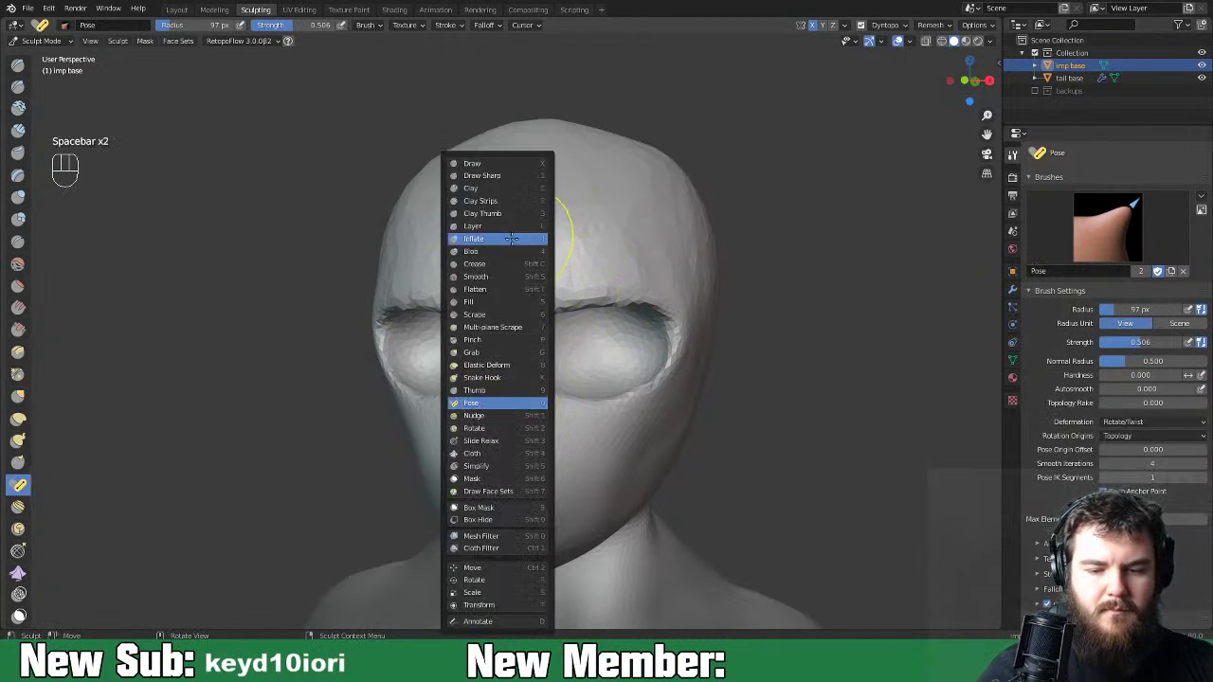
pyautogui.click(528, 237)
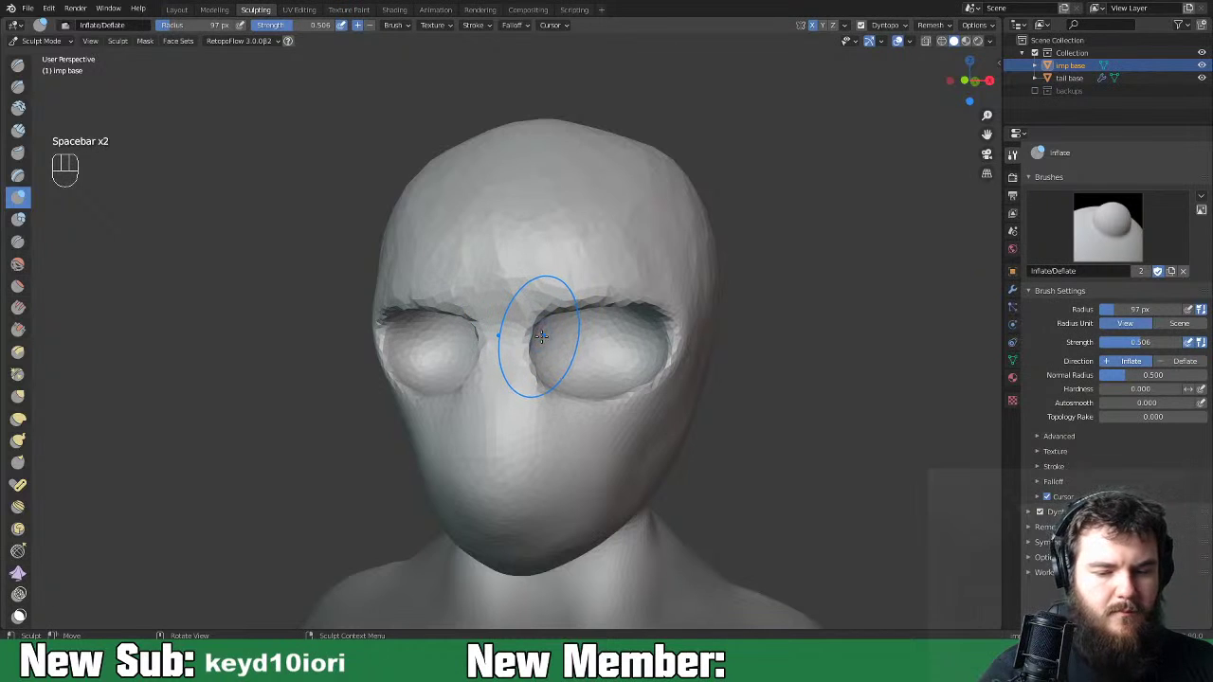
pyautogui.press('f')
pyautogui.click(524, 380)
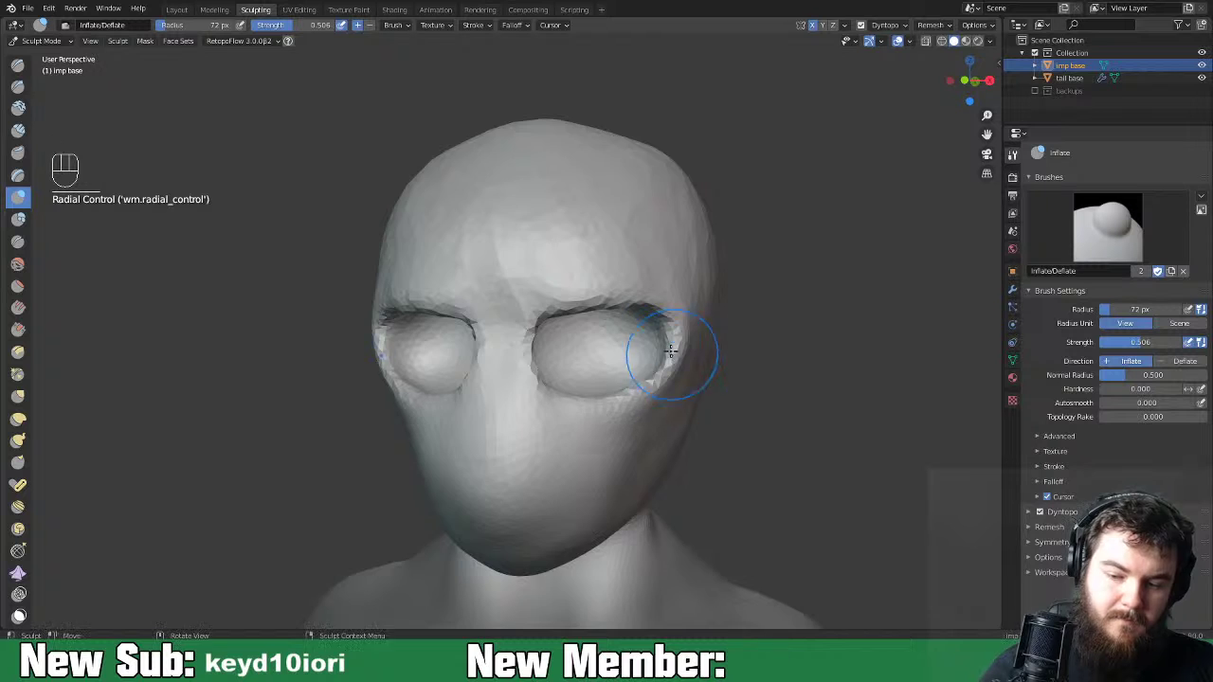
pyautogui.moveTo(606, 350); pyautogui.dragTo(665, 268, button='middle')
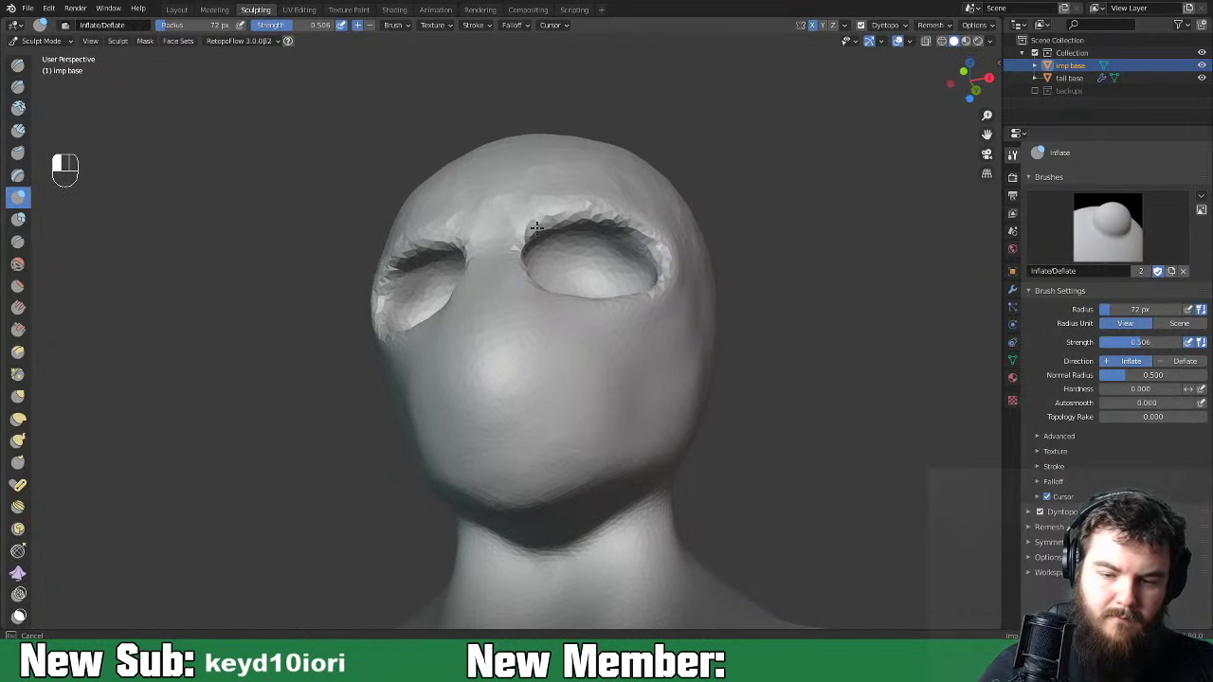
pyautogui.moveTo(577, 271); pyautogui.dragTo(426, 344, button='middle')
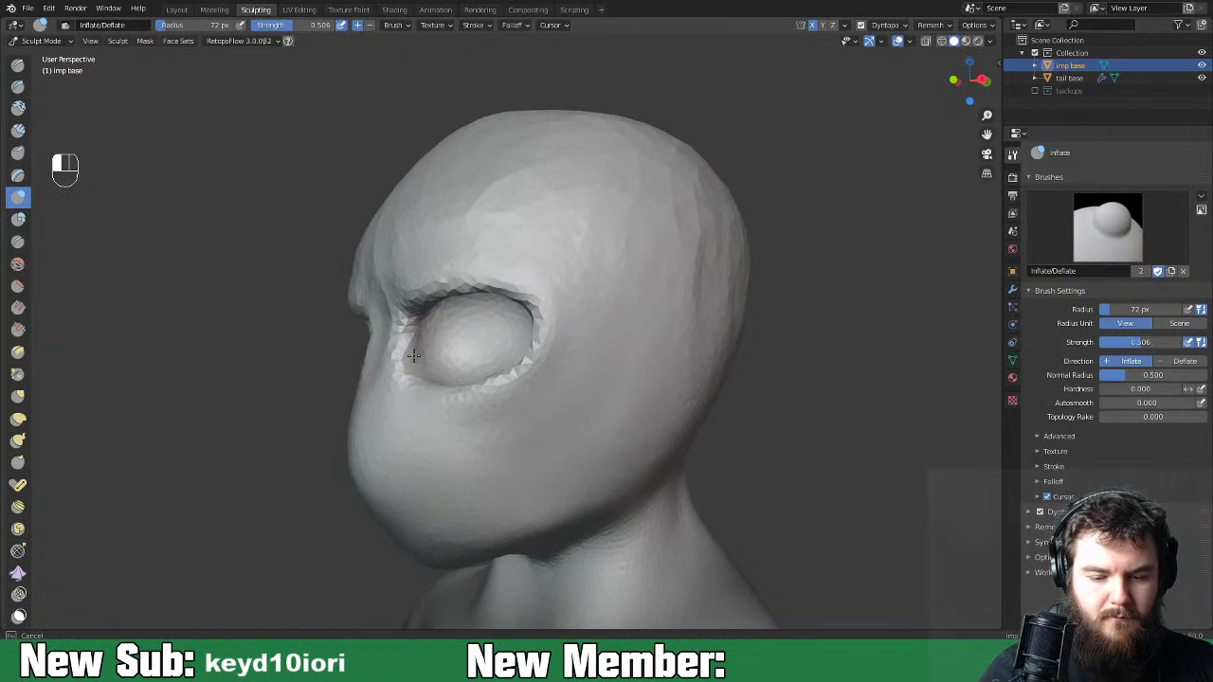
pyautogui.moveTo(515, 374); pyautogui.dragTo(633, 365, button='middle')
pyautogui.moveTo(680, 383)
pyautogui.mouseDown()
pyautogui.moveTo(644, 382)
pyautogui.moveTo(690, 364)
pyautogui.moveTo(672, 373)
pyautogui.moveTo(694, 328)
pyautogui.mouseUp()
# Deflate the nose bridge beside the inner eye corners to slim it between the sockets.
pyautogui.keyDown('ctrl'); pyautogui.moveTo(552, 369); pyautogui.dragTo(539, 324); pyautogui.keyUp('ctrl')
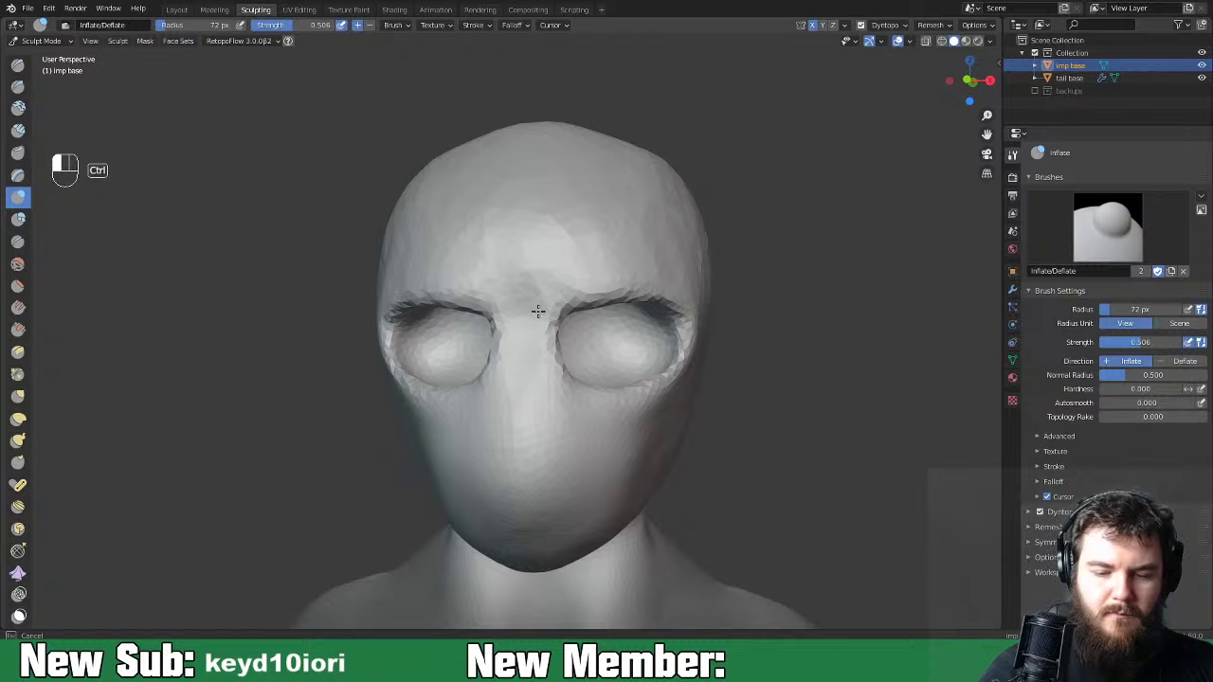
pyautogui.moveTo(555, 368)
pyautogui.keyDown('ctrl'); pyautogui.mouseDown()
pyautogui.moveTo(553, 317)
pyautogui.moveTo(528, 312)
pyautogui.moveTo(550, 298)
pyautogui.moveTo(549, 344)
pyautogui.mouseUp(); pyautogui.keyUp('ctrl')
pyautogui.moveTo(668, 406)
pyautogui.mouseDown(button='middle')
pyautogui.moveTo(809, 395)
pyautogui.moveTo(701, 393)
pyautogui.moveTo(688, 417)
pyautogui.mouseUp(button='middle')
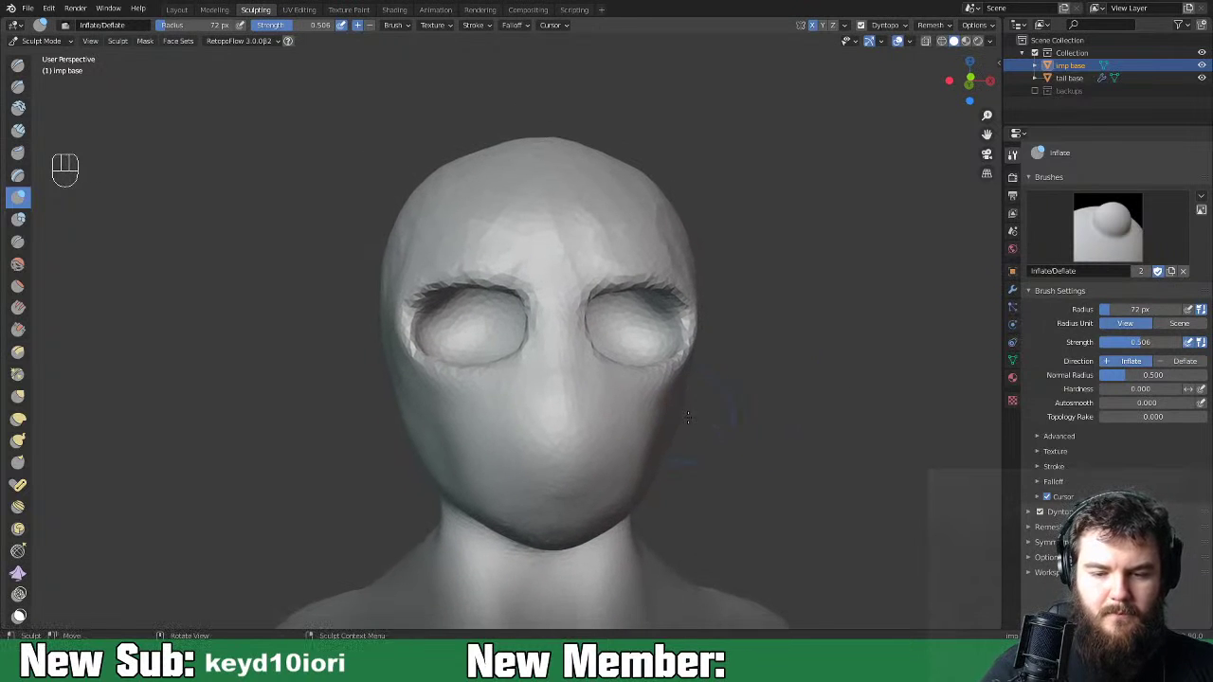
# Examine the head, eye sockets and face proportions from the front at different distances.
pyautogui.hotkey('ctrl', '=')
pyautogui.hotkey('ctrl', '=')
pyautogui.hotkey('ctrl', '=')
pyautogui.hotkey('ctrl', '=')
pyautogui.hotkey('ctrl', '=')
pyautogui.hotkey('ctrl', '=')
pyautogui.hotkey('ctrl', '-')
pyautogui.hotkey('ctrl', '-')
pyautogui.hotkey('ctrl', '-')
pyautogui.hotkey('ctrl', '-')
pyautogui.hotkey('ctrl', '-')
pyautogui.hotkey('ctrl', '-')
pyautogui.hotkey('ctrl', '-')
pyautogui.hotkey('ctrl', '-')
pyautogui.hotkey('ctrl', '-')
pyautogui.hotkey('ctrl', '-')
pyautogui.hotkey('ctrl', '-')
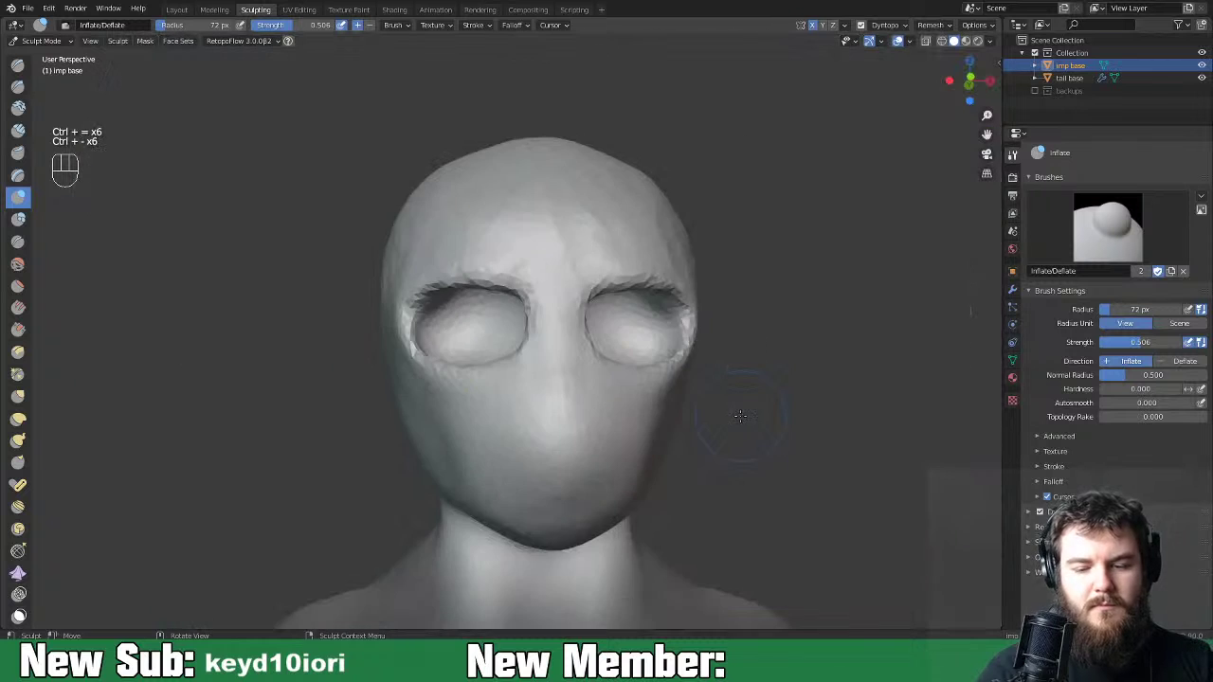
pyautogui.moveTo(755, 409)
pyautogui.mouseDown(button='middle')
pyautogui.moveTo(682, 417)
pyautogui.moveTo(752, 427)
pyautogui.mouseUp(button='middle')
pyautogui.hotkey('ctrl', '=')
pyautogui.hotkey('ctrl', '=')
pyautogui.hotkey('ctrl', '=')
pyautogui.hotkey('ctrl', '=')
pyautogui.hotkey('ctrl', '=')
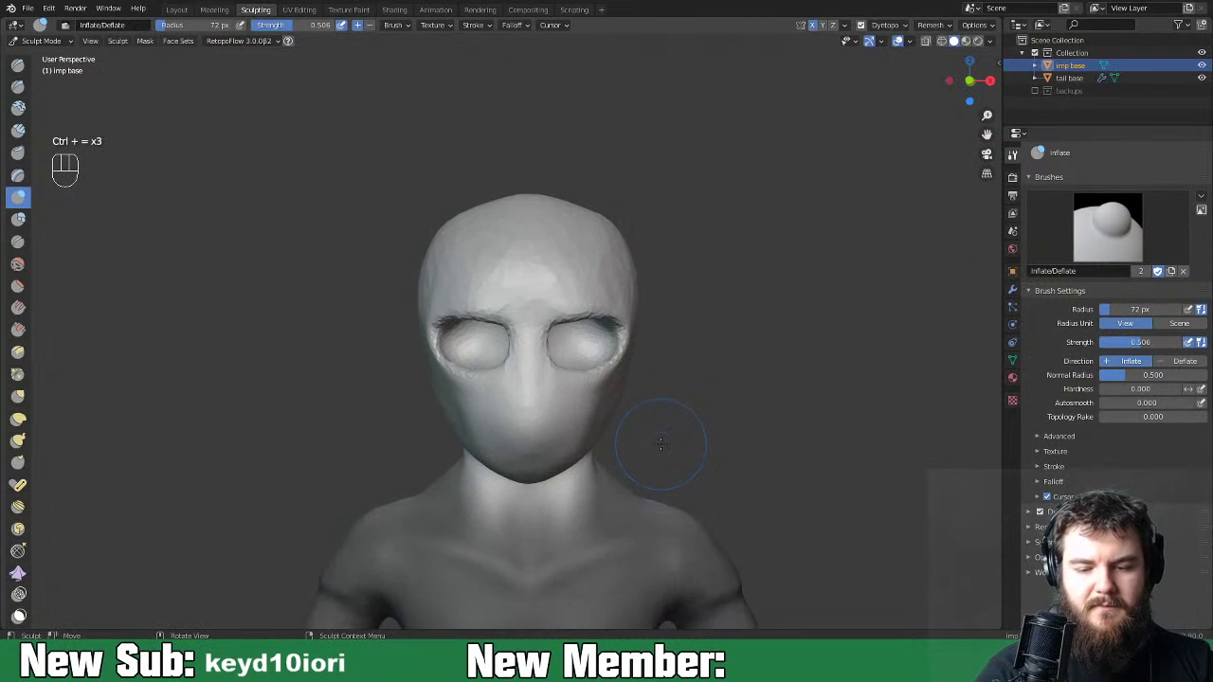
pyautogui.keyDown('shift'); pyautogui.moveTo(664, 429); pyautogui.dragTo(643, 496, button='middle'); pyautogui.keyUp('shift')
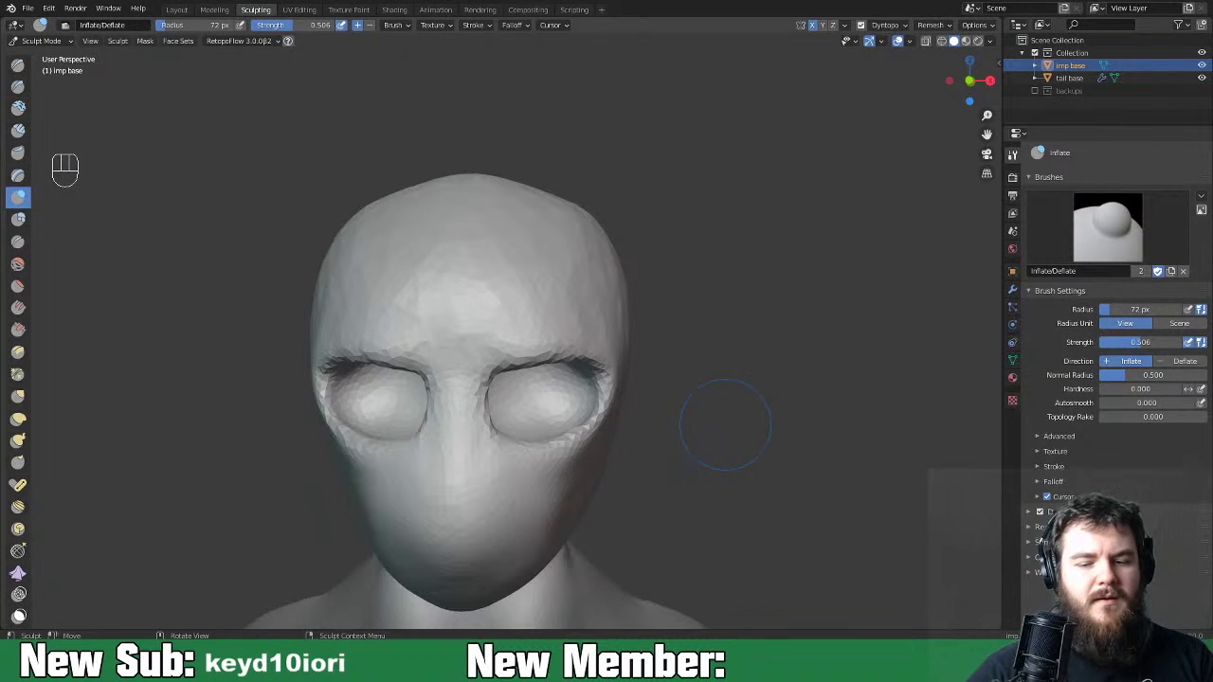
pyautogui.moveTo(672, 433)
pyautogui.mouseDown(button='middle')
pyautogui.moveTo(859, 405)
pyautogui.moveTo(720, 405)
pyautogui.moveTo(691, 443)
pyautogui.mouseUp(button='middle')
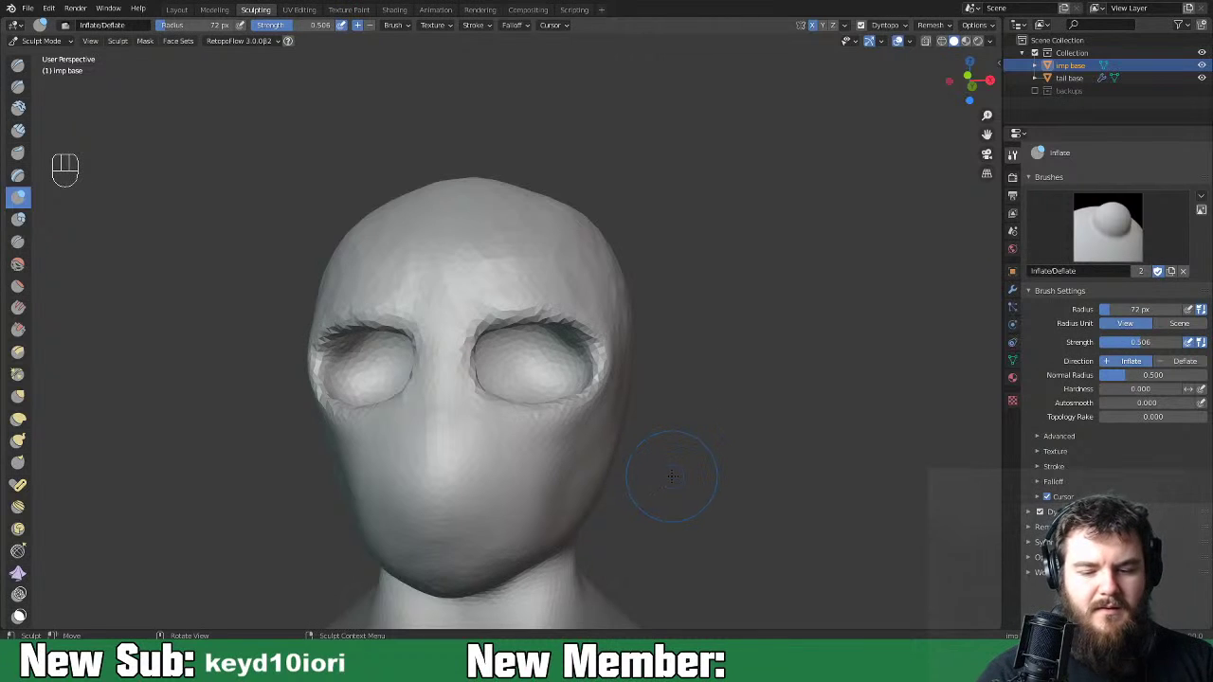
# Try building up the cheekbone below the eye with a Clay Strips stroke, and undo it.
pyautogui.press('space')
pyautogui.press('space')
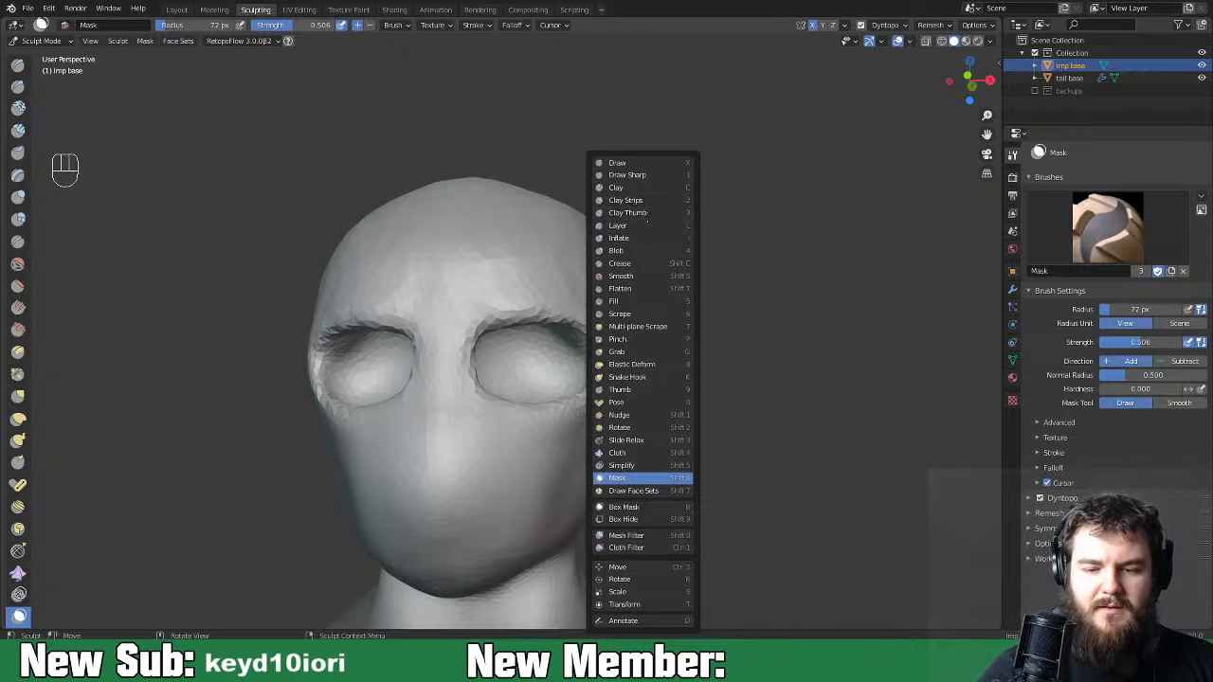
pyautogui.click(626, 200)
pyautogui.moveTo(584, 406); pyautogui.dragTo(552, 408, button='middle')
pyautogui.moveTo(499, 432)
pyautogui.mouseDown()
pyautogui.moveTo(540, 408)
pyautogui.moveTo(537, 425)
pyautogui.mouseUp()
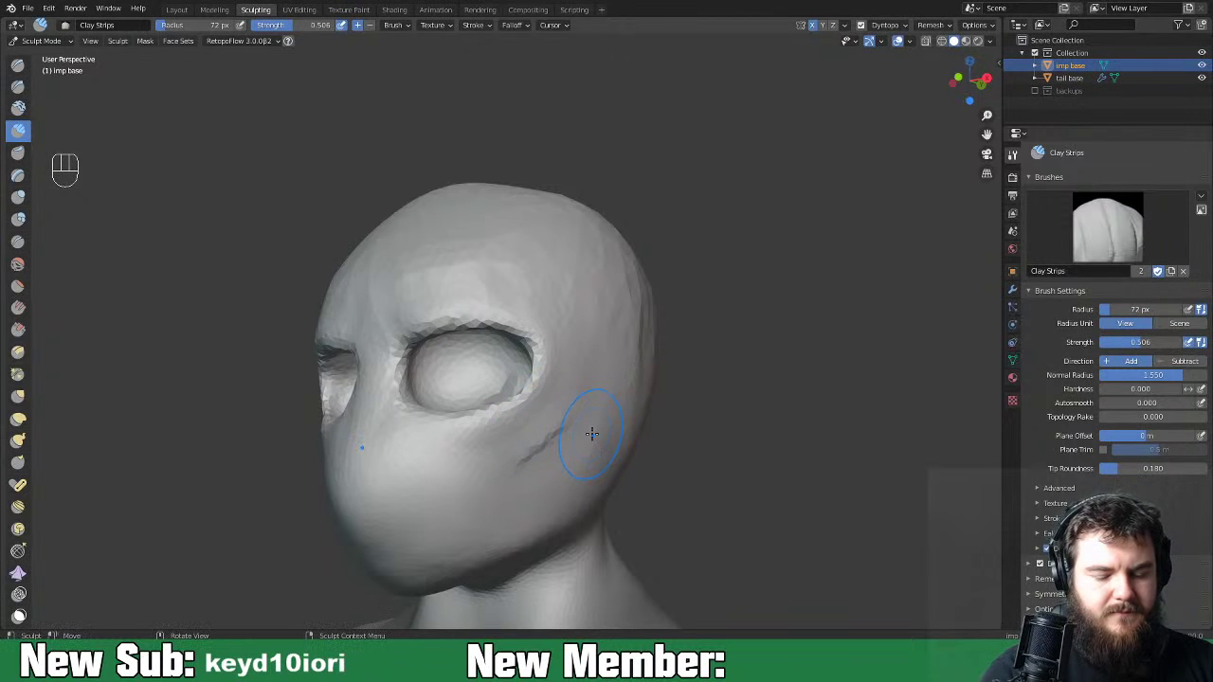
pyautogui.hotkey('ctrl', 'z')
# Reduce the brush radius to 53 px for close work on the cheek and outer eye area.
pyautogui.moveTo(582, 439); pyautogui.dragTo(609, 448, button='middle')
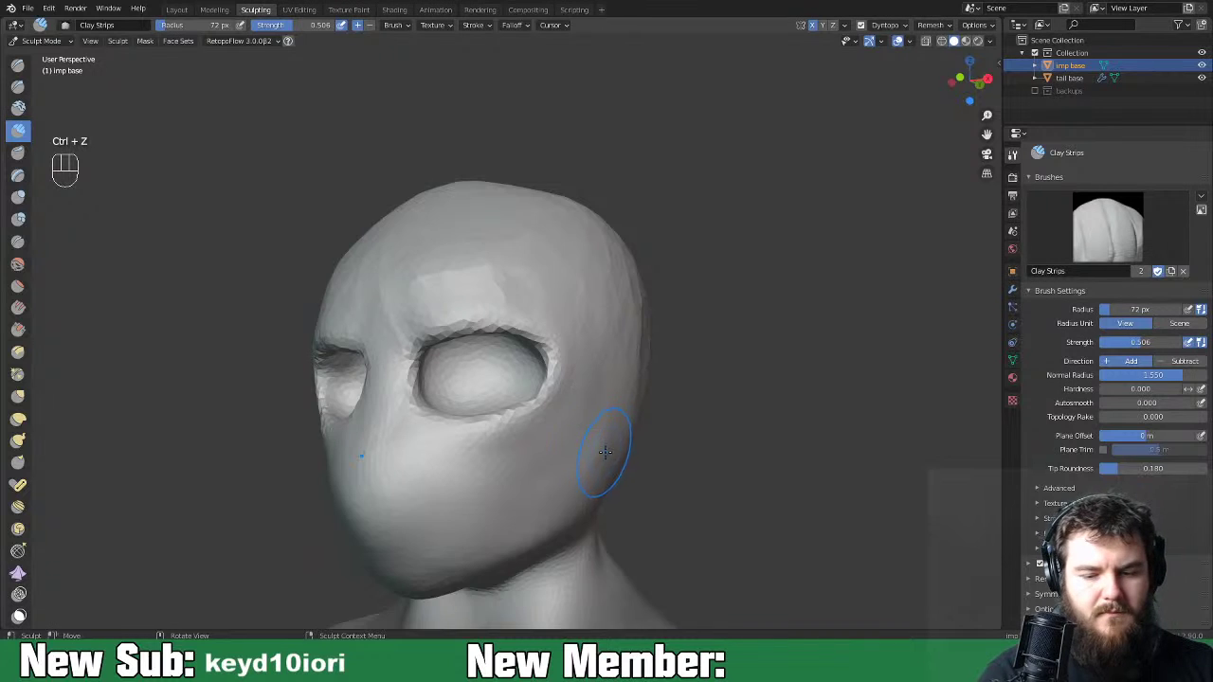
pyautogui.hotkey('ctrl', '=')
pyautogui.hotkey('ctrl', '=')
pyautogui.moveTo(604, 468); pyautogui.dragTo(585, 406, button='middle')
pyautogui.press('f')
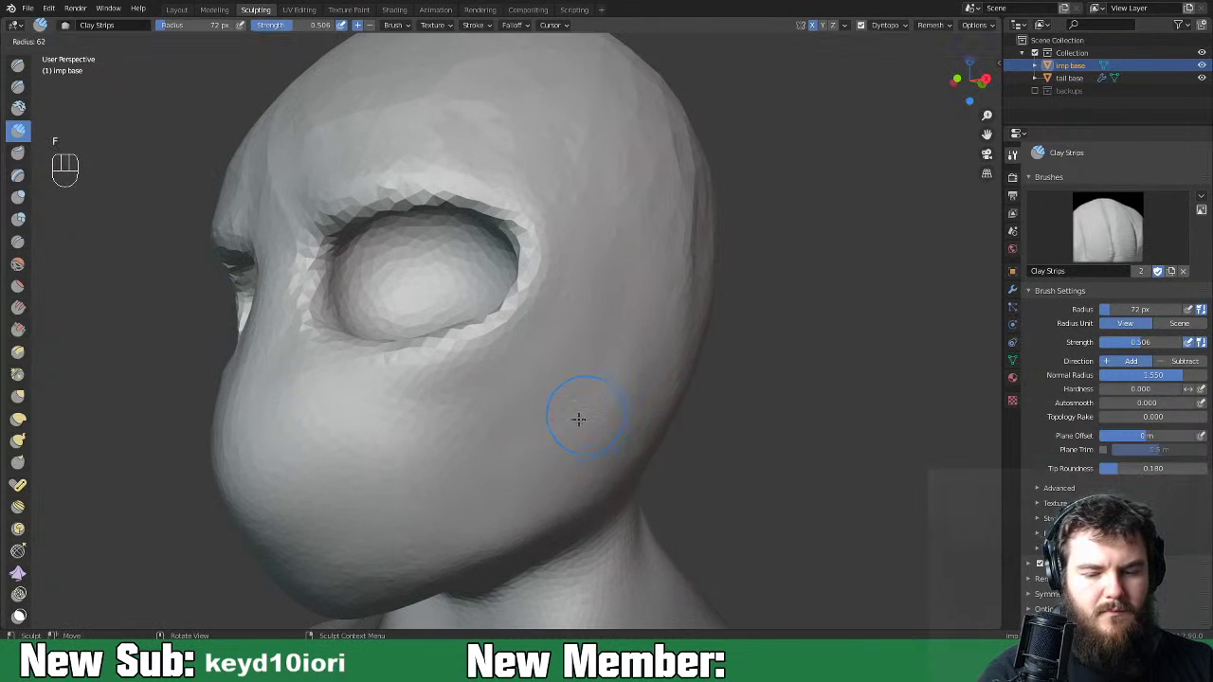
pyautogui.click(574, 420)
# Try Clay Strips strokes along the lower rim and outer corner of the eye socket, and undo them.
pyautogui.moveTo(427, 388)
pyautogui.mouseDown()
pyautogui.moveTo(538, 341)
pyautogui.moveTo(559, 304)
pyautogui.moveTo(569, 221)
pyautogui.moveTo(541, 263)
pyautogui.moveTo(524, 343)
pyautogui.mouseUp()
pyautogui.moveTo(523, 343)
pyautogui.mouseDown(button='middle')
pyautogui.moveTo(680, 369)
pyautogui.moveTo(677, 389)
pyautogui.mouseUp(button='middle')
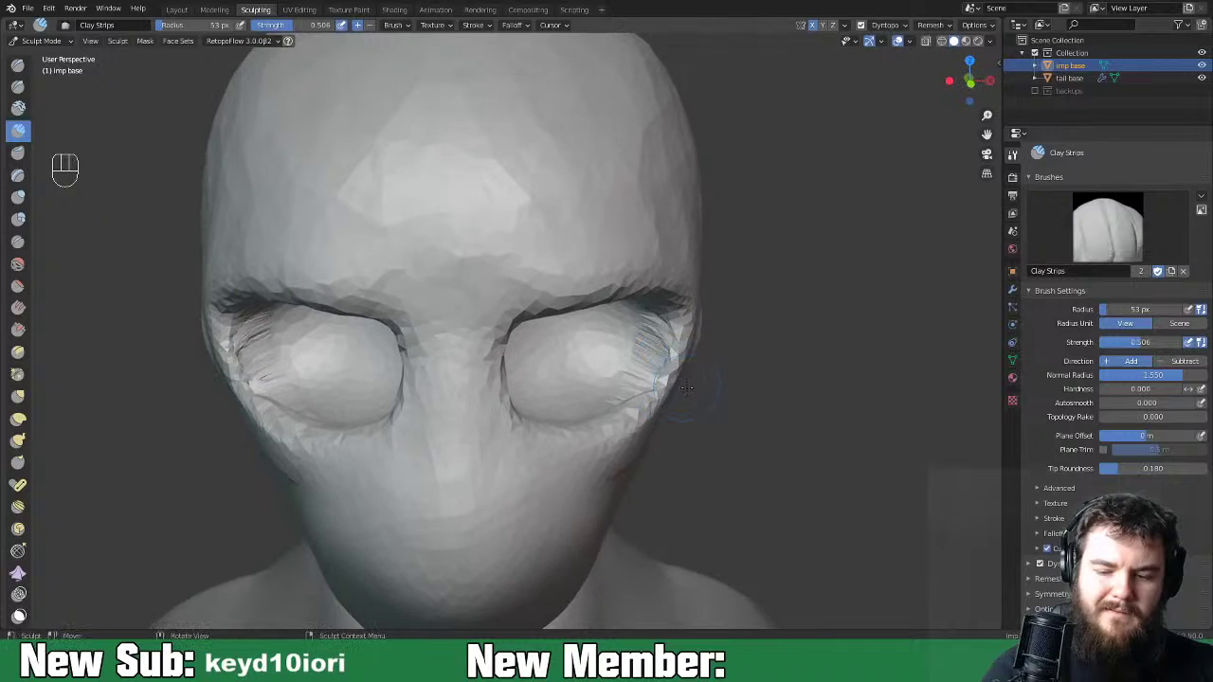
pyautogui.moveTo(654, 332)
pyautogui.mouseDown()
pyautogui.moveTo(636, 369)
pyautogui.moveTo(666, 358)
pyautogui.mouseUp()
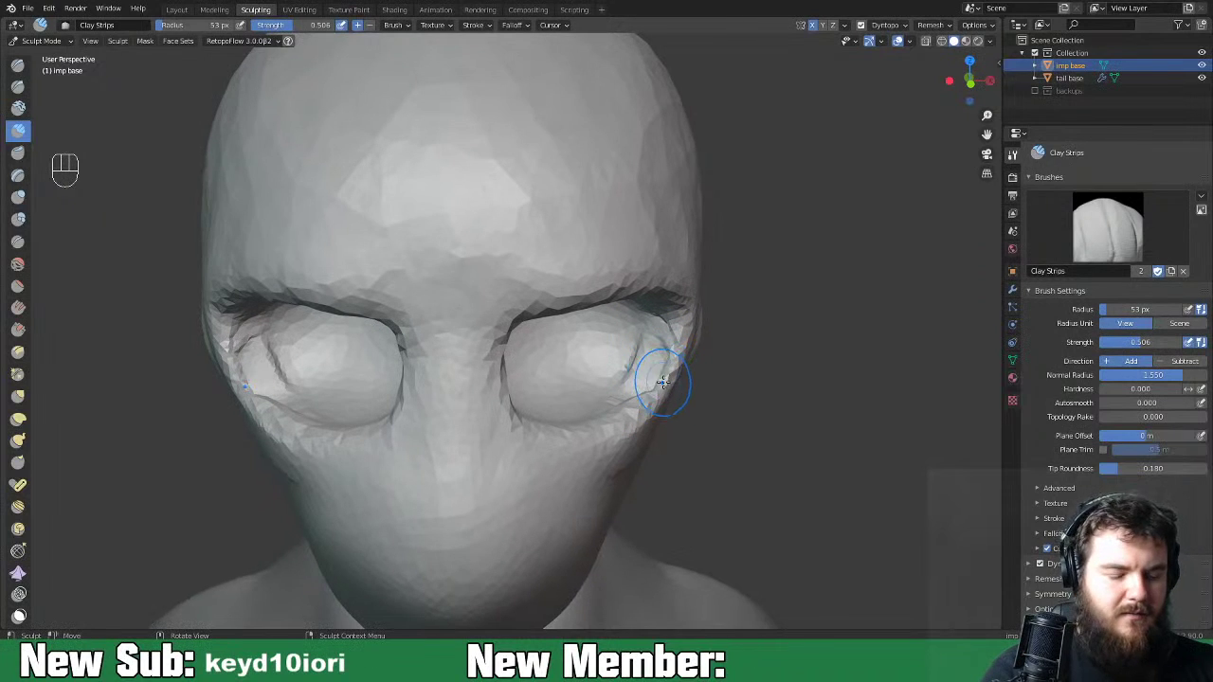
pyautogui.hotkey('ctrl', 'z')
pyautogui.hotkey('ctrl', 'z')
pyautogui.hotkey('ctrl', 'z')
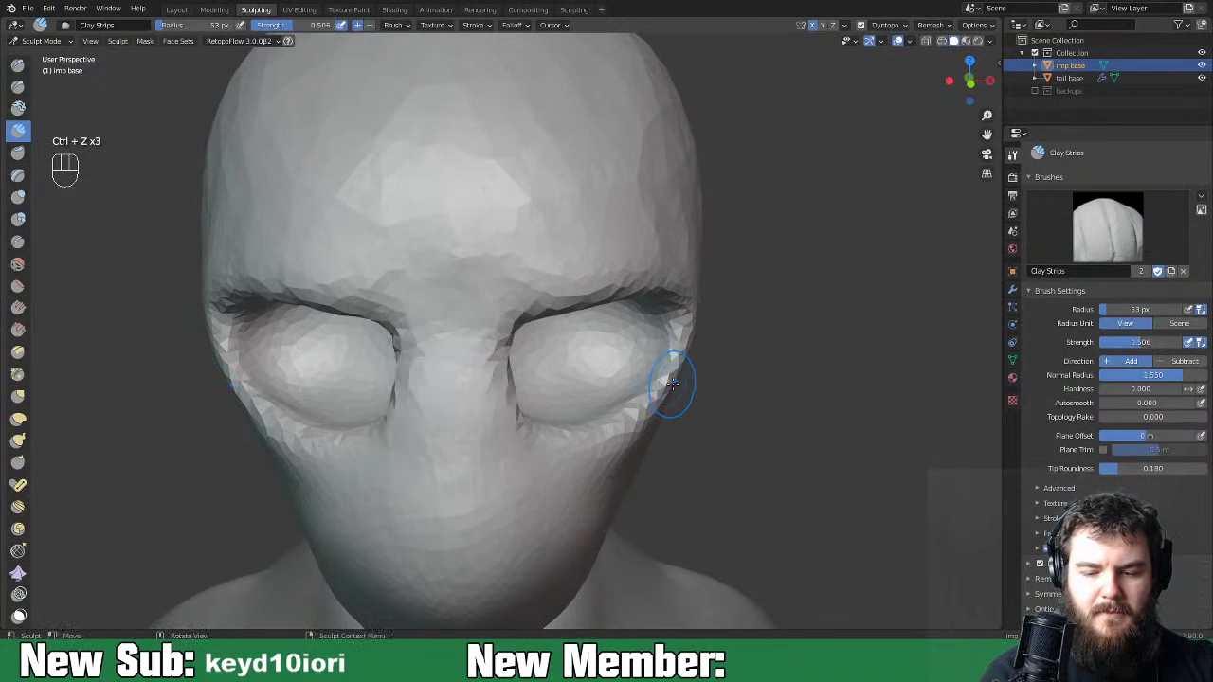
# Build up the outer corner inside the eye socket with the Inflate brush.
pyautogui.moveTo(688, 379); pyautogui.dragTo(691, 392, button='middle')
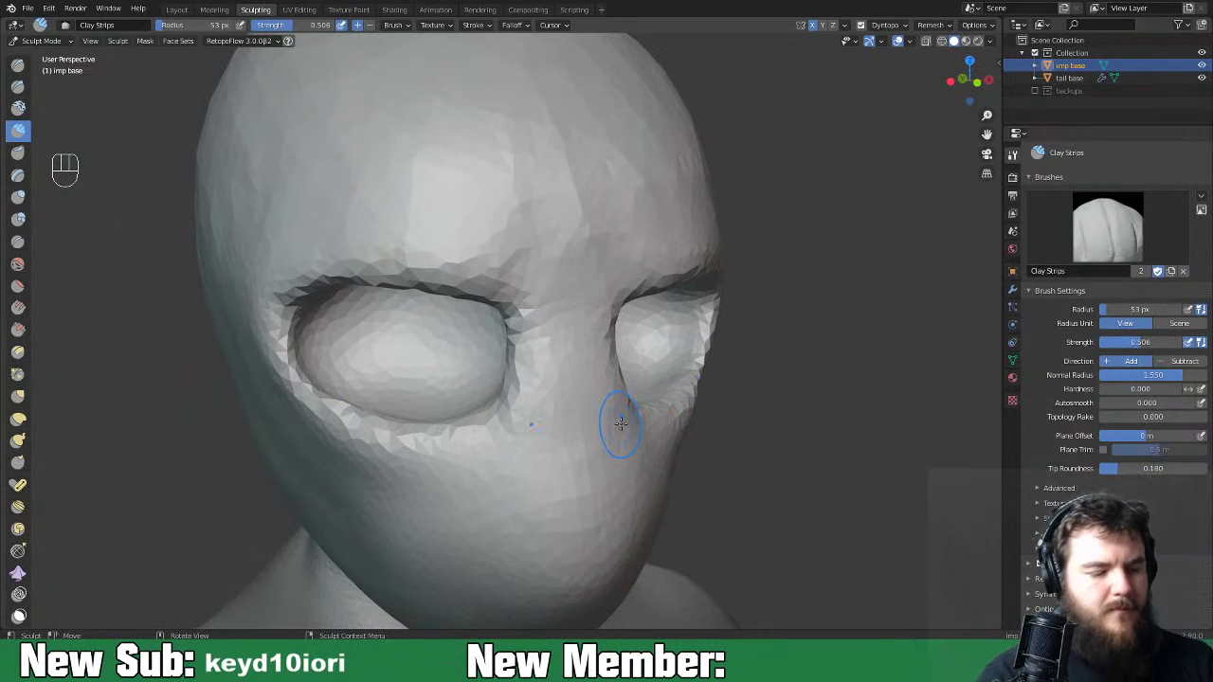
pyautogui.press('i')
pyautogui.moveTo(697, 346)
pyautogui.mouseDown()
pyautogui.moveTo(685, 357)
pyautogui.moveTo(686, 334)
pyautogui.moveTo(655, 341)
pyautogui.moveTo(655, 312)
pyautogui.moveTo(654, 344)
pyautogui.mouseUp()
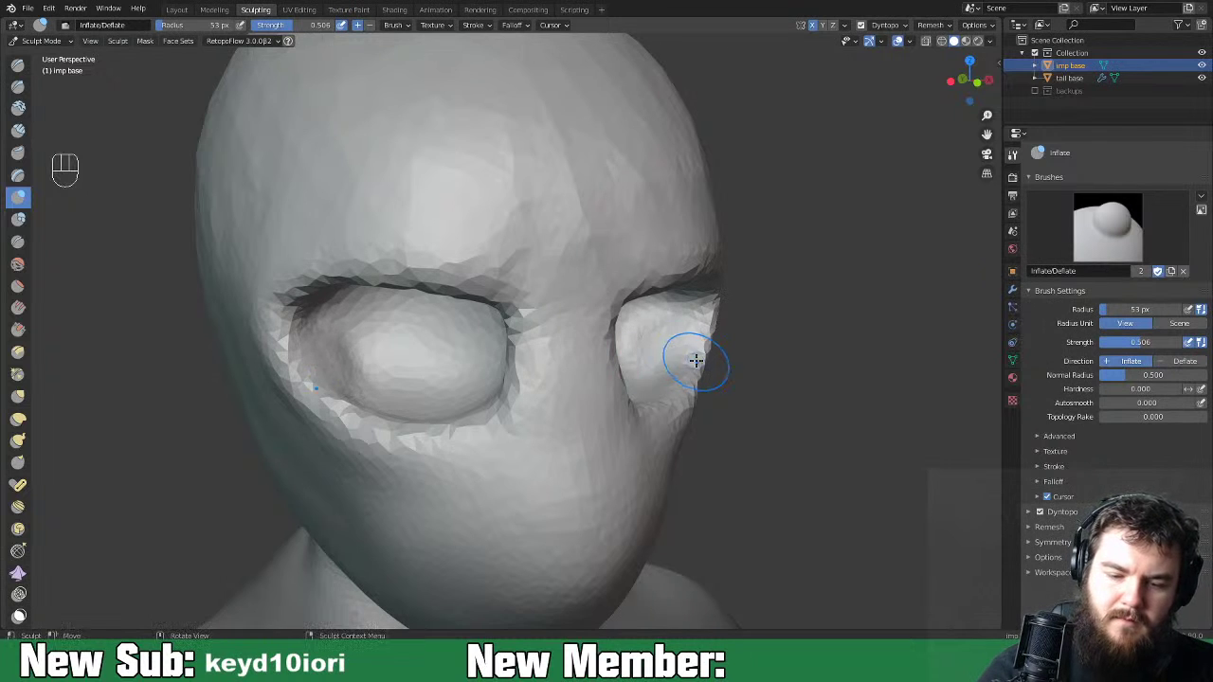
# Build up the outer corner and upper rim of the eye socket with Inflate strokes.
pyautogui.moveTo(696, 357); pyautogui.dragTo(647, 338, button='middle')
pyautogui.moveTo(646, 333)
pyautogui.mouseDown()
pyautogui.moveTo(633, 281)
pyautogui.moveTo(627, 319)
pyautogui.moveTo(644, 342)
pyautogui.mouseUp()
pyautogui.moveTo(669, 343); pyautogui.dragTo(621, 346, button='middle')
pyautogui.moveTo(521, 353)
pyautogui.mouseDown()
pyautogui.moveTo(594, 297)
pyautogui.moveTo(550, 343)
pyautogui.moveTo(425, 371)
pyautogui.moveTo(559, 353)
pyautogui.moveTo(599, 280)
pyautogui.moveTo(585, 341)
pyautogui.moveTo(466, 380)
pyautogui.moveTo(605, 317)
pyautogui.moveTo(587, 236)
pyautogui.moveTo(458, 171)
pyautogui.moveTo(362, 218)
pyautogui.moveTo(397, 171)
pyautogui.moveTo(579, 153)
pyautogui.moveTo(520, 181)
pyautogui.mouseUp()
pyautogui.moveTo(520, 181)
pyautogui.mouseDown(button='middle')
pyautogui.moveTo(393, 176)
pyautogui.moveTo(441, 190)
pyautogui.mouseUp(button='middle')
pyautogui.moveTo(346, 193); pyautogui.dragTo(346, 192)
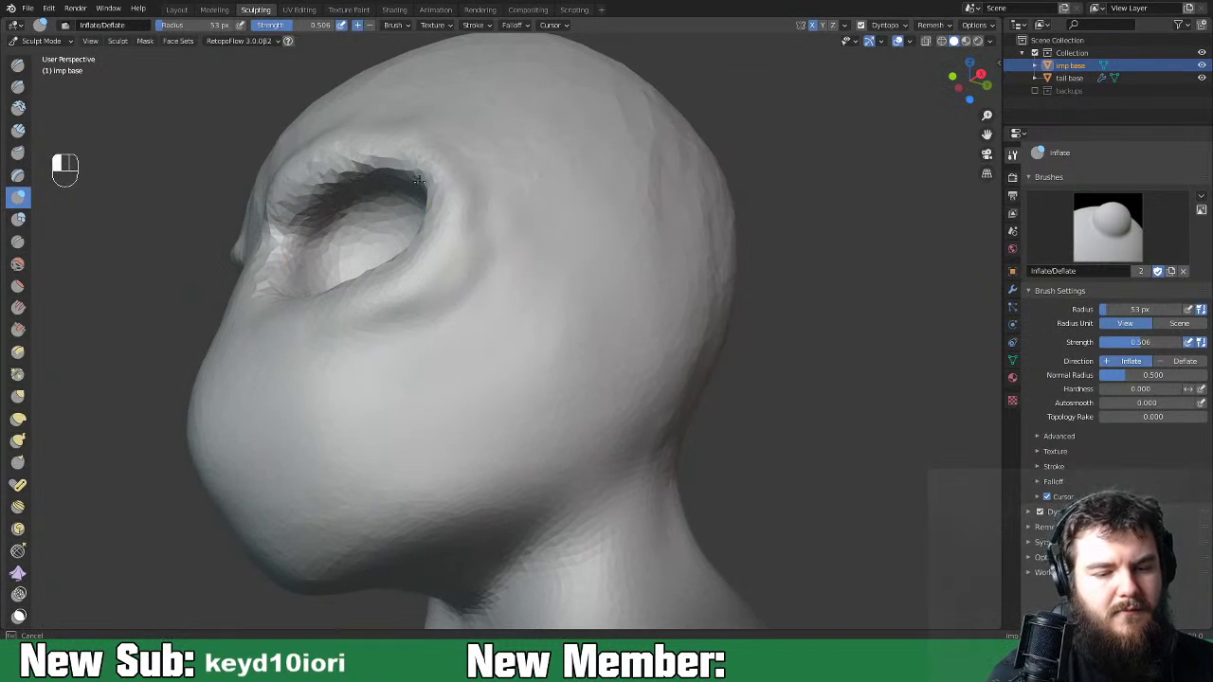
# Inflate the inner side of the eye socket and deflate the creases at its inner corner and lower rim.
pyautogui.moveTo(383, 195); pyautogui.dragTo(642, 203, button='middle')
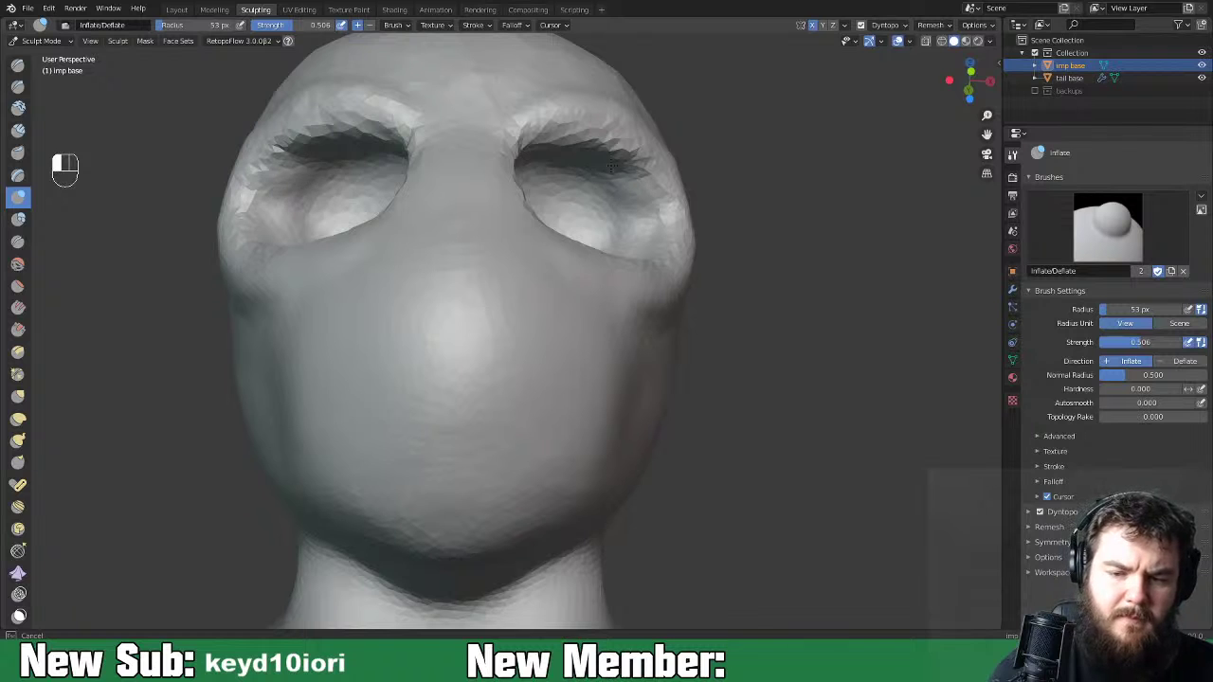
pyautogui.moveTo(392, 170); pyautogui.dragTo(458, 242, button='middle')
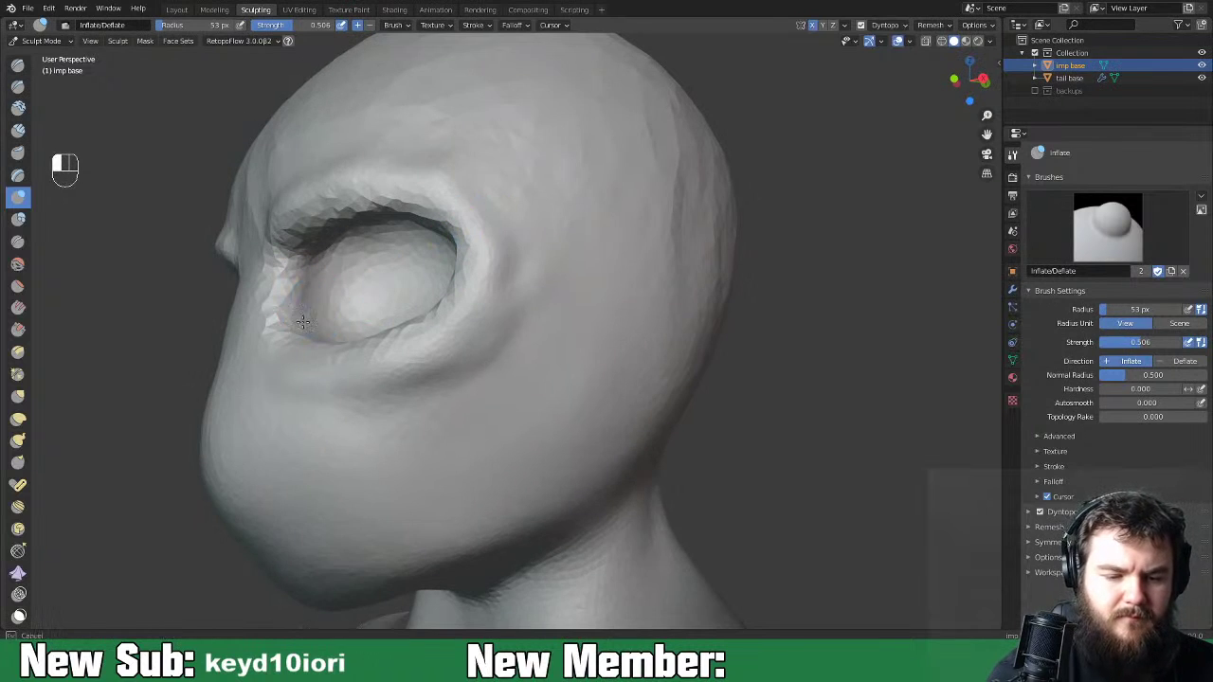
pyautogui.moveTo(296, 318)
pyautogui.mouseDown()
pyautogui.moveTo(360, 301)
pyautogui.moveTo(466, 314)
pyautogui.moveTo(344, 347)
pyautogui.moveTo(355, 331)
pyautogui.moveTo(319, 319)
pyautogui.mouseUp()
pyautogui.keyDown('ctrl'); pyautogui.moveTo(304, 273); pyautogui.dragTo(284, 285); pyautogui.keyUp('ctrl')
pyautogui.moveTo(284, 285); pyautogui.dragTo(338, 271, button='middle')
pyautogui.moveTo(427, 298)
pyautogui.keyDown('ctrl'); pyautogui.mouseDown()
pyautogui.moveTo(474, 338)
pyautogui.moveTo(619, 287)
pyautogui.moveTo(620, 338)
pyautogui.moveTo(606, 291)
pyautogui.moveTo(531, 358)
pyautogui.moveTo(469, 379)
pyautogui.mouseUp(); pyautogui.keyUp('ctrl')
# Smooth the faceted rim all around the eye socket, including the brow edge, outer corner and lower lid.
pyautogui.moveTo(368, 333)
pyautogui.keyDown('shift'); pyautogui.mouseDown()
pyautogui.moveTo(325, 271)
pyautogui.moveTo(330, 308)
pyautogui.mouseUp(); pyautogui.keyUp('shift')
pyautogui.moveTo(357, 267)
pyautogui.keyDown('shift'); pyautogui.mouseDown()
pyautogui.moveTo(432, 198)
pyautogui.moveTo(346, 264)
pyautogui.mouseUp(); pyautogui.keyUp('shift')
pyautogui.moveTo(427, 210)
pyautogui.keyDown('shift'); pyautogui.mouseDown()
pyautogui.moveTo(481, 200)
pyautogui.moveTo(552, 232)
pyautogui.mouseUp(); pyautogui.keyUp('shift')
pyautogui.moveTo(581, 261); pyautogui.dragTo(645, 276, button='middle')
pyautogui.keyDown('shift'); pyautogui.moveTo(645, 276); pyautogui.dragTo(636, 252); pyautogui.keyUp('shift')
pyautogui.keyDown('shift'); pyautogui.moveTo(599, 331); pyautogui.dragTo(588, 345); pyautogui.keyUp('shift')
pyautogui.moveTo(680, 290); pyautogui.dragTo(611, 365, button='middle')
pyautogui.moveTo(501, 439)
pyautogui.mouseDown(button='middle')
pyautogui.moveTo(407, 488)
pyautogui.moveTo(420, 349)
pyautogui.mouseUp(button='middle')
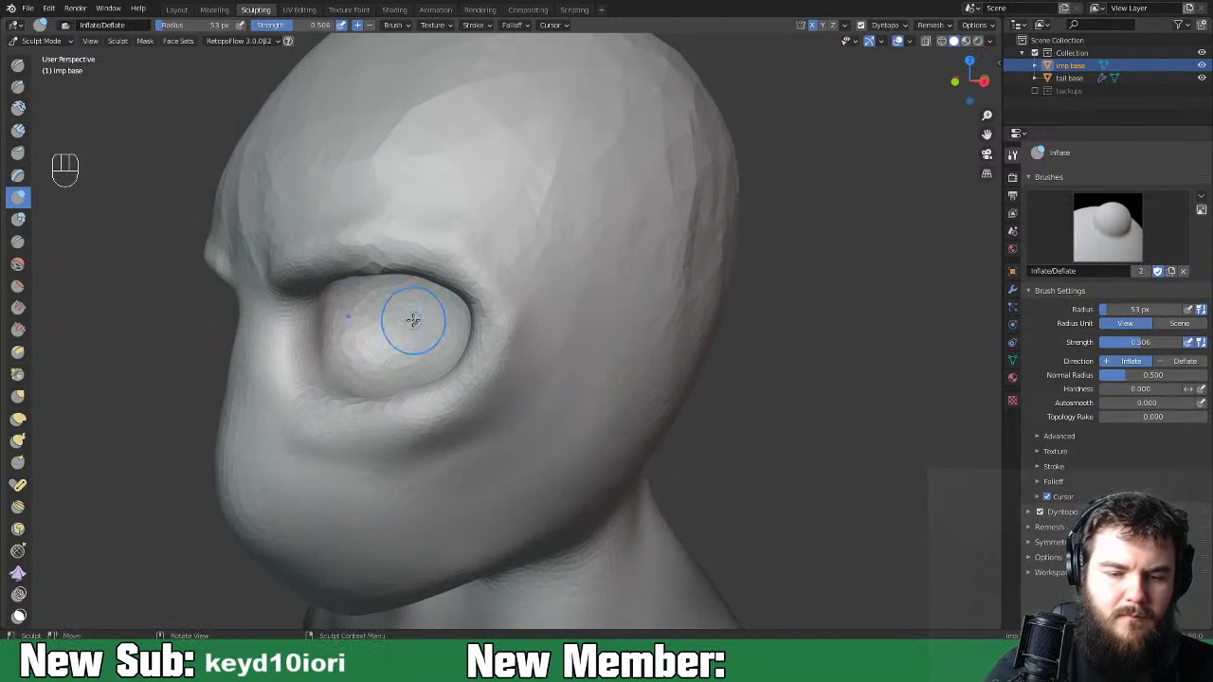
pyautogui.keyDown('shift'); pyautogui.moveTo(339, 229); pyautogui.dragTo(312, 226); pyautogui.keyUp('shift')
pyautogui.keyDown('shift'); pyautogui.moveTo(426, 217); pyautogui.dragTo(571, 328); pyautogui.keyUp('shift')
# Pull the inner brow downward into an angry slant using the Grab brush at an 88 px radius.
pyautogui.moveTo(571, 328)
pyautogui.mouseDown(button='middle')
pyautogui.moveTo(650, 331)
pyautogui.moveTo(664, 389)
pyautogui.moveTo(634, 399)
pyautogui.mouseUp(button='middle')
pyautogui.hotkey('ctrl', '-')
pyautogui.hotkey('ctrl', '-')
pyautogui.hotkey('ctrl', '-')
pyautogui.hotkey('ctrl', '-')
pyautogui.hotkey('ctrl', '-')
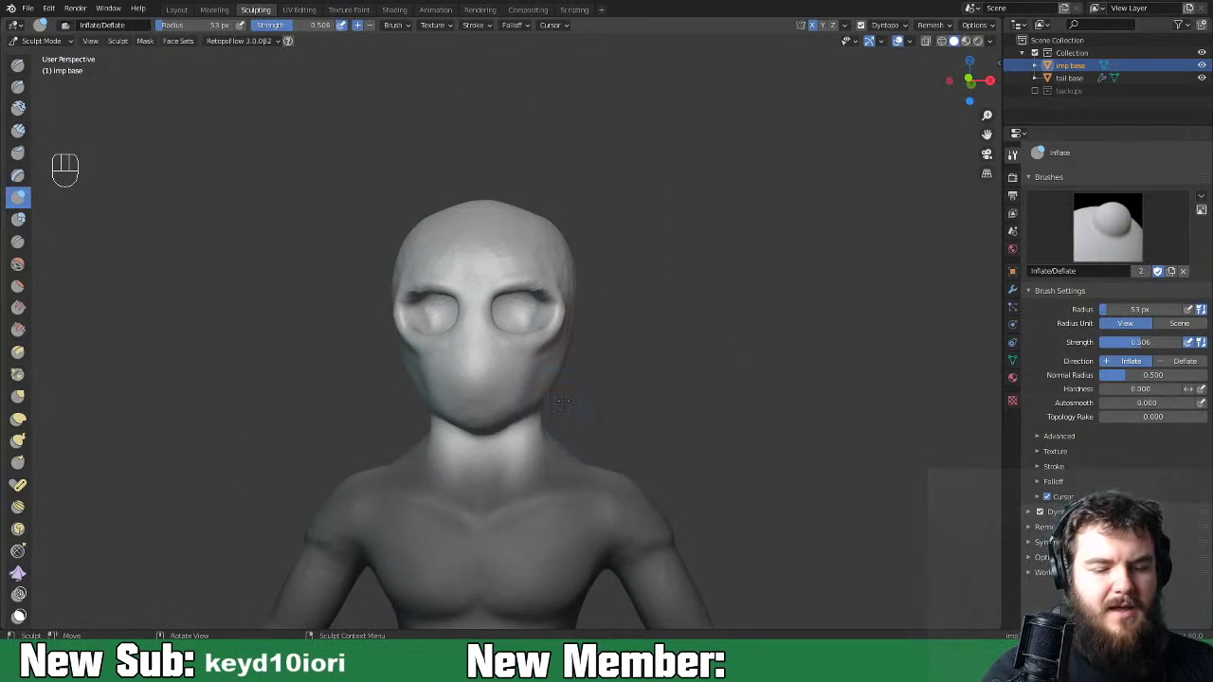
pyautogui.press('space')
pyautogui.press('space')
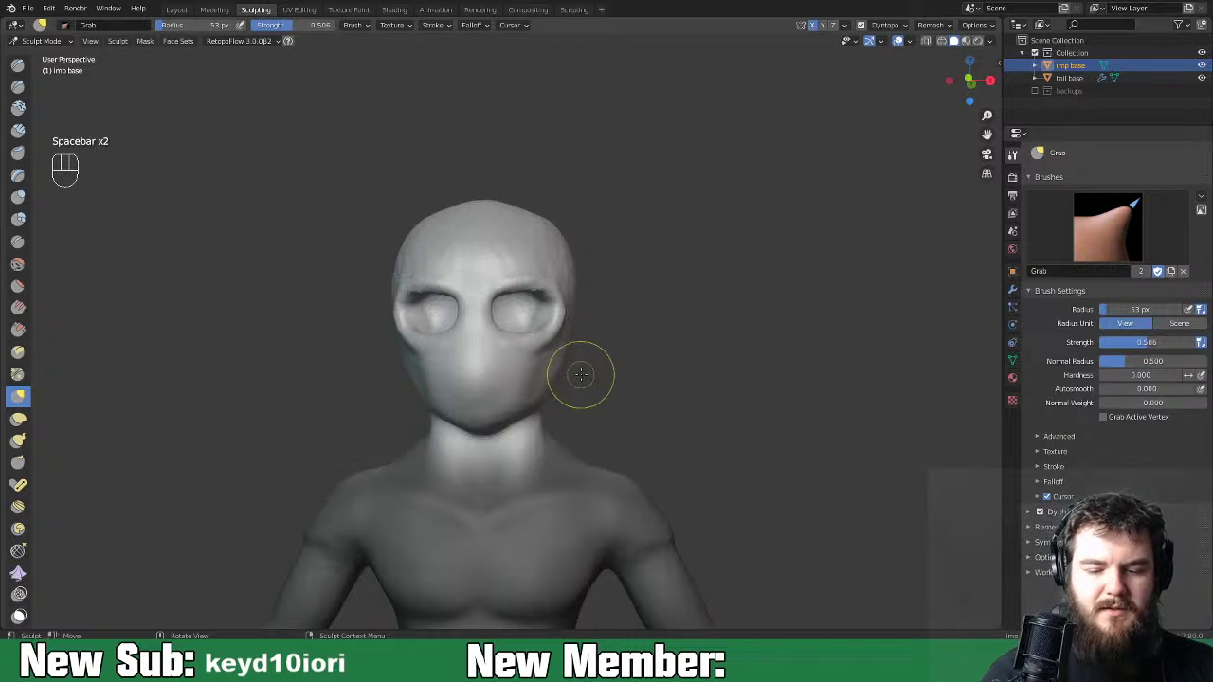
pyautogui.press('f')
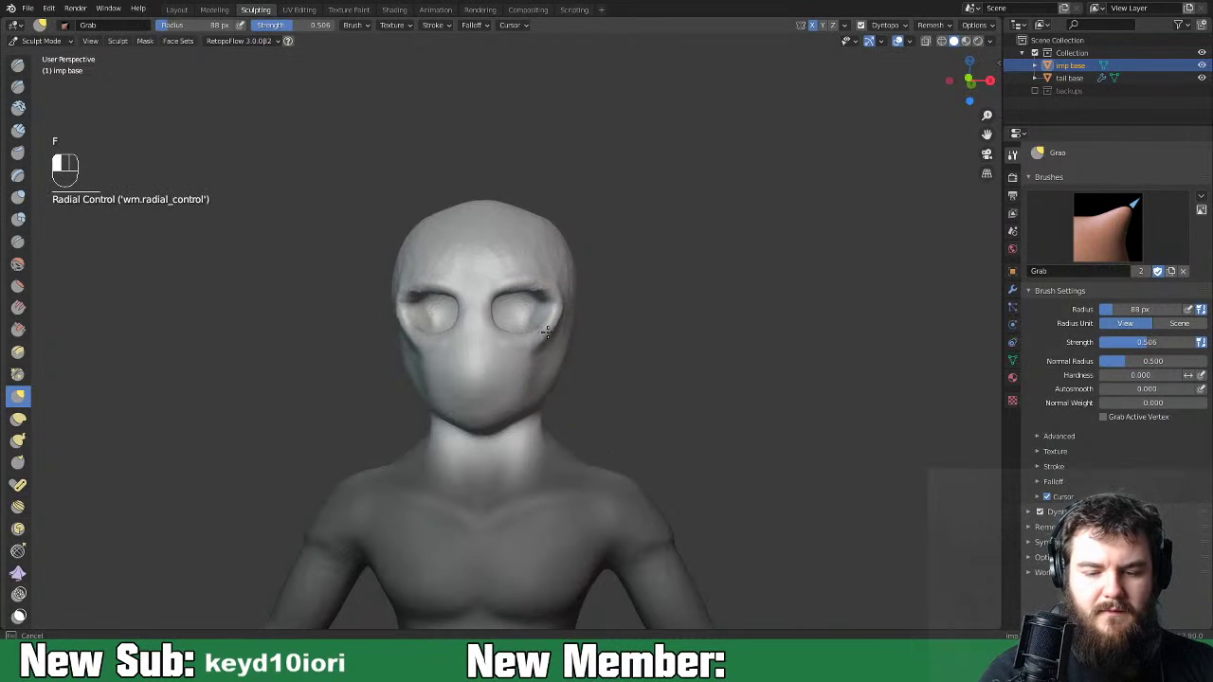
pyautogui.click(543, 287)
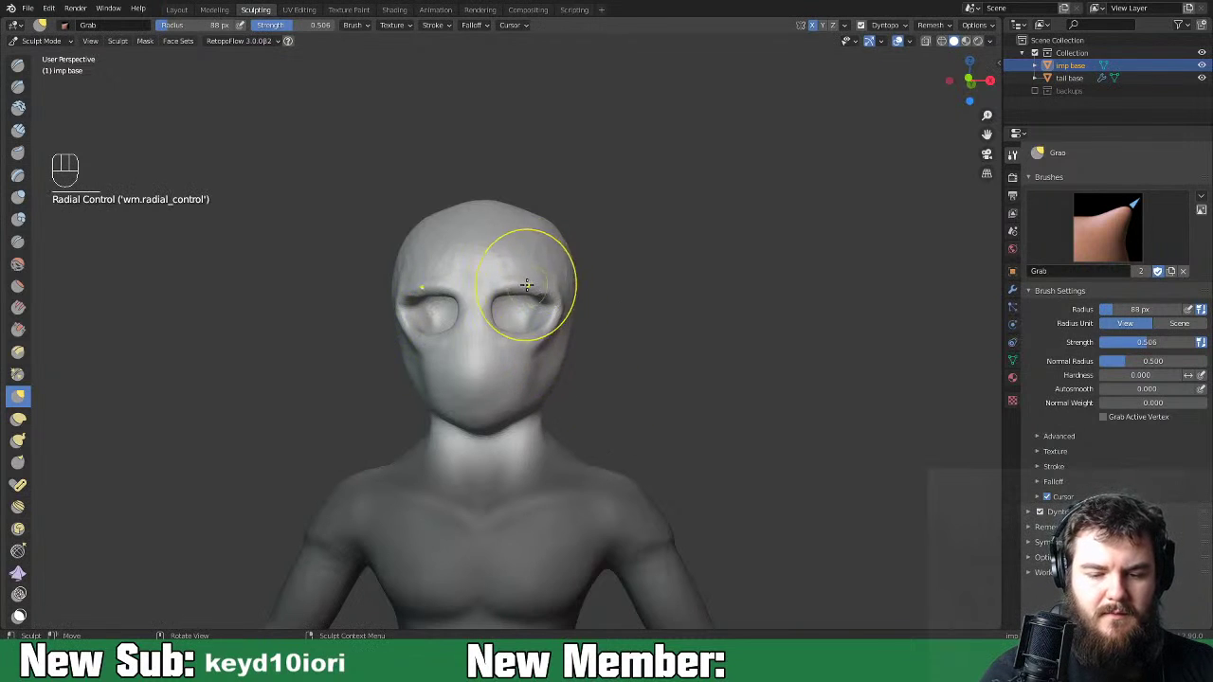
pyautogui.click(510, 292)
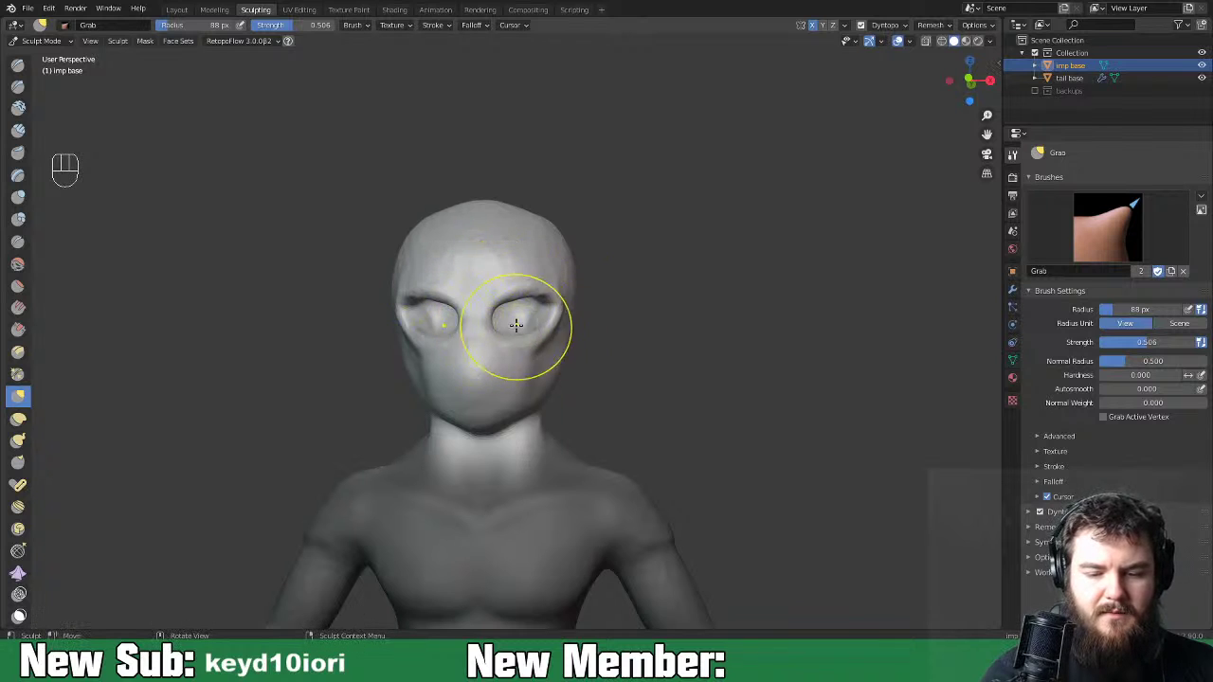
# Reshape the brow and upper eye socket in profile with the Grab brush.
pyautogui.moveTo(567, 341)
pyautogui.mouseDown(button='middle')
pyautogui.moveTo(464, 343)
pyautogui.moveTo(709, 339)
pyautogui.moveTo(417, 353)
pyautogui.moveTo(462, 351)
pyautogui.mouseUp(button='middle')
pyautogui.moveTo(404, 306)
pyautogui.mouseDown(button='middle')
pyautogui.moveTo(365, 308)
pyautogui.moveTo(406, 299)
pyautogui.mouseUp(button='middle')
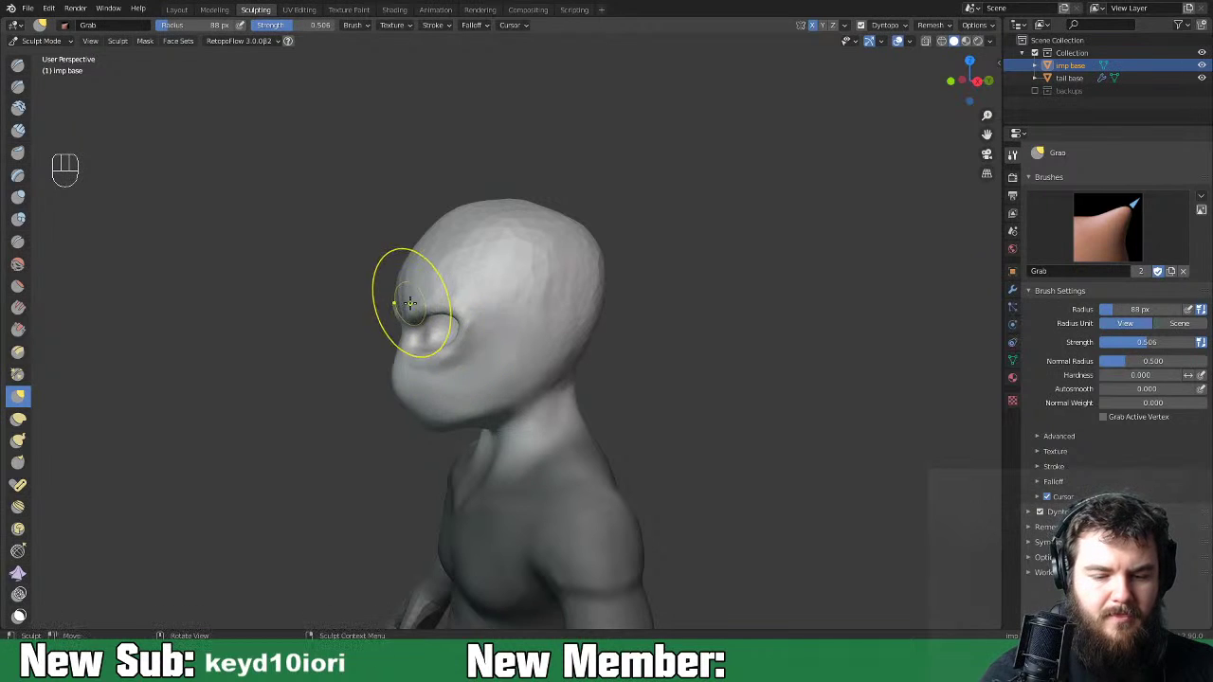
pyautogui.moveTo(445, 301); pyautogui.dragTo(452, 304)
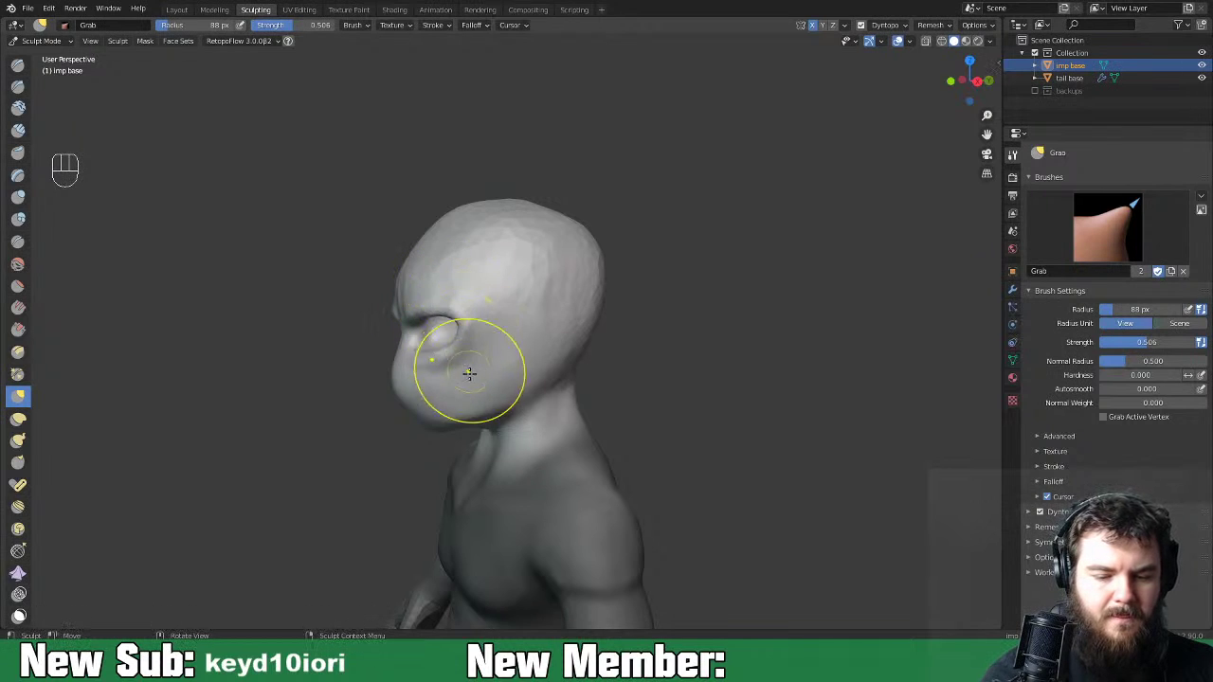
# Adjust the cheeks and lower face below the eyes with Grab strokes and smooth the cheek area.
pyautogui.moveTo(460, 363); pyautogui.dragTo(559, 347, button='middle')
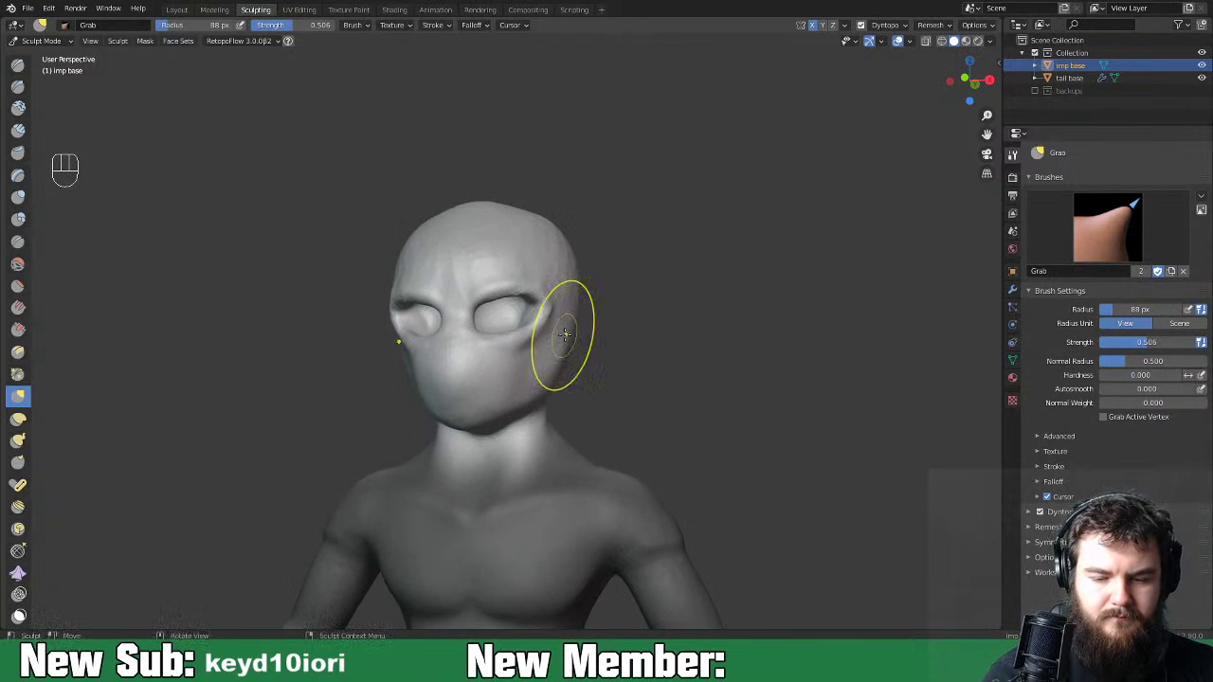
pyautogui.moveTo(577, 344)
pyautogui.mouseDown(button='middle')
pyautogui.moveTo(560, 328)
pyautogui.moveTo(509, 333)
pyautogui.moveTo(553, 353)
pyautogui.moveTo(591, 349)
pyautogui.mouseUp(button='middle')
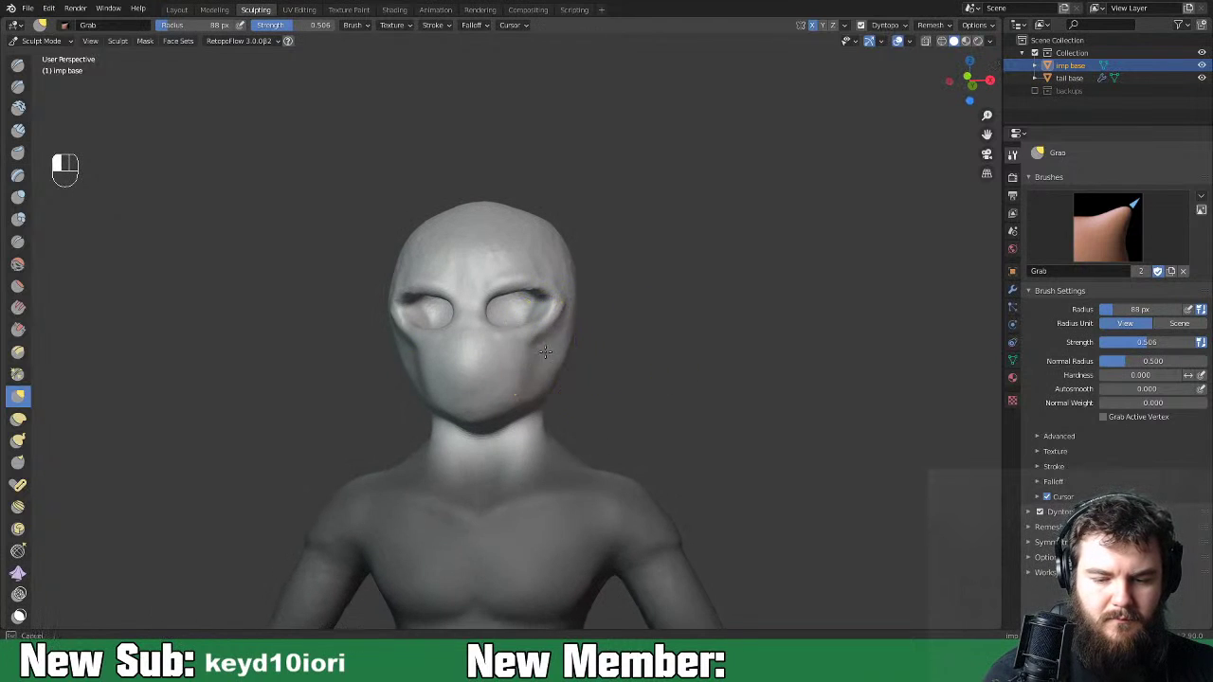
pyautogui.press('shift')
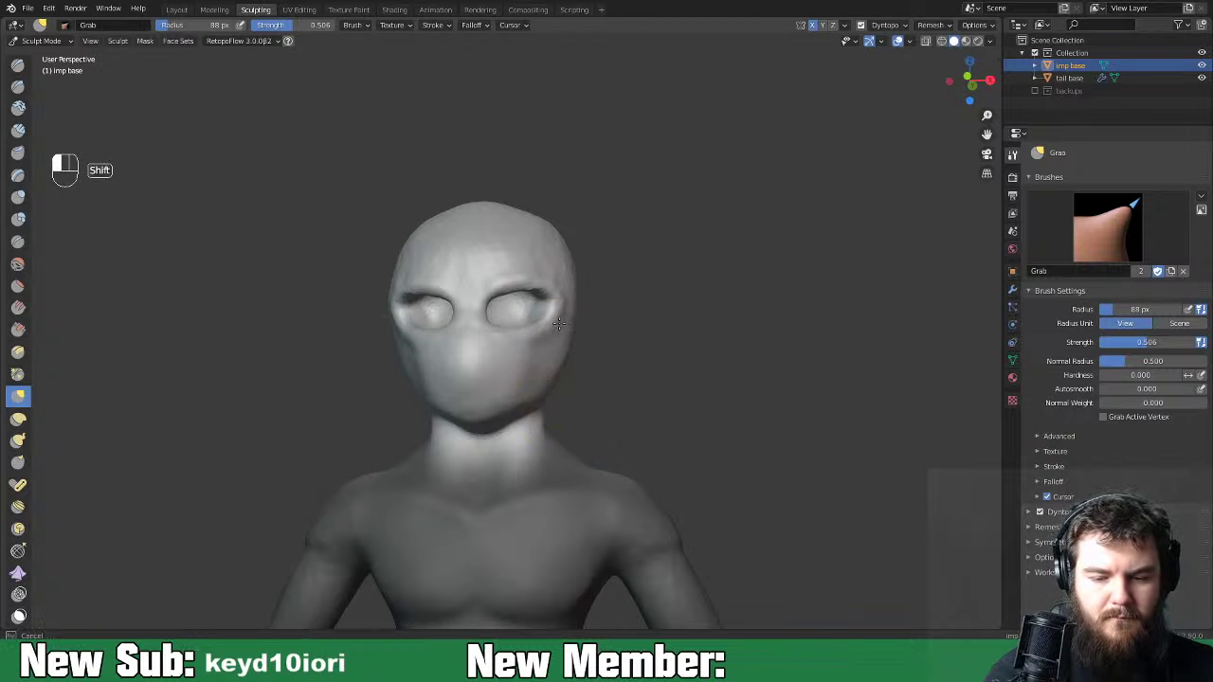
pyautogui.moveTo(617, 336); pyautogui.dragTo(628, 369, button='middle')
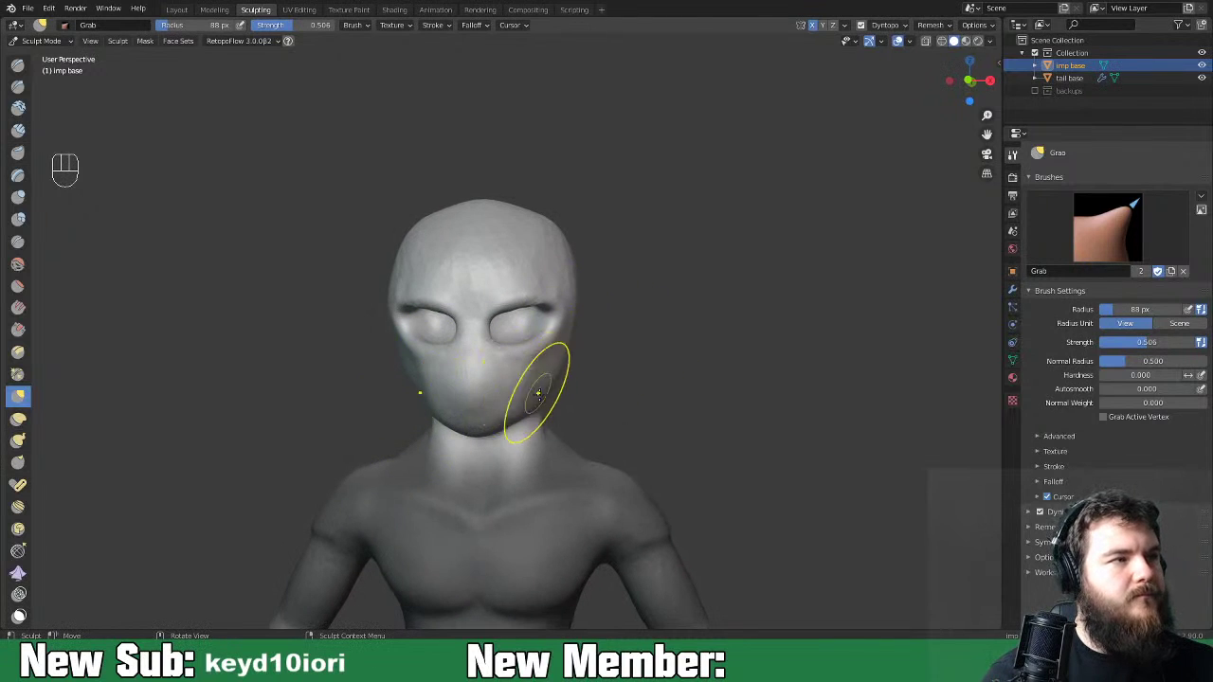
pyautogui.moveTo(582, 393)
pyautogui.mouseDown(button='middle')
pyautogui.moveTo(482, 379)
pyautogui.moveTo(449, 391)
pyautogui.moveTo(592, 368)
pyautogui.moveTo(559, 380)
pyautogui.moveTo(569, 393)
pyautogui.mouseUp(button='middle')
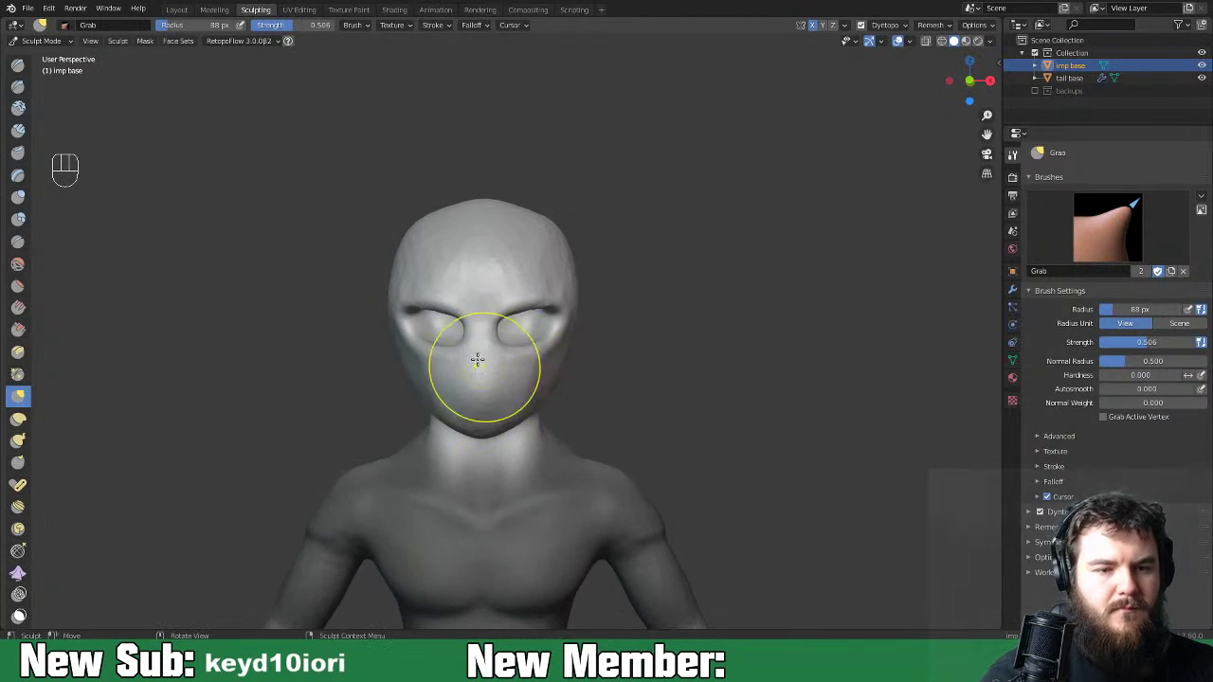
# Switch to the Layout workspace, turn off X-ray display and show the whole imp figure from the front.
pyautogui.click(177, 10)
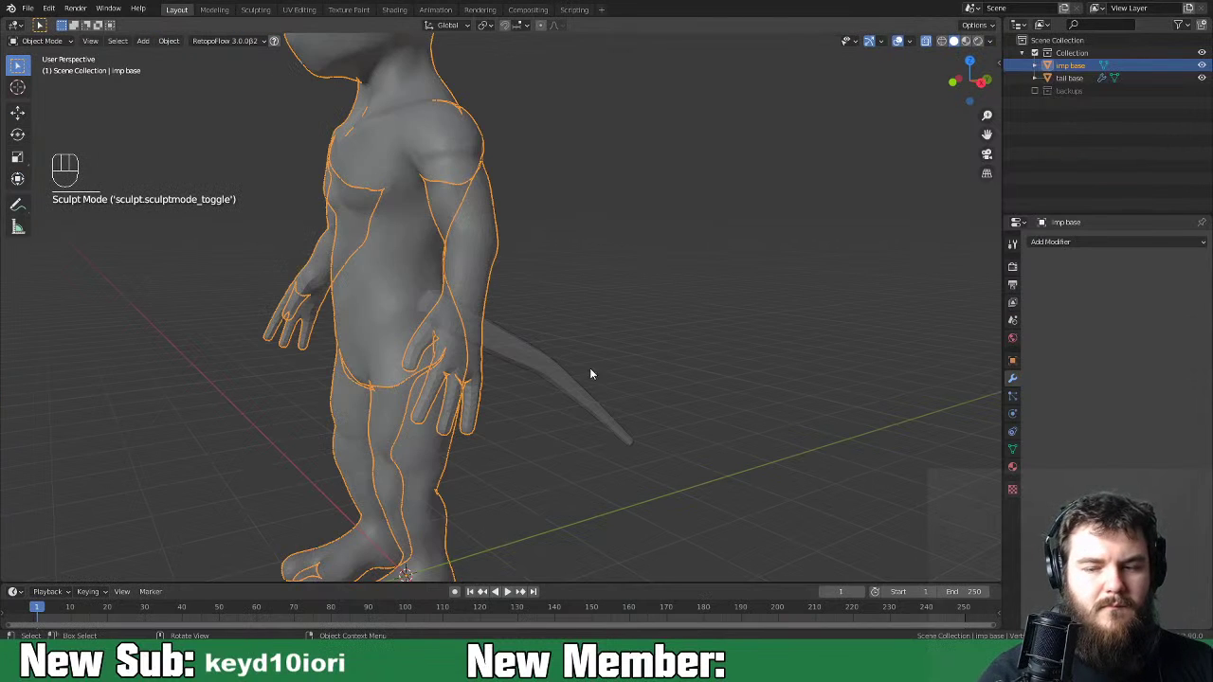
pyautogui.click(927, 40)
pyautogui.hotkey('ctrl', '-')
pyautogui.hotkey('ctrl', '-')
pyautogui.hotkey('ctrl', '-')
pyautogui.hotkey('ctrl', '-')
pyautogui.hotkey('ctrl', '-')
pyautogui.moveTo(589, 339); pyautogui.dragTo(577, 397, button='middle')
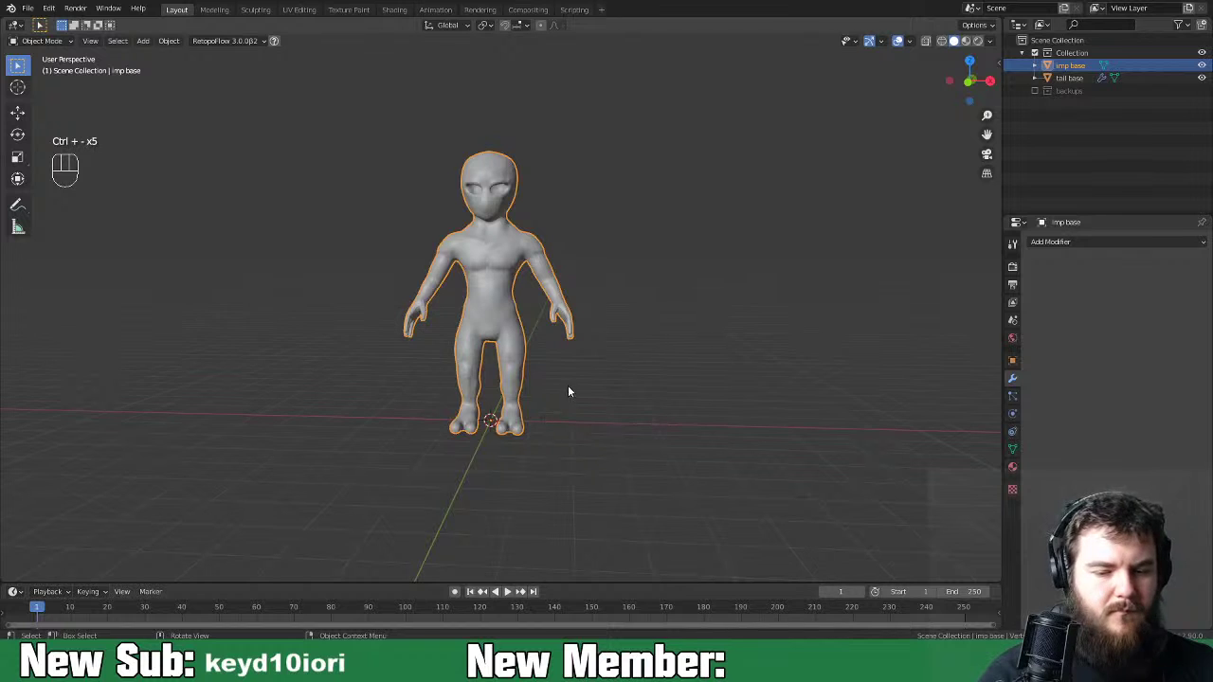
pyautogui.hotkey('ctrl', '=')
pyautogui.hotkey('ctrl', '=')
pyautogui.hotkey('ctrl', '=')
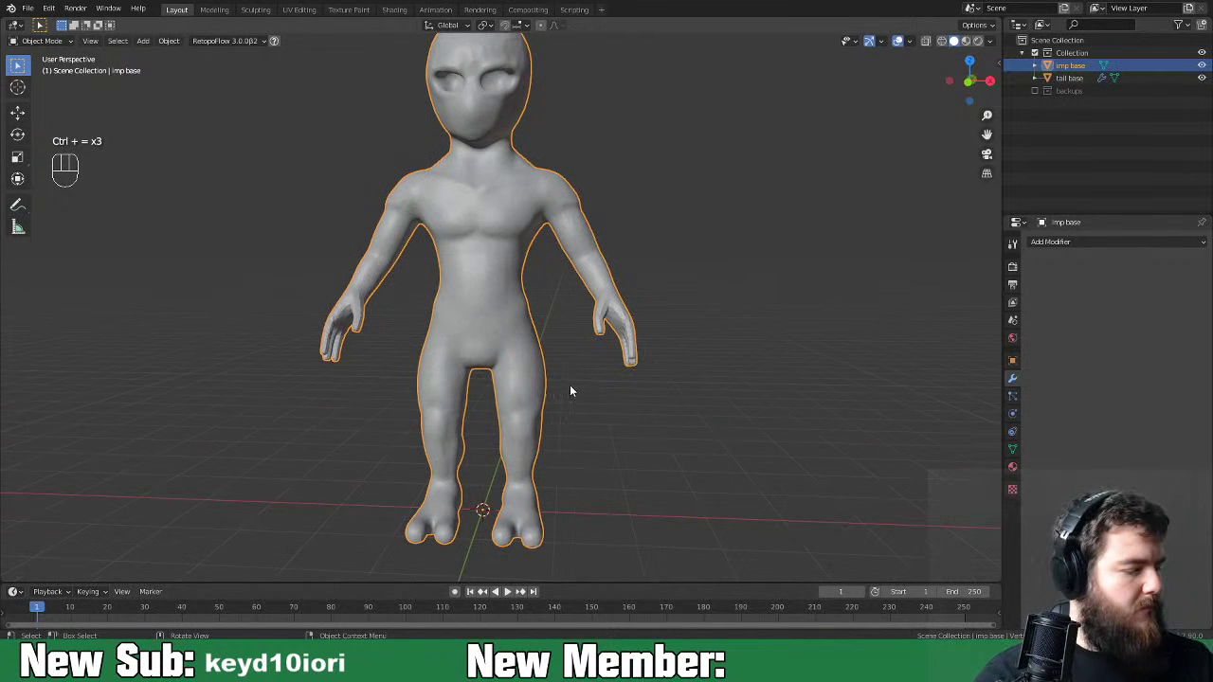
# Add a UV sphere with 32 segments and 16 rings and raise it along Z to the head.
pyautogui.hotkey('shift', 'a')
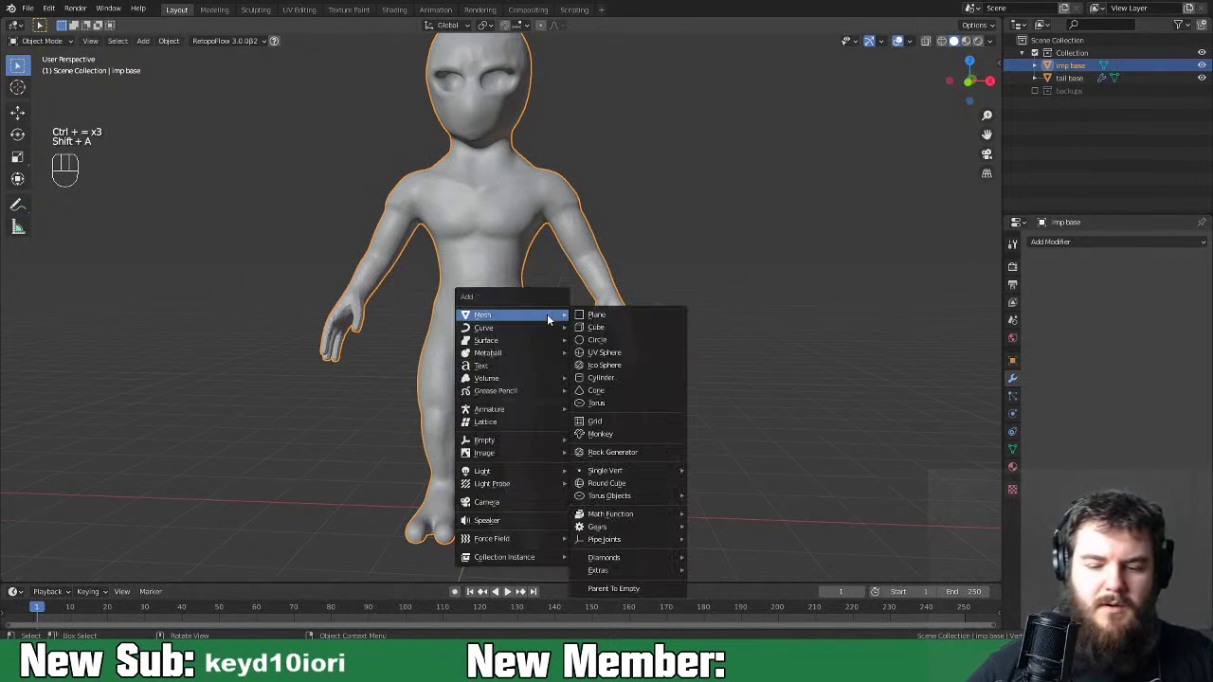
pyautogui.click(637, 357)
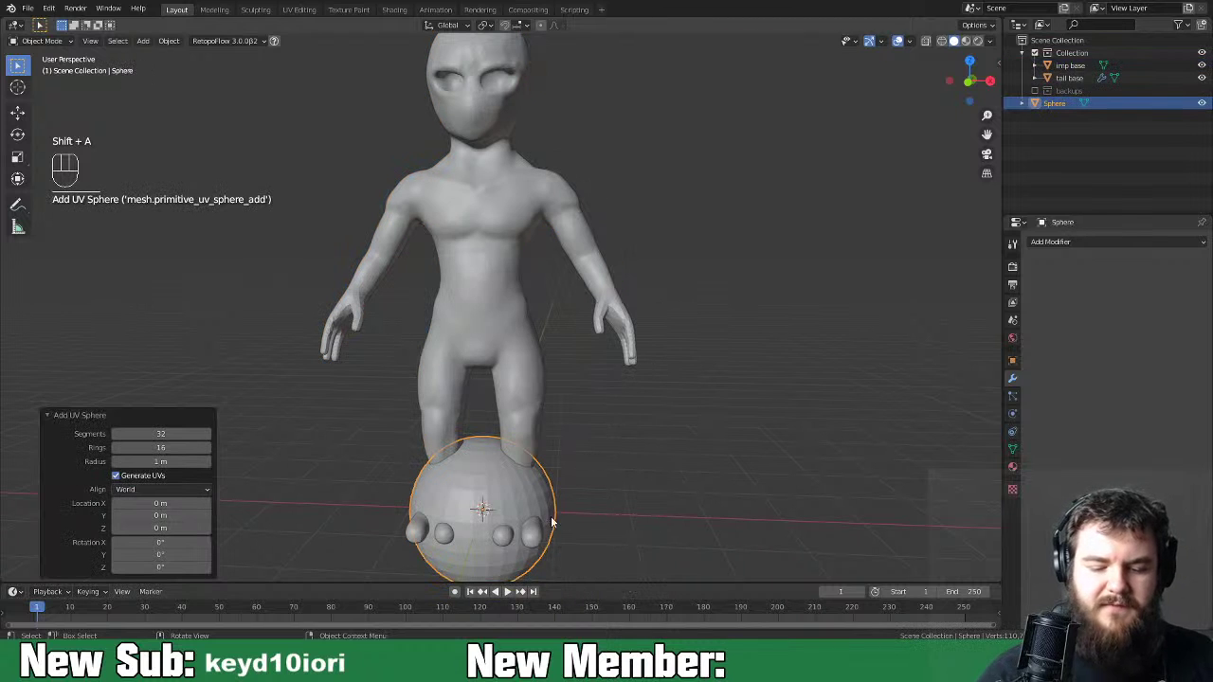
pyautogui.press('g')
pyautogui.press('z')
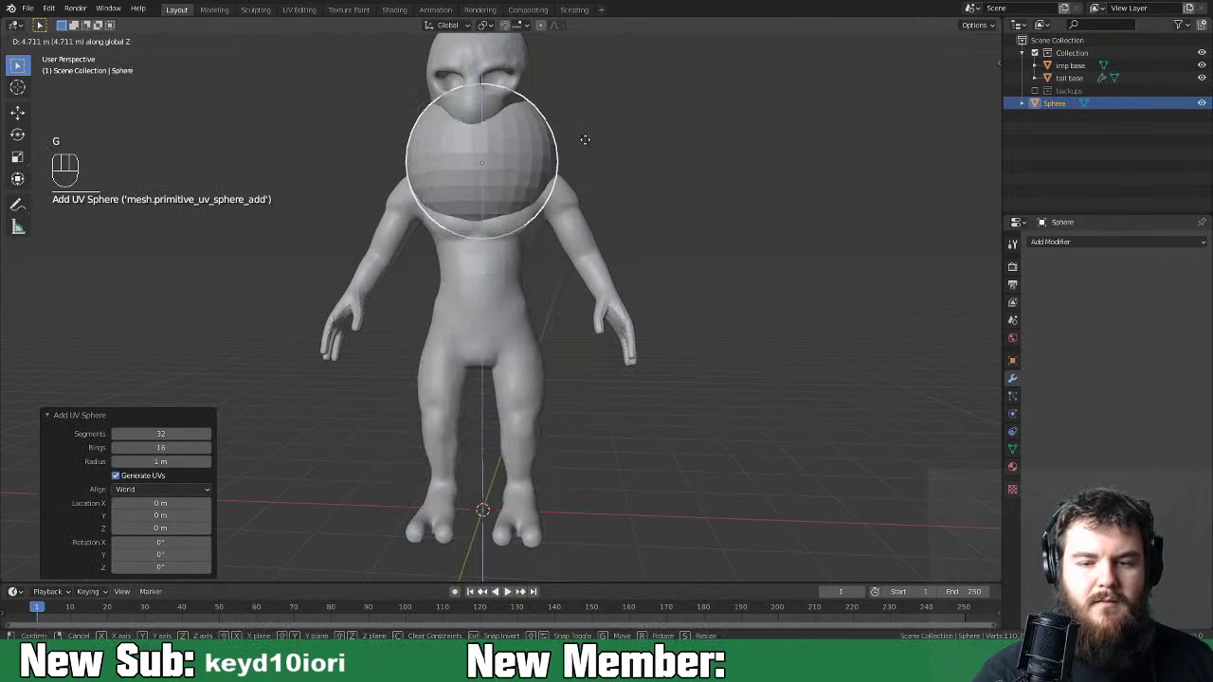
pyautogui.click(597, 79)
# Scale the sphere to 0.266 and move it along X in line with one eye socket.
pyautogui.press('s')
pyautogui.click(535, 180)
pyautogui.press('g')
pyautogui.press('x')
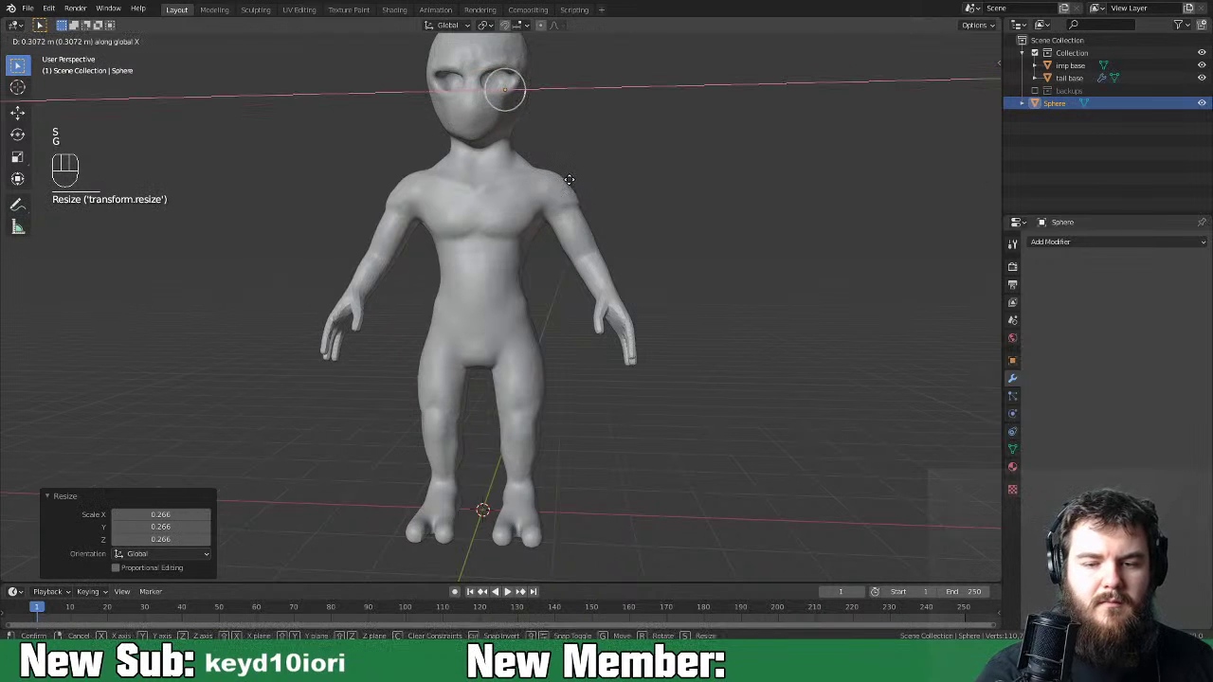
pyautogui.click(573, 179)
# Move the sphere -0.79 m along Y to the front of the face and rotate it 90° about its local X axis.
pyautogui.moveTo(605, 176); pyautogui.dragTo(593, 239, button='middle')
pyautogui.press('g')
pyautogui.press('y')
pyautogui.click(533, 271)
pyautogui.press('r')
pyautogui.press('z')
pyautogui.press('z')
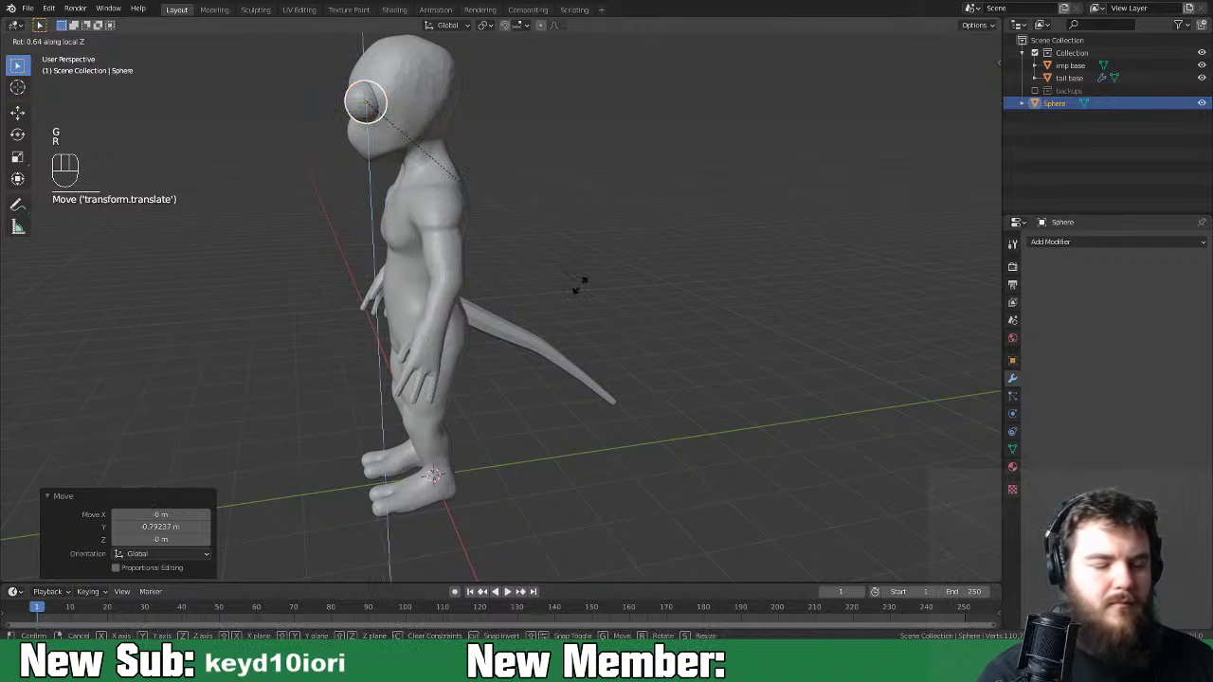
pyautogui.press('x')
pyautogui.press('0')
pyautogui.press('Return')
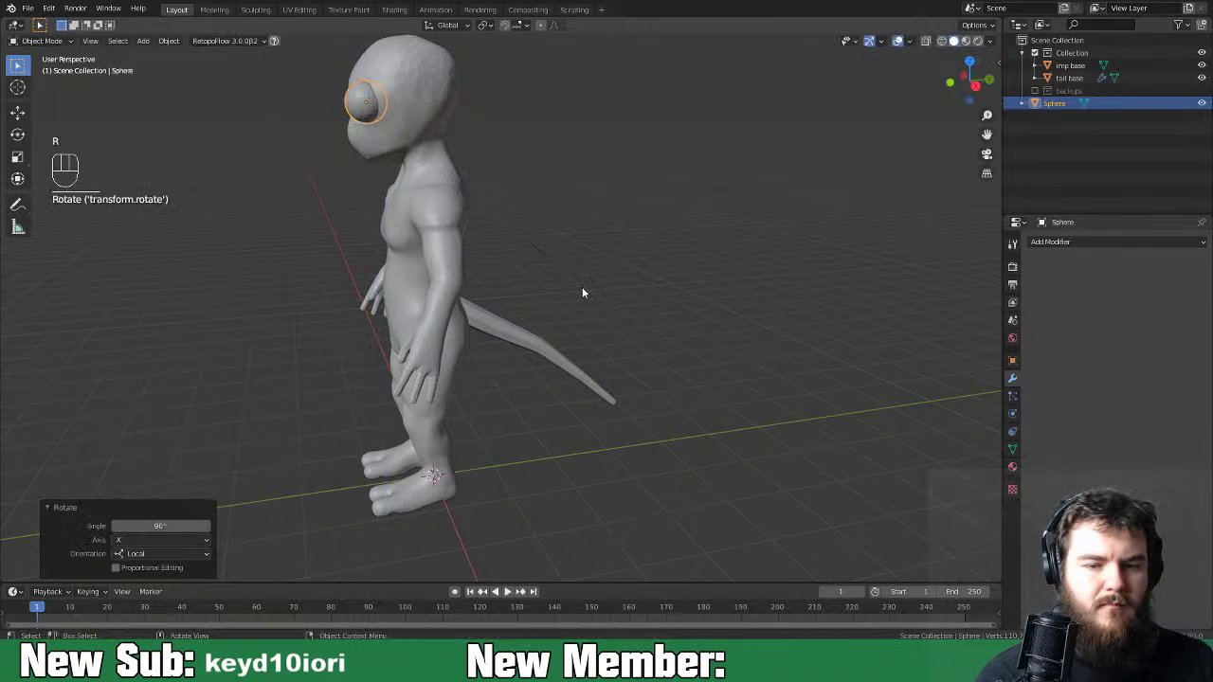
# Scale the eye sphere by 0.726 and reposition it over the eye socket.
pyautogui.moveTo(573, 317); pyautogui.dragTo(729, 331, button='middle')
pyautogui.press('s')
pyautogui.click(697, 292)
pyautogui.press('g')
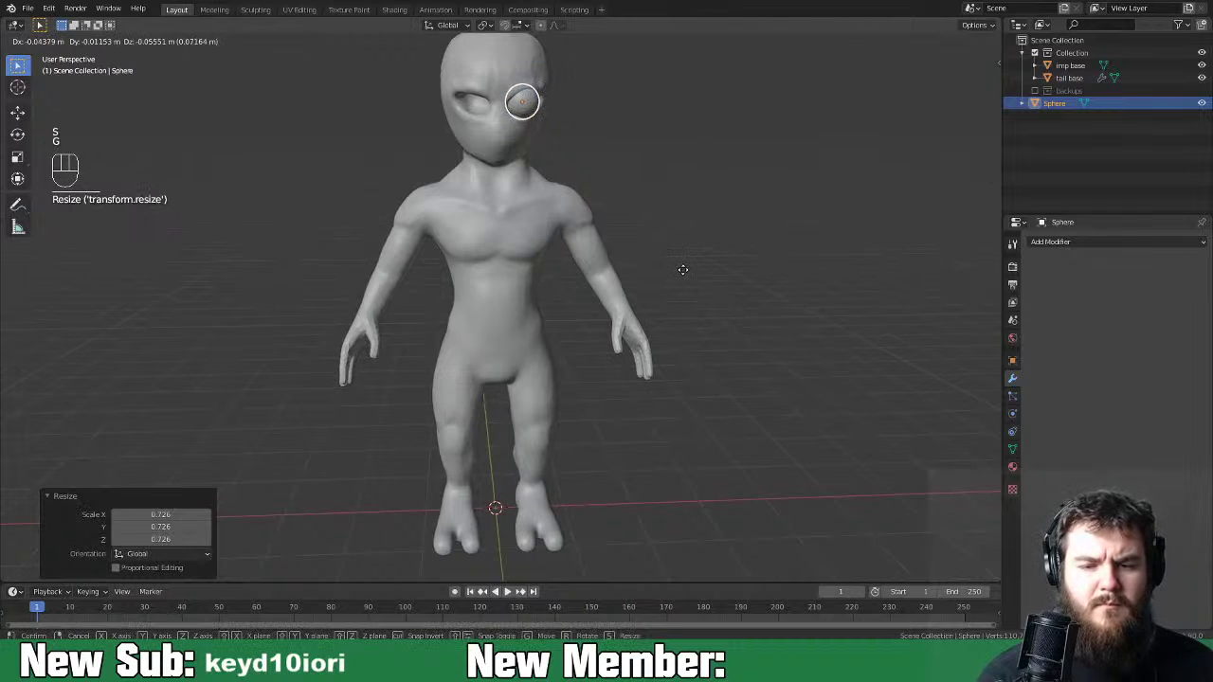
pyautogui.click(684, 272)
# Add a Mirror modifier to the sphere on the X axis with imp base as the mirror object.
pyautogui.click(1062, 243)
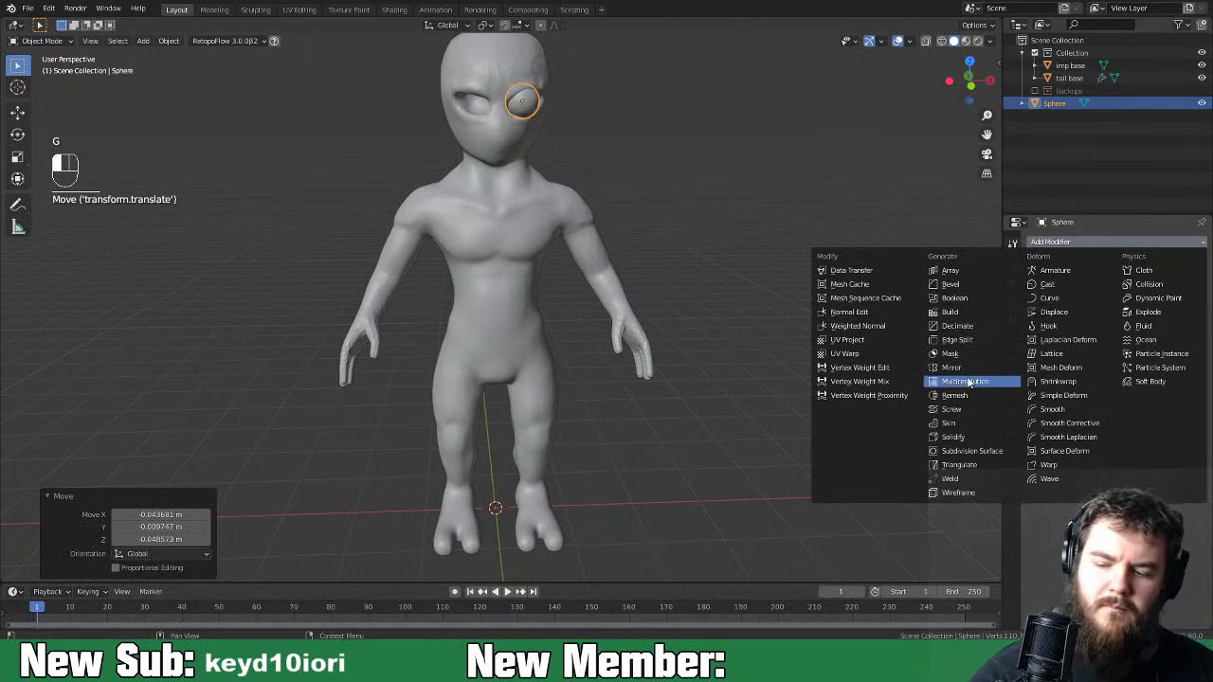
pyautogui.click(952, 368)
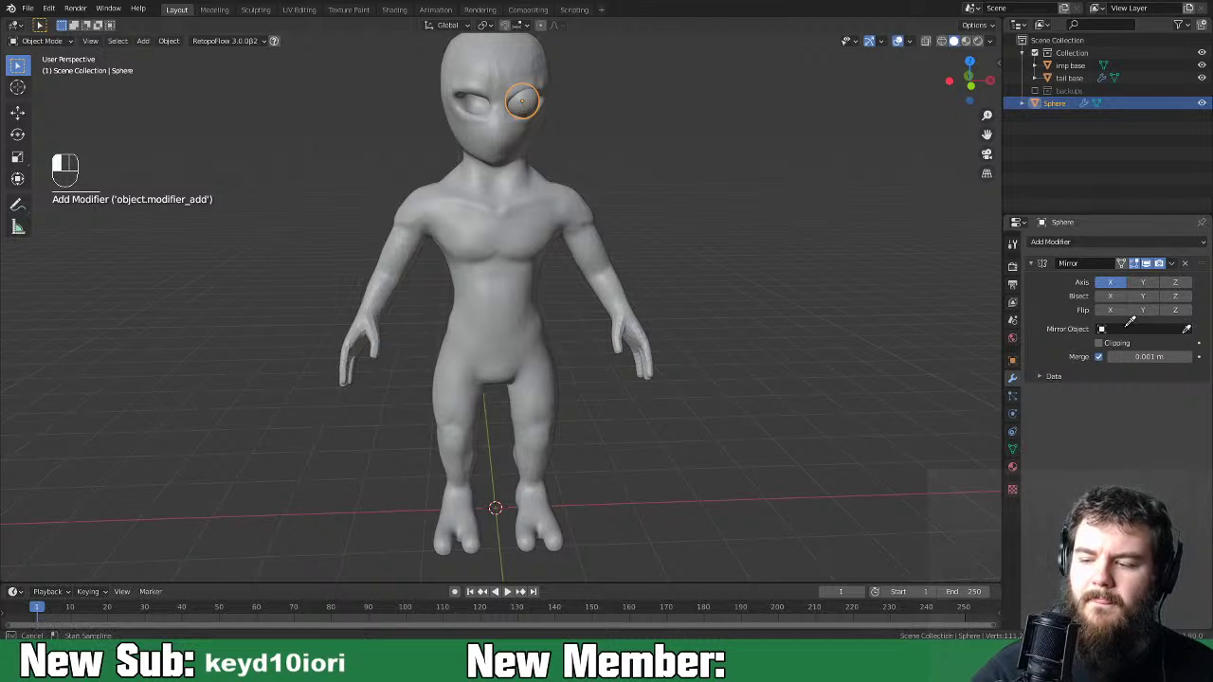
pyautogui.click(498, 239)
# Seat the eye sphere inside its socket and rotate it 7.97° about the global Z axis.
pyautogui.moveTo(838, 409); pyautogui.dragTo(693, 382, button='middle')
pyautogui.press('g')
pyautogui.click(641, 419)
pyautogui.press('KP_Decimal')
pyautogui.press('g')
pyautogui.click(755, 384)
pyautogui.press('r')
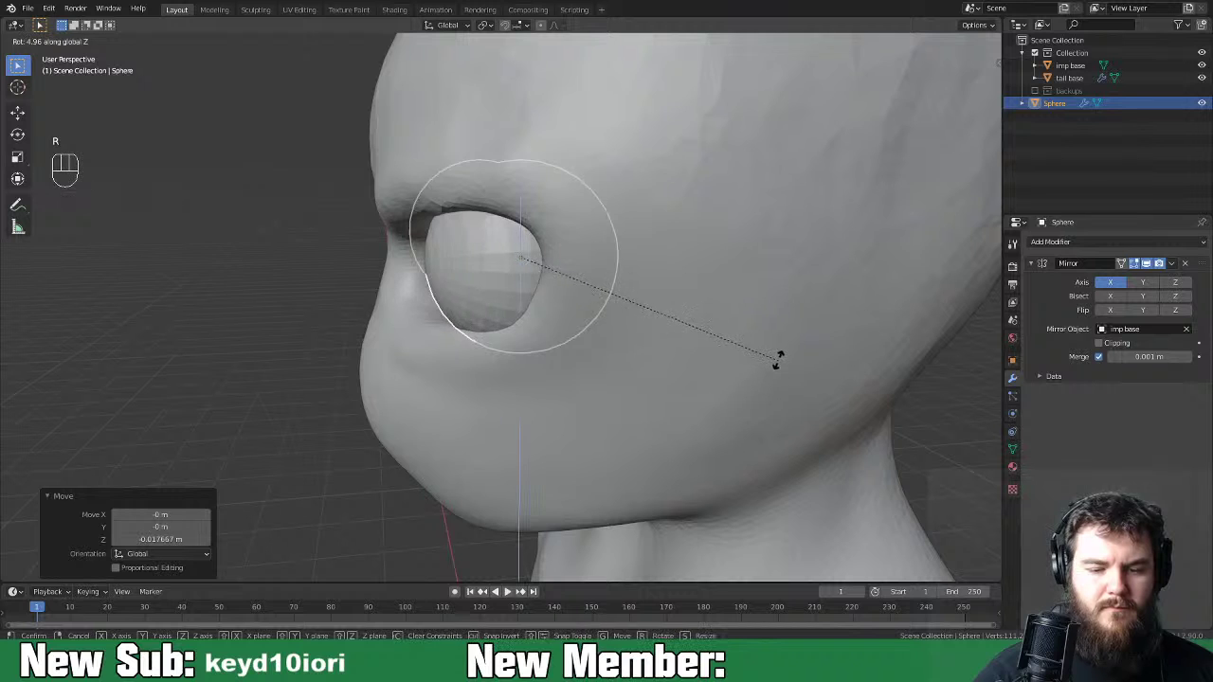
pyautogui.click(781, 346)
# Flatten the eye sphere to 0.843 along Z, then scale it uniformly by 1.076.
pyautogui.moveTo(781, 346); pyautogui.dragTo(873, 360, button='middle')
pyautogui.press('s')
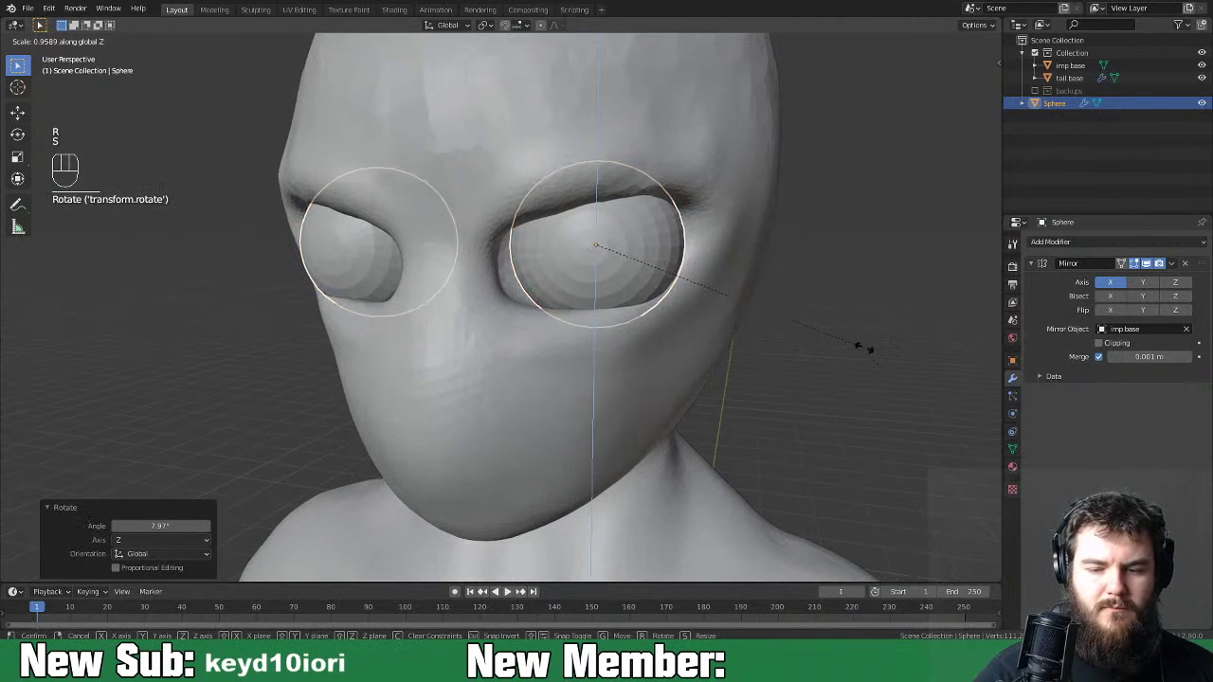
pyautogui.click(821, 354)
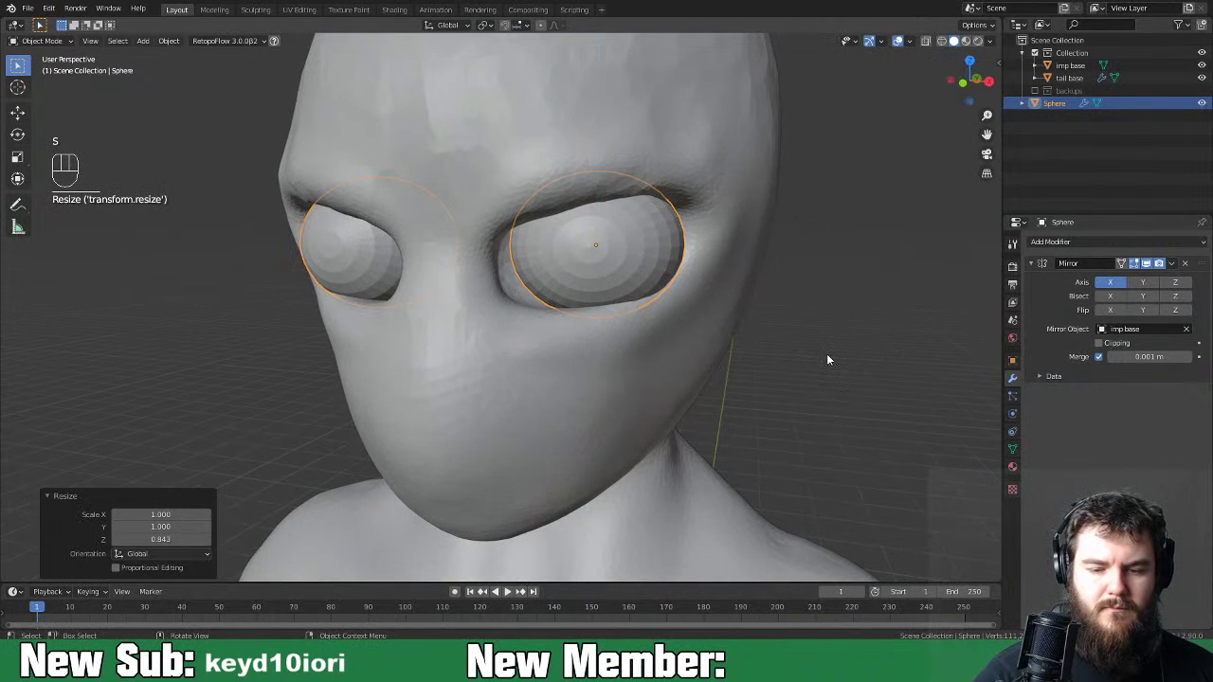
pyautogui.press('s')
pyautogui.click(846, 369)
# Rotate the eye sphere -6.9° about the global Y axis to follow the slant of the socket.
pyautogui.moveTo(847, 366); pyautogui.dragTo(860, 358, button='middle')
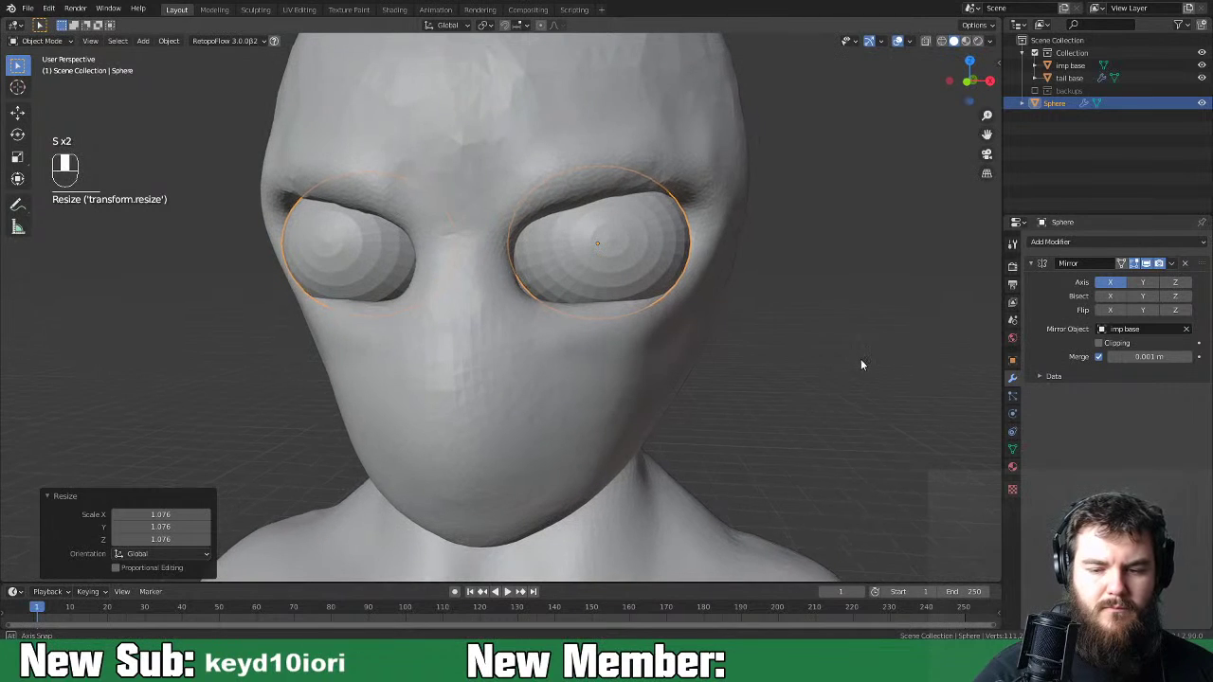
pyautogui.press('r')
pyautogui.press('z')
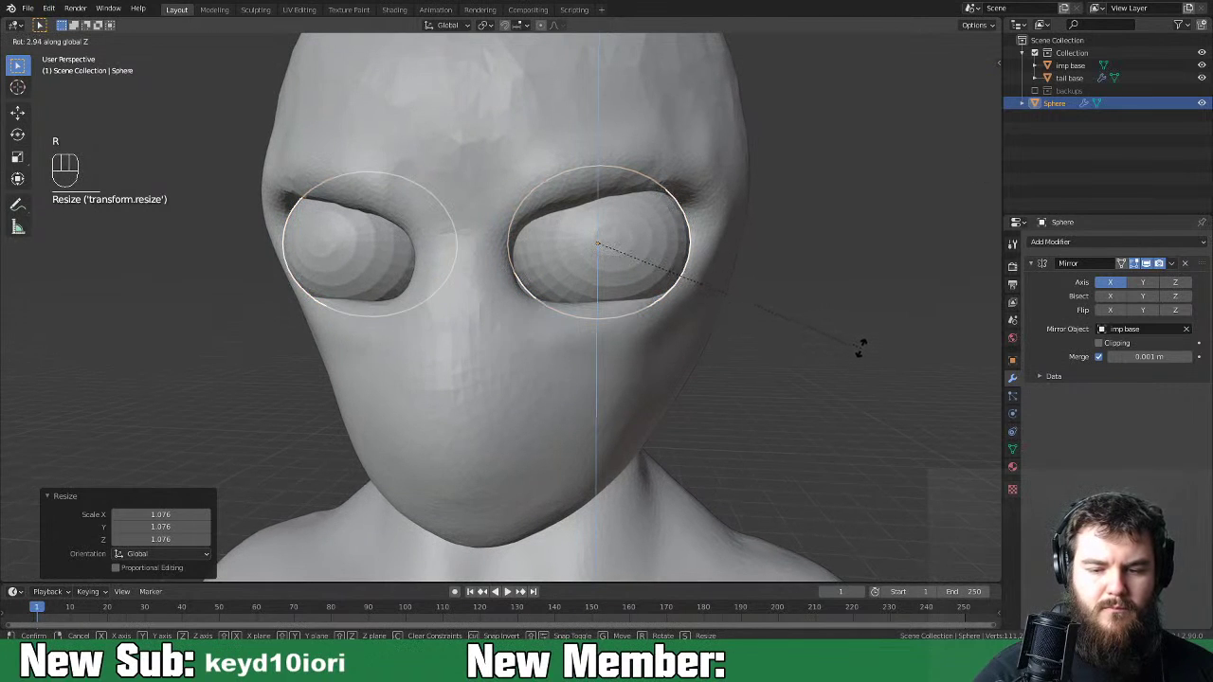
pyautogui.press('y')
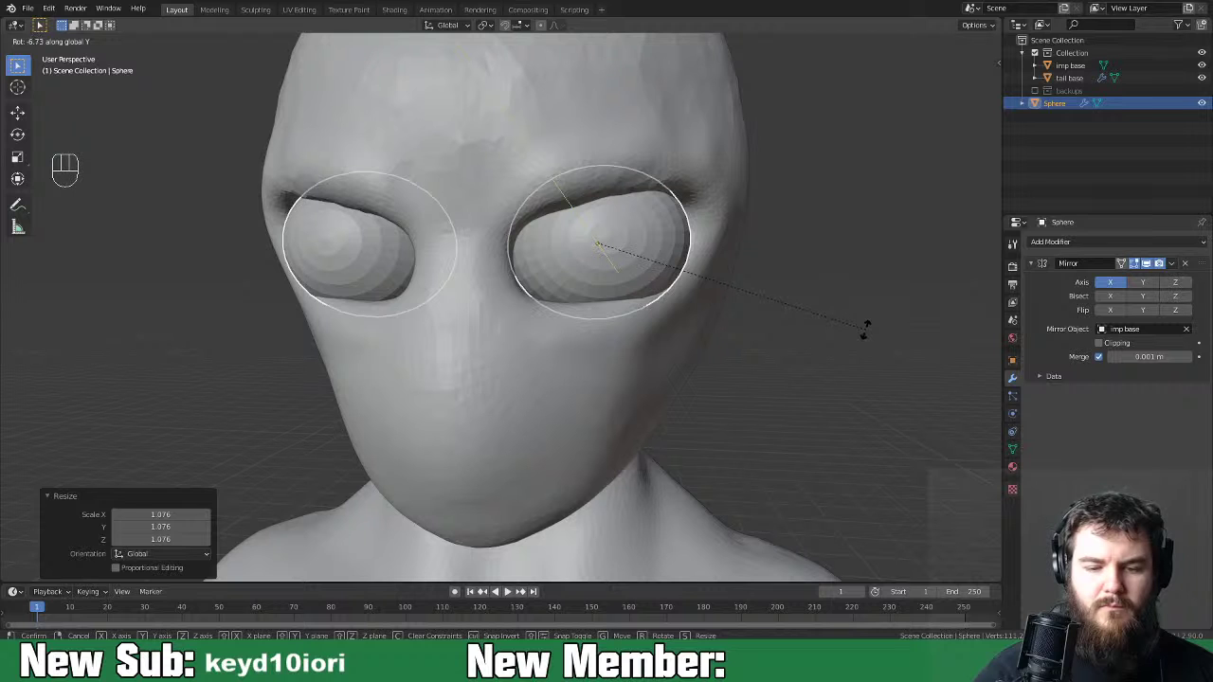
pyautogui.click(864, 324)
pyautogui.moveTo(863, 332)
pyautogui.mouseDown(button='middle')
pyautogui.moveTo(856, 350)
pyautogui.moveTo(764, 344)
pyautogui.moveTo(701, 364)
pyautogui.moveTo(785, 373)
pyautogui.moveTo(844, 344)
pyautogui.mouseUp(button='middle')
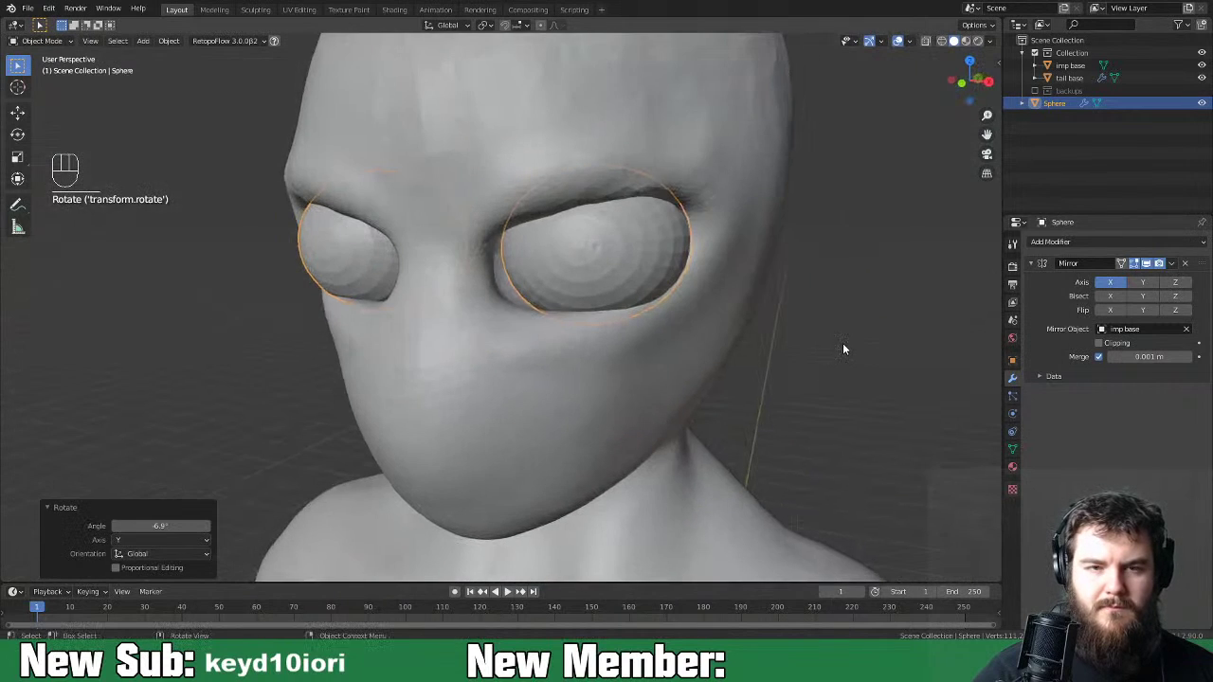
# Undo the last rotation and scaling changes made to the eye sphere.
pyautogui.hotkey('ctrl', 'z')
pyautogui.hotkey('ctrl', 'z')
pyautogui.hotkey('ctrl', 'z')
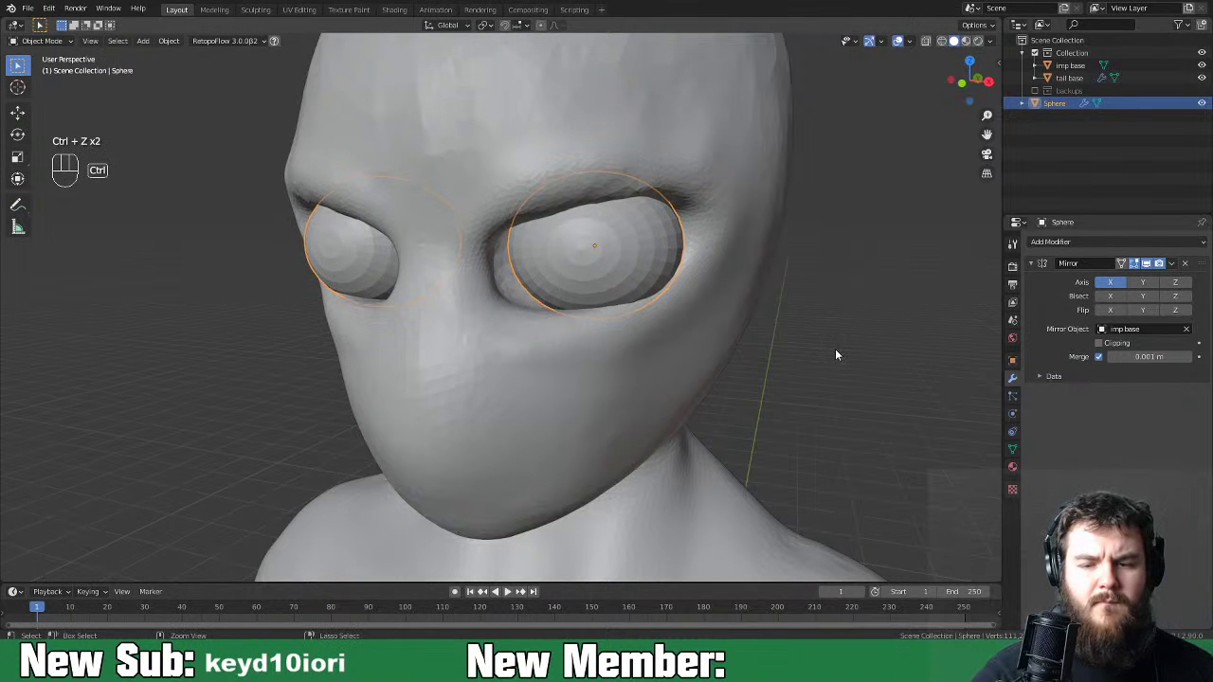
pyautogui.moveTo(834, 349); pyautogui.dragTo(679, 428, button='middle')
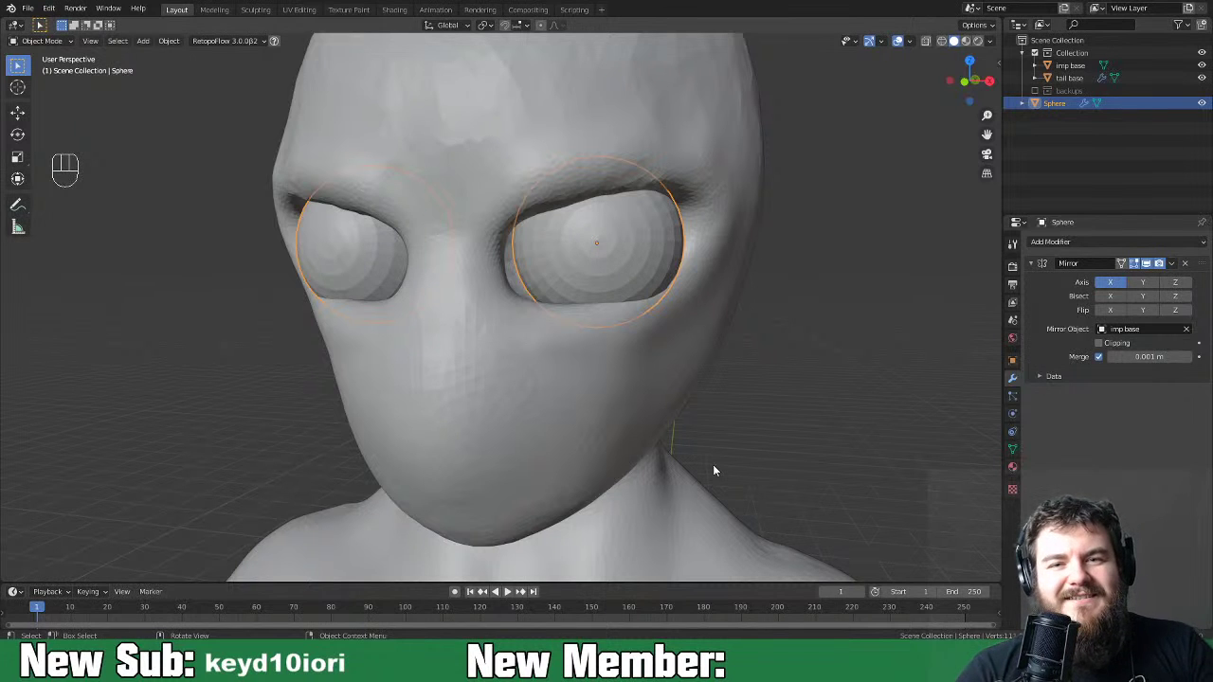
pyautogui.moveTo(793, 452)
pyautogui.mouseDown(button='middle')
pyautogui.moveTo(896, 447)
pyautogui.moveTo(907, 429)
pyautogui.moveTo(799, 449)
pyautogui.moveTo(809, 463)
pyautogui.mouseUp(button='middle')
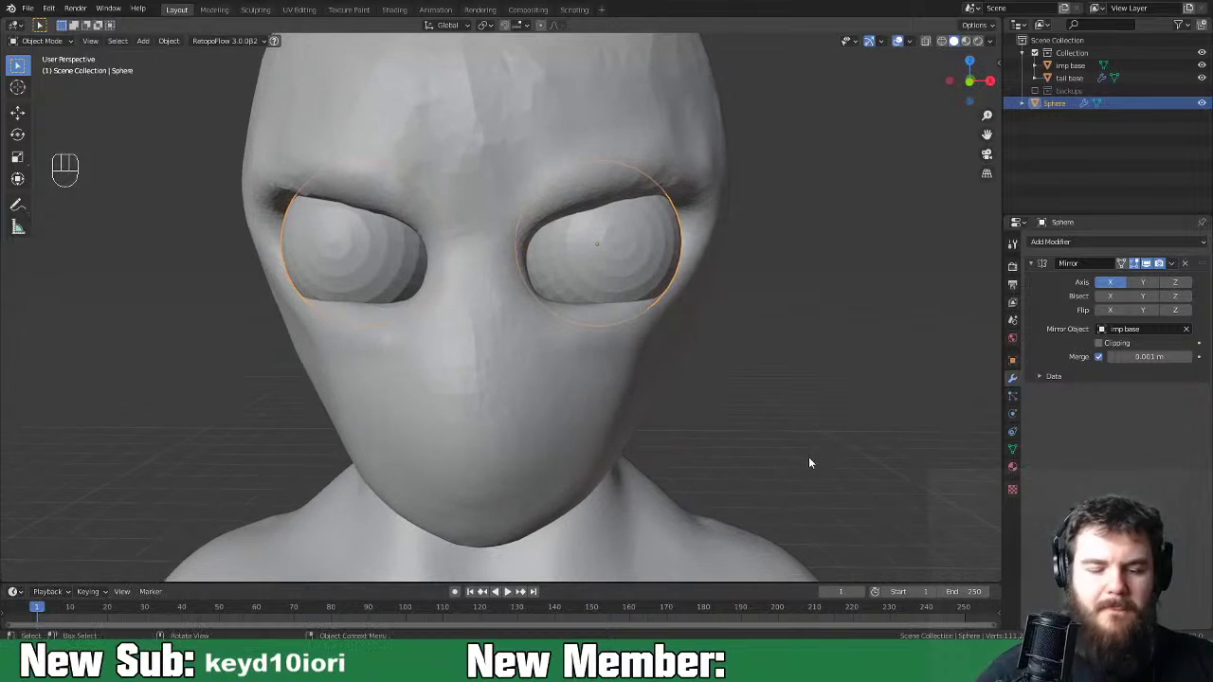
# Lower the eye sphere about 0.015 m along the global Z axis and shade it smooth.
pyautogui.press('g')
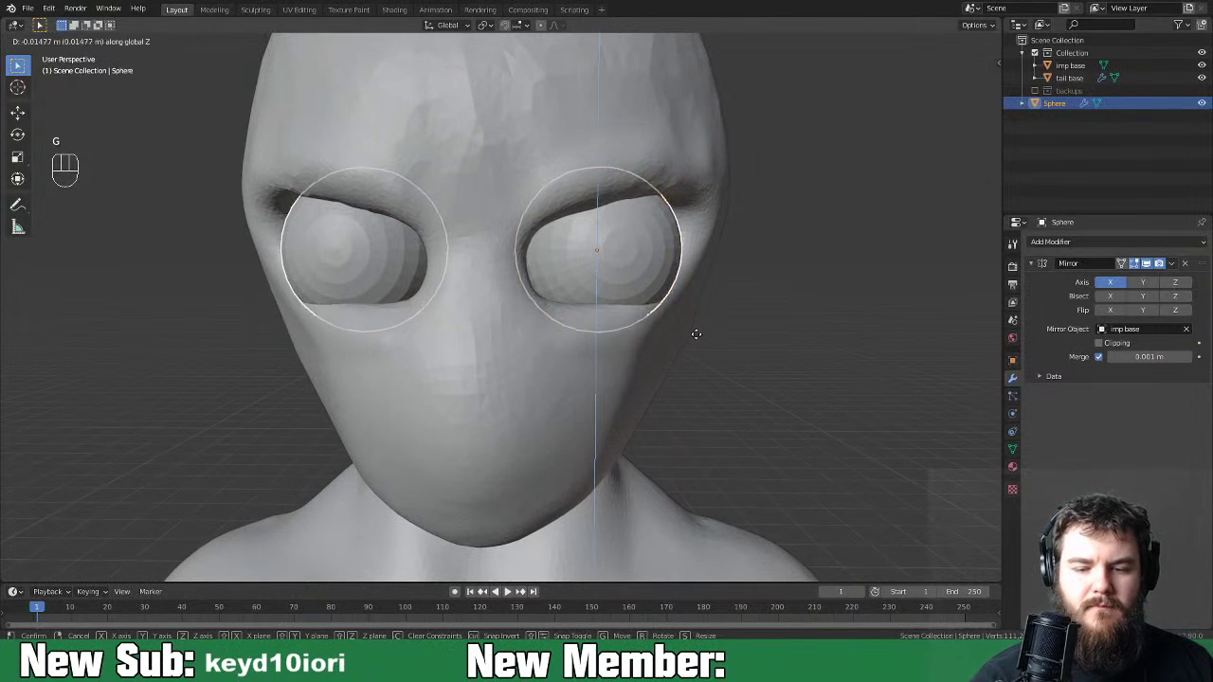
pyautogui.click(721, 329)
pyautogui.rightClick(709, 329)
pyautogui.click(707, 323)
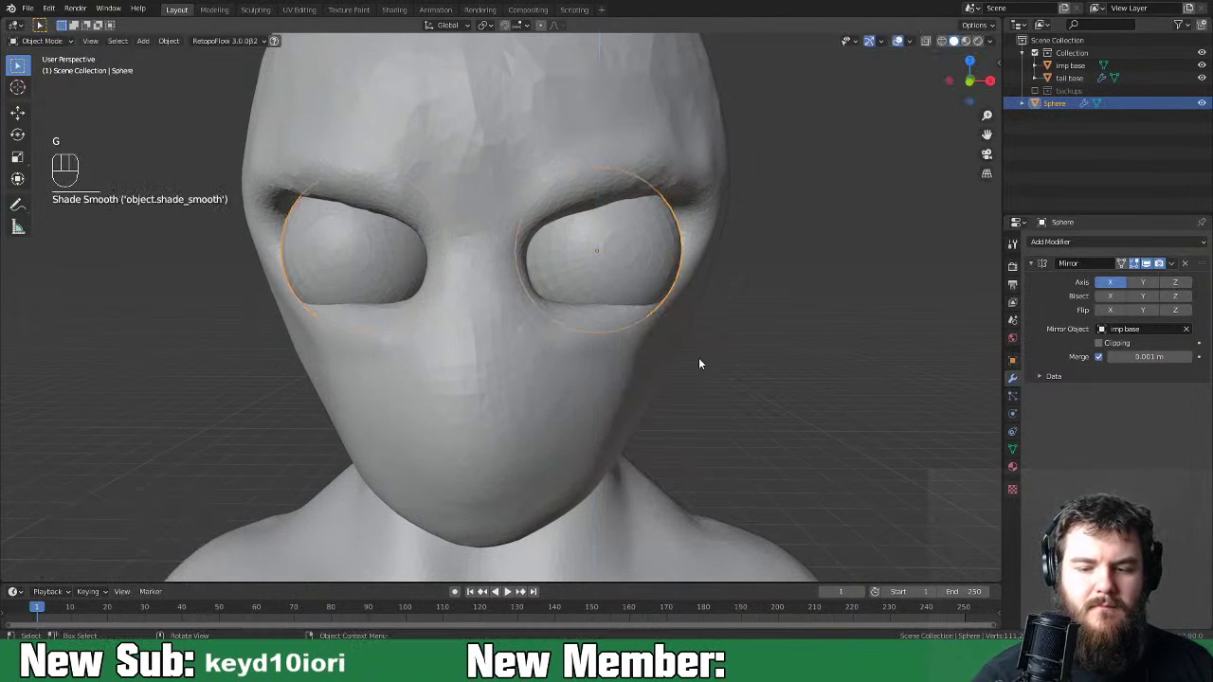
# Shade the imp base body smooth.
pyautogui.click(596, 427)
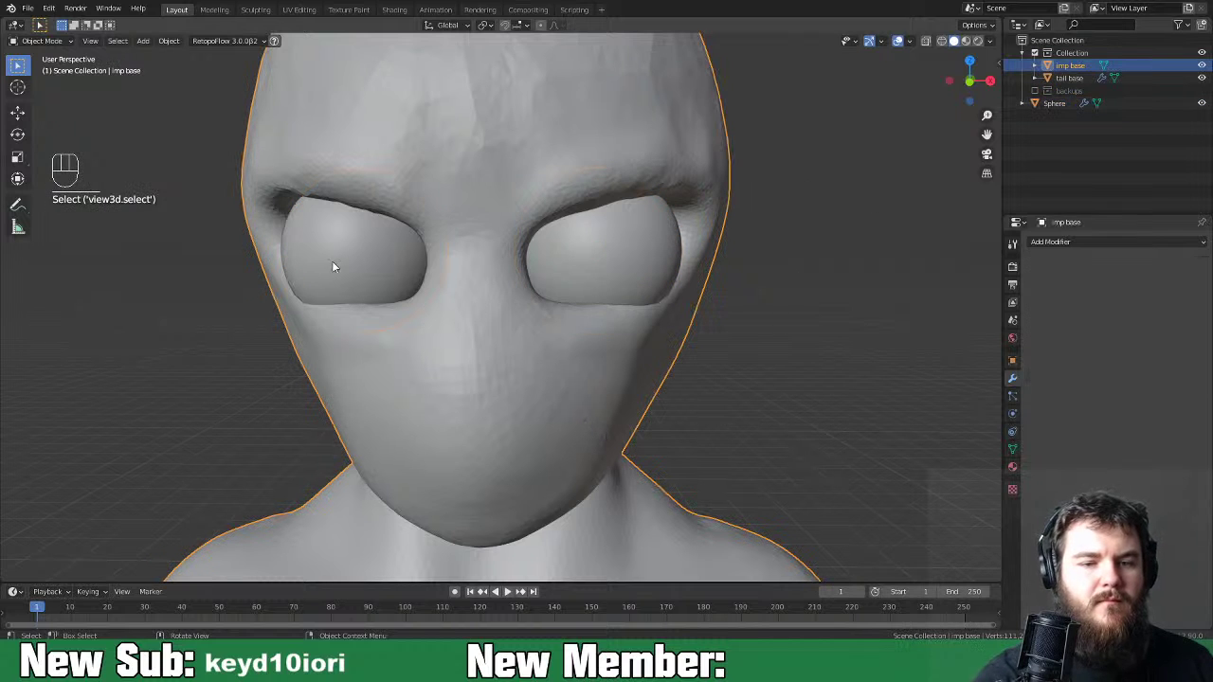
pyautogui.rightClick(525, 270)
pyautogui.click(522, 270)
# Examine the smooth-shaded head and upper body from a distance, from the front and at an angle.
pyautogui.moveTo(745, 314); pyautogui.dragTo(783, 326, button='middle')
pyautogui.hotkey('ctrl', '-')
pyautogui.hotkey('ctrl', '-')
pyautogui.hotkey('ctrl', '-')
pyautogui.hotkey('ctrl', '-')
pyautogui.hotkey('ctrl', '-')
pyautogui.hotkey('ctrl', '-')
pyautogui.hotkey('ctrl', '-')
pyautogui.hotkey('ctrl', '-')
pyautogui.hotkey('ctrl', '-')
pyautogui.hotkey('ctrl', '-')
pyautogui.hotkey('ctrl', '-')
pyautogui.hotkey('ctrl', '-')
pyautogui.hotkey('ctrl', '-')
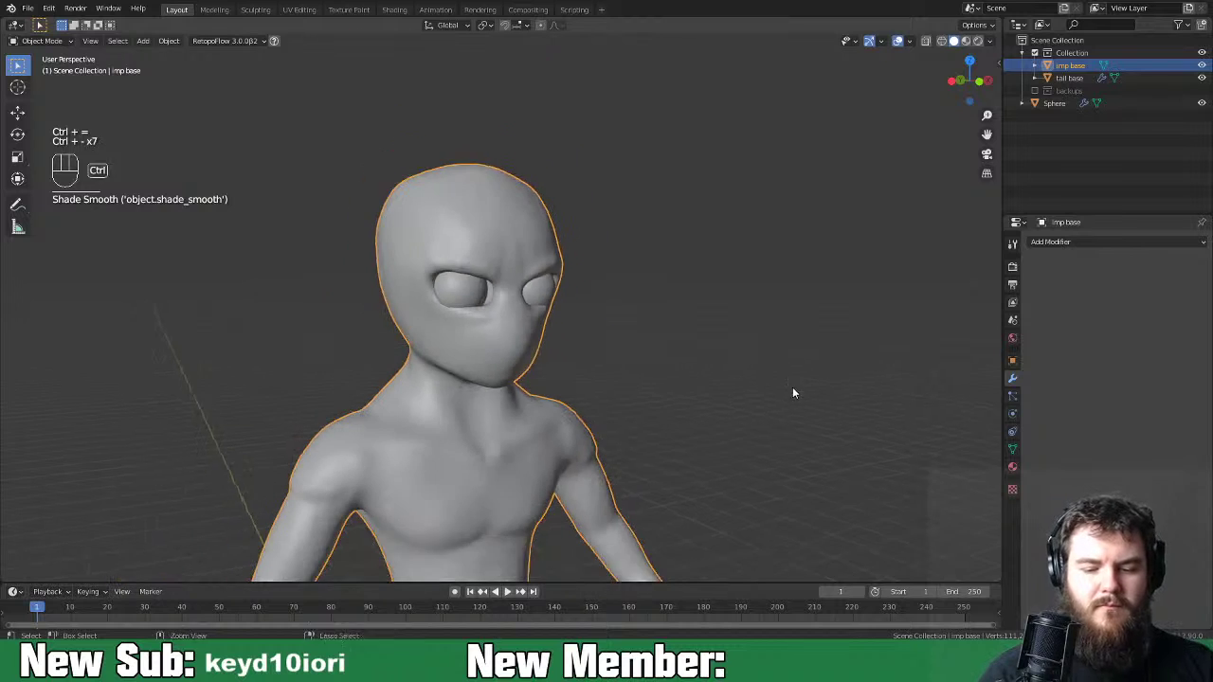
pyautogui.moveTo(743, 425)
pyautogui.mouseDown(button='middle')
pyautogui.moveTo(688, 414)
pyautogui.moveTo(726, 436)
pyautogui.mouseUp(button='middle')
pyautogui.hotkey('ctrl', '=')
pyautogui.hotkey('ctrl', '=')
pyautogui.hotkey('ctrl', '=')
pyautogui.hotkey('ctrl', '=')
pyautogui.hotkey('ctrl', '=')
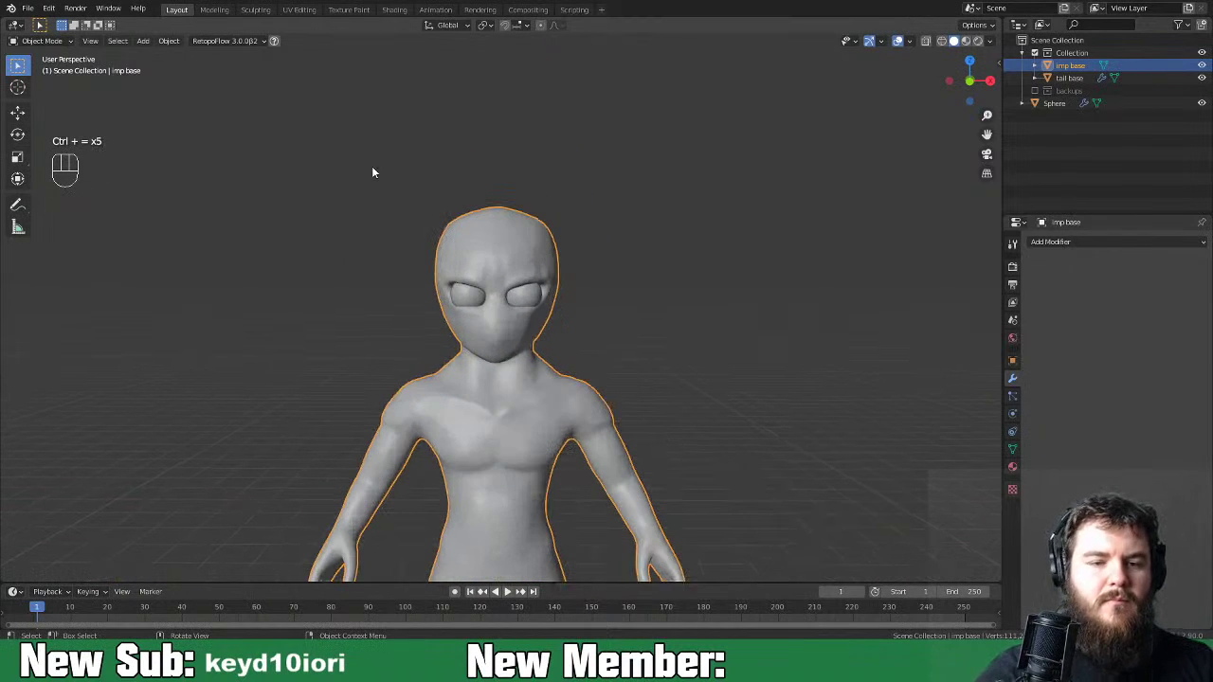
# Switch to sculpting the imp base and adjust the sides of the face near the outer eye corners with the Grab brush.
pyautogui.moveTo(631, 366)
pyautogui.mouseDown(button='middle')
pyautogui.moveTo(568, 368)
pyautogui.moveTo(621, 368)
pyautogui.mouseUp(button='middle')
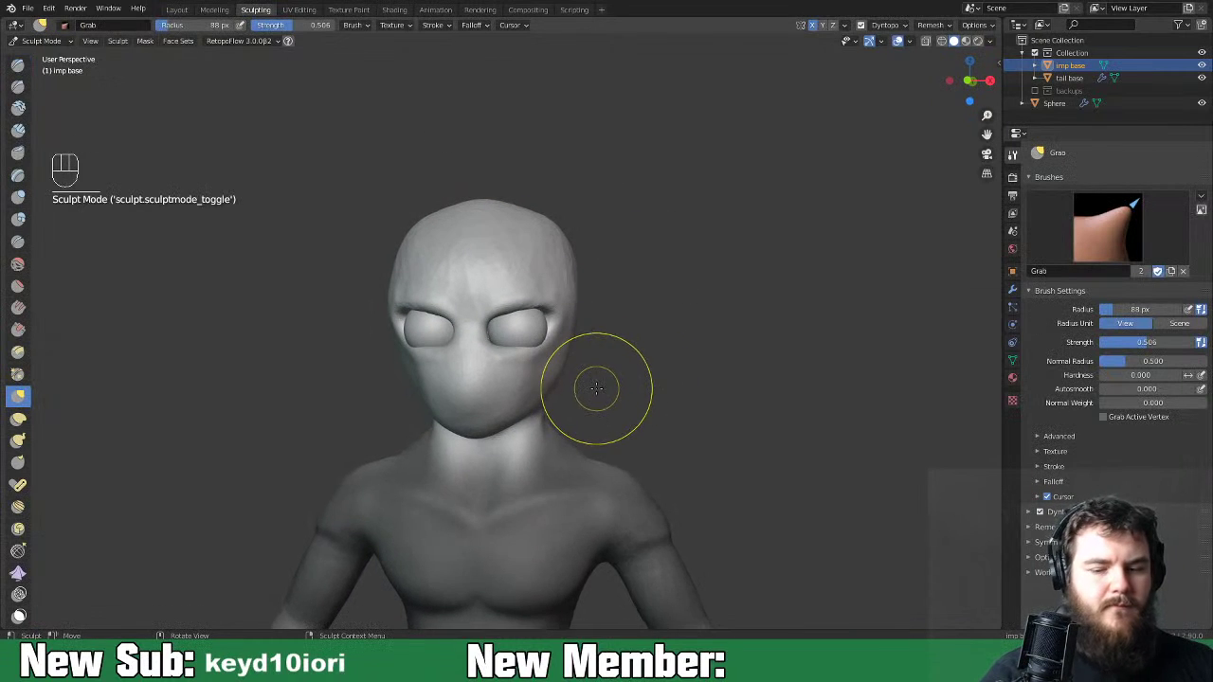
pyautogui.hotkey('ctrl', '=')
pyautogui.hotkey('ctrl', '=')
pyautogui.hotkey('ctrl', '=')
pyautogui.hotkey('ctrl', '=')
pyautogui.moveTo(580, 385); pyautogui.dragTo(599, 373)
pyautogui.moveTo(601, 372); pyautogui.dragTo(606, 365)
pyautogui.moveTo(616, 275); pyautogui.dragTo(639, 304)
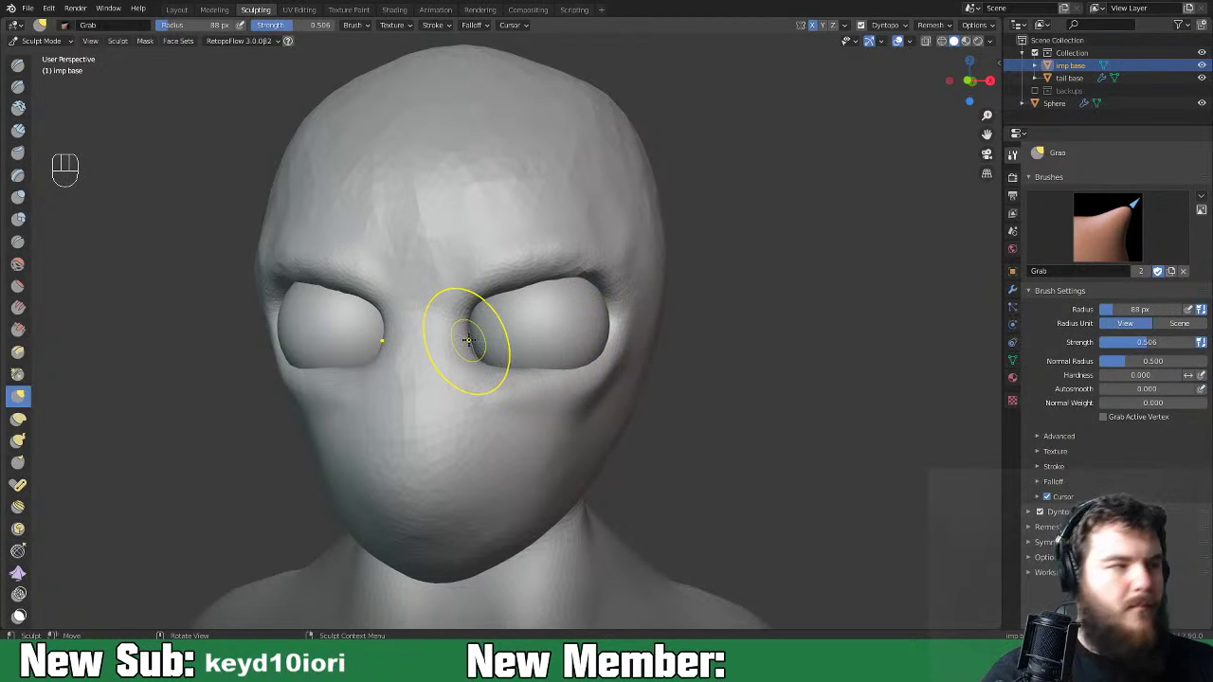
# Reshape the inner brows down over the eyeballs and pull up the lower eyelids with the Grab brush.
pyautogui.moveTo(470, 284)
pyautogui.mouseDown()
pyautogui.moveTo(487, 352)
pyautogui.moveTo(502, 351)
pyautogui.moveTo(479, 327)
pyautogui.moveTo(496, 293)
pyautogui.moveTo(516, 284)
pyautogui.moveTo(577, 263)
pyautogui.moveTo(685, 281)
pyautogui.mouseUp()
pyautogui.moveTo(685, 281)
pyautogui.mouseDown(button='middle')
pyautogui.moveTo(775, 279)
pyautogui.moveTo(641, 271)
pyautogui.moveTo(593, 287)
pyautogui.moveTo(623, 293)
pyautogui.mouseUp(button='middle')
pyautogui.moveTo(306, 379)
pyautogui.mouseDown()
pyautogui.moveTo(313, 352)
pyautogui.moveTo(330, 395)
pyautogui.moveTo(325, 377)
pyautogui.moveTo(343, 383)
pyautogui.mouseUp()
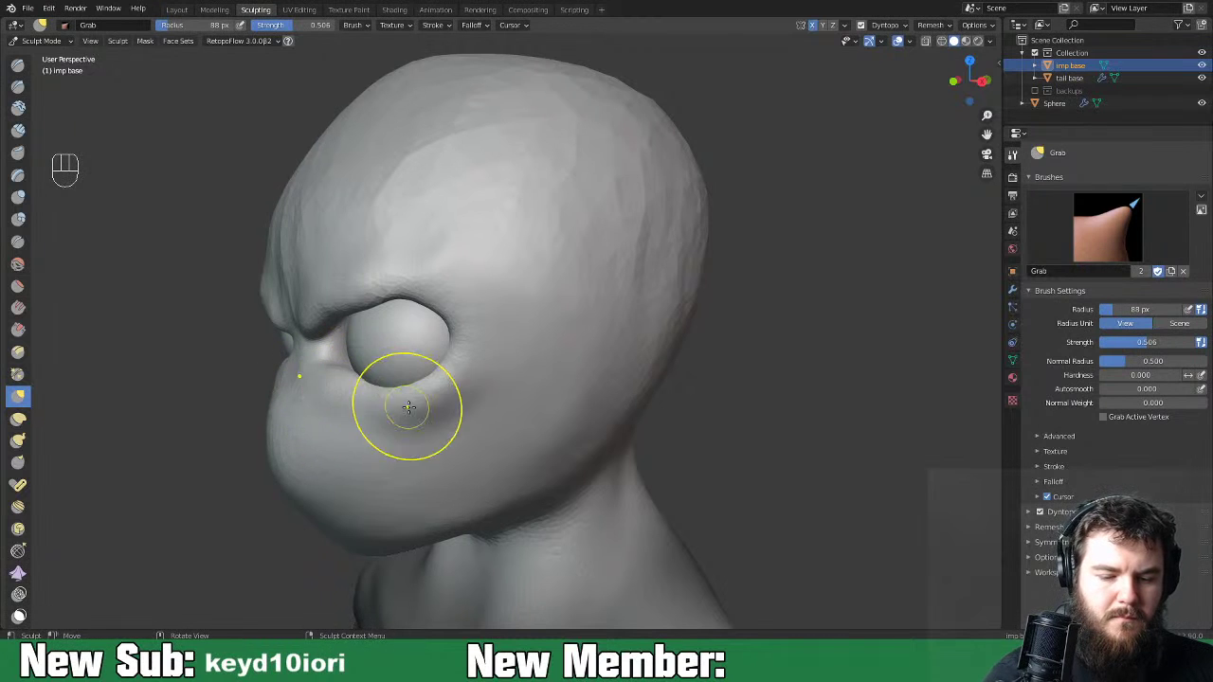
pyautogui.moveTo(379, 401)
pyautogui.mouseDown(button='middle')
pyautogui.moveTo(371, 411)
pyautogui.moveTo(487, 352)
pyautogui.moveTo(616, 356)
pyautogui.mouseUp(button='middle')
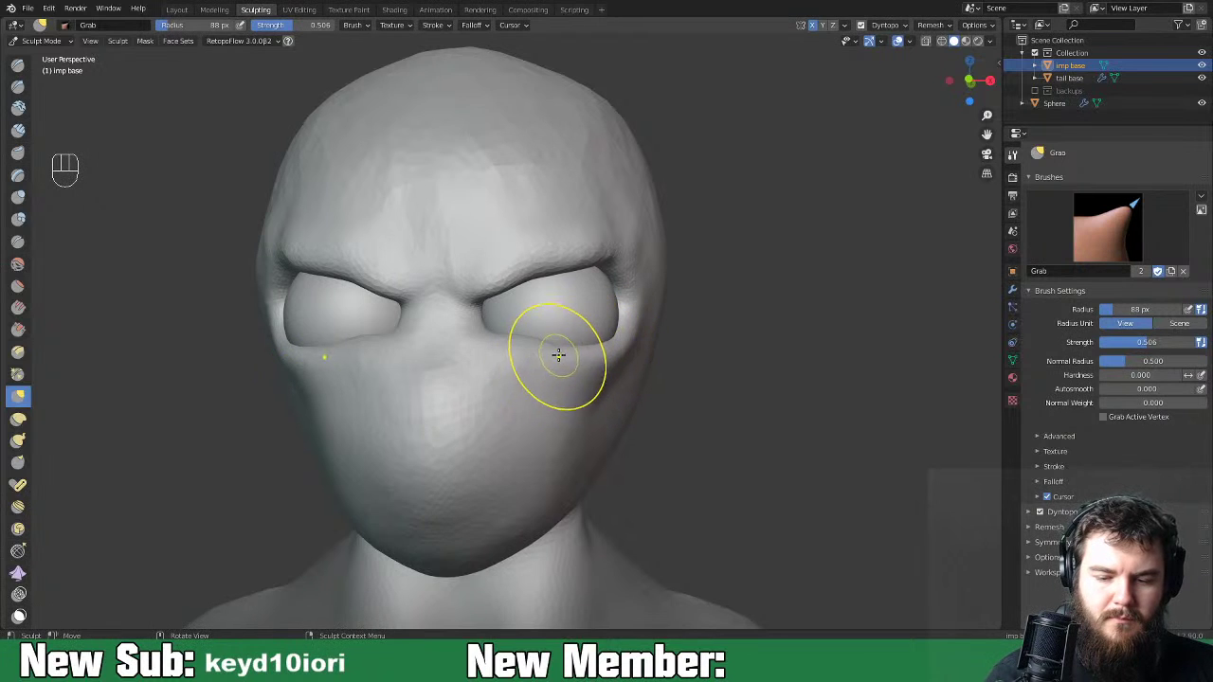
# Nudge the inner corners of the eye openings beside the nose bridge with the Grab brush.
pyautogui.moveTo(536, 342); pyautogui.dragTo(591, 359, button='middle')
pyautogui.moveTo(509, 395)
pyautogui.mouseDown(button='middle')
pyautogui.moveTo(590, 401)
pyautogui.moveTo(625, 376)
pyautogui.moveTo(668, 377)
pyautogui.moveTo(501, 382)
pyautogui.moveTo(561, 398)
pyautogui.moveTo(591, 386)
pyautogui.mouseUp(button='middle')
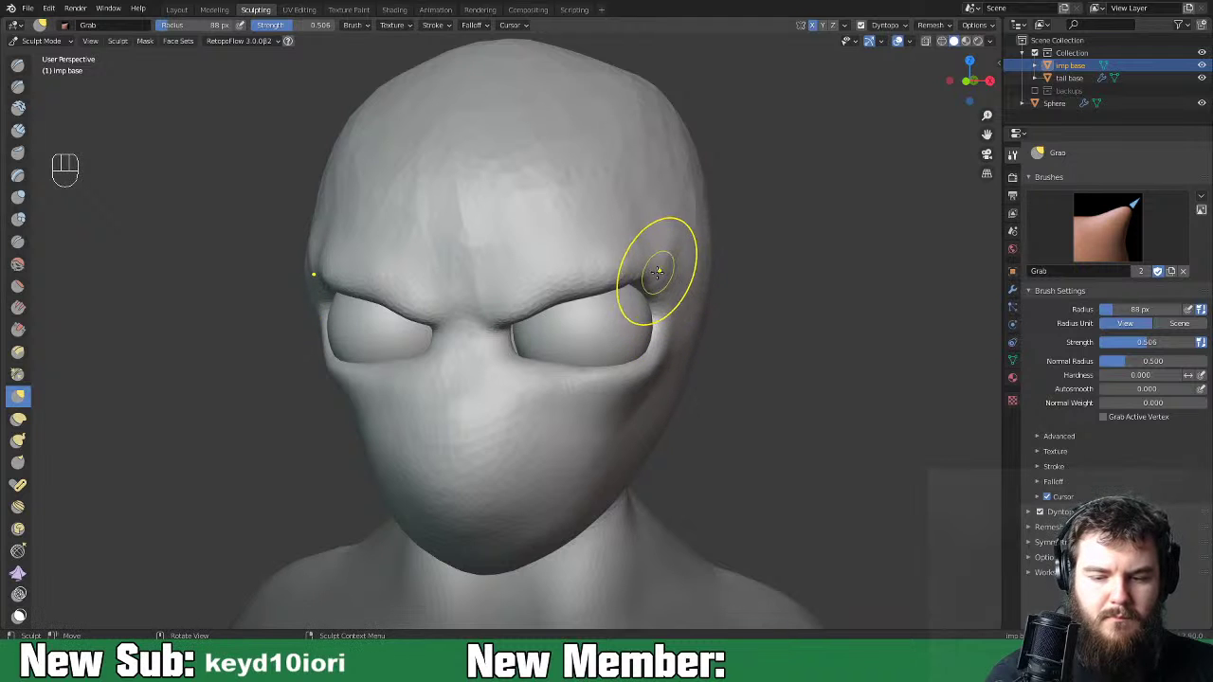
pyautogui.moveTo(698, 299); pyautogui.dragTo(629, 276, button='middle')
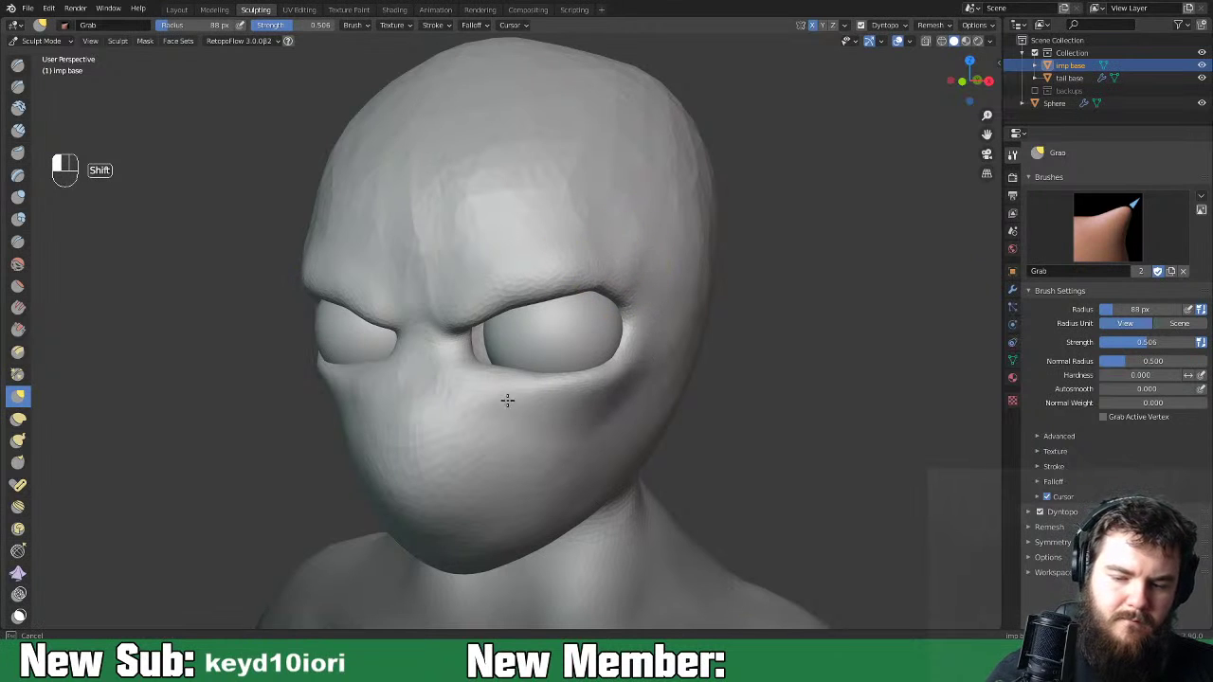
pyautogui.moveTo(509, 377); pyautogui.dragTo(554, 369, button='middle')
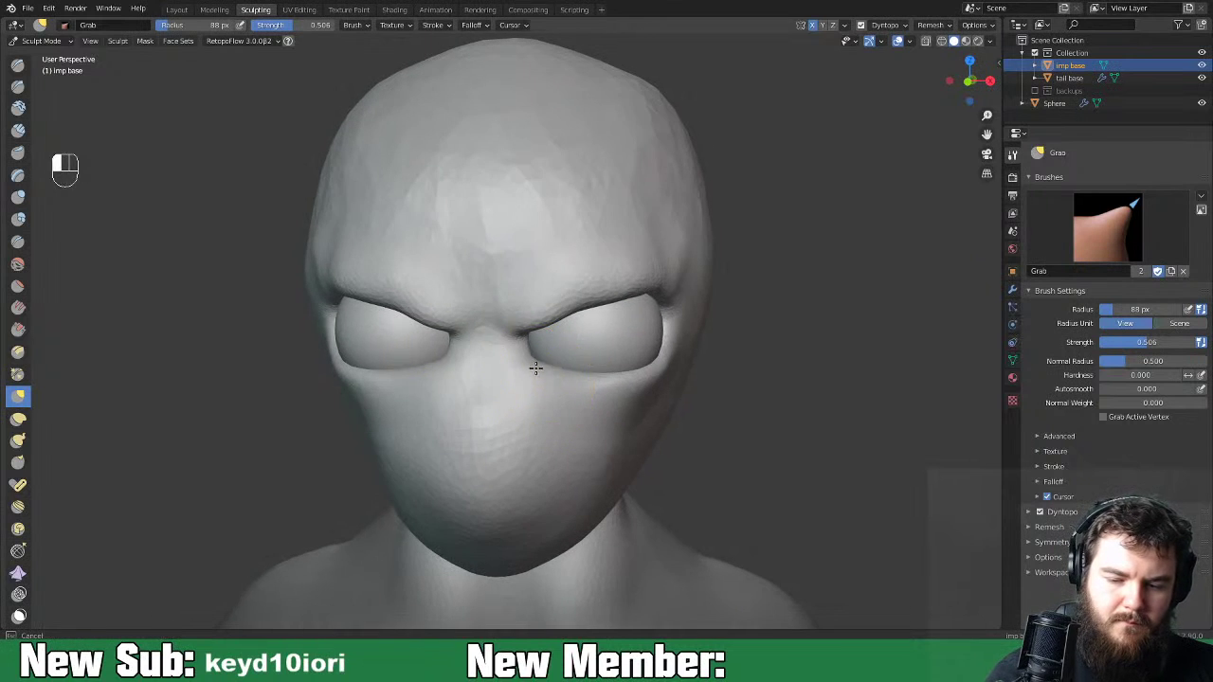
pyautogui.moveTo(531, 362); pyautogui.dragTo(520, 360)
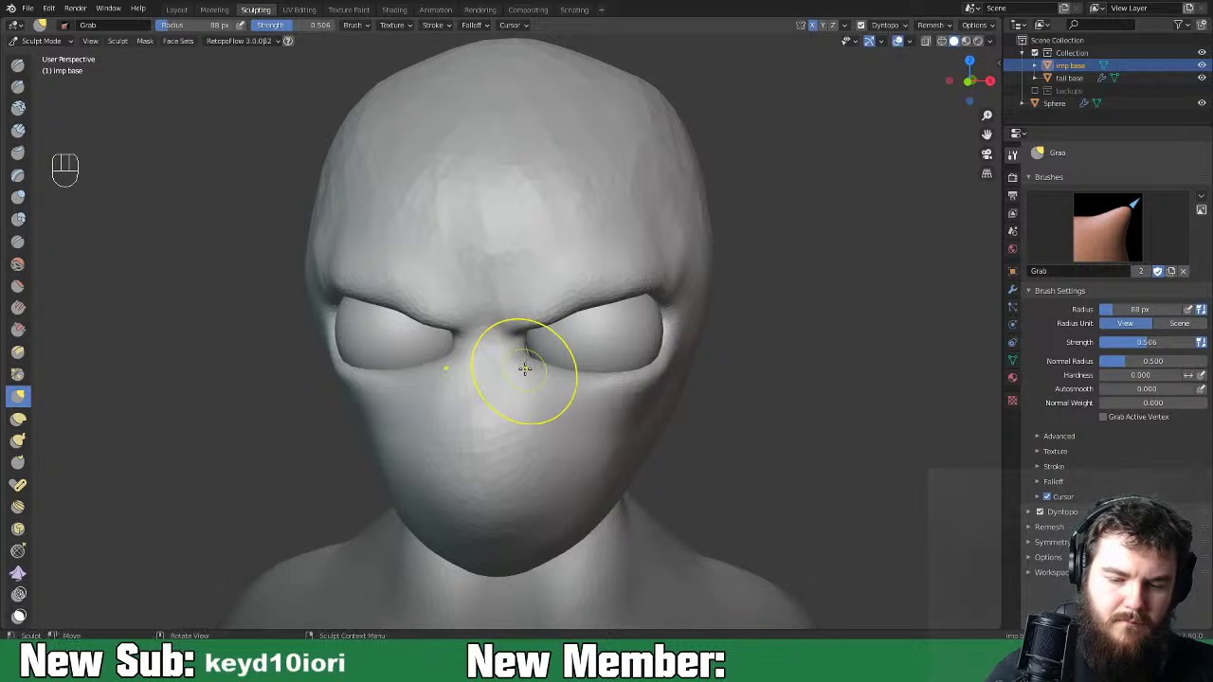
pyautogui.moveTo(469, 392)
pyautogui.mouseDown(button='middle')
pyautogui.moveTo(799, 346)
pyautogui.moveTo(610, 355)
pyautogui.moveTo(667, 365)
pyautogui.moveTo(531, 336)
pyautogui.mouseUp(button='middle')
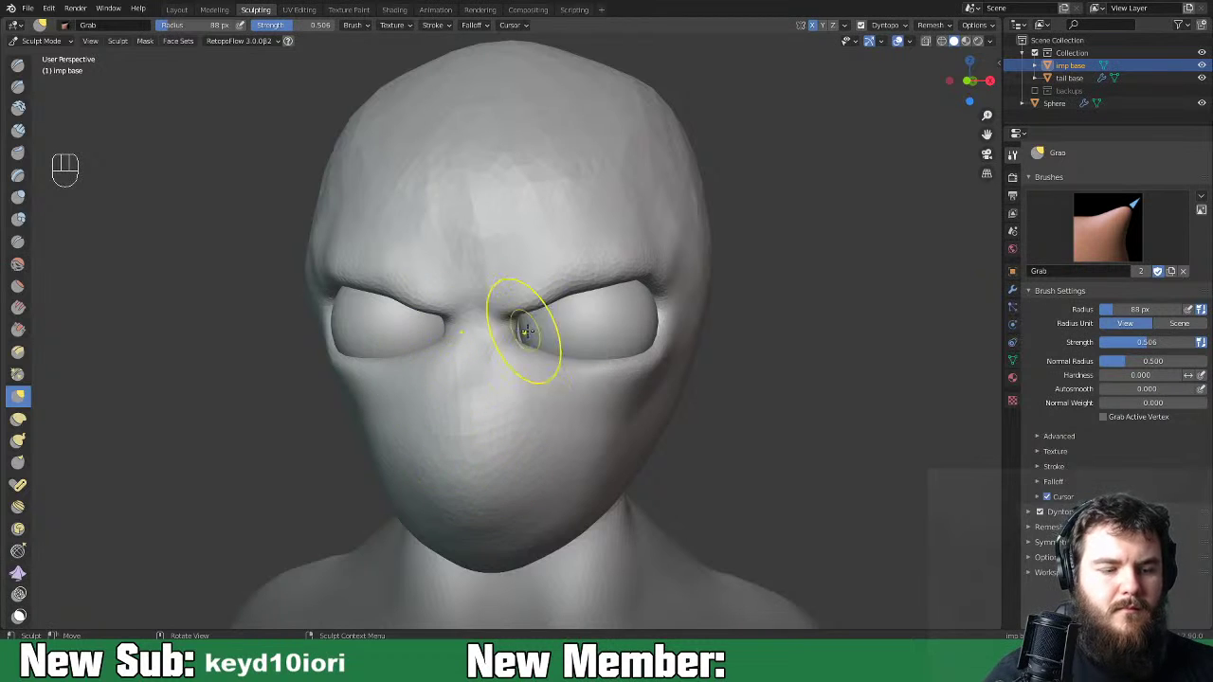
# In Object Mode, scale the eye spheres up slightly and move them along the X axis toward the nose.
pyautogui.hotkey('ctrl', 'Tab')
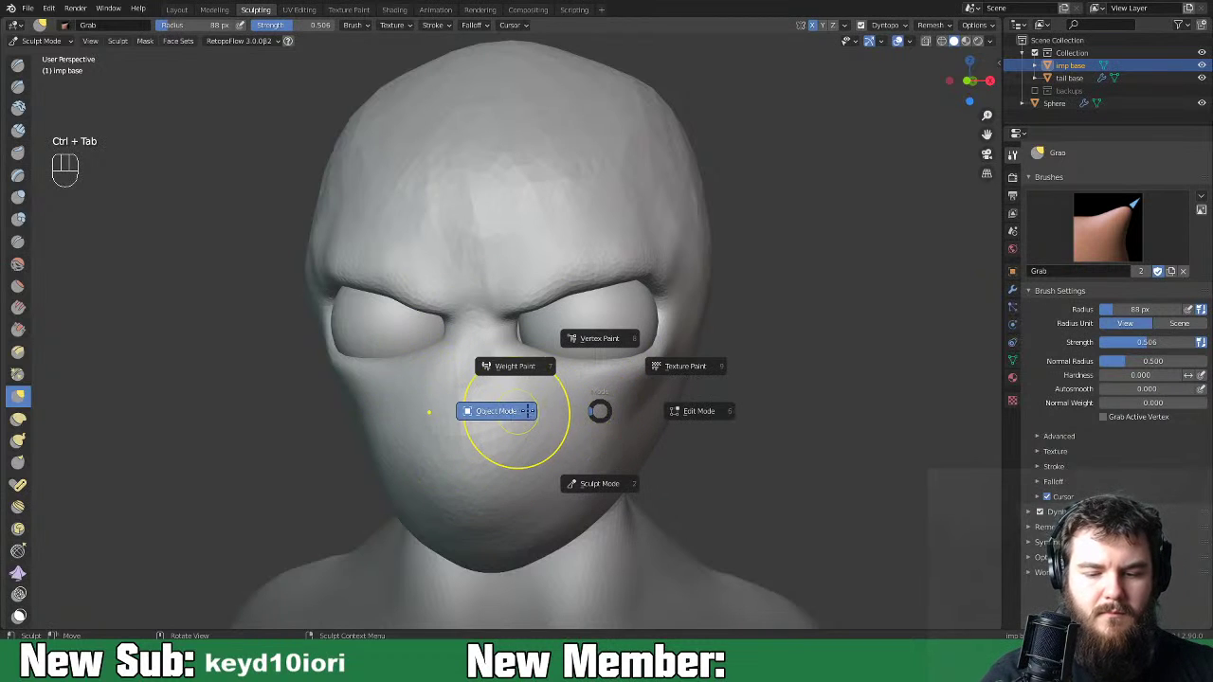
pyautogui.click(527, 410)
pyautogui.click(643, 360)
pyautogui.press('s')
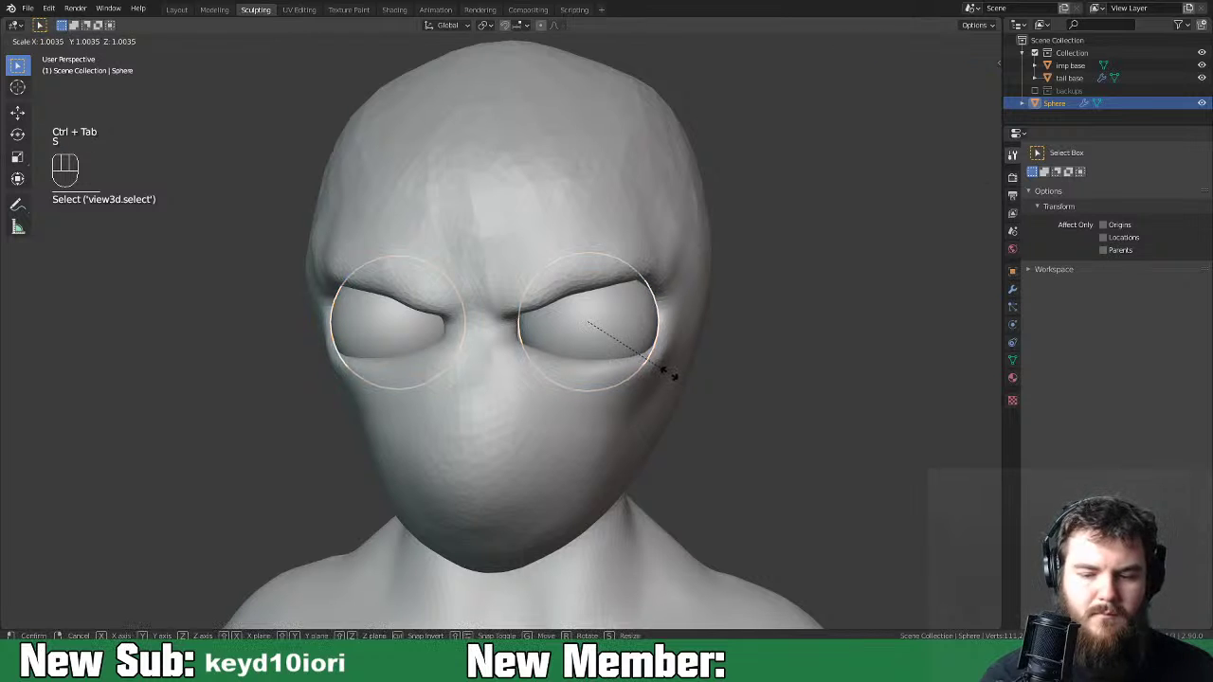
pyautogui.click(683, 371)
pyautogui.moveTo(683, 371); pyautogui.dragTo(747, 398, button='middle')
pyautogui.press('g')
pyautogui.press('x')
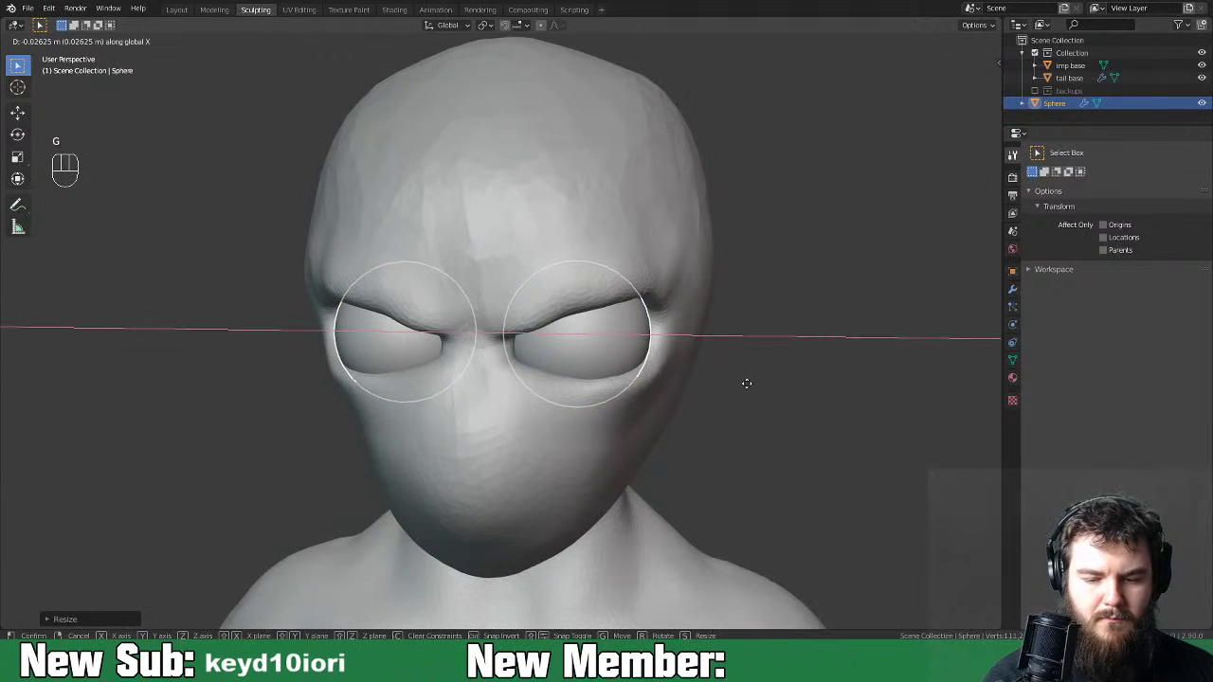
pyautogui.click(747, 377)
# Adjust the depth of the eye spheres in their sockets by moving them along the Y axis.
pyautogui.moveTo(747, 368); pyautogui.dragTo(681, 366, button='middle')
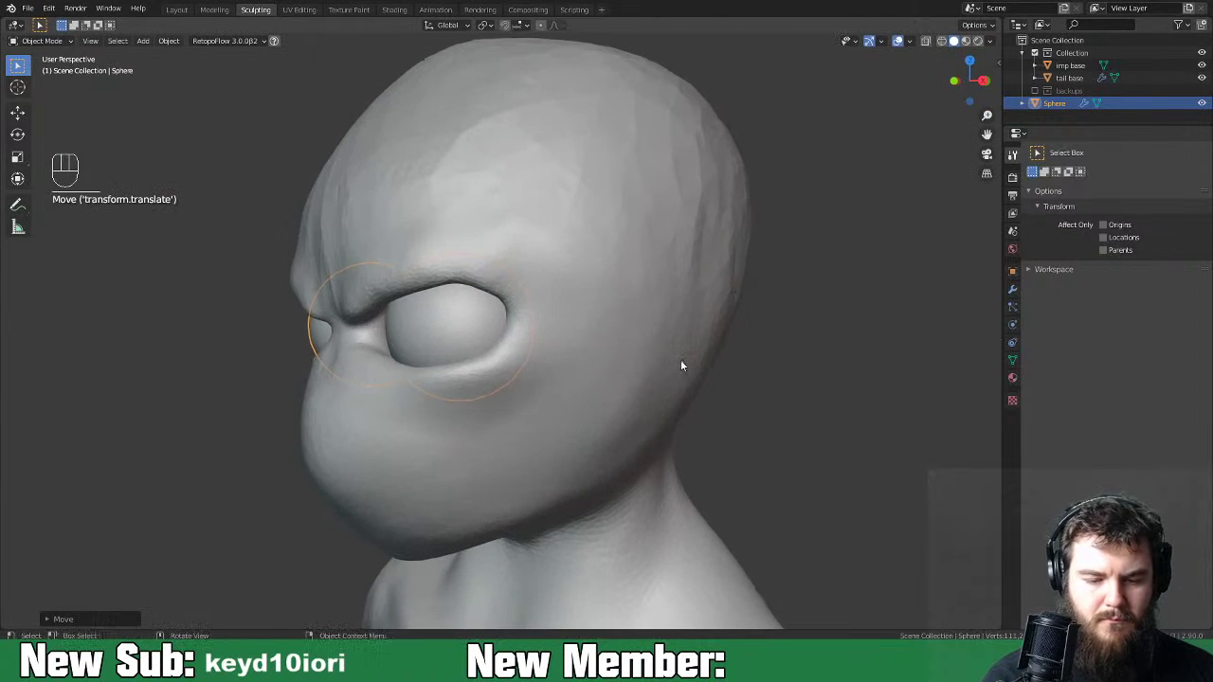
pyautogui.press('g')
pyautogui.press('y')
pyautogui.click(675, 373)
pyautogui.moveTo(675, 371); pyautogui.dragTo(815, 369, button='middle')
pyautogui.moveTo(840, 370)
pyautogui.mouseDown(button='middle')
pyautogui.moveTo(731, 347)
pyautogui.moveTo(628, 377)
pyautogui.moveTo(797, 366)
pyautogui.moveTo(680, 377)
pyautogui.moveTo(636, 401)
pyautogui.mouseUp(button='middle')
pyautogui.press('g')
pyautogui.press('y')
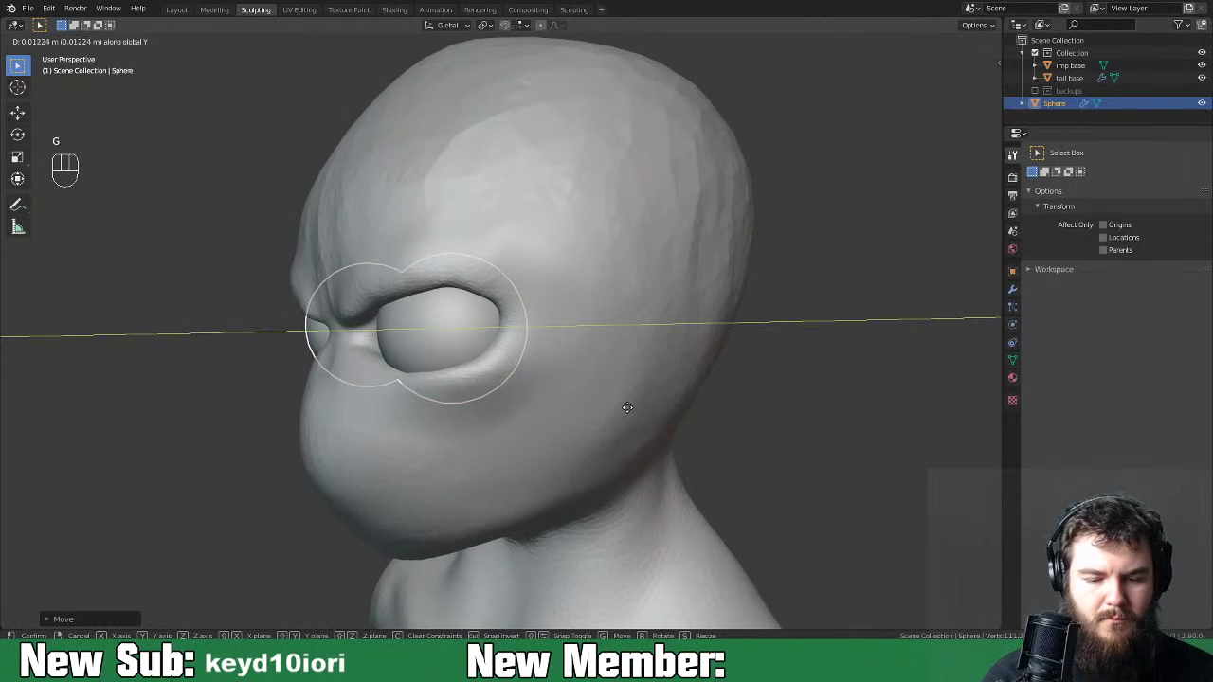
pyautogui.click(626, 408)
pyautogui.moveTo(627, 408)
pyautogui.mouseDown(button='middle')
pyautogui.moveTo(706, 381)
pyautogui.moveTo(713, 396)
pyautogui.moveTo(691, 406)
pyautogui.moveTo(706, 408)
pyautogui.mouseUp(button='middle')
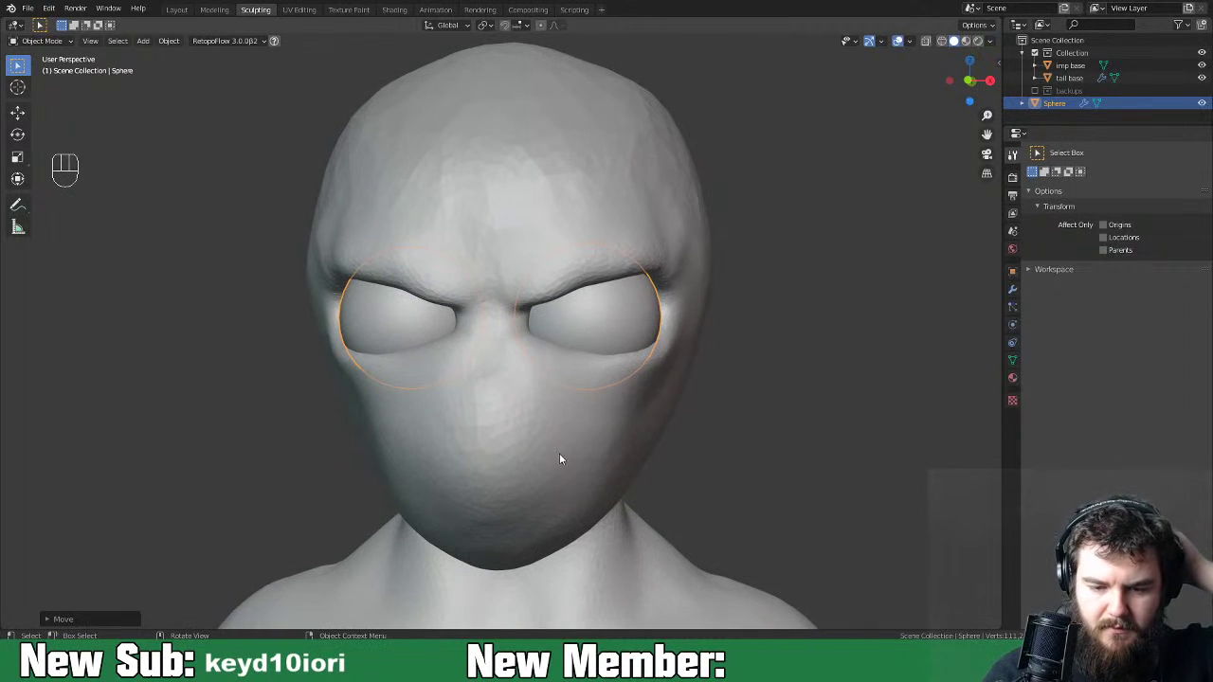
# Select the imp base mesh and return to Sculpt Mode.
pyautogui.hotkey('ctrl', 'Tab')
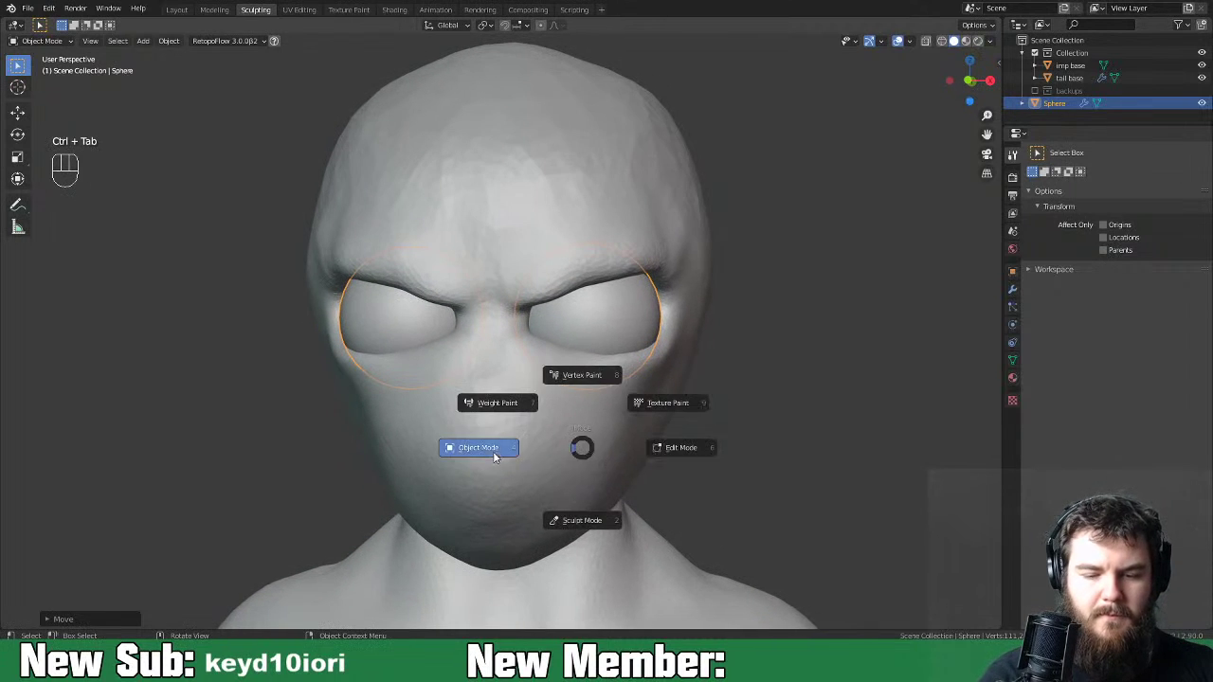
pyautogui.click(571, 454)
pyautogui.moveTo(605, 435); pyautogui.dragTo(667, 411, button='middle')
pyautogui.hotkey('ctrl', 'Tab')
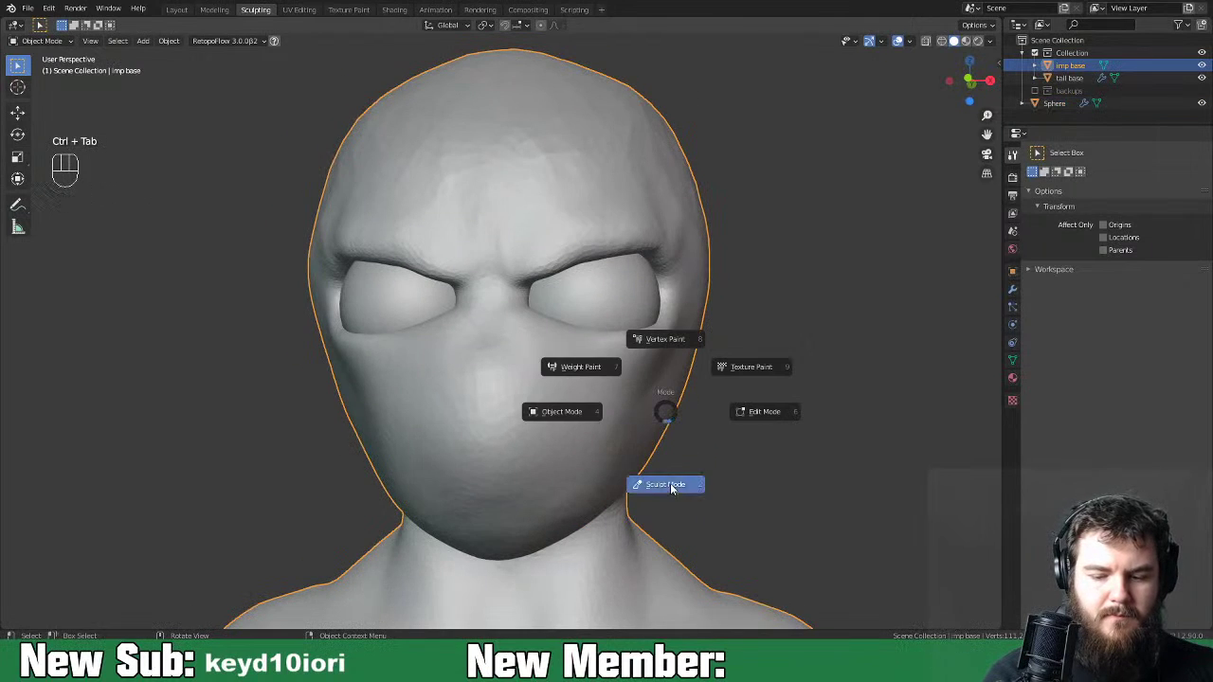
pyautogui.click(615, 457)
pyautogui.moveTo(704, 415)
pyautogui.mouseDown(button='middle')
pyautogui.moveTo(525, 427)
pyautogui.moveTo(654, 390)
pyautogui.mouseUp(button='middle')
pyautogui.click(898, 25)
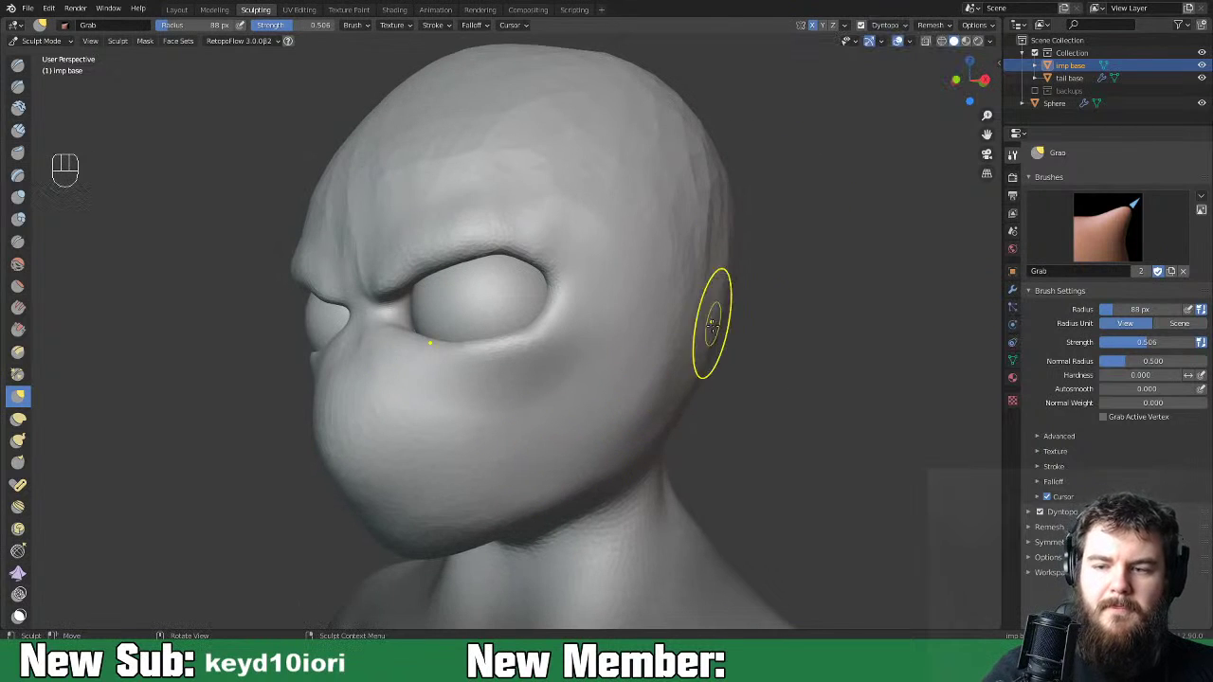
pyautogui.moveTo(623, 379); pyautogui.dragTo(691, 371, button='middle')
# Try to build up a rounded muzzle with the Clay Strips brush at 75 px radius and smooth the strokes.
pyautogui.press('space')
pyautogui.press('space')
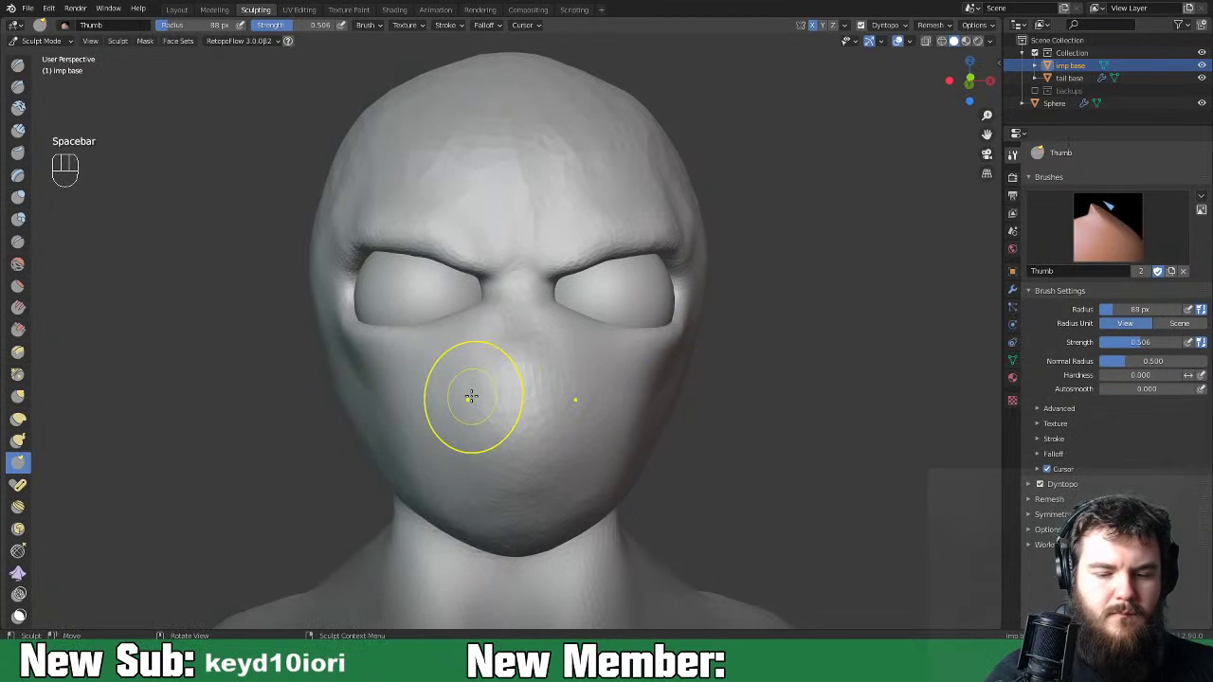
pyautogui.click(458, 203)
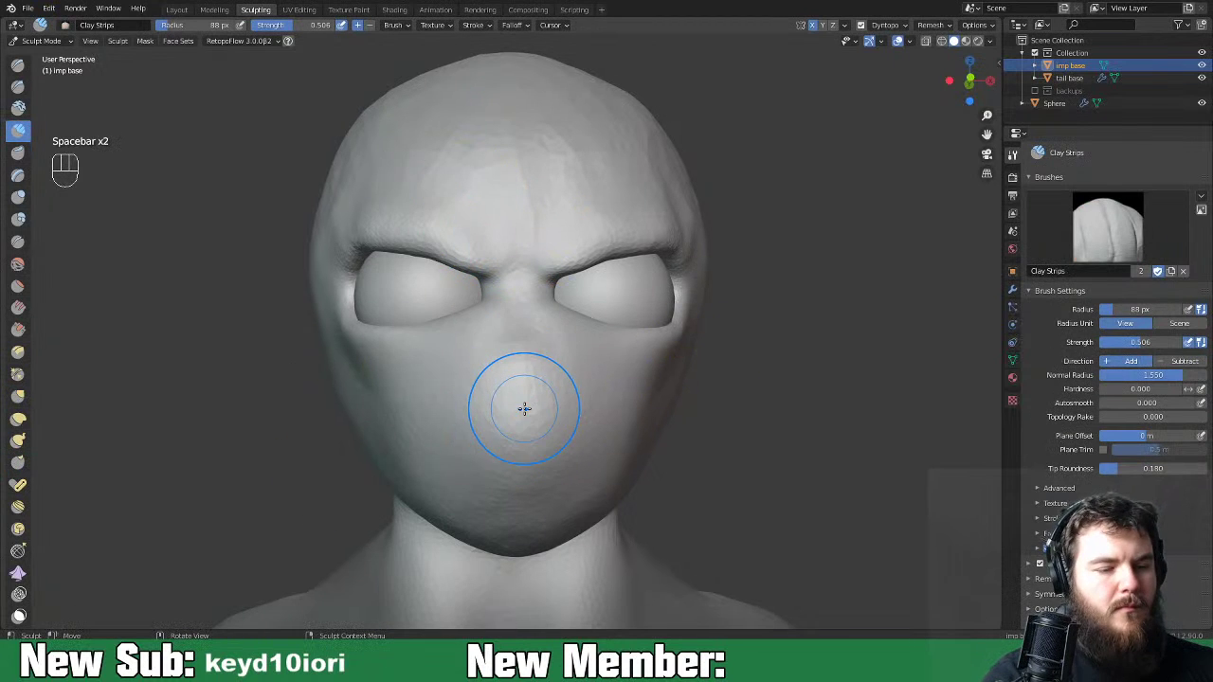
pyautogui.hotkey('ctrl', '=')
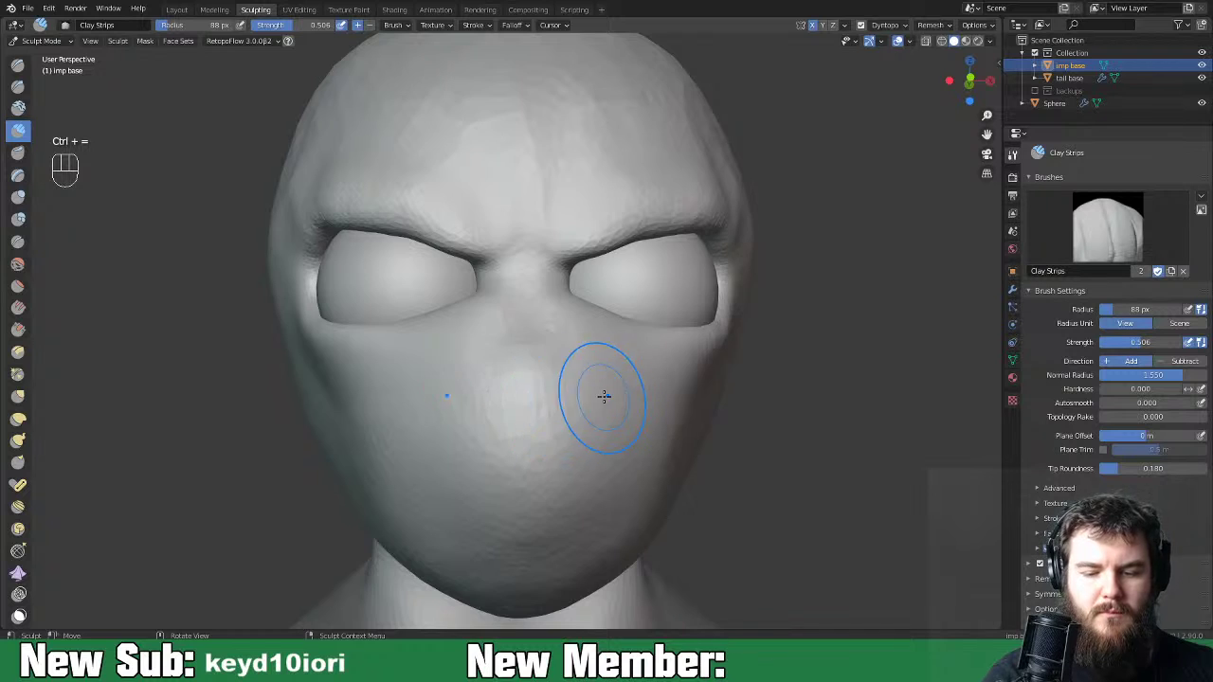
pyautogui.press('f')
pyautogui.click(504, 448)
pyautogui.moveTo(505, 448)
pyautogui.mouseDown()
pyautogui.moveTo(504, 420)
pyautogui.moveTo(525, 398)
pyautogui.moveTo(563, 406)
pyautogui.moveTo(567, 512)
pyautogui.moveTo(526, 502)
pyautogui.moveTo(553, 452)
pyautogui.moveTo(464, 474)
pyautogui.moveTo(499, 566)
pyautogui.moveTo(556, 419)
pyautogui.mouseUp()
pyautogui.moveTo(480, 277)
pyautogui.mouseDown()
pyautogui.moveTo(496, 356)
pyautogui.moveTo(490, 288)
pyautogui.moveTo(578, 397)
pyautogui.mouseUp()
pyautogui.moveTo(579, 397); pyautogui.dragTo(571, 374)
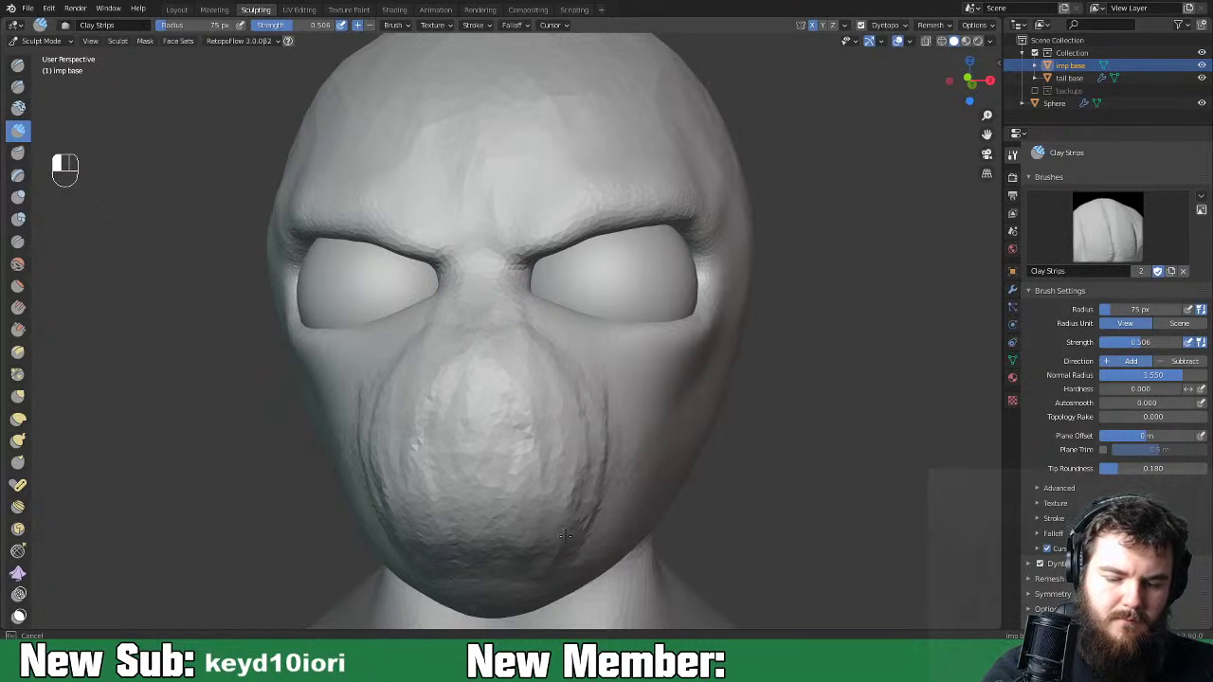
pyautogui.moveTo(510, 569); pyautogui.dragTo(547, 560)
pyautogui.keyDown('shift'); pyautogui.moveTo(590, 498); pyautogui.dragTo(582, 528); pyautogui.keyUp('shift')
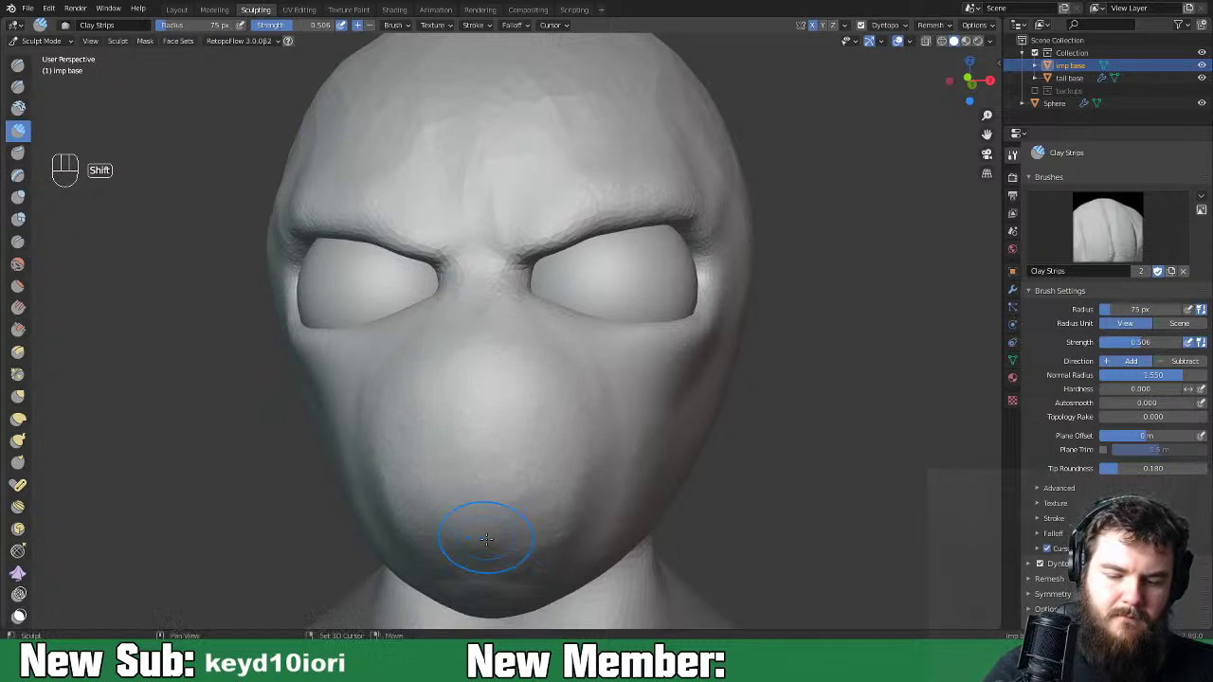
pyautogui.moveTo(656, 510); pyautogui.dragTo(749, 442, button='middle')
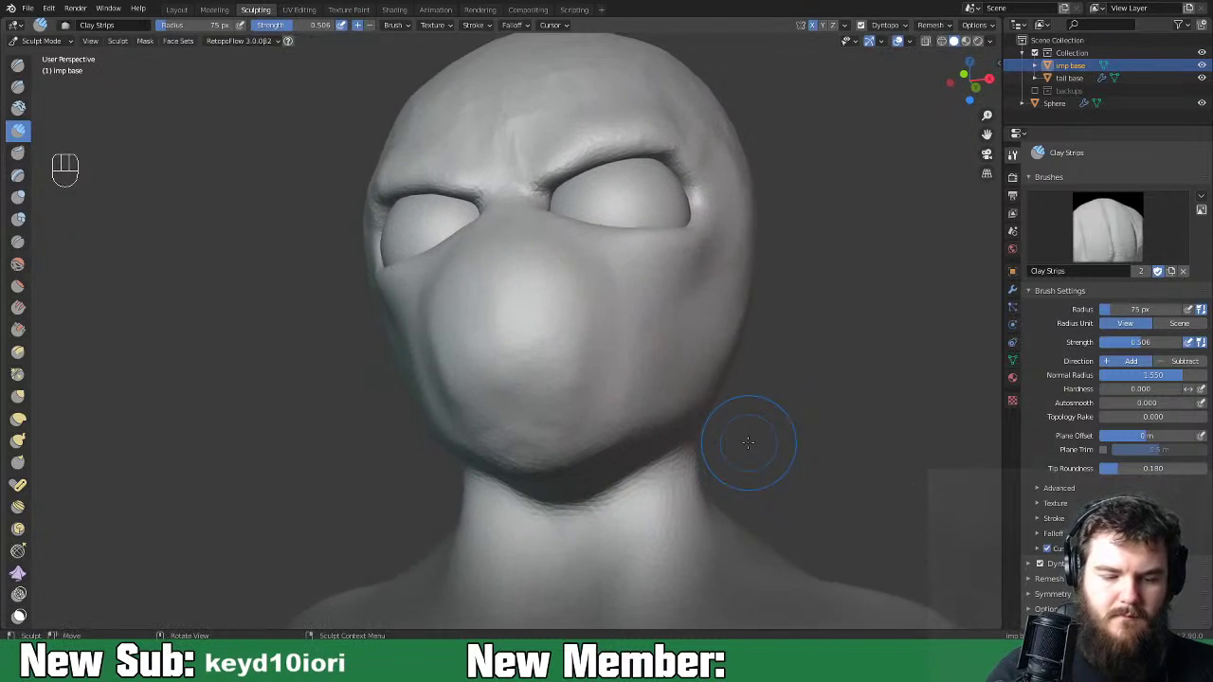
# Undo the Clay Strips build-up and smoothing on the muzzle.
pyautogui.hotkey('ctrl', 'z')
pyautogui.hotkey('ctrl', 'z')
pyautogui.hotkey('ctrl', 'z')
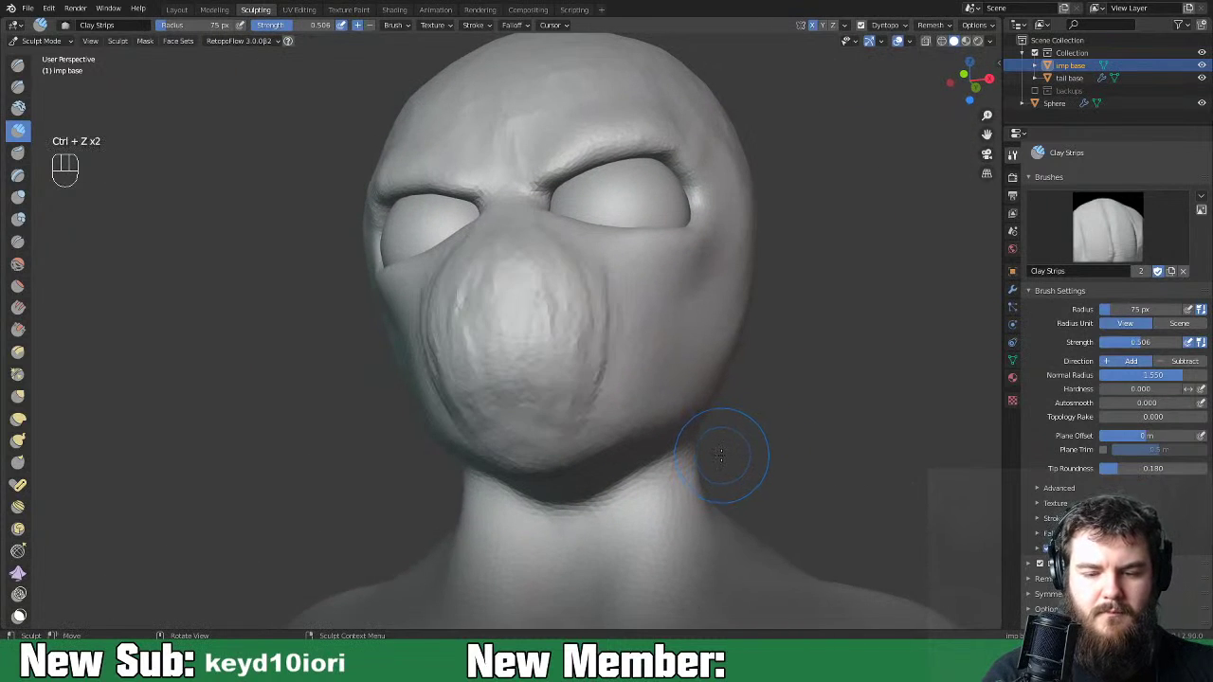
pyautogui.hotkey('ctrl', 'z')
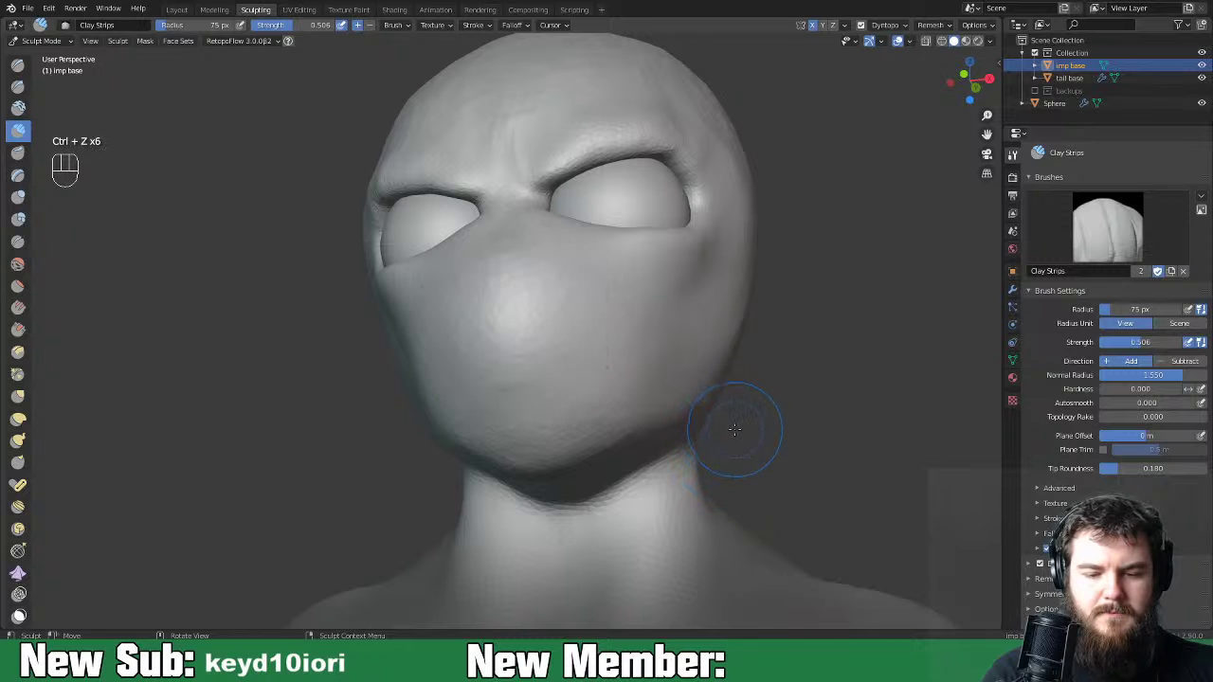
pyautogui.hotkey('ctrl', 'z')
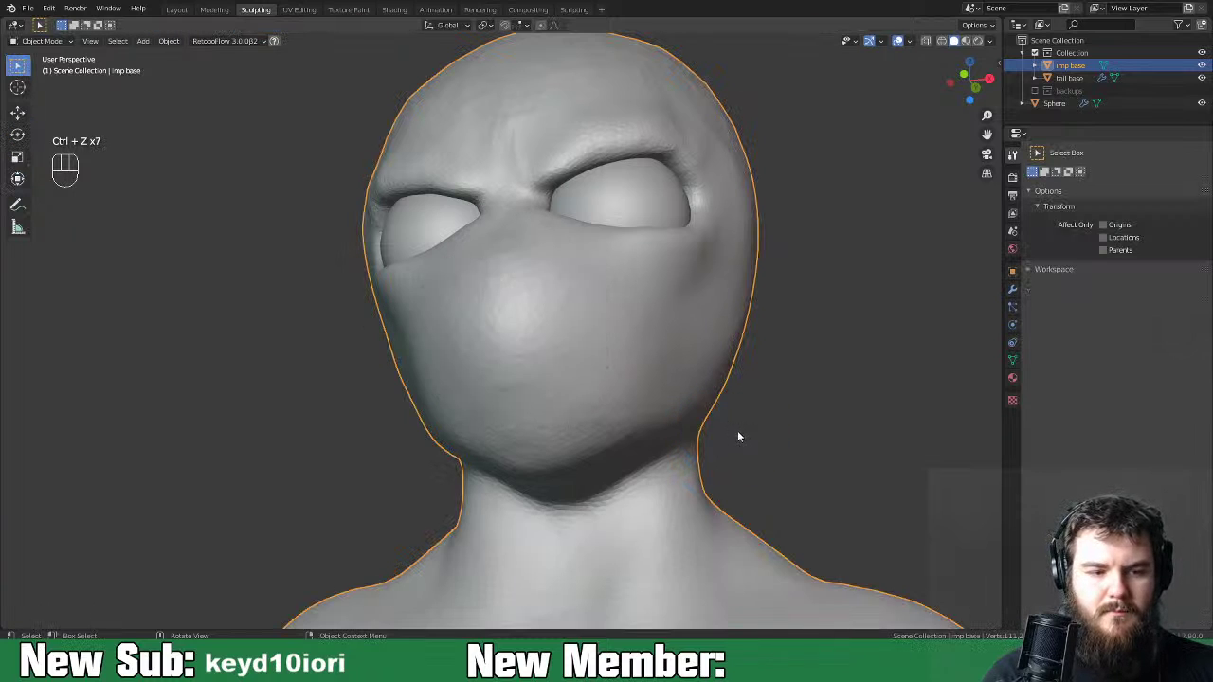
# Put the imp base back into Sculpt Mode and save the file.
pyautogui.hotkey('ctrl', 'Tab')
pyautogui.click(735, 464)
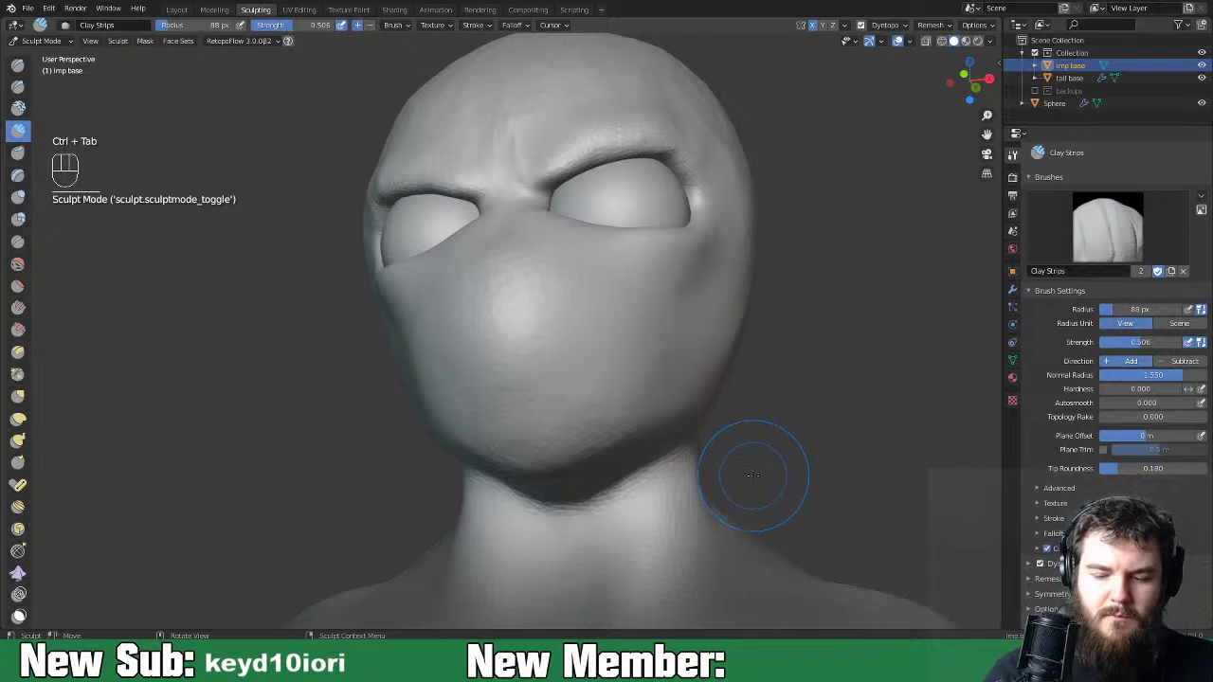
pyautogui.moveTo(752, 474); pyautogui.dragTo(705, 460, button='middle')
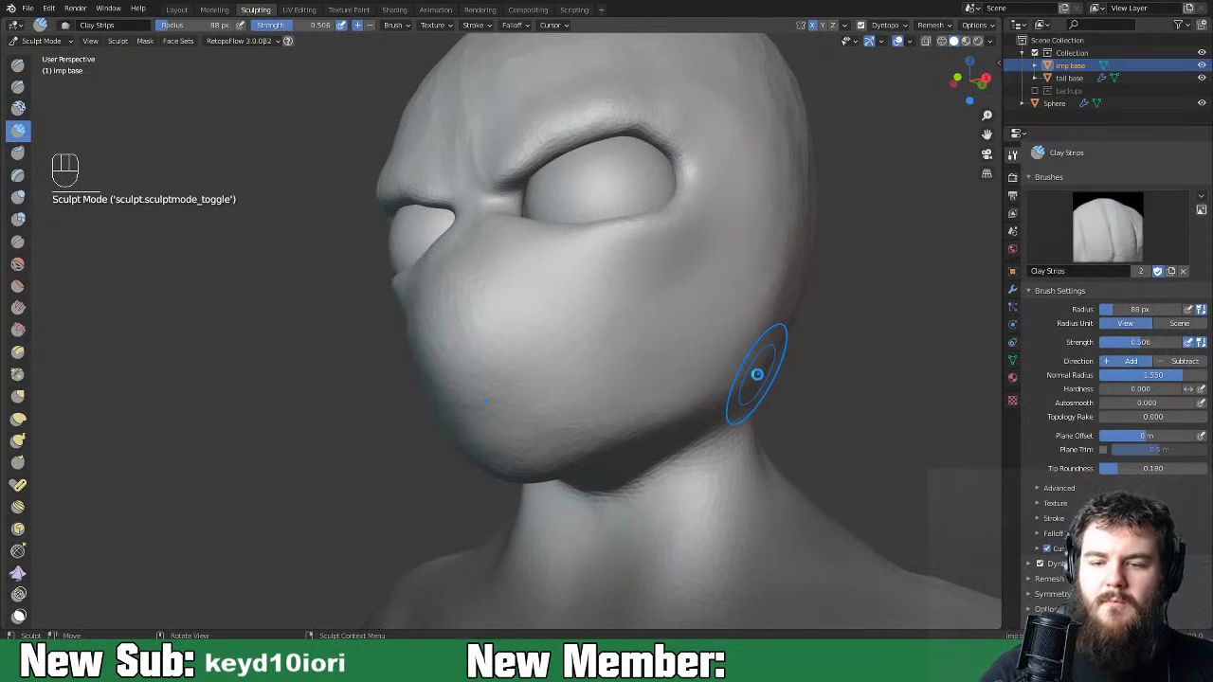
pyautogui.hotkey('ctrl', 's')
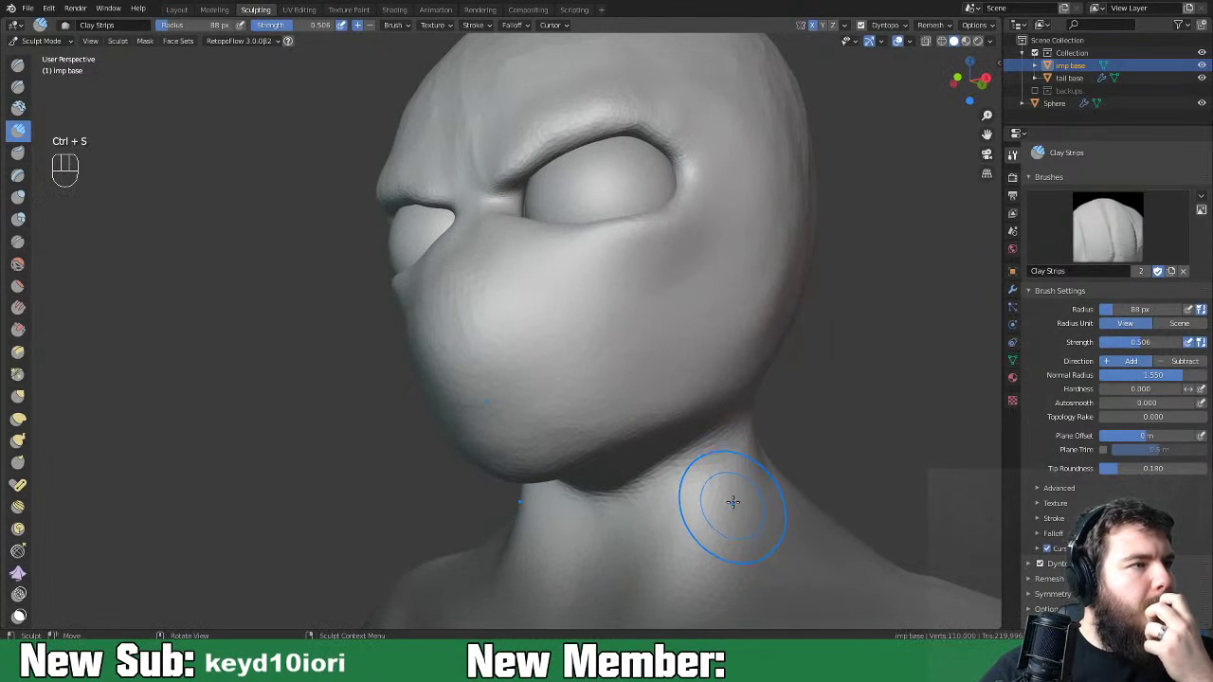
# Examine the proportions of the head and upper body from the side and front.
pyautogui.moveTo(663, 466)
pyautogui.mouseDown(button='middle')
pyautogui.moveTo(772, 474)
pyautogui.moveTo(854, 463)
pyautogui.moveTo(736, 466)
pyautogui.moveTo(693, 483)
pyautogui.moveTo(678, 468)
pyautogui.moveTo(711, 494)
pyautogui.moveTo(684, 504)
pyautogui.moveTo(697, 506)
pyautogui.mouseUp(button='middle')
pyautogui.hotkey('ctrl', '-')
pyautogui.hotkey('ctrl', '-')
pyautogui.hotkey('ctrl', '-')
pyautogui.hotkey('ctrl', '-')
pyautogui.hotkey('ctrl', '-')
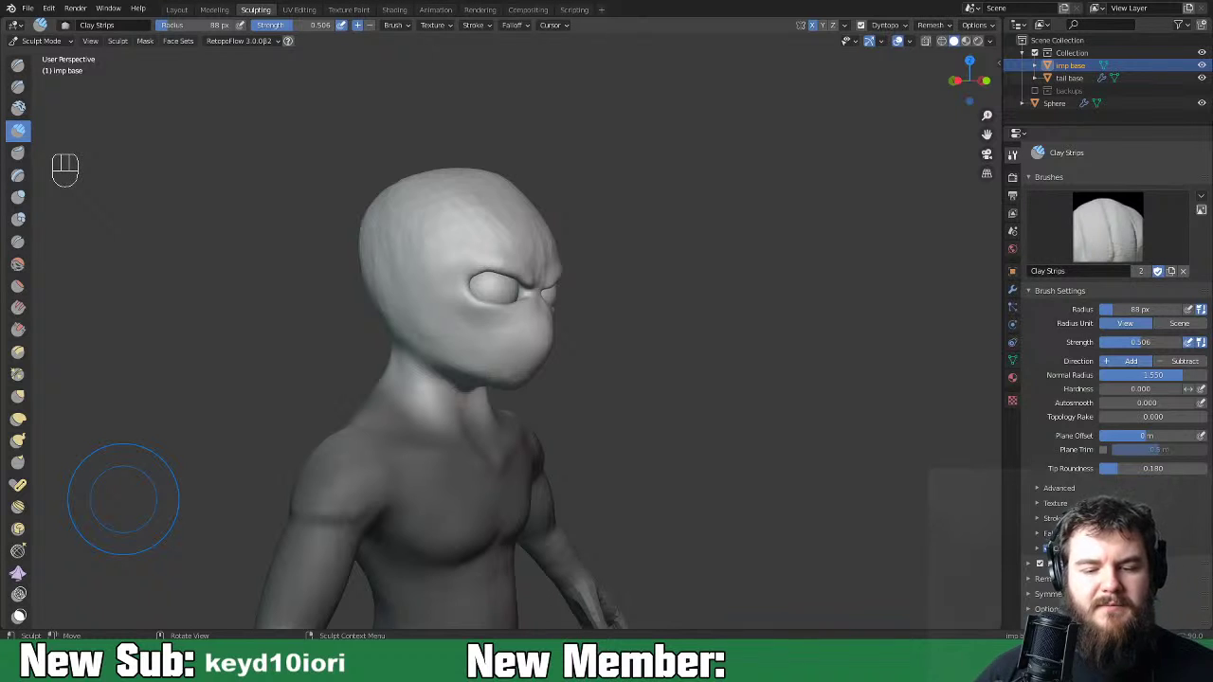
pyautogui.moveTo(664, 388)
pyautogui.mouseDown(button='middle')
pyautogui.moveTo(442, 425)
pyautogui.moveTo(567, 402)
pyautogui.moveTo(556, 419)
pyautogui.moveTo(536, 417)
pyautogui.moveTo(584, 407)
pyautogui.moveTo(626, 423)
pyautogui.moveTo(658, 402)
pyautogui.mouseUp(button='middle')
pyautogui.hotkey('ctrl', '=')
pyautogui.hotkey('ctrl', '=')
pyautogui.hotkey('ctrl', '=')
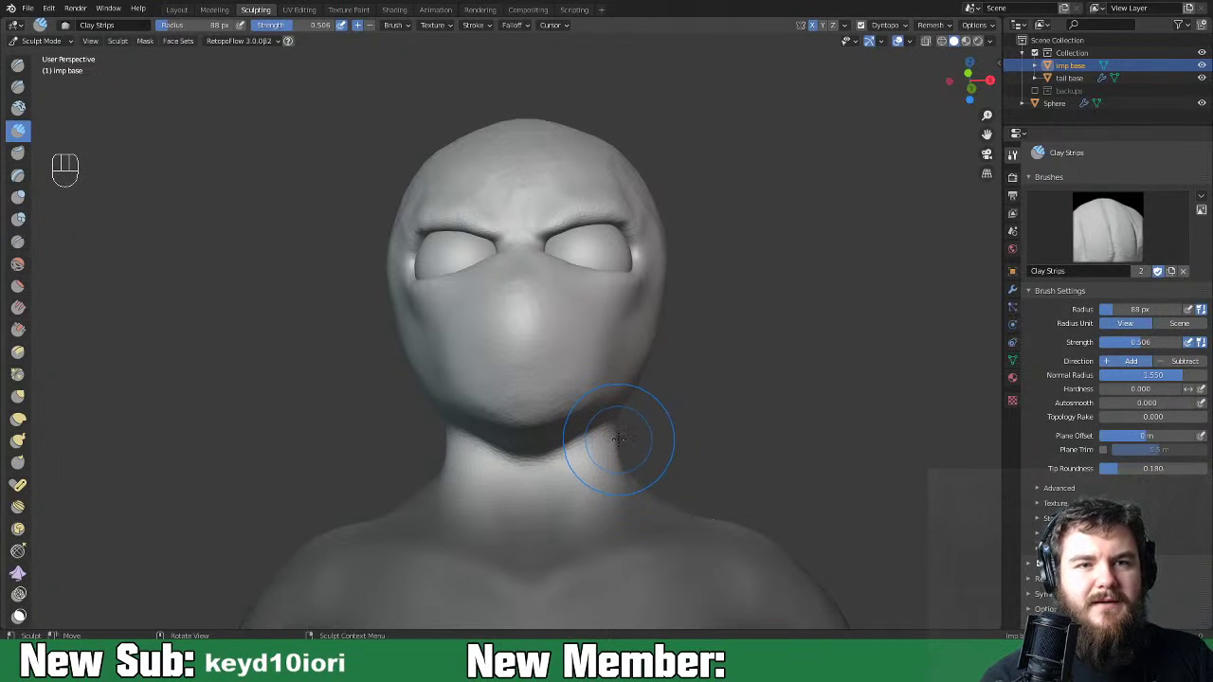
# Carve a mouth line across the lower face using the Crease brush at 48 px radius.
pyautogui.press('space')
pyautogui.press('space')
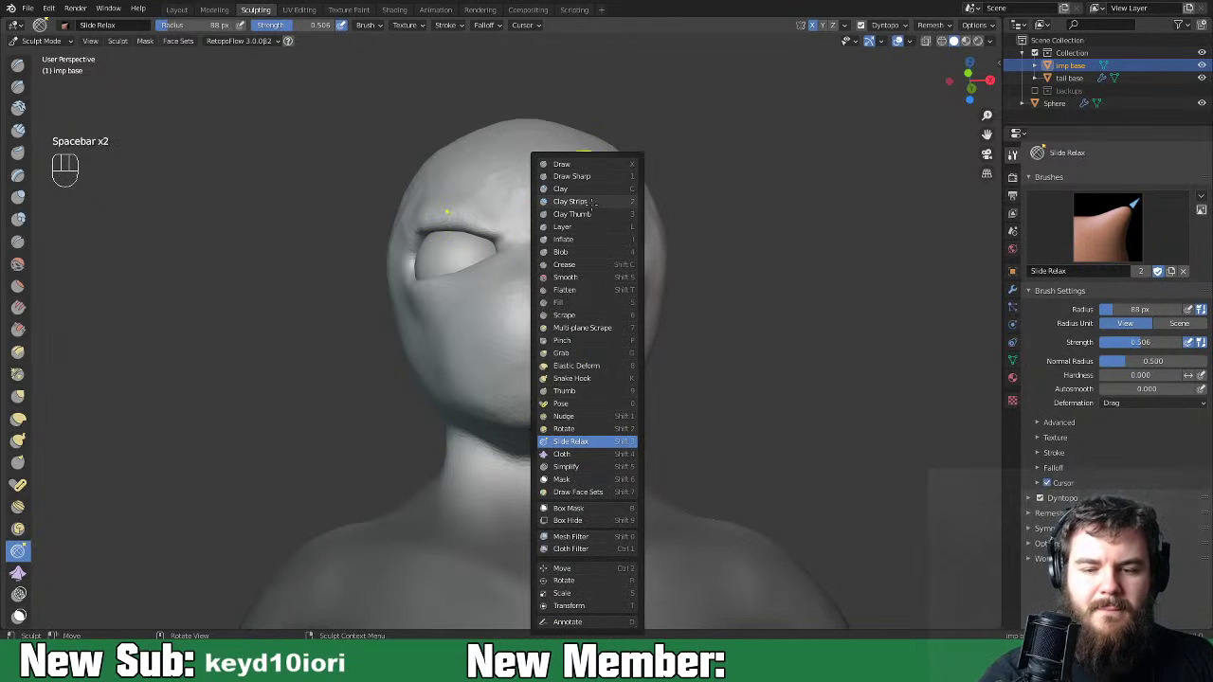
pyautogui.click(589, 265)
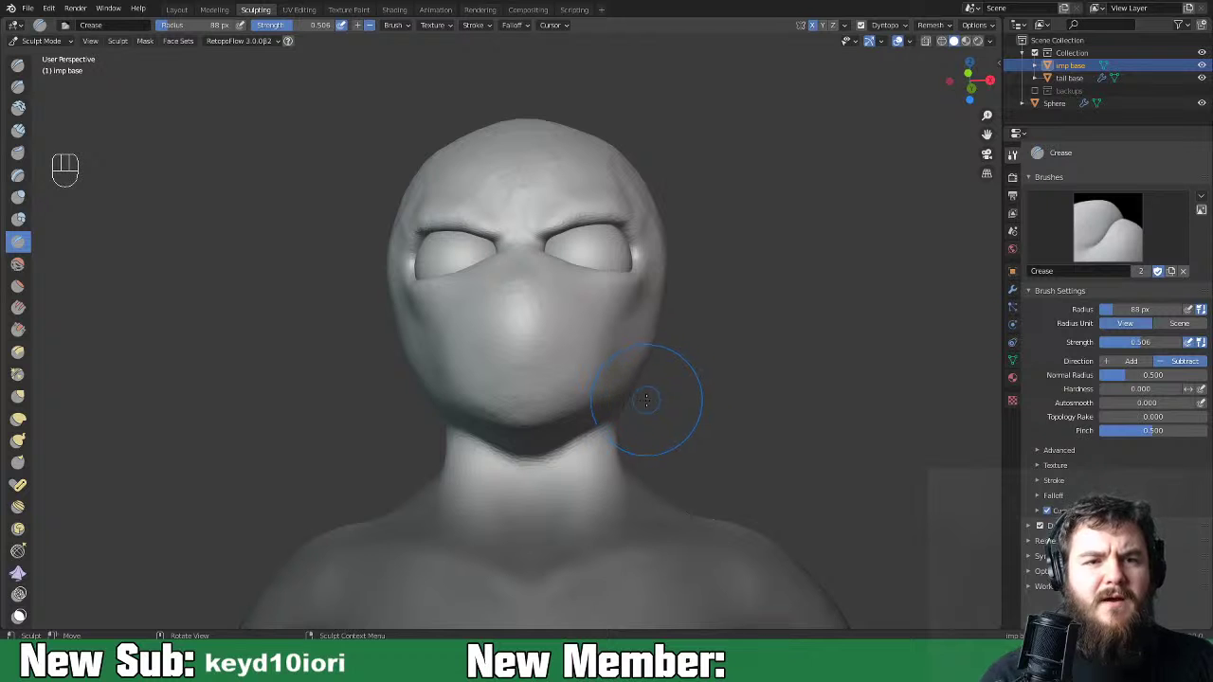
pyautogui.hotkey('ctrl', '=')
pyautogui.hotkey('ctrl', '=')
pyautogui.hotkey('ctrl', '=')
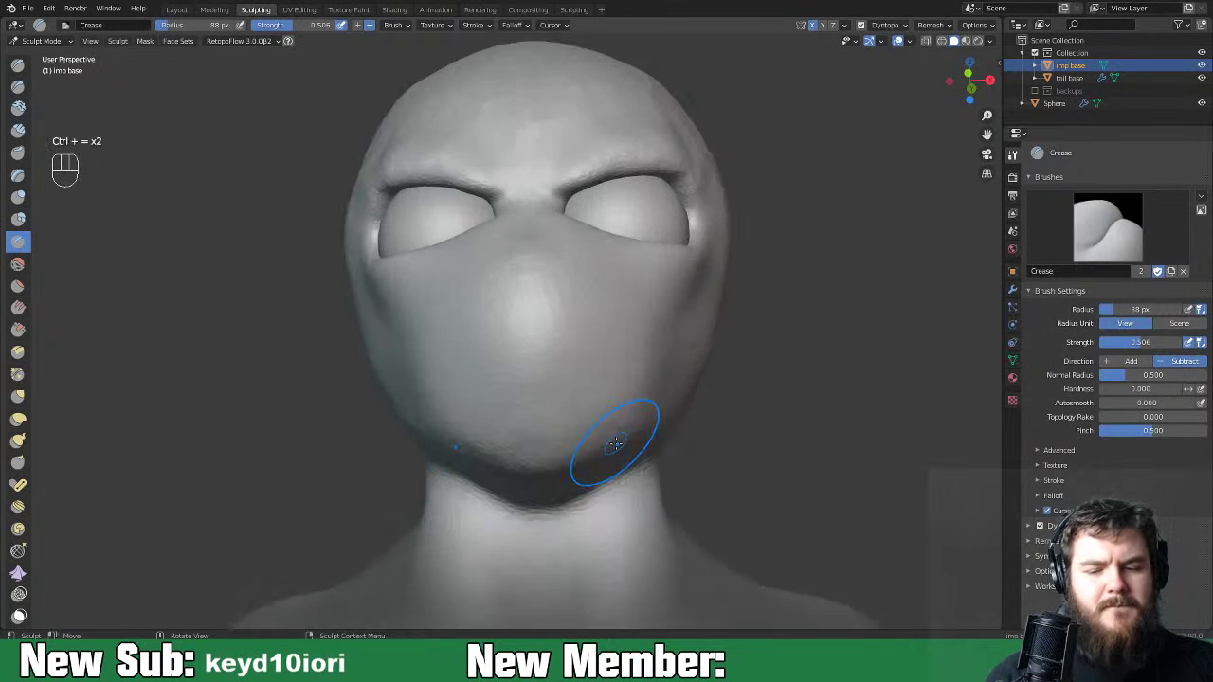
pyautogui.moveTo(636, 433); pyautogui.dragTo(567, 457, button='middle')
pyautogui.moveTo(691, 433)
pyautogui.mouseDown(button='middle')
pyautogui.moveTo(555, 433)
pyautogui.moveTo(579, 442)
pyautogui.mouseUp(button='middle')
pyautogui.press('f')
pyautogui.click(556, 450)
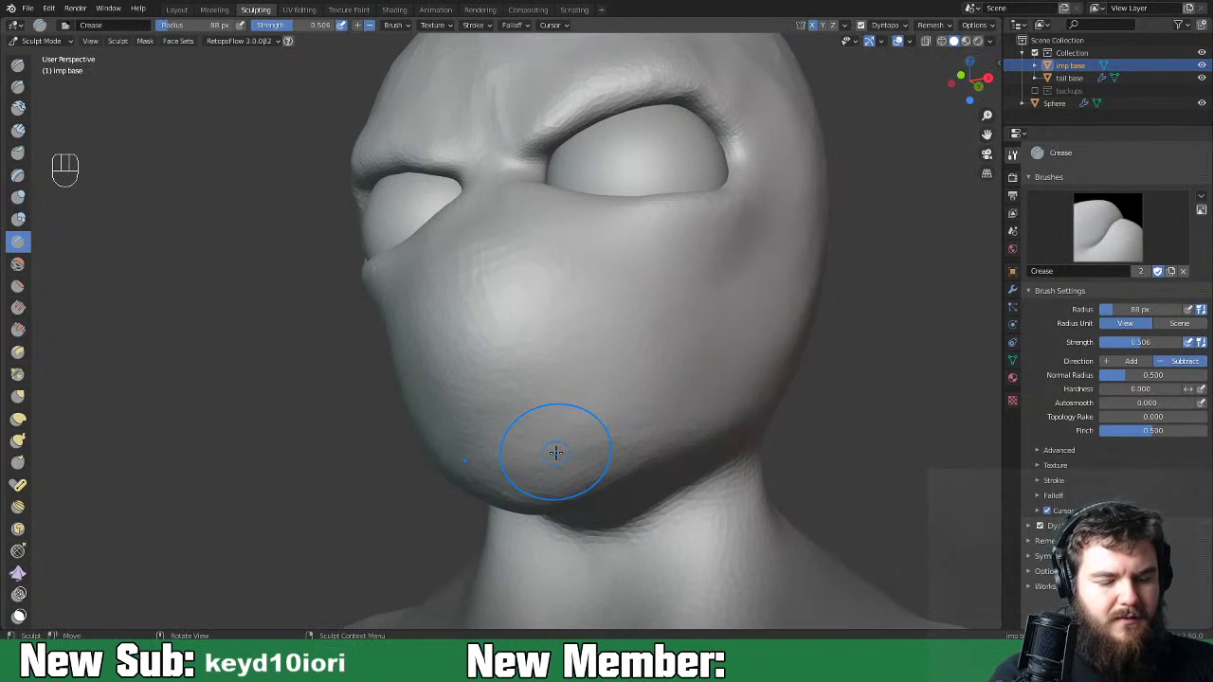
pyautogui.moveTo(569, 421)
pyautogui.mouseDown()
pyautogui.moveTo(526, 442)
pyautogui.moveTo(481, 439)
pyautogui.moveTo(613, 425)
pyautogui.mouseUp()
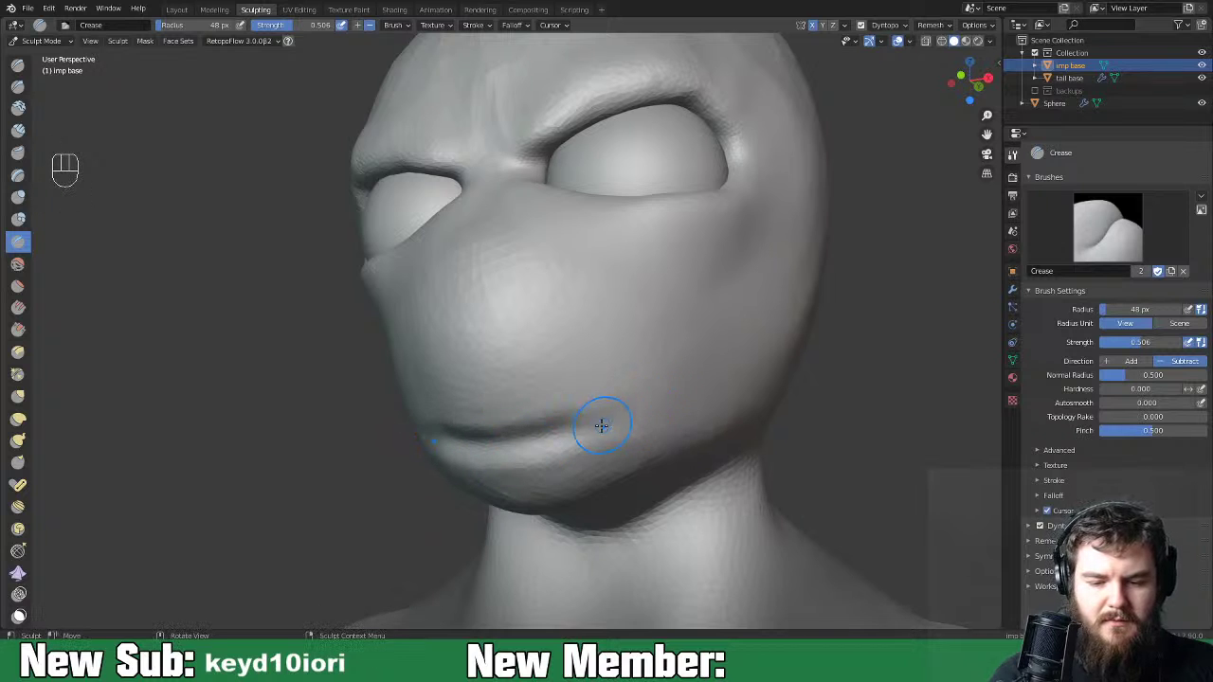
# Deepen the mouth crease from its centre toward the corners with further strokes.
pyautogui.moveTo(587, 425)
pyautogui.mouseDown(button='middle')
pyautogui.moveTo(737, 417)
pyautogui.moveTo(658, 420)
pyautogui.mouseUp(button='middle')
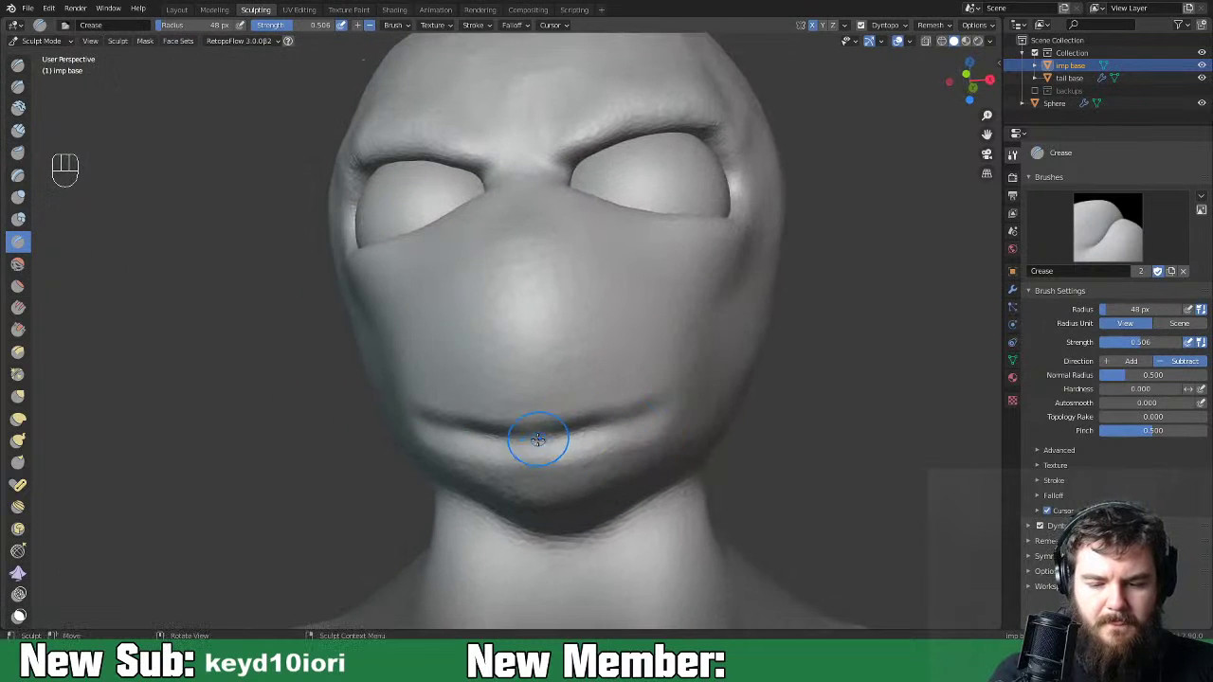
pyautogui.moveTo(538, 440); pyautogui.dragTo(610, 429)
pyautogui.moveTo(573, 440)
pyautogui.mouseDown()
pyautogui.moveTo(623, 425)
pyautogui.moveTo(575, 441)
pyautogui.mouseUp()
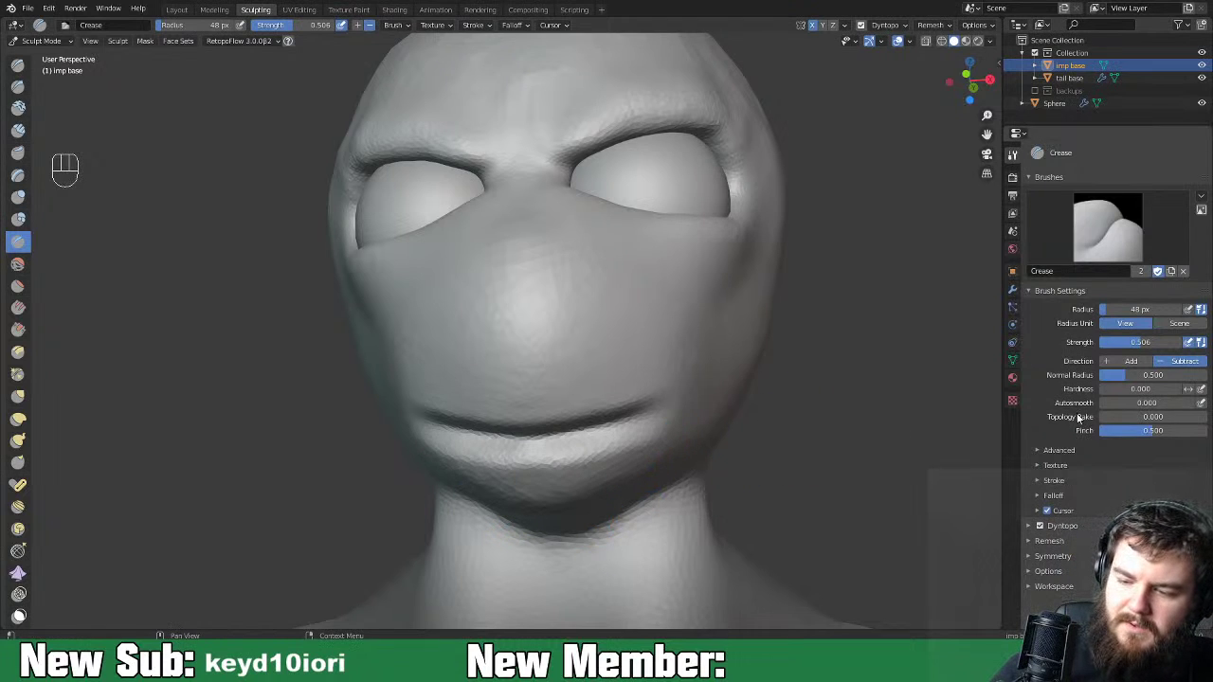
# Check the Crease brush's stroke settings and set its falloff curve preset to Sharp.
pyautogui.click(1040, 478)
pyautogui.moveTo(1111, 499); pyautogui.dragTo(1145, 363, button='middle')
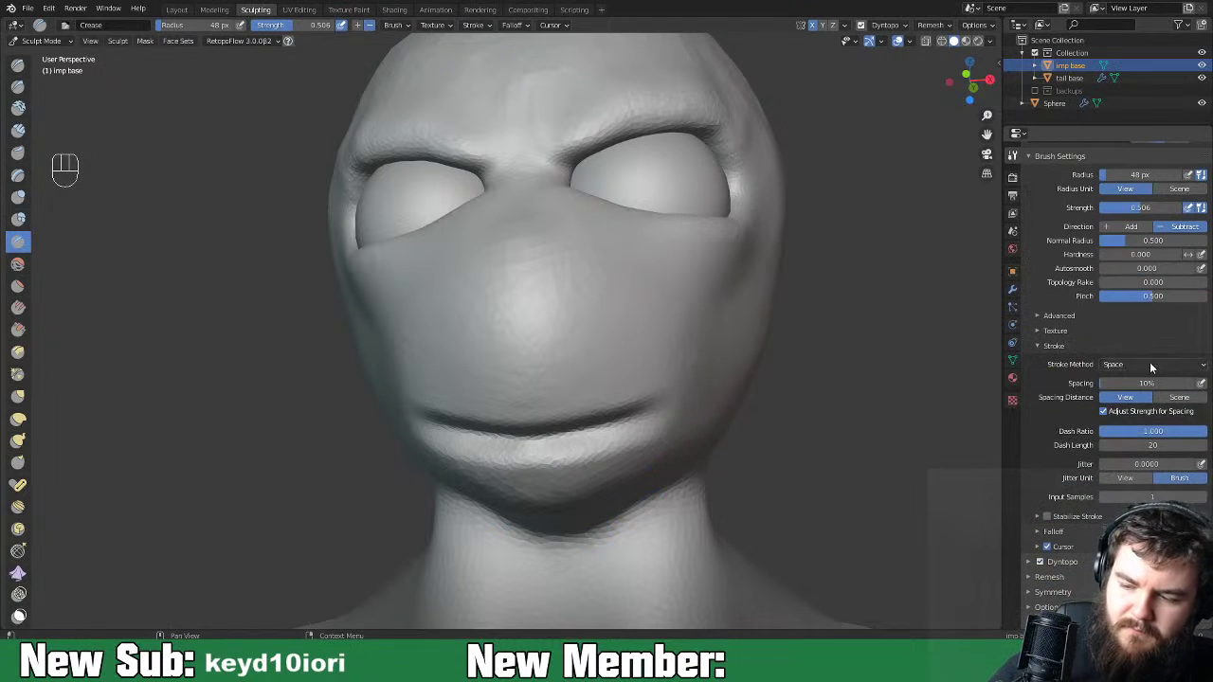
pyautogui.click(1145, 363)
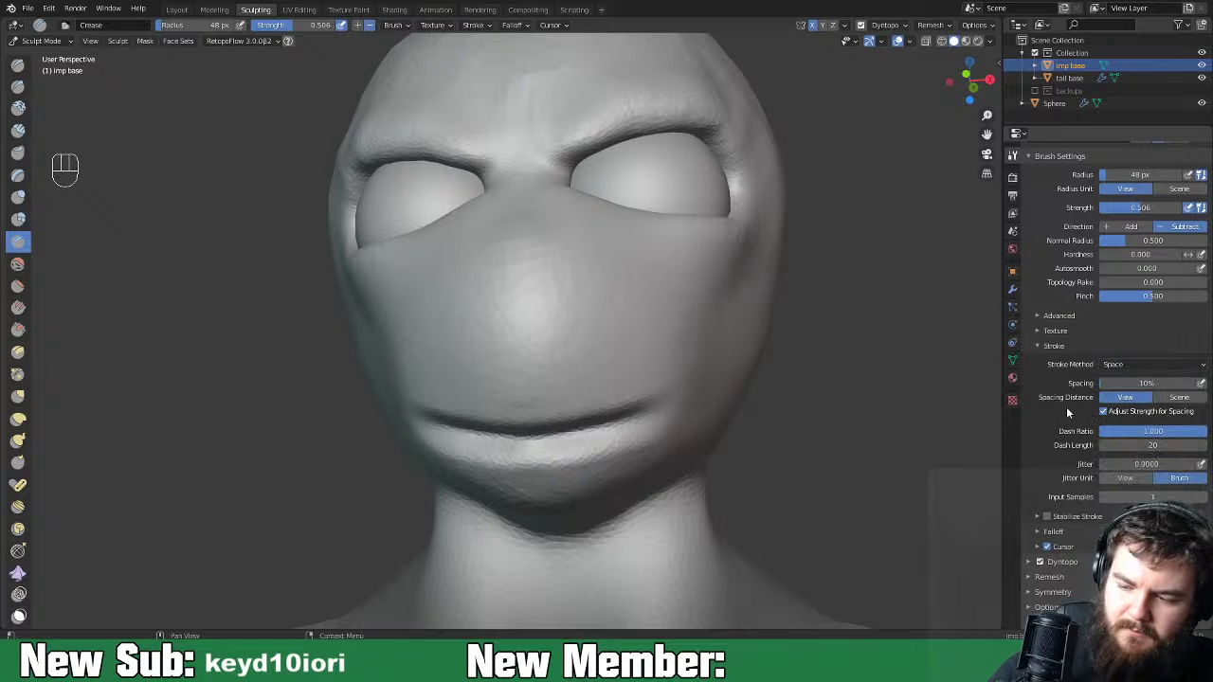
pyautogui.click(1039, 347)
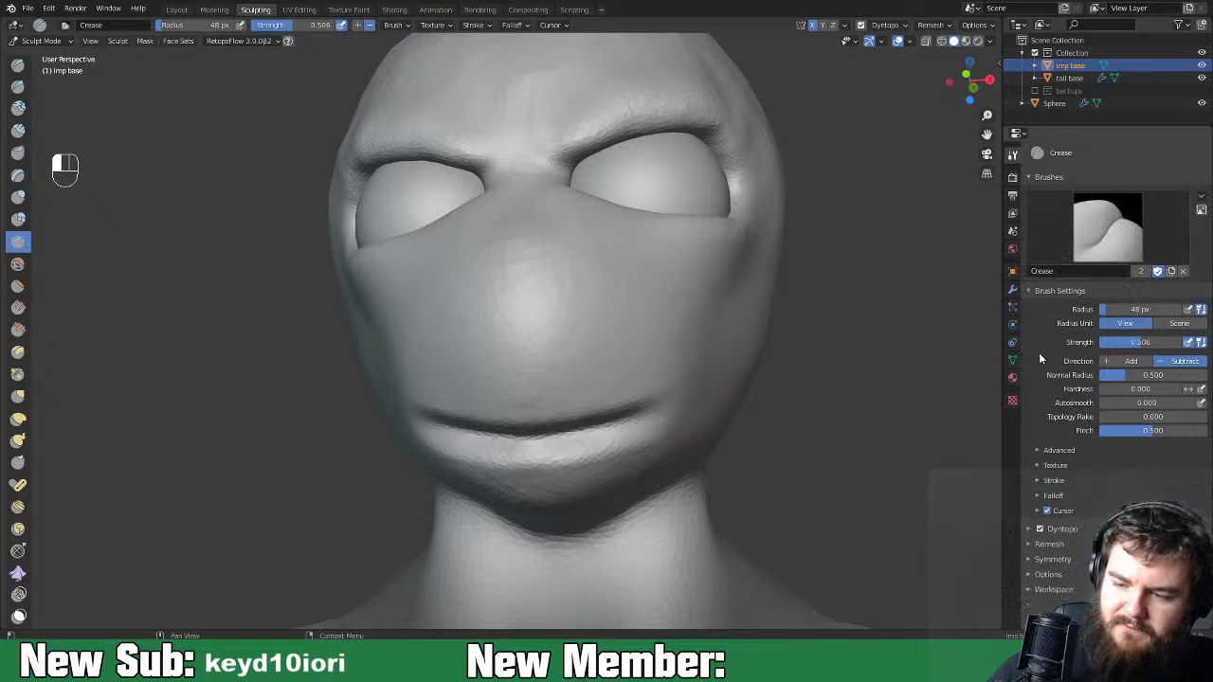
pyautogui.click(1052, 496)
pyautogui.click(1071, 511)
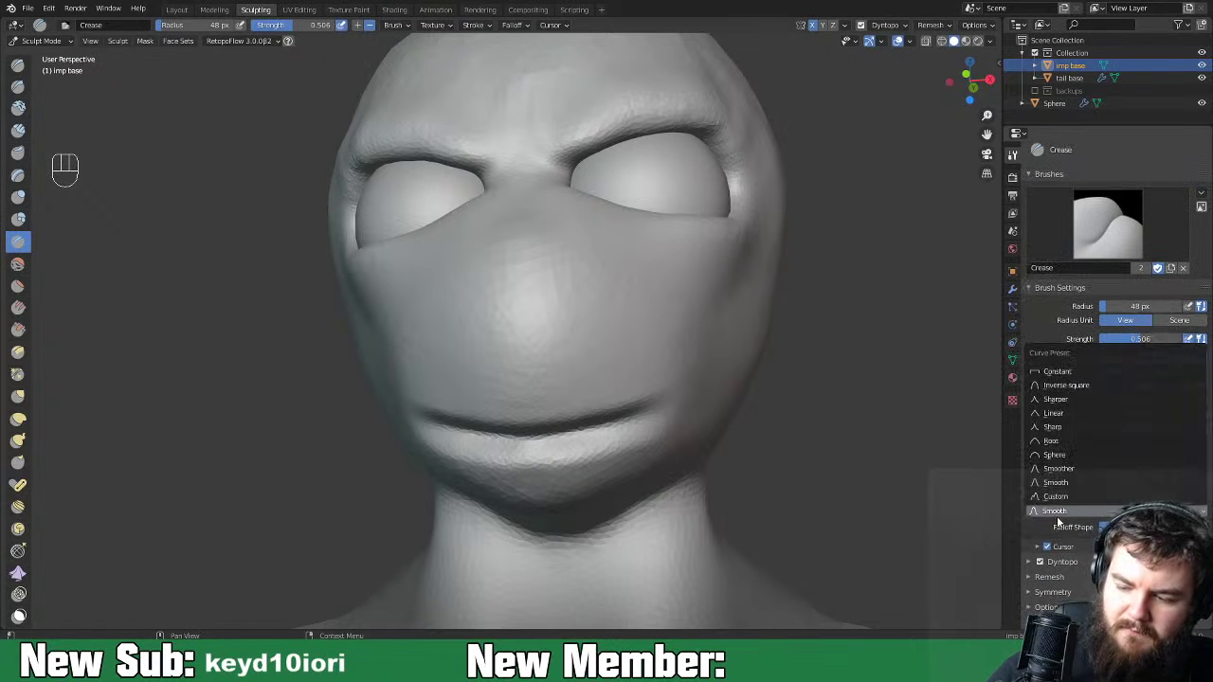
pyautogui.click(1052, 427)
# Add a test stroke along the mouth, and undo all mouth crease strokes back to the smooth lower face.
pyautogui.moveTo(664, 422); pyautogui.dragTo(533, 415, button='middle')
pyautogui.moveTo(445, 417)
pyautogui.mouseDown()
pyautogui.moveTo(582, 395)
pyautogui.moveTo(563, 406)
pyautogui.moveTo(607, 413)
pyautogui.mouseUp()
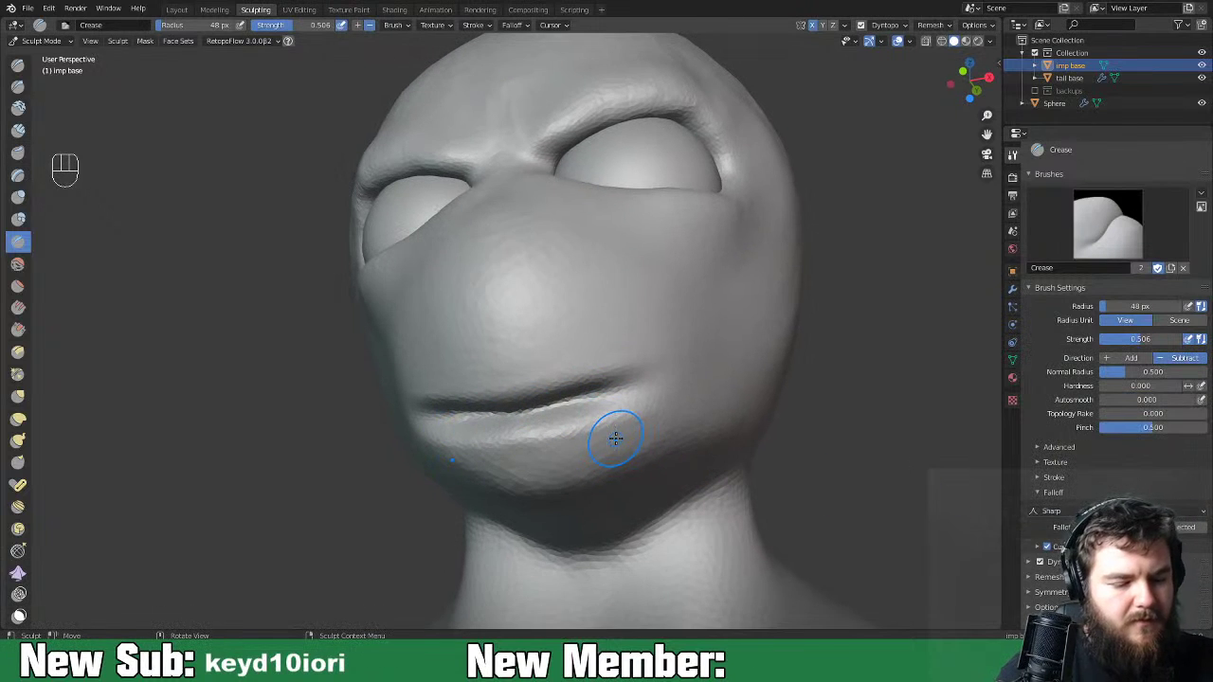
pyautogui.hotkey('ctrl', 'z')
pyautogui.hotkey('ctrl', 'z')
pyautogui.hotkey('ctrl', 'z')
pyautogui.hotkey('ctrl', 'z')
pyautogui.hotkey('ctrl', 'z')
pyautogui.hotkey('ctrl', 'z')
pyautogui.hotkey('ctrl', 'z')
pyautogui.hotkey('ctrl', 'z')
pyautogui.hotkey('ctrl', 'z')
pyautogui.hotkey('ctrl', 'z')
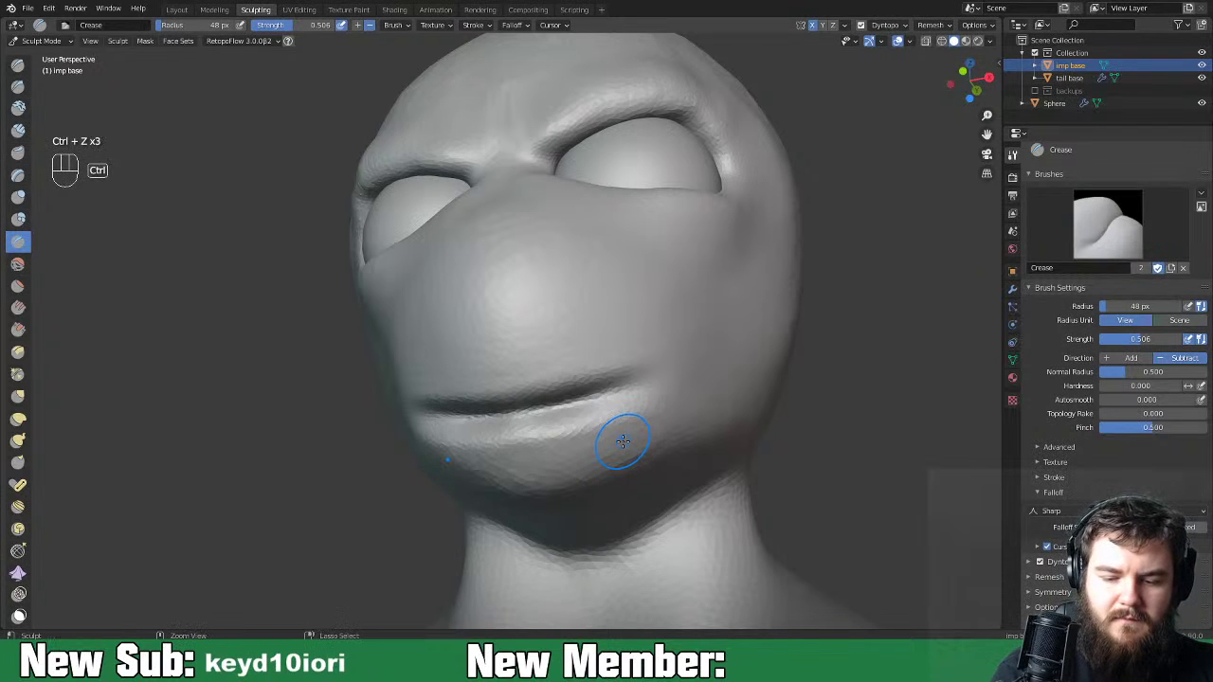
pyautogui.hotkey('ctrl', 'z')
pyautogui.hotkey('ctrl', 'z')
pyautogui.hotkey('ctrl', 'z')
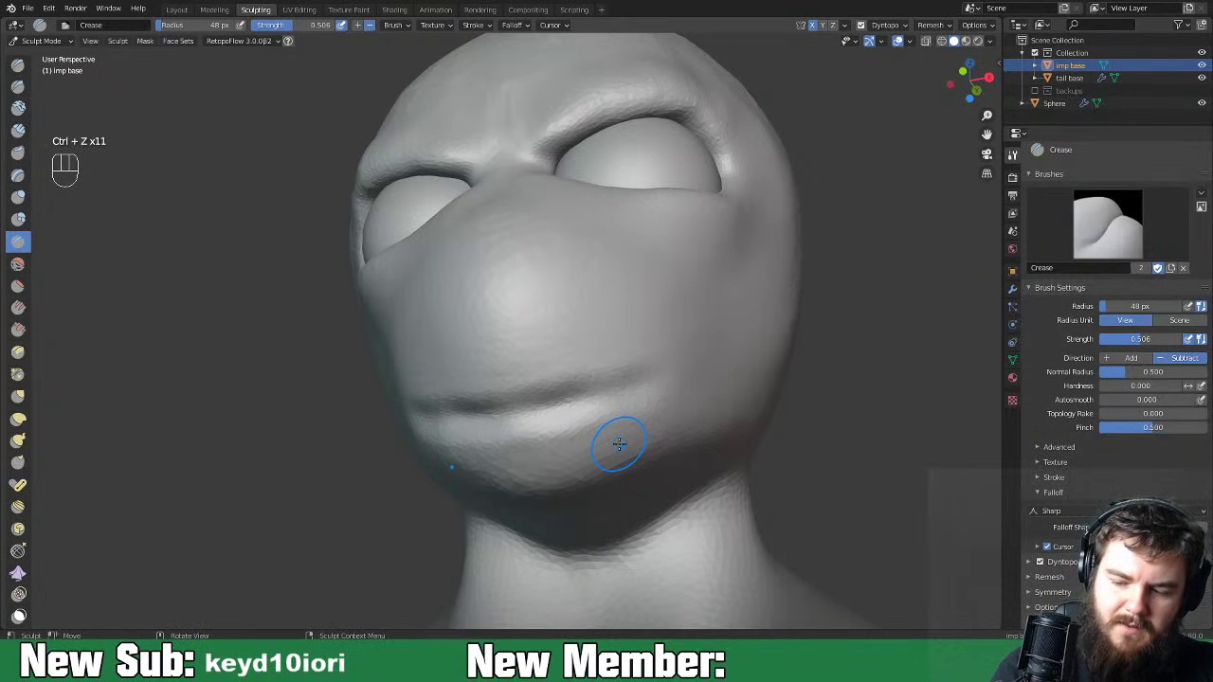
pyautogui.hotkey('ctrl', 'z')
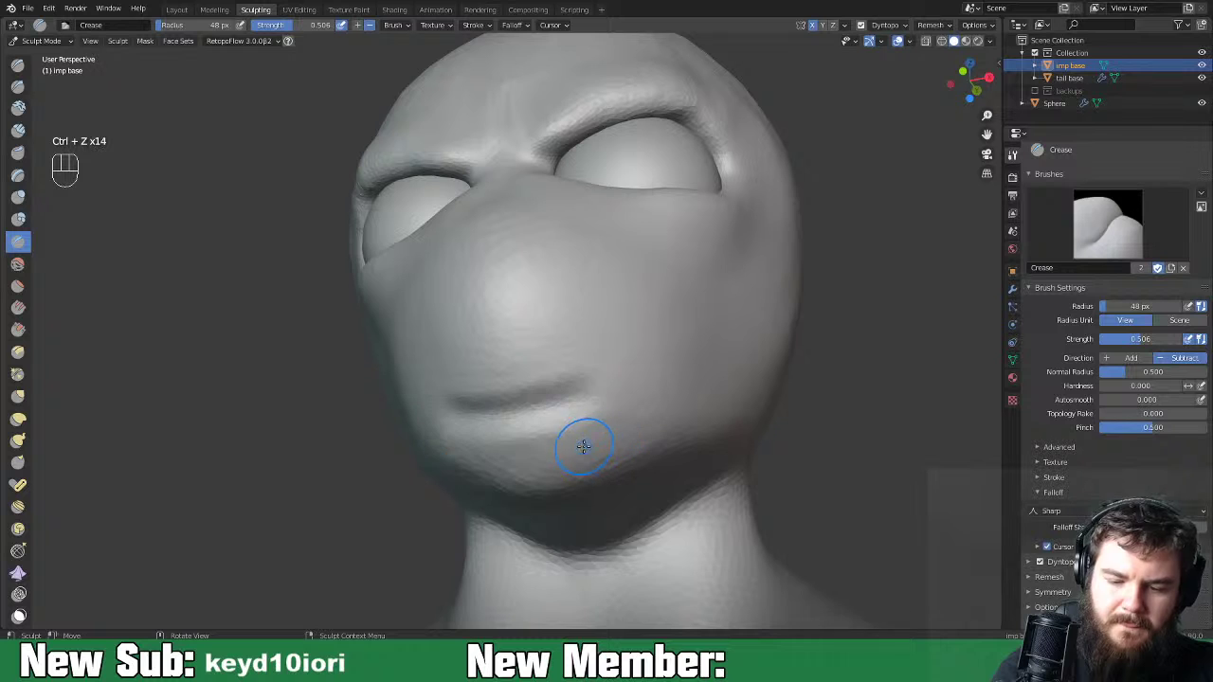
pyautogui.hotkey('ctrl', 'z')
pyautogui.hotkey('ctrl', 'z')
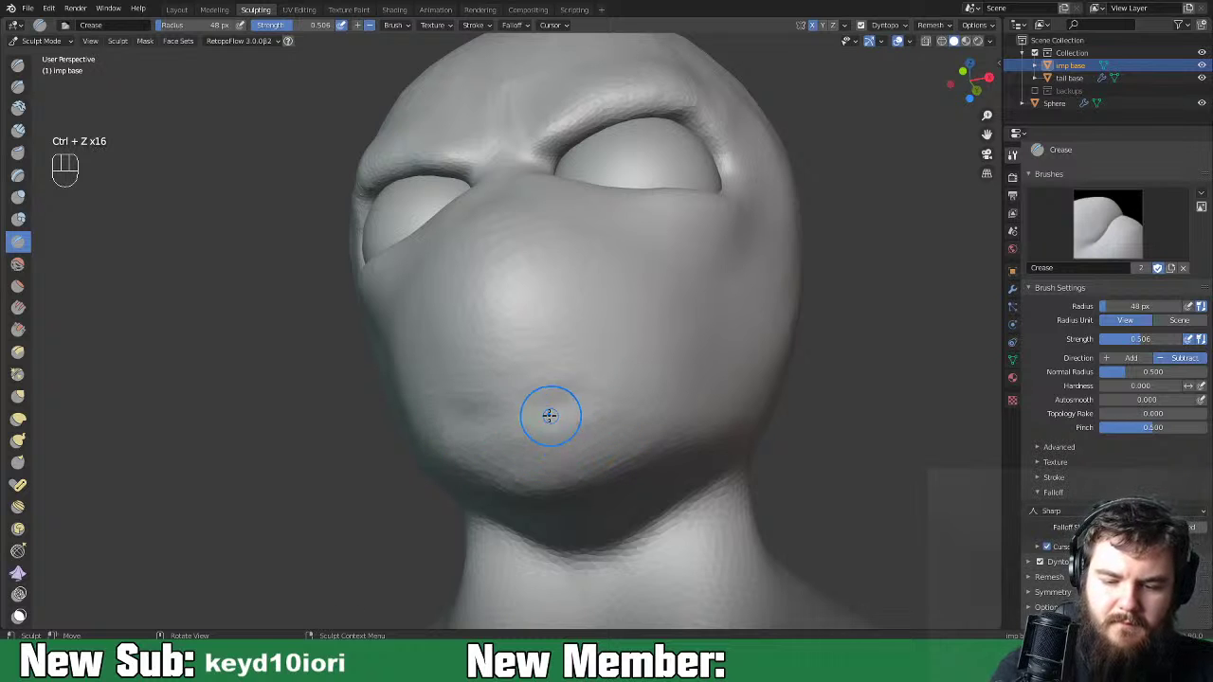
# Try to carve a narrower mouth line with the Crease brush using the sharp falloff at 48 px radius.
pyautogui.moveTo(455, 407); pyautogui.dragTo(596, 392)
pyautogui.moveTo(642, 379)
pyautogui.mouseDown(button='middle')
pyautogui.moveTo(603, 413)
pyautogui.moveTo(609, 425)
pyautogui.mouseUp(button='middle')
pyautogui.moveTo(541, 432)
pyautogui.mouseDown()
pyautogui.moveTo(607, 417)
pyautogui.moveTo(595, 466)
pyautogui.mouseUp()
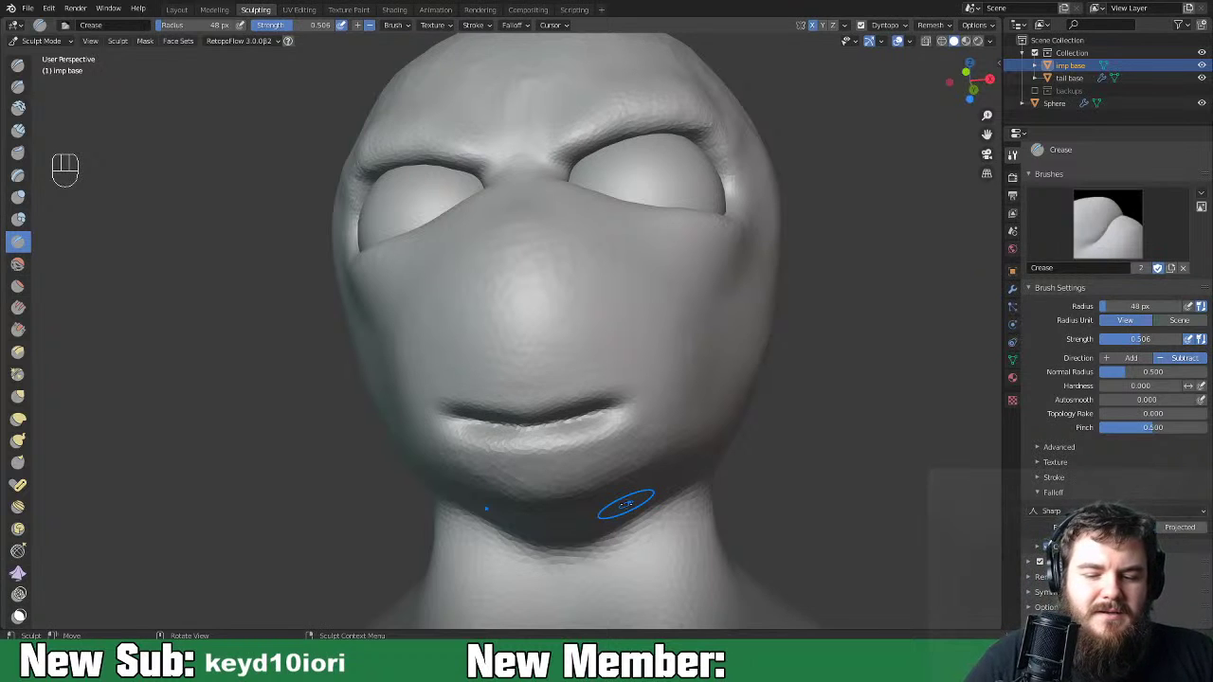
pyautogui.moveTo(628, 461)
pyautogui.mouseDown(button='middle')
pyautogui.moveTo(493, 464)
pyautogui.moveTo(615, 465)
pyautogui.moveTo(550, 517)
pyautogui.mouseUp(button='middle')
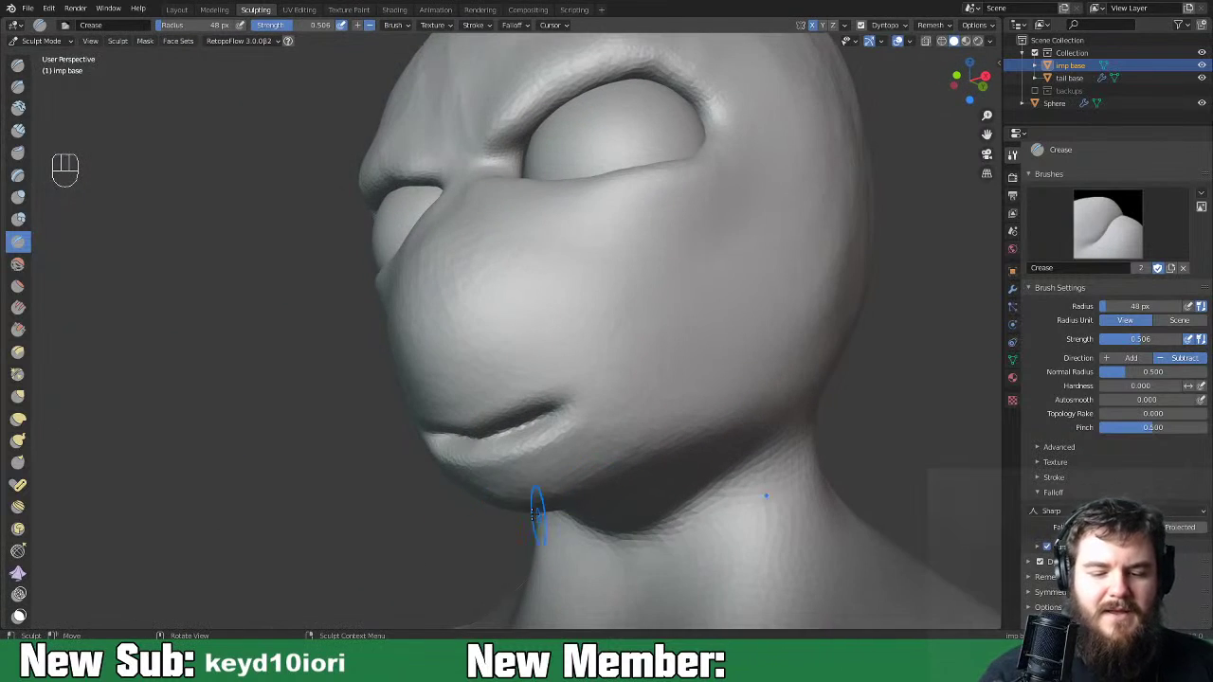
pyautogui.moveTo(556, 459); pyautogui.dragTo(593, 461, button='middle')
# Undo the sharp-falloff mouth strokes on the lower face.
pyautogui.hotkey('ctrl', 'z')
pyautogui.hotkey('ctrl', 'z')
pyautogui.hotkey('ctrl', 'z')
pyautogui.hotkey('ctrl', 'z')
pyautogui.hotkey('ctrl', 'z')
pyautogui.hotkey('ctrl', 'z')
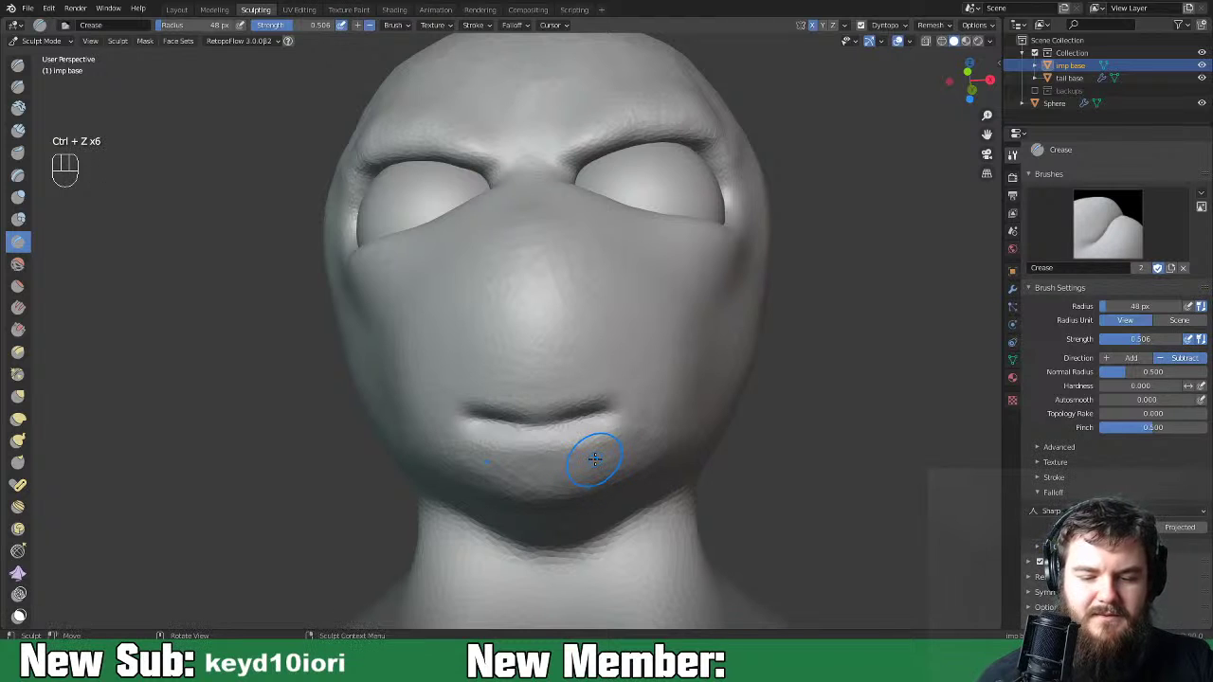
pyautogui.hotkey('ctrl', 'z')
pyautogui.hotkey('ctrl', 'z')
pyautogui.hotkey('ctrl', 'z')
pyautogui.hotkey('ctrl', 'z')
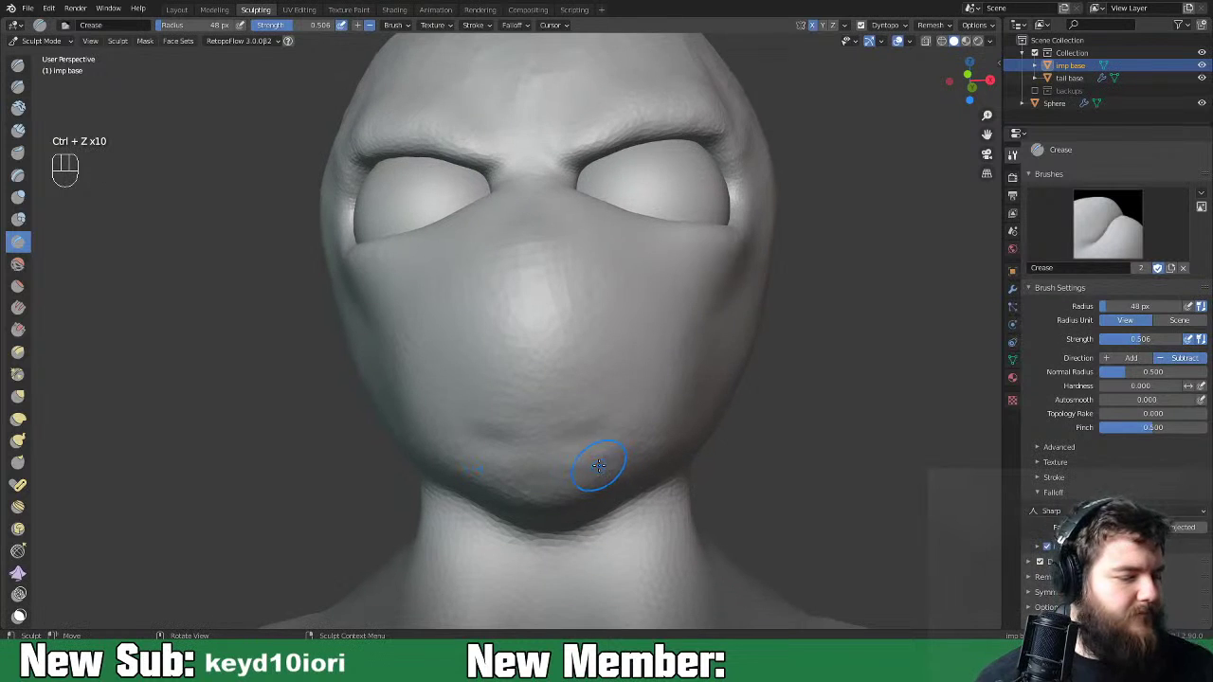
# Try to sketch an annotation guide for the mouth line on the lower face, and check the annotation overlay settings.
pyautogui.press('KP_1')
pyautogui.moveTo(621, 486)
pyautogui.mouseDown(button='middle')
pyautogui.moveTo(617, 452)
pyautogui.moveTo(664, 479)
pyautogui.moveTo(738, 478)
pyautogui.moveTo(534, 436)
pyautogui.mouseUp(button='middle')
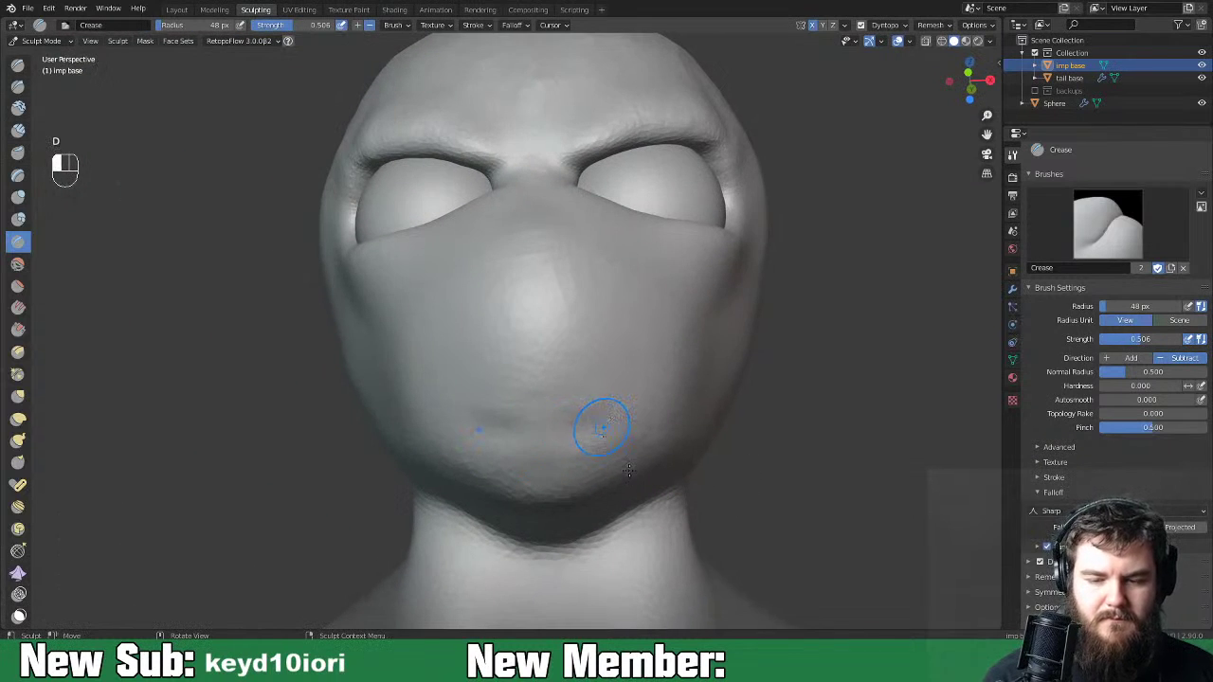
pyautogui.press('d')
pyautogui.press('d')
pyautogui.press('d')
pyautogui.click(872, 65)
pyautogui.click(854, 41)
pyautogui.click(910, 41)
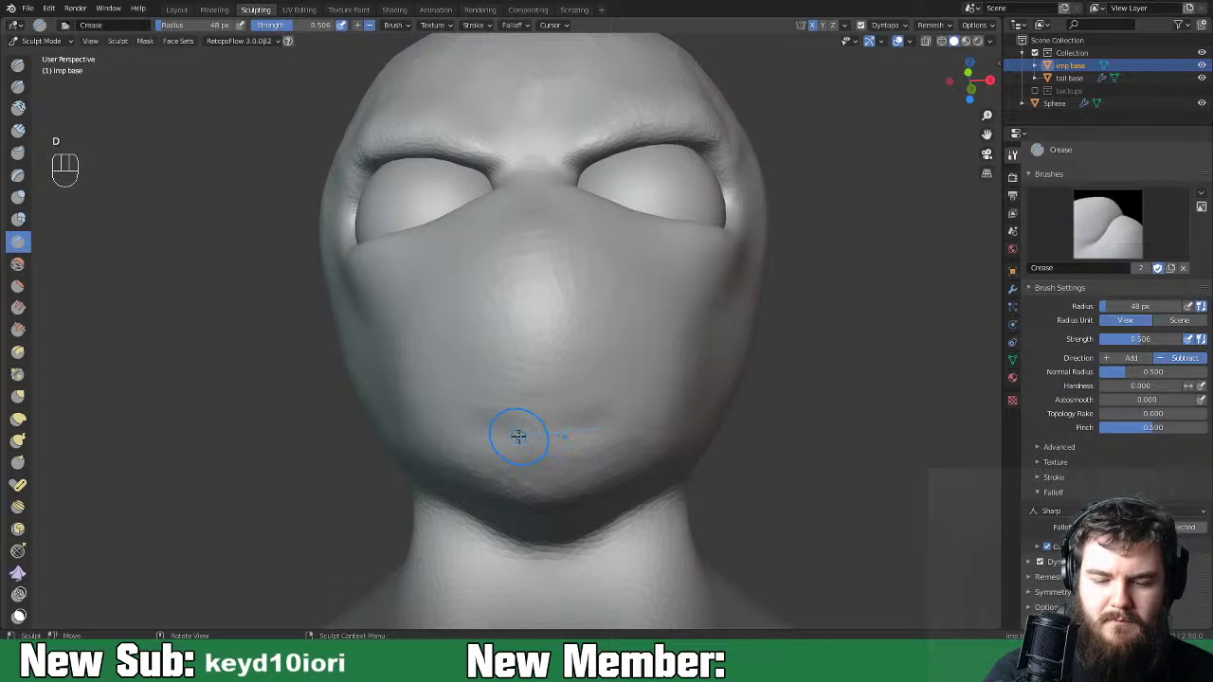
pyautogui.moveTo(533, 440); pyautogui.dragTo(527, 439)
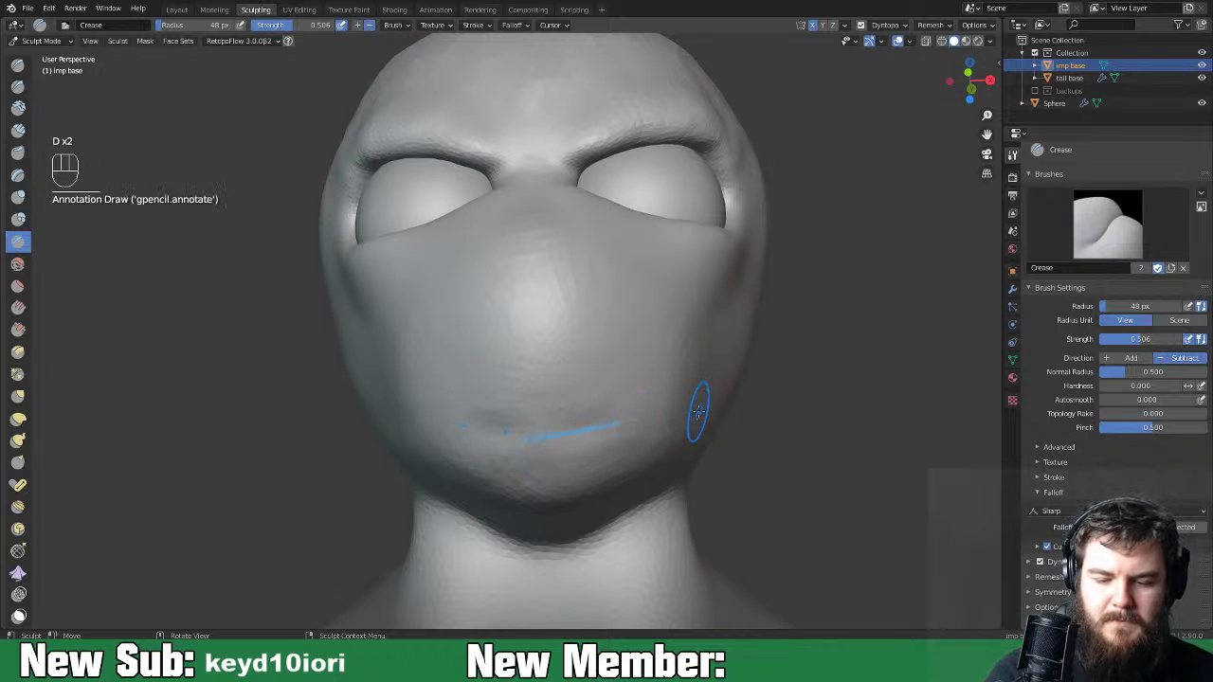
pyautogui.moveTo(629, 442)
pyautogui.mouseDown(button='middle')
pyautogui.moveTo(606, 445)
pyautogui.moveTo(654, 460)
pyautogui.mouseUp(button='middle')
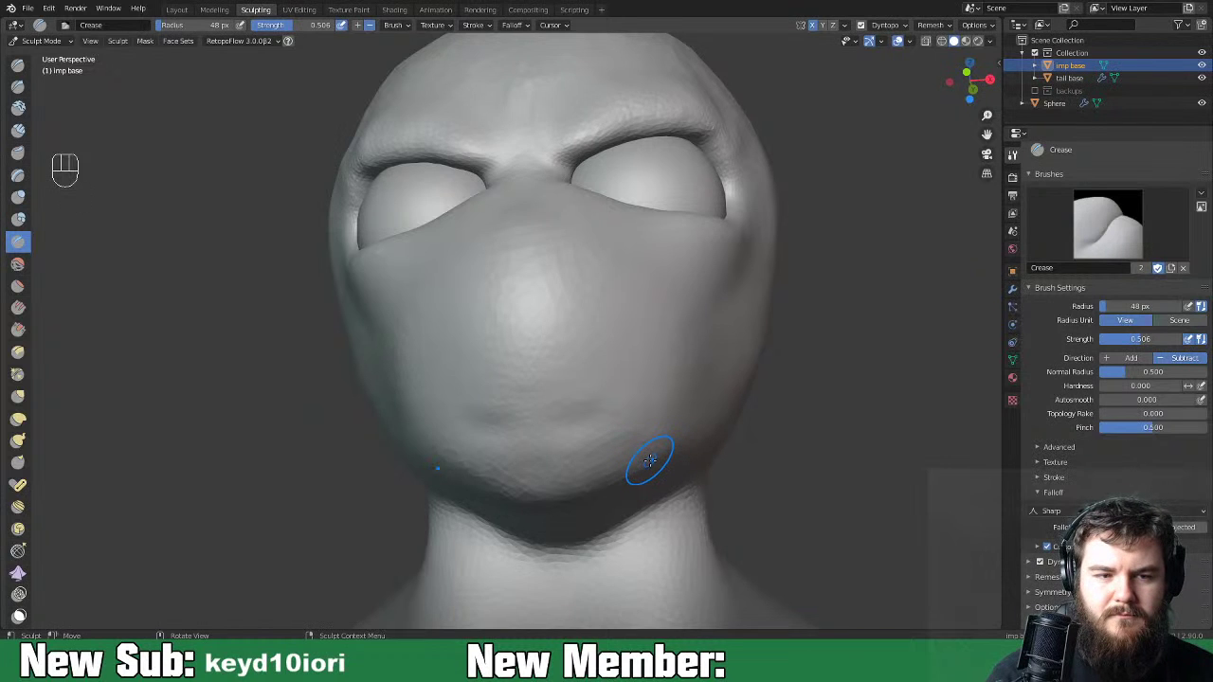
pyautogui.moveTo(585, 433); pyautogui.dragTo(550, 455)
pyautogui.moveTo(731, 412); pyautogui.dragTo(760, 378, button='middle')
pyautogui.click(909, 43)
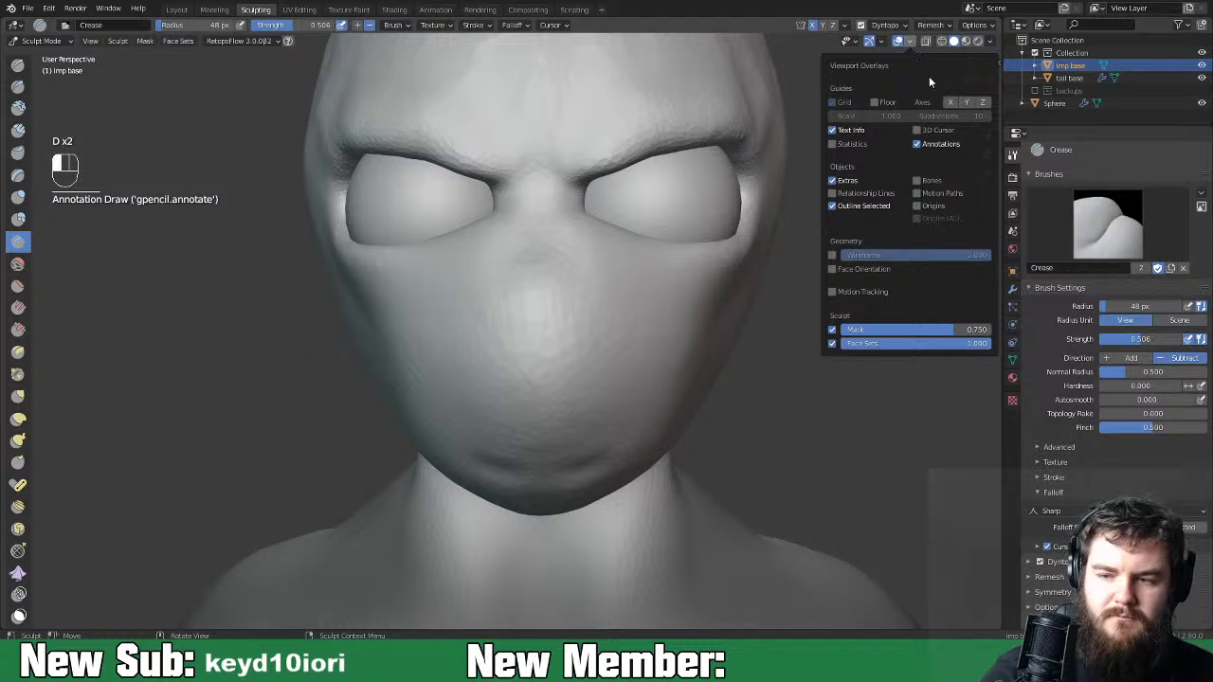
# Erase the annotation marks around the mouth while checking the face against the upper body.
pyautogui.hotkey('ctrl', '-')
pyautogui.hotkey('ctrl', '-')
pyautogui.hotkey('ctrl', '-')
pyautogui.hotkey('ctrl', '-')
pyautogui.hotkey('ctrl', '-')
pyautogui.hotkey('ctrl', '-')
pyautogui.hotkey('ctrl', '-')
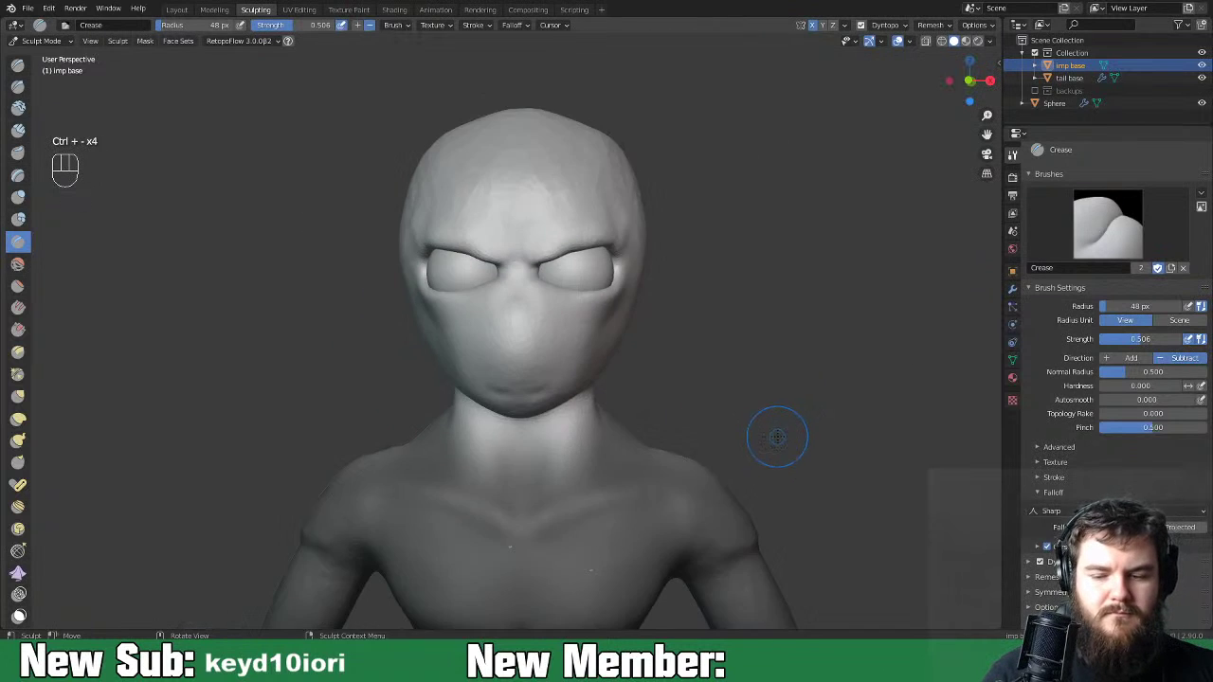
pyautogui.moveTo(785, 432)
pyautogui.mouseDown(button='middle')
pyautogui.moveTo(722, 438)
pyautogui.moveTo(762, 438)
pyautogui.mouseUp(button='middle')
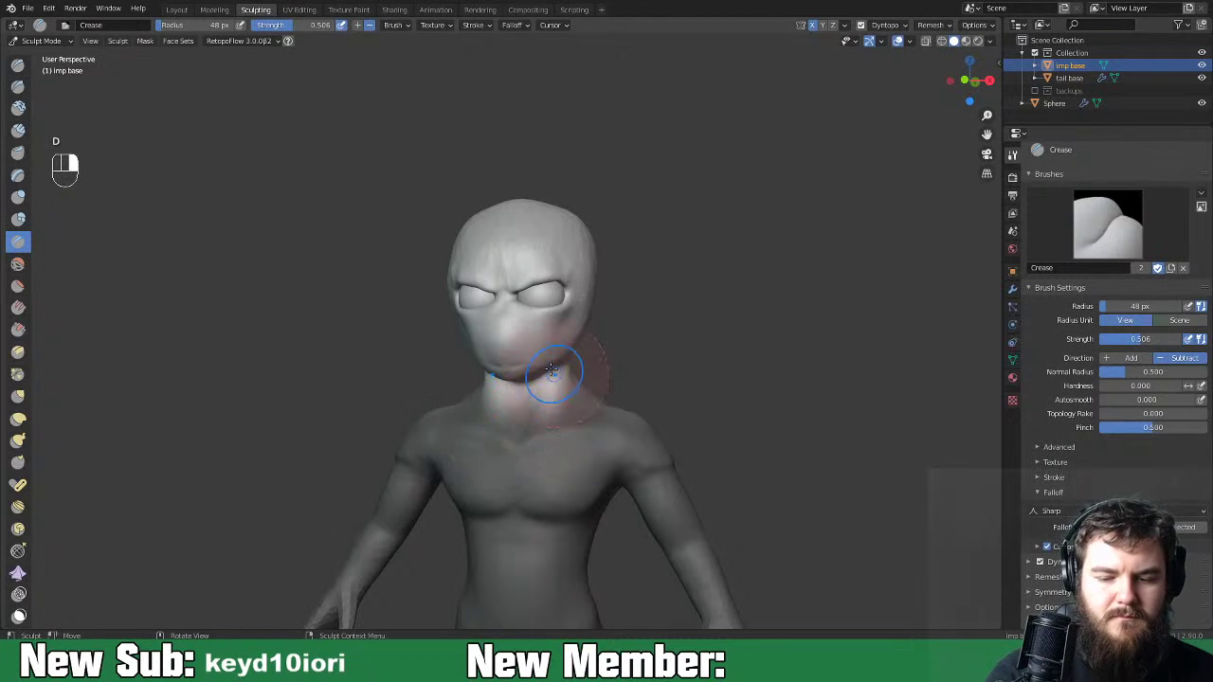
pyautogui.moveTo(605, 322); pyautogui.dragTo(575, 383, button='right')
pyautogui.hotkey('ctrl', '=')
pyautogui.hotkey('ctrl', '=')
pyautogui.hotkey('ctrl', '=')
pyautogui.hotkey('ctrl', '=')
pyautogui.hotkey('ctrl', '=')
pyautogui.hotkey('ctrl', '=')
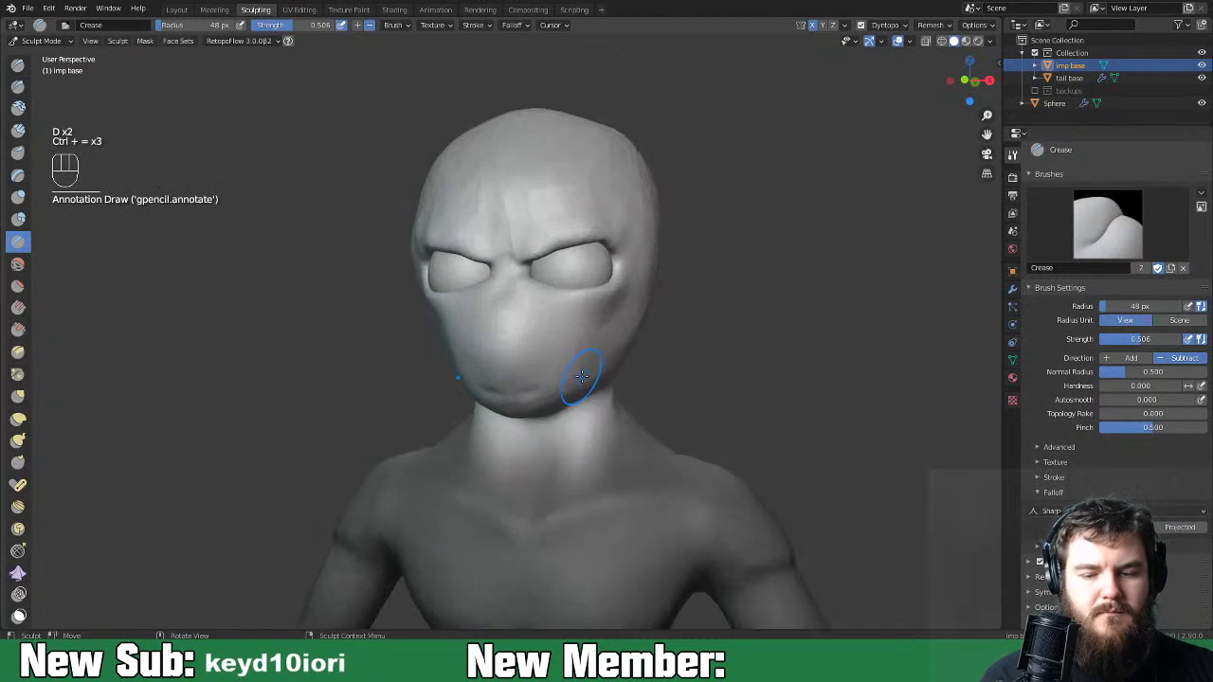
pyautogui.hotkey('ctrl', '=')
pyautogui.hotkey('ctrl', '=')
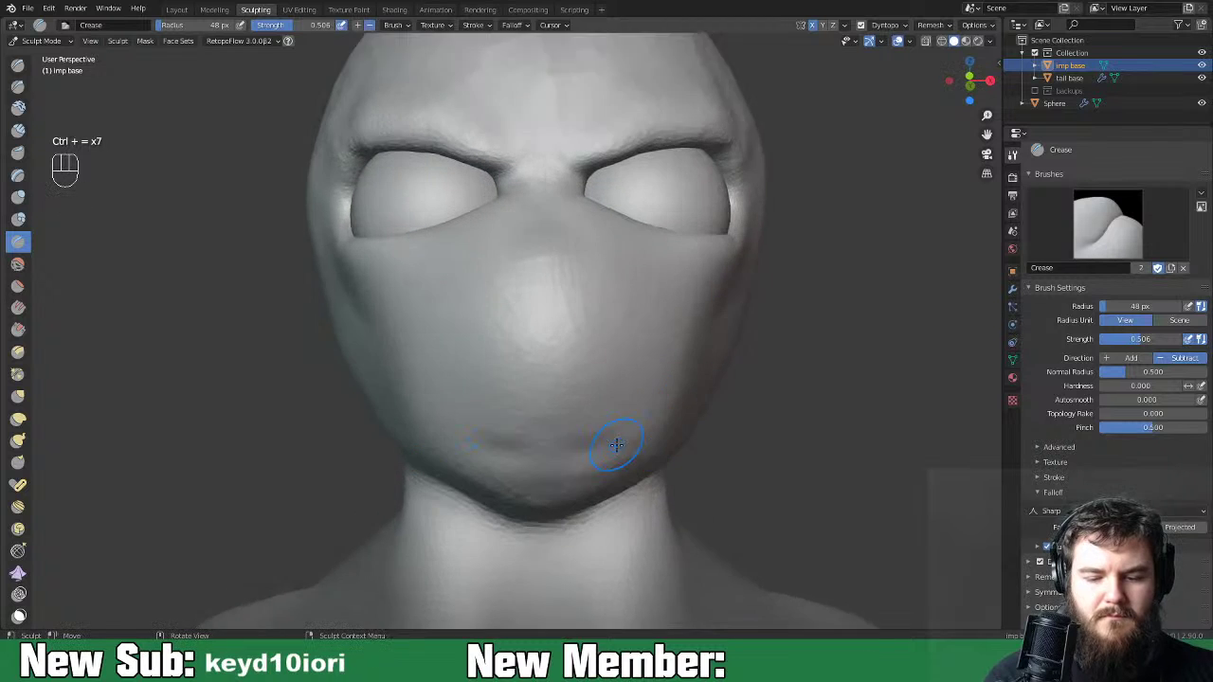
# Try to carve a wide mouth line across the lower face with repeated Crease strokes at 48 px radius.
pyautogui.moveTo(682, 447)
pyautogui.mouseDown(button='middle')
pyautogui.moveTo(590, 469)
pyautogui.moveTo(701, 470)
pyautogui.moveTo(603, 460)
pyautogui.mouseUp(button='middle')
pyautogui.moveTo(477, 444)
pyautogui.mouseDown()
pyautogui.moveTo(417, 431)
pyautogui.moveTo(529, 438)
pyautogui.moveTo(599, 427)
pyautogui.mouseUp()
pyautogui.moveTo(511, 439); pyautogui.dragTo(597, 426)
pyautogui.moveTo(465, 442)
pyautogui.mouseDown()
pyautogui.moveTo(597, 423)
pyautogui.moveTo(427, 447)
pyautogui.mouseUp()
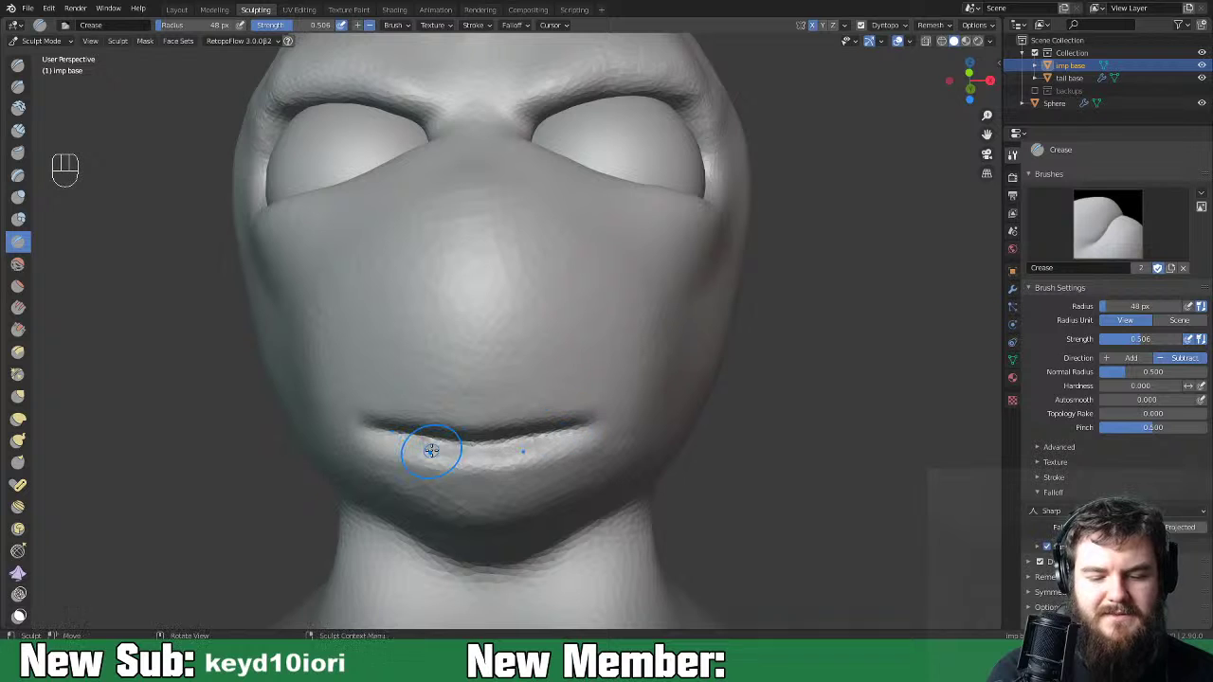
pyautogui.moveTo(580, 448); pyautogui.dragTo(574, 439, button='middle')
pyautogui.moveTo(477, 439)
pyautogui.mouseDown()
pyautogui.moveTo(579, 421)
pyautogui.moveTo(460, 433)
pyautogui.mouseUp()
pyautogui.moveTo(698, 403); pyautogui.dragTo(565, 459, button='middle')
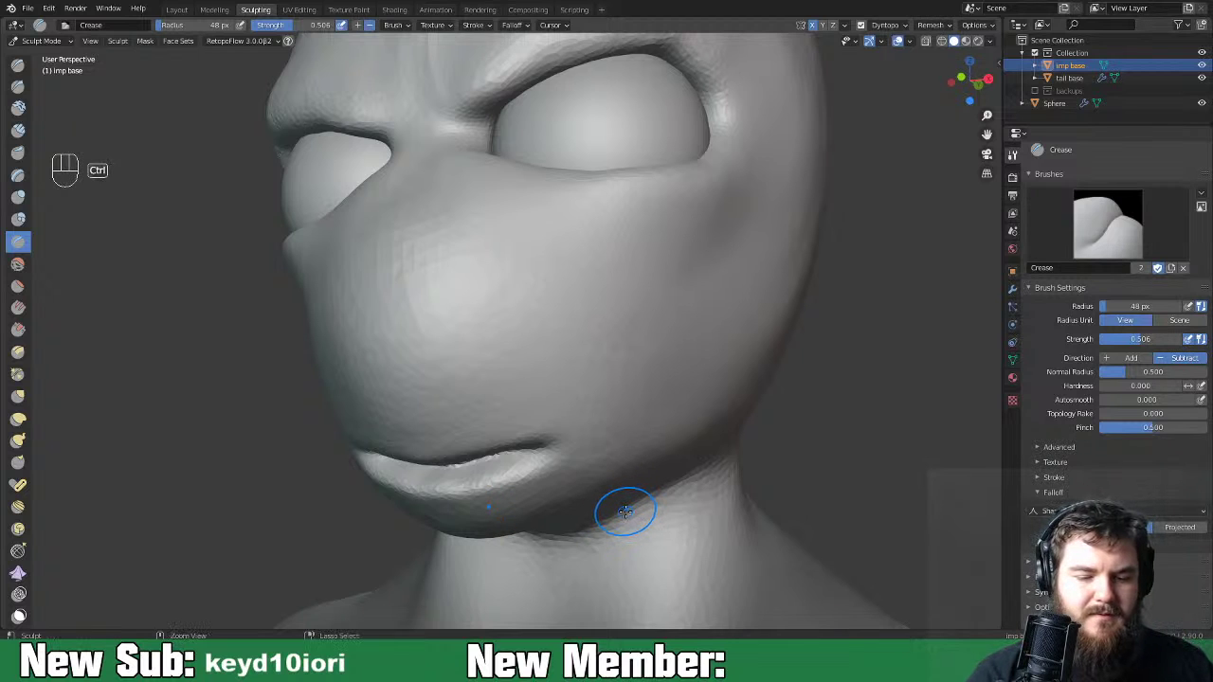
# Undo the wide mouth crease strokes, and toggle Edit Mode on and off to refresh the mesh display.
pyautogui.hotkey('ctrl', 'z')
pyautogui.hotkey('ctrl', 'z')
pyautogui.hotkey('ctrl', 'z')
pyautogui.hotkey('ctrl', 'z')
pyautogui.hotkey('ctrl', 'z')
pyautogui.hotkey('ctrl', 'z')
pyautogui.hotkey('ctrl', 'z')
pyautogui.hotkey('ctrl', 'z')
pyautogui.hotkey('ctrl', 'z')
pyautogui.hotkey('ctrl', 'z')
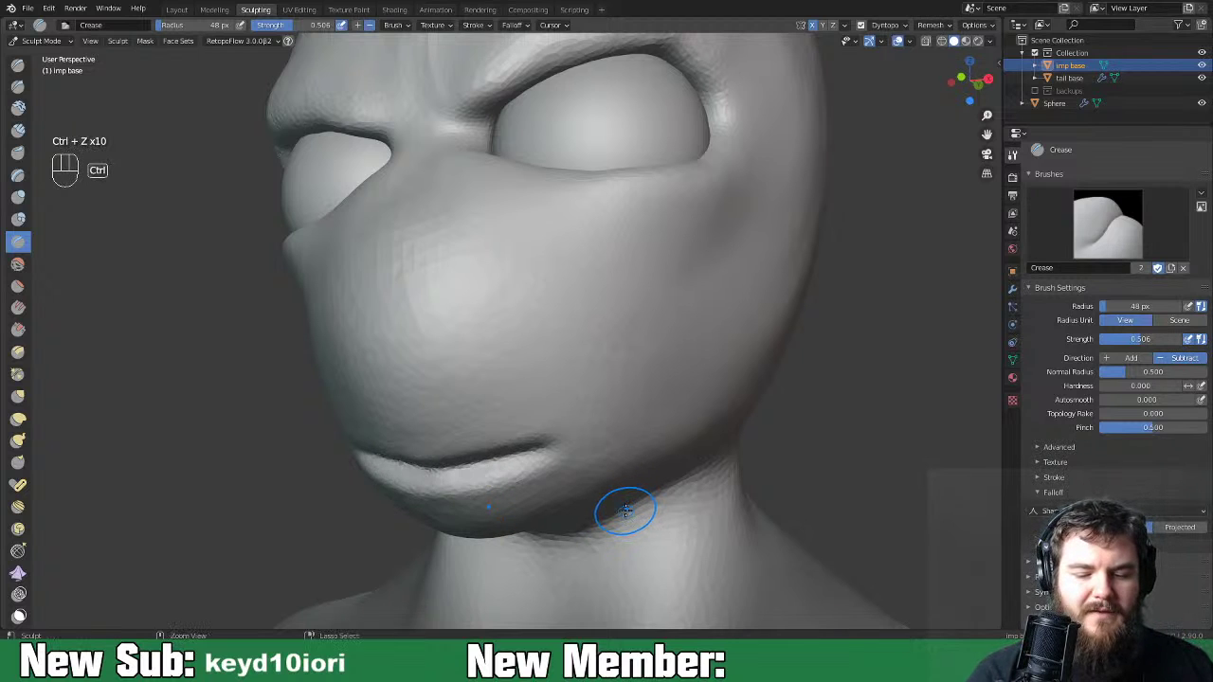
pyautogui.hotkey('ctrl', 'z')
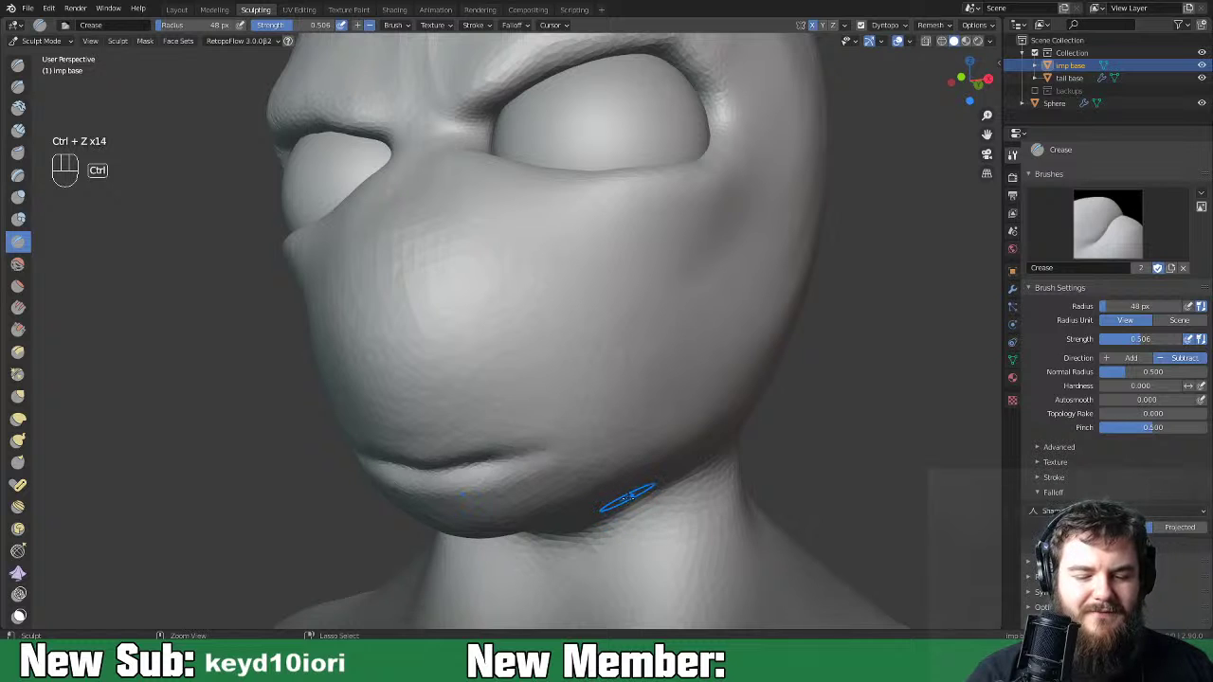
pyautogui.hotkey('ctrl', 'z')
pyautogui.hotkey('ctrl', 'z')
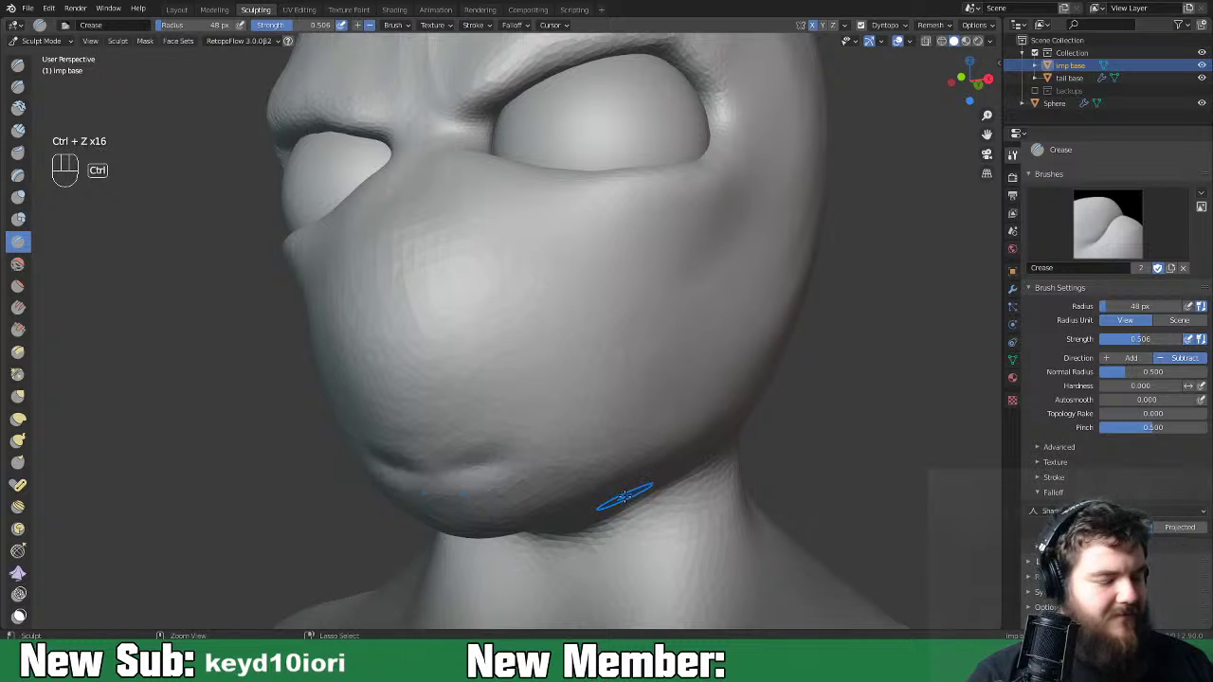
pyautogui.hotkey('ctrl', 'z')
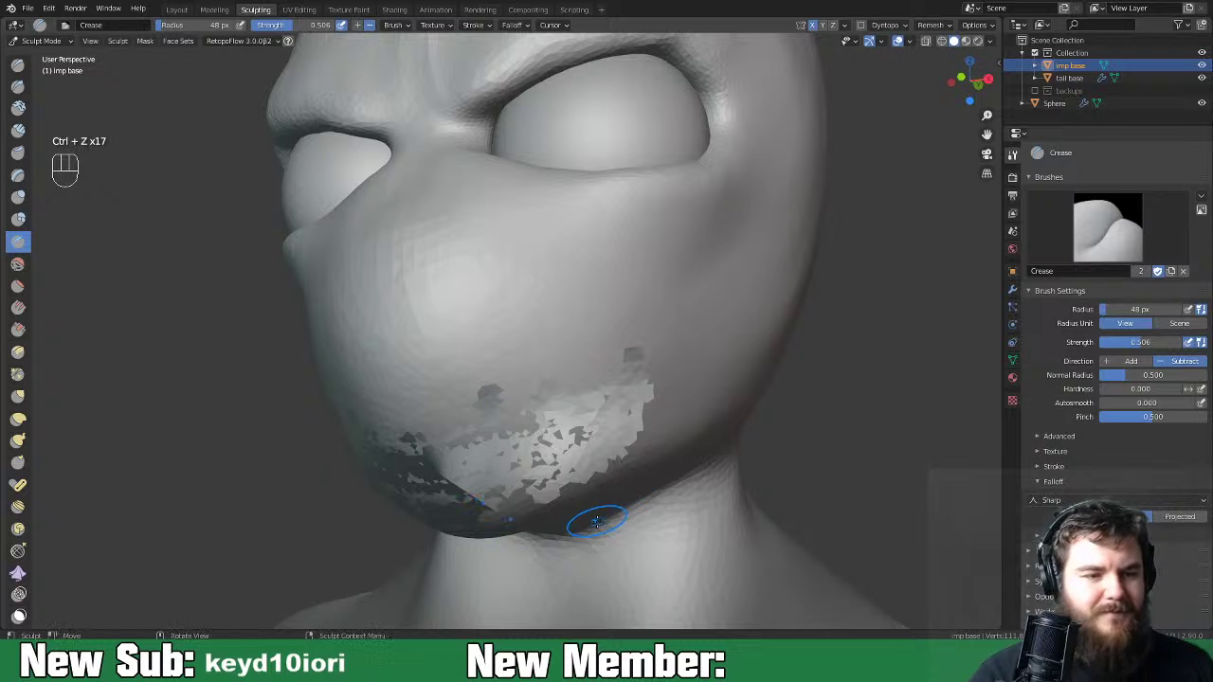
pyautogui.press('Tab')
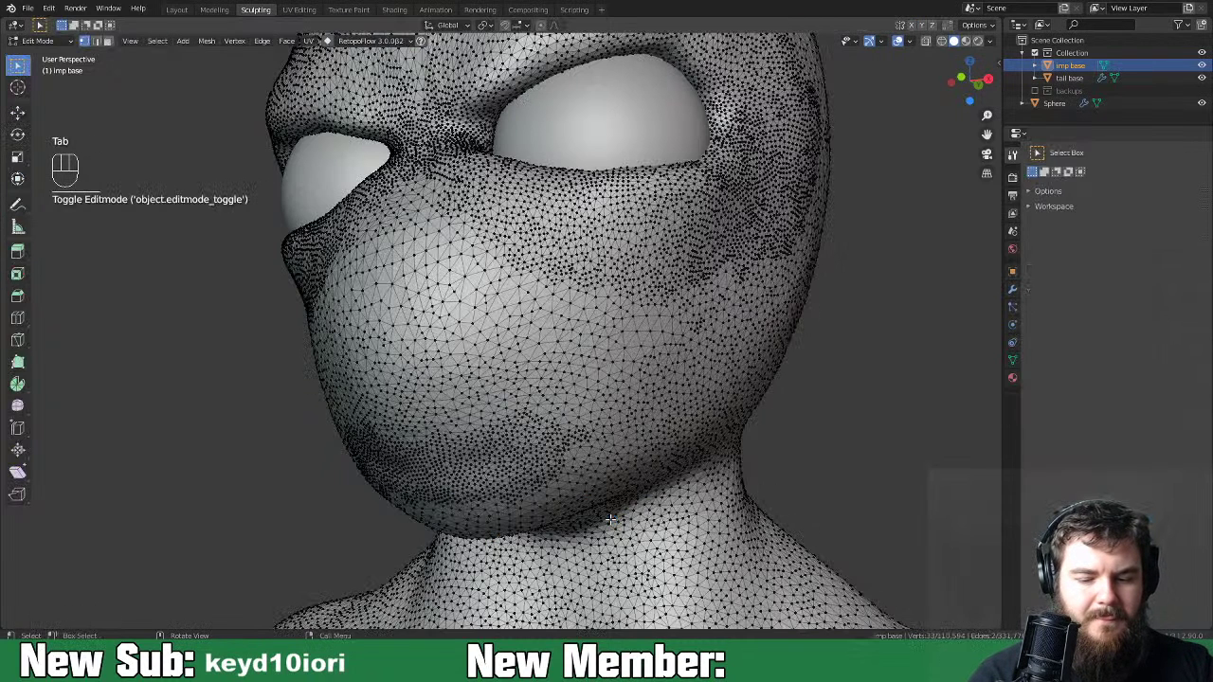
pyautogui.press('Tab')
# Carve a thin mouth line across the lower face using the Crease brush at 20 px radius.
pyautogui.moveTo(623, 512); pyautogui.dragTo(593, 428, button='middle')
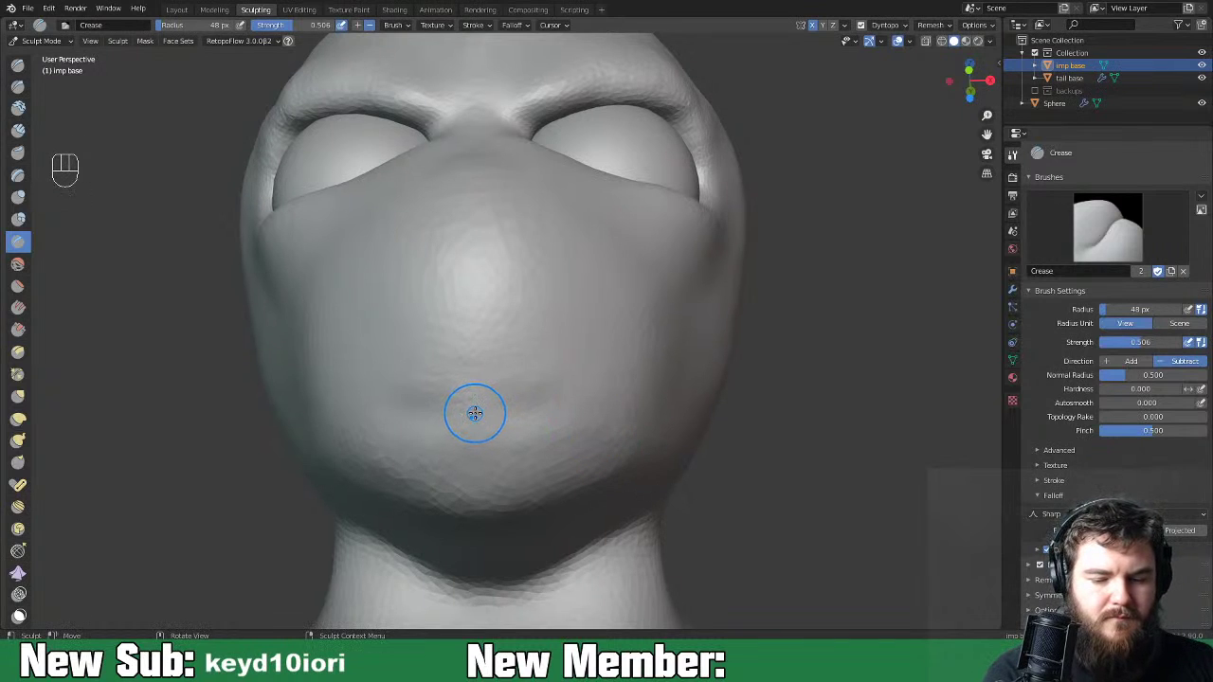
pyautogui.press('f')
pyautogui.click(463, 420)
pyautogui.moveTo(475, 417); pyautogui.dragTo(589, 405)
pyautogui.moveTo(588, 405); pyautogui.dragTo(603, 487, button='middle')
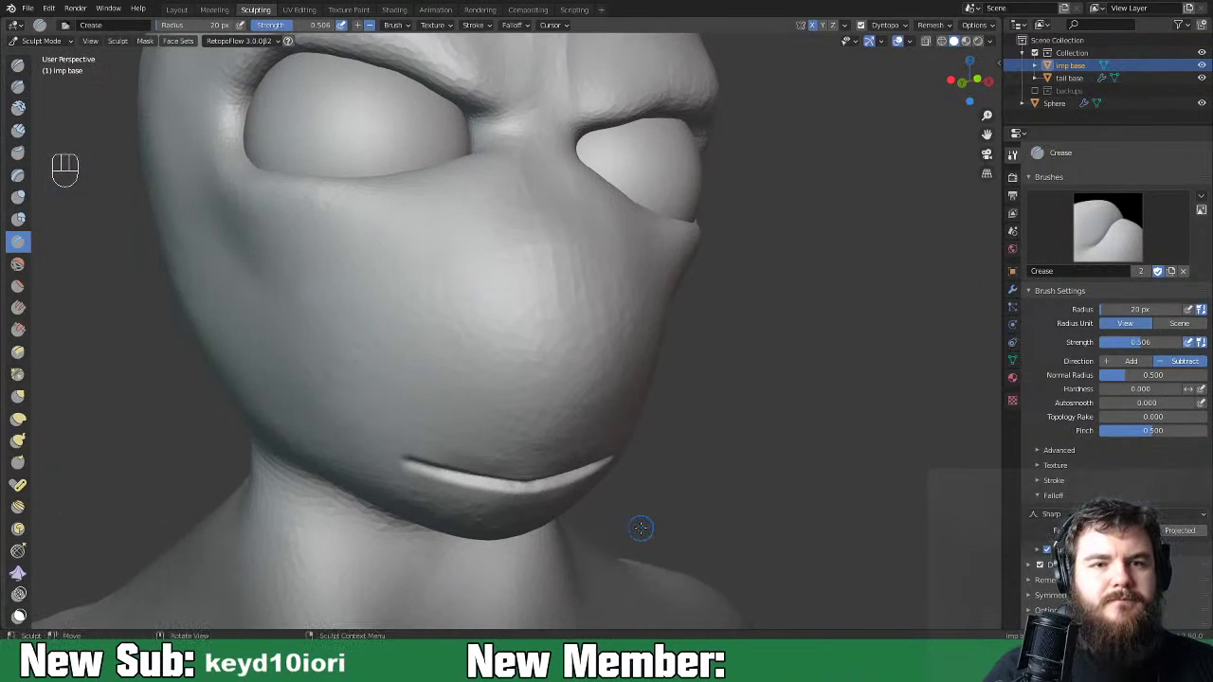
# Examine the thin mouth line and the head's proportions from the side, front and three-quarter views.
pyautogui.hotkey('ctrl', '-')
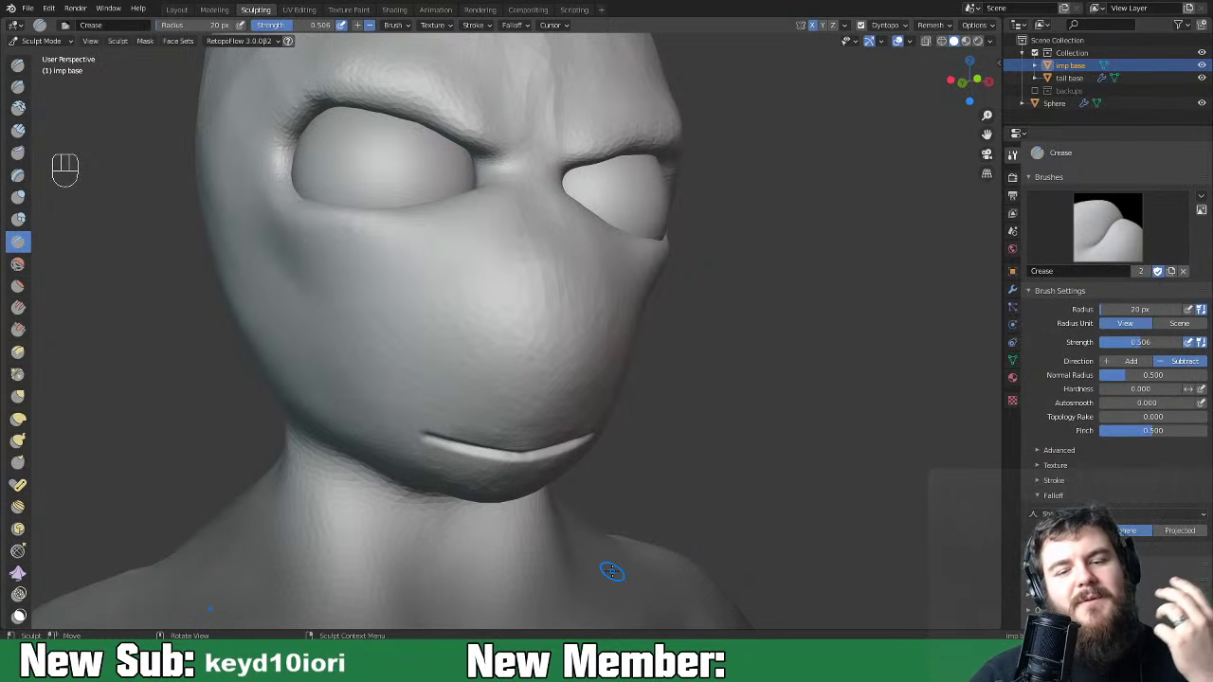
pyautogui.hotkey('ctrl', '-')
pyautogui.hotkey('ctrl', '-')
pyautogui.hotkey('ctrl', '-')
pyautogui.hotkey('ctrl', '-')
pyautogui.moveTo(794, 427)
pyautogui.mouseDown(button='middle')
pyautogui.moveTo(642, 456)
pyautogui.moveTo(834, 445)
pyautogui.moveTo(761, 417)
pyautogui.moveTo(711, 425)
pyautogui.mouseUp(button='middle')
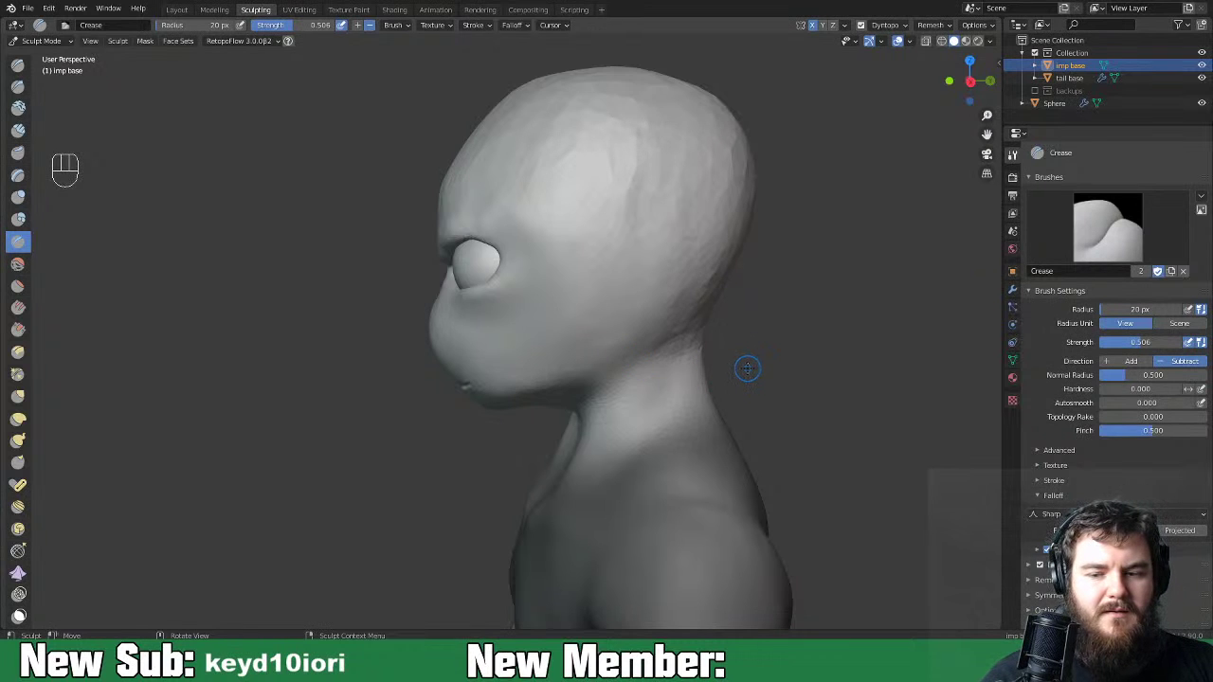
pyautogui.moveTo(745, 371); pyautogui.dragTo(815, 384, button='middle')
pyautogui.moveTo(731, 395)
pyautogui.mouseDown(button='middle')
pyautogui.moveTo(853, 403)
pyautogui.moveTo(690, 389)
pyautogui.moveTo(749, 374)
pyautogui.moveTo(709, 359)
pyautogui.moveTo(705, 337)
pyautogui.moveTo(628, 387)
pyautogui.moveTo(746, 412)
pyautogui.moveTo(850, 403)
pyautogui.moveTo(635, 389)
pyautogui.moveTo(697, 398)
pyautogui.mouseUp(button='middle')
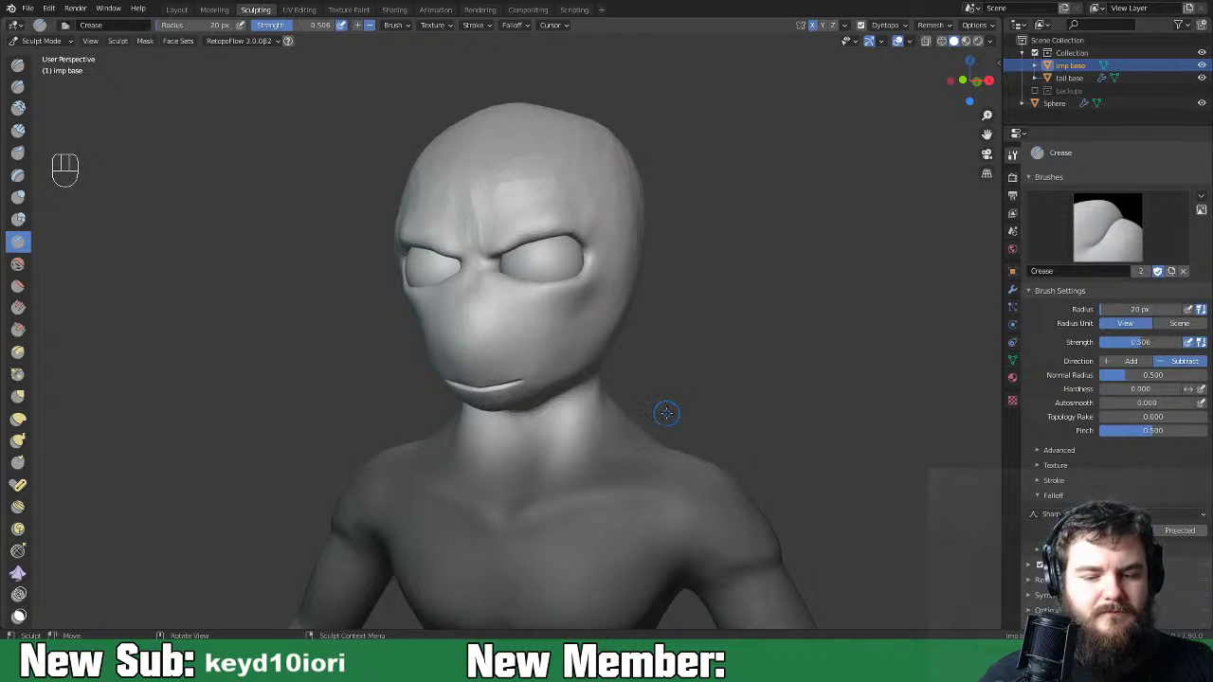
pyautogui.hotkey('ctrl', '=')
pyautogui.hotkey('ctrl', '=')
pyautogui.moveTo(665, 415)
pyautogui.mouseDown(button='middle')
pyautogui.moveTo(654, 417)
pyautogui.moveTo(683, 403)
pyautogui.moveTo(635, 438)
pyautogui.moveTo(536, 473)
pyautogui.moveTo(503, 465)
pyautogui.moveTo(550, 458)
pyautogui.mouseUp(button='middle')
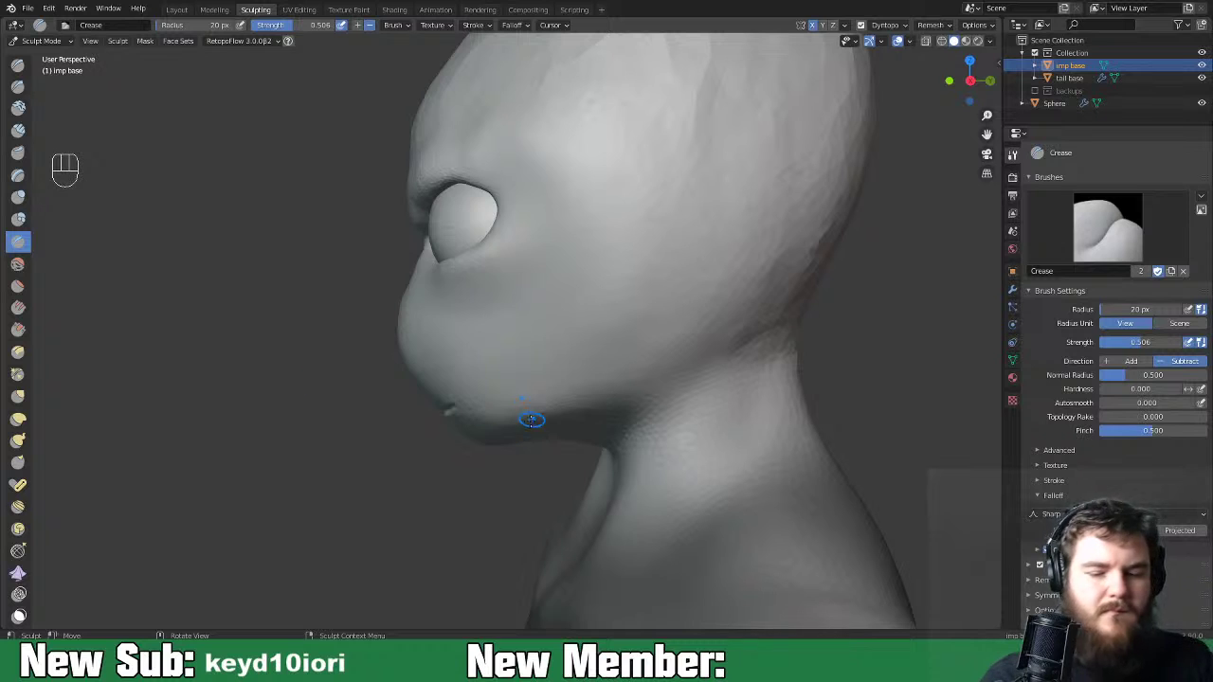
# Adjust the shape of the mouth and chin area using small Grab brush strokes at 99 px radius.
pyautogui.press('space')
pyautogui.press('space')
pyautogui.press('space')
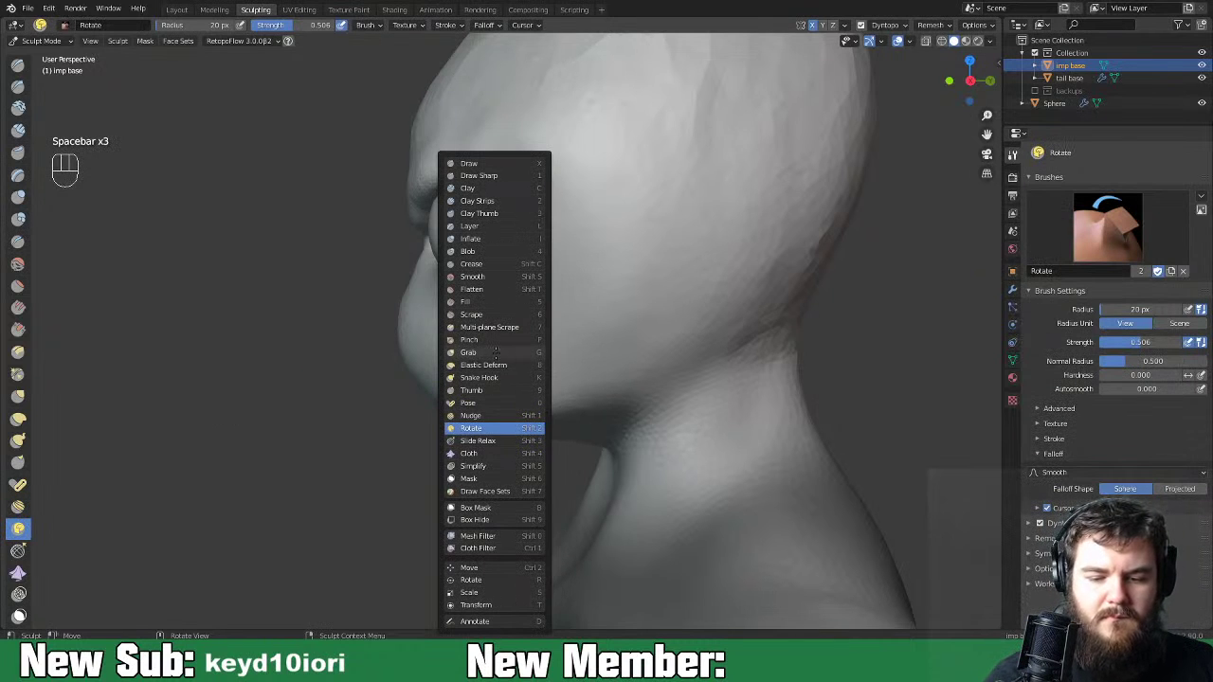
pyautogui.click(493, 352)
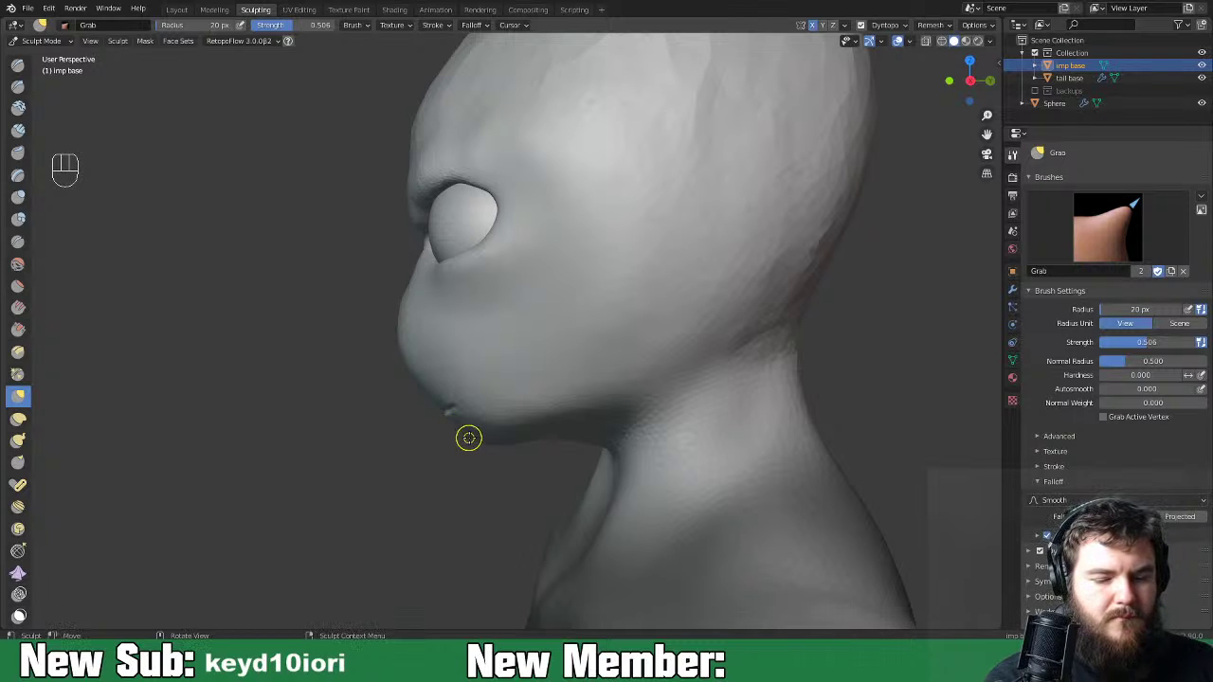
pyautogui.press('f')
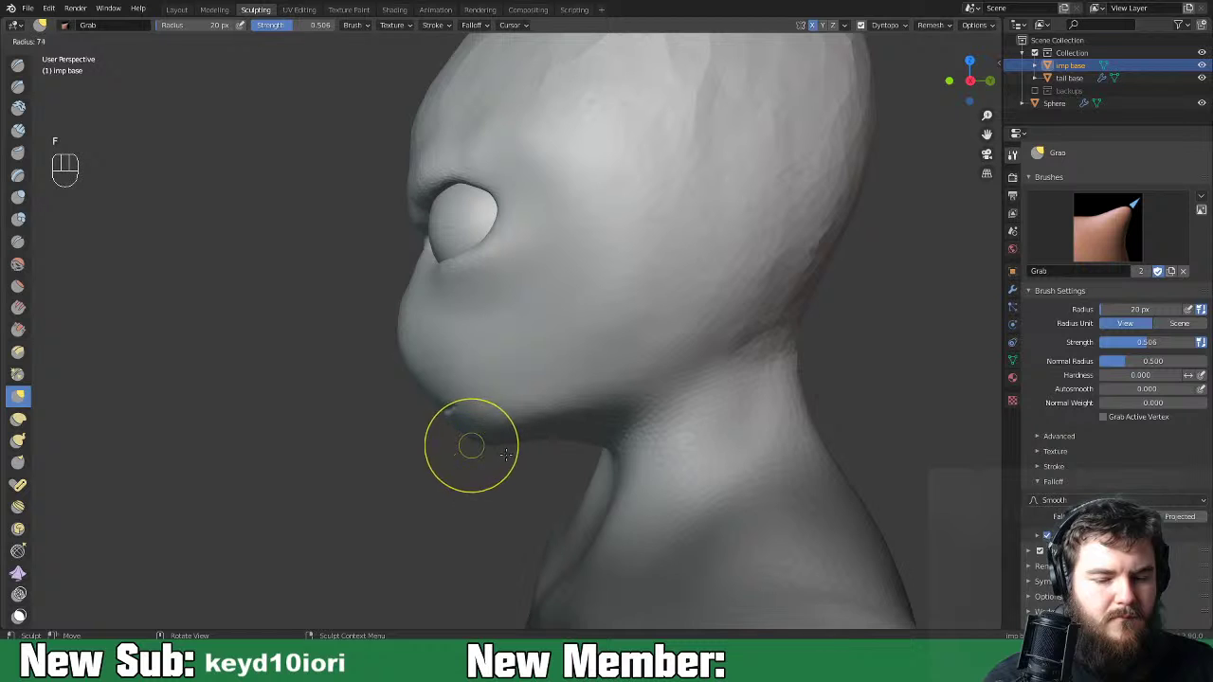
pyautogui.click(457, 405)
pyautogui.moveTo(474, 400); pyautogui.dragTo(669, 373, button='middle')
pyautogui.moveTo(571, 393); pyautogui.dragTo(575, 389)
pyautogui.moveTo(574, 389); pyautogui.dragTo(583, 381)
pyautogui.moveTo(592, 375); pyautogui.dragTo(588, 367)
pyautogui.moveTo(588, 368); pyautogui.dragTo(593, 330, button='middle')
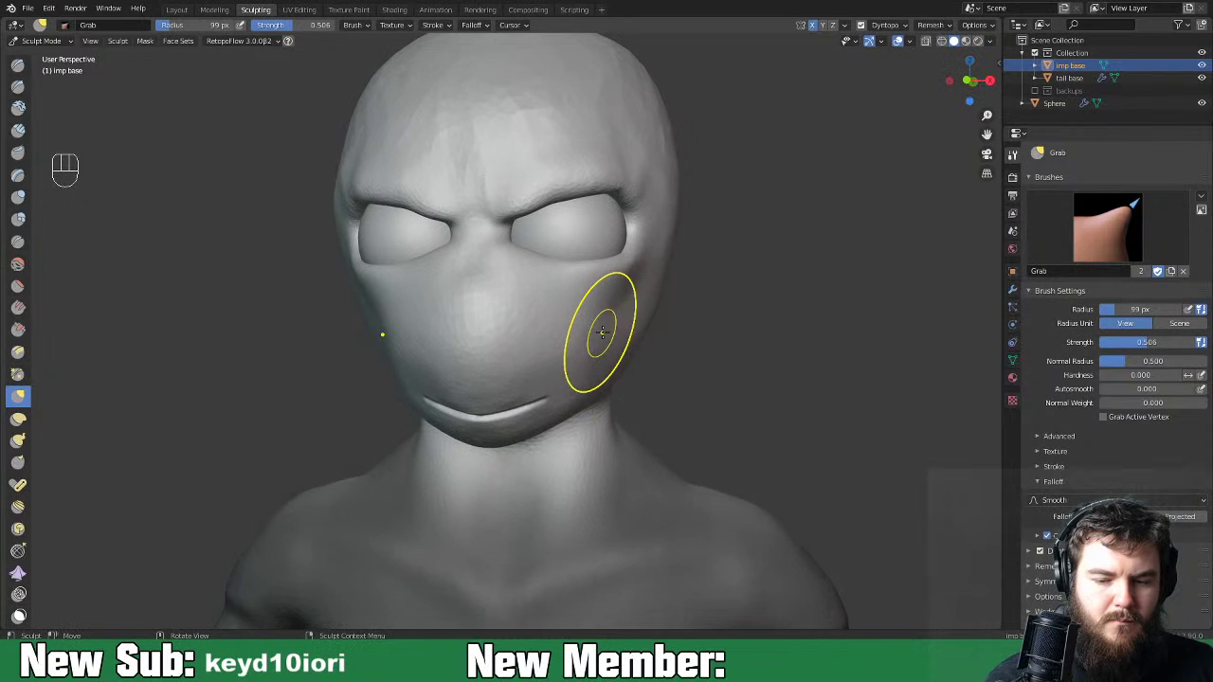
# Reshape the sides of the jaw and head with the Grab brush, enlarging its radius to 175 px.
pyautogui.moveTo(686, 306); pyautogui.dragTo(682, 240, button='middle')
pyautogui.moveTo(668, 238); pyautogui.dragTo(672, 248)
pyautogui.moveTo(674, 273); pyautogui.dragTo(675, 278)
pyautogui.moveTo(738, 291)
pyautogui.mouseDown(button='middle')
pyautogui.moveTo(683, 320)
pyautogui.moveTo(694, 247)
pyautogui.moveTo(704, 263)
pyautogui.mouseUp(button='middle')
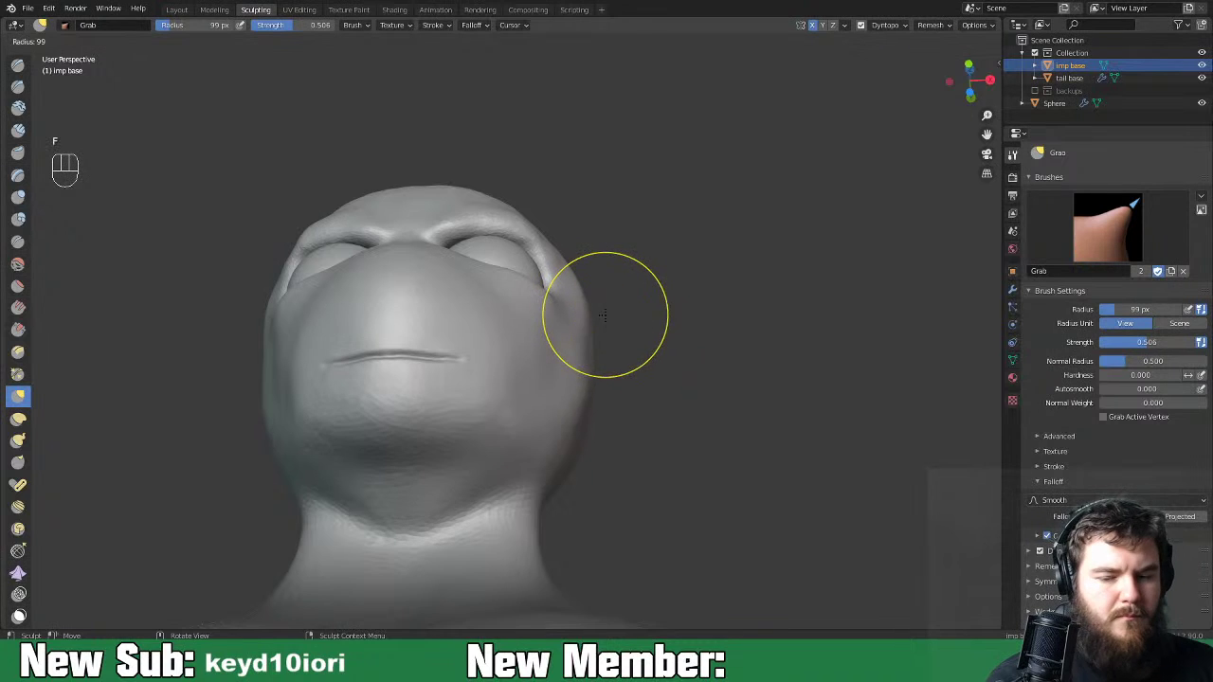
pyautogui.press('f')
pyautogui.click(589, 323)
pyautogui.moveTo(589, 325)
pyautogui.mouseDown()
pyautogui.moveTo(599, 371)
pyautogui.moveTo(577, 419)
pyautogui.mouseUp()
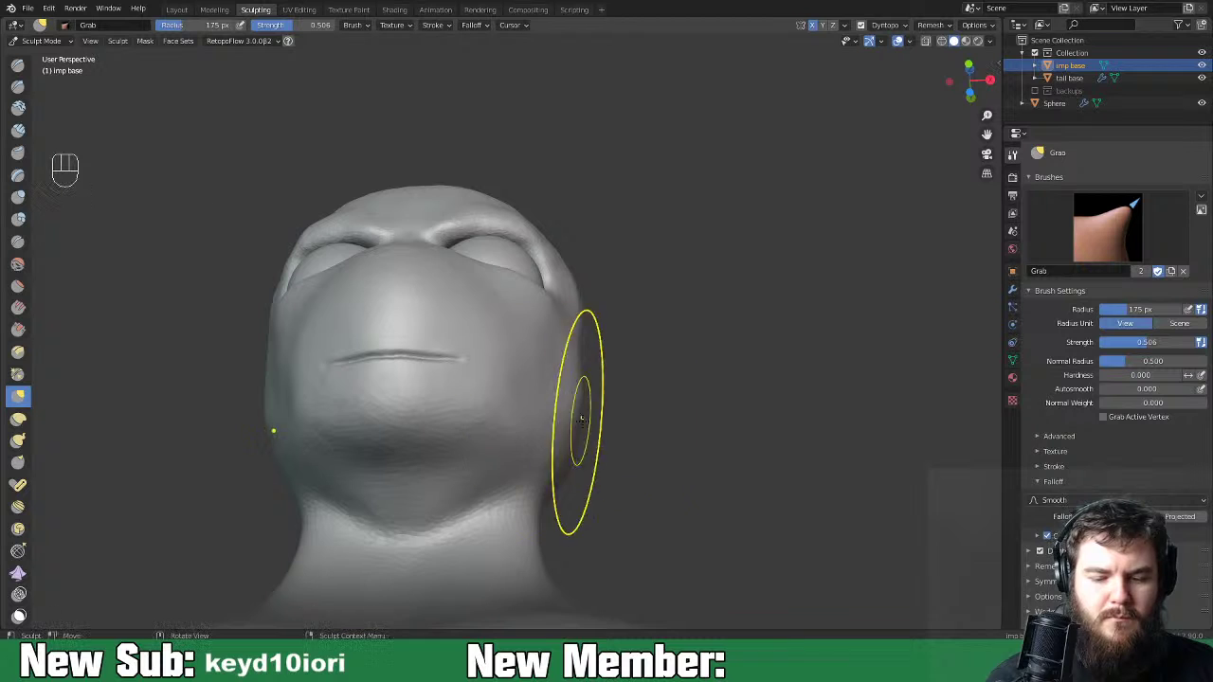
pyautogui.moveTo(577, 419)
pyautogui.mouseDown(button='middle')
pyautogui.moveTo(556, 433)
pyautogui.moveTo(721, 393)
pyautogui.mouseUp(button='middle')
pyautogui.moveTo(597, 260)
pyautogui.mouseDown()
pyautogui.moveTo(581, 193)
pyautogui.moveTo(610, 317)
pyautogui.mouseUp()
# Reshape the upper skull from the side using the Grab brush at 175 px radius.
pyautogui.keyDown('shift'); pyautogui.moveTo(642, 252); pyautogui.dragTo(625, 379, button='middle'); pyautogui.keyUp('shift')
pyautogui.keyDown('shift'); pyautogui.moveTo(560, 203); pyautogui.dragTo(546, 213, button='middle'); pyautogui.keyUp('shift')
pyautogui.moveTo(509, 203)
pyautogui.mouseDown()
pyautogui.moveTo(487, 190)
pyautogui.moveTo(466, 203)
pyautogui.mouseUp()
pyautogui.moveTo(550, 181)
pyautogui.mouseDown(button='middle')
pyautogui.moveTo(737, 248)
pyautogui.moveTo(767, 243)
pyautogui.moveTo(705, 317)
pyautogui.moveTo(611, 258)
pyautogui.mouseUp(button='middle')
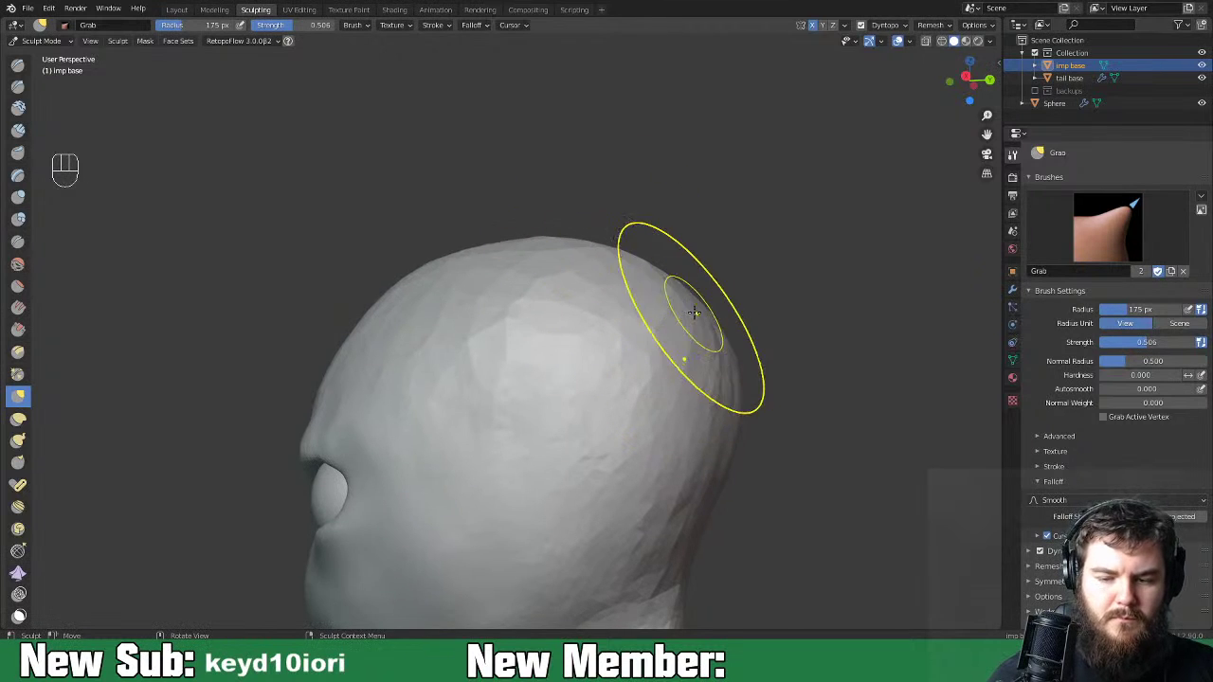
pyautogui.keyDown('shift'); pyautogui.moveTo(693, 401); pyautogui.dragTo(718, 271, button='middle'); pyautogui.keyUp('shift')
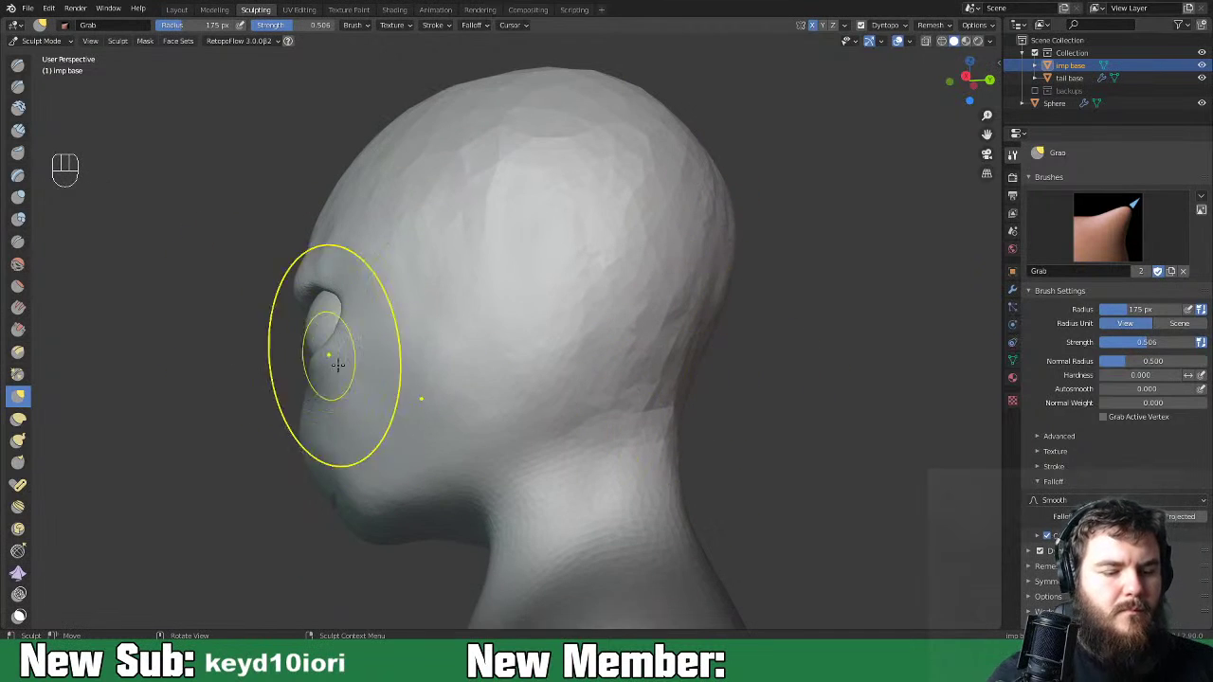
# Build up the back of the head with Clay Strips strokes at 63 px radius.
pyautogui.press('space')
pyautogui.click(467, 417)
pyautogui.press('space')
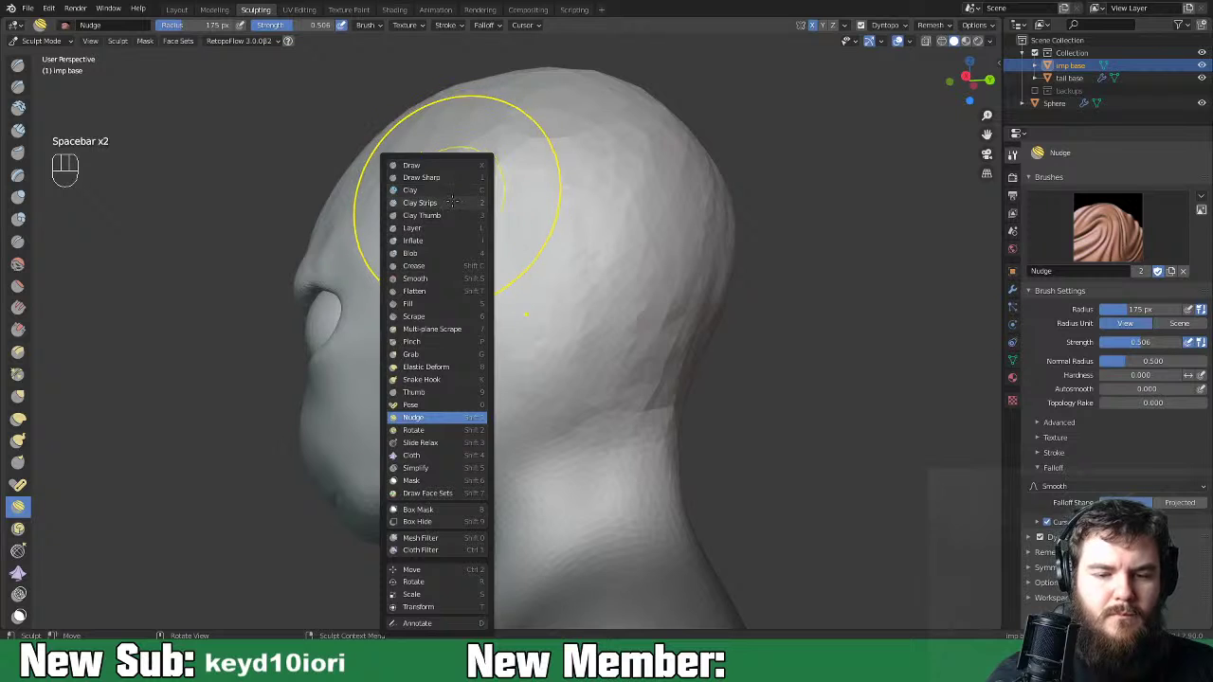
pyautogui.click(445, 202)
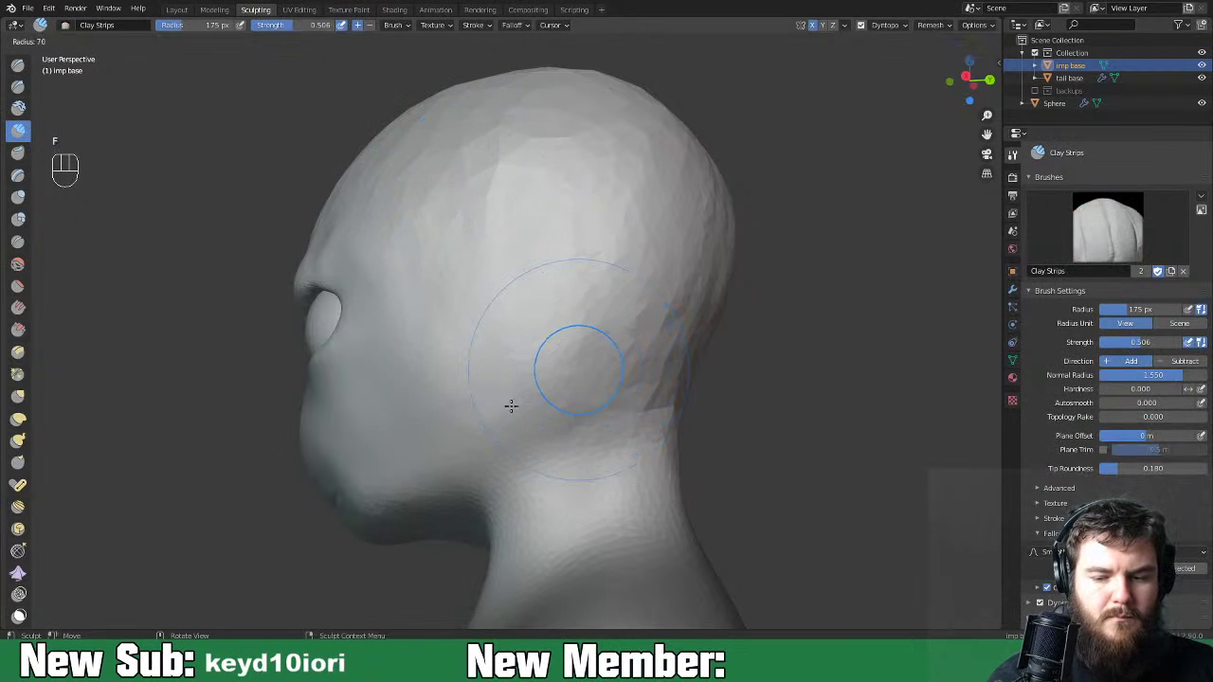
pyautogui.click(599, 365)
pyautogui.moveTo(657, 334); pyautogui.dragTo(626, 326, button='middle')
pyautogui.moveTo(685, 211)
pyautogui.mouseDown()
pyautogui.moveTo(678, 339)
pyautogui.moveTo(699, 322)
pyautogui.moveTo(690, 350)
pyautogui.mouseUp()
pyautogui.moveTo(703, 347)
pyautogui.mouseDown(button='middle')
pyautogui.moveTo(678, 341)
pyautogui.moveTo(669, 189)
pyautogui.mouseUp(button='middle')
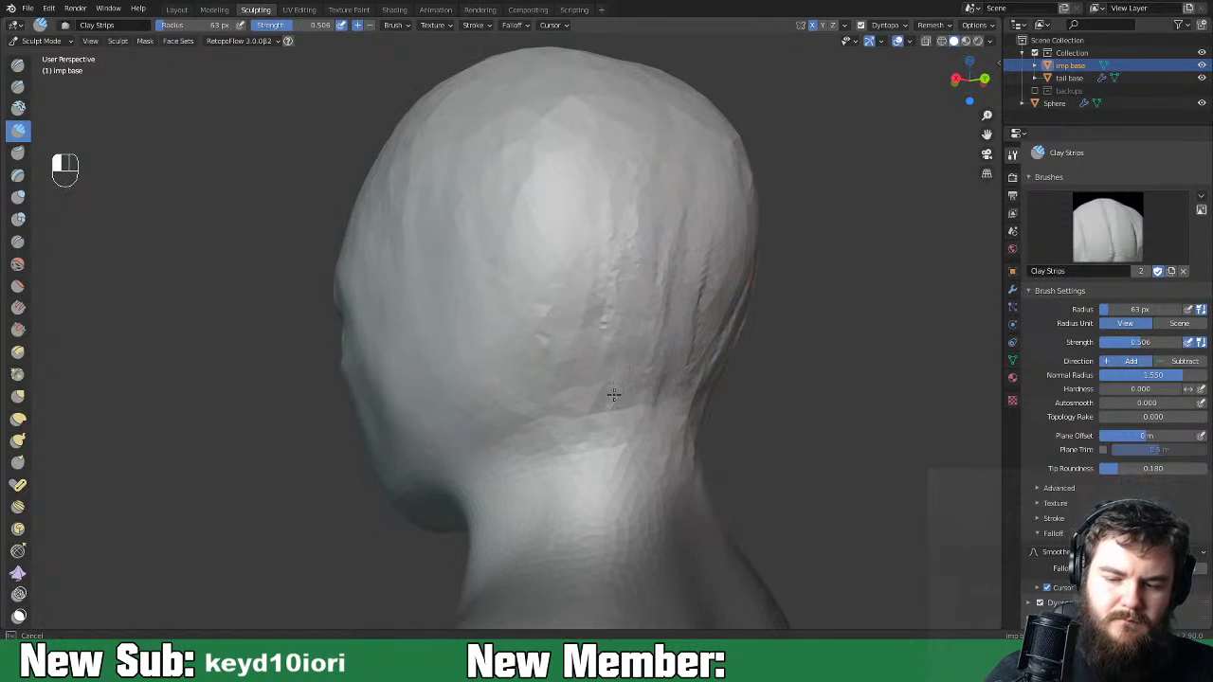
pyautogui.moveTo(593, 408)
pyautogui.mouseDown()
pyautogui.moveTo(654, 332)
pyautogui.moveTo(720, 370)
pyautogui.moveTo(583, 358)
pyautogui.mouseUp()
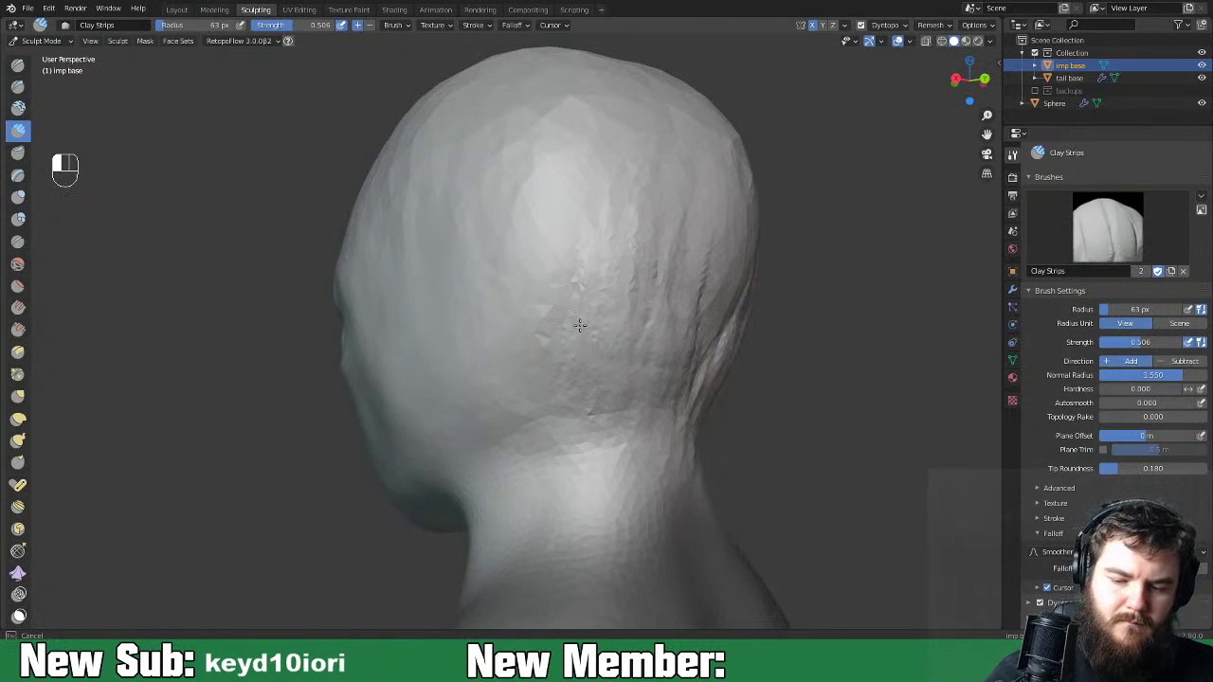
pyautogui.moveTo(450, 384)
pyautogui.mouseDown()
pyautogui.moveTo(417, 343)
pyautogui.moveTo(420, 227)
pyautogui.moveTo(465, 211)
pyautogui.moveTo(534, 279)
pyautogui.moveTo(591, 190)
pyautogui.moveTo(645, 184)
pyautogui.moveTo(658, 127)
pyautogui.mouseUp()
# Extend the Clay Strips build-up across the side of the skull from the temple towards the crown.
pyautogui.moveTo(706, 186); pyautogui.dragTo(490, 279, button='middle')
pyautogui.moveTo(490, 279); pyautogui.dragTo(440, 190)
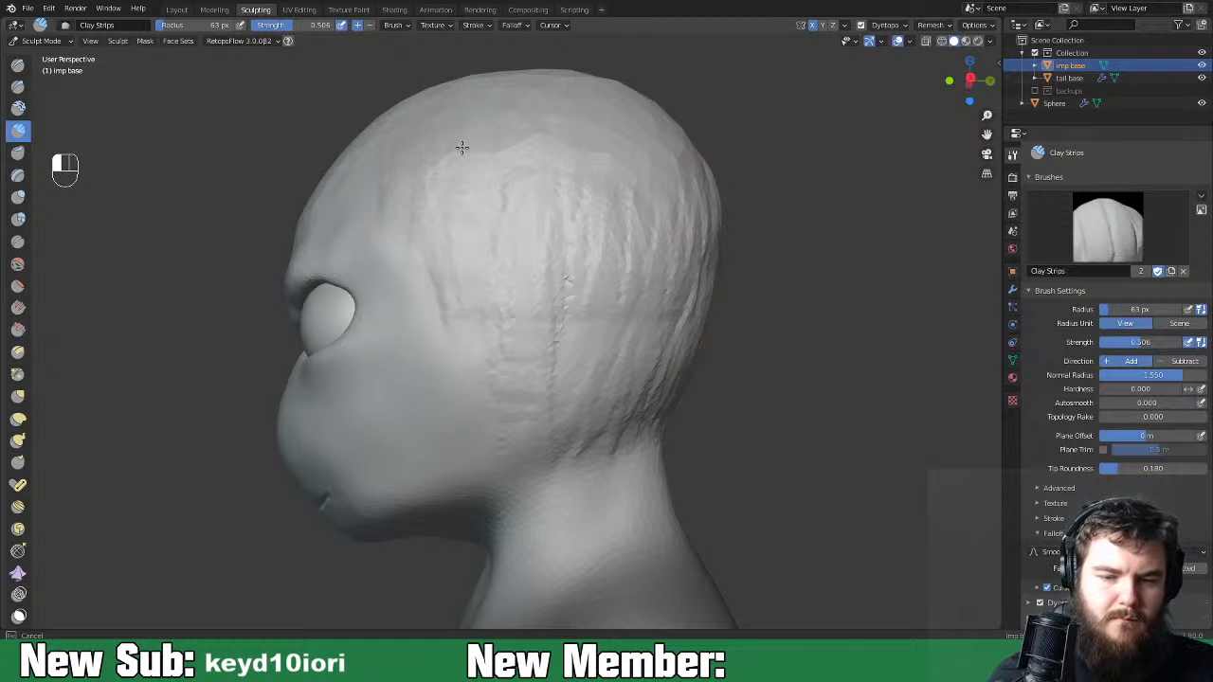
pyautogui.moveTo(602, 172); pyautogui.dragTo(659, 98)
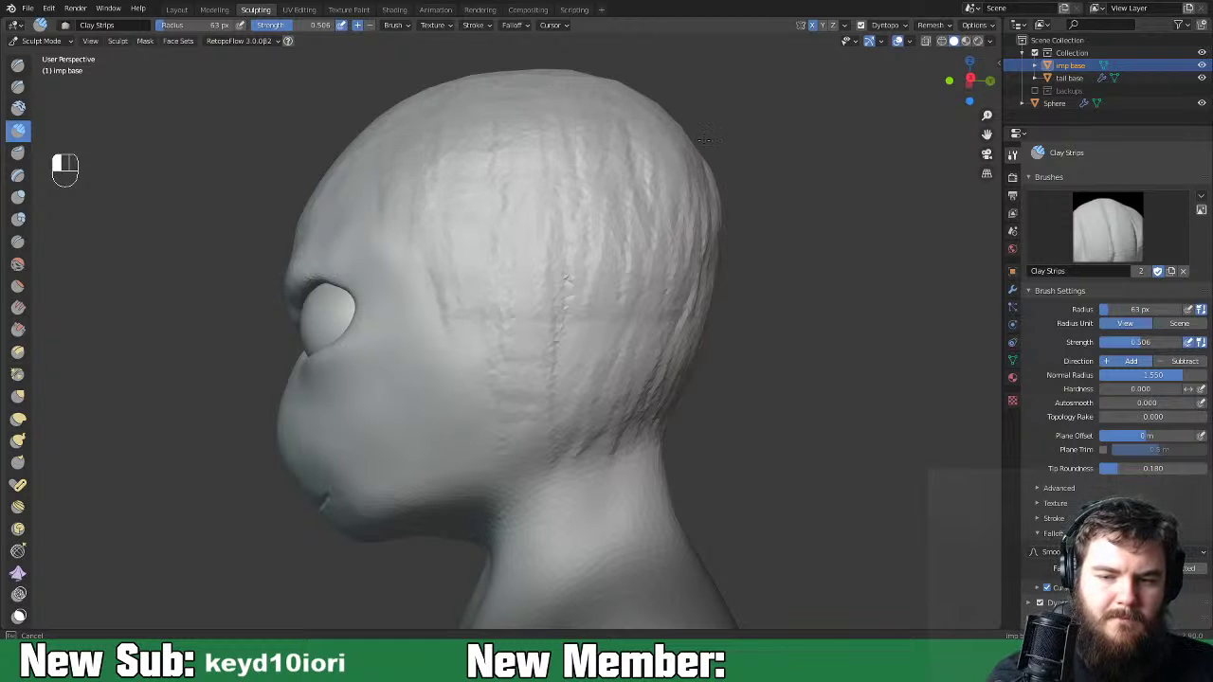
pyautogui.moveTo(596, 176)
pyautogui.mouseDown(button='middle')
pyautogui.moveTo(636, 231)
pyautogui.moveTo(624, 327)
pyautogui.mouseUp(button='middle')
# Add Clay Strips strokes over the forehead, brow centre and front of the crown.
pyautogui.moveTo(355, 360)
pyautogui.mouseDown()
pyautogui.moveTo(377, 401)
pyautogui.moveTo(445, 371)
pyautogui.moveTo(406, 376)
pyautogui.mouseUp()
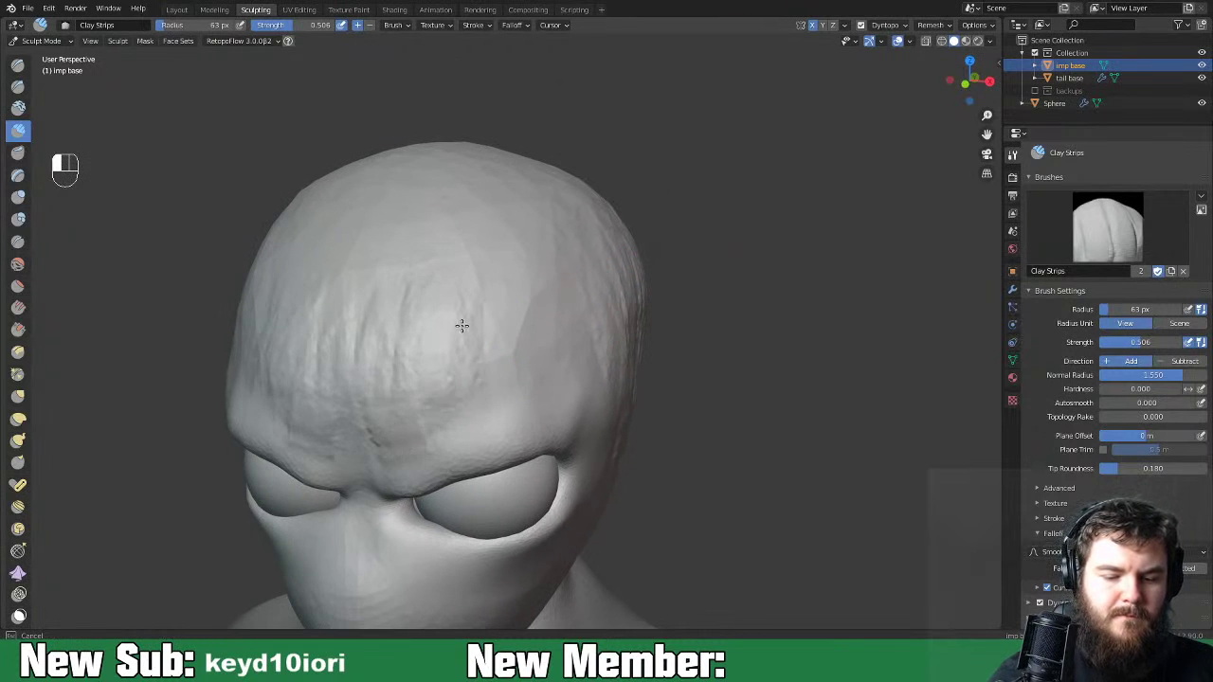
pyautogui.moveTo(529, 359); pyautogui.dragTo(579, 288)
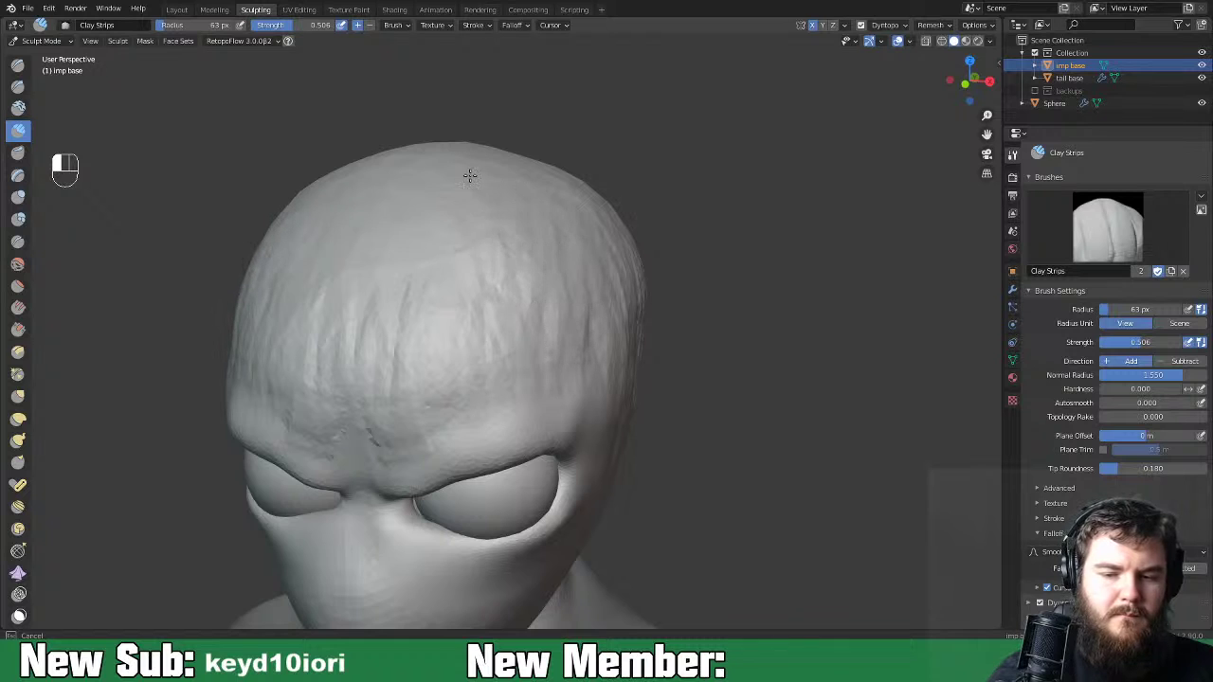
pyautogui.moveTo(415, 201)
pyautogui.mouseDown()
pyautogui.moveTo(388, 360)
pyautogui.moveTo(360, 403)
pyautogui.moveTo(389, 386)
pyautogui.moveTo(353, 406)
pyautogui.mouseUp()
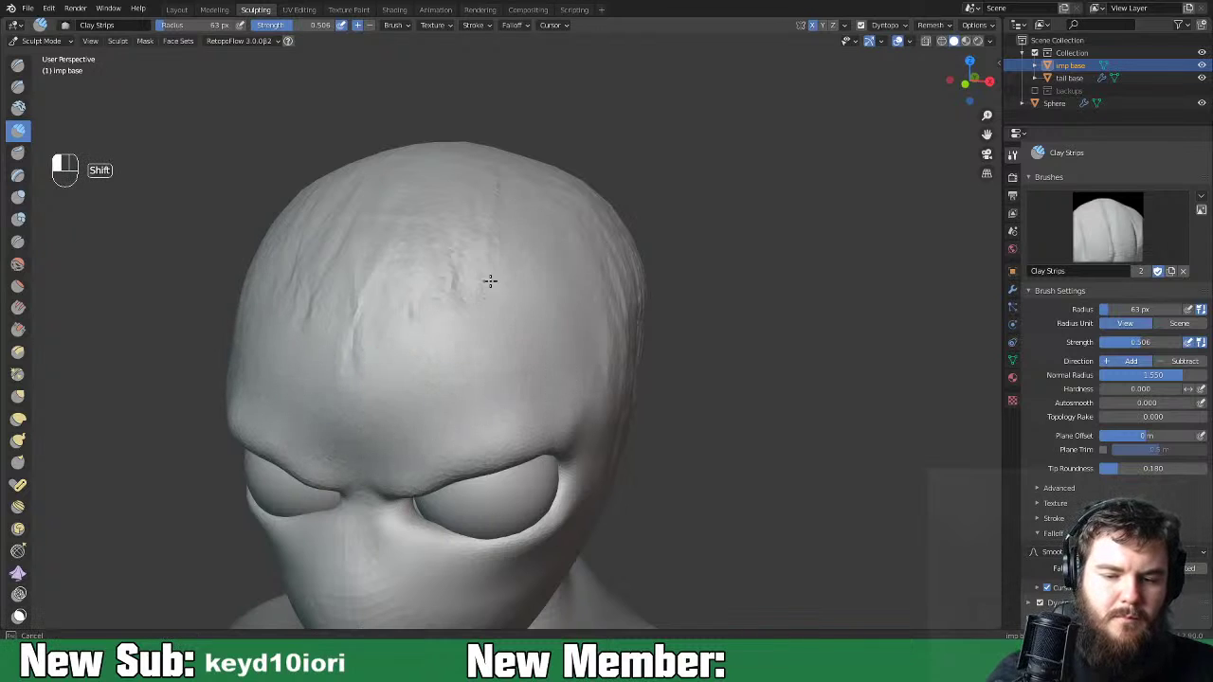
# Smooth out the clay strokes on the forehead, the crown and the side of the head.
pyautogui.keyDown('shift'); pyautogui.moveTo(376, 247); pyautogui.dragTo(545, 325); pyautogui.keyUp('shift')
pyautogui.moveTo(545, 325)
pyautogui.mouseDown(button='middle')
pyautogui.moveTo(580, 321)
pyautogui.moveTo(515, 279)
pyautogui.mouseUp(button='middle')
pyautogui.keyDown('shift'); pyautogui.moveTo(515, 279); pyautogui.dragTo(506, 332); pyautogui.keyUp('shift')
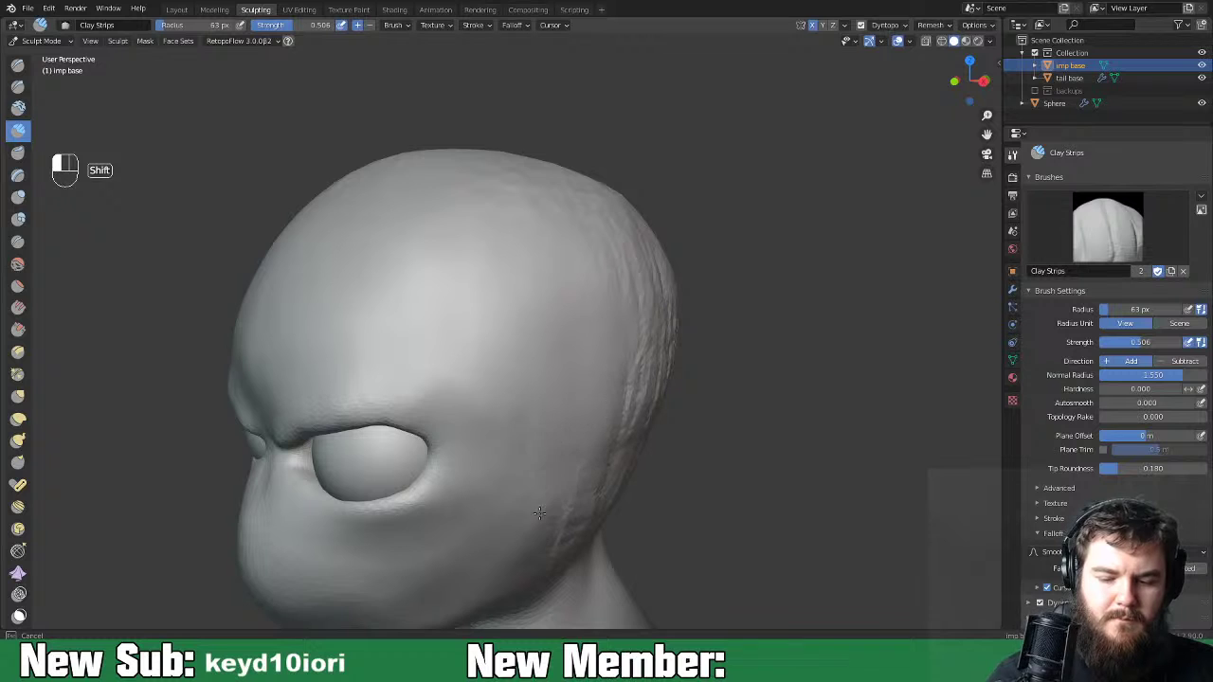
pyautogui.moveTo(636, 488); pyautogui.dragTo(496, 528, button='middle')
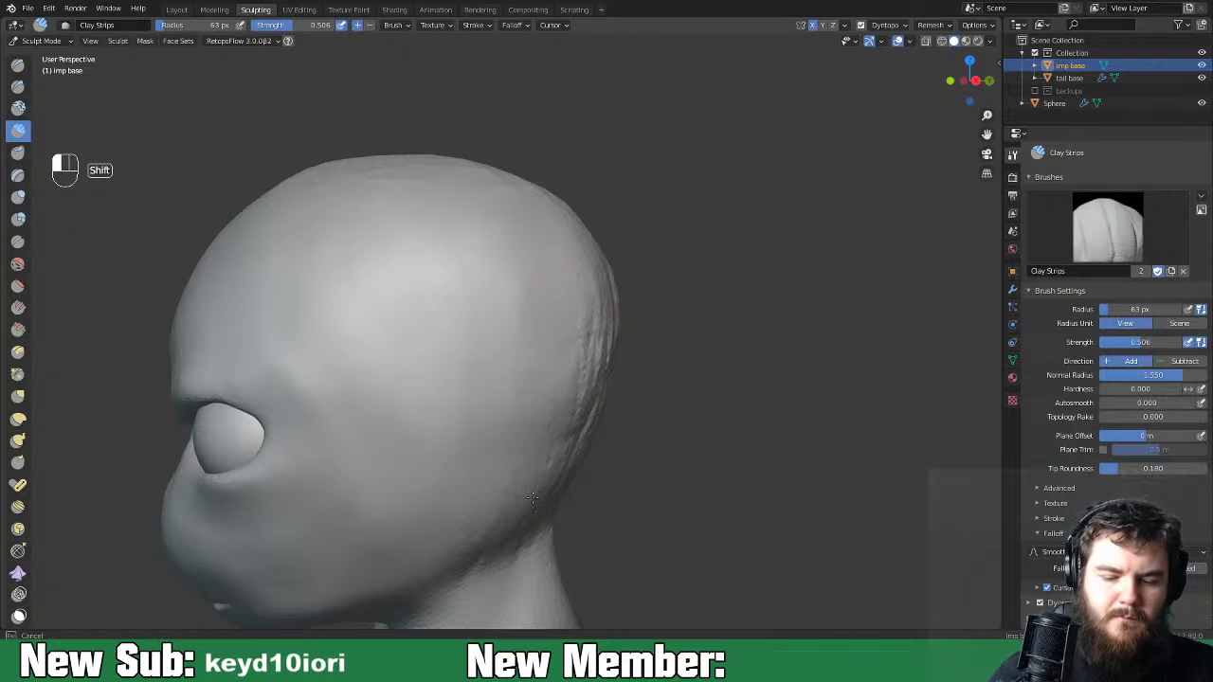
pyautogui.moveTo(591, 388); pyautogui.dragTo(560, 392, button='middle')
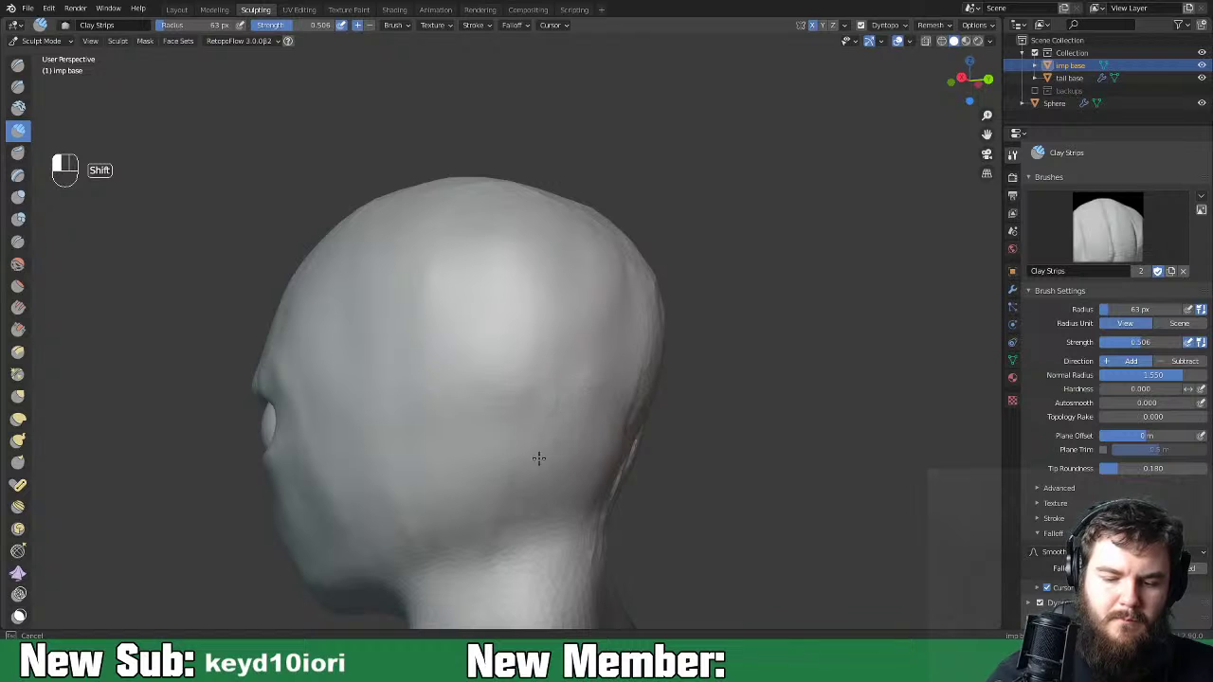
# Smooth the faceted surface on the back and top of the skull.
pyautogui.moveTo(542, 331); pyautogui.dragTo(534, 474, button='middle')
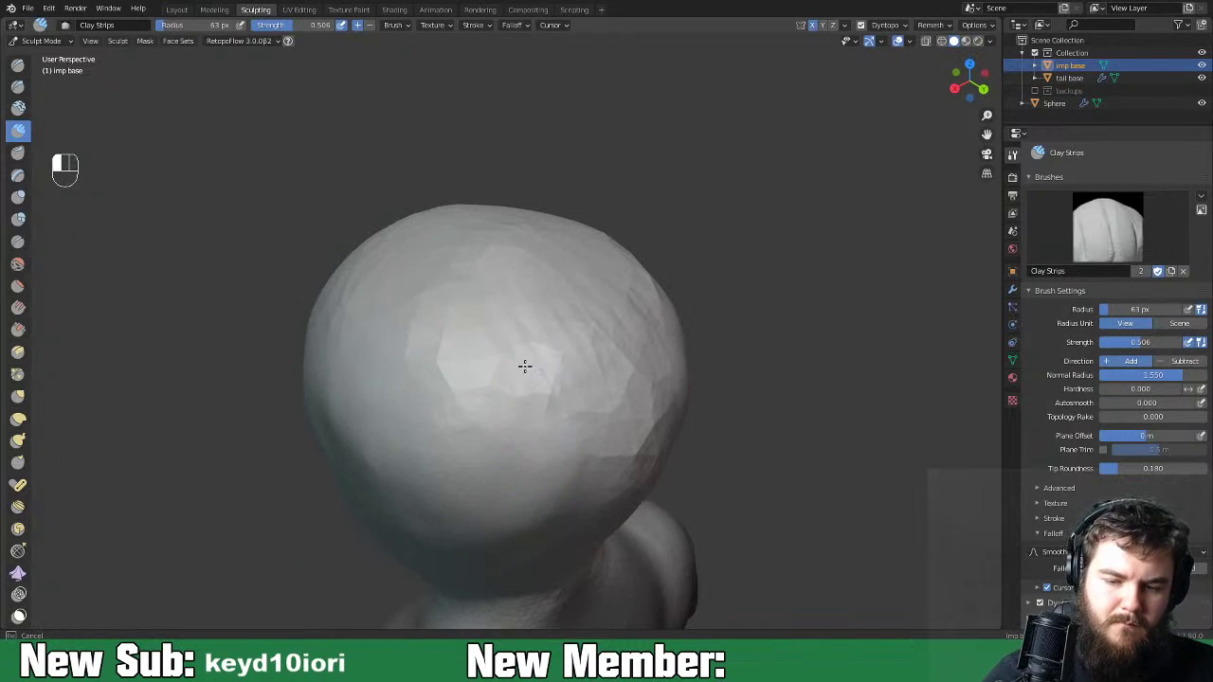
pyautogui.keyDown('shift'); pyautogui.moveTo(449, 289); pyautogui.dragTo(503, 416); pyautogui.keyUp('shift')
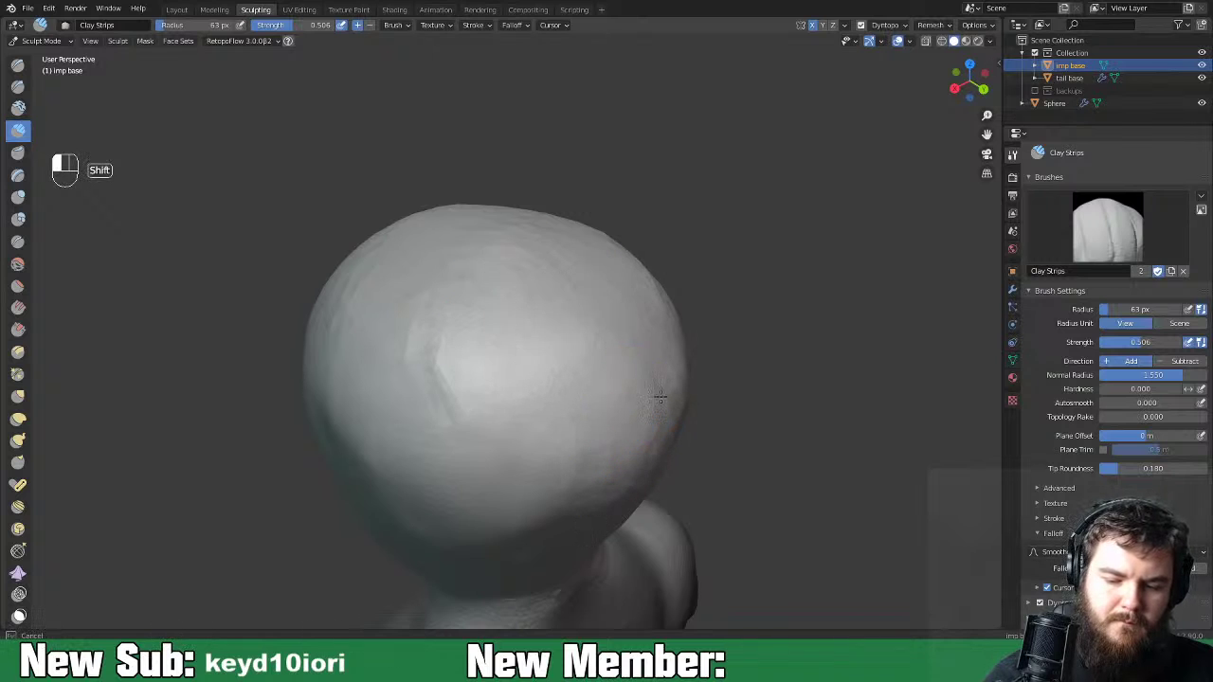
pyautogui.moveTo(428, 386); pyautogui.dragTo(531, 351, button='middle')
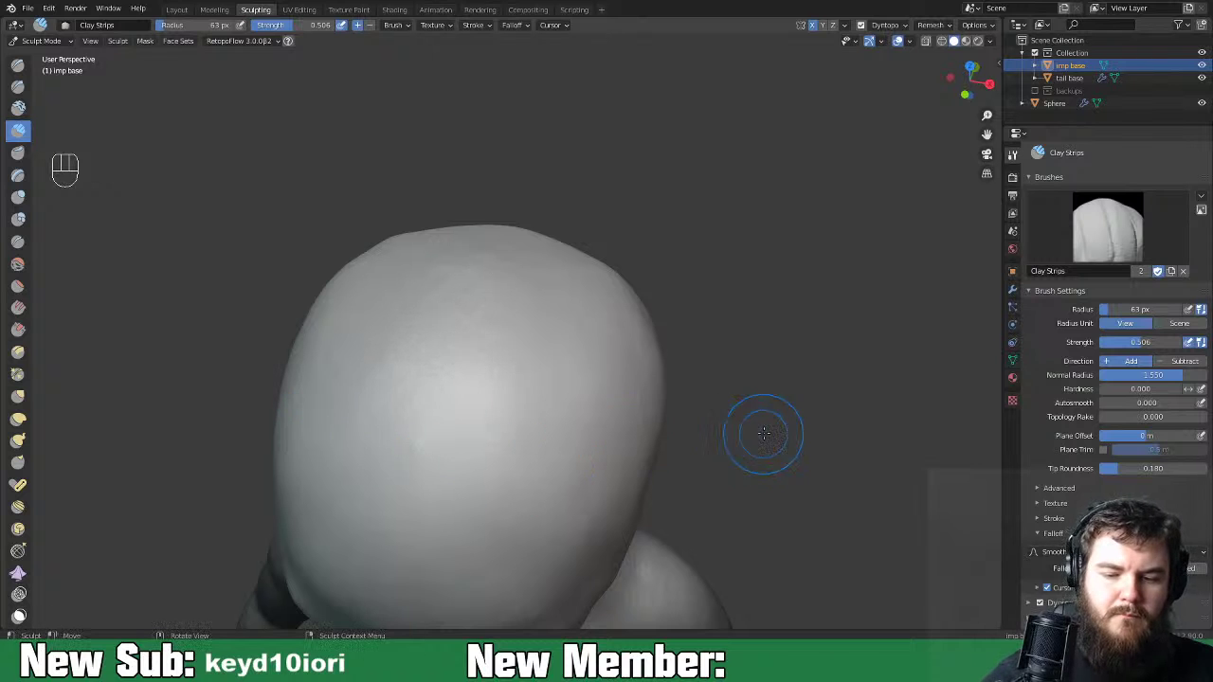
# Examine the smoothed head's overall proportions from the front, at a distance and closer up.
pyautogui.moveTo(761, 433); pyautogui.dragTo(714, 378, button='middle')
pyautogui.hotkey('ctrl', '-')
pyautogui.hotkey('ctrl', '-')
pyautogui.hotkey('ctrl', '-')
pyautogui.hotkey('ctrl', '-')
pyautogui.hotkey('ctrl', '-')
pyautogui.hotkey('ctrl', '-')
pyautogui.moveTo(666, 465)
pyautogui.mouseDown(button='middle')
pyautogui.moveTo(772, 438)
pyautogui.moveTo(732, 449)
pyautogui.mouseUp(button='middle')
pyautogui.hotkey('ctrl', '=')
pyautogui.hotkey('ctrl', '=')
pyautogui.hotkey('ctrl', '=')
# Refine the cheek and jaw contours from the front with the Grab brush at 138 px radius.
pyautogui.press('space')
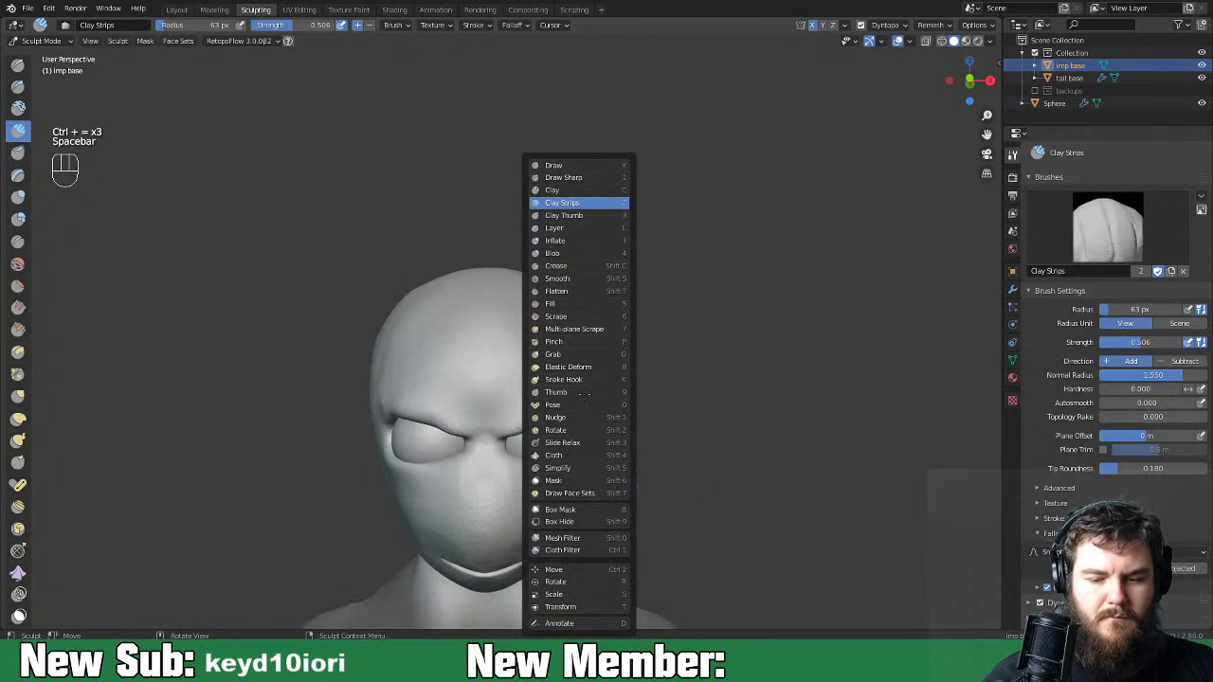
pyautogui.click(580, 354)
pyautogui.hotkey('ctrl', '=')
pyautogui.hotkey('ctrl', '=')
pyautogui.press('space')
pyautogui.click(638, 516)
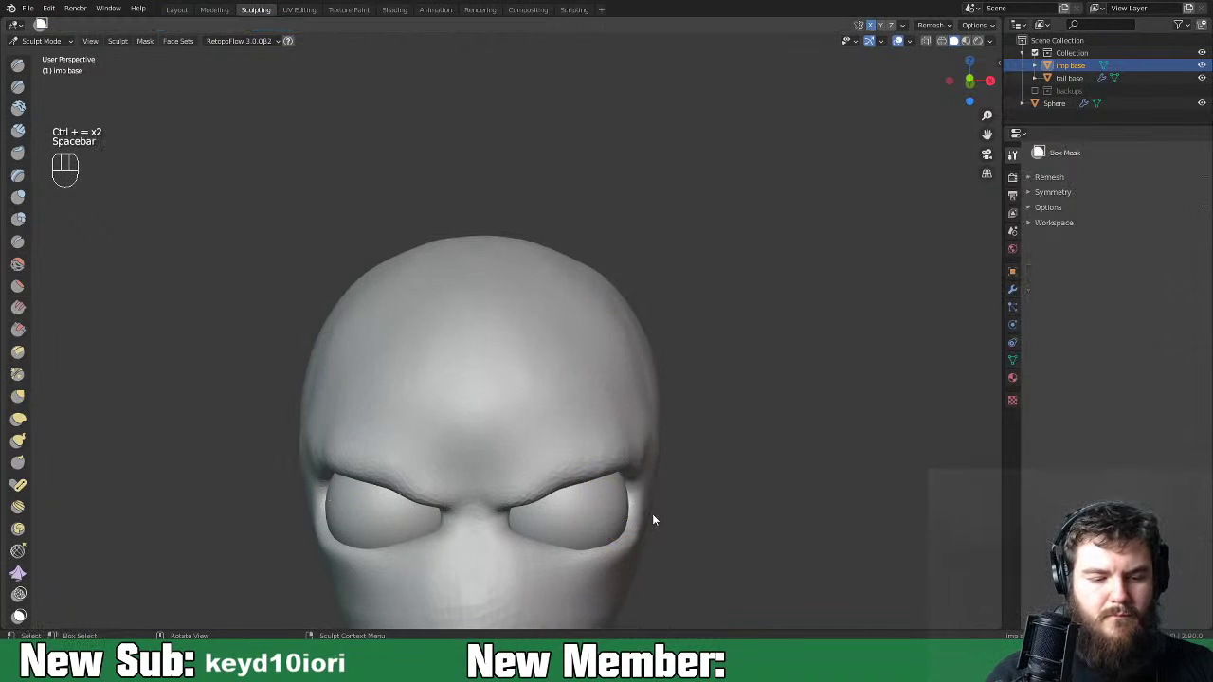
pyautogui.press('space')
pyautogui.click(631, 348)
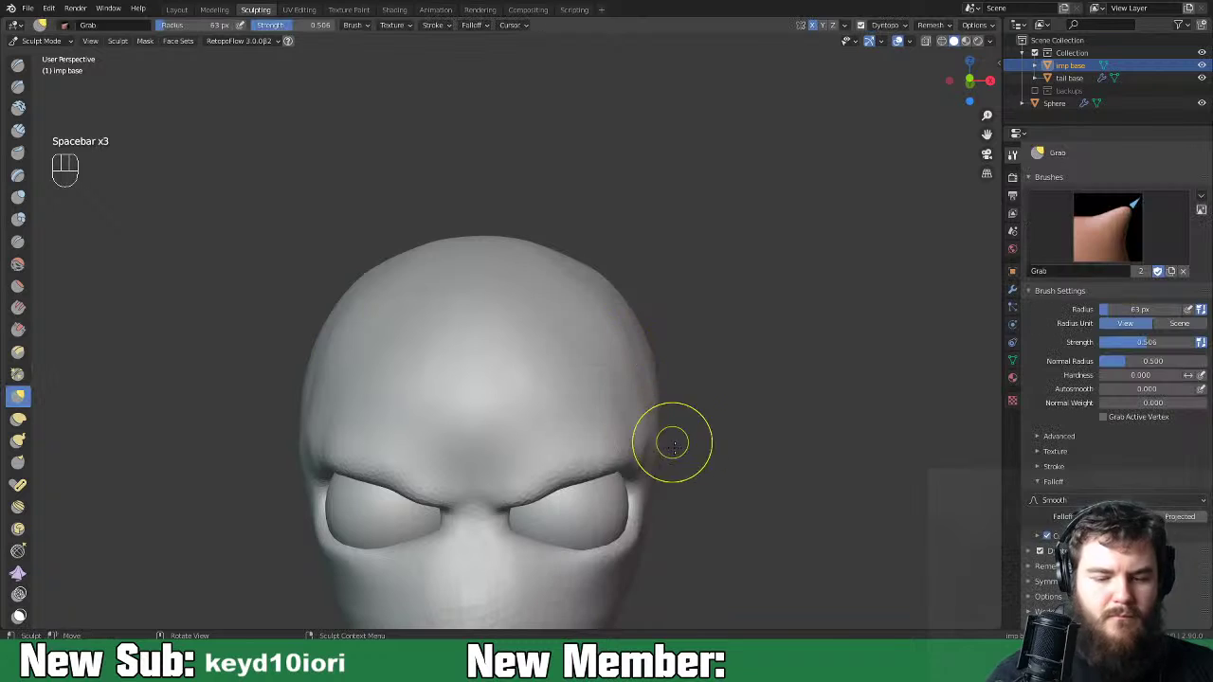
pyautogui.keyDown('shift'); pyautogui.moveTo(686, 462); pyautogui.dragTo(699, 268, button='middle'); pyautogui.keyUp('shift')
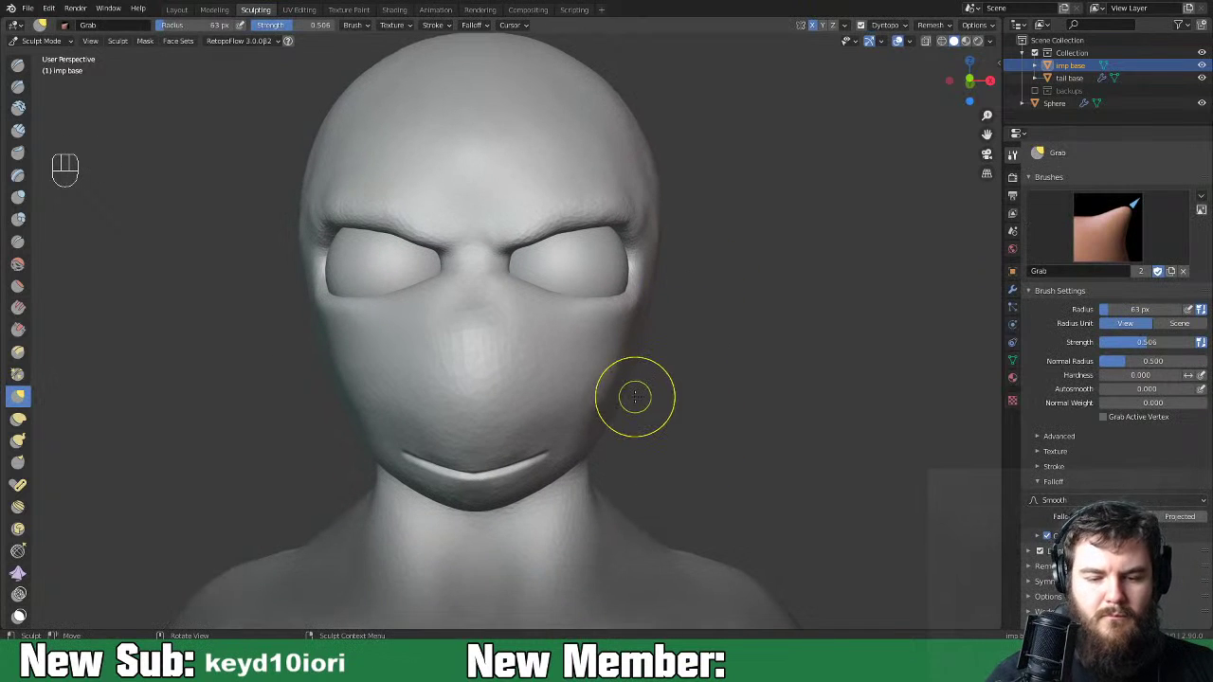
pyautogui.press('f')
pyautogui.click(593, 389)
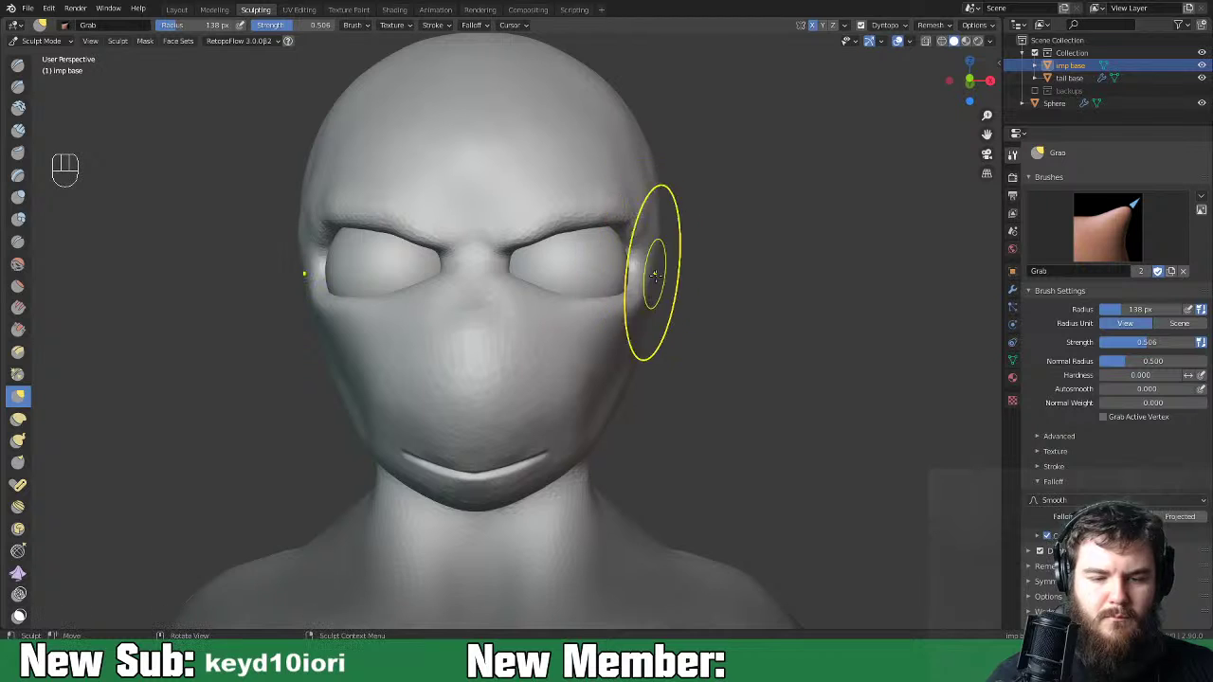
pyautogui.moveTo(579, 454); pyautogui.dragTo(608, 418)
pyautogui.moveTo(608, 418)
pyautogui.mouseDown(button='middle')
pyautogui.moveTo(531, 409)
pyautogui.moveTo(634, 396)
pyautogui.moveTo(593, 398)
pyautogui.moveTo(671, 369)
pyautogui.mouseUp(button='middle')
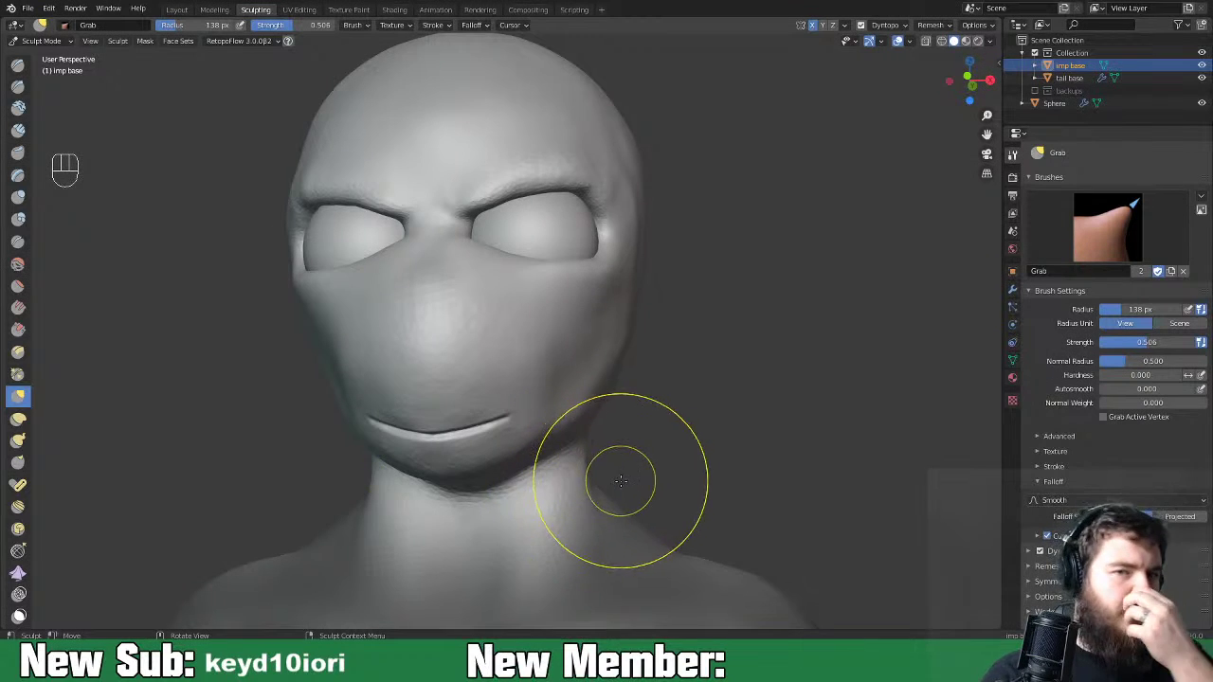
# Adjust the muzzle's front profile from the side using the Grab brush at 103 px radius, undoing one stroke along the way.
pyautogui.moveTo(648, 483)
pyautogui.mouseDown(button='middle')
pyautogui.moveTo(735, 490)
pyautogui.moveTo(702, 486)
pyautogui.moveTo(721, 487)
pyautogui.moveTo(699, 445)
pyautogui.moveTo(718, 455)
pyautogui.moveTo(617, 468)
pyautogui.mouseUp(button='middle')
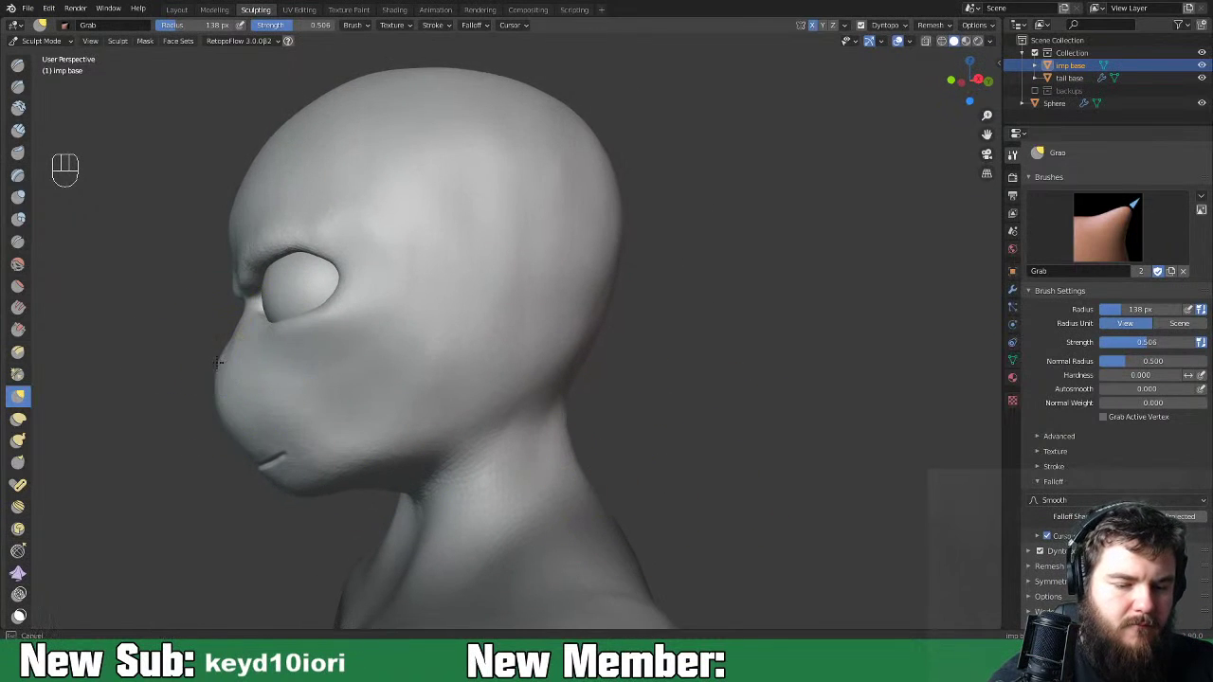
pyautogui.press('f')
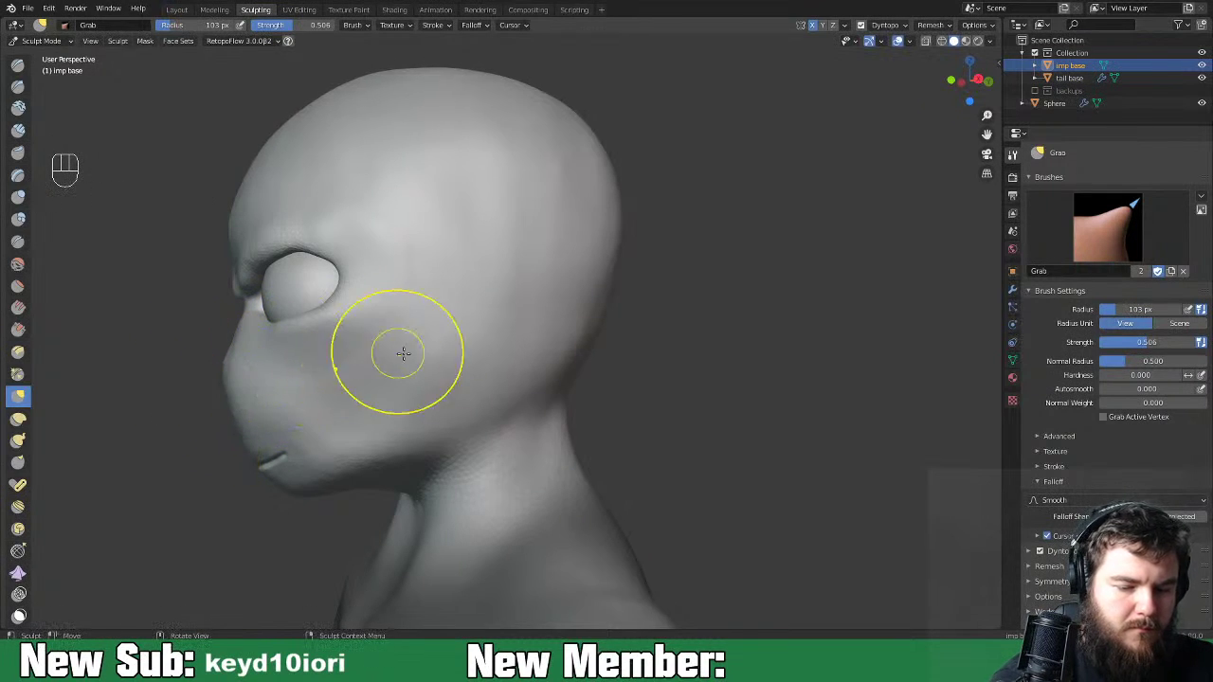
pyautogui.hotkey('ctrl', 'z')
pyautogui.moveTo(223, 366); pyautogui.dragTo(227, 366)
pyautogui.moveTo(262, 362)
pyautogui.mouseDown(button='middle')
pyautogui.moveTo(298, 368)
pyautogui.moveTo(320, 401)
pyautogui.mouseUp(button='middle')
# Smooth the muzzle, cheek and temple at 65 px radius, and redo the last undone stroke.
pyautogui.press('f')
pyautogui.click(317, 394)
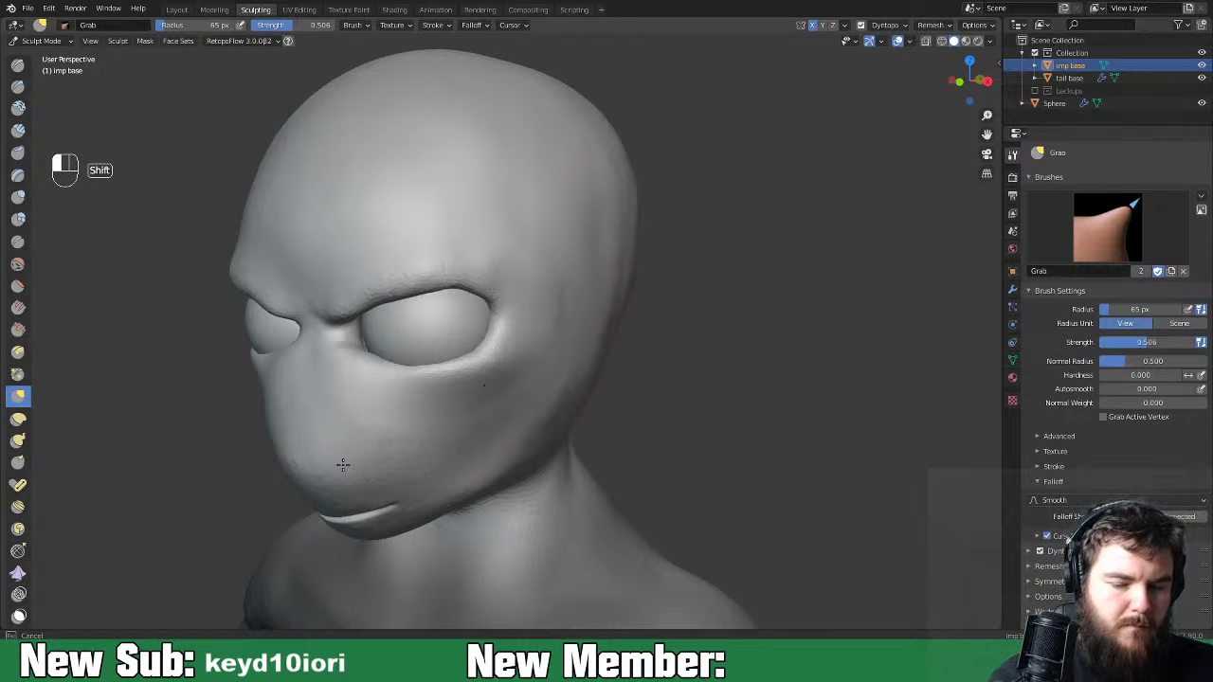
pyautogui.keyDown('shift'); pyautogui.moveTo(340, 488); pyautogui.dragTo(365, 477); pyautogui.keyUp('shift')
pyautogui.keyDown('shift'); pyautogui.moveTo(514, 421); pyautogui.dragTo(549, 378); pyautogui.keyUp('shift')
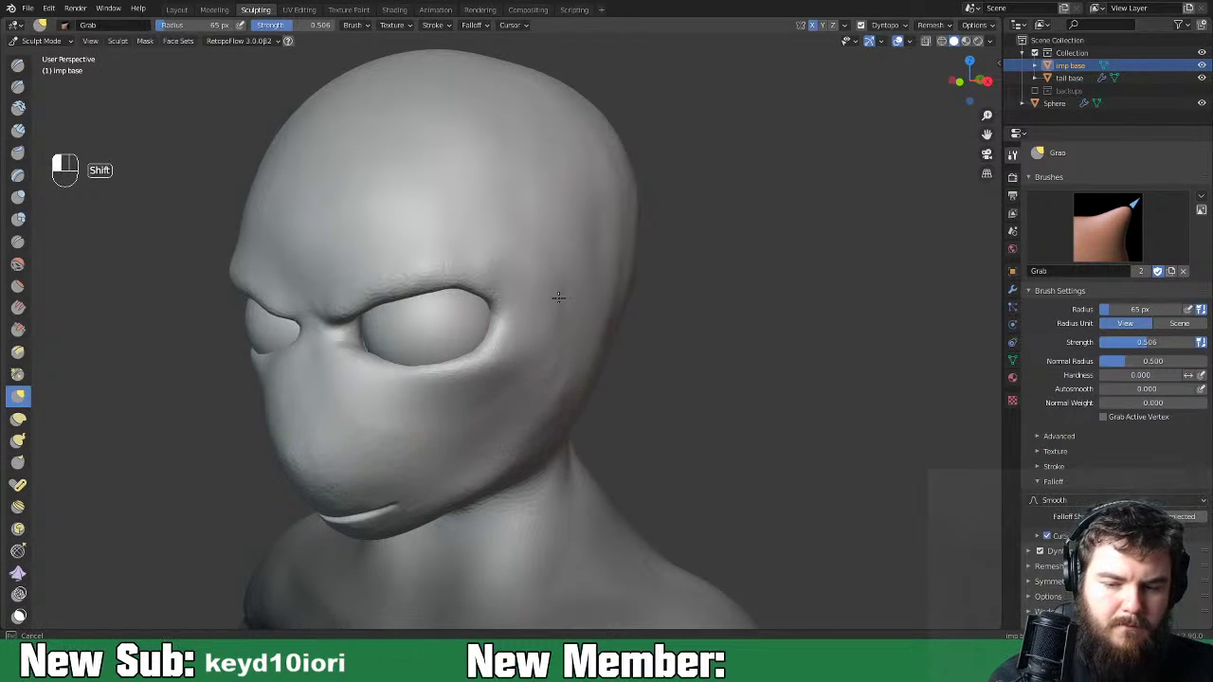
pyautogui.moveTo(552, 472)
pyautogui.mouseDown(button='middle')
pyautogui.moveTo(628, 356)
pyautogui.moveTo(465, 482)
pyautogui.moveTo(560, 471)
pyautogui.moveTo(532, 465)
pyautogui.mouseUp(button='middle')
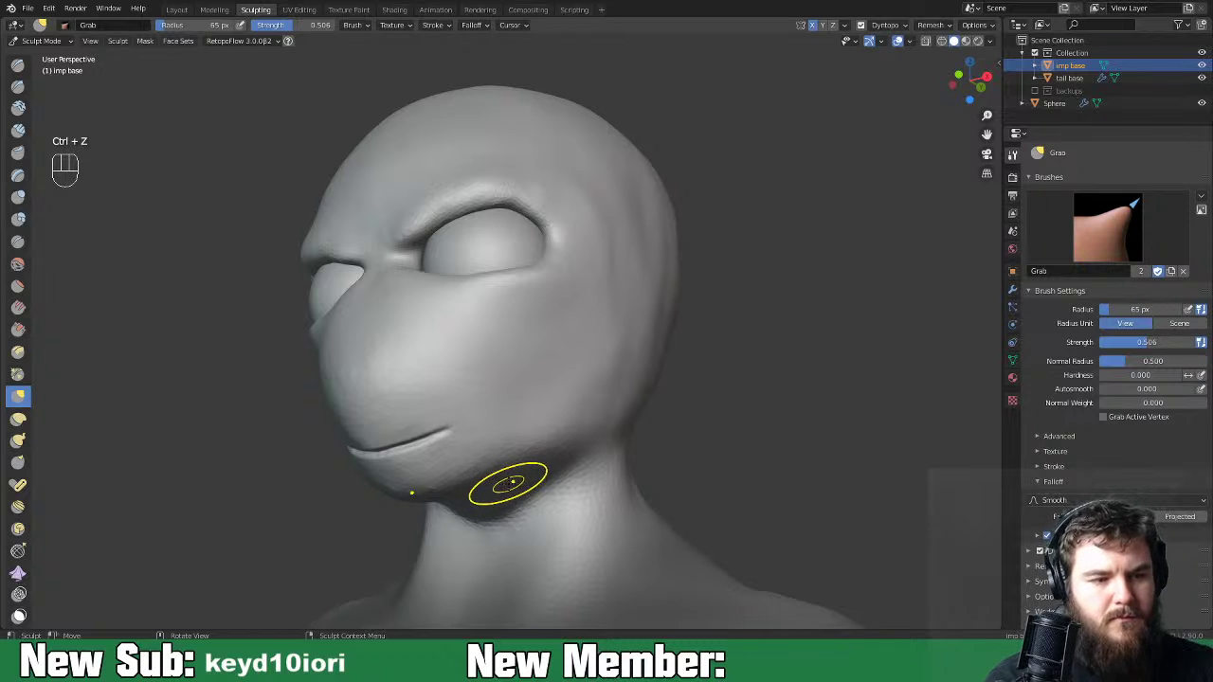
pyautogui.hotkey('ctrl', 'shift', 'z')
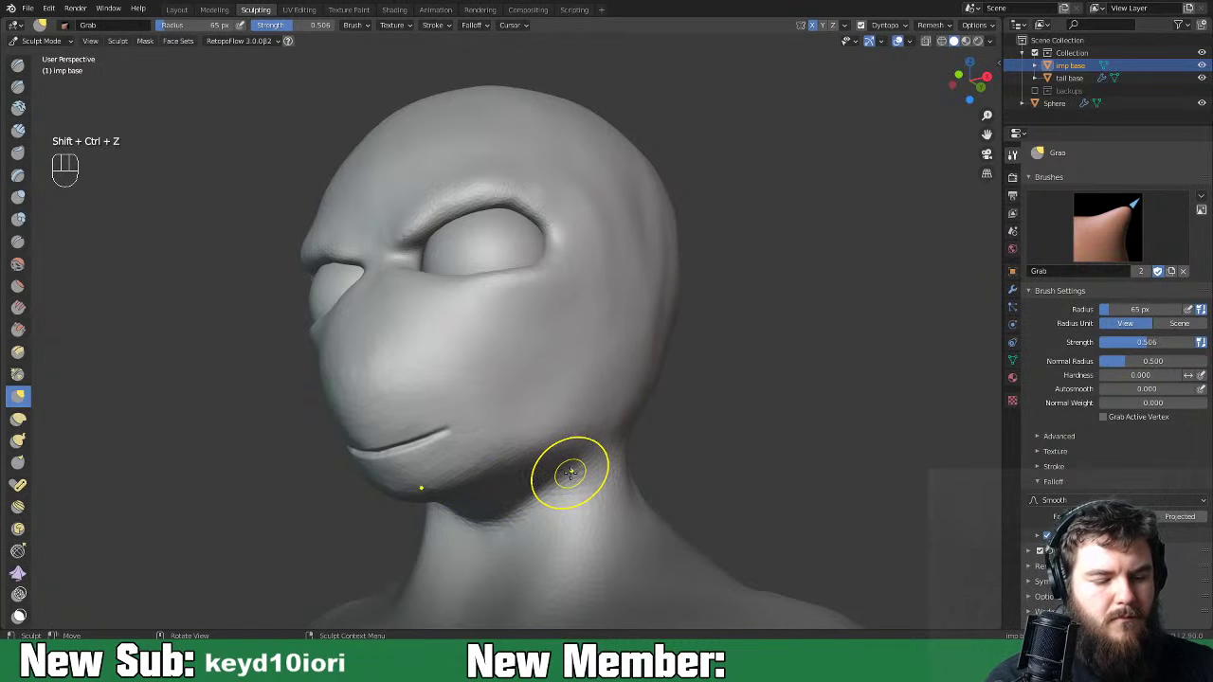
# Build up the imp's jawline and the area beneath the chin with Clay Strips at 65 px radius.
pyautogui.press('space')
pyautogui.press('space')
pyautogui.press('space')
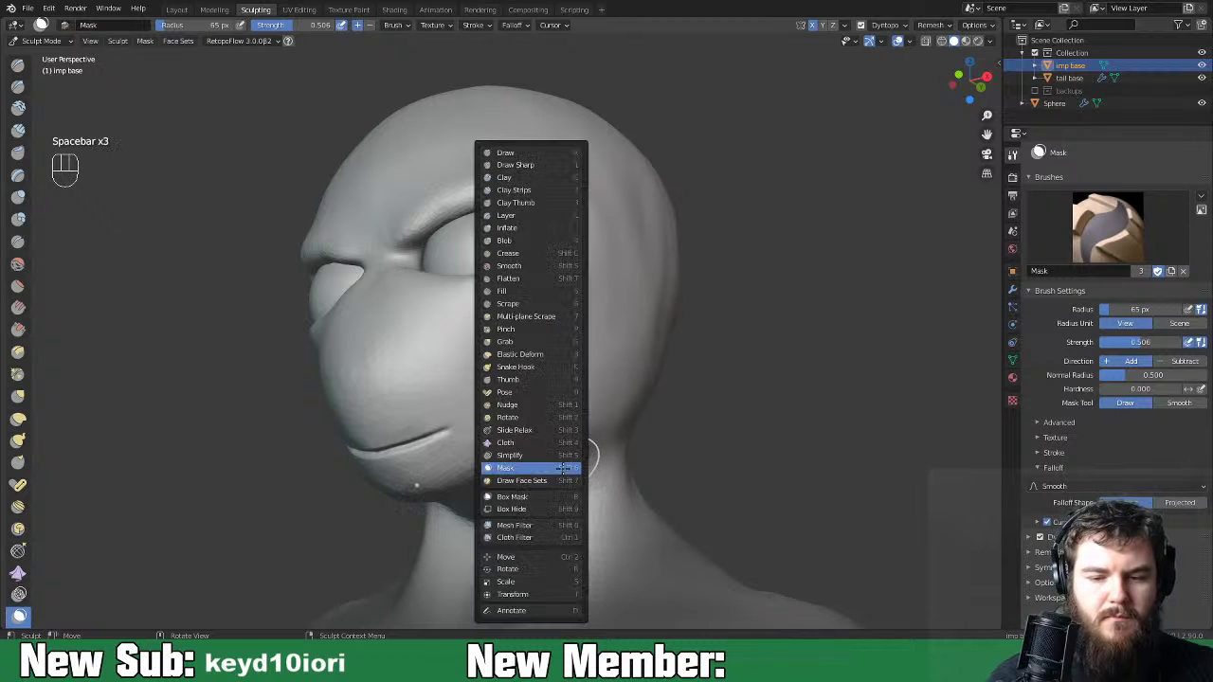
pyautogui.click(517, 189)
pyautogui.moveTo(514, 461); pyautogui.dragTo(593, 417, button='middle')
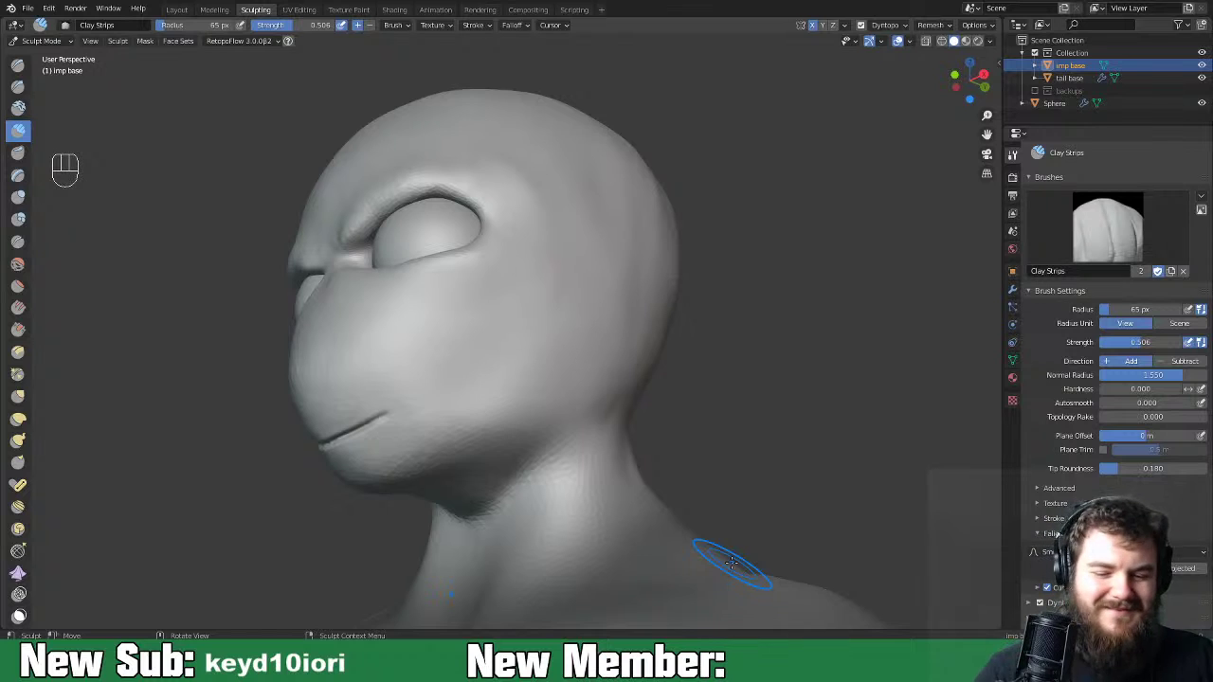
pyautogui.moveTo(515, 456); pyautogui.dragTo(379, 460, button='middle')
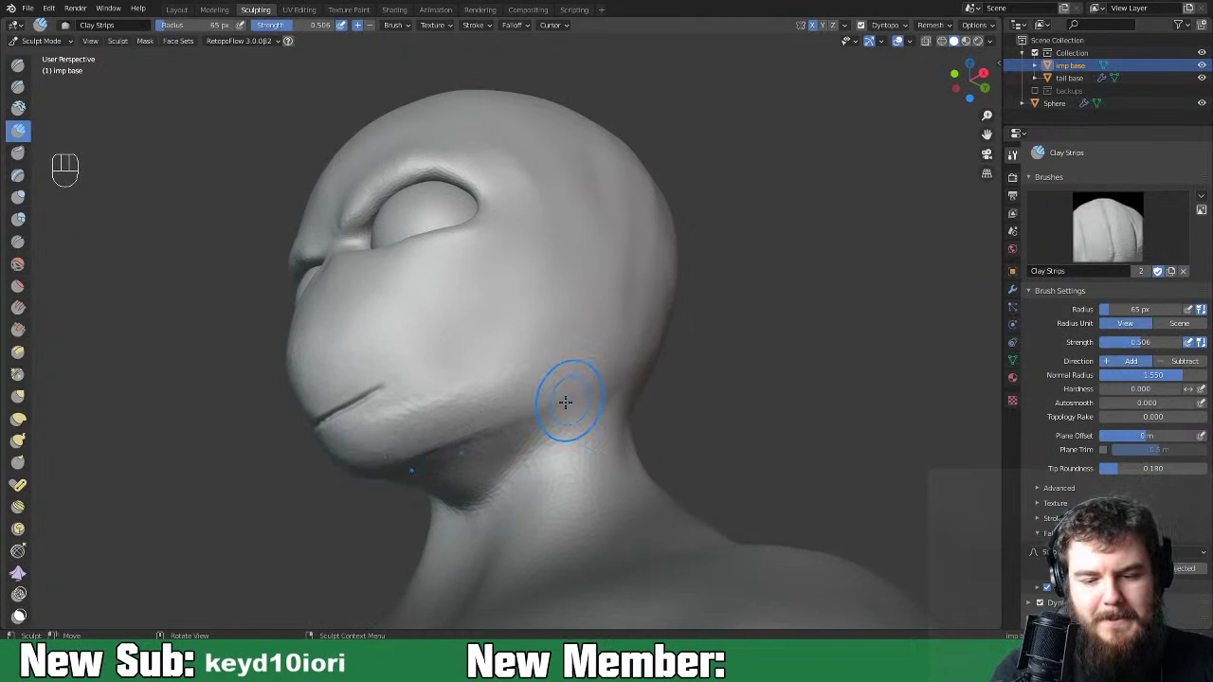
pyautogui.moveTo(514, 434); pyautogui.dragTo(546, 482, button='middle')
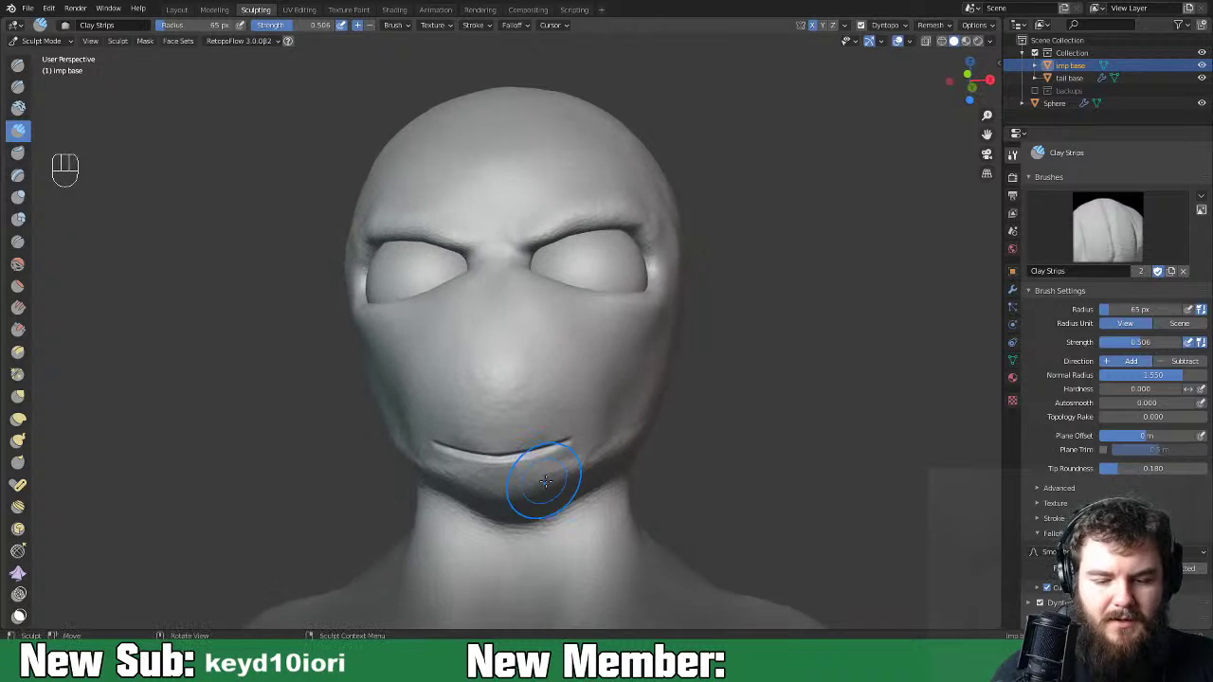
# Pull the mouth corners and lower face into shape using Elastic Deform at 132 px radius.
pyautogui.click(18, 418)
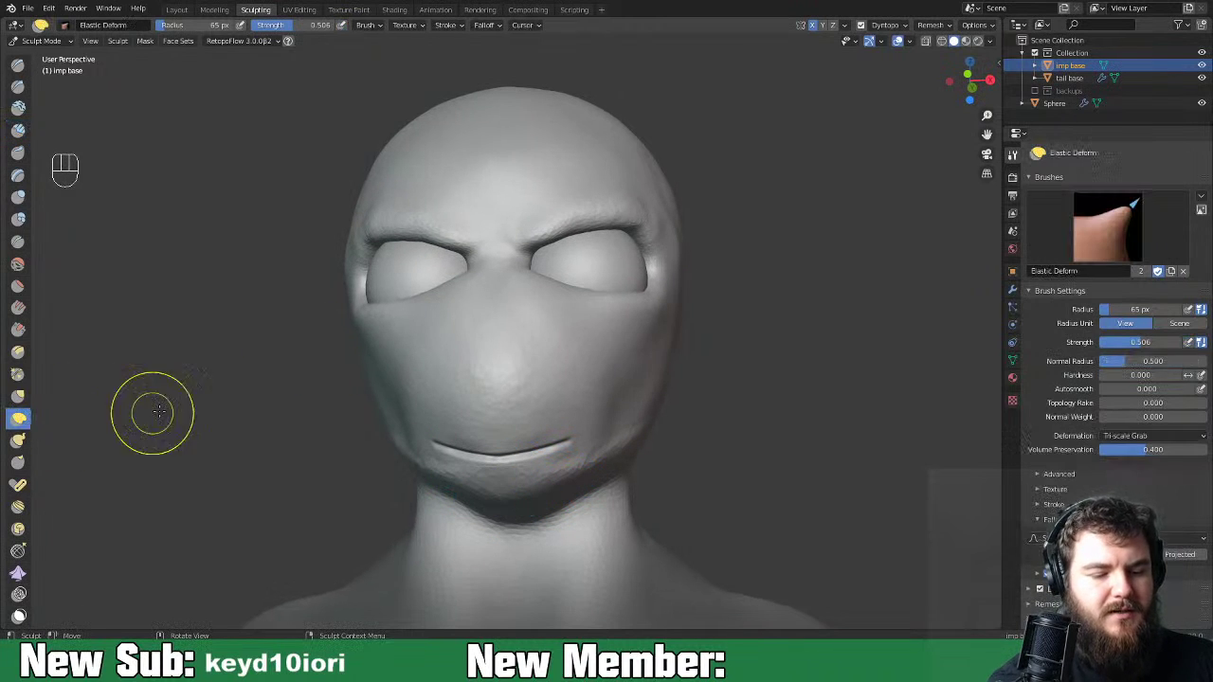
pyautogui.press('f')
pyautogui.click(557, 439)
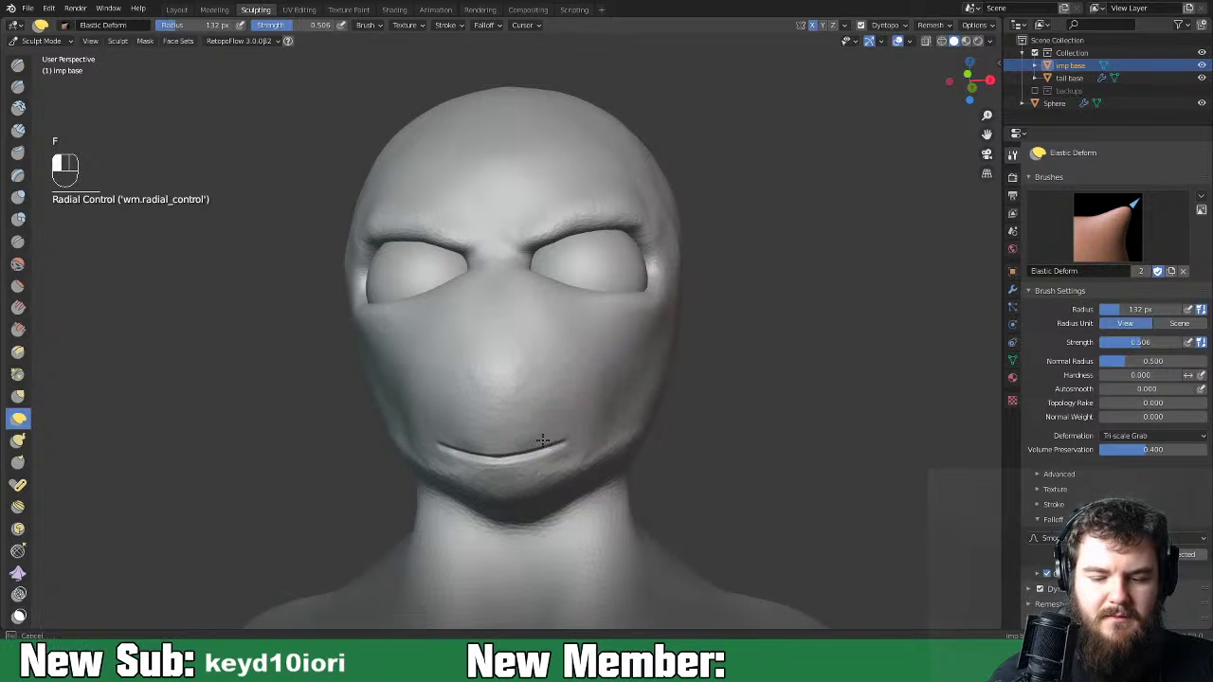
pyautogui.moveTo(664, 460)
pyautogui.mouseDown(button='middle')
pyautogui.moveTo(806, 465)
pyautogui.moveTo(688, 447)
pyautogui.moveTo(688, 464)
pyautogui.mouseUp(button='middle')
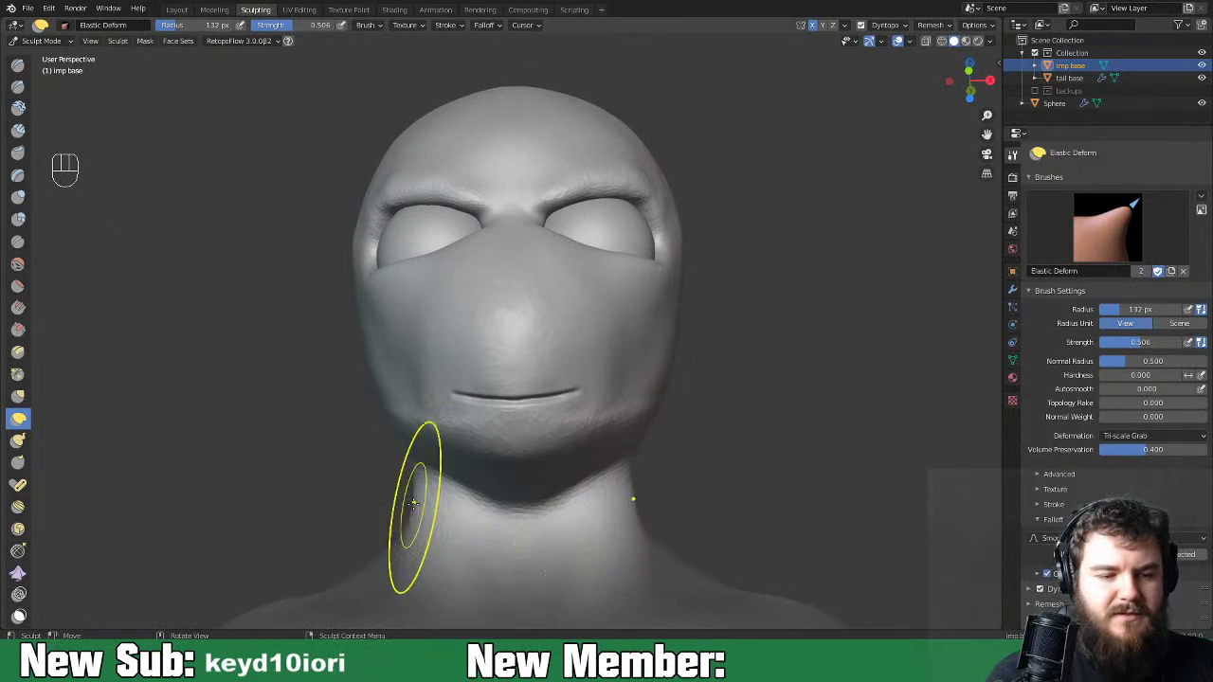
# Close the mouth slit with the Inflate brush at 65 px radius and smooth the surface over the mouth and chin.
pyautogui.press('space')
pyautogui.press('space')
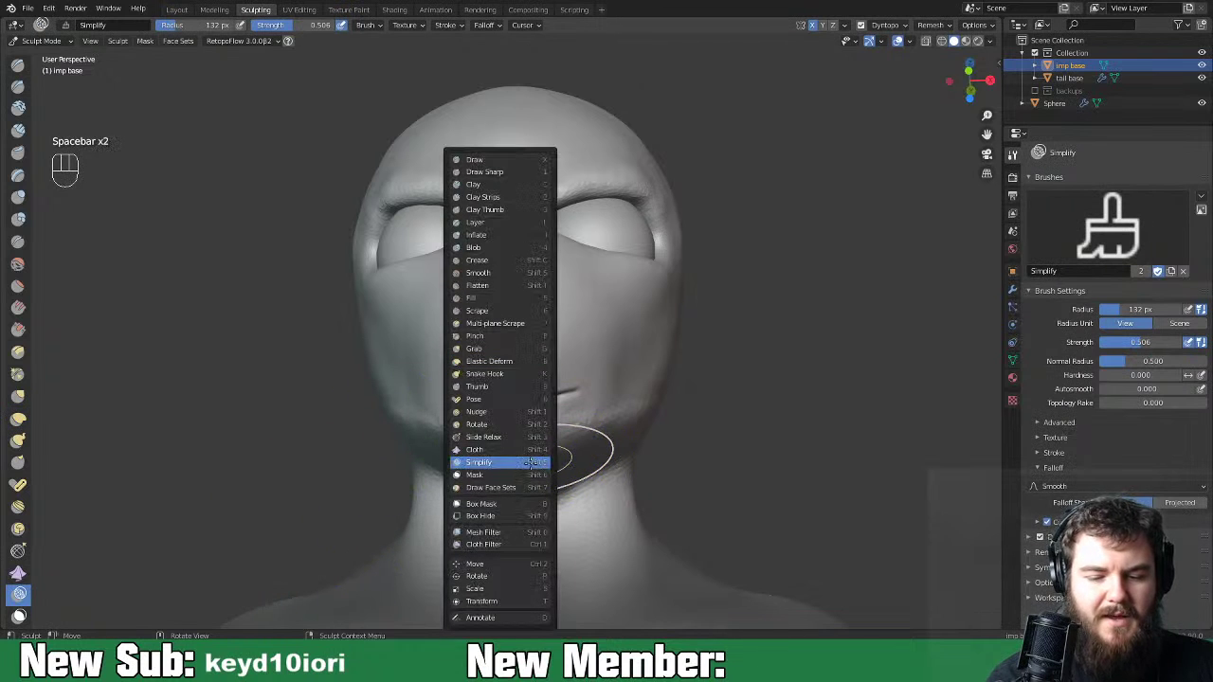
pyautogui.click(521, 244)
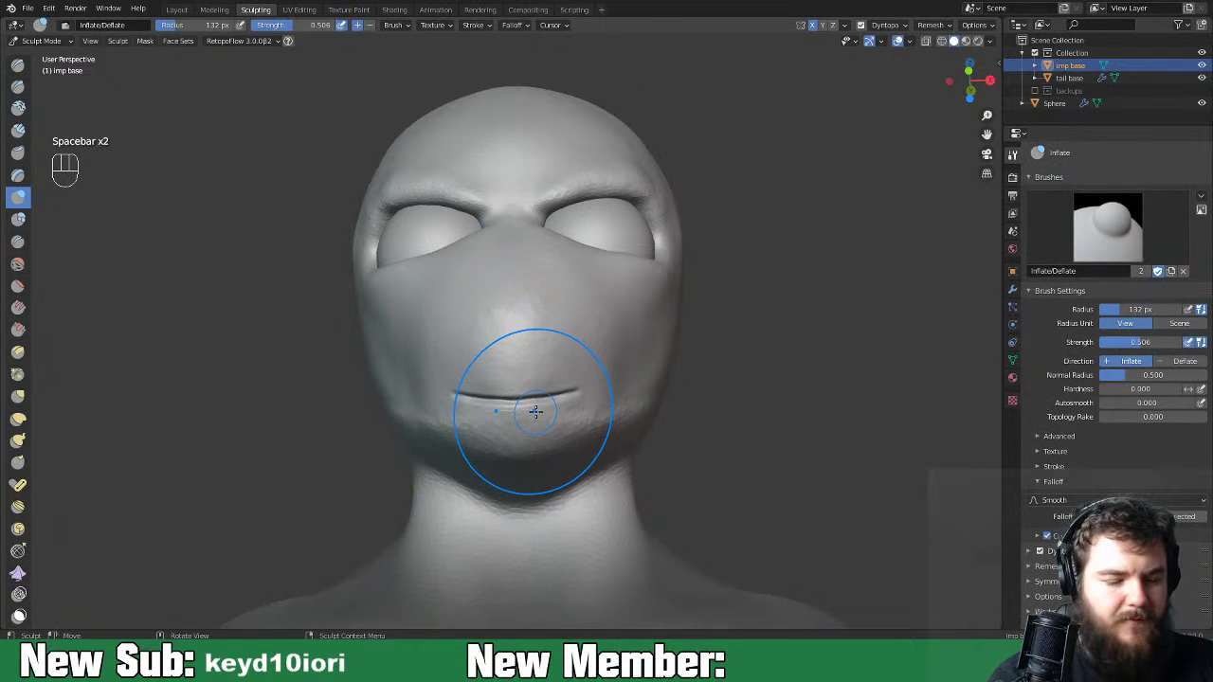
pyautogui.press('f')
pyautogui.click(499, 426)
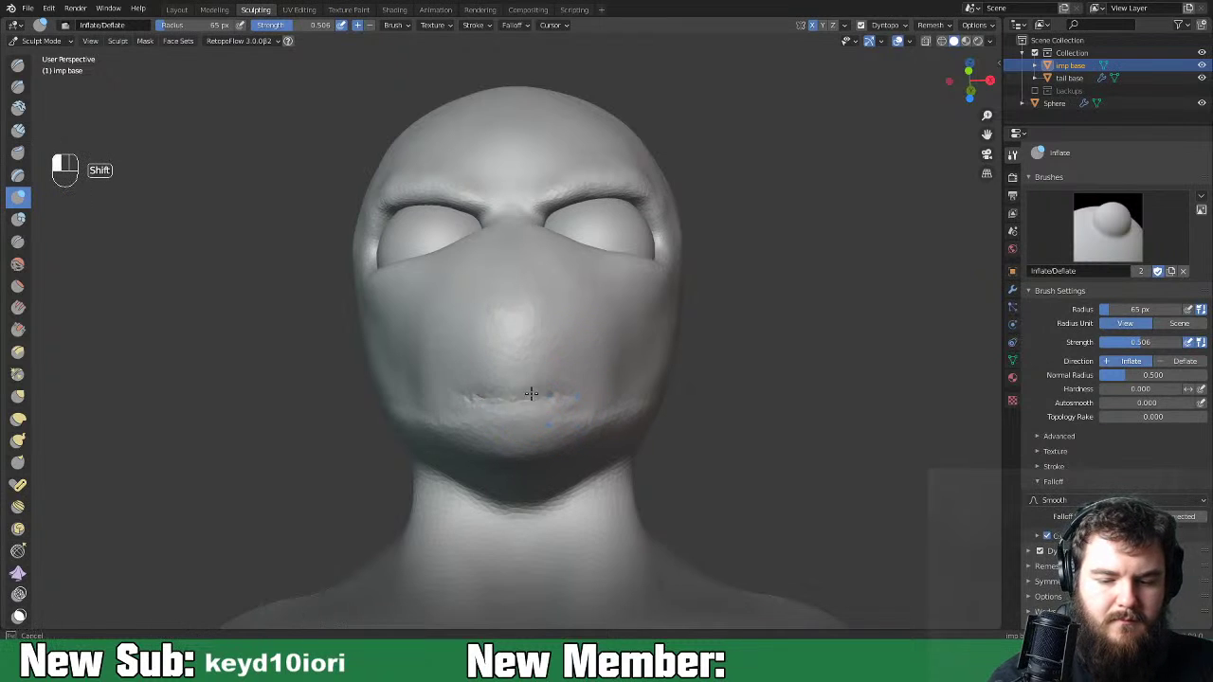
pyautogui.moveTo(631, 426)
pyautogui.mouseDown(button='middle')
pyautogui.moveTo(550, 434)
pyautogui.moveTo(717, 445)
pyautogui.moveTo(667, 487)
pyautogui.moveTo(733, 420)
pyautogui.mouseUp(button='middle')
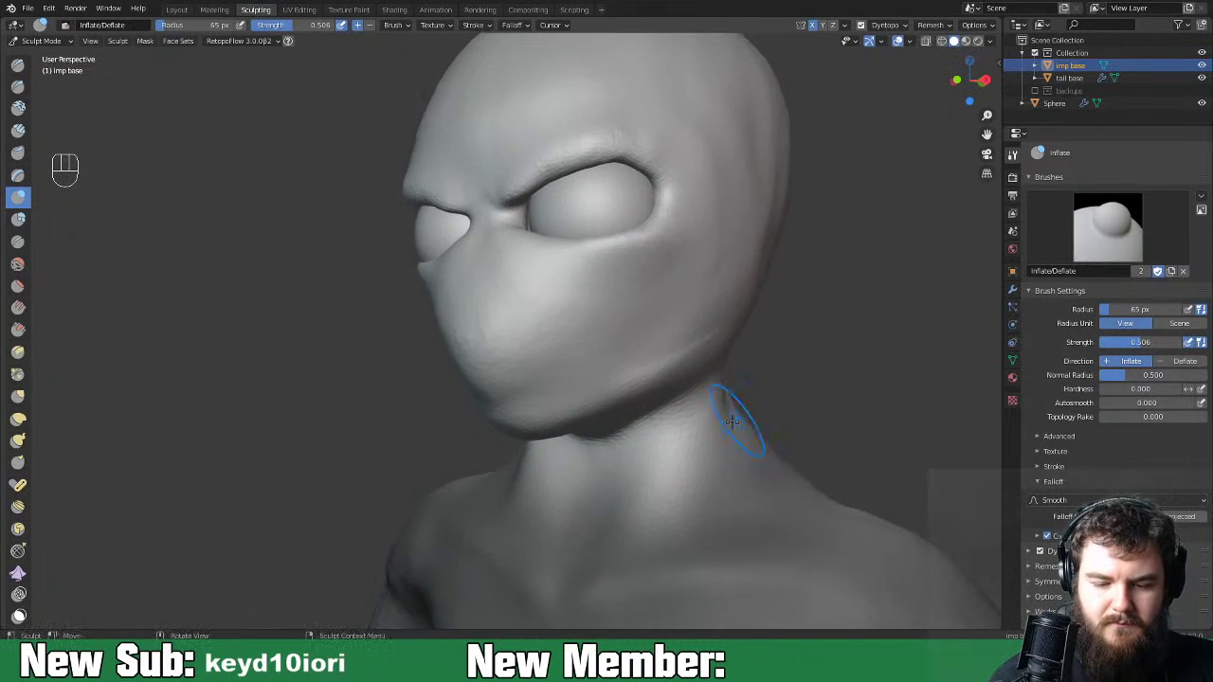
pyautogui.moveTo(543, 429); pyautogui.dragTo(521, 417, button='middle')
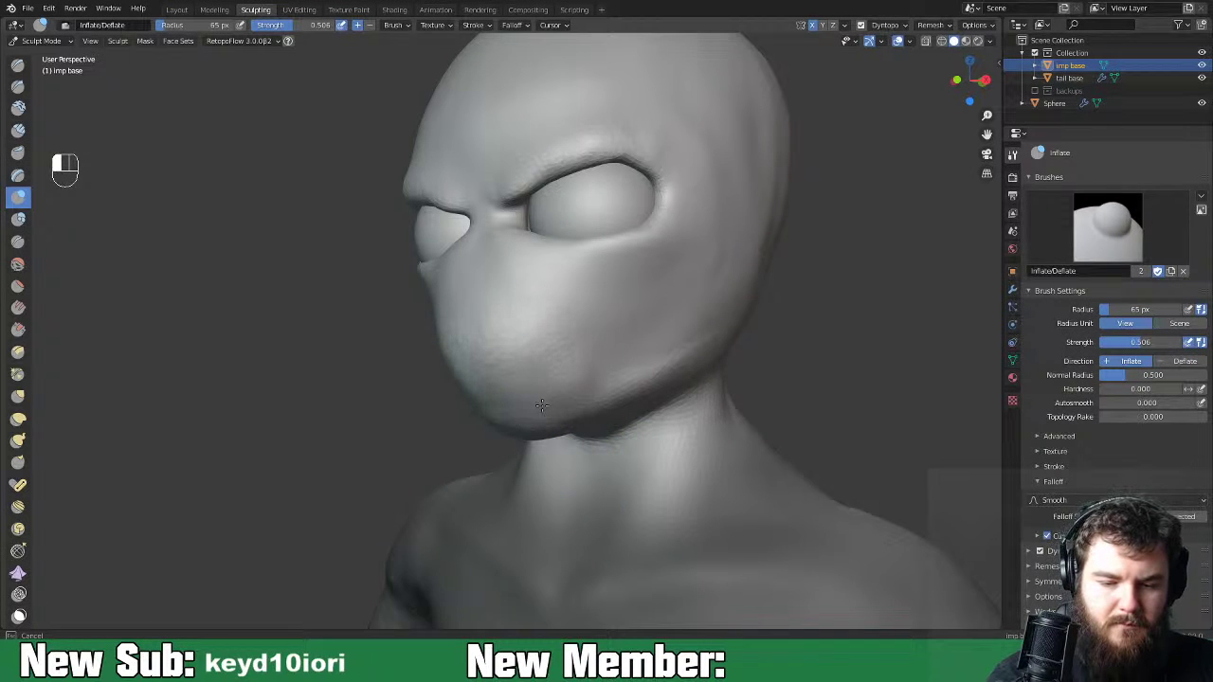
pyautogui.moveTo(609, 474)
pyautogui.mouseDown(button='middle')
pyautogui.moveTo(596, 372)
pyautogui.moveTo(651, 393)
pyautogui.mouseUp(button='middle')
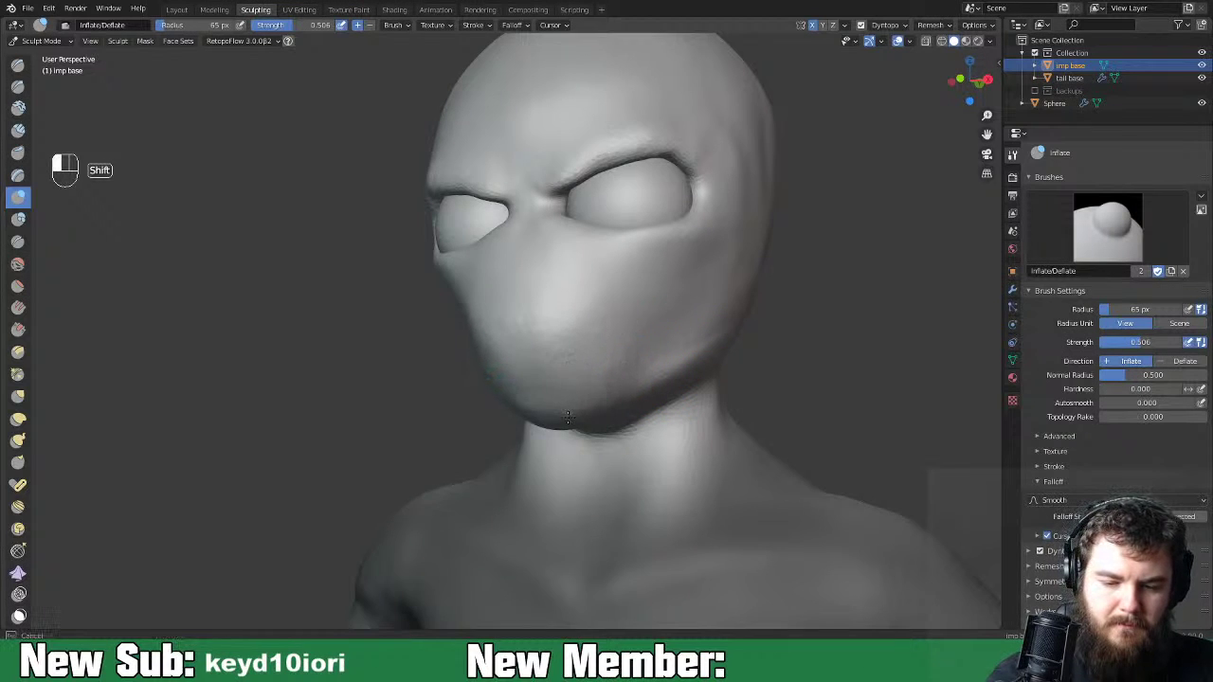
pyautogui.keyDown('shift'); pyautogui.moveTo(571, 394); pyautogui.dragTo(589, 386); pyautogui.keyUp('shift')
pyautogui.moveTo(717, 362)
pyautogui.mouseDown(button='middle')
pyautogui.moveTo(756, 353)
pyautogui.moveTo(733, 330)
pyautogui.moveTo(662, 351)
pyautogui.mouseUp(button='middle')
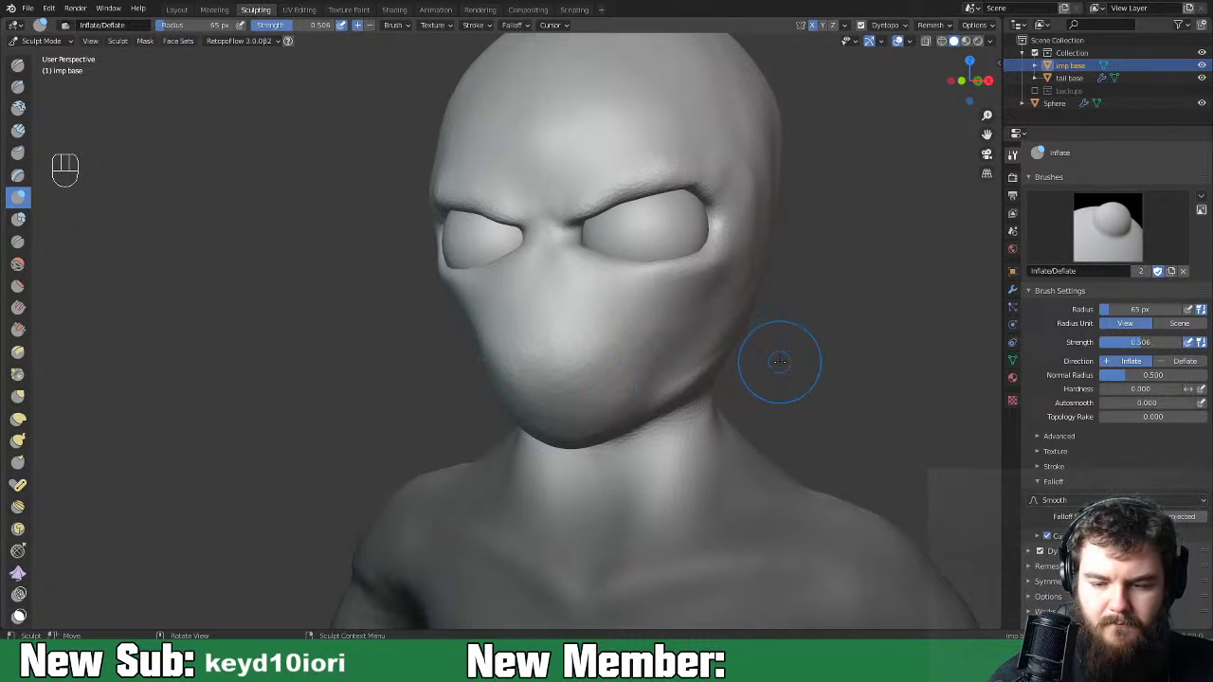
# Add volume along the lower edge of the jaw with the Inflate brush at 65 px radius.
pyautogui.moveTo(729, 393); pyautogui.dragTo(629, 360, button='middle')
pyautogui.moveTo(454, 401)
pyautogui.mouseDown(button='middle')
pyautogui.moveTo(445, 361)
pyautogui.moveTo(460, 357)
pyautogui.mouseUp(button='middle')
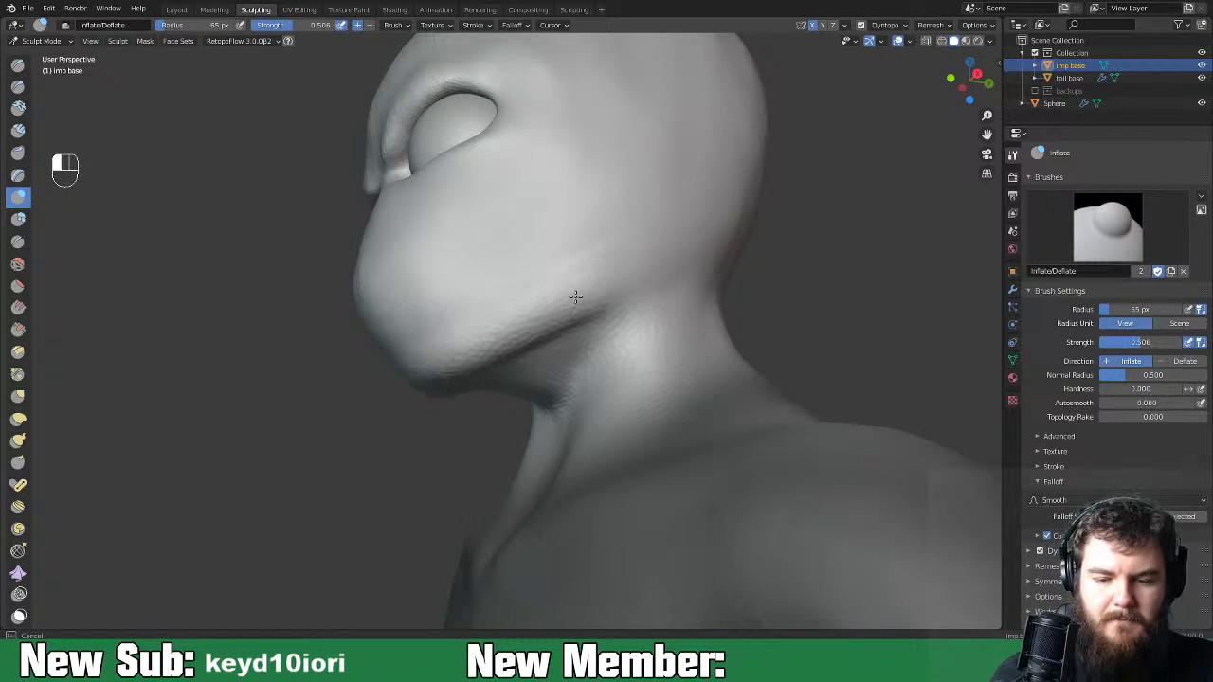
pyautogui.moveTo(435, 357); pyautogui.dragTo(488, 364)
pyautogui.moveTo(499, 368); pyautogui.dragTo(589, 358, button='middle')
pyautogui.moveTo(584, 345); pyautogui.dragTo(668, 352)
pyautogui.moveTo(633, 336); pyautogui.dragTo(596, 335, button='middle')
# Smooth the underside of the jaw and its transition into the neck.
pyautogui.moveTo(699, 318); pyautogui.dragTo(697, 320, button='middle')
pyautogui.moveTo(569, 319); pyautogui.dragTo(489, 273, button='middle')
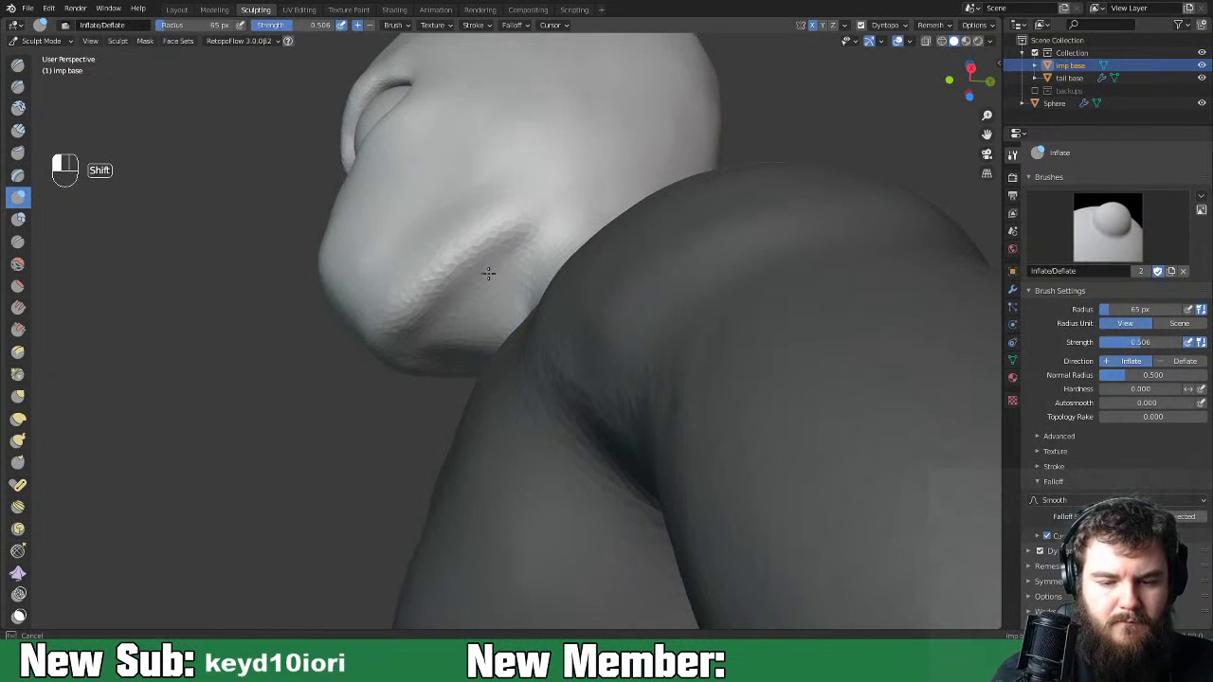
pyautogui.moveTo(420, 322); pyautogui.dragTo(453, 290, button='middle')
pyautogui.moveTo(515, 238); pyautogui.dragTo(596, 249, button='middle')
pyautogui.moveTo(548, 352)
pyautogui.mouseDown(button='middle')
pyautogui.moveTo(569, 313)
pyautogui.moveTo(589, 340)
pyautogui.mouseUp(button='middle')
pyautogui.keyDown('shift'); pyautogui.moveTo(489, 407); pyautogui.dragTo(485, 390, button='middle'); pyautogui.keyUp('shift')
pyautogui.moveTo(650, 311)
pyautogui.mouseDown(button='middle')
pyautogui.moveTo(761, 398)
pyautogui.moveTo(645, 429)
pyautogui.mouseUp(button='middle')
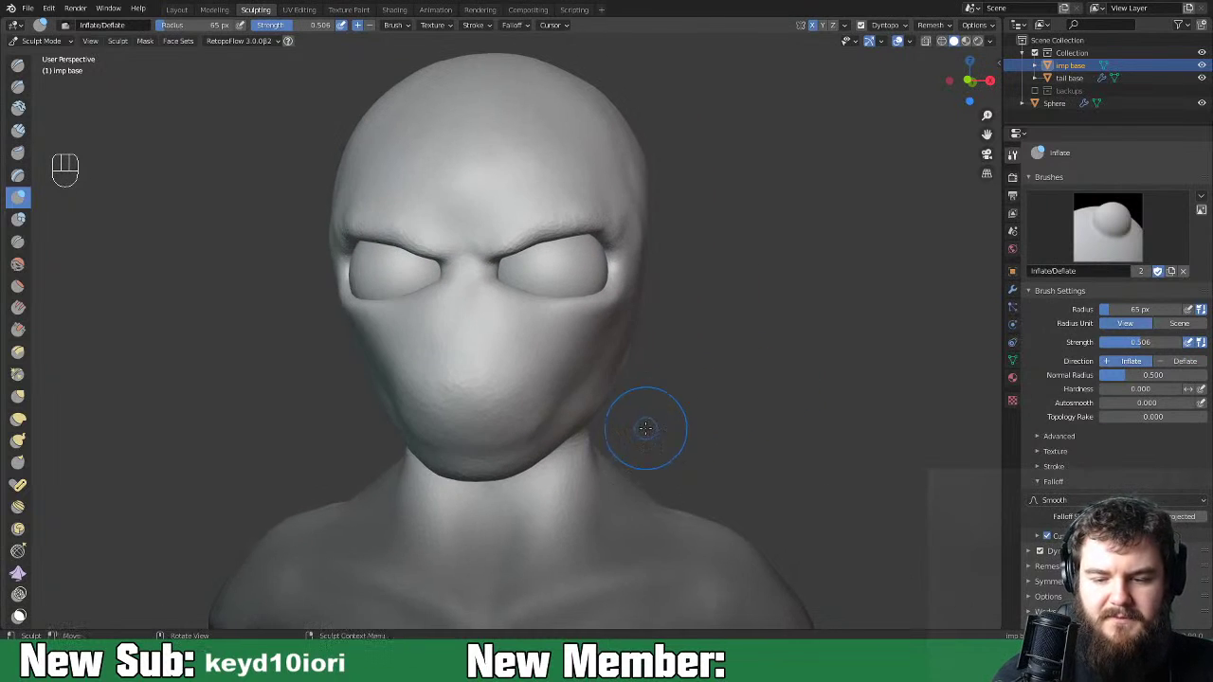
# Reshape the jaw and side of the face with the Grab brush at 123 px radius, smoothing the cheek.
pyautogui.press('space')
pyautogui.click(630, 443)
pyautogui.press('space')
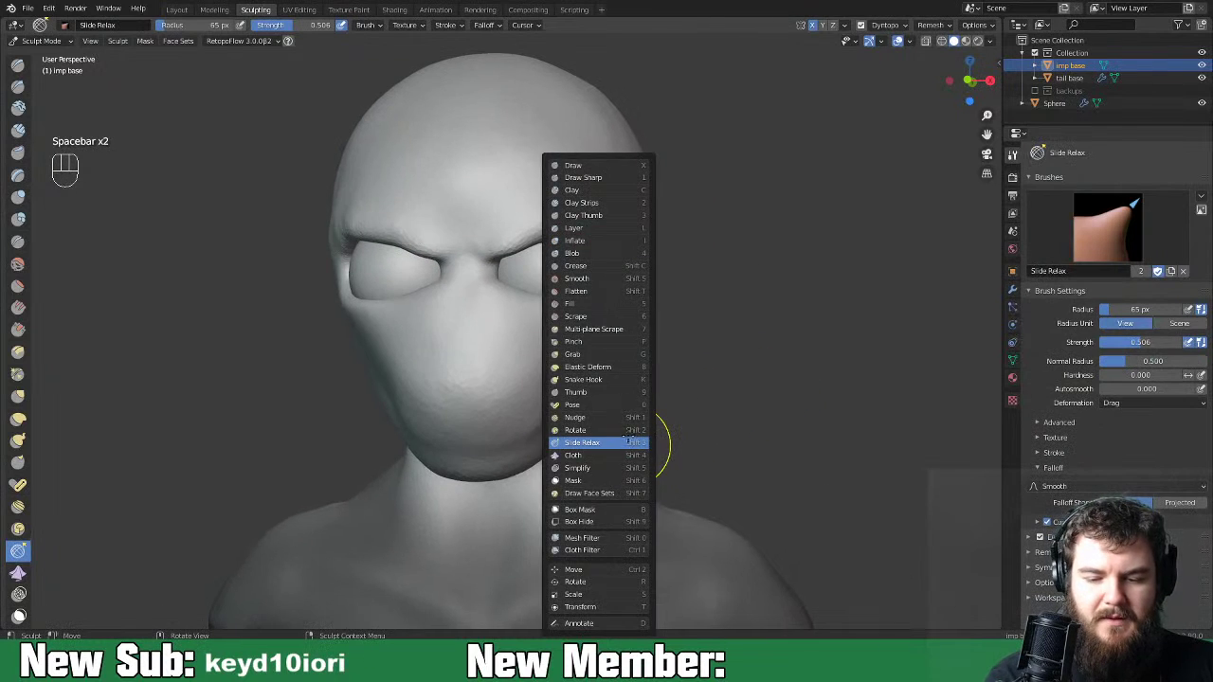
pyautogui.click(614, 354)
pyautogui.press('f')
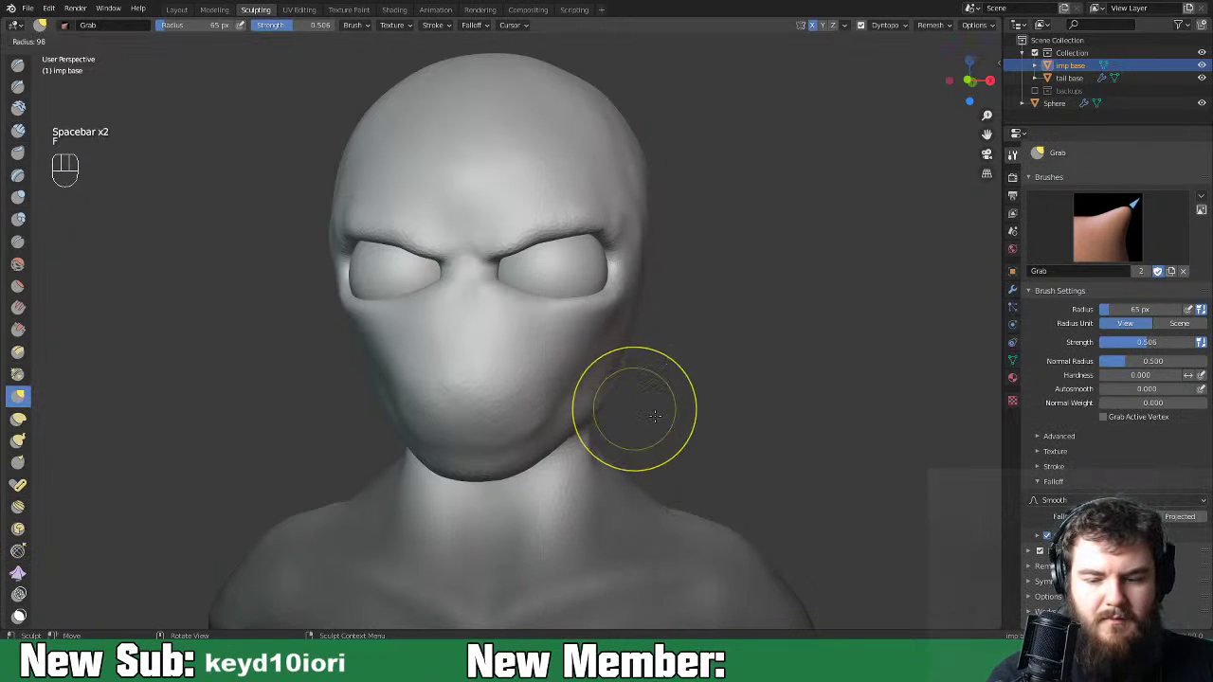
pyautogui.click(656, 409)
pyautogui.press('f')
pyautogui.click(621, 377)
pyautogui.moveTo(611, 379); pyautogui.dragTo(589, 374, button='middle')
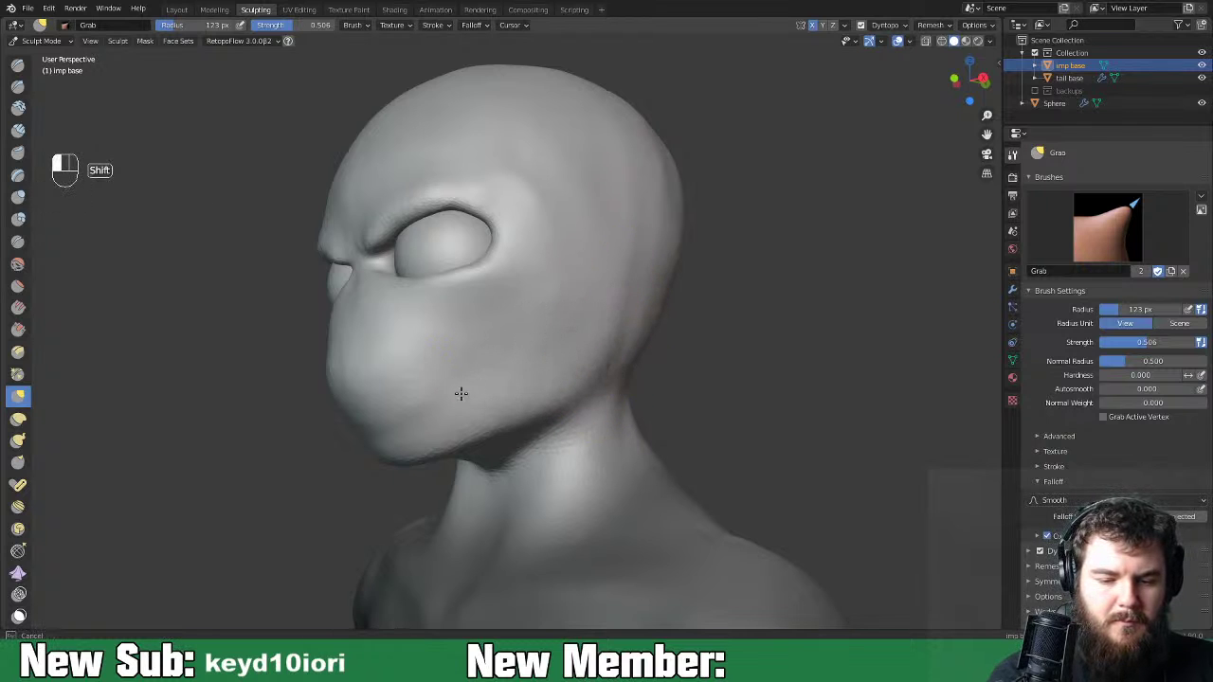
# Refine the cheek contour below the outer eye corner from the front with the Grab brush.
pyautogui.moveTo(558, 363)
pyautogui.mouseDown(button='middle')
pyautogui.moveTo(782, 338)
pyautogui.moveTo(626, 359)
pyautogui.moveTo(659, 349)
pyautogui.moveTo(633, 368)
pyautogui.moveTo(618, 350)
pyautogui.mouseUp(button='middle')
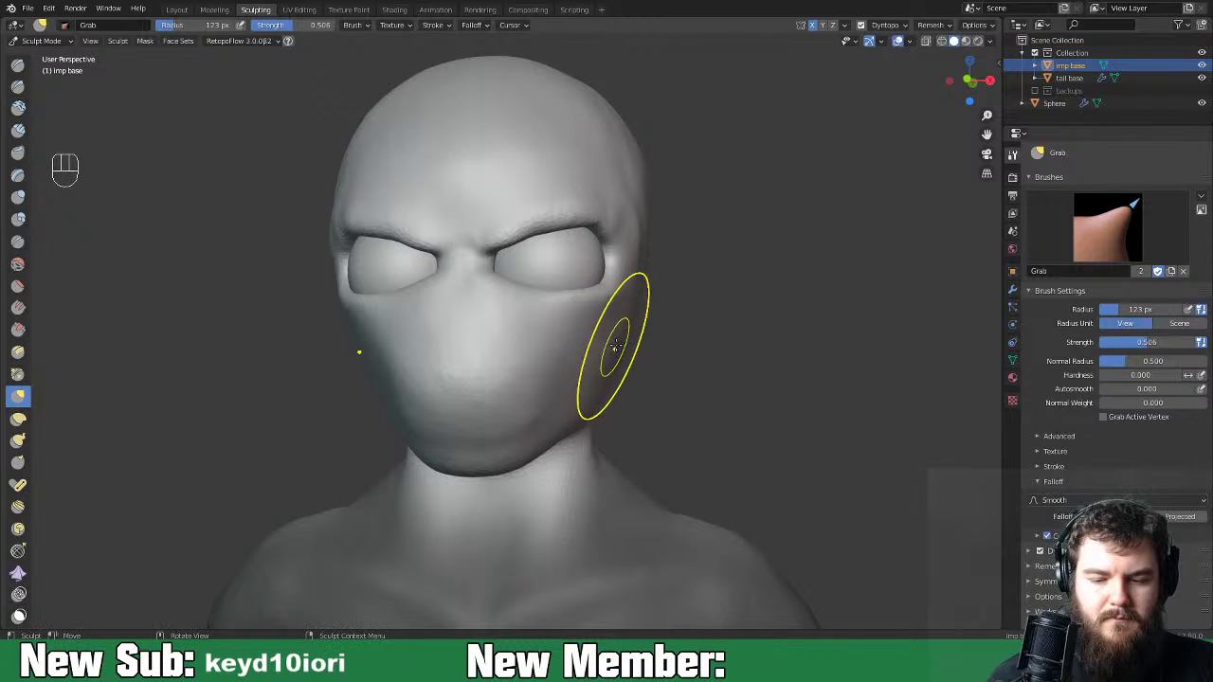
pyautogui.moveTo(624, 325); pyautogui.dragTo(634, 305)
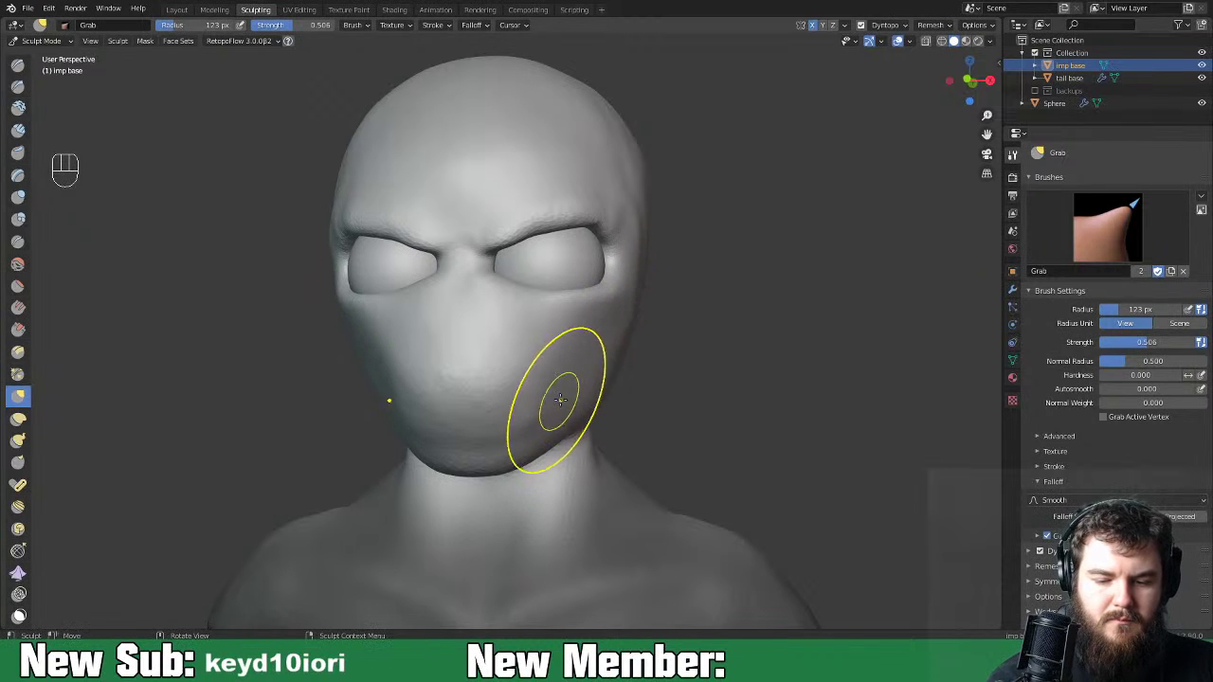
pyautogui.moveTo(605, 381)
pyautogui.mouseDown(button='middle')
pyautogui.moveTo(683, 382)
pyautogui.moveTo(547, 395)
pyautogui.moveTo(648, 398)
pyautogui.mouseUp(button='middle')
pyautogui.moveTo(563, 445); pyautogui.dragTo(596, 474, button='middle')
# Build up a nose ridge from between the eyes down the muzzle with Clay Strips at 64 px radius.
pyautogui.press('space')
pyautogui.click(597, 456)
pyautogui.press('space')
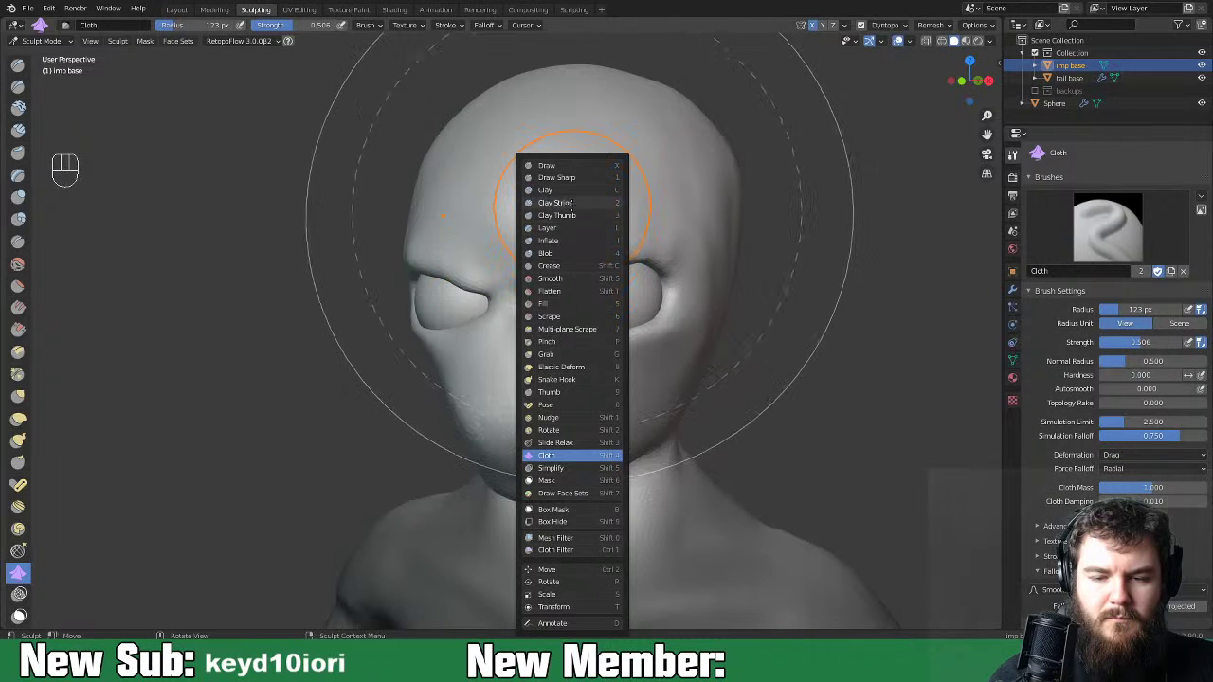
pyautogui.click(558, 203)
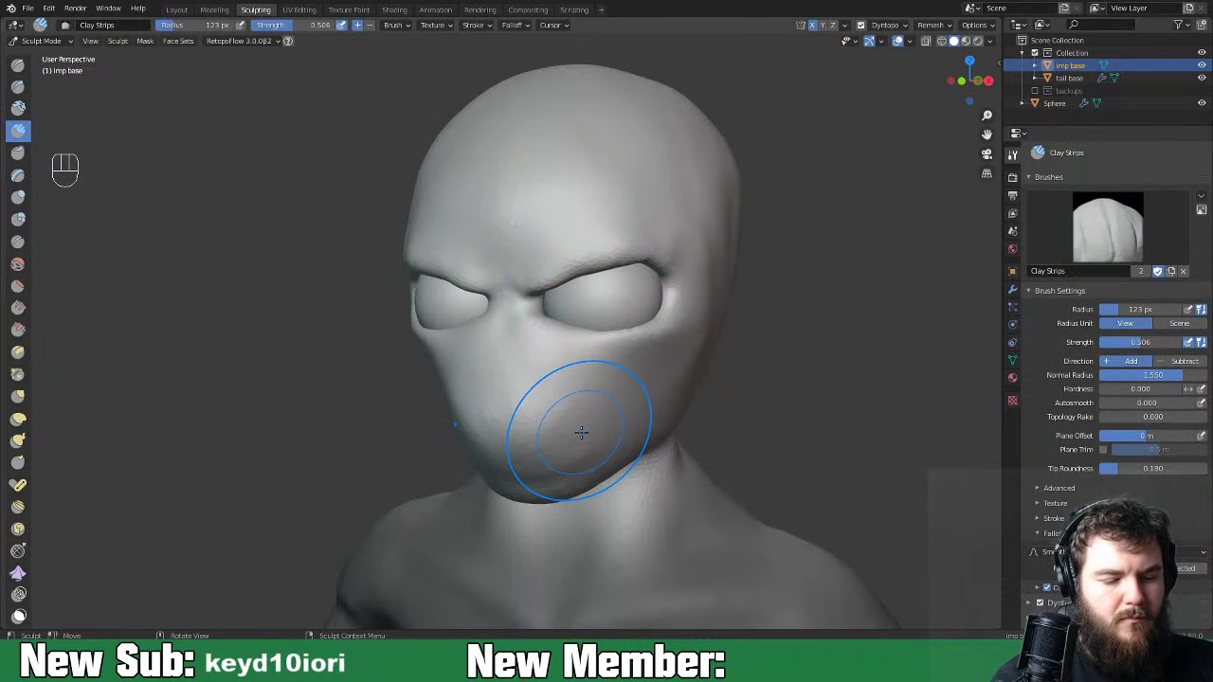
pyautogui.press('f')
pyautogui.click(555, 428)
pyautogui.moveTo(550, 425)
pyautogui.mouseDown(button='middle')
pyautogui.moveTo(588, 426)
pyautogui.moveTo(583, 412)
pyautogui.moveTo(530, 413)
pyautogui.mouseUp(button='middle')
pyautogui.hotkey('ctrl', '=')
pyautogui.hotkey('ctrl', '=')
pyautogui.hotkey('ctrl', '=')
pyautogui.moveTo(531, 413); pyautogui.dragTo(589, 425, button='middle')
pyautogui.keyDown('shift'); pyautogui.moveTo(580, 429); pyautogui.dragTo(514, 432, button='middle'); pyautogui.keyUp('shift')
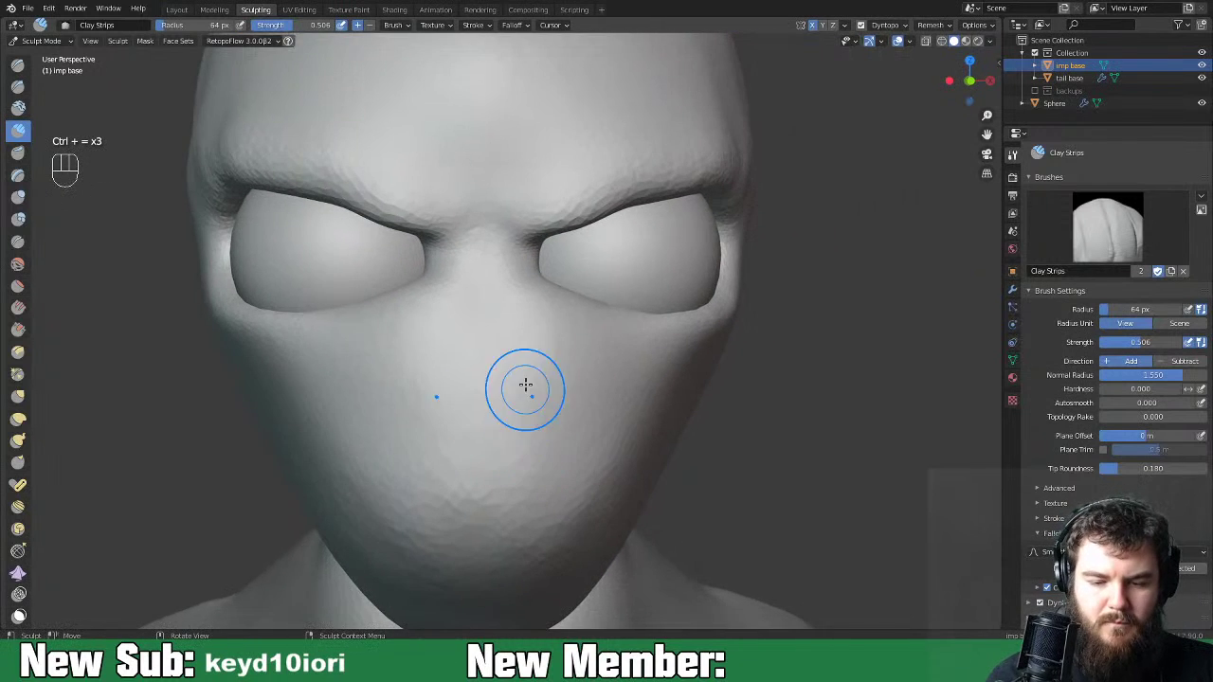
pyautogui.moveTo(509, 355)
pyautogui.mouseDown()
pyautogui.moveTo(503, 426)
pyautogui.moveTo(511, 398)
pyautogui.moveTo(537, 512)
pyautogui.moveTo(504, 490)
pyautogui.moveTo(487, 315)
pyautogui.mouseUp()
pyautogui.moveTo(493, 380); pyautogui.dragTo(485, 284)
pyautogui.moveTo(486, 284); pyautogui.dragTo(510, 330)
pyautogui.moveTo(510, 330); pyautogui.dragTo(515, 372)
pyautogui.moveTo(514, 372)
pyautogui.mouseDown()
pyautogui.moveTo(512, 301)
pyautogui.moveTo(490, 268)
pyautogui.mouseUp()
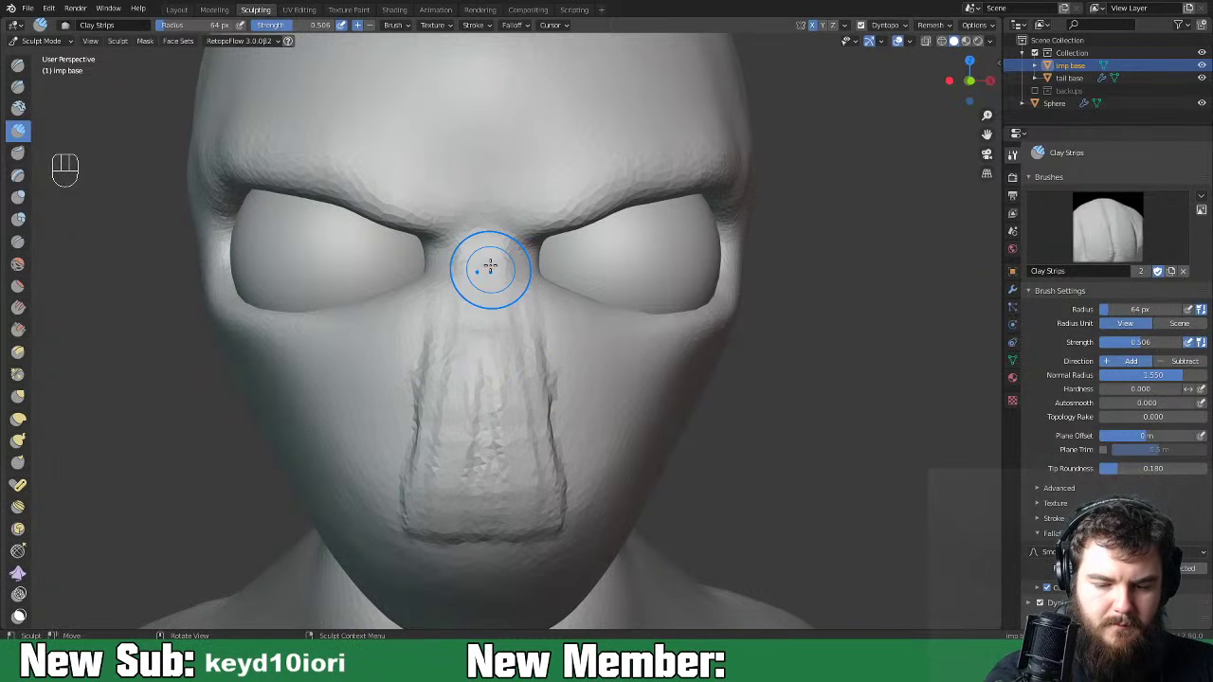
# Fill out the nose ridge's side and smooth the nose into the muzzle and cheeks.
pyautogui.moveTo(522, 509); pyautogui.dragTo(533, 448, button='middle')
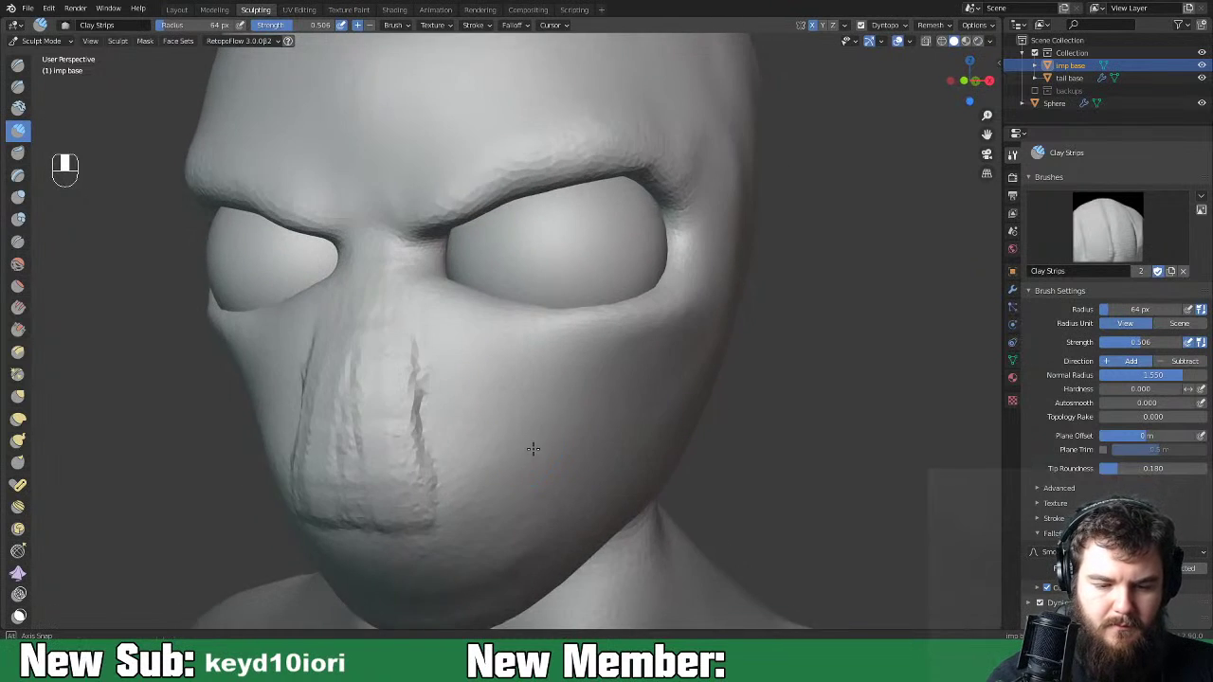
pyautogui.moveTo(442, 420)
pyautogui.mouseDown(button='middle')
pyautogui.moveTo(352, 426)
pyautogui.moveTo(363, 446)
pyautogui.moveTo(420, 442)
pyautogui.moveTo(388, 453)
pyautogui.moveTo(458, 468)
pyautogui.mouseUp(button='middle')
pyautogui.moveTo(458, 468)
pyautogui.mouseDown()
pyautogui.moveTo(390, 487)
pyautogui.moveTo(421, 455)
pyautogui.moveTo(379, 427)
pyautogui.moveTo(374, 343)
pyautogui.moveTo(383, 358)
pyautogui.mouseUp()
pyautogui.keyDown('shift'); pyautogui.moveTo(388, 304); pyautogui.dragTo(429, 485); pyautogui.keyUp('shift')
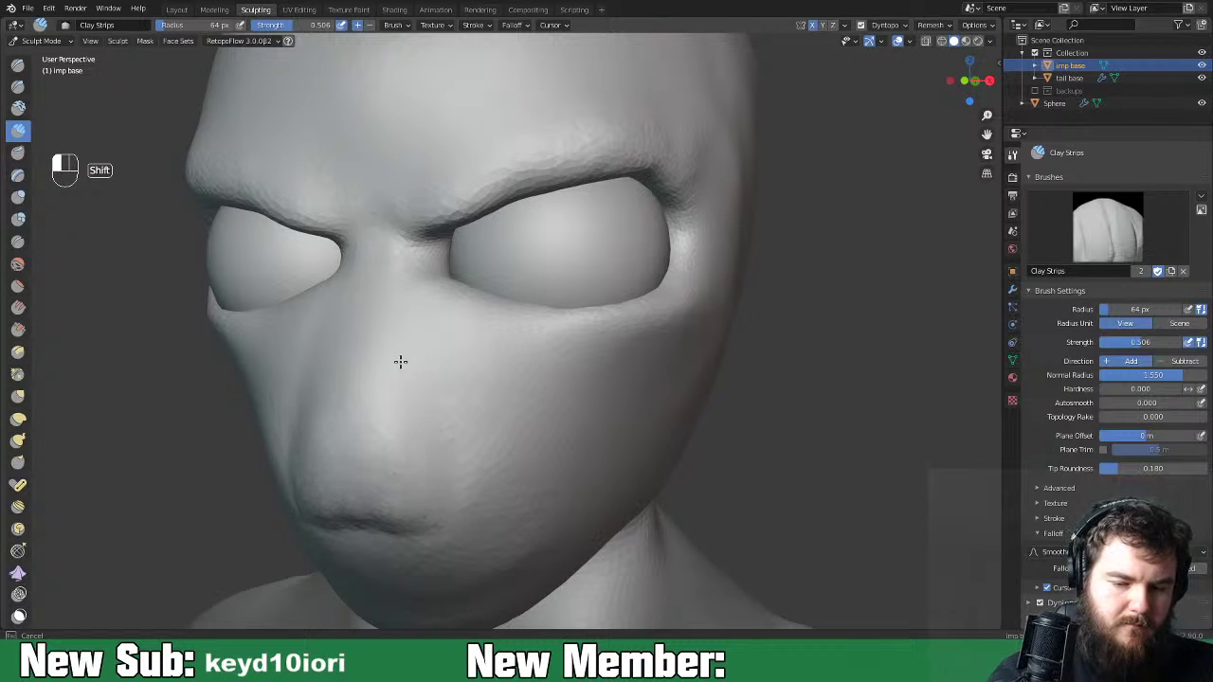
pyautogui.moveTo(430, 415); pyautogui.dragTo(723, 436, button='middle')
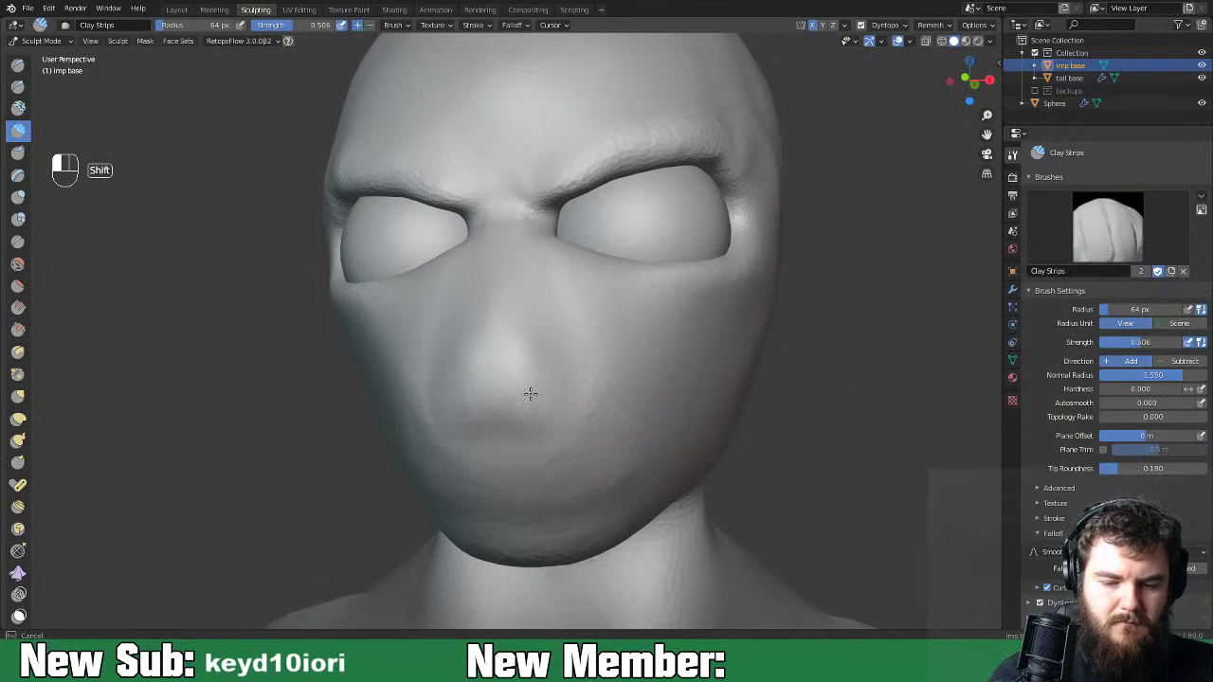
pyautogui.keyDown('shift'); pyautogui.moveTo(521, 305); pyautogui.dragTo(598, 349); pyautogui.keyUp('shift')
# Carve down the cheek beside the nose under the eye with Clay Strips in subtract direction, and smooth it.
pyautogui.moveTo(675, 383)
pyautogui.mouseDown(button='middle')
pyautogui.moveTo(769, 406)
pyautogui.moveTo(799, 400)
pyautogui.moveTo(683, 376)
pyautogui.moveTo(593, 389)
pyautogui.moveTo(645, 417)
pyautogui.mouseUp(button='middle')
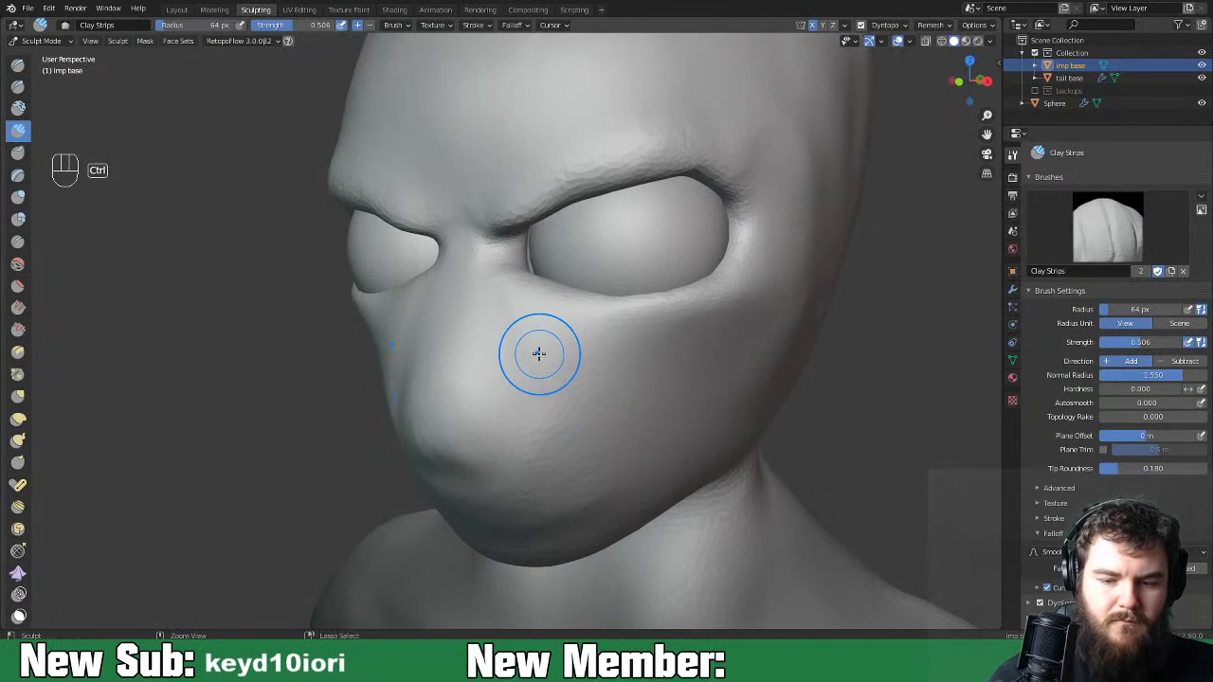
pyautogui.moveTo(530, 354)
pyautogui.keyDown('ctrl'); pyautogui.mouseDown()
pyautogui.moveTo(528, 401)
pyautogui.moveTo(531, 326)
pyautogui.moveTo(579, 377)
pyautogui.mouseUp(); pyautogui.keyUp('ctrl')
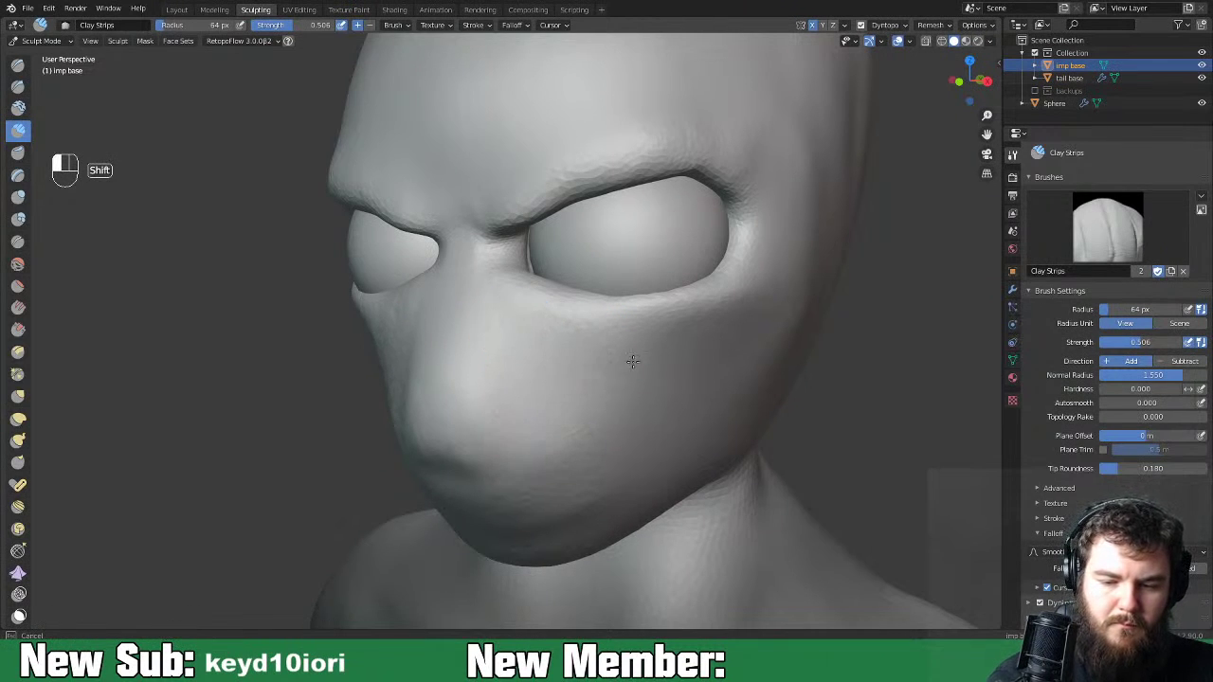
pyautogui.moveTo(601, 515)
pyautogui.mouseDown(button='middle')
pyautogui.moveTo(690, 402)
pyautogui.moveTo(623, 404)
pyautogui.moveTo(661, 428)
pyautogui.moveTo(670, 461)
pyautogui.moveTo(689, 456)
pyautogui.moveTo(640, 451)
pyautogui.mouseUp(button='middle')
# Examine how the sculpted nose fits the head's overall proportions, from a distance and closer up.
pyautogui.hotkey('ctrl', '-')
pyautogui.hotkey('ctrl', '-')
pyautogui.hotkey('ctrl', '-')
pyautogui.hotkey('ctrl', '-')
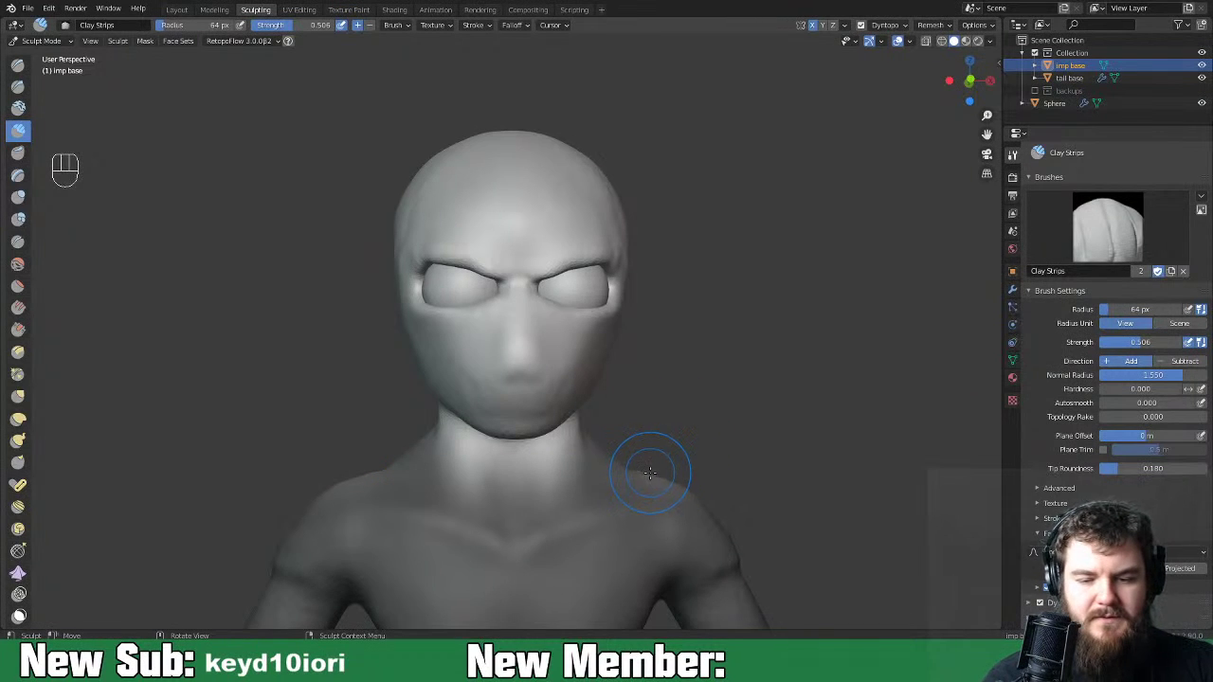
pyautogui.hotkey('ctrl', '=')
pyautogui.hotkey('ctrl', '=')
pyautogui.hotkey('ctrl', '=')
pyautogui.hotkey('ctrl', '=')
pyautogui.hotkey('ctrl', '-')
# Build up the nose sides and muzzle with Clay Strips at 64 px radius and smooth the strokes.
pyautogui.moveTo(658, 474); pyautogui.dragTo(531, 379, button='middle')
pyautogui.moveTo(530, 379)
pyautogui.mouseDown()
pyautogui.moveTo(527, 328)
pyautogui.moveTo(531, 403)
pyautogui.mouseUp()
pyautogui.moveTo(548, 331)
pyautogui.mouseDown()
pyautogui.moveTo(559, 396)
pyautogui.moveTo(565, 405)
pyautogui.moveTo(589, 387)
pyautogui.mouseUp()
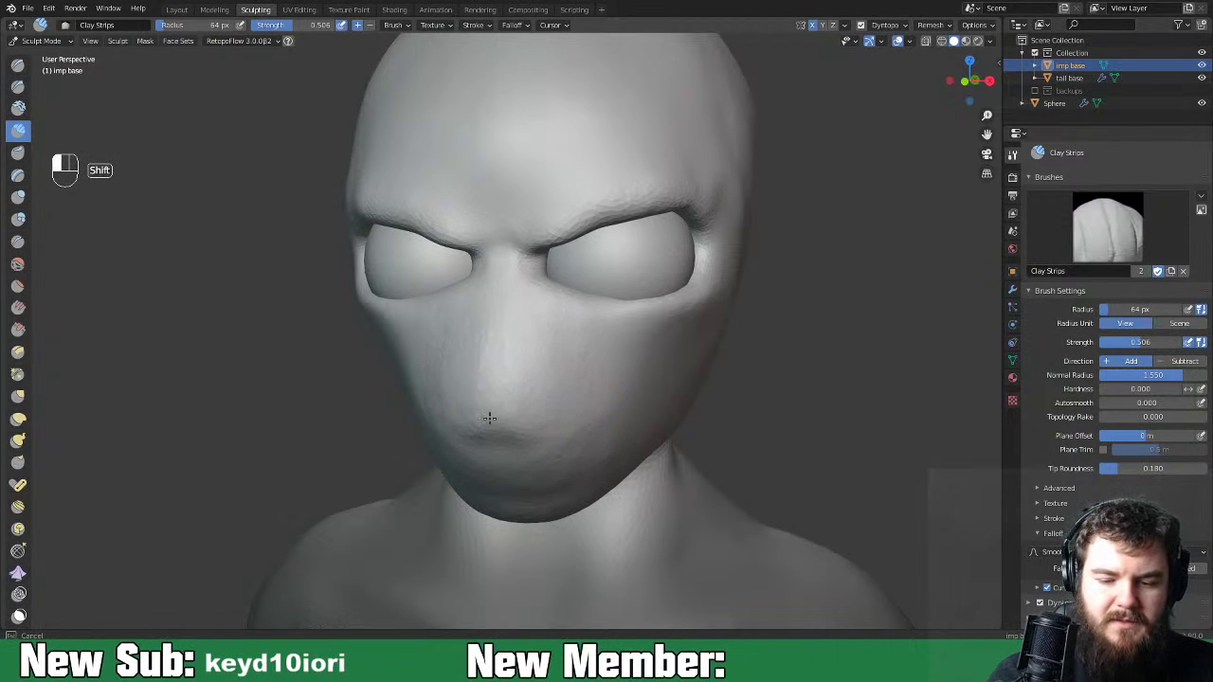
pyautogui.keyDown('shift'); pyautogui.moveTo(534, 470); pyautogui.dragTo(569, 446); pyautogui.keyUp('shift')
pyautogui.moveTo(569, 445)
pyautogui.mouseDown(button='middle')
pyautogui.moveTo(628, 404)
pyautogui.moveTo(604, 411)
pyautogui.moveTo(663, 411)
pyautogui.moveTo(679, 389)
pyautogui.mouseUp(button='middle')
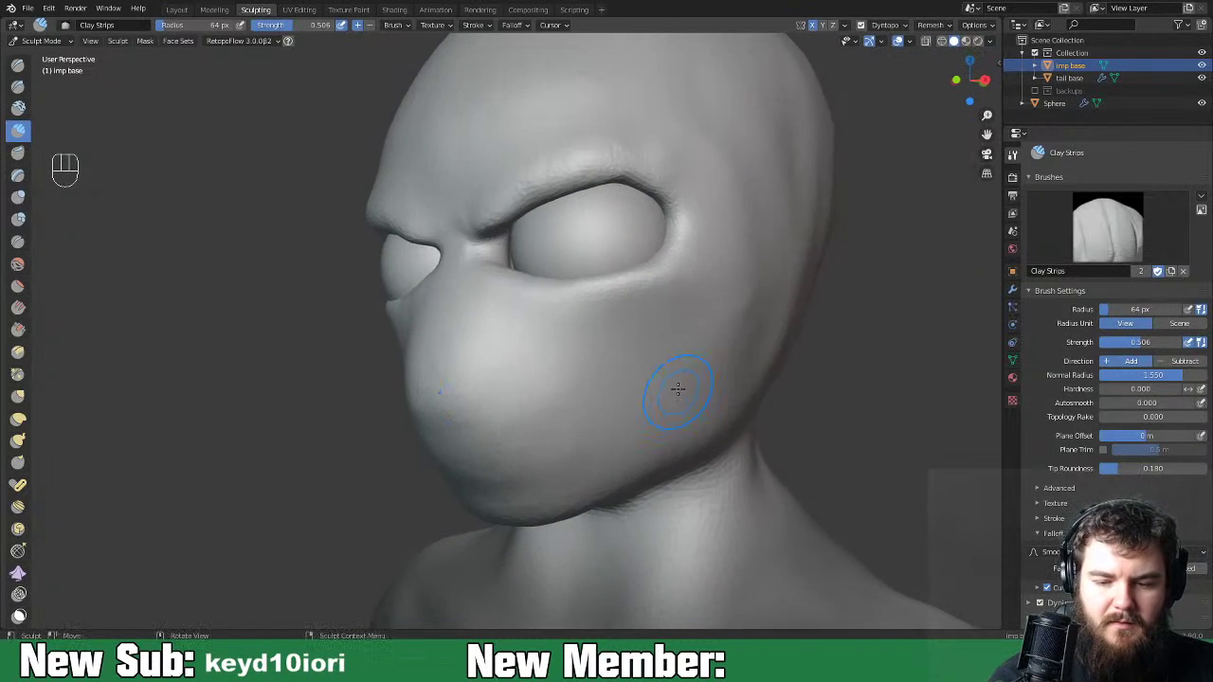
# Set the Clay Strips radius to 38 px and build up the lower eyelid and the inner end of the brow.
pyautogui.press('f')
pyautogui.click(580, 301)
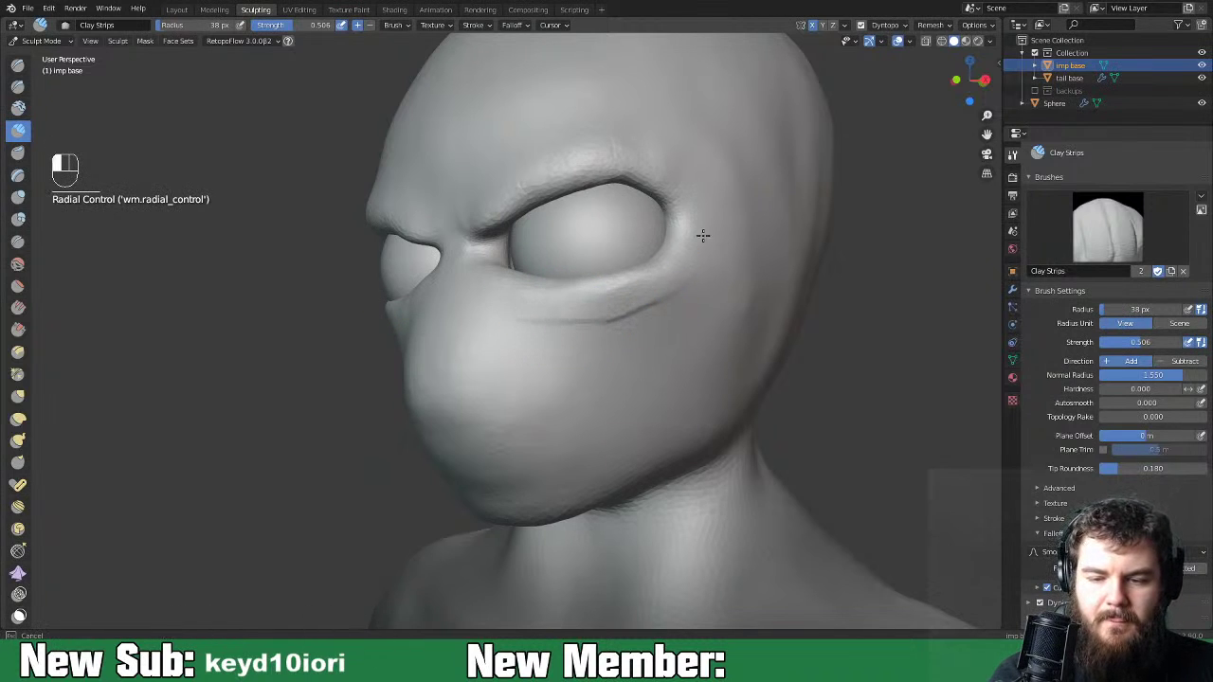
pyautogui.moveTo(515, 290); pyautogui.dragTo(568, 289)
pyautogui.moveTo(669, 262); pyautogui.dragTo(706, 308, button='middle')
pyautogui.moveTo(557, 281)
pyautogui.mouseDown()
pyautogui.moveTo(554, 250)
pyautogui.moveTo(547, 260)
pyautogui.mouseUp()
pyautogui.moveTo(545, 262)
pyautogui.mouseDown()
pyautogui.moveTo(566, 217)
pyautogui.moveTo(613, 198)
pyautogui.moveTo(566, 209)
pyautogui.moveTo(625, 187)
pyautogui.mouseUp()
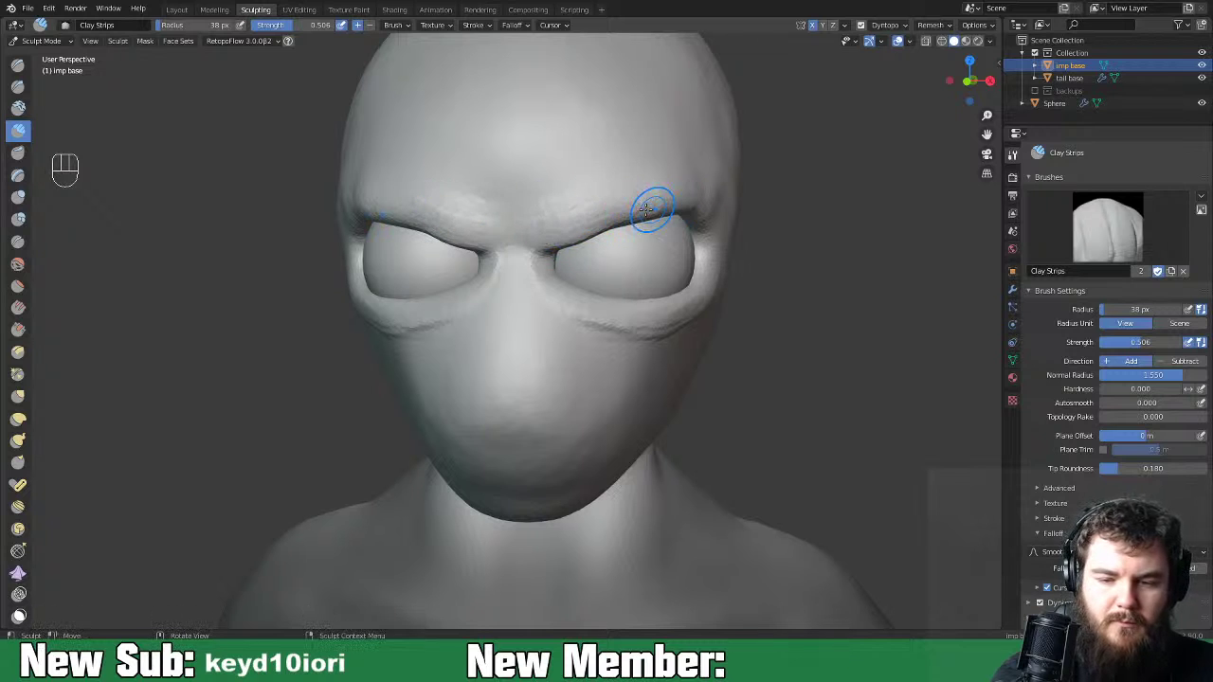
pyautogui.moveTo(535, 248); pyautogui.dragTo(548, 248)
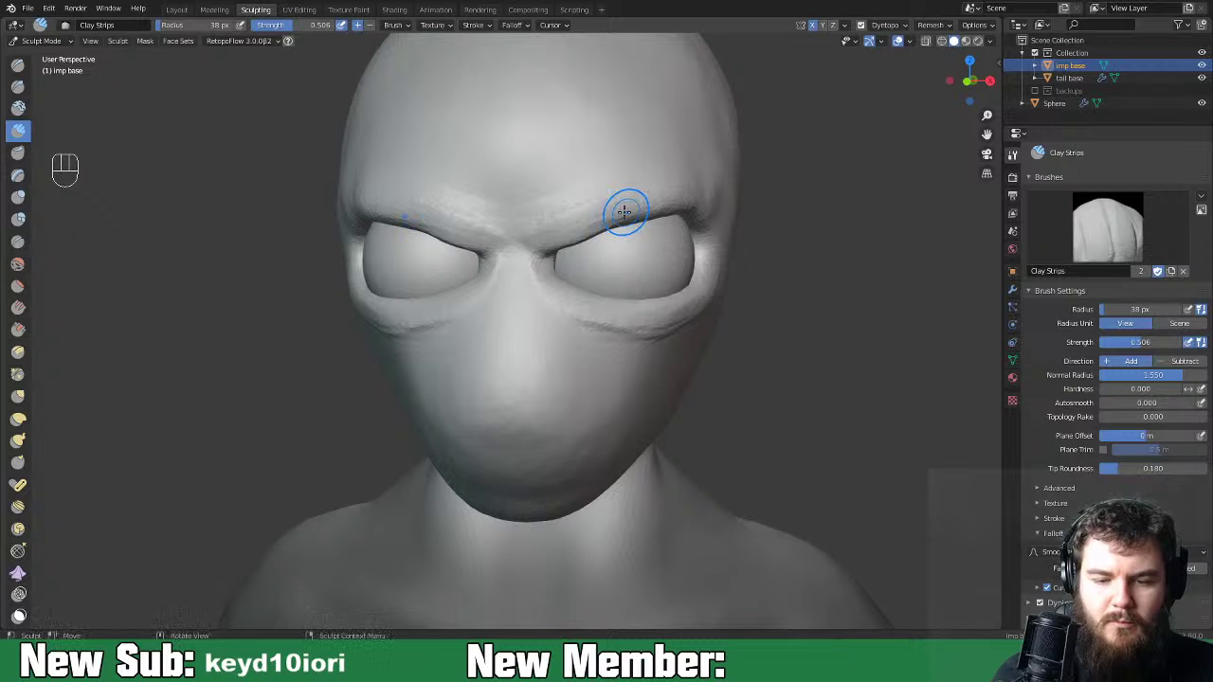
# Add Clay Strips strokes along the upper eyelid and around the outer corner of the eye.
pyautogui.moveTo(763, 208); pyautogui.dragTo(717, 211, button='middle')
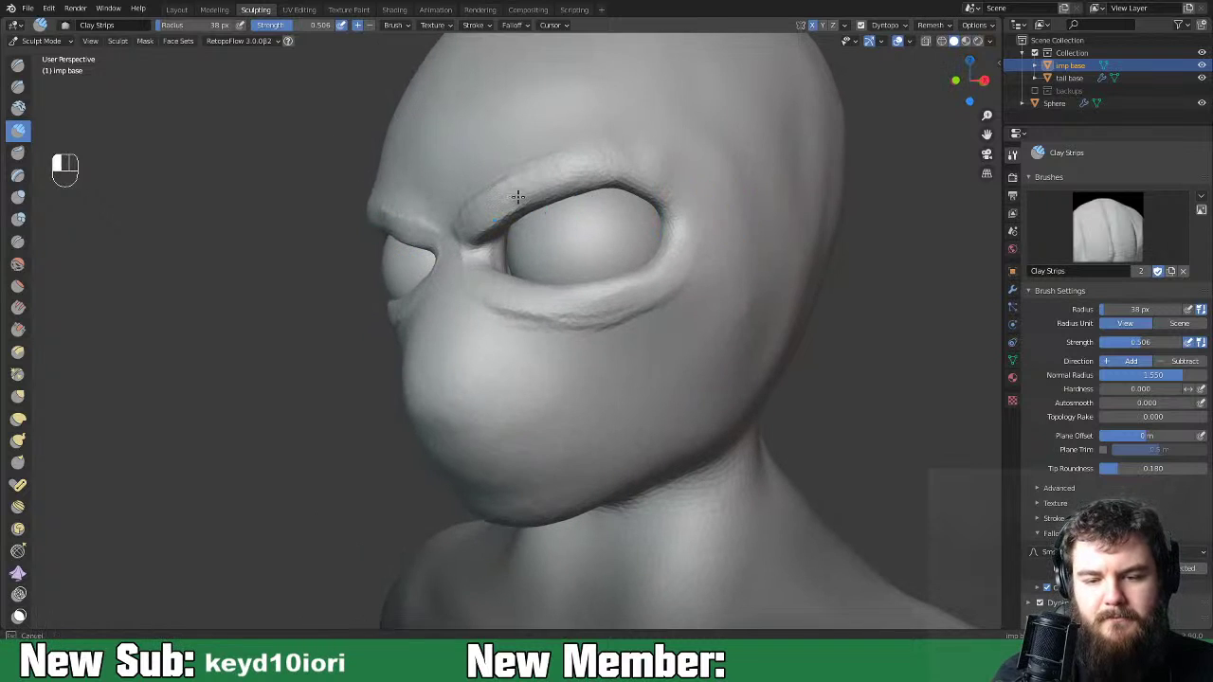
pyautogui.moveTo(683, 181); pyautogui.dragTo(679, 218)
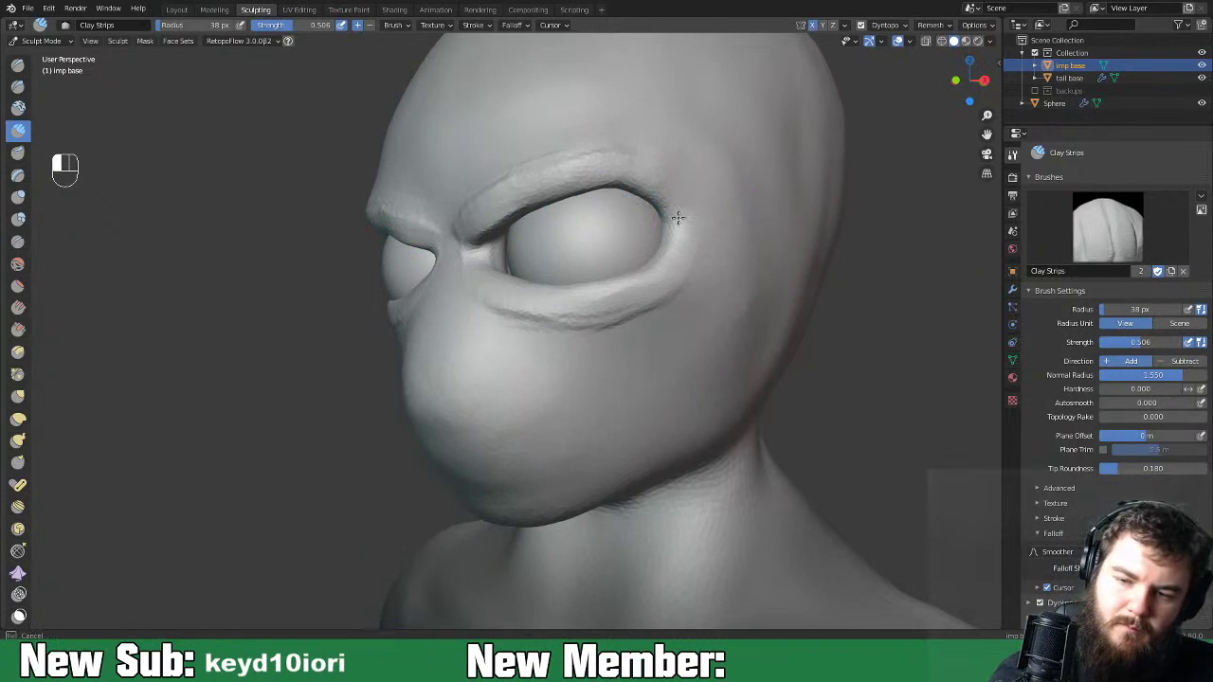
pyautogui.moveTo(678, 287); pyautogui.dragTo(690, 275)
pyautogui.moveTo(704, 205); pyautogui.dragTo(664, 287)
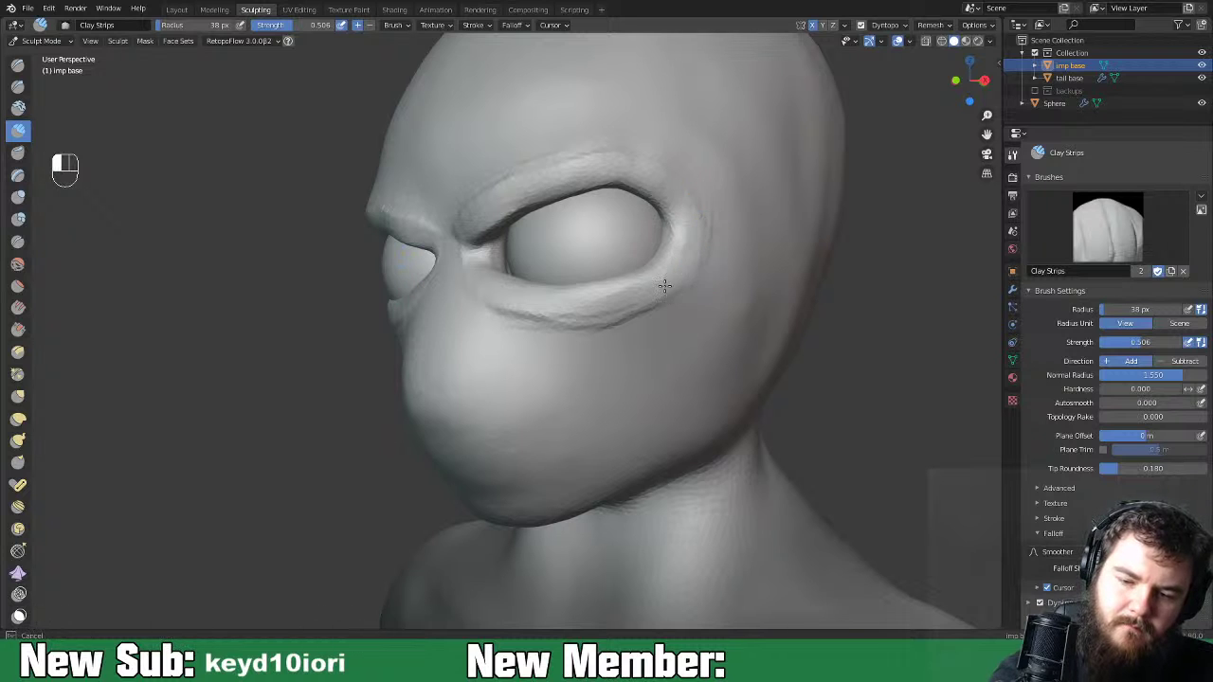
pyautogui.moveTo(698, 222); pyautogui.dragTo(696, 217)
pyautogui.moveTo(696, 217)
pyautogui.mouseDown(button='middle')
pyautogui.moveTo(654, 242)
pyautogui.moveTo(728, 289)
pyautogui.moveTo(714, 293)
pyautogui.moveTo(591, 209)
pyautogui.mouseUp(button='middle')
pyautogui.moveTo(591, 209); pyautogui.dragTo(597, 207)
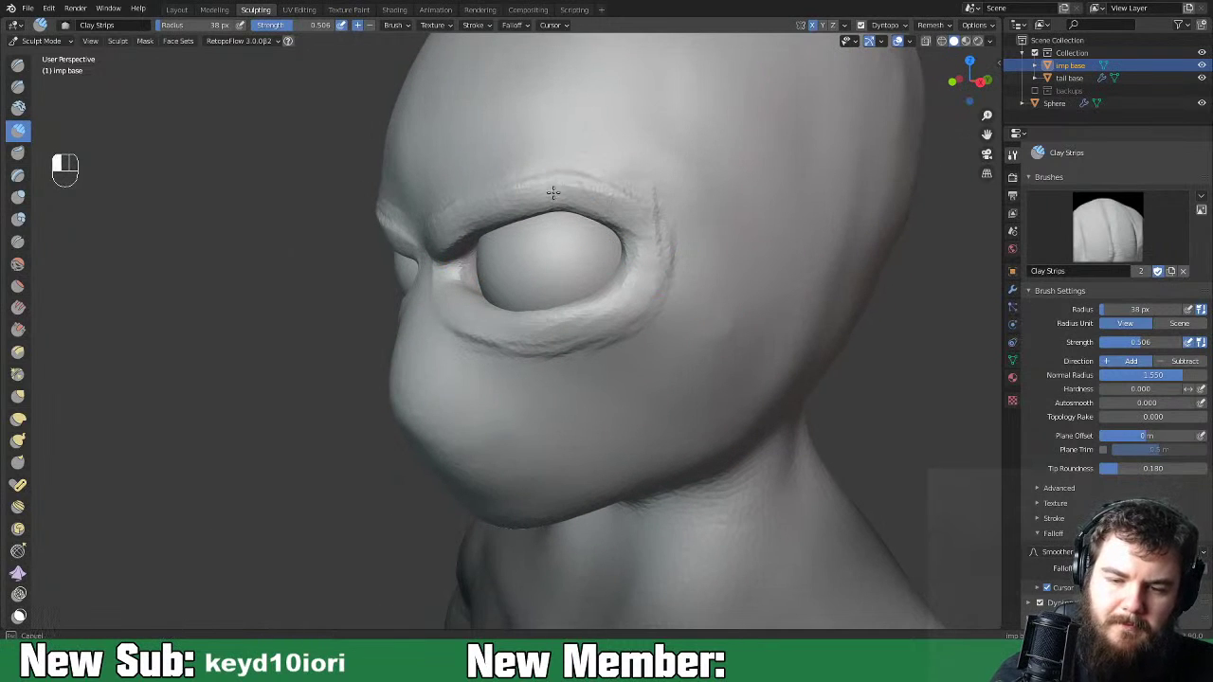
# Smooth the clay strokes around the brow, both eyelids and the outer eye corner.
pyautogui.moveTo(541, 236)
pyautogui.mouseDown(button='middle')
pyautogui.moveTo(607, 238)
pyautogui.moveTo(539, 227)
pyautogui.mouseUp(button='middle')
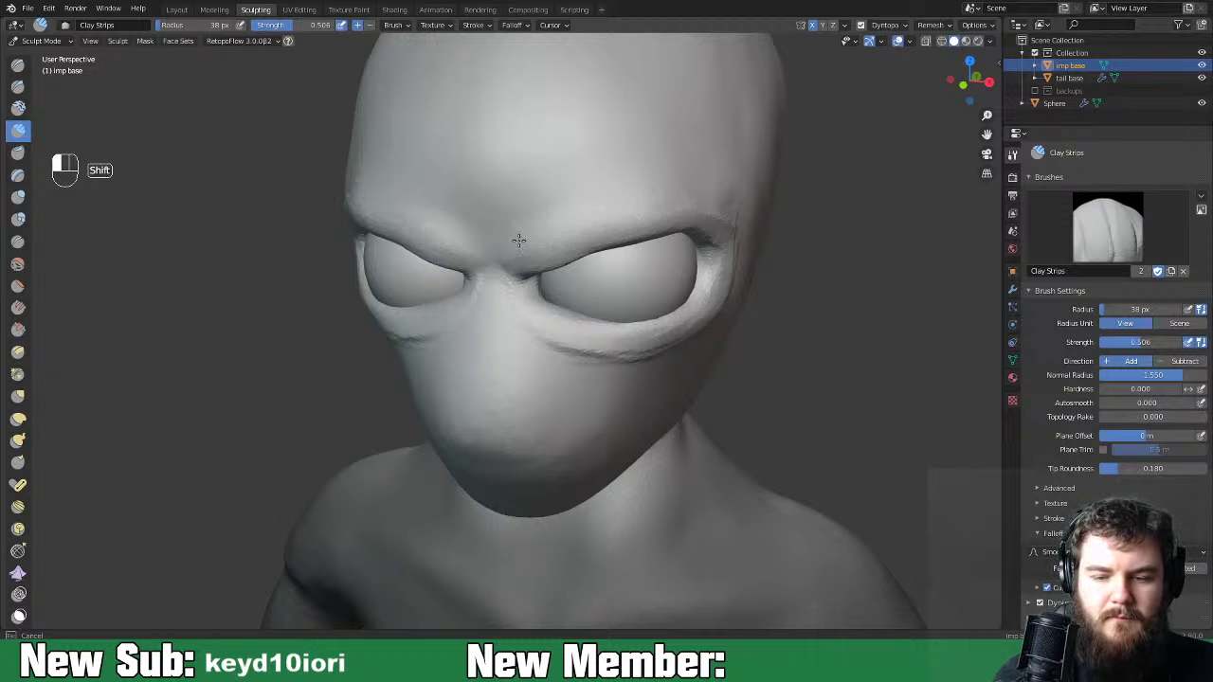
pyautogui.moveTo(740, 221); pyautogui.dragTo(670, 276, button='middle')
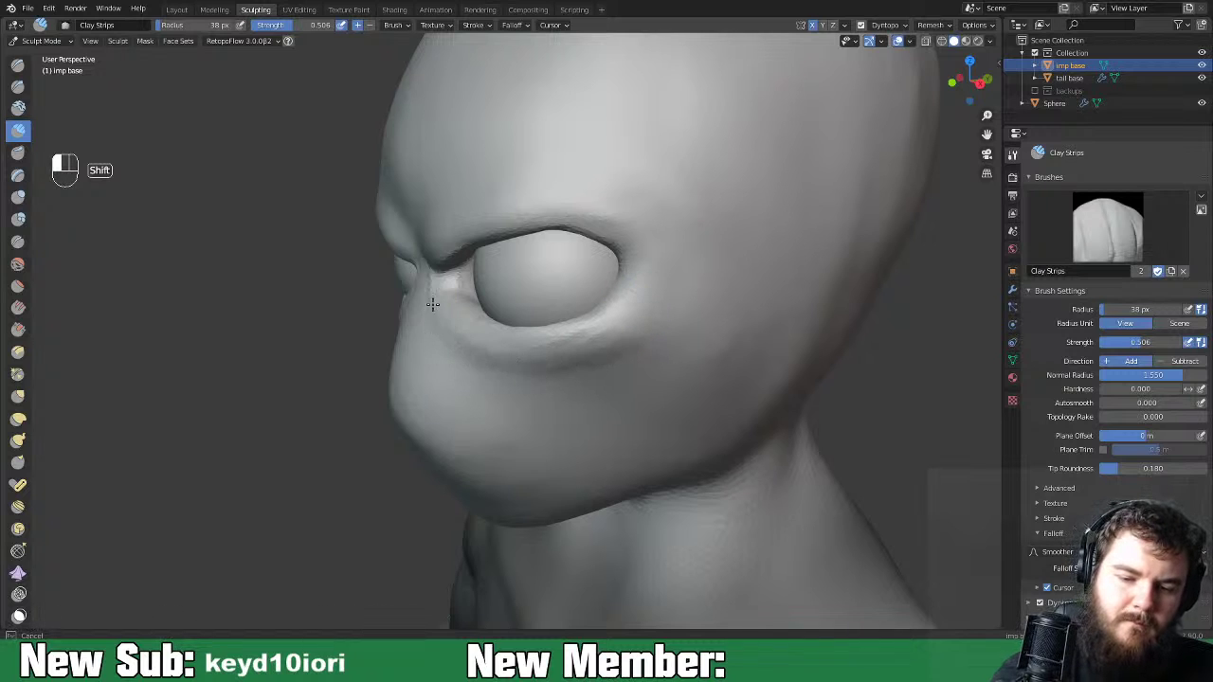
pyautogui.moveTo(672, 325)
pyautogui.mouseDown(button='middle')
pyautogui.moveTo(727, 315)
pyautogui.moveTo(619, 300)
pyautogui.moveTo(684, 408)
pyautogui.moveTo(593, 393)
pyautogui.moveTo(559, 403)
pyautogui.mouseUp(button='middle')
pyautogui.scroll(3, 593, 393)
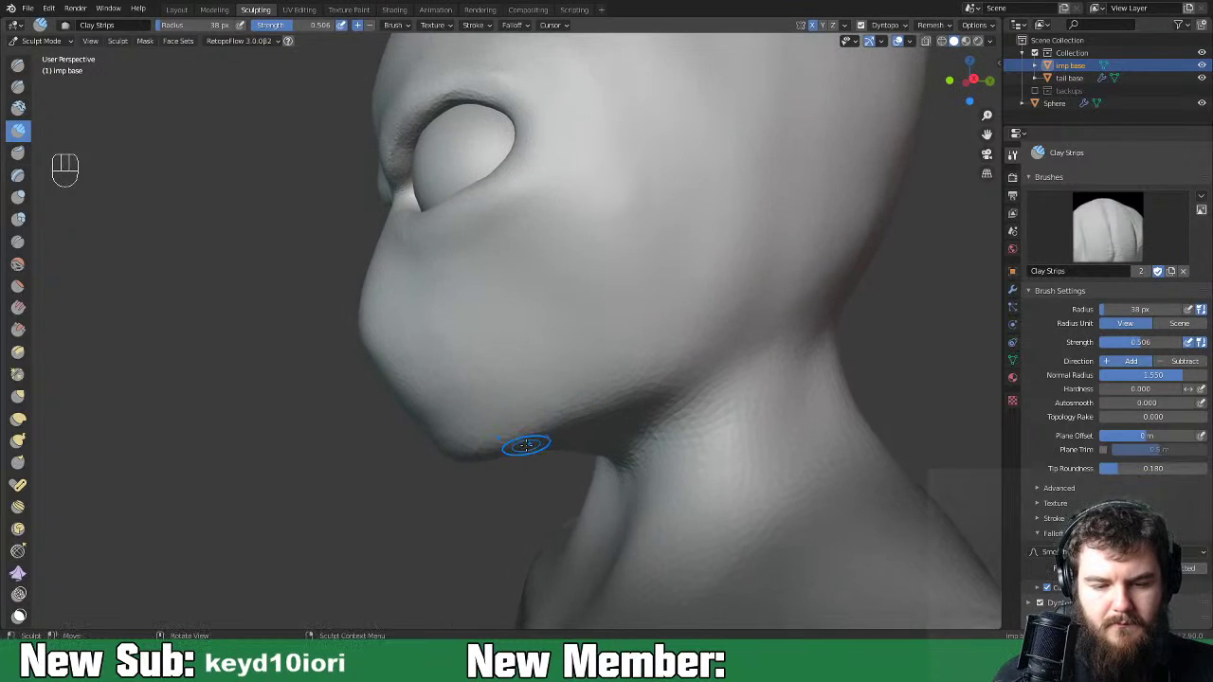
# Set the Annotate tool's placement to Surface and sketch one half of the mouth line on the lower muzzle.
pyautogui.moveTo(547, 435)
pyautogui.mouseDown(button='middle')
pyautogui.moveTo(631, 449)
pyautogui.moveTo(616, 441)
pyautogui.mouseUp(button='middle')
pyautogui.scroll(-5, 18, 427)
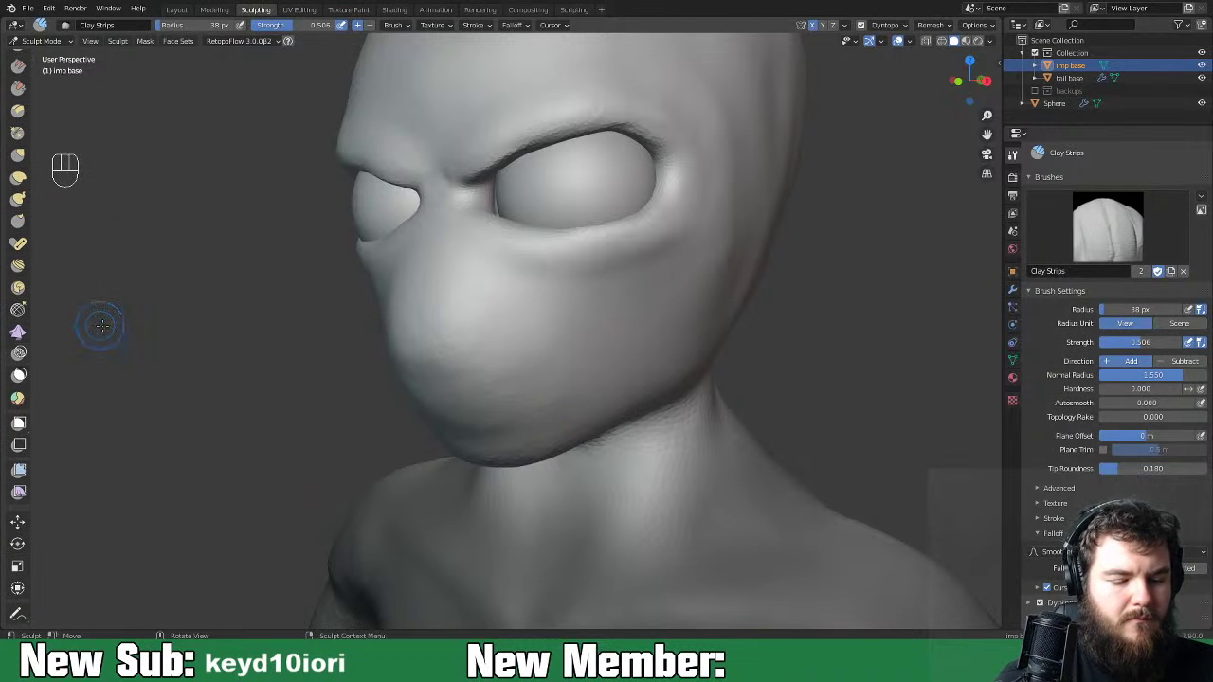
pyautogui.click(18, 615)
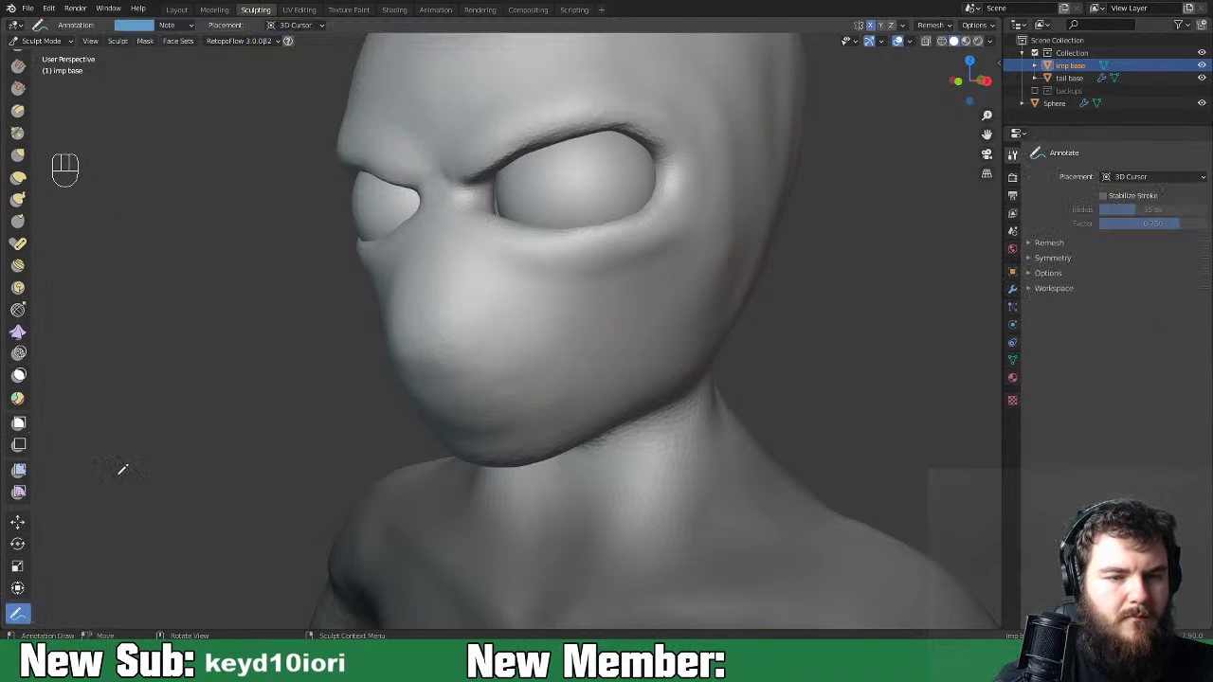
pyautogui.click(314, 24)
pyautogui.click(322, 71)
pyautogui.moveTo(614, 346); pyautogui.dragTo(538, 380, button='middle')
pyautogui.moveTo(726, 320); pyautogui.dragTo(570, 348, button='middle')
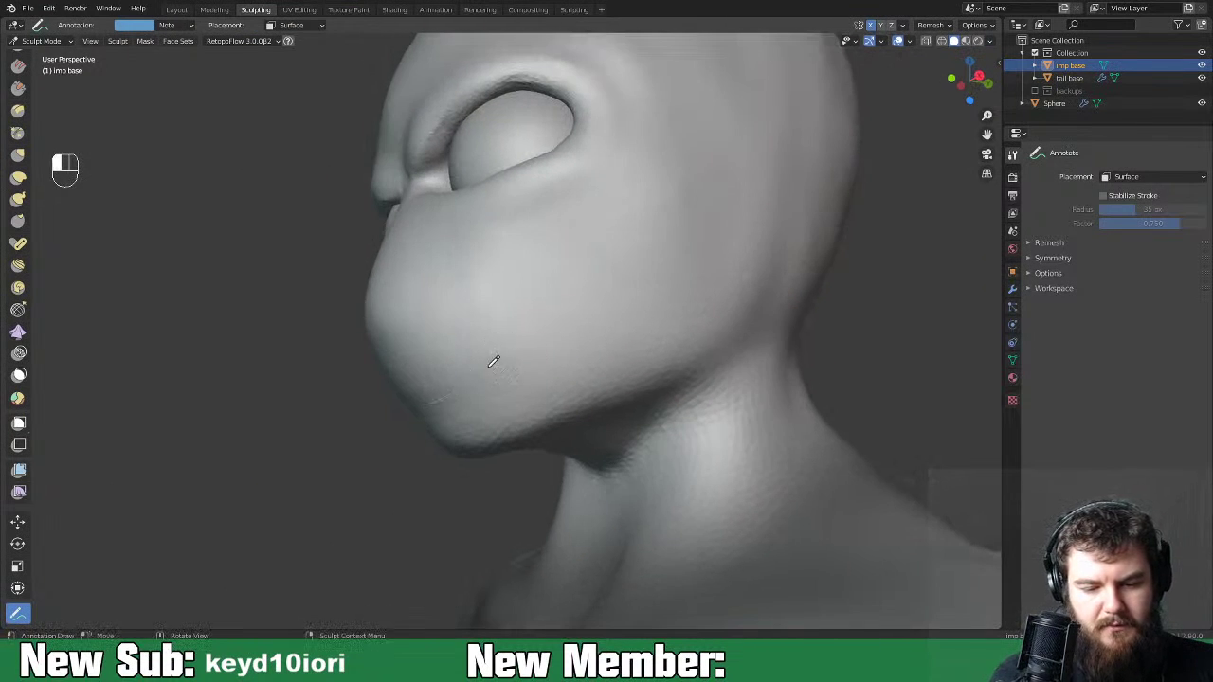
# Extend the annotated mouth line across the face and draw a vertical guide from the eye to the mouth corner.
pyautogui.moveTo(511, 350); pyautogui.dragTo(750, 360, button='middle')
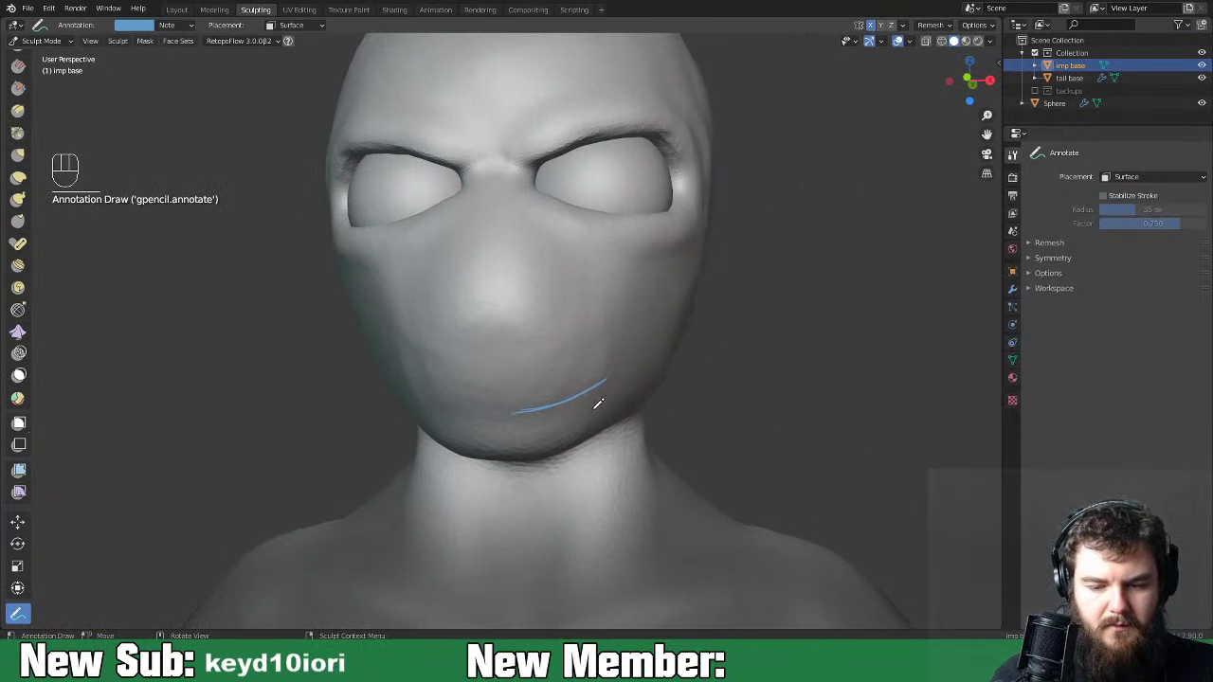
pyautogui.moveTo(522, 409)
pyautogui.mouseDown(button='middle')
pyautogui.moveTo(408, 398)
pyautogui.moveTo(451, 389)
pyautogui.mouseUp(button='middle')
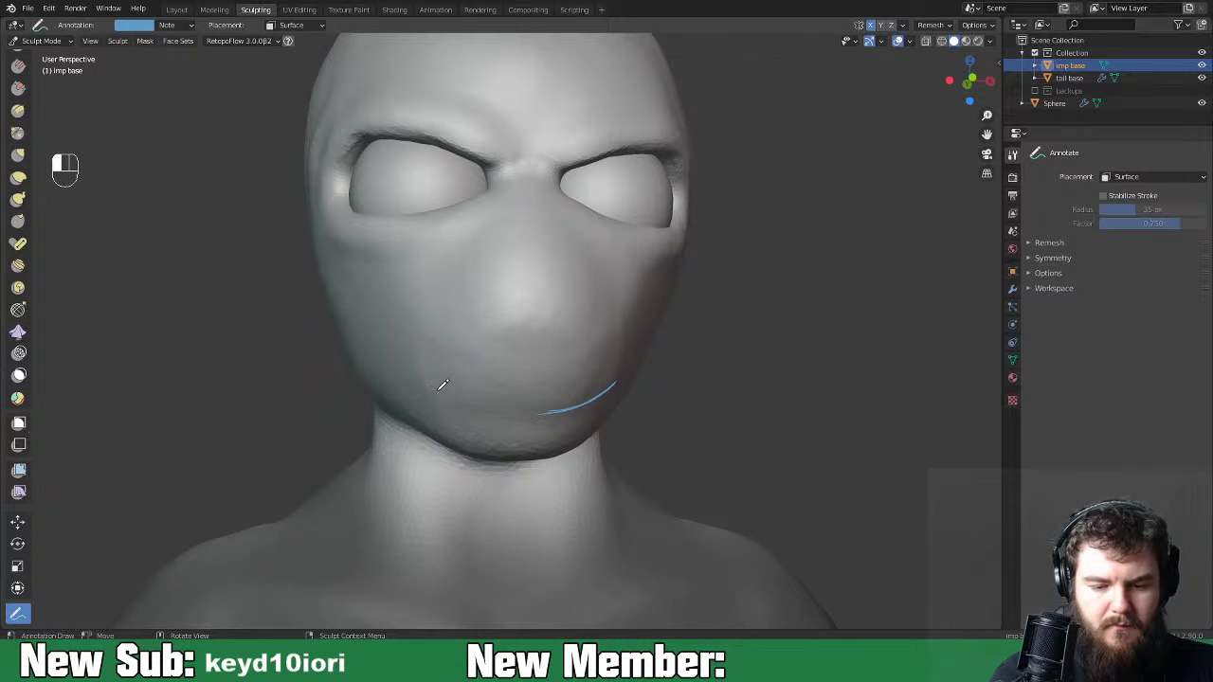
pyautogui.click(609, 389)
pyautogui.moveTo(611, 390)
pyautogui.mouseDown(button='middle')
pyautogui.moveTo(651, 360)
pyautogui.moveTo(626, 397)
pyautogui.mouseUp(button='middle')
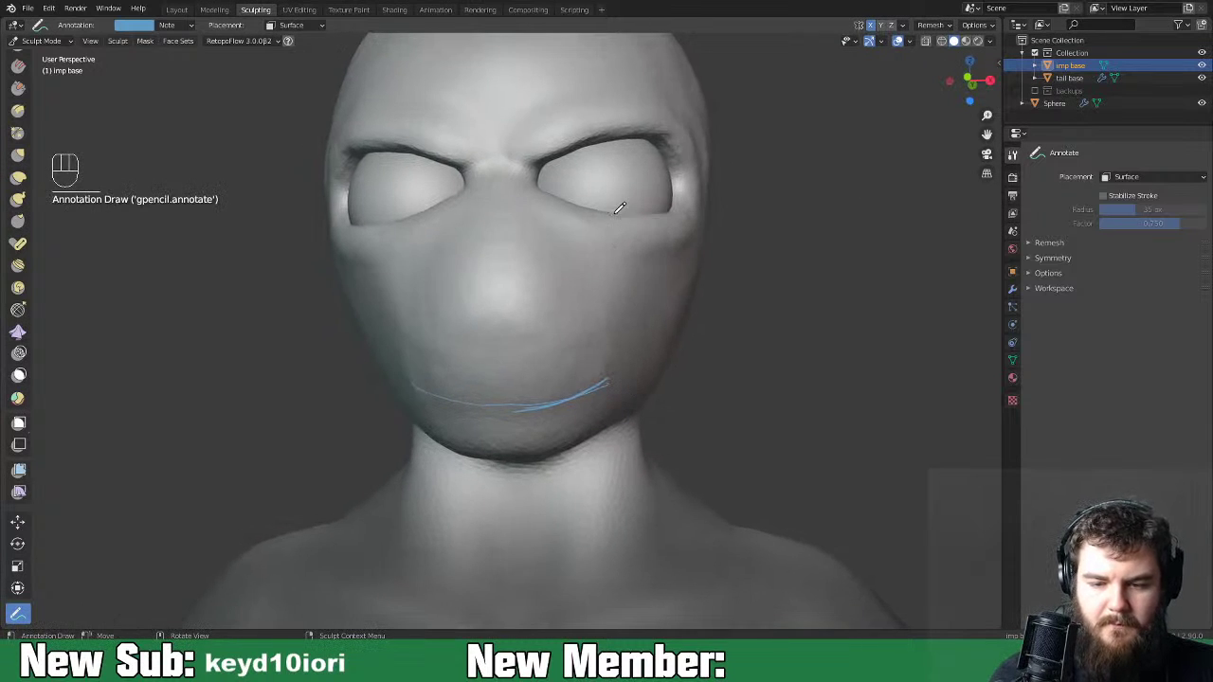
pyautogui.moveTo(620, 209); pyautogui.dragTo(624, 205)
pyautogui.moveTo(620, 355); pyautogui.dragTo(614, 388)
# Examine the annotated mouth's position and width against the whole figure, from a distance and closer up.
pyautogui.moveTo(706, 436)
pyautogui.mouseDown(button='middle')
pyautogui.moveTo(587, 446)
pyautogui.moveTo(640, 435)
pyautogui.moveTo(806, 441)
pyautogui.moveTo(665, 432)
pyautogui.moveTo(609, 441)
pyautogui.moveTo(721, 433)
pyautogui.moveTo(558, 404)
pyautogui.moveTo(687, 403)
pyautogui.moveTo(714, 441)
pyautogui.moveTo(696, 445)
pyautogui.mouseUp(button='middle')
pyautogui.hotkey('ctrl', '-')
pyautogui.hotkey('ctrl', '-')
pyautogui.hotkey('ctrl', '-')
pyautogui.hotkey('ctrl', '-')
pyautogui.hotkey('ctrl', '-')
pyautogui.hotkey('ctrl', '-')
pyautogui.hotkey('ctrl', '-')
pyautogui.hotkey('ctrl', '-')
pyautogui.hotkey('ctrl', '-')
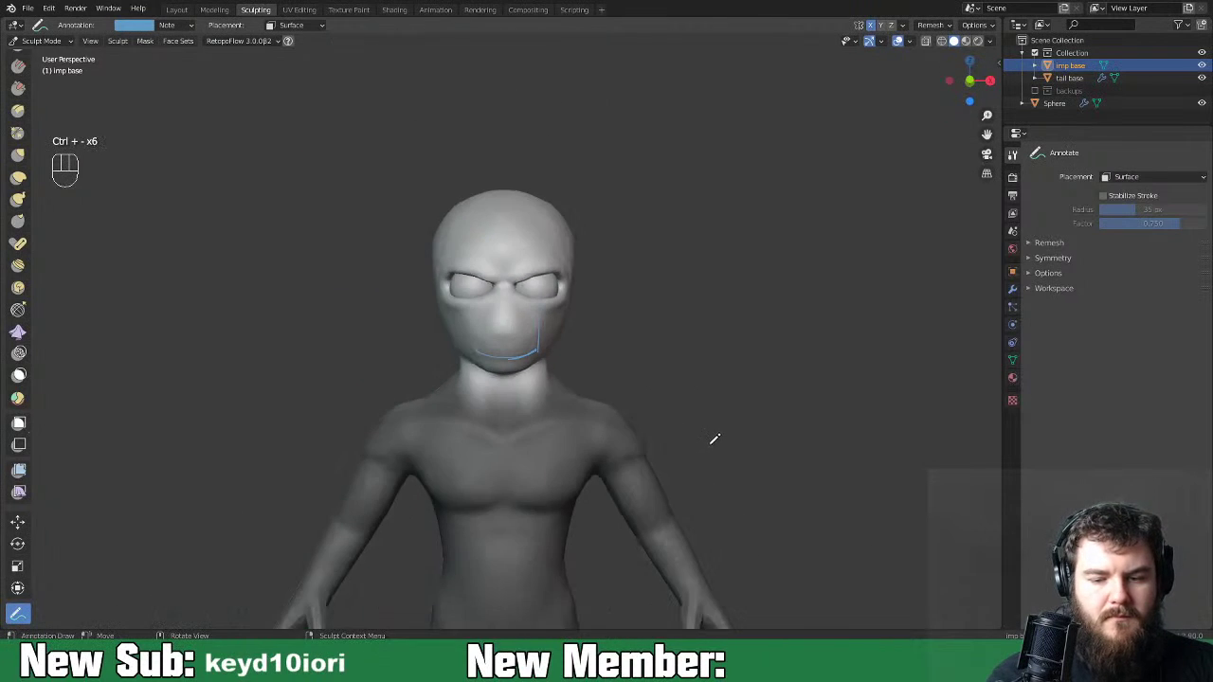
pyautogui.moveTo(765, 414); pyautogui.dragTo(690, 441, button='middle')
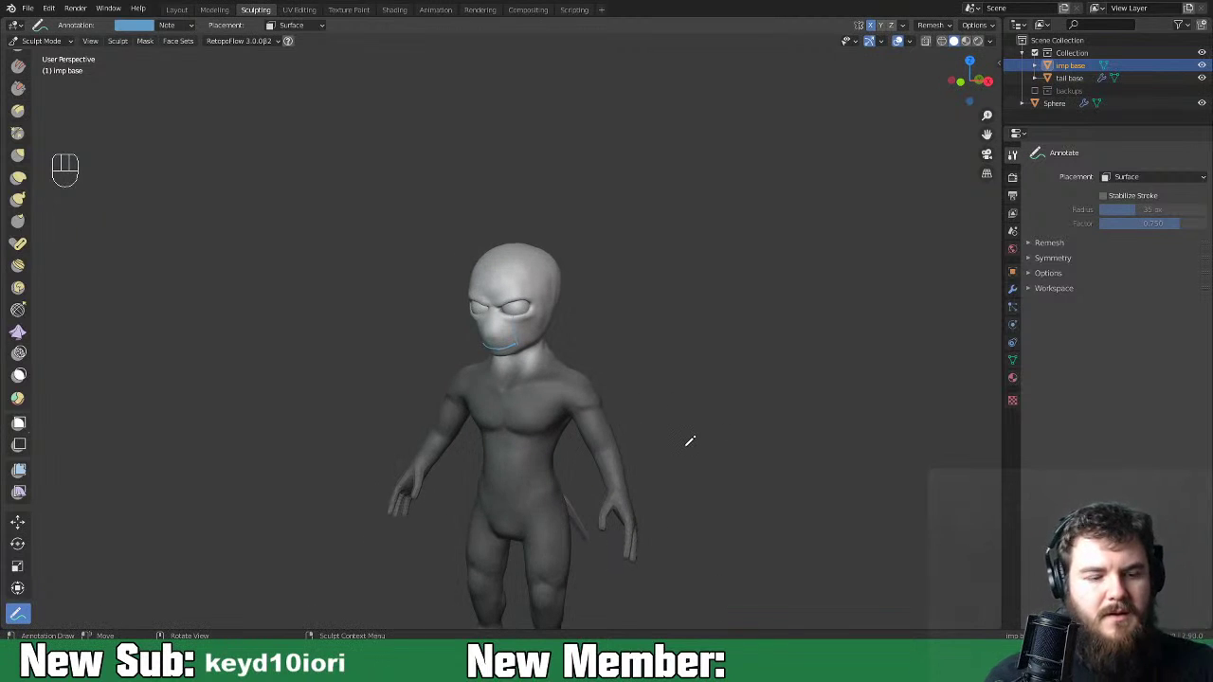
pyautogui.hotkey('ctrl', '=')
pyautogui.hotkey('ctrl', '=')
pyautogui.hotkey('ctrl', '=')
pyautogui.hotkey('ctrl', '=')
pyautogui.hotkey('ctrl', '=')
pyautogui.hotkey('ctrl', '=')
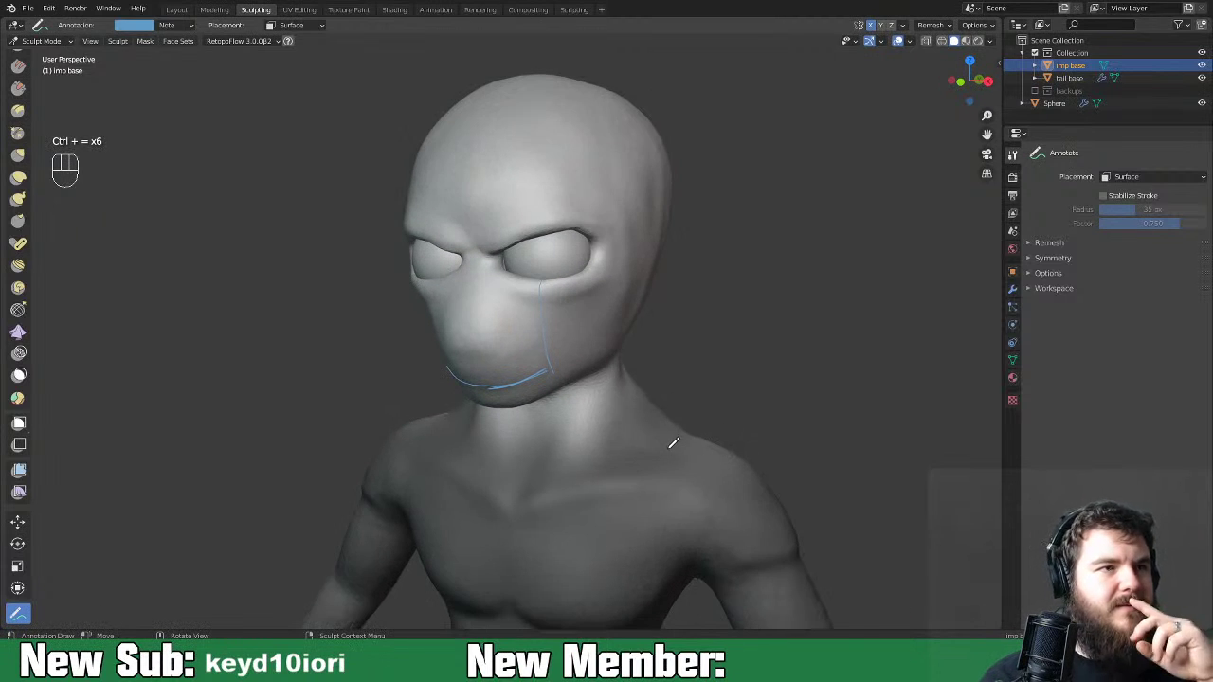
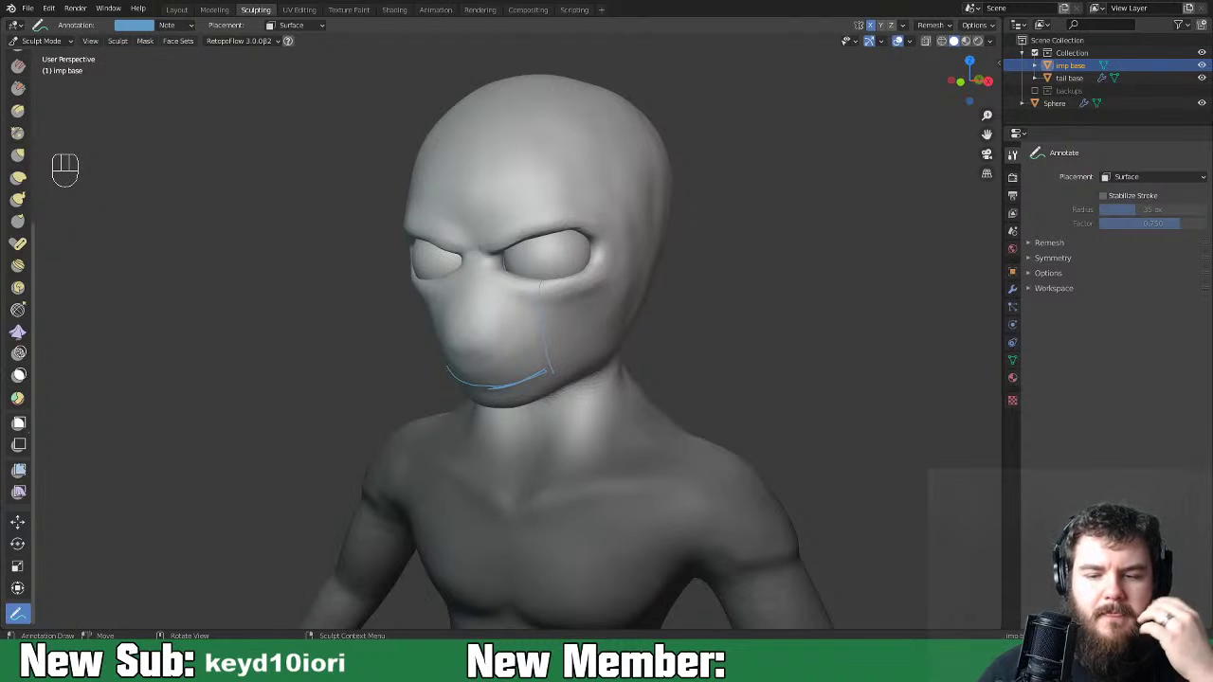
pyautogui.scroll(-3, 699, 331)
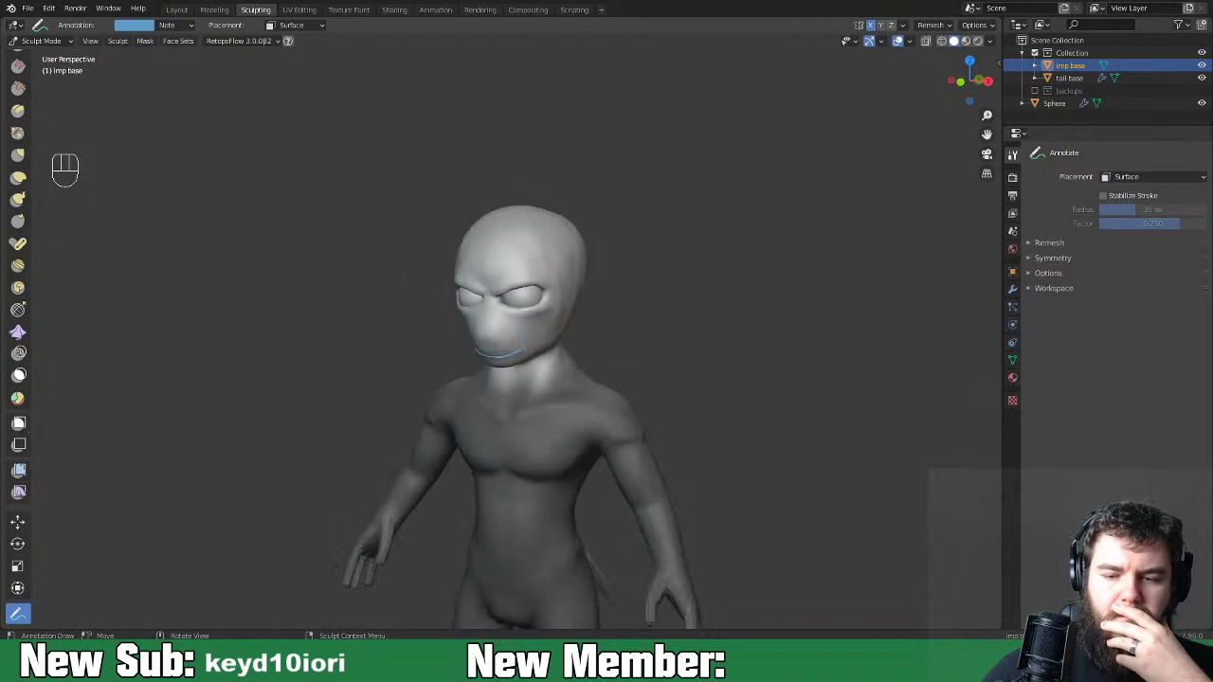
pyautogui.moveTo(678, 331); pyautogui.dragTo(730, 332, button='middle')
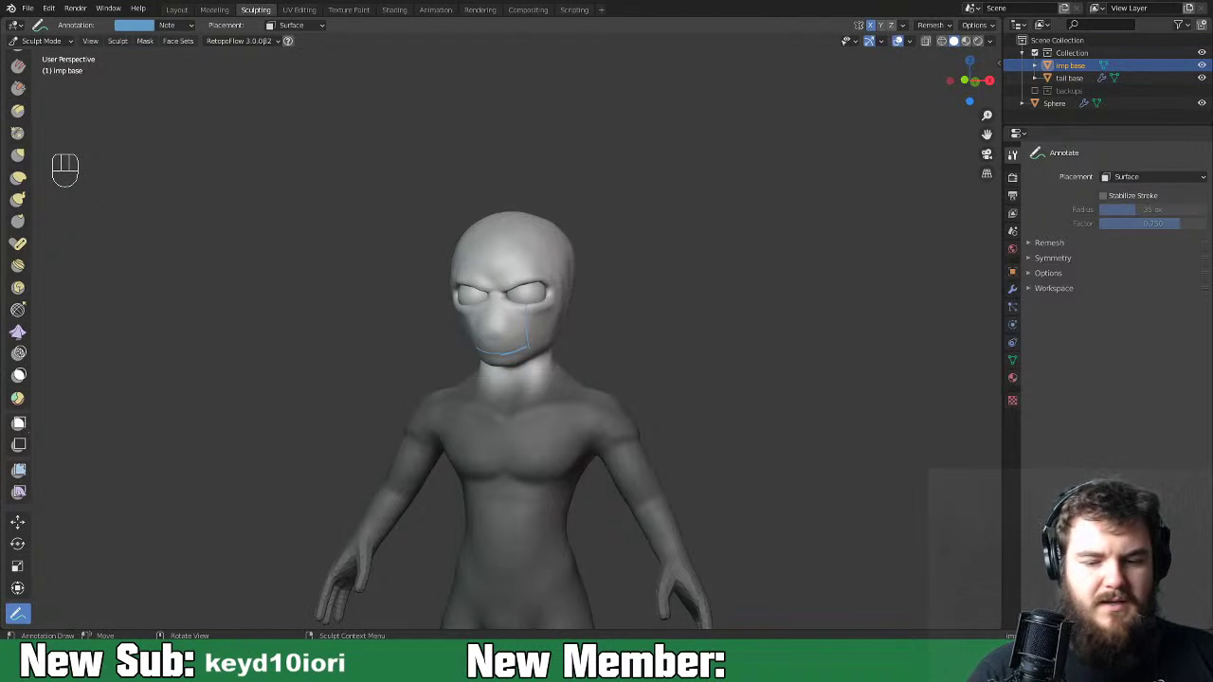
pyautogui.moveTo(646, 381)
pyautogui.mouseDown(button='middle')
pyautogui.moveTo(658, 355)
pyautogui.moveTo(647, 387)
pyautogui.mouseUp(button='middle')
# Carve the mouth line into the muzzle along the annotation with the Crease brush.
pyautogui.press('space')
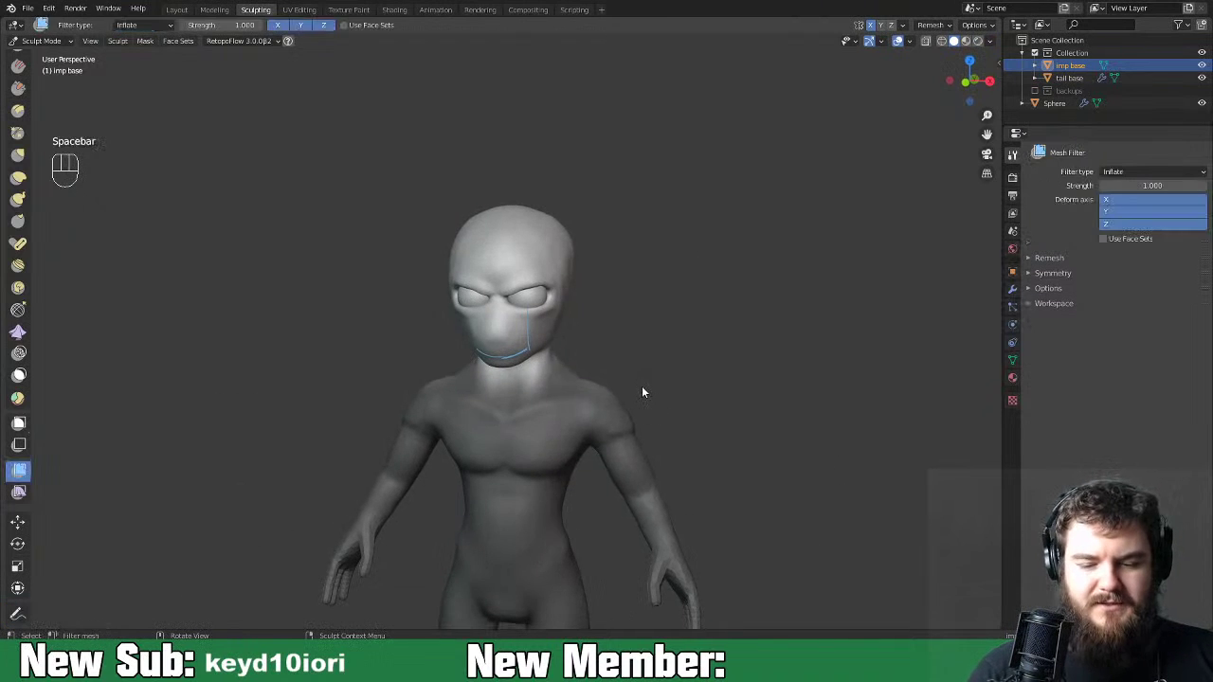
pyautogui.press('space')
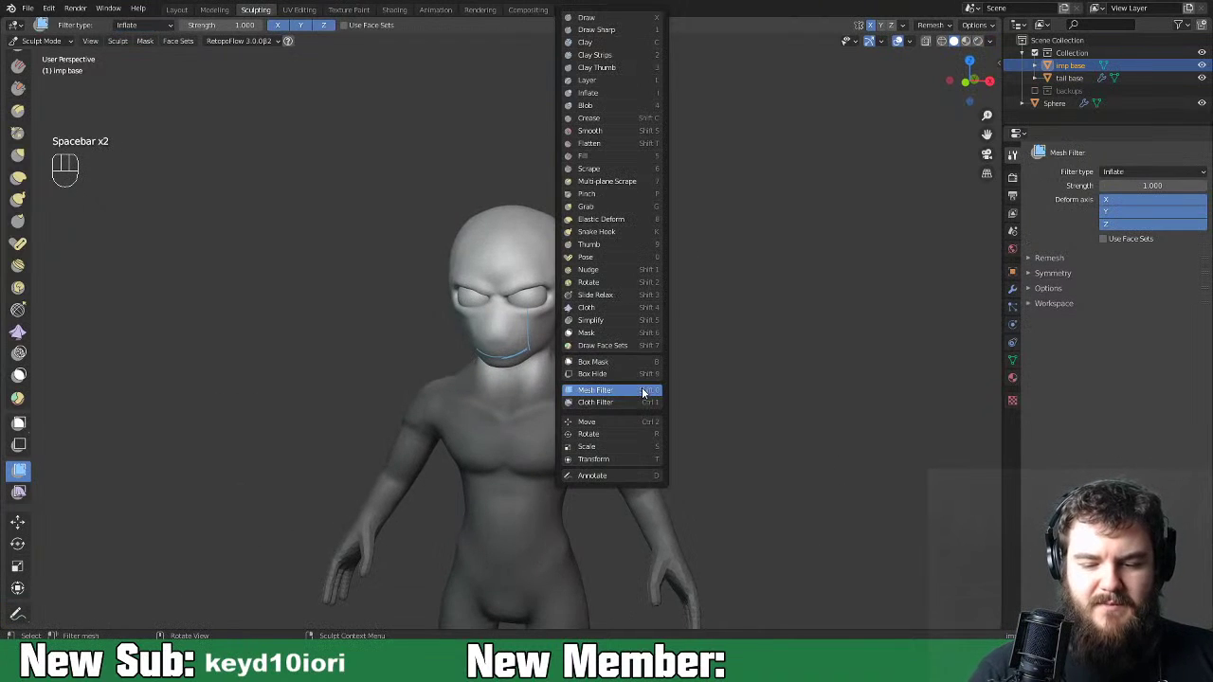
pyautogui.click(622, 118)
pyautogui.hotkey('ctrl', '=')
pyautogui.hotkey('ctrl', '=')
pyautogui.hotkey('ctrl', '=')
pyautogui.hotkey('ctrl', '=')
pyautogui.hotkey('ctrl', '=')
pyautogui.hotkey('ctrl', '=')
pyautogui.hotkey('ctrl', '=')
pyautogui.hotkey('ctrl', '=')
pyautogui.hotkey('ctrl', '=')
pyautogui.hotkey('ctrl', '=')
pyautogui.hotkey('ctrl', '=')
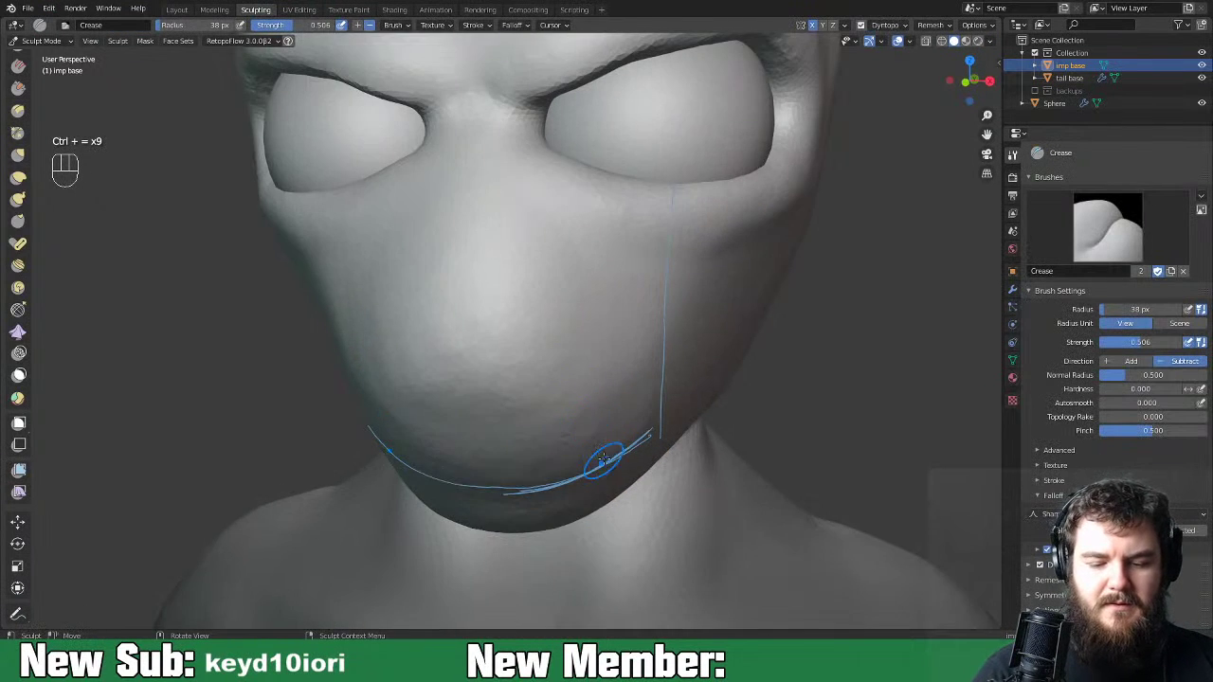
pyautogui.moveTo(588, 480); pyautogui.dragTo(617, 433, button='middle')
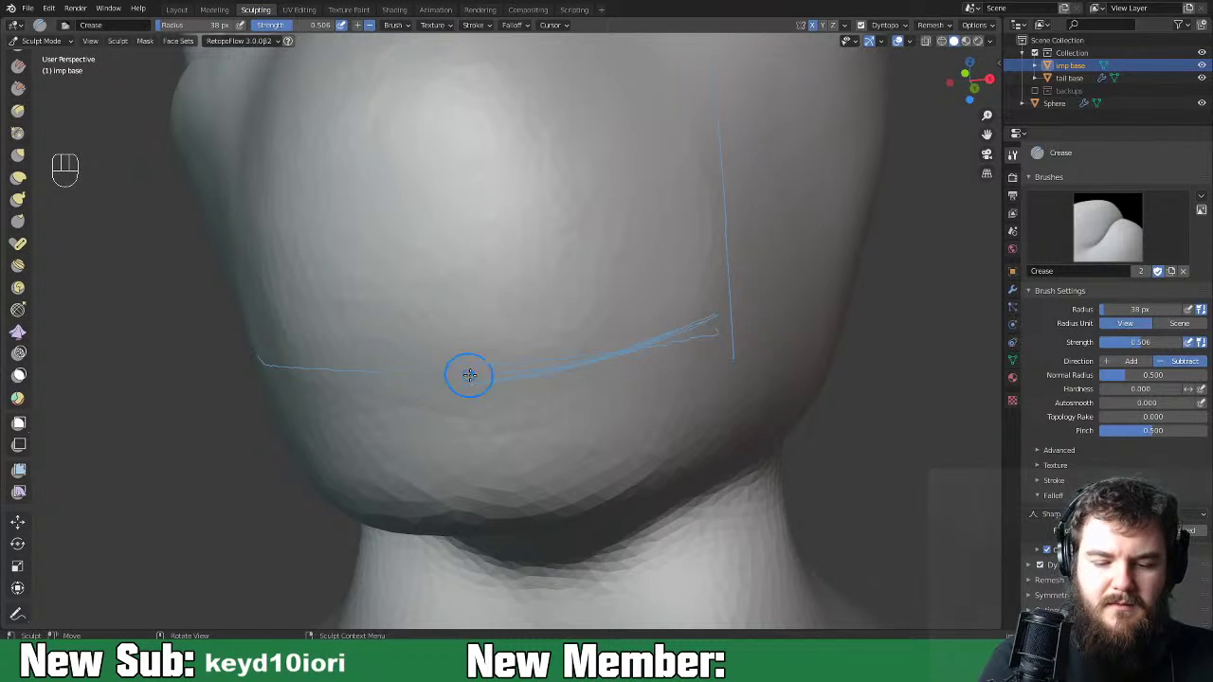
pyautogui.moveTo(418, 379)
pyautogui.mouseDown()
pyautogui.moveTo(712, 325)
pyautogui.moveTo(418, 377)
pyautogui.moveTo(650, 344)
pyautogui.mouseUp()
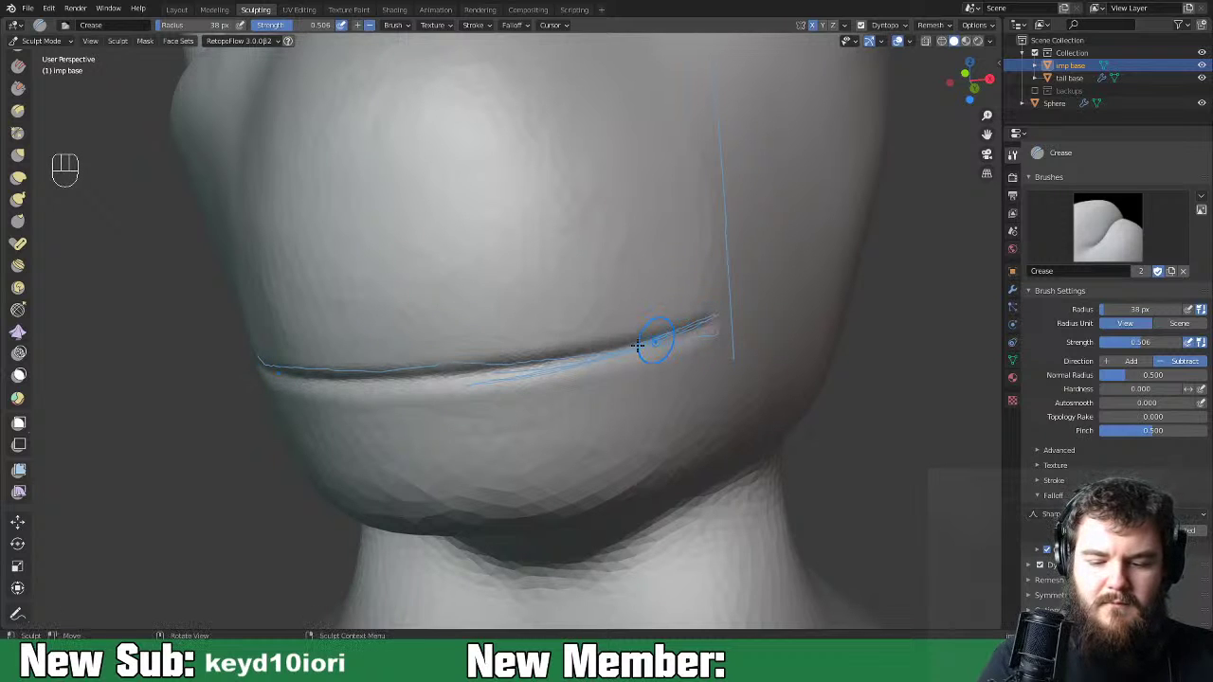
# Deepen the mouth crease with repeated Crease strokes from the middle out to the corner.
pyautogui.moveTo(421, 377); pyautogui.dragTo(537, 364)
pyautogui.moveTo(681, 335); pyautogui.dragTo(690, 332)
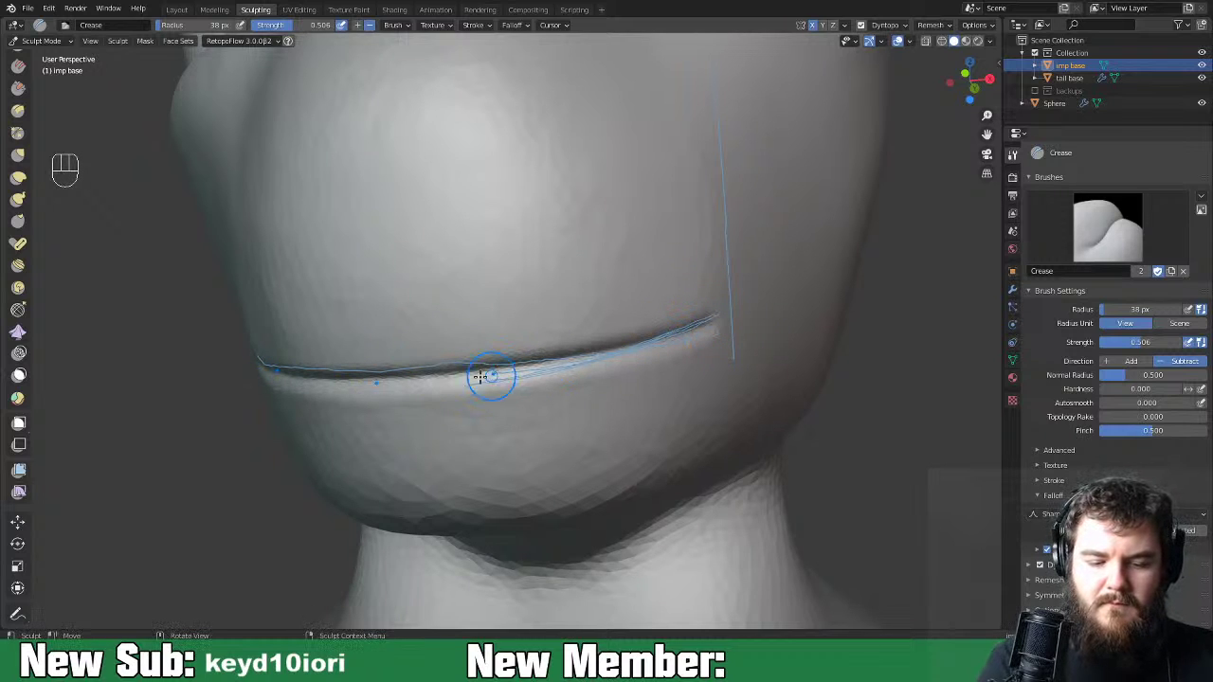
pyautogui.moveTo(418, 378)
pyautogui.mouseDown()
pyautogui.moveTo(691, 332)
pyautogui.moveTo(425, 377)
pyautogui.mouseUp()
pyautogui.moveTo(702, 329); pyautogui.dragTo(703, 328)
pyautogui.moveTo(436, 376); pyautogui.dragTo(440, 376)
pyautogui.moveTo(710, 325); pyautogui.dragTo(712, 324)
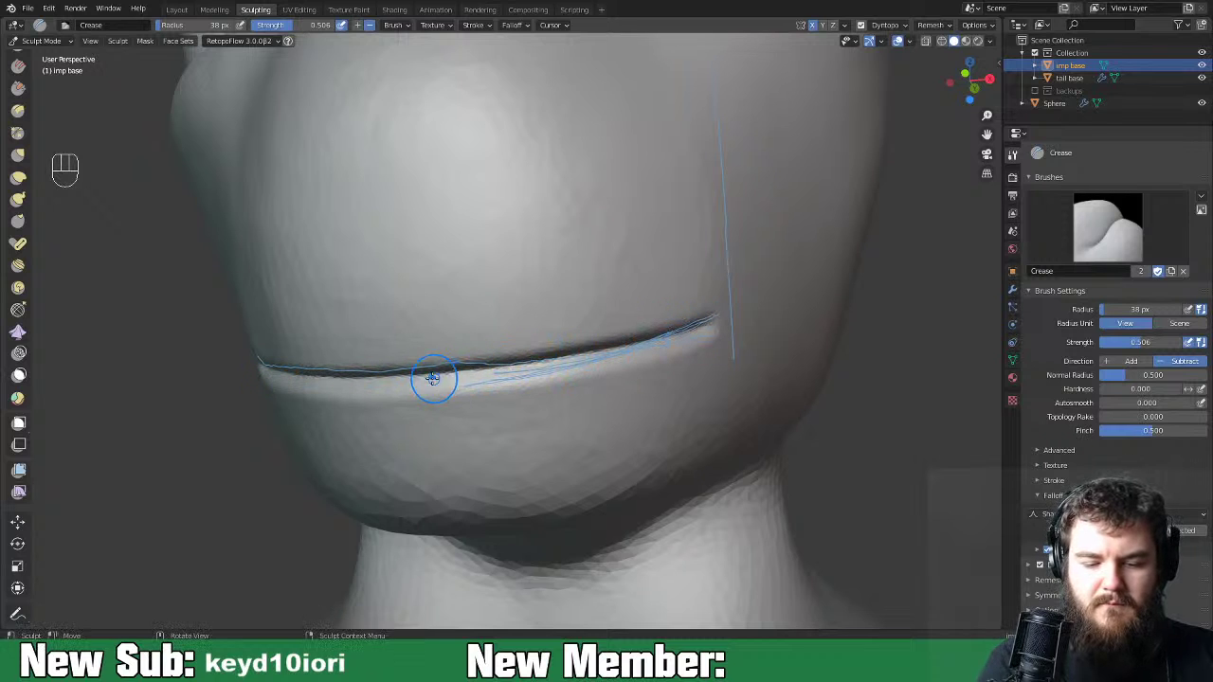
pyautogui.moveTo(434, 374); pyautogui.dragTo(490, 370)
pyautogui.moveTo(638, 339); pyautogui.dragTo(716, 324)
# Erase the annotated mouth and eye guide lines from the face.
pyautogui.moveTo(748, 338)
pyautogui.mouseDown(button='middle')
pyautogui.moveTo(780, 360)
pyautogui.moveTo(745, 383)
pyautogui.mouseUp(button='middle')
pyautogui.hotkey('ctrl', '-')
pyautogui.hotkey('ctrl', '-')
pyautogui.hotkey('ctrl', '-')
pyautogui.hotkey('ctrl', '-')
pyautogui.hotkey('ctrl', '-')
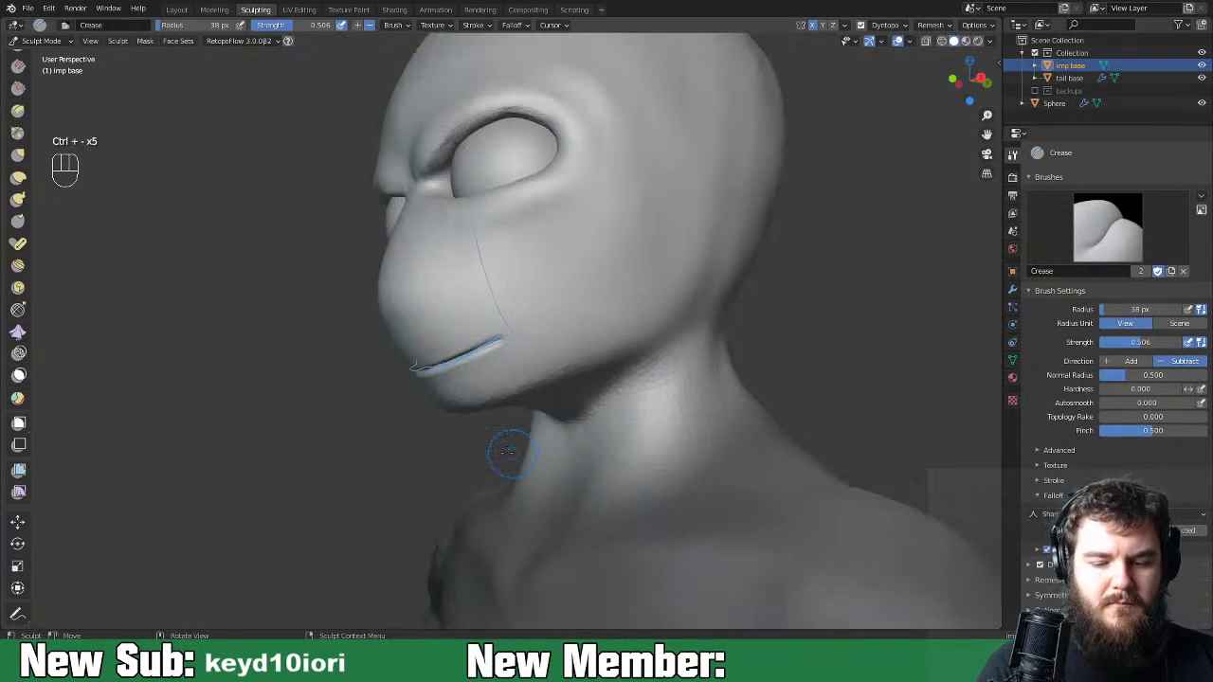
pyautogui.press('d')
pyautogui.moveTo(511, 347)
pyautogui.mouseDown(button='right')
pyautogui.moveTo(507, 247)
pyautogui.moveTo(411, 420)
pyautogui.moveTo(520, 330)
pyautogui.mouseUp(button='right')
# Examine the creased mouth from the front, at a distance and in profile.
pyautogui.moveTo(661, 385)
pyautogui.mouseDown(button='middle')
pyautogui.moveTo(794, 358)
pyautogui.moveTo(641, 390)
pyautogui.moveTo(741, 411)
pyautogui.moveTo(759, 407)
pyautogui.moveTo(690, 383)
pyautogui.moveTo(750, 376)
pyautogui.moveTo(772, 437)
pyautogui.moveTo(689, 420)
pyautogui.mouseUp(button='middle')
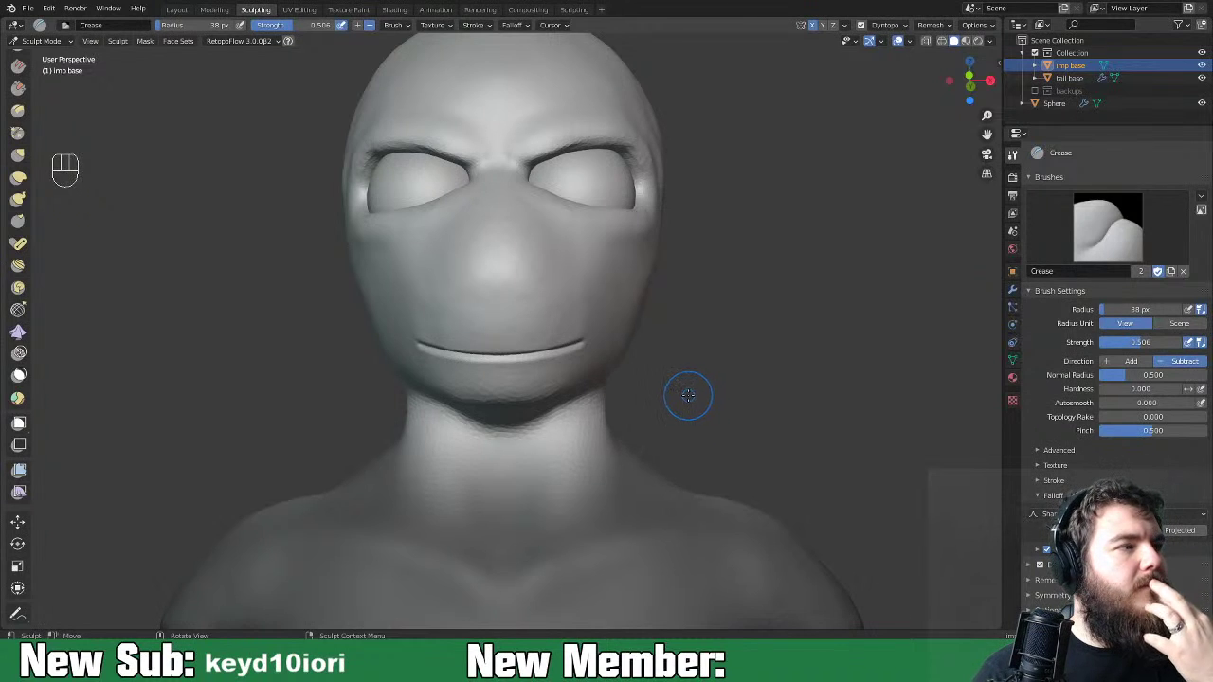
pyautogui.moveTo(748, 376)
pyautogui.mouseDown(button='middle')
pyautogui.moveTo(658, 382)
pyautogui.moveTo(704, 394)
pyautogui.moveTo(762, 379)
pyautogui.moveTo(664, 379)
pyautogui.moveTo(771, 409)
pyautogui.mouseUp(button='middle')
pyautogui.hotkey('ctrl', '-')
pyautogui.hotkey('ctrl', '-')
pyautogui.hotkey('ctrl', '-')
pyautogui.hotkey('ctrl', '-')
pyautogui.hotkey('ctrl', '-')
pyautogui.hotkey('ctrl', '-')
pyautogui.hotkey('ctrl', '=')
pyautogui.hotkey('ctrl', '=')
pyautogui.hotkey('ctrl', '=')
pyautogui.hotkey('ctrl', '=')
pyautogui.hotkey('ctrl', '=')
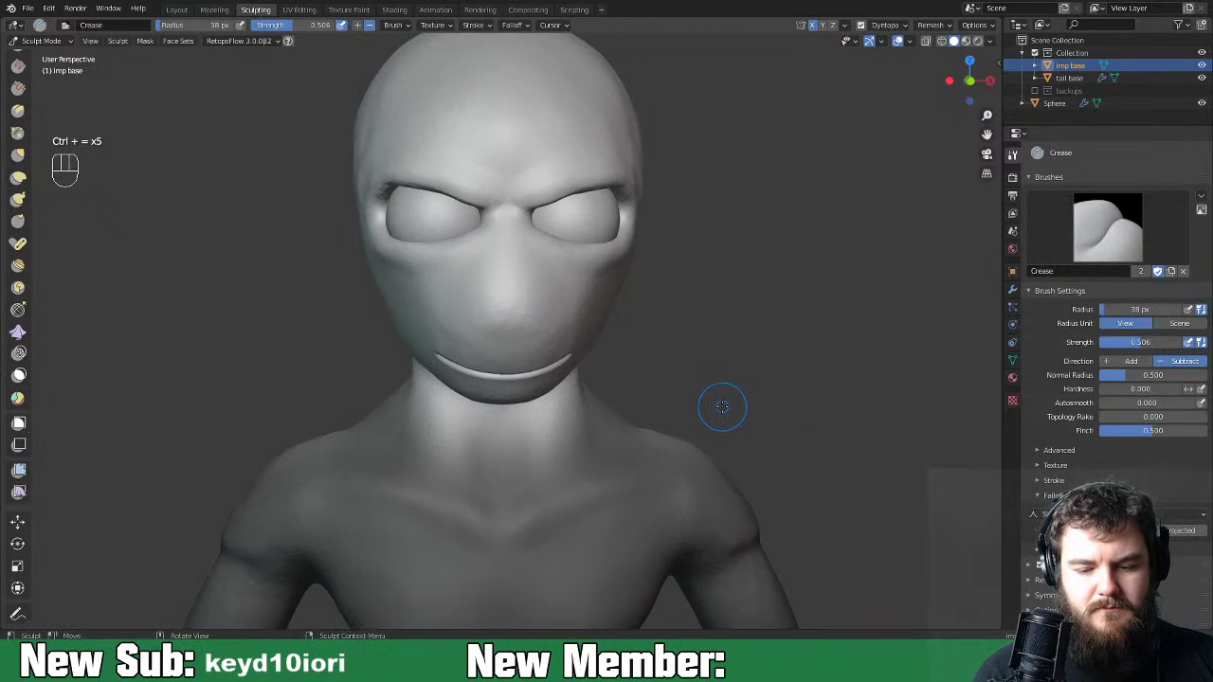
pyautogui.moveTo(709, 405)
pyautogui.mouseDown(button='middle')
pyautogui.moveTo(612, 398)
pyautogui.moveTo(645, 401)
pyautogui.moveTo(615, 412)
pyautogui.moveTo(720, 426)
pyautogui.moveTo(623, 409)
pyautogui.moveTo(610, 425)
pyautogui.mouseUp(button='middle')
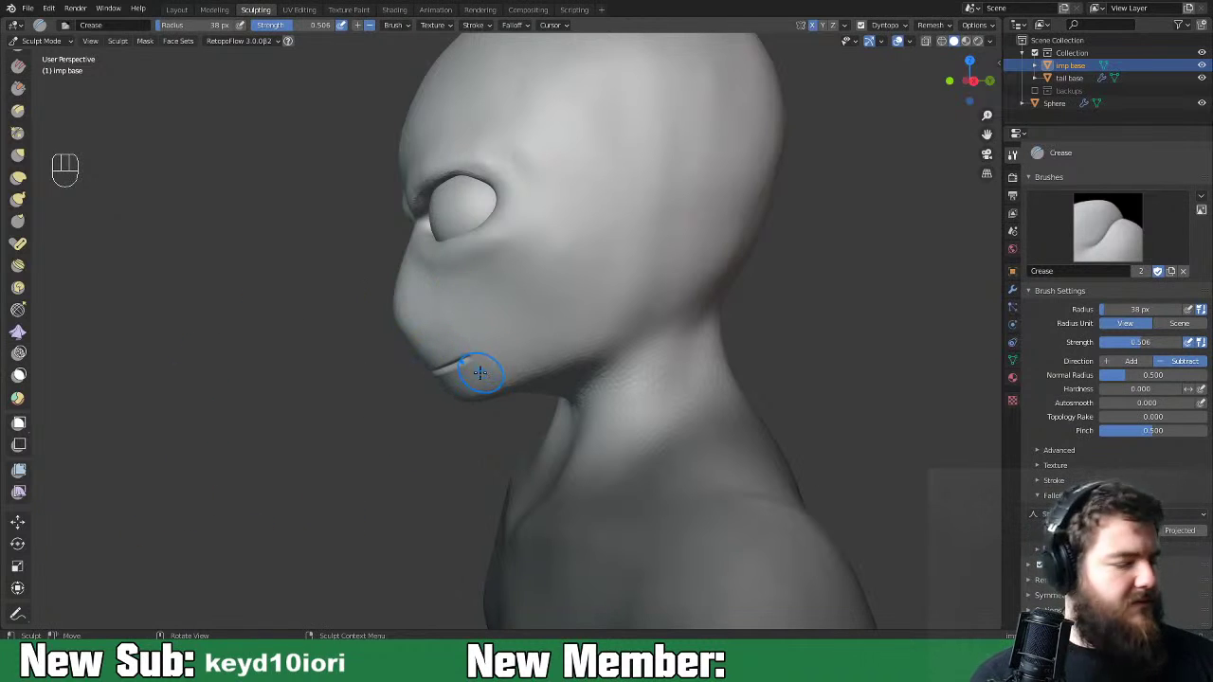
# Pull the lower muzzle and front of the mouth forward in profile with the Elastic Deform brush at a 156 px radius.
pyautogui.press('t')
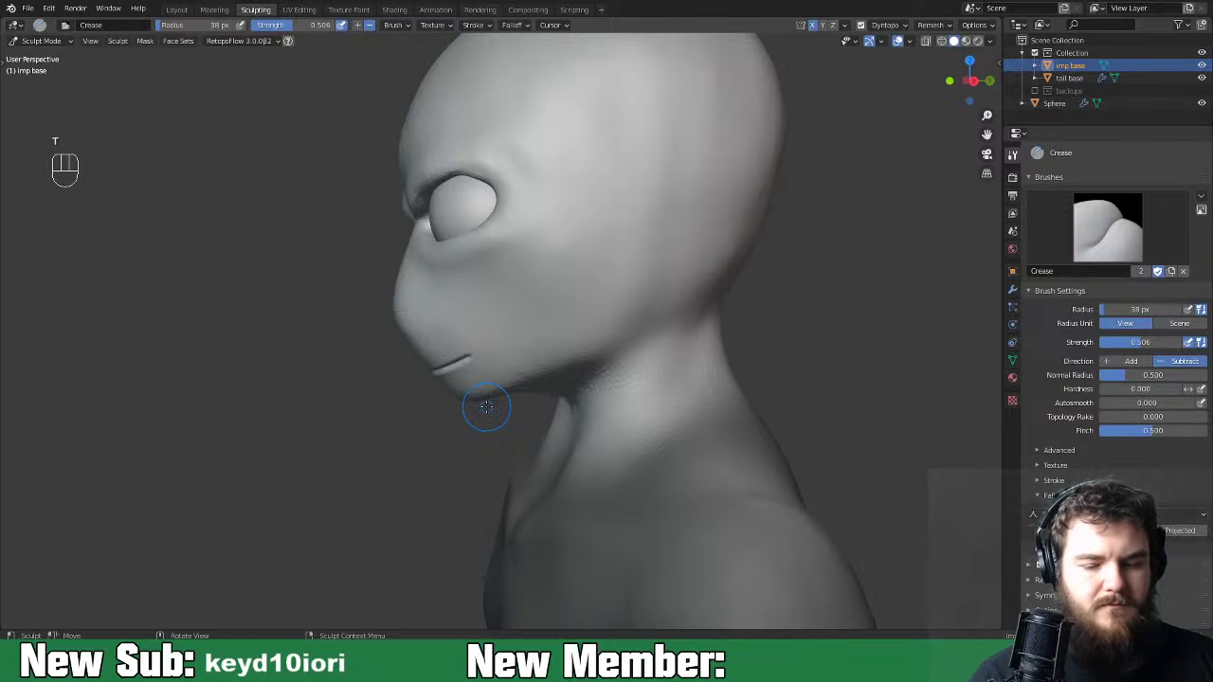
pyautogui.press('space')
pyautogui.press('space')
pyautogui.click(446, 367)
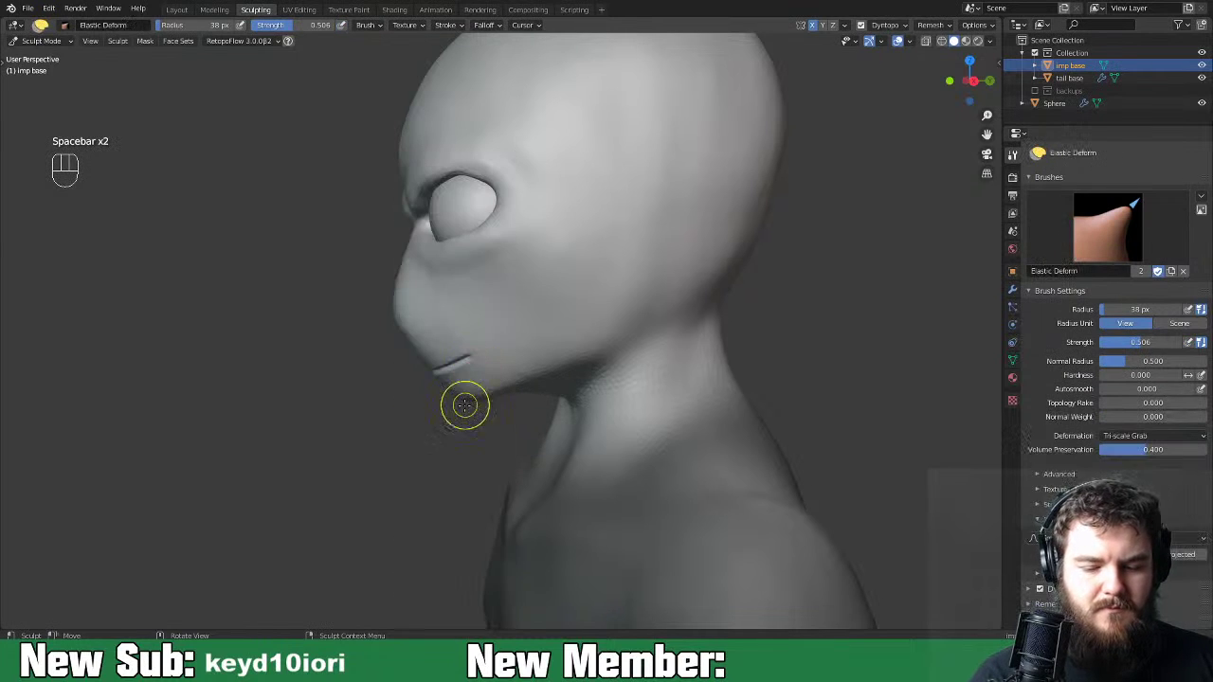
pyautogui.press('f')
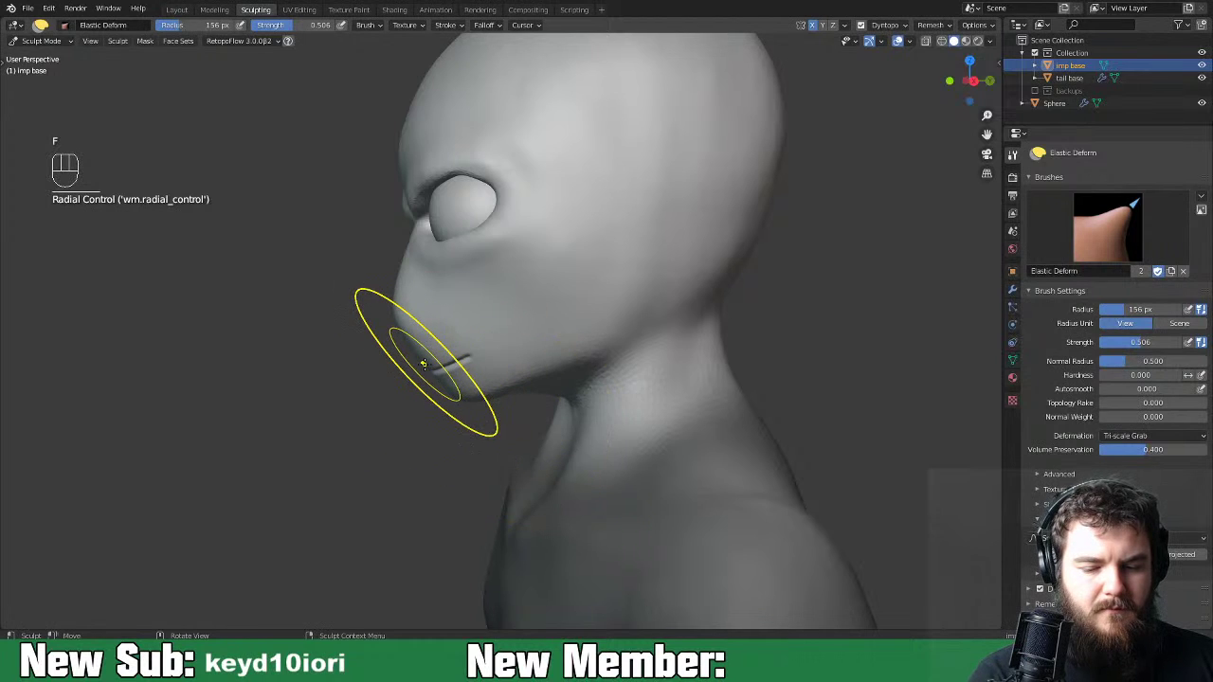
pyautogui.moveTo(423, 365); pyautogui.dragTo(402, 376)
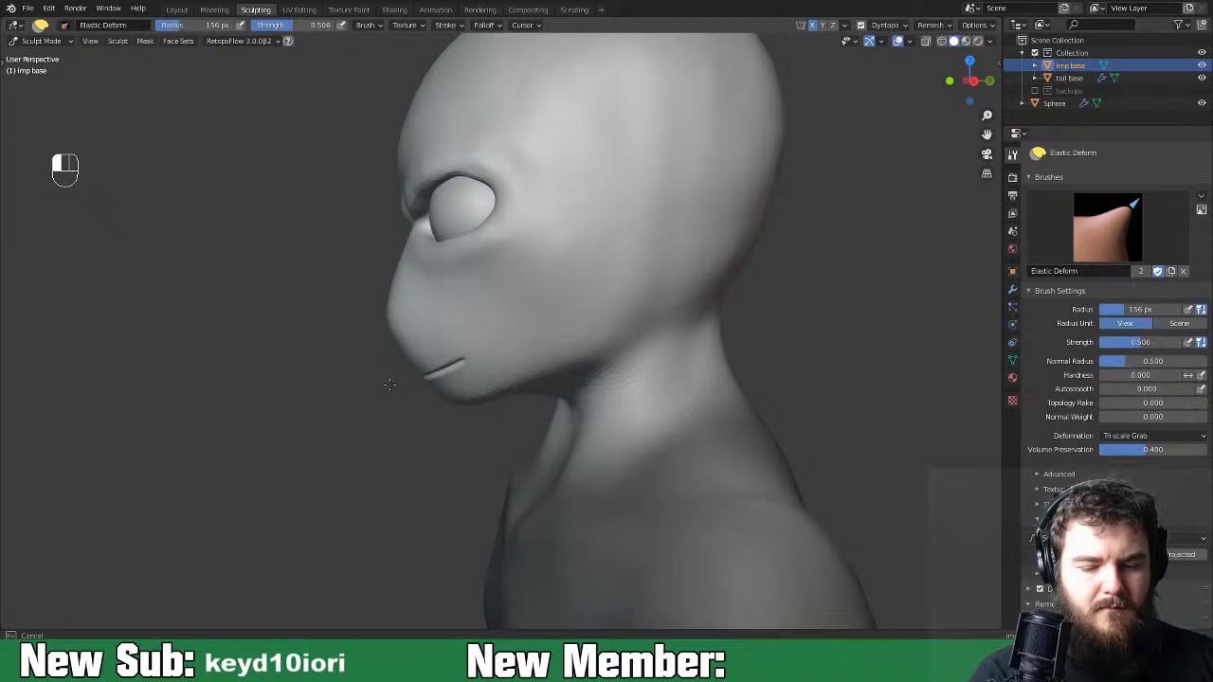
pyautogui.moveTo(392, 384); pyautogui.dragTo(379, 380)
# Nudge the side of the mouth slightly inward and upward and the lip front a little forward with Elastic Deform.
pyautogui.moveTo(556, 347)
pyautogui.mouseDown(button='middle')
pyautogui.moveTo(728, 345)
pyautogui.moveTo(680, 342)
pyautogui.moveTo(705, 339)
pyautogui.mouseUp(button='middle')
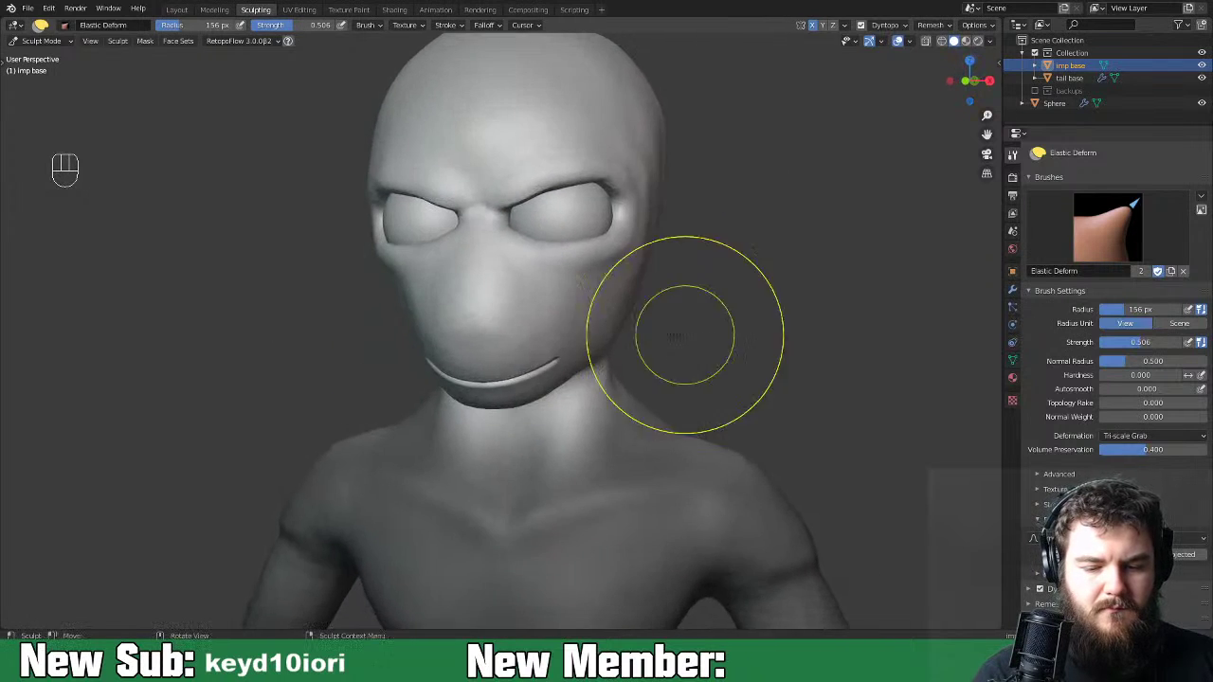
pyautogui.moveTo(542, 364); pyautogui.dragTo(538, 359)
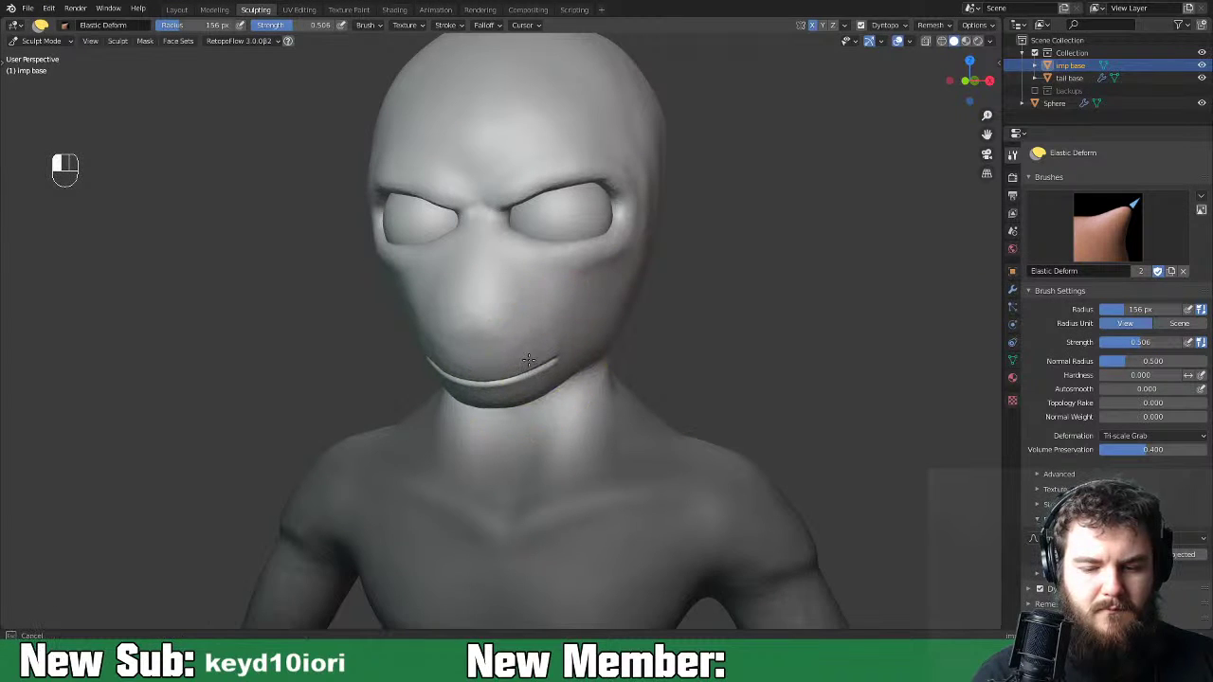
pyautogui.moveTo(545, 377); pyautogui.dragTo(534, 356)
pyautogui.moveTo(533, 355)
pyautogui.mouseDown(button='middle')
pyautogui.moveTo(676, 326)
pyautogui.moveTo(560, 328)
pyautogui.moveTo(673, 322)
pyautogui.moveTo(571, 328)
pyautogui.moveTo(531, 344)
pyautogui.mouseUp(button='middle')
pyautogui.moveTo(420, 374); pyautogui.dragTo(414, 370)
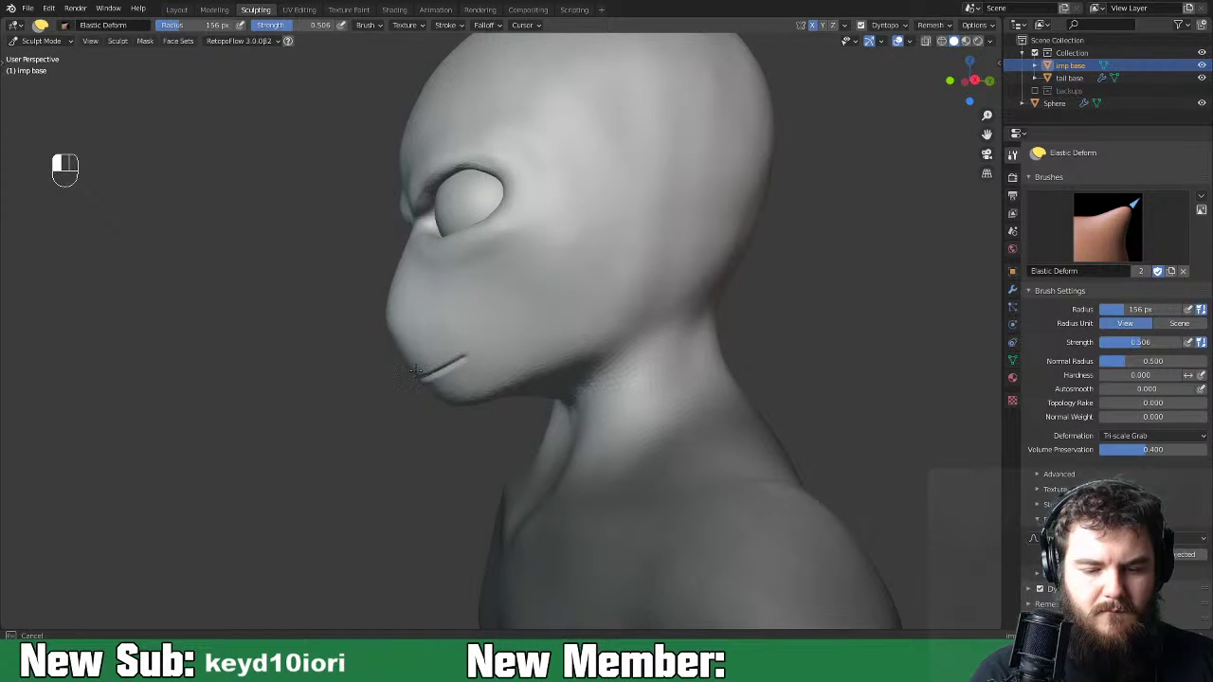
pyautogui.moveTo(413, 372); pyautogui.dragTo(405, 379)
# Examine the reshaped face from the front and the whole figure from a distance and from behind.
pyautogui.moveTo(705, 298)
pyautogui.mouseDown(button='middle')
pyautogui.moveTo(622, 294)
pyautogui.moveTo(786, 298)
pyautogui.mouseUp(button='middle')
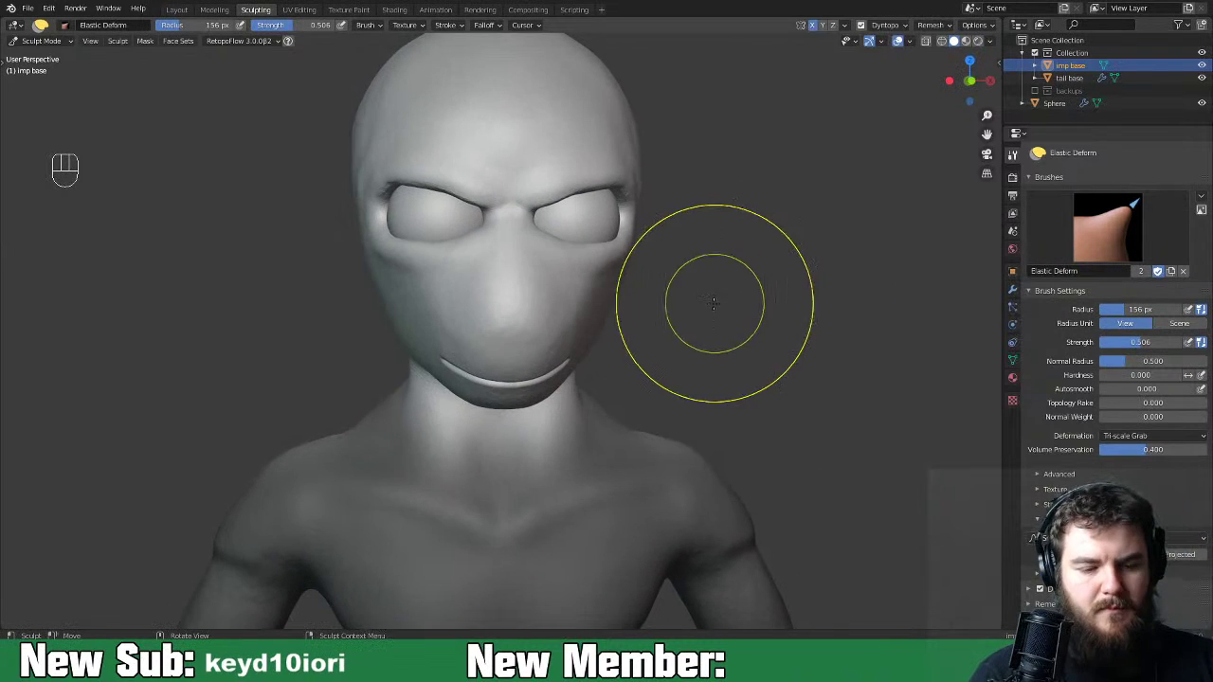
pyautogui.press('ctrl+KP_Subtract')
pyautogui.press('ctrl+KP_Subtract')
pyautogui.press('ctrl+KP_Subtract')
pyautogui.press('ctrl+KP_Subtract')
pyautogui.press('ctrl+KP_Subtract')
pyautogui.press('ctrl+KP_Subtract')
pyautogui.press('ctrl+KP_Subtract')
pyautogui.moveTo(731, 317); pyautogui.dragTo(555, 351, button='middle')
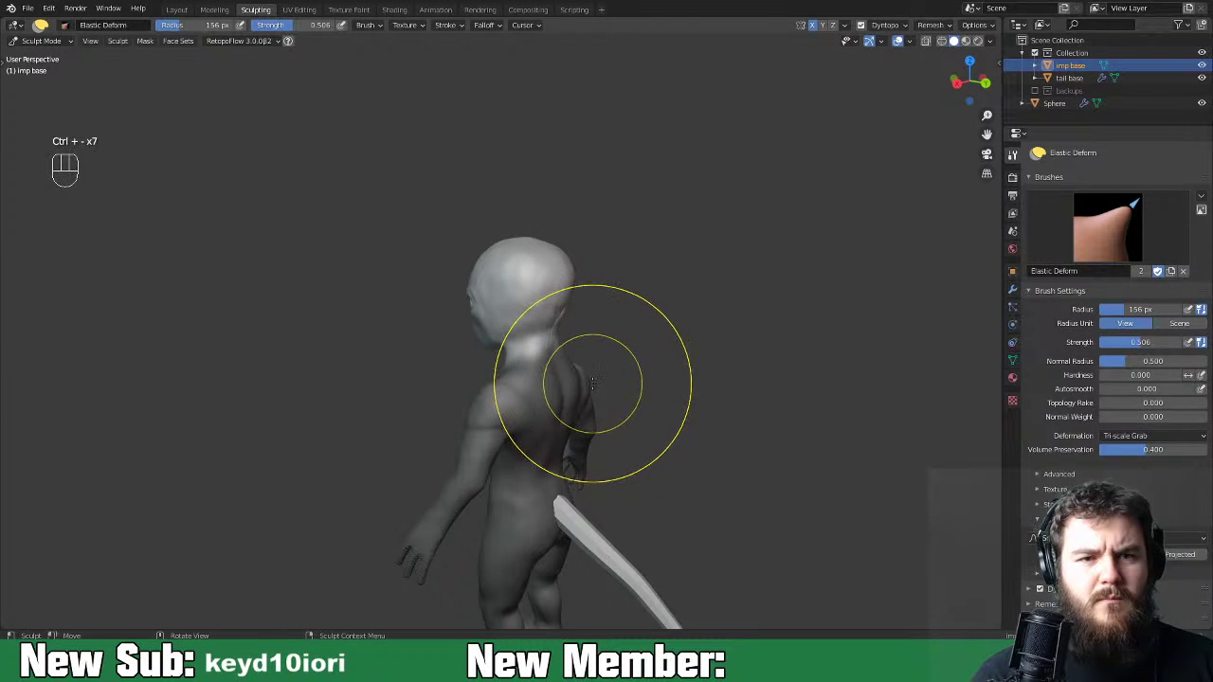
# Smooth the back and crown of the head with smoothing strokes.
pyautogui.hotkey('ctrl', '=')
pyautogui.hotkey('ctrl', '=')
pyautogui.hotkey('ctrl', '=')
pyautogui.hotkey('ctrl', '=')
pyautogui.hotkey('ctrl', '=')
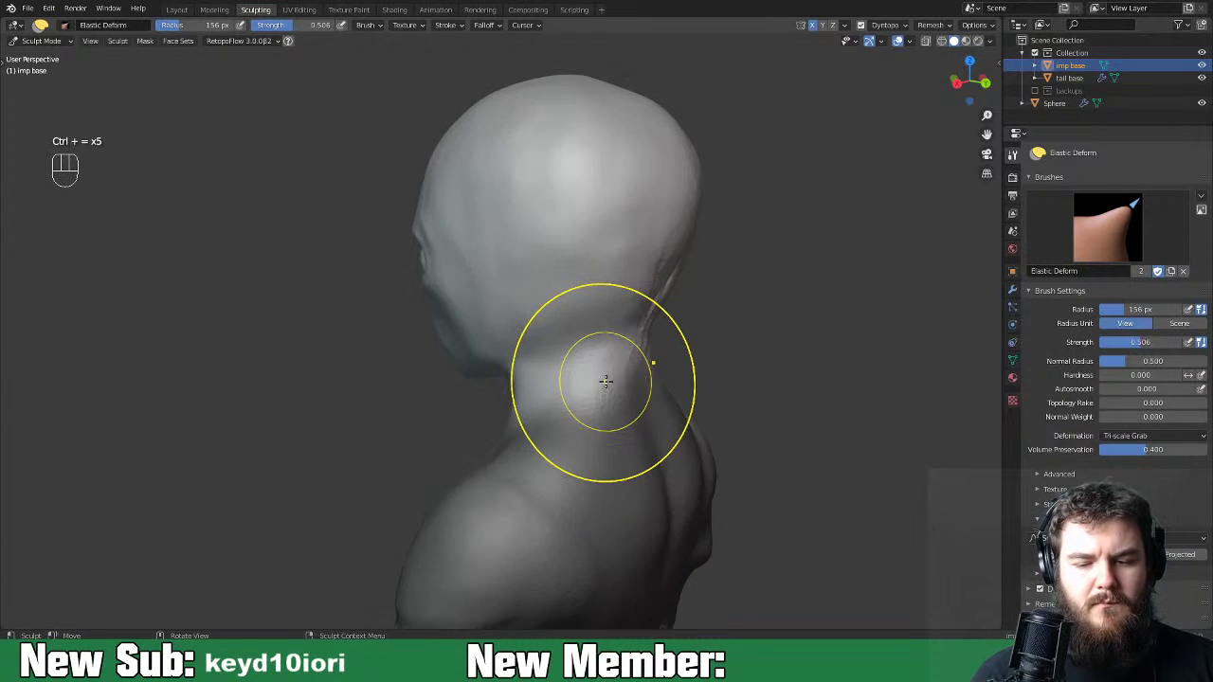
pyautogui.moveTo(644, 352)
pyautogui.mouseDown(button='middle')
pyautogui.moveTo(663, 356)
pyautogui.moveTo(628, 361)
pyautogui.mouseUp(button='middle')
pyautogui.keyDown('shift'); pyautogui.moveTo(616, 221); pyautogui.dragTo(602, 266); pyautogui.keyUp('shift')
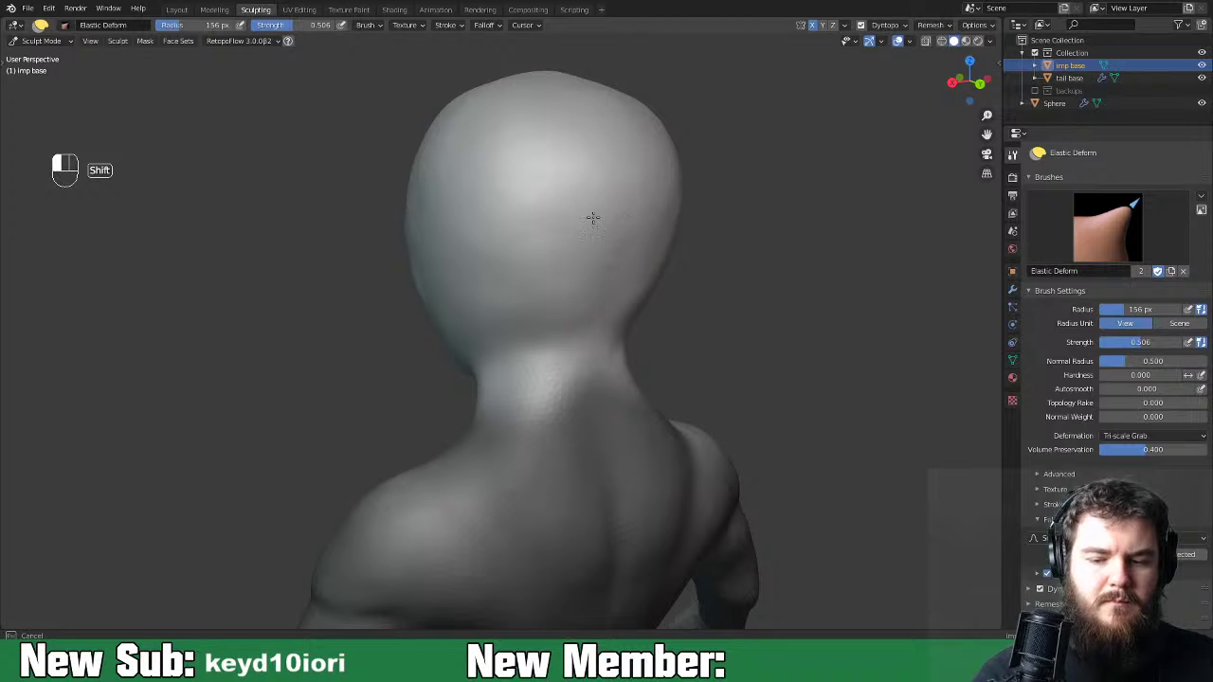
pyautogui.keyDown('shift'); pyautogui.moveTo(551, 104); pyautogui.dragTo(537, 193); pyautogui.keyUp('shift')
pyautogui.moveTo(669, 239); pyautogui.dragTo(582, 184, button='middle')
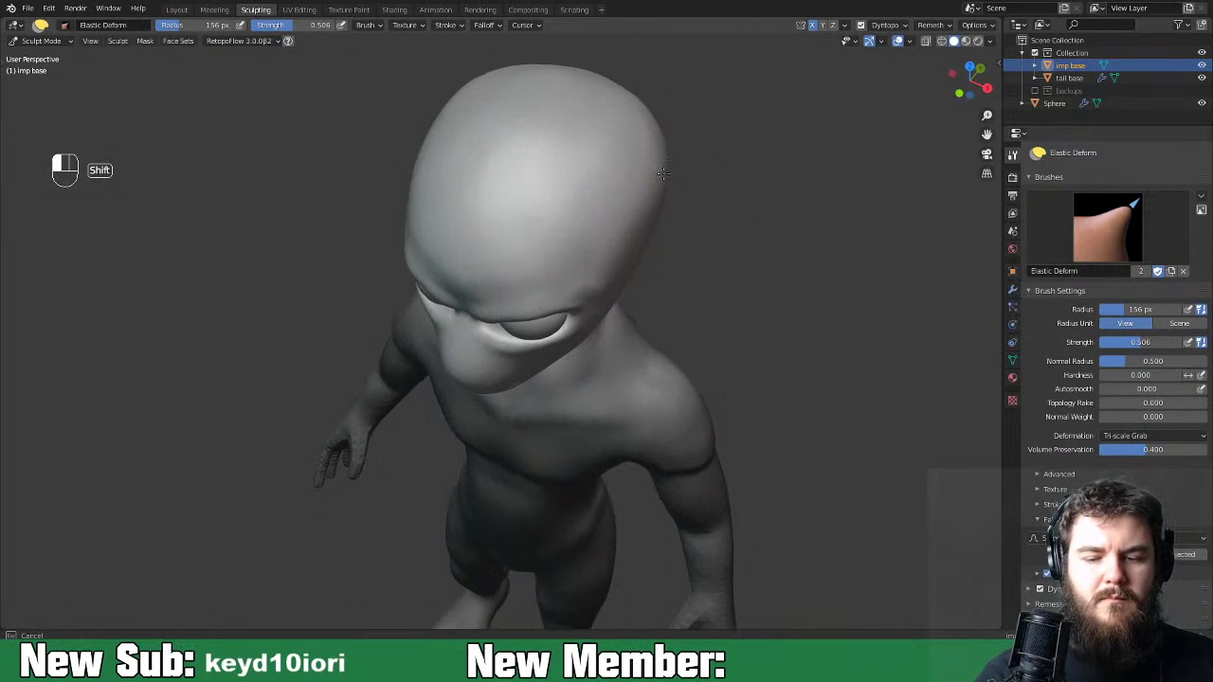
# Examine the face and head shape from the front and in three-quarter view.
pyautogui.moveTo(698, 217)
pyautogui.mouseDown(button='middle')
pyautogui.moveTo(749, 194)
pyautogui.moveTo(790, 222)
pyautogui.mouseUp(button='middle')
pyautogui.moveTo(632, 331)
pyautogui.mouseDown(button='middle')
pyautogui.moveTo(653, 347)
pyautogui.moveTo(579, 376)
pyautogui.moveTo(545, 369)
pyautogui.moveTo(569, 387)
pyautogui.moveTo(664, 379)
pyautogui.moveTo(629, 385)
pyautogui.moveTo(563, 365)
pyautogui.mouseUp(button='middle')
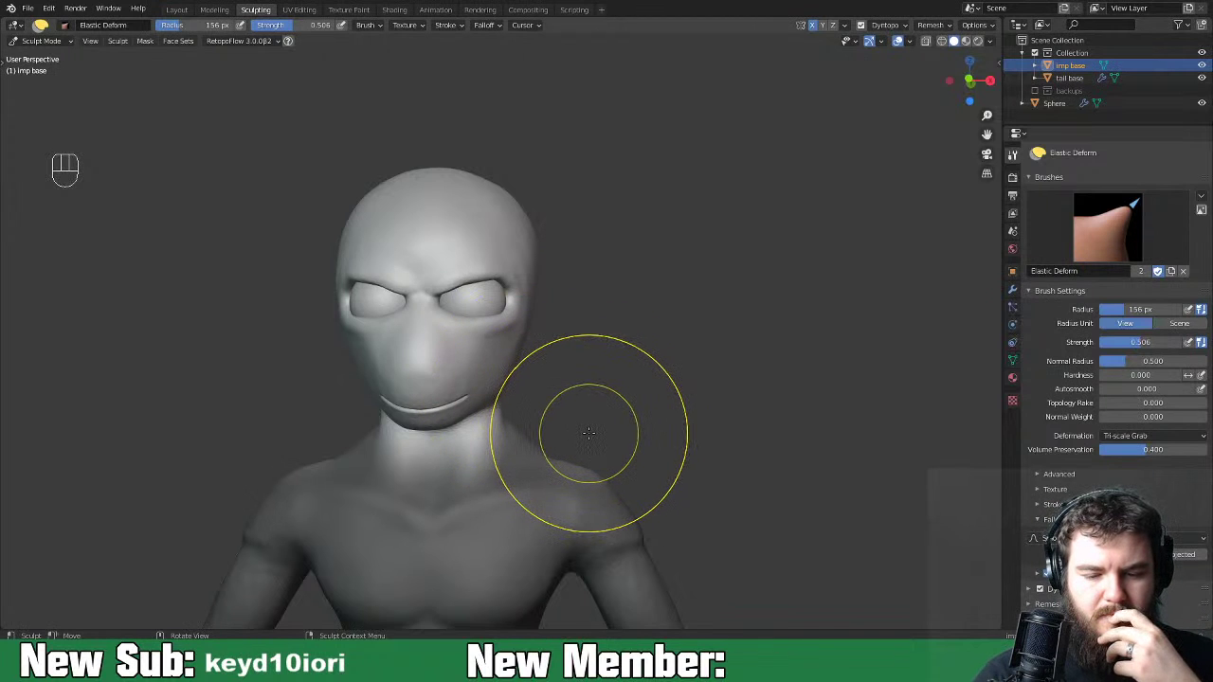
pyautogui.moveTo(609, 427)
pyautogui.mouseDown(button='middle')
pyautogui.moveTo(531, 429)
pyautogui.moveTo(617, 433)
pyautogui.moveTo(556, 426)
pyautogui.moveTo(618, 409)
pyautogui.moveTo(588, 413)
pyautogui.mouseUp(button='middle')
pyautogui.hotkey('ctrl', '=')
pyautogui.hotkey('ctrl', '=')
pyautogui.hotkey('ctrl', '=')
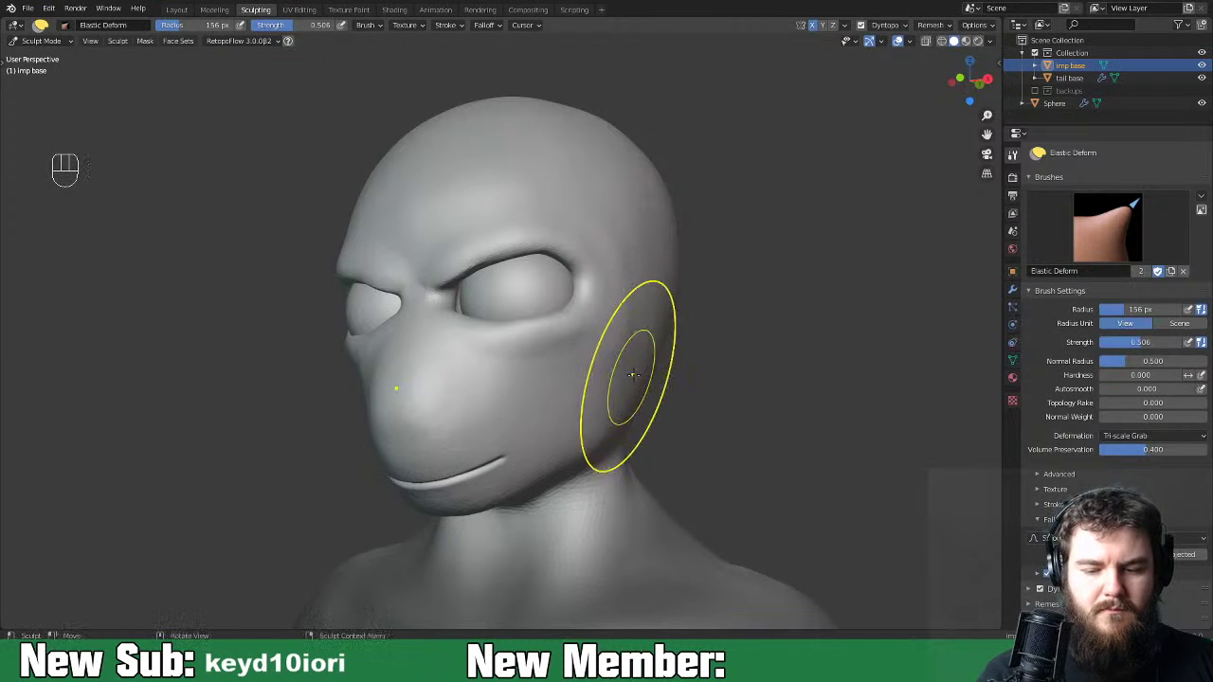
pyautogui.moveTo(559, 341)
pyautogui.mouseDown(button='middle')
pyautogui.moveTo(706, 320)
pyautogui.moveTo(642, 331)
pyautogui.moveTo(657, 379)
pyautogui.mouseUp(button='middle')
# Switch to the Crease brush with a Smoother falloff curve and a radius of 49 px.
pyautogui.press('space')
pyautogui.click(560, 434)
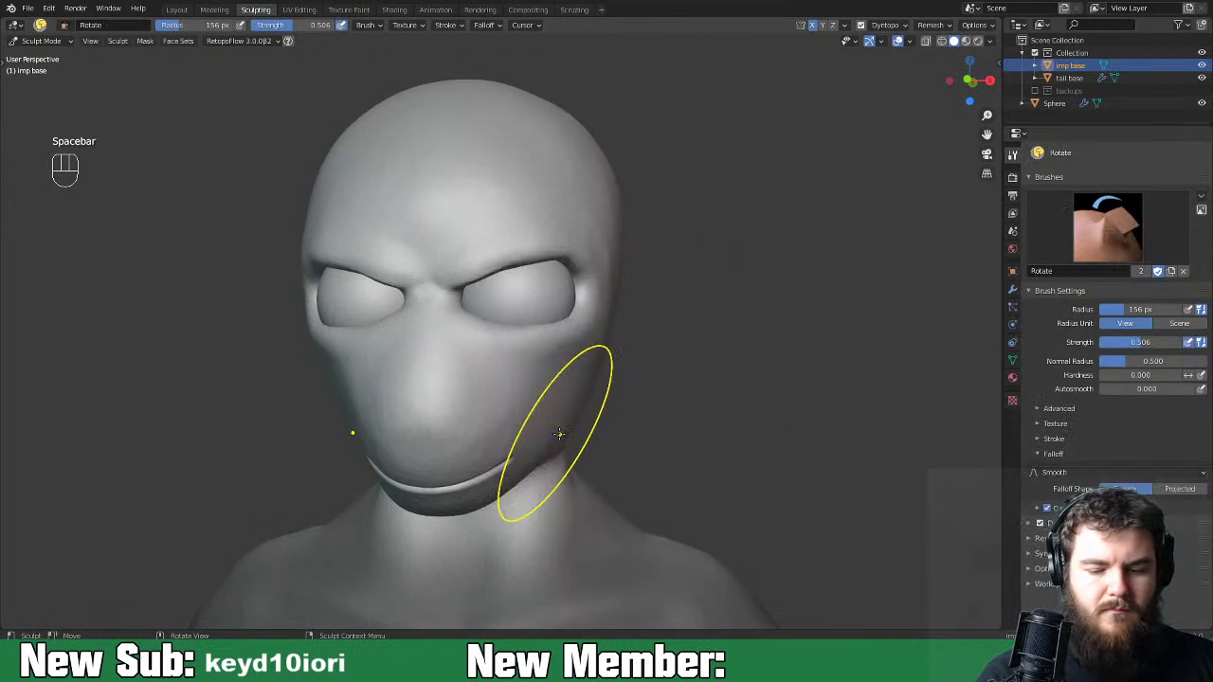
pyautogui.press('space')
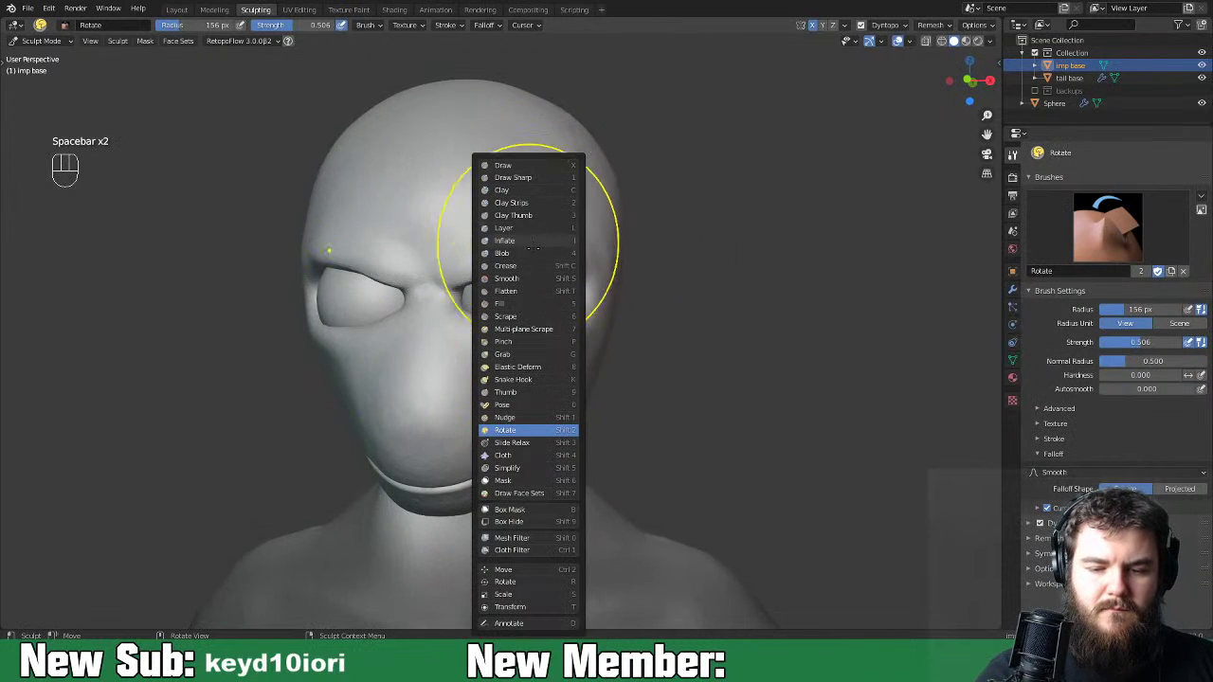
pyautogui.click(507, 265)
pyautogui.click(1054, 514)
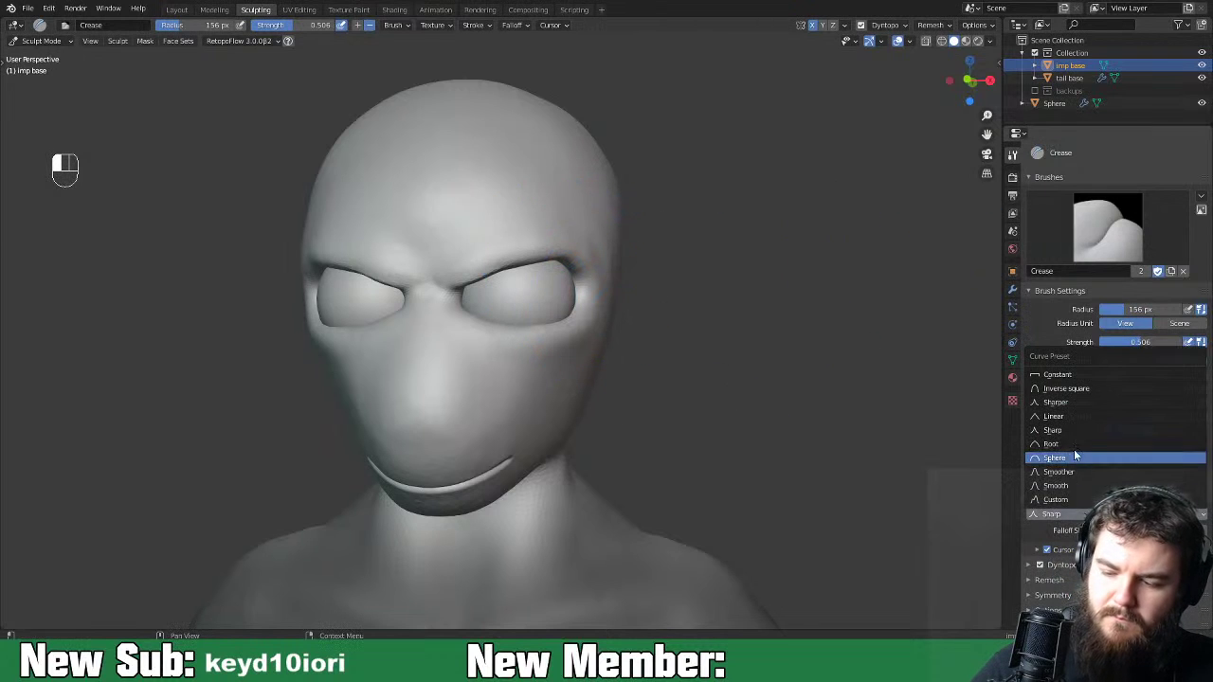
pyautogui.click(1071, 468)
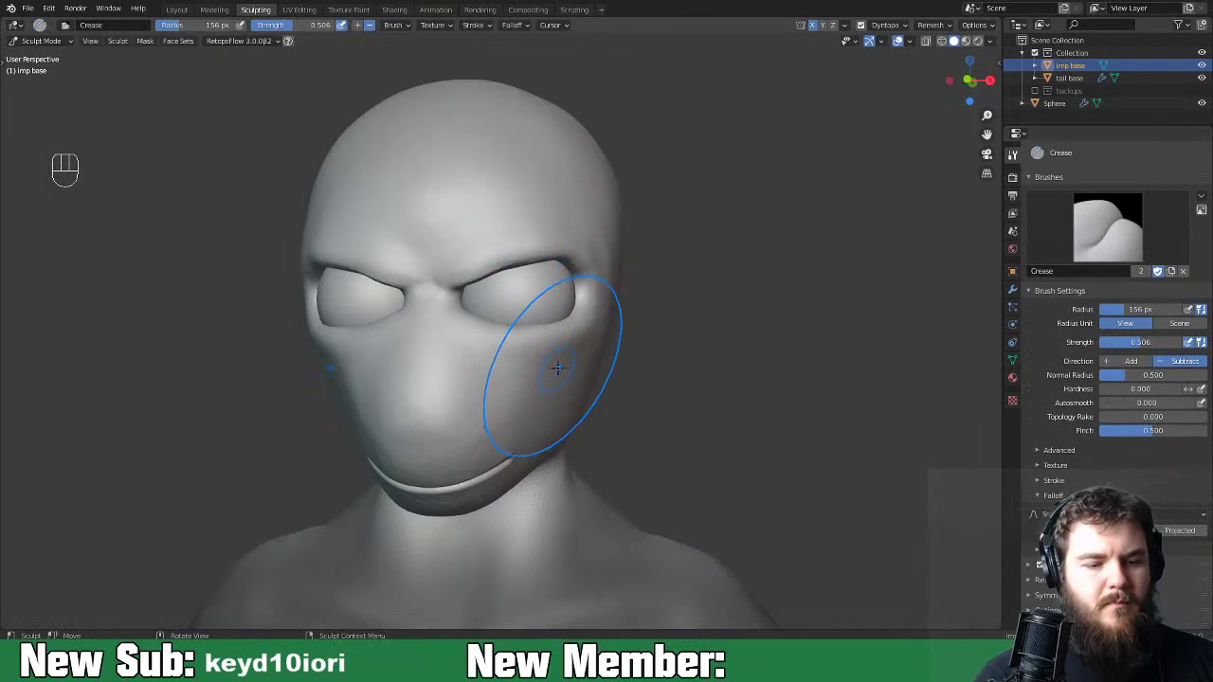
pyautogui.press('f')
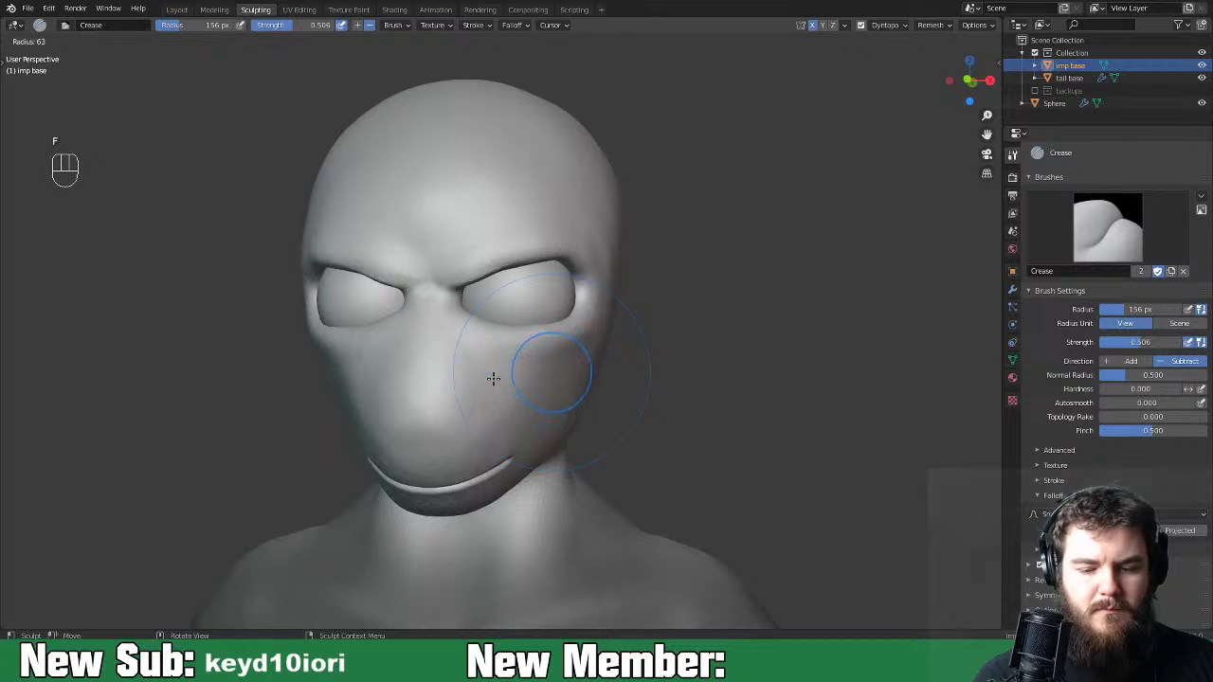
pyautogui.click(489, 377)
pyautogui.press('f')
pyautogui.click(481, 353)
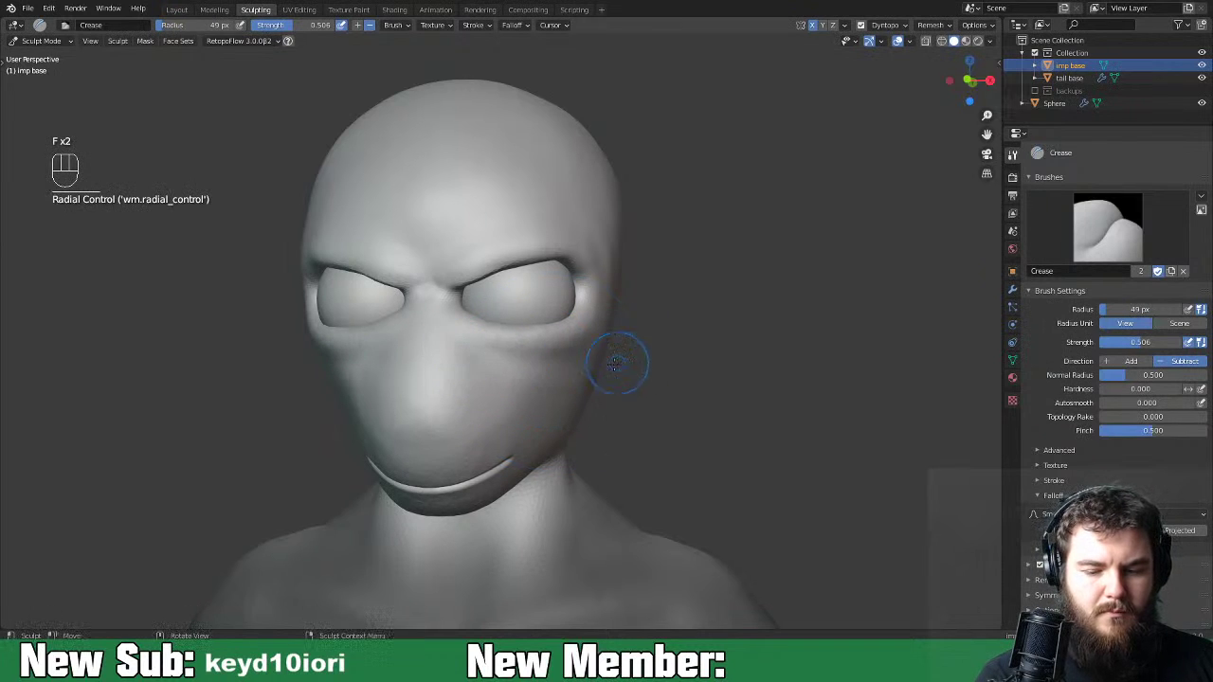
# Crease the cheek folds beside the nose and muzzle, and soften them with smoothing strokes.
pyautogui.moveTo(521, 375)
pyautogui.mouseDown()
pyautogui.moveTo(541, 391)
pyautogui.moveTo(548, 453)
pyautogui.moveTo(516, 365)
pyautogui.moveTo(549, 413)
pyautogui.moveTo(496, 364)
pyautogui.moveTo(582, 392)
pyautogui.mouseUp()
pyautogui.moveTo(582, 392); pyautogui.dragTo(558, 351, button='middle')
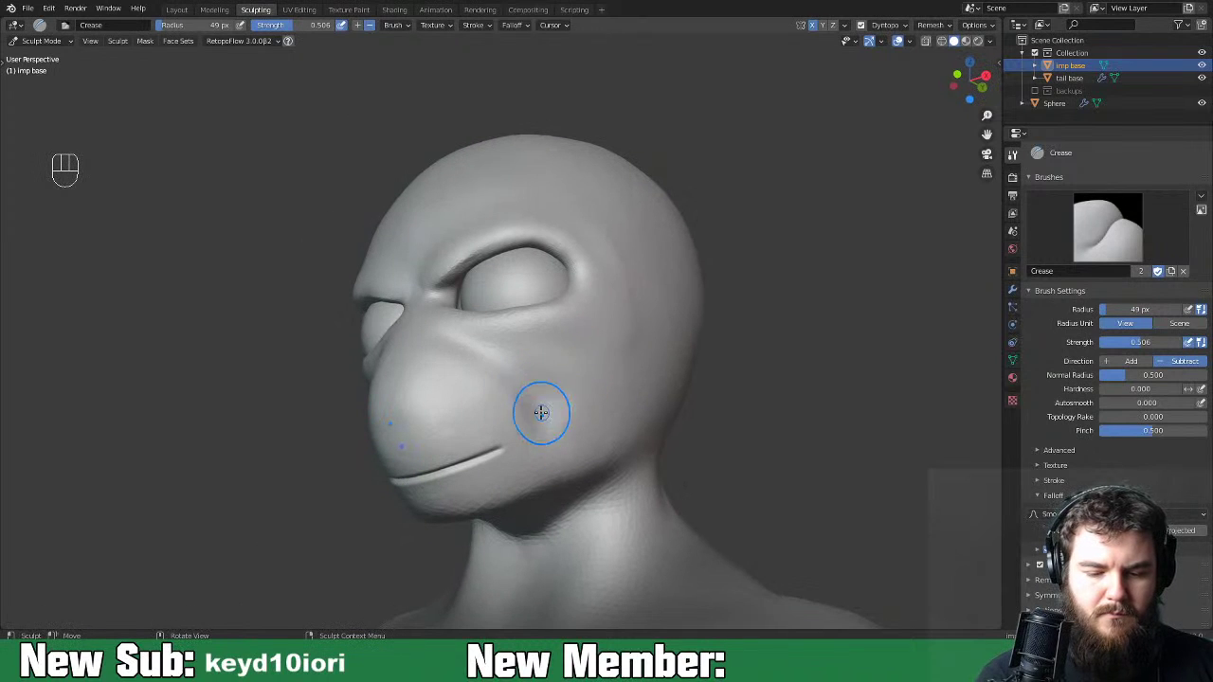
pyautogui.moveTo(606, 415); pyautogui.dragTo(646, 432, button='middle')
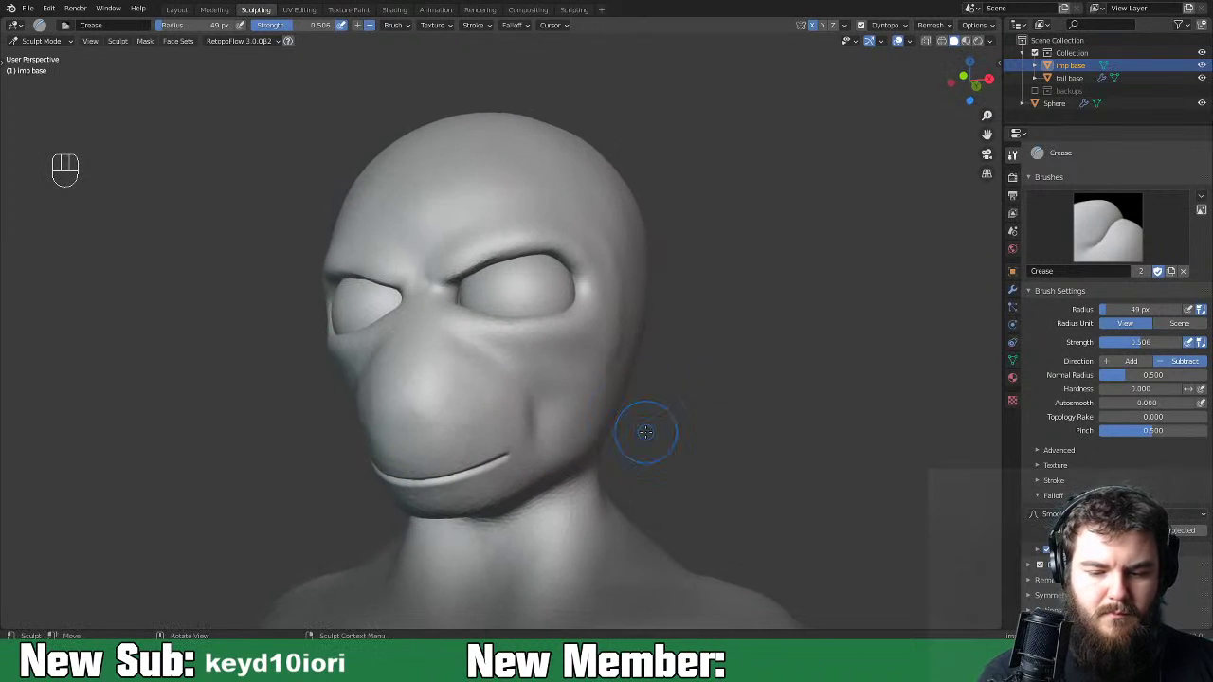
pyautogui.moveTo(609, 360); pyautogui.dragTo(593, 413)
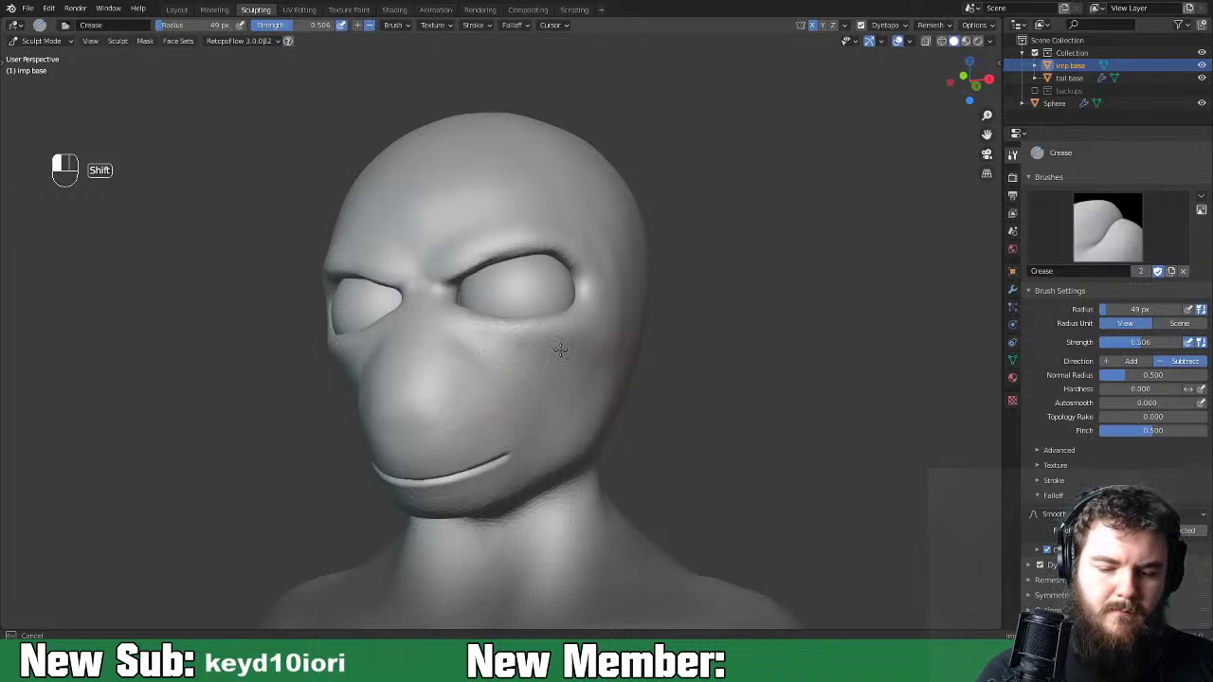
# Define the ridge under and beside the eye and the hollow at the temple with Crease and smoothing strokes.
pyautogui.moveTo(622, 324)
pyautogui.mouseDown(button='middle')
pyautogui.moveTo(654, 341)
pyautogui.moveTo(569, 369)
pyautogui.moveTo(635, 407)
pyautogui.moveTo(515, 401)
pyautogui.moveTo(664, 405)
pyautogui.moveTo(597, 402)
pyautogui.moveTo(642, 401)
pyautogui.mouseUp(button='middle')
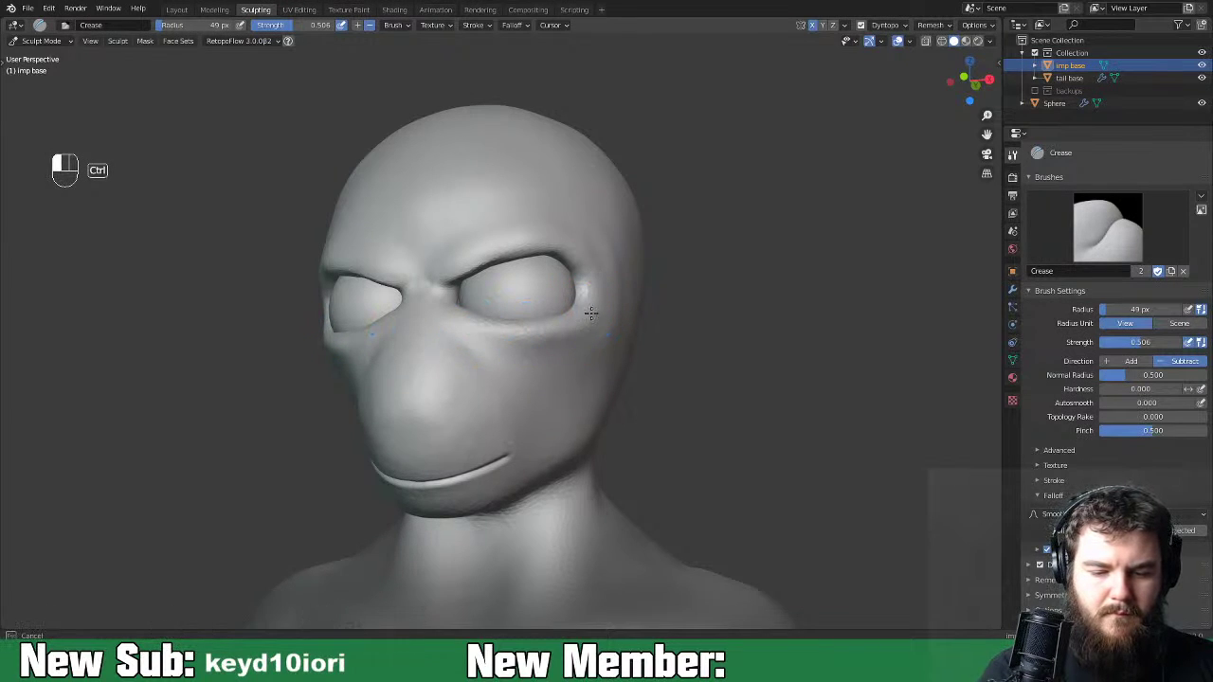
pyautogui.press('shift')
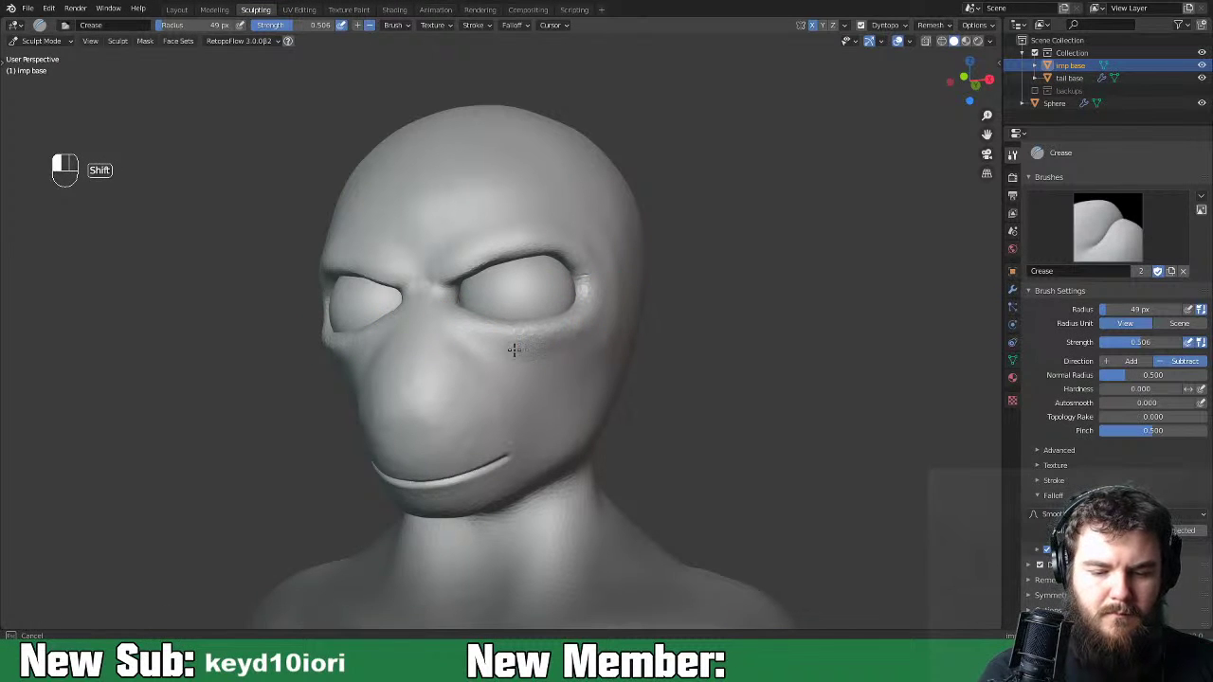
pyautogui.moveTo(644, 320); pyautogui.dragTo(548, 359, button='middle')
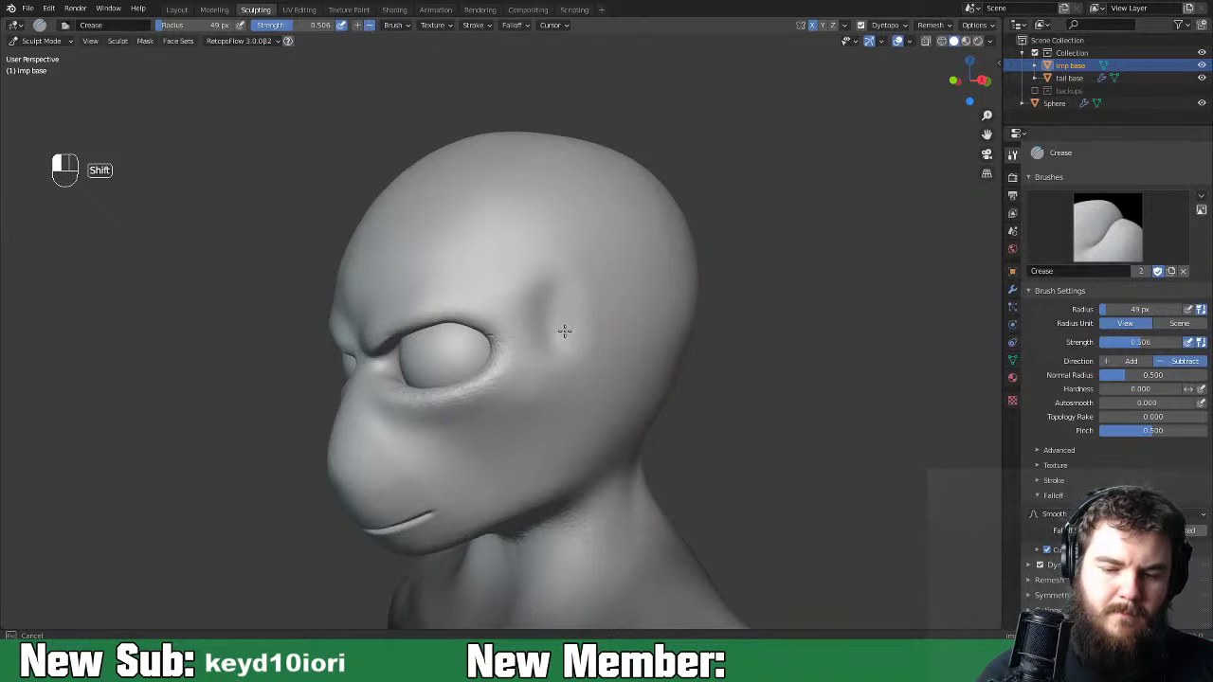
# Try carving the rear edge of the jaw below the temple with Crease and smoothing strokes, and undo them.
pyautogui.moveTo(563, 374)
pyautogui.mouseDown(button='middle')
pyautogui.moveTo(740, 352)
pyautogui.moveTo(607, 360)
pyautogui.moveTo(720, 355)
pyautogui.moveTo(560, 347)
pyautogui.moveTo(518, 366)
pyautogui.mouseUp(button='middle')
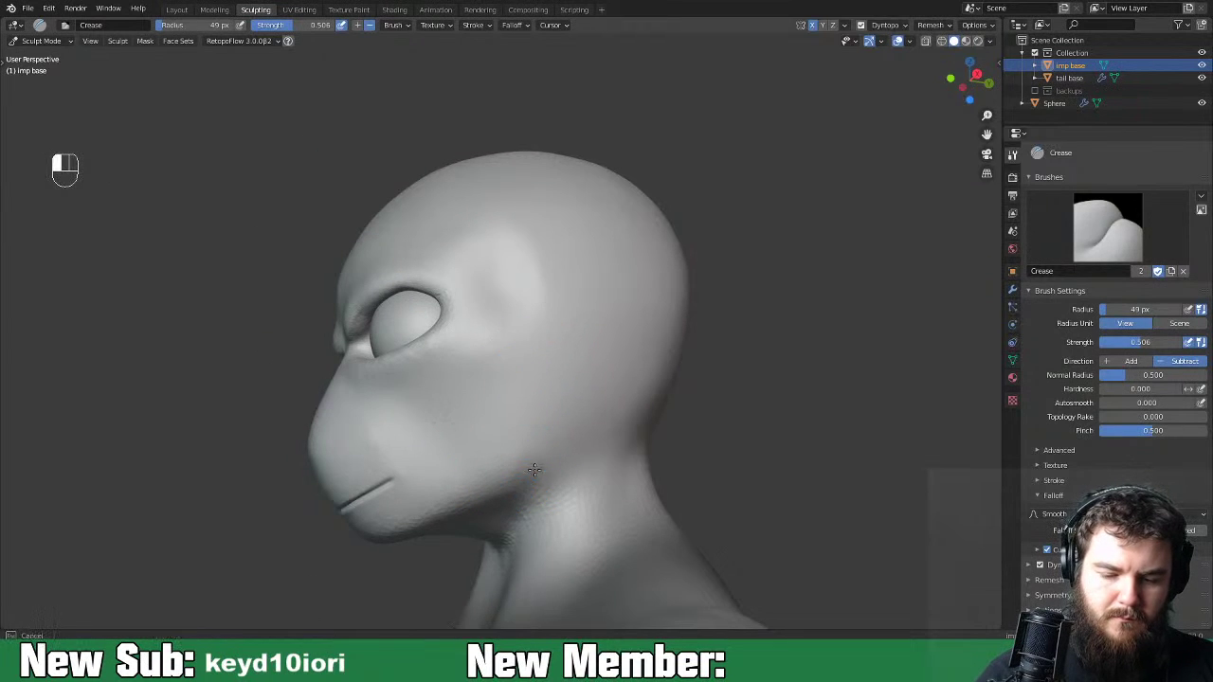
pyautogui.moveTo(540, 427); pyautogui.dragTo(535, 463)
pyautogui.moveTo(538, 422); pyautogui.dragTo(539, 434)
pyautogui.moveTo(527, 328)
pyautogui.mouseDown()
pyautogui.moveTo(540, 428)
pyautogui.moveTo(561, 464)
pyautogui.mouseUp()
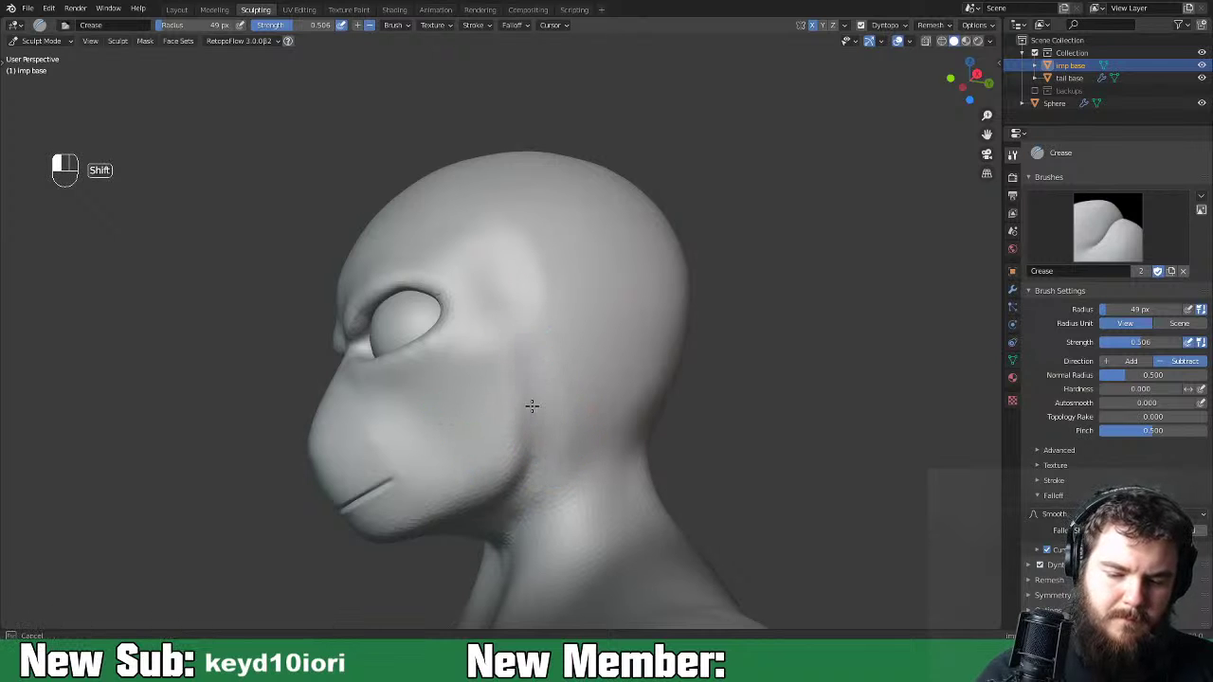
pyautogui.keyDown('shift'); pyautogui.moveTo(513, 374); pyautogui.dragTo(597, 439); pyautogui.keyUp('shift')
pyautogui.moveTo(597, 439)
pyautogui.mouseDown(button='middle')
pyautogui.moveTo(569, 423)
pyautogui.moveTo(598, 433)
pyautogui.moveTo(607, 457)
pyautogui.mouseUp(button='middle')
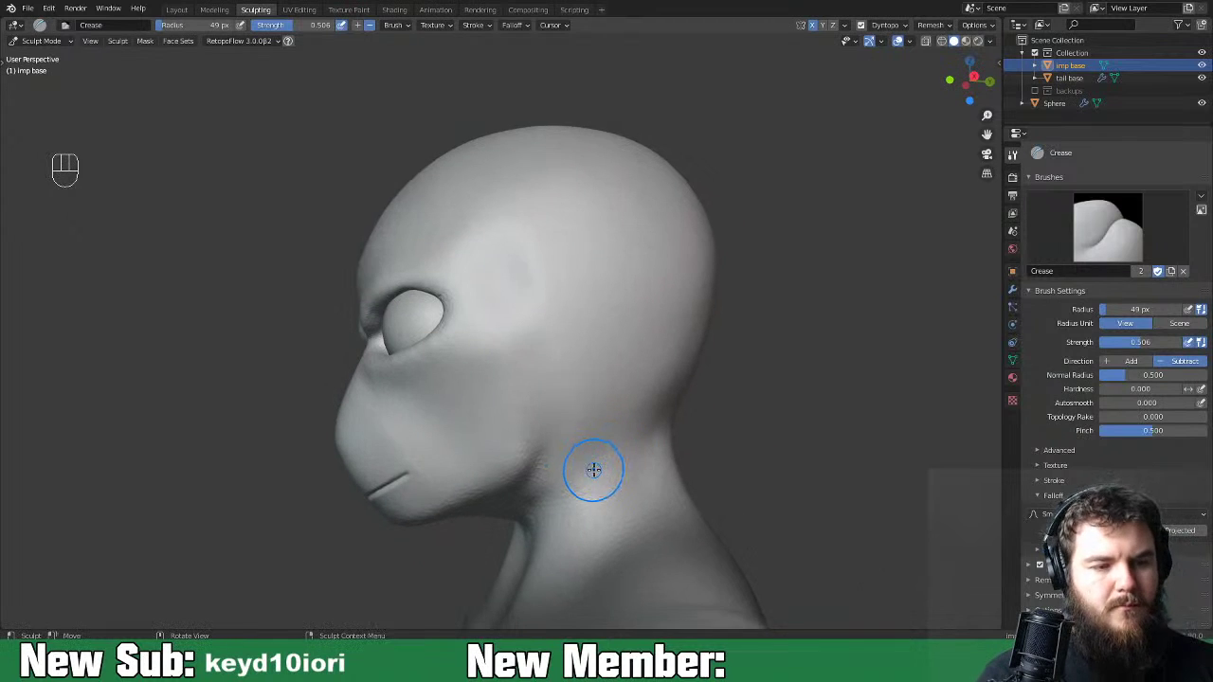
pyautogui.hotkey('ctrl', 'z')
pyautogui.hotkey('ctrl', 'z')
pyautogui.hotkey('ctrl', 'z')
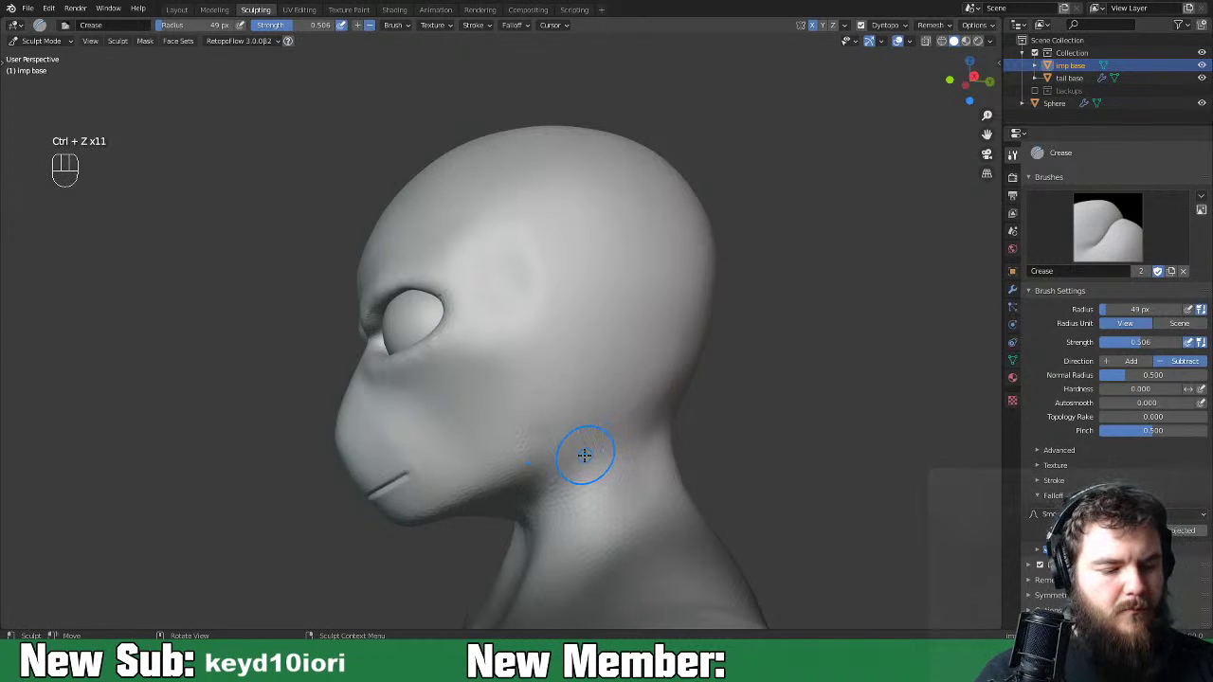
# Carve the rear corner of the jaw where it meets the neck with the Crease brush, working close up.
pyautogui.hotkey('ctrl', '=')
pyautogui.hotkey('ctrl', '=')
pyautogui.hotkey('ctrl', '=')
pyautogui.hotkey('ctrl', '=')
pyautogui.press('space')
pyautogui.click(589, 456)
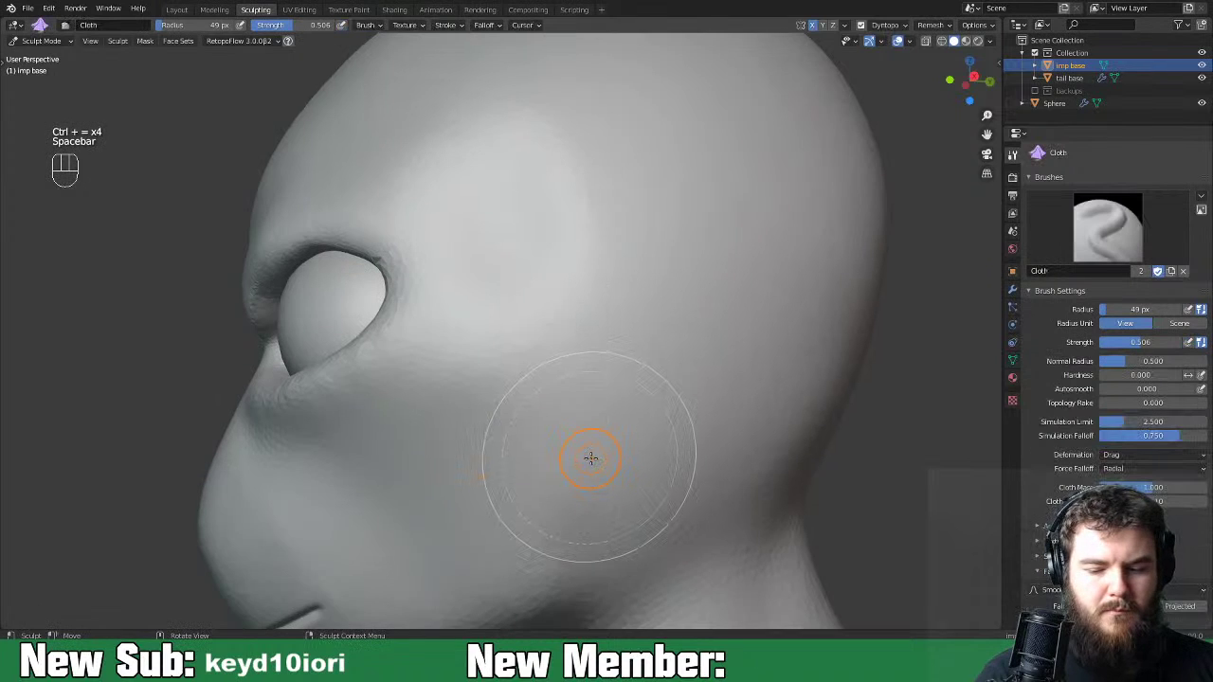
pyautogui.press('space')
pyautogui.click(590, 466)
pyautogui.press('space')
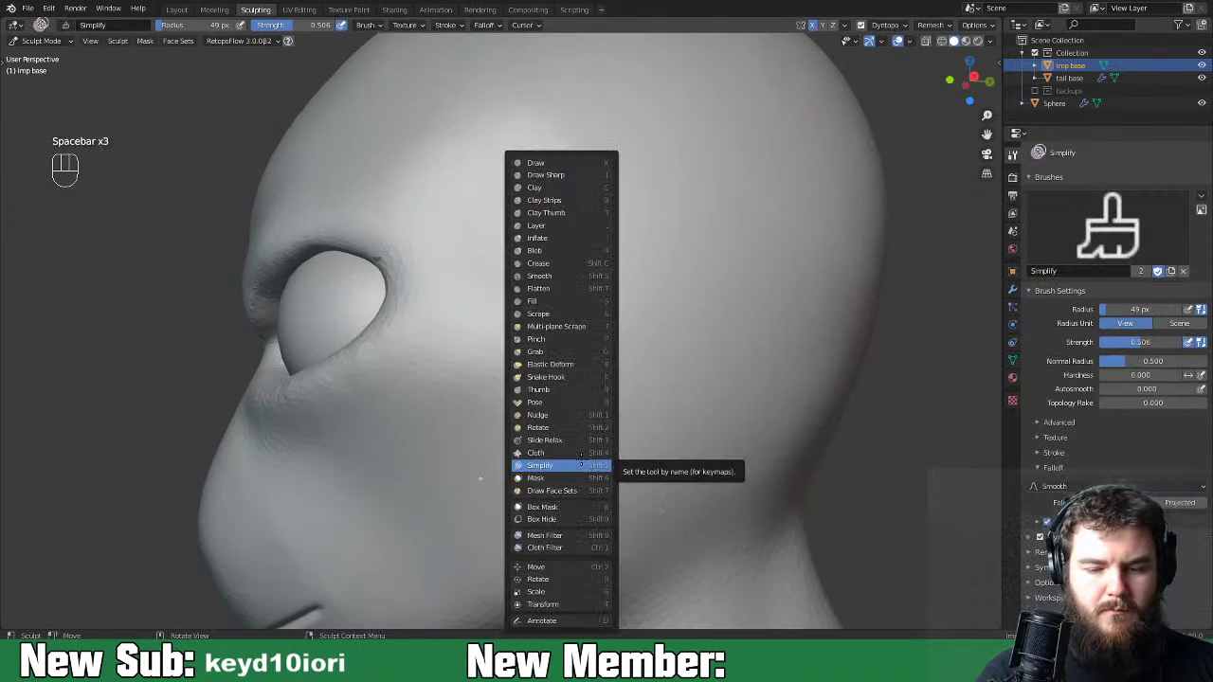
pyautogui.click(563, 266)
pyautogui.moveTo(583, 483)
pyautogui.mouseDown(button='middle')
pyautogui.moveTo(590, 300)
pyautogui.moveTo(587, 418)
pyautogui.mouseUp(button='middle')
pyautogui.moveTo(577, 420); pyautogui.dragTo(628, 327)
pyautogui.moveTo(558, 443)
pyautogui.mouseDown()
pyautogui.moveTo(615, 337)
pyautogui.moveTo(598, 350)
pyautogui.moveTo(610, 290)
pyautogui.moveTo(592, 398)
pyautogui.mouseUp()
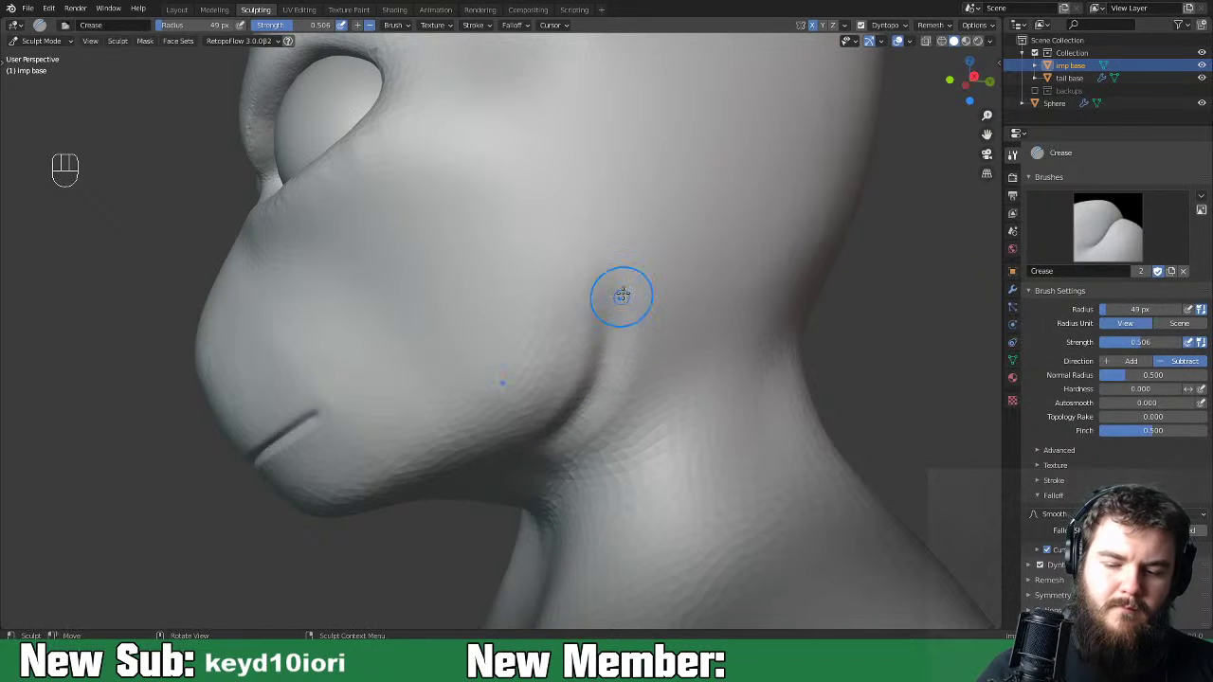
# Extend and deepen the jaw crease from below the ear down under the jaw, smoothing the surface behind it.
pyautogui.moveTo(655, 293)
pyautogui.mouseDown()
pyautogui.moveTo(631, 428)
pyautogui.moveTo(549, 464)
pyautogui.mouseUp()
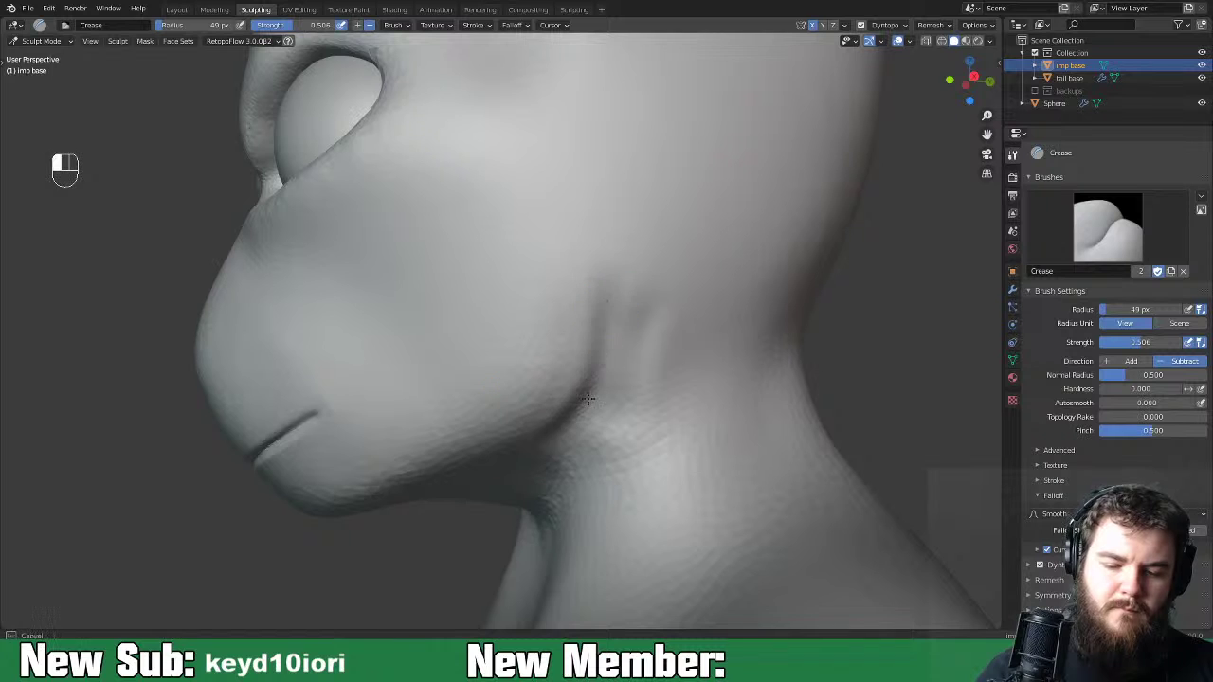
pyautogui.moveTo(588, 399); pyautogui.dragTo(545, 448)
pyautogui.moveTo(634, 350)
pyautogui.mouseDown(button='middle')
pyautogui.moveTo(658, 316)
pyautogui.moveTo(649, 367)
pyautogui.mouseUp(button='middle')
pyautogui.keyDown('shift'); pyautogui.moveTo(651, 368); pyautogui.dragTo(631, 302); pyautogui.keyUp('shift')
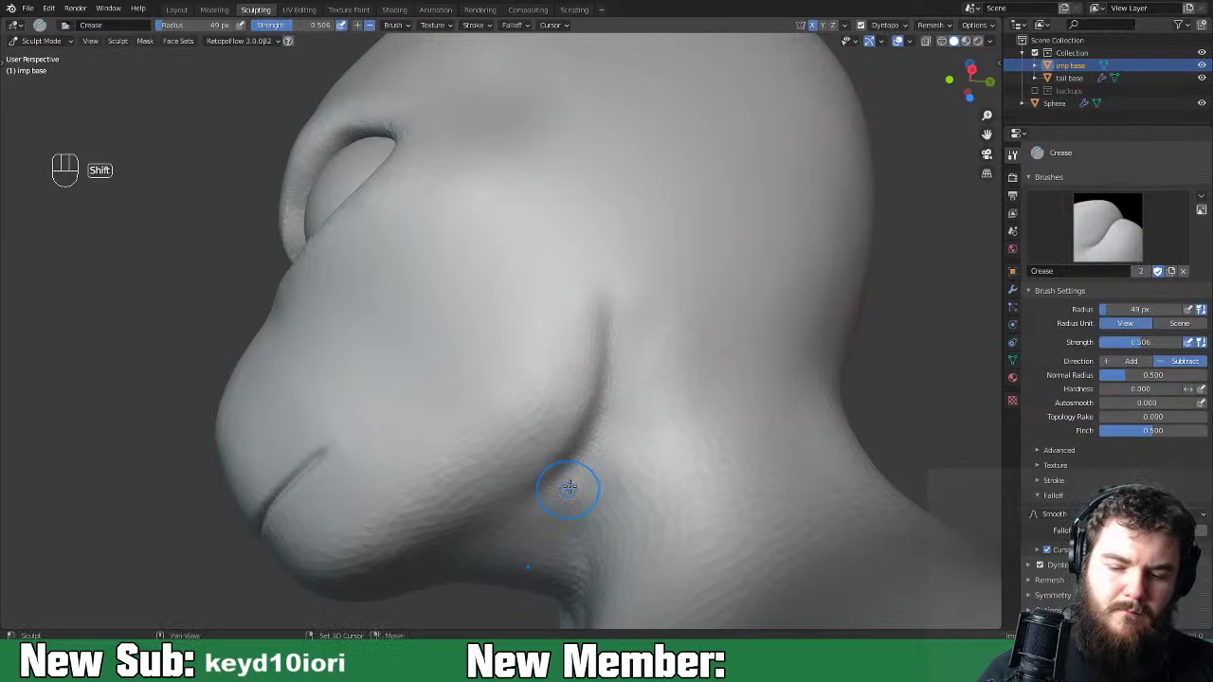
# Examine the head's overall shape and its proportion to the body from the front and three-quarter sides.
pyautogui.moveTo(619, 427); pyautogui.dragTo(732, 441, button='middle')
pyautogui.hotkey('ctrl', '-')
pyautogui.hotkey('ctrl', '-')
pyautogui.hotkey('ctrl', '-')
pyautogui.hotkey('ctrl', '-')
pyautogui.hotkey('ctrl', '-')
pyautogui.hotkey('ctrl', '-')
pyautogui.hotkey('ctrl', '-')
pyautogui.hotkey('ctrl', '-')
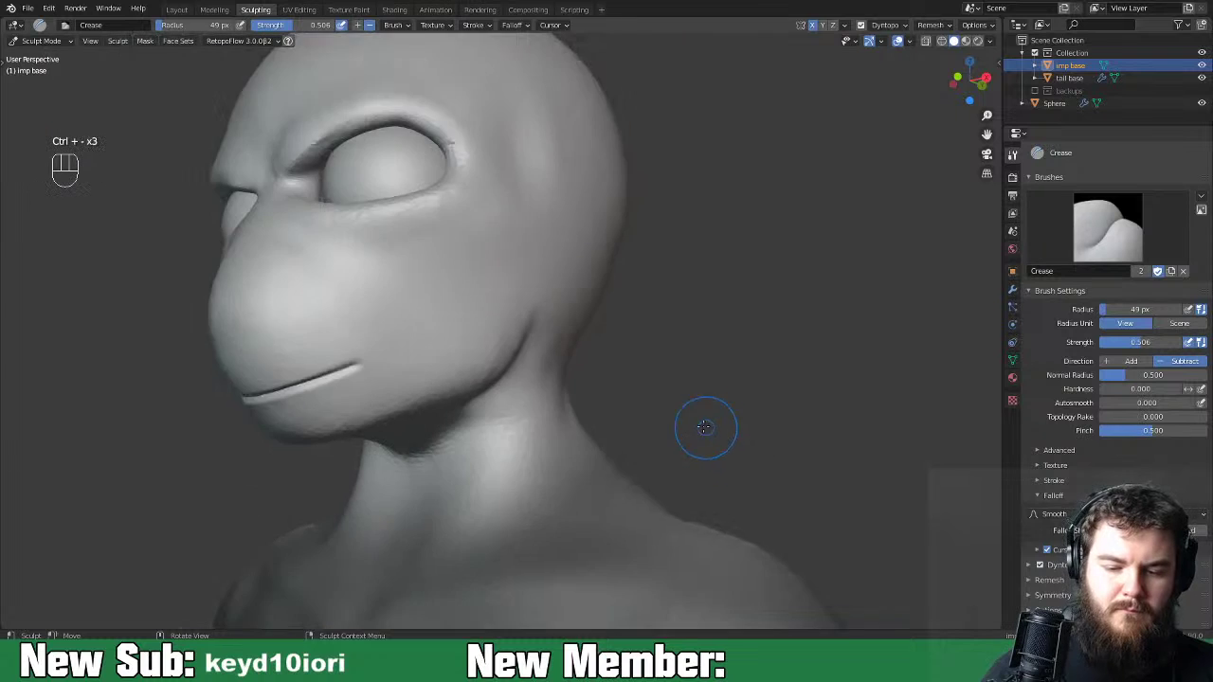
pyautogui.moveTo(598, 406)
pyautogui.mouseDown(button='middle')
pyautogui.moveTo(711, 406)
pyautogui.moveTo(554, 410)
pyautogui.mouseUp(button='middle')
pyautogui.moveTo(663, 414)
pyautogui.mouseDown(button='middle')
pyautogui.moveTo(592, 414)
pyautogui.moveTo(685, 414)
pyautogui.mouseUp(button='middle')
pyautogui.scroll(-3, 684, 414)
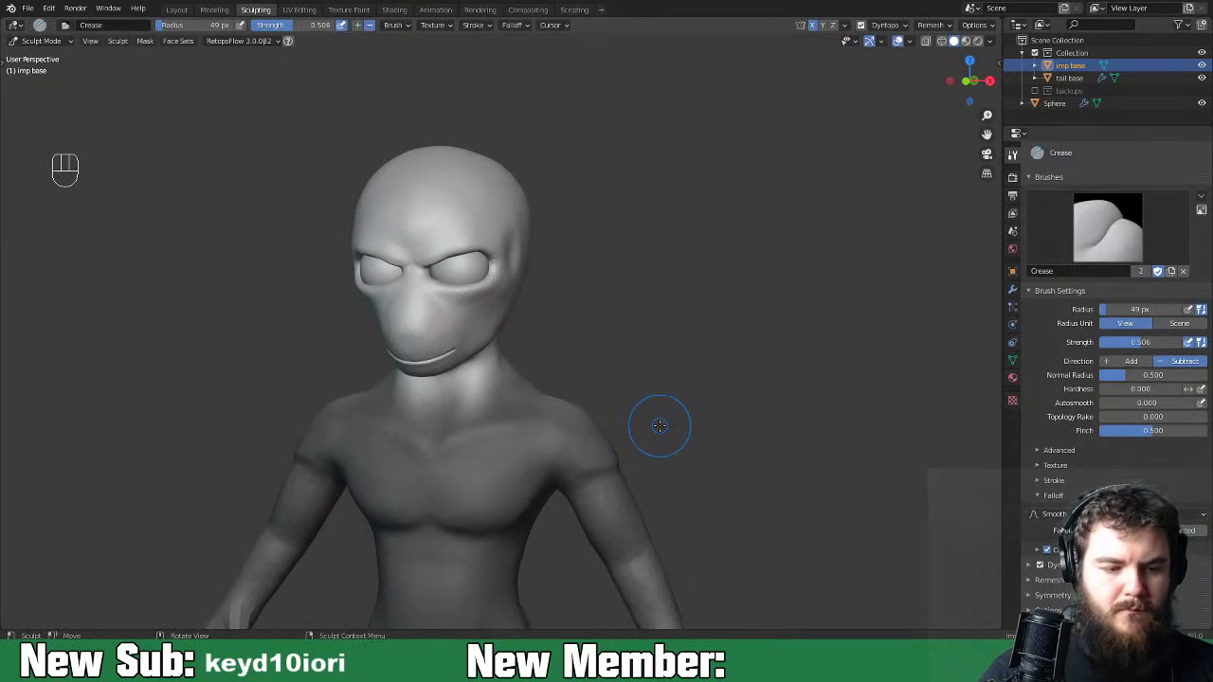
pyautogui.hotkey('ctrl', '-')
pyautogui.hotkey('ctrl', '-')
pyautogui.hotkey('ctrl', '-')
pyautogui.hotkey('ctrl', '-')
pyautogui.hotkey('ctrl', '-')
pyautogui.hotkey('ctrl', '-')
pyautogui.moveTo(644, 433); pyautogui.dragTo(610, 465, button='middle')
pyautogui.hotkey('ctrl', '=')
pyautogui.hotkey('ctrl', '=')
pyautogui.hotkey('ctrl', '=')
pyautogui.hotkey('ctrl', '=')
pyautogui.hotkey('ctrl', '=')
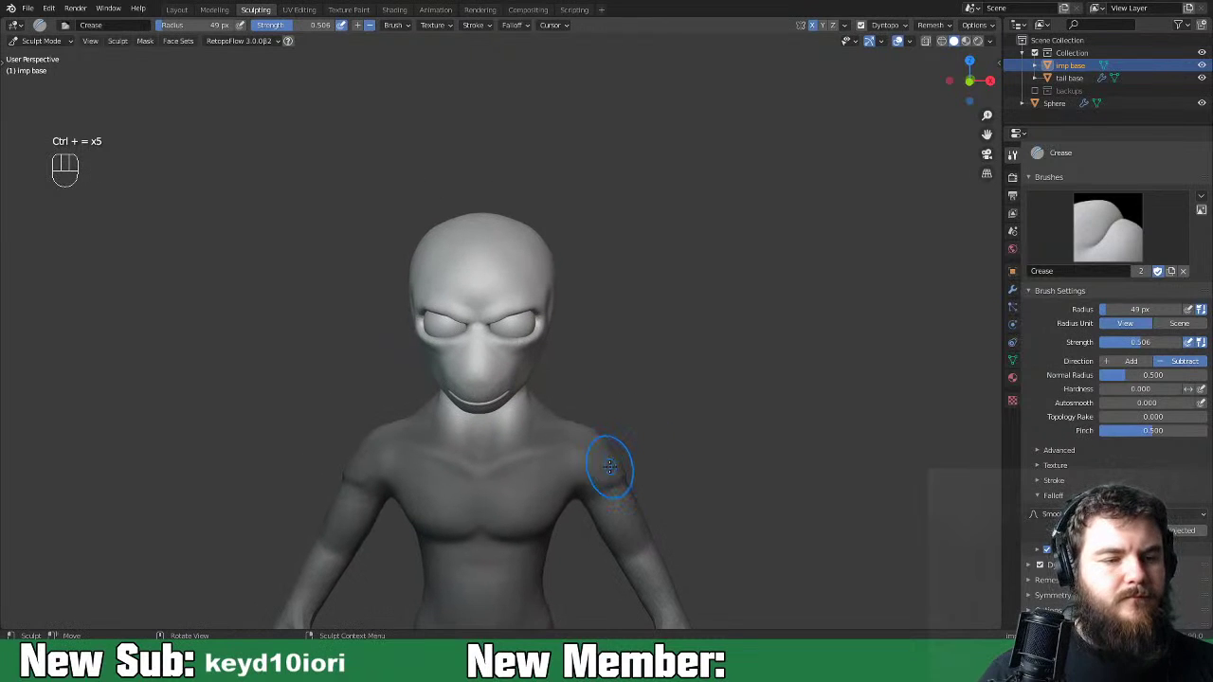
# Return to Object Mode and add a cylinder mesh to serve as the base for the ears.
pyautogui.hotkey('ctrl', 'Tab')
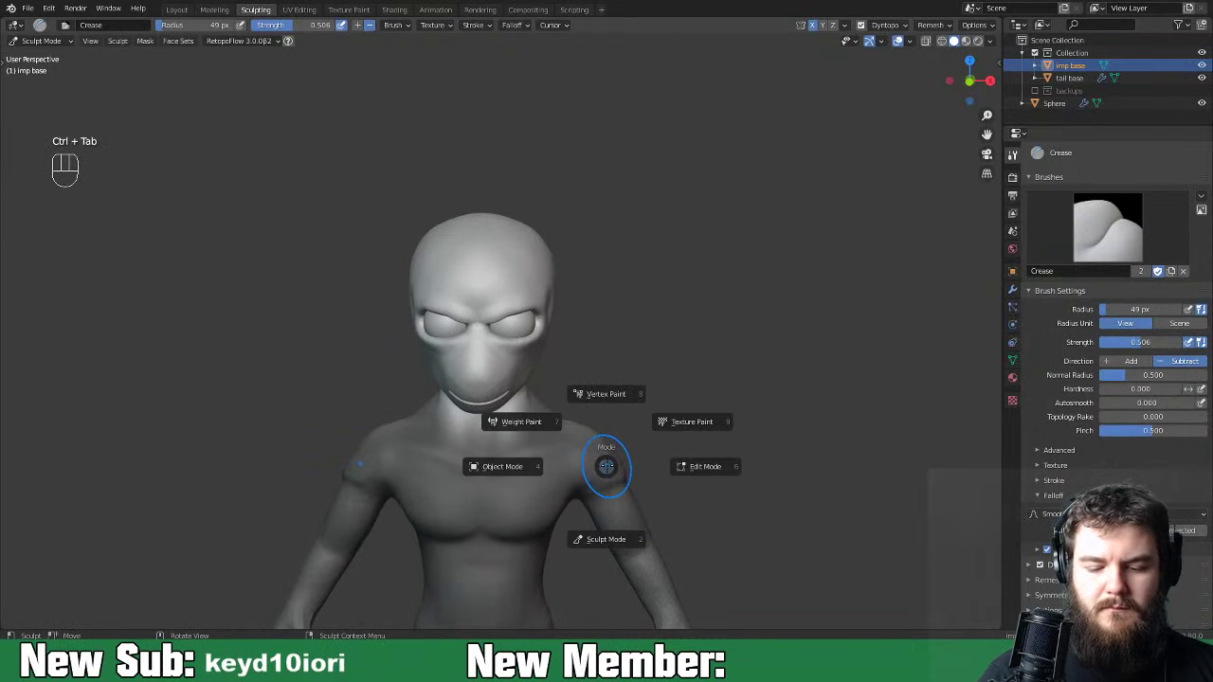
pyautogui.click(521, 470)
pyautogui.moveTo(720, 431); pyautogui.dragTo(648, 461, button='middle')
pyautogui.hotkey('shift', 'a')
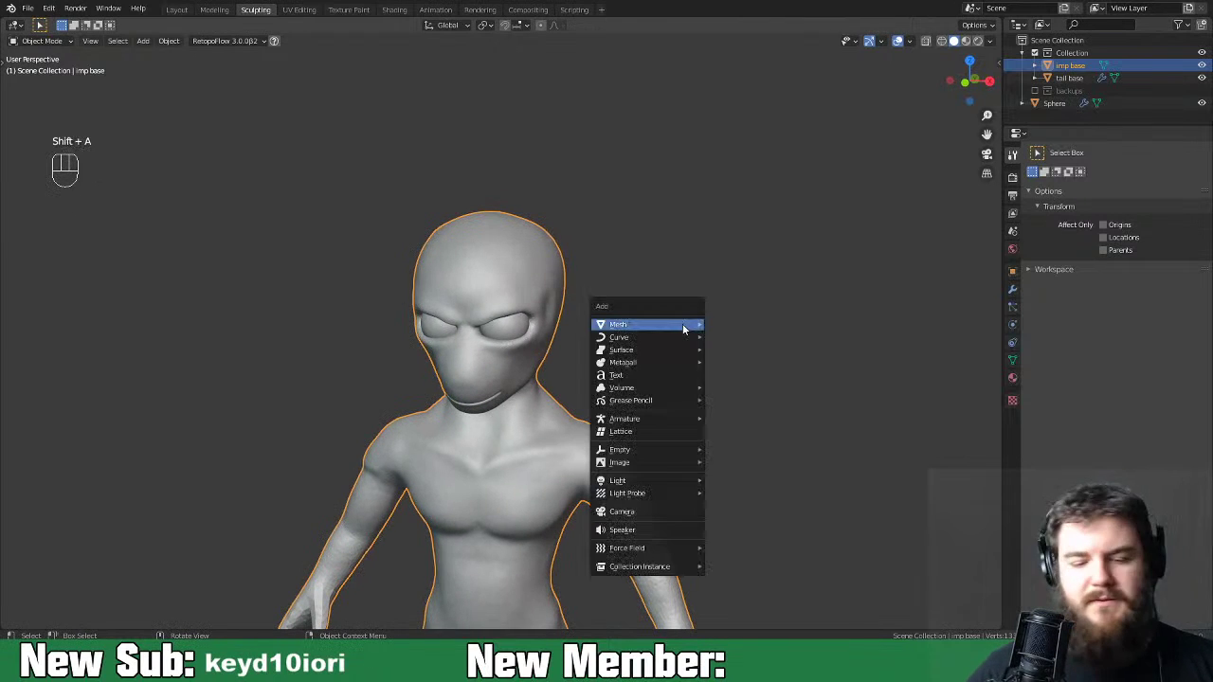
pyautogui.moveTo(683, 324)
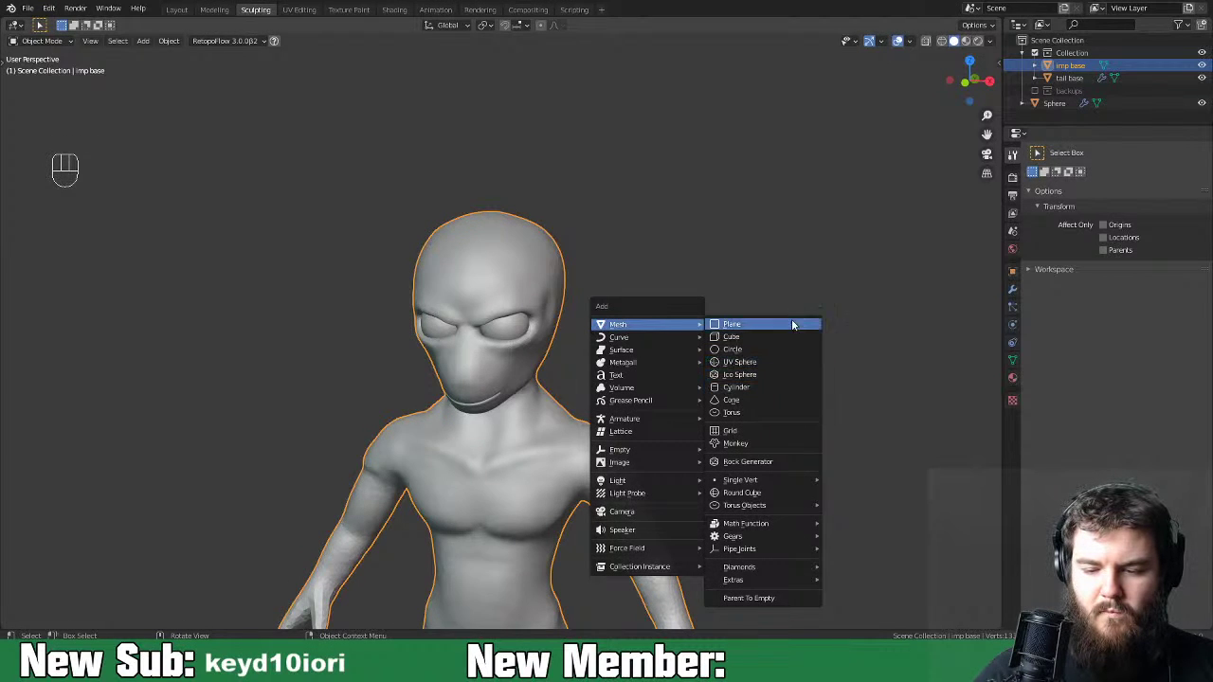
pyautogui.click(781, 390)
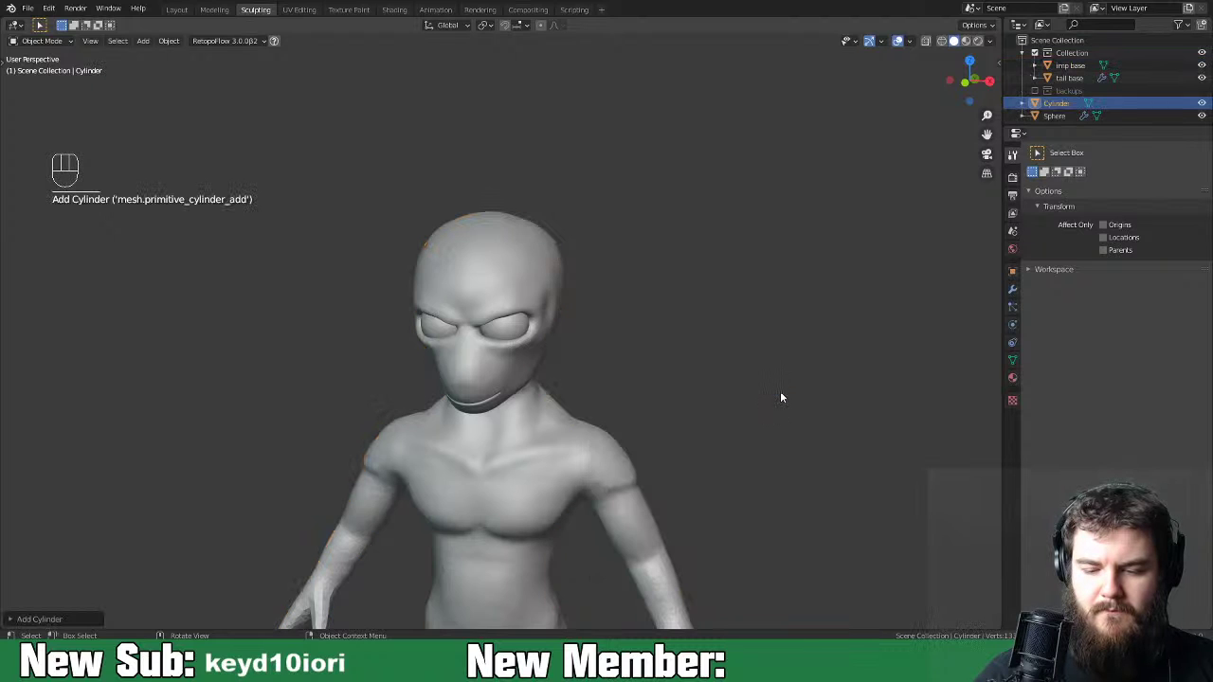
# Raise the cylinder along the Z axis until it surrounds the head.
pyautogui.press('g')
pyautogui.press('z')
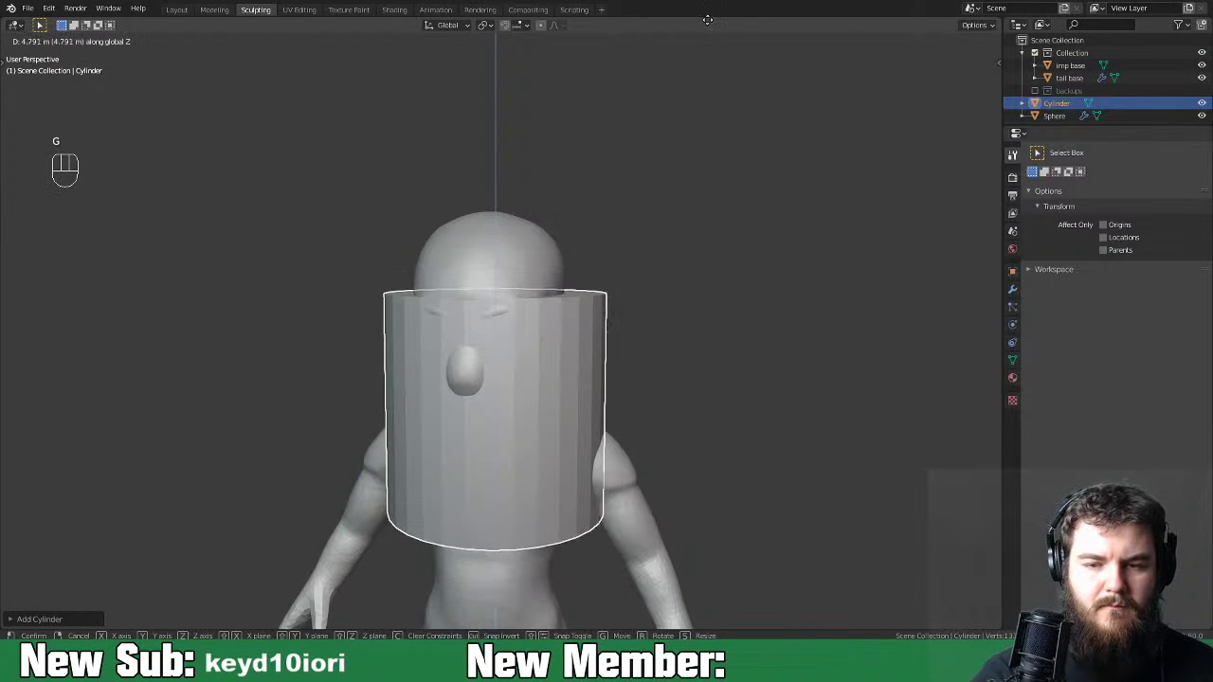
pyautogui.click(701, 190)
pyautogui.press('g')
pyautogui.press('z')
pyautogui.click(720, 370)
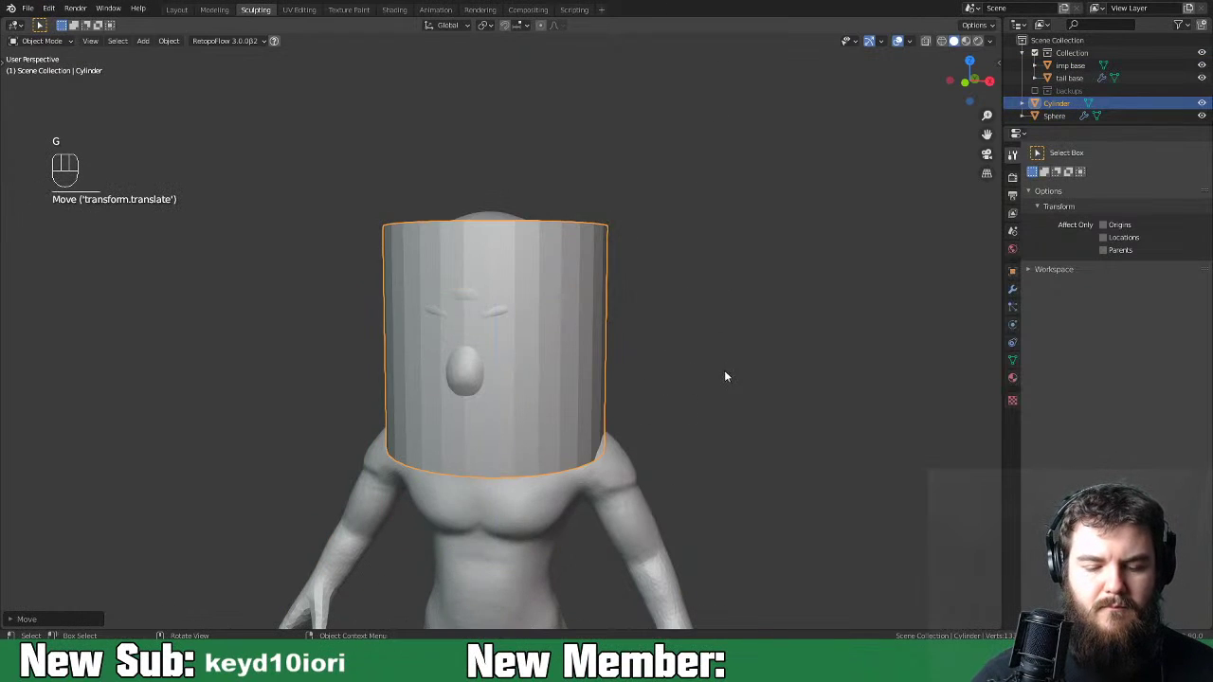
# Rotate the cylinder about 48° around the Y axis and scale it down to about 0.42.
pyautogui.press('r')
pyautogui.press('x')
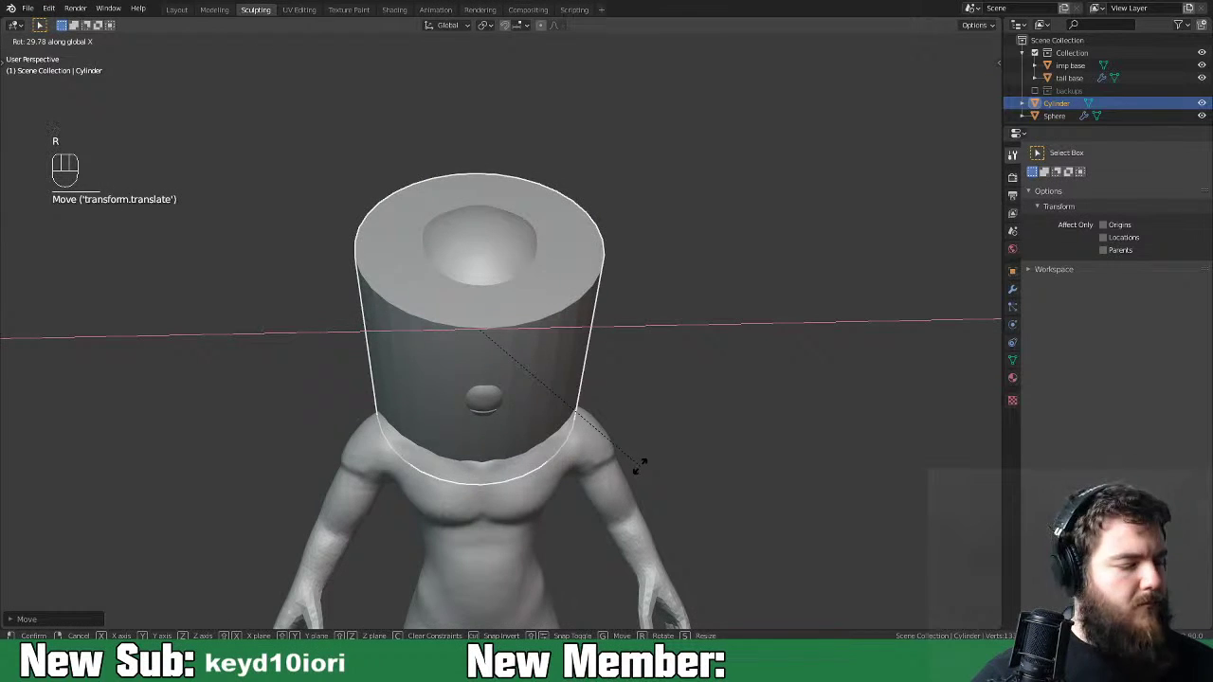
pyautogui.press('y')
pyautogui.click(582, 495)
pyautogui.press('s')
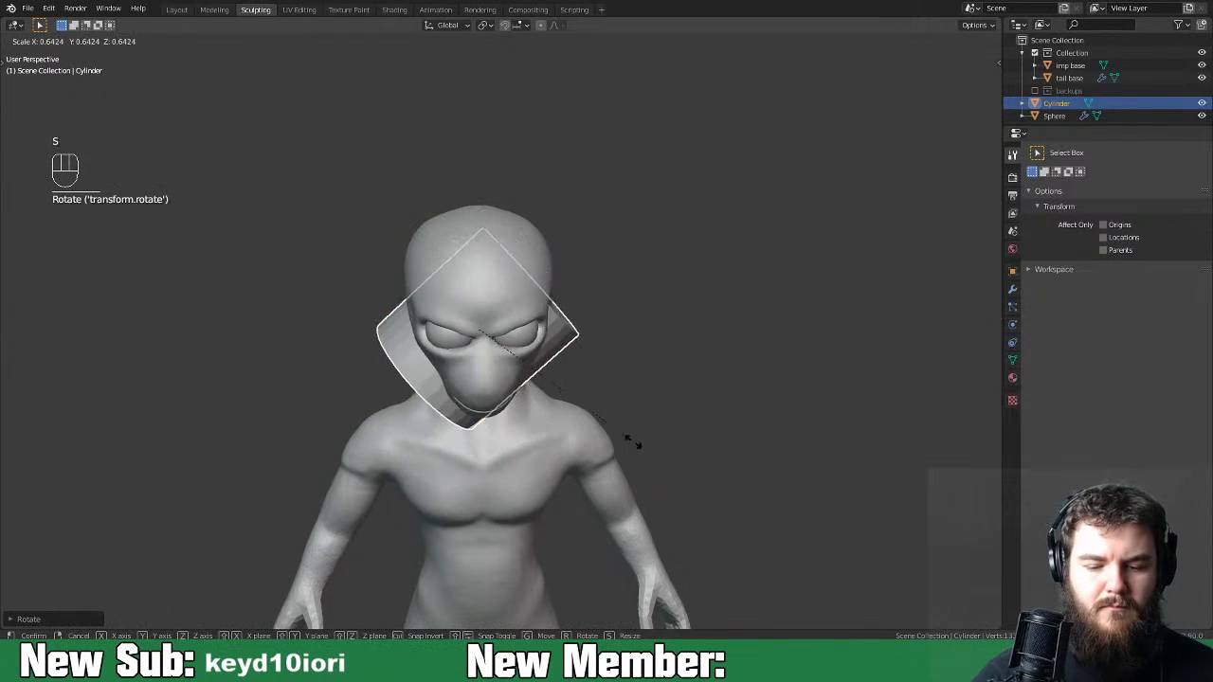
pyautogui.click(544, 441)
# Move the cylinder out to the side of the head and set its Y rotation to 90°.
pyautogui.press('g')
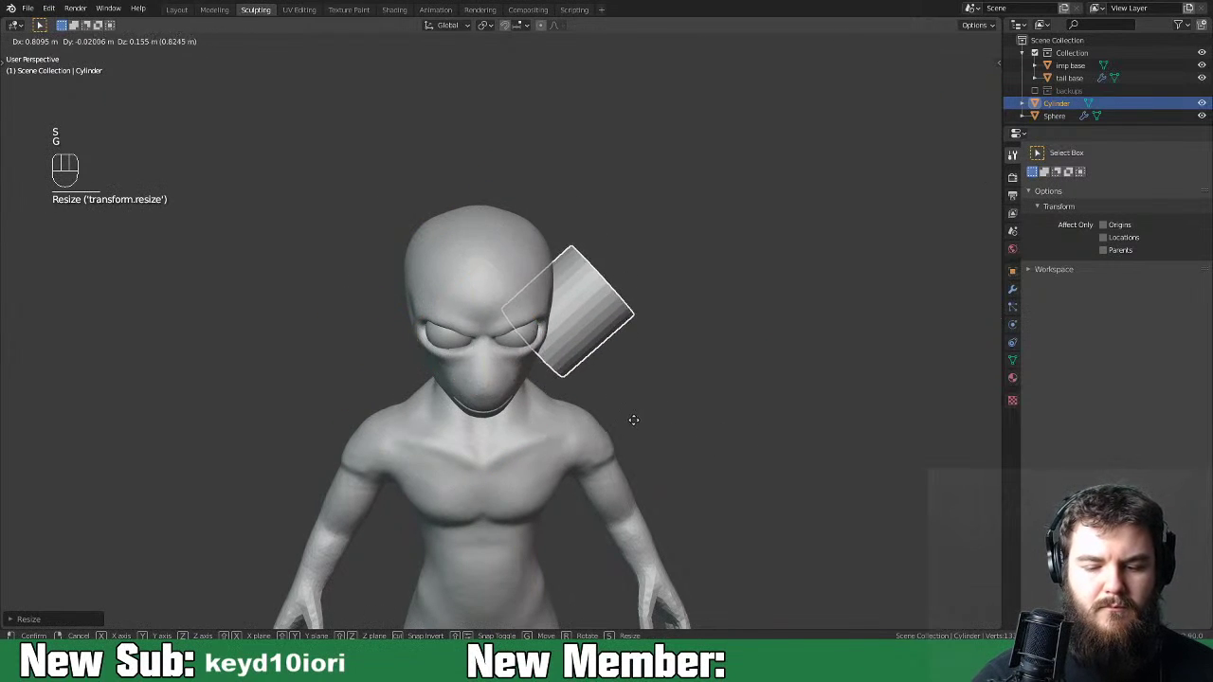
pyautogui.click(631, 417)
pyautogui.moveTo(749, 395)
pyautogui.mouseDown(button='middle')
pyautogui.moveTo(644, 358)
pyautogui.moveTo(674, 403)
pyautogui.moveTo(533, 423)
pyautogui.moveTo(823, 425)
pyautogui.moveTo(760, 411)
pyautogui.mouseUp(button='middle')
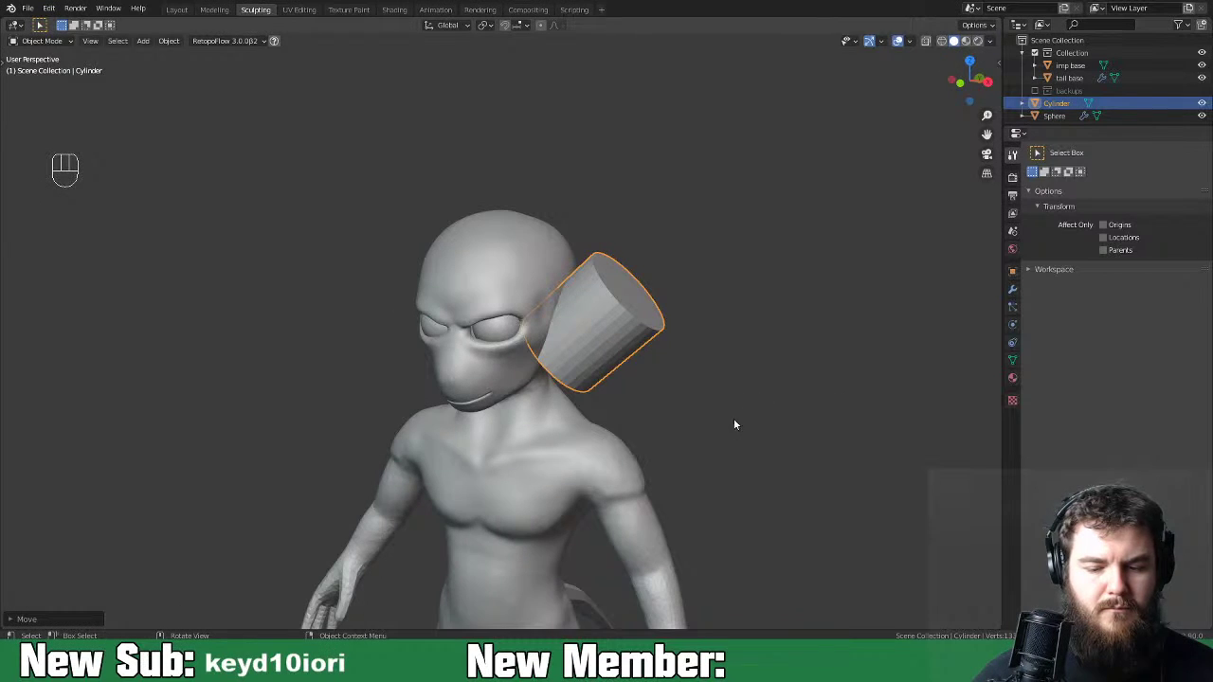
pyautogui.press('n')
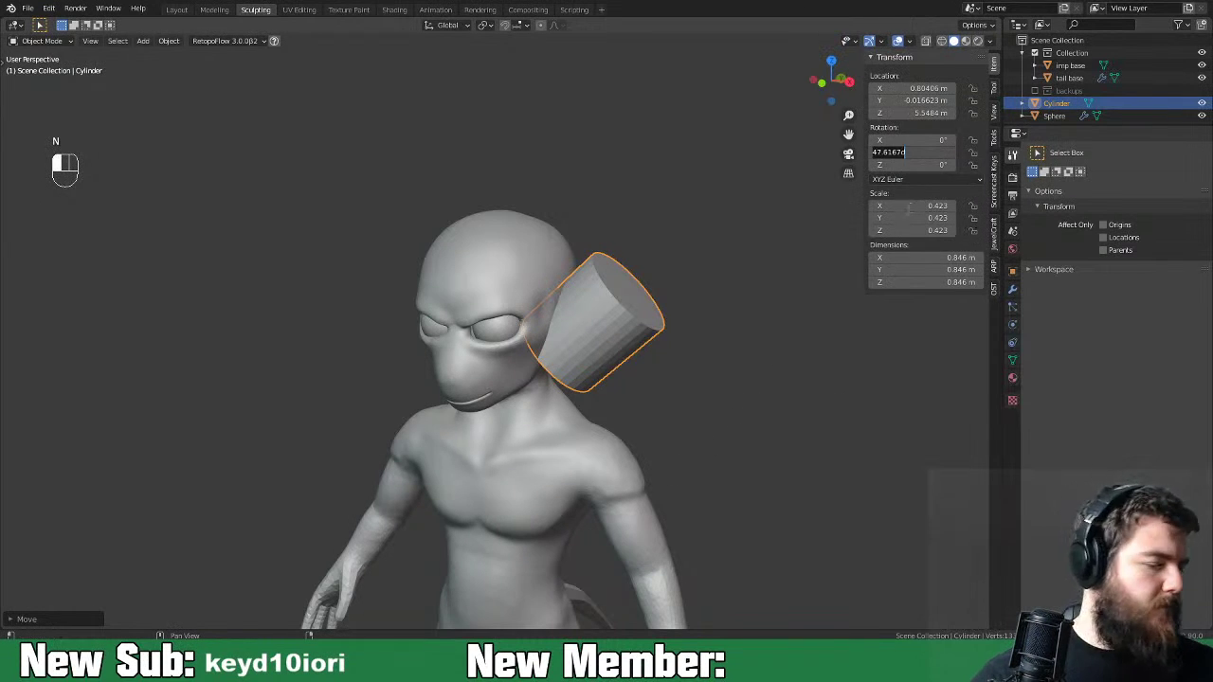
pyautogui.press('Return')
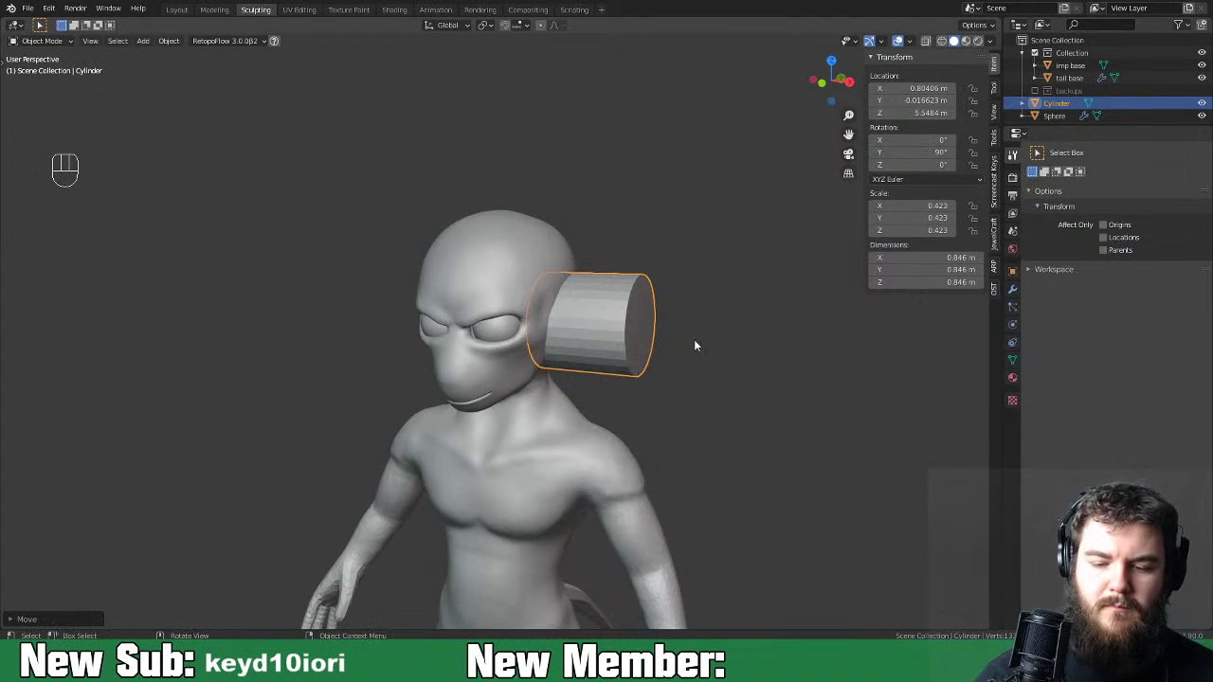
# Flatten the cylinder along its local Z axis into a thin disc and scale it down to about 0.25.
pyautogui.press('s')
pyautogui.press('z')
pyautogui.press('z')
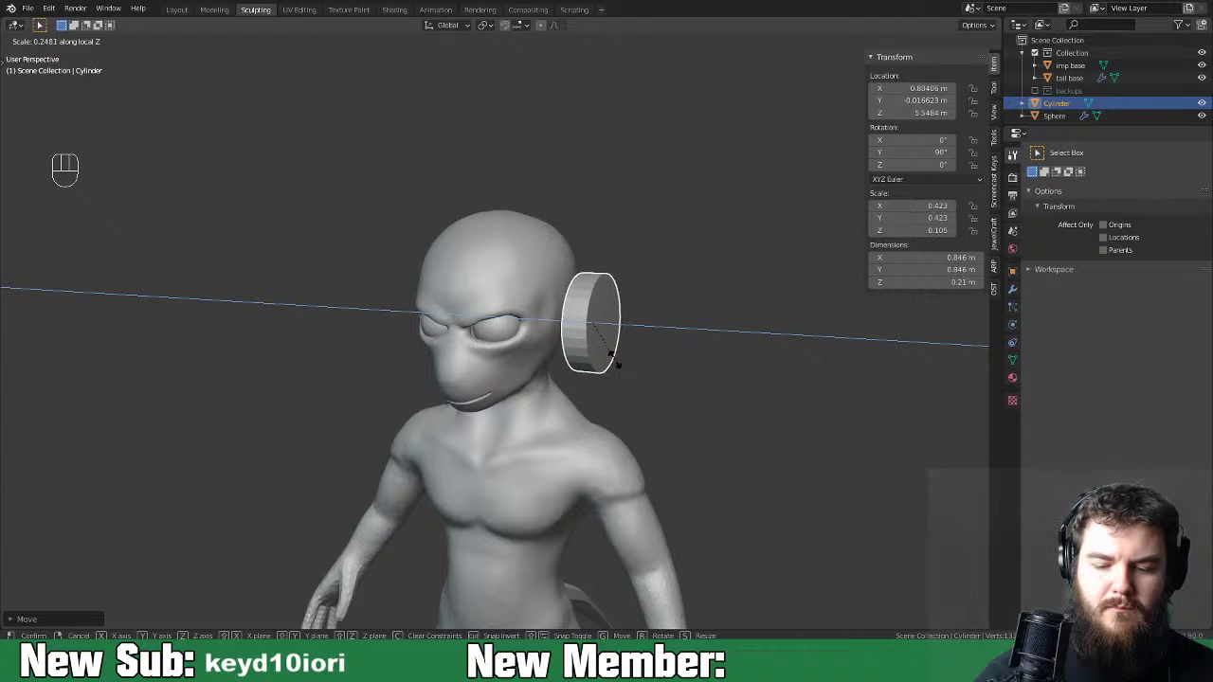
pyautogui.moveTo(621, 371); pyautogui.dragTo(731, 406, button='middle')
pyautogui.press('s')
pyautogui.click(690, 368)
# Turn the disc about 29° around the global Z axis and move it in against the side of the head.
pyautogui.moveTo(679, 353)
pyautogui.mouseDown(button='middle')
pyautogui.moveTo(643, 331)
pyautogui.moveTo(626, 345)
pyautogui.moveTo(666, 356)
pyautogui.mouseUp(button='middle')
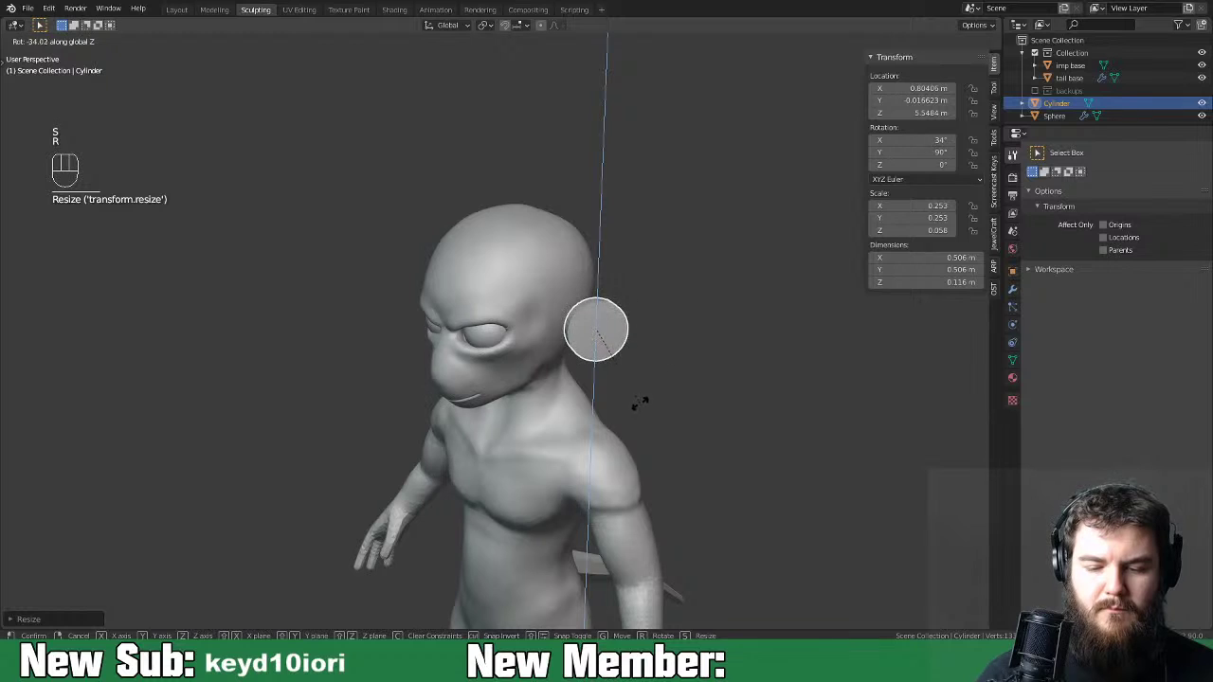
pyautogui.click(645, 399)
pyautogui.moveTo(644, 399); pyautogui.dragTo(697, 382, button='middle')
pyautogui.press('g')
pyautogui.click(681, 382)
# Add a Mirror modifier to the disc on the X axis, with imp base as the mirror object.
pyautogui.click(1013, 293)
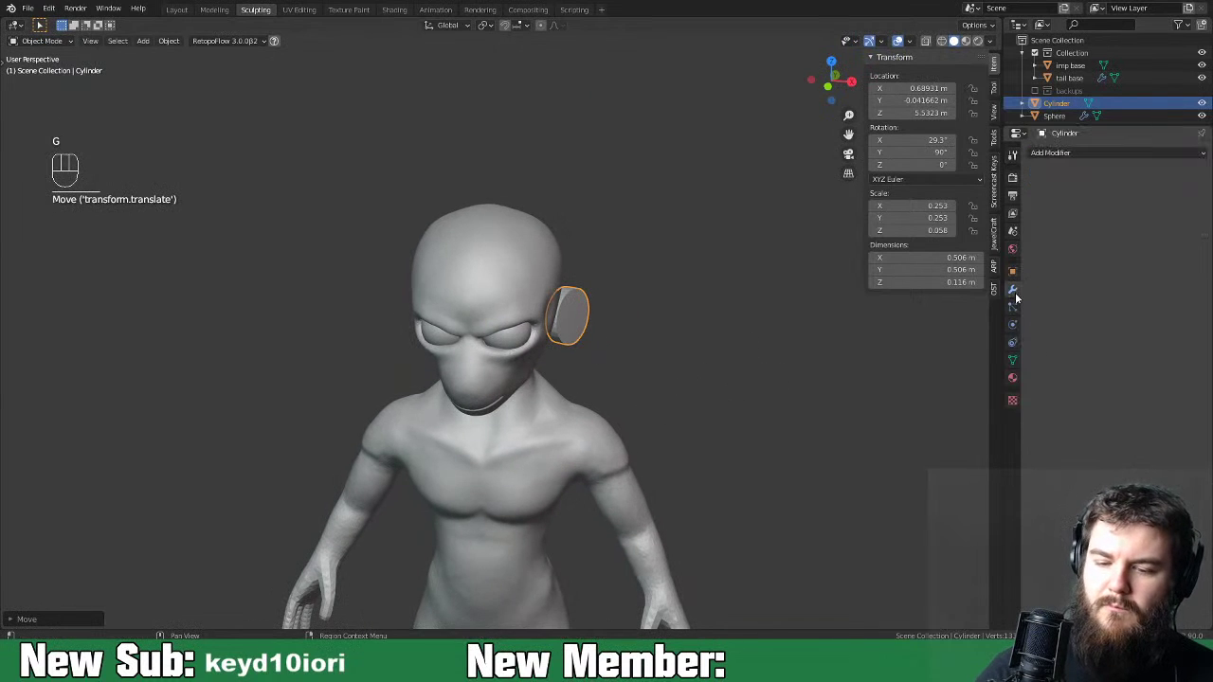
pyautogui.click(1088, 153)
pyautogui.click(962, 274)
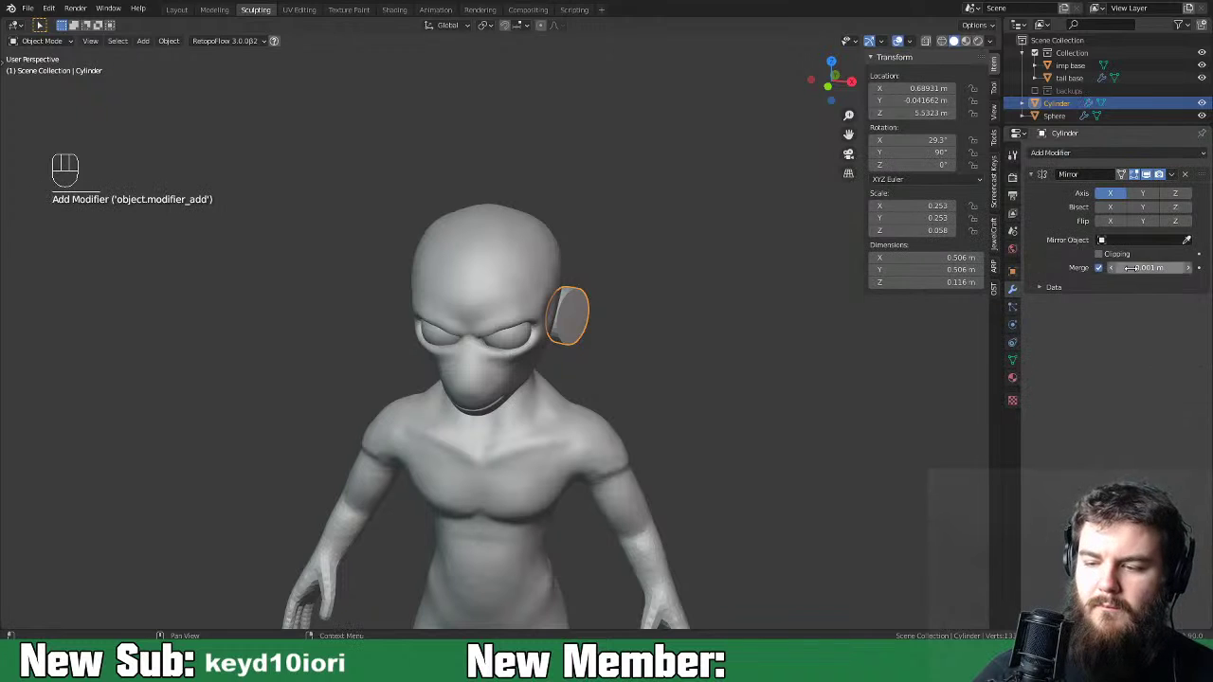
pyautogui.click(504, 314)
# Shift the mirrored ear discs slightly forward and up along the sides of the head.
pyautogui.moveTo(609, 478); pyautogui.dragTo(609, 398, button='middle')
pyautogui.press('g')
pyautogui.click(612, 340)
pyautogui.moveTo(612, 339); pyautogui.dragTo(771, 369, button='middle')
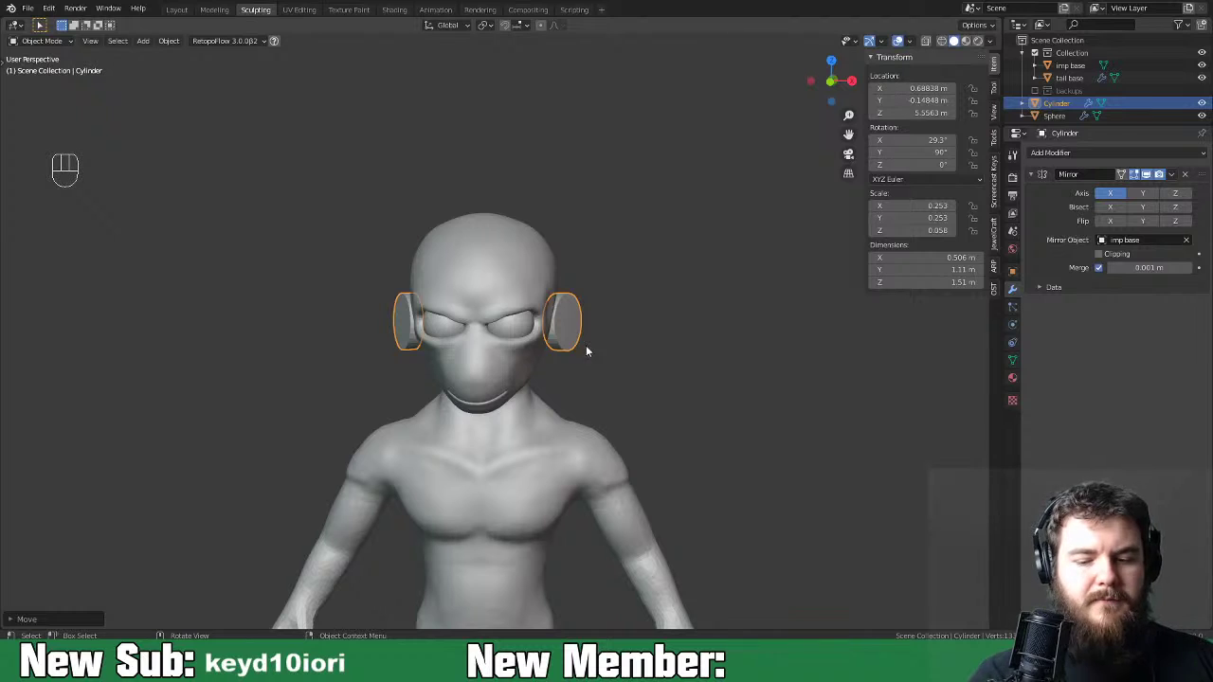
pyautogui.hotkey('ctrl', 'Tab')
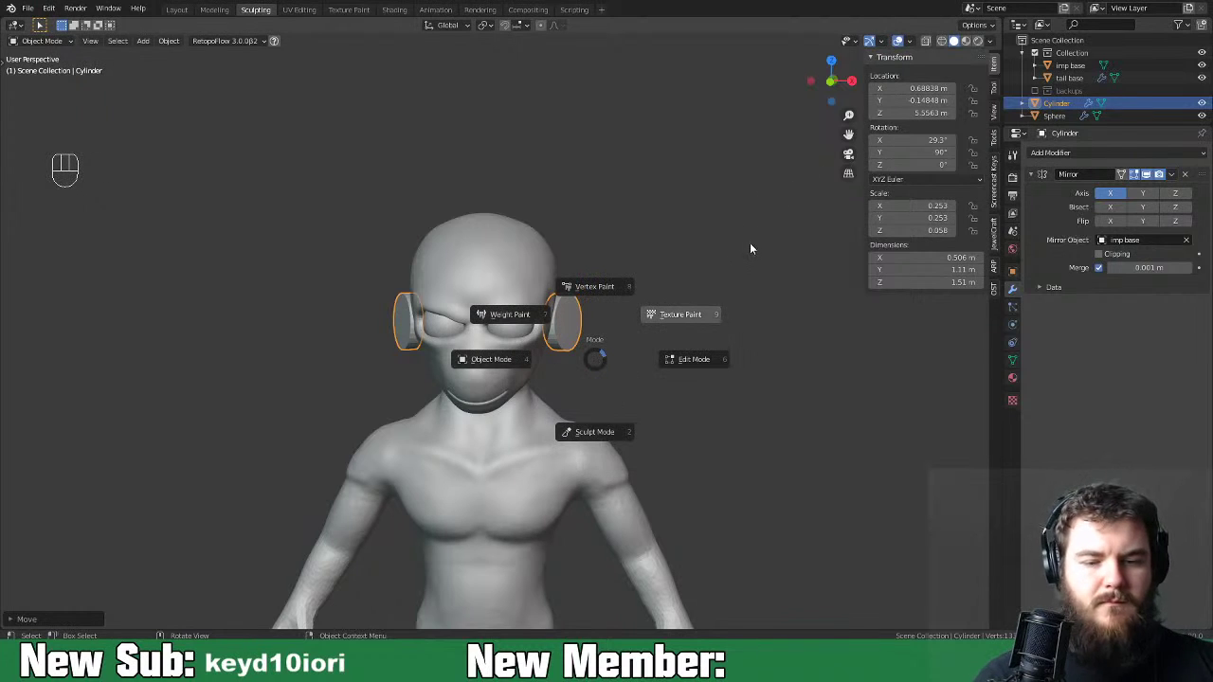
pyautogui.press('Escape')
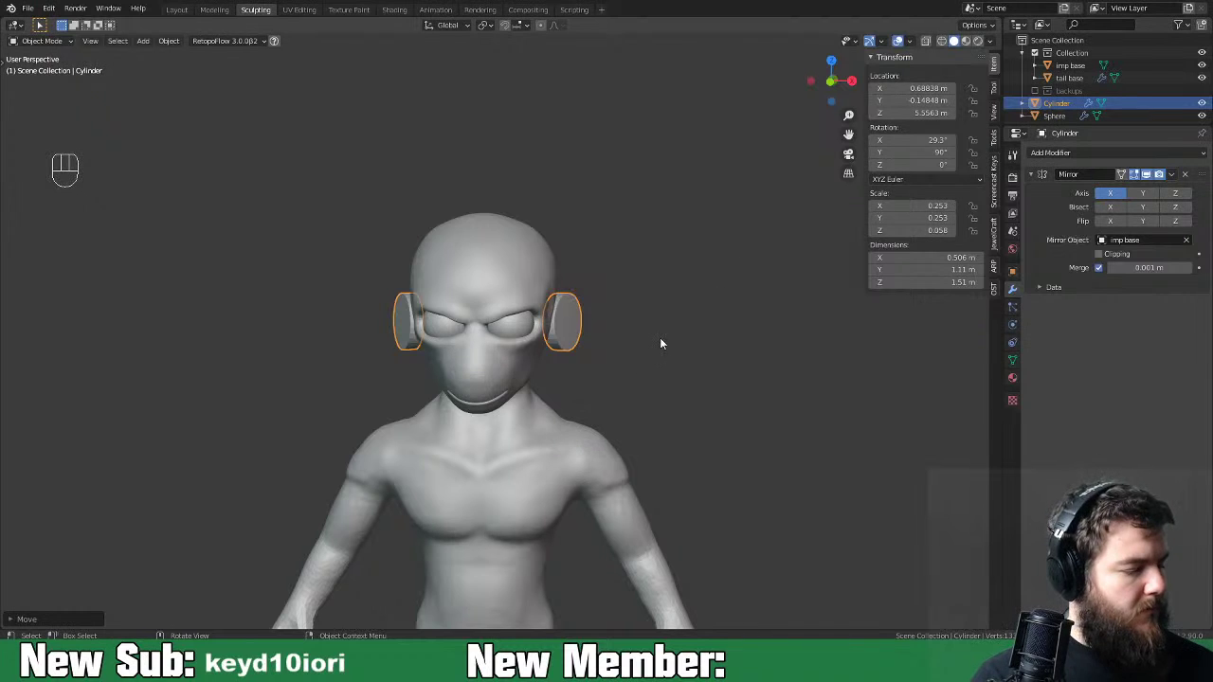
# Apply the rotation and scale of the ear disc object.
pyautogui.hotkey('ctrl', 'a')
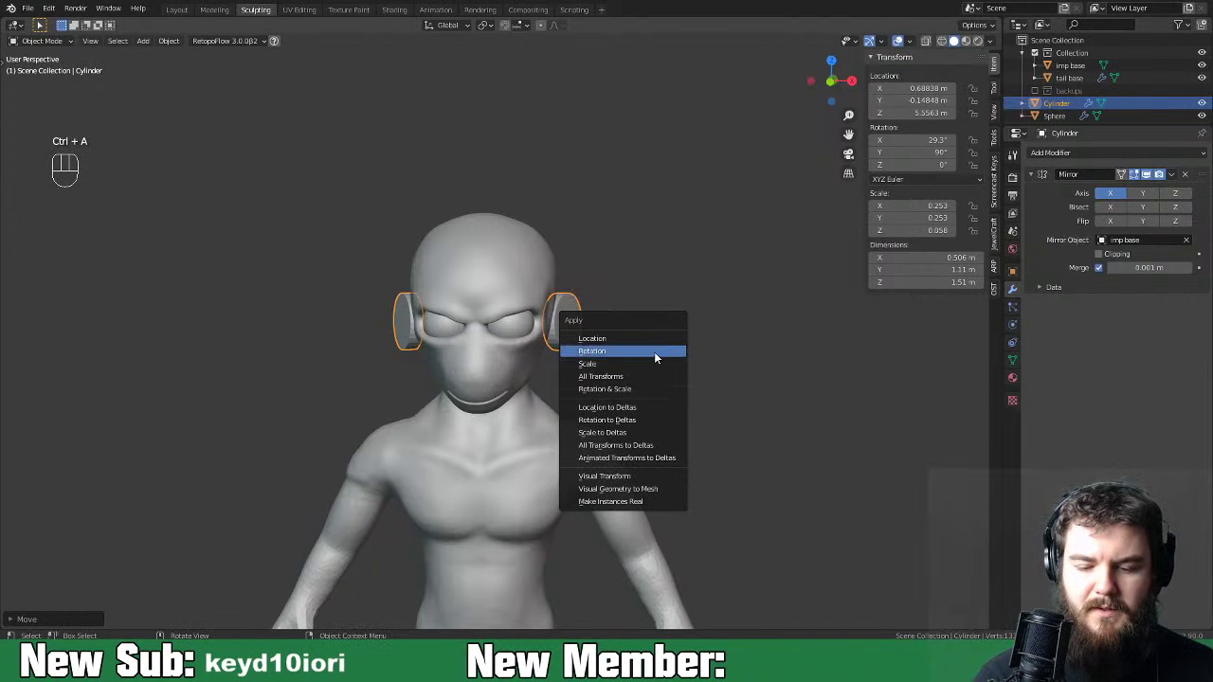
pyautogui.click(654, 353)
pyautogui.moveTo(666, 345); pyautogui.dragTo(603, 331, button='middle')
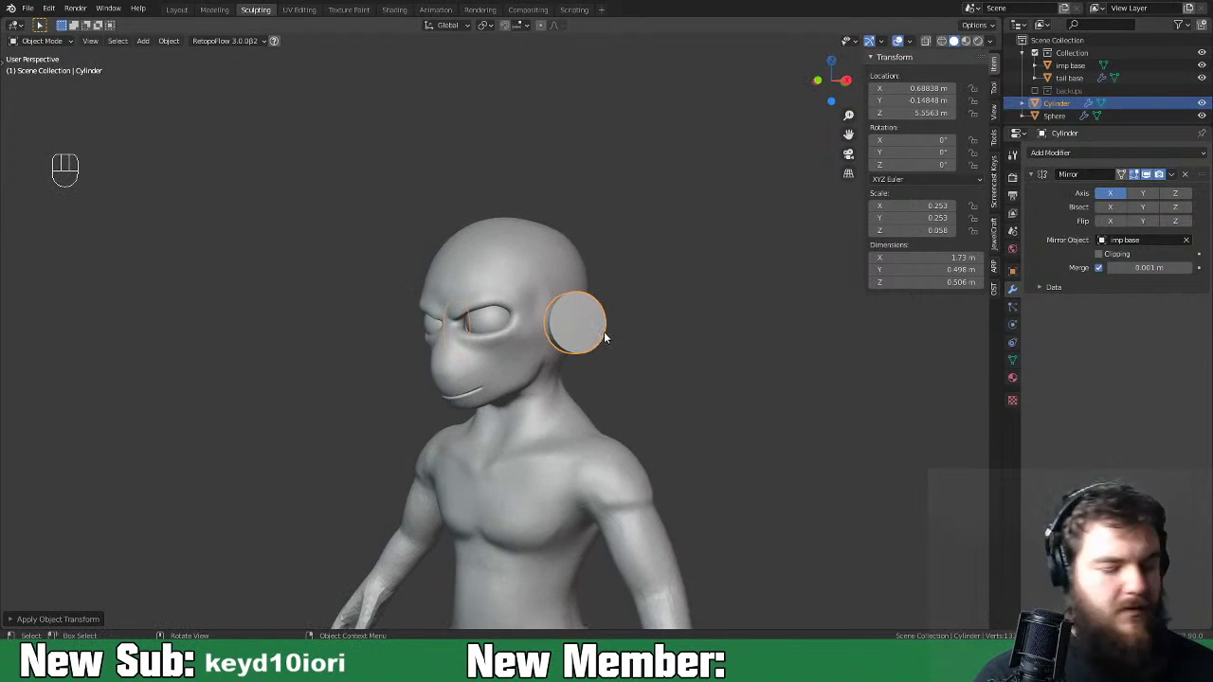
pyautogui.hotkey('ctrl', 'a')
pyautogui.click(604, 348)
pyautogui.moveTo(662, 351); pyautogui.dragTo(684, 370, button='middle')
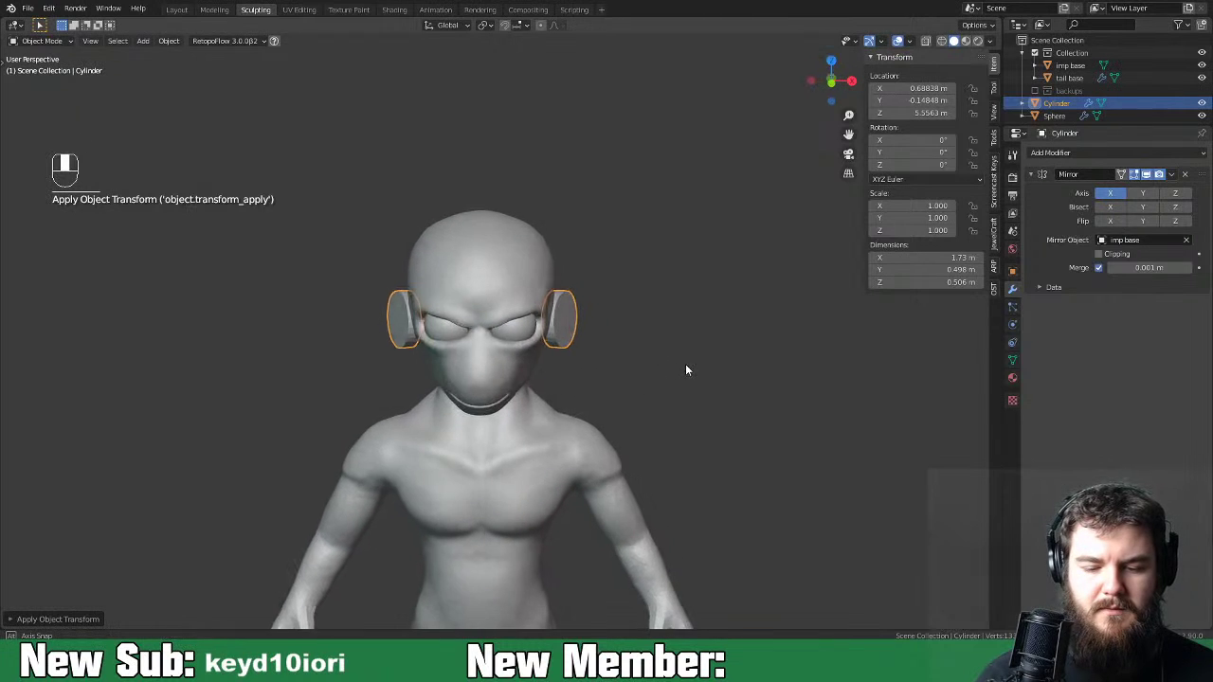
# Tilt the ear discs by about 11° in the front view and nudge them slightly forward on the head.
pyautogui.press('r')
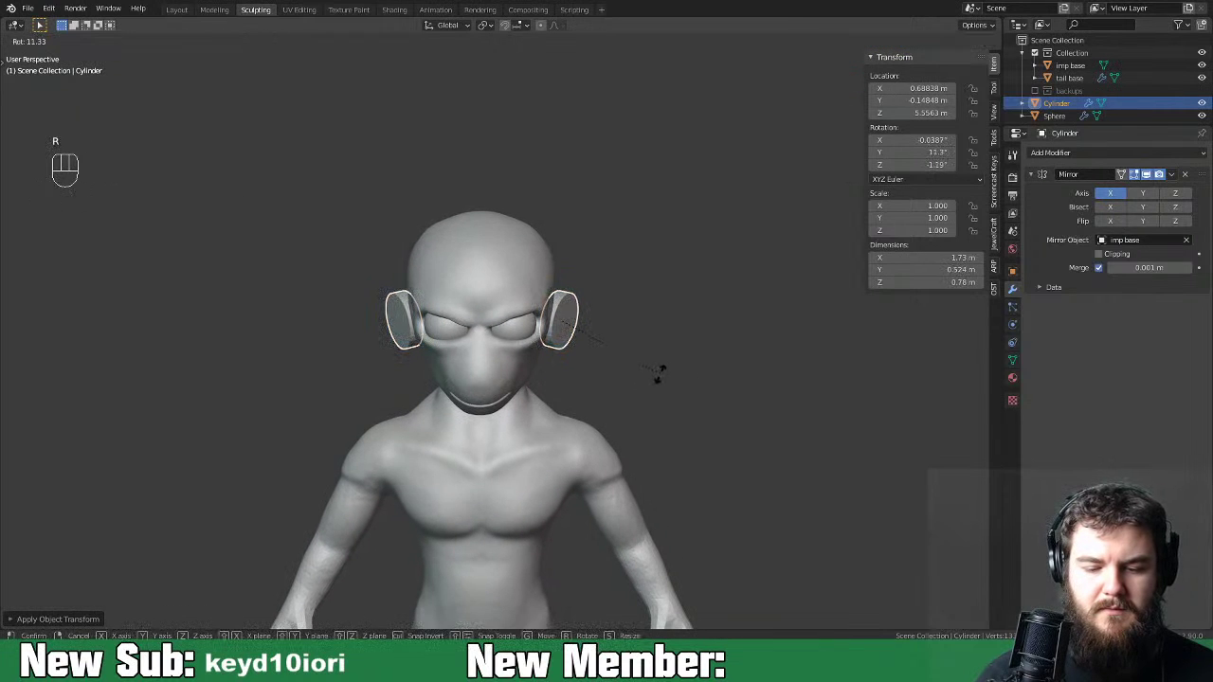
pyautogui.click(660, 370)
pyautogui.moveTo(661, 366); pyautogui.dragTo(588, 348, button='middle')
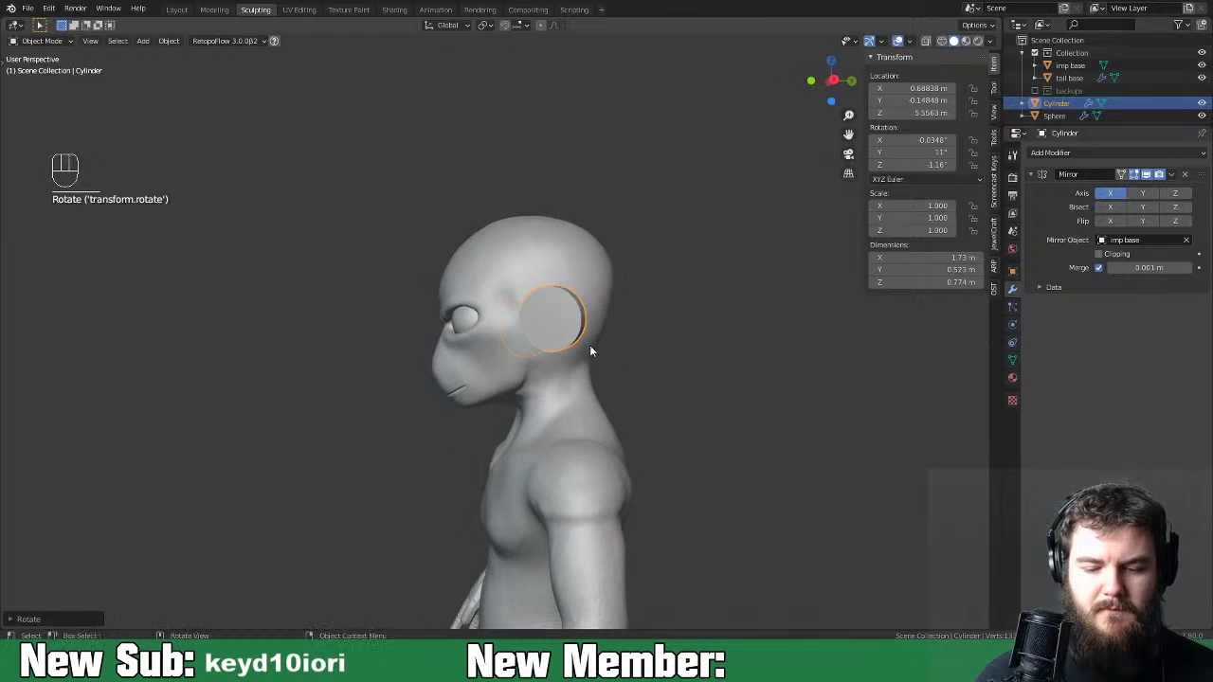
pyautogui.press('g')
pyautogui.click(604, 347)
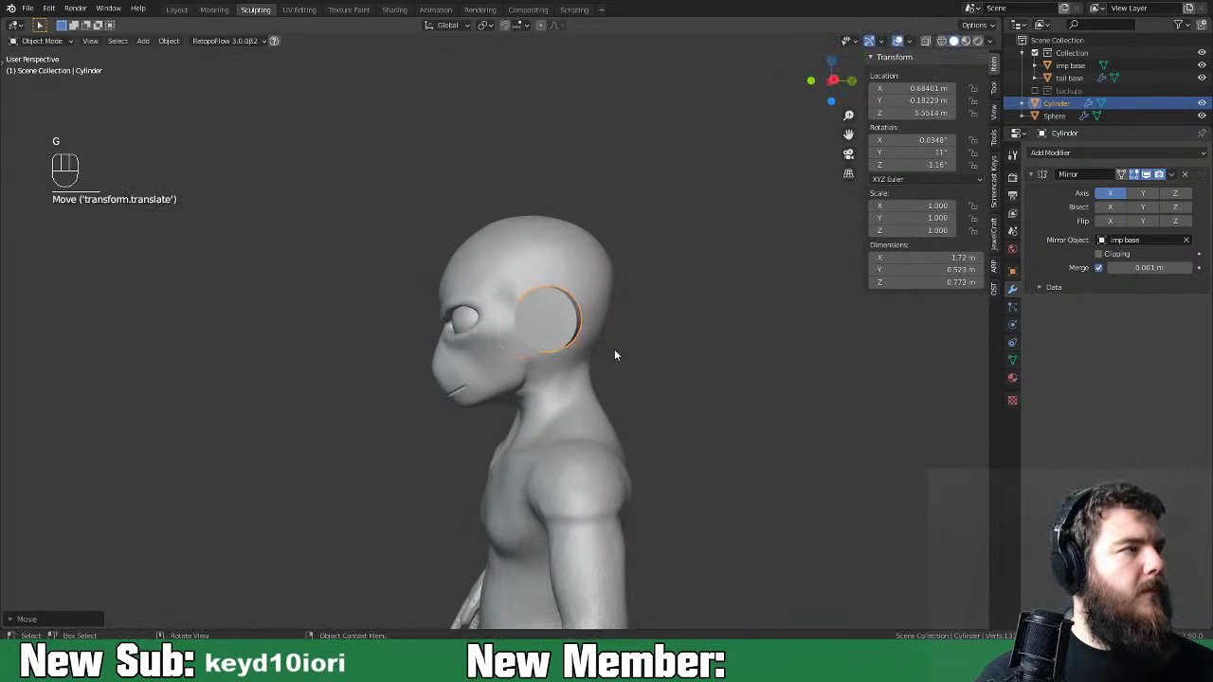
# Save the file.
pyautogui.hotkey('shift', 'a')
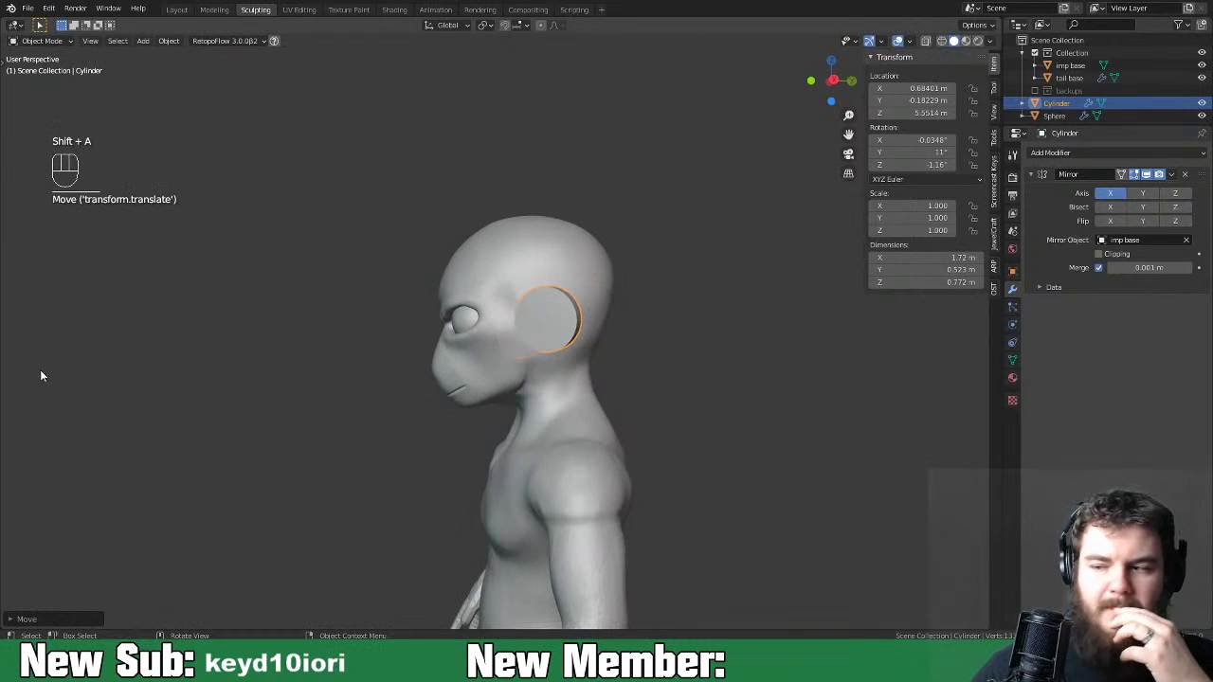
pyautogui.hotkey('ctrl', 's')
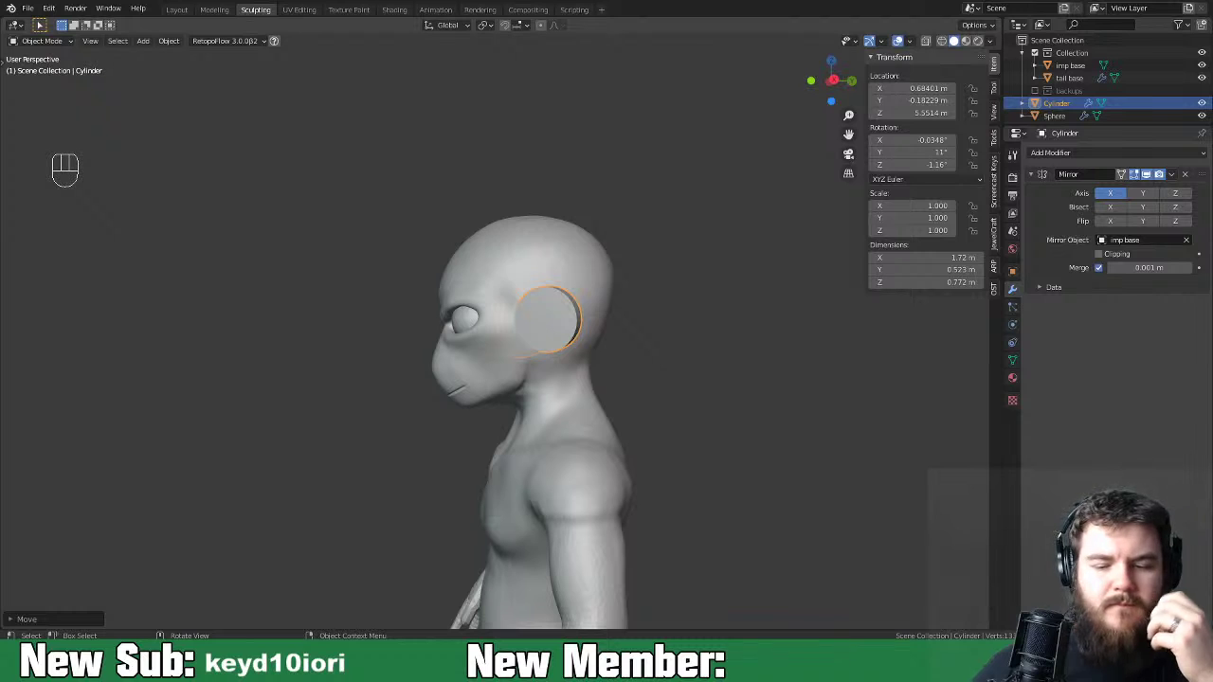
pyautogui.moveTo(591, 392); pyautogui.dragTo(719, 398, button='middle')
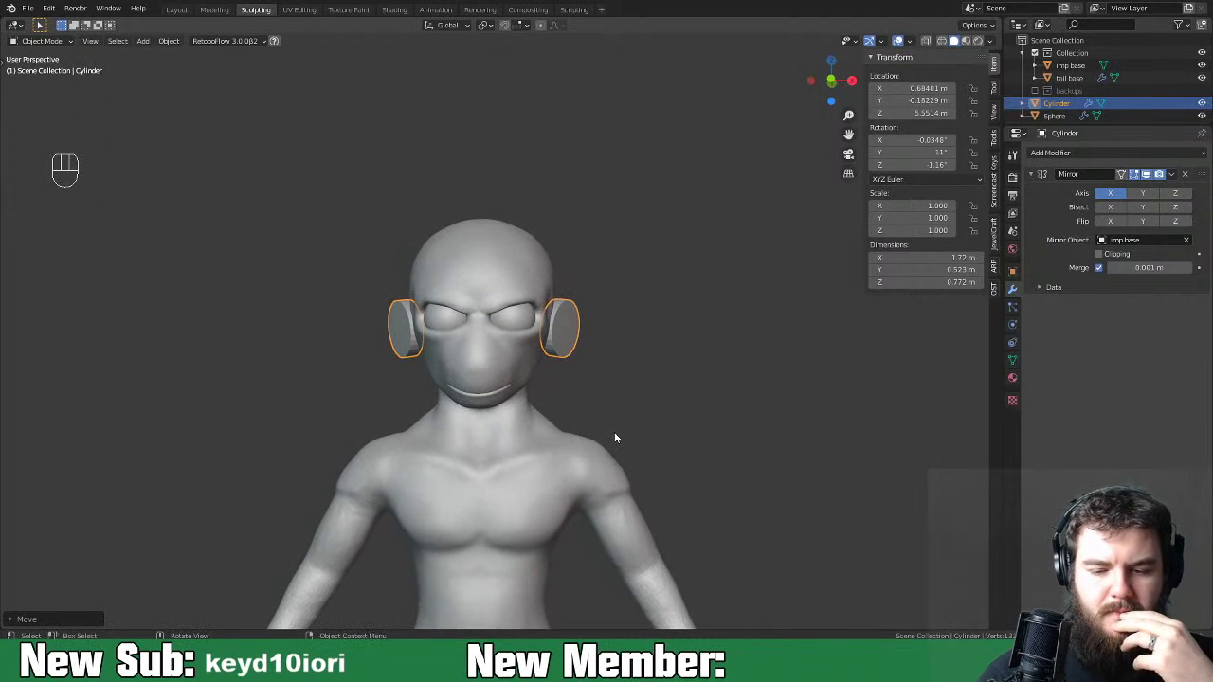
# Enter Sculpt Mode on the ear disc with Dyntopo enabled and choose the Snake Hook brush.
pyautogui.hotkey('ctrl', 'Tab')
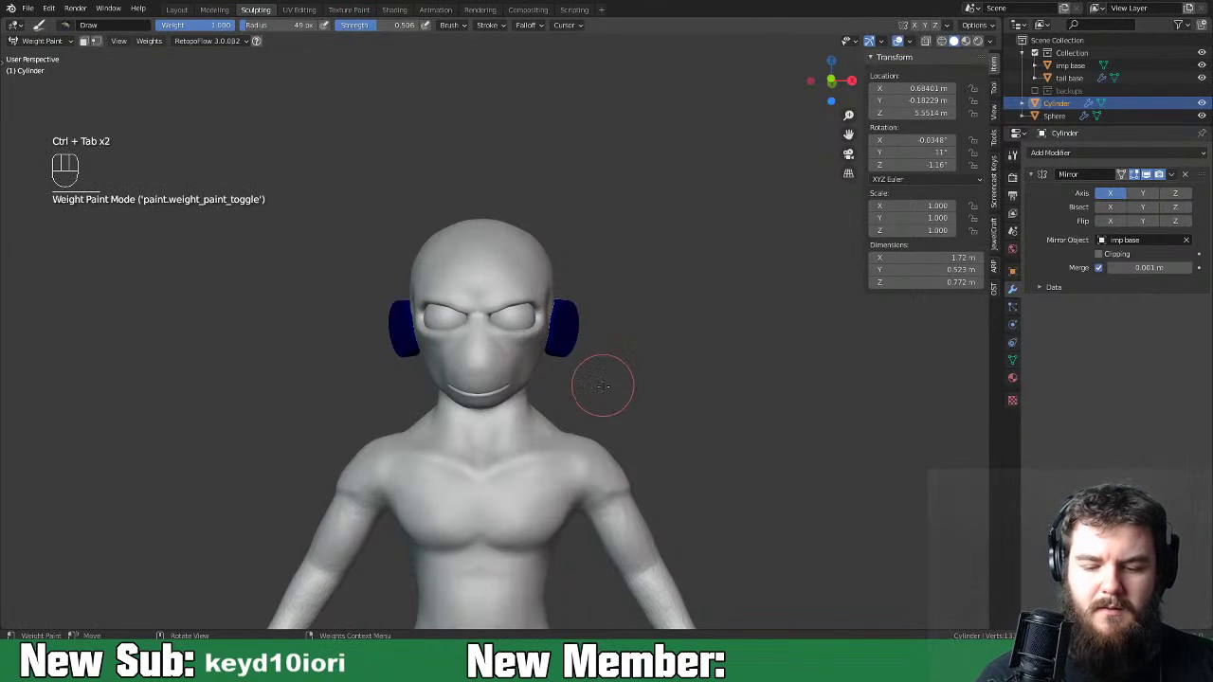
pyautogui.hotkey('ctrl', 'Tab')
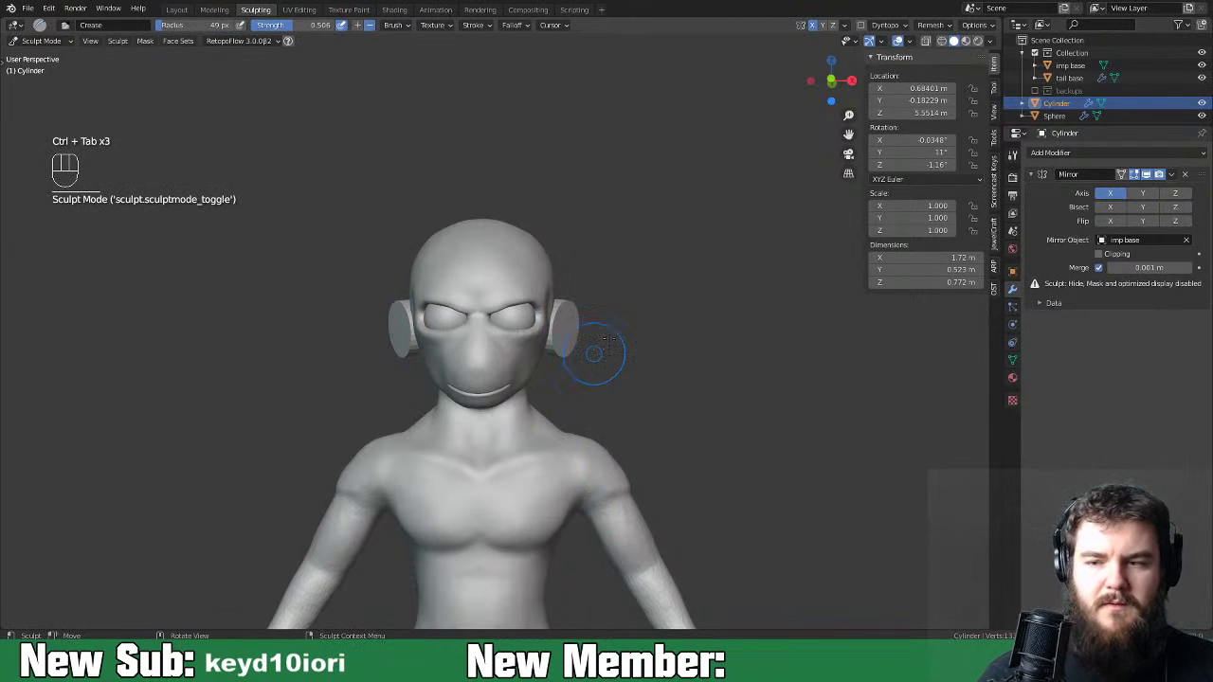
pyautogui.click(860, 25)
pyautogui.click(891, 25)
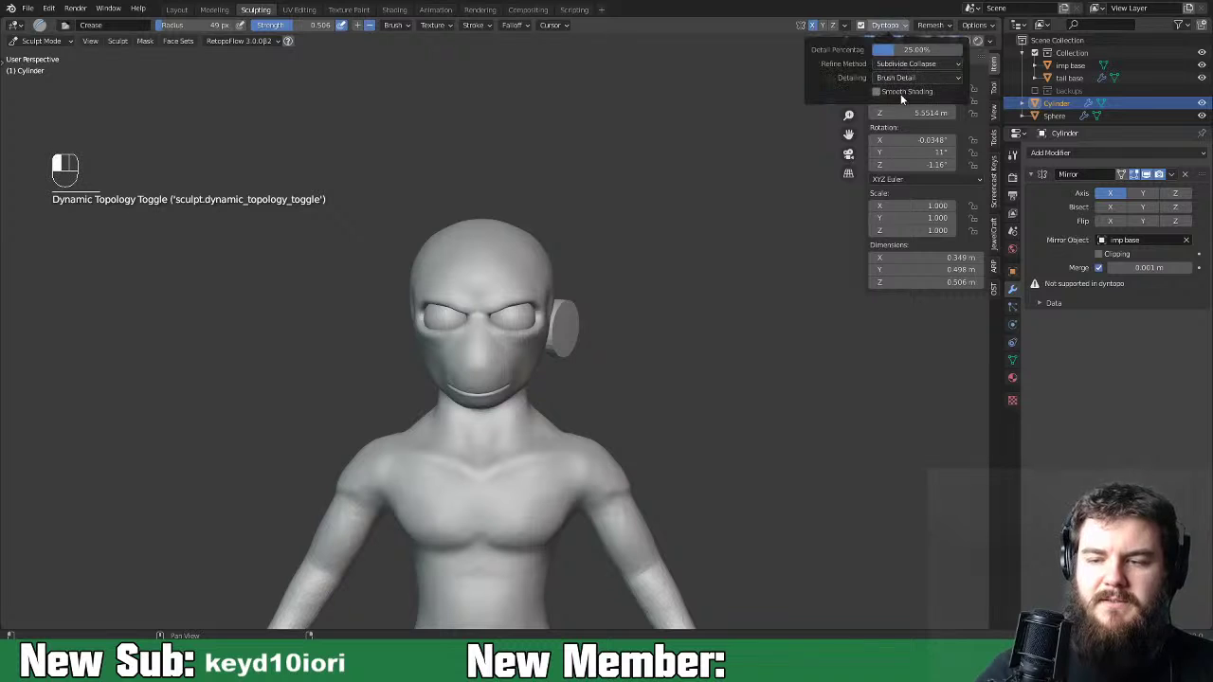
pyautogui.moveTo(583, 374)
pyautogui.mouseDown(button='middle')
pyautogui.moveTo(511, 370)
pyautogui.moveTo(663, 344)
pyautogui.mouseUp(button='middle')
pyautogui.press('k')
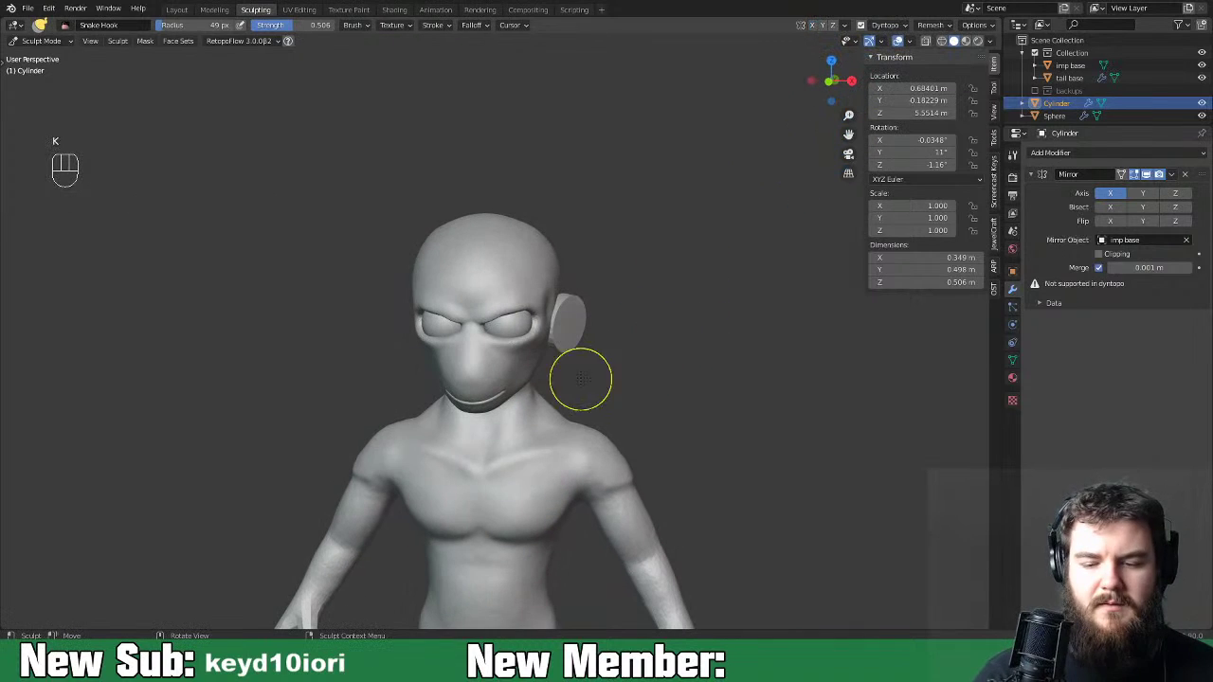
# Set the Snake Hook radius to 72 px and pull the ear disc outward and upward into a pointed tip.
pyautogui.press('f')
pyautogui.press('f')
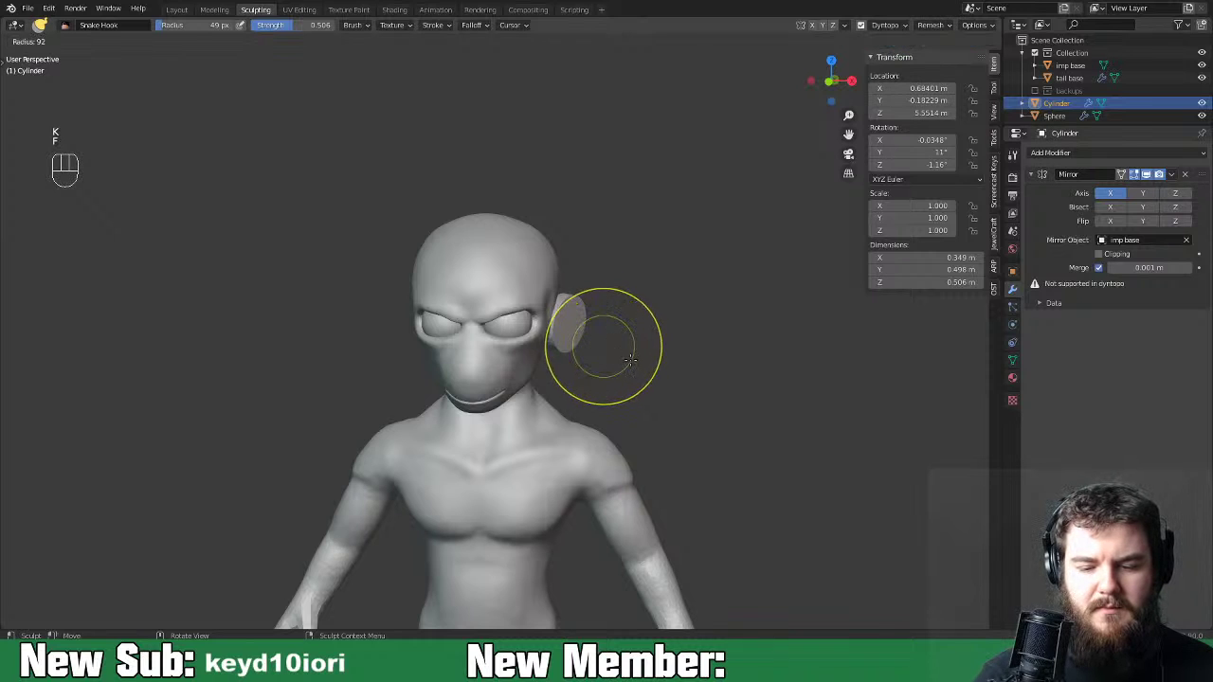
pyautogui.moveTo(588, 312)
pyautogui.mouseDown()
pyautogui.moveTo(622, 279)
pyautogui.moveTo(632, 301)
pyautogui.mouseUp()
pyautogui.moveTo(585, 340); pyautogui.dragTo(601, 333)
pyautogui.moveTo(576, 316); pyautogui.dragTo(589, 315)
pyautogui.moveTo(575, 316); pyautogui.dragTo(588, 305)
pyautogui.moveTo(626, 284); pyautogui.dragTo(644, 271)
pyautogui.moveTo(614, 312); pyautogui.dragTo(616, 312)
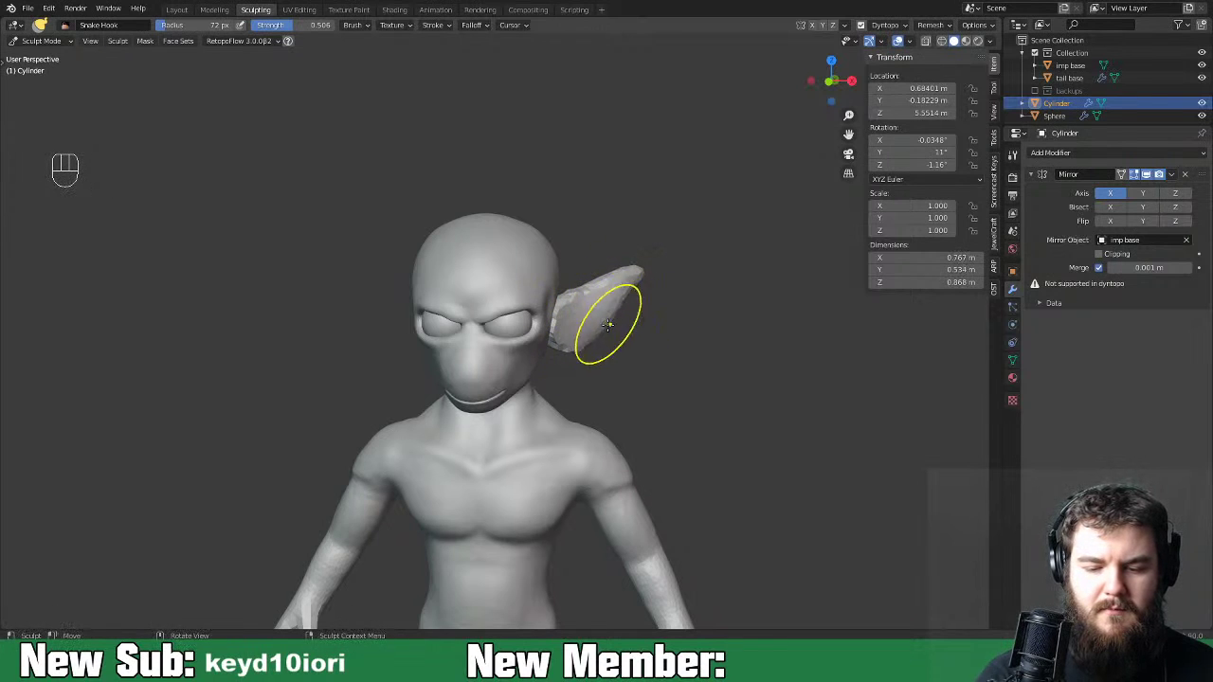
# Adjust the back of the pointed ear with Snake Hook and smooth the rough surface of its outer face.
pyautogui.moveTo(618, 305); pyautogui.dragTo(515, 331, button='middle')
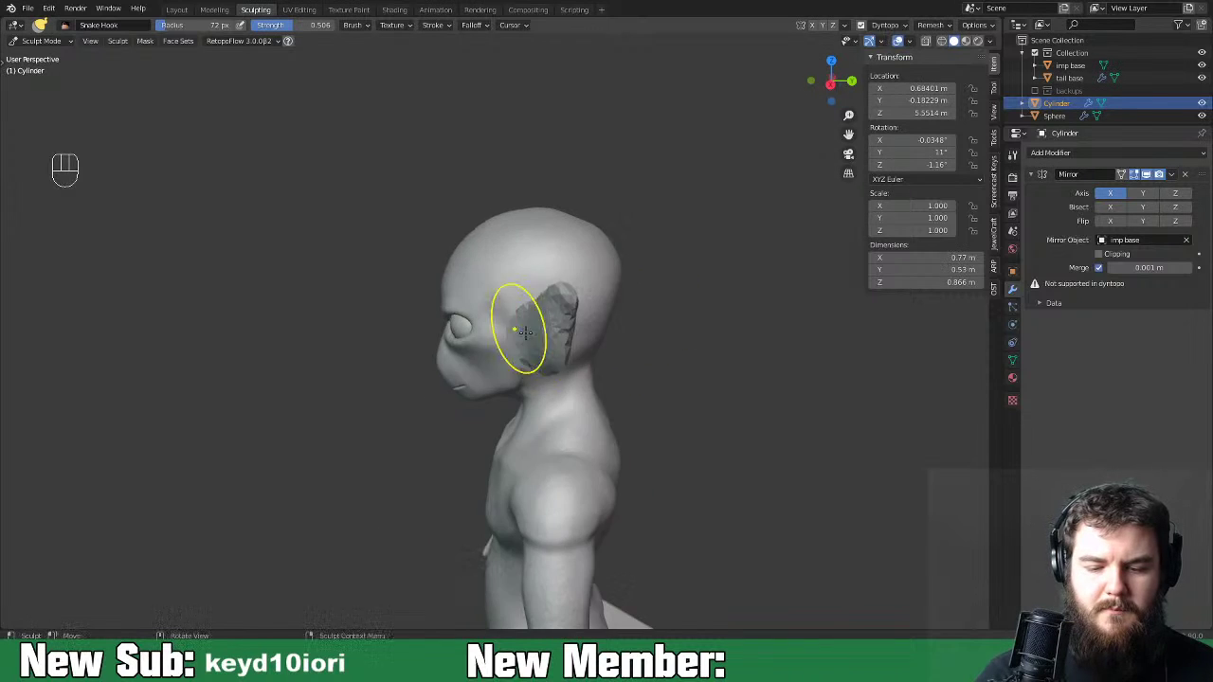
pyautogui.moveTo(638, 349); pyautogui.dragTo(528, 343, button='middle')
pyautogui.moveTo(446, 330); pyautogui.dragTo(463, 328)
pyautogui.moveTo(447, 333)
pyautogui.mouseDown()
pyautogui.moveTo(465, 333)
pyautogui.moveTo(384, 287)
pyautogui.moveTo(455, 329)
pyautogui.mouseUp()
pyautogui.moveTo(455, 329); pyautogui.dragTo(563, 336, button='middle')
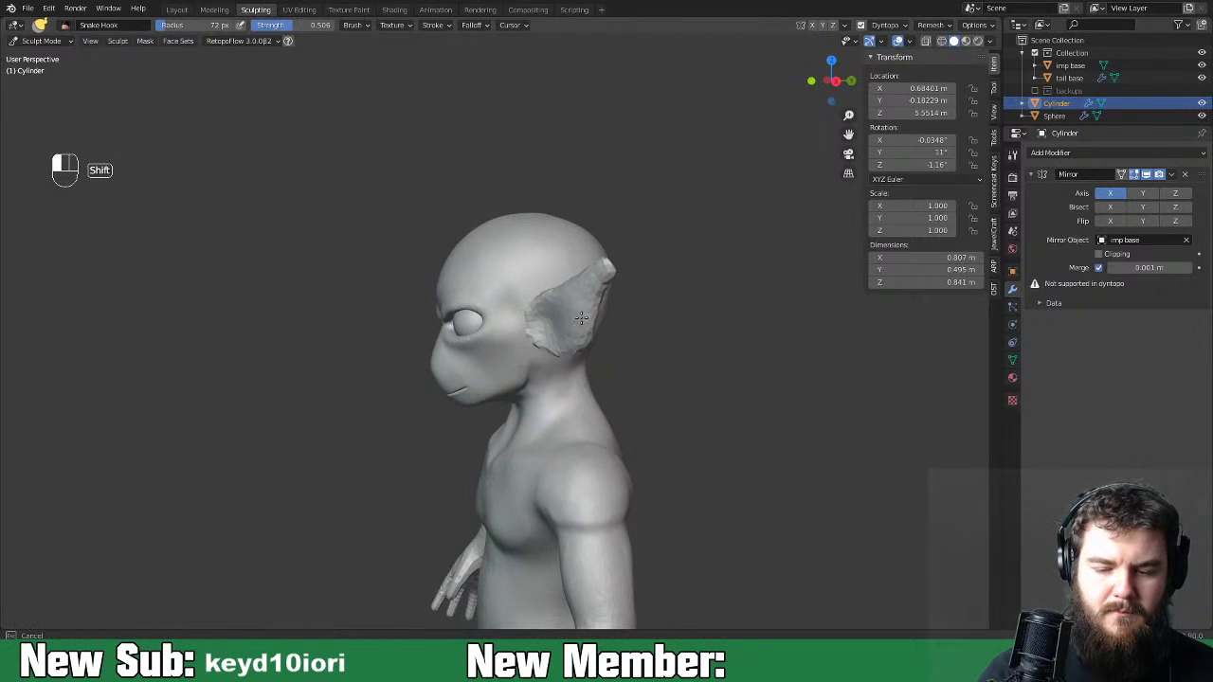
pyautogui.keyDown('shift'); pyautogui.moveTo(570, 313); pyautogui.dragTo(574, 325); pyautogui.keyUp('shift')
# Reshape the ear's front face and rear edge with short Snake Hook pulls to refine its overall form.
pyautogui.moveTo(607, 343); pyautogui.dragTo(664, 340, button='middle')
pyautogui.moveTo(565, 324); pyautogui.dragTo(568, 328)
pyautogui.moveTo(680, 327)
pyautogui.mouseDown(button='middle')
pyautogui.moveTo(552, 344)
pyautogui.moveTo(501, 366)
pyautogui.mouseUp(button='middle')
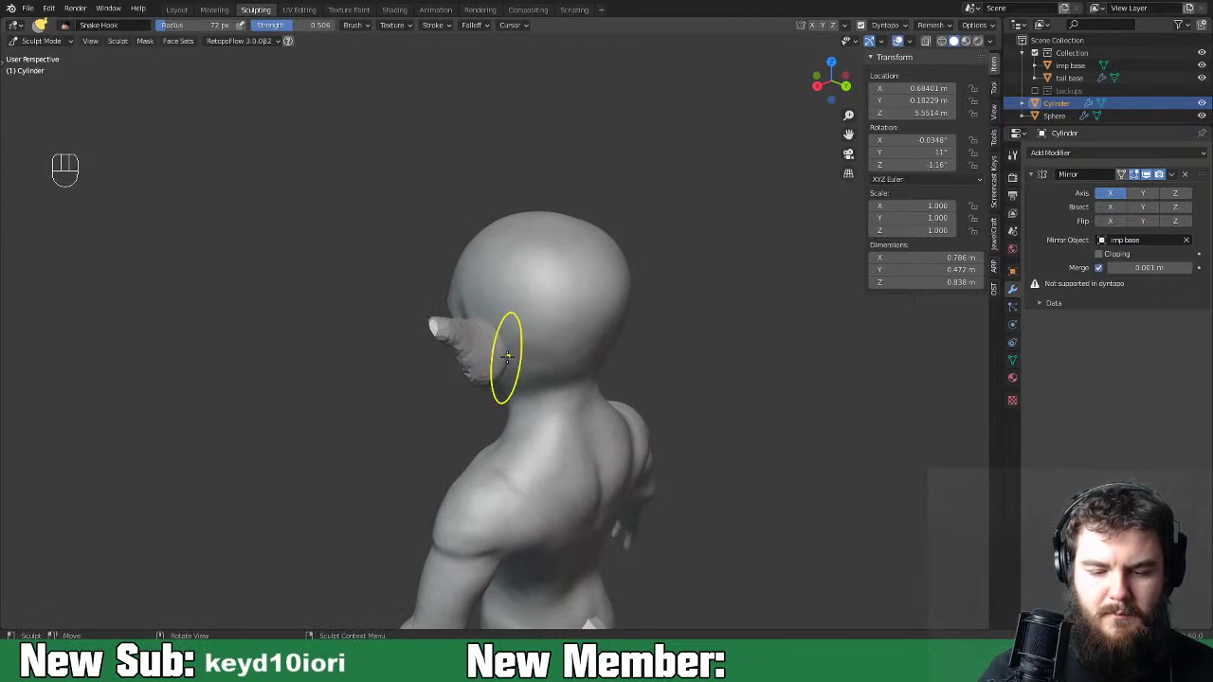
pyautogui.moveTo(507, 356)
pyautogui.mouseDown()
pyautogui.moveTo(494, 325)
pyautogui.moveTo(453, 347)
pyautogui.moveTo(481, 373)
pyautogui.mouseUp()
pyautogui.moveTo(506, 381)
pyautogui.mouseDown(button='middle')
pyautogui.moveTo(578, 369)
pyautogui.moveTo(572, 317)
pyautogui.mouseUp(button='middle')
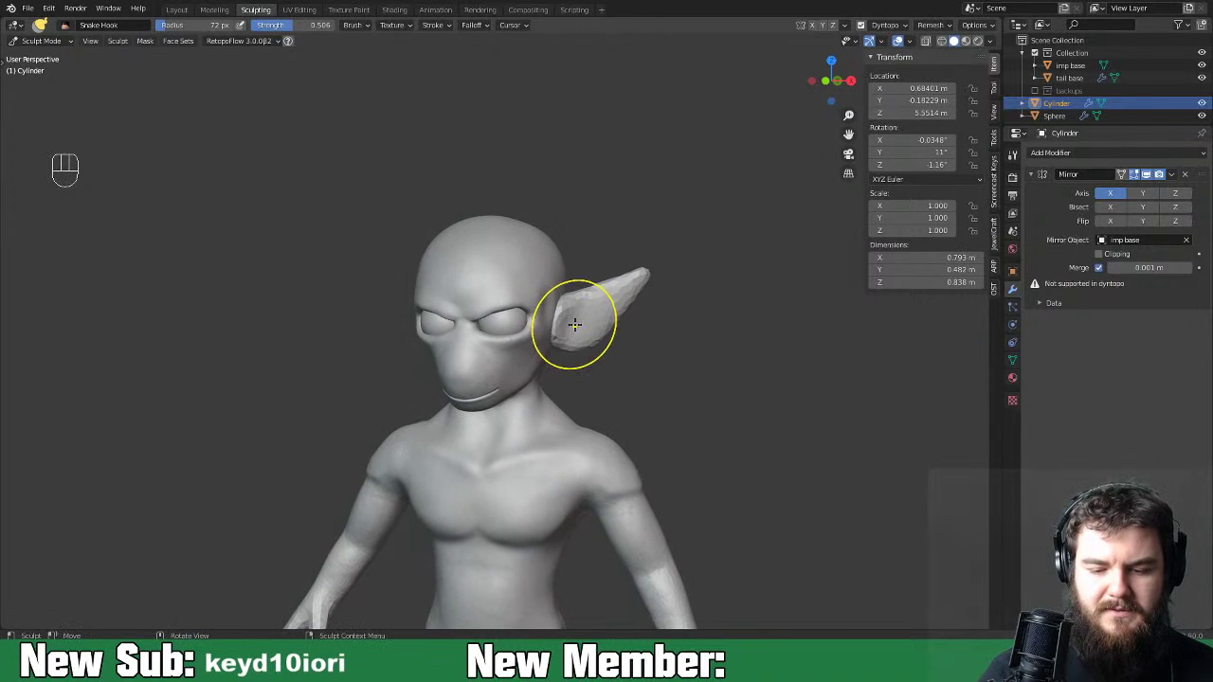
pyautogui.moveTo(575, 317)
pyautogui.mouseDown()
pyautogui.moveTo(615, 293)
pyautogui.moveTo(653, 323)
pyautogui.mouseUp()
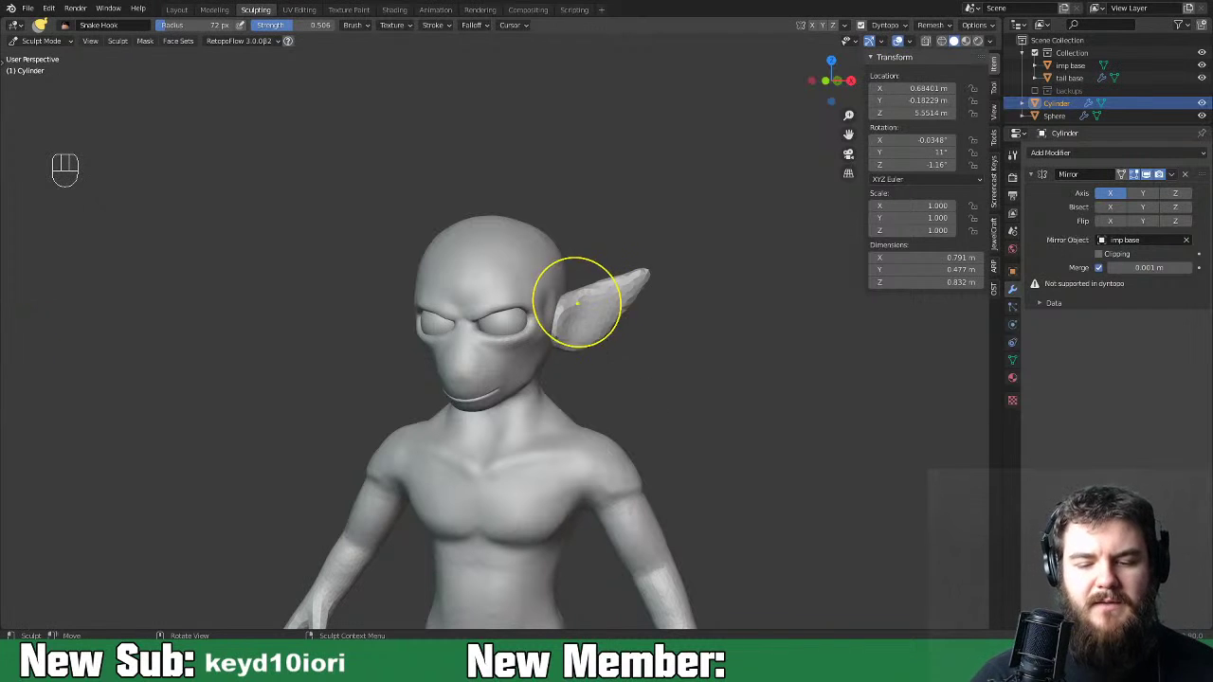
pyautogui.moveTo(629, 338)
pyautogui.mouseDown(button='middle')
pyautogui.moveTo(552, 423)
pyautogui.moveTo(493, 450)
pyautogui.moveTo(544, 441)
pyautogui.moveTo(506, 420)
pyautogui.mouseUp(button='middle')
pyautogui.moveTo(513, 345); pyautogui.dragTo(517, 349)
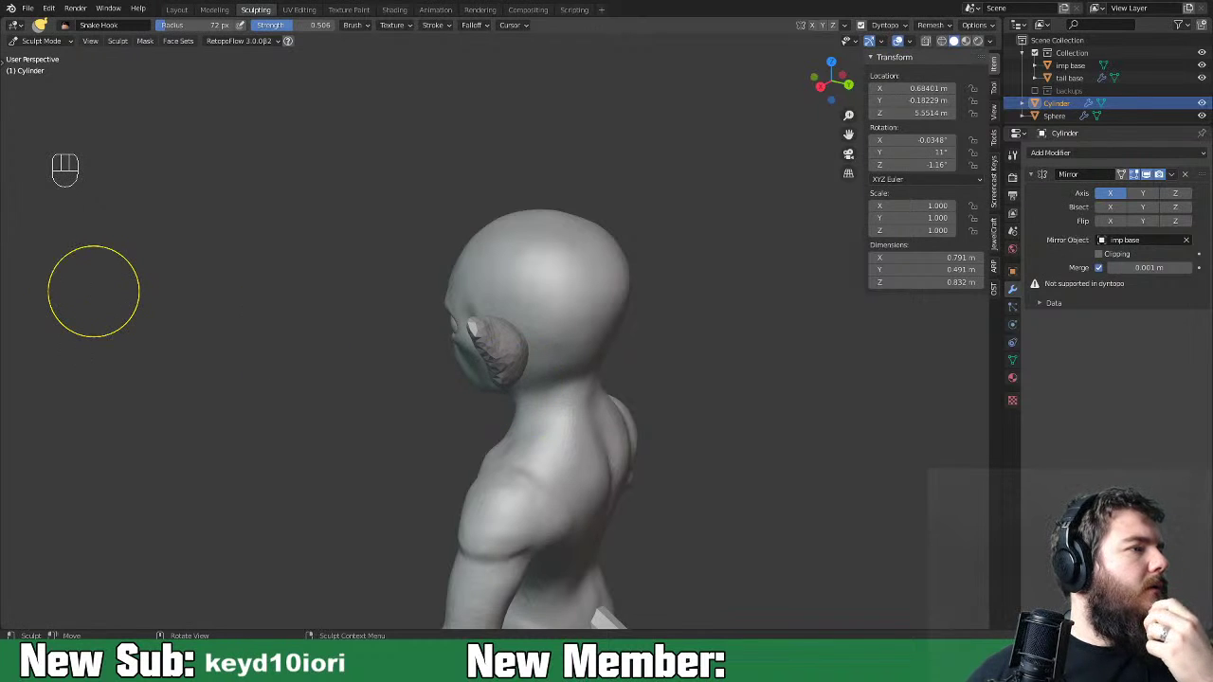
# Switch the ear to Edit Mode and back to Sculpt Mode, leaving Dyntopo off so the mirrored ear is displayed.
pyautogui.moveTo(625, 362); pyautogui.dragTo(700, 451, button='middle')
pyautogui.scroll(1, 701, 446)
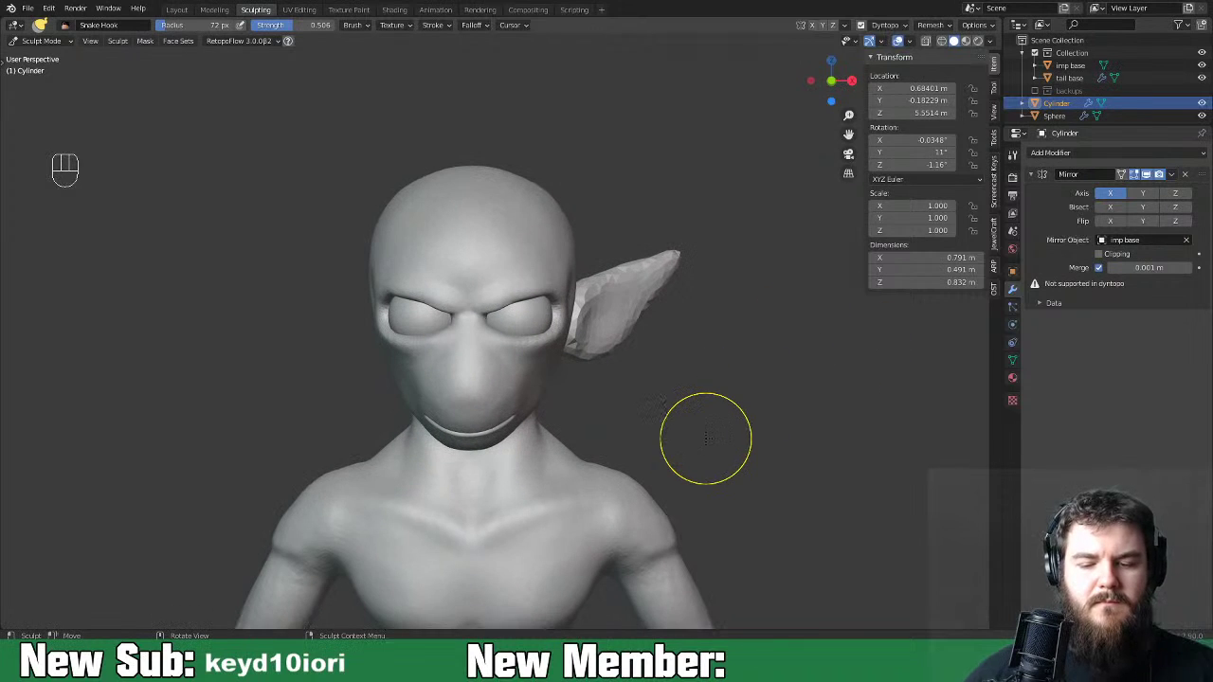
pyautogui.press('Tab')
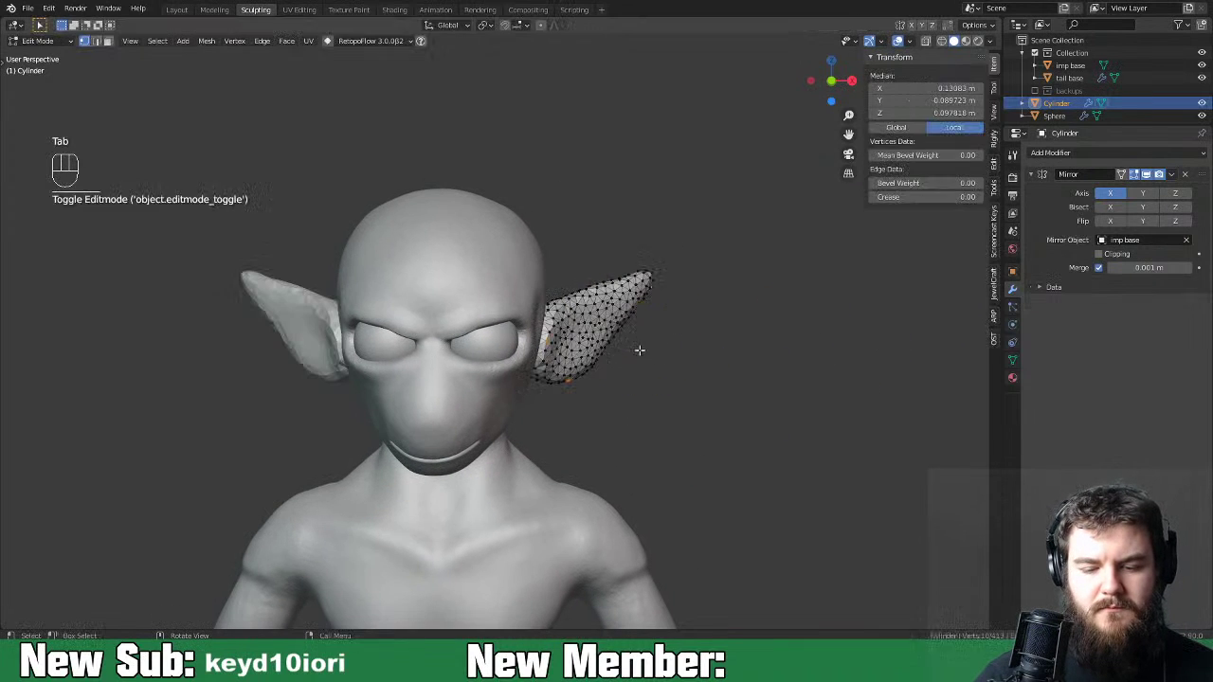
pyautogui.press('Tab')
pyautogui.moveTo(638, 374)
pyautogui.mouseDown(button='middle')
pyautogui.moveTo(569, 364)
pyautogui.moveTo(591, 373)
pyautogui.mouseUp(button='middle')
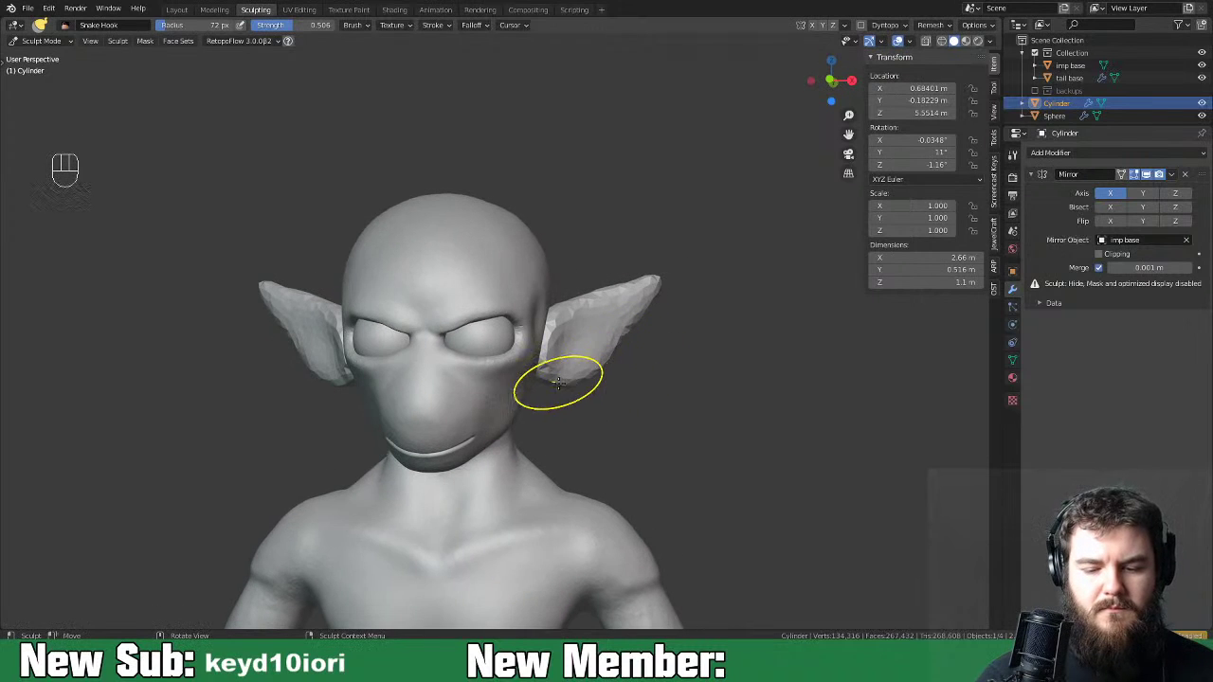
# Pull the ear's lower edge outward and adjust its front face with Snake Hook.
pyautogui.moveTo(554, 385); pyautogui.dragTo(602, 369)
pyautogui.moveTo(633, 338)
pyautogui.mouseDown(button='middle')
pyautogui.moveTo(561, 341)
pyautogui.moveTo(606, 344)
pyautogui.mouseUp(button='middle')
pyautogui.moveTo(563, 325)
pyautogui.mouseDown()
pyautogui.moveTo(574, 311)
pyautogui.moveTo(569, 331)
pyautogui.mouseUp()
pyautogui.moveTo(568, 344)
pyautogui.mouseDown(button='middle')
pyautogui.moveTo(849, 344)
pyautogui.moveTo(695, 346)
pyautogui.mouseUp(button='middle')
# In Object Mode, reposition the ears on the head and rotate them about global Z to 15.6°.
pyautogui.hotkey('ctrl', 'Tab')
pyautogui.click(583, 367)
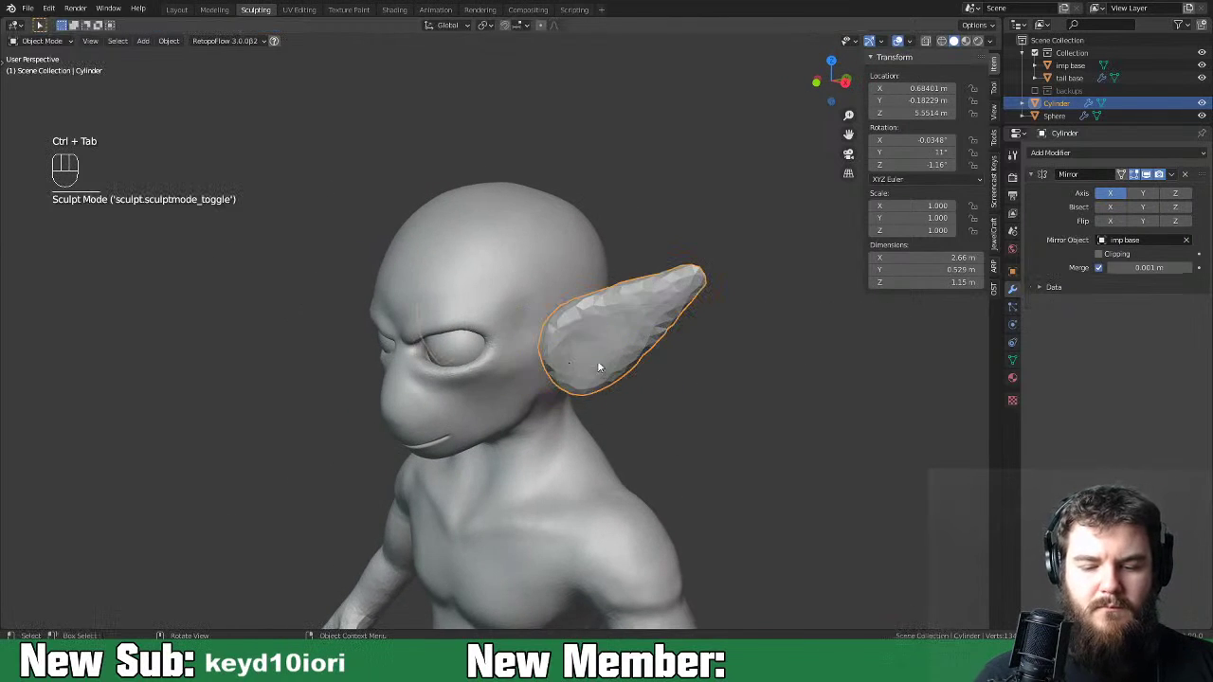
pyautogui.moveTo(648, 358); pyautogui.dragTo(617, 433, button='middle')
pyautogui.press('g')
pyautogui.click(600, 367)
pyautogui.press('r')
pyautogui.press('z')
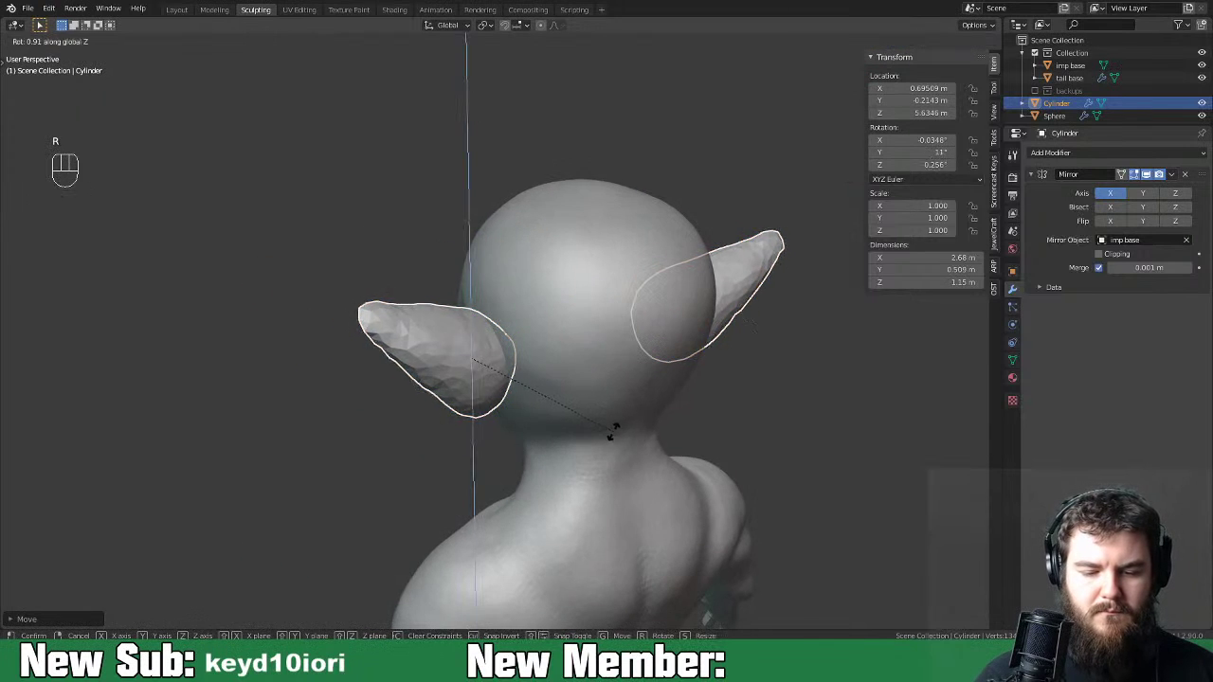
pyautogui.click(621, 384)
# Move the ears about 0.043 m inward toward the head along the X axis.
pyautogui.moveTo(622, 384); pyautogui.dragTo(776, 380, button='middle')
pyautogui.press('g')
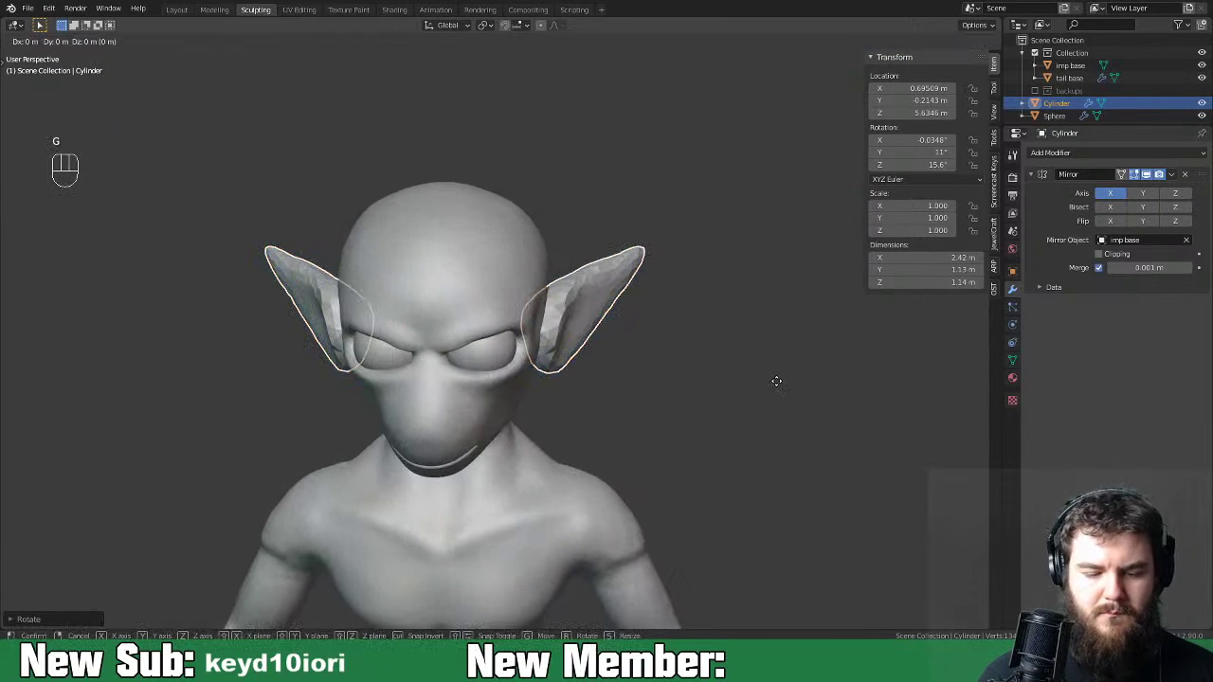
pyautogui.press('x')
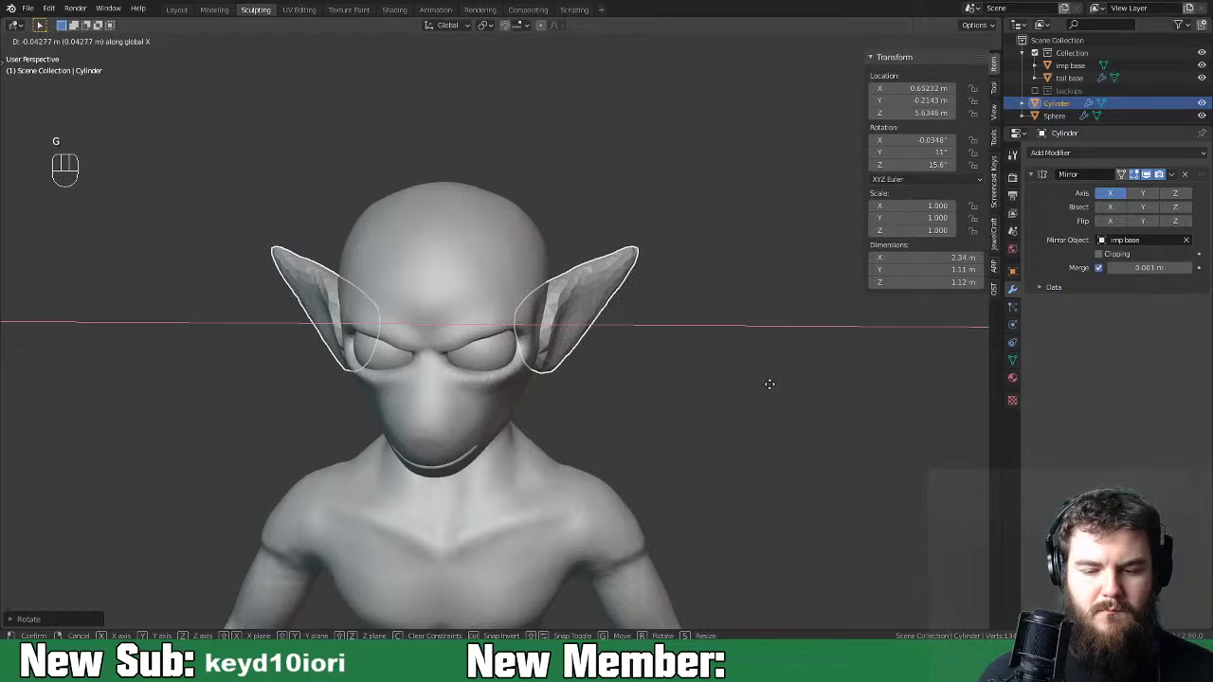
pyautogui.click(769, 379)
# Inspect the ear placement around the head and return the ear object to Sculpt Mode.
pyautogui.moveTo(767, 354); pyautogui.dragTo(745, 371, button='middle')
pyautogui.moveTo(645, 381); pyautogui.dragTo(653, 343, button='middle')
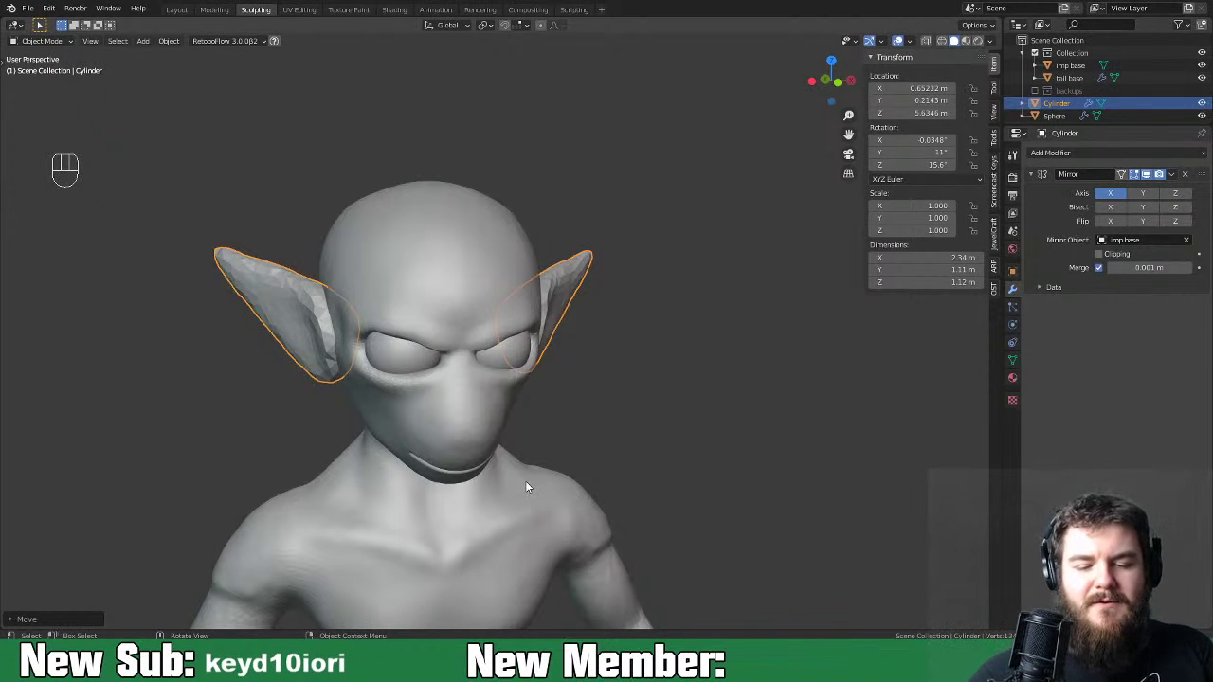
pyautogui.moveTo(702, 407); pyautogui.dragTo(581, 403, button='middle')
pyautogui.moveTo(647, 425); pyautogui.dragTo(701, 389, button='middle')
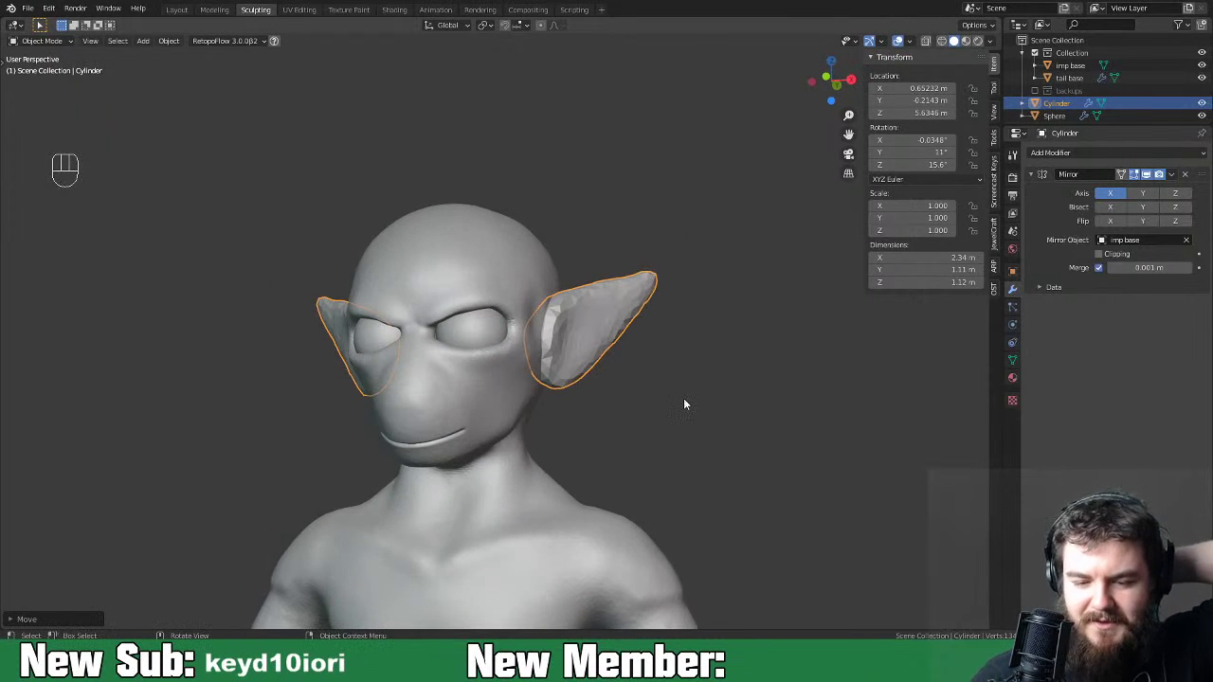
pyautogui.moveTo(688, 393); pyautogui.dragTo(635, 415, button='middle')
pyautogui.hotkey('ctrl', 'Tab')
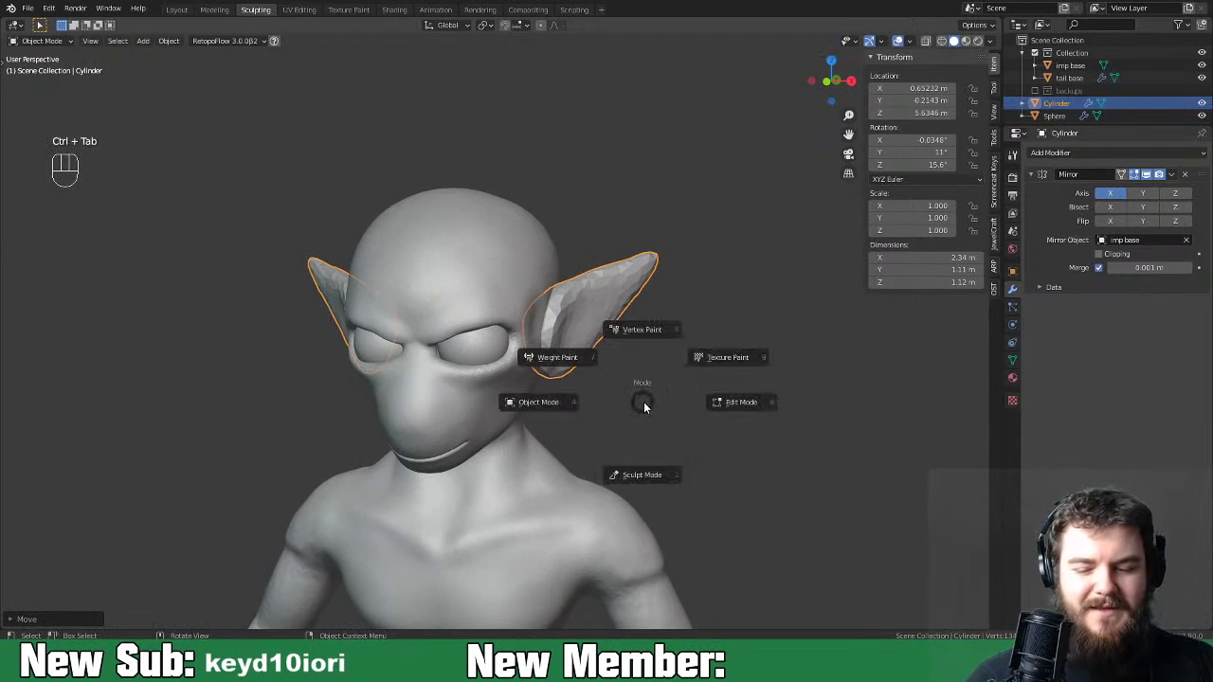
pyautogui.click(653, 462)
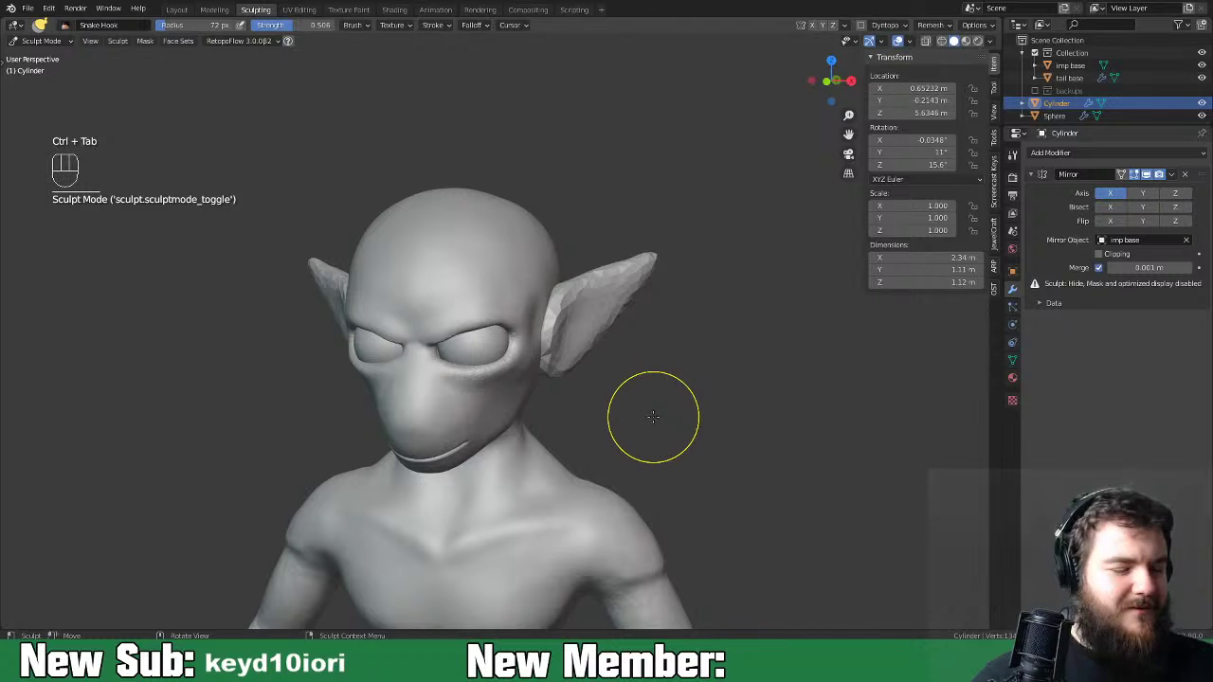
pyautogui.moveTo(647, 420)
pyautogui.mouseDown(button='middle')
pyautogui.moveTo(673, 396)
pyautogui.moveTo(625, 409)
pyautogui.mouseUp(button='middle')
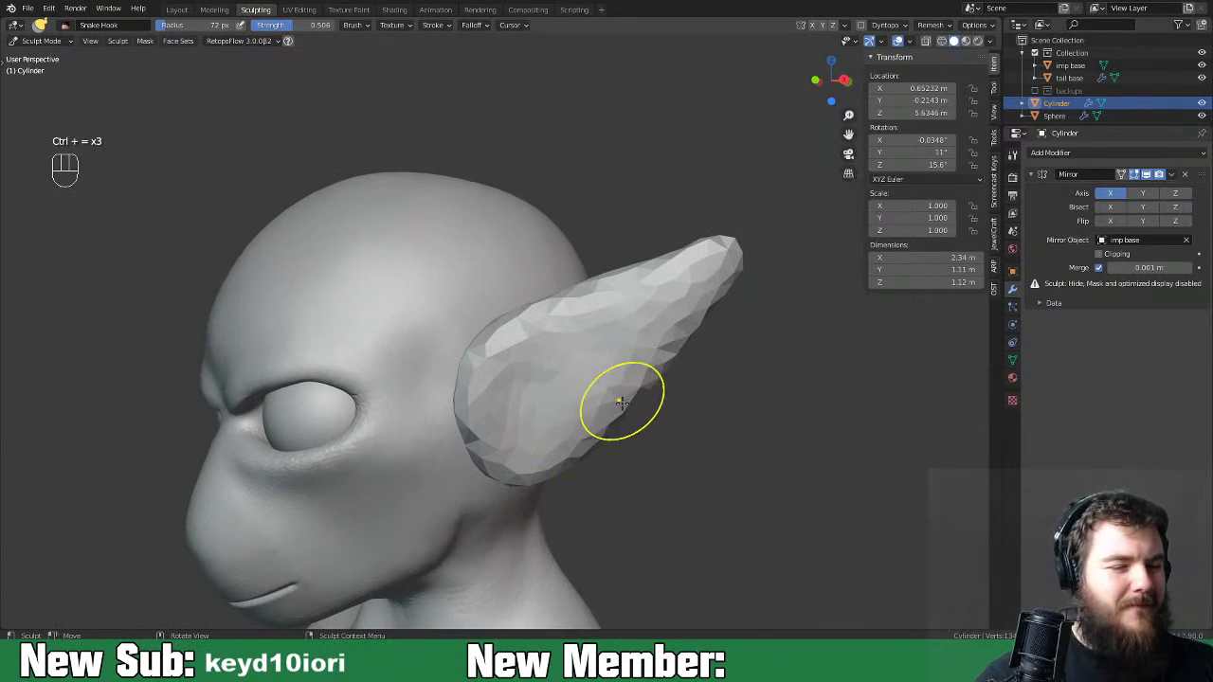
# Build up a raised rim around the ear's front face using Clay Strips at 54 px radius with Dyntopo enabled.
pyautogui.press('space')
pyautogui.click(638, 405)
pyautogui.press('space')
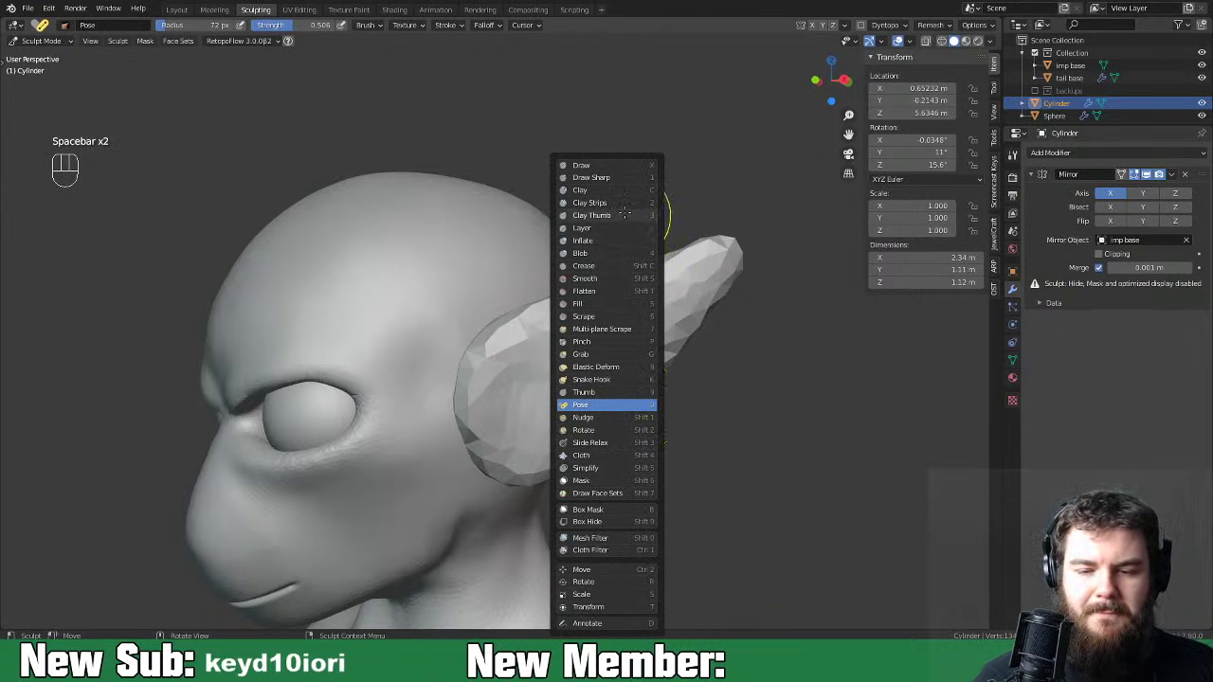
pyautogui.click(590, 202)
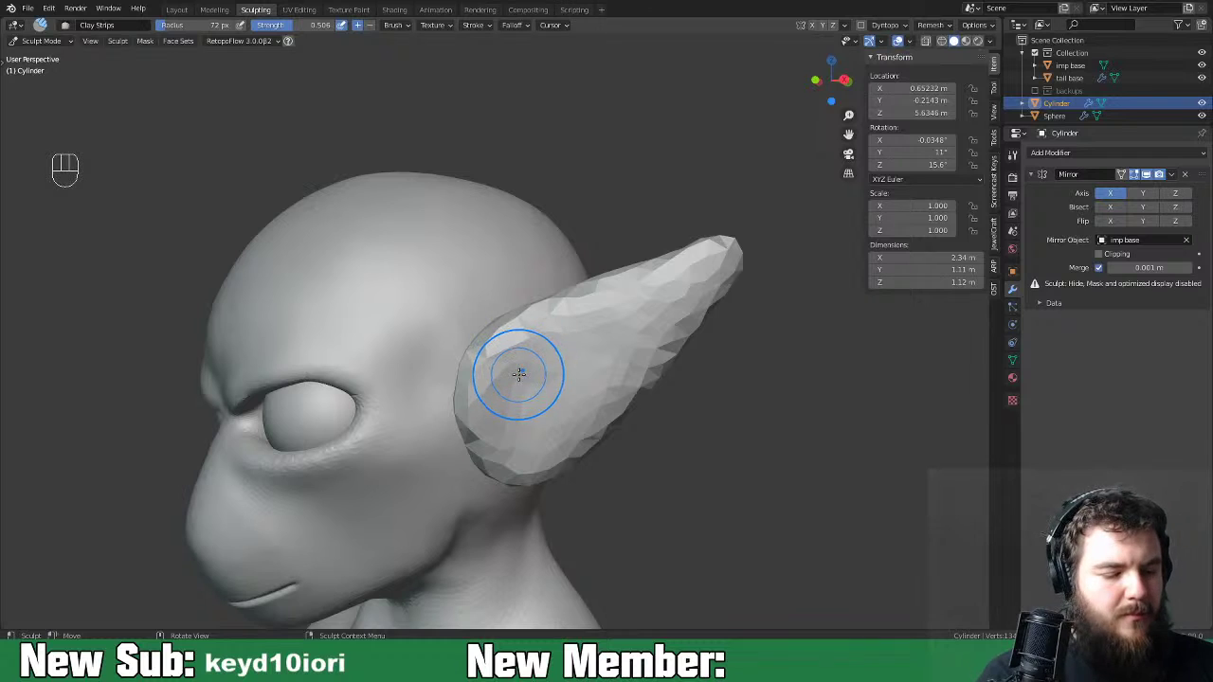
pyautogui.press('f')
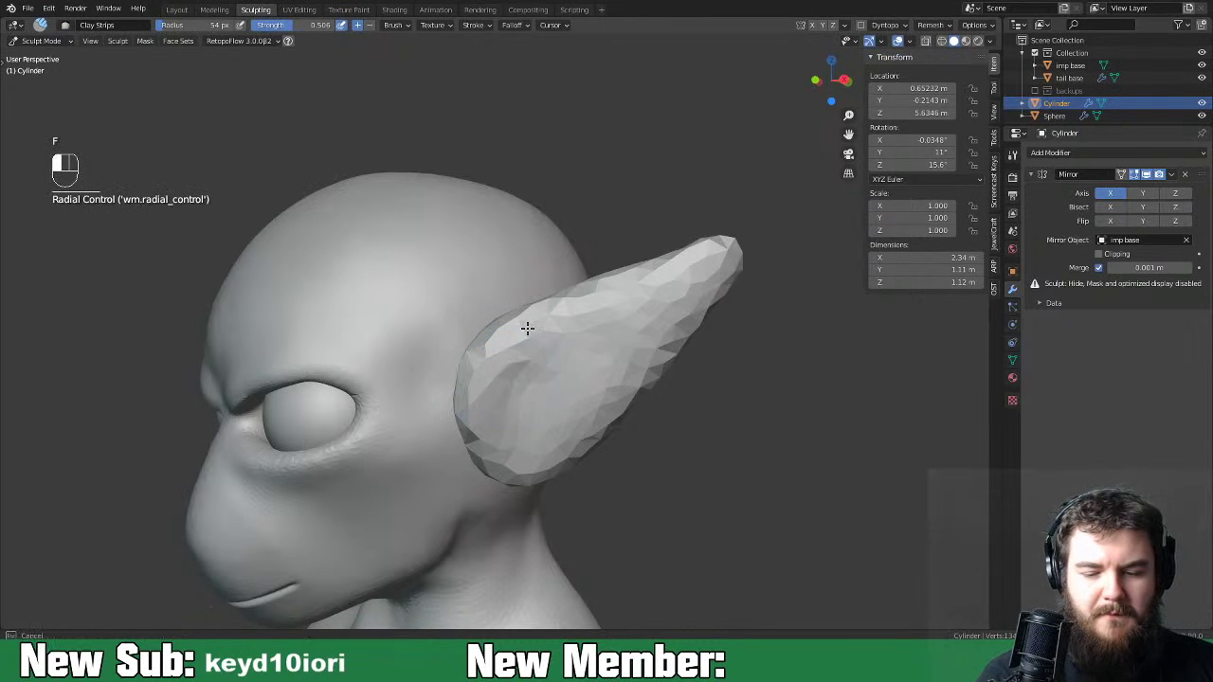
pyautogui.click(528, 319)
pyautogui.click(861, 25)
pyautogui.click(848, 84)
pyautogui.moveTo(500, 364)
pyautogui.mouseDown()
pyautogui.moveTo(479, 400)
pyautogui.moveTo(551, 322)
pyautogui.moveTo(664, 266)
pyautogui.moveTo(734, 257)
pyautogui.mouseUp()
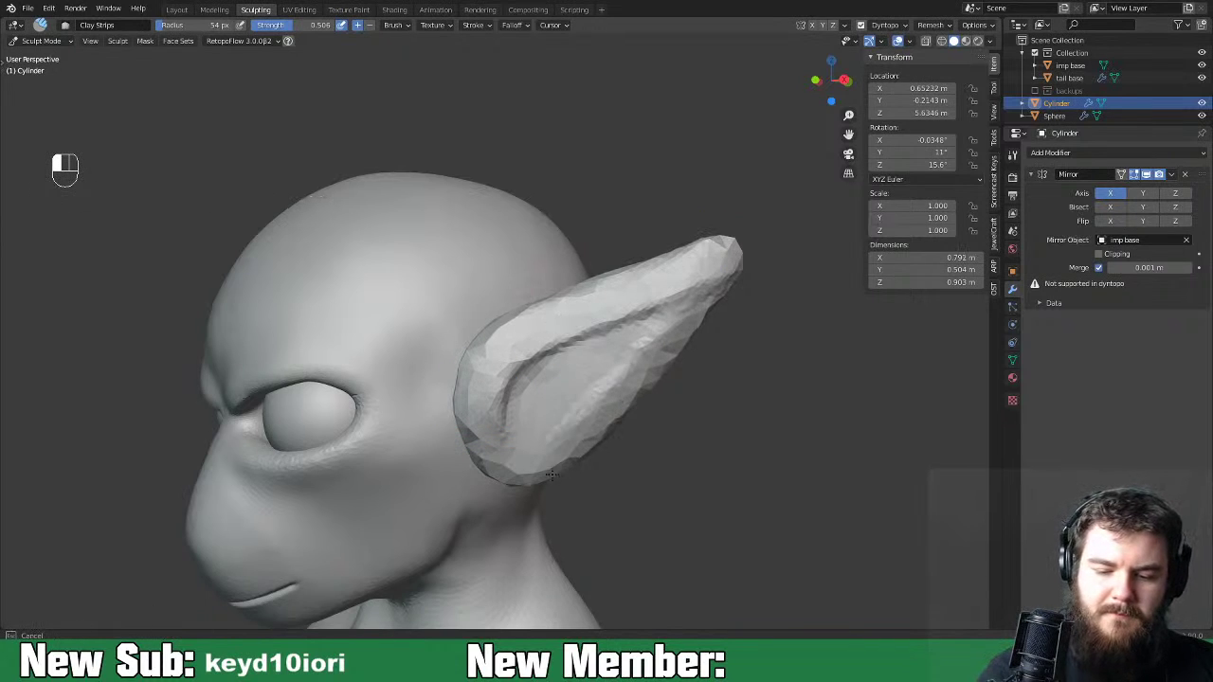
# Try to carve out the inner ear with Clay Strips, smooth the hollow and rim, and work the ear's back.
pyautogui.moveTo(573, 420)
pyautogui.keyDown('ctrl'); pyautogui.mouseDown()
pyautogui.moveTo(541, 401)
pyautogui.moveTo(534, 379)
pyautogui.moveTo(683, 293)
pyautogui.moveTo(590, 333)
pyautogui.moveTo(514, 401)
pyautogui.moveTo(541, 433)
pyautogui.moveTo(622, 346)
pyautogui.moveTo(591, 373)
pyautogui.mouseUp(); pyautogui.keyUp('ctrl')
pyautogui.moveTo(590, 373); pyautogui.dragTo(573, 370, button='middle')
pyautogui.moveTo(573, 369)
pyautogui.keyDown('shift'); pyautogui.mouseDown()
pyautogui.moveTo(630, 312)
pyautogui.moveTo(611, 301)
pyautogui.mouseUp(); pyautogui.keyUp('shift')
pyautogui.moveTo(490, 418)
pyautogui.keyDown('shift'); pyautogui.mouseDown()
pyautogui.moveTo(647, 313)
pyautogui.moveTo(570, 432)
pyautogui.mouseUp(); pyautogui.keyUp('shift')
pyautogui.moveTo(657, 379); pyautogui.dragTo(531, 394, button='middle')
pyautogui.moveTo(373, 364)
pyautogui.mouseDown()
pyautogui.moveTo(343, 340)
pyautogui.moveTo(381, 340)
pyautogui.mouseUp()
pyautogui.moveTo(433, 351)
pyautogui.mouseDown(button='middle')
pyautogui.moveTo(606, 313)
pyautogui.moveTo(672, 325)
pyautogui.mouseUp(button='middle')
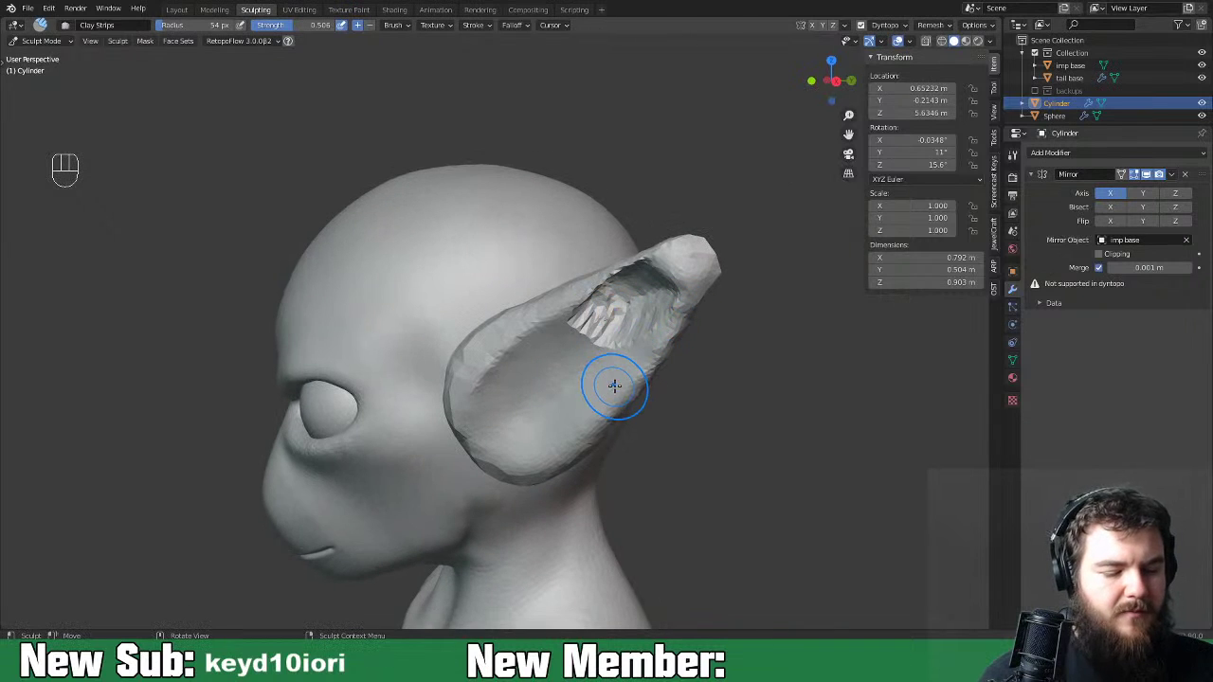
# Undo the recent carving and smoothing strokes on the ear.
pyautogui.hotkey('ctrl', 'z')
pyautogui.hotkey('ctrl', 'z')
pyautogui.hotkey('ctrl', 'z')
pyautogui.moveTo(726, 312); pyautogui.dragTo(591, 357, button='middle')
pyautogui.hotkey('ctrl', 'z')
pyautogui.hotkey('ctrl', 'z')
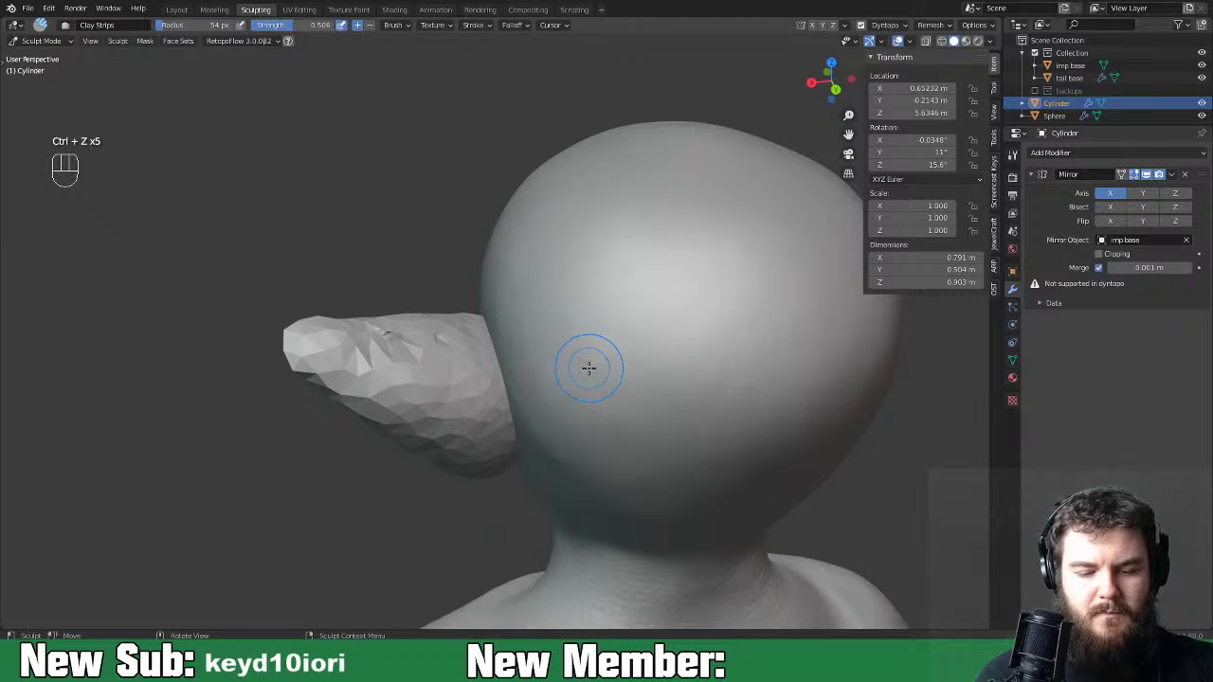
# Choose the Inflate brush and thicken the ear's rim from the lobe along the lower edge to the tip.
pyautogui.press('space')
pyautogui.click(484, 430)
pyautogui.press('space')
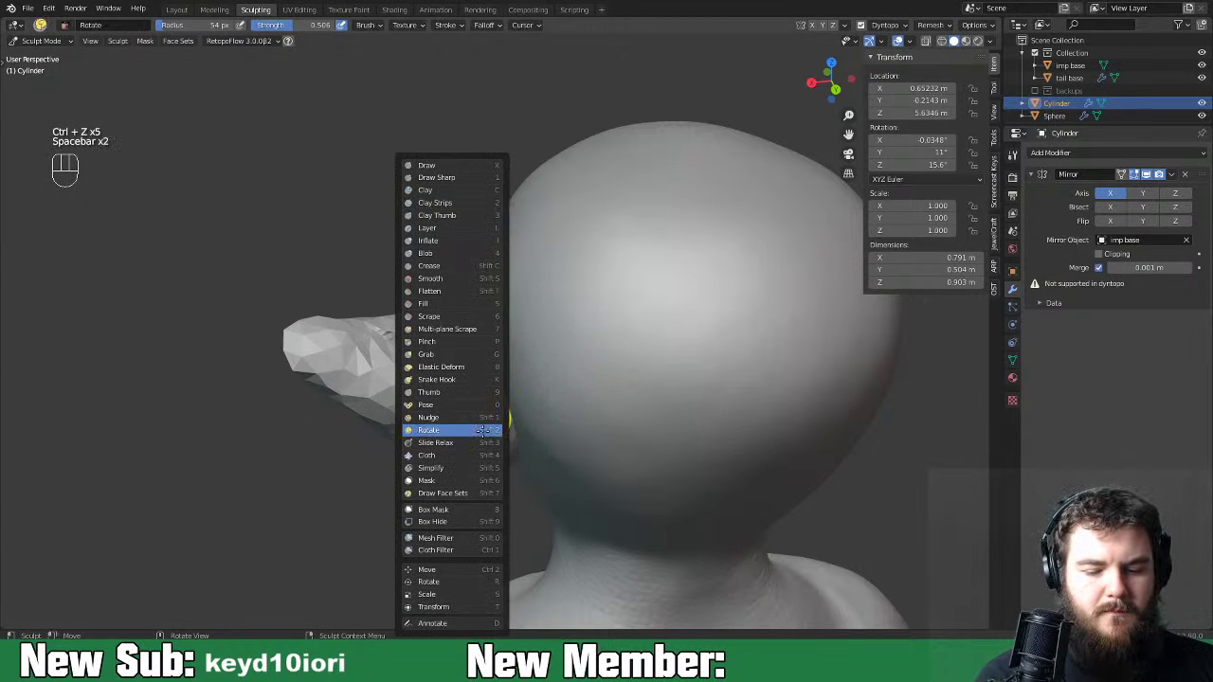
pyautogui.click(459, 241)
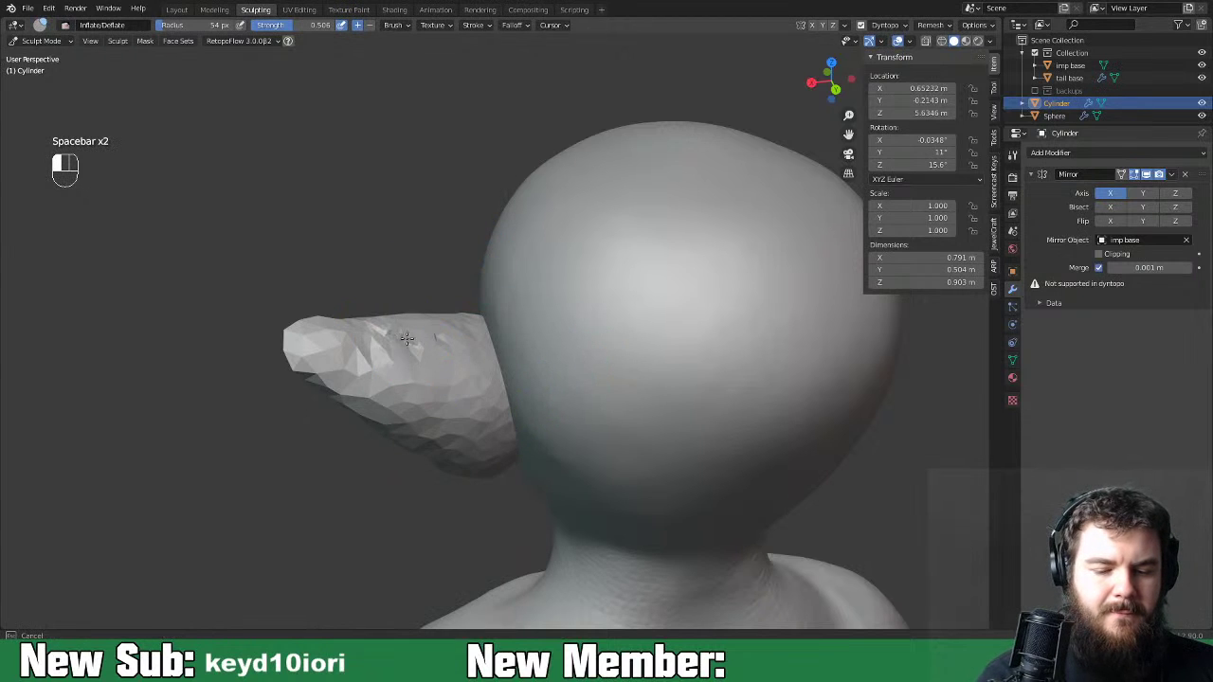
pyautogui.moveTo(461, 366)
pyautogui.mouseDown(button='middle')
pyautogui.moveTo(644, 320)
pyautogui.moveTo(590, 333)
pyautogui.mouseUp(button='middle')
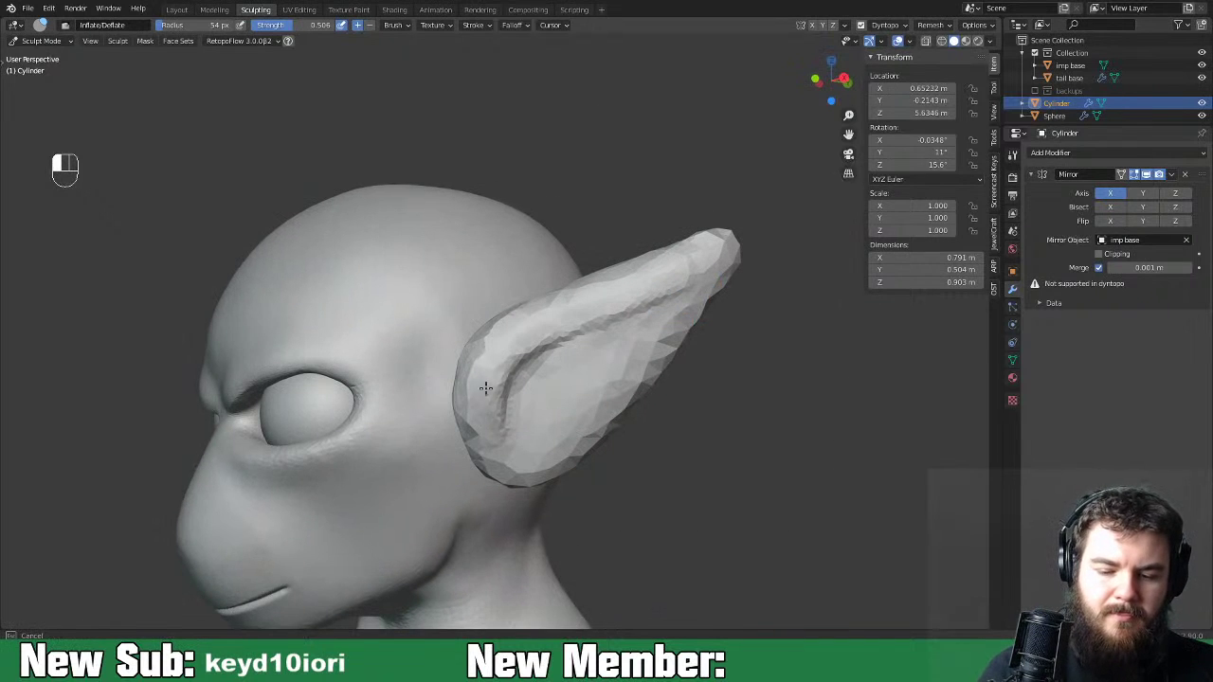
pyautogui.moveTo(527, 476); pyautogui.dragTo(661, 365)
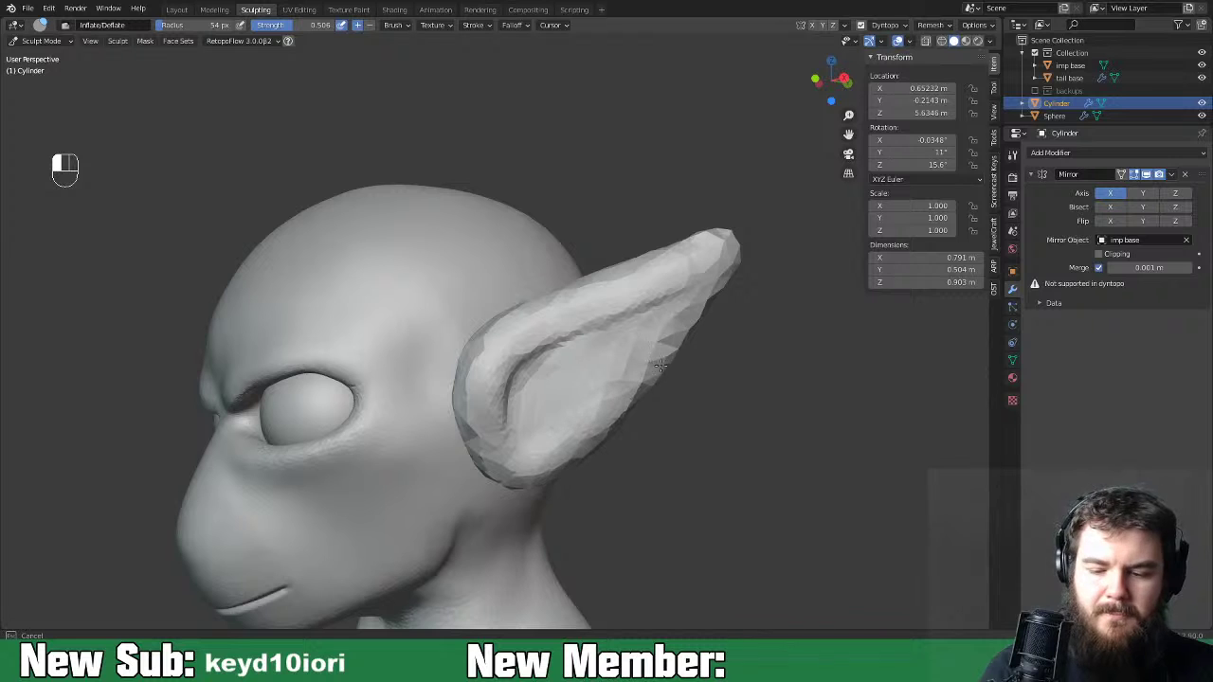
pyautogui.moveTo(720, 282); pyautogui.dragTo(706, 260)
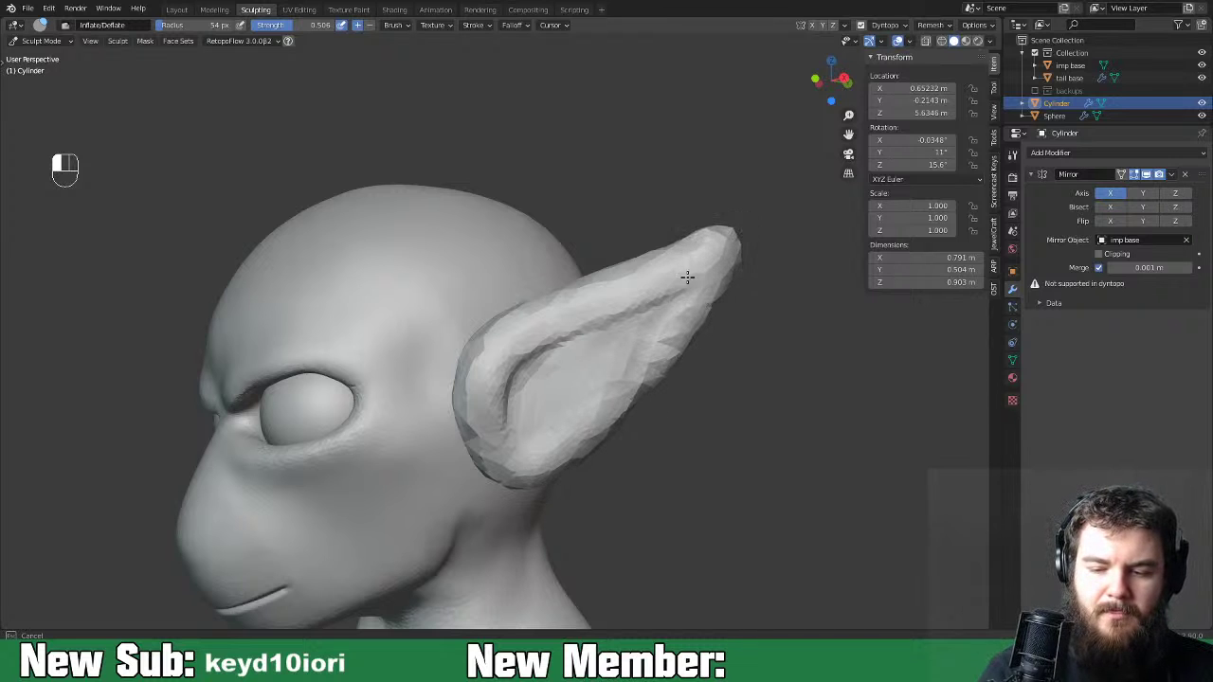
# Inflate the back of the ear near its tip and along its lower edge, and smooth the faceted surface.
pyautogui.moveTo(534, 297); pyautogui.dragTo(542, 338, button='middle')
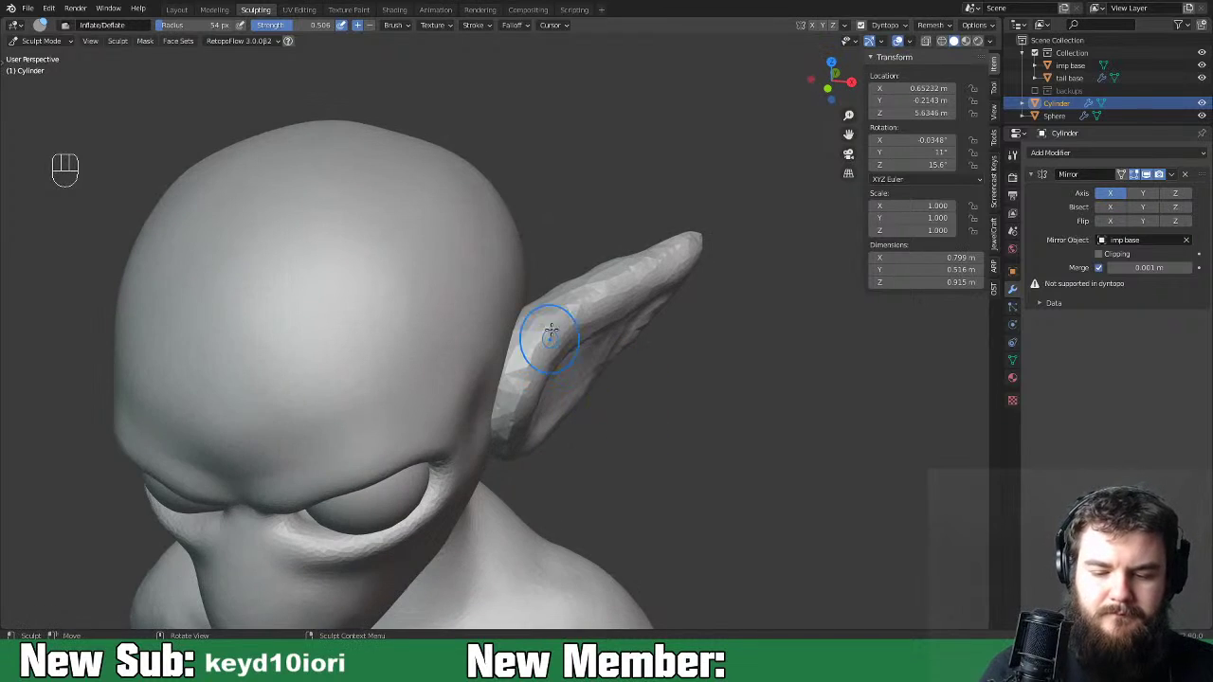
pyautogui.moveTo(753, 243); pyautogui.dragTo(479, 359, button='middle')
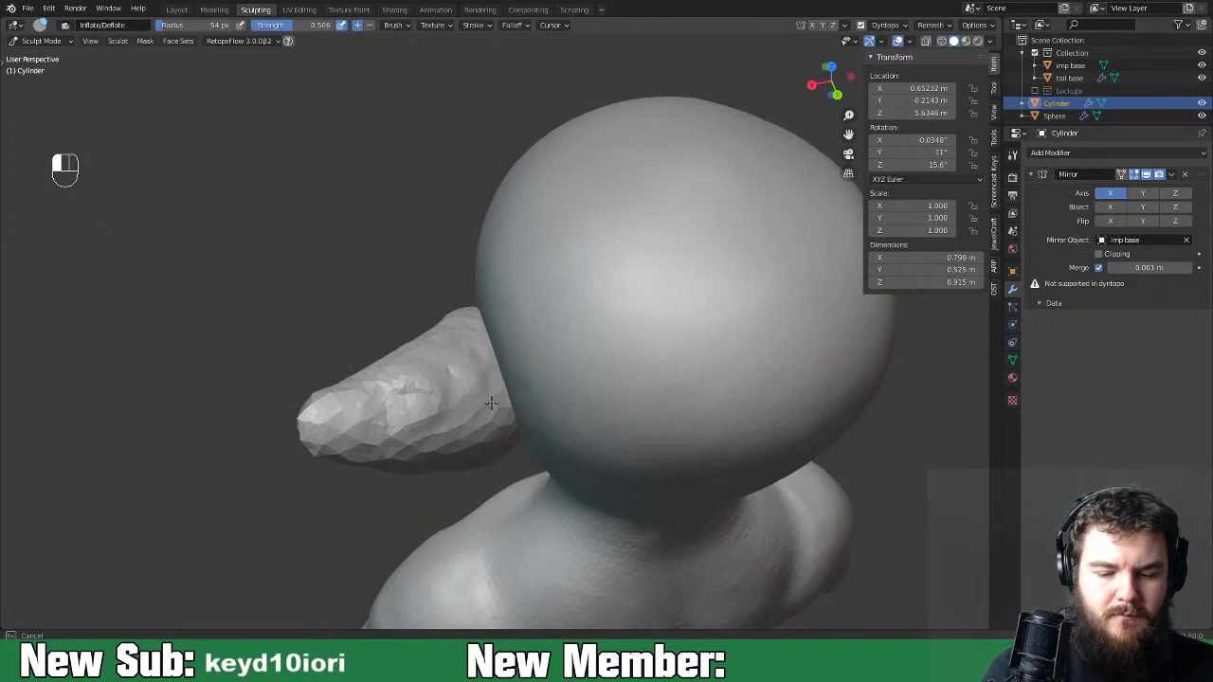
pyautogui.moveTo(397, 396)
pyautogui.mouseDown()
pyautogui.moveTo(325, 420)
pyautogui.moveTo(361, 422)
pyautogui.moveTo(341, 413)
pyautogui.moveTo(358, 408)
pyautogui.mouseUp()
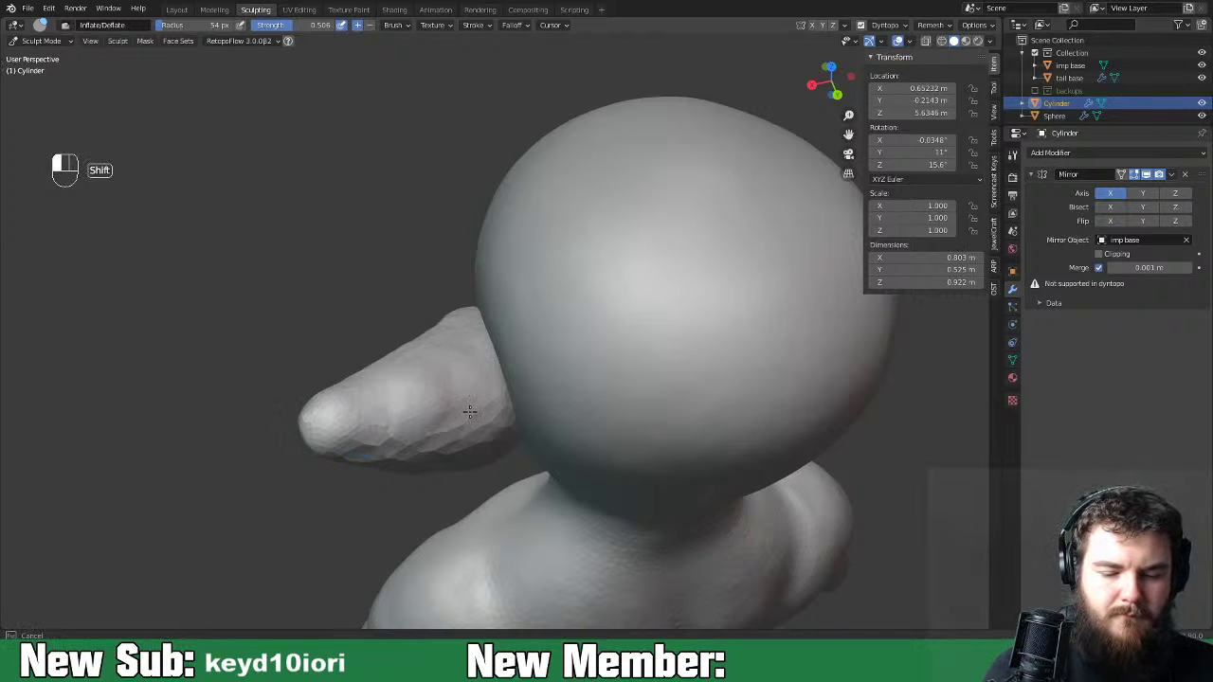
pyautogui.keyDown('shift'); pyautogui.moveTo(331, 433); pyautogui.dragTo(392, 461); pyautogui.keyUp('shift')
pyautogui.moveTo(392, 461)
pyautogui.mouseDown(button='middle')
pyautogui.moveTo(620, 366)
pyautogui.moveTo(537, 398)
pyautogui.mouseUp(button='middle')
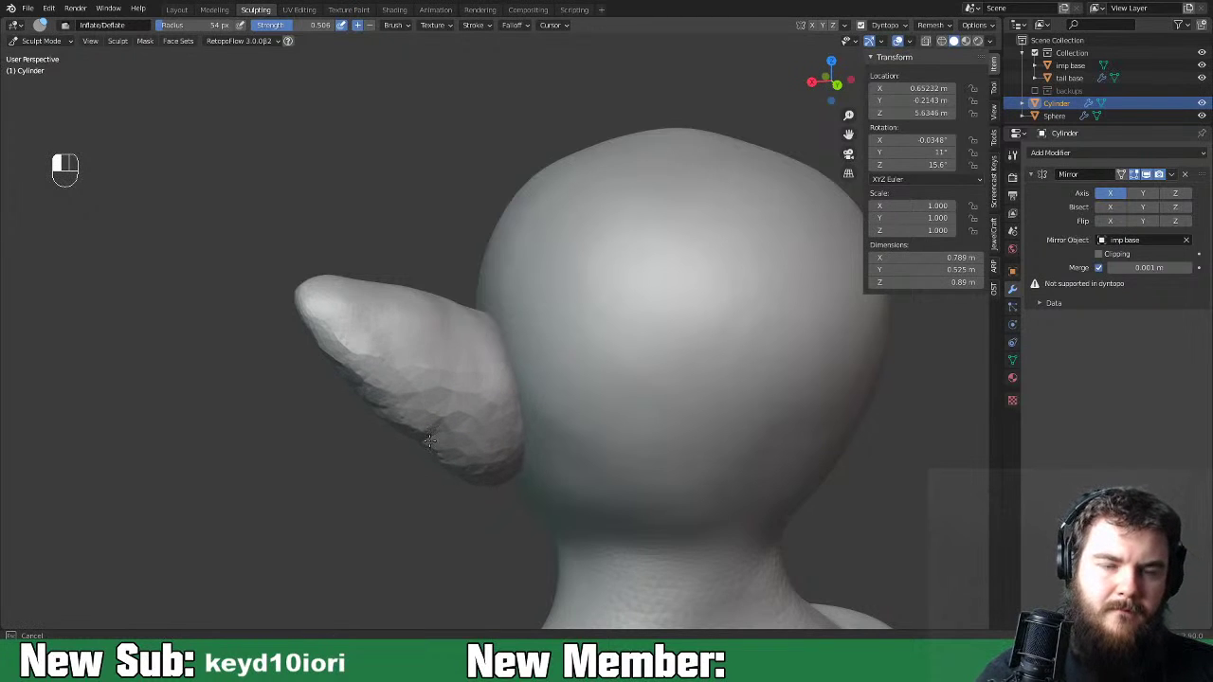
pyautogui.moveTo(405, 412); pyautogui.dragTo(499, 472)
pyautogui.keyDown('shift'); pyautogui.moveTo(493, 337); pyautogui.dragTo(458, 398); pyautogui.keyUp('shift')
# Thicken the ear's outer back edge from the lobe to the tip with Inflate and smooth the back surface.
pyautogui.moveTo(421, 444)
pyautogui.mouseDown(button='middle')
pyautogui.moveTo(477, 357)
pyautogui.moveTo(493, 451)
pyautogui.mouseUp(button='middle')
pyautogui.moveTo(469, 430)
pyautogui.mouseDown()
pyautogui.moveTo(505, 402)
pyautogui.moveTo(473, 466)
pyautogui.moveTo(415, 343)
pyautogui.moveTo(442, 381)
pyautogui.mouseUp()
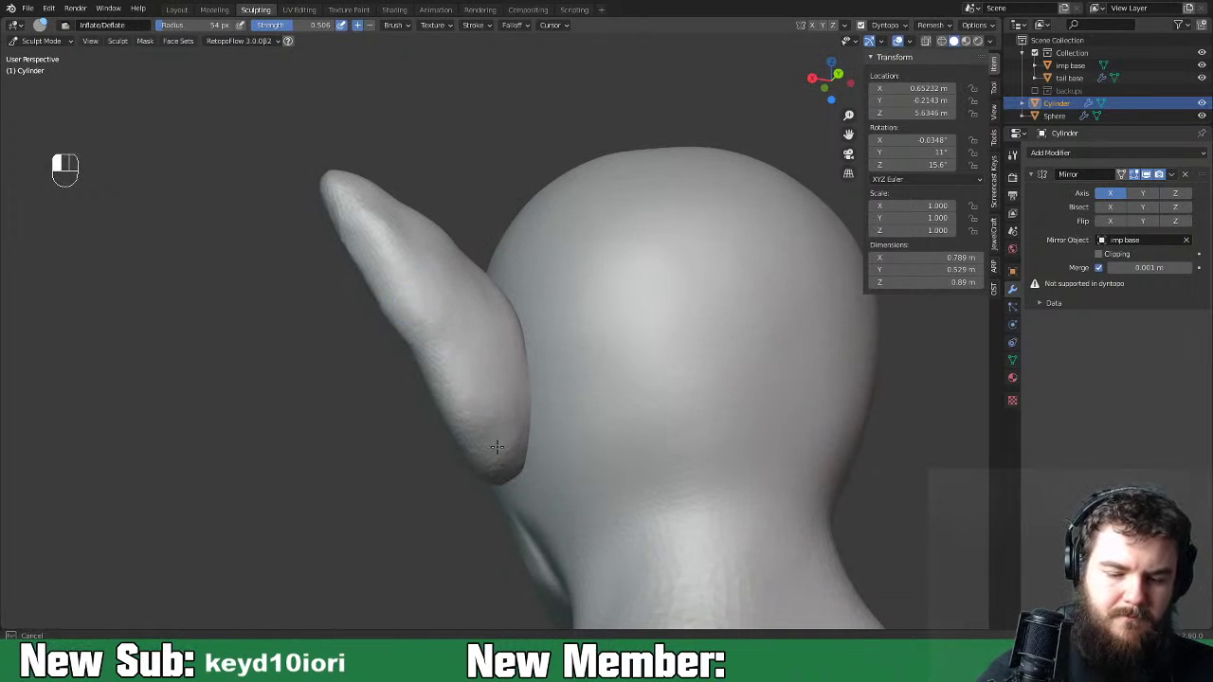
pyautogui.moveTo(485, 410); pyautogui.dragTo(504, 403)
pyautogui.moveTo(504, 403); pyautogui.dragTo(438, 441, button='middle')
pyautogui.moveTo(417, 394); pyautogui.dragTo(297, 265)
pyautogui.moveTo(427, 354)
pyautogui.mouseDown()
pyautogui.moveTo(460, 352)
pyautogui.moveTo(472, 452)
pyautogui.mouseUp()
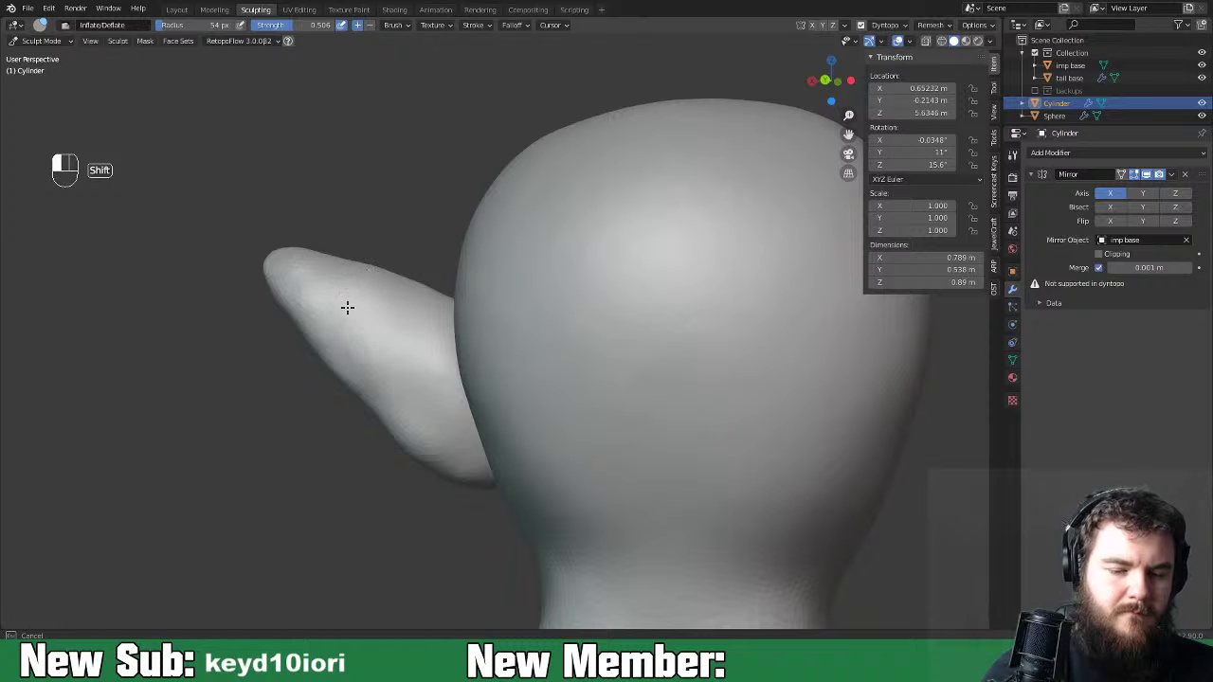
pyautogui.keyDown('shift'); pyautogui.moveTo(347, 362); pyautogui.dragTo(408, 415); pyautogui.keyUp('shift')
# Choose the Draw brush and carve the inner ear inward along the rim with subtractive strokes at 54 px radius.
pyautogui.moveTo(430, 396)
pyautogui.mouseDown(button='middle')
pyautogui.moveTo(606, 360)
pyautogui.moveTo(700, 315)
pyautogui.mouseUp(button='middle')
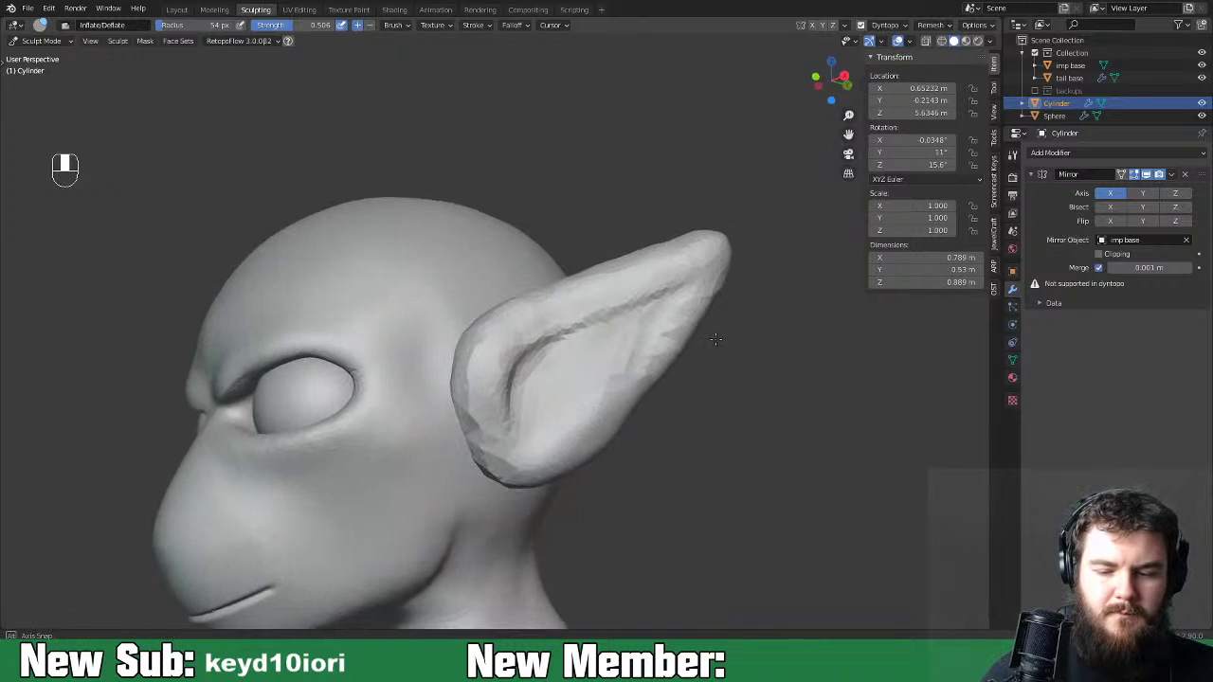
pyautogui.press('space')
pyautogui.press('k')
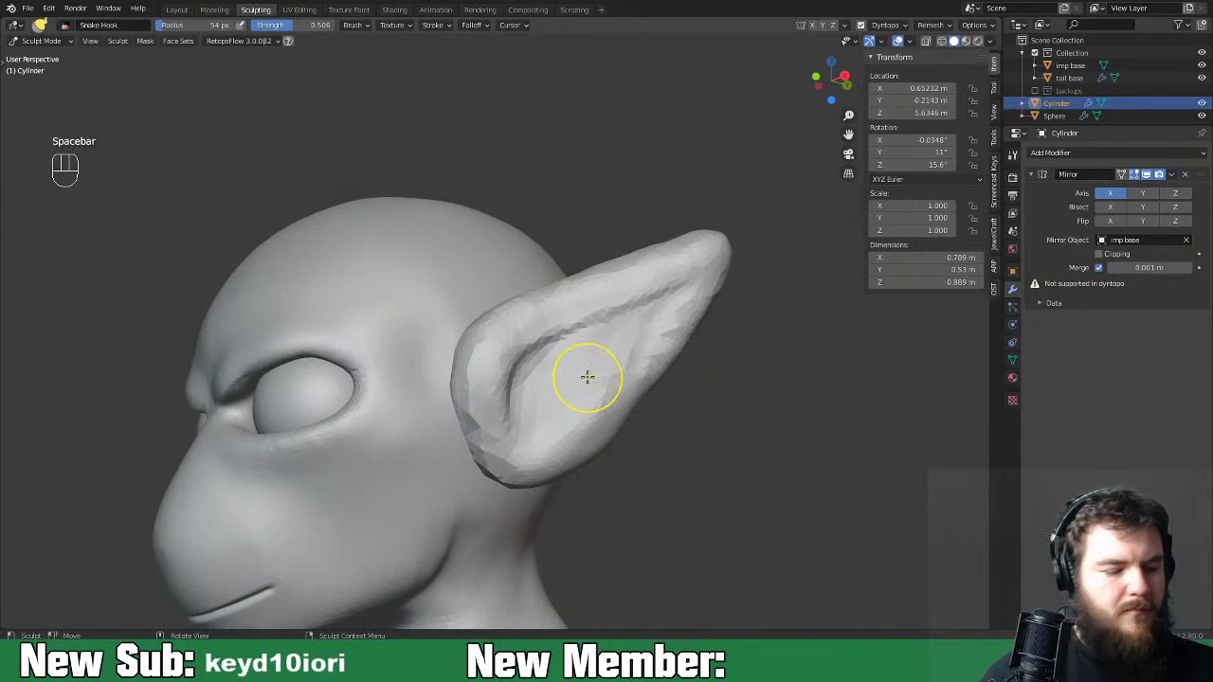
pyautogui.press('space')
pyautogui.click(593, 162)
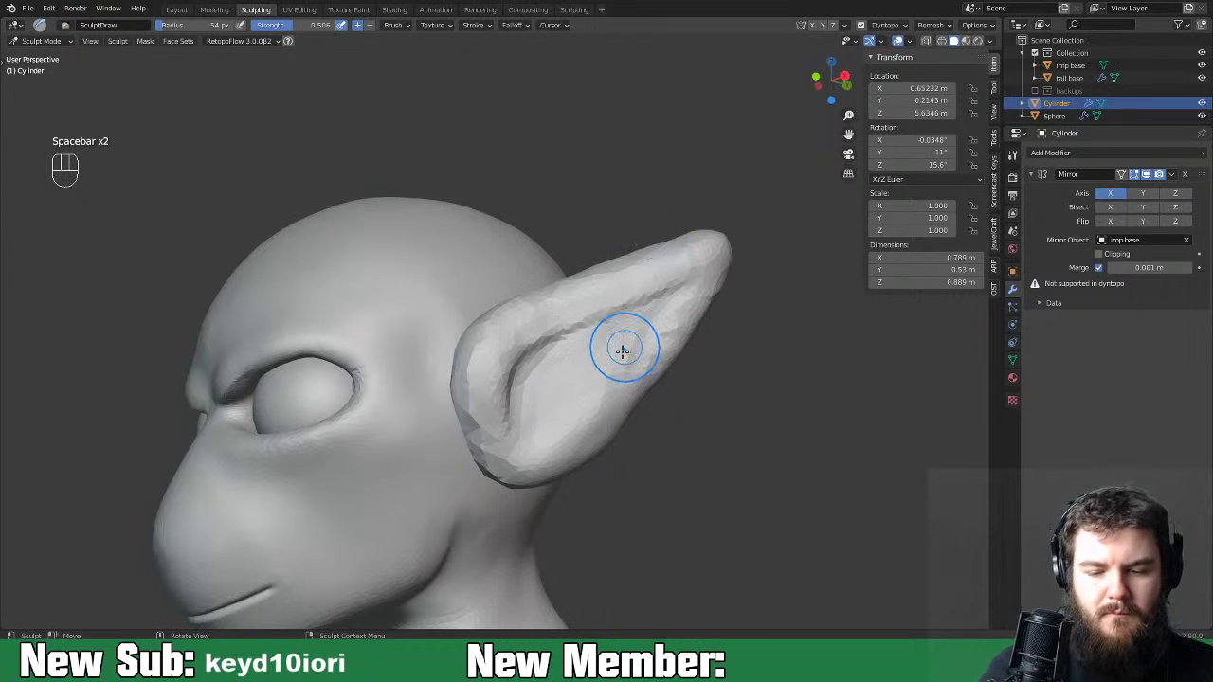
pyautogui.moveTo(644, 334)
pyautogui.keyDown('ctrl'); pyautogui.mouseDown()
pyautogui.moveTo(651, 284)
pyautogui.moveTo(566, 330)
pyautogui.moveTo(528, 379)
pyautogui.moveTo(577, 320)
pyautogui.moveTo(552, 329)
pyautogui.moveTo(512, 417)
pyautogui.moveTo(588, 313)
pyautogui.moveTo(525, 392)
pyautogui.moveTo(694, 269)
pyautogui.moveTo(677, 292)
pyautogui.moveTo(687, 265)
pyautogui.moveTo(549, 344)
pyautogui.moveTo(508, 422)
pyautogui.moveTo(668, 299)
pyautogui.moveTo(569, 414)
pyautogui.moveTo(636, 332)
pyautogui.moveTo(604, 338)
pyautogui.mouseUp(); pyautogui.keyUp('ctrl')
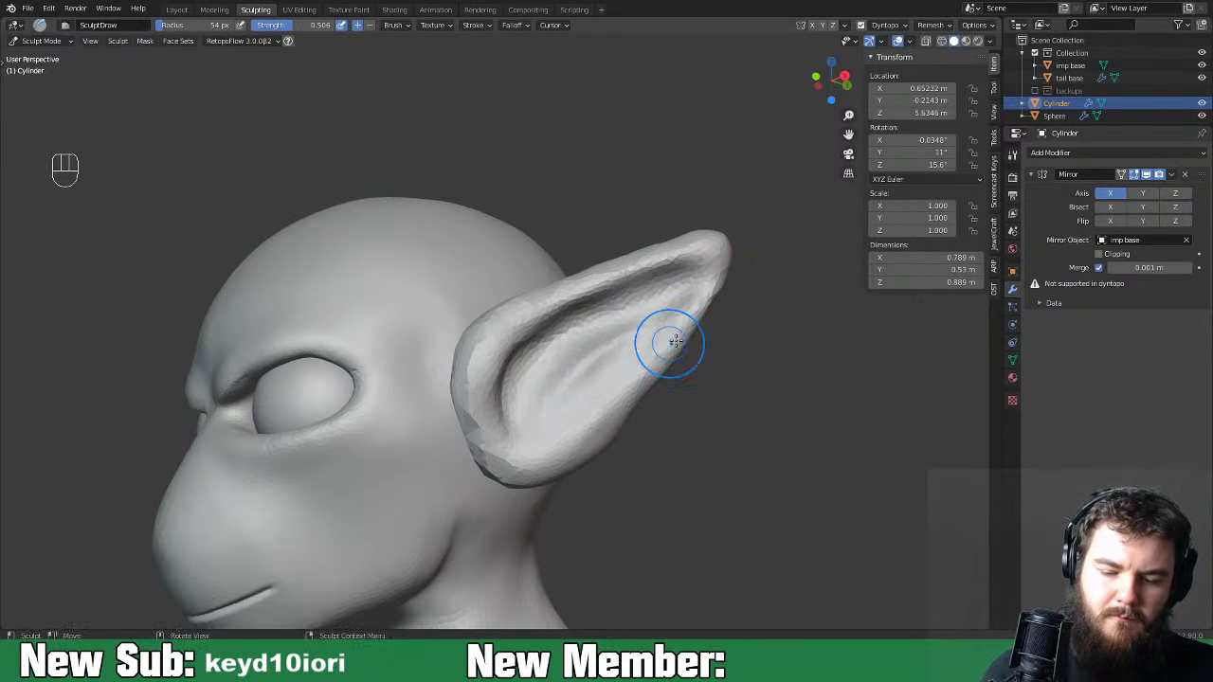
pyautogui.moveTo(669, 344)
pyautogui.mouseDown(button='middle')
pyautogui.moveTo(591, 352)
pyautogui.moveTo(664, 345)
pyautogui.mouseUp(button='middle')
pyautogui.moveTo(652, 317)
pyautogui.keyDown('ctrl'); pyautogui.mouseDown()
pyautogui.moveTo(567, 376)
pyautogui.moveTo(535, 429)
pyautogui.moveTo(572, 412)
pyautogui.mouseUp(); pyautogui.keyUp('ctrl')
pyautogui.moveTo(554, 356); pyautogui.dragTo(701, 316, button='middle')
# Cut an opening through the ear's front edge beside the head with subtractive Draw strokes, separating the upper rim from the lobe.
pyautogui.moveTo(541, 390)
pyautogui.keyDown('ctrl'); pyautogui.mouseDown()
pyautogui.moveTo(498, 423)
pyautogui.moveTo(523, 366)
pyautogui.moveTo(473, 425)
pyautogui.mouseUp(); pyautogui.keyUp('ctrl')
pyautogui.moveTo(453, 468); pyautogui.dragTo(480, 434, button='middle')
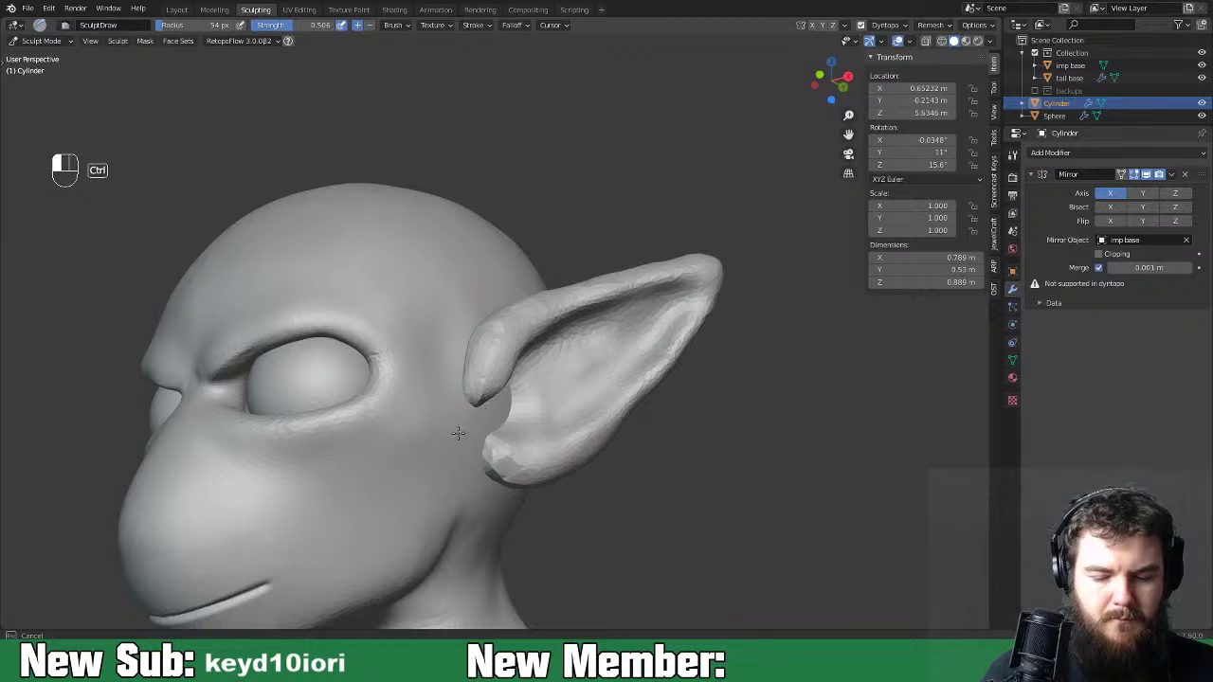
pyautogui.keyDown('ctrl'); pyautogui.moveTo(484, 402); pyautogui.dragTo(531, 372); pyautogui.keyUp('ctrl')
pyautogui.moveTo(533, 388); pyautogui.dragTo(460, 403, button='middle')
pyautogui.moveTo(512, 379)
pyautogui.keyDown('ctrl'); pyautogui.mouseDown()
pyautogui.moveTo(491, 365)
pyautogui.moveTo(452, 427)
pyautogui.mouseUp(); pyautogui.keyUp('ctrl')
pyautogui.moveTo(520, 420)
pyautogui.mouseDown(button='middle')
pyautogui.moveTo(493, 426)
pyautogui.moveTo(566, 429)
pyautogui.moveTo(438, 423)
pyautogui.moveTo(502, 417)
pyautogui.moveTo(525, 401)
pyautogui.mouseUp(button='middle')
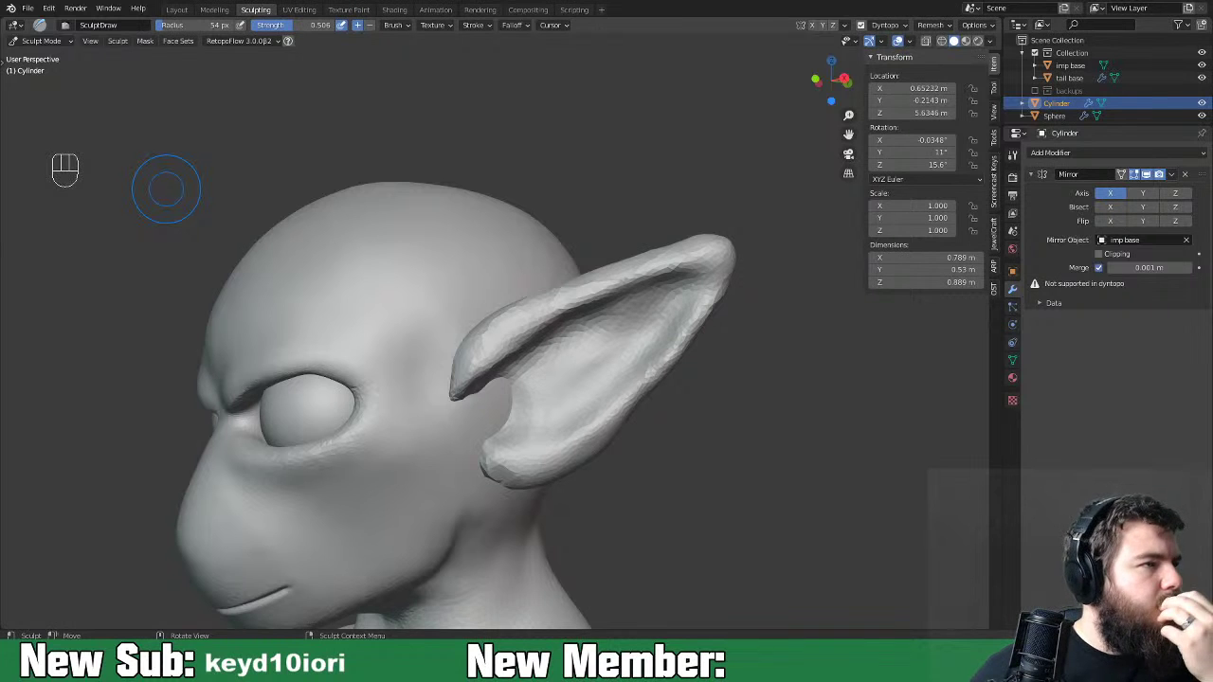
# Examine the carved ear's proportions against the whole head and upper body.
pyautogui.moveTo(609, 351); pyautogui.dragTo(748, 322, button='middle')
pyautogui.hotkey('ctrl', '-')
pyautogui.hotkey('ctrl', '-')
pyautogui.hotkey('ctrl', '-')
pyautogui.hotkey('ctrl', '-')
pyautogui.hotkey('ctrl', '-')
pyautogui.hotkey('ctrl', '-')
pyautogui.moveTo(666, 446); pyautogui.dragTo(607, 453, button='middle')
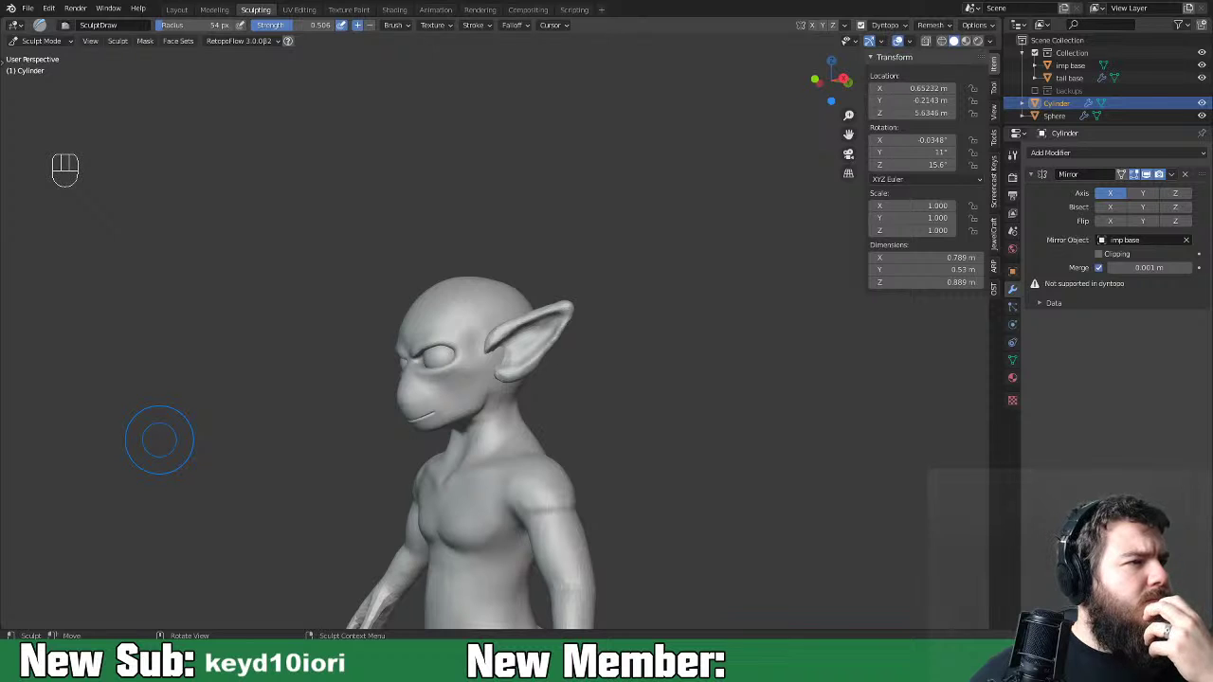
pyautogui.moveTo(599, 395); pyautogui.dragTo(649, 401, button='middle')
# Switch to Object Mode and examine both mirrored ears on the head from the front, above and close up.
pyautogui.hotkey('ctrl', 'Tab')
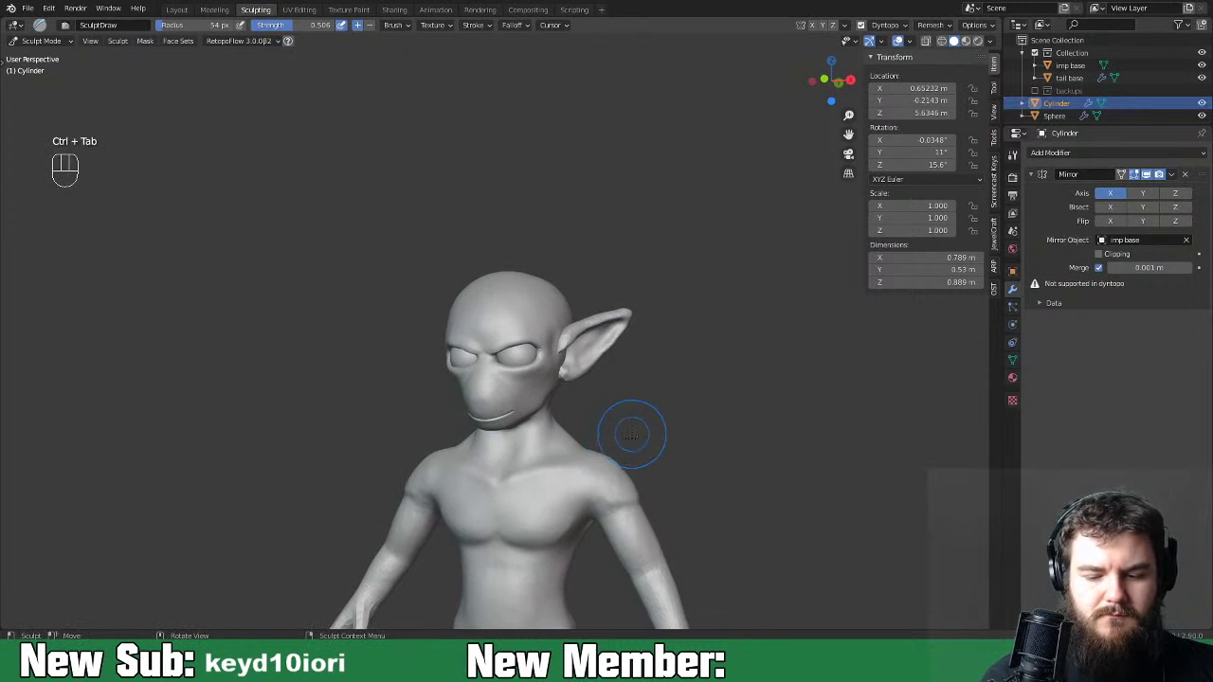
pyautogui.hotkey('ctrl', 'Tab')
pyautogui.hotkey('ctrl', 'Tab')
pyautogui.click(563, 454)
pyautogui.moveTo(627, 417); pyautogui.dragTo(691, 413, button='middle')
pyautogui.moveTo(678, 417); pyautogui.dragTo(587, 360, button='middle')
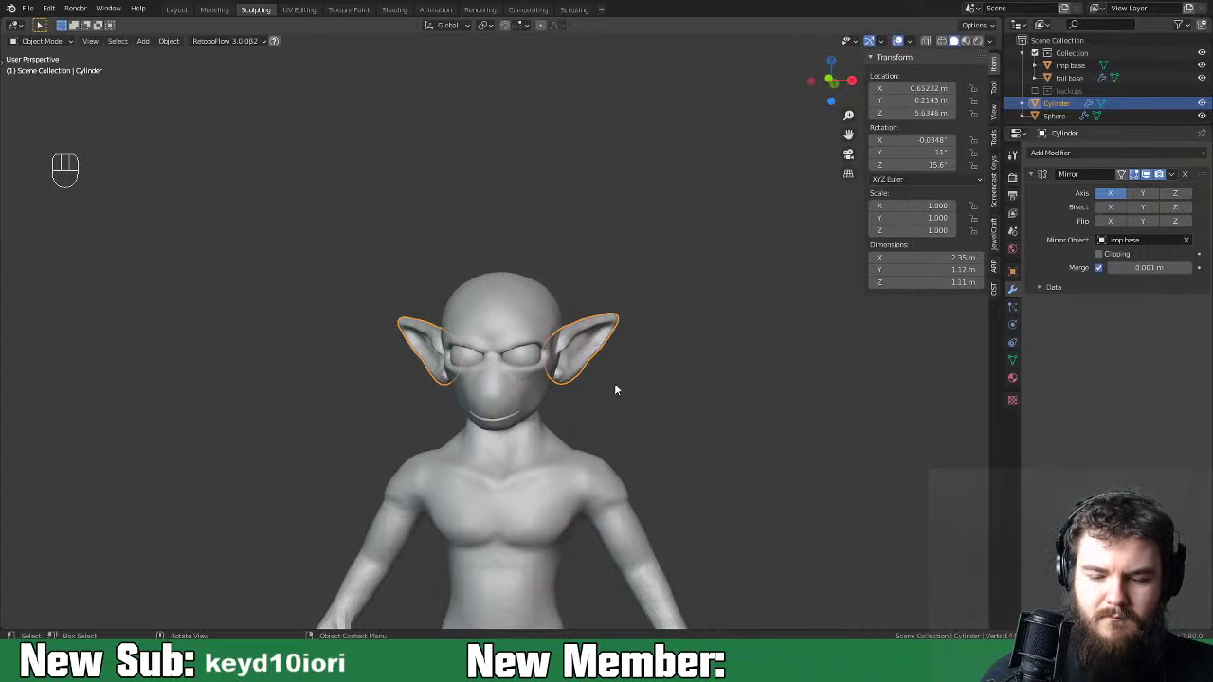
pyautogui.moveTo(616, 390); pyautogui.dragTo(654, 377, button='middle')
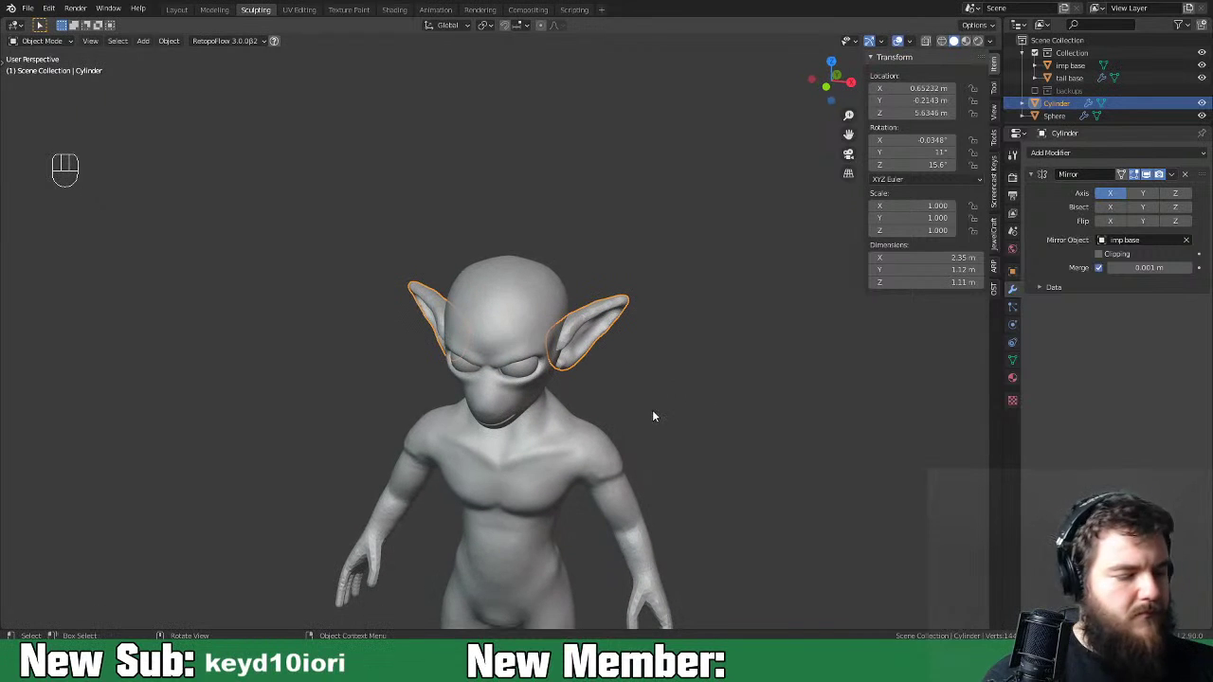
pyautogui.moveTo(669, 365); pyautogui.dragTo(755, 383, button='middle')
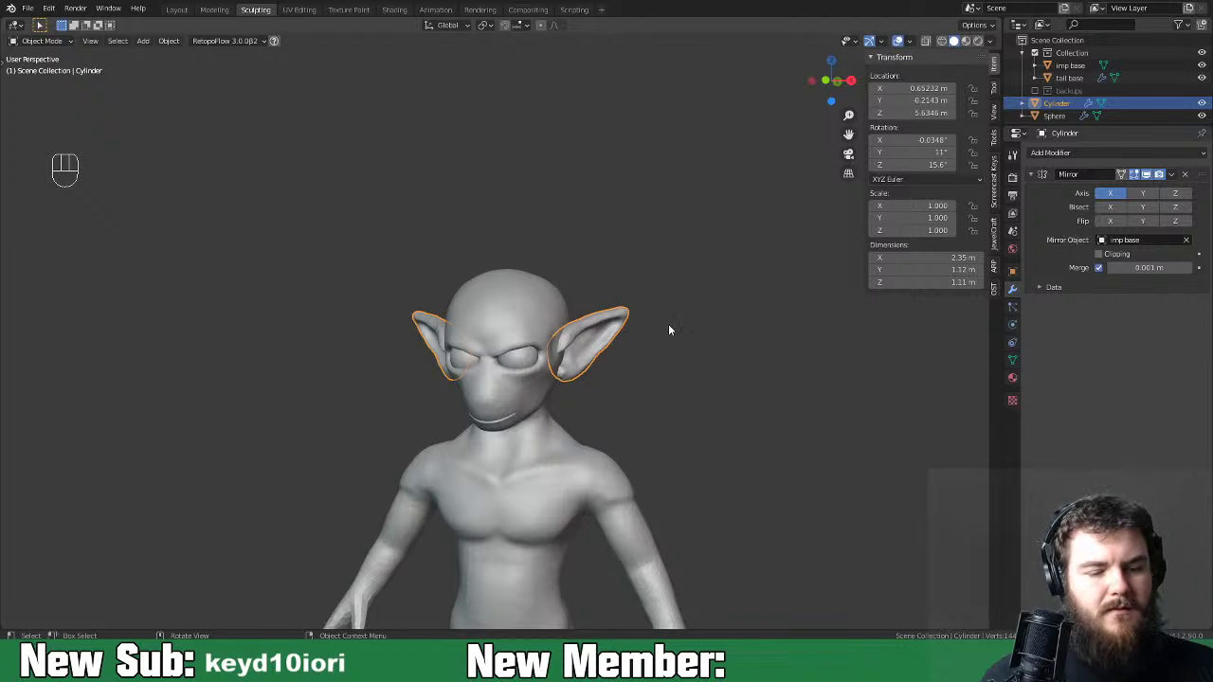
pyautogui.hotkey('ctrl', '=')
pyautogui.hotkey('ctrl', '=')
pyautogui.hotkey('ctrl', '=')
pyautogui.hotkey('ctrl', '=')
pyautogui.moveTo(707, 370); pyautogui.dragTo(651, 361, button='middle')
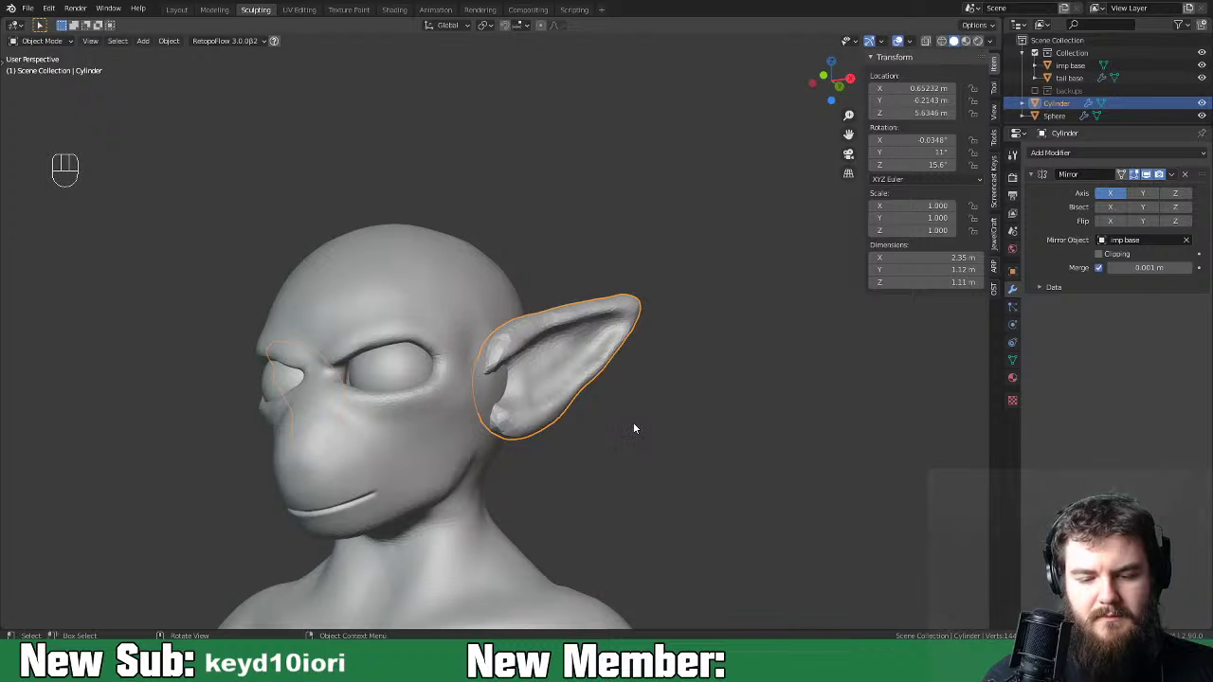
# Return to Sculpt Mode and pull the ear lobe downward with the Snake Hook brush at 90 px radius.
pyautogui.hotkey('ctrl', 'Tab')
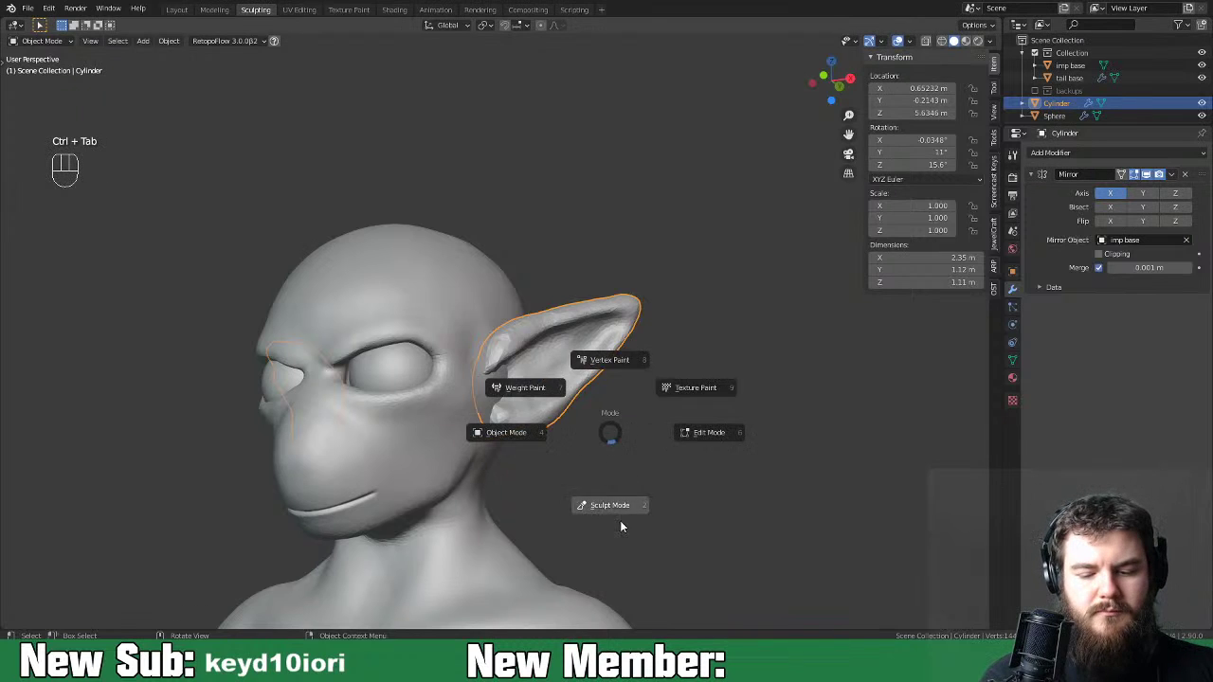
pyautogui.click(620, 520)
pyautogui.press('space')
pyautogui.press('space')
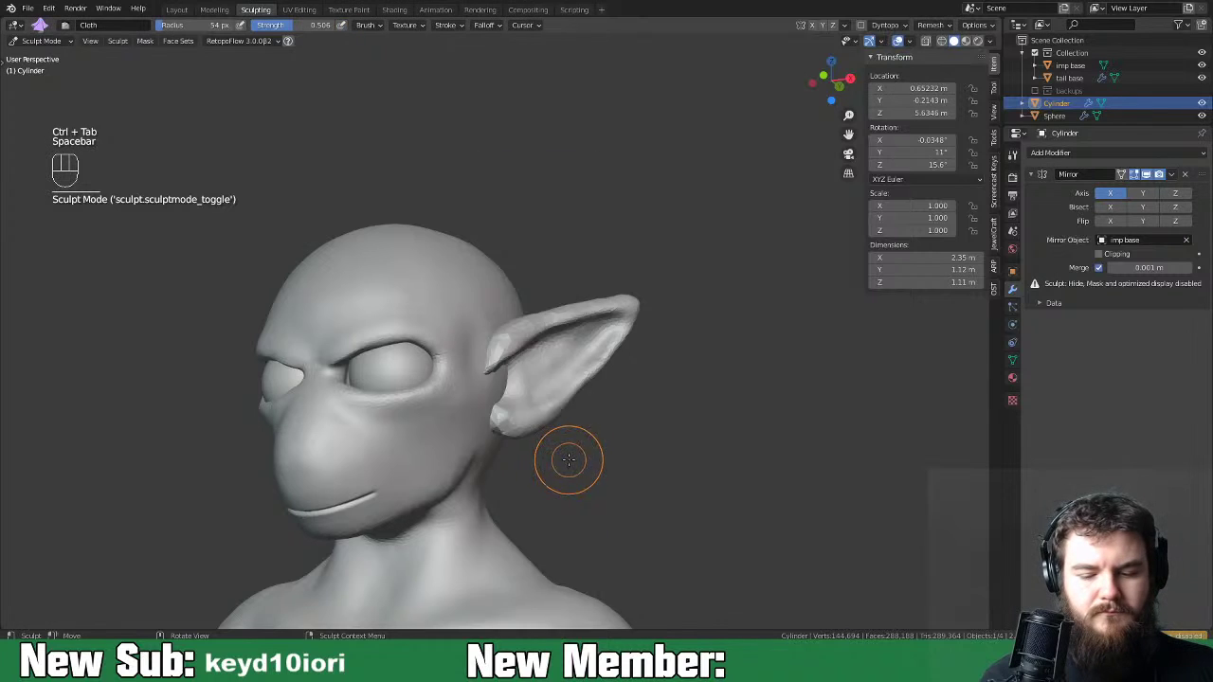
pyautogui.click(560, 381)
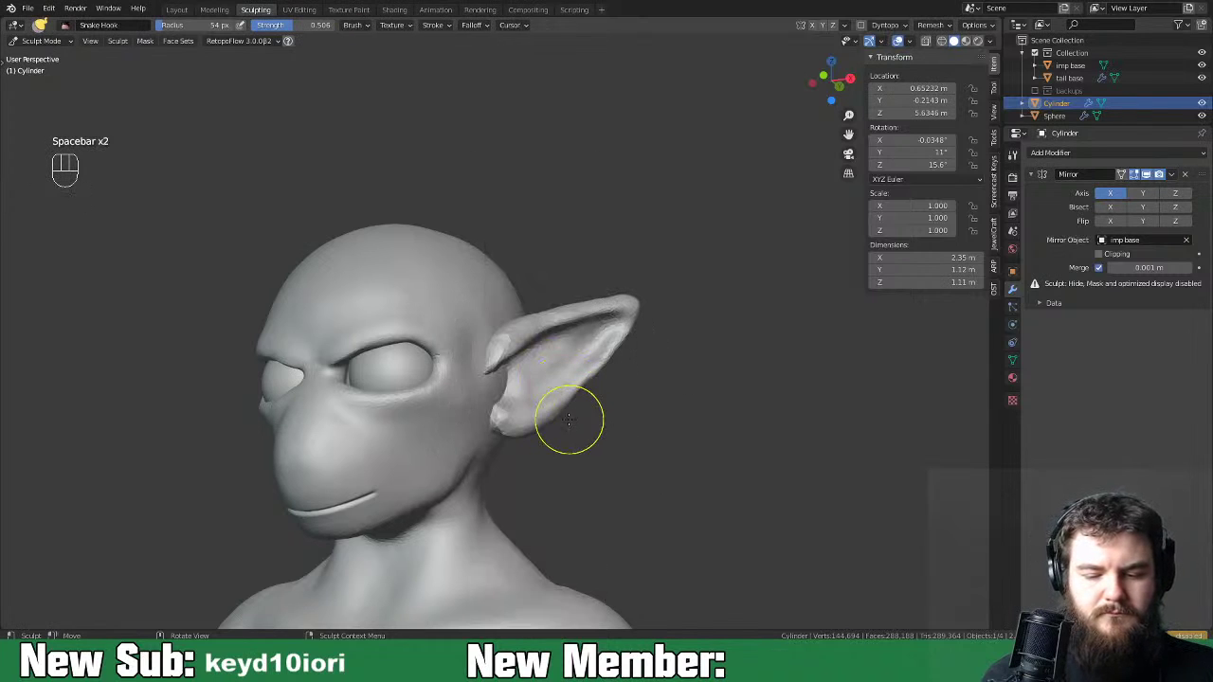
pyautogui.press('f')
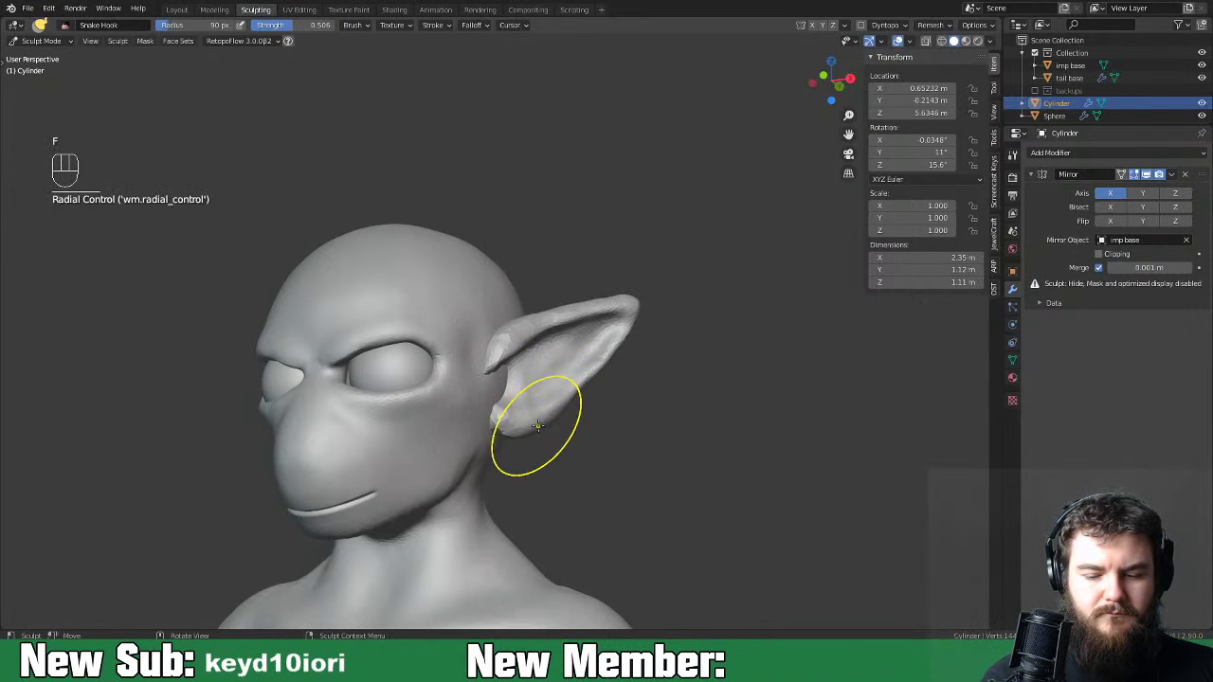
pyautogui.click(509, 432)
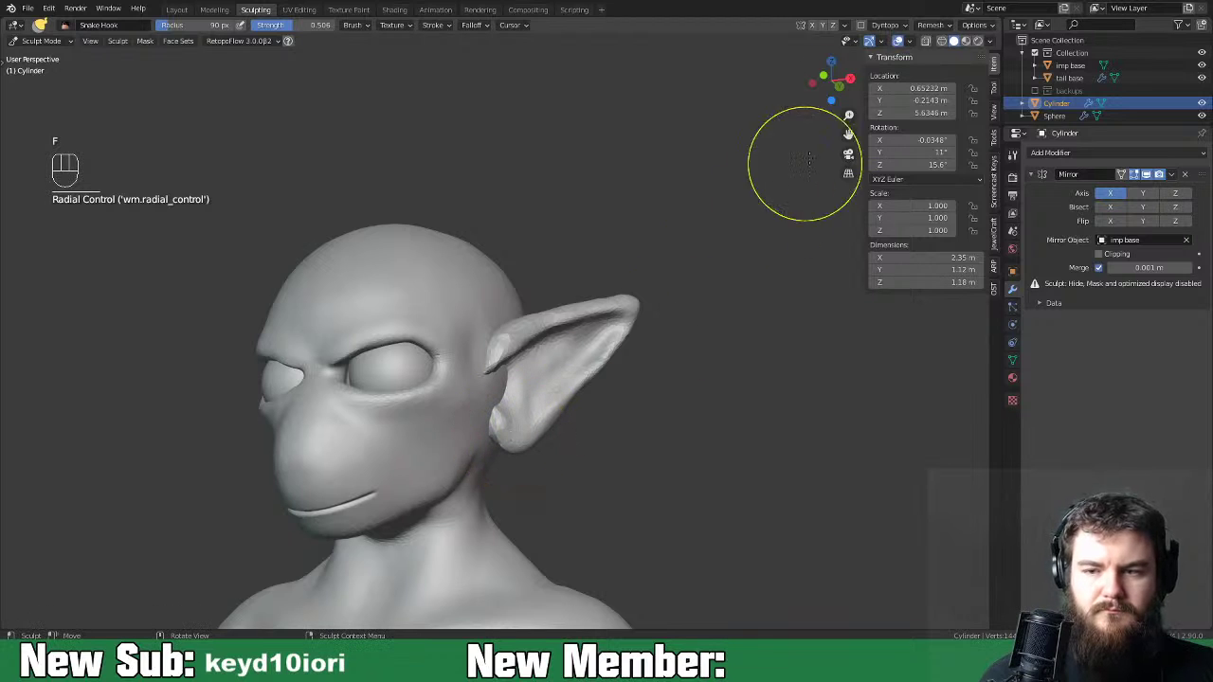
# Enable Dyntopo and extend the ear lobe further down with Snake Hook.
pyautogui.click(860, 24)
pyautogui.click(851, 95)
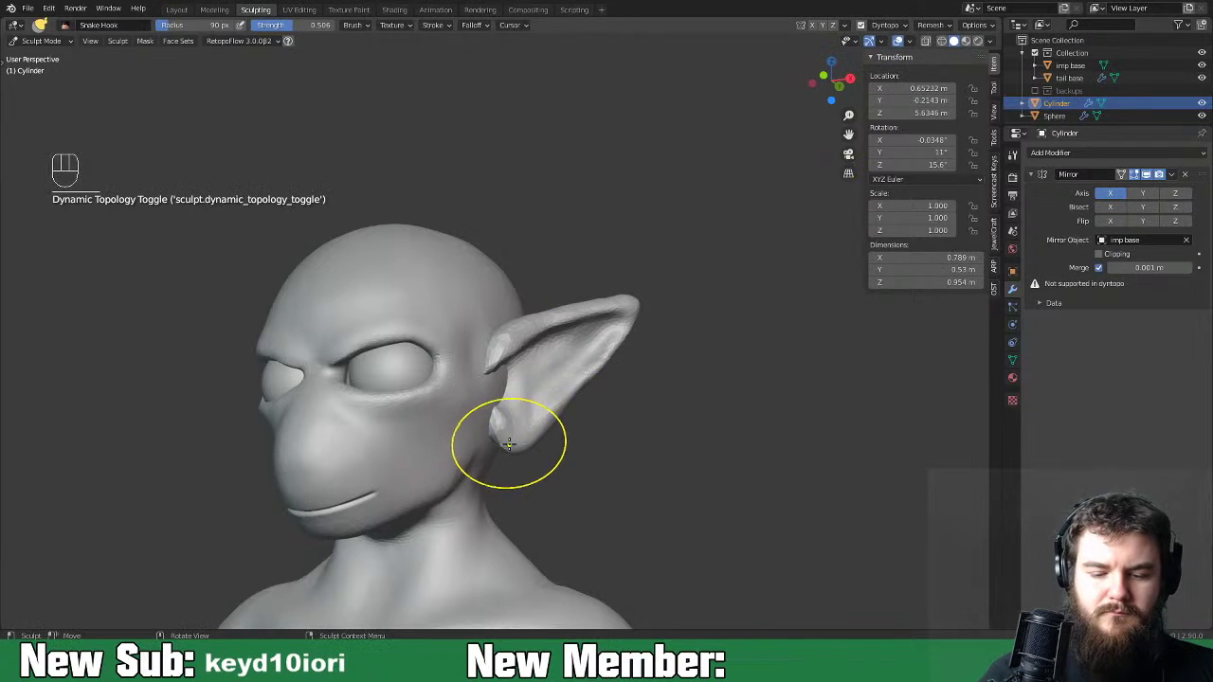
pyautogui.moveTo(512, 442); pyautogui.dragTo(517, 453)
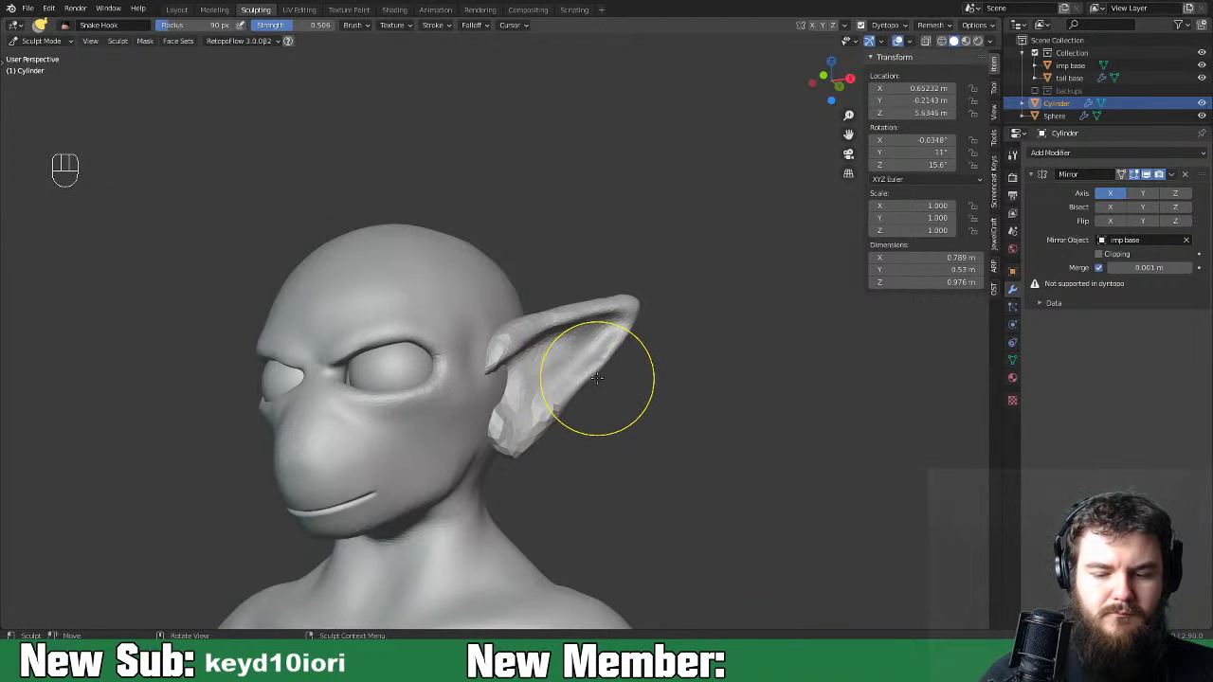
# Set the Snake Hook radius to 53 px and pull a notch into the ear's outer lower edge.
pyautogui.press('f')
pyautogui.click(604, 376)
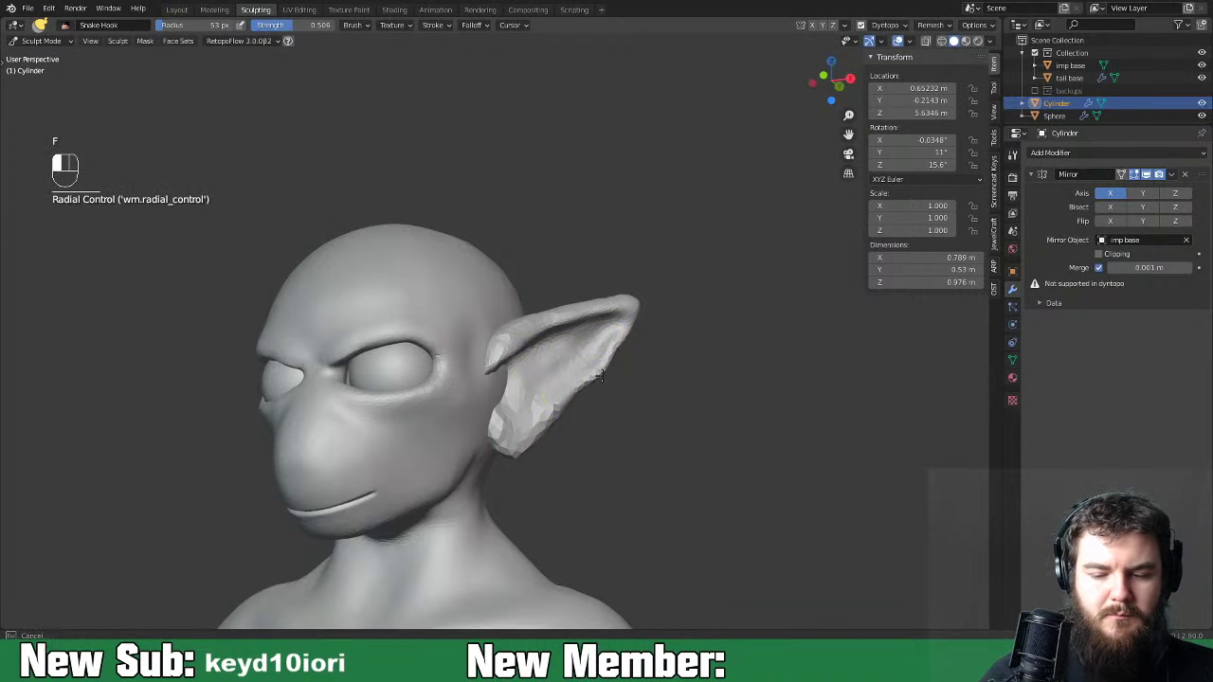
pyautogui.moveTo(605, 377); pyautogui.dragTo(551, 408)
pyautogui.moveTo(621, 355)
pyautogui.mouseDown()
pyautogui.moveTo(632, 362)
pyautogui.moveTo(623, 348)
pyautogui.mouseUp()
pyautogui.moveTo(665, 351)
pyautogui.mouseDown(button='middle')
pyautogui.moveTo(692, 354)
pyautogui.moveTo(688, 379)
pyautogui.moveTo(475, 426)
pyautogui.moveTo(606, 417)
pyautogui.moveTo(590, 406)
pyautogui.mouseUp(button='middle')
pyautogui.moveTo(580, 400); pyautogui.dragTo(592, 405)
pyautogui.moveTo(588, 387); pyautogui.dragTo(600, 391)
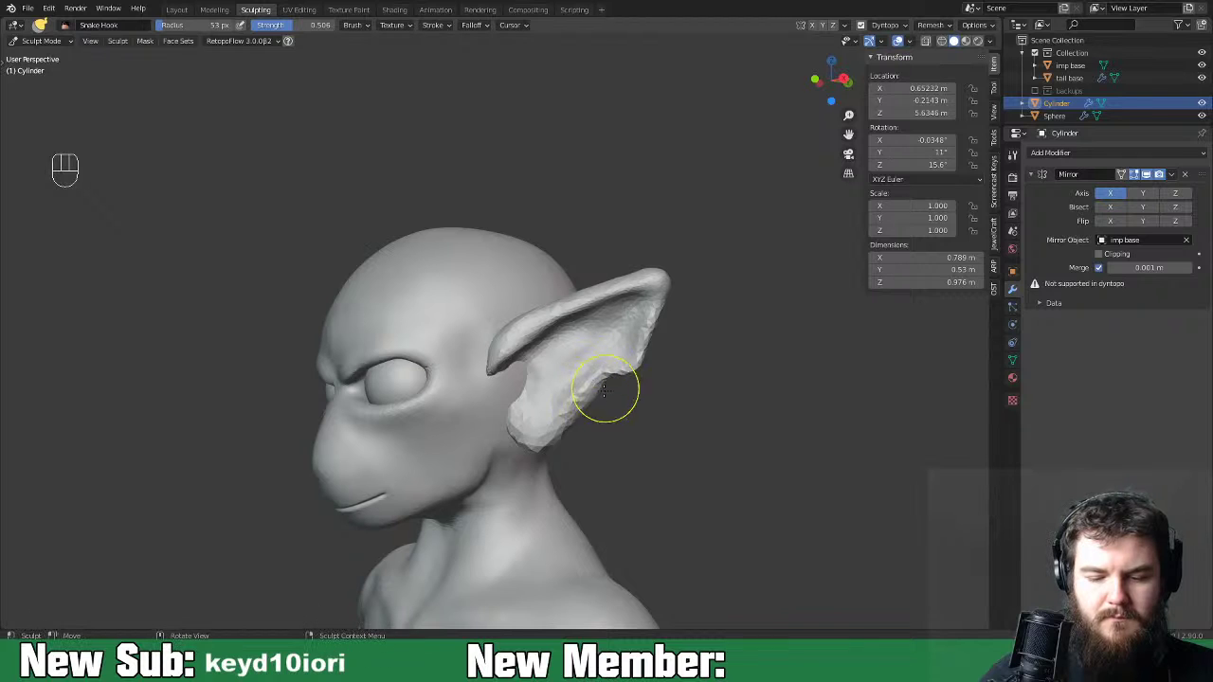
# Reshape the ear lobe and the front opening beside the head with Snake Hook strokes.
pyautogui.moveTo(561, 432); pyautogui.dragTo(546, 447)
pyautogui.moveTo(541, 429)
pyautogui.mouseDown(button='middle')
pyautogui.moveTo(509, 433)
pyautogui.moveTo(550, 433)
pyautogui.mouseUp(button='middle')
pyautogui.moveTo(547, 442)
pyautogui.mouseDown()
pyautogui.moveTo(542, 420)
pyautogui.moveTo(565, 430)
pyautogui.mouseUp()
pyautogui.moveTo(573, 423)
pyautogui.mouseDown(button='middle')
pyautogui.moveTo(680, 402)
pyautogui.moveTo(480, 366)
pyautogui.moveTo(501, 361)
pyautogui.mouseUp(button='middle')
pyautogui.moveTo(501, 362)
pyautogui.mouseDown()
pyautogui.moveTo(502, 376)
pyautogui.moveTo(541, 365)
pyautogui.mouseUp()
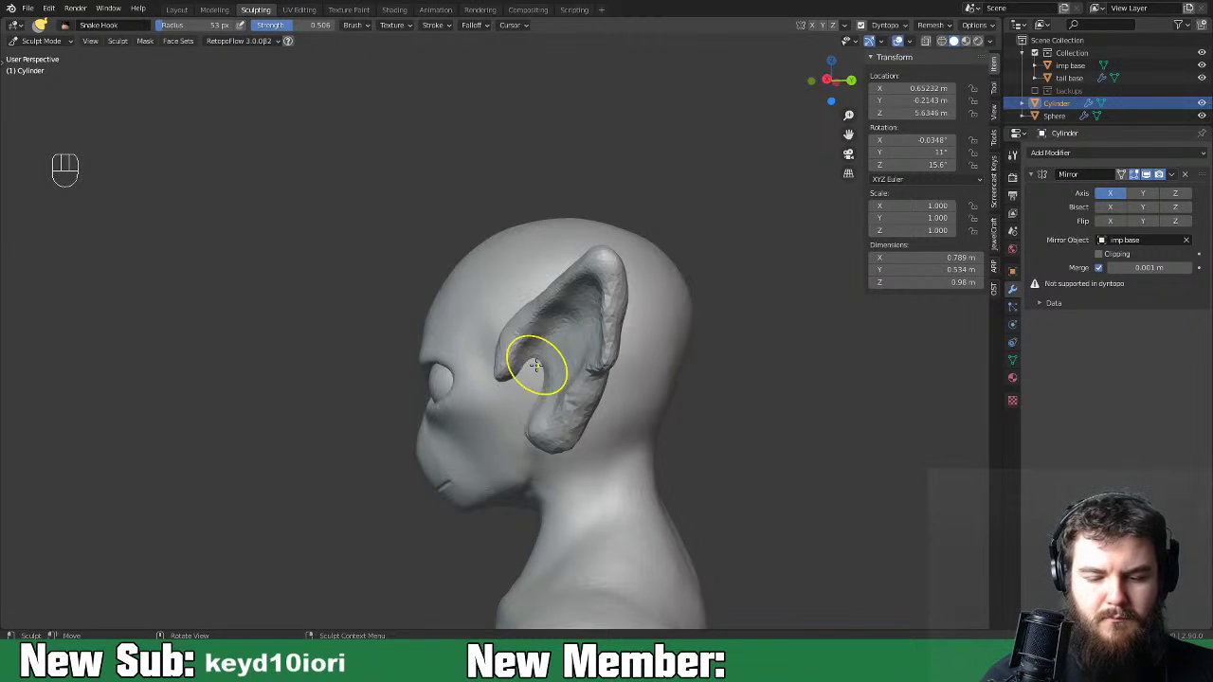
pyautogui.moveTo(542, 366); pyautogui.dragTo(549, 371, button='middle')
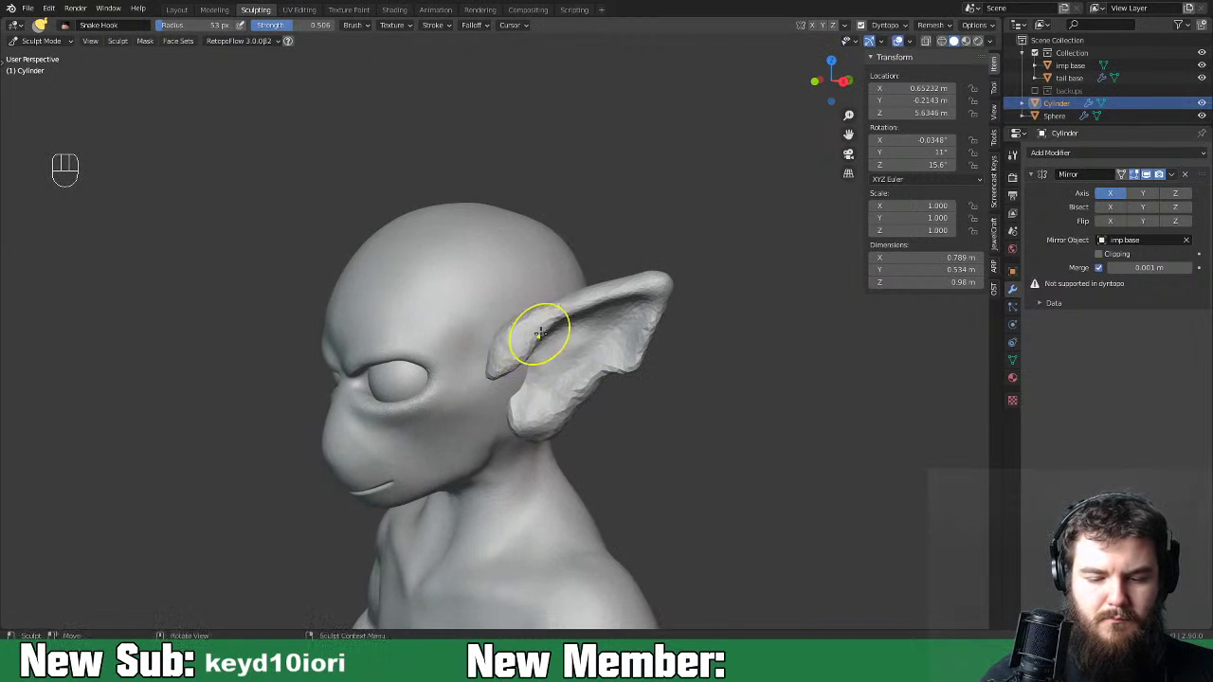
# Adjust the front end of the upper rim and curl the lobe's front edge upward with Snake Hook.
pyautogui.moveTo(645, 325)
pyautogui.mouseDown(button='middle')
pyautogui.moveTo(762, 287)
pyautogui.moveTo(569, 347)
pyautogui.mouseUp(button='middle')
pyautogui.moveTo(504, 373); pyautogui.dragTo(515, 398)
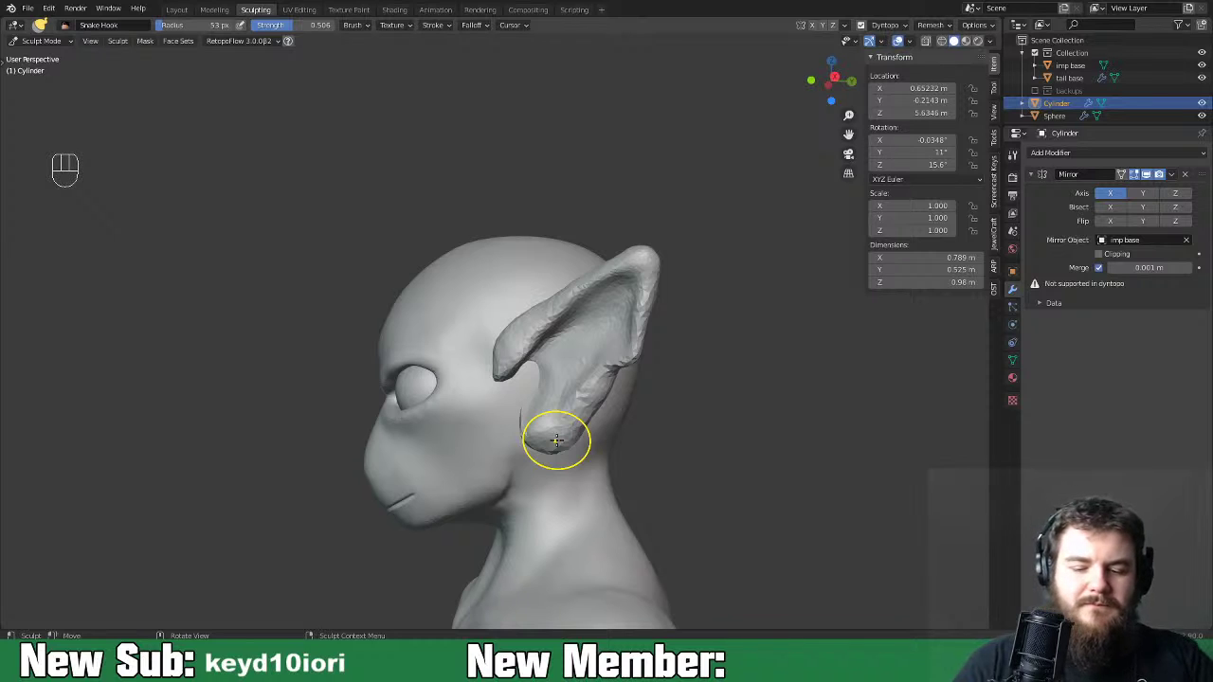
pyautogui.moveTo(539, 407); pyautogui.dragTo(538, 409)
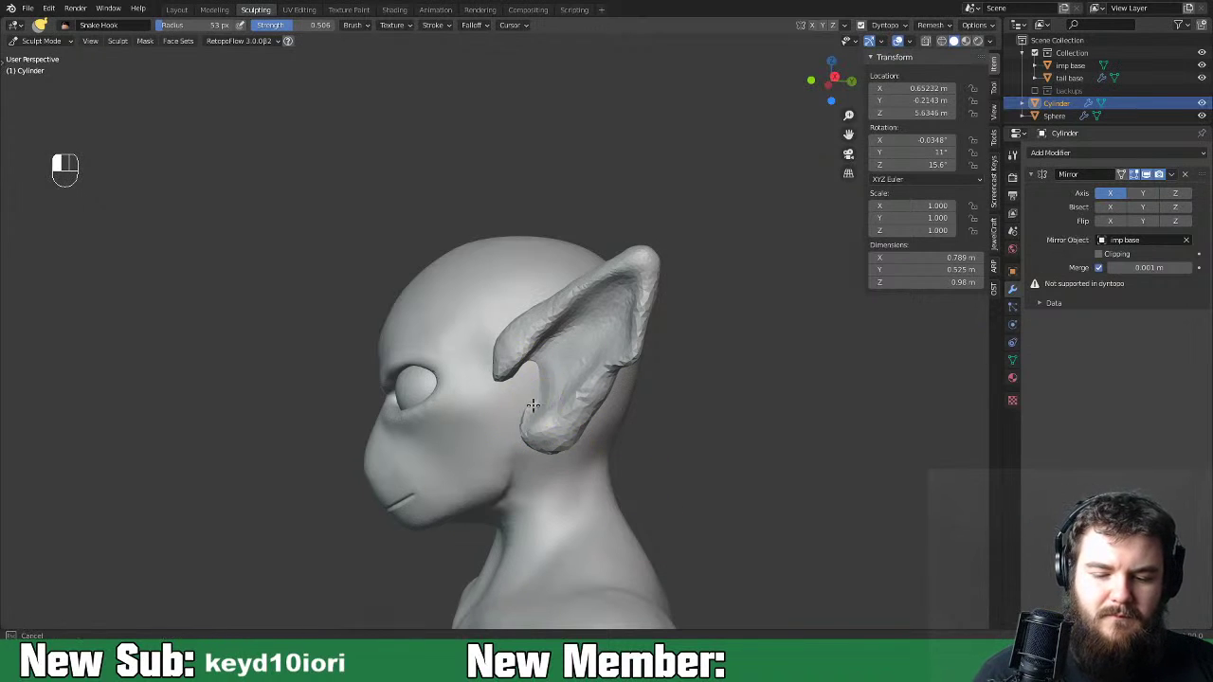
pyautogui.moveTo(561, 360); pyautogui.dragTo(554, 354)
pyautogui.moveTo(569, 352)
pyautogui.mouseDown(button='middle')
pyautogui.moveTo(801, 319)
pyautogui.moveTo(499, 363)
pyautogui.moveTo(598, 355)
pyautogui.moveTo(659, 365)
pyautogui.moveTo(663, 382)
pyautogui.mouseUp(button='middle')
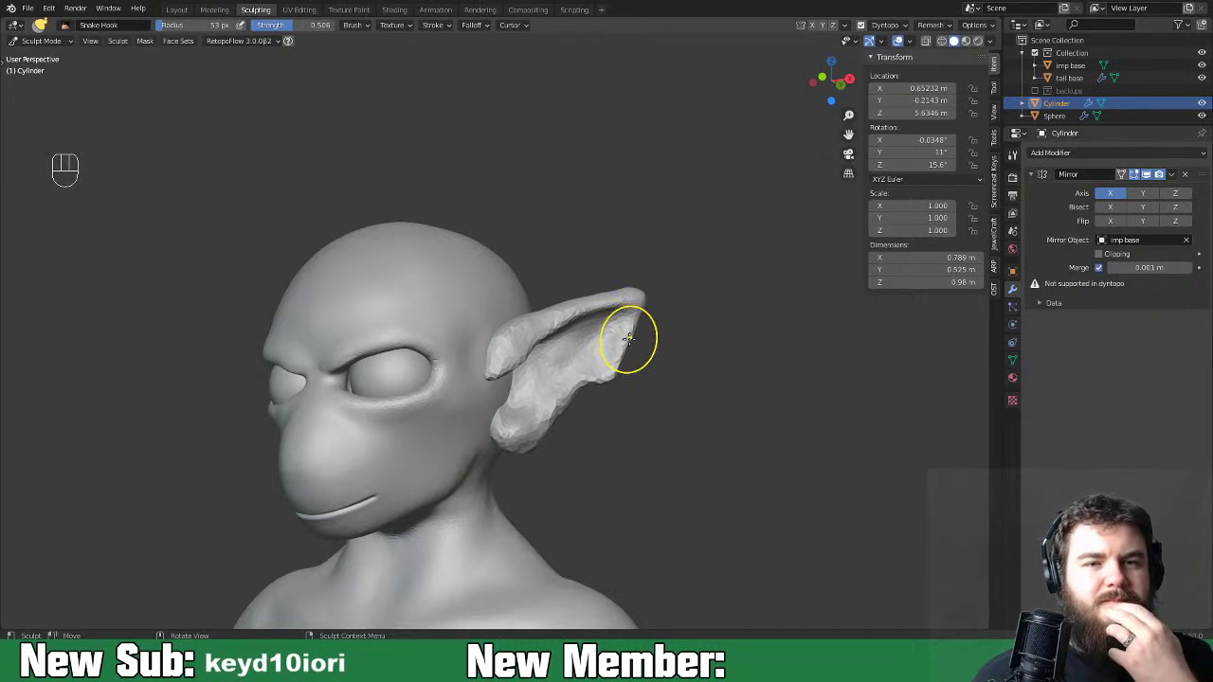
# Deepen the notch above the lobe and pull the ear's outer edge above it into a downward point.
pyautogui.moveTo(596, 426); pyautogui.dragTo(559, 426, button='middle')
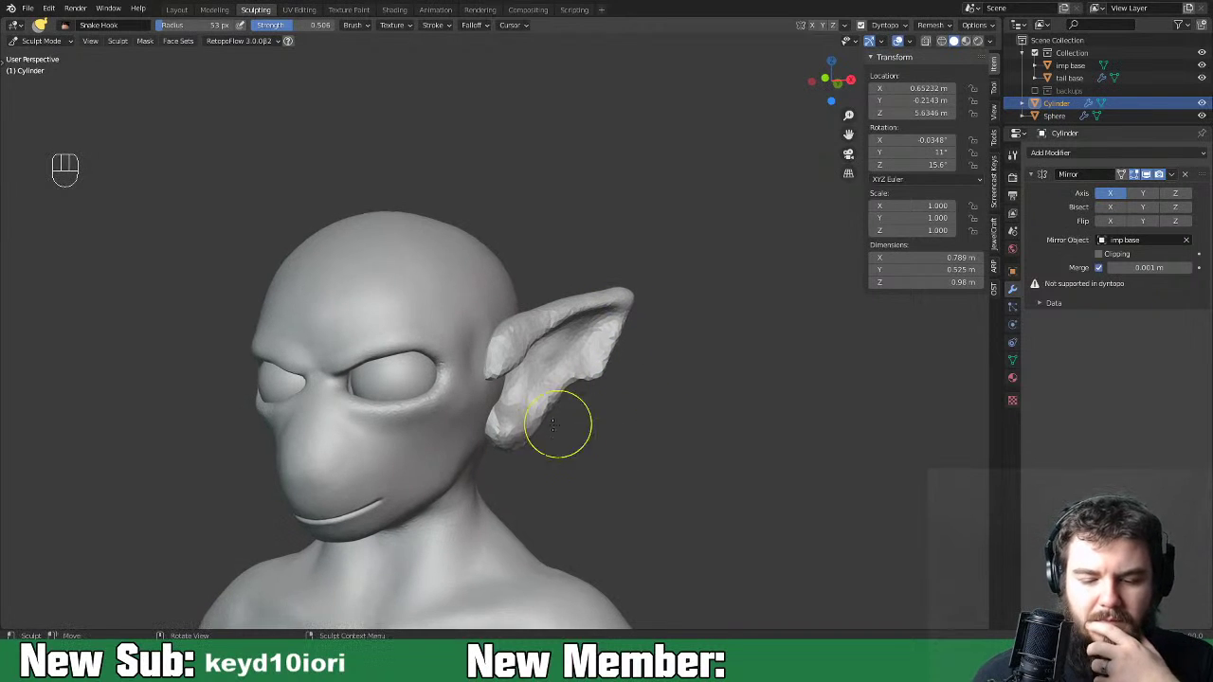
pyautogui.moveTo(545, 411); pyautogui.dragTo(553, 415)
pyautogui.moveTo(561, 391); pyautogui.dragTo(580, 388)
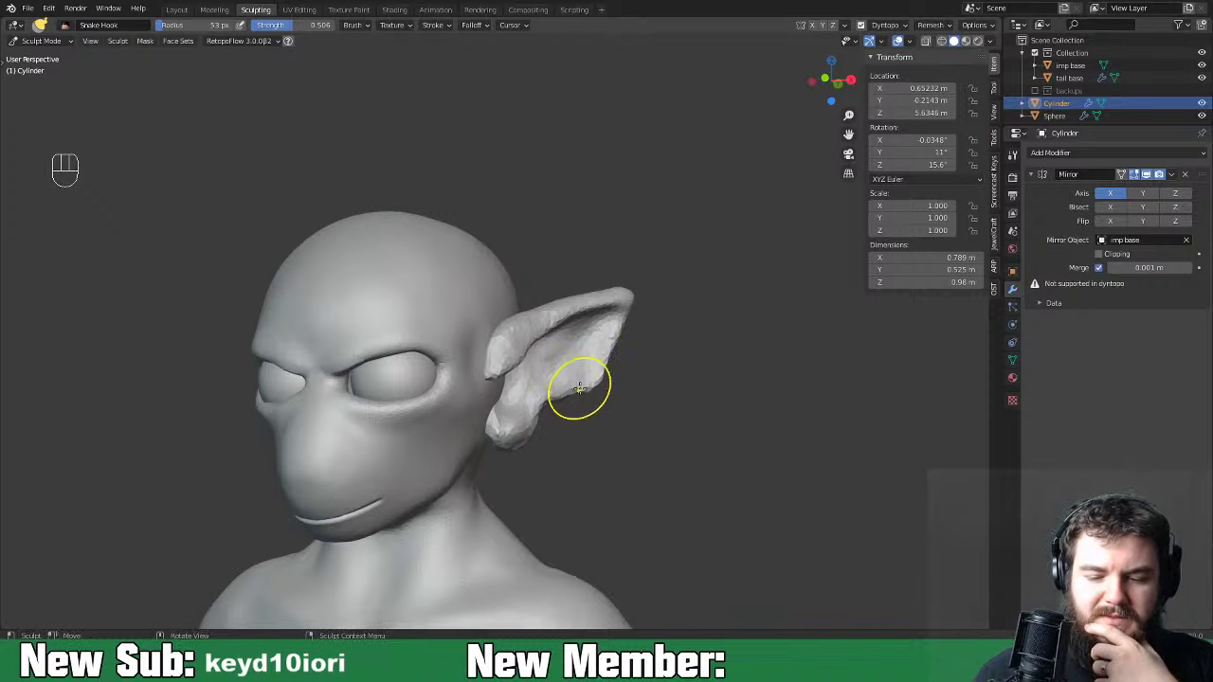
pyautogui.moveTo(663, 363); pyautogui.dragTo(635, 362, button='middle')
pyautogui.moveTo(603, 402)
pyautogui.mouseDown()
pyautogui.moveTo(592, 401)
pyautogui.moveTo(611, 396)
pyautogui.moveTo(632, 348)
pyautogui.mouseUp()
pyautogui.moveTo(650, 339); pyautogui.dragTo(557, 410, button='middle')
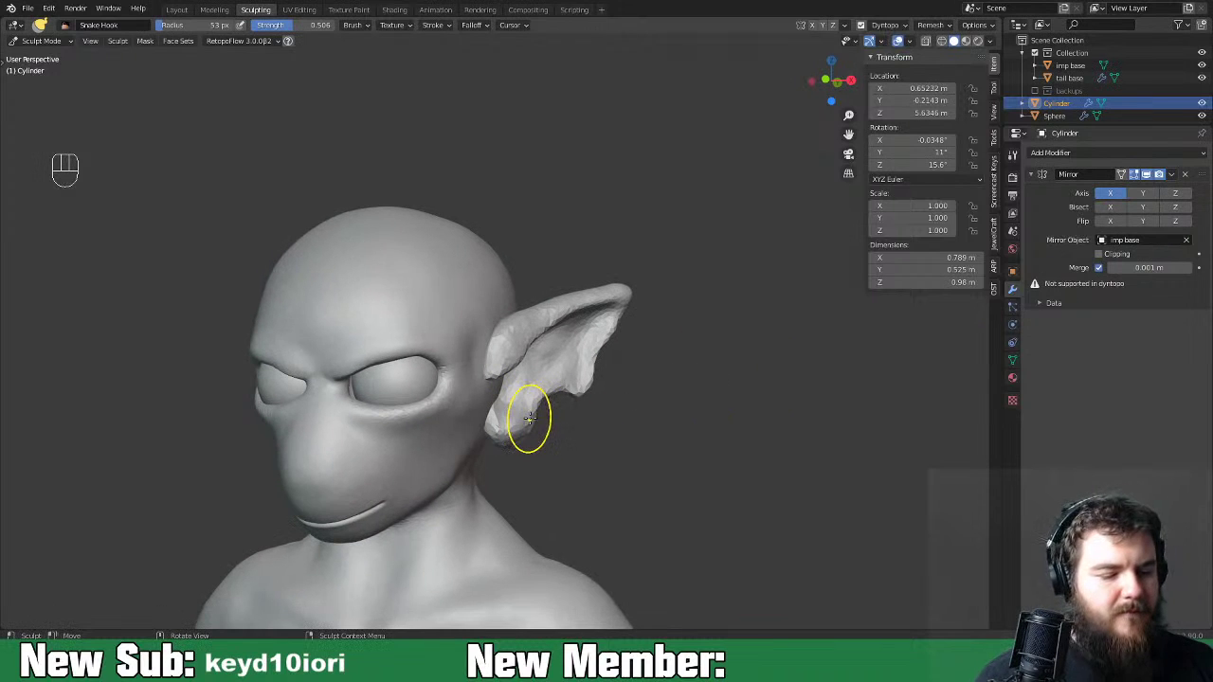
# Smooth the ear's outer edge just above the lobe.
pyautogui.moveTo(528, 411)
pyautogui.keyDown('shift'); pyautogui.mouseDown()
pyautogui.moveTo(512, 429)
pyautogui.moveTo(510, 408)
pyautogui.mouseUp(); pyautogui.keyUp('shift')
pyautogui.moveTo(550, 426); pyautogui.dragTo(510, 410, button='middle')
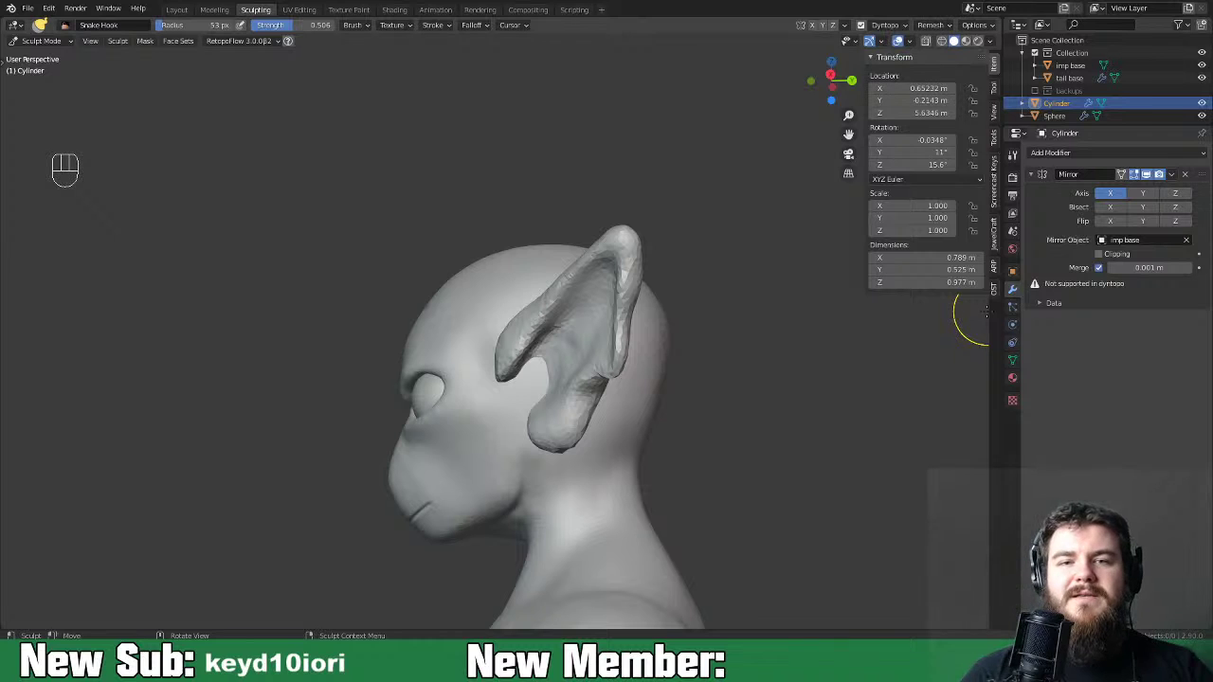
# Examine the ear's proportions against the whole imp figure, including the body and tail, from the front and side.
pyautogui.moveTo(626, 471)
pyautogui.mouseDown(button='middle')
pyautogui.moveTo(788, 479)
pyautogui.moveTo(749, 498)
pyautogui.mouseUp(button='middle')
pyautogui.press('ctrl+KP_Subtract')
pyautogui.press('ctrl+KP_Subtract')
pyautogui.press('ctrl+KP_Subtract')
pyautogui.press('ctrl+KP_Subtract')
pyautogui.press('ctrl+KP_Subtract')
pyautogui.press('ctrl+KP_Subtract')
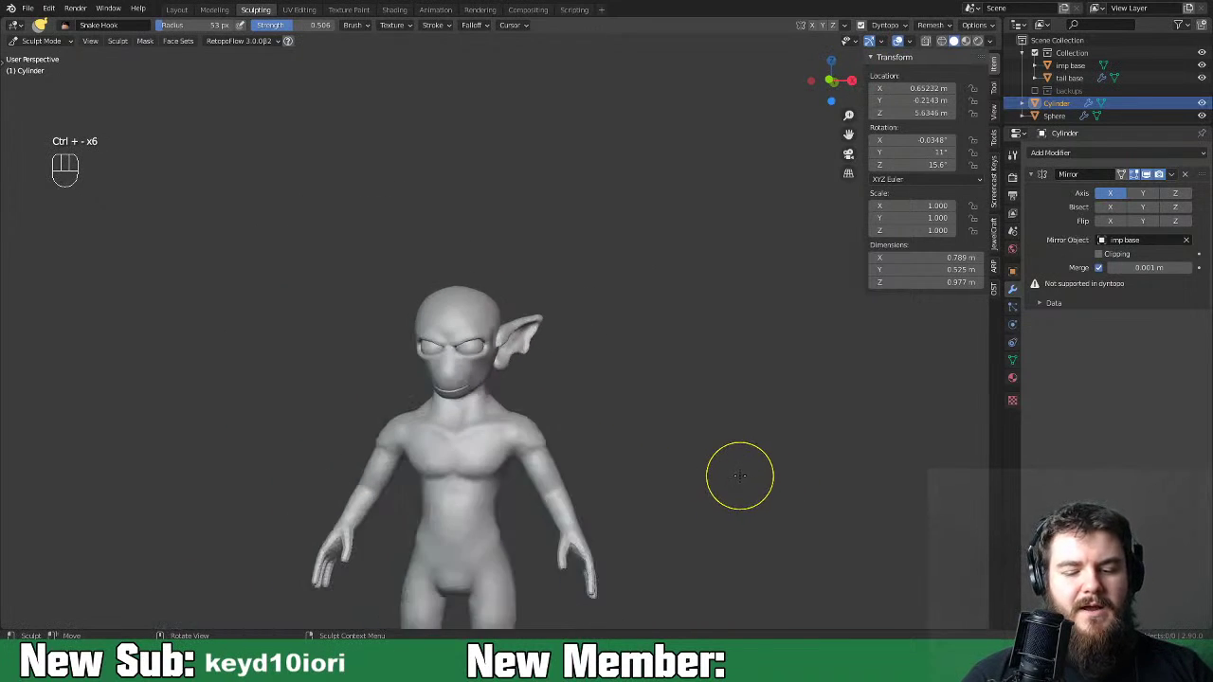
pyautogui.press('ctrl+KP_Subtract')
pyautogui.press('ctrl+KP_Subtract')
pyautogui.moveTo(739, 473); pyautogui.dragTo(666, 507, button='middle')
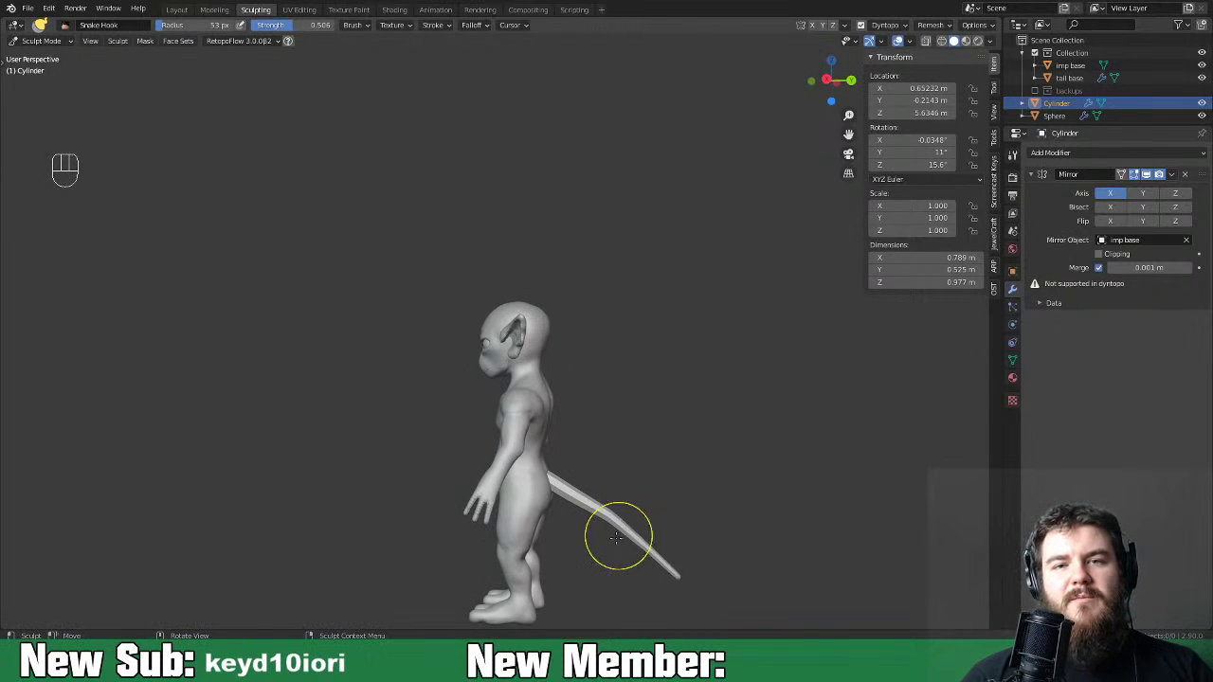
pyautogui.moveTo(617, 534); pyautogui.dragTo(670, 533, button='middle')
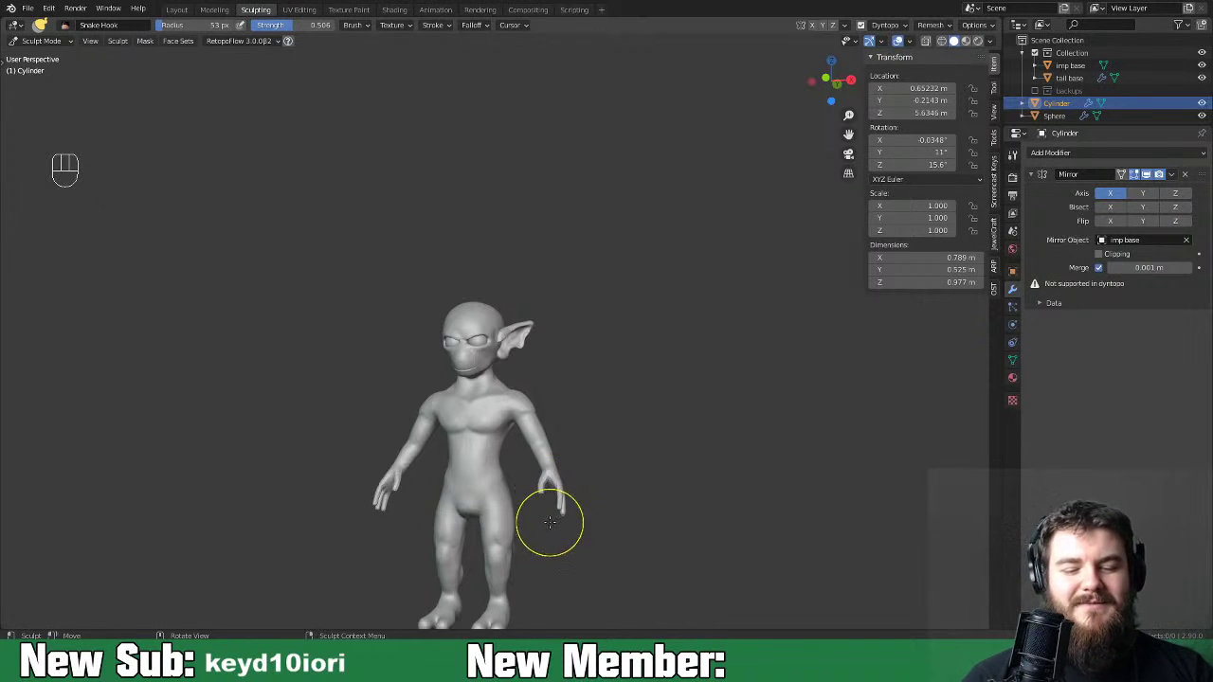
# Reshape the ear lobe from the side with short Snake Hook strokes along its lower and front edges.
pyautogui.hotkey('ctrl', '=')
pyautogui.hotkey('ctrl', '=')
pyautogui.hotkey('ctrl', '=')
pyautogui.moveTo(588, 531); pyautogui.dragTo(630, 427, button='middle')
pyautogui.hotkey('ctrl', '=')
pyautogui.hotkey('ctrl', '=')
pyautogui.hotkey('ctrl', '=')
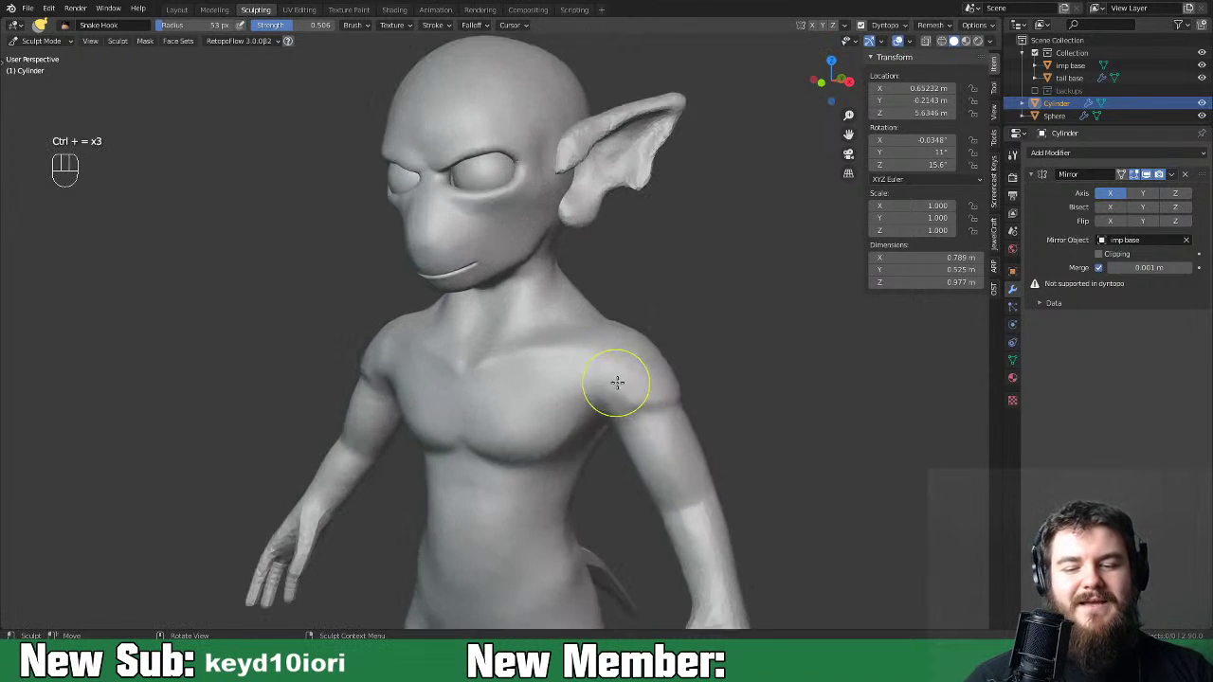
pyautogui.keyDown('shift'); pyautogui.moveTo(639, 379); pyautogui.dragTo(612, 503, button='middle'); pyautogui.keyUp('shift')
pyautogui.hotkey('ctrl', '=')
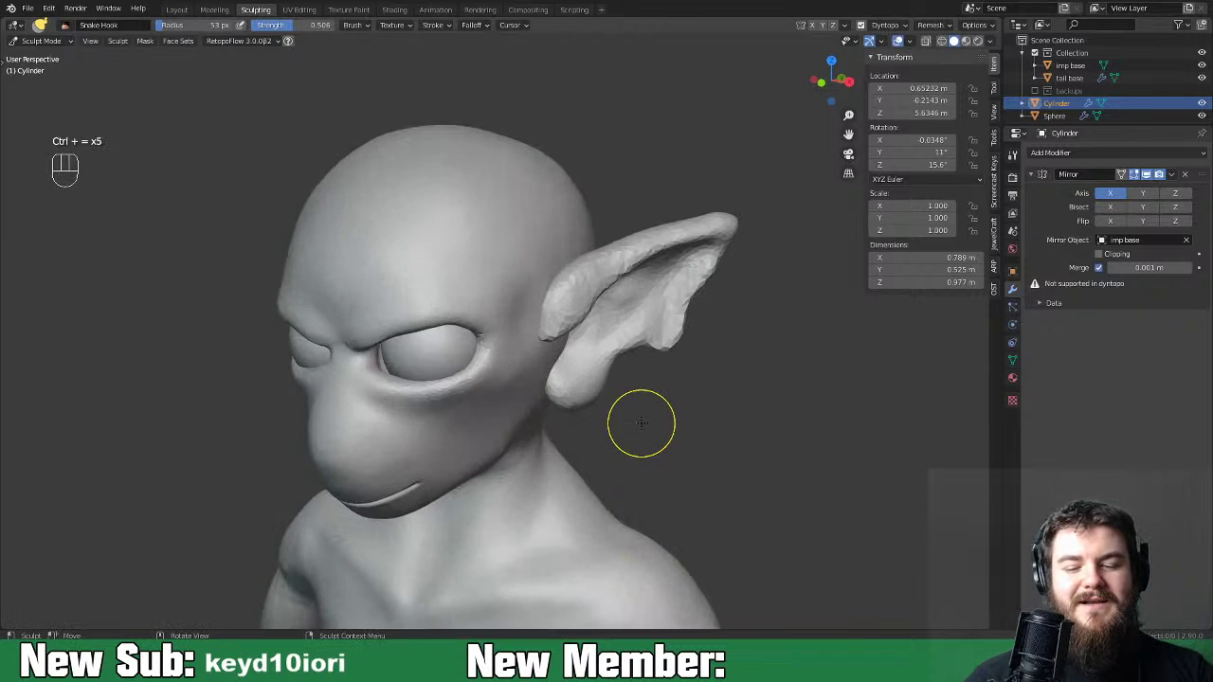
pyautogui.hotkey('ctrl', '=')
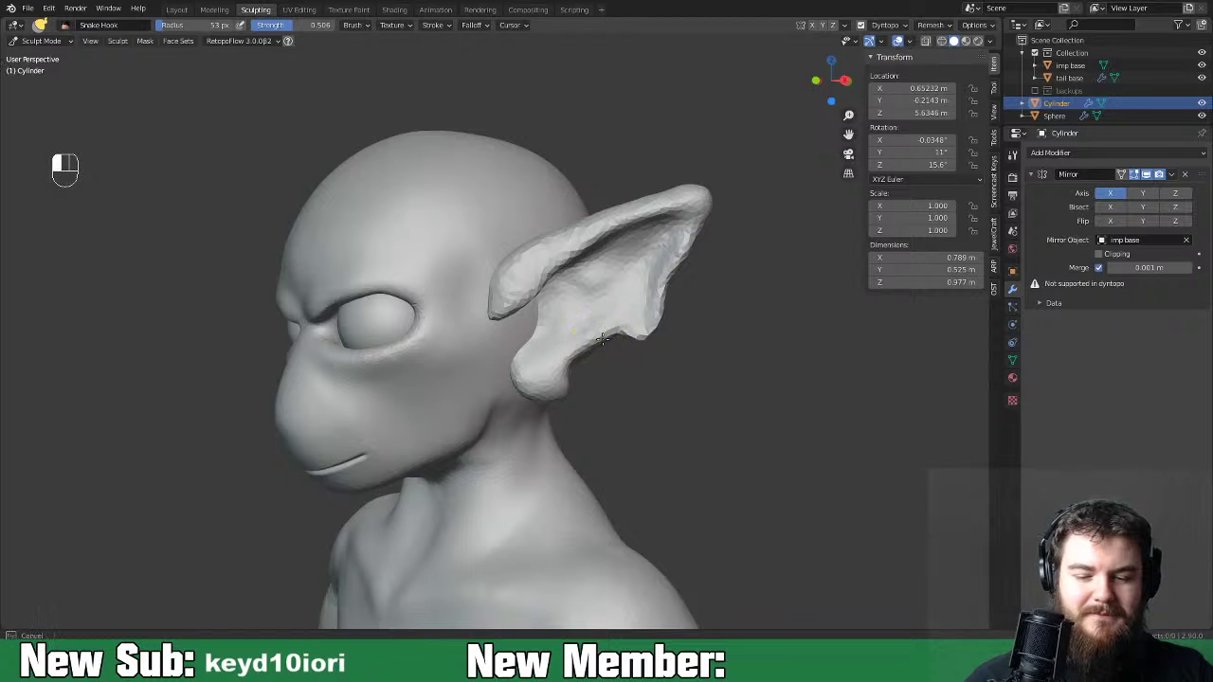
pyautogui.moveTo(631, 333)
pyautogui.mouseDown(button='middle')
pyautogui.moveTo(745, 360)
pyautogui.moveTo(753, 325)
pyautogui.moveTo(655, 366)
pyautogui.moveTo(460, 387)
pyautogui.mouseUp(button='middle')
pyautogui.moveTo(460, 386); pyautogui.dragTo(442, 366)
pyautogui.moveTo(413, 349); pyautogui.dragTo(447, 362, button='middle')
pyautogui.moveTo(447, 366); pyautogui.dragTo(439, 374)
pyautogui.moveTo(441, 372); pyautogui.dragTo(444, 356)
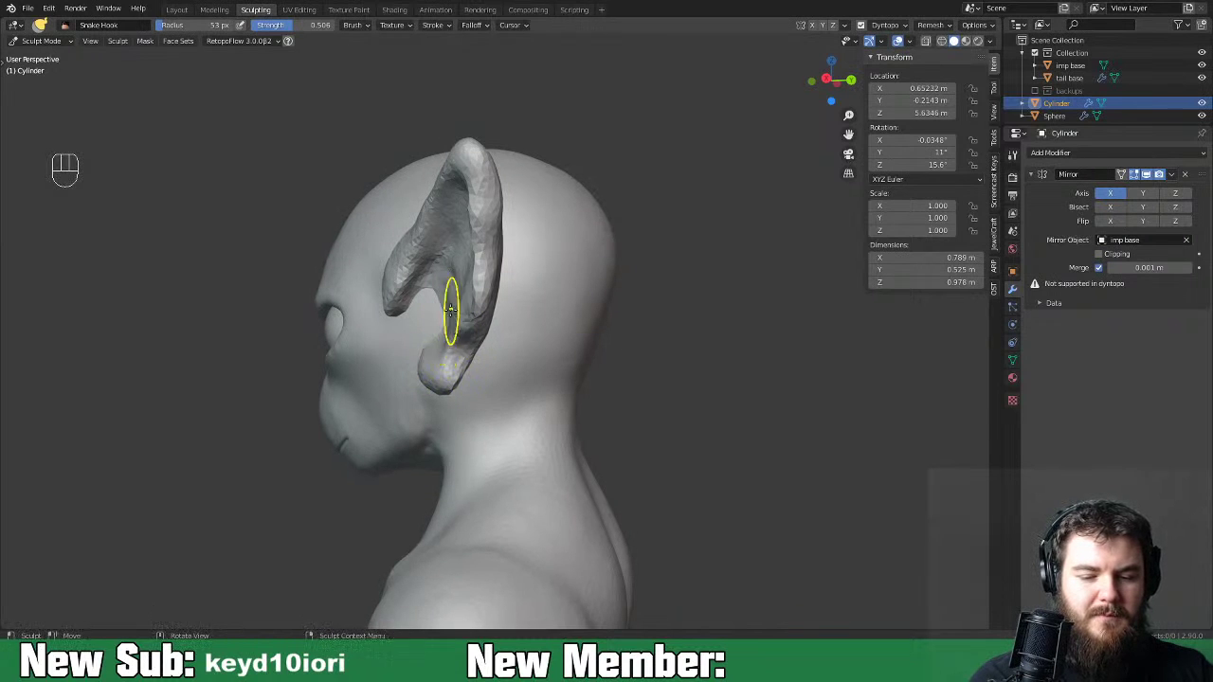
# Adjust the back of the lobe with Snake Hook and smooth the lobe, the notch and the outer-edge point above it.
pyautogui.moveTo(501, 331)
pyautogui.mouseDown(button='middle')
pyautogui.moveTo(568, 333)
pyautogui.moveTo(498, 349)
pyautogui.mouseUp(button='middle')
pyautogui.moveTo(480, 409); pyautogui.dragTo(493, 398)
pyautogui.moveTo(491, 396); pyautogui.dragTo(494, 359, button='middle')
pyautogui.moveTo(484, 349)
pyautogui.keyDown('shift'); pyautogui.mouseDown()
pyautogui.moveTo(462, 365)
pyautogui.moveTo(442, 337)
pyautogui.mouseUp(); pyautogui.keyUp('shift')
pyautogui.keyDown('shift'); pyautogui.moveTo(470, 291); pyautogui.dragTo(474, 327); pyautogui.keyUp('shift')
pyautogui.moveTo(474, 327); pyautogui.dragTo(672, 325, button='middle')
pyautogui.keyDown('shift'); pyautogui.moveTo(672, 326); pyautogui.dragTo(690, 306); pyautogui.keyUp('shift')
pyautogui.moveTo(690, 306); pyautogui.dragTo(641, 316, button='middle')
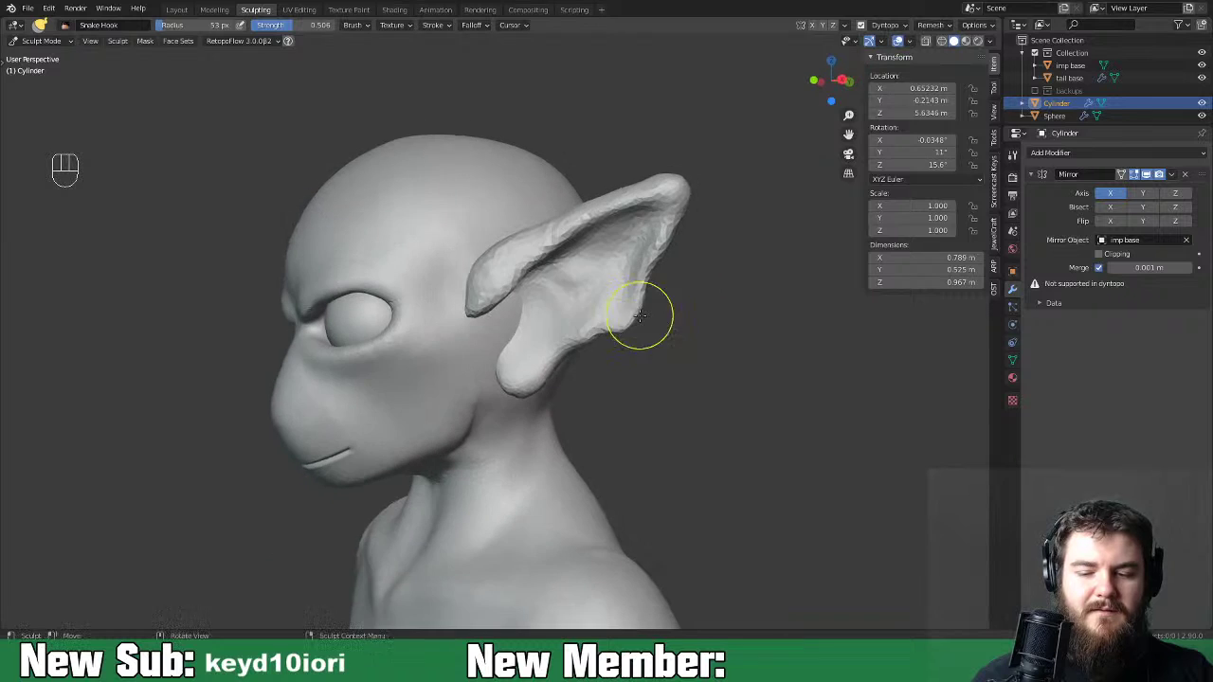
# Thicken the ear's rear outer edge with the Inflate/Deflate brush and smooth the surface beside it.
pyautogui.press('space')
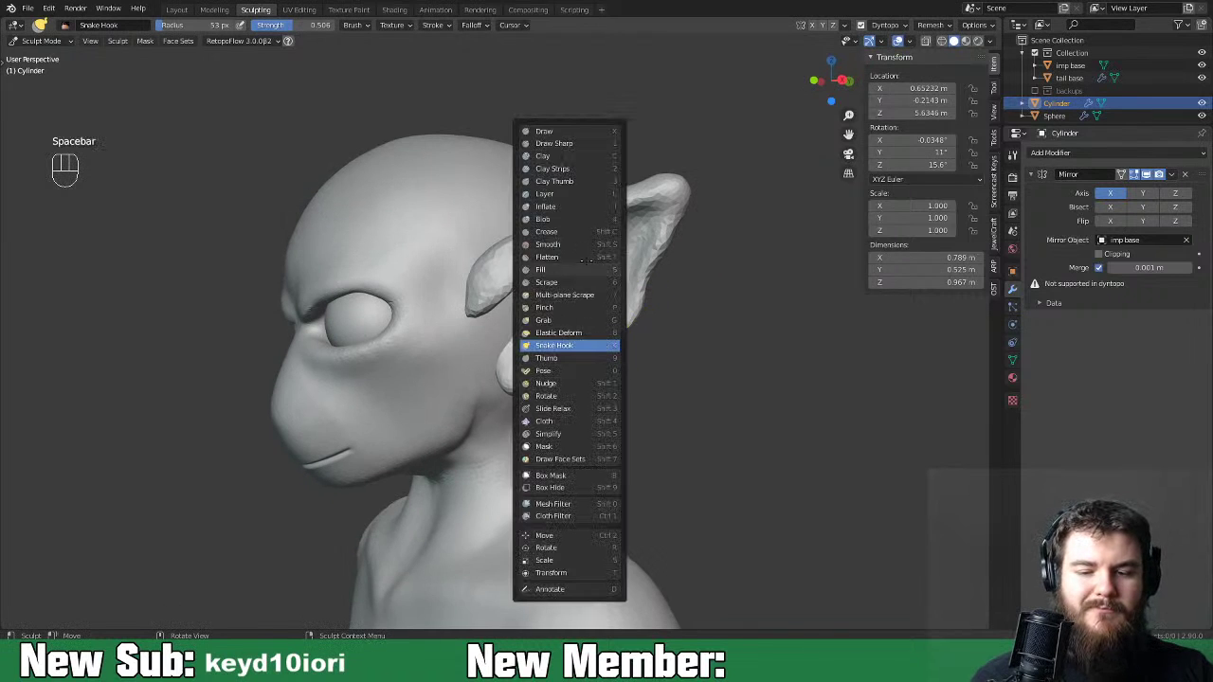
pyautogui.click(580, 206)
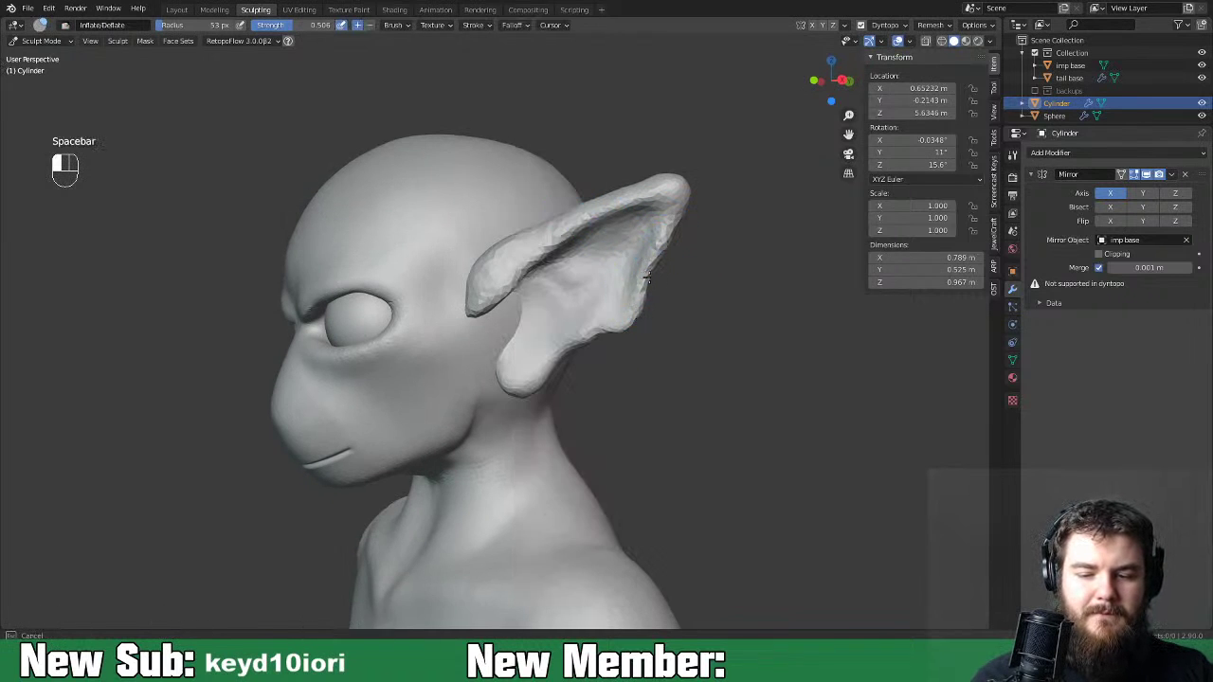
pyautogui.moveTo(646, 270); pyautogui.dragTo(648, 298)
pyautogui.moveTo(658, 304); pyautogui.dragTo(633, 296, button='middle')
pyautogui.moveTo(614, 282)
pyautogui.keyDown('shift'); pyautogui.mouseDown()
pyautogui.moveTo(624, 268)
pyautogui.moveTo(583, 343)
pyautogui.mouseUp(); pyautogui.keyUp('shift')
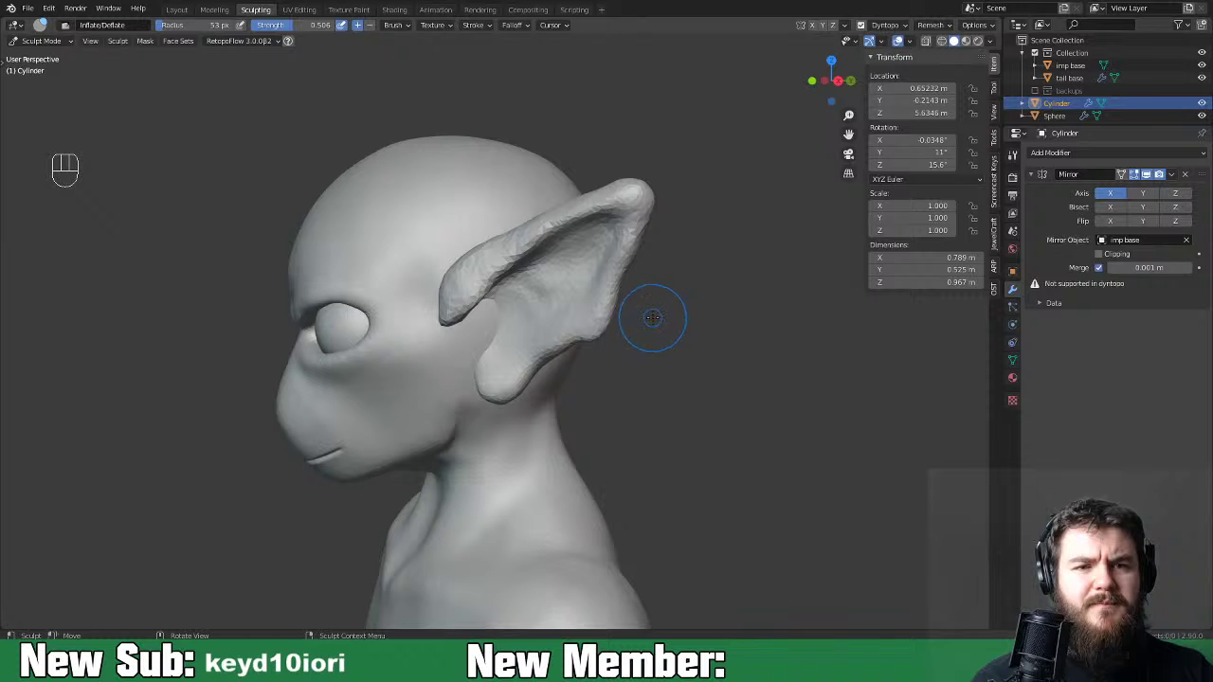
# Inflate the back of the ear along its outer edge and smooth it from the lobe upward.
pyautogui.moveTo(652, 318); pyautogui.dragTo(530, 374, button='middle')
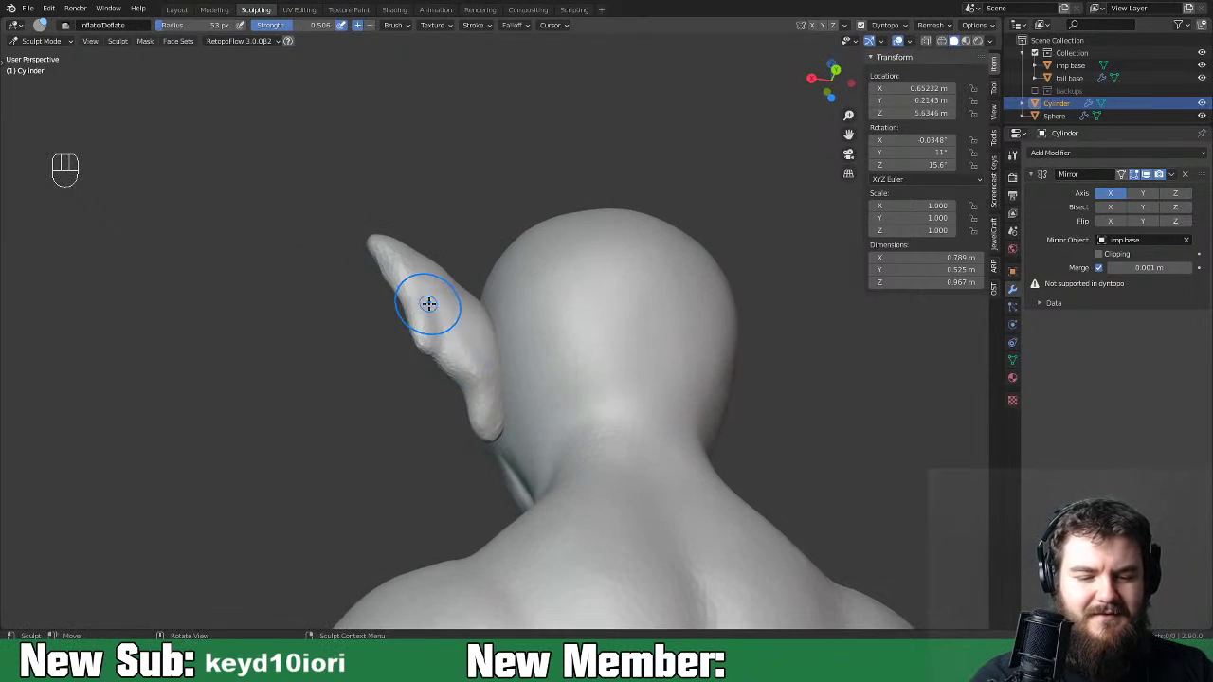
pyautogui.moveTo(446, 353)
pyautogui.mouseDown()
pyautogui.moveTo(461, 371)
pyautogui.moveTo(455, 343)
pyautogui.mouseUp()
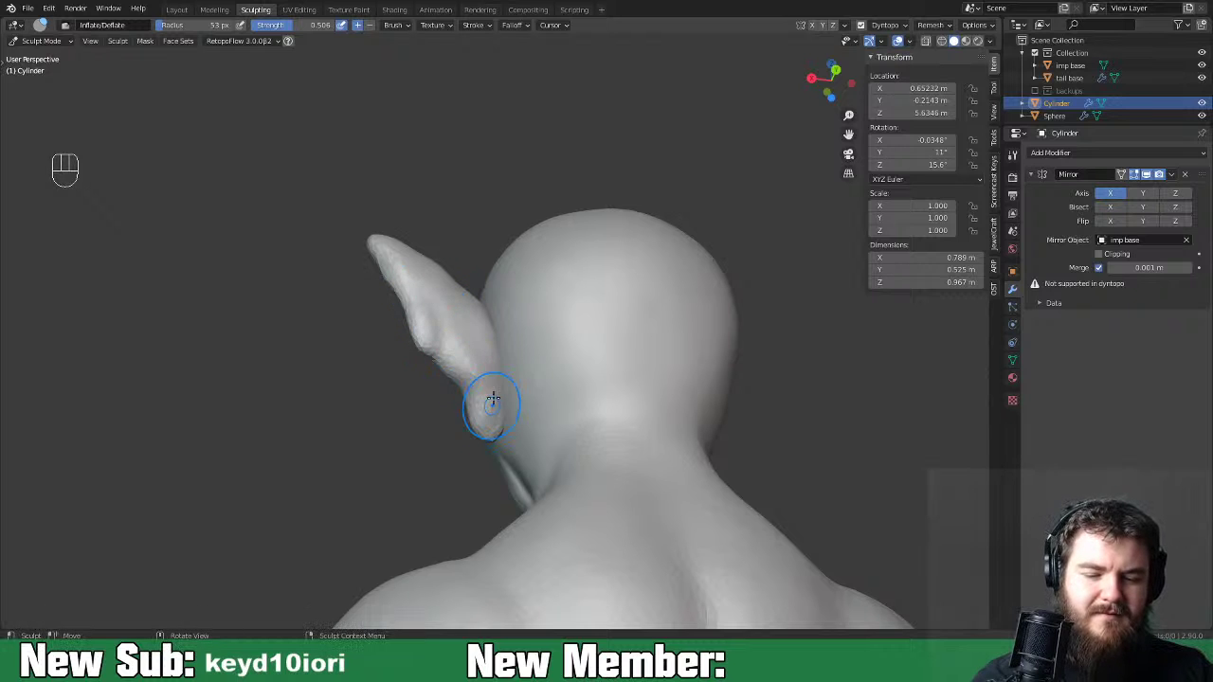
pyautogui.keyDown('shift'); pyautogui.moveTo(486, 385); pyautogui.dragTo(420, 332); pyautogui.keyUp('shift')
pyautogui.moveTo(474, 357)
pyautogui.mouseDown(button='middle')
pyautogui.moveTo(550, 366)
pyautogui.moveTo(641, 401)
pyautogui.mouseUp(button='middle')
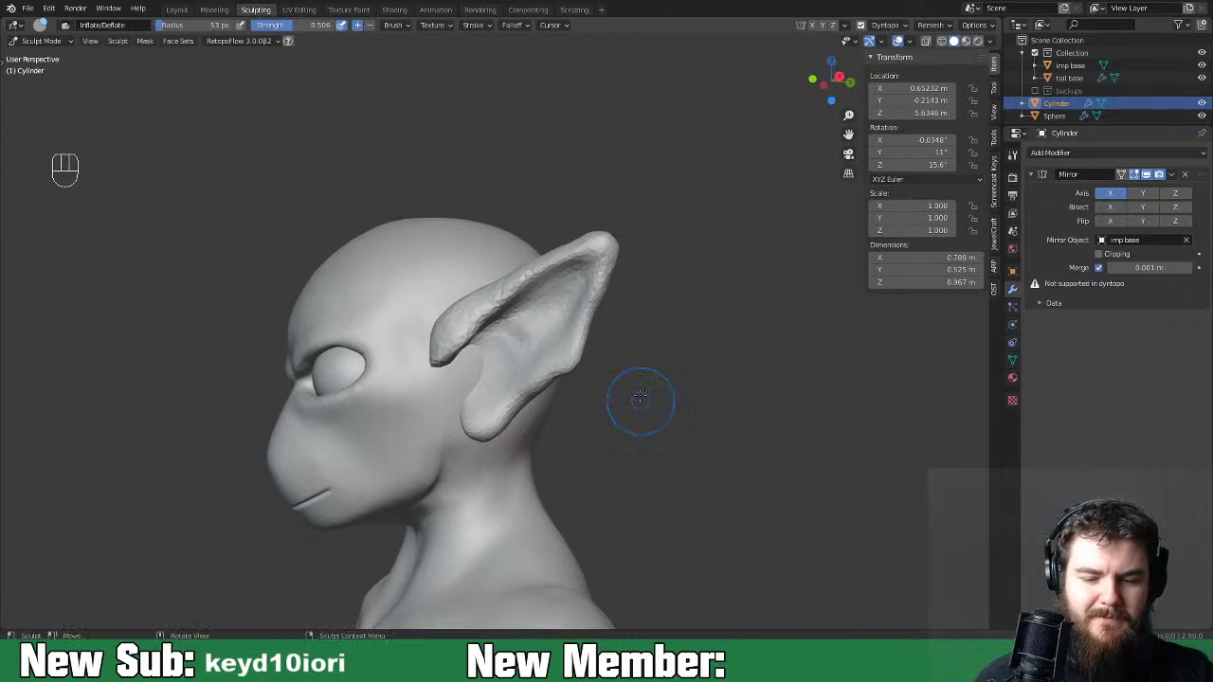
# Smooth the upper front rim of the ear.
pyautogui.moveTo(474, 311)
pyautogui.keyDown('shift'); pyautogui.mouseDown()
pyautogui.moveTo(444, 329)
pyautogui.moveTo(453, 351)
pyautogui.moveTo(465, 295)
pyautogui.moveTo(493, 285)
pyautogui.mouseUp(); pyautogui.keyUp('shift')
pyautogui.moveTo(474, 292)
pyautogui.keyDown('shift'); pyautogui.mouseDown()
pyautogui.moveTo(516, 277)
pyautogui.moveTo(505, 282)
pyautogui.mouseUp(); pyautogui.keyUp('shift')
pyautogui.moveTo(505, 282); pyautogui.dragTo(642, 278, button='middle')
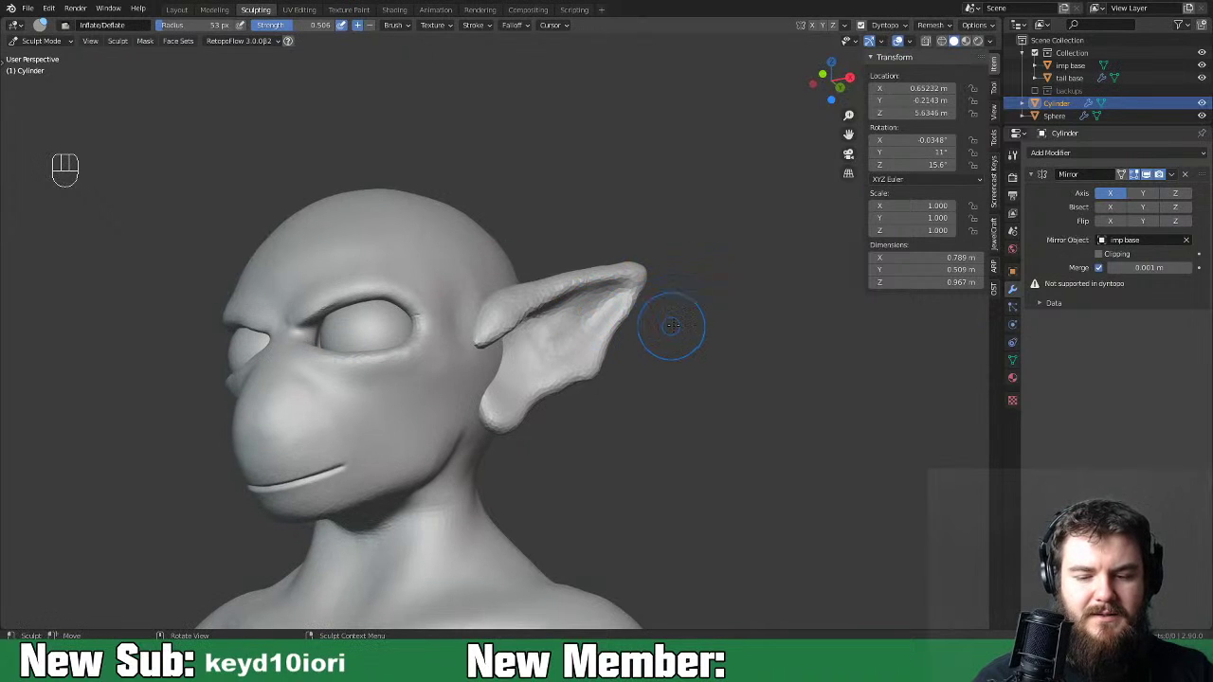
pyautogui.moveTo(676, 325); pyautogui.dragTo(629, 316, button='middle')
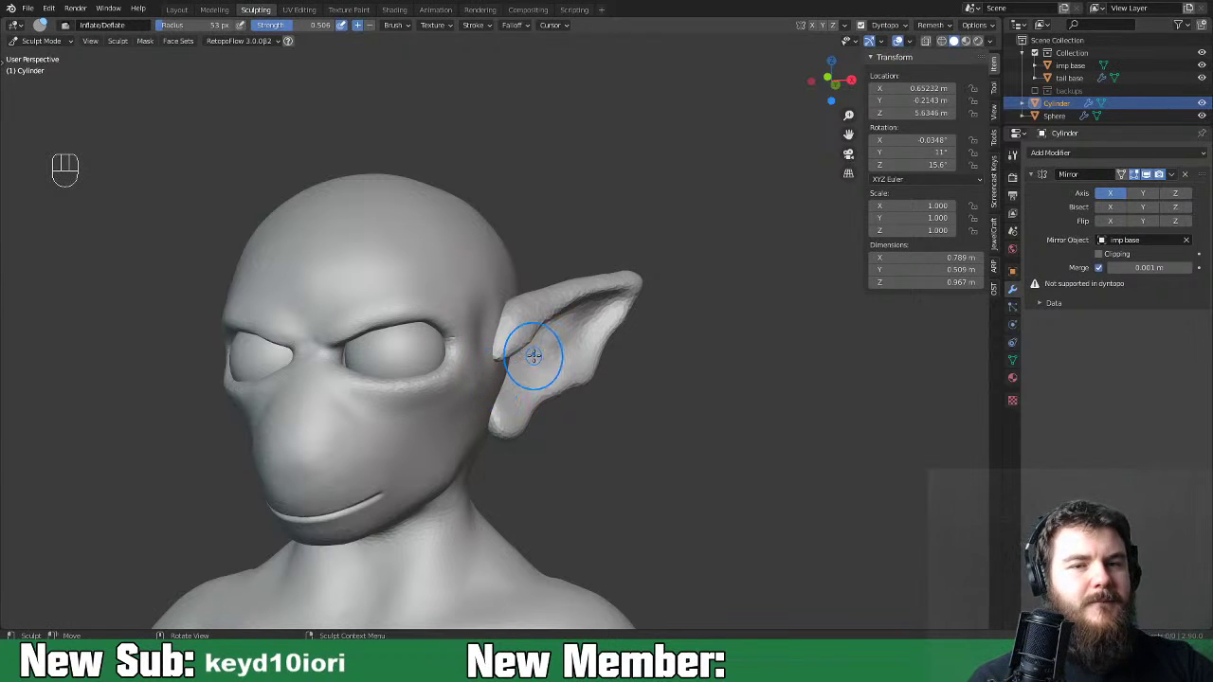
pyautogui.moveTo(626, 354); pyautogui.dragTo(603, 386, button='middle')
# Switch from sculpting the ear to Object Mode and bring the whole imp into view.
pyautogui.hotkey('ctrl', 'Tab')
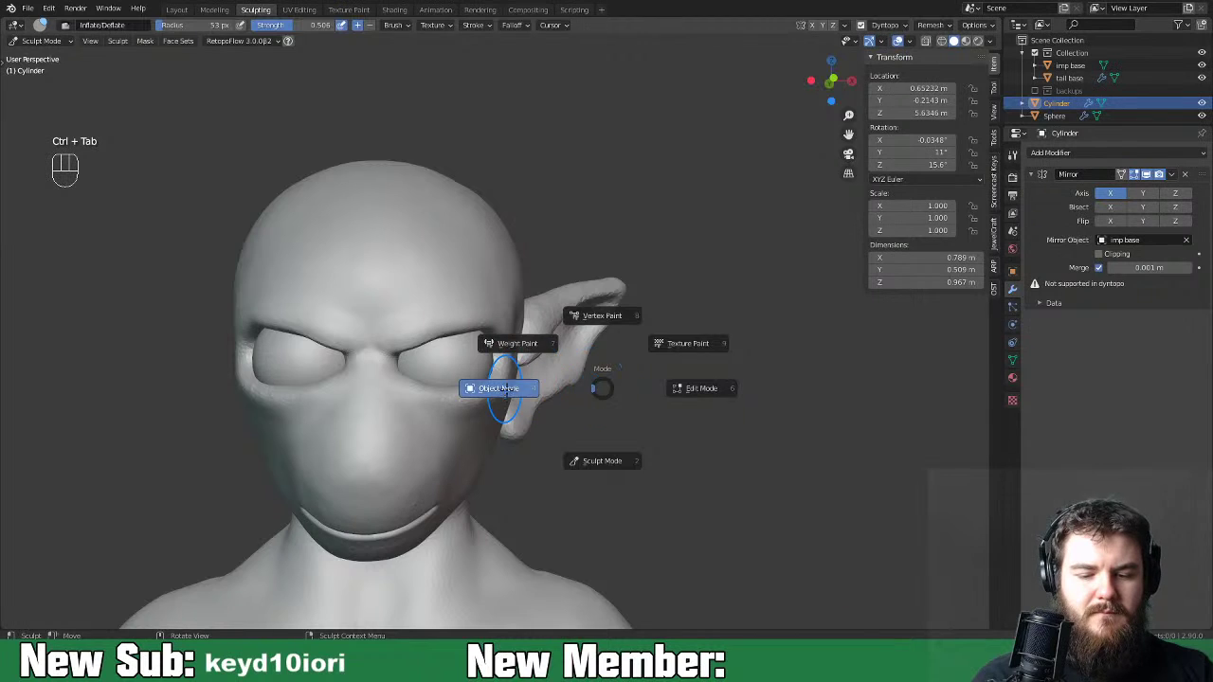
pyautogui.click(505, 391)
pyautogui.moveTo(642, 358); pyautogui.dragTo(575, 318, button='middle')
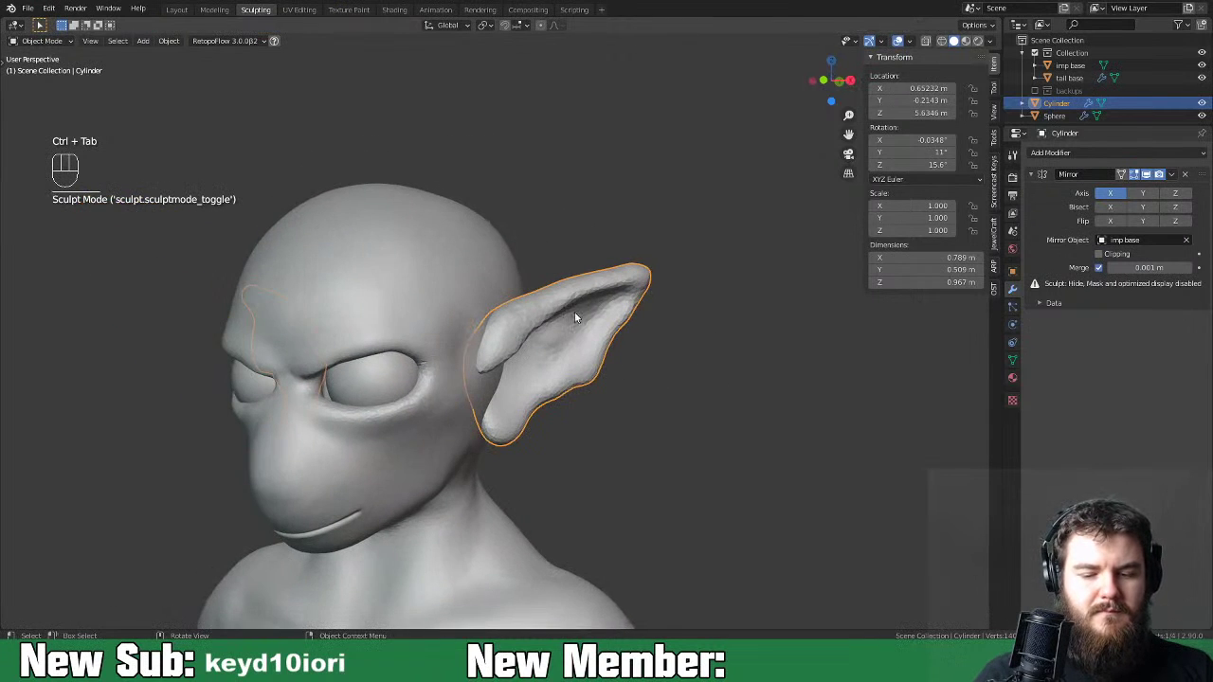
pyautogui.scroll(-7, 550, 228)
pyautogui.moveTo(530, 284); pyautogui.dragTo(628, 477, button='middle')
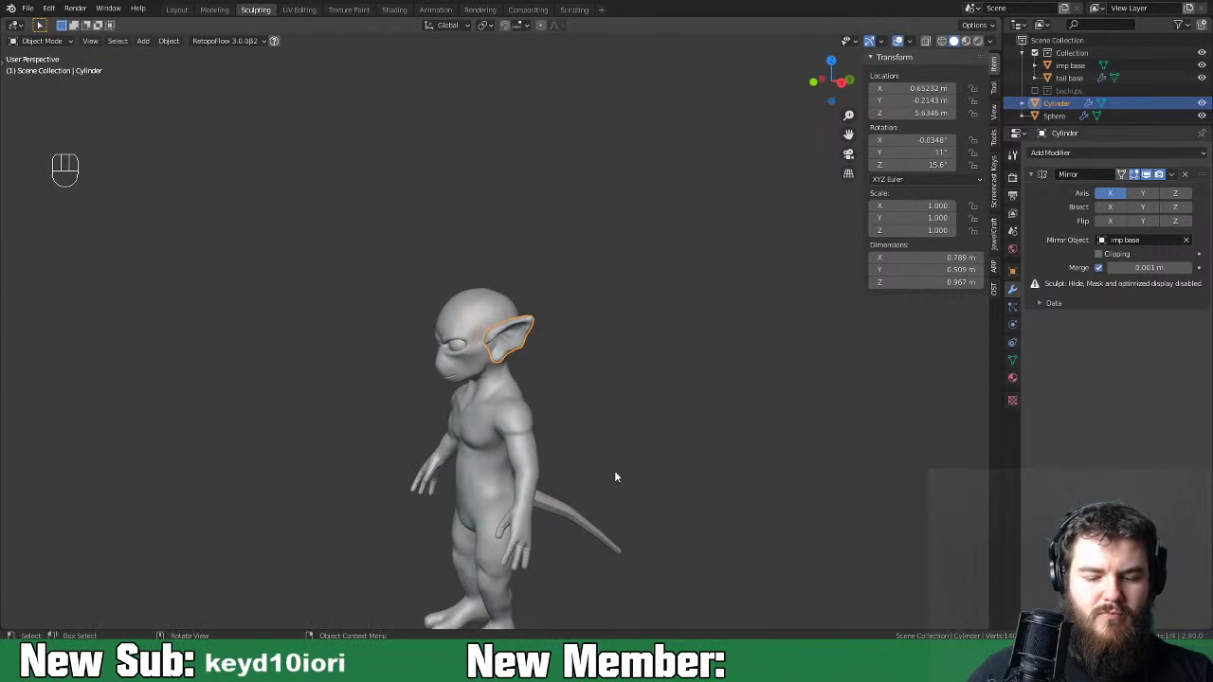
pyautogui.scroll(2, 628, 475)
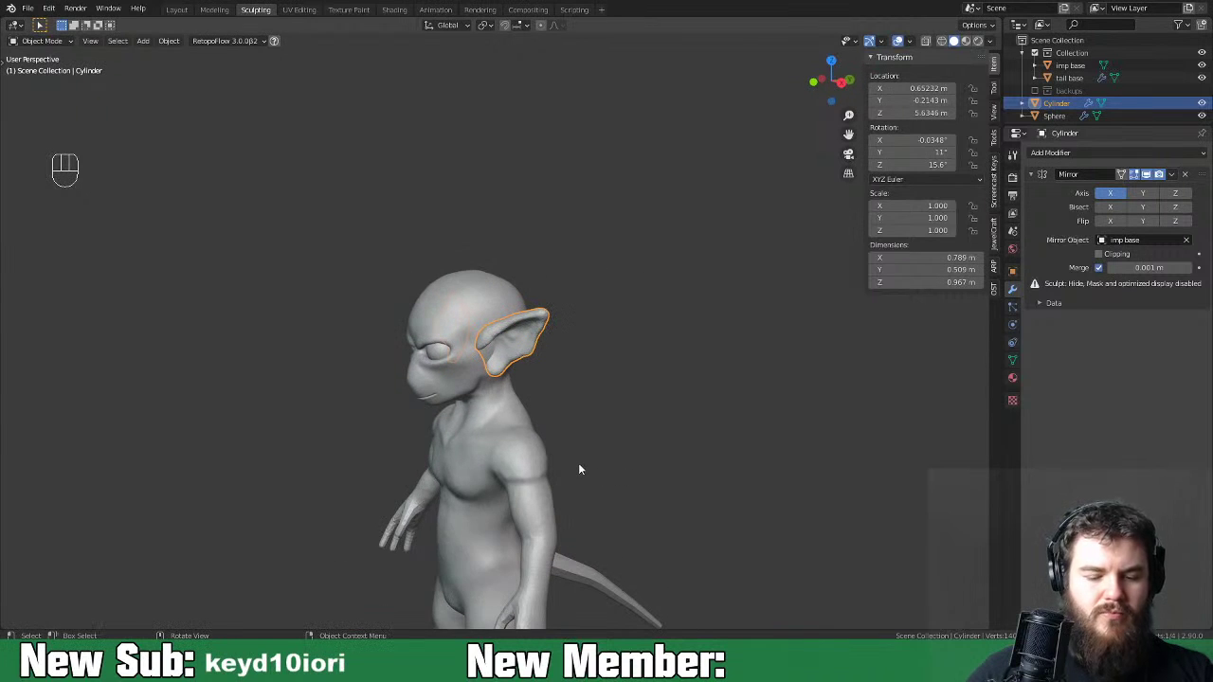
# Raise the tail base object about 0.29 m along the Z axis in the right orthographic view.
pyautogui.click(585, 575)
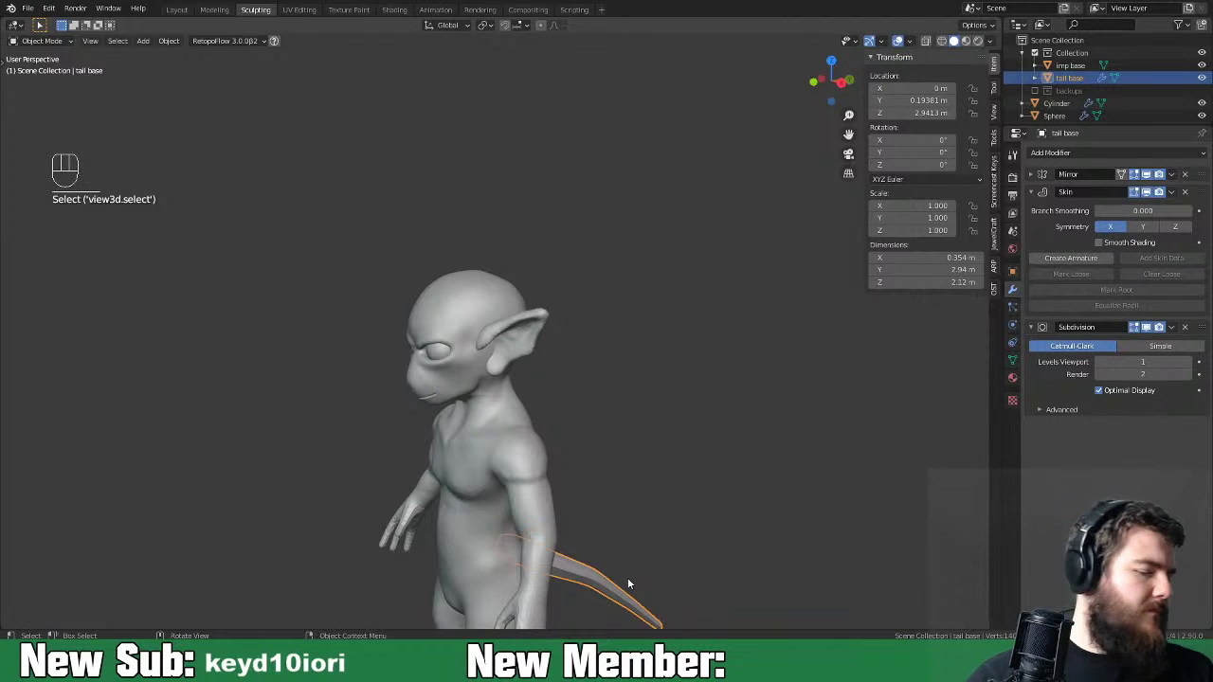
pyautogui.press('KP_3')
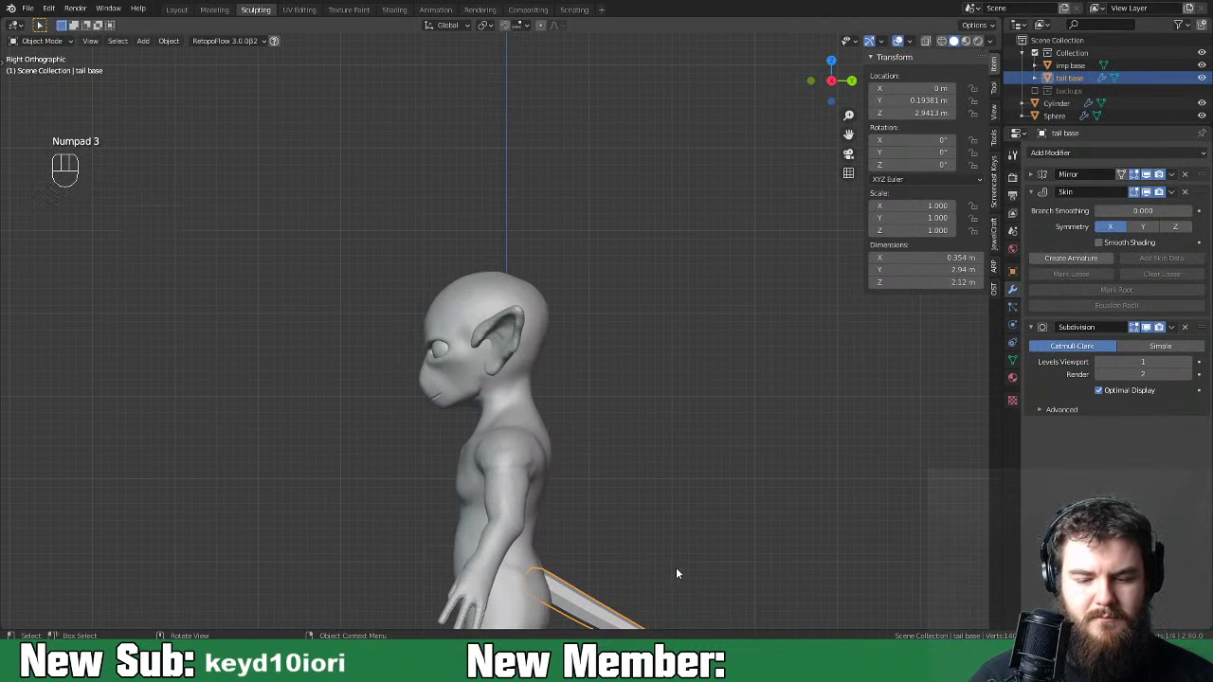
pyautogui.keyDown('shift'); pyautogui.scroll(-6, 676, 574); pyautogui.keyUp('shift')
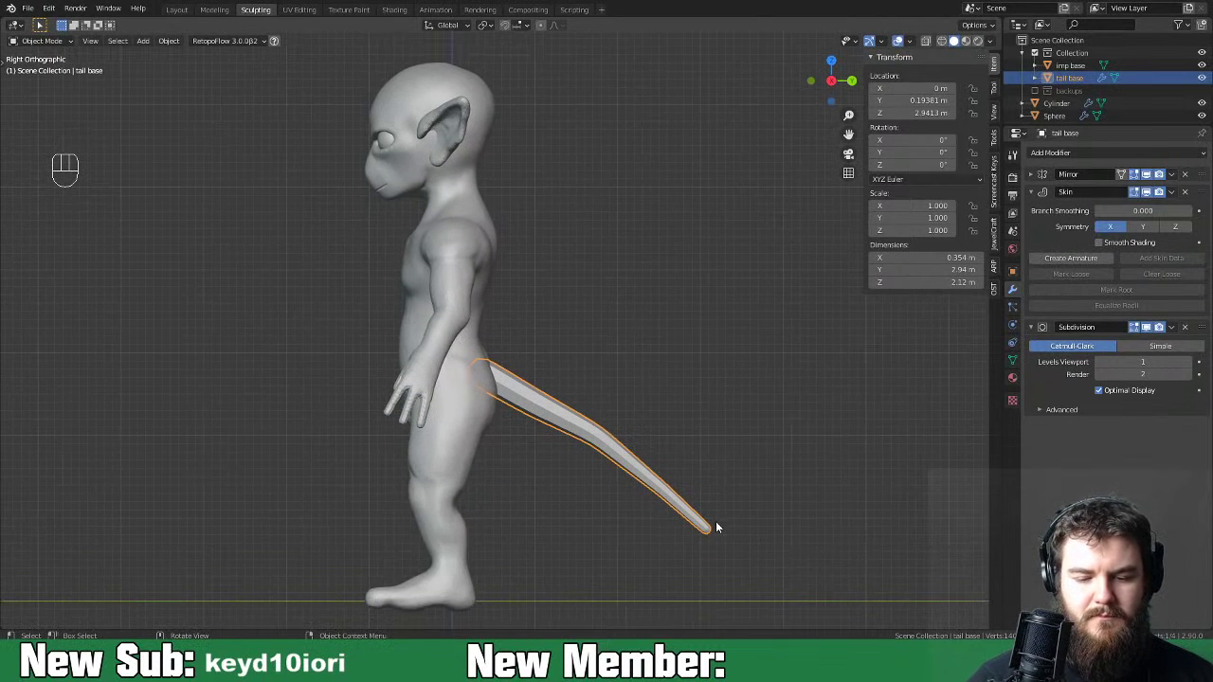
pyautogui.press('g')
pyautogui.press('z')
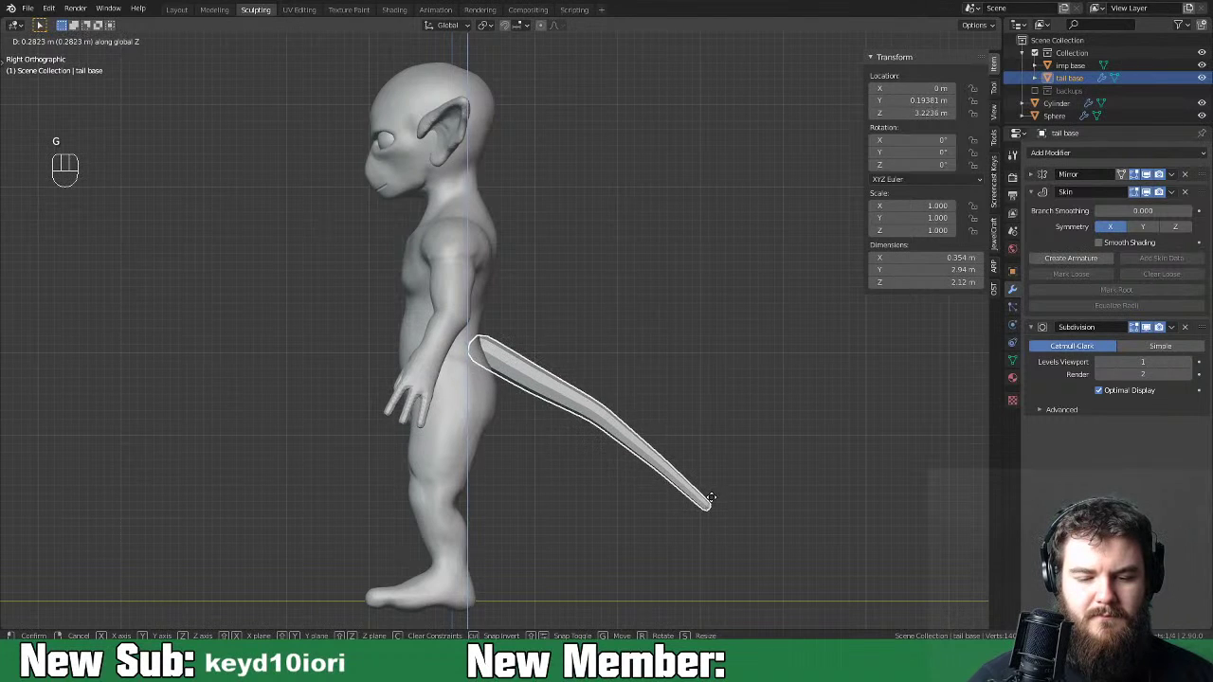
pyautogui.click(715, 498)
# Edit the tail with X-ray on and move its second and third points down toward the legs.
pyautogui.press('Tab')
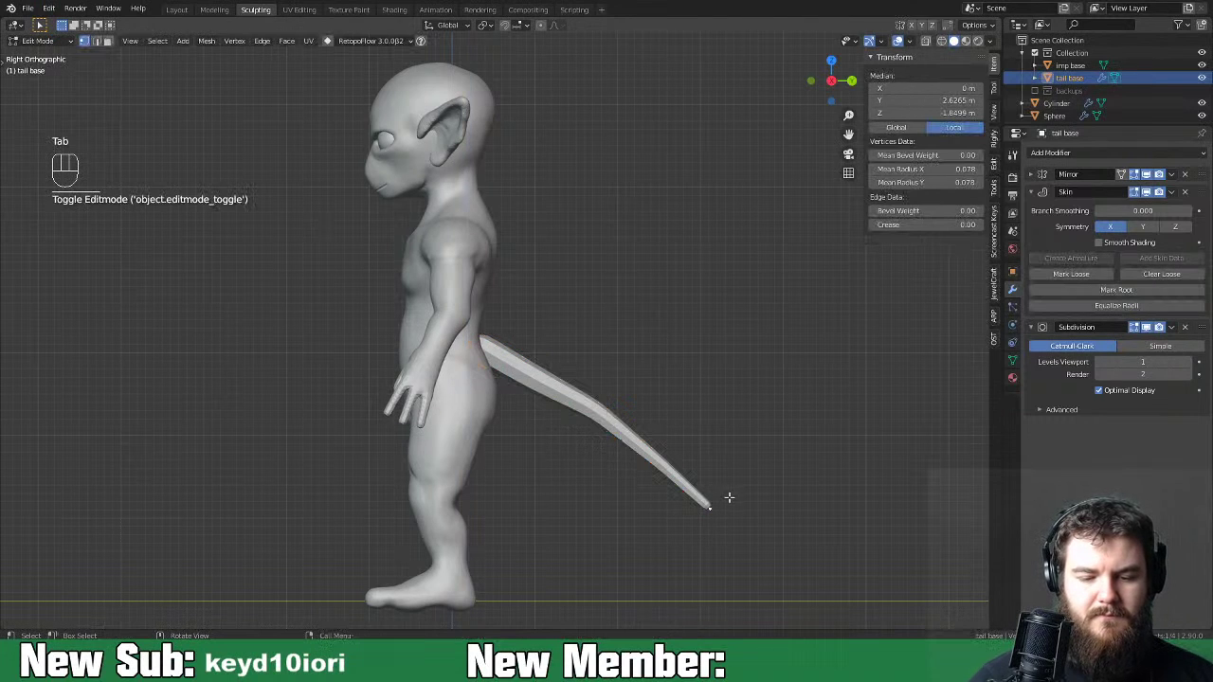
pyautogui.click(926, 40)
pyautogui.click(533, 380)
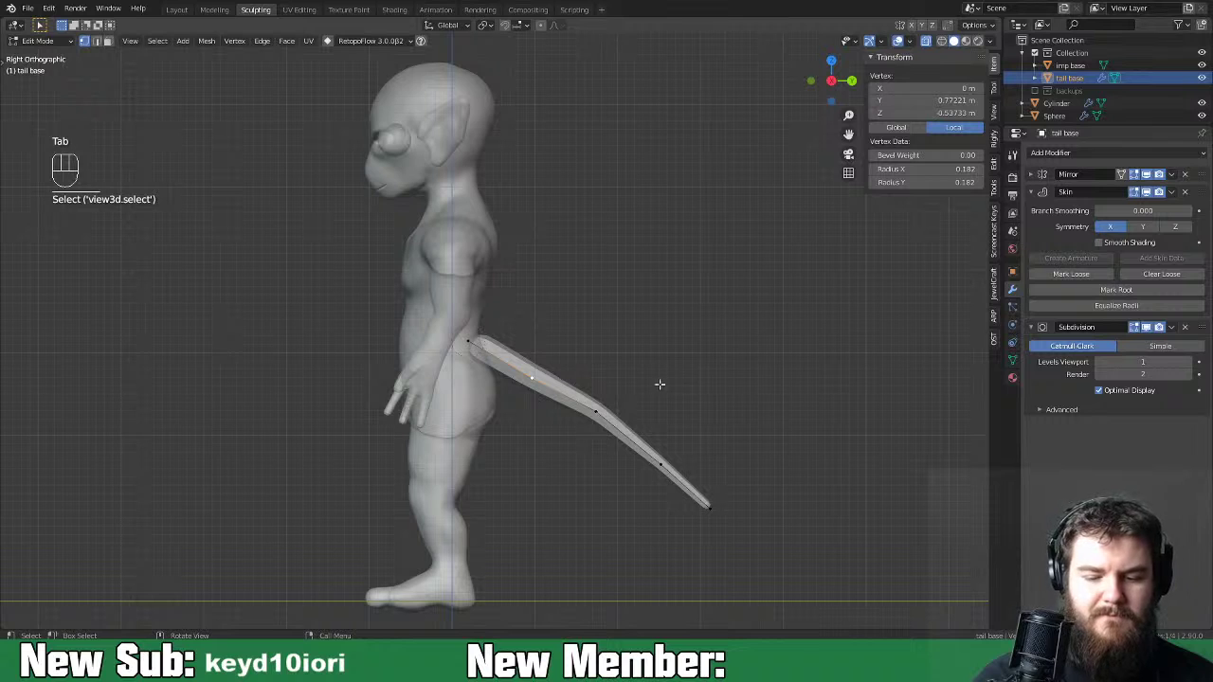
pyautogui.press('g')
pyautogui.click(556, 435)
pyautogui.click(597, 412)
pyautogui.press('g')
pyautogui.click(581, 447)
# Move the tail's fourth point down and the tip point slightly up to curve the end outward.
pyautogui.click(661, 464)
pyautogui.press('g')
pyautogui.click(644, 484)
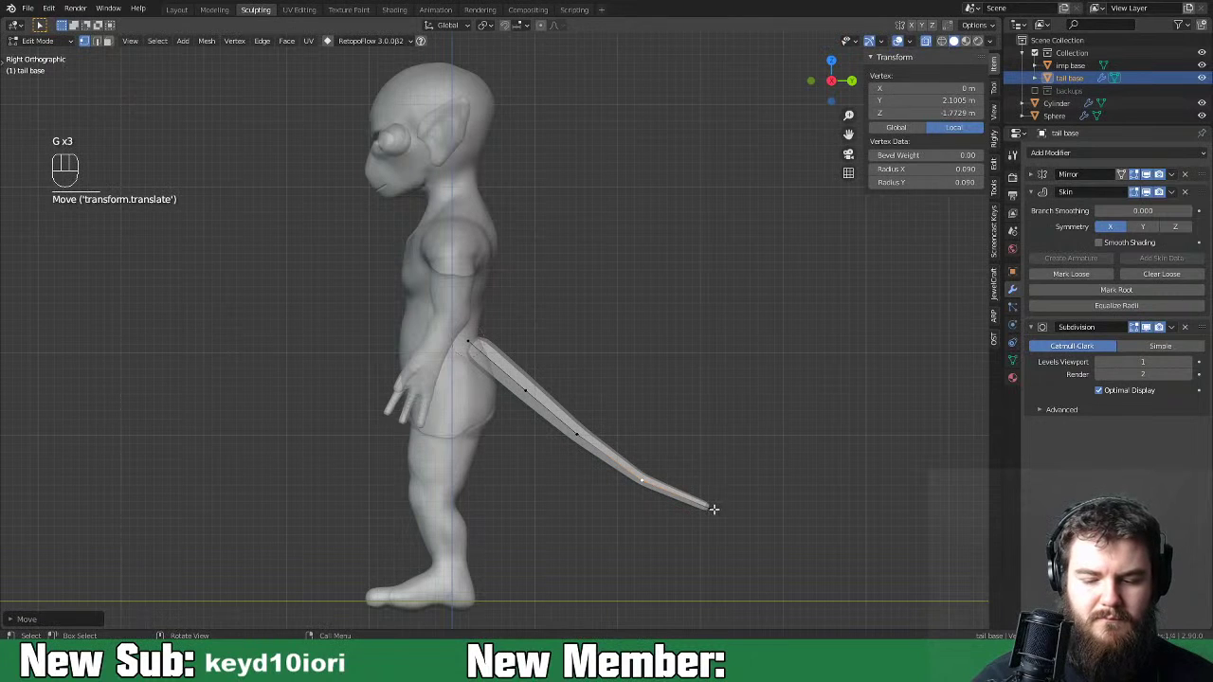
pyautogui.click(713, 509)
pyautogui.press('g')
pyautogui.click(707, 498)
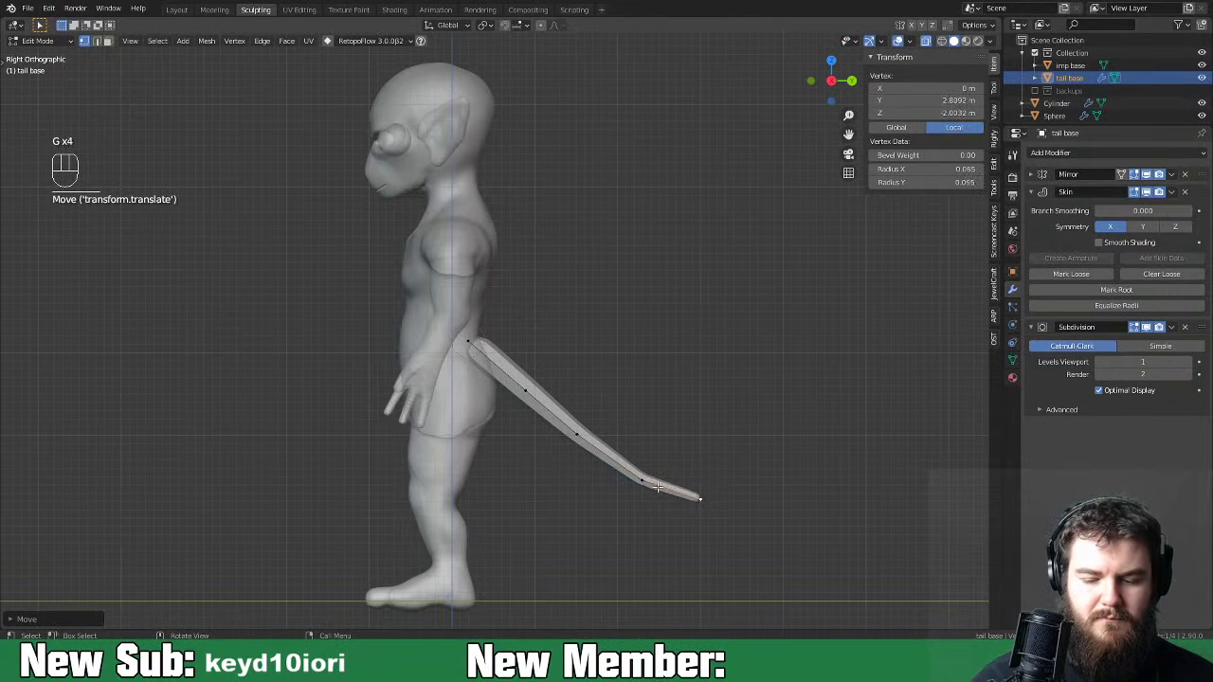
# Slide the two end points of the tail together toward the body to shorten the lower section.
pyautogui.click(664, 486)
pyautogui.click(642, 484)
pyautogui.press('g')
pyautogui.press('g')
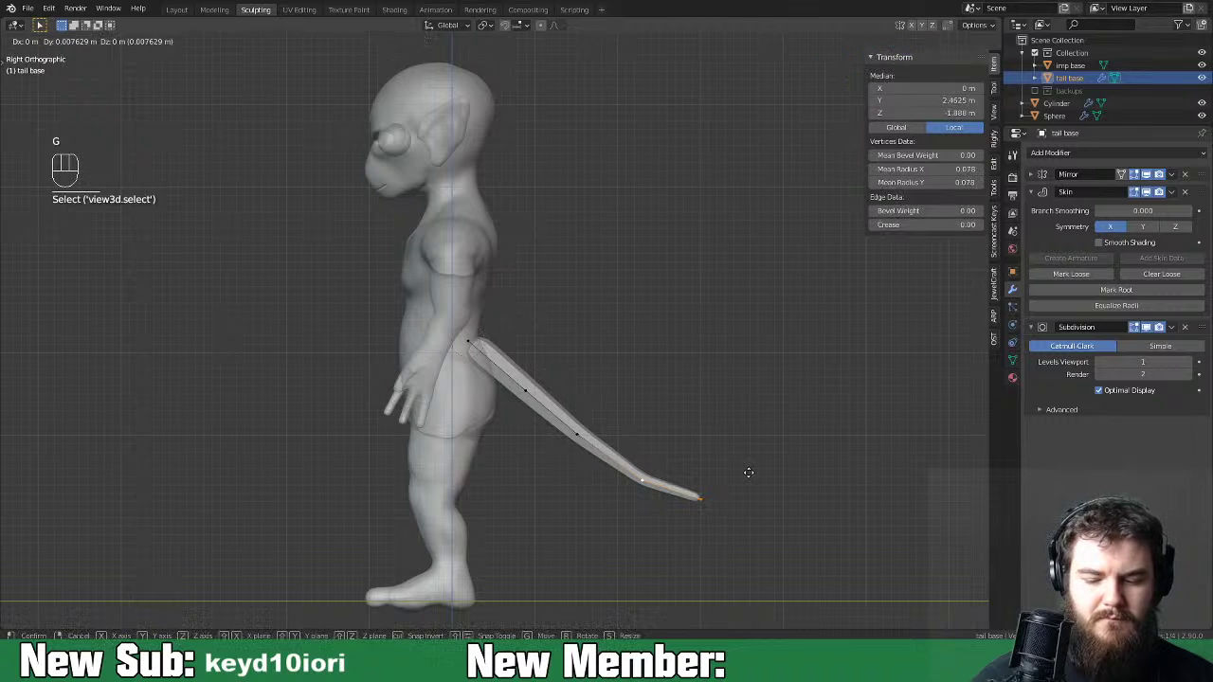
pyautogui.click(738, 469)
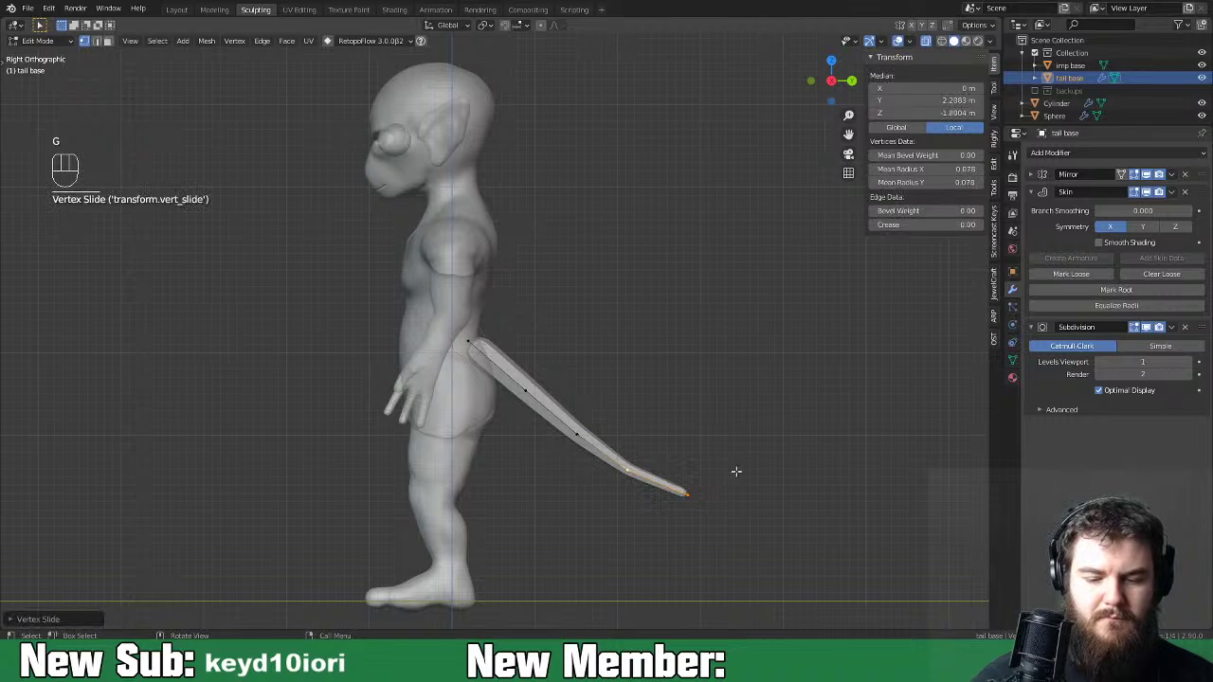
# Set the transform pivot to the active element and rotate the tail's lower section downward around its middle point.
pyautogui.click(566, 427)
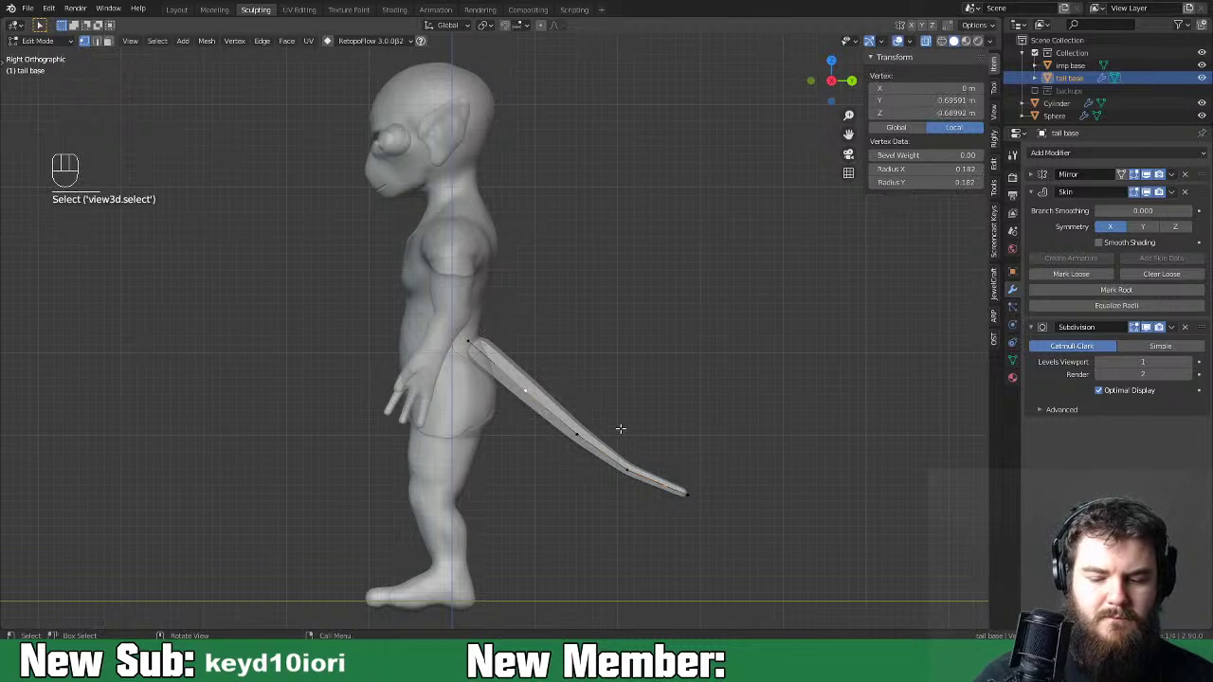
pyautogui.keyDown('shift'); pyautogui.click(670, 476); pyautogui.keyUp('shift')
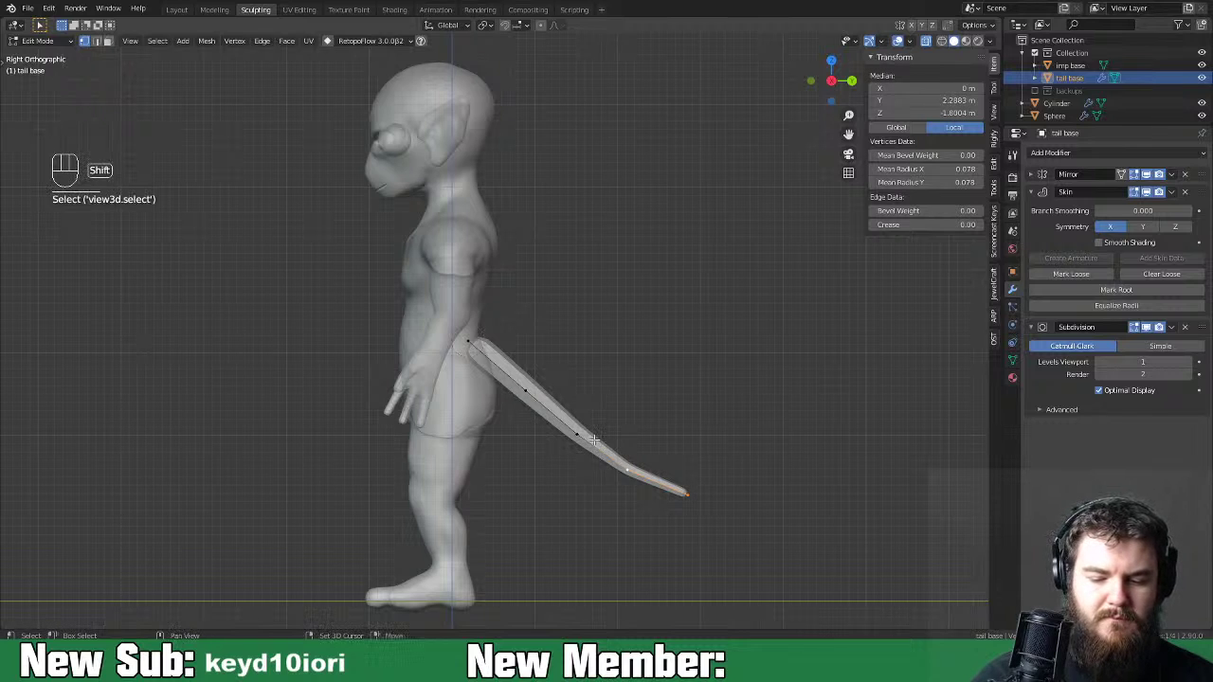
pyautogui.press('r')
pyautogui.click(706, 455)
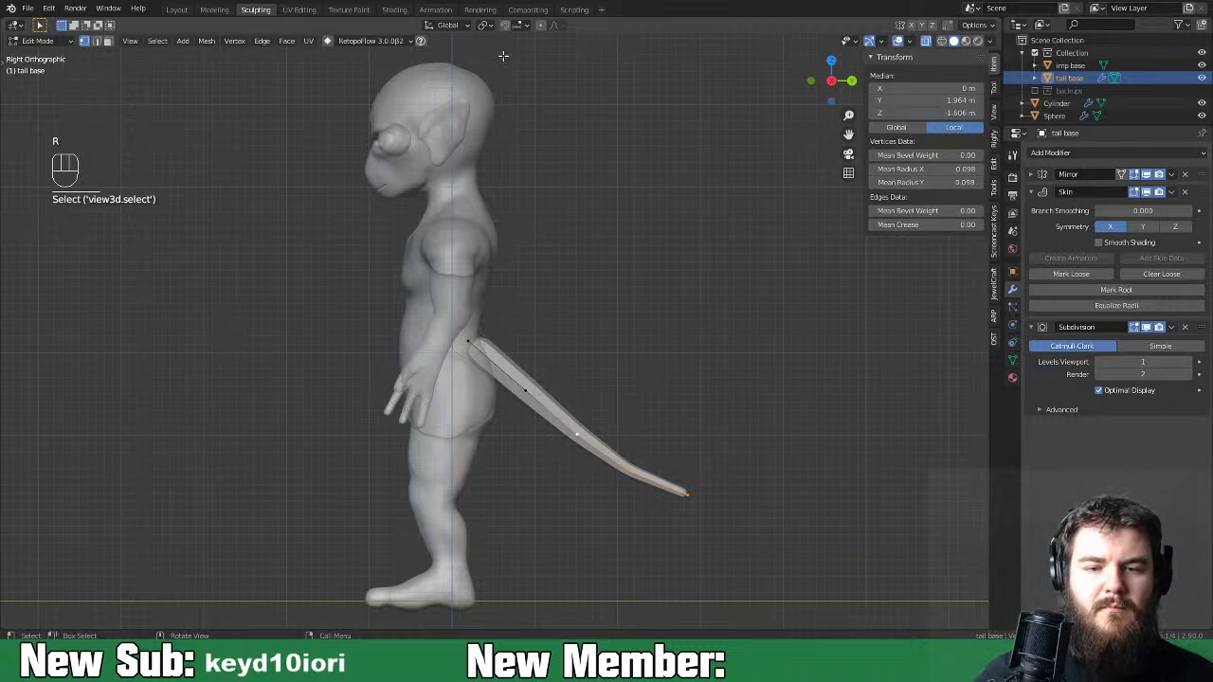
pyautogui.click(485, 26)
pyautogui.click(511, 97)
pyautogui.press('r')
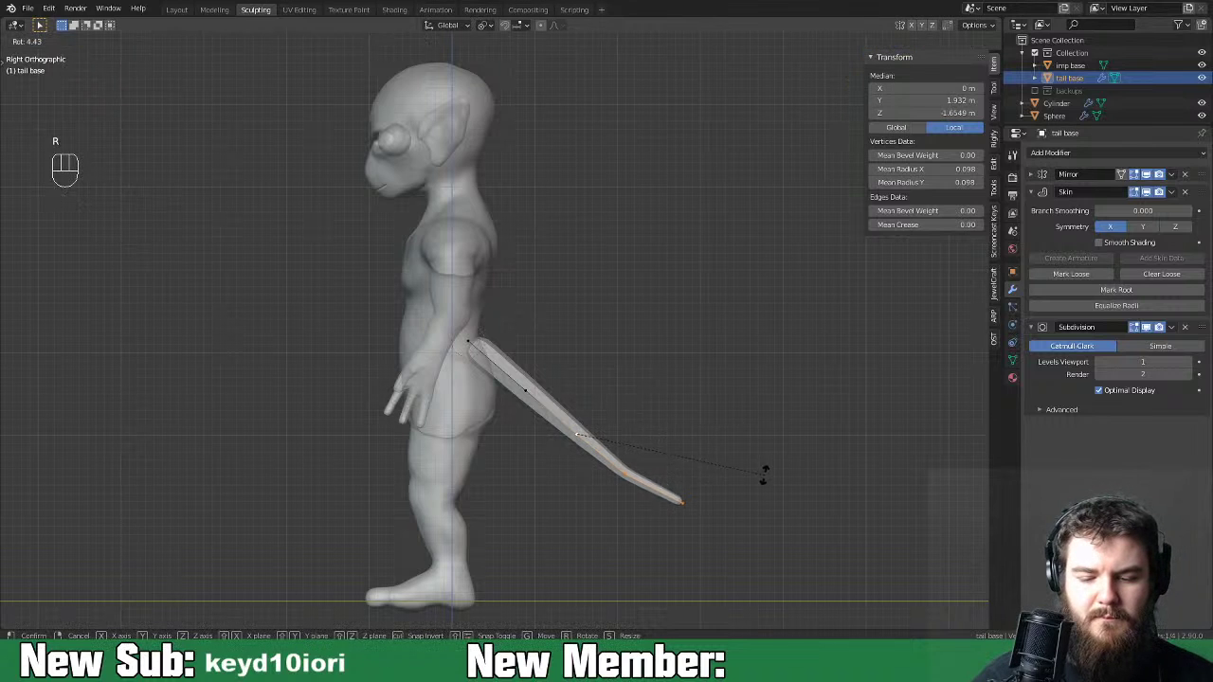
pyautogui.click(730, 497)
pyautogui.press('g')
pyautogui.click(715, 503)
# Rotate the tail downward around its second point and then around its root point.
pyautogui.keyDown('shift'); pyautogui.click(526, 391); pyautogui.keyUp('shift')
pyautogui.press('r')
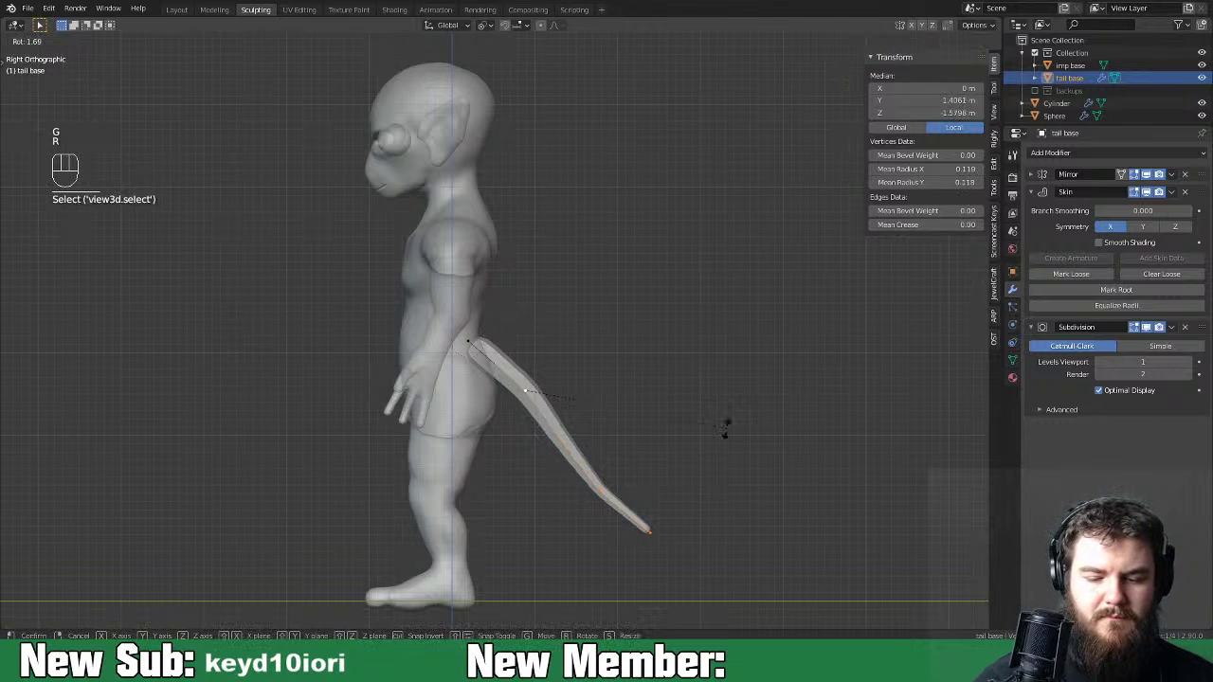
pyautogui.click(710, 439)
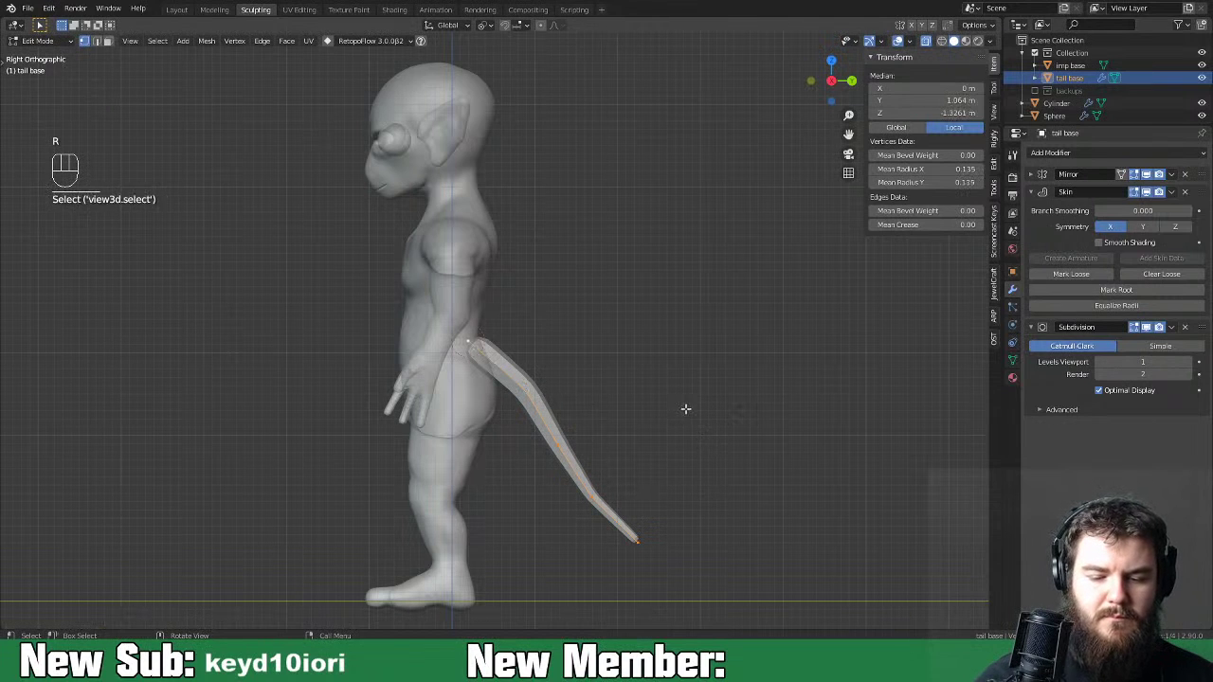
pyautogui.press('r')
pyautogui.click(661, 424)
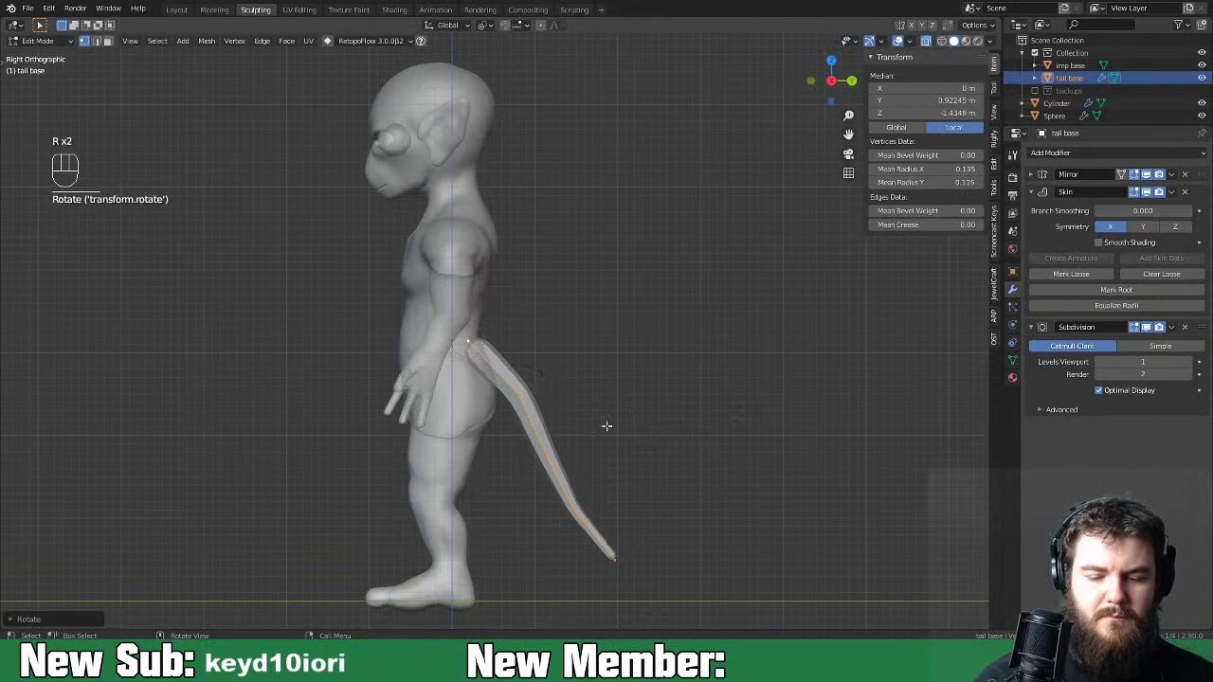
# Rotate the tail's lower sections outward around the second, third and fourth points in turn, then leave Edit Mode.
pyautogui.keyDown('shift'); pyautogui.click(464, 340); pyautogui.keyUp('shift')
pyautogui.press('r')
pyautogui.click(710, 441)
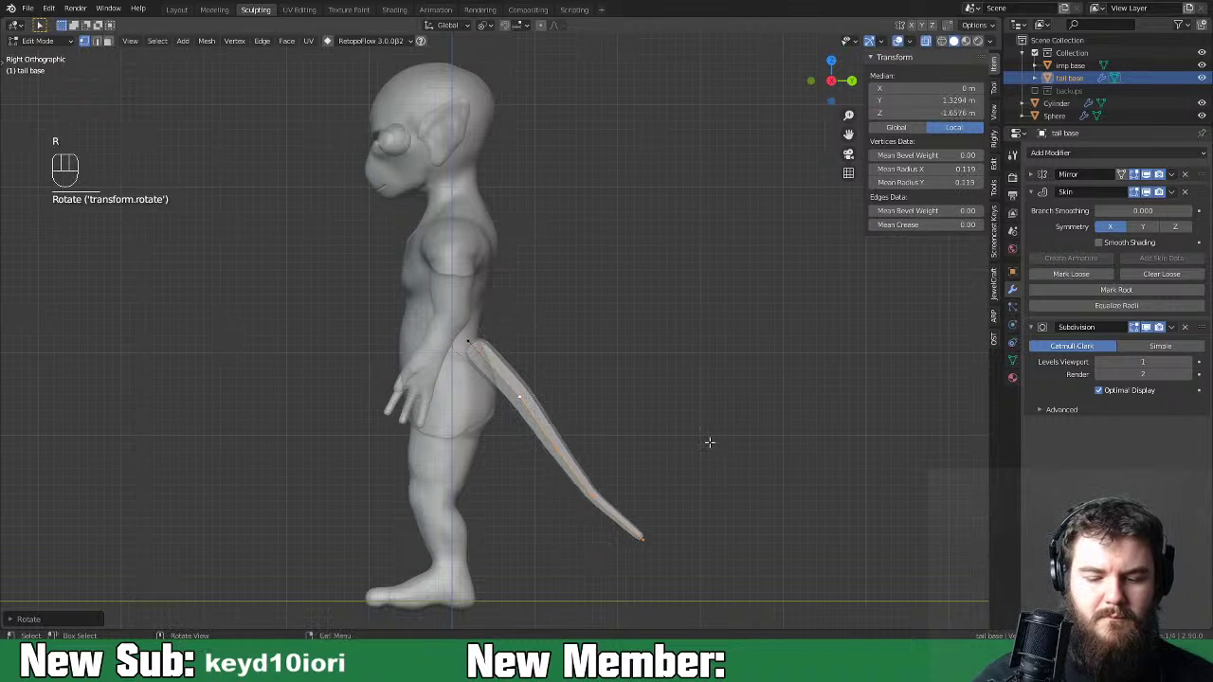
pyautogui.keyDown('shift'); pyautogui.click(555, 423); pyautogui.keyUp('shift')
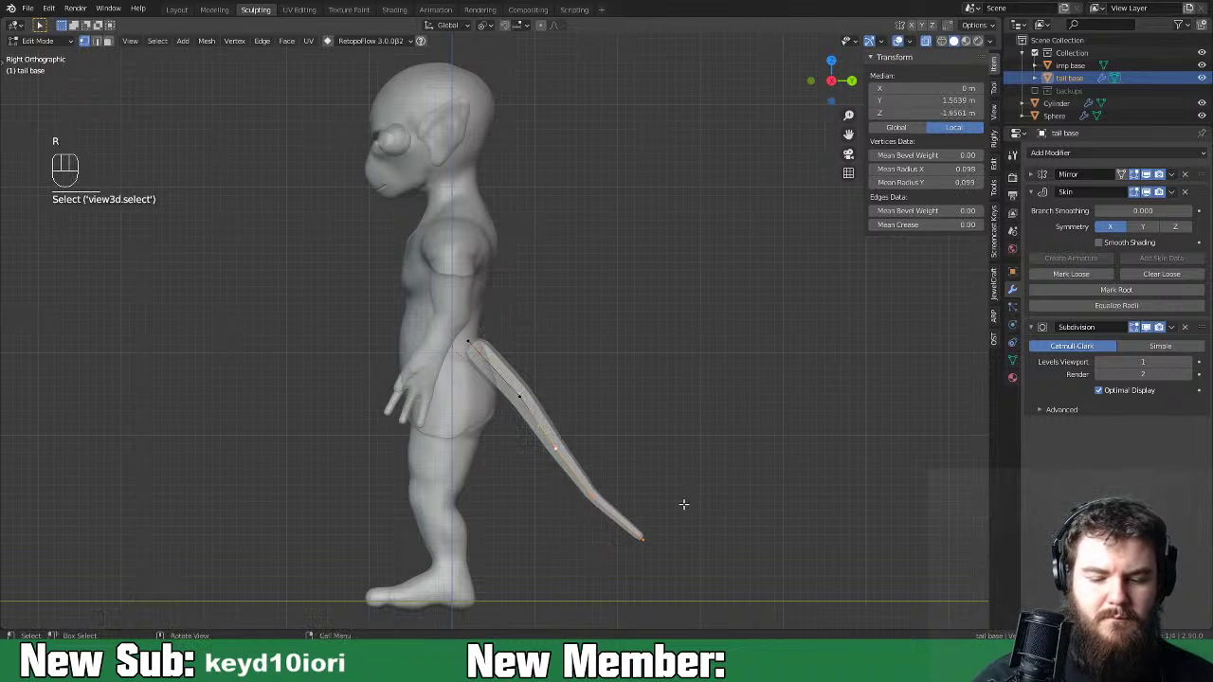
pyautogui.click(704, 489)
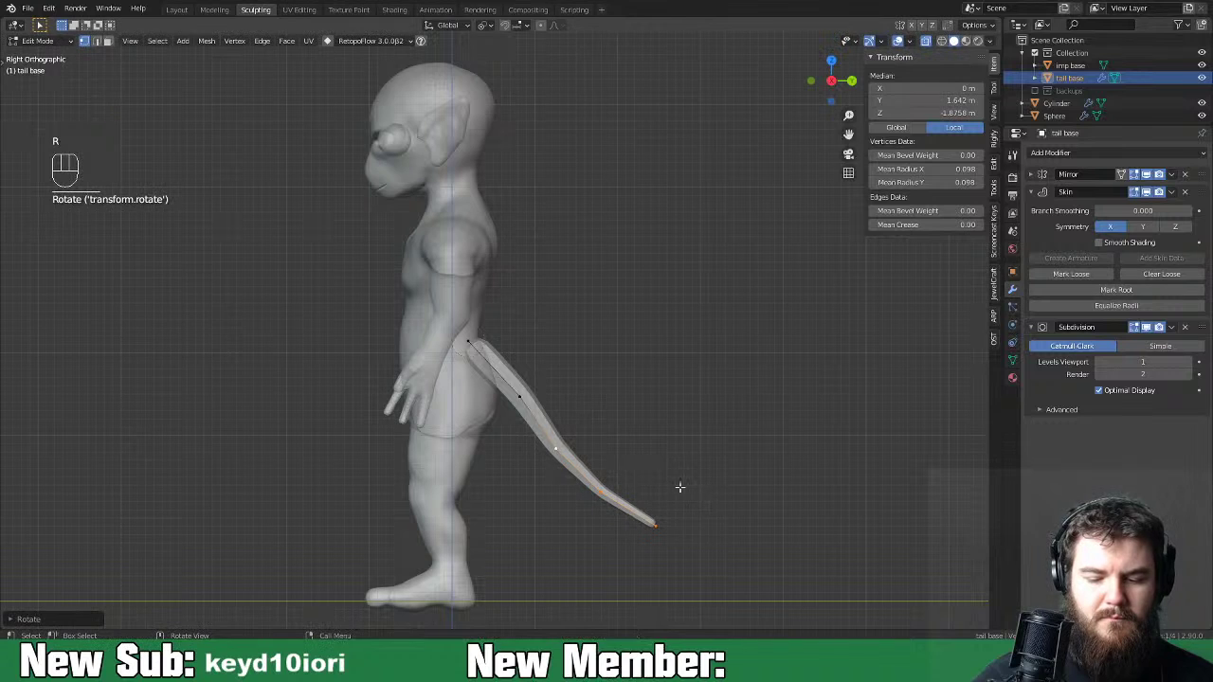
pyautogui.keyDown('shift'); pyautogui.click(575, 456); pyautogui.keyUp('shift')
pyautogui.press('r')
pyautogui.click(699, 494)
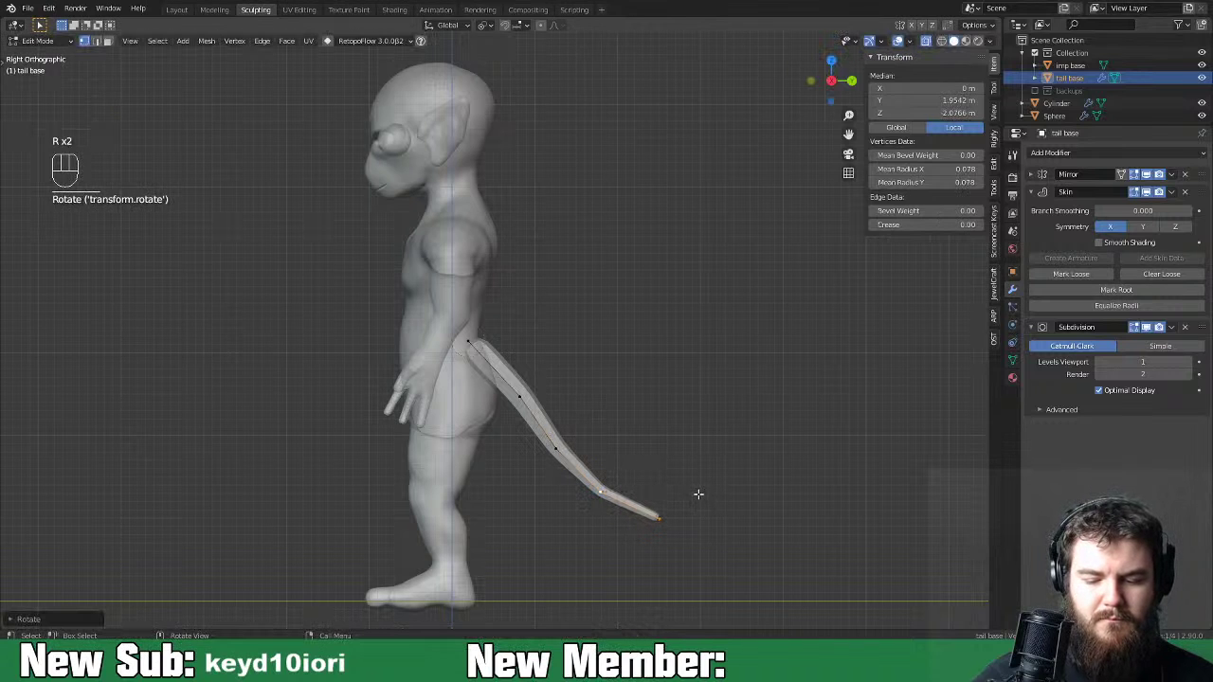
pyautogui.press('Tab')
# Turn off X-ray and examine the whole imp with its reshaped tail from behind and from the front.
pyautogui.moveTo(740, 455); pyautogui.dragTo(639, 481, button='middle')
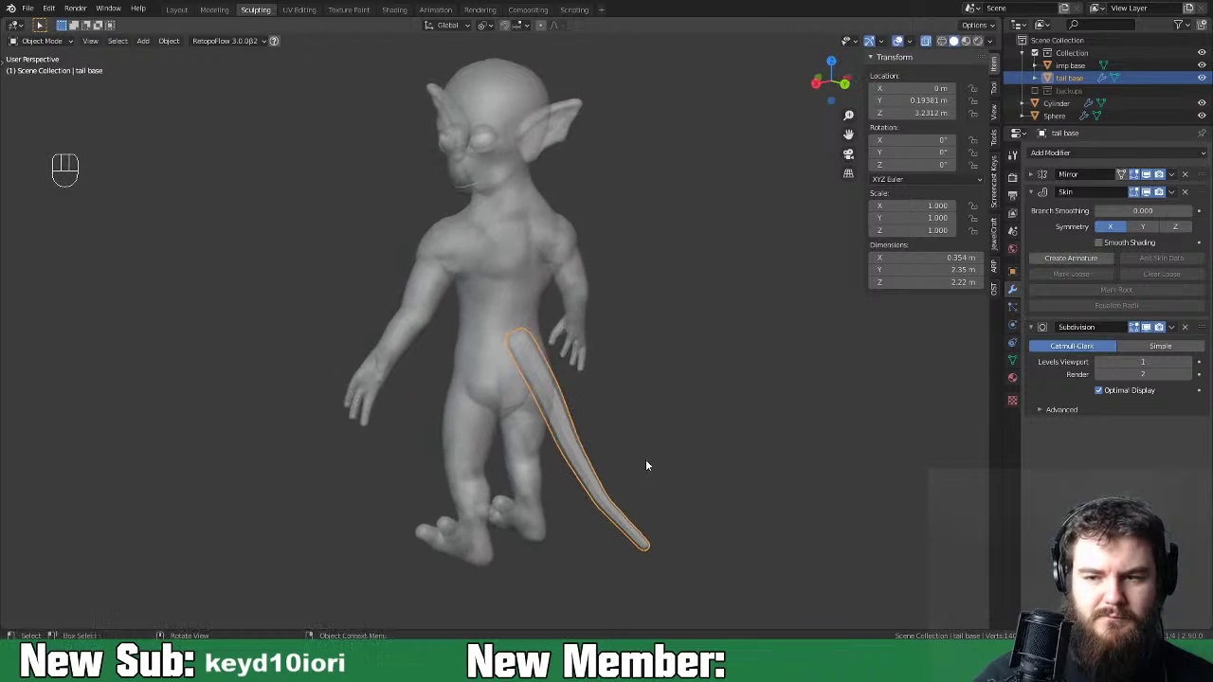
pyautogui.moveTo(853, 180); pyautogui.dragTo(756, 469, button='middle')
pyautogui.hotkey('ctrl', '-')
pyautogui.hotkey('ctrl', '-')
pyautogui.hotkey('ctrl', '-')
pyautogui.hotkey('ctrl', '-')
pyautogui.moveTo(677, 455); pyautogui.dragTo(702, 454, button='middle')
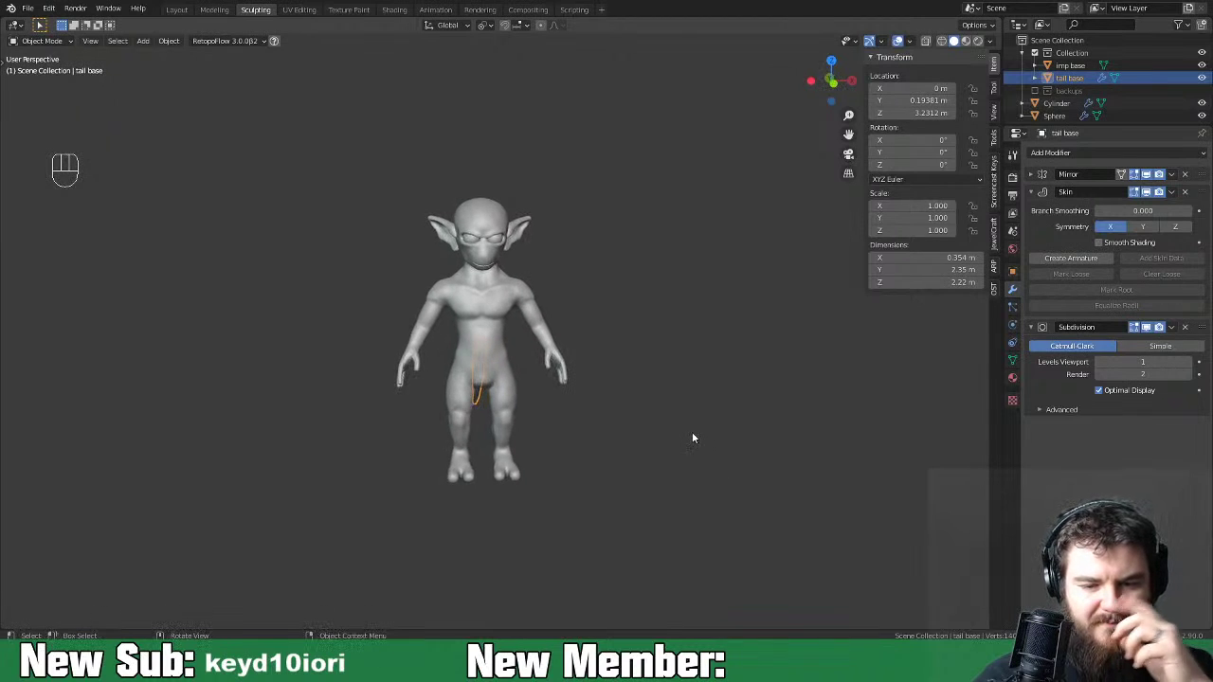
# Select the imp's body mesh and enter Sculpt Mode.
pyautogui.hotkey('ctrl', '=')
pyautogui.hotkey('ctrl', '=')
pyautogui.hotkey('ctrl', '=')
pyautogui.hotkey('ctrl', '=')
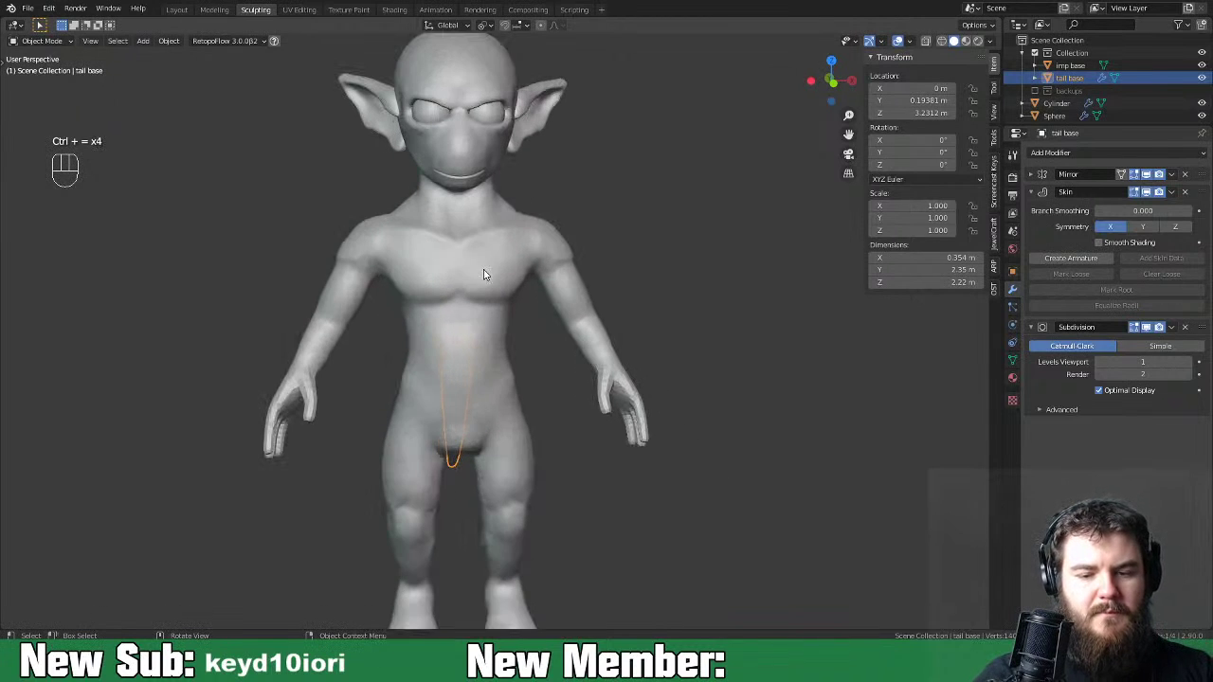
pyautogui.click(479, 405)
pyautogui.hotkey('ctrl', 'Tab')
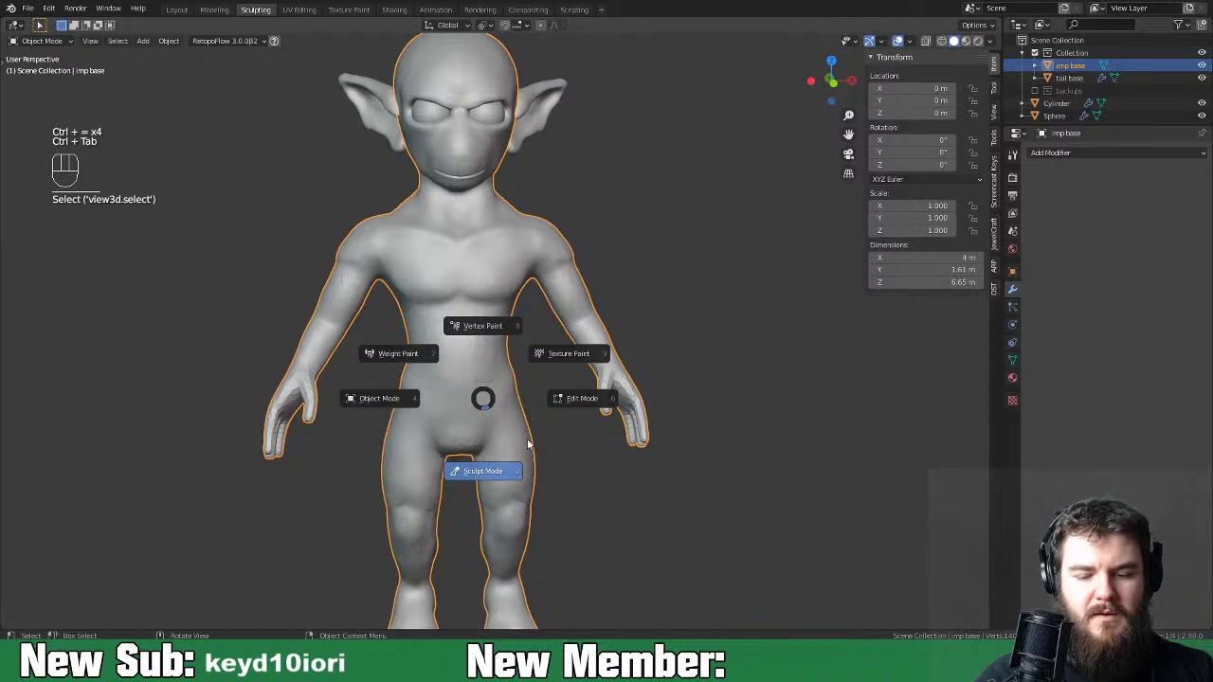
pyautogui.click(505, 478)
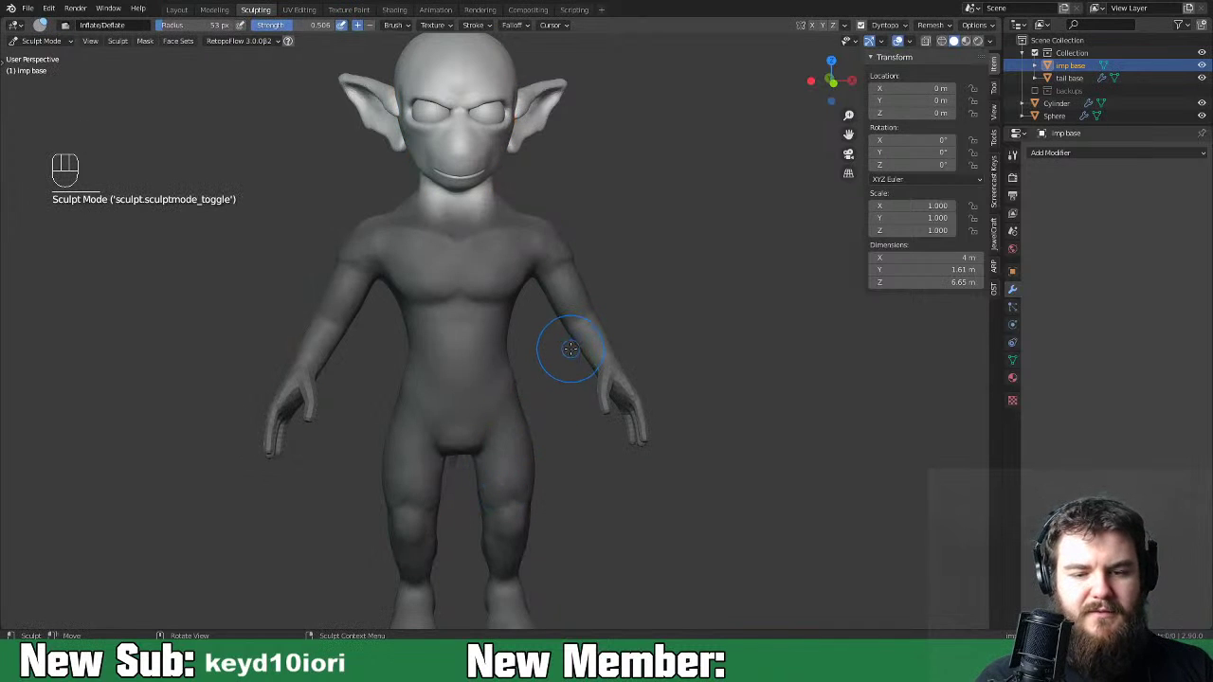
# Switch to the Elastic Deform brush, try a pull on the side of the neck and undo it.
pyautogui.hotkey('ctrl', '=')
pyautogui.hotkey('ctrl', '=')
pyautogui.moveTo(574, 271)
pyautogui.keyDown('shift'); pyautogui.mouseDown(button='middle')
pyautogui.moveTo(600, 380)
pyautogui.moveTo(582, 370)
pyautogui.mouseUp(button='middle'); pyautogui.keyUp('shift')
pyautogui.press('space')
pyautogui.press('space')
pyautogui.press('space')
pyautogui.click(584, 377)
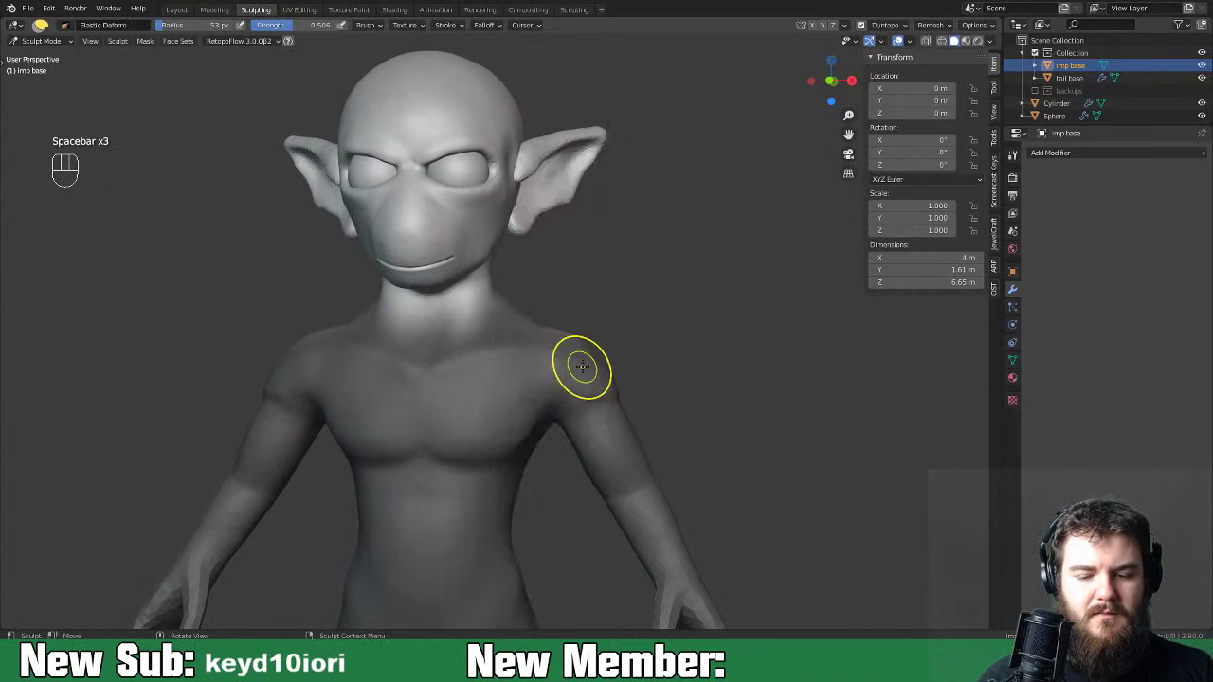
pyautogui.moveTo(483, 304)
pyautogui.mouseDown()
pyautogui.moveTo(473, 304)
pyautogui.moveTo(488, 318)
pyautogui.mouseUp()
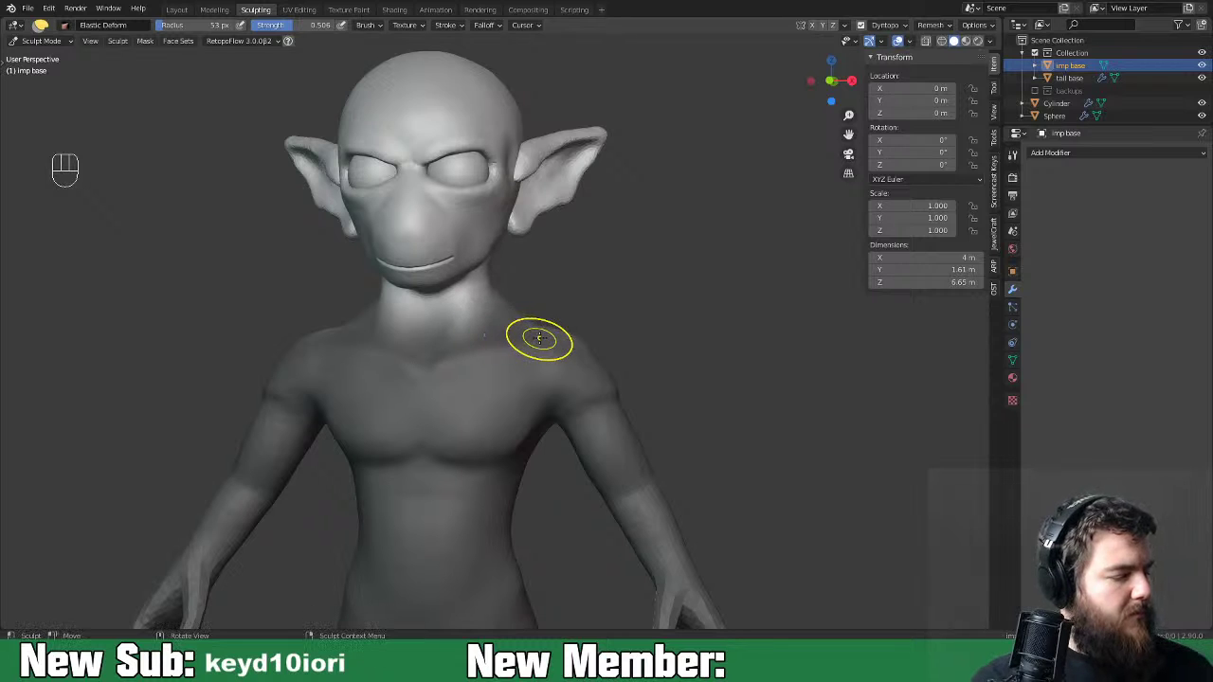
pyautogui.hotkey('ctrl', 'z')
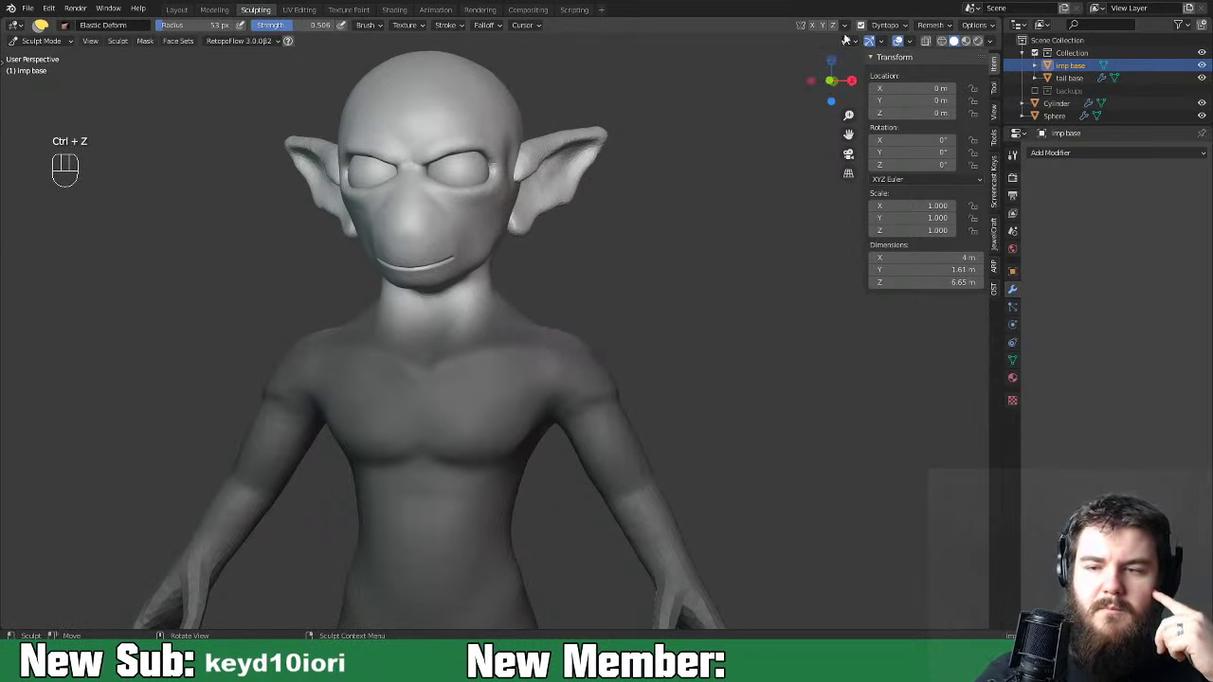
# Turn on X symmetry and reshape both sides of the neck with the Elastic Deform brush.
pyautogui.moveTo(486, 303); pyautogui.dragTo(475, 305)
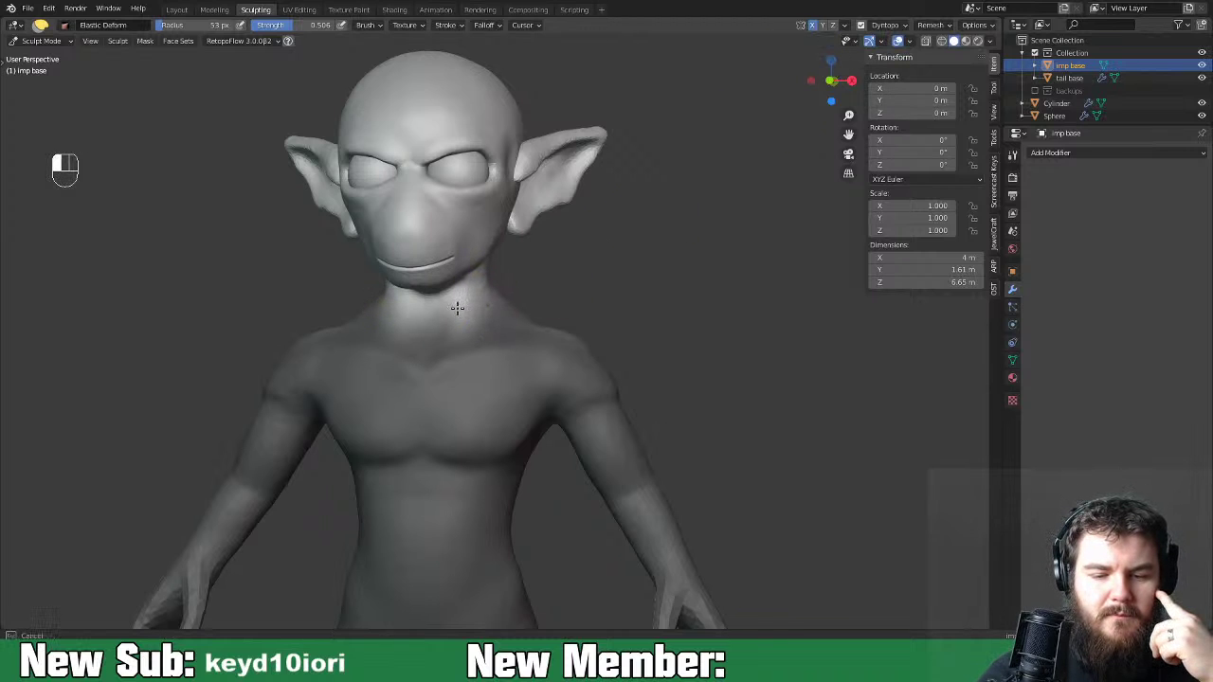
pyautogui.moveTo(506, 343); pyautogui.dragTo(509, 338)
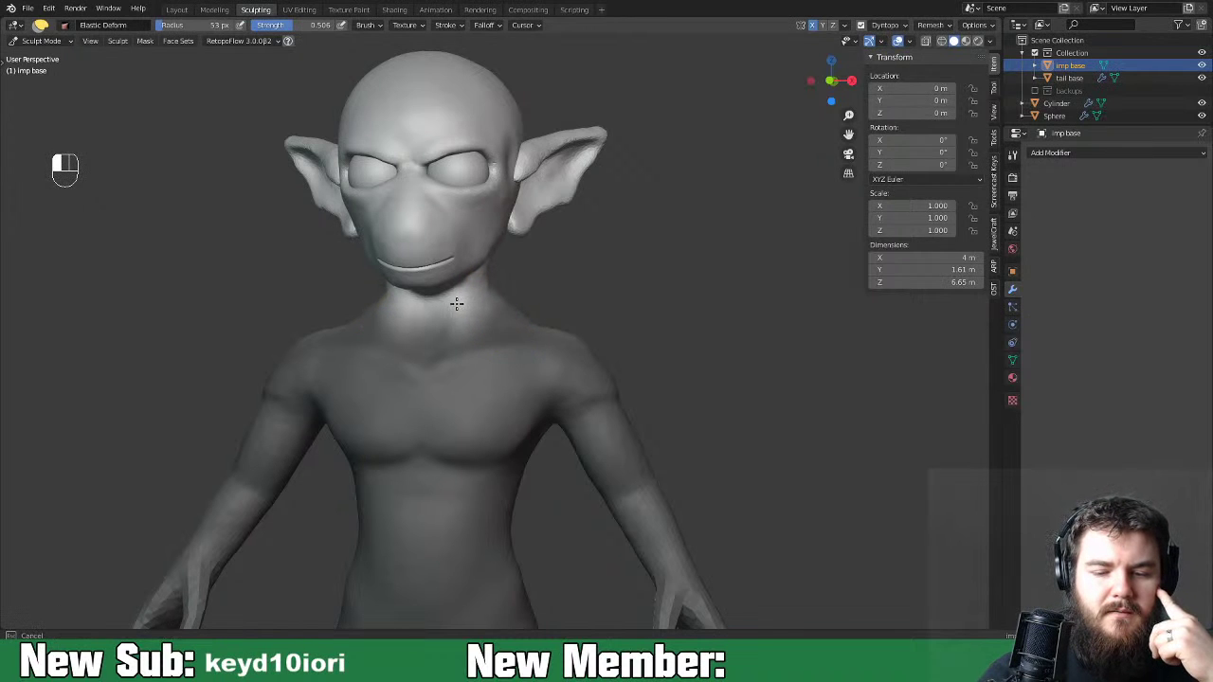
pyautogui.moveTo(456, 303); pyautogui.dragTo(455, 303)
# Examine the whole imp from a distance to judge the neck against the body's proportions.
pyautogui.moveTo(491, 325)
pyautogui.mouseDown(button='middle')
pyautogui.moveTo(711, 323)
pyautogui.moveTo(417, 332)
pyautogui.moveTo(577, 330)
pyautogui.mouseUp(button='middle')
pyautogui.hotkey('ctrl', '-')
pyautogui.hotkey('ctrl', '-')
pyautogui.hotkey('ctrl', '-')
pyautogui.hotkey('ctrl', '-')
pyautogui.press('space')
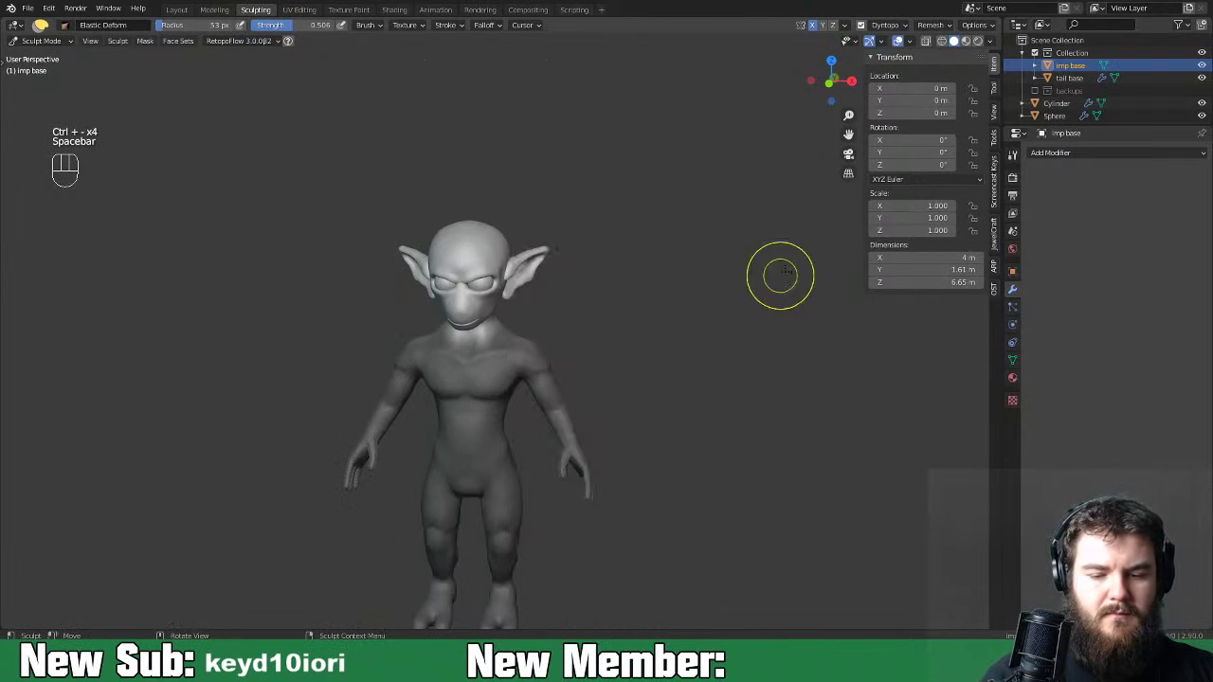
pyautogui.hotkey('ctrl', '-')
pyautogui.hotkey('ctrl', '-')
pyautogui.hotkey('ctrl', '-')
pyautogui.hotkey('ctrl', '-')
pyautogui.moveTo(626, 352); pyautogui.dragTo(577, 366, button='middle')
# Refine the slope between the neck and shoulders symmetrically with the Elastic Deform brush.
pyautogui.hotkey('ctrl', '=')
pyautogui.hotkey('ctrl', '=')
pyautogui.hotkey('ctrl', '=')
pyautogui.hotkey('ctrl', '=')
pyautogui.hotkey('ctrl', '=')
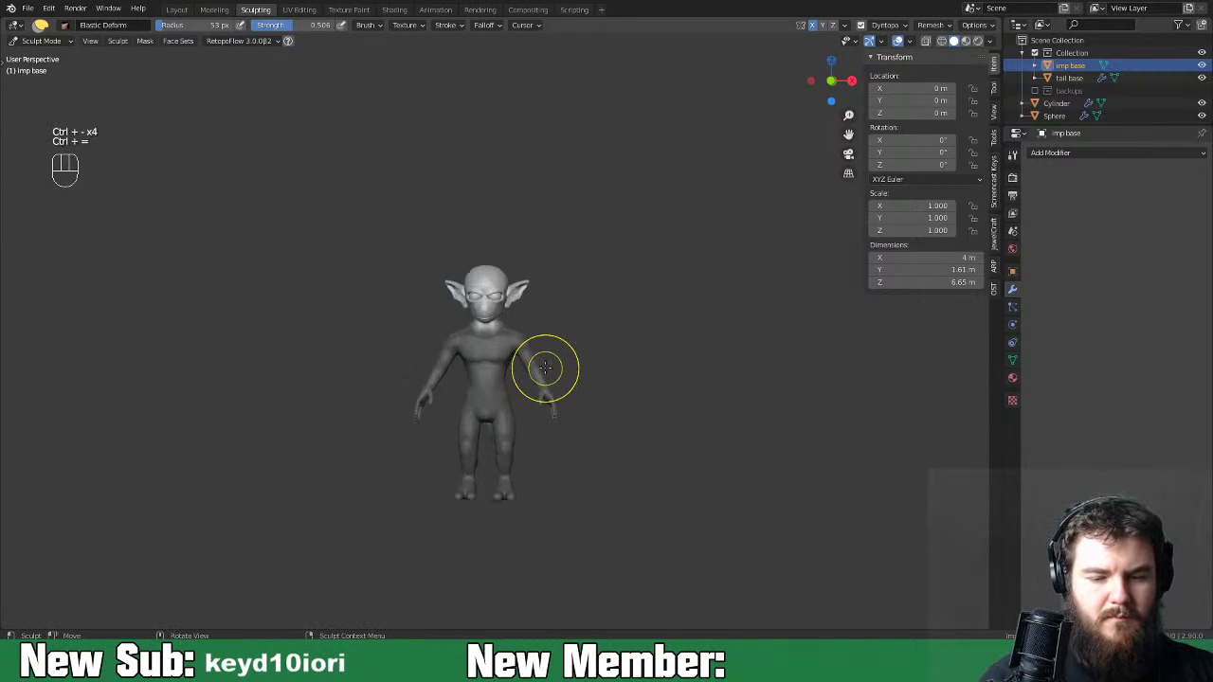
pyautogui.hotkey('ctrl', '=')
pyautogui.hotkey('ctrl', '=')
pyautogui.hotkey('ctrl', '=')
pyautogui.hotkey('ctrl', '=')
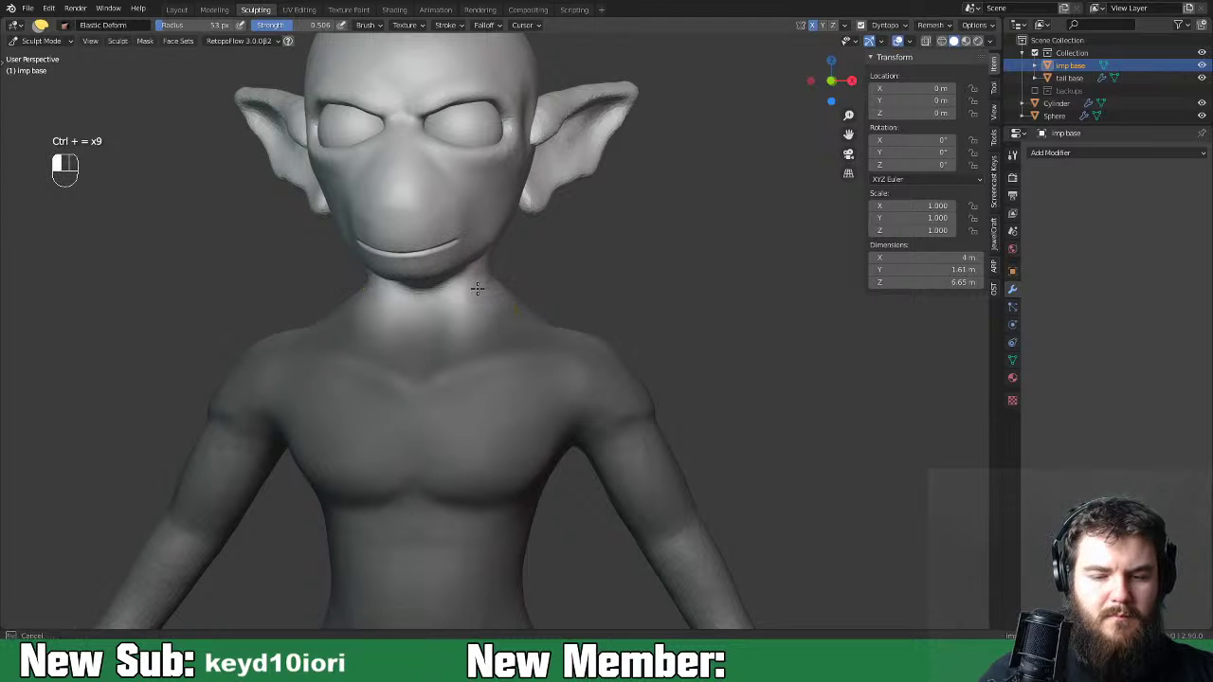
pyautogui.moveTo(668, 325)
pyautogui.mouseDown(button='middle')
pyautogui.moveTo(522, 334)
pyautogui.moveTo(764, 320)
pyautogui.moveTo(688, 337)
pyautogui.moveTo(698, 339)
pyautogui.moveTo(667, 323)
pyautogui.mouseUp(button='middle')
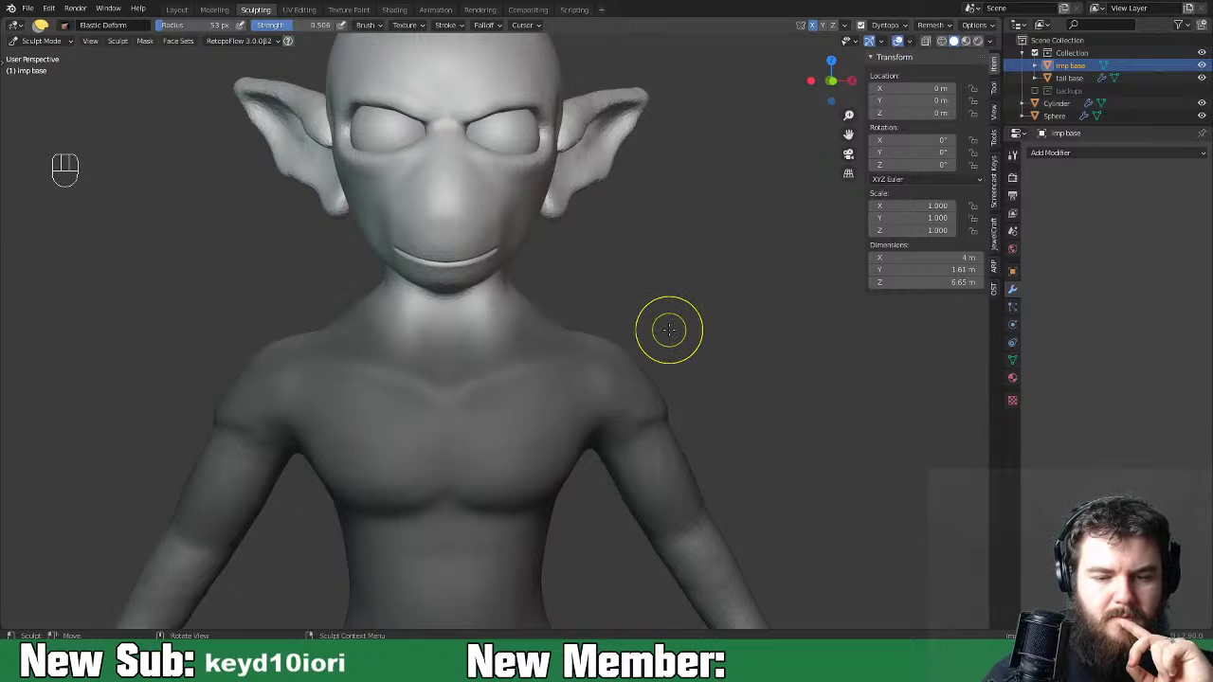
# Examine the full figure from the front, comparing the head, neck and shoulders.
pyautogui.hotkey('ctrl', '-')
pyautogui.hotkey('ctrl', '-')
pyautogui.hotkey('ctrl', '-')
pyautogui.hotkey('ctrl', '-')
pyautogui.hotkey('ctrl', '-')
pyautogui.moveTo(677, 328)
pyautogui.mouseDown(button='middle')
pyautogui.moveTo(590, 326)
pyautogui.moveTo(707, 319)
pyautogui.moveTo(654, 322)
pyautogui.moveTo(679, 327)
pyautogui.mouseUp(button='middle')
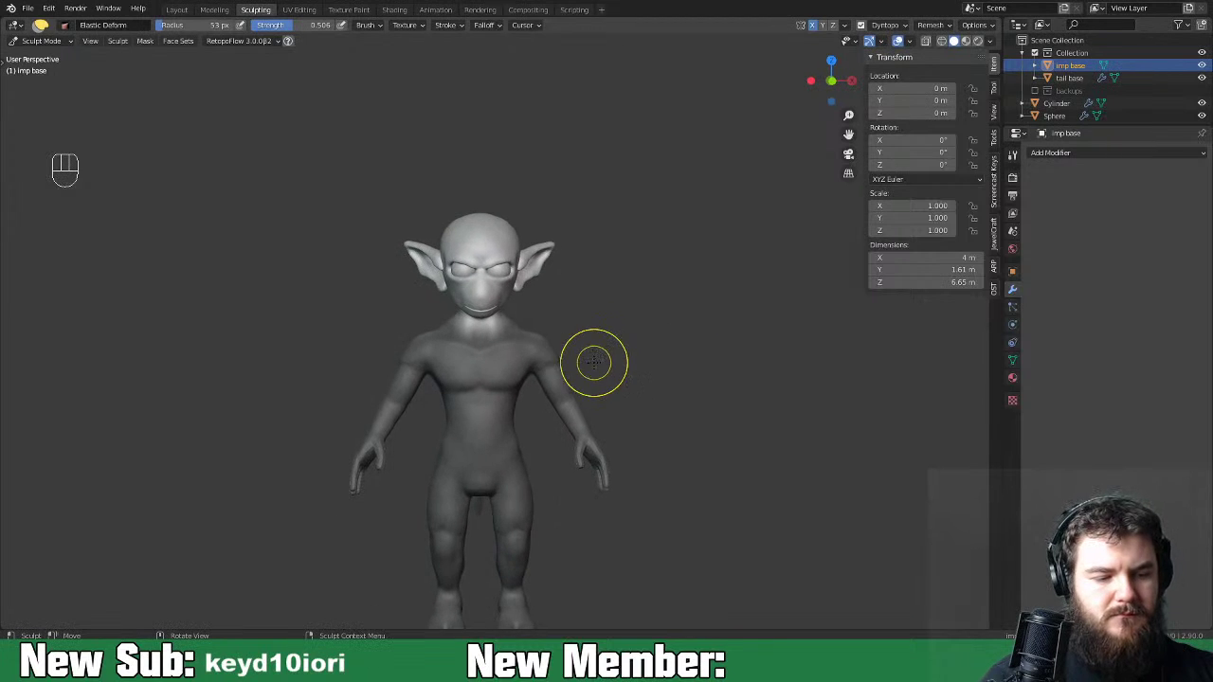
pyautogui.hotkey('ctrl', '=')
pyautogui.hotkey('ctrl', '=')
pyautogui.hotkey('ctrl', '=')
pyautogui.hotkey('ctrl', '=')
pyautogui.hotkey('ctrl', '=')
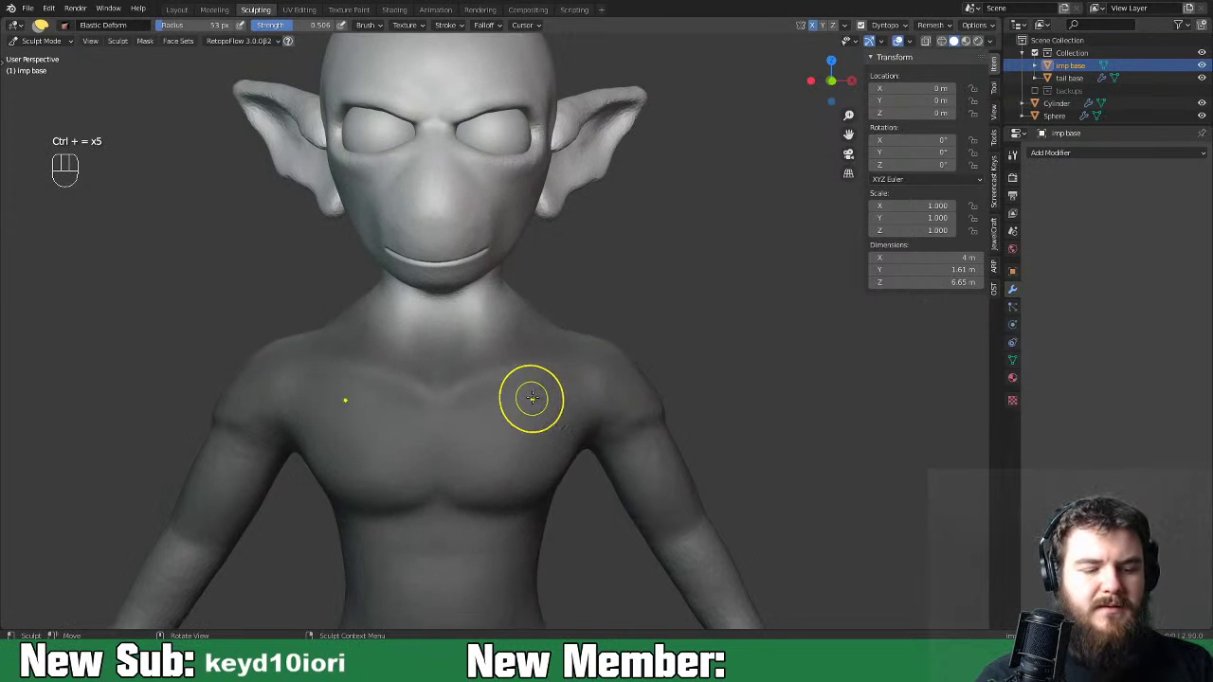
# Pull the mouth corners downward with the Elastic Deform brush, then try another pull in side view and undo it.
pyautogui.moveTo(520, 388)
pyautogui.keyDown('shift'); pyautogui.mouseDown(button='middle')
pyautogui.moveTo(520, 320)
pyautogui.moveTo(532, 345)
pyautogui.moveTo(537, 333)
pyautogui.mouseUp(button='middle'); pyautogui.keyUp('shift')
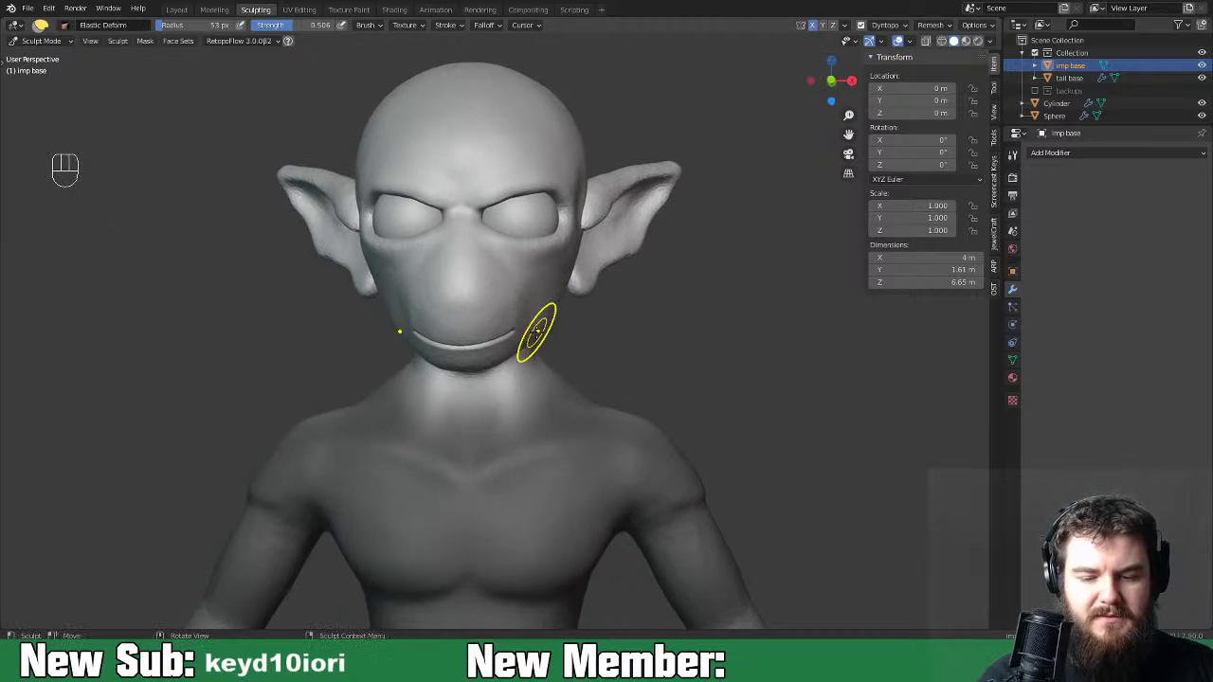
pyautogui.moveTo(509, 299); pyautogui.dragTo(510, 328)
pyautogui.moveTo(532, 348); pyautogui.dragTo(438, 360, button='middle')
pyautogui.moveTo(269, 351); pyautogui.dragTo(279, 355)
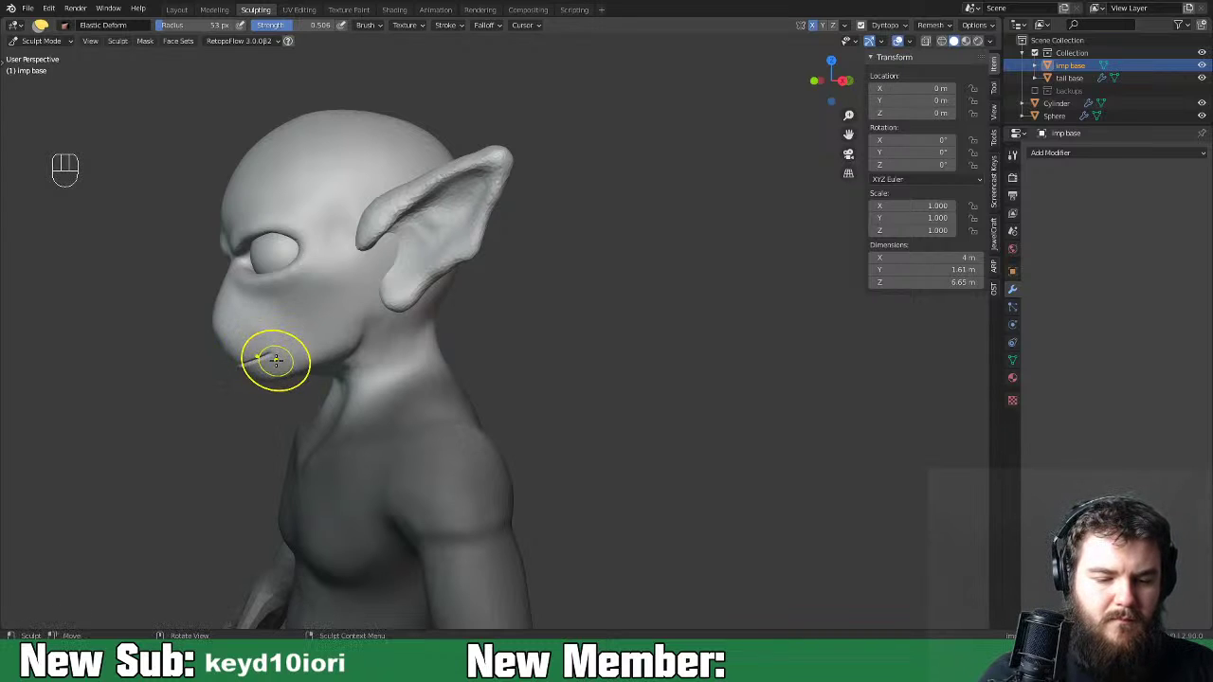
pyautogui.hotkey('ctrl', 'z')
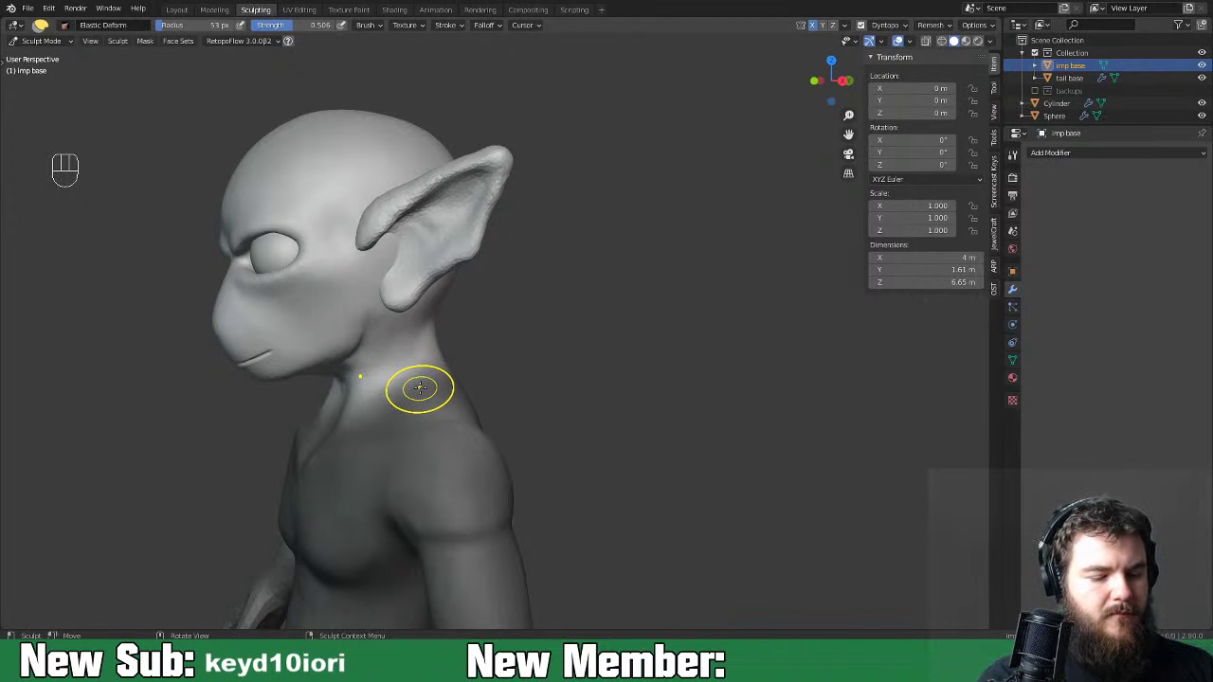
# Fill in the outer ends of the mouth crease with the Fill brush and smooth them.
pyautogui.moveTo(417, 391); pyautogui.dragTo(507, 317, button='middle')
pyautogui.hotkey('ctrl', '=')
pyautogui.hotkey('ctrl', '=')
pyautogui.keyDown('shift'); pyautogui.moveTo(507, 318); pyautogui.dragTo(578, 365, button='middle'); pyautogui.keyUp('shift')
pyautogui.keyDown('shift'); pyautogui.moveTo(579, 365); pyautogui.dragTo(637, 383, button='middle'); pyautogui.keyUp('shift')
pyautogui.moveTo(528, 368)
pyautogui.mouseDown(button='middle')
pyautogui.moveTo(499, 374)
pyautogui.moveTo(451, 353)
pyautogui.mouseUp(button='middle')
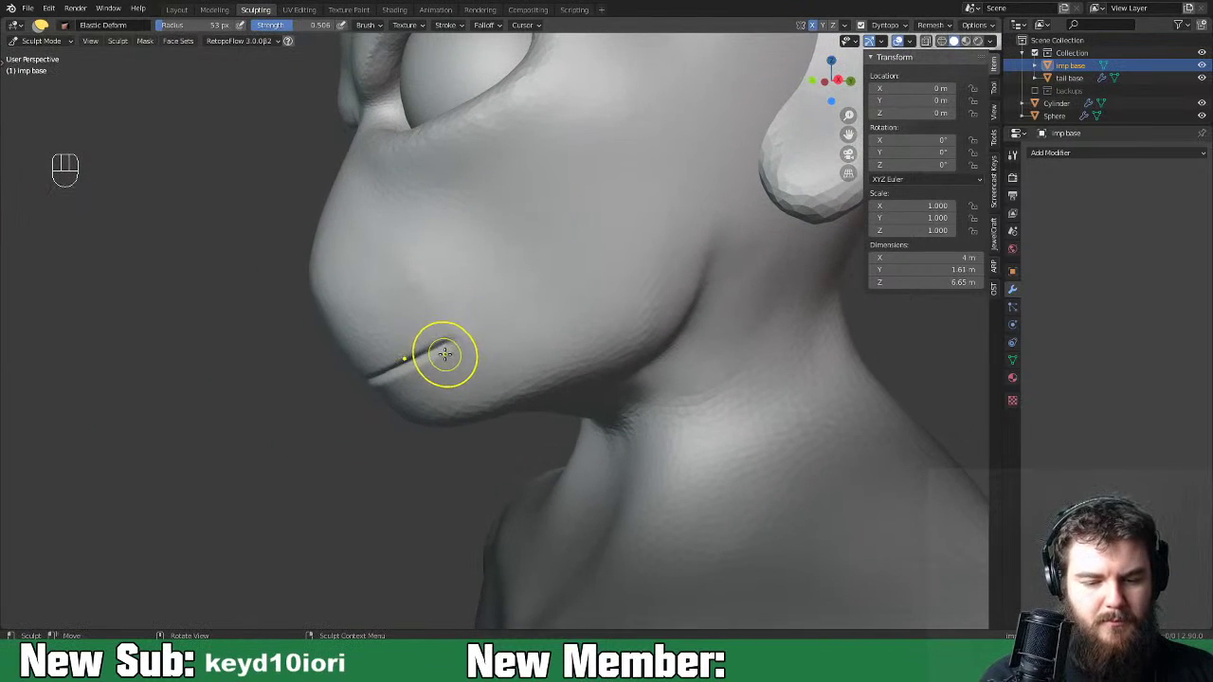
pyautogui.press('space')
pyautogui.press('space')
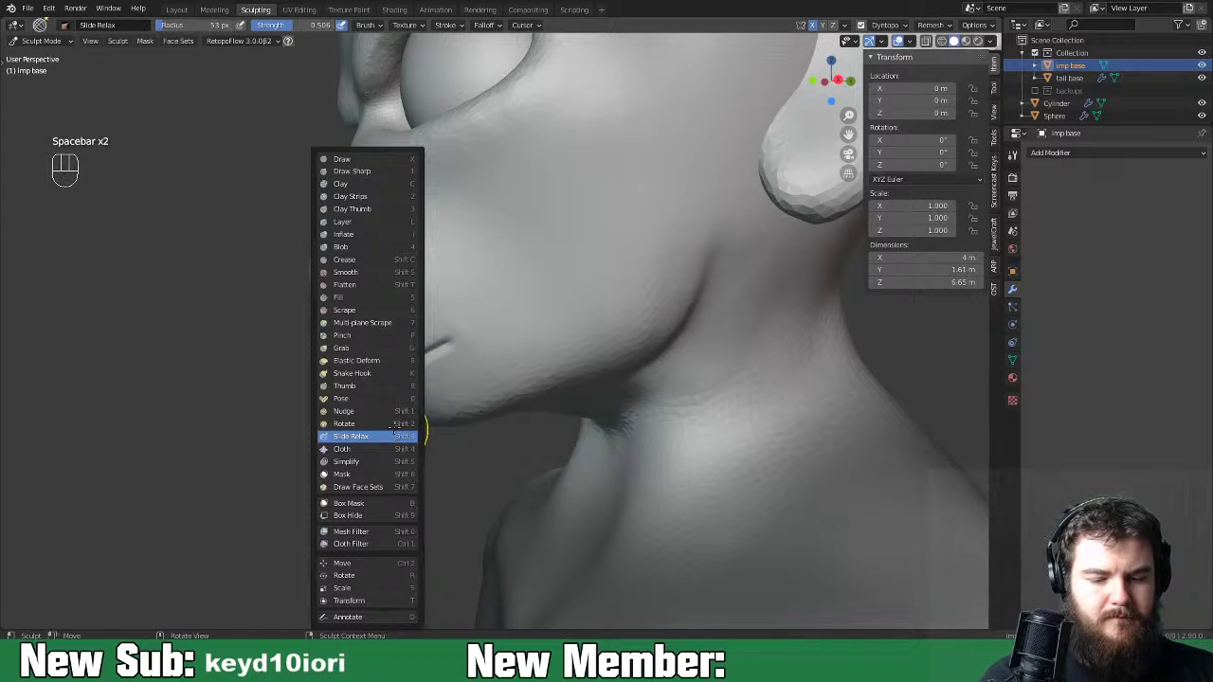
pyautogui.click(376, 297)
pyautogui.moveTo(472, 352); pyautogui.dragTo(393, 365)
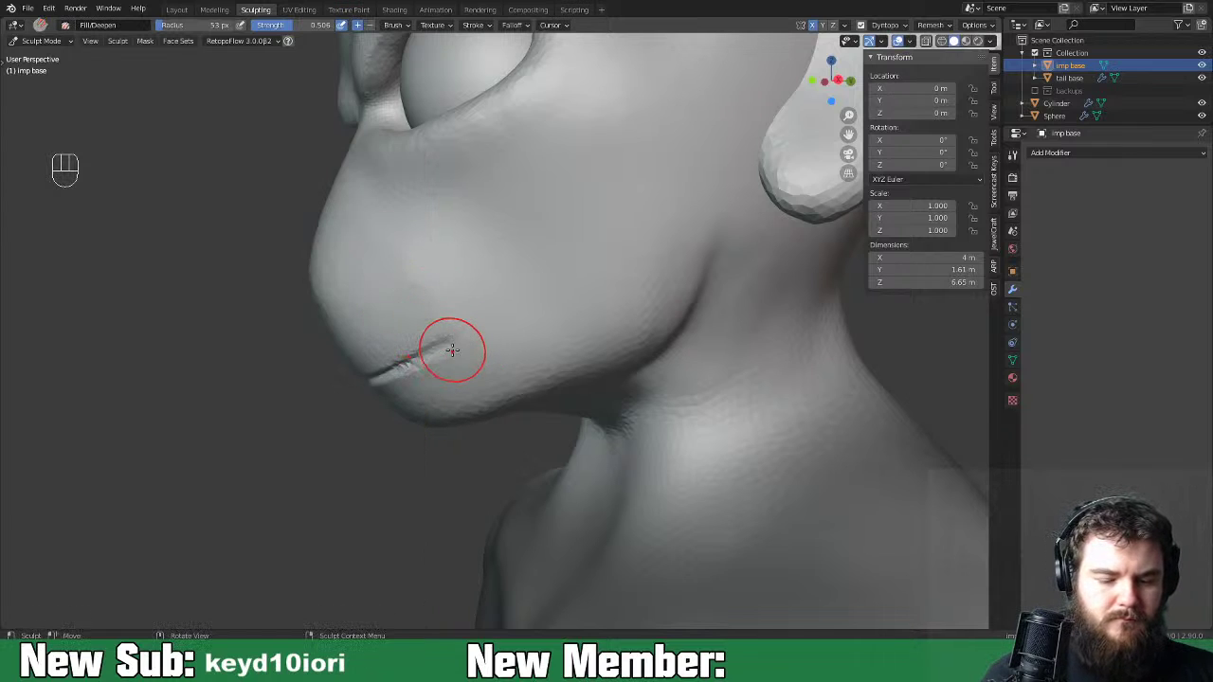
pyautogui.keyDown('shift'); pyautogui.moveTo(452, 337); pyautogui.dragTo(398, 371); pyautogui.keyUp('shift')
pyautogui.moveTo(486, 349)
pyautogui.mouseDown(button='middle')
pyautogui.moveTo(749, 339)
pyautogui.moveTo(557, 386)
pyautogui.moveTo(610, 398)
pyautogui.moveTo(650, 387)
pyautogui.moveTo(599, 369)
pyautogui.mouseUp(button='middle')
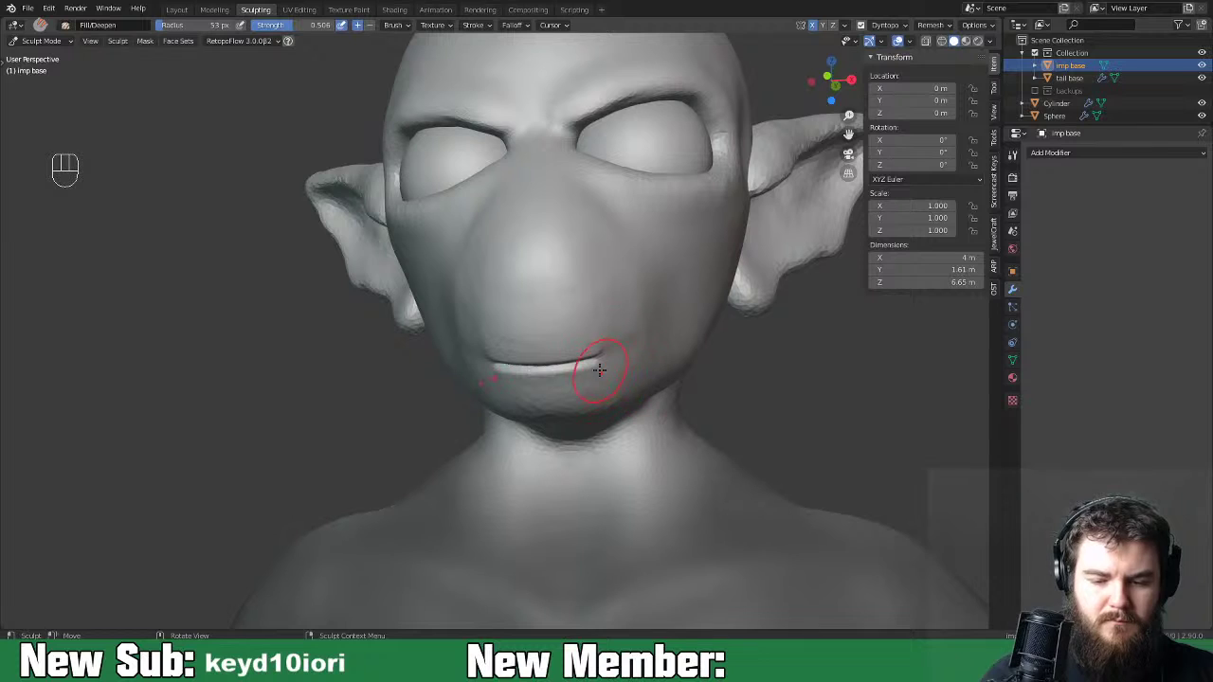
# Switch to the Grab brush, reposition the mouth corners and smooth the area around the mouth.
pyautogui.press('space')
pyautogui.press('space')
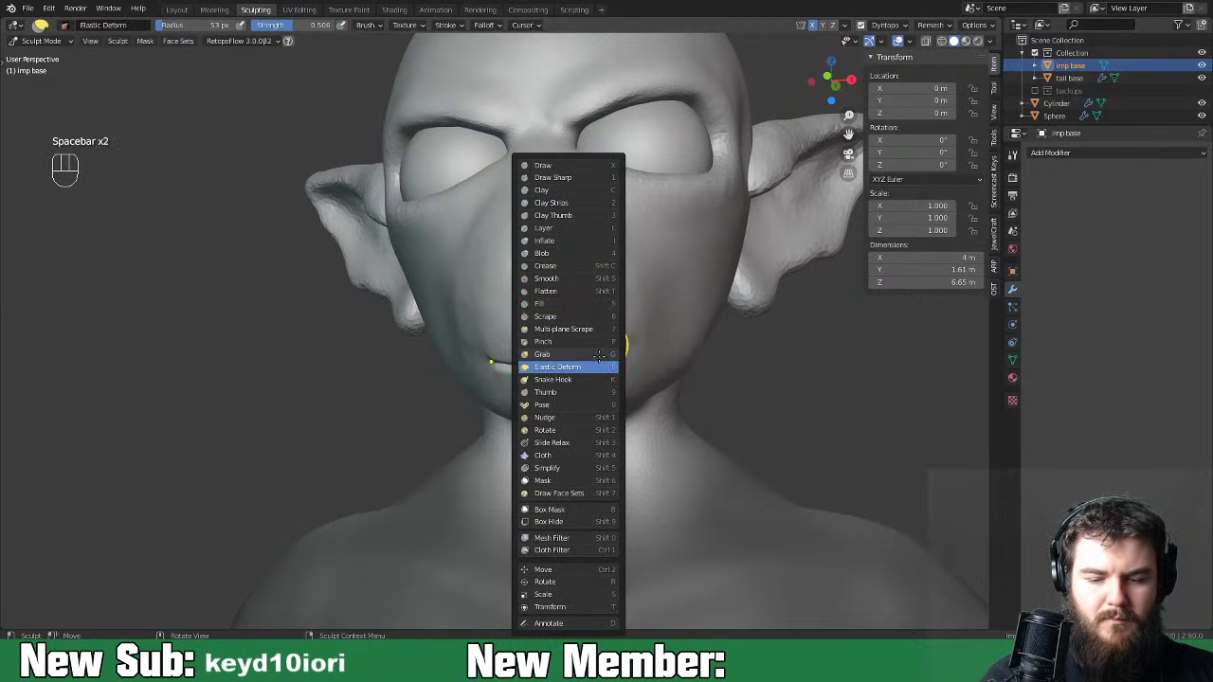
pyautogui.click(599, 354)
pyautogui.moveTo(619, 362); pyautogui.dragTo(549, 392, button='middle')
pyautogui.moveTo(378, 461); pyautogui.dragTo(396, 454)
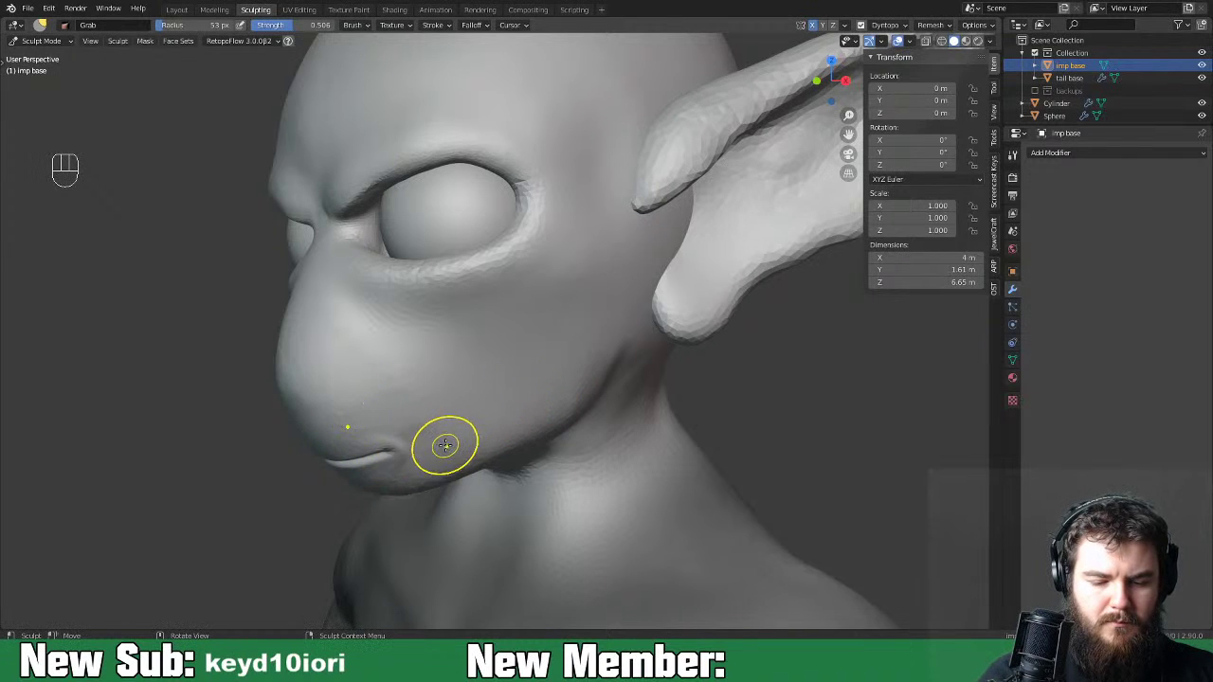
pyautogui.moveTo(414, 445)
pyautogui.keyDown('shift'); pyautogui.mouseDown()
pyautogui.moveTo(406, 434)
pyautogui.moveTo(414, 456)
pyautogui.moveTo(396, 442)
pyautogui.moveTo(401, 459)
pyautogui.mouseUp(); pyautogui.keyUp('shift')
pyautogui.moveTo(447, 450); pyautogui.dragTo(620, 388, button='middle')
pyautogui.keyDown('shift'); pyautogui.moveTo(620, 388); pyautogui.dragTo(630, 387); pyautogui.keyUp('shift')
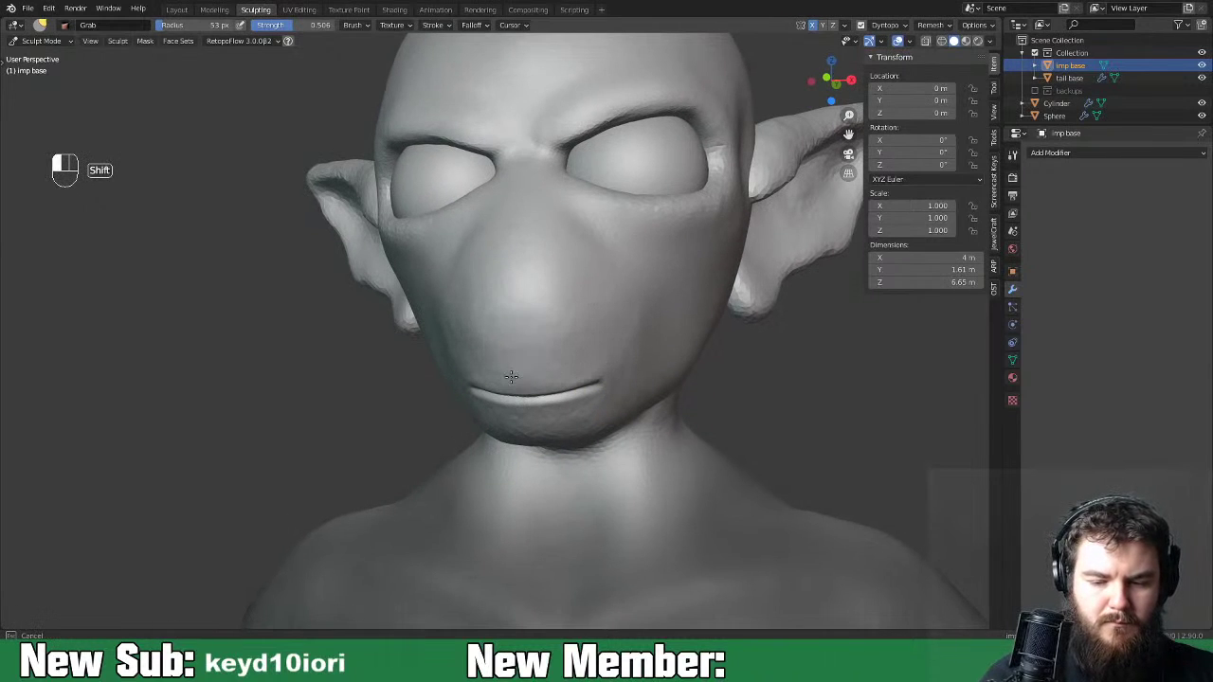
pyautogui.keyDown('shift'); pyautogui.moveTo(515, 361); pyautogui.dragTo(531, 360); pyautogui.keyUp('shift')
# Try to reshape the nose bridge with the Grab brush and smooth it.
pyautogui.moveTo(667, 347); pyautogui.dragTo(612, 366, button='middle')
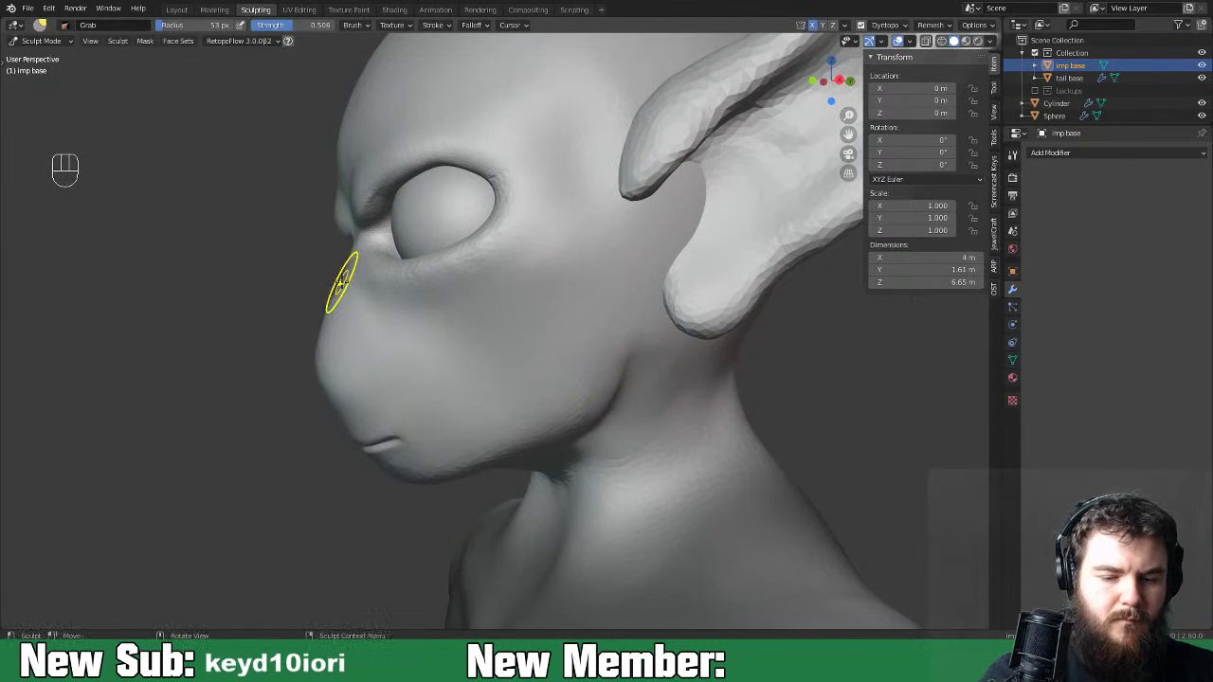
pyautogui.moveTo(334, 284); pyautogui.dragTo(322, 327)
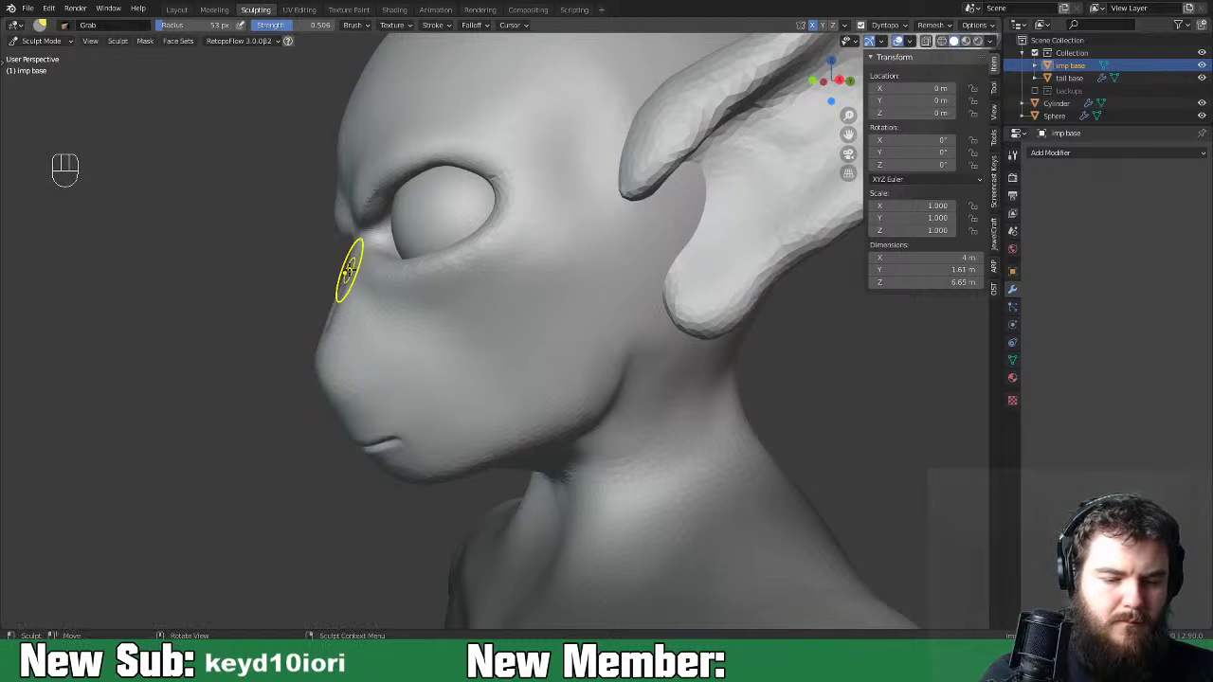
pyautogui.keyDown('shift'); pyautogui.moveTo(350, 272); pyautogui.dragTo(377, 289, button='middle'); pyautogui.keyUp('shift')
pyautogui.moveTo(376, 290)
pyautogui.keyDown('shift'); pyautogui.mouseDown()
pyautogui.moveTo(357, 281)
pyautogui.moveTo(363, 269)
pyautogui.mouseUp(); pyautogui.keyUp('shift')
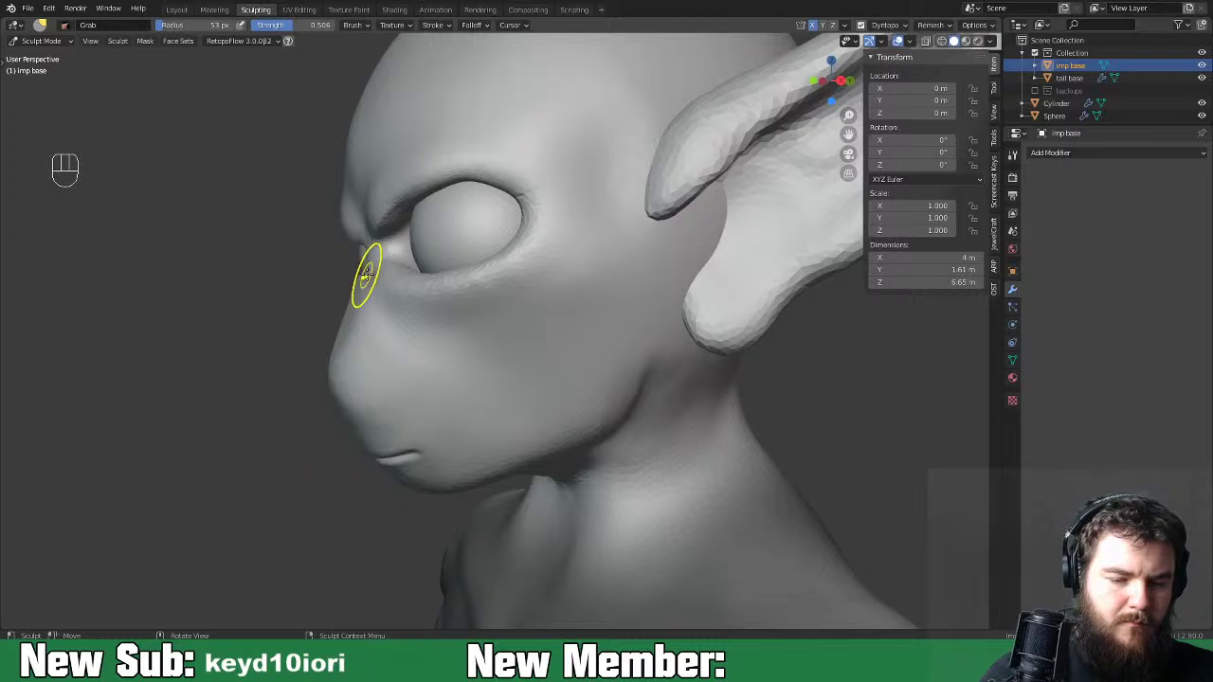
pyautogui.moveTo(397, 274); pyautogui.dragTo(458, 323, button='middle')
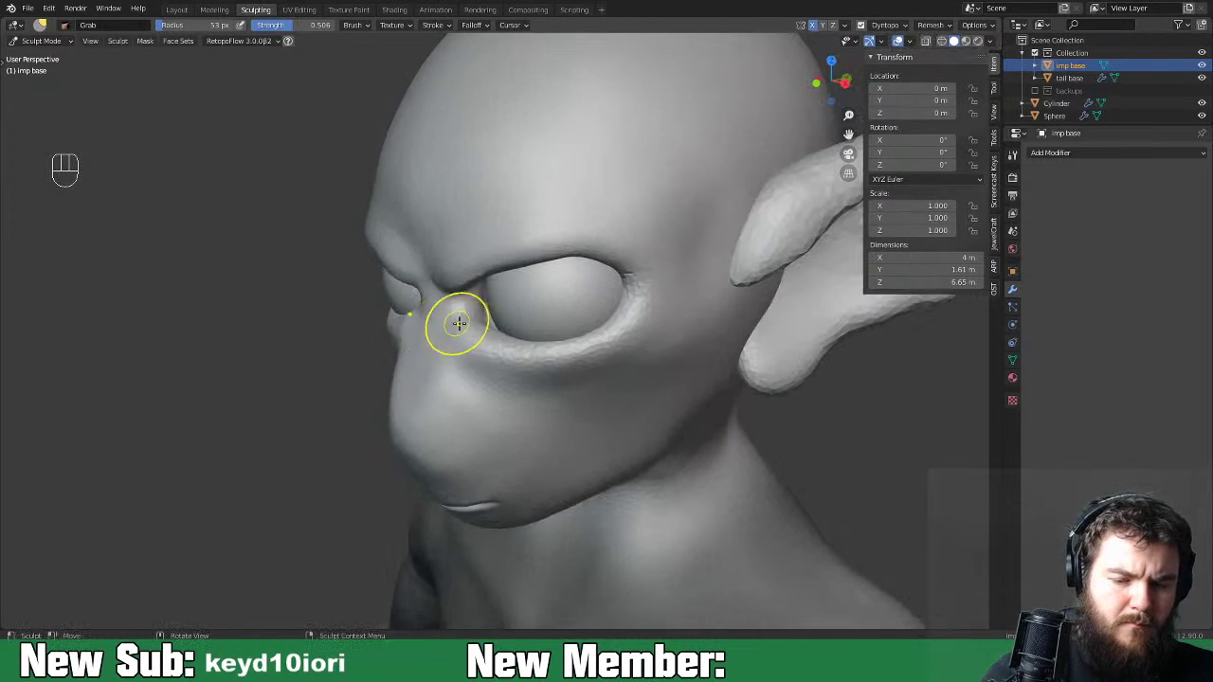
pyautogui.hotkey('ctrl', 'z')
pyautogui.hotkey('ctrl', 'z')
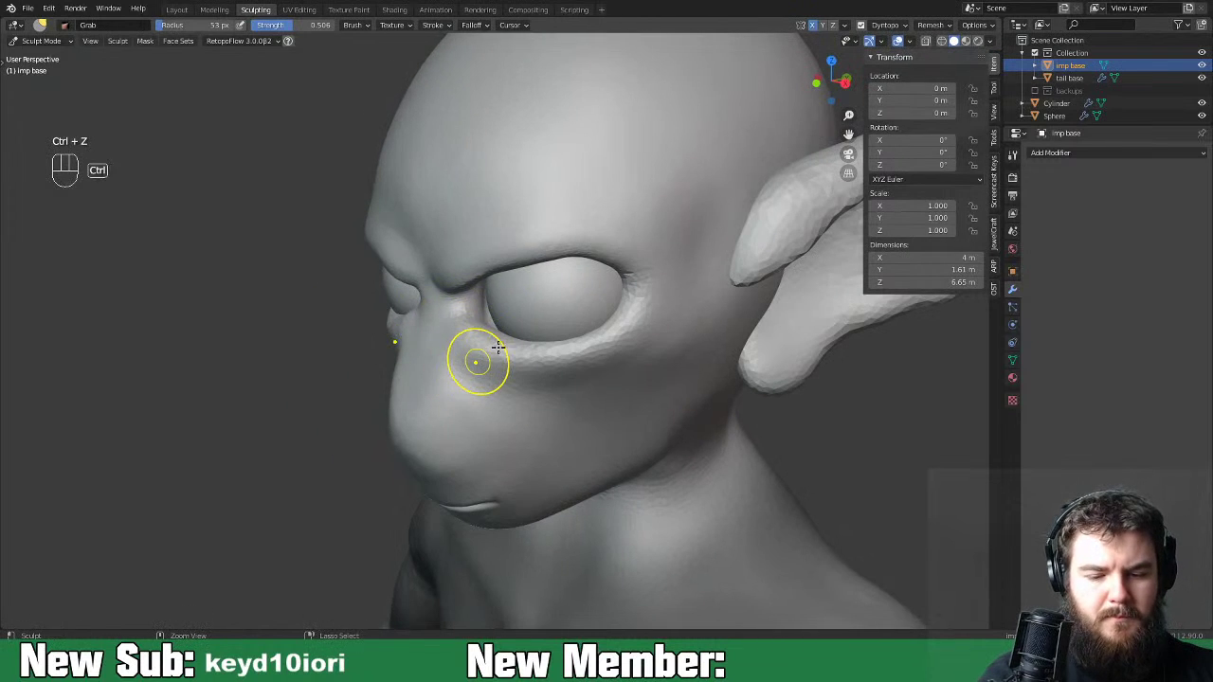
# Nudge the contour around the eye area with the Grab brush.
pyautogui.moveTo(502, 338); pyautogui.dragTo(668, 279, button='middle')
pyautogui.moveTo(668, 279); pyautogui.dragTo(645, 275)
pyautogui.moveTo(686, 274)
pyautogui.mouseDown(button='middle')
pyautogui.moveTo(661, 277)
pyautogui.moveTo(704, 312)
pyautogui.mouseUp(button='middle')
# Examine the reshaped face and the overall figure from the front.
pyautogui.hotkey('ctrl', '-')
pyautogui.hotkey('ctrl', '-')
pyautogui.hotkey('ctrl', '-')
pyautogui.hotkey('ctrl', '-')
pyautogui.hotkey('ctrl', '-')
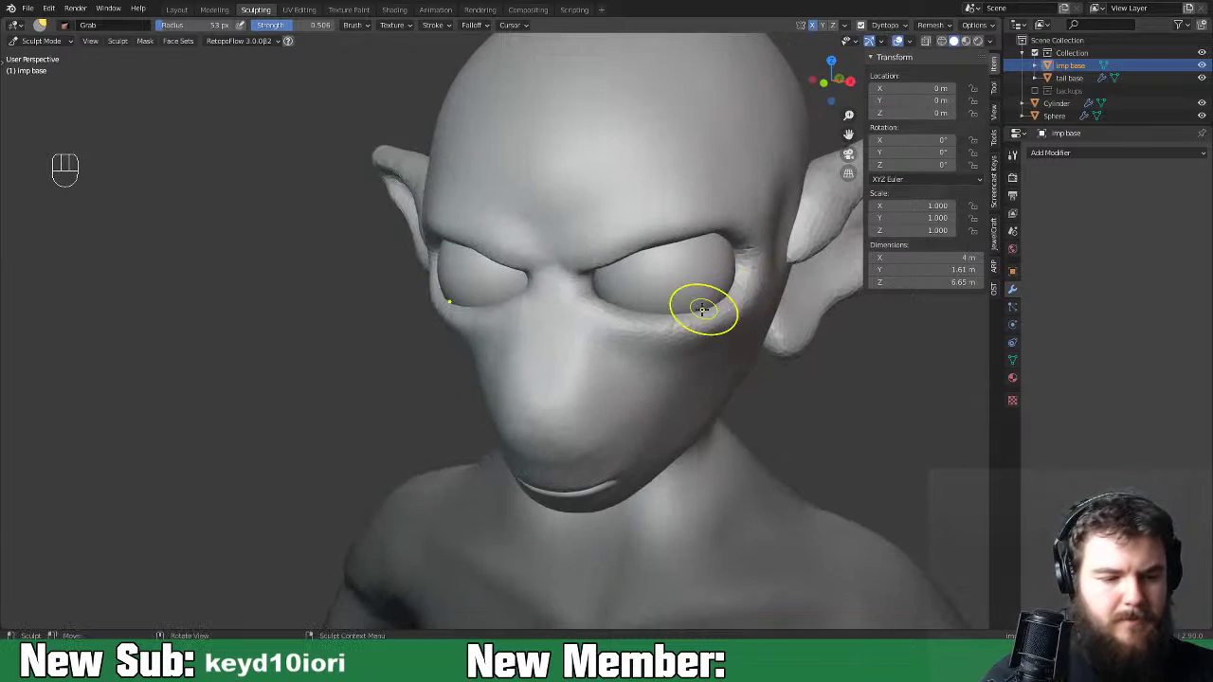
pyautogui.moveTo(620, 415)
pyautogui.mouseDown(button='middle')
pyautogui.moveTo(488, 418)
pyautogui.moveTo(578, 396)
pyautogui.moveTo(577, 354)
pyautogui.mouseUp(button='middle')
pyautogui.hotkey('ctrl', '=')
pyautogui.hotkey('ctrl', '=')
pyautogui.hotkey('ctrl', '=')
pyautogui.hotkey('ctrl', '=')
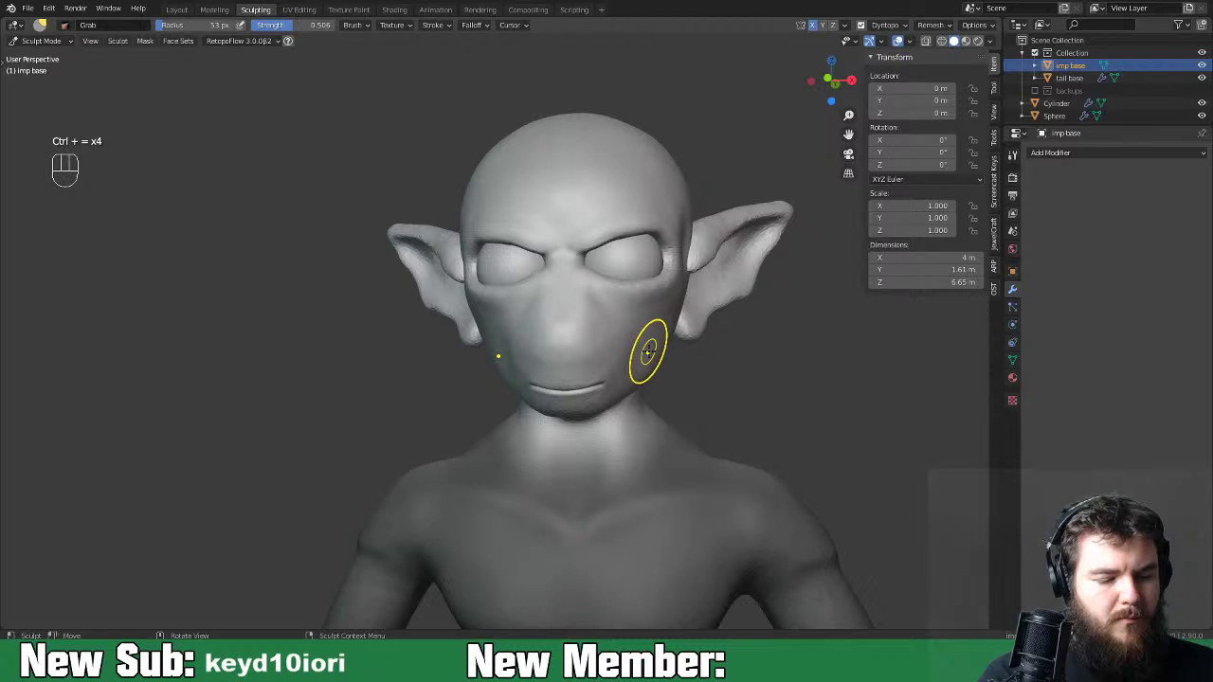
# Set the Grab brush radius to 85 px and reshape the cheeks along both sides of the nose.
pyautogui.press('f')
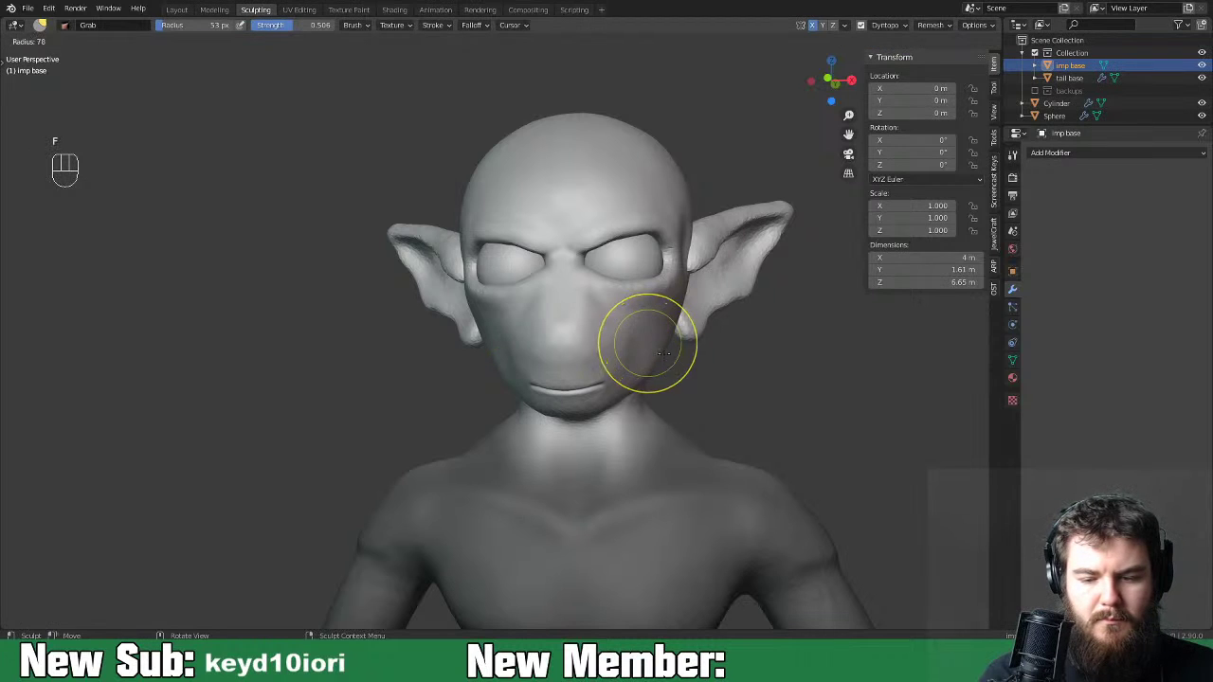
pyautogui.click(692, 343)
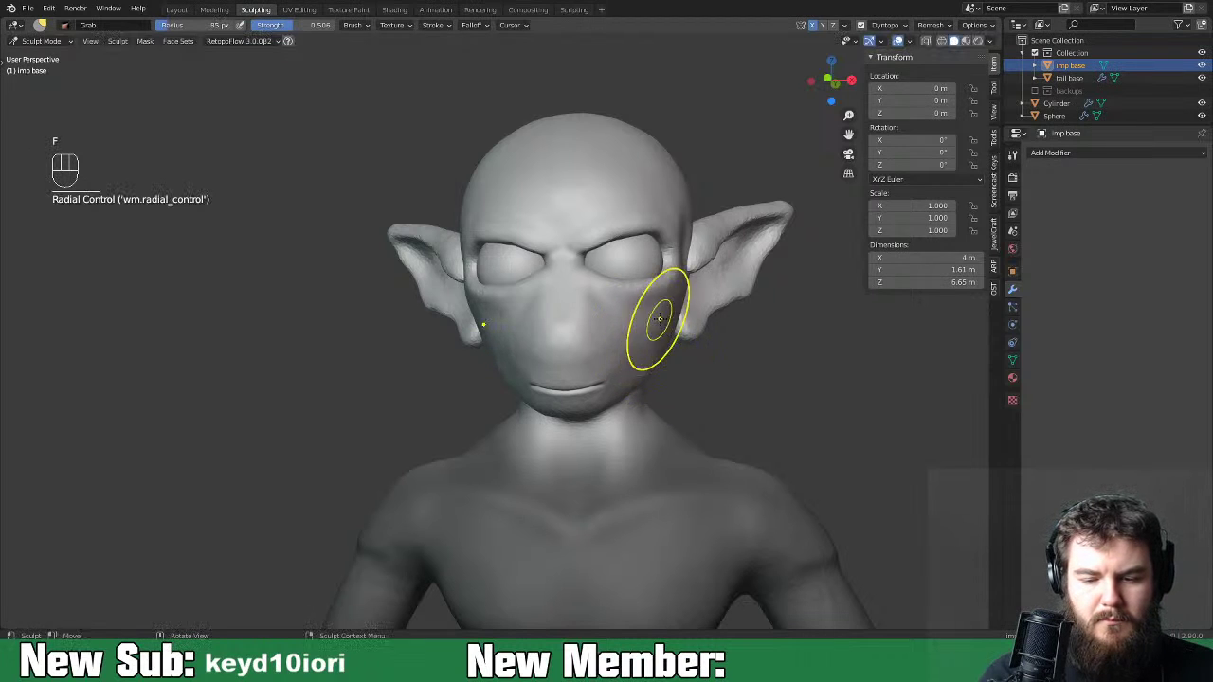
pyautogui.moveTo(657, 327); pyautogui.dragTo(644, 347, button='middle')
pyautogui.moveTo(585, 328); pyautogui.dragTo(574, 328)
pyautogui.moveTo(580, 326); pyautogui.dragTo(569, 329)
pyautogui.moveTo(565, 330)
pyautogui.mouseDown()
pyautogui.moveTo(533, 344)
pyautogui.moveTo(538, 326)
pyautogui.mouseUp()
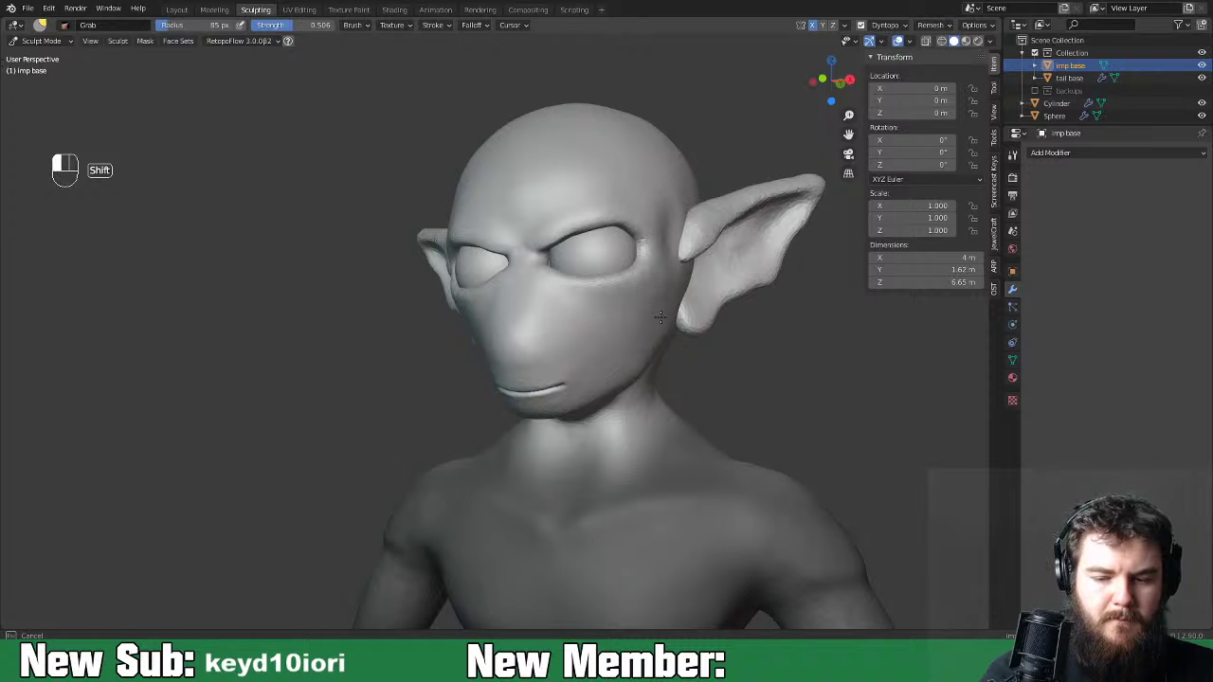
pyautogui.moveTo(696, 339)
pyautogui.mouseDown(button='middle')
pyautogui.moveTo(626, 331)
pyautogui.moveTo(711, 325)
pyautogui.moveTo(692, 339)
pyautogui.mouseUp(button='middle')
pyautogui.moveTo(578, 333)
pyautogui.mouseDown(button='middle')
pyautogui.moveTo(579, 345)
pyautogui.moveTo(555, 349)
pyautogui.moveTo(782, 374)
pyautogui.moveTo(579, 368)
pyautogui.moveTo(661, 366)
pyautogui.mouseUp(button='middle')
pyautogui.moveTo(578, 356); pyautogui.dragTo(588, 352)
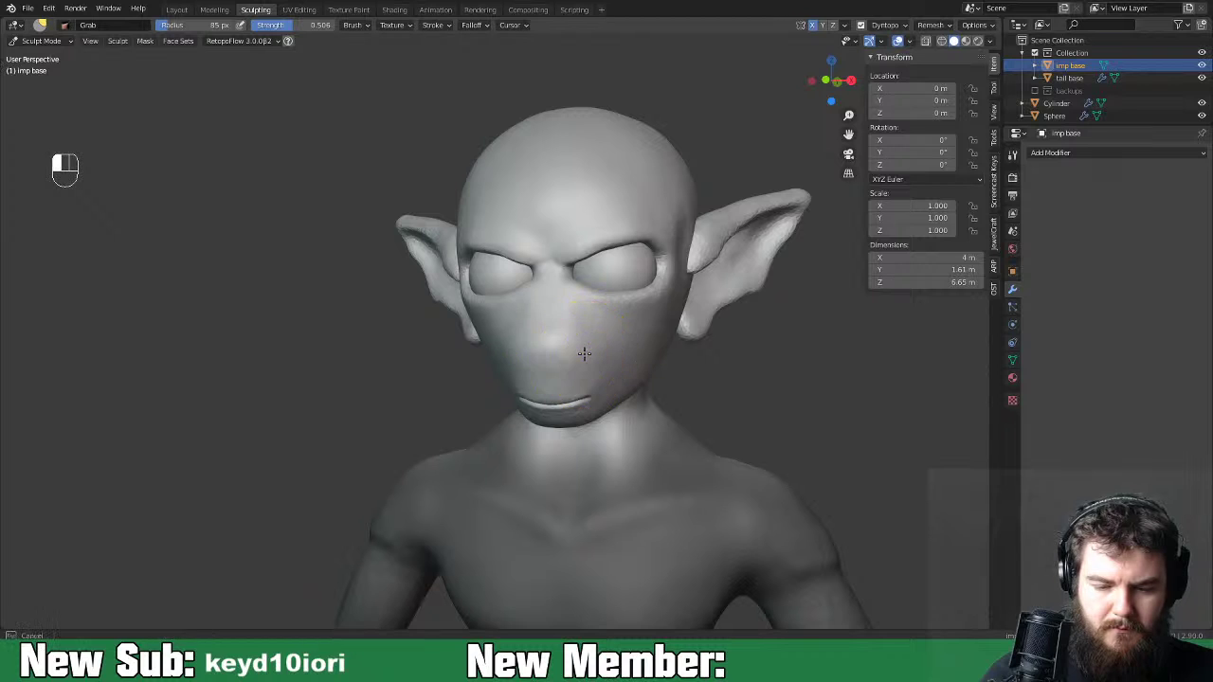
pyautogui.moveTo(579, 347)
pyautogui.mouseDown(button='middle')
pyautogui.moveTo(520, 354)
pyautogui.moveTo(620, 352)
pyautogui.moveTo(609, 397)
pyautogui.mouseUp(button='middle')
# Refine the contour of the cheek and the nose profile with the Grab brush from front and side.
pyautogui.hotkey('ctrl', '=')
pyautogui.hotkey('ctrl', '=')
pyautogui.hotkey('ctrl', '=')
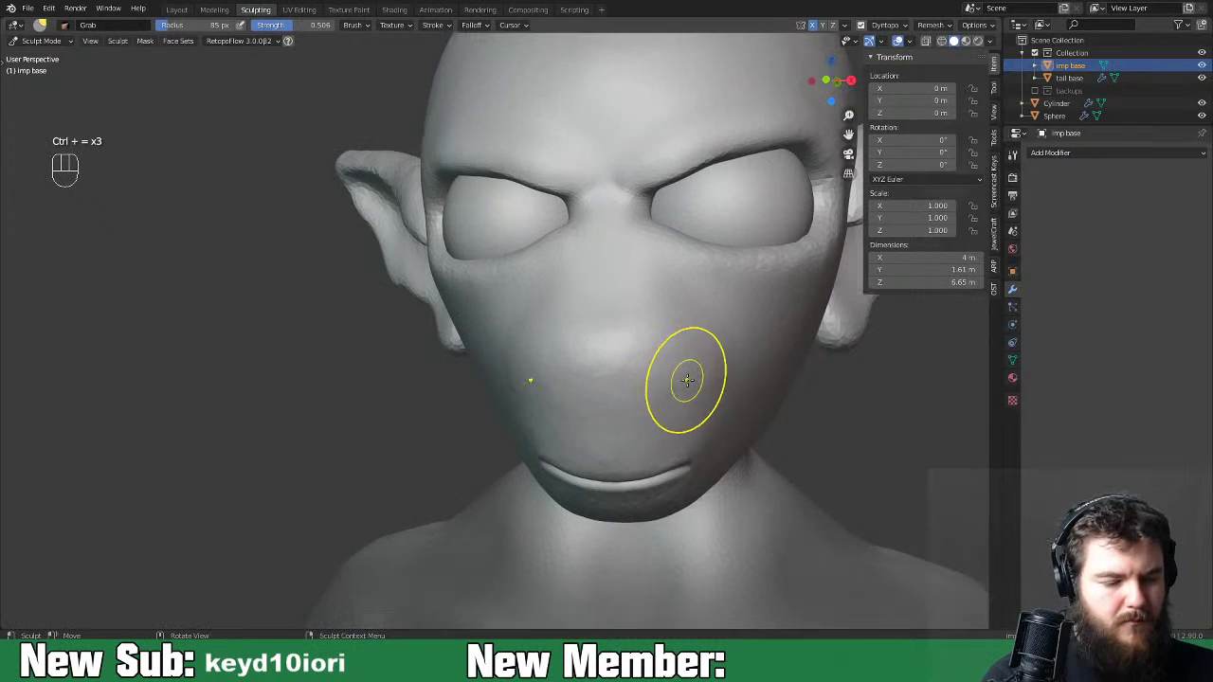
pyautogui.moveTo(693, 379); pyautogui.dragTo(679, 402, button='middle')
pyautogui.moveTo(673, 353); pyautogui.dragTo(668, 347)
pyautogui.moveTo(750, 363)
pyautogui.keyDown('alt'); pyautogui.mouseDown(button='middle')
pyautogui.moveTo(663, 366)
pyautogui.moveTo(654, 390)
pyautogui.moveTo(568, 407)
pyautogui.mouseUp(button='middle'); pyautogui.keyUp('alt')
pyautogui.moveTo(431, 303); pyautogui.dragTo(438, 305)
pyautogui.moveTo(407, 364); pyautogui.dragTo(414, 364)
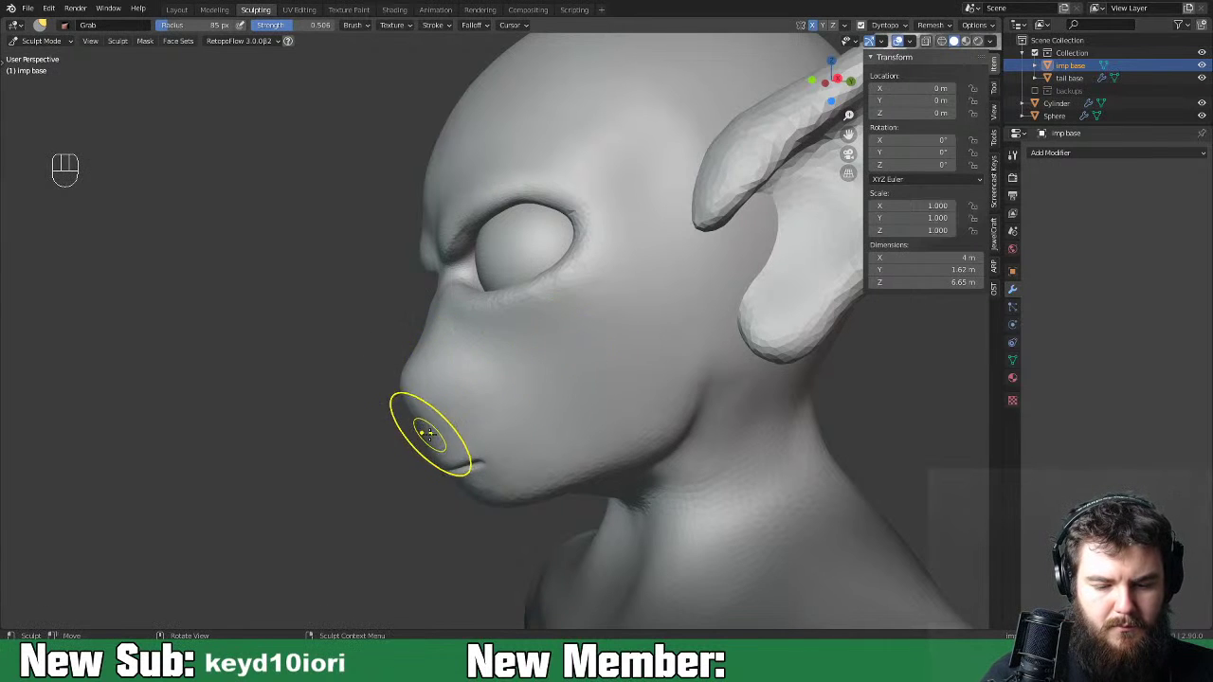
# Smooth the cheek surface beside the nose and the area around the mouth.
pyautogui.moveTo(622, 350); pyautogui.dragTo(769, 344, button='middle')
pyautogui.keyDown('shift'); pyautogui.moveTo(585, 402); pyautogui.dragTo(572, 370); pyautogui.keyUp('shift')
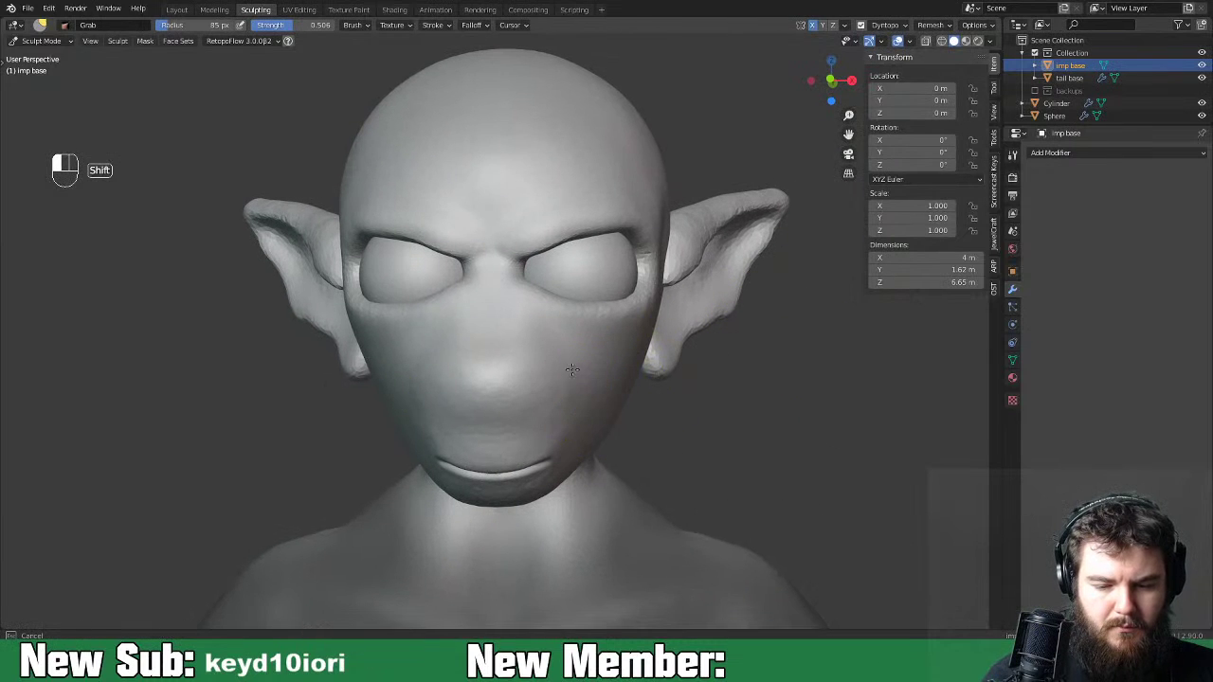
pyautogui.moveTo(549, 383)
pyautogui.mouseDown(button='middle')
pyautogui.moveTo(683, 389)
pyautogui.moveTo(626, 393)
pyautogui.moveTo(657, 400)
pyautogui.mouseUp(button='middle')
pyautogui.moveTo(573, 427)
pyautogui.mouseDown(button='middle')
pyautogui.moveTo(728, 419)
pyautogui.moveTo(682, 493)
pyautogui.moveTo(644, 446)
pyautogui.moveTo(610, 441)
pyautogui.mouseUp(button='middle')
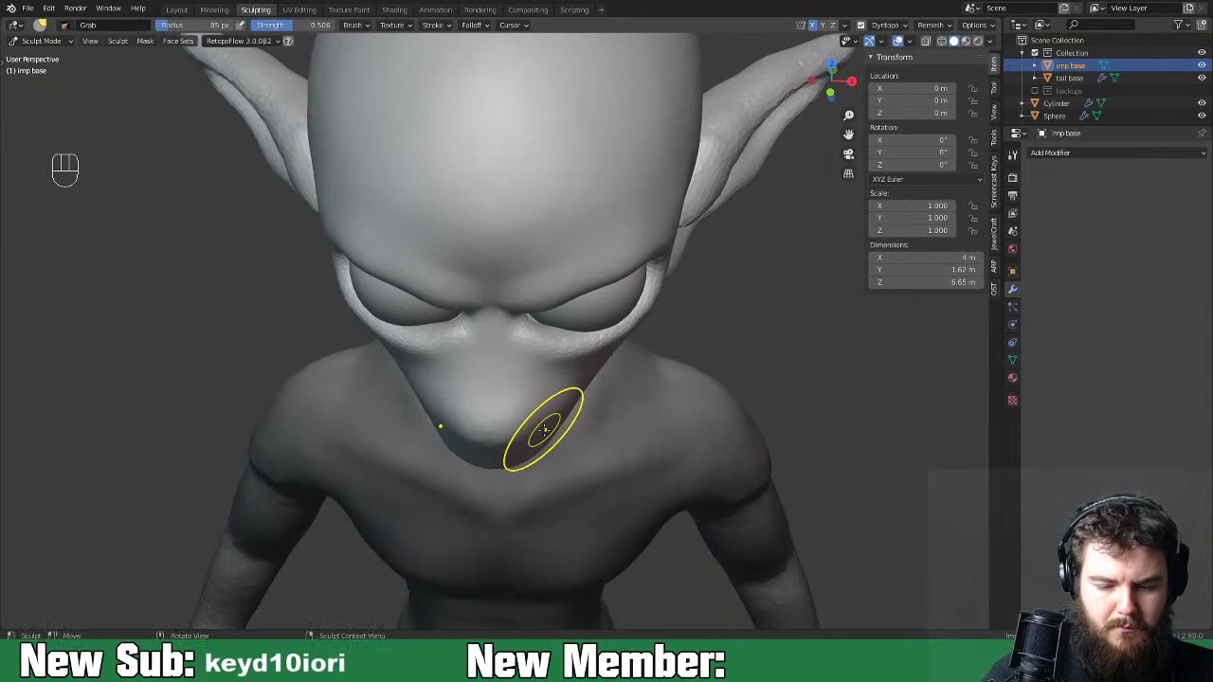
pyautogui.moveTo(567, 428)
pyautogui.mouseDown(button='middle')
pyautogui.moveTo(569, 412)
pyautogui.moveTo(566, 488)
pyautogui.moveTo(455, 398)
pyautogui.moveTo(678, 389)
pyautogui.moveTo(695, 352)
pyautogui.moveTo(654, 365)
pyautogui.moveTo(563, 457)
pyautogui.mouseUp(button='middle')
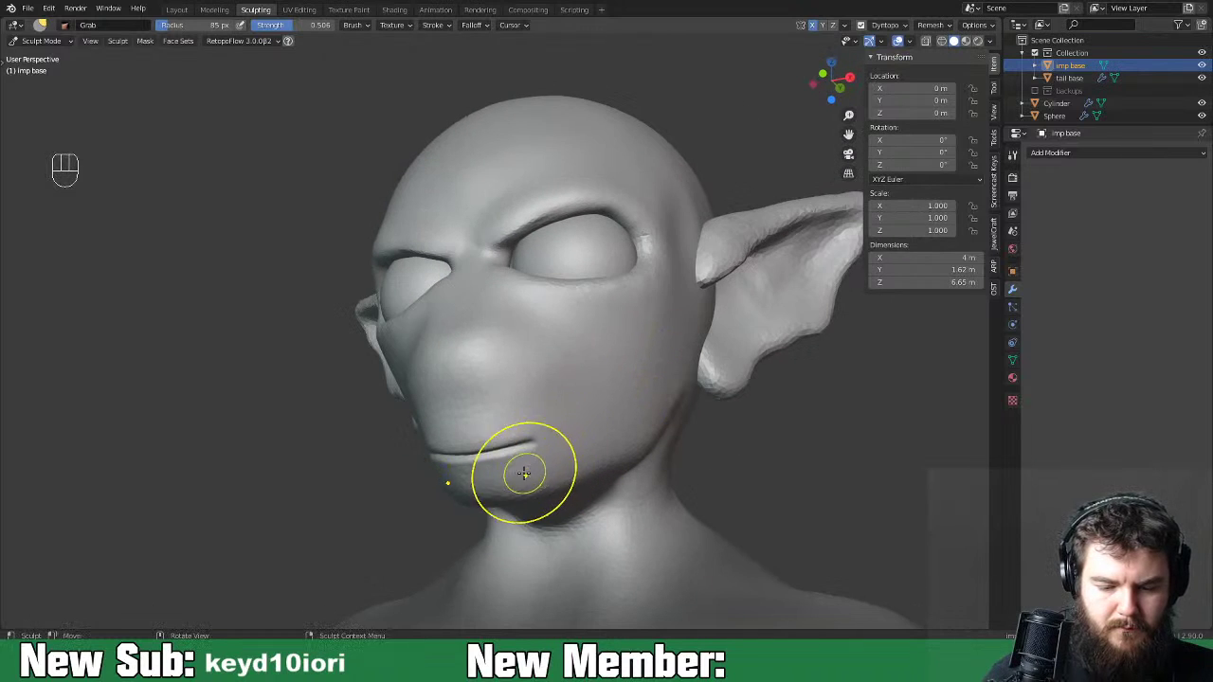
pyautogui.moveTo(497, 484)
pyautogui.mouseDown(button='middle')
pyautogui.moveTo(528, 452)
pyautogui.moveTo(482, 461)
pyautogui.moveTo(585, 482)
pyautogui.moveTo(581, 499)
pyautogui.moveTo(503, 468)
pyautogui.moveTo(548, 449)
pyautogui.mouseUp(button='middle')
pyautogui.keyDown('shift'); pyautogui.moveTo(548, 449); pyautogui.dragTo(572, 402); pyautogui.keyUp('shift')
pyautogui.moveTo(573, 402); pyautogui.dragTo(560, 428, button='middle')
# Switch to the Crease brush with Sharp falloff and a radius of 34 px.
pyautogui.hotkey('ctrl', '=')
pyautogui.hotkey('ctrl', '=')
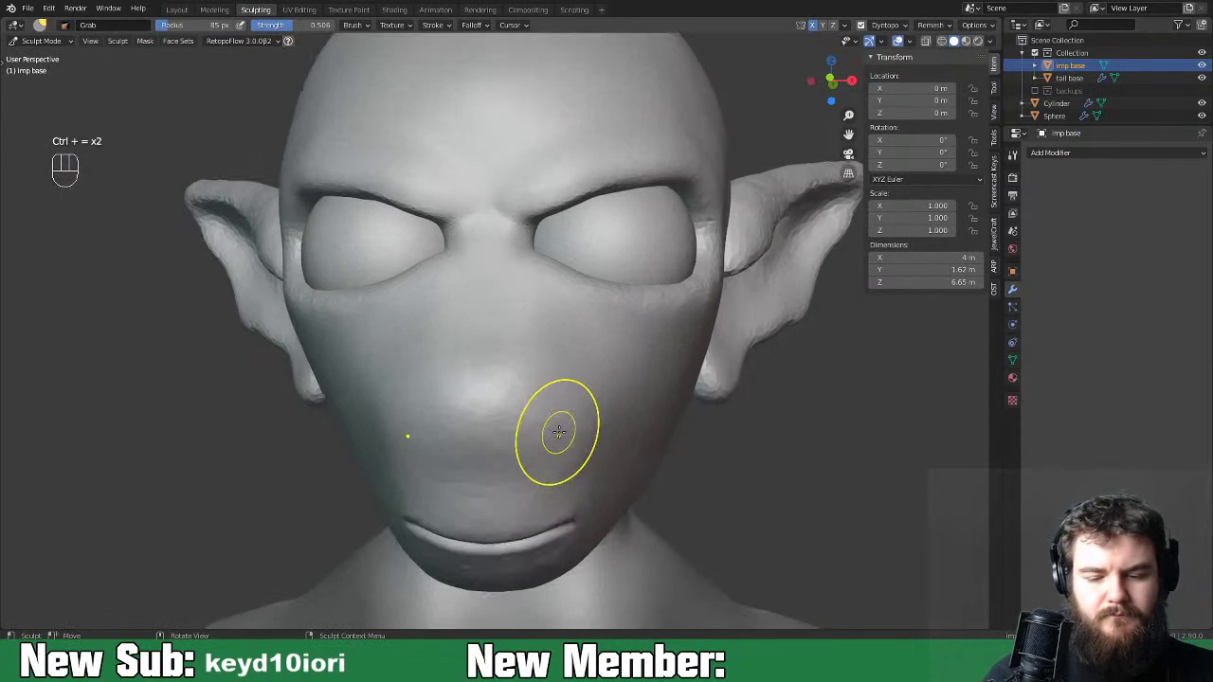
pyautogui.press('space')
pyautogui.press('space')
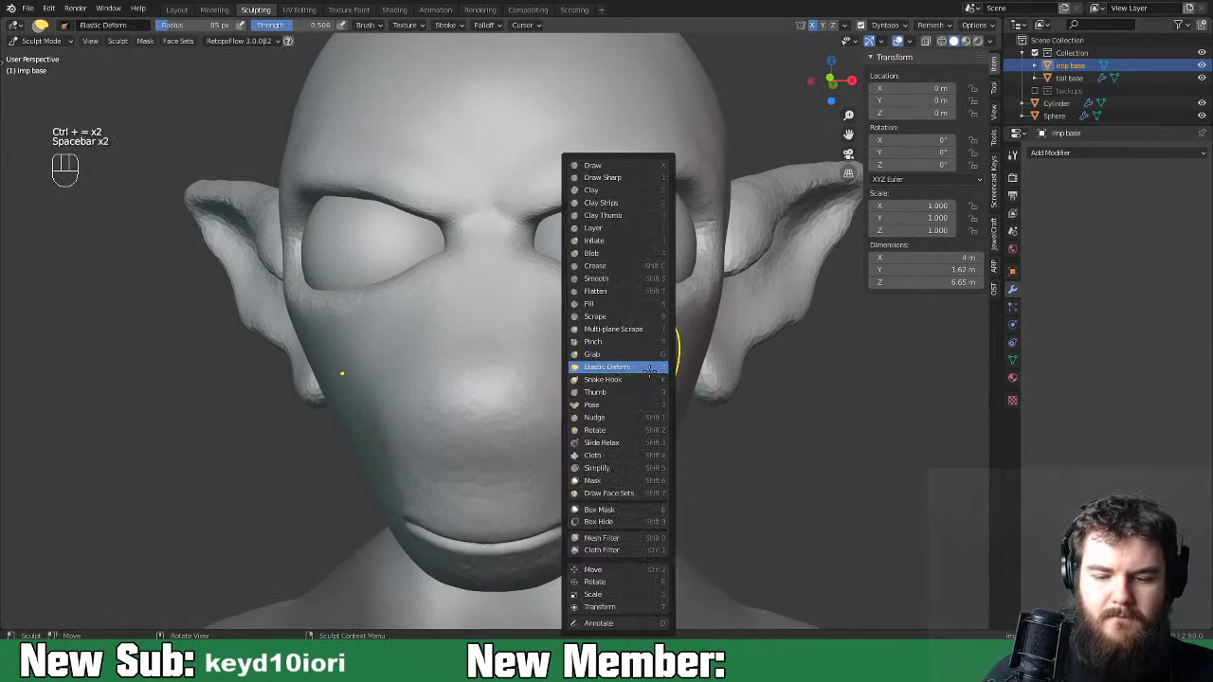
pyautogui.click(595, 266)
pyautogui.click(1012, 153)
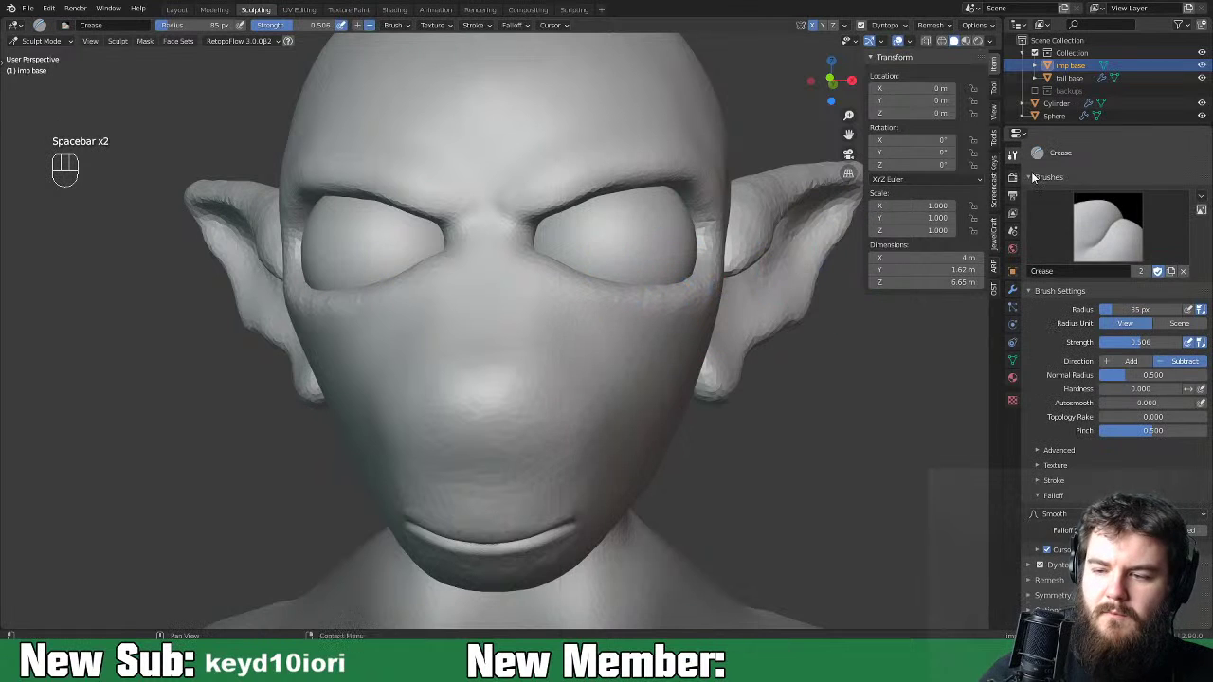
pyautogui.scroll(-1, 1075, 509)
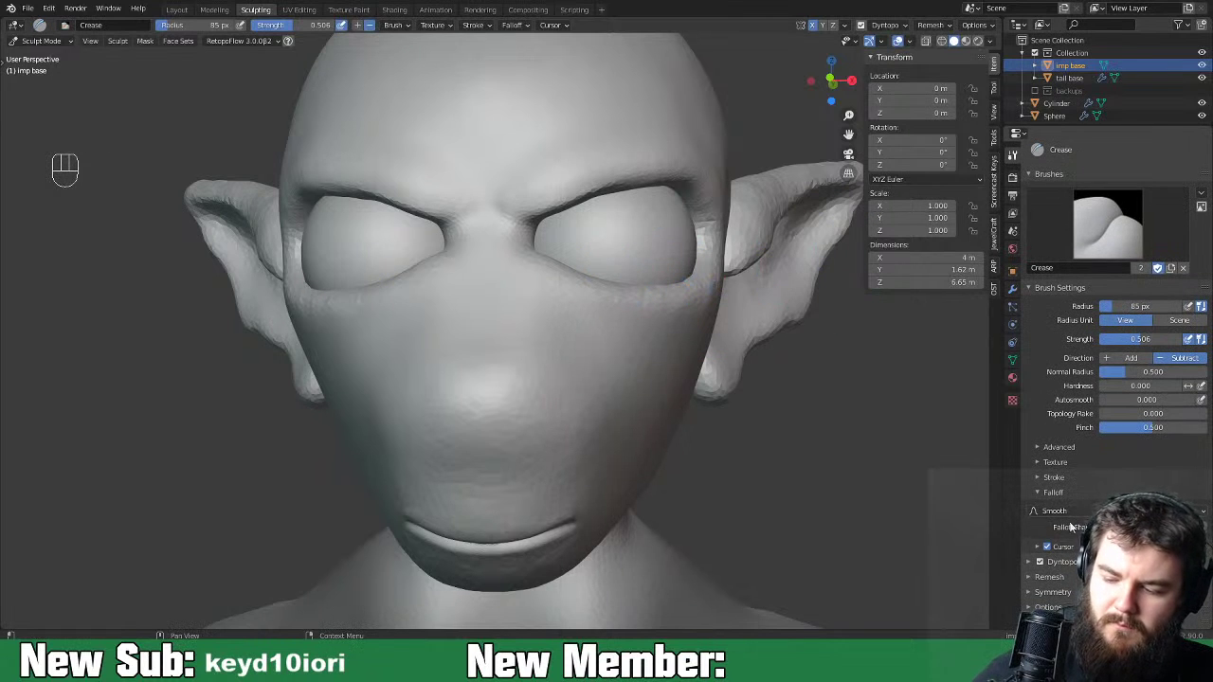
pyautogui.click(1071, 513)
pyautogui.click(1076, 426)
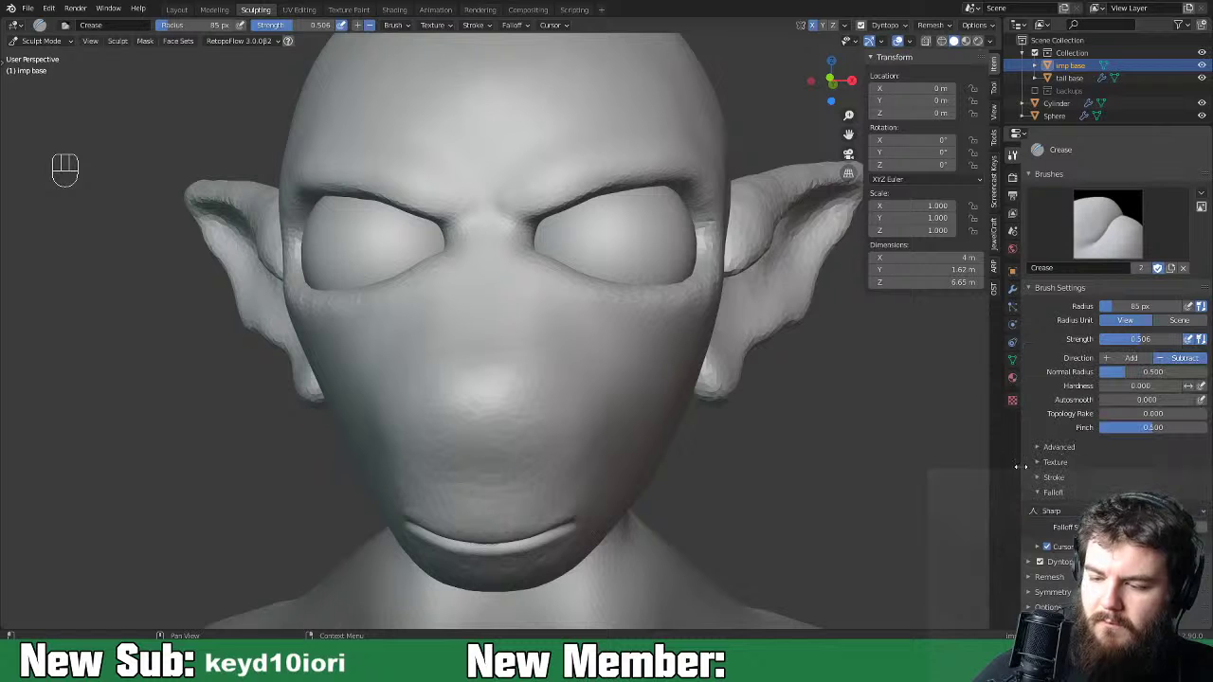
pyautogui.moveTo(569, 407); pyautogui.dragTo(544, 407, button='middle')
pyautogui.press('f')
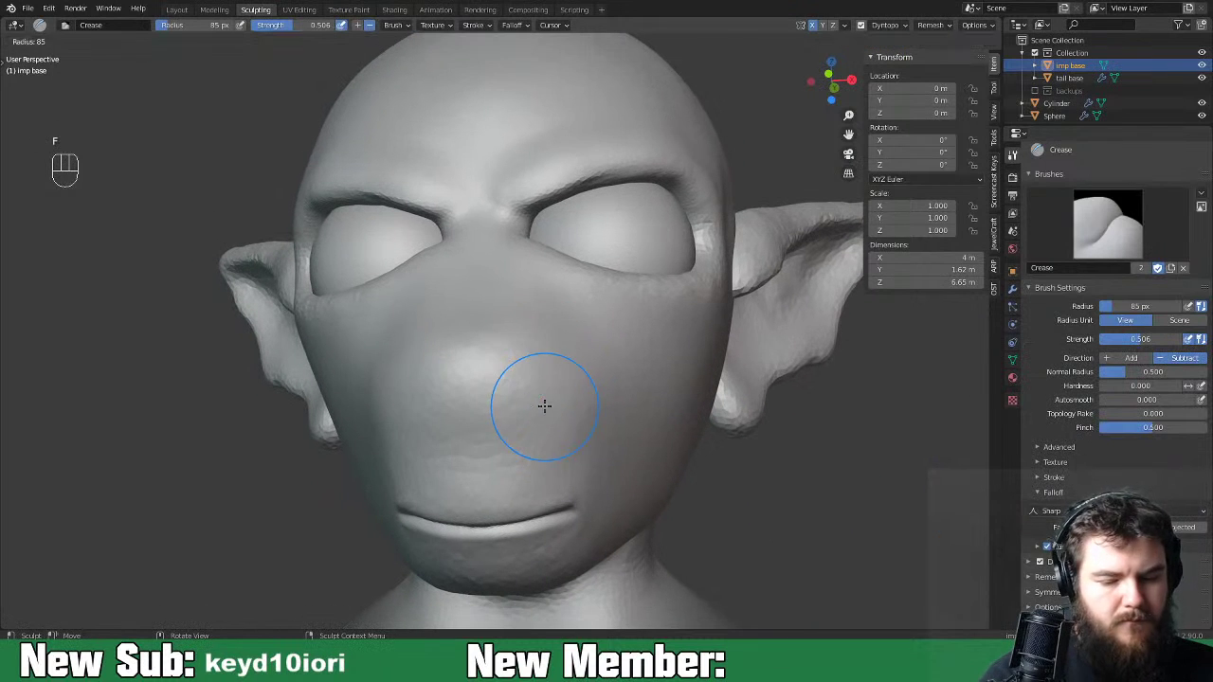
pyautogui.click(513, 406)
# Try carving nostrils into the nose with the Crease brush, judge them from a distance and undo the strokes.
pyautogui.moveTo(601, 366)
pyautogui.mouseDown(button='middle')
pyautogui.moveTo(610, 377)
pyautogui.moveTo(509, 395)
pyautogui.moveTo(596, 376)
pyautogui.moveTo(593, 405)
pyautogui.mouseUp(button='middle')
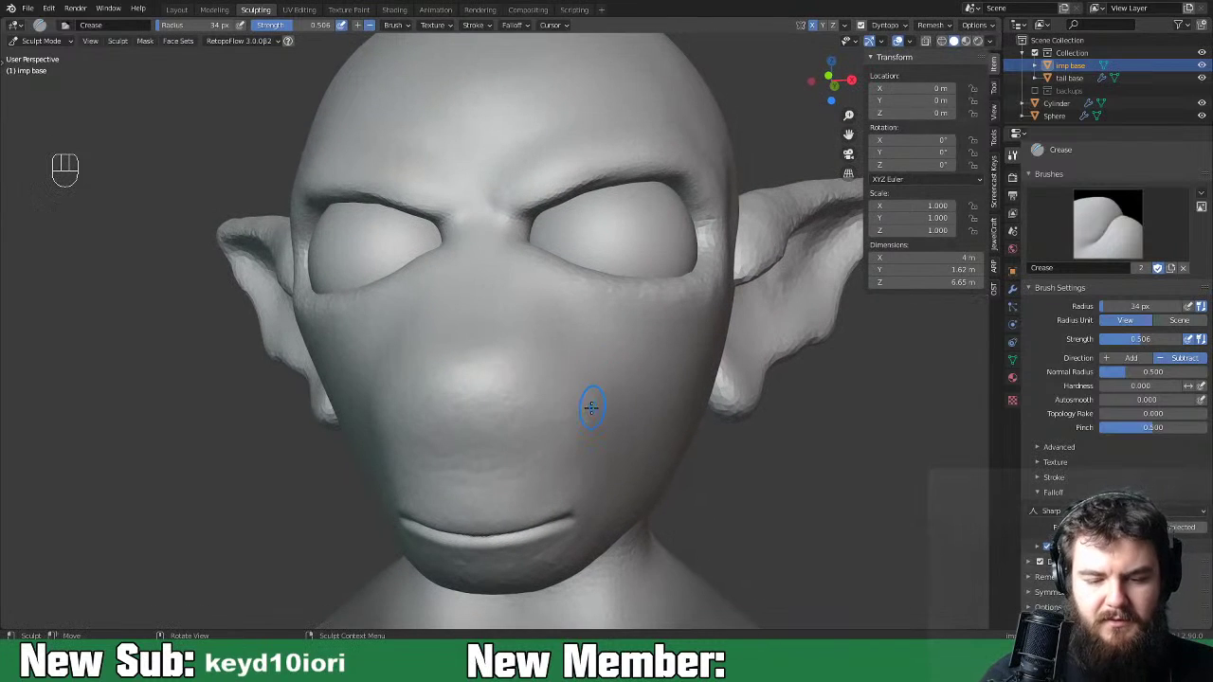
pyautogui.moveTo(587, 412)
pyautogui.mouseDown(button='middle')
pyautogui.moveTo(563, 355)
pyautogui.moveTo(550, 360)
pyautogui.moveTo(603, 409)
pyautogui.mouseUp(button='middle')
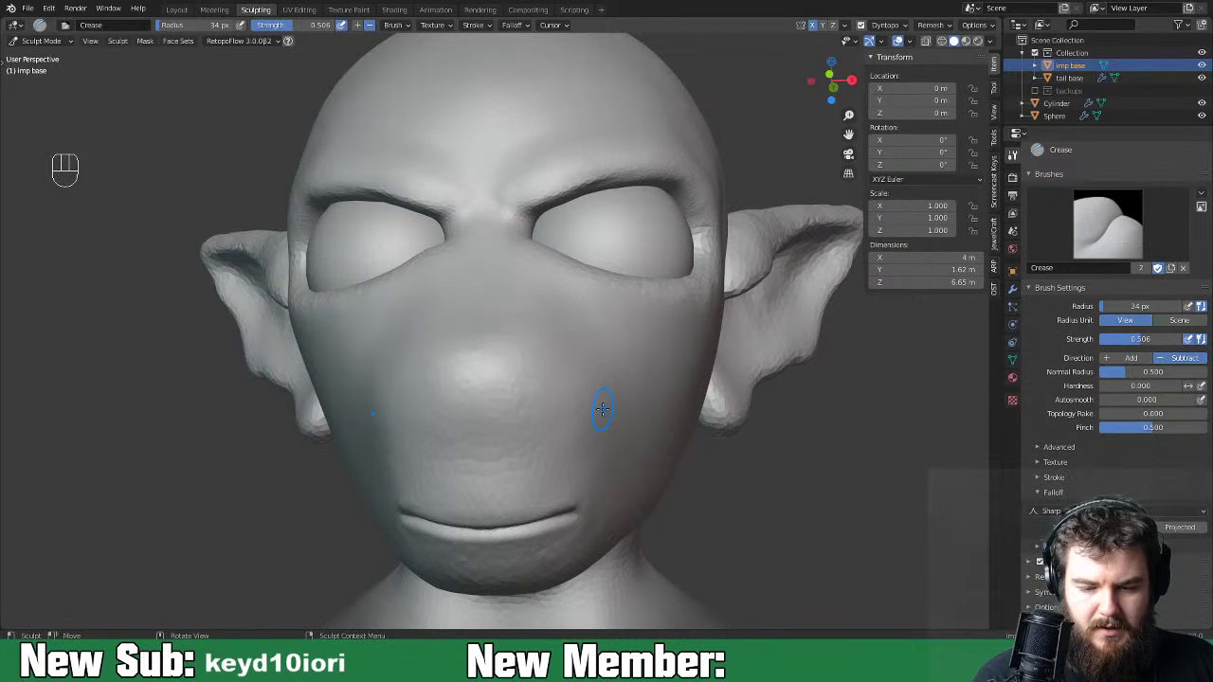
pyautogui.moveTo(529, 411); pyautogui.dragTo(528, 393)
pyautogui.moveTo(623, 398)
pyautogui.mouseDown(button='middle')
pyautogui.moveTo(614, 414)
pyautogui.moveTo(630, 419)
pyautogui.moveTo(720, 413)
pyautogui.moveTo(616, 413)
pyautogui.moveTo(758, 417)
pyautogui.moveTo(704, 406)
pyautogui.mouseUp(button='middle')
pyautogui.hotkey('ctrl', '-')
pyautogui.hotkey('ctrl', '-')
pyautogui.hotkey('ctrl', '-')
pyautogui.hotkey('ctrl', '-')
pyautogui.hotkey('ctrl', '-')
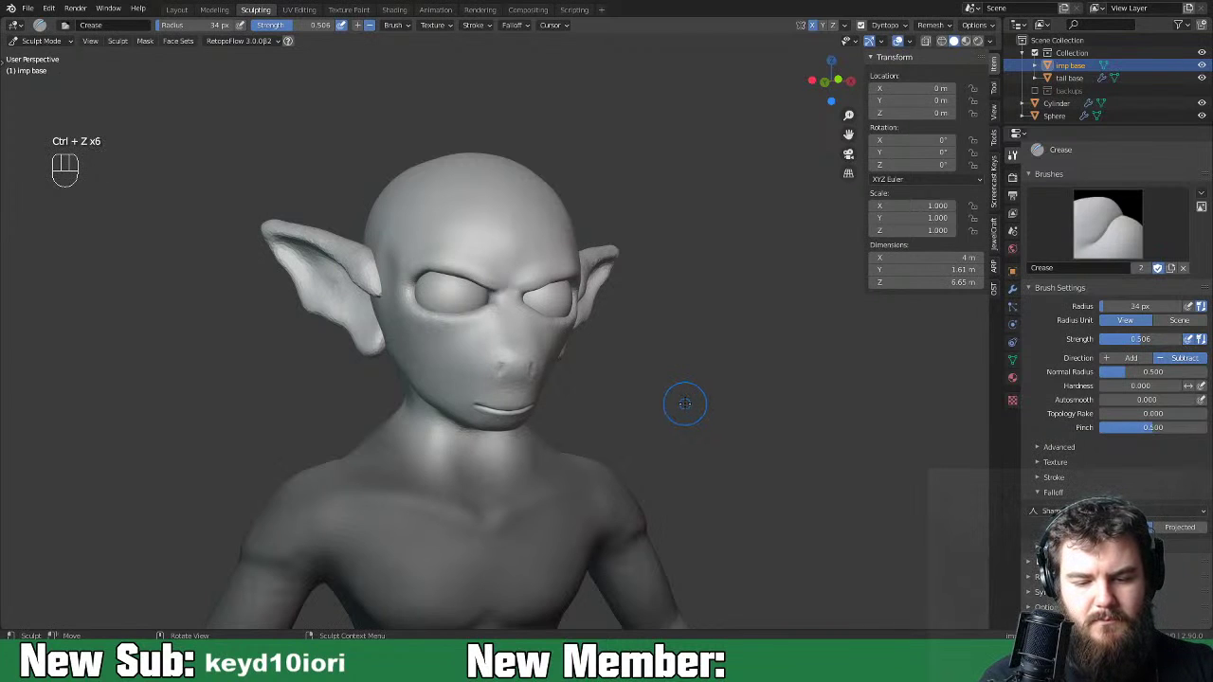
pyautogui.moveTo(688, 393); pyautogui.dragTo(651, 376, button='middle')
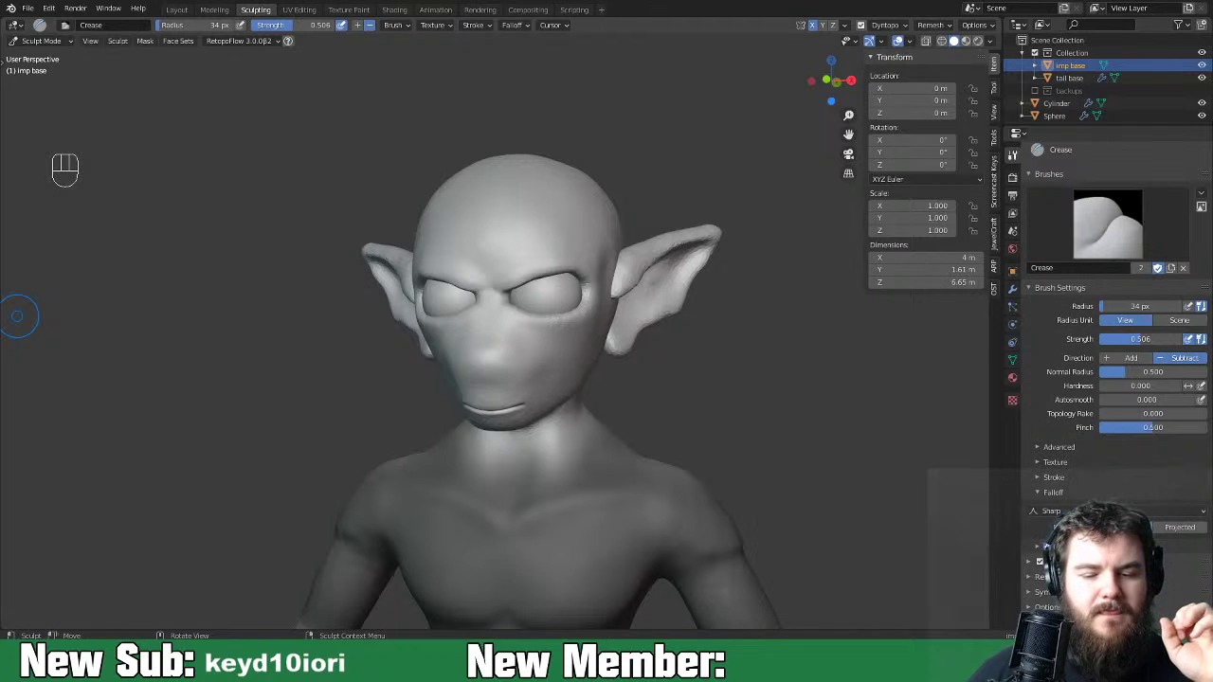
pyautogui.moveTo(636, 428); pyautogui.dragTo(596, 408, button='middle')
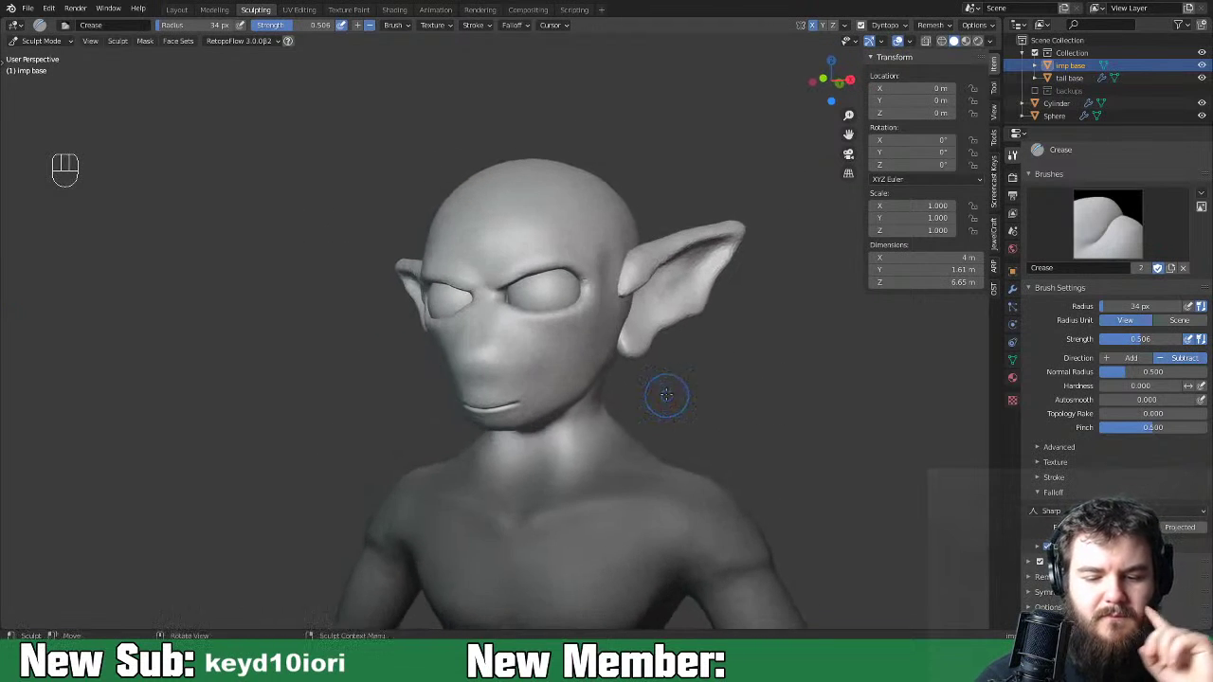
# Try another Crease stroke from the side of the nose tip toward the cheek.
pyautogui.hotkey('ctrl', '=')
pyautogui.hotkey('ctrl', '=')
pyautogui.hotkey('ctrl', '=')
pyautogui.hotkey('ctrl', '=')
pyautogui.hotkey('ctrl', '=')
pyautogui.moveTo(603, 442); pyautogui.dragTo(524, 396, button='middle')
pyautogui.moveTo(512, 384)
pyautogui.mouseDown()
pyautogui.moveTo(561, 421)
pyautogui.moveTo(512, 388)
pyautogui.moveTo(553, 414)
pyautogui.mouseUp()
pyautogui.moveTo(617, 420)
pyautogui.mouseDown(button='middle')
pyautogui.moveTo(590, 405)
pyautogui.moveTo(732, 430)
pyautogui.moveTo(639, 413)
pyautogui.mouseUp(button='middle')
# Compare the creased face against the whole figure and undo the last crease strokes.
pyautogui.hotkey('ctrl', '-')
pyautogui.hotkey('ctrl', '-')
pyautogui.hotkey('ctrl', '-')
pyautogui.hotkey('ctrl', '-')
pyautogui.hotkey('ctrl', '-')
pyautogui.hotkey('ctrl', '-')
pyautogui.hotkey('ctrl', '-')
pyautogui.hotkey('ctrl', 'z')
pyautogui.hotkey('ctrl', 'z')
pyautogui.hotkey('ctrl', 'z')
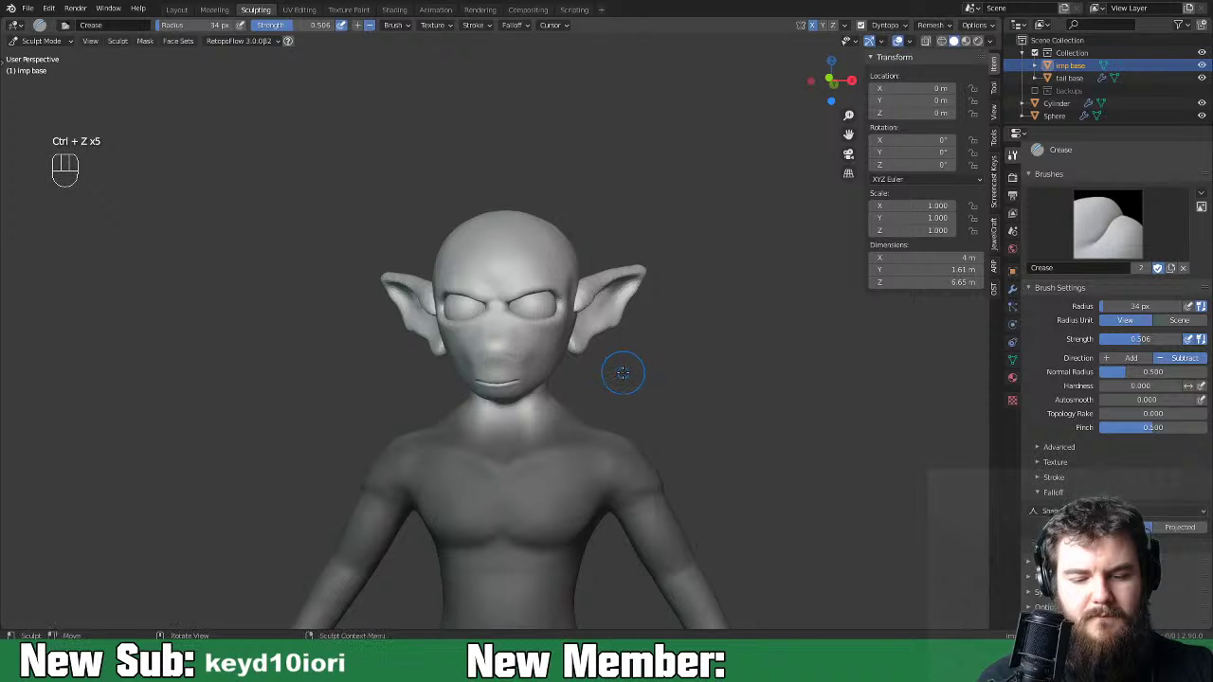
# Switch to the Clay Strips brush for work on the nose and save the file.
pyautogui.moveTo(634, 377)
pyautogui.mouseDown(button='middle')
pyautogui.moveTo(606, 381)
pyautogui.moveTo(659, 386)
pyautogui.mouseUp(button='middle')
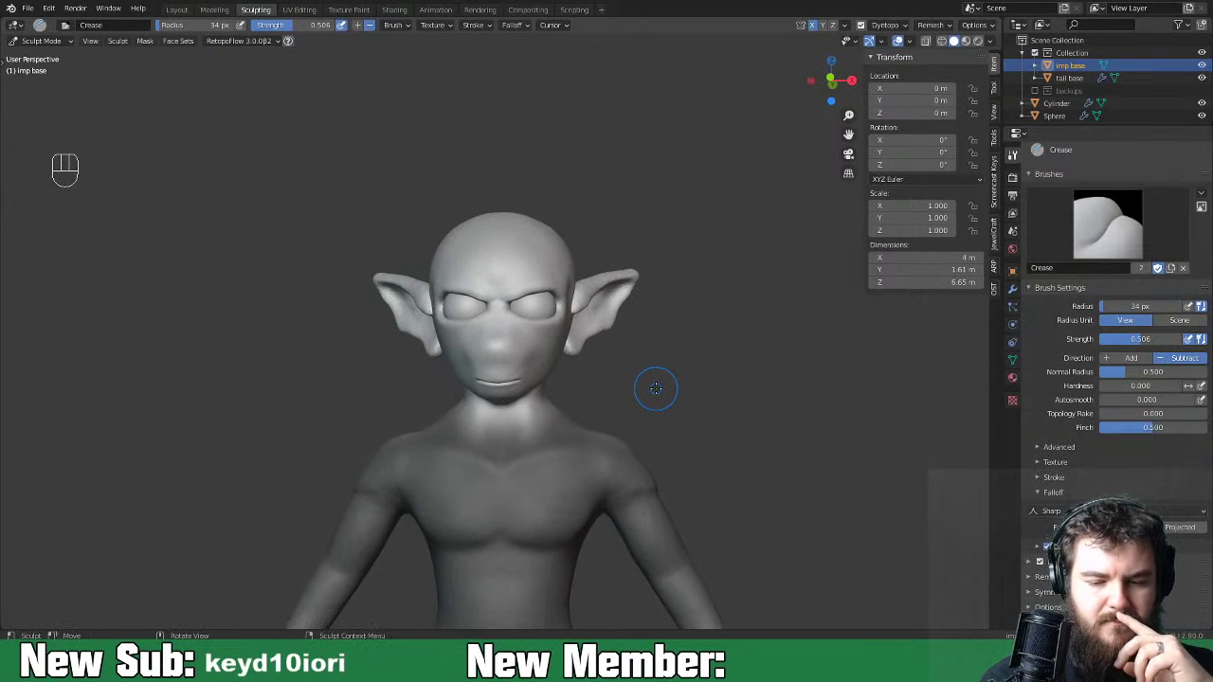
pyautogui.hotkey('ctrl', '=')
pyautogui.hotkey('ctrl', '=')
pyautogui.hotkey('ctrl', '=')
pyautogui.hotkey('ctrl', '=')
pyautogui.hotkey('ctrl', '=')
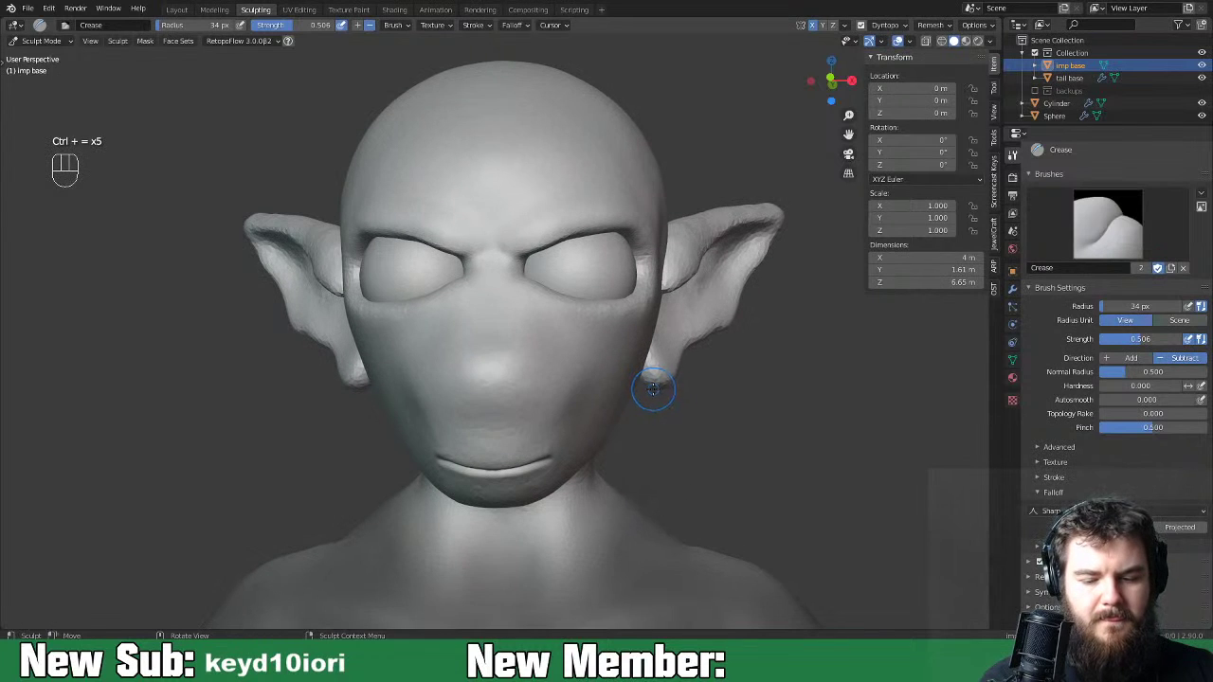
pyautogui.hotkey('ctrl', '=')
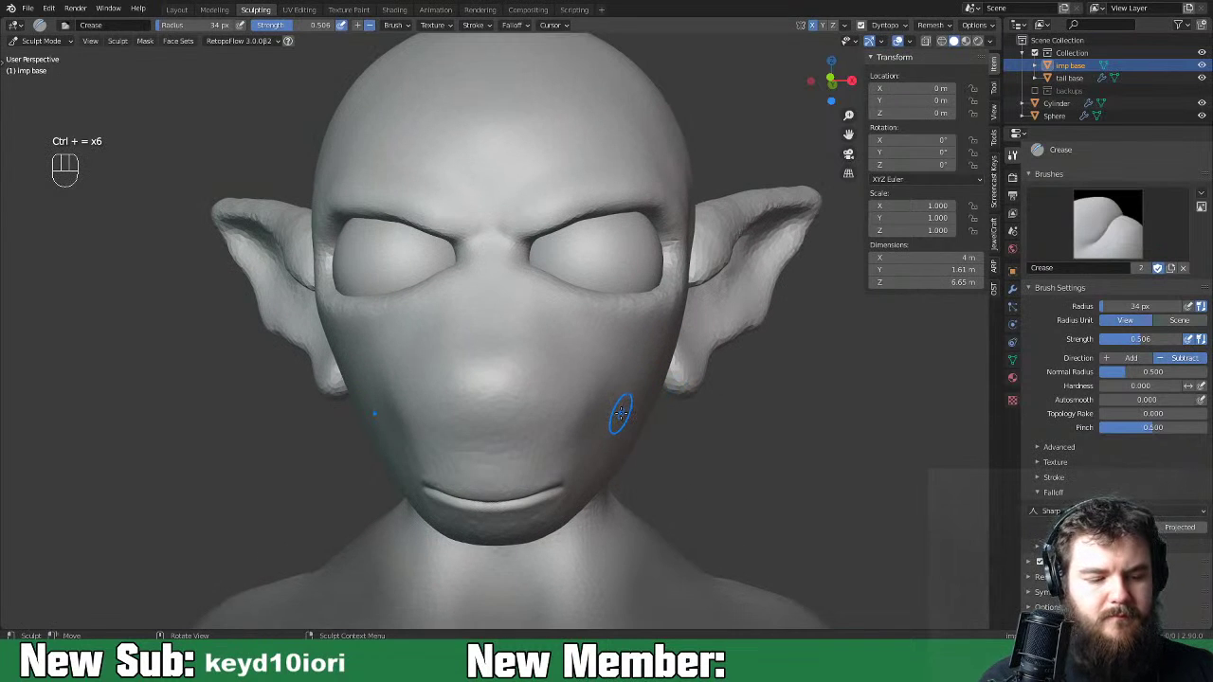
pyautogui.press('space')
pyautogui.press('space')
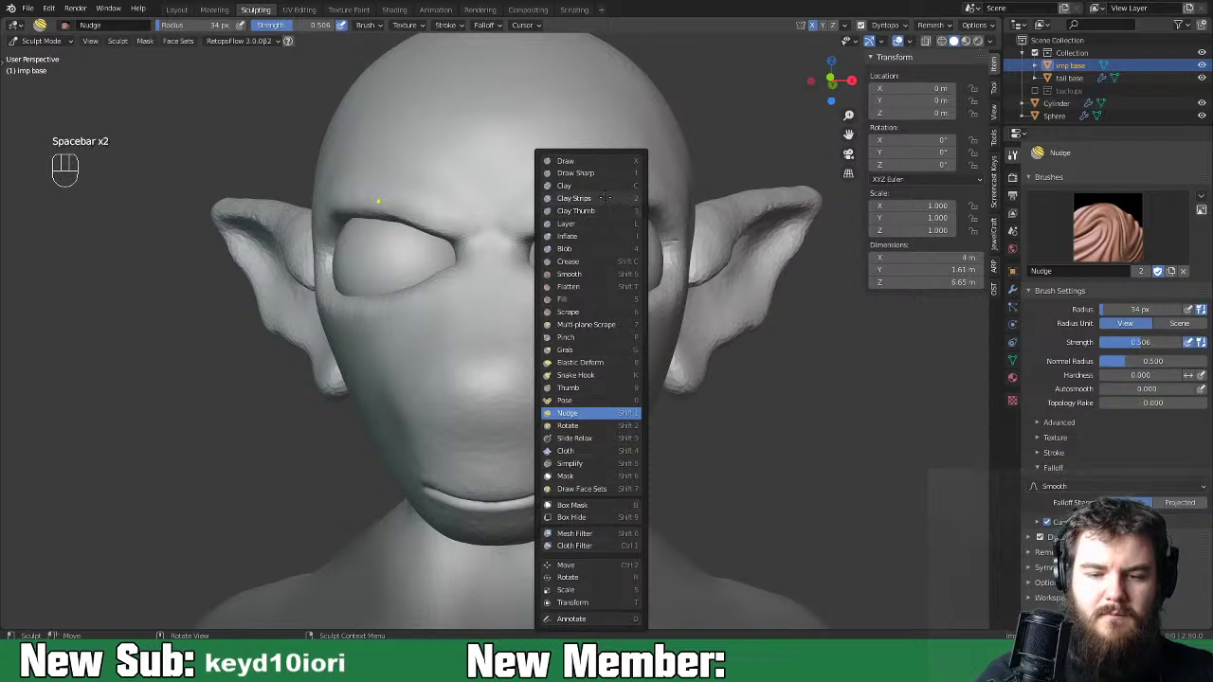
pyautogui.click(588, 198)
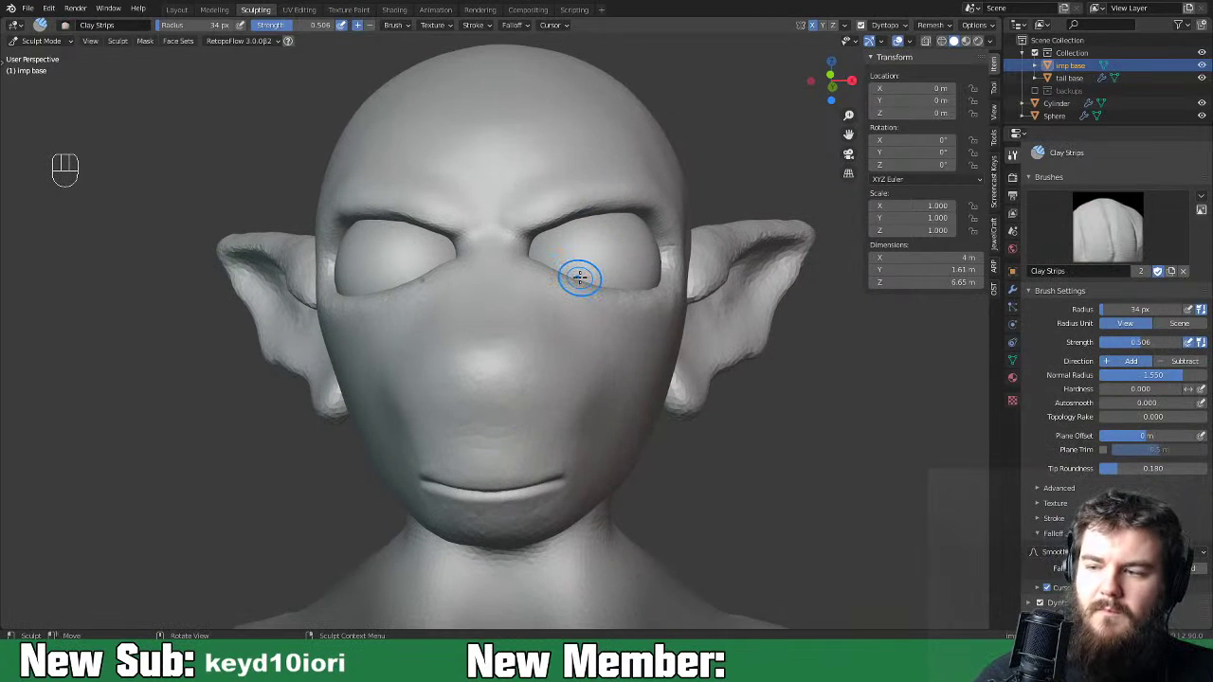
pyautogui.hotkey('ctrl', 's')
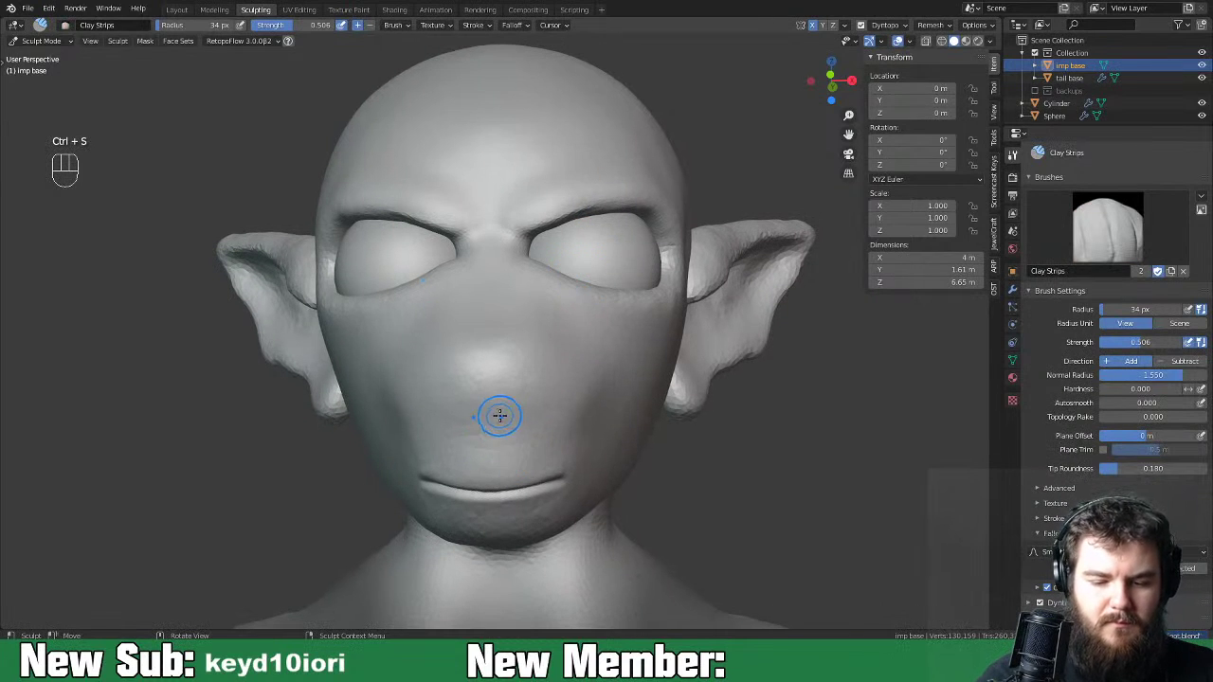
# Build up the upper lip and nose tip with Clay Strips and smooth the added volume.
pyautogui.moveTo(507, 441); pyautogui.dragTo(524, 421)
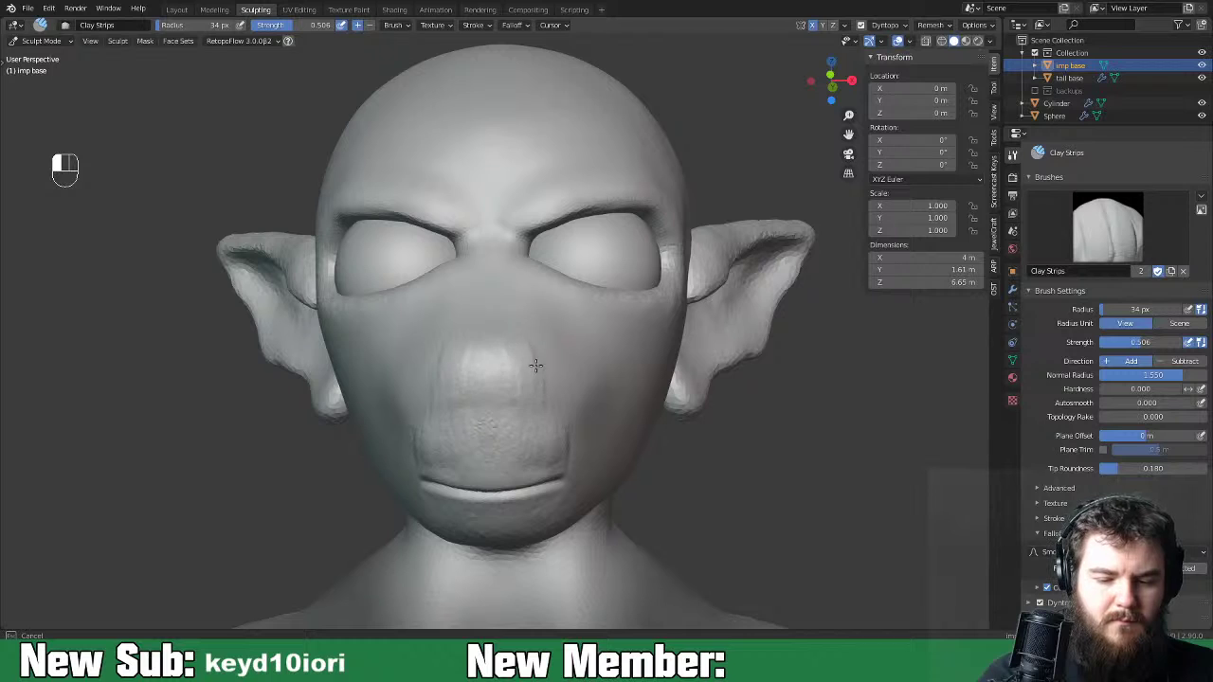
pyautogui.moveTo(521, 348)
pyautogui.mouseDown()
pyautogui.moveTo(506, 382)
pyautogui.moveTo(490, 384)
pyautogui.moveTo(523, 398)
pyautogui.moveTo(525, 363)
pyautogui.moveTo(499, 396)
pyautogui.mouseUp()
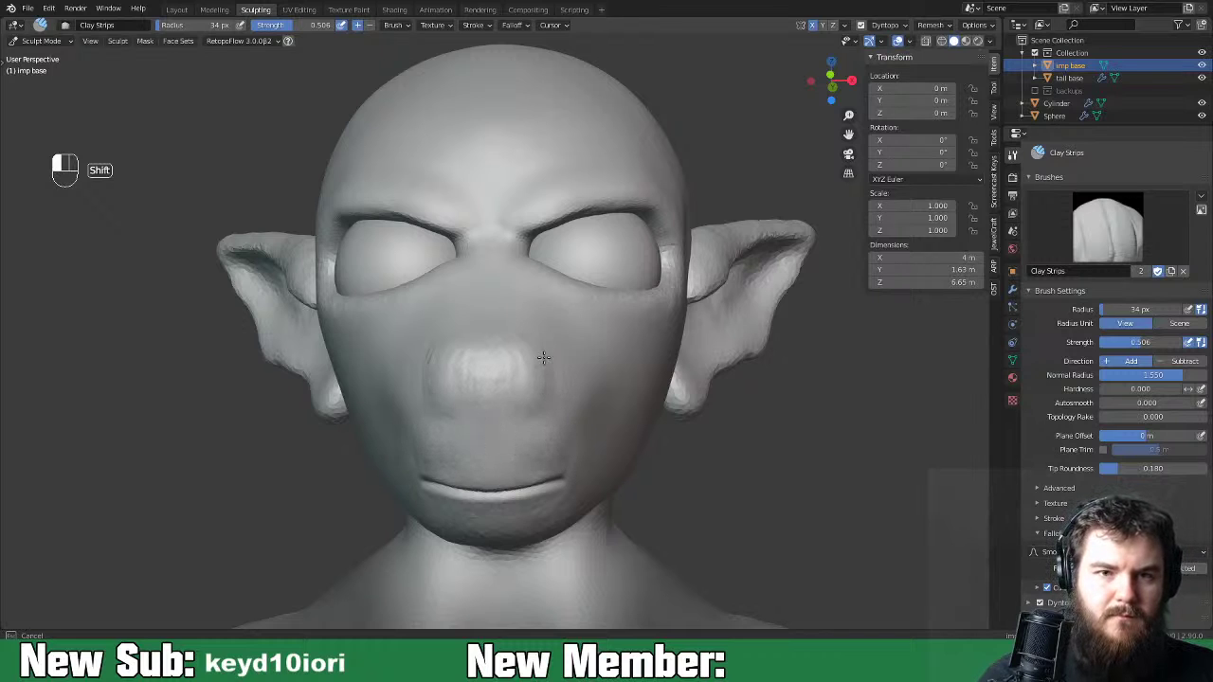
pyautogui.keyDown('shift'); pyautogui.moveTo(512, 353); pyautogui.dragTo(527, 345); pyautogui.keyUp('shift')
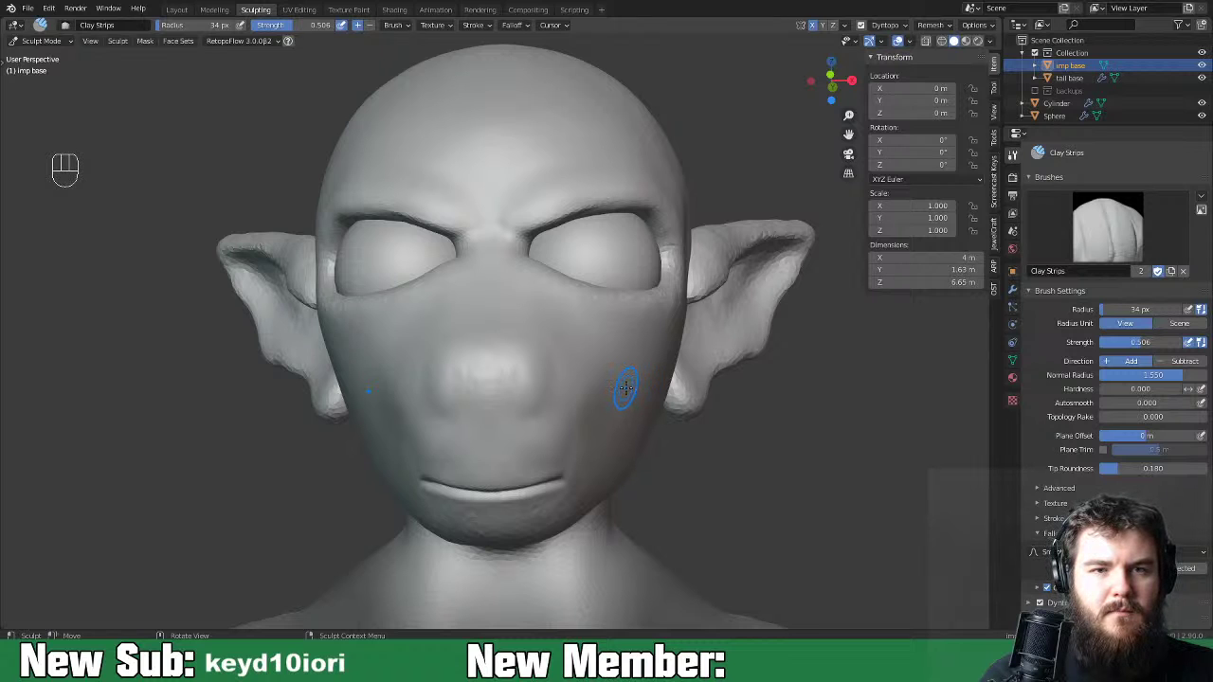
pyautogui.moveTo(626, 387)
pyautogui.mouseDown(button='middle')
pyautogui.moveTo(534, 376)
pyautogui.moveTo(528, 401)
pyautogui.moveTo(494, 418)
pyautogui.moveTo(531, 406)
pyautogui.moveTo(525, 390)
pyautogui.mouseUp(button='middle')
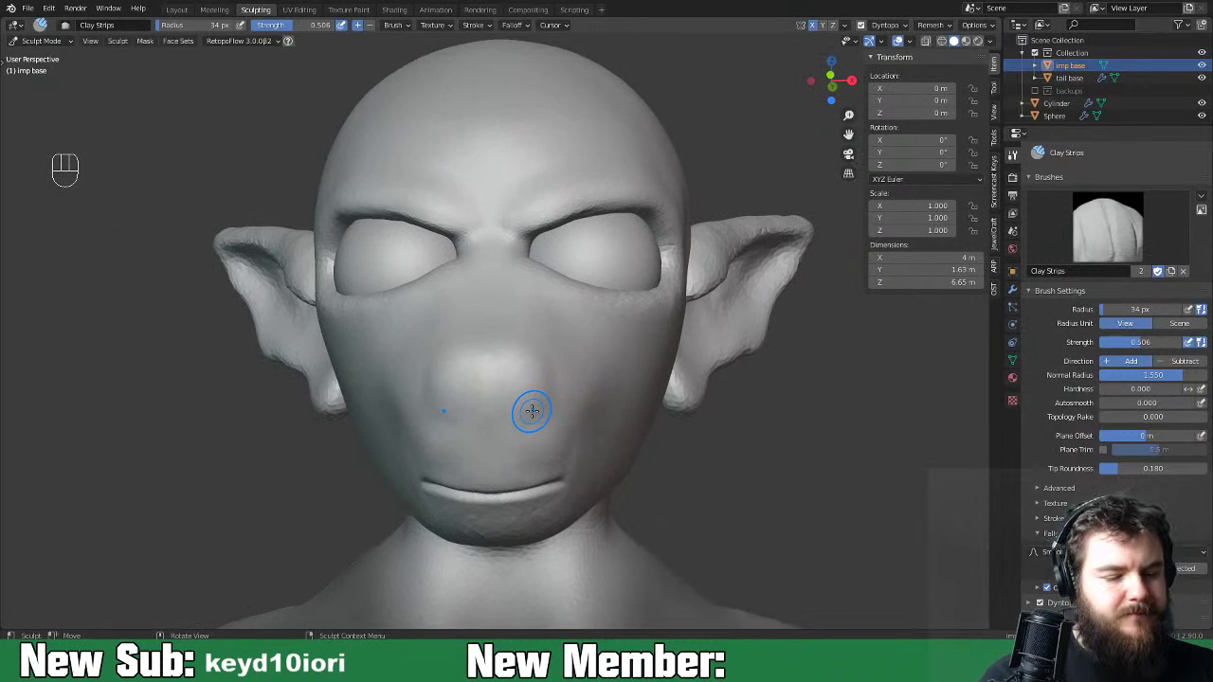
# Switch to the Crease brush and carve a slanted nostril groove on each side of the nose's underside.
pyautogui.press('space')
pyautogui.press('space')
pyautogui.click(531, 261)
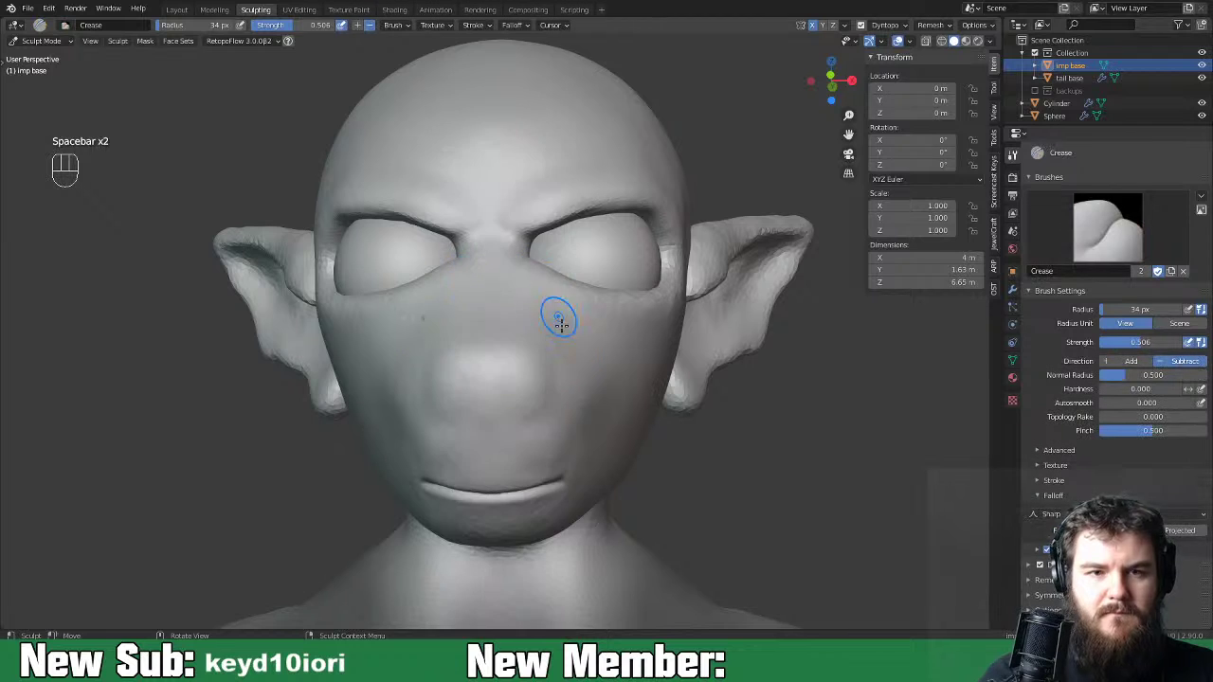
pyautogui.hotkey('ctrl', '=')
pyautogui.hotkey('ctrl', '=')
pyautogui.hotkey('ctrl', '=')
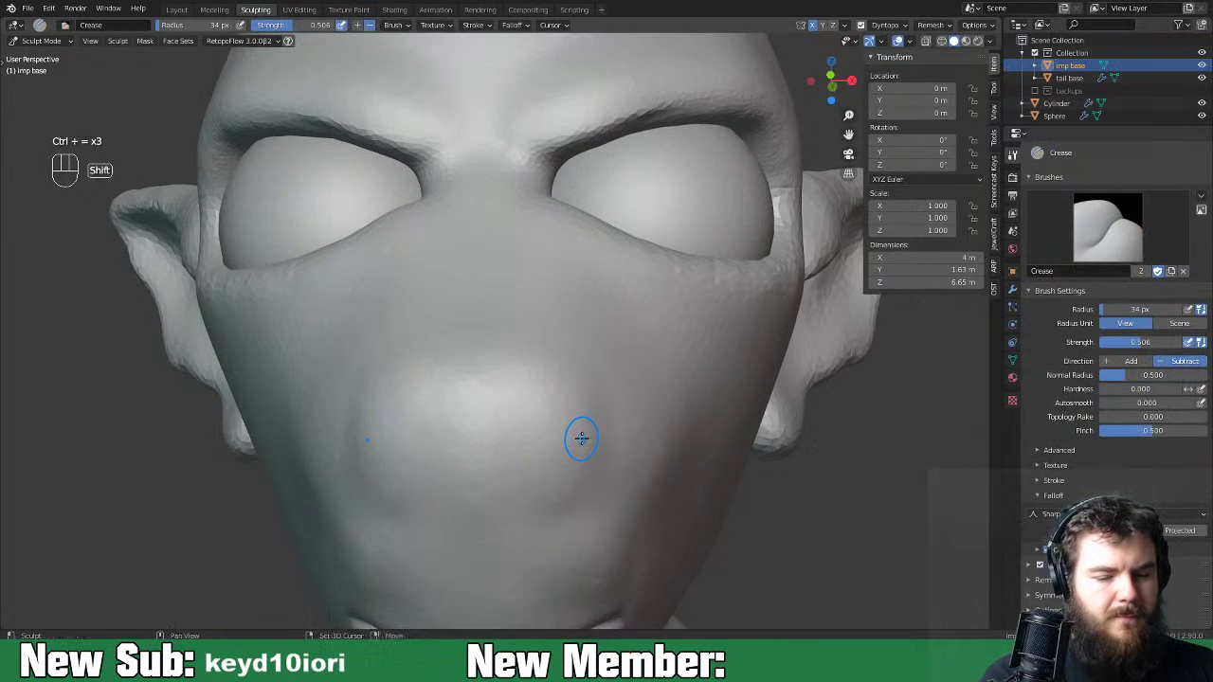
pyautogui.keyDown('shift'); pyautogui.moveTo(581, 437); pyautogui.dragTo(584, 379, button='middle'); pyautogui.keyUp('shift')
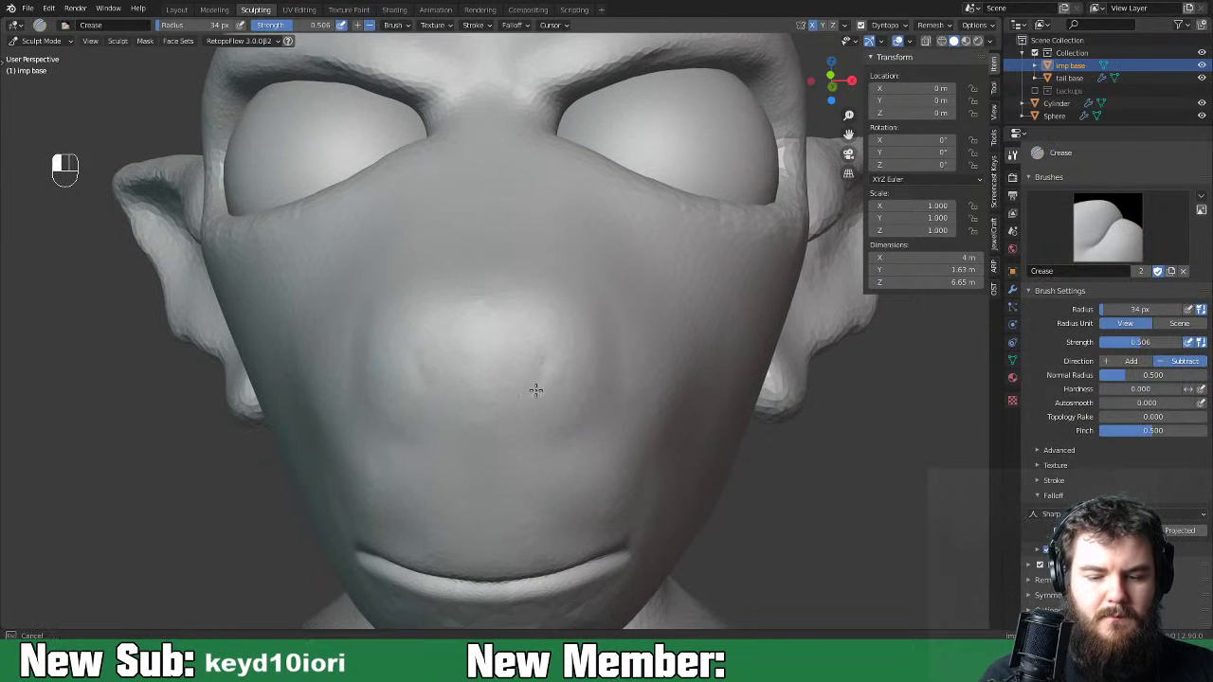
pyautogui.moveTo(518, 418)
pyautogui.mouseDown()
pyautogui.moveTo(541, 351)
pyautogui.moveTo(509, 426)
pyautogui.moveTo(542, 356)
pyautogui.mouseUp()
pyautogui.moveTo(505, 441)
pyautogui.mouseDown()
pyautogui.moveTo(541, 357)
pyautogui.moveTo(516, 438)
pyautogui.mouseUp()
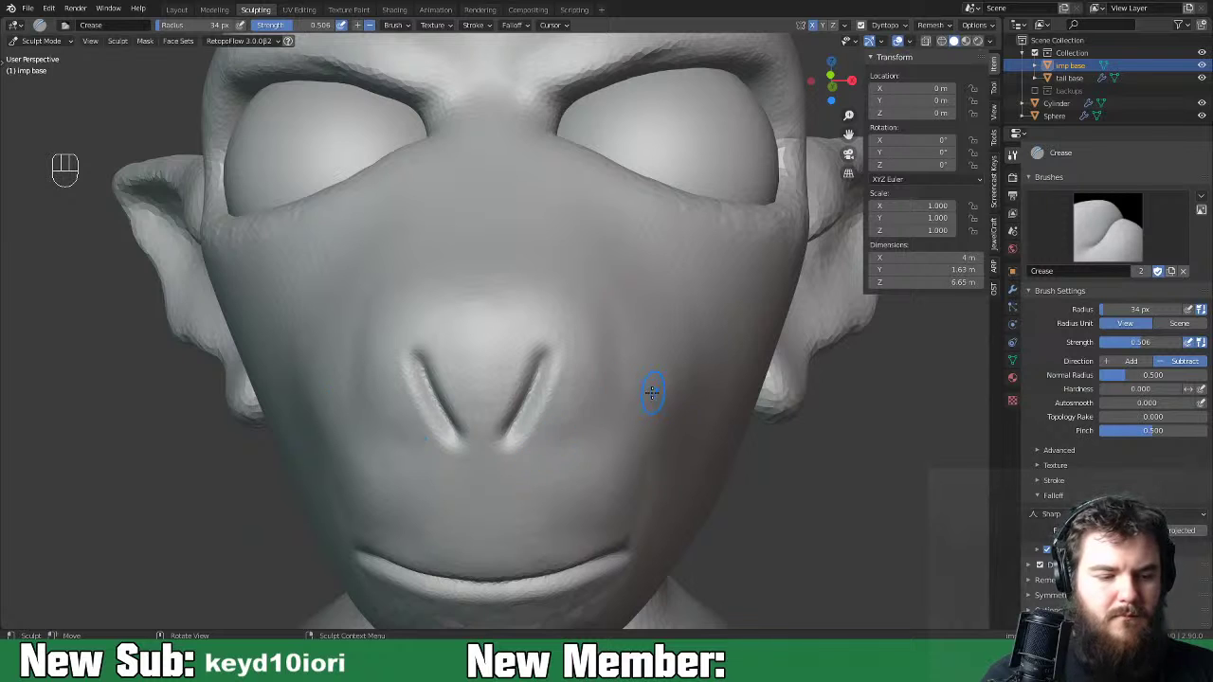
# Compare the nostril grooves against the whole head and undo the last Crease and nose-building strokes.
pyautogui.hotkey('ctrl', '-')
pyautogui.hotkey('ctrl', '-')
pyautogui.hotkey('ctrl', '-')
pyautogui.hotkey('ctrl', '-')
pyautogui.hotkey('ctrl', '-')
pyautogui.hotkey('ctrl', '-')
pyautogui.hotkey('ctrl', '-')
pyautogui.moveTo(707, 382)
pyautogui.mouseDown(button='middle')
pyautogui.moveTo(628, 405)
pyautogui.moveTo(711, 398)
pyautogui.moveTo(581, 400)
pyautogui.mouseUp(button='middle')
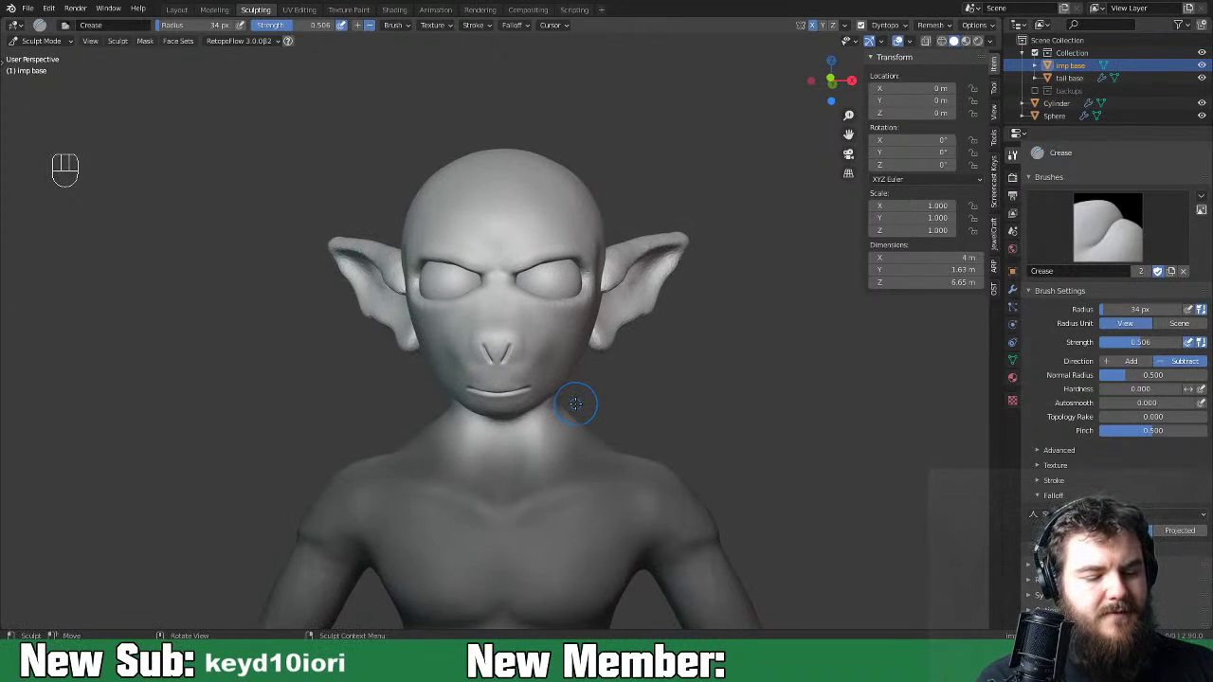
pyautogui.hotkey('ctrl', 'z')
pyautogui.hotkey('ctrl', 'z')
pyautogui.hotkey('ctrl', 'z')
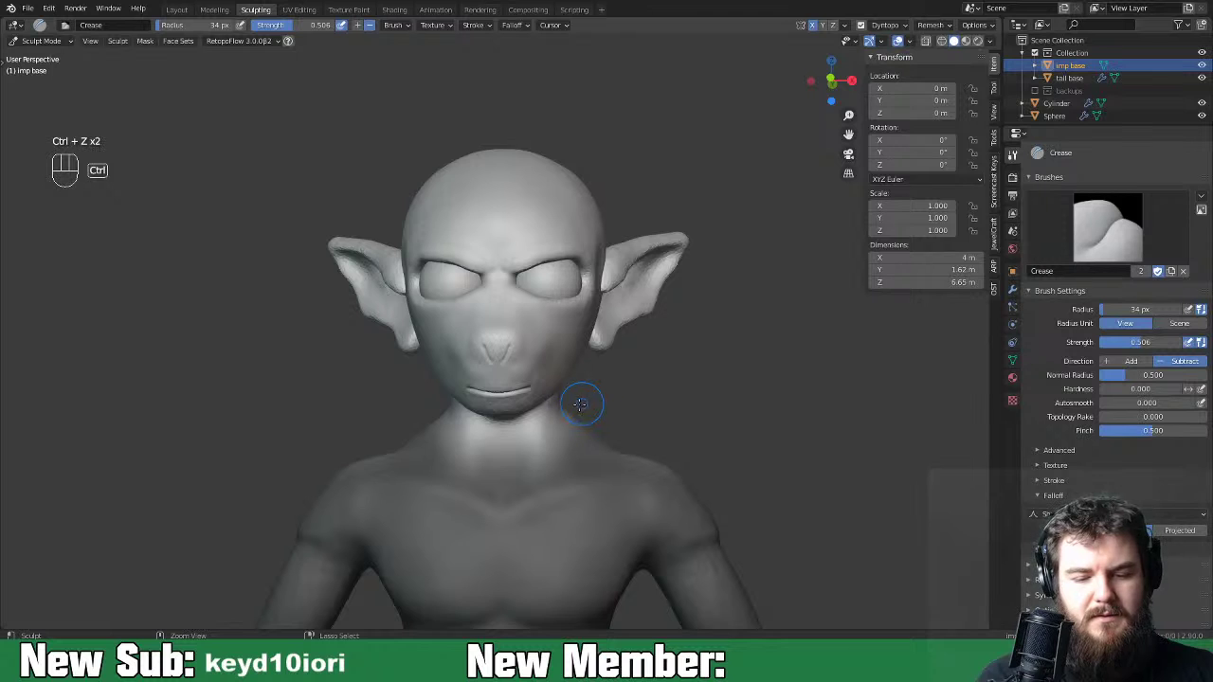
pyautogui.moveTo(584, 398)
pyautogui.mouseDown(button='middle')
pyautogui.moveTo(673, 398)
pyautogui.moveTo(623, 395)
pyautogui.mouseUp(button='middle')
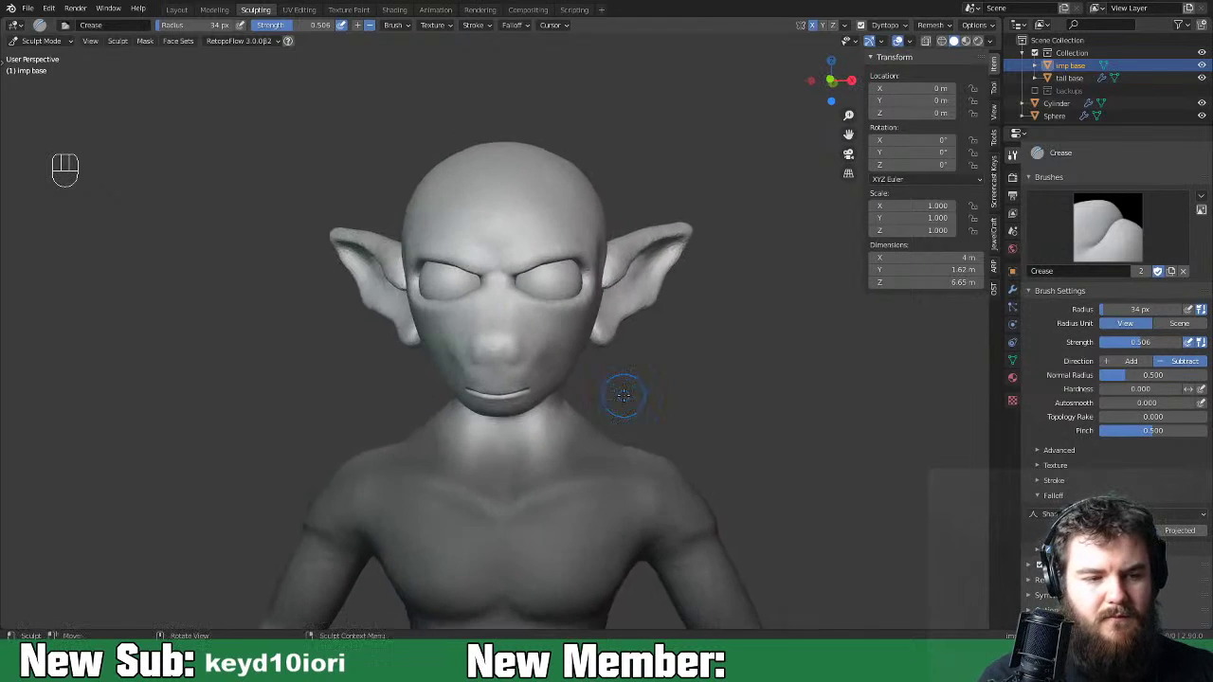
pyautogui.hotkey('ctrl', 'z')
pyautogui.hotkey('ctrl', 'z')
pyautogui.hotkey('ctrl', 'z')
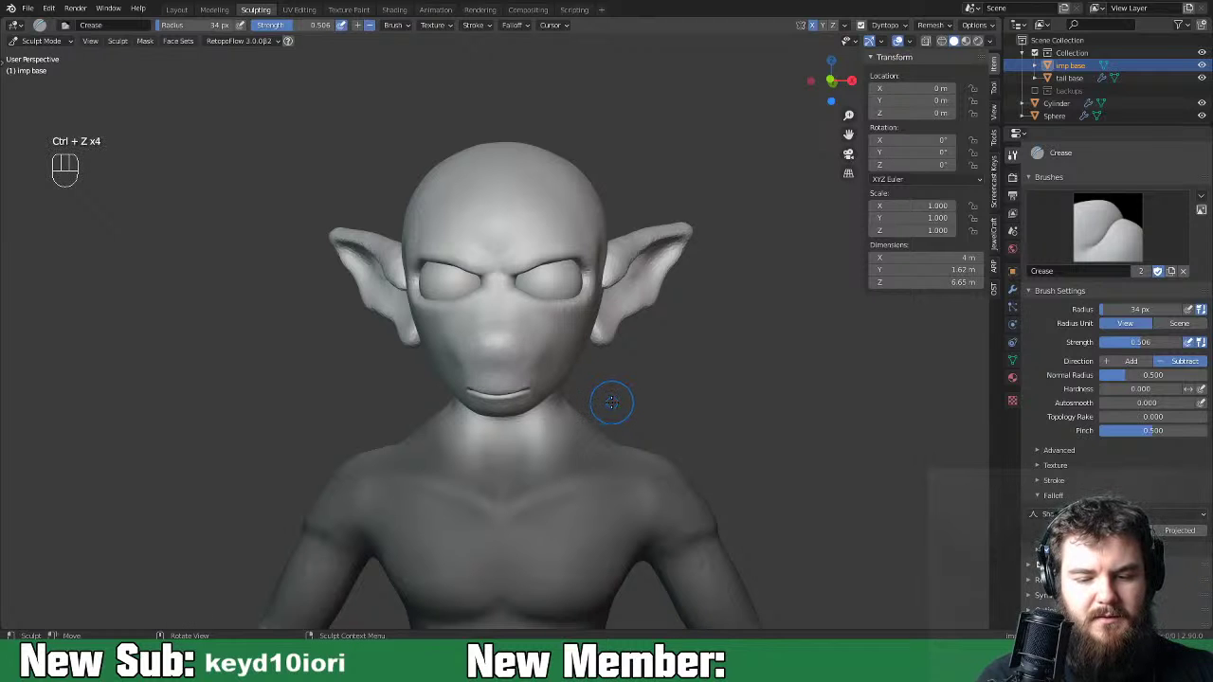
# Switch to the Grab brush and set its radius to 105 px for reshaping the nose.
pyautogui.moveTo(611, 401)
pyautogui.mouseDown(button='middle')
pyautogui.moveTo(759, 405)
pyautogui.moveTo(516, 396)
pyautogui.moveTo(602, 407)
pyautogui.mouseUp(button='middle')
pyautogui.press('space')
pyautogui.click(603, 417)
pyautogui.press('space')
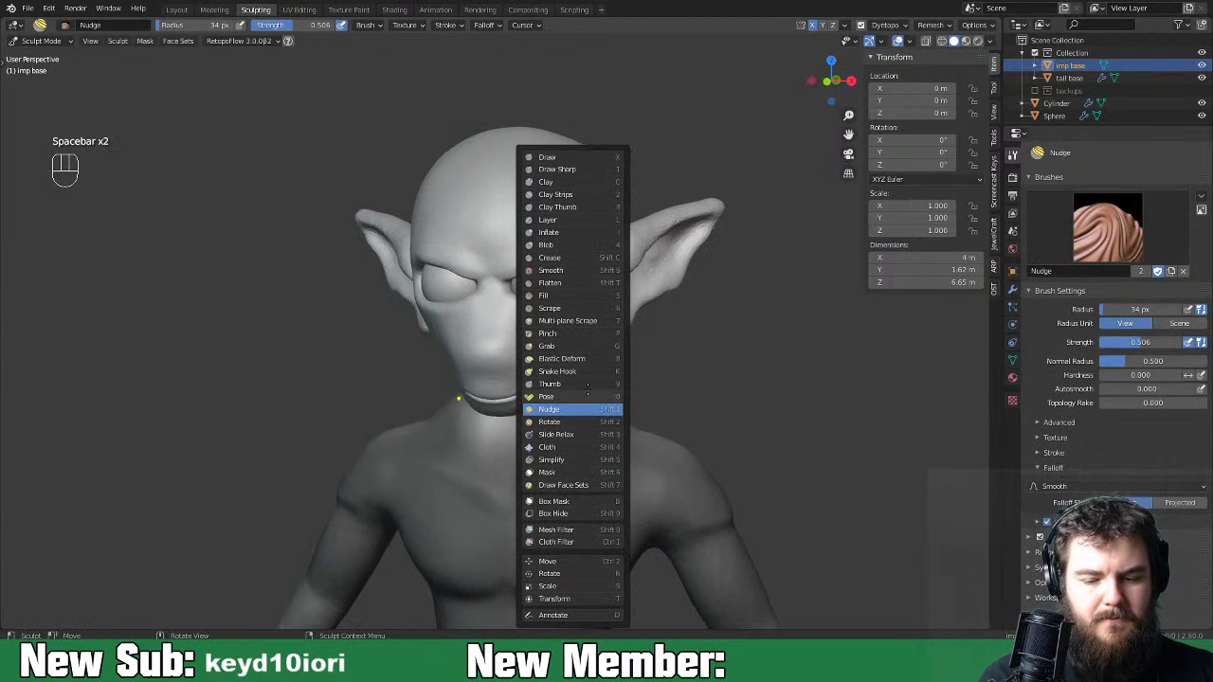
pyautogui.click(585, 346)
pyautogui.hotkey('ctrl', '=')
pyautogui.hotkey('ctrl', '=')
pyautogui.hotkey('ctrl', '=')
pyautogui.hotkey('ctrl', '=')
pyautogui.hotkey('ctrl', '=')
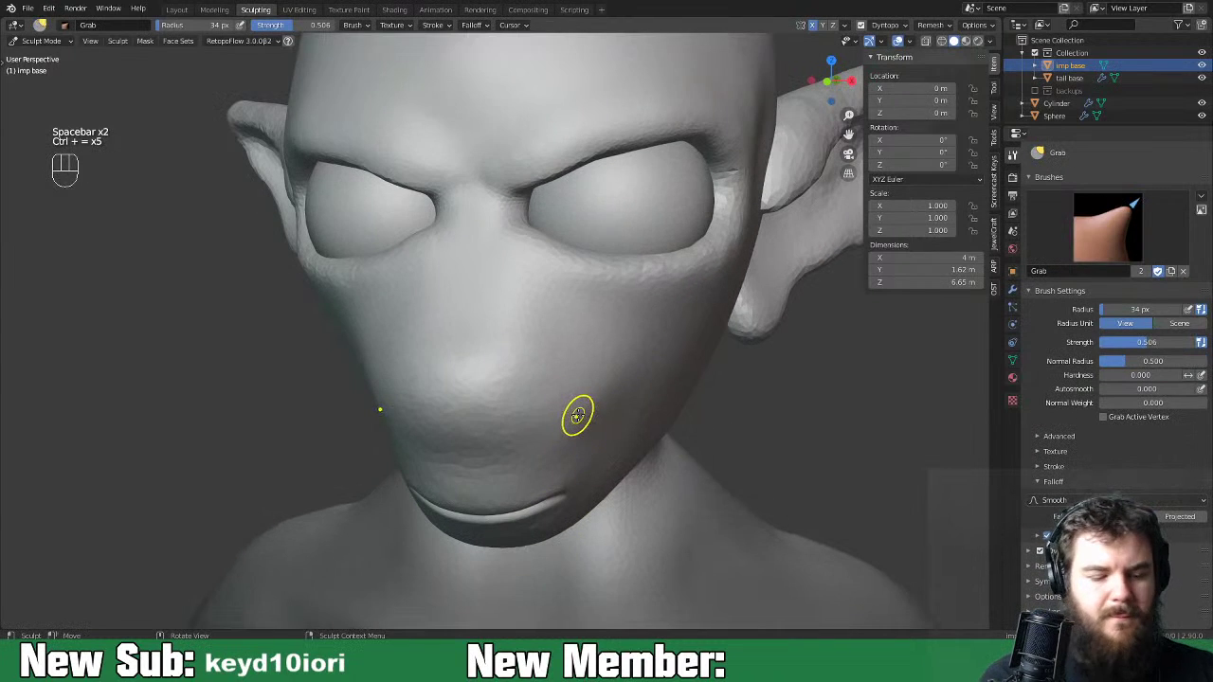
pyautogui.press('f')
pyautogui.click(601, 408)
# Try to reshape the nose's underside in profile and its sides from the front with Grab.
pyautogui.moveTo(601, 407)
pyautogui.mouseDown(button='middle')
pyautogui.moveTo(601, 433)
pyautogui.moveTo(587, 399)
pyautogui.moveTo(642, 365)
pyautogui.mouseUp(button='middle')
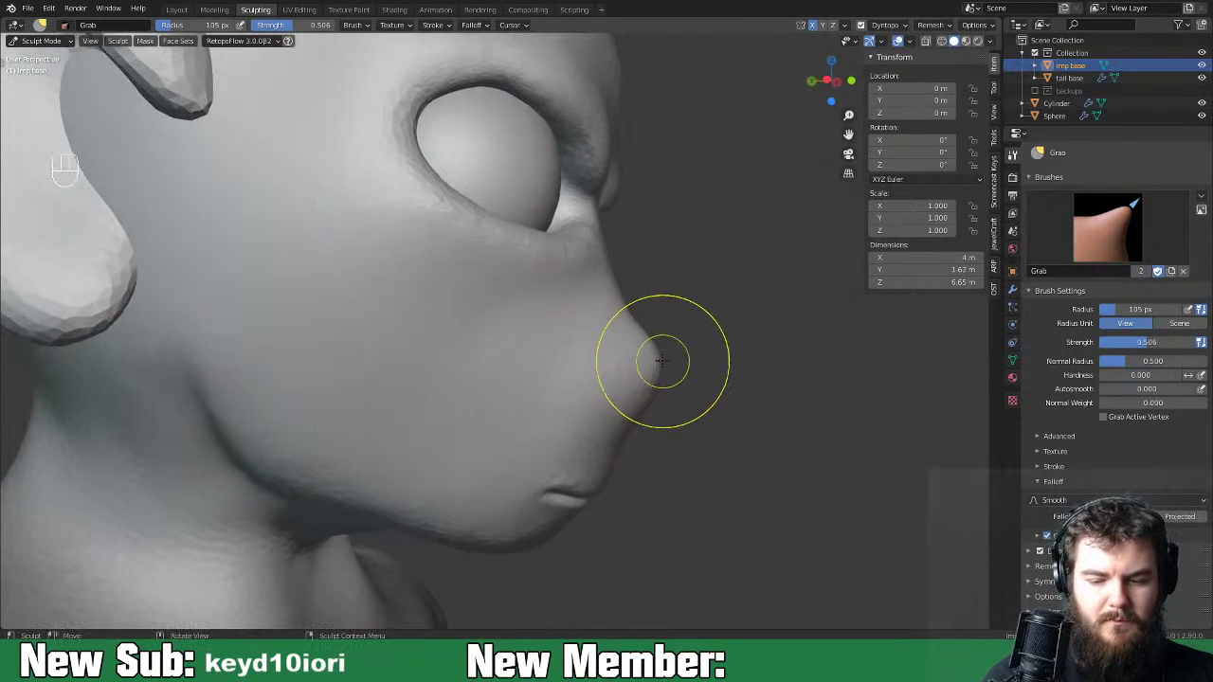
pyautogui.moveTo(633, 436); pyautogui.dragTo(626, 437)
pyautogui.moveTo(632, 436); pyautogui.dragTo(610, 419)
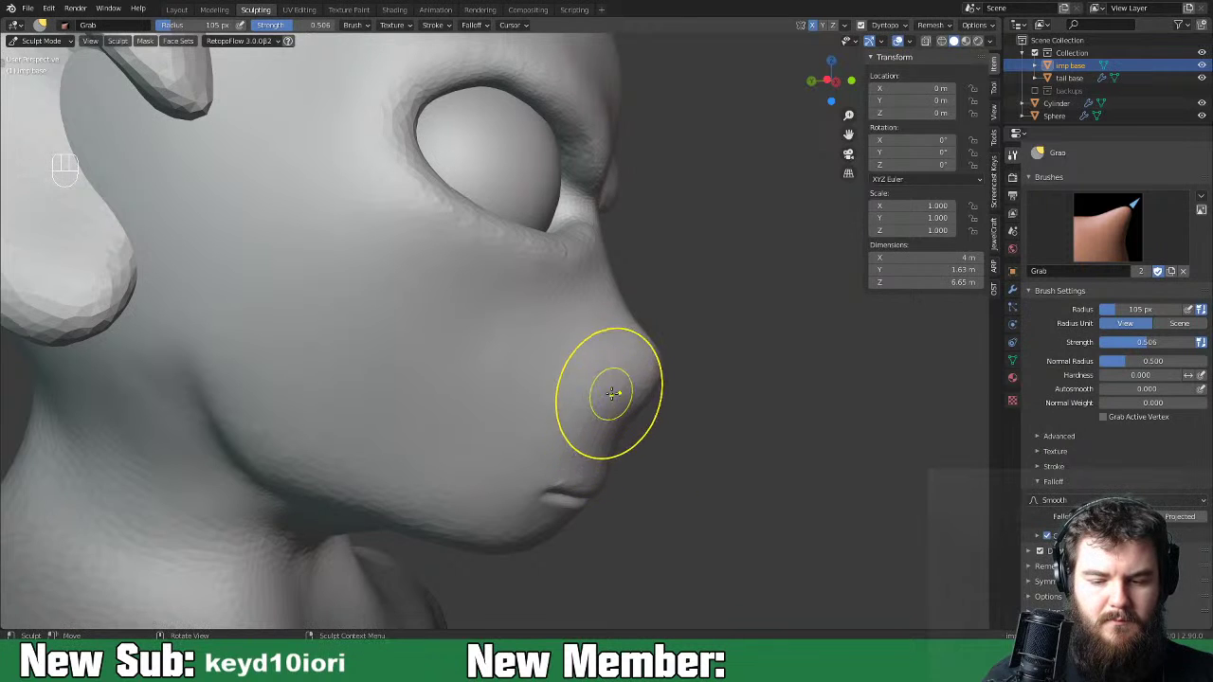
pyautogui.moveTo(677, 393); pyautogui.dragTo(595, 396, button='middle')
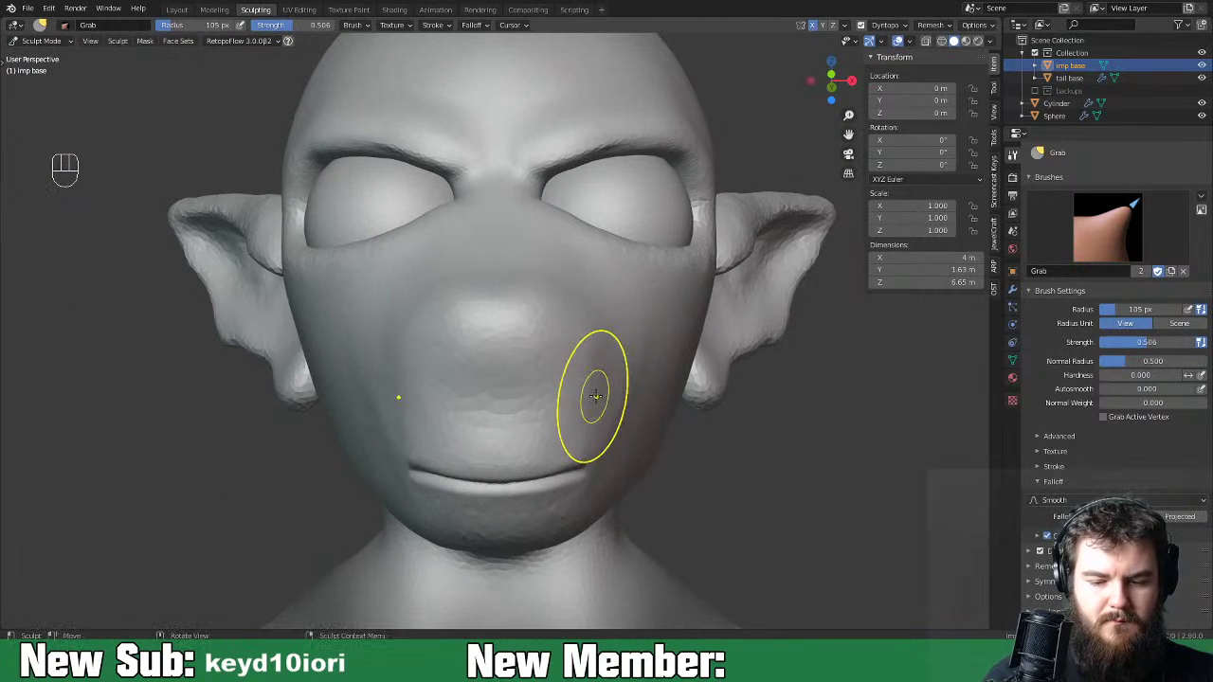
pyautogui.moveTo(570, 331); pyautogui.dragTo(566, 330)
pyautogui.moveTo(599, 343)
pyautogui.mouseDown(button='middle')
pyautogui.moveTo(561, 352)
pyautogui.moveTo(597, 356)
pyautogui.moveTo(557, 361)
pyautogui.moveTo(721, 372)
pyautogui.moveTo(567, 381)
pyautogui.moveTo(597, 384)
pyautogui.moveTo(581, 387)
pyautogui.mouseUp(button='middle')
# Check the nose against the upper body and undo the last Grab strokes.
pyautogui.hotkey('ctrl', '-')
pyautogui.hotkey('ctrl', '-')
pyautogui.hotkey('ctrl', '-')
pyautogui.hotkey('ctrl', '-')
pyautogui.hotkey('ctrl', '-')
pyautogui.hotkey('ctrl', '-')
pyautogui.hotkey('ctrl', '-')
pyautogui.hotkey('ctrl', '-')
pyautogui.hotkey('ctrl', '-')
pyautogui.hotkey('ctrl', 'z')
pyautogui.hotkey('ctrl', 'z')
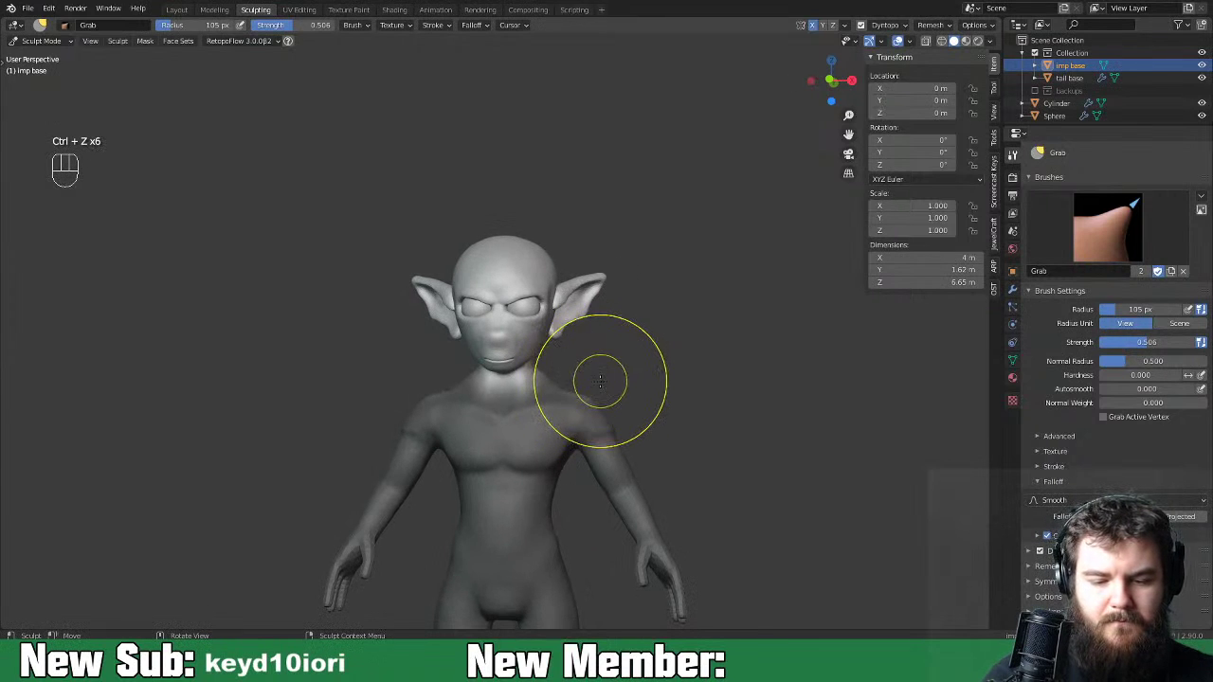
pyautogui.hotkey('ctrl', 'z')
# Pull the nose tip into shape in profile with Grab and smooth its bridge and side.
pyautogui.moveTo(603, 387); pyautogui.dragTo(626, 396, button='middle')
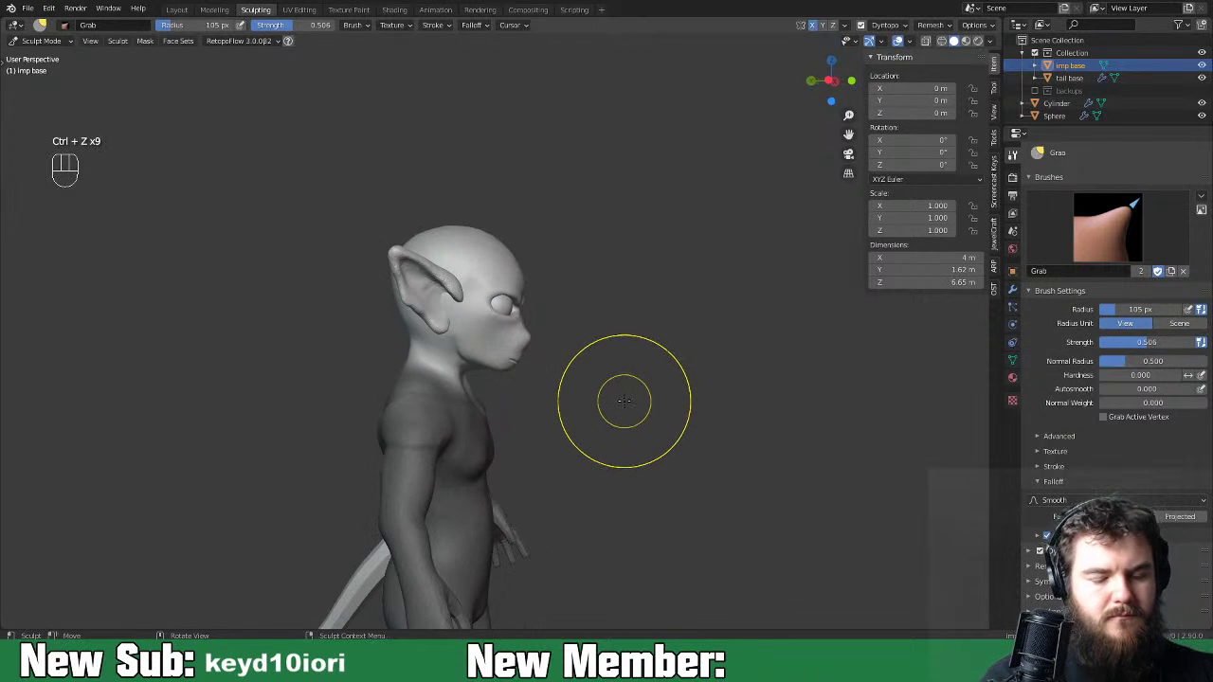
pyautogui.hotkey('ctrl', '=')
pyautogui.hotkey('ctrl', '=')
pyautogui.hotkey('ctrl', '=')
pyautogui.hotkey('ctrl', '=')
pyautogui.hotkey('ctrl', '=')
pyautogui.hotkey('ctrl', '=')
pyautogui.moveTo(623, 401)
pyautogui.mouseDown(button='middle')
pyautogui.moveTo(500, 392)
pyautogui.moveTo(482, 407)
pyautogui.moveTo(476, 479)
pyautogui.mouseUp(button='middle')
pyautogui.hotkey('ctrl', '=')
pyautogui.hotkey('ctrl', '=')
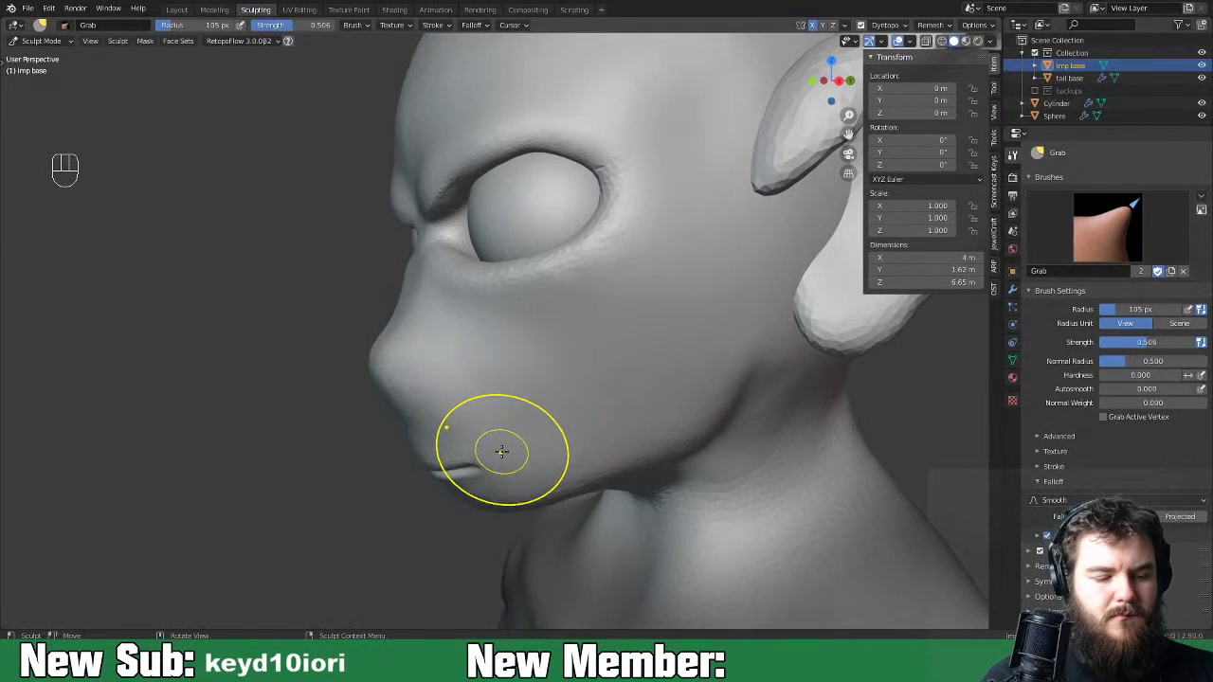
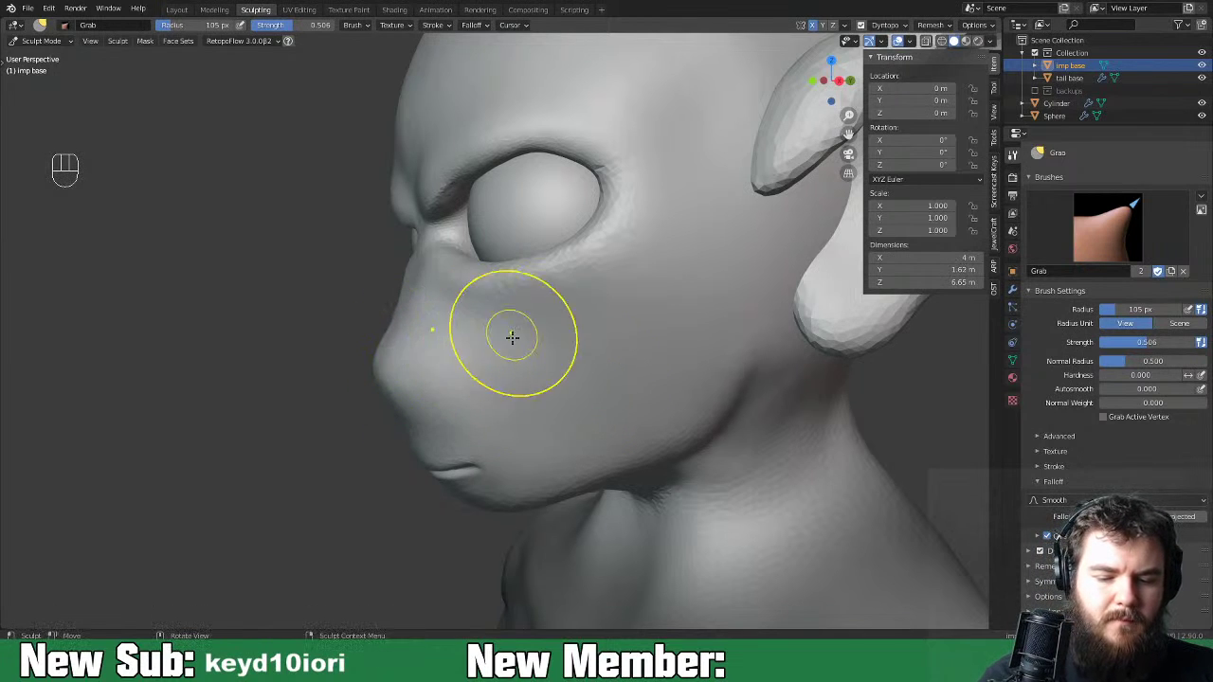
pyautogui.moveTo(408, 417); pyautogui.dragTo(405, 419)
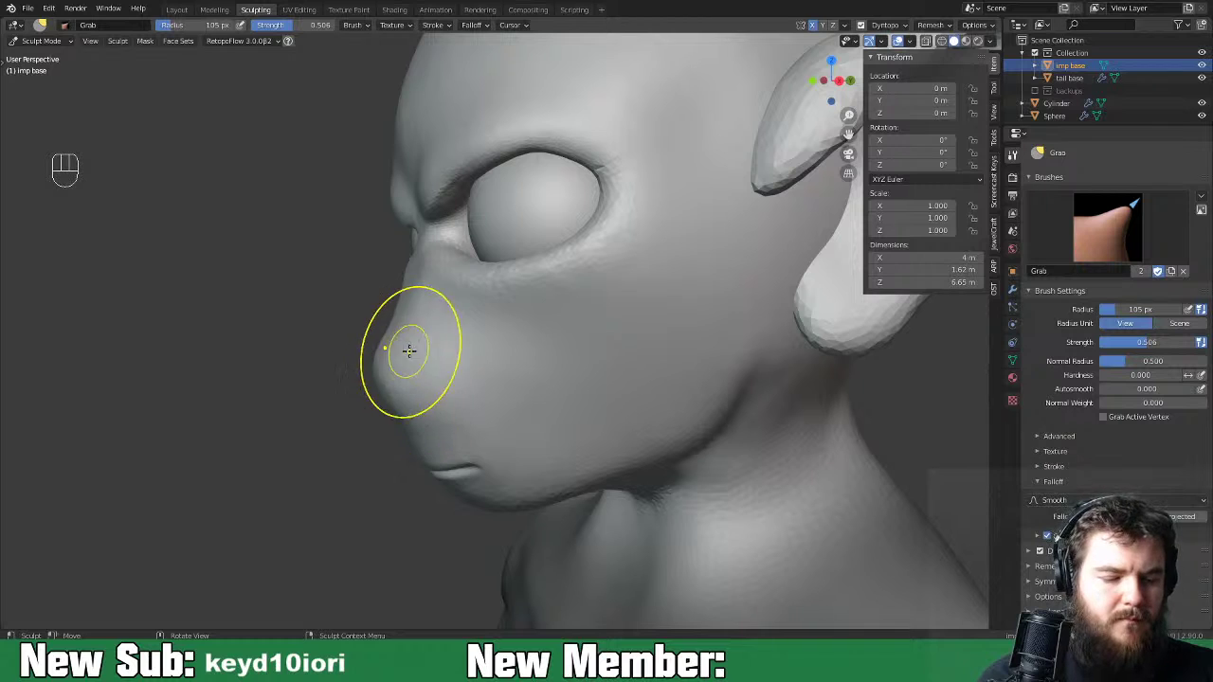
pyautogui.keyDown('shift'); pyautogui.moveTo(403, 330); pyautogui.dragTo(409, 323); pyautogui.keyUp('shift')
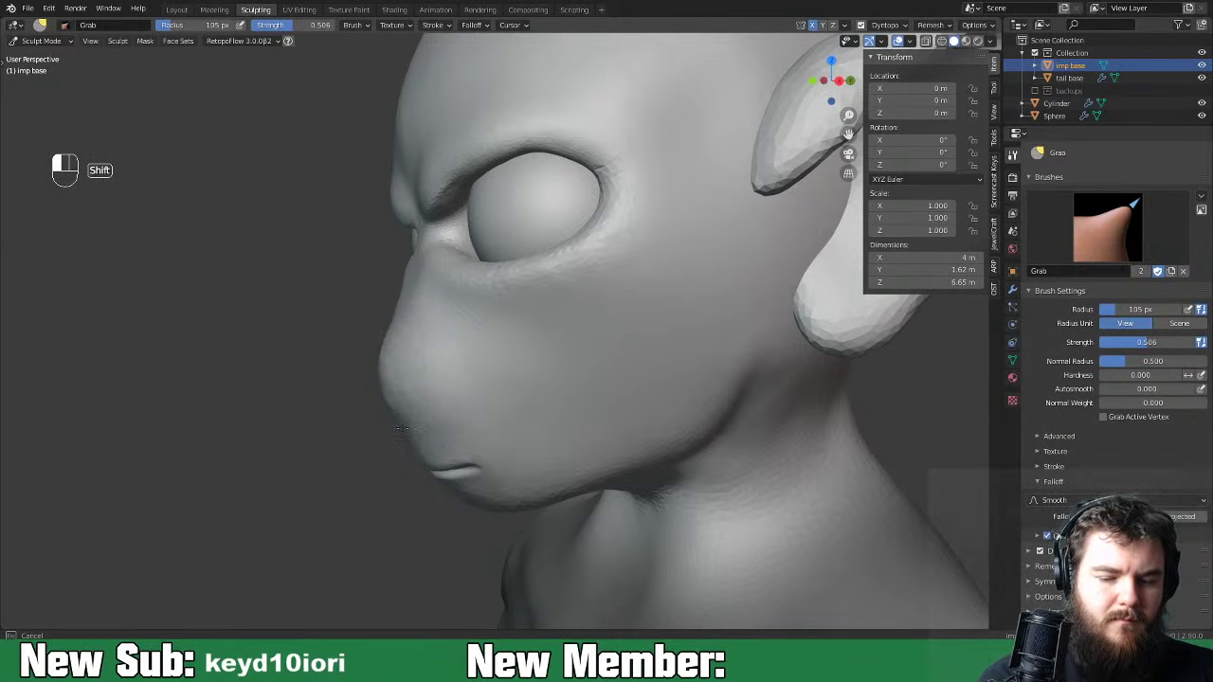
pyautogui.keyDown('shift'); pyautogui.moveTo(441, 361); pyautogui.dragTo(467, 375); pyautogui.keyUp('shift')
# Refine the nose's tip, underside and side contours with Grab from several angles and smooth the surface.
pyautogui.moveTo(541, 343)
pyautogui.mouseDown(button='middle')
pyautogui.moveTo(696, 328)
pyautogui.moveTo(530, 337)
pyautogui.moveTo(590, 335)
pyautogui.mouseUp(button='middle')
pyautogui.moveTo(442, 391); pyautogui.dragTo(438, 393)
pyautogui.moveTo(438, 393); pyautogui.dragTo(405, 388, button='middle')
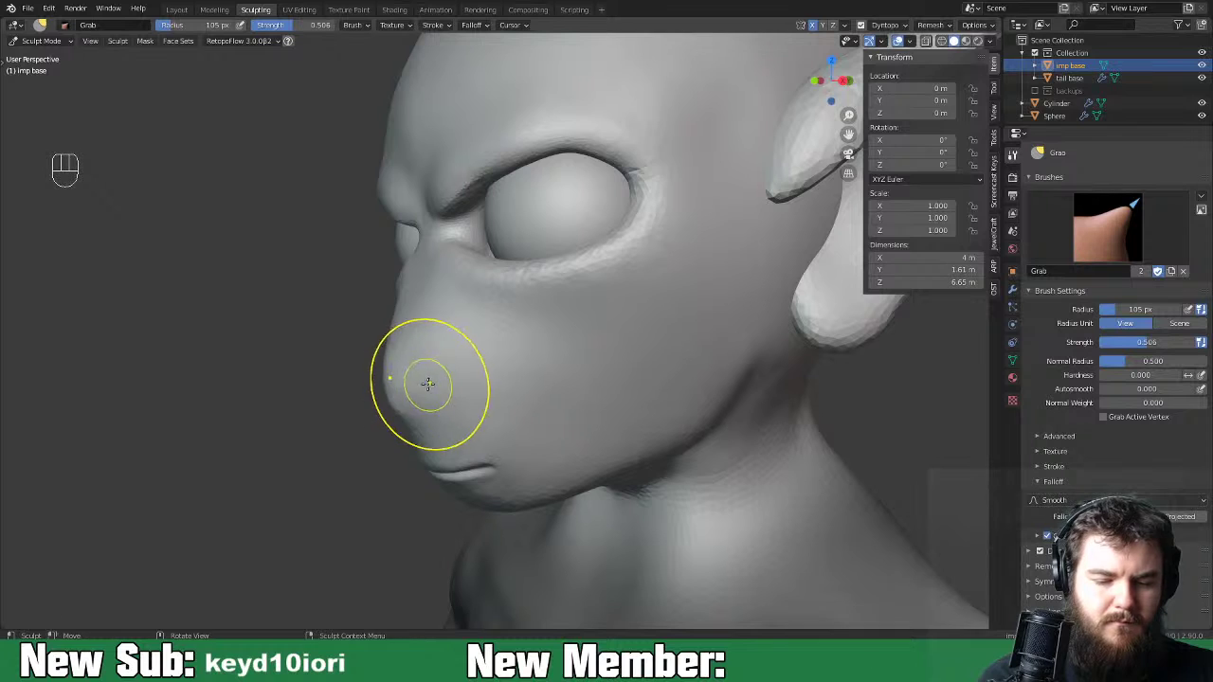
pyautogui.moveTo(429, 418); pyautogui.dragTo(426, 411)
pyautogui.moveTo(426, 412)
pyautogui.mouseDown(button='middle')
pyautogui.moveTo(452, 373)
pyautogui.moveTo(430, 373)
pyautogui.mouseUp(button='middle')
pyautogui.moveTo(415, 377); pyautogui.dragTo(411, 374)
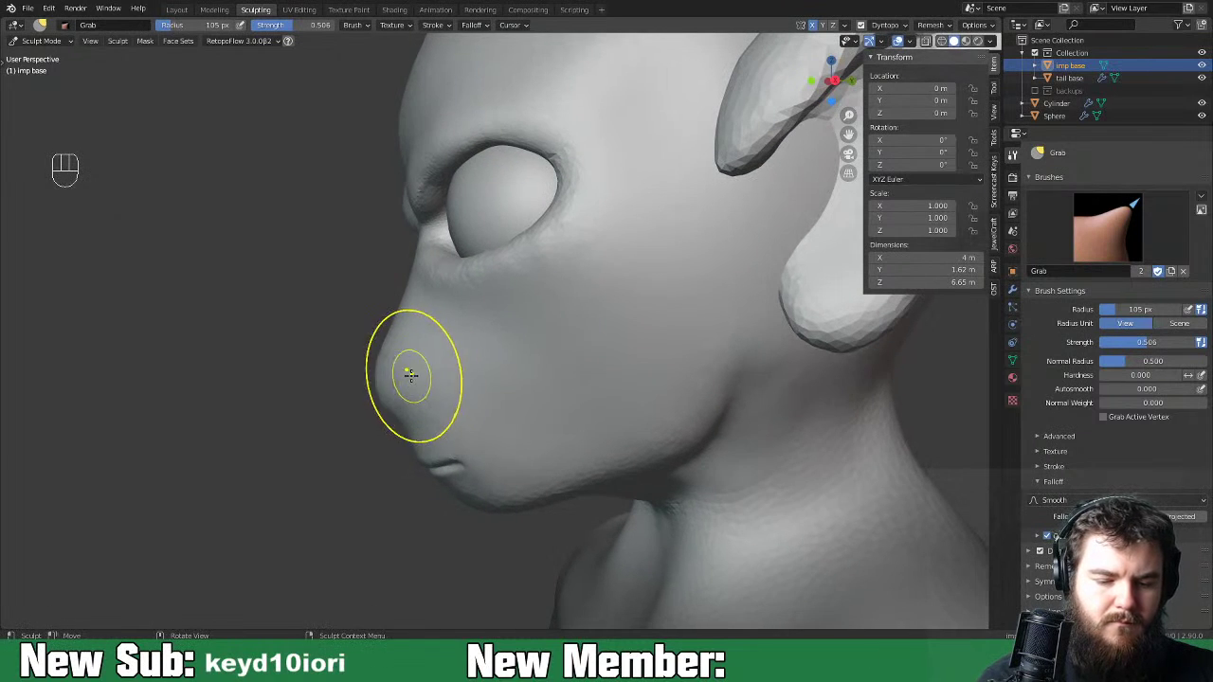
pyautogui.moveTo(456, 376); pyautogui.dragTo(569, 432, button='middle')
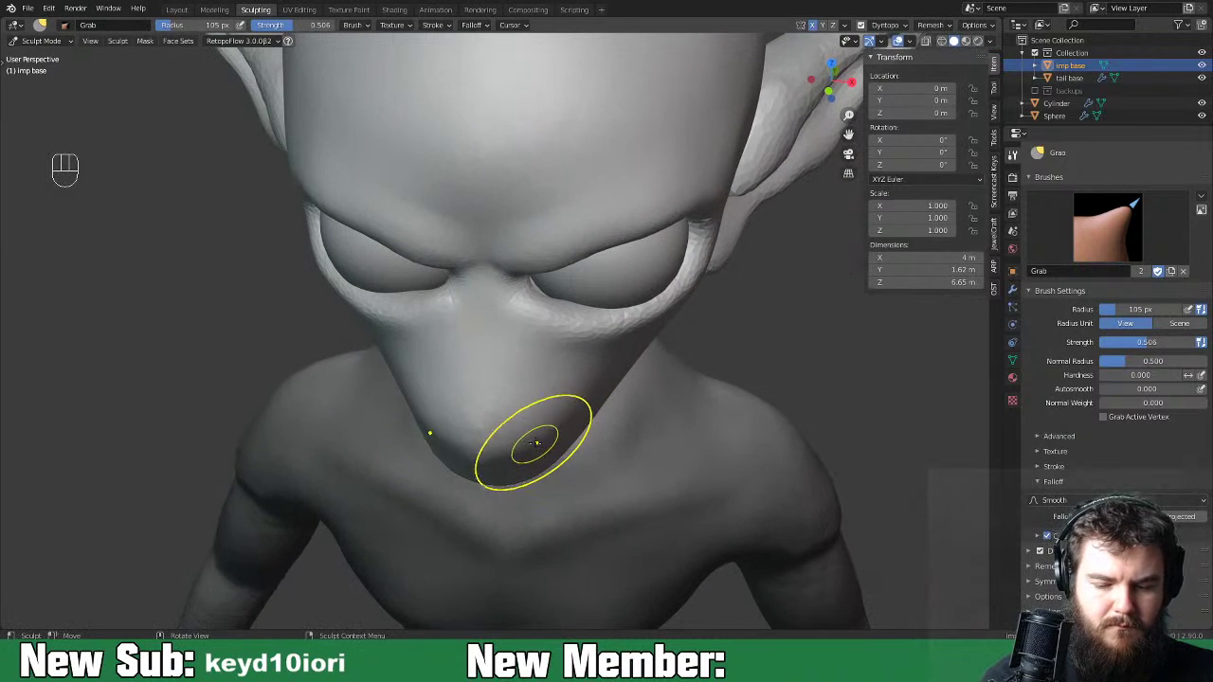
pyautogui.moveTo(505, 454); pyautogui.dragTo(498, 468)
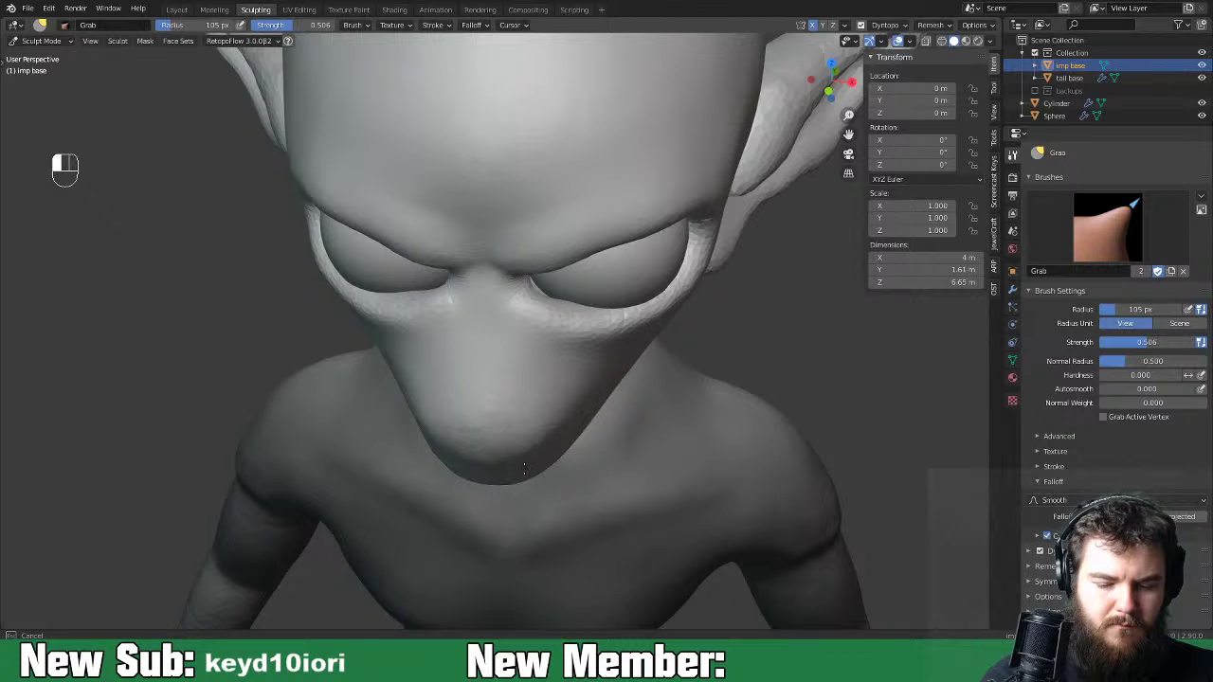
pyautogui.moveTo(556, 434)
pyautogui.mouseDown(button='middle')
pyautogui.moveTo(684, 328)
pyautogui.moveTo(593, 350)
pyautogui.mouseUp(button='middle')
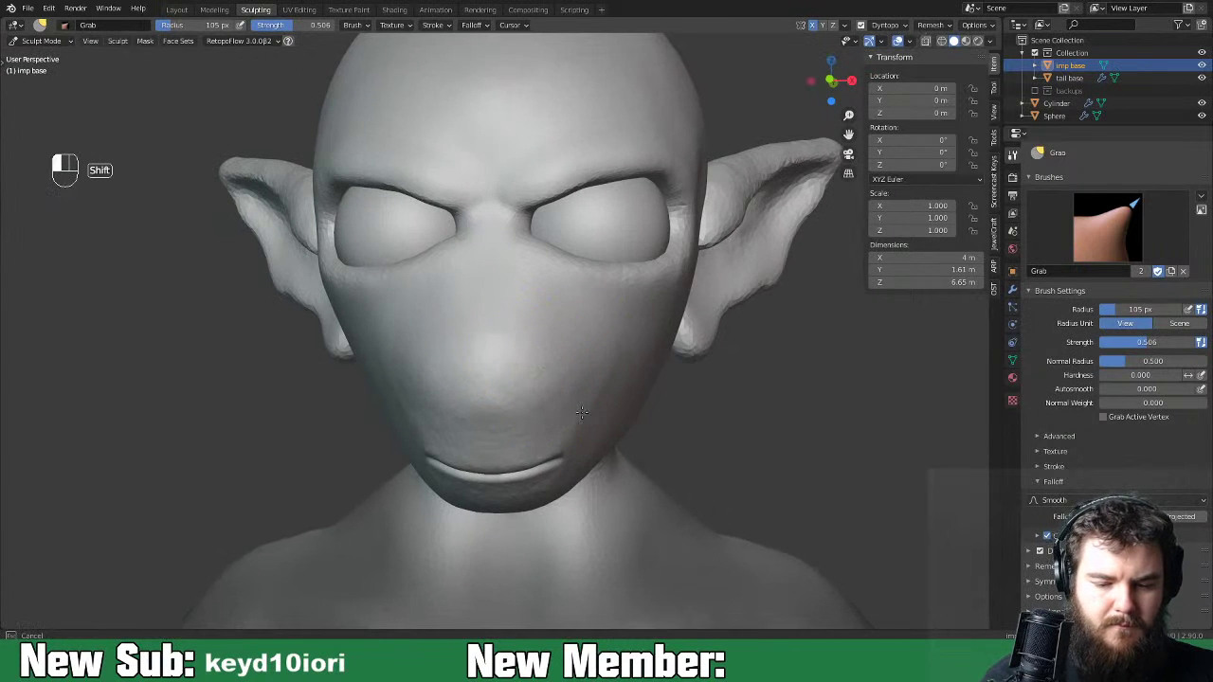
# Switch to the Crease brush and set its radius to 37 px for the nostrils.
pyautogui.moveTo(642, 366); pyautogui.dragTo(577, 411, button='middle')
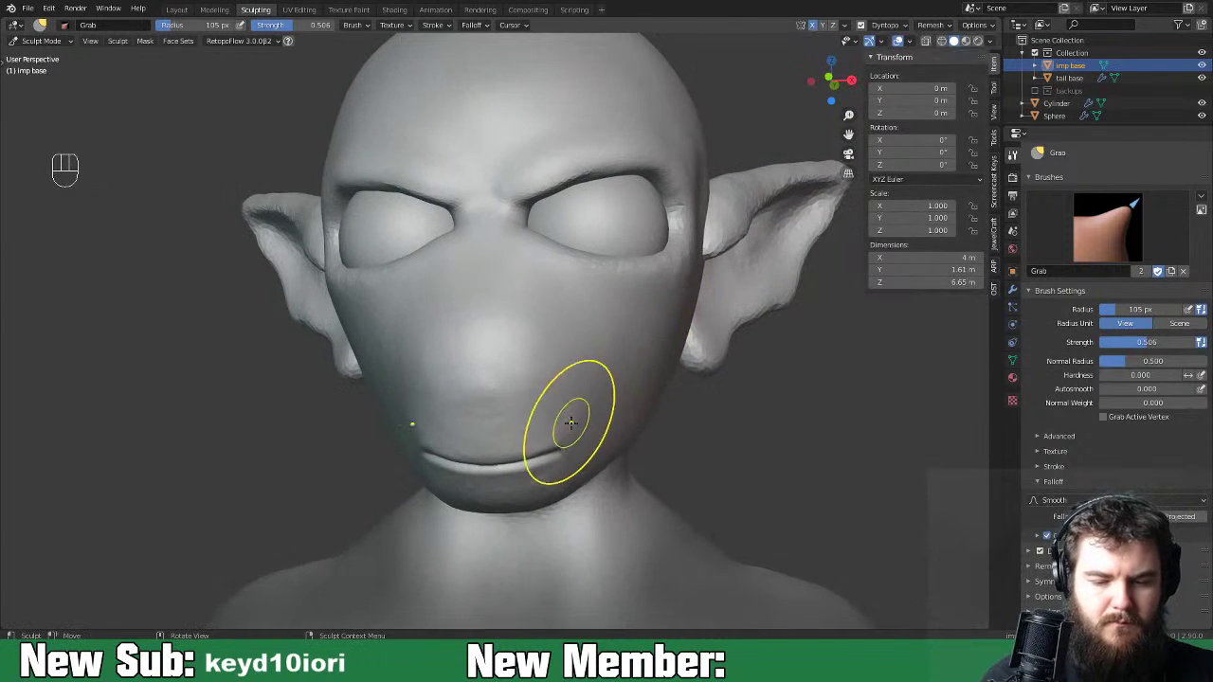
pyautogui.hotkey('ctrl', '=')
pyautogui.hotkey('ctrl', '=')
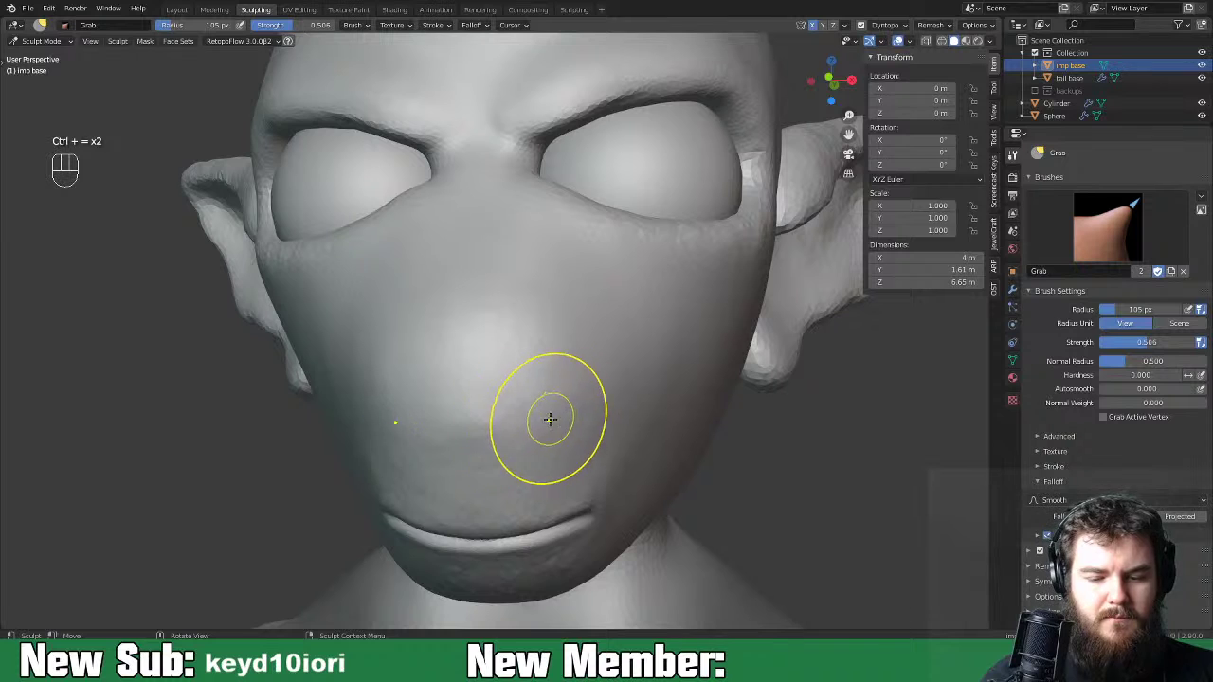
pyautogui.moveTo(555, 419)
pyautogui.mouseDown(button='middle')
pyautogui.moveTo(550, 398)
pyautogui.moveTo(528, 398)
pyautogui.moveTo(480, 452)
pyautogui.mouseUp(button='middle')
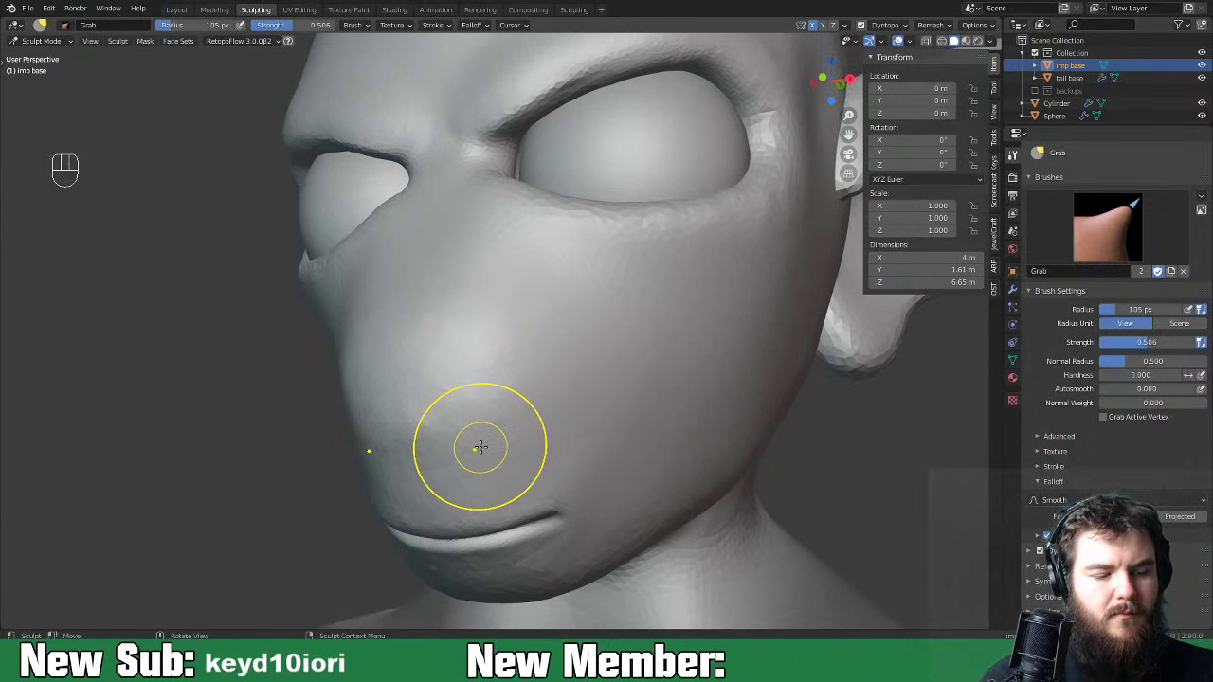
pyautogui.press('space')
pyautogui.press('space')
pyautogui.press('space')
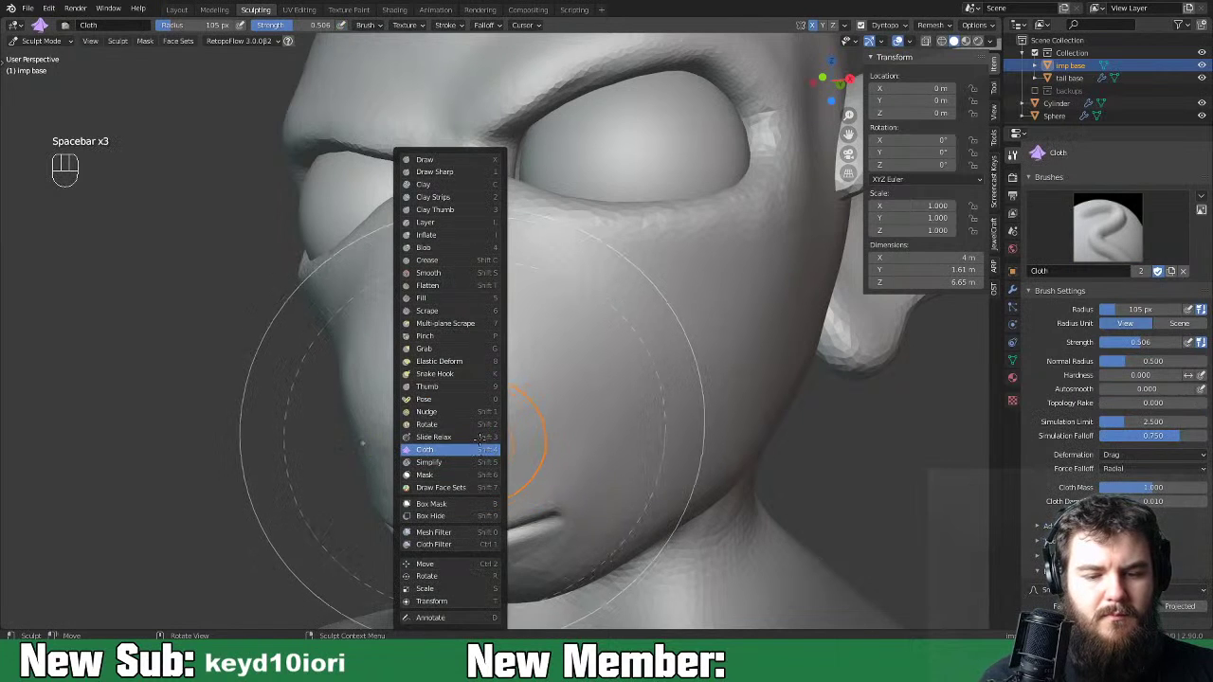
pyautogui.click(445, 259)
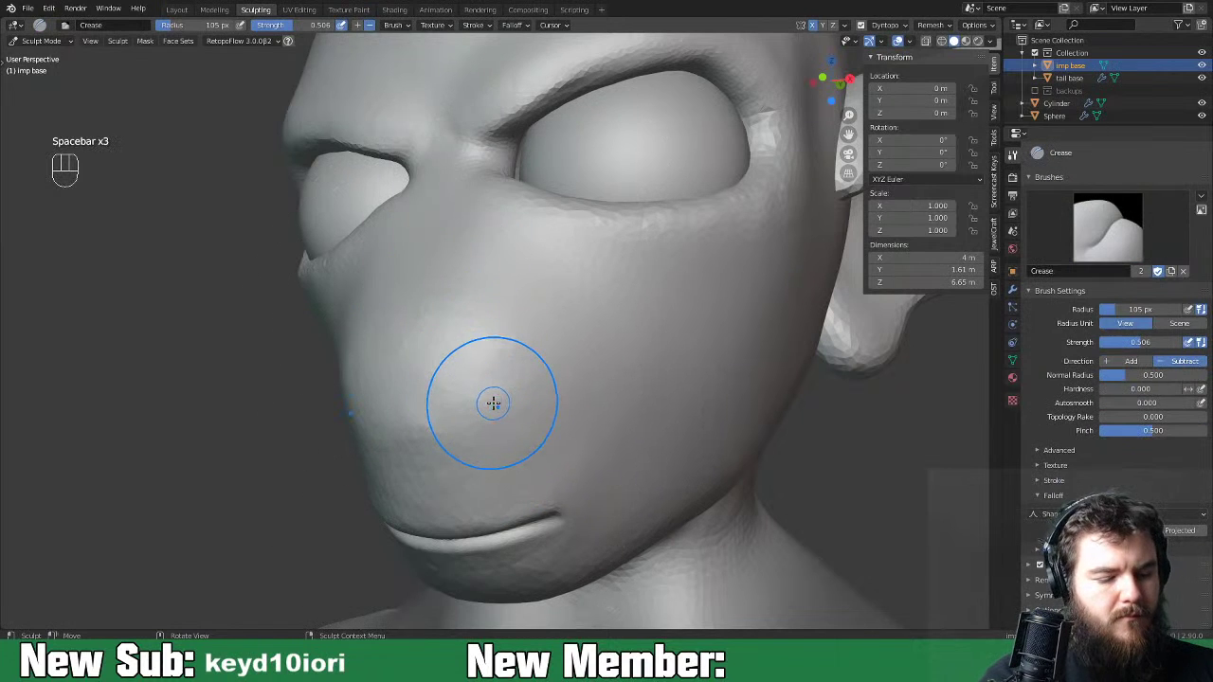
pyautogui.press('f')
pyautogui.click(453, 422)
# Try to carve a slanted nostril groove on the side of the nose with repeated Crease strokes.
pyautogui.moveTo(506, 387)
pyautogui.mouseDown(button='middle')
pyautogui.moveTo(582, 352)
pyautogui.moveTo(443, 408)
pyautogui.mouseUp(button='middle')
pyautogui.moveTo(437, 368); pyautogui.dragTo(440, 364)
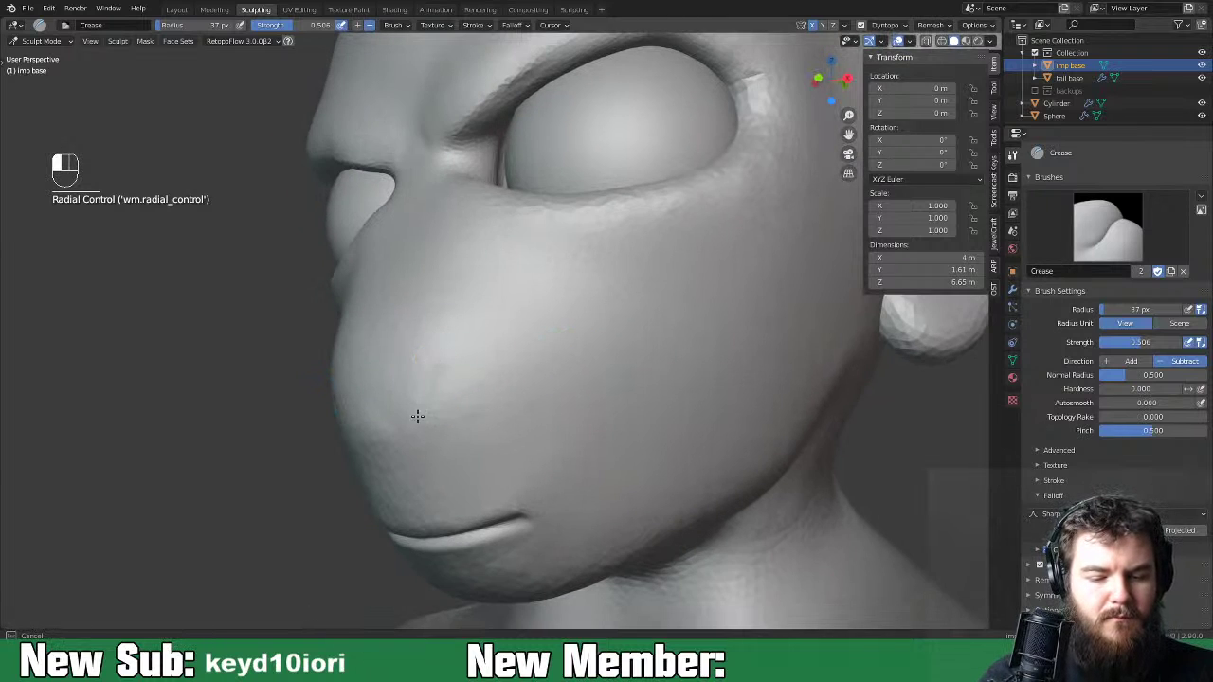
pyautogui.moveTo(417, 416); pyautogui.dragTo(414, 455)
pyautogui.moveTo(422, 407); pyautogui.dragTo(418, 446)
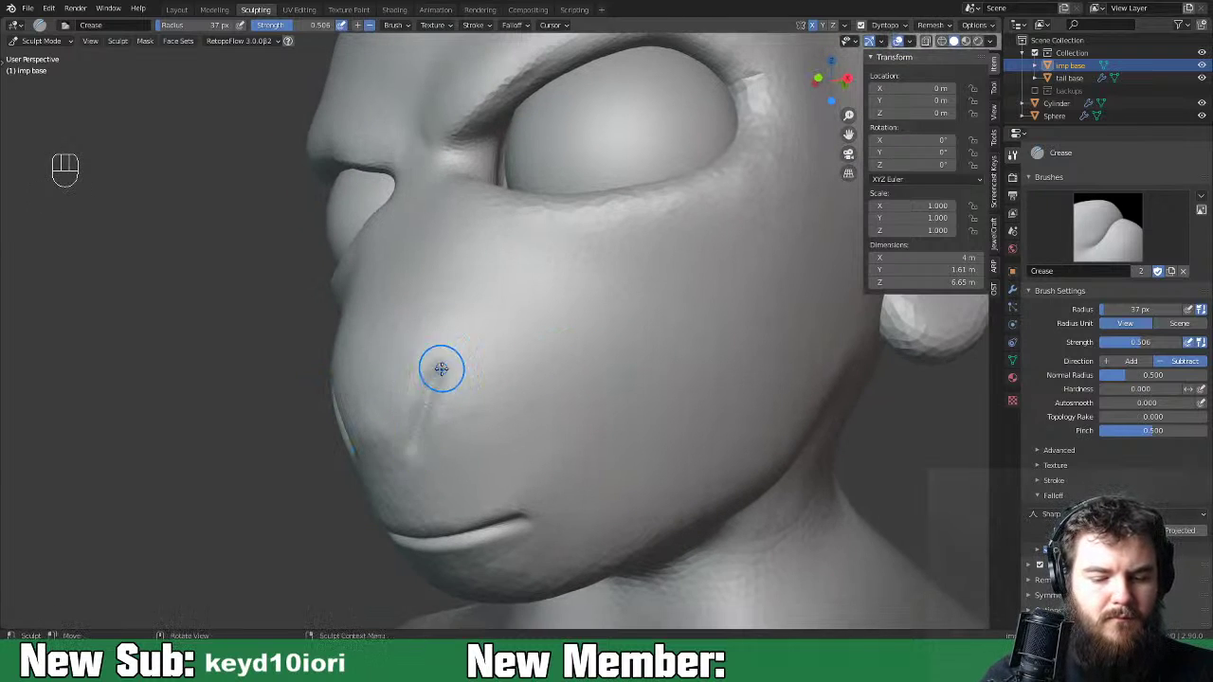
pyautogui.moveTo(439, 370); pyautogui.dragTo(417, 461)
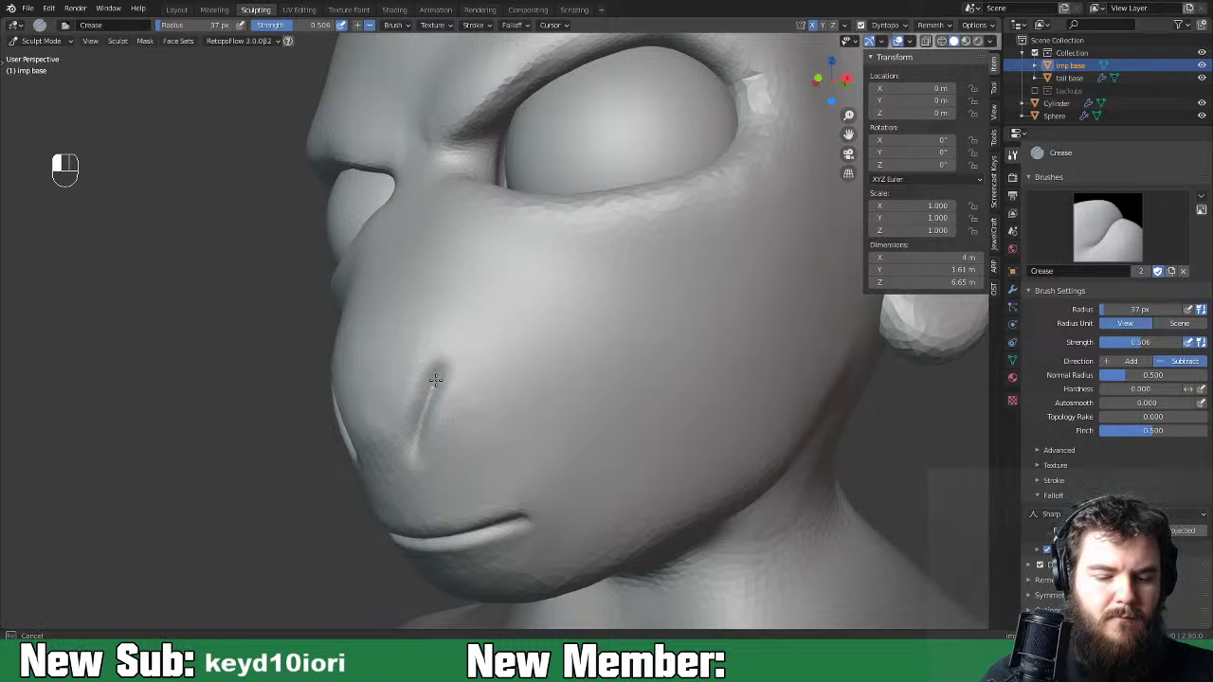
# Compare the new nostrils against the head and undo the nostril crease strokes.
pyautogui.hotkey('ctrl', '-')
pyautogui.hotkey('ctrl', '-')
pyautogui.hotkey('ctrl', '-')
pyautogui.hotkey('ctrl', '-')
pyautogui.hotkey('ctrl', '-')
pyautogui.moveTo(571, 370)
pyautogui.mouseDown(button='middle')
pyautogui.moveTo(607, 414)
pyautogui.moveTo(512, 417)
pyautogui.moveTo(633, 418)
pyautogui.moveTo(540, 415)
pyautogui.moveTo(578, 408)
pyautogui.moveTo(535, 397)
pyautogui.moveTo(664, 398)
pyautogui.moveTo(628, 385)
pyautogui.mouseUp(button='middle')
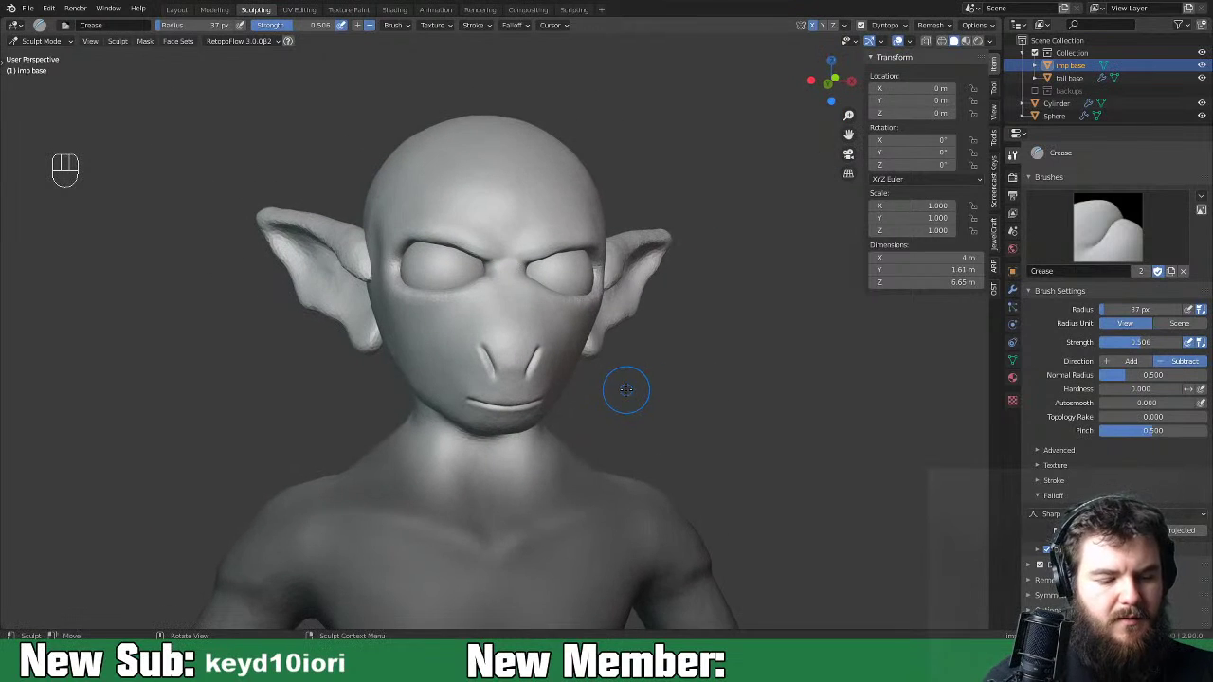
pyautogui.hotkey('ctrl', 'z')
pyautogui.hotkey('ctrl', 'z')
pyautogui.hotkey('ctrl', 'z')
pyautogui.hotkey('ctrl', 'z')
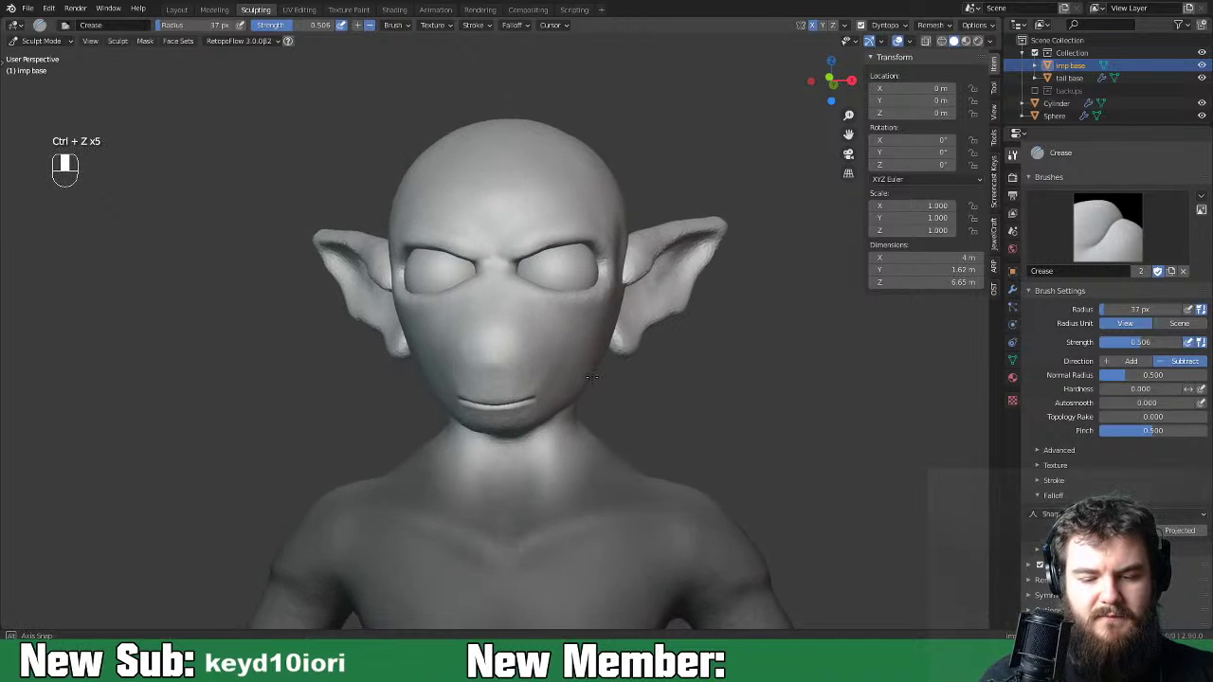
# Carve a curved nostril groove low on each side of the nose with the Crease brush.
pyautogui.hotkey('ctrl', '=')
pyautogui.hotkey('ctrl', '=')
pyautogui.hotkey('ctrl', '=')
pyautogui.hotkey('ctrl', '=')
pyautogui.hotkey('ctrl', '=')
pyautogui.hotkey('ctrl', '=')
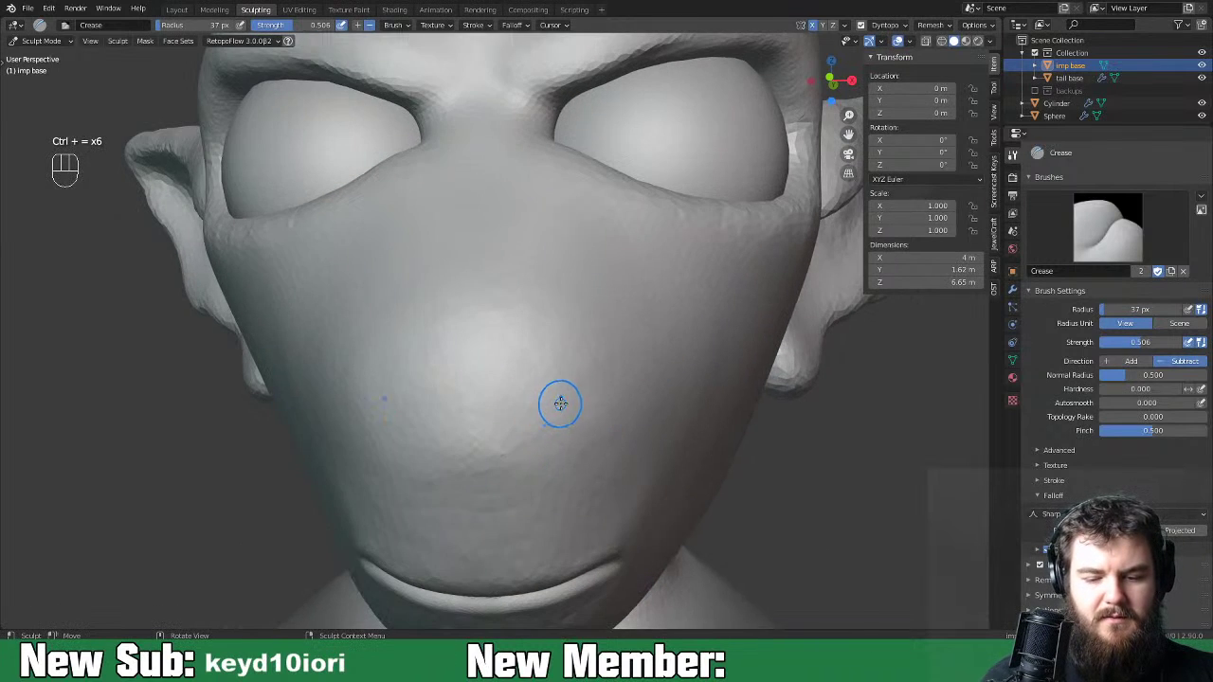
pyautogui.moveTo(535, 486)
pyautogui.mouseDown(button='middle')
pyautogui.moveTo(563, 442)
pyautogui.moveTo(504, 484)
pyautogui.mouseUp(button='middle')
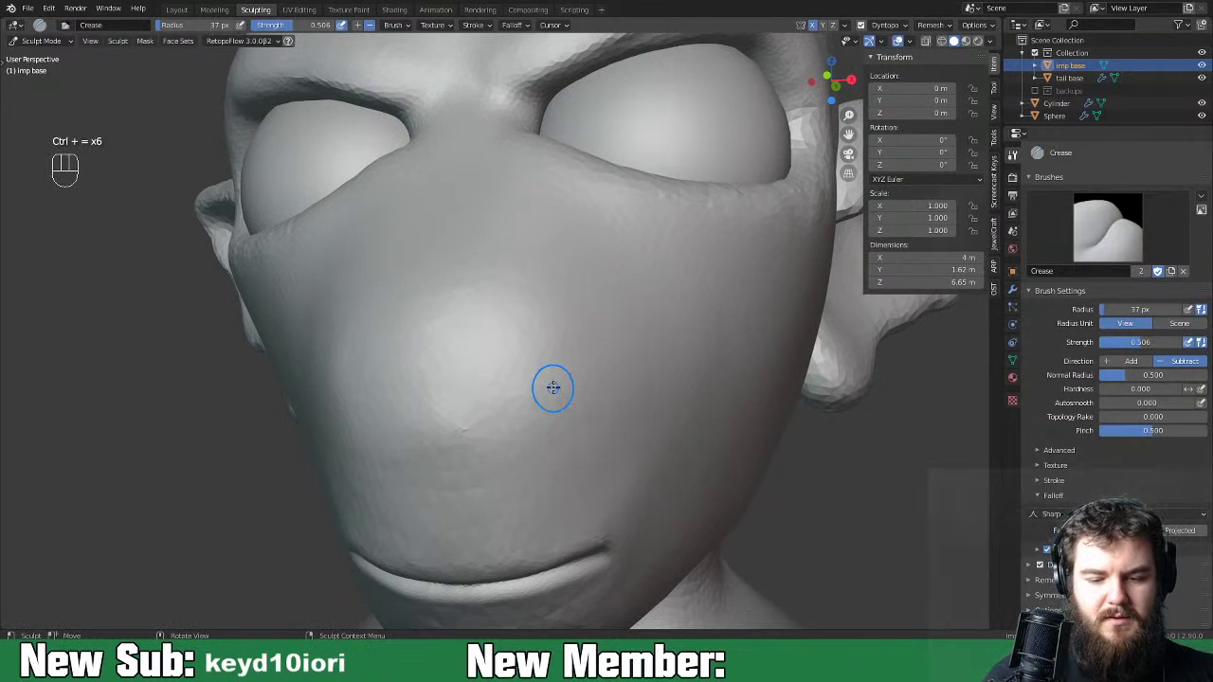
pyautogui.moveTo(547, 360)
pyautogui.mouseDown()
pyautogui.moveTo(493, 453)
pyautogui.moveTo(515, 388)
pyautogui.moveTo(534, 369)
pyautogui.moveTo(499, 449)
pyautogui.moveTo(544, 363)
pyautogui.mouseUp()
# Examine the carved nostrils against the whole head from a distance and from an angle.
pyautogui.moveTo(544, 363)
pyautogui.mouseDown(button='middle')
pyautogui.moveTo(596, 368)
pyautogui.moveTo(584, 384)
pyautogui.moveTo(612, 400)
pyautogui.moveTo(697, 396)
pyautogui.moveTo(616, 389)
pyautogui.mouseUp(button='middle')
pyautogui.hotkey('ctrl', '-')
pyautogui.hotkey('ctrl', '-')
pyautogui.hotkey('ctrl', '-')
pyautogui.hotkey('ctrl', '-')
pyautogui.hotkey('ctrl', '-')
pyautogui.hotkey('ctrl', '-')
pyautogui.hotkey('ctrl', '-')
pyautogui.hotkey('ctrl', '=')
pyautogui.hotkey('ctrl', '=')
pyautogui.hotkey('ctrl', '=')
pyautogui.hotkey('ctrl', '=')
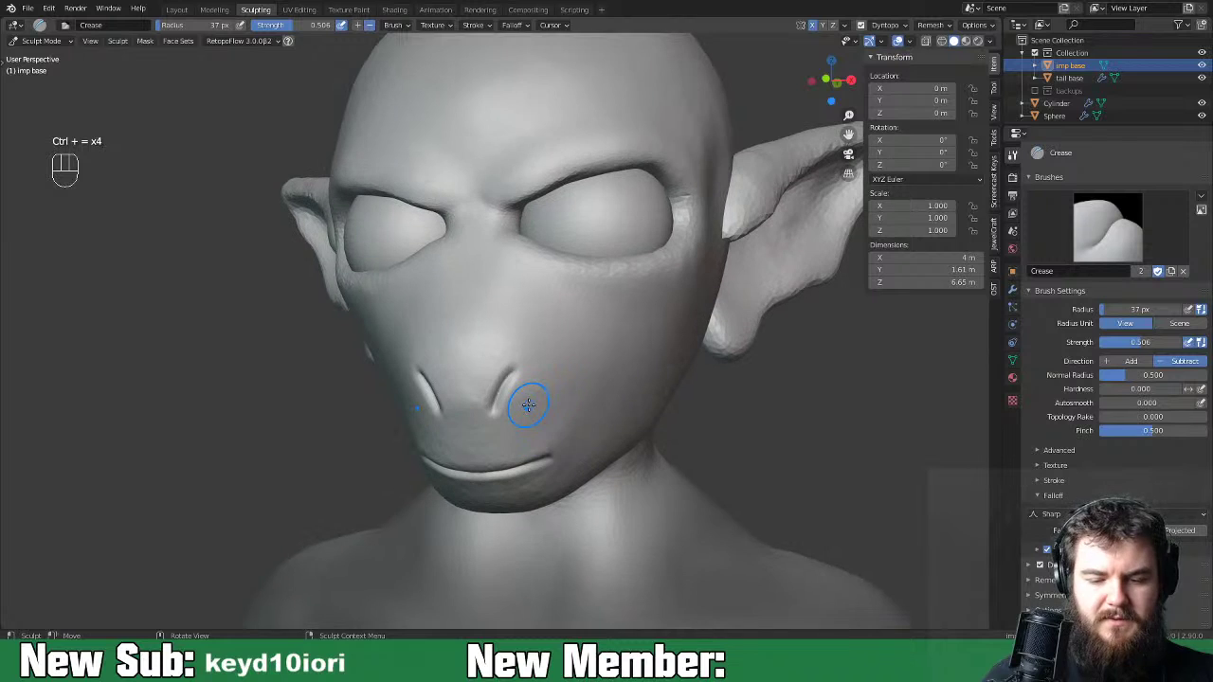
# Build up the nose tip between the nostrils with Clay Strips strokes along their inner edges.
pyautogui.keyDown('ctrl'); pyautogui.scroll(2, 541, 425); pyautogui.keyUp('ctrl')
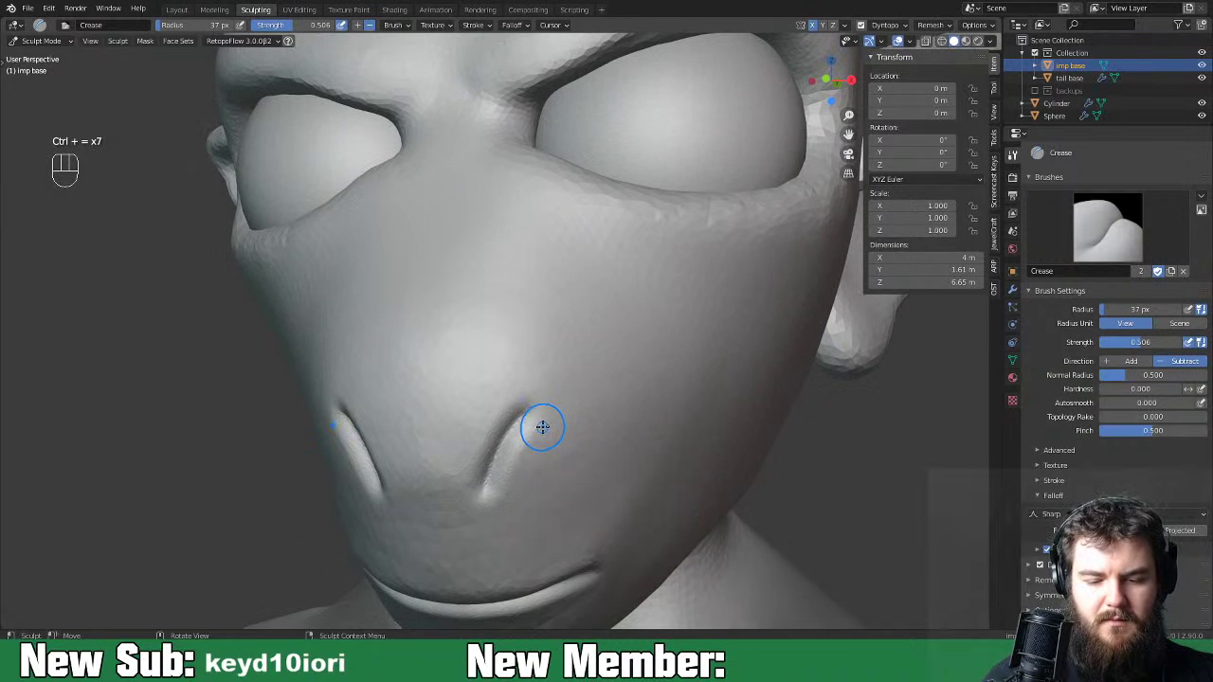
pyautogui.press('space')
pyautogui.press('space')
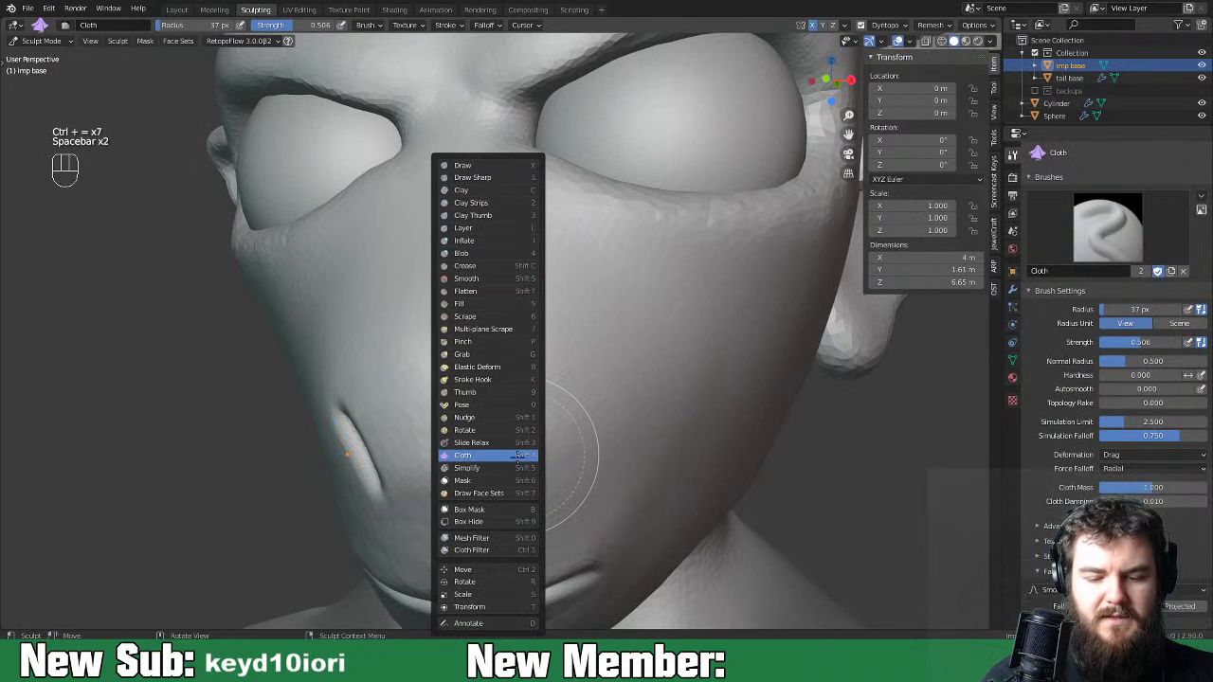
pyautogui.click(488, 204)
pyautogui.moveTo(500, 391)
pyautogui.mouseDown()
pyautogui.moveTo(461, 480)
pyautogui.moveTo(512, 389)
pyautogui.moveTo(452, 509)
pyautogui.mouseUp()
pyautogui.moveTo(463, 439); pyautogui.dragTo(445, 472)
# Enlarge the Clay Strips brush to 71 px, add volume from the upper lip to the nose bridge, and smooth the strokes.
pyautogui.press('f')
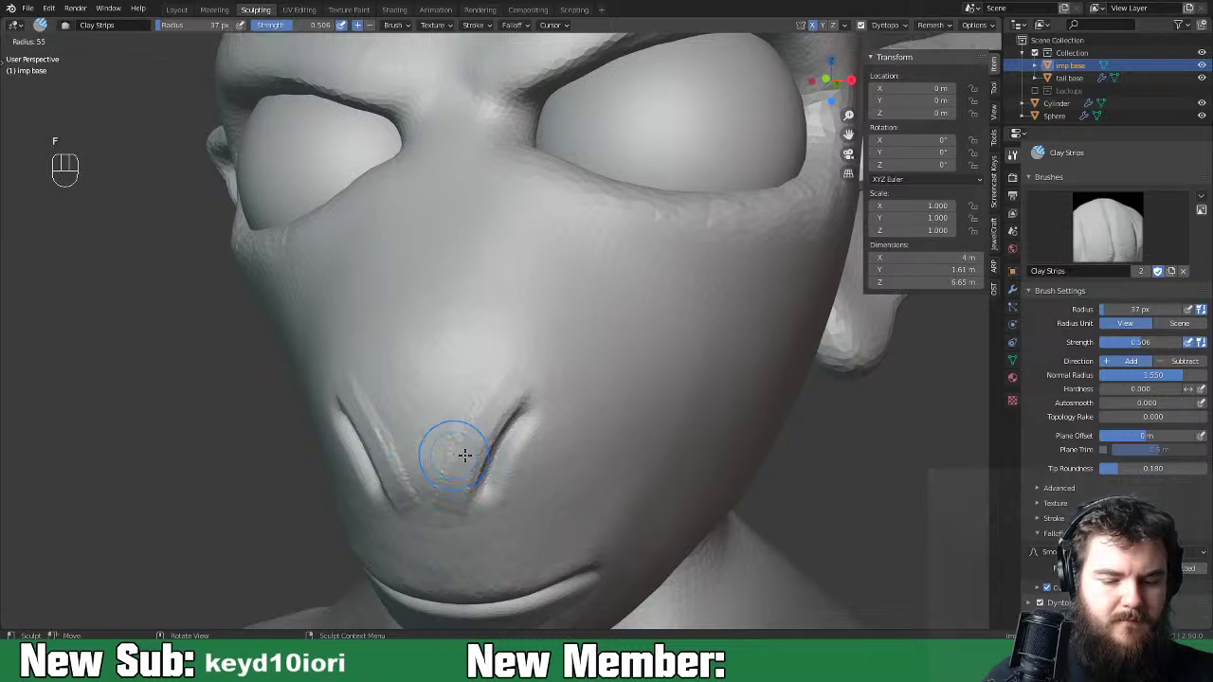
pyautogui.click(475, 453)
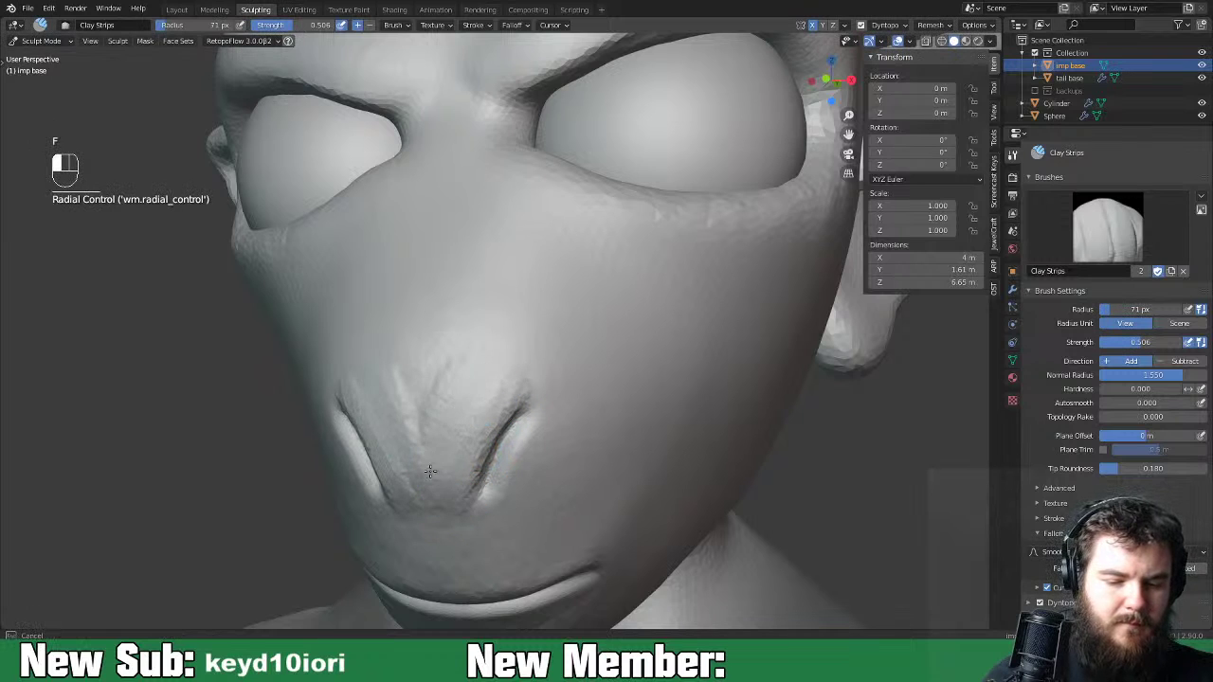
pyautogui.moveTo(471, 431)
pyautogui.mouseDown()
pyautogui.moveTo(484, 374)
pyautogui.moveTo(563, 366)
pyautogui.moveTo(495, 366)
pyautogui.moveTo(490, 354)
pyautogui.mouseUp()
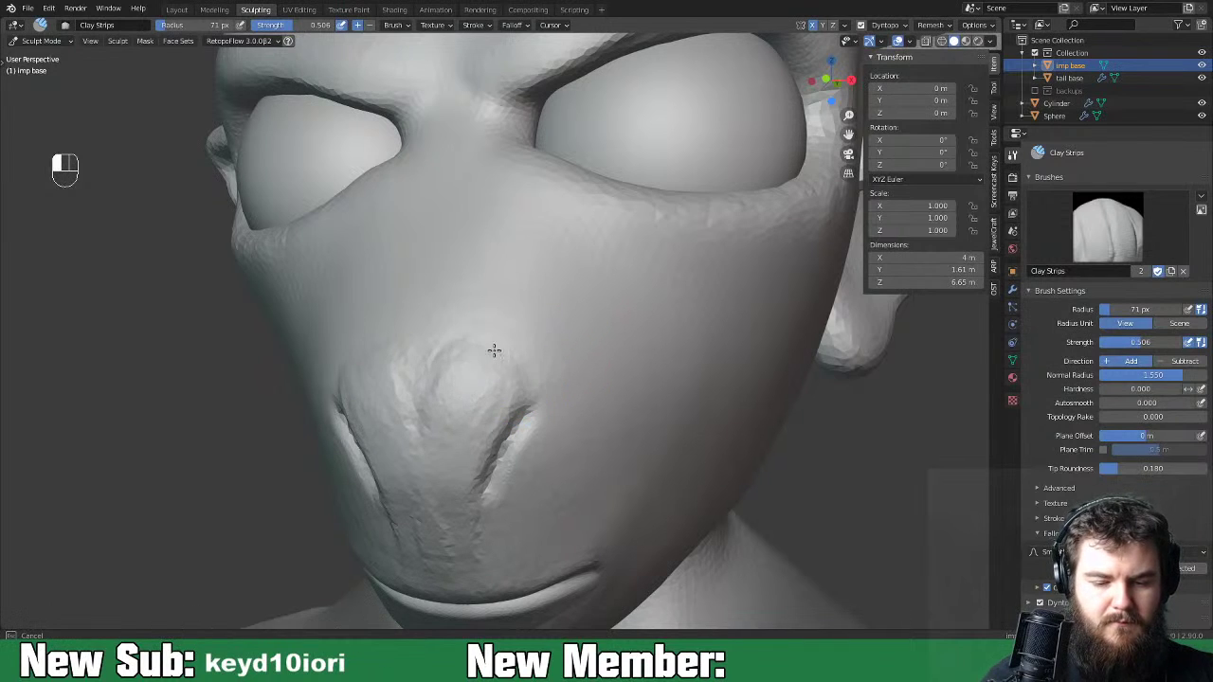
pyautogui.moveTo(471, 186); pyautogui.dragTo(480, 205)
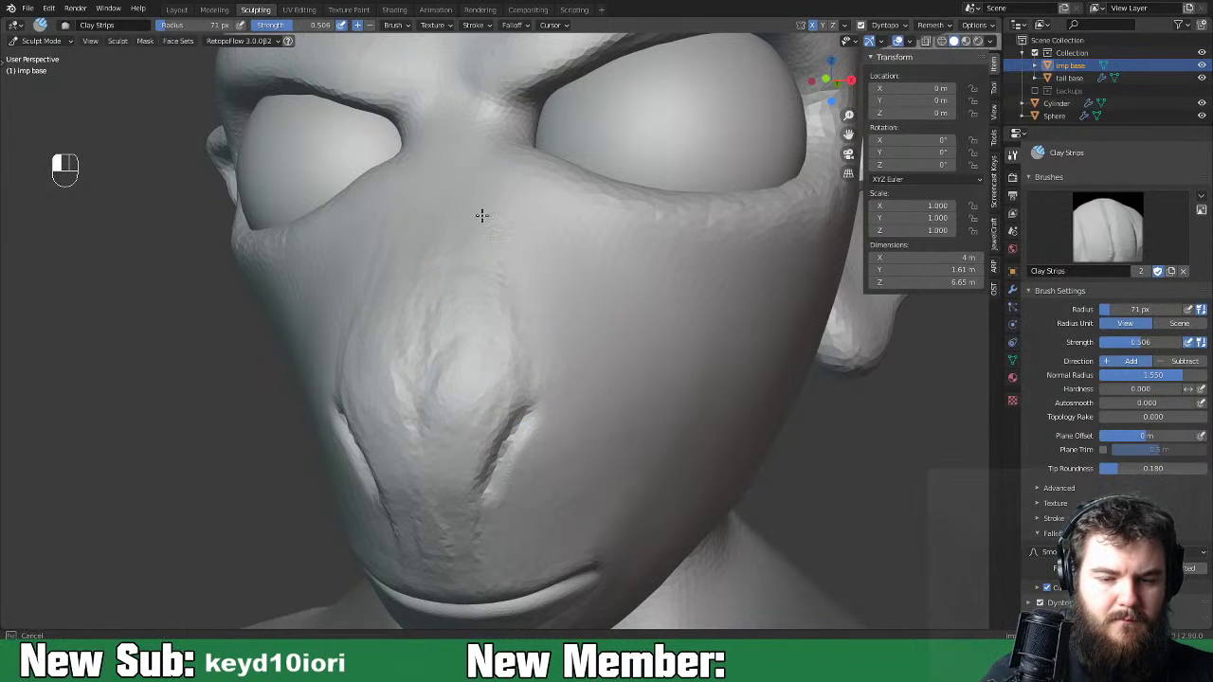
pyautogui.moveTo(496, 305); pyautogui.dragTo(505, 324)
pyautogui.moveTo(490, 225)
pyautogui.mouseDown()
pyautogui.moveTo(492, 363)
pyautogui.moveTo(442, 442)
pyautogui.moveTo(481, 438)
pyautogui.moveTo(484, 461)
pyautogui.mouseUp()
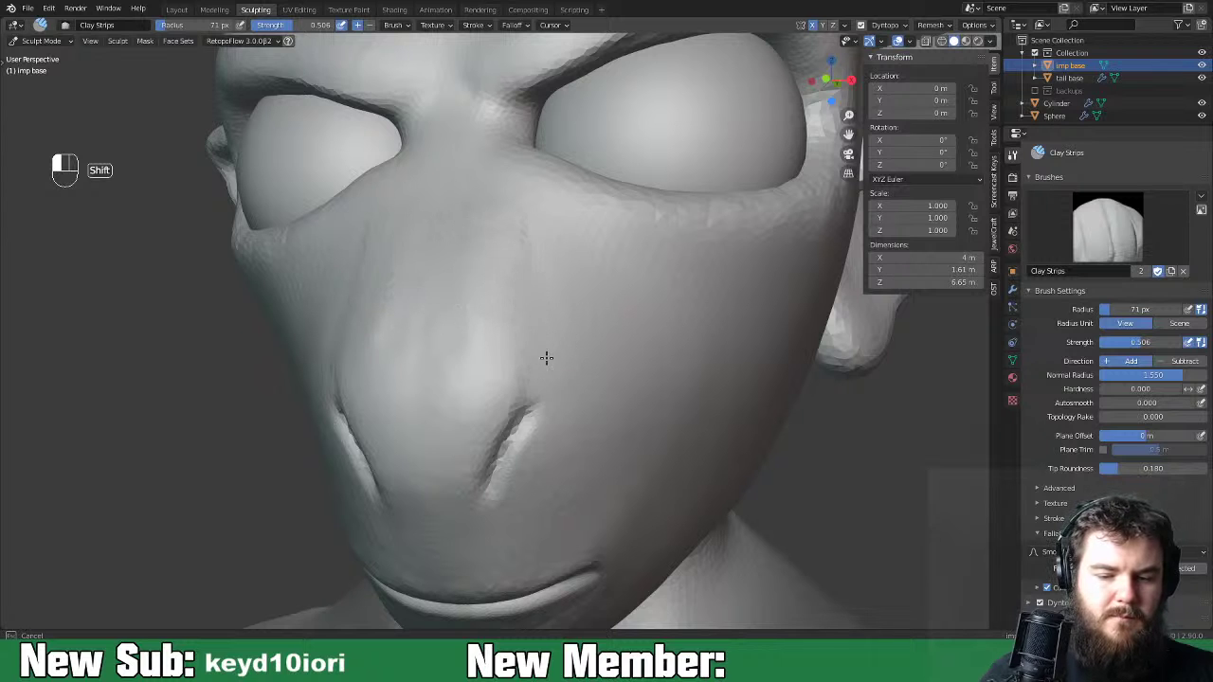
# Thicken the nose with long Clay Strips strokes running down the bridge and beside the nostril.
pyautogui.moveTo(629, 319)
pyautogui.mouseDown(button='middle')
pyautogui.moveTo(531, 334)
pyautogui.moveTo(682, 348)
pyautogui.moveTo(664, 353)
pyautogui.mouseUp(button='middle')
pyautogui.moveTo(528, 371)
pyautogui.mouseDown()
pyautogui.moveTo(502, 414)
pyautogui.moveTo(493, 497)
pyautogui.mouseUp()
pyautogui.moveTo(532, 402)
pyautogui.mouseDown()
pyautogui.moveTo(504, 482)
pyautogui.moveTo(482, 466)
pyautogui.moveTo(481, 478)
pyautogui.mouseUp()
pyautogui.moveTo(492, 364); pyautogui.dragTo(491, 369)
pyautogui.moveTo(501, 270)
pyautogui.mouseDown()
pyautogui.moveTo(522, 300)
pyautogui.moveTo(522, 333)
pyautogui.moveTo(506, 289)
pyautogui.moveTo(500, 397)
pyautogui.moveTo(553, 413)
pyautogui.mouseUp()
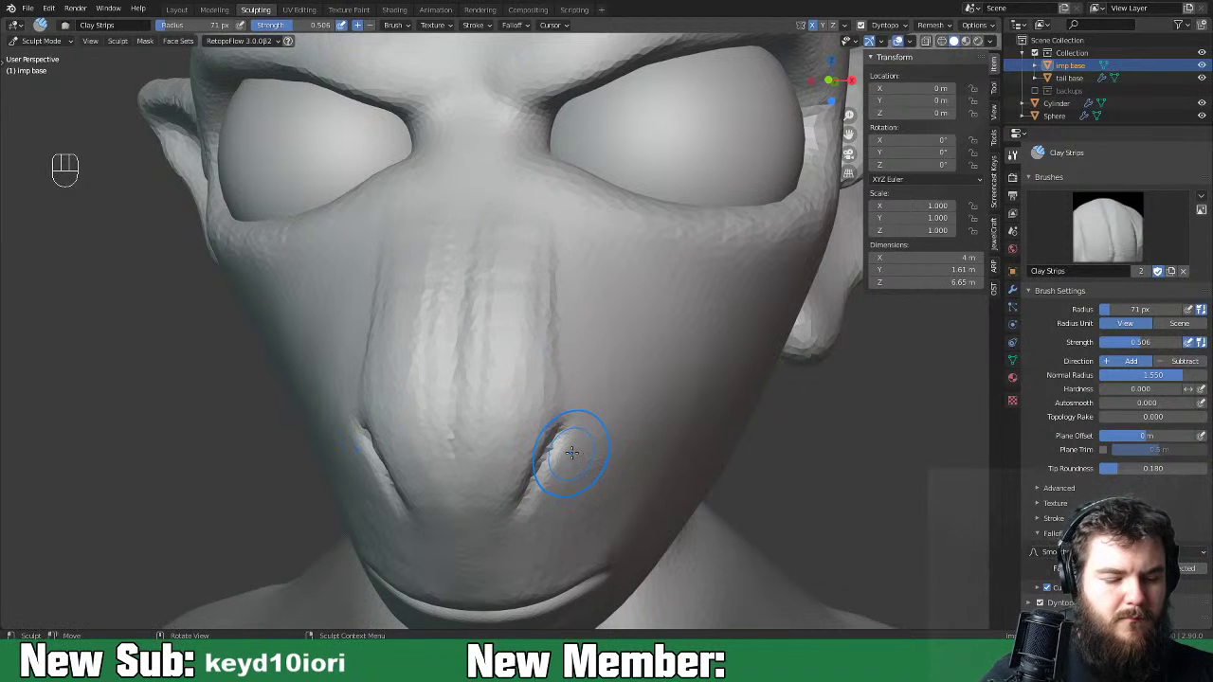
# Build up the cheeks beside the nostrils with Clay Strips at 49 px, then smooth the nose and cheeks at 90 px.
pyautogui.press('f')
pyautogui.click(557, 459)
pyautogui.moveTo(558, 455)
pyautogui.mouseDown(button='middle')
pyautogui.moveTo(560, 439)
pyautogui.moveTo(572, 445)
pyautogui.mouseUp(button='middle')
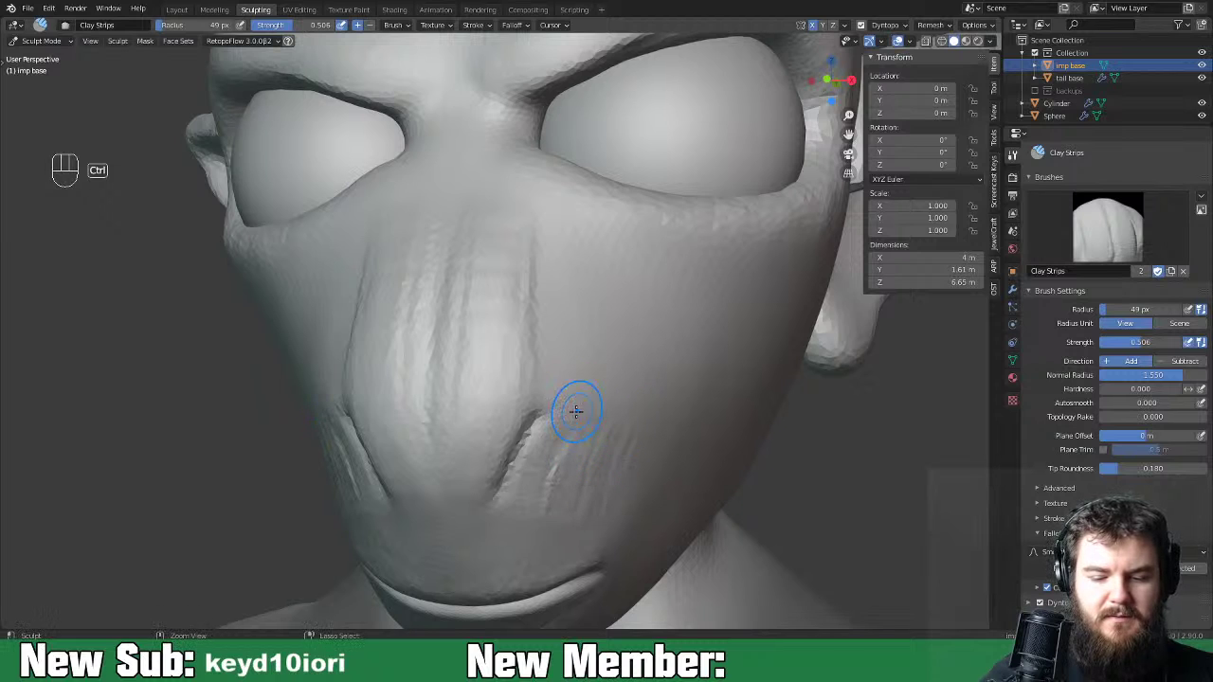
pyautogui.keyDown('ctrl'); pyautogui.moveTo(588, 421); pyautogui.dragTo(582, 355); pyautogui.keyUp('ctrl')
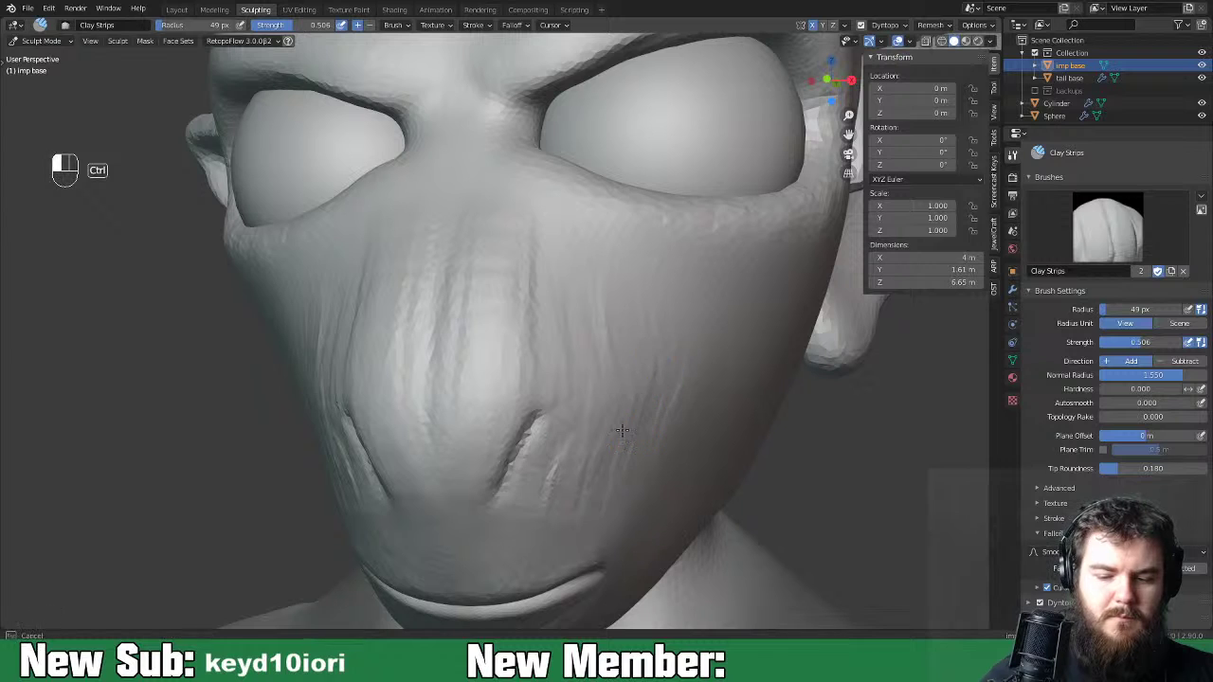
pyautogui.press('f')
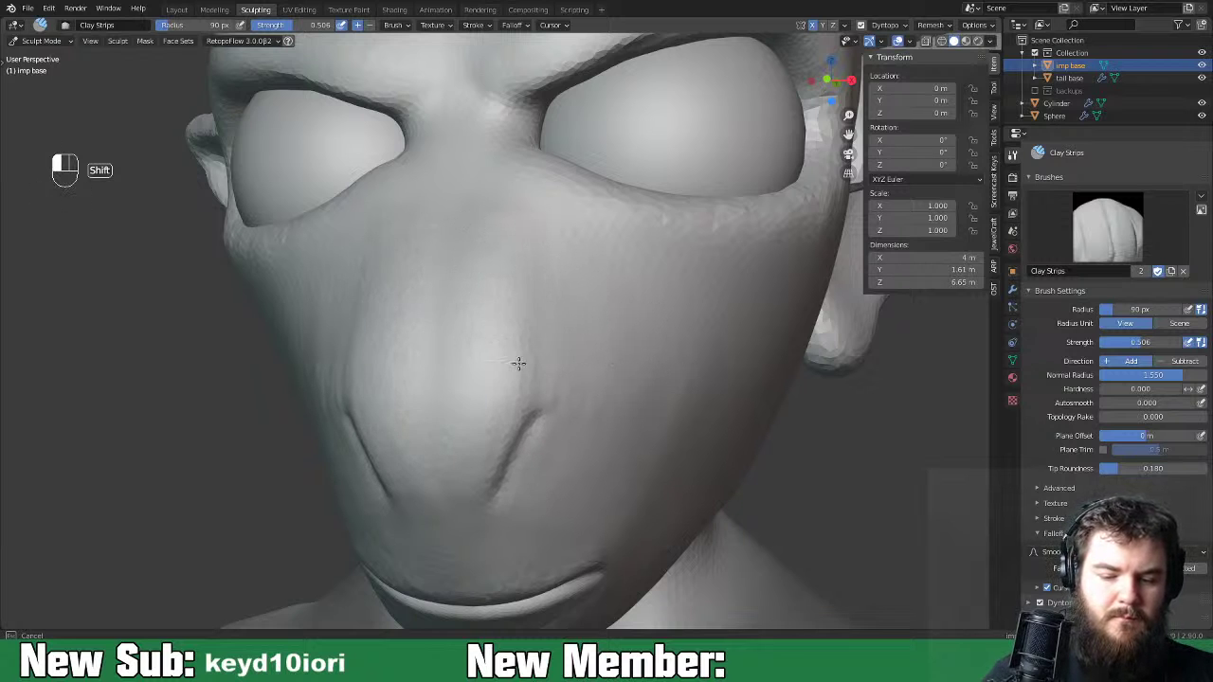
pyautogui.moveTo(601, 406)
pyautogui.mouseDown(button='middle')
pyautogui.moveTo(713, 396)
pyautogui.moveTo(682, 417)
pyautogui.moveTo(583, 436)
pyautogui.moveTo(704, 439)
pyautogui.mouseUp(button='middle')
pyautogui.scroll(-7, 699, 404)
pyautogui.scroll(4, 677, 436)
pyautogui.scroll(2, 663, 436)
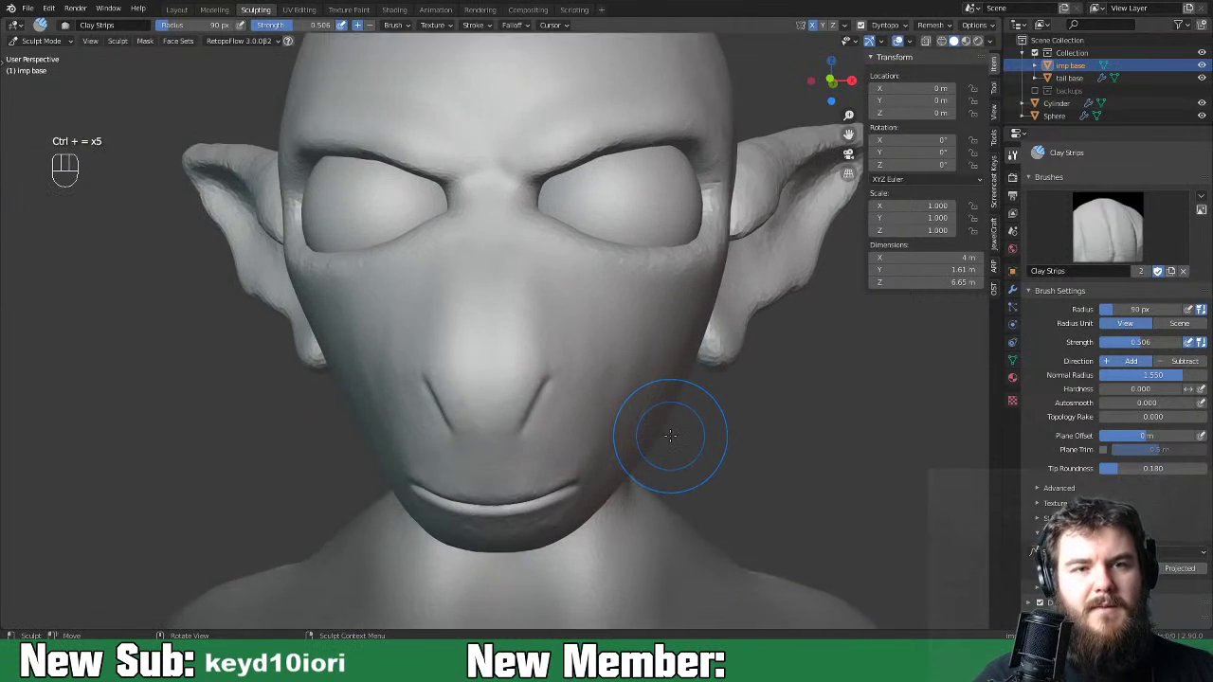
# Deepen the nostril grooves with the Crease brush at a radius of 54 px.
pyautogui.moveTo(626, 452); pyautogui.dragTo(600, 442, button='middle')
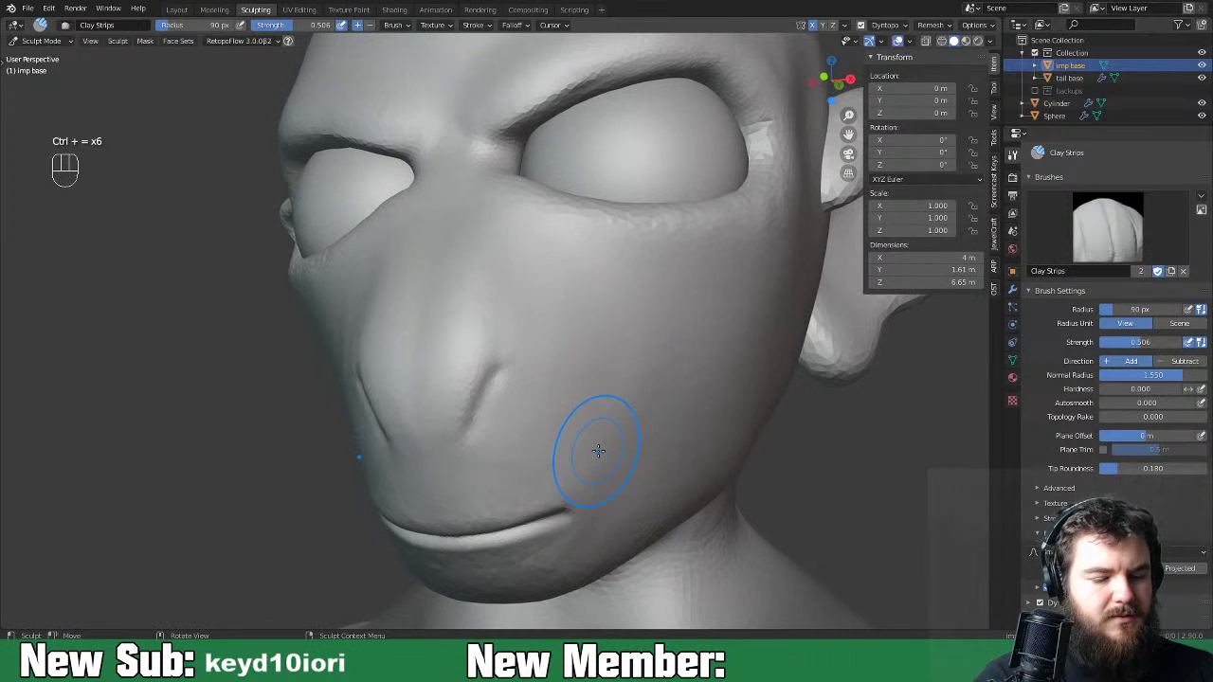
pyautogui.press('space')
pyautogui.click(598, 452)
pyautogui.press('space')
pyautogui.click(575, 262)
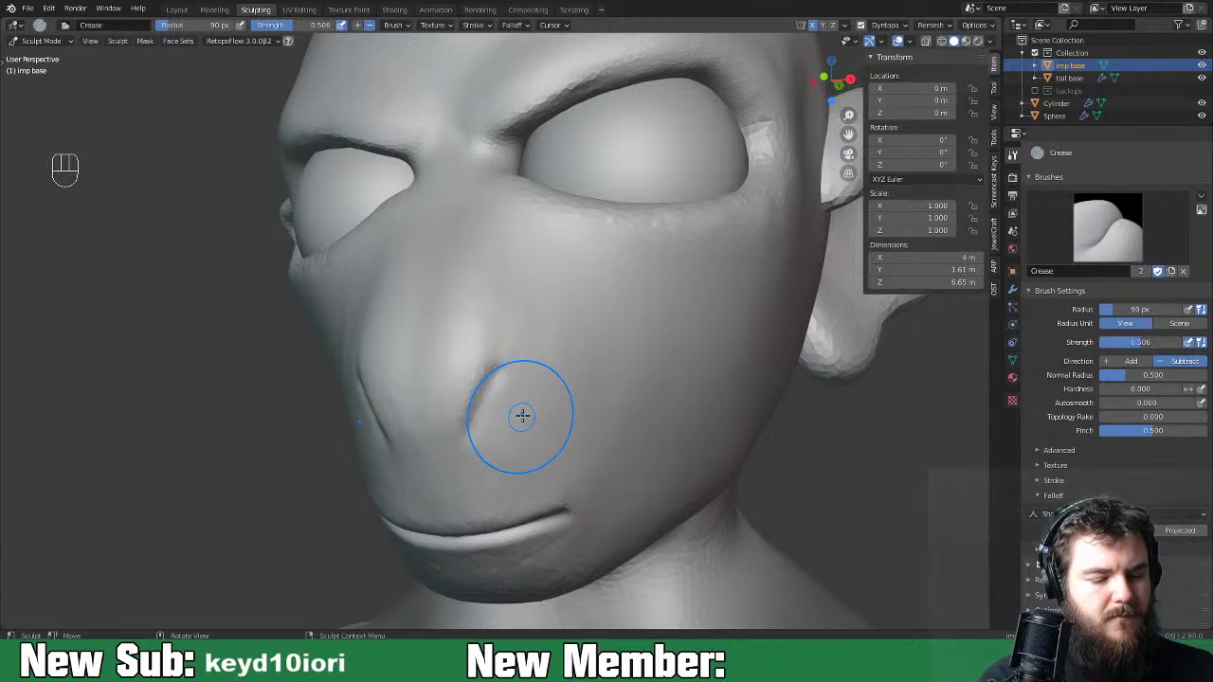
pyautogui.hotkey('ctrl', '=')
pyautogui.hotkey('ctrl', '=')
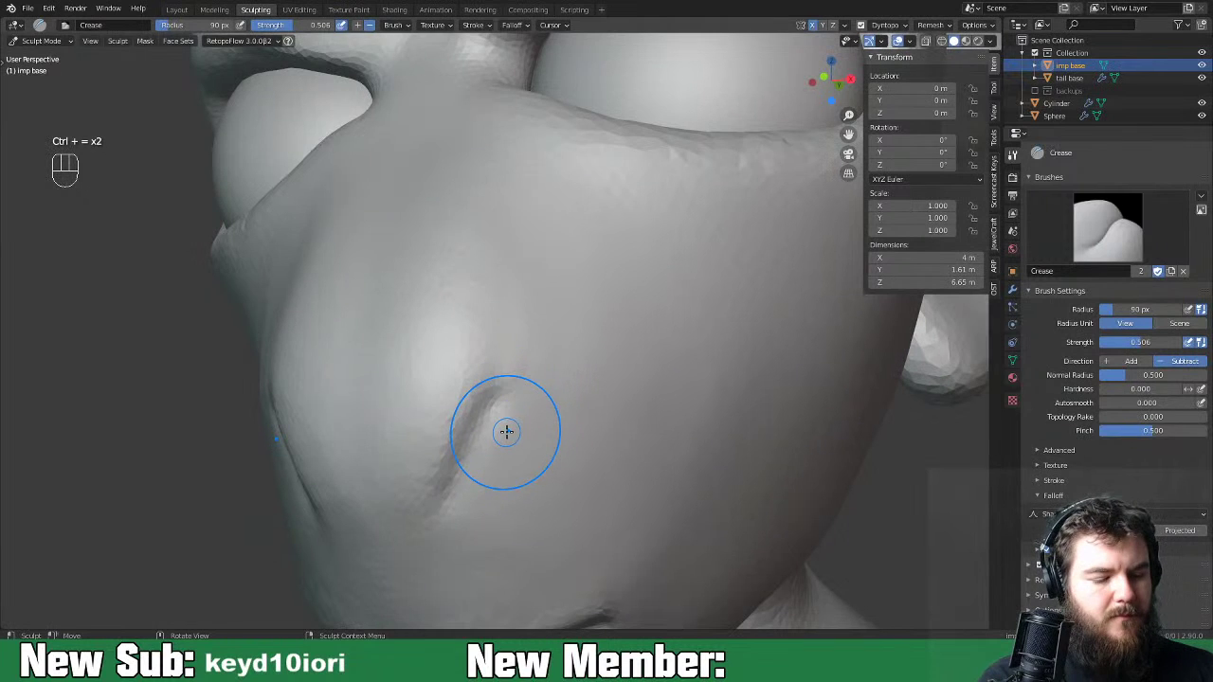
pyautogui.press('f')
pyautogui.click(498, 441)
pyautogui.moveTo(499, 441); pyautogui.dragTo(480, 420, button='middle')
pyautogui.moveTo(442, 364)
pyautogui.mouseDown()
pyautogui.moveTo(392, 469)
pyautogui.moveTo(446, 358)
pyautogui.moveTo(407, 427)
pyautogui.moveTo(409, 411)
pyautogui.moveTo(401, 457)
pyautogui.moveTo(438, 357)
pyautogui.moveTo(398, 487)
pyautogui.mouseUp()
pyautogui.moveTo(398, 487); pyautogui.dragTo(552, 442, button='middle')
# Reshape the nostril edges and narrow the openings with the Grab brush at 95 px, smoothing around their upper ends.
pyautogui.press('space')
pyautogui.press('space')
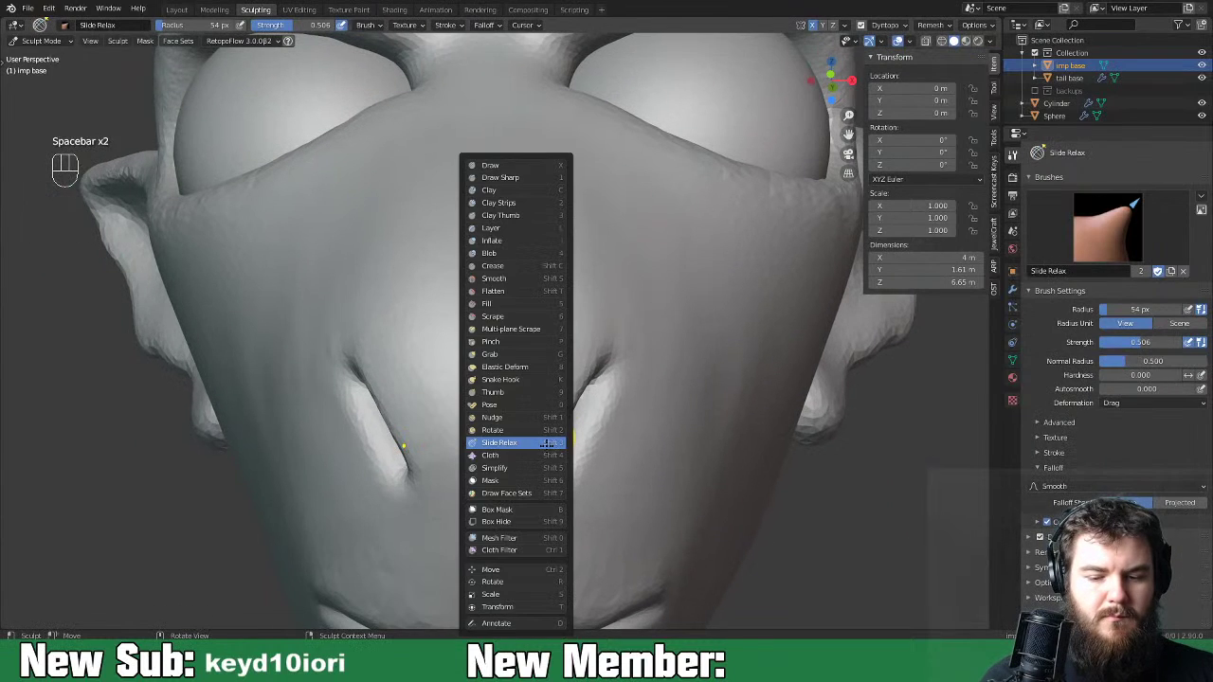
pyautogui.click(535, 354)
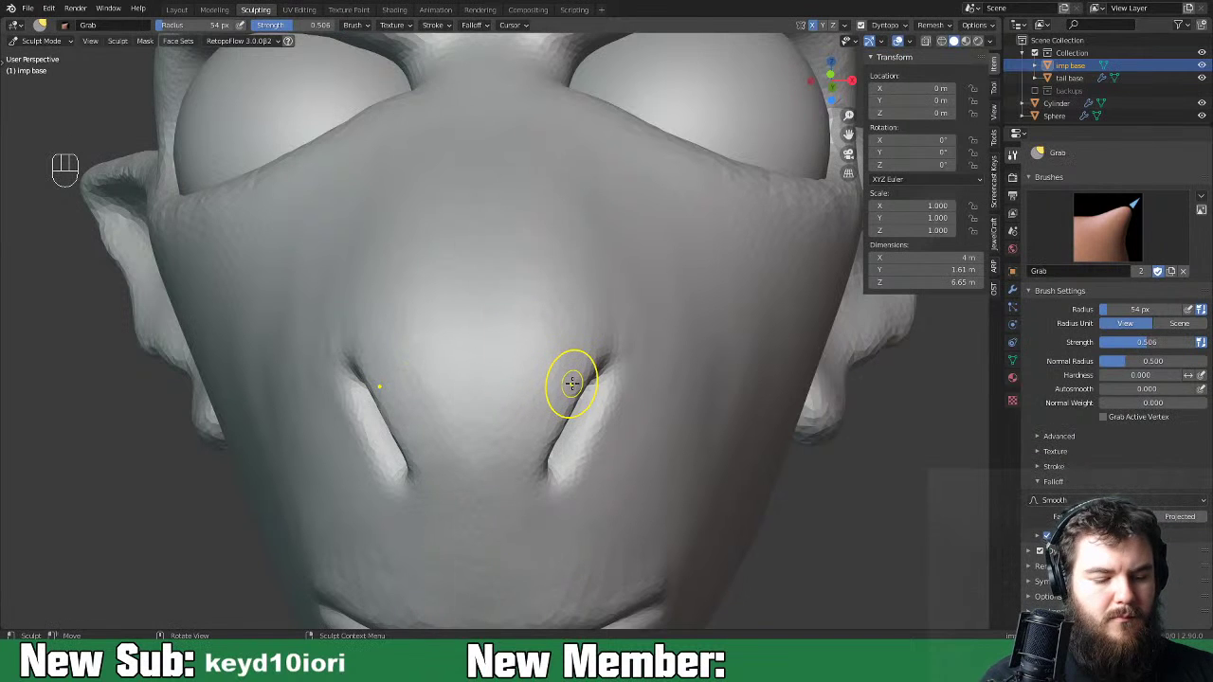
pyautogui.press('f')
pyautogui.click(597, 396)
pyautogui.moveTo(594, 364); pyautogui.dragTo(601, 366)
pyautogui.moveTo(573, 405); pyautogui.dragTo(565, 429)
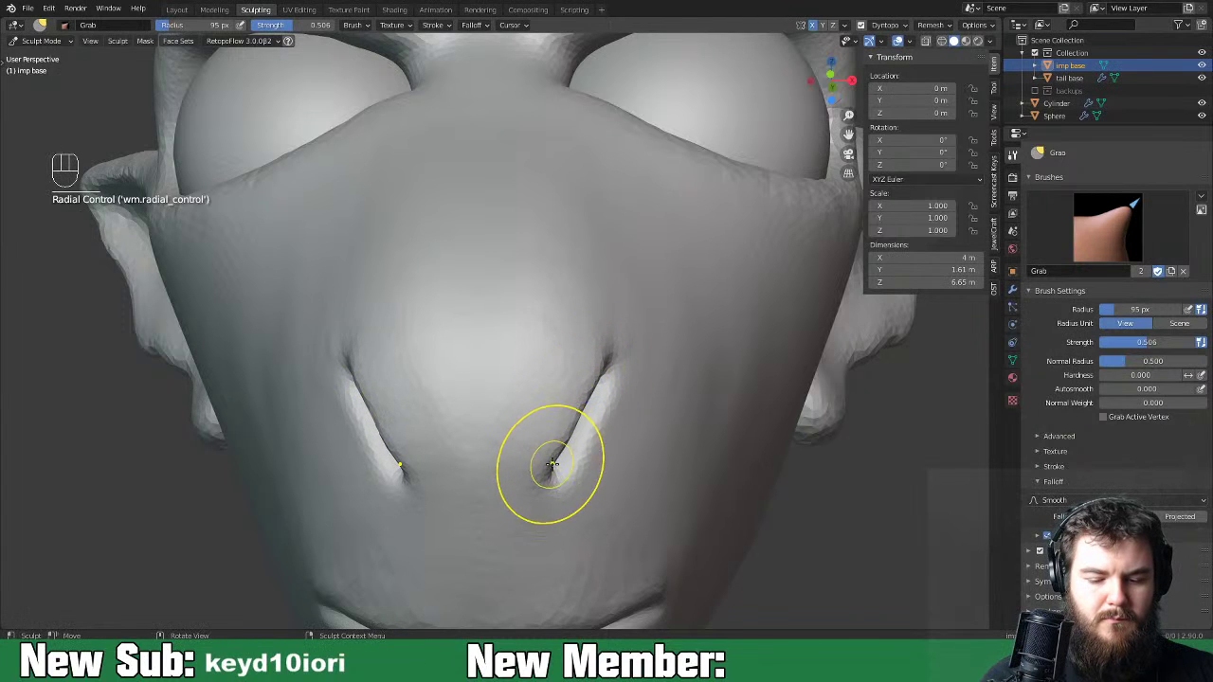
pyautogui.moveTo(577, 482); pyautogui.dragTo(591, 479)
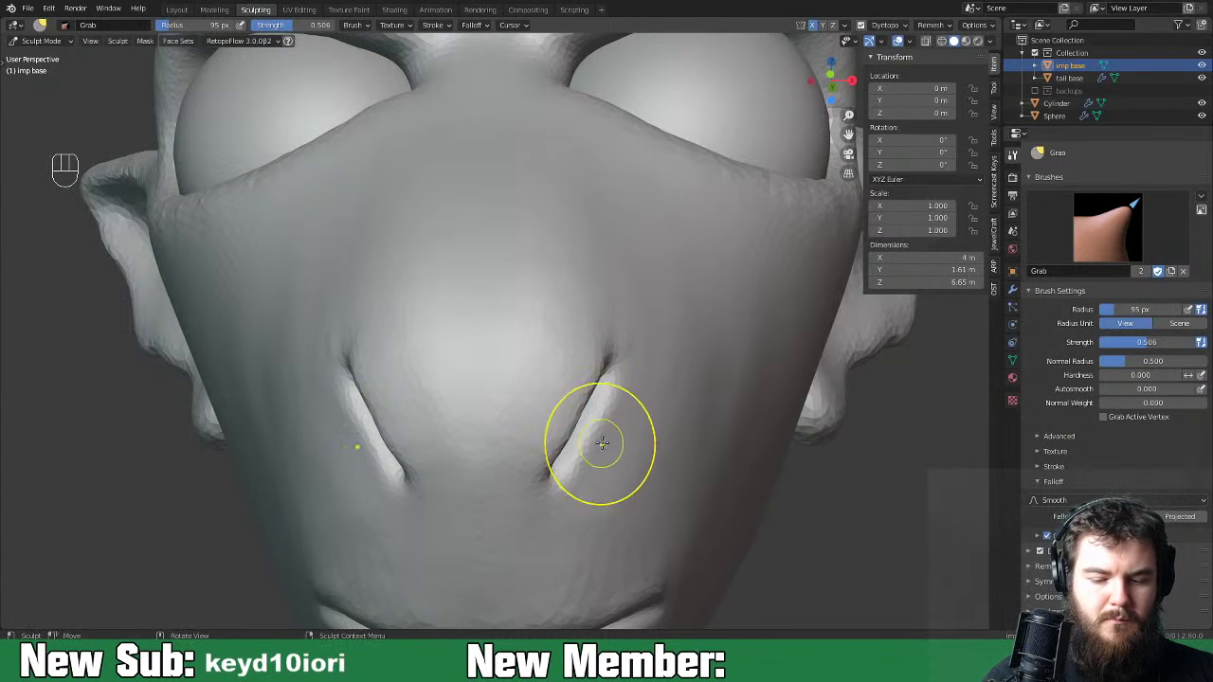
pyautogui.moveTo(616, 370); pyautogui.dragTo(613, 353)
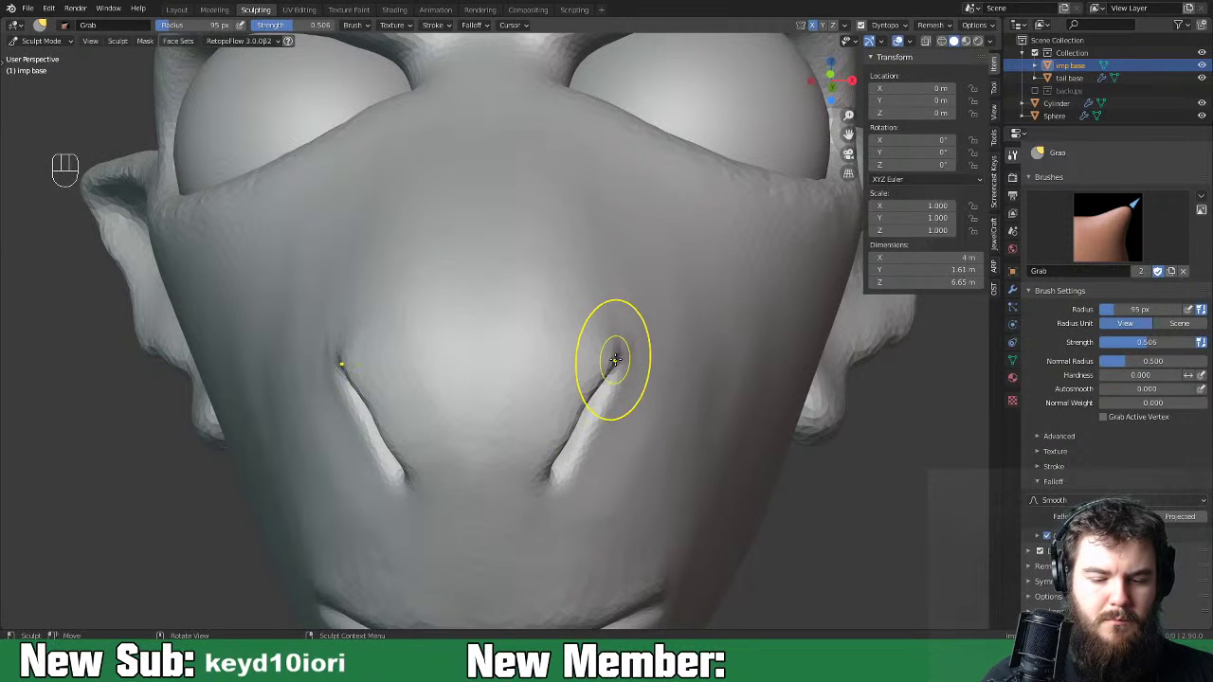
pyautogui.moveTo(581, 418); pyautogui.dragTo(547, 480)
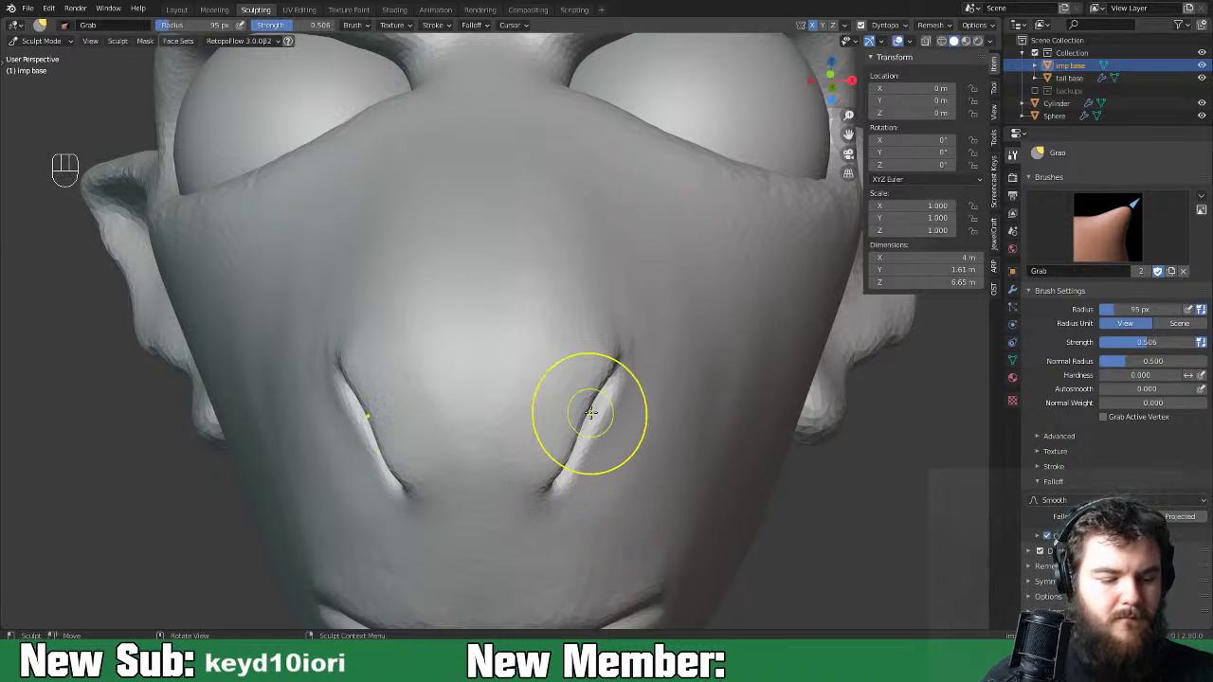
pyautogui.keyDown('shift'); pyautogui.moveTo(634, 358); pyautogui.dragTo(639, 368); pyautogui.keyUp('shift')
# Pull the nose tip slightly forward and up in side profile with the Grab brush.
pyautogui.moveTo(707, 383); pyautogui.dragTo(641, 378, button='middle')
pyautogui.hotkey('ctrl', '-')
pyautogui.hotkey('ctrl', '-')
pyautogui.hotkey('ctrl', '-')
pyautogui.hotkey('ctrl', '-')
pyautogui.hotkey('ctrl', '-')
pyautogui.hotkey('ctrl', '-')
pyautogui.hotkey('ctrl', '-')
pyautogui.moveTo(585, 410); pyautogui.dragTo(452, 414, button='middle')
pyautogui.hotkey('ctrl', '=')
pyautogui.hotkey('ctrl', '=')
pyautogui.hotkey('ctrl', '=')
pyautogui.hotkey('ctrl', '=')
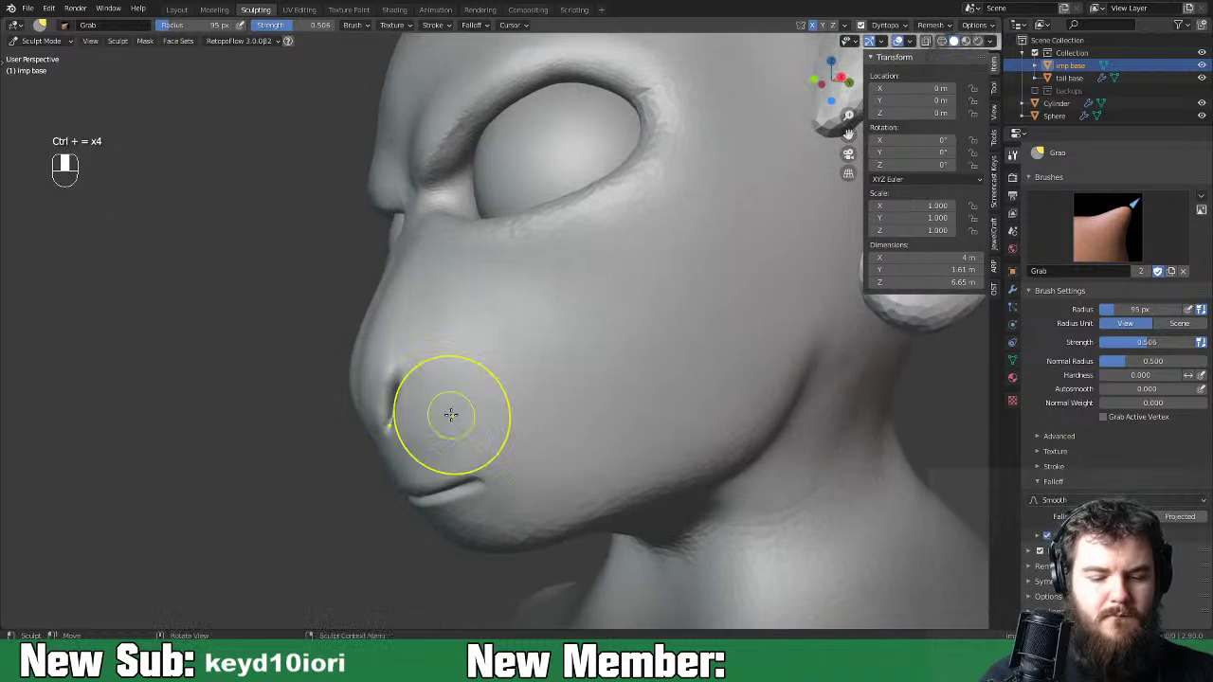
pyautogui.moveTo(361, 397); pyautogui.dragTo(357, 391)
pyautogui.moveTo(358, 391); pyautogui.dragTo(357, 387)
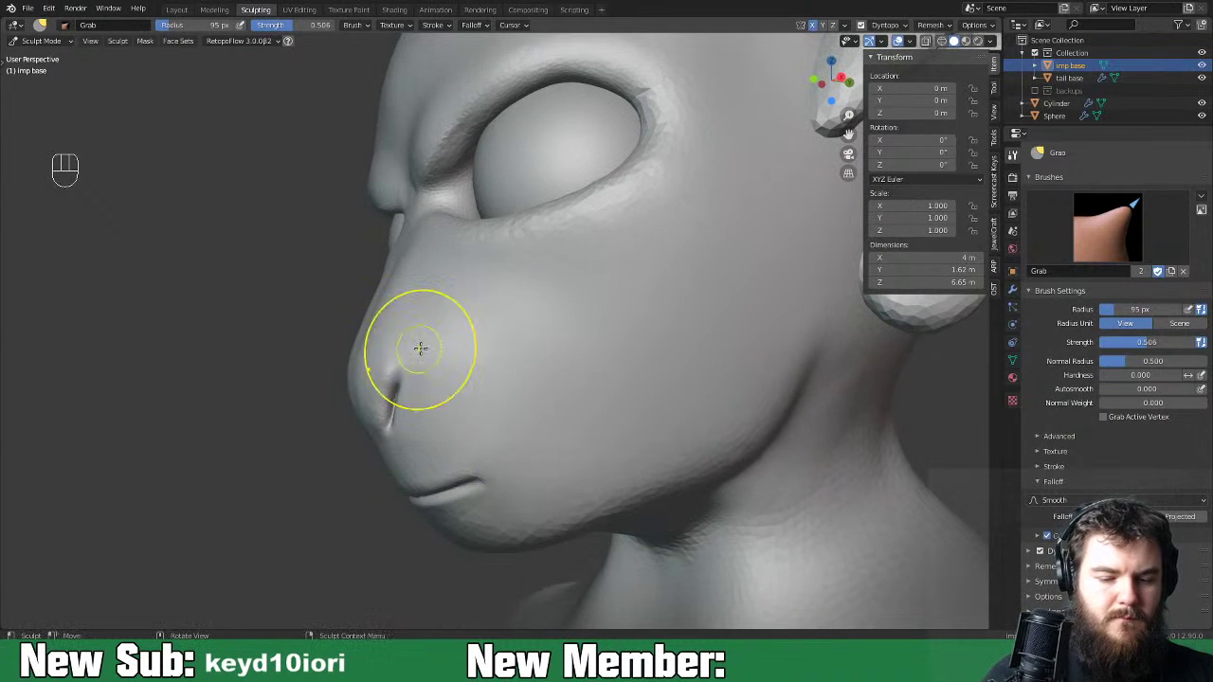
pyautogui.moveTo(366, 367); pyautogui.dragTo(360, 362)
pyautogui.moveTo(362, 365); pyautogui.dragTo(356, 360)
# Smooth the reshaped nose tip and the area above the nostrils.
pyautogui.moveTo(492, 334)
pyautogui.mouseDown(button='middle')
pyautogui.moveTo(452, 344)
pyautogui.moveTo(493, 346)
pyautogui.mouseUp(button='middle')
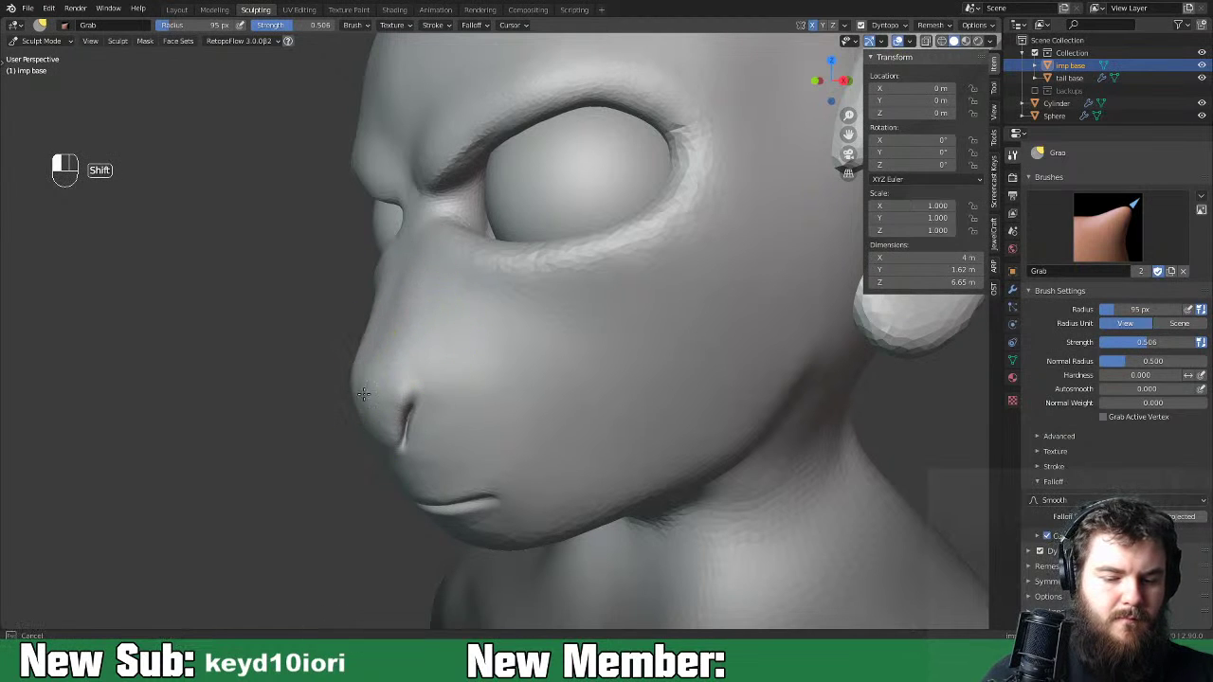
pyautogui.moveTo(446, 441); pyautogui.dragTo(487, 393, button='middle')
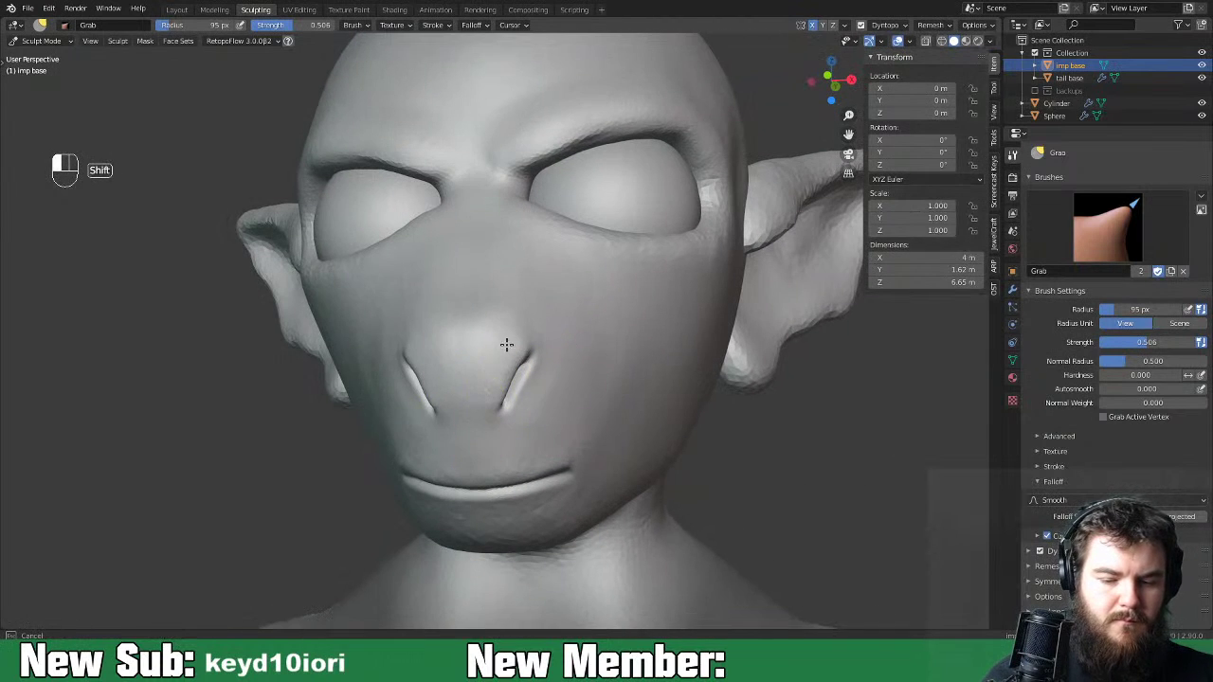
pyautogui.moveTo(550, 328)
pyautogui.mouseDown(button='middle')
pyautogui.moveTo(441, 361)
pyautogui.moveTo(544, 370)
pyautogui.moveTo(550, 385)
pyautogui.mouseUp(button='middle')
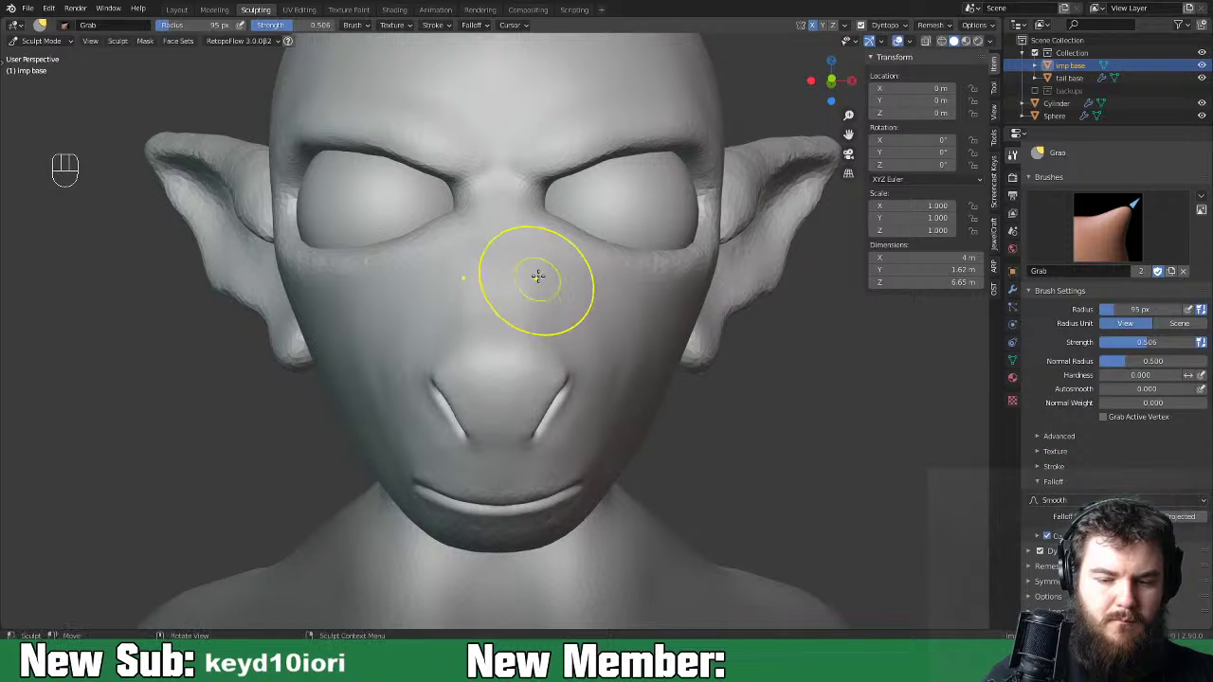
# Nudge the nose tip slightly back in profile and refine the nostril's outer edge, smoothing the surrounding surface.
pyautogui.moveTo(748, 325)
pyautogui.mouseDown(button='middle')
pyautogui.moveTo(658, 297)
pyautogui.moveTo(629, 306)
pyautogui.moveTo(637, 313)
pyautogui.mouseUp(button='middle')
pyautogui.moveTo(351, 361); pyautogui.dragTo(356, 361)
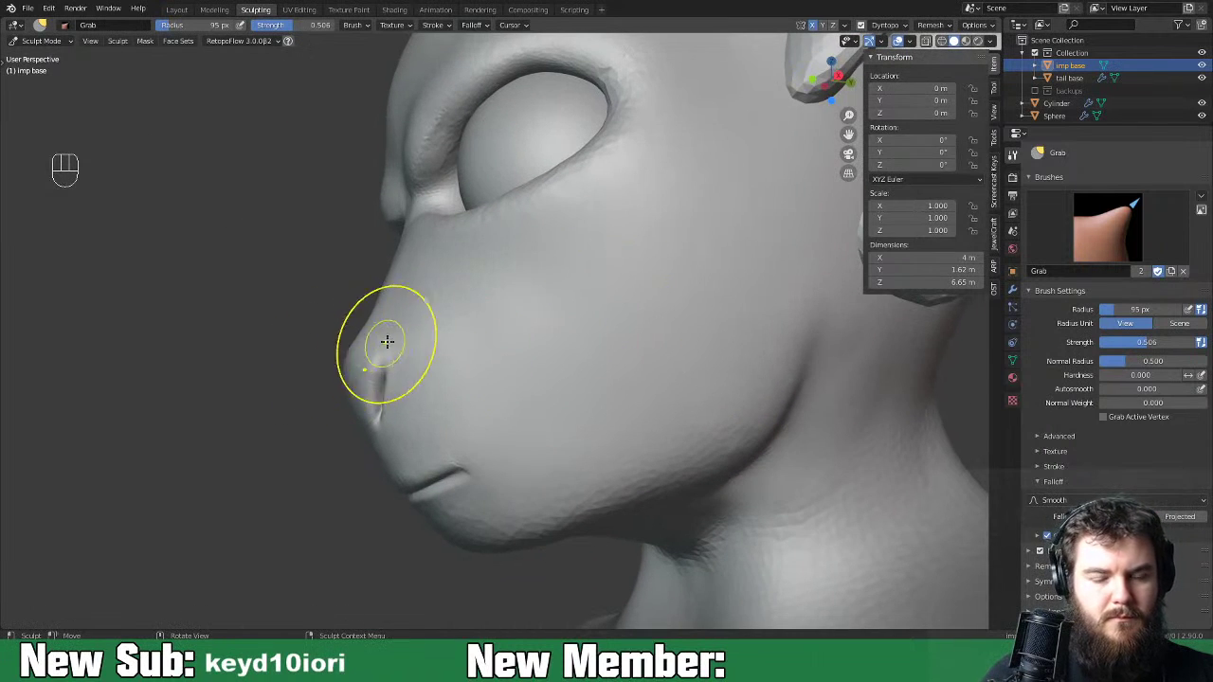
pyautogui.moveTo(477, 333)
pyautogui.mouseDown(button='middle')
pyautogui.moveTo(598, 332)
pyautogui.moveTo(487, 326)
pyautogui.mouseUp(button='middle')
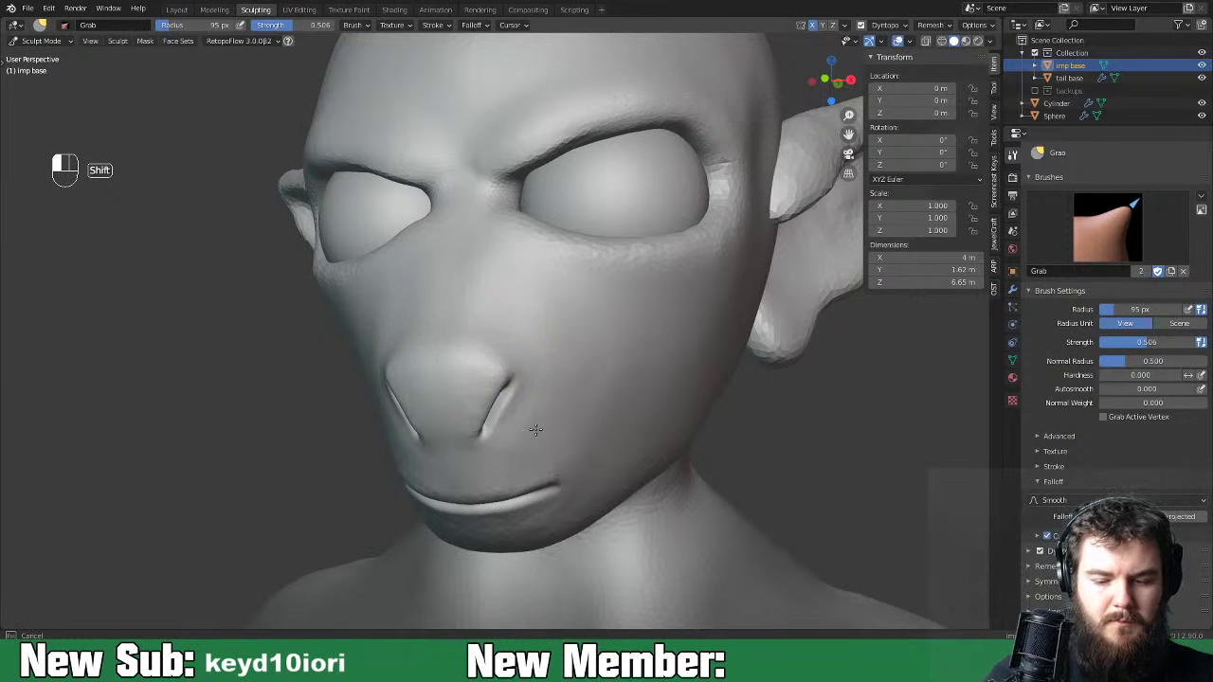
pyautogui.moveTo(644, 404); pyautogui.dragTo(688, 388, button='middle')
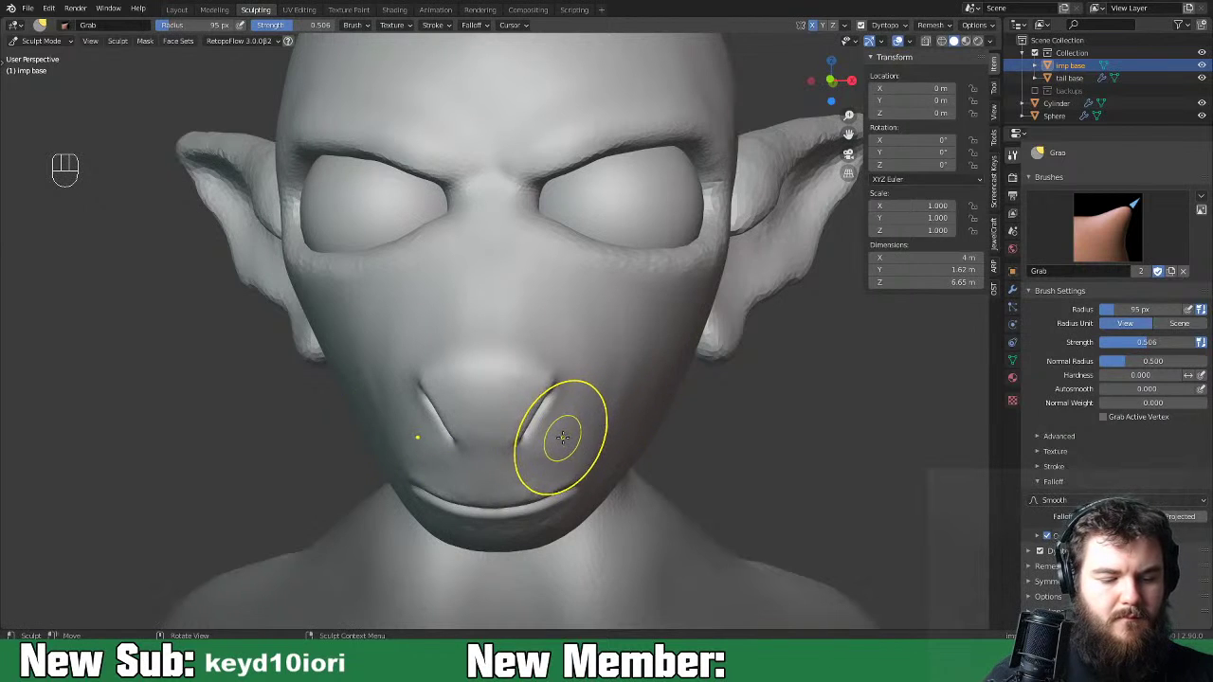
pyautogui.moveTo(563, 437); pyautogui.dragTo(557, 382)
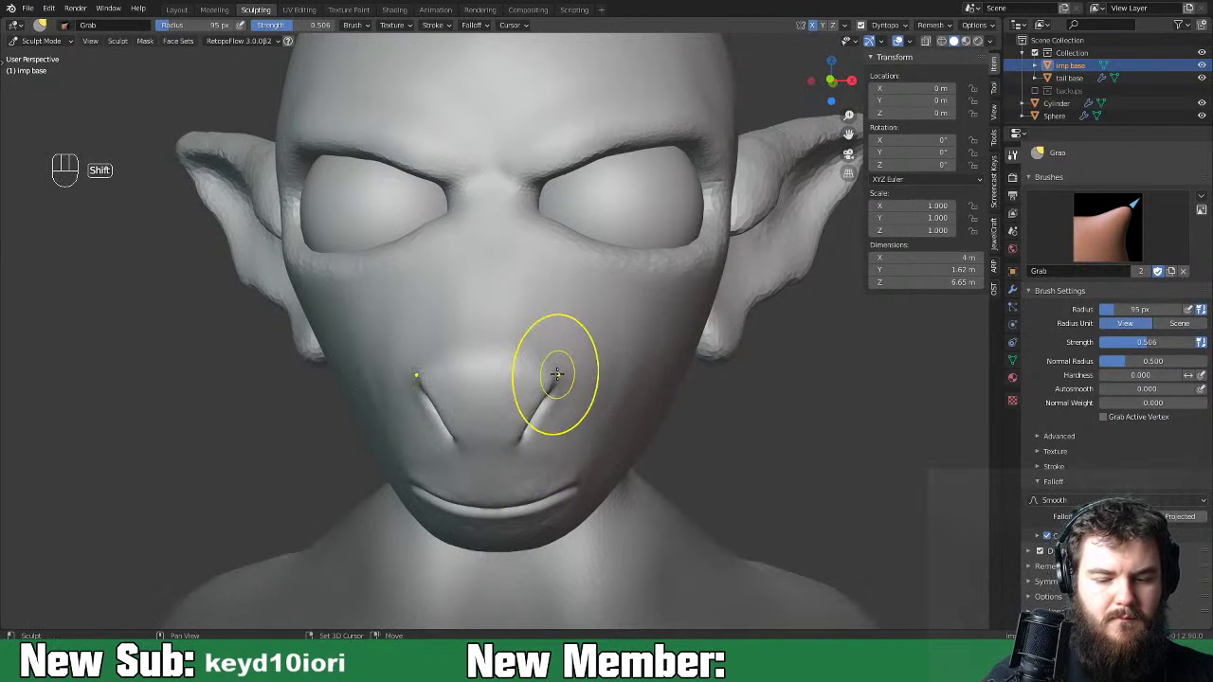
# Check the whole imp figure from the side and switch from Sculpt Mode to Object Mode.
pyautogui.scroll(-6, 652, 410)
pyautogui.scroll(-4, 697, 419)
pyautogui.moveTo(718, 426)
pyautogui.mouseDown(button='middle')
pyautogui.moveTo(654, 428)
pyautogui.moveTo(715, 432)
pyautogui.moveTo(655, 439)
pyautogui.mouseUp(button='middle')
pyautogui.moveTo(725, 454)
pyautogui.mouseDown(button='middle')
pyautogui.moveTo(687, 447)
pyautogui.moveTo(740, 439)
pyautogui.moveTo(650, 426)
pyautogui.mouseUp(button='middle')
pyautogui.hotkey('ctrl', 'Tab')
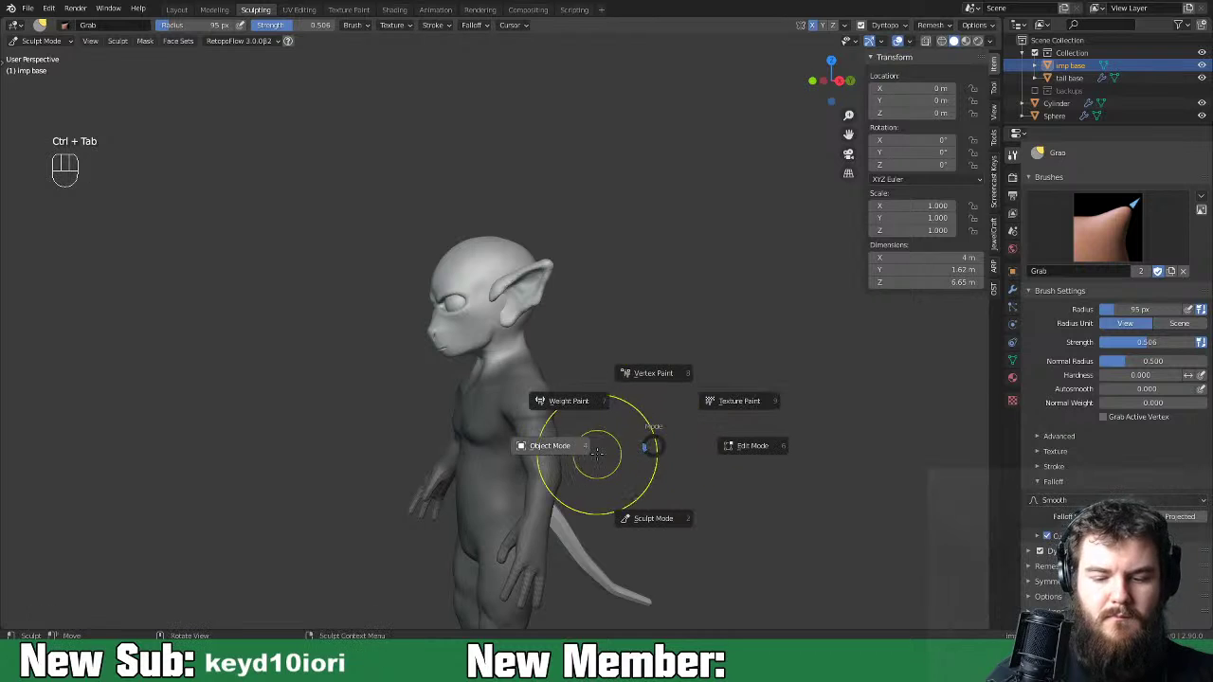
pyautogui.click(578, 451)
# Move the tail down and backward in right orthographic view to about Y 0.30 m, Z 3.03 m.
pyautogui.moveTo(742, 447)
pyautogui.mouseDown(button='middle')
pyautogui.moveTo(787, 449)
pyautogui.moveTo(724, 491)
pyautogui.moveTo(634, 442)
pyautogui.moveTo(572, 471)
pyautogui.moveTo(699, 490)
pyautogui.moveTo(698, 436)
pyautogui.moveTo(736, 471)
pyautogui.moveTo(743, 463)
pyautogui.moveTo(645, 439)
pyautogui.moveTo(620, 461)
pyautogui.moveTo(736, 423)
pyautogui.moveTo(716, 430)
pyautogui.mouseUp(button='middle')
pyautogui.press('ctrl+KP_Subtract')
pyautogui.press('ctrl+KP_Subtract')
pyautogui.press('ctrl+KP_Subtract')
pyautogui.press('ctrl+KP_Subtract')
pyautogui.hotkey('ctrl', '=')
pyautogui.hotkey('ctrl', '=')
pyautogui.hotkey('ctrl', '=')
pyautogui.hotkey('ctrl', '=')
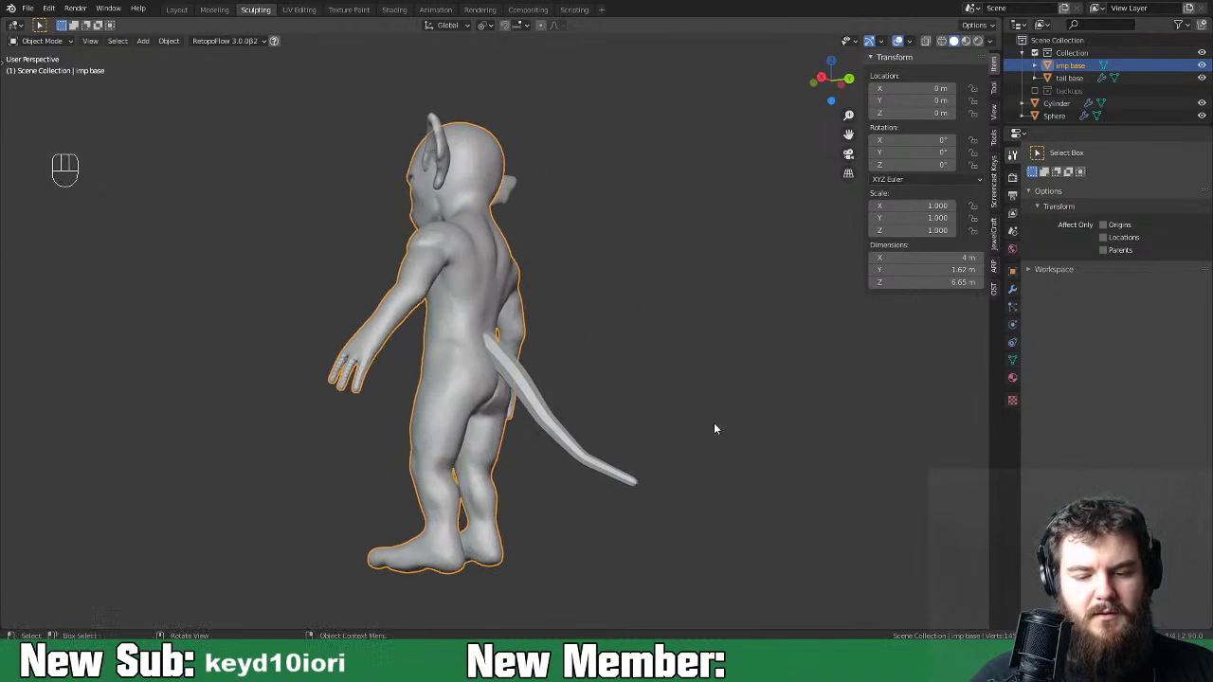
pyautogui.click(562, 461)
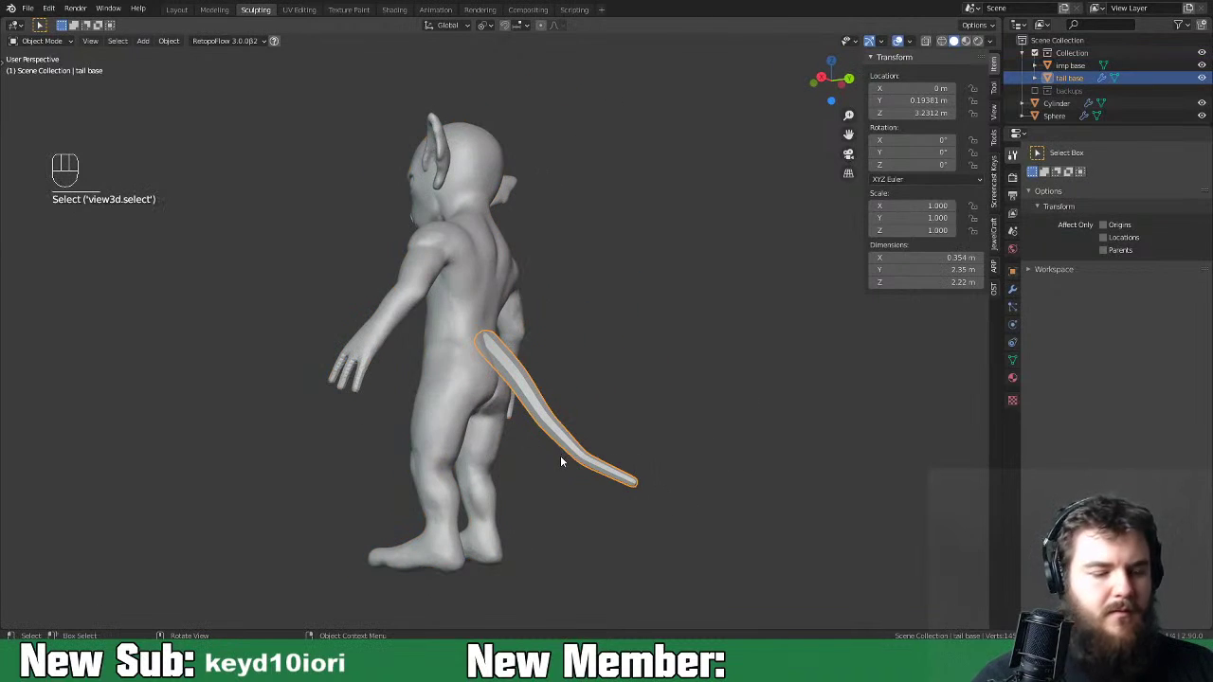
pyautogui.press('KP_3')
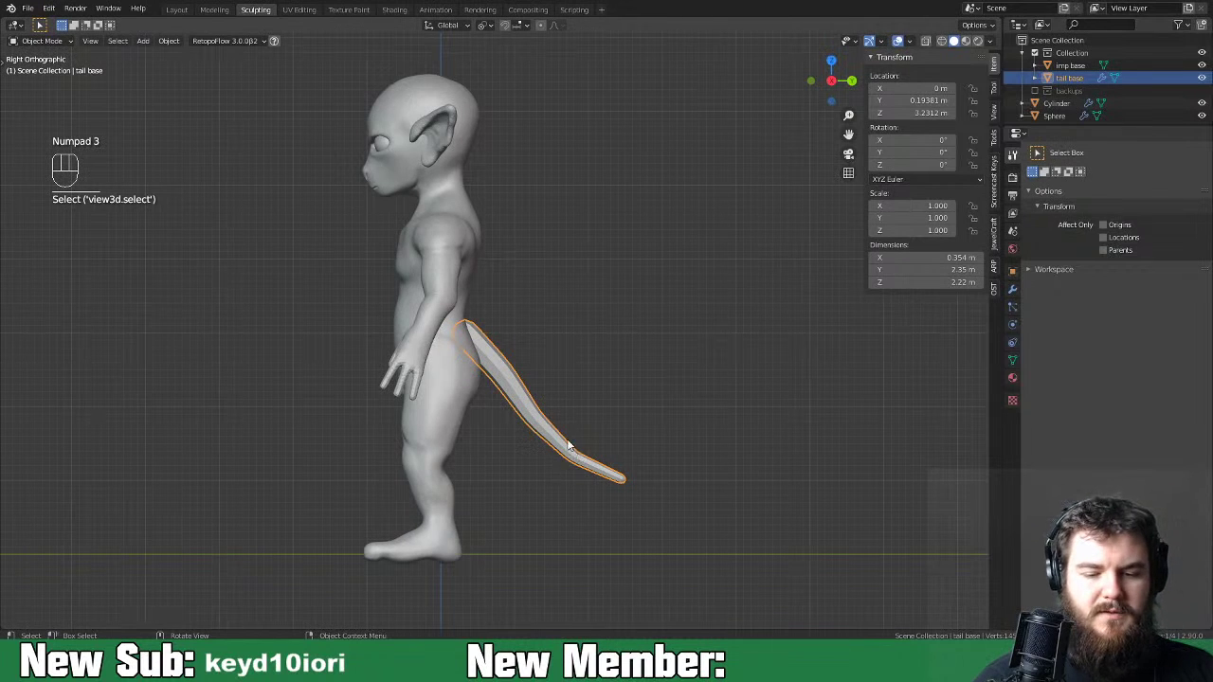
pyautogui.press('g')
pyautogui.click(486, 364)
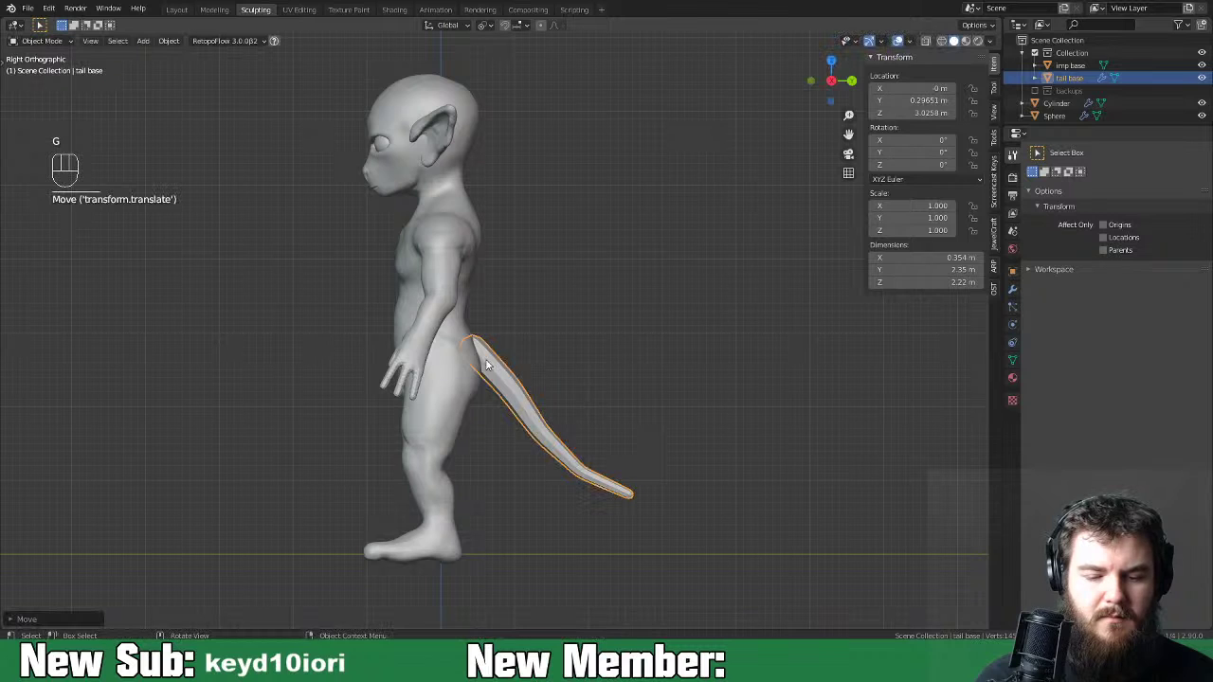
# Rename the Cylinder object that forms the imp's ears as "ears".
pyautogui.moveTo(674, 333); pyautogui.dragTo(637, 390, button='middle')
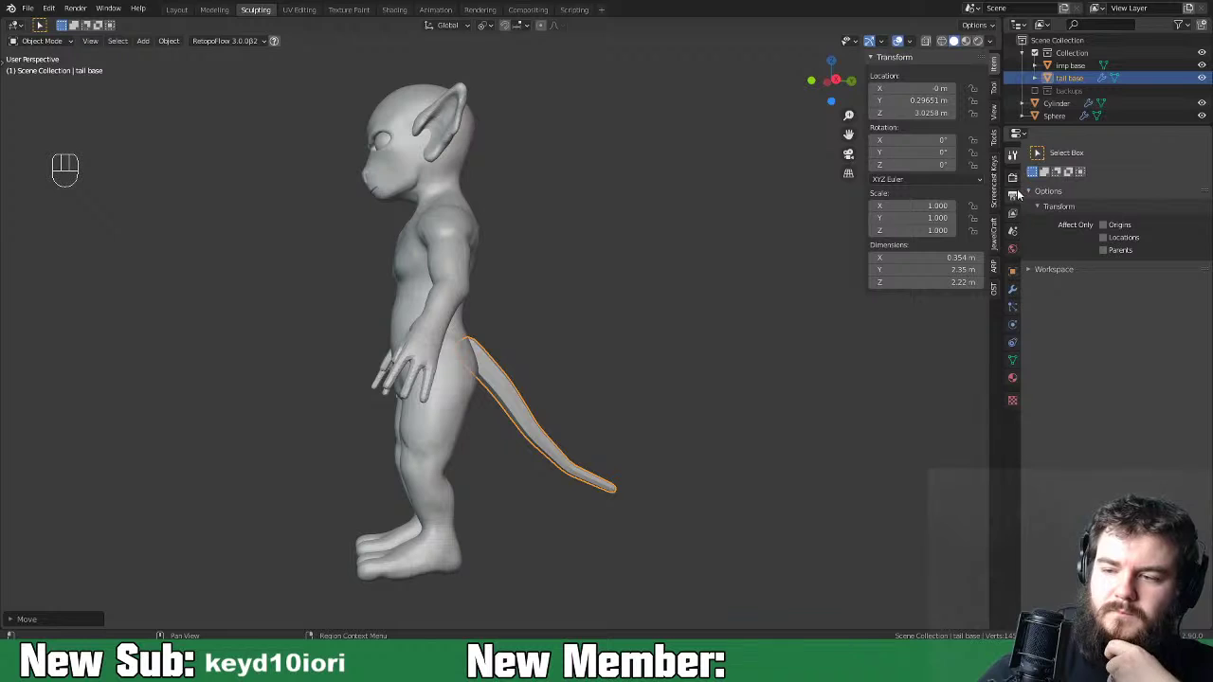
pyautogui.click(1056, 102)
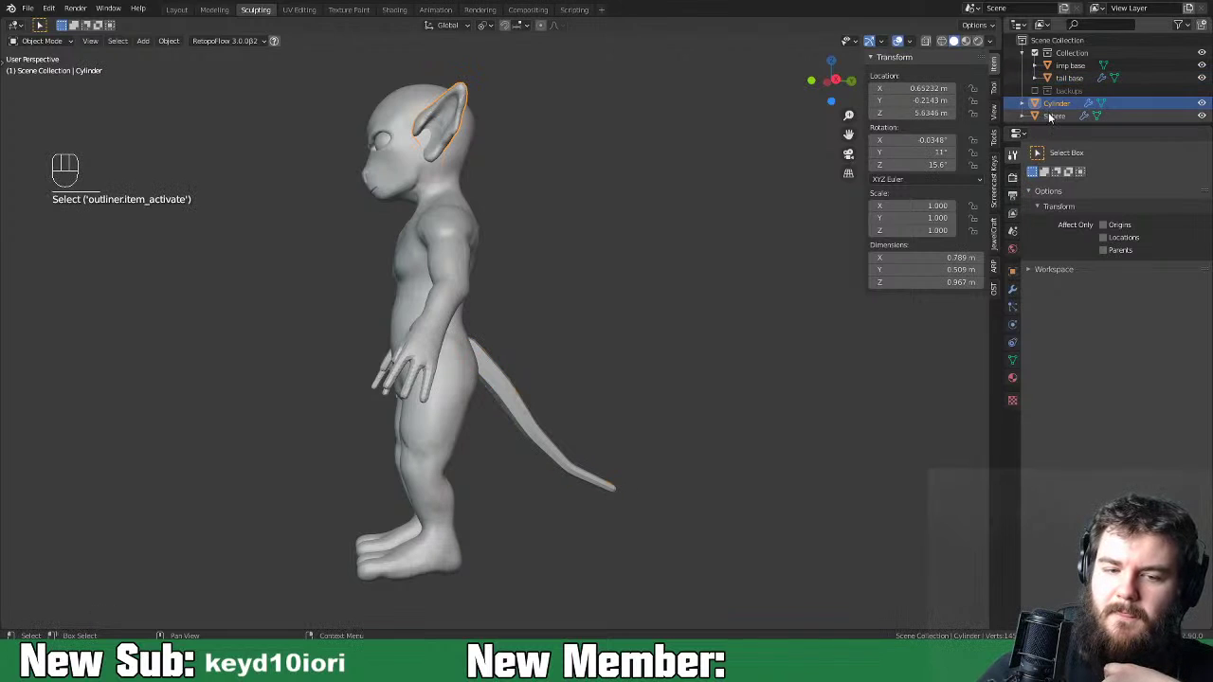
pyautogui.doubleClick(1056, 103)
pyautogui.write('ear')
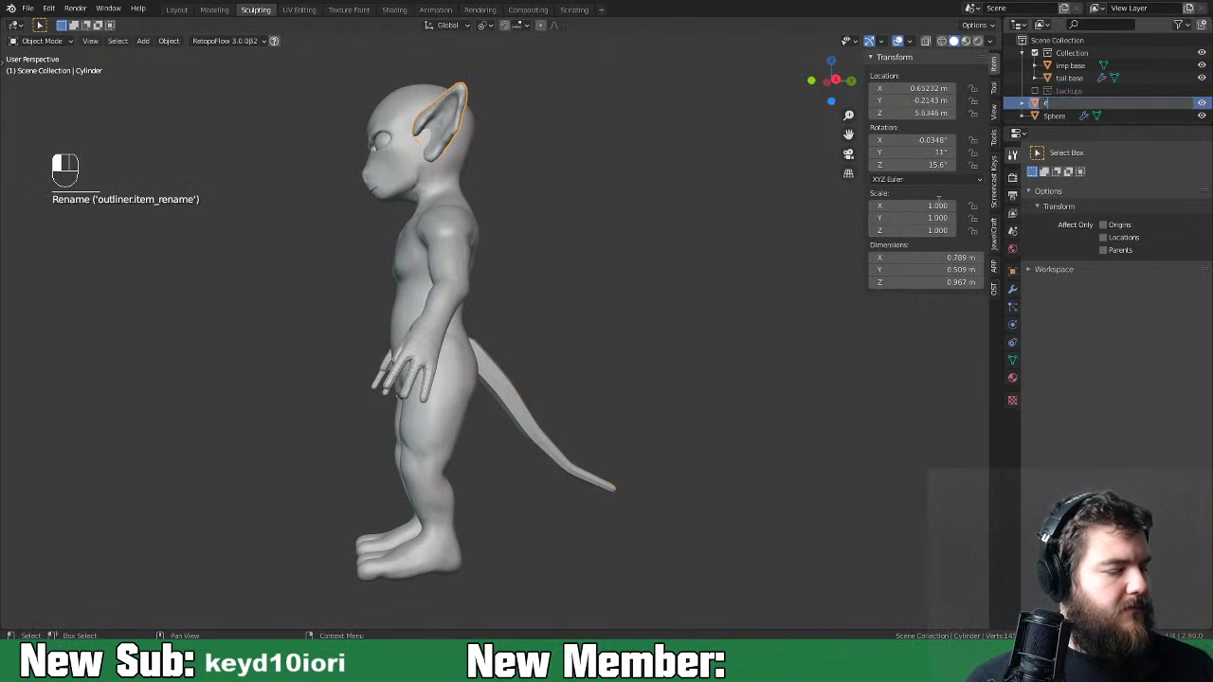
pyautogui.write('s')
# Rename the Sphere object that forms the imp's eyes as "eyes".
pyautogui.click(1058, 115)
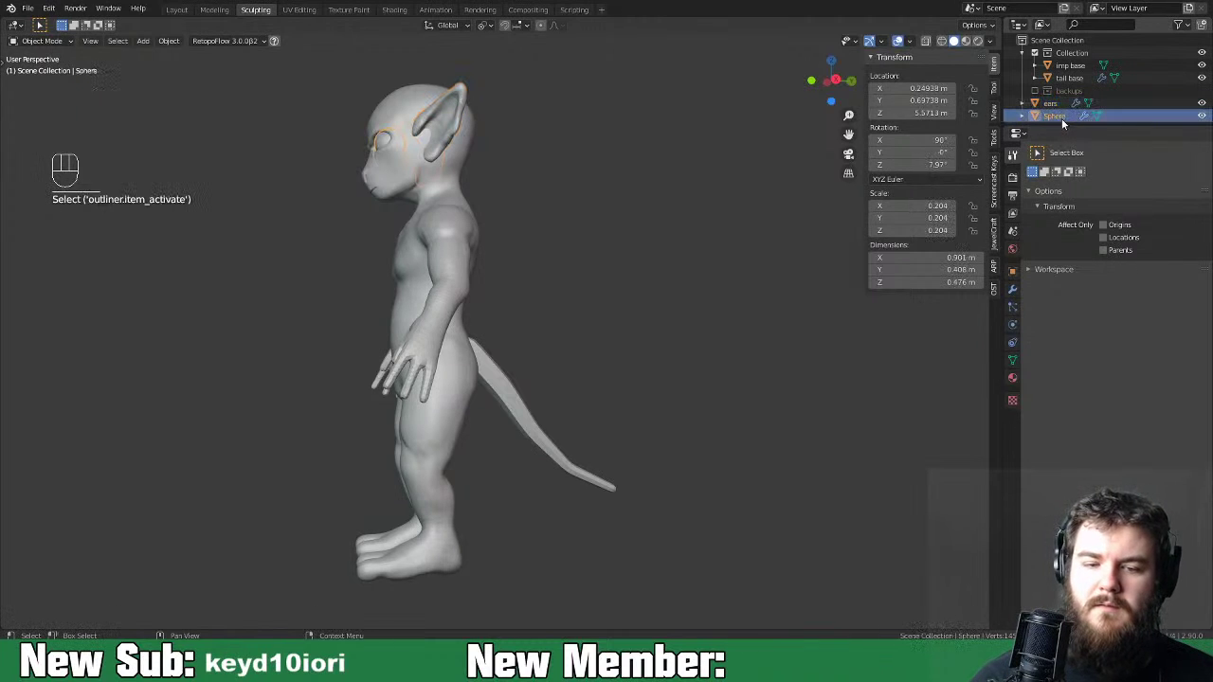
pyautogui.doubleClick(1058, 116)
pyautogui.write('eye')
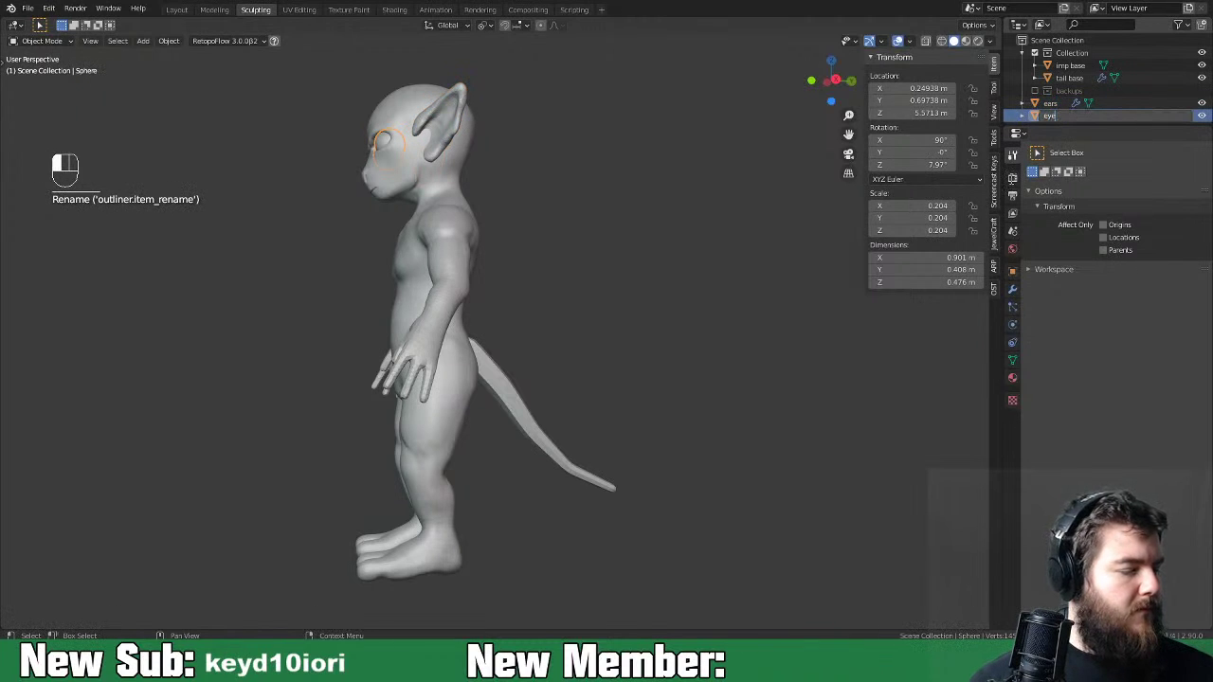
pyautogui.write('s')
pyautogui.press('Return')
# Move the ears and eyes objects together into the collection that holds the imp base and tail base.
pyautogui.click(1069, 76)
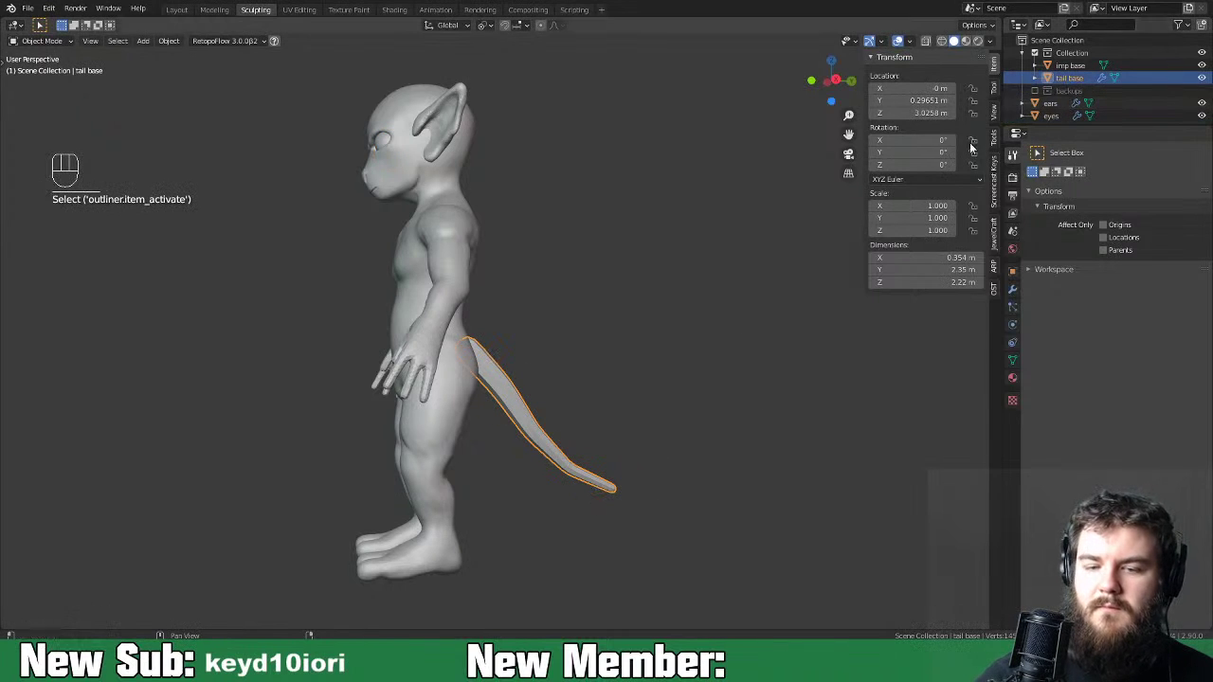
pyautogui.click(1047, 90)
pyautogui.click(1035, 90)
pyautogui.click(1035, 92)
pyautogui.click(1038, 104)
pyautogui.keyDown('shift'); pyautogui.click(1037, 119); pyautogui.keyUp('shift')
pyautogui.moveTo(1039, 112); pyautogui.dragTo(1072, 53)
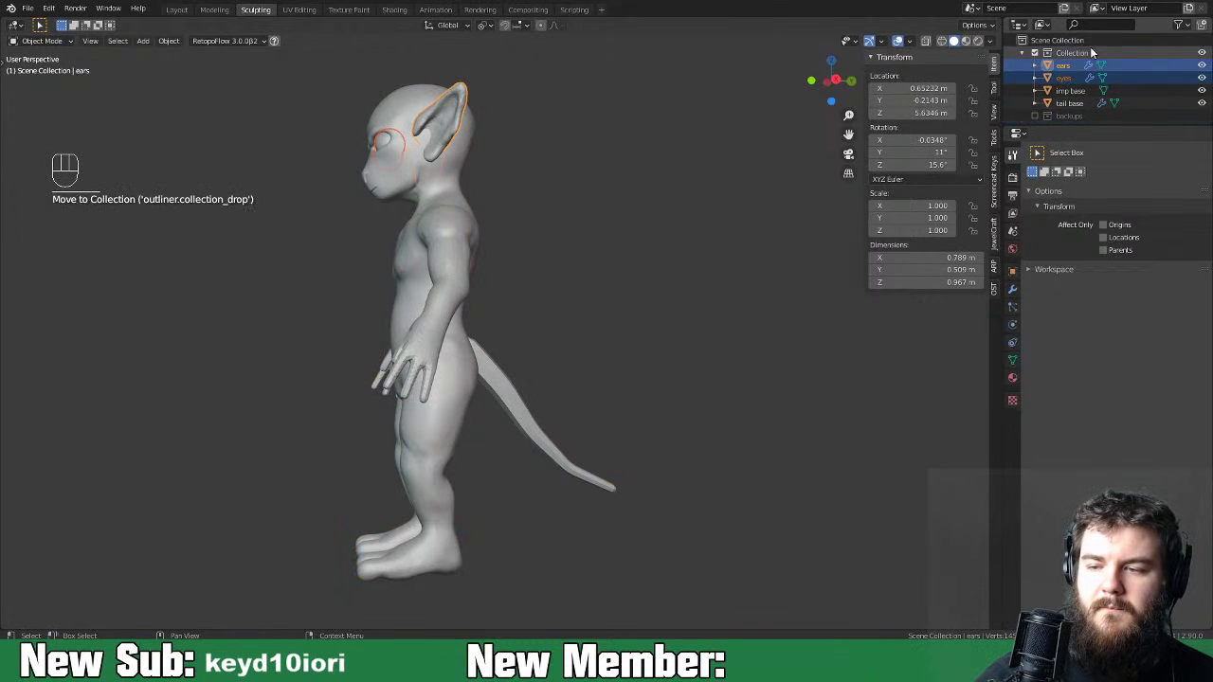
# Convert the tail base to a plain mesh so its Mirror, Skin and Subdivision modifiers are baked in.
pyautogui.click(1068, 103)
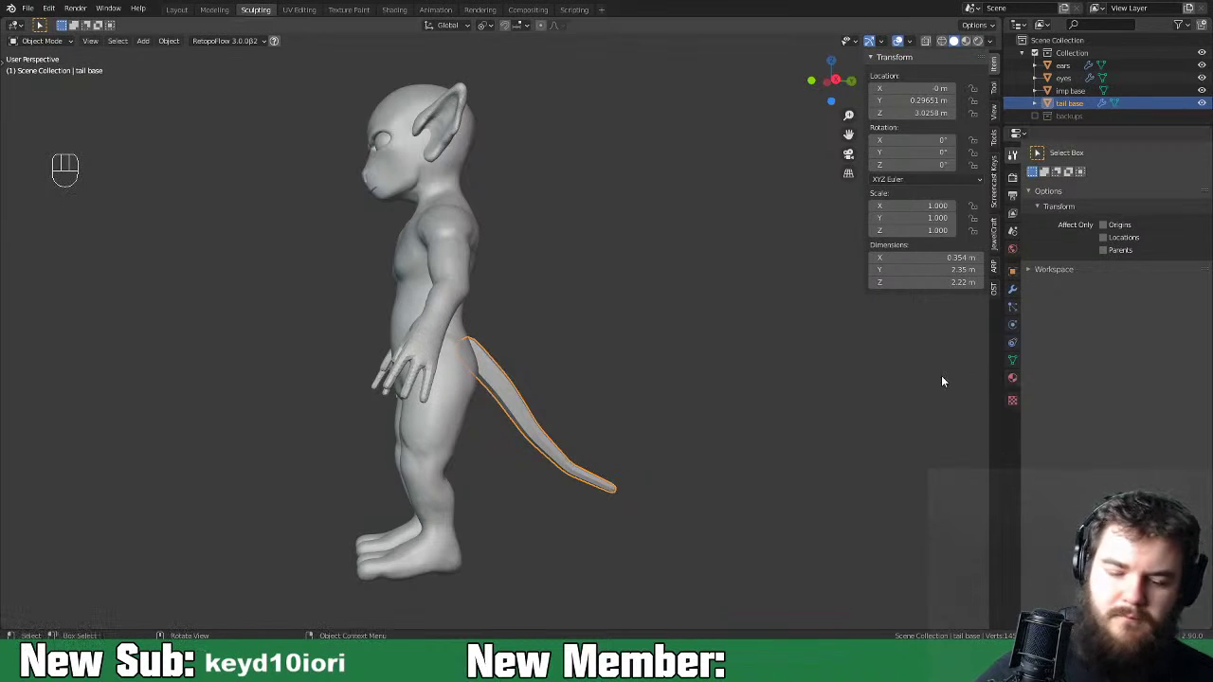
pyautogui.hotkey('ctrl', 'a')
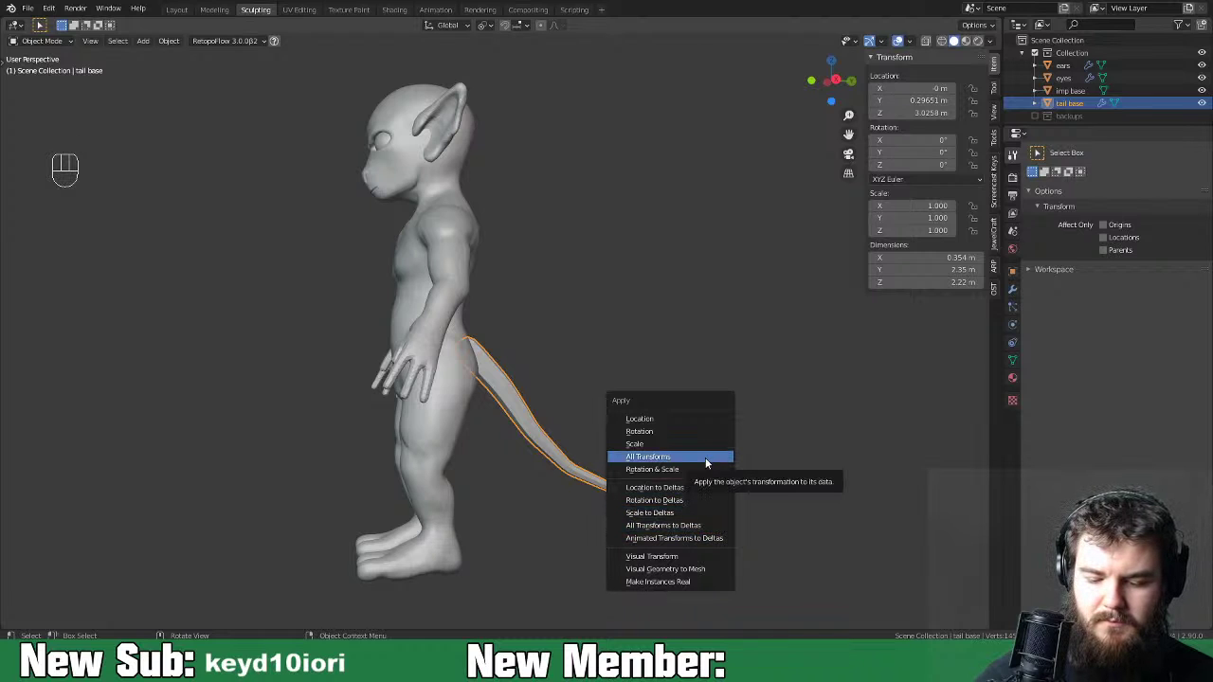
pyautogui.click(1012, 289)
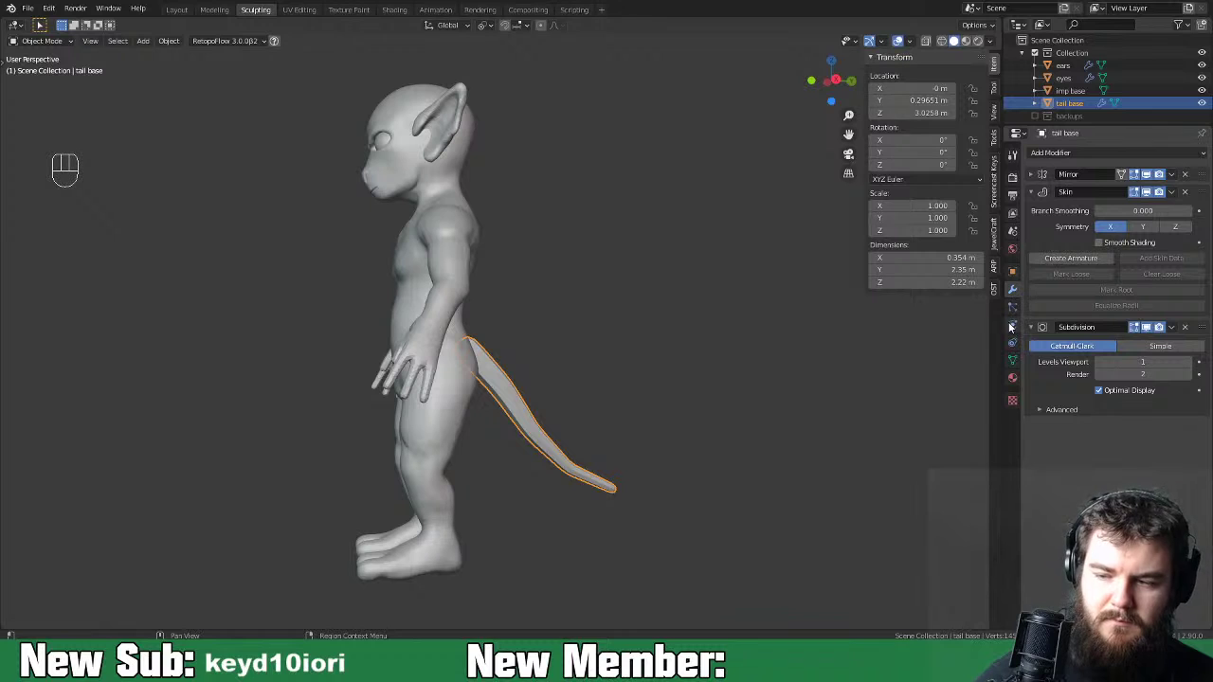
pyautogui.hotkey('ctrl', 'a')
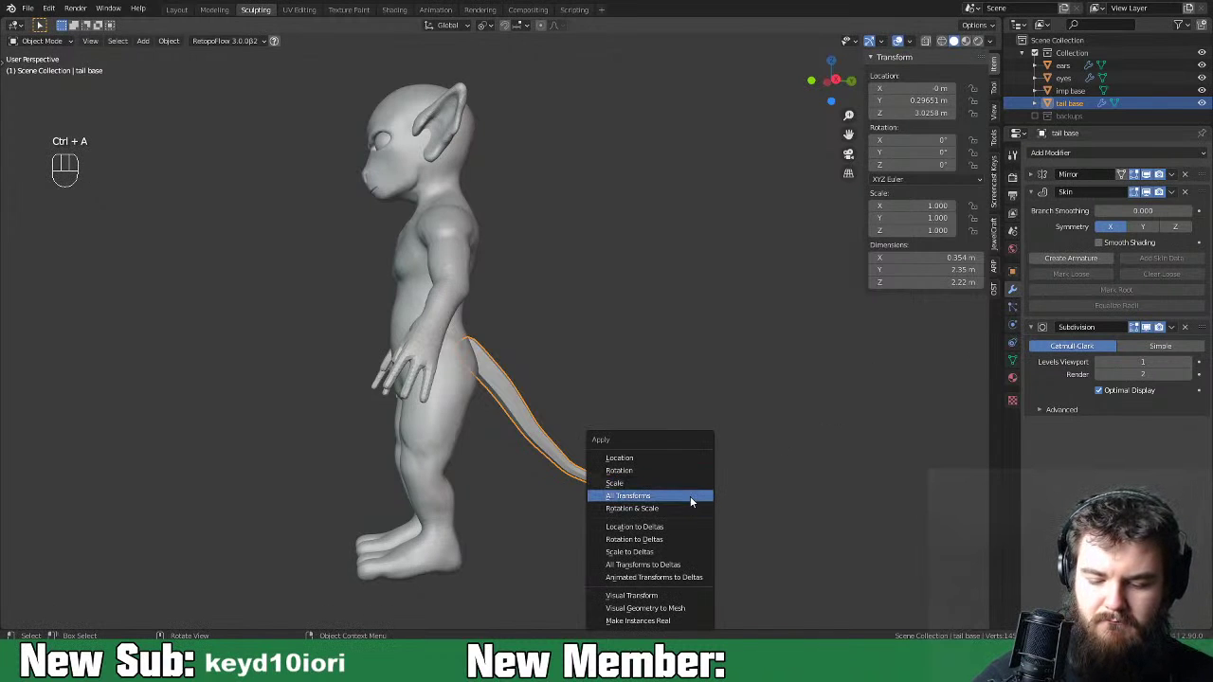
pyautogui.click(689, 611)
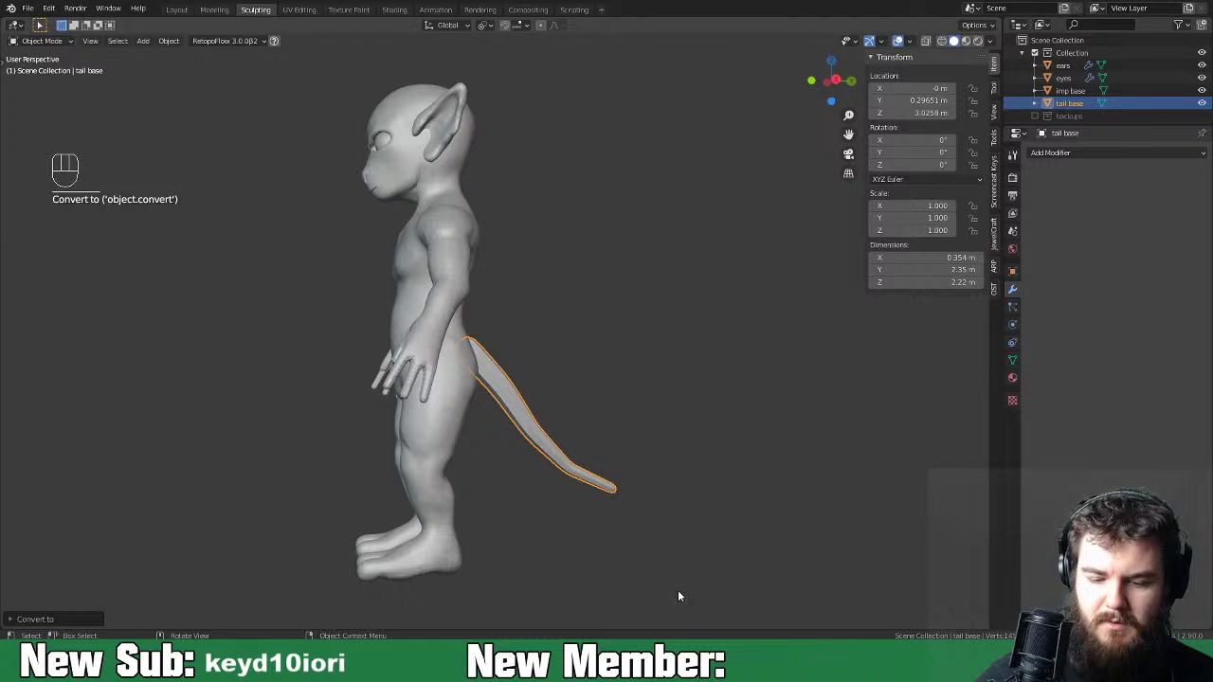
# Enter Sculpt Mode on the tail base and enable dynamic topology.
pyautogui.moveTo(760, 452); pyautogui.dragTo(661, 517, button='middle')
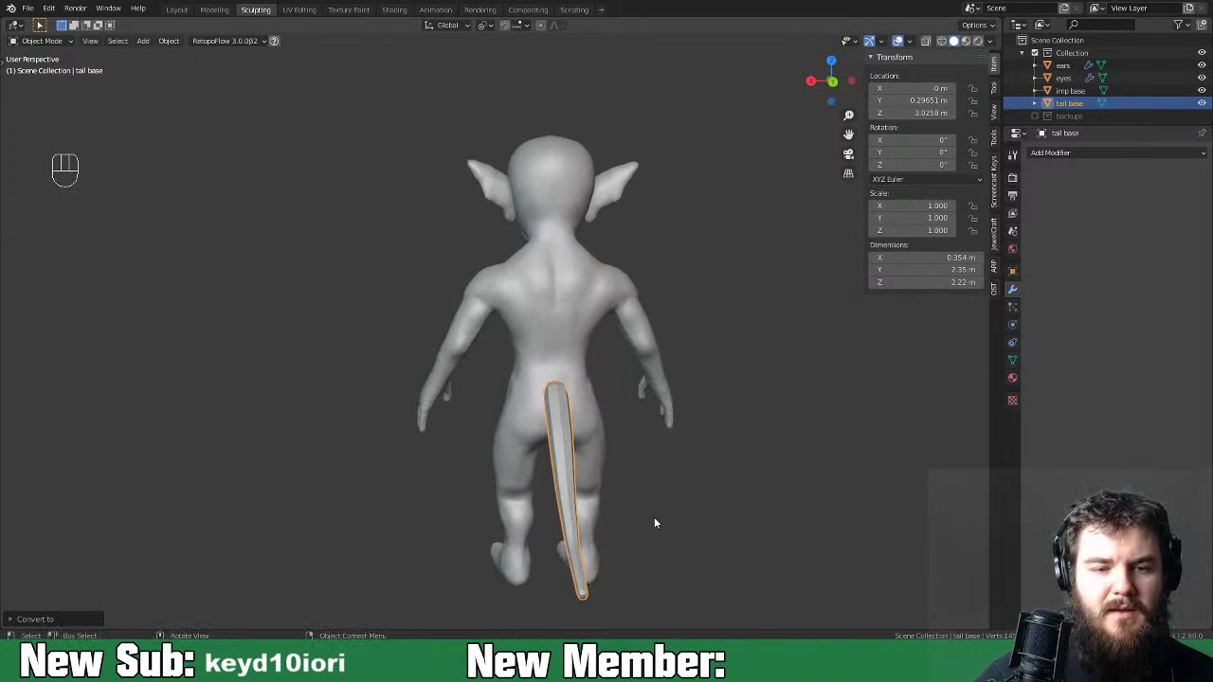
pyautogui.hotkey('ctrl', 'Tab')
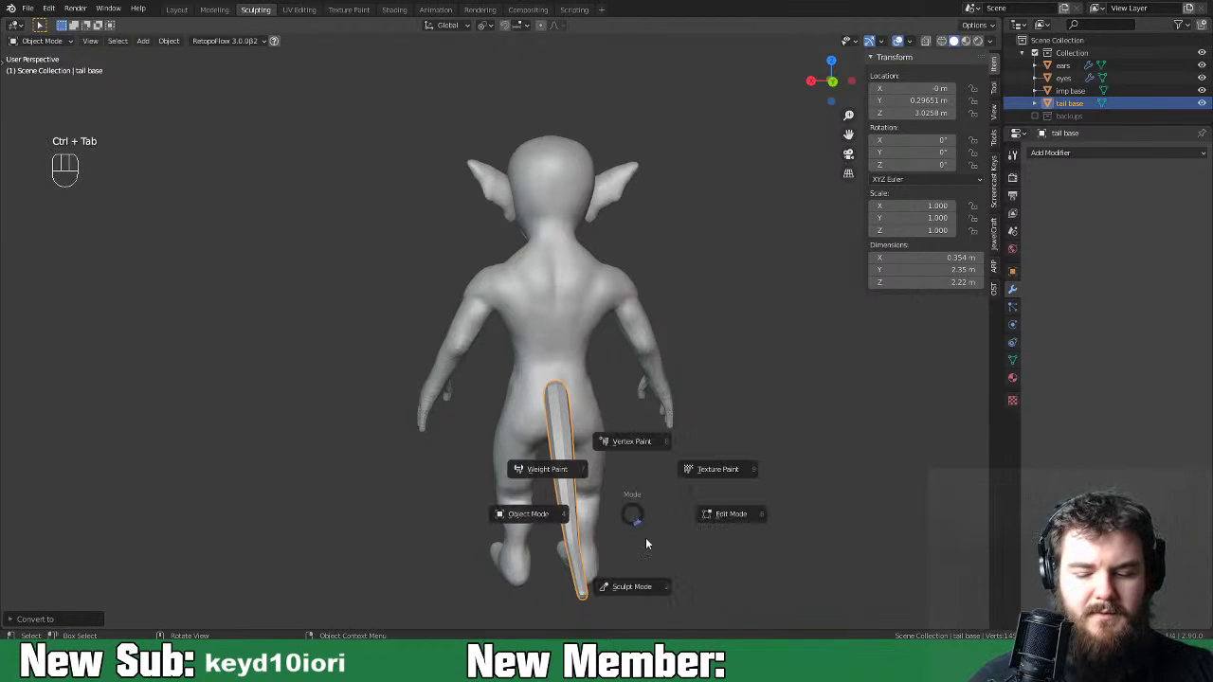
pyautogui.click(654, 581)
pyautogui.hotkey('ctrl', '=')
pyautogui.hotkey('ctrl', '=')
pyautogui.hotkey('ctrl', '=')
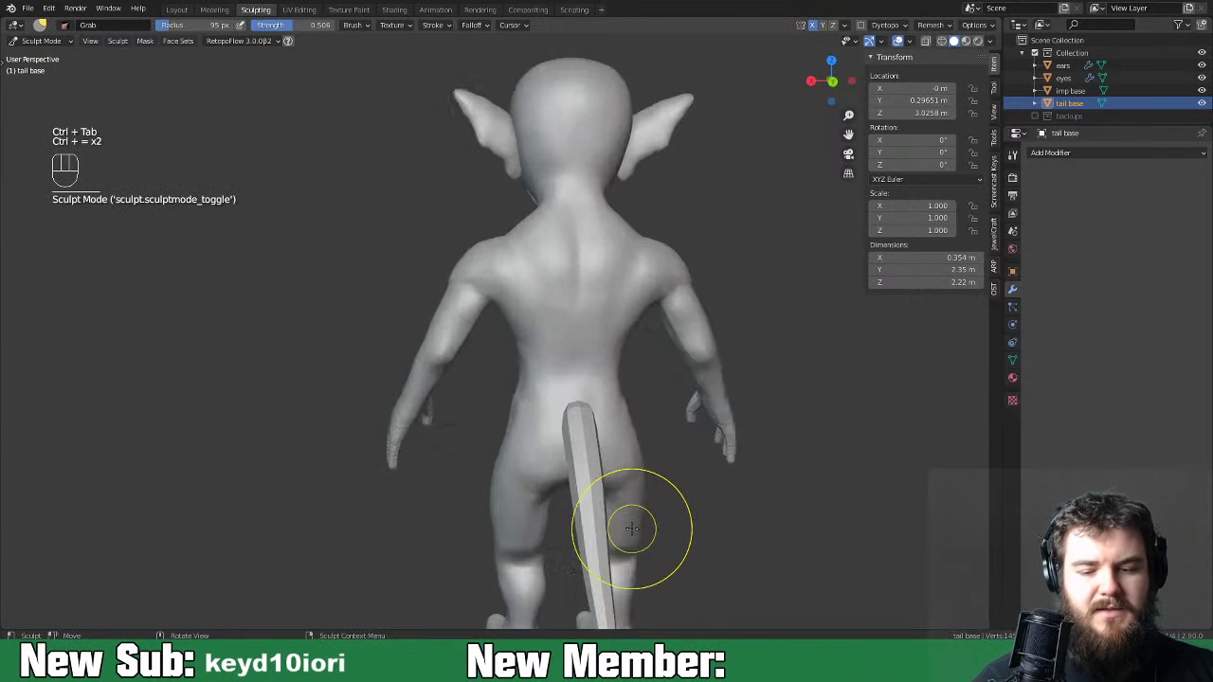
pyautogui.keyDown('shift'); pyautogui.moveTo(643, 521); pyautogui.dragTo(622, 487, button='middle'); pyautogui.keyUp('shift')
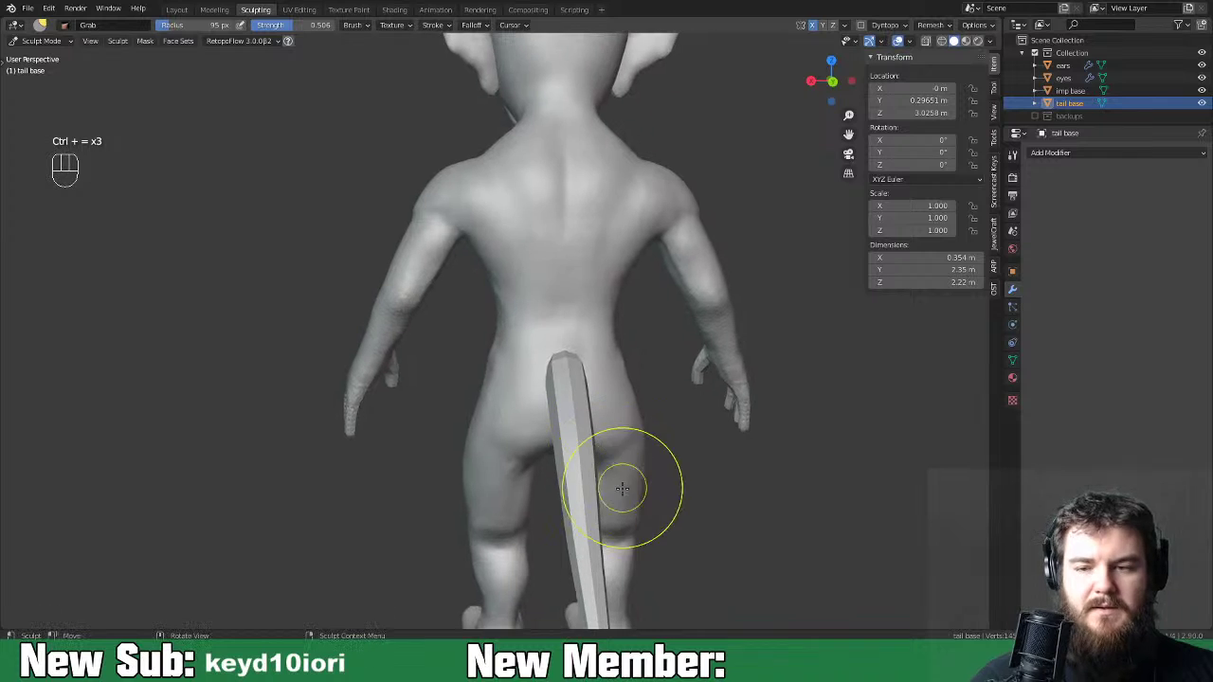
pyautogui.hotkey('ctrl', '=')
pyautogui.click(861, 26)
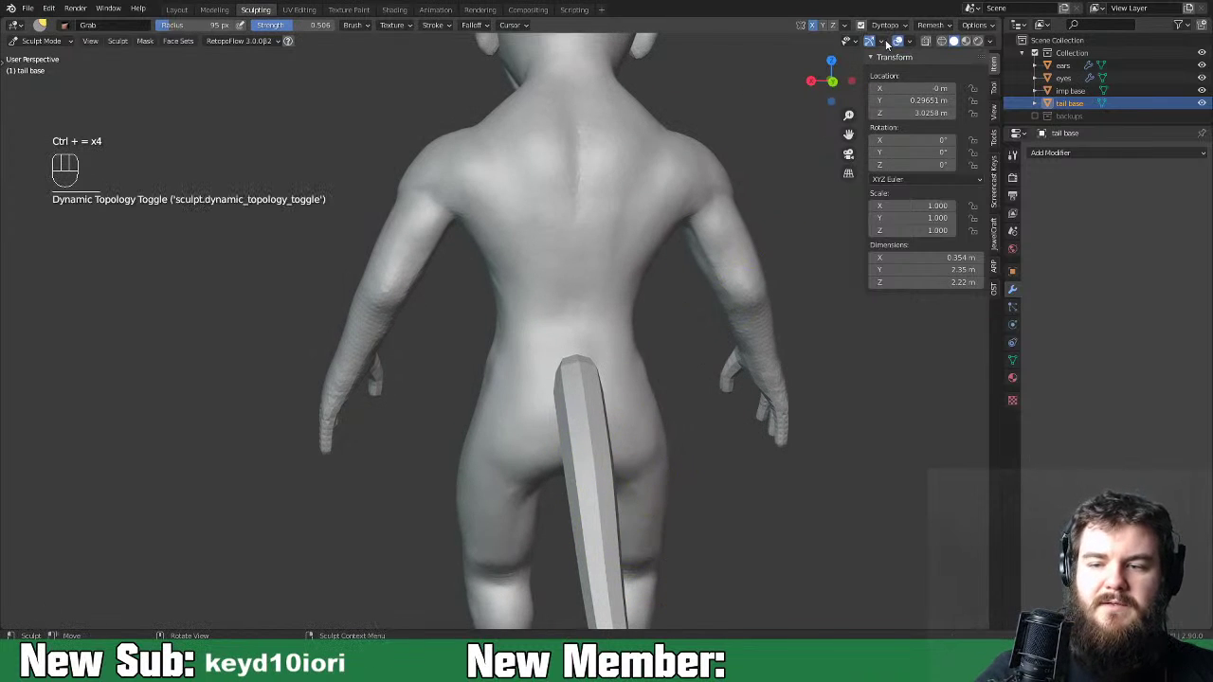
pyautogui.click(886, 25)
# Choose the Inflate/Deflate brush with a radius of 44 px and a strength of about 0.297.
pyautogui.press('space')
pyautogui.press('space')
pyautogui.click(493, 239)
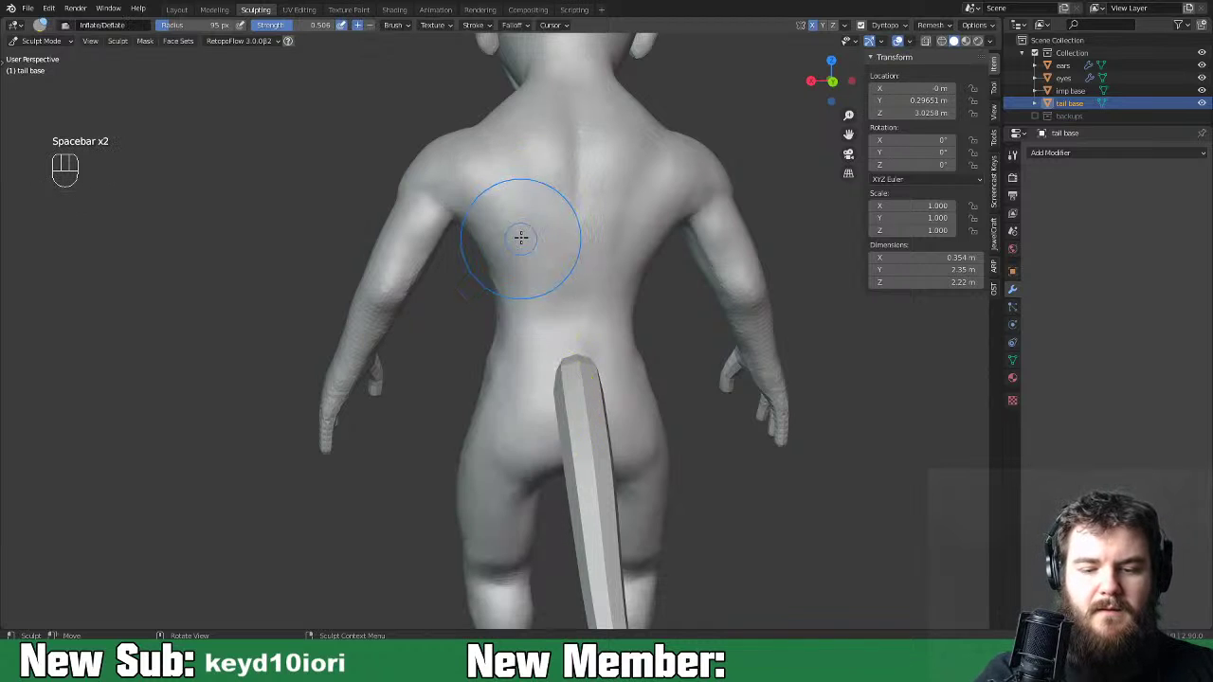
pyautogui.moveTo(580, 425)
pyautogui.mouseDown(button='middle')
pyautogui.moveTo(607, 408)
pyautogui.moveTo(590, 392)
pyautogui.mouseUp(button='middle')
pyautogui.press('f')
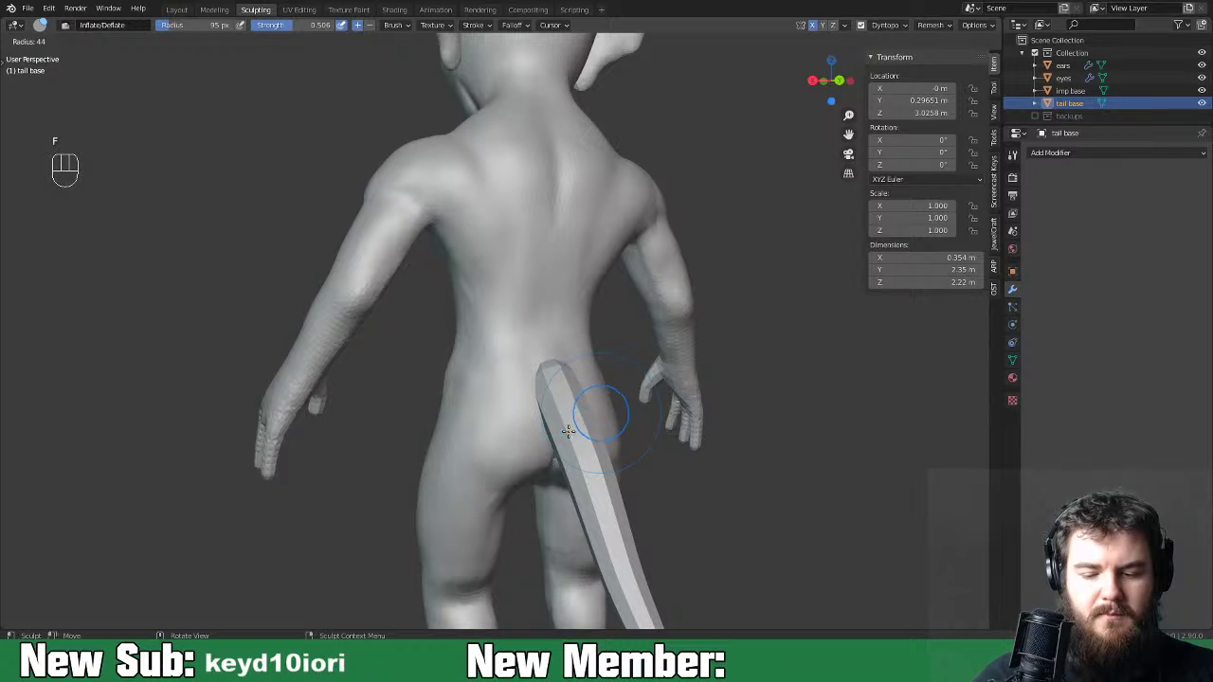
pyautogui.click(572, 417)
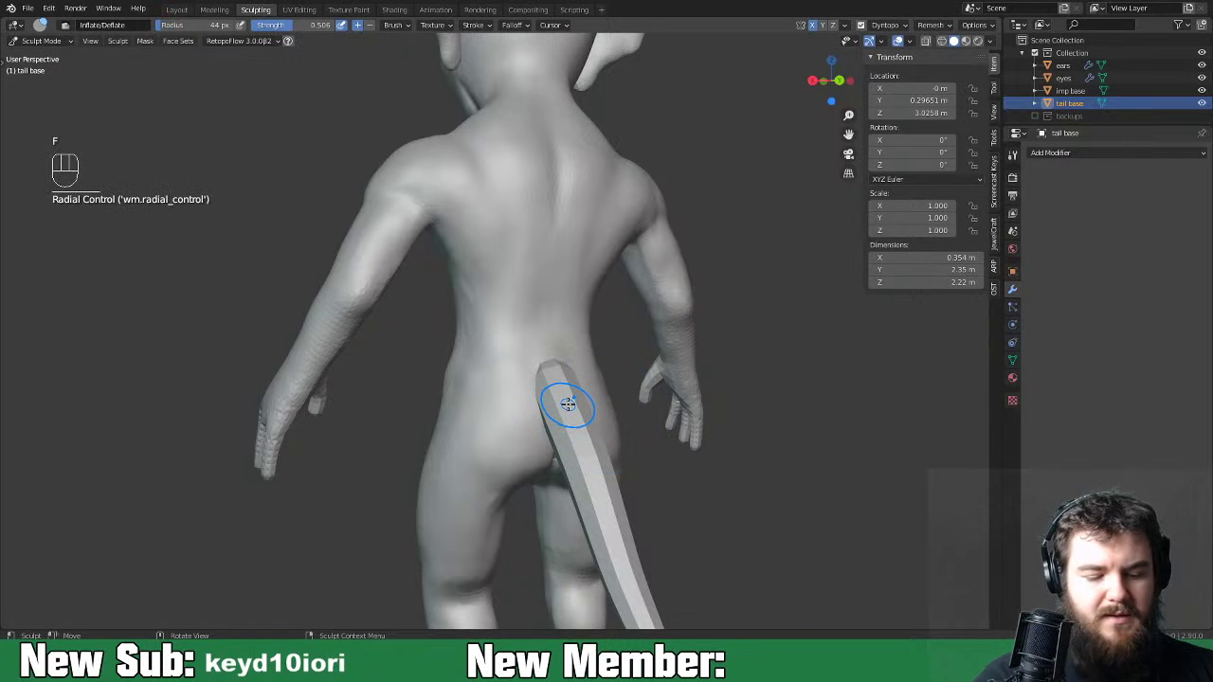
pyautogui.hotkey('shift', 'f')
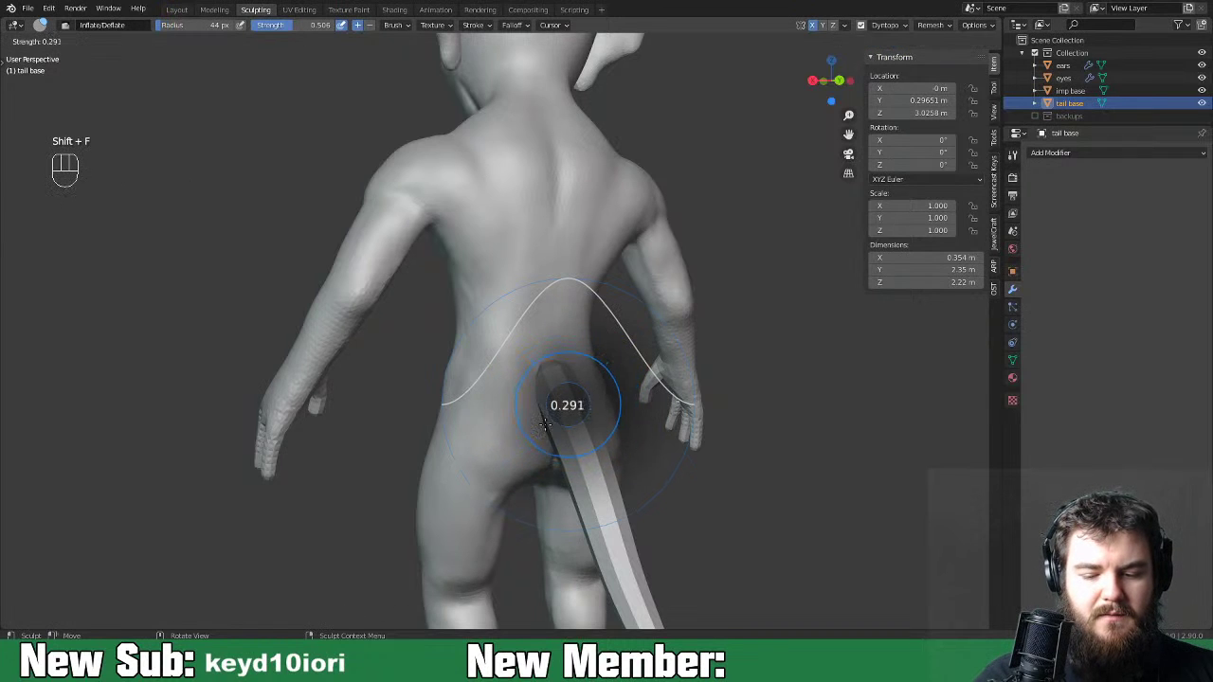
pyautogui.click(555, 410)
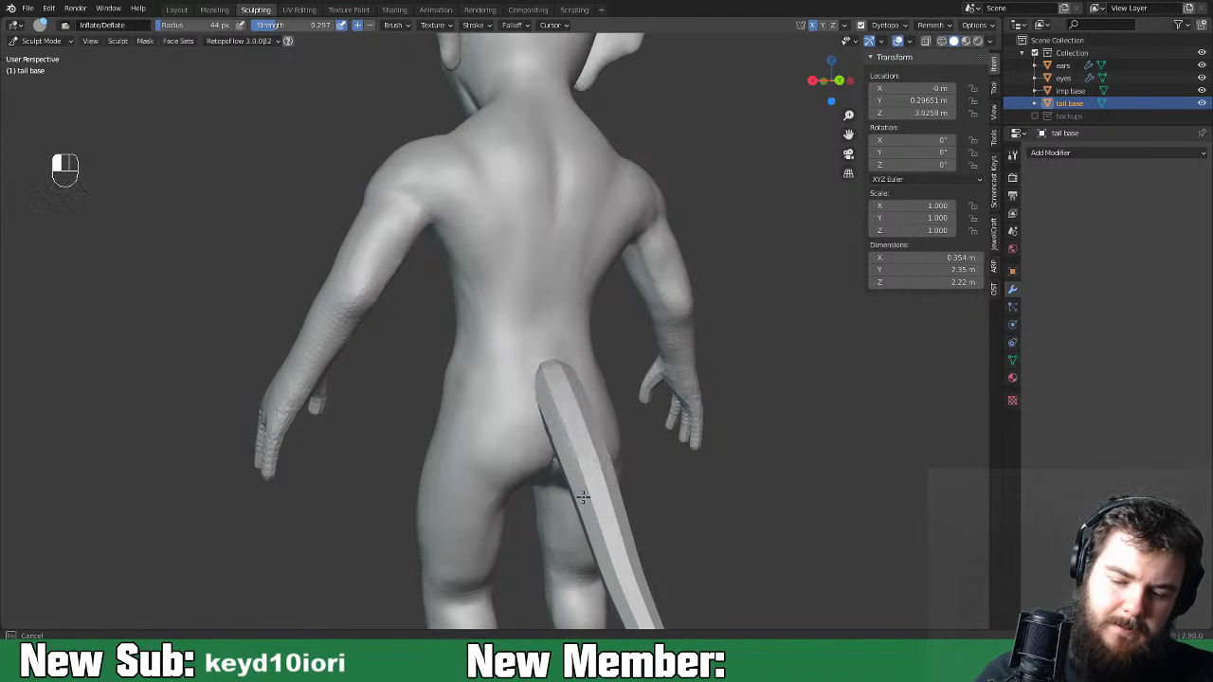
# Inflate along the tail's faceted surface and smooth the upper part near the body.
pyautogui.keyDown('shift'); pyautogui.moveTo(650, 534); pyautogui.dragTo(580, 374, button='middle'); pyautogui.keyUp('shift')
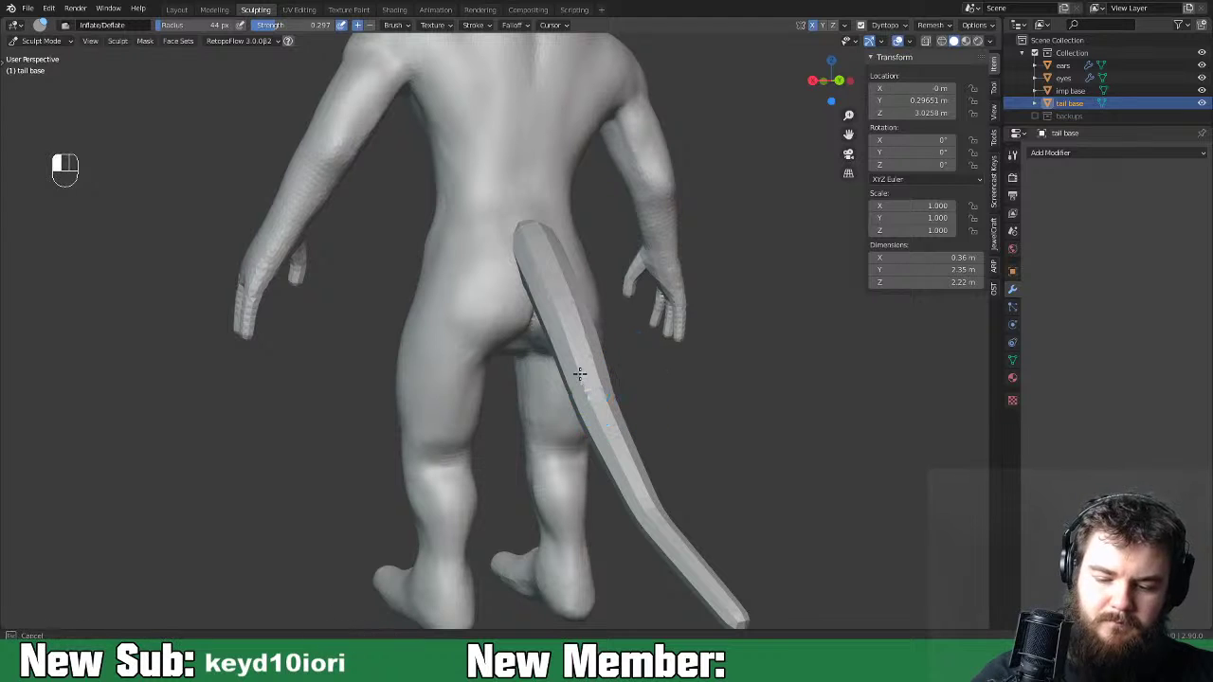
pyautogui.moveTo(670, 554)
pyautogui.mouseDown()
pyautogui.moveTo(685, 547)
pyautogui.moveTo(735, 609)
pyautogui.moveTo(642, 466)
pyautogui.mouseUp()
pyautogui.moveTo(576, 379); pyautogui.dragTo(463, 352, button='middle')
pyautogui.moveTo(477, 371)
pyautogui.mouseDown()
pyautogui.moveTo(658, 461)
pyautogui.moveTo(805, 501)
pyautogui.moveTo(704, 468)
pyautogui.moveTo(480, 352)
pyautogui.moveTo(511, 399)
pyautogui.moveTo(548, 417)
pyautogui.moveTo(546, 386)
pyautogui.moveTo(710, 474)
pyautogui.moveTo(847, 501)
pyautogui.moveTo(657, 461)
pyautogui.moveTo(477, 352)
pyautogui.mouseUp()
pyautogui.moveTo(477, 352); pyautogui.dragTo(505, 307, button='middle')
pyautogui.keyDown('shift'); pyautogui.moveTo(504, 307); pyautogui.dragTo(472, 277); pyautogui.keyUp('shift')
pyautogui.moveTo(514, 289)
pyautogui.mouseDown(button='middle')
pyautogui.moveTo(549, 355)
pyautogui.moveTo(528, 212)
pyautogui.mouseUp(button='middle')
# Smooth the tail along its length into a rounded form, adding a little volume to the upper section.
pyautogui.moveTo(528, 211)
pyautogui.keyDown('shift'); pyautogui.mouseDown()
pyautogui.moveTo(650, 523)
pyautogui.moveTo(694, 590)
pyautogui.moveTo(713, 577)
pyautogui.mouseUp(); pyautogui.keyUp('shift')
pyautogui.keyDown('shift'); pyautogui.moveTo(713, 576); pyautogui.dragTo(642, 465, button='middle'); pyautogui.keyUp('shift')
pyautogui.moveTo(574, 406)
pyautogui.keyDown('shift'); pyautogui.mouseDown()
pyautogui.moveTo(658, 539)
pyautogui.moveTo(572, 411)
pyautogui.moveTo(641, 534)
pyautogui.mouseUp(); pyautogui.keyUp('shift')
pyautogui.moveTo(550, 352); pyautogui.dragTo(568, 418)
pyautogui.moveTo(532, 300)
pyautogui.keyDown('shift'); pyautogui.mouseDown()
pyautogui.moveTo(550, 374)
pyautogui.moveTo(540, 337)
pyautogui.mouseUp(); pyautogui.keyUp('shift')
pyautogui.moveTo(542, 308)
pyautogui.mouseDown(button='middle')
pyautogui.moveTo(601, 291)
pyautogui.moveTo(601, 347)
pyautogui.moveTo(610, 341)
pyautogui.moveTo(598, 403)
pyautogui.mouseUp(button='middle')
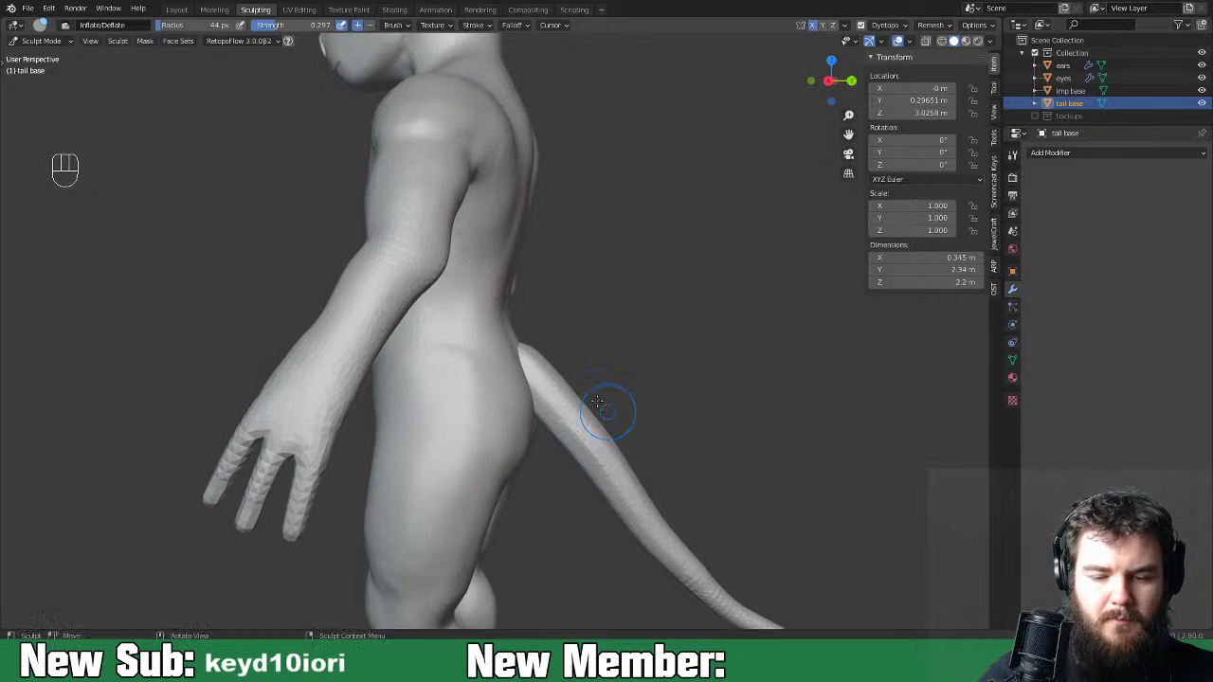
# Inflate and smooth the tail's root where it meets the lower back.
pyautogui.moveTo(533, 351)
pyautogui.mouseDown(button='middle')
pyautogui.moveTo(516, 356)
pyautogui.moveTo(577, 360)
pyautogui.mouseUp(button='middle')
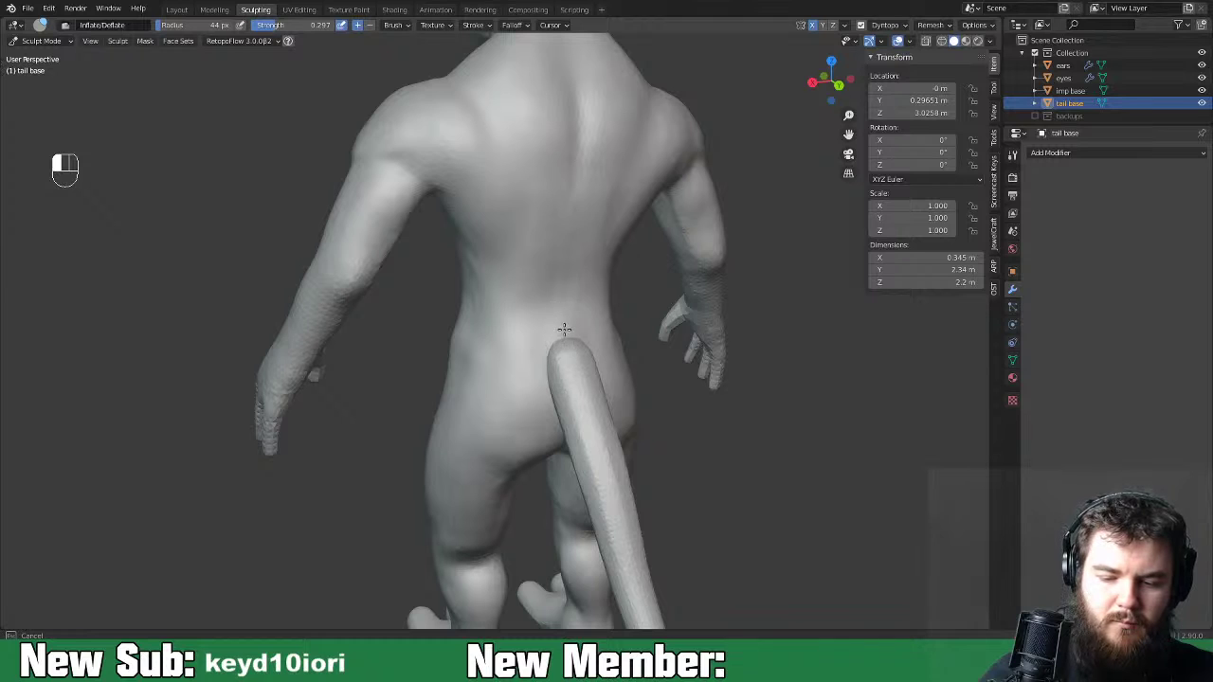
pyautogui.moveTo(564, 330)
pyautogui.mouseDown()
pyautogui.moveTo(567, 390)
pyautogui.moveTo(562, 339)
pyautogui.moveTo(555, 374)
pyautogui.moveTo(592, 434)
pyautogui.mouseUp()
pyautogui.moveTo(637, 371)
pyautogui.mouseDown(button='middle')
pyautogui.moveTo(726, 347)
pyautogui.moveTo(718, 370)
pyautogui.moveTo(642, 379)
pyautogui.mouseUp(button='middle')
pyautogui.keyDown('shift'); pyautogui.moveTo(570, 348); pyautogui.dragTo(569, 365); pyautogui.keyUp('shift')
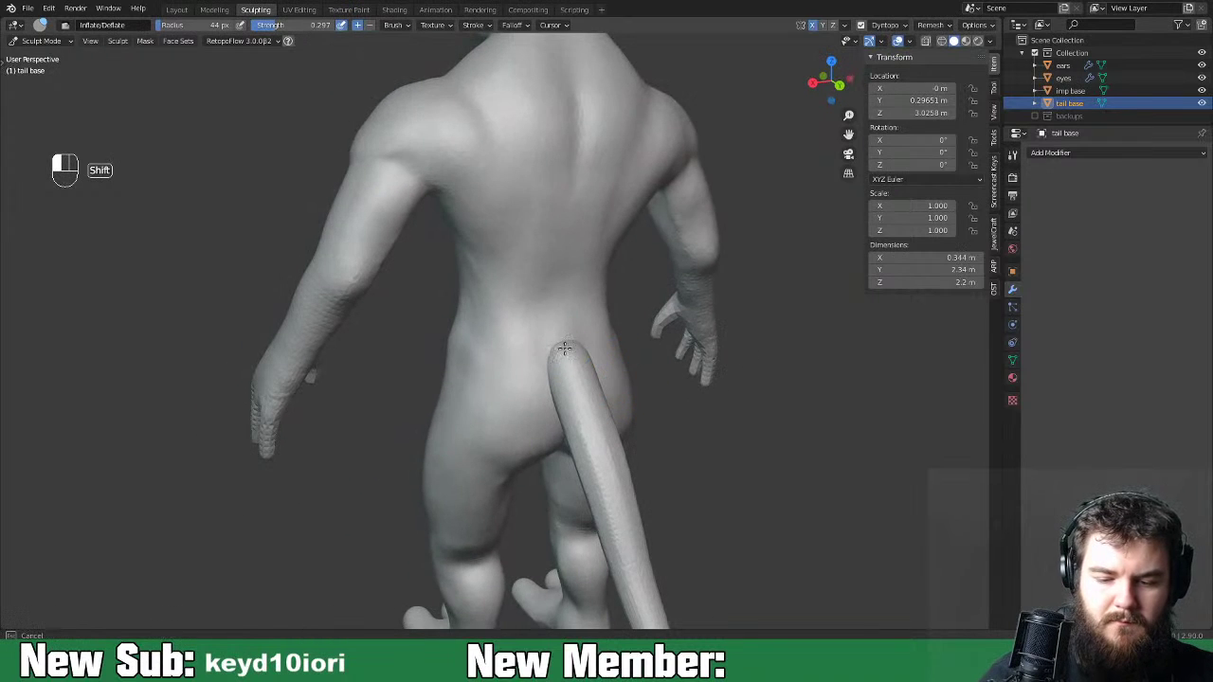
pyautogui.moveTo(579, 394)
pyautogui.mouseDown(button='middle')
pyautogui.moveTo(699, 379)
pyautogui.moveTo(601, 368)
pyautogui.moveTo(702, 365)
pyautogui.moveTo(663, 360)
pyautogui.moveTo(759, 344)
pyautogui.mouseUp(button='middle')
pyautogui.moveTo(634, 401)
pyautogui.mouseDown(button='middle')
pyautogui.moveTo(563, 365)
pyautogui.moveTo(531, 371)
pyautogui.moveTo(612, 373)
pyautogui.moveTo(567, 382)
pyautogui.moveTo(634, 355)
pyautogui.mouseUp(button='middle')
# Switch sculpting from the tail to the imp base body and clear the mask on it.
pyautogui.hotkey('ctrl', 'Tab')
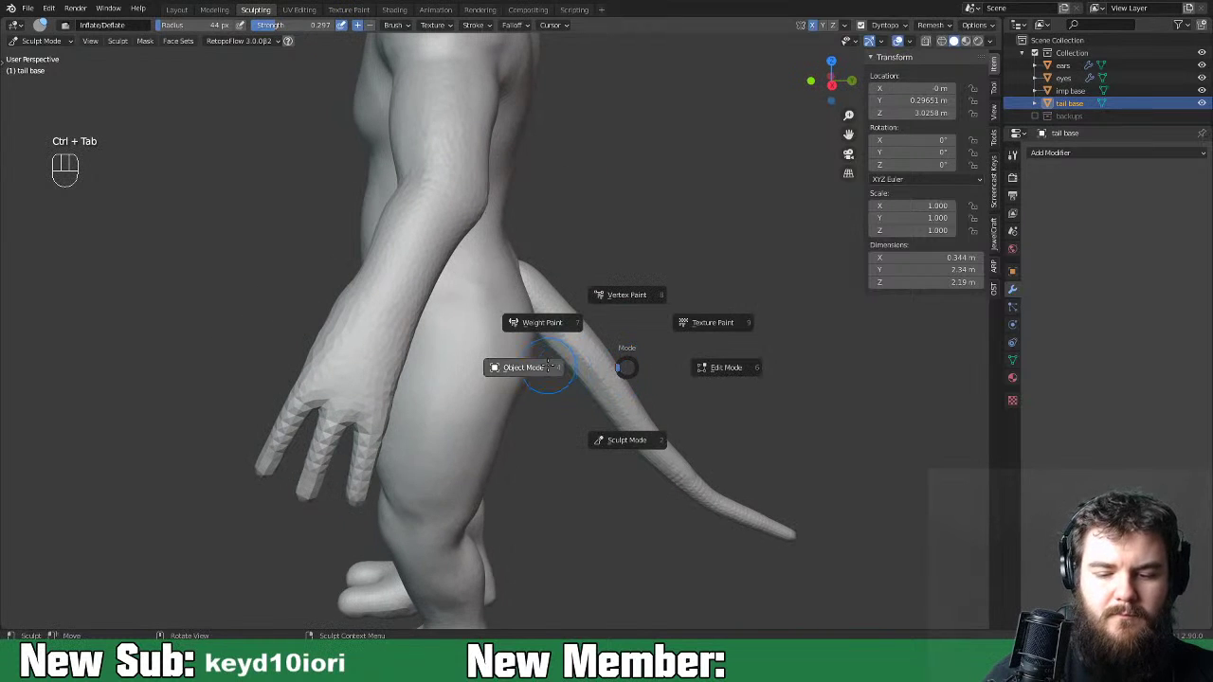
pyautogui.click(527, 368)
pyautogui.click(435, 378)
pyautogui.moveTo(435, 378); pyautogui.dragTo(705, 354, button='middle')
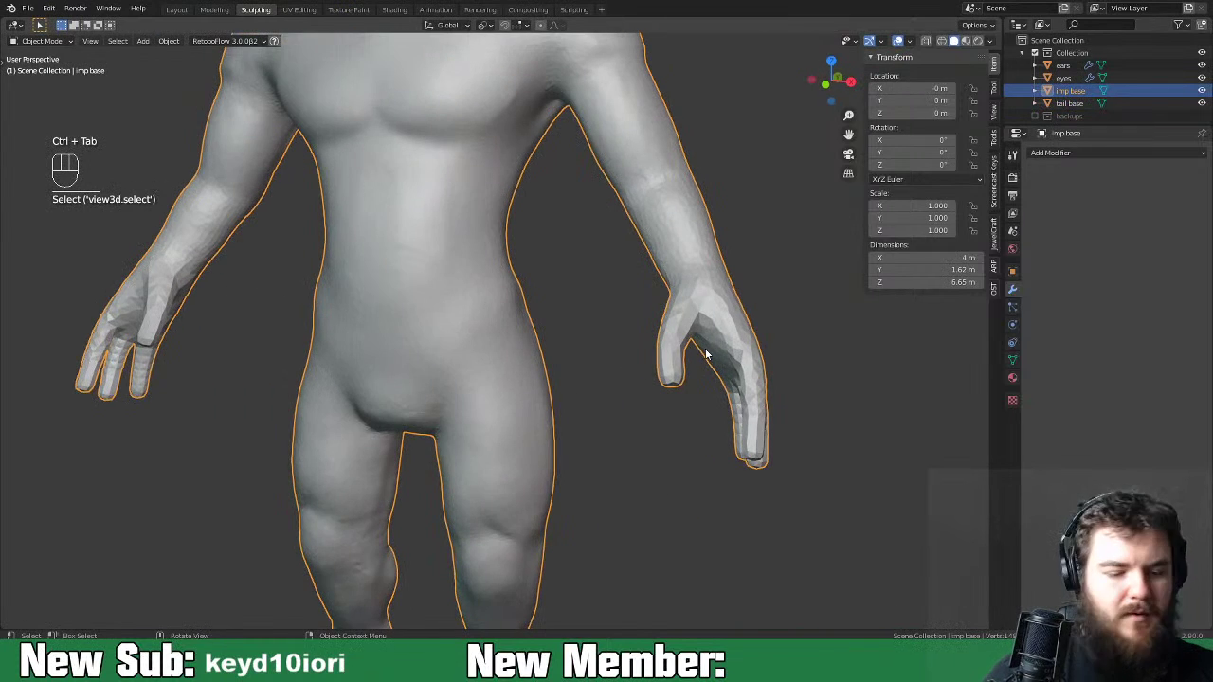
pyautogui.hotkey('ctrl', 'Tab')
pyautogui.click(679, 424)
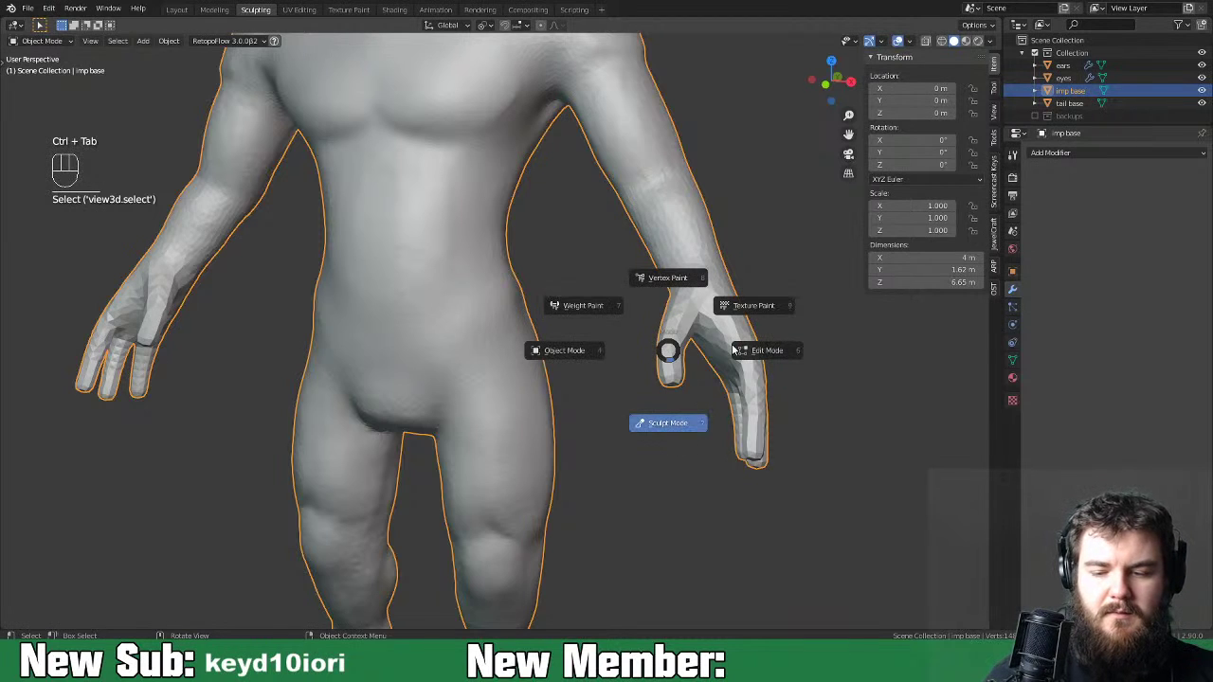
pyautogui.moveTo(748, 352); pyautogui.dragTo(677, 352, button='middle')
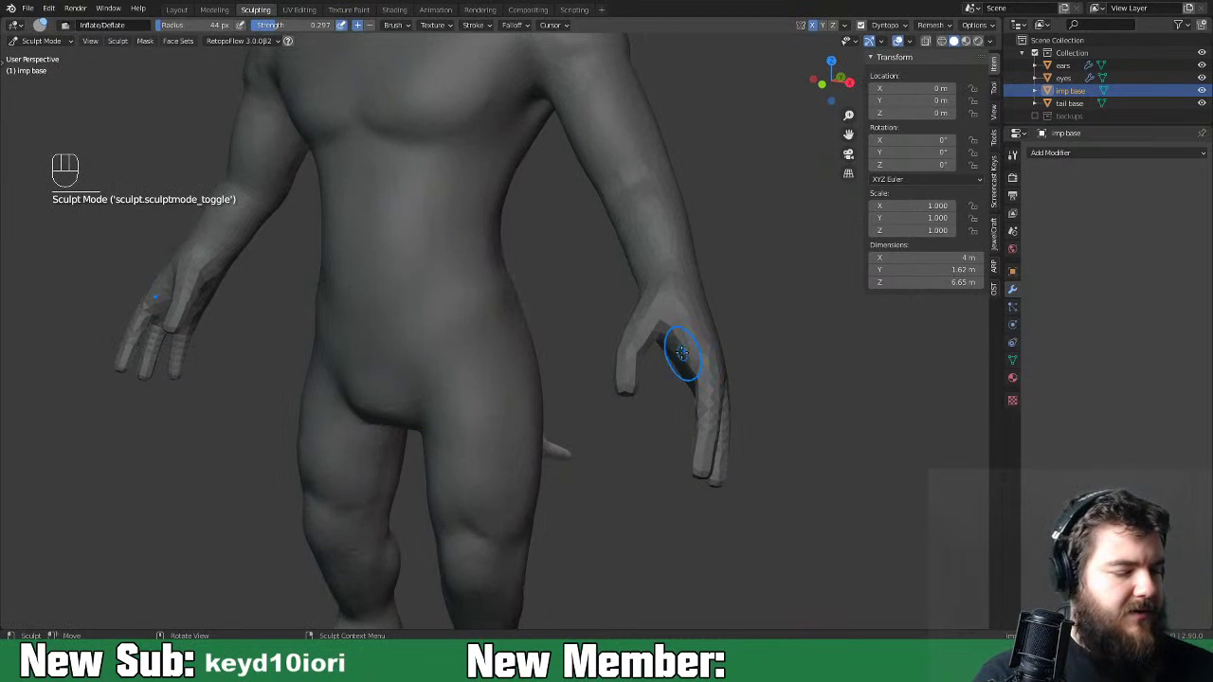
pyautogui.hotkey('alt', 'm')
pyautogui.moveTo(677, 351); pyautogui.dragTo(712, 345, button='middle')
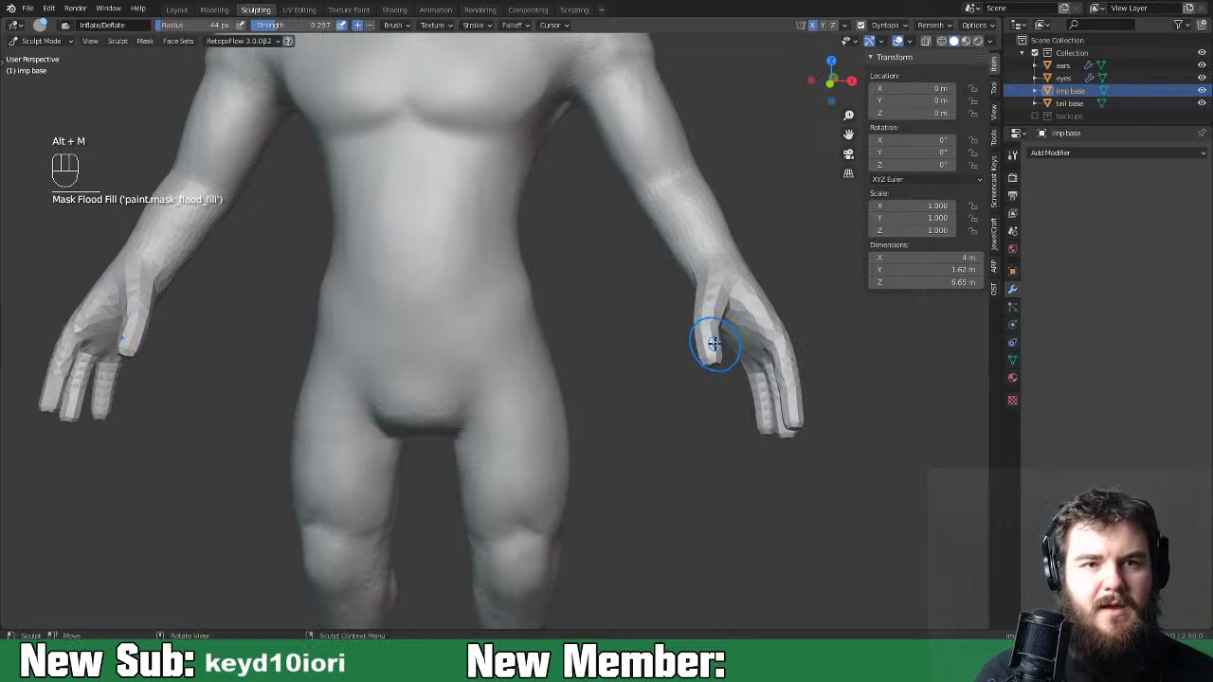
# Examine the imp's torso and hands from the front, and the proportions of the whole figure.
pyautogui.hotkey('ctrl', '-')
pyautogui.hotkey('ctrl', '-')
pyautogui.hotkey('ctrl', '=')
pyautogui.hotkey('ctrl', '=')
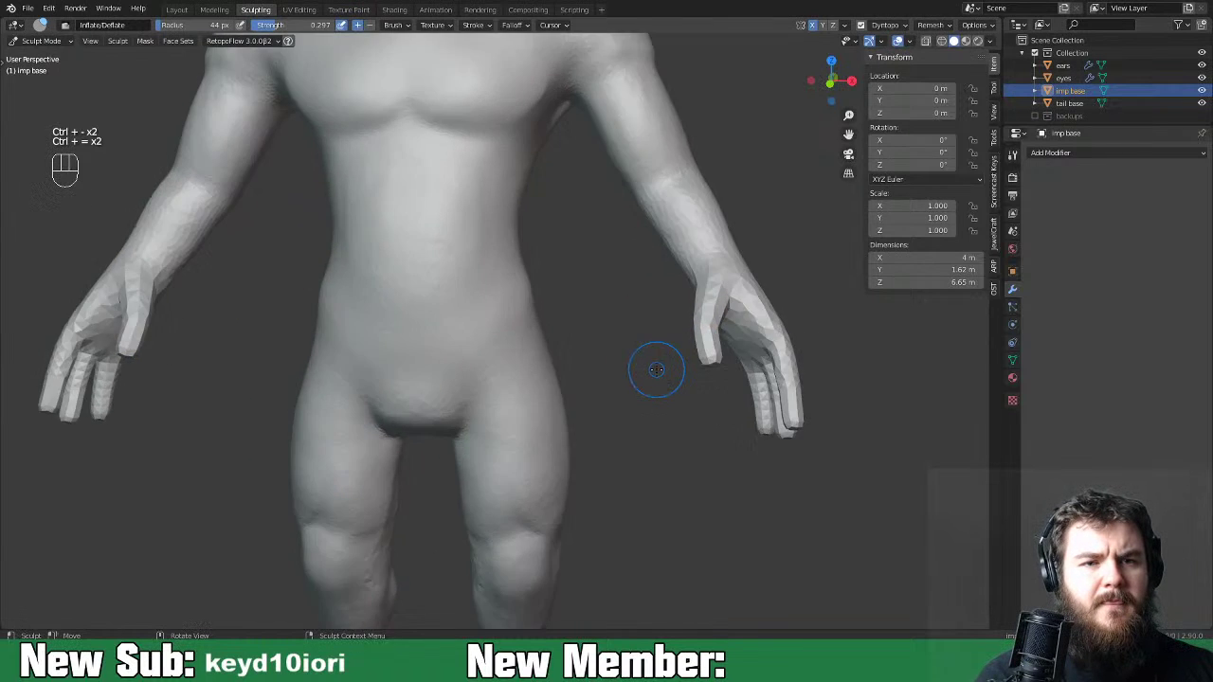
pyautogui.hotkey('ctrl', '-')
pyautogui.hotkey('ctrl', '-')
pyautogui.hotkey('ctrl', '-')
pyautogui.hotkey('ctrl', '-')
pyautogui.hotkey('ctrl', '-')
pyautogui.moveTo(674, 355); pyautogui.dragTo(629, 359, button='middle')
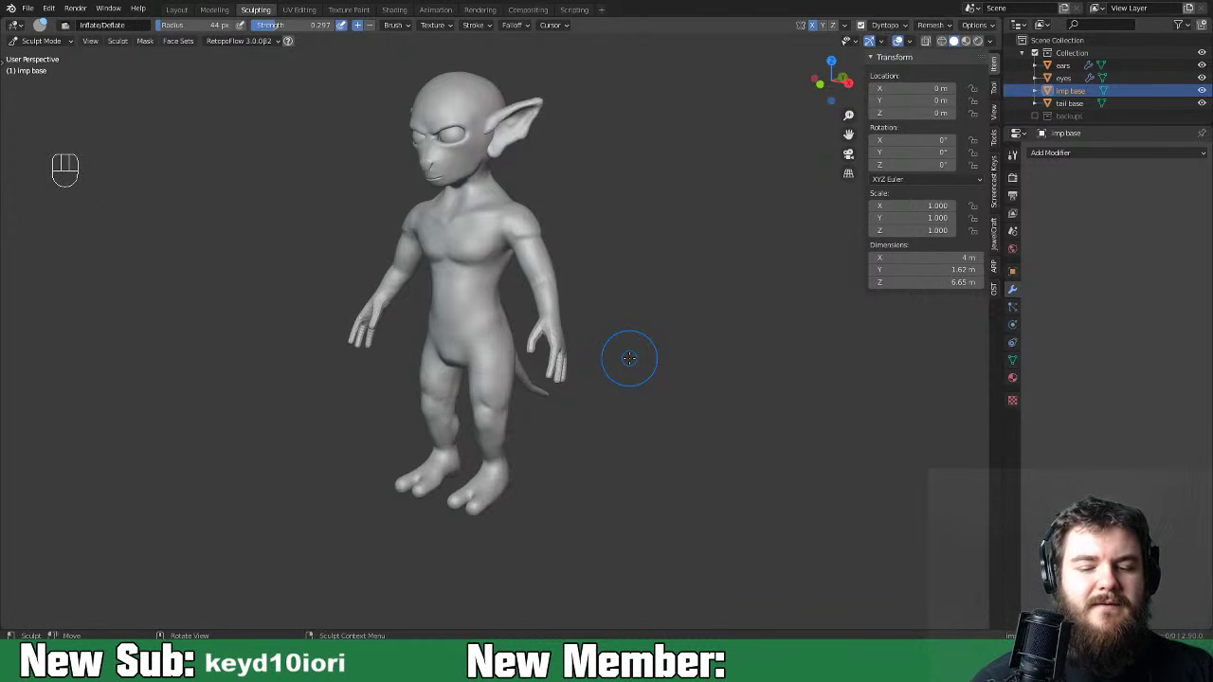
# Add slight volume to the imp's forearm and wrist and smooth them from the outer side and the back.
pyautogui.moveTo(608, 368); pyautogui.dragTo(634, 361, button='middle')
pyautogui.hotkey('ctrl', '=')
pyautogui.hotkey('ctrl', '=')
pyautogui.hotkey('ctrl', '=')
pyautogui.hotkey('ctrl', '=')
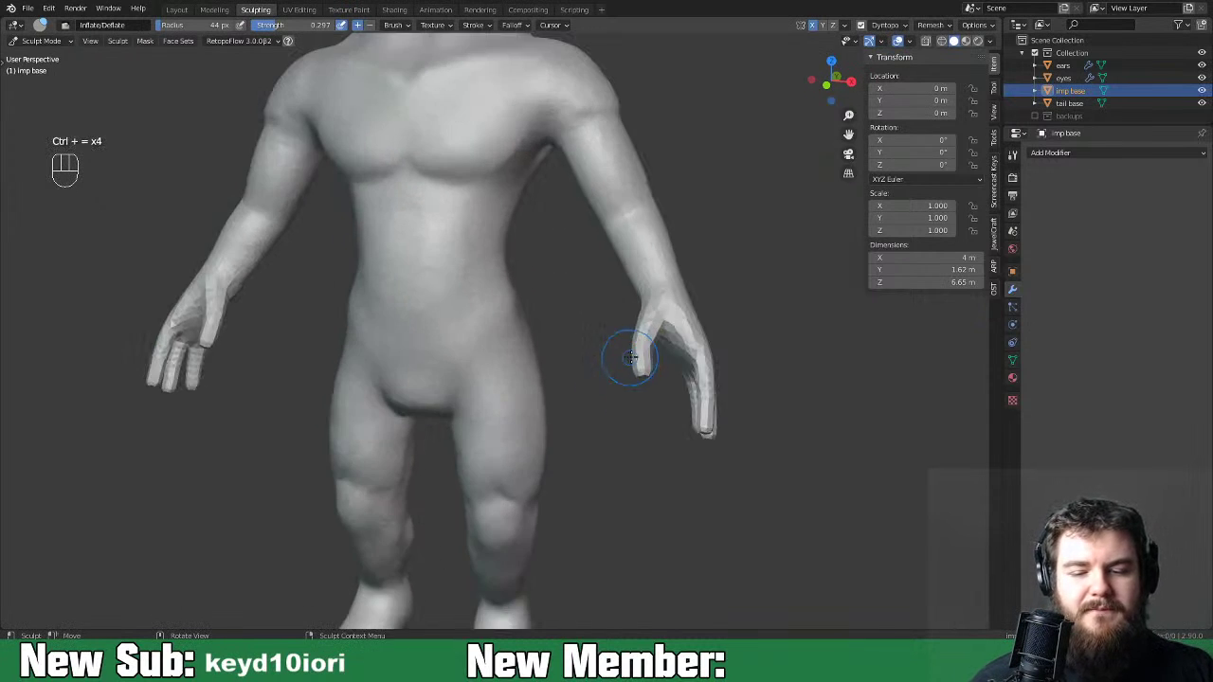
pyautogui.moveTo(682, 325)
pyautogui.mouseDown(button='middle')
pyautogui.moveTo(617, 420)
pyautogui.moveTo(597, 399)
pyautogui.moveTo(541, 433)
pyautogui.moveTo(605, 409)
pyautogui.moveTo(501, 319)
pyautogui.mouseUp(button='middle')
pyautogui.hotkey('ctrl', '=')
pyautogui.hotkey('ctrl', '=')
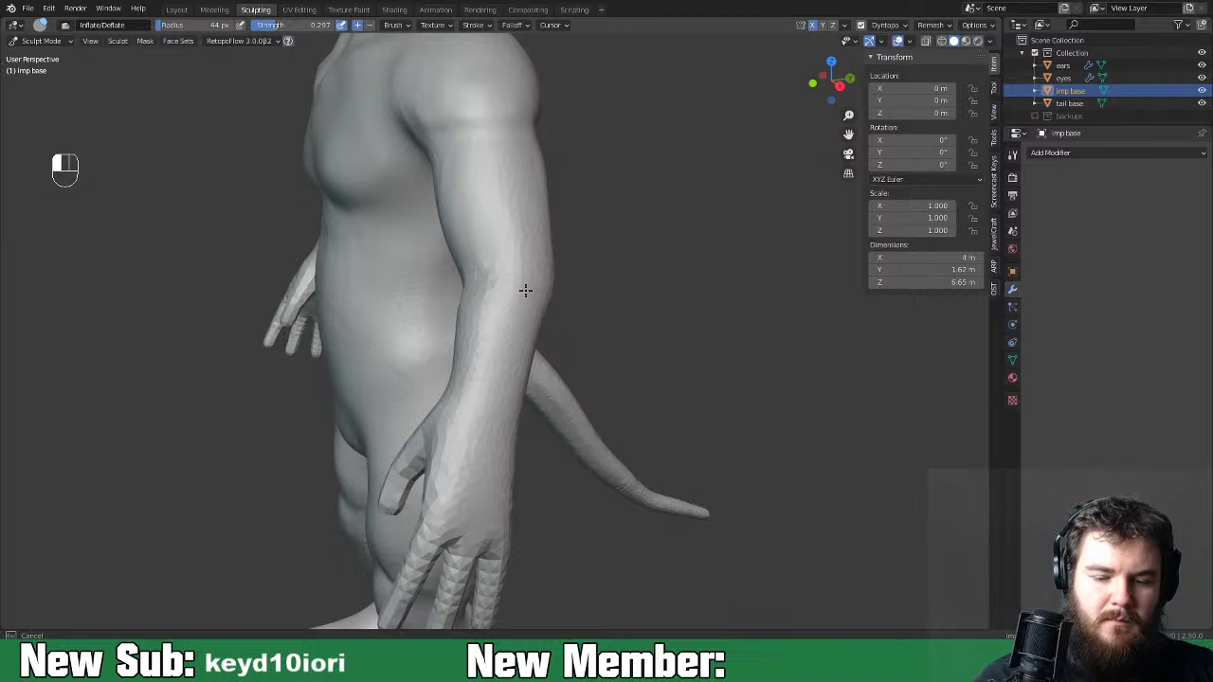
pyautogui.moveTo(515, 487); pyautogui.dragTo(474, 426, button='middle')
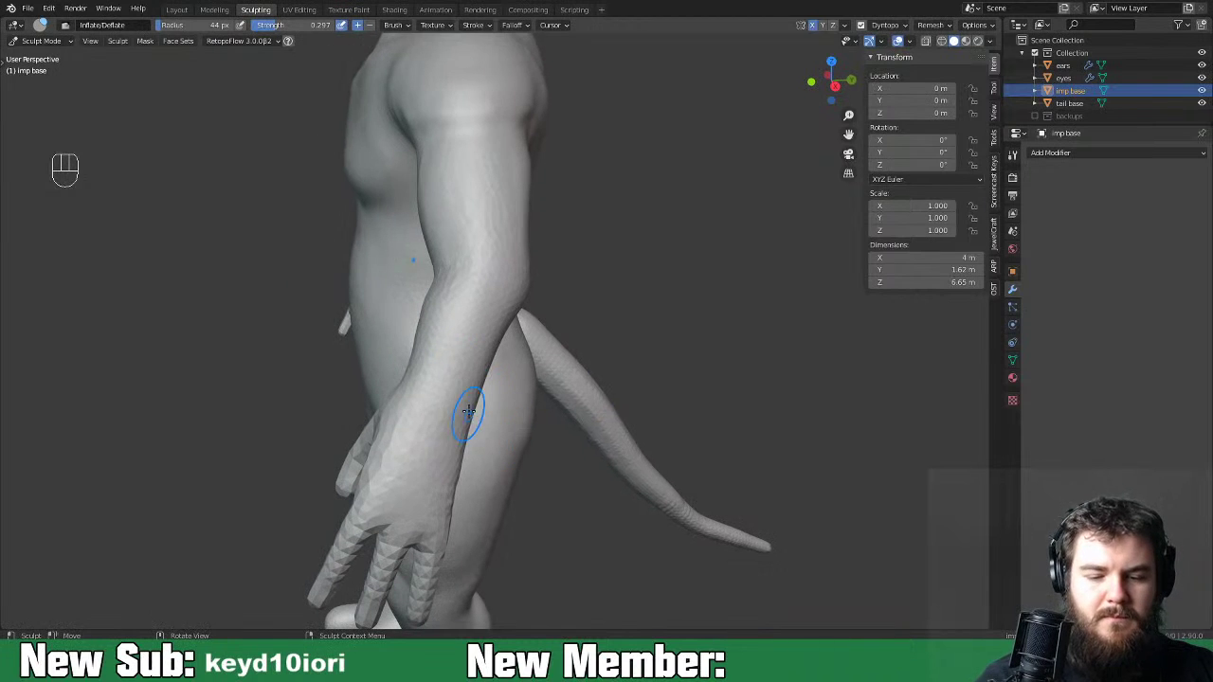
pyautogui.moveTo(434, 428)
pyautogui.mouseDown()
pyautogui.moveTo(408, 415)
pyautogui.moveTo(412, 428)
pyautogui.mouseUp()
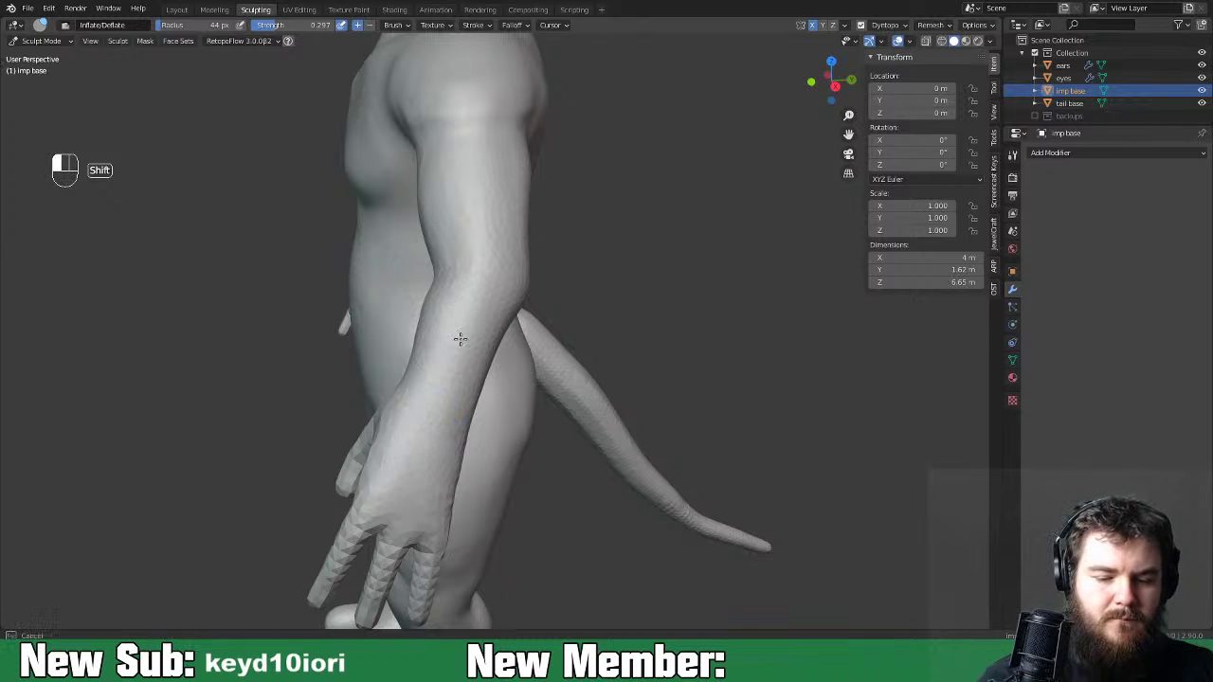
pyautogui.moveTo(511, 304)
pyautogui.mouseDown(button='middle')
pyautogui.moveTo(517, 312)
pyautogui.moveTo(428, 275)
pyautogui.moveTo(395, 306)
pyautogui.mouseUp(button='middle')
pyautogui.keyDown('shift'); pyautogui.moveTo(395, 306); pyautogui.dragTo(349, 352); pyautogui.keyUp('shift')
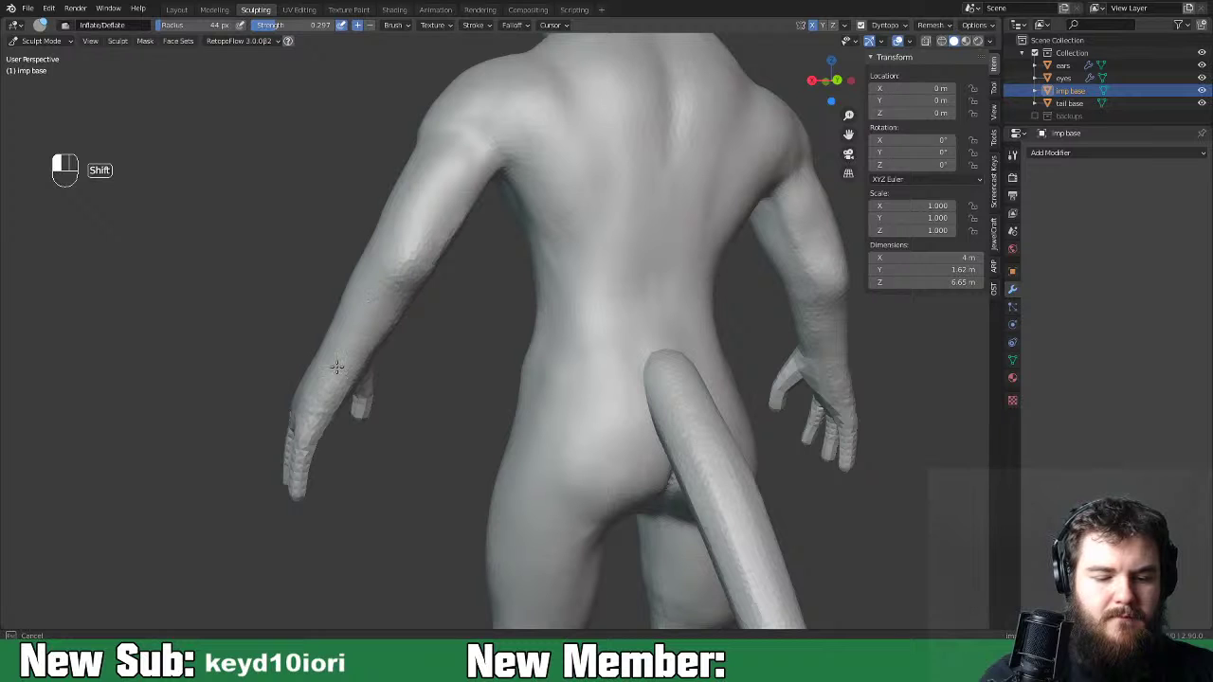
# Inflate and smooth the inner wrist and the heel of the palm around the base of the thumb.
pyautogui.moveTo(315, 450)
pyautogui.mouseDown(button='middle')
pyautogui.moveTo(473, 433)
pyautogui.moveTo(326, 373)
pyautogui.mouseUp(button='middle')
pyautogui.hotkey('ctrl', '=')
pyautogui.hotkey('ctrl', '=')
pyautogui.hotkey('ctrl', '=')
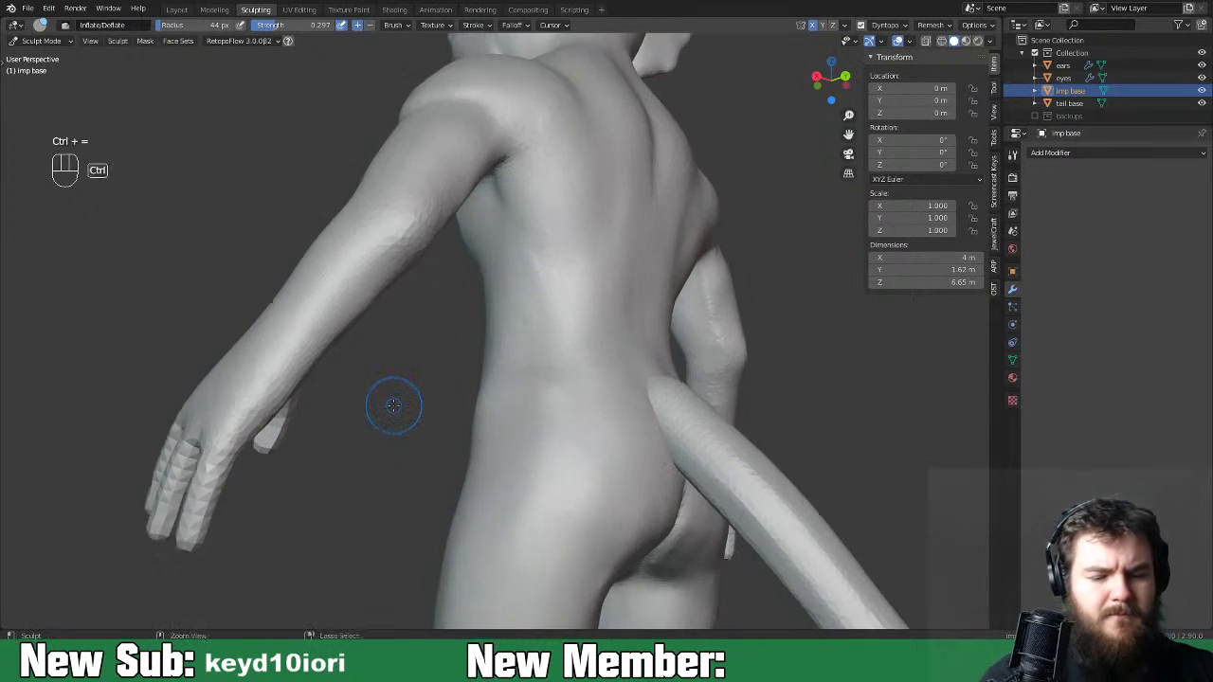
pyautogui.keyDown('shift'); pyautogui.moveTo(361, 443); pyautogui.dragTo(699, 371, button='middle'); pyautogui.keyUp('shift')
pyautogui.moveTo(700, 371); pyautogui.dragTo(483, 401, button='middle')
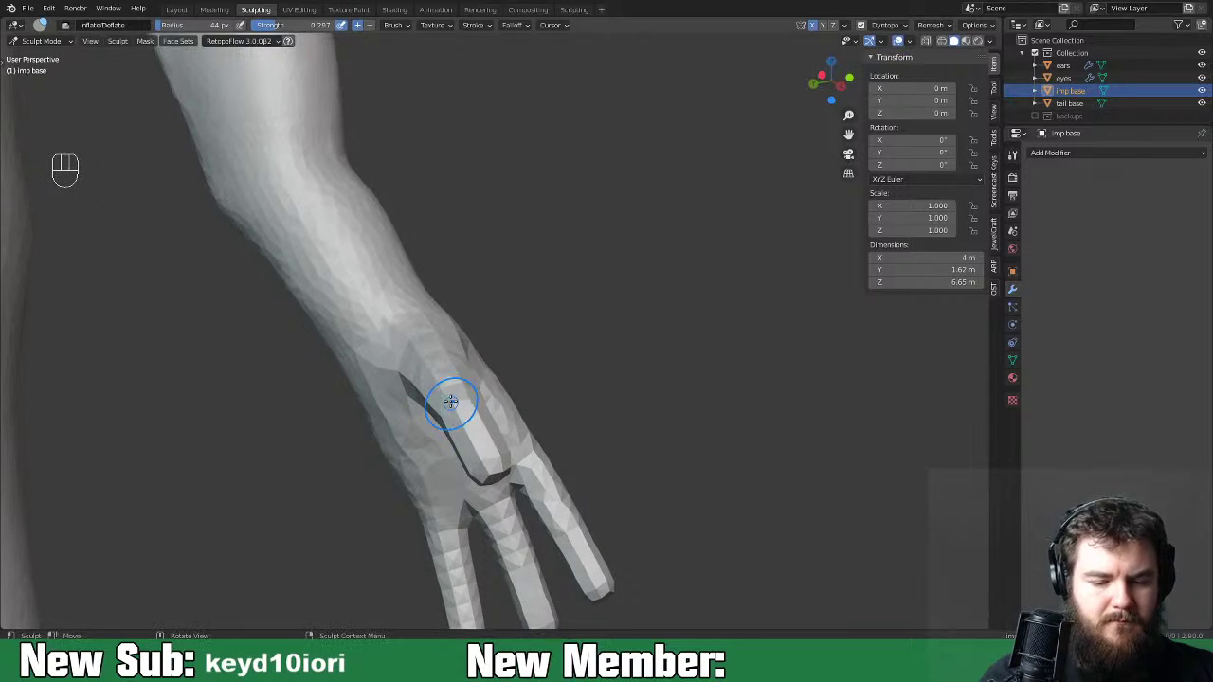
pyautogui.moveTo(443, 352); pyautogui.dragTo(440, 348, button='middle')
pyautogui.moveTo(472, 399); pyautogui.dragTo(432, 360, button='middle')
pyautogui.keyDown('shift'); pyautogui.moveTo(424, 480); pyautogui.dragTo(423, 456, button='middle'); pyautogui.keyUp('shift')
pyautogui.keyDown('shift'); pyautogui.moveTo(385, 382); pyautogui.dragTo(393, 366); pyautogui.keyUp('shift')
pyautogui.moveTo(374, 292)
pyautogui.mouseDown()
pyautogui.moveTo(335, 301)
pyautogui.moveTo(370, 208)
pyautogui.mouseUp()
pyautogui.keyDown('shift'); pyautogui.moveTo(422, 311); pyautogui.dragTo(383, 312); pyautogui.keyUp('shift')
pyautogui.keyDown('shift'); pyautogui.moveTo(291, 252); pyautogui.dragTo(332, 266); pyautogui.keyUp('shift')
# Inflate the thumb along its length to thicken the faceted shape.
pyautogui.moveTo(406, 284)
pyautogui.mouseDown(button='middle')
pyautogui.moveTo(462, 397)
pyautogui.moveTo(446, 358)
pyautogui.mouseUp(button='middle')
pyautogui.moveTo(442, 382); pyautogui.dragTo(446, 380)
pyautogui.moveTo(446, 379); pyautogui.dragTo(466, 281, button='middle')
pyautogui.moveTo(466, 282)
pyautogui.mouseDown()
pyautogui.moveTo(455, 259)
pyautogui.moveTo(456, 289)
pyautogui.mouseUp()
pyautogui.moveTo(456, 289)
pyautogui.mouseDown(button='middle')
pyautogui.moveTo(479, 363)
pyautogui.moveTo(443, 408)
pyautogui.moveTo(490, 389)
pyautogui.mouseUp(button='middle')
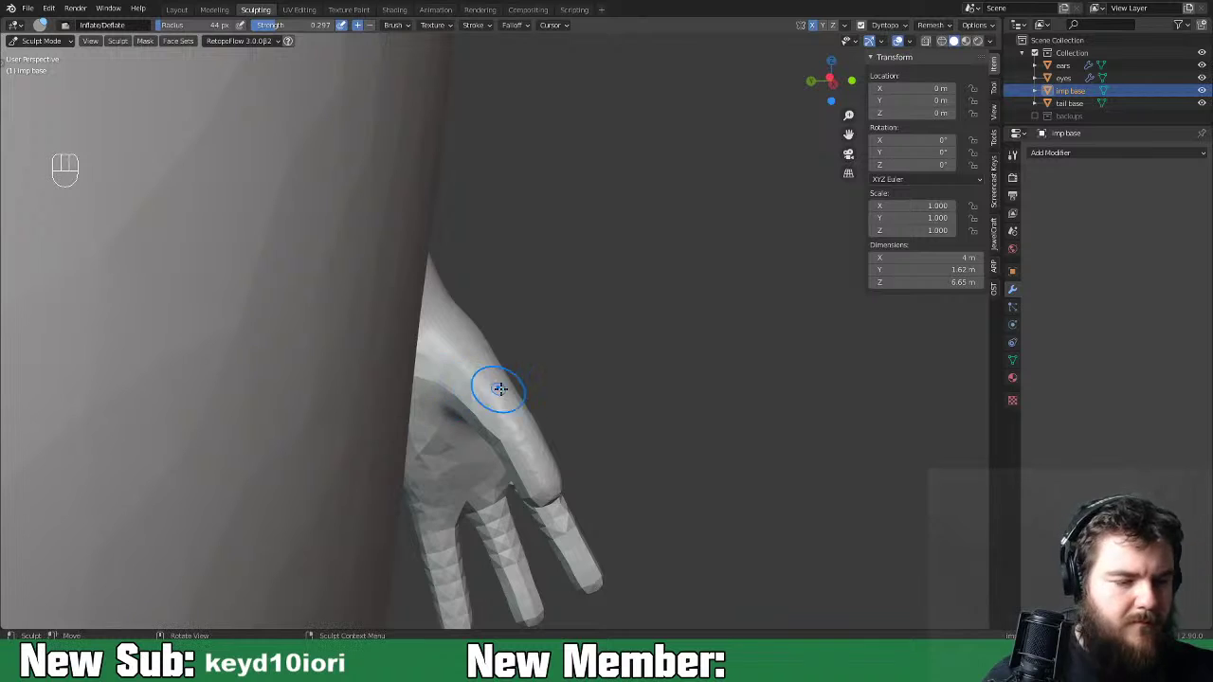
# Build up the palm with Inflate strokes from the wrist down to the base of the fingers.
pyautogui.hotkey('ctrl', '=')
pyautogui.hotkey('ctrl', '=')
pyautogui.hotkey('ctrl', '=')
pyautogui.moveTo(492, 431)
pyautogui.mouseDown(button='middle')
pyautogui.moveTo(531, 360)
pyautogui.moveTo(579, 314)
pyautogui.moveTo(559, 308)
pyautogui.moveTo(574, 290)
pyautogui.moveTo(531, 374)
pyautogui.moveTo(550, 351)
pyautogui.moveTo(520, 380)
pyautogui.mouseUp(button='middle')
pyautogui.moveTo(411, 264); pyautogui.dragTo(357, 278)
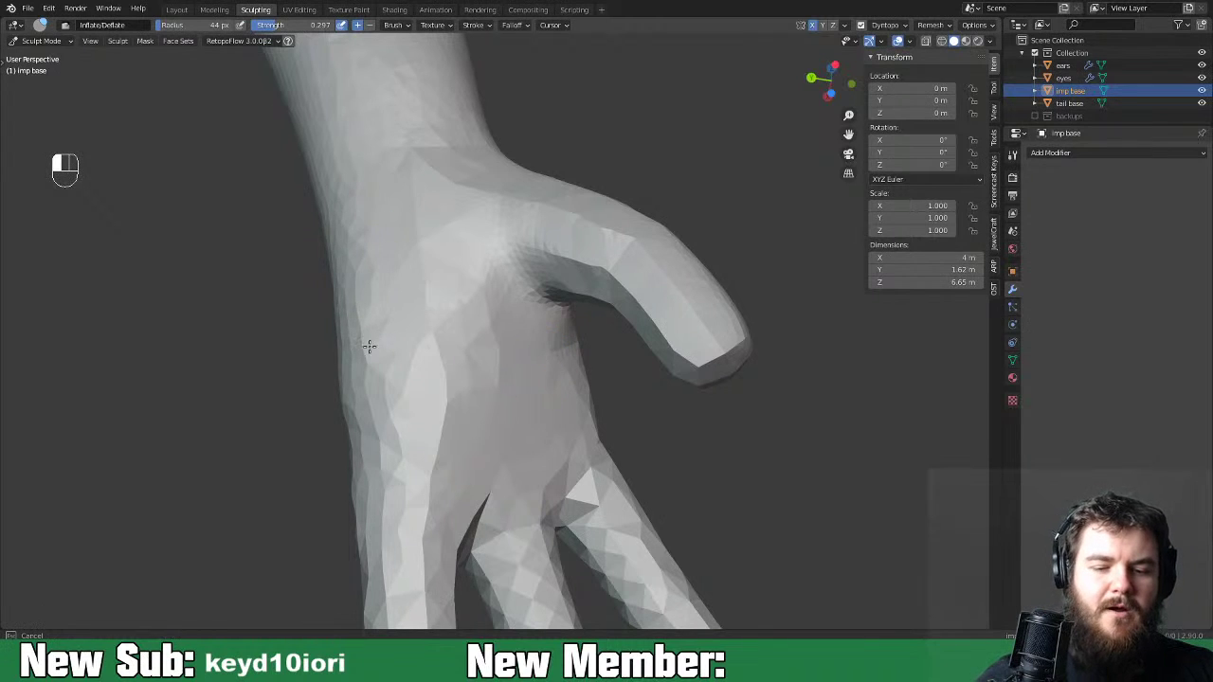
pyautogui.moveTo(417, 170)
pyautogui.mouseDown()
pyautogui.moveTo(417, 247)
pyautogui.moveTo(365, 362)
pyautogui.mouseUp()
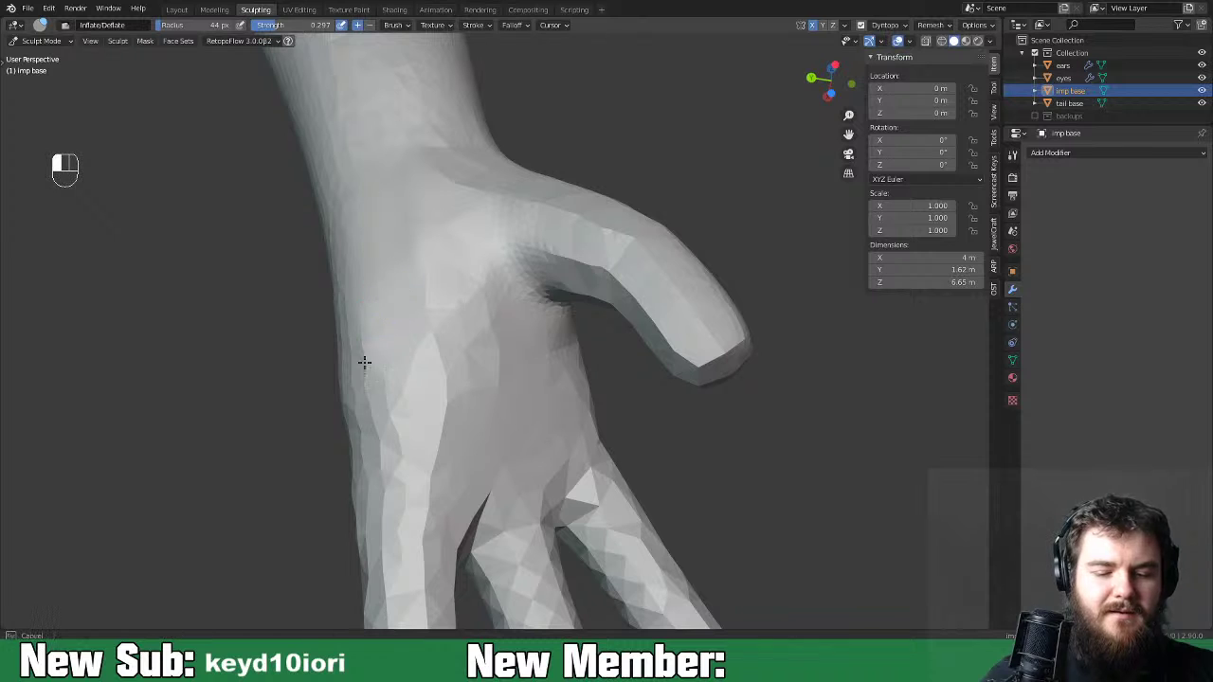
pyautogui.moveTo(577, 487); pyautogui.dragTo(590, 447)
pyautogui.moveTo(591, 446)
pyautogui.mouseDown(button='middle')
pyautogui.moveTo(483, 482)
pyautogui.moveTo(512, 445)
pyautogui.mouseUp(button='middle')
pyautogui.moveTo(555, 388); pyautogui.dragTo(556, 388)
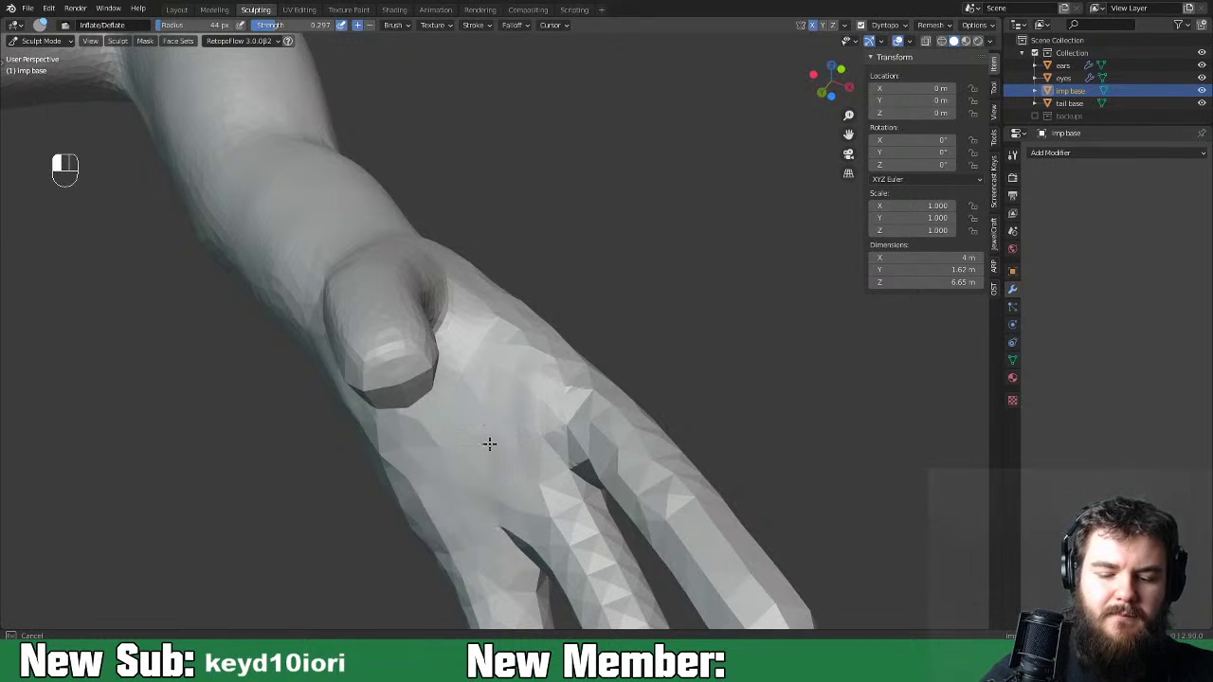
pyautogui.moveTo(396, 462); pyautogui.dragTo(471, 442, button='middle')
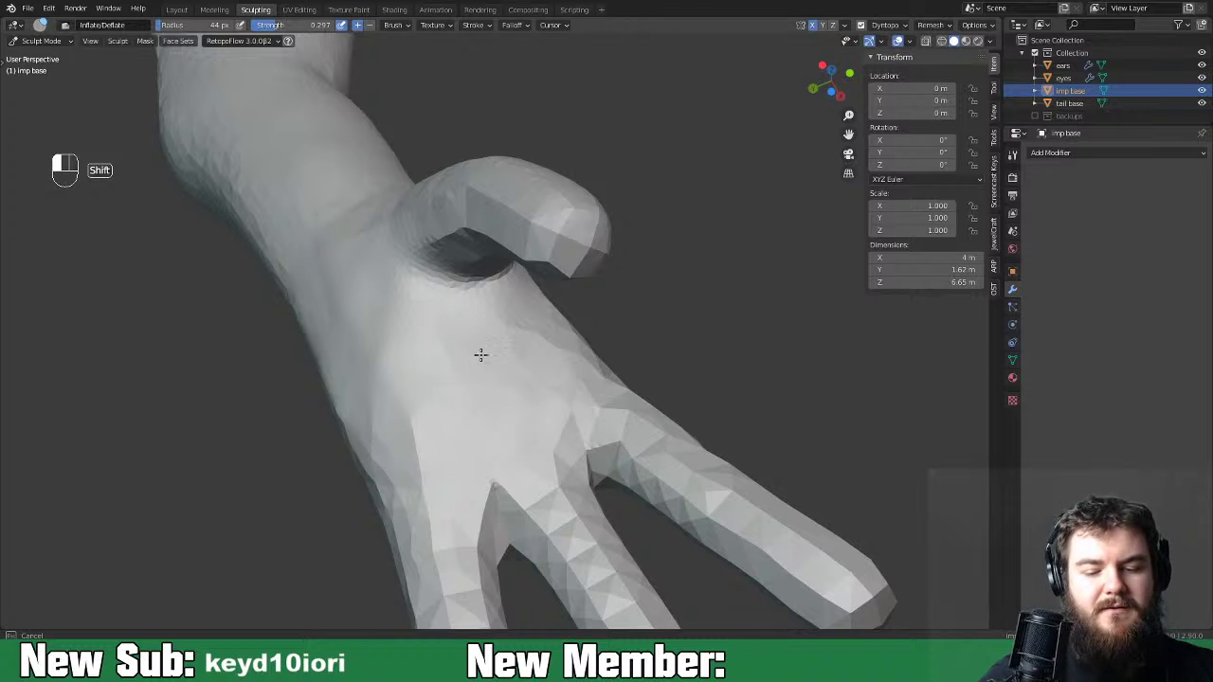
# Round the thumb by inflating and smoothing it from its base to the tip on all sides.
pyautogui.moveTo(522, 306); pyautogui.dragTo(426, 370, button='middle')
pyautogui.moveTo(371, 384); pyautogui.dragTo(406, 365)
pyautogui.moveTo(408, 364)
pyautogui.mouseDown(button='middle')
pyautogui.moveTo(417, 374)
pyautogui.moveTo(371, 422)
pyautogui.mouseUp(button='middle')
pyautogui.moveTo(365, 422); pyautogui.dragTo(368, 407)
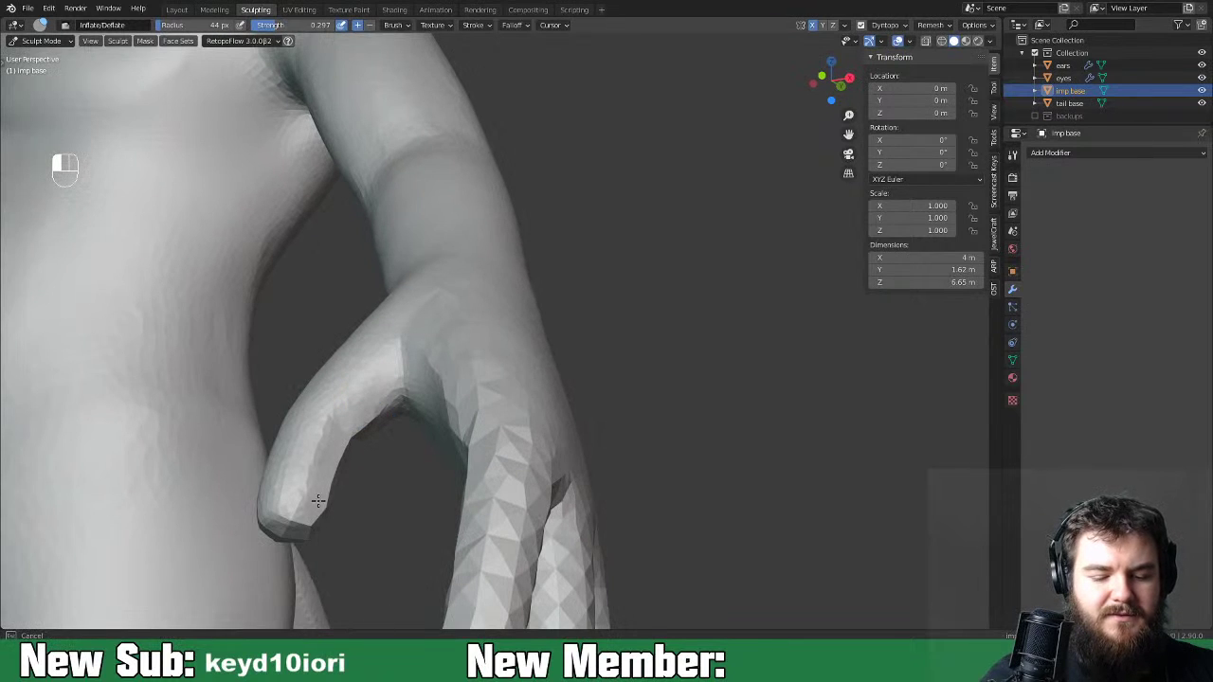
pyautogui.press('shift')
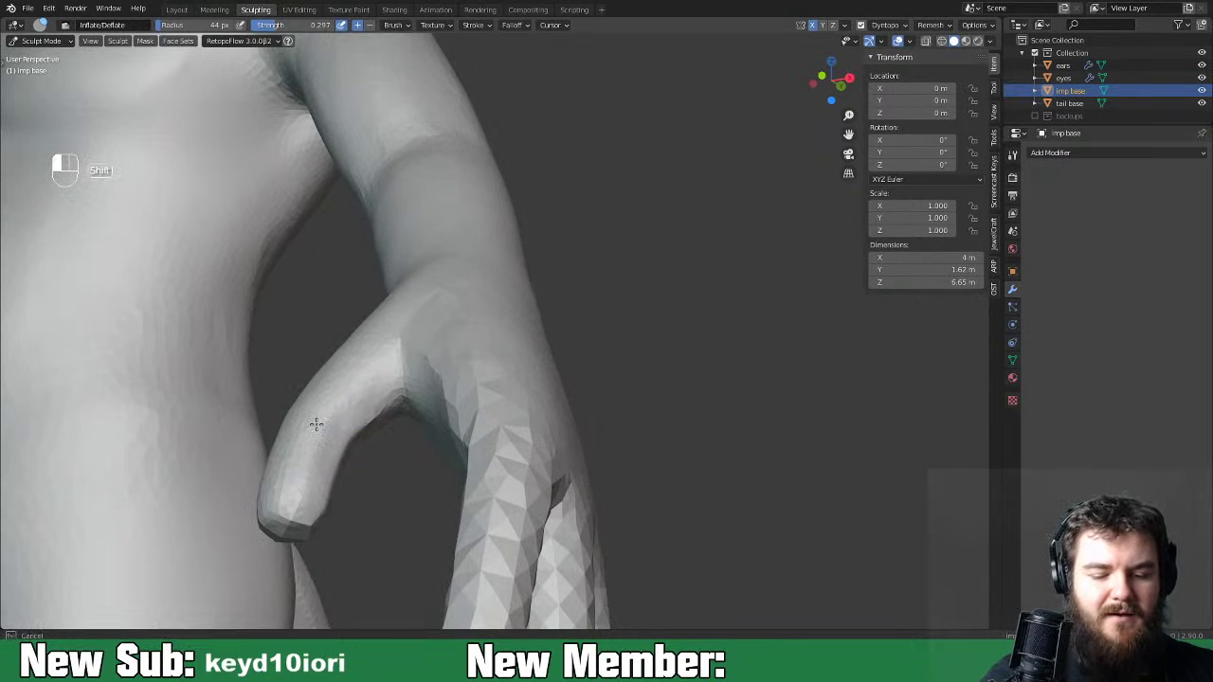
pyautogui.moveTo(298, 514)
pyautogui.mouseDown(button='middle')
pyautogui.moveTo(623, 363)
pyautogui.moveTo(515, 468)
pyautogui.mouseUp(button='middle')
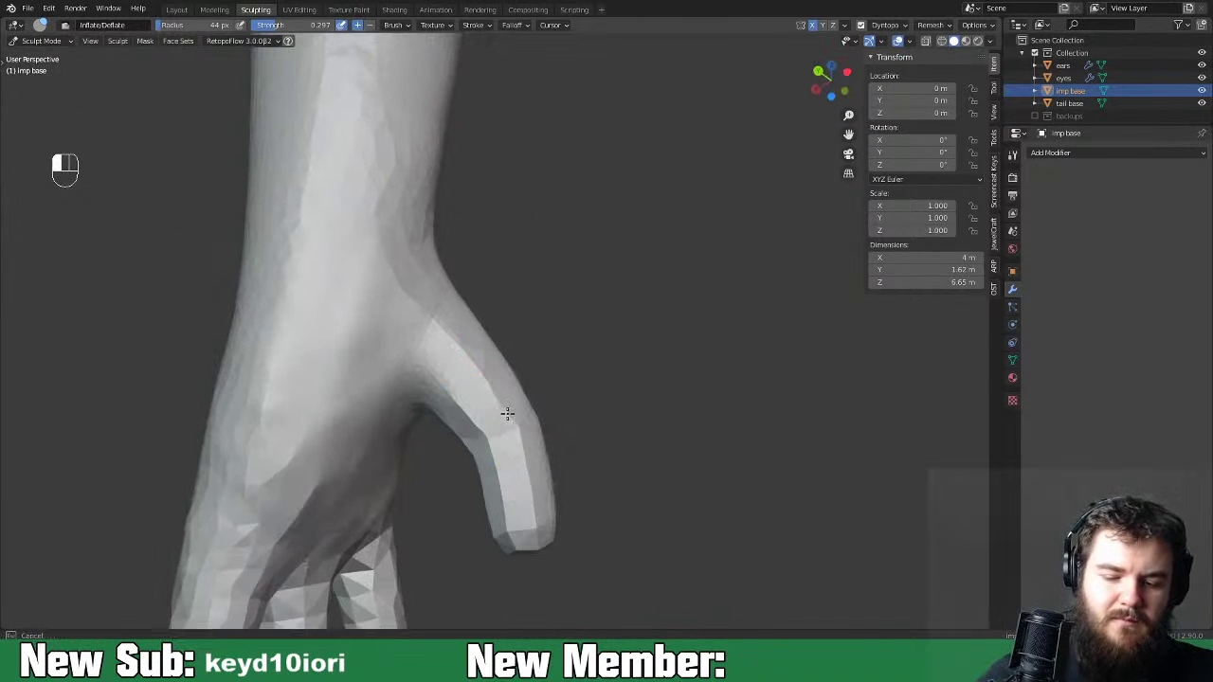
pyautogui.press('shift')
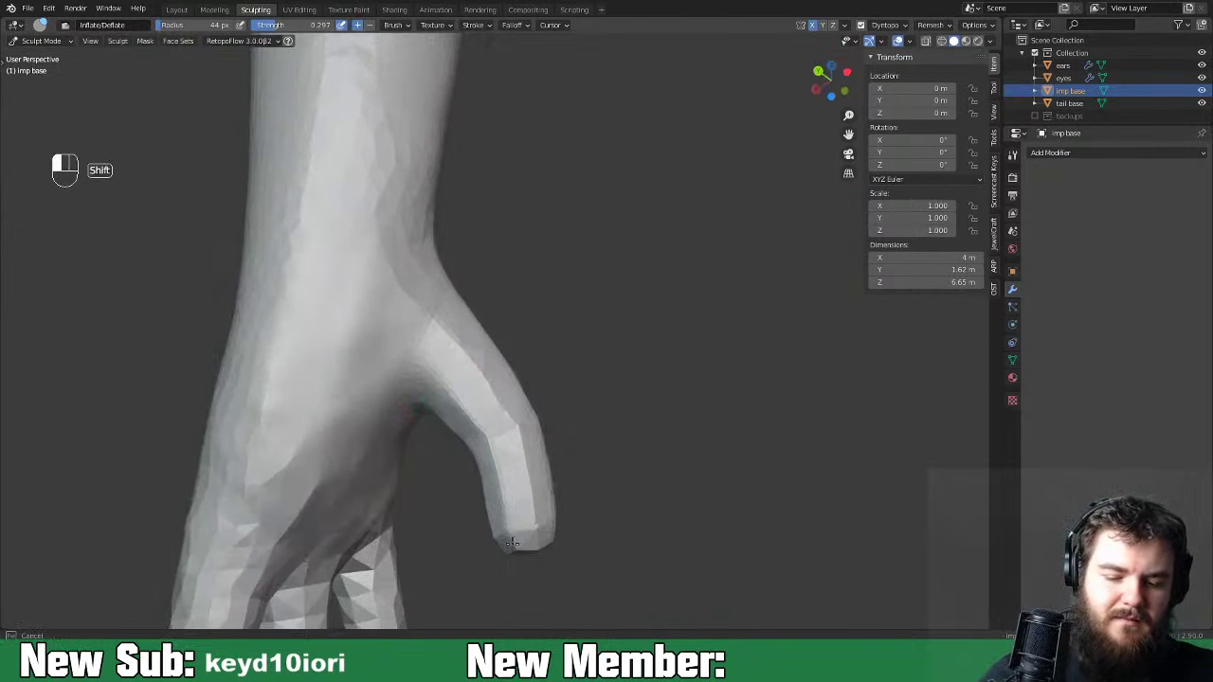
pyautogui.moveTo(524, 492)
pyautogui.mouseDown(button='middle')
pyautogui.moveTo(513, 419)
pyautogui.moveTo(530, 438)
pyautogui.mouseUp(button='middle')
pyautogui.moveTo(660, 410)
pyautogui.mouseDown(button='middle')
pyautogui.moveTo(664, 489)
pyautogui.moveTo(559, 486)
pyautogui.mouseUp(button='middle')
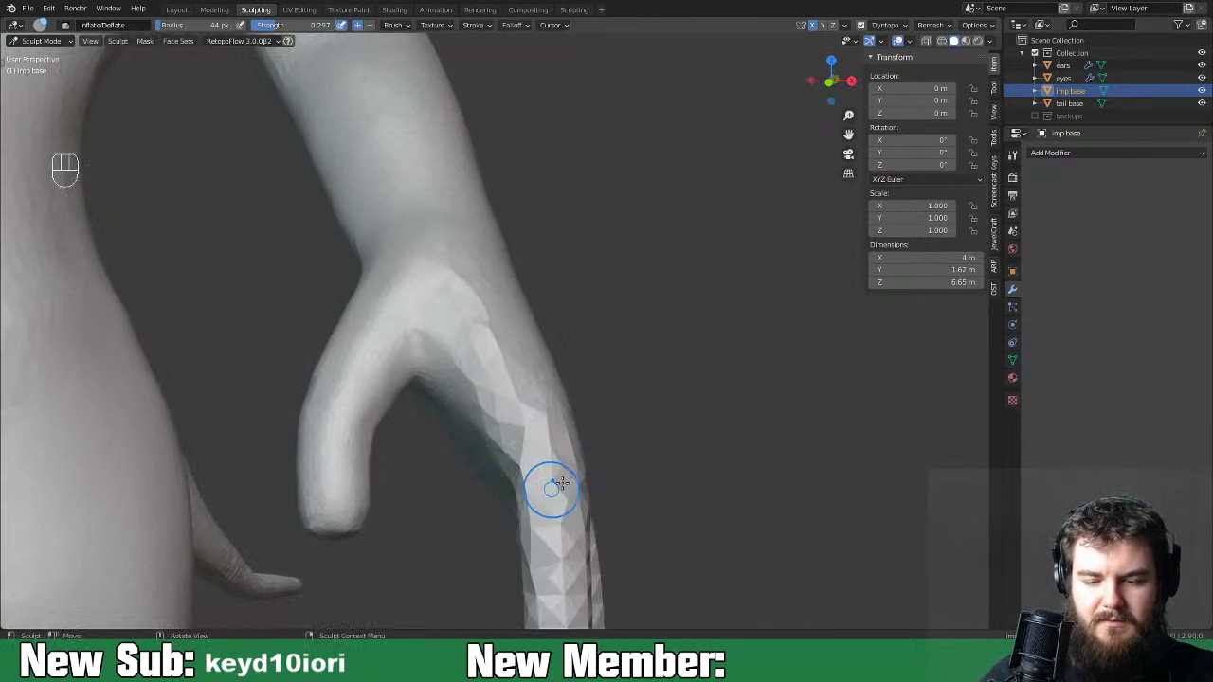
# Set the brush radius to 67 px and smooth the hand's edge from the thumb web to the index finger.
pyautogui.press('f')
pyautogui.click(663, 461)
pyautogui.moveTo(663, 461)
pyautogui.mouseDown(button='middle')
pyautogui.moveTo(565, 448)
pyautogui.moveTo(577, 460)
pyautogui.mouseUp(button='middle')
pyautogui.press('f')
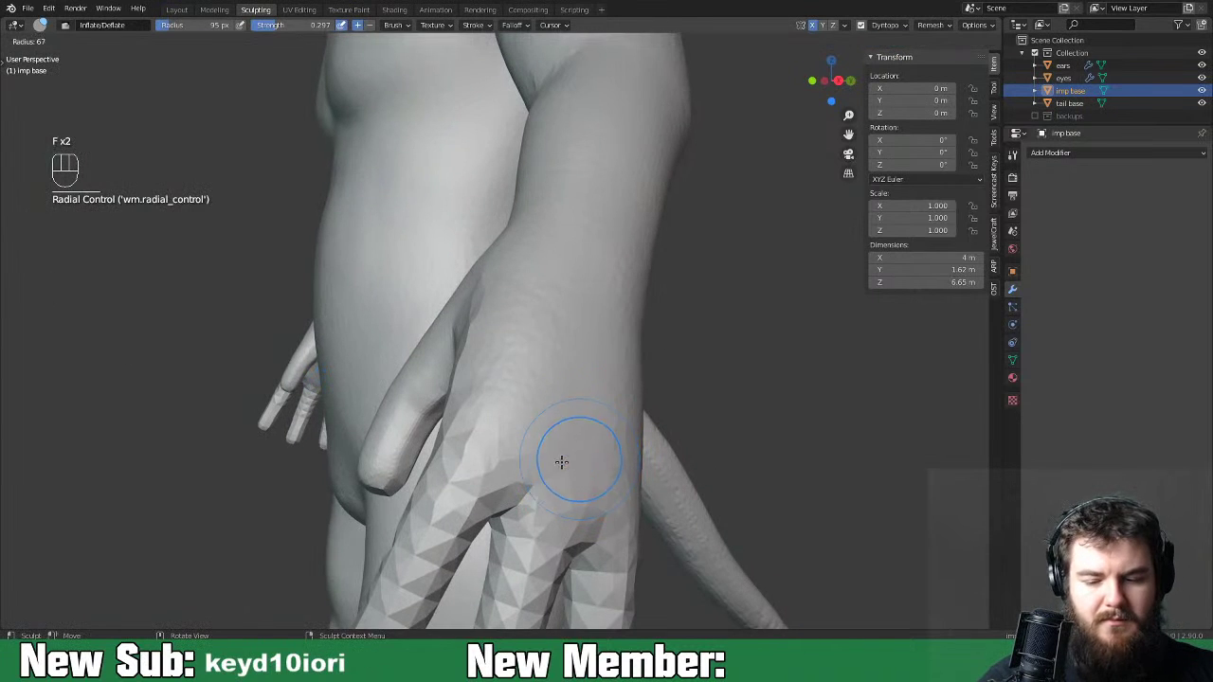
pyautogui.click(559, 460)
pyautogui.moveTo(492, 327); pyautogui.dragTo(496, 398, button='middle')
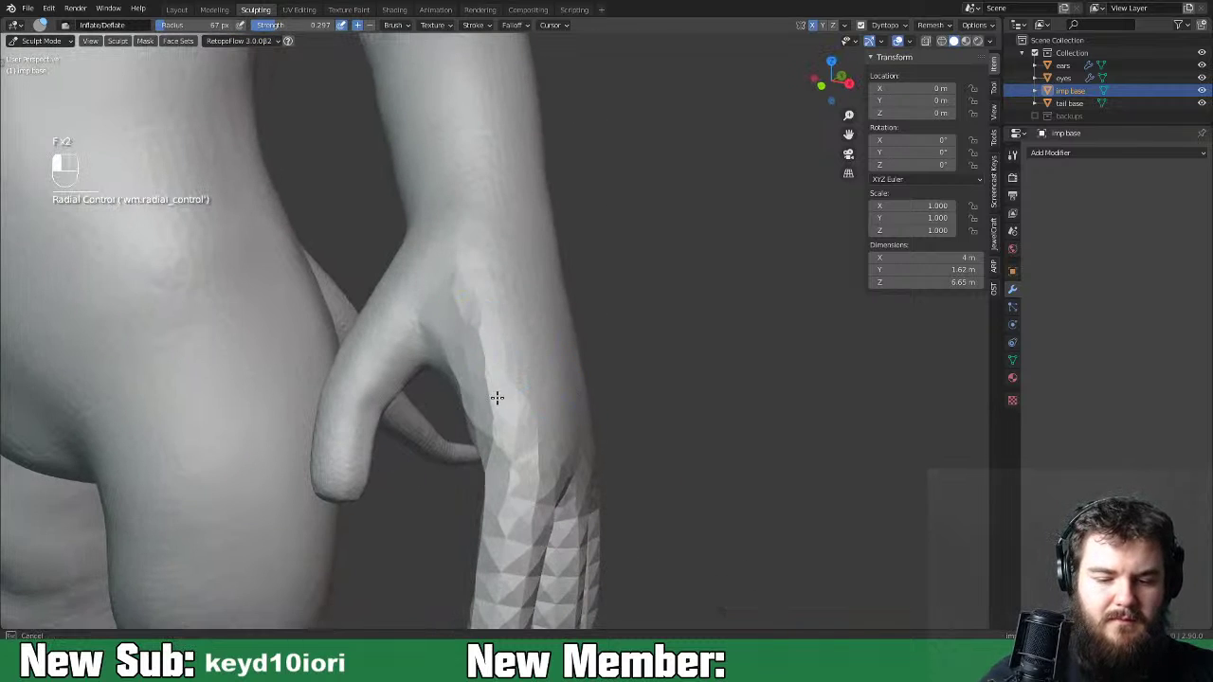
pyautogui.keyDown('shift'); pyautogui.moveTo(479, 320); pyautogui.dragTo(466, 284); pyautogui.keyUp('shift')
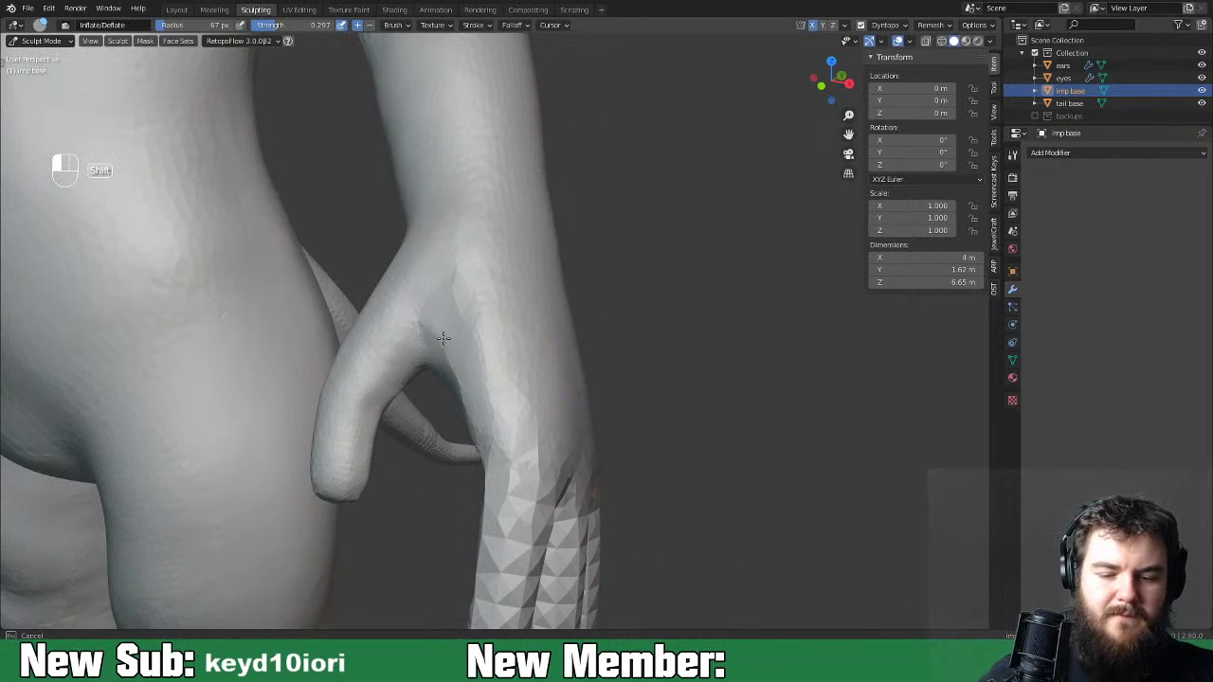
pyautogui.moveTo(550, 428)
pyautogui.mouseDown(button='middle')
pyautogui.moveTo(527, 325)
pyautogui.moveTo(535, 405)
pyautogui.mouseUp(button='middle')
pyautogui.keyDown('shift'); pyautogui.moveTo(532, 452); pyautogui.dragTo(525, 309); pyautogui.keyUp('shift')
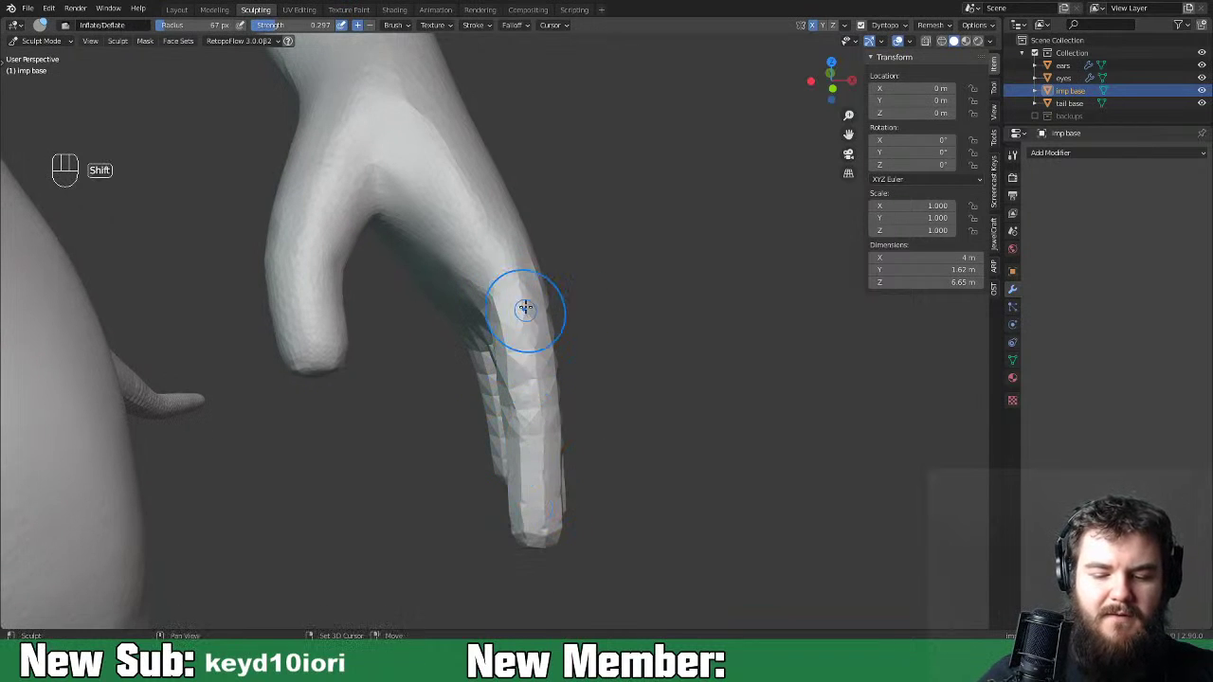
# Inflate and smooth the index and middle fingers from the palm side.
pyautogui.moveTo(569, 475); pyautogui.dragTo(701, 448, button='middle')
pyautogui.moveTo(498, 360)
pyautogui.keyDown('shift'); pyautogui.mouseDown()
pyautogui.moveTo(559, 474)
pyautogui.moveTo(512, 374)
pyautogui.moveTo(510, 387)
pyautogui.mouseUp(); pyautogui.keyUp('shift')
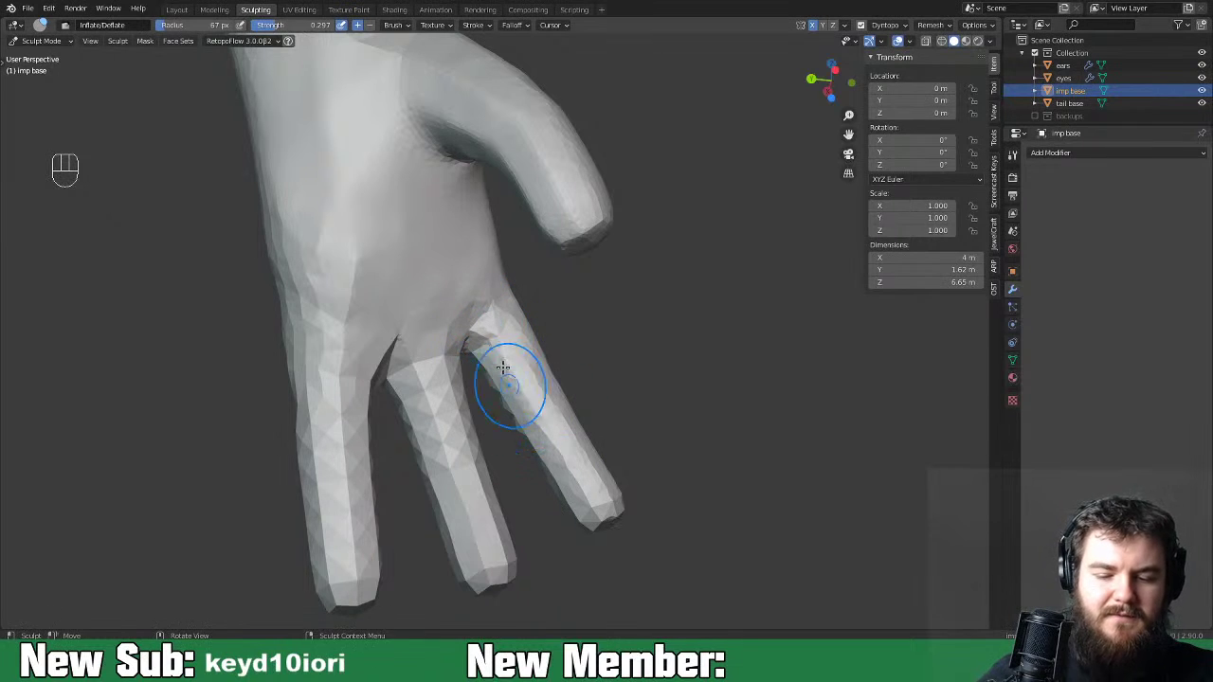
pyautogui.moveTo(448, 326)
pyautogui.mouseDown()
pyautogui.moveTo(480, 503)
pyautogui.moveTo(443, 388)
pyautogui.moveTo(426, 406)
pyautogui.moveTo(459, 483)
pyautogui.moveTo(451, 537)
pyautogui.moveTo(446, 431)
pyautogui.mouseUp()
pyautogui.moveTo(529, 366); pyautogui.dragTo(441, 355, button='middle')
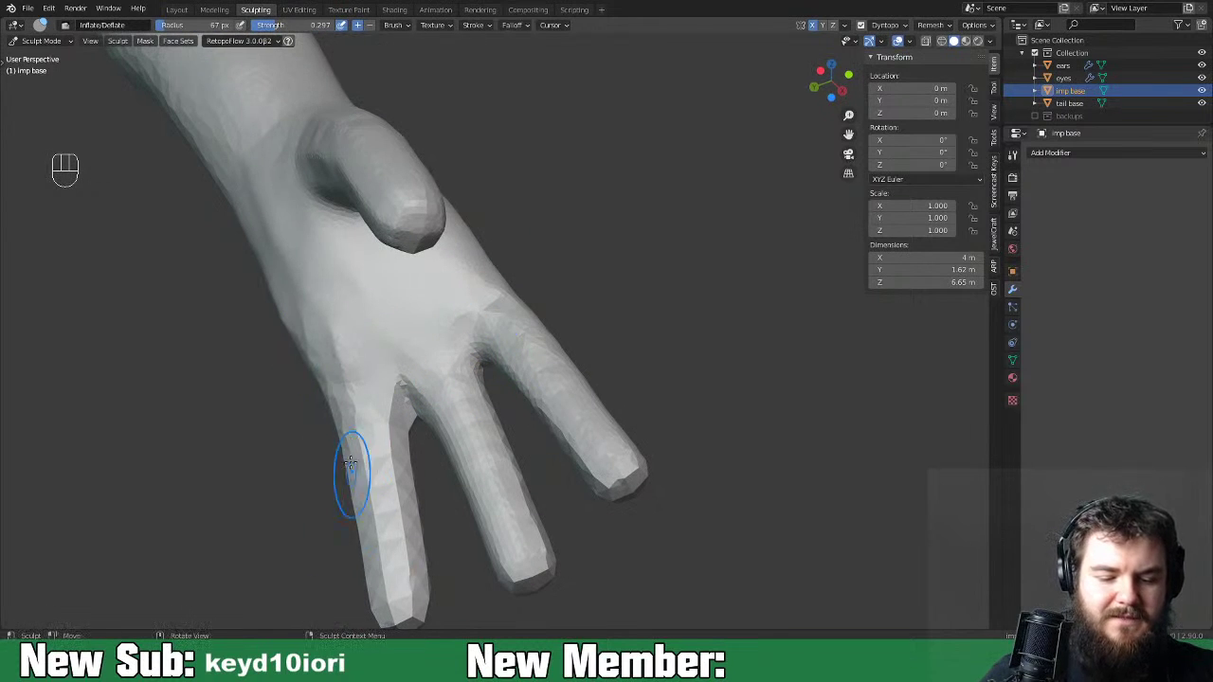
# Round the outer and middle fingers from the back of the hand and smooth the gap between them.
pyautogui.moveTo(396, 415)
pyautogui.mouseDown(button='middle')
pyautogui.moveTo(487, 466)
pyautogui.moveTo(579, 287)
pyautogui.mouseUp(button='middle')
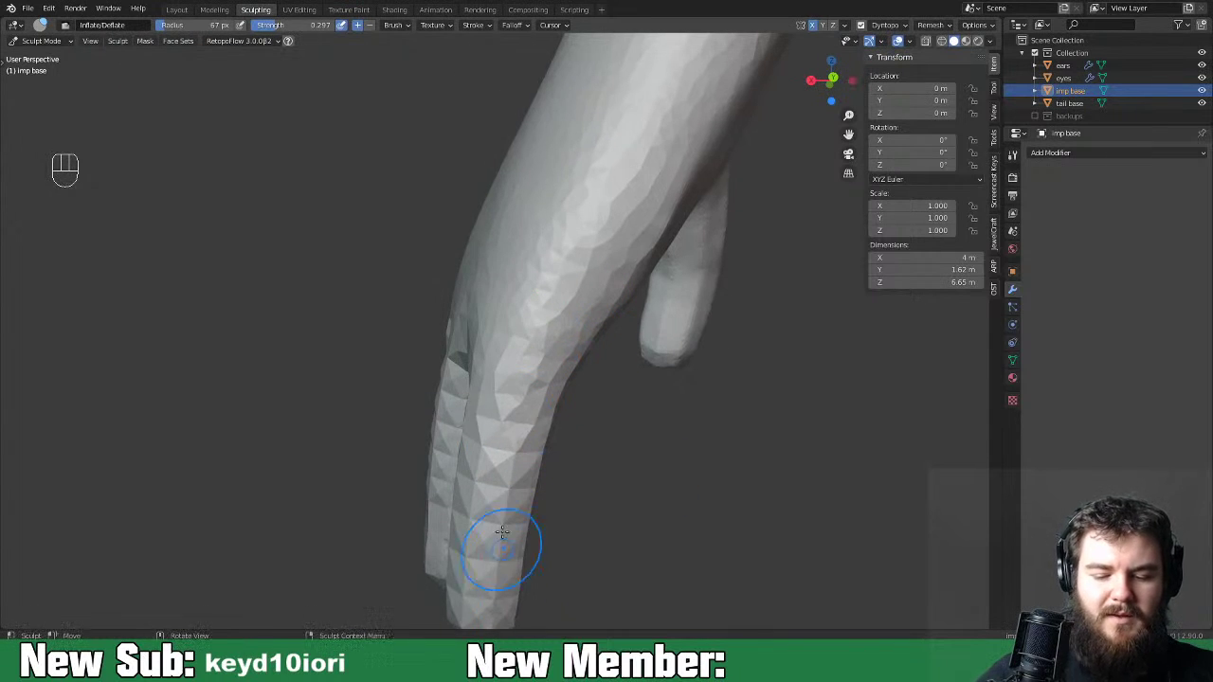
pyautogui.keyDown('shift'); pyautogui.moveTo(493, 524); pyautogui.dragTo(548, 192, button='middle'); pyautogui.keyUp('shift')
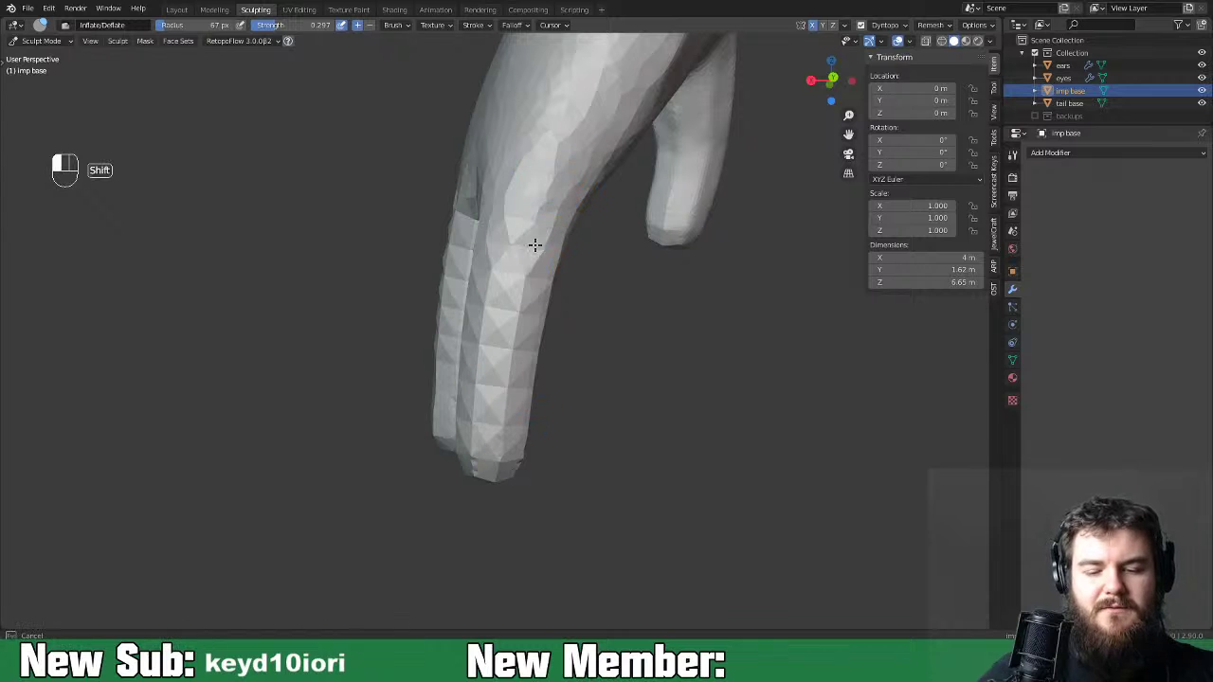
pyautogui.moveTo(520, 246); pyautogui.dragTo(641, 257, button='middle')
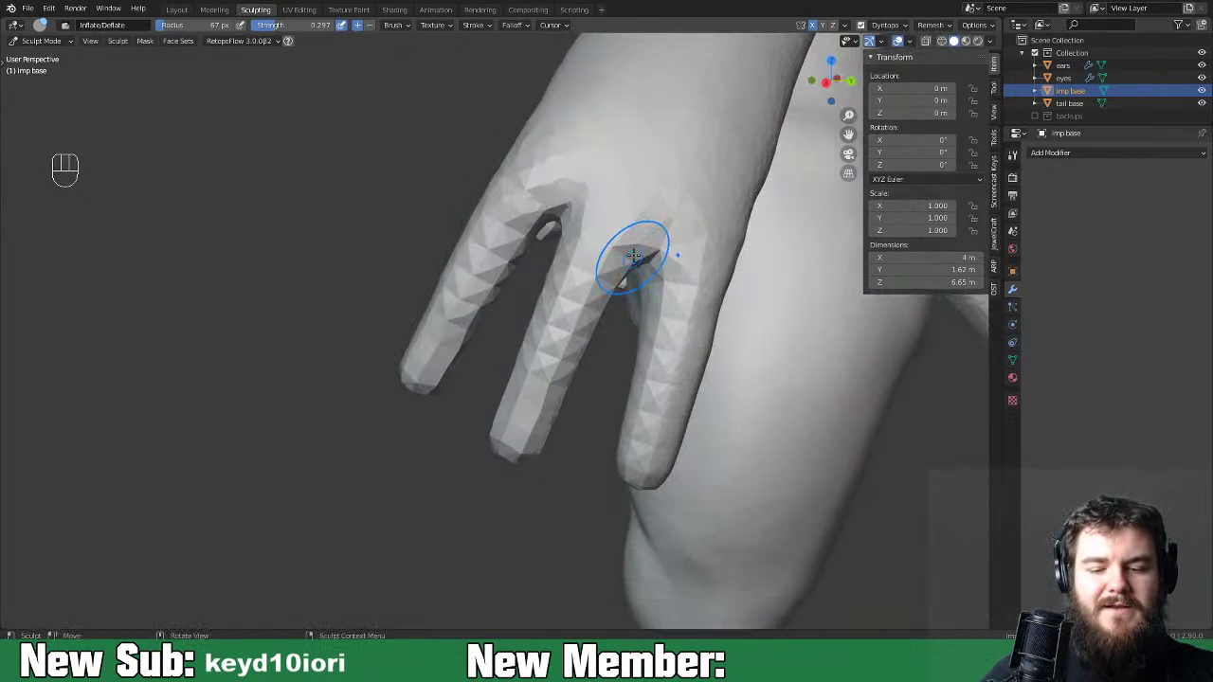
pyautogui.moveTo(579, 299); pyautogui.dragTo(516, 462)
pyautogui.keyDown('shift'); pyautogui.moveTo(525, 367); pyautogui.dragTo(550, 308); pyautogui.keyUp('shift')
pyautogui.moveTo(662, 262)
pyautogui.mouseDown()
pyautogui.moveTo(657, 333)
pyautogui.moveTo(666, 276)
pyautogui.moveTo(671, 327)
pyautogui.mouseUp()
pyautogui.moveTo(655, 238)
pyautogui.keyDown('shift'); pyautogui.mouseDown()
pyautogui.moveTo(641, 250)
pyautogui.moveTo(674, 236)
pyautogui.mouseUp(); pyautogui.keyUp('shift')
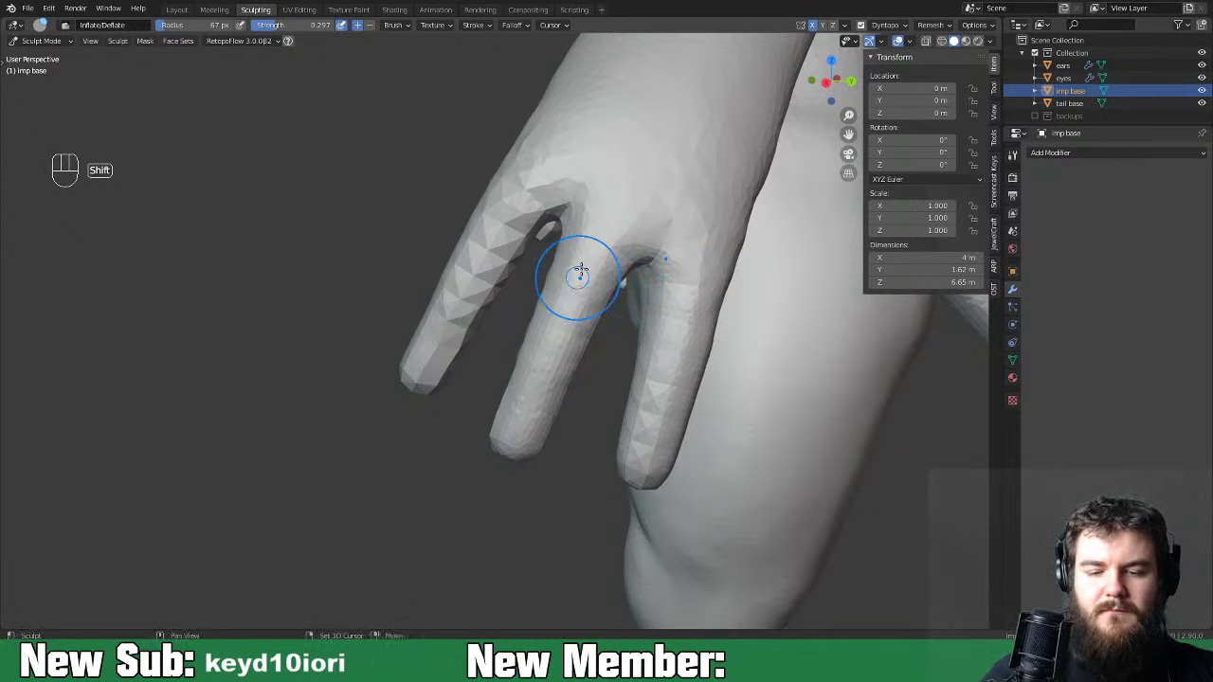
# Inflate the index finger from the back of the hand and smooth the knuckles and finger gaps.
pyautogui.moveTo(579, 269); pyautogui.dragTo(606, 246, button='middle')
pyautogui.moveTo(552, 209); pyautogui.dragTo(438, 368)
pyautogui.keyDown('shift'); pyautogui.moveTo(499, 228); pyautogui.dragTo(455, 349); pyautogui.keyUp('shift')
pyautogui.moveTo(591, 203); pyautogui.dragTo(513, 275, button='middle')
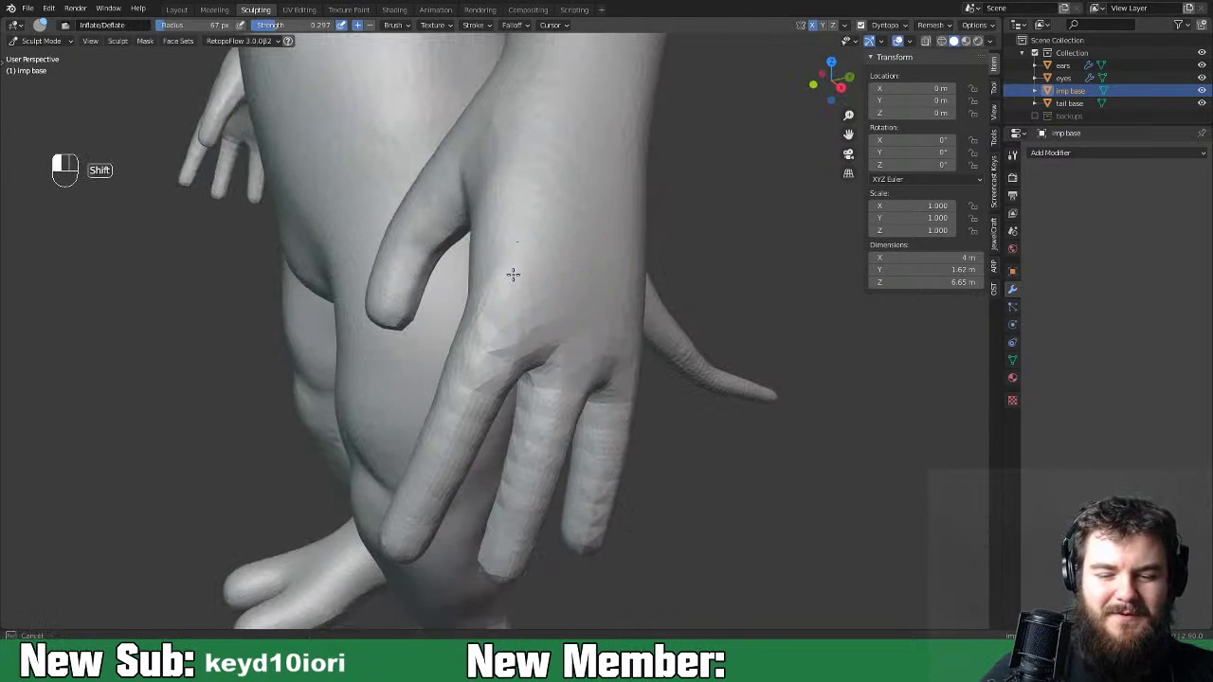
pyautogui.moveTo(645, 337); pyautogui.dragTo(632, 380, button='middle')
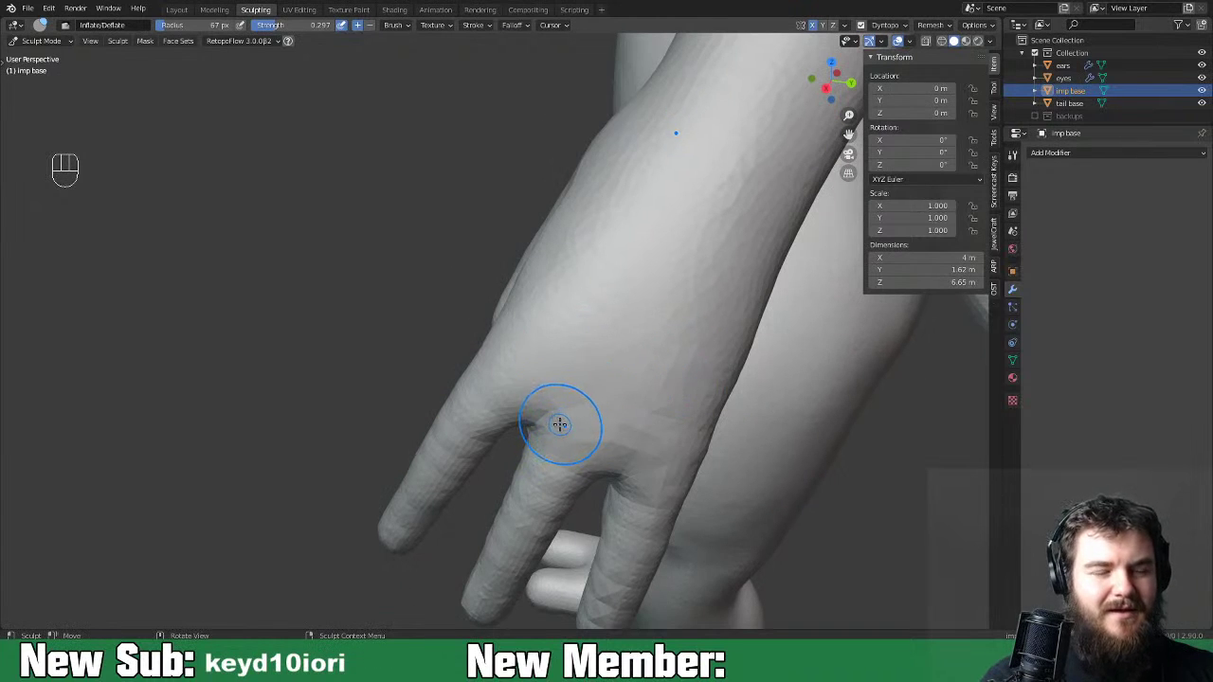
pyautogui.moveTo(596, 399)
pyautogui.mouseDown(button='middle')
pyautogui.moveTo(832, 346)
pyautogui.moveTo(647, 399)
pyautogui.moveTo(615, 401)
pyautogui.moveTo(579, 379)
pyautogui.moveTo(646, 381)
pyautogui.mouseUp(button='middle')
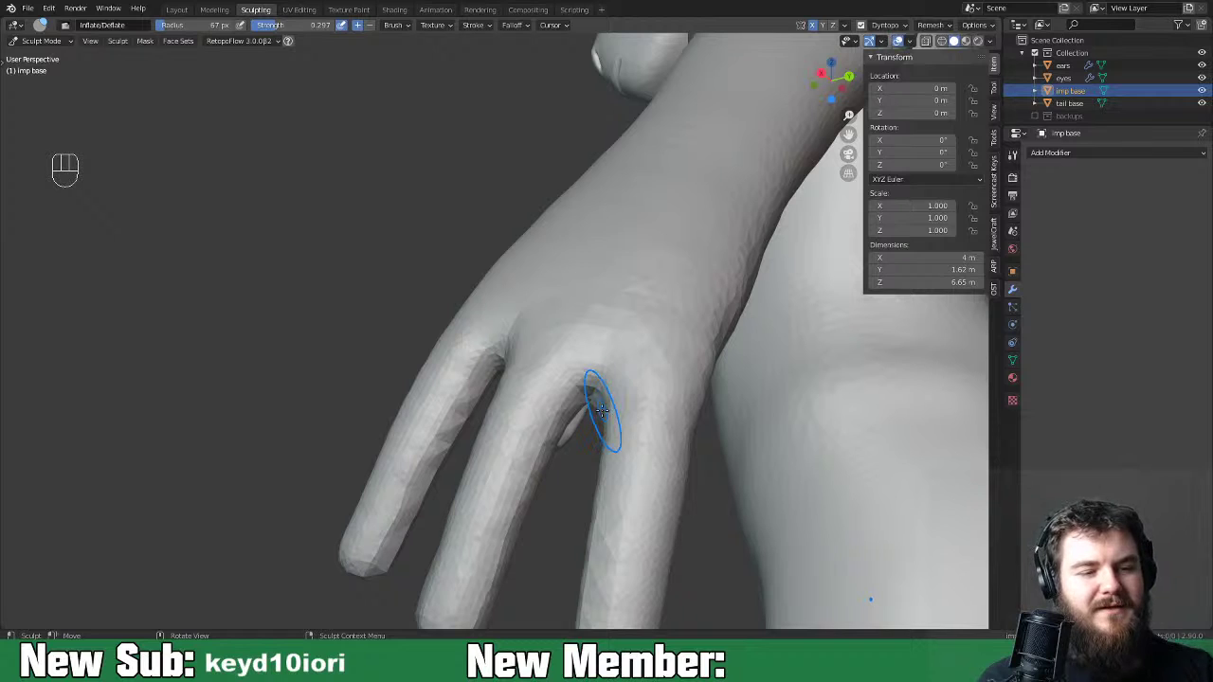
# Carve creases across the finger bases on the palm side using the Crease brush at a 38 px radius.
pyautogui.press('space')
pyautogui.press('space')
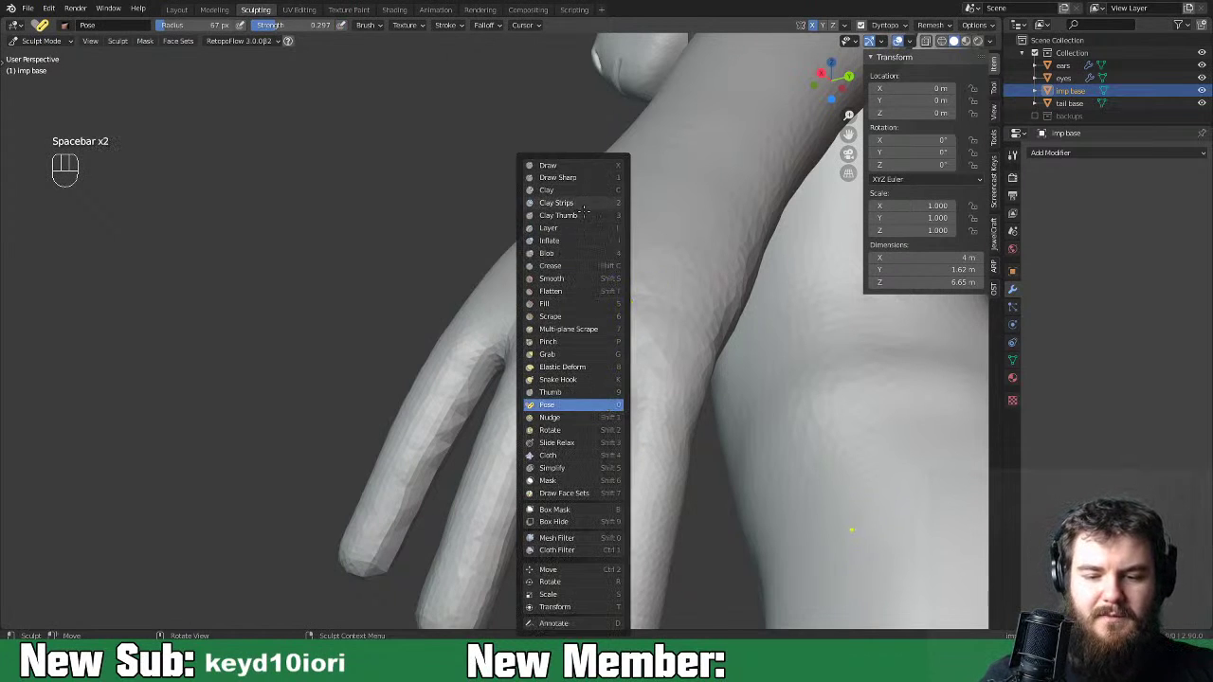
pyautogui.click(574, 265)
pyautogui.moveTo(578, 407)
pyautogui.mouseDown(button='middle')
pyautogui.moveTo(688, 397)
pyautogui.moveTo(563, 493)
pyautogui.moveTo(581, 457)
pyautogui.moveTo(606, 293)
pyautogui.moveTo(583, 323)
pyautogui.mouseUp(button='middle')
pyautogui.hotkey('ctrl', '=')
pyautogui.hotkey('ctrl', '=')
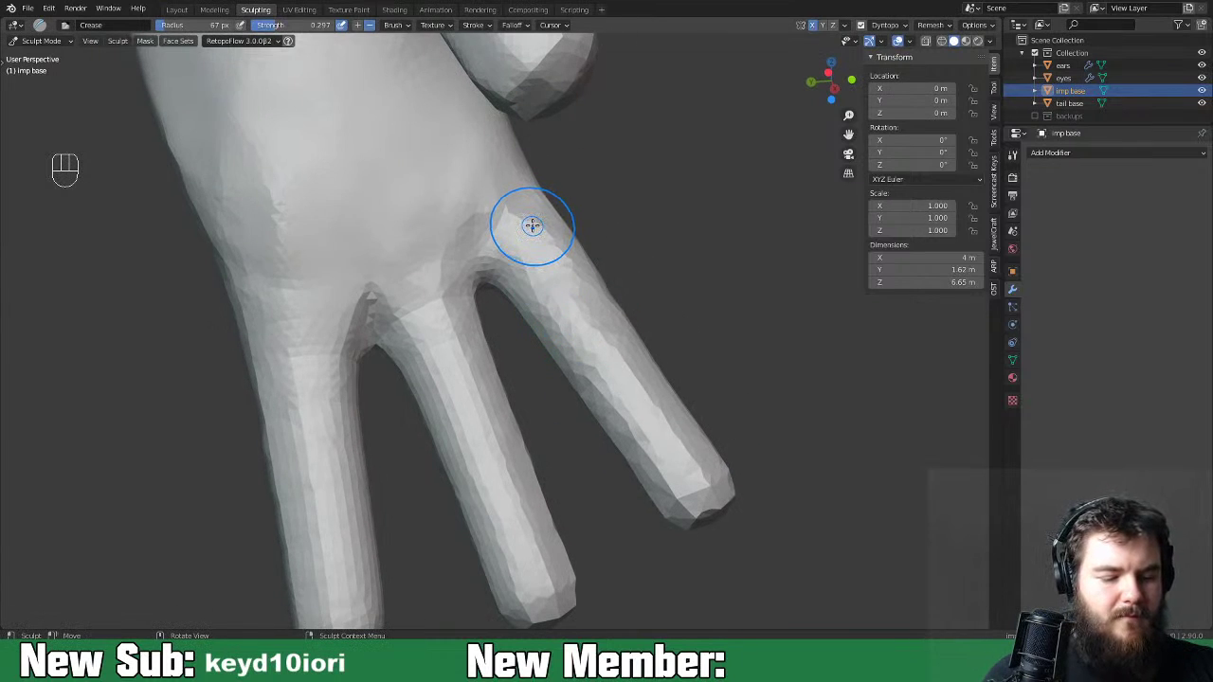
pyautogui.press('f')
pyautogui.click(495, 268)
pyautogui.moveTo(545, 198)
pyautogui.mouseDown()
pyautogui.moveTo(515, 240)
pyautogui.moveTo(523, 227)
pyautogui.mouseUp()
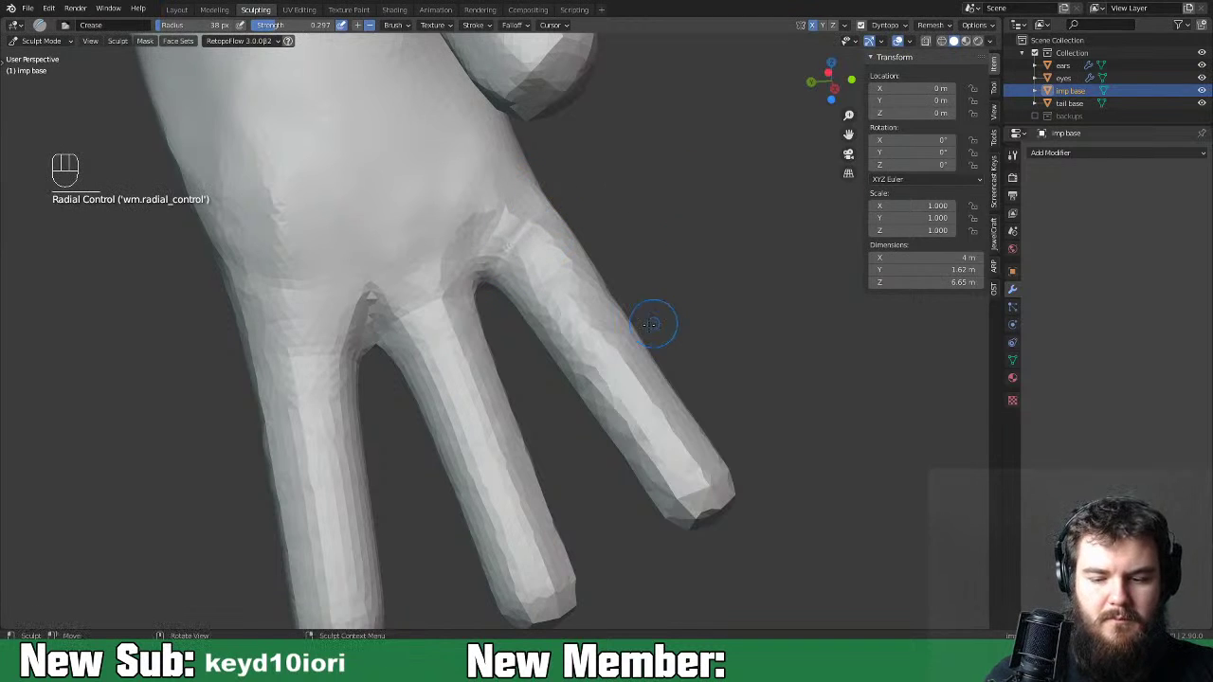
pyautogui.moveTo(401, 325)
pyautogui.mouseDown()
pyautogui.moveTo(460, 297)
pyautogui.moveTo(393, 339)
pyautogui.moveTo(279, 345)
pyautogui.mouseUp()
pyautogui.moveTo(463, 315); pyautogui.dragTo(464, 314)
# Crease the joint lines across the undersides of the index, middle and outer fingers.
pyautogui.moveTo(611, 341)
pyautogui.mouseDown(button='middle')
pyautogui.moveTo(623, 385)
pyautogui.moveTo(703, 372)
pyautogui.moveTo(690, 371)
pyautogui.mouseUp(button='middle')
pyautogui.moveTo(614, 382)
pyautogui.mouseDown()
pyautogui.moveTo(607, 373)
pyautogui.moveTo(624, 372)
pyautogui.mouseUp()
pyautogui.moveTo(624, 372); pyautogui.dragTo(631, 379, button='middle')
pyautogui.moveTo(585, 379); pyautogui.dragTo(616, 354)
pyautogui.moveTo(616, 353); pyautogui.dragTo(720, 353, button='middle')
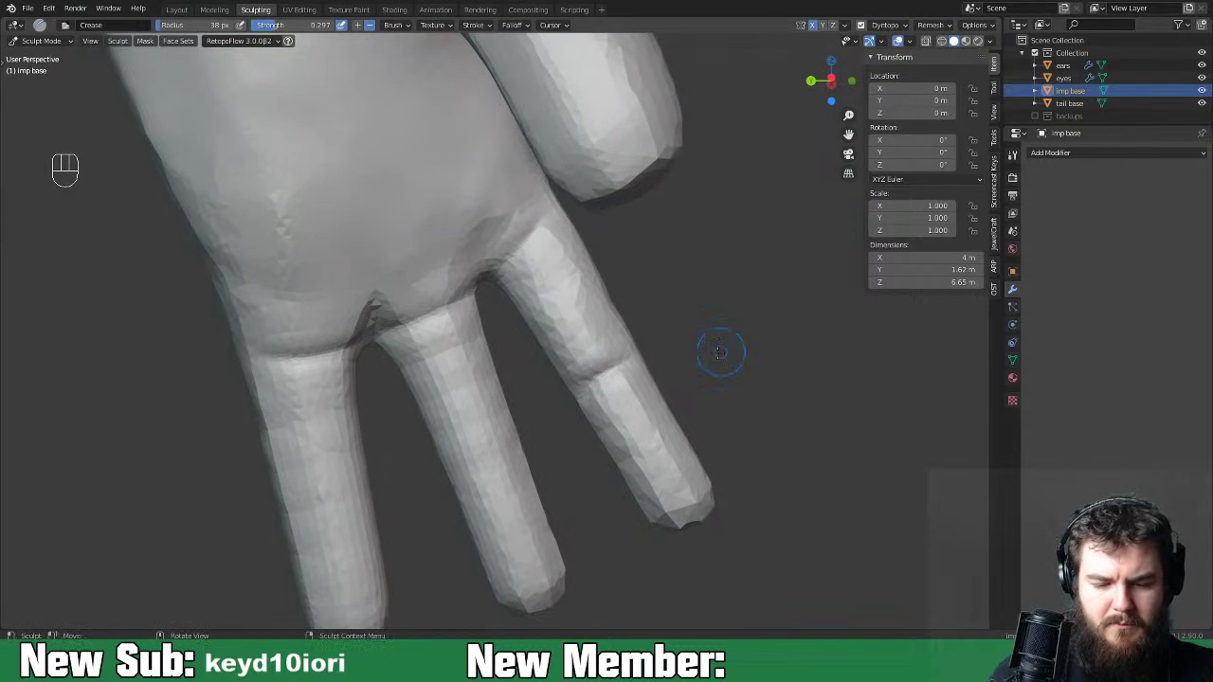
pyautogui.moveTo(507, 464); pyautogui.dragTo(527, 438)
pyautogui.moveTo(451, 464); pyautogui.dragTo(487, 461)
pyautogui.moveTo(395, 512); pyautogui.dragTo(532, 432, button='middle')
pyautogui.moveTo(439, 439); pyautogui.dragTo(491, 417)
pyautogui.moveTo(631, 407)
pyautogui.mouseDown(button='middle')
pyautogui.moveTo(561, 398)
pyautogui.moveTo(624, 397)
pyautogui.moveTo(483, 366)
pyautogui.moveTo(544, 388)
pyautogui.moveTo(441, 422)
pyautogui.moveTo(558, 410)
pyautogui.moveTo(569, 441)
pyautogui.mouseUp(button='middle')
# Build up the palm side of the outer finger's base segment using Clay Strips at a 55 px radius, and smooth it.
pyautogui.press('space')
pyautogui.click(562, 440)
pyautogui.press('space')
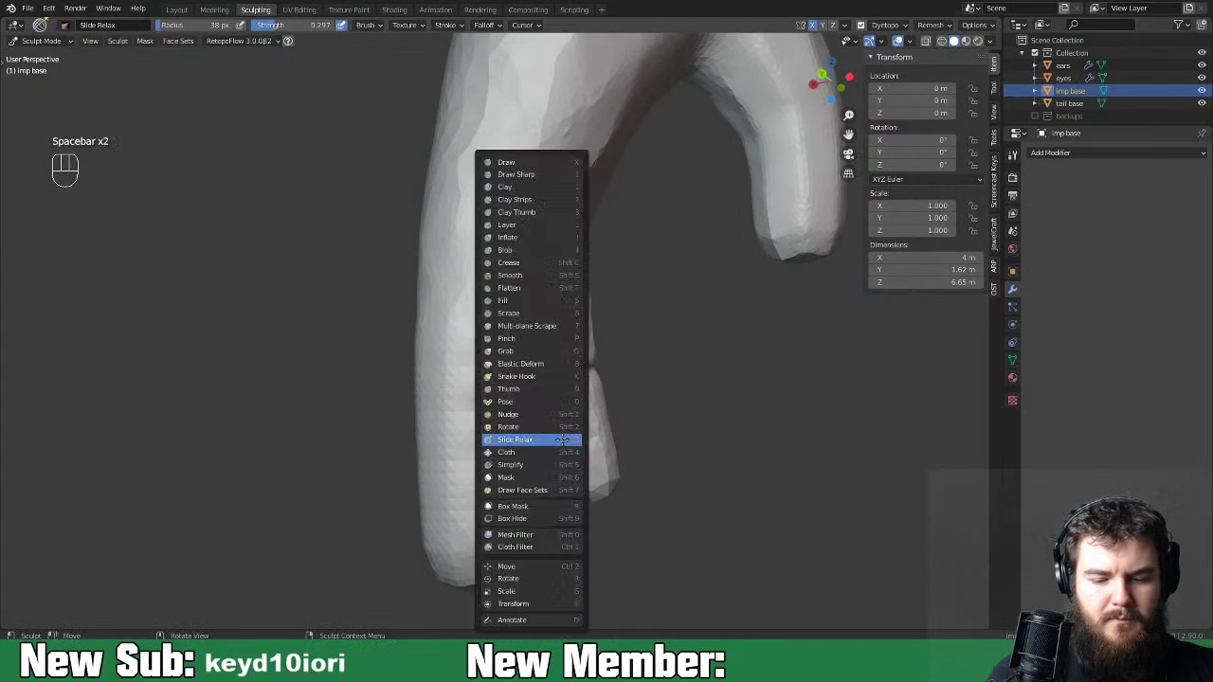
pyautogui.click(531, 199)
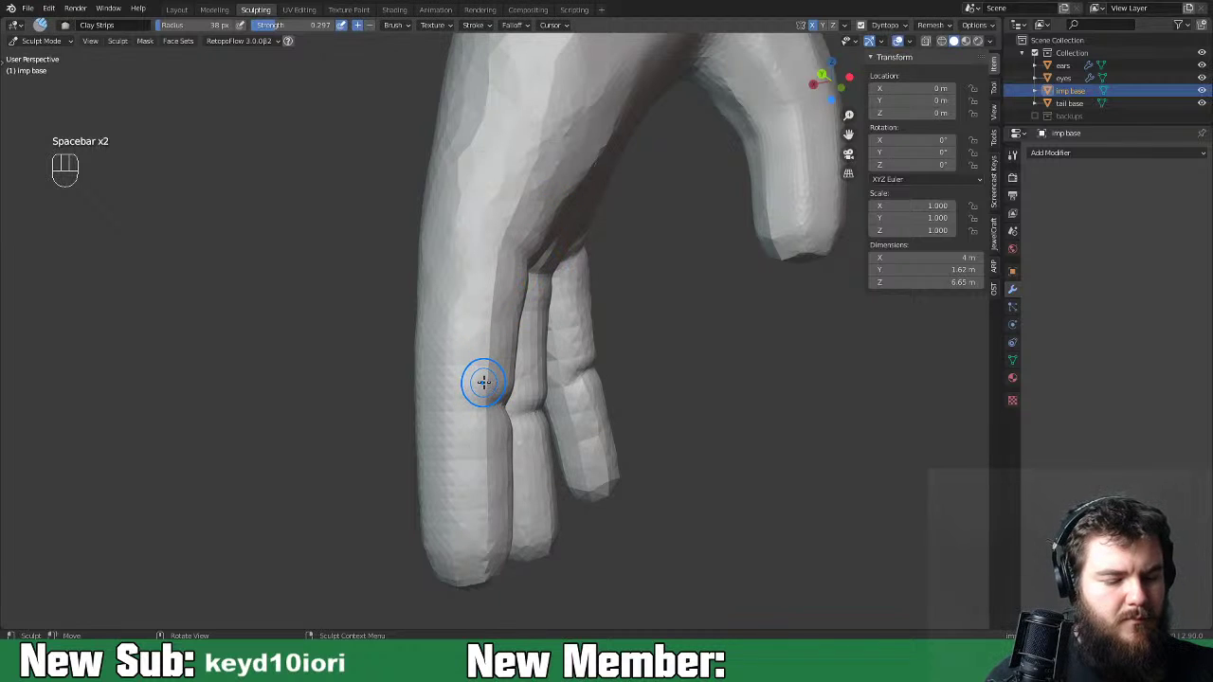
pyautogui.press('f')
pyautogui.click(481, 385)
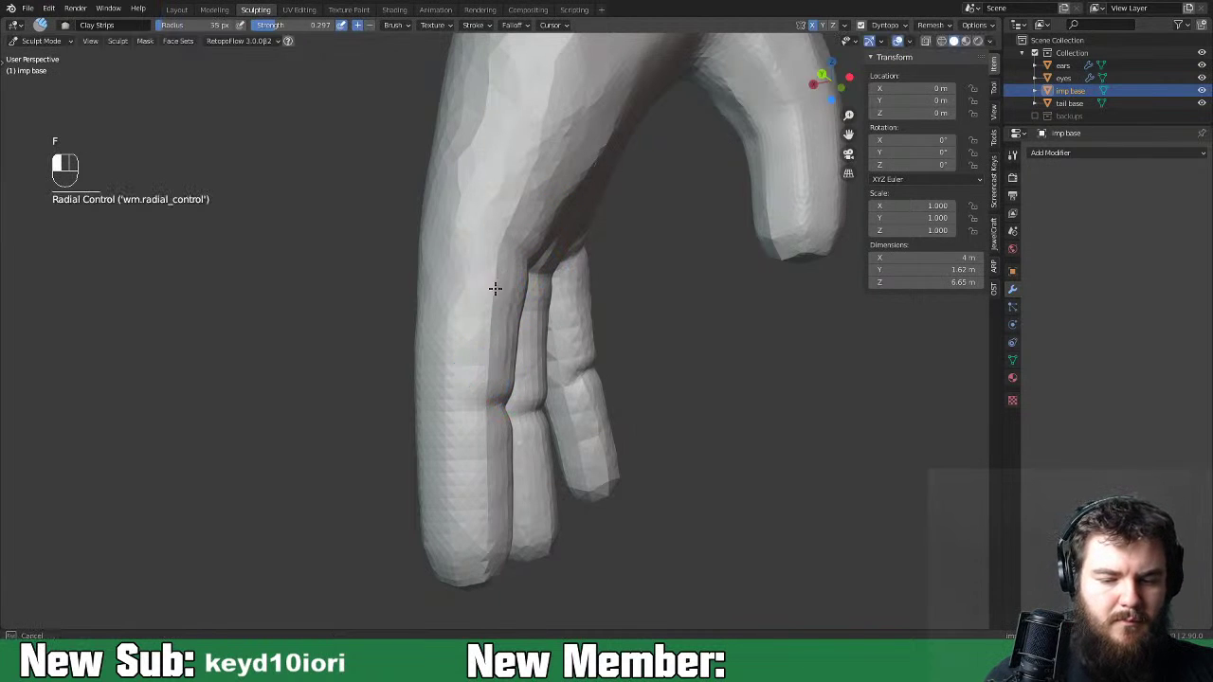
pyautogui.moveTo(462, 280); pyautogui.dragTo(425, 311, button='middle')
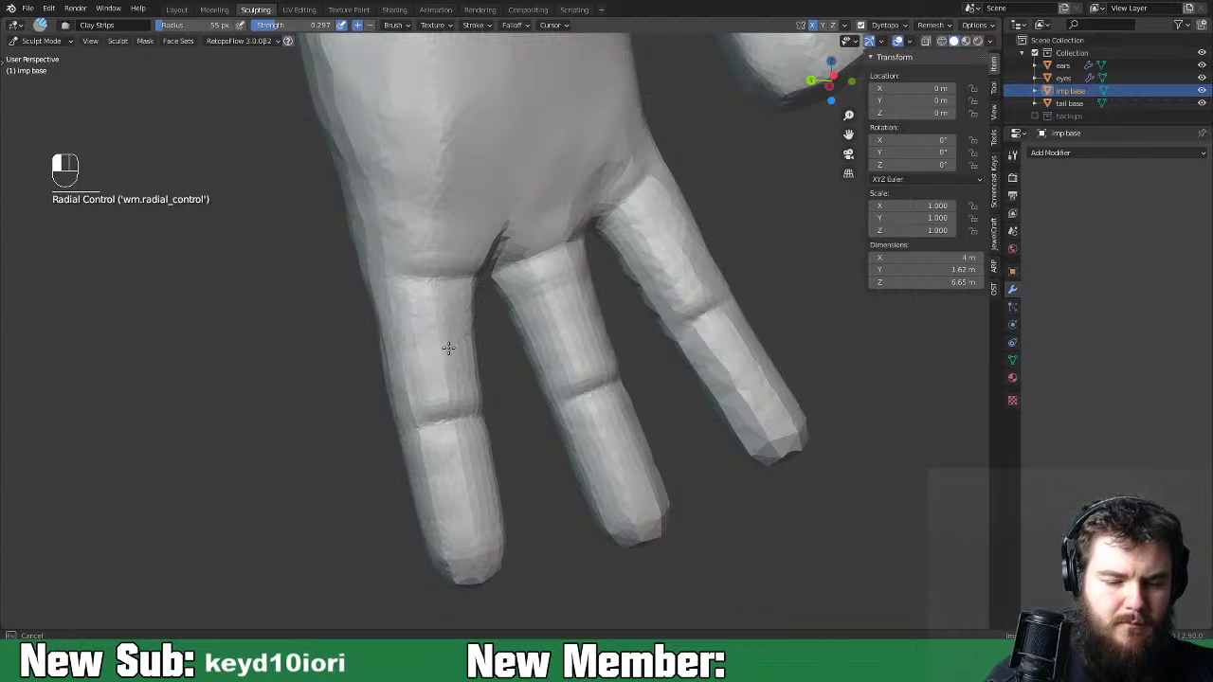
pyautogui.moveTo(465, 358); pyautogui.dragTo(443, 351, button='middle')
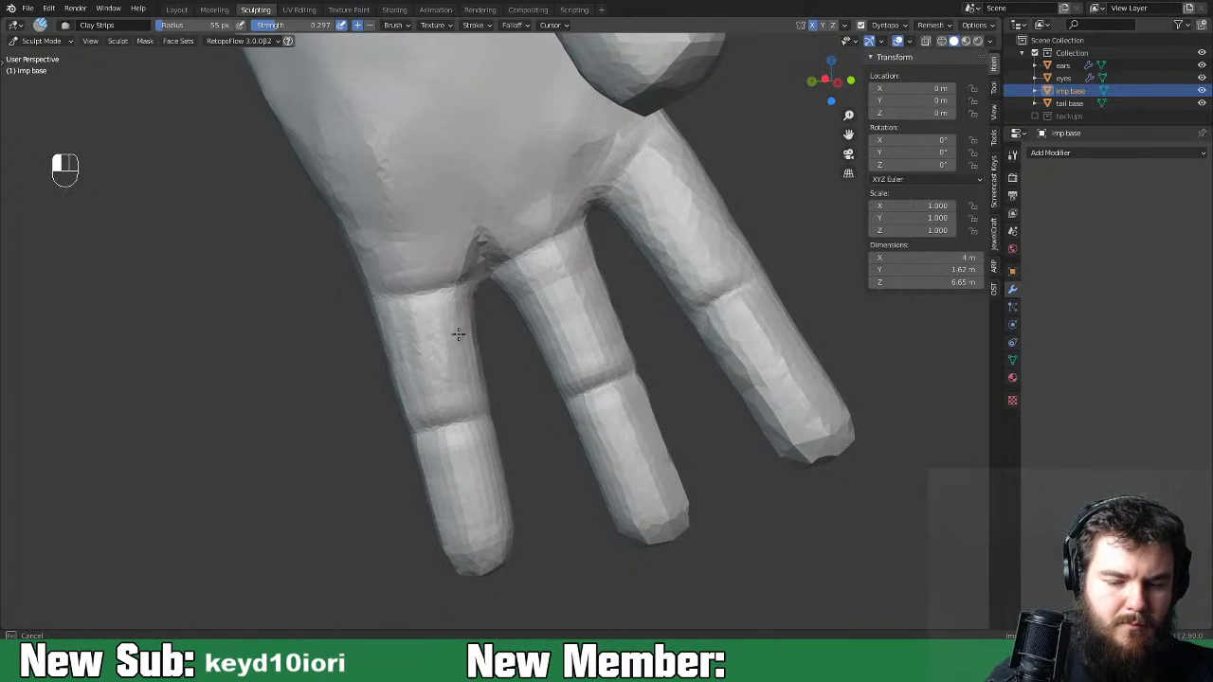
pyautogui.moveTo(430, 363); pyautogui.dragTo(421, 390)
pyautogui.keyDown('shift'); pyautogui.moveTo(452, 325); pyautogui.dragTo(461, 336); pyautogui.keyUp('shift')
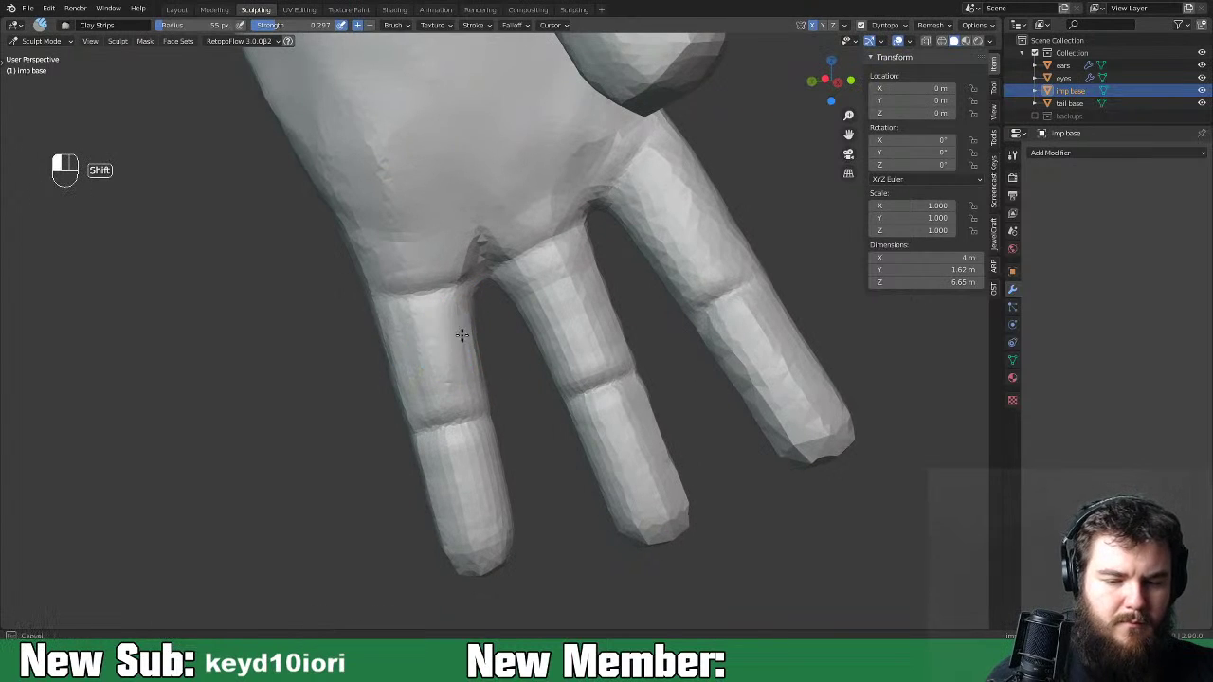
pyautogui.moveTo(404, 400); pyautogui.dragTo(483, 319, button='middle')
# Fill out the outer finger's tip segment on the palm side and smooth it into a rounded pad.
pyautogui.moveTo(566, 349); pyautogui.dragTo(465, 464, button='middle')
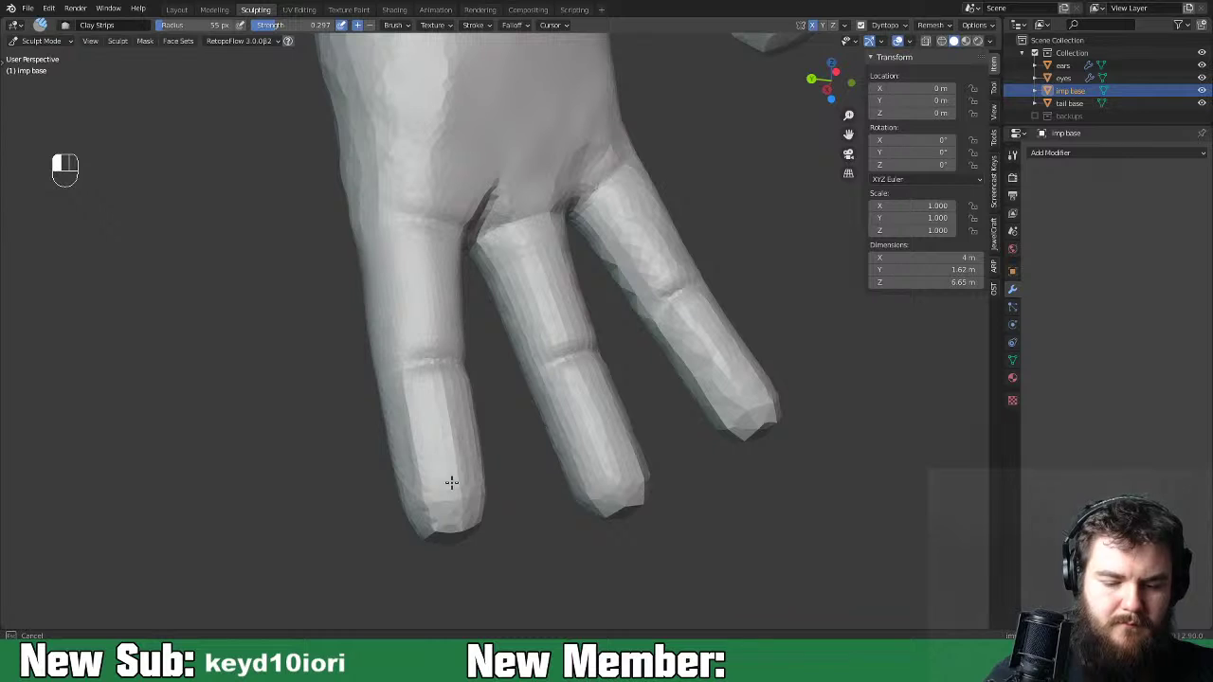
pyautogui.moveTo(433, 497)
pyautogui.mouseDown(button='middle')
pyautogui.moveTo(464, 476)
pyautogui.moveTo(473, 513)
pyautogui.mouseUp(button='middle')
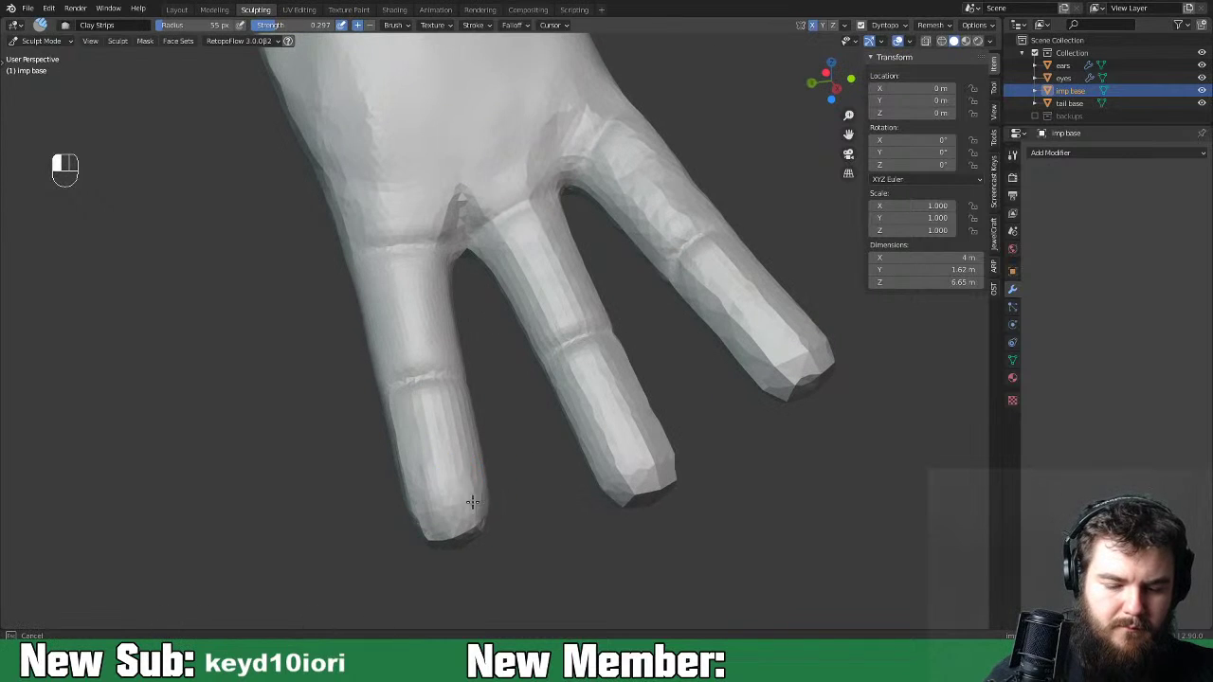
pyautogui.moveTo(460, 467)
pyautogui.keyDown('shift'); pyautogui.mouseDown()
pyautogui.moveTo(479, 476)
pyautogui.moveTo(463, 505)
pyautogui.mouseUp(); pyautogui.keyUp('shift')
pyautogui.moveTo(402, 433)
pyautogui.keyDown('shift'); pyautogui.mouseDown()
pyautogui.moveTo(447, 420)
pyautogui.moveTo(463, 472)
pyautogui.mouseUp(); pyautogui.keyUp('shift')
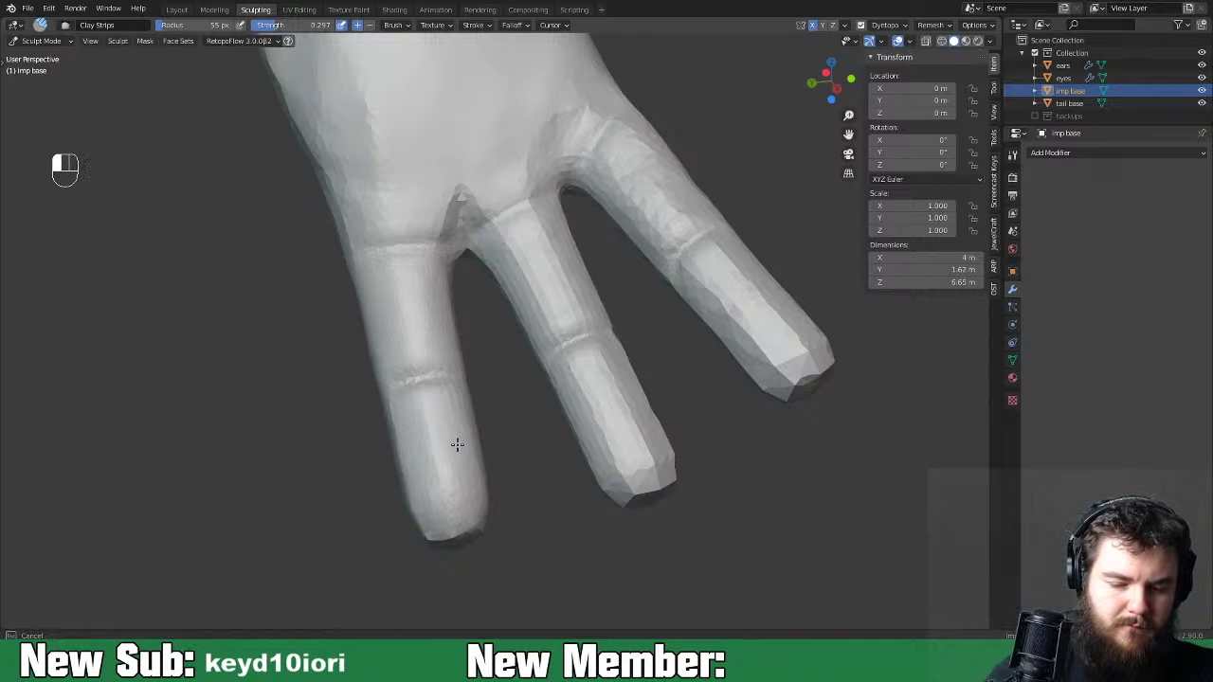
pyautogui.keyDown('shift'); pyautogui.moveTo(423, 505); pyautogui.dragTo(475, 504); pyautogui.keyUp('shift')
# Carve a shallow nail area into the back of the outer fingertip and round off the end of the finger.
pyautogui.moveTo(425, 472); pyautogui.dragTo(654, 441, button='middle')
pyautogui.keyDown('ctrl'); pyautogui.moveTo(555, 465); pyautogui.dragTo(538, 483); pyautogui.keyUp('ctrl')
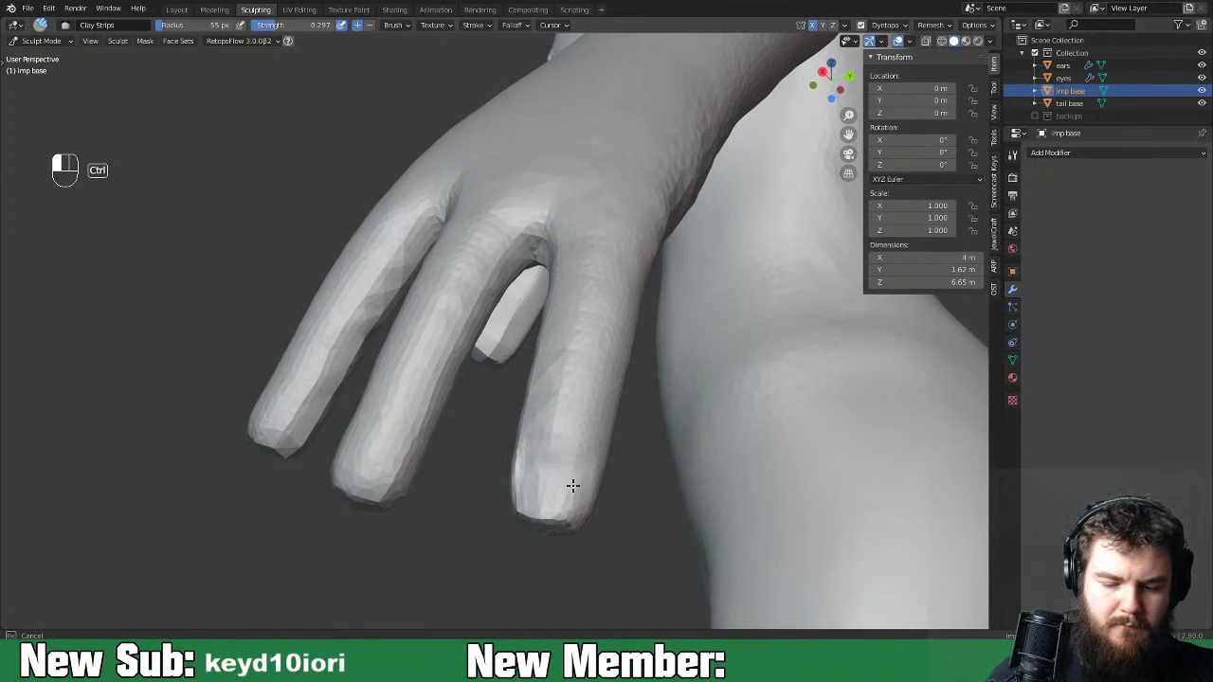
pyautogui.moveTo(568, 466)
pyautogui.keyDown('ctrl'); pyautogui.mouseDown()
pyautogui.moveTo(550, 474)
pyautogui.moveTo(577, 441)
pyautogui.moveTo(582, 467)
pyautogui.mouseUp(); pyautogui.keyUp('ctrl')
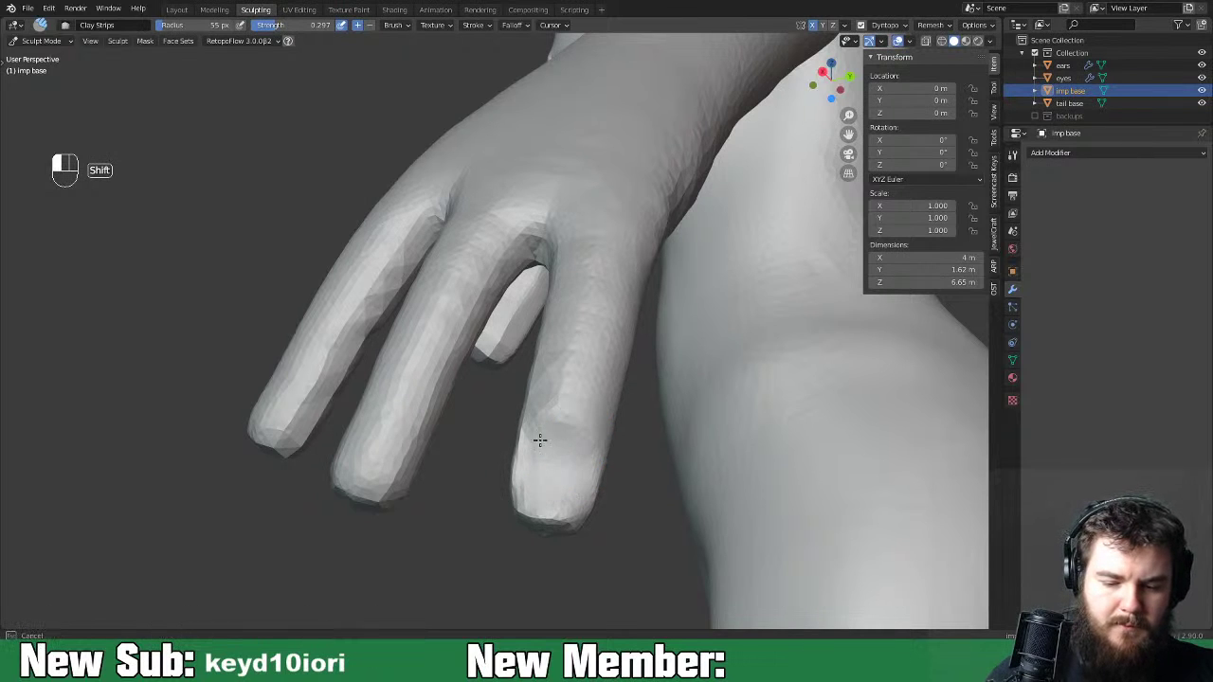
pyautogui.moveTo(525, 429); pyautogui.dragTo(589, 435, button='middle')
pyautogui.moveTo(582, 367); pyautogui.dragTo(593, 478, button='middle')
pyautogui.moveTo(583, 468); pyautogui.dragTo(573, 475)
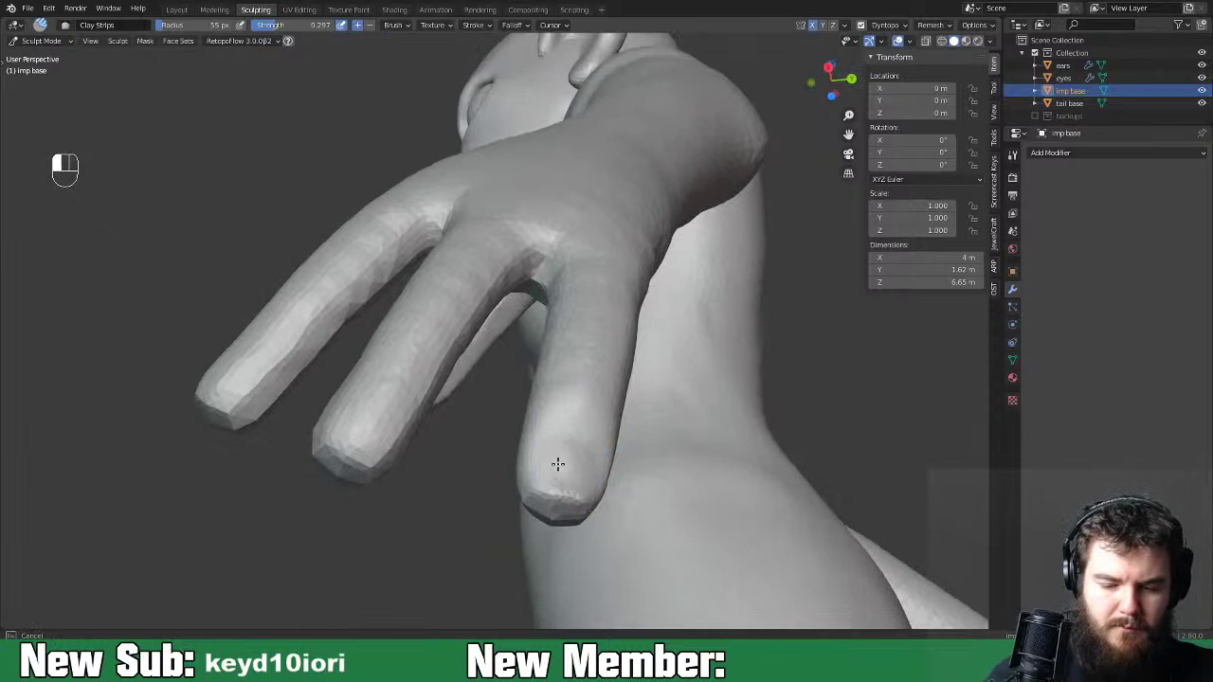
pyautogui.moveTo(585, 494); pyautogui.dragTo(596, 457)
# Carve a shallow nail area into the back of the middle fingertip.
pyautogui.moveTo(645, 458)
pyautogui.mouseDown(button='middle')
pyautogui.moveTo(815, 451)
pyautogui.moveTo(654, 497)
pyautogui.moveTo(699, 461)
pyautogui.moveTo(592, 446)
pyautogui.moveTo(607, 452)
pyautogui.mouseUp(button='middle')
pyautogui.keyDown('ctrl'); pyautogui.moveTo(564, 401); pyautogui.dragTo(558, 405); pyautogui.keyUp('ctrl')
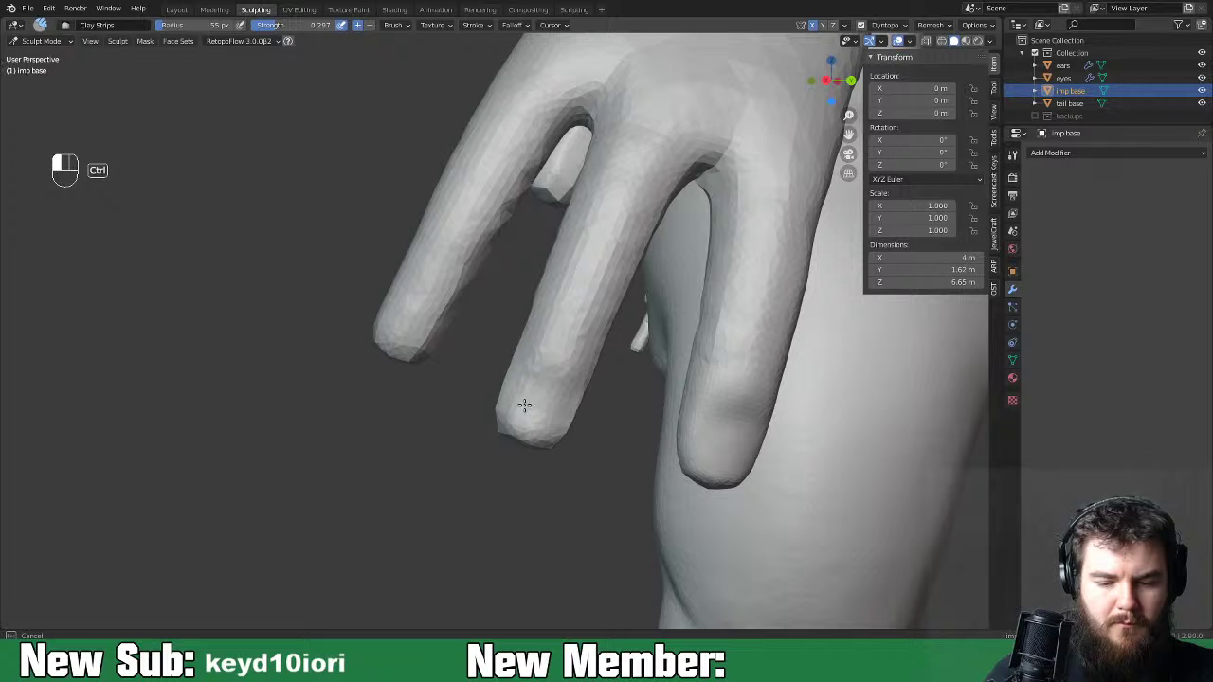
pyautogui.keyDown('ctrl'); pyautogui.moveTo(540, 365); pyautogui.dragTo(569, 392); pyautogui.keyUp('ctrl')
# Try to fill out the middle finger's tip segment on the palm side and patch the hole in the outer fingertip.
pyautogui.moveTo(569, 392); pyautogui.dragTo(706, 398, button='middle')
pyautogui.moveTo(469, 389); pyautogui.dragTo(454, 330)
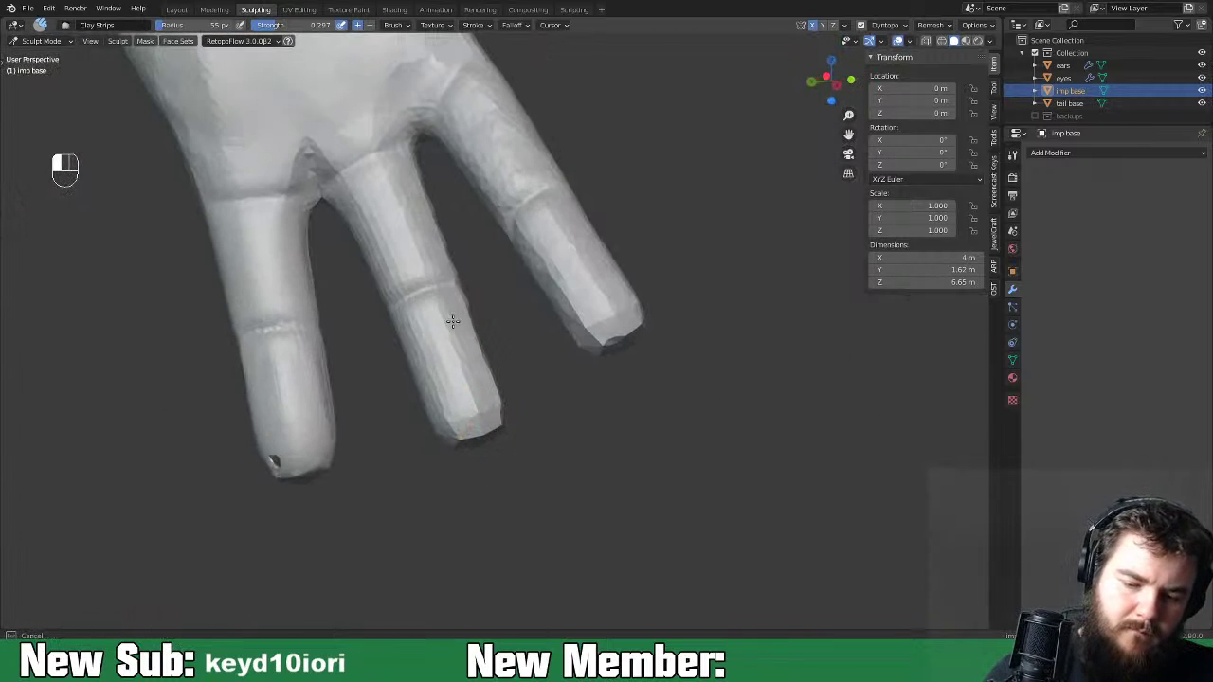
pyautogui.moveTo(469, 342)
pyautogui.mouseDown()
pyautogui.moveTo(442, 428)
pyautogui.moveTo(464, 412)
pyautogui.mouseUp()
pyautogui.moveTo(379, 441); pyautogui.dragTo(343, 428, button='middle')
pyautogui.moveTo(261, 408); pyautogui.dragTo(265, 419)
pyautogui.keyDown('shift'); pyautogui.moveTo(271, 421); pyautogui.dragTo(260, 431); pyautogui.keyUp('shift')
pyautogui.moveTo(265, 432)
pyautogui.mouseDown(button='middle')
pyautogui.moveTo(481, 392)
pyautogui.moveTo(473, 344)
pyautogui.moveTo(449, 341)
pyautogui.mouseUp(button='middle')
pyautogui.moveTo(449, 341)
pyautogui.mouseDown()
pyautogui.moveTo(474, 374)
pyautogui.moveTo(464, 331)
pyautogui.mouseUp()
pyautogui.moveTo(451, 375)
pyautogui.keyDown('shift'); pyautogui.mouseDown()
pyautogui.moveTo(466, 420)
pyautogui.moveTo(452, 417)
pyautogui.mouseUp(); pyautogui.keyUp('shift')
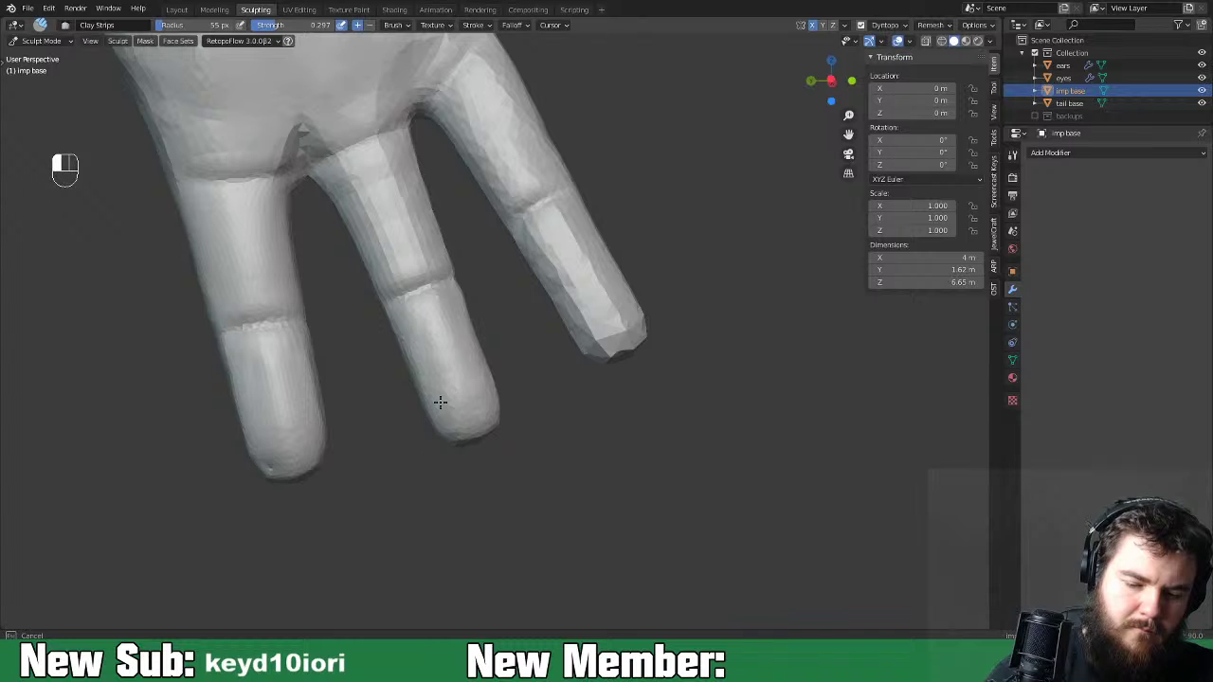
pyautogui.keyDown('shift'); pyautogui.moveTo(475, 392); pyautogui.dragTo(477, 406); pyautogui.keyUp('shift')
# Undo the recent strokes on the middle and outer fingertips.
pyautogui.moveTo(482, 393)
pyautogui.mouseDown(button='middle')
pyautogui.moveTo(748, 374)
pyautogui.moveTo(723, 366)
pyautogui.mouseUp(button='middle')
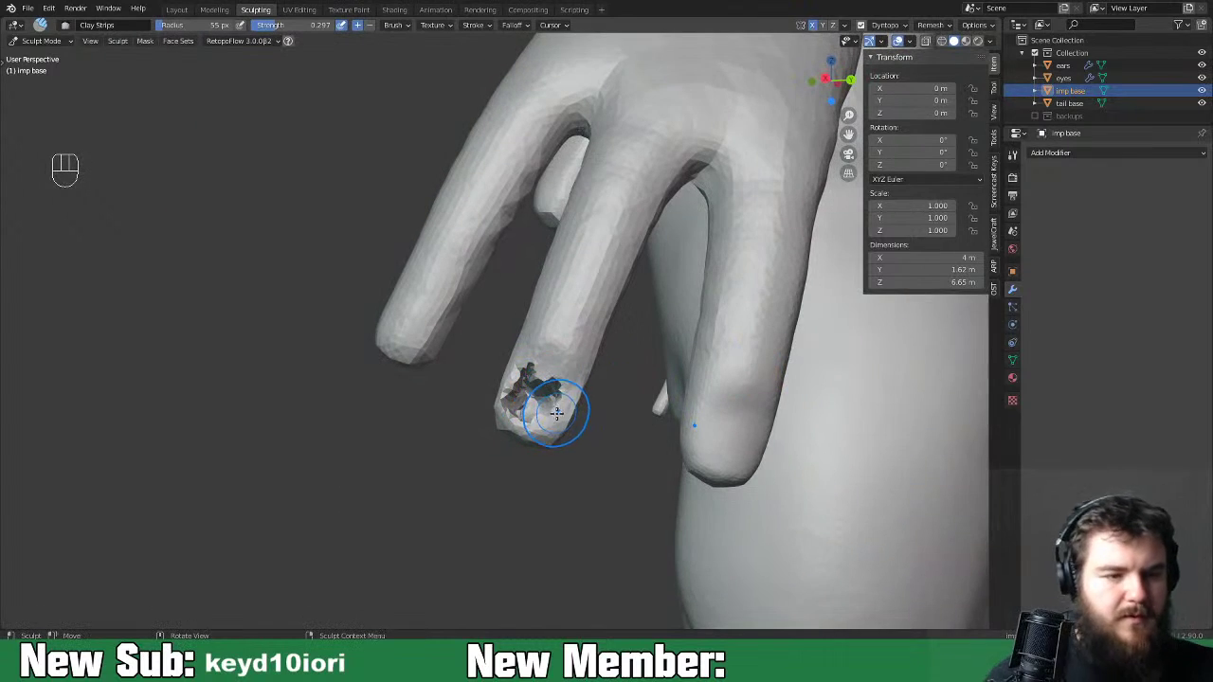
pyautogui.hotkey('ctrl', 'z')
pyautogui.hotkey('ctrl', 'z')
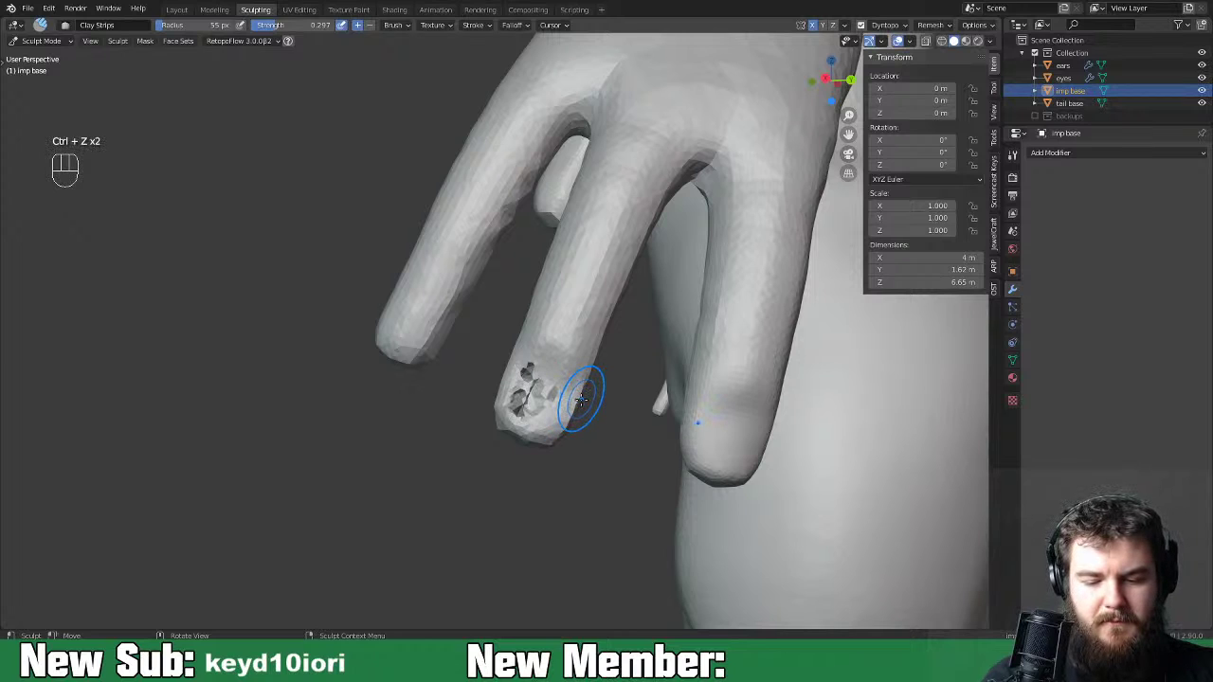
pyautogui.hotkey('ctrl', 'z')
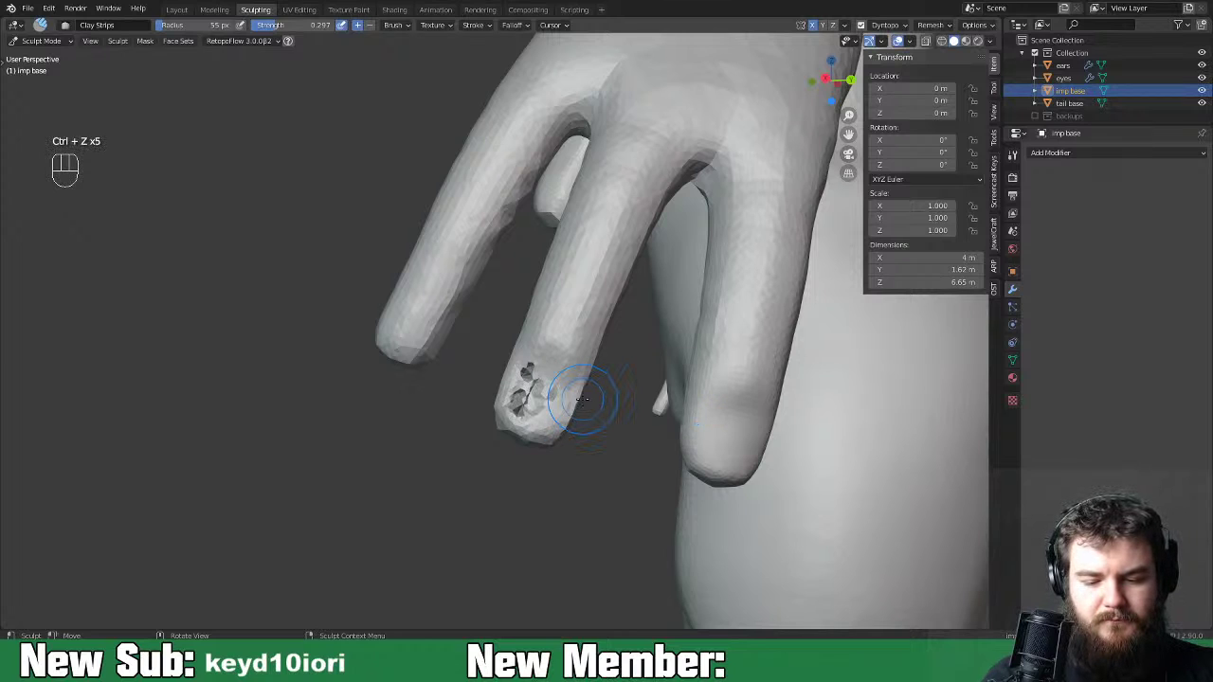
pyautogui.hotkey('ctrl', 'z')
pyautogui.hotkey('ctrl', 'z')
pyautogui.hotkey('ctrl', 'z')
pyautogui.hotkey('ctrl', 'z')
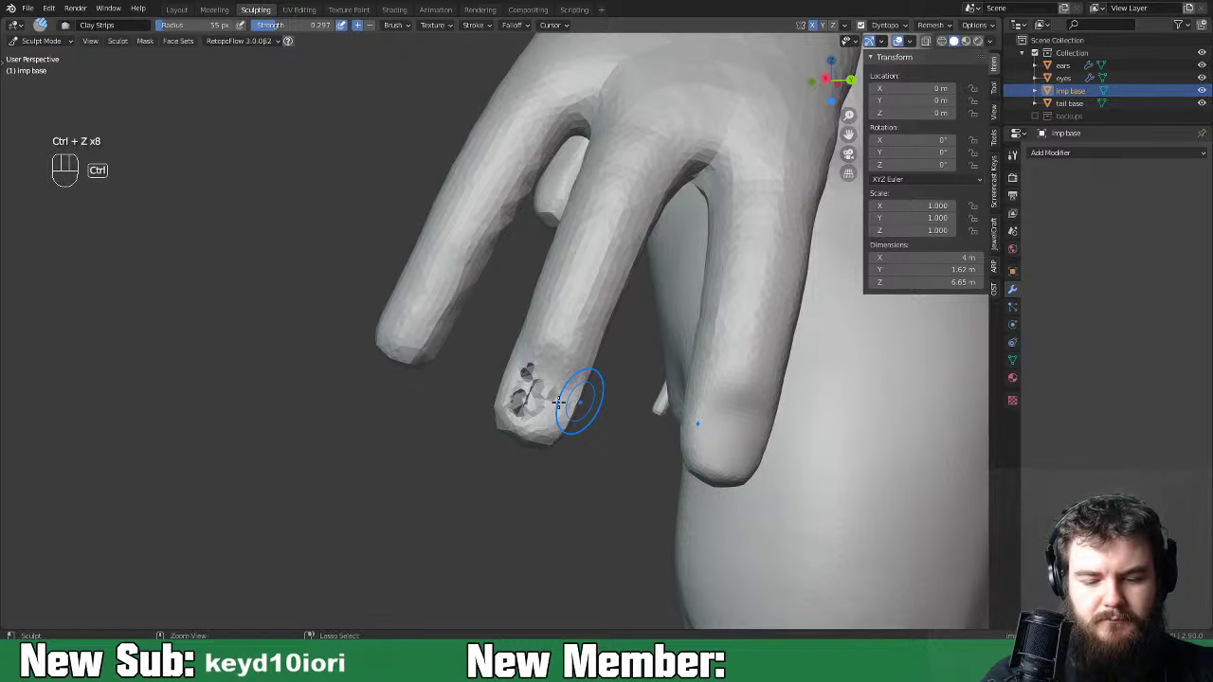
# Smooth away the damaged spots on the outer fingertip's palm side and on the back of the middle fingertip.
pyautogui.moveTo(635, 365)
pyautogui.mouseDown(button='middle')
pyautogui.moveTo(680, 348)
pyautogui.moveTo(481, 442)
pyautogui.moveTo(443, 424)
pyautogui.moveTo(536, 398)
pyautogui.mouseUp(button='middle')
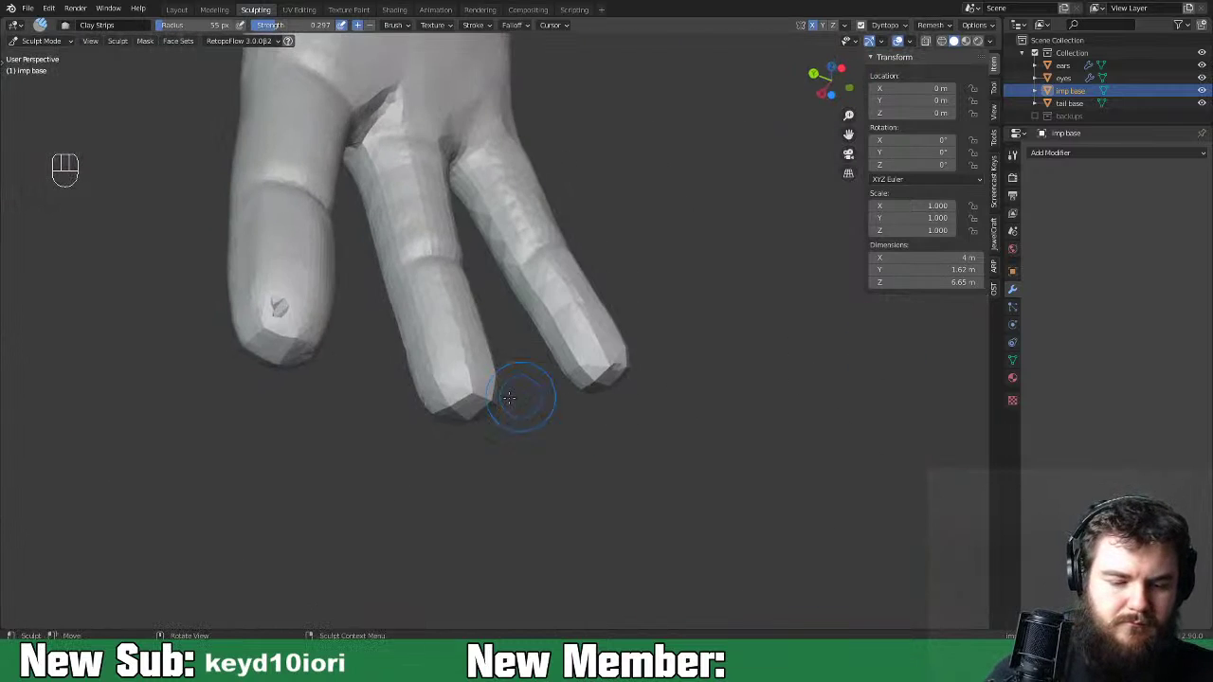
pyautogui.moveTo(325, 316); pyautogui.dragTo(291, 347, button='middle')
pyautogui.moveTo(264, 407)
pyautogui.keyDown('shift'); pyautogui.mouseDown()
pyautogui.moveTo(268, 420)
pyautogui.moveTo(256, 407)
pyautogui.mouseUp(); pyautogui.keyUp('shift')
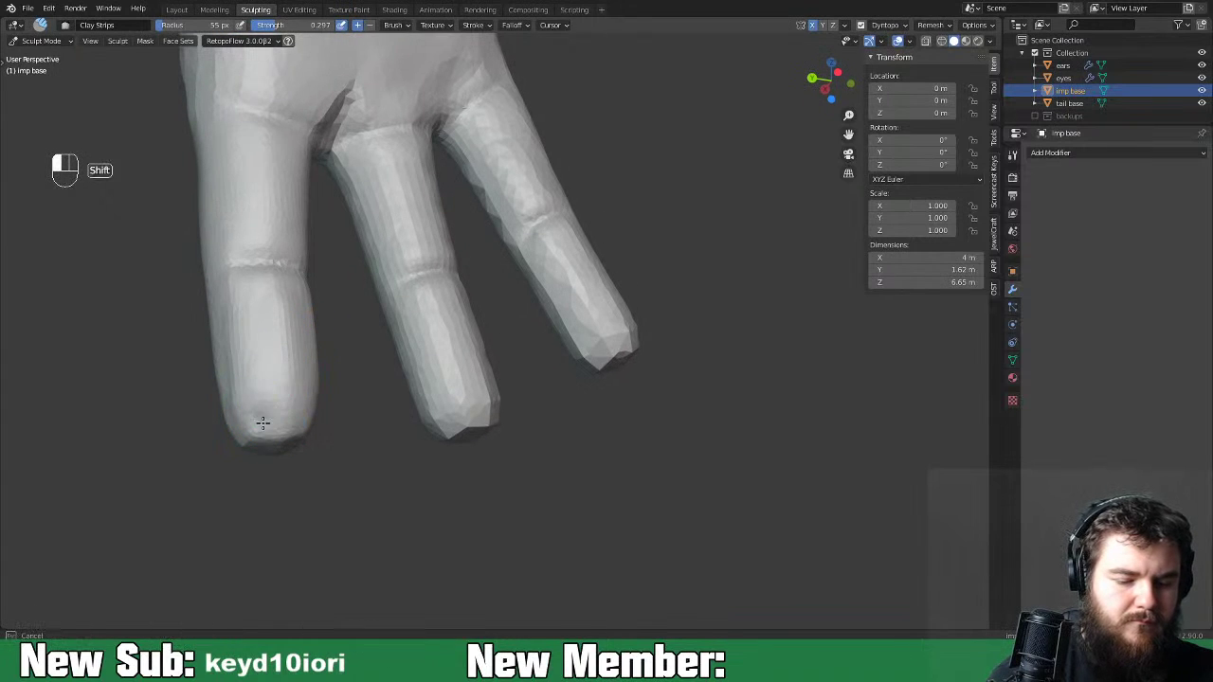
pyautogui.moveTo(317, 393)
pyautogui.mouseDown(button='middle')
pyautogui.moveTo(687, 388)
pyautogui.moveTo(575, 407)
pyautogui.moveTo(542, 400)
pyautogui.moveTo(569, 401)
pyautogui.mouseUp(button='middle')
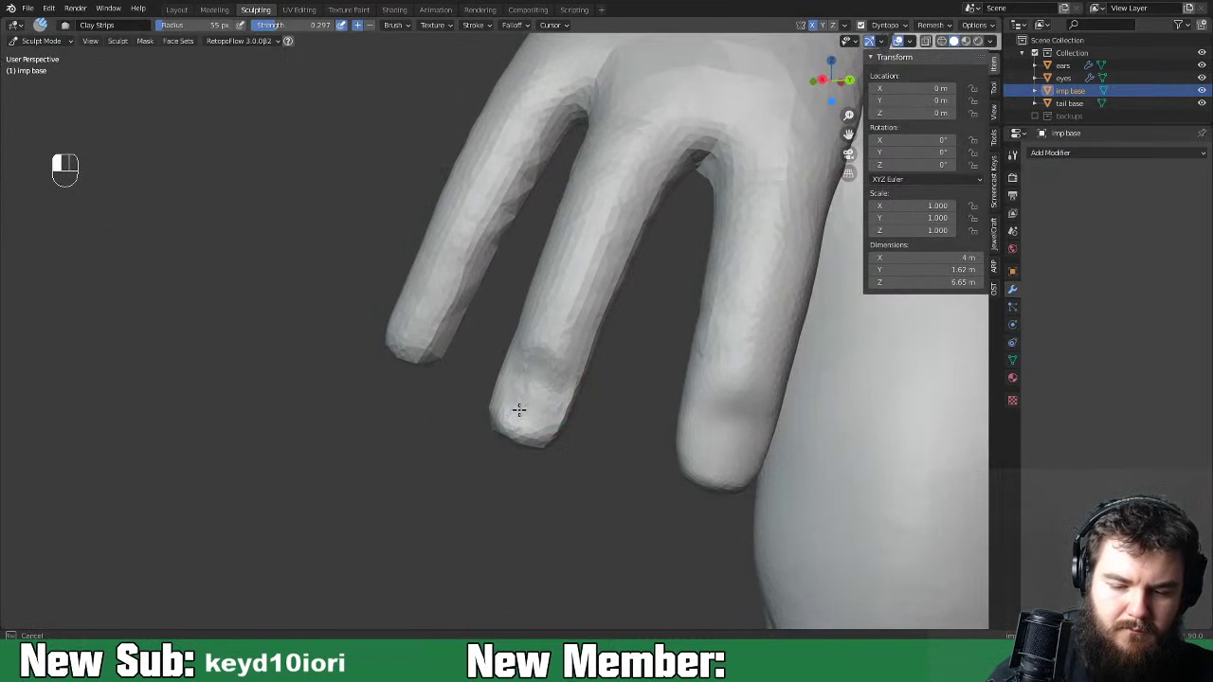
# Fill out the middle finger's tip segment on the palm side and smooth its end round.
pyautogui.moveTo(622, 393)
pyautogui.mouseDown(button='middle')
pyautogui.moveTo(877, 374)
pyautogui.moveTo(477, 422)
pyautogui.mouseUp(button='middle')
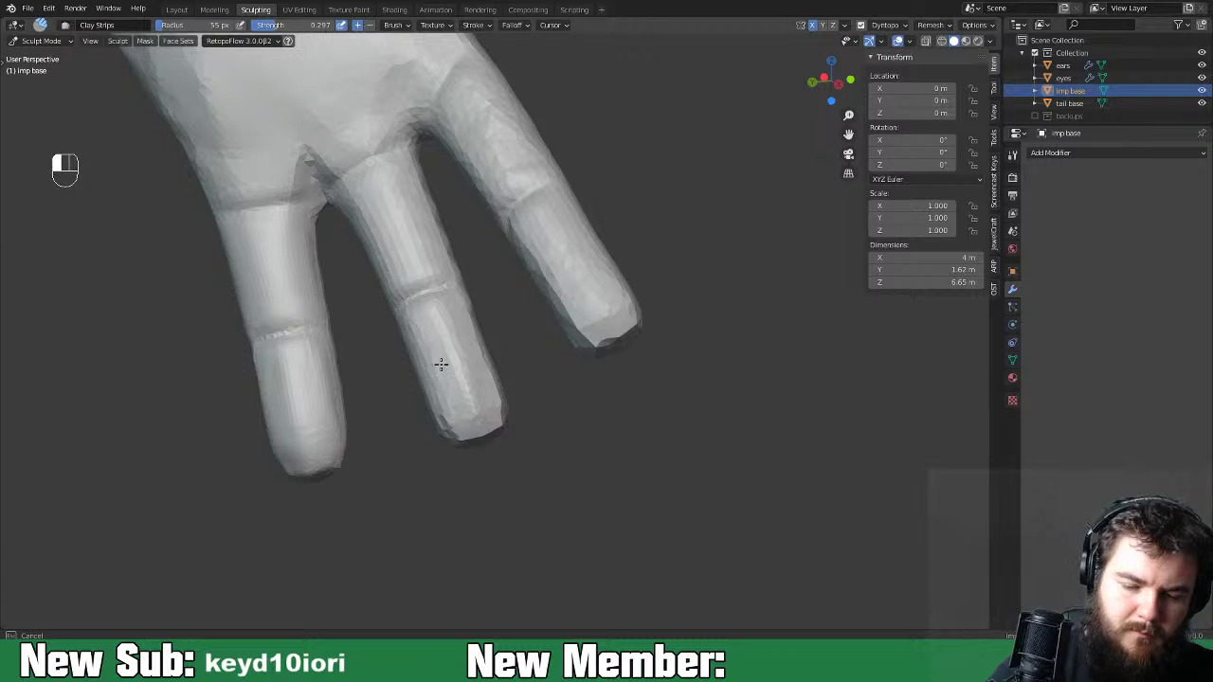
pyautogui.moveTo(495, 396); pyautogui.dragTo(498, 399)
pyautogui.moveTo(498, 399)
pyautogui.mouseDown(button='middle')
pyautogui.moveTo(568, 405)
pyautogui.moveTo(533, 401)
pyautogui.mouseUp(button='middle')
pyautogui.moveTo(534, 401); pyautogui.dragTo(559, 403)
pyautogui.moveTo(629, 379); pyautogui.dragTo(850, 347, button='middle')
pyautogui.keyDown('shift'); pyautogui.moveTo(493, 428); pyautogui.dragTo(462, 392); pyautogui.keyUp('shift')
pyautogui.moveTo(463, 393)
pyautogui.mouseDown(button='middle')
pyautogui.moveTo(516, 374)
pyautogui.moveTo(525, 358)
pyautogui.moveTo(598, 436)
pyautogui.moveTo(574, 412)
pyautogui.mouseUp(button='middle')
# Build up the palm side of the middle finger's base segment and smooth it down to the joint crease.
pyautogui.moveTo(522, 377); pyautogui.dragTo(496, 303)
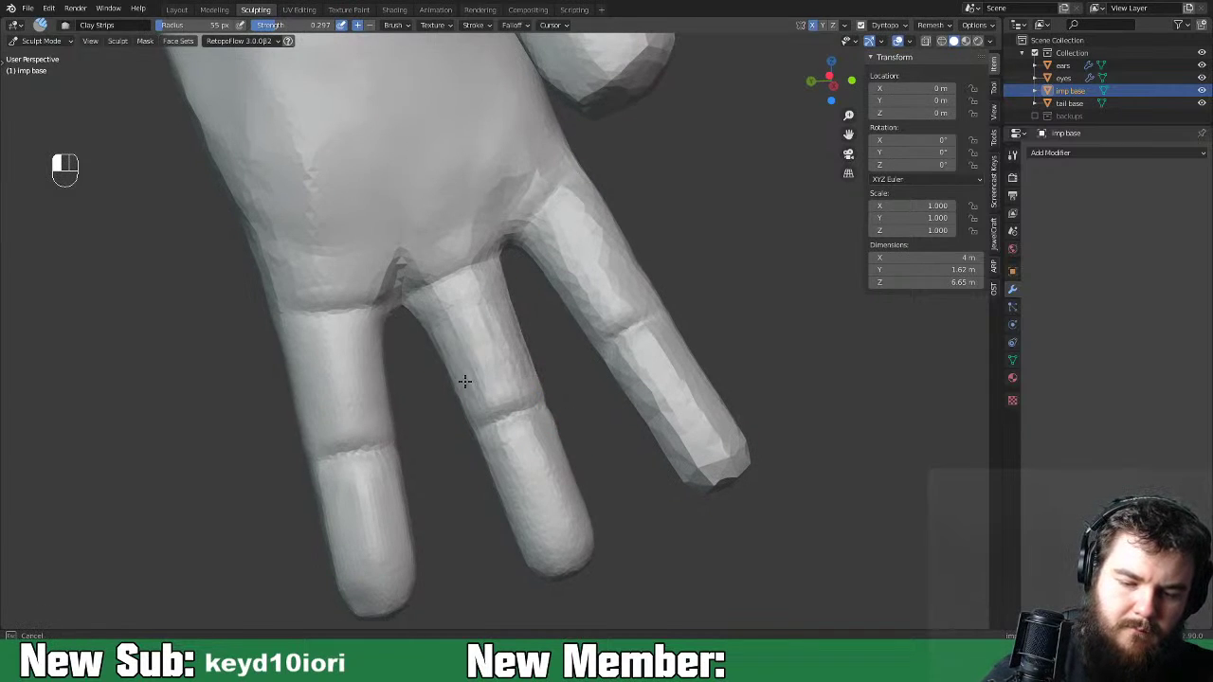
pyautogui.keyDown('shift'); pyautogui.moveTo(513, 339); pyautogui.dragTo(535, 380); pyautogui.keyUp('shift')
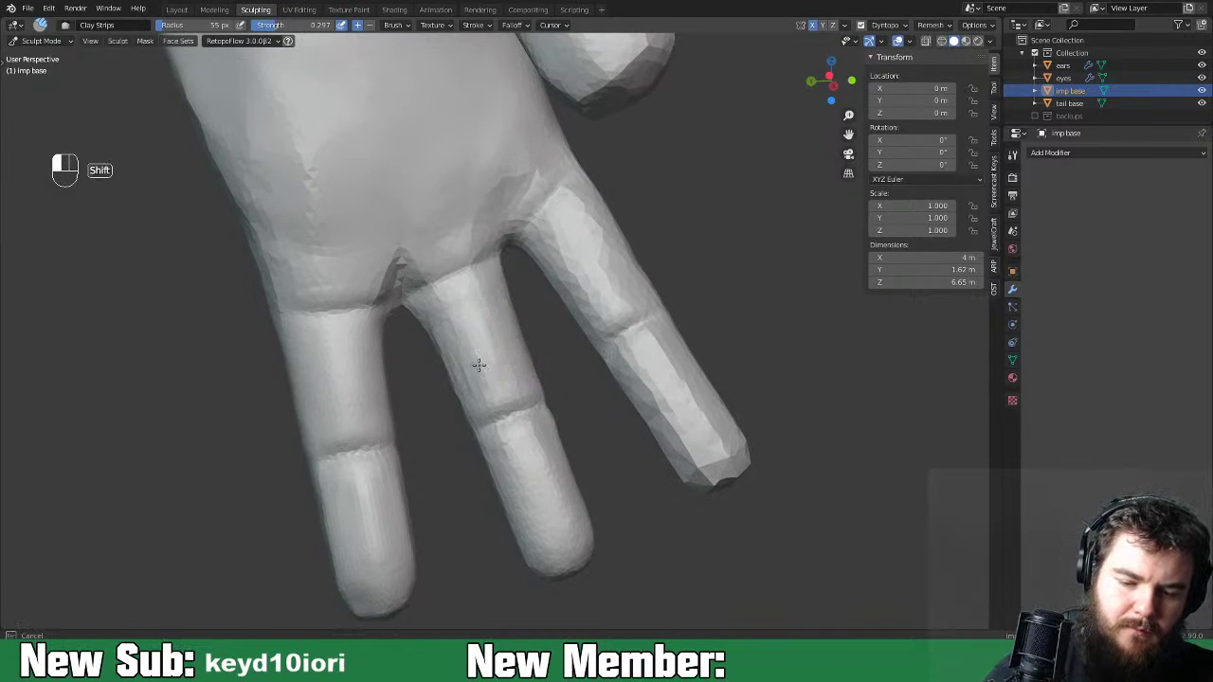
pyautogui.moveTo(516, 349)
pyautogui.keyDown('shift'); pyautogui.mouseDown()
pyautogui.moveTo(515, 460)
pyautogui.moveTo(492, 459)
pyautogui.mouseUp(); pyautogui.keyUp('shift')
pyautogui.keyDown('shift'); pyautogui.moveTo(542, 409); pyautogui.dragTo(639, 433); pyautogui.keyUp('shift')
# Refine the middle and outer fingers from the back of the hand, smoothing the middle finger toward its tip.
pyautogui.moveTo(638, 433)
pyautogui.mouseDown(button='middle')
pyautogui.moveTo(556, 466)
pyautogui.moveTo(521, 366)
pyautogui.moveTo(460, 396)
pyautogui.moveTo(566, 295)
pyautogui.mouseUp(button='middle')
pyautogui.moveTo(566, 295)
pyautogui.mouseDown()
pyautogui.moveTo(554, 365)
pyautogui.moveTo(502, 391)
pyautogui.mouseUp()
pyautogui.moveTo(512, 374)
pyautogui.mouseDown()
pyautogui.moveTo(498, 414)
pyautogui.moveTo(512, 426)
pyautogui.moveTo(560, 387)
pyautogui.mouseUp()
pyautogui.moveTo(634, 342); pyautogui.dragTo(544, 314, button='middle')
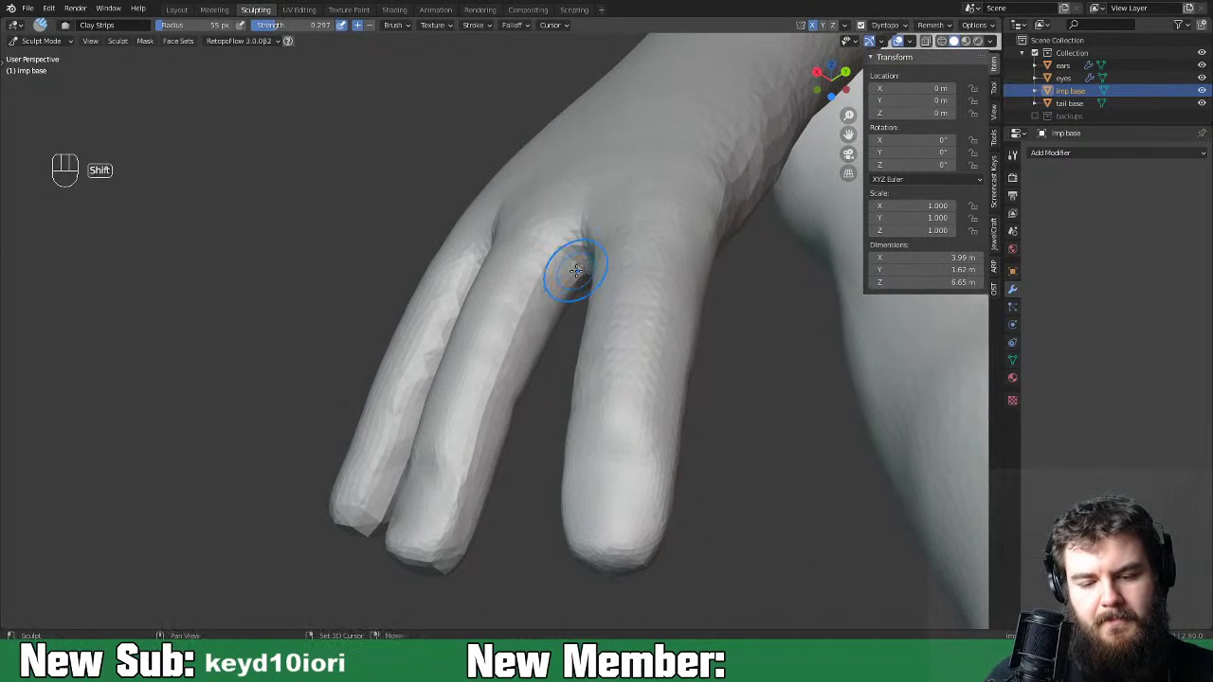
pyautogui.keyDown('shift'); pyautogui.moveTo(478, 459); pyautogui.dragTo(466, 505); pyautogui.keyUp('shift')
pyautogui.moveTo(486, 522); pyautogui.dragTo(587, 501, button='middle')
pyautogui.moveTo(602, 409); pyautogui.dragTo(617, 451, button='middle')
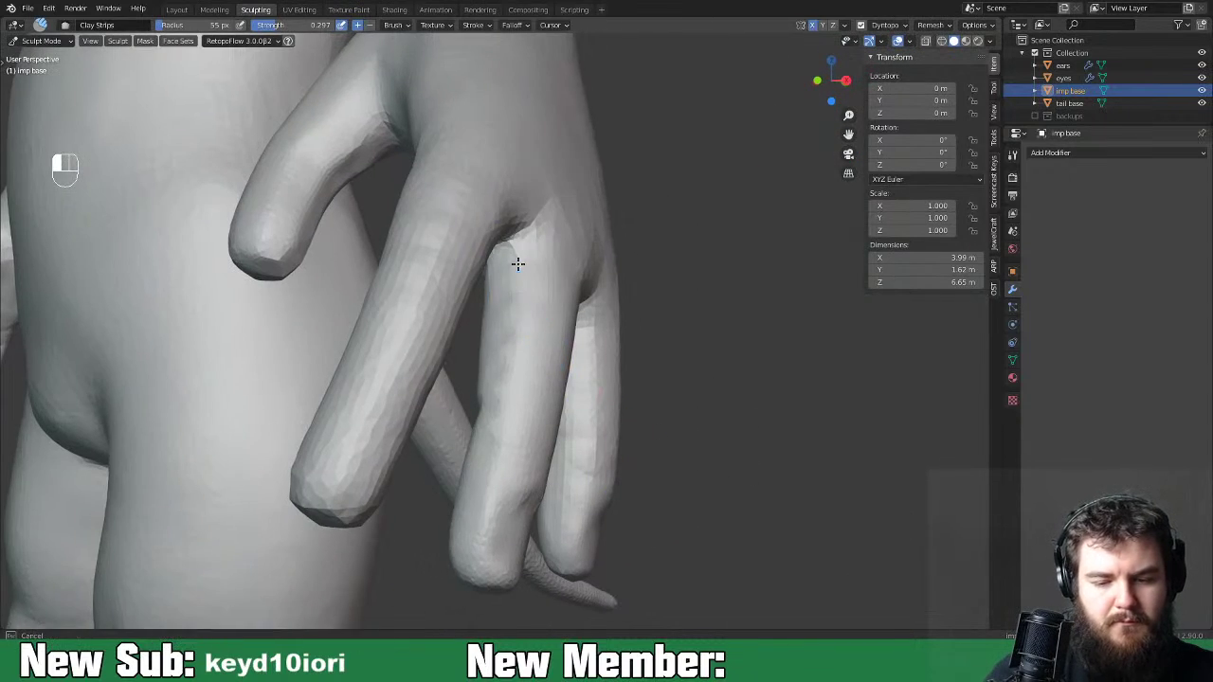
# Fill out the index finger's segments on the palm side and smooth them up to the finger base.
pyautogui.moveTo(509, 289); pyautogui.dragTo(581, 365, button='middle')
pyautogui.moveTo(589, 320)
pyautogui.mouseDown(button='middle')
pyautogui.moveTo(734, 317)
pyautogui.moveTo(666, 298)
pyautogui.moveTo(591, 379)
pyautogui.moveTo(593, 439)
pyautogui.moveTo(626, 398)
pyautogui.moveTo(527, 385)
pyautogui.moveTo(692, 365)
pyautogui.moveTo(775, 339)
pyautogui.mouseUp(button='middle')
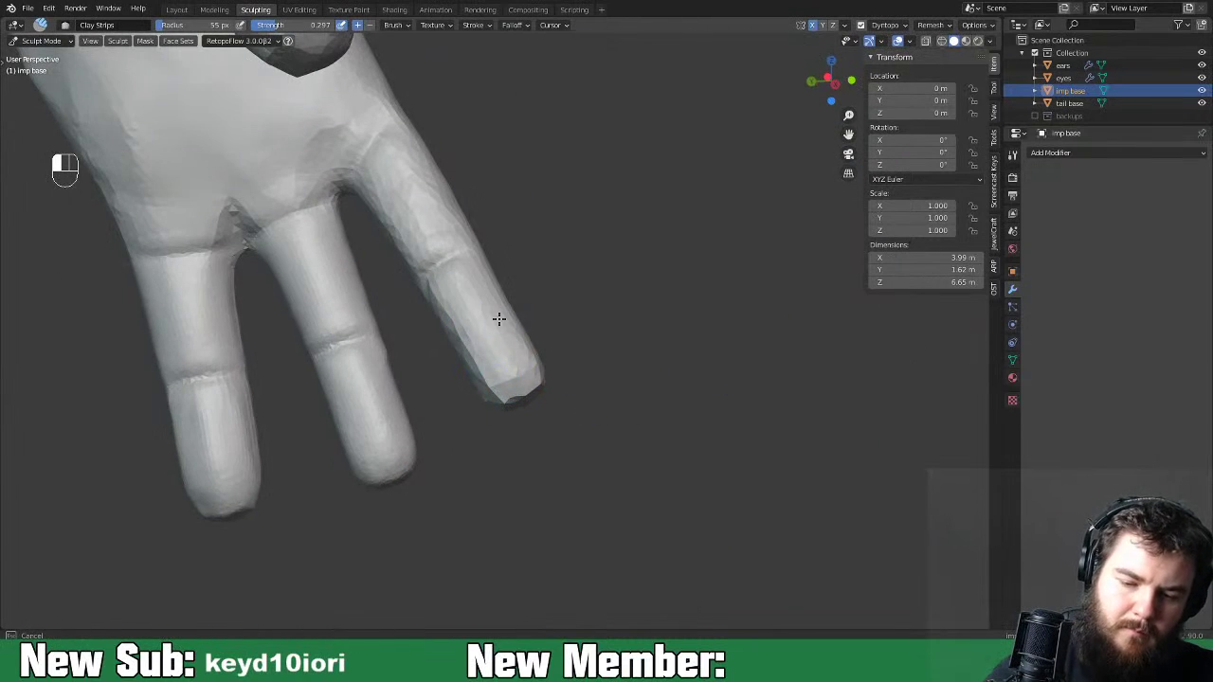
pyautogui.keyDown('shift'); pyautogui.moveTo(513, 318); pyautogui.dragTo(426, 185); pyautogui.keyUp('shift')
pyautogui.keyDown('shift'); pyautogui.moveTo(424, 174); pyautogui.dragTo(470, 283, button='middle'); pyautogui.keyUp('shift')
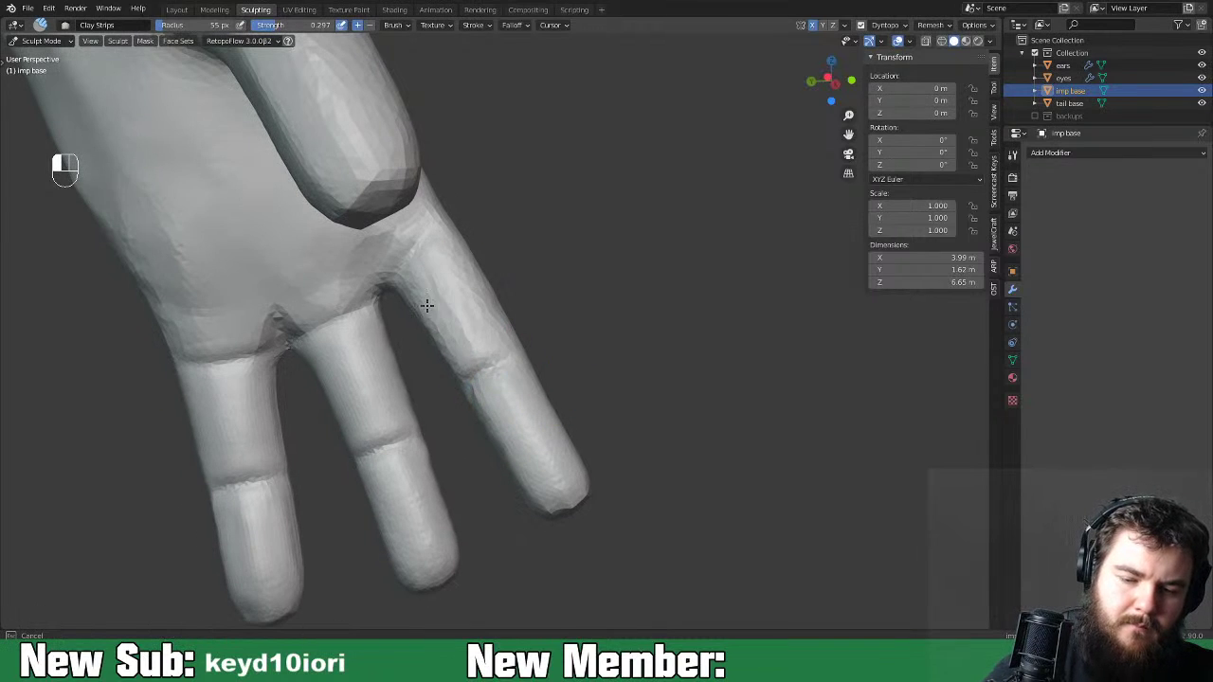
pyautogui.moveTo(489, 324)
pyautogui.keyDown('shift'); pyautogui.mouseDown()
pyautogui.moveTo(455, 243)
pyautogui.moveTo(462, 320)
pyautogui.mouseUp(); pyautogui.keyUp('shift')
# Smooth the back of the index finger from the knuckle down to the fingertip.
pyautogui.moveTo(528, 279)
pyautogui.mouseDown(button='middle')
pyautogui.moveTo(627, 254)
pyautogui.moveTo(585, 290)
pyautogui.moveTo(566, 344)
pyautogui.mouseUp(button='middle')
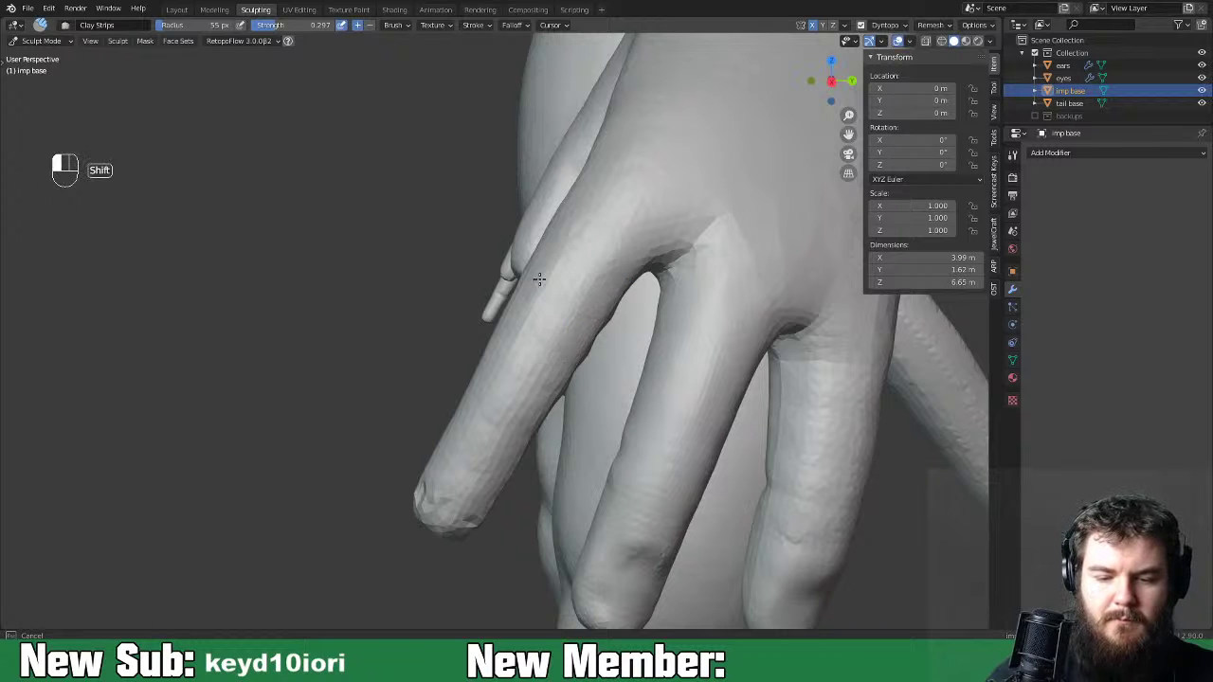
pyautogui.keyDown('shift'); pyautogui.moveTo(567, 244); pyautogui.dragTo(507, 398); pyautogui.keyUp('shift')
pyautogui.keyDown('shift'); pyautogui.moveTo(489, 455); pyautogui.dragTo(442, 509); pyautogui.keyUp('shift')
pyautogui.keyDown('shift'); pyautogui.moveTo(458, 502); pyautogui.dragTo(471, 506); pyautogui.keyUp('shift')
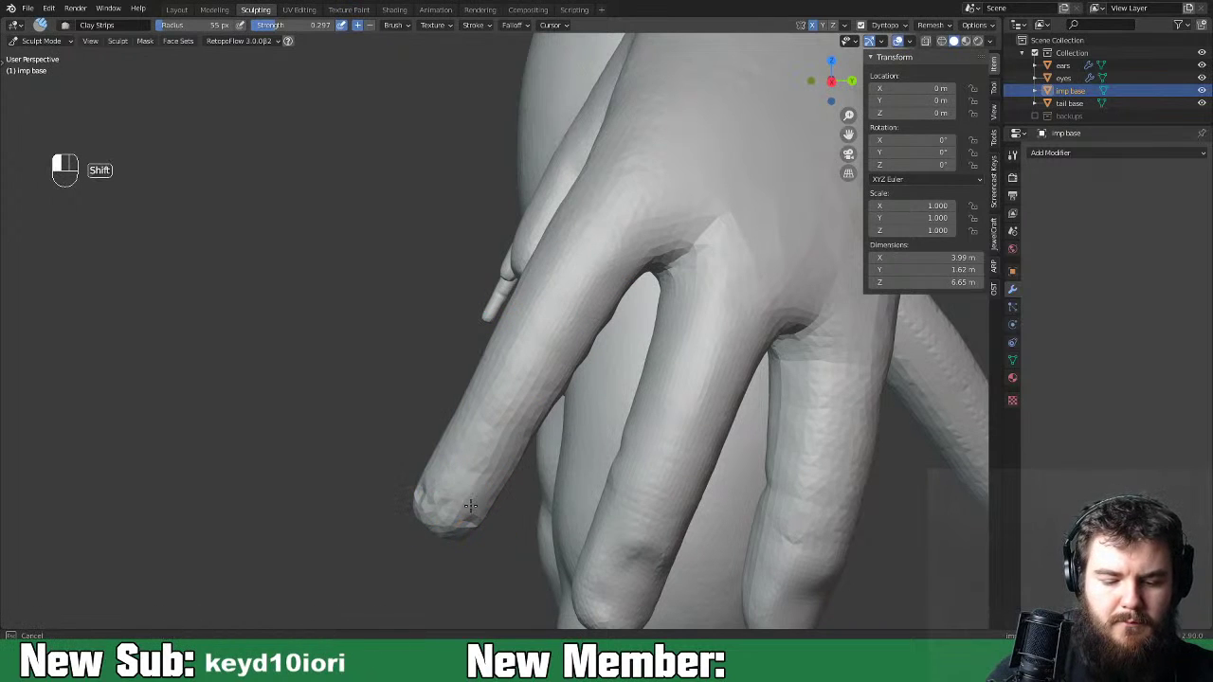
# Carve a shallow nail area into the back of the index fingertip and smooth it.
pyautogui.moveTo(507, 489)
pyautogui.mouseDown(button='middle')
pyautogui.moveTo(590, 409)
pyautogui.moveTo(596, 465)
pyautogui.moveTo(701, 385)
pyautogui.mouseUp(button='middle')
pyautogui.keyDown('ctrl'); pyautogui.moveTo(582, 405); pyautogui.dragTo(582, 420); pyautogui.keyUp('ctrl')
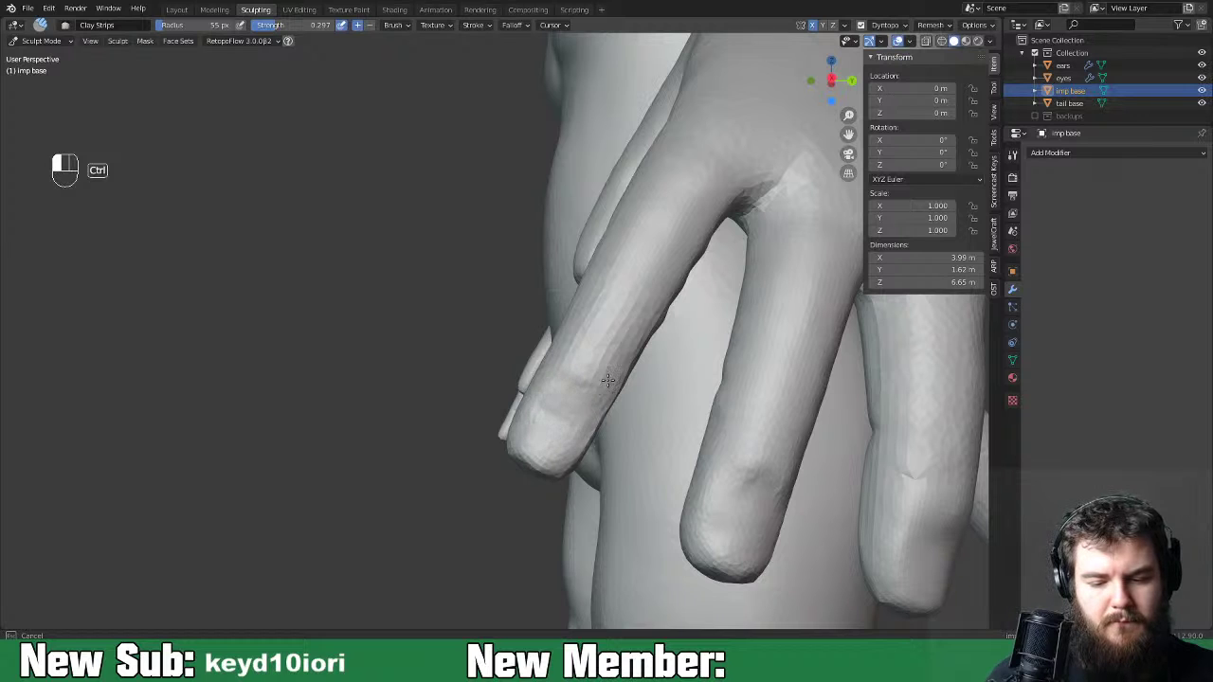
pyautogui.moveTo(585, 393)
pyautogui.keyDown('ctrl'); pyautogui.mouseDown()
pyautogui.moveTo(585, 433)
pyautogui.moveTo(603, 388)
pyautogui.mouseUp(); pyautogui.keyUp('ctrl')
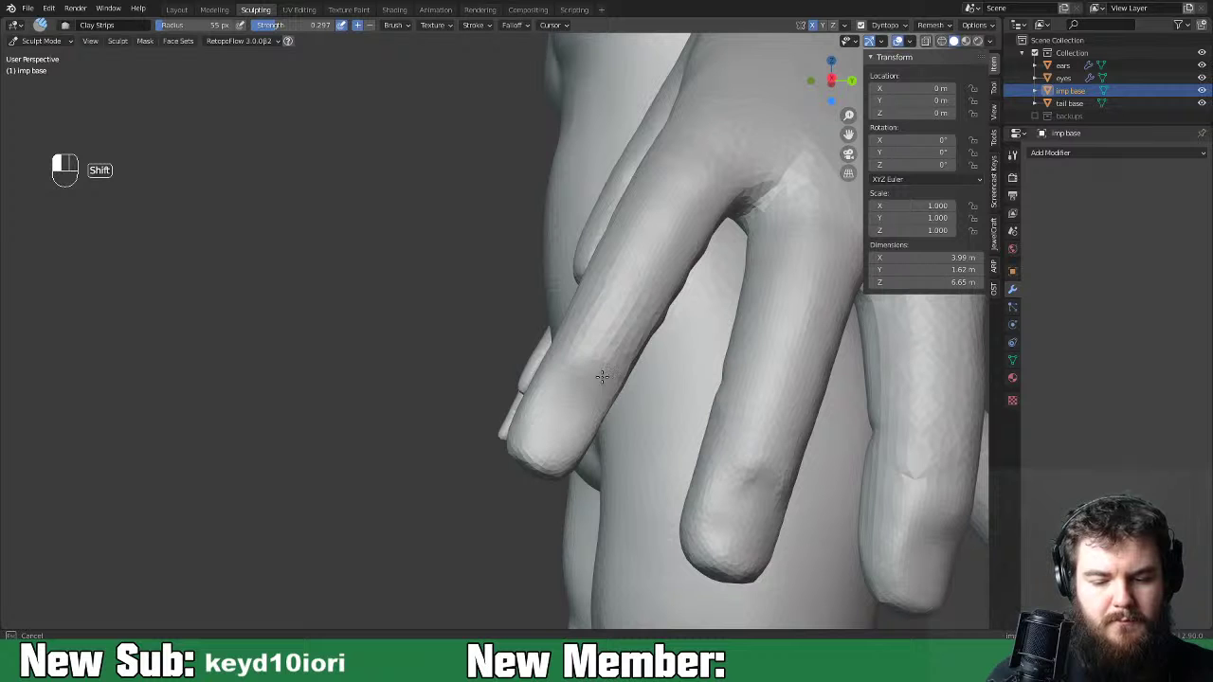
# Build up the end of the index finger and smooth the fingertip round.
pyautogui.moveTo(600, 328)
pyautogui.mouseDown(button='middle')
pyautogui.moveTo(693, 412)
pyautogui.moveTo(744, 406)
pyautogui.moveTo(699, 399)
pyautogui.moveTo(563, 426)
pyautogui.mouseUp(button='middle')
pyautogui.moveTo(563, 425); pyautogui.dragTo(569, 411)
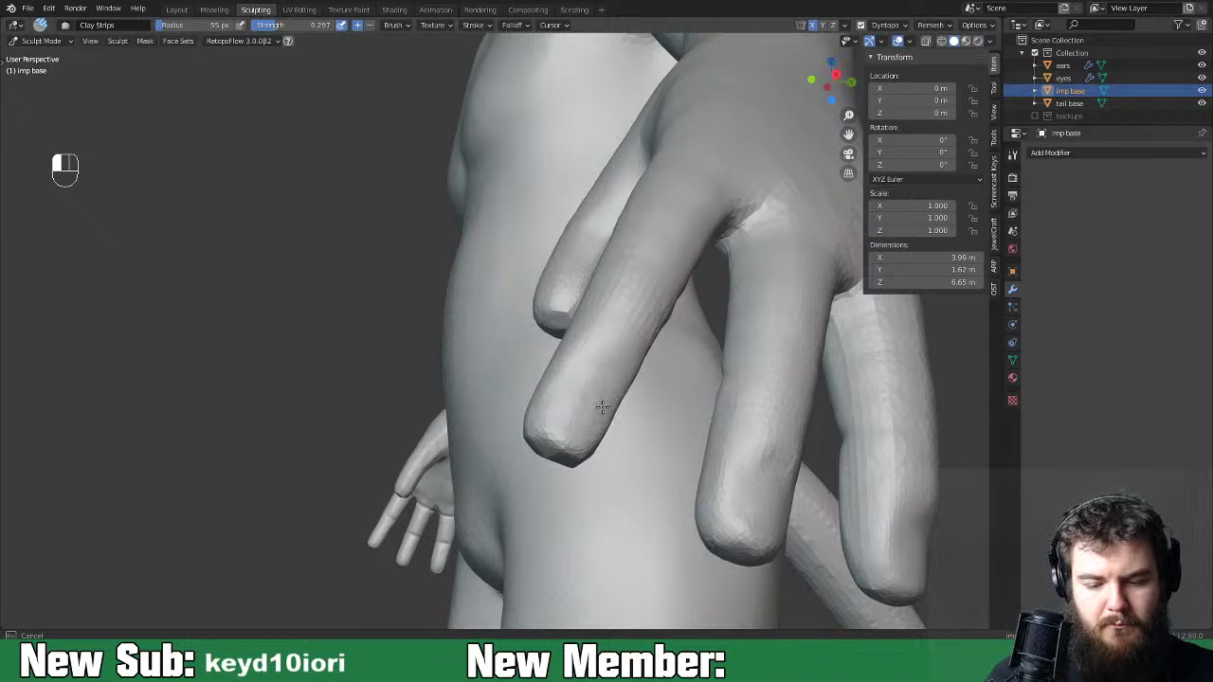
pyautogui.moveTo(573, 415)
pyautogui.mouseDown()
pyautogui.moveTo(606, 414)
pyautogui.moveTo(590, 444)
pyautogui.moveTo(589, 431)
pyautogui.mouseUp()
pyautogui.moveTo(590, 431)
pyautogui.mouseDown(button='middle')
pyautogui.moveTo(748, 423)
pyautogui.moveTo(620, 439)
pyautogui.mouseUp(button='middle')
pyautogui.keyDown('shift'); pyautogui.moveTo(554, 456); pyautogui.dragTo(569, 457); pyautogui.keyUp('shift')
pyautogui.moveTo(686, 436)
pyautogui.mouseDown(button='middle')
pyautogui.moveTo(750, 426)
pyautogui.moveTo(605, 457)
pyautogui.moveTo(664, 400)
pyautogui.moveTo(701, 325)
pyautogui.moveTo(577, 492)
pyautogui.mouseUp(button='middle')
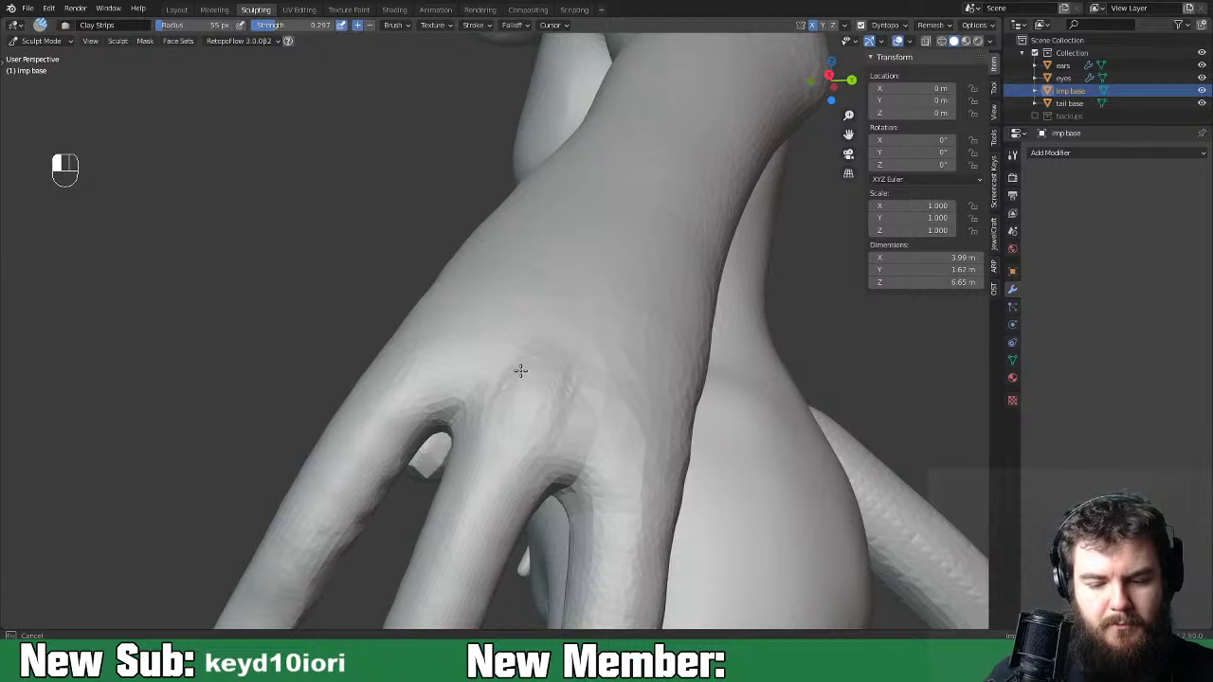
# Build up raised tendon ridges on the back of the hand, running from the knuckles towards the wrist, with Clay Strips.
pyautogui.moveTo(661, 393); pyautogui.dragTo(664, 393, button='middle')
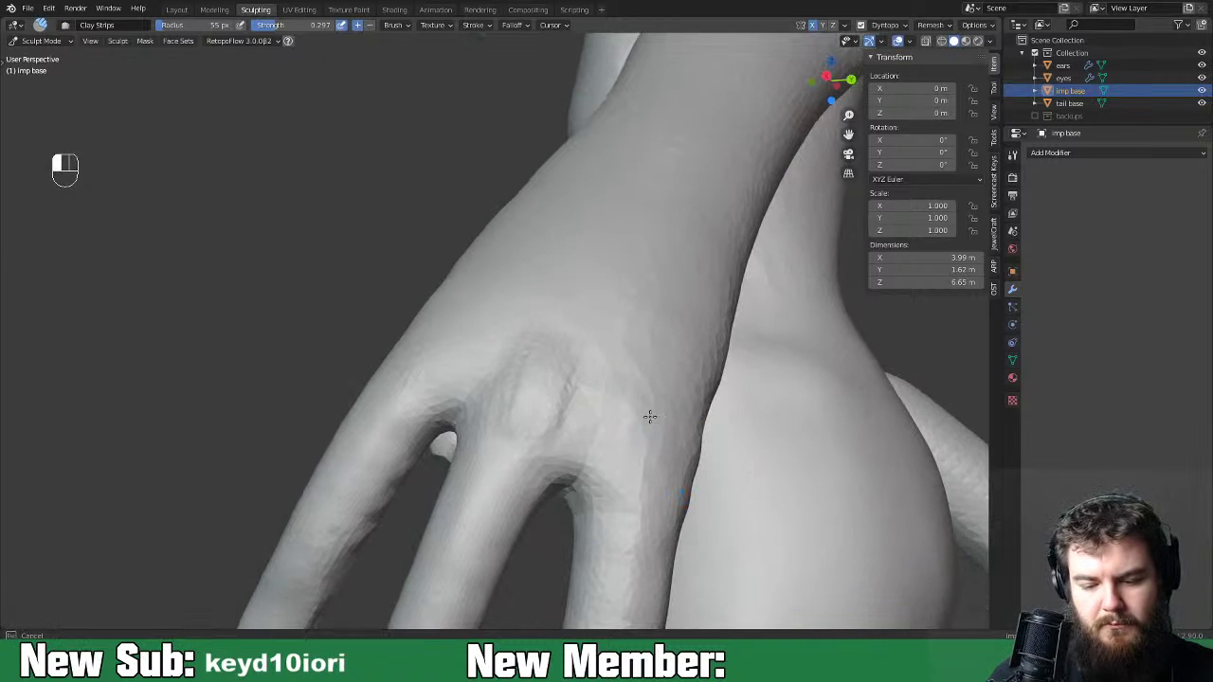
pyautogui.moveTo(668, 464); pyautogui.dragTo(670, 402)
pyautogui.moveTo(701, 180); pyautogui.dragTo(688, 207)
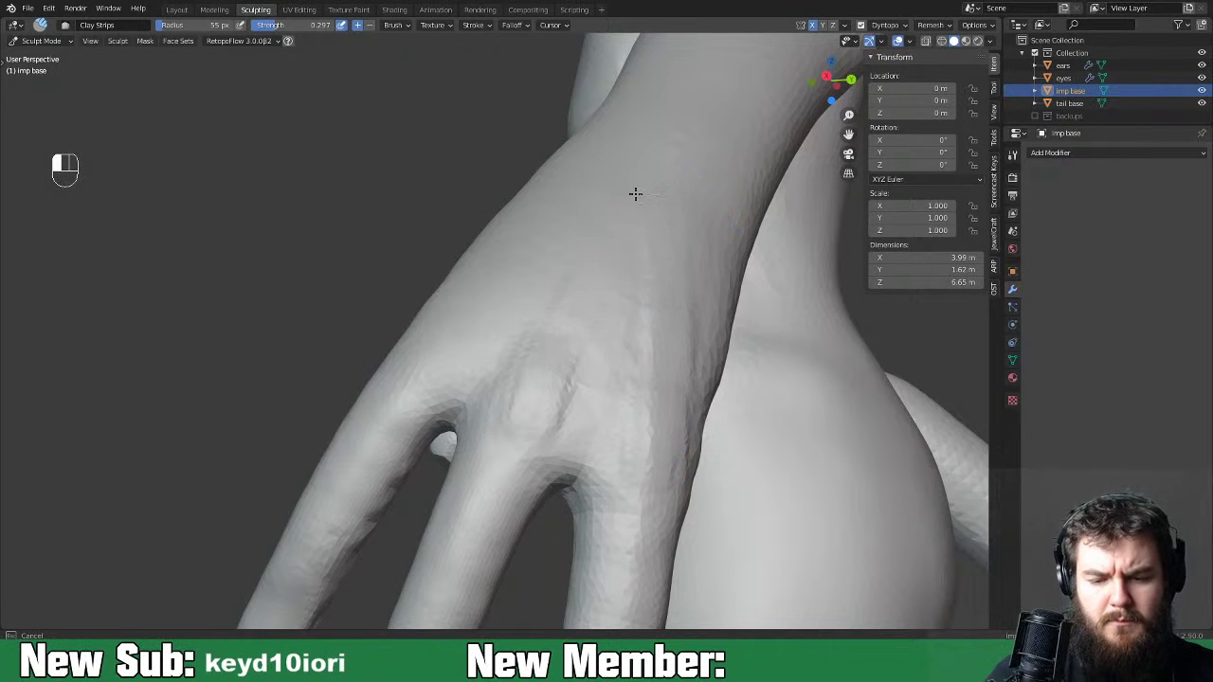
pyautogui.moveTo(617, 346)
pyautogui.mouseDown(button='middle')
pyautogui.moveTo(626, 398)
pyautogui.moveTo(433, 322)
pyautogui.mouseUp(button='middle')
pyautogui.moveTo(419, 339); pyautogui.dragTo(597, 138)
pyautogui.moveTo(439, 313); pyautogui.dragTo(592, 144)
pyautogui.moveTo(595, 140); pyautogui.dragTo(550, 209)
pyautogui.moveTo(550, 211)
pyautogui.mouseDown()
pyautogui.moveTo(465, 277)
pyautogui.moveTo(474, 265)
pyautogui.mouseUp()
pyautogui.moveTo(476, 263)
pyautogui.mouseDown()
pyautogui.moveTo(439, 322)
pyautogui.moveTo(580, 214)
pyautogui.moveTo(478, 345)
pyautogui.mouseUp()
# Carve grooves between the tendons on the back of the hand and smooth the ridges and knuckles.
pyautogui.keyDown('ctrl'); pyautogui.moveTo(530, 286); pyautogui.dragTo(493, 344); pyautogui.keyUp('ctrl')
pyautogui.moveTo(492, 344)
pyautogui.mouseDown(button='middle')
pyautogui.moveTo(610, 297)
pyautogui.moveTo(629, 319)
pyautogui.mouseUp(button='middle')
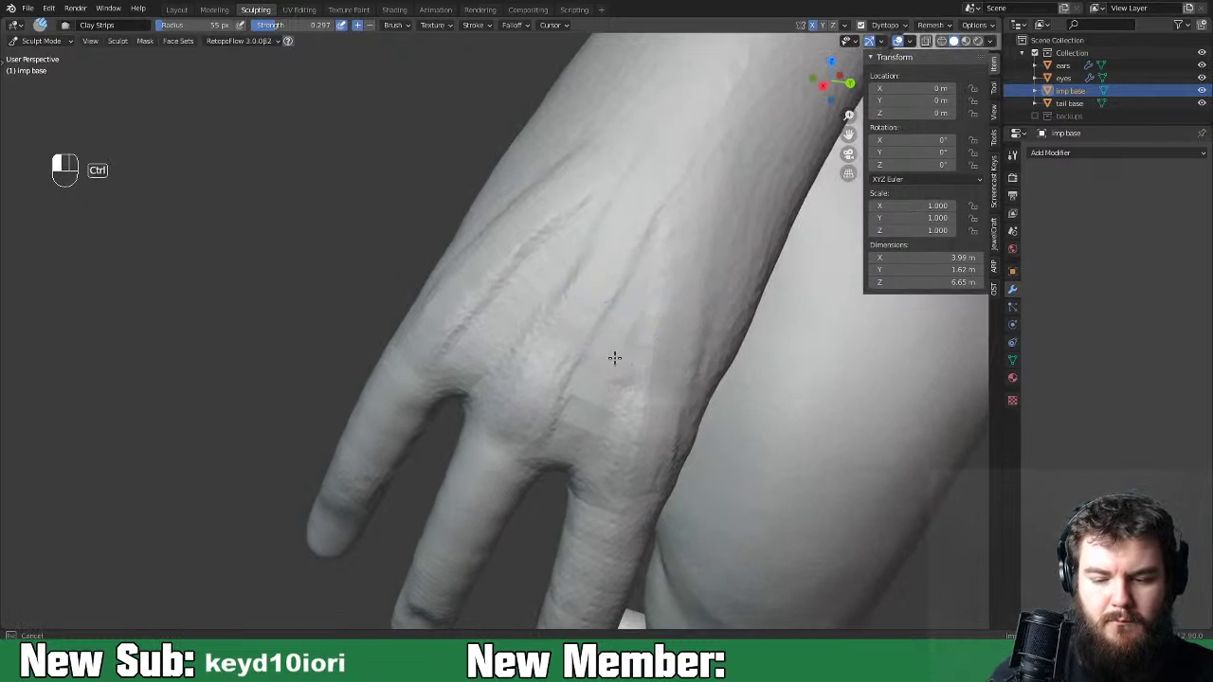
pyautogui.keyDown('ctrl'); pyautogui.moveTo(669, 236); pyautogui.dragTo(669, 244); pyautogui.keyUp('ctrl')
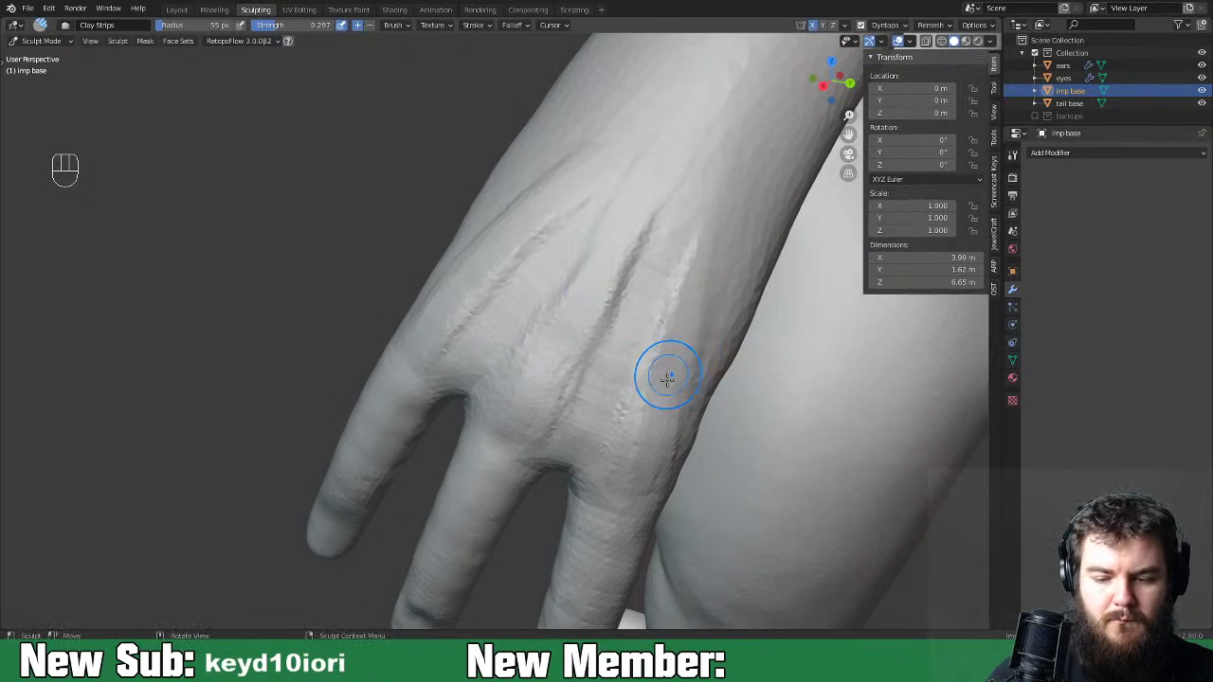
pyautogui.keyDown('shift'); pyautogui.moveTo(660, 377); pyautogui.dragTo(693, 237); pyautogui.keyUp('shift')
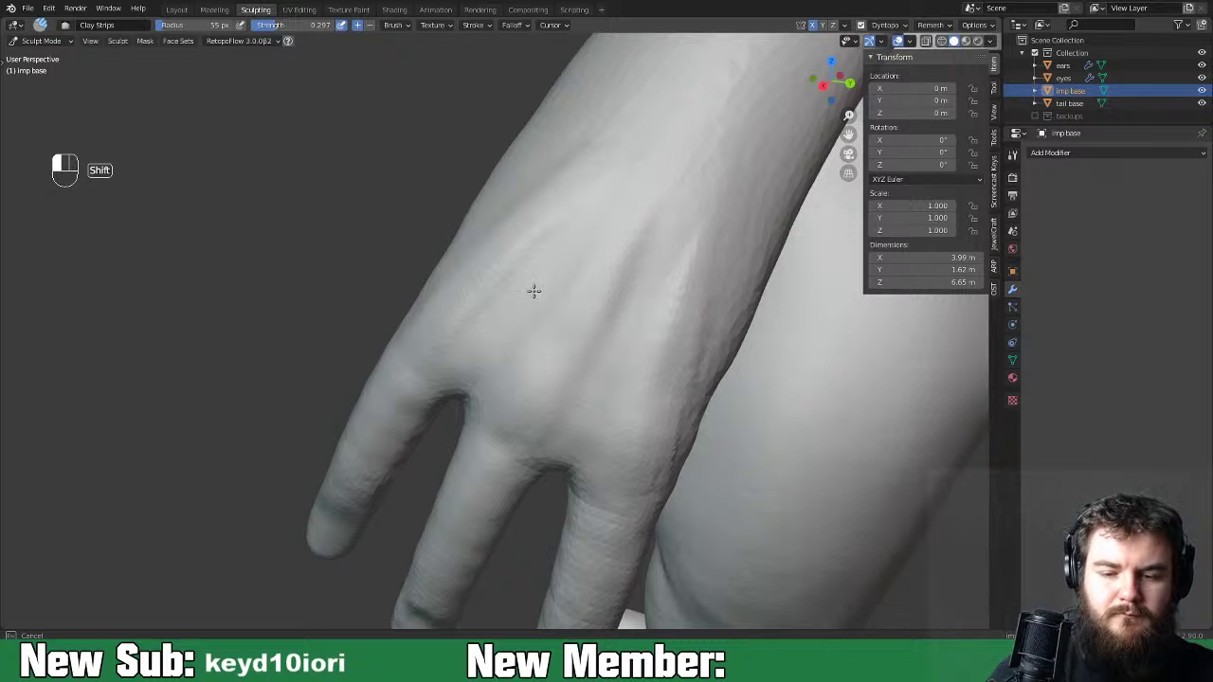
pyautogui.keyDown('shift'); pyautogui.moveTo(688, 409); pyautogui.dragTo(653, 501); pyautogui.keyUp('shift')
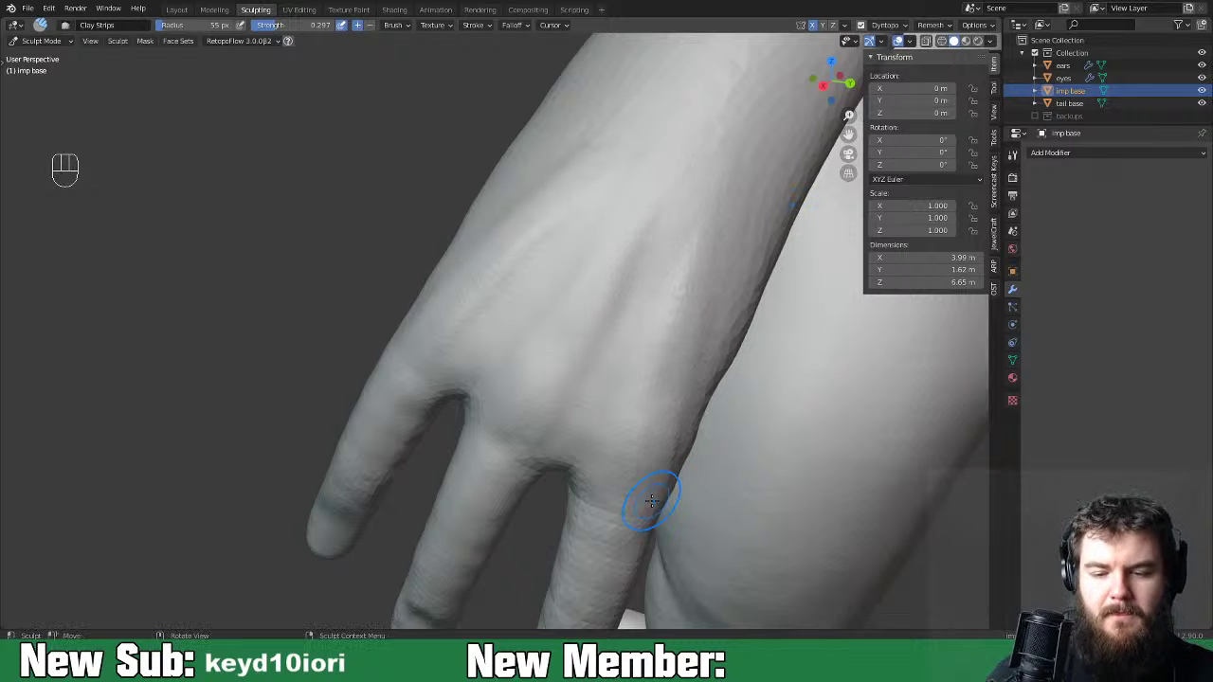
# Carve a shallow nail area into the end of the thumb and smooth its surface and edges.
pyautogui.hotkey('ctrl', '-')
pyautogui.hotkey('ctrl', '-')
pyautogui.hotkey('ctrl', '-')
pyautogui.hotkey('ctrl', '-')
pyautogui.hotkey('ctrl', '-')
pyautogui.hotkey('ctrl', '-')
pyautogui.hotkey('ctrl', '-')
pyautogui.hotkey('ctrl', '-')
pyautogui.hotkey('ctrl', '-')
pyautogui.hotkey('ctrl', '-')
pyautogui.hotkey('ctrl', '-')
pyautogui.moveTo(609, 461)
pyautogui.mouseDown(button='middle')
pyautogui.moveTo(759, 474)
pyautogui.moveTo(786, 464)
pyautogui.moveTo(730, 445)
pyautogui.moveTo(810, 421)
pyautogui.moveTo(882, 439)
pyautogui.mouseUp(button='middle')
pyautogui.scroll(2, 881, 439)
pyautogui.hotkey('ctrl', '=')
pyautogui.hotkey('ctrl', '=')
pyautogui.hotkey('ctrl', '=')
pyautogui.hotkey('ctrl', '=')
pyautogui.hotkey('ctrl', '=')
pyautogui.hotkey('ctrl', '=')
pyautogui.hotkey('ctrl', '=')
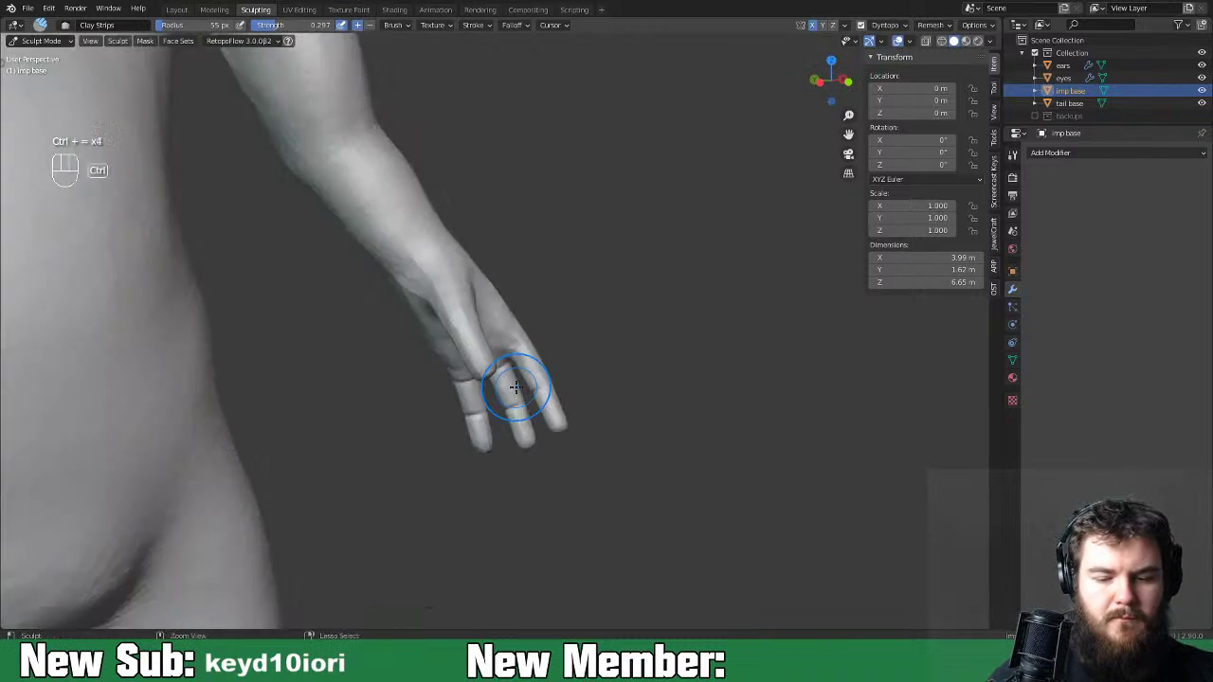
pyautogui.hotkey('ctrl', '=')
pyautogui.hotkey('ctrl', '=')
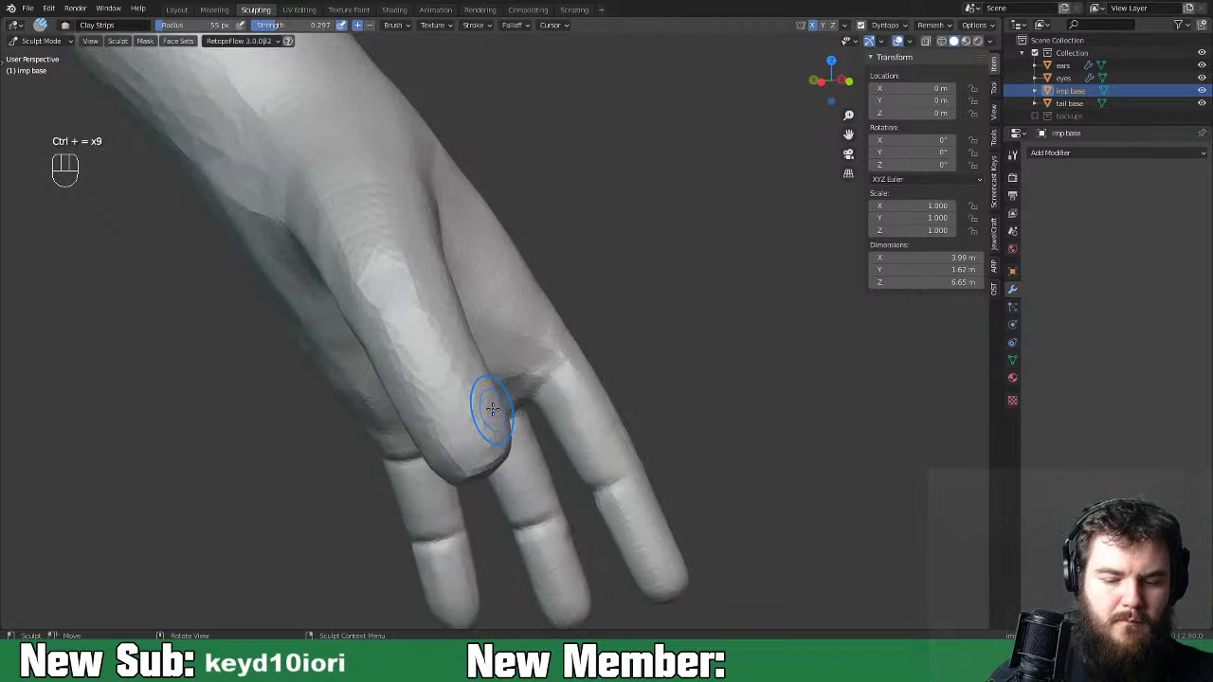
pyautogui.press('ctrl')
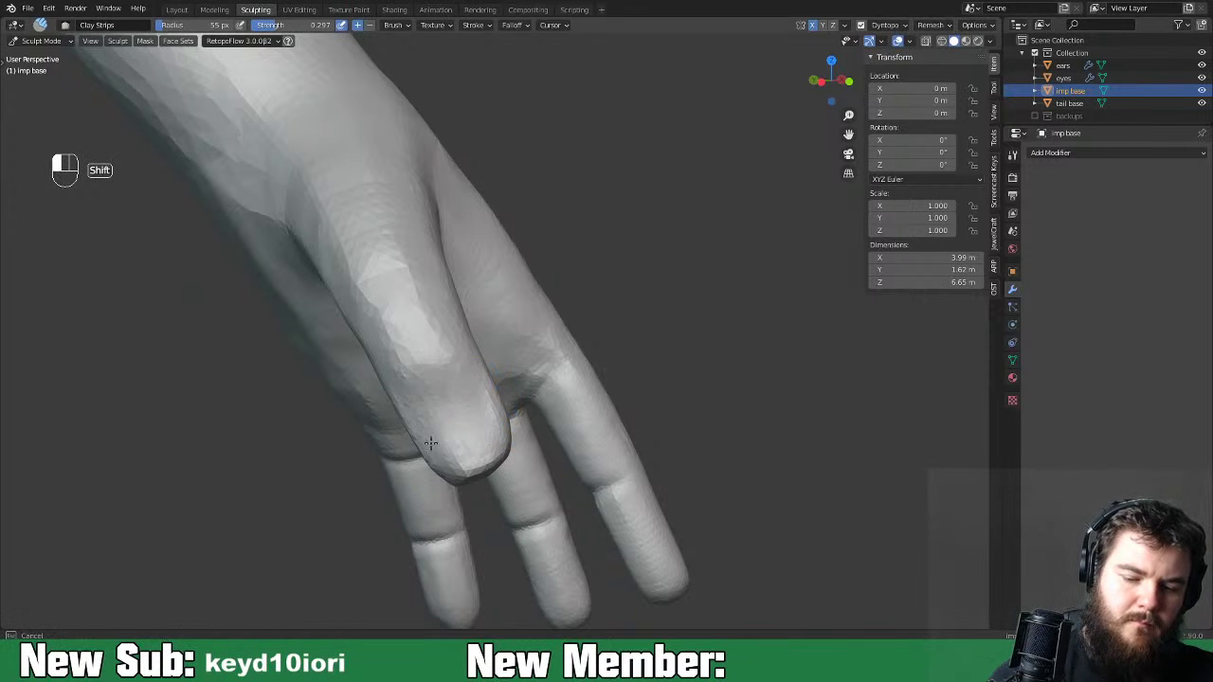
pyautogui.keyDown('shift'); pyautogui.moveTo(478, 446); pyautogui.dragTo(476, 416); pyautogui.keyUp('shift')
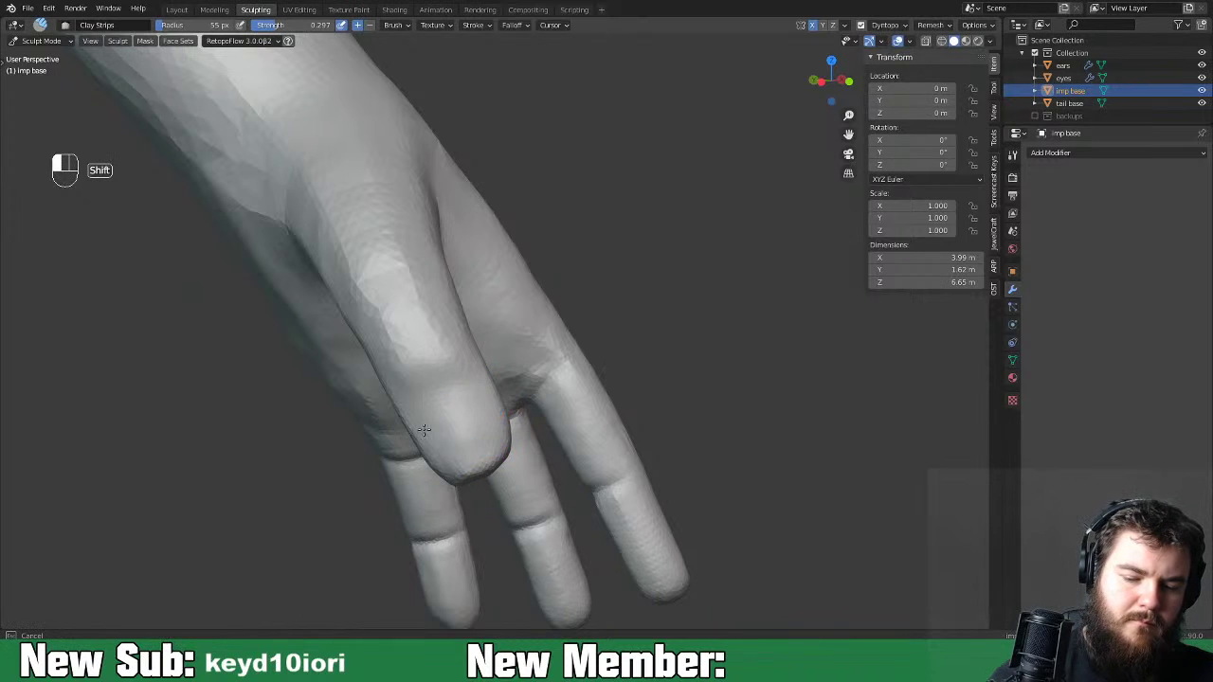
# Set the brush radius to 146 px, fill out the pad of the thumb's end segment and smooth it.
pyautogui.moveTo(475, 359)
pyautogui.mouseDown(button='middle')
pyautogui.moveTo(549, 401)
pyautogui.moveTo(469, 401)
pyautogui.moveTo(460, 428)
pyautogui.moveTo(665, 414)
pyautogui.moveTo(509, 401)
pyautogui.moveTo(501, 374)
pyautogui.moveTo(482, 392)
pyautogui.moveTo(455, 358)
pyautogui.moveTo(483, 384)
pyautogui.moveTo(474, 407)
pyautogui.mouseUp(button='middle')
pyautogui.hotkey('ctrl', '=')
pyautogui.hotkey('ctrl', '=')
pyautogui.hotkey('ctrl', '=')
pyautogui.hotkey('ctrl', '=')
pyautogui.hotkey('ctrl', '=')
pyautogui.hotkey('ctrl', '=')
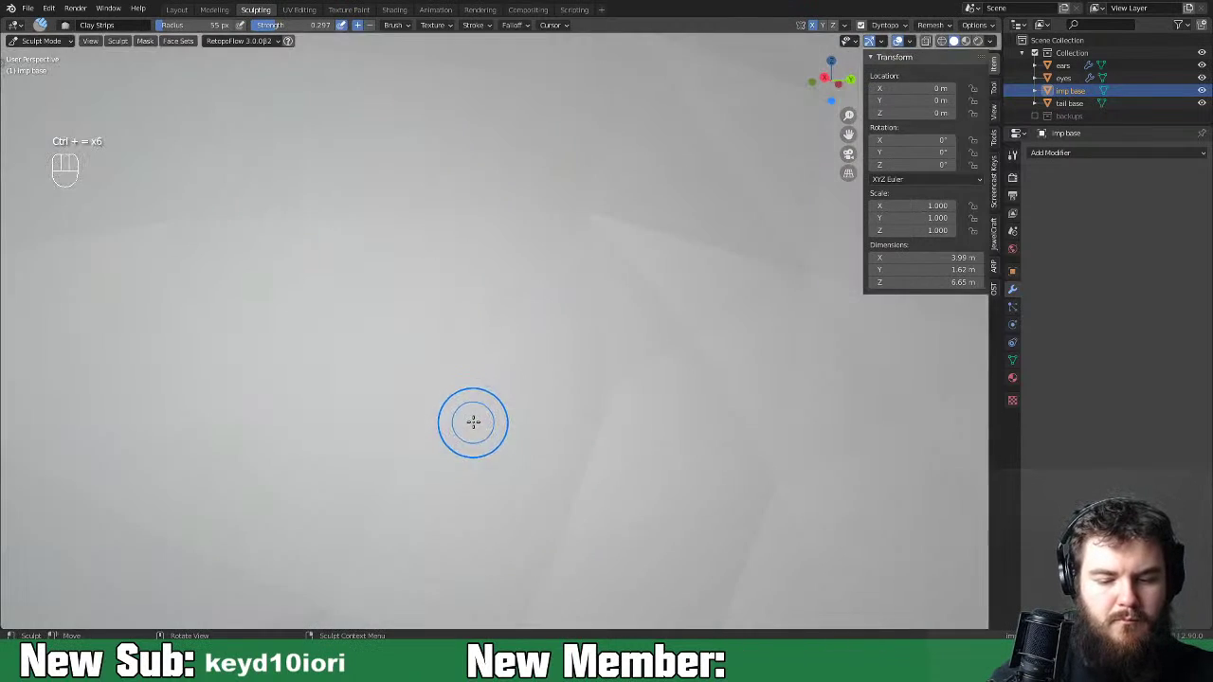
pyautogui.hotkey('ctrl', '=')
pyautogui.hotkey('ctrl', '=')
pyautogui.hotkey('ctrl', '=')
pyautogui.hotkey('ctrl', '=')
pyautogui.hotkey('ctrl', '=')
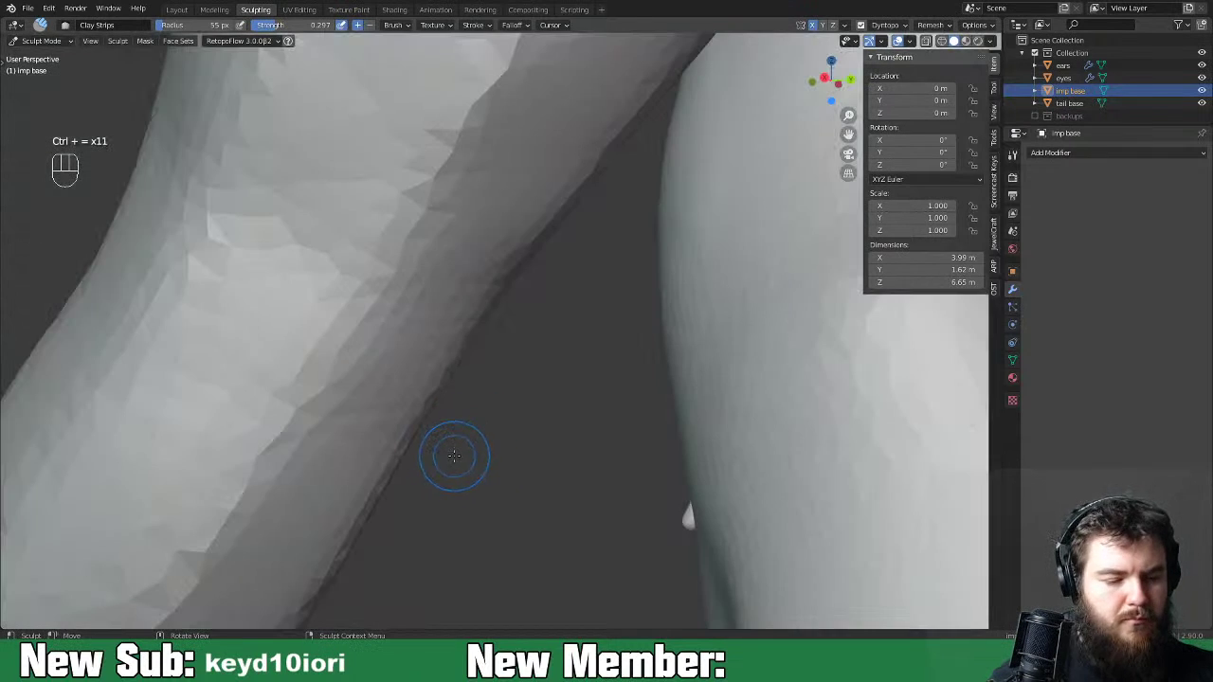
pyautogui.moveTo(454, 456); pyautogui.dragTo(425, 491, button='middle')
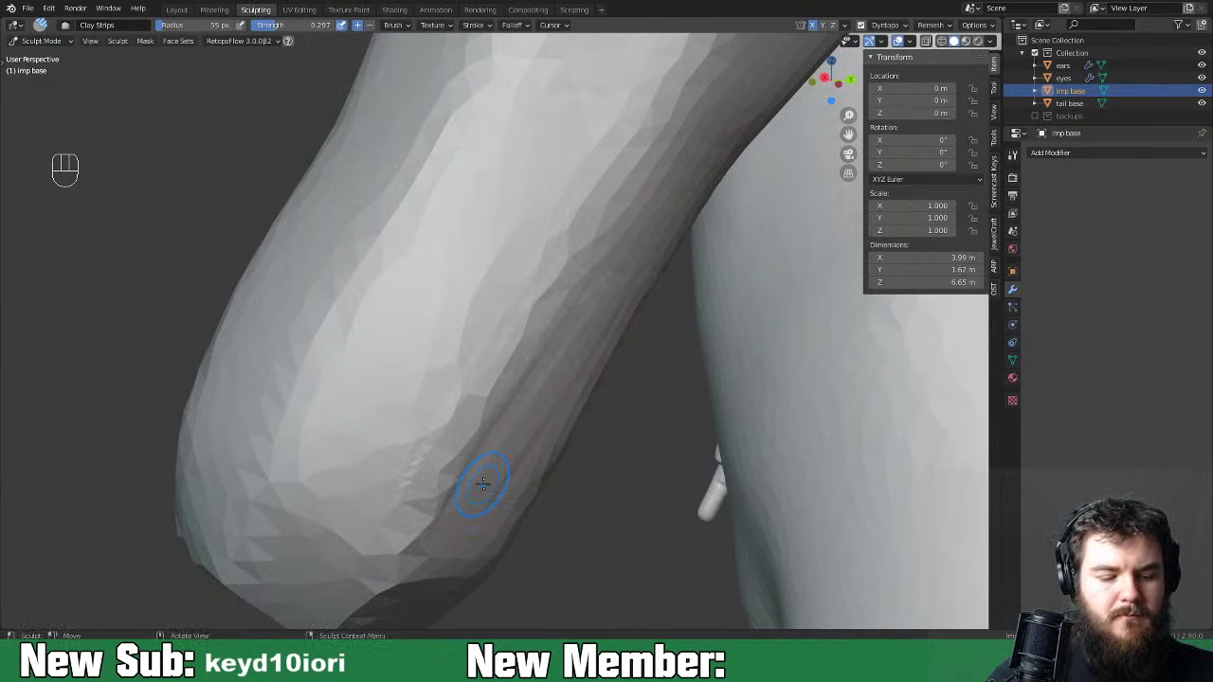
pyautogui.press('f')
pyautogui.click(529, 343)
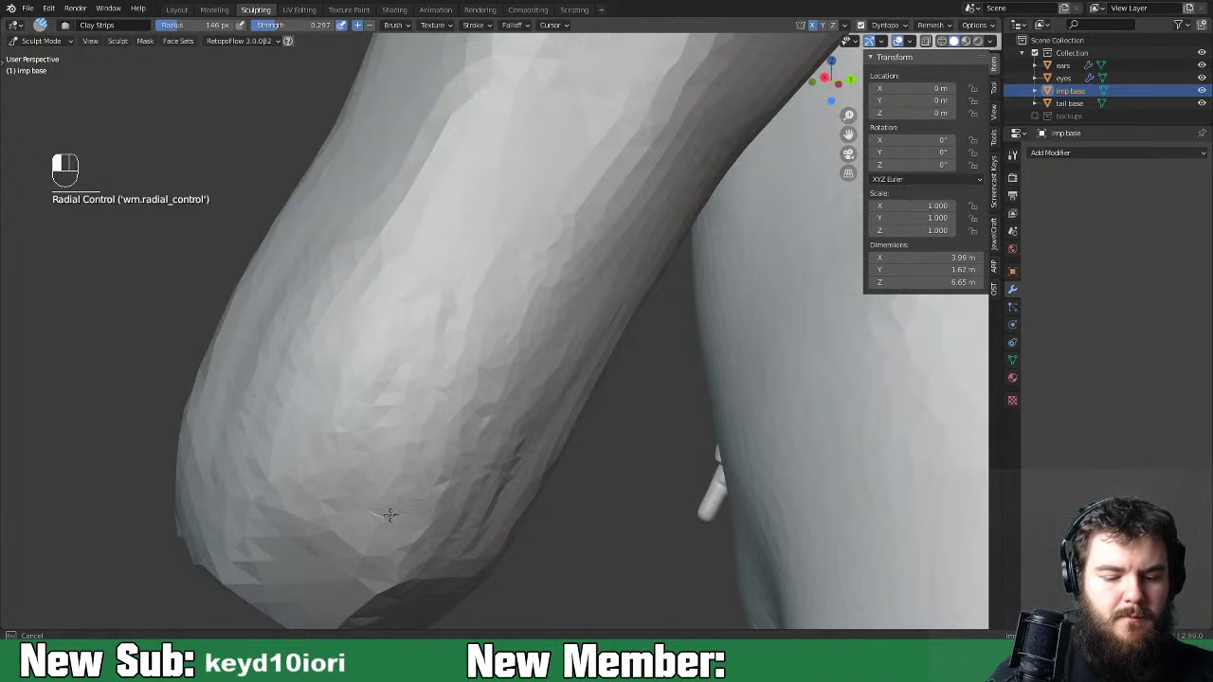
pyautogui.moveTo(390, 516); pyautogui.dragTo(403, 497)
pyautogui.keyDown('shift'); pyautogui.moveTo(433, 455); pyautogui.dragTo(400, 516); pyautogui.keyUp('shift')
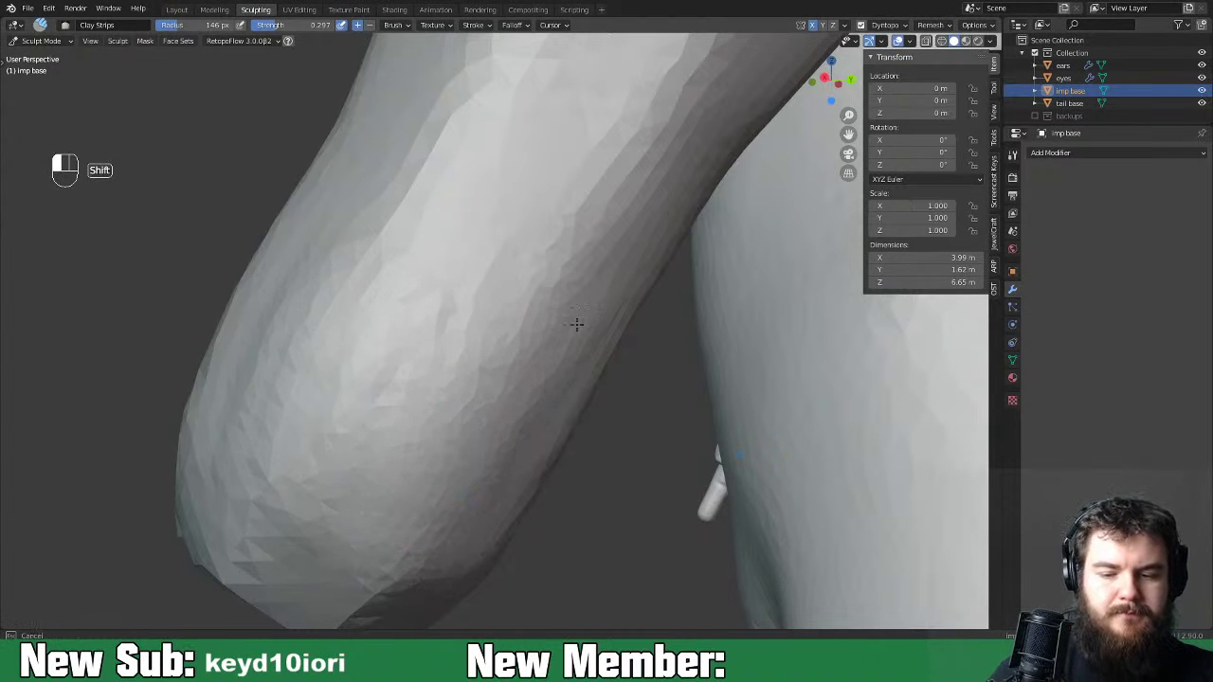
pyautogui.keyDown('shift'); pyautogui.moveTo(302, 394); pyautogui.dragTo(303, 382); pyautogui.keyUp('shift')
# Build up the lower segment of the thumb towards the palm and smooth it.
pyautogui.moveTo(303, 382); pyautogui.dragTo(437, 350, button='middle')
pyautogui.scroll(3, 450, 369)
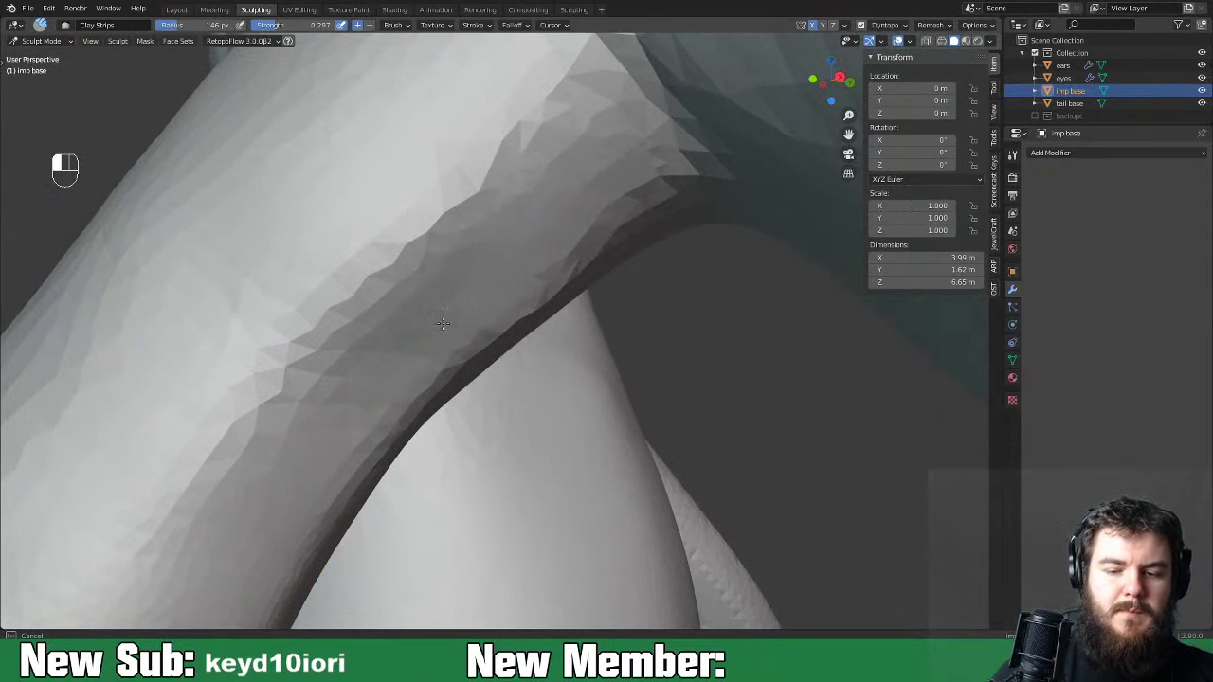
pyautogui.moveTo(610, 221)
pyautogui.mouseDown()
pyautogui.moveTo(507, 242)
pyautogui.moveTo(446, 141)
pyautogui.mouseUp()
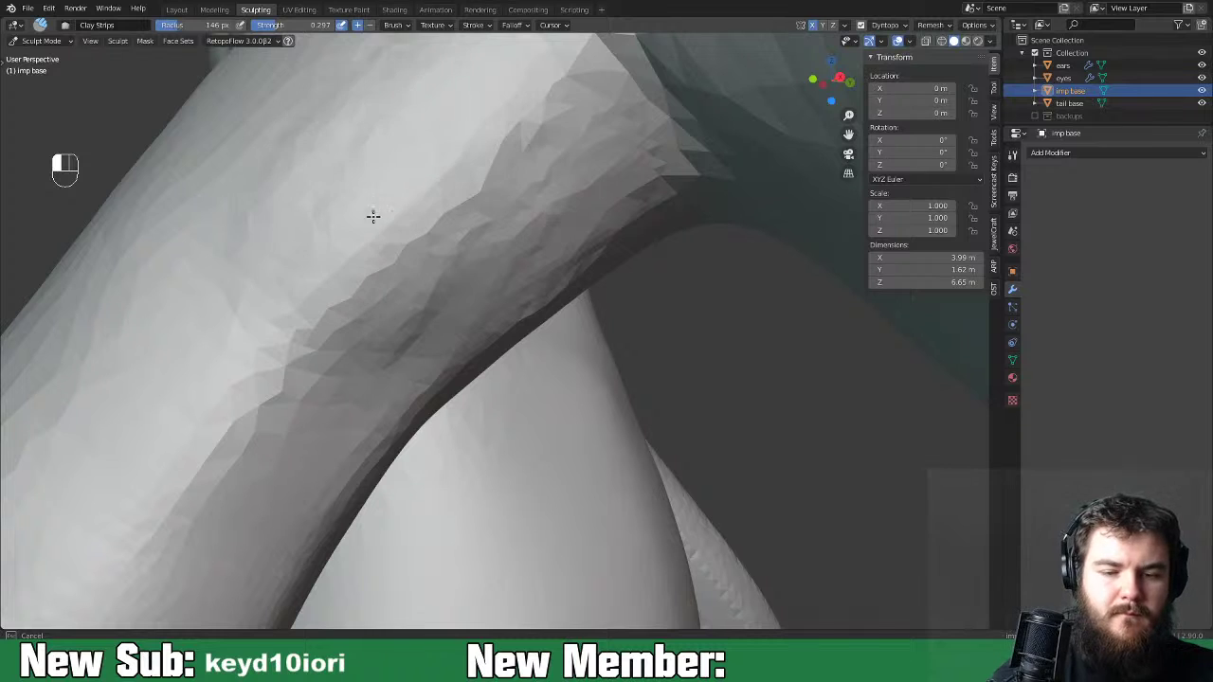
pyautogui.moveTo(586, 189)
pyautogui.keyDown('shift'); pyautogui.mouseDown()
pyautogui.moveTo(623, 231)
pyautogui.moveTo(628, 222)
pyautogui.moveTo(512, 308)
pyautogui.mouseUp(); pyautogui.keyUp('shift')
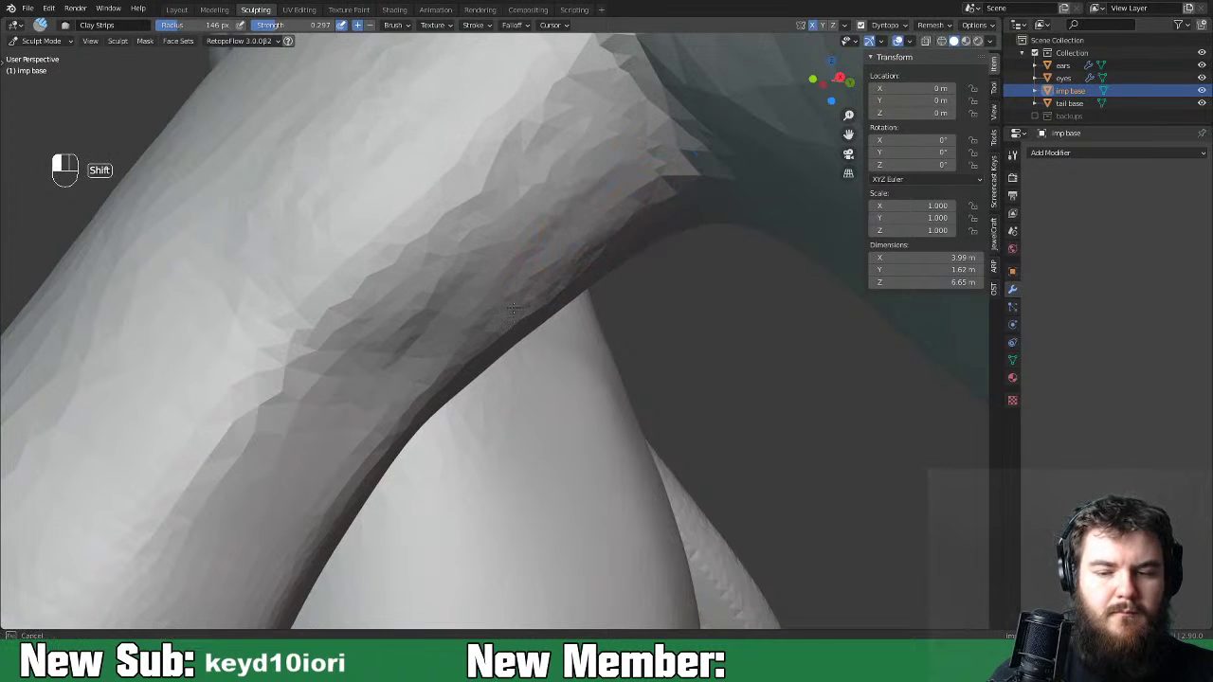
# Smooth the faceted tip of the thumb into a round end.
pyautogui.keyDown('ctrl'); pyautogui.scroll(-8, 563, 373); pyautogui.keyUp('ctrl')
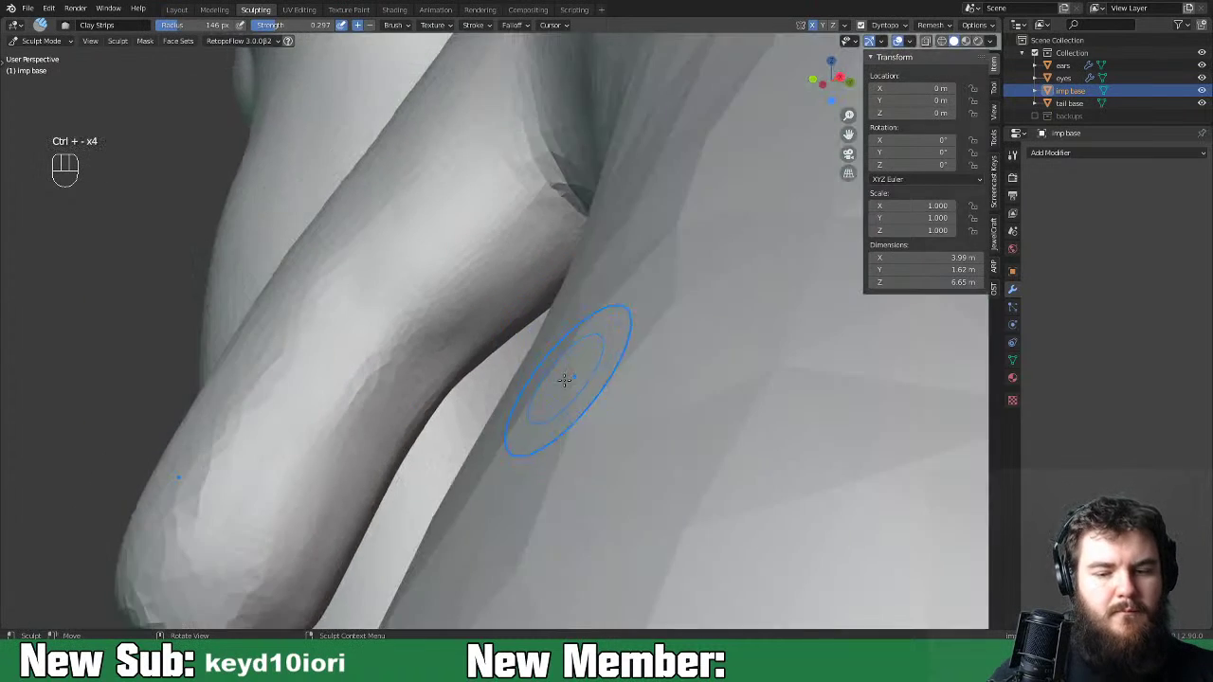
pyautogui.hotkey('ctrl', '-')
pyautogui.hotkey('ctrl', '-')
pyautogui.hotkey('ctrl', '-')
pyautogui.moveTo(501, 437); pyautogui.dragTo(525, 413, button='middle')
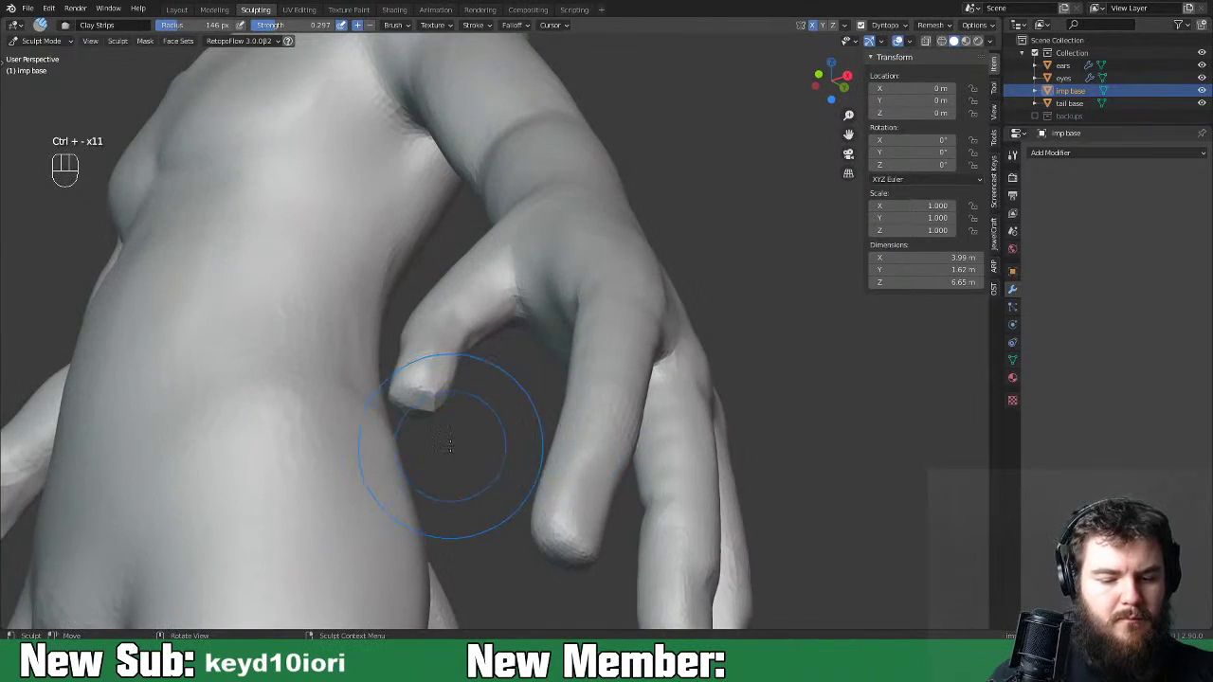
pyautogui.hotkey('ctrl', '=')
pyautogui.hotkey('ctrl', '=')
pyautogui.hotkey('ctrl', '=')
pyautogui.hotkey('ctrl', '=')
pyautogui.moveTo(462, 459)
pyautogui.mouseDown(button='middle')
pyautogui.moveTo(526, 393)
pyautogui.moveTo(446, 406)
pyautogui.moveTo(504, 403)
pyautogui.mouseUp(button='middle')
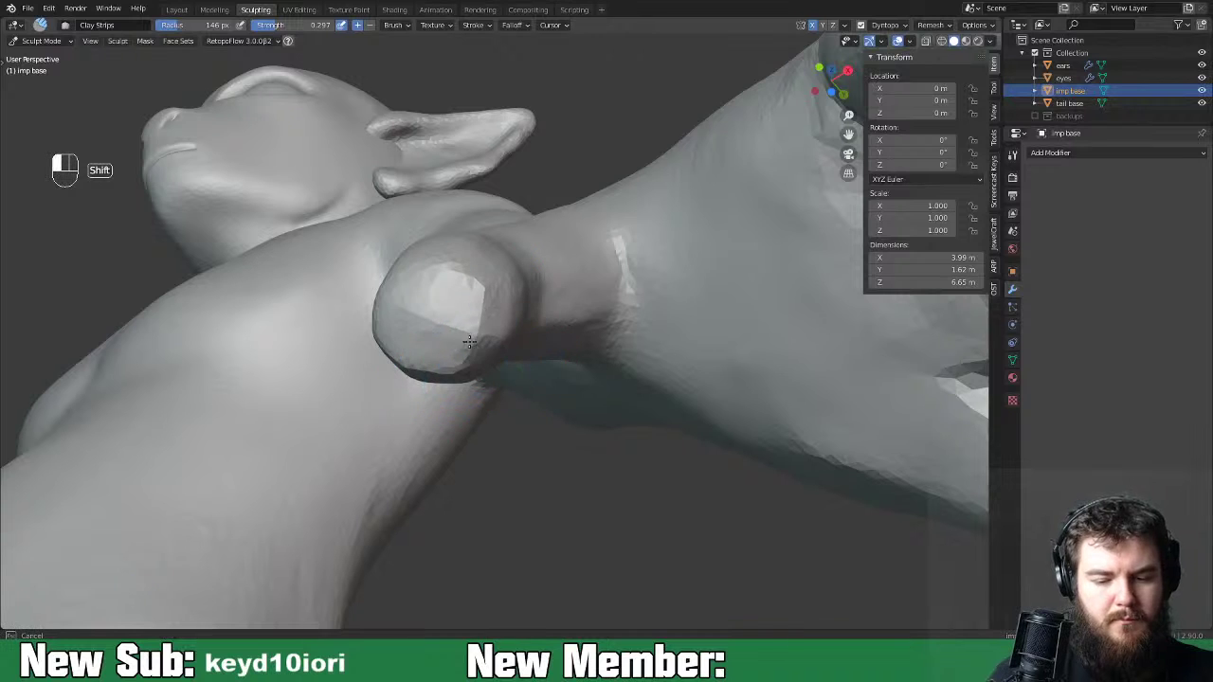
pyautogui.moveTo(617, 249); pyautogui.dragTo(561, 360, button='middle')
pyautogui.keyDown('shift'); pyautogui.moveTo(561, 359); pyautogui.dragTo(612, 376); pyautogui.keyUp('shift')
# Save the file with the finished hand sculpt.
pyautogui.moveTo(623, 361)
pyautogui.mouseDown(button='middle')
pyautogui.moveTo(607, 363)
pyautogui.moveTo(580, 402)
pyautogui.moveTo(566, 374)
pyautogui.moveTo(643, 365)
pyautogui.moveTo(498, 431)
pyautogui.moveTo(676, 388)
pyautogui.moveTo(511, 452)
pyautogui.moveTo(632, 420)
pyautogui.moveTo(556, 439)
pyautogui.mouseUp(button='middle')
pyautogui.hotkey('ctrl', '-')
pyautogui.hotkey('ctrl', '-')
pyautogui.hotkey('ctrl', '-')
pyautogui.hotkey('ctrl', '-')
pyautogui.hotkey('ctrl', '-')
pyautogui.hotkey('ctrl', '-')
pyautogui.hotkey('ctrl', '-')
pyautogui.hotkey('ctrl', '-')
pyautogui.hotkey('ctrl', '-')
pyautogui.hotkey('ctrl', '-')
pyautogui.hotkey('ctrl', '-')
pyautogui.hotkey('ctrl', '-')
pyautogui.hotkey('ctrl', '-')
pyautogui.hotkey('ctrl', '-')
pyautogui.hotkey('ctrl', '-')
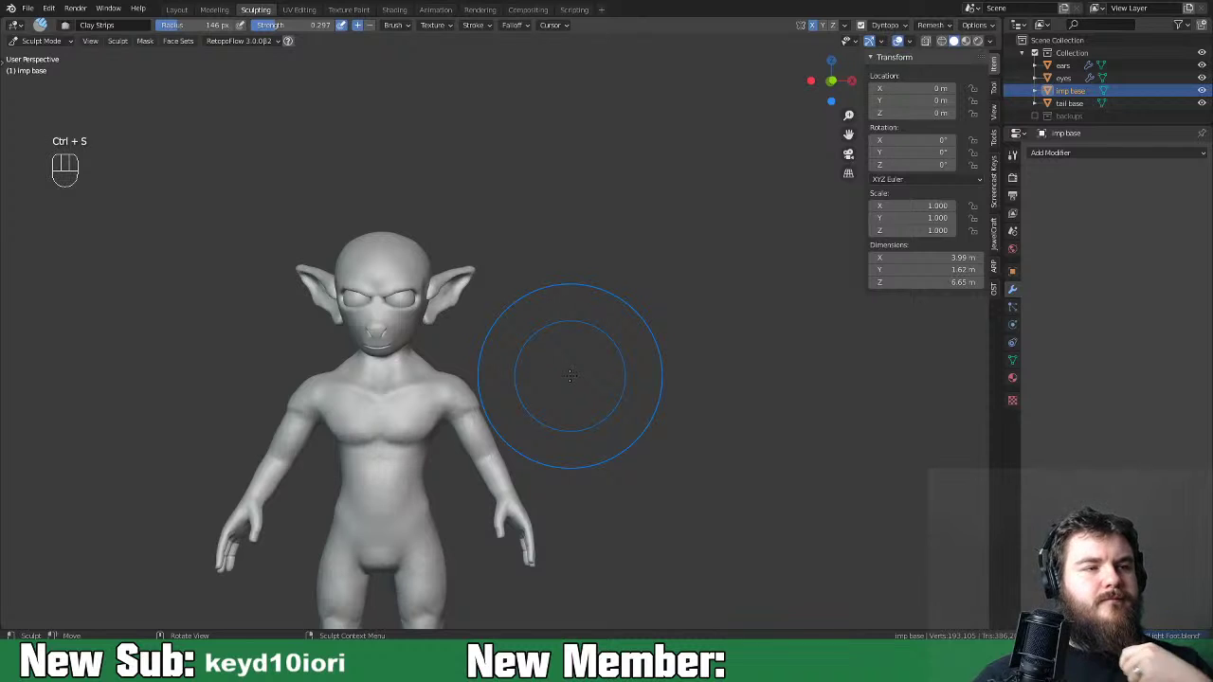
# Examine the whole imp from the side, back and front to judge the overall form.
pyautogui.moveTo(588, 464); pyautogui.dragTo(547, 447, button='middle')
pyautogui.hotkey('ctrl', '-')
pyautogui.hotkey('ctrl', '-')
pyautogui.hotkey('ctrl', '-')
pyautogui.hotkey('ctrl', '-')
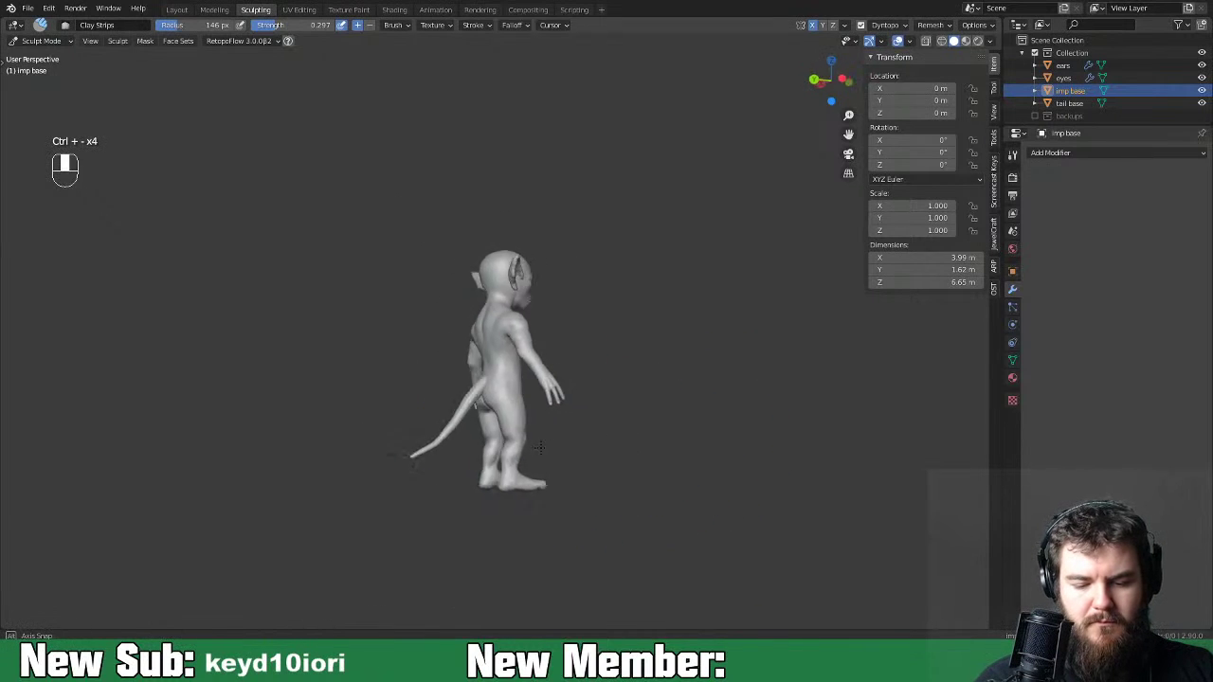
pyautogui.moveTo(706, 444); pyautogui.dragTo(588, 436, button='middle')
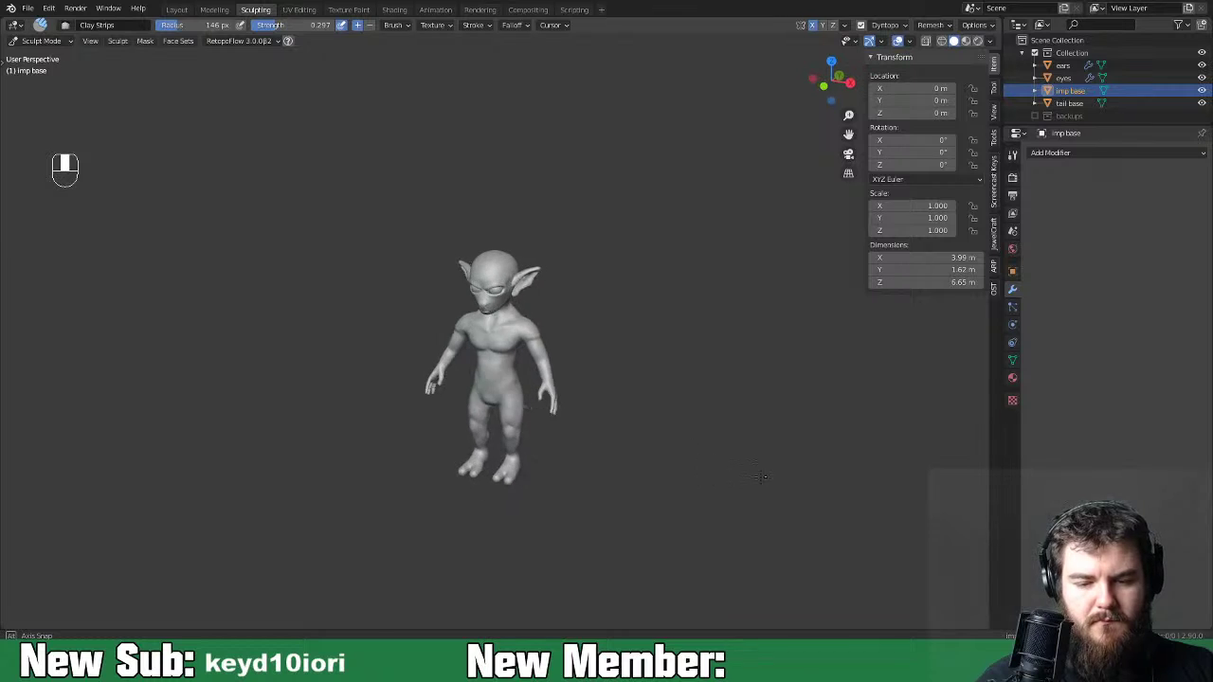
pyautogui.hotkey('ctrl', '=')
pyautogui.hotkey('ctrl', '=')
pyautogui.hotkey('ctrl', '=')
pyautogui.hotkey('ctrl', '=')
pyautogui.hotkey('ctrl', '=')
pyautogui.moveTo(567, 411)
pyautogui.mouseDown(button='middle')
pyautogui.moveTo(610, 446)
pyautogui.moveTo(724, 412)
pyautogui.moveTo(718, 433)
pyautogui.moveTo(700, 411)
pyautogui.moveTo(604, 428)
pyautogui.moveTo(650, 428)
pyautogui.mouseUp(button='middle')
pyautogui.moveTo(629, 482)
pyautogui.mouseDown(button='middle')
pyautogui.moveTo(787, 469)
pyautogui.moveTo(748, 465)
pyautogui.moveTo(742, 281)
pyautogui.mouseUp(button='middle')
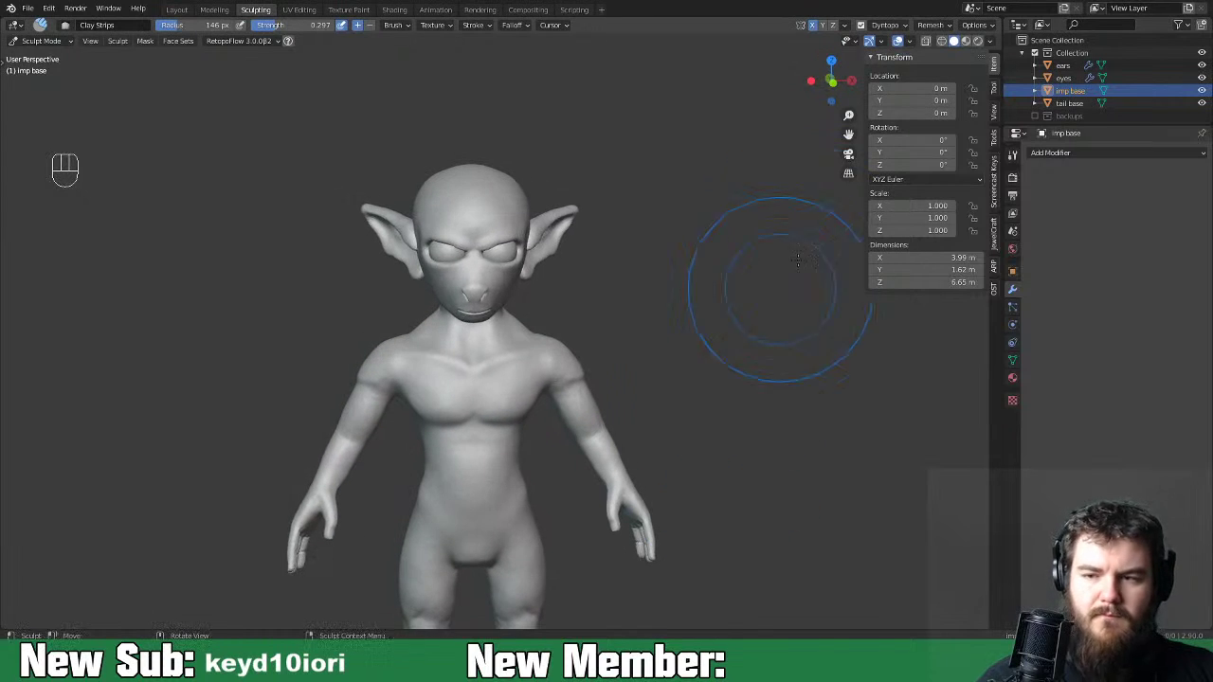
# Change the viewport's MatCap to the red clay material.
pyautogui.click(991, 41)
pyautogui.click(981, 131)
pyautogui.click(832, 215)
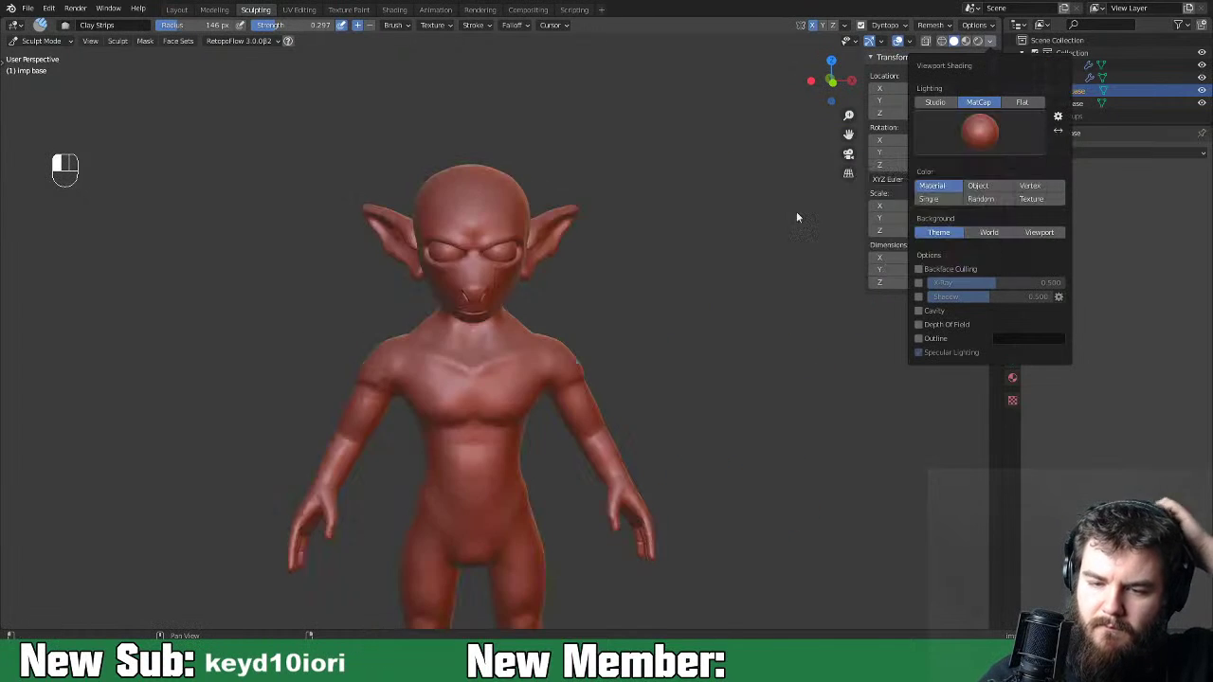
# Set the brush radius to 81 px and smooth the crease where the shoulder muscle meets the upper arm.
pyautogui.moveTo(786, 339)
pyautogui.mouseDown(button='middle')
pyautogui.moveTo(835, 343)
pyautogui.moveTo(736, 347)
pyautogui.moveTo(588, 429)
pyautogui.mouseUp(button='middle')
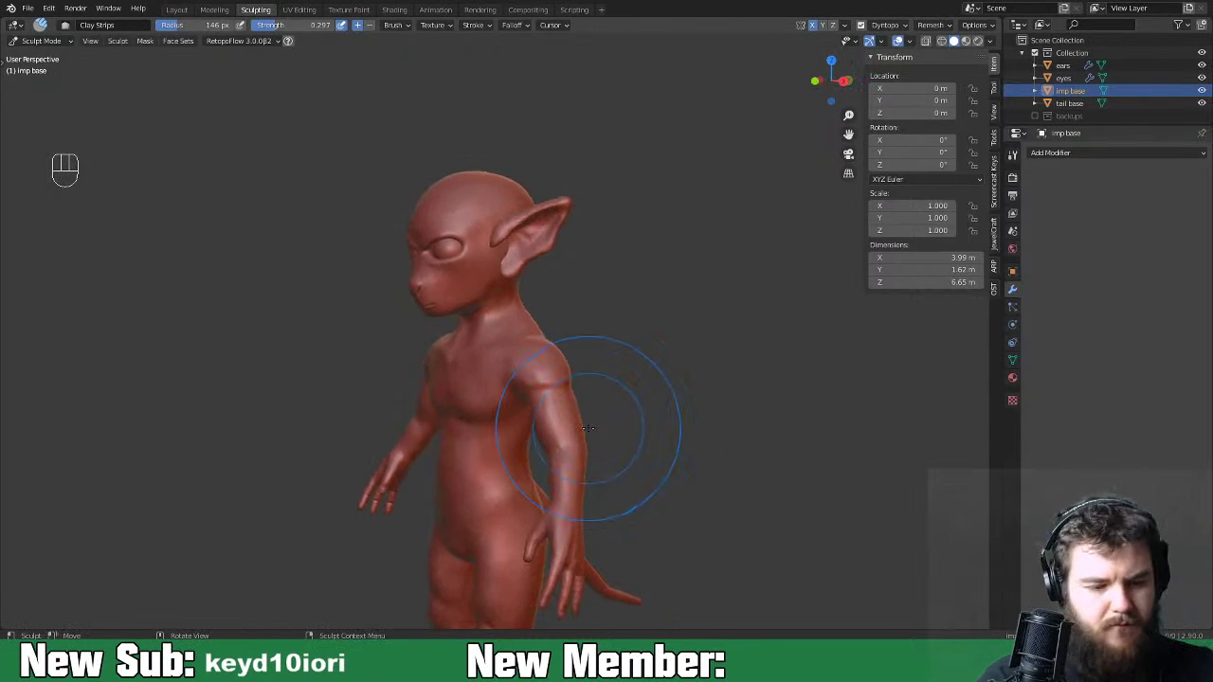
pyautogui.hotkey('ctrl', '=')
pyautogui.hotkey('ctrl', '=')
pyautogui.hotkey('ctrl', '=')
pyautogui.hotkey('ctrl', '=')
pyautogui.moveTo(607, 454)
pyautogui.keyDown('shift'); pyautogui.mouseDown(button='middle')
pyautogui.moveTo(595, 398)
pyautogui.moveTo(600, 384)
pyautogui.moveTo(616, 389)
pyautogui.mouseUp(button='middle'); pyautogui.keyUp('shift')
pyautogui.press('f')
pyautogui.click(592, 408)
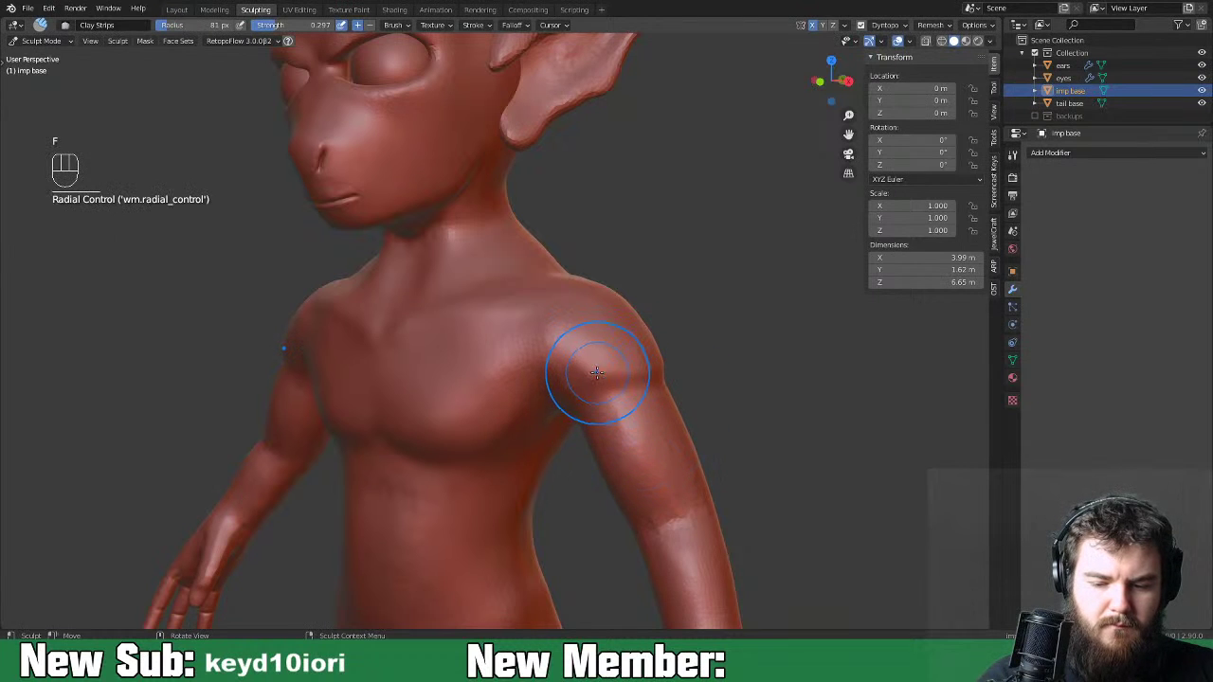
pyautogui.moveTo(608, 374); pyautogui.dragTo(620, 357, button='middle')
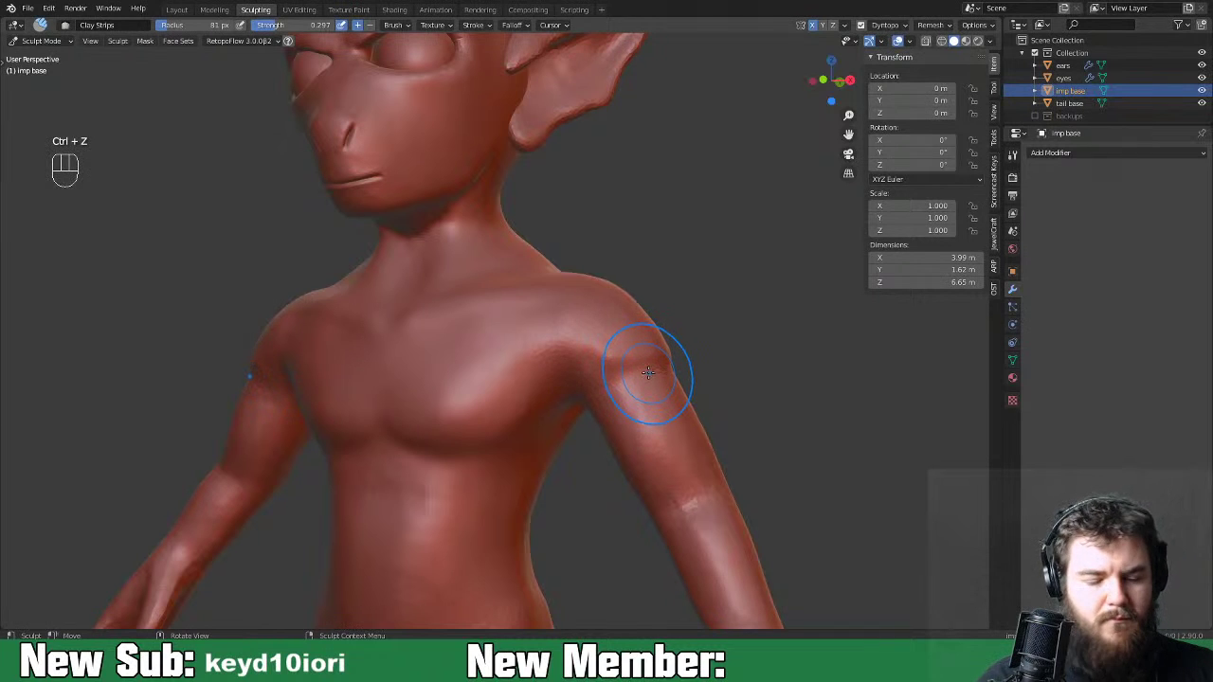
pyautogui.hotkey('ctrl', '=')
pyautogui.hotkey('ctrl', '=')
pyautogui.hotkey('ctrl', '=')
pyautogui.keyDown('shift'); pyautogui.moveTo(679, 389); pyautogui.dragTo(595, 405, button='middle'); pyautogui.keyUp('shift')
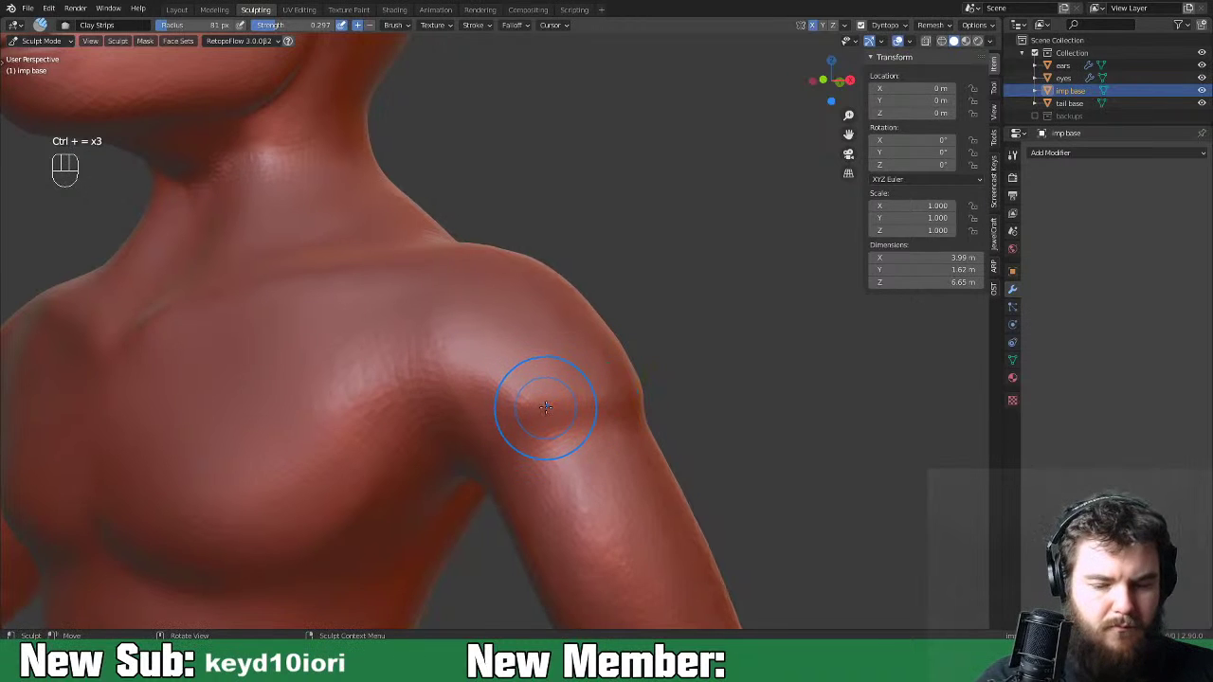
pyautogui.hotkey('ctrl', '=')
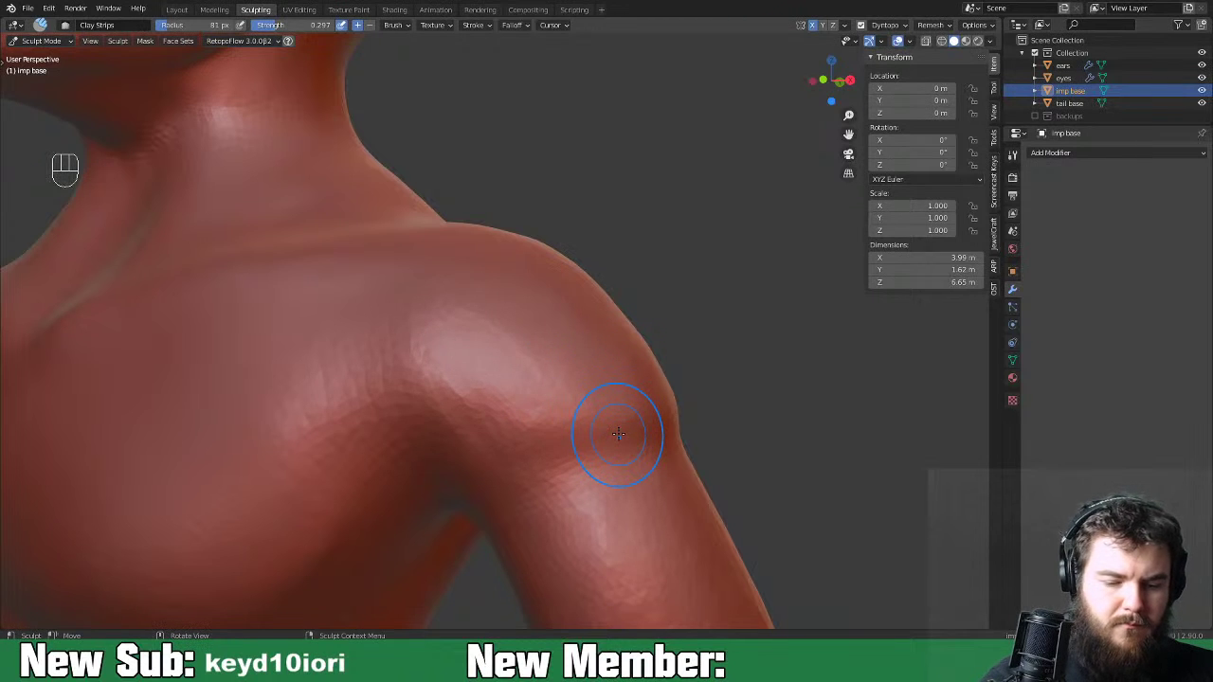
pyautogui.hotkey('ctrl', 'z')
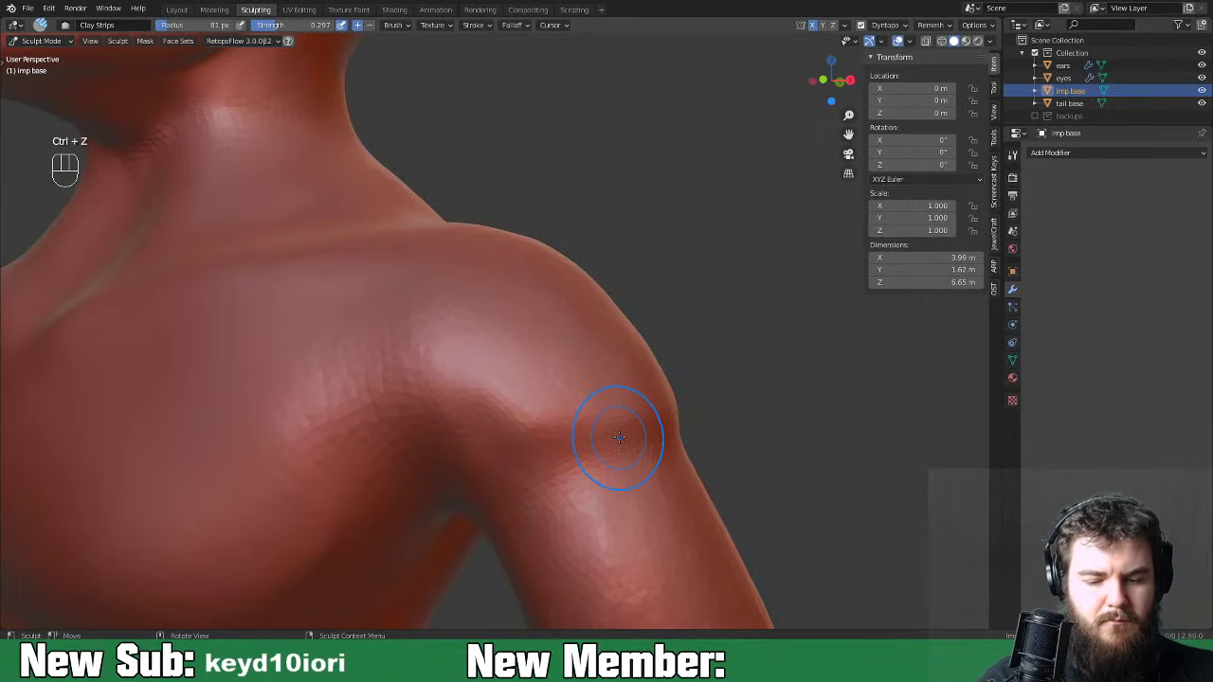
pyautogui.keyDown('shift'); pyautogui.moveTo(617, 441); pyautogui.dragTo(532, 409); pyautogui.keyUp('shift')
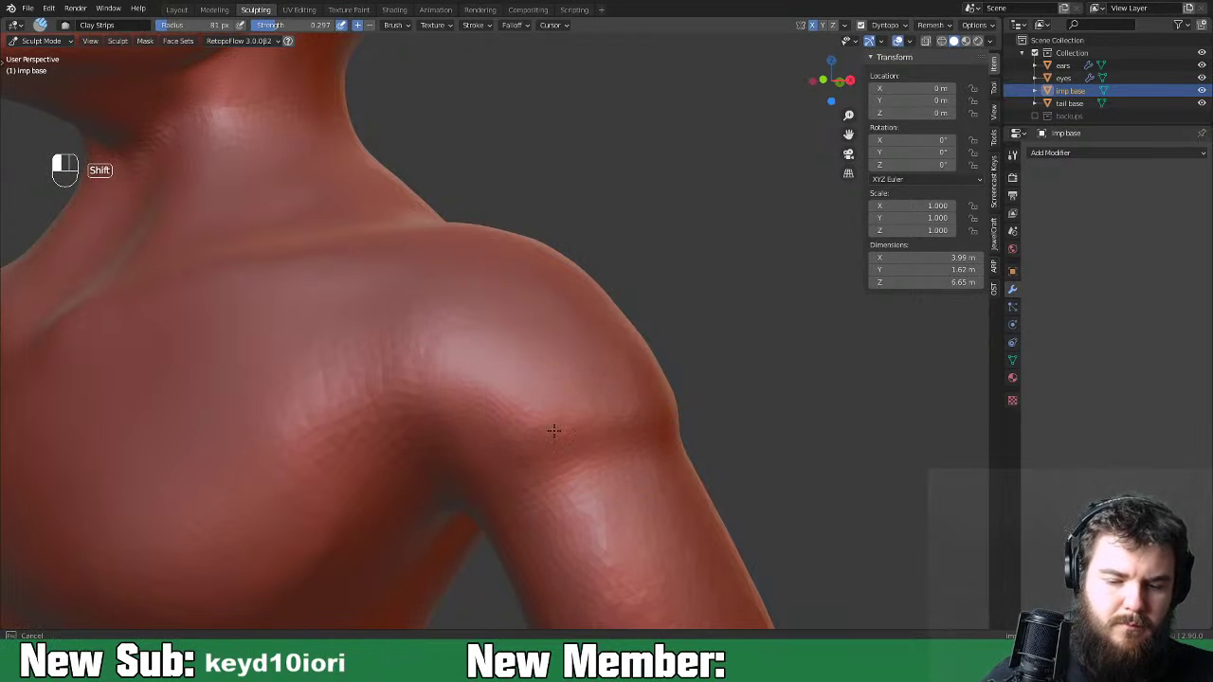
# Check the full figure's silhouette and proportions from the front in the red MatCap.
pyautogui.hotkey('ctrl', 'shift', '-')
pyautogui.hotkey('ctrl', 'shift', '-')
pyautogui.hotkey('ctrl', 'shift', '-')
pyautogui.hotkey('ctrl', 'shift', '-')
pyautogui.hotkey('ctrl', 'shift', '-')
pyautogui.hotkey('ctrl', 'shift', '-')
pyautogui.hotkey('ctrl', 'shift', '-')
pyautogui.hotkey('ctrl', 'shift', '-')
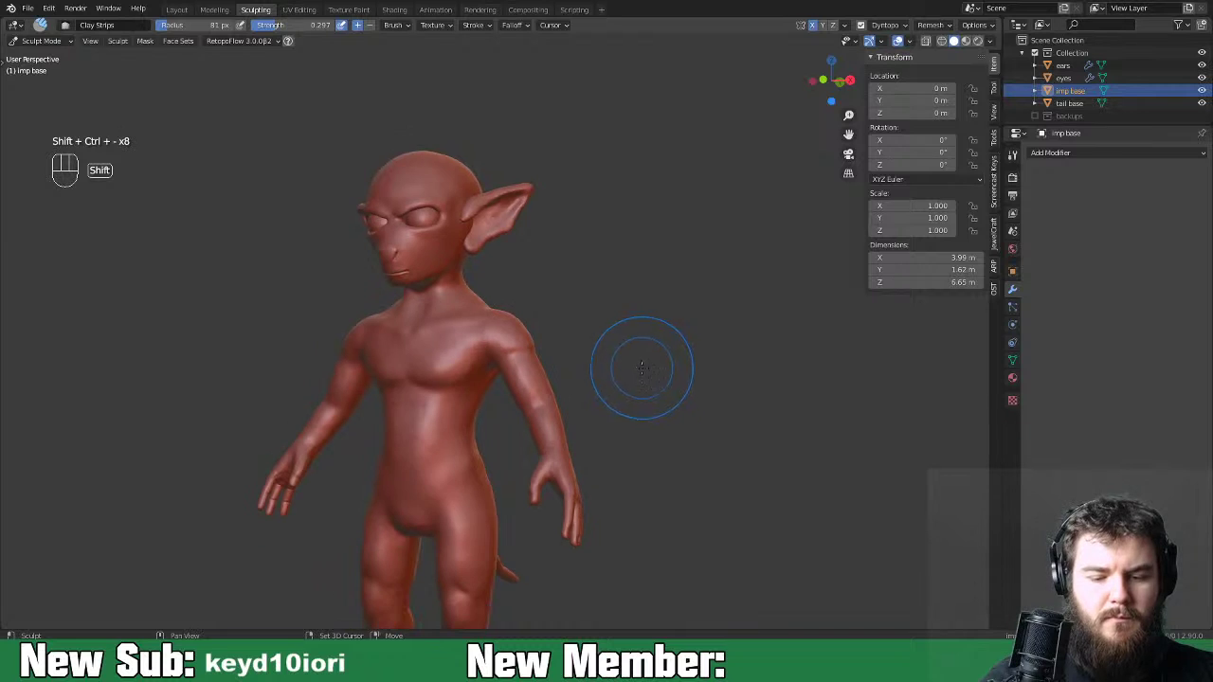
pyautogui.moveTo(645, 374)
pyautogui.keyDown('shift'); pyautogui.mouseDown(button='middle')
pyautogui.moveTo(684, 377)
pyautogui.moveTo(610, 368)
pyautogui.moveTo(857, 386)
pyautogui.moveTo(607, 390)
pyautogui.moveTo(651, 395)
pyautogui.mouseUp(button='middle'); pyautogui.keyUp('shift')
pyautogui.hotkey('ctrl', '-')
pyautogui.hotkey('ctrl', '-')
pyautogui.hotkey('ctrl', '-')
pyautogui.hotkey('ctrl', '-')
pyautogui.hotkey('ctrl', '-')
pyautogui.hotkey('ctrl', '-')
pyautogui.hotkey('ctrl', '-')
pyautogui.hotkey('ctrl', '-')
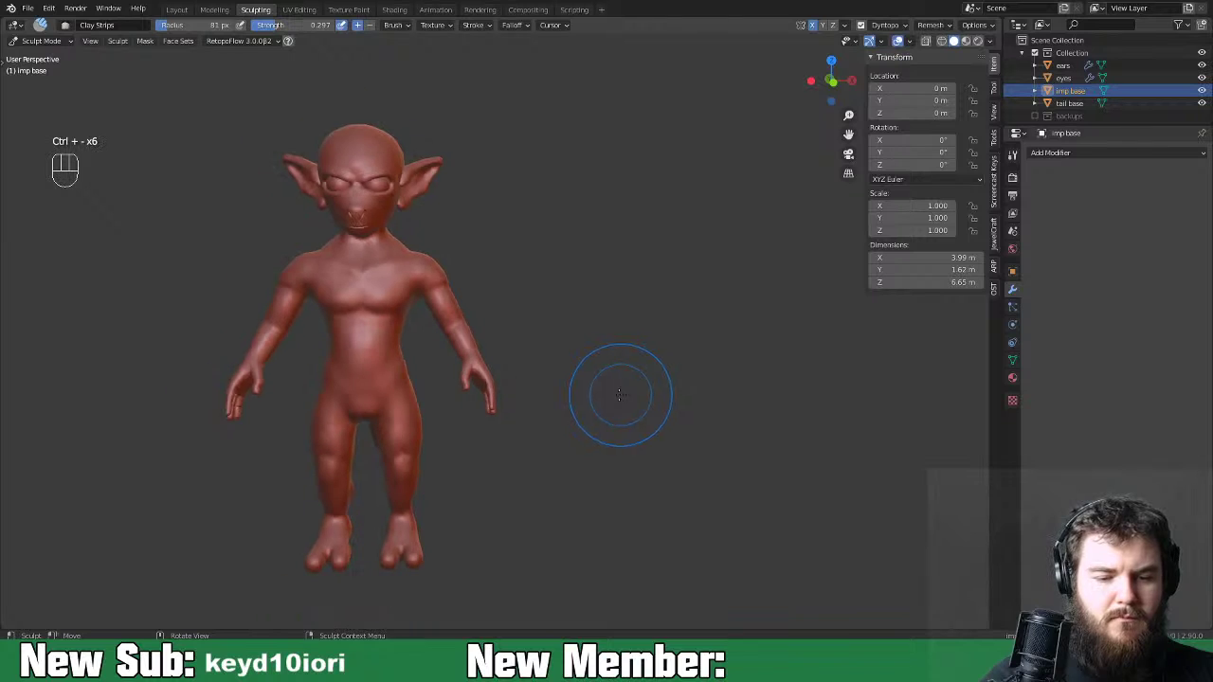
# Symmetrize the imp's body mesh with the direction set to +X to -X.
pyautogui.keyDown('shift'); pyautogui.moveTo(609, 387); pyautogui.dragTo(722, 364, button='middle'); pyautogui.keyUp('shift')
pyautogui.keyDown('shift'); pyautogui.moveTo(723, 364); pyautogui.dragTo(625, 382, button='middle'); pyautogui.keyUp('shift')
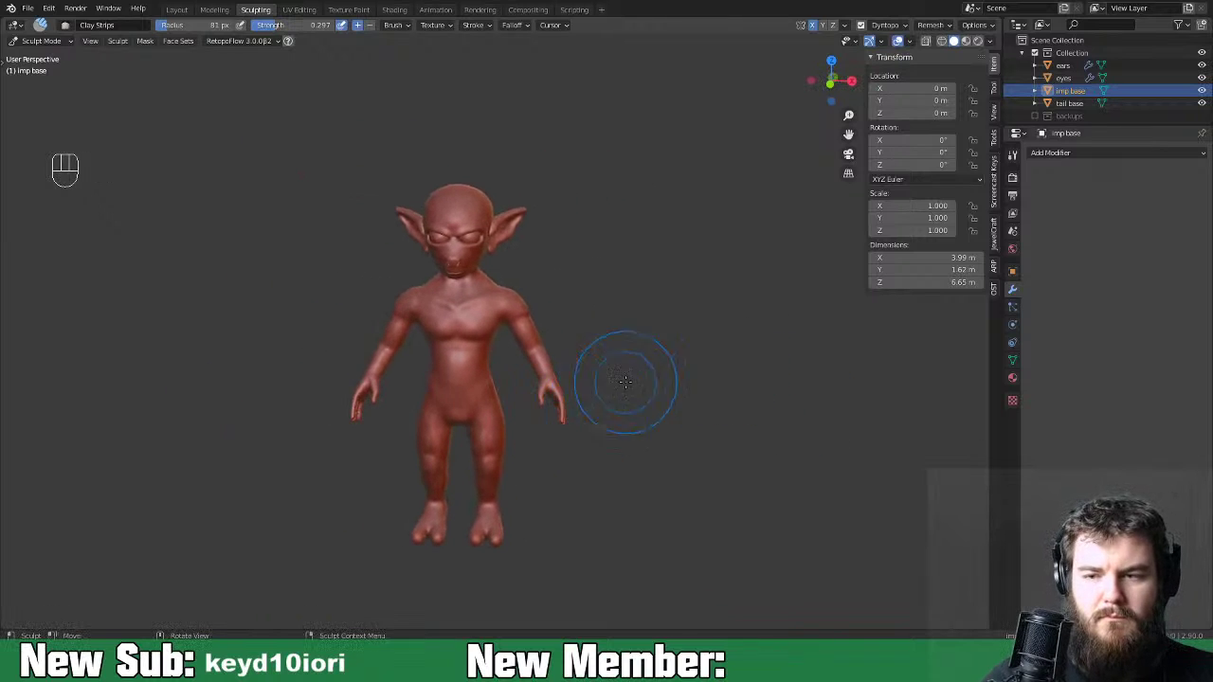
pyautogui.click(902, 29)
pyautogui.click(846, 27)
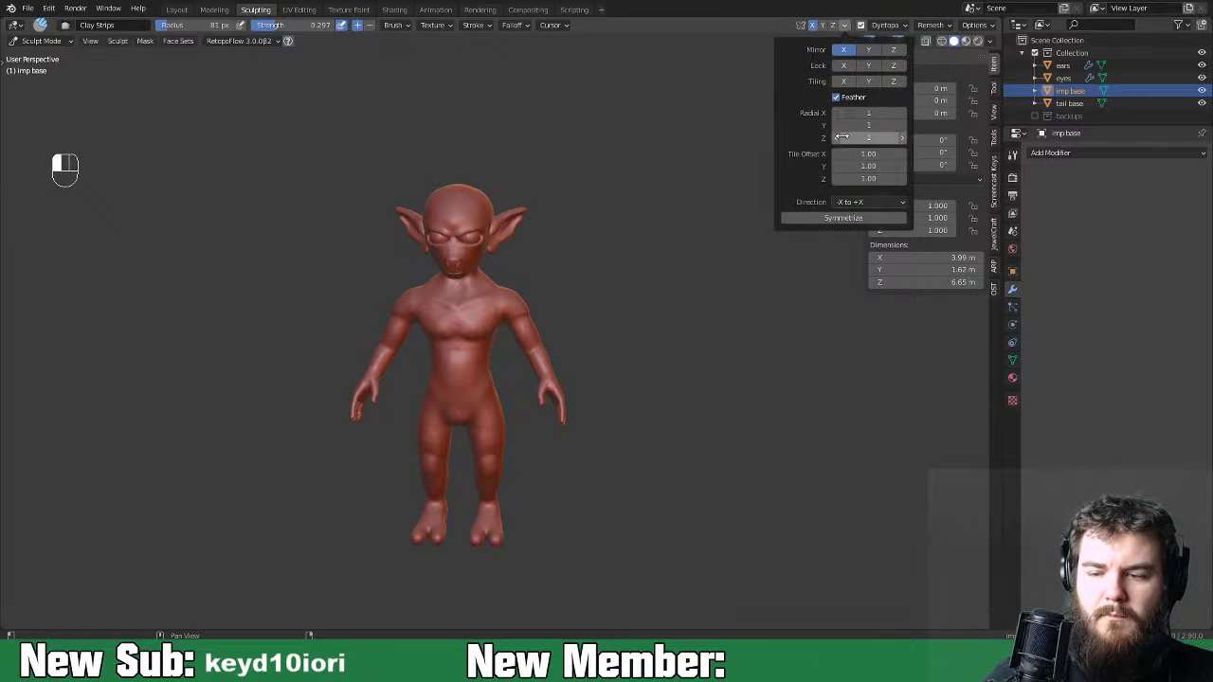
pyautogui.click(867, 203)
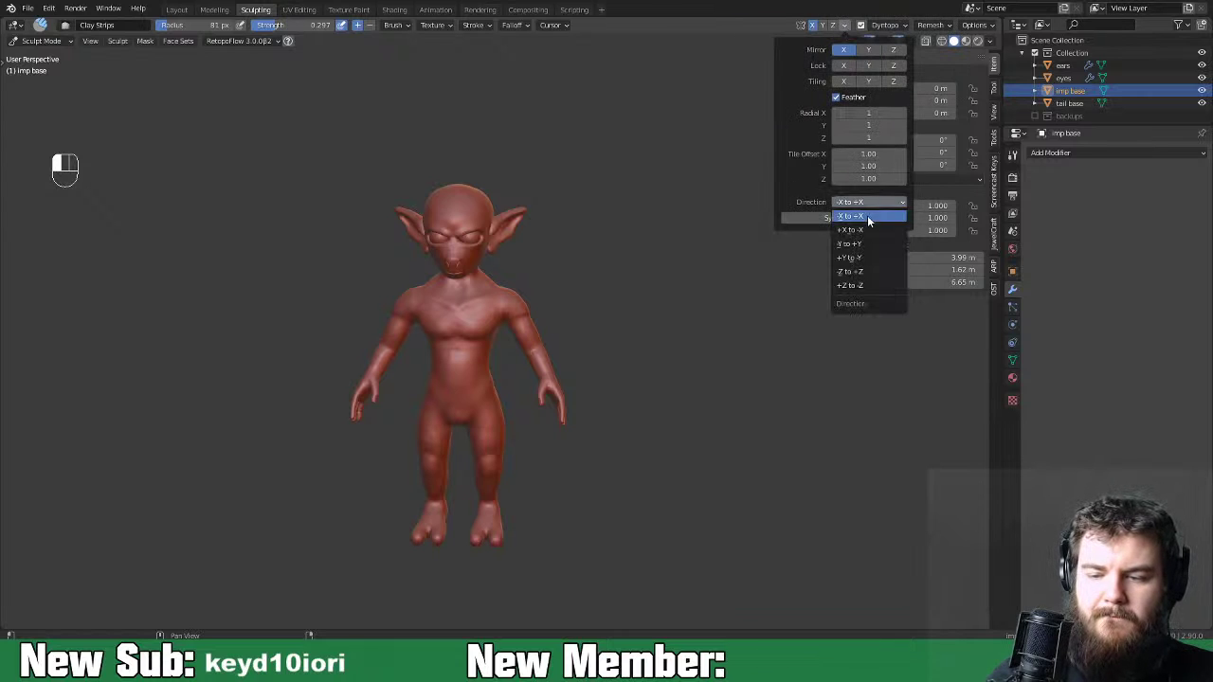
pyautogui.click(867, 231)
pyautogui.click(854, 220)
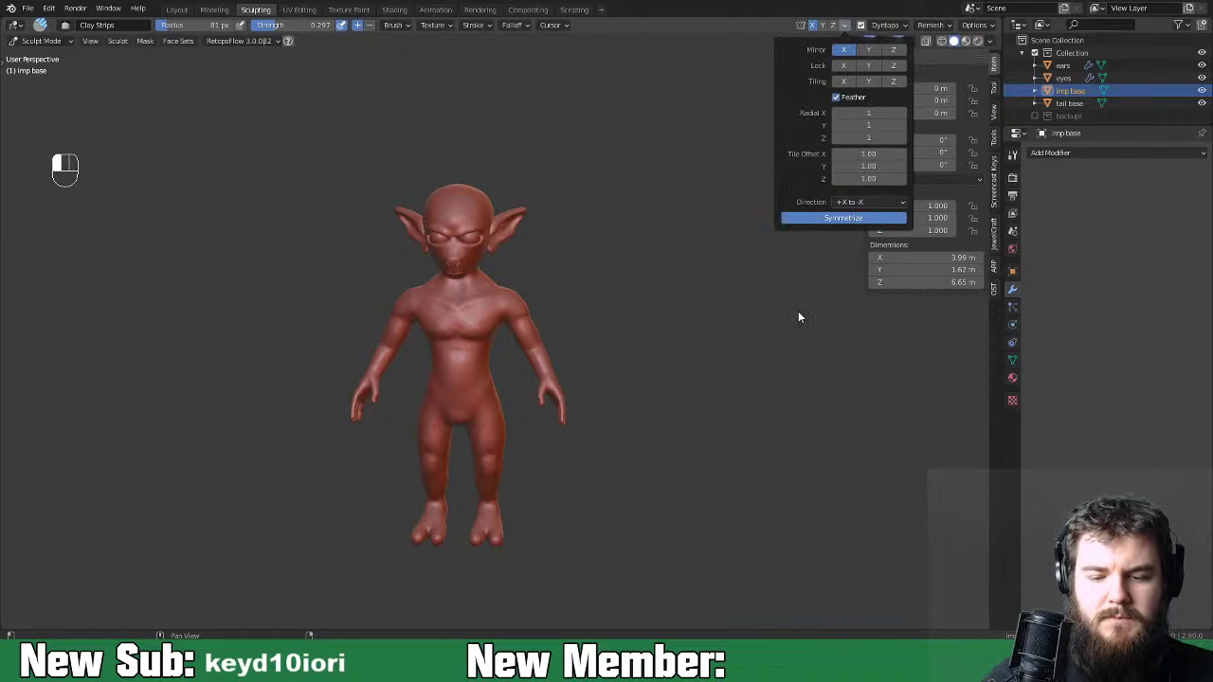
# Switch the imp's body to Object Mode and change the viewport's MatCap to the plain light grey material.
pyautogui.moveTo(663, 398)
pyautogui.mouseDown(button='middle')
pyautogui.moveTo(753, 336)
pyautogui.moveTo(766, 373)
pyautogui.moveTo(378, 406)
pyautogui.moveTo(623, 352)
pyautogui.moveTo(720, 355)
pyautogui.moveTo(365, 362)
pyautogui.moveTo(488, 522)
pyautogui.moveTo(515, 238)
pyautogui.moveTo(566, 348)
pyautogui.moveTo(697, 422)
pyautogui.moveTo(682, 325)
pyautogui.moveTo(503, 337)
pyautogui.moveTo(664, 312)
pyautogui.moveTo(618, 455)
pyautogui.moveTo(634, 347)
pyautogui.moveTo(578, 336)
pyautogui.moveTo(606, 330)
pyautogui.moveTo(594, 322)
pyautogui.moveTo(556, 406)
pyautogui.moveTo(587, 417)
pyautogui.mouseUp(button='middle')
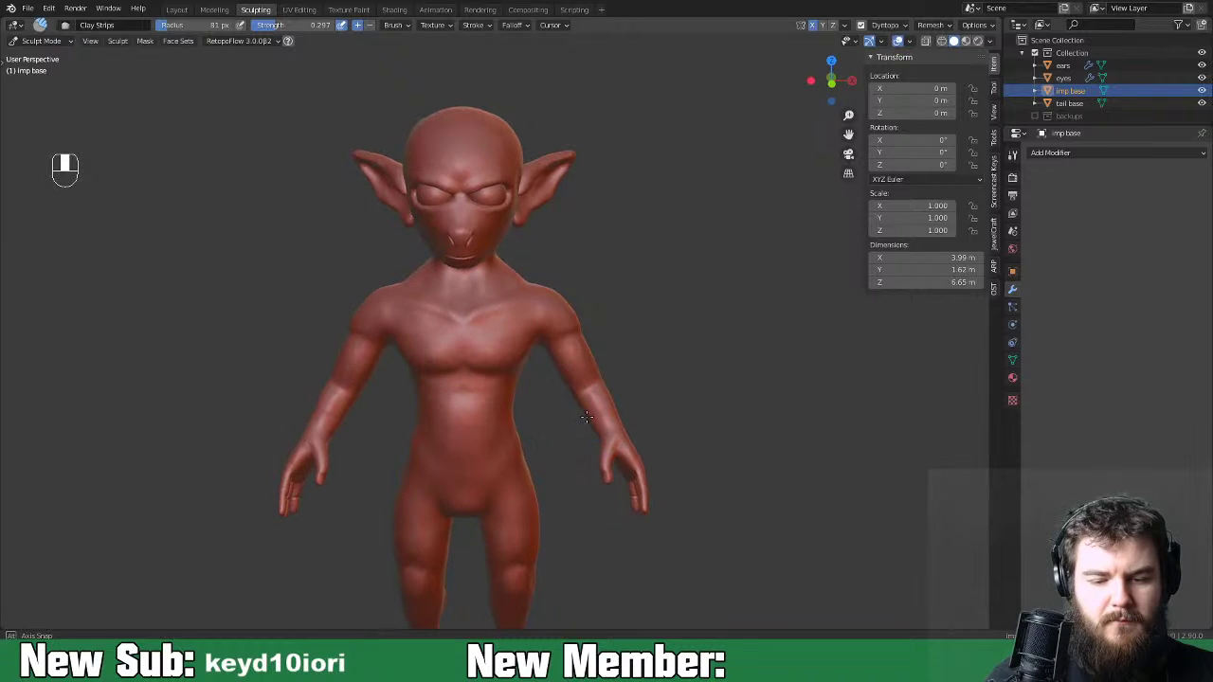
pyautogui.hotkey('ctrl', 'Tab')
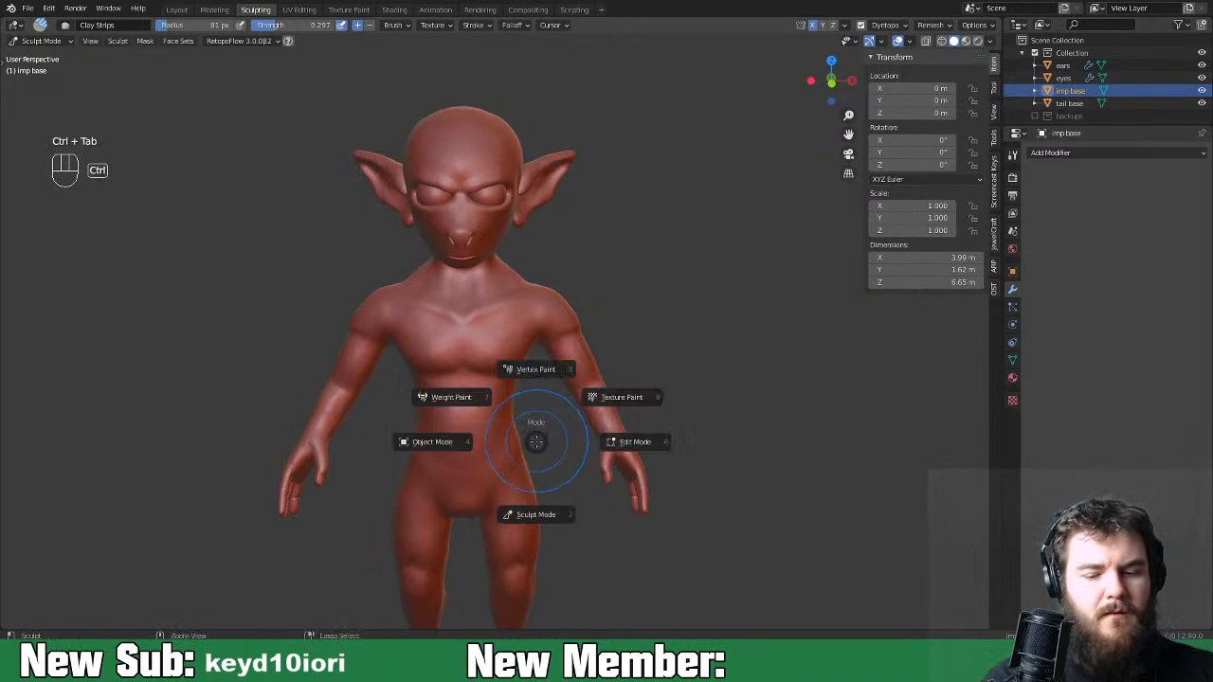
pyautogui.click(432, 441)
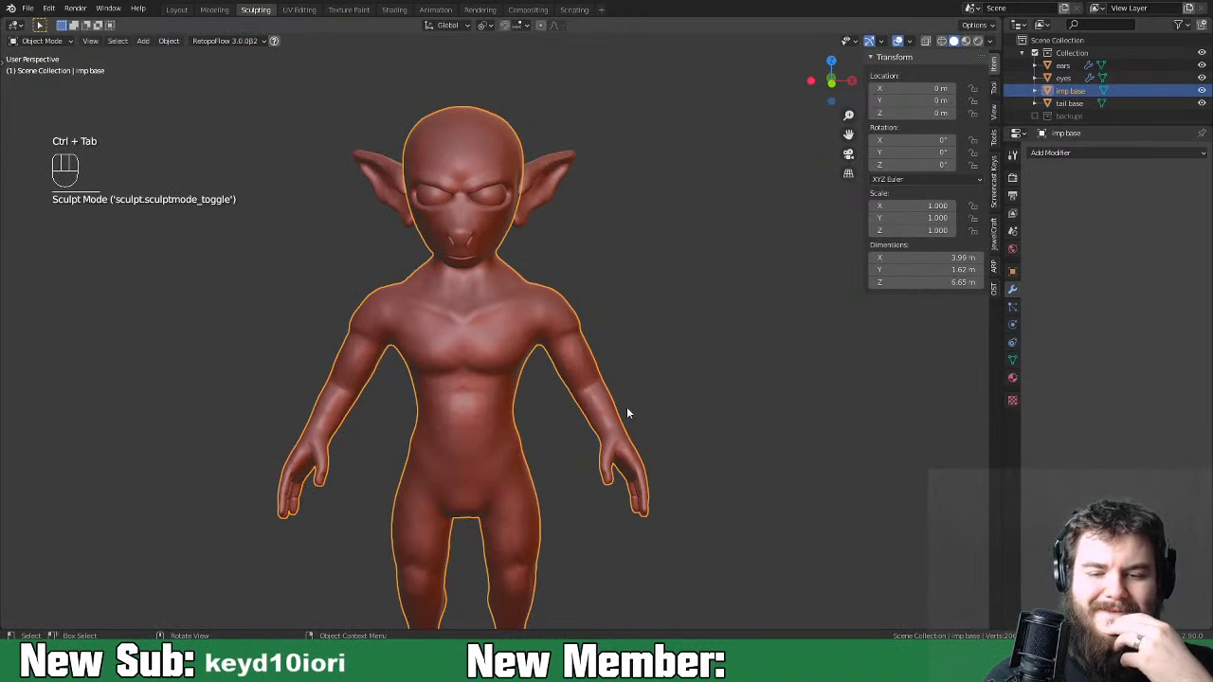
pyautogui.click(989, 40)
pyautogui.click(972, 135)
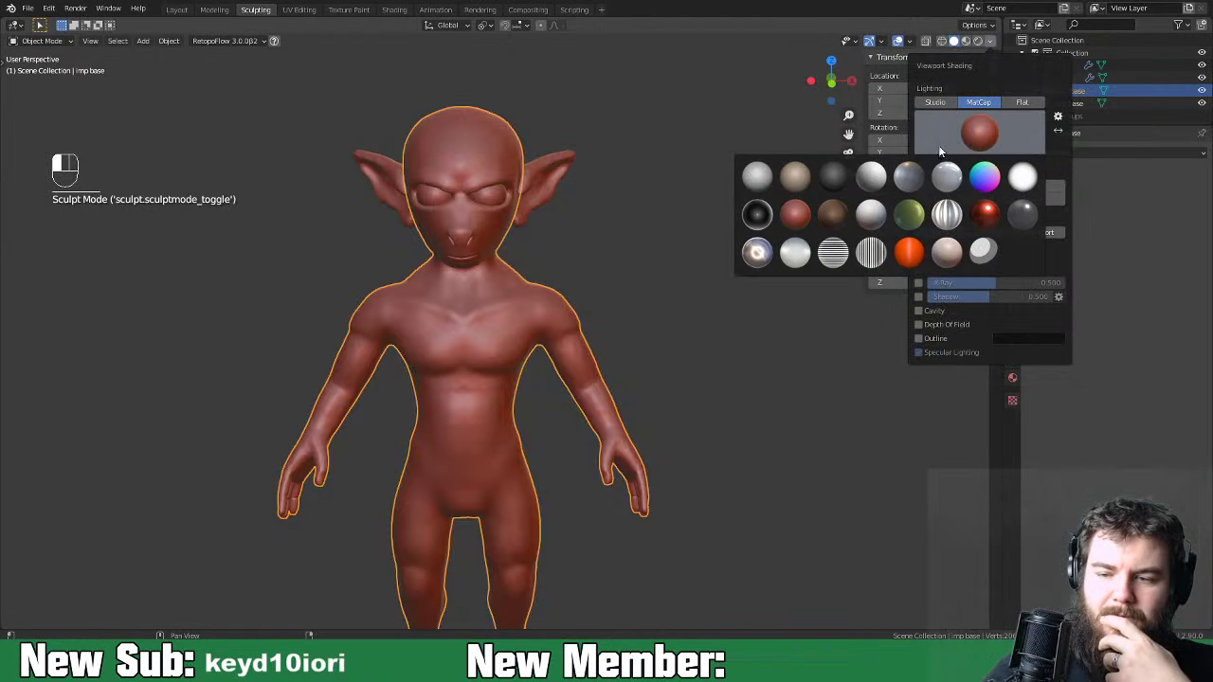
pyautogui.click(779, 178)
# Apply Shade Smooth to the imp's body, ears and tail.
pyautogui.moveTo(768, 449); pyautogui.dragTo(712, 462, button='middle')
pyautogui.rightClick(527, 401)
pyautogui.click(464, 382)
pyautogui.click(556, 215)
pyautogui.rightClick(556, 216)
pyautogui.click(556, 216)
pyautogui.moveTo(627, 326); pyautogui.dragTo(620, 507, button='middle')
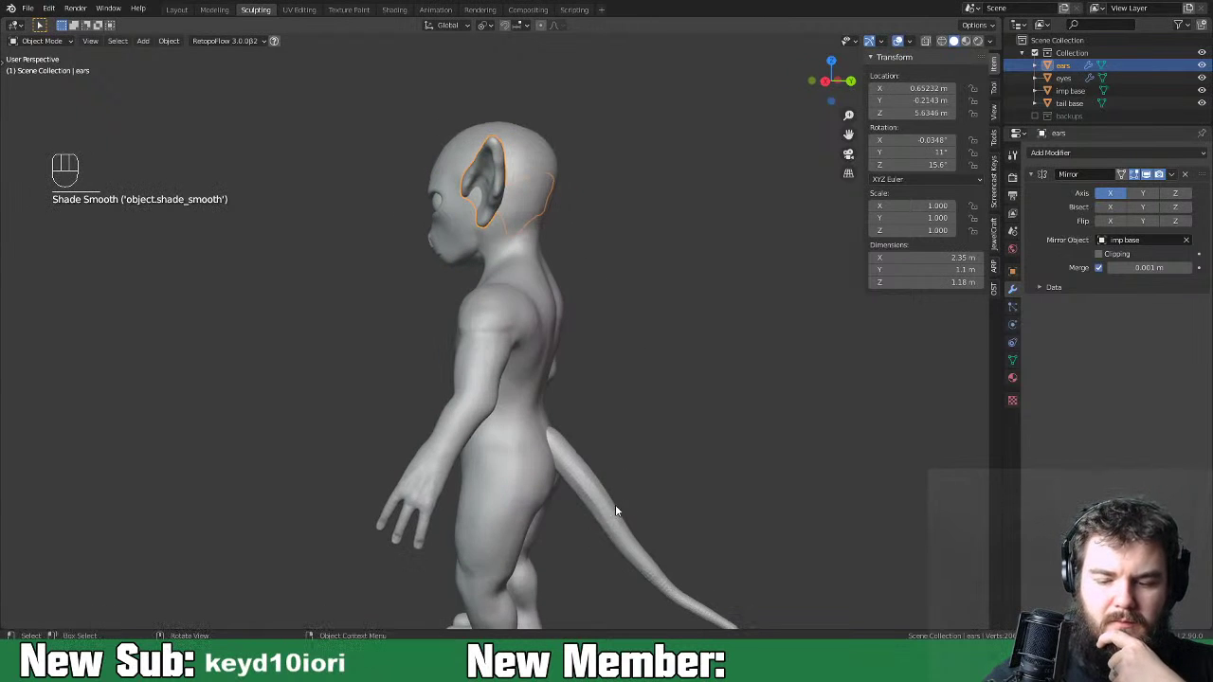
pyautogui.click(620, 504)
pyautogui.rightClick(620, 451)
pyautogui.click(622, 451)
# Select the imp's body and examine the whole figure from the front, side and three-quarter views.
pyautogui.moveTo(630, 434); pyautogui.dragTo(692, 418, button='middle')
pyautogui.hotkey('ctrl', '-')
pyautogui.hotkey('ctrl', '-')
pyautogui.hotkey('ctrl', '-')
pyautogui.hotkey('ctrl', '-')
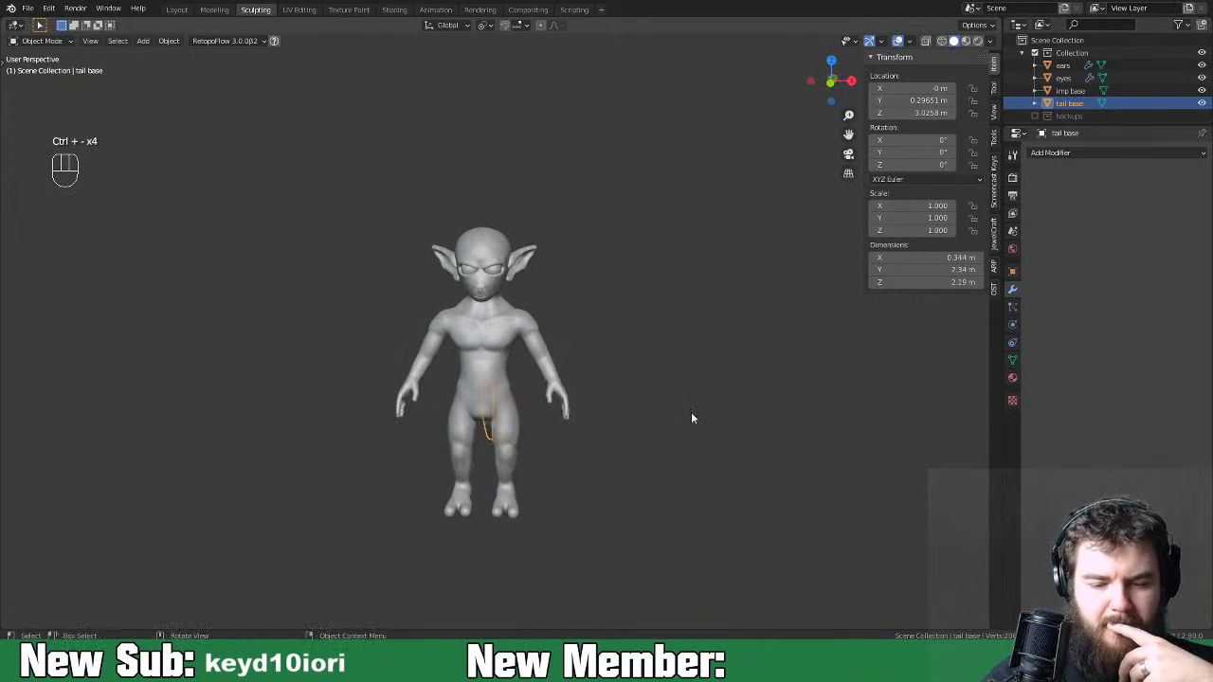
pyautogui.click(515, 381)
pyautogui.moveTo(561, 500); pyautogui.dragTo(664, 417, button='middle')
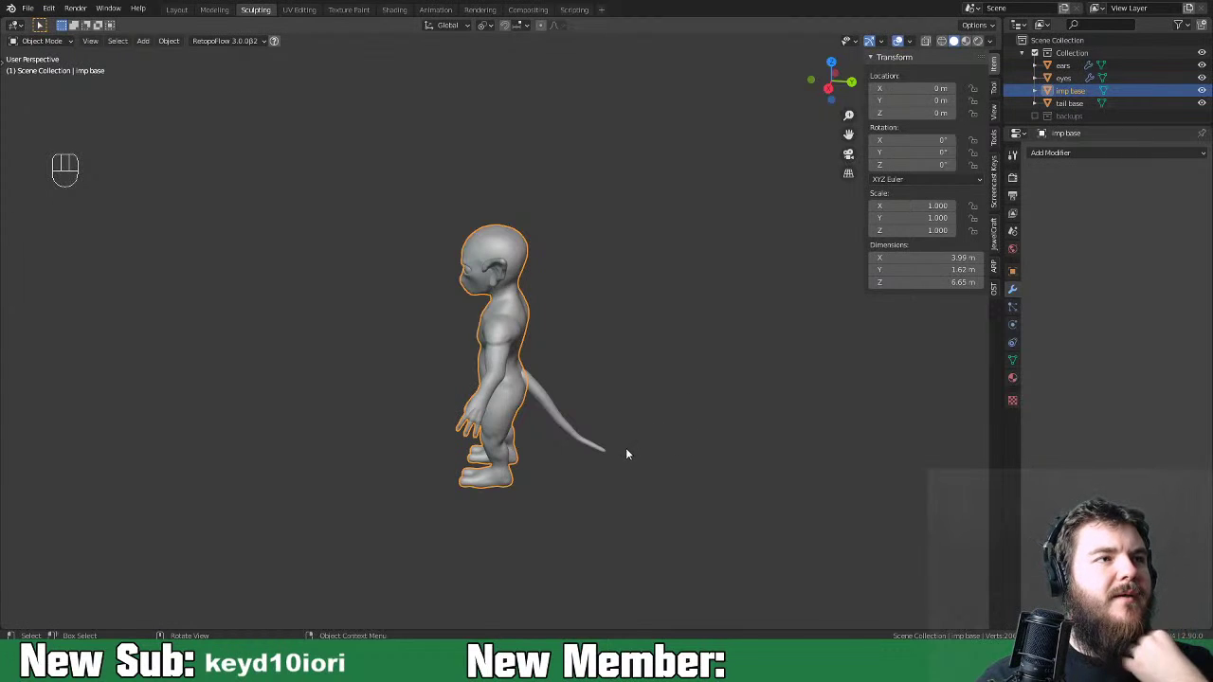
pyautogui.moveTo(719, 435); pyautogui.dragTo(618, 424, button='middle')
pyautogui.hotkey('ctrl', '=')
pyautogui.hotkey('ctrl', '=')
pyautogui.hotkey('ctrl', '=')
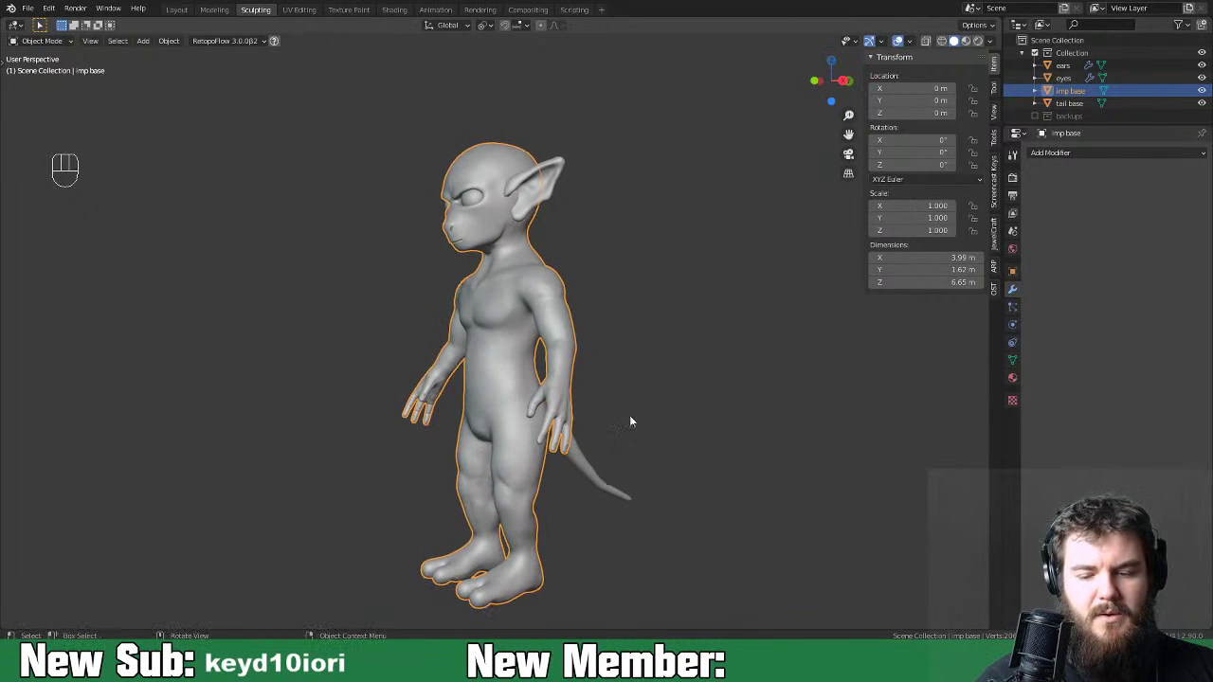